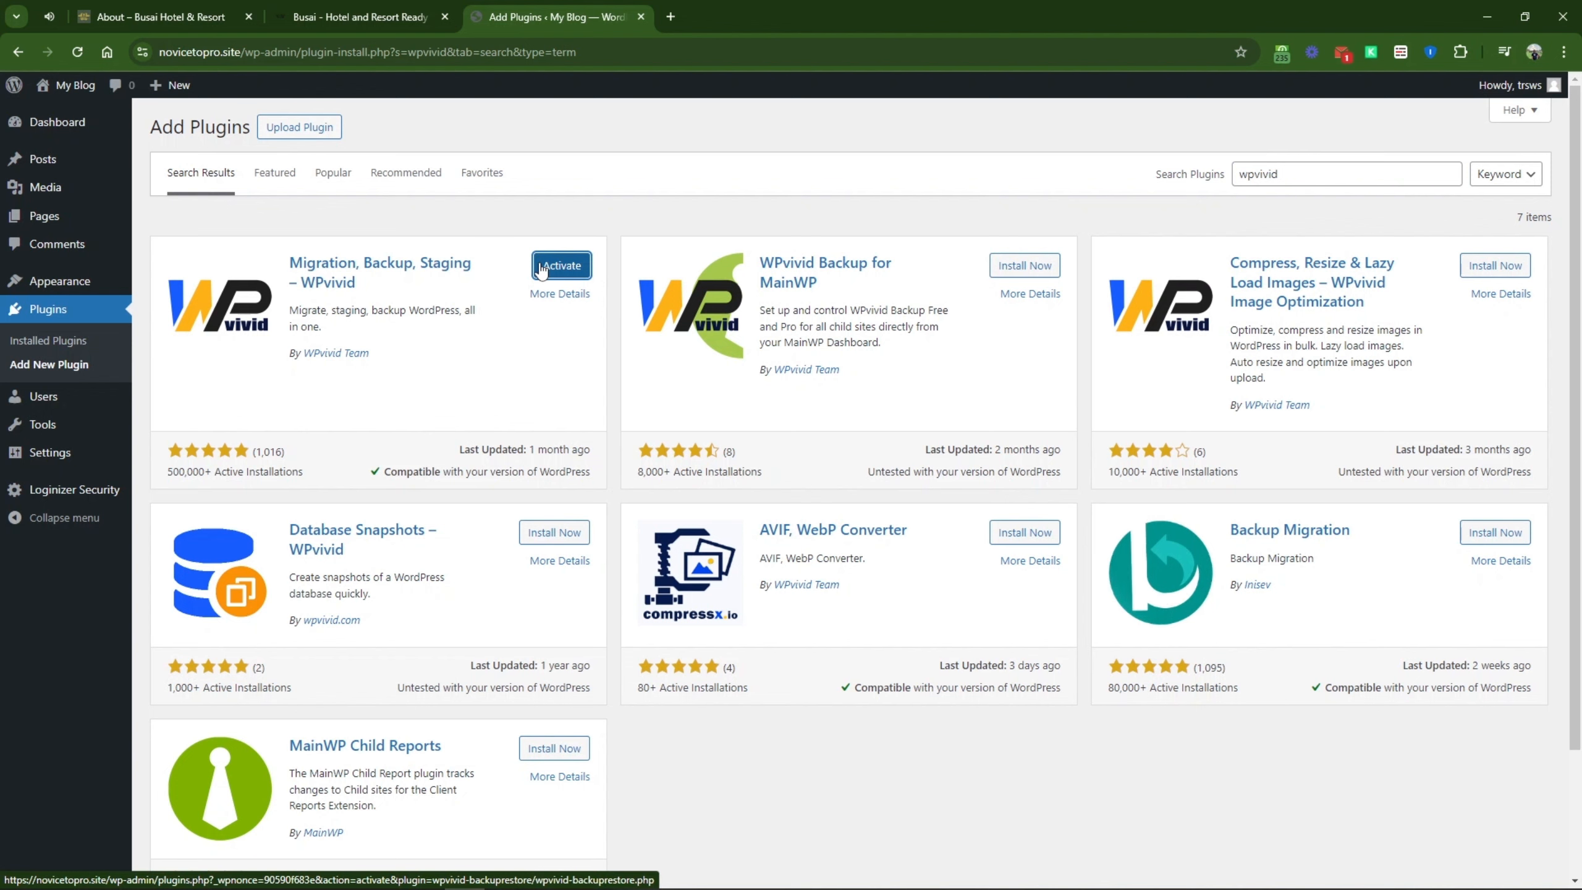
Step: Activate the Migration, Backup, Staging – WPvivid plugin and upload the busai.undernatural.com backup zip from the Hotel & Resort Ready Website folder to it
click(541, 269)
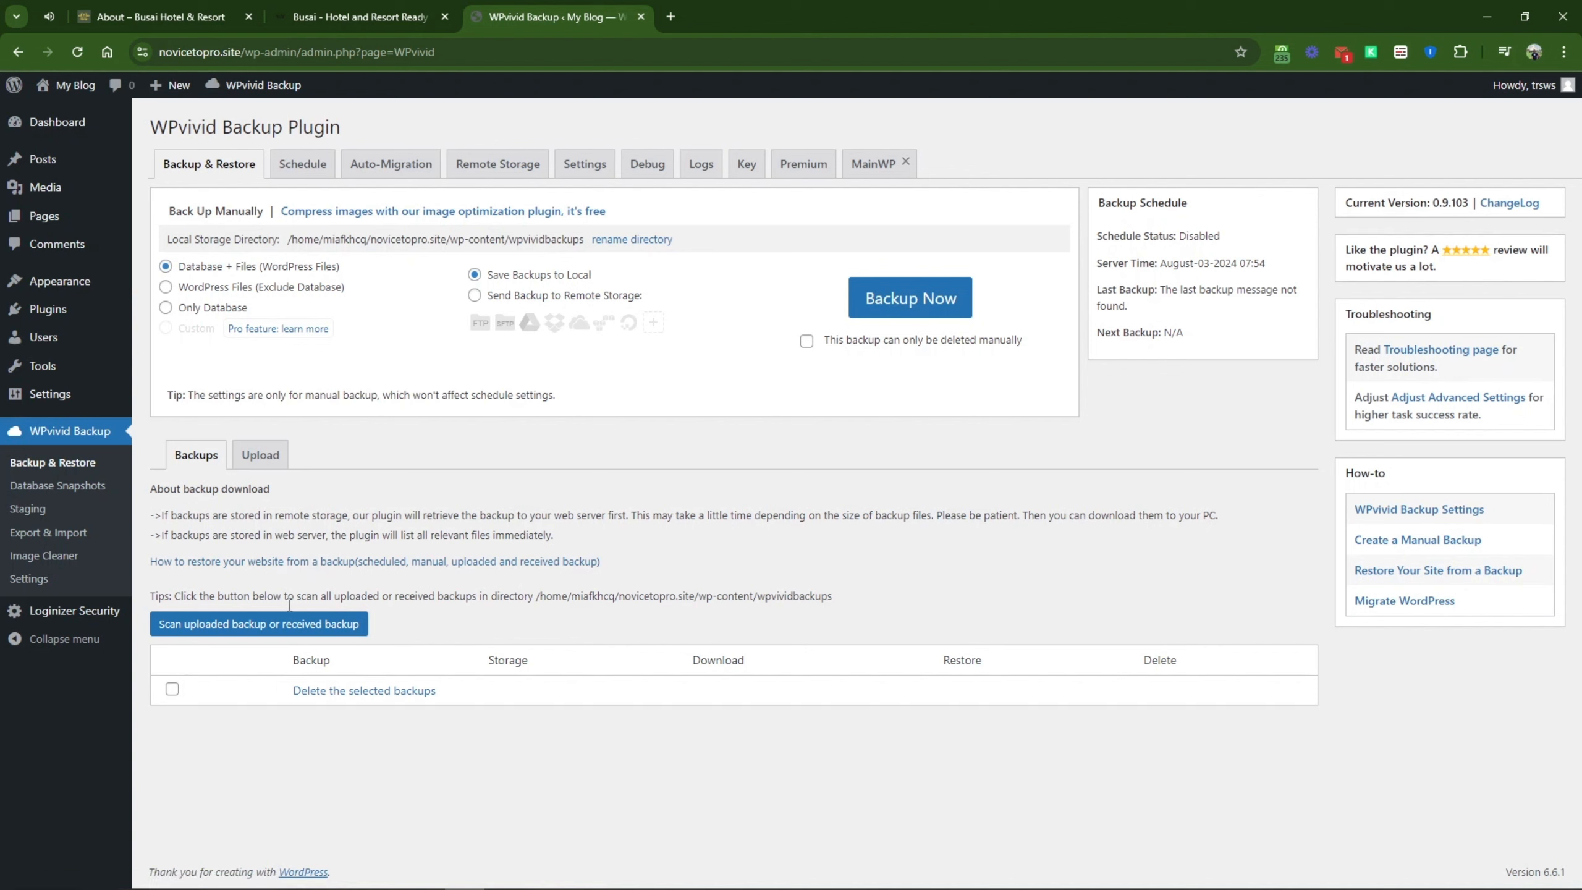
click(261, 456)
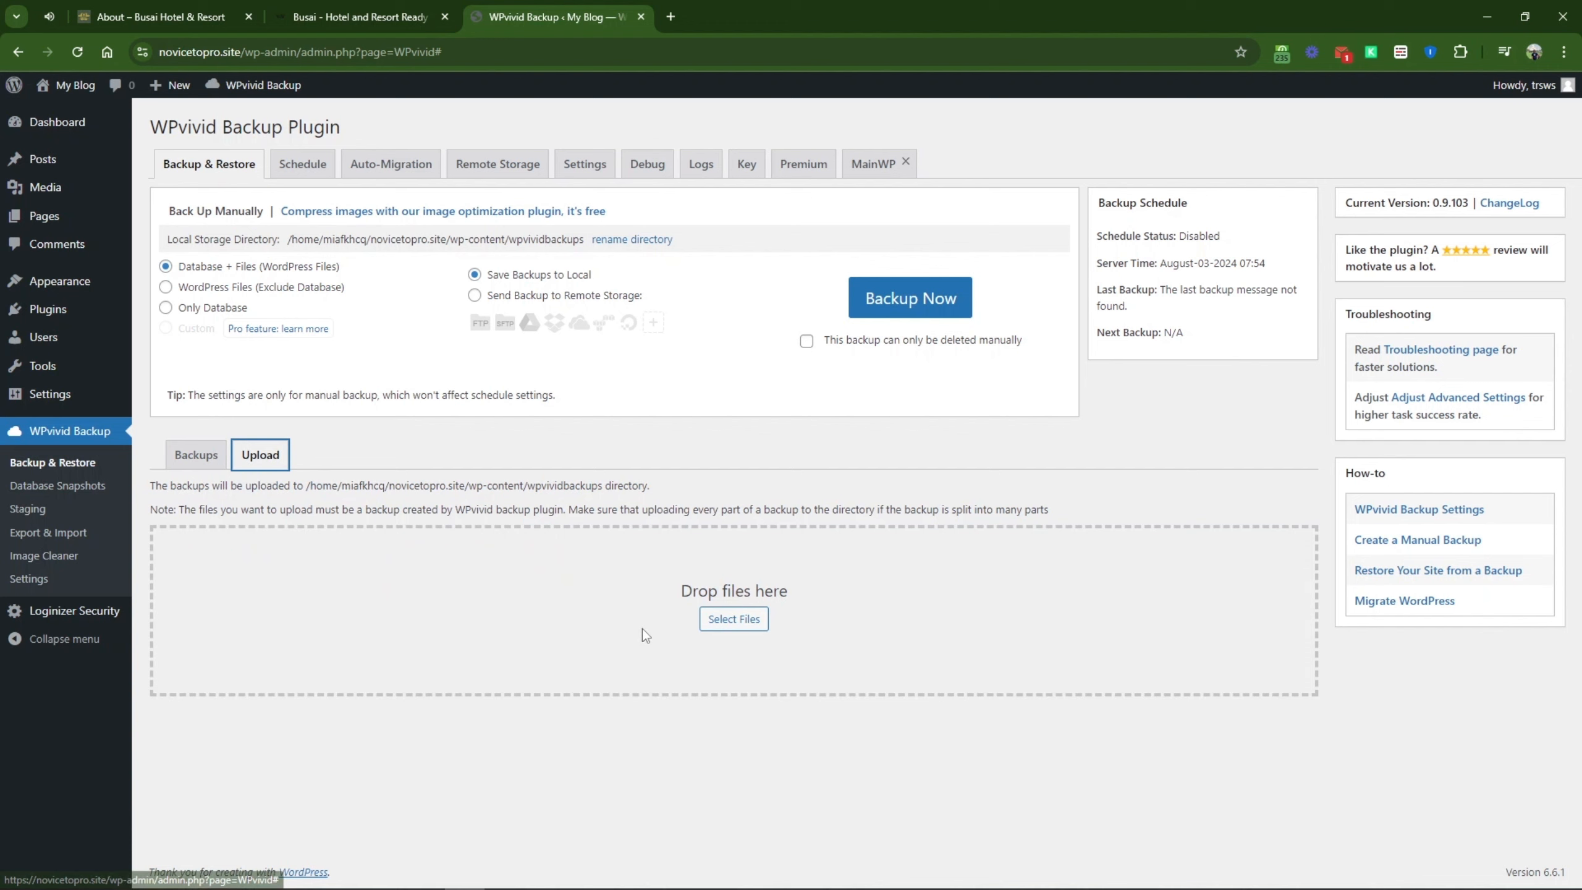
mouse_move(553, 880)
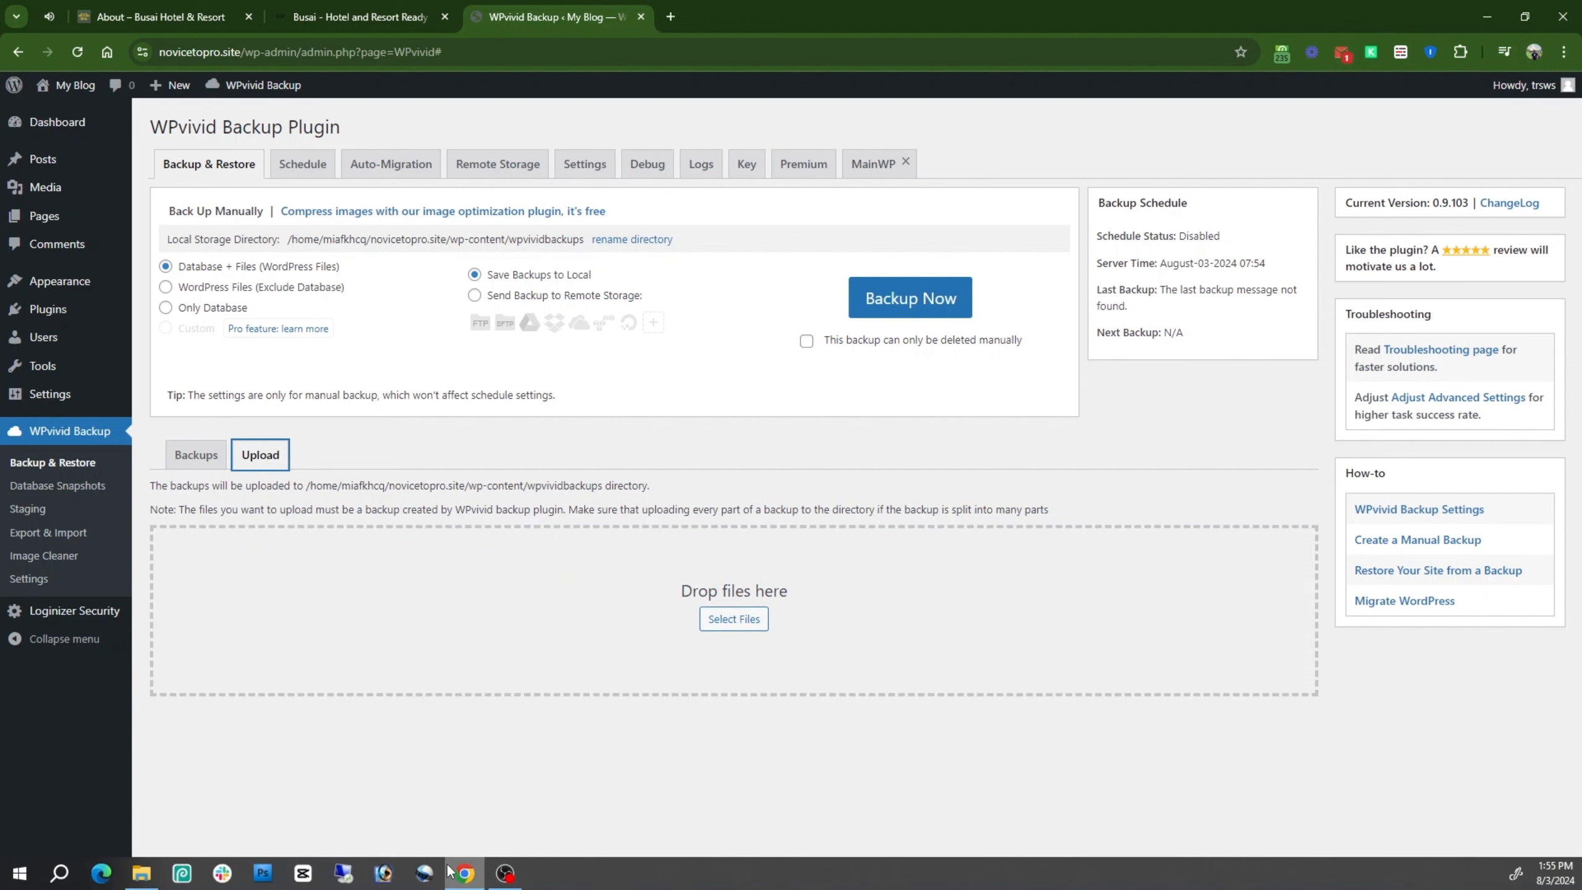
click(141, 873)
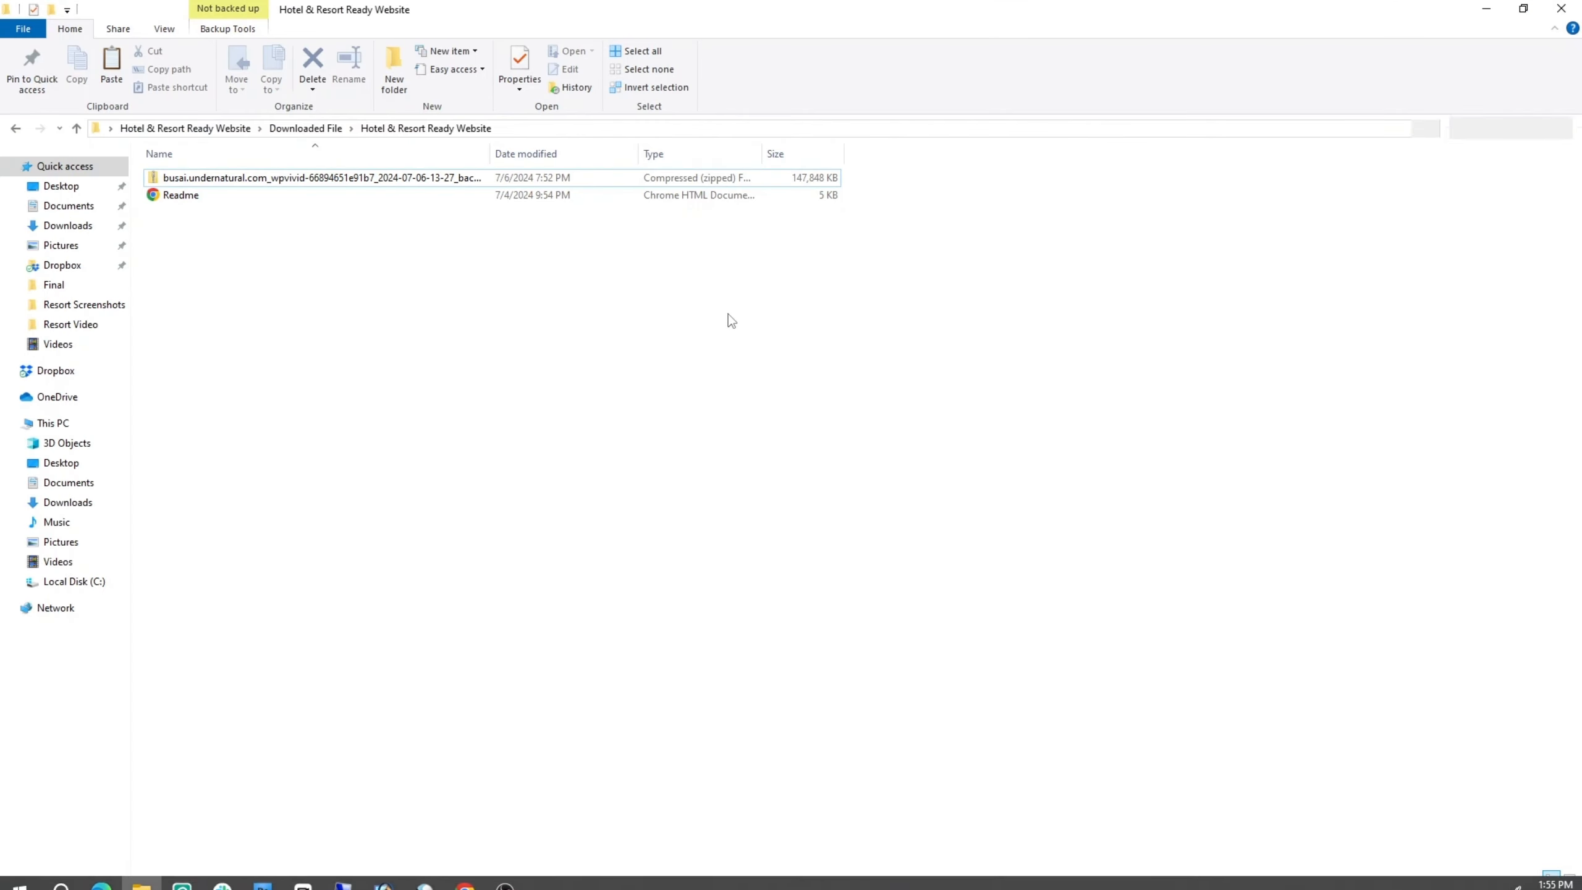
click(1523, 9)
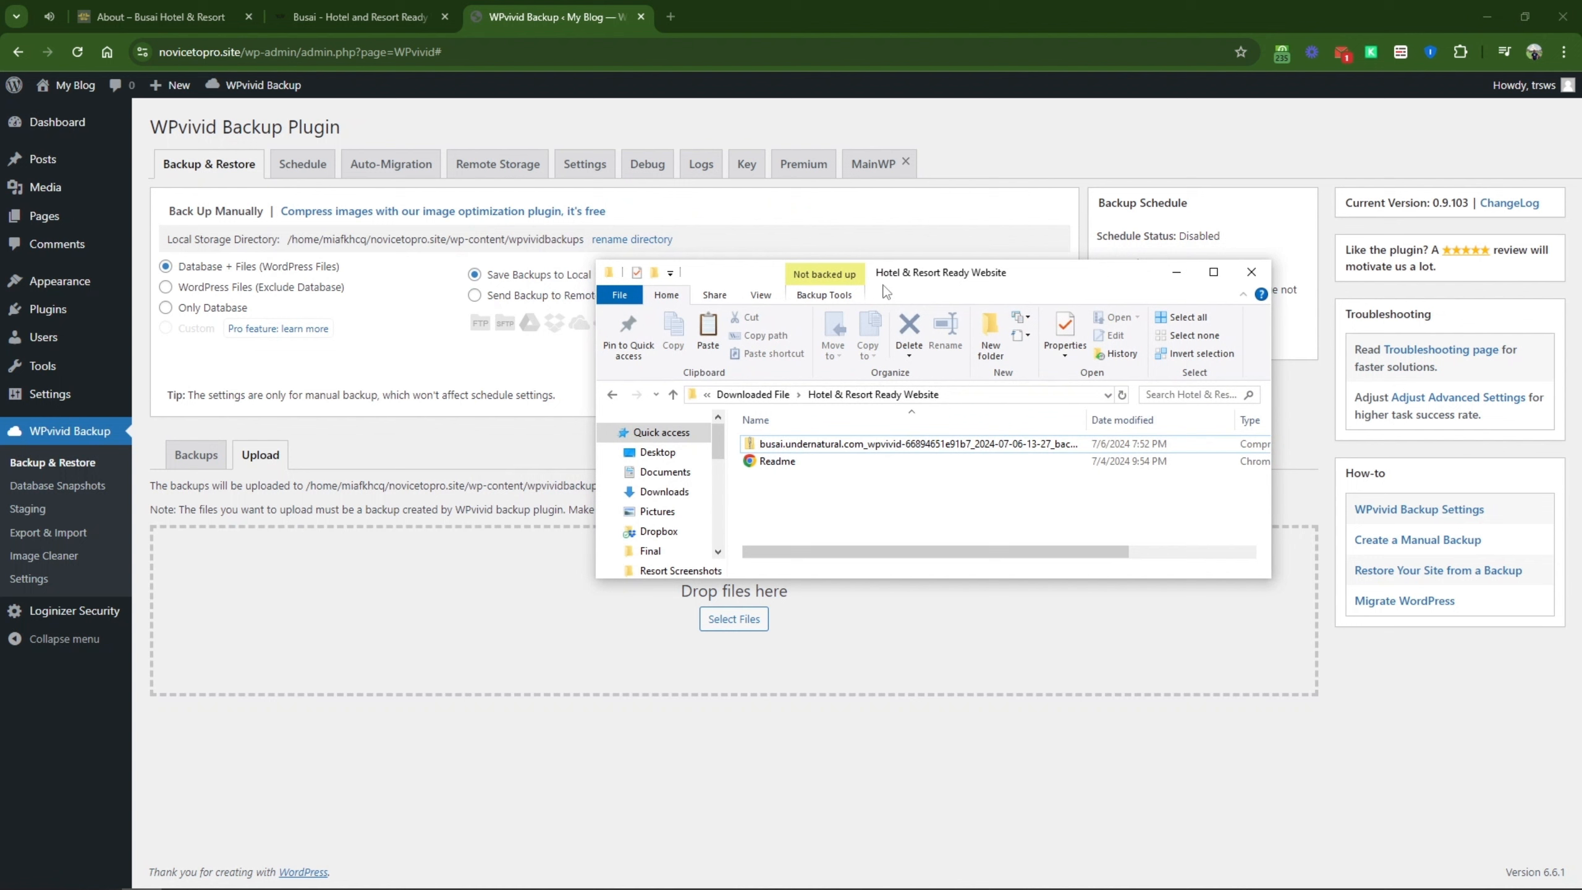
click(786, 446)
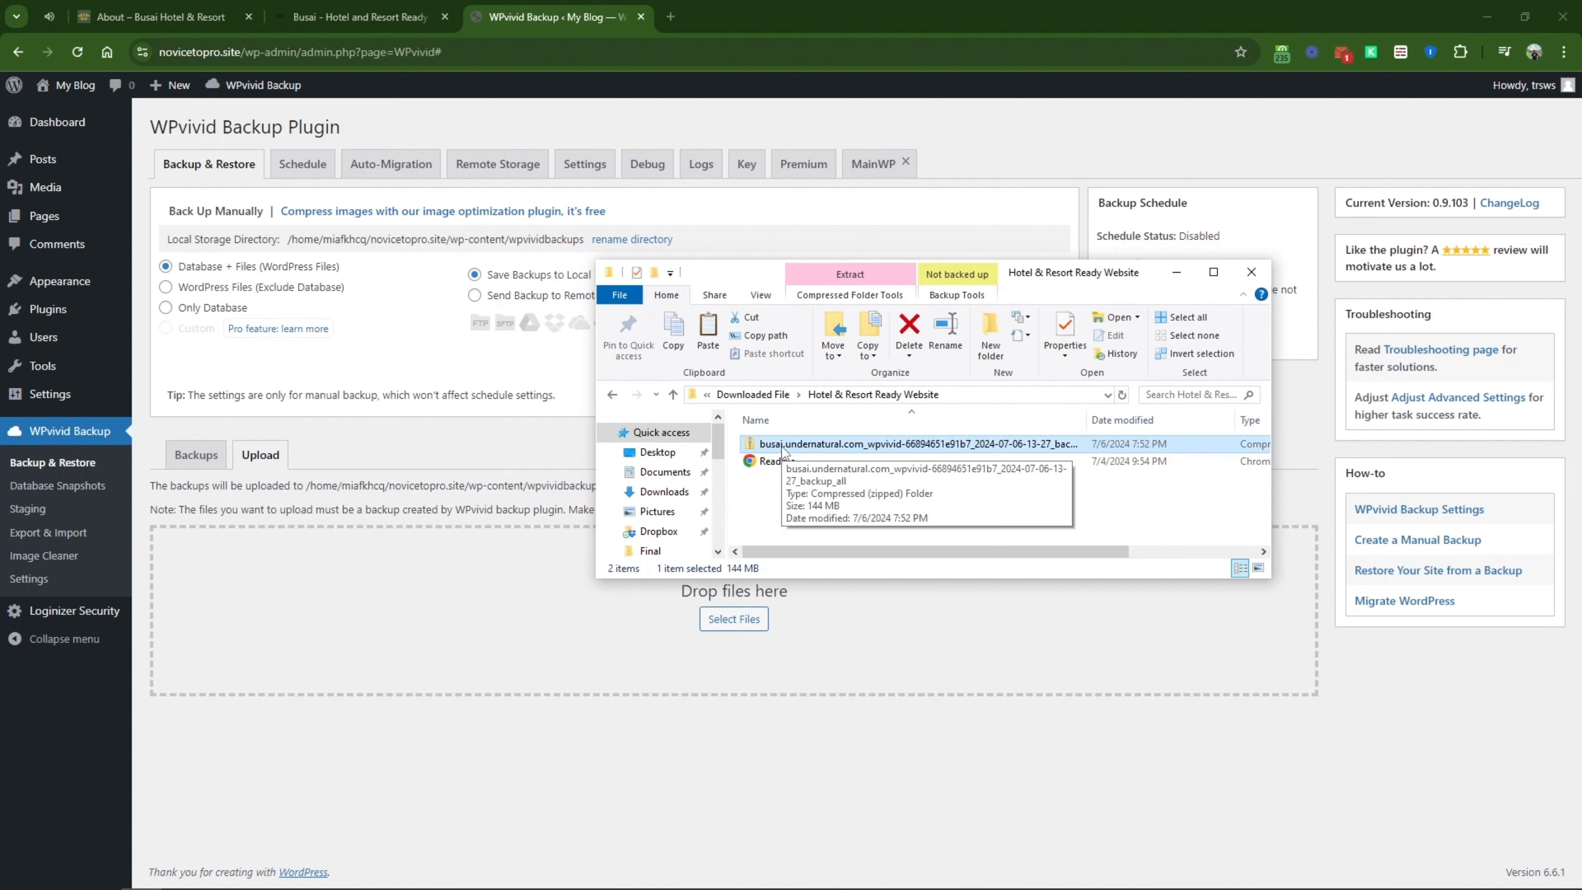
drag(782, 452, 449, 634)
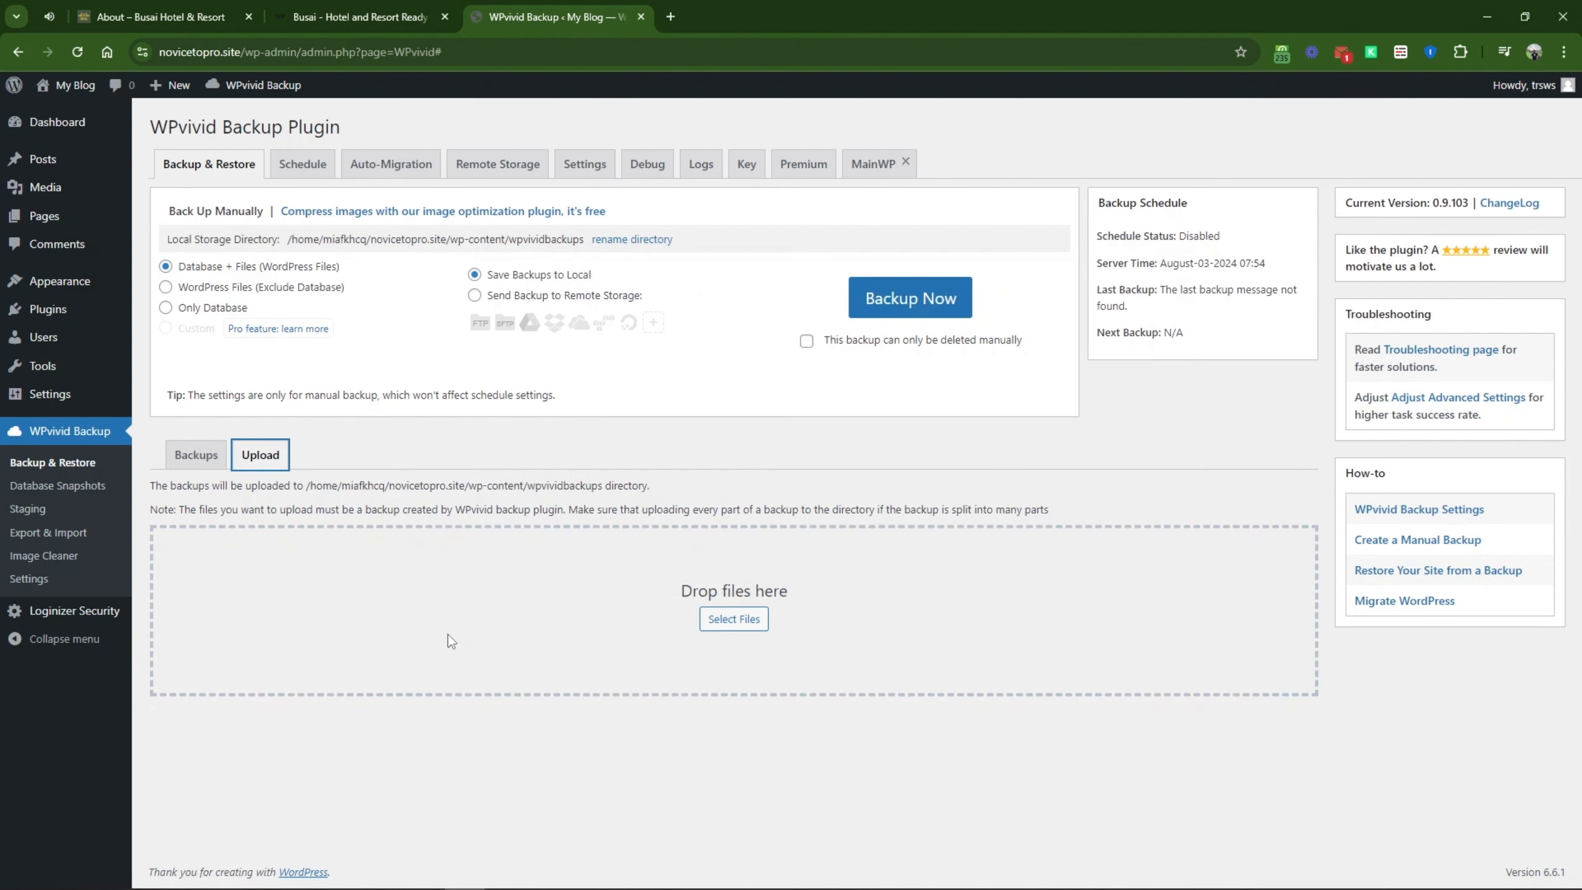
click(178, 756)
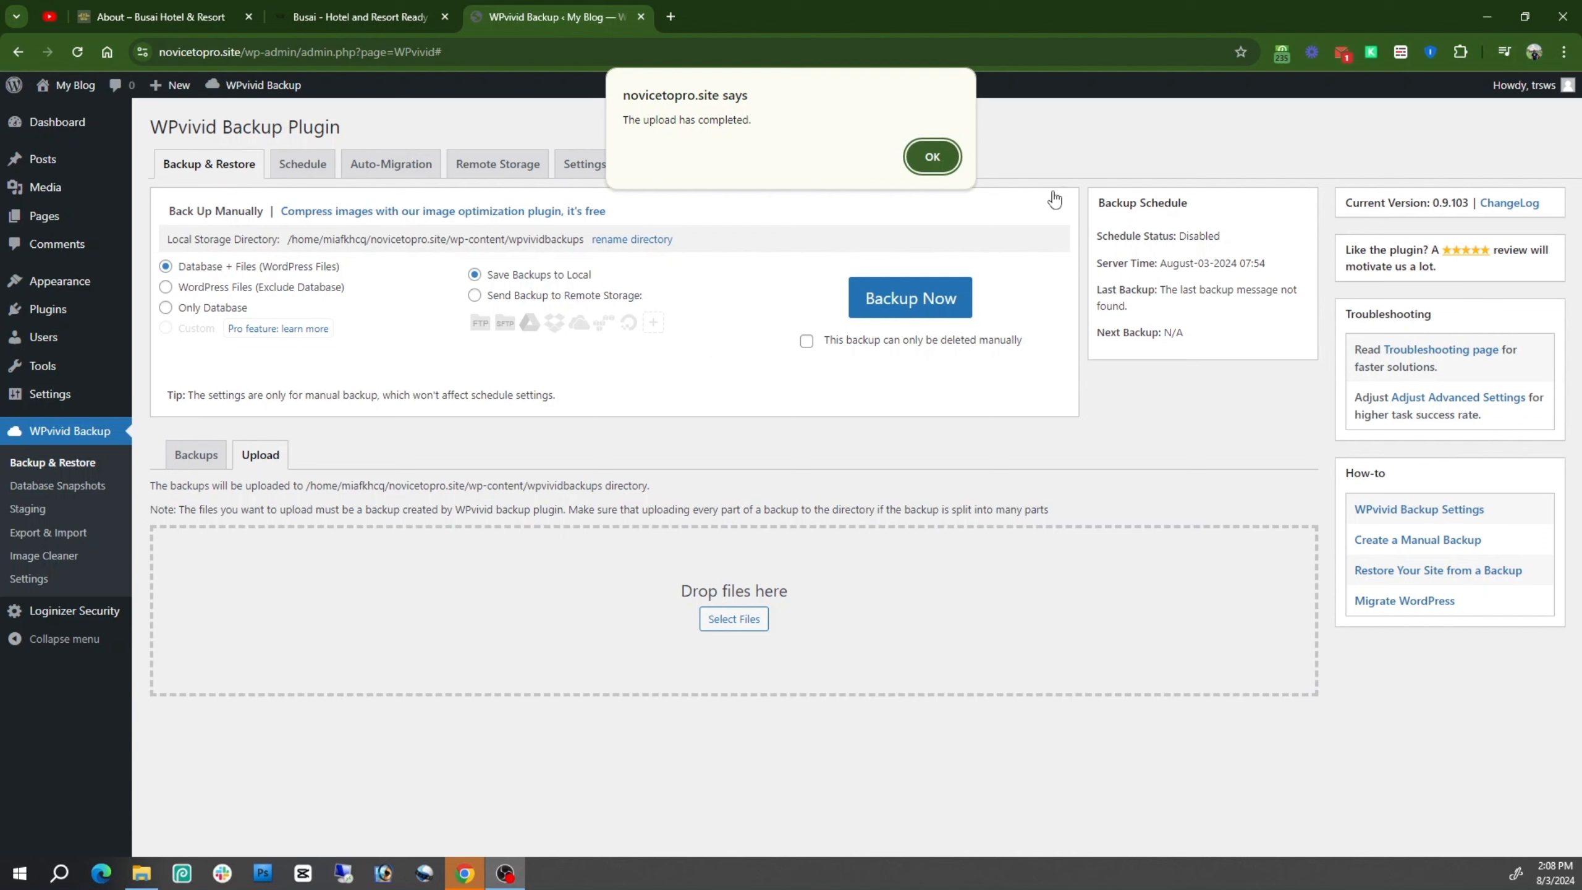
click(925, 163)
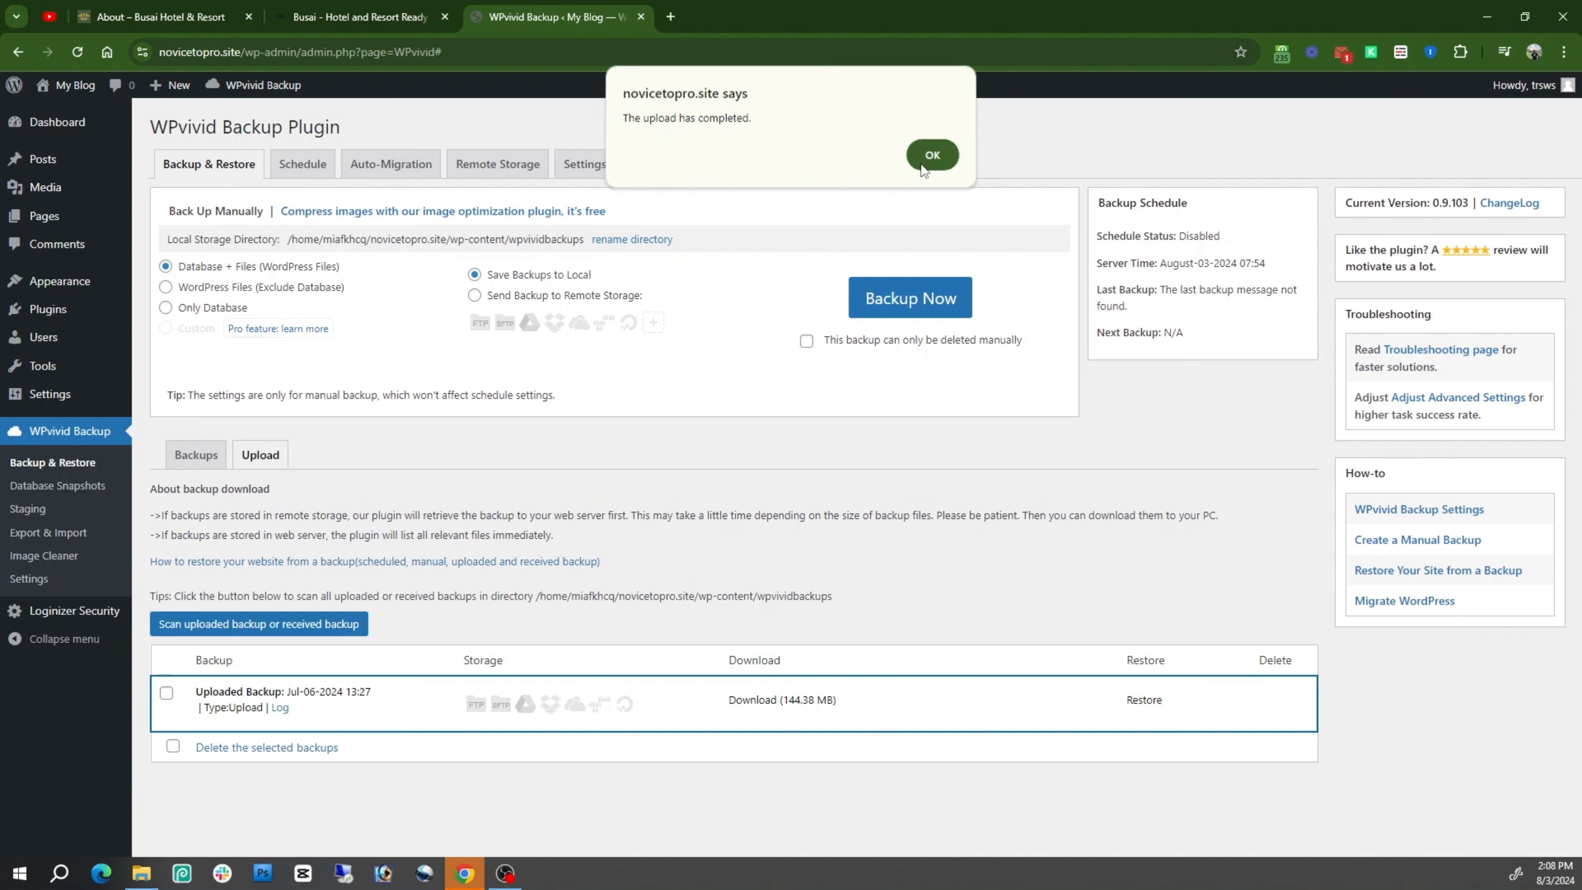
click(928, 162)
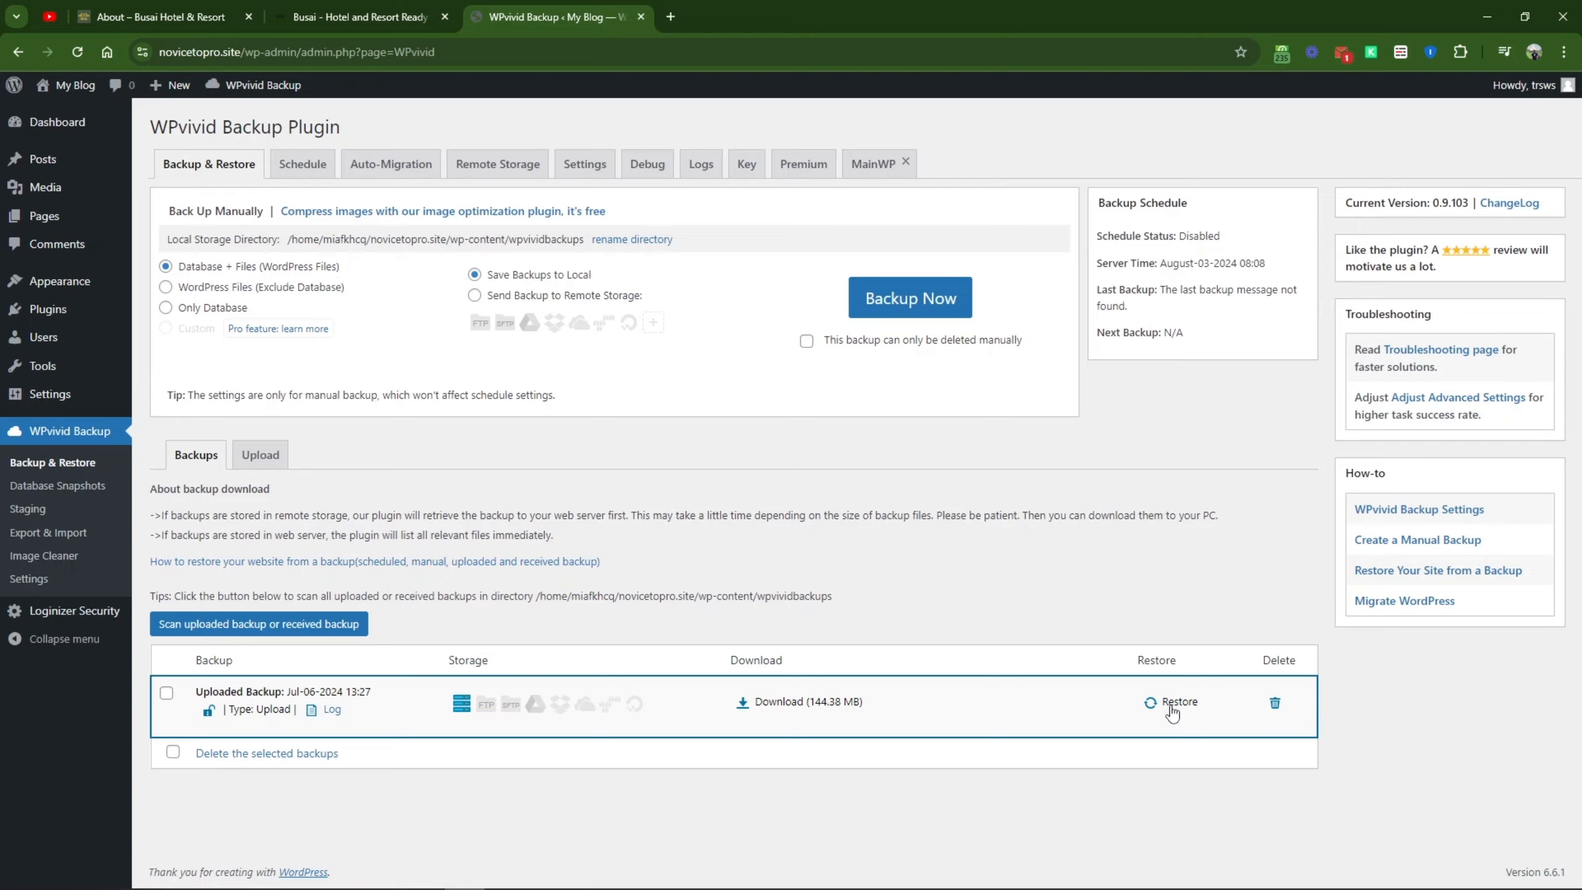
Step: Restore the site from the uploaded backup dated Jul-06-2024 13:27 and acknowledge the prompts
click(1171, 708)
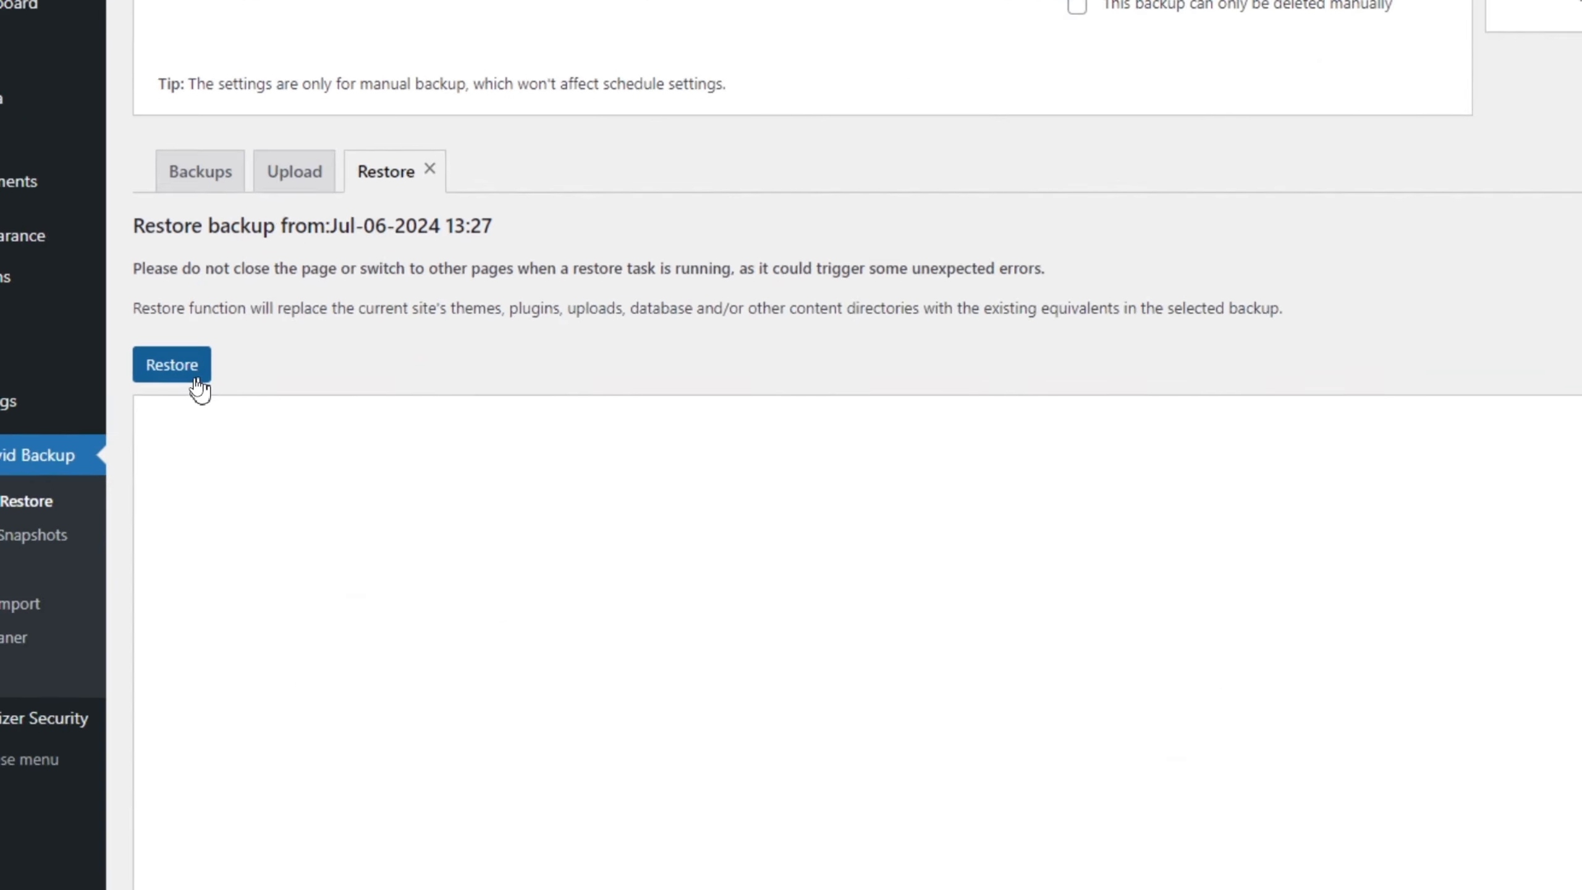
click(206, 373)
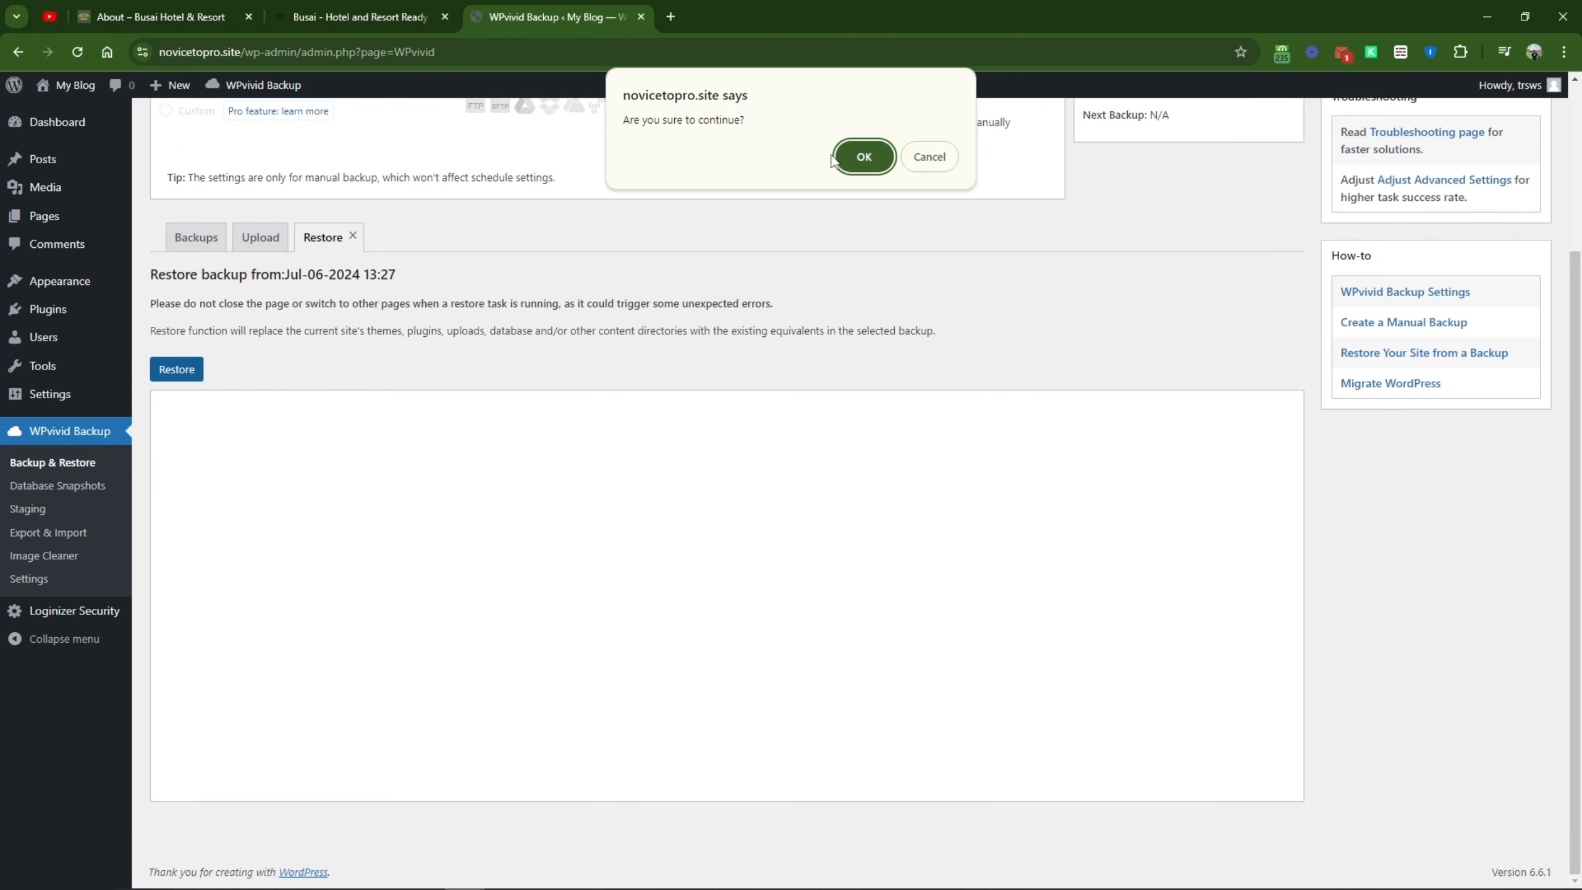
click(1388, 5)
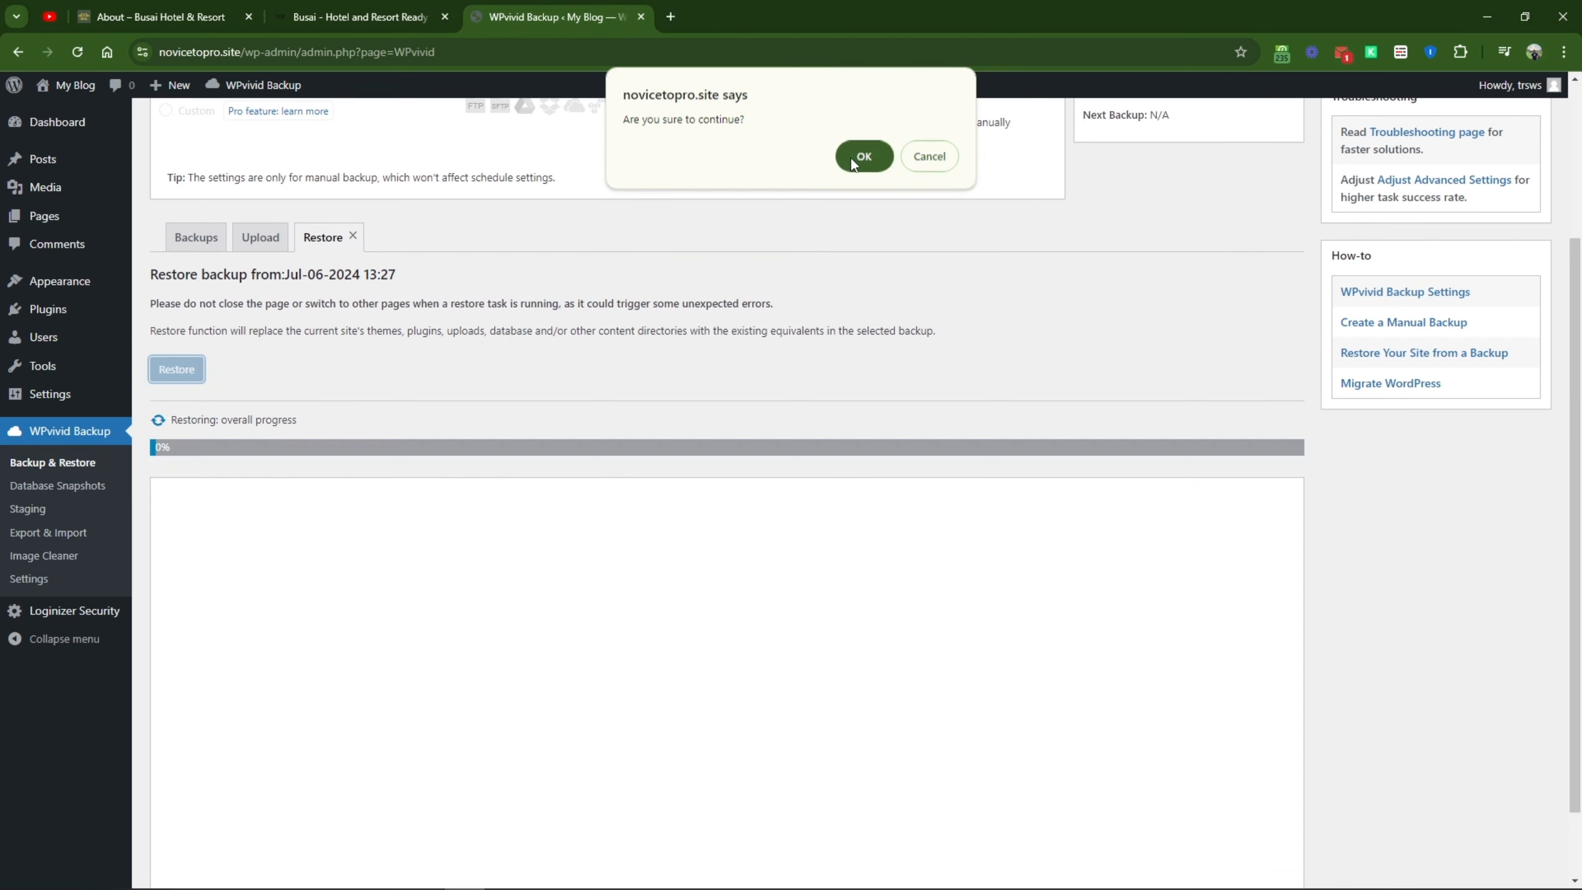
click(853, 161)
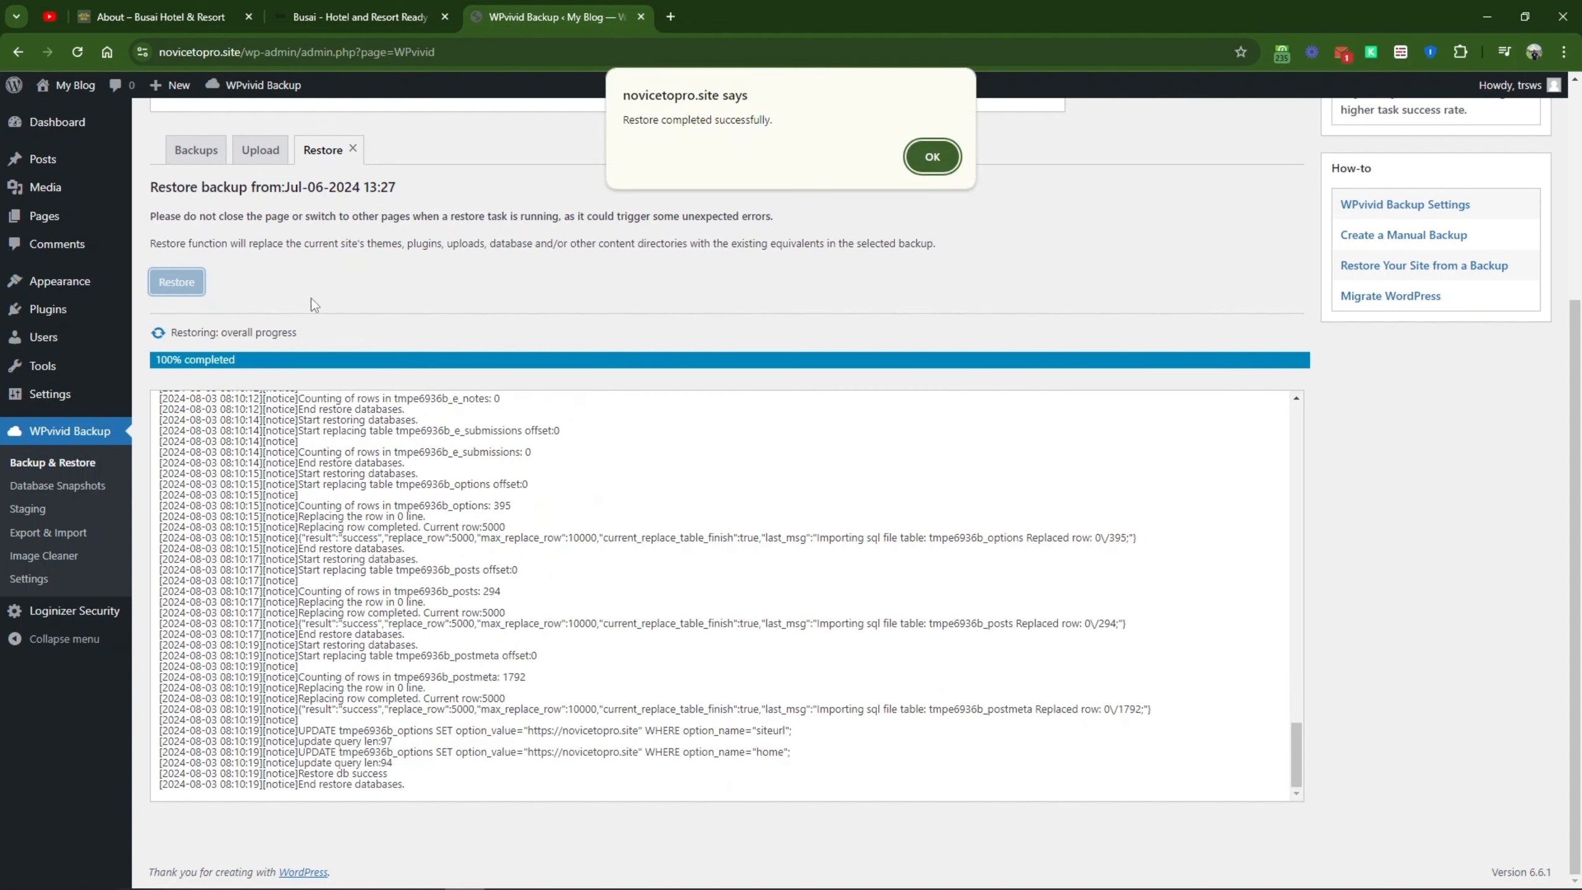
click(932, 158)
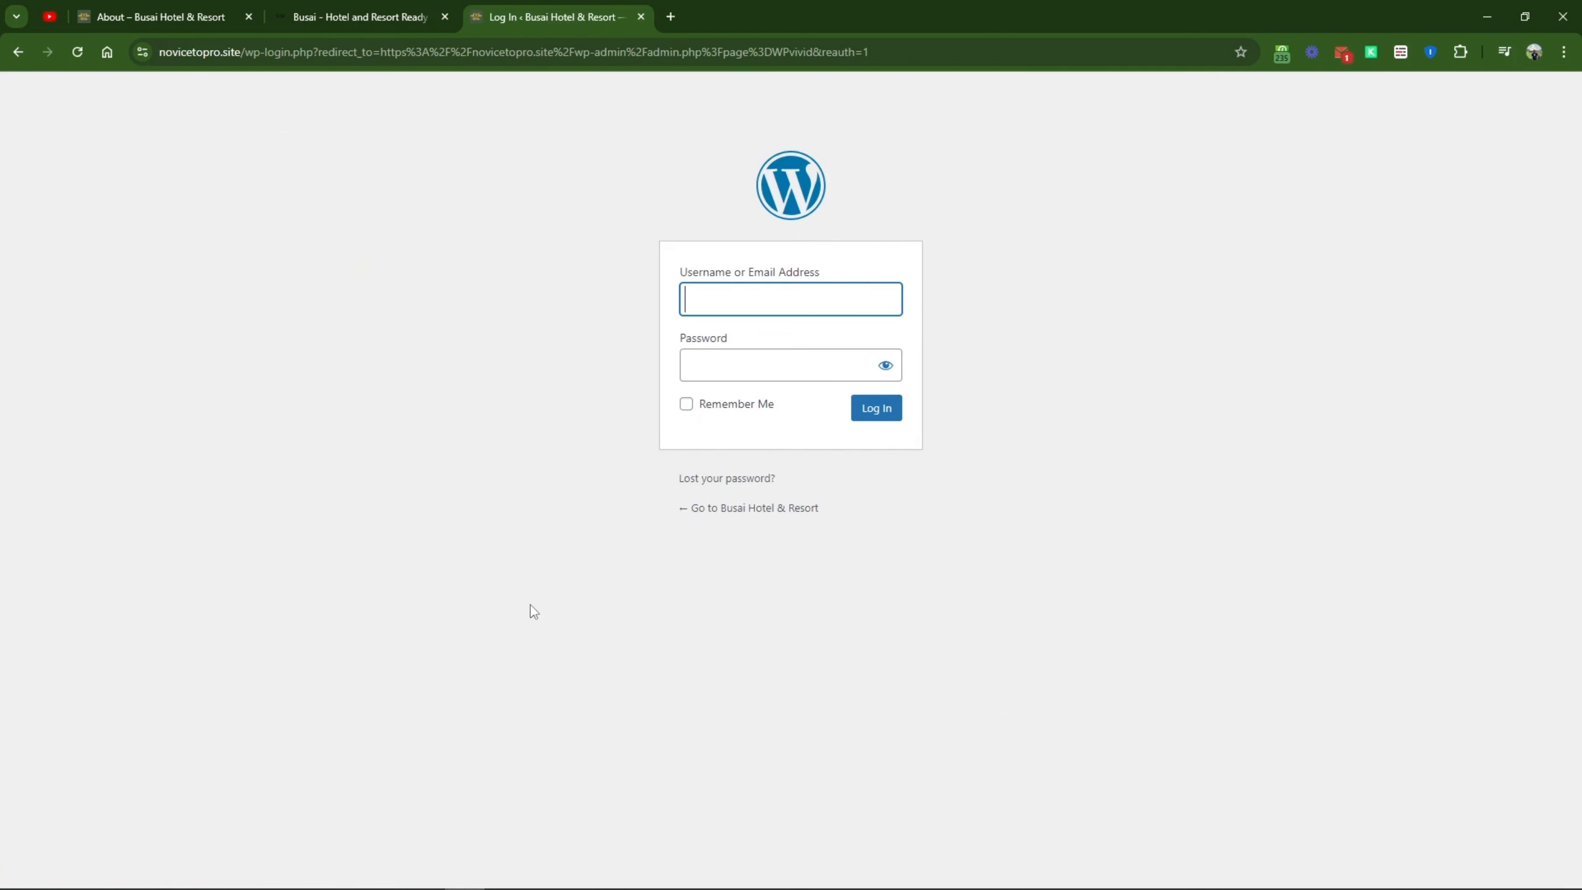
Step: Open the Readme file from the Hotel & Resort Ready Website folder in the browser
click(134, 863)
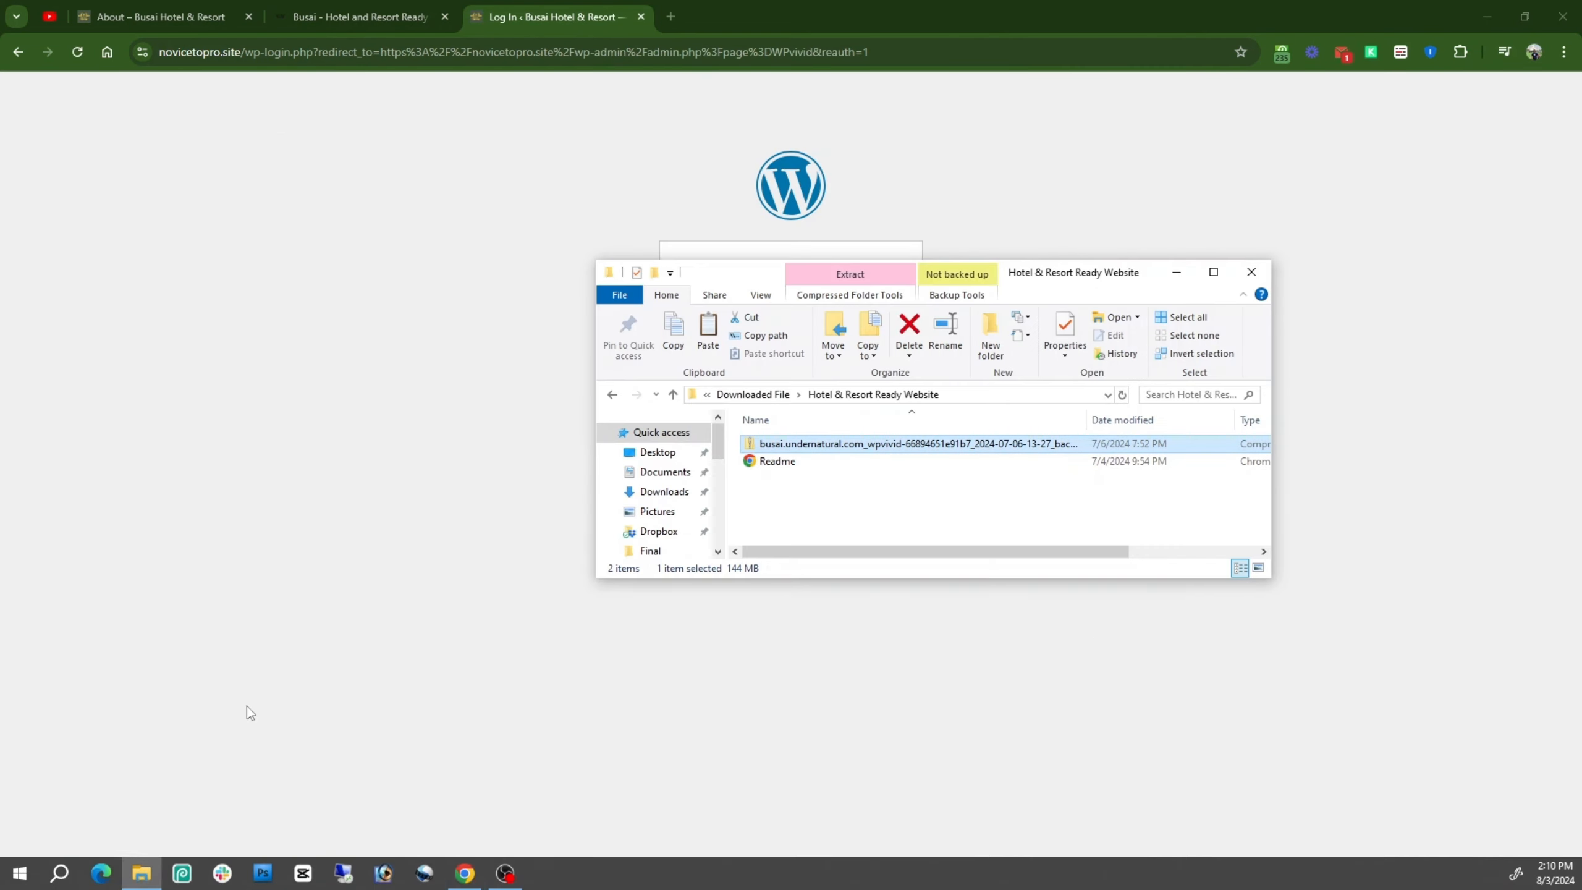
click(776, 468)
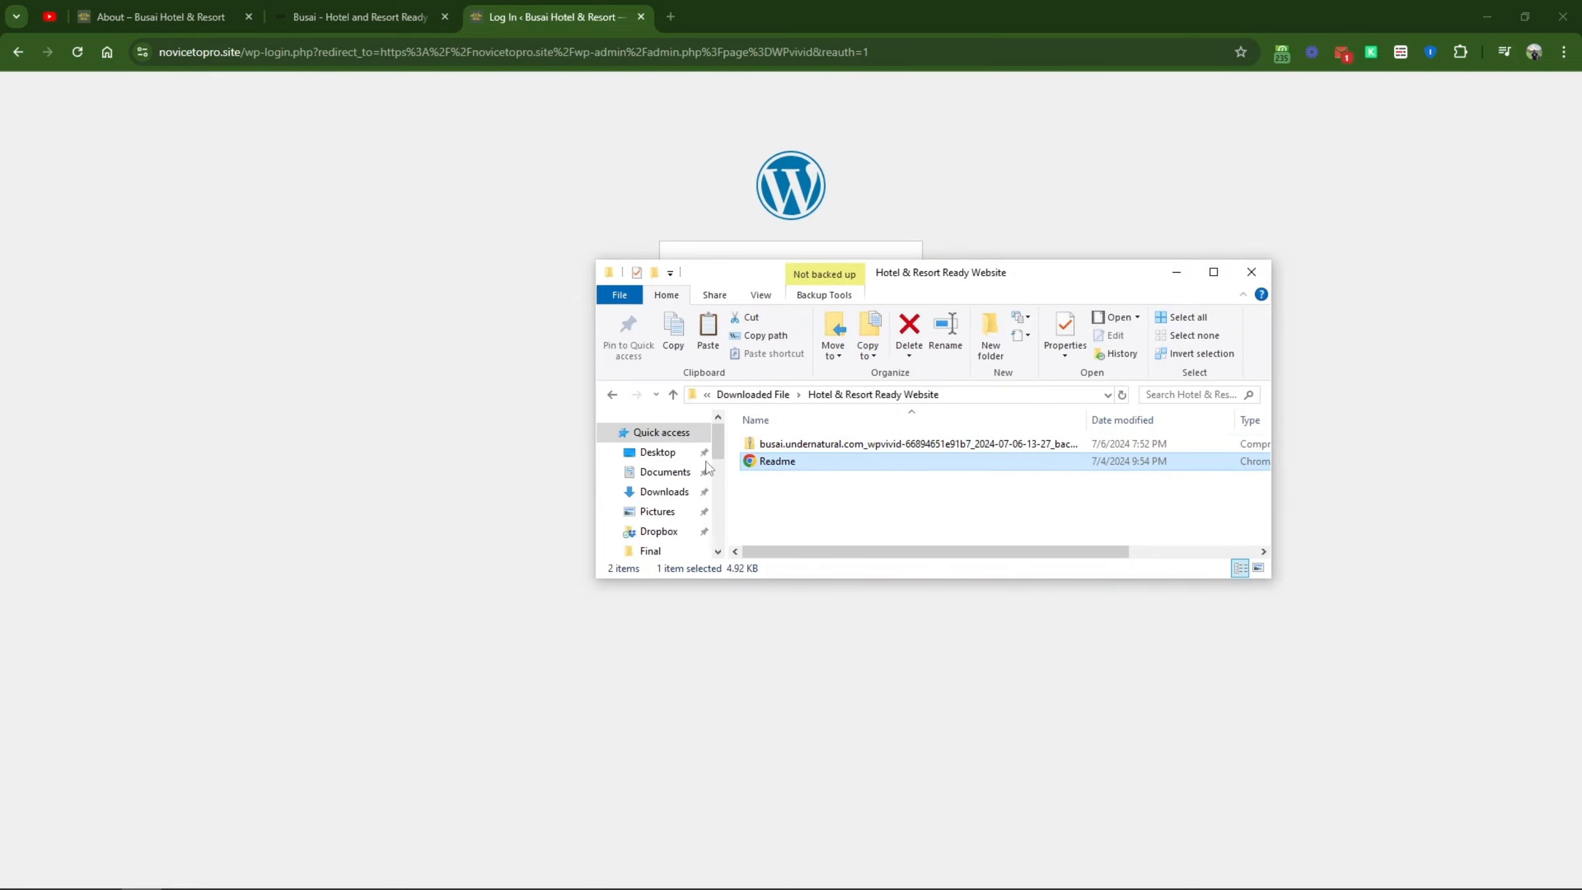
double_click(800, 463)
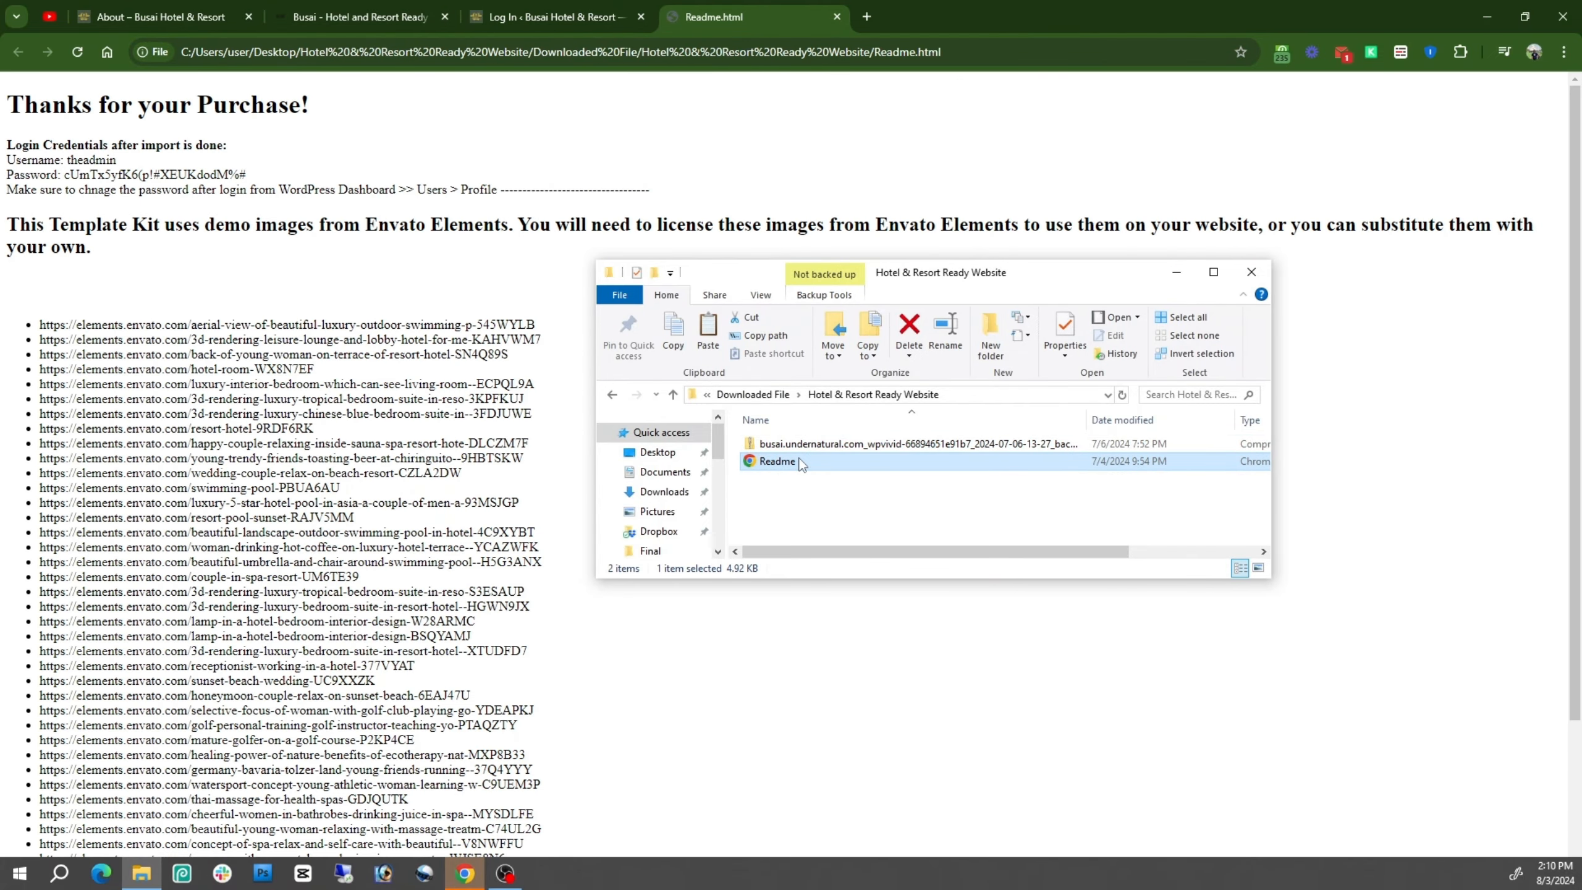
key(alt+Tab)
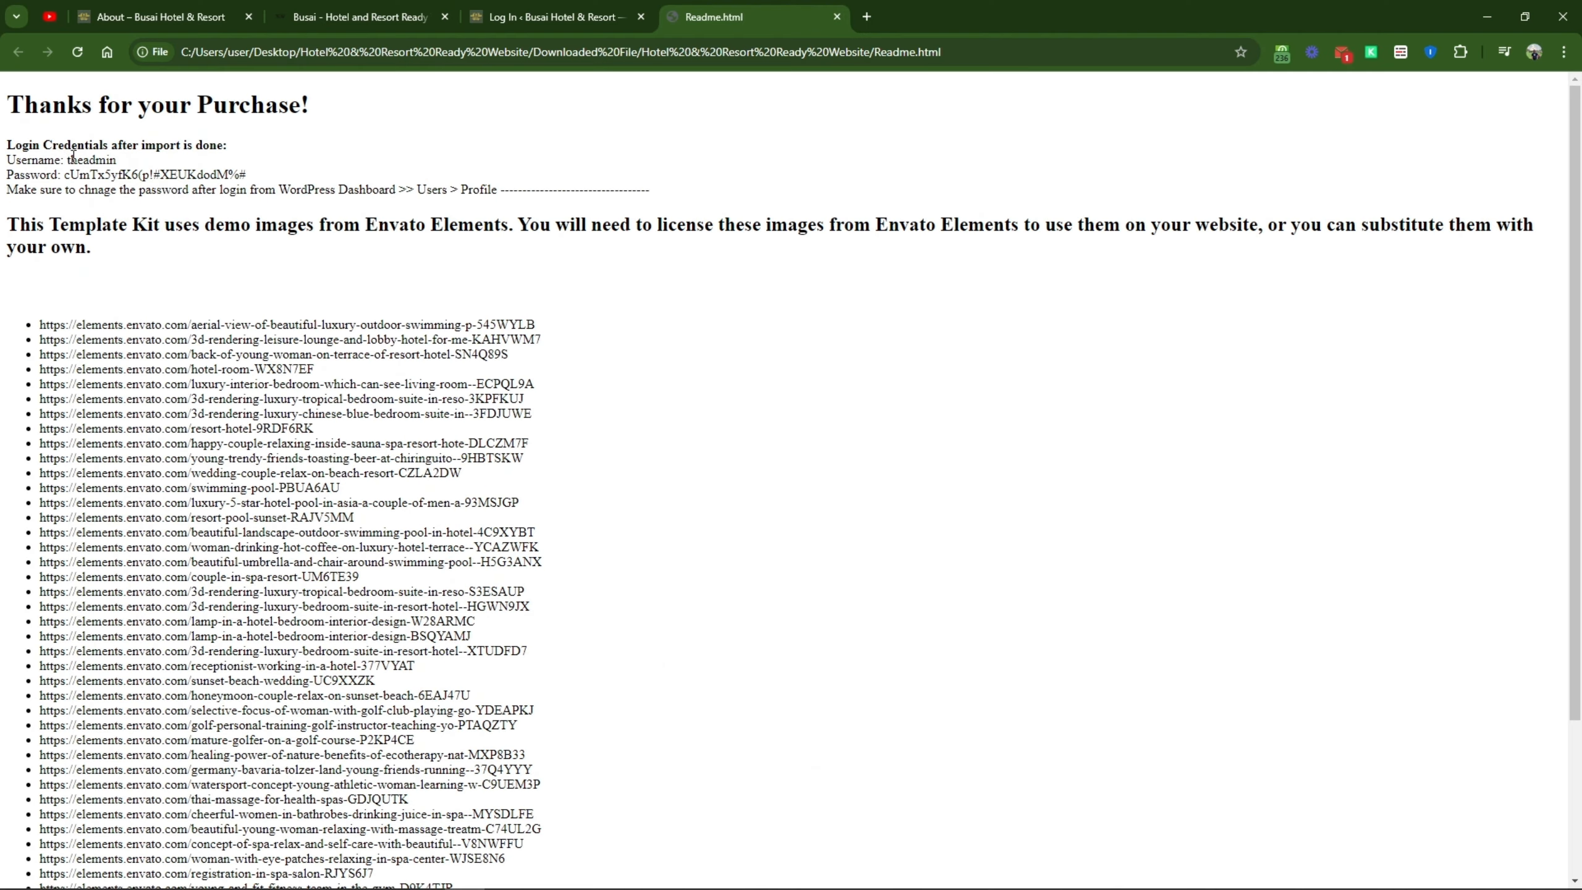
Step: Copy the username from the Readme into the Username or Email Address field of the WordPress login form
drag(68, 161, 132, 162)
key(ctrl+c)
click(582, 3)
key(ctrl+v)
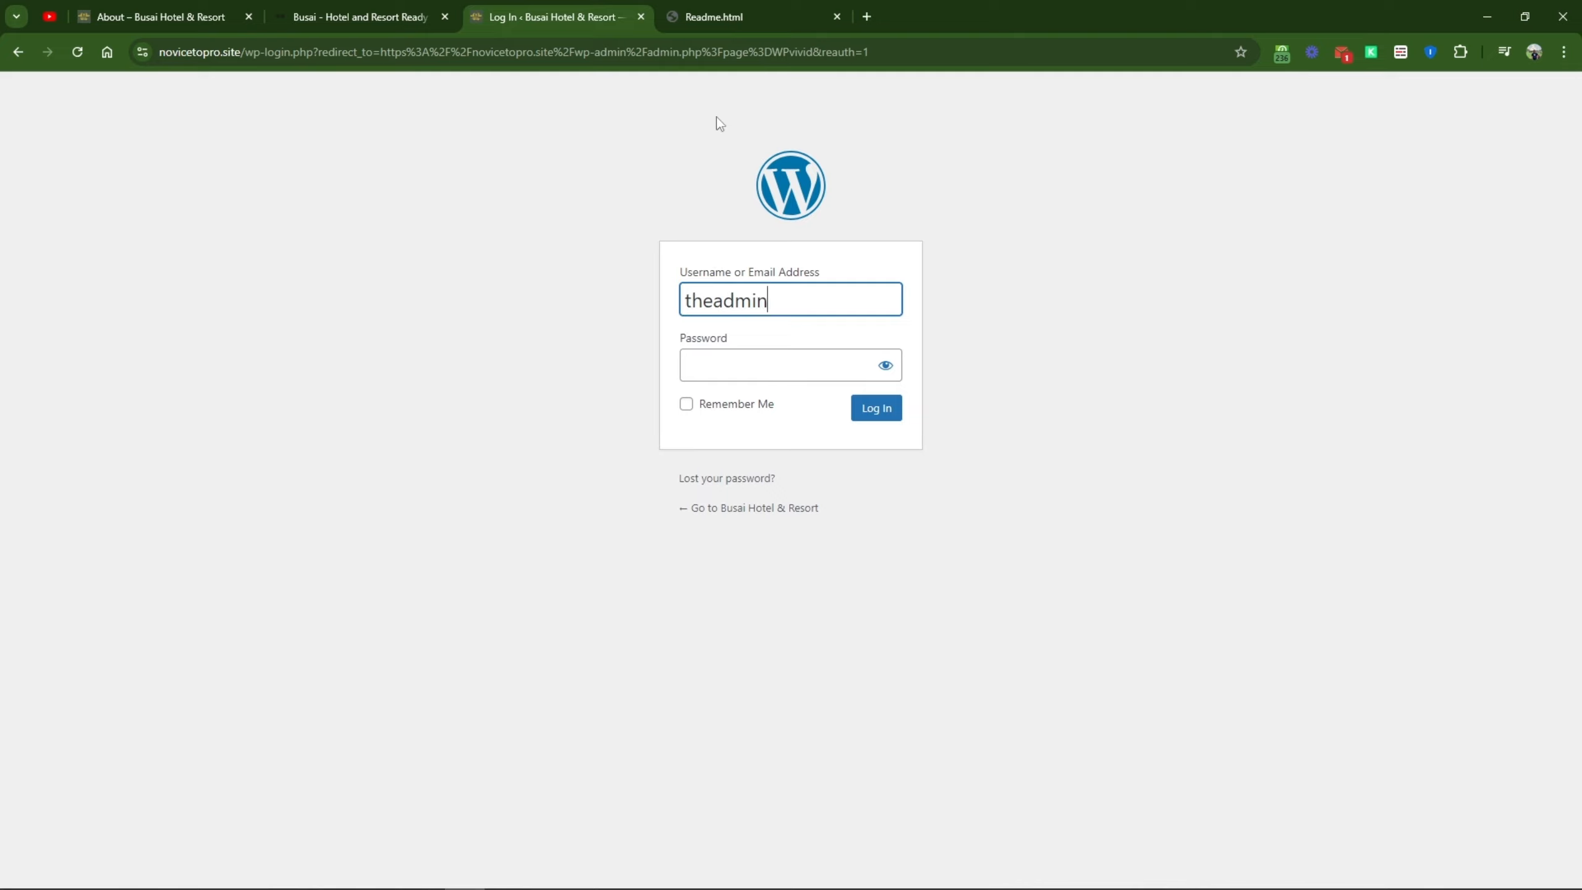
Step: Copy the account password from the Readme into the login form's Password field and enable Remember Me
click(716, 17)
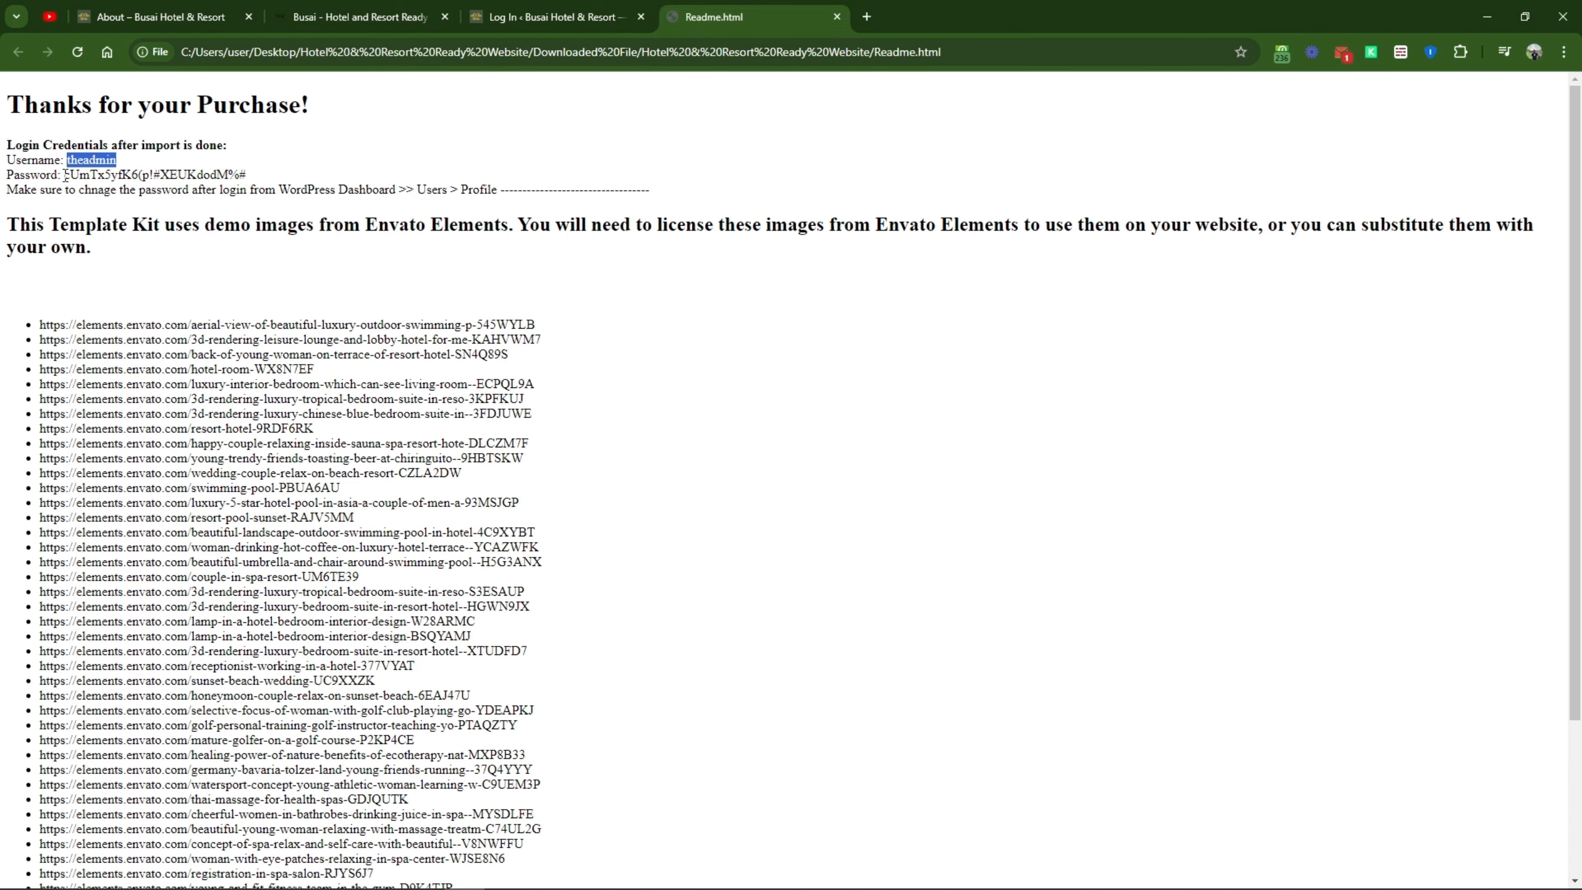
drag(64, 175, 314, 180)
right_click(232, 177)
click(280, 194)
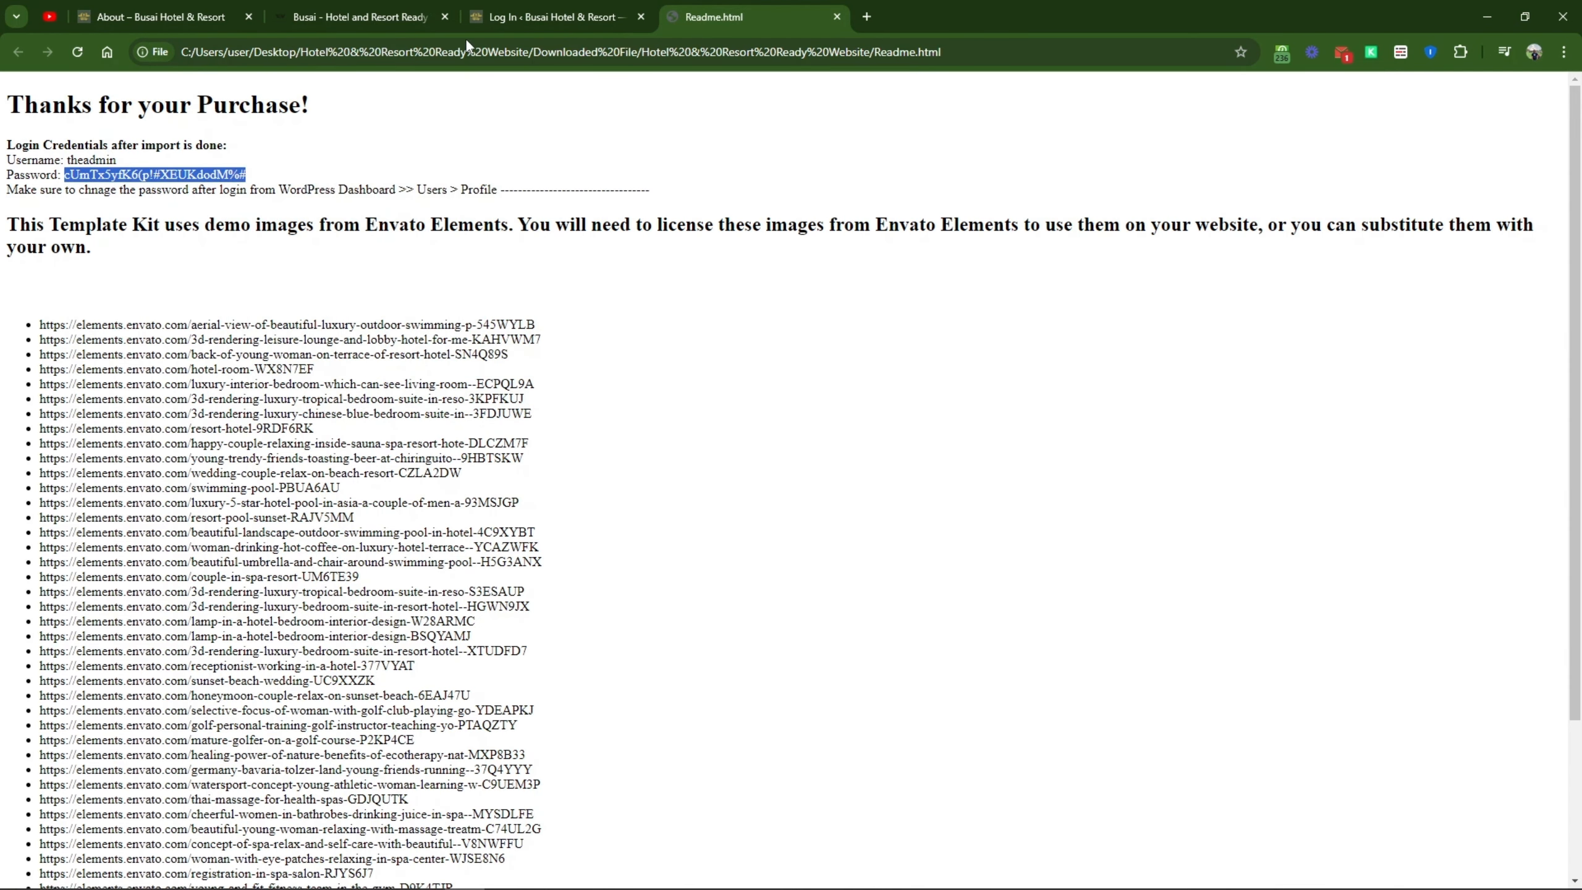
click(554, 17)
click(752, 366)
key(ctrl+v)
click(743, 411)
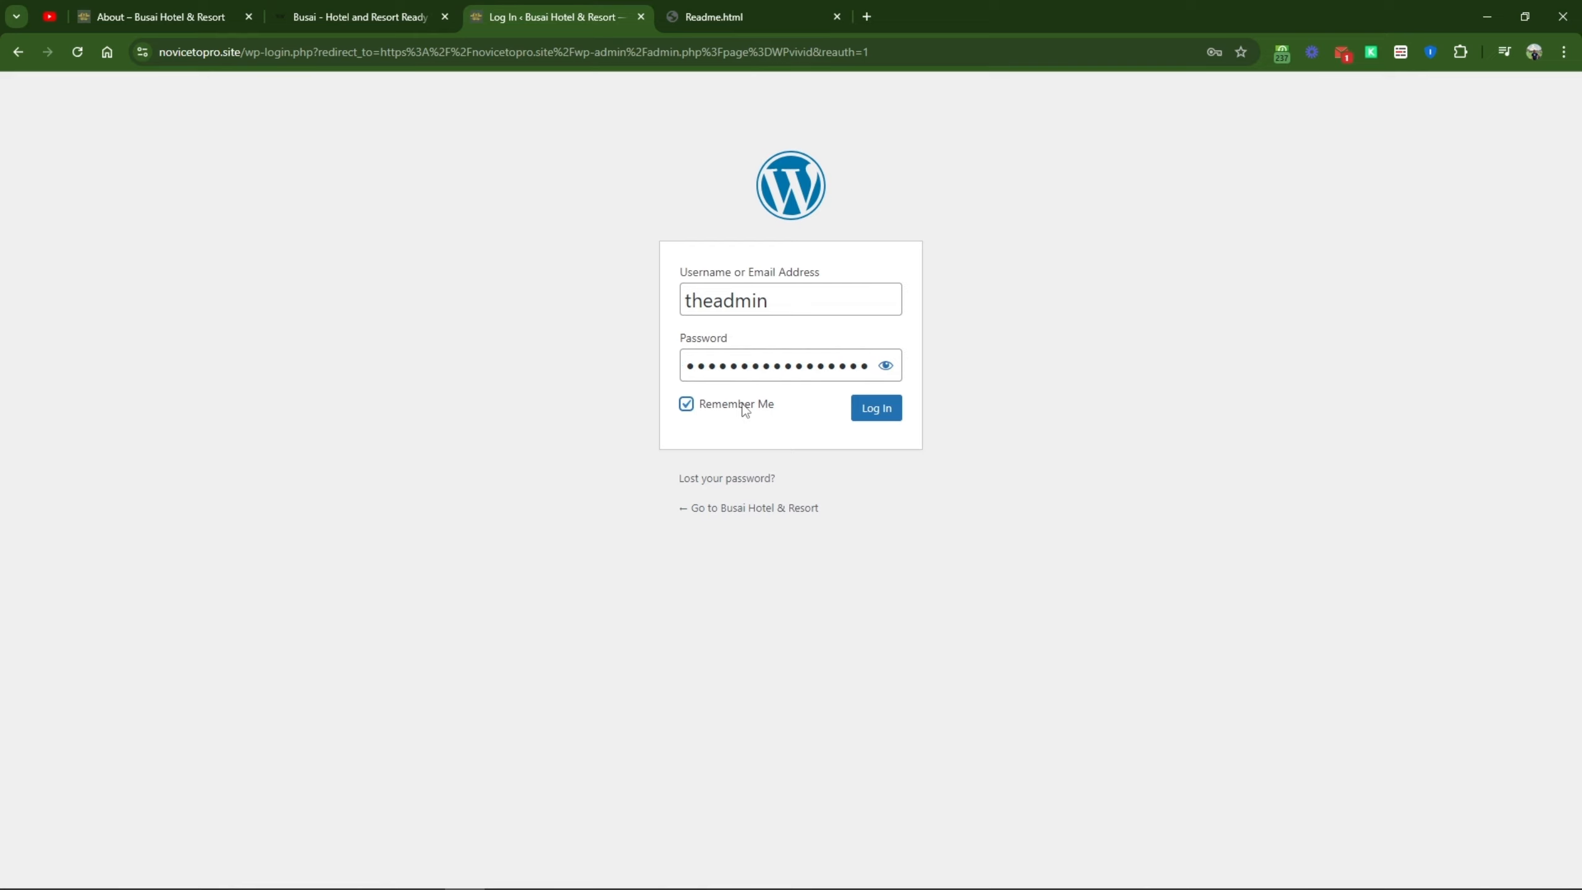
Step: Log in to WordPress, saving the credentials in the browser, and postpone the administration email verification
click(866, 410)
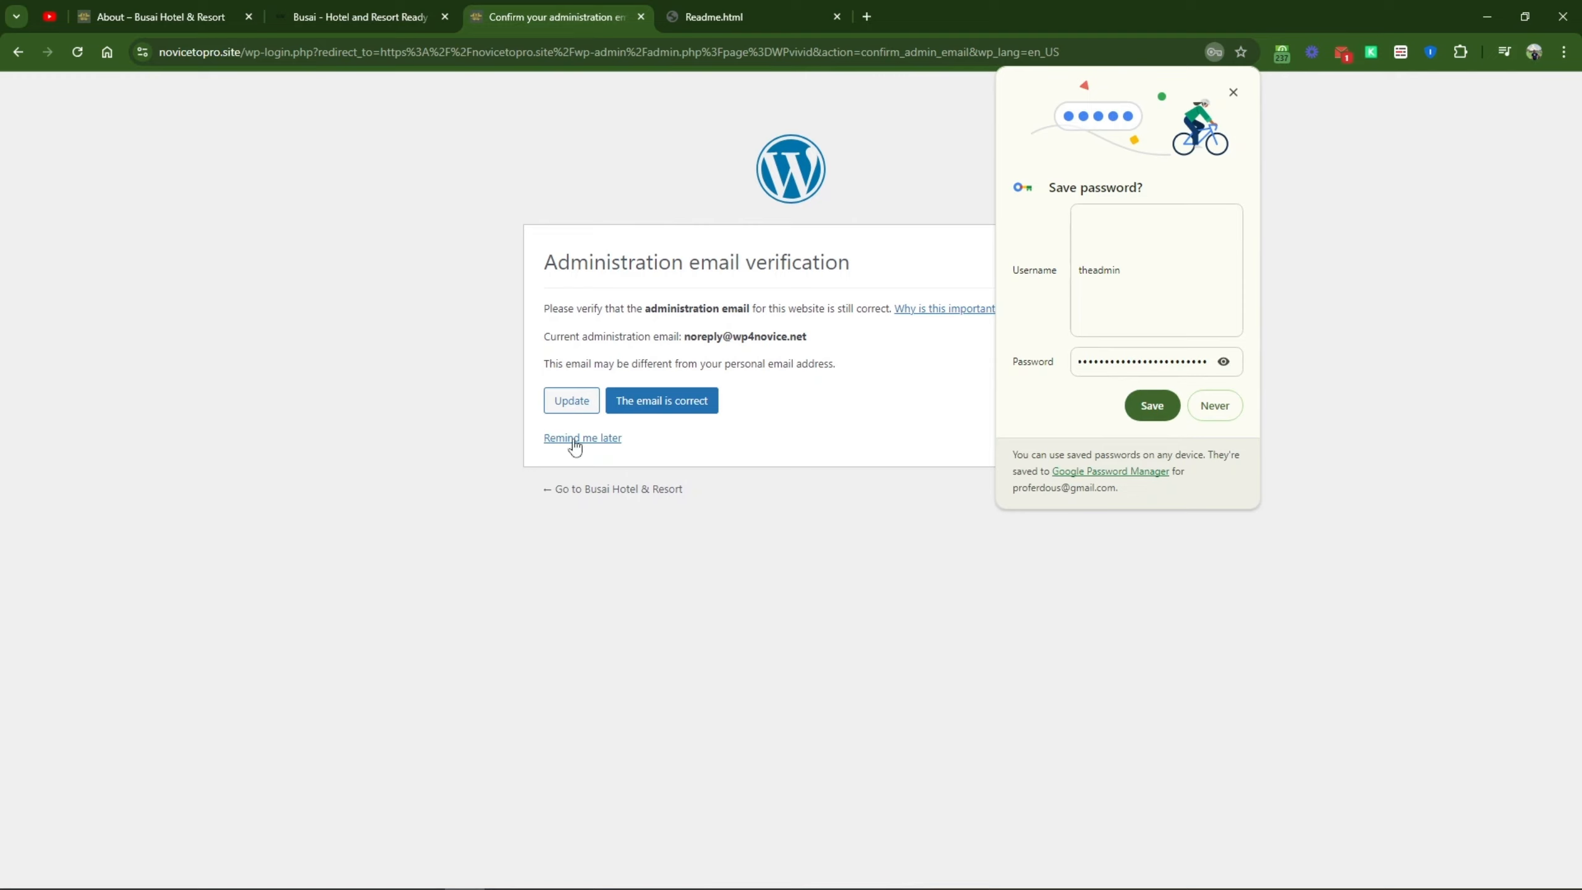
click(1152, 405)
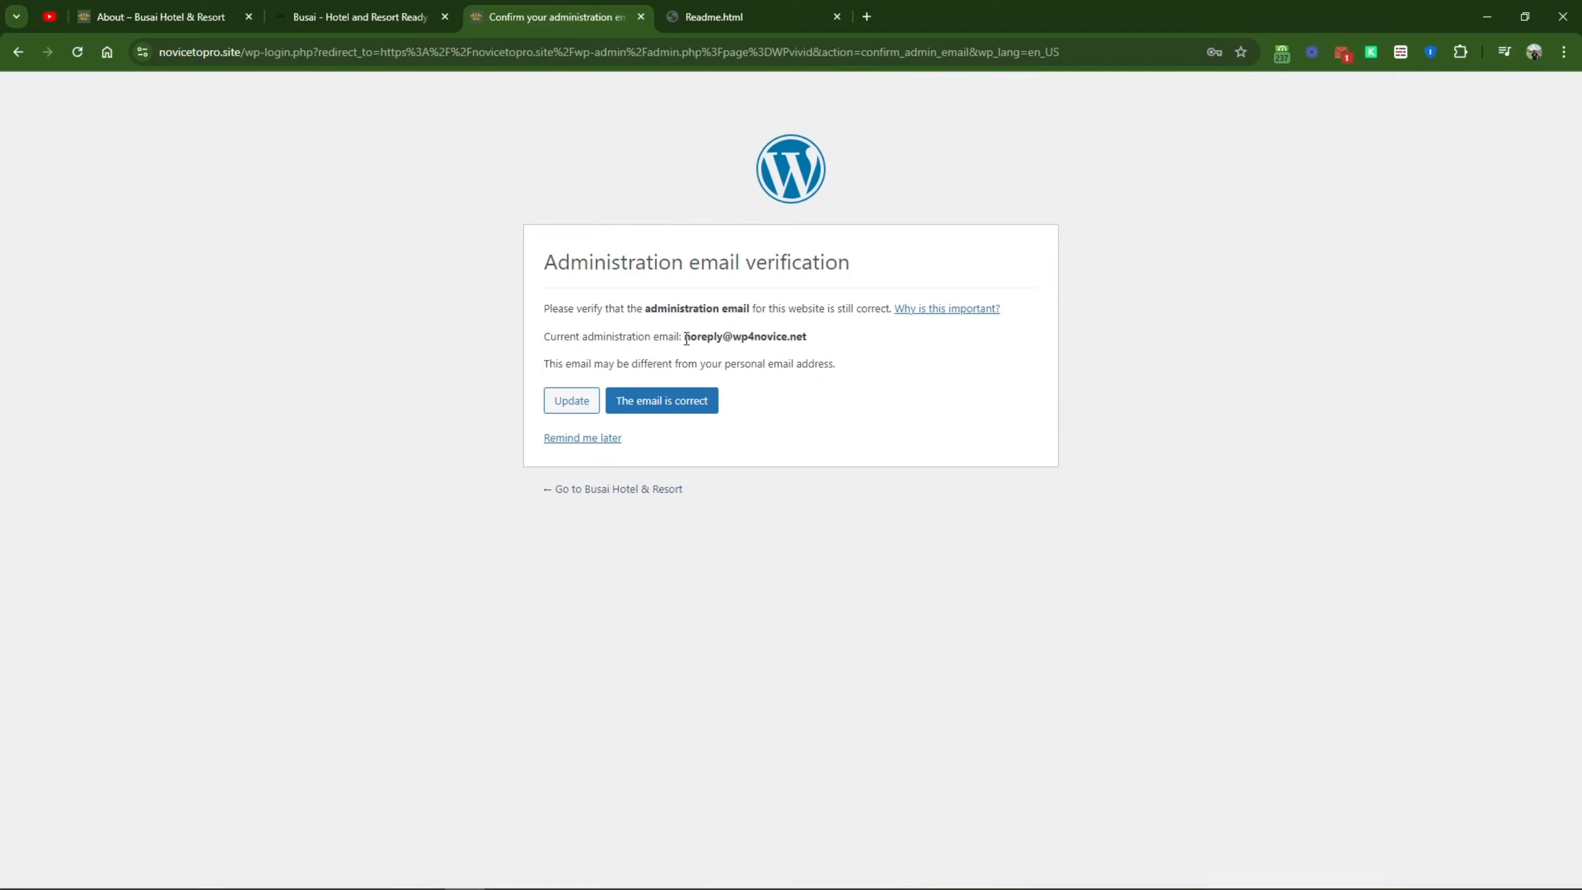
click(609, 447)
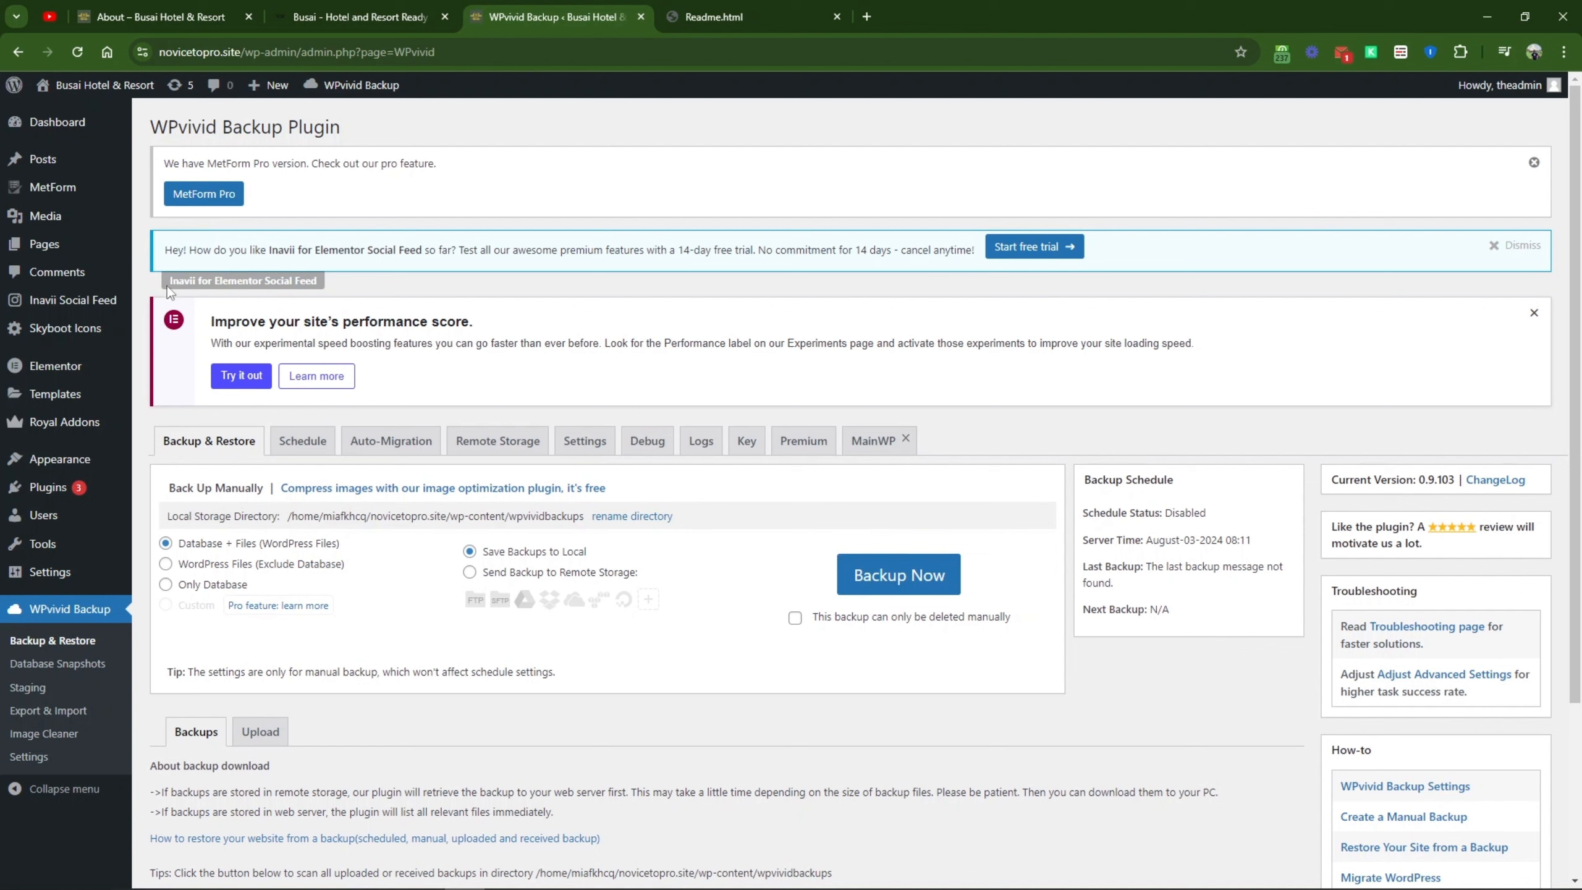
Step: Generate a new account password under Account Management in the logged-in user's profile
mouse_move(97, 582)
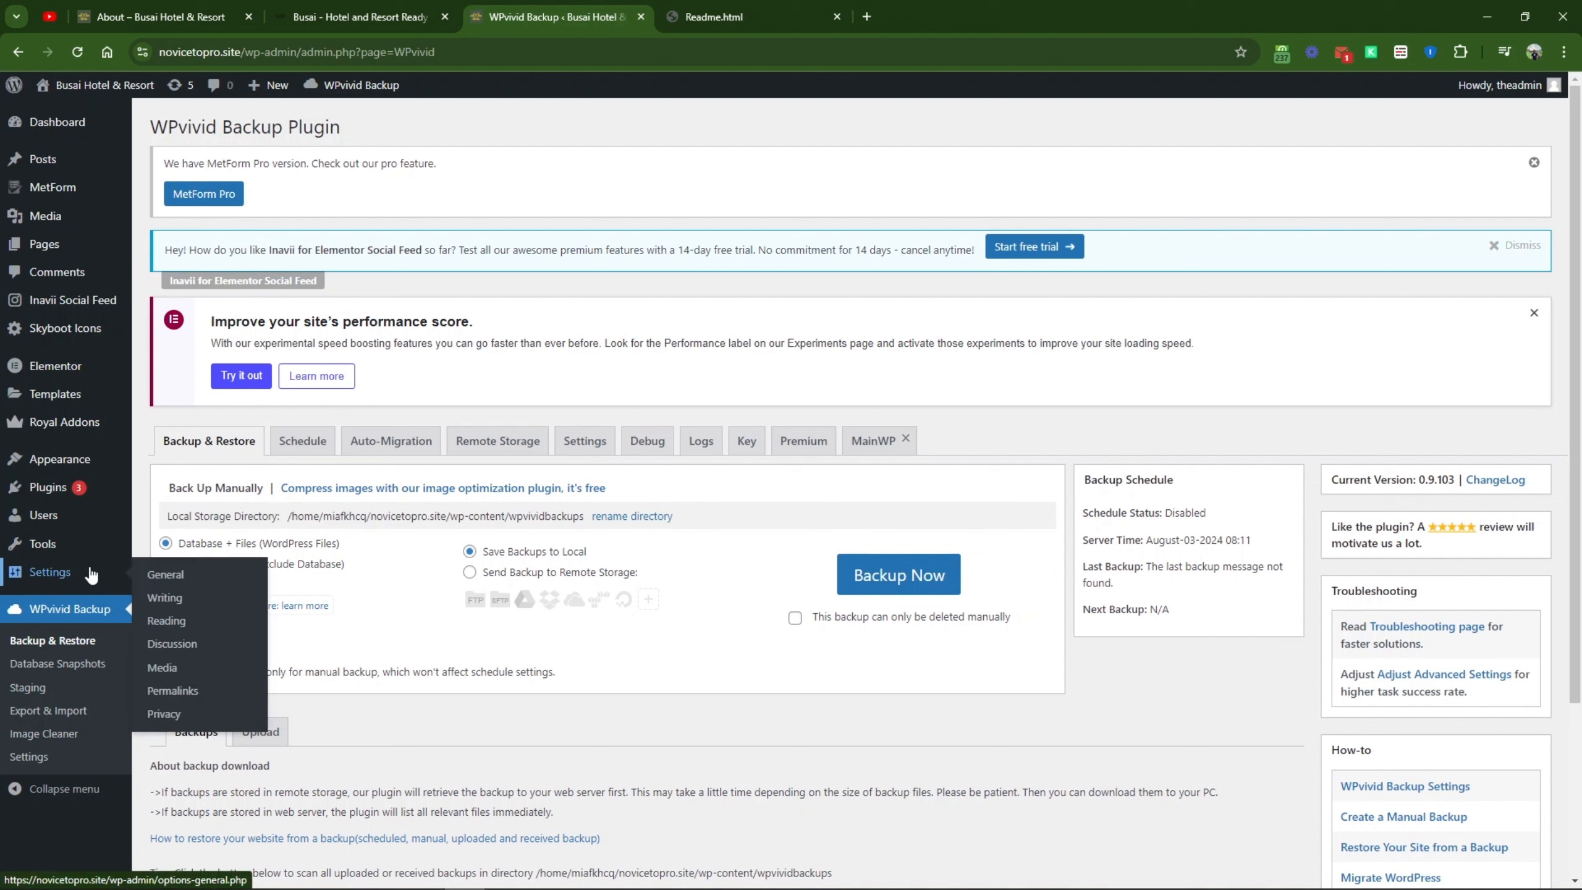
mouse_move(60, 526)
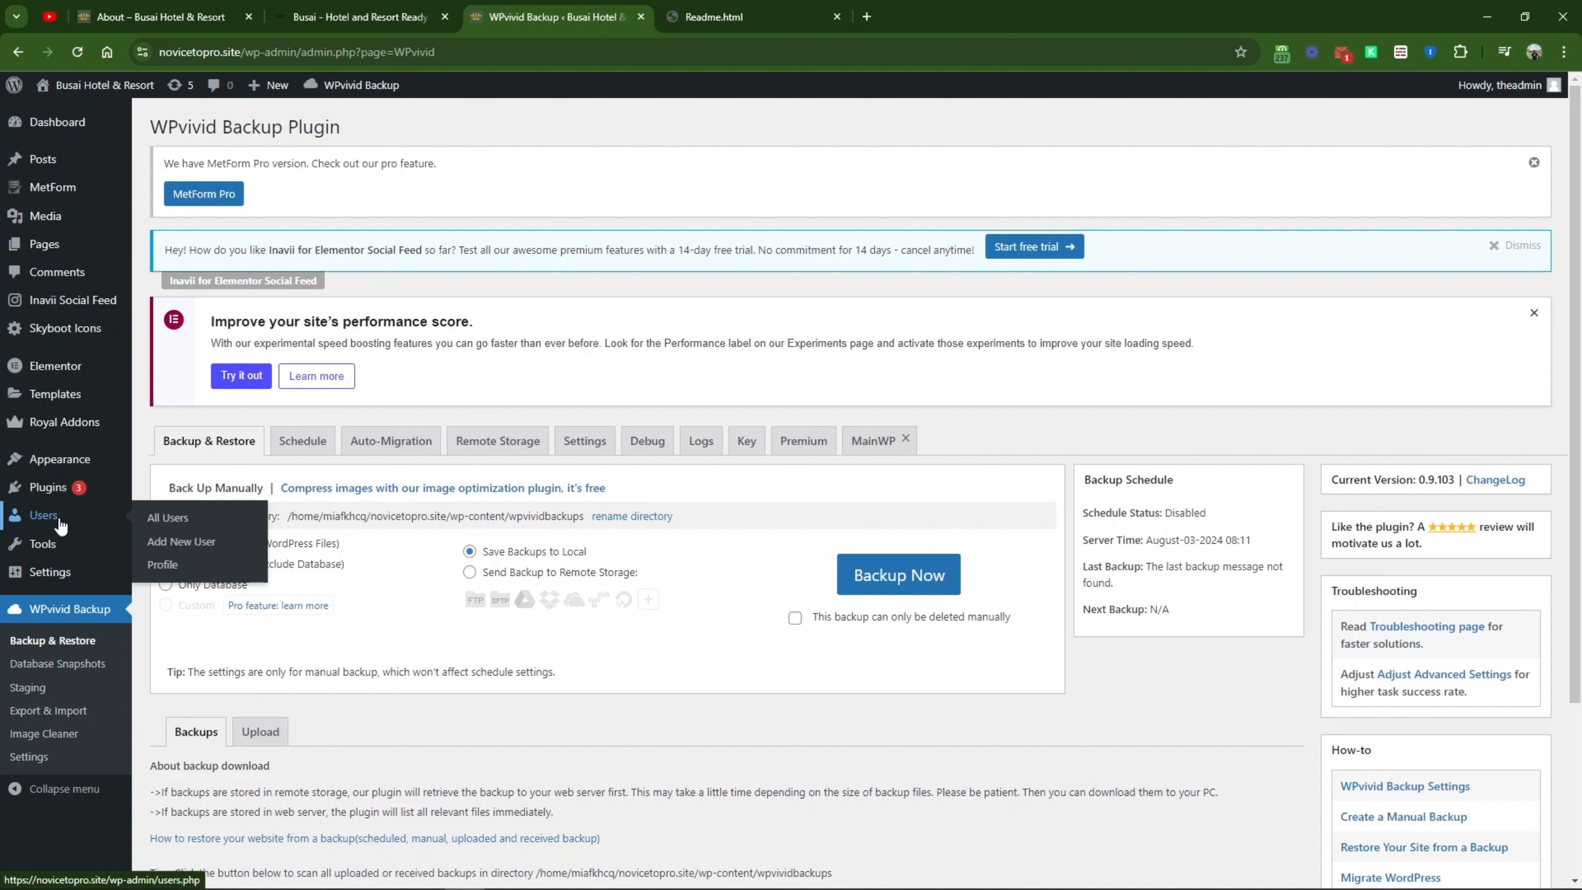
click(210, 568)
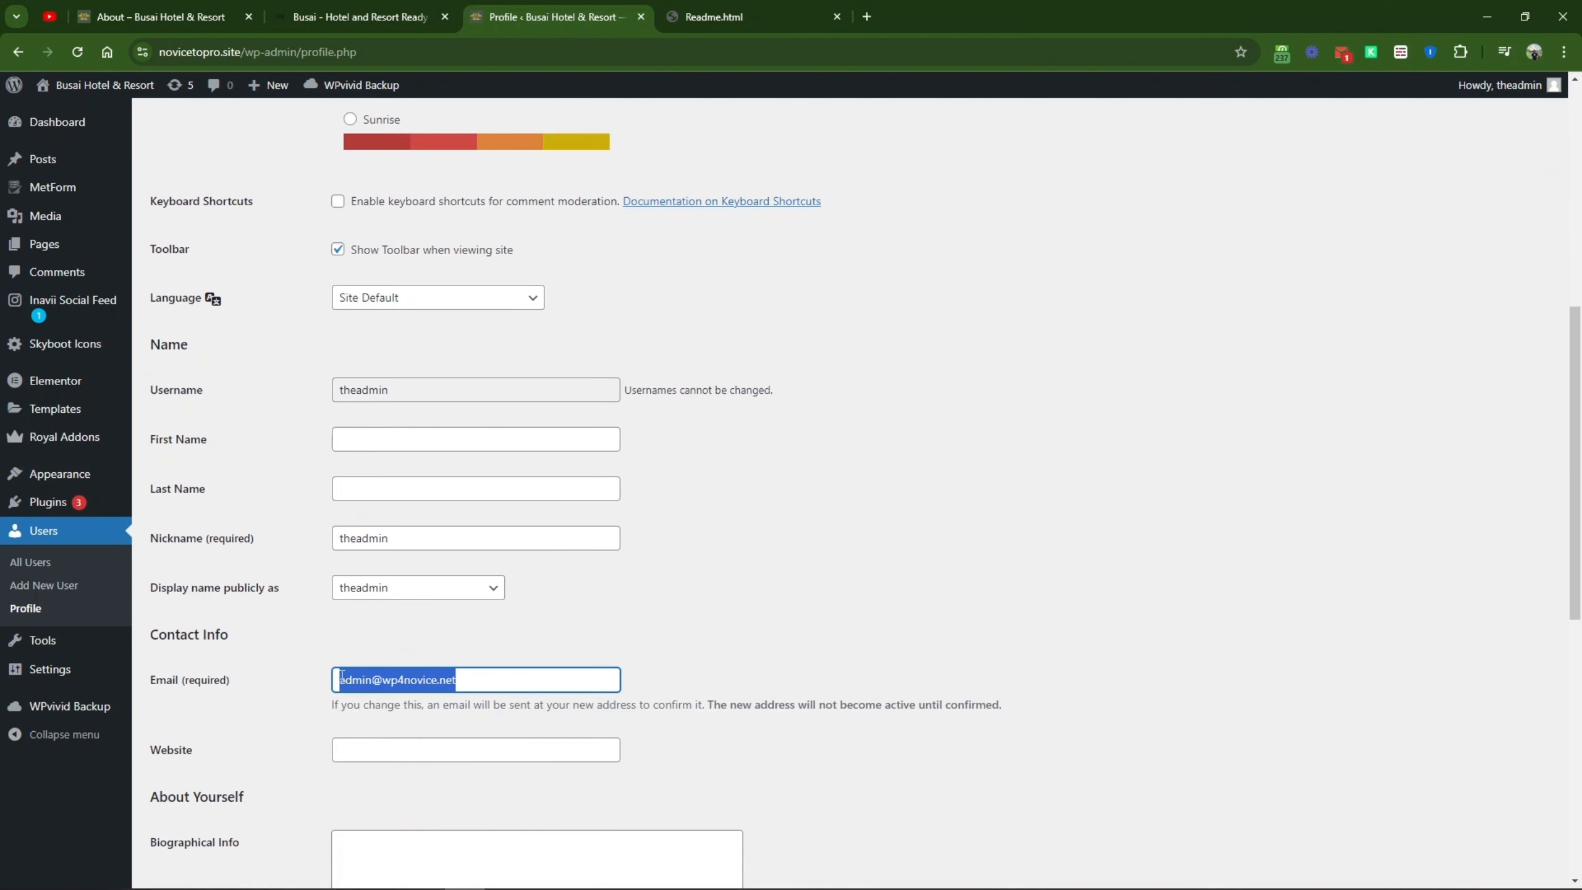
scroll(375, 492, down, 10)
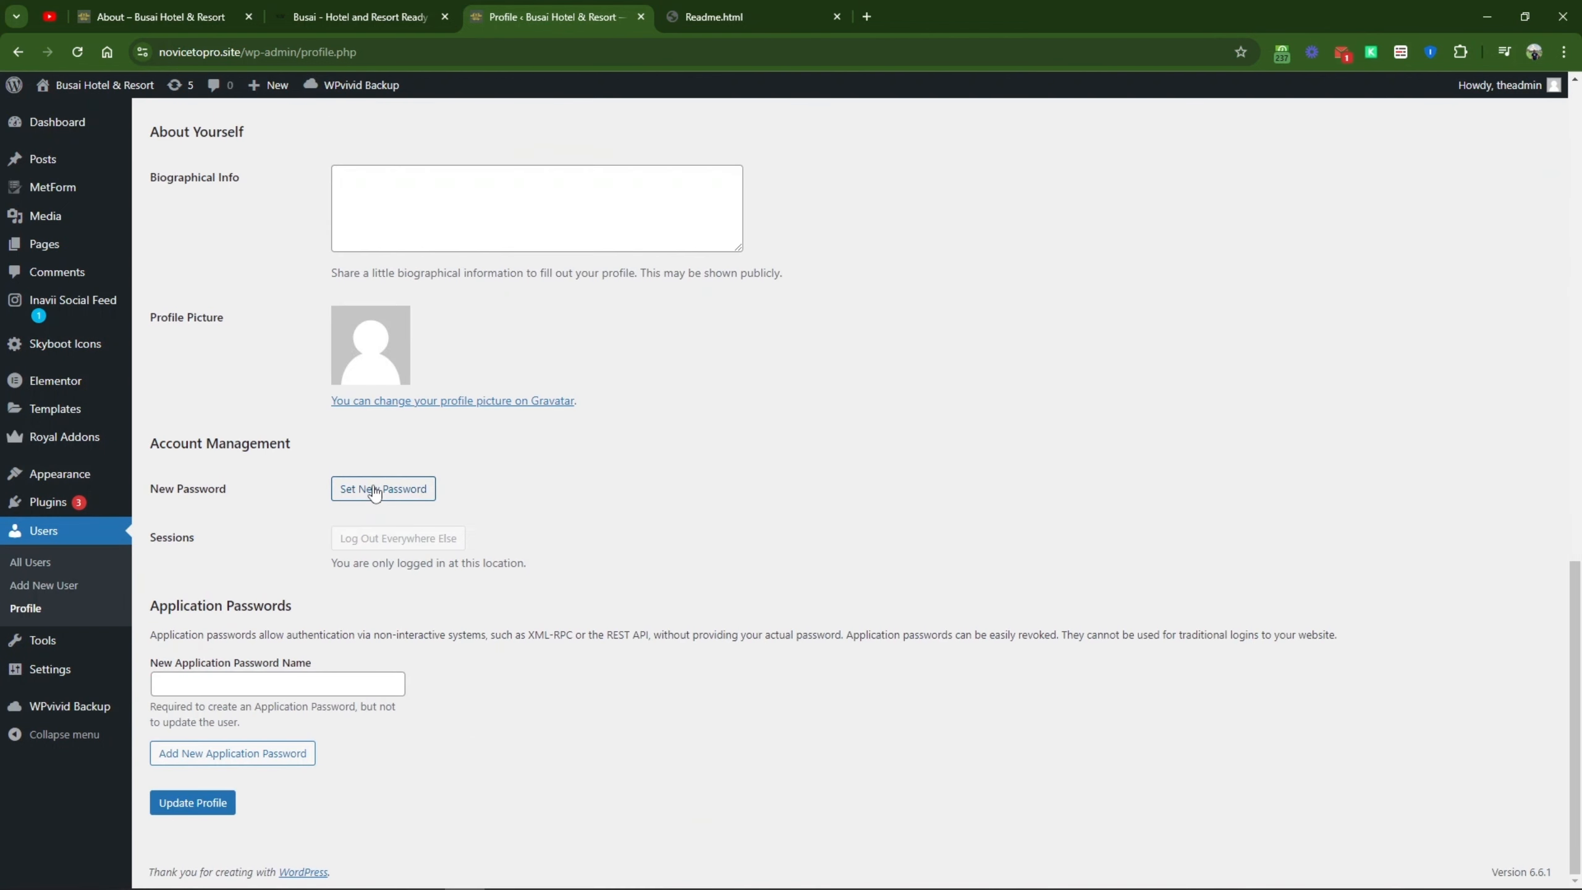
click(374, 490)
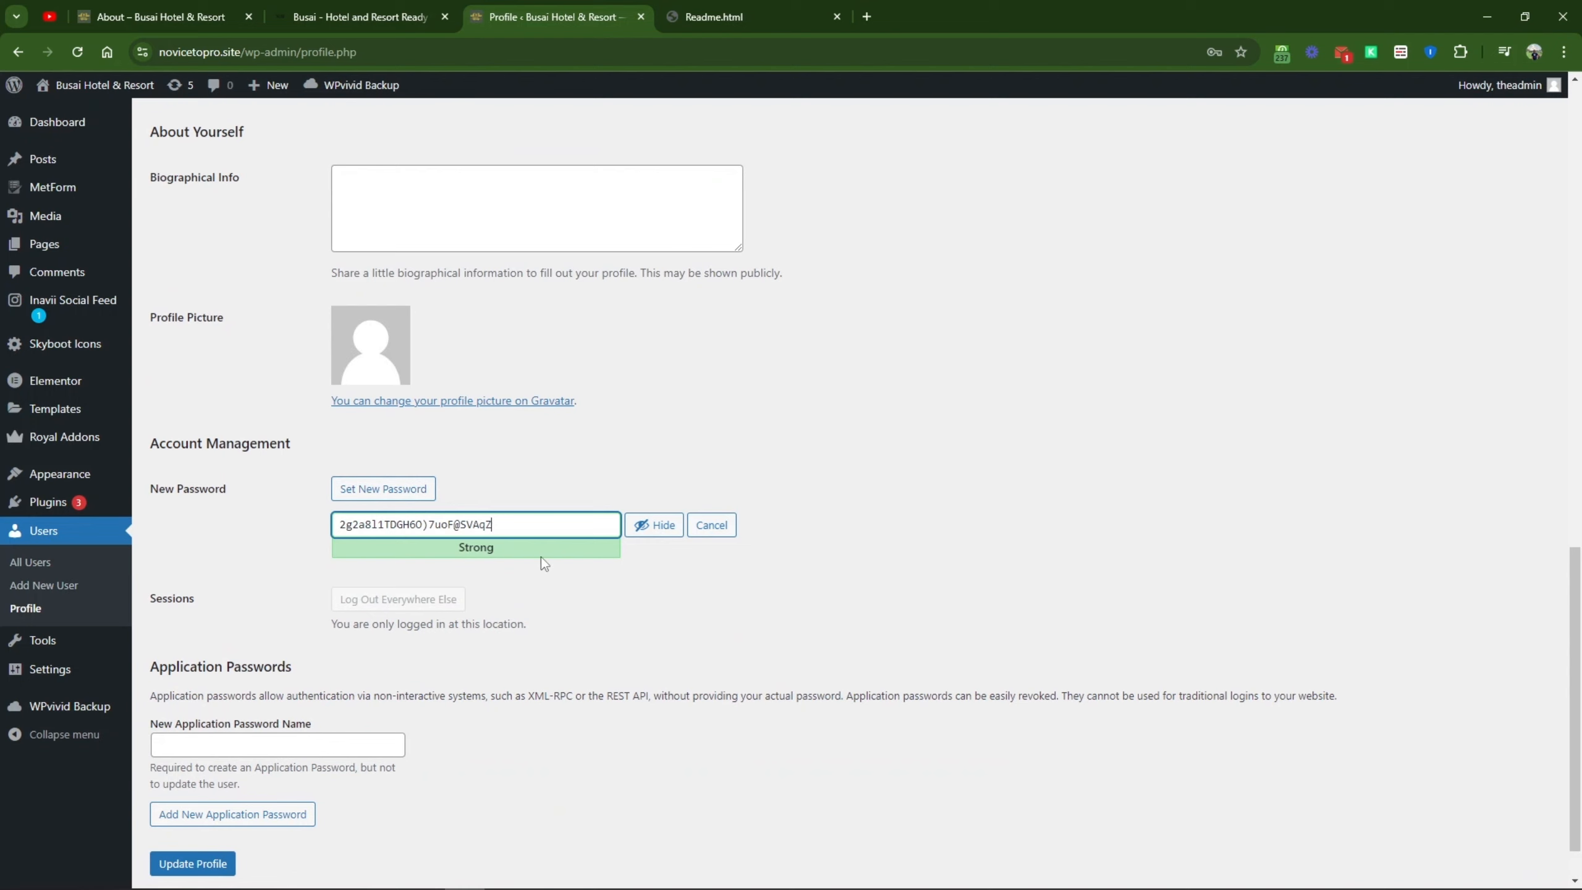
Step: Copy the generated account password and update the profile to apply it
triple_click(442, 524)
right_click(450, 524)
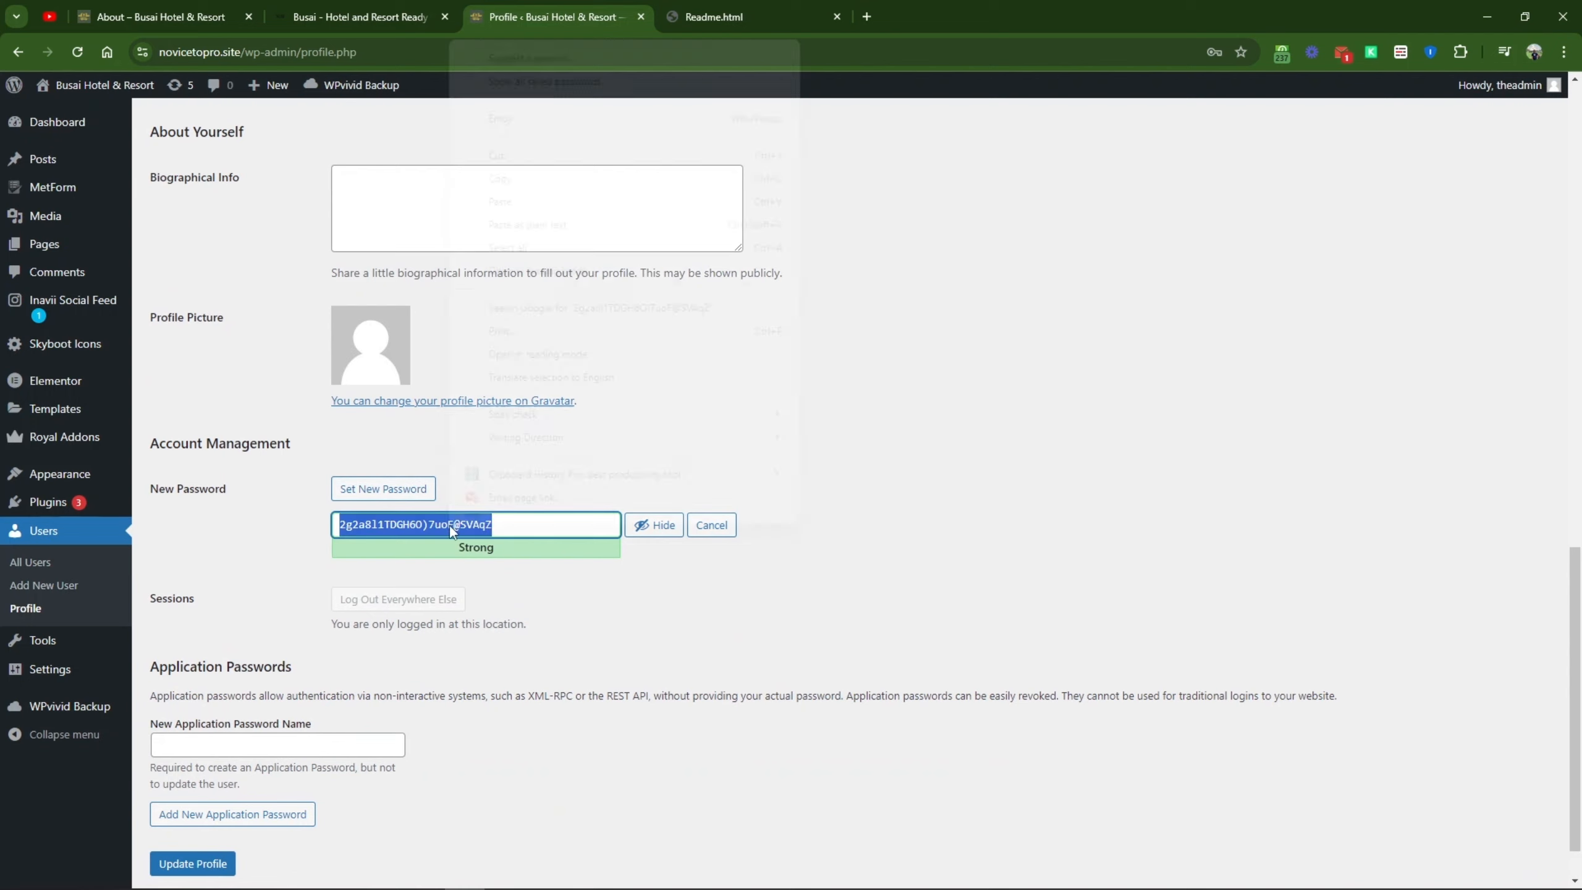
click(518, 188)
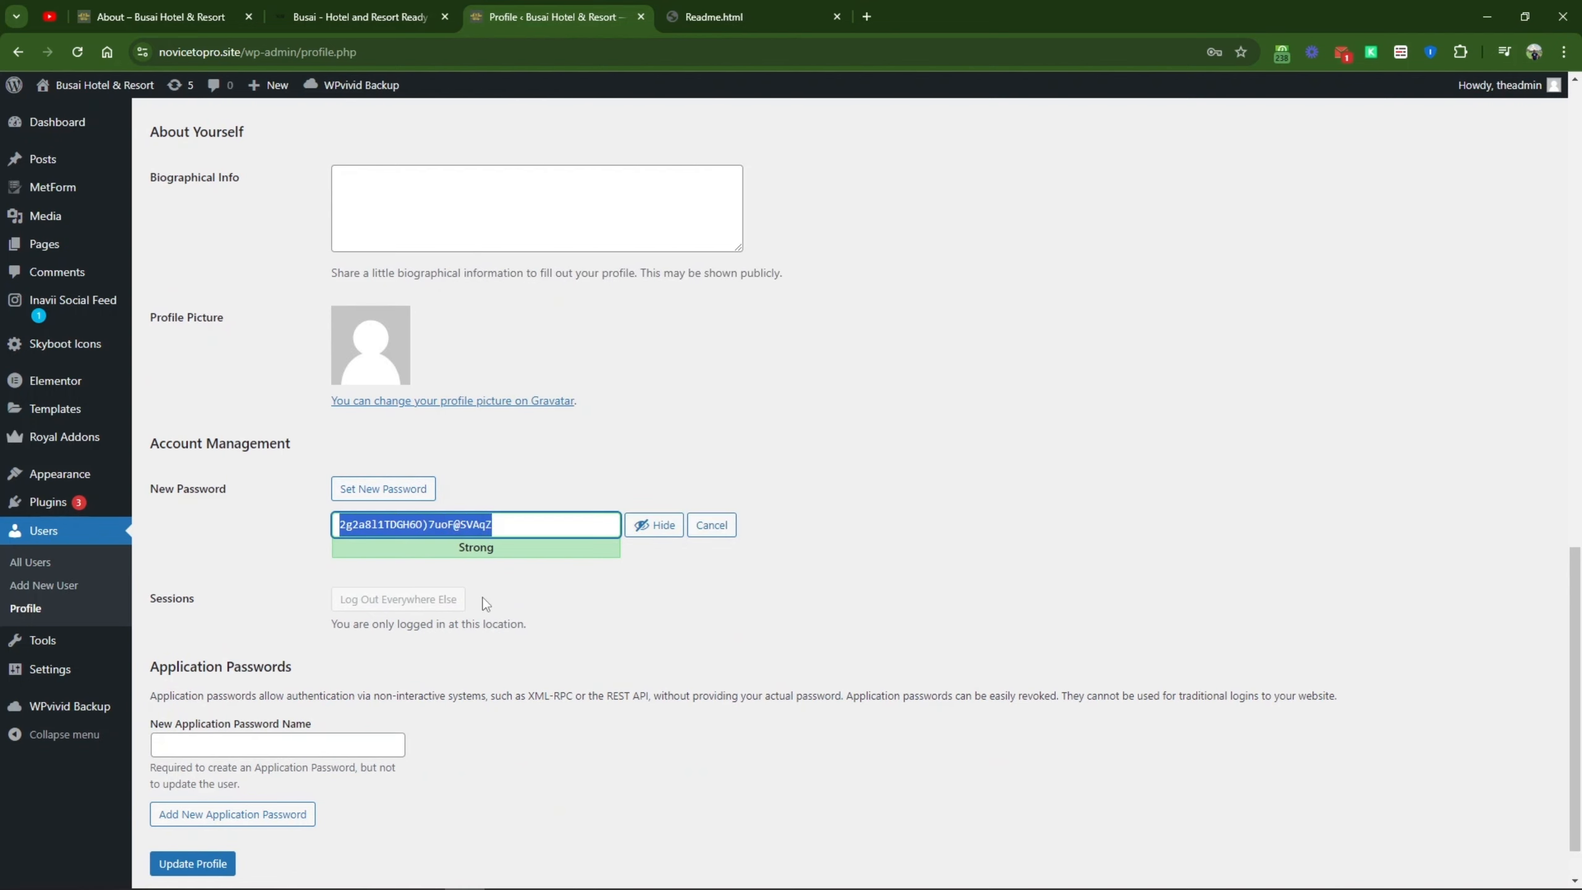
click(537, 600)
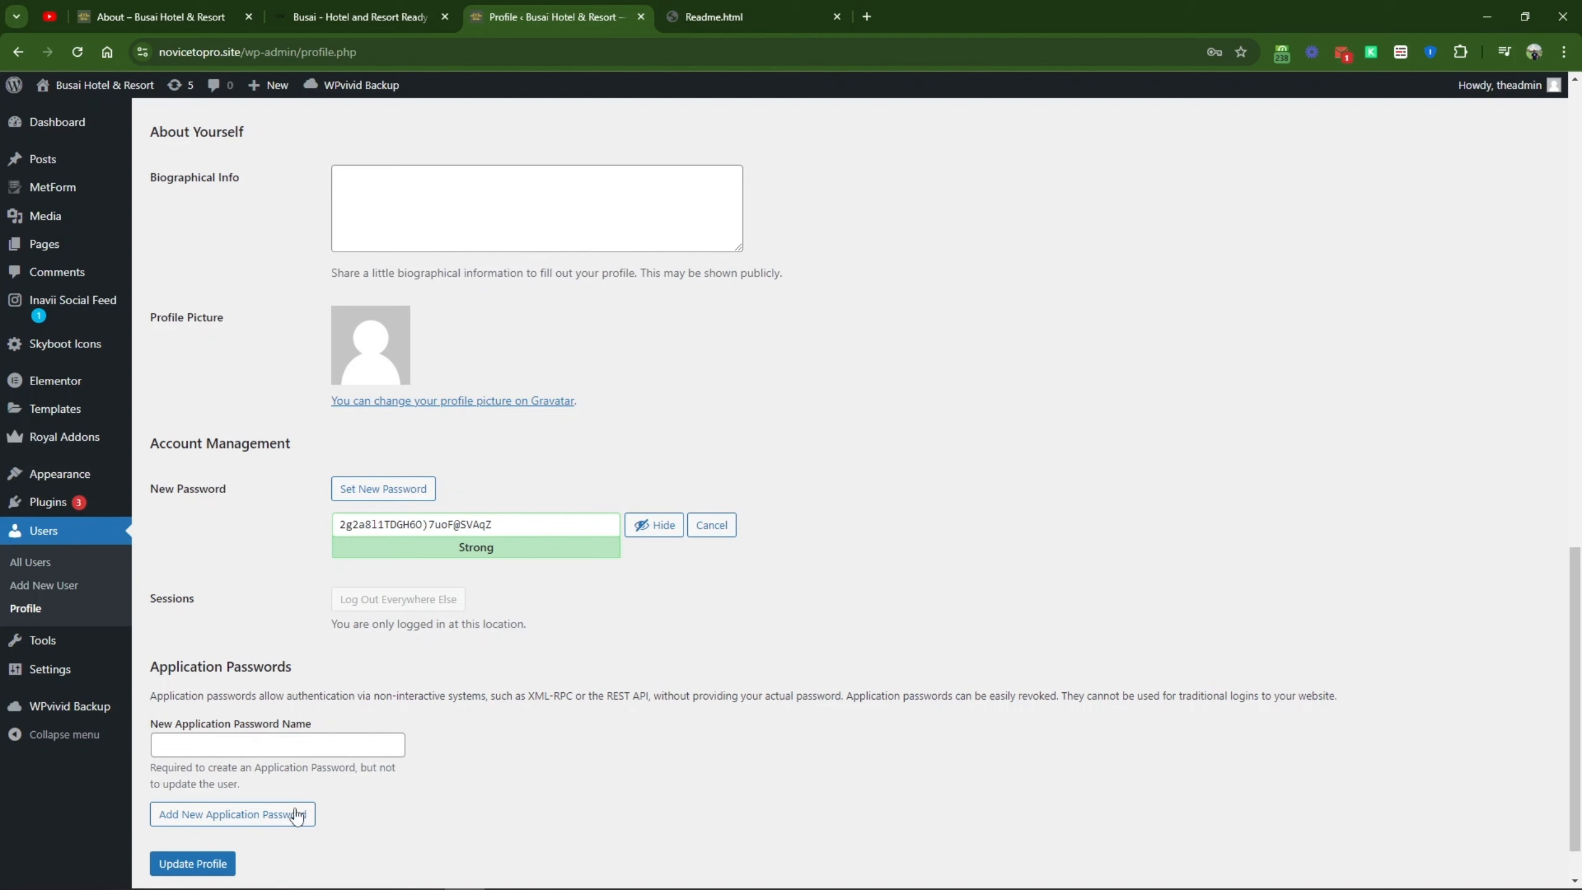
click(198, 867)
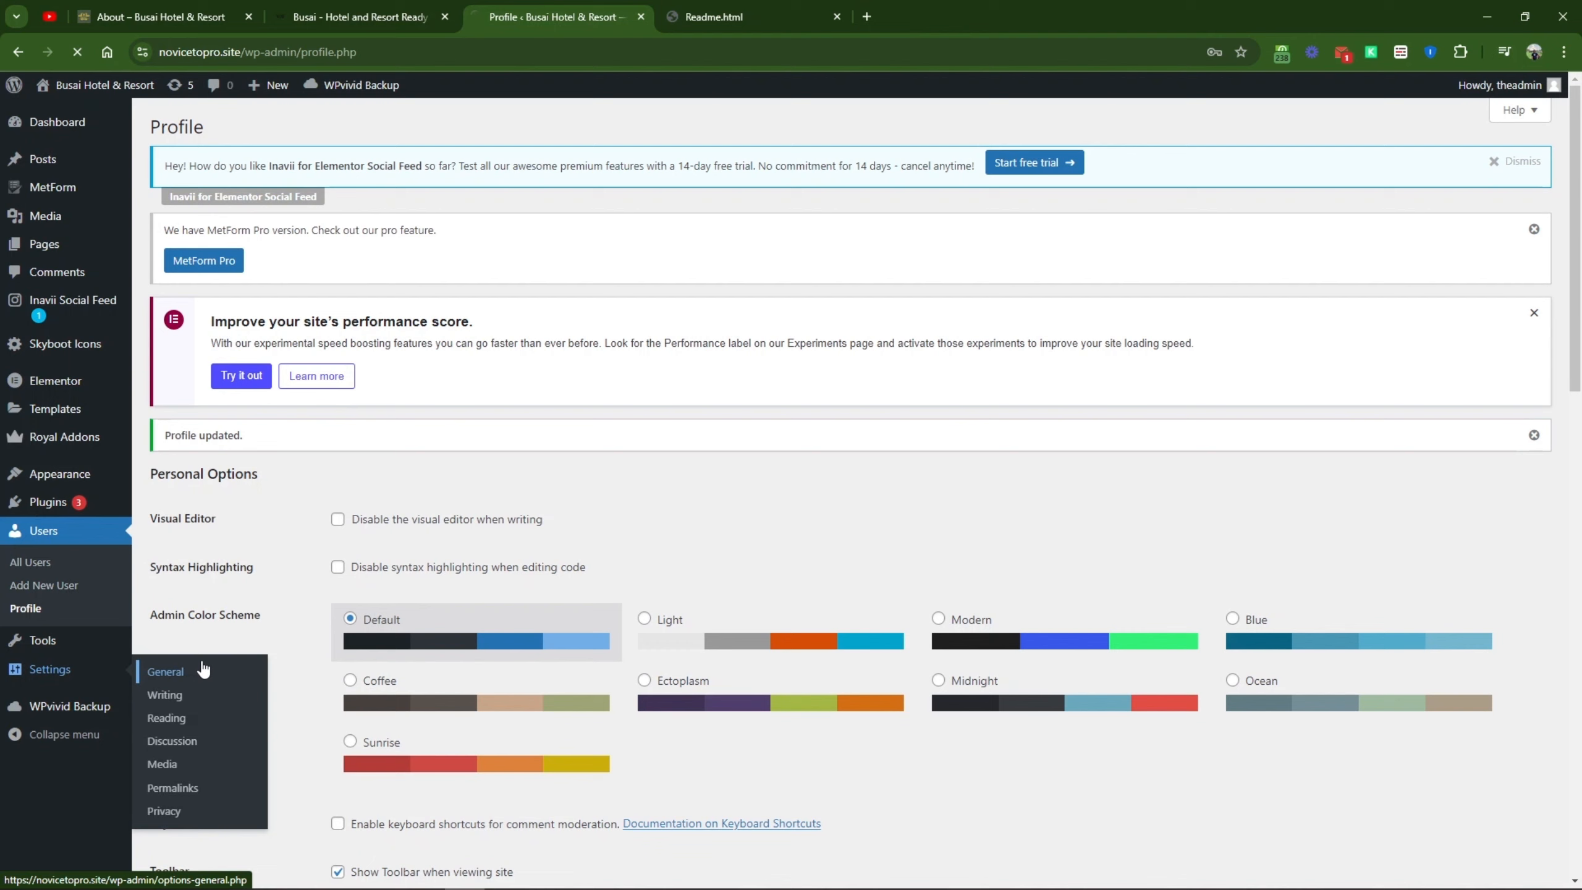
Step: Open the General Settings and examine the Administration Email Address field and its note about confirming a new address
click(204, 669)
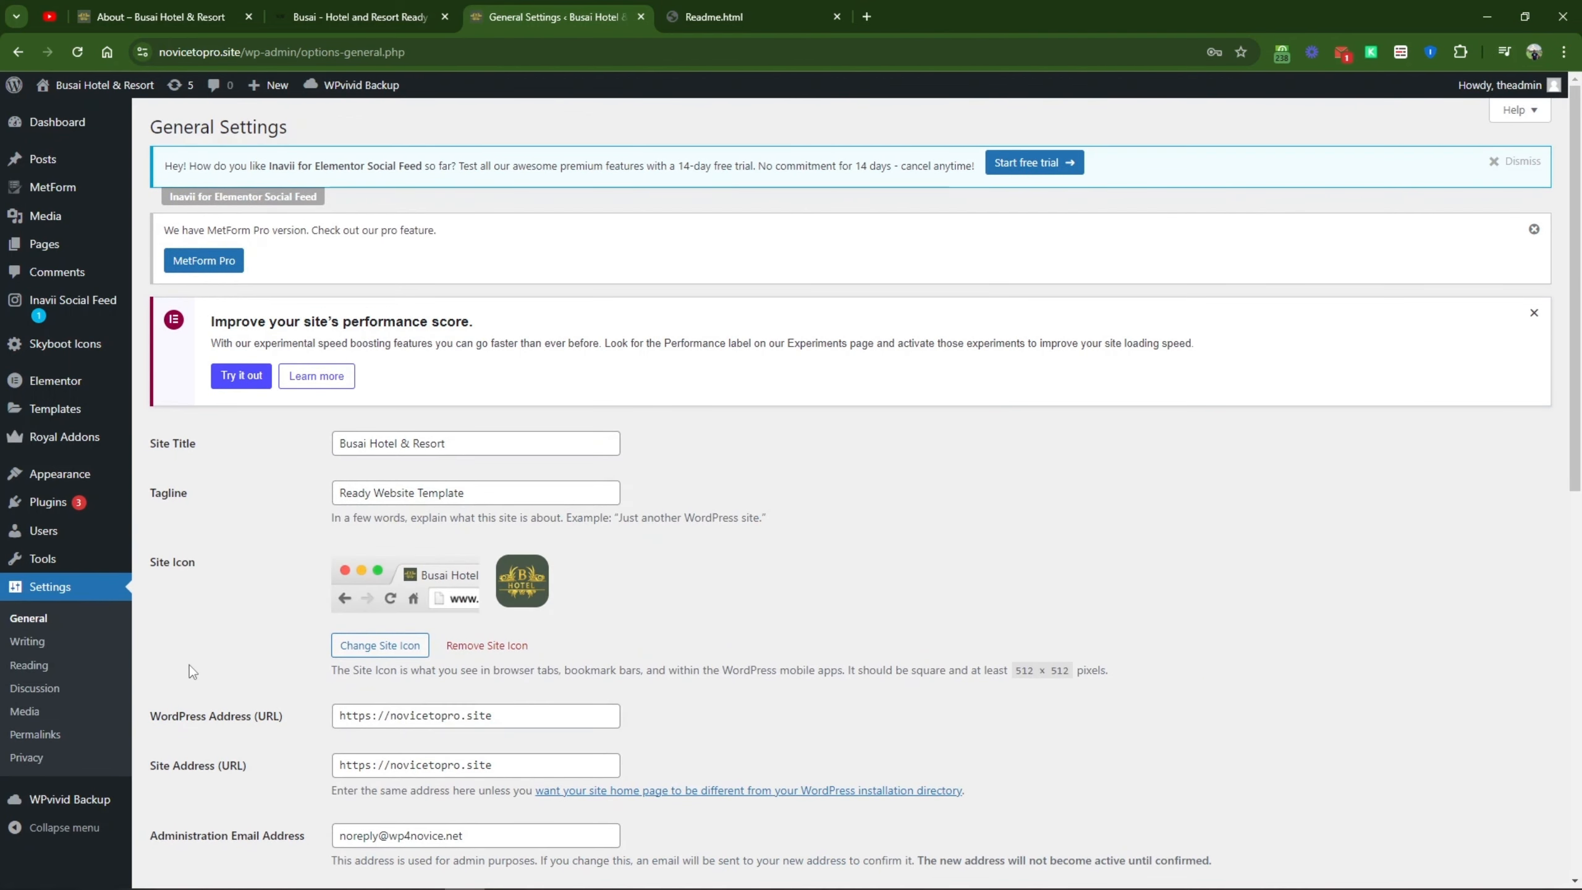
scroll(310, 671, down, 4)
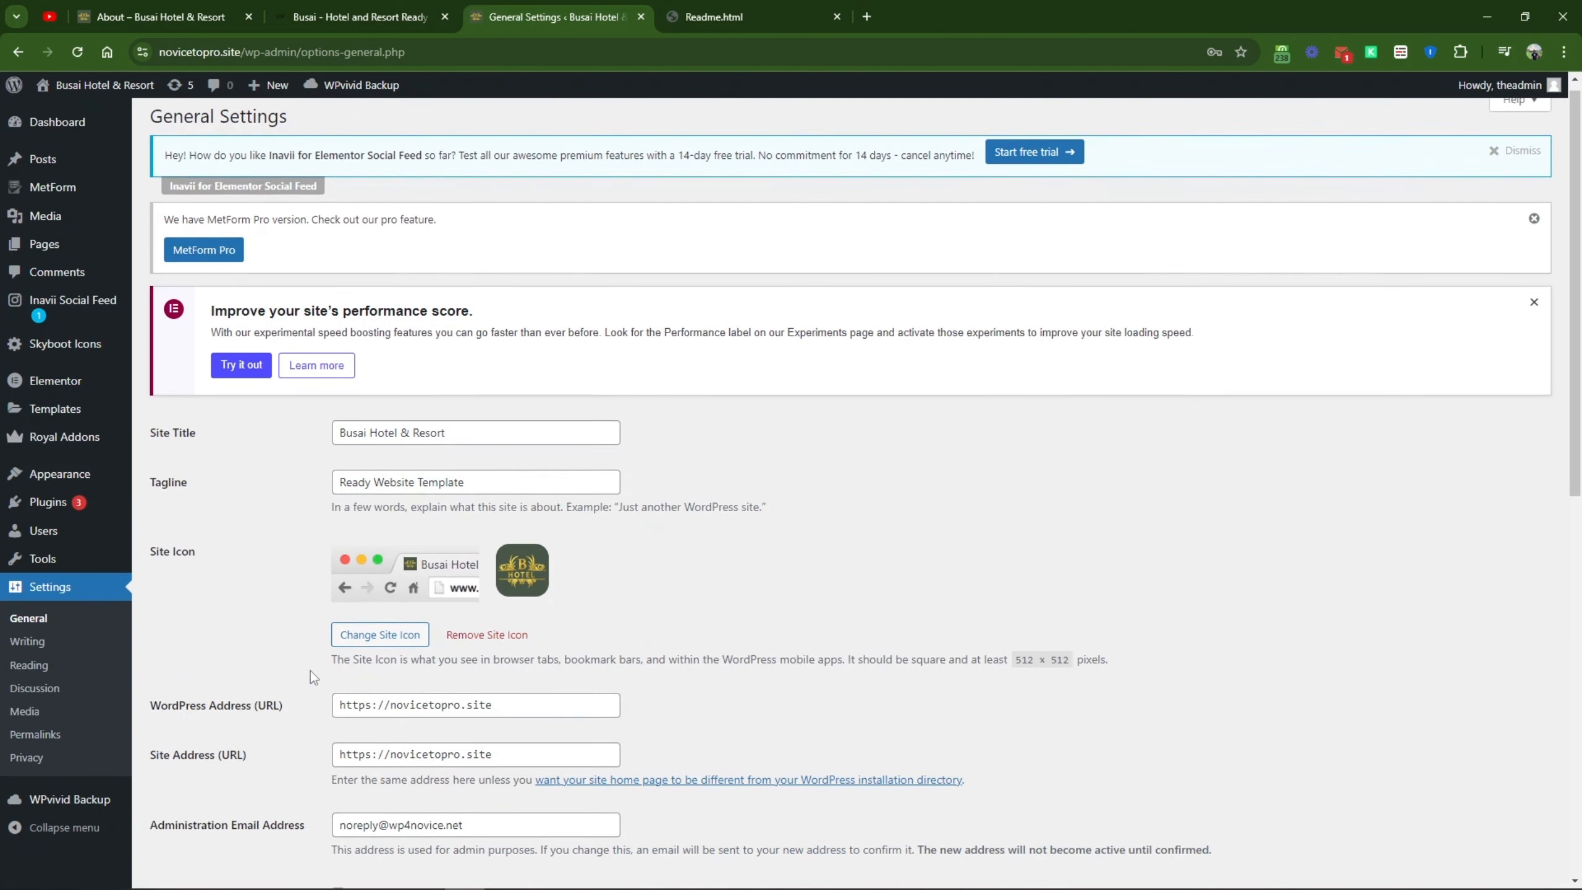
drag(488, 589, 324, 595)
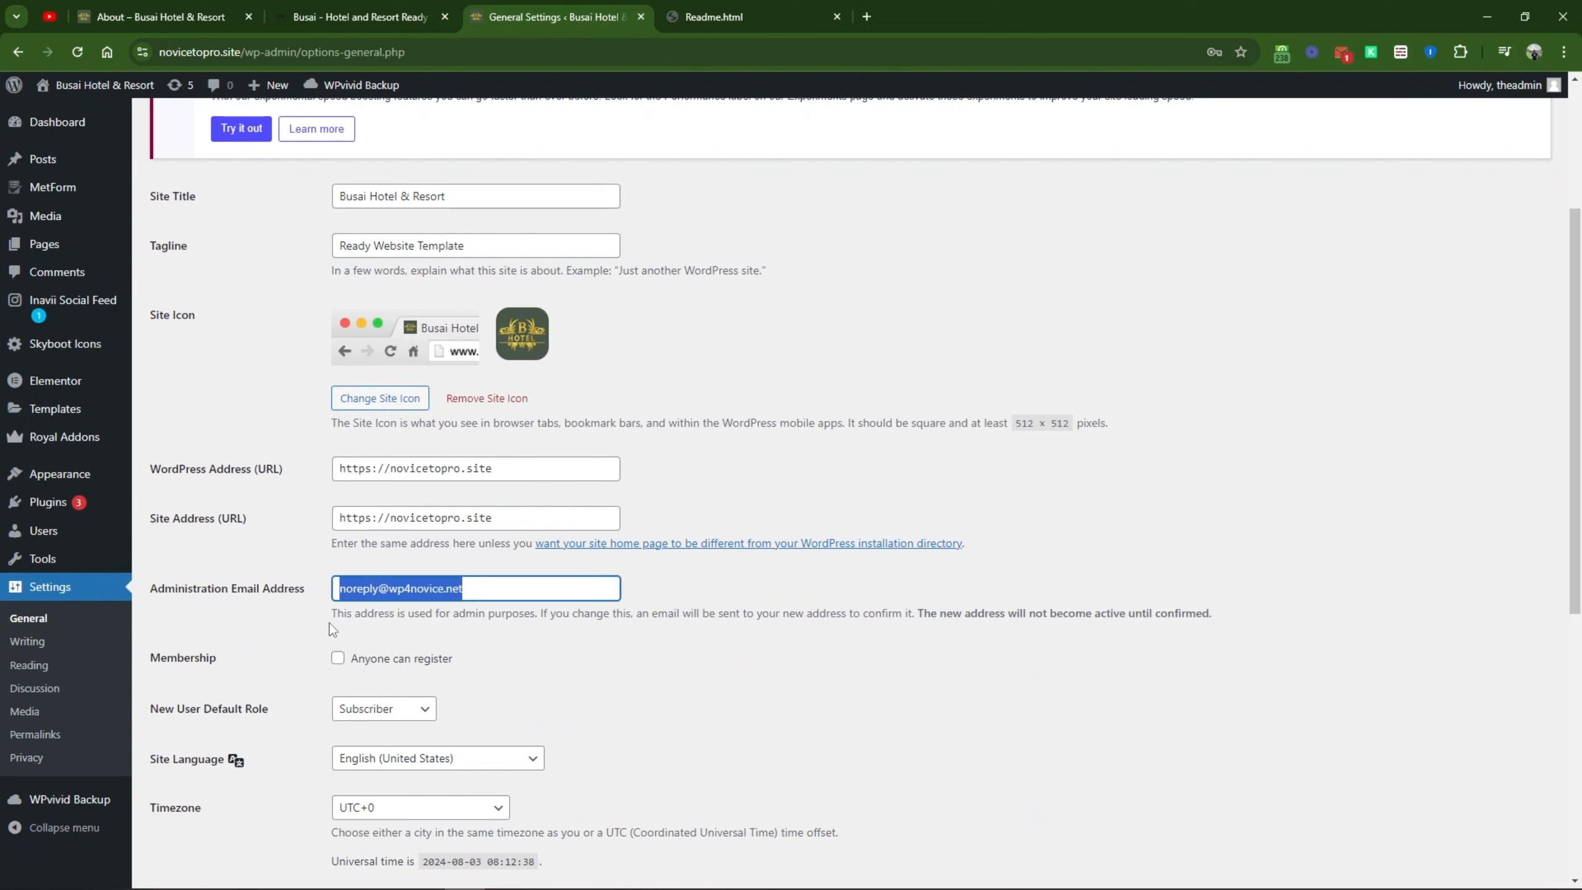
drag(331, 614, 1252, 619)
click(1252, 623)
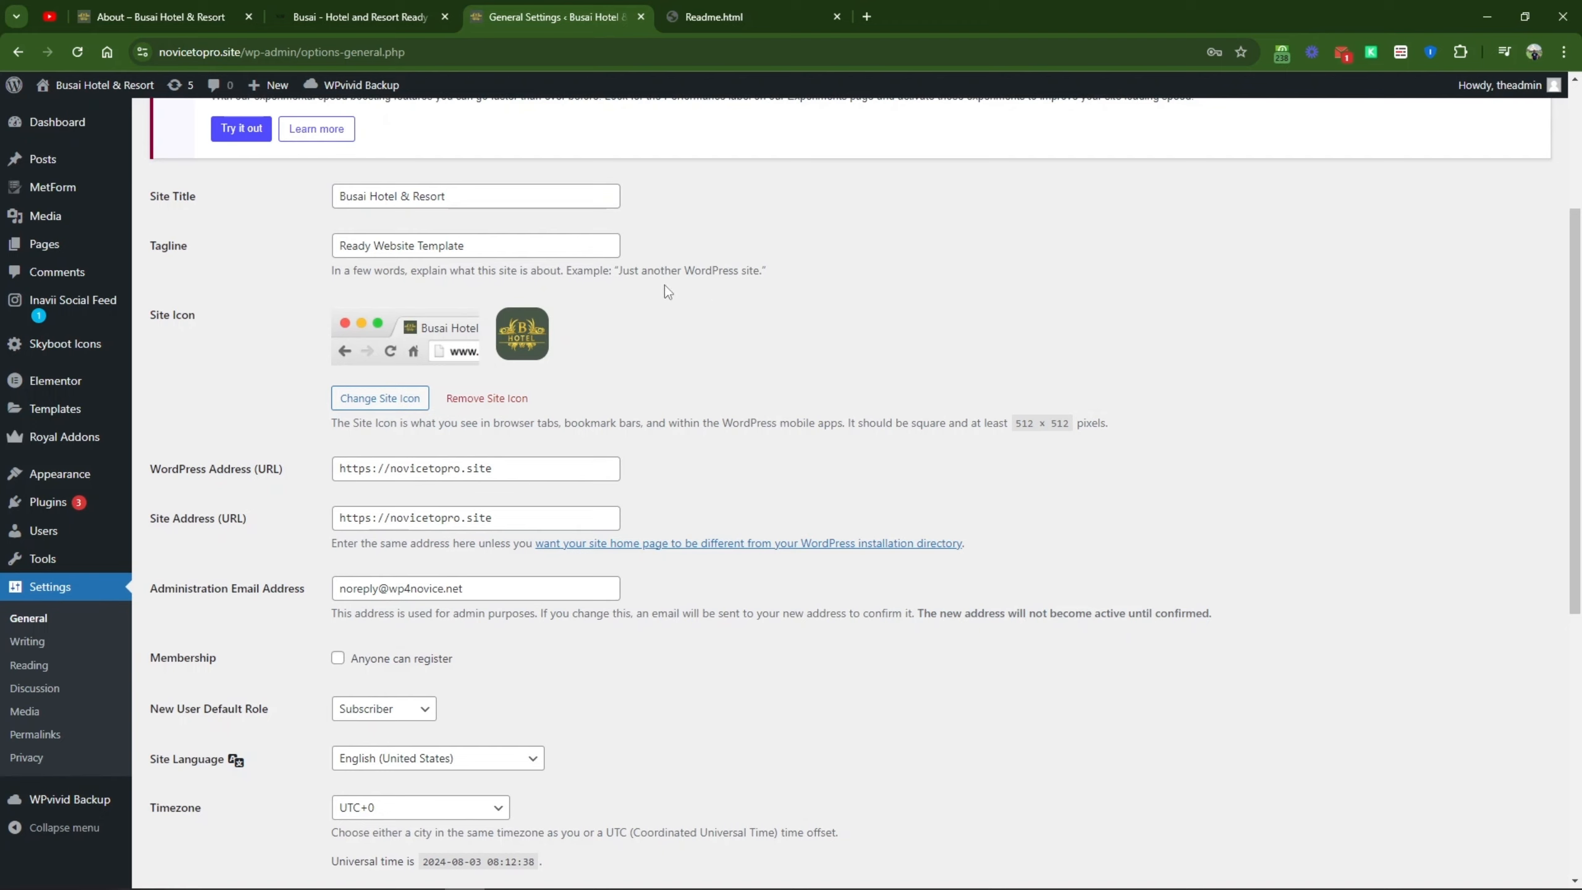
Step: Open the imported site's front end in a new tab and look through the home page sections
mouse_move(107, 96)
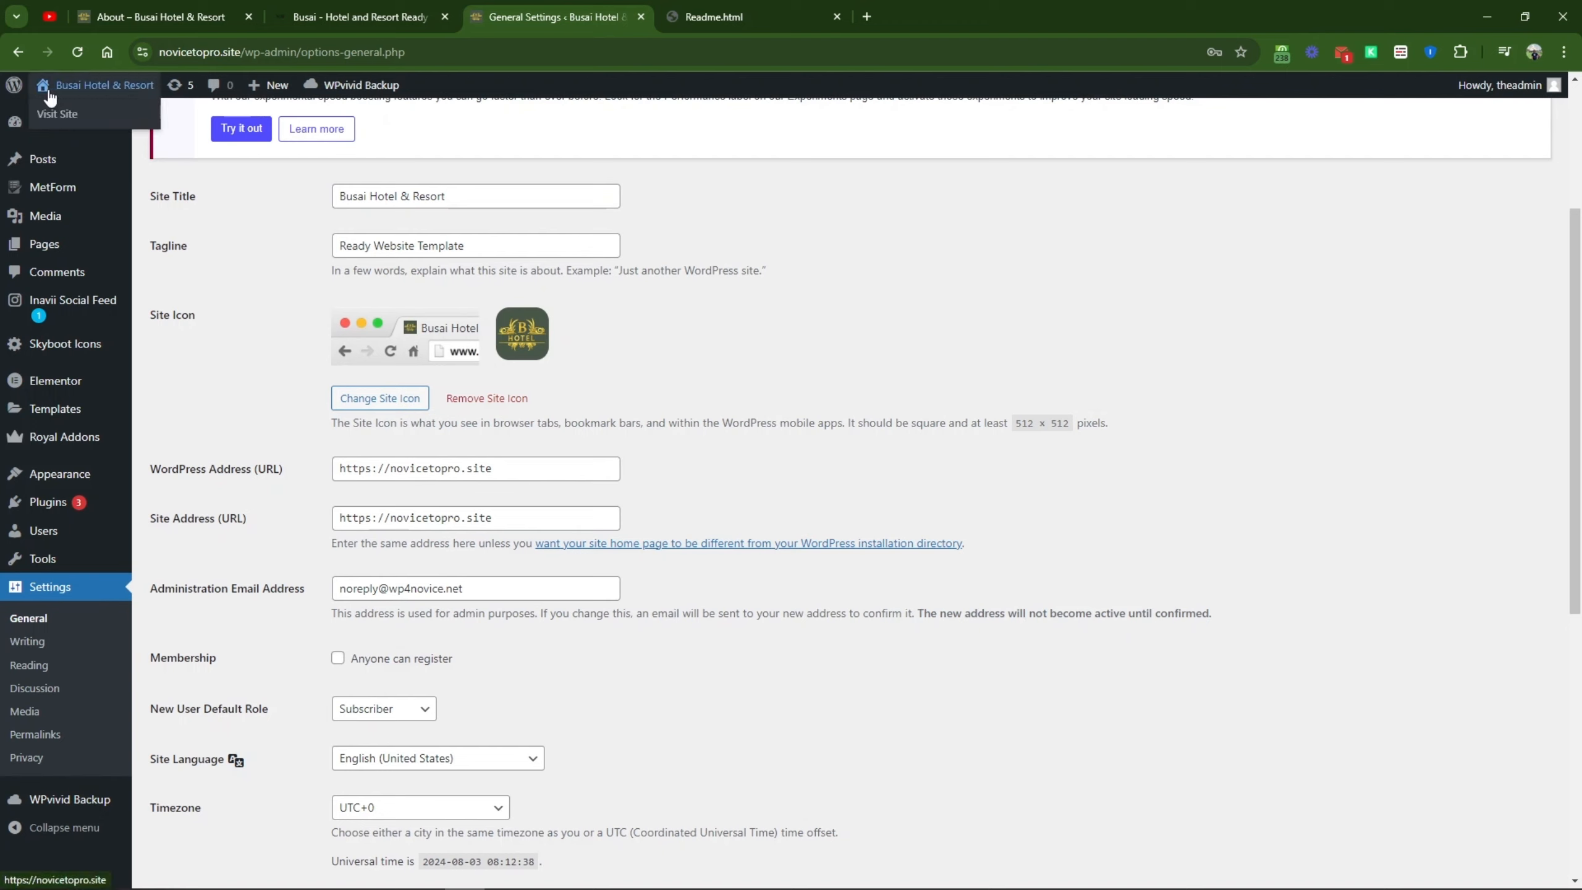
right_click(51, 114)
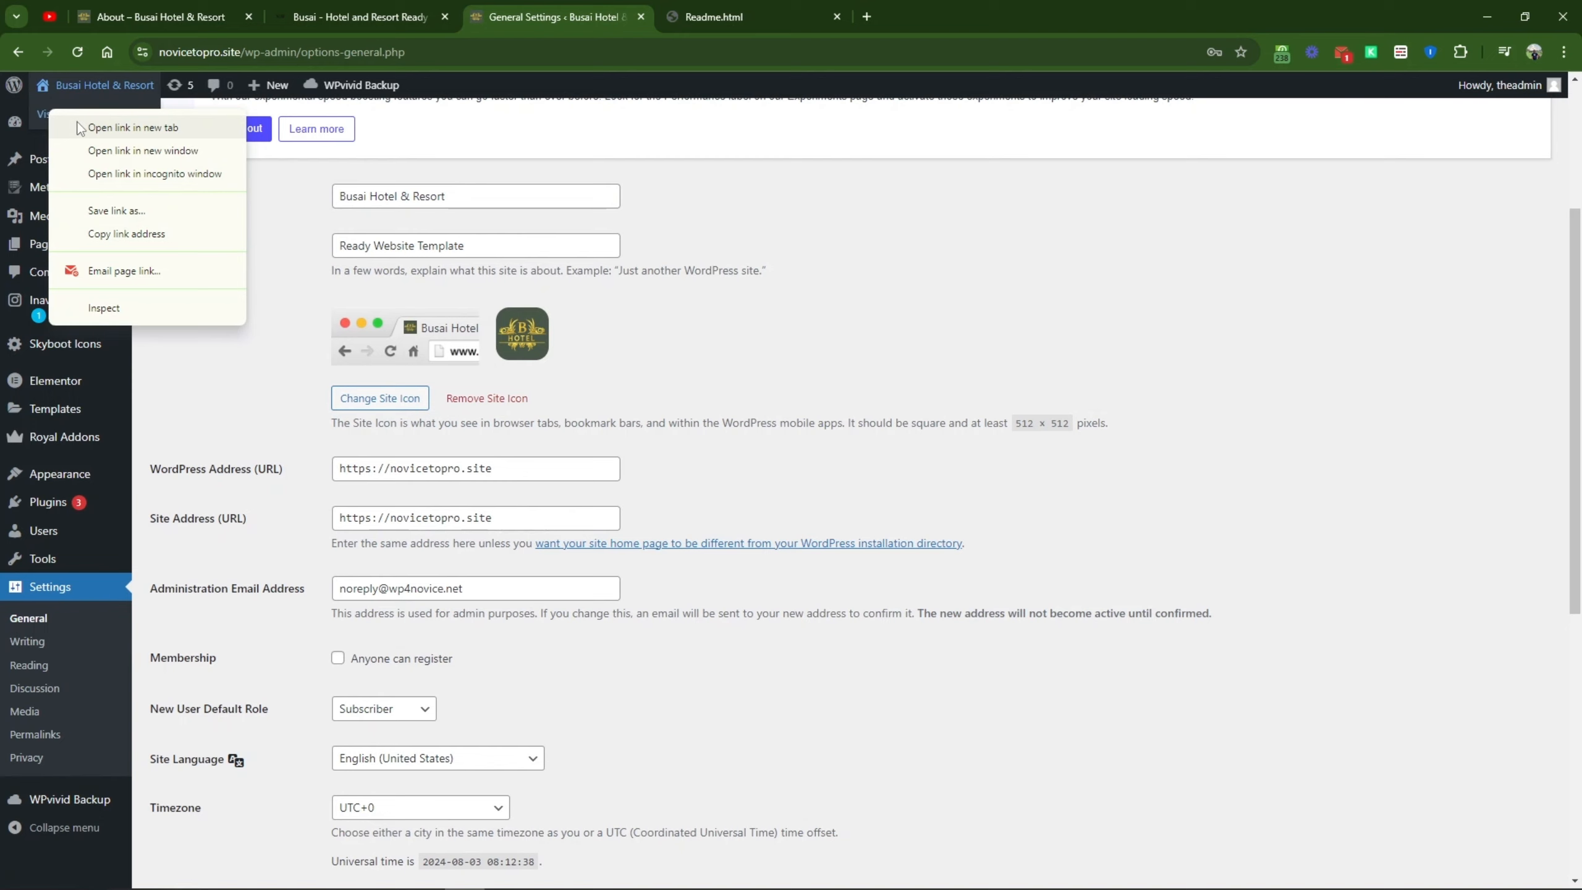
click(133, 128)
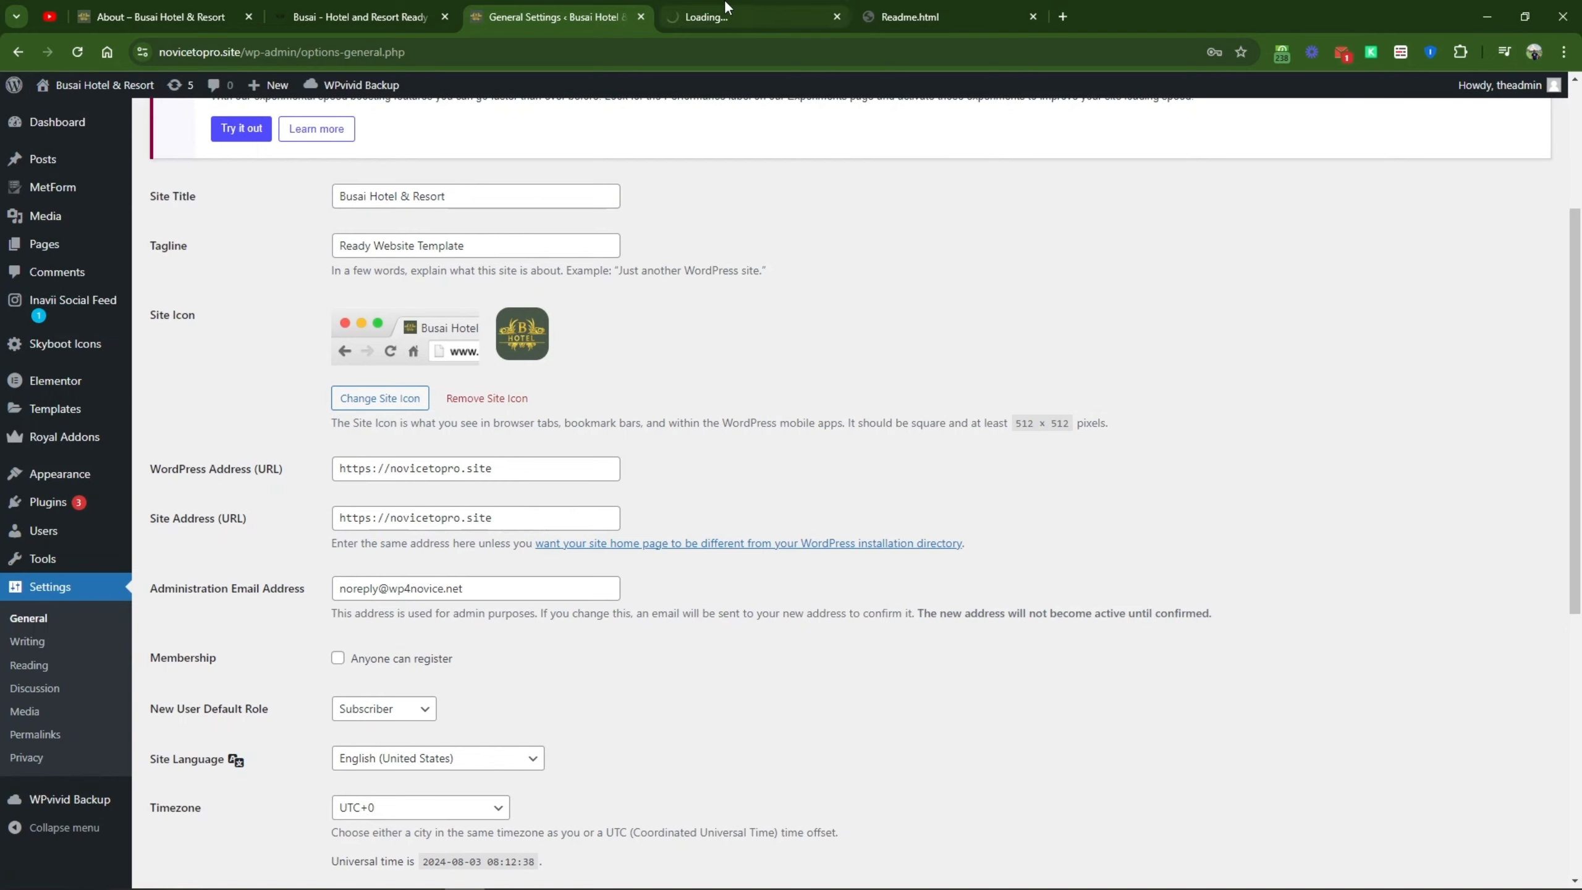
click(727, 0)
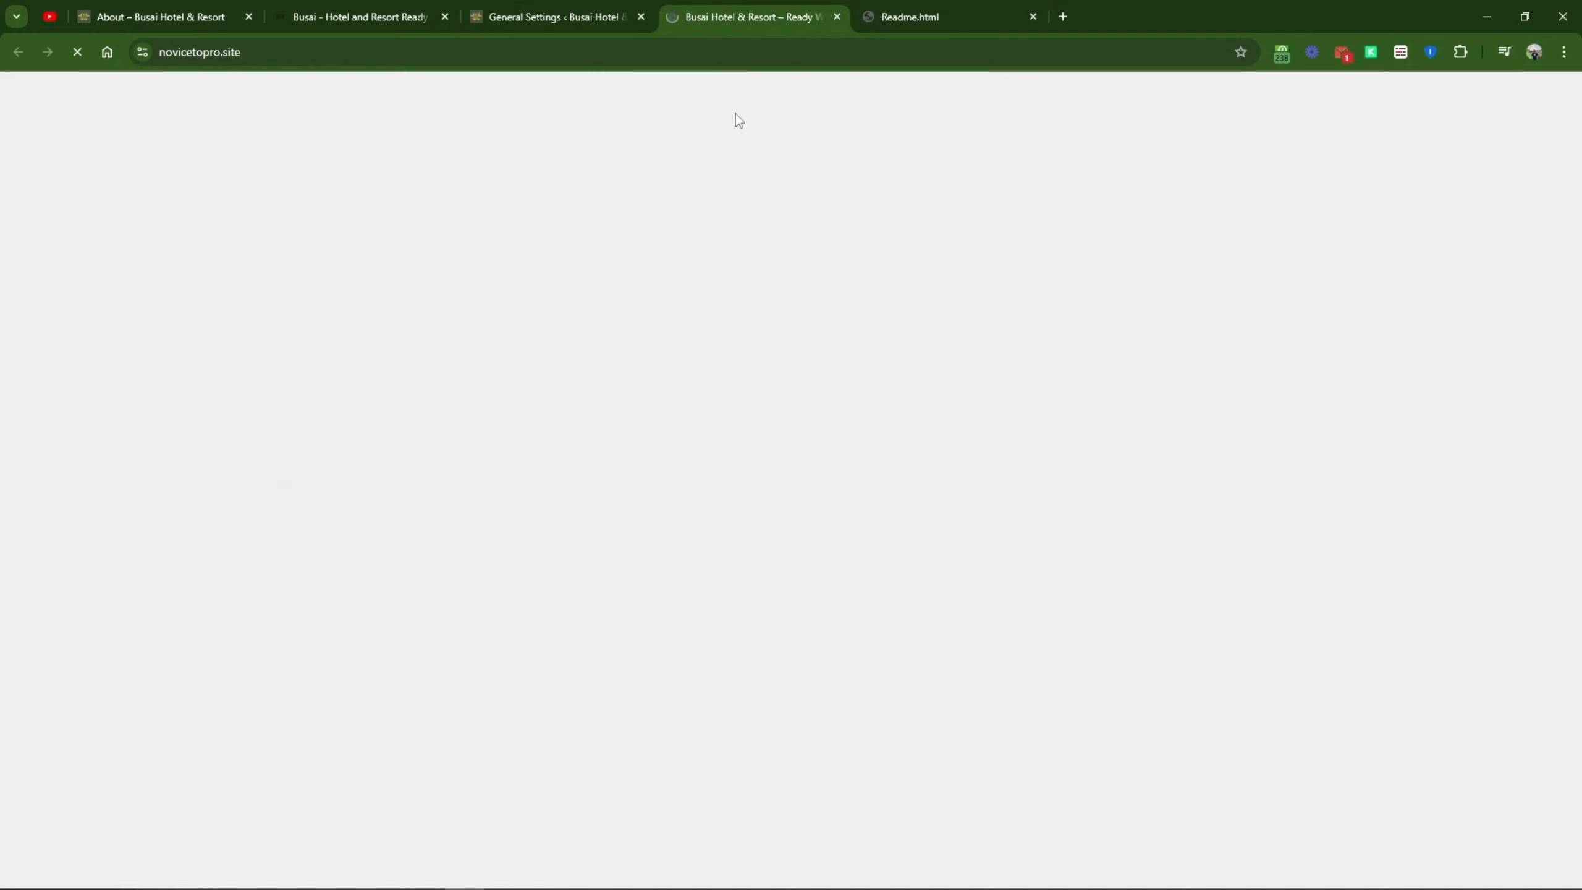
scroll(605, 564, down, 15)
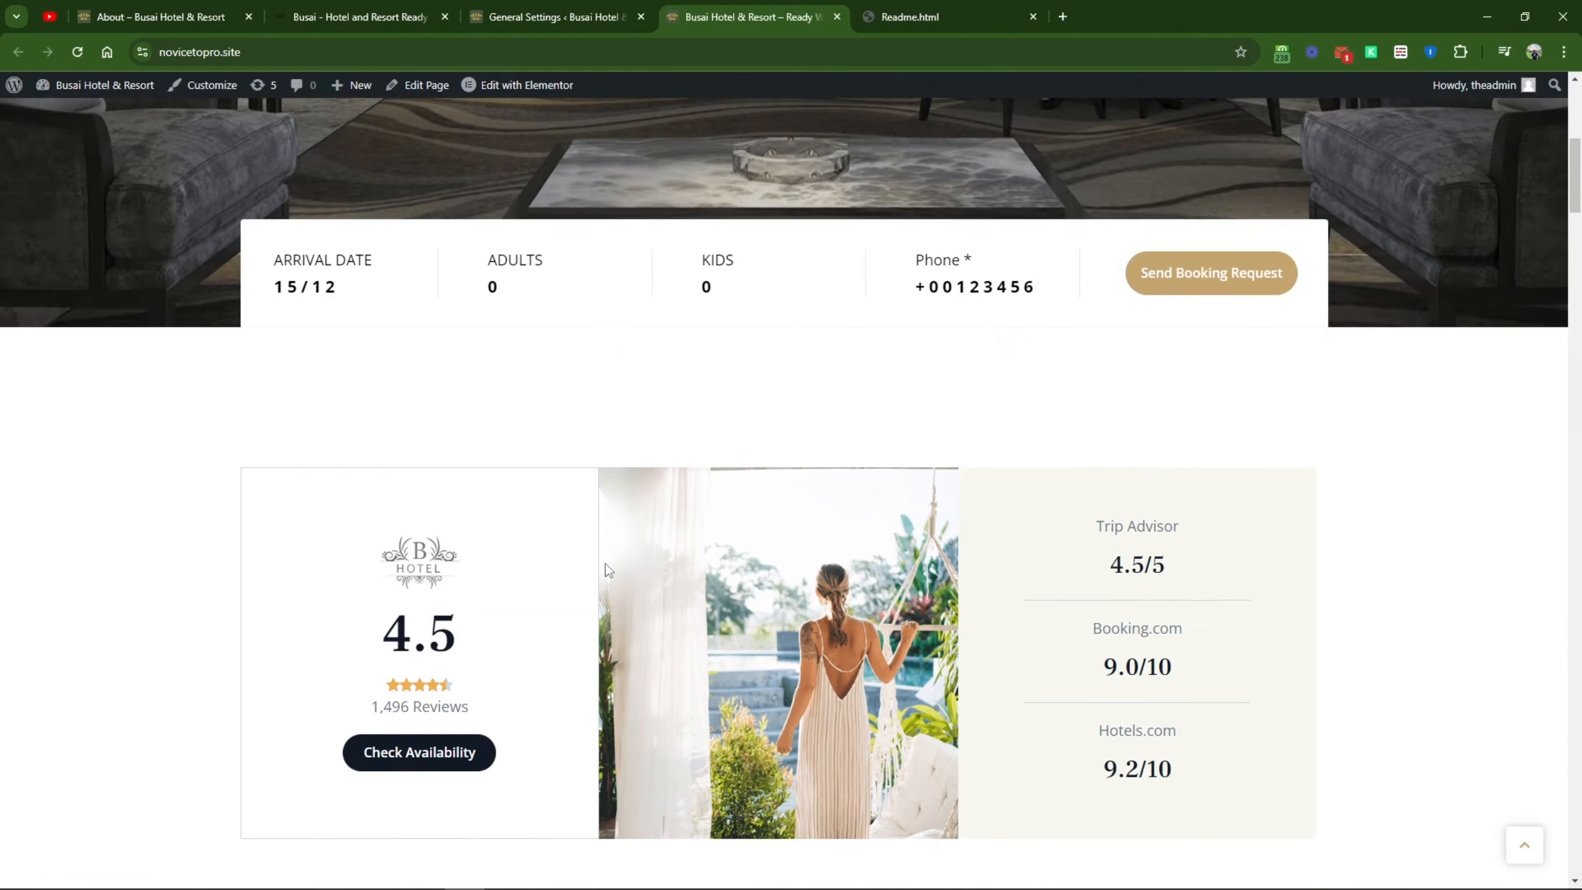
scroll(605, 564, down, 20)
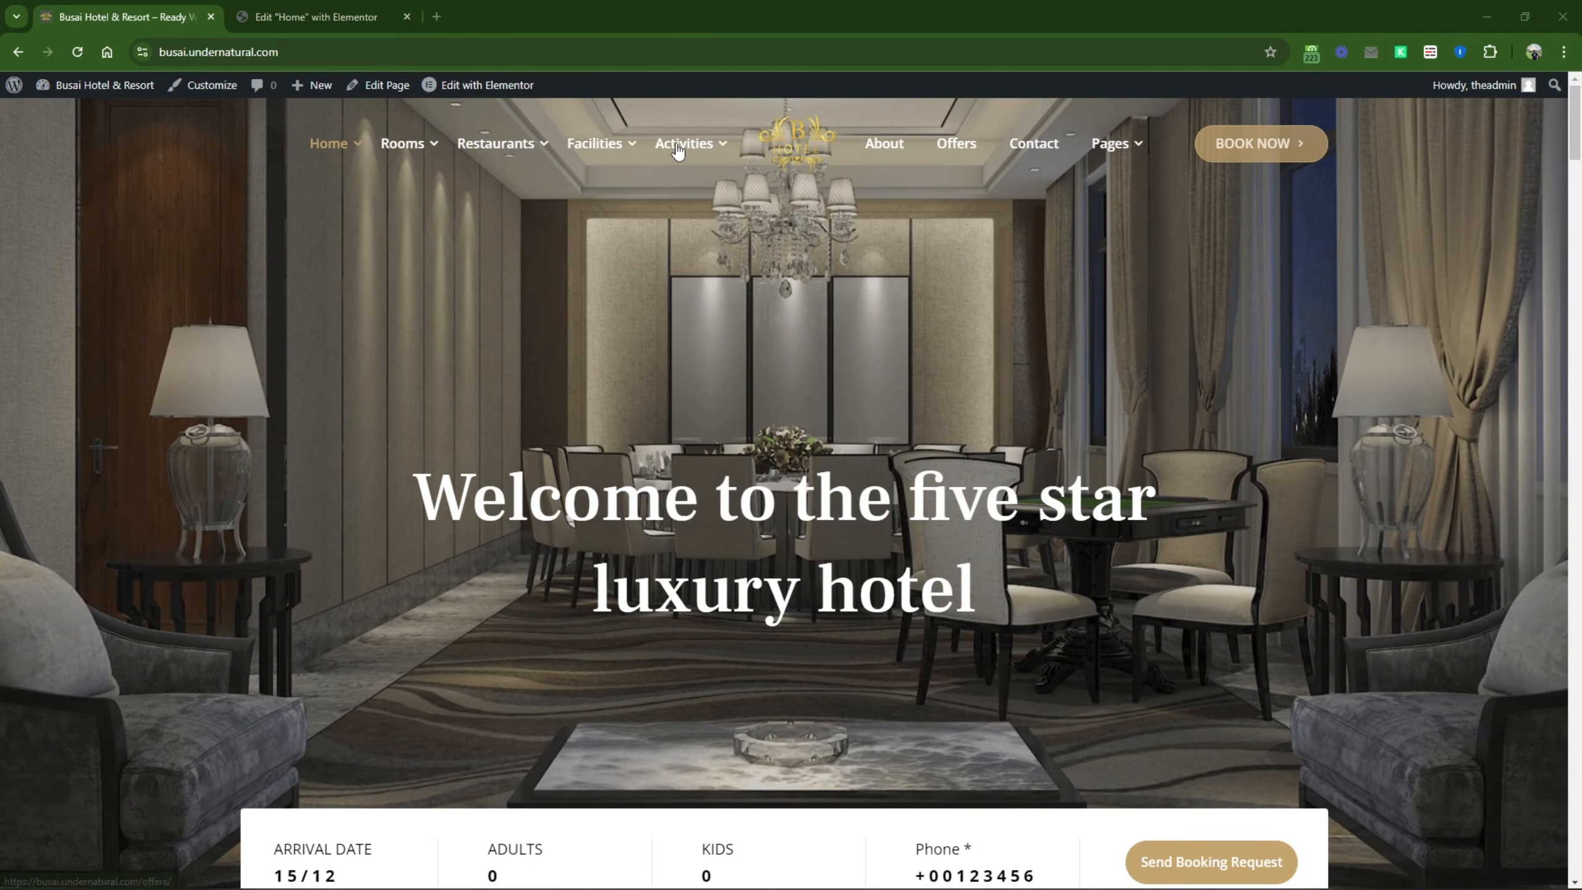
Step: Examine the demo home page's header menu, booking form and ratings section
mouse_move(682, 152)
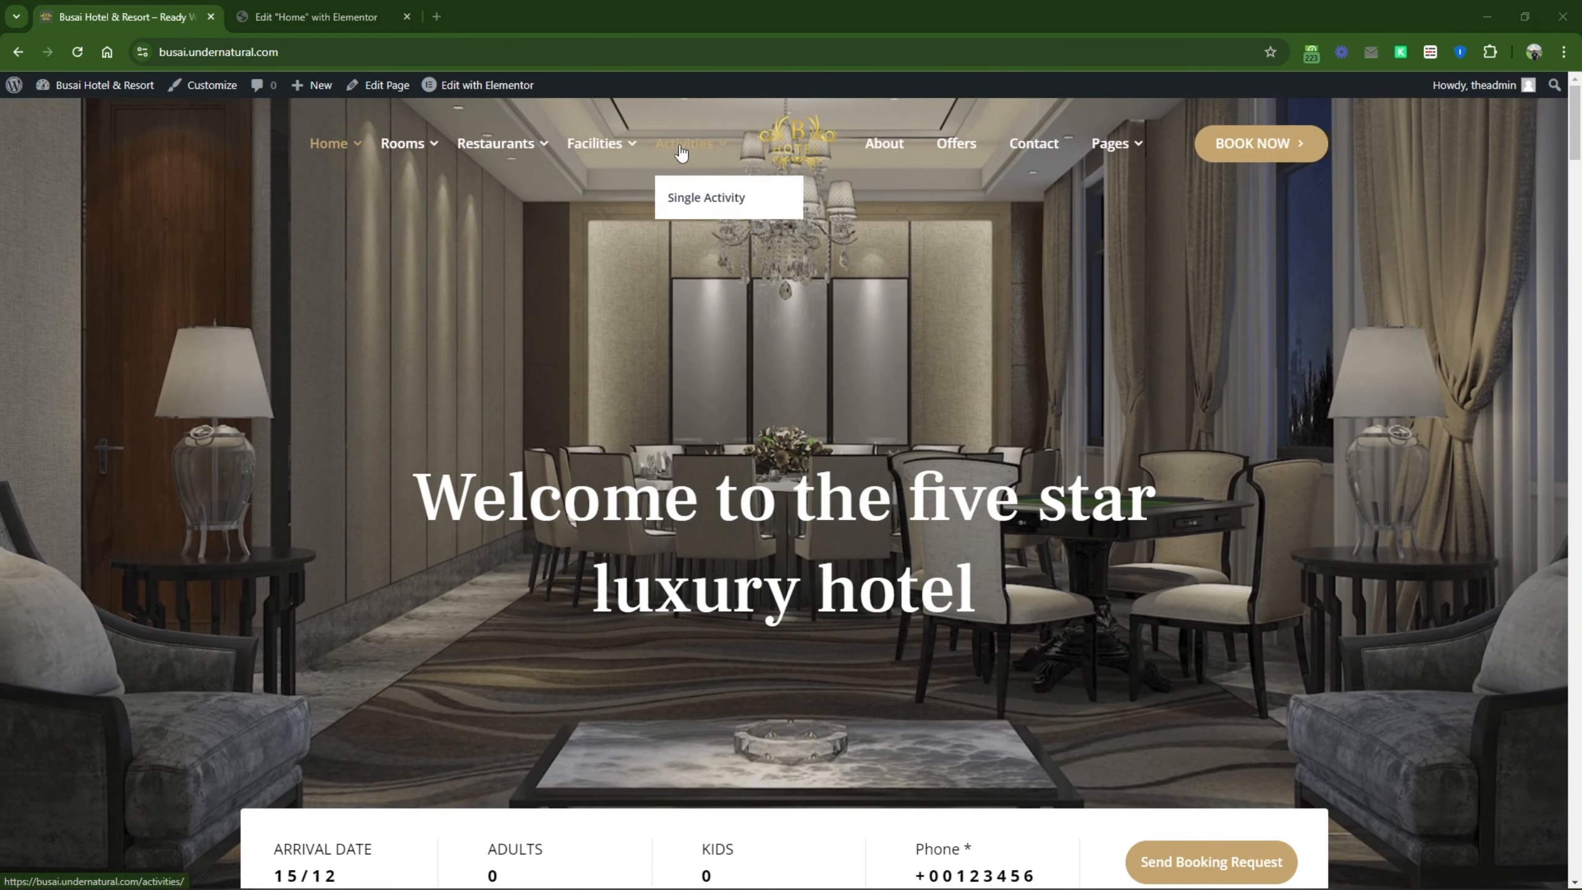
scroll(564, 459, down, 5)
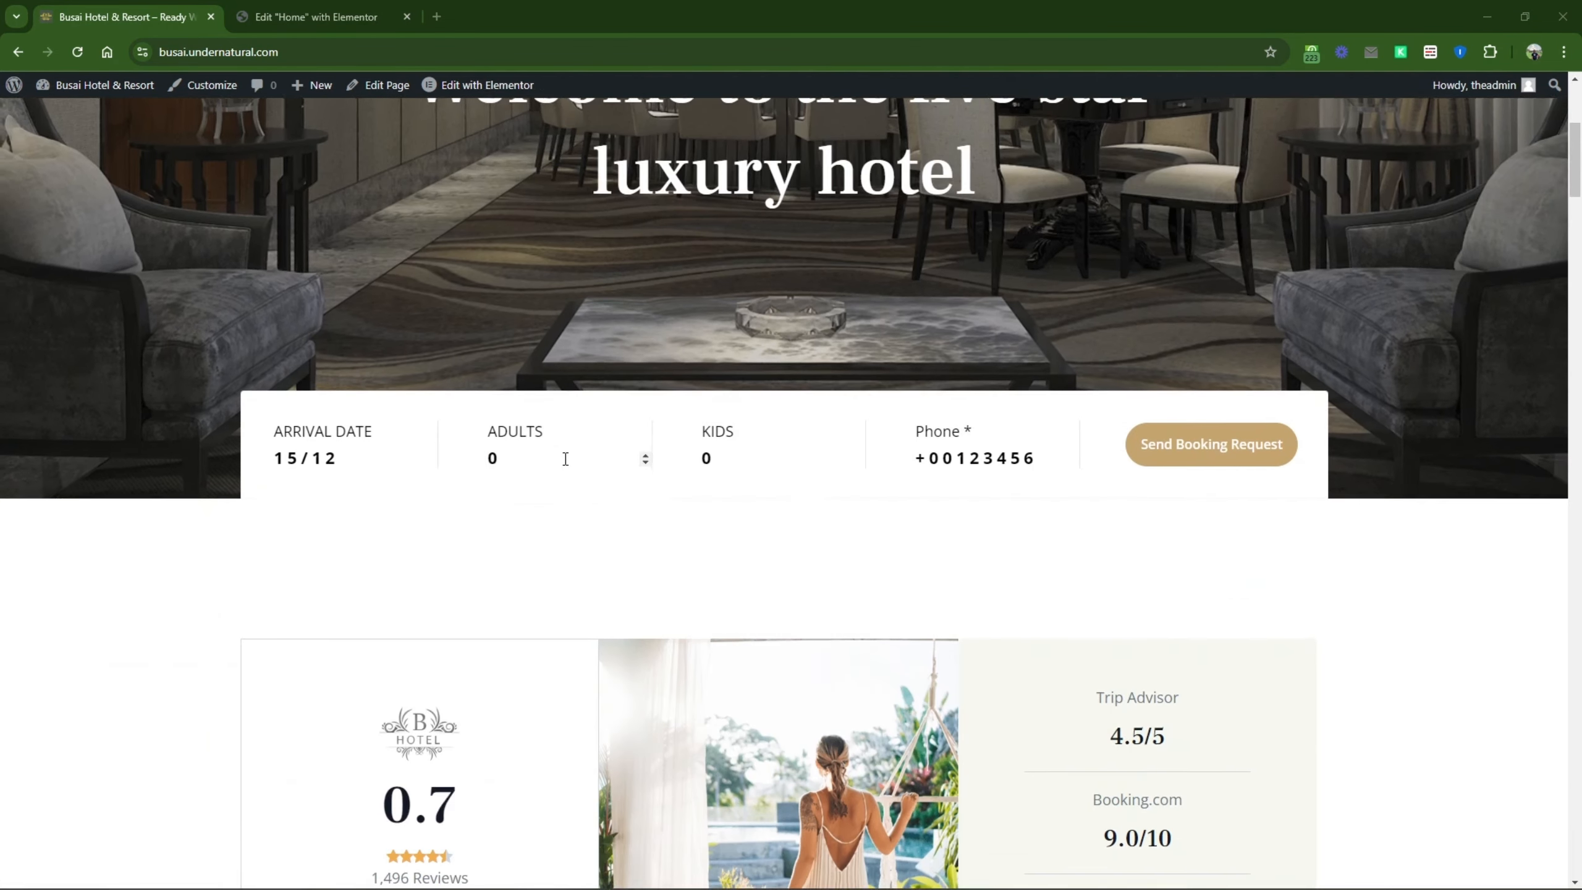
scroll(565, 458, down, 3)
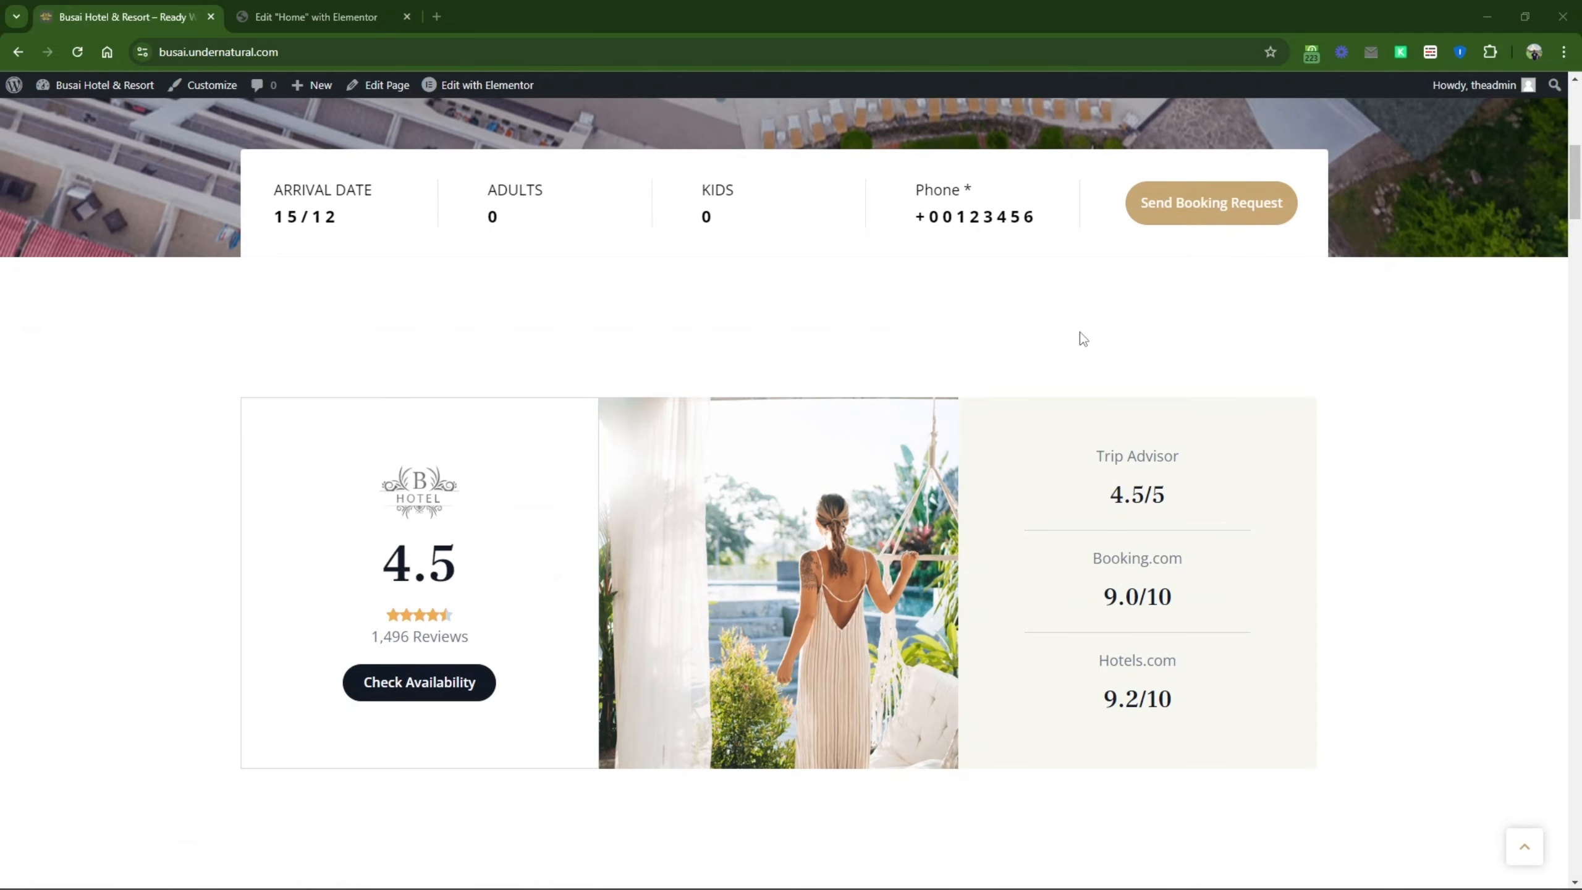
scroll(1084, 340, up, 7)
Step: Switch to the Elementor editor of the Home page and open Global Colors in the Site Settings
mouse_move(506, 93)
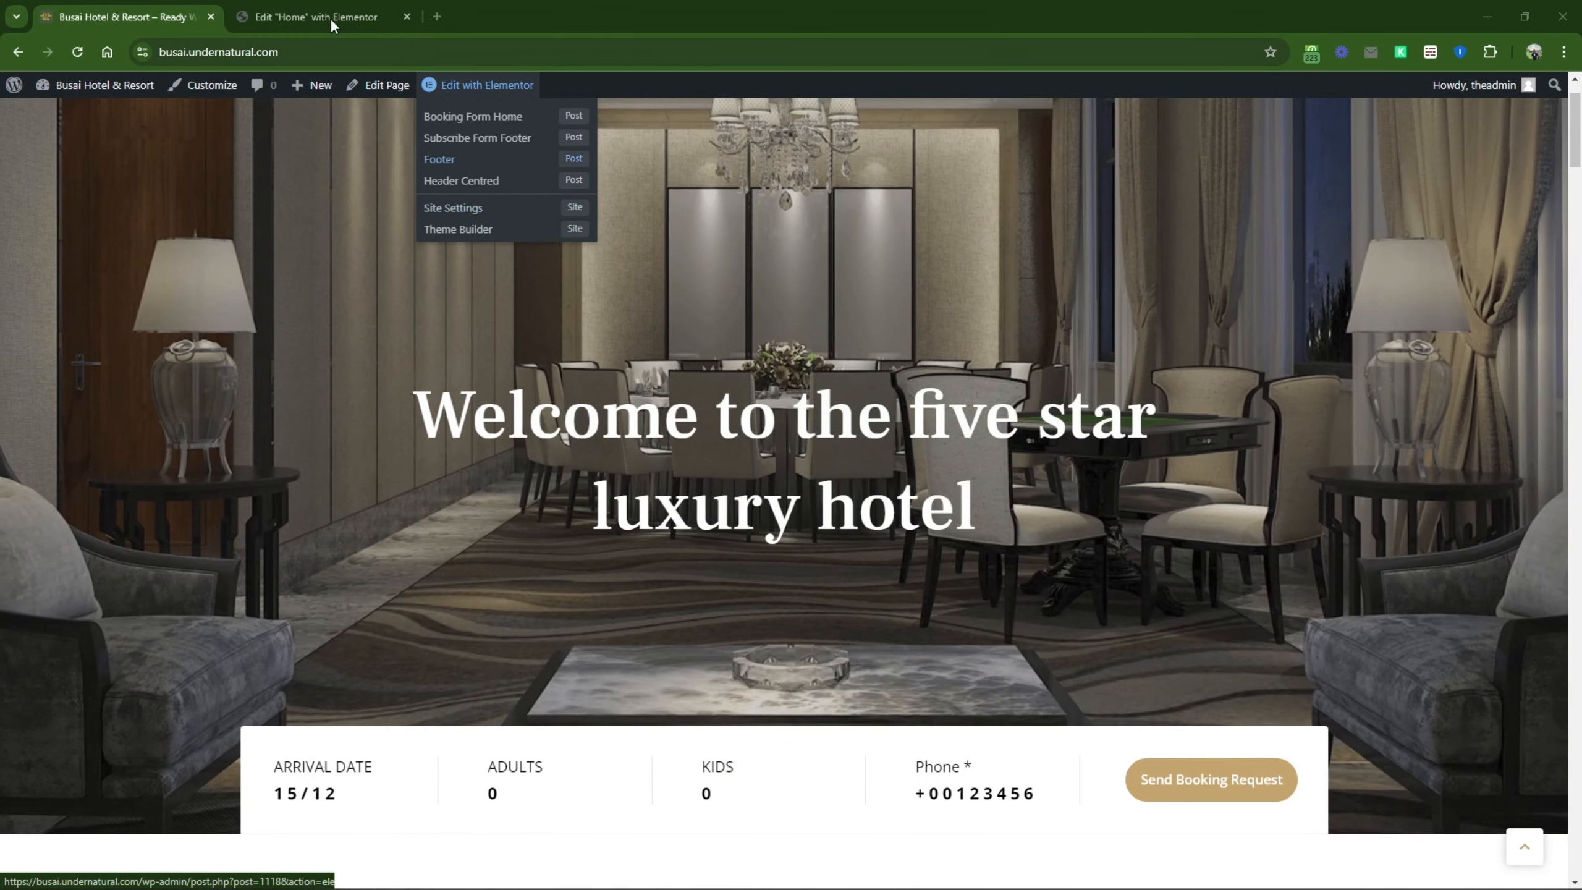
click(329, 18)
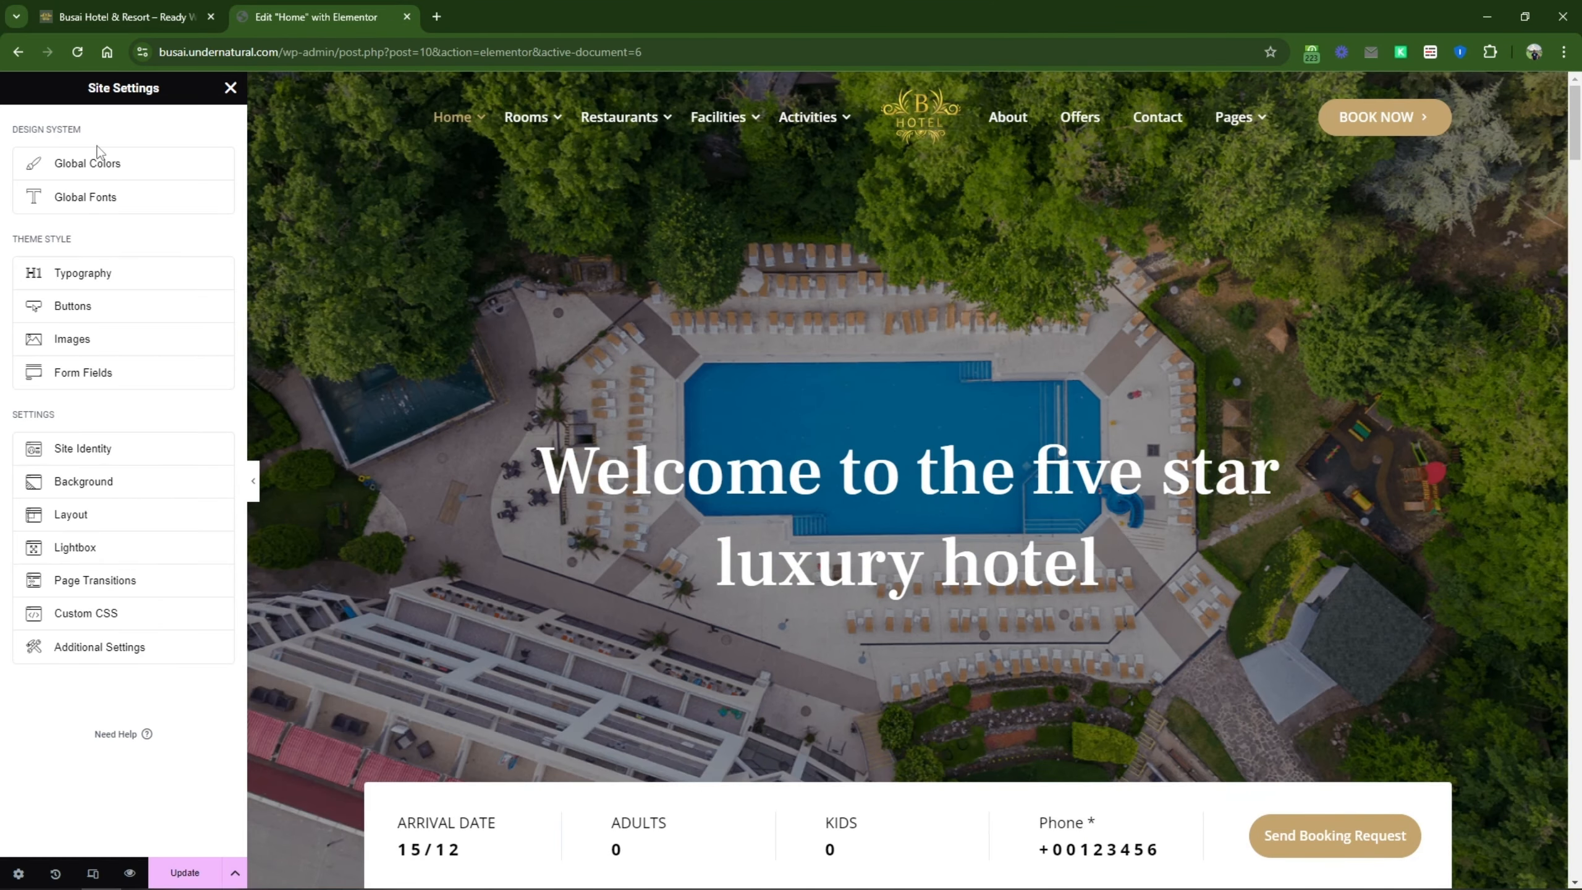
click(177, 169)
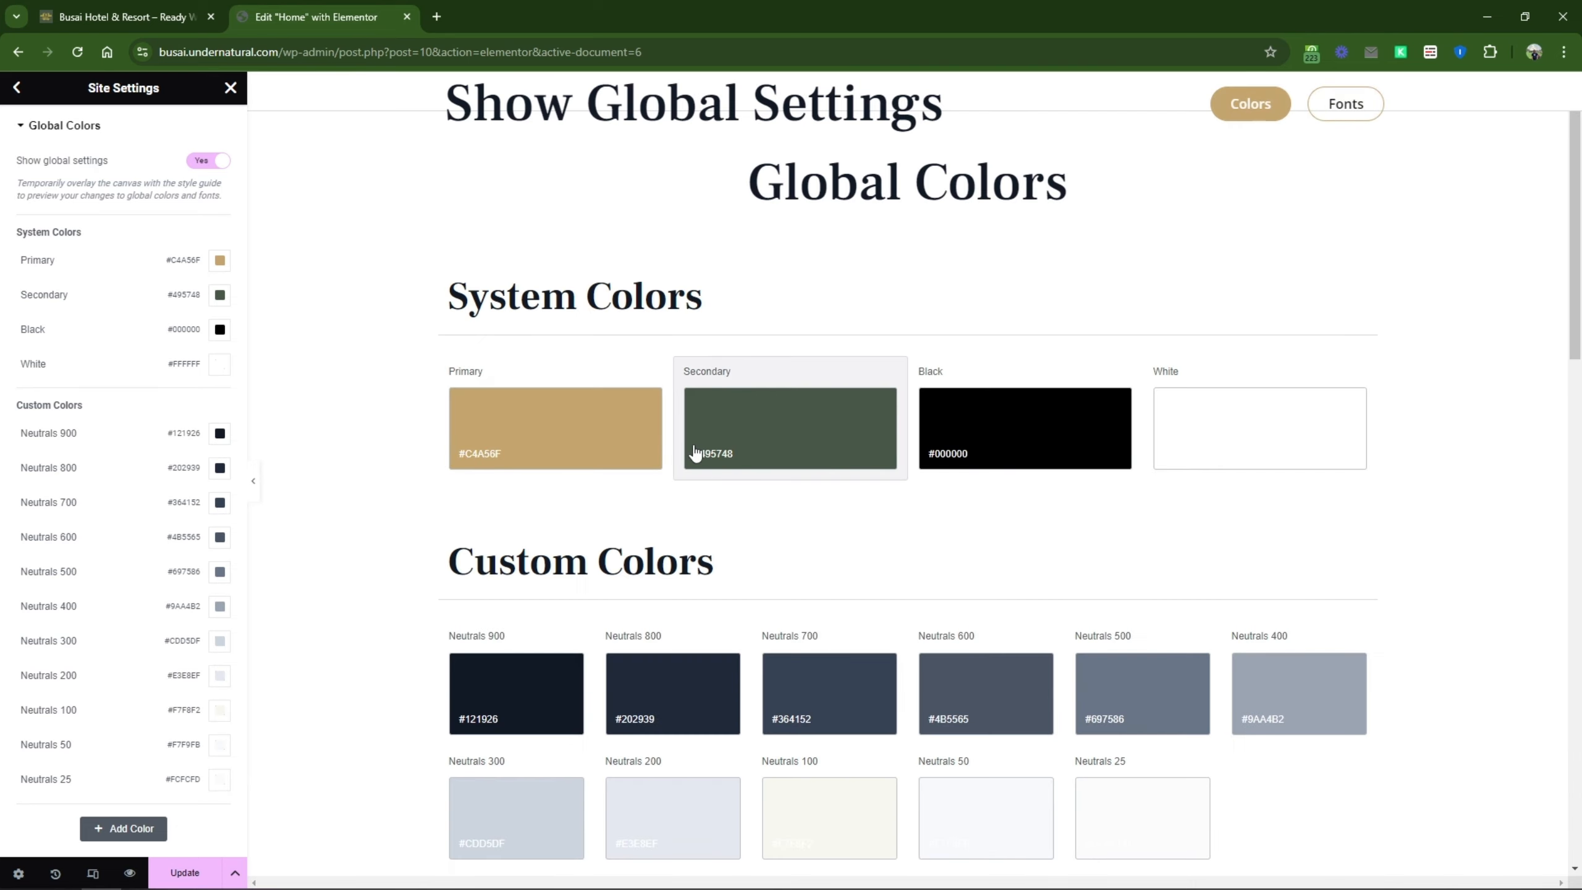
Step: Compare the colors used across the live home page with the global color palette in Elementor
click(125, 16)
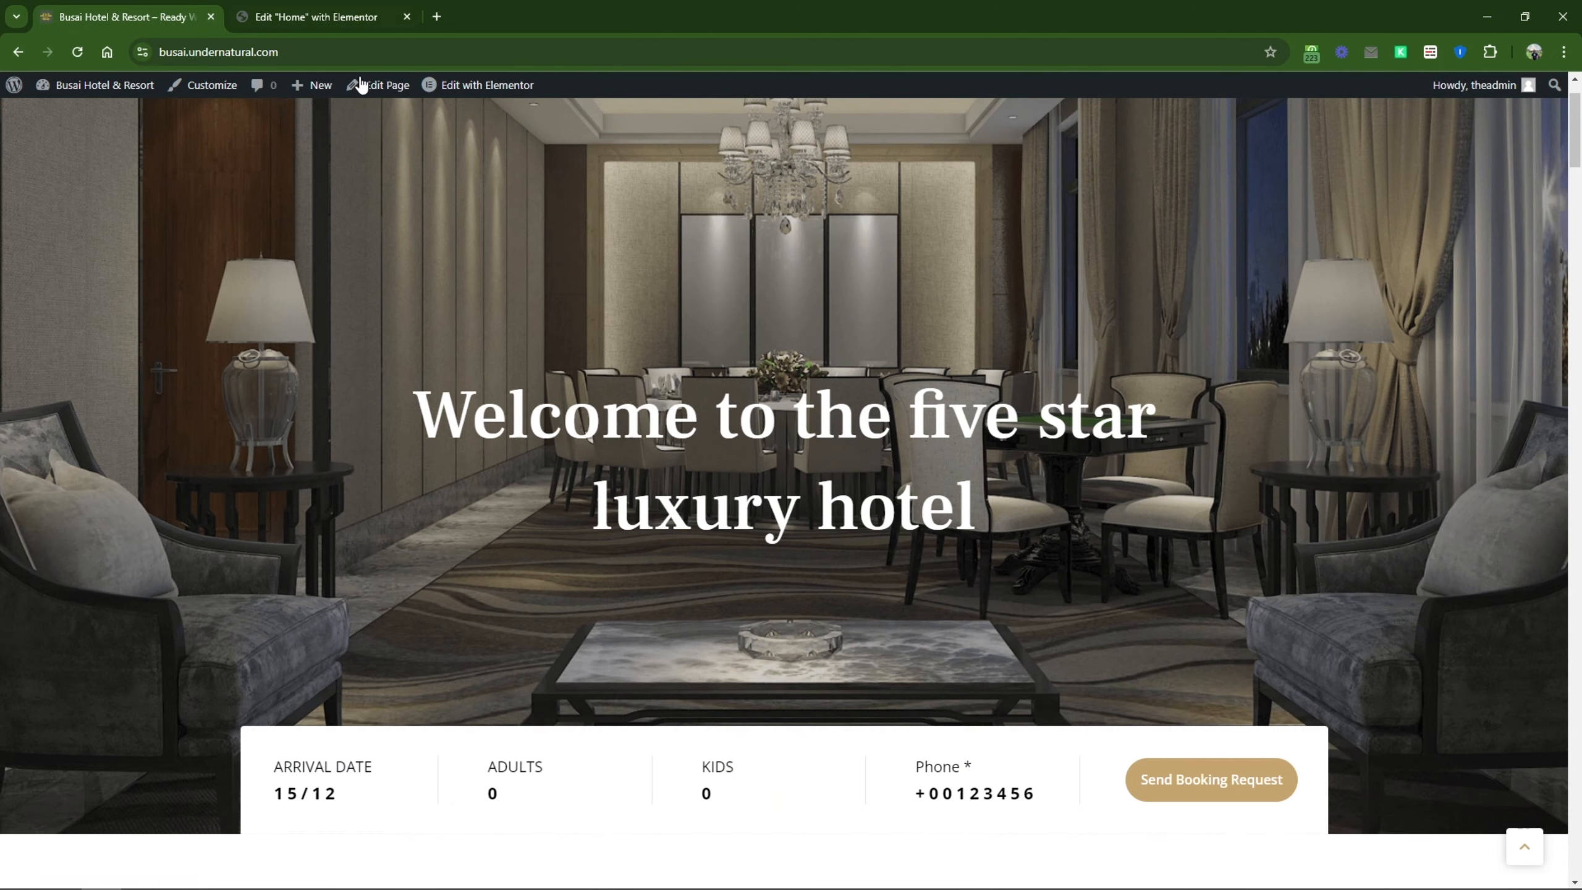
scroll(924, 644, down, 5)
scroll(925, 643, down, 10)
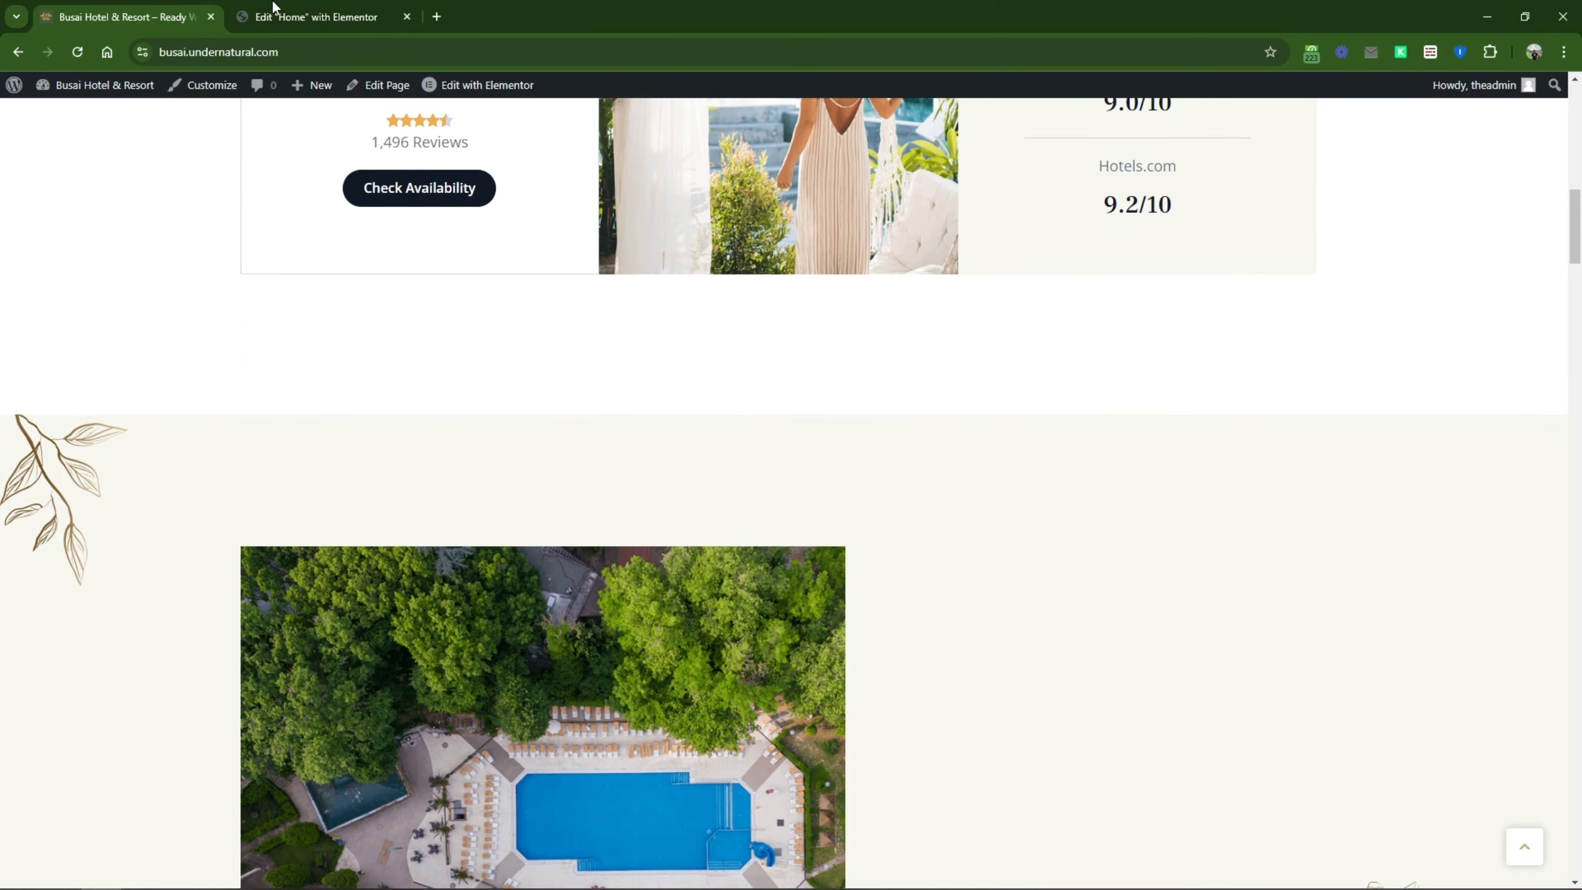
click(274, 17)
click(174, 5)
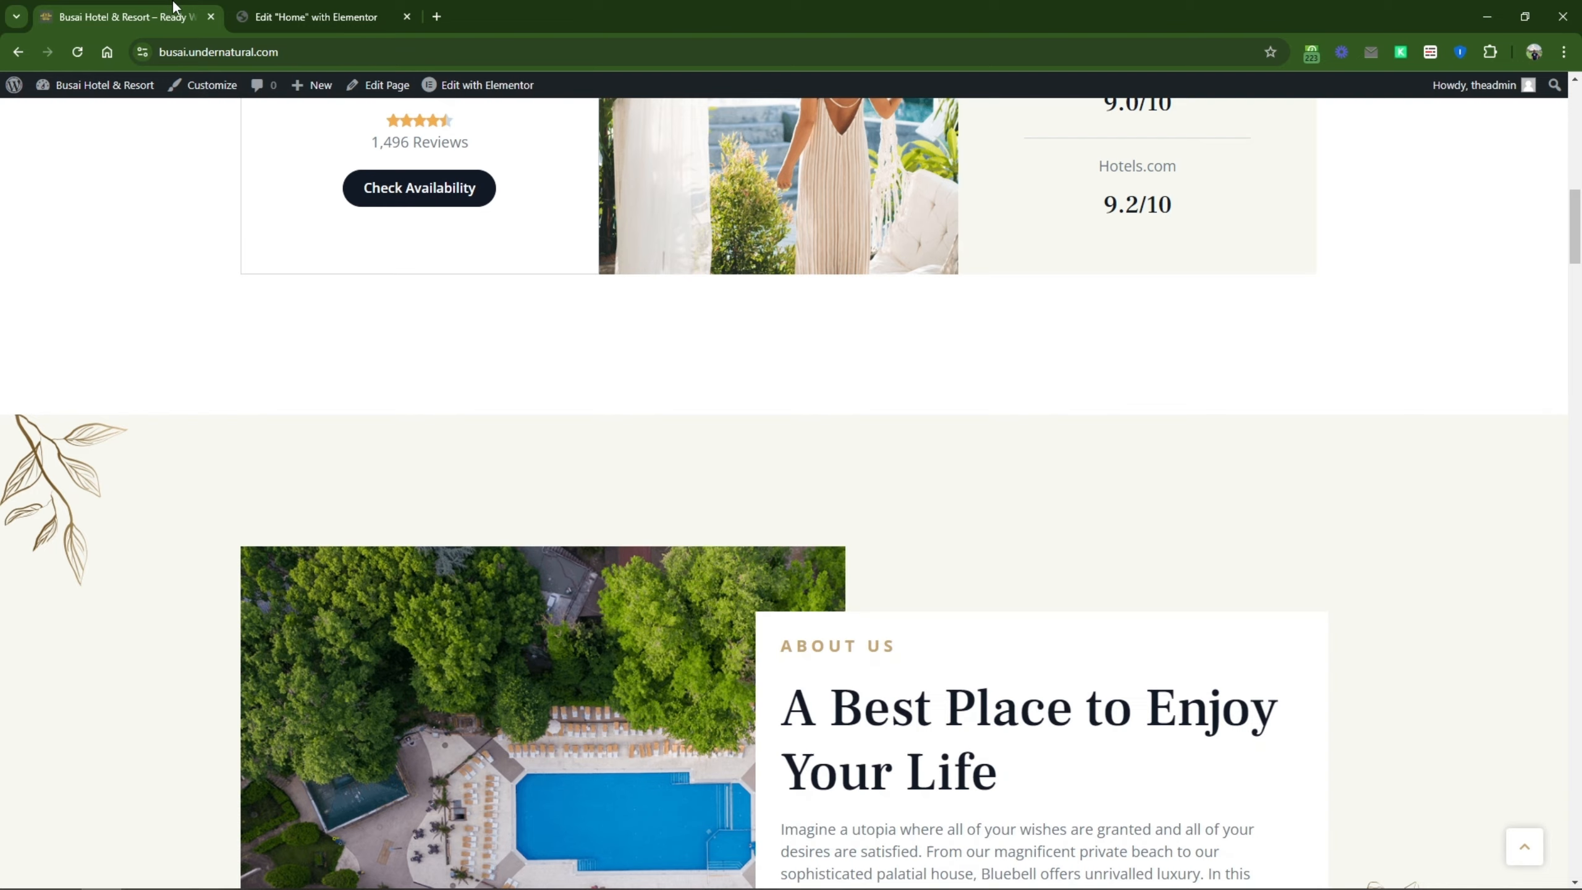
scroll(754, 420, up, 10)
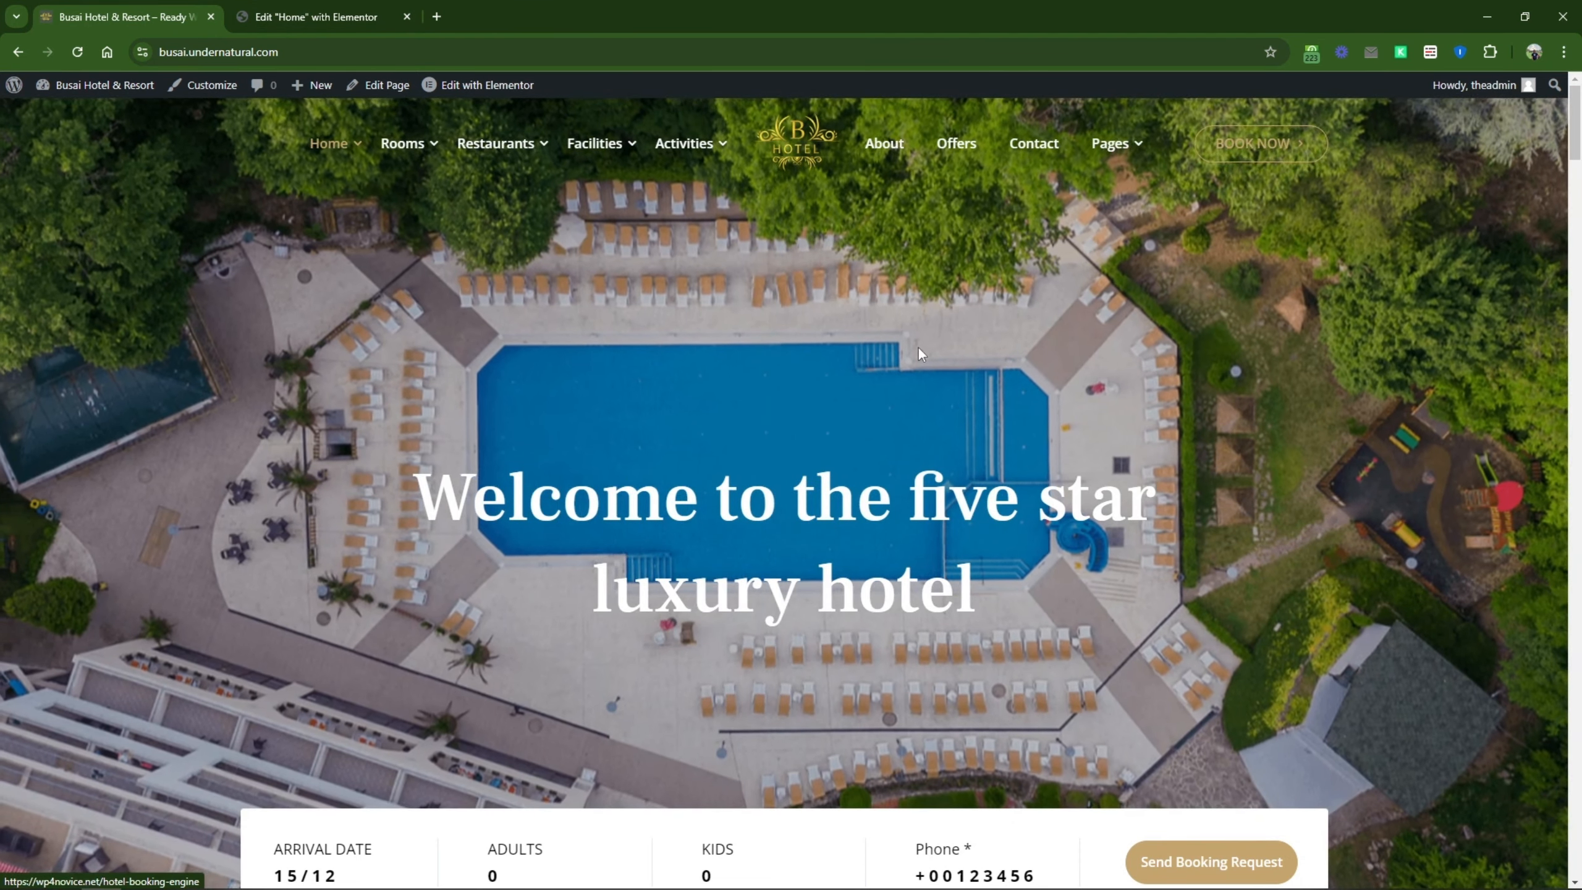
Step: Set the Primary global color to #C4896F and update the site settings, refreshing the live home page
click(367, 7)
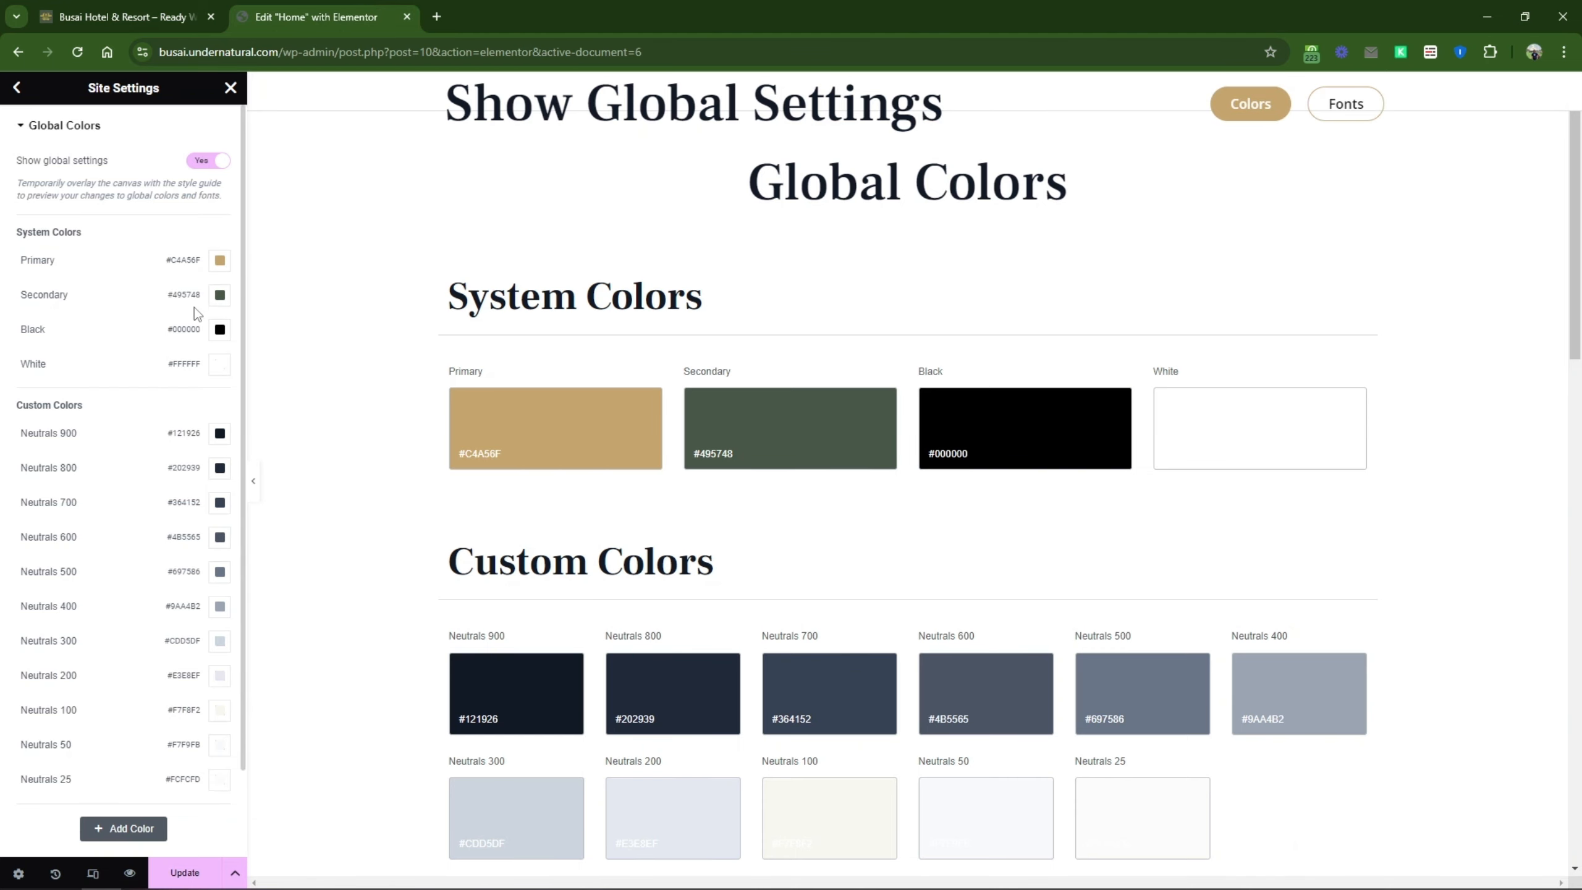
click(221, 262)
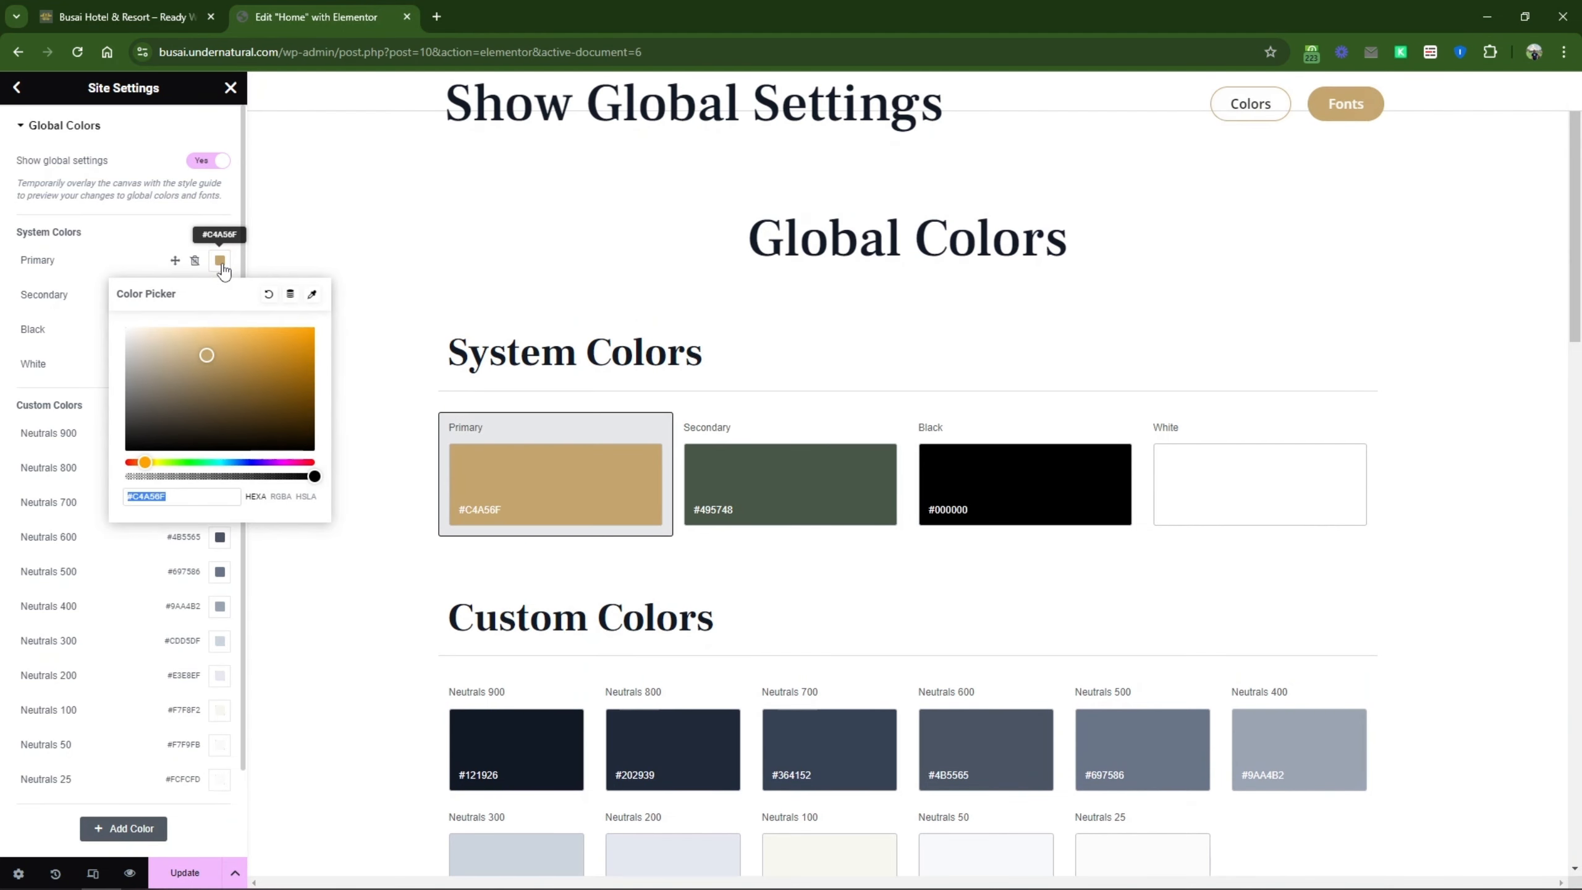
click(136, 462)
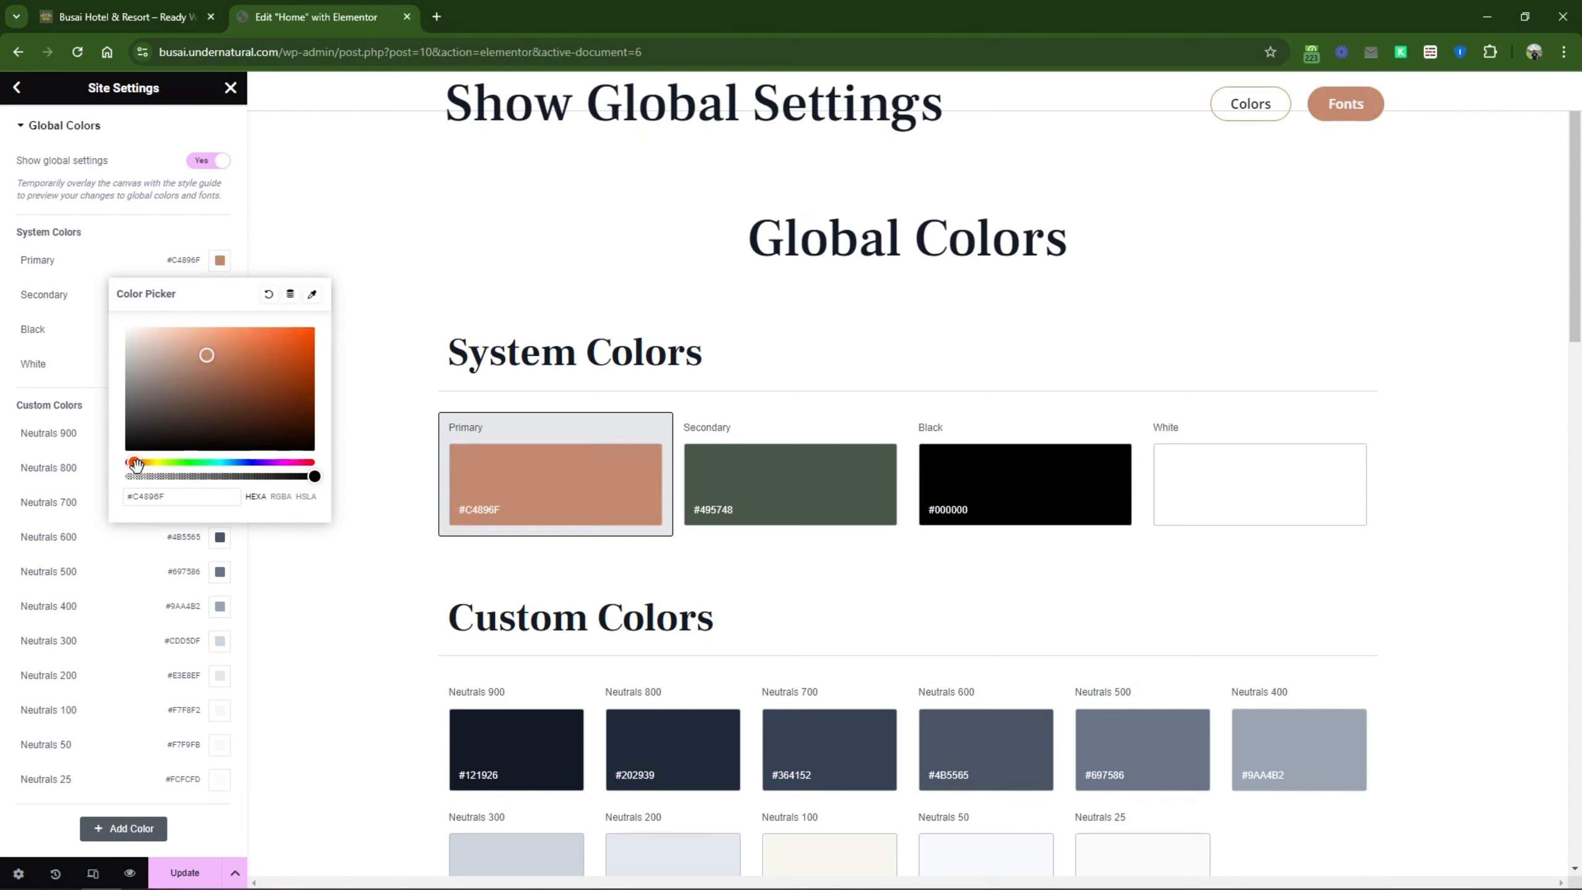
click(94, 329)
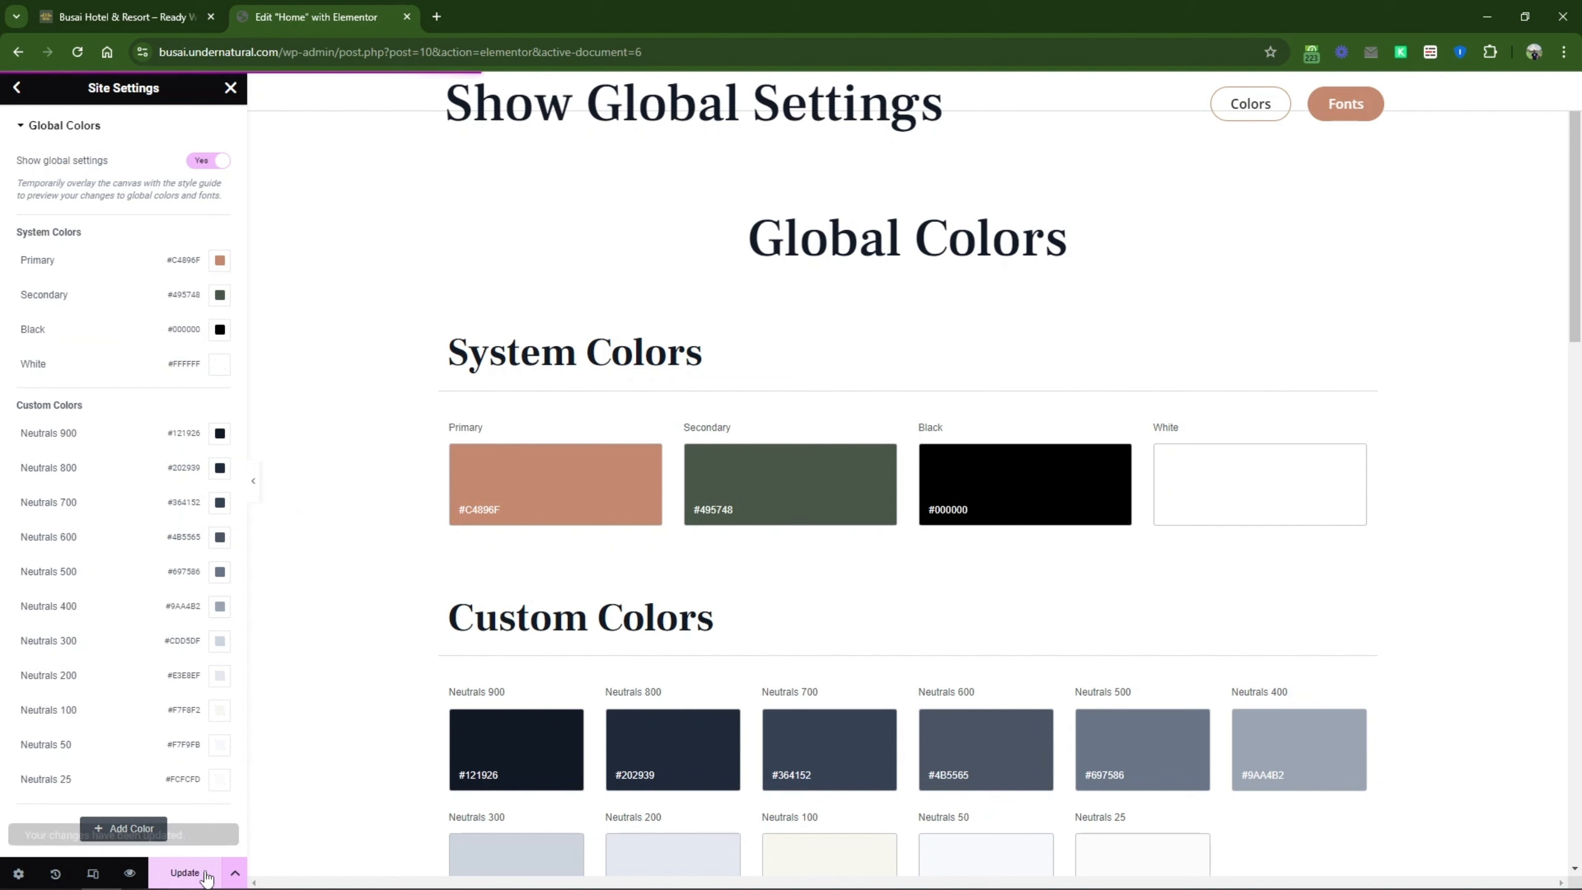
click(118, 17)
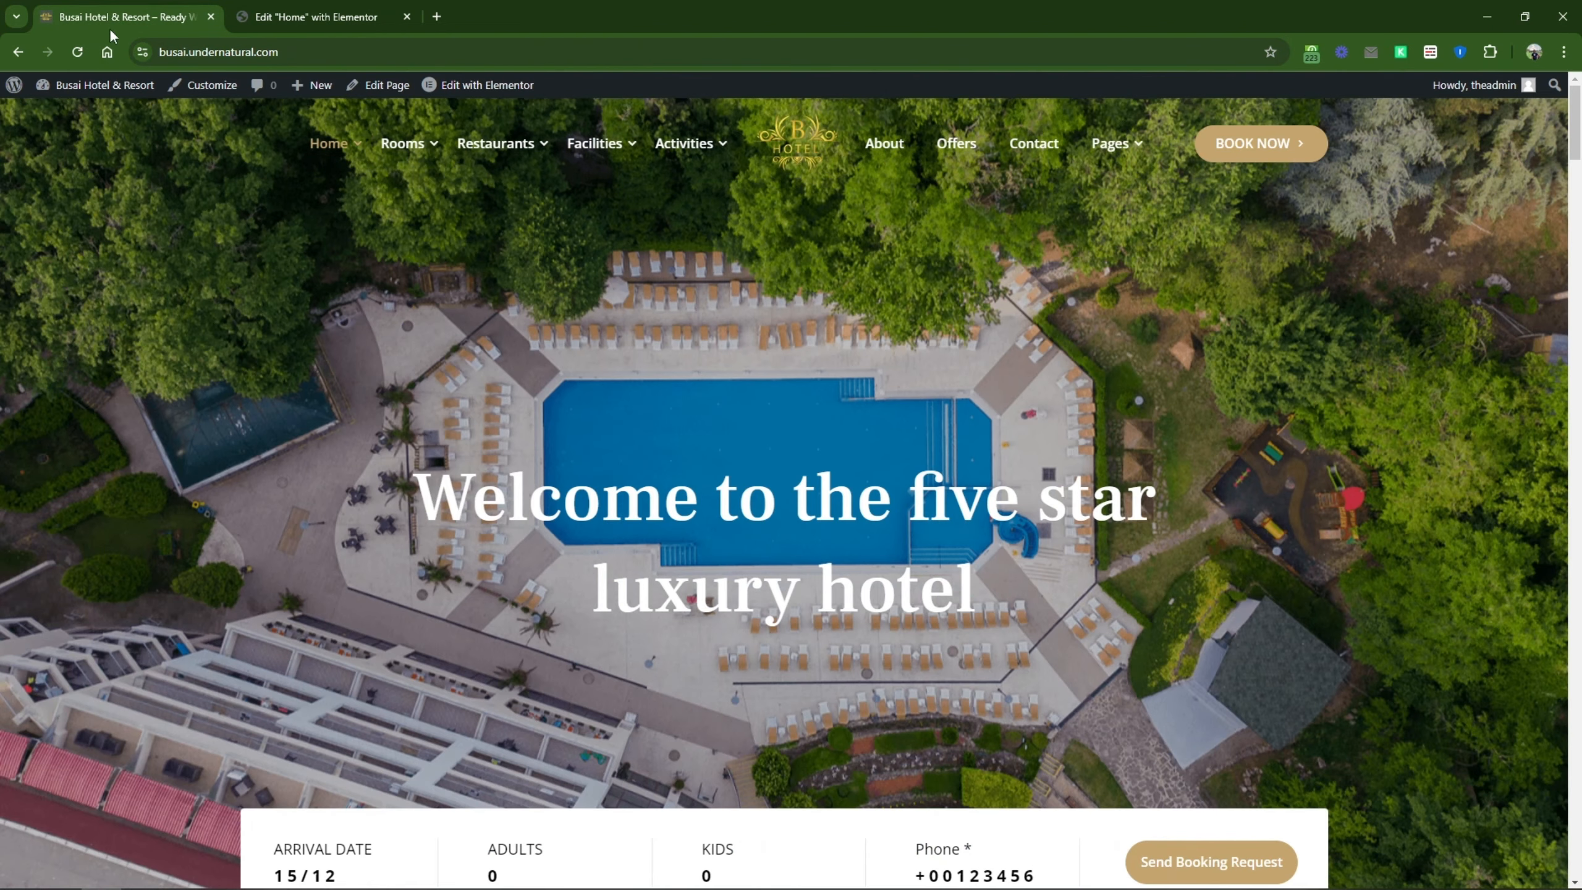
click(76, 53)
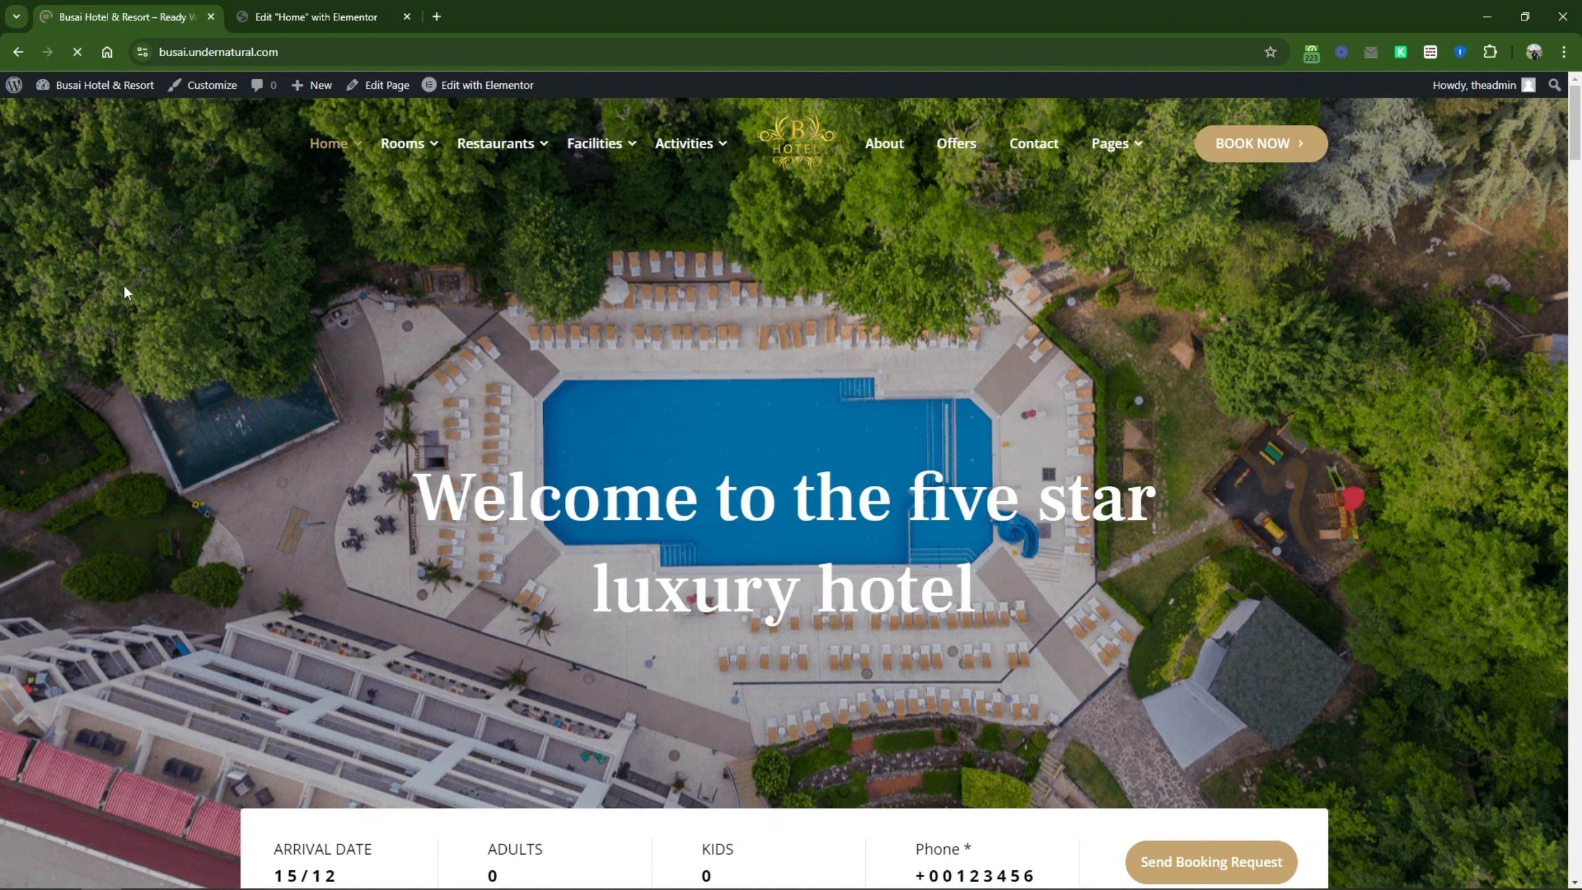
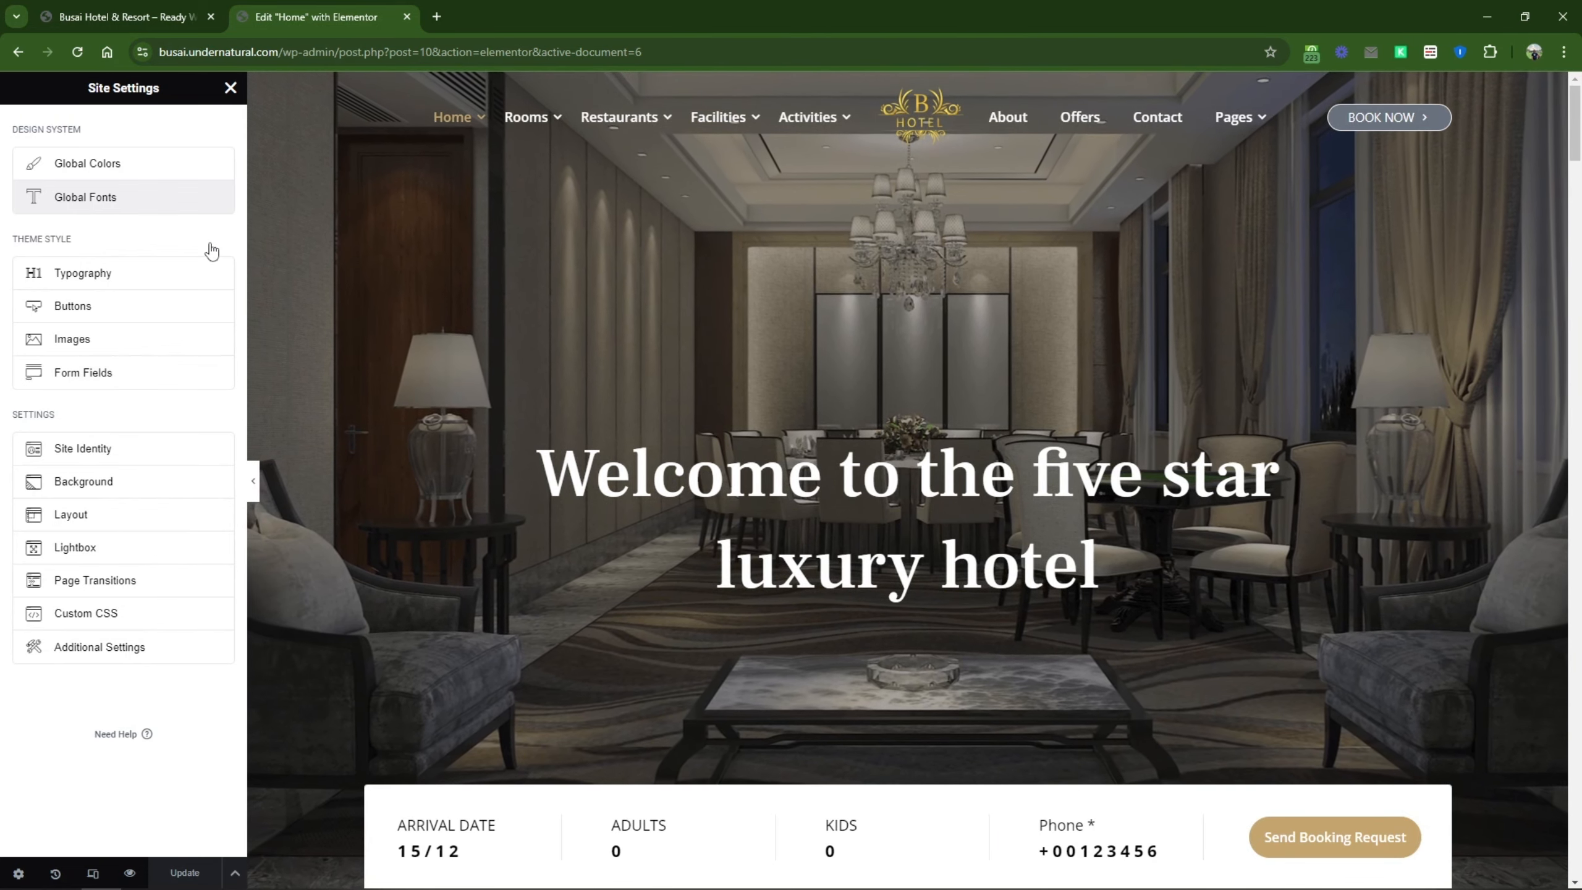
Step: Examine the Global Fonts in the Site Settings, including the typography options of the custom font Style 1
click(144, 212)
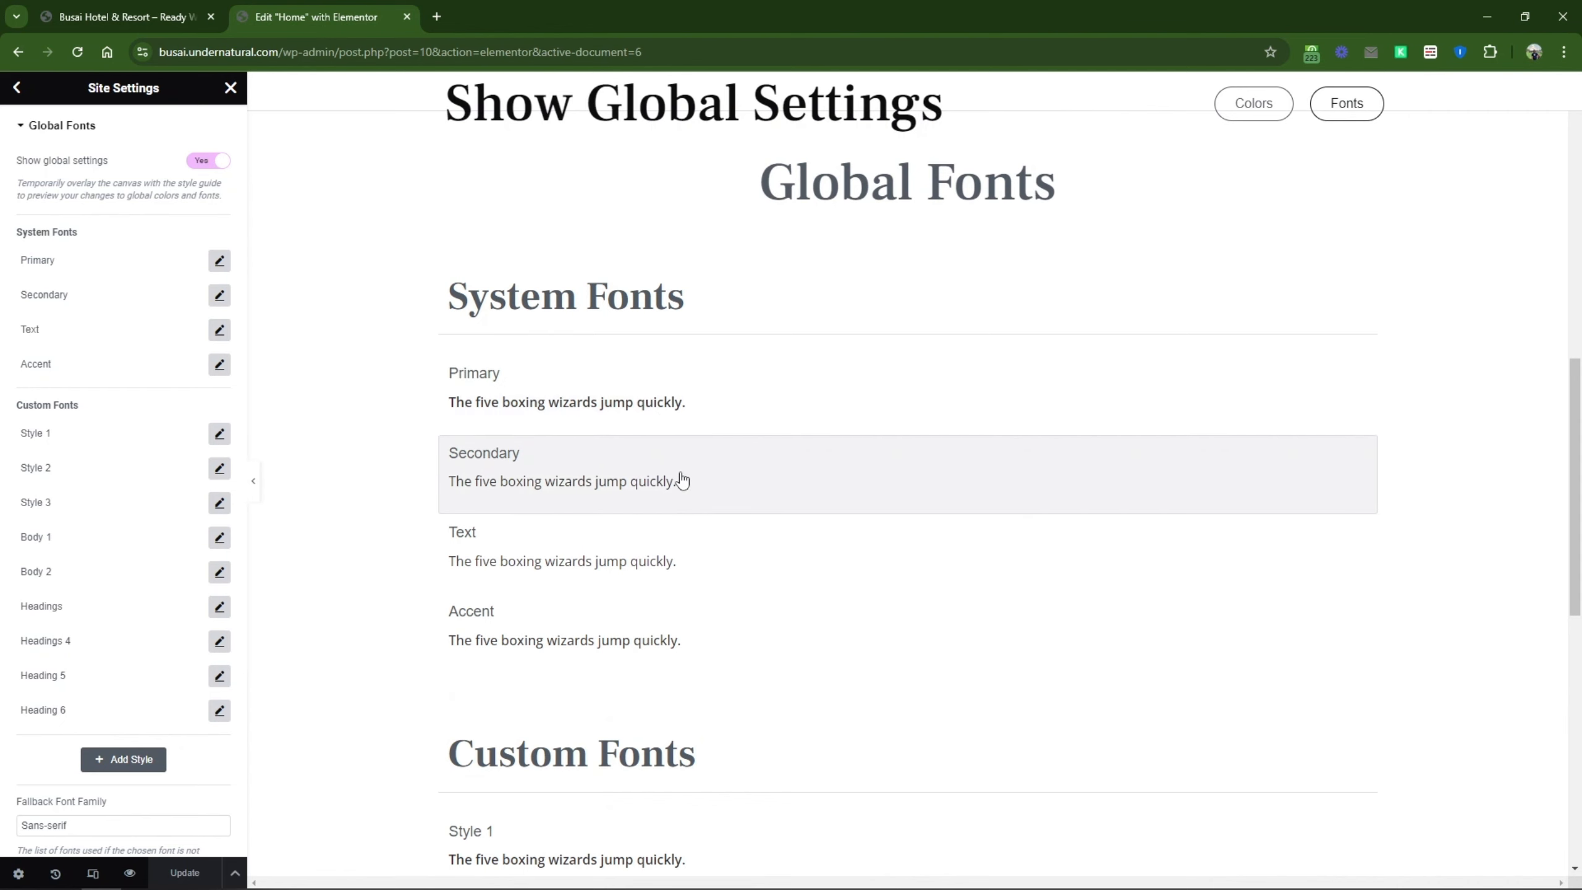
scroll(682, 480, down, 8)
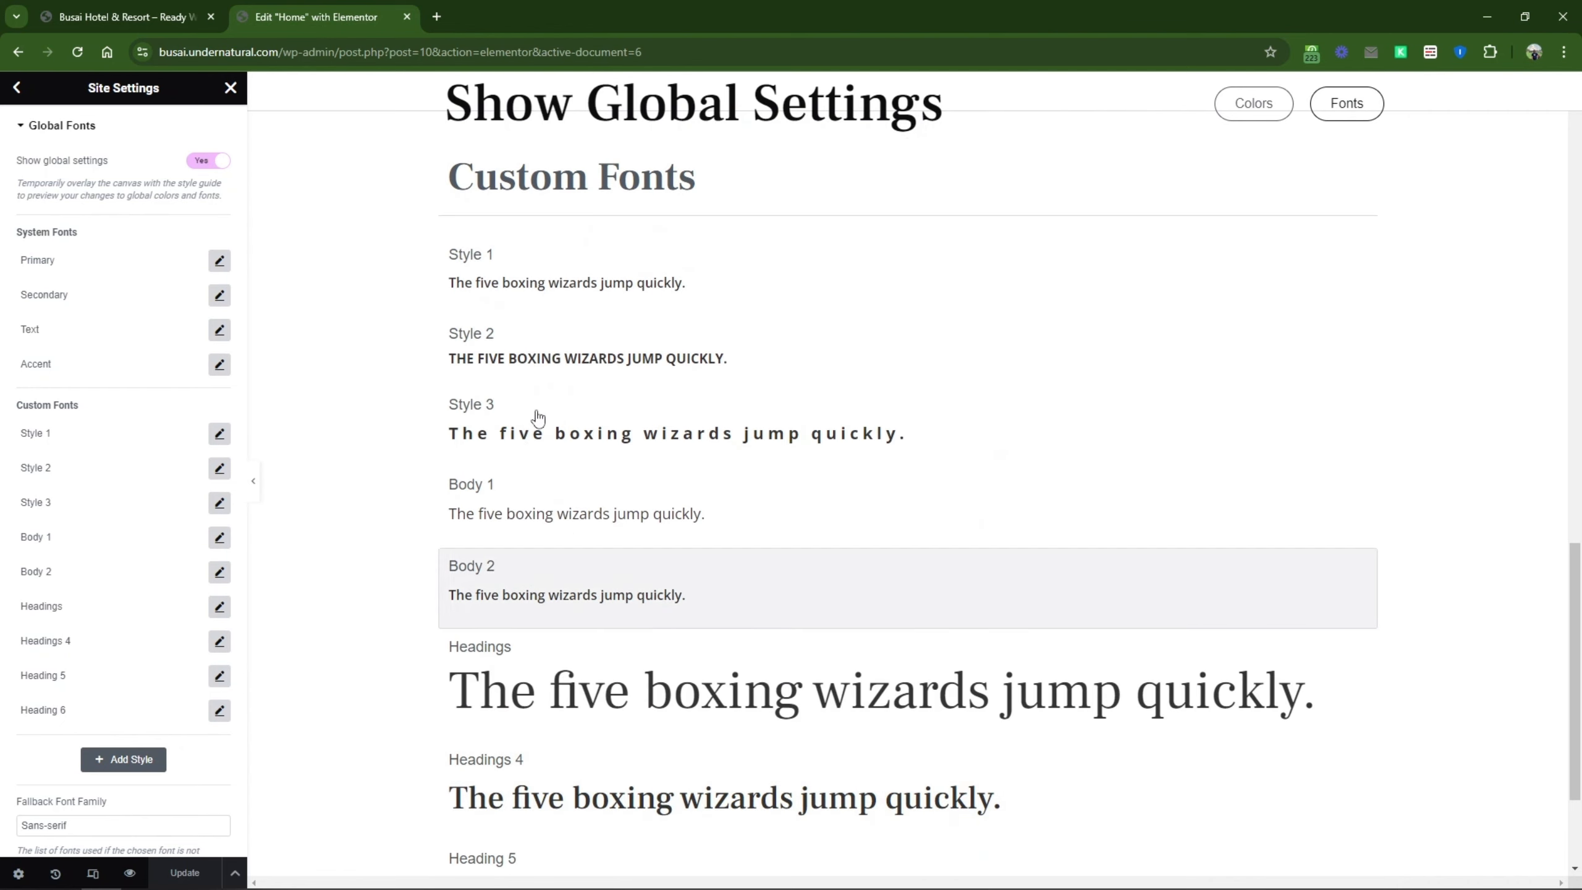
scroll(542, 430, down, 3)
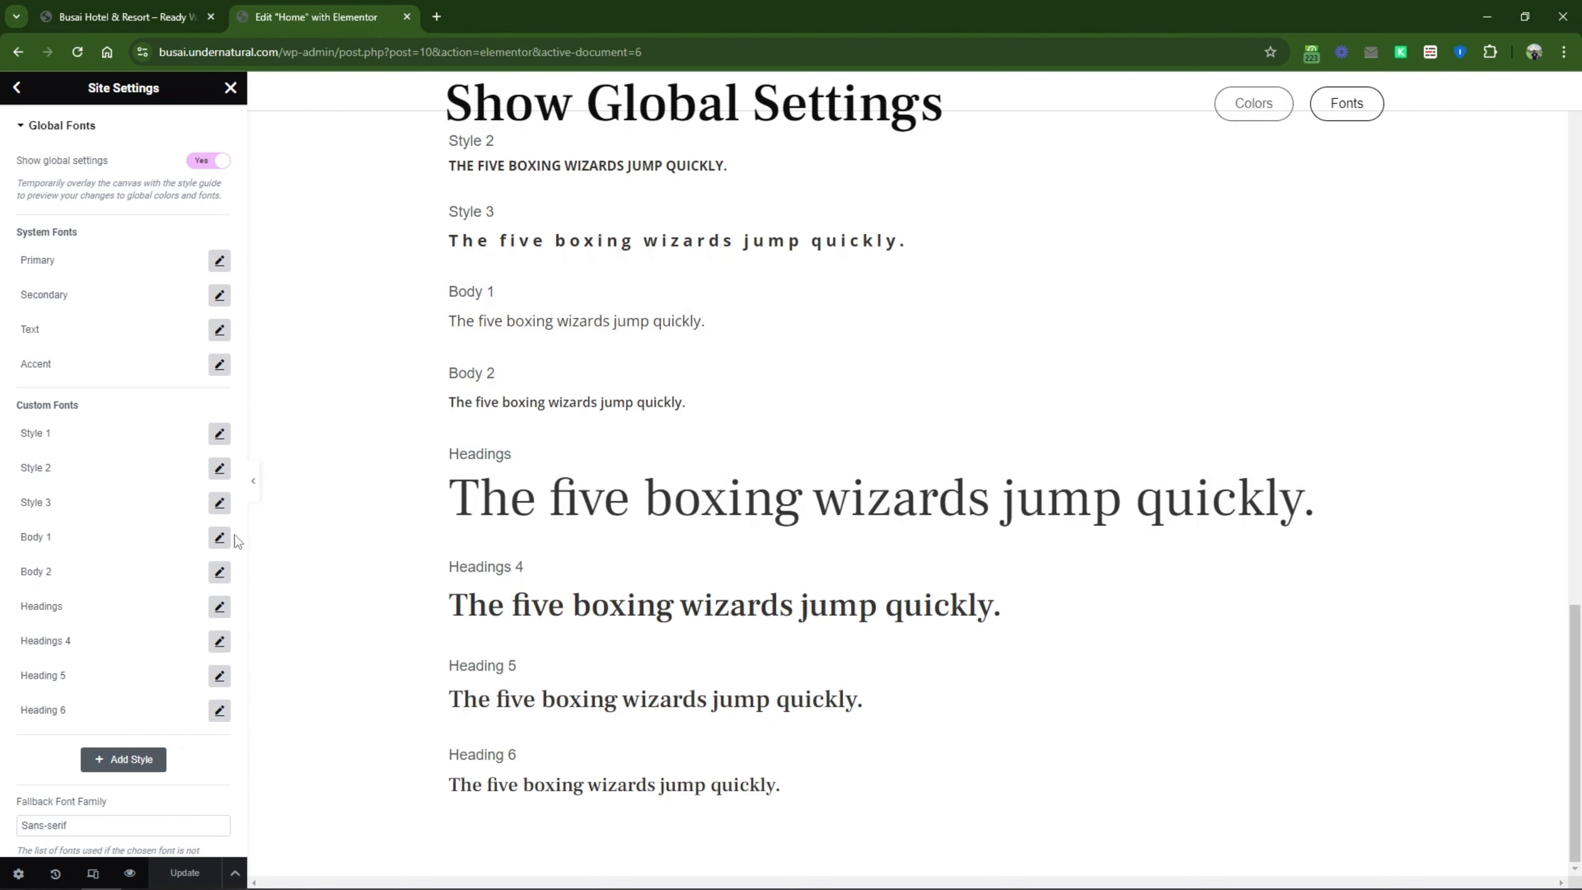
click(218, 436)
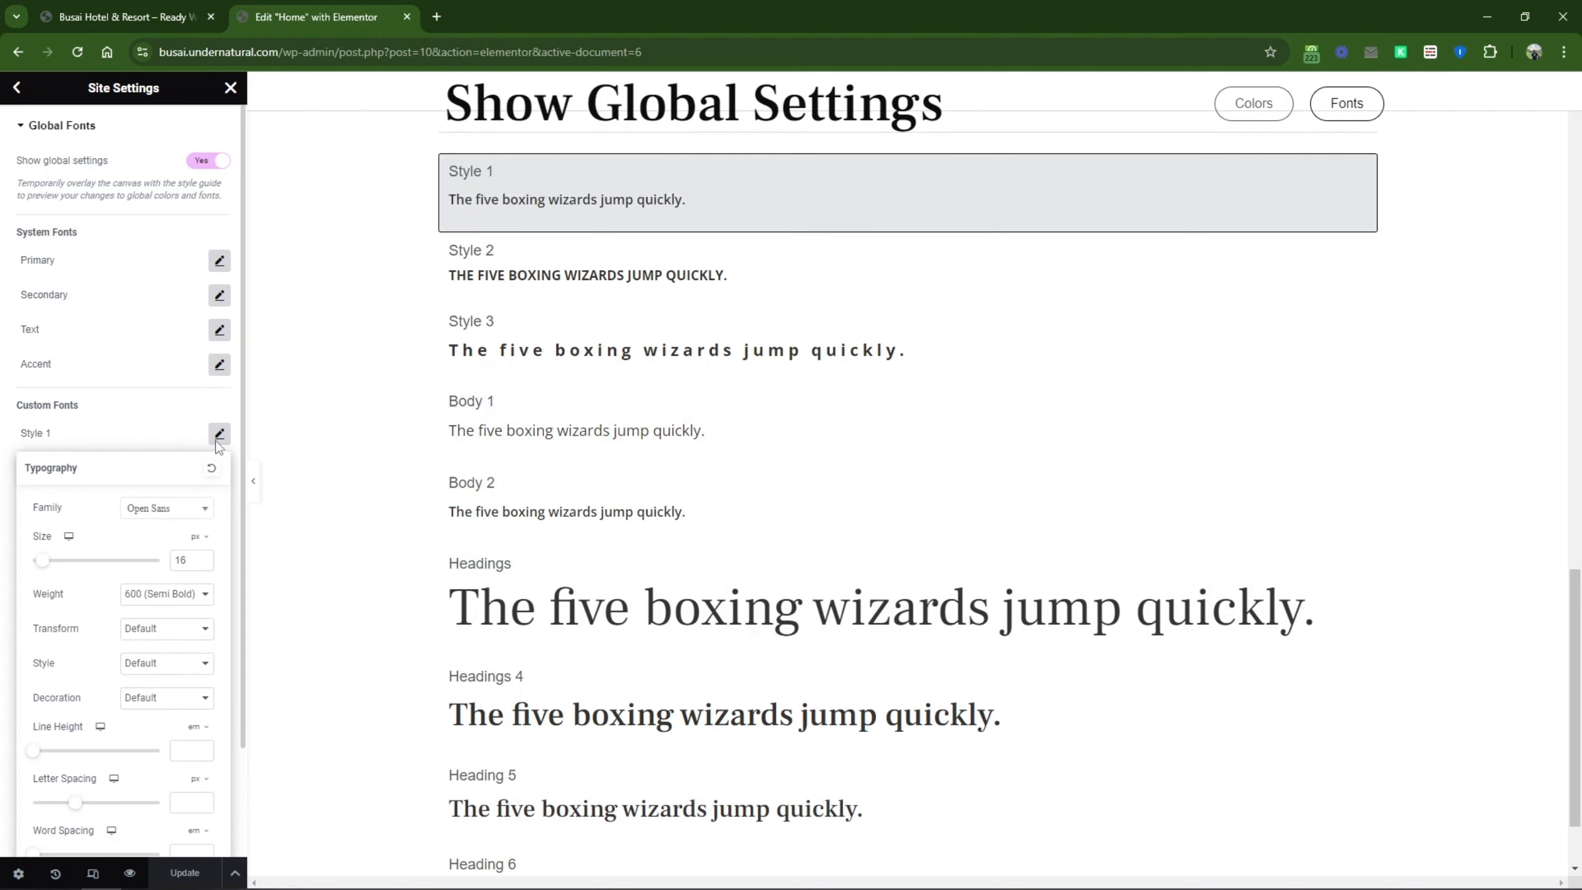
scroll(504, 648, down, 6)
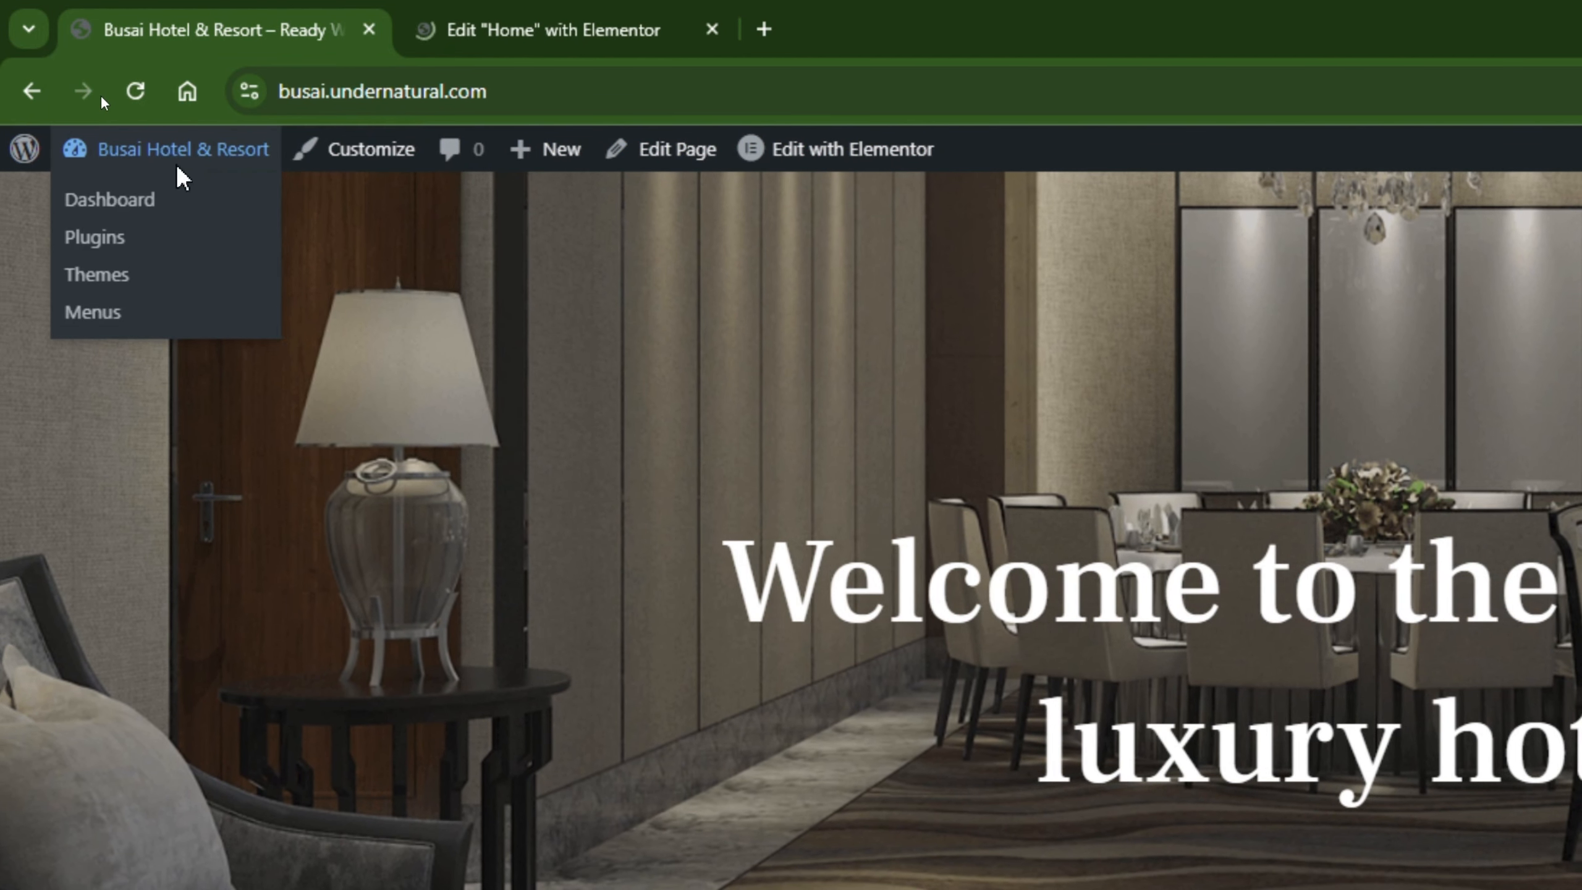
Step: Open the WordPress dashboard in a new browser tab and go to its General Settings page
right_click(176, 166)
key(Escape)
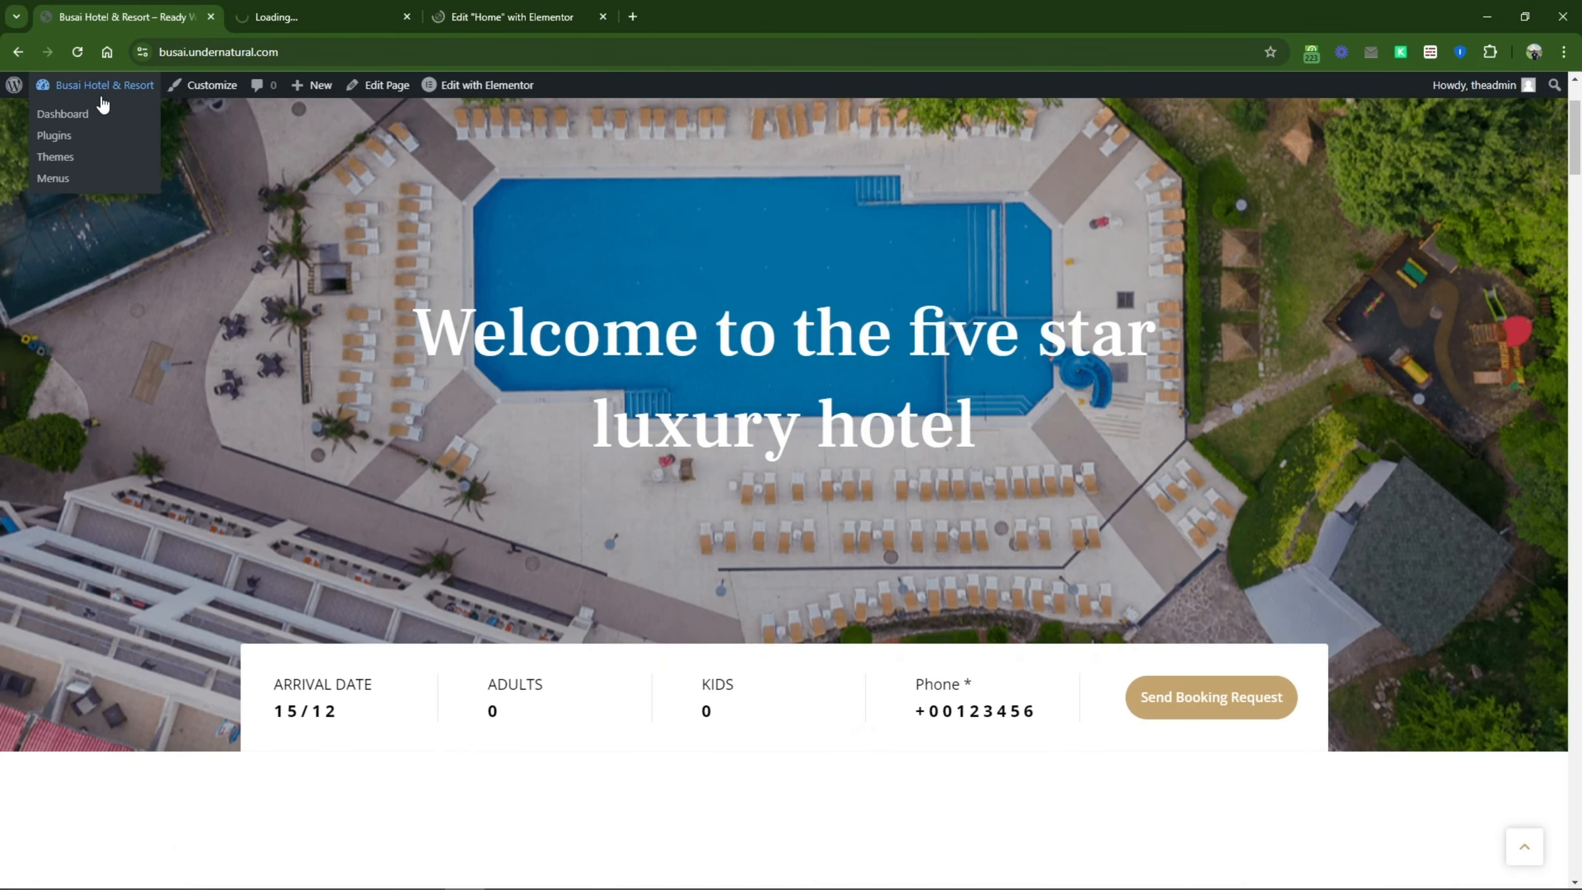
key(ctrl+Tab)
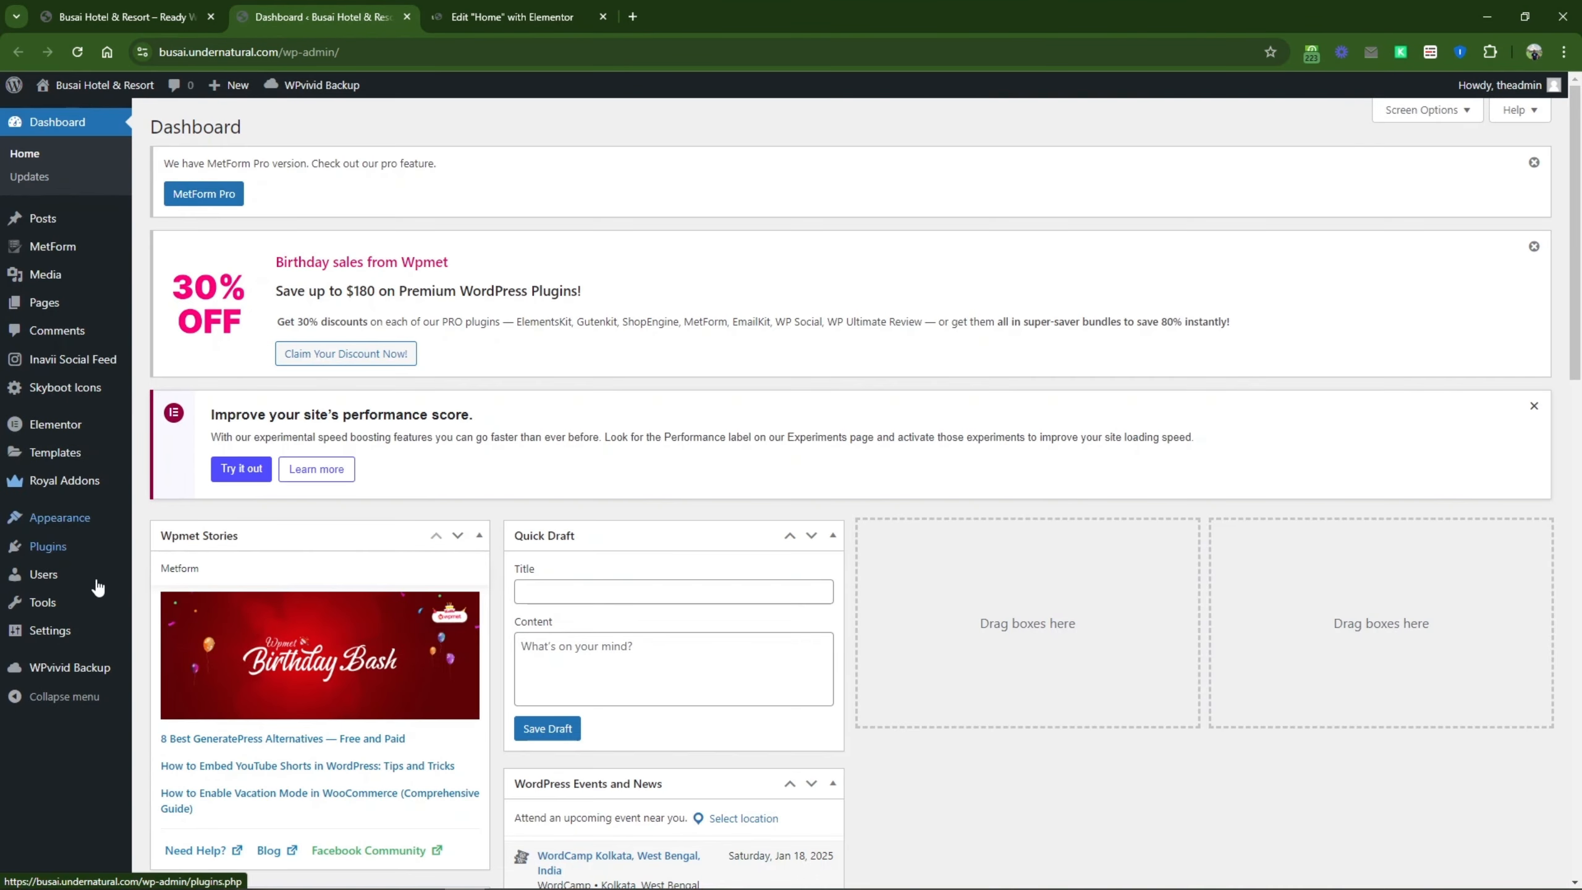
mouse_move(70, 632)
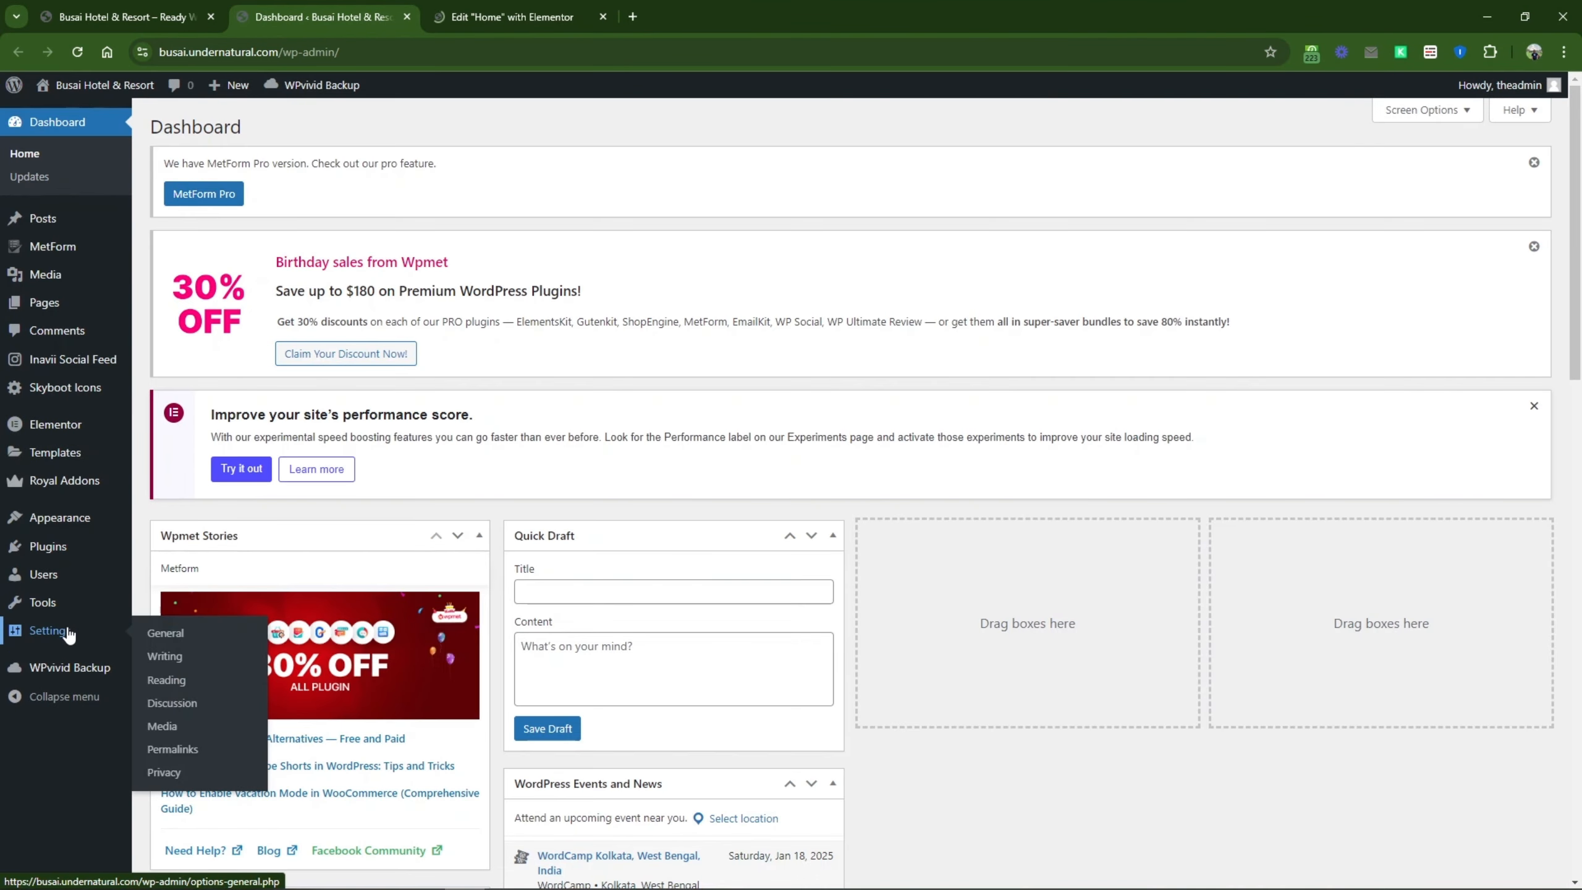
click(197, 639)
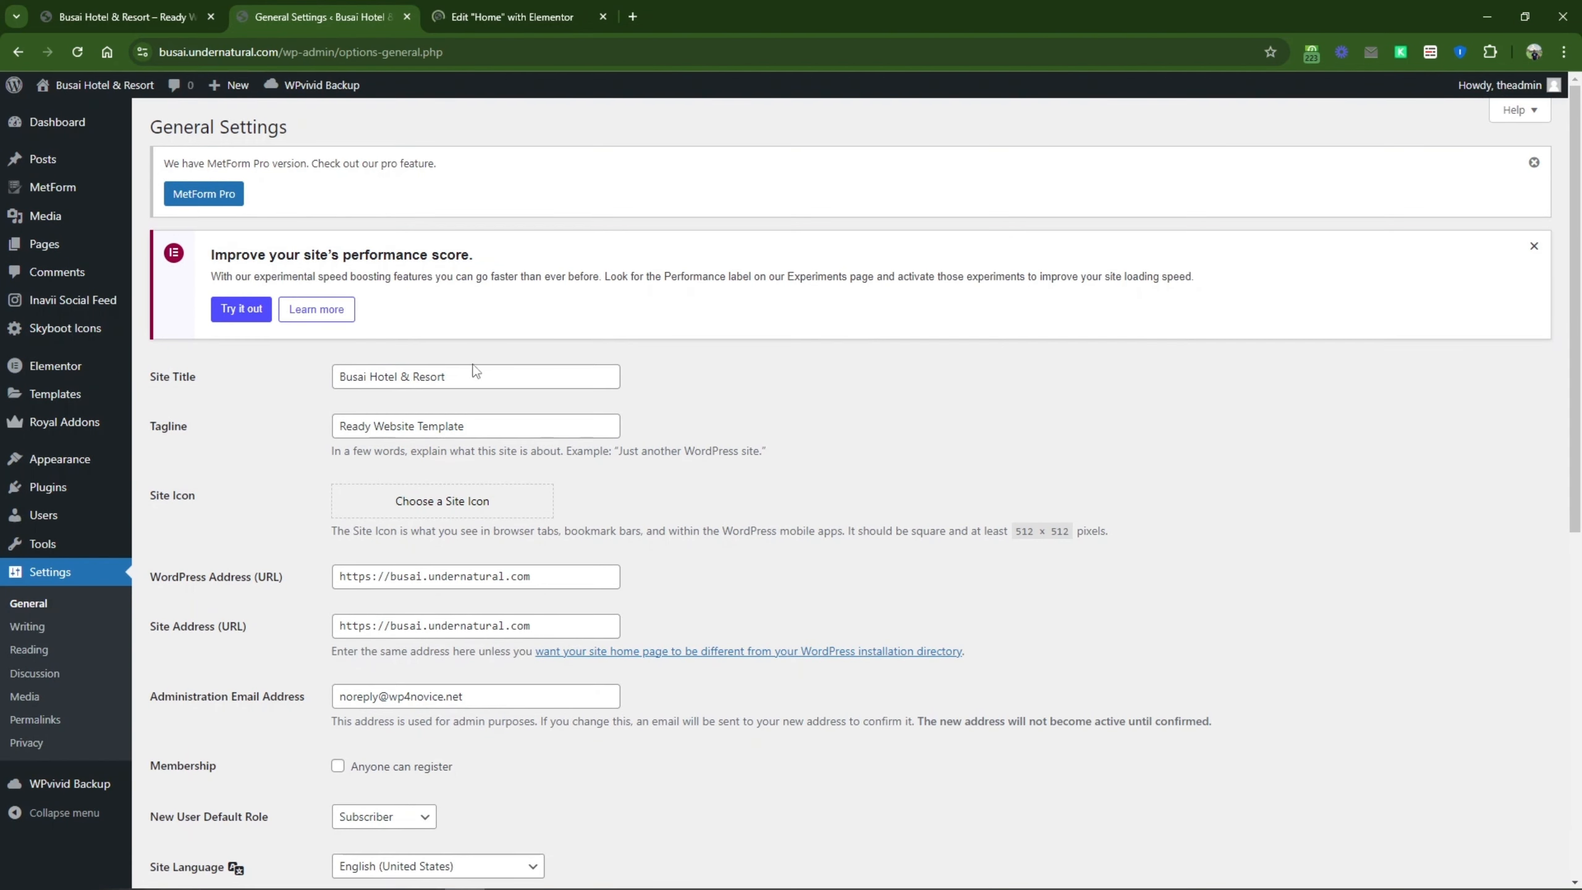
Step: Examine the Site Title, Tagline and remaining general settings down to the save option, and close the settings tab
drag(442, 377, 294, 386)
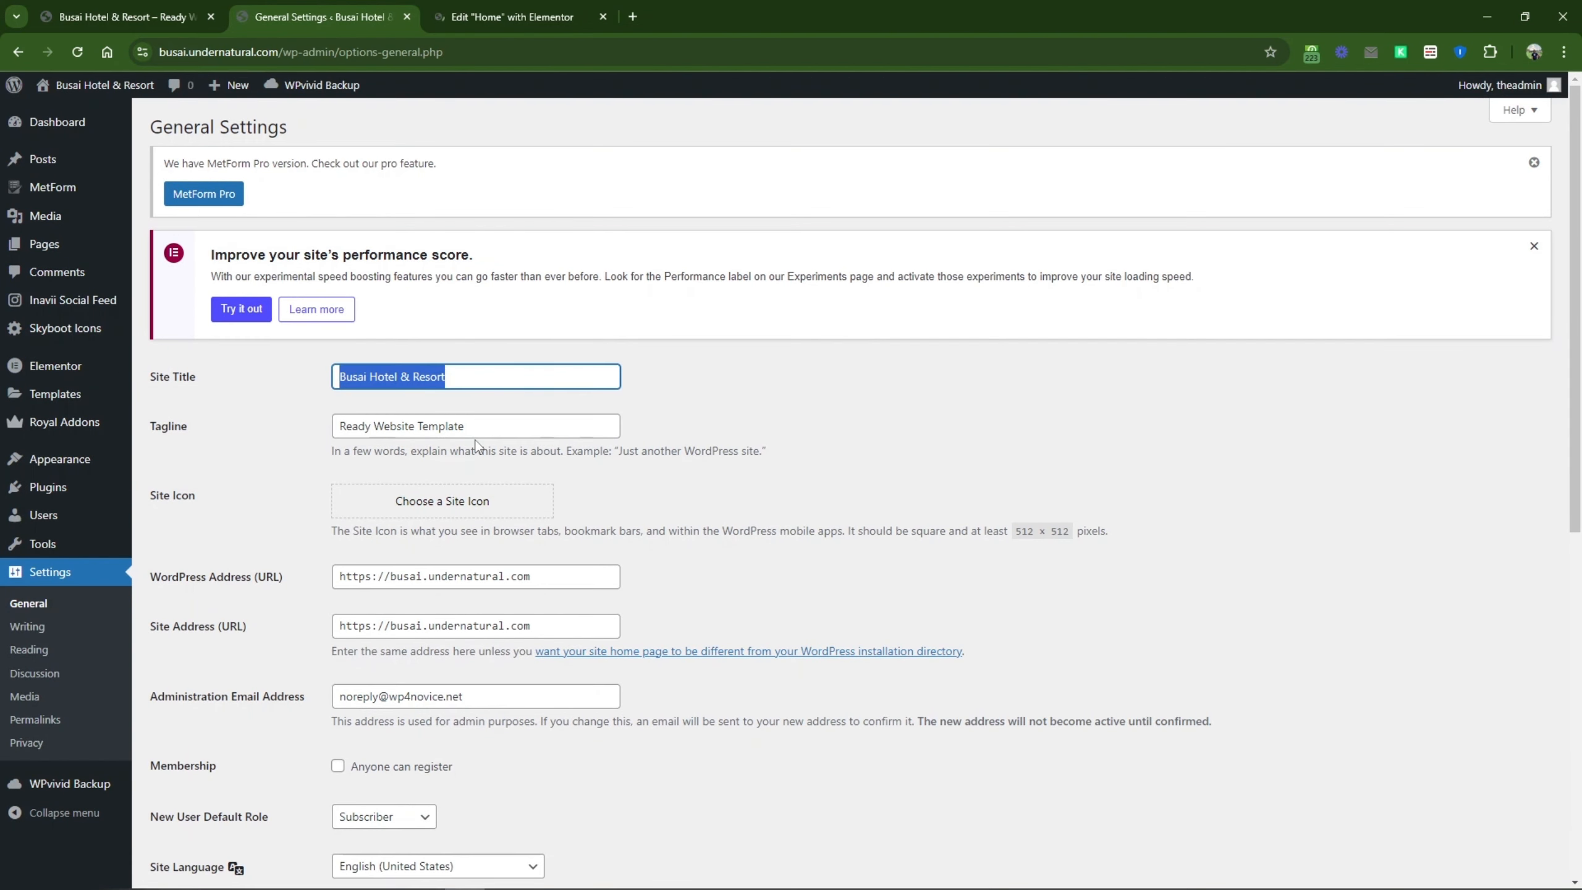
drag(481, 434, 301, 446)
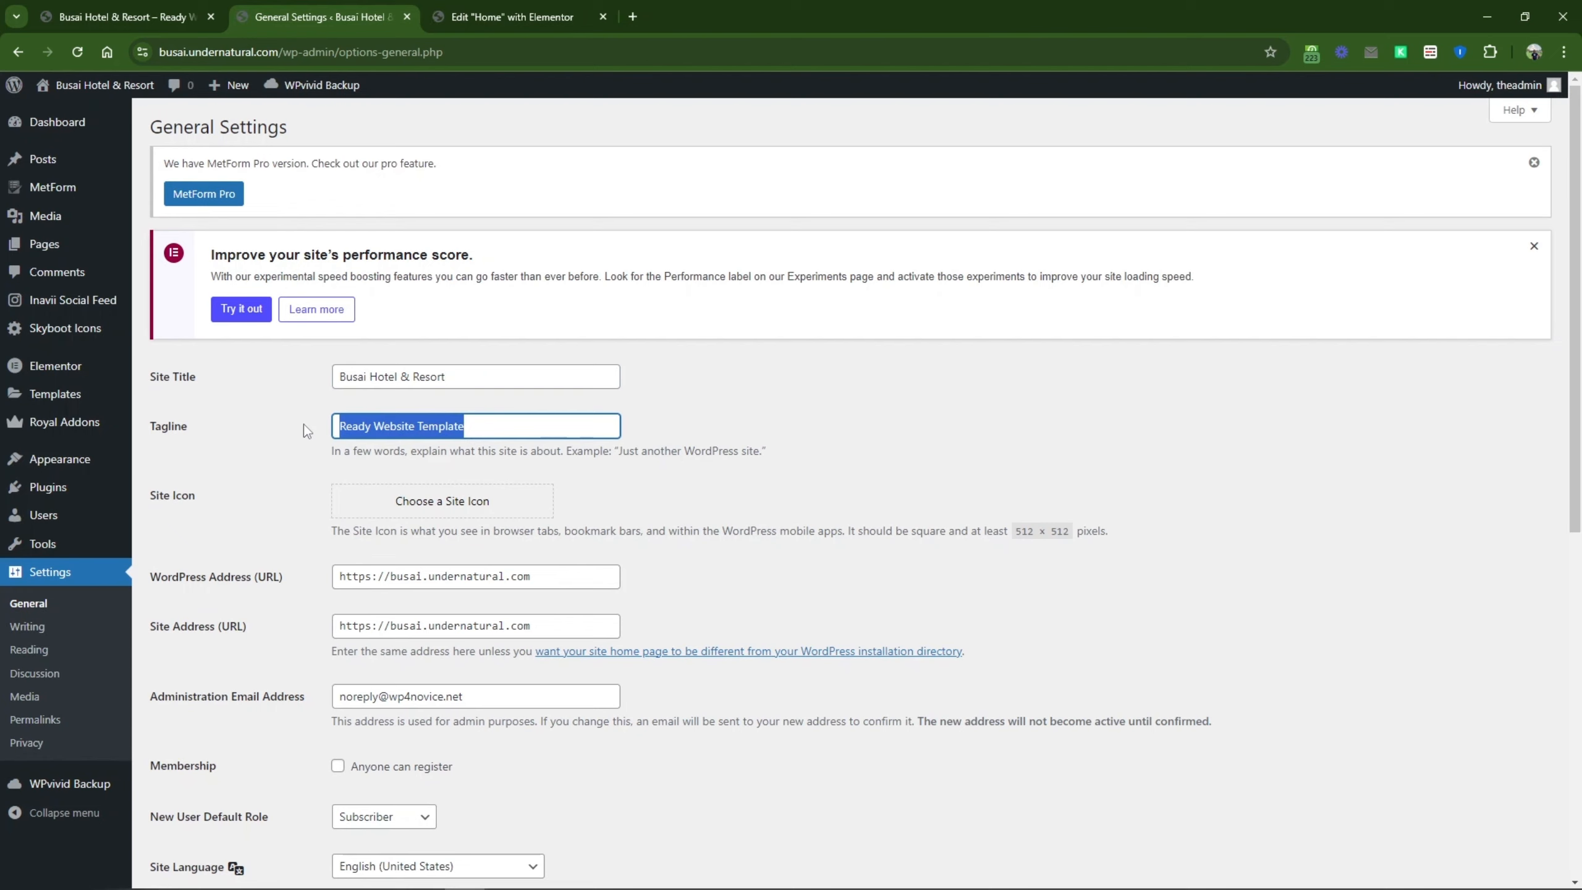
scroll(304, 424, down, 10)
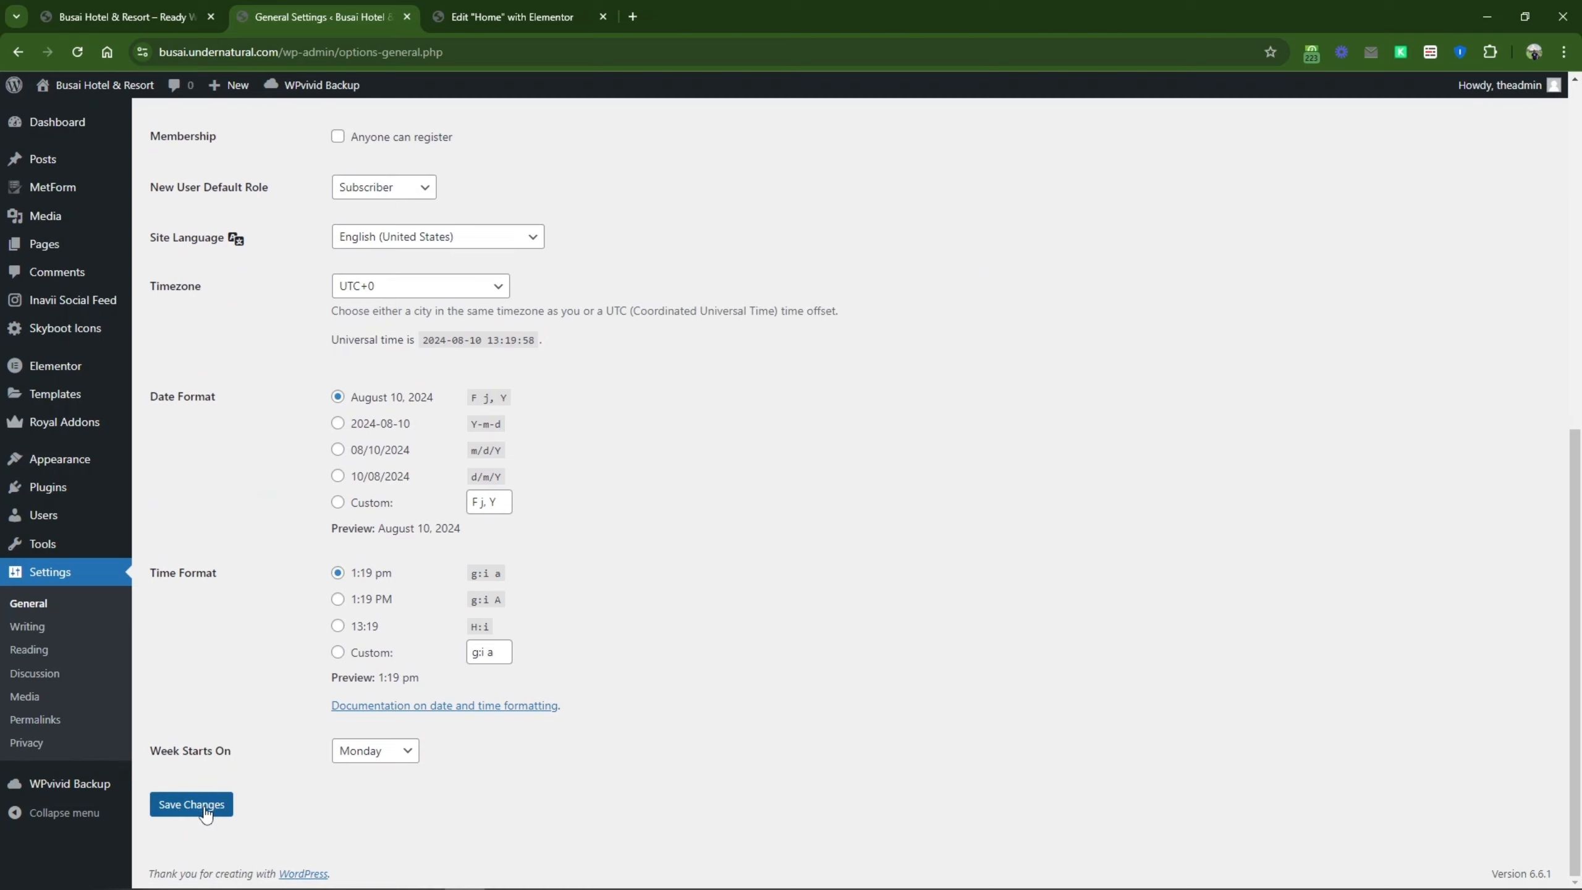
key(ctrl+w)
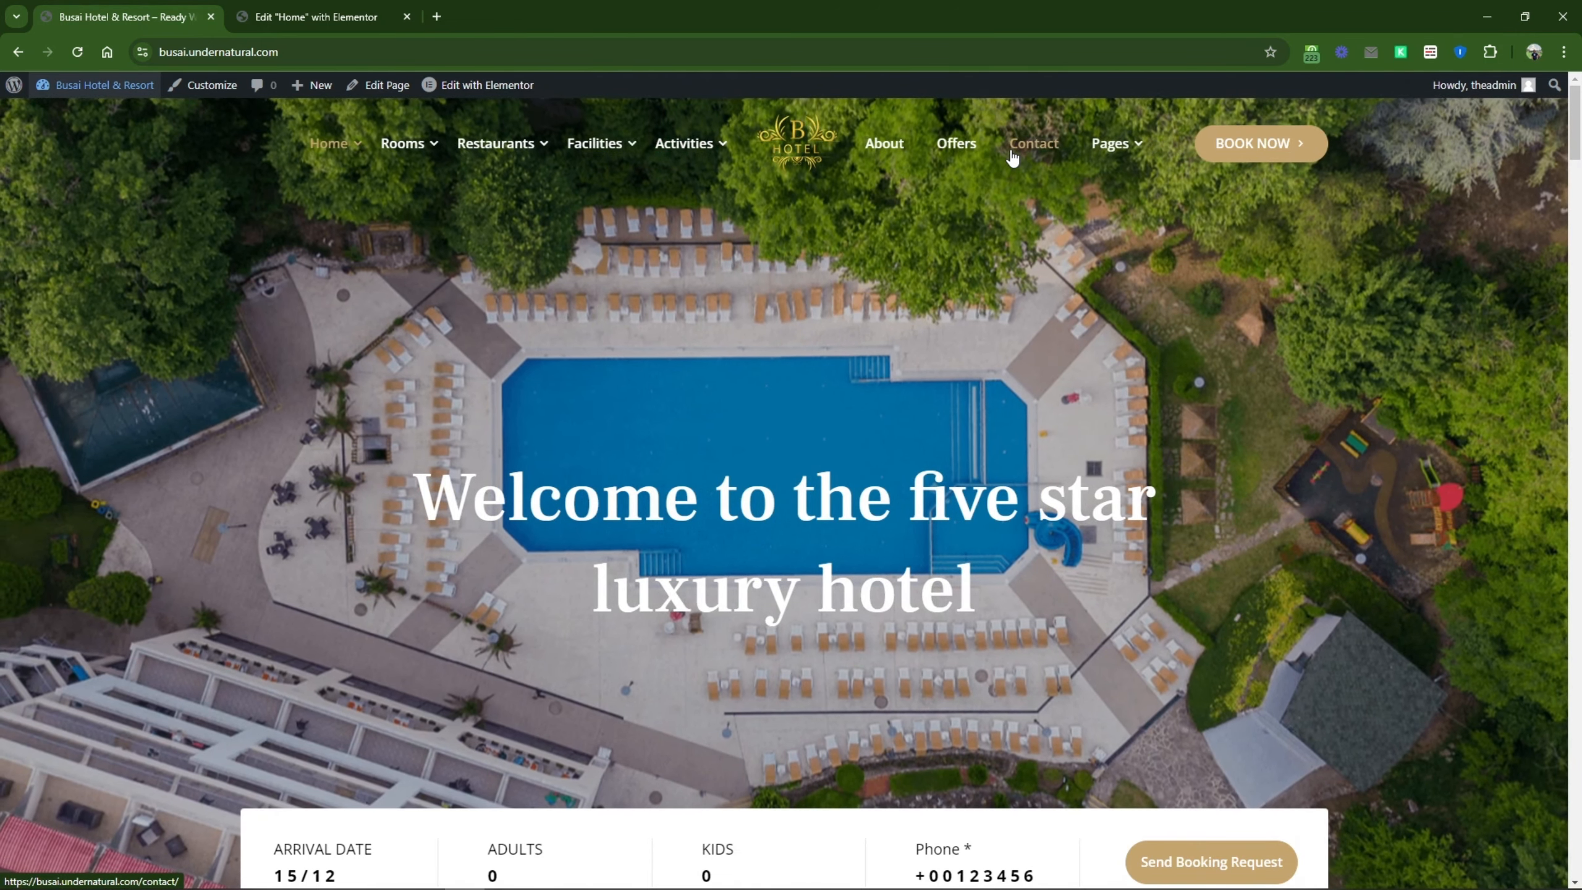
Step: Look through the live home page from the hero section down to the footer and return to its start
scroll(1578, 417, down, 15)
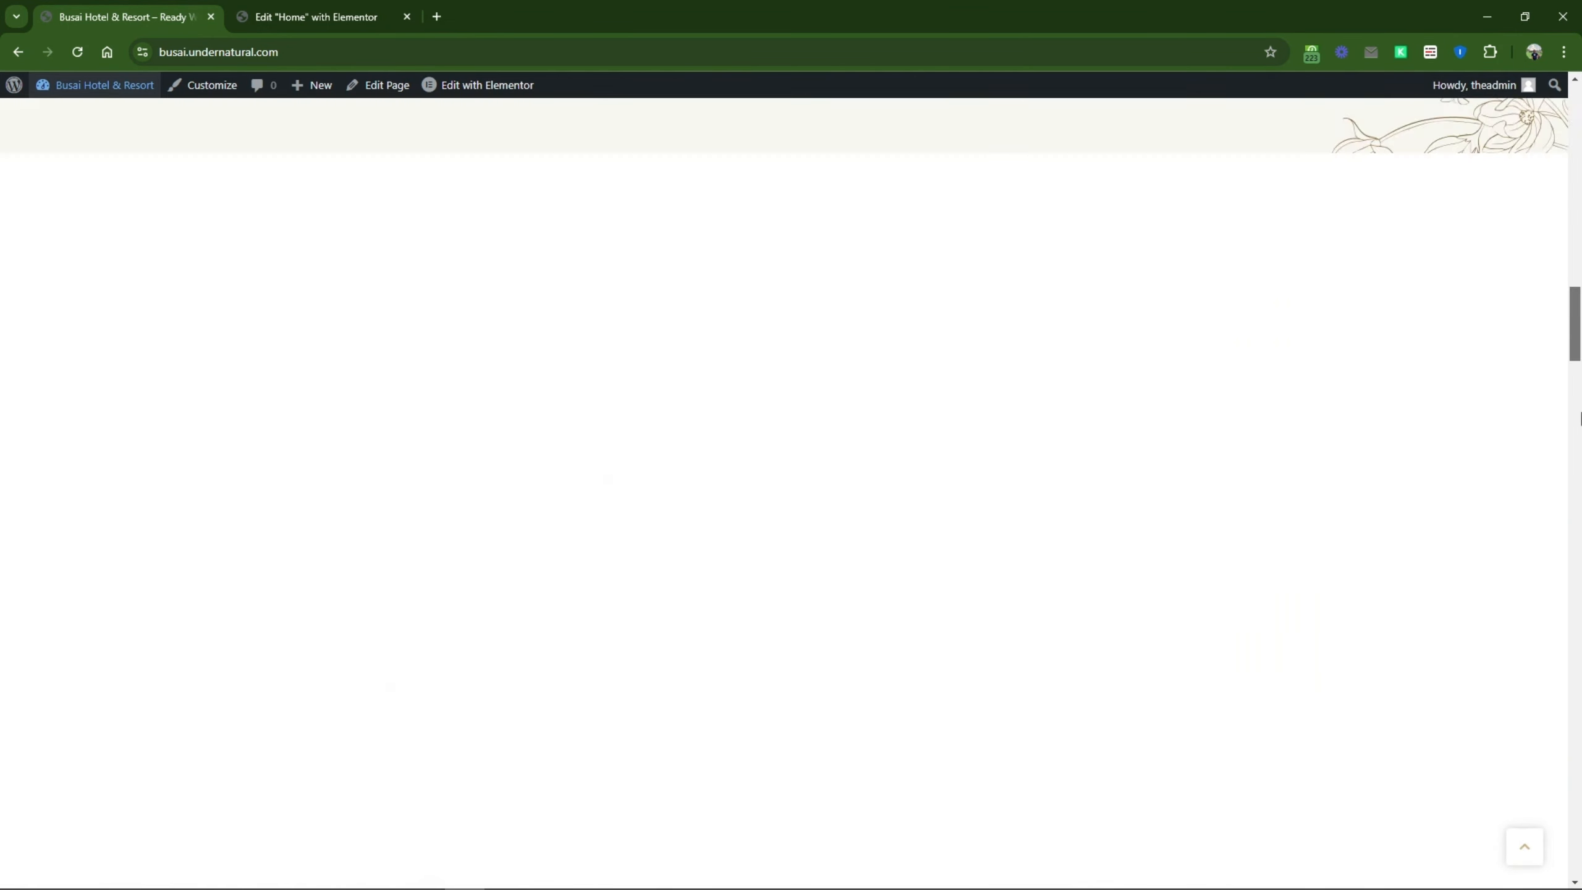
scroll(1578, 418, down, 10)
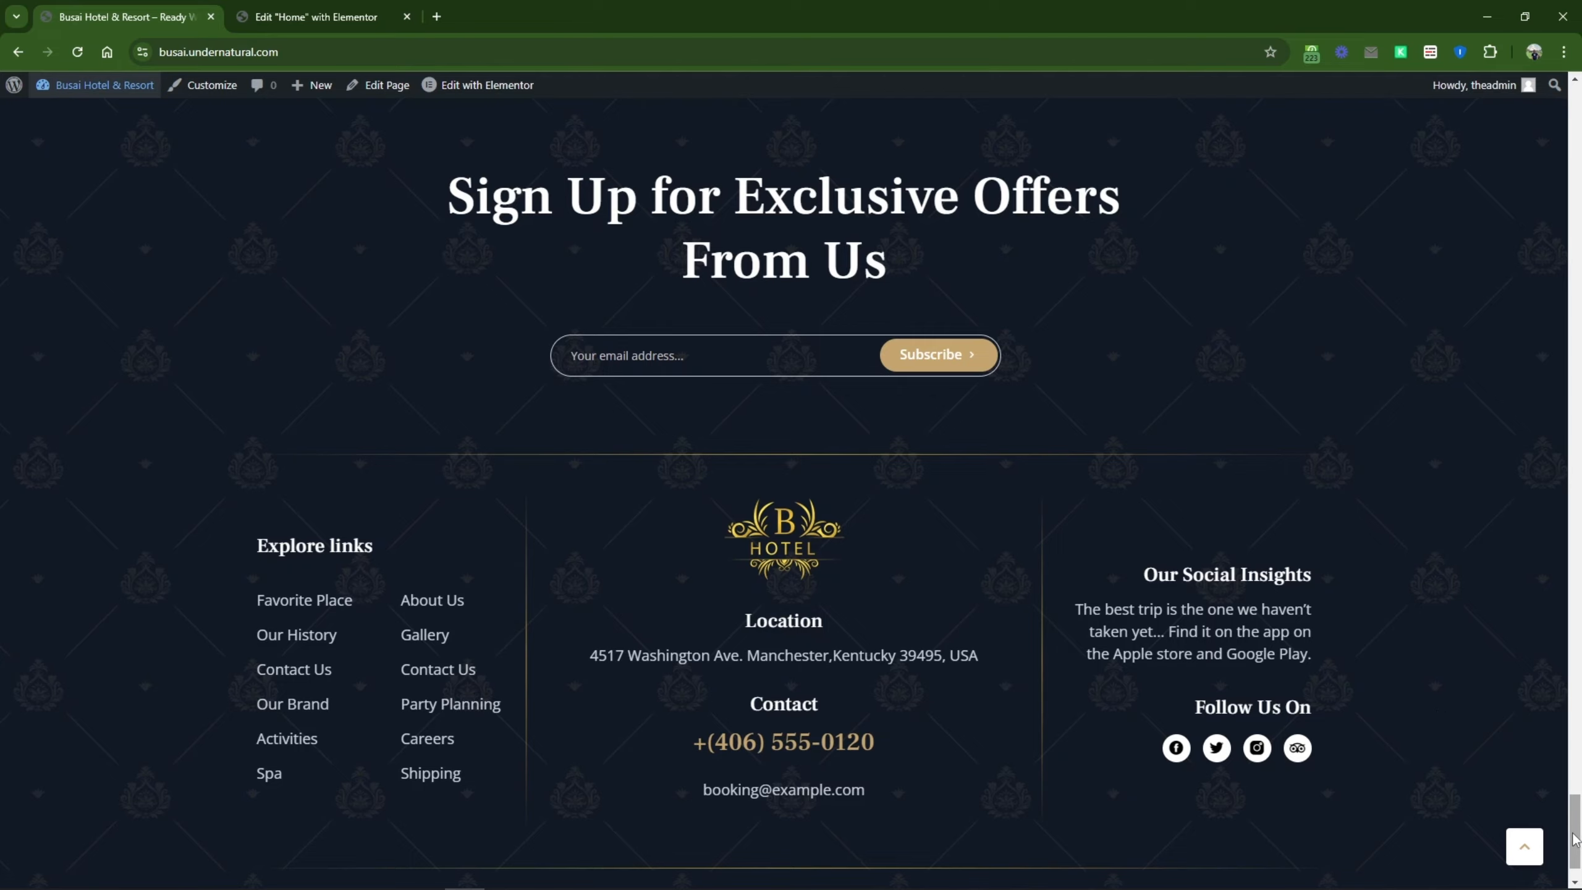
drag(1575, 833, 1574, 119)
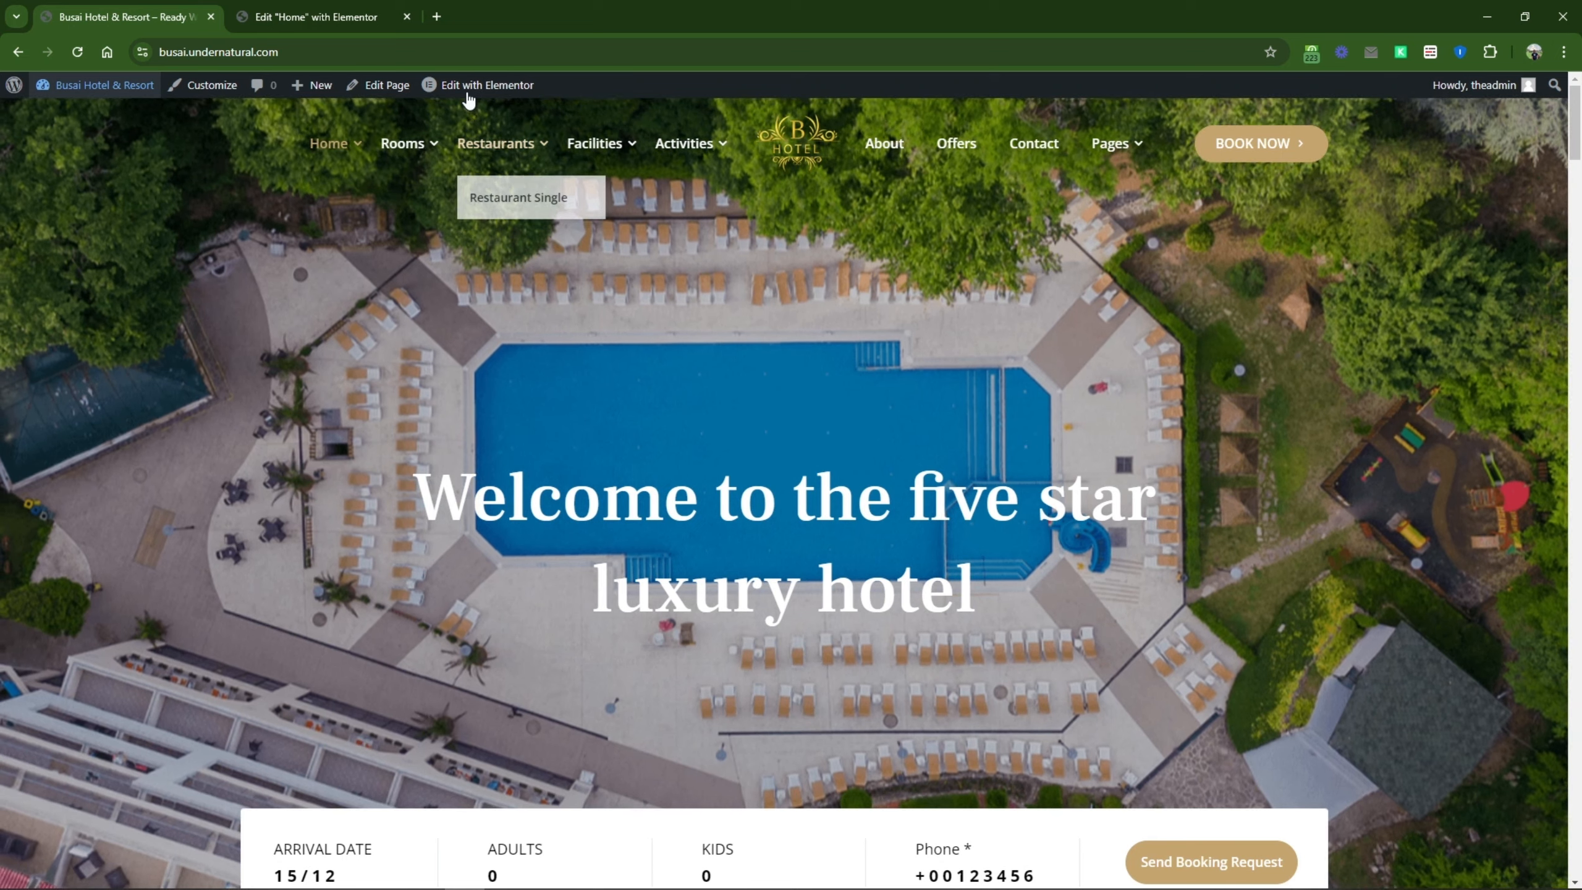
mouse_move(457, 93)
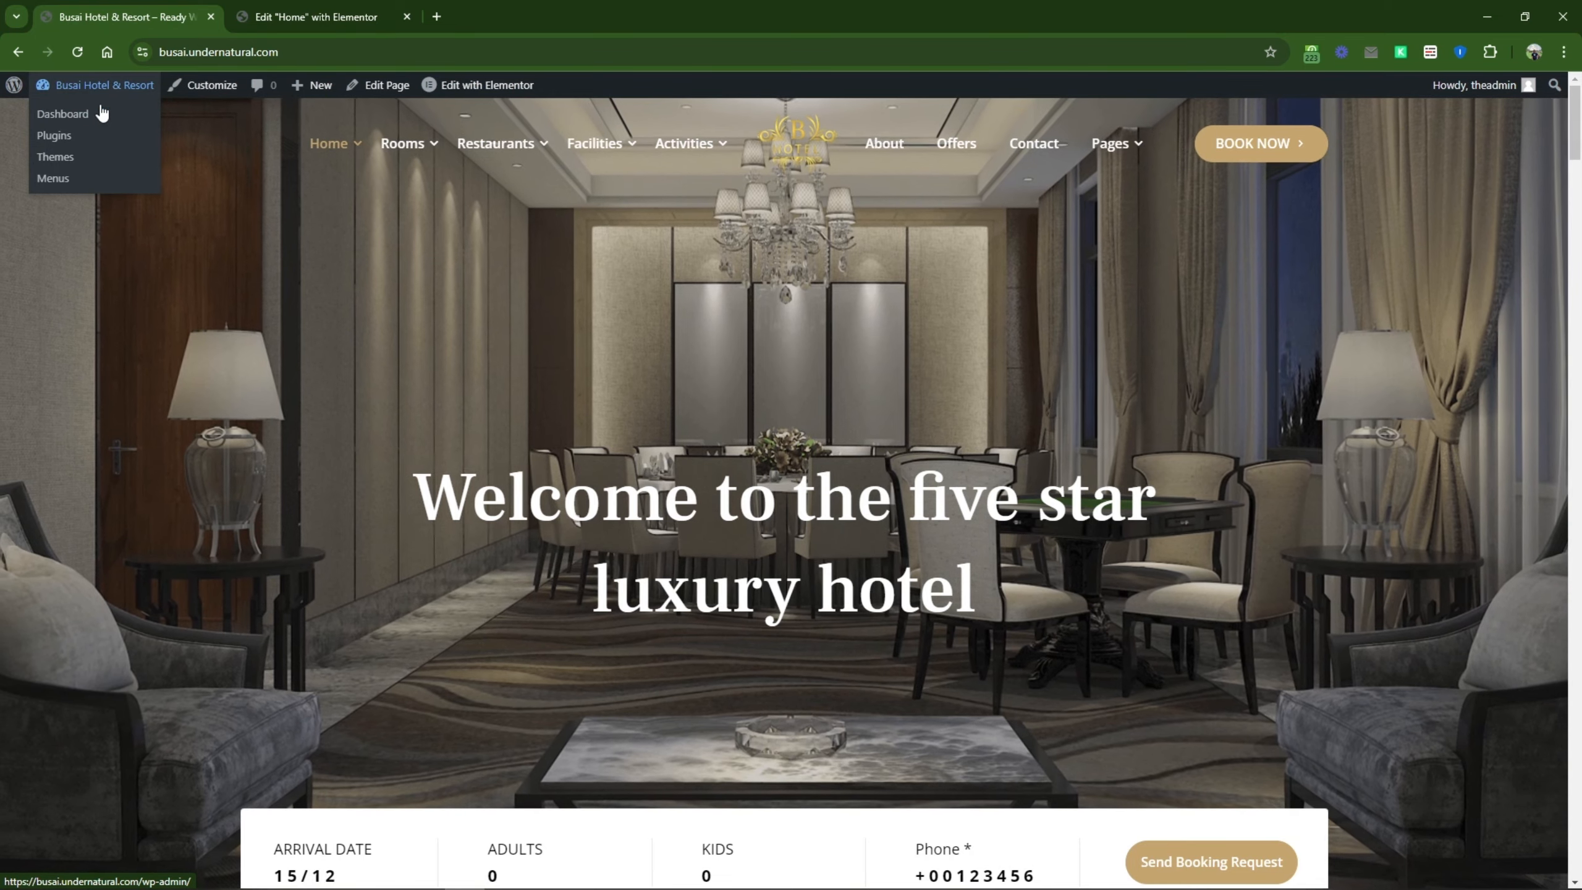
Step: Open the Royal Addons Theme Builder in a separate dashboard tab and review its footer and header templates
right_click(95, 114)
click(116, 128)
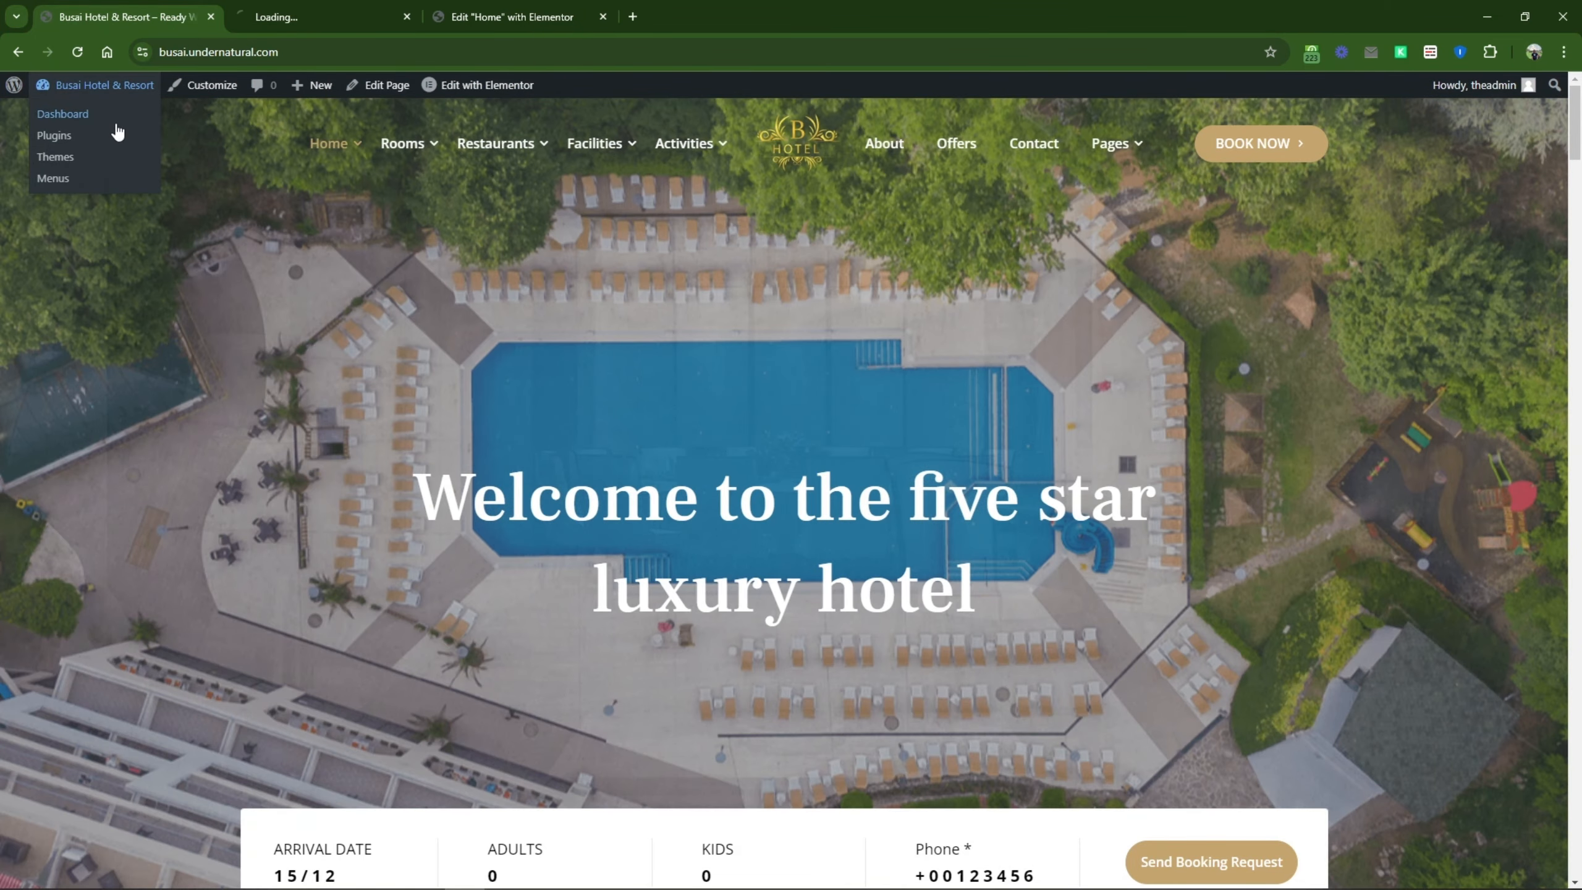
click(278, 20)
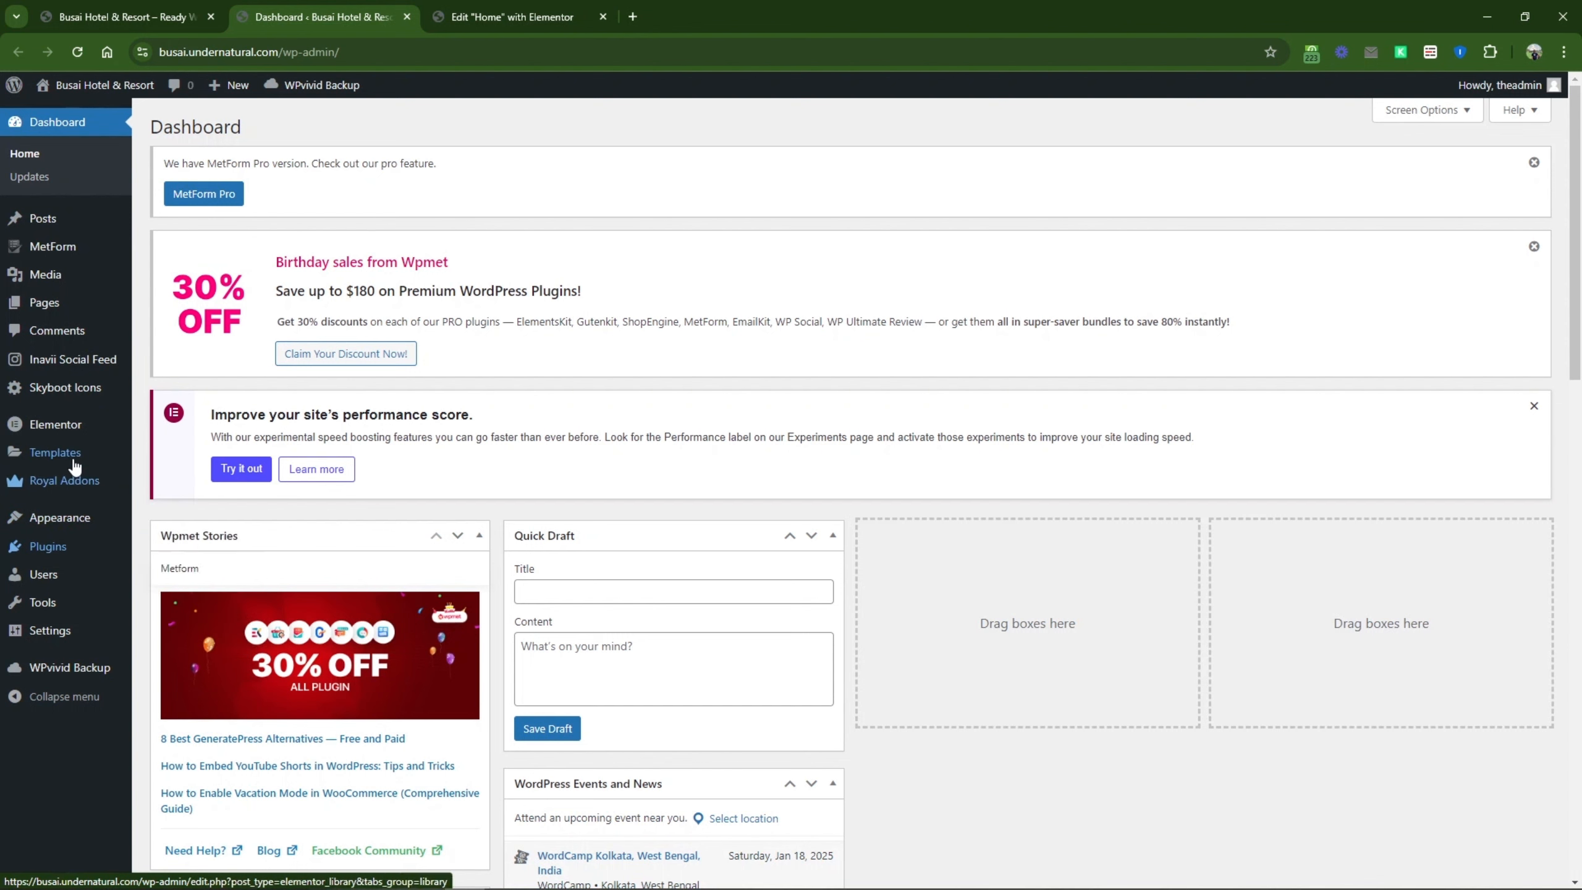
mouse_move(75, 486)
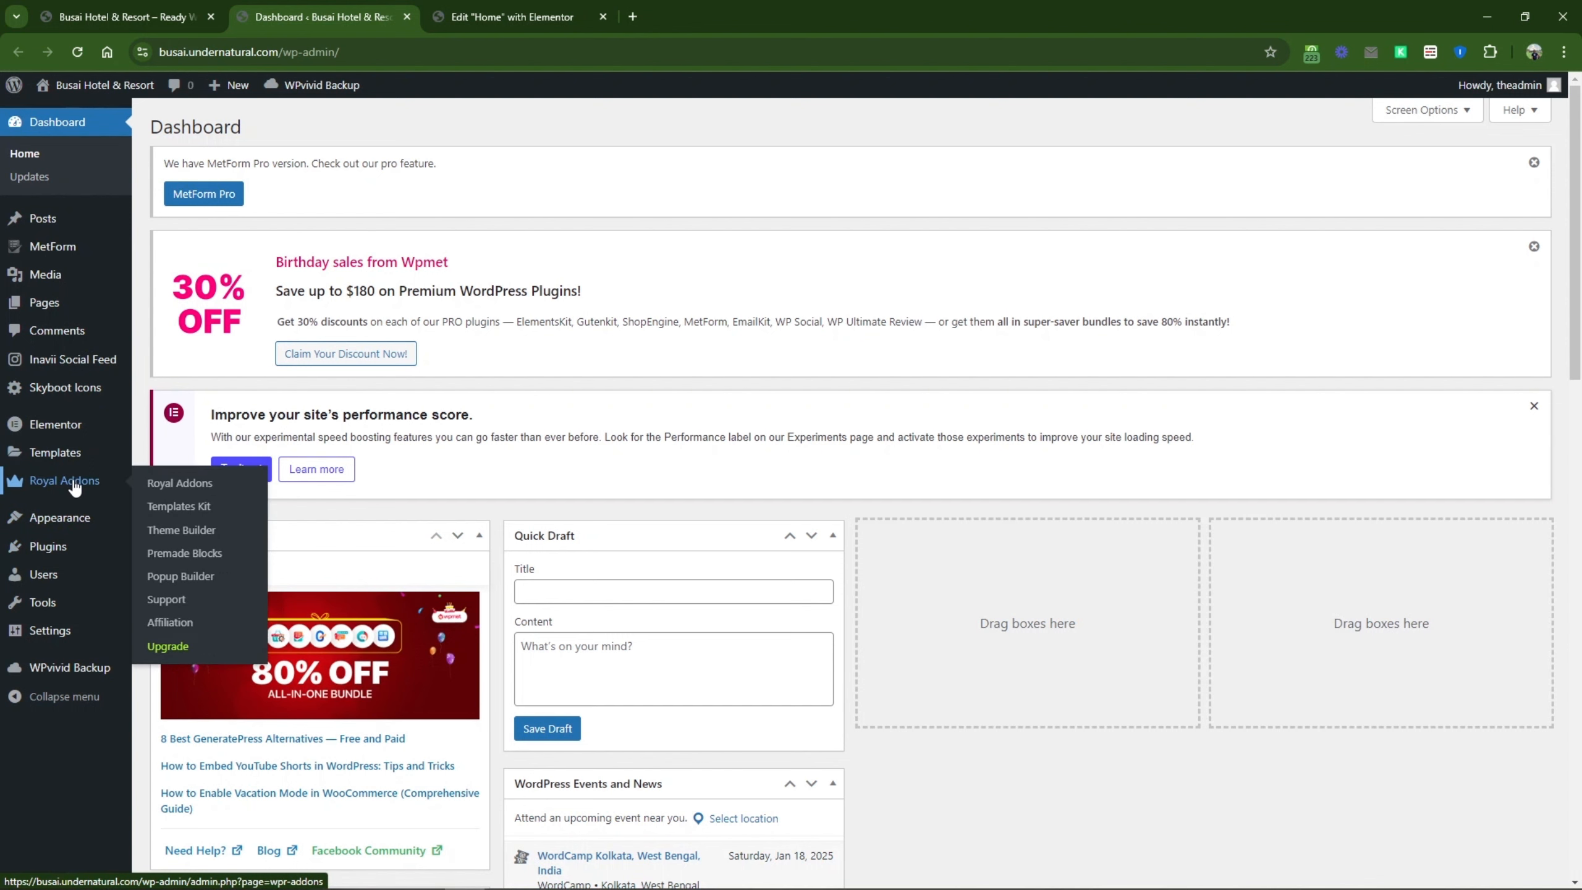
click(169, 531)
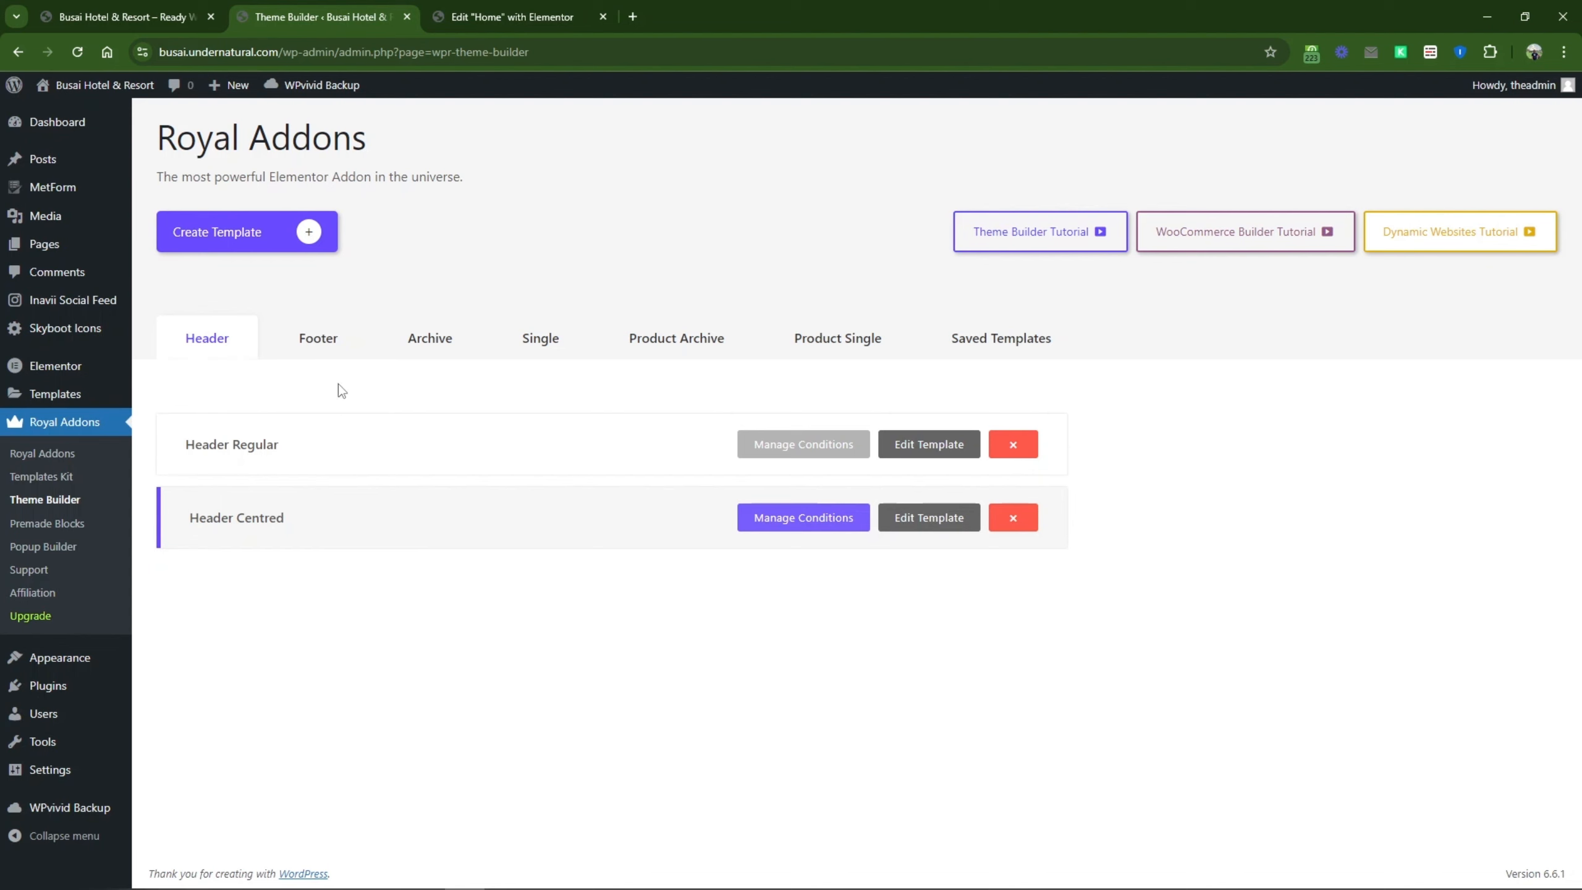
click(325, 347)
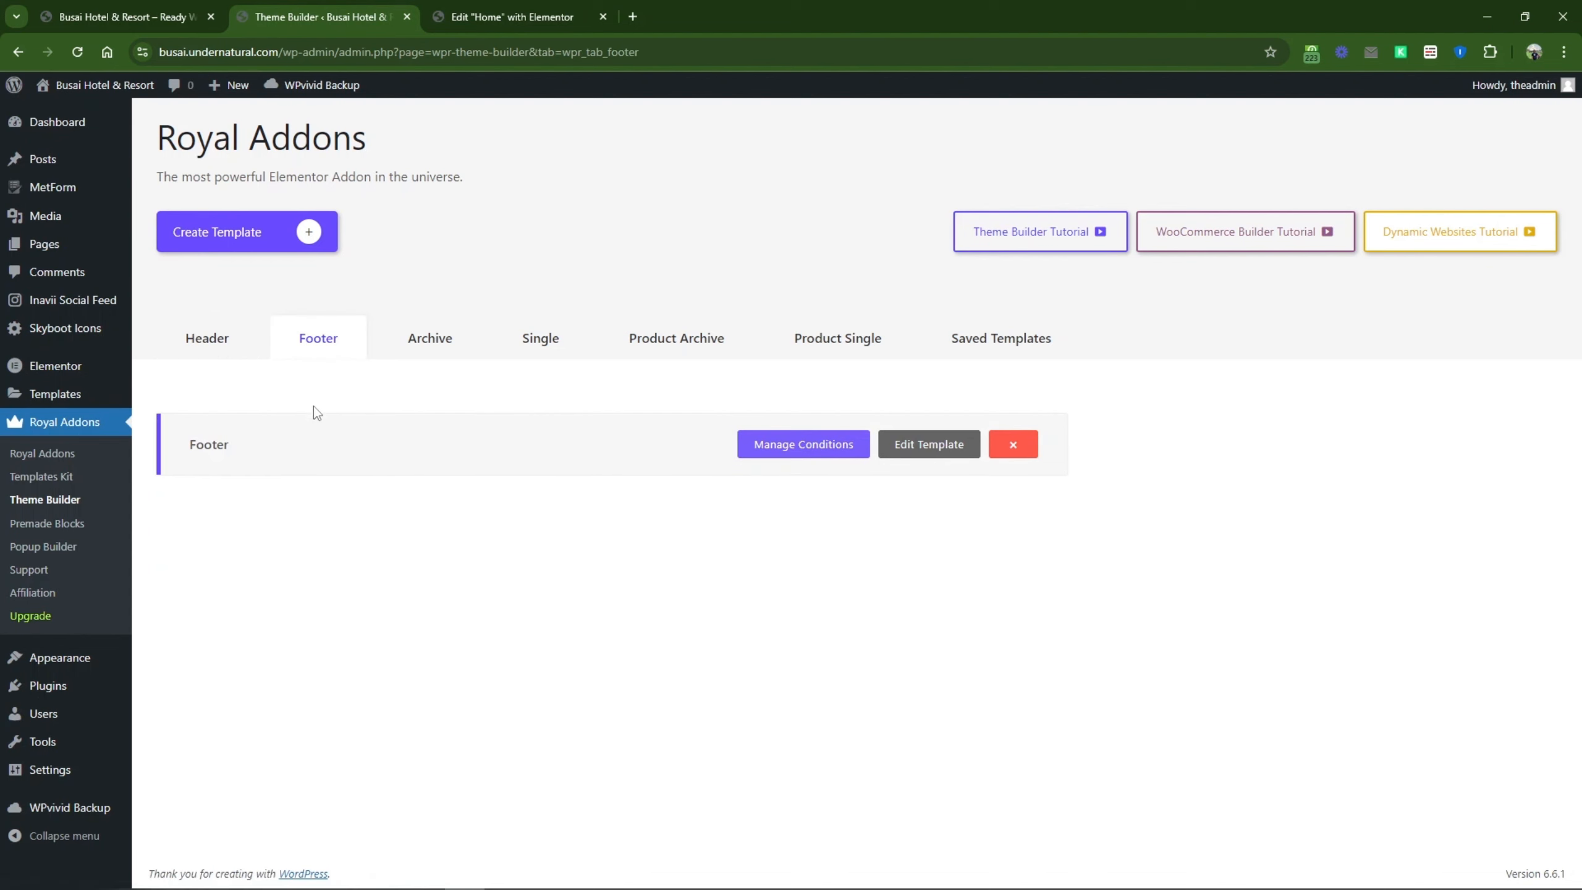
click(233, 342)
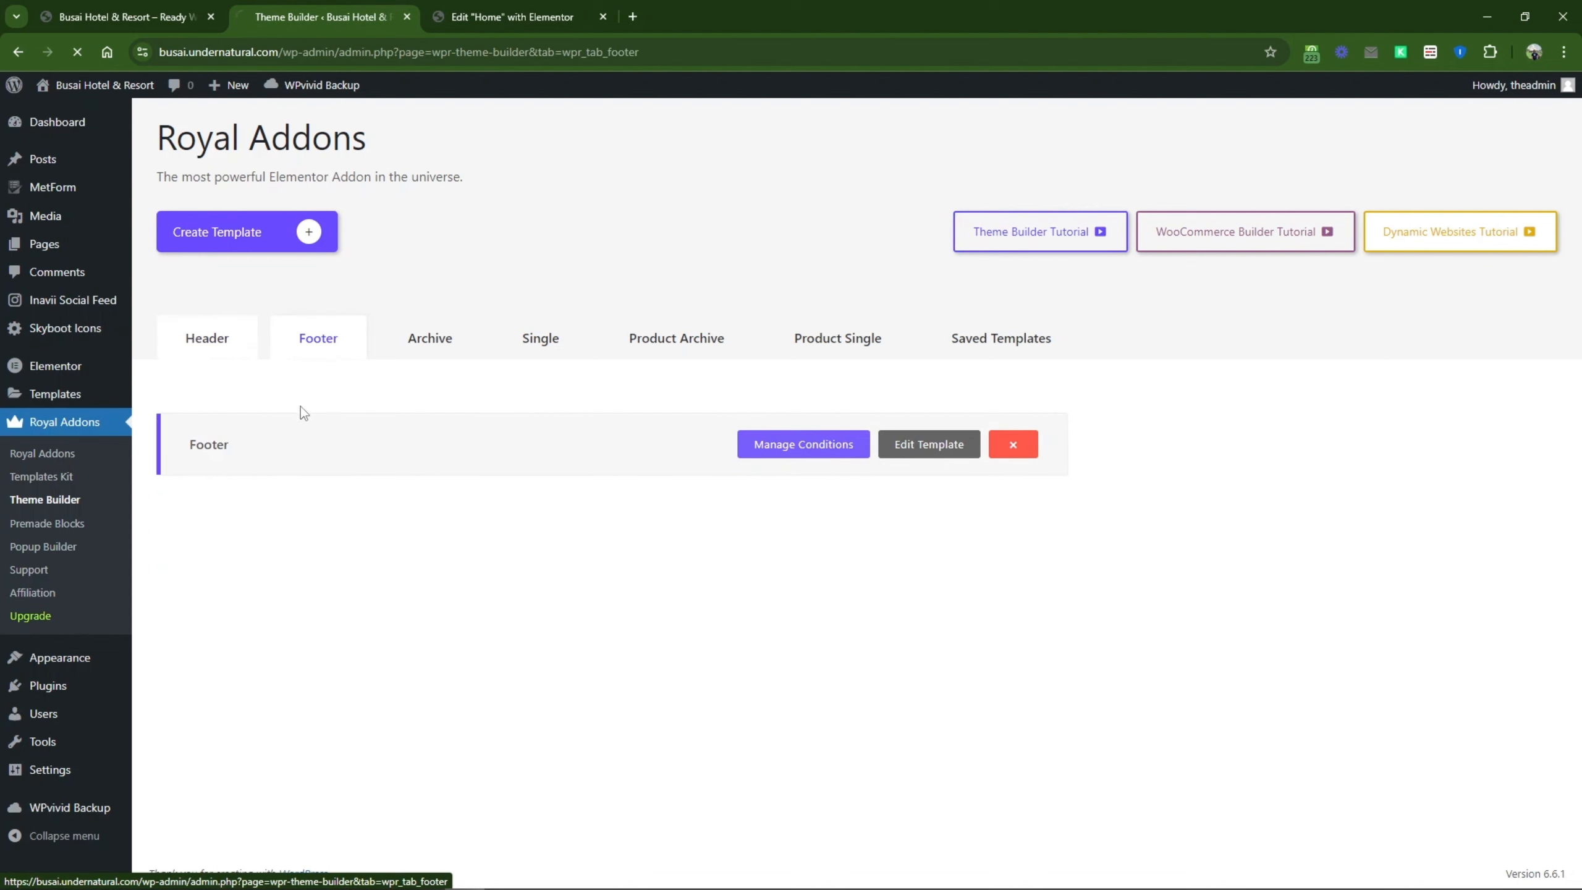
Step: Open the Headers demo page under Home on the live site to view the available header layouts
click(187, 15)
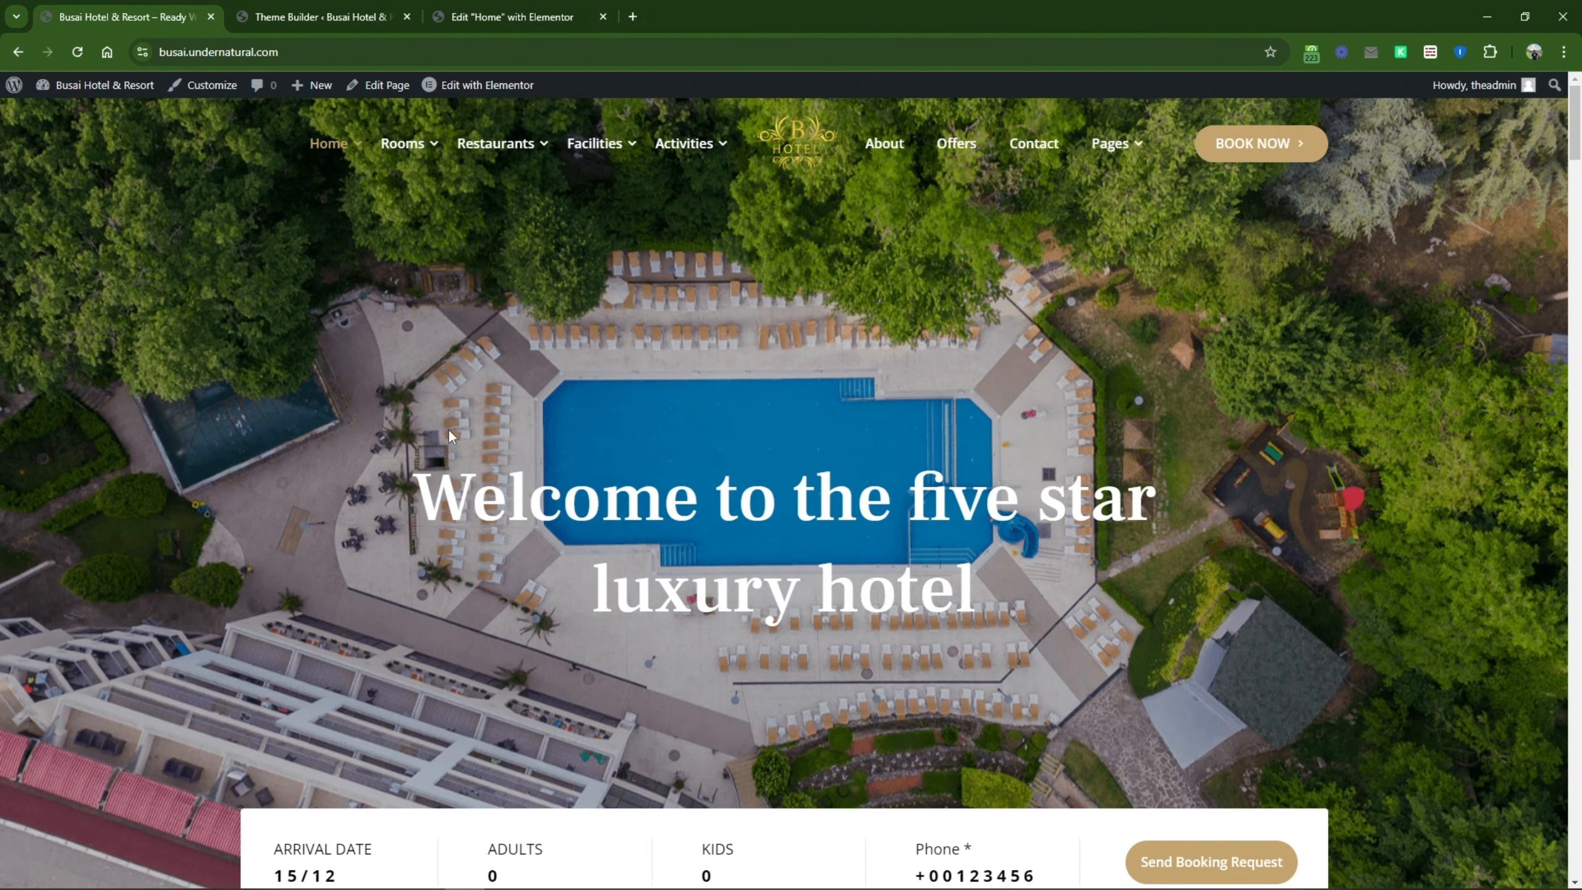
click(328, 150)
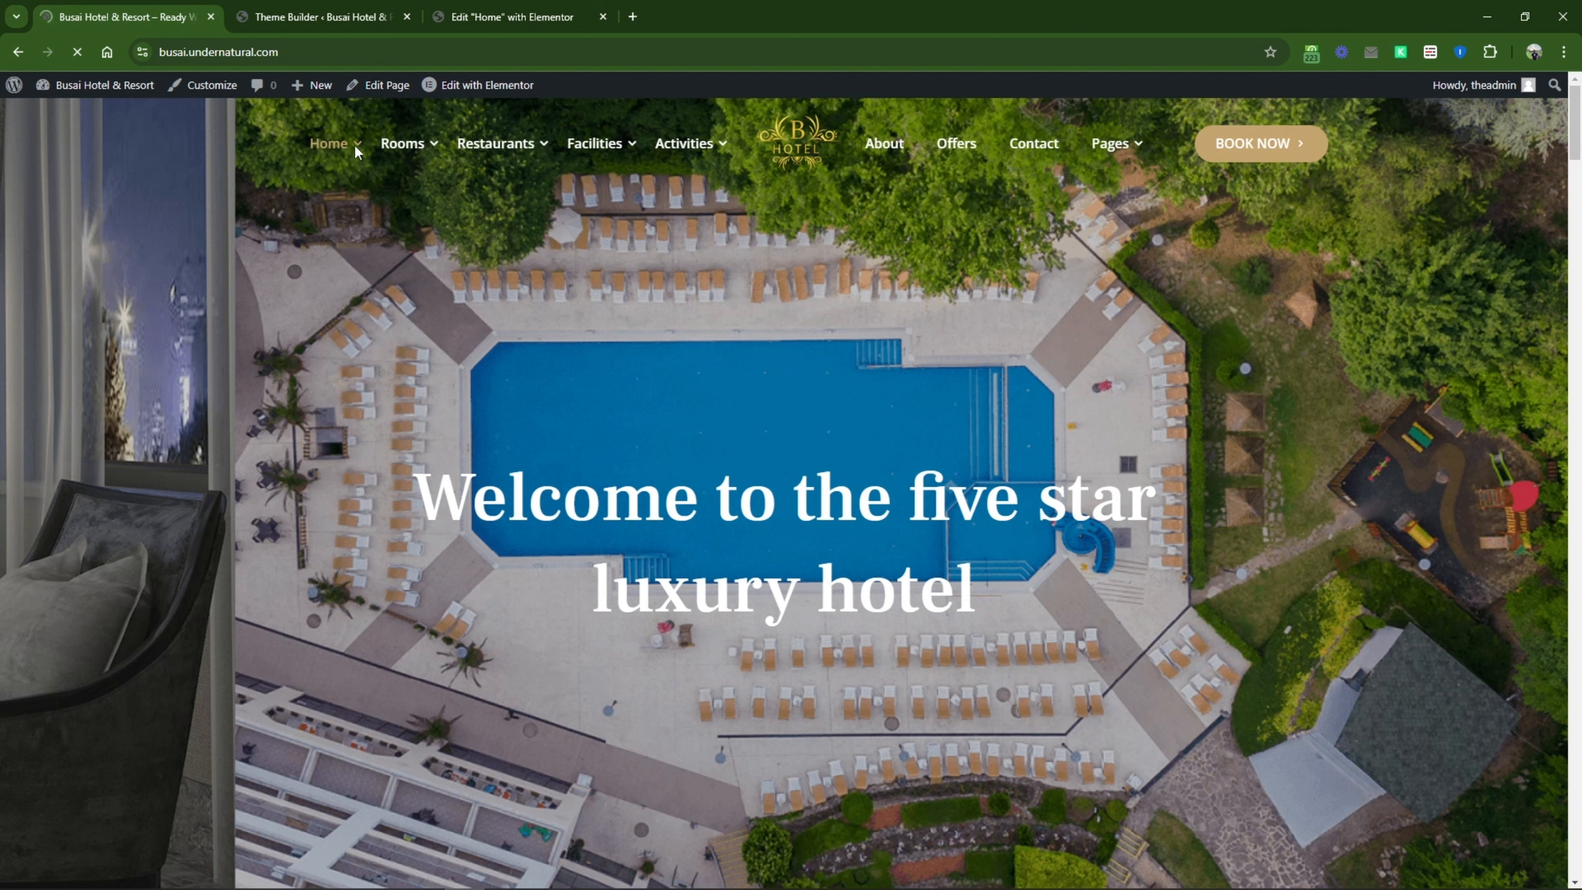
mouse_move(355, 150)
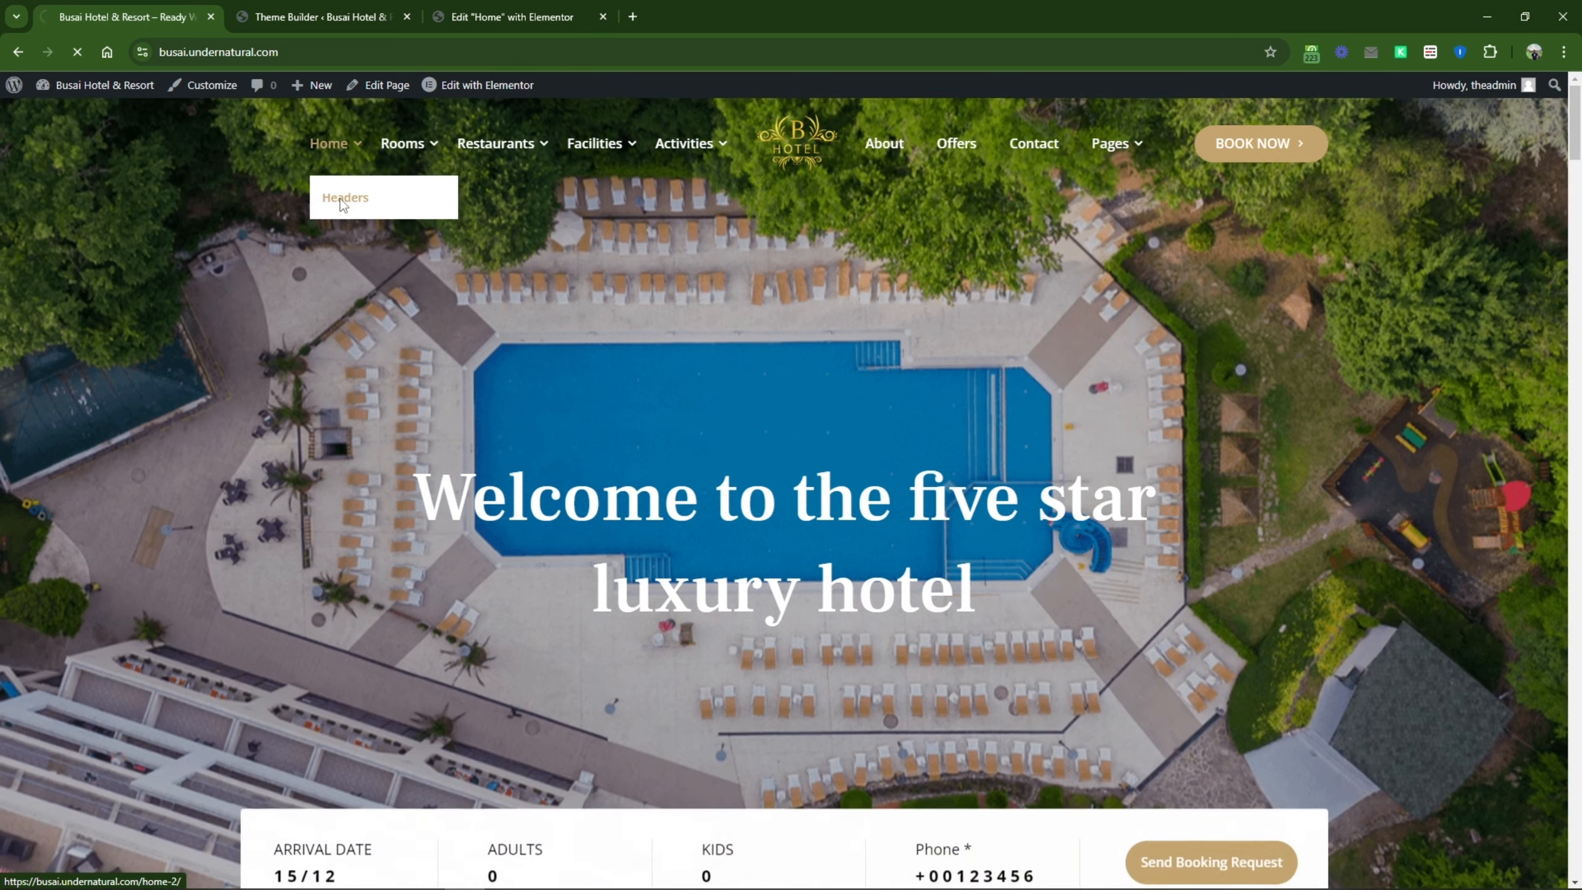
click(340, 198)
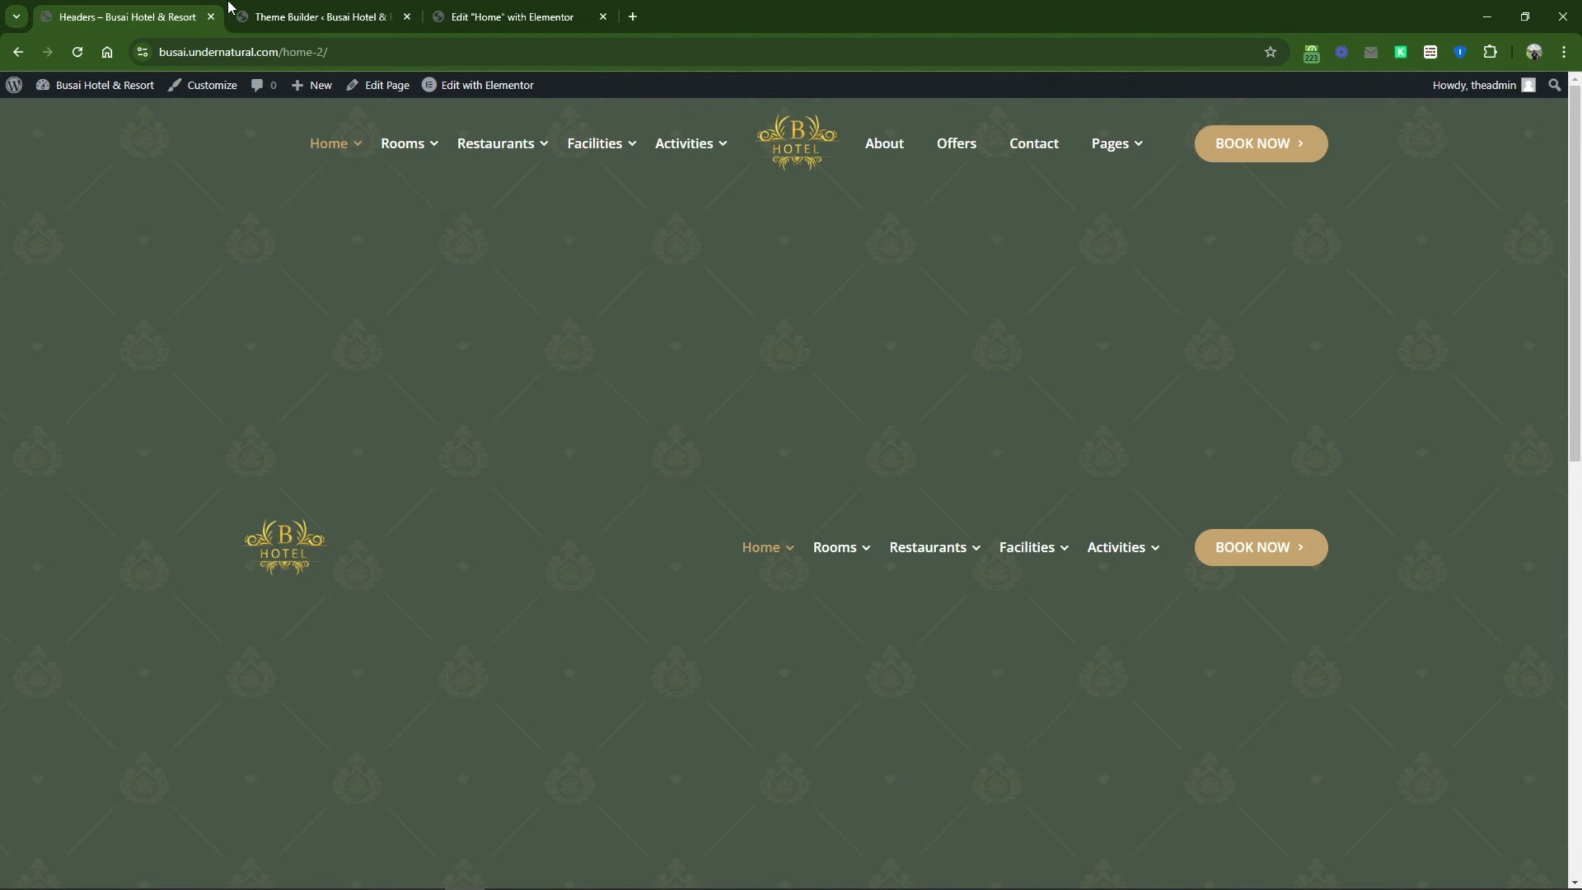
Step: Compare the Header Centred template in the Theme Builder with the header layouts on the Headers demo page
click(274, 18)
drag(190, 518, 269, 517)
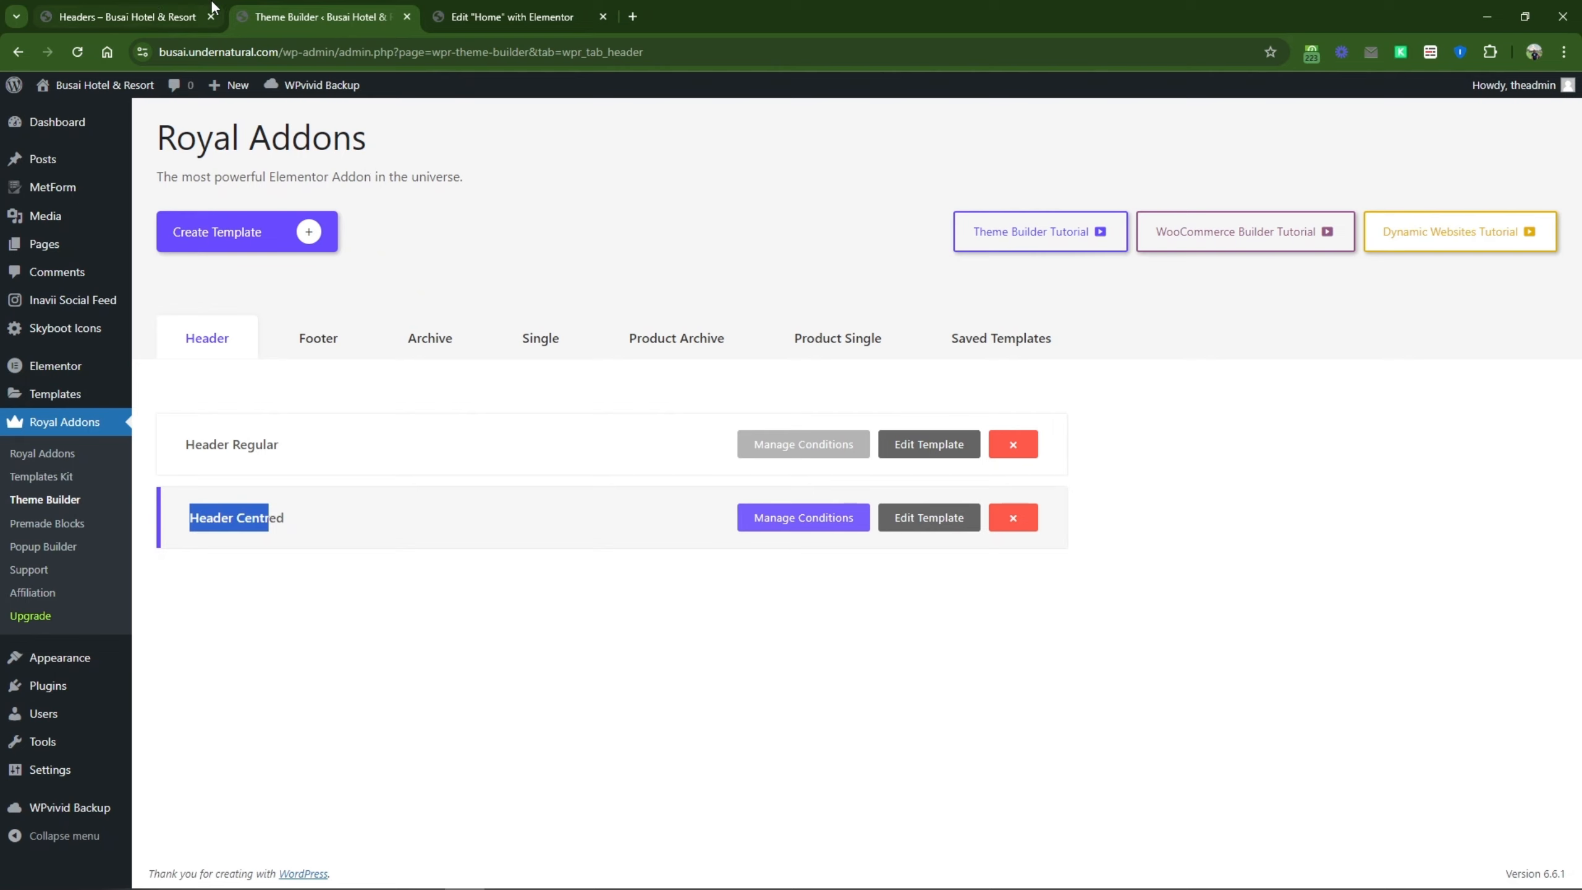
click(146, 14)
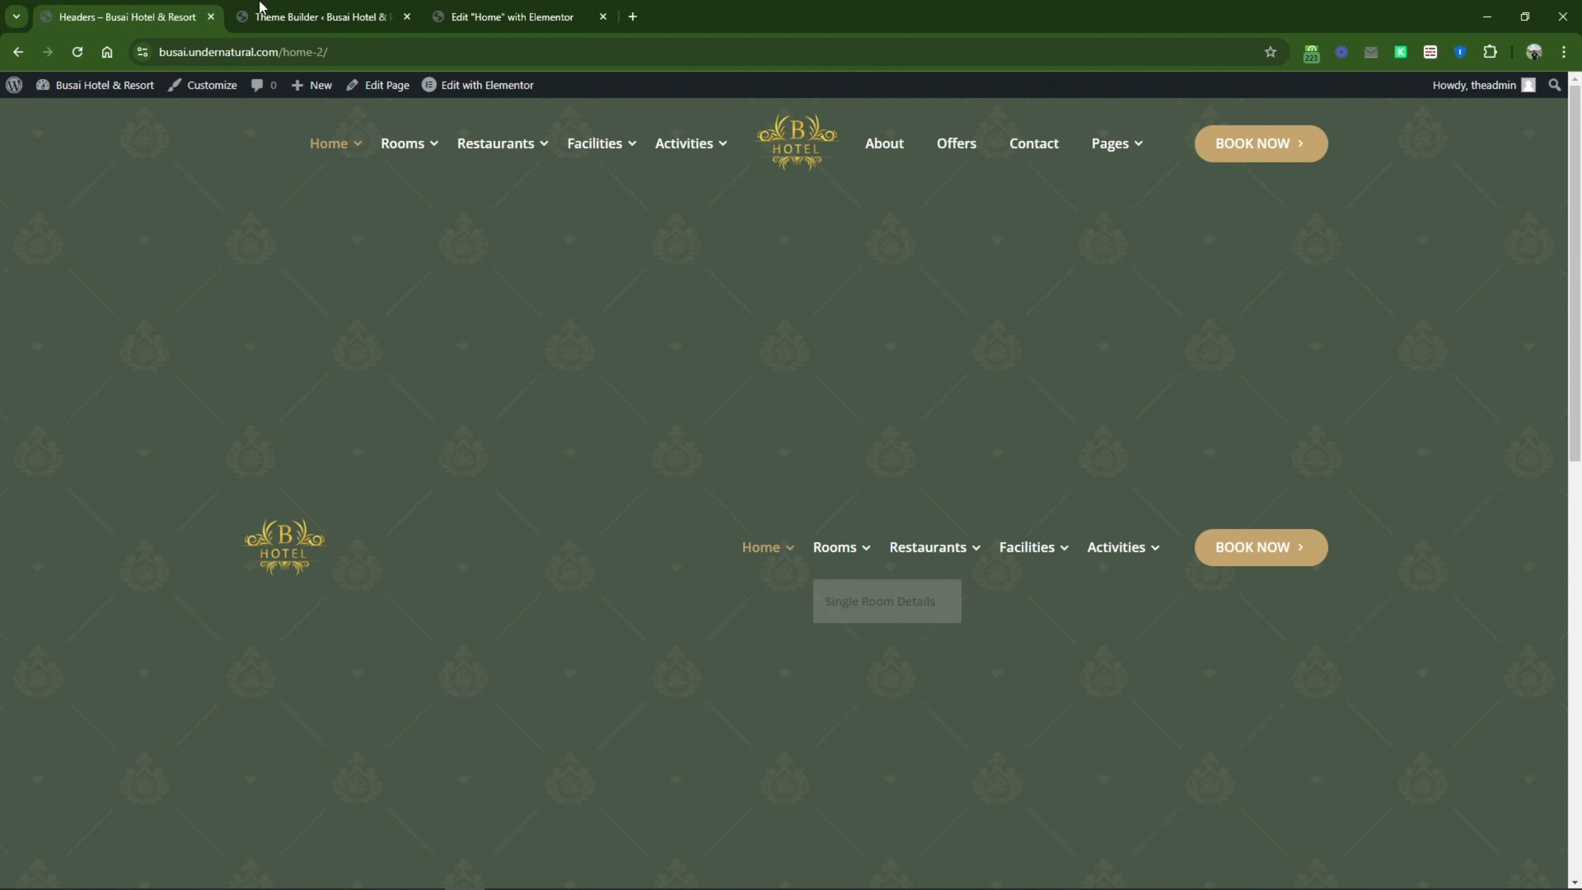
click(293, 16)
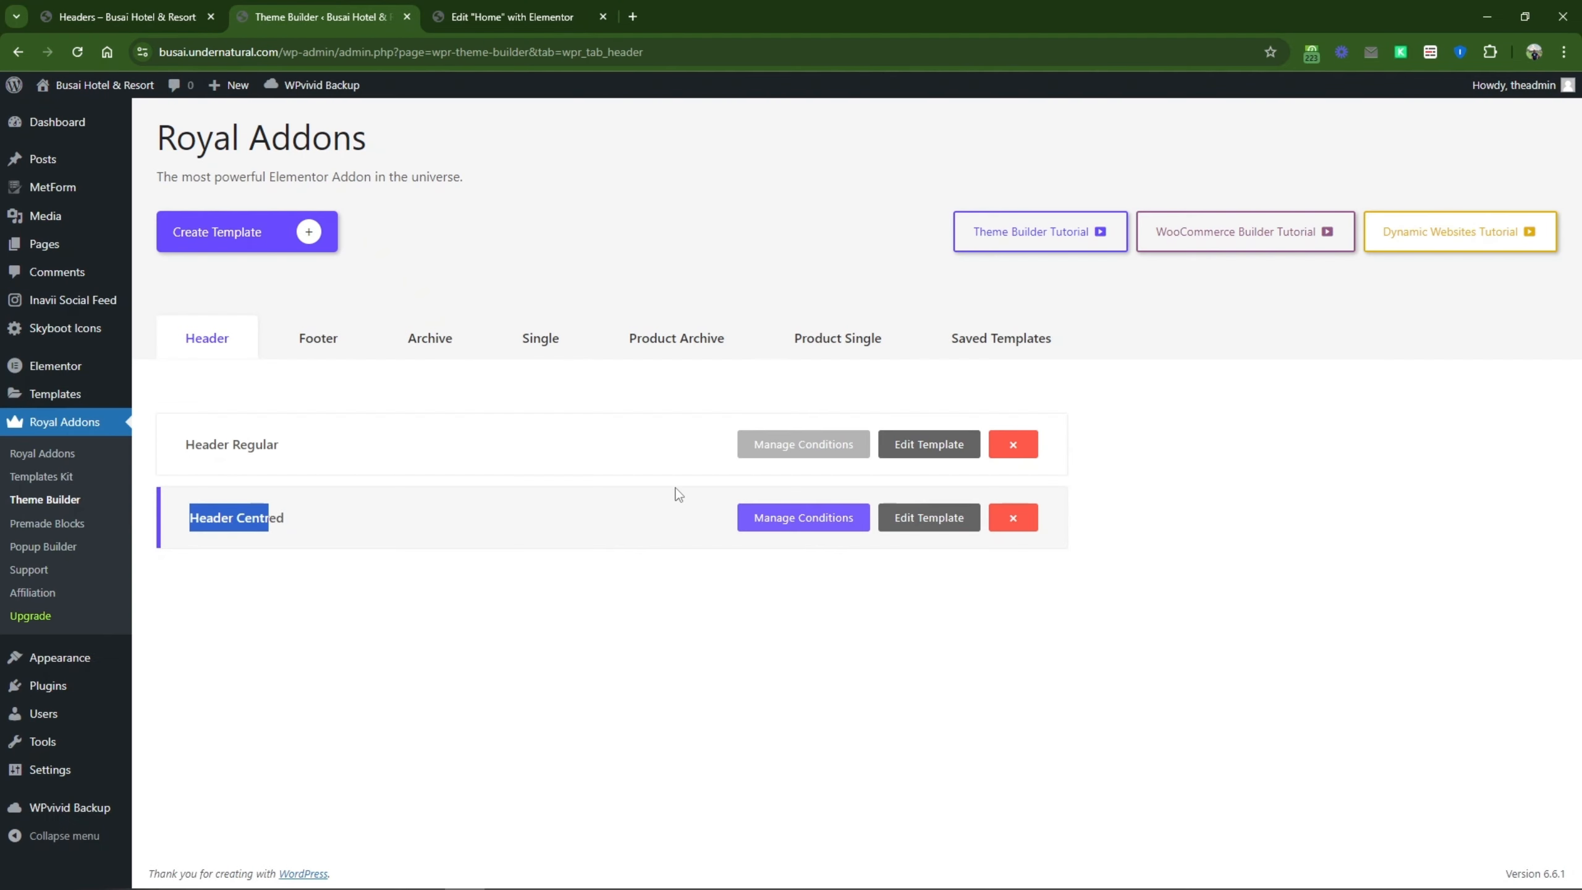
Step: Assign the Header Regular template to the Entire Site, shown on Elementor Canvas pages, and save the conditions
click(766, 468)
click(800, 457)
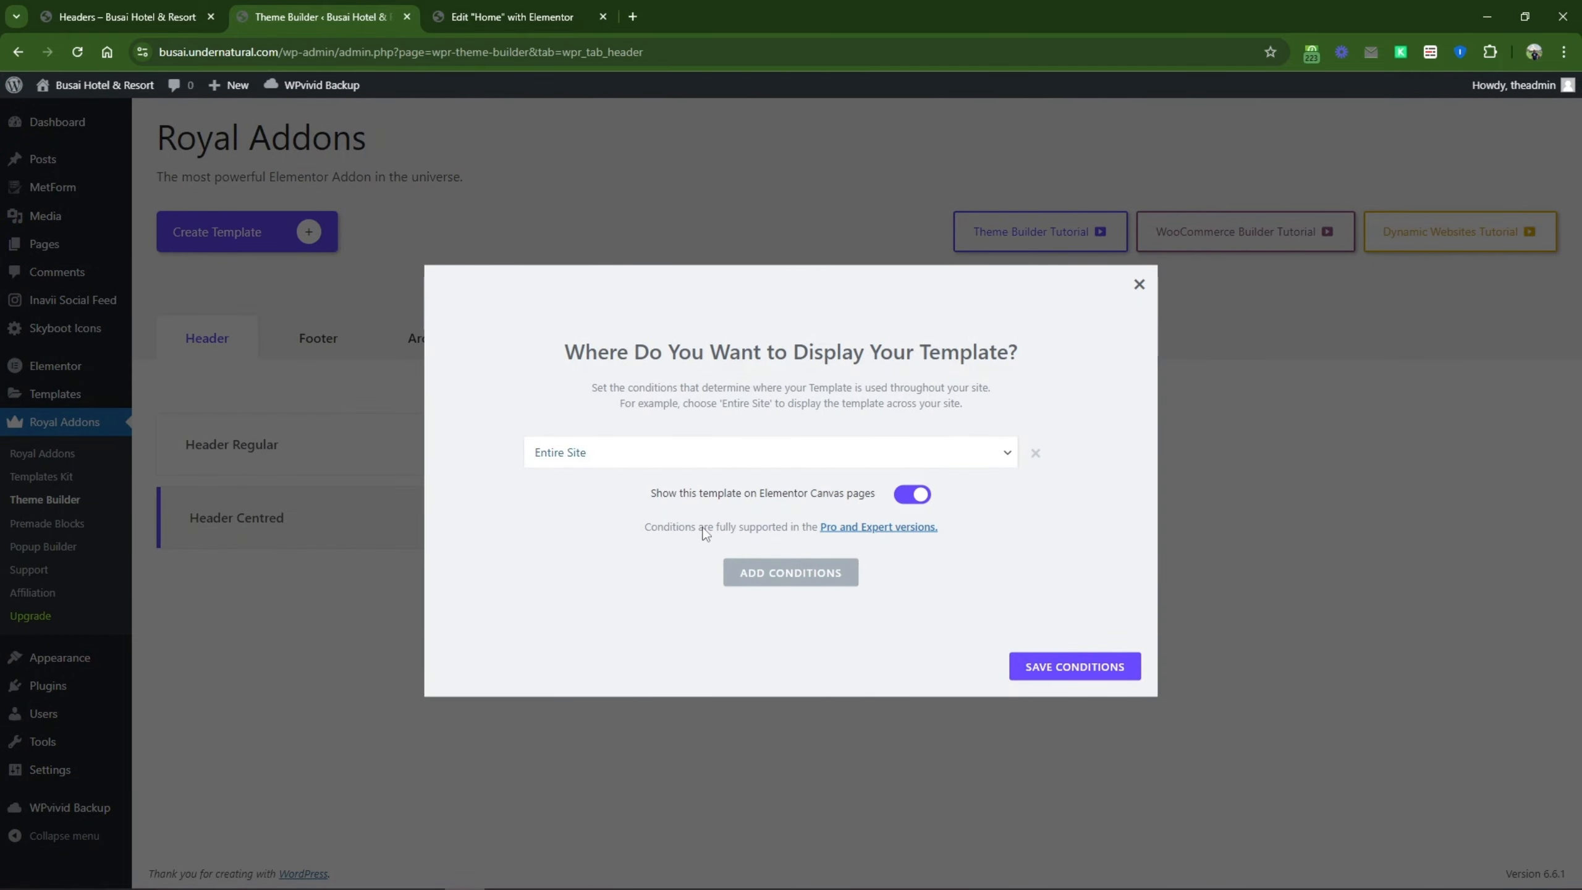
click(1112, 668)
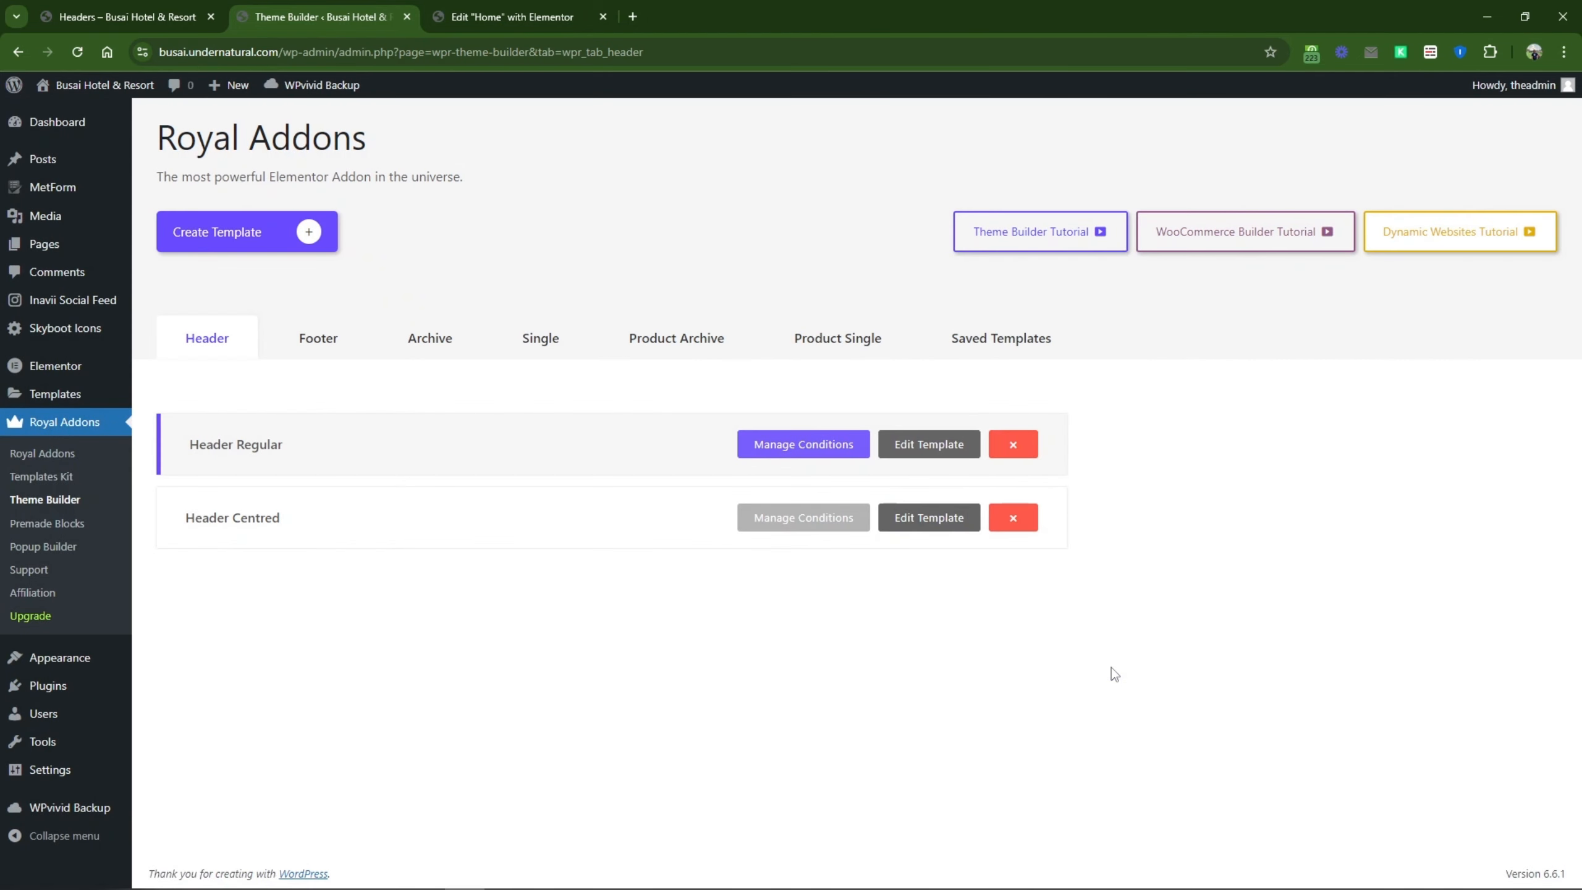
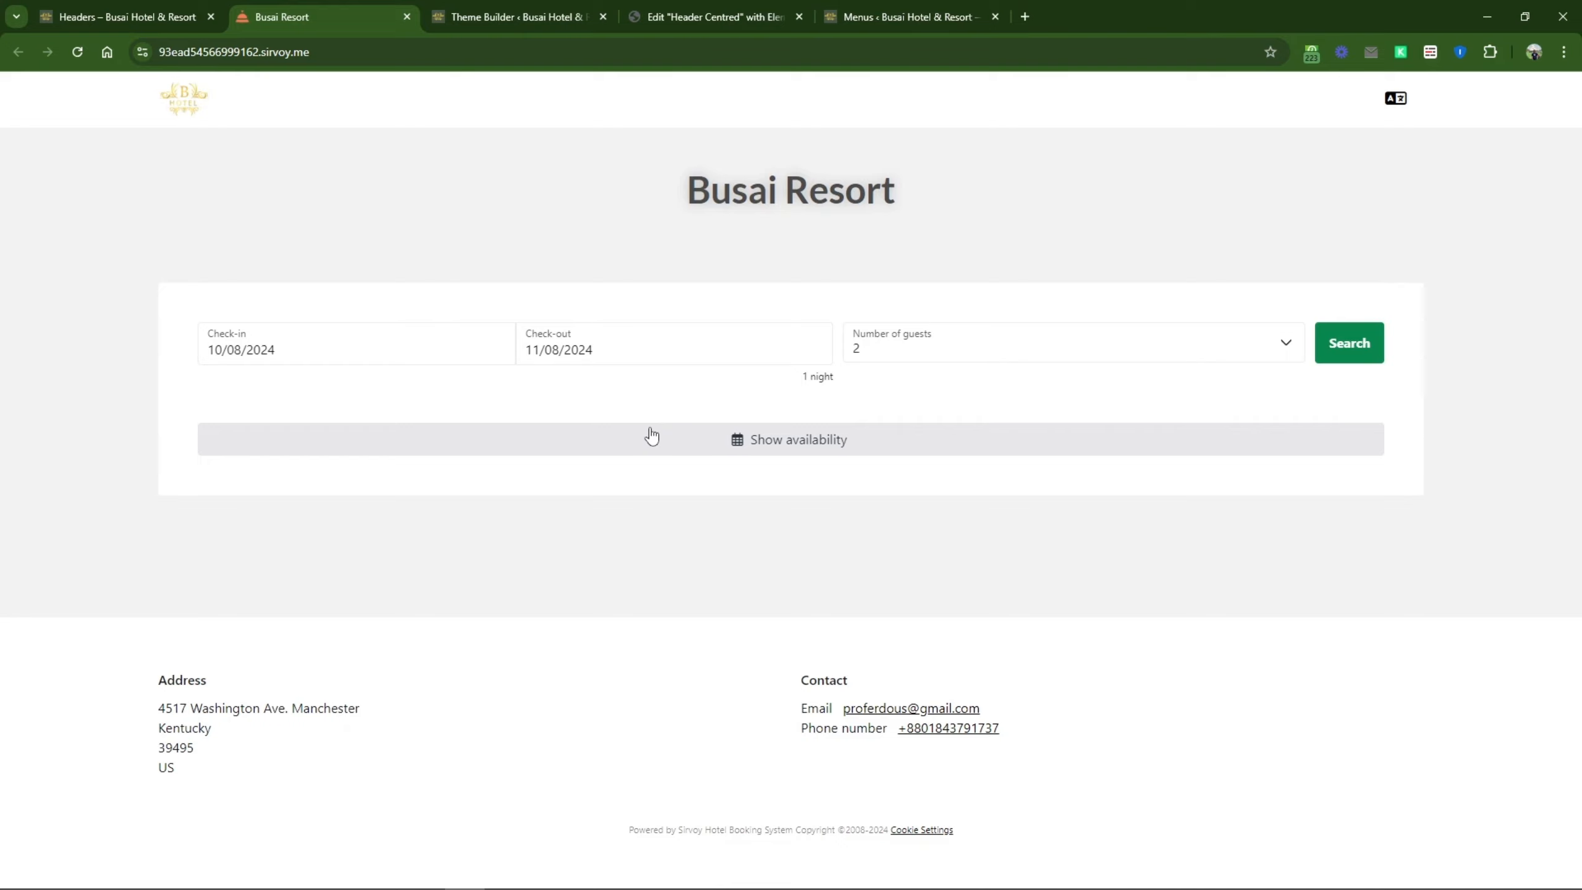
Step: Switch to the Sirvoy window, maximize it and look through the settings sections around Booking engines
key(alt+Tab)
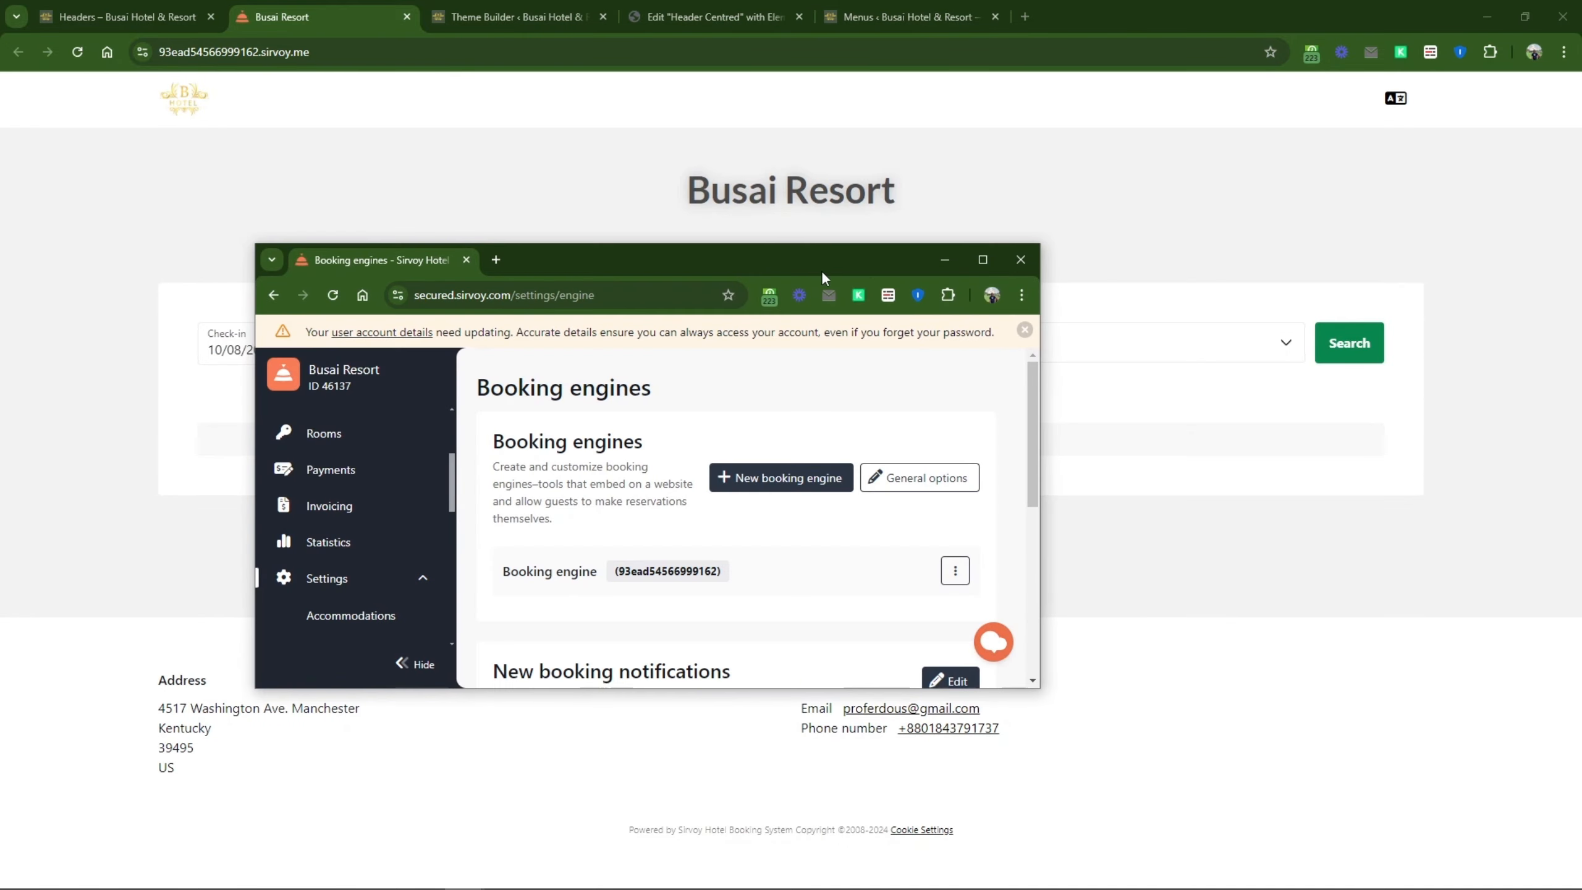
click(981, 260)
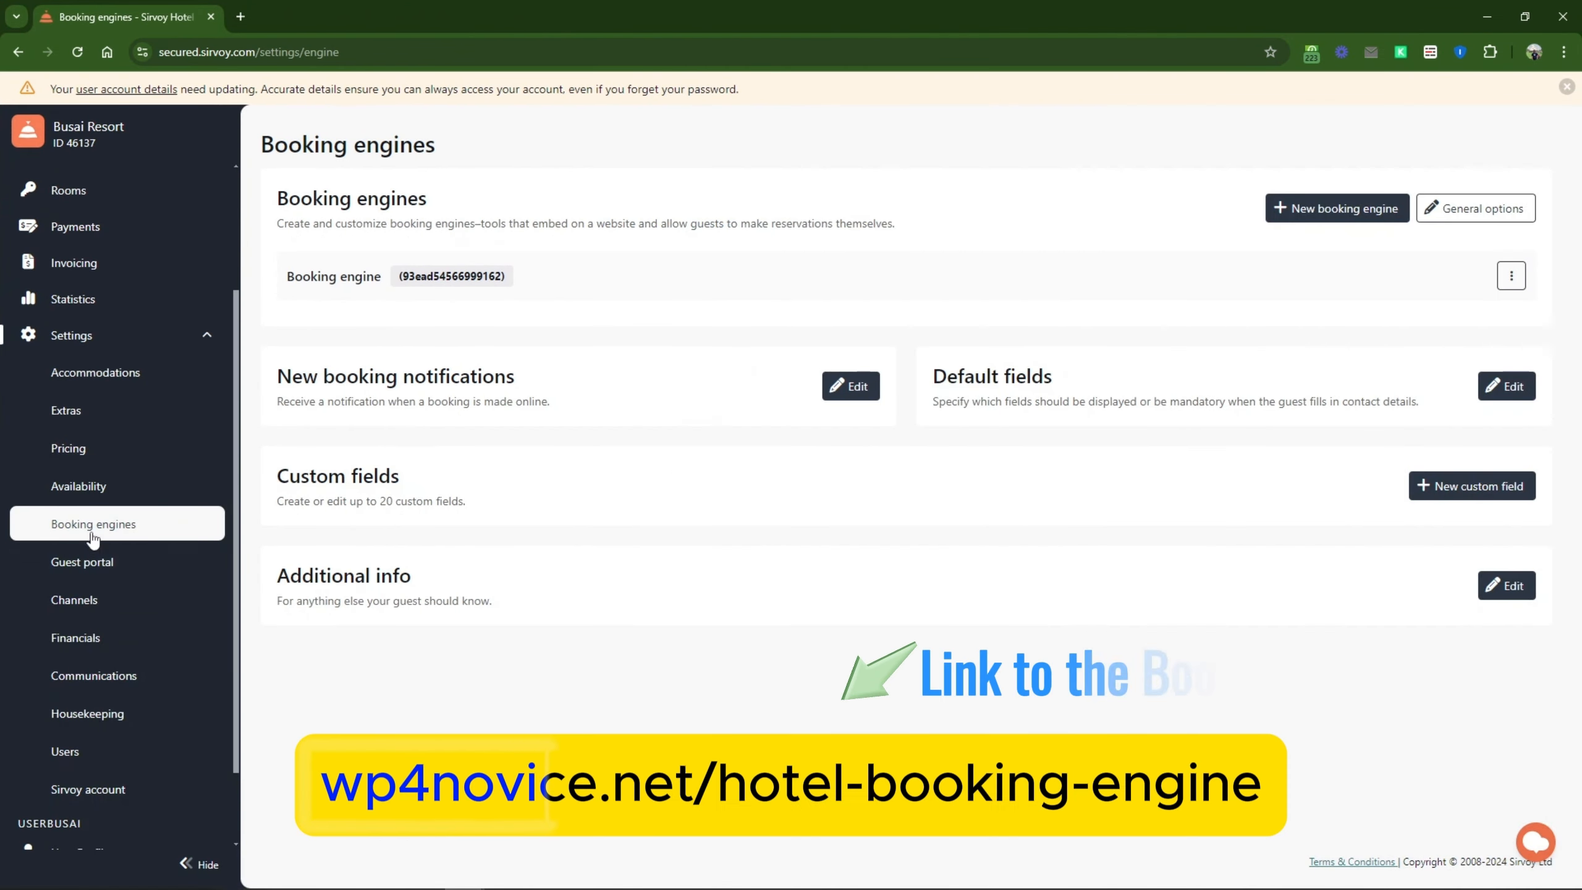
scroll(97, 594, up, 2)
scroll(102, 622, down, 4)
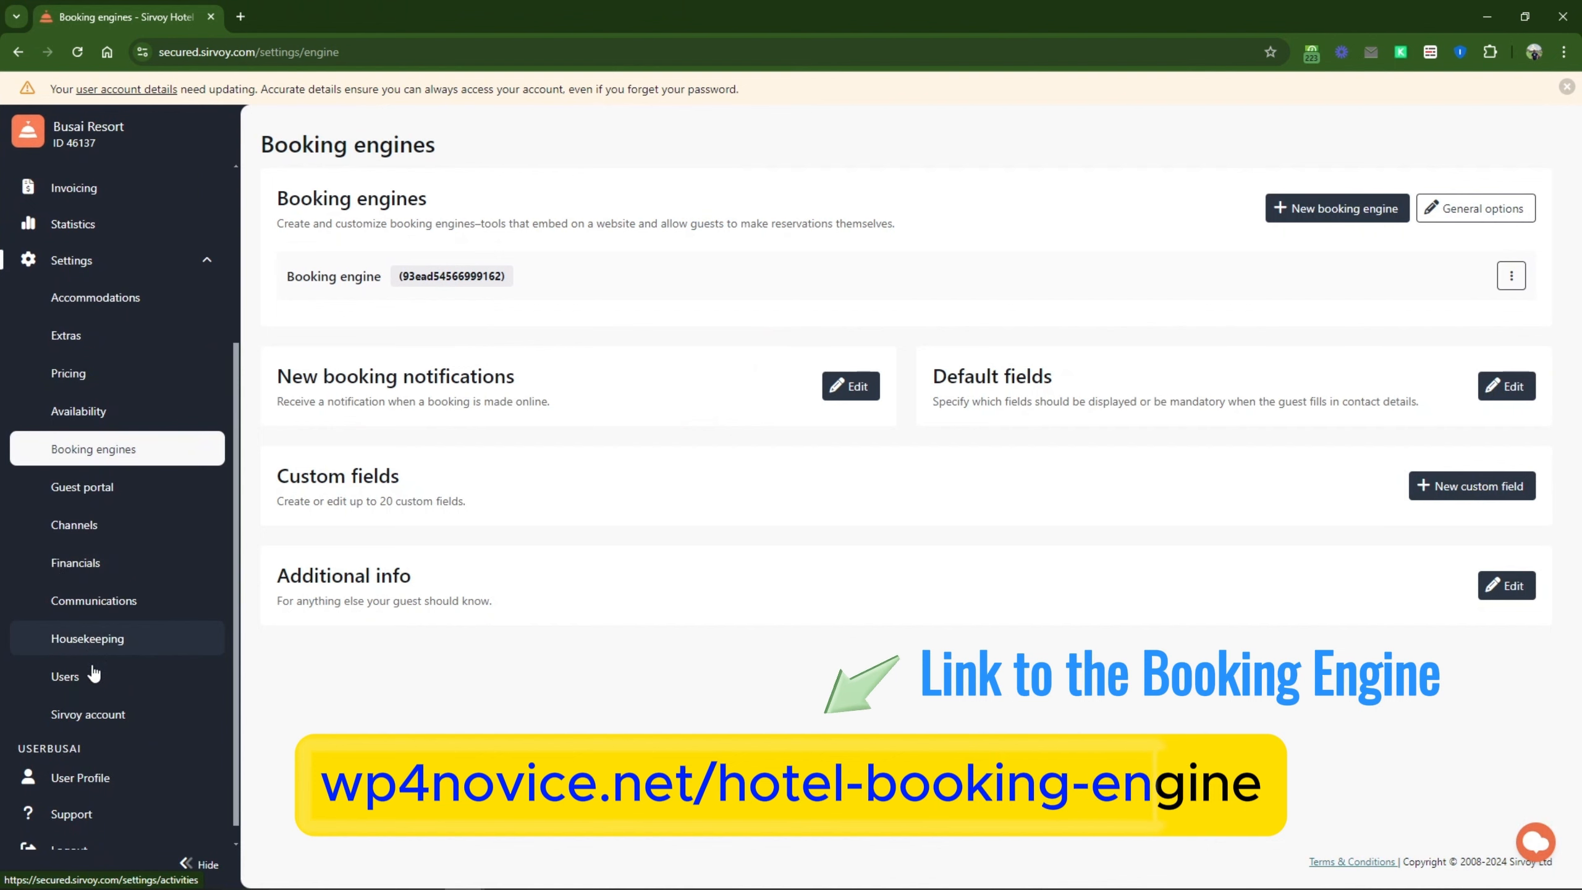
scroll(68, 592, up, 4)
scroll(123, 700, down, 4)
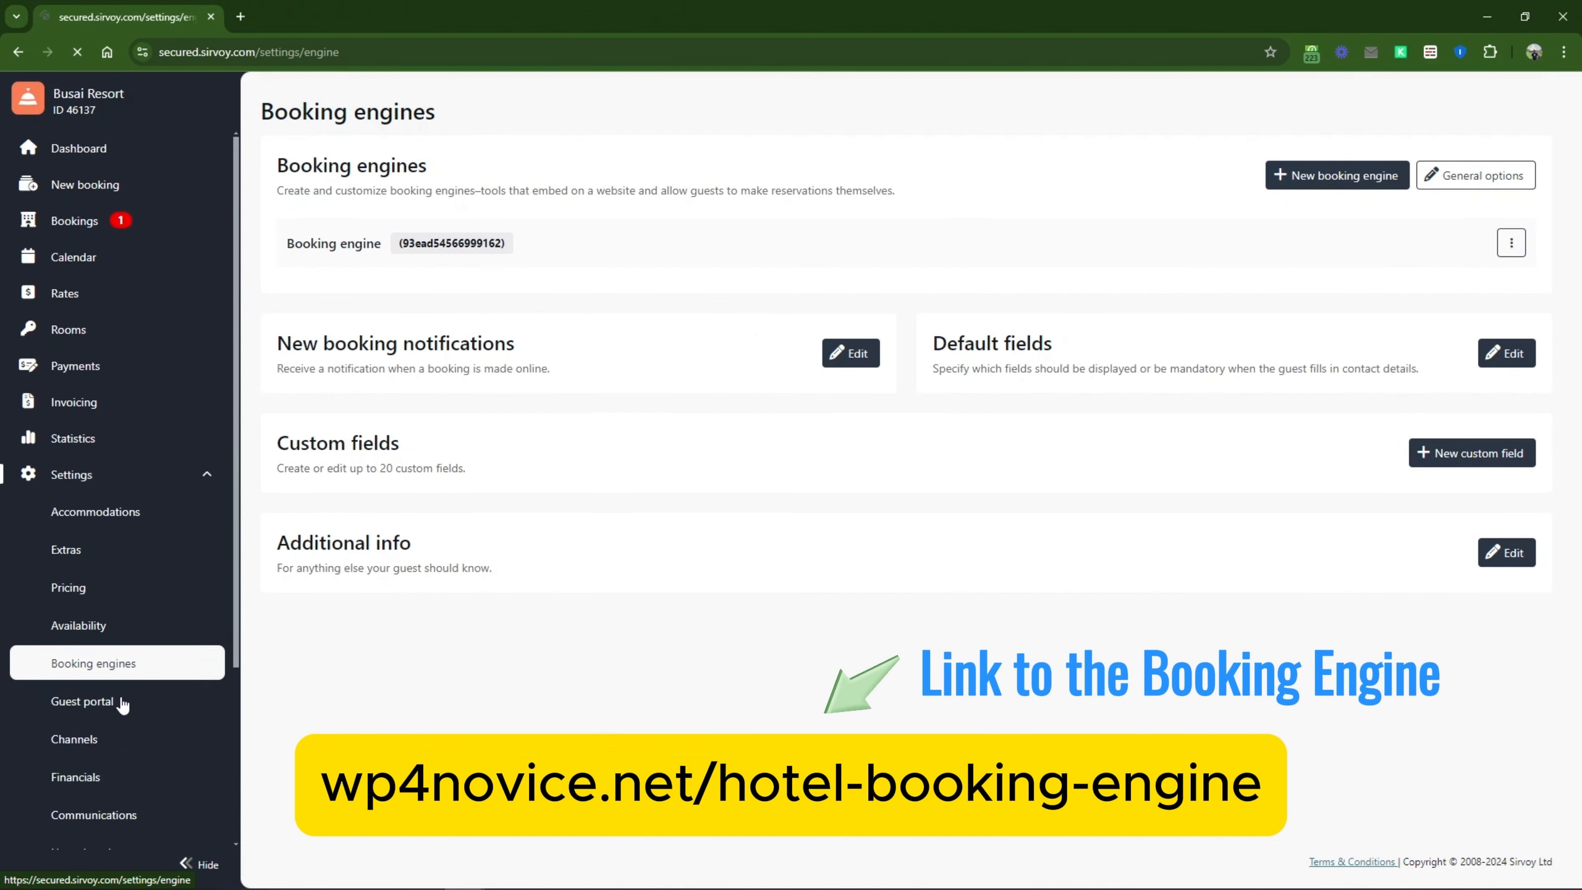
Step: Open the install options of the existing booking engine and choose the Booking & contact page version
scroll(249, 623, up, 1)
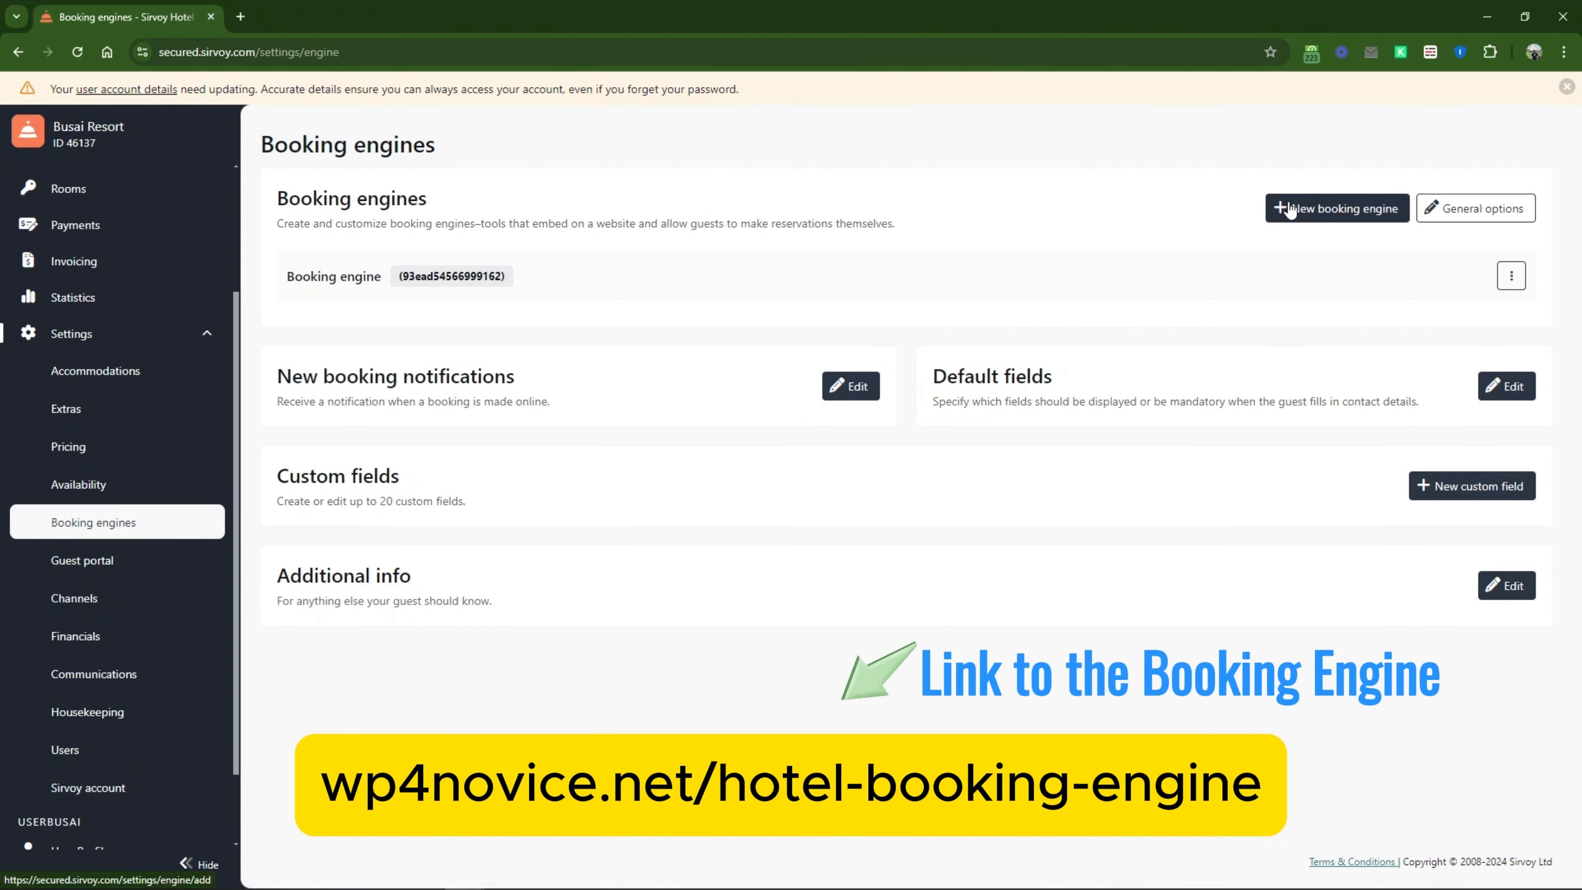
click(1511, 275)
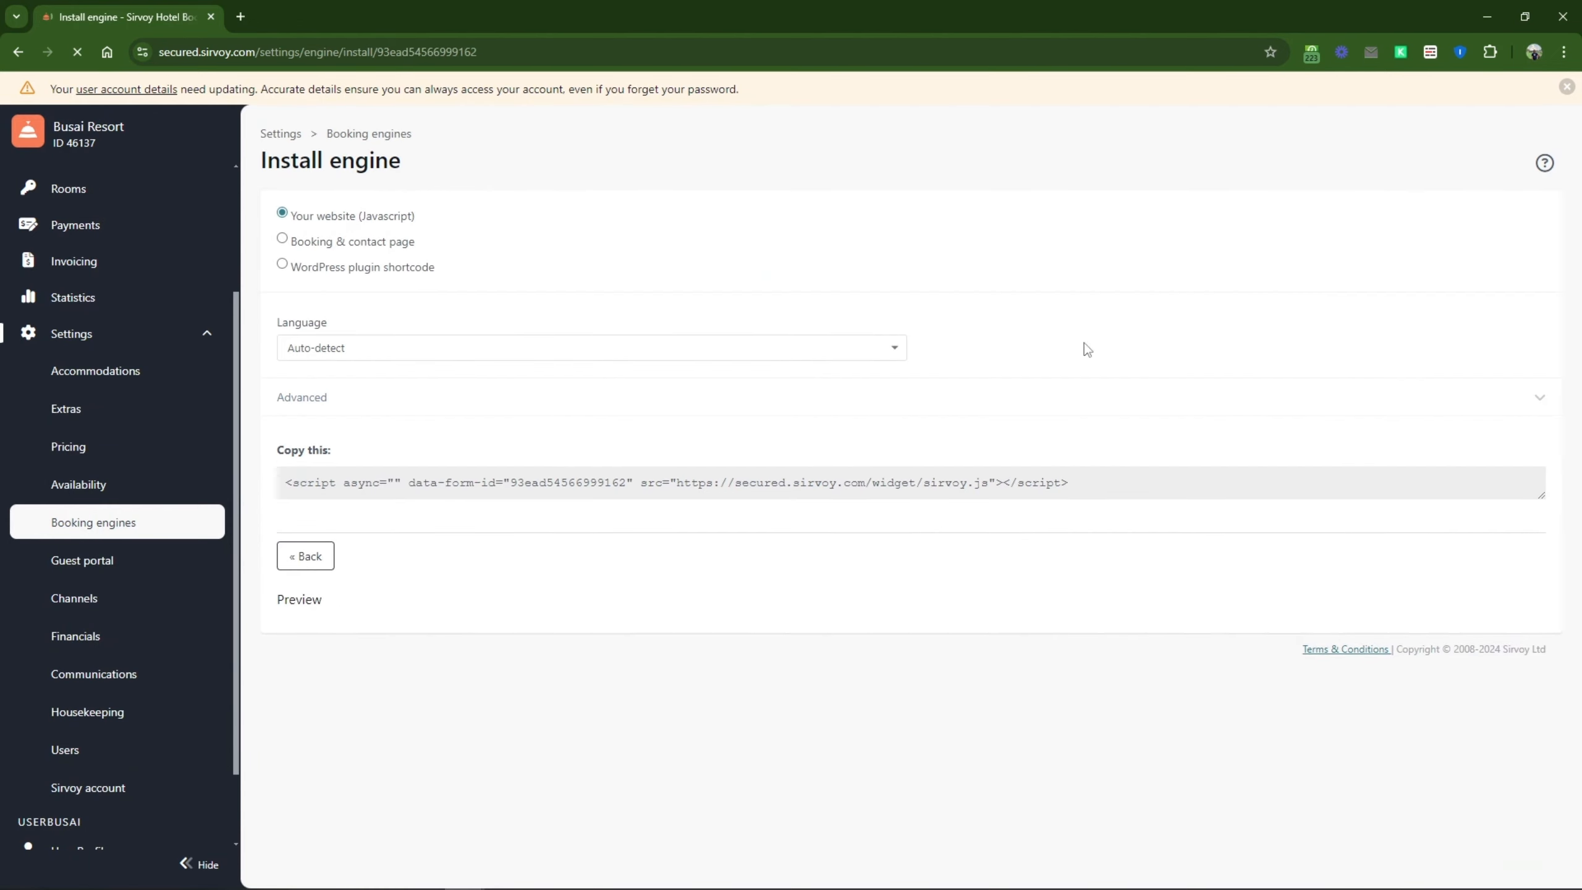
click(321, 241)
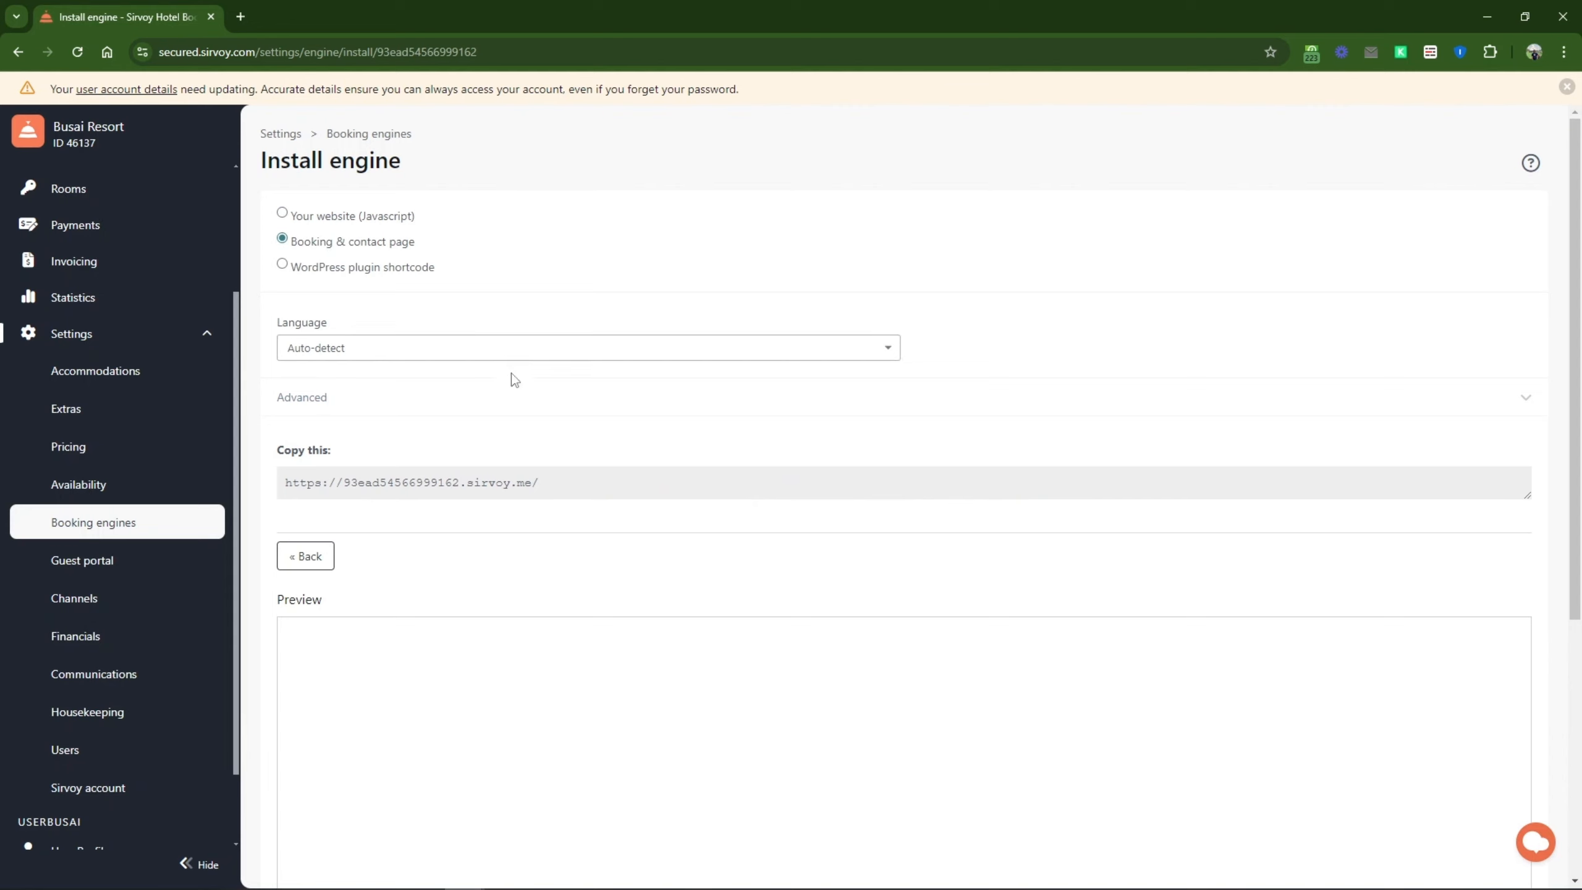
Step: Copy the link of the booking engine's Booking & contact page and look over its preview
click(478, 487)
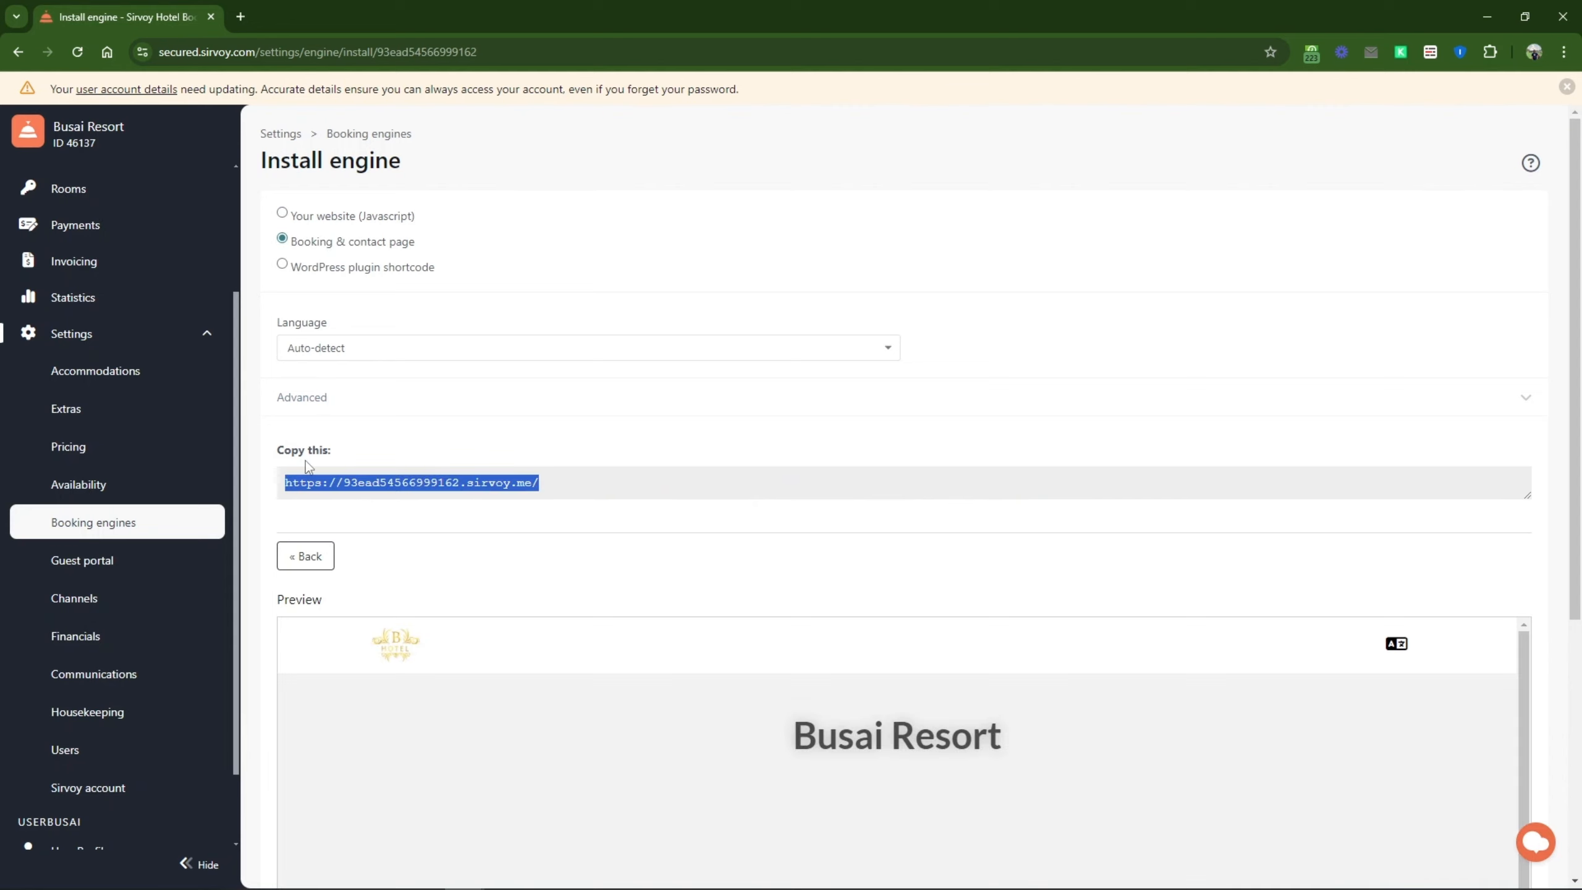
right_click(354, 492)
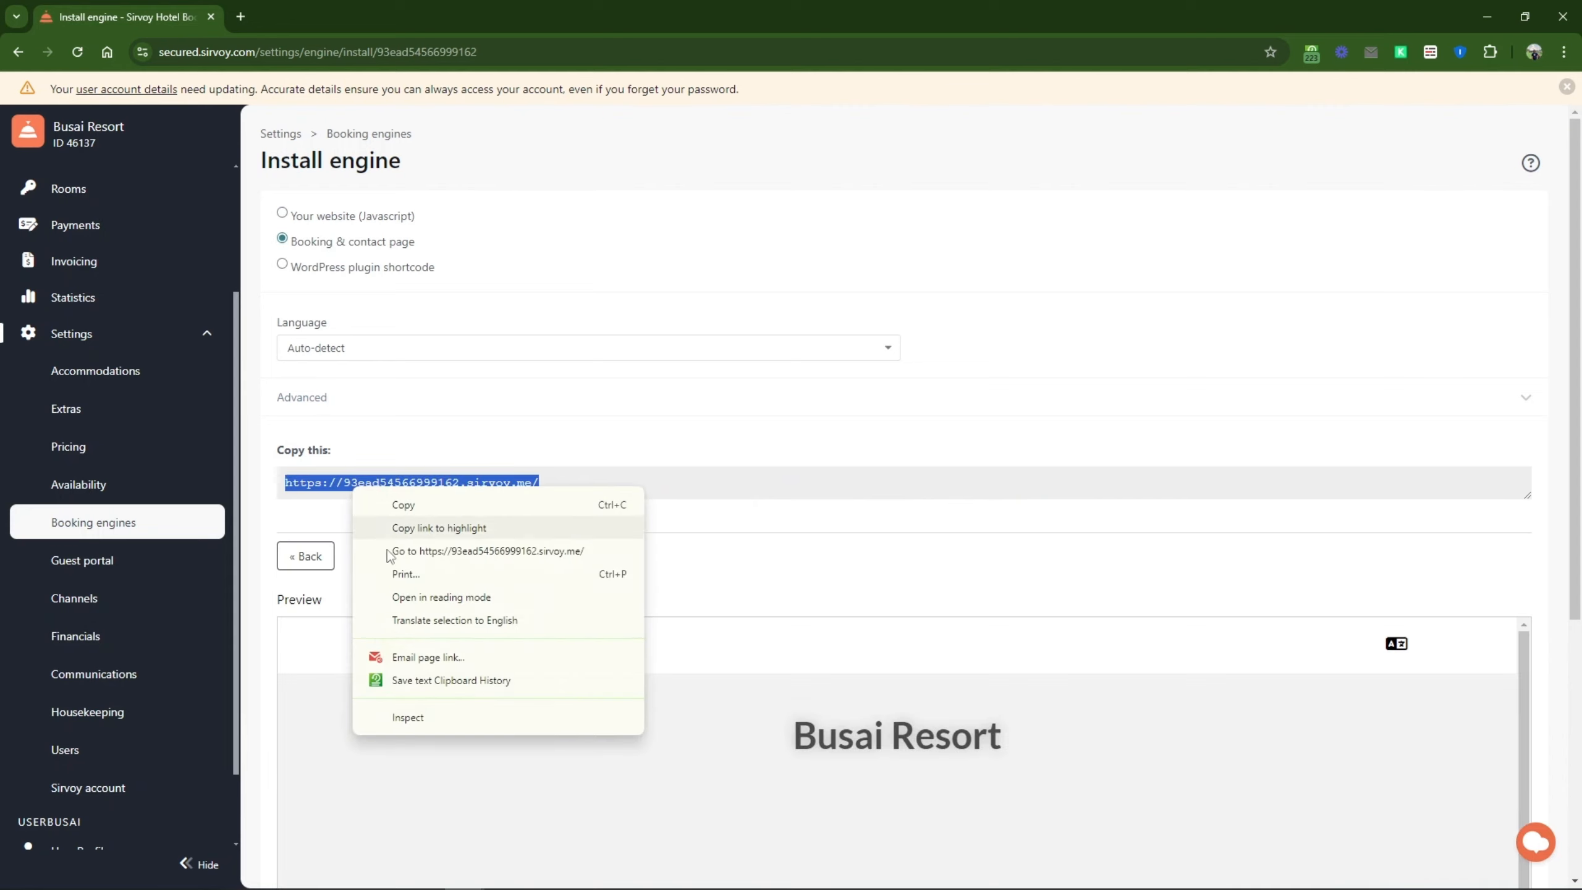
click(399, 505)
scroll(979, 779, down, 2)
scroll(1097, 817, up, 2)
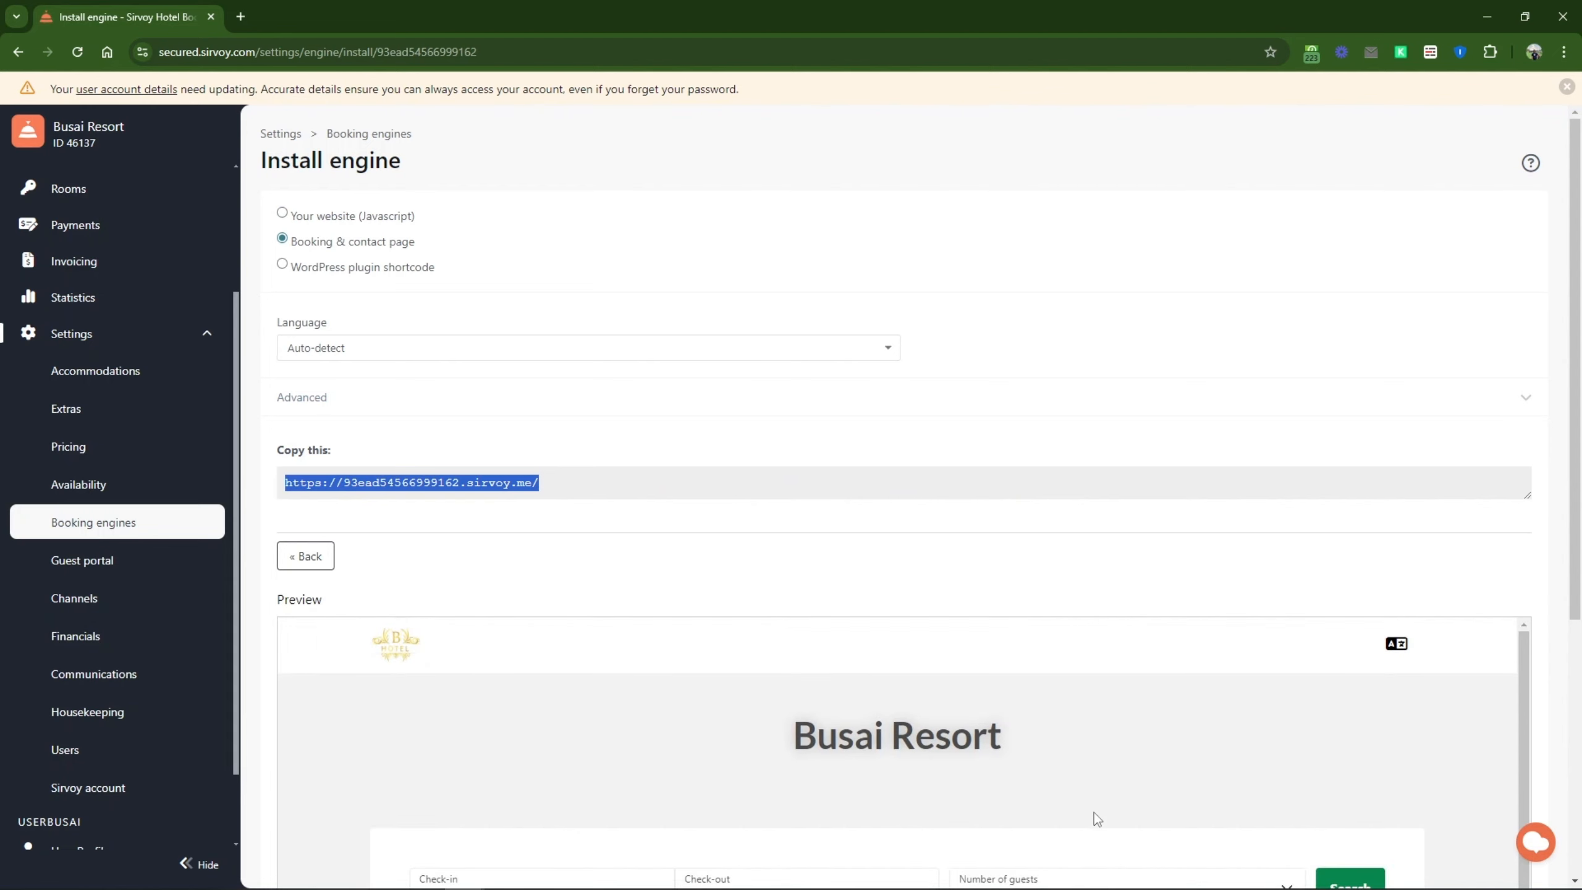
Step: Return to the WordPress site window and paste the copied booking link as the BOOK NOW button's link in the Header Centred template
click(1548, 21)
click(125, 17)
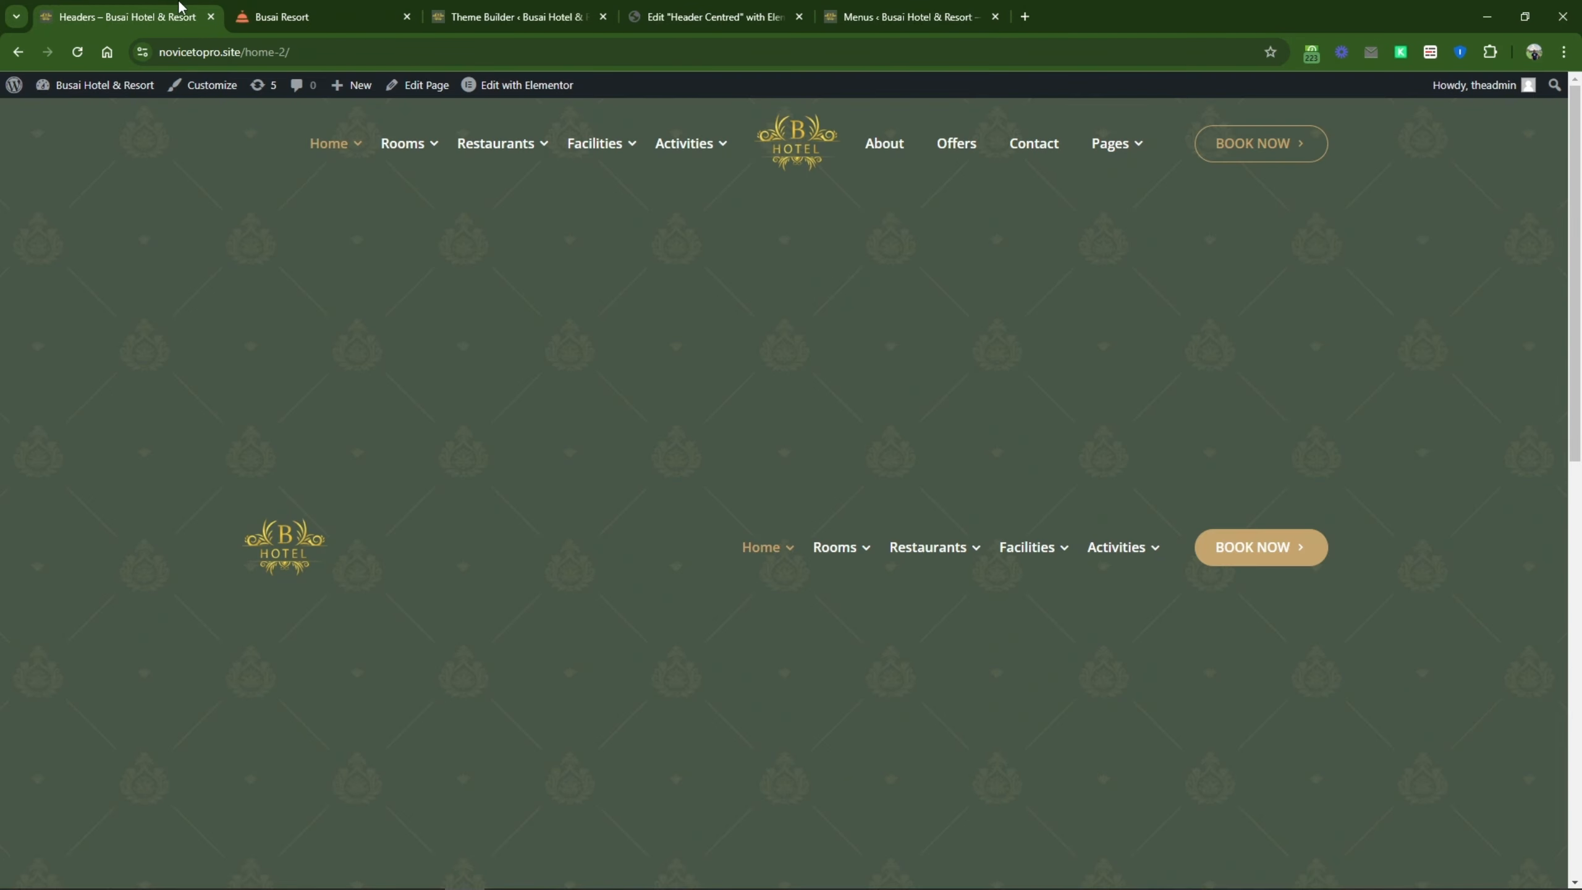
click(579, 13)
click(698, 16)
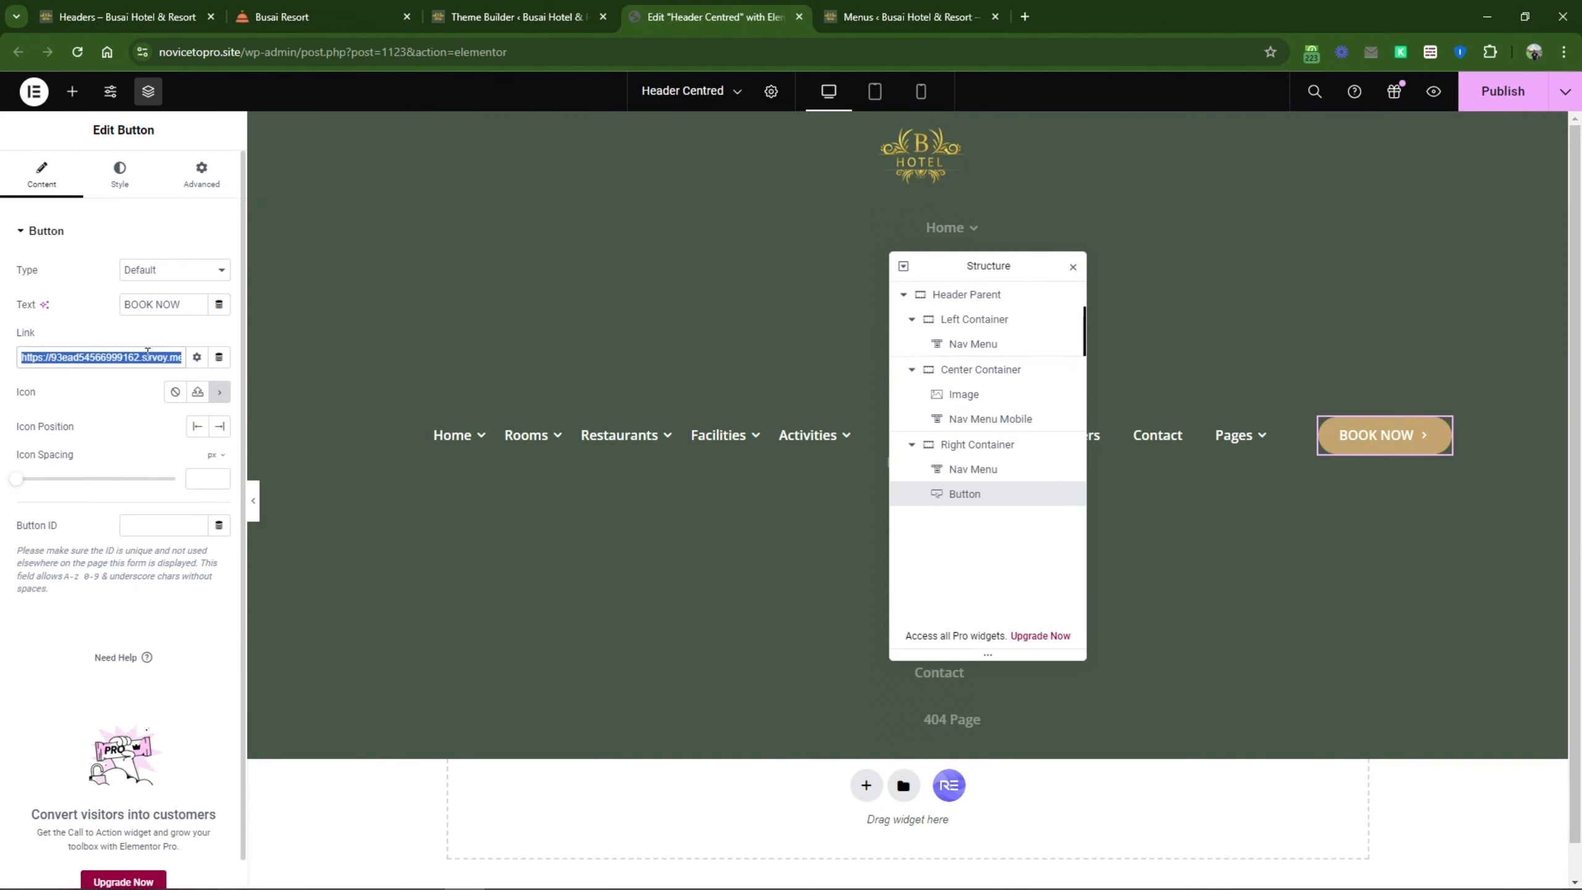
right_click(147, 352)
click(100, 452)
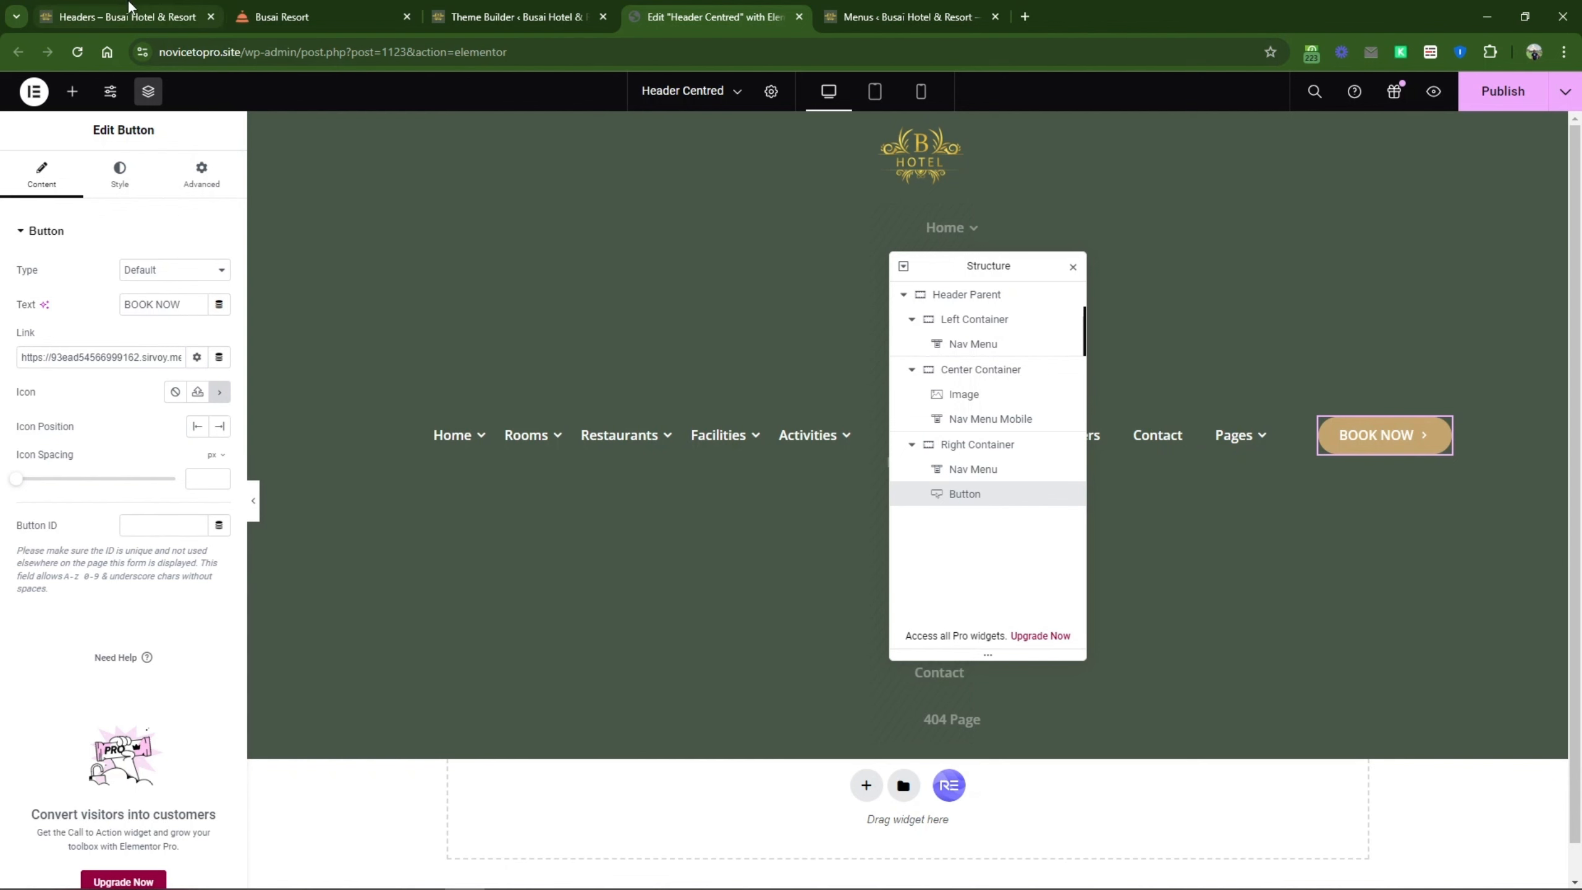
Step: Compare Header Centred with the Headers demo page, then select its Header Parent container and open the background color setting
click(180, 7)
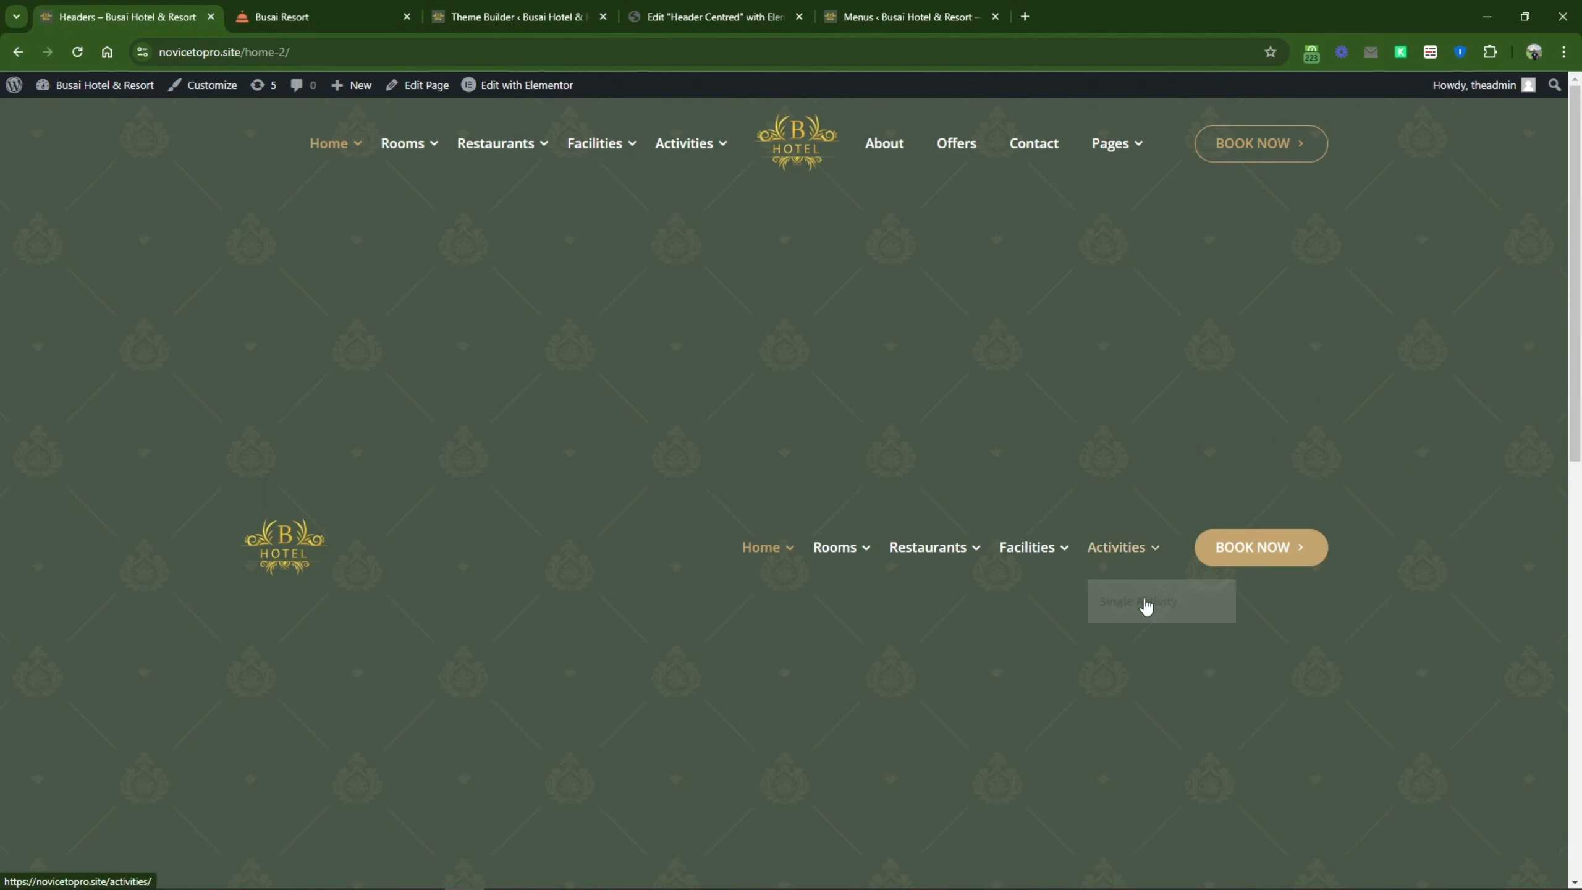
key(ctrl+4)
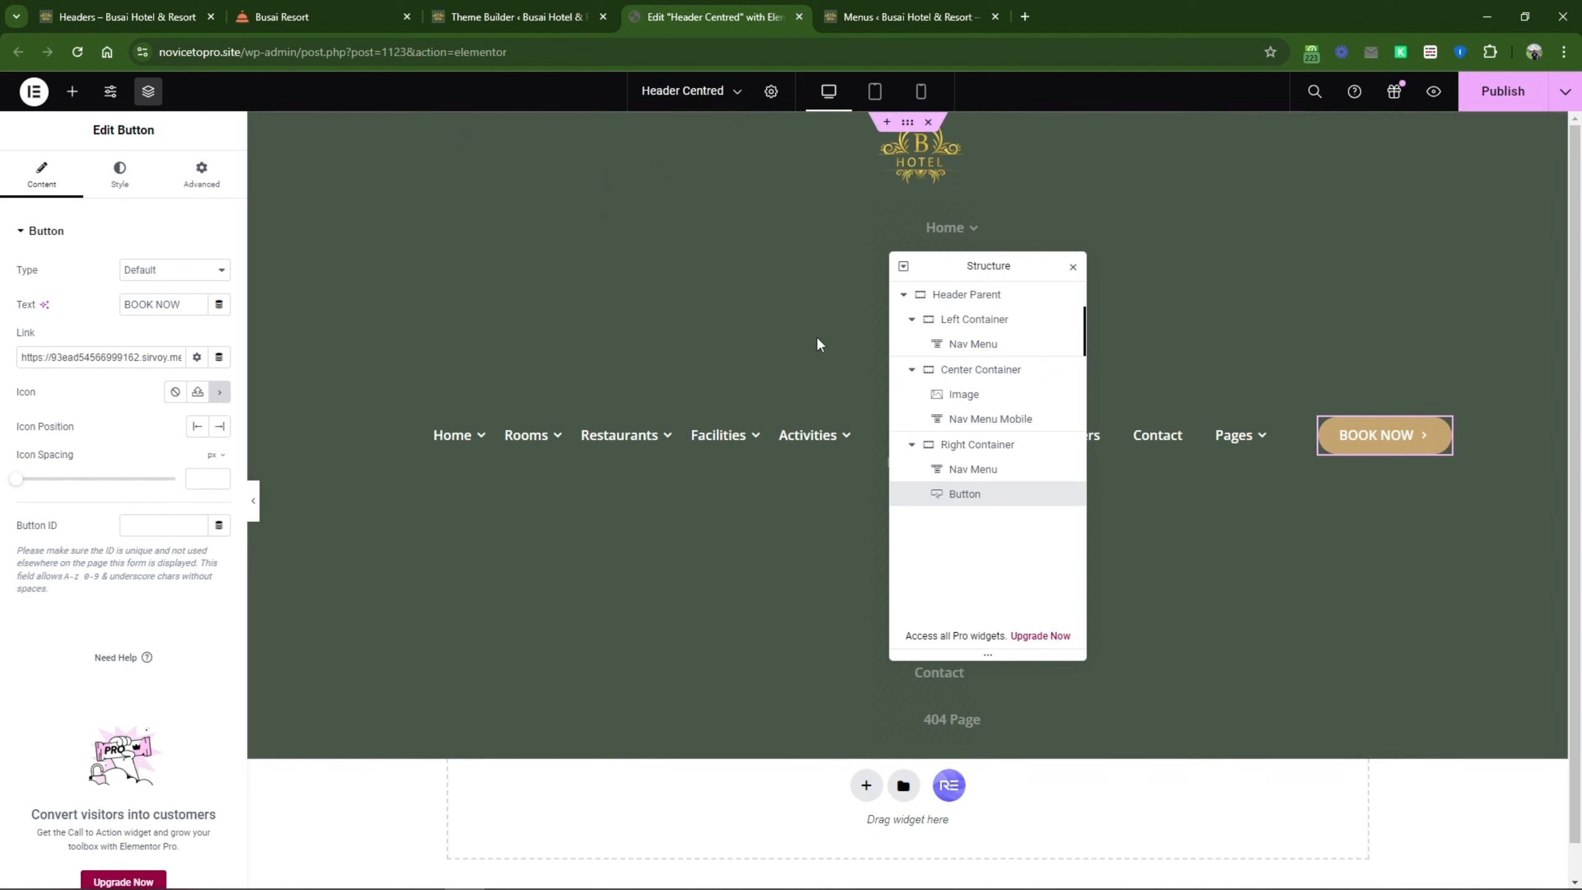
drag(978, 266, 1446, 216)
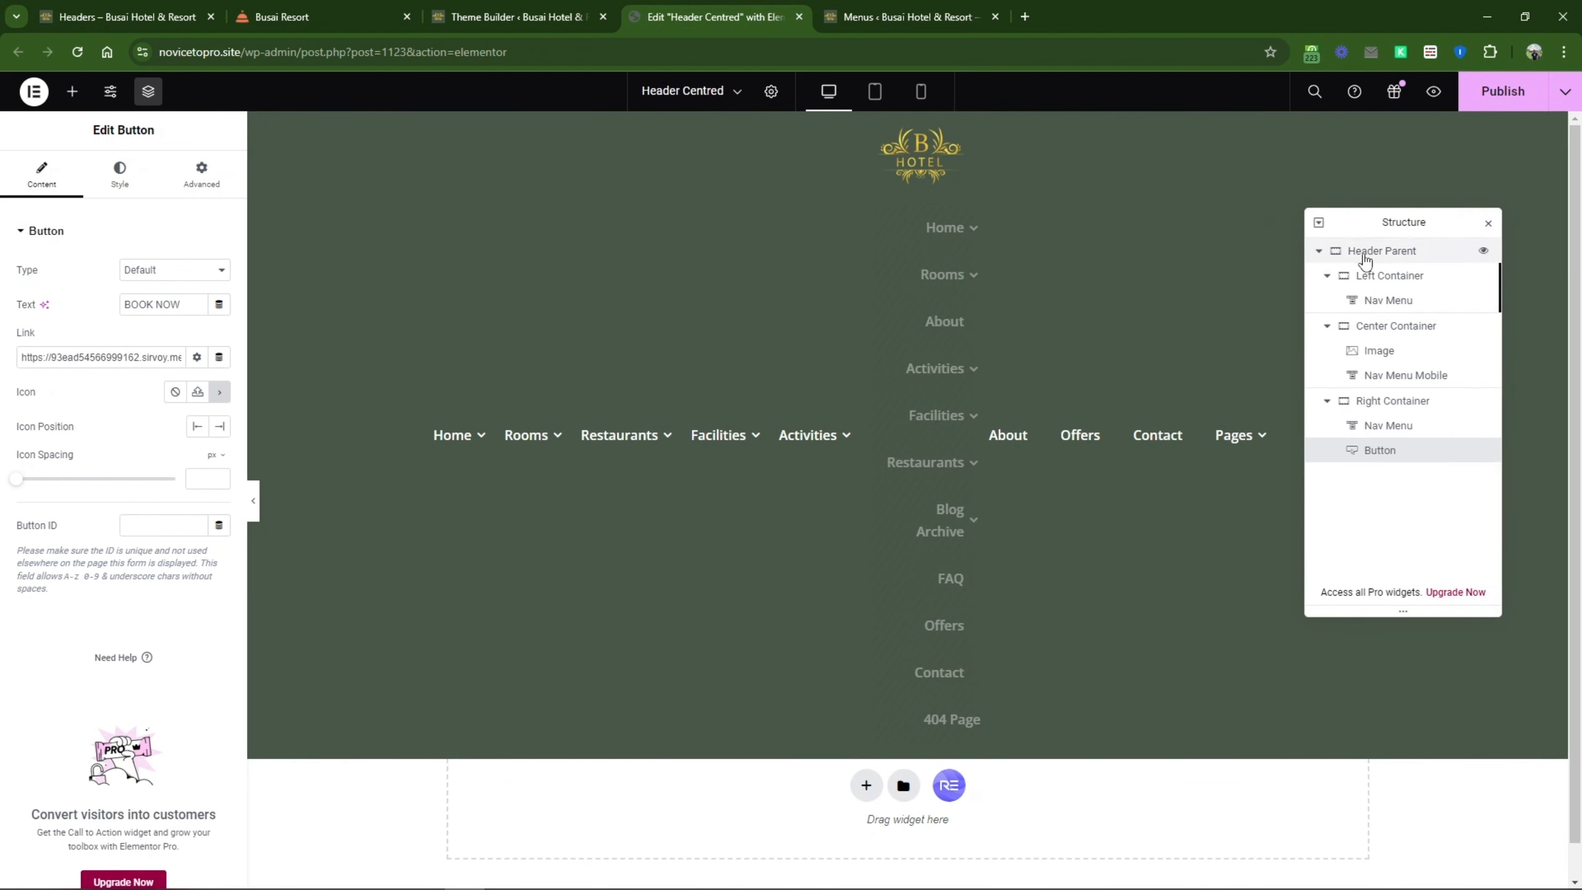
click(251, 114)
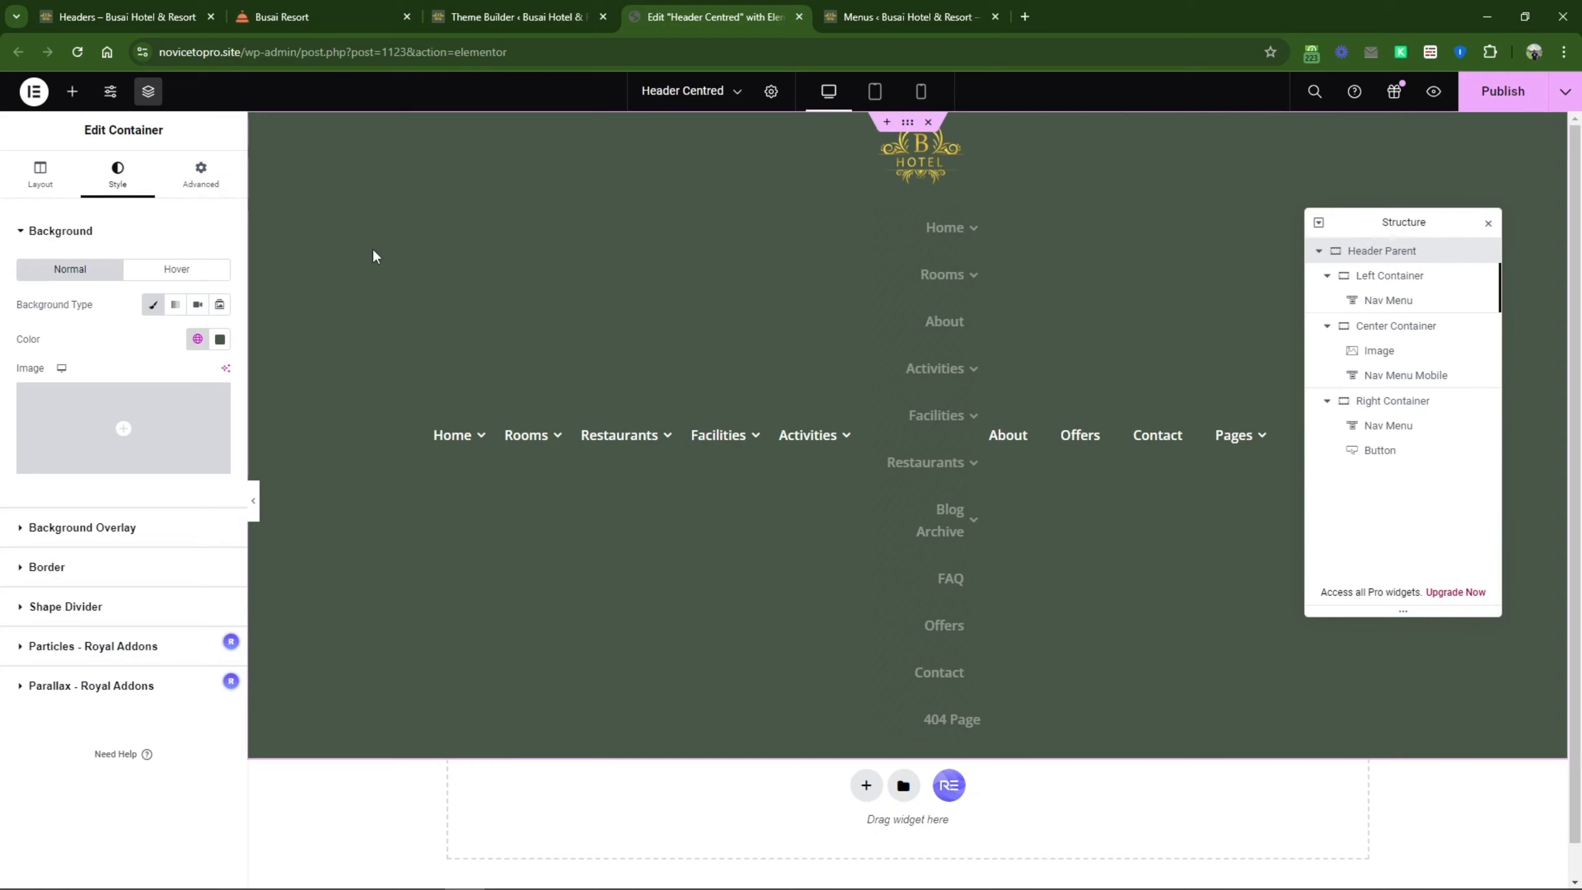
click(220, 339)
click(215, 368)
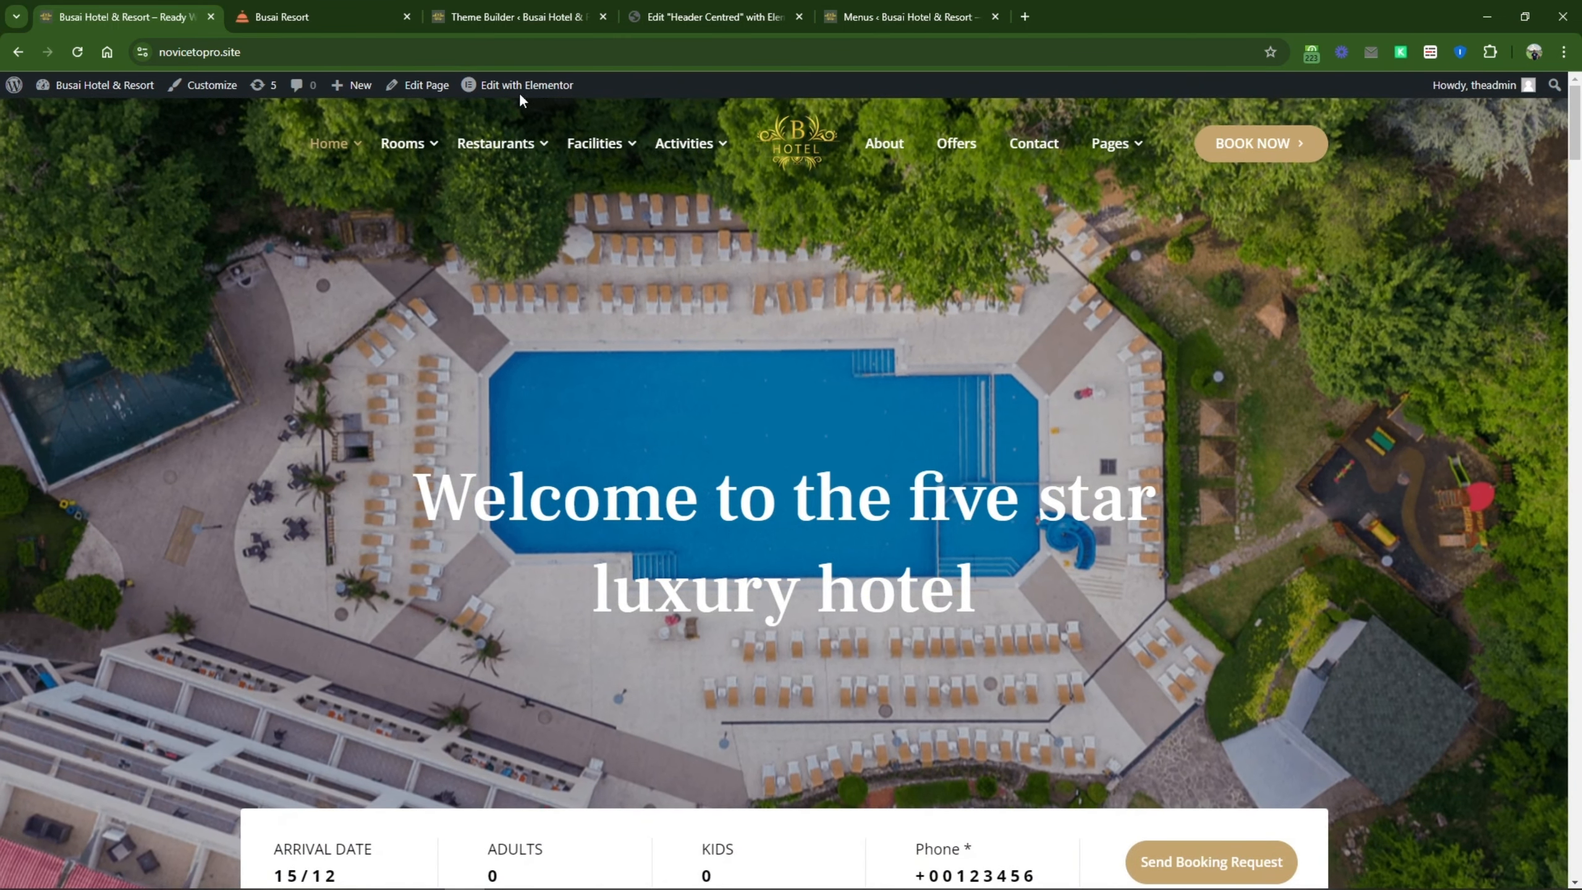
Step: Open the Home page in the Elementor editor in a new browser tab and show the Hero container's background style settings
right_click(519, 92)
click(601, 107)
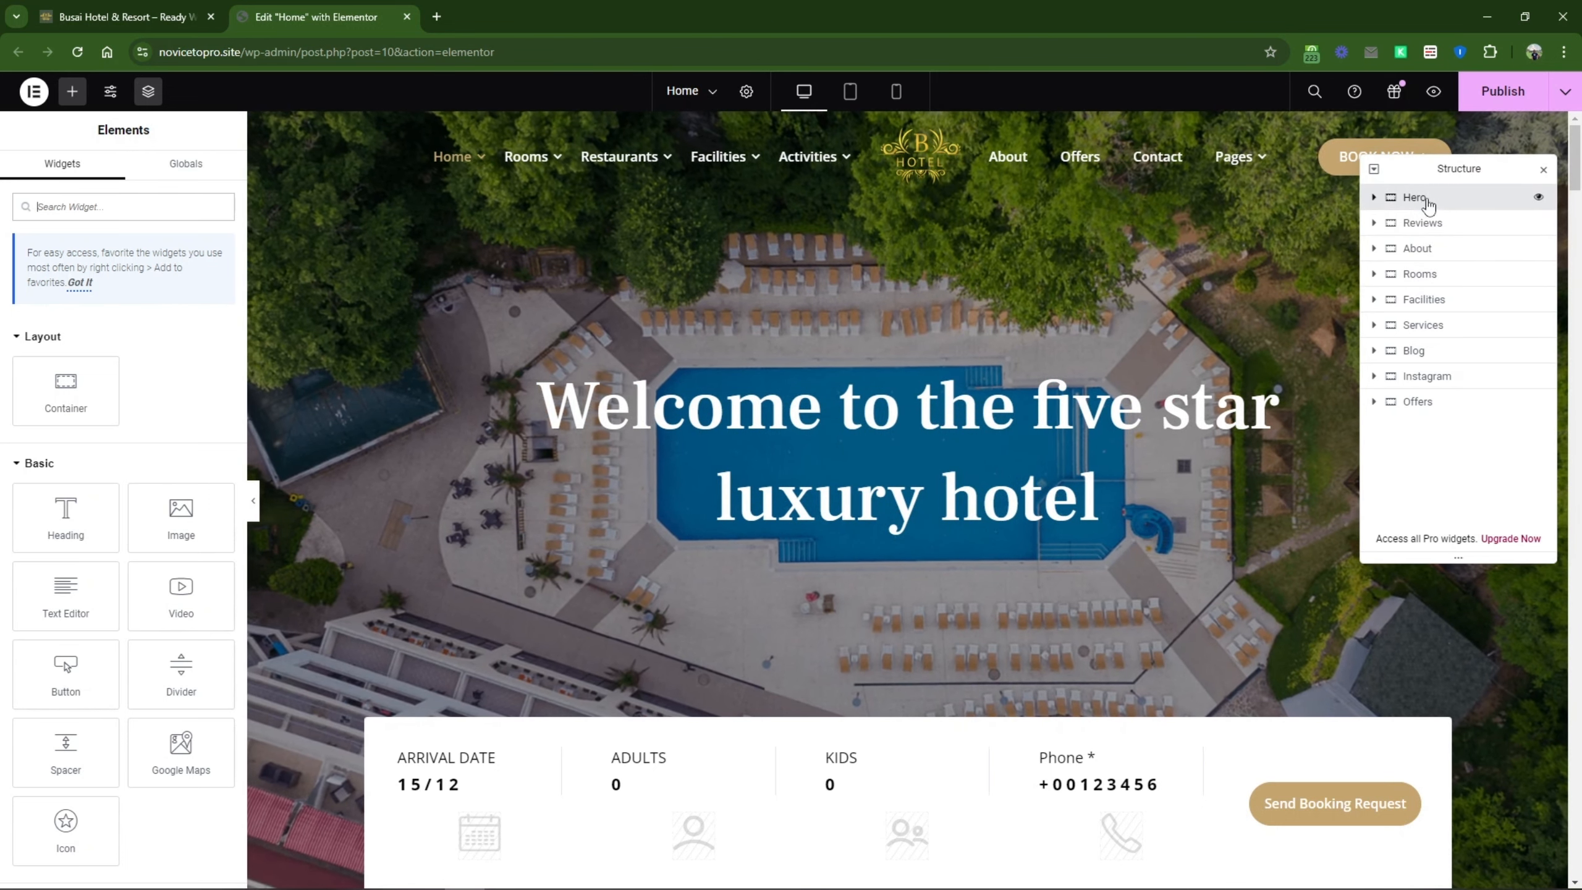
click(1408, 200)
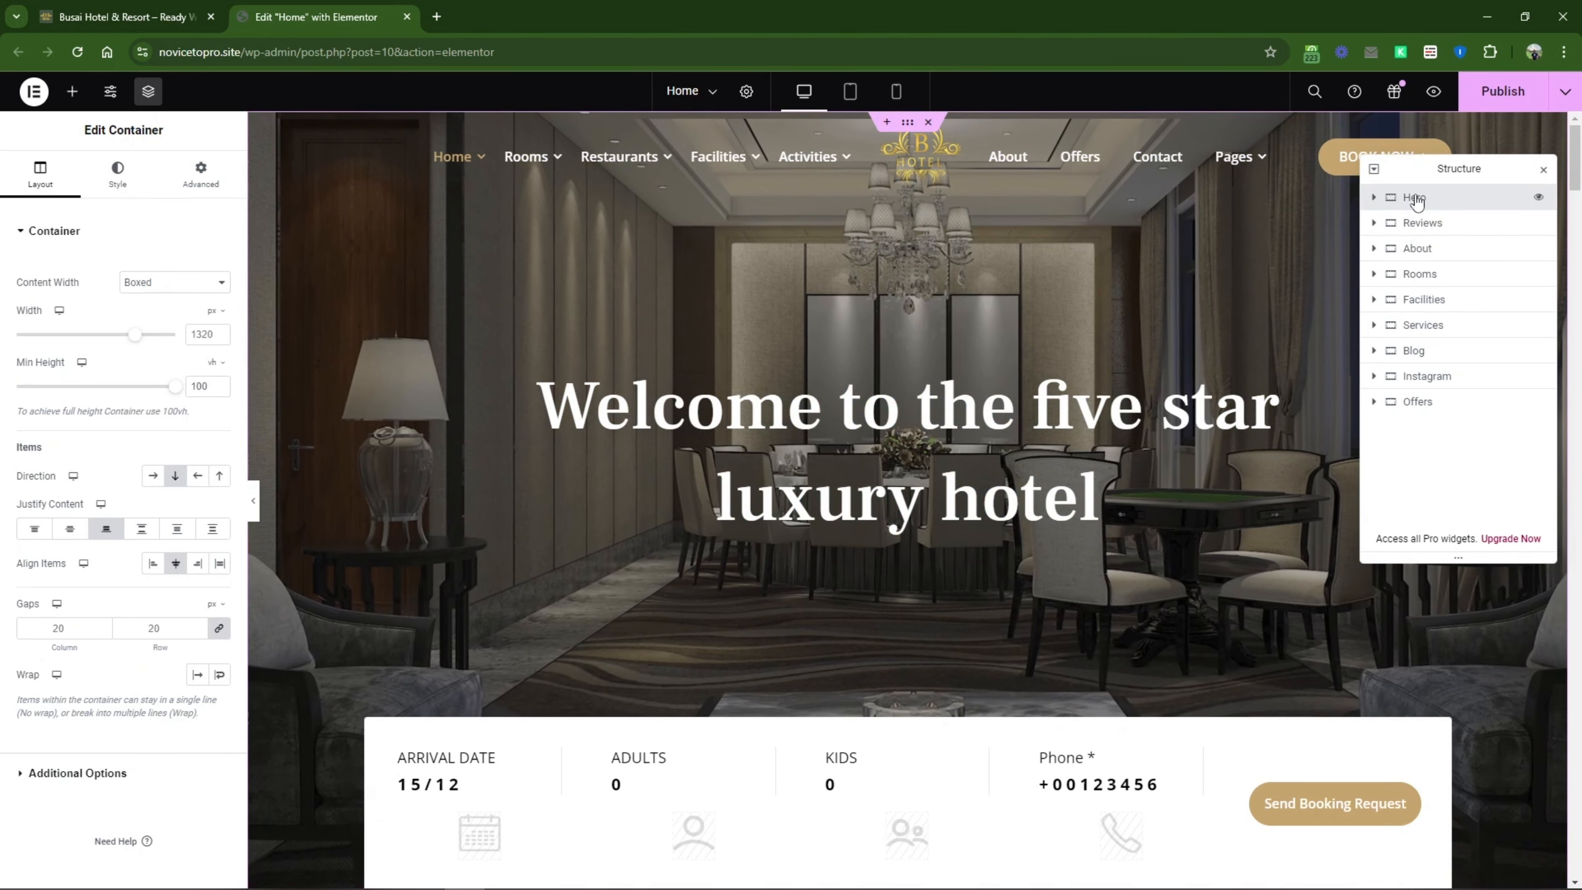
click(108, 187)
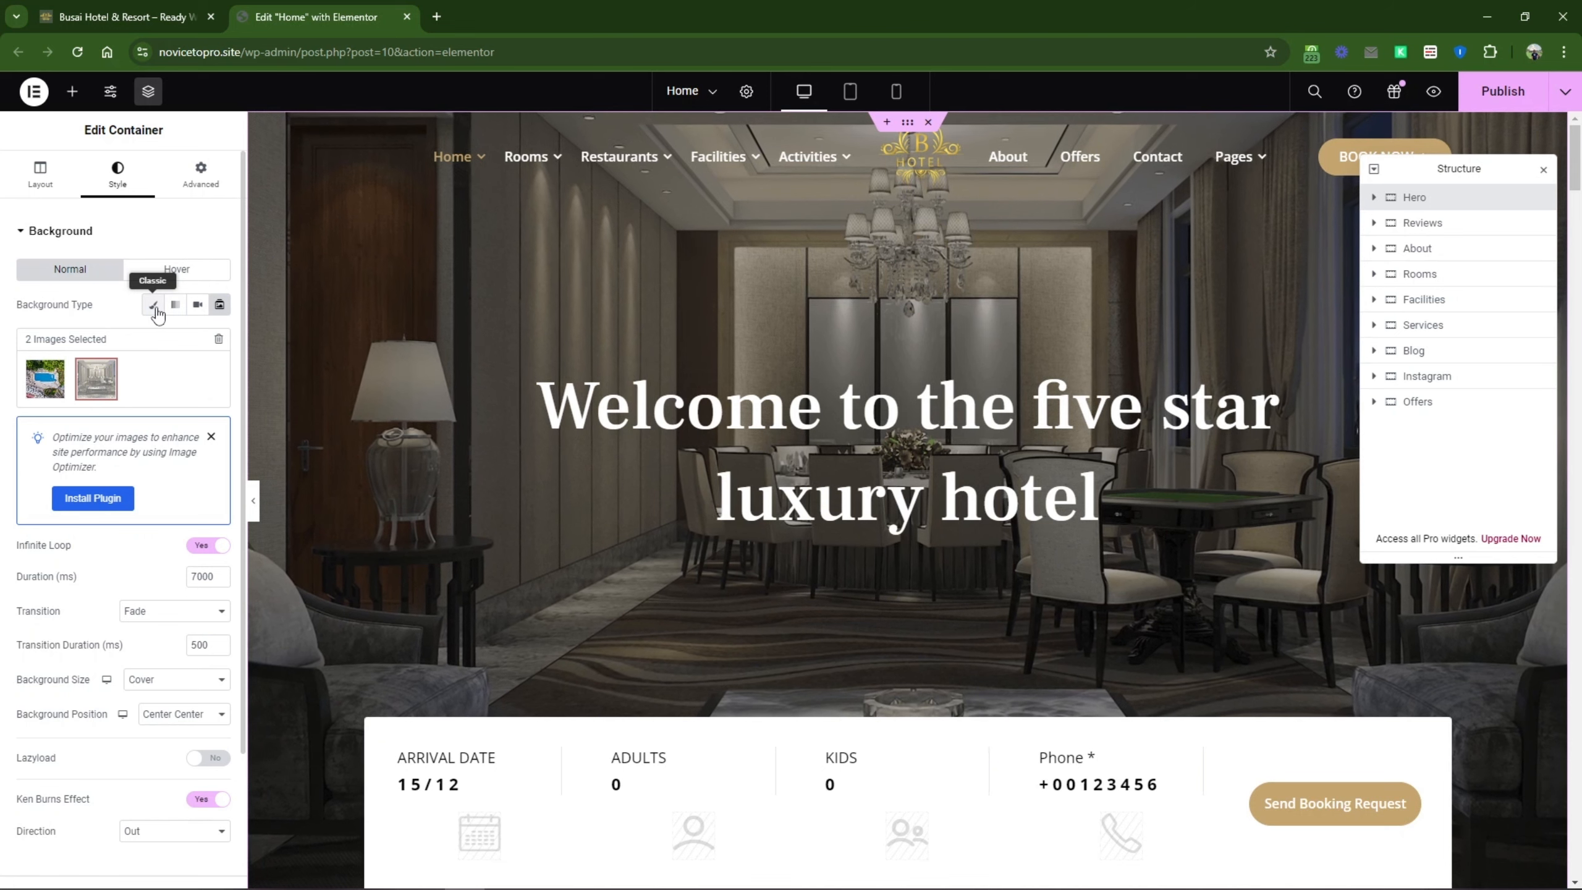
click(152, 305)
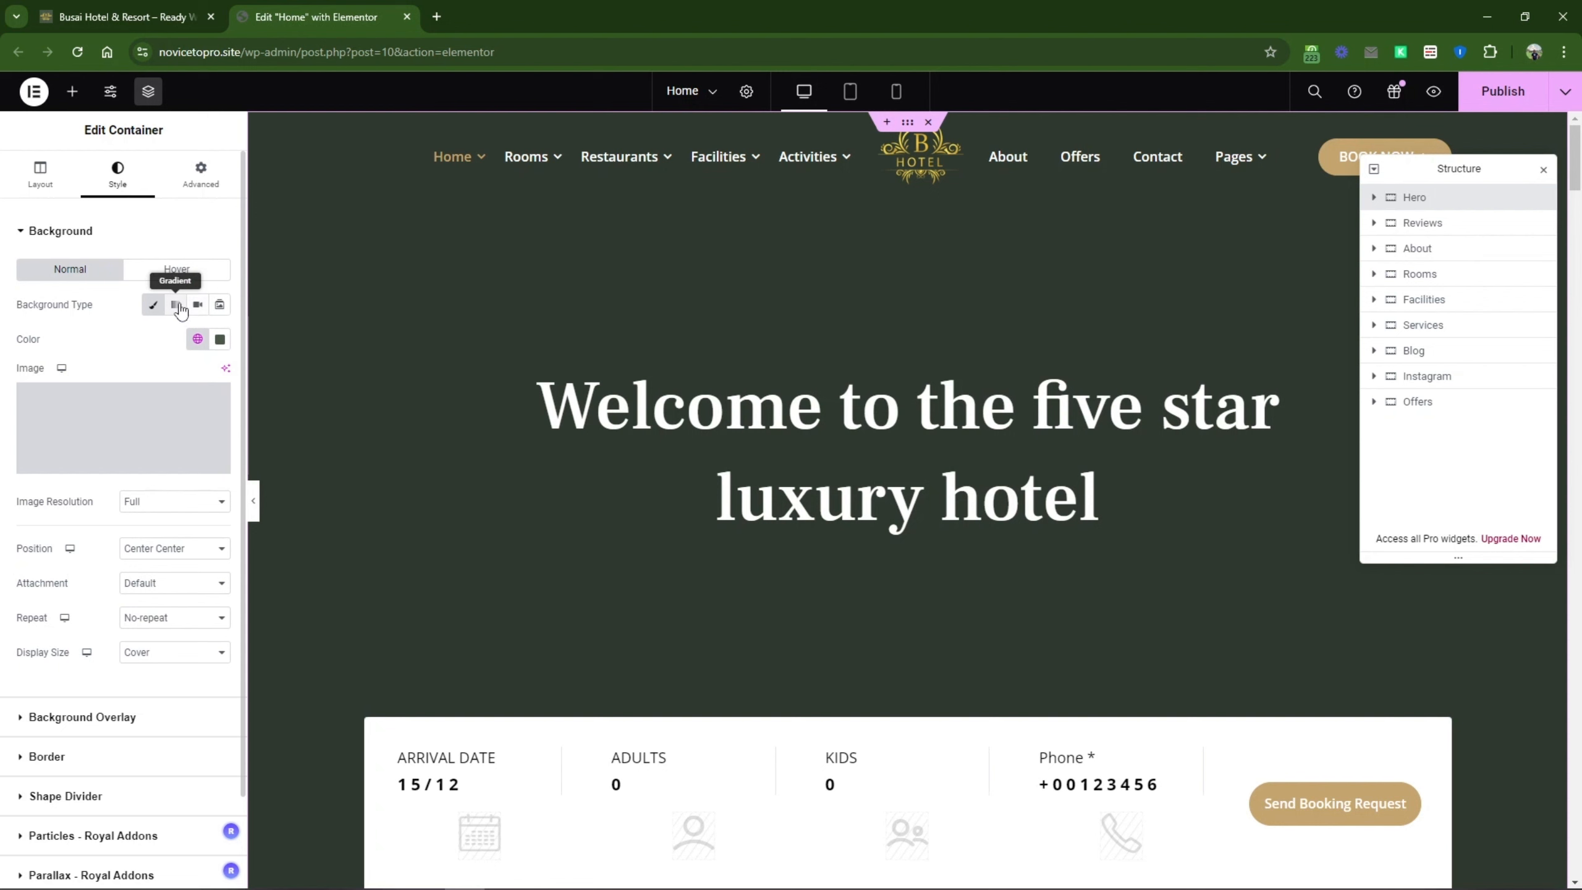
click(221, 305)
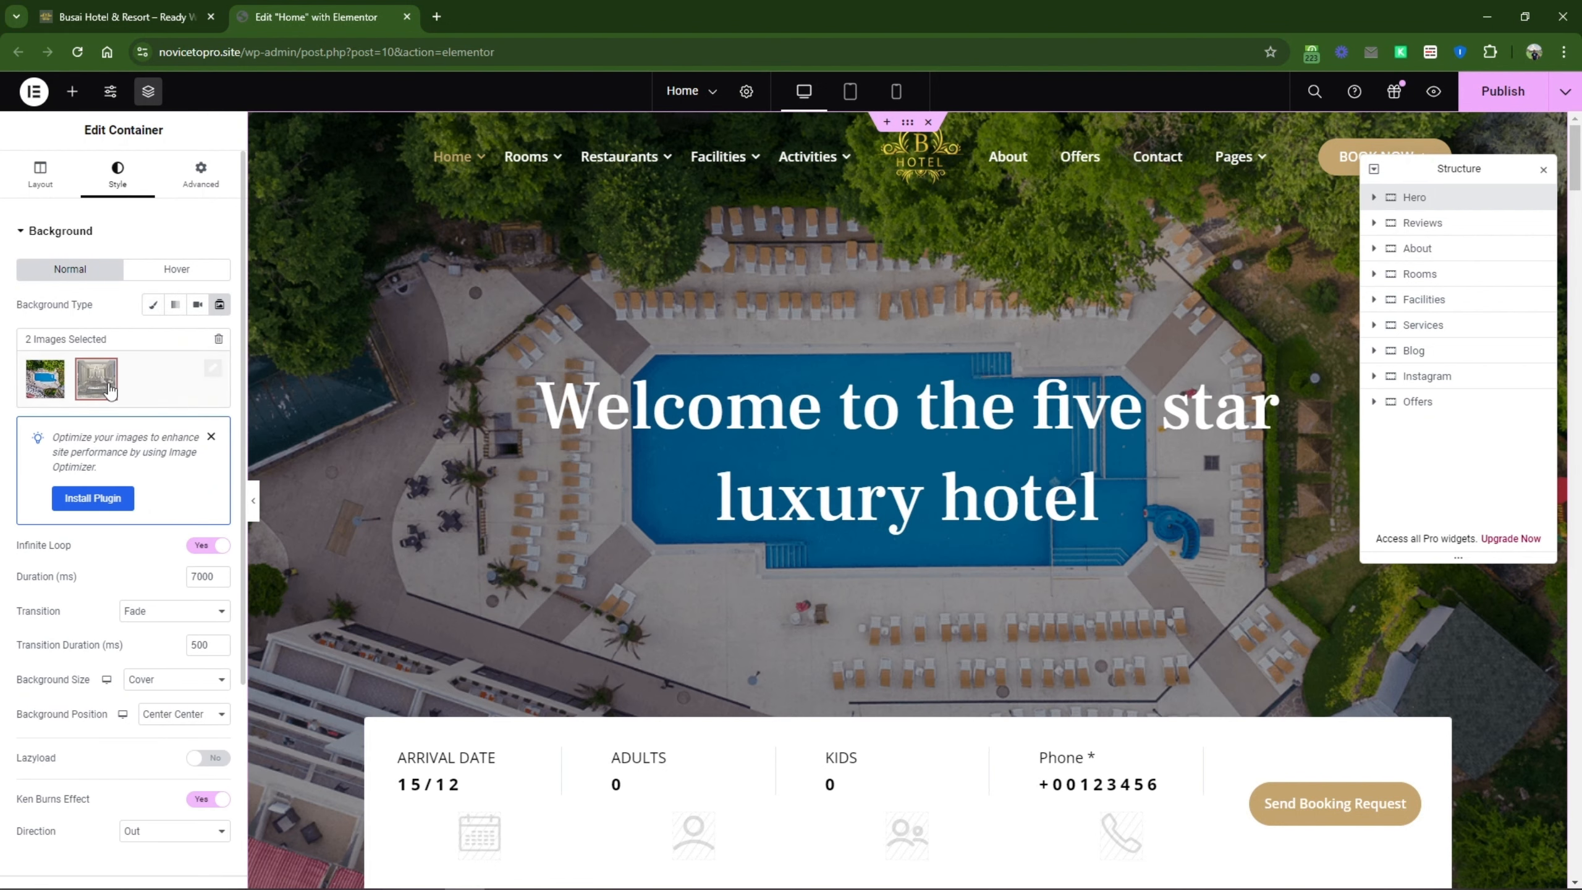
click(172, 378)
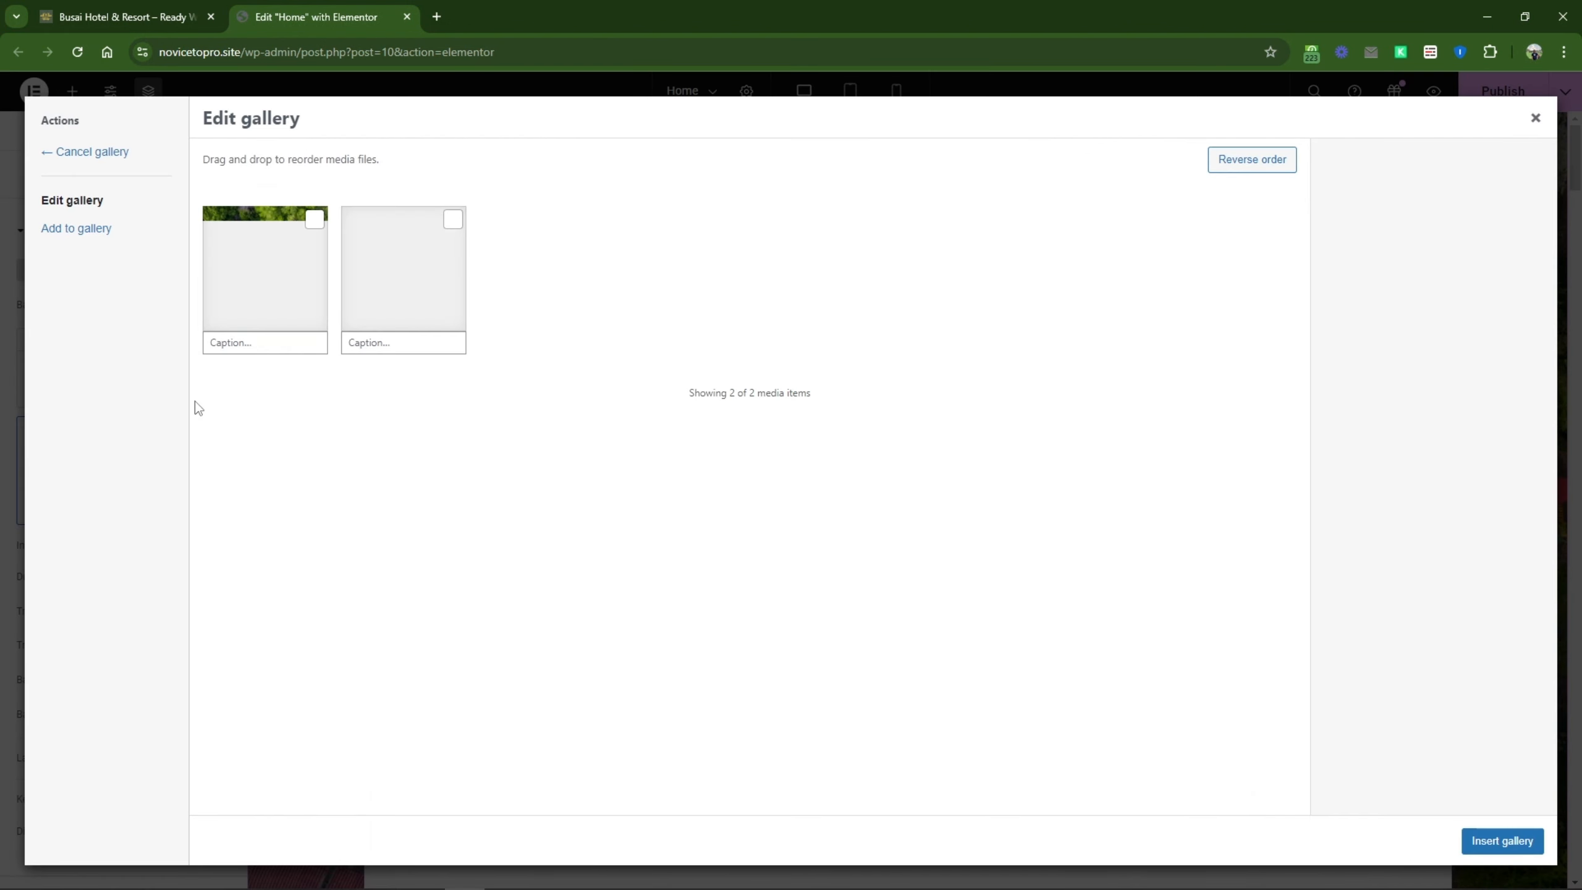
click(107, 229)
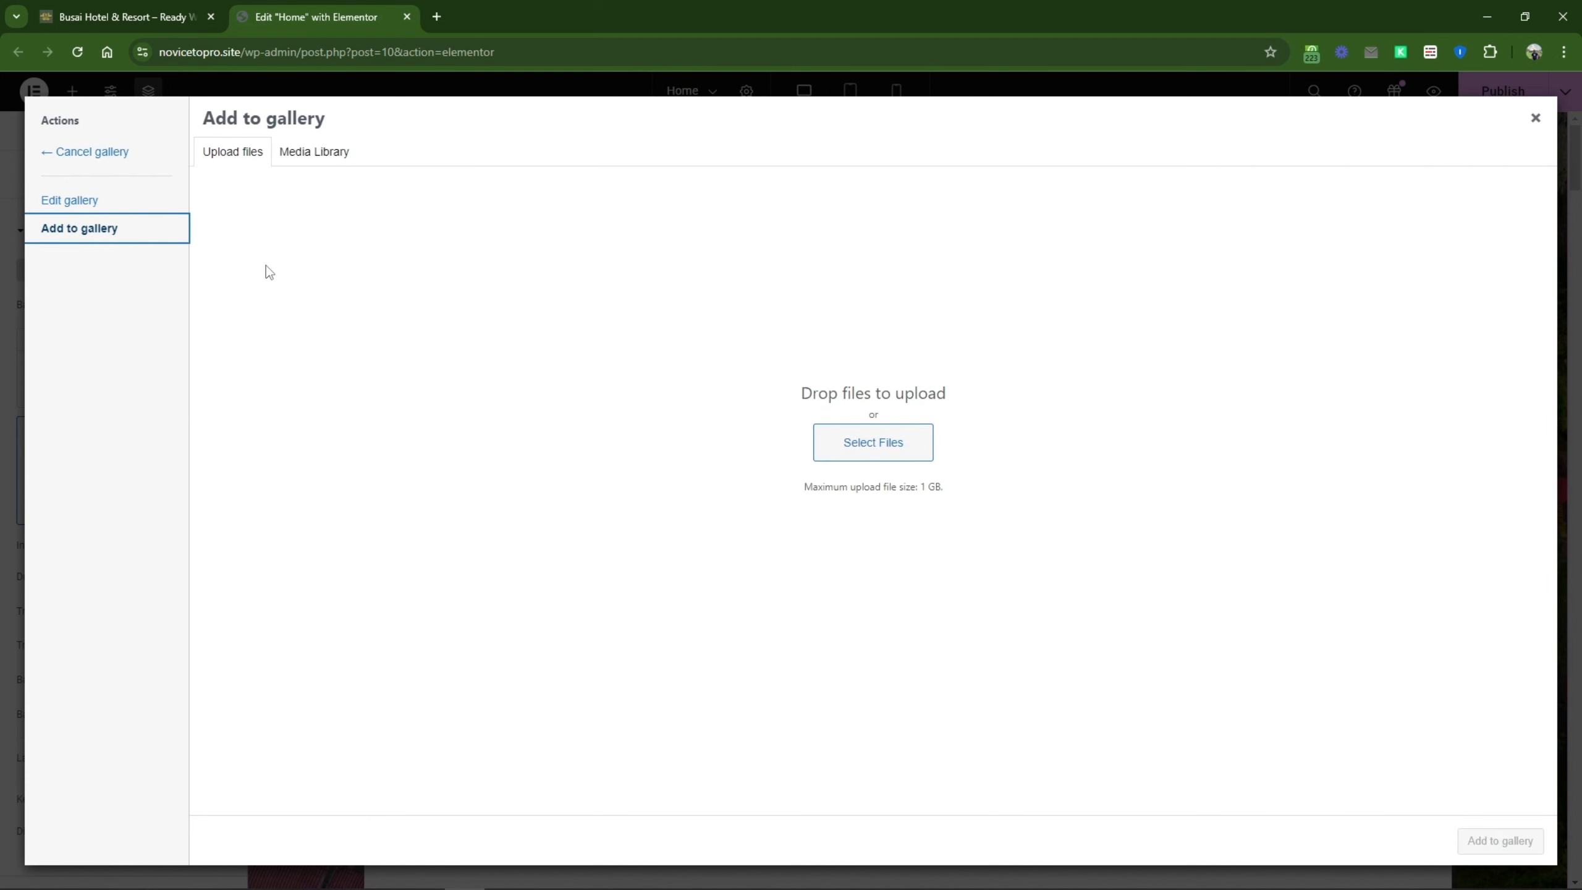
click(330, 161)
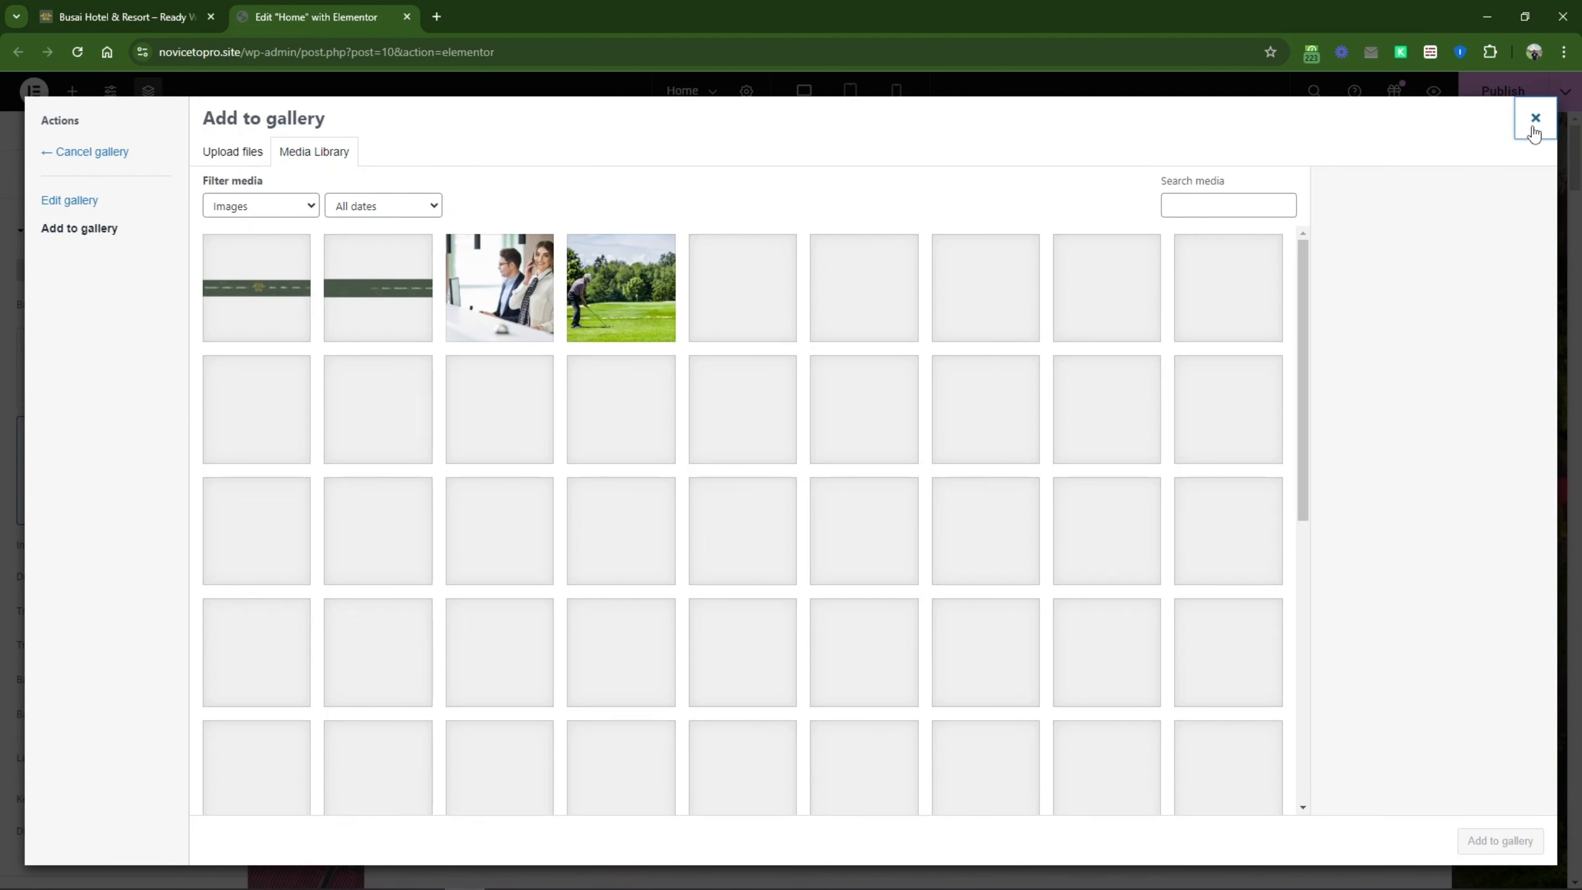
click(1535, 118)
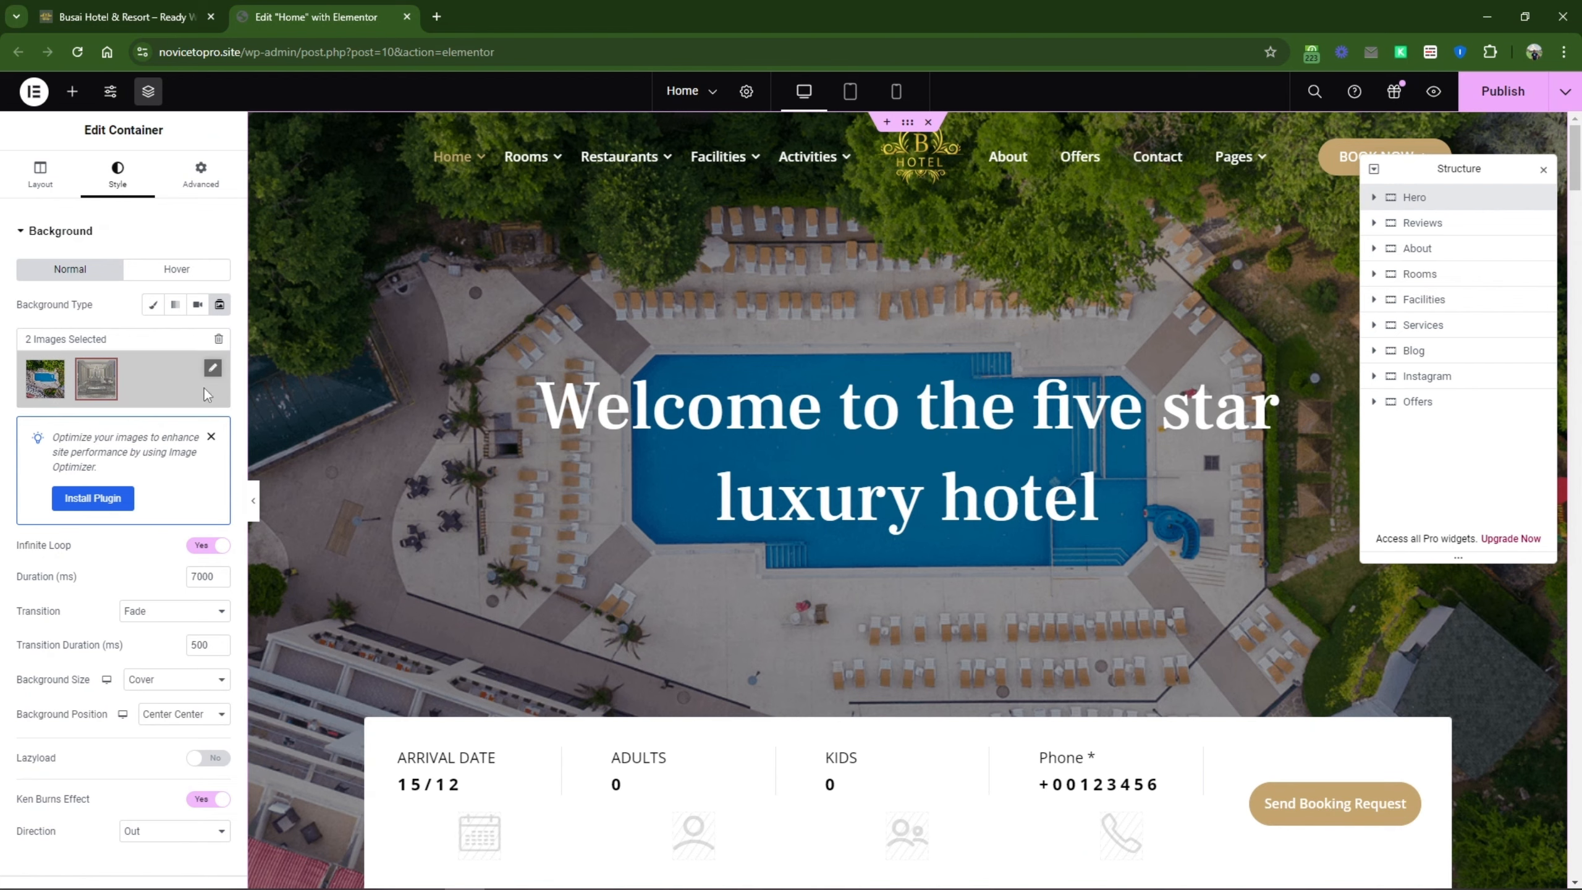
Step: Replace the Hero slideshow gallery with the aerial thatched villas image and blog-3.png, and place the text cursor in the Hero heading's title
click(219, 340)
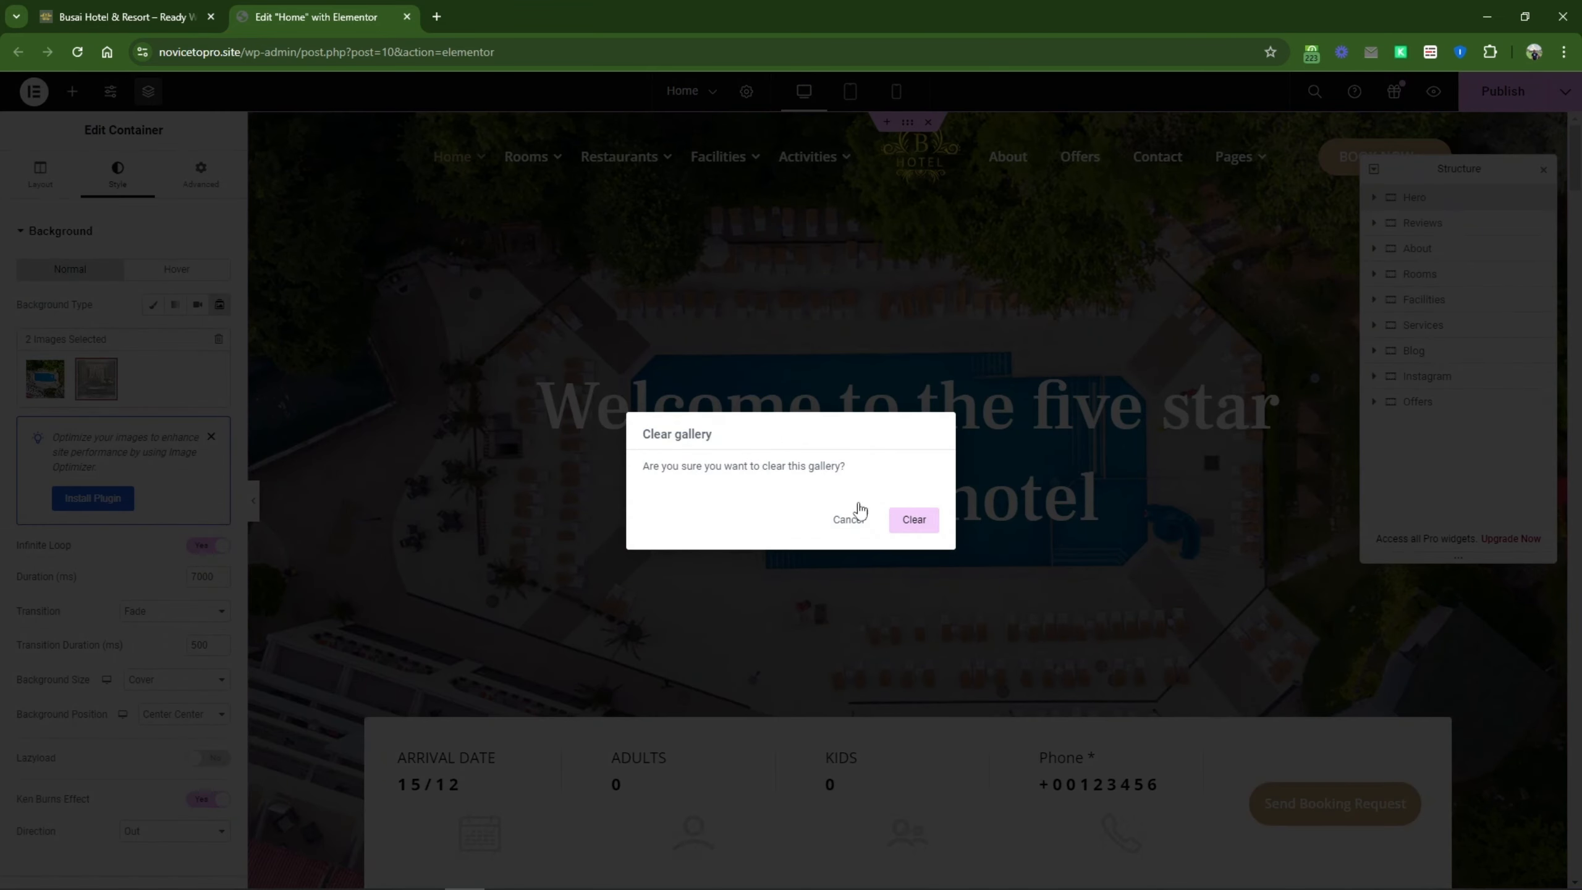
click(913, 518)
click(45, 378)
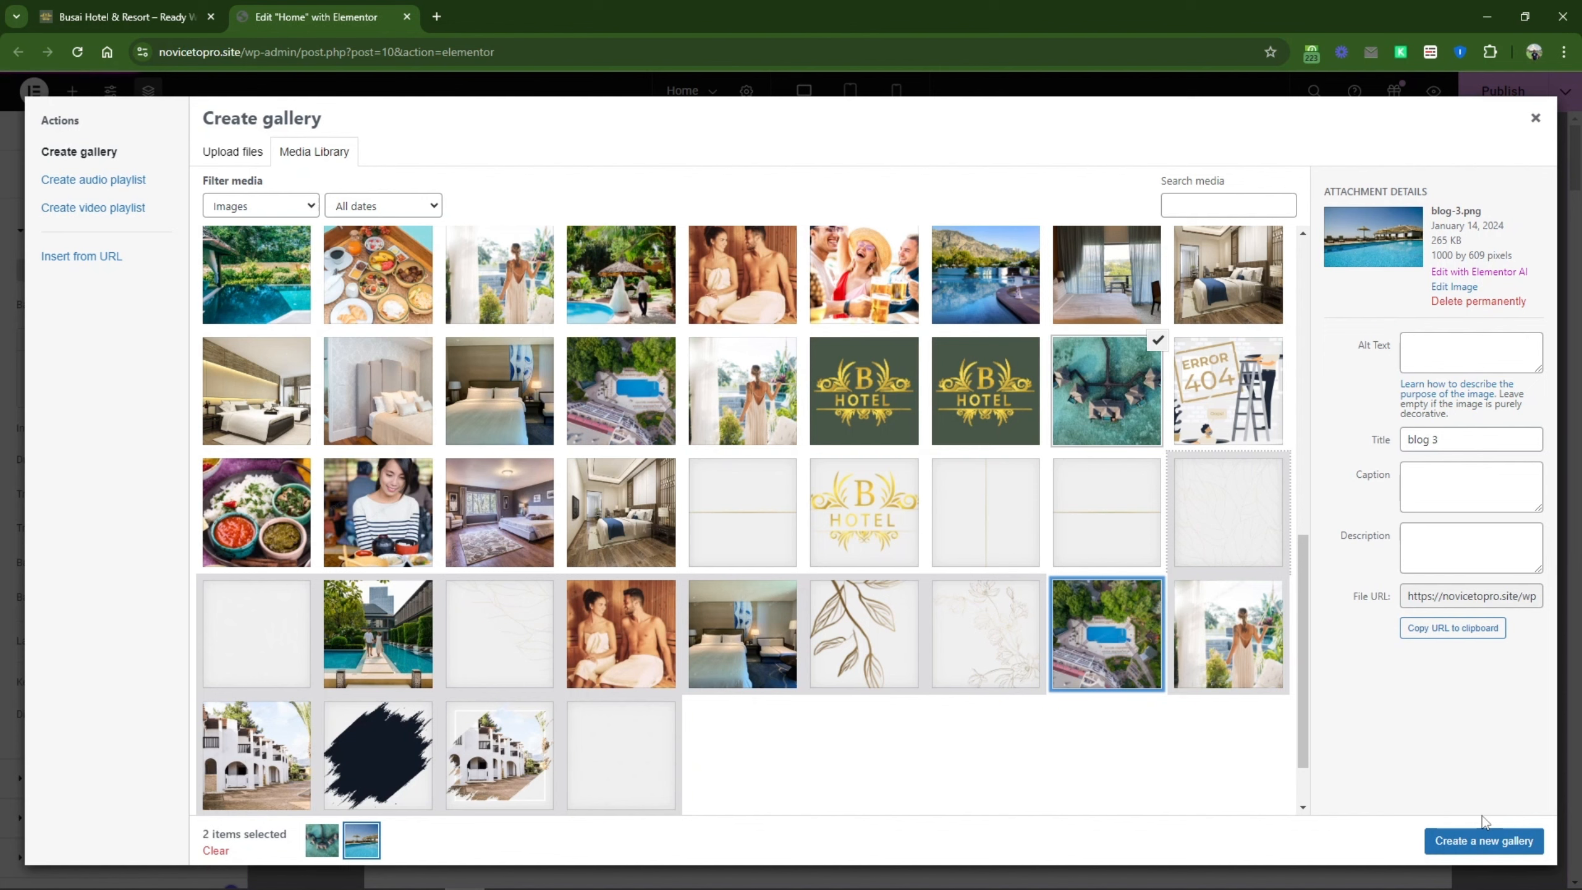
click(1484, 842)
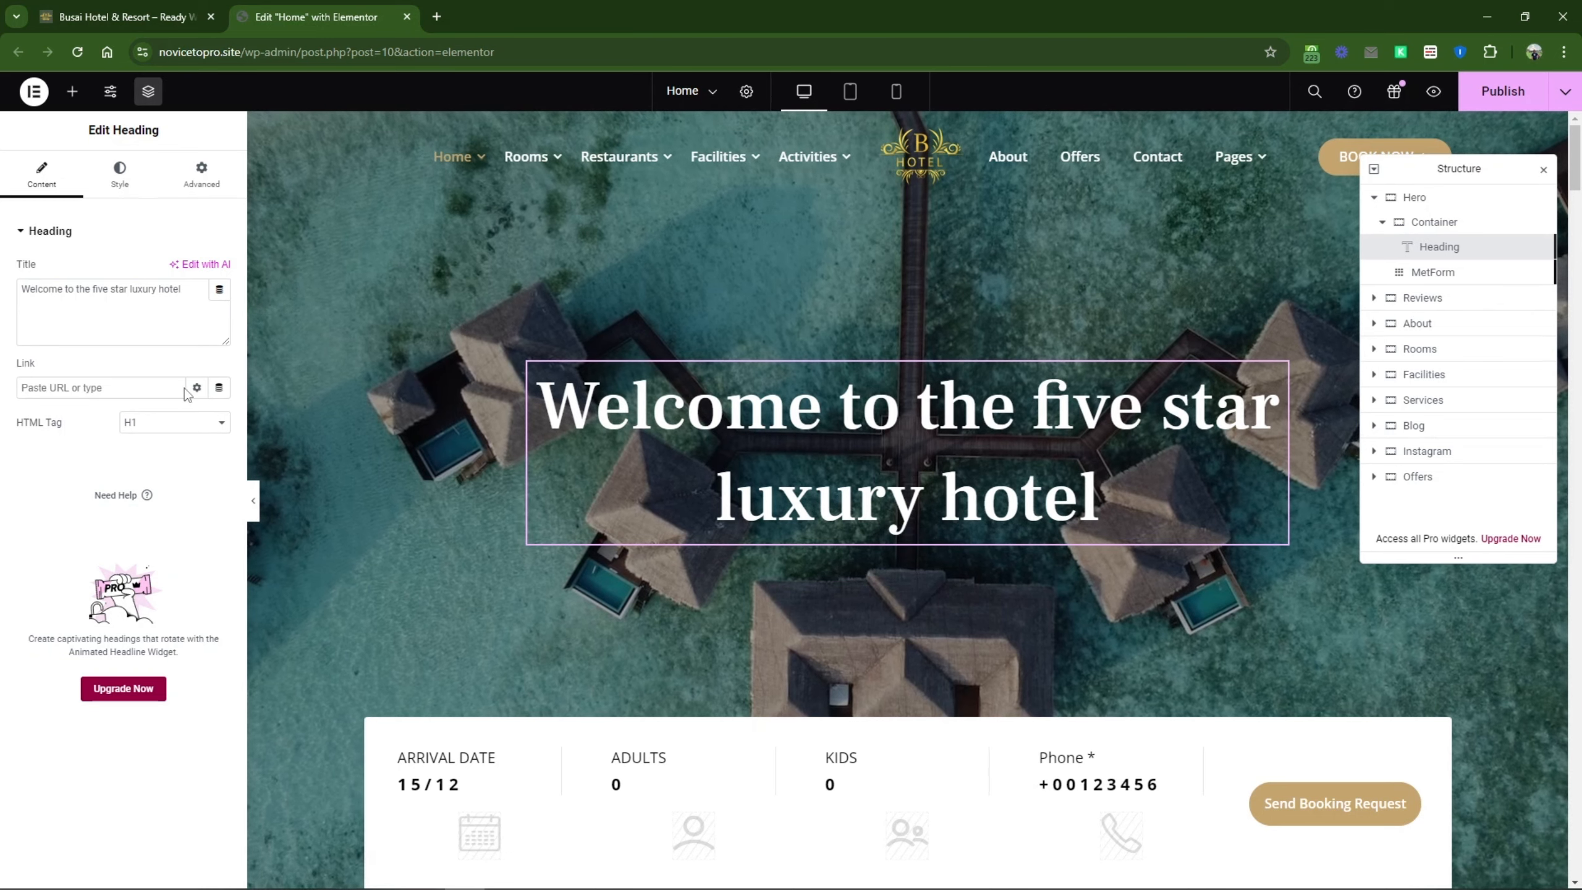
double_click(120, 290)
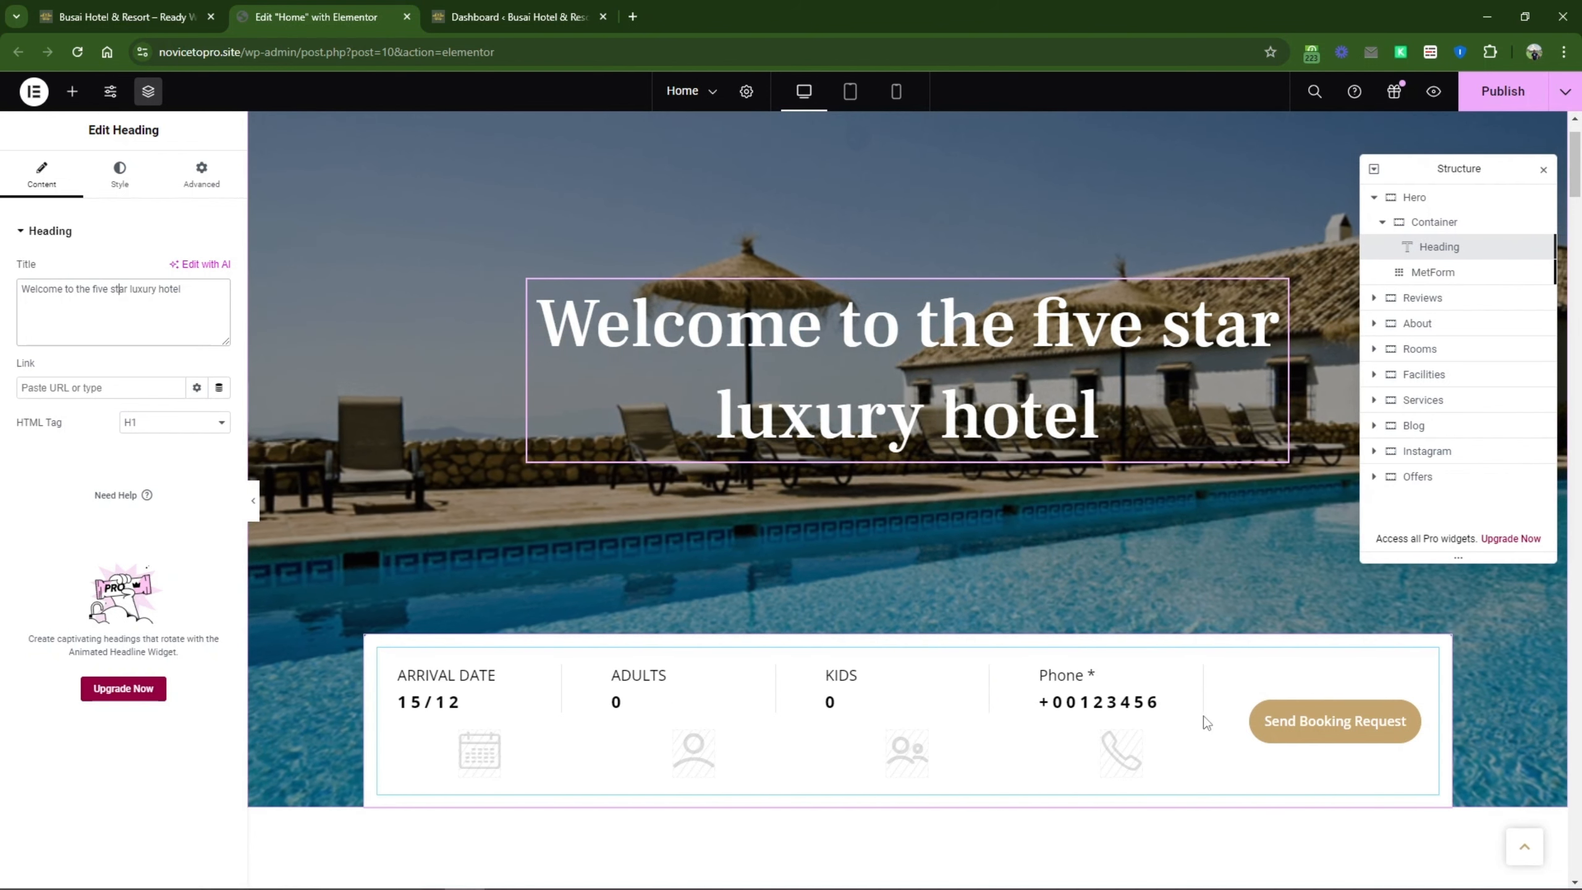
Step: Check the MetForm Entries list in the WordPress dashboard and return to the Home page editor
click(518, 5)
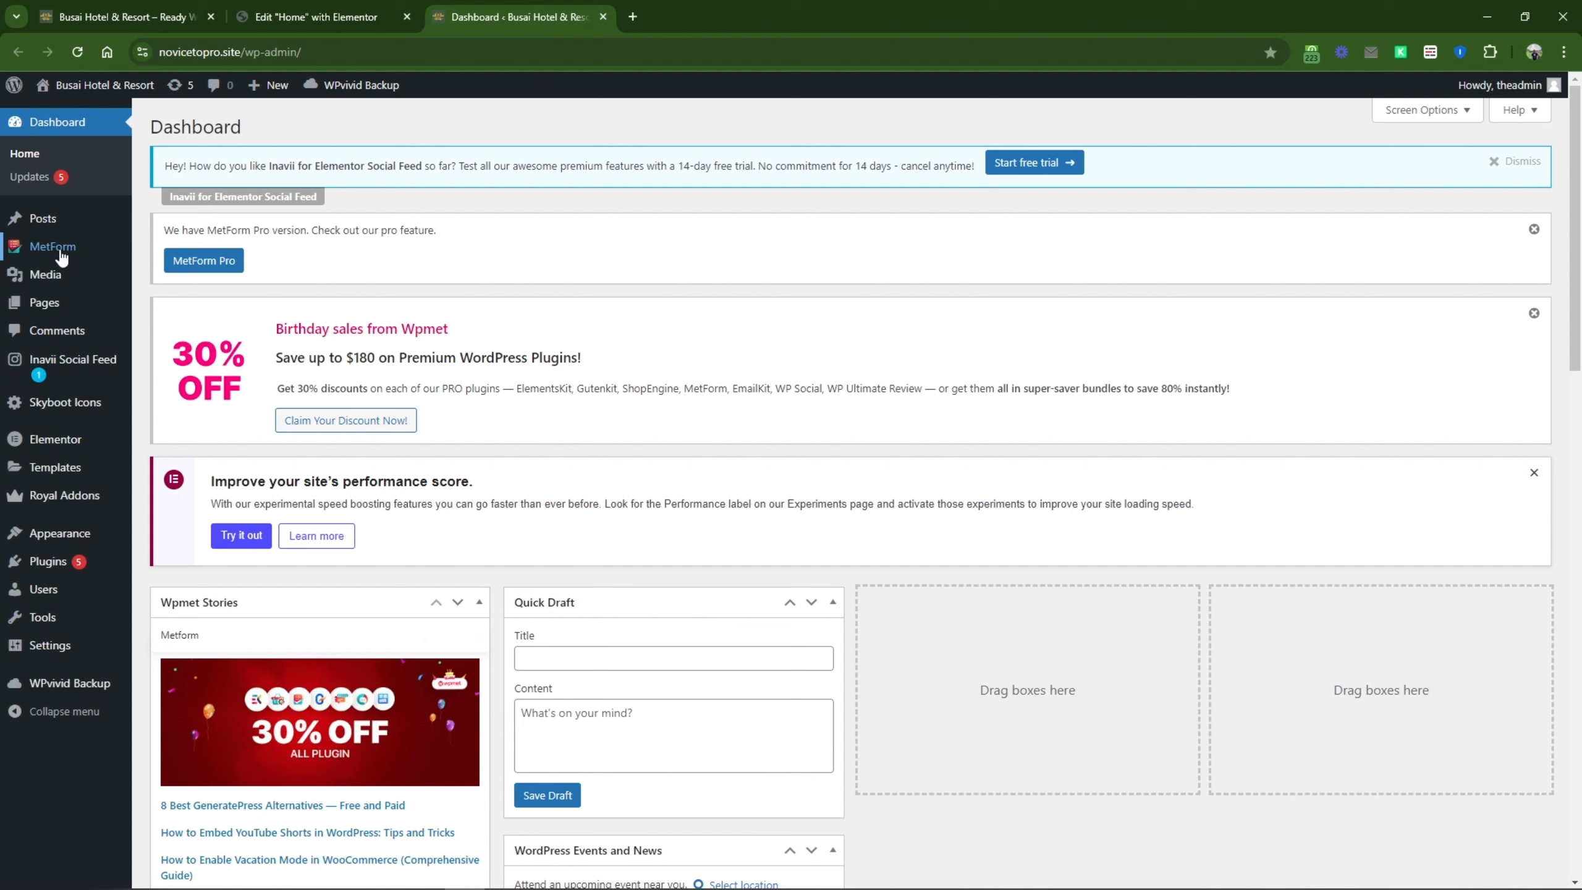
mouse_move(57, 249)
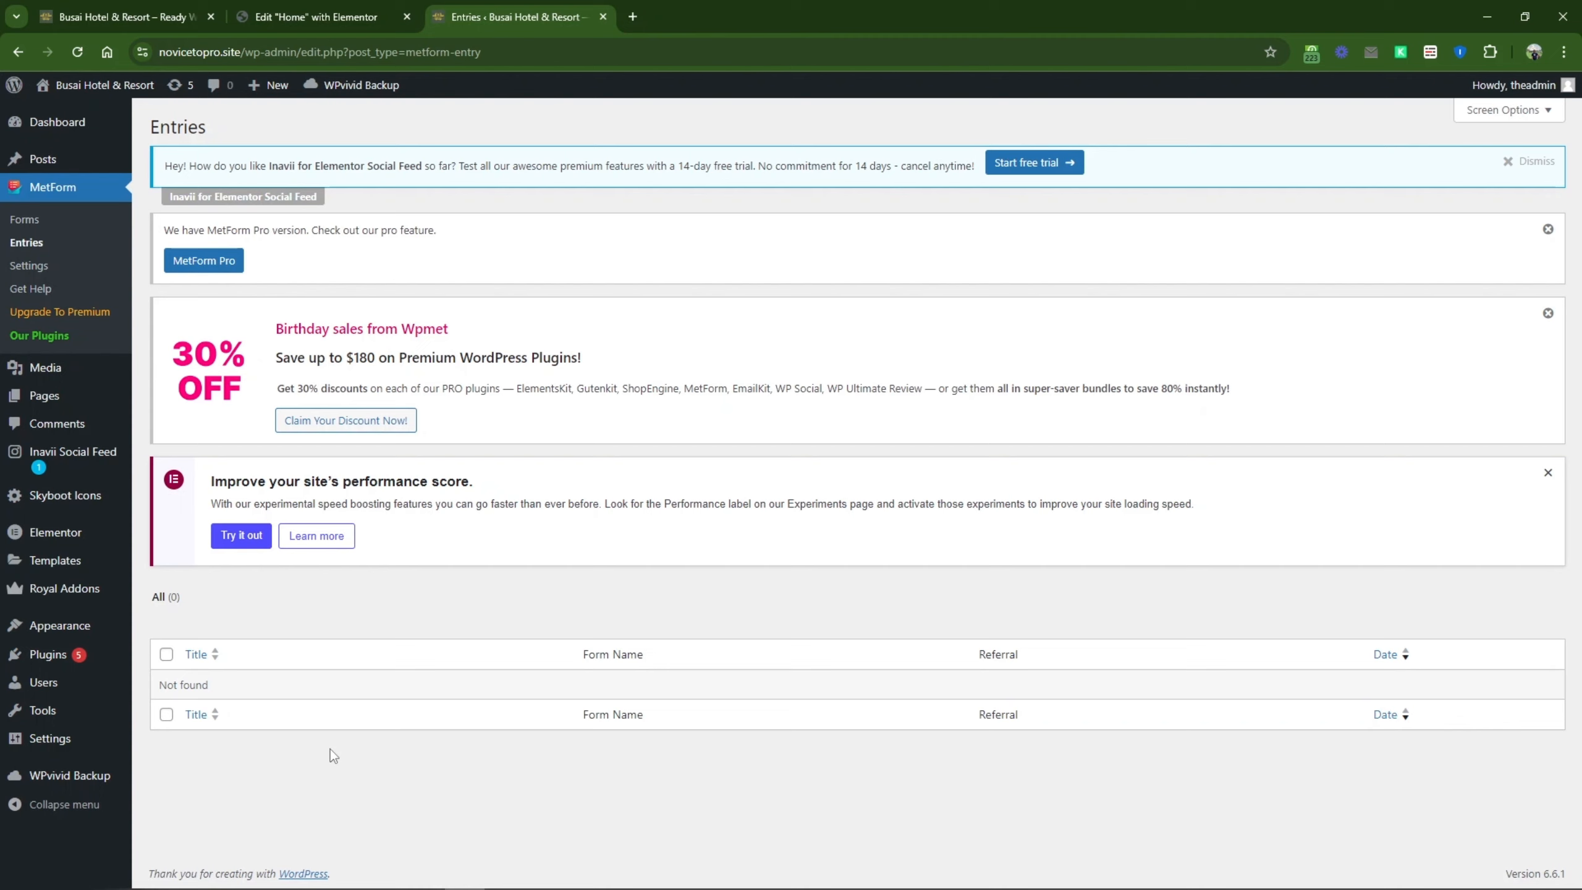
click(320, 9)
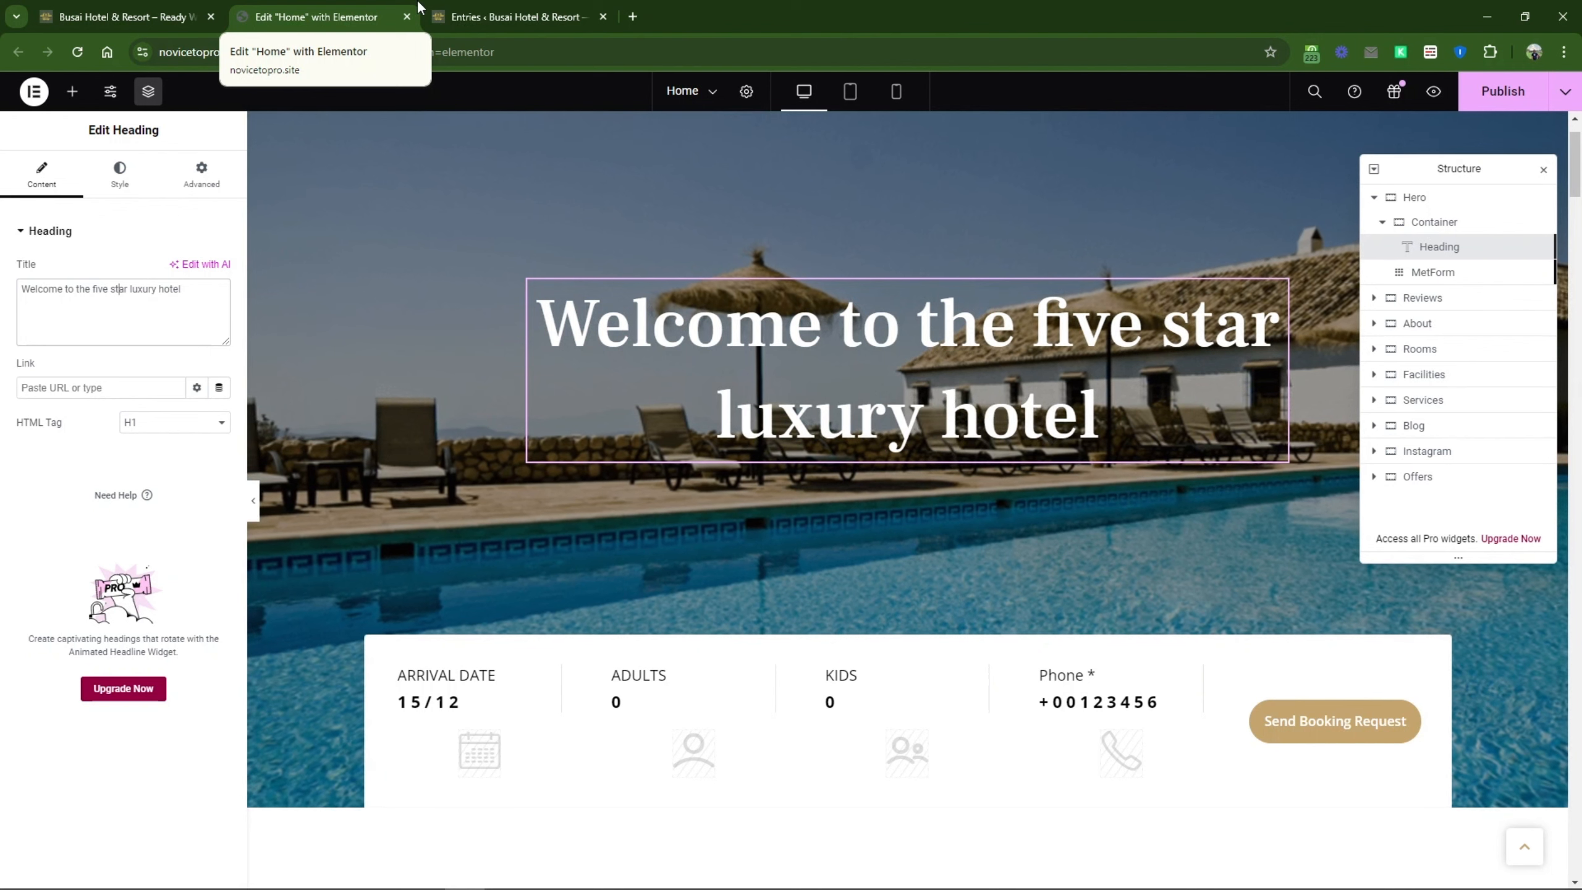
Step: Open the Hero section's Booking Form Home for editing in MetForm and review the General section of its form settings
click(903, 700)
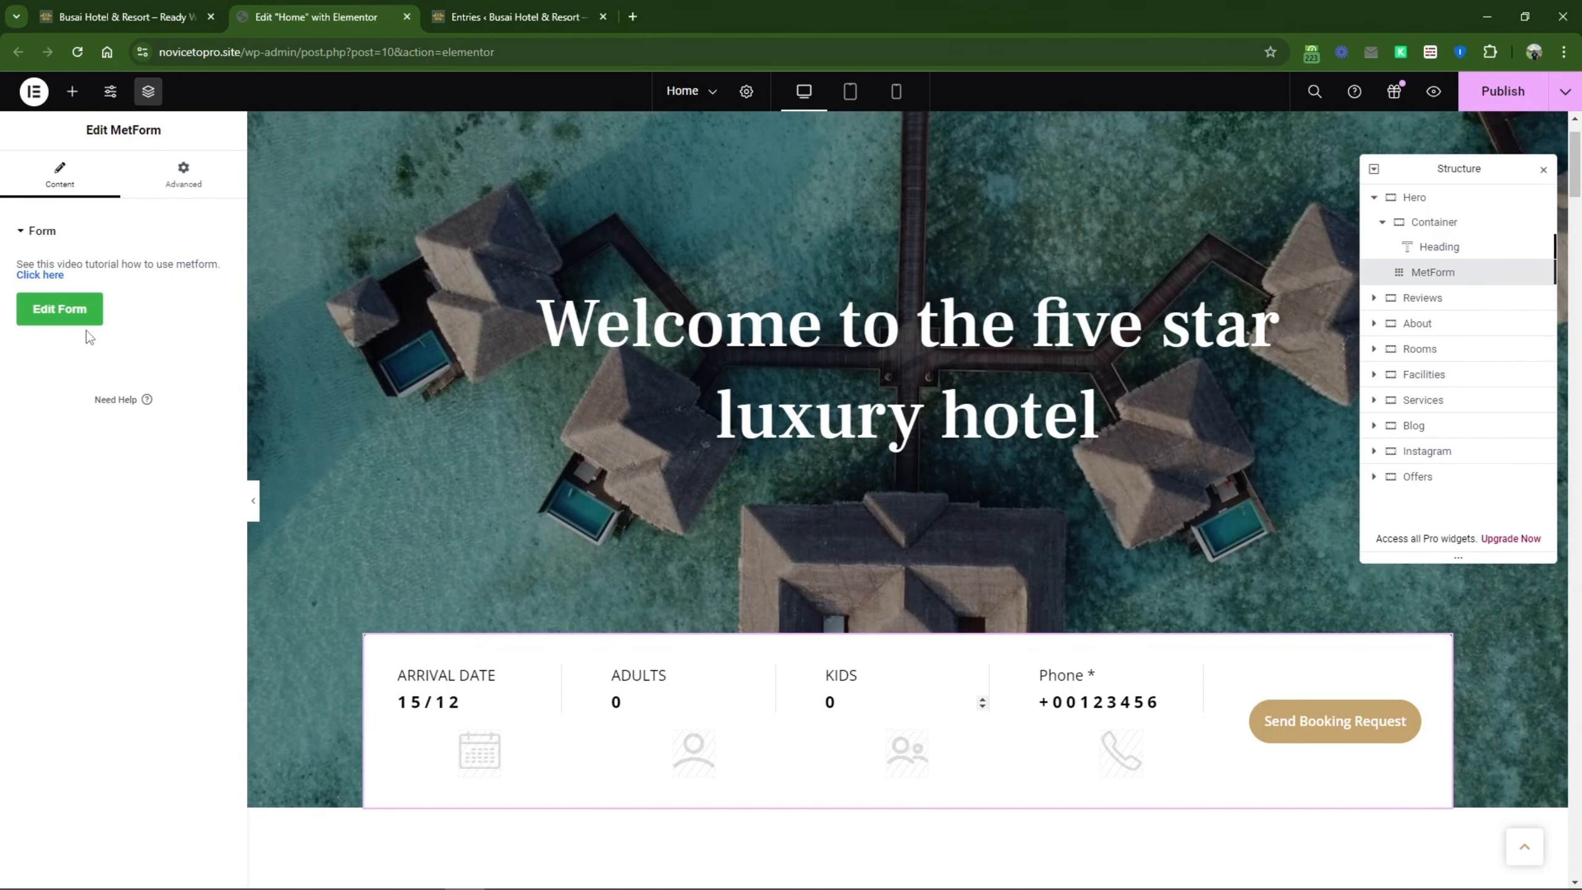
click(83, 320)
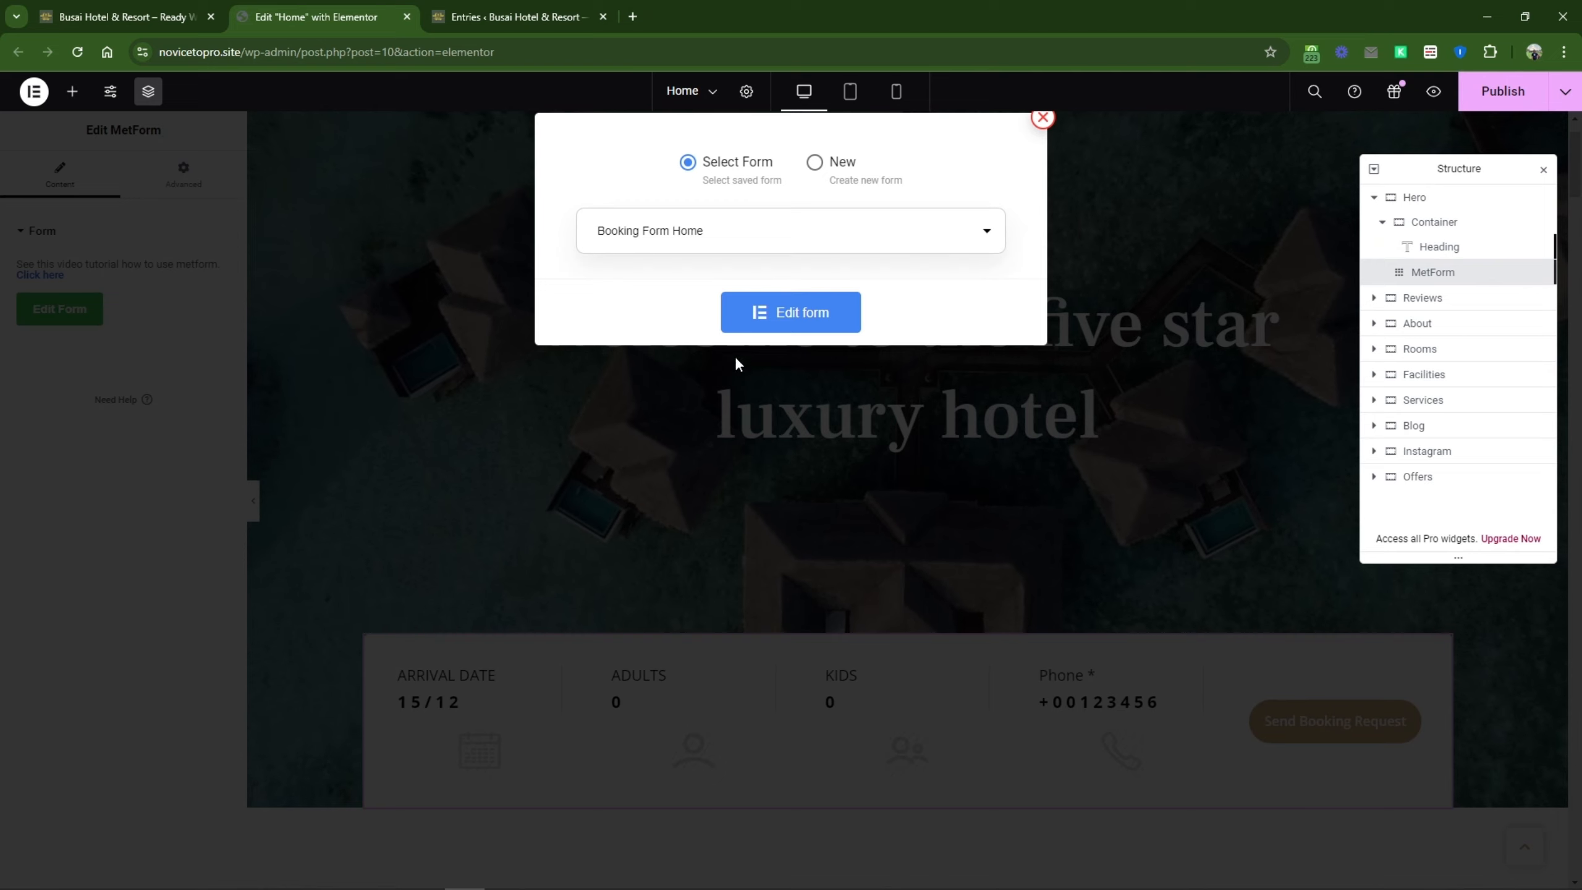
click(818, 320)
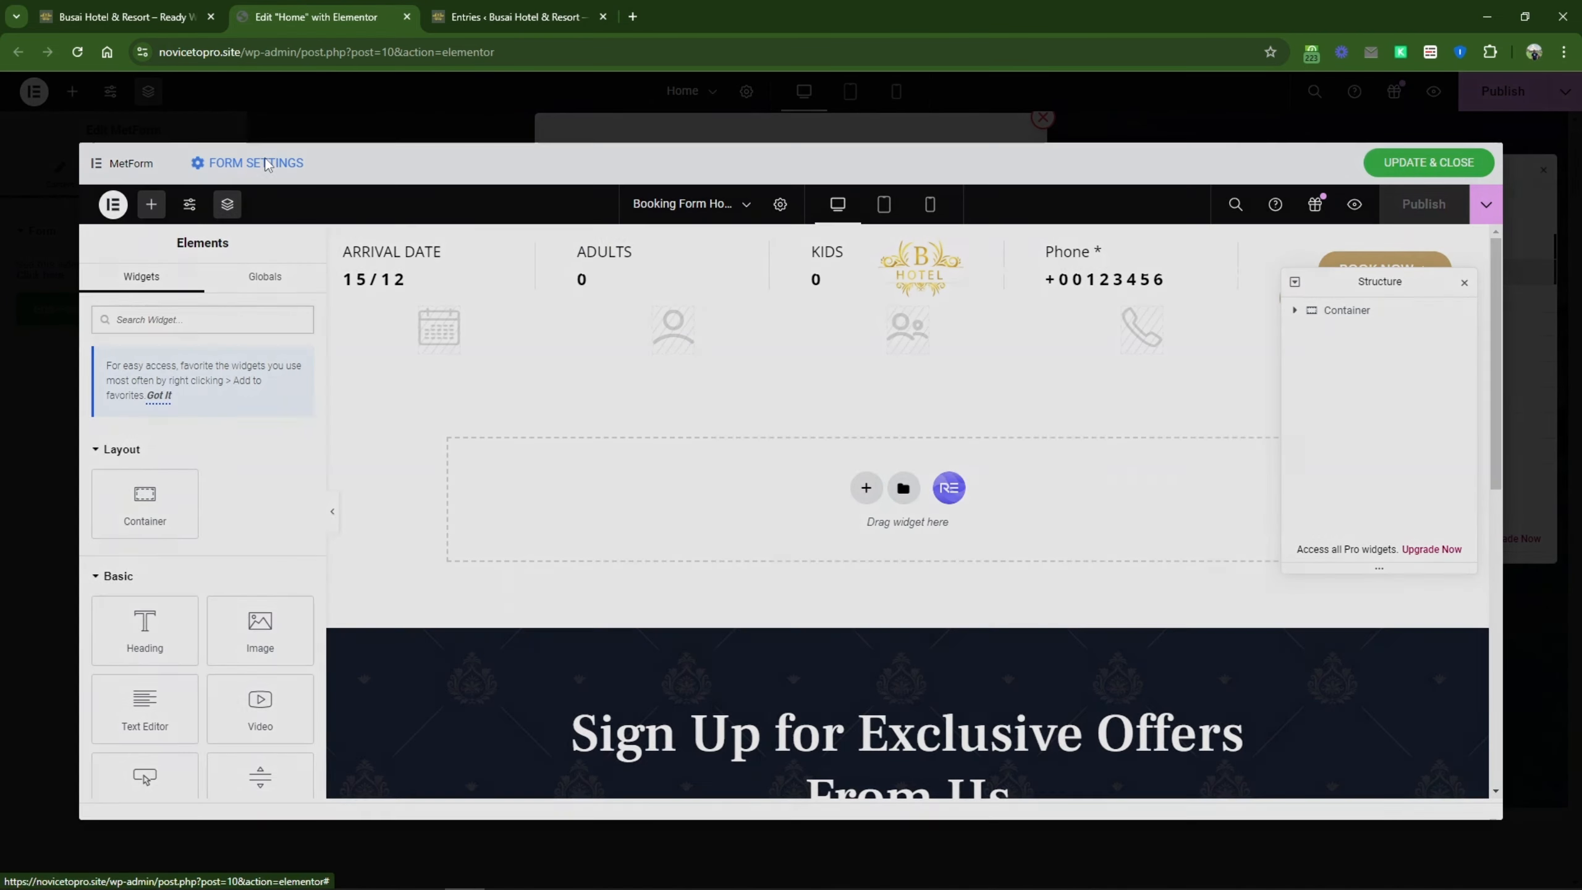
click(266, 165)
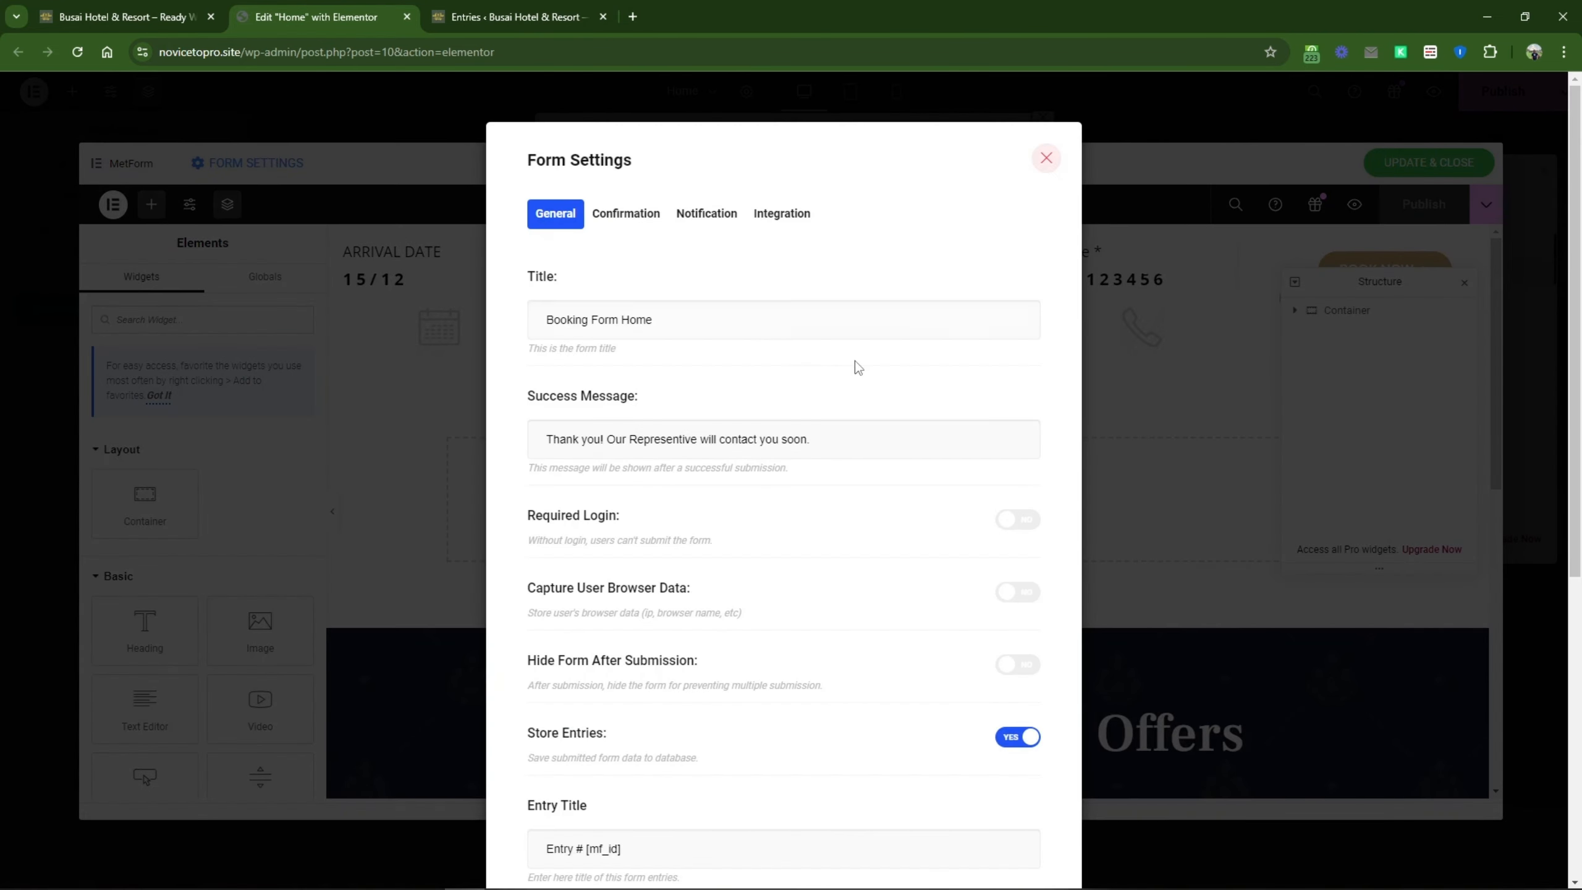
scroll(860, 358, down, 5)
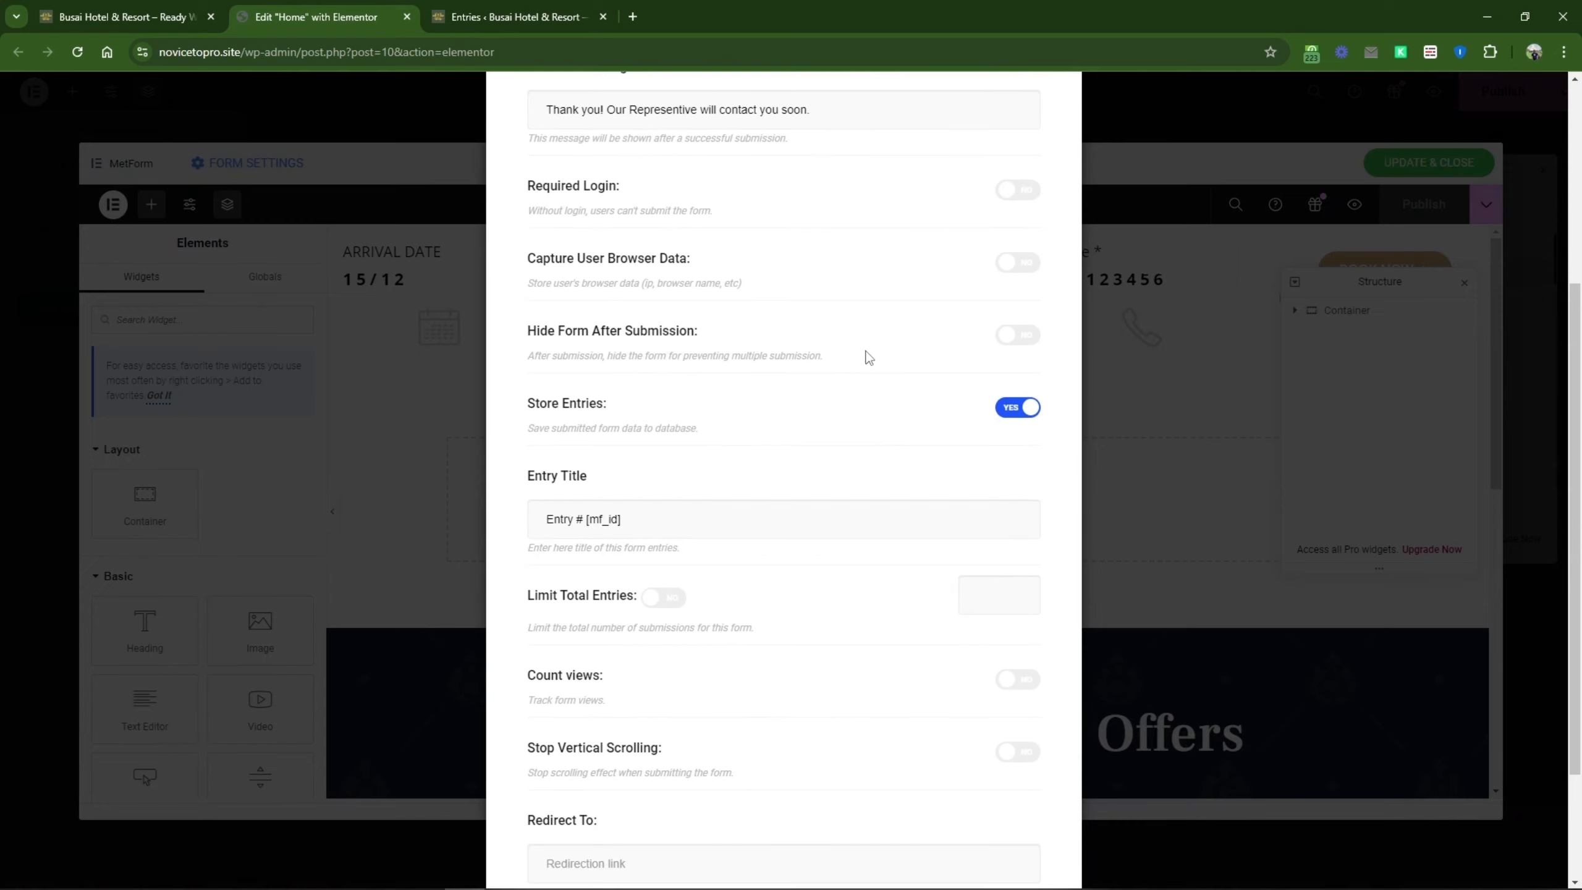
scroll(869, 358, up, 5)
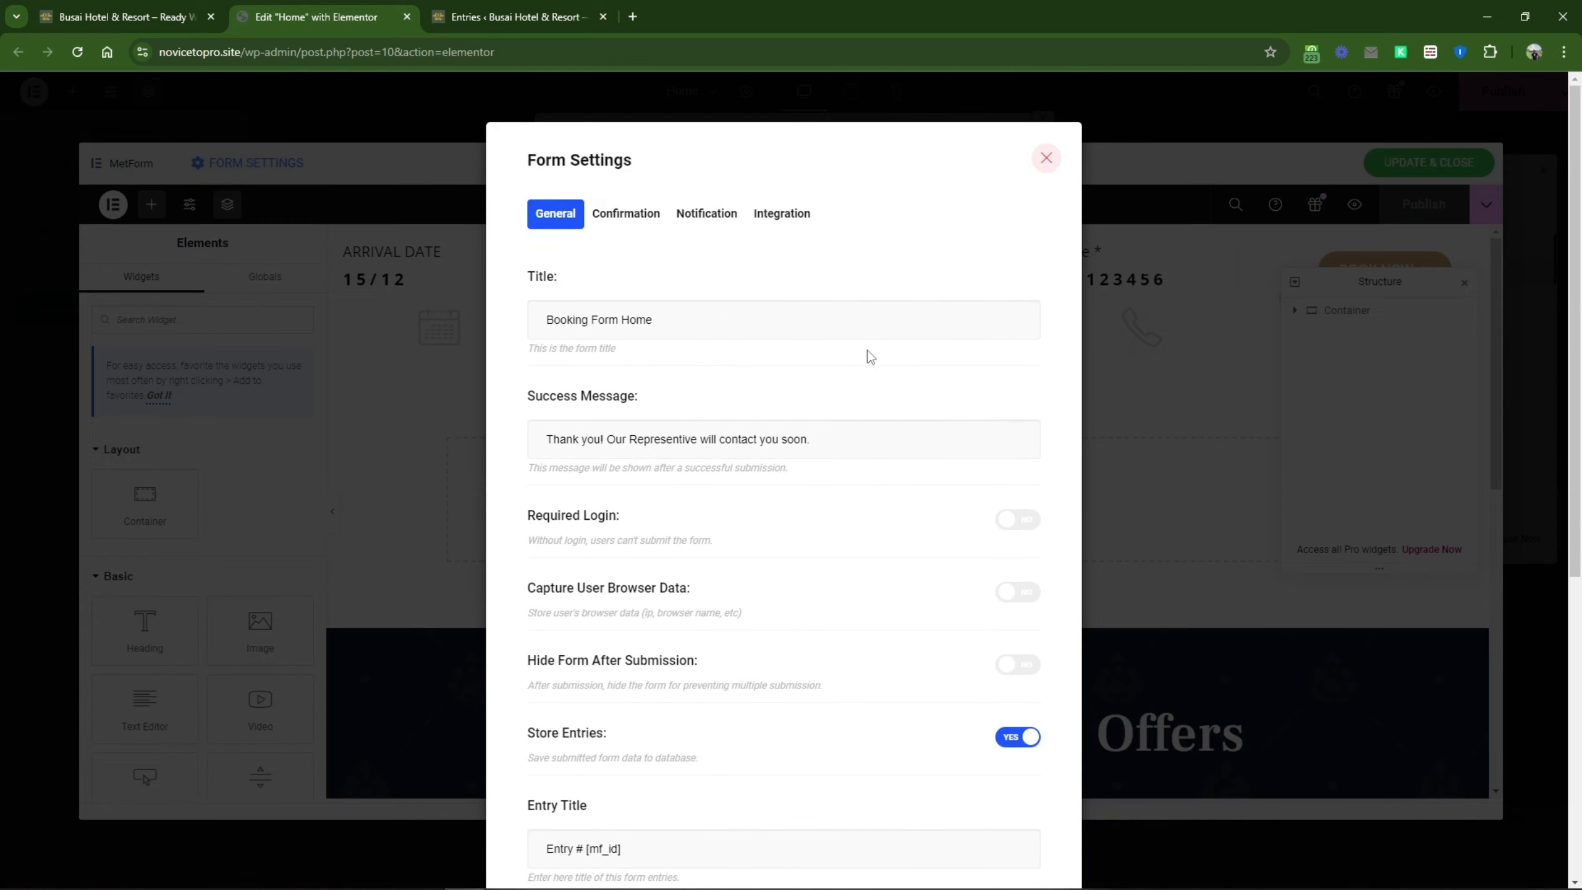
Step: Enable the confirmation mail to the user for the booking form and show its email fields
click(644, 214)
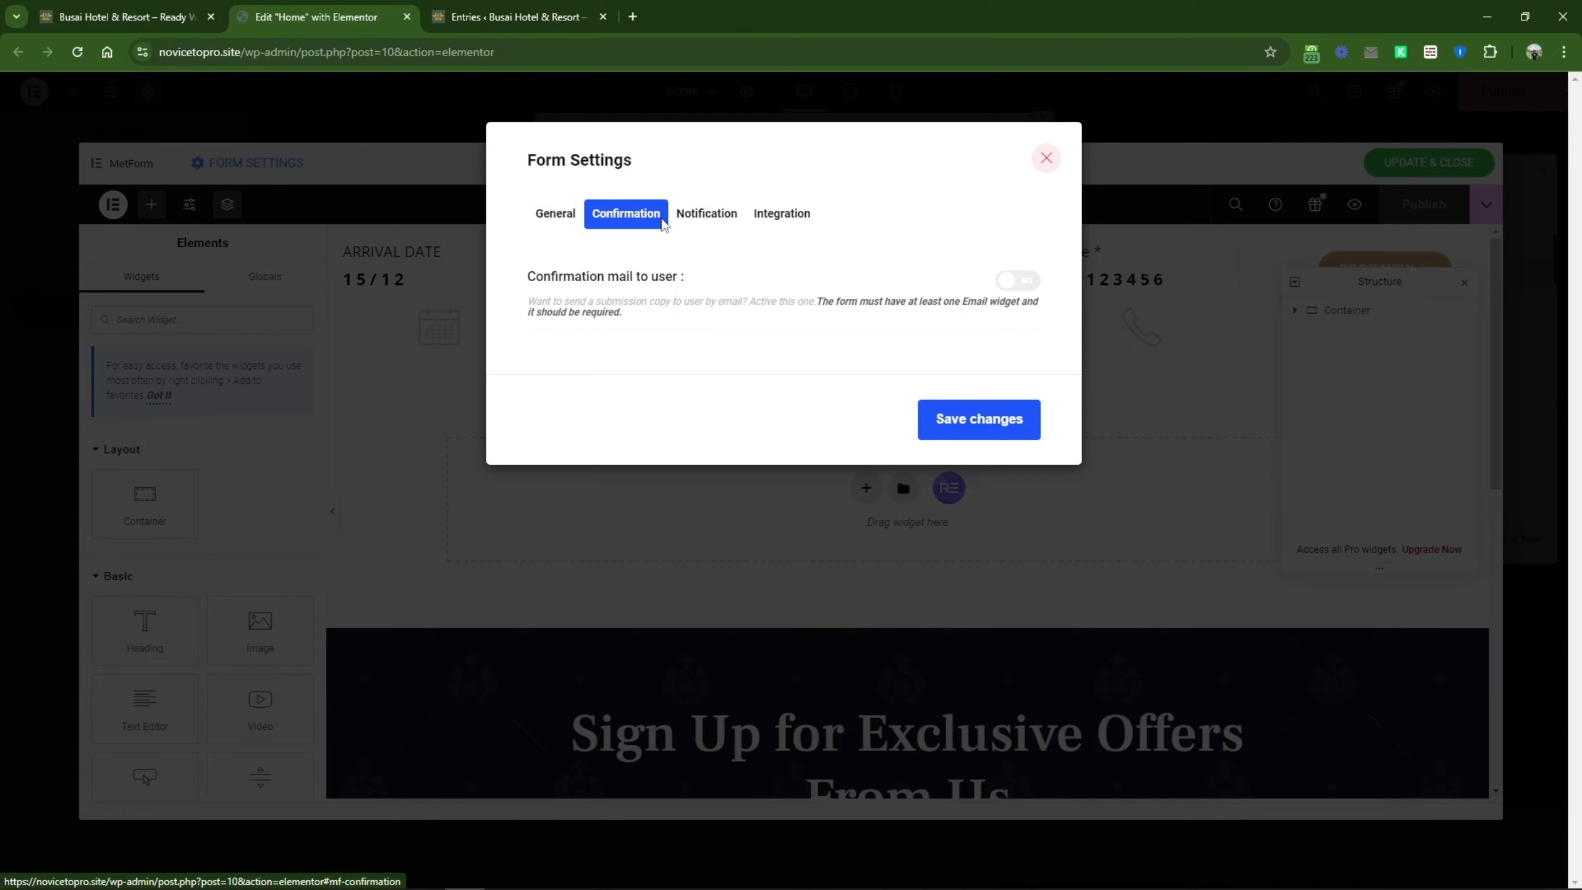
click(1035, 283)
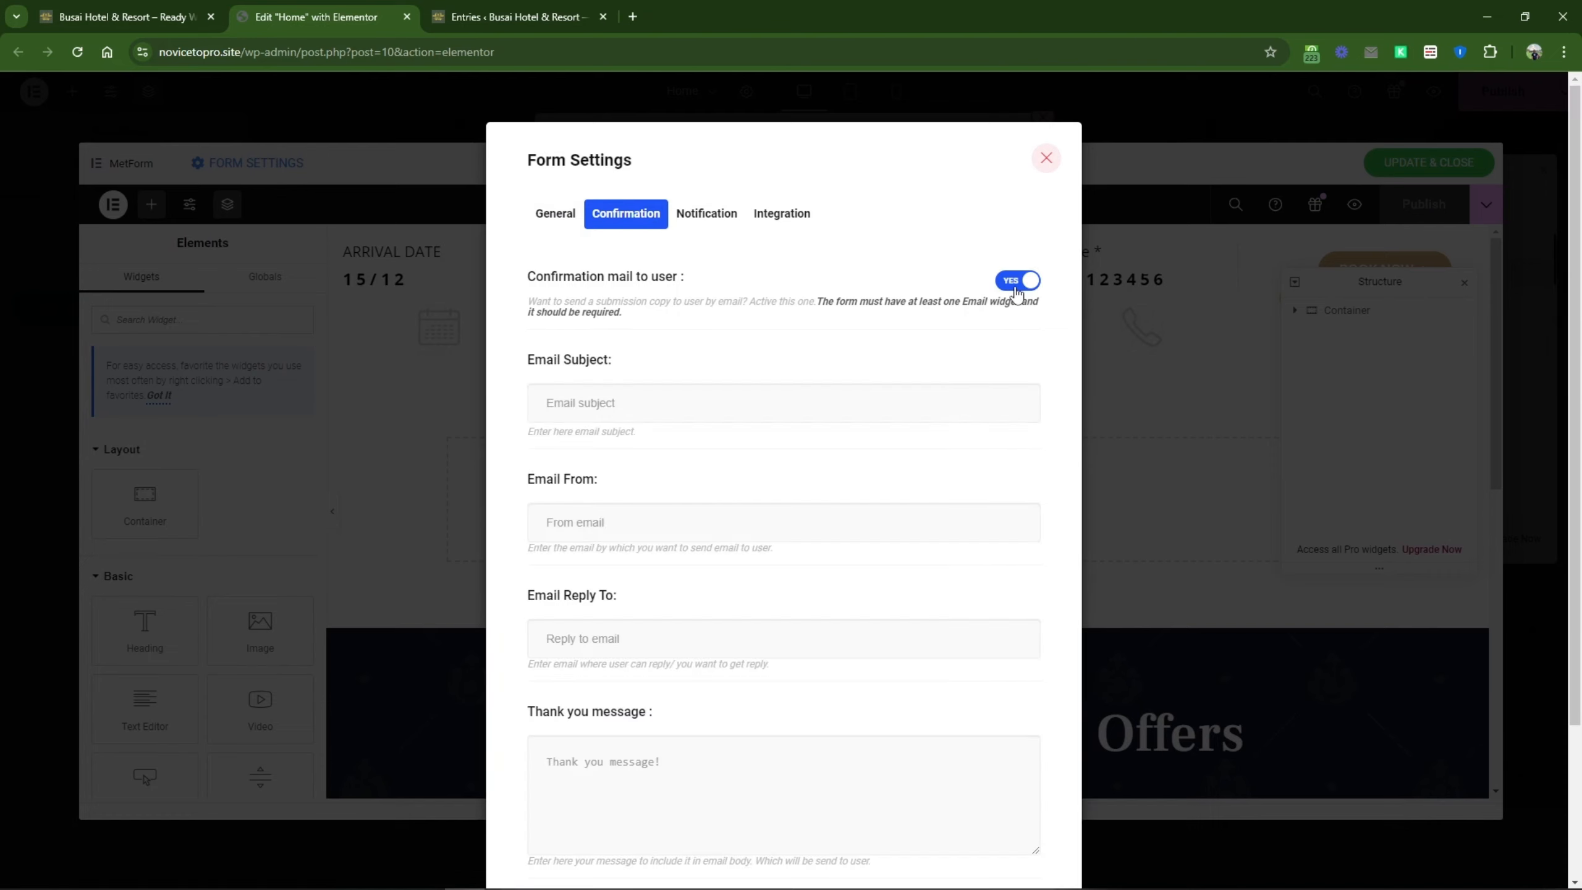
click(1017, 282)
click(1017, 282)
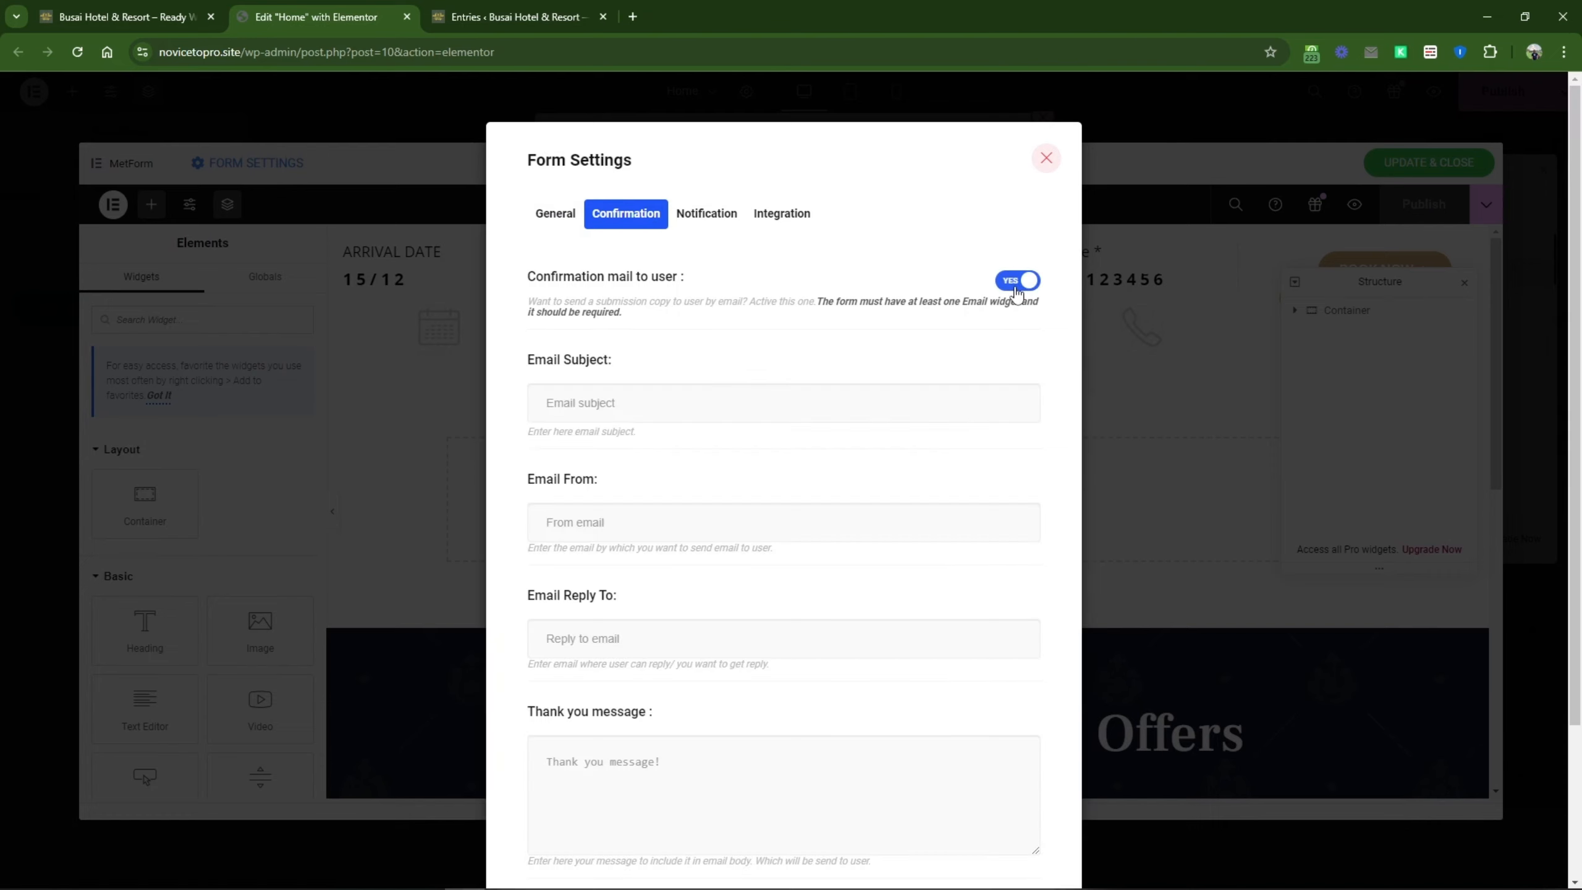
click(940, 293)
Step: Enable the notification mail to the admin for the booking form and review its subject, address and admin note fields
click(706, 218)
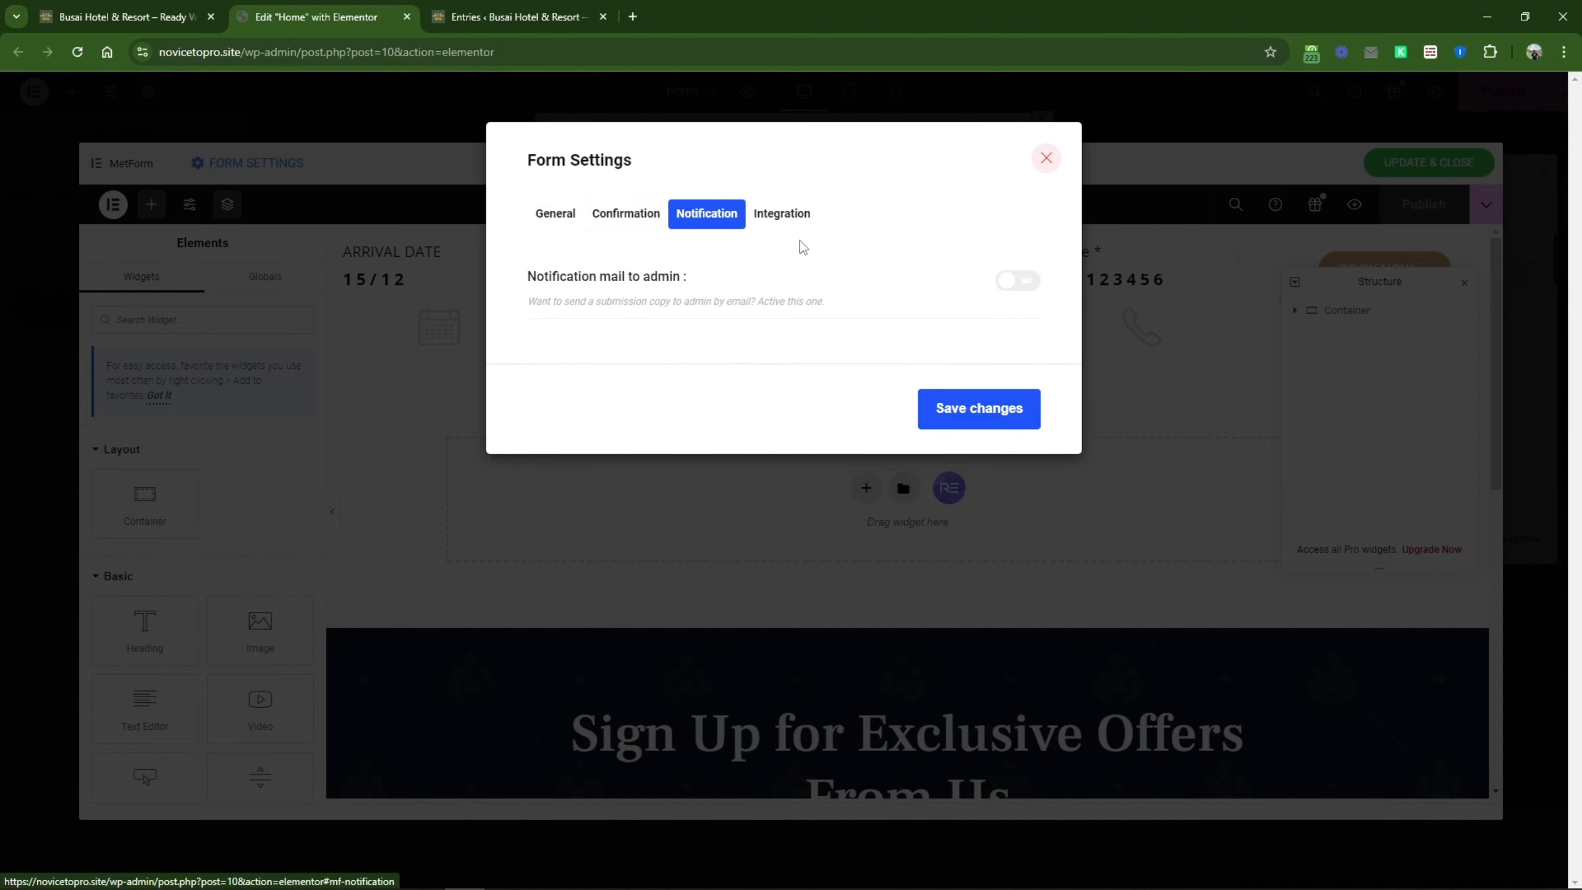
click(1017, 280)
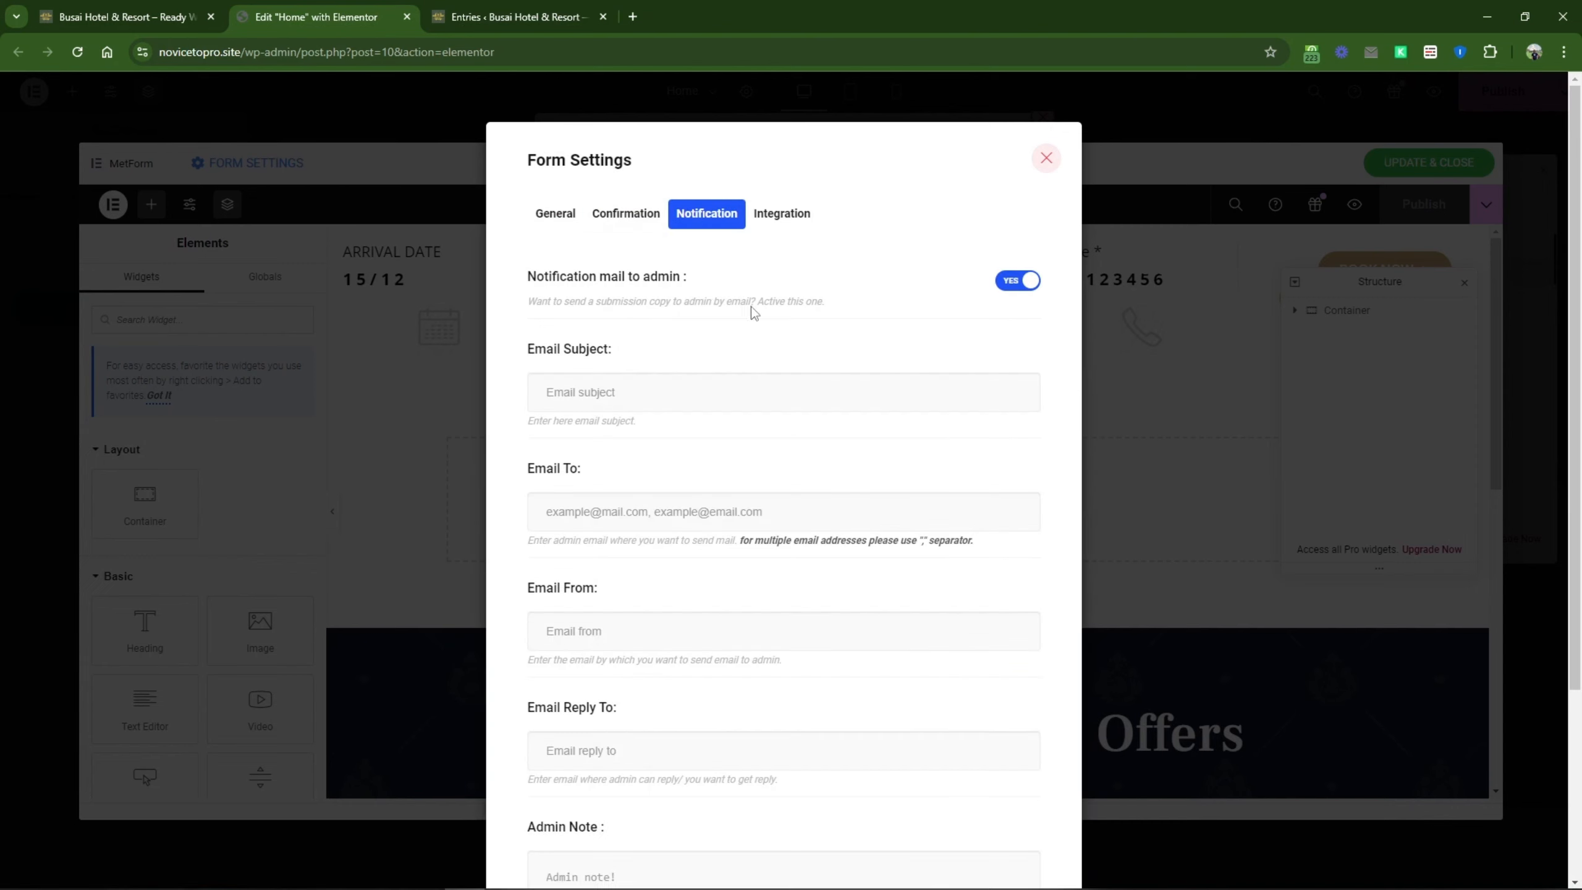
scroll(601, 434, down, 4)
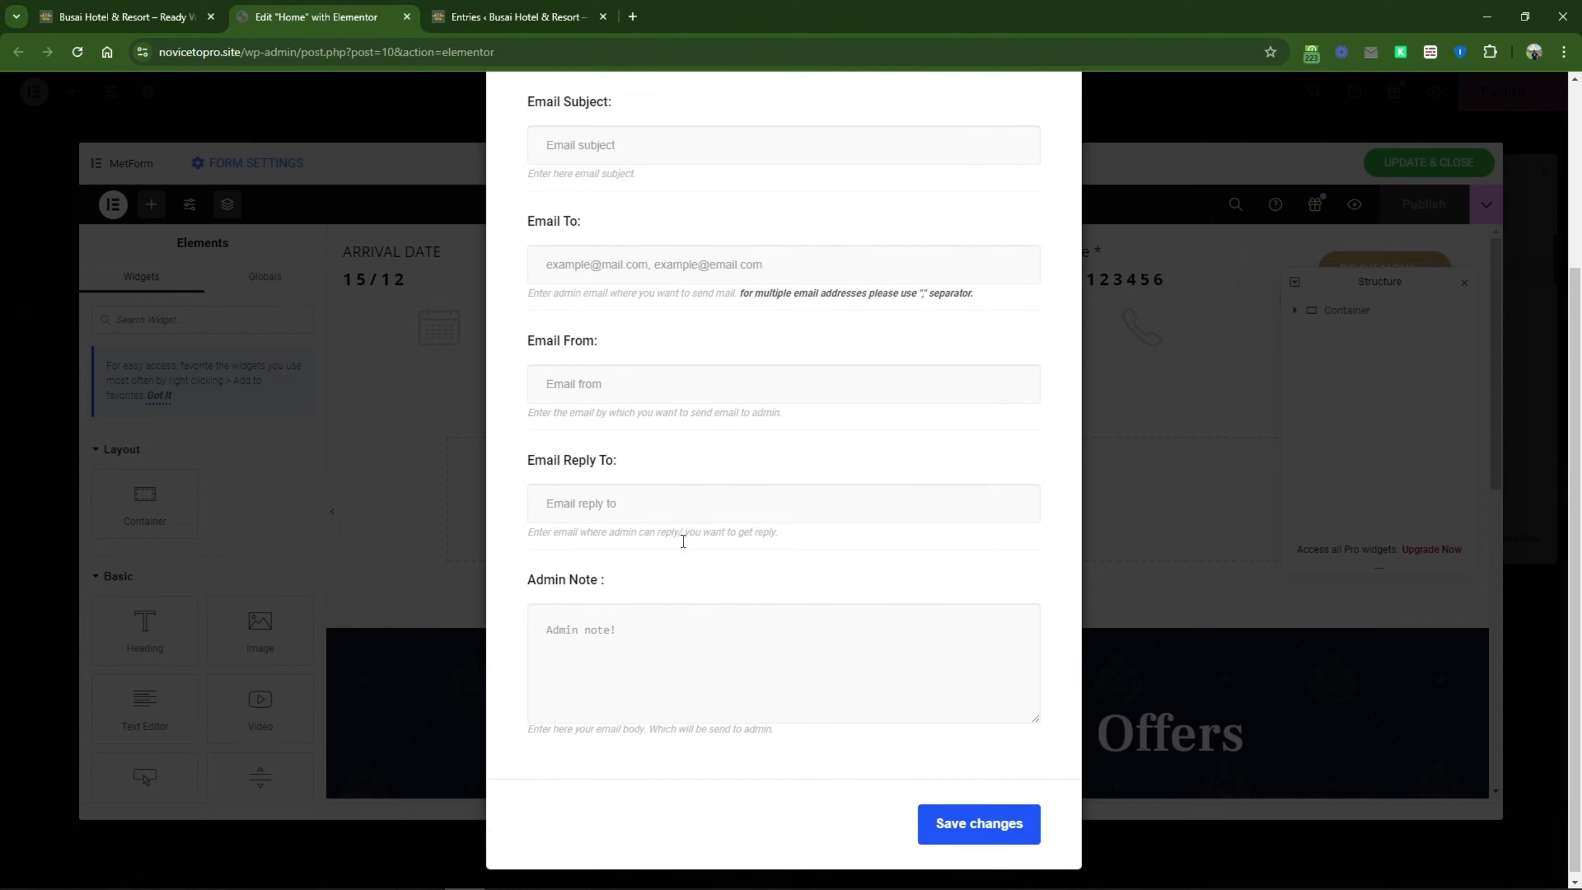
scroll(713, 601, up, 4)
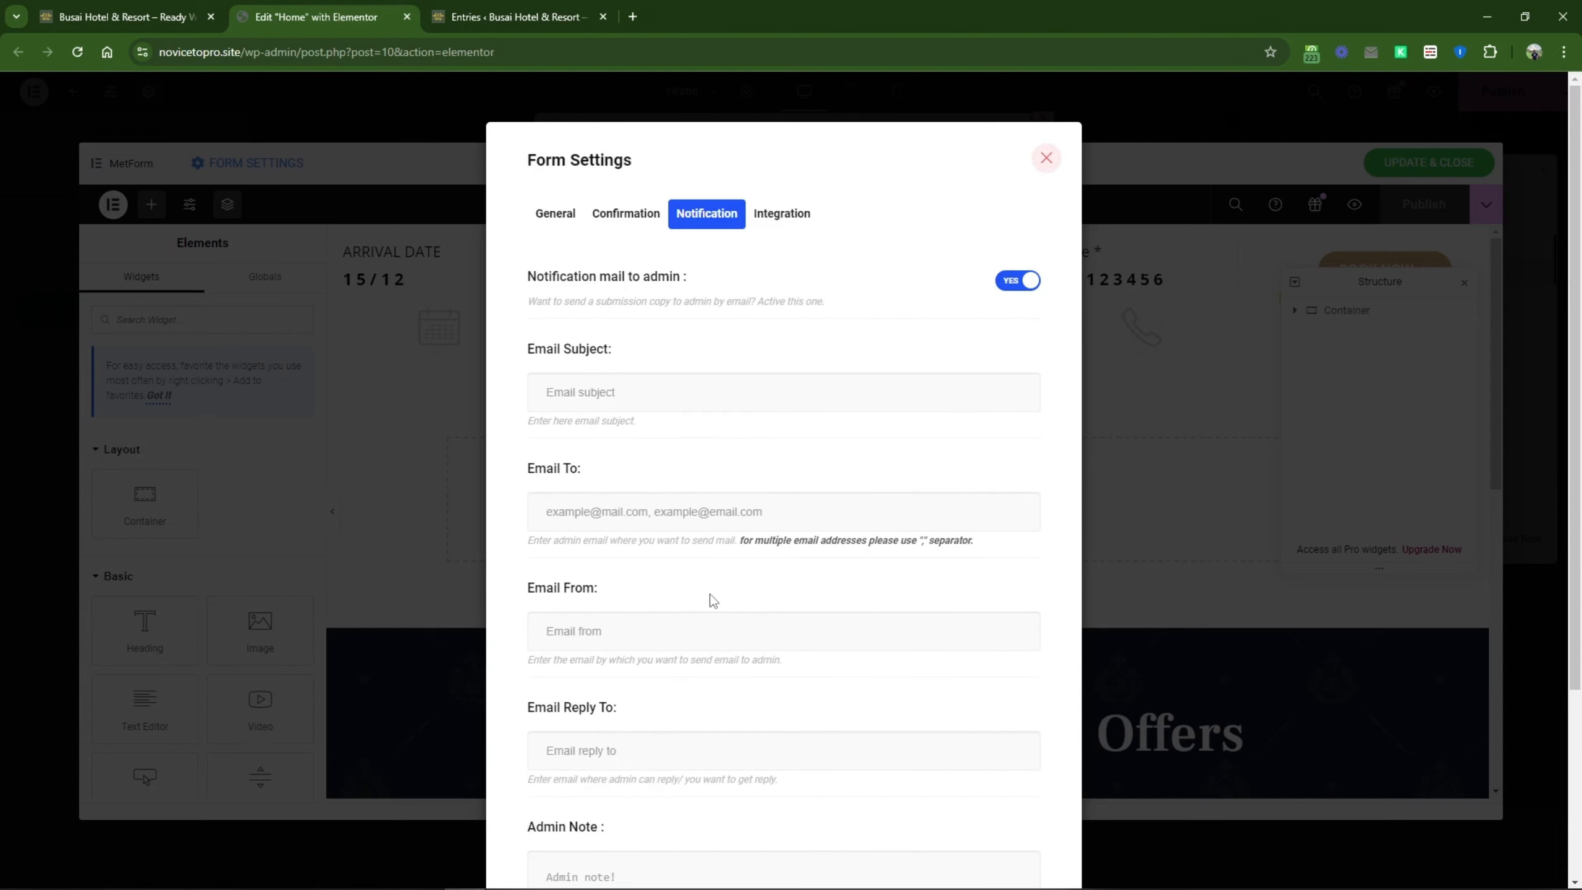
scroll(713, 602, down, 3)
scroll(711, 593, down, 2)
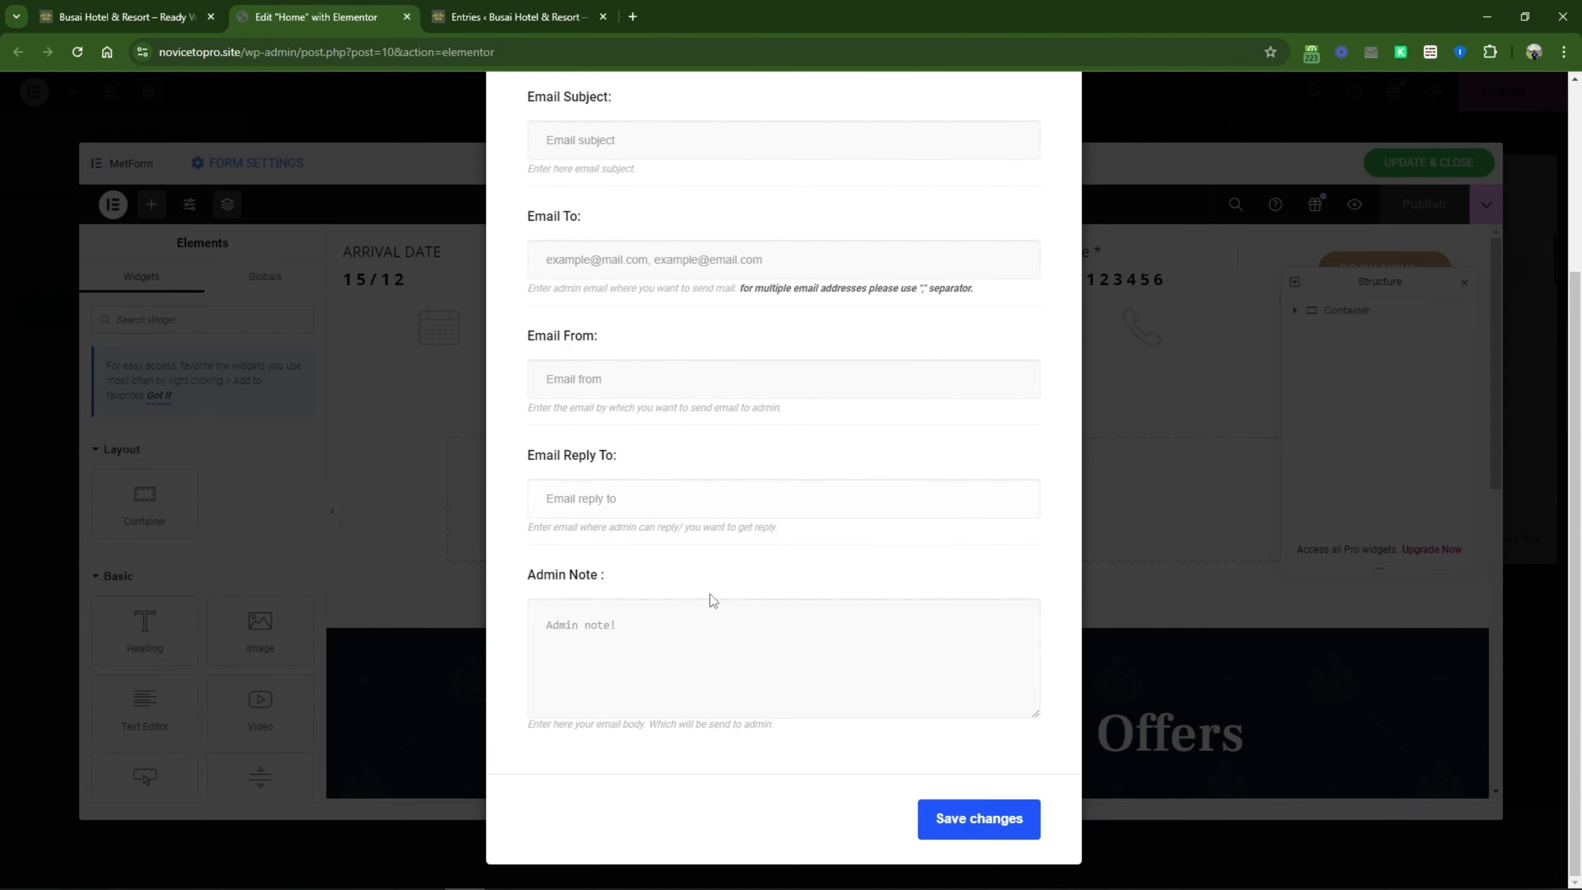
scroll(713, 602, up, 5)
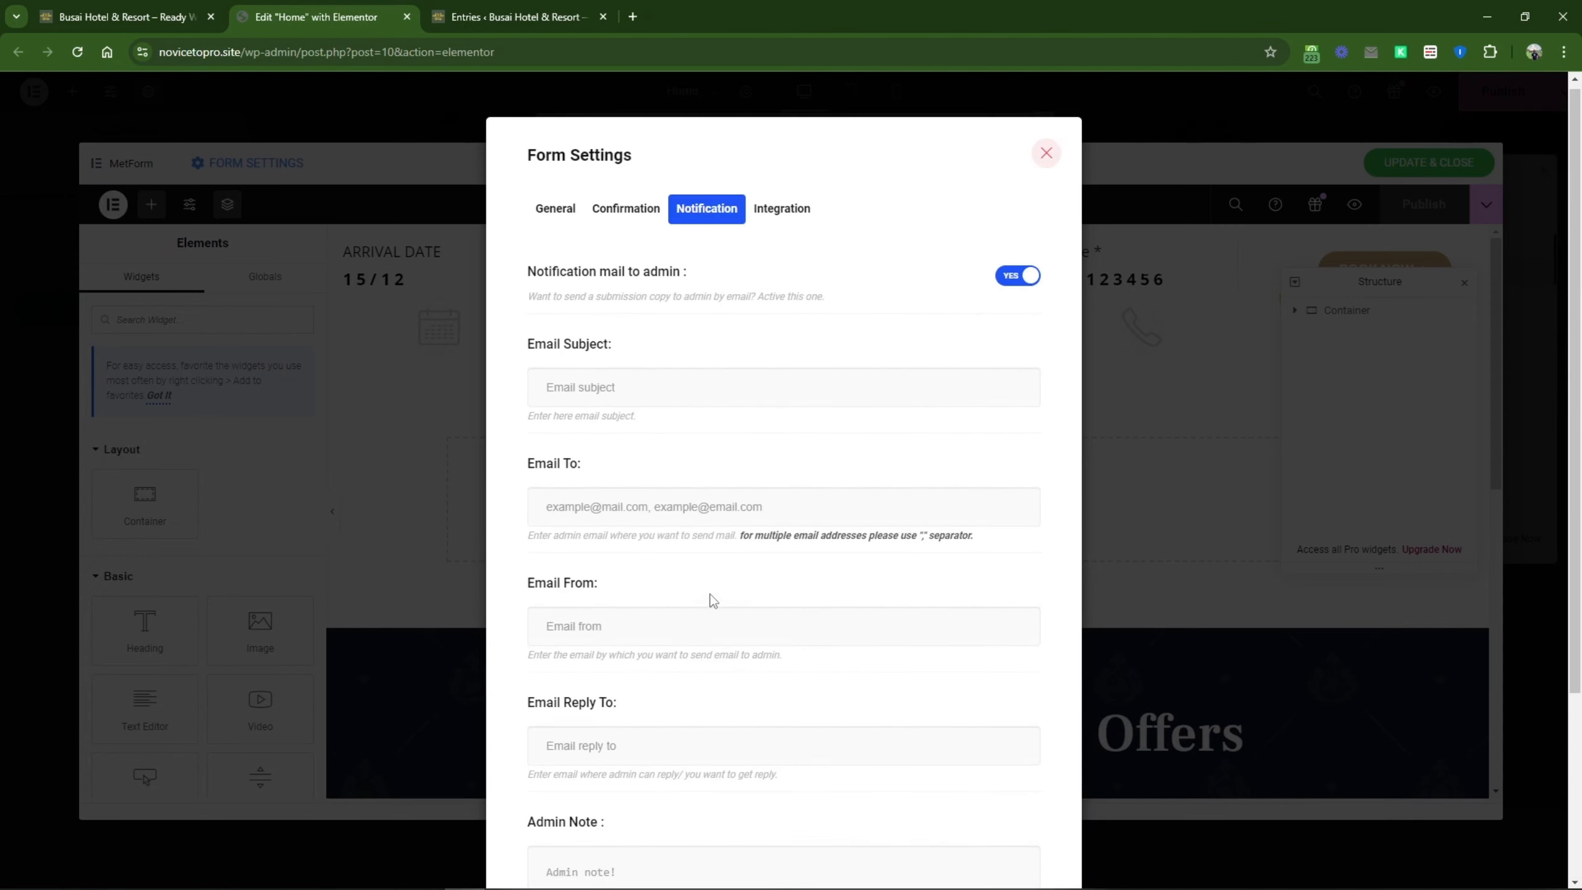
click(627, 512)
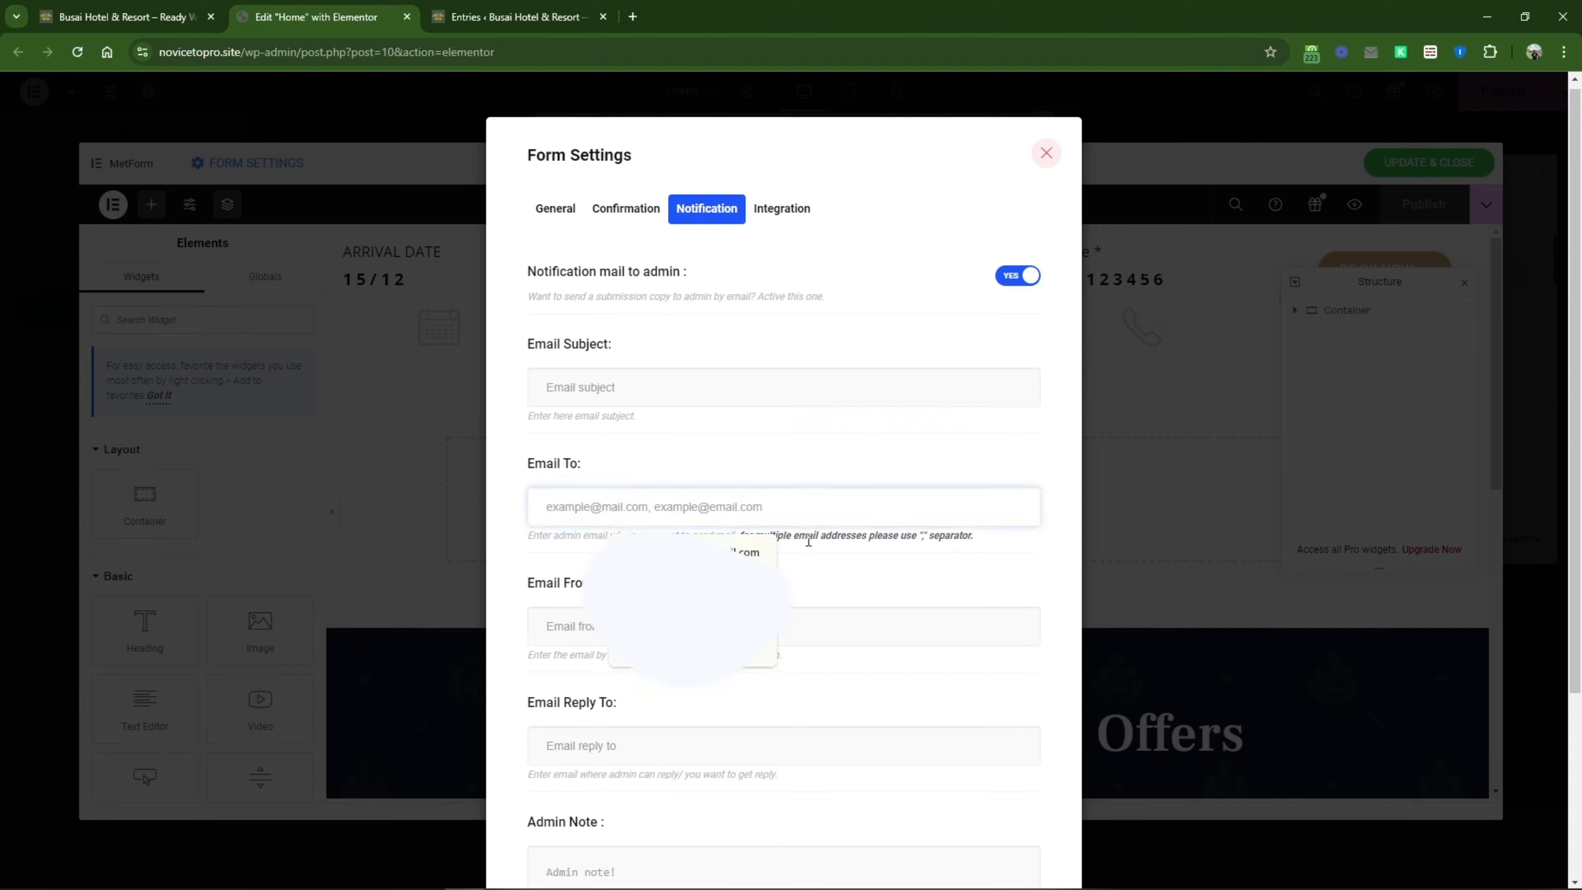
click(885, 578)
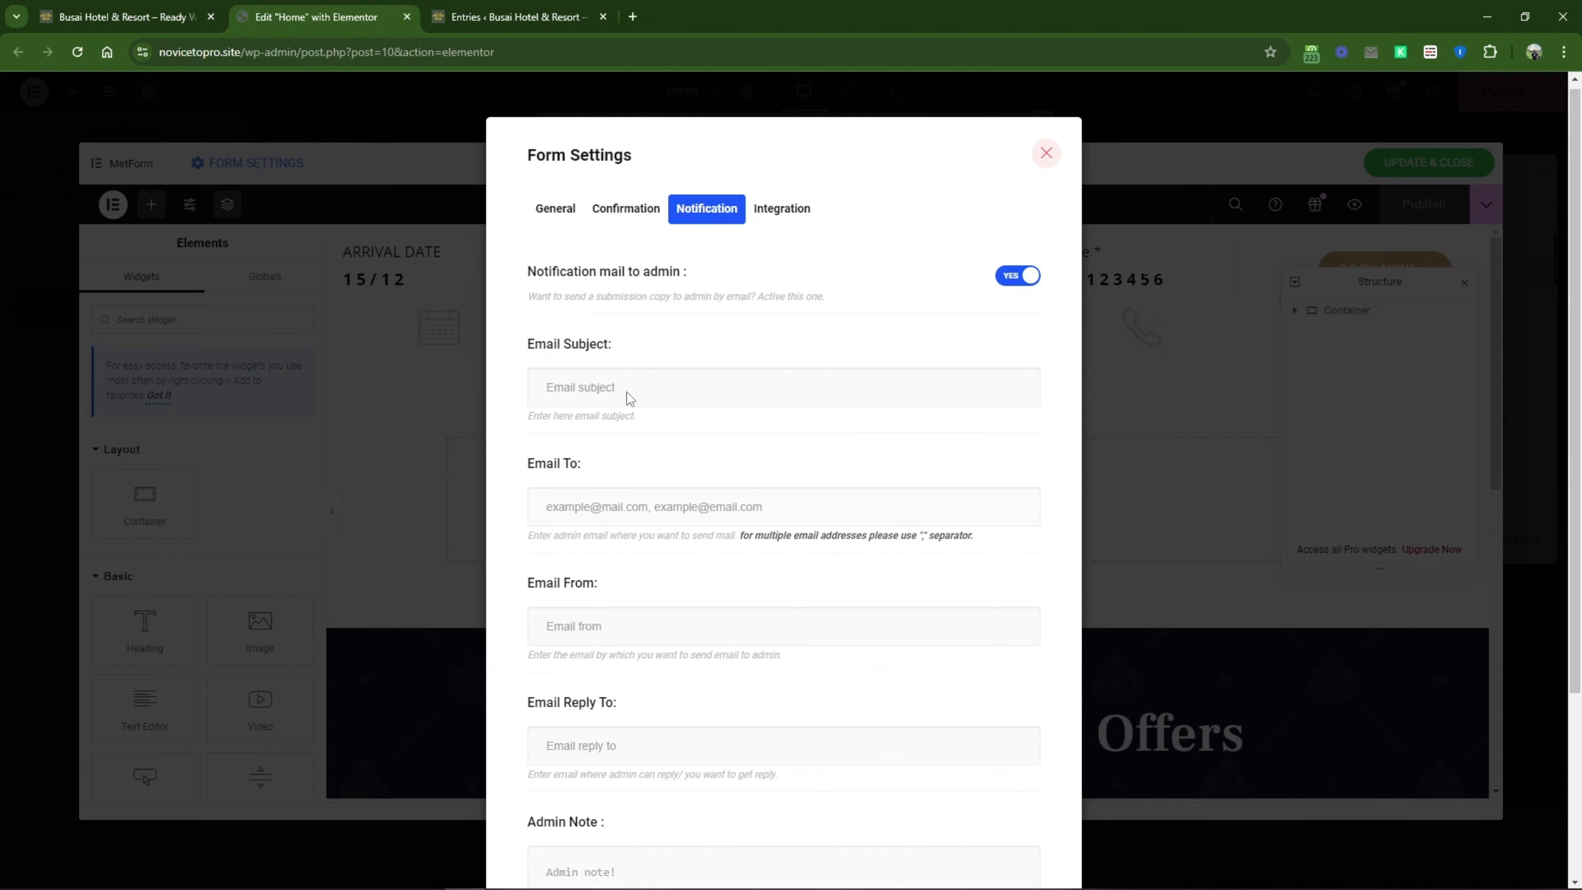
Step: Find the Redirect To setting among the form's general settings and copy the Book Now button's link address from the live home page
click(554, 212)
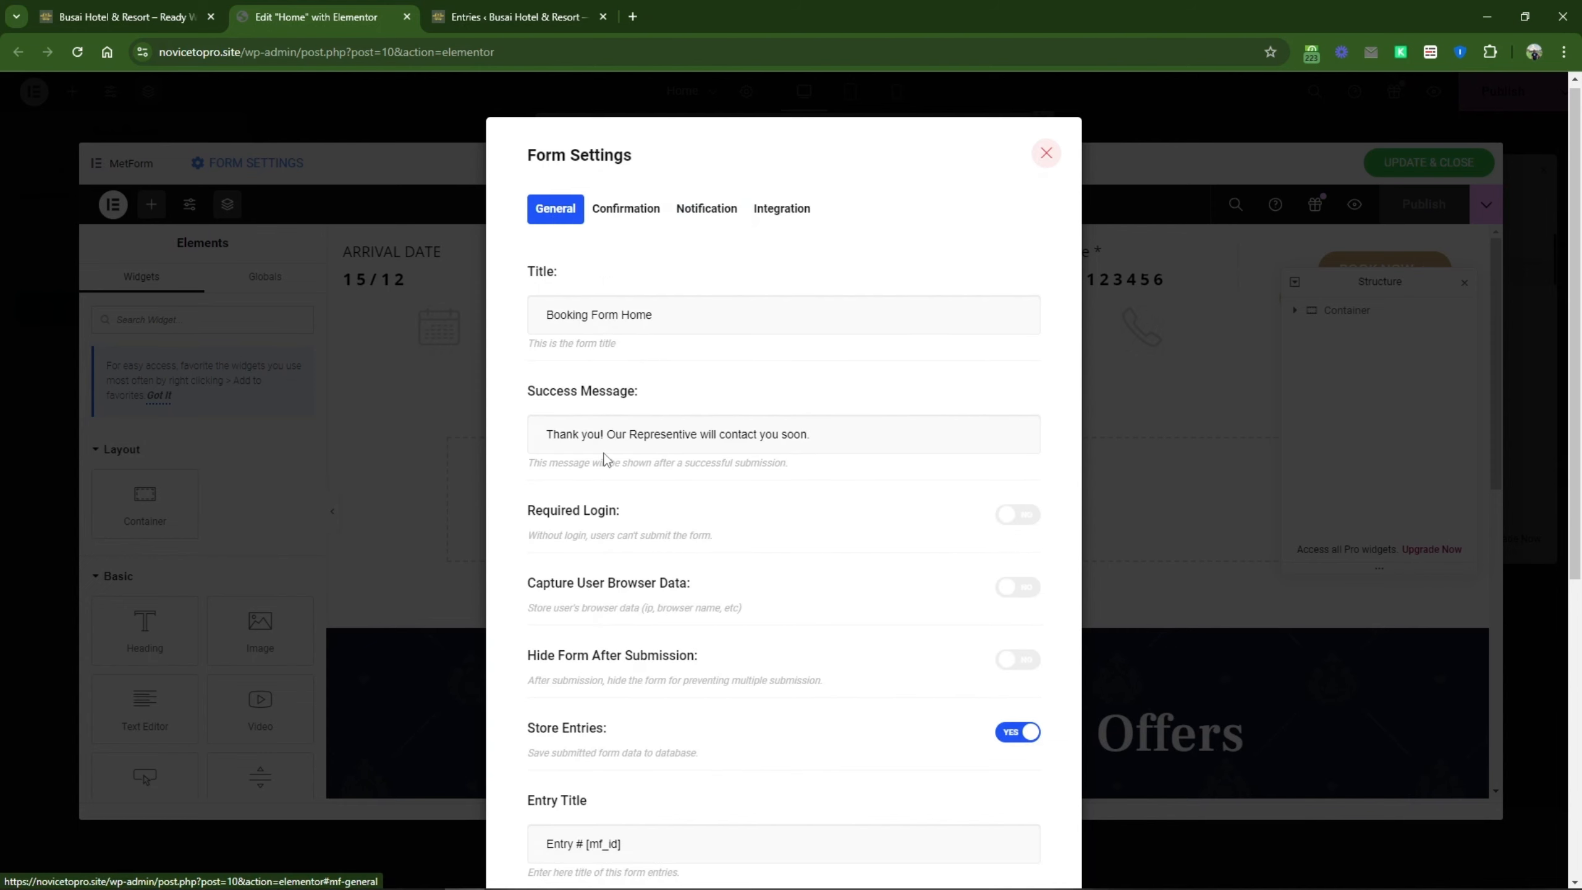
scroll(604, 459, down, 5)
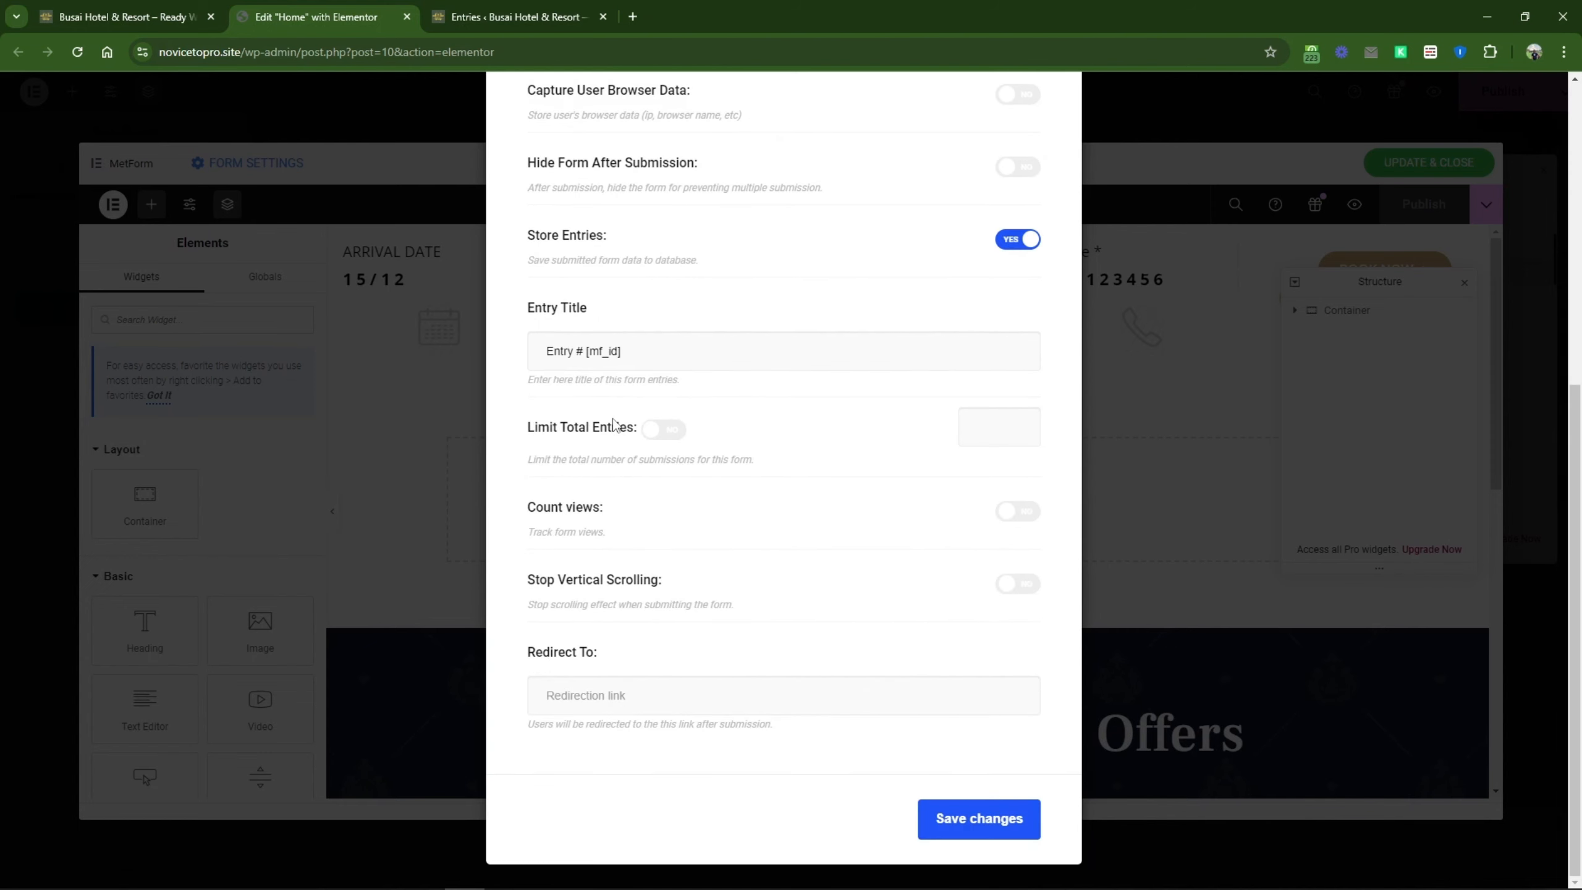
click(629, 702)
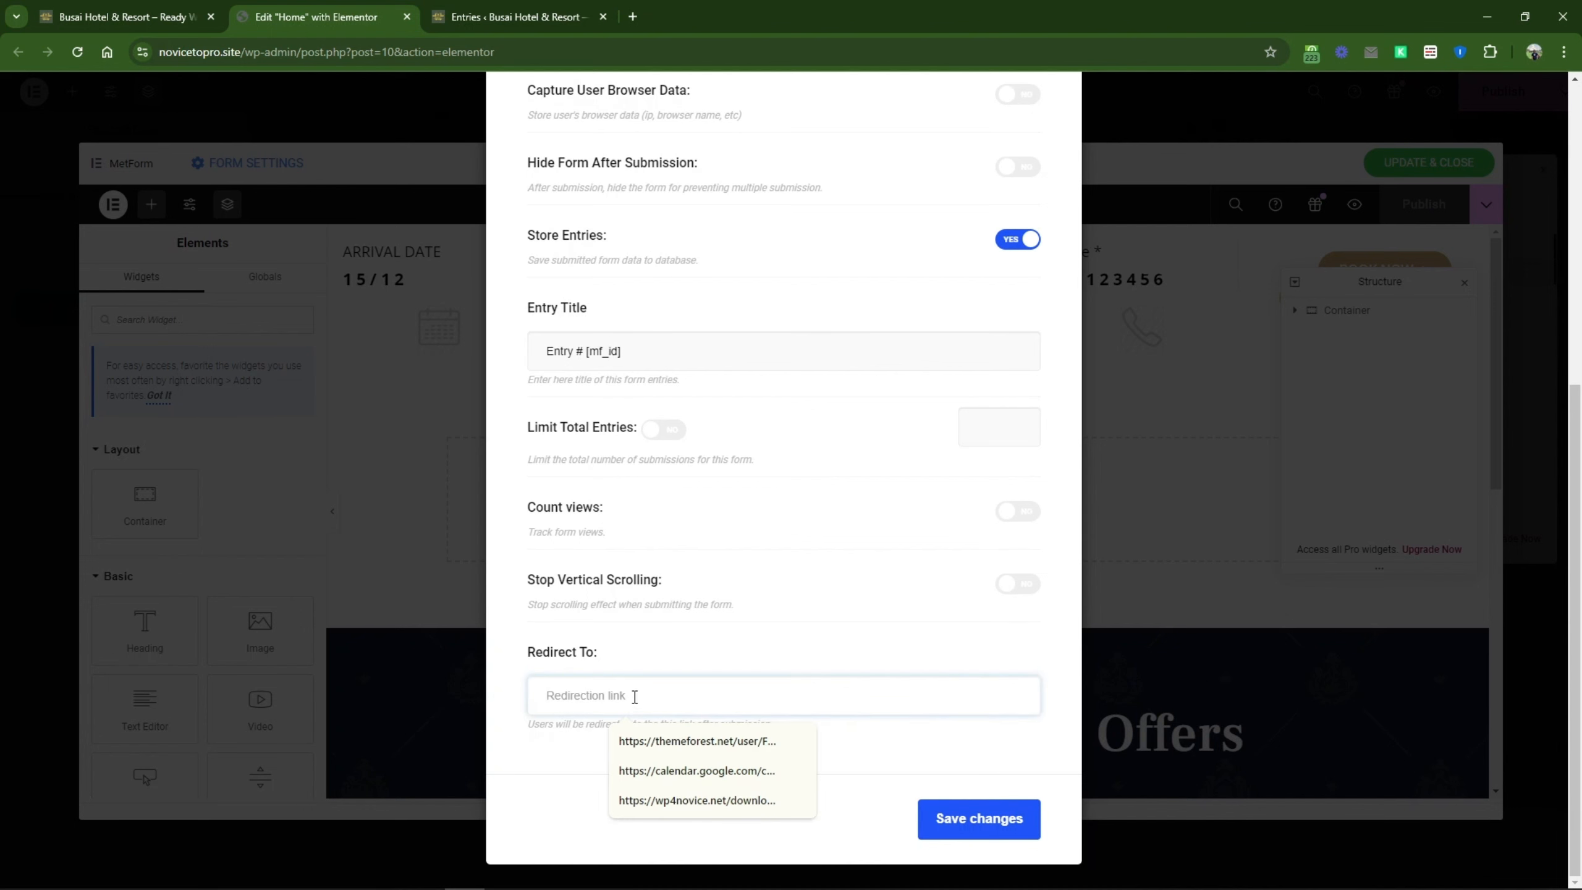
click(112, 7)
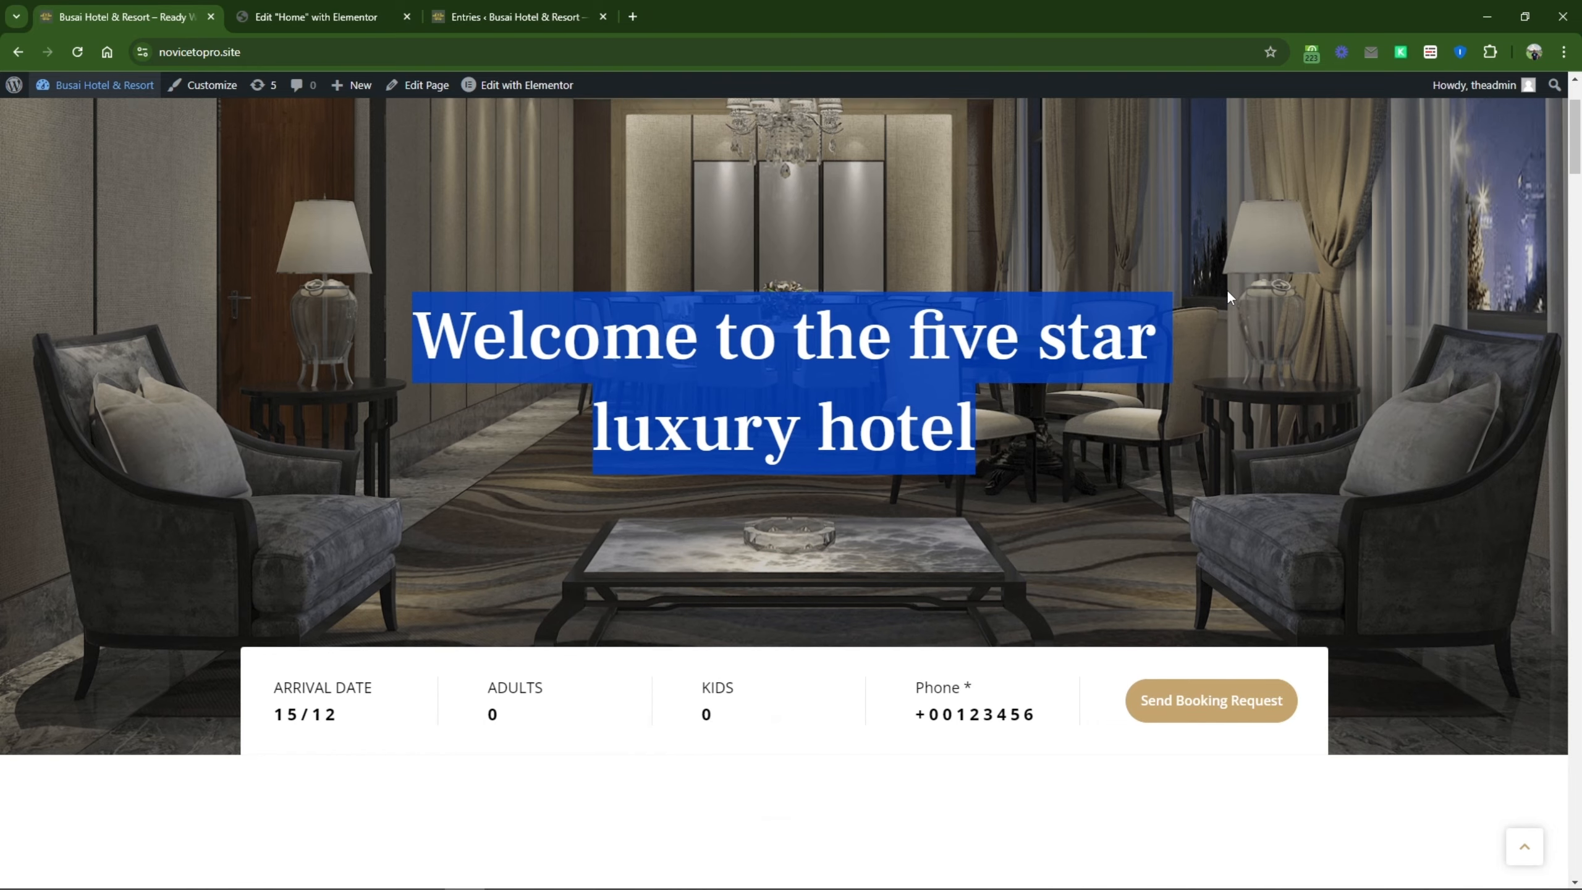
scroll(1225, 290, up, 3)
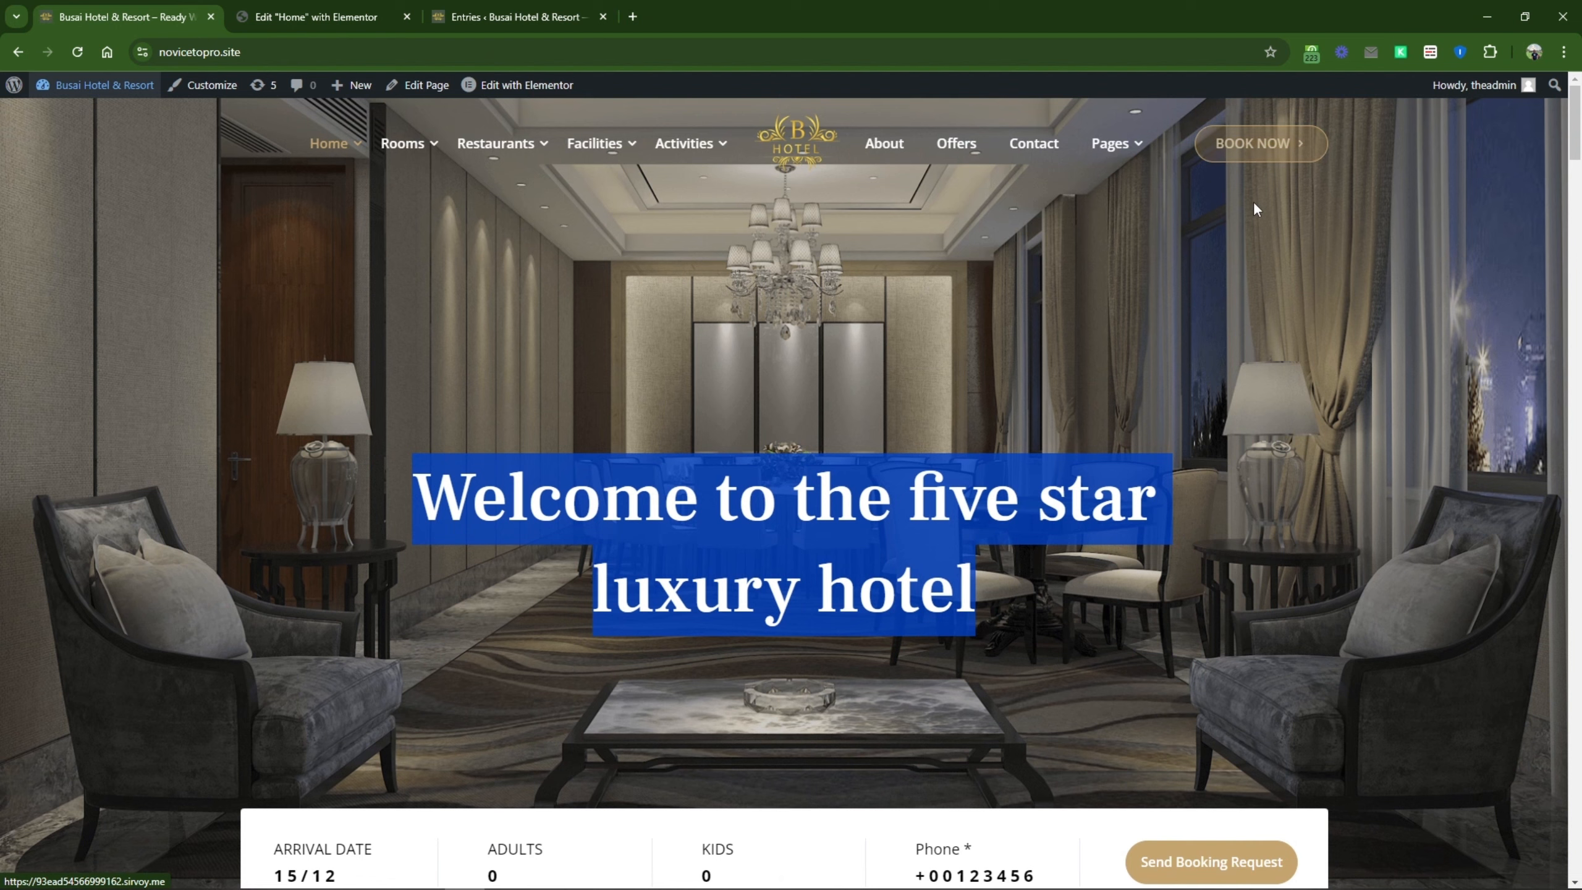
click(336, 17)
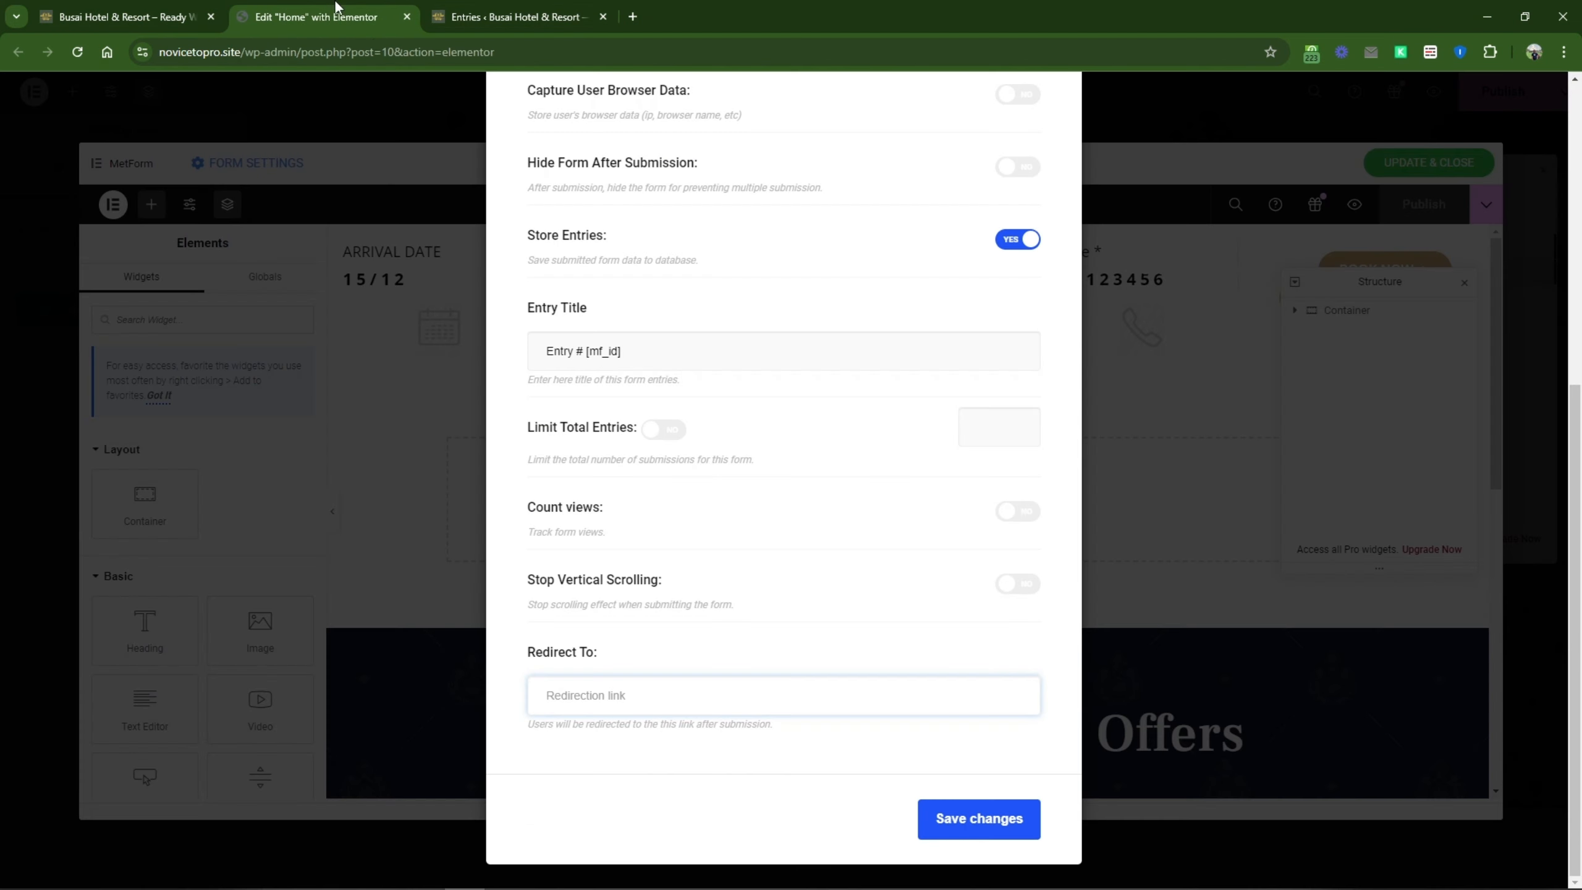
click(620, 700)
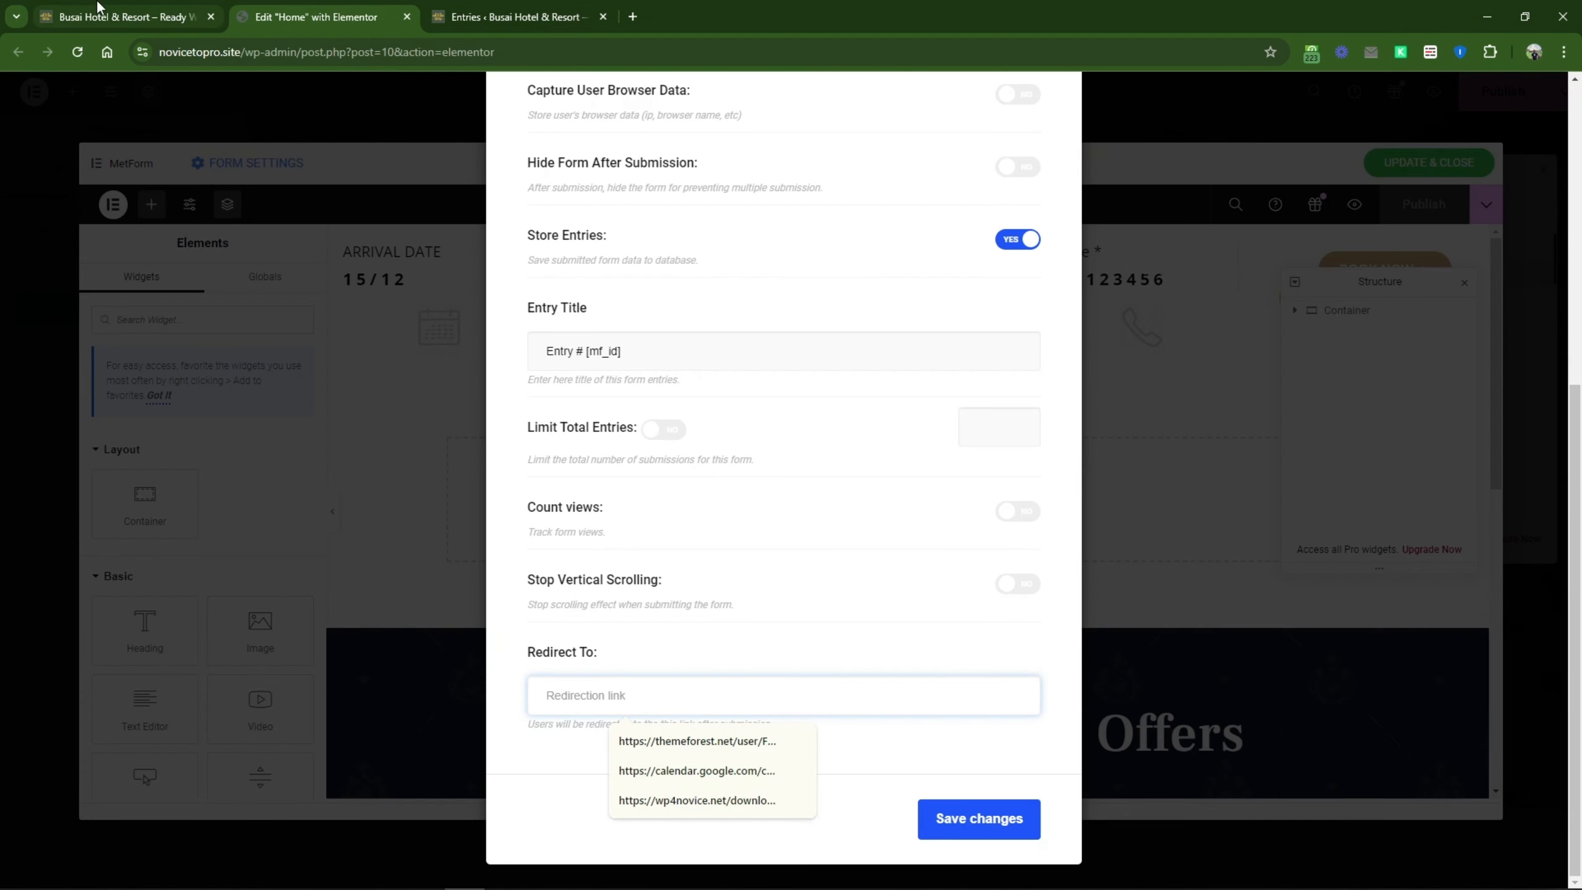
click(125, 17)
right_click(1248, 145)
click(1314, 258)
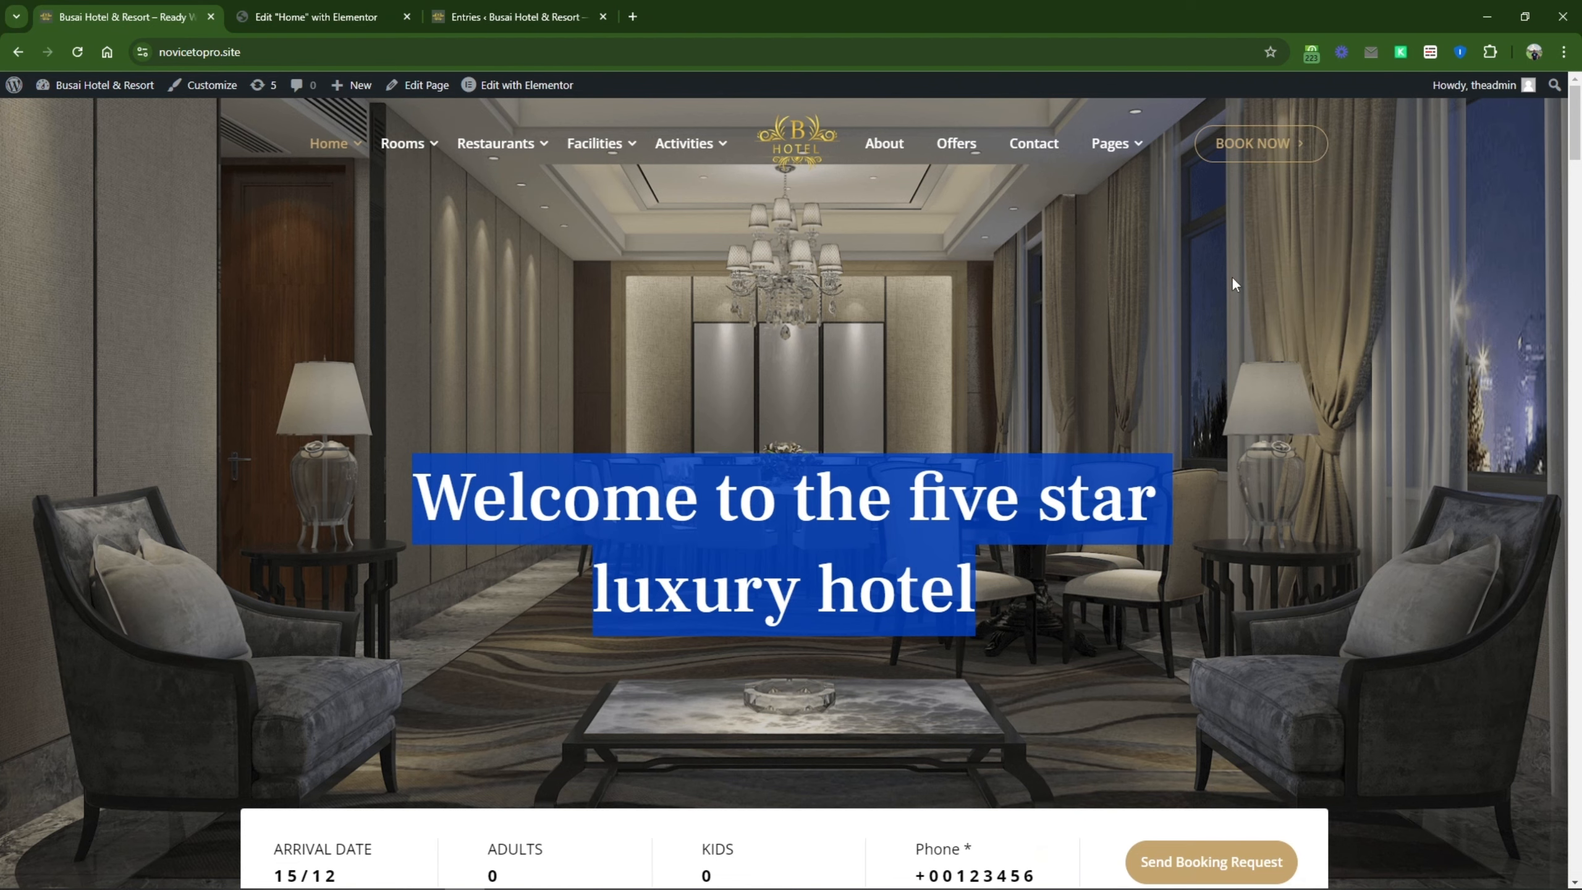
Step: Paste the copied Sirvoy booking link as the booking form's Redirect To address
click(339, 18)
click(736, 689)
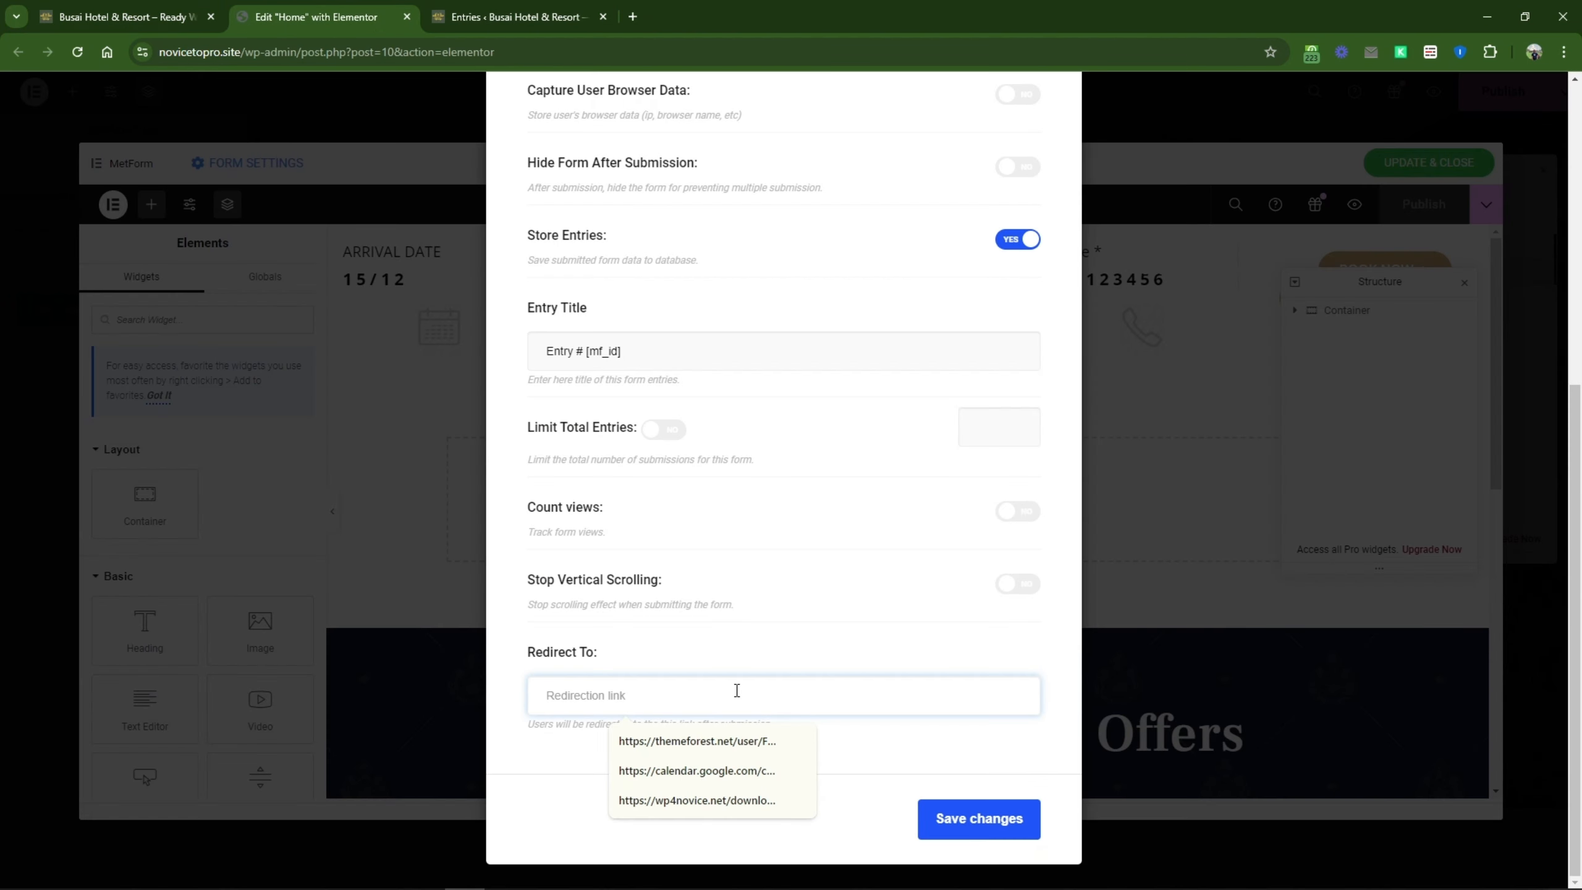
key(ctrl+v)
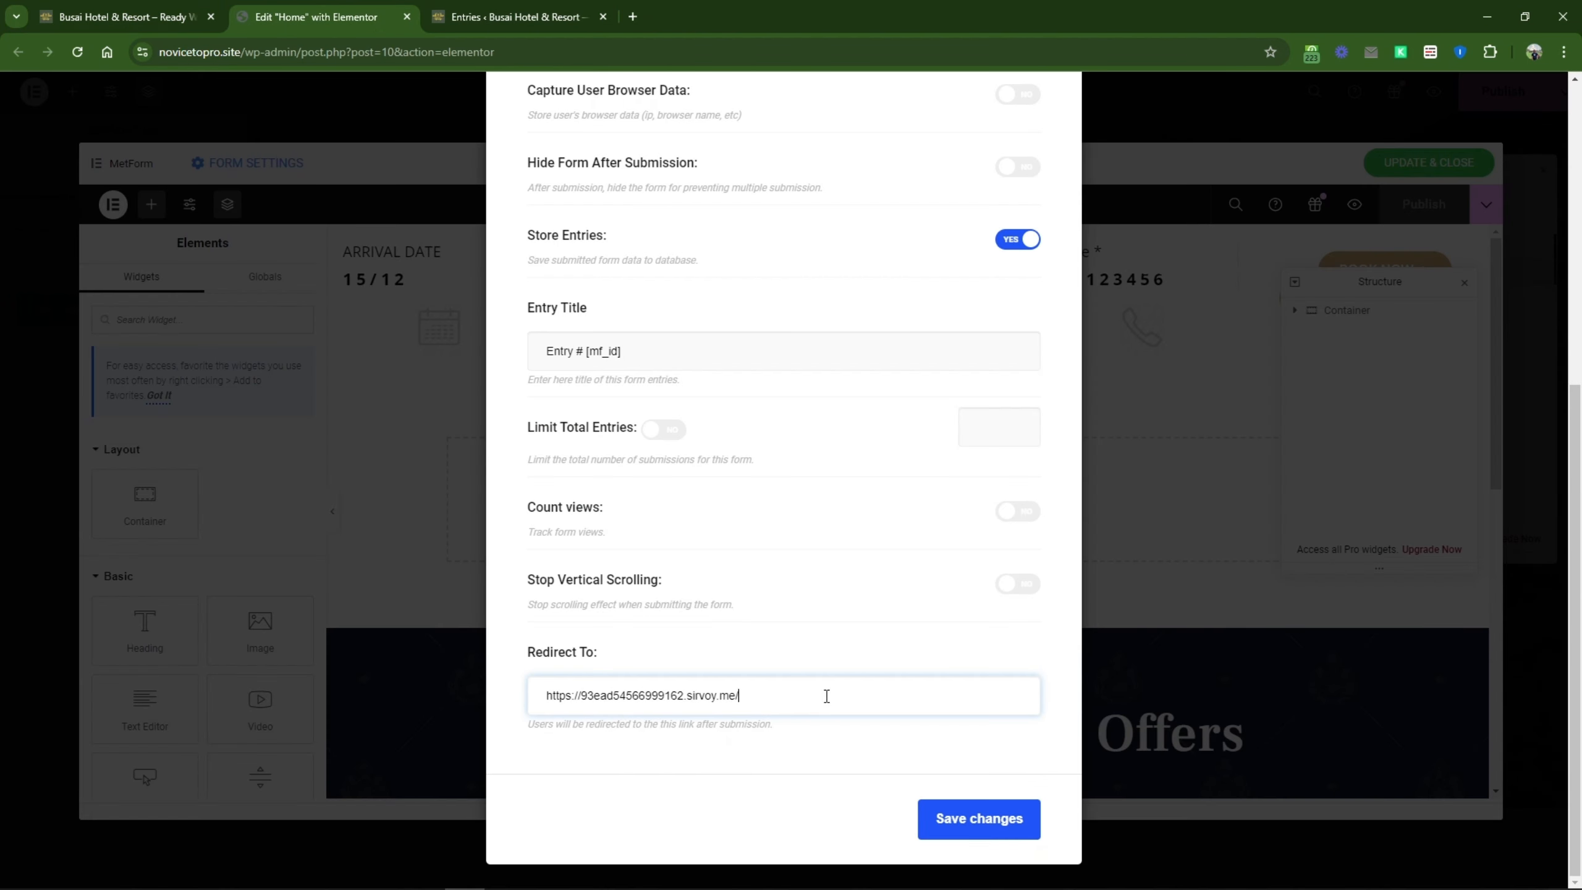
click(832, 728)
Step: Check the MetForm Entries list, dismiss the form settings without saving, and update and close the booking form
scroll(663, 535, up, 5)
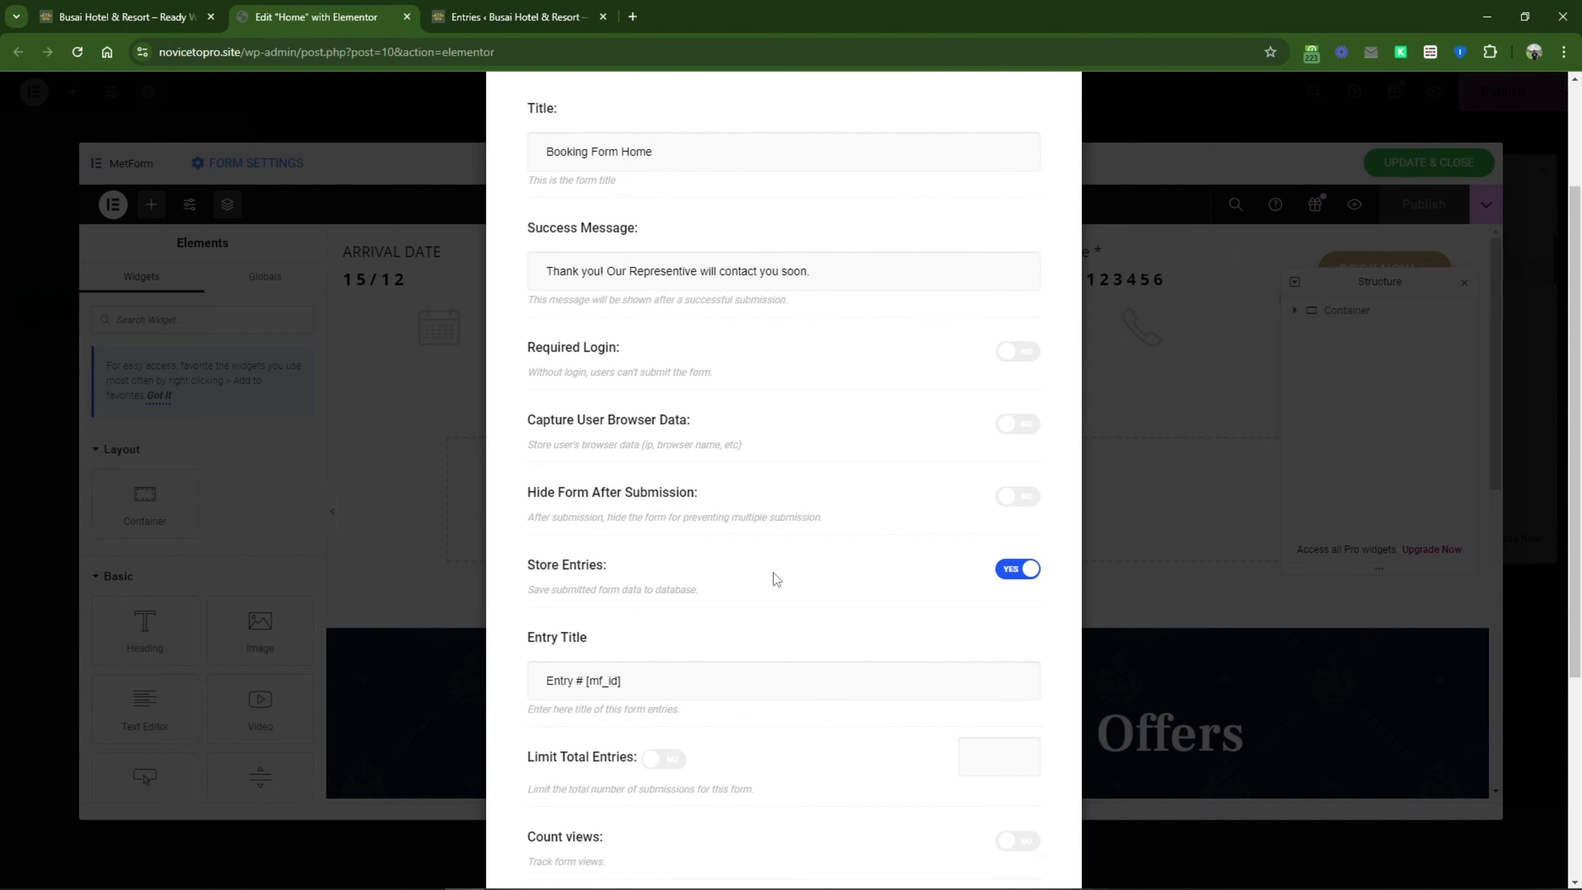
click(582, 10)
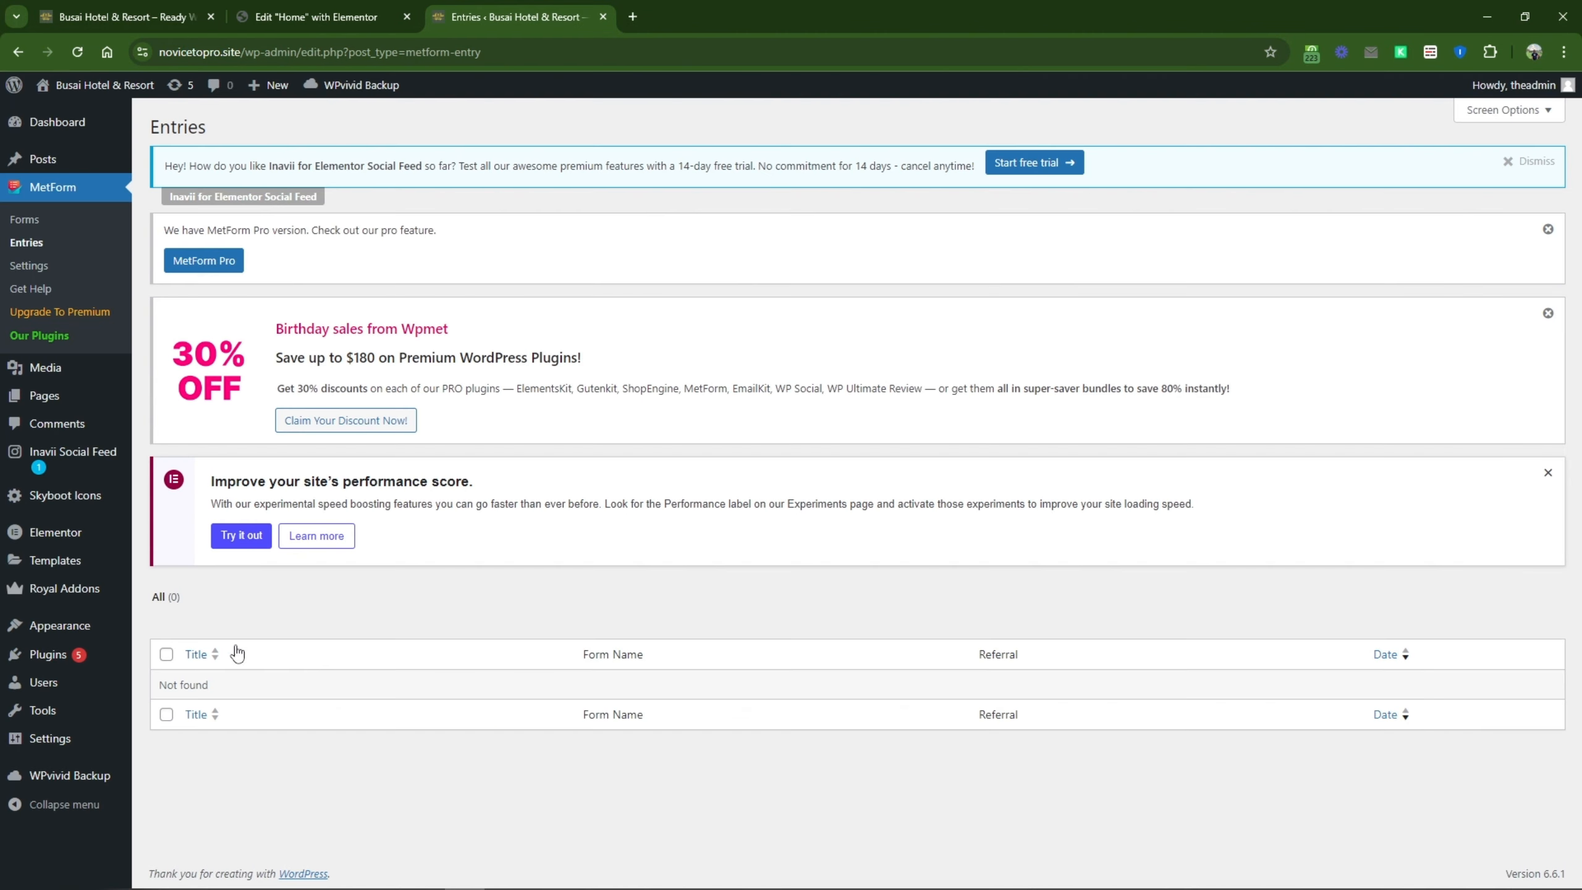
key(ctrl+shift+Tab)
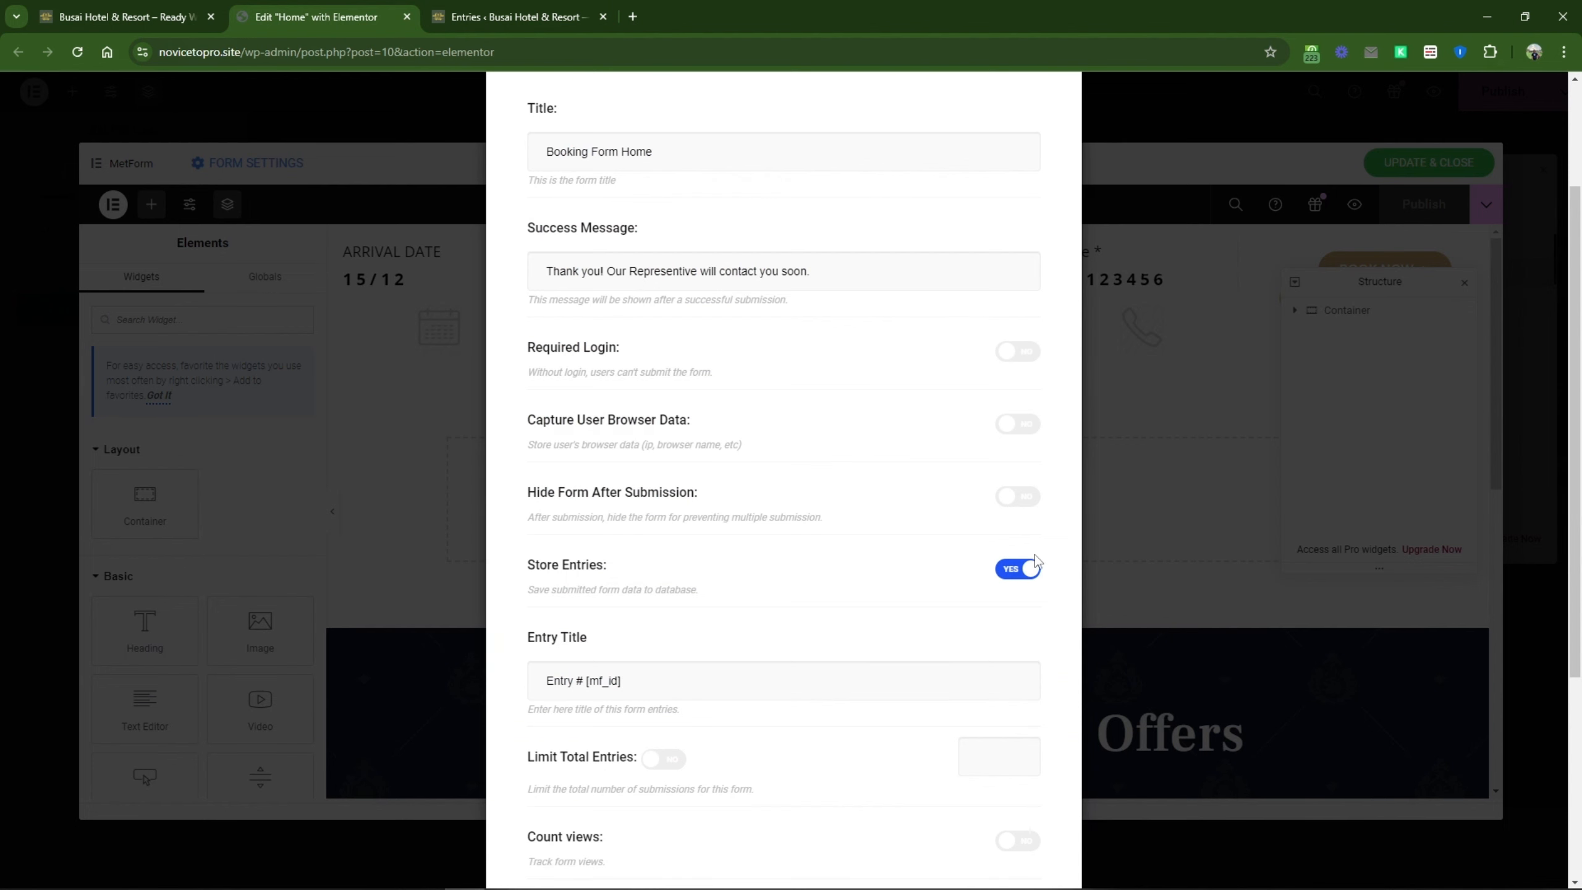
click(1344, 502)
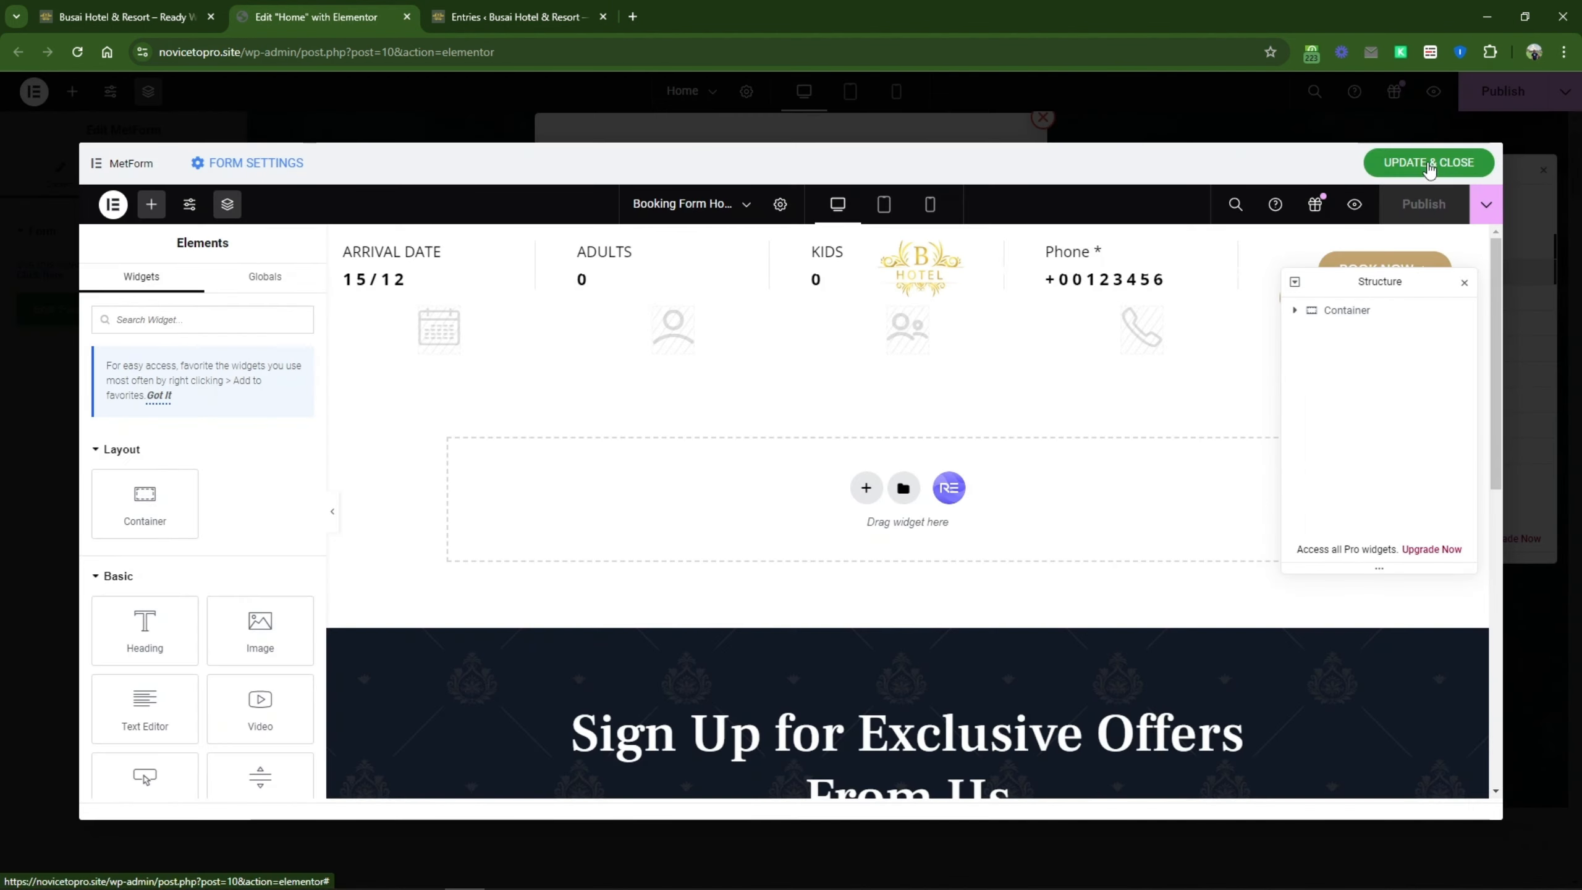
click(1430, 165)
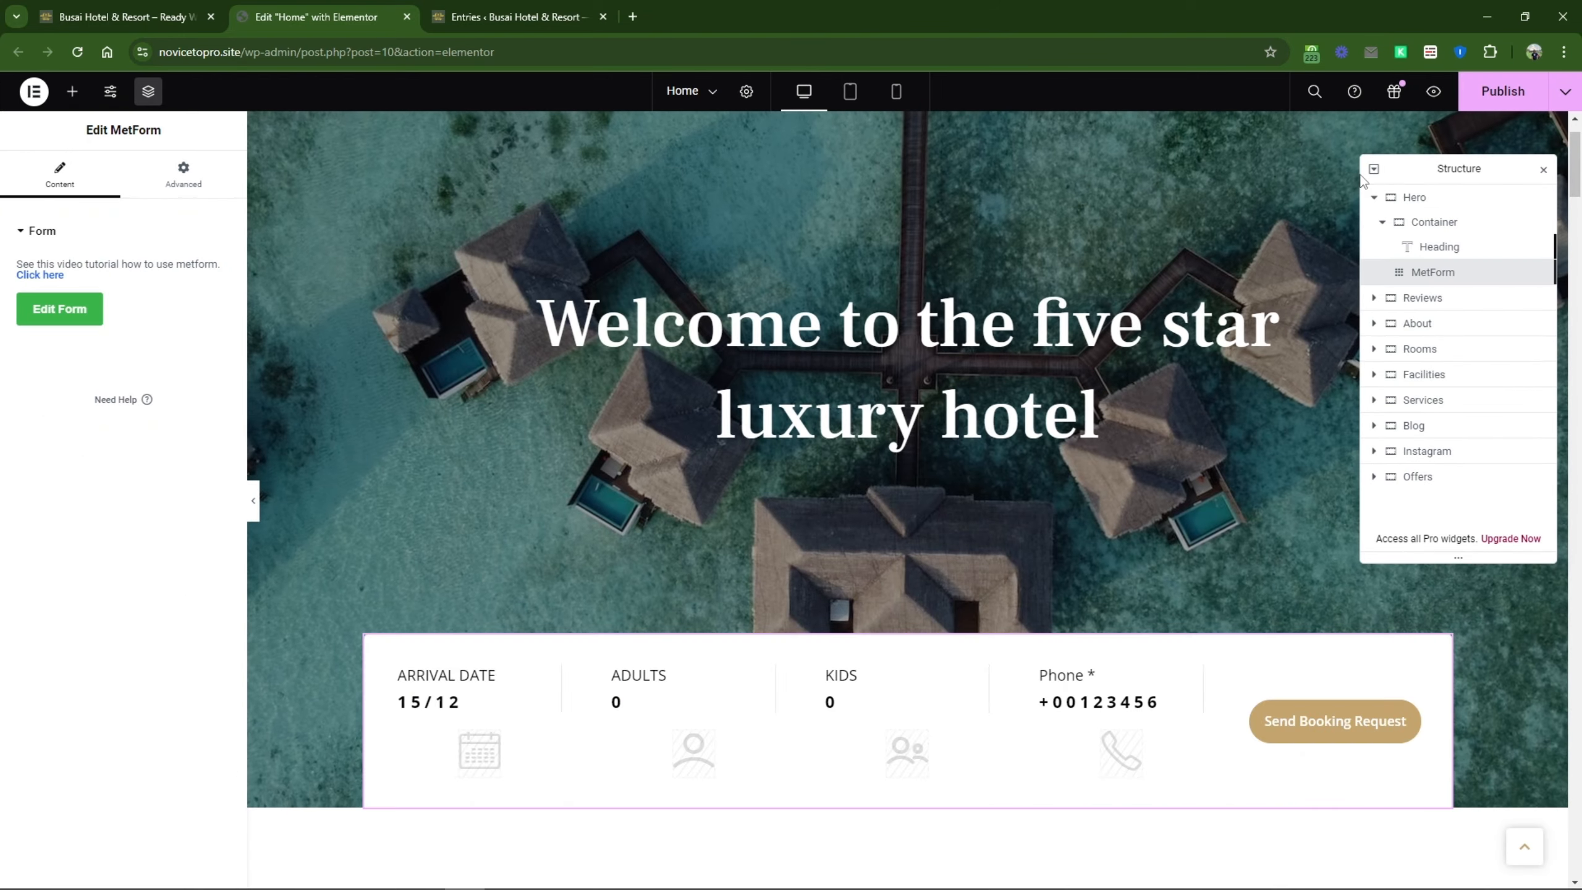
Step: Examine the content settings of the Booking.com and Trip Advisor icon boxes in the Reviews section
scroll(687, 379, down, 12)
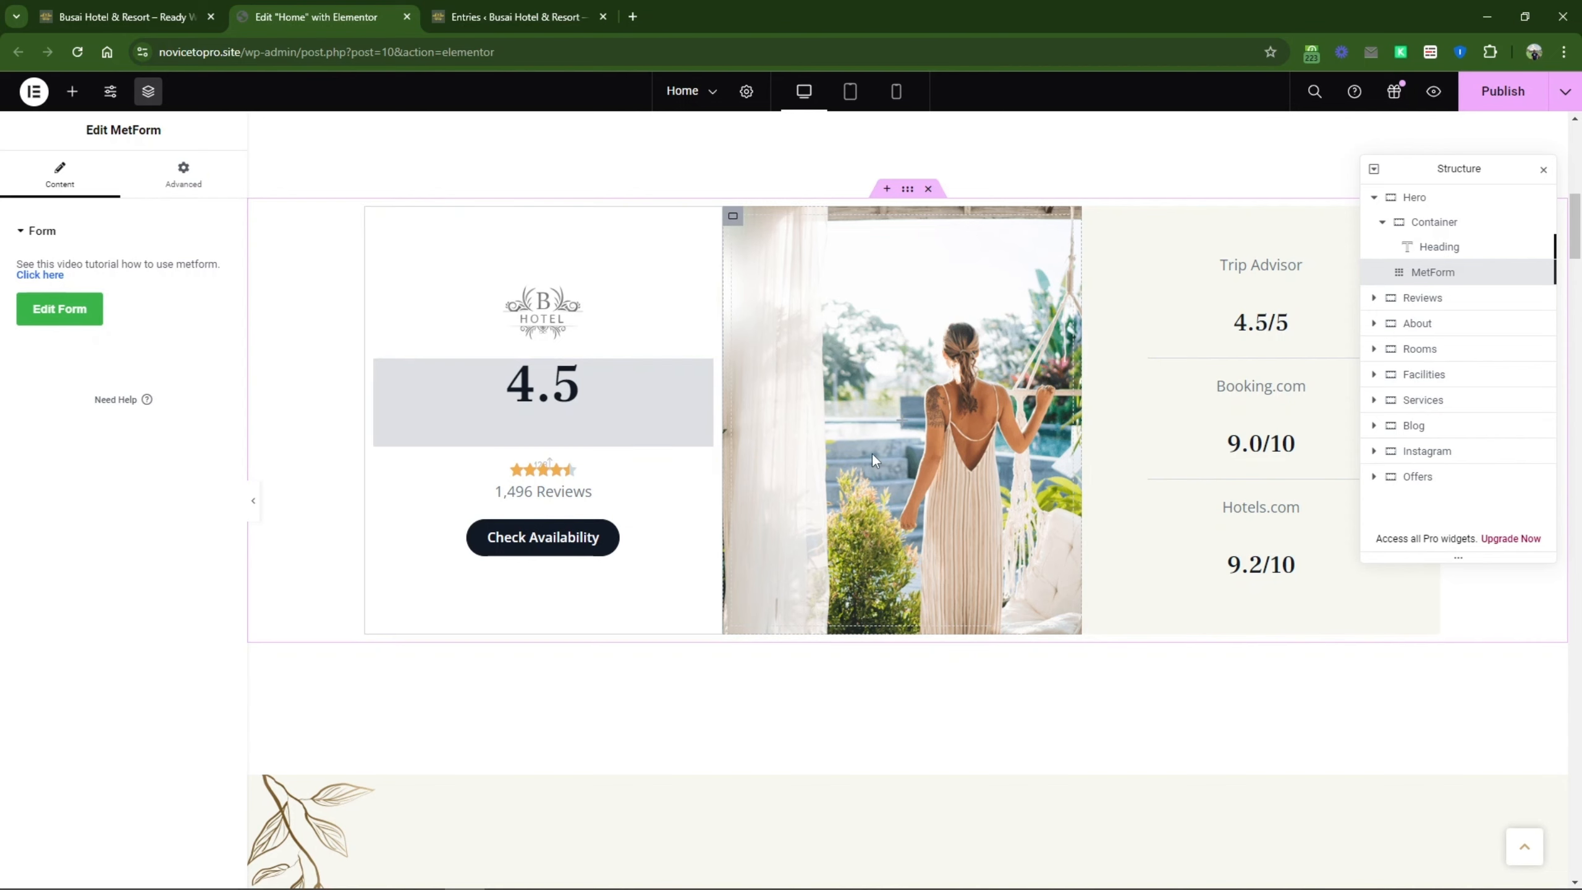
click(1254, 463)
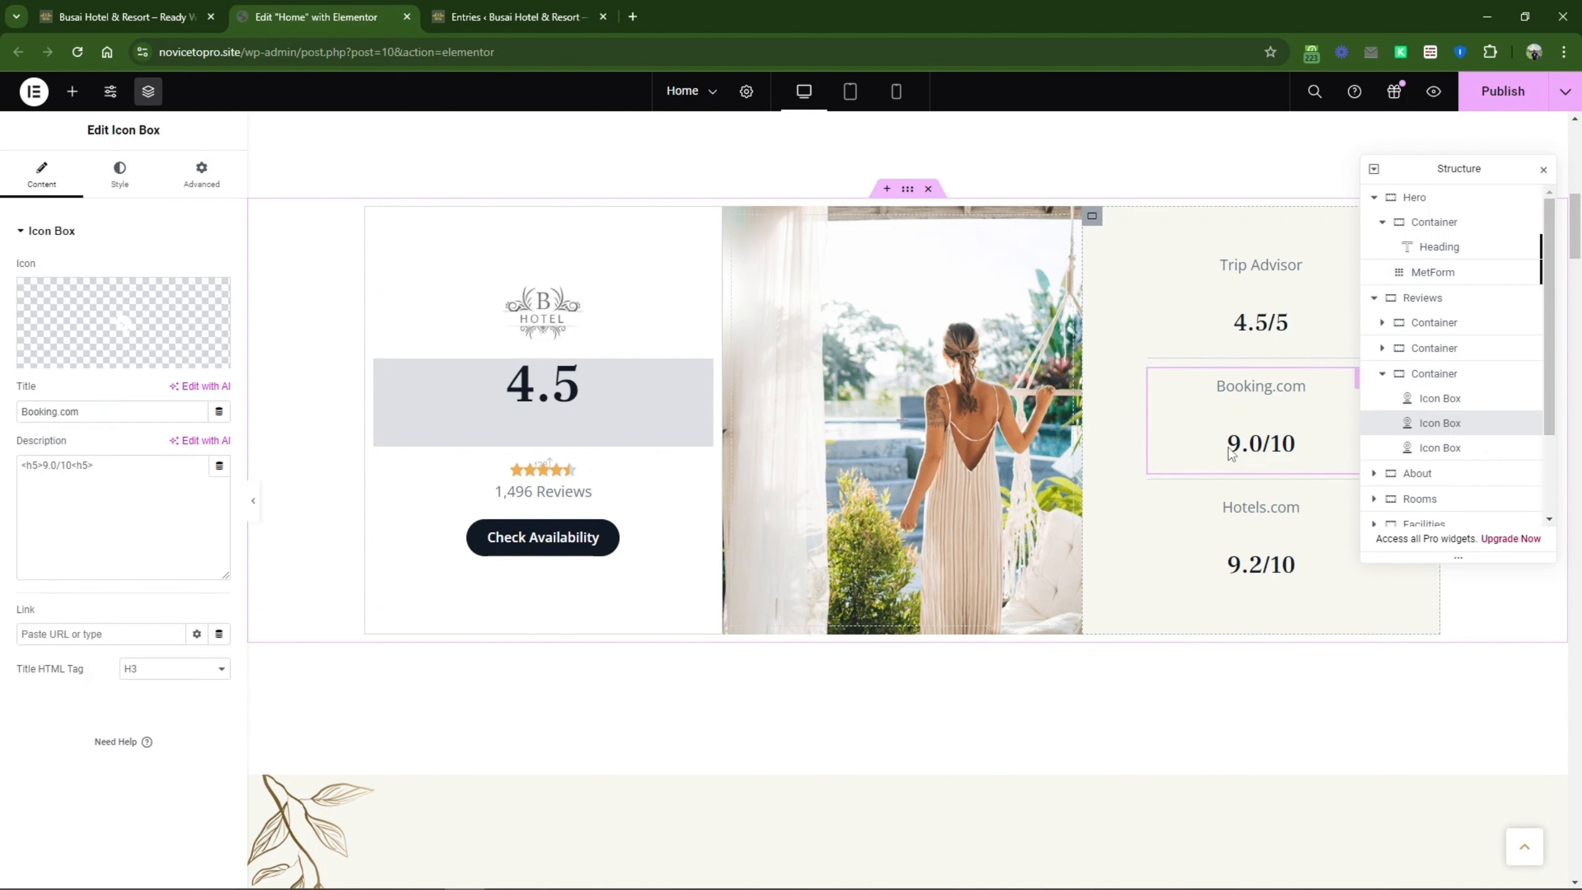
click(1302, 324)
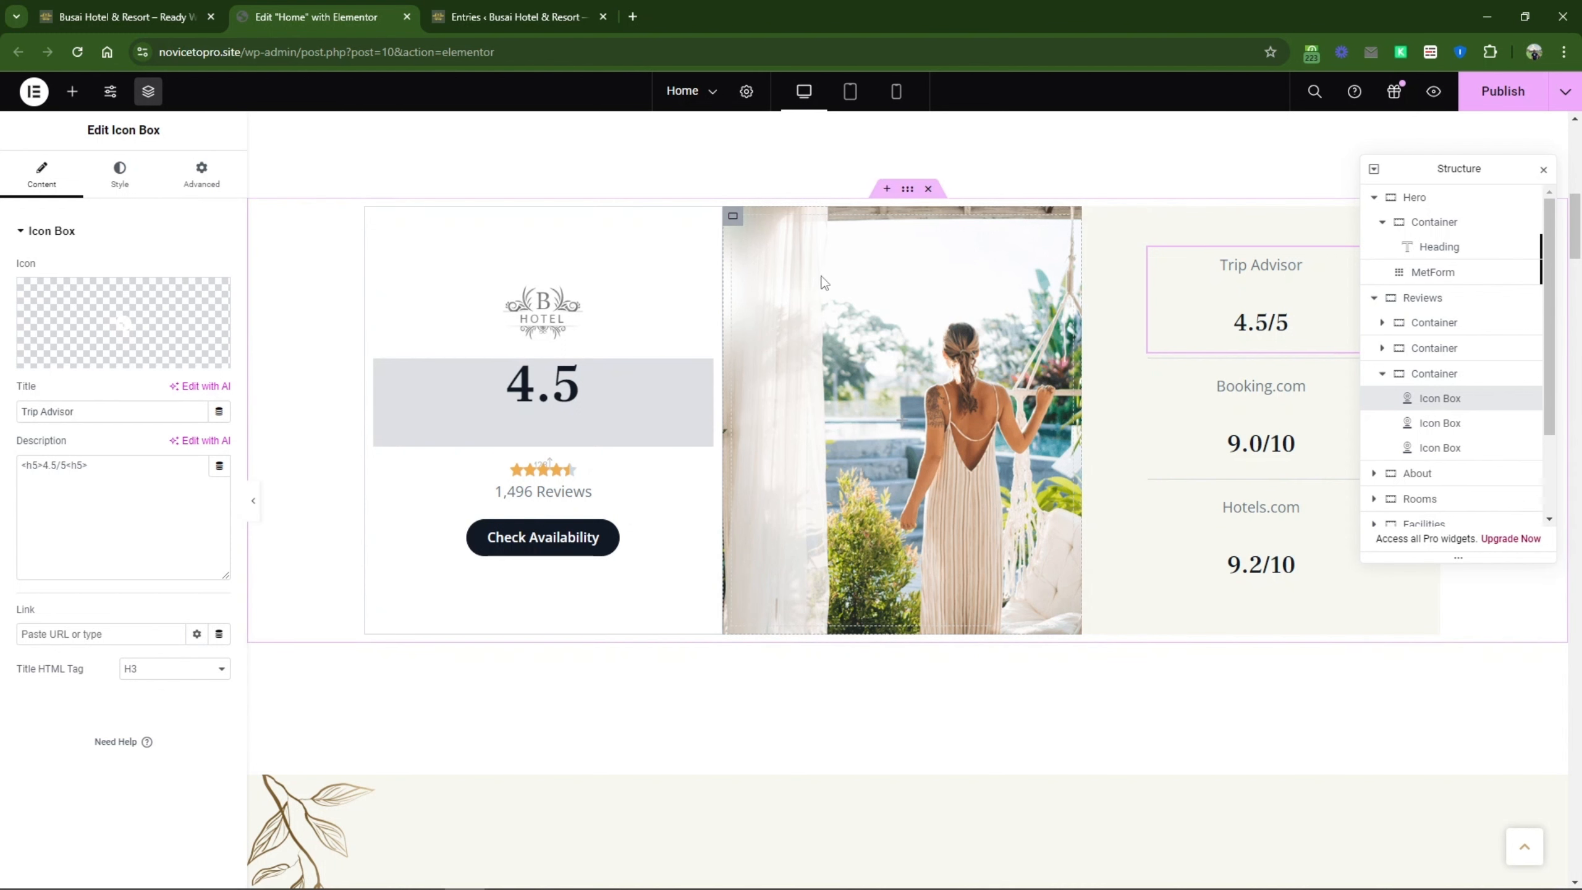
Step: Replace the background image of the Reviews section's middle container with the wave surfer photo from the media library
click(731, 217)
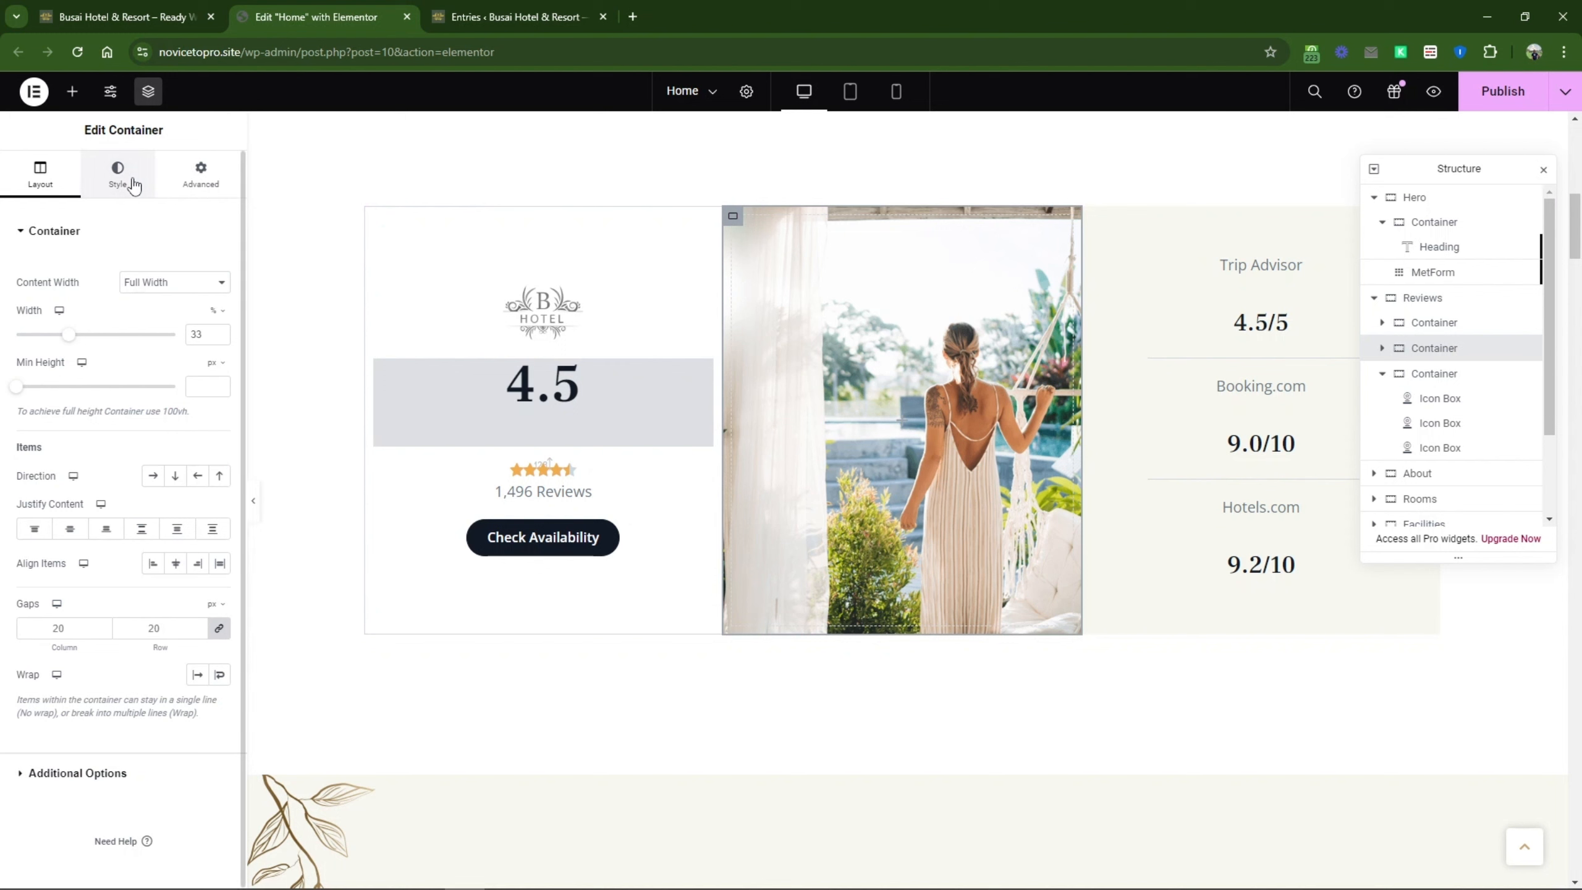
click(117, 173)
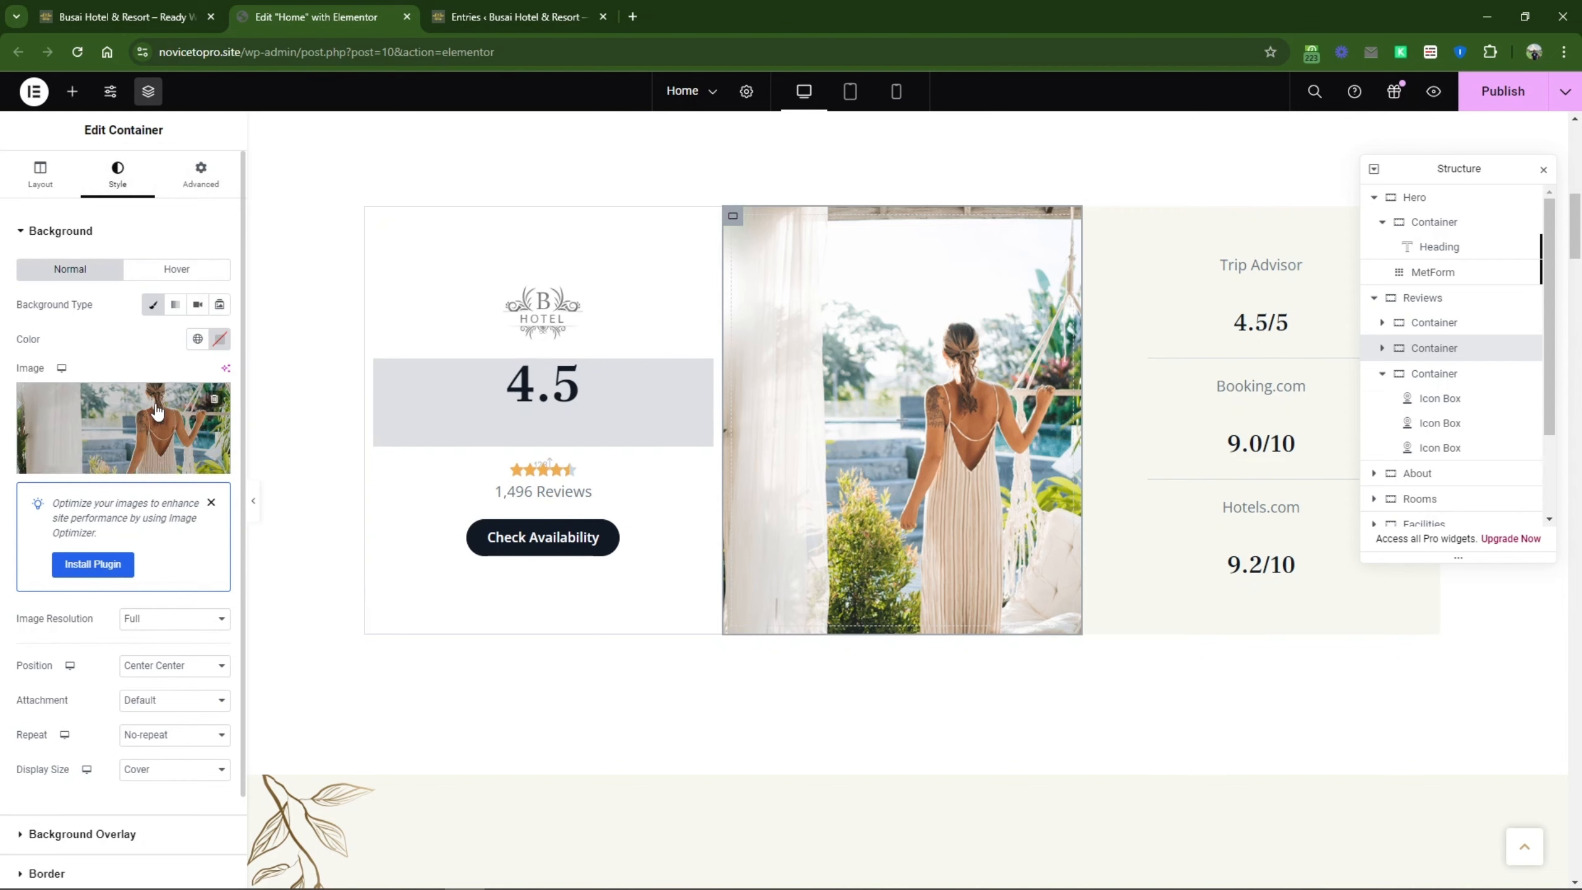
click(215, 399)
click(138, 423)
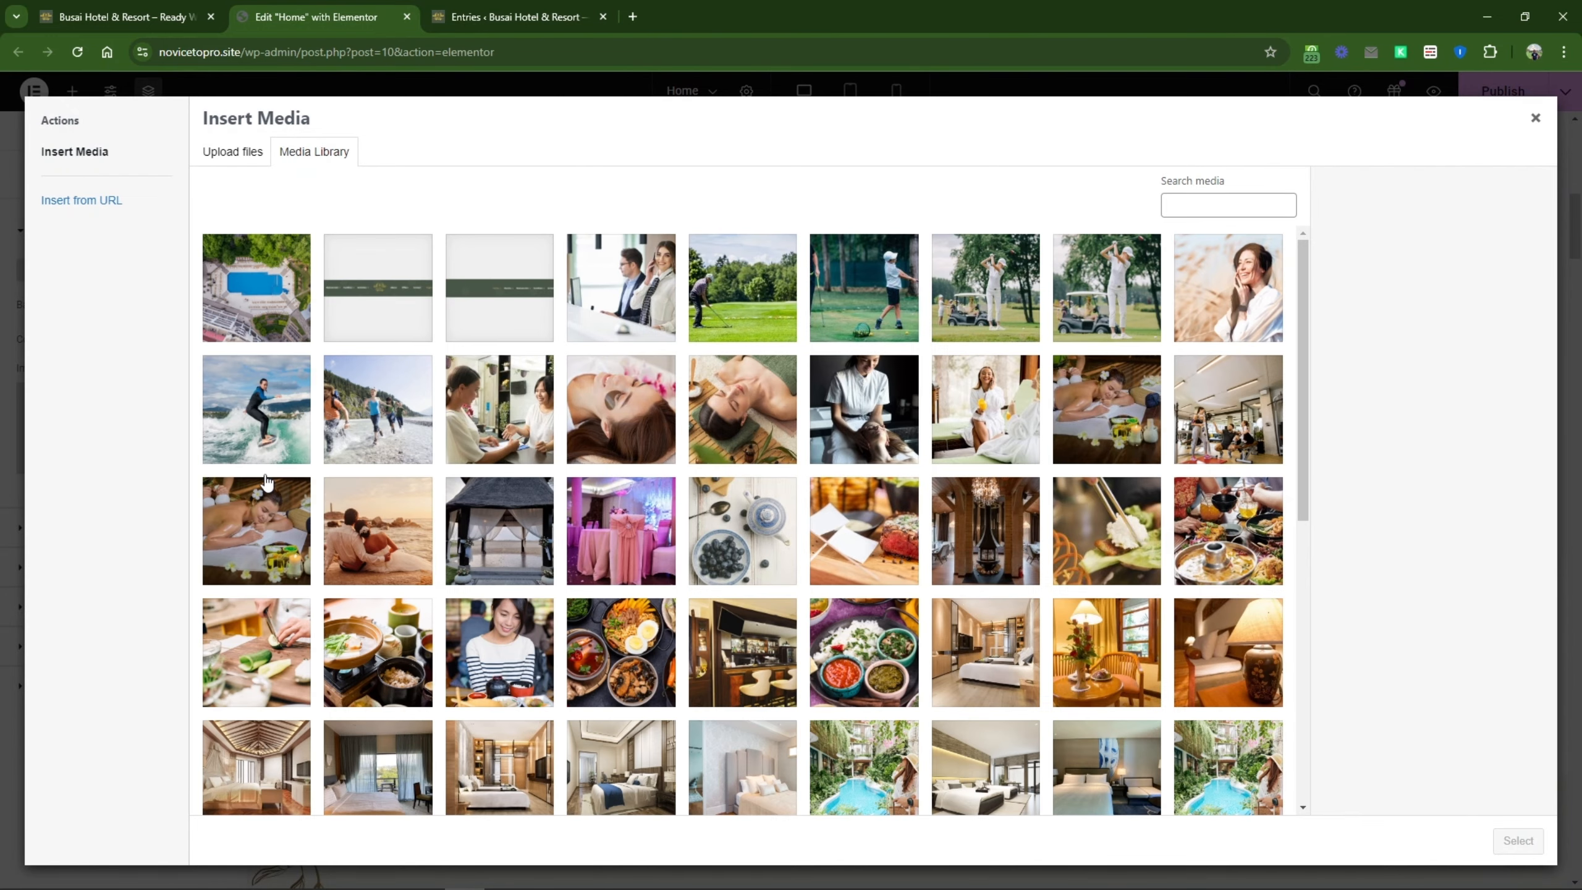
click(268, 453)
click(1517, 842)
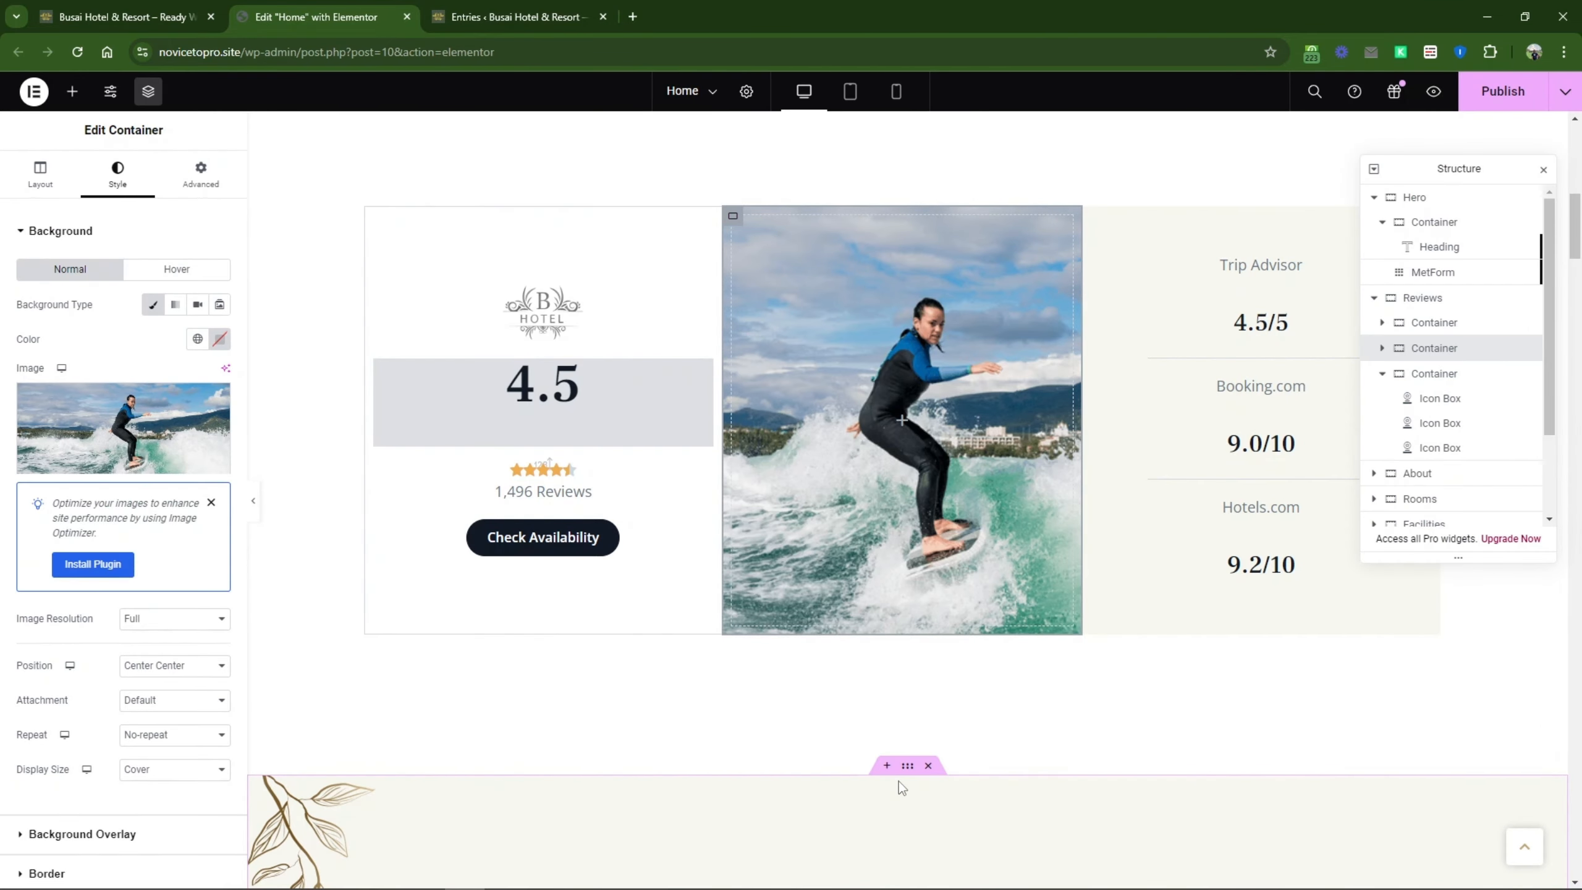
Step: Examine the link settings of the Check Availability button and the content of the reviews-count heading in the Reviews section
click(573, 539)
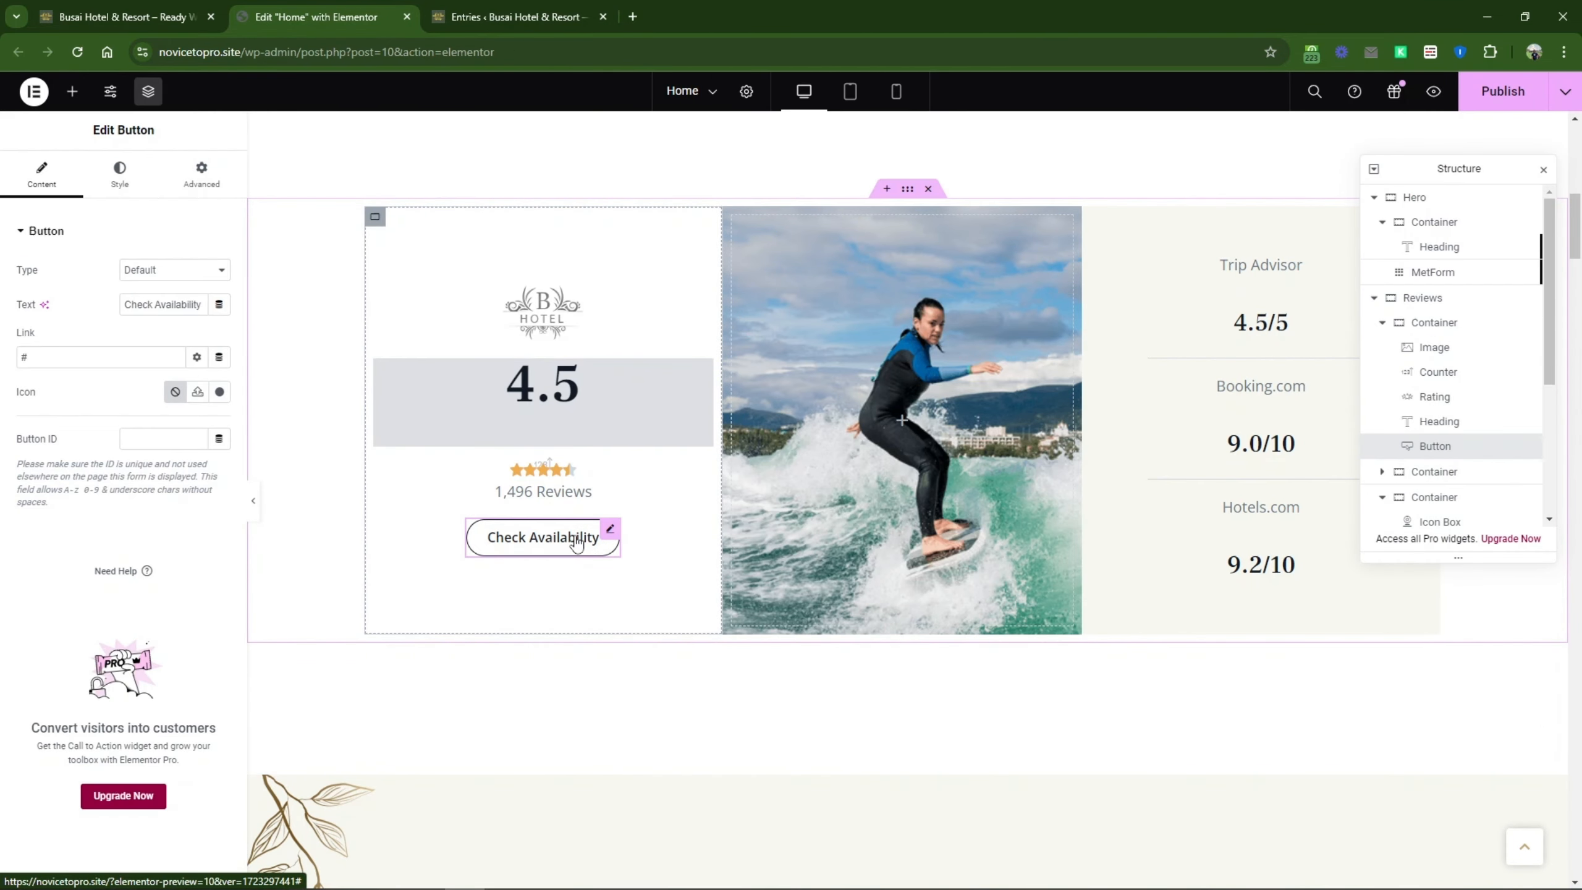
click(157, 359)
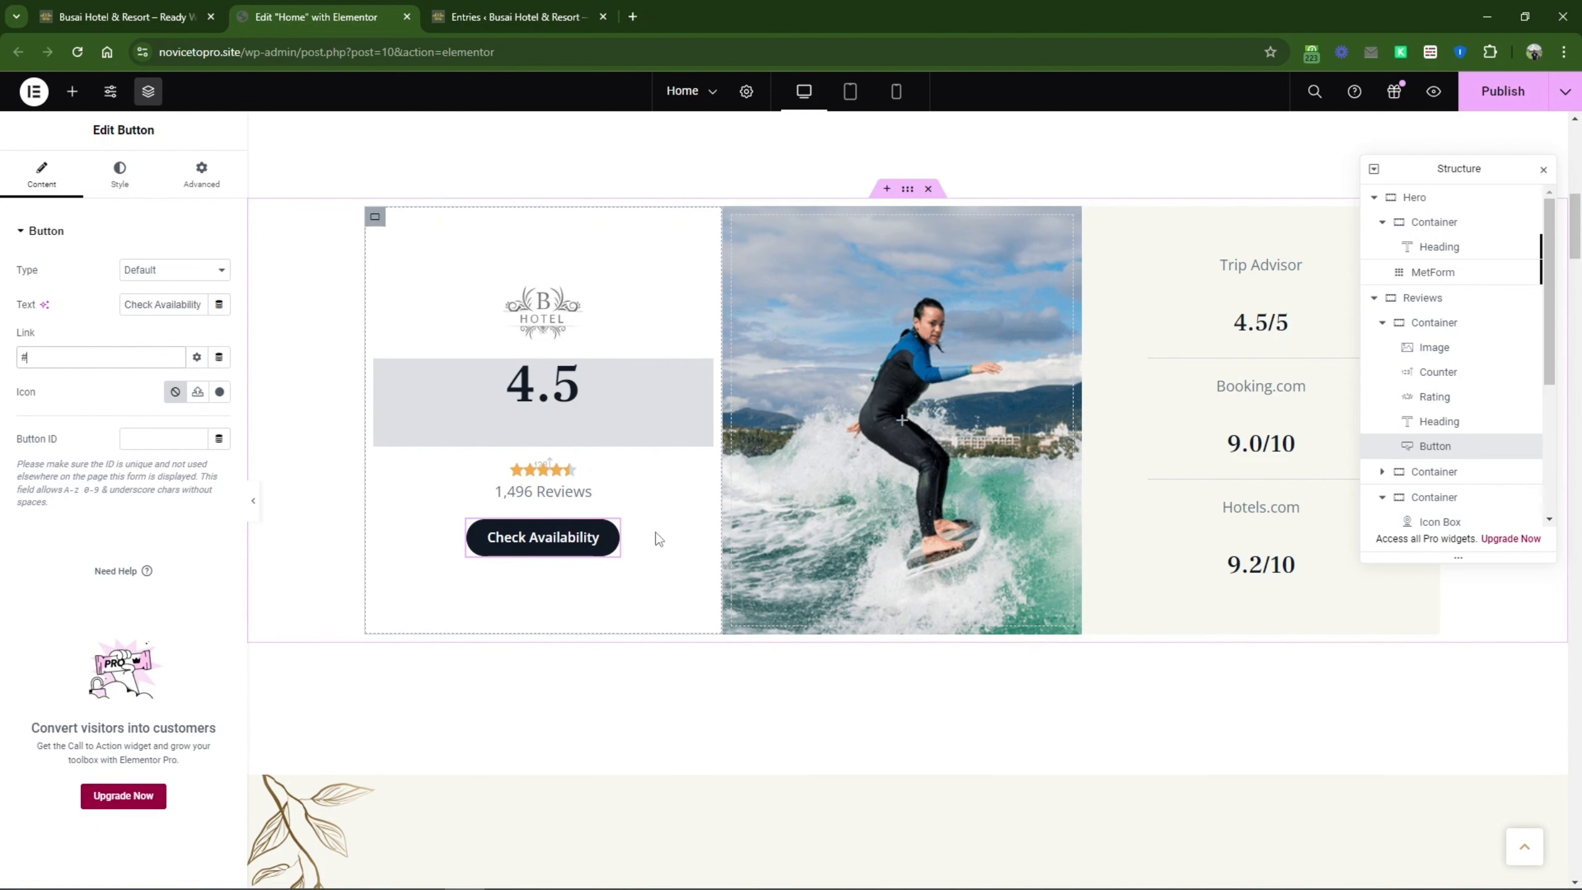
click(589, 497)
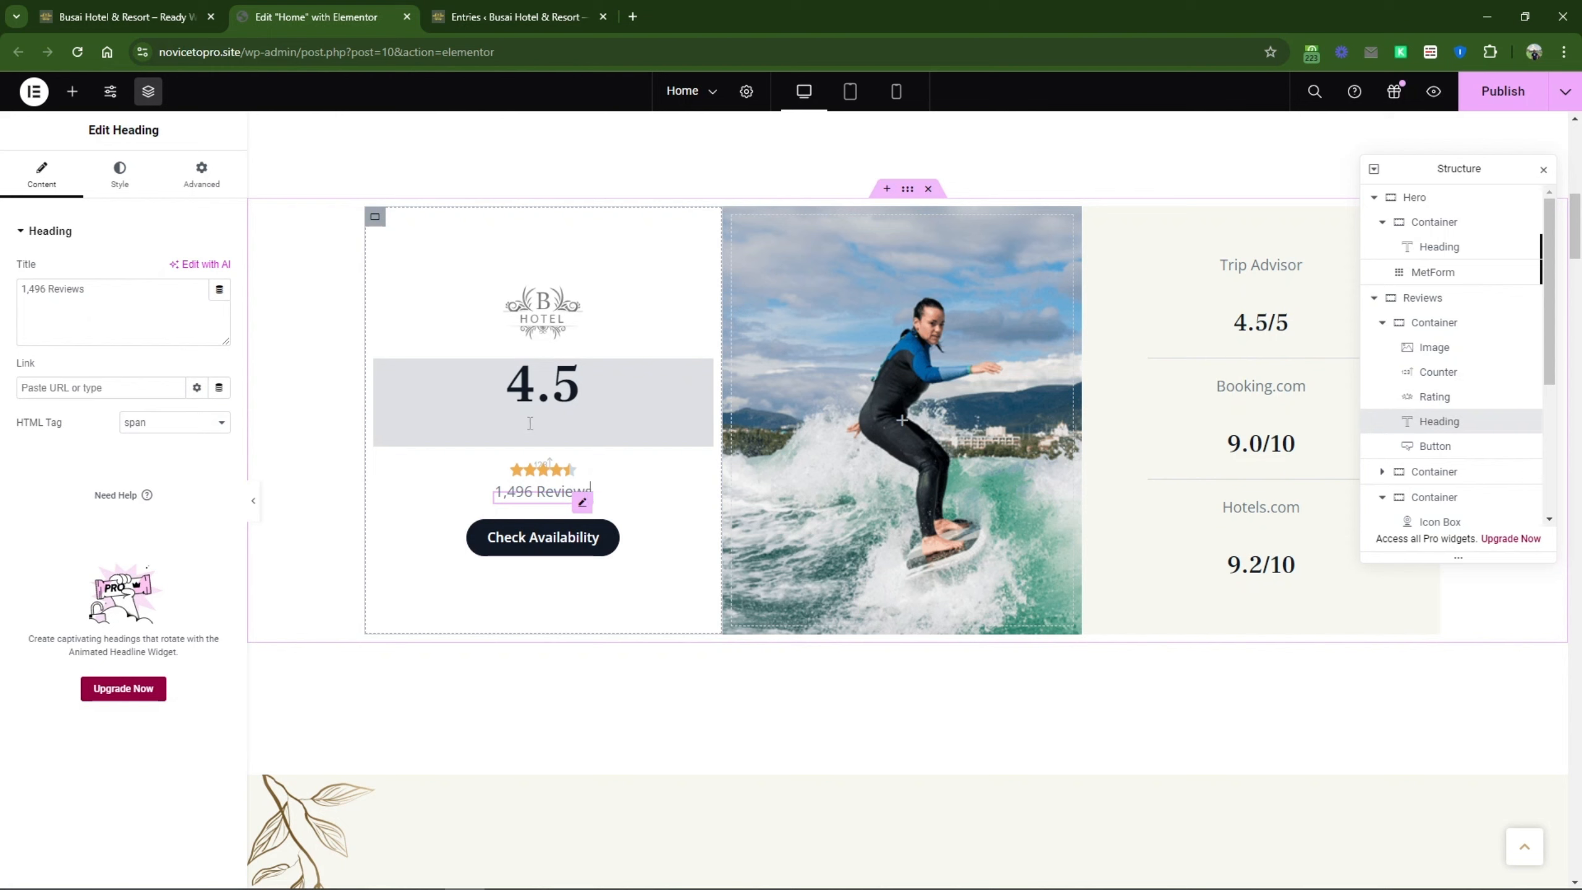
Step: Set the ending number of the Reviews section's rating counter to 4.9
click(594, 390)
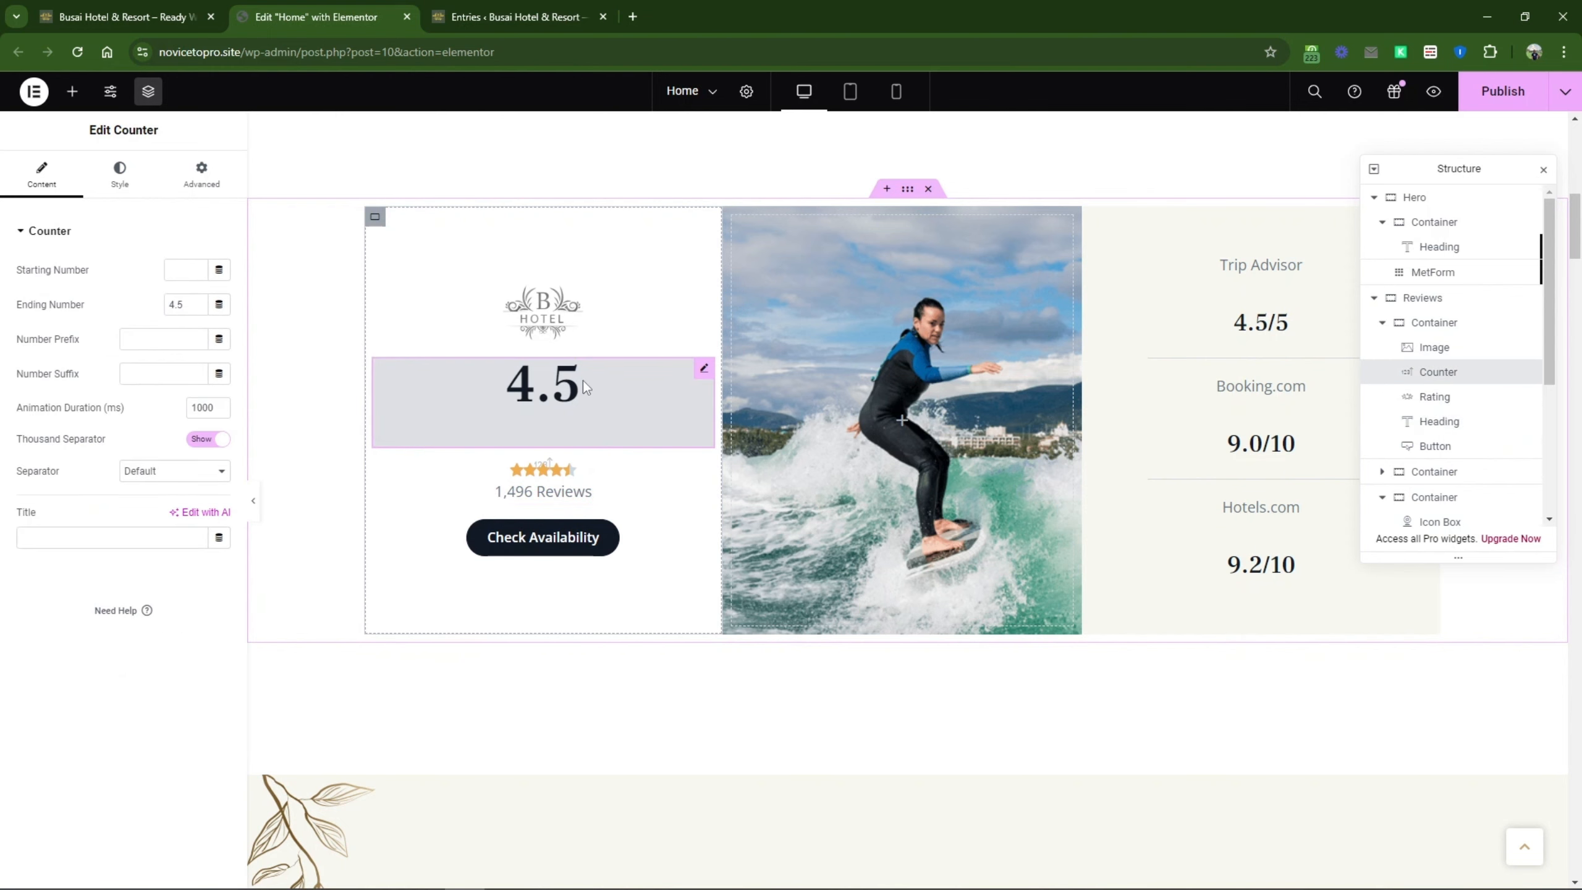
drag(190, 304, 103, 308)
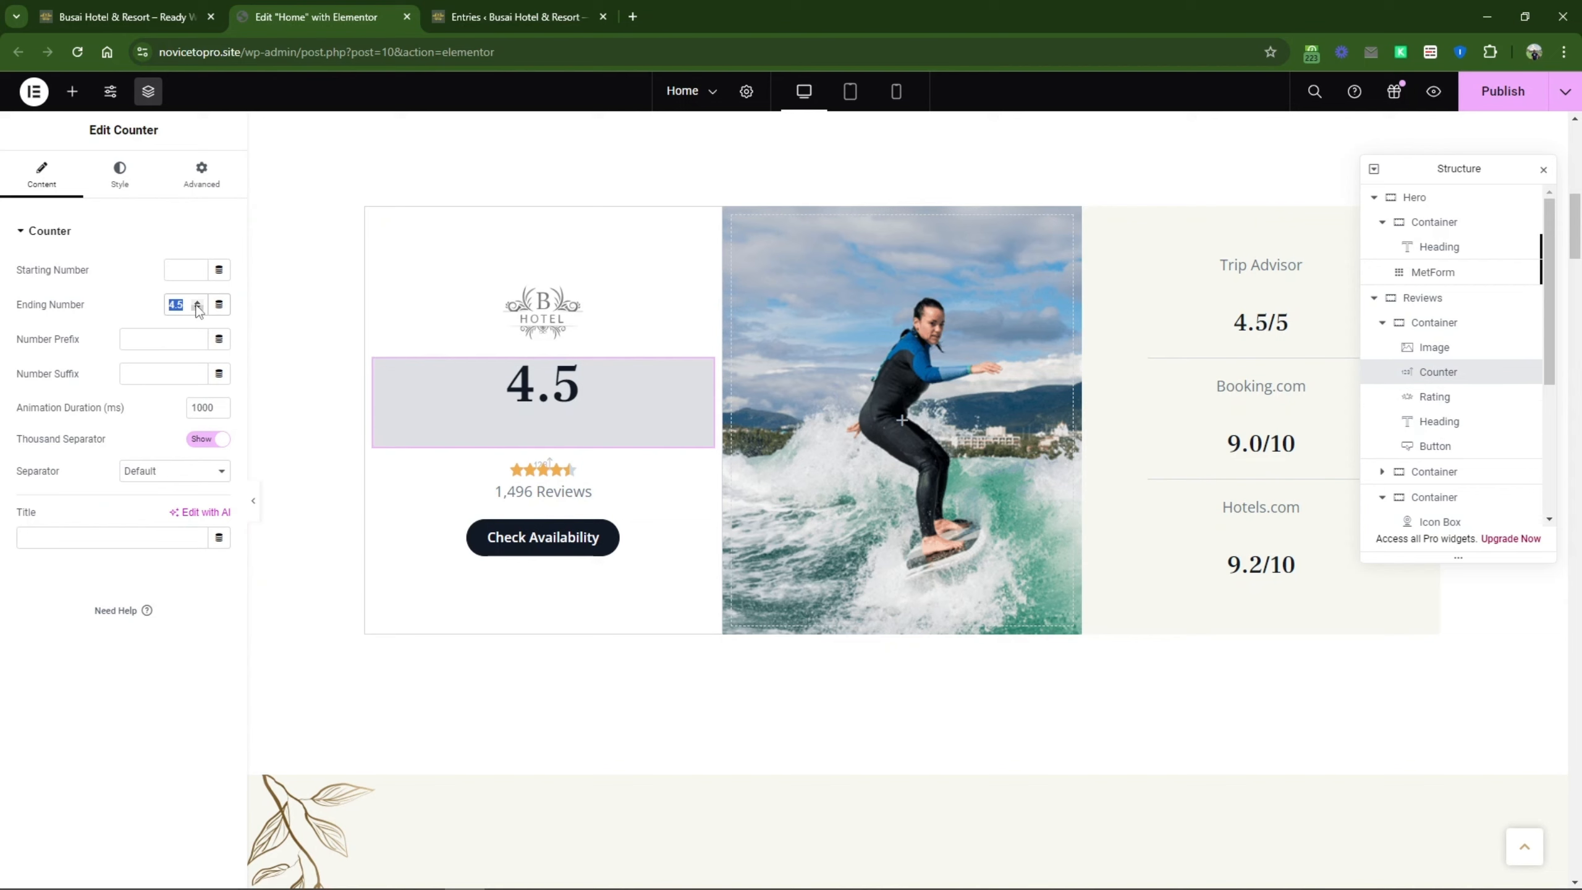
click(198, 305)
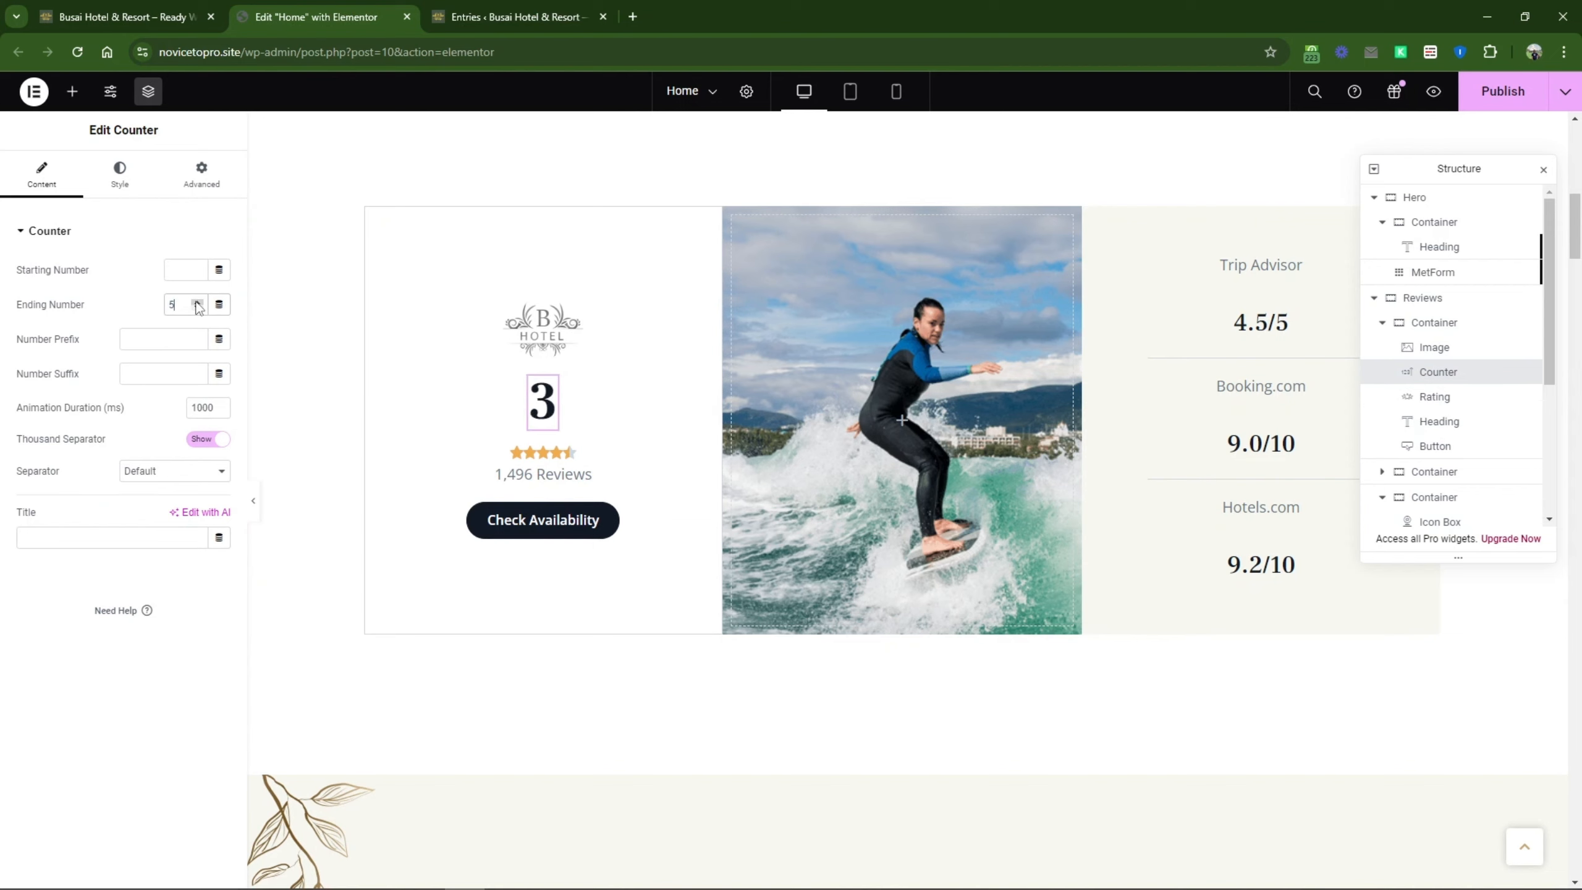
text(4.5)
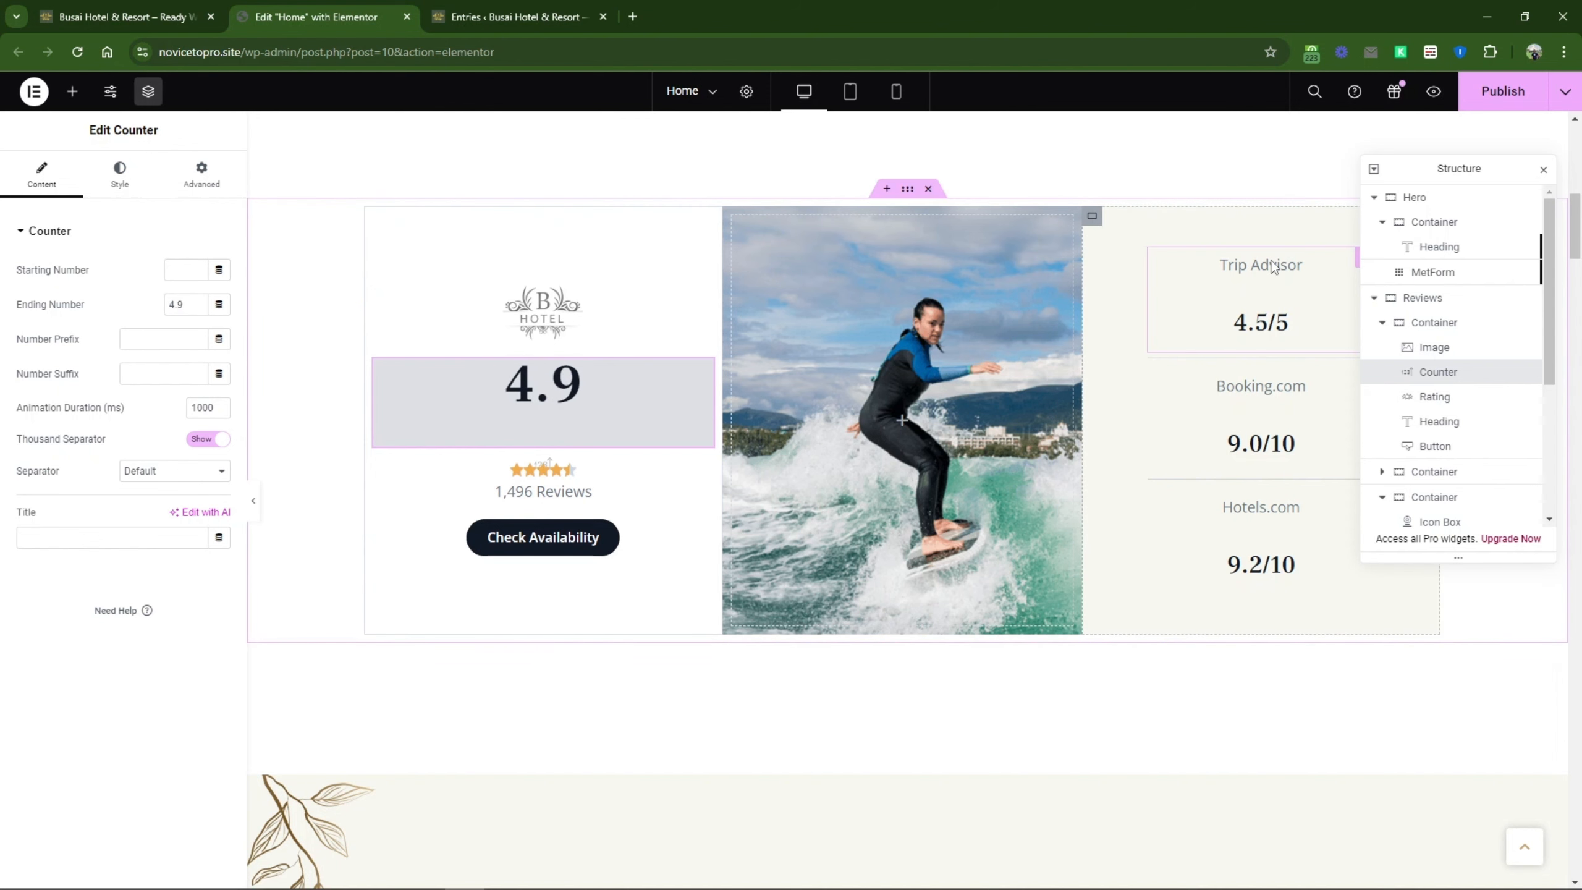
click(1247, 314)
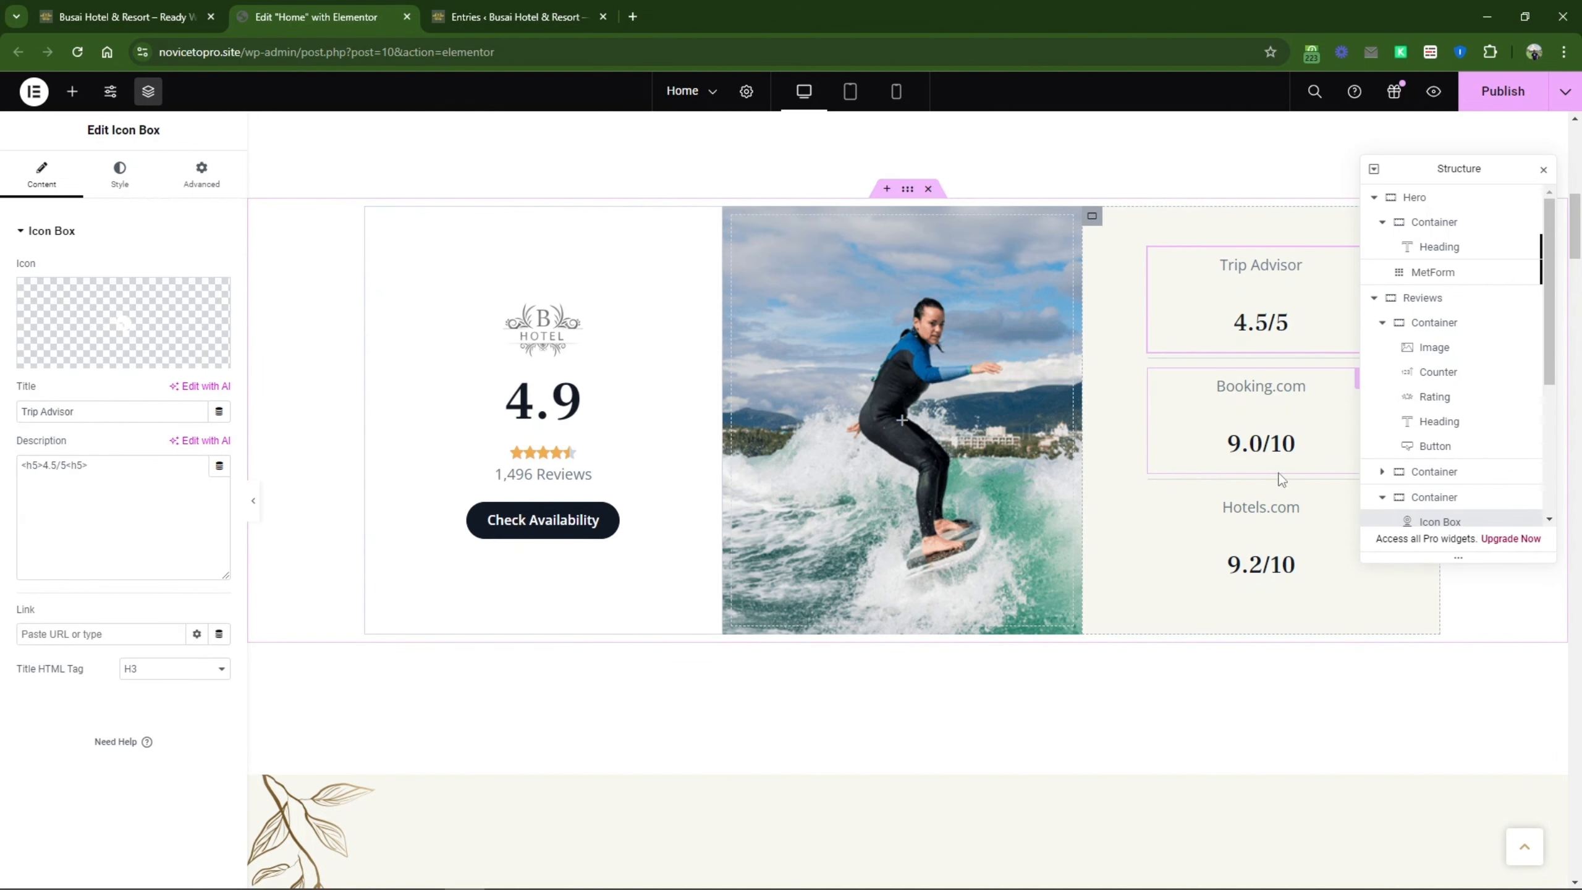
Step: Examine the About Us promo box's content settings and the background image of the adjacent pool photo container
scroll(1151, 562, down, 5)
scroll(1150, 571, down, 5)
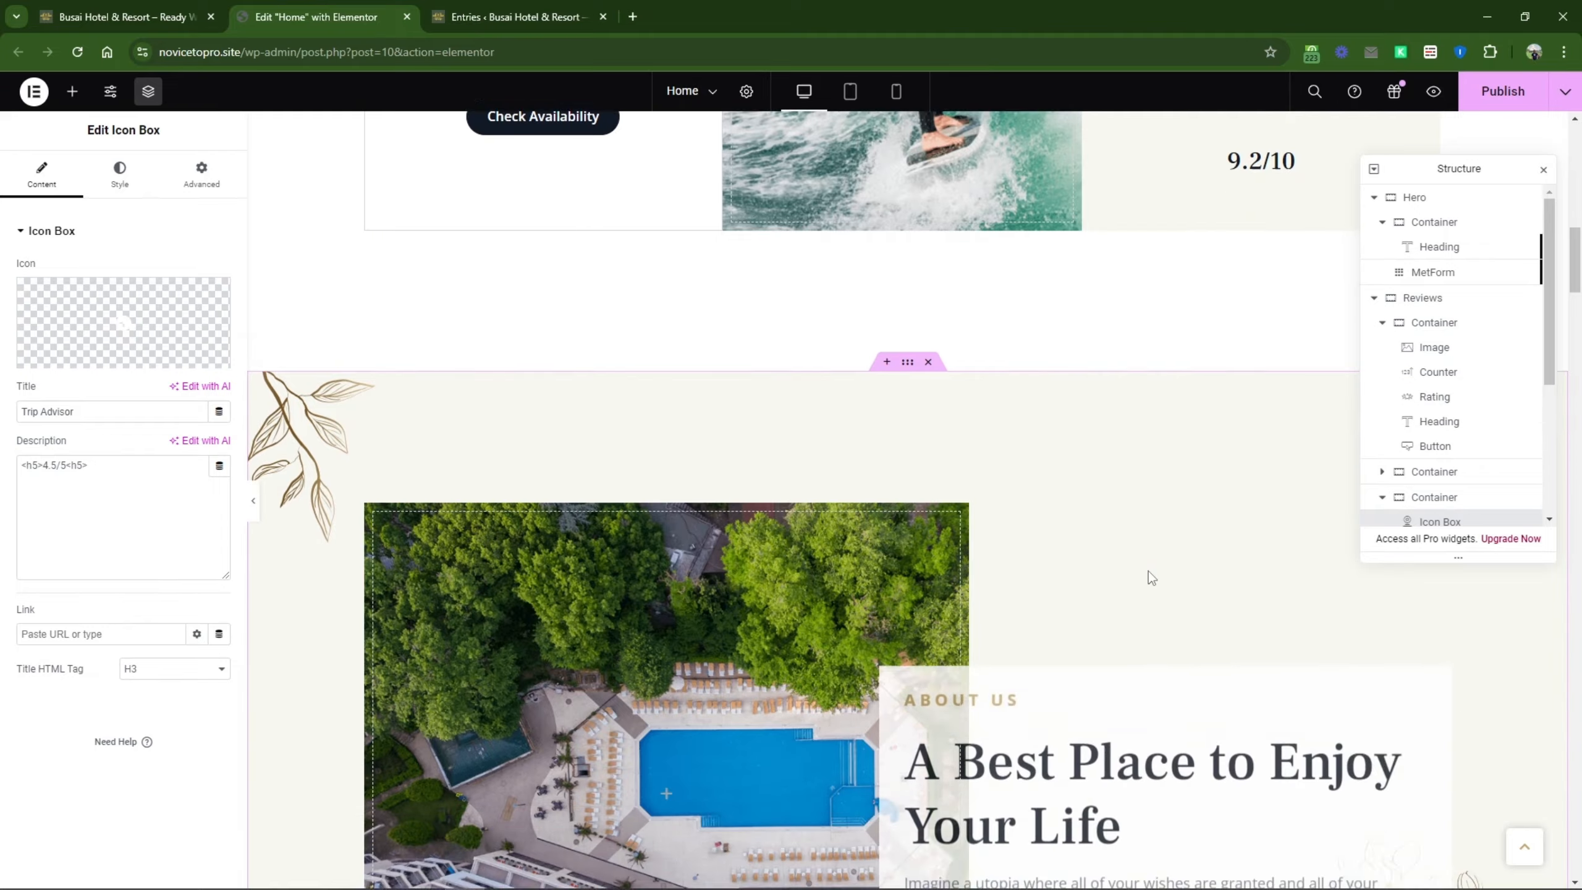
scroll(1150, 573, up, 2)
scroll(1152, 577, up, 2)
scroll(1161, 451, down, 4)
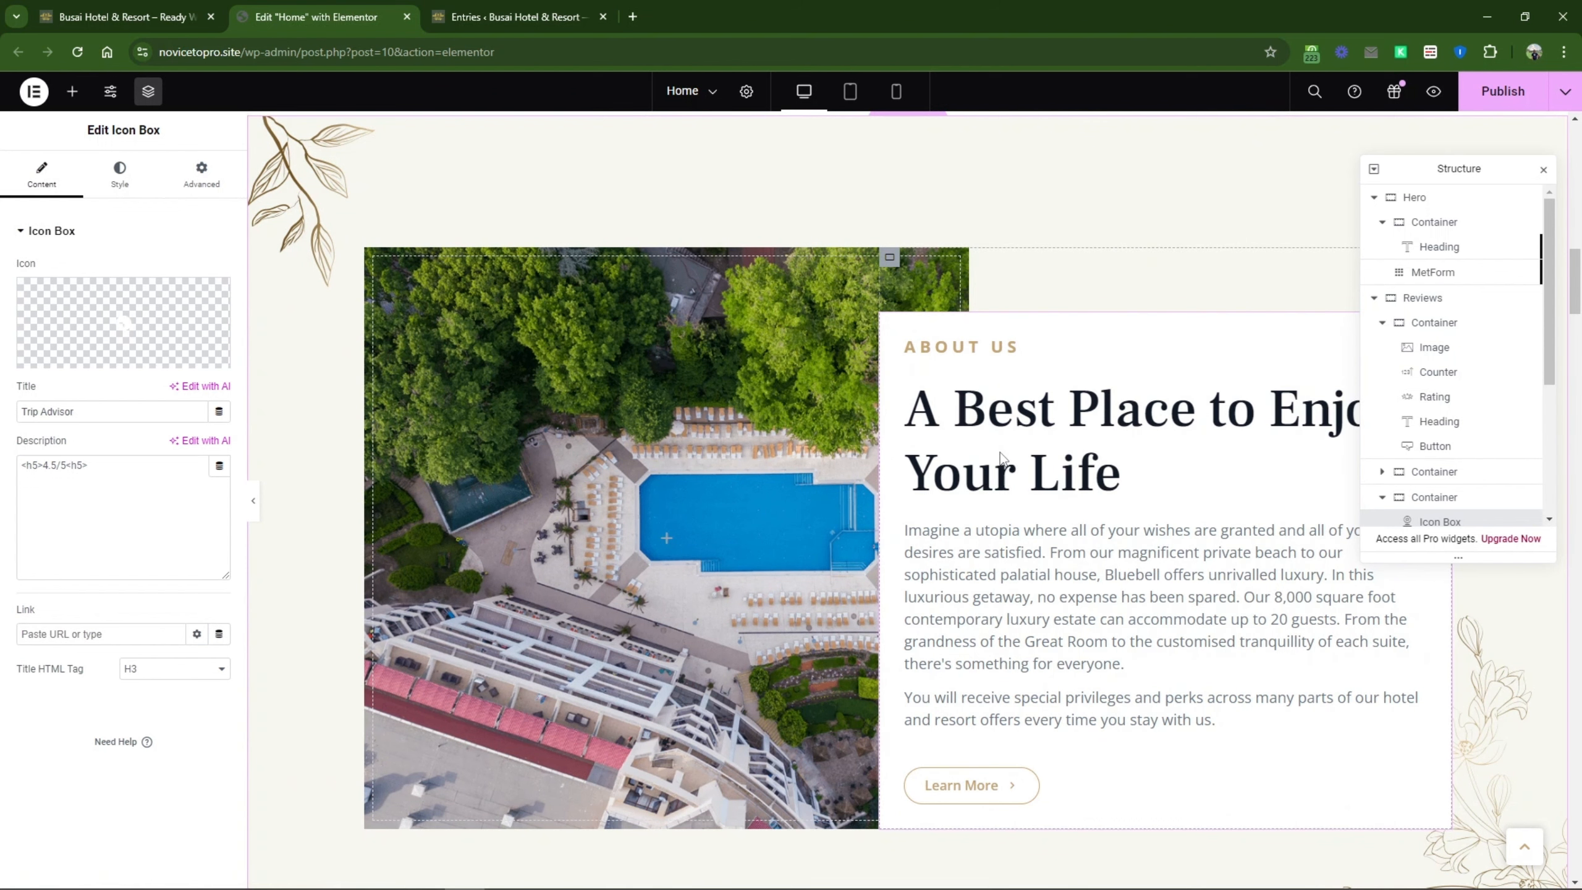
click(990, 372)
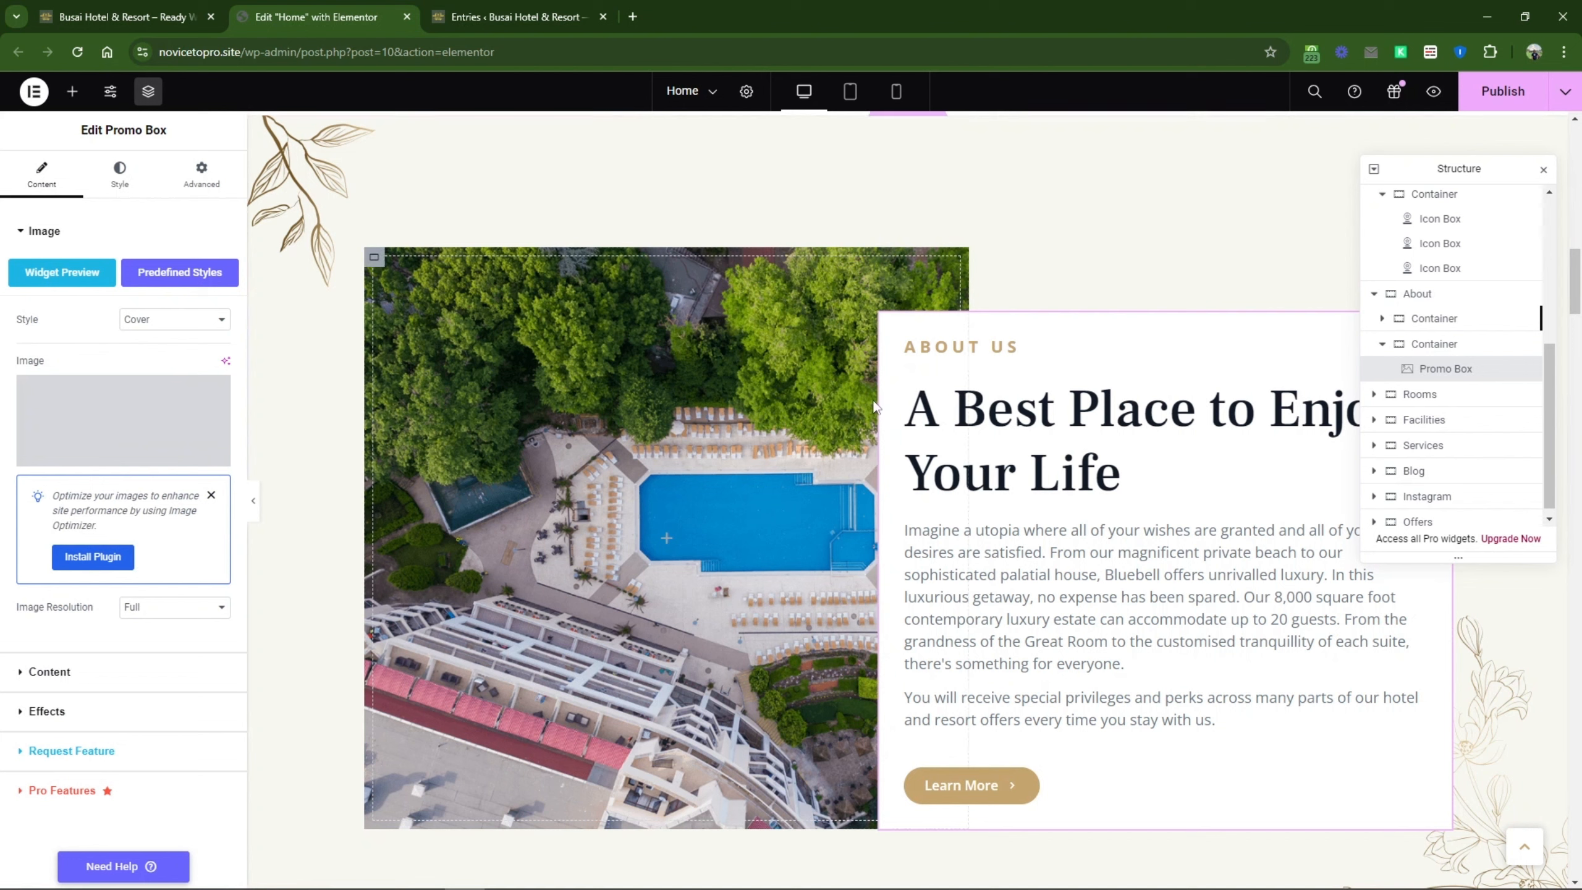
click(122, 673)
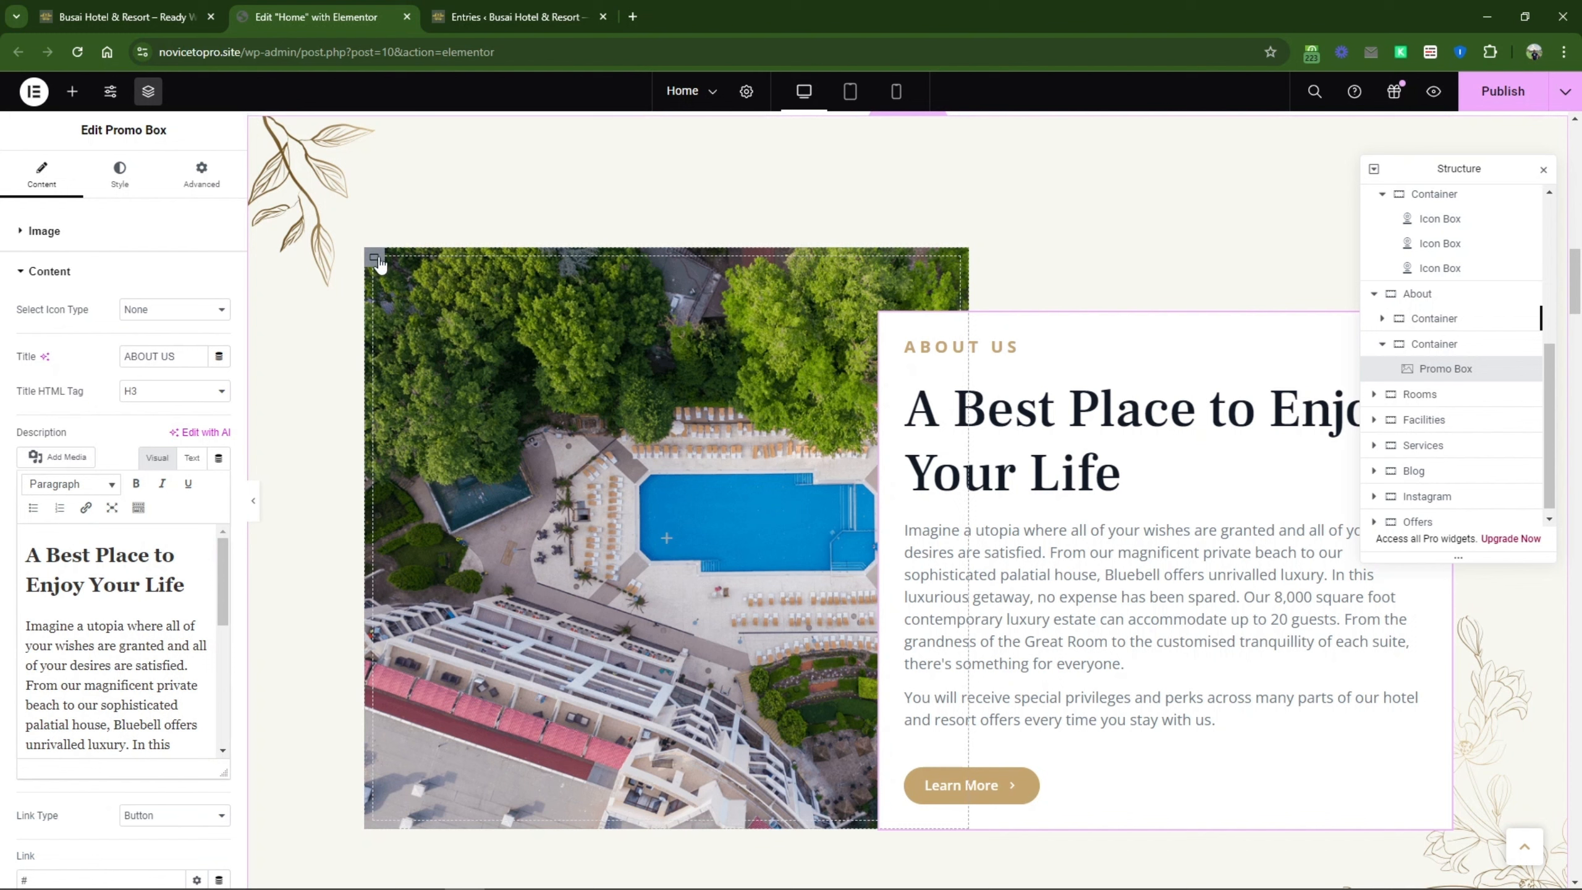
click(375, 257)
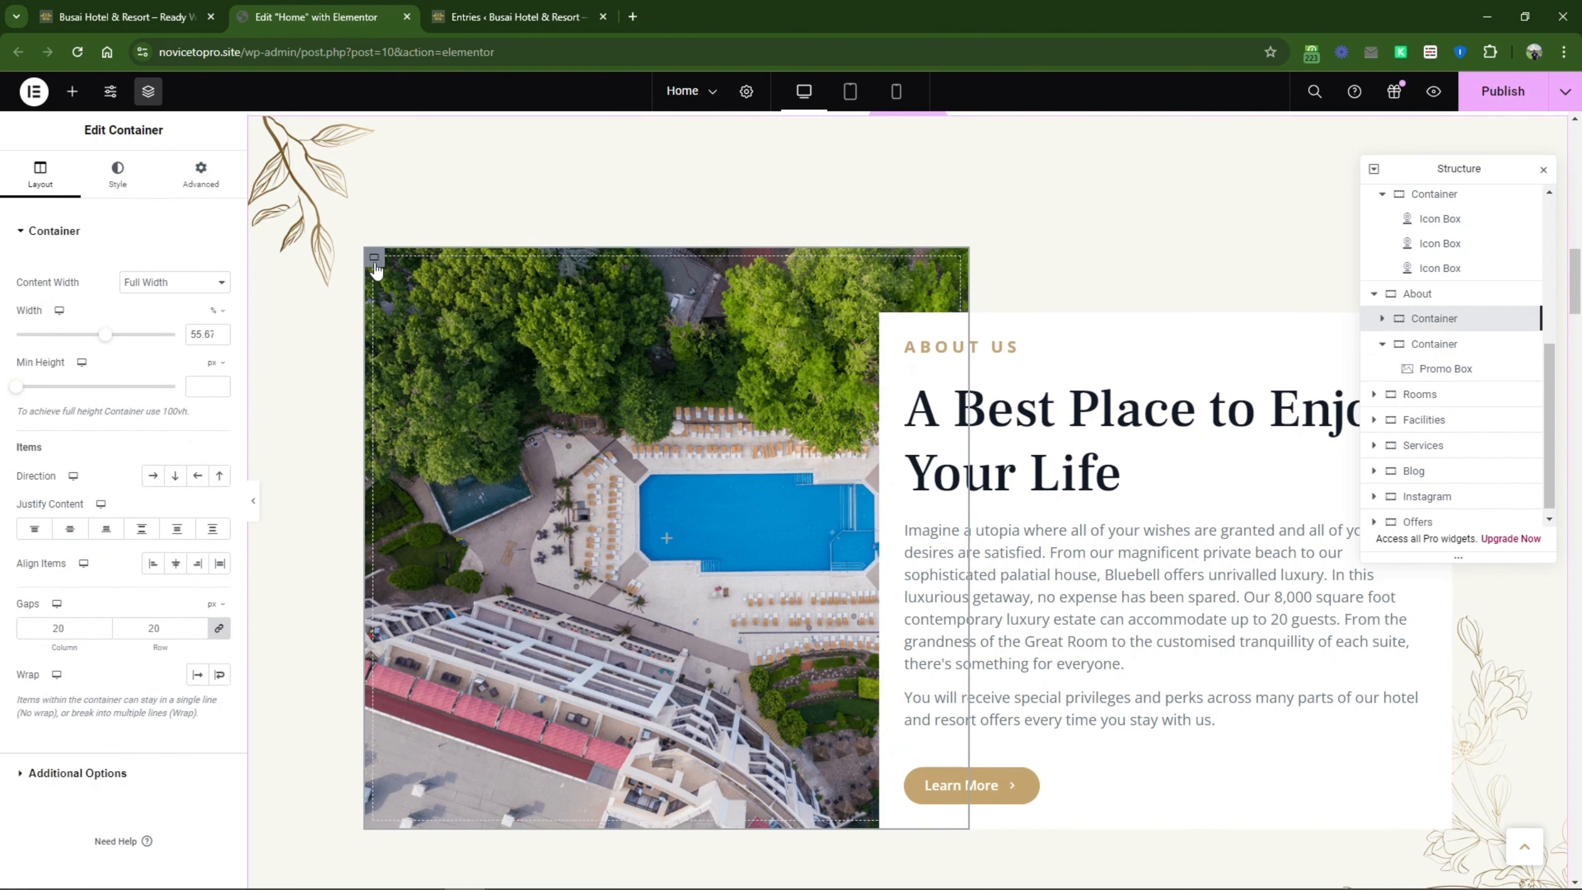
click(116, 181)
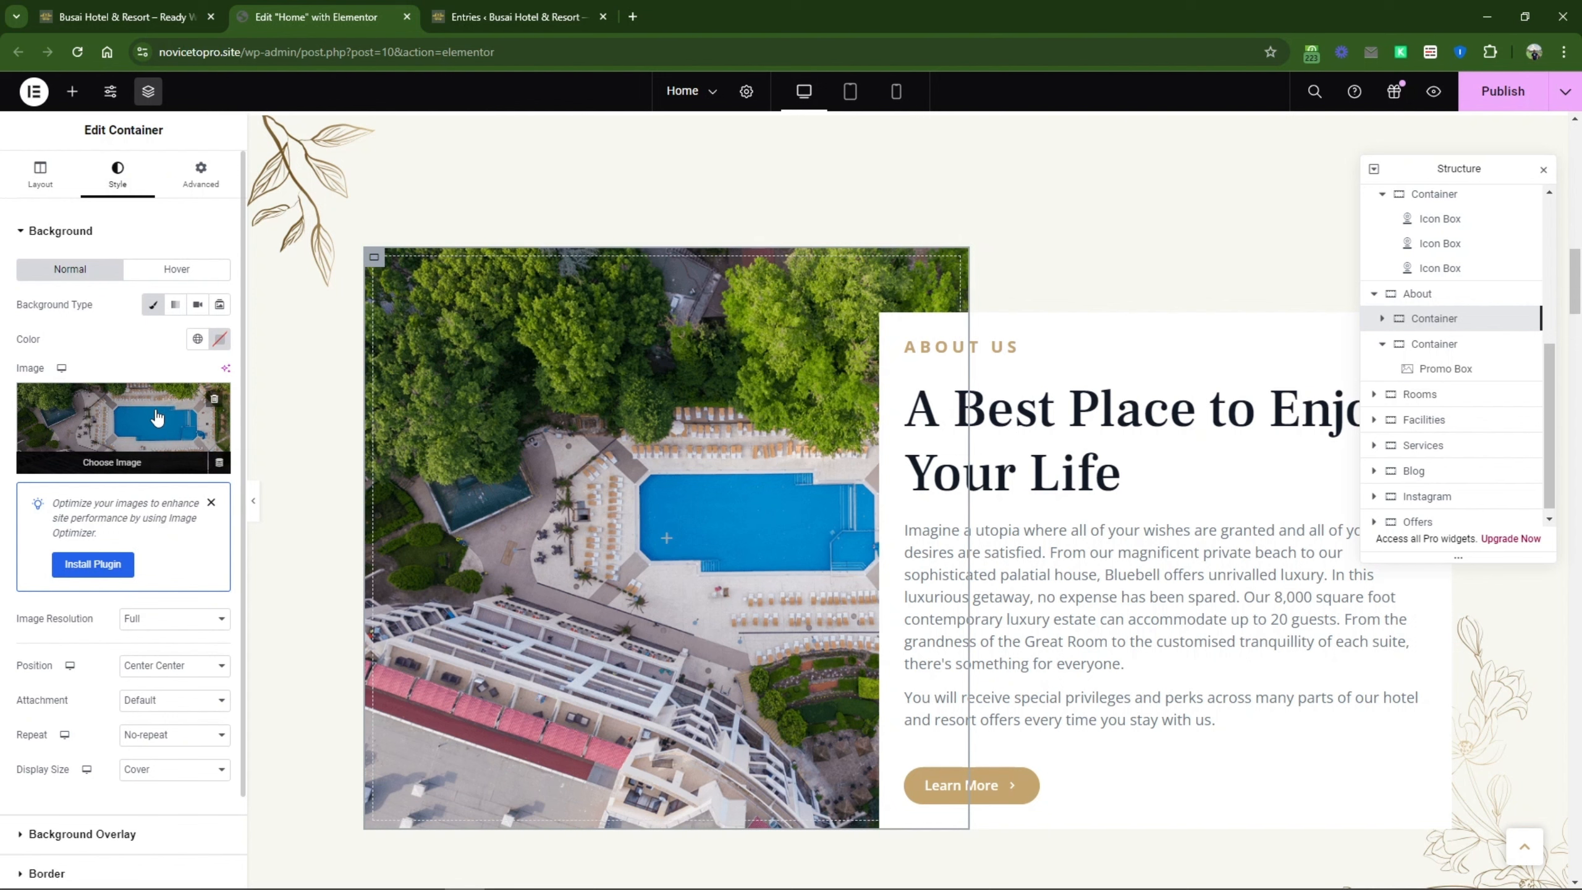
scroll(896, 200, up, 1)
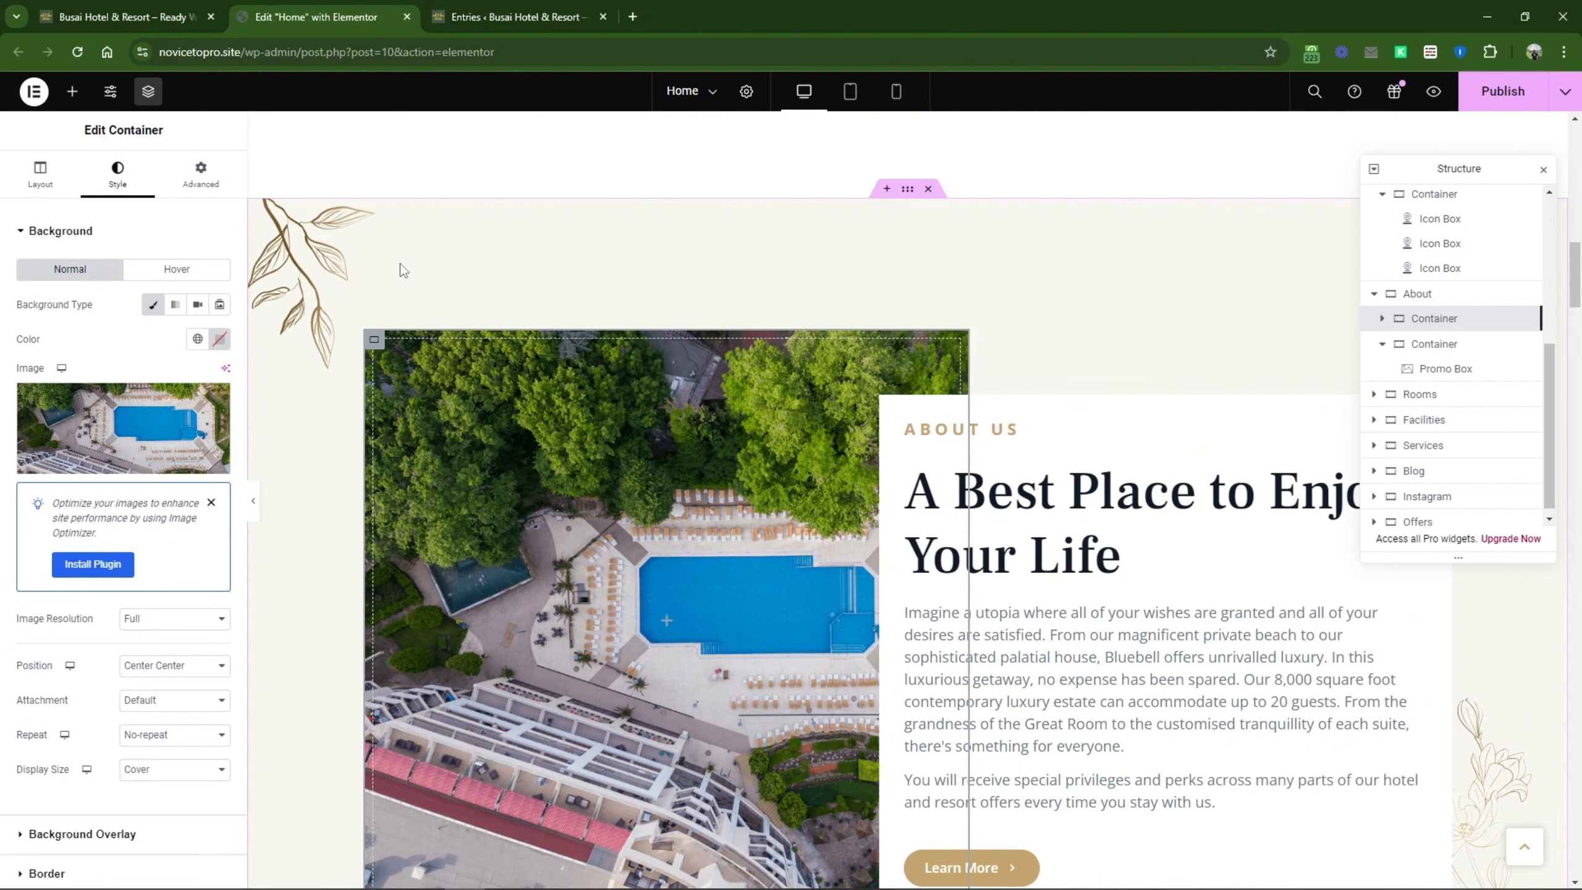
Step: Check the About section's leaf background image in the media library and dismiss the library without replacing it
click(907, 191)
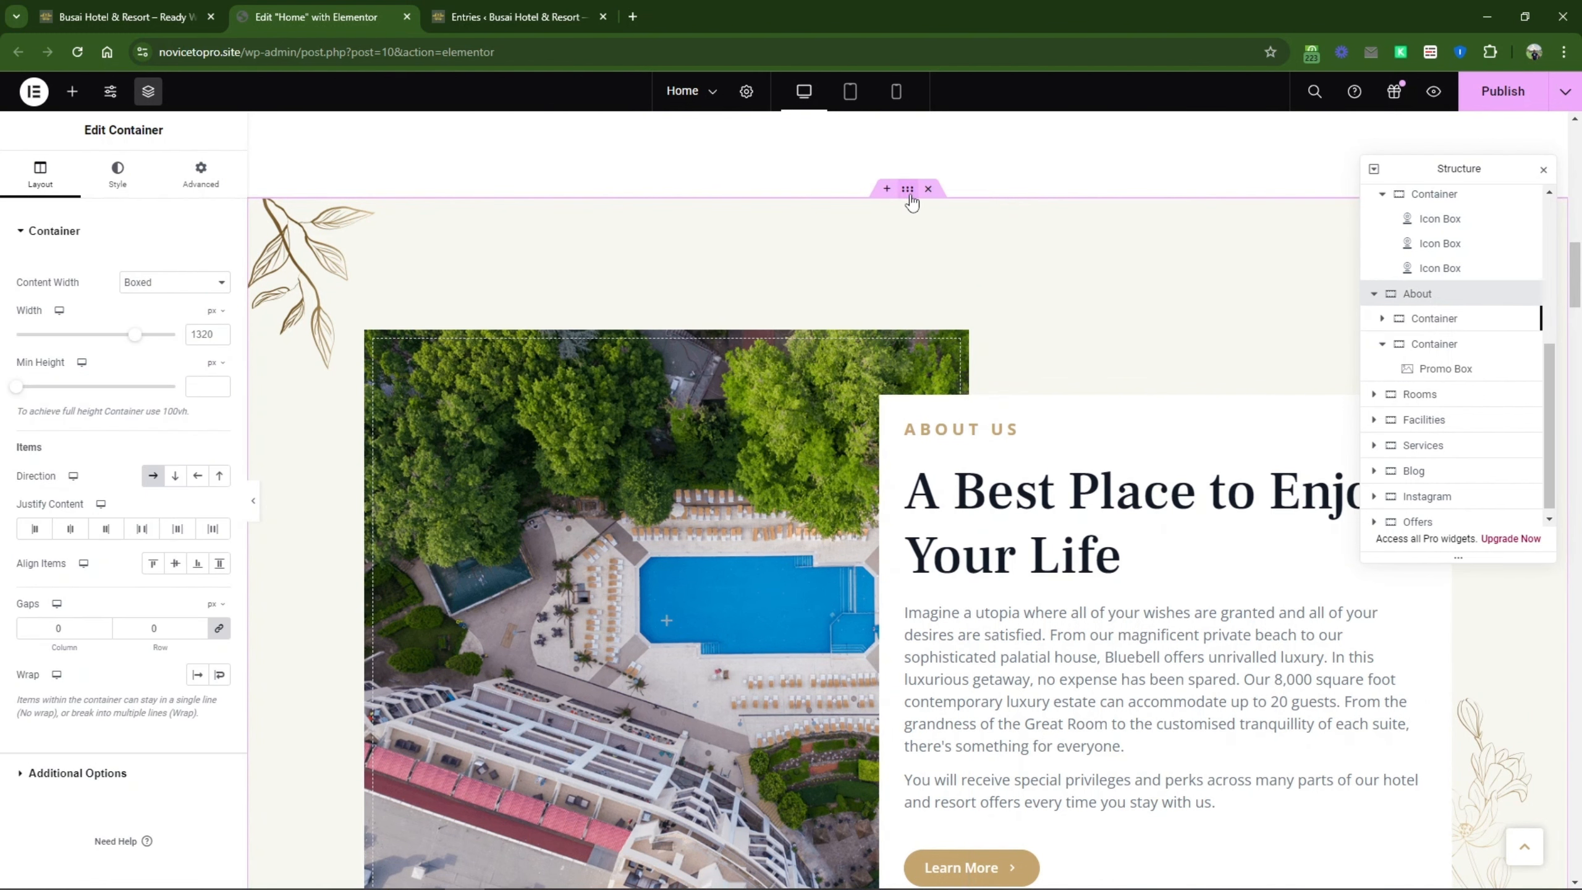
scroll(912, 202, up, 4)
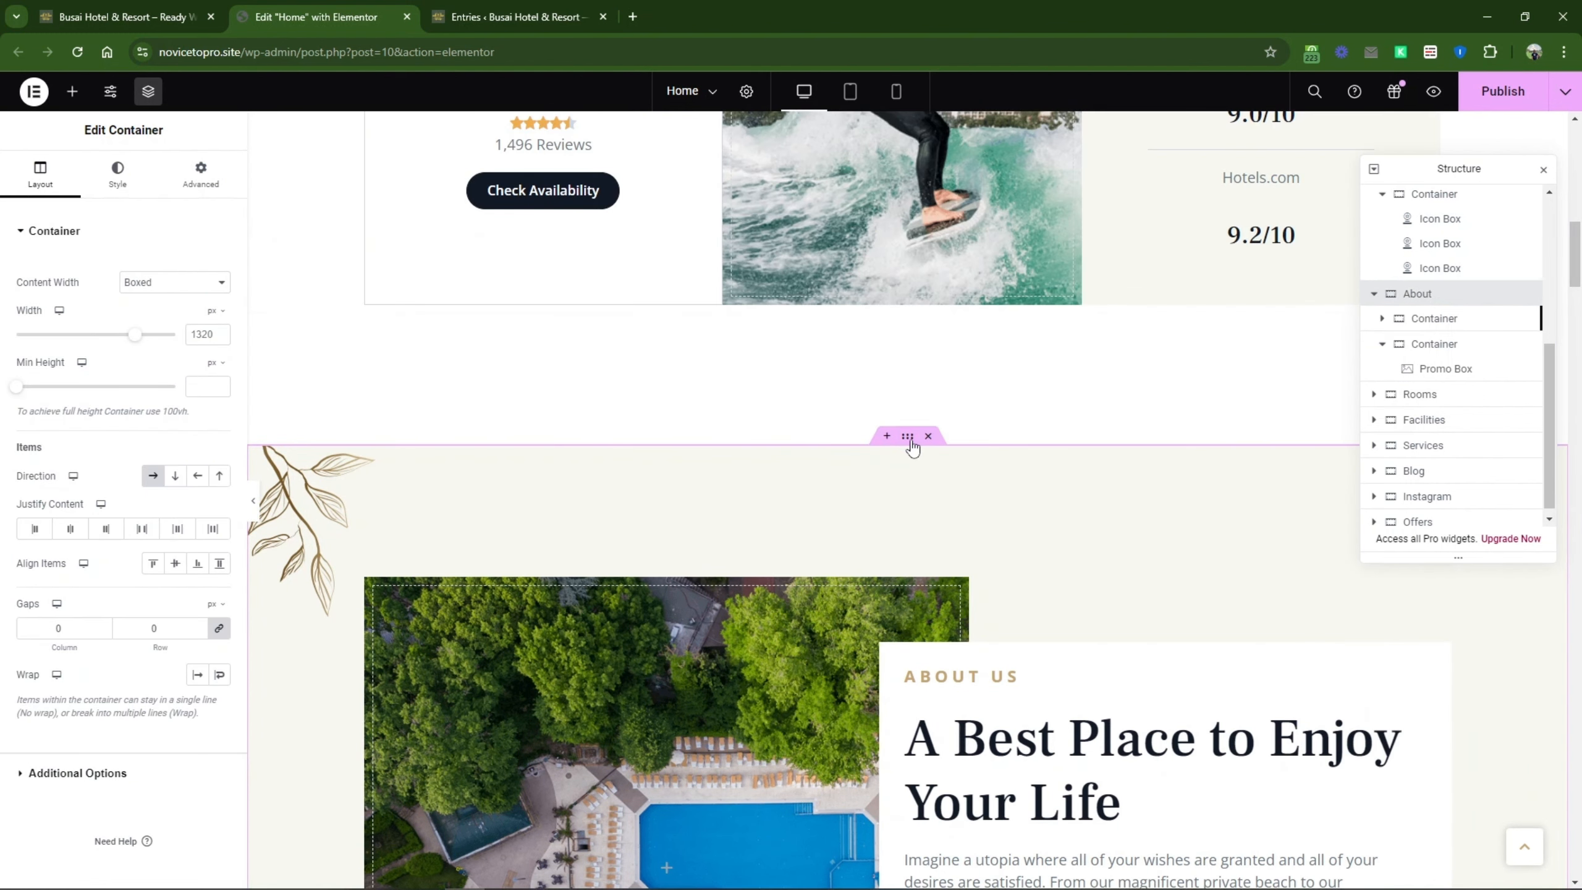
click(132, 178)
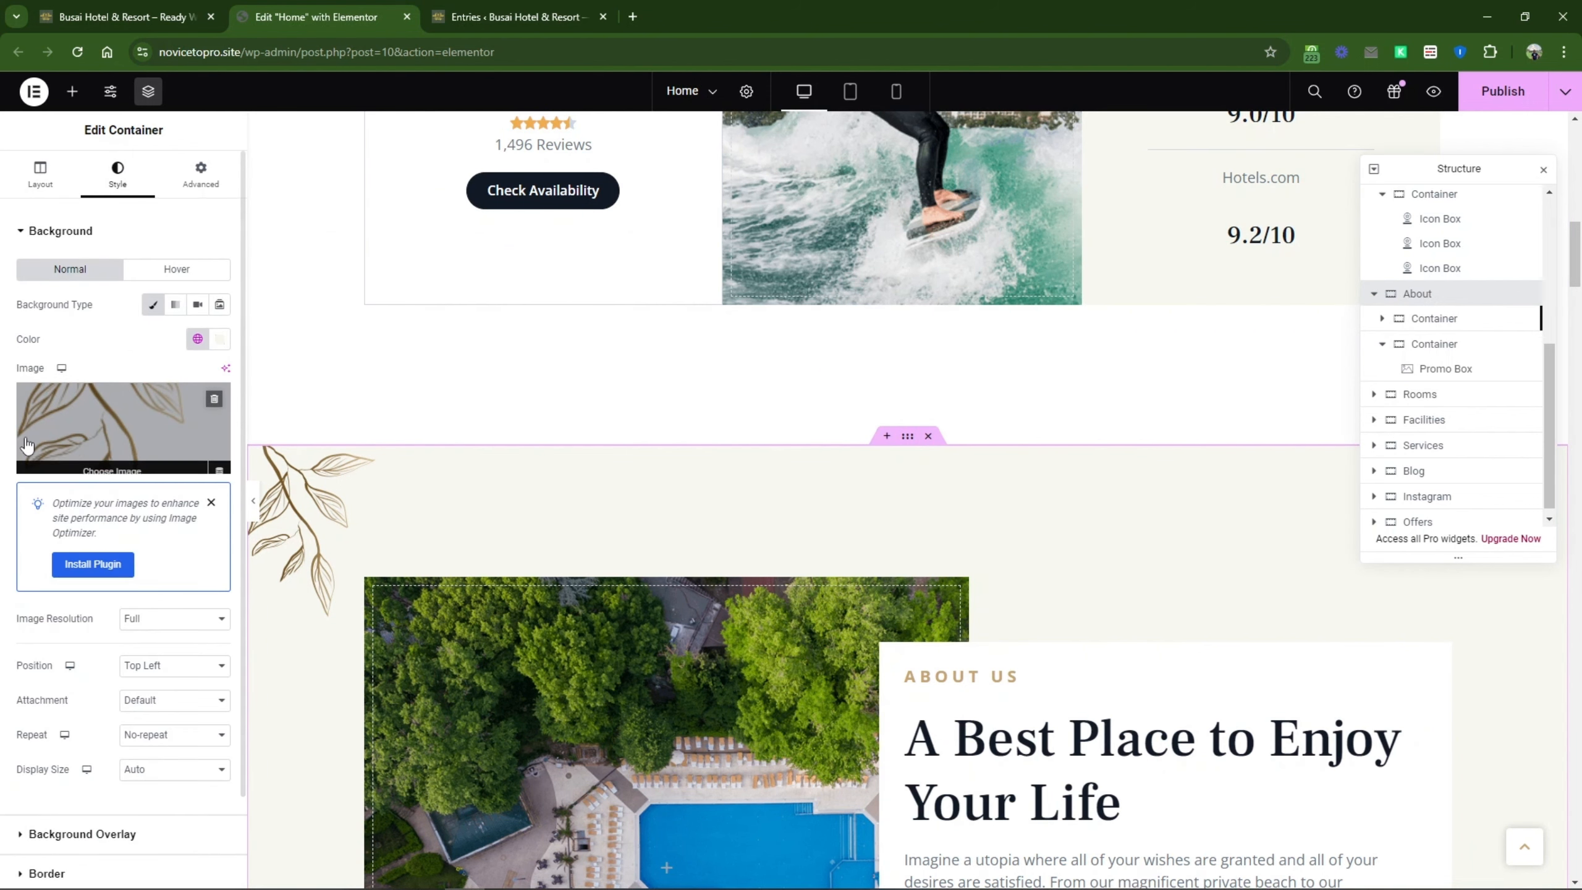
click(90, 418)
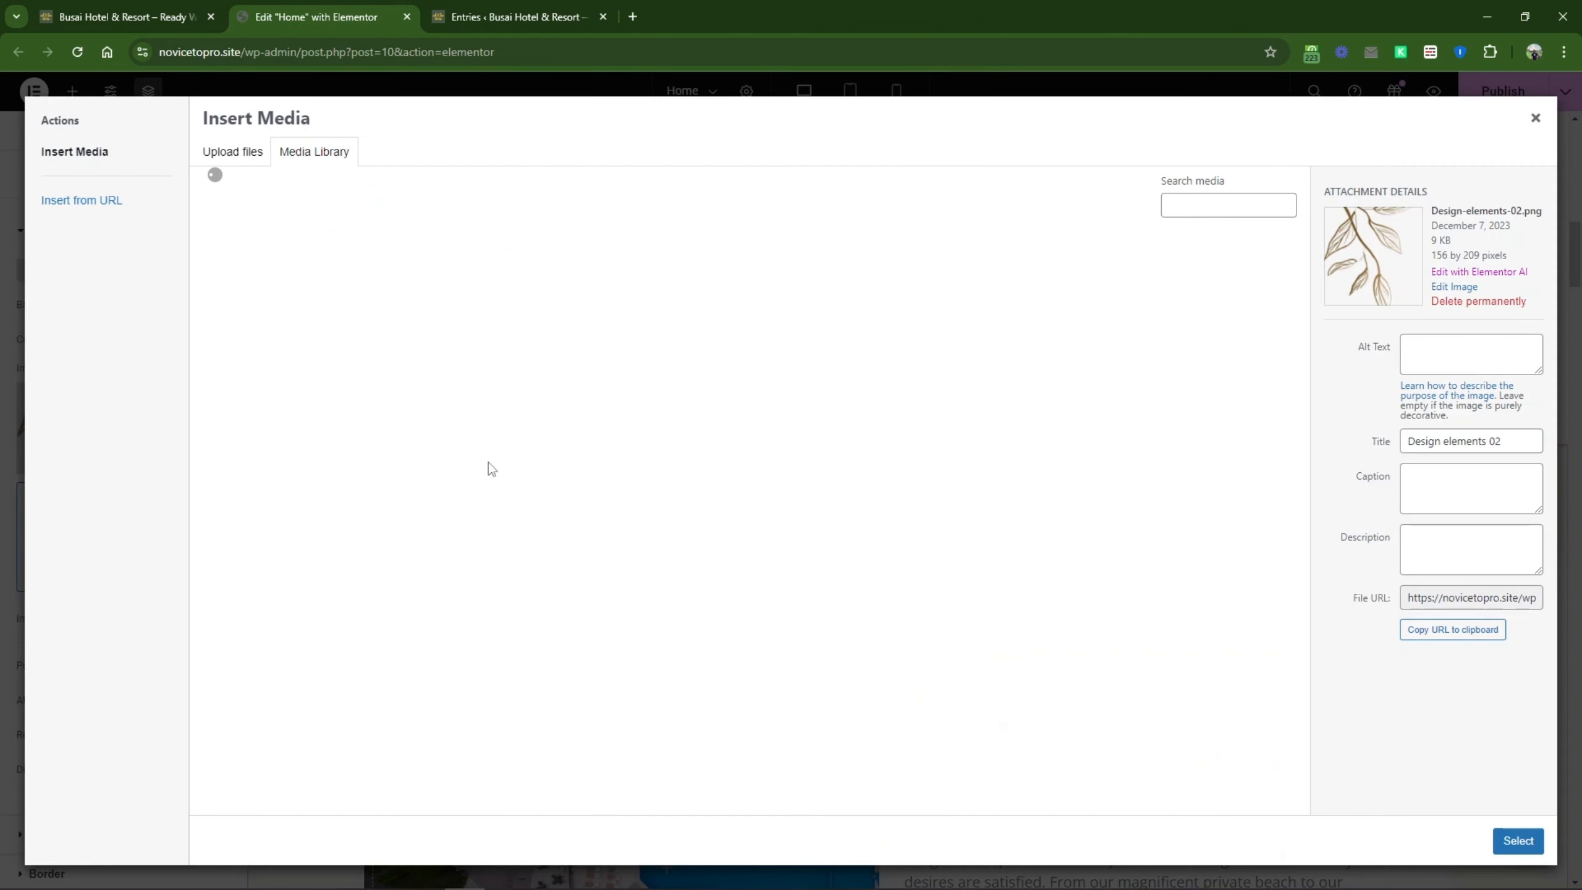
click(1537, 122)
scroll(1124, 612, down, 10)
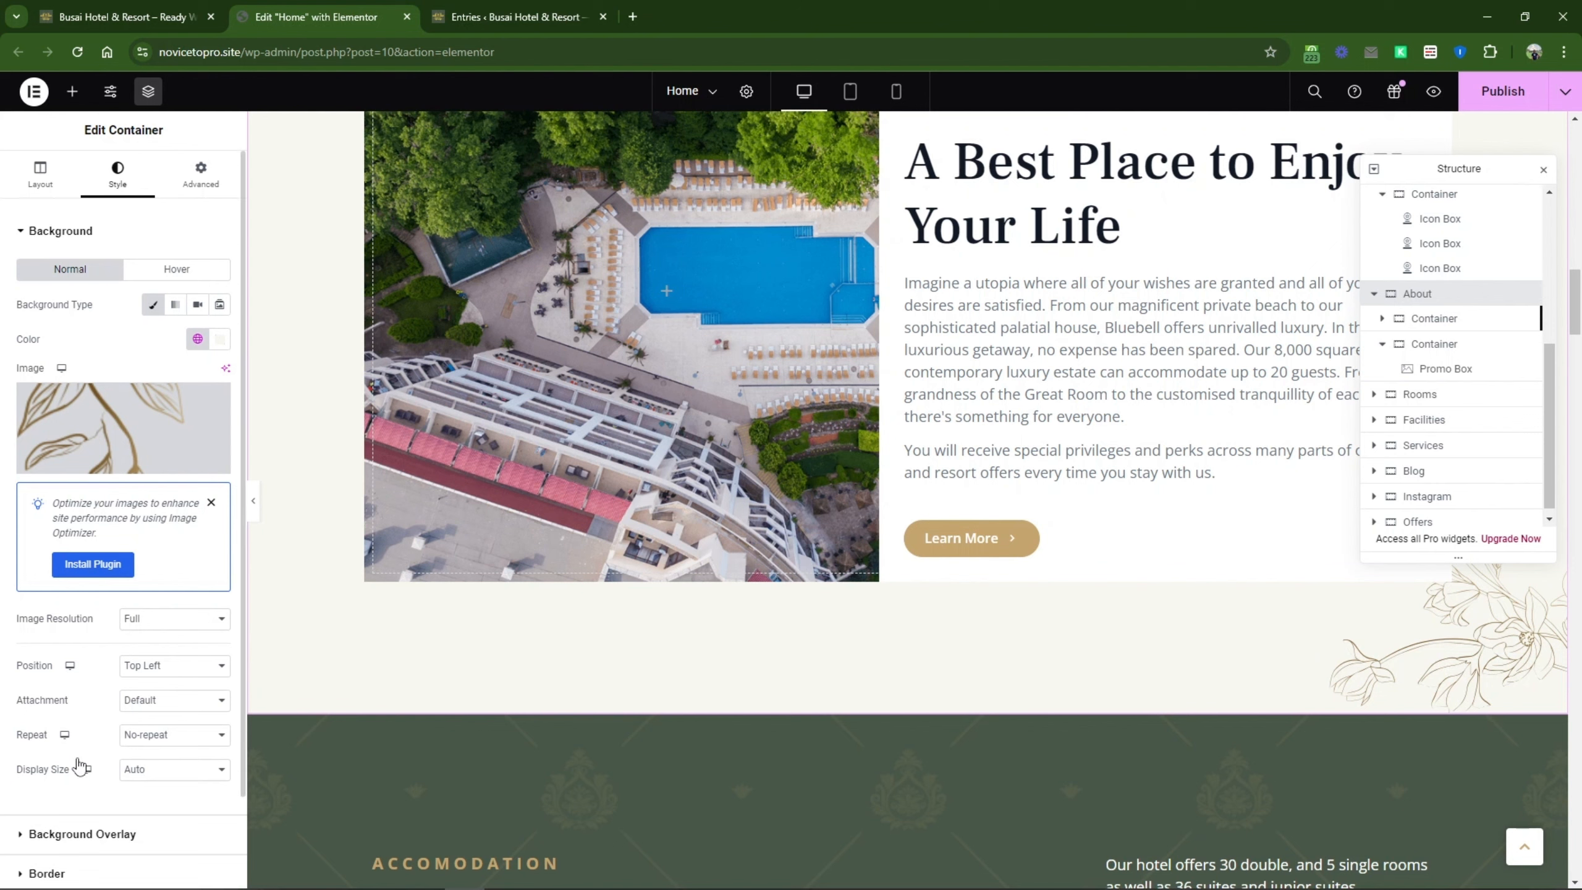
Step: Examine the About section's background overlay settings and compare the overlay image with the floral decoration in the section's corner
scroll(78, 764, down, 1)
scroll(753, 664, up, 7)
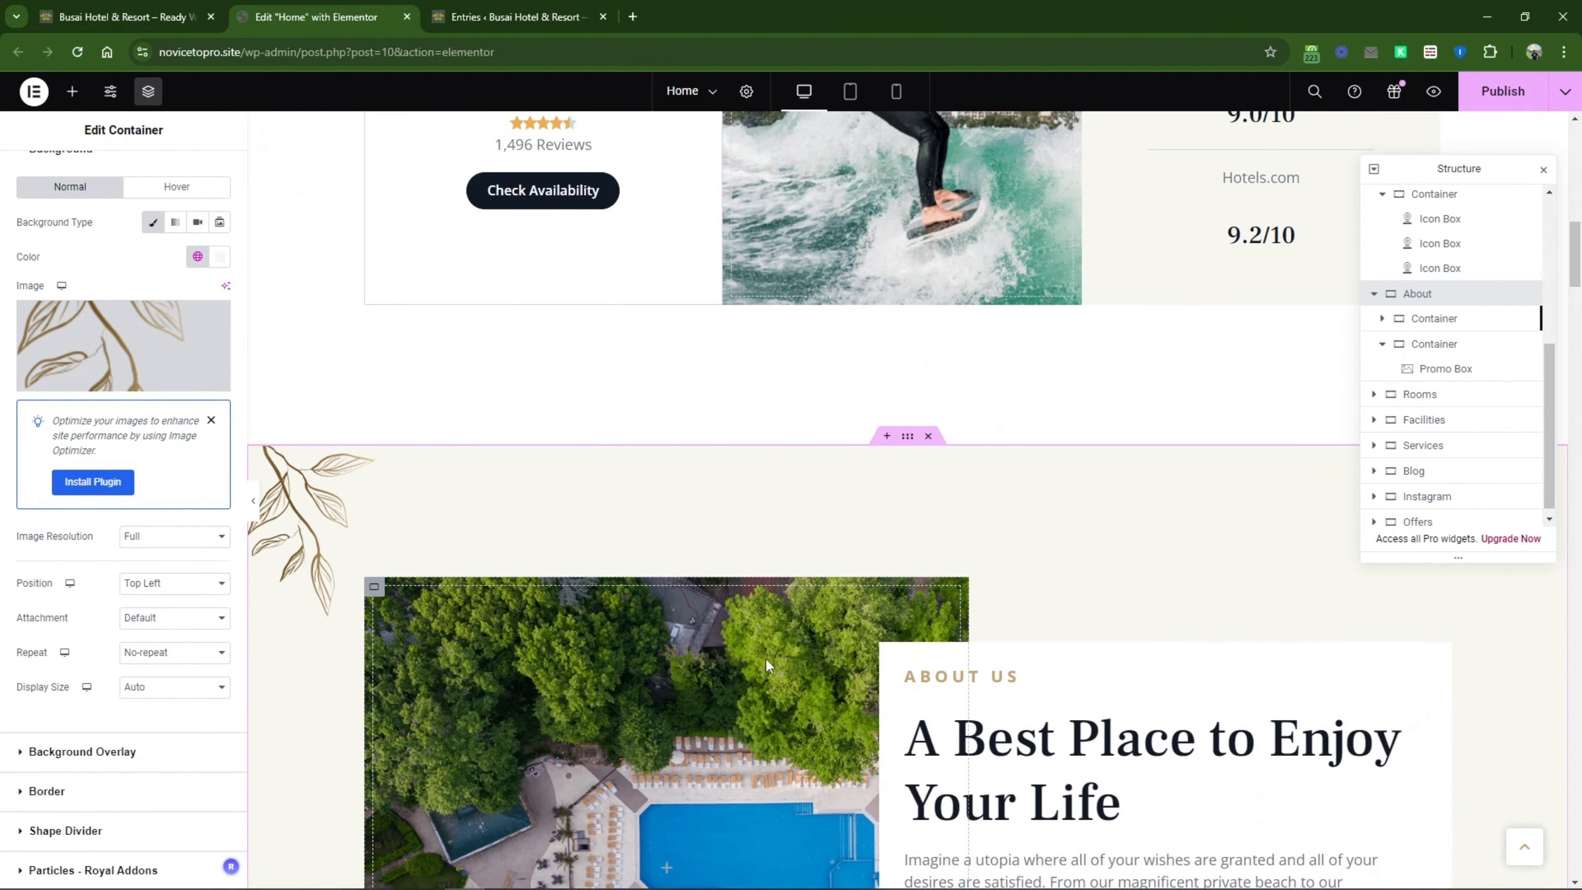
scroll(63, 667, down, 1)
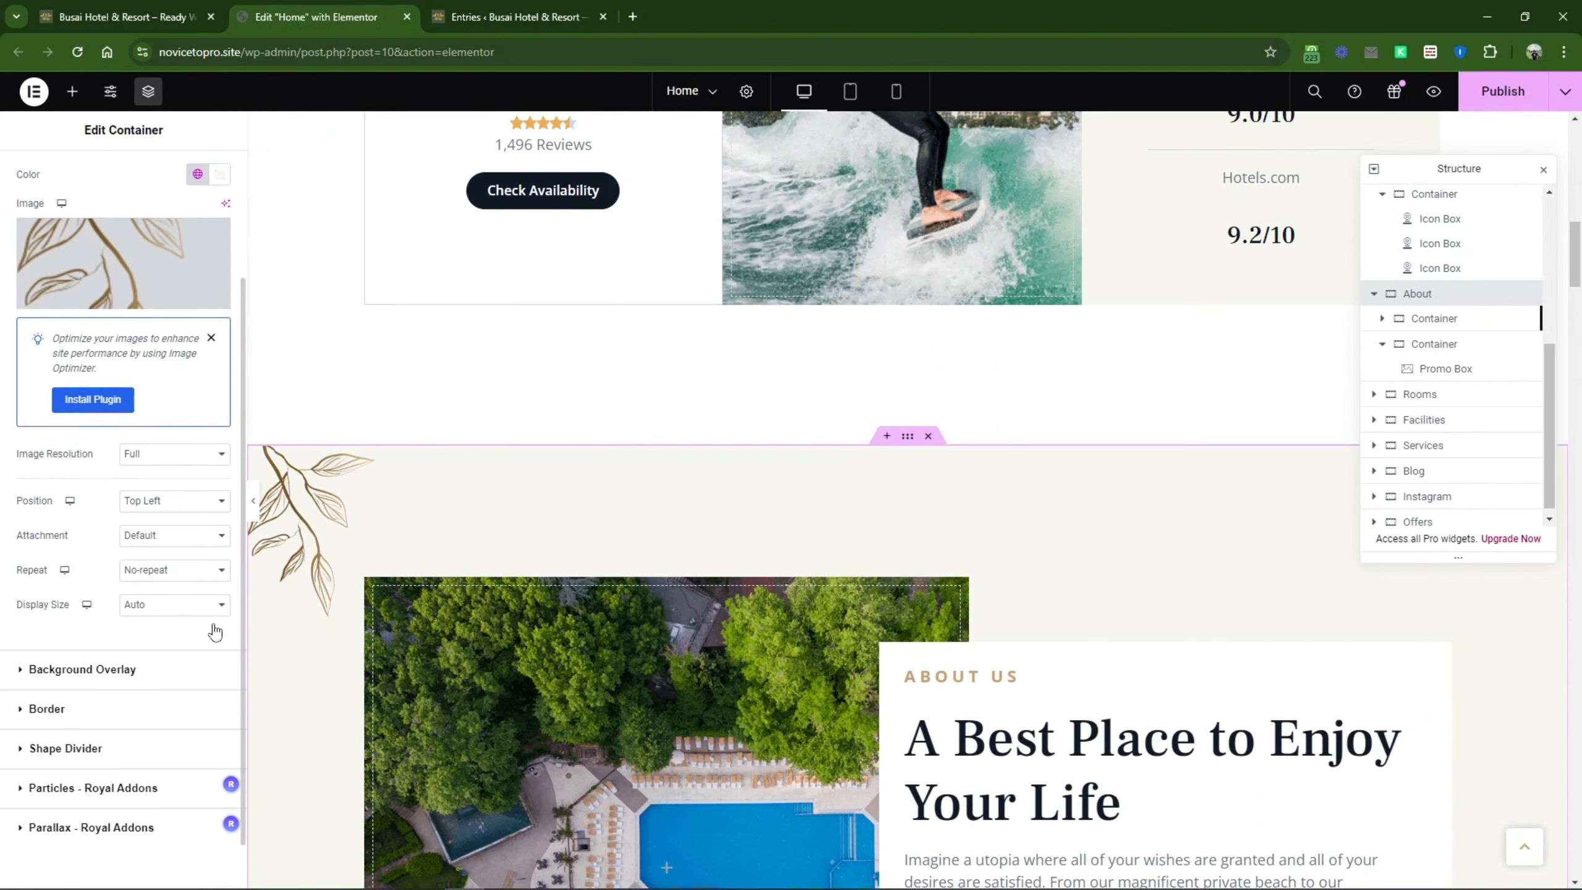
click(107, 671)
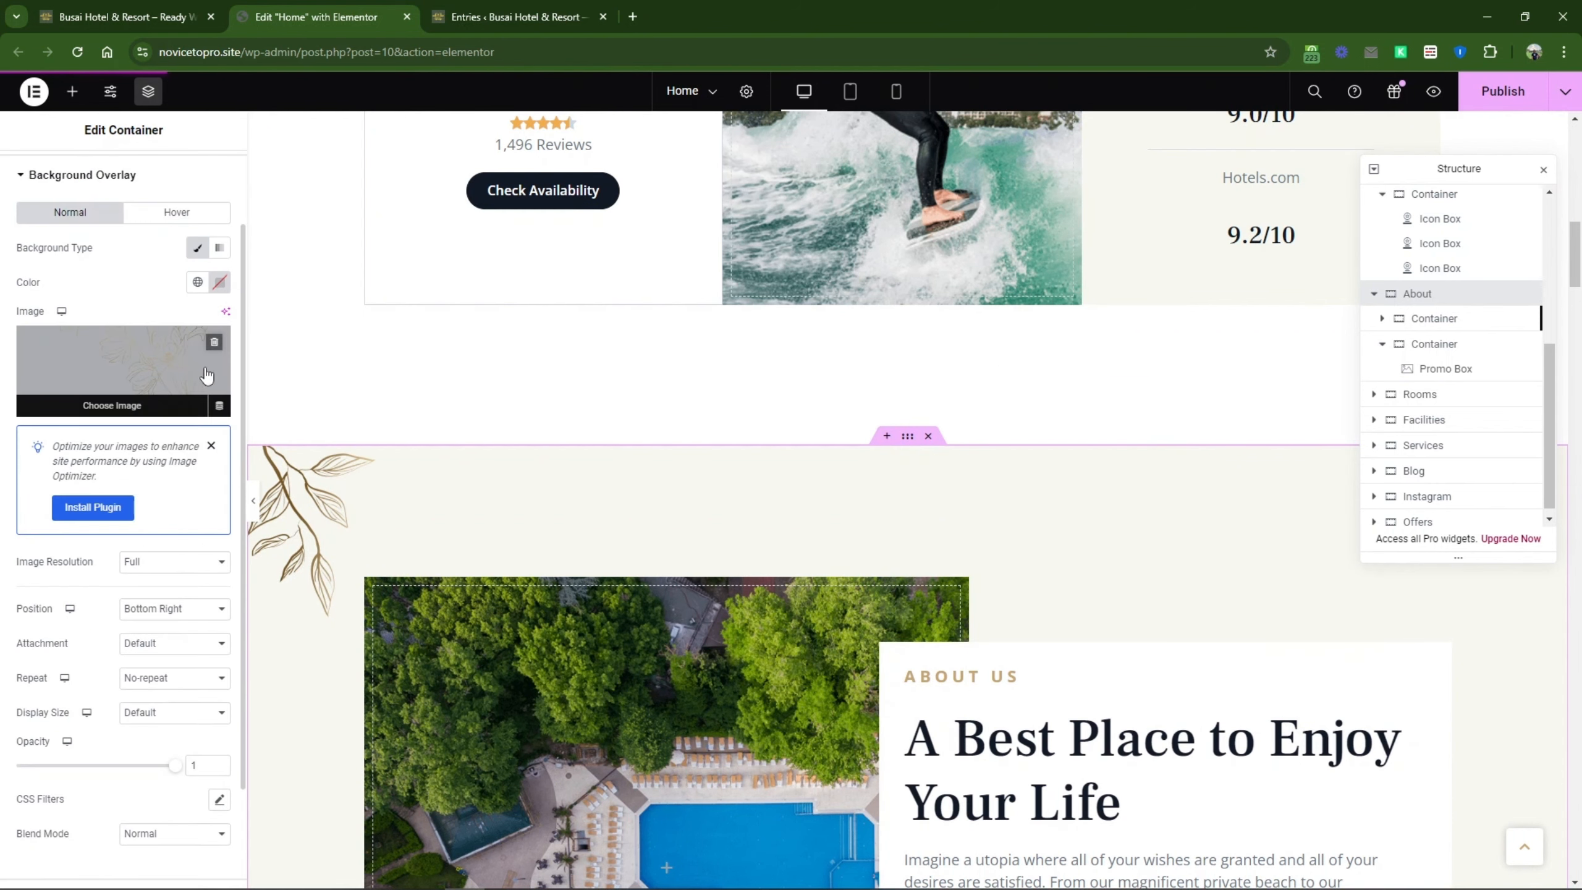
scroll(1495, 804, down, 5)
scroll(1511, 755, down, 4)
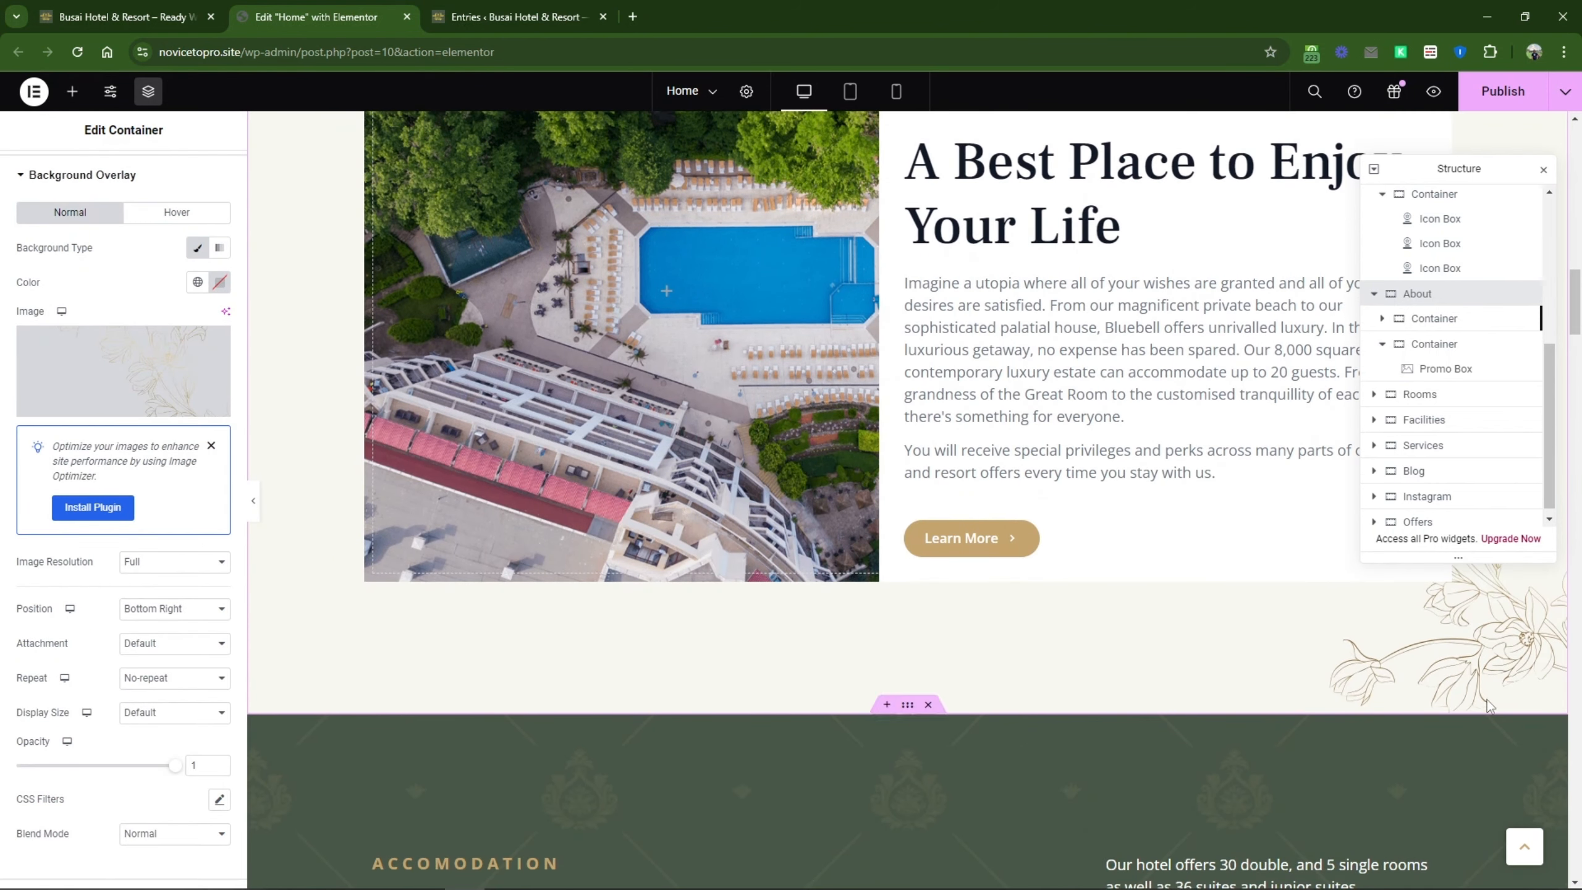
scroll(1516, 747, up, 2)
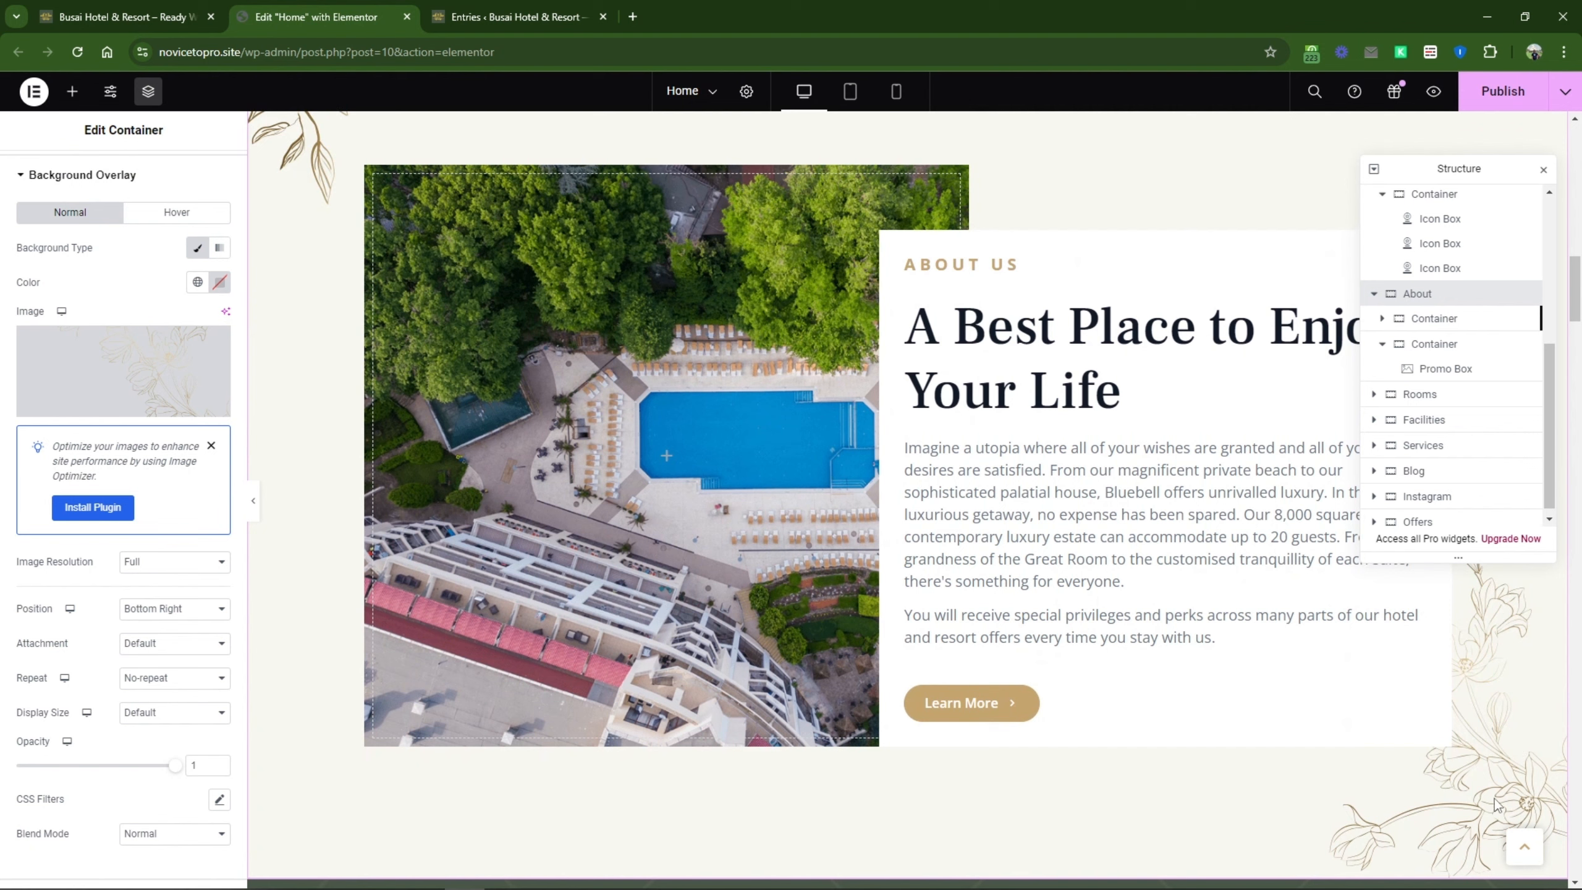
scroll(1513, 748, down, 1)
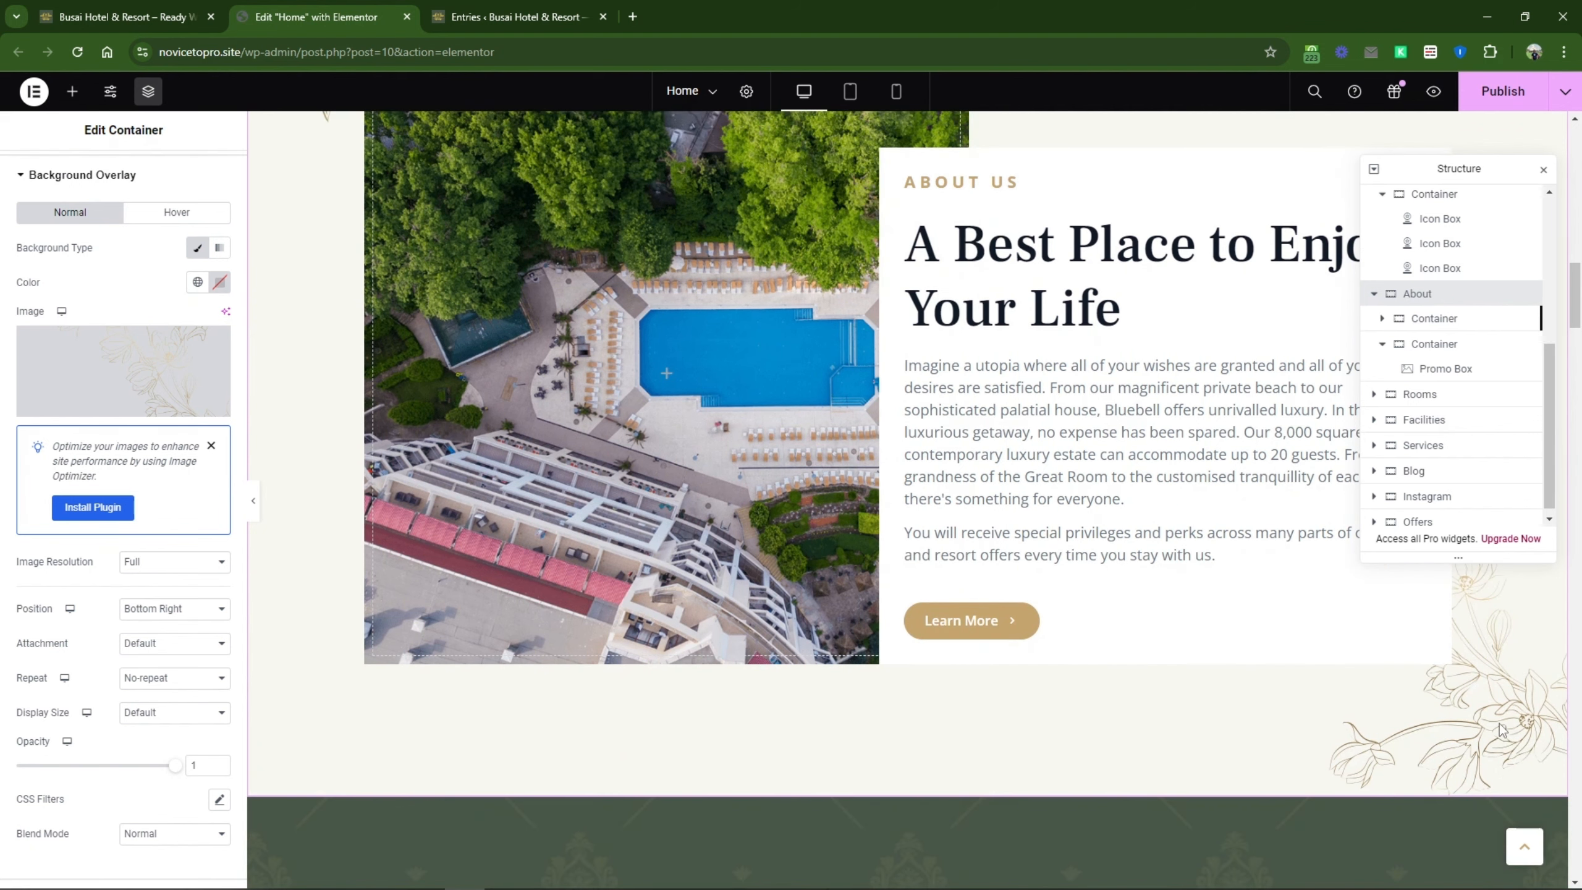
Step: Review the Room & Suits, The Facilities and Our Services sections of the Home page
scroll(867, 667, down, 5)
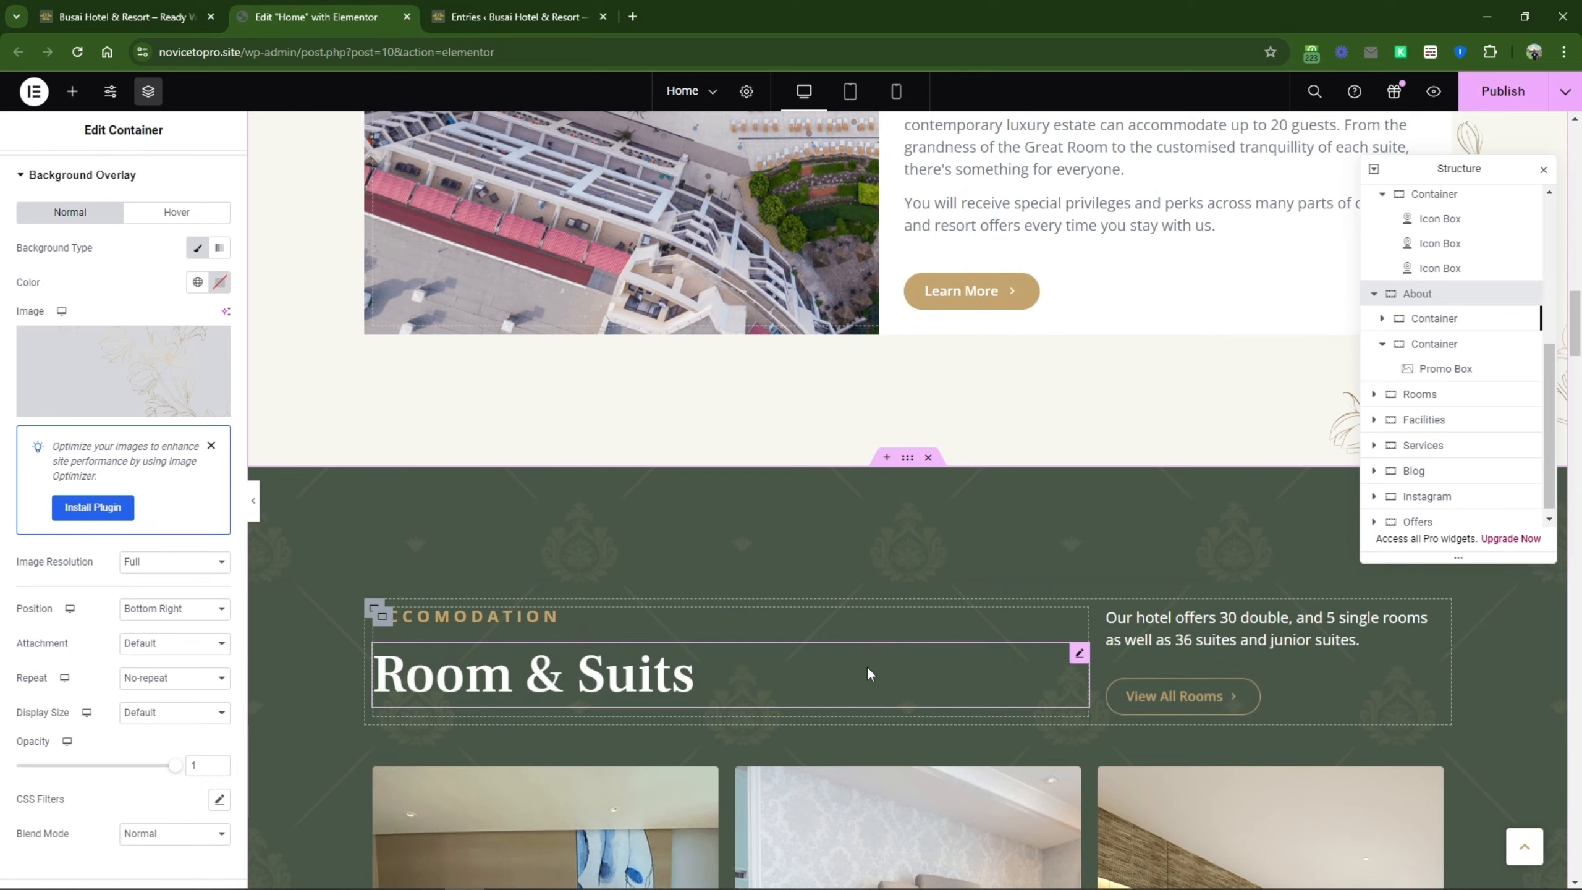
scroll(866, 665, down, 5)
scroll(803, 533, down, 5)
scroll(806, 543, down, 10)
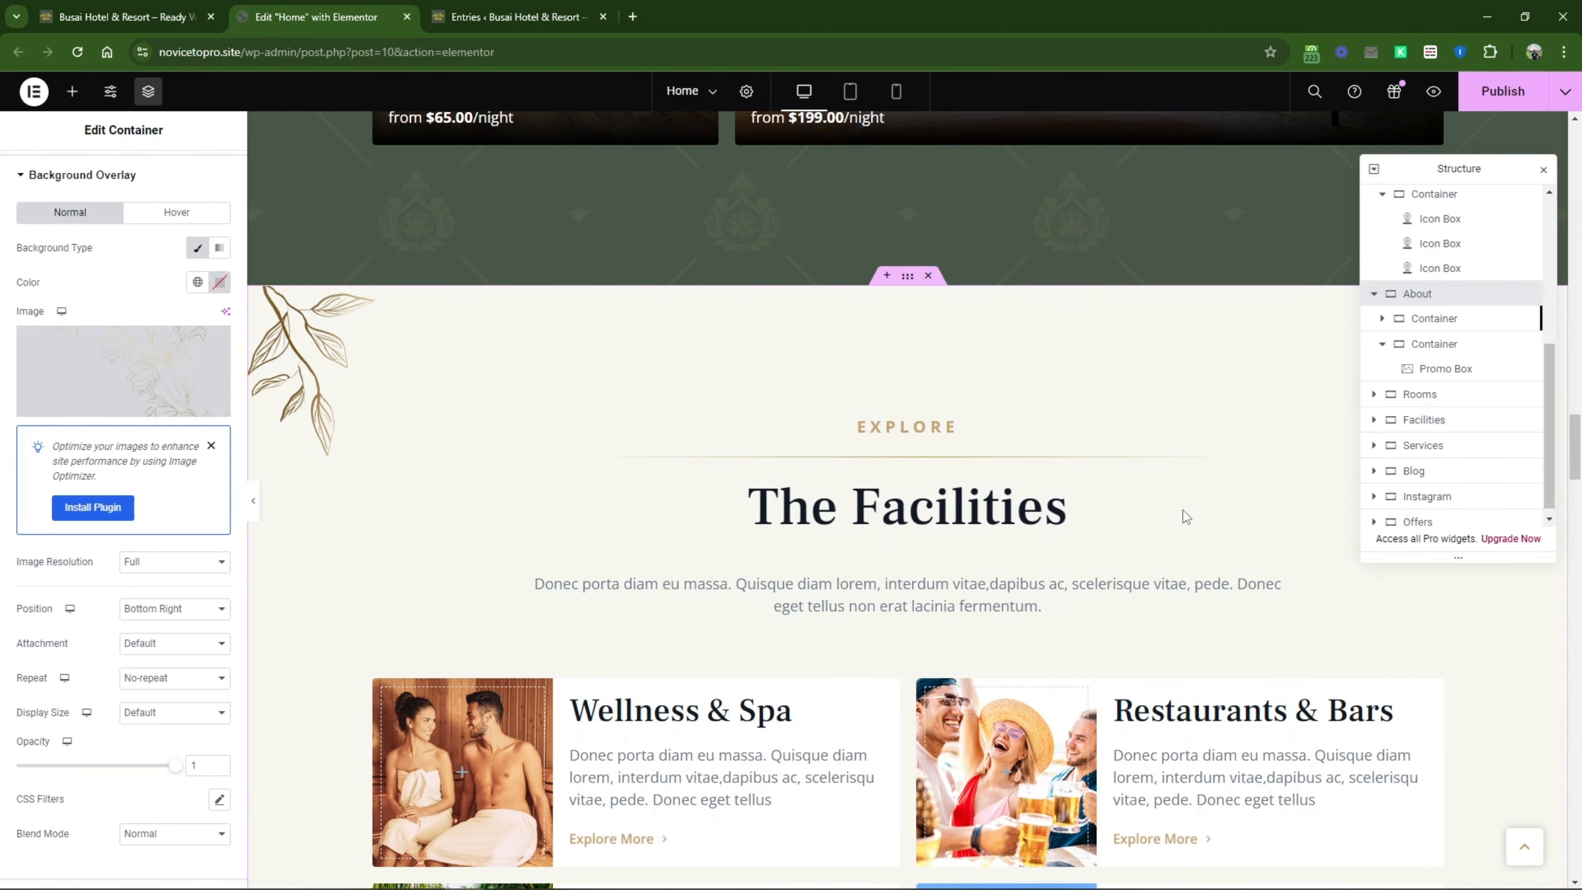
scroll(1185, 516, down, 10)
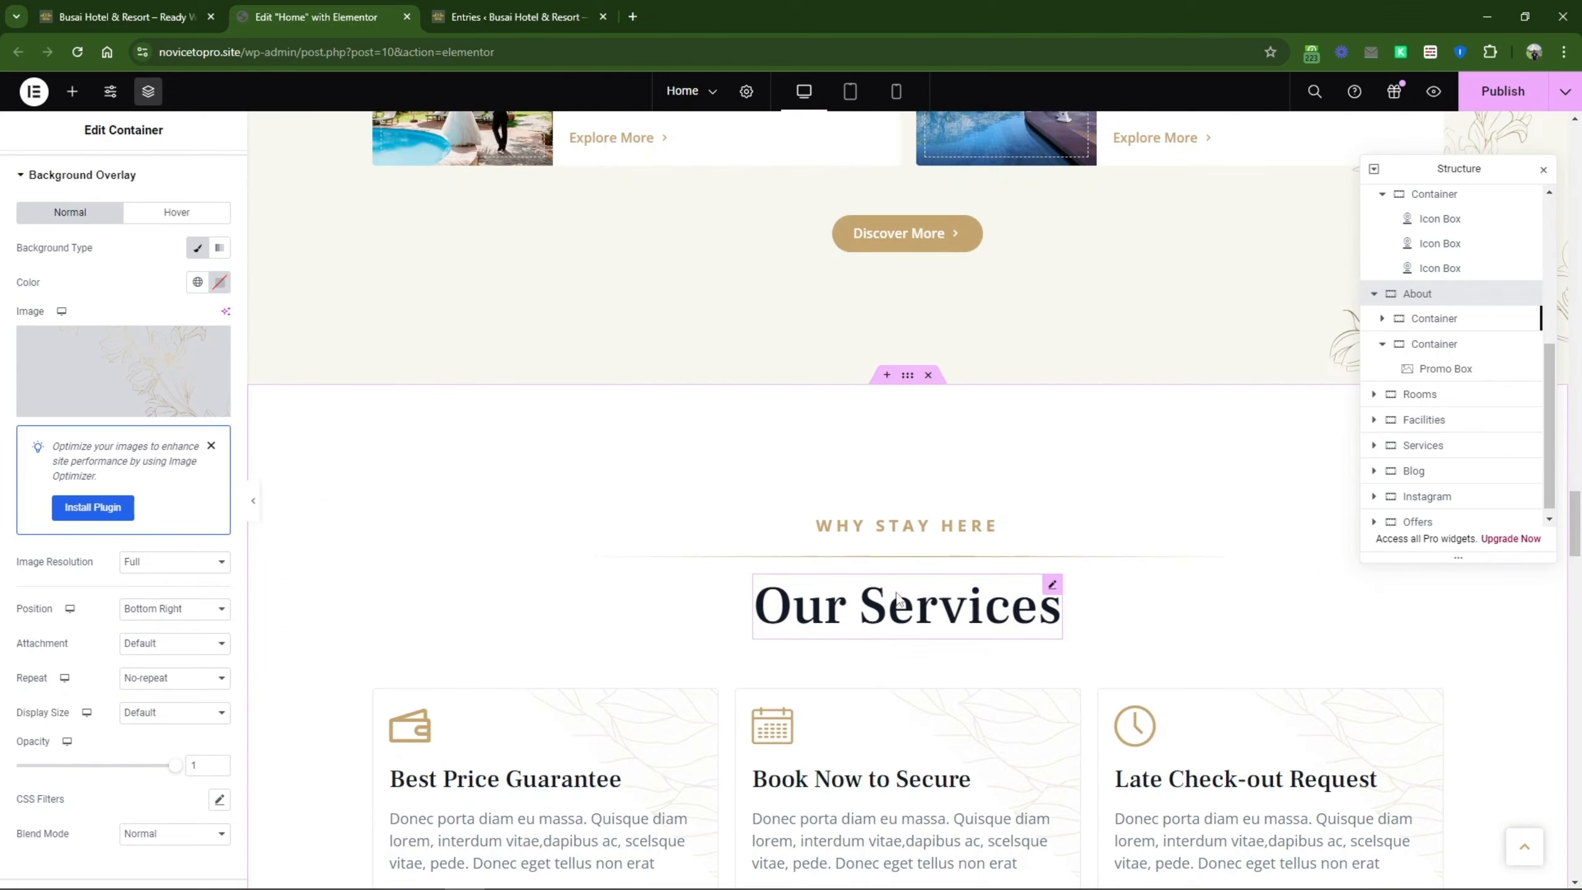
scroll(809, 536, down, 6)
scroll(840, 564, up, 10)
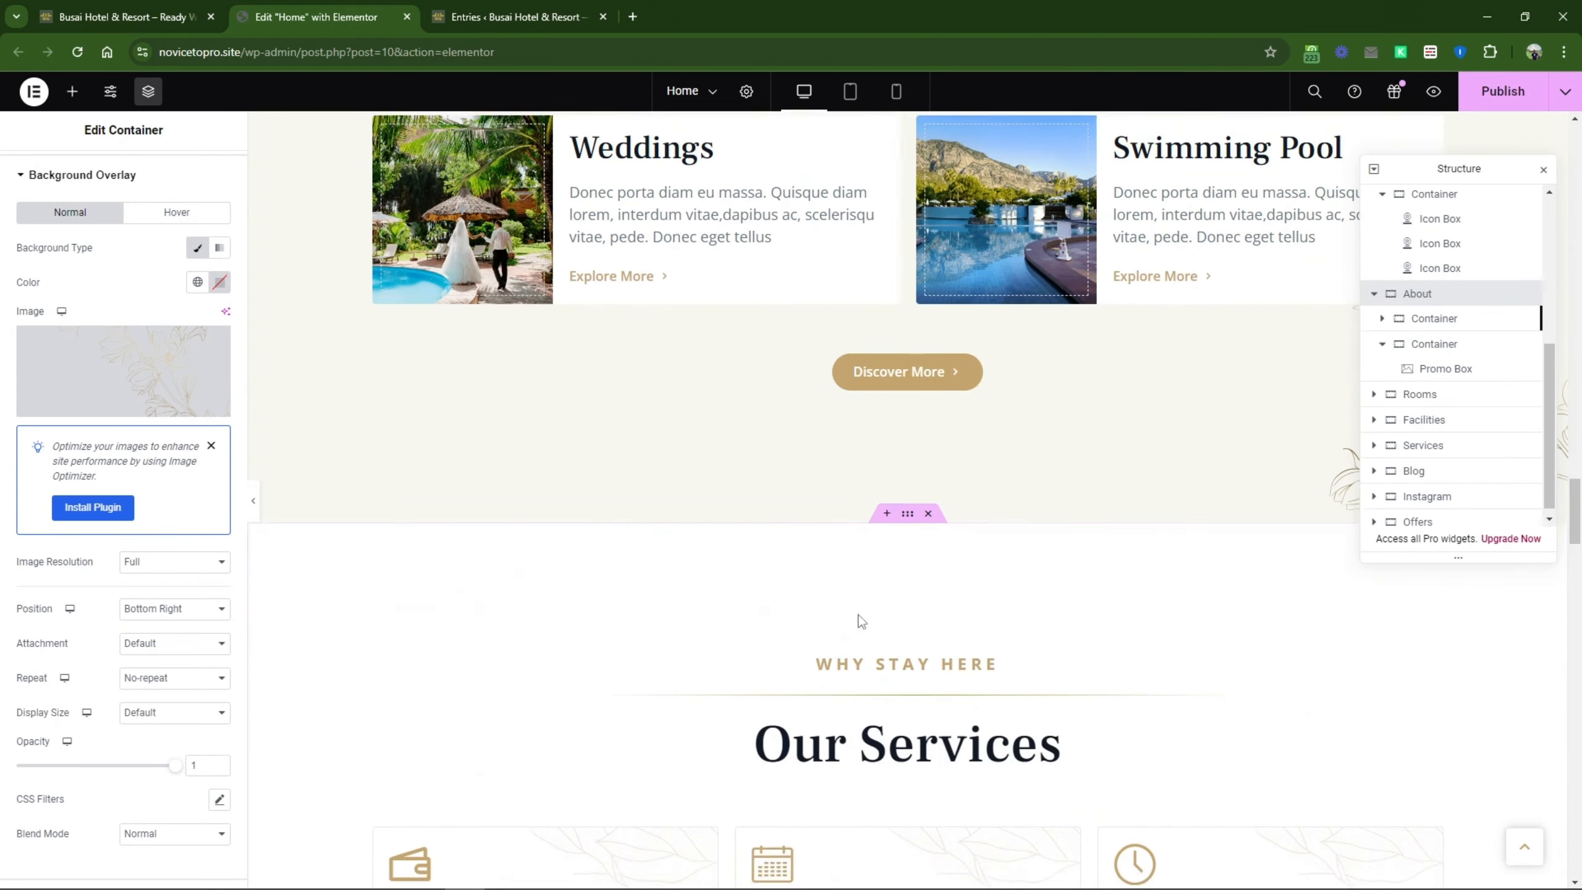
scroll(1149, 383, up, 5)
scroll(1083, 364, down, 10)
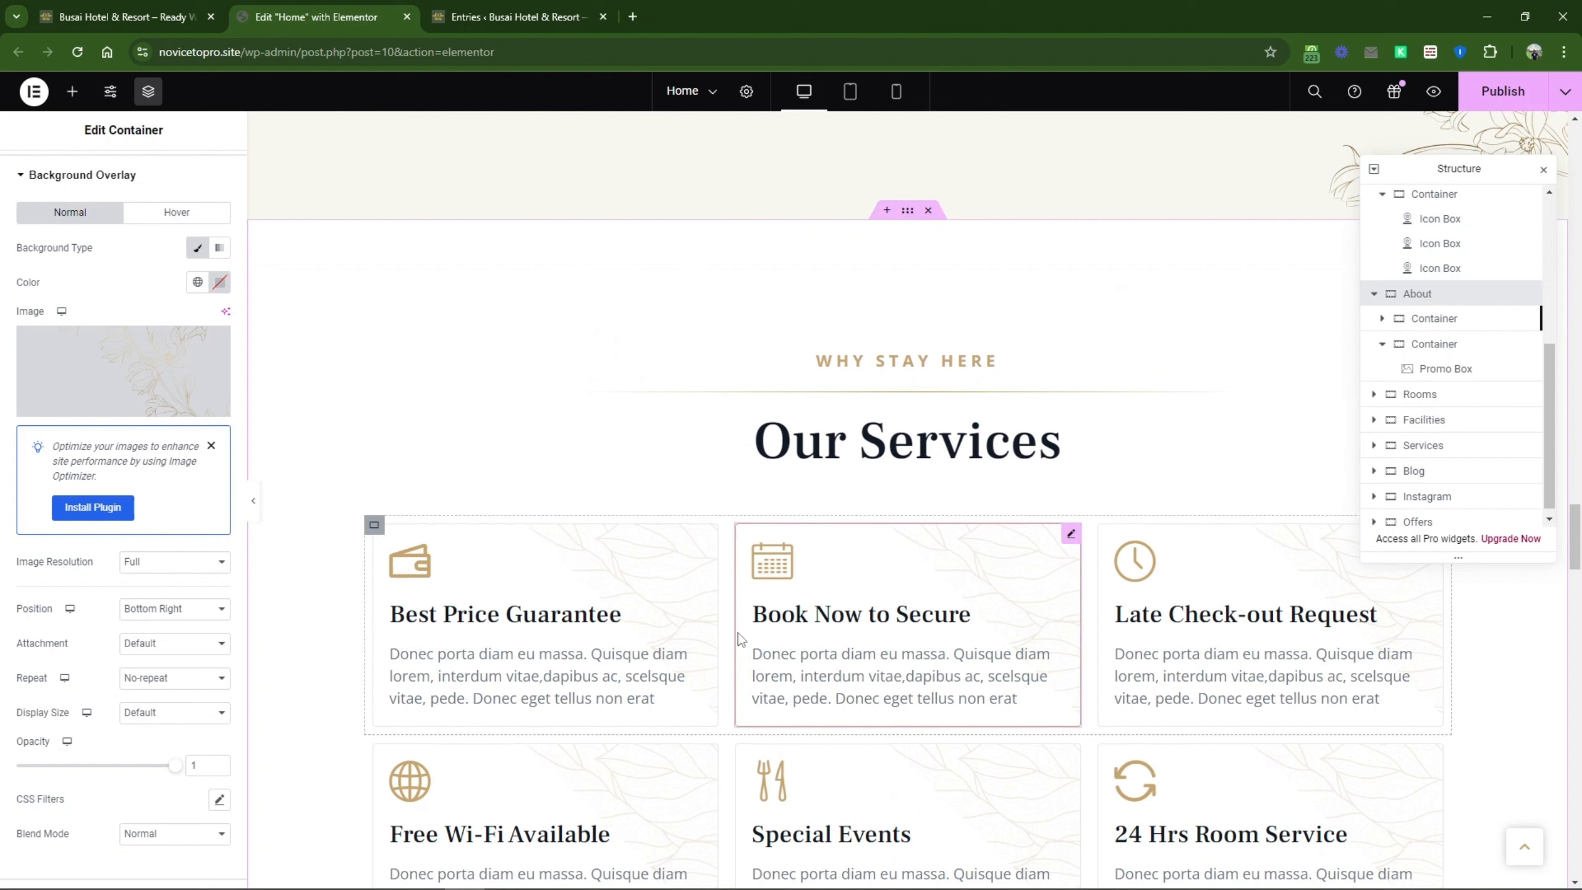
Step: Delete the Special Events icon box from the Our Services section and undo the deletion
click(661, 595)
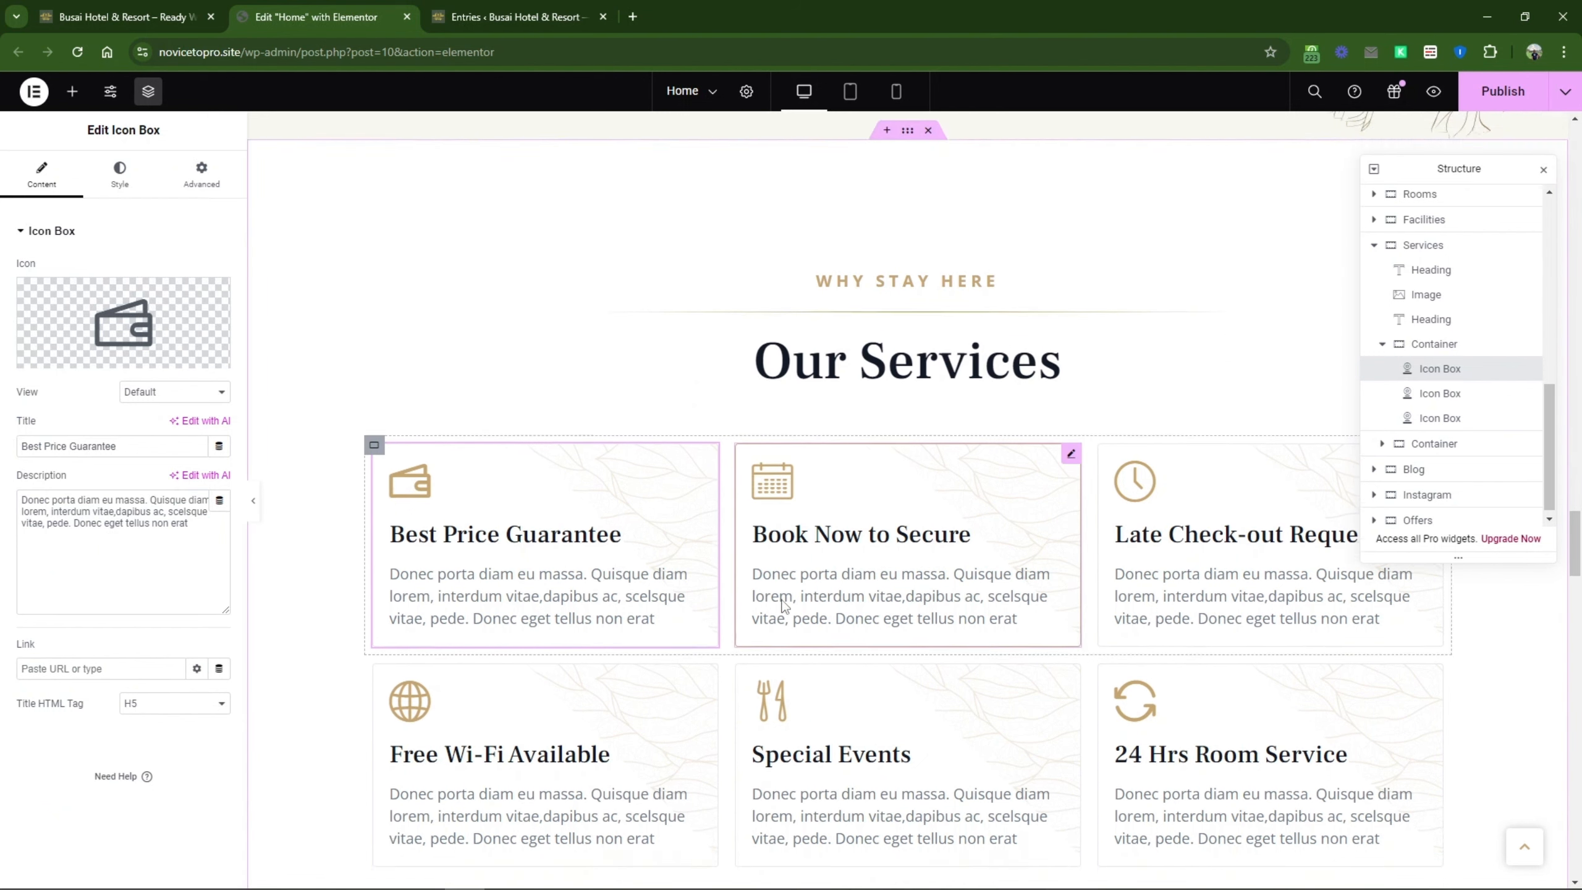
scroll(784, 606, down, 5)
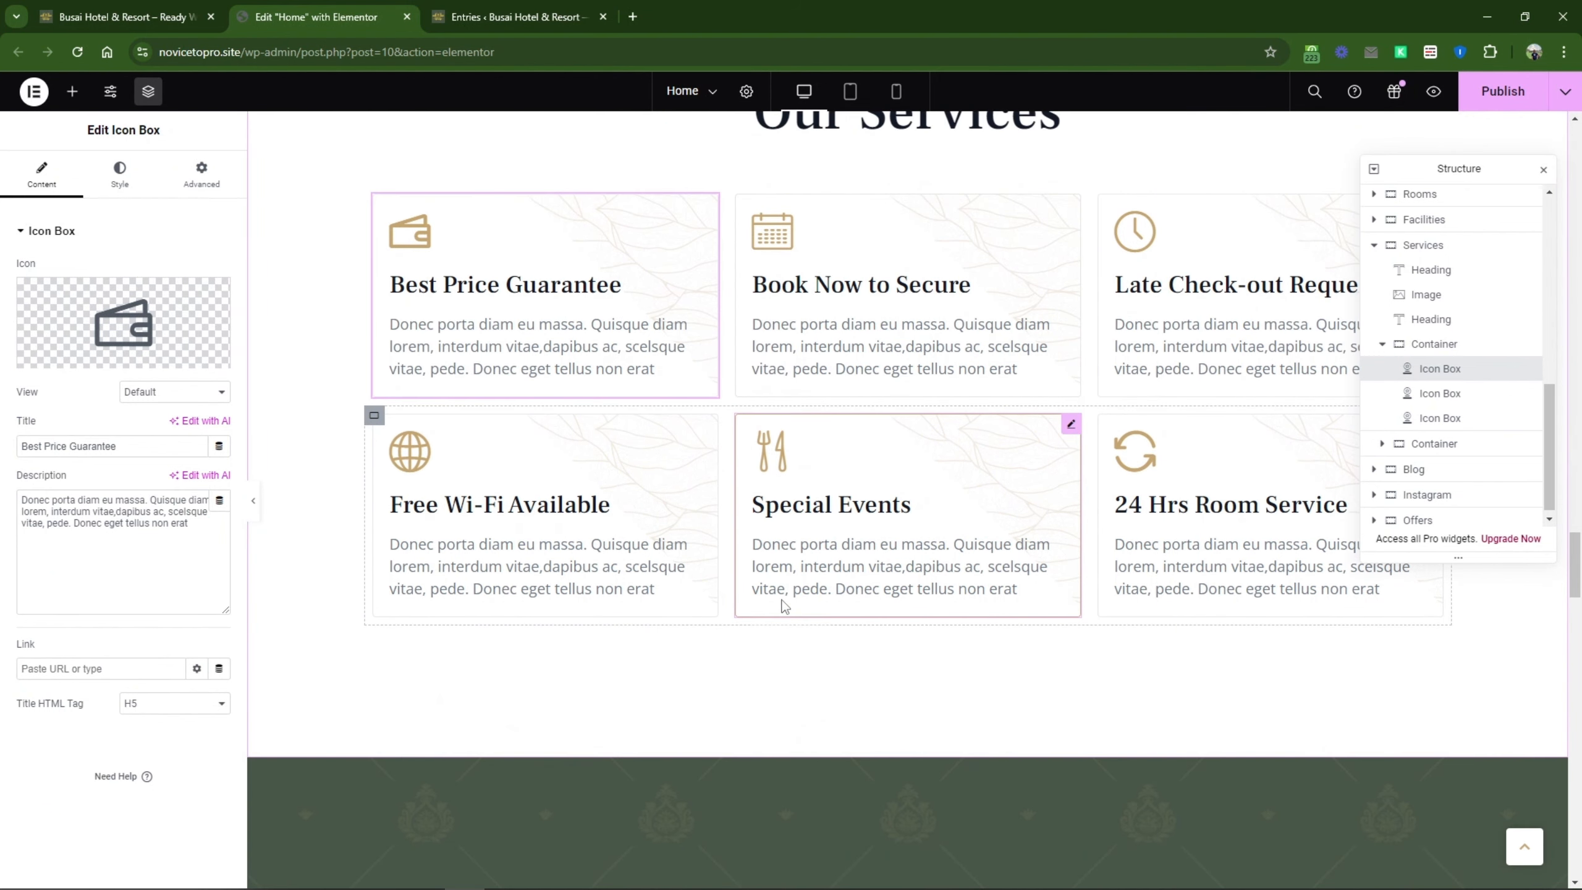
right_click(1071, 424)
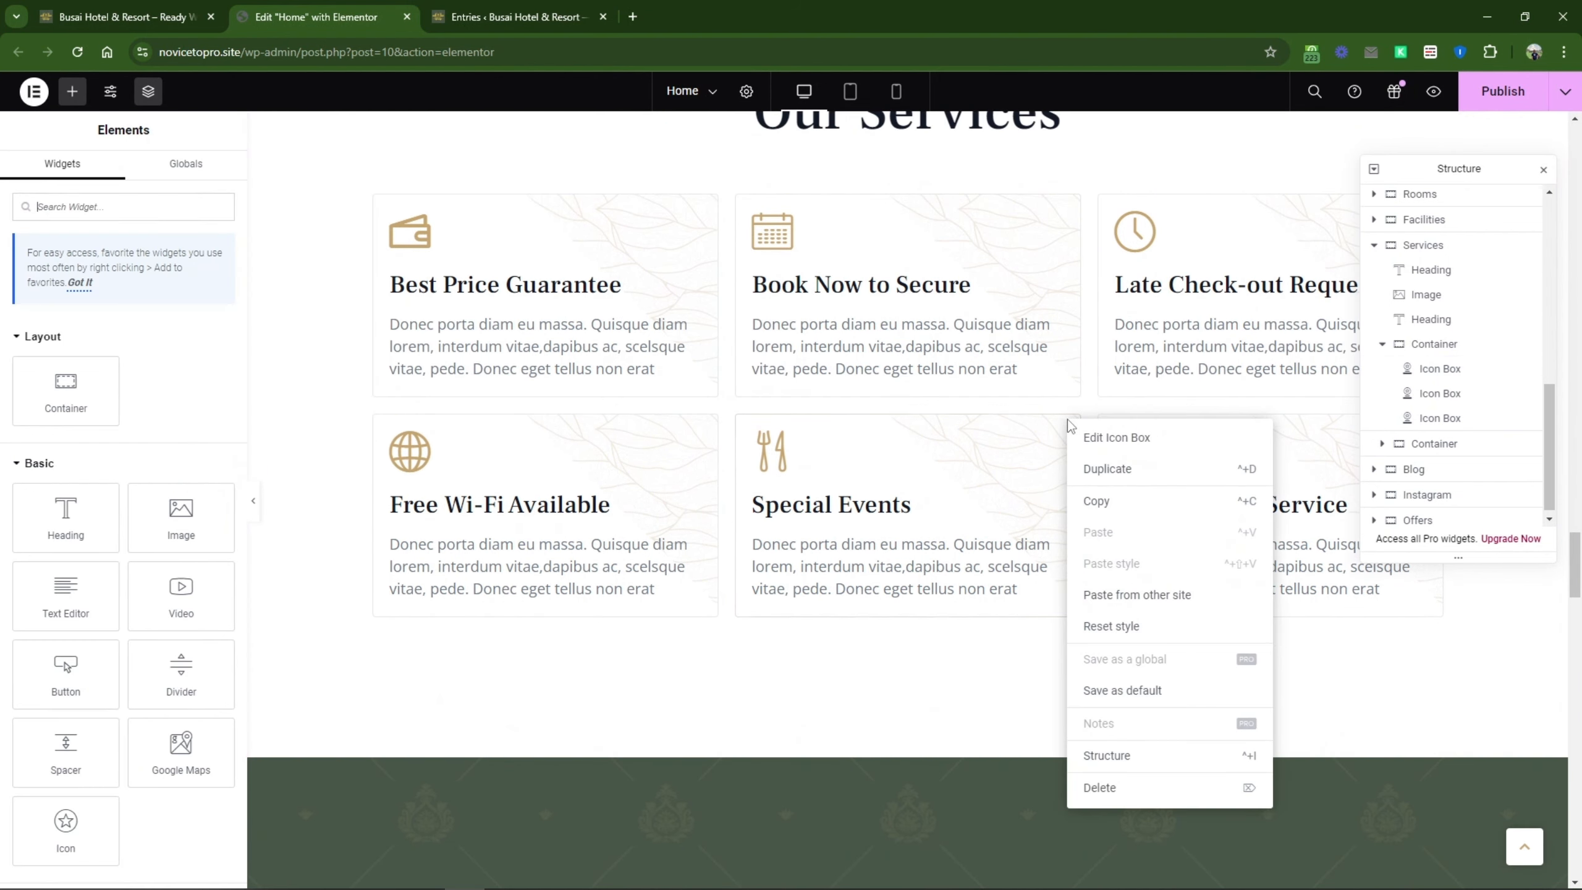
right_click(931, 506)
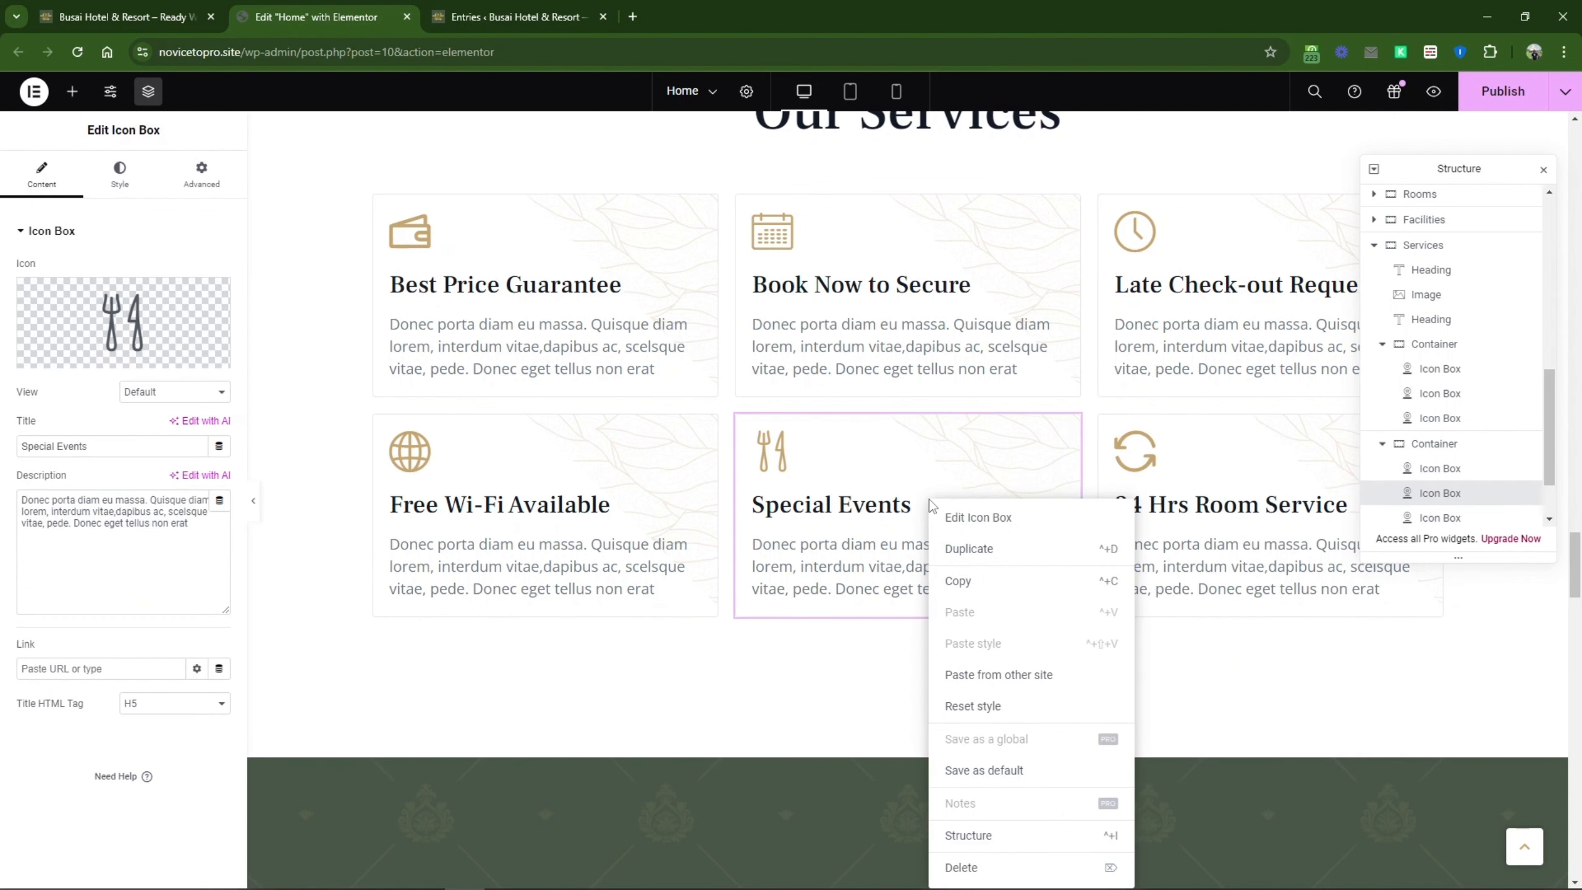
click(972, 868)
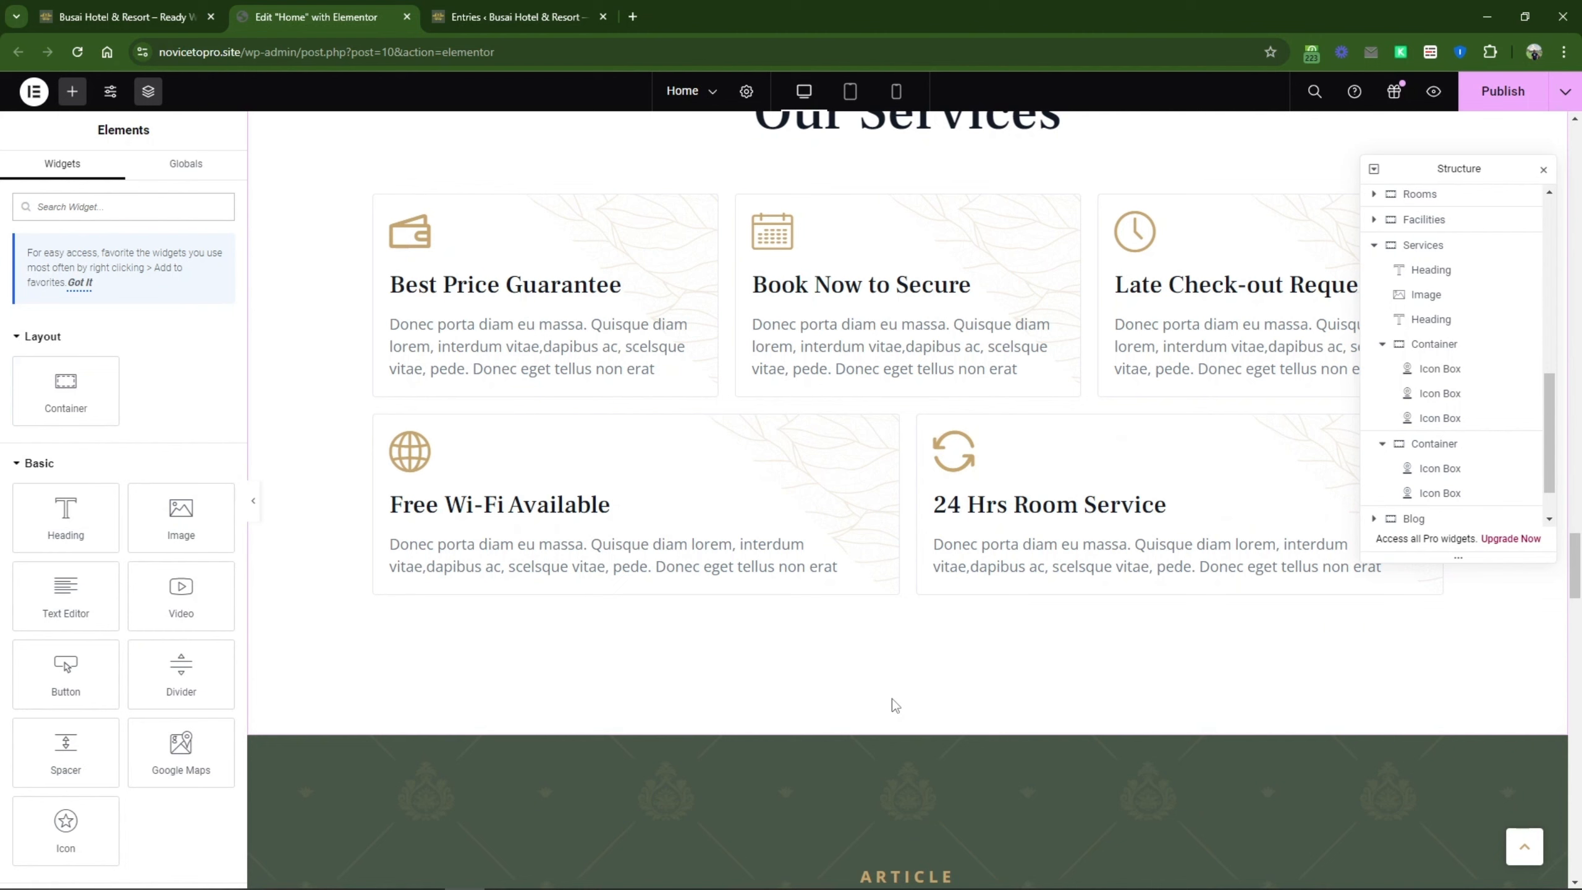
scroll(936, 502, down, 2)
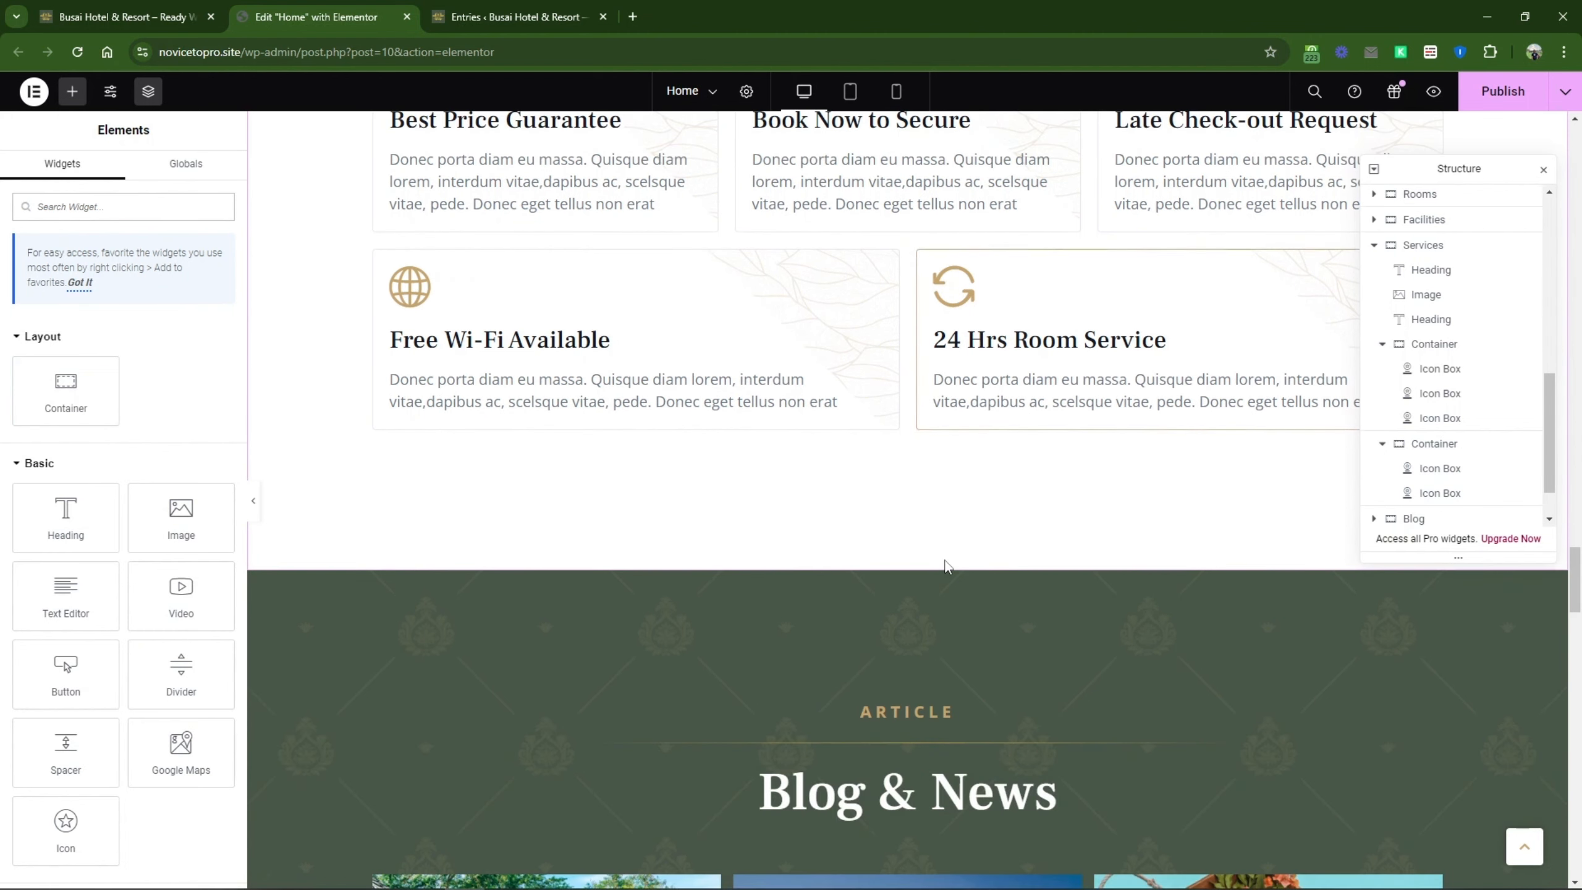
key(ctrl+z)
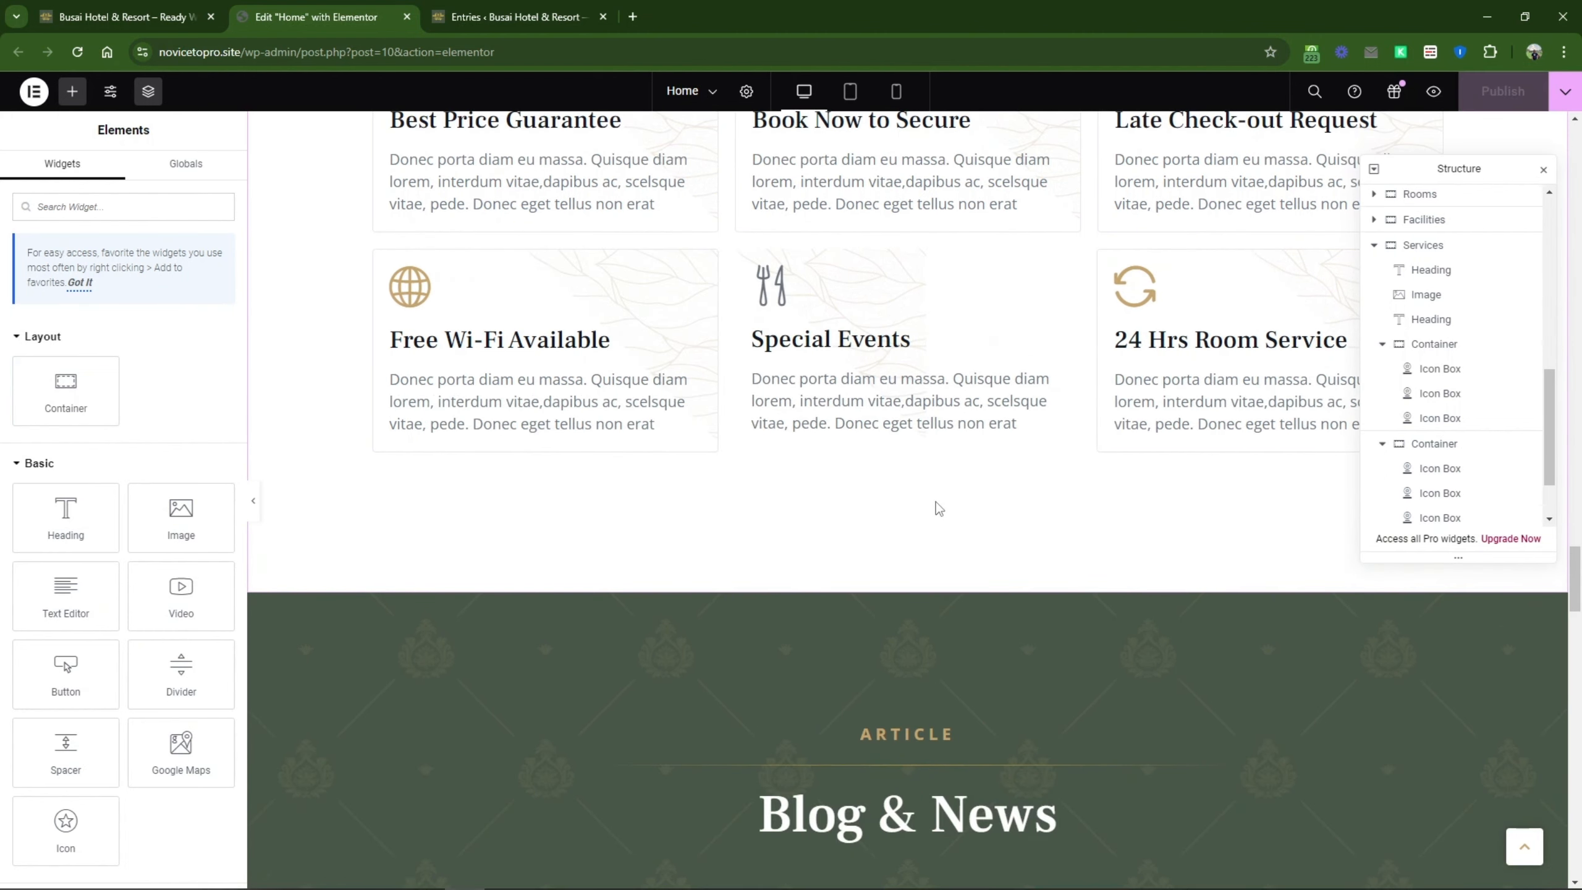
Step: Duplicate the second row container of service icon boxes in the Our Services section
scroll(939, 548, up, 10)
scroll(947, 598, up, 5)
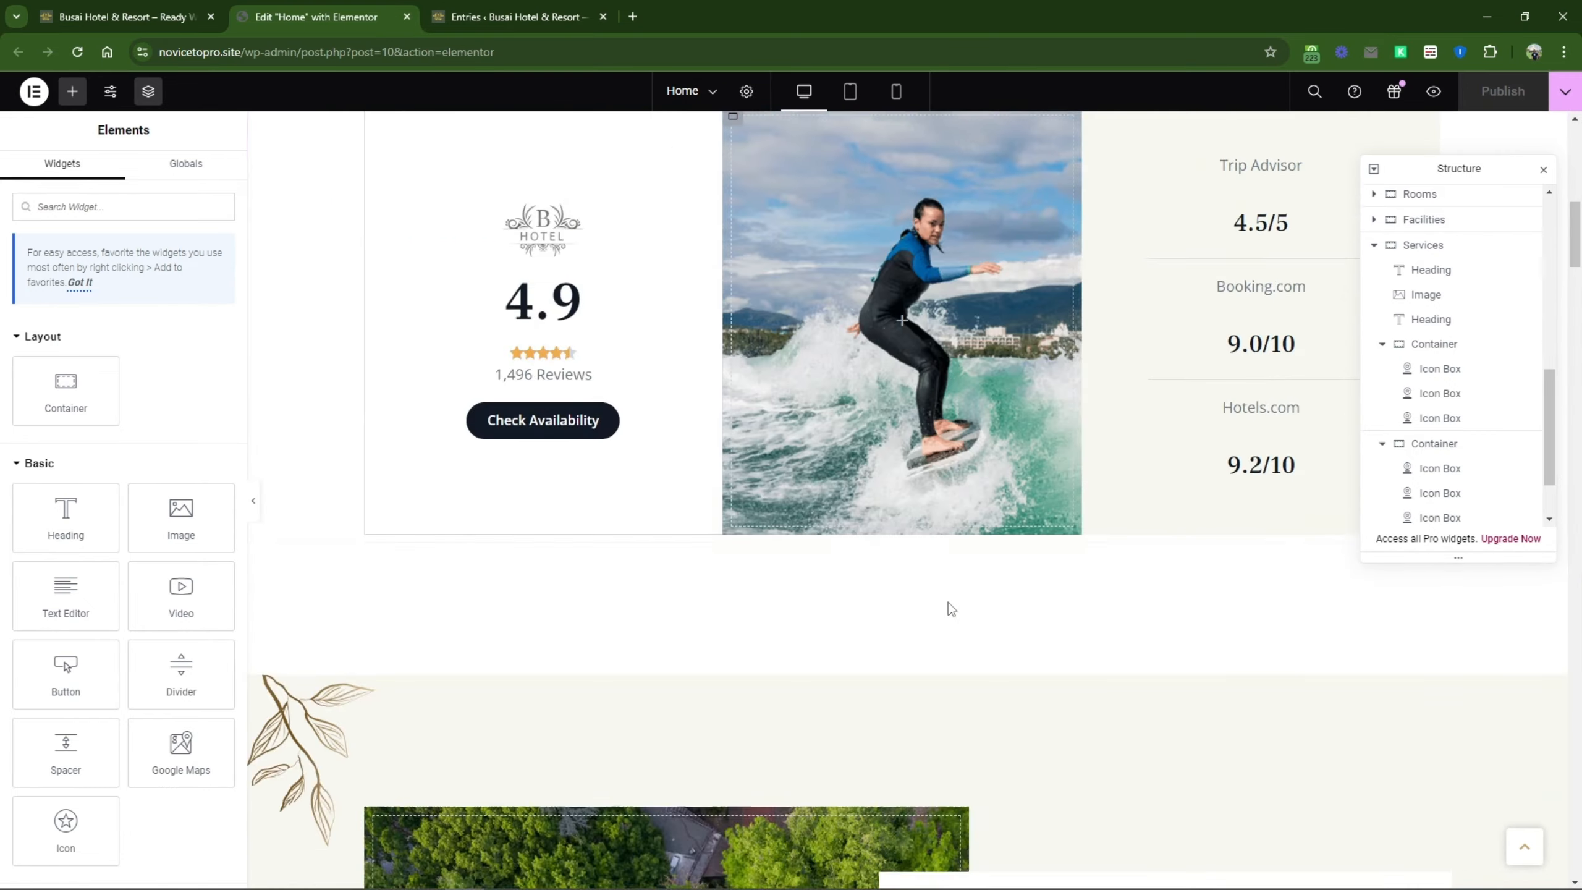
scroll(947, 601, down, 20)
scroll(948, 603, down, 15)
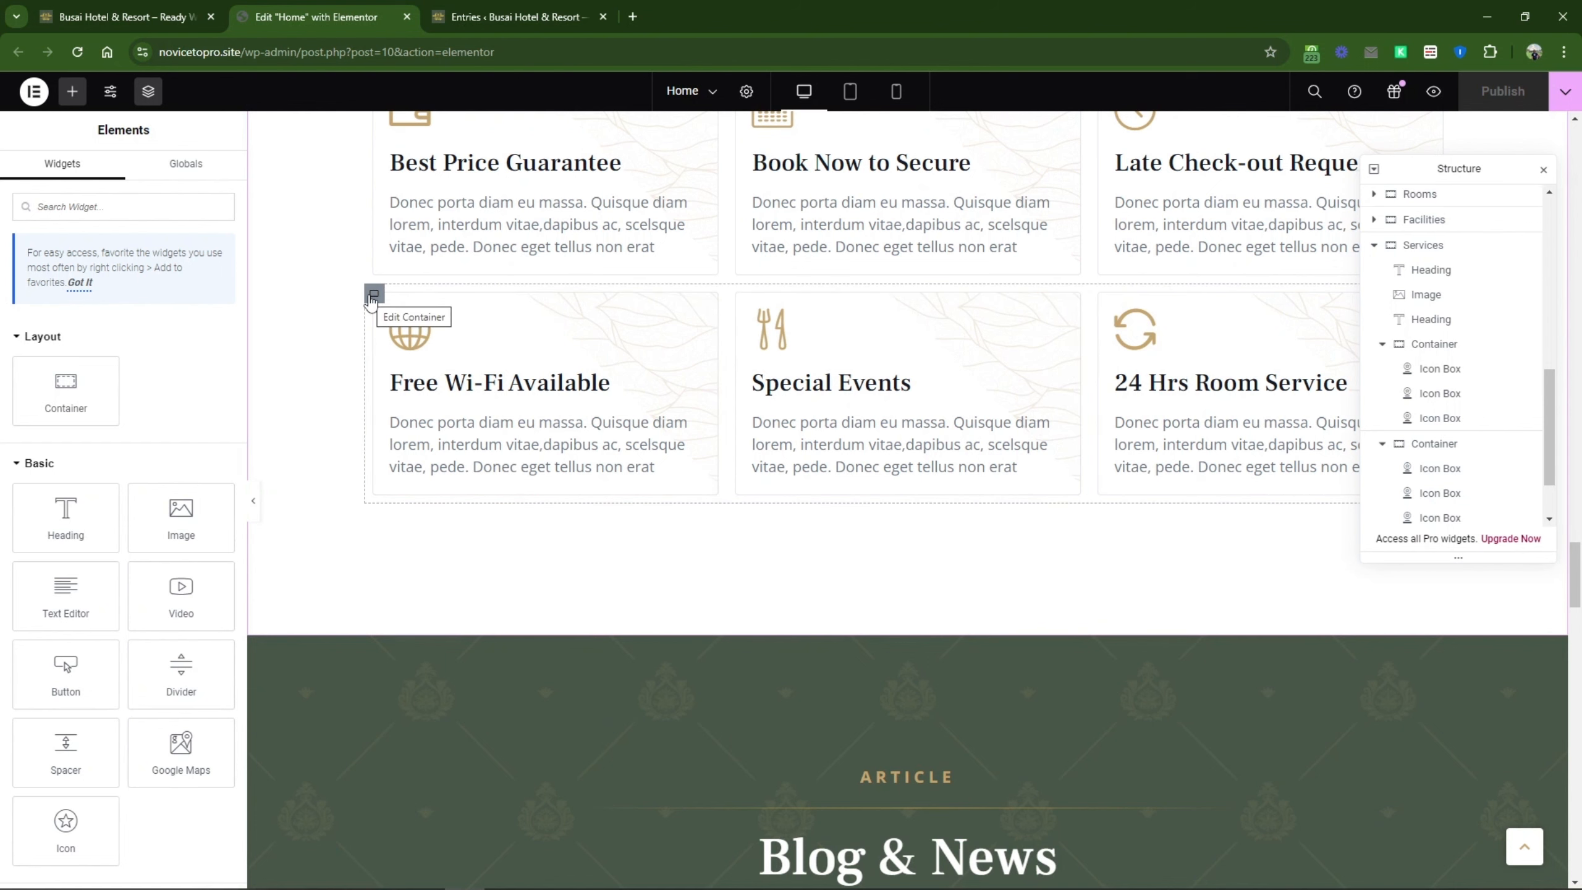
scroll(621, 576, up, 4)
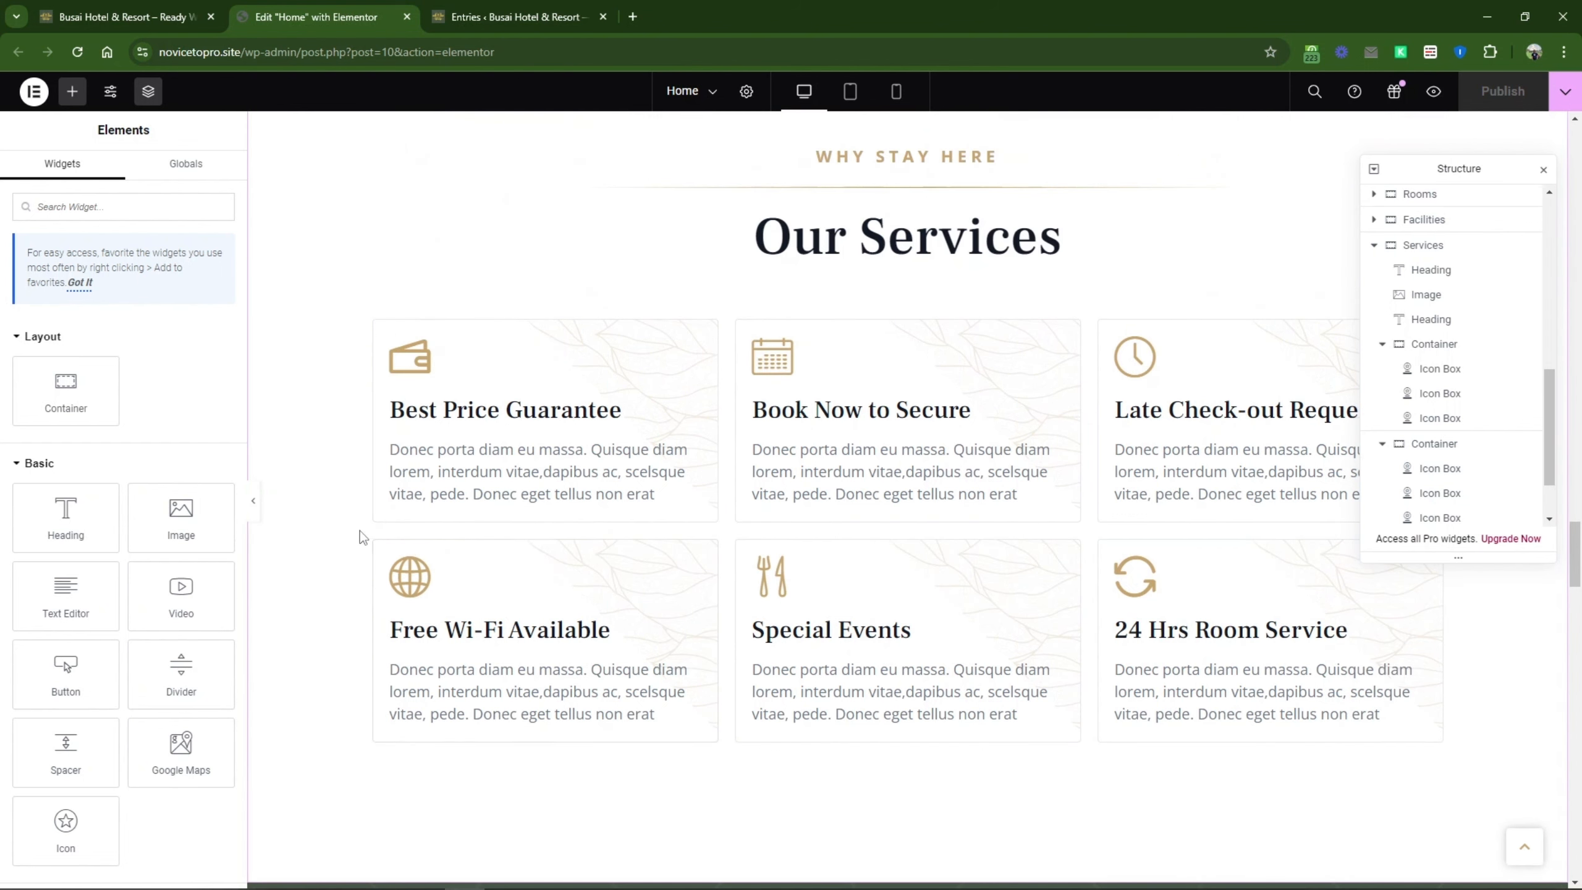
click(378, 548)
right_click(374, 548)
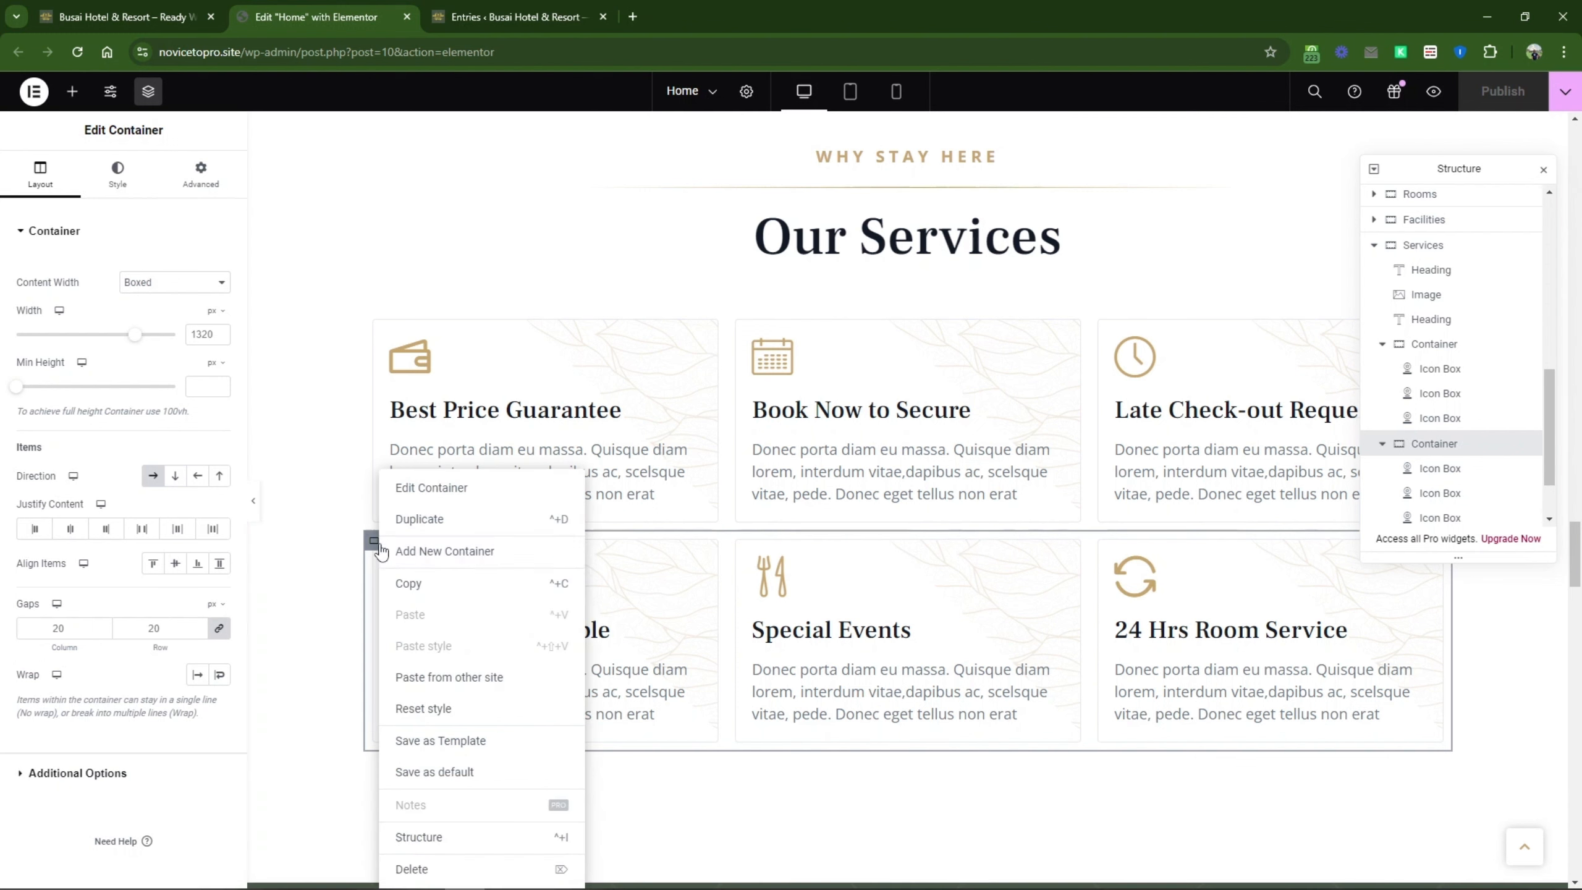
click(373, 551)
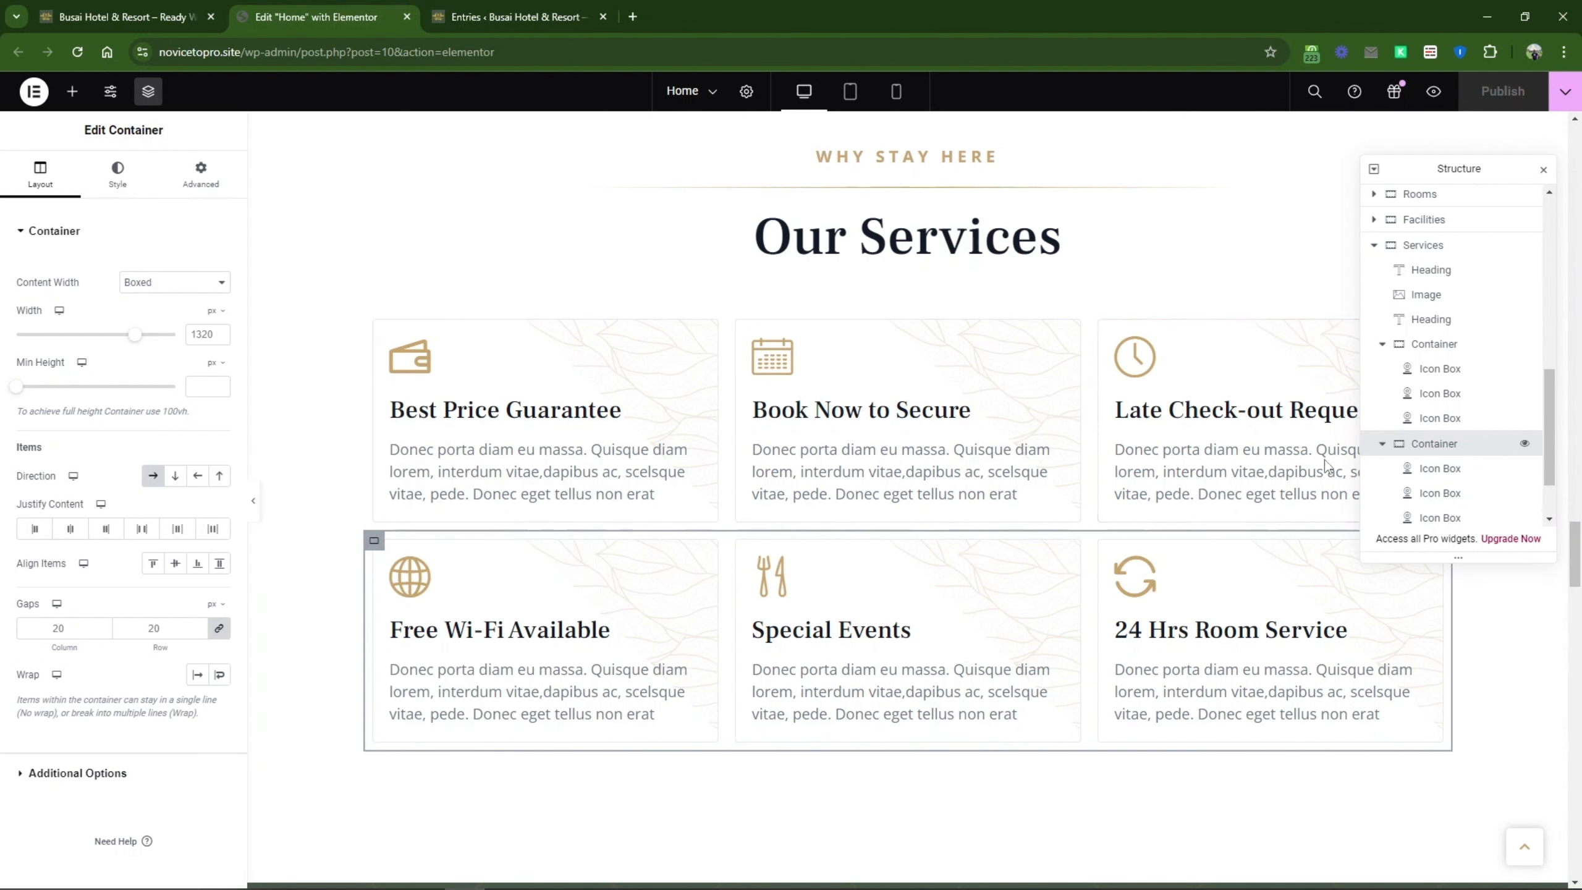
right_click(372, 550)
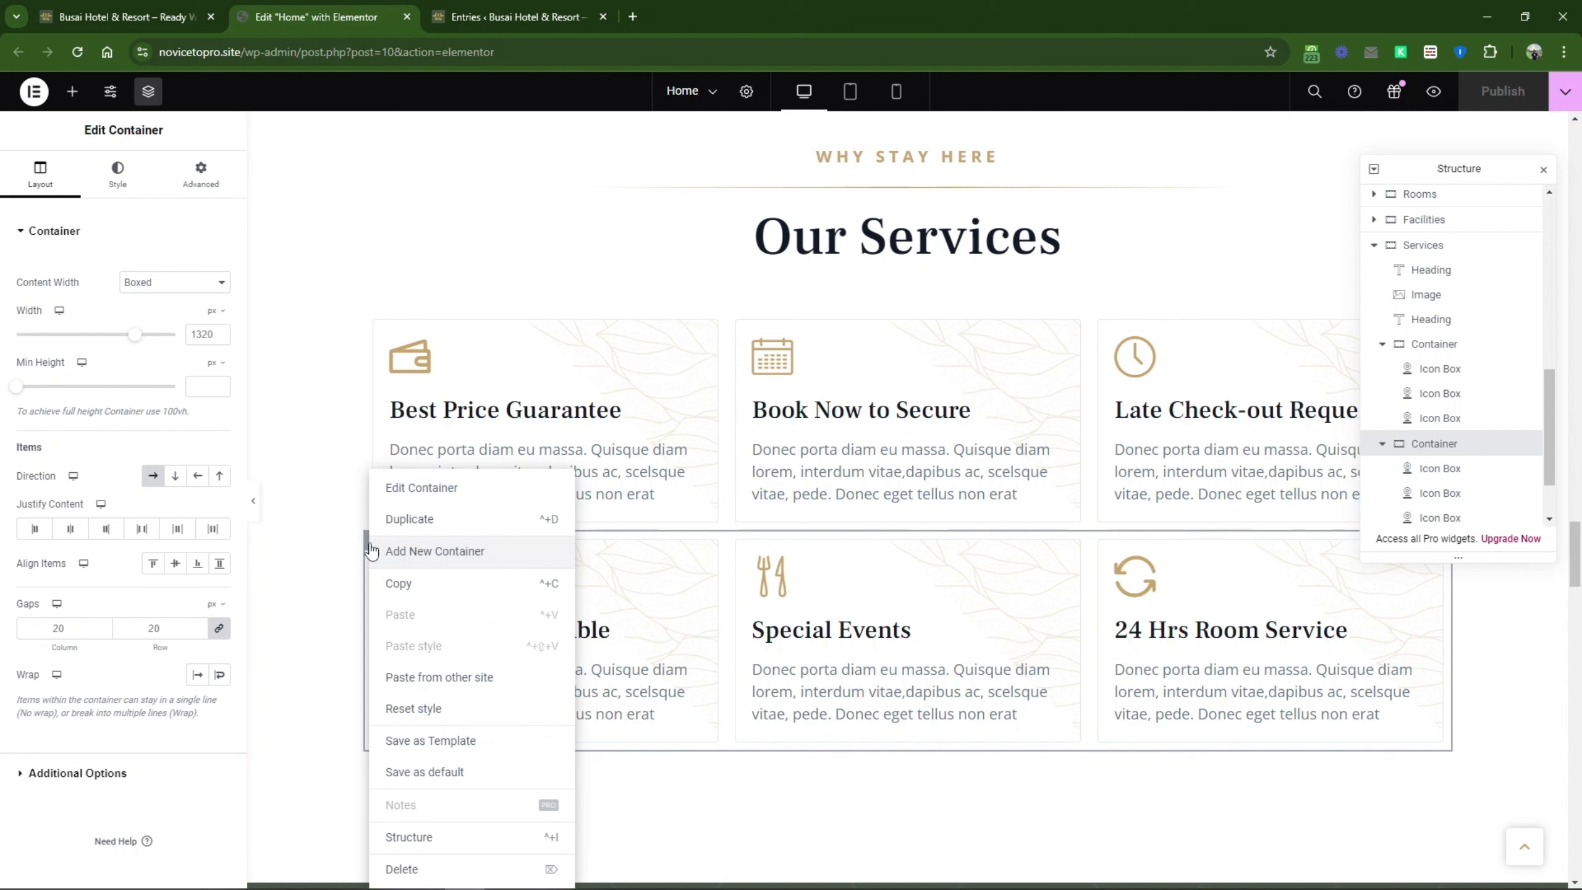
click(395, 520)
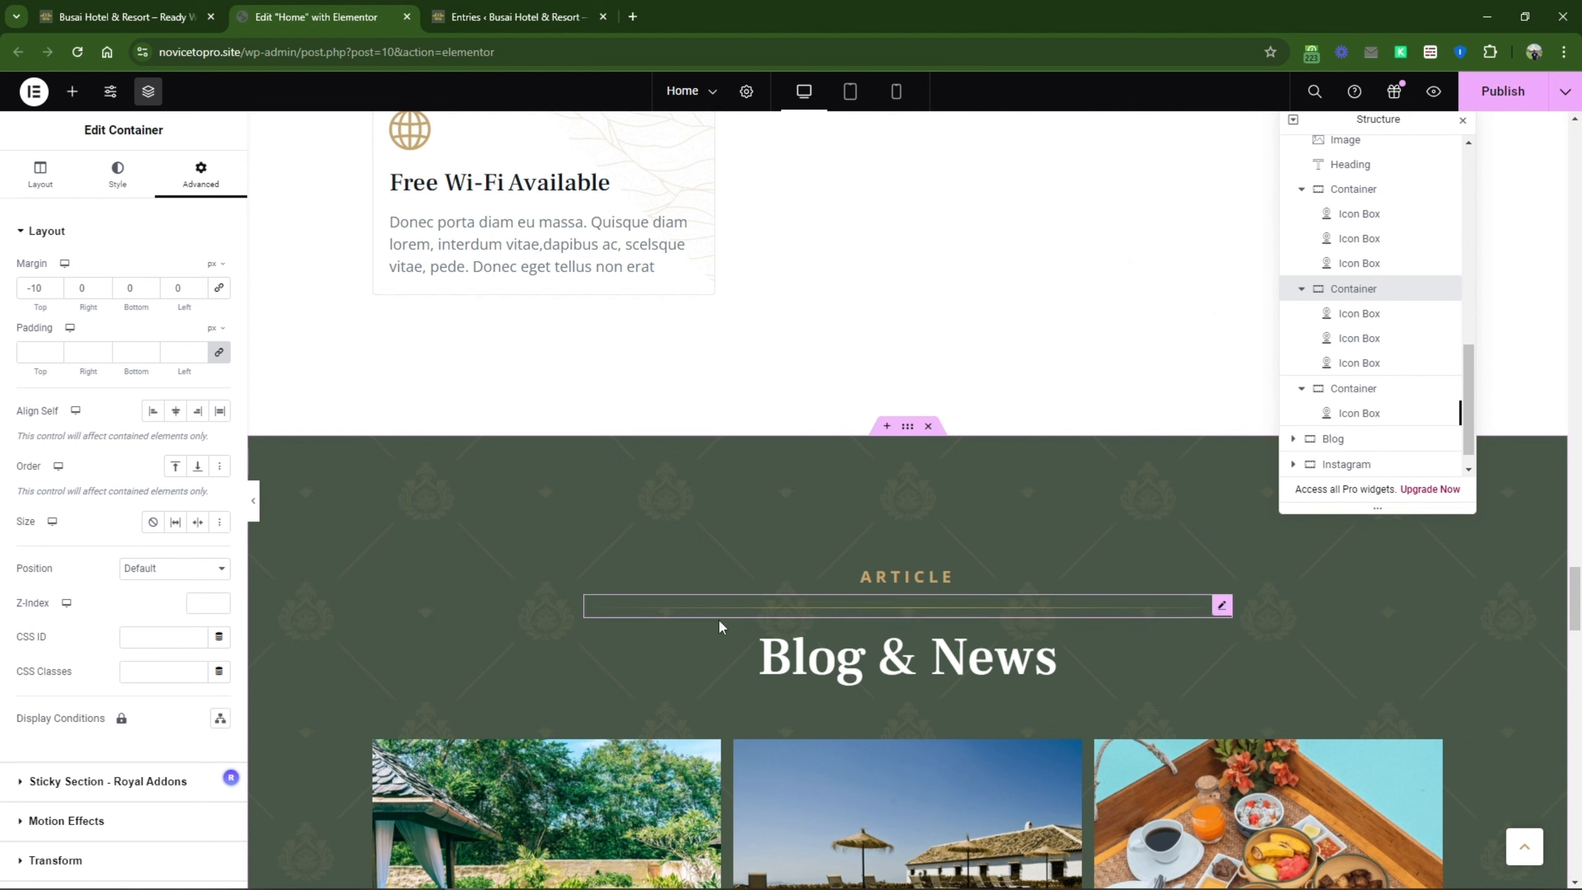
Step: Set the Blog & News post grid to show 2 items per page
scroll(890, 657, down, 5)
scroll(893, 660, up, 4)
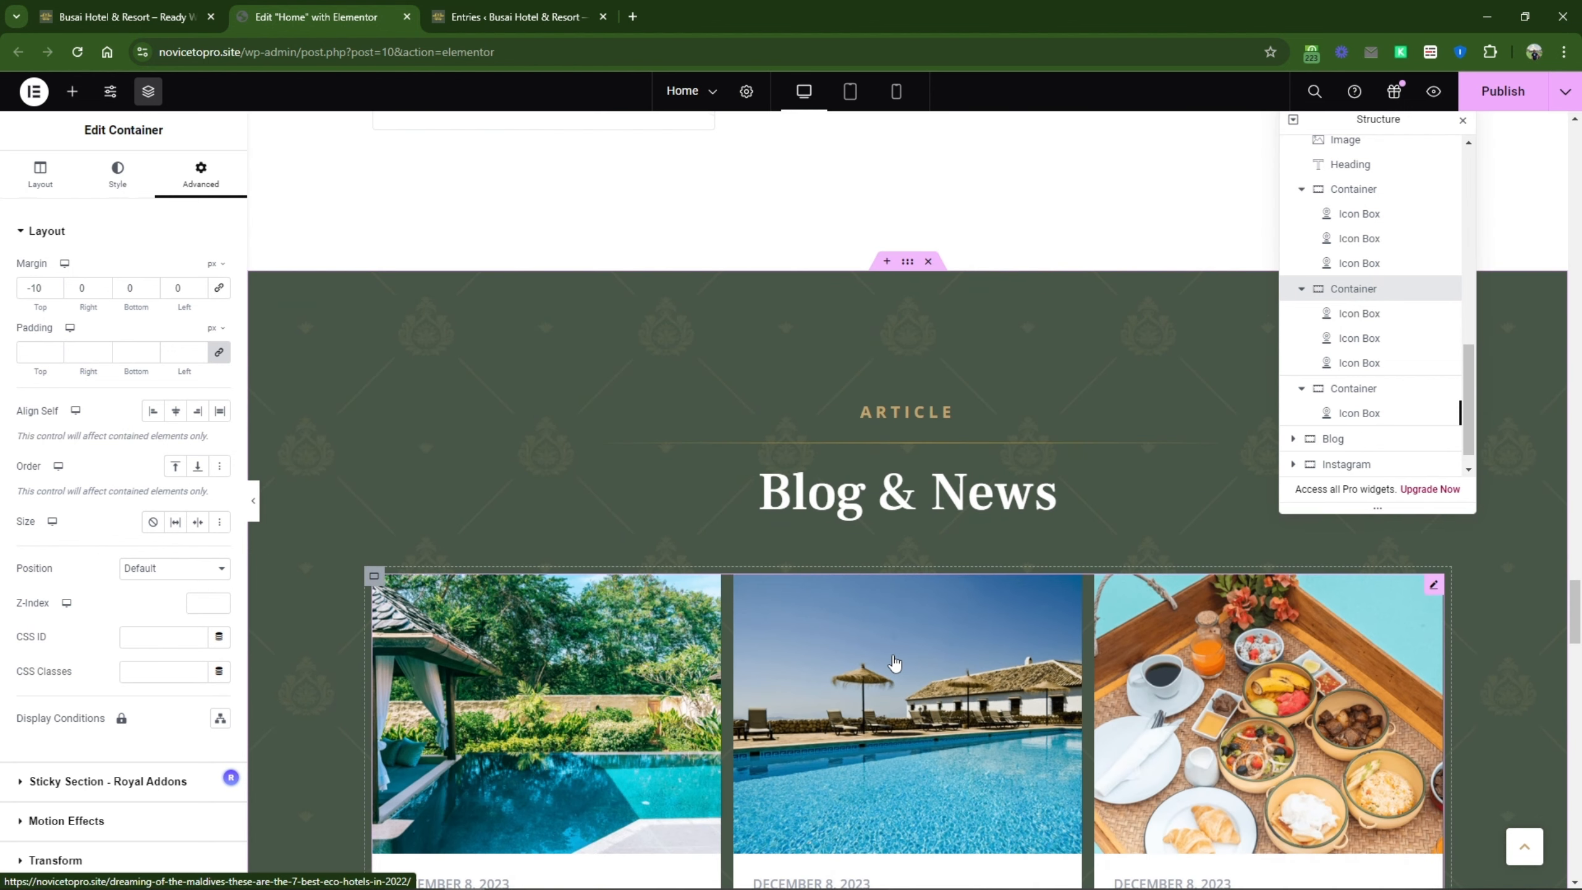
scroll(809, 622, down, 3)
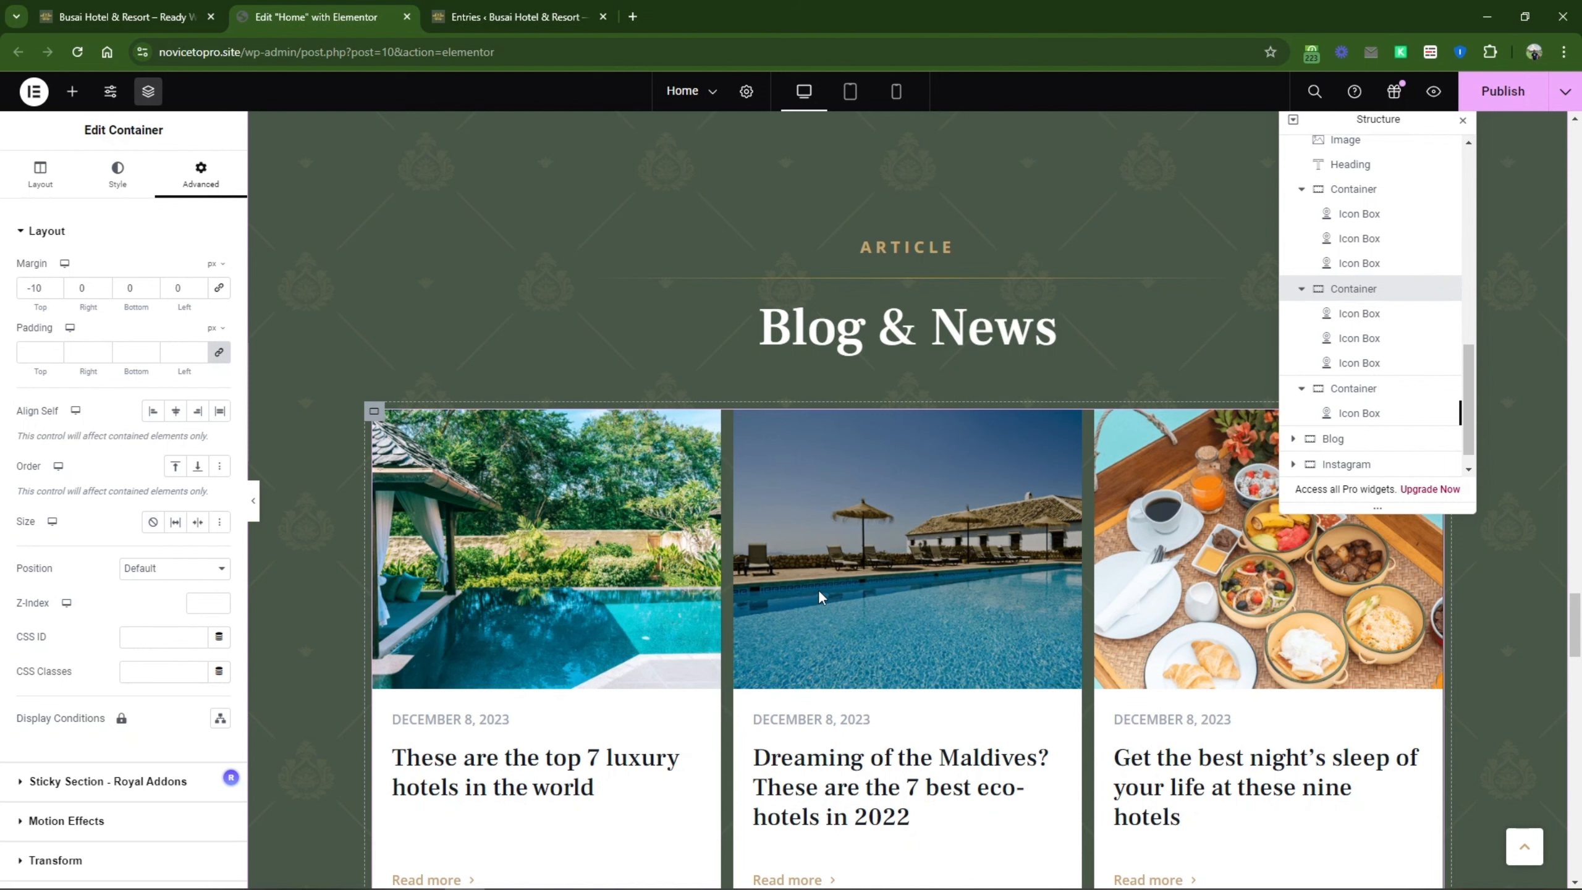
click(819, 592)
scroll(636, 743, down, 1)
scroll(637, 743, down, 4)
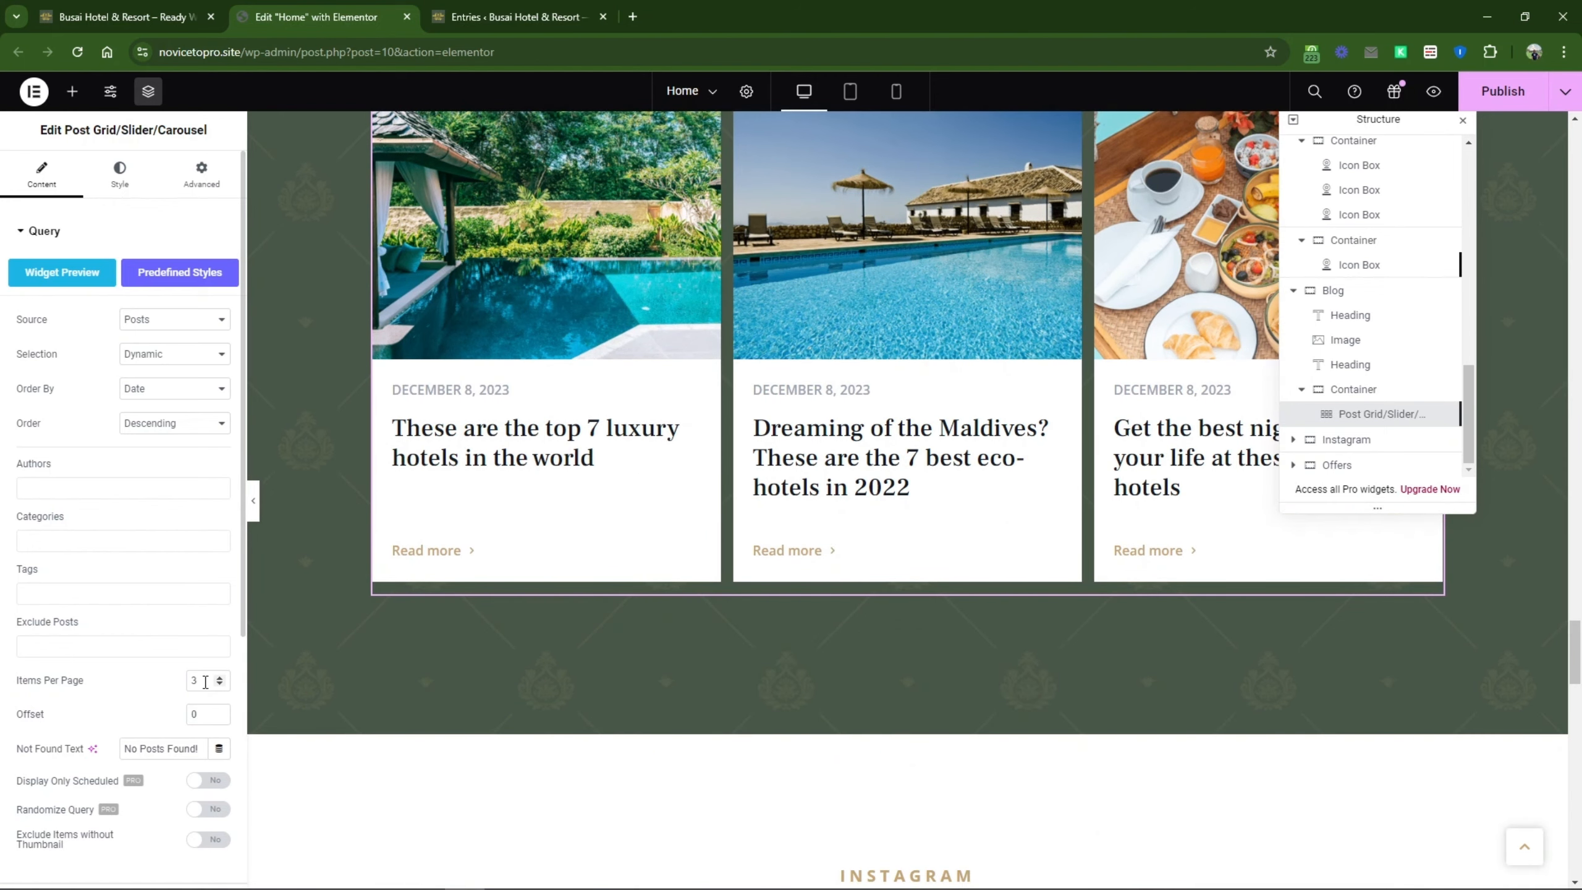
drag(207, 681, 150, 687)
text(2)
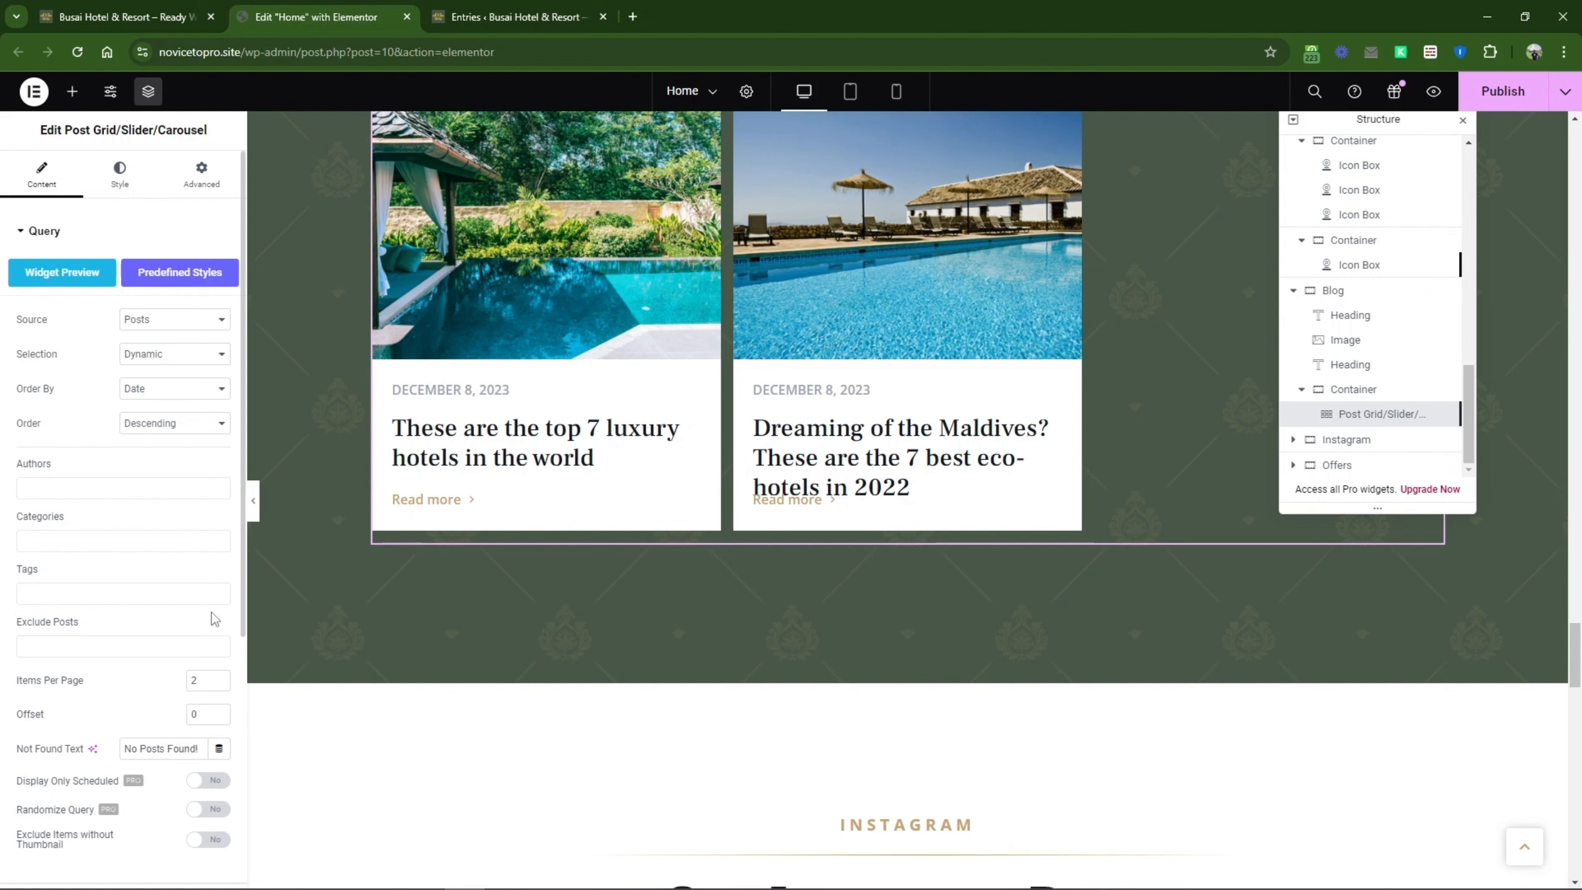
Step: From the WordPress admin's Entries page, open the Add New Post page in a separate browser tab
click(485, 7)
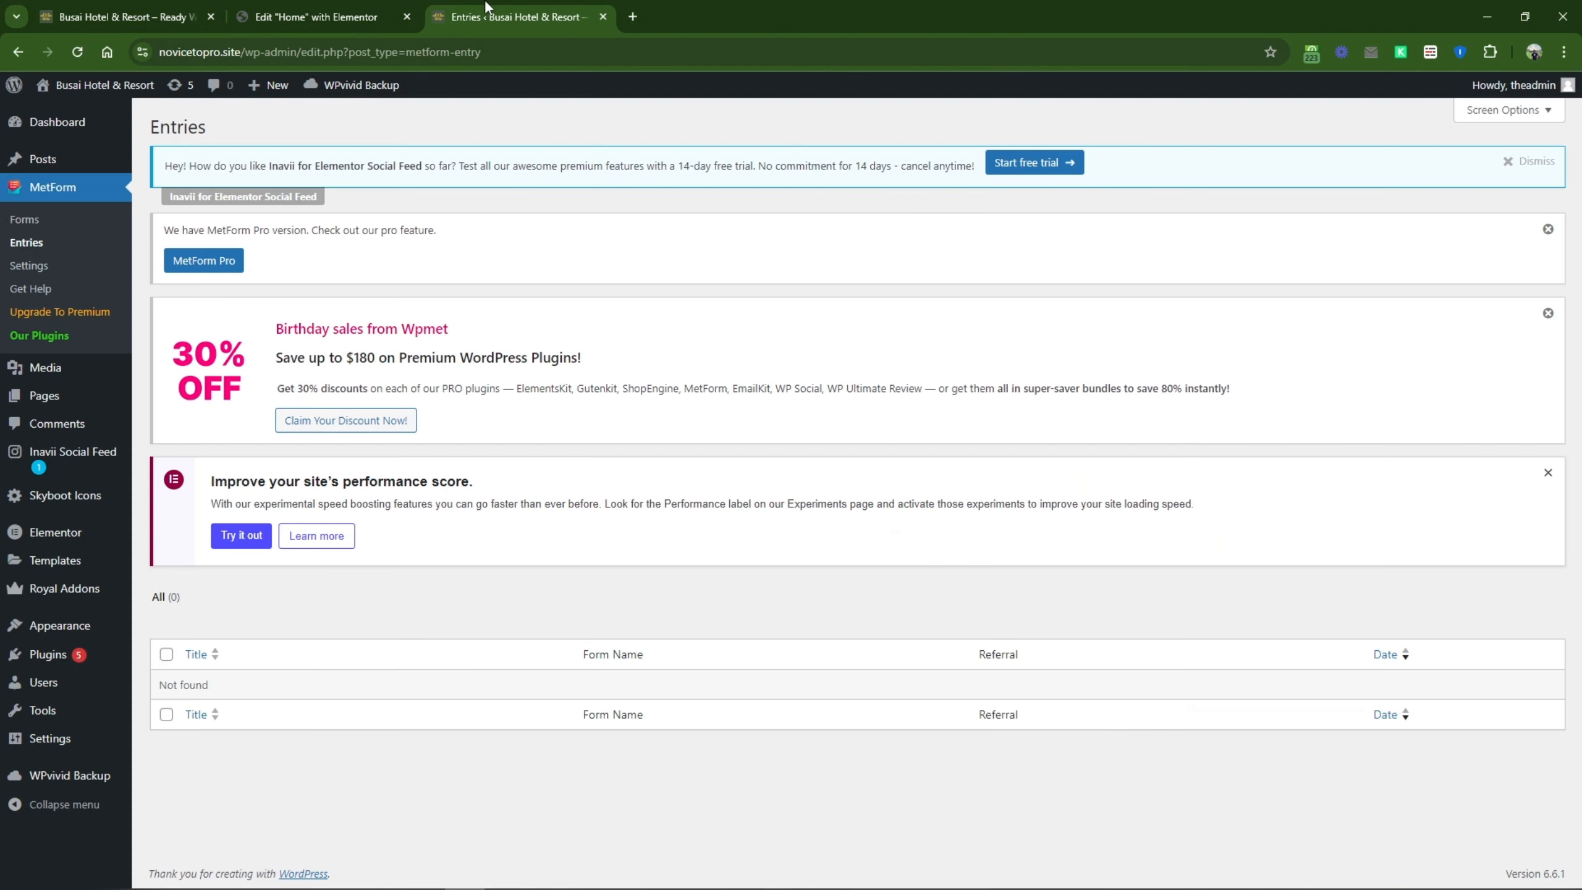
mouse_move(69, 159)
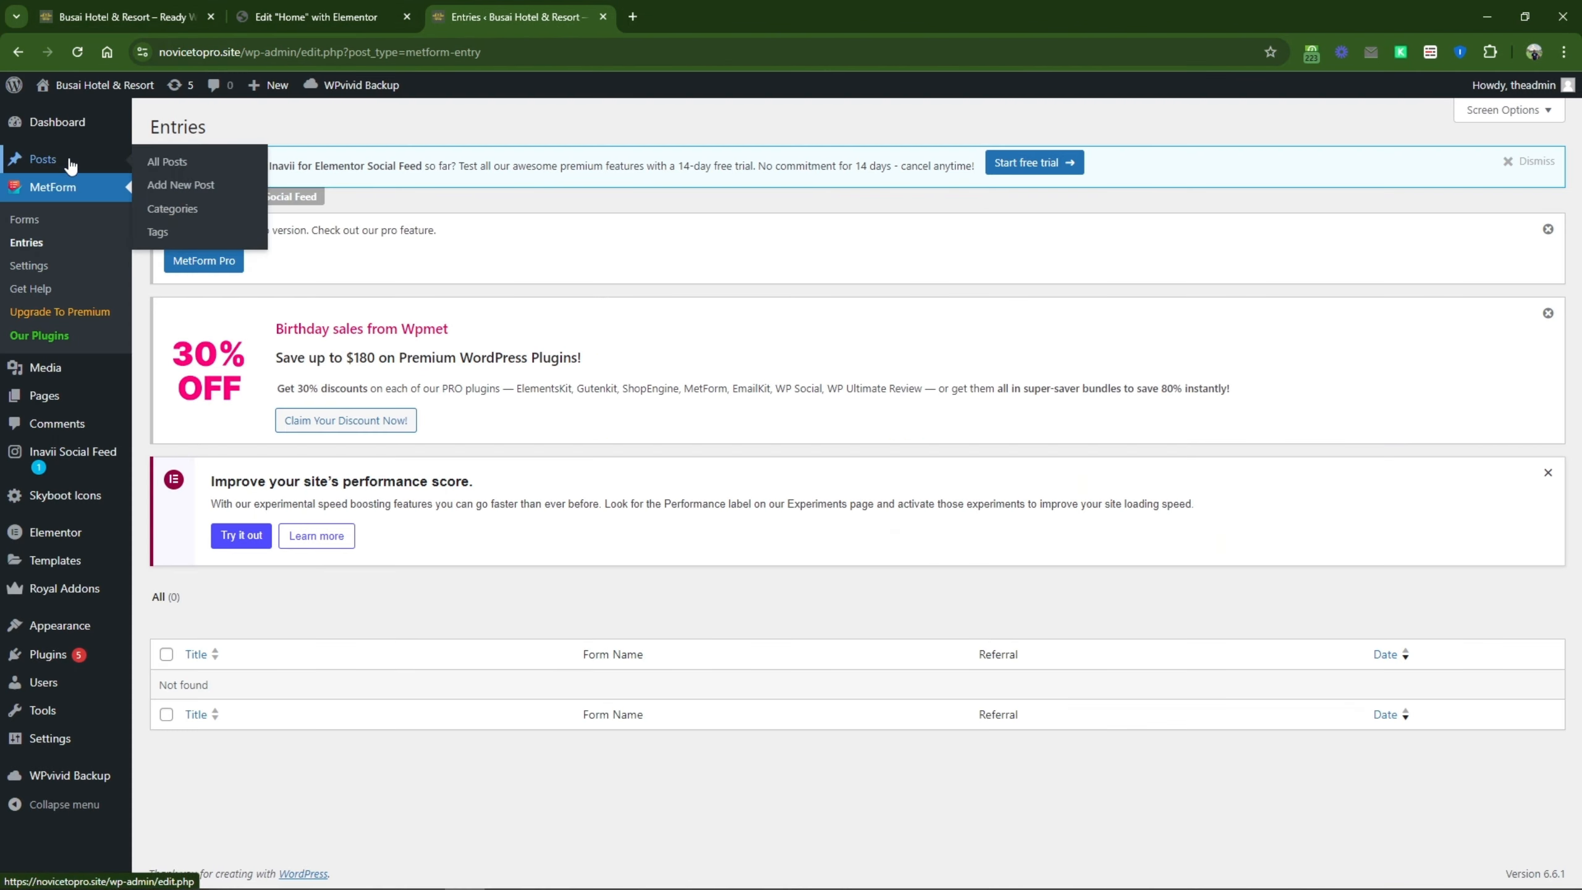
right_click(177, 161)
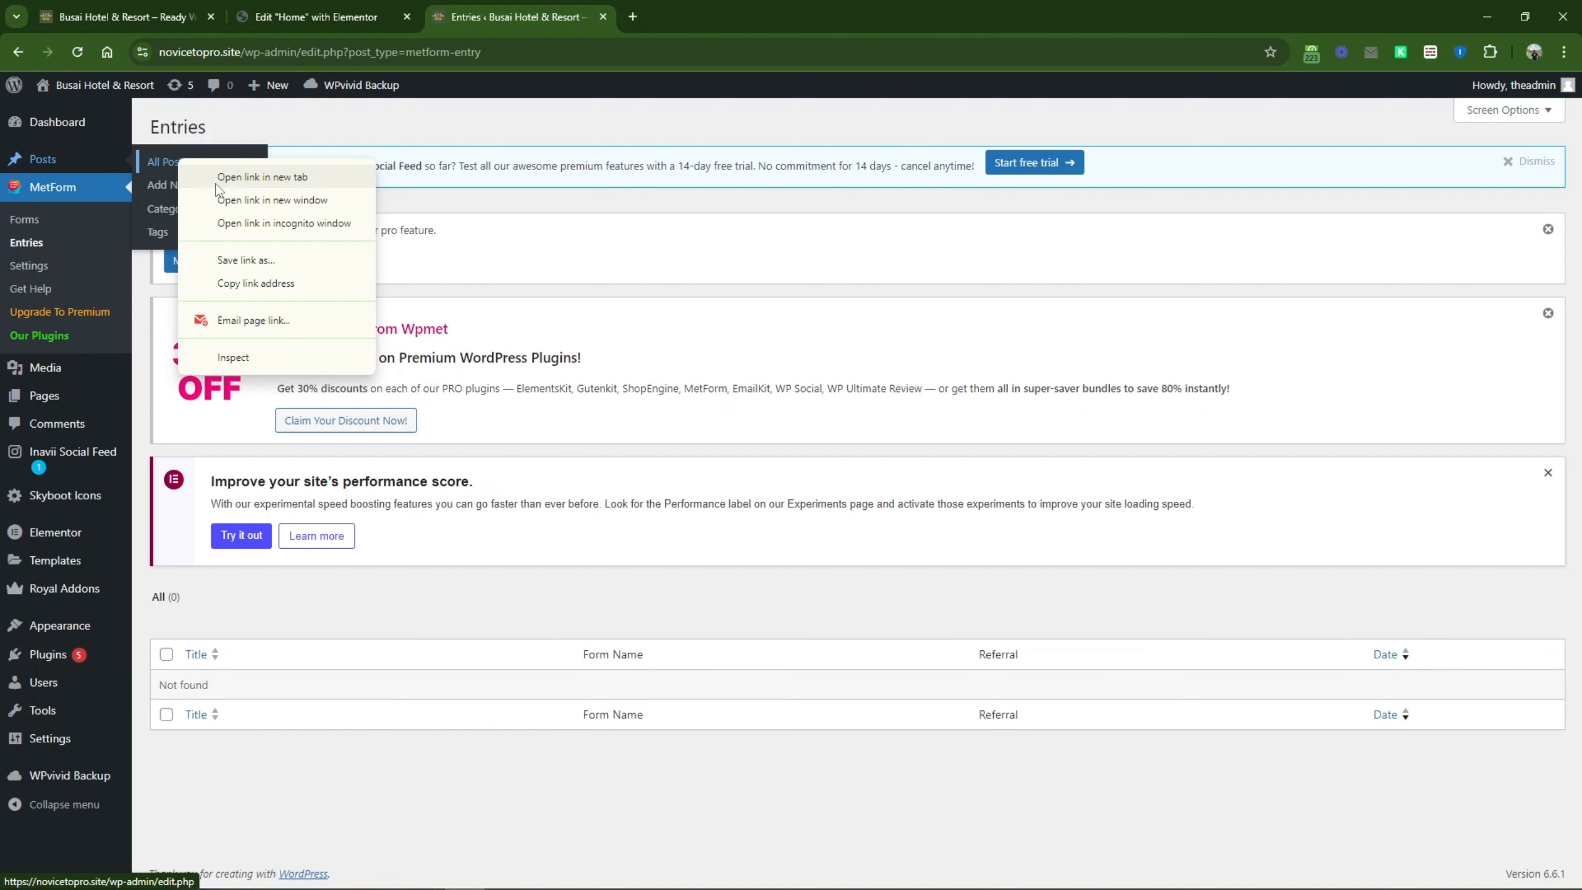
right_click(164, 184)
click(203, 198)
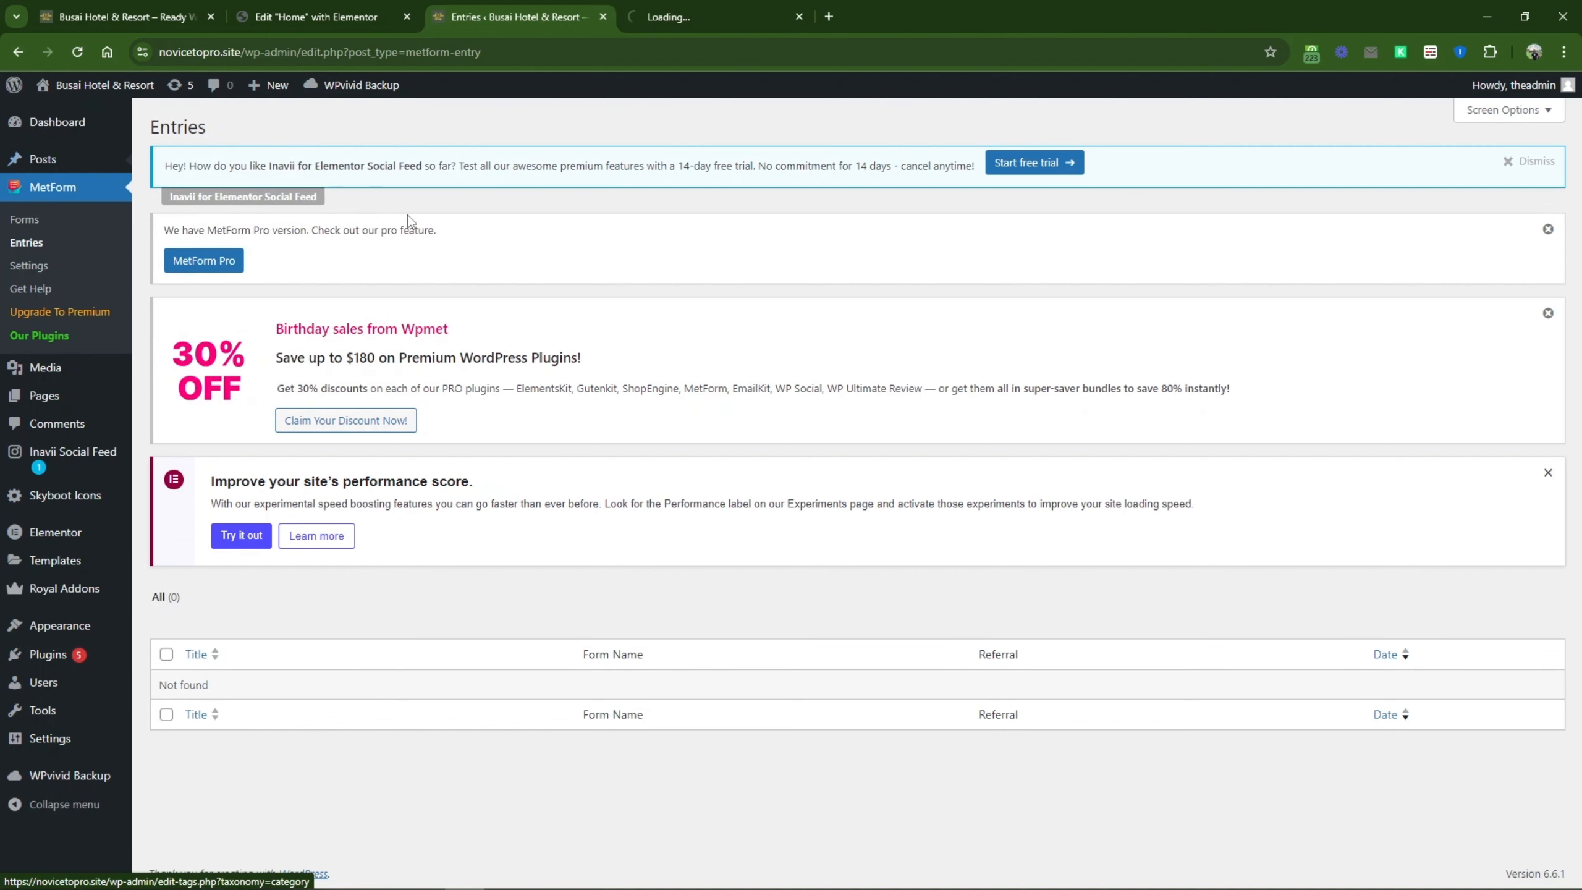
Step: Review the blog post cards in the Blog & News section of the live Home page
click(118, 17)
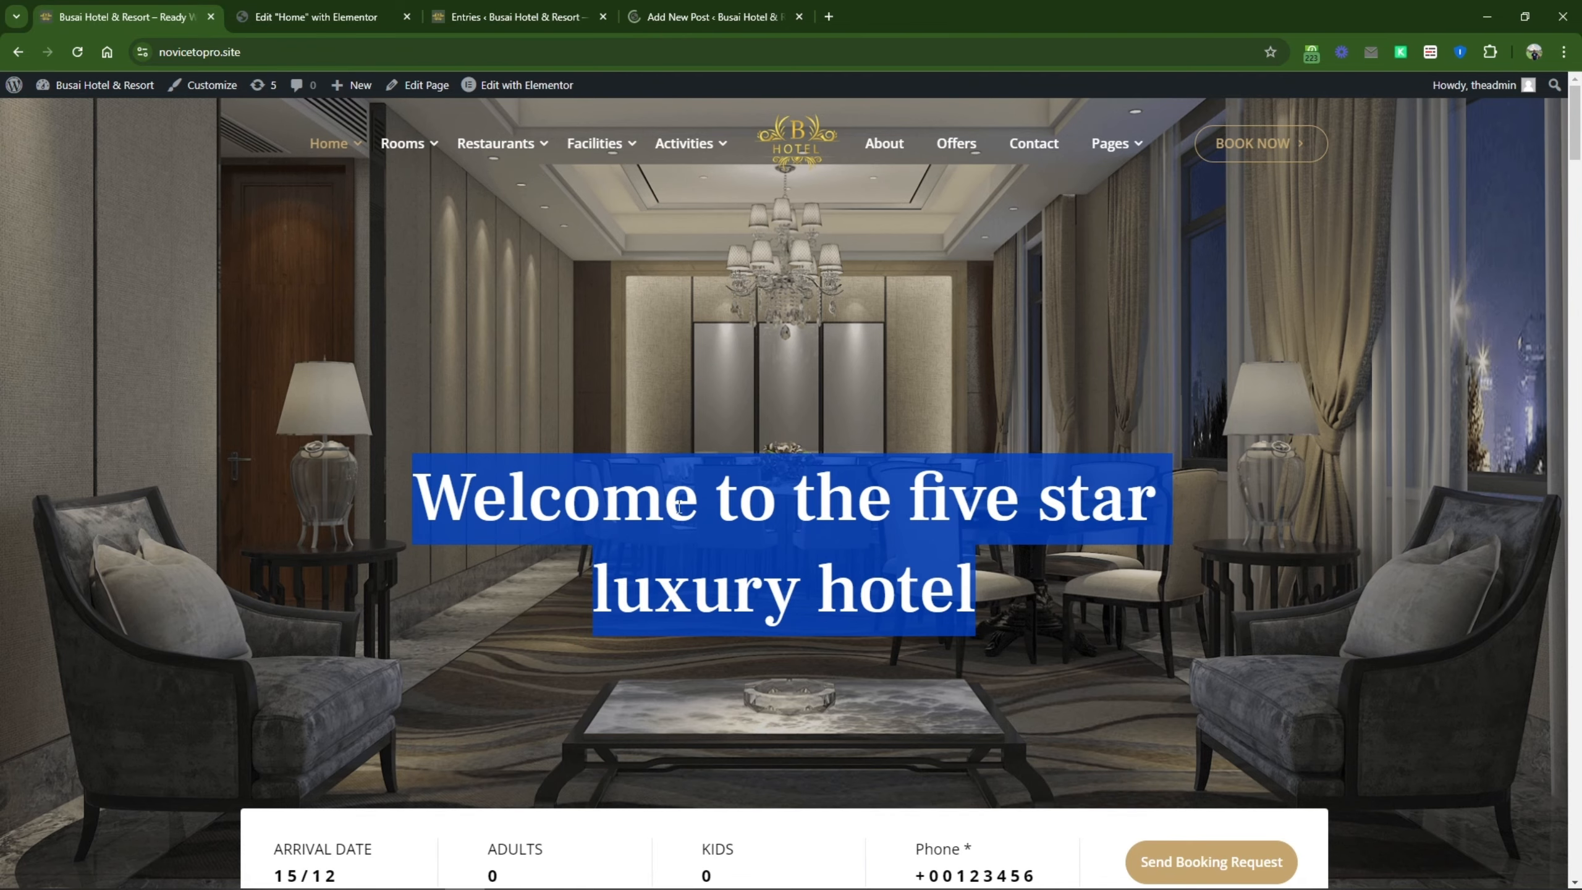
scroll(679, 506, down, 15)
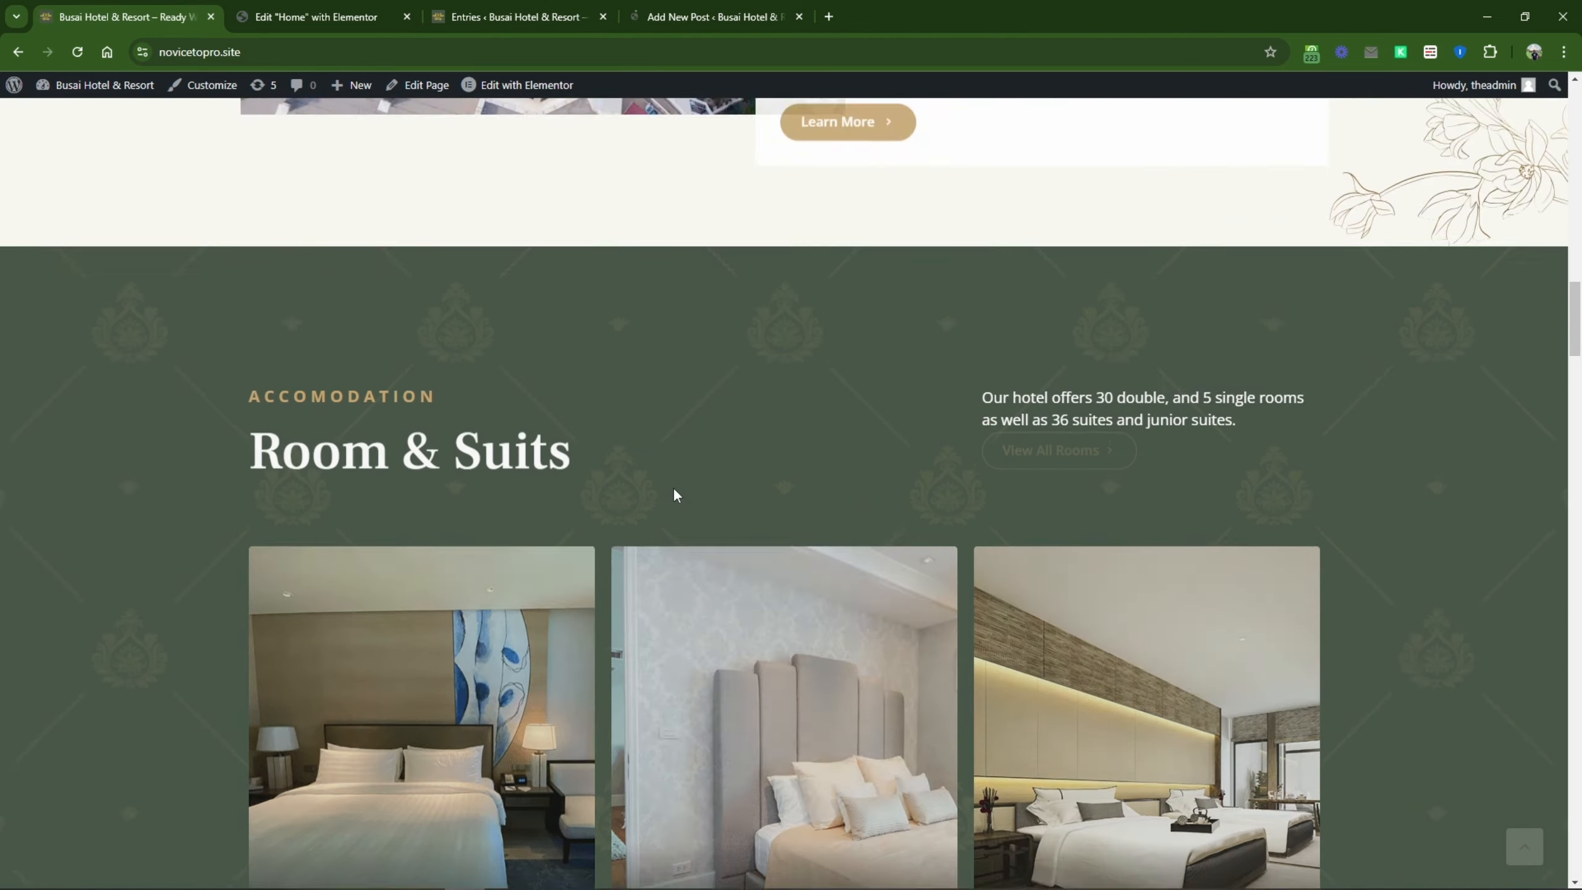
scroll(675, 492, down, 15)
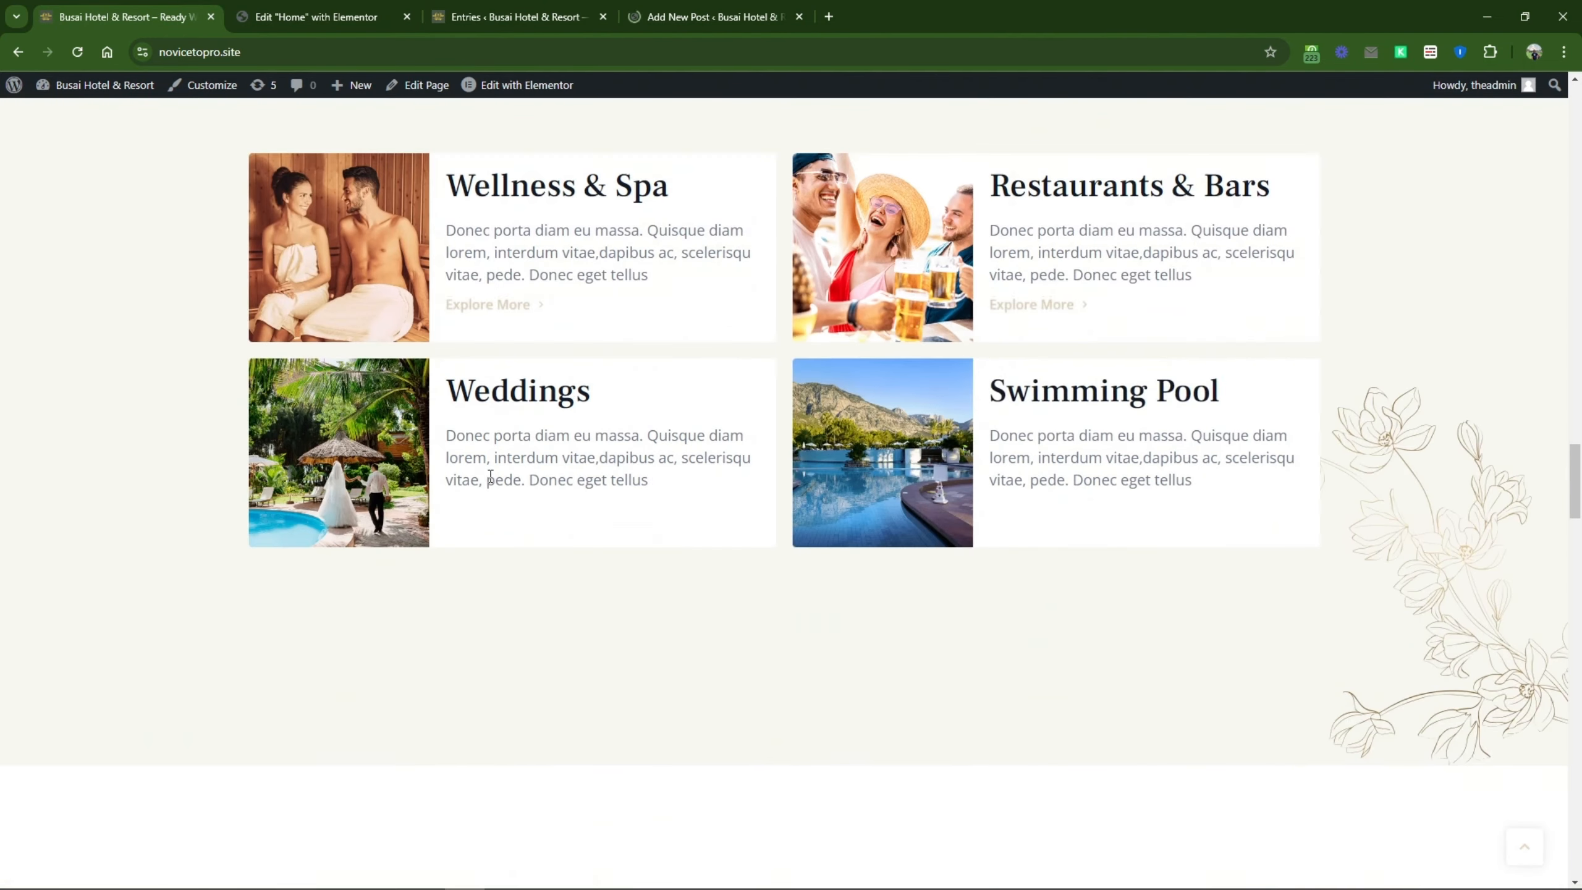
scroll(490, 476, down, 15)
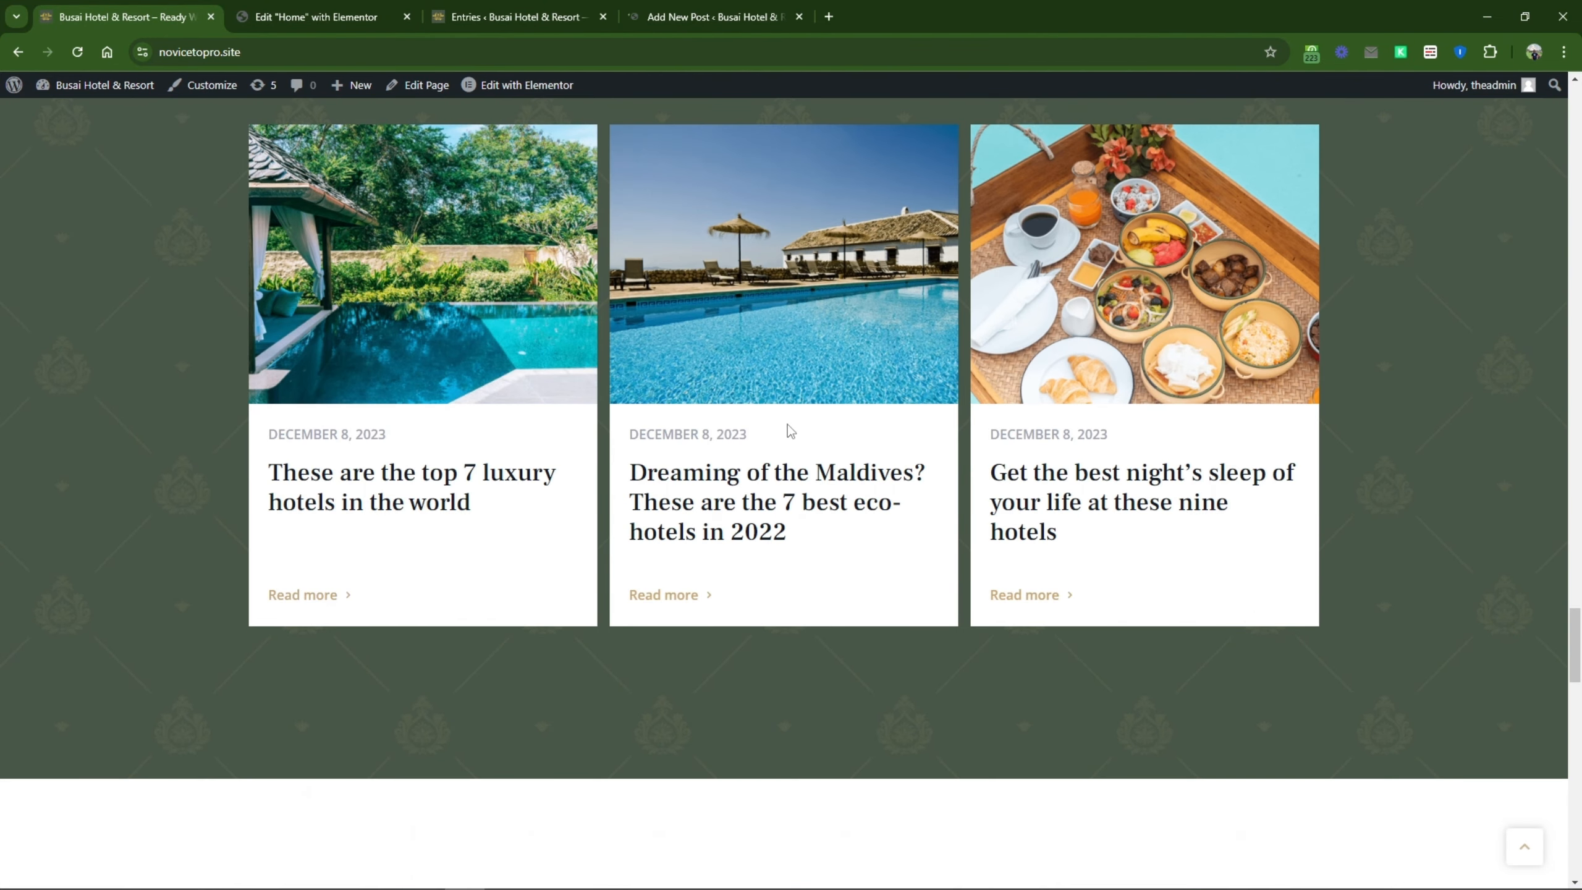
Step: Return to the new post and give it the title "Test Post"
click(710, 16)
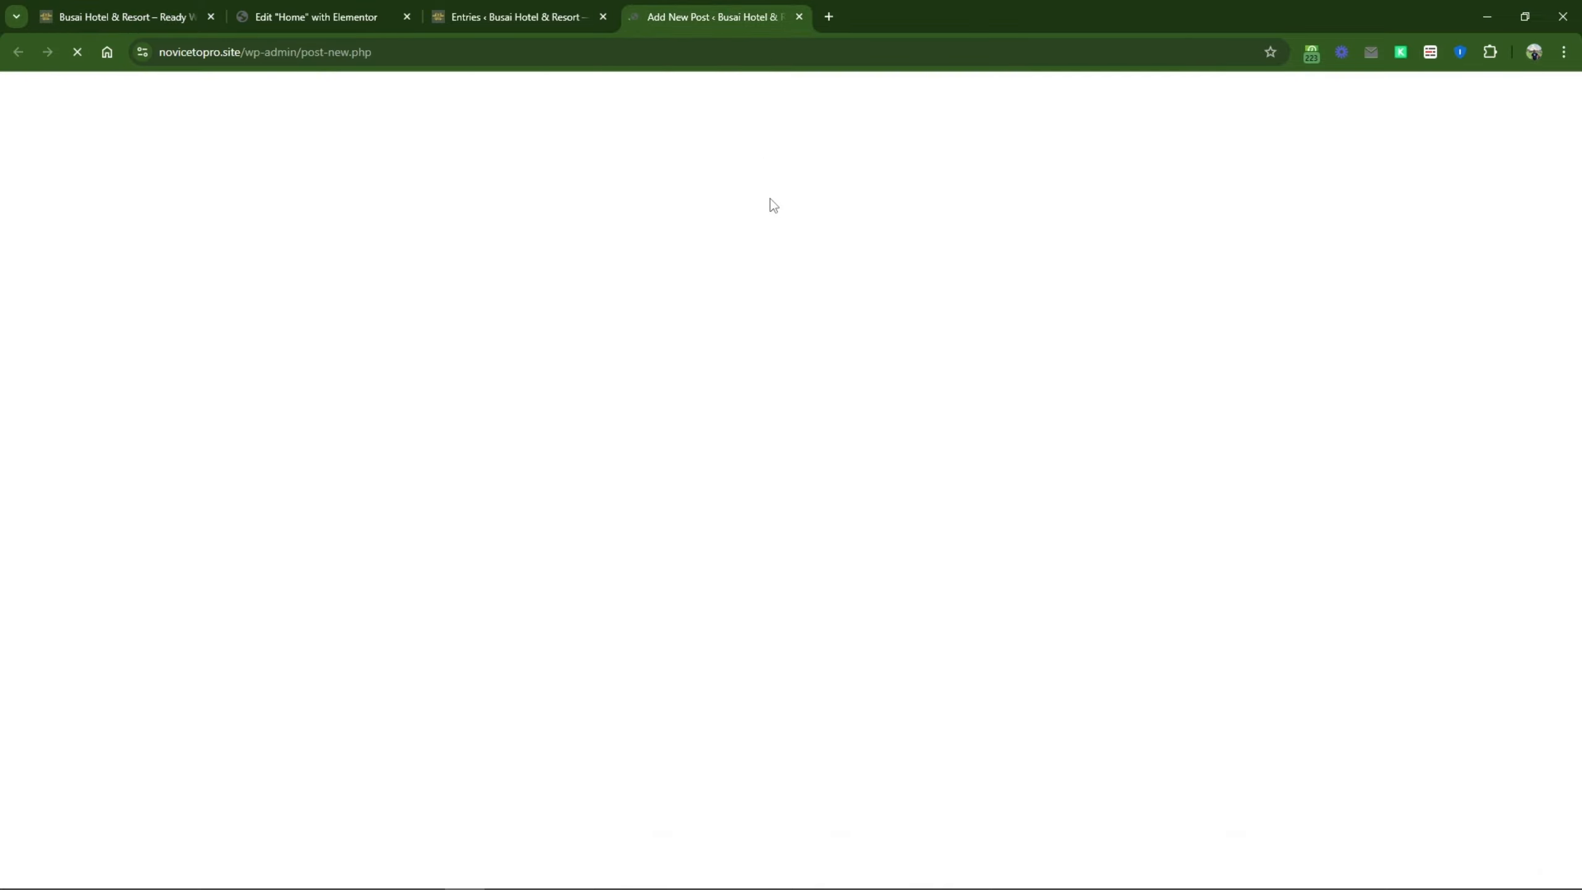
text(Test)
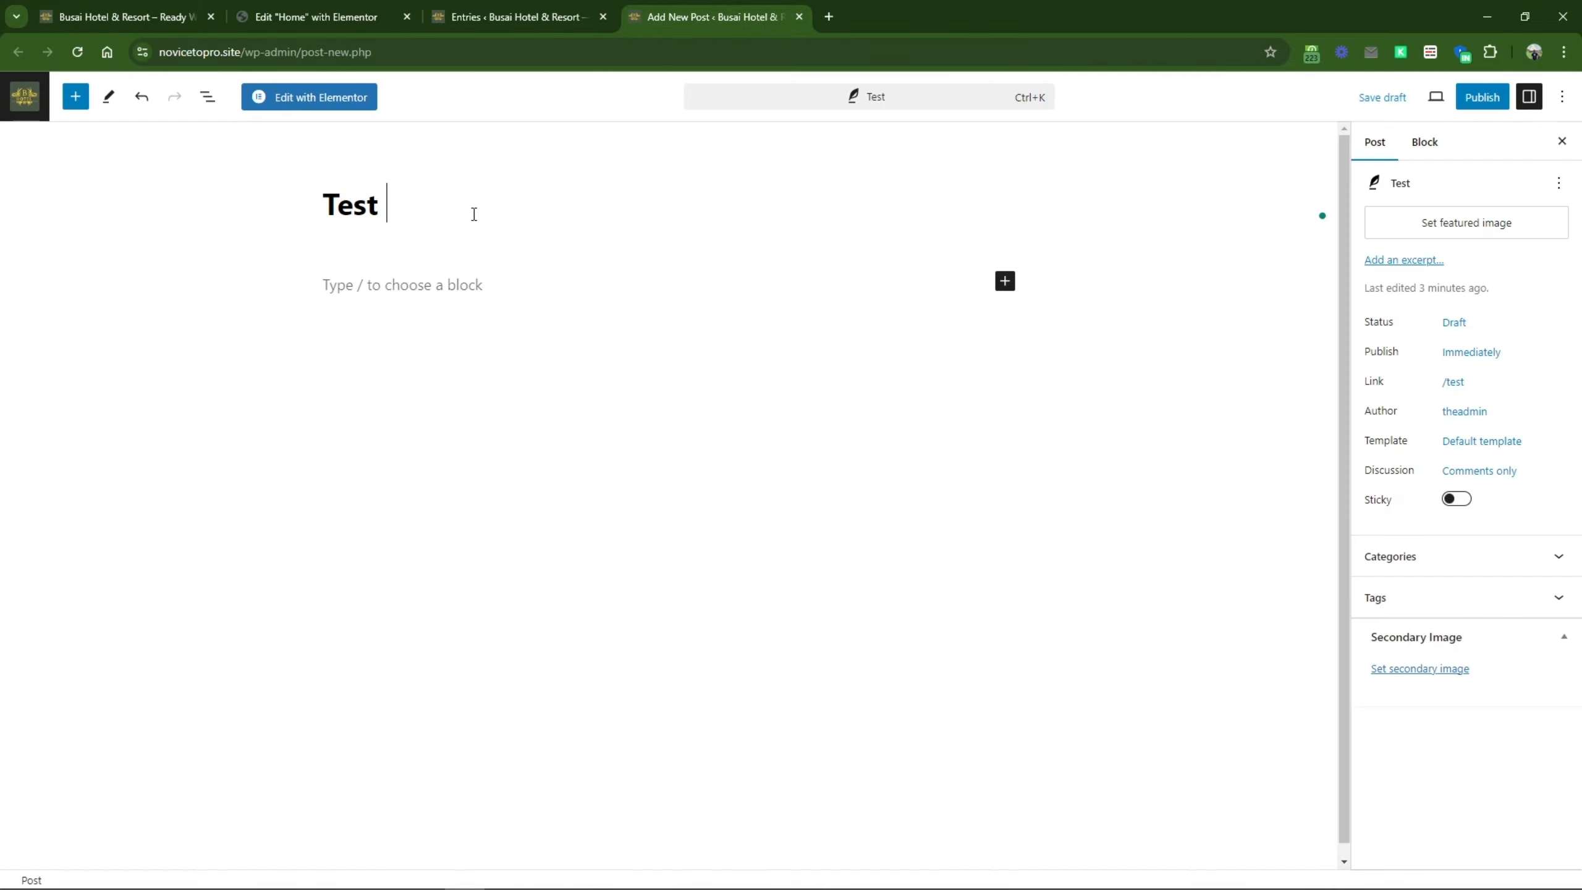
text( Post)
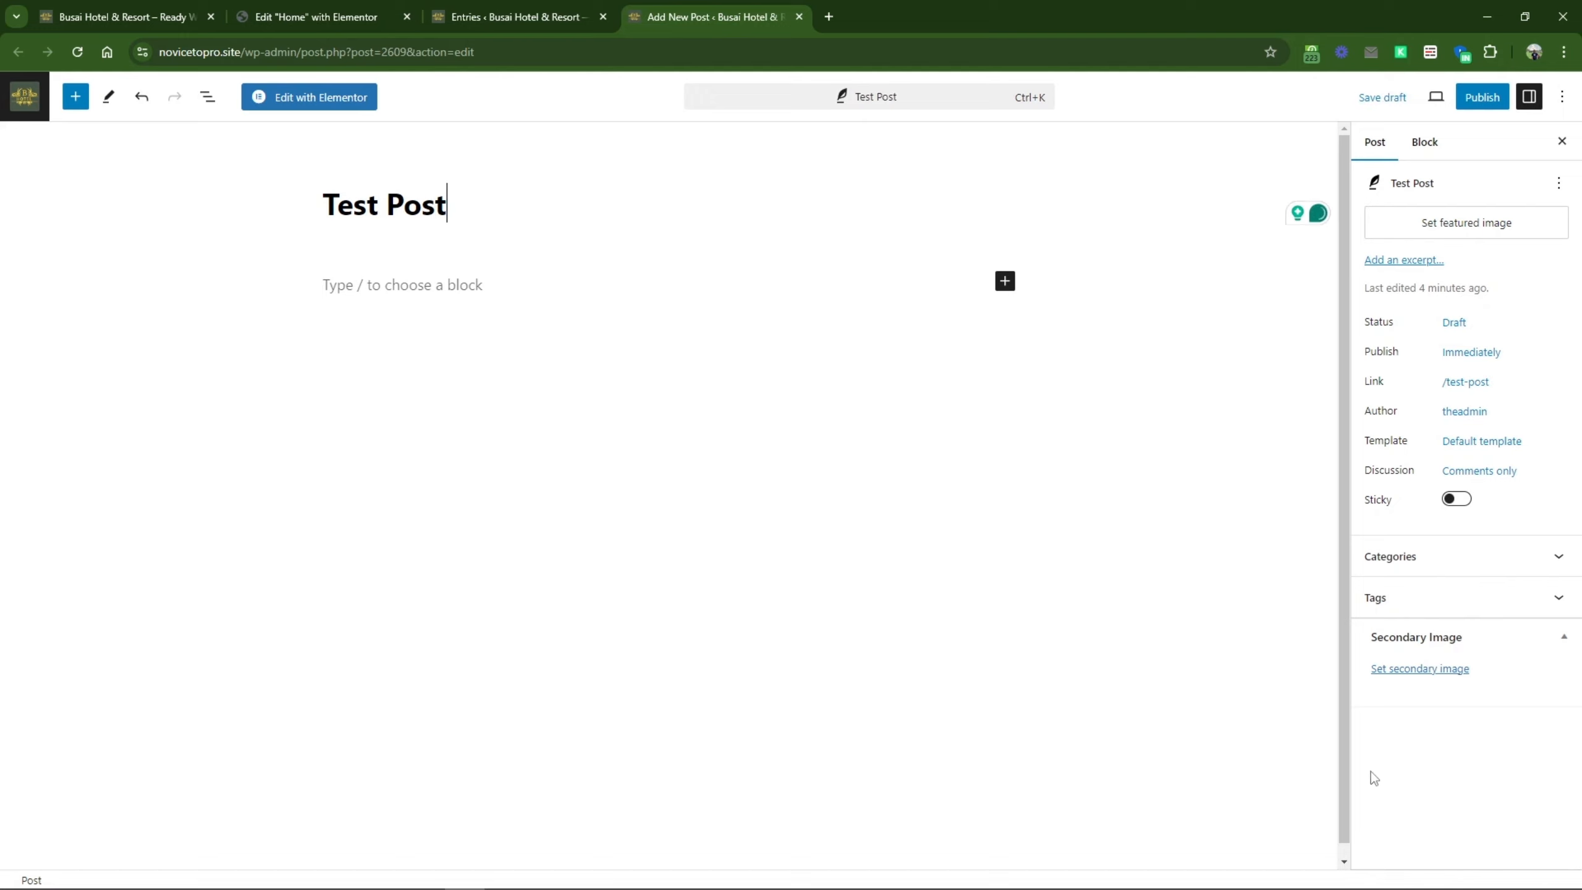
Step: Set the golf course photo from the media library as the featured image of Test Post
click(1435, 668)
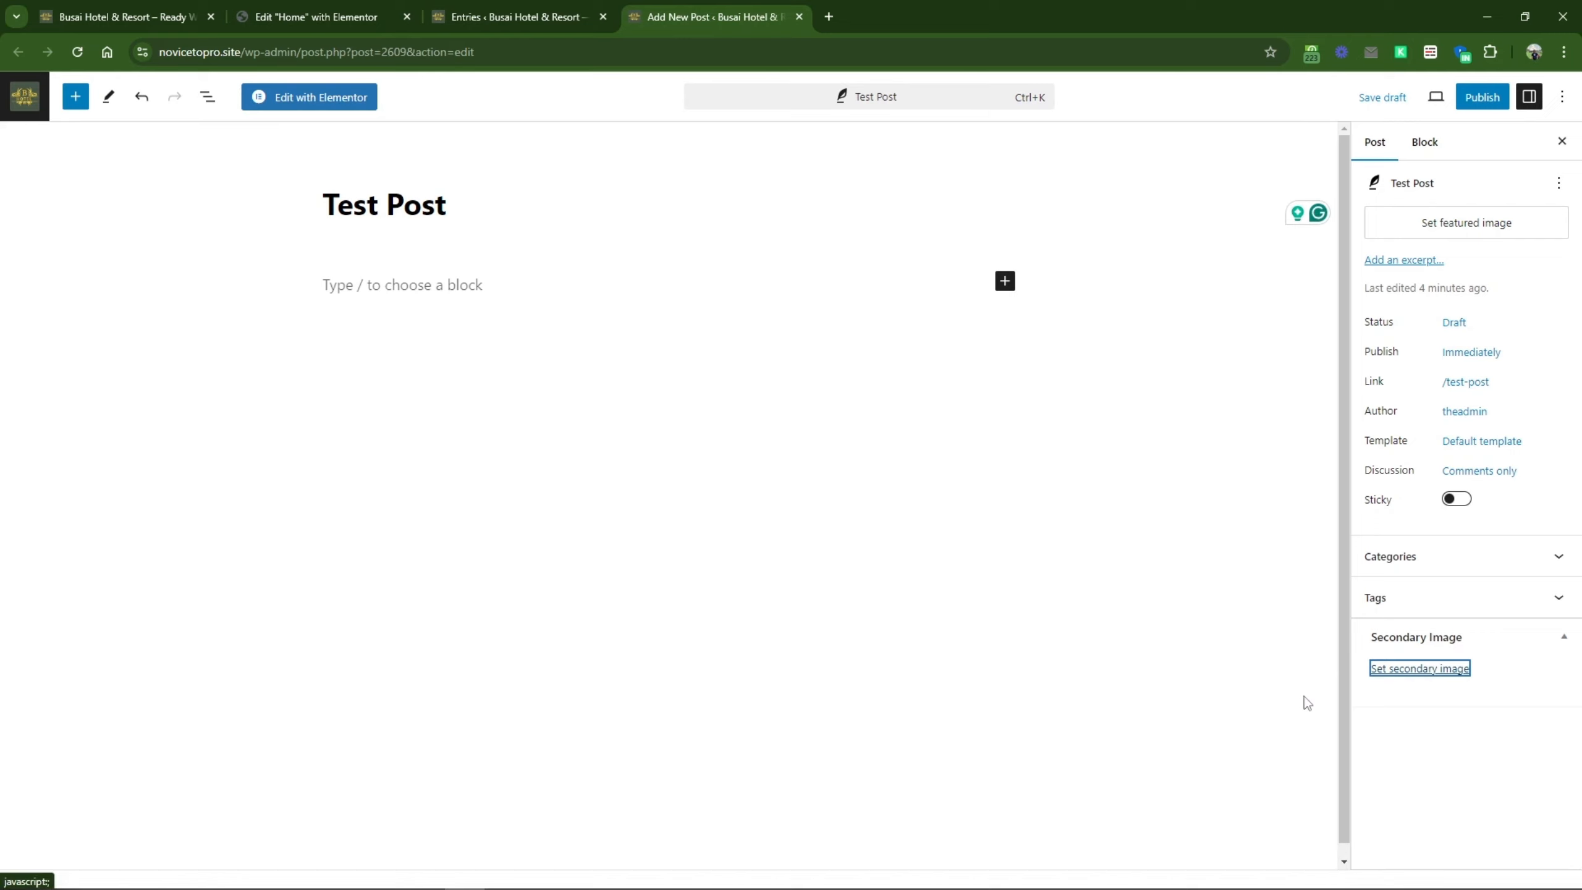
scroll(1239, 701, down, 1)
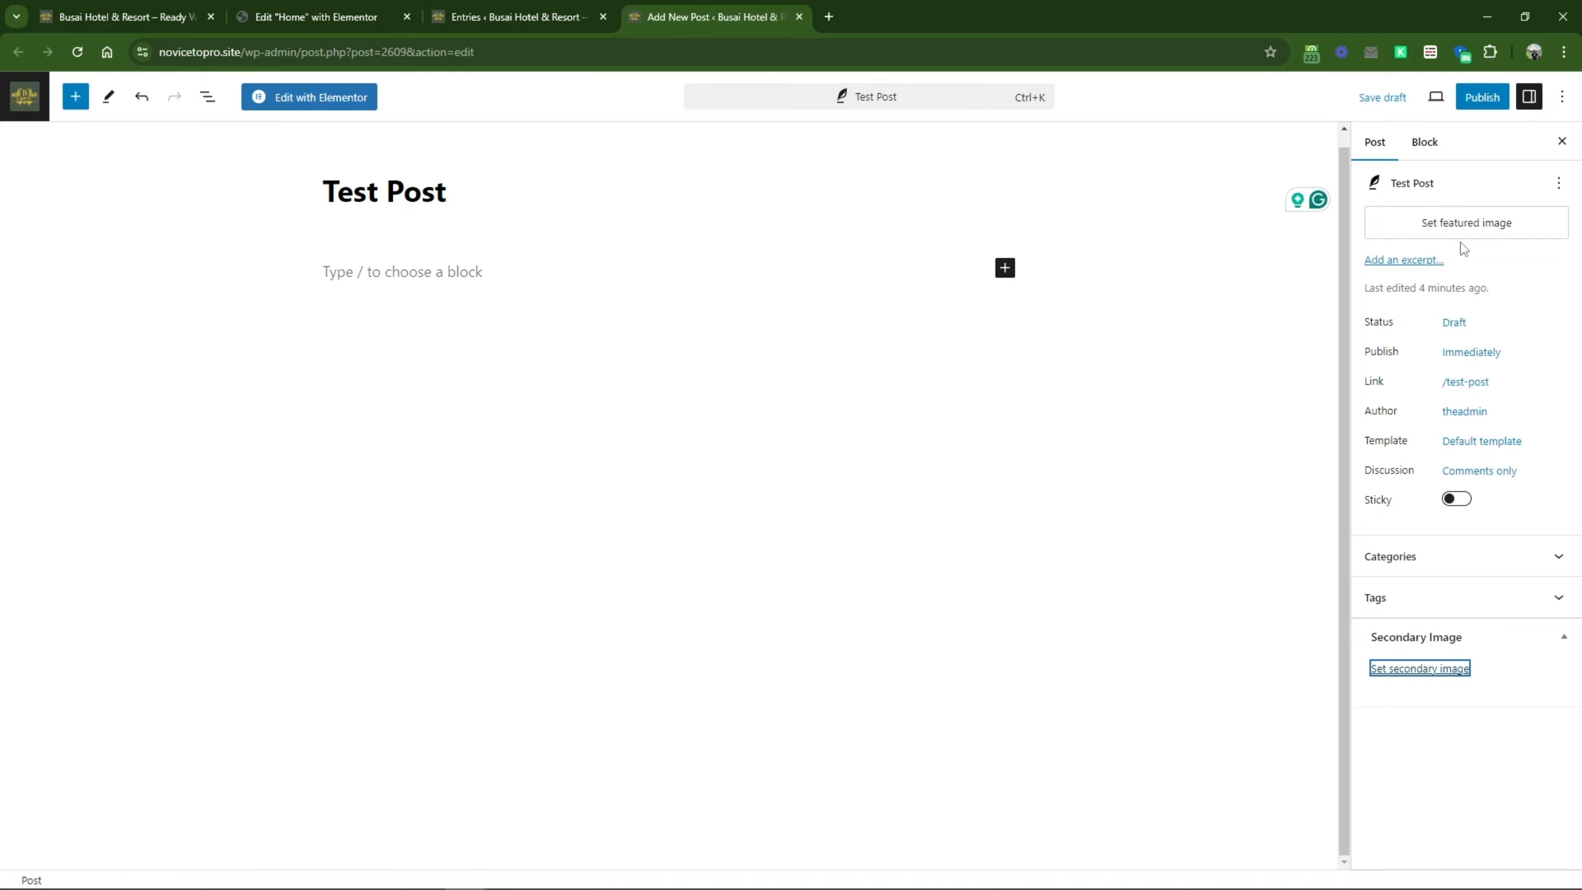
click(1445, 230)
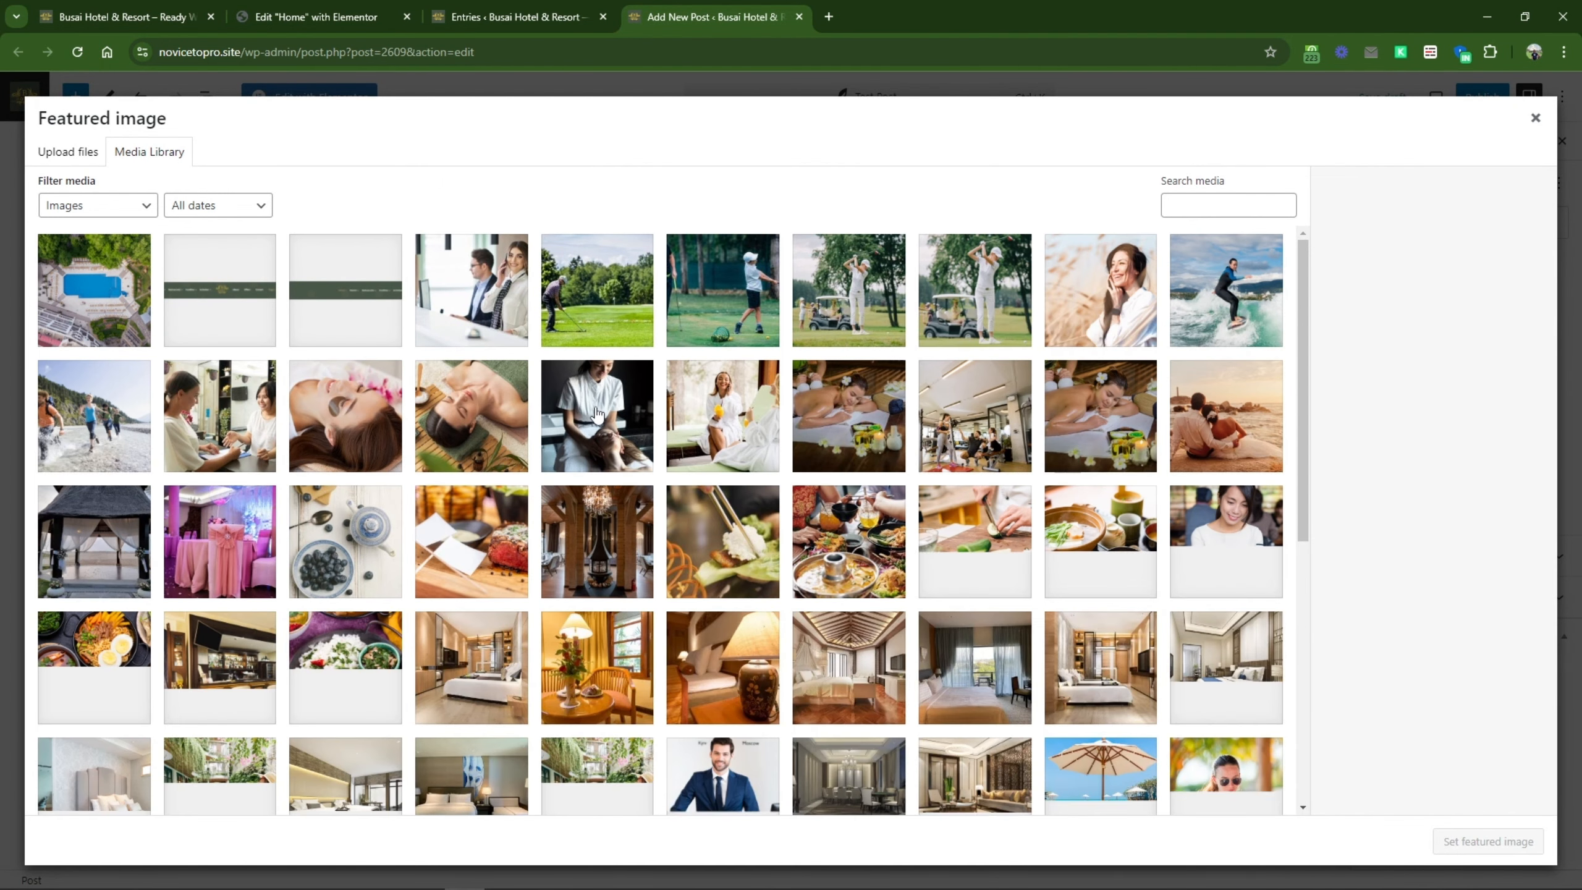
click(596, 340)
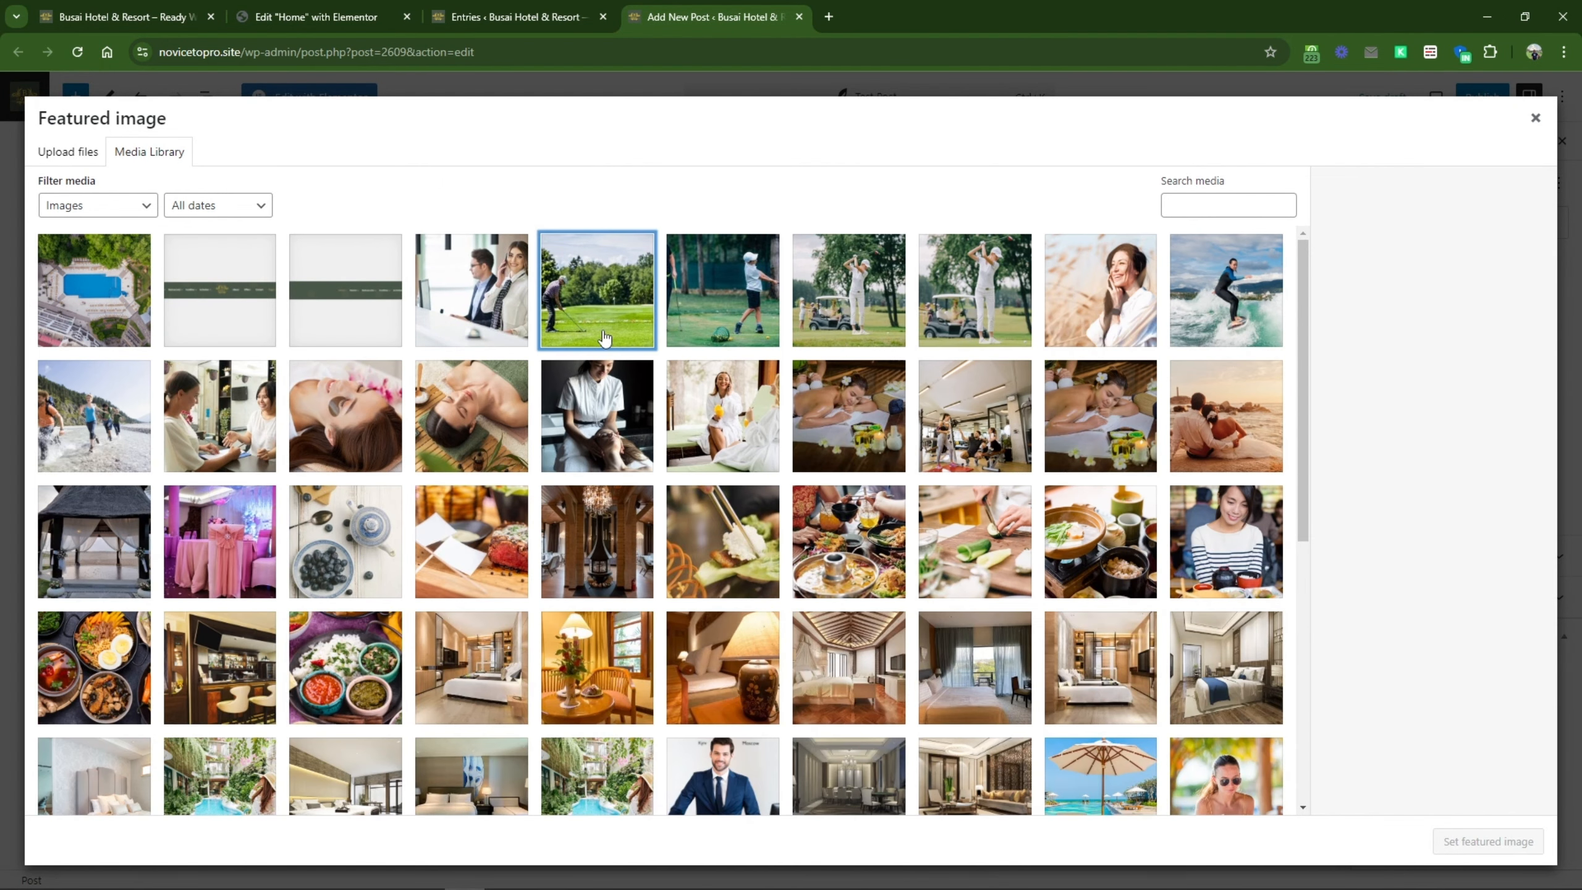
click(1456, 846)
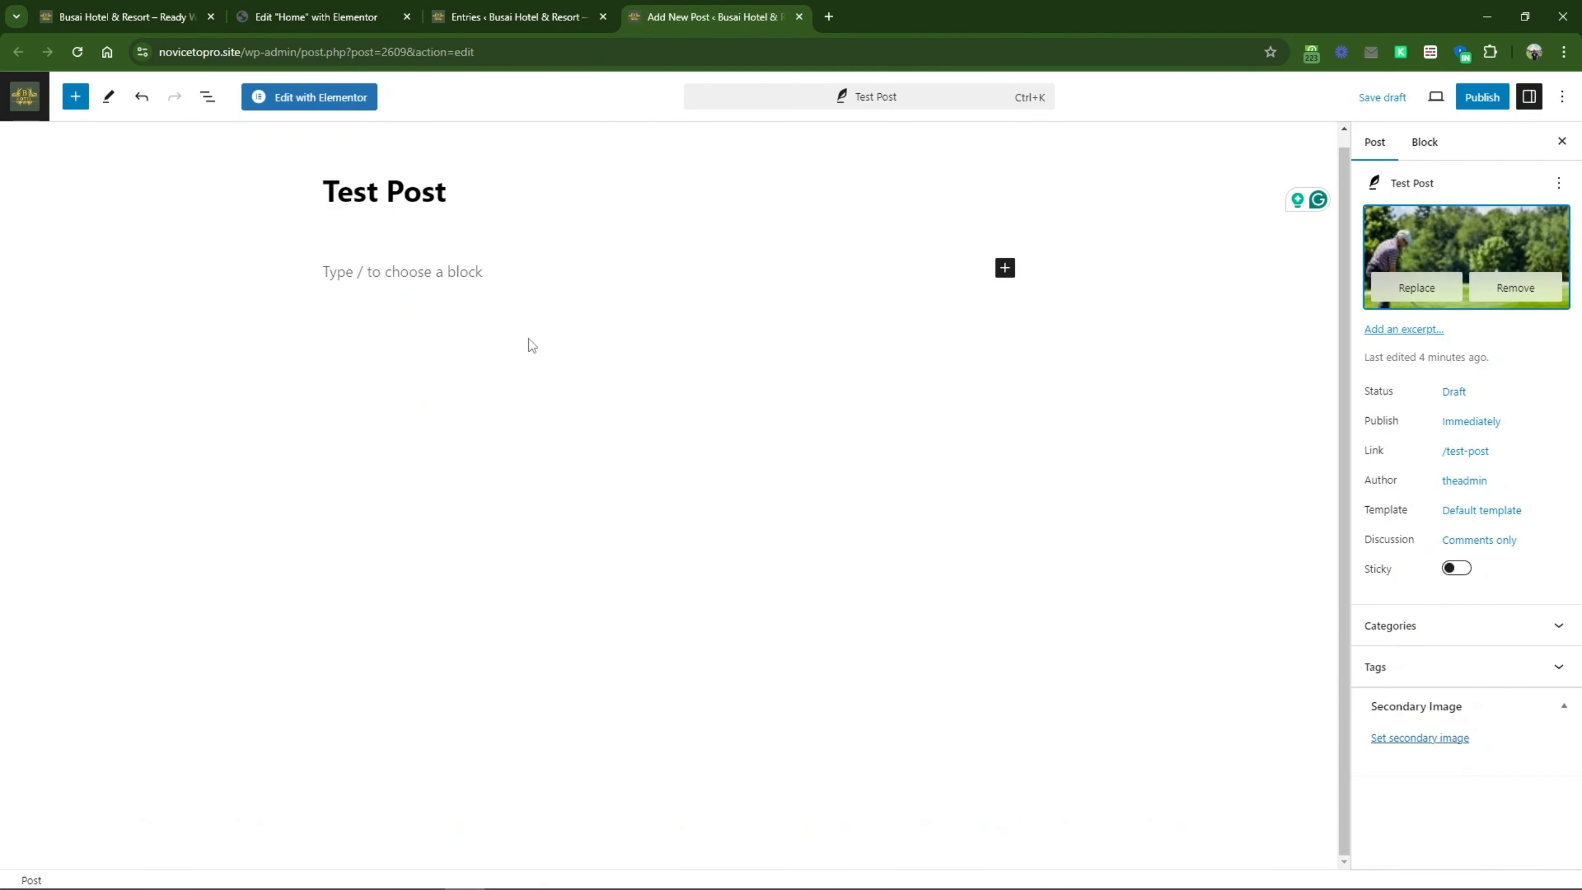
Step: Write "Dummy text here" as the body of Test Post and publish the post
click(419, 272)
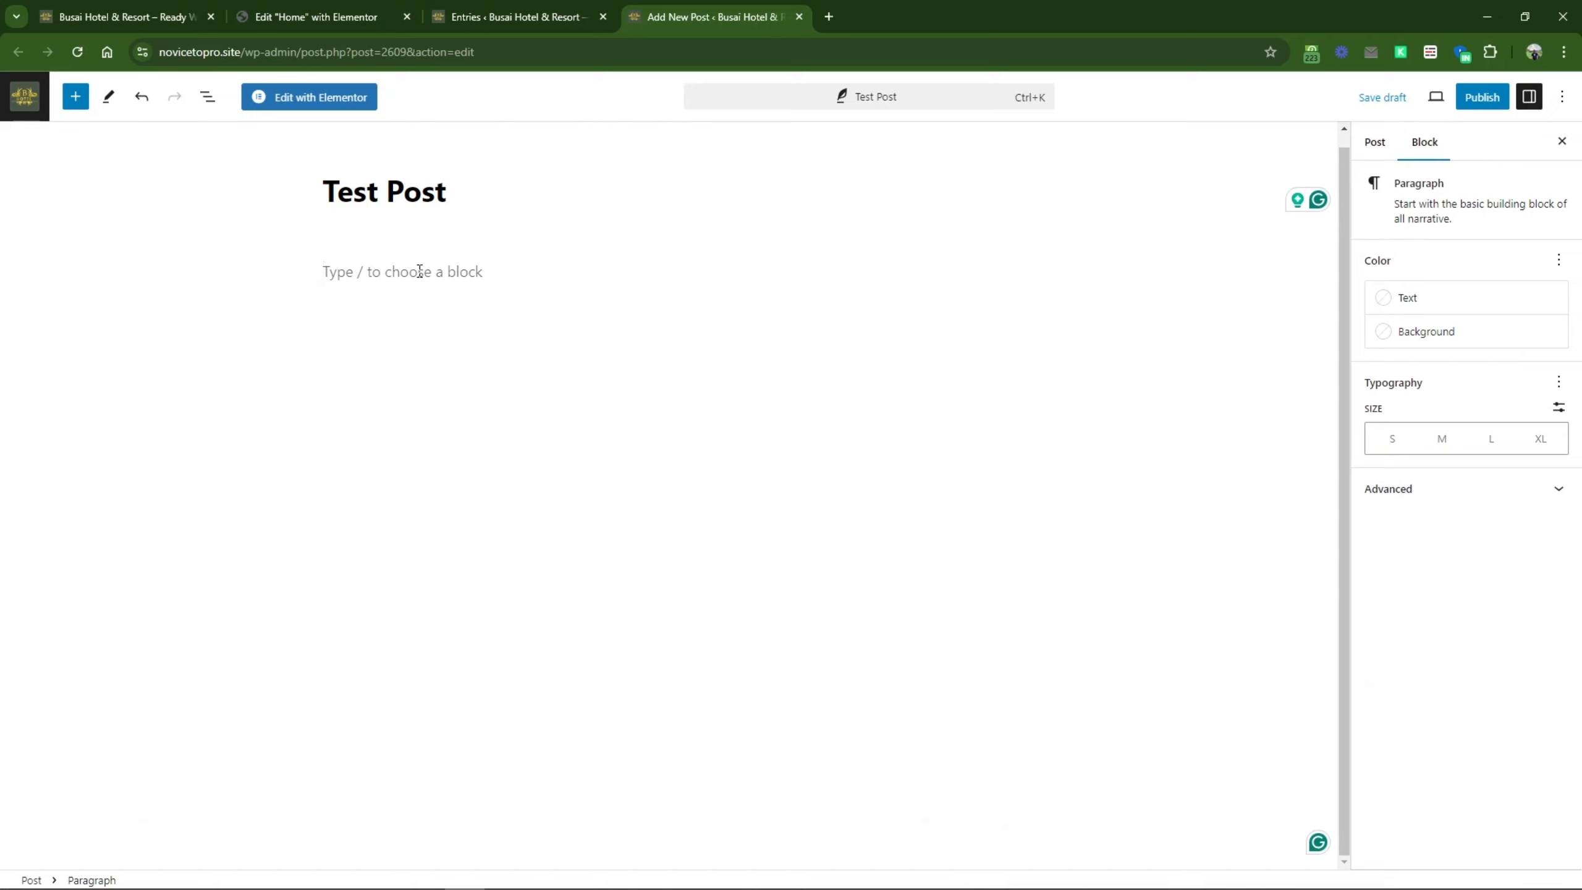
text(Dumme)
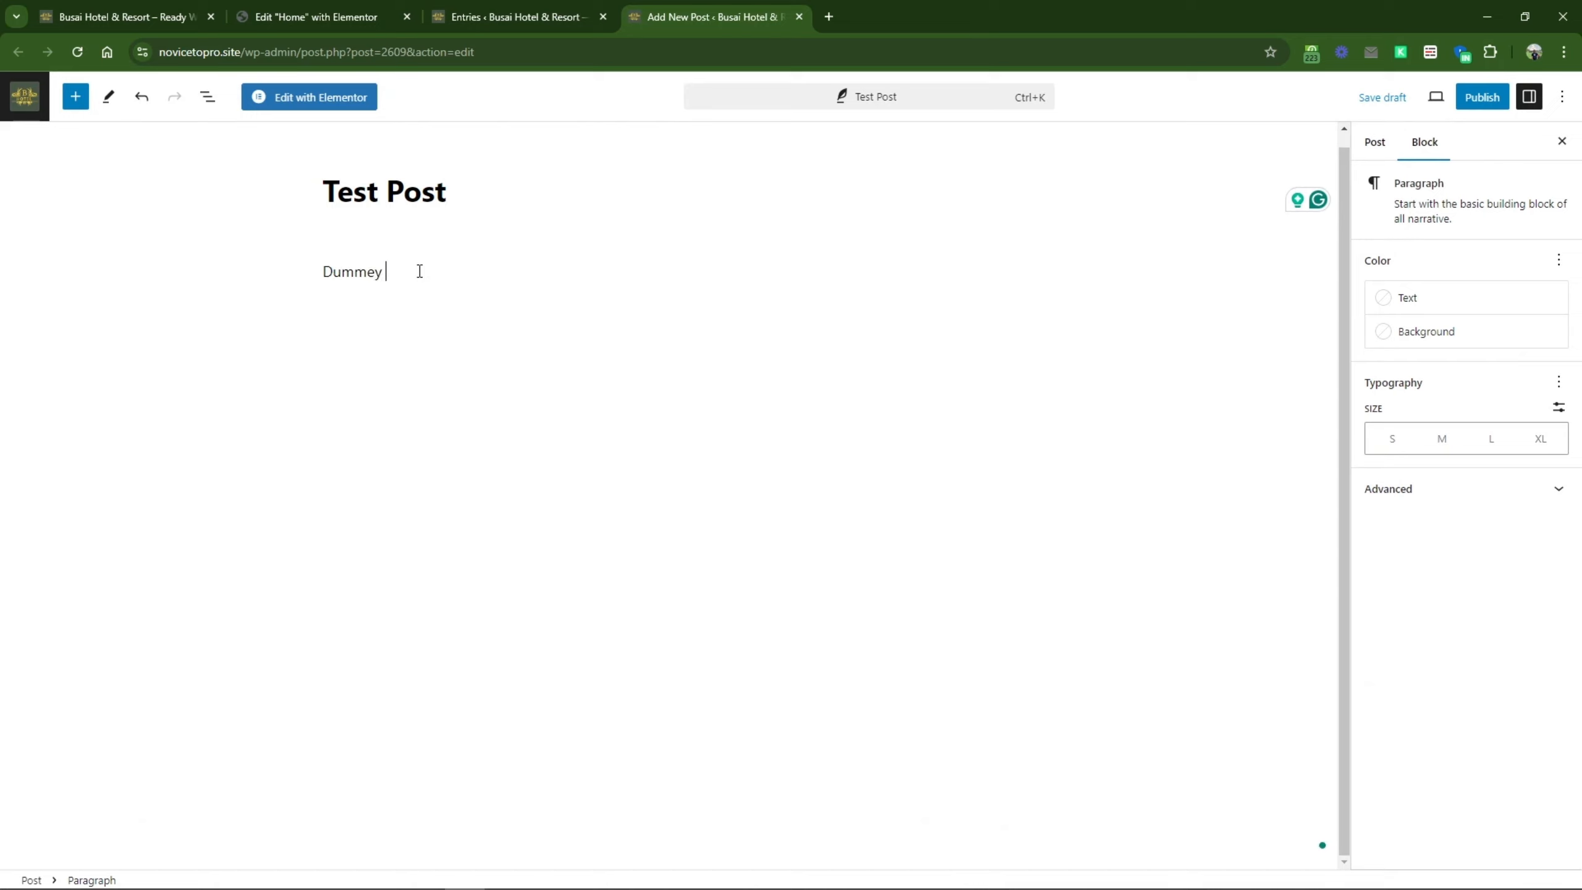
text(y)
key(BackSpace)
key(BackSpace)
key(BackSpace)
click(1482, 97)
click(1432, 101)
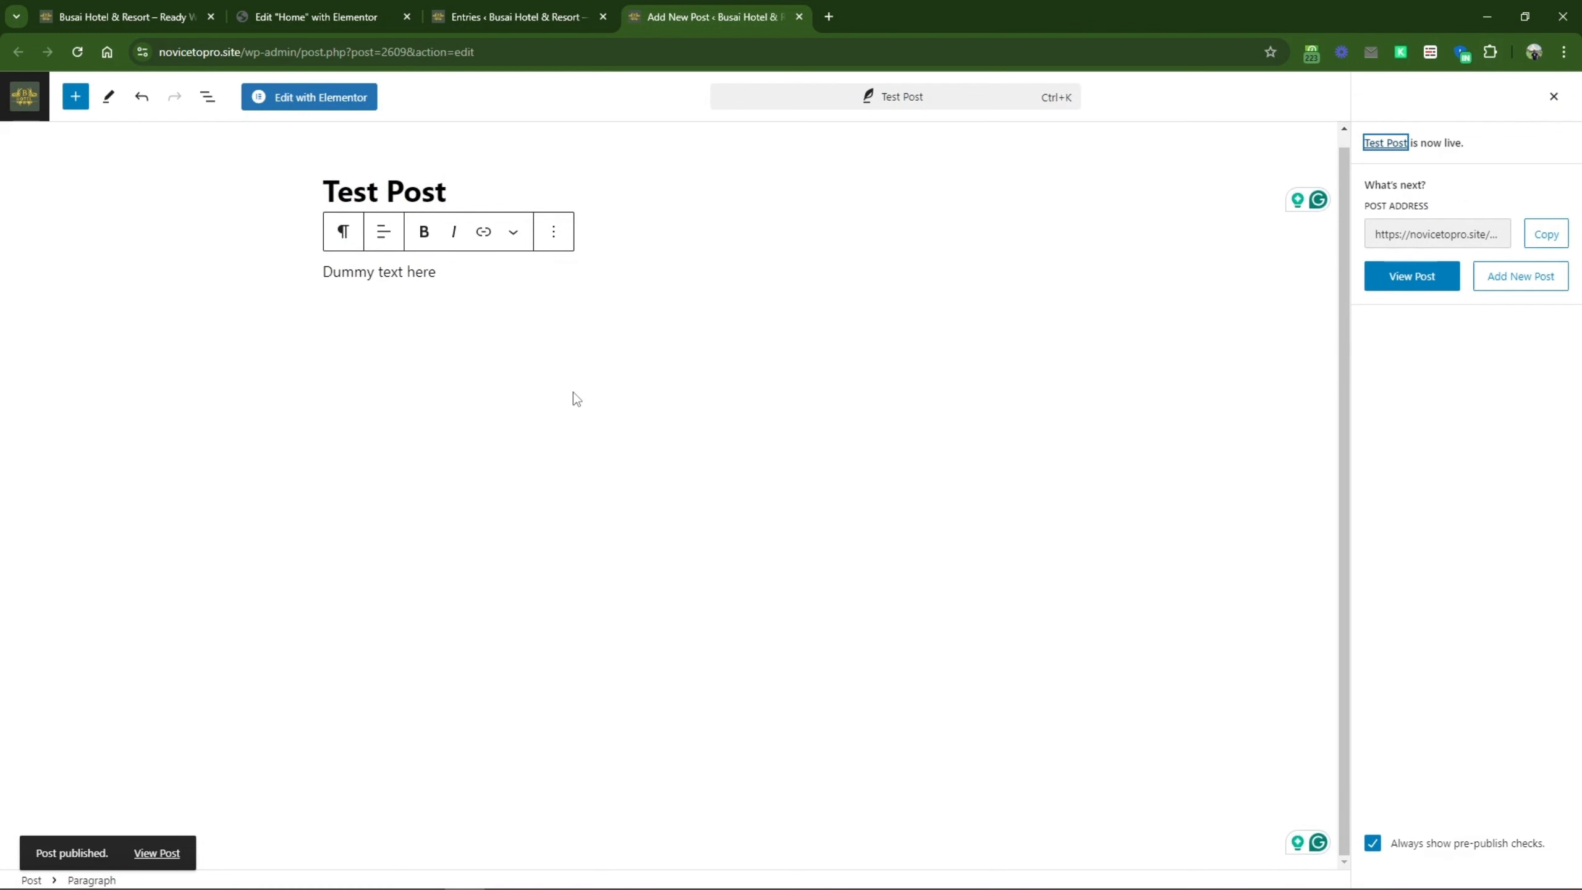
Step: Reload the live Home page and review the published Test Post in a separate browser tab, closing that tab when done
click(95, 5)
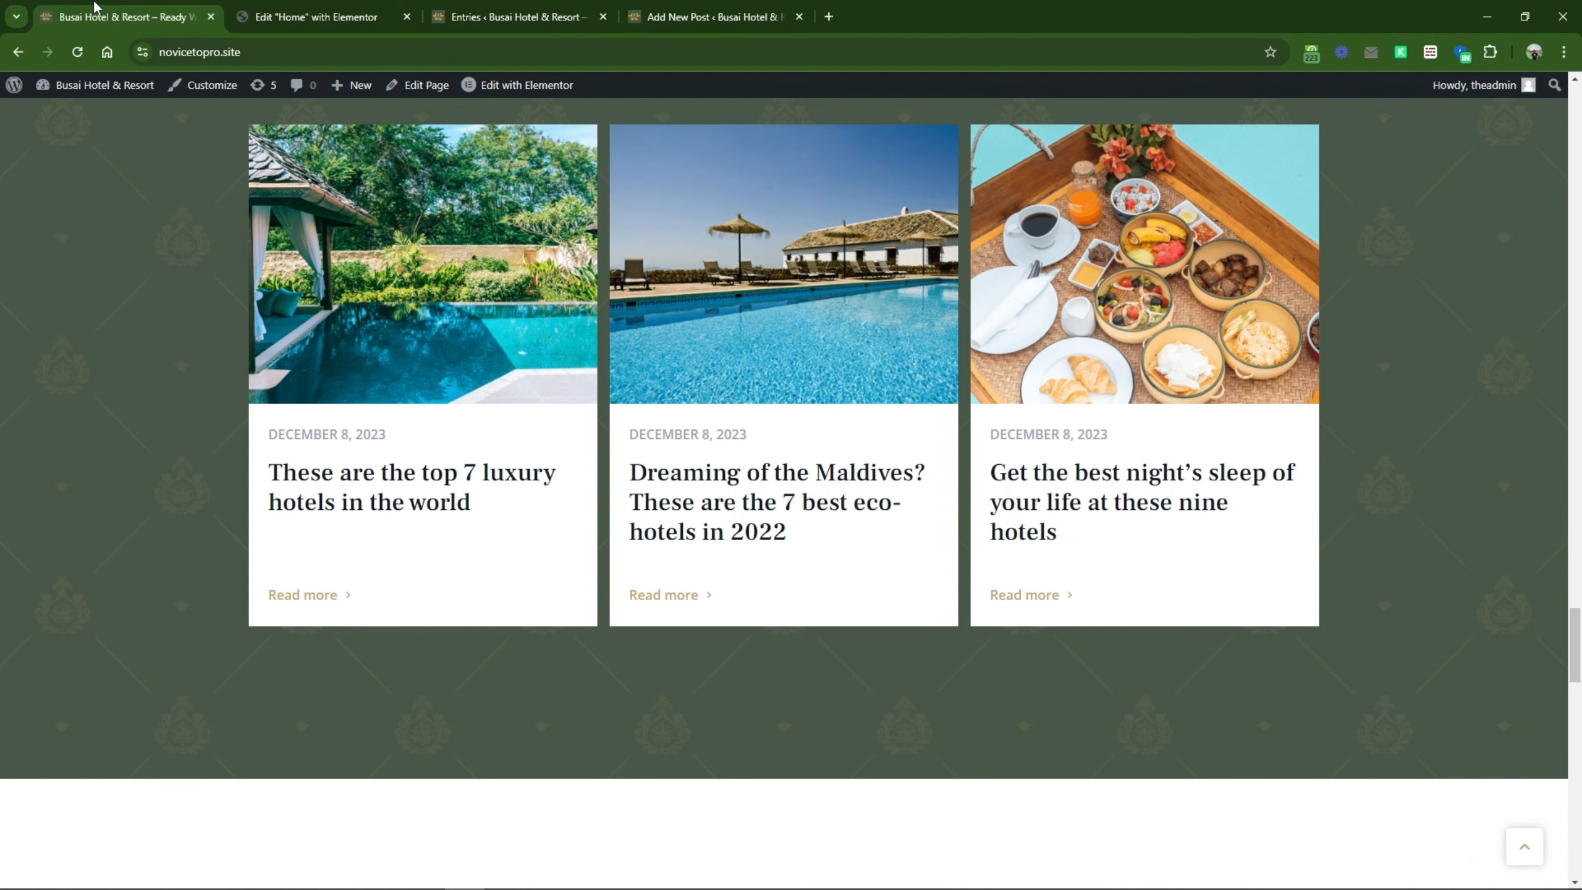
click(80, 51)
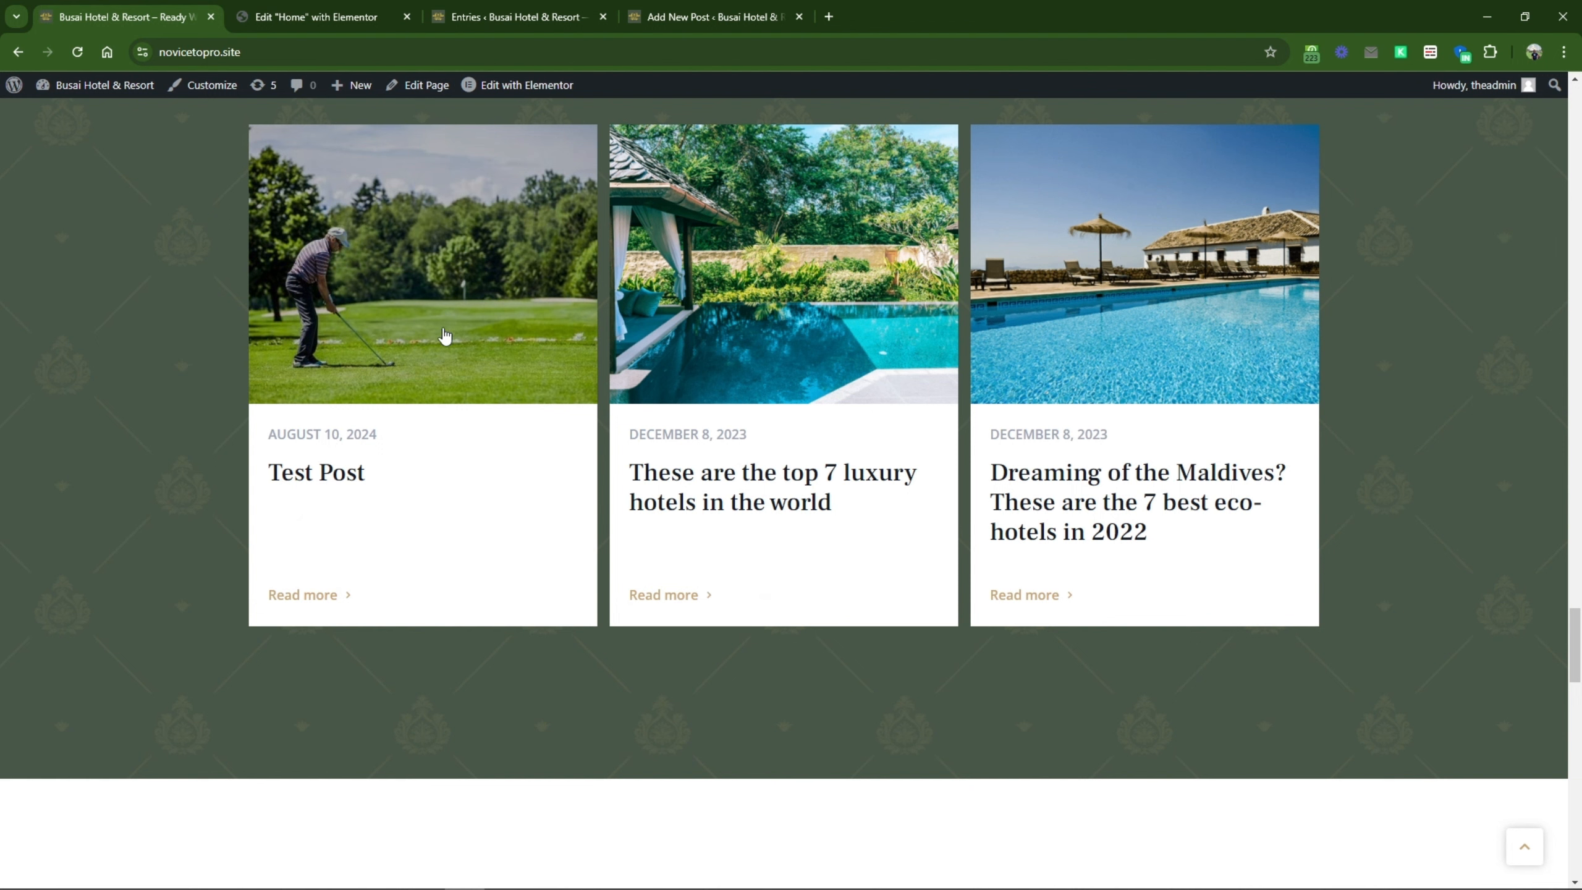
right_click(328, 600)
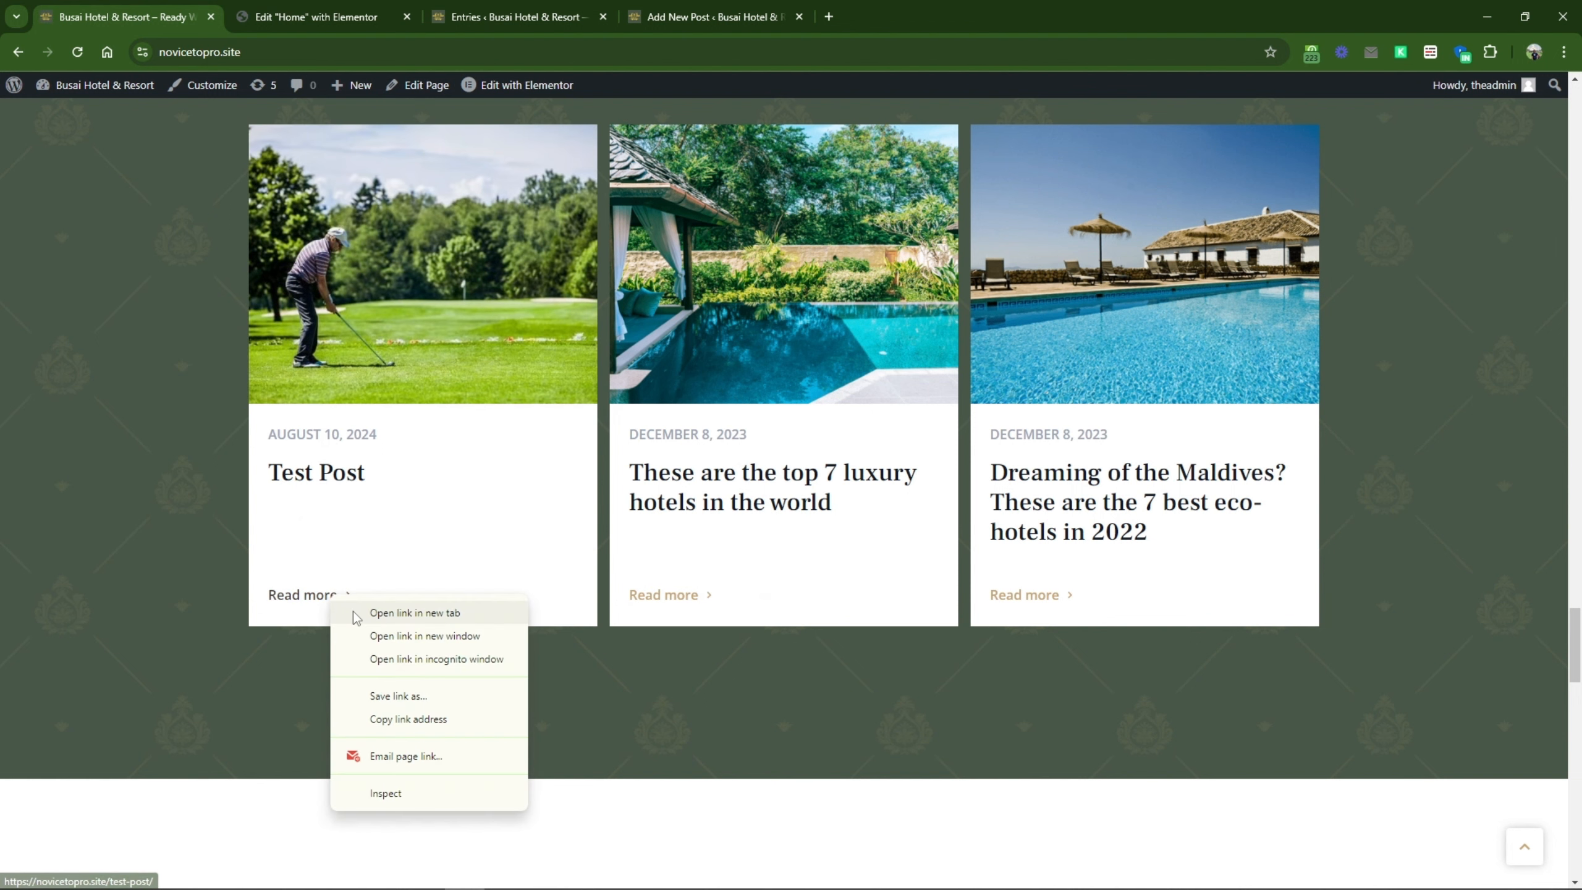
click(352, 609)
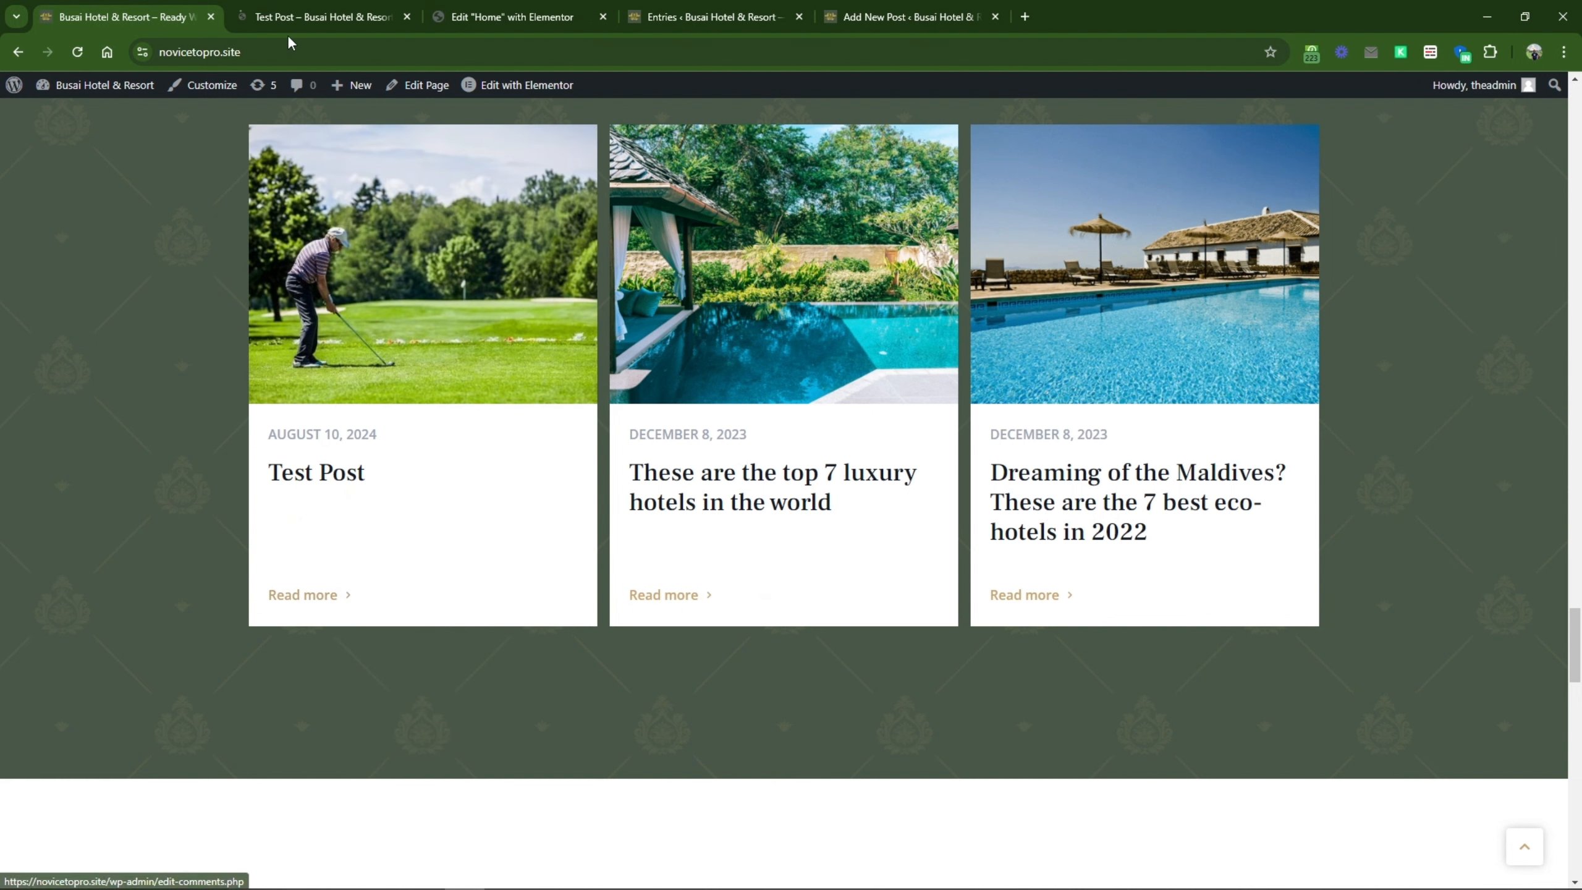
click(289, 16)
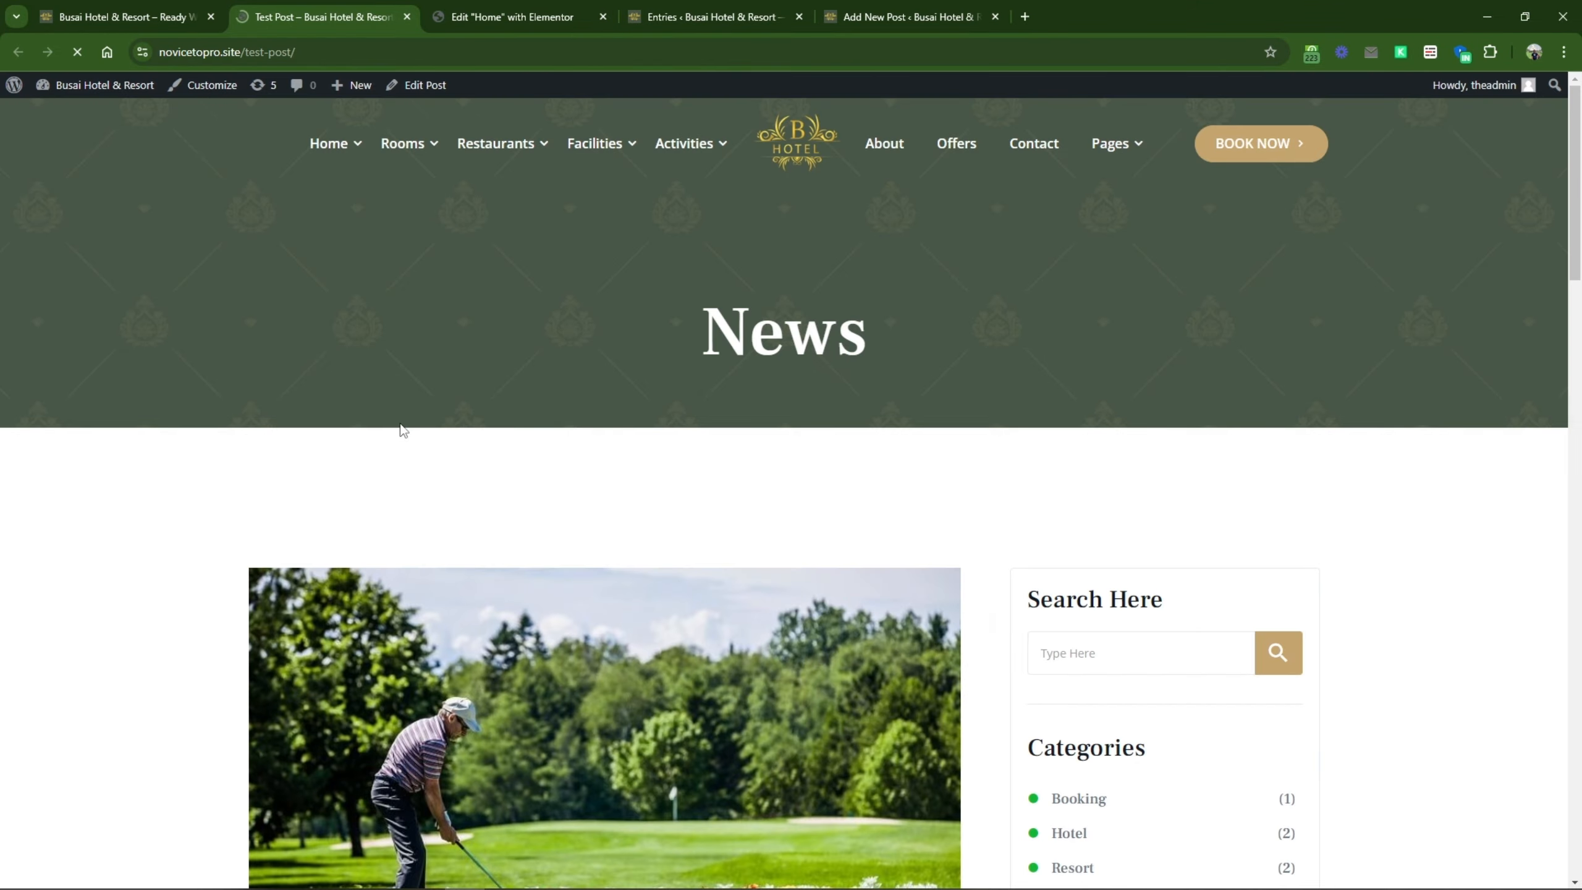
scroll(410, 499, down, 5)
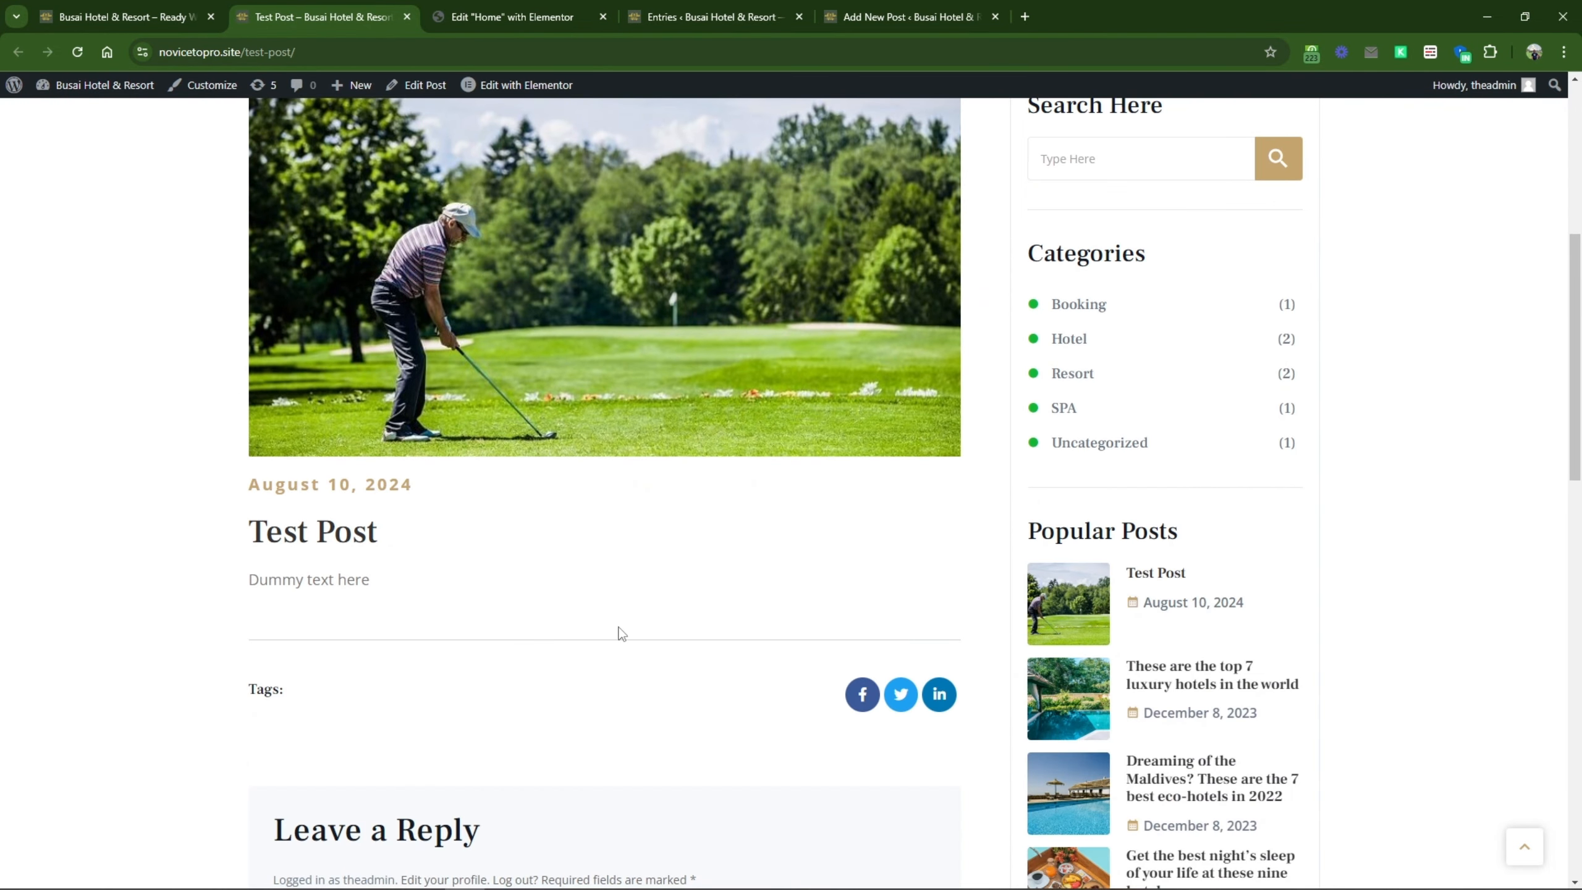
scroll(619, 631, up, 8)
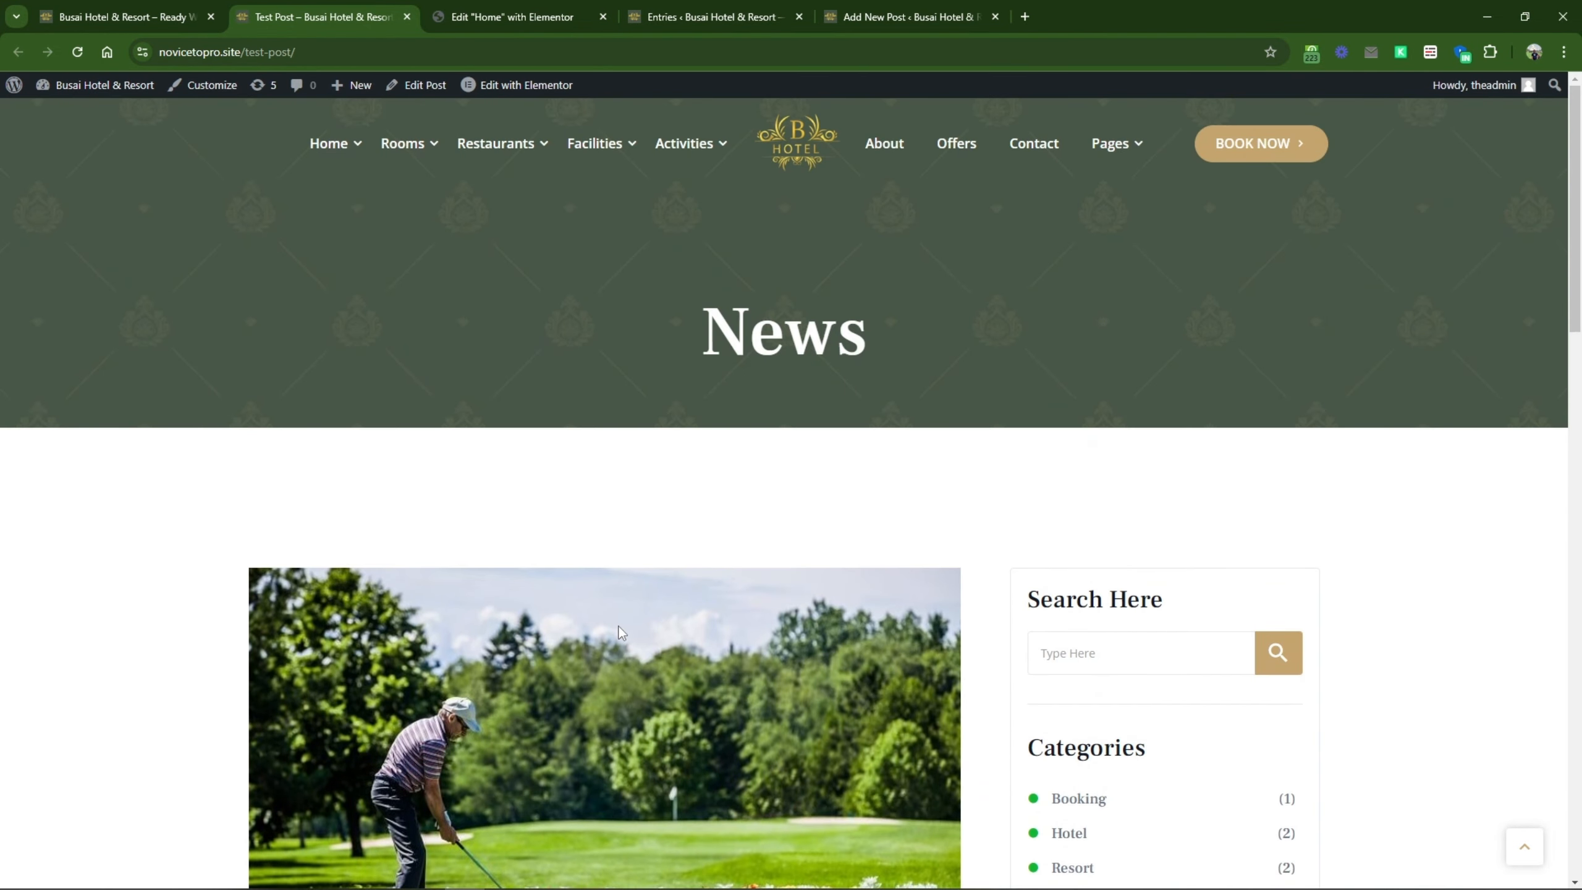
click(407, 17)
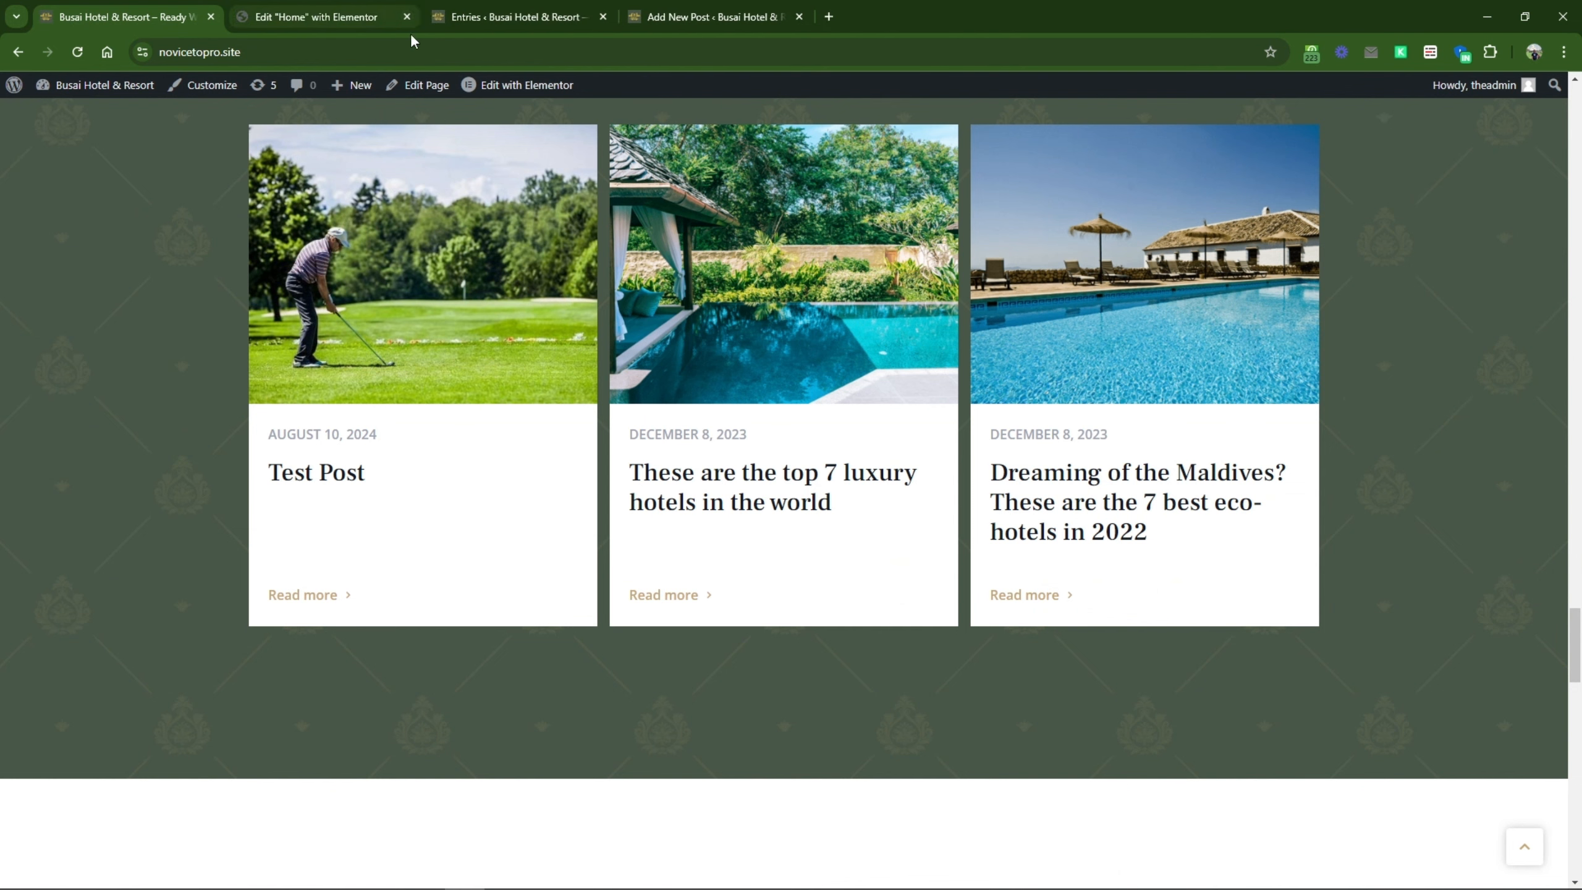
Step: In the Elementor editor of the Home page, select the Inavii Social Feed widget in the Instagram section
click(345, 3)
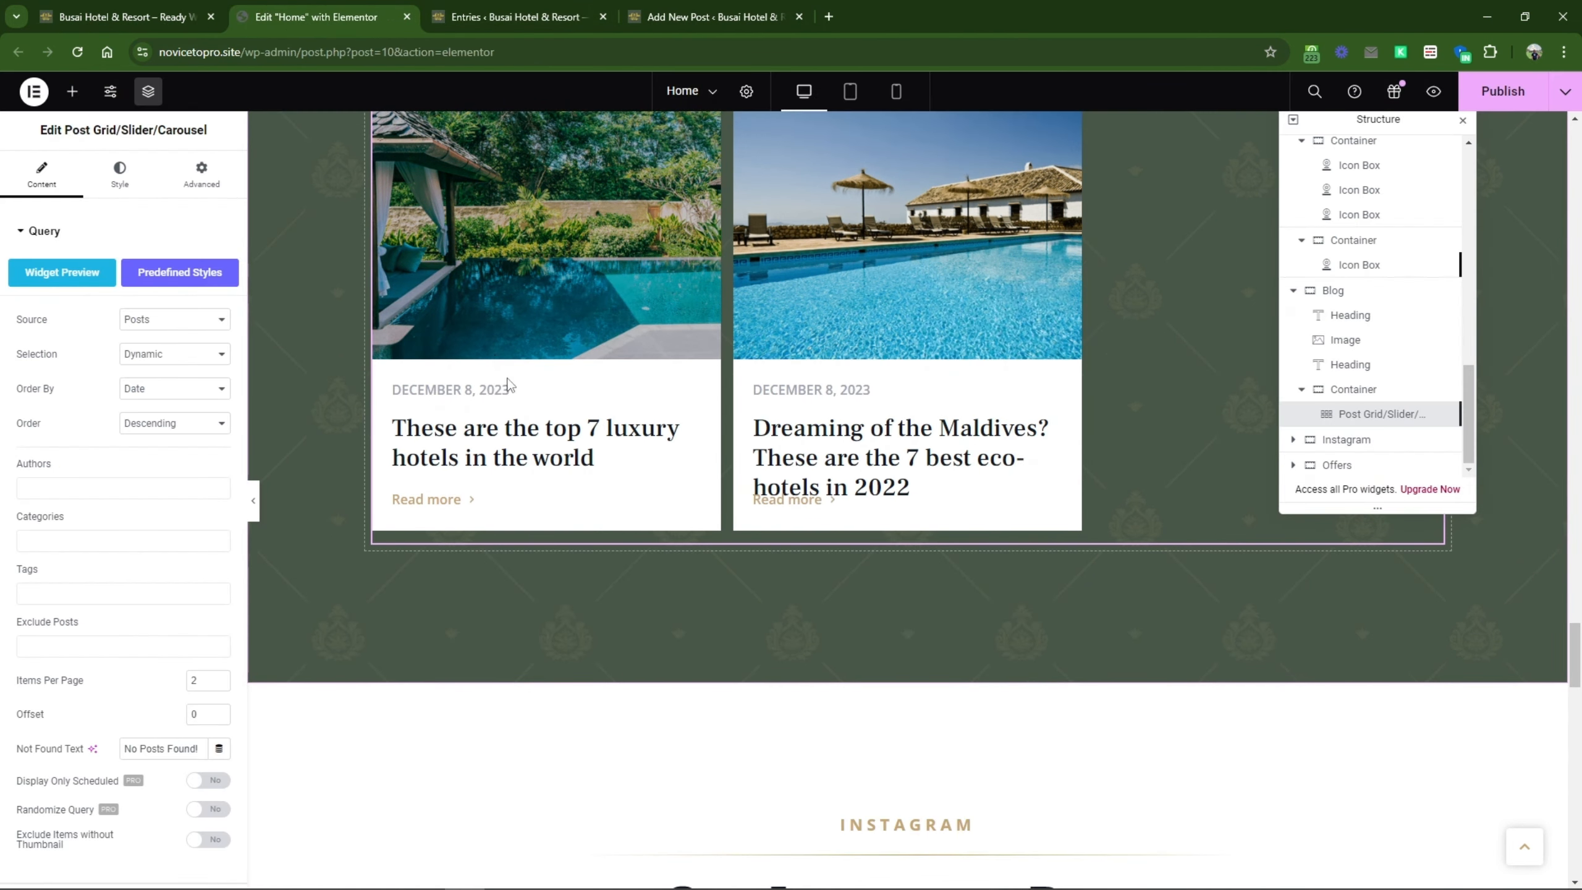
scroll(497, 344, down, 7)
scroll(621, 483, down, 2)
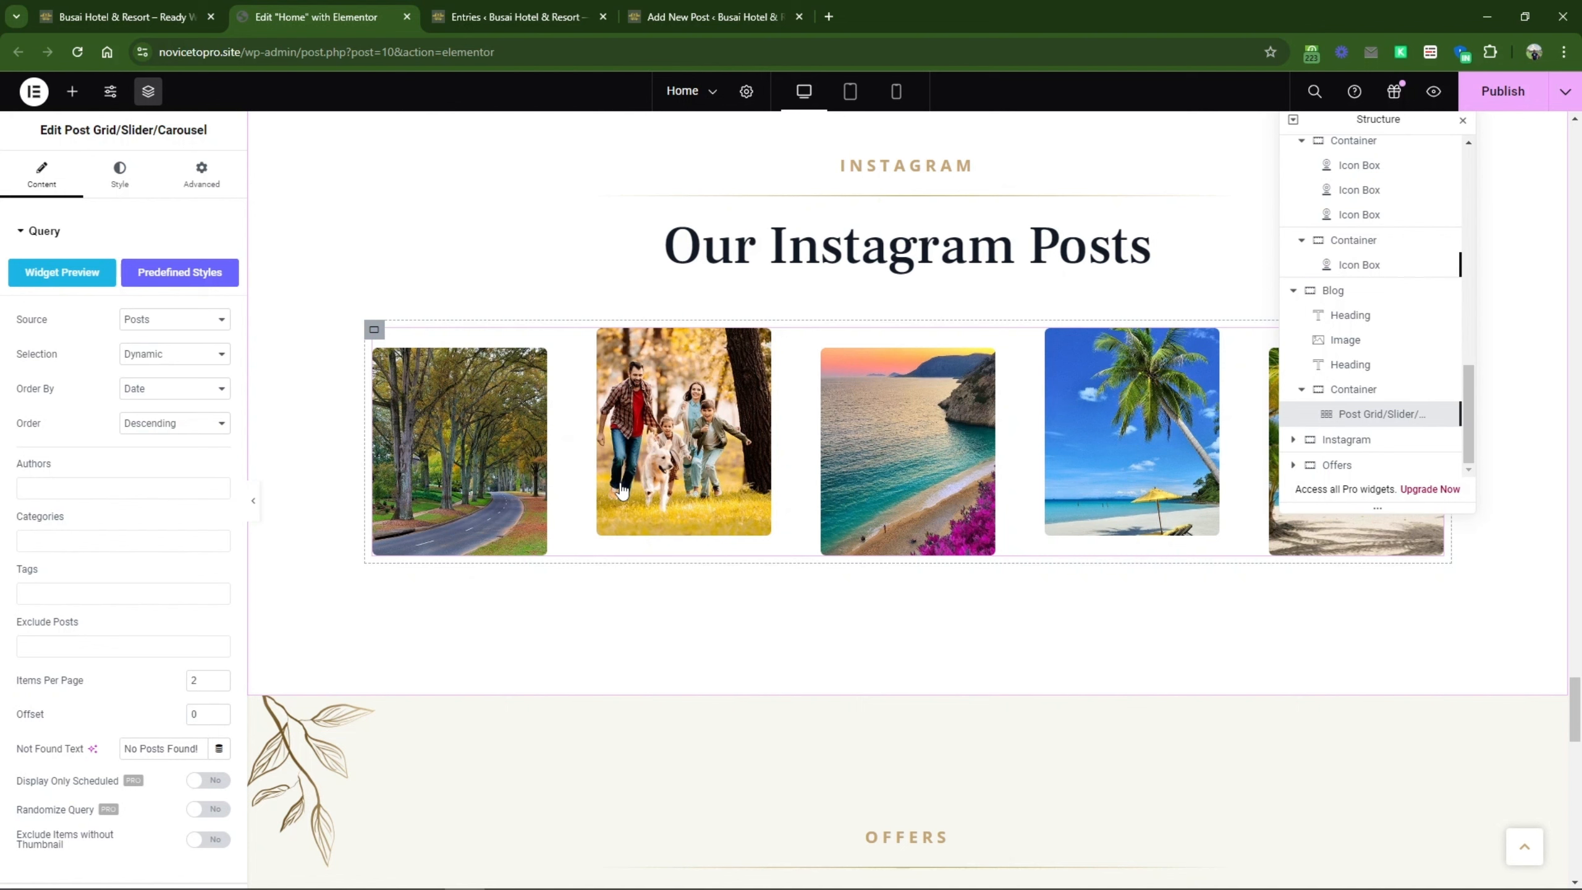
click(621, 492)
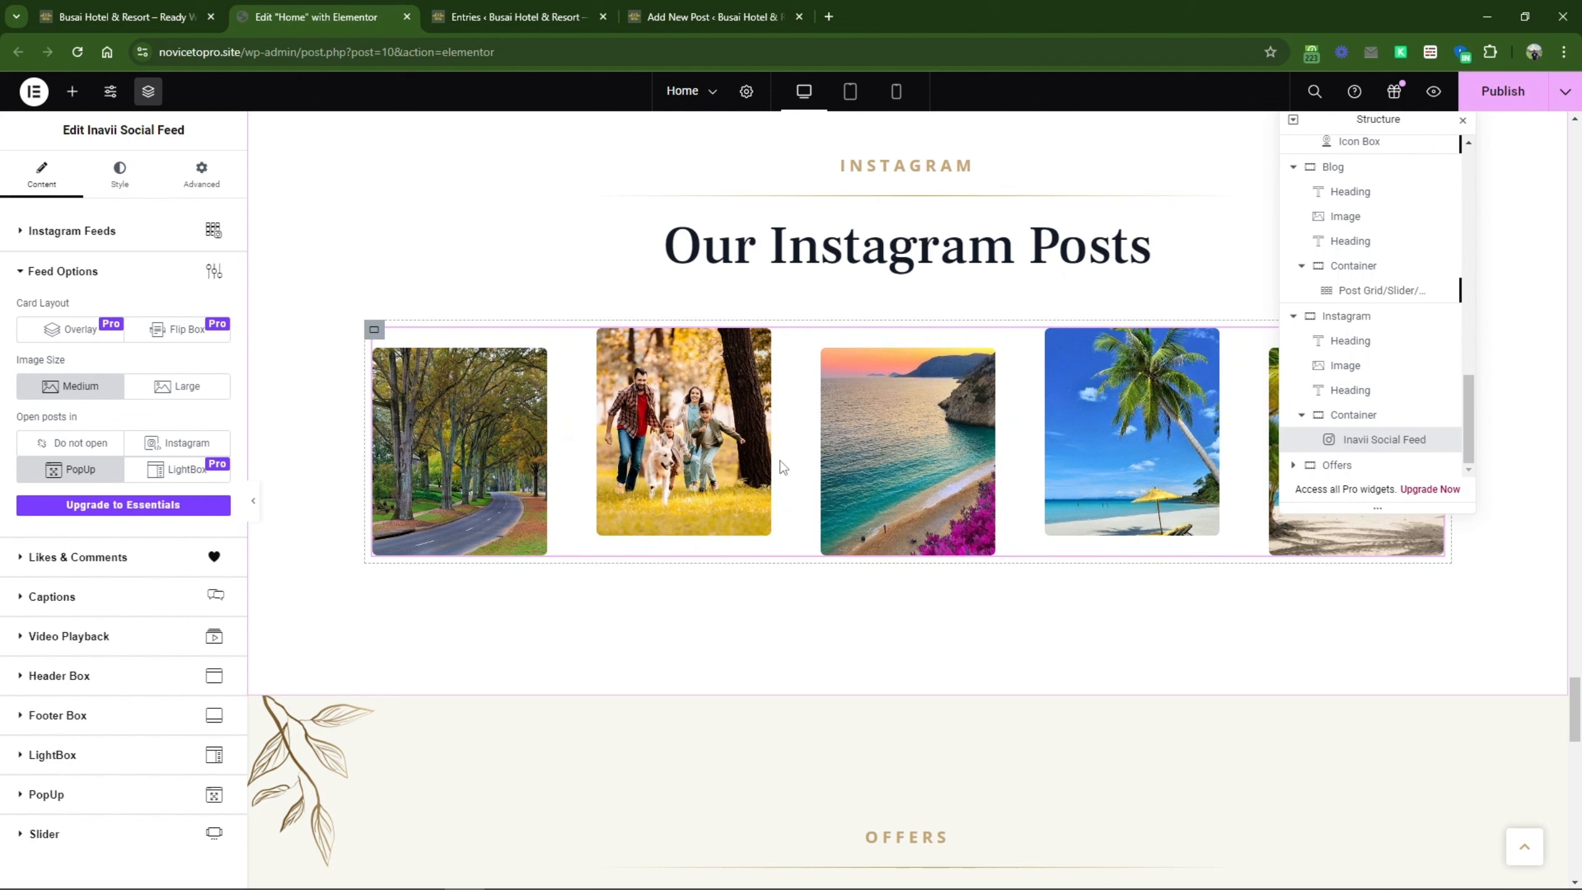
Step: Open the Inavii Social Feed feeds list in the WordPress admin and delete the Sitewide feed
click(451, 5)
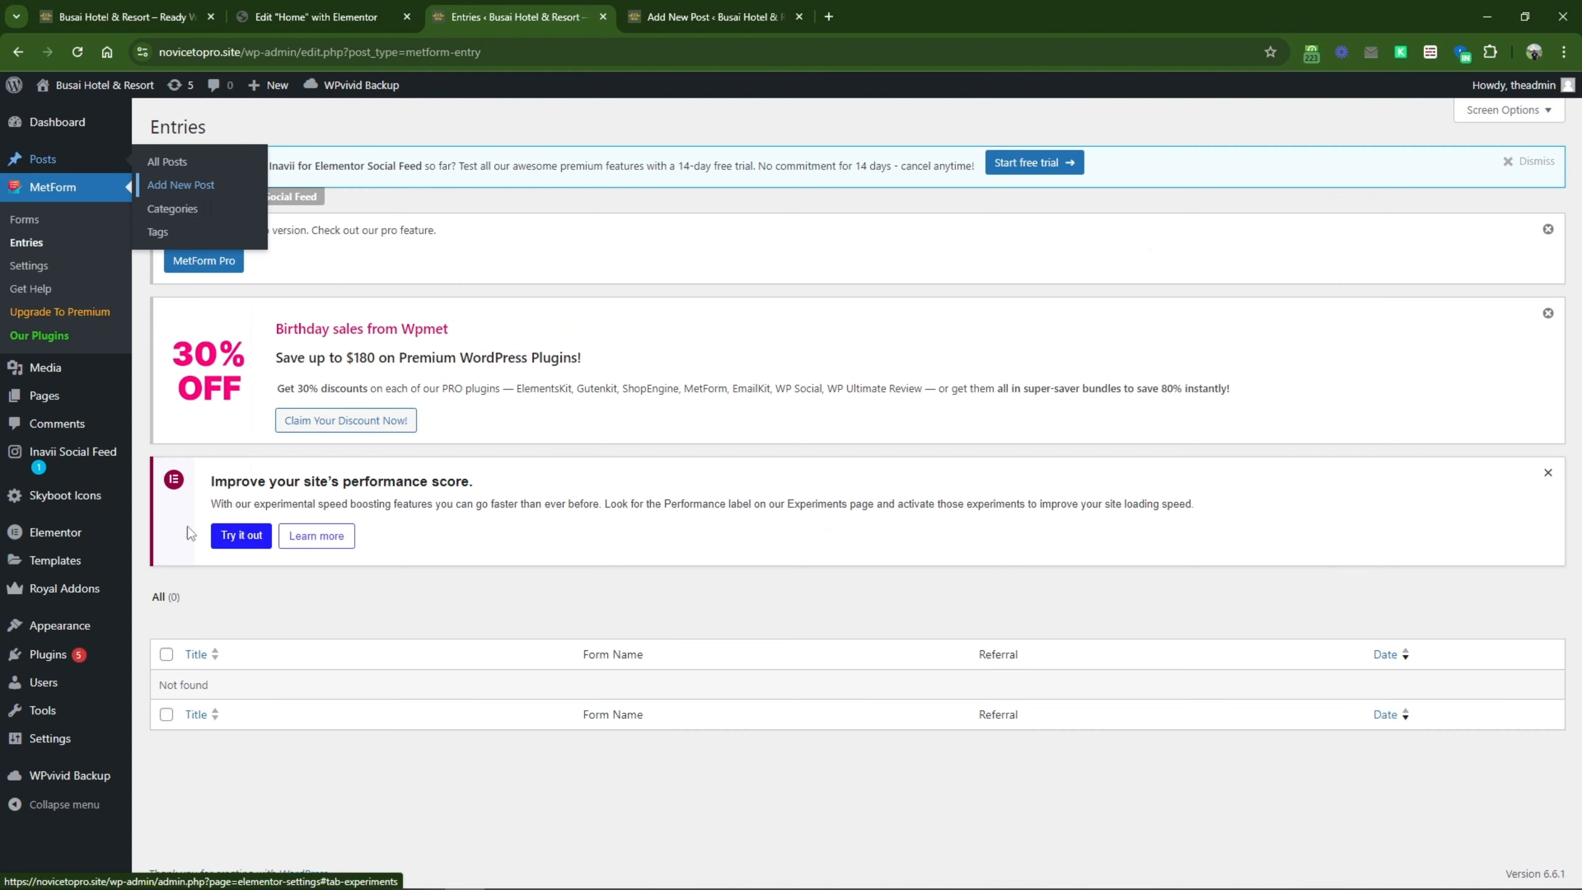
mouse_move(90, 460)
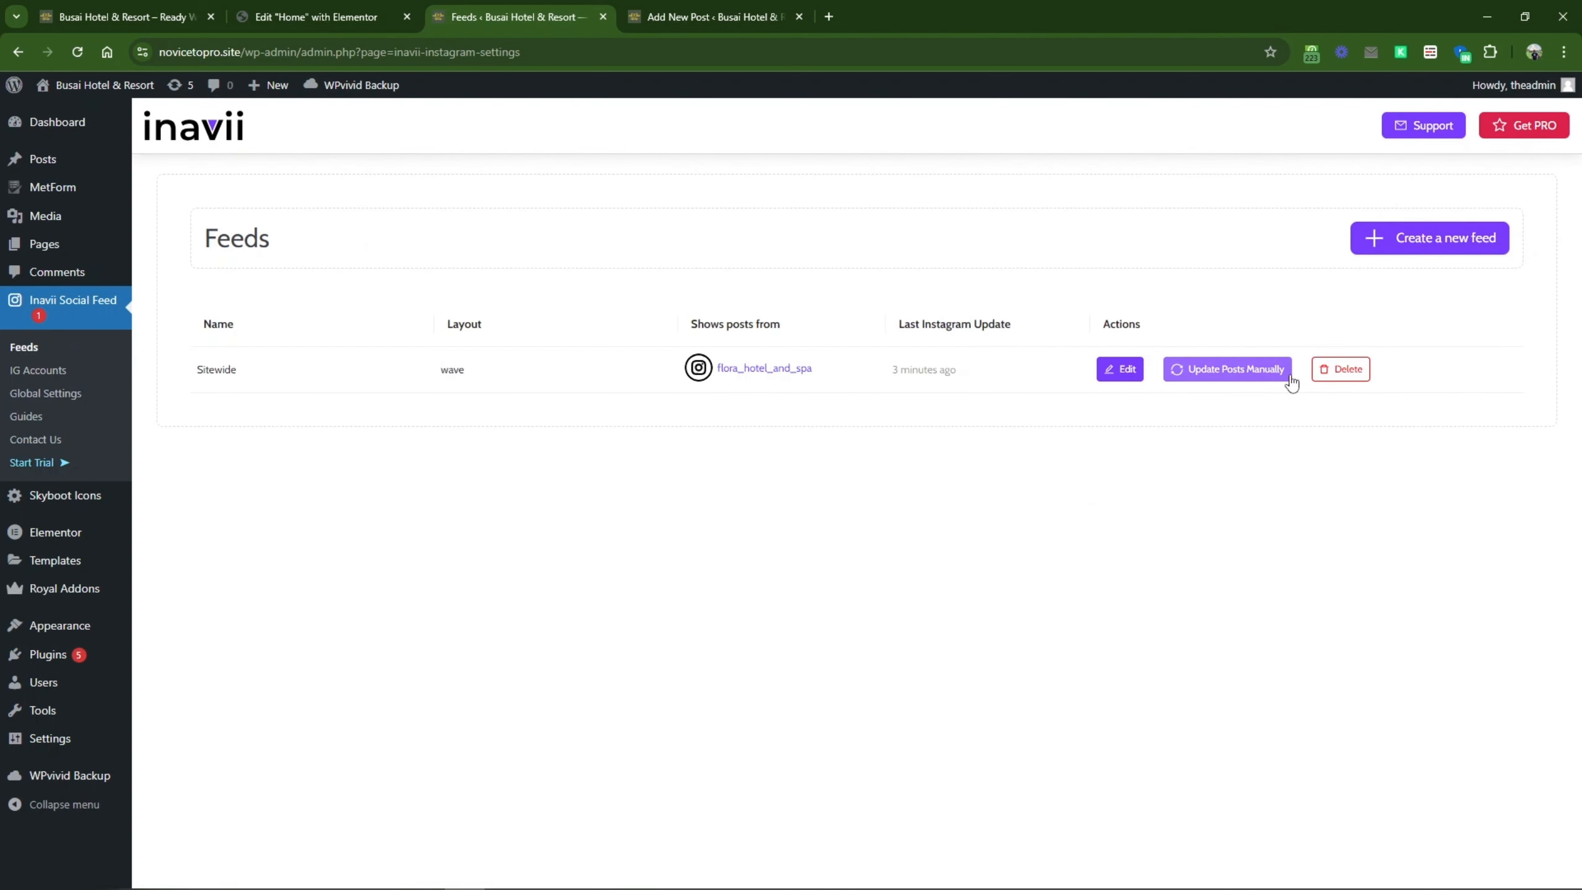
click(1353, 373)
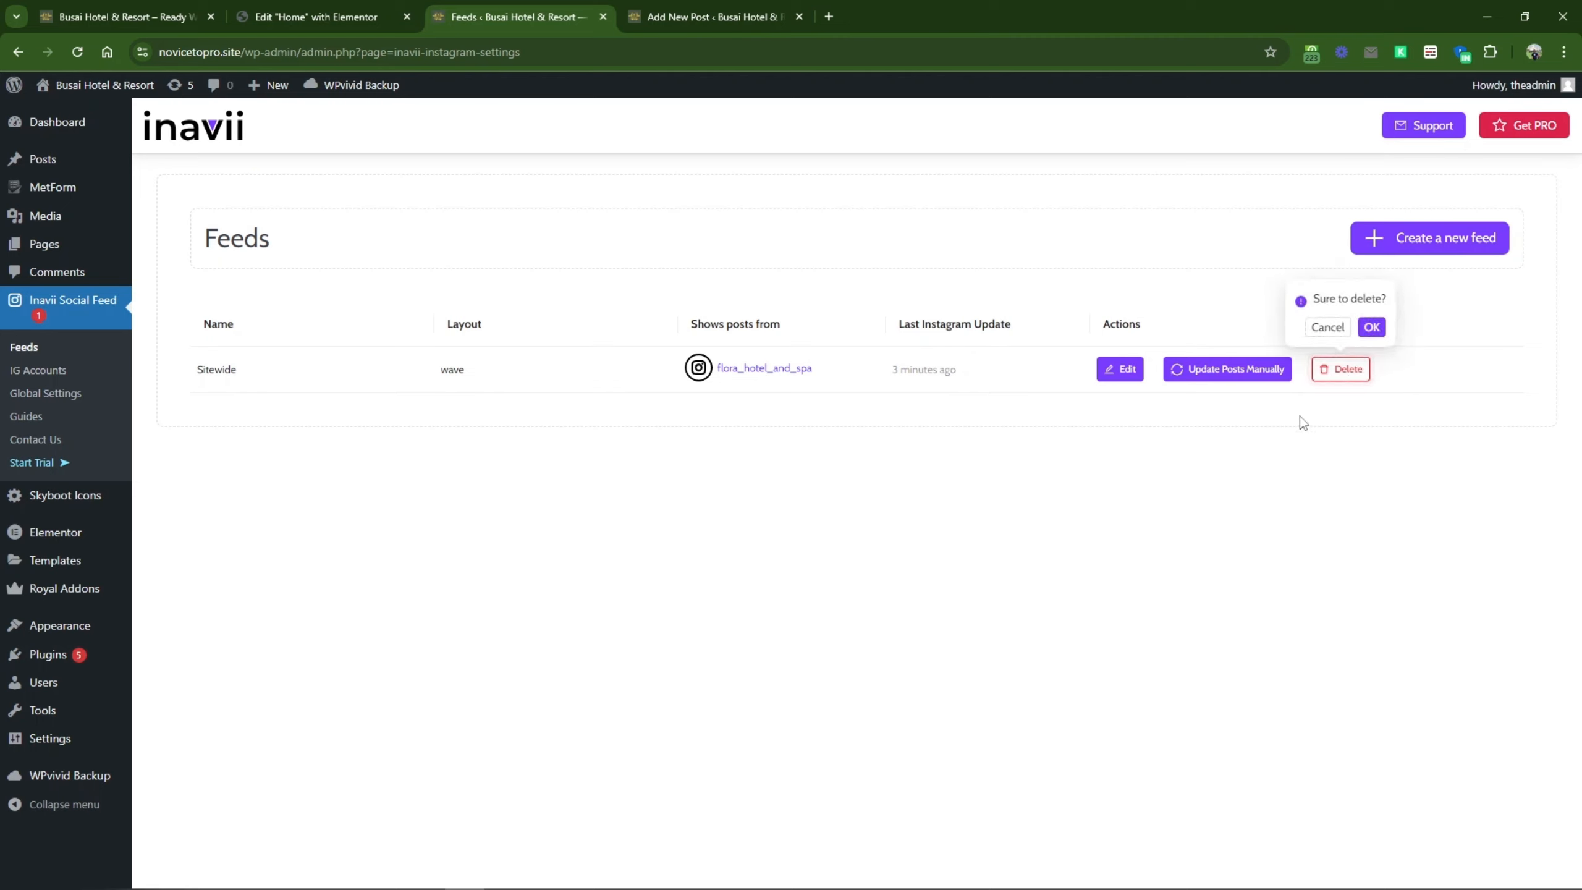
click(1372, 328)
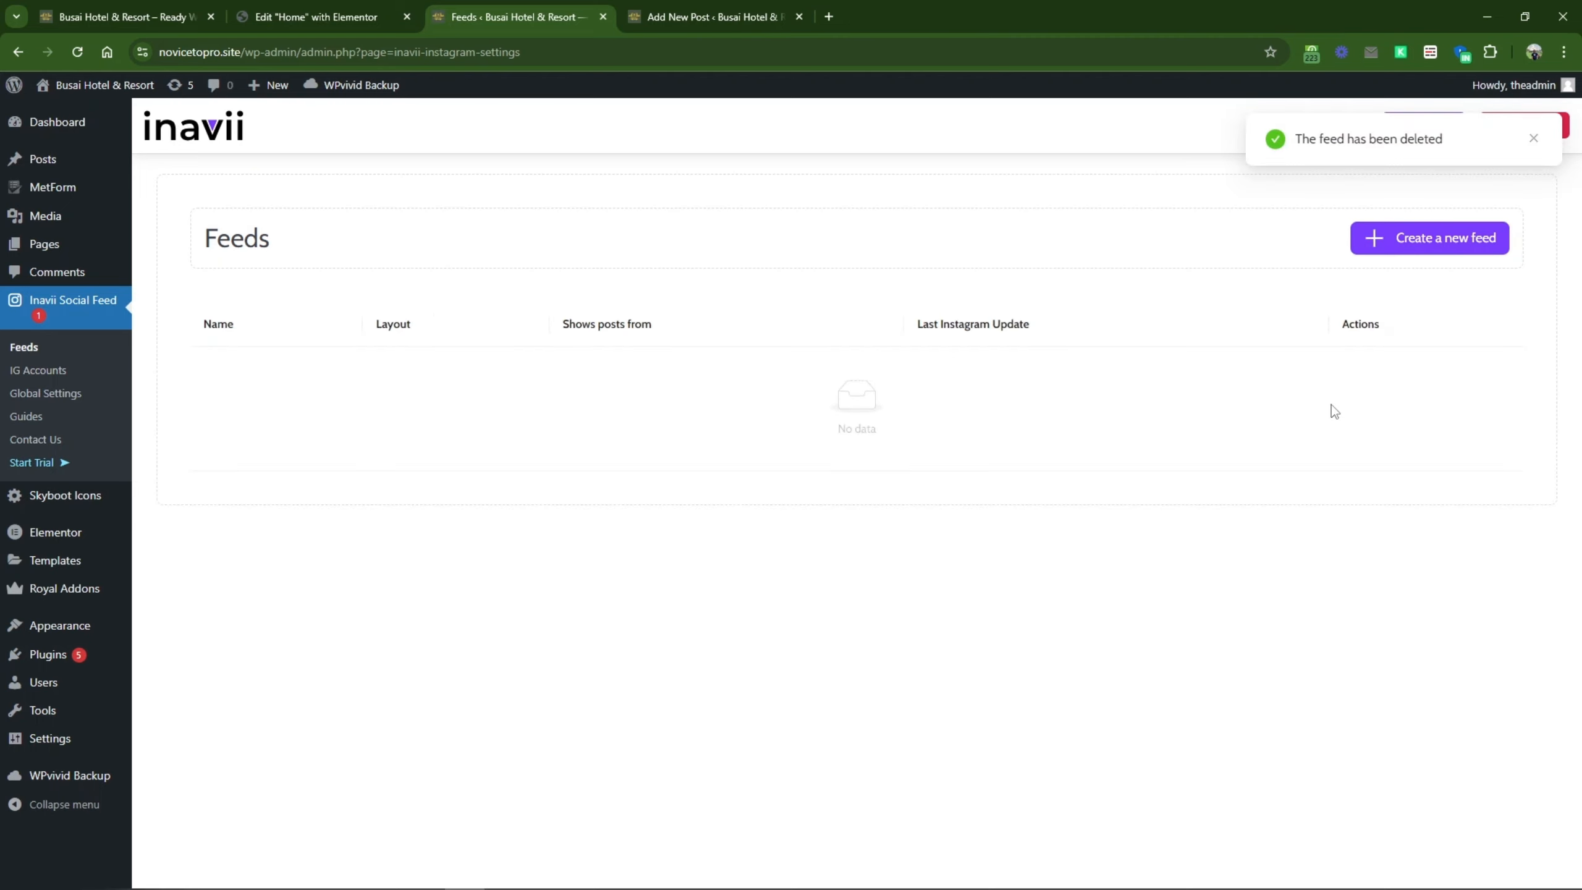
double_click(1534, 138)
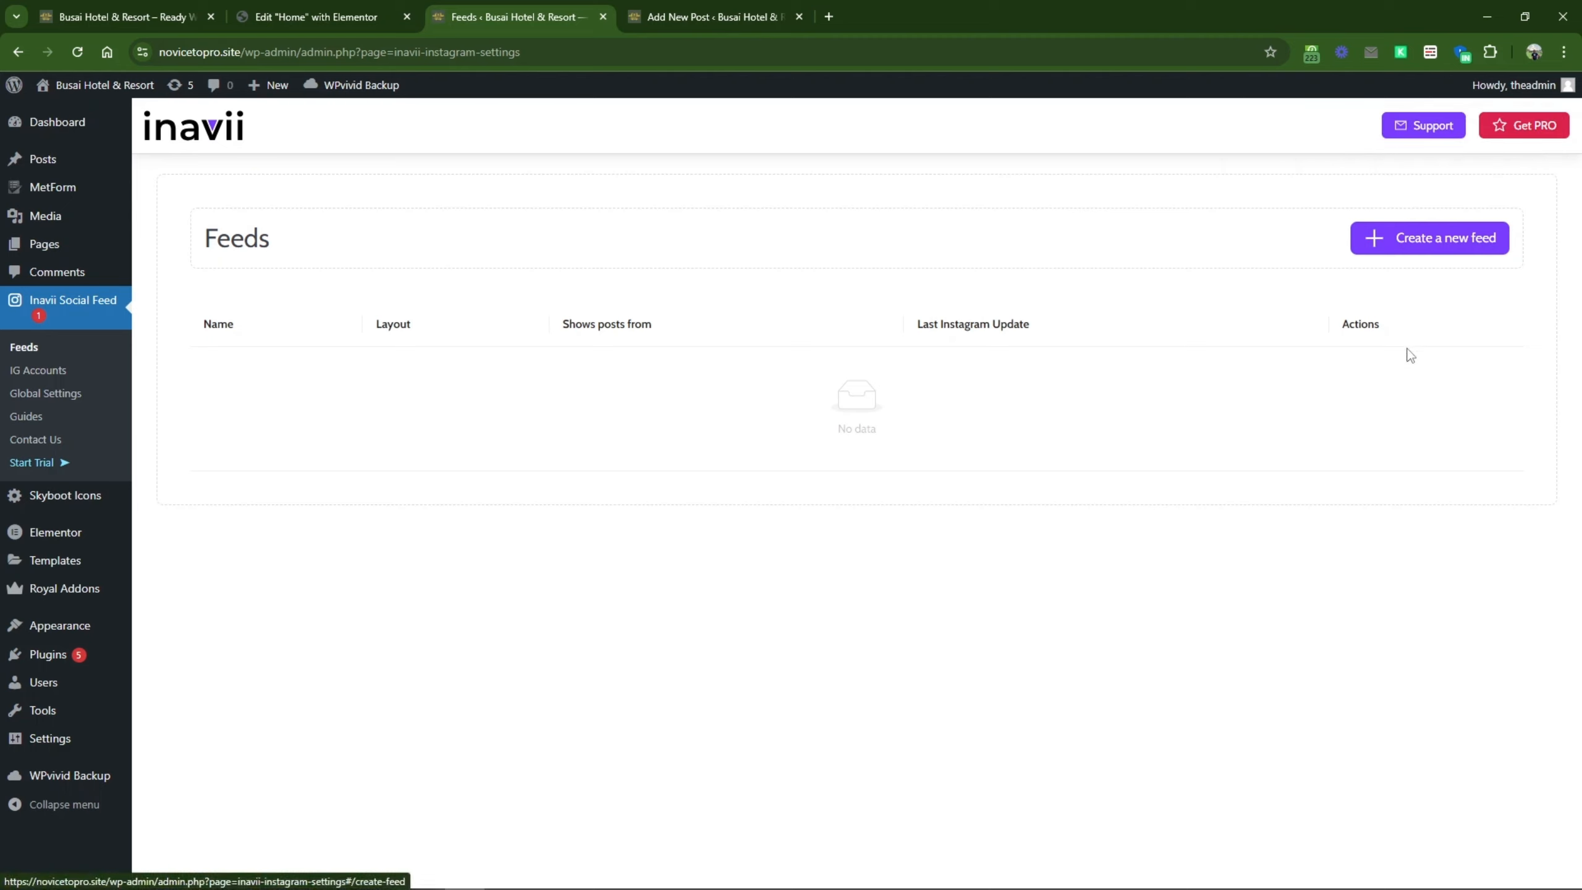
Step: Start creating a new Inavii feed and close the browser tab holding the published Test Post editor
click(1445, 241)
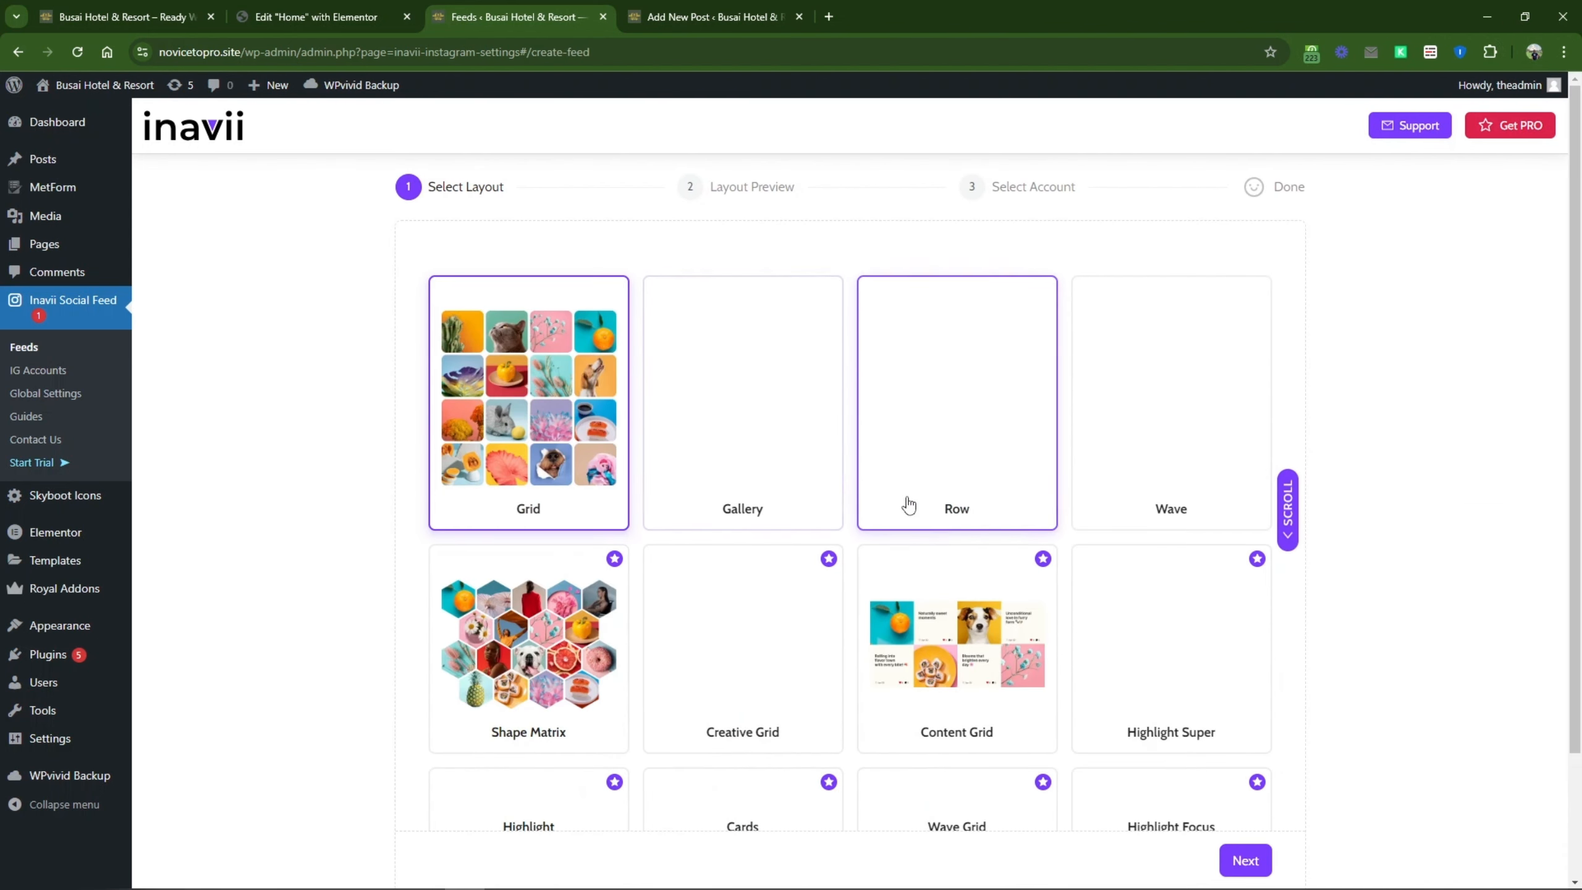
click(729, 13)
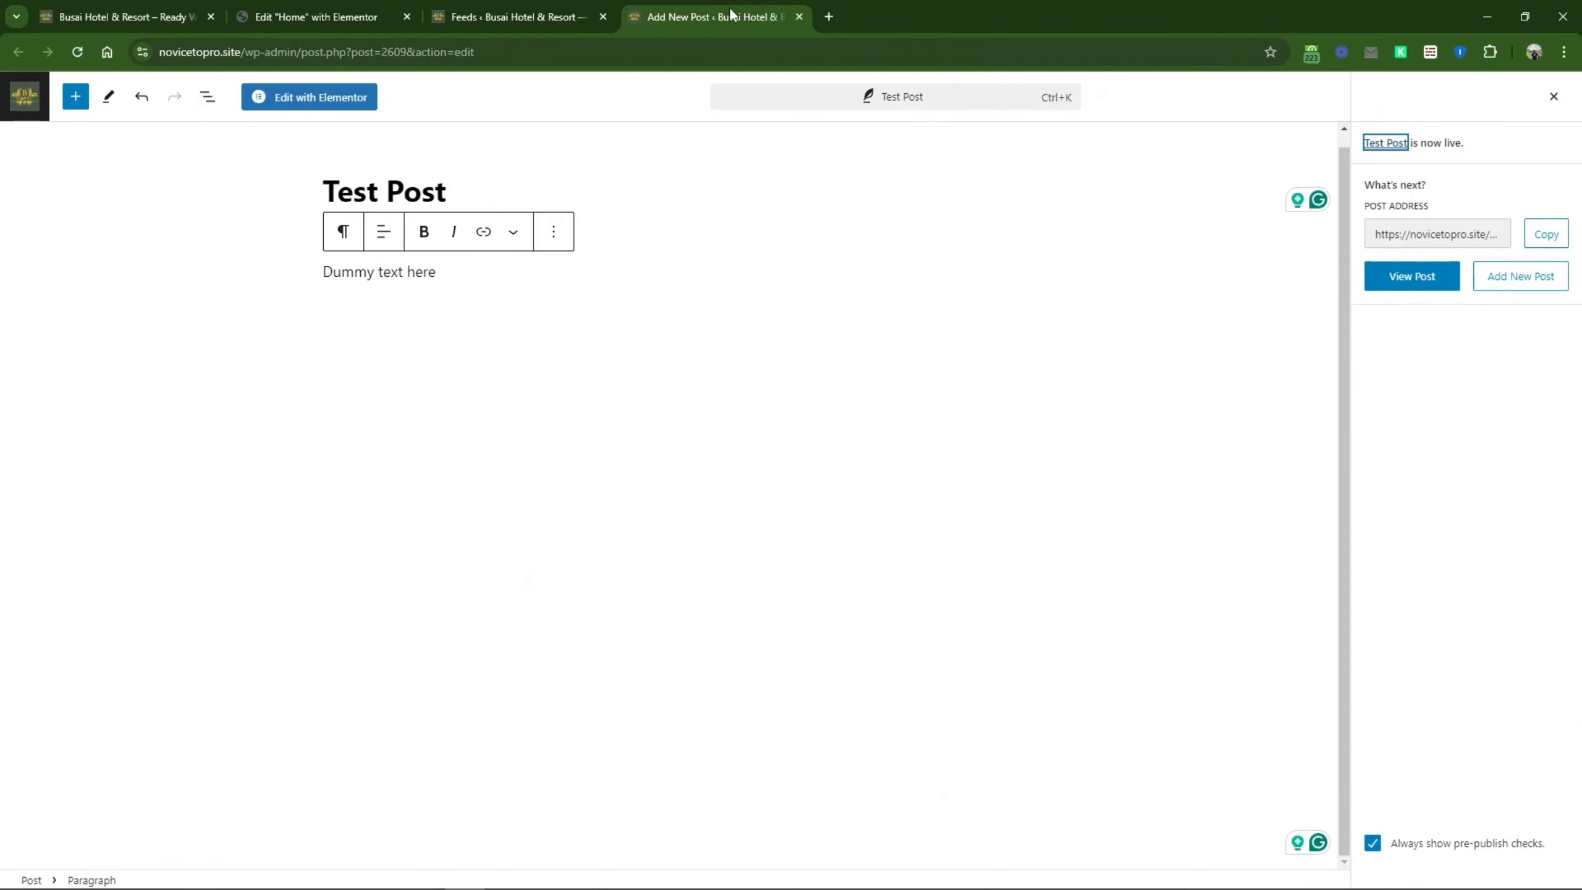
click(799, 16)
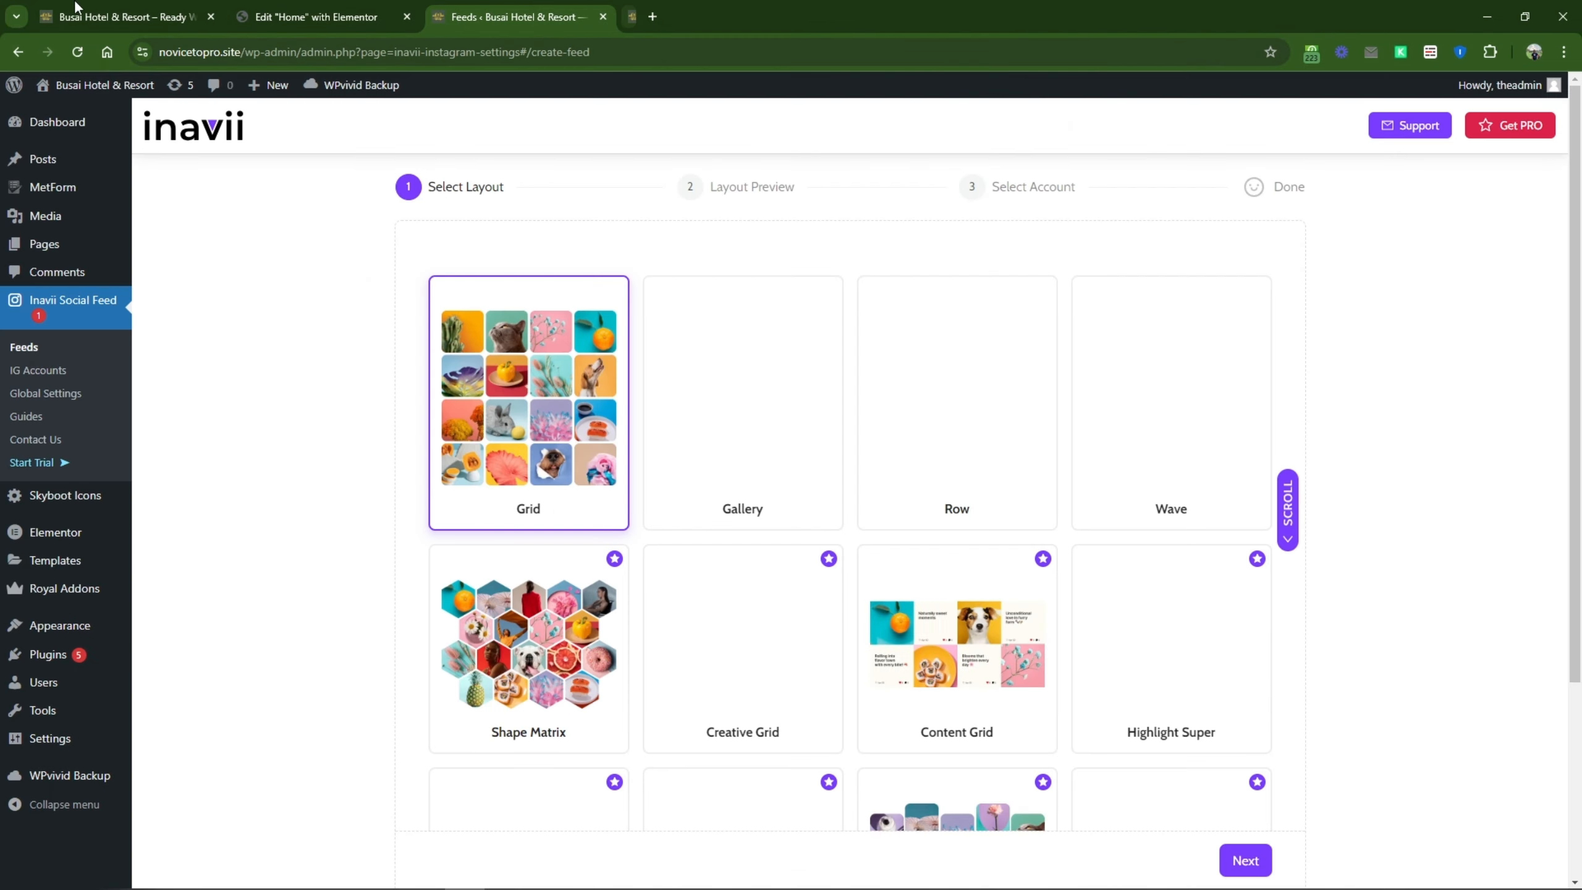
Step: Check the Instagram section's arrangement on the live Home page and give the new feed the Wave layout, accepting its preview
click(124, 17)
scroll(803, 529, down, 10)
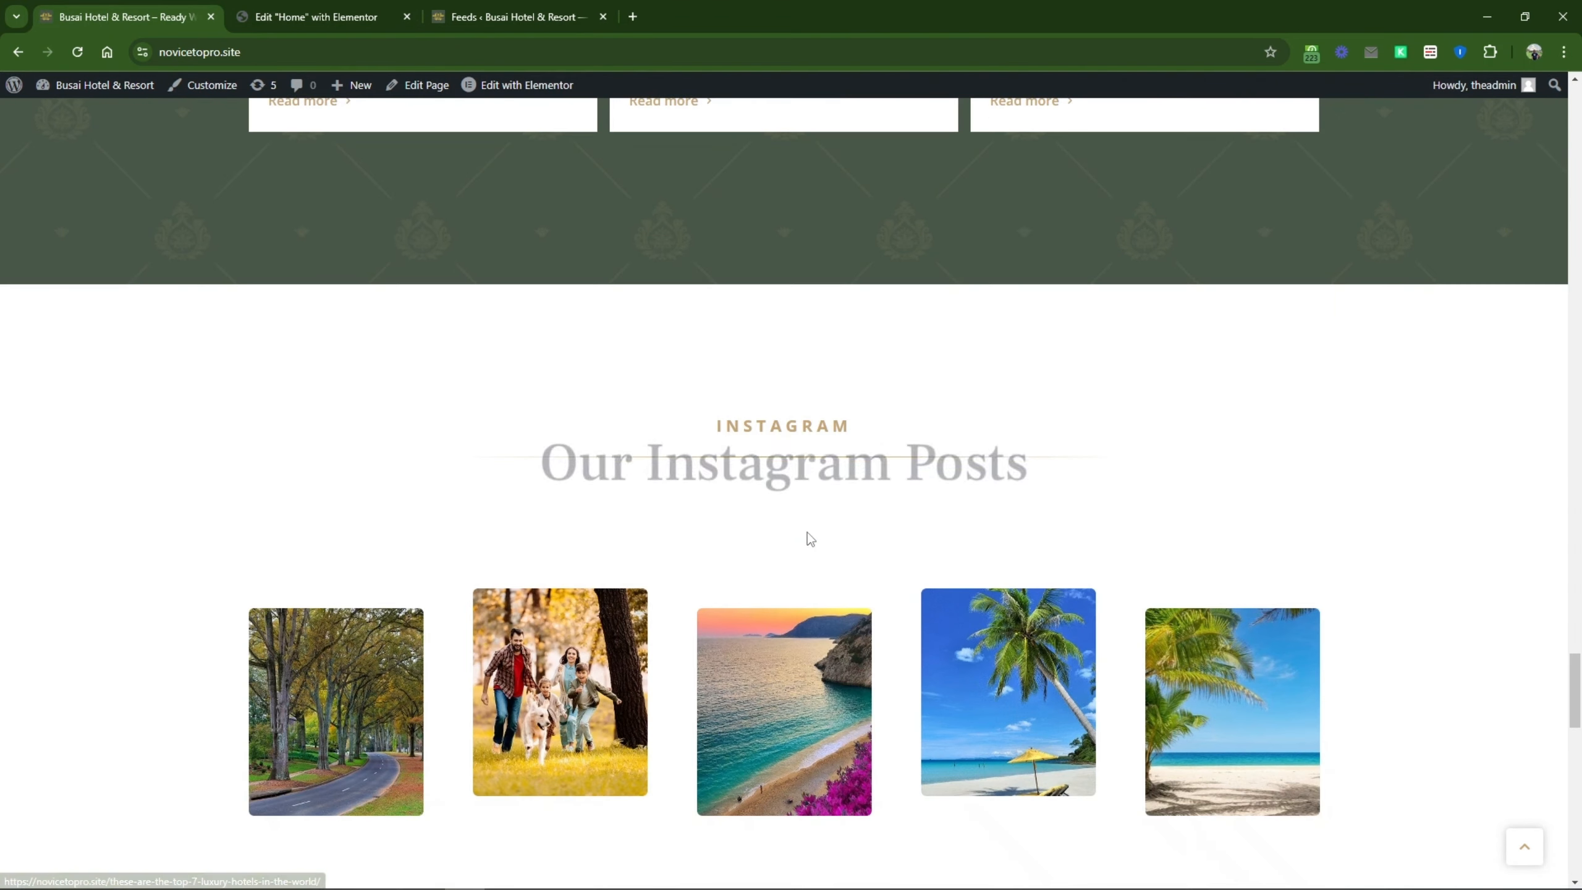
click(534, 7)
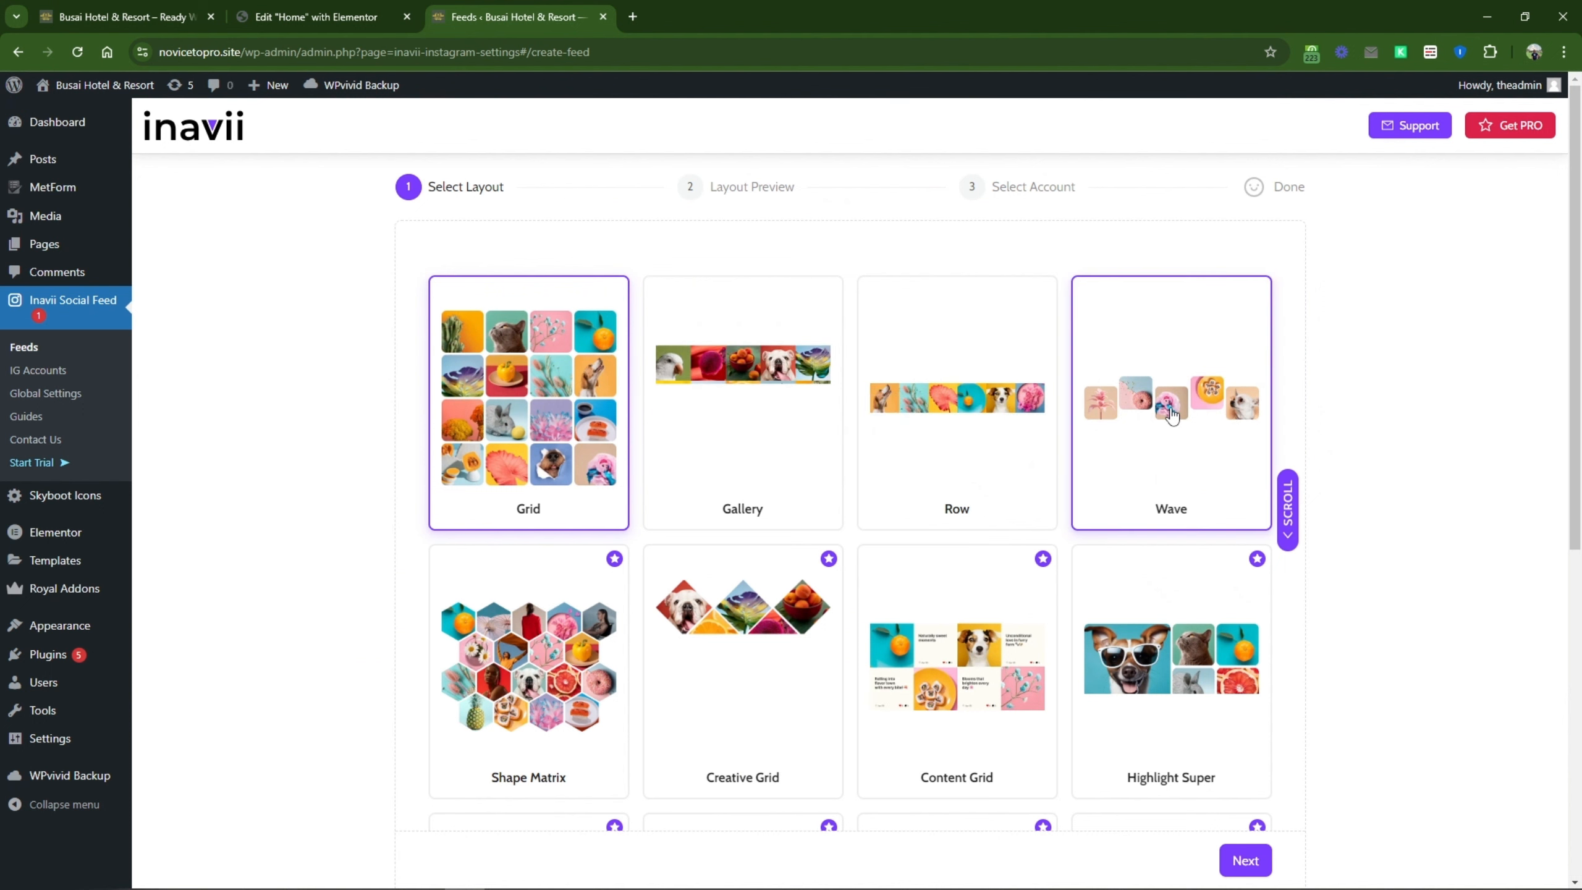
click(1183, 435)
scroll(1448, 484, down, 5)
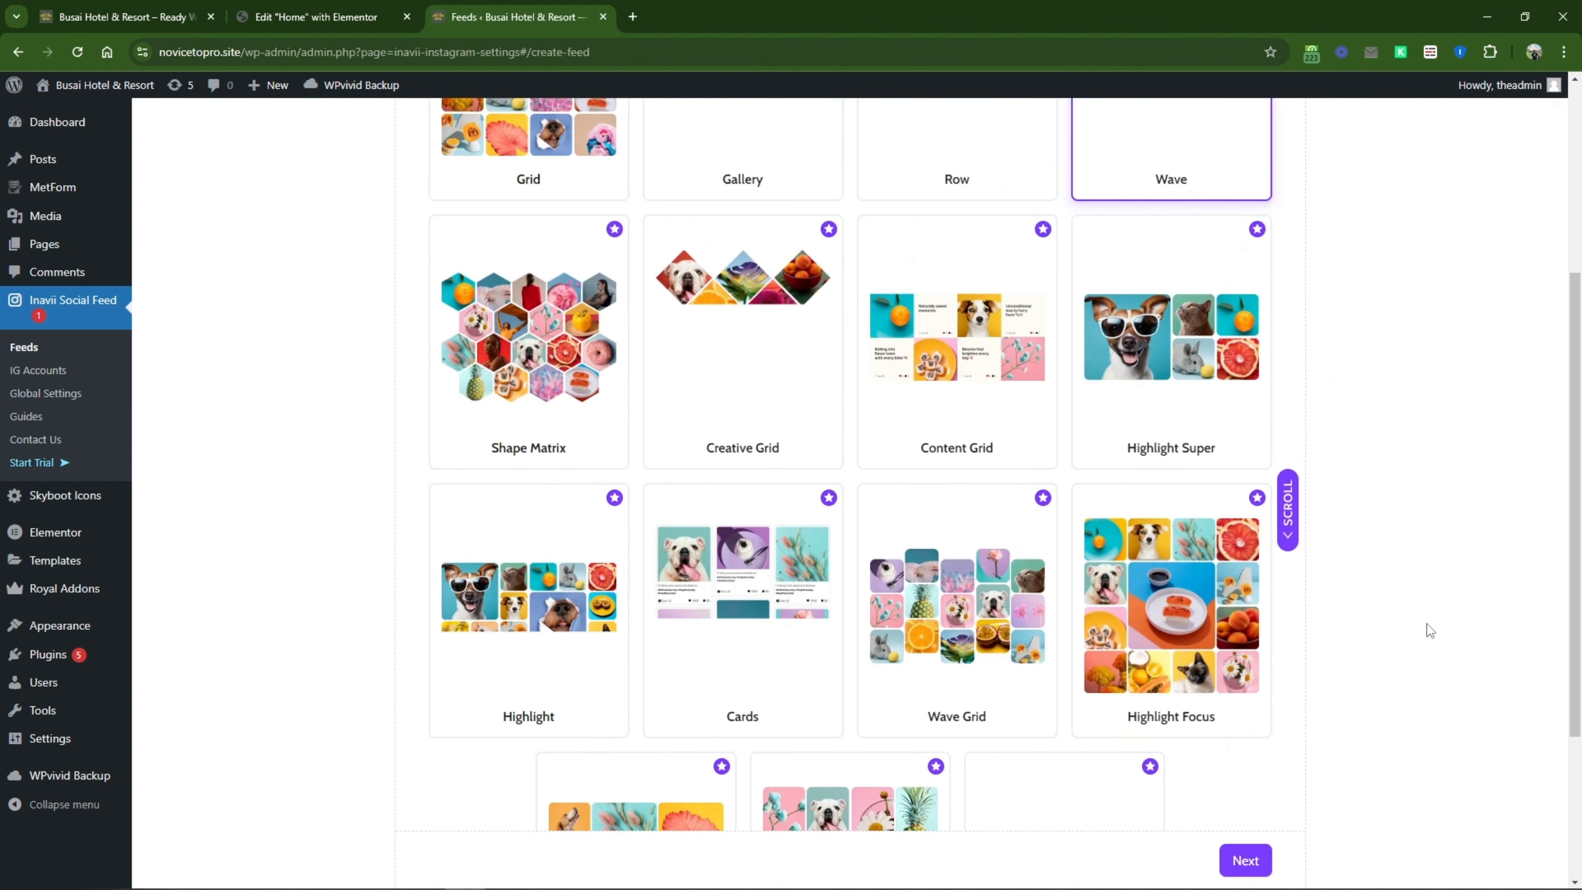
click(1262, 857)
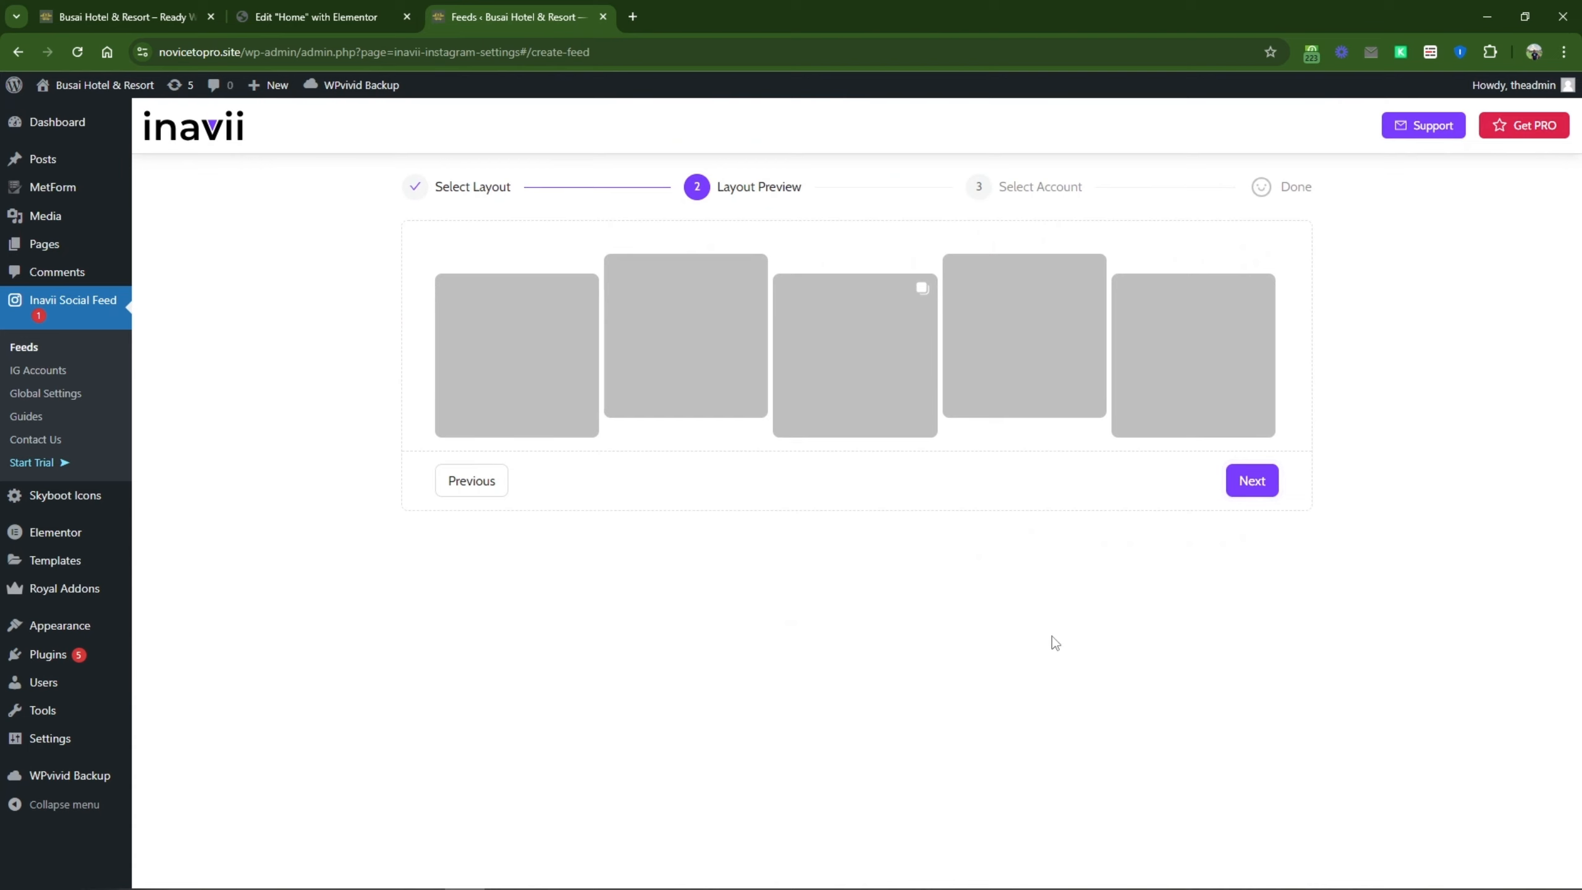
click(1251, 480)
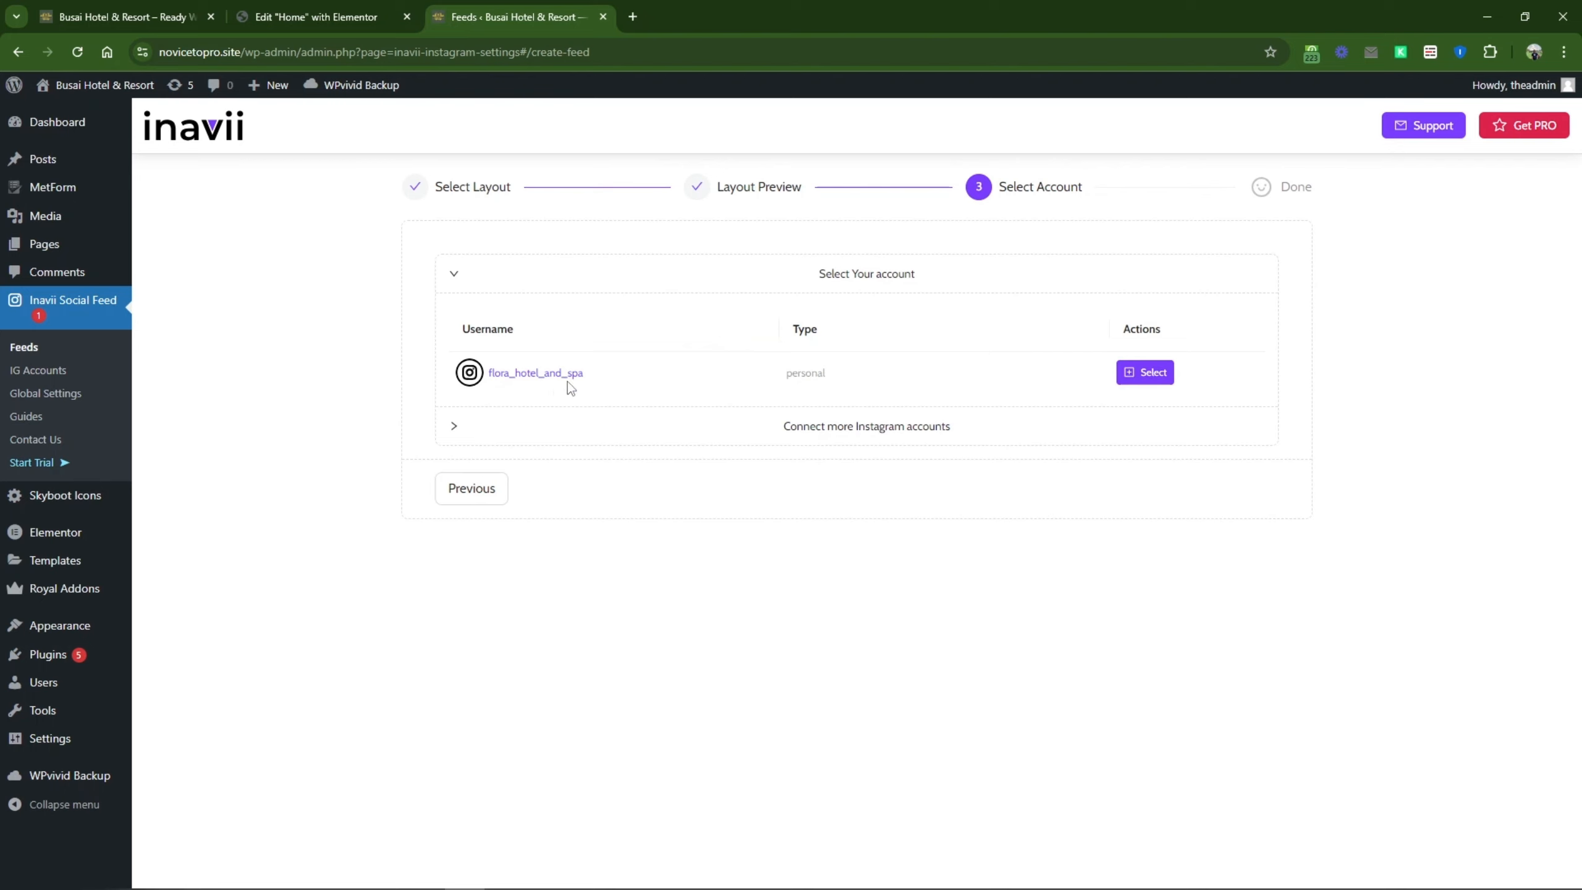
Step: Connect a personal Instagram account to the new feed and allow Inavii Social Feed to access it
click(869, 435)
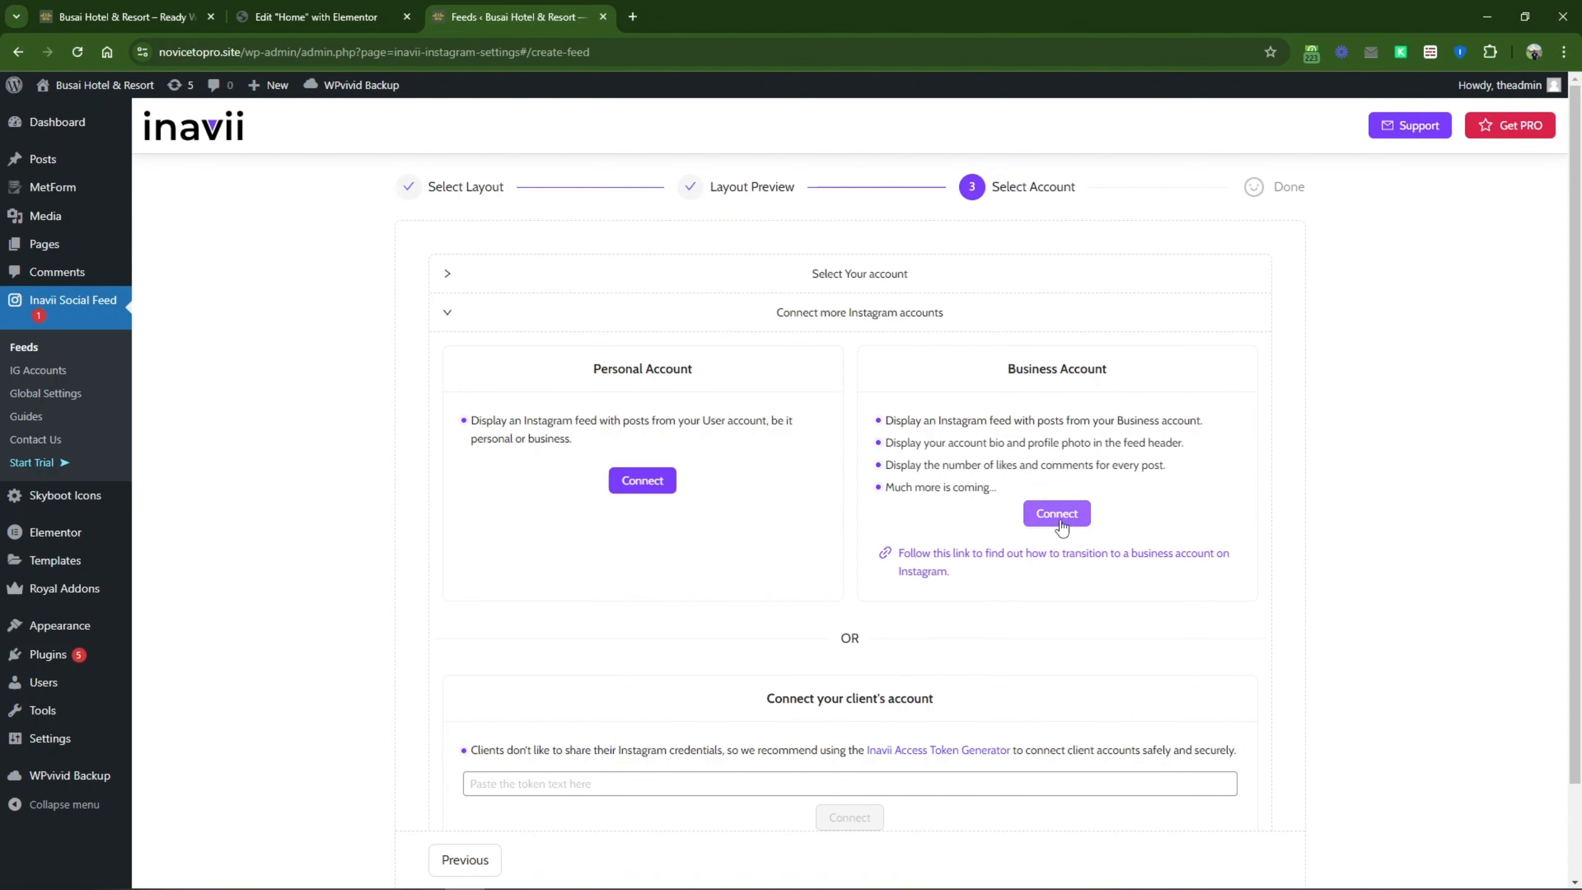
click(671, 489)
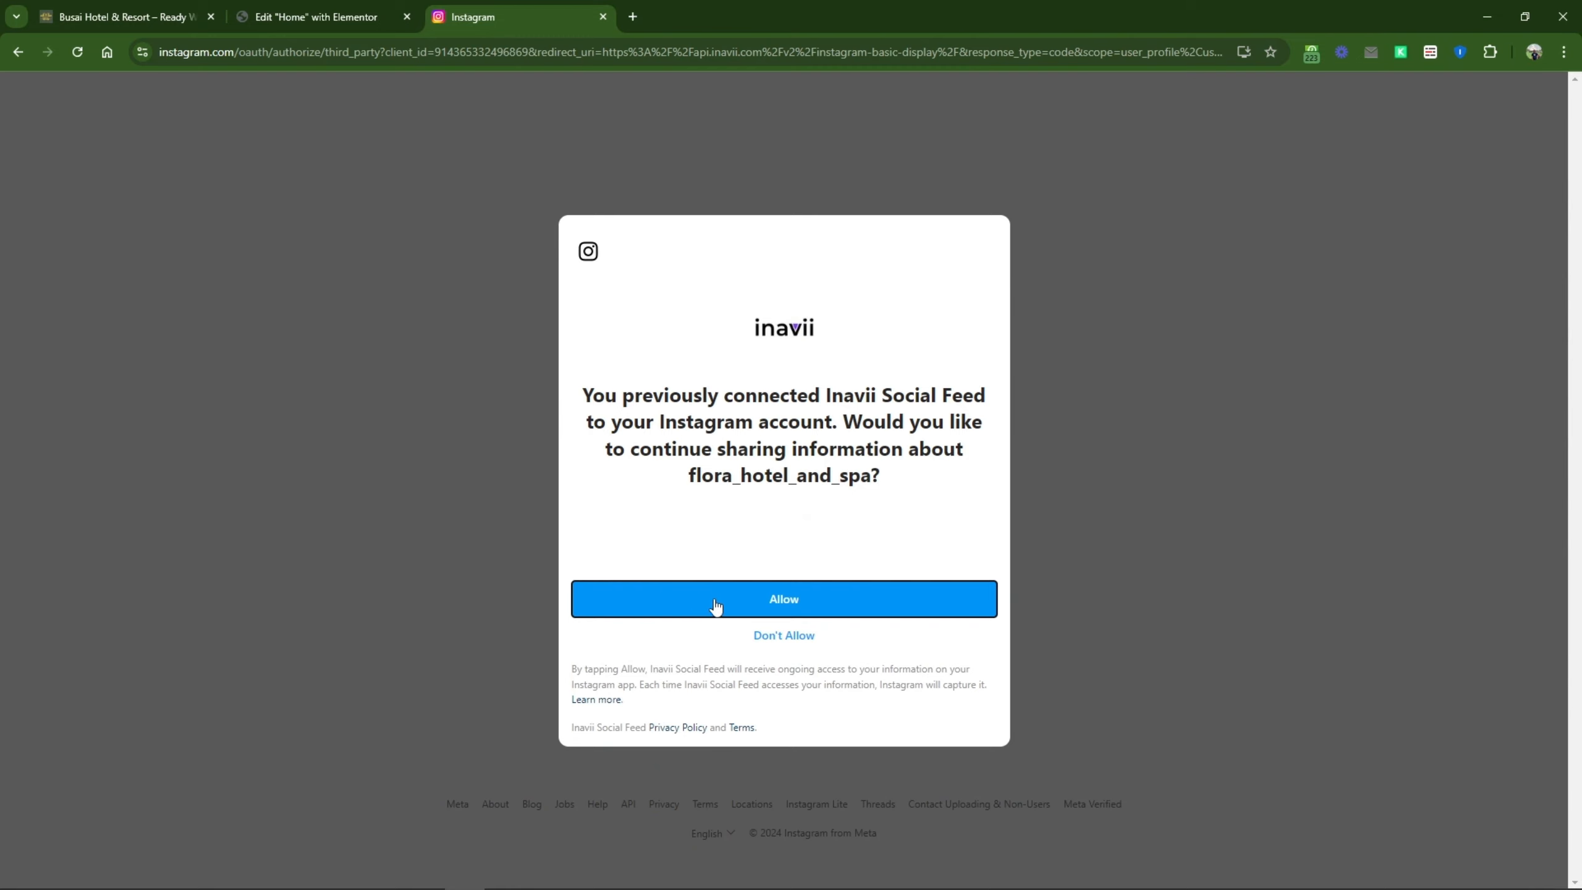
click(747, 601)
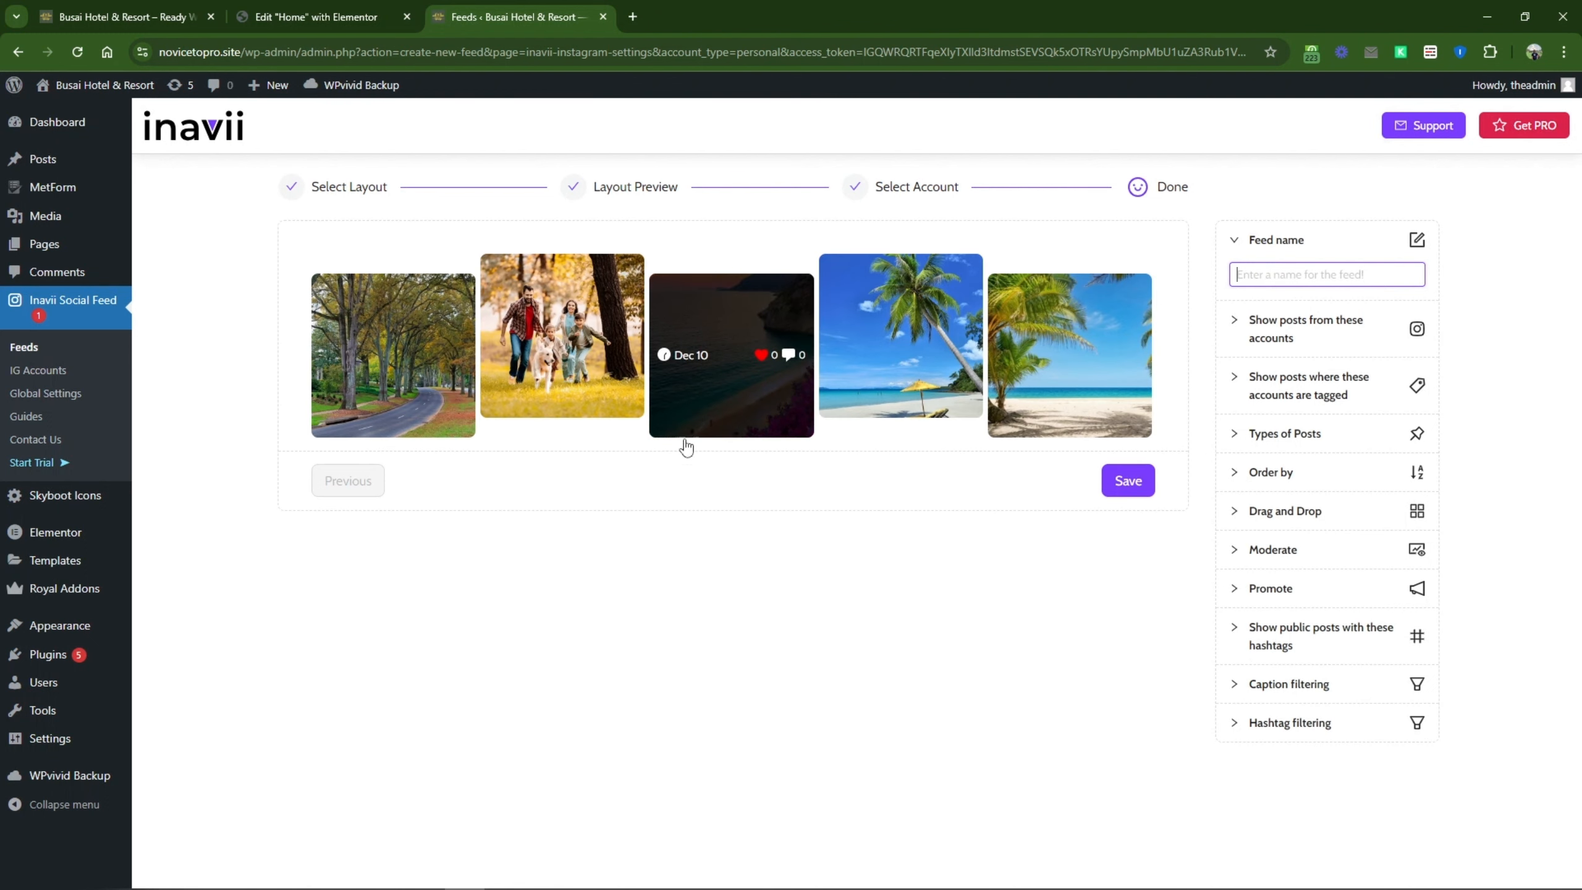
Step: Try to save the new feed without a name, and view its Order by options
click(1125, 481)
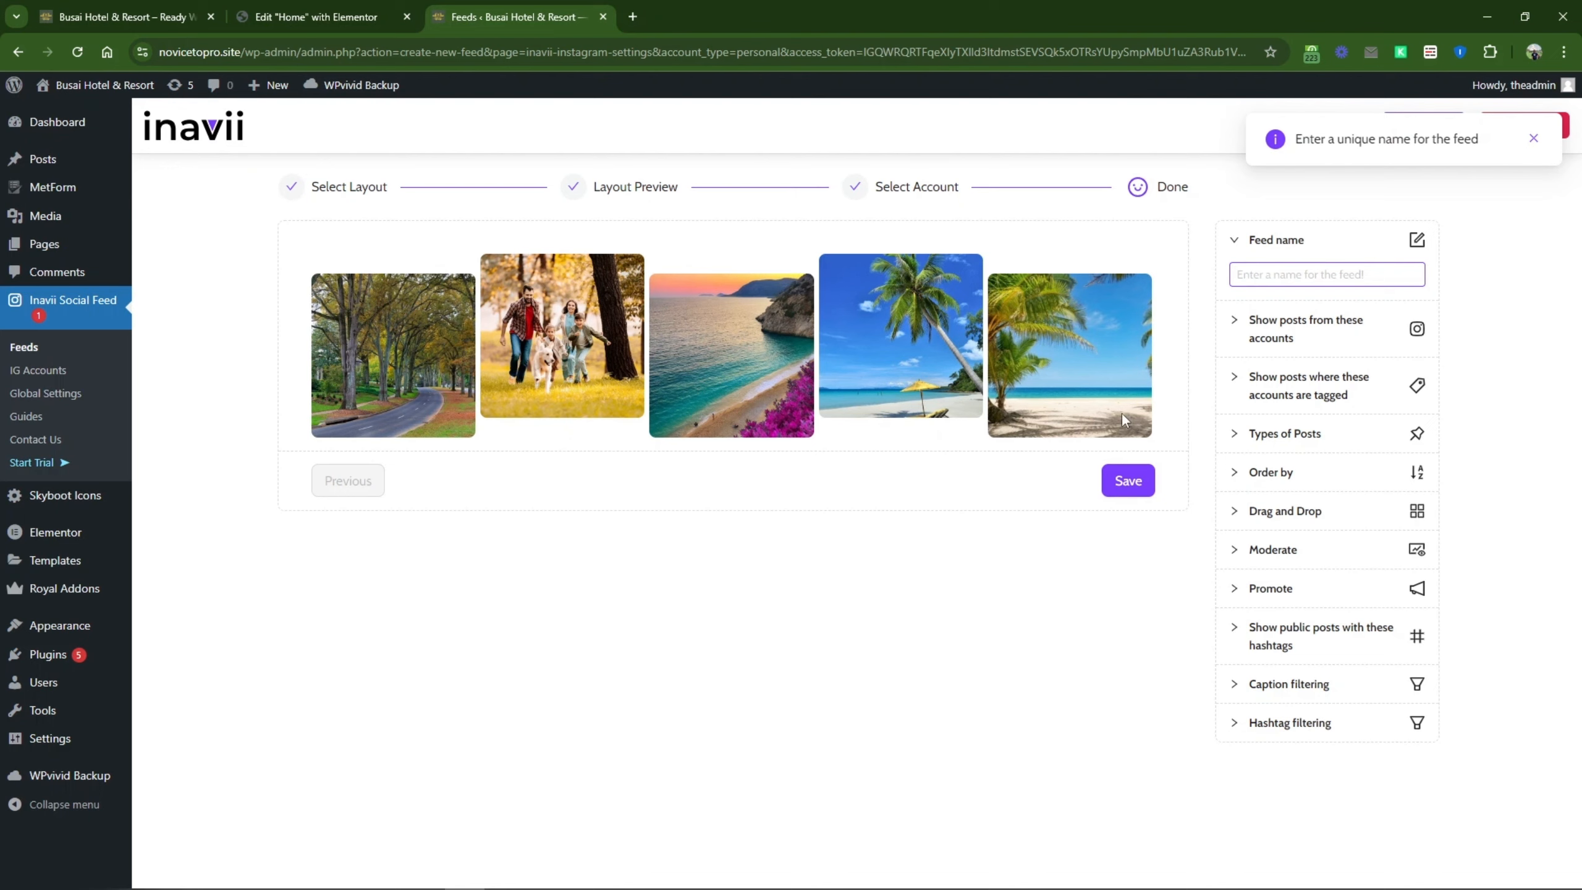
click(1270, 471)
click(1123, 472)
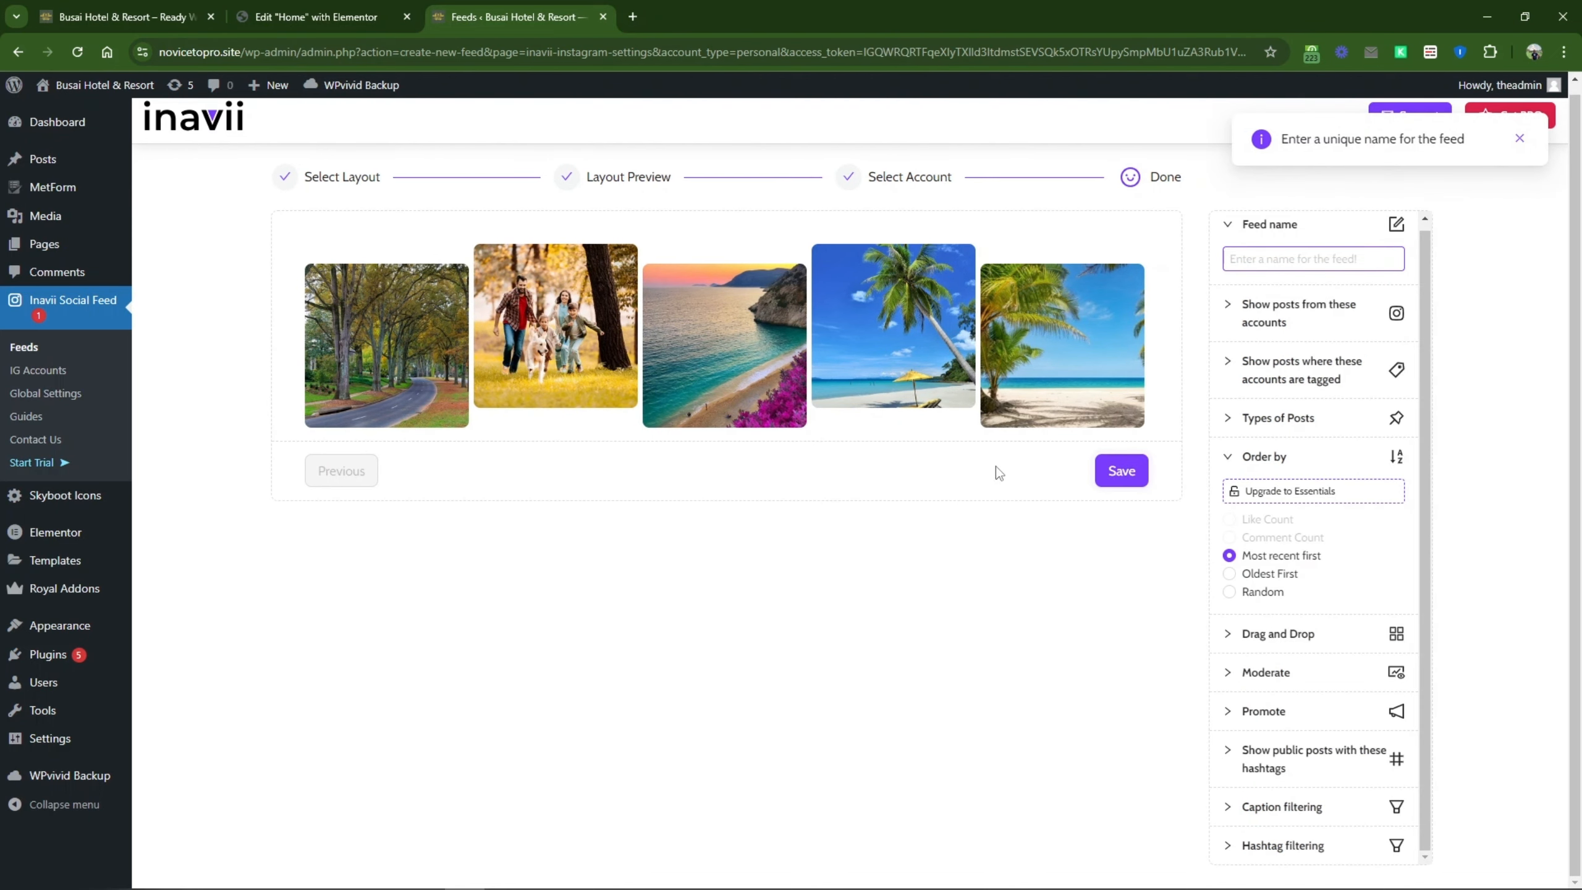
Step: Review the Our Instagram Posts section in the Elementor editor and on the live Home page
click(289, 8)
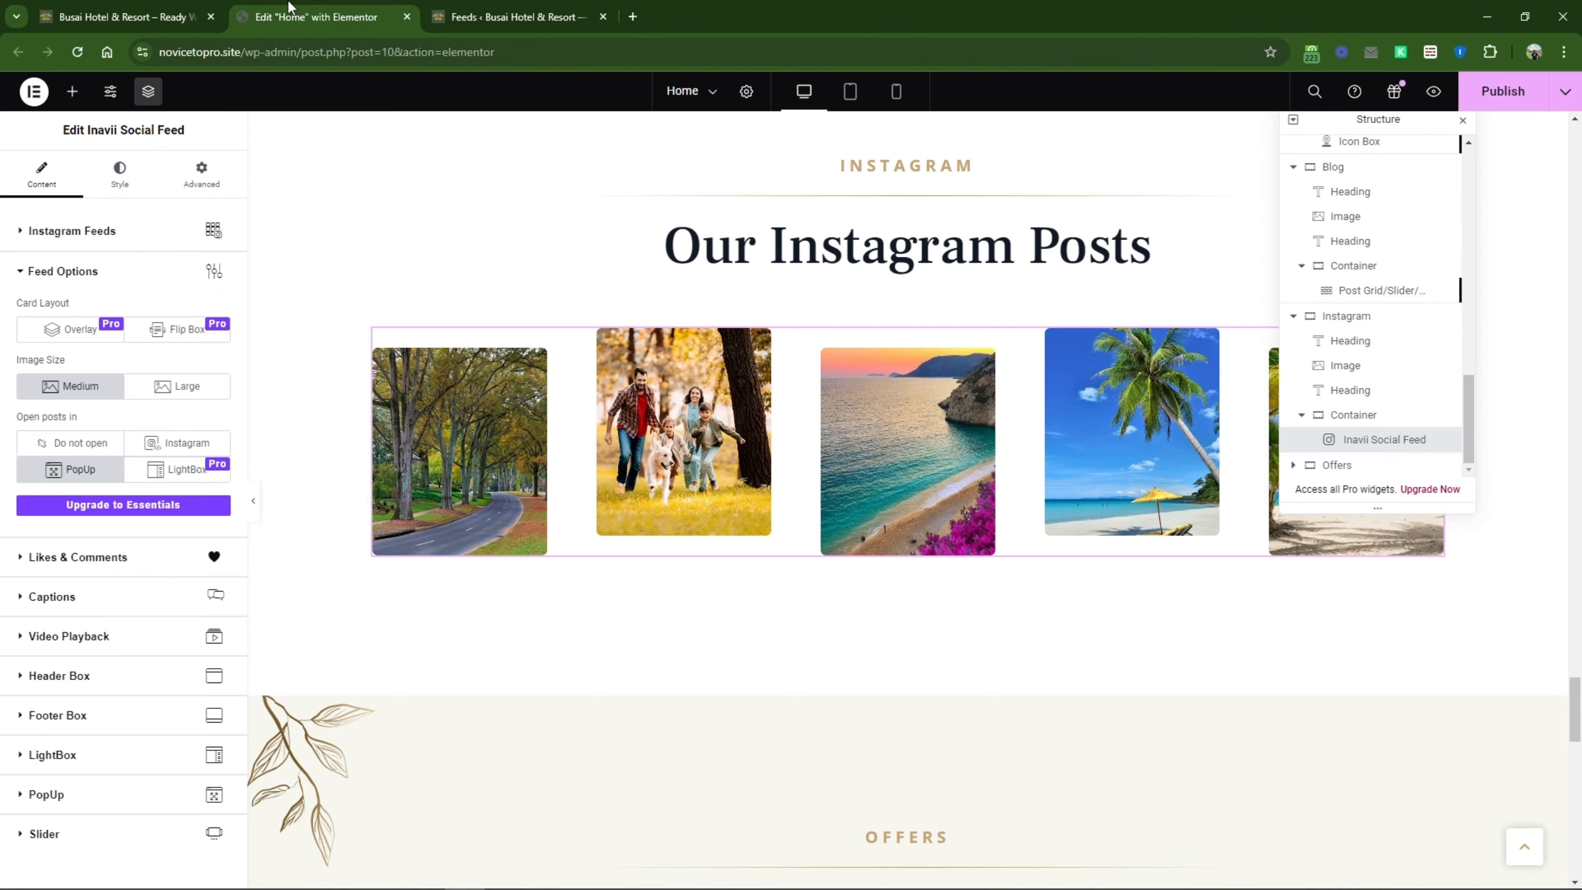
click(121, 16)
scroll(249, 505, up, 3)
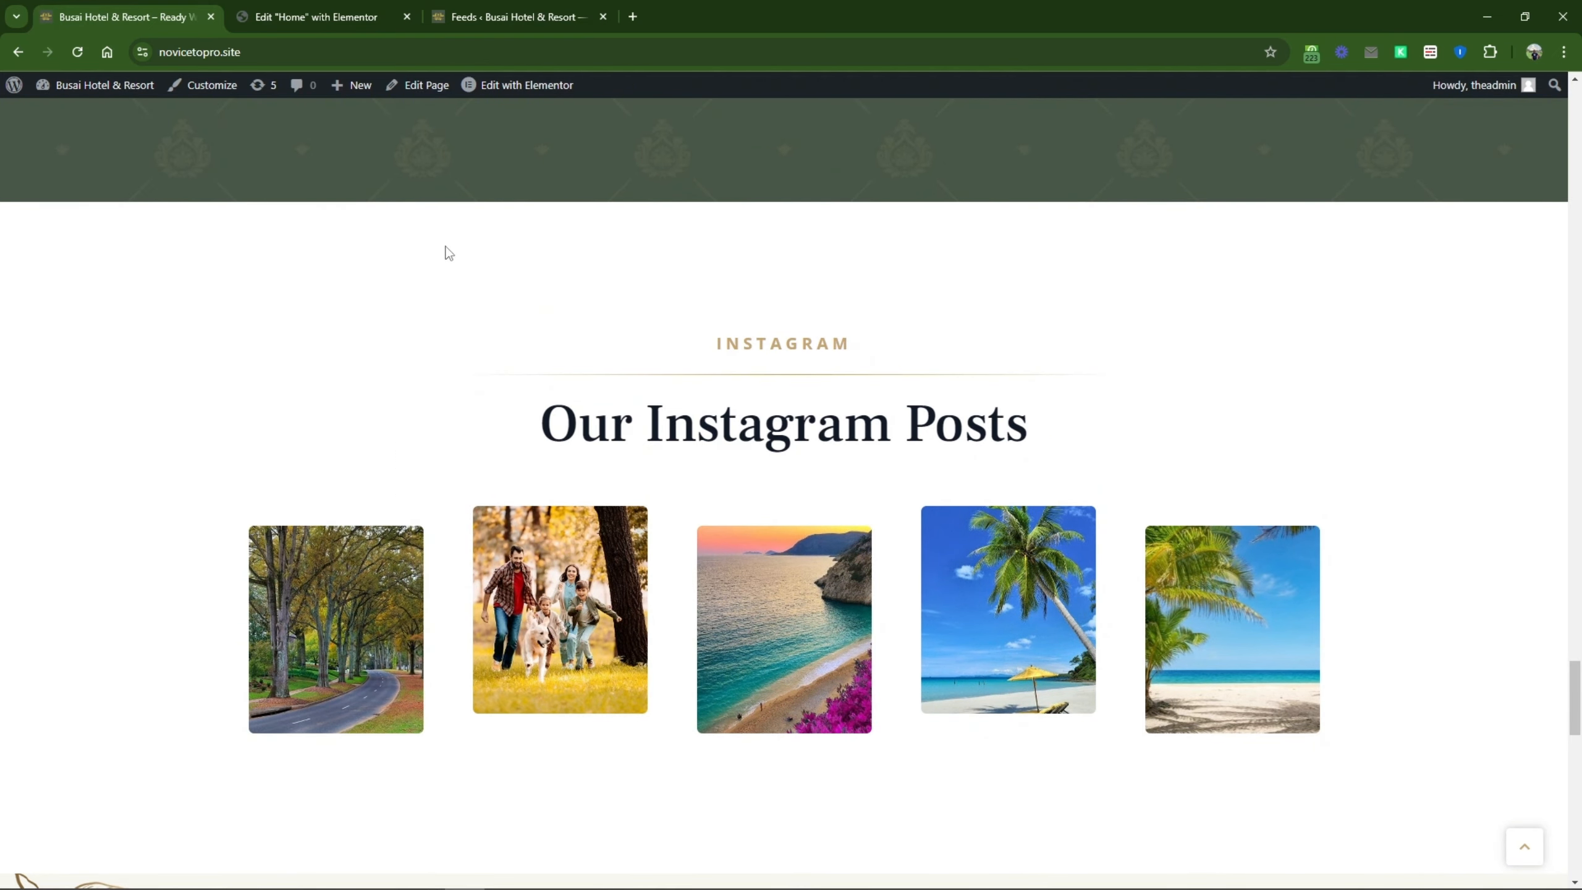
scroll(1208, 662, down, 5)
scroll(1176, 655, up, 2)
scroll(659, 571, up, 1)
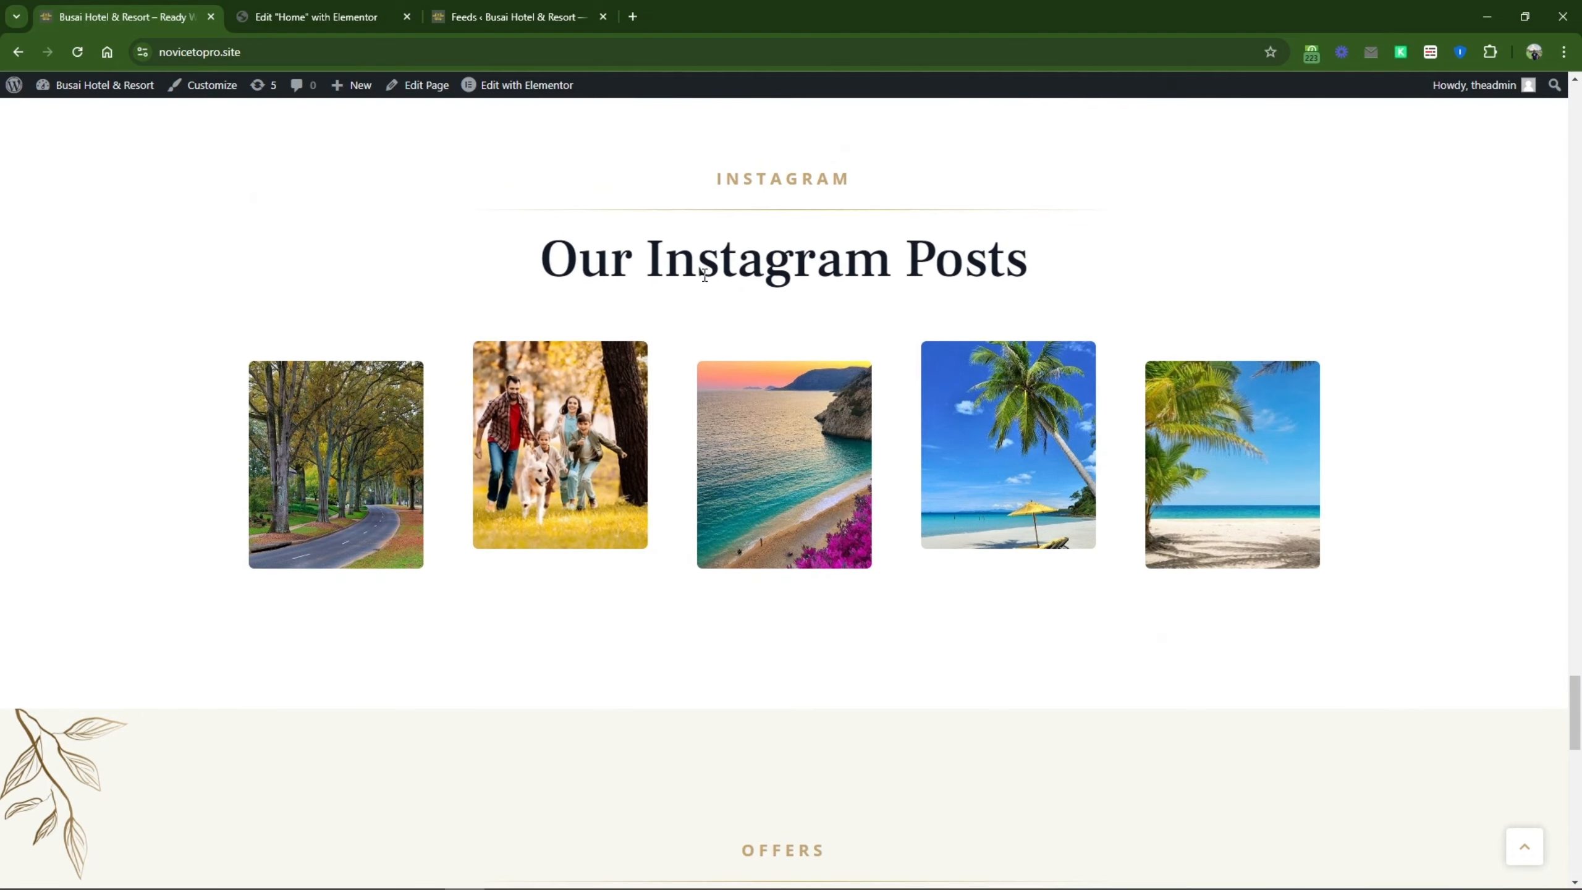
Step: Compare the Instagram section on the live Home page with the Elementor editor, and view the See The Best Offers section
scroll(811, 438, down, 4)
scroll(817, 464, up, 8)
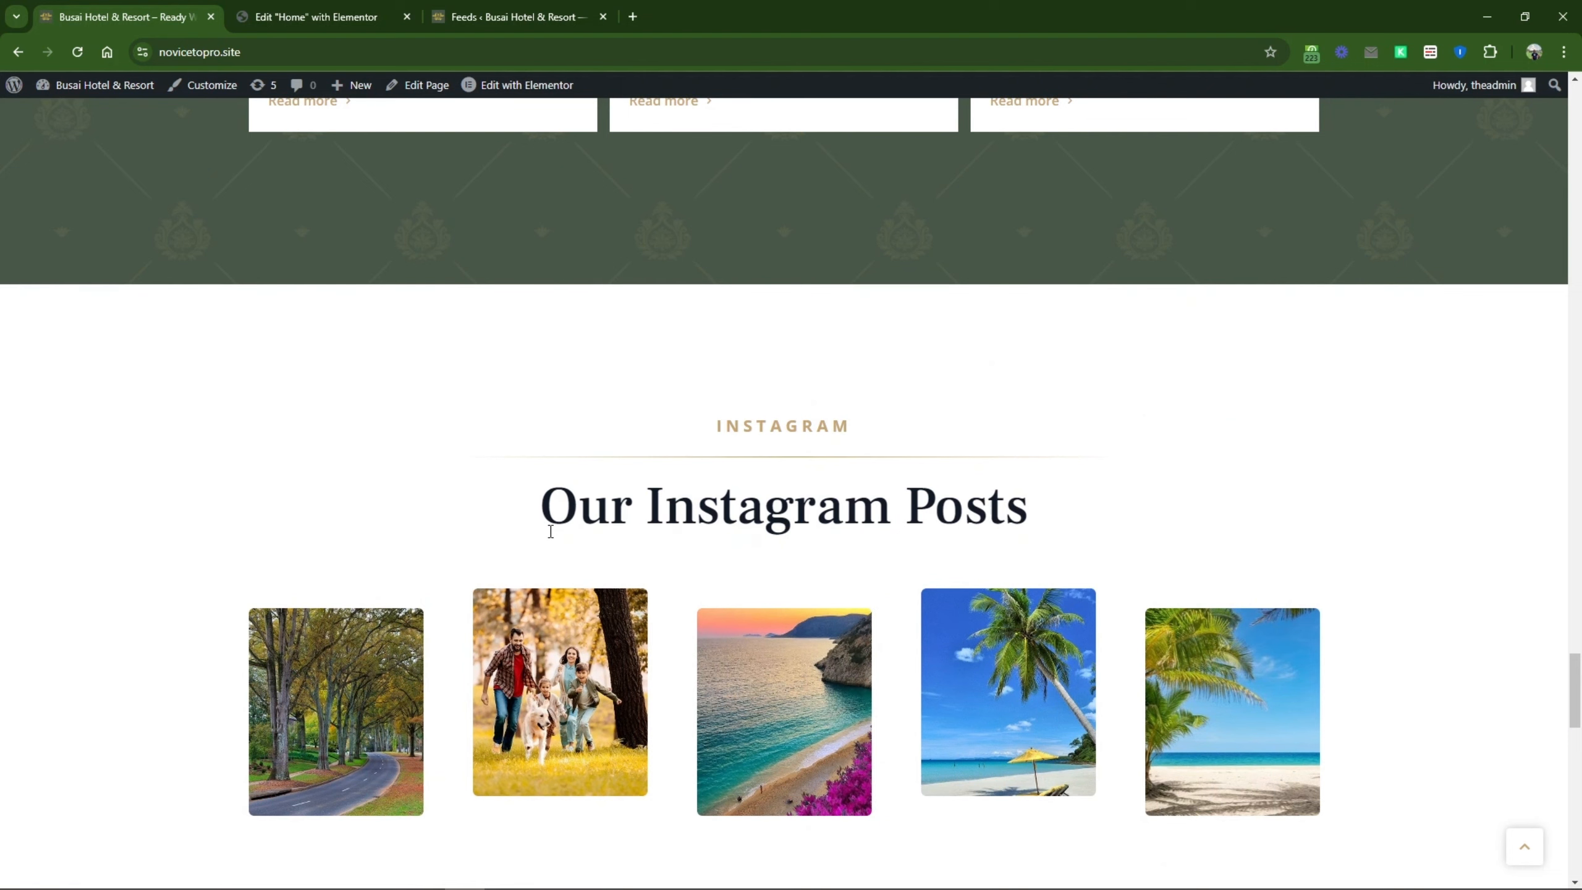
scroll(550, 536, down, 7)
click(321, 13)
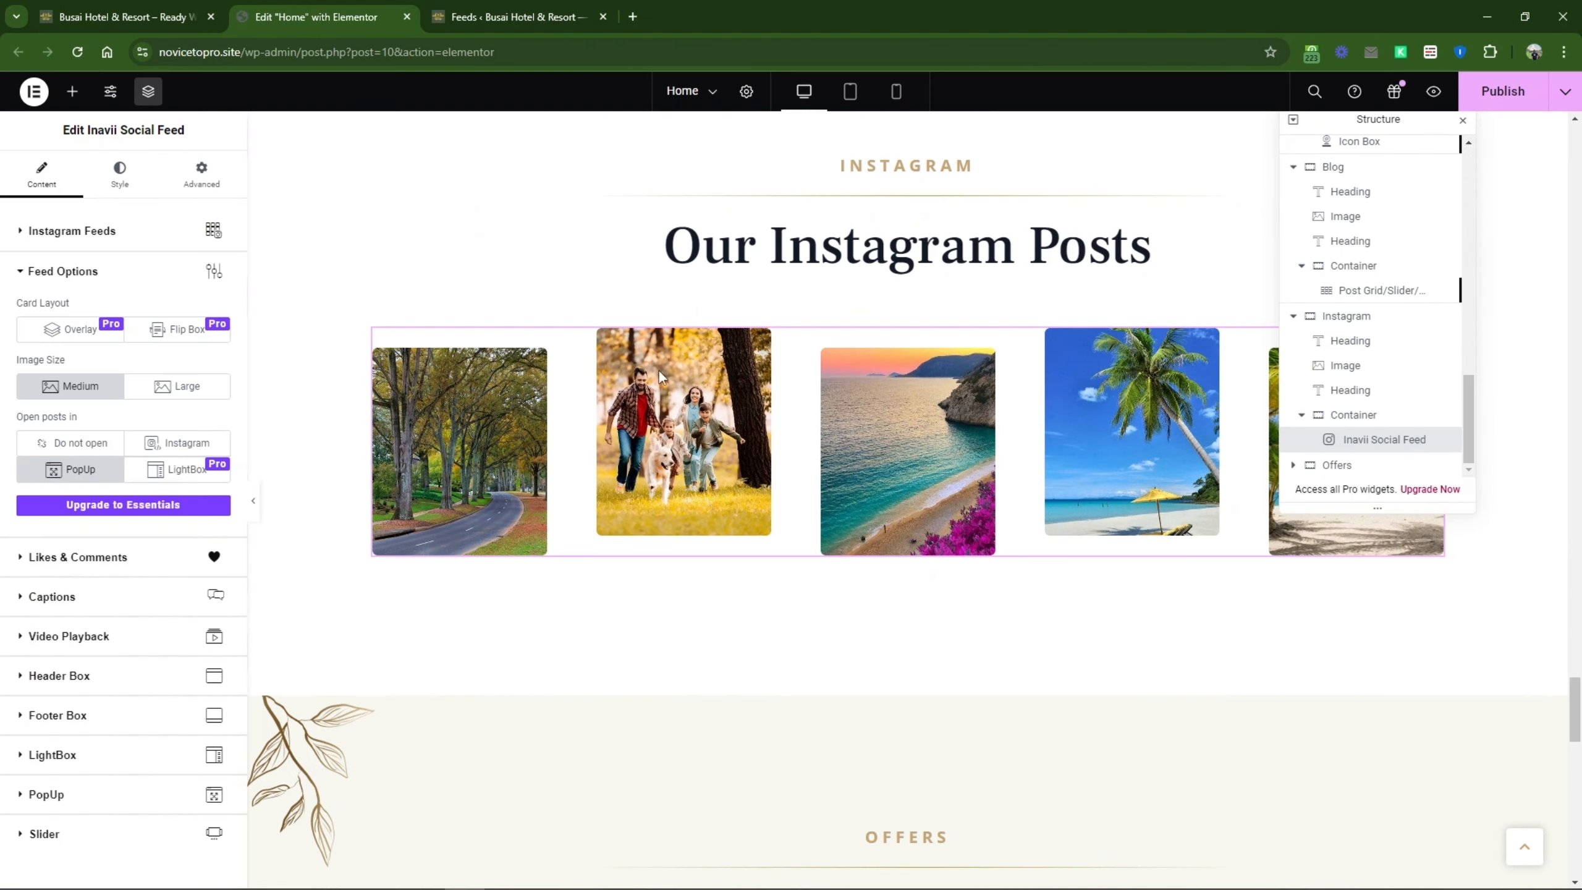
scroll(692, 428, down, 3)
scroll(691, 427, down, 5)
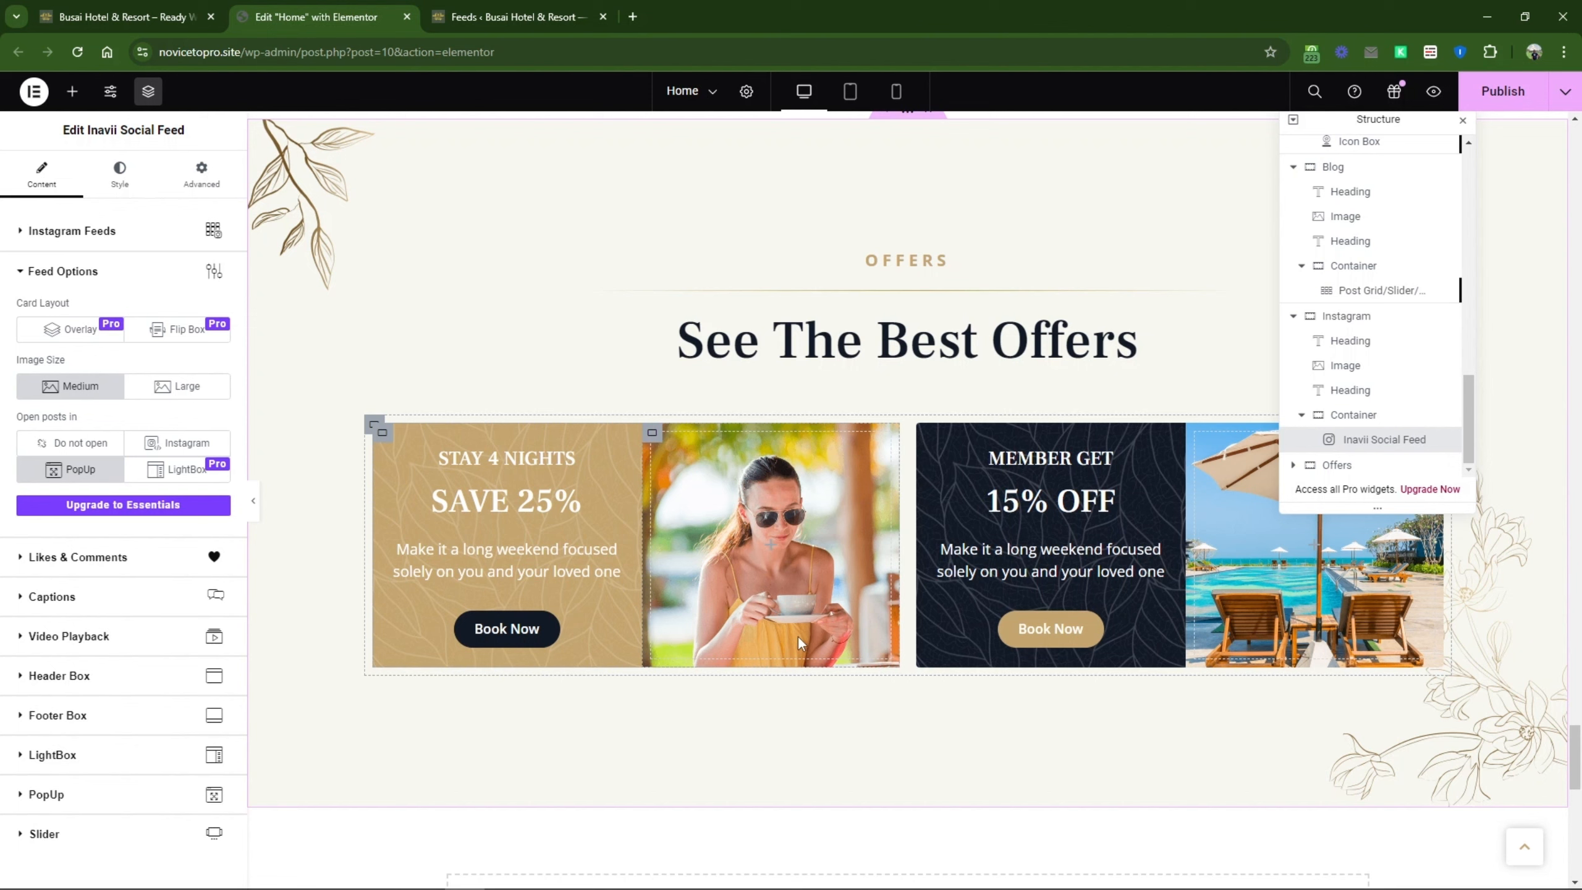
scroll(1214, 317, up, 3)
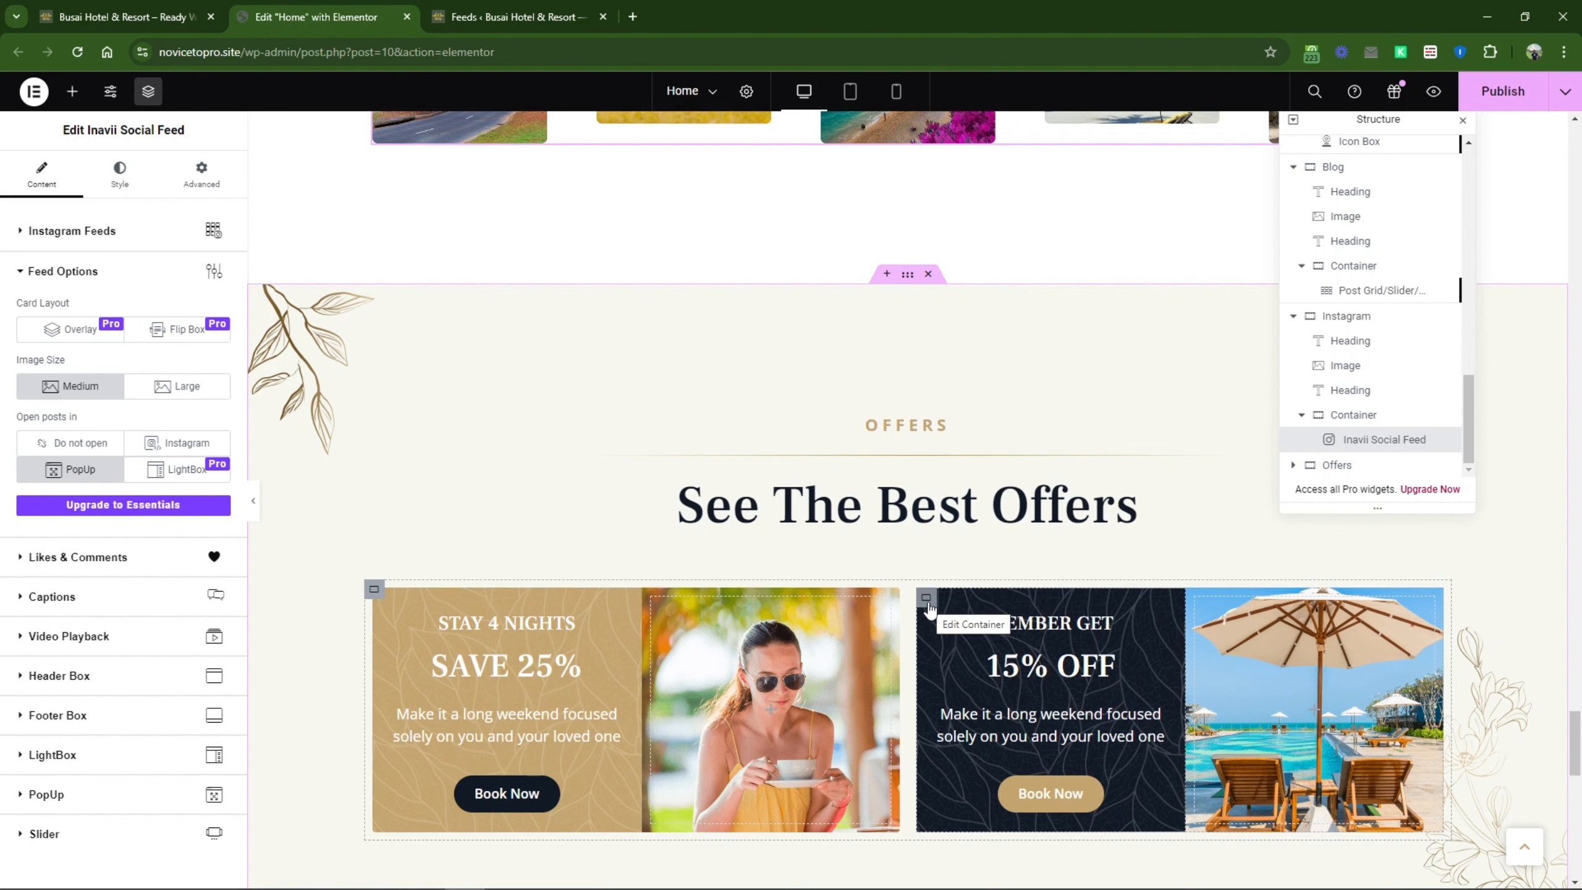
right_click(928, 604)
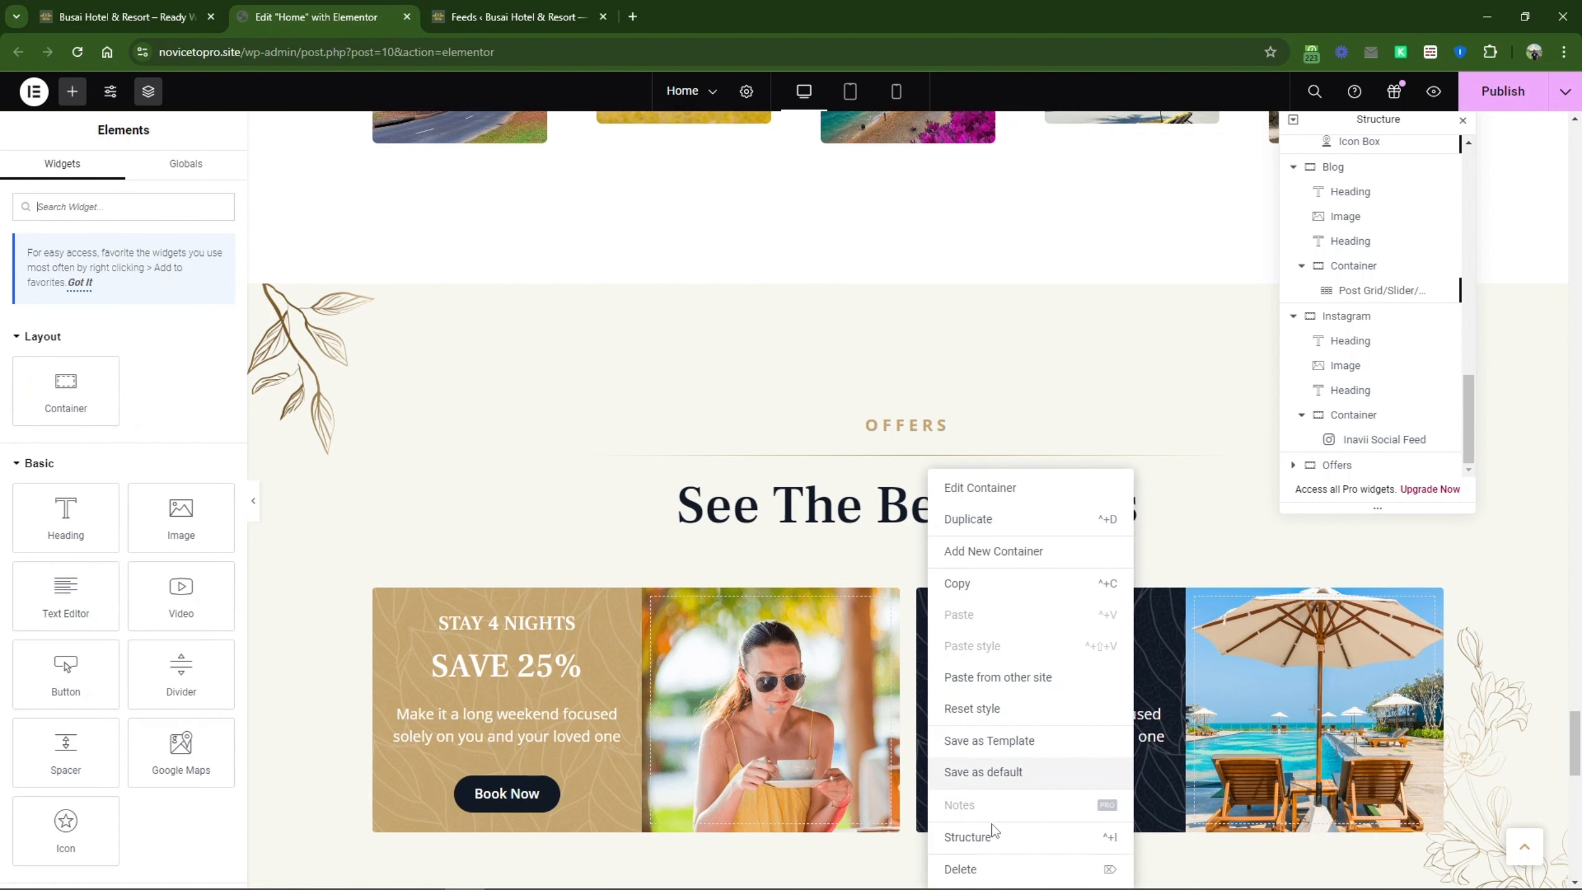
click(976, 873)
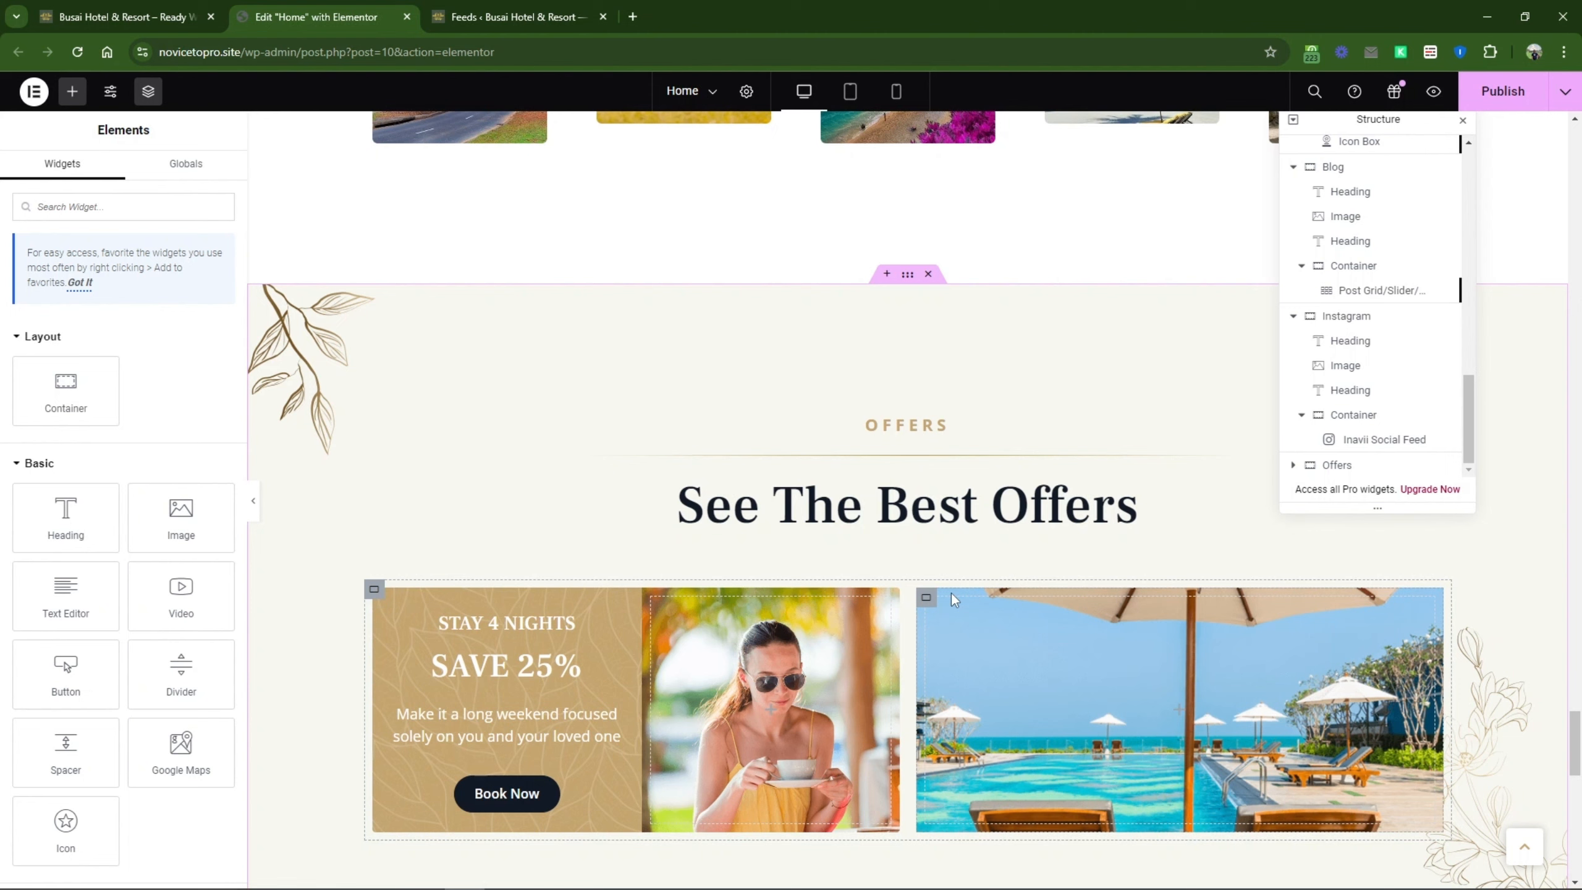
key(ctrl+z)
scroll(951, 594, up, 15)
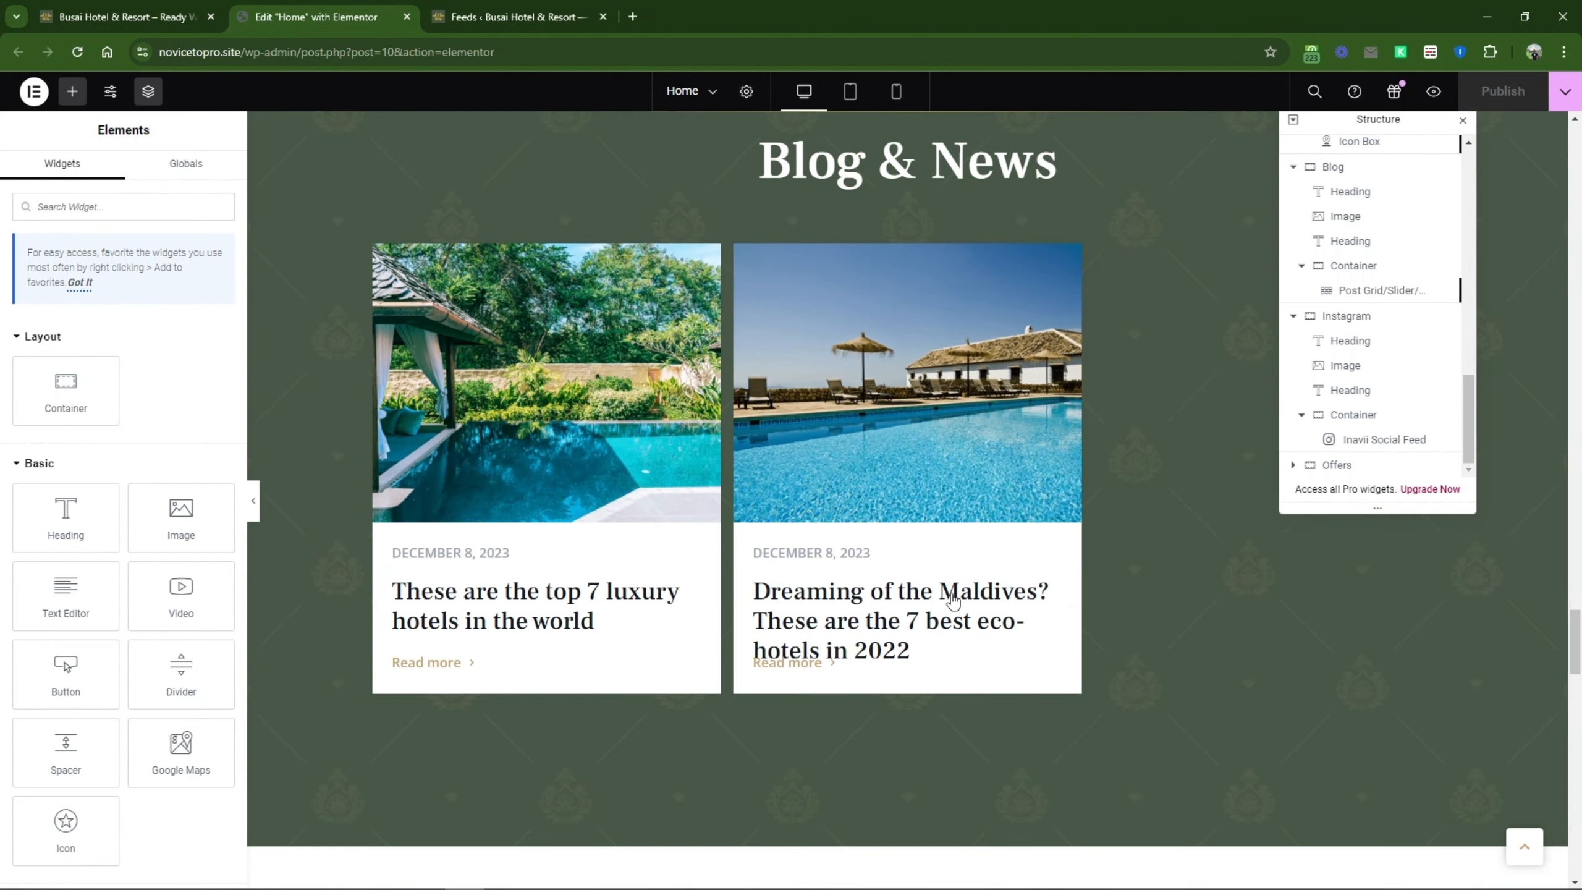
scroll(952, 598, down, 20)
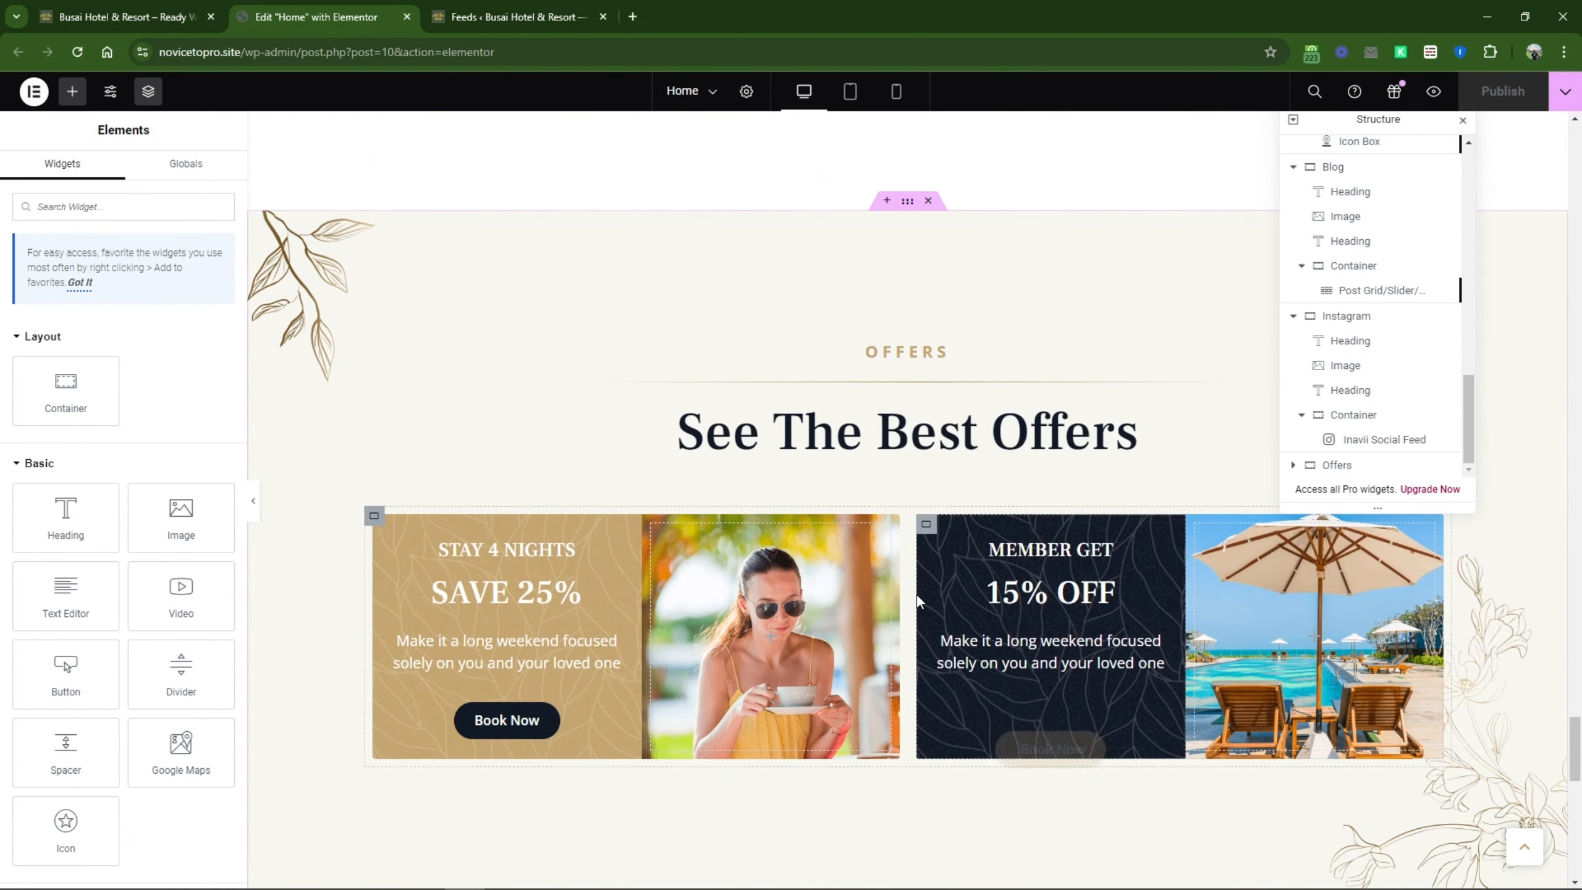
Step: Expand the Offers section in the page structure down to its Single Offer containers, and inspect which offer card each one holds
click(907, 201)
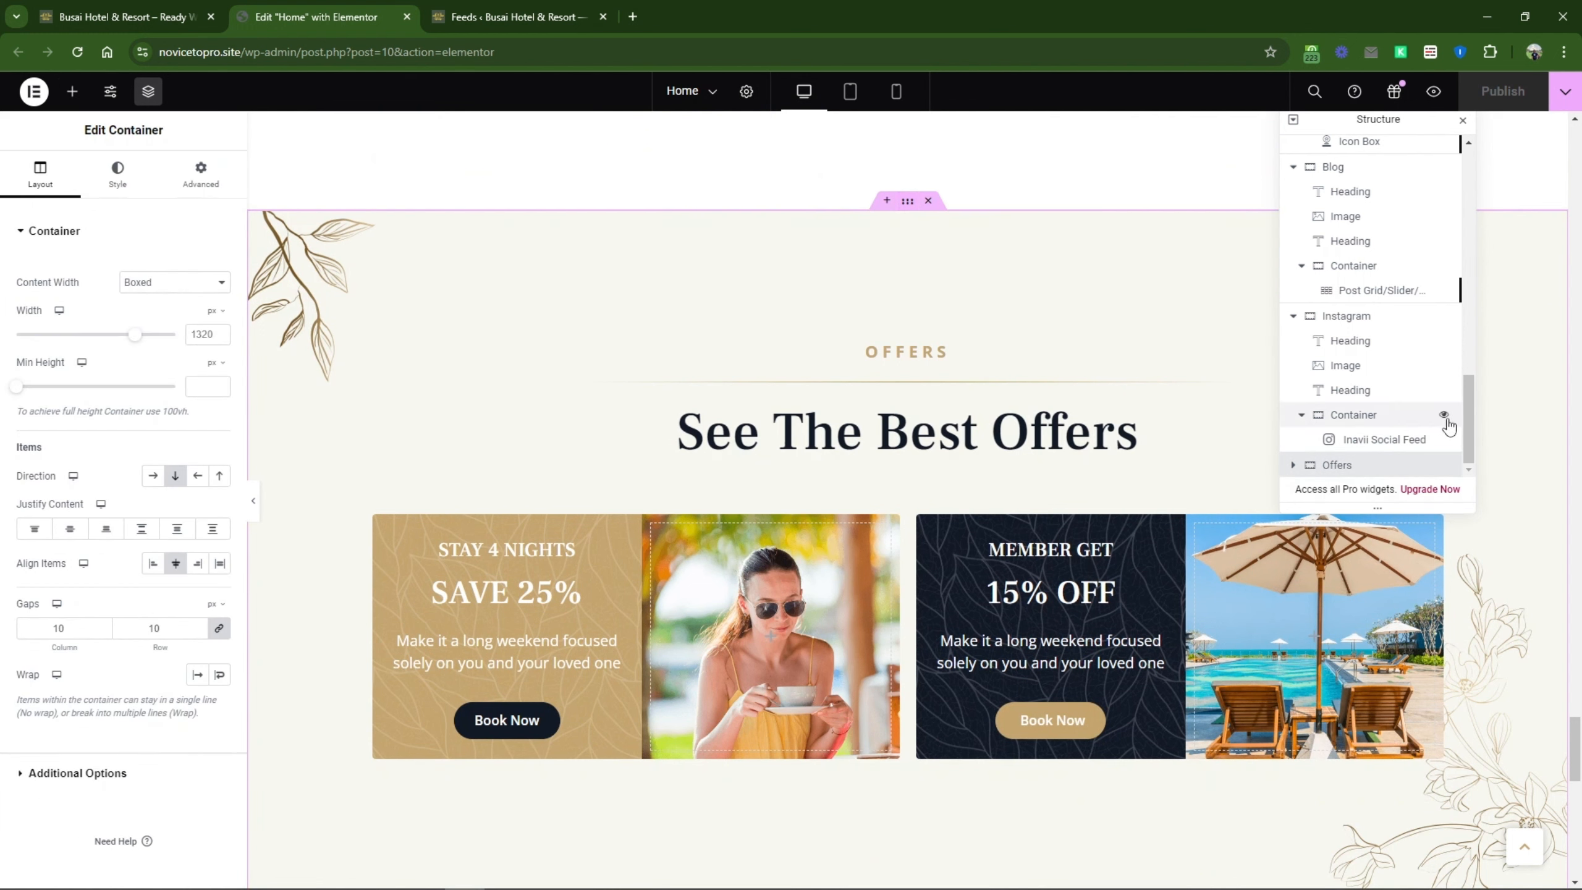
click(1293, 468)
scroll(1326, 437, down, 2)
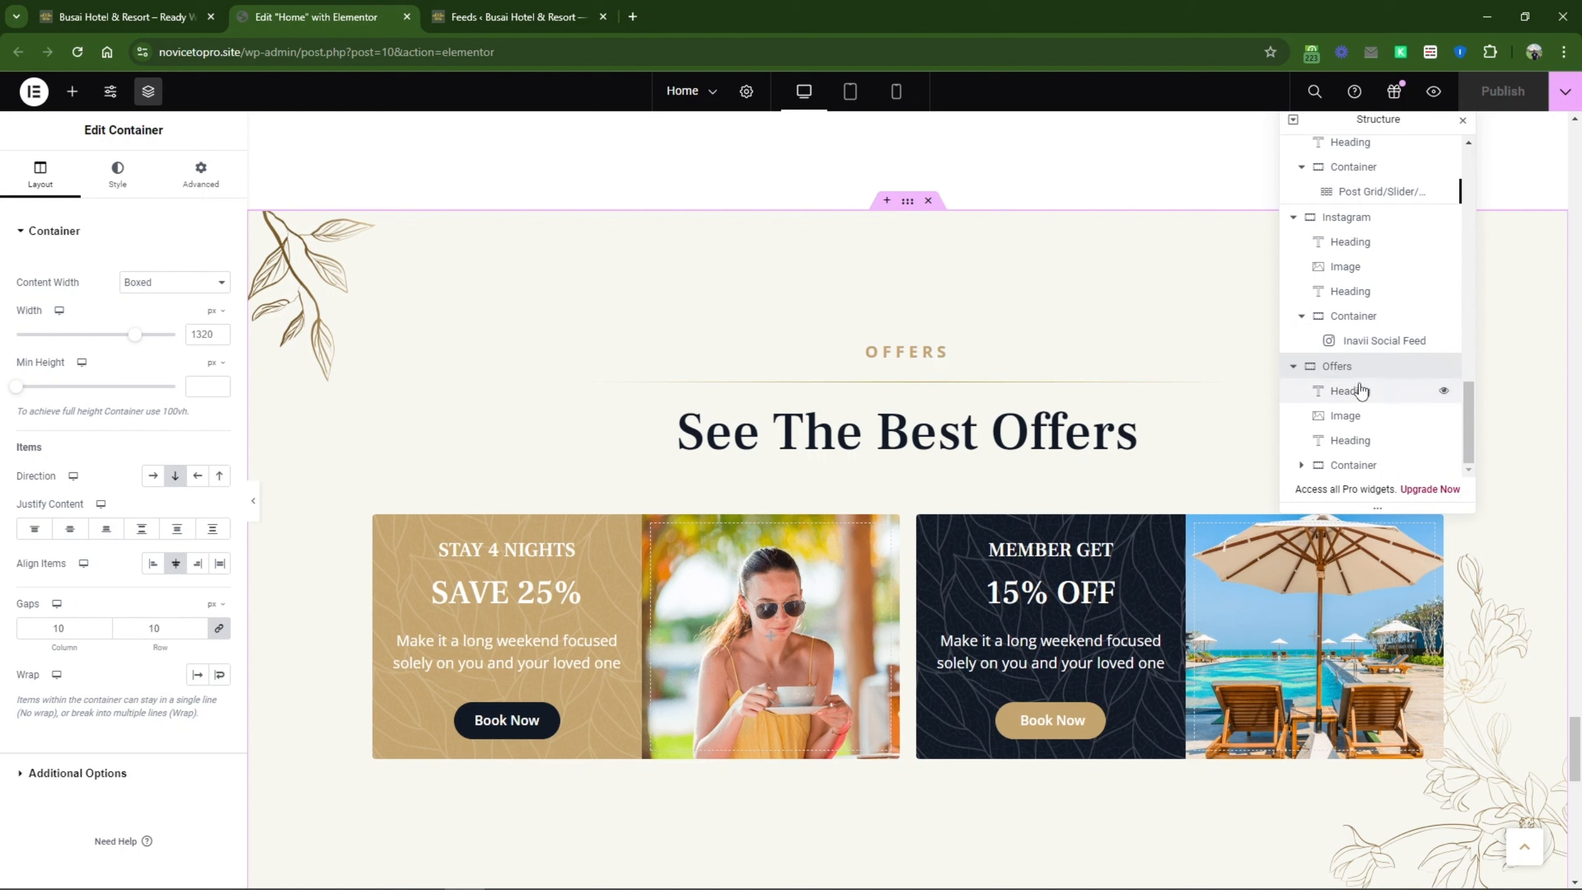
click(1301, 470)
drag(1387, 127, 1395, 241)
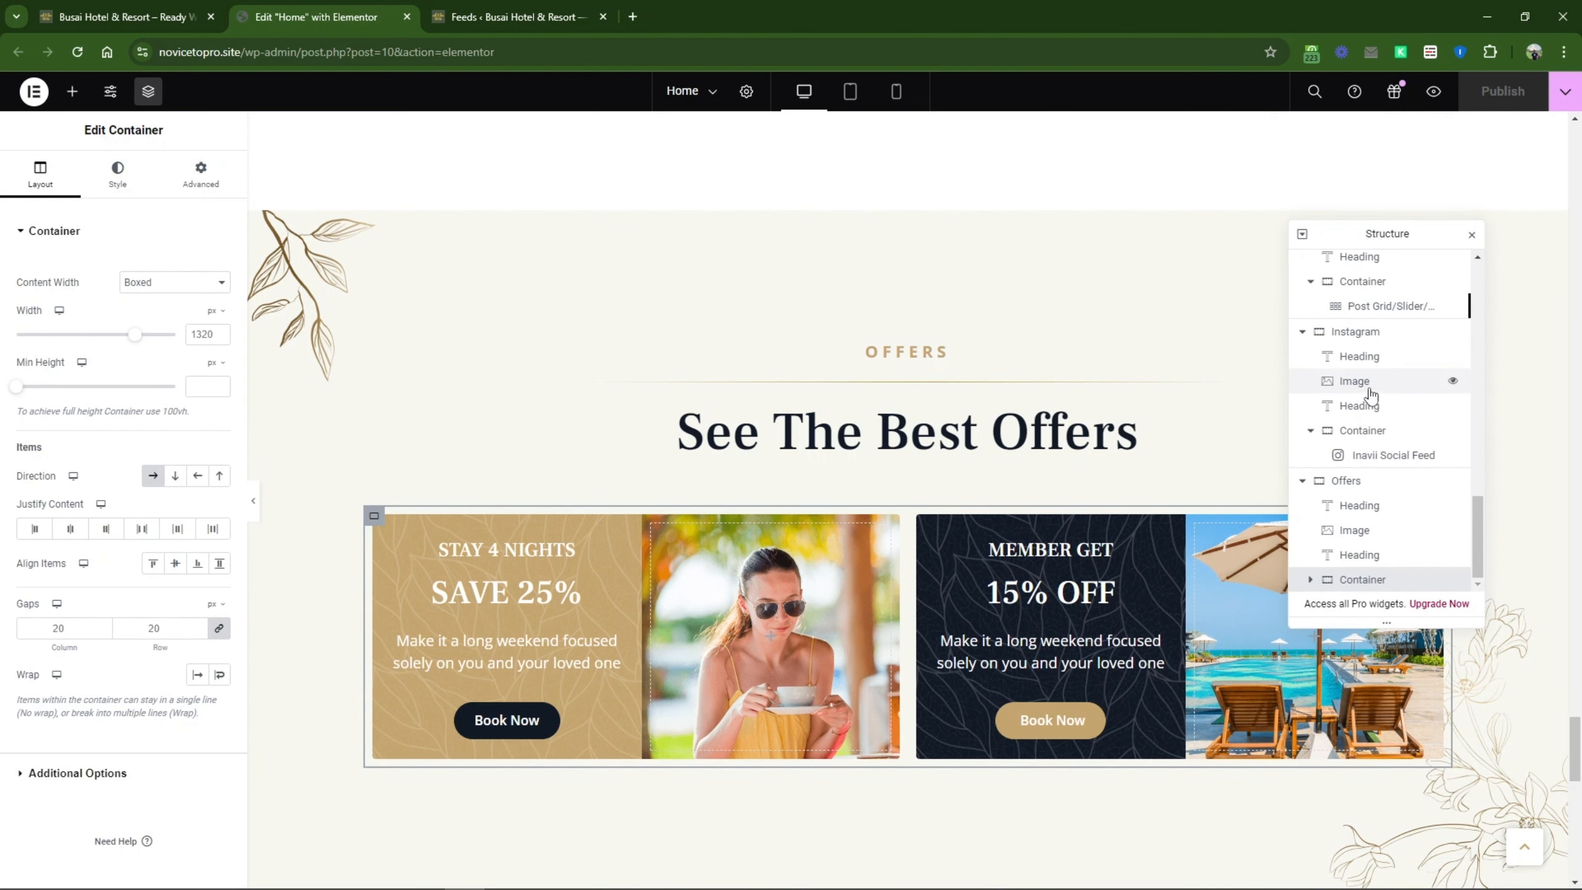
click(1311, 580)
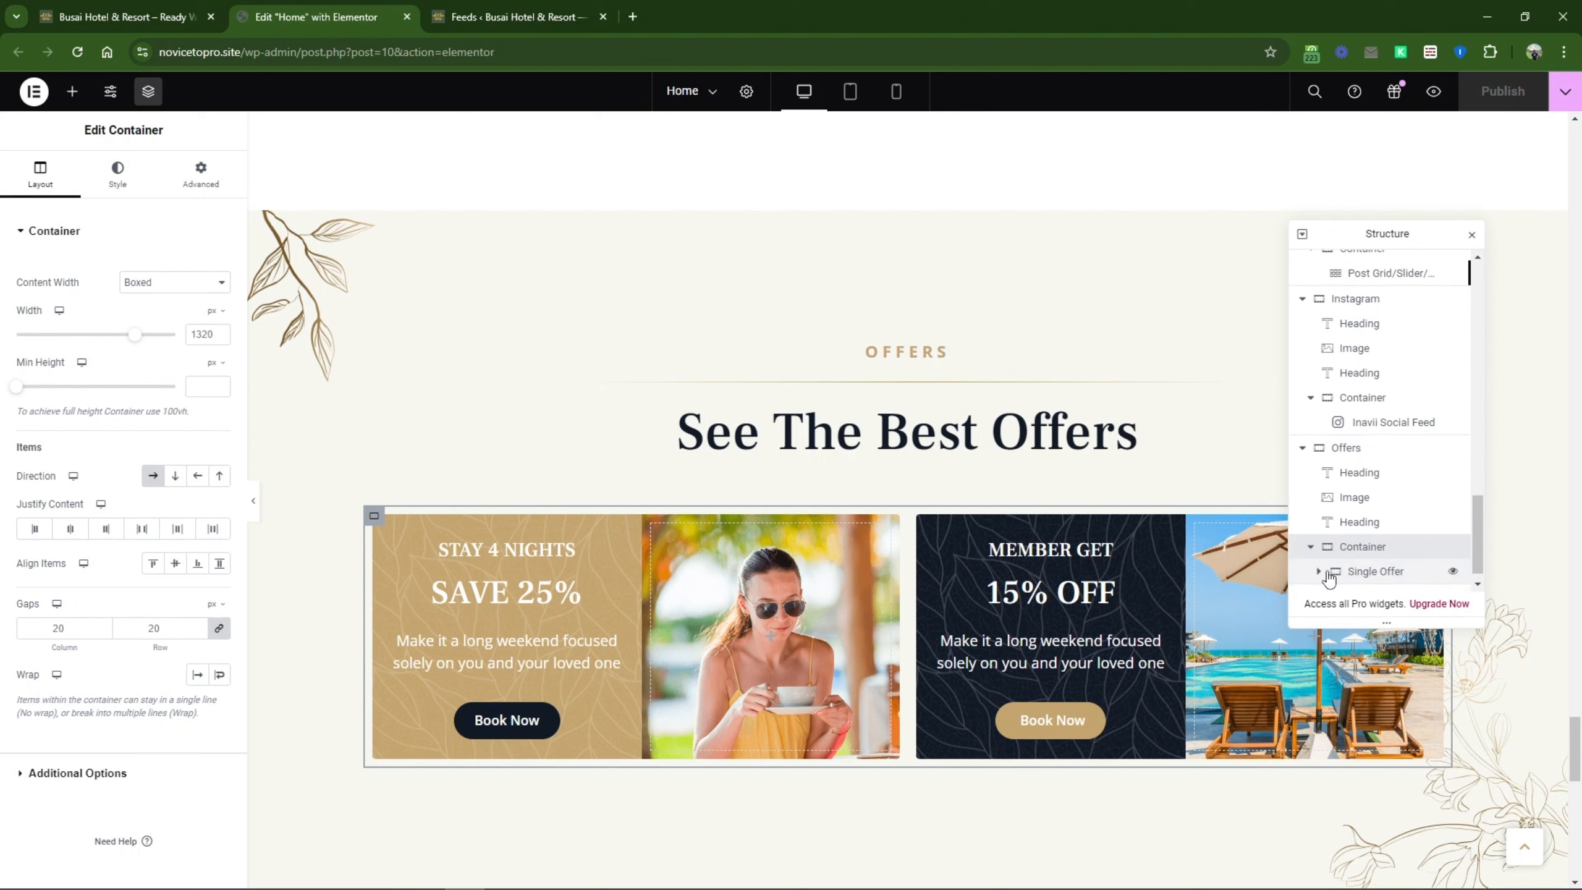
scroll(1326, 580, down, 1)
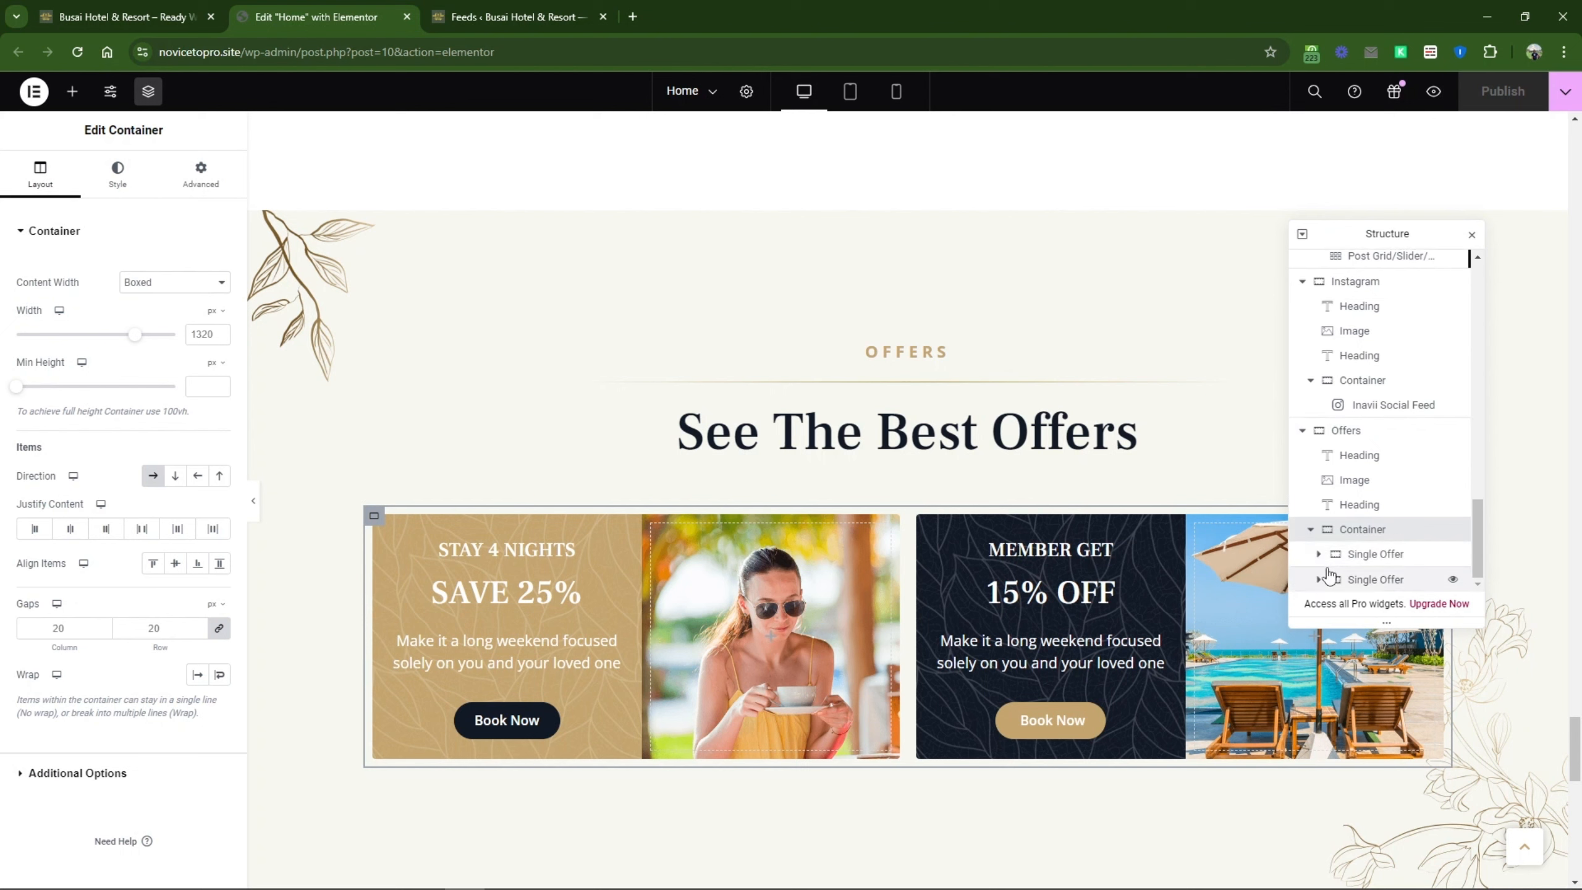
click(1372, 581)
click(1358, 561)
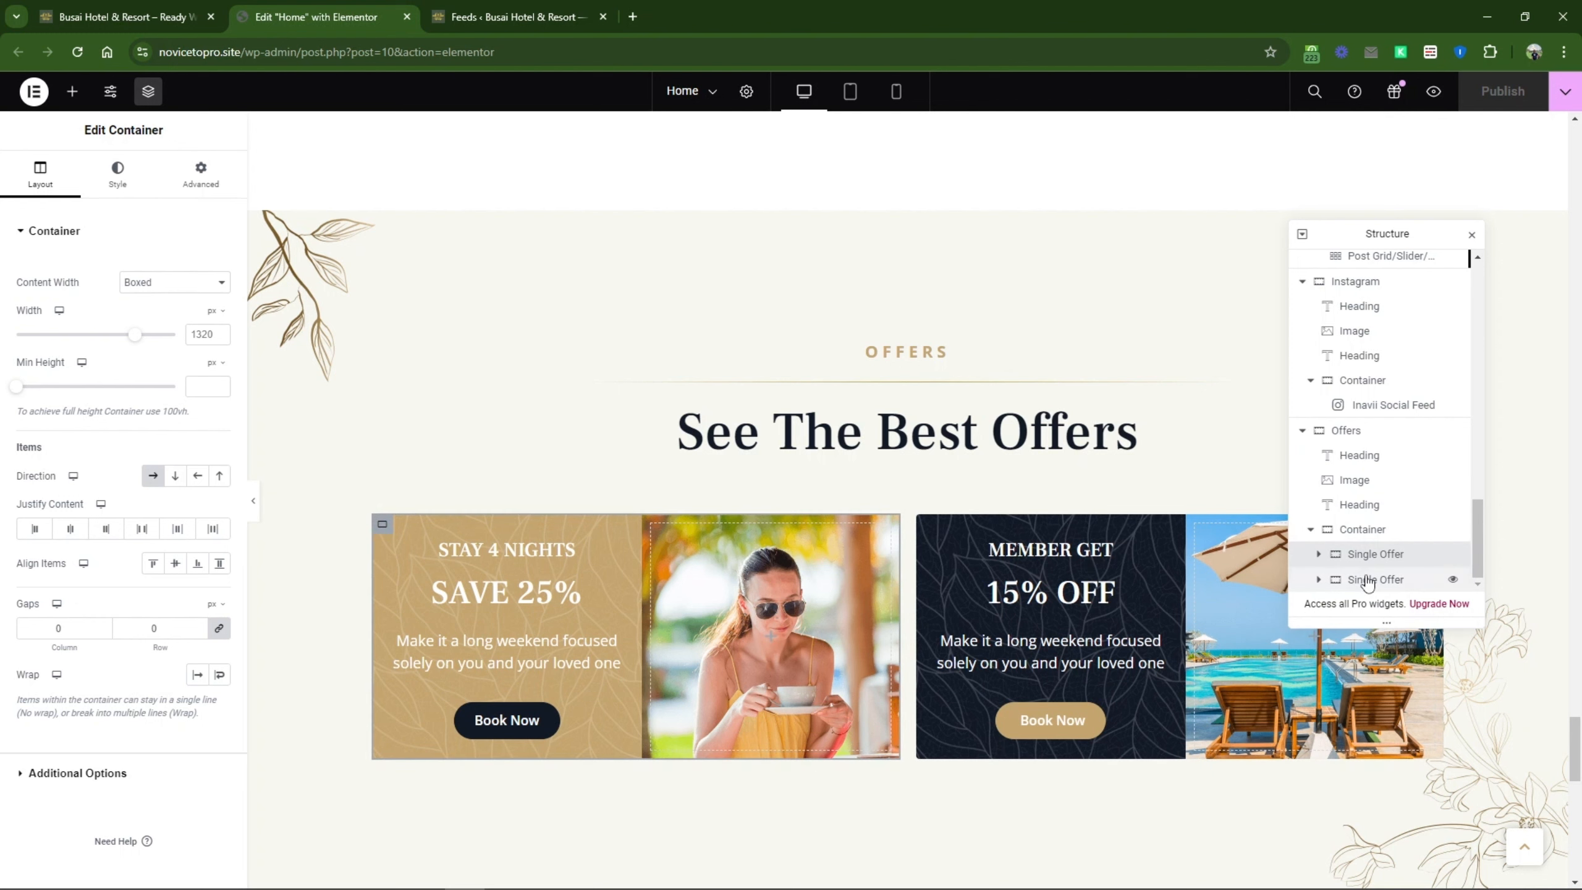
Step: Delete the Single Offer container of the Member Get 15% Off card, and undo the deletion
click(1368, 582)
right_click(1368, 585)
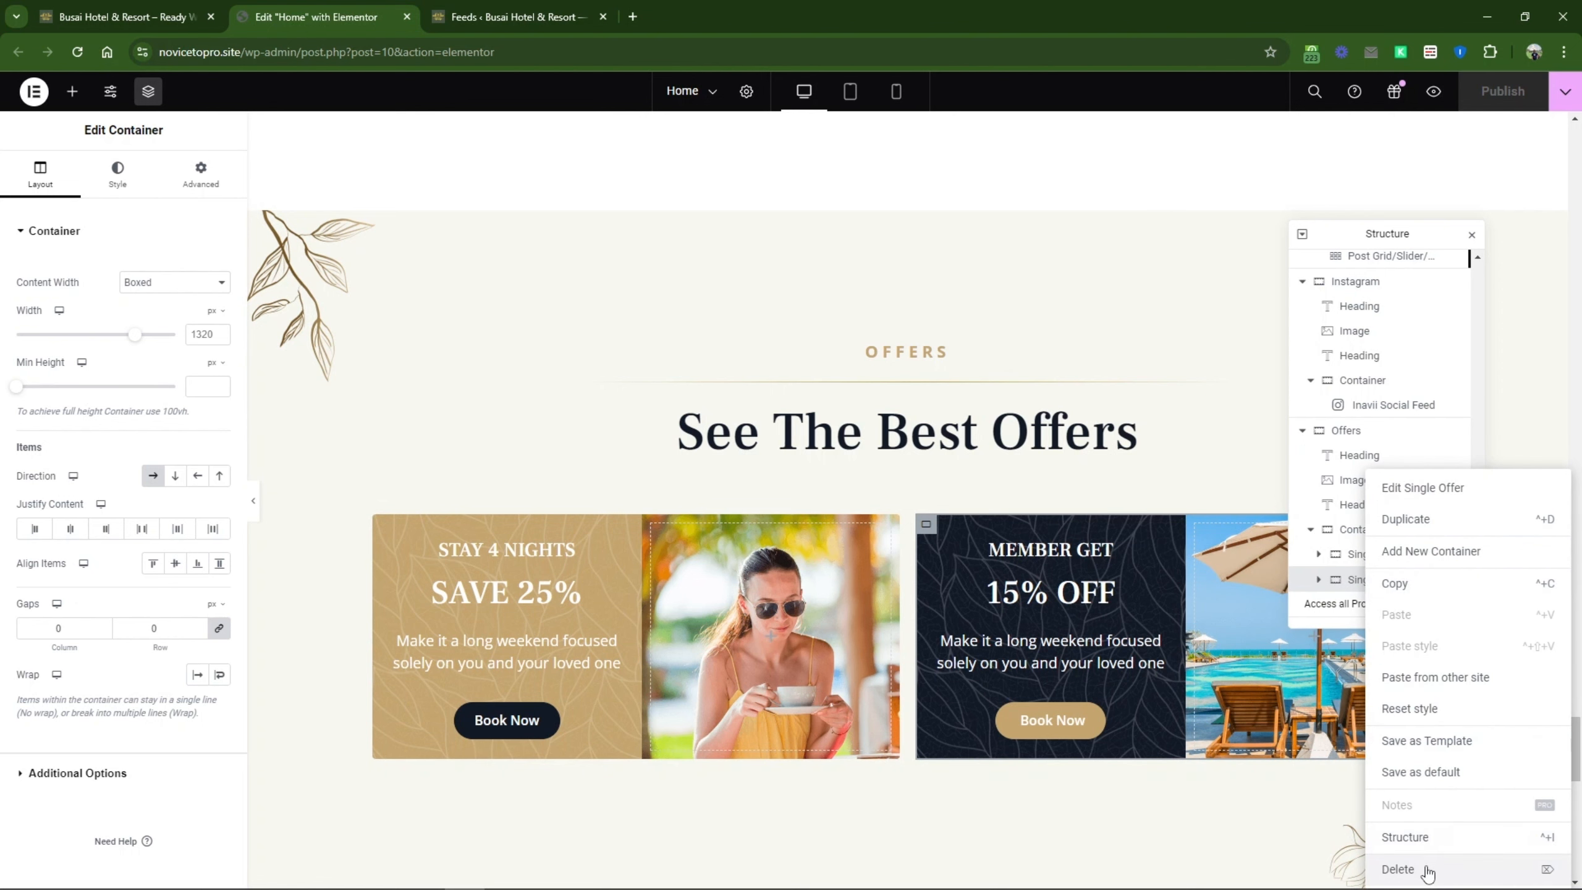
click(1398, 868)
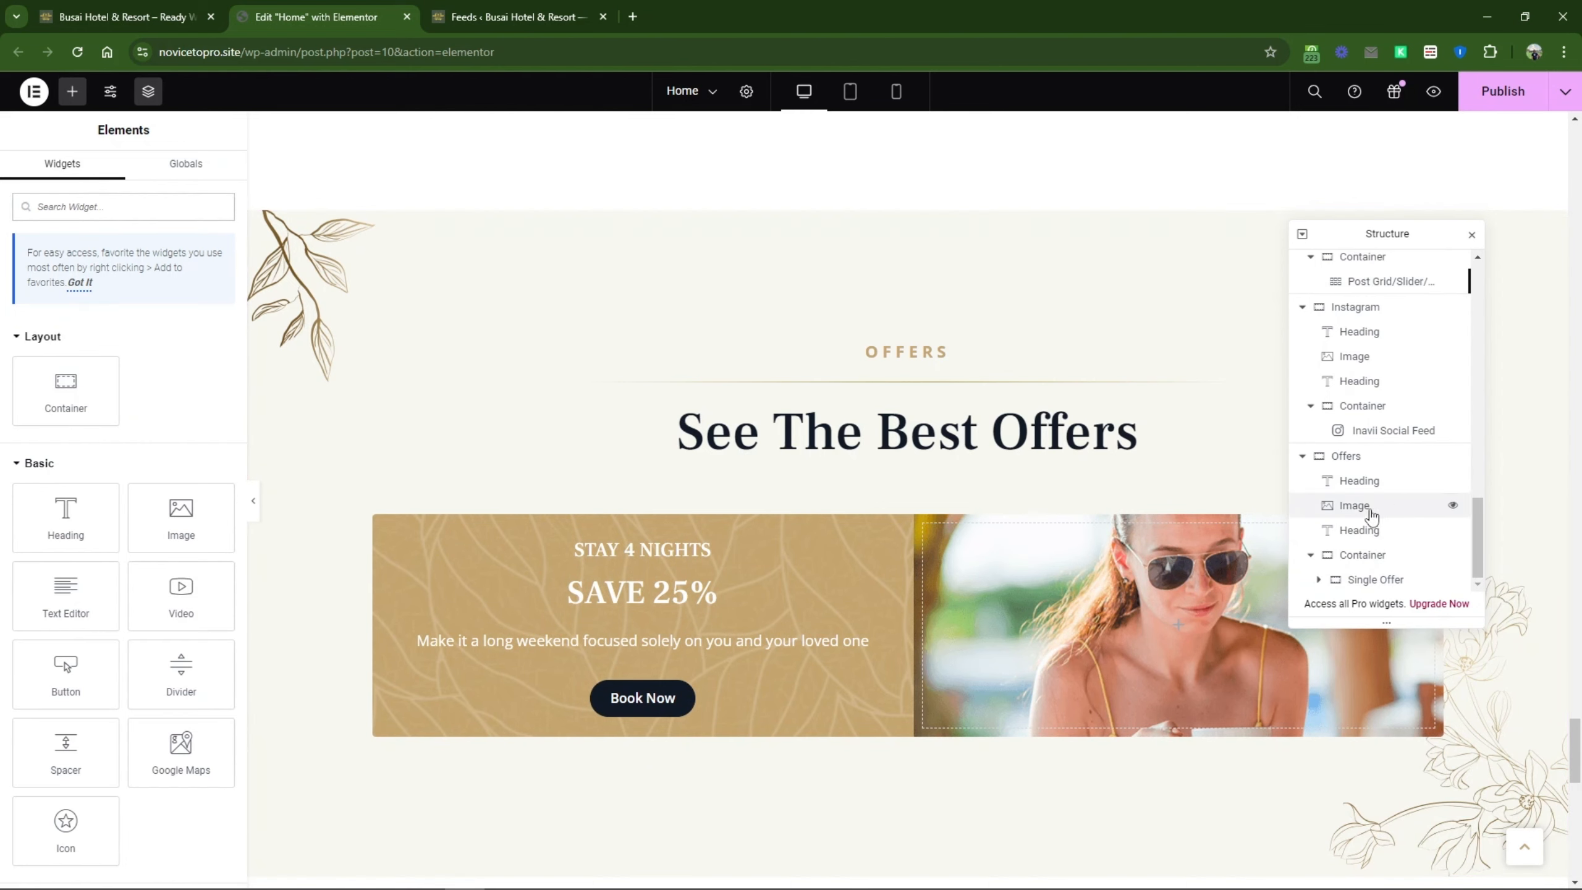
right_click(1374, 580)
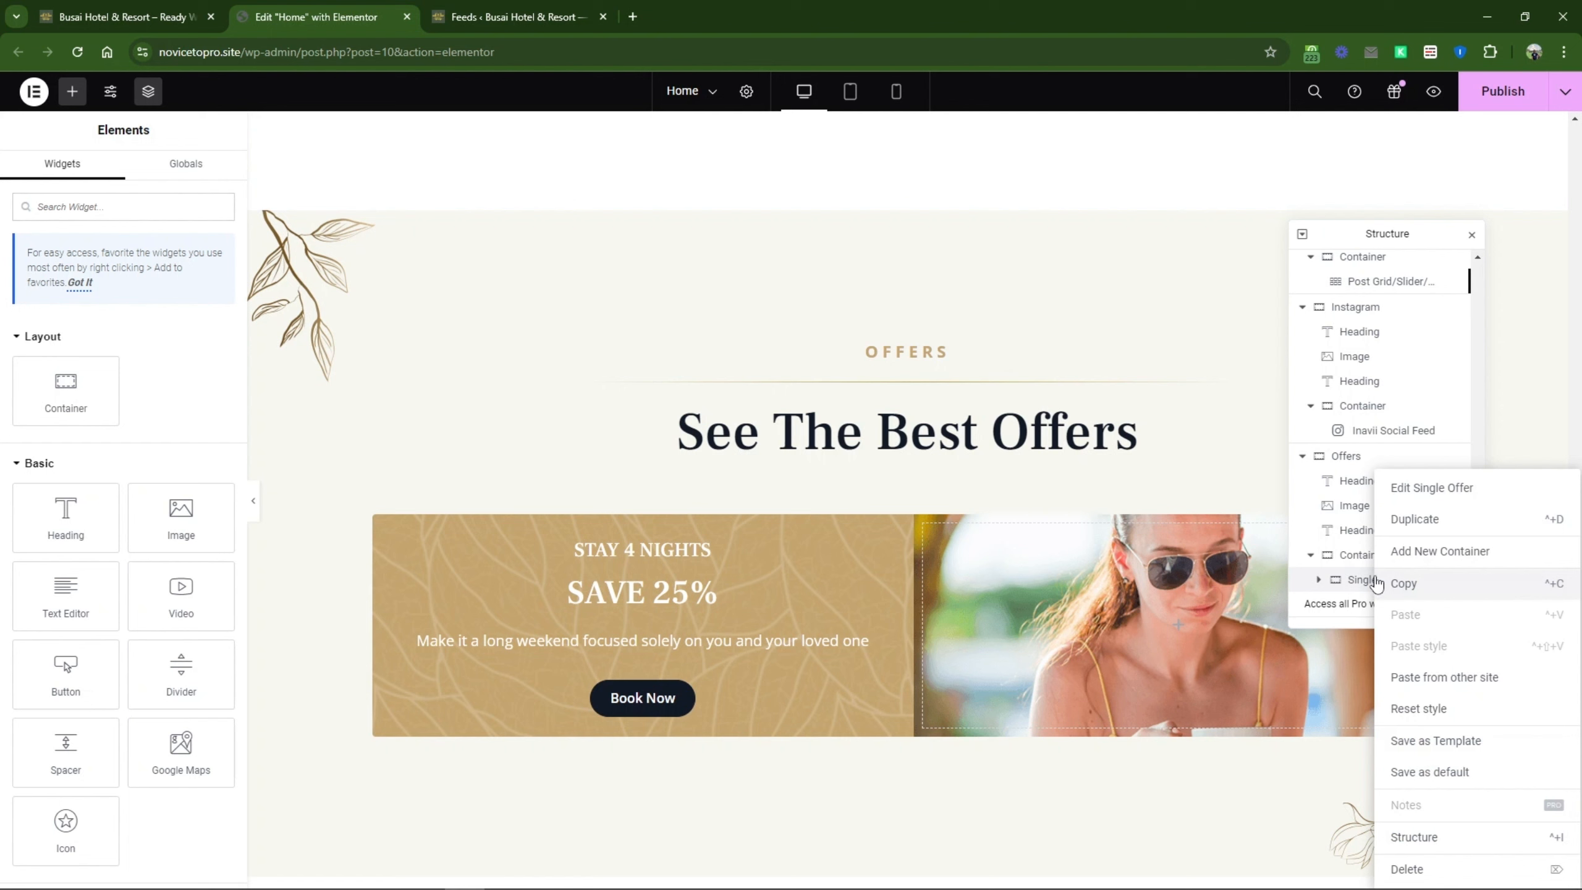
click(1362, 582)
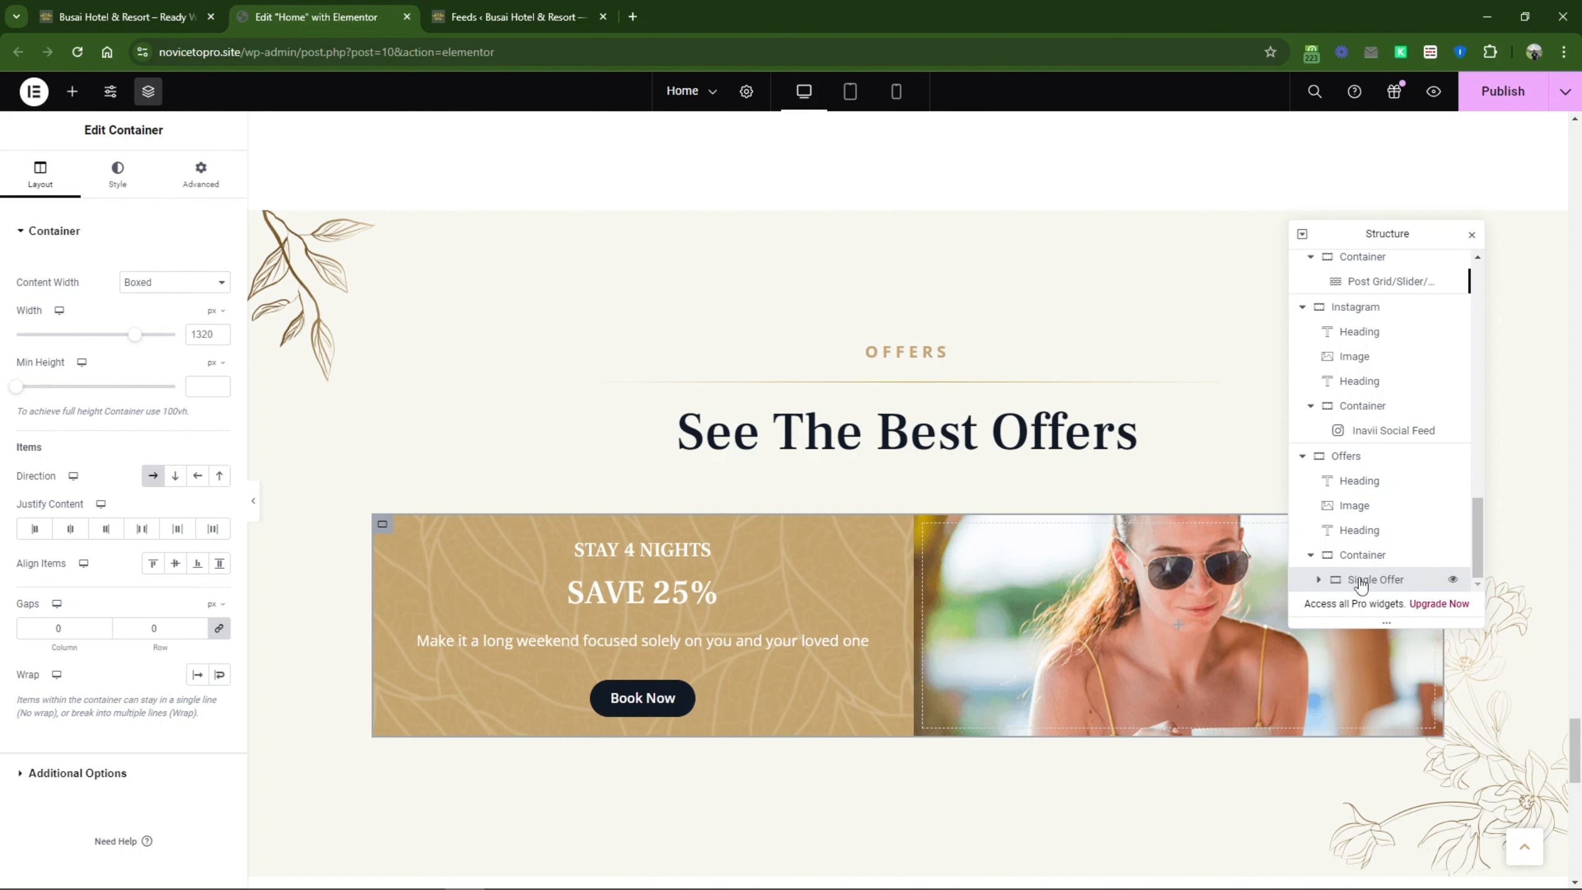
scroll(1054, 591, down, 3)
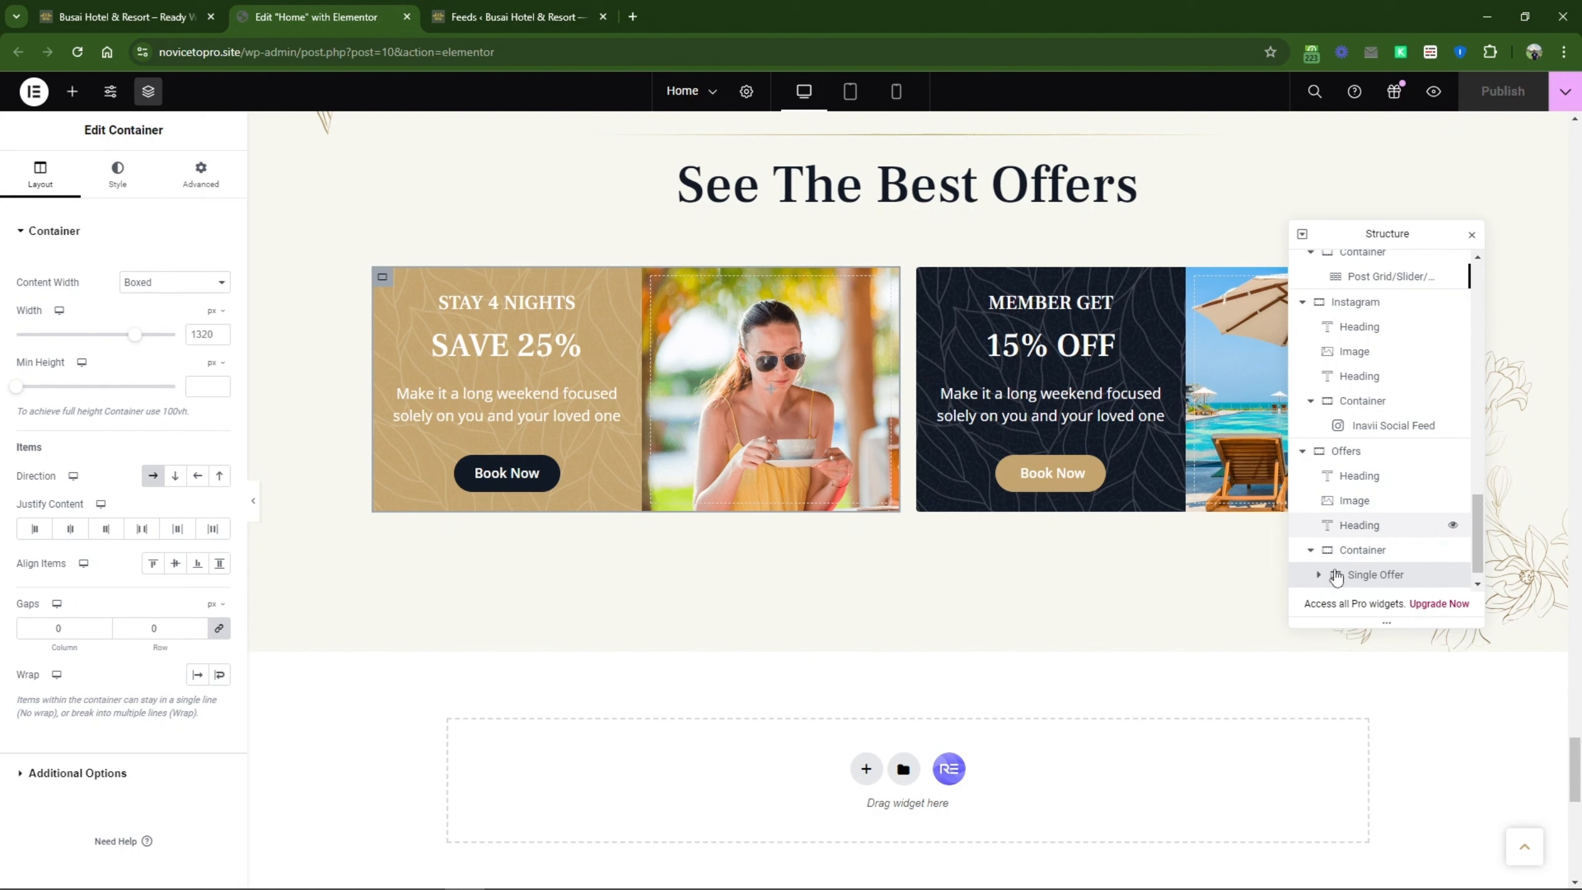
scroll(1333, 572, down, 1)
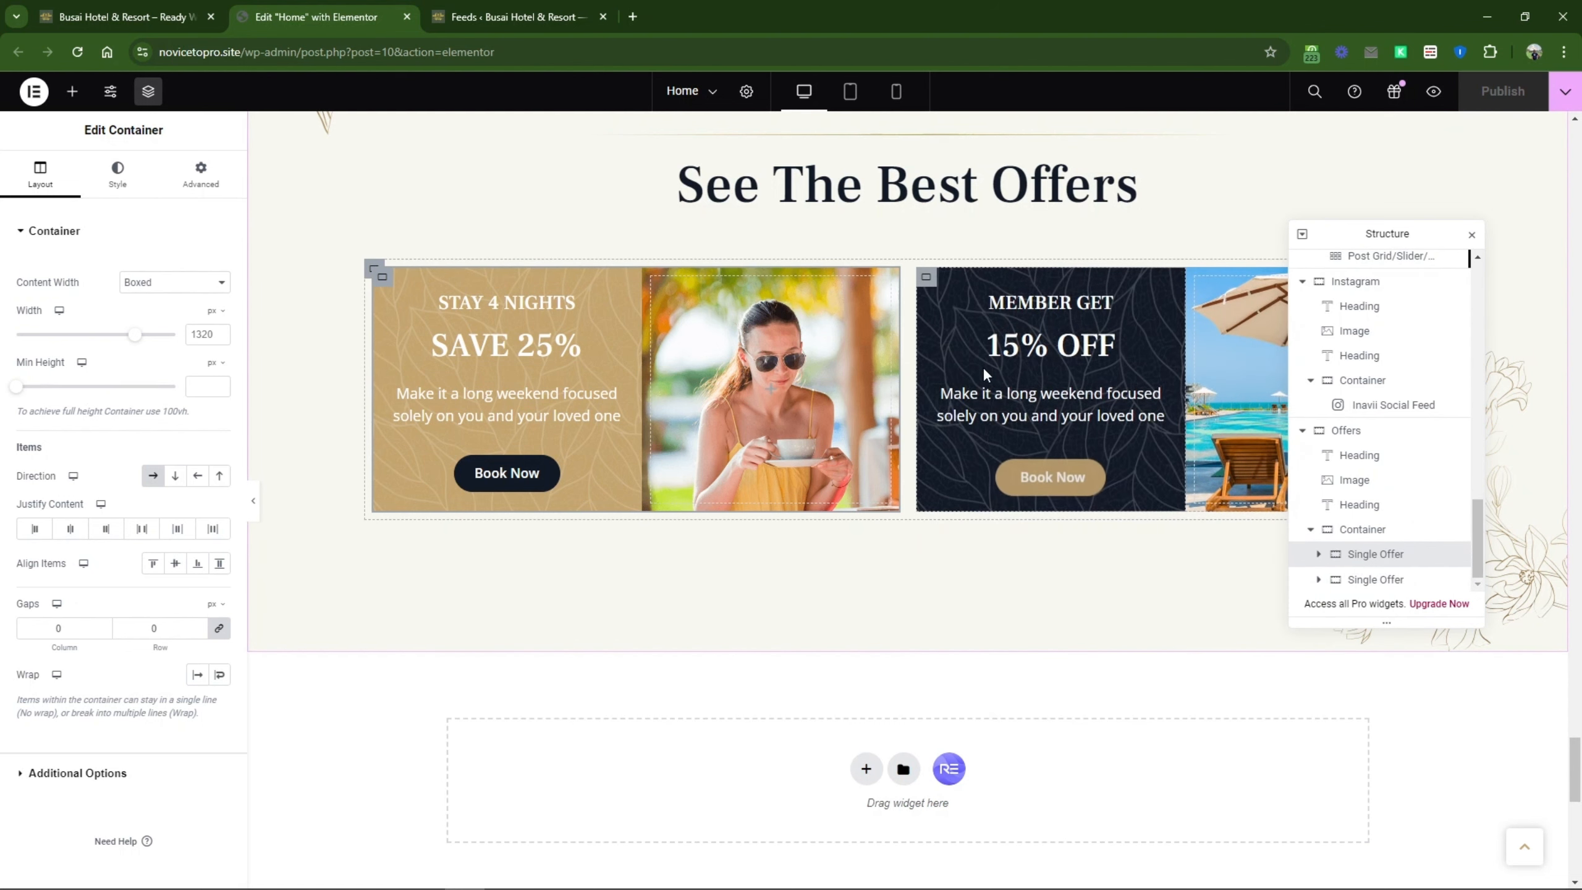
Step: Duplicate the container holding both offer cards to add a second row to the Offers section
click(1363, 537)
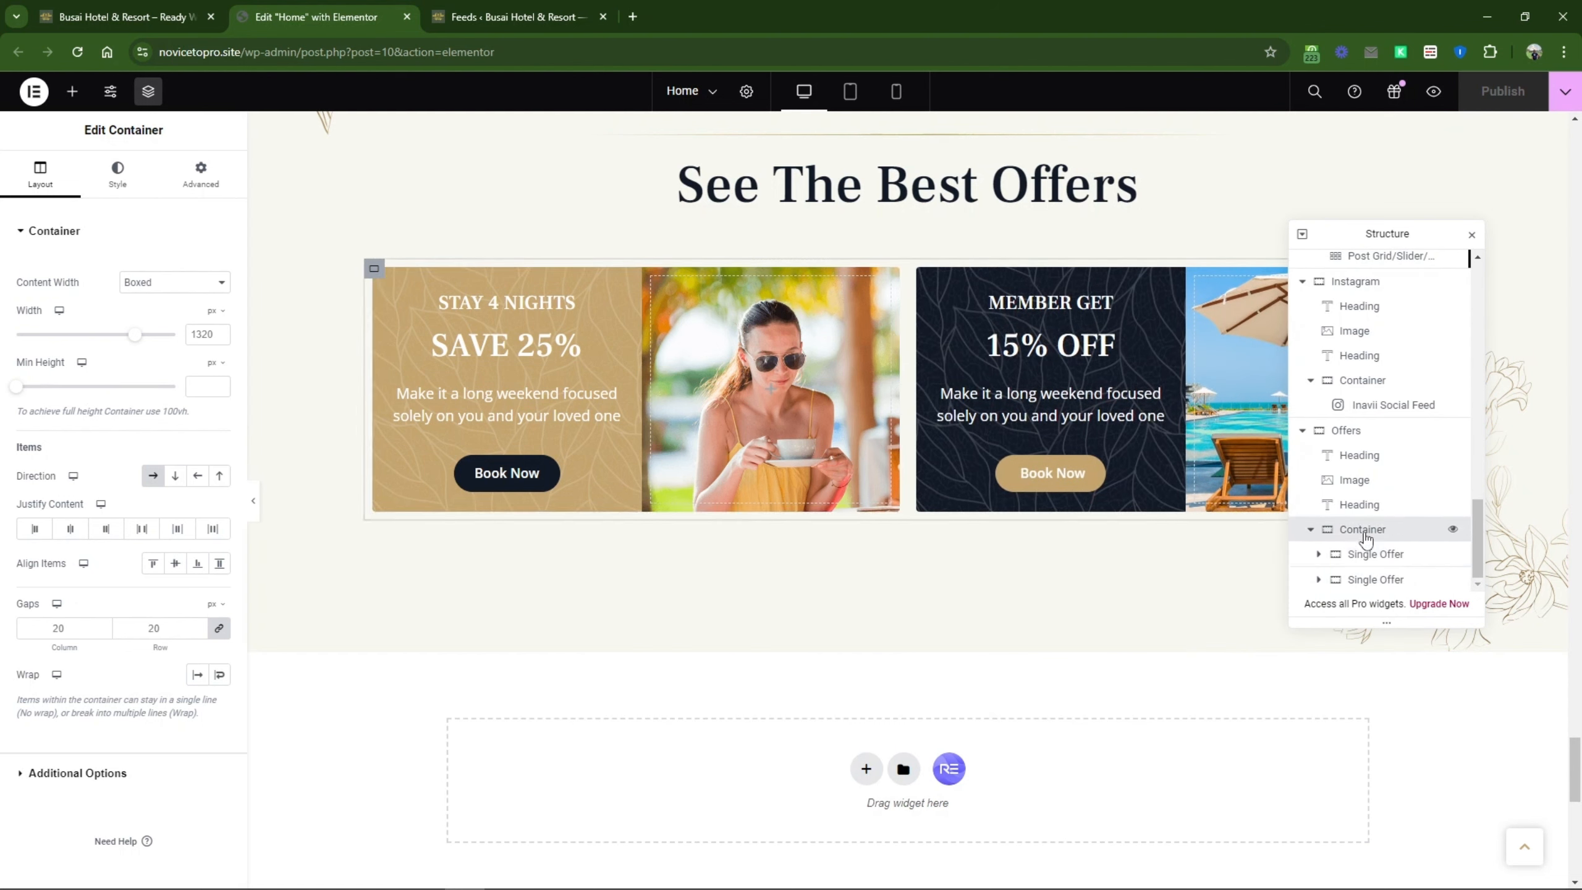
right_click(1363, 539)
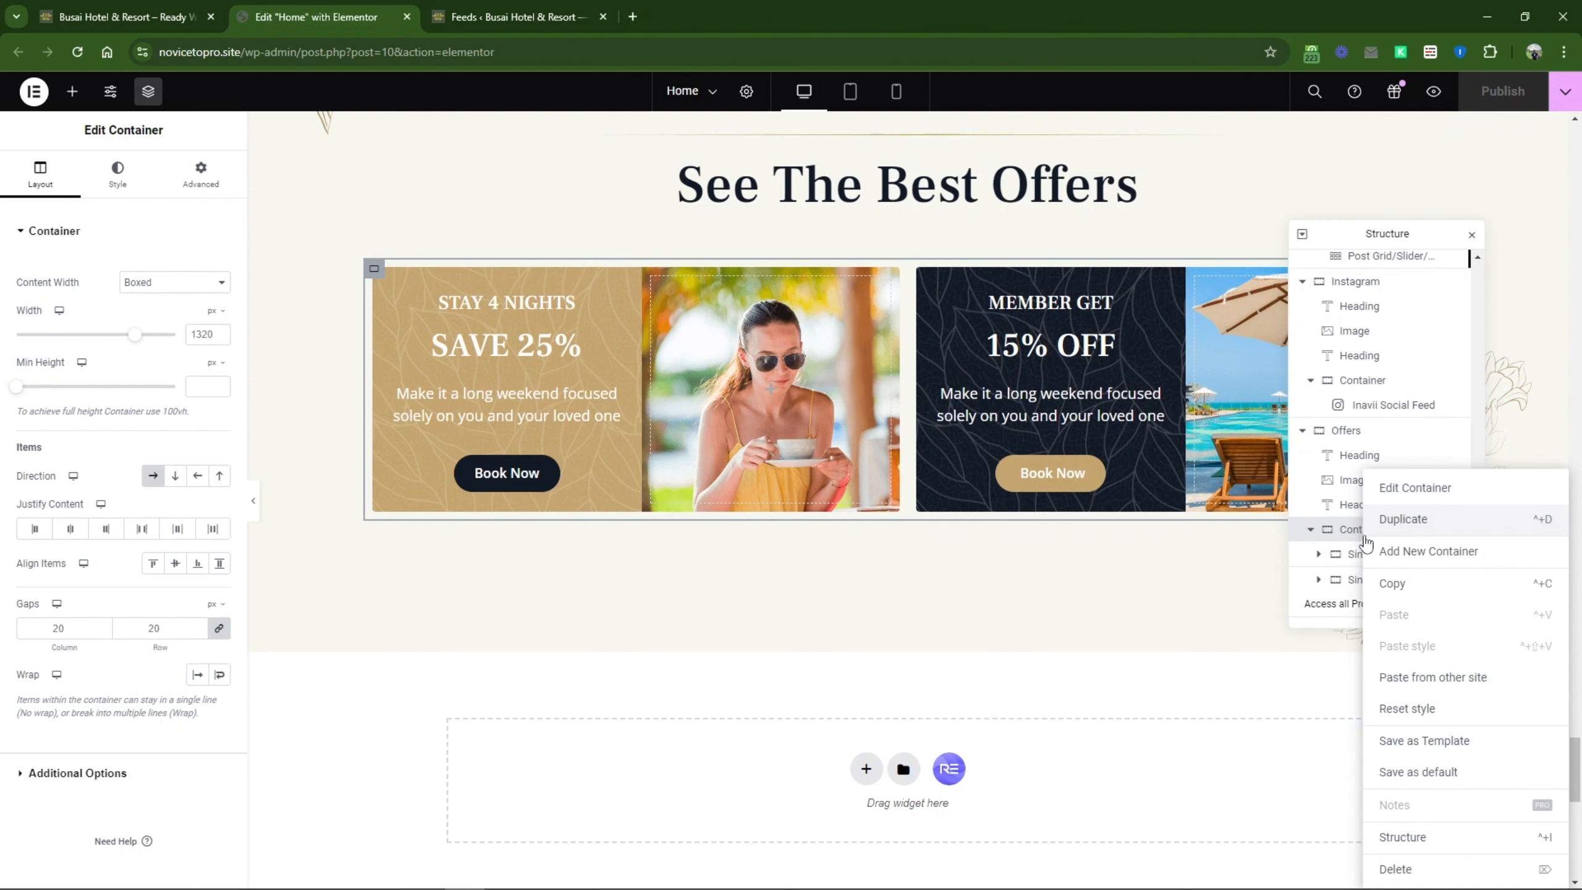
click(1398, 519)
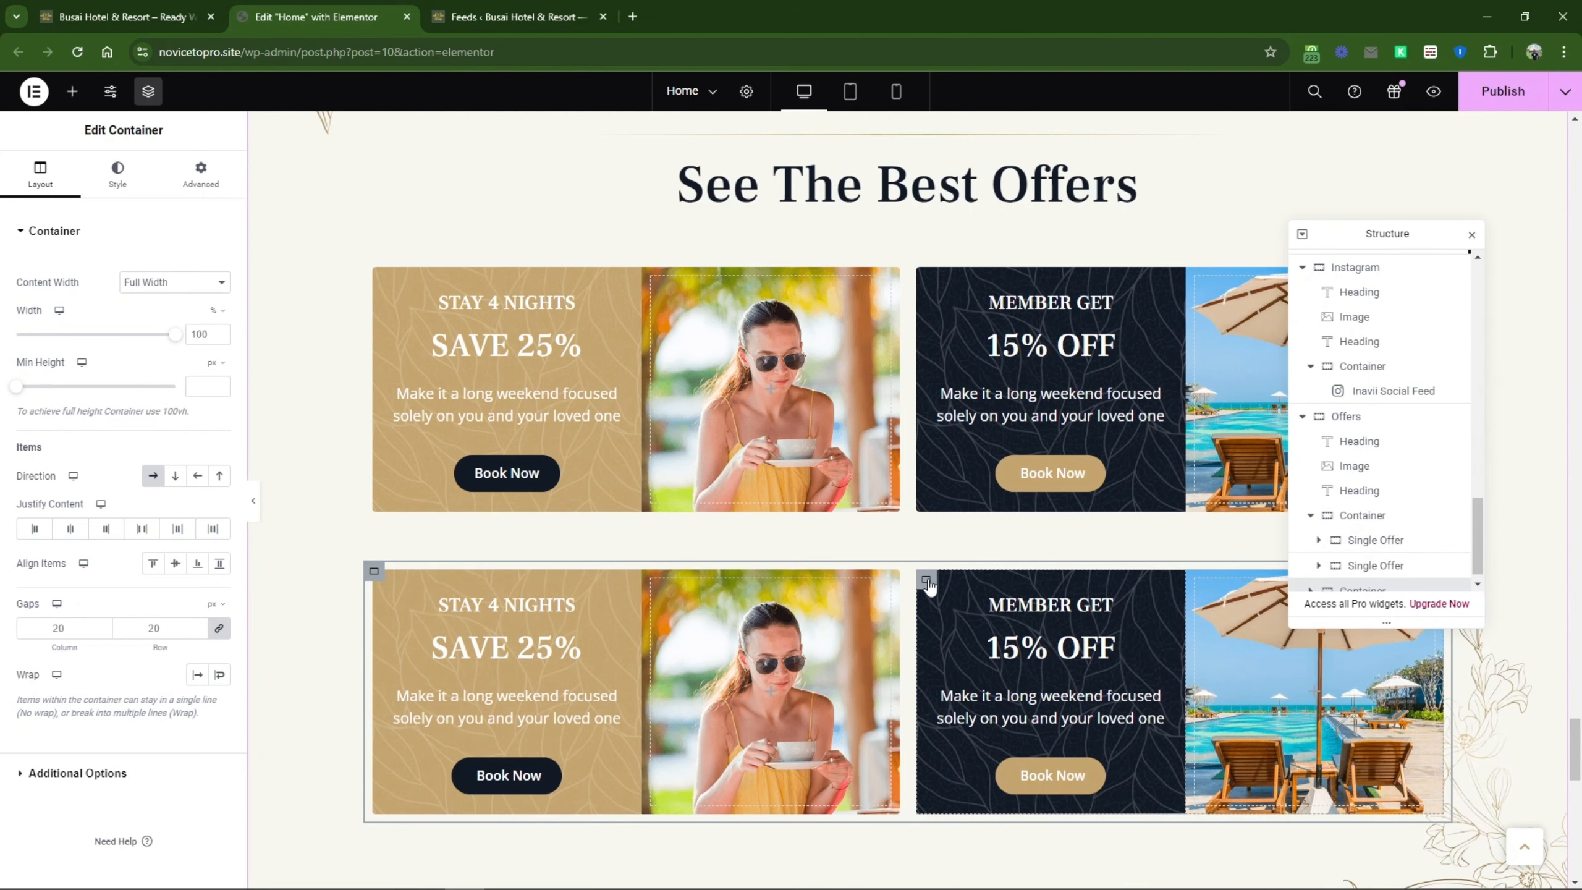
Step: Delete the Member Get 15% Off Single Offer container from the duplicated row
click(926, 580)
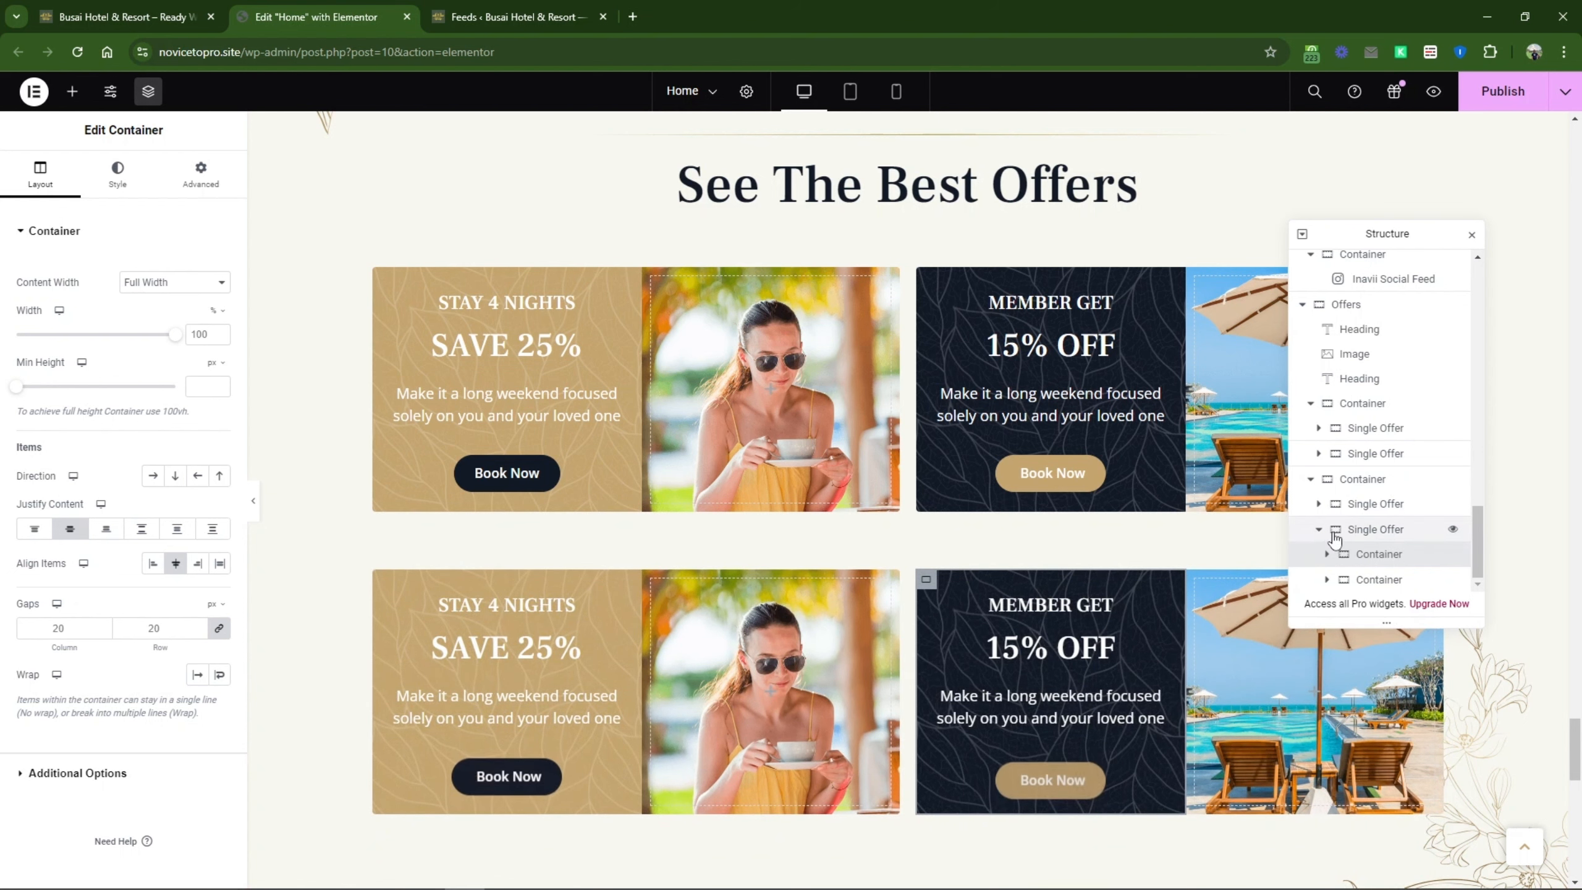
click(1331, 532)
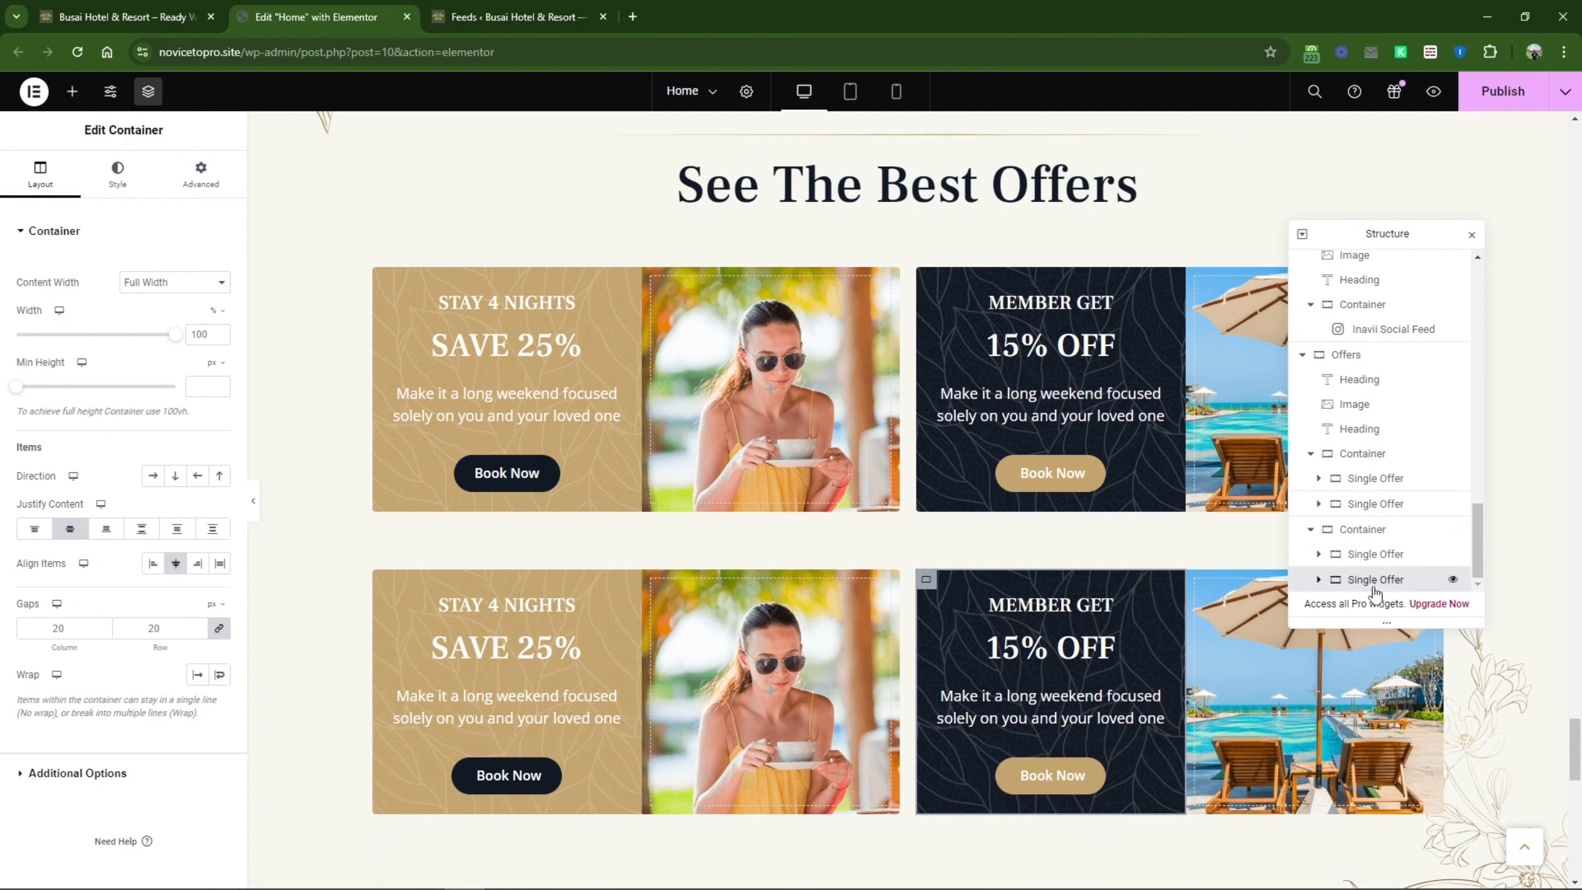
right_click(1369, 580)
click(1405, 868)
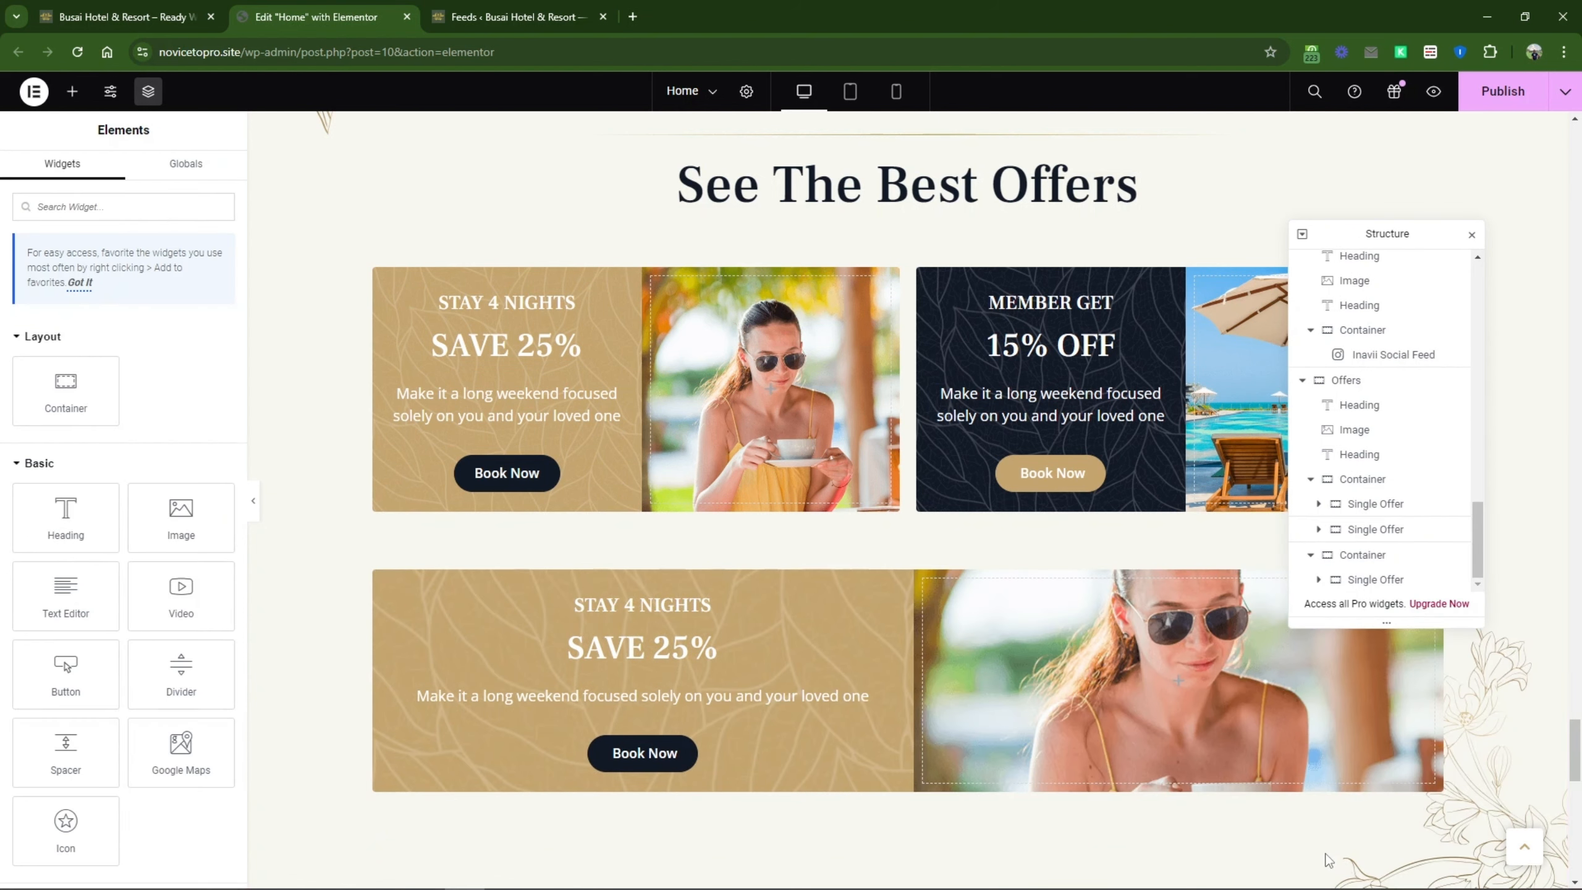
Step: Look through the Advanced layout settings of the duplicated row's remaining Single Offer container, including its Position and Size options
click(1393, 581)
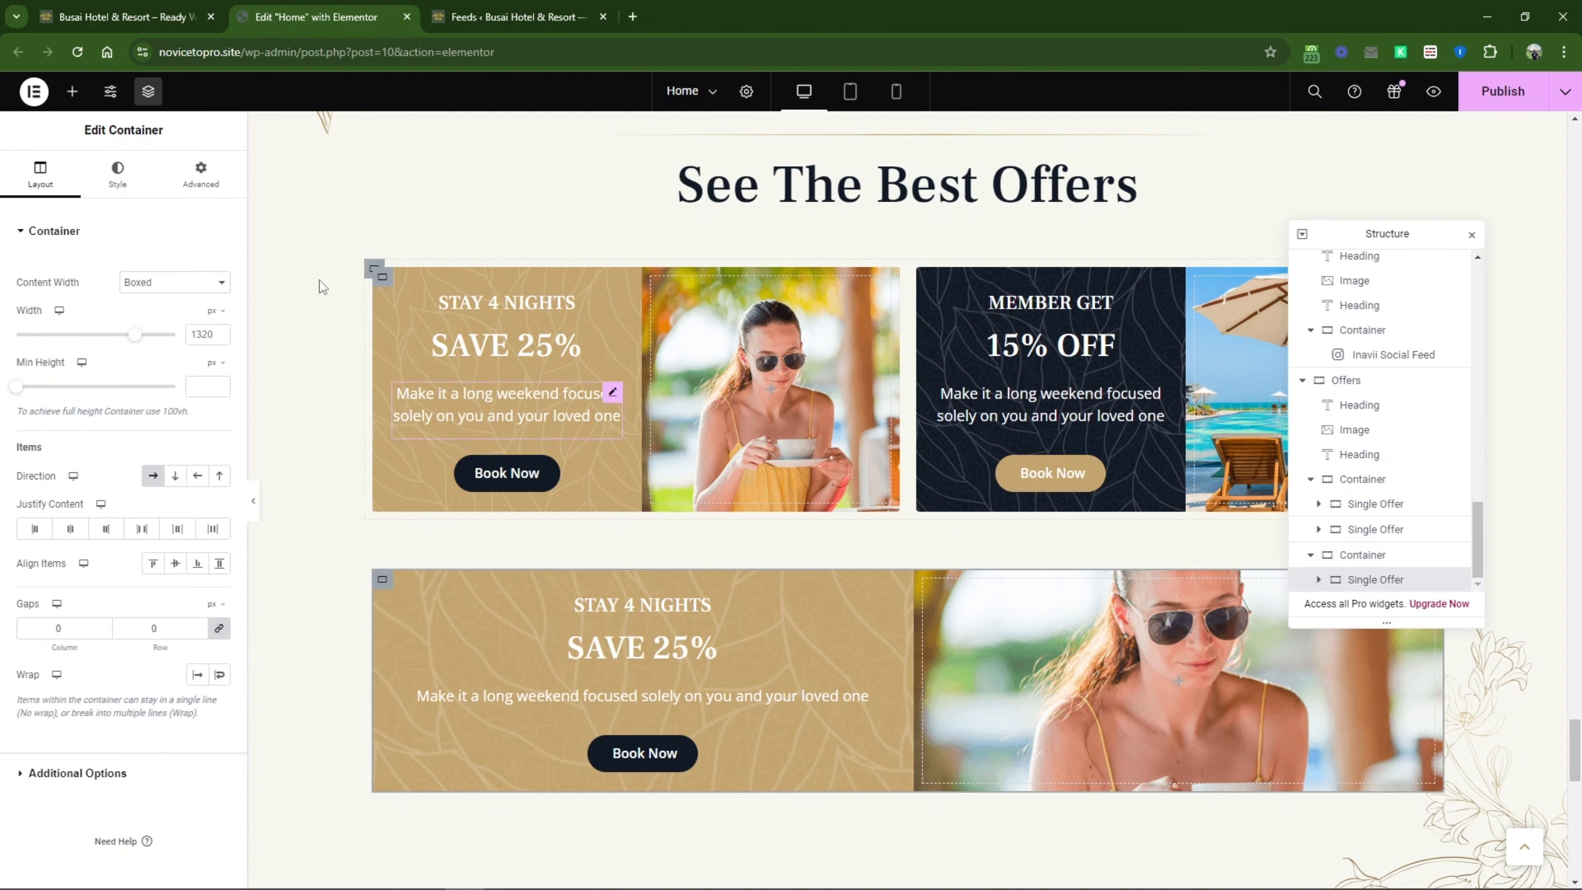
click(201, 174)
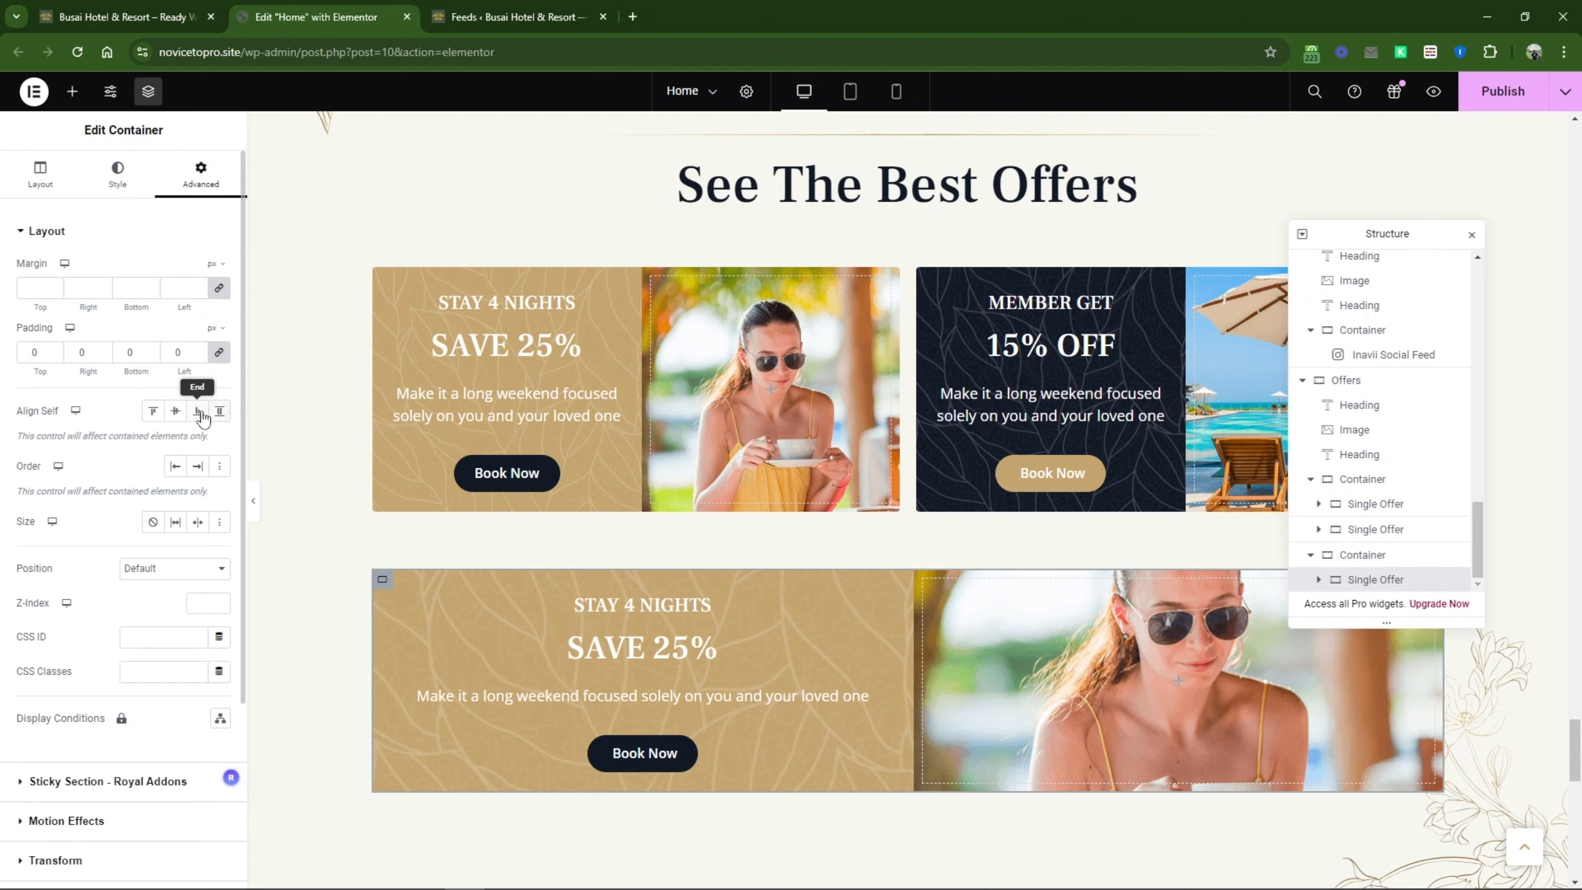
click(162, 568)
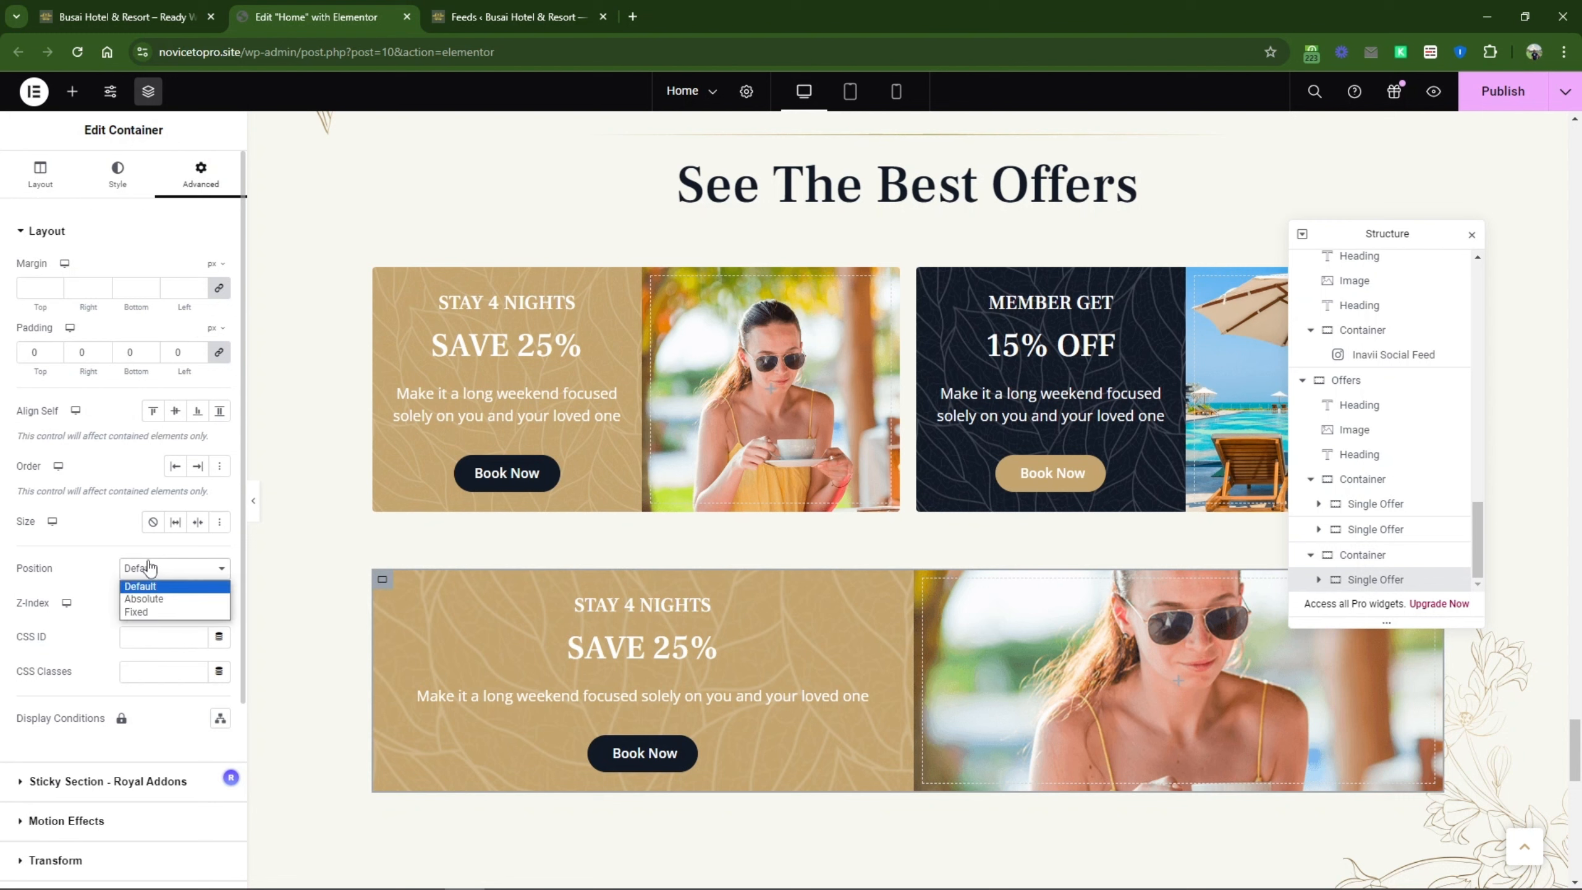
click(52, 521)
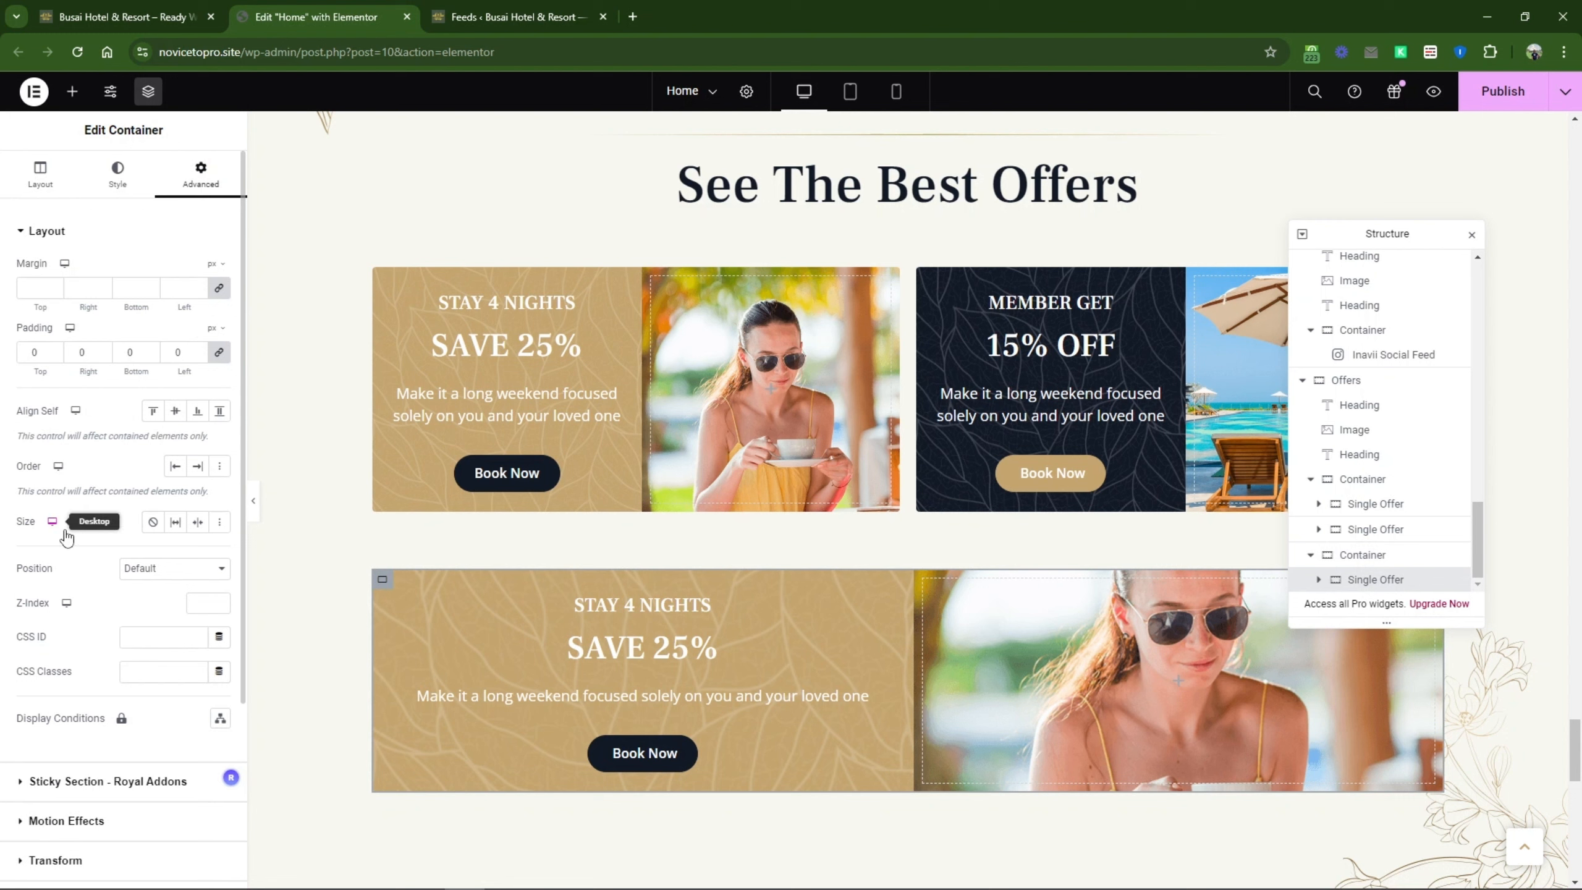
click(1375, 557)
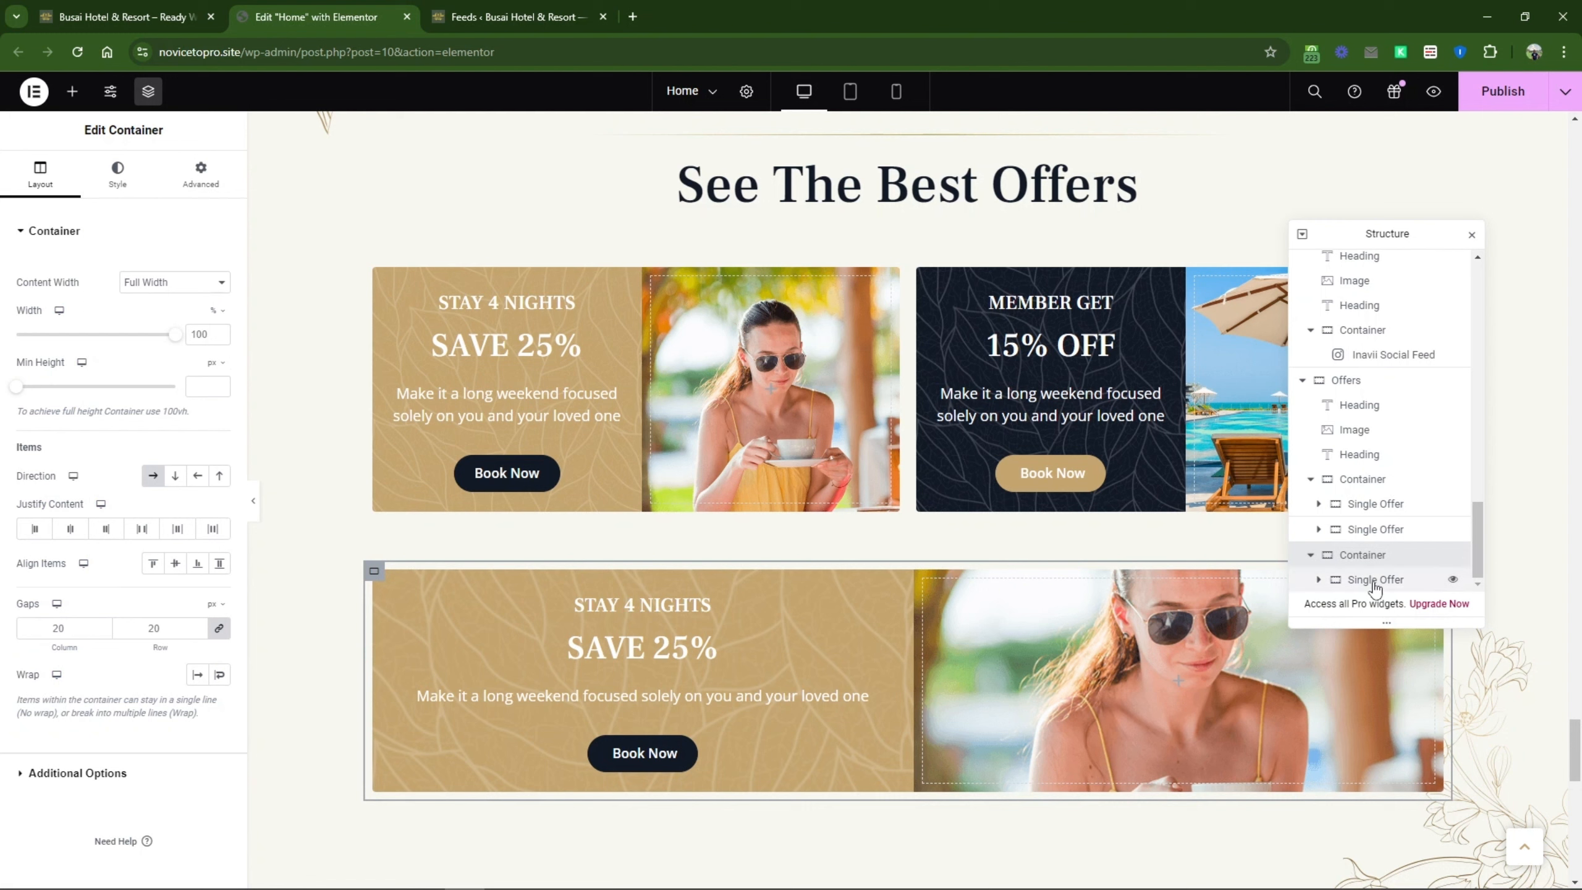
click(1374, 583)
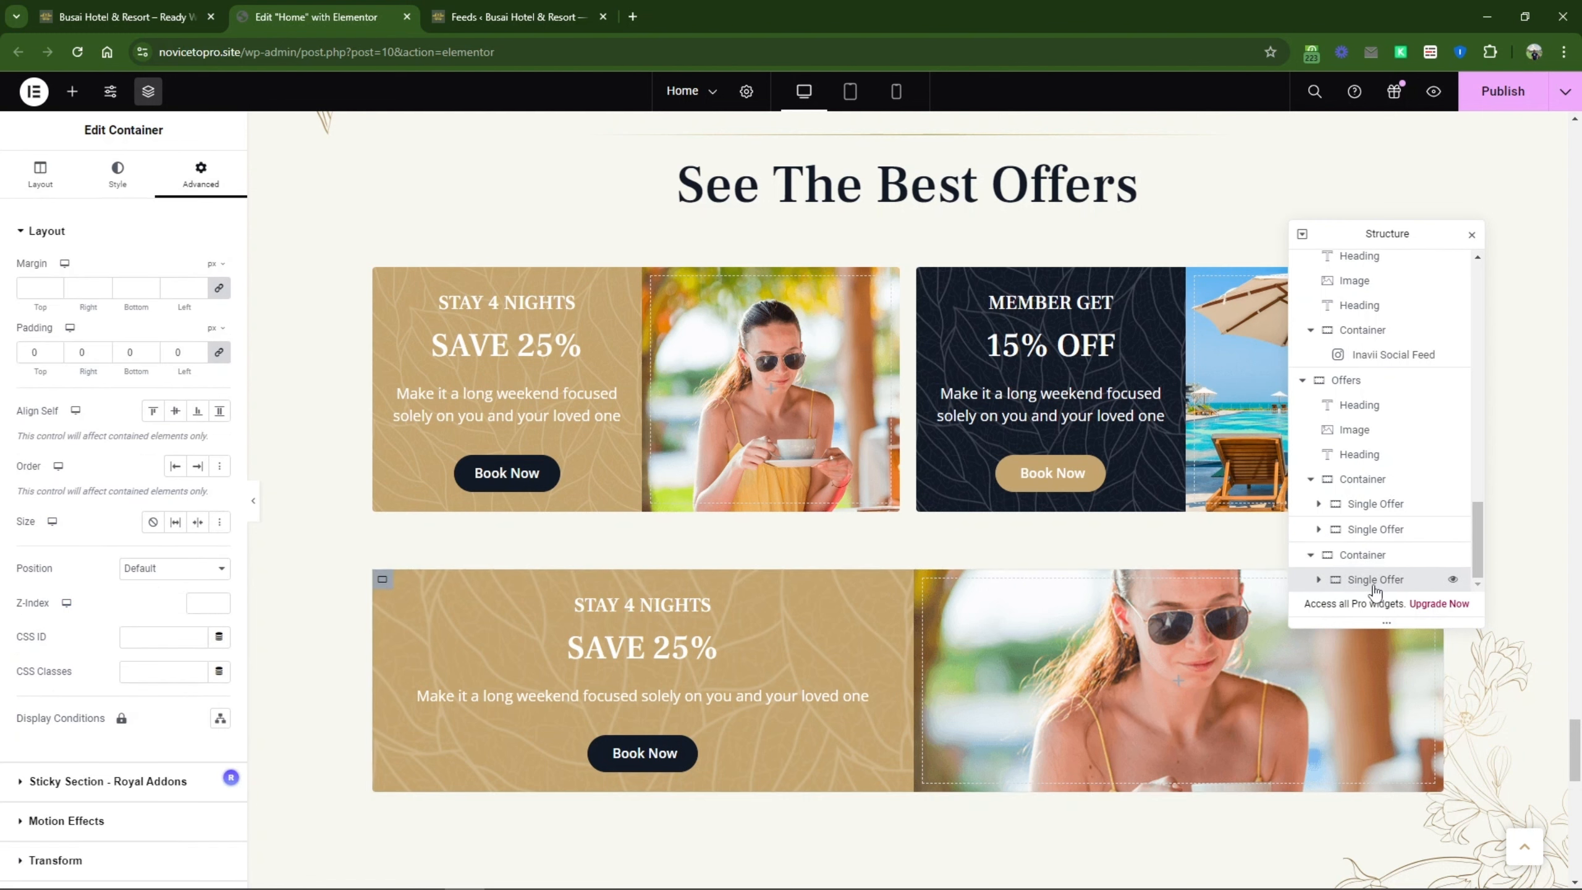
Step: Switch the remaining Single Offer container's width unit to percent and set its width to 58%
click(56, 173)
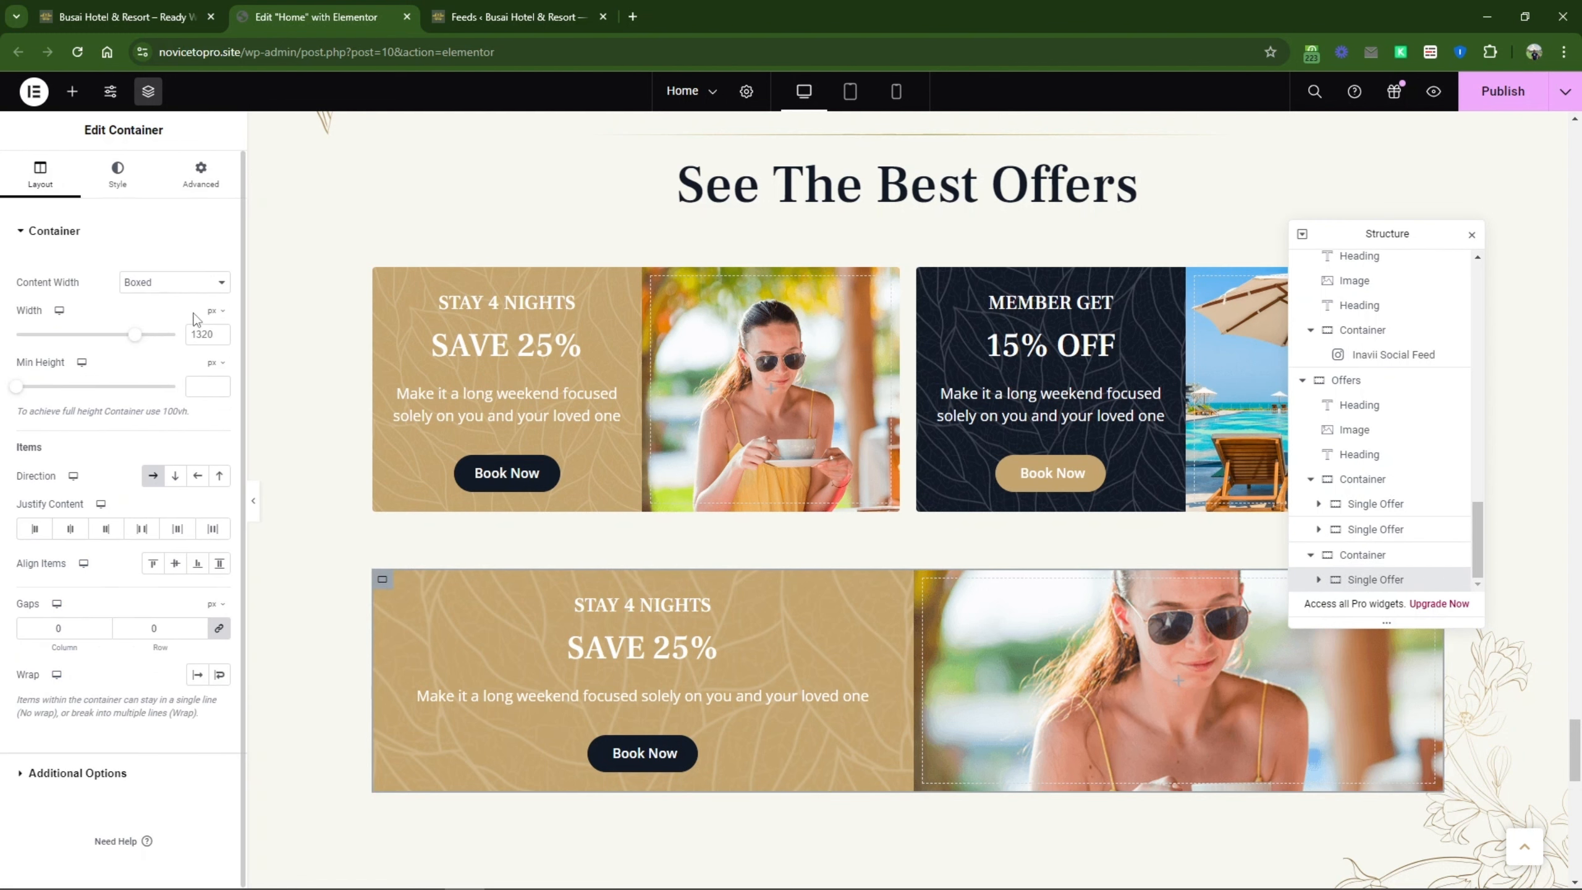
click(215, 310)
click(218, 337)
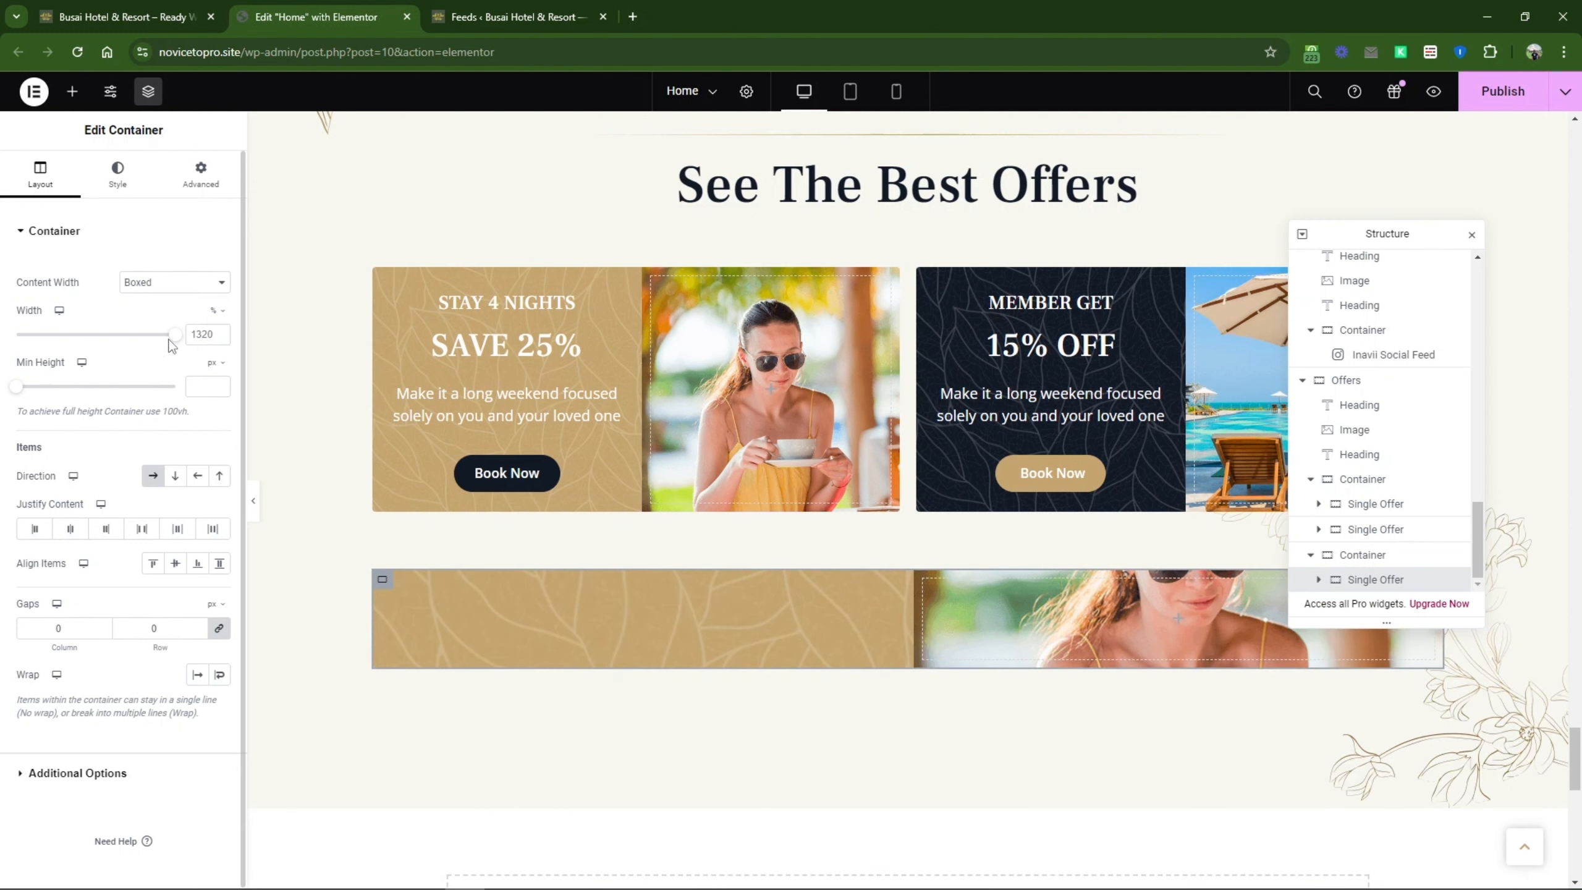
drag(175, 343, 106, 344)
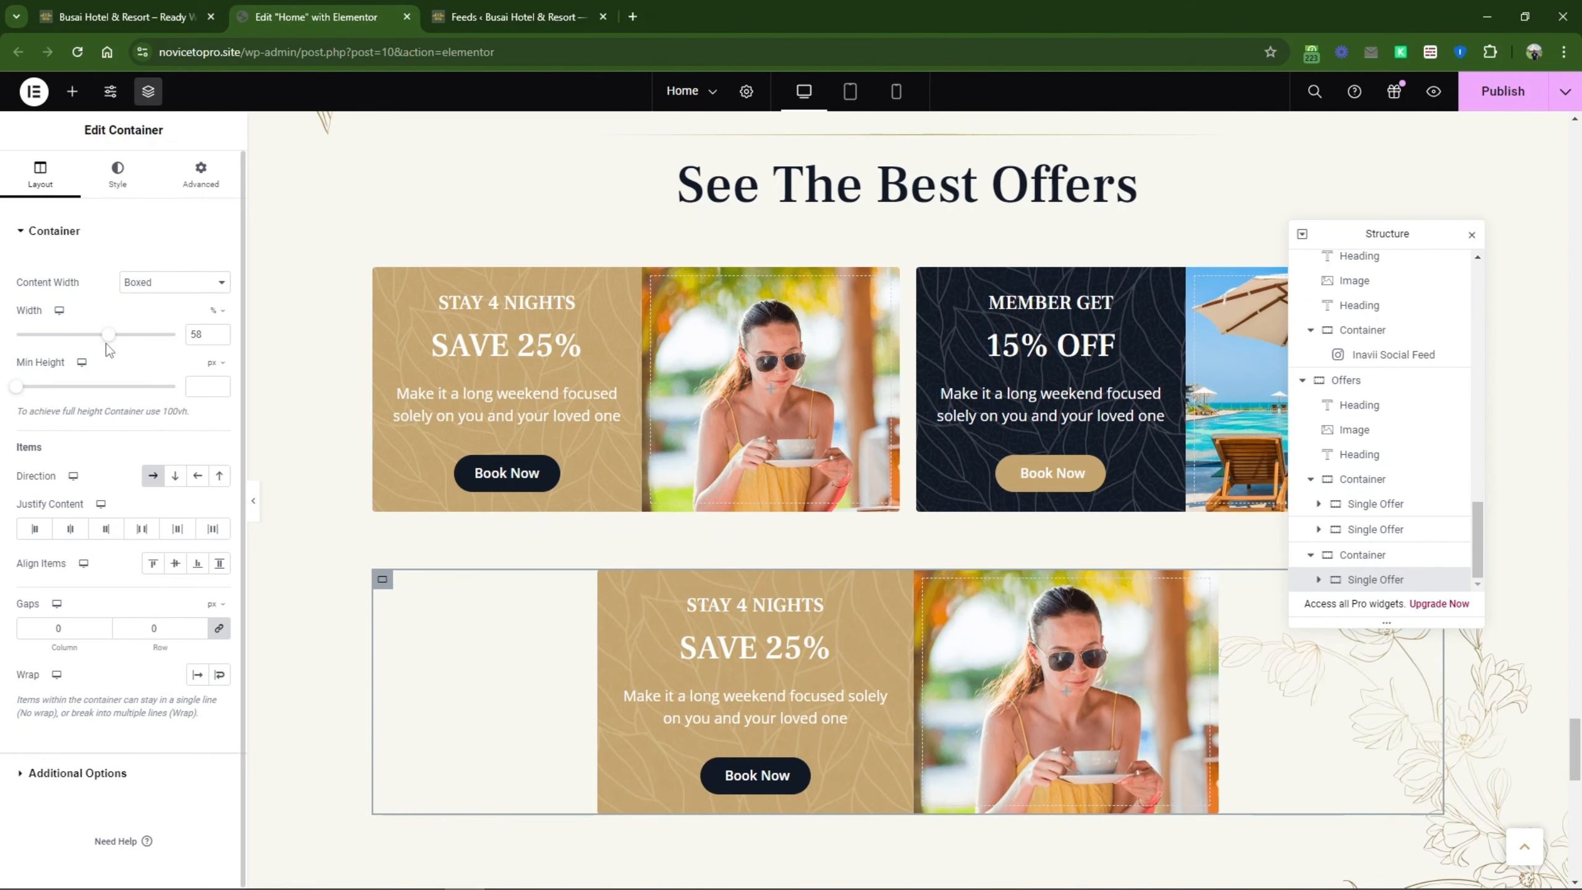
Step: Review both rows of offer cards in the Offers section and publish the Home page changes
scroll(750, 528, down, 3)
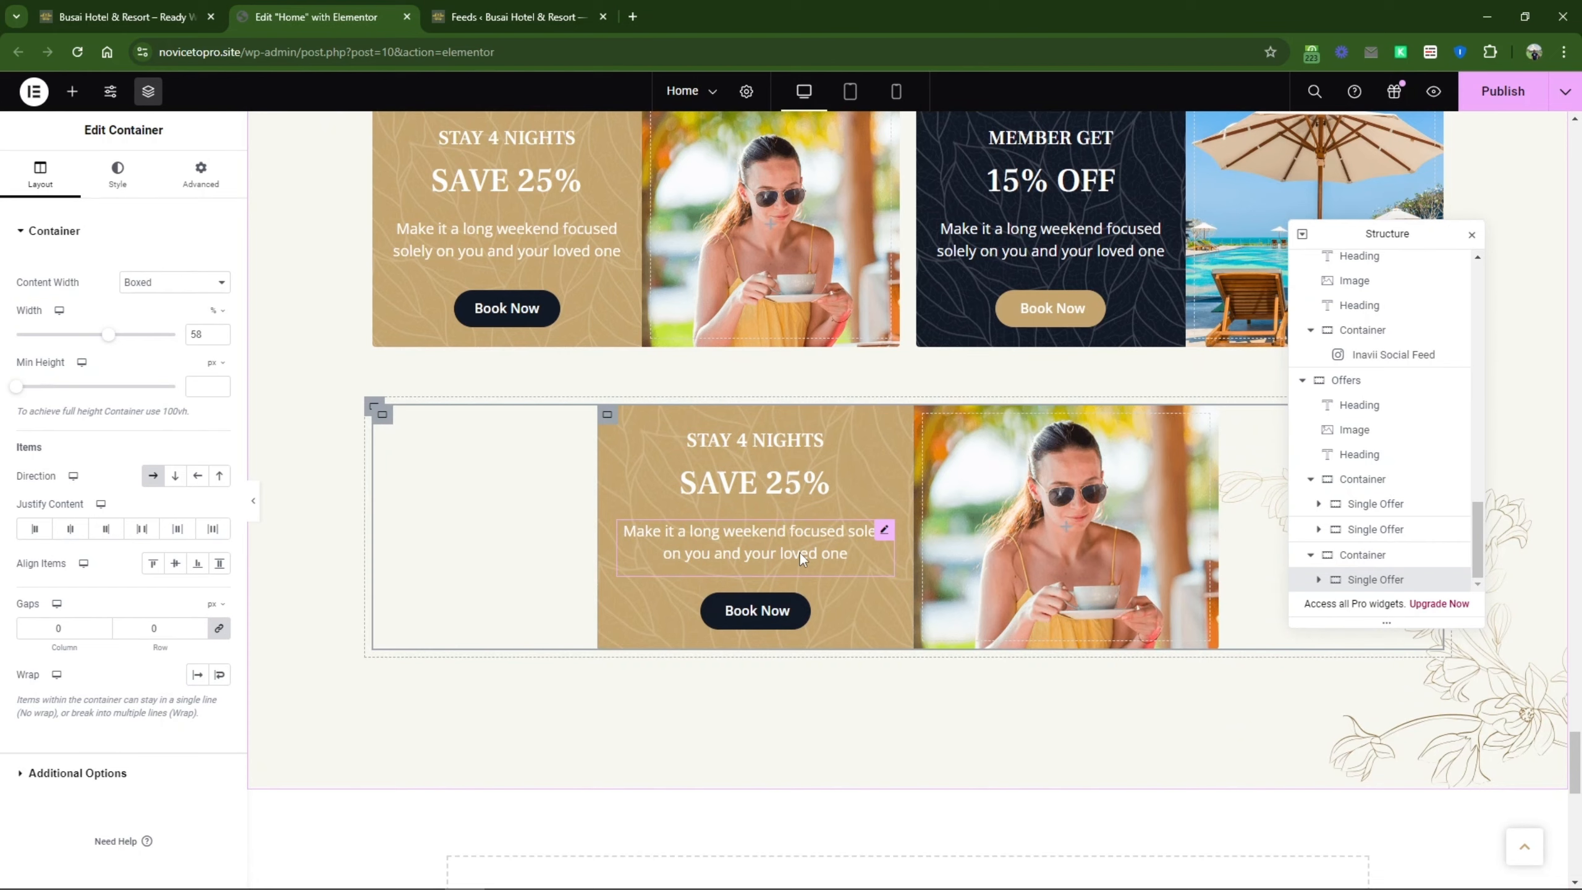
scroll(799, 553, down, 1)
scroll(799, 552, up, 2)
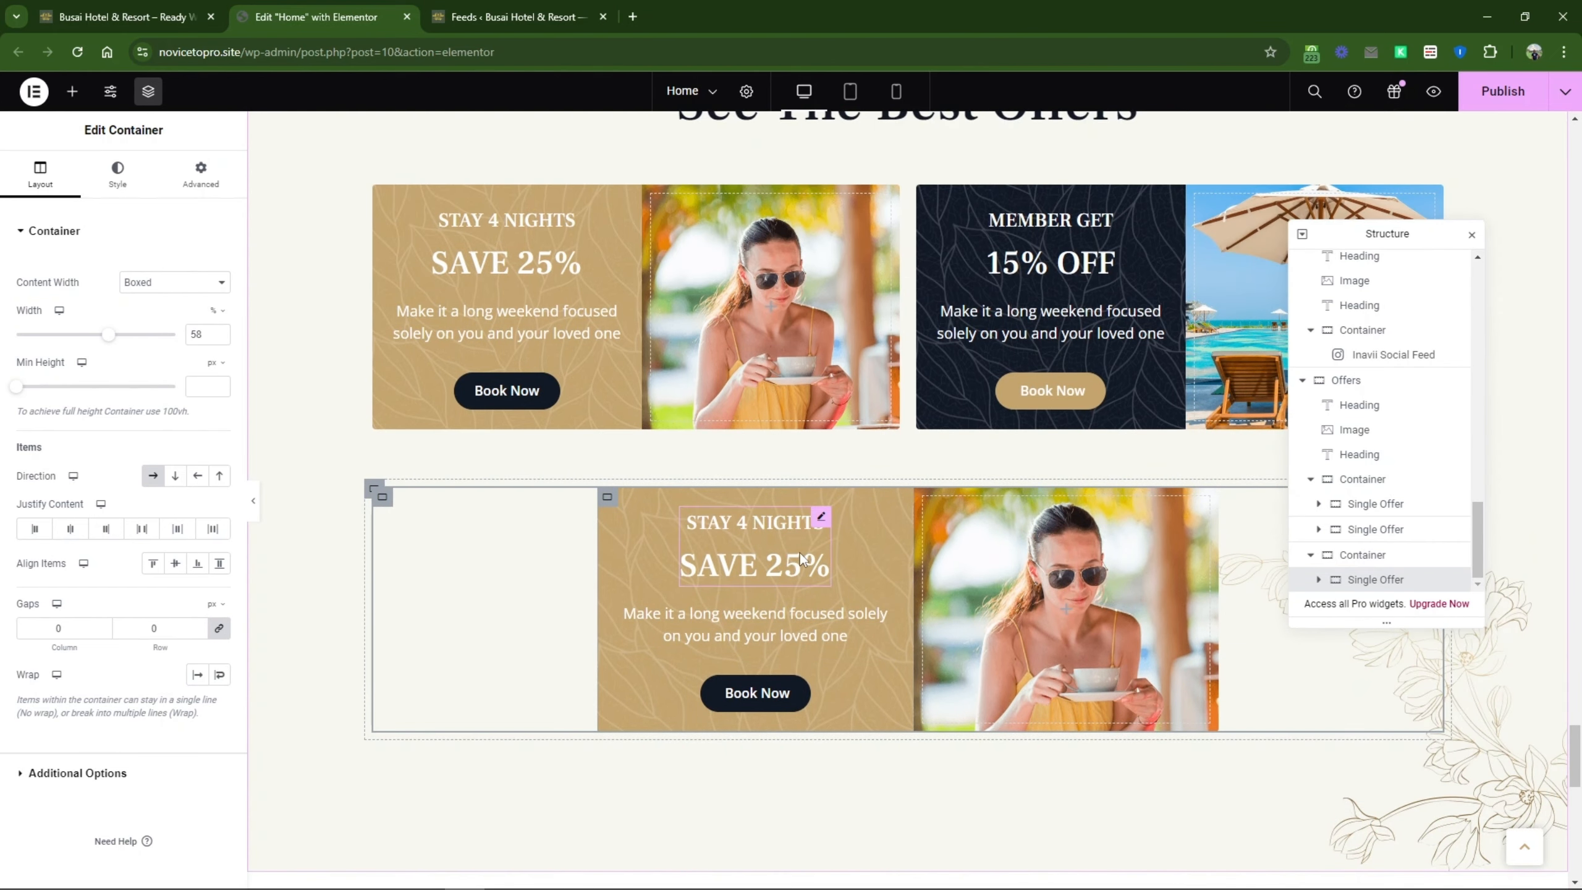
scroll(799, 552, up, 4)
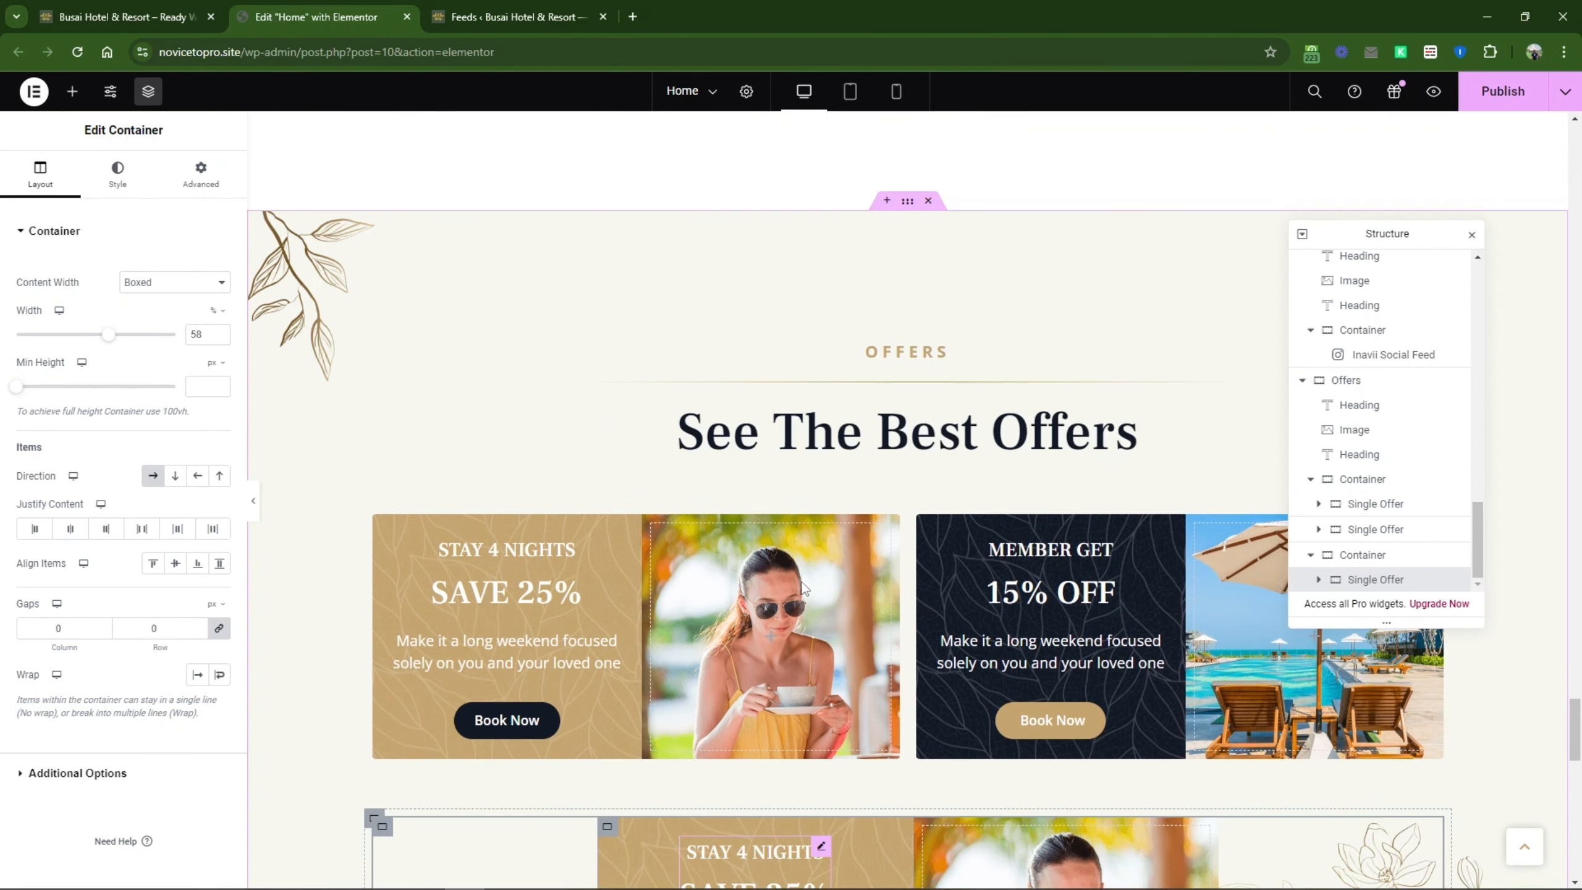
scroll(801, 593, down, 7)
scroll(801, 593, up, 10)
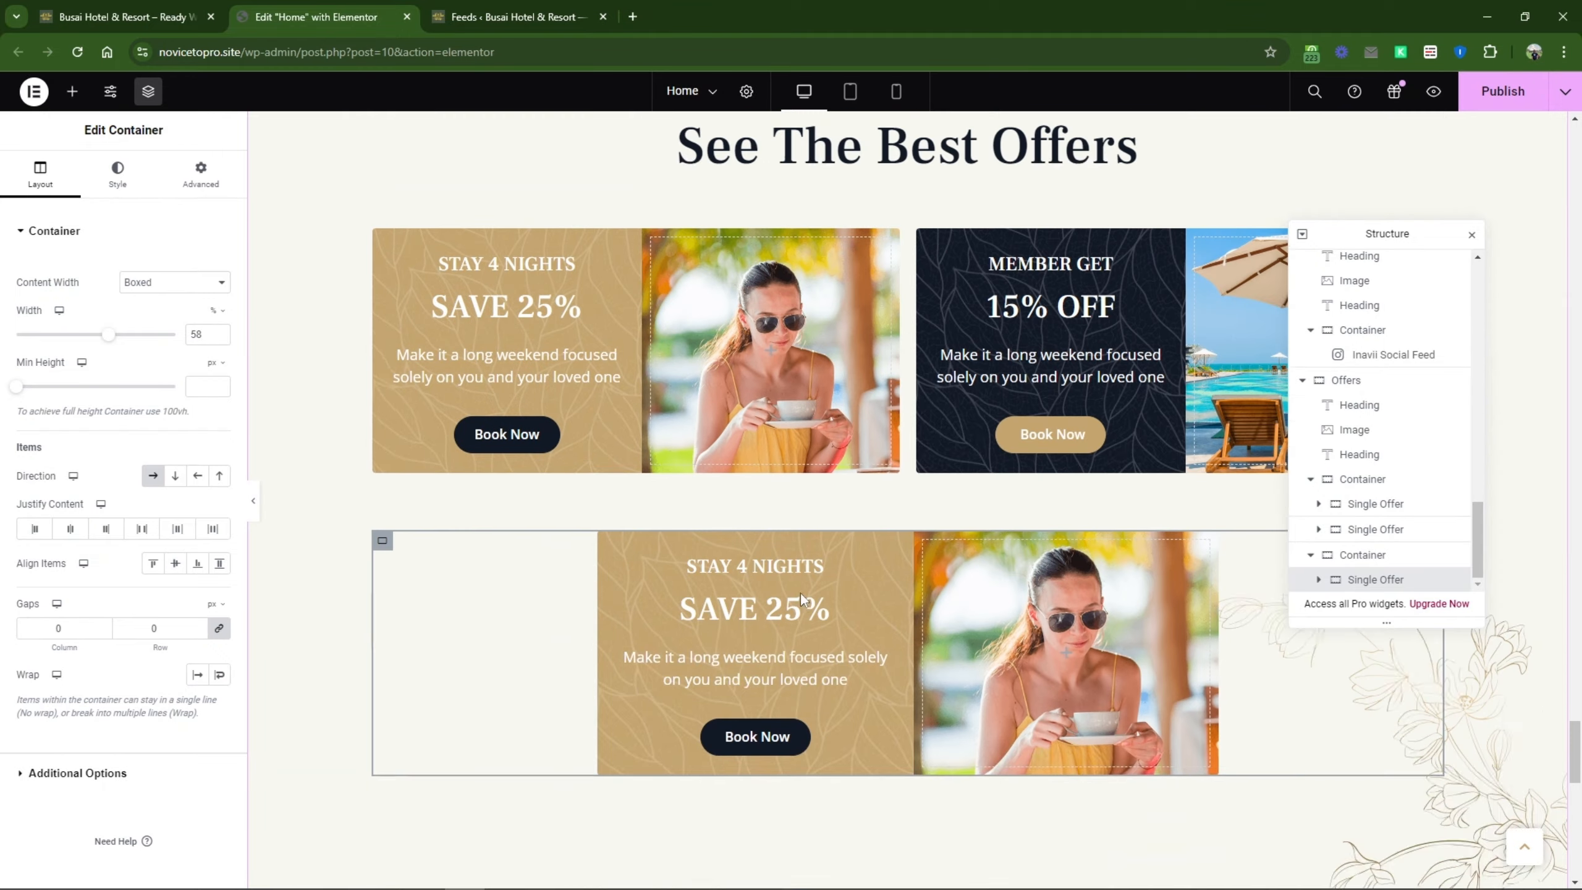
scroll(801, 593, down, 4)
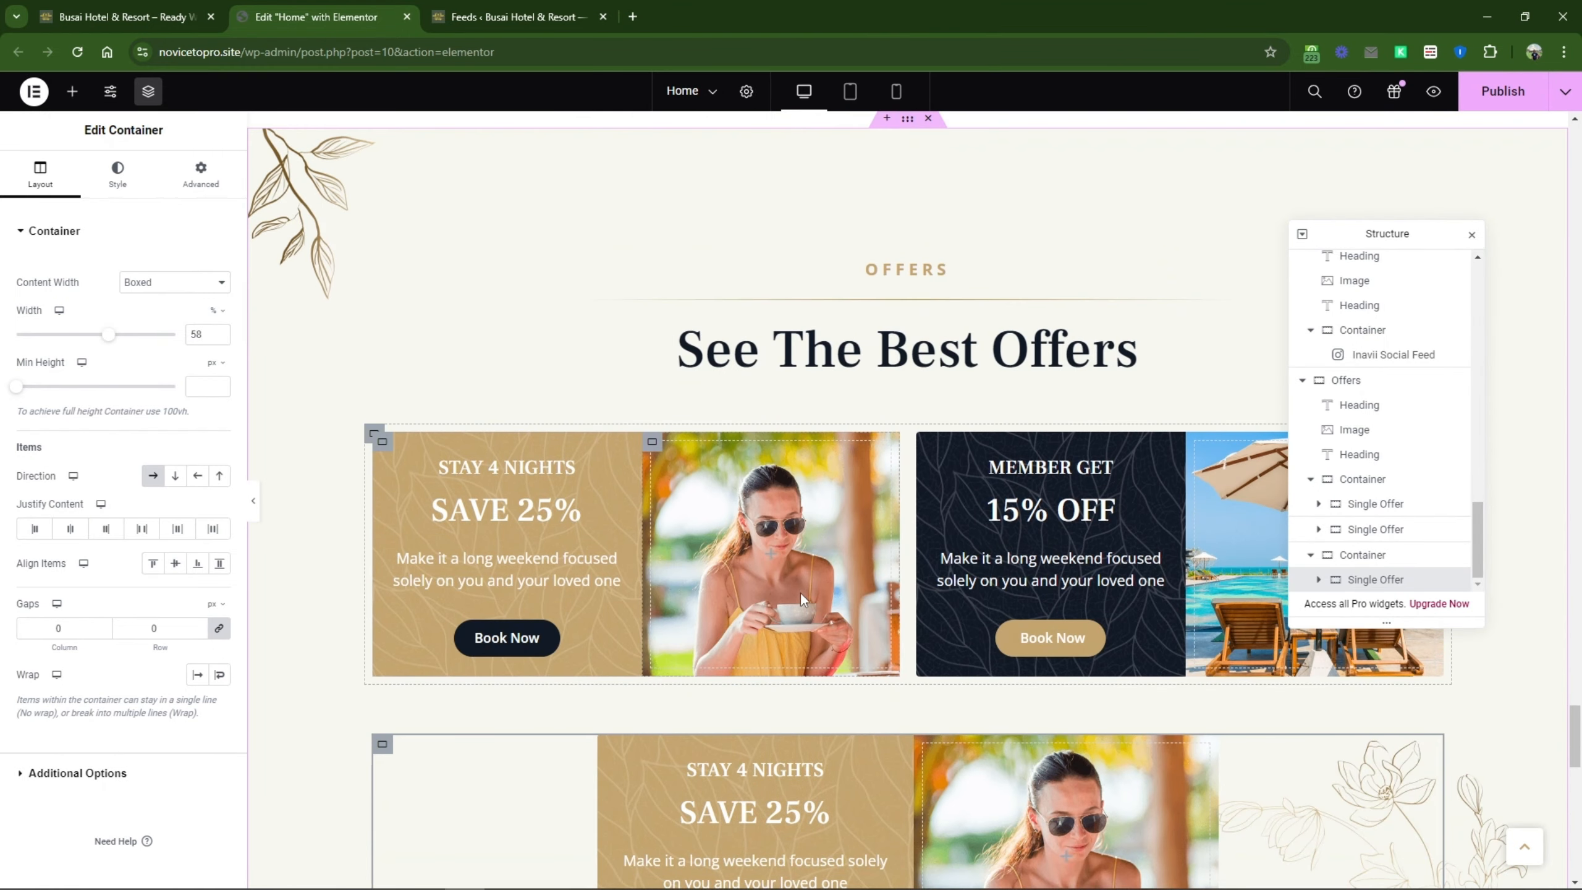
scroll(801, 593, up, 4)
scroll(800, 593, down, 5)
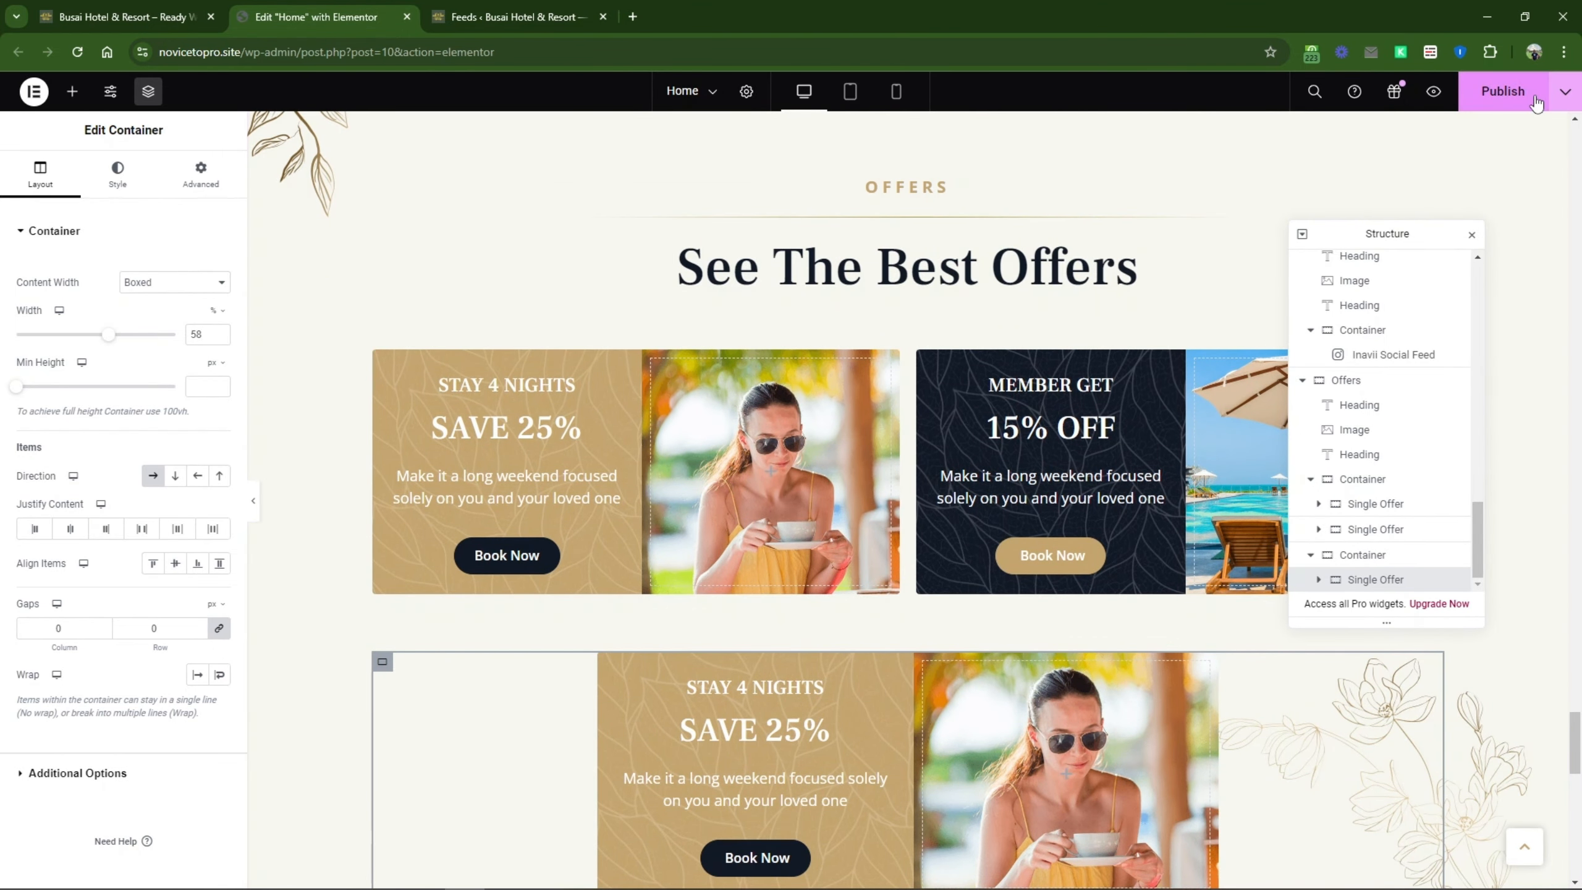
click(1503, 91)
Step: Open the View All Rooms button in the Room & Suits section for editing and move the Structure window off it
scroll(734, 656, up, 15)
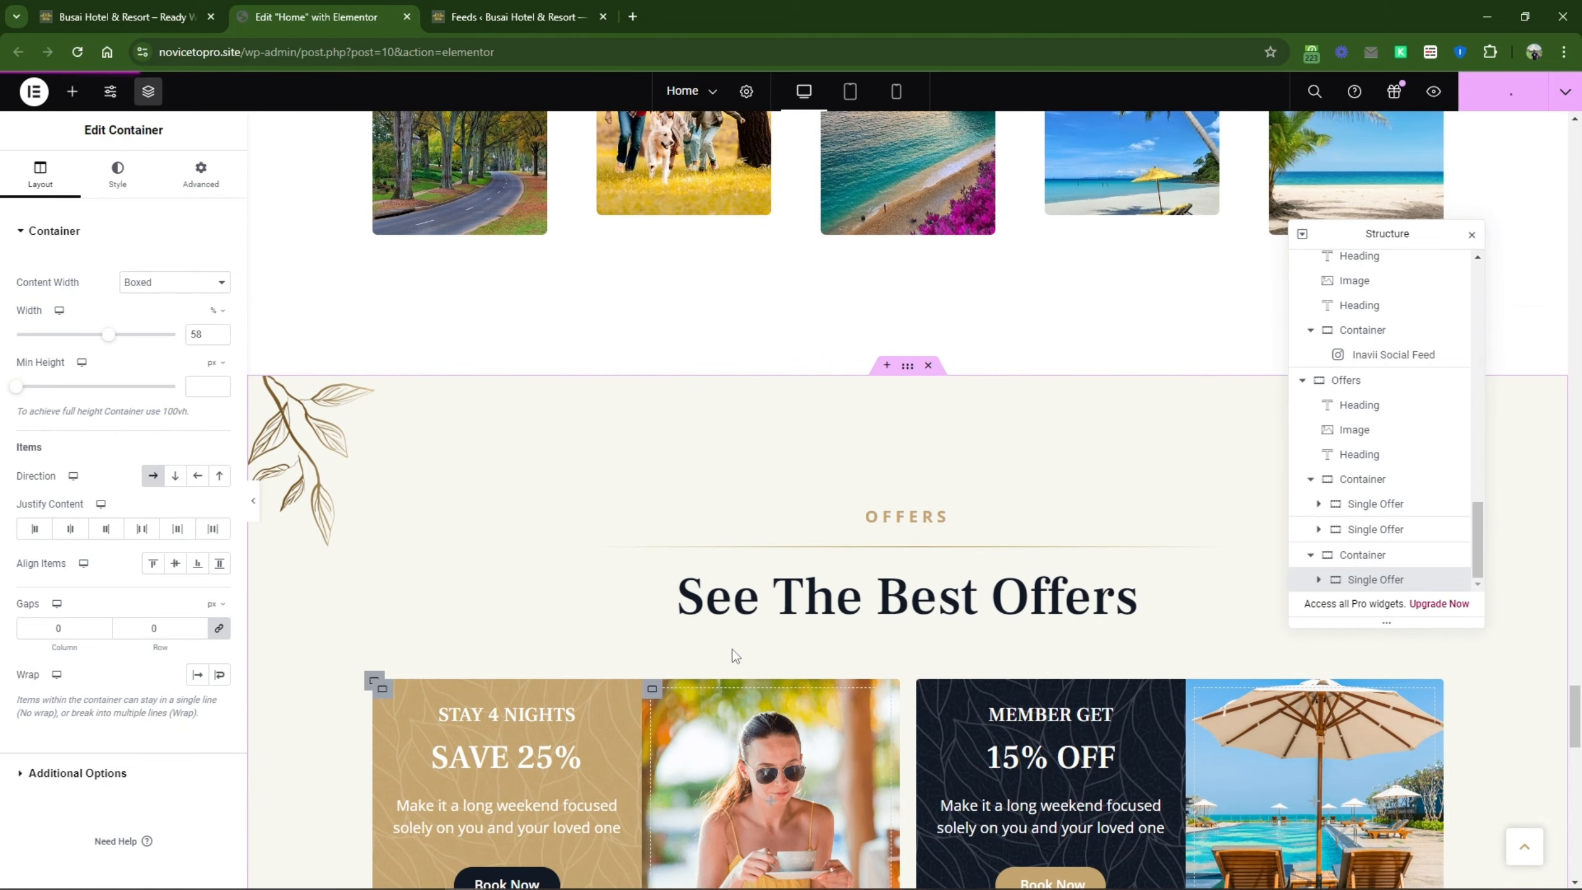
scroll(734, 655, up, 12)
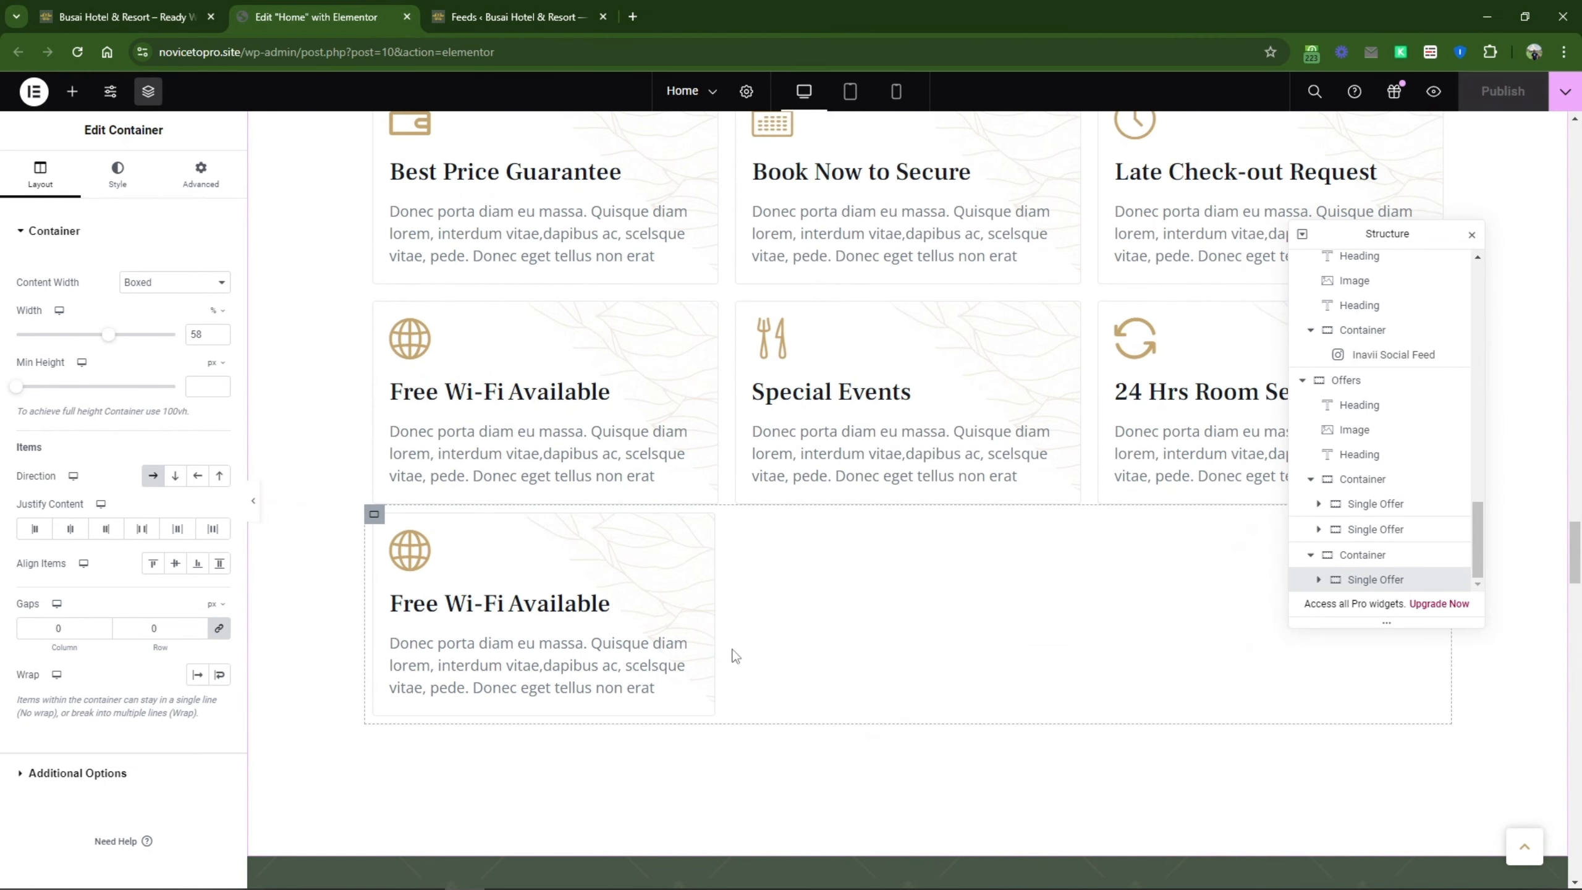
scroll(734, 655, up, 15)
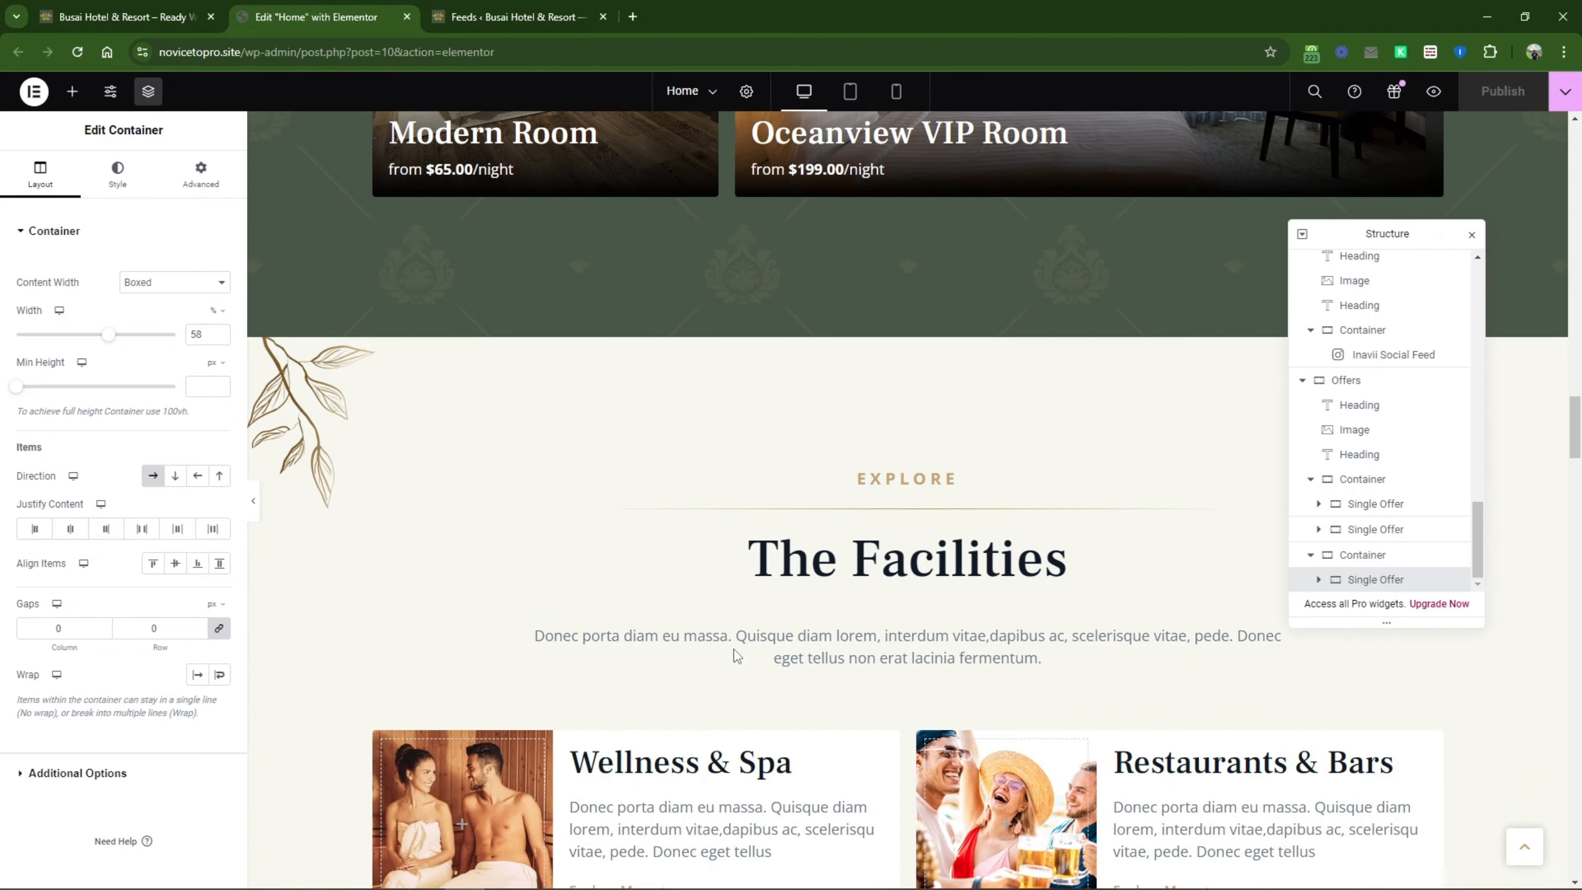
scroll(733, 649, up, 12)
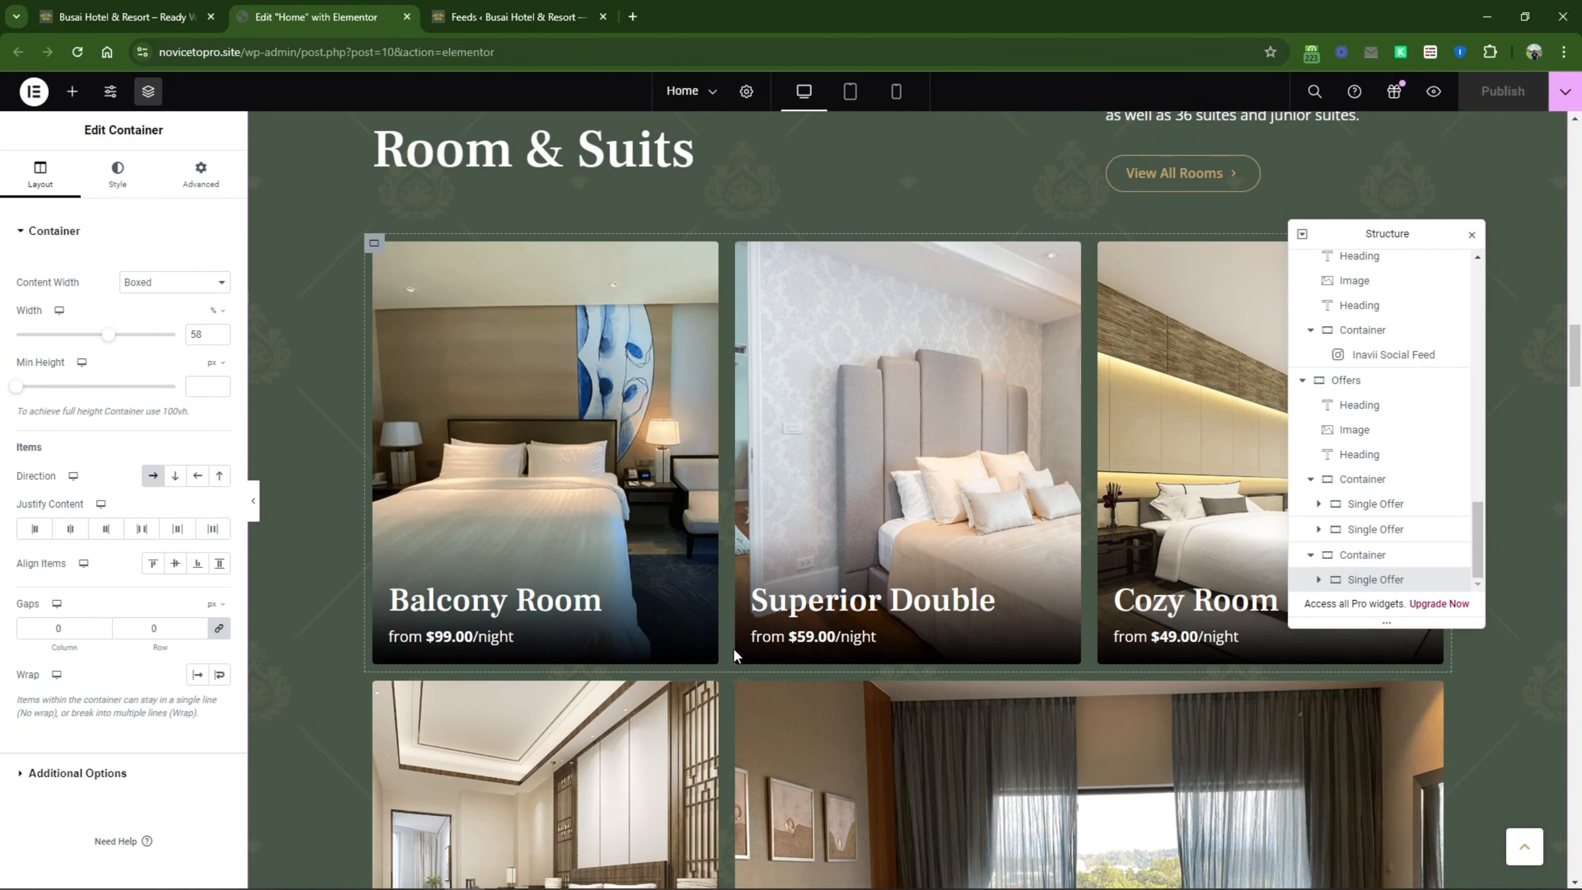
scroll(733, 652, up, 2)
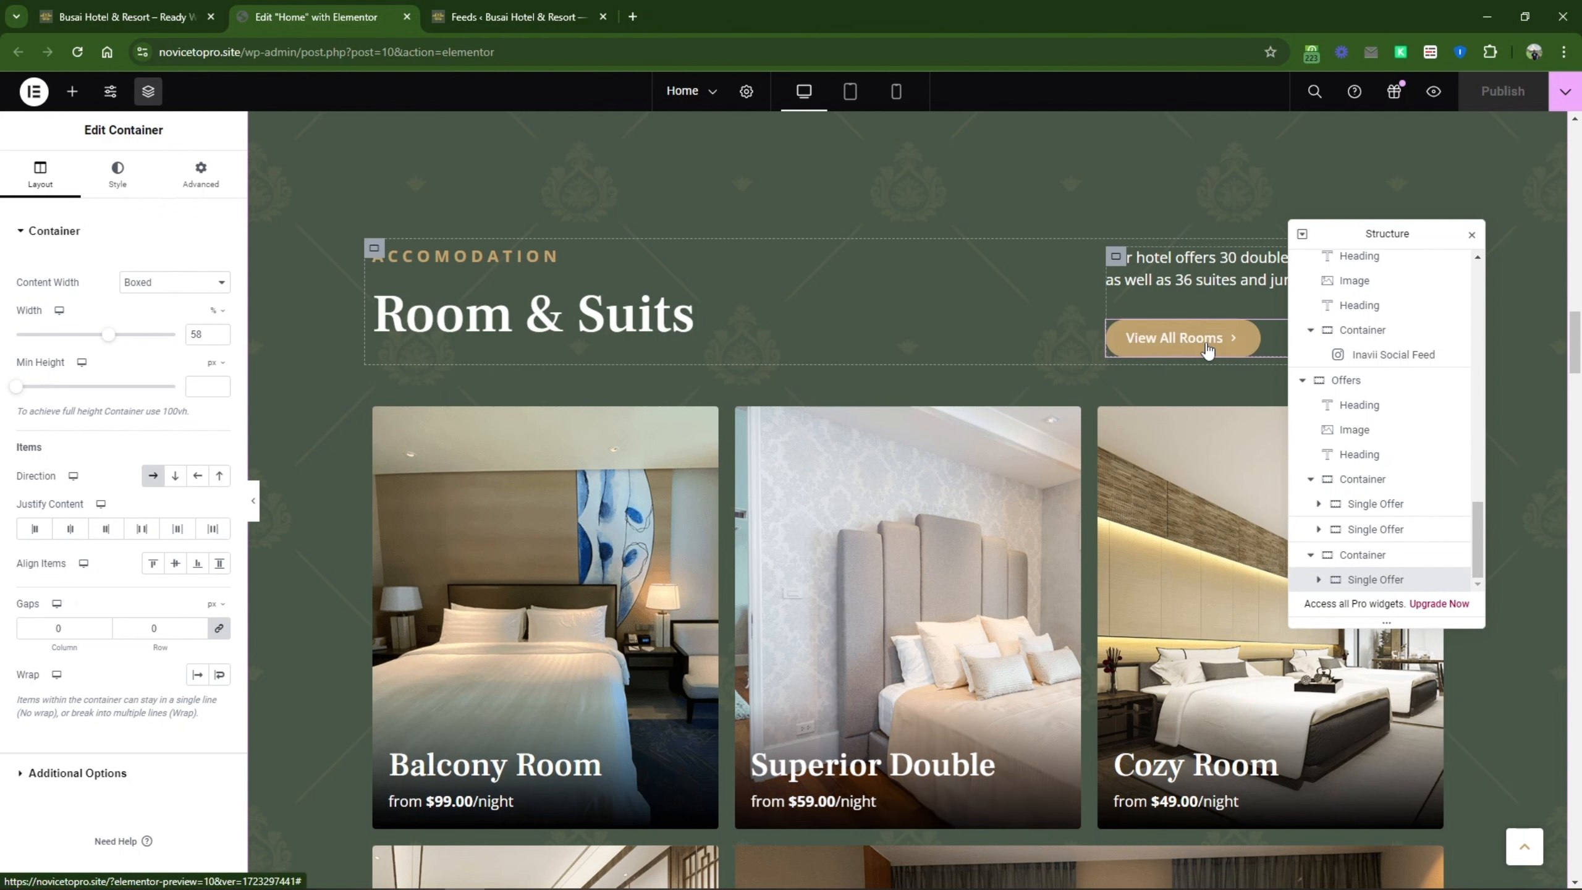
click(1205, 348)
drag(1369, 242, 776, 244)
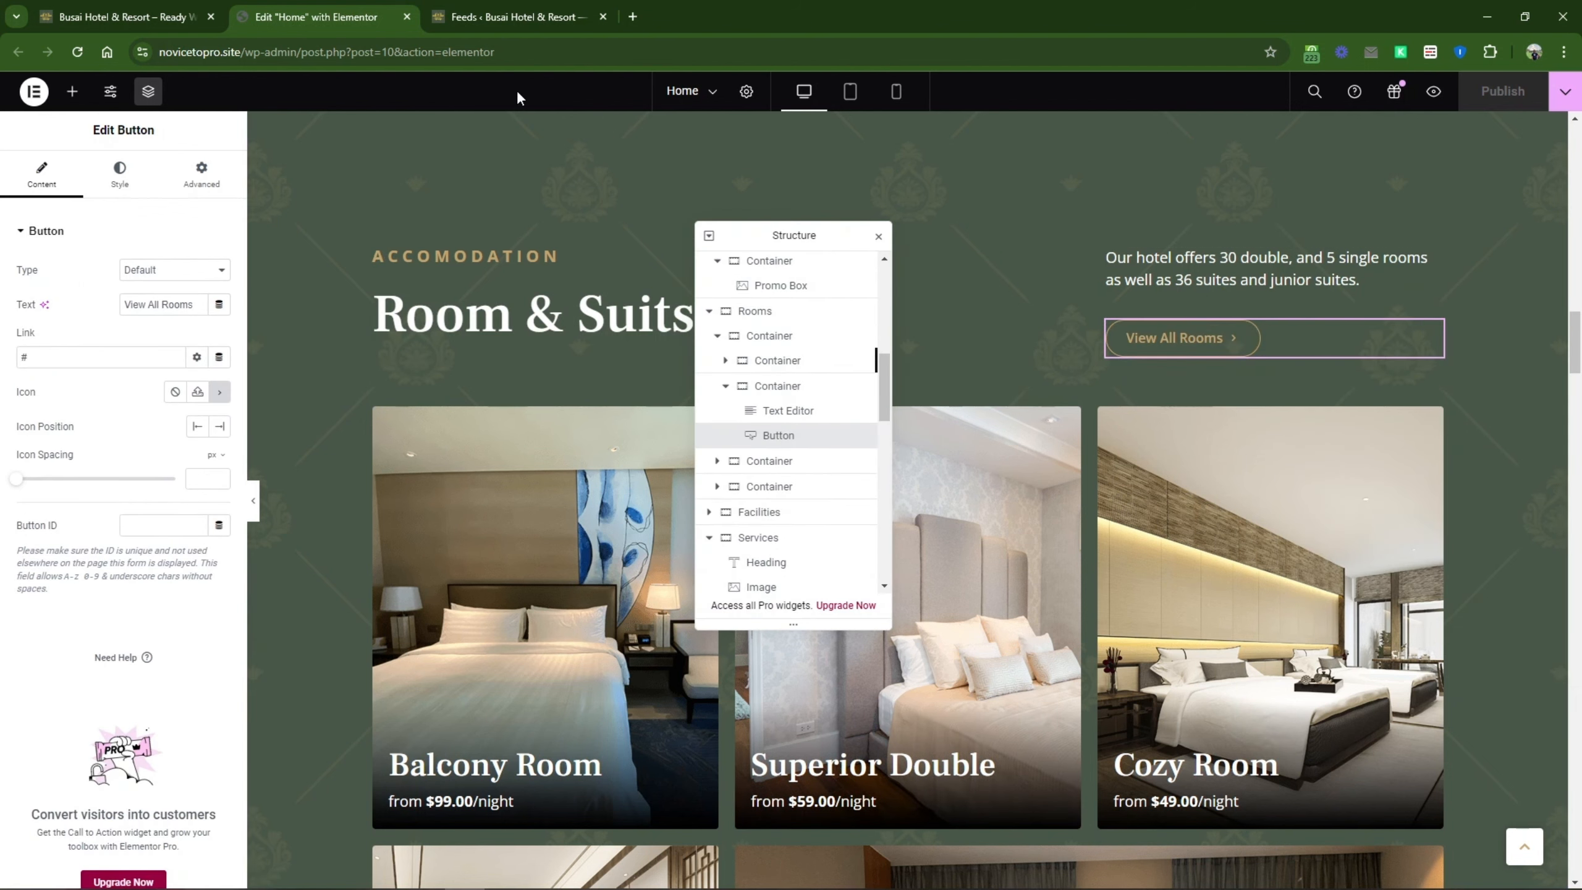
Step: Copy the link address of the Rooms entry in the live site's main navigation
click(125, 16)
scroll(906, 810, up, 5)
scroll(906, 804, up, 15)
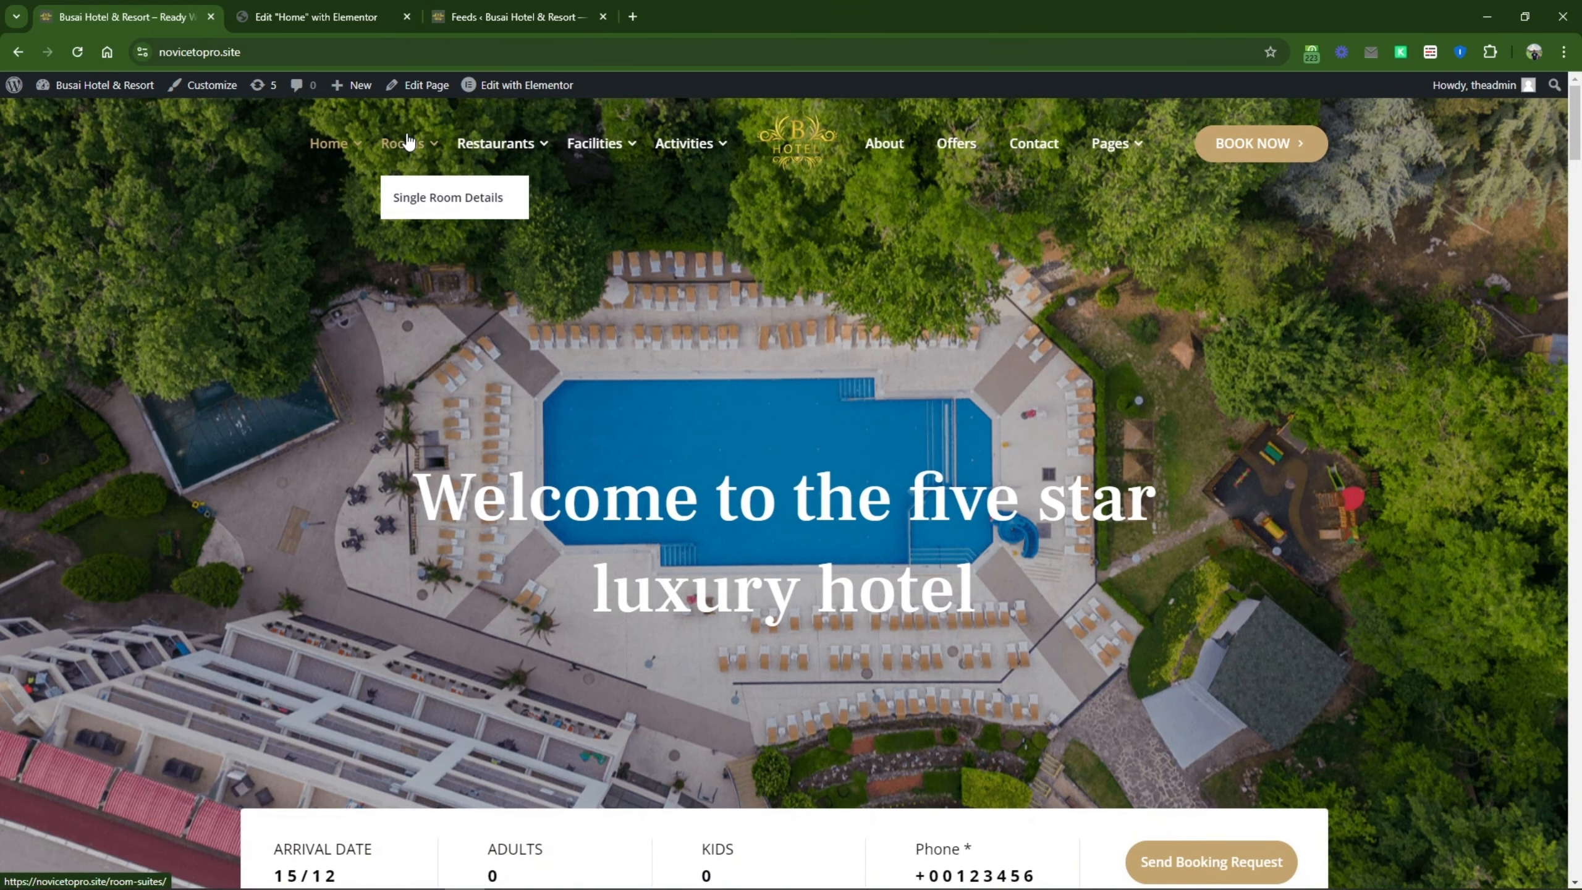
right_click(404, 150)
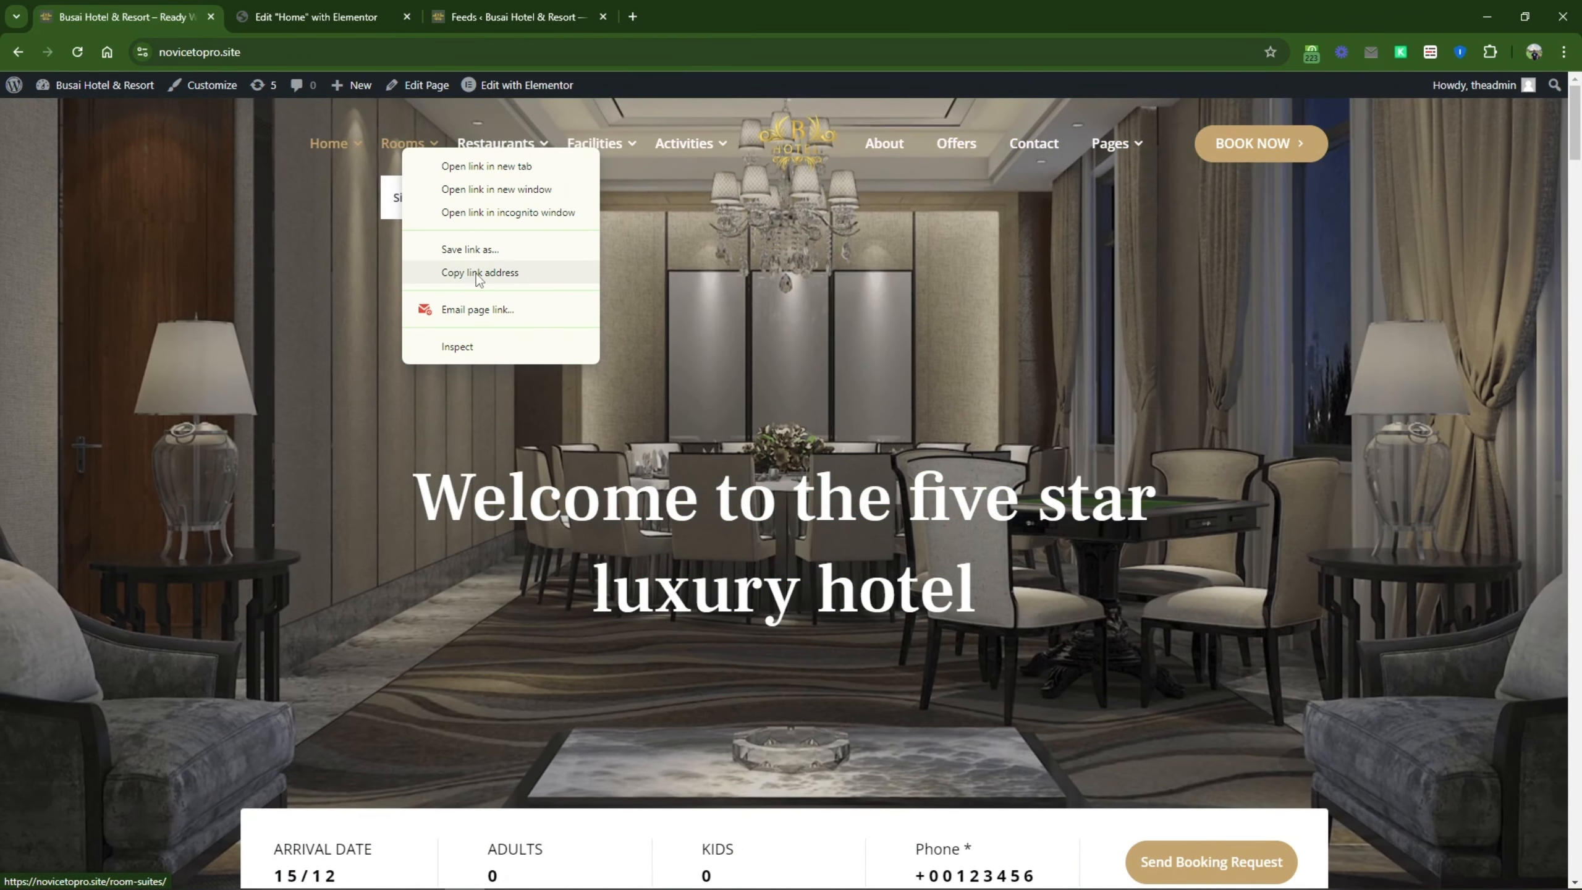
click(477, 275)
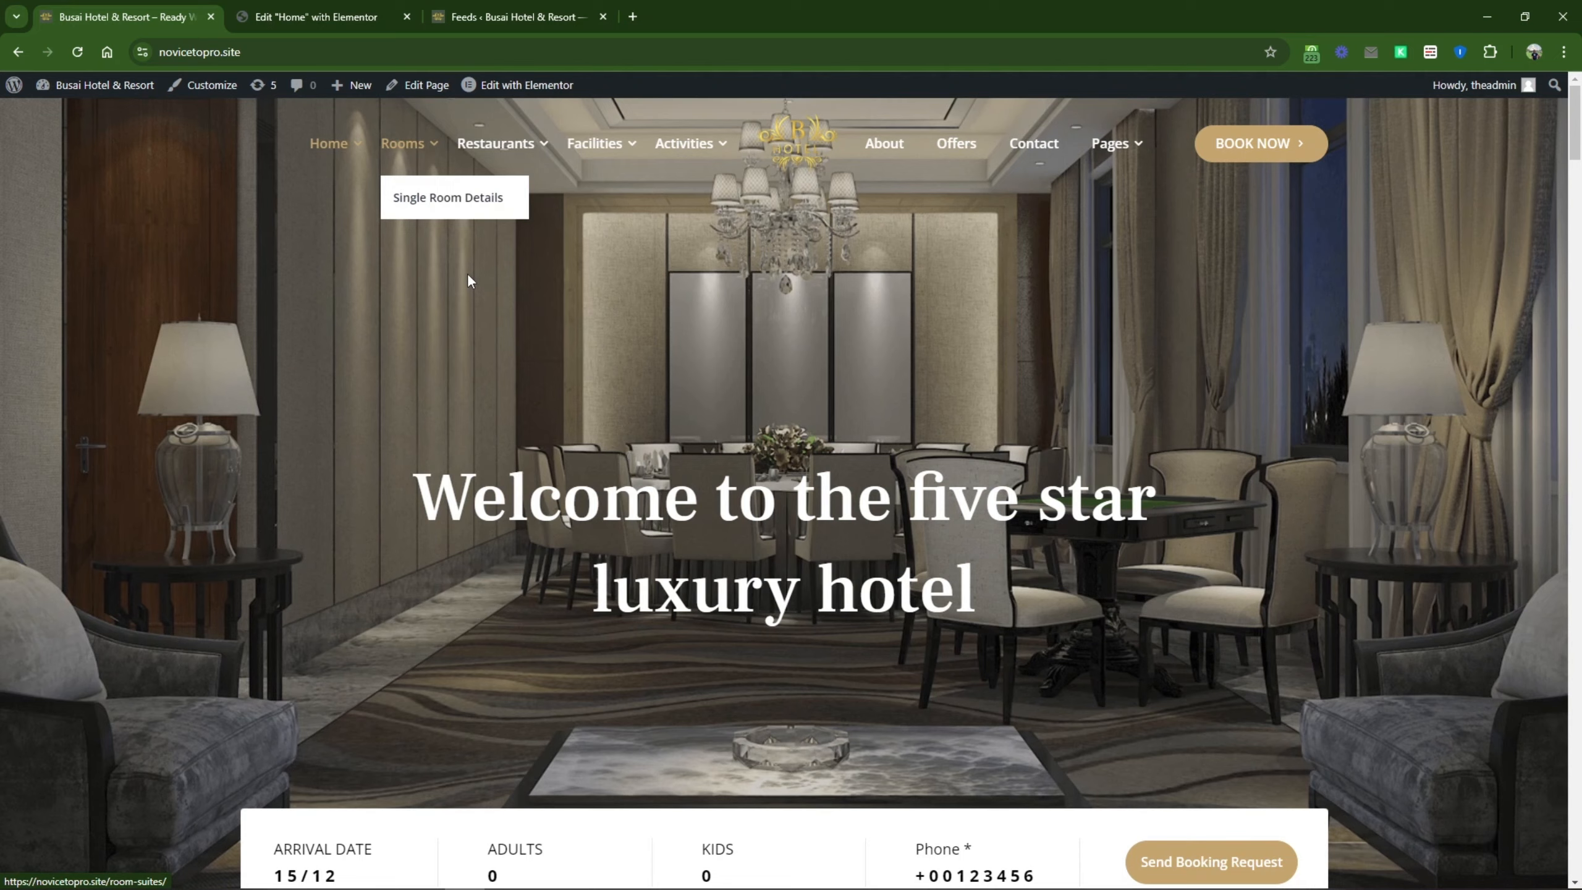
right_click(406, 148)
key(Escape)
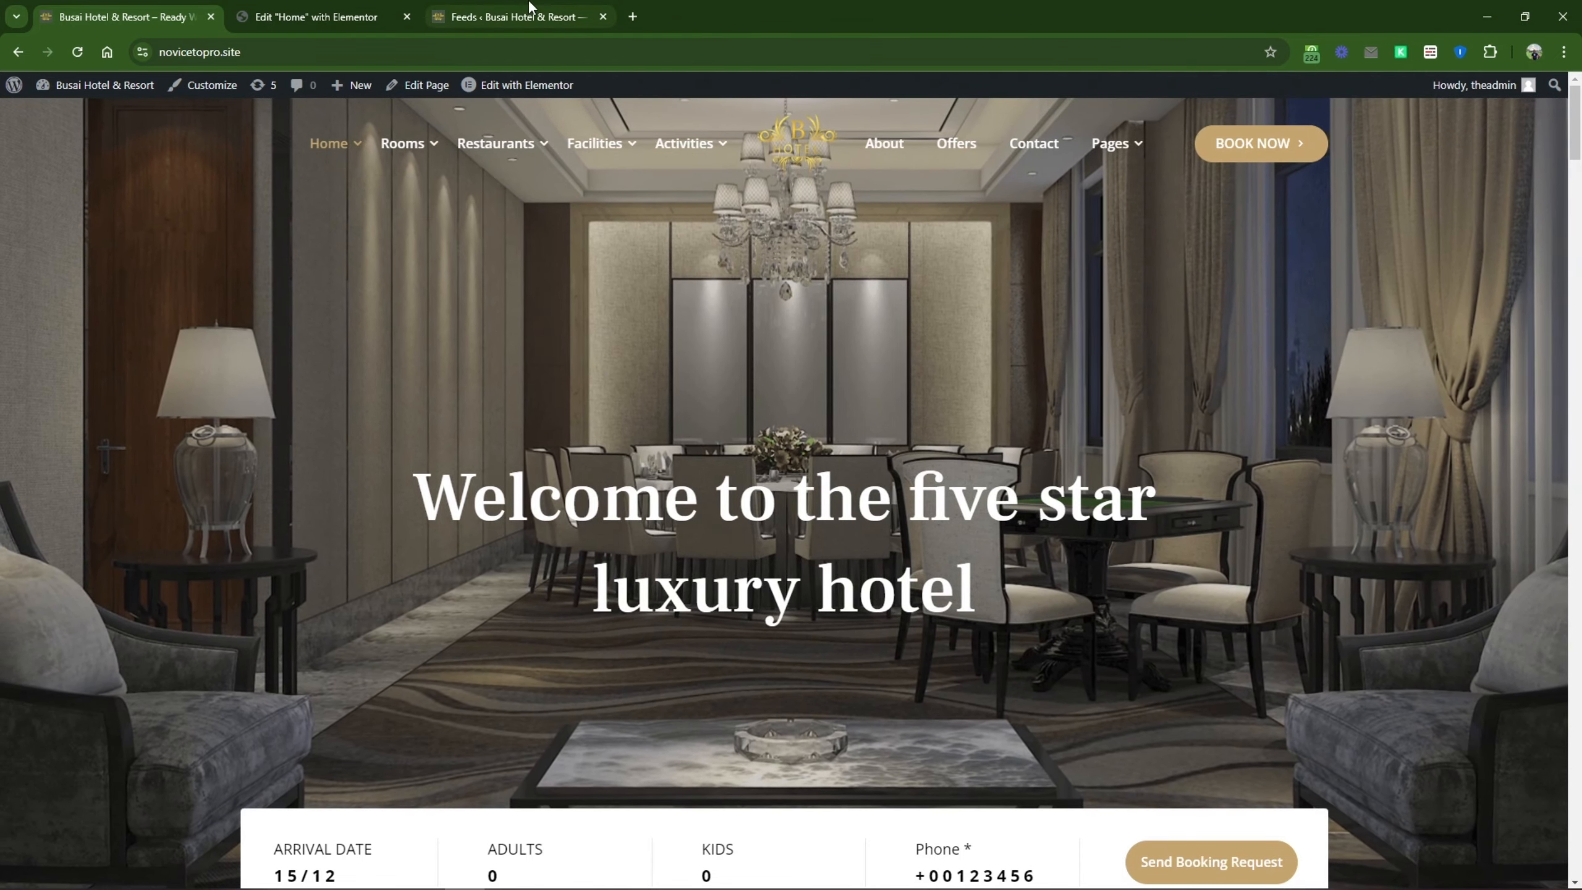
click(371, 13)
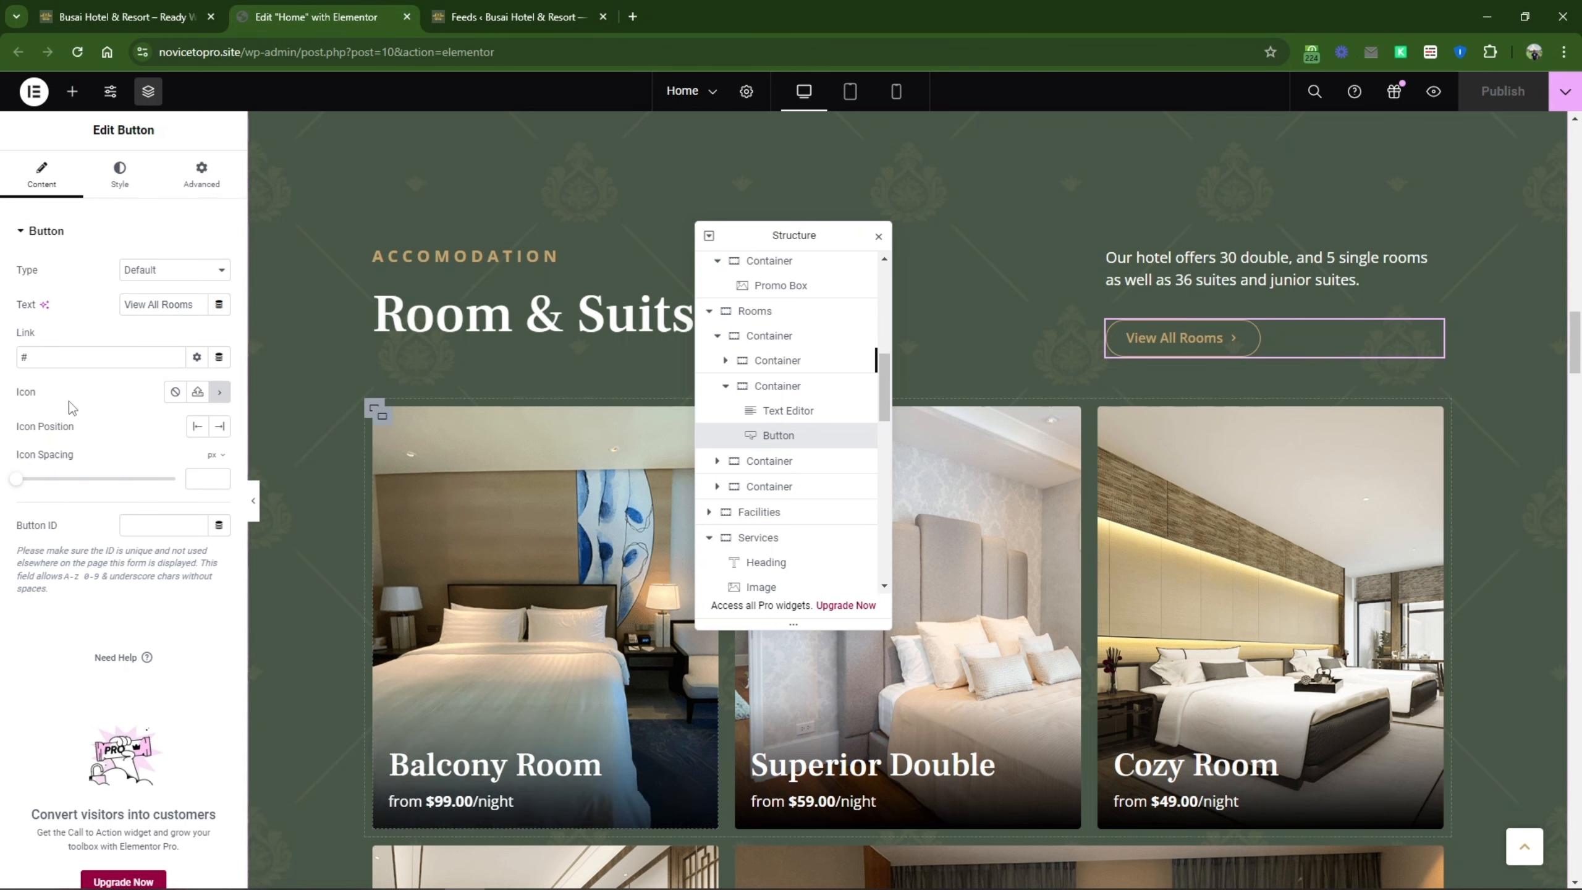
click(75, 356)
right_click(75, 356)
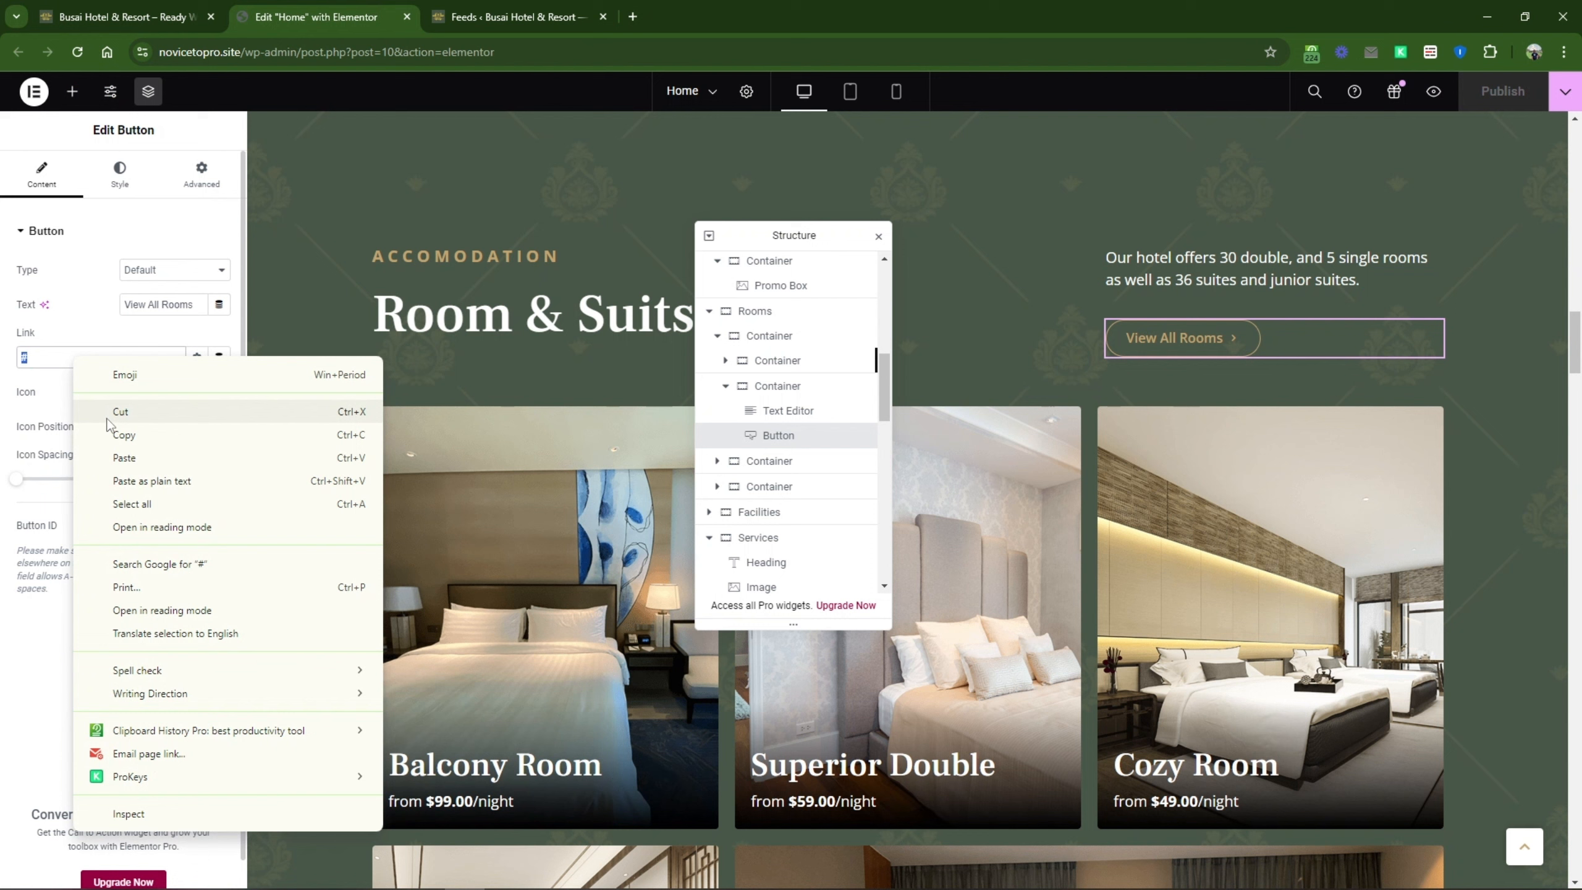
click(117, 455)
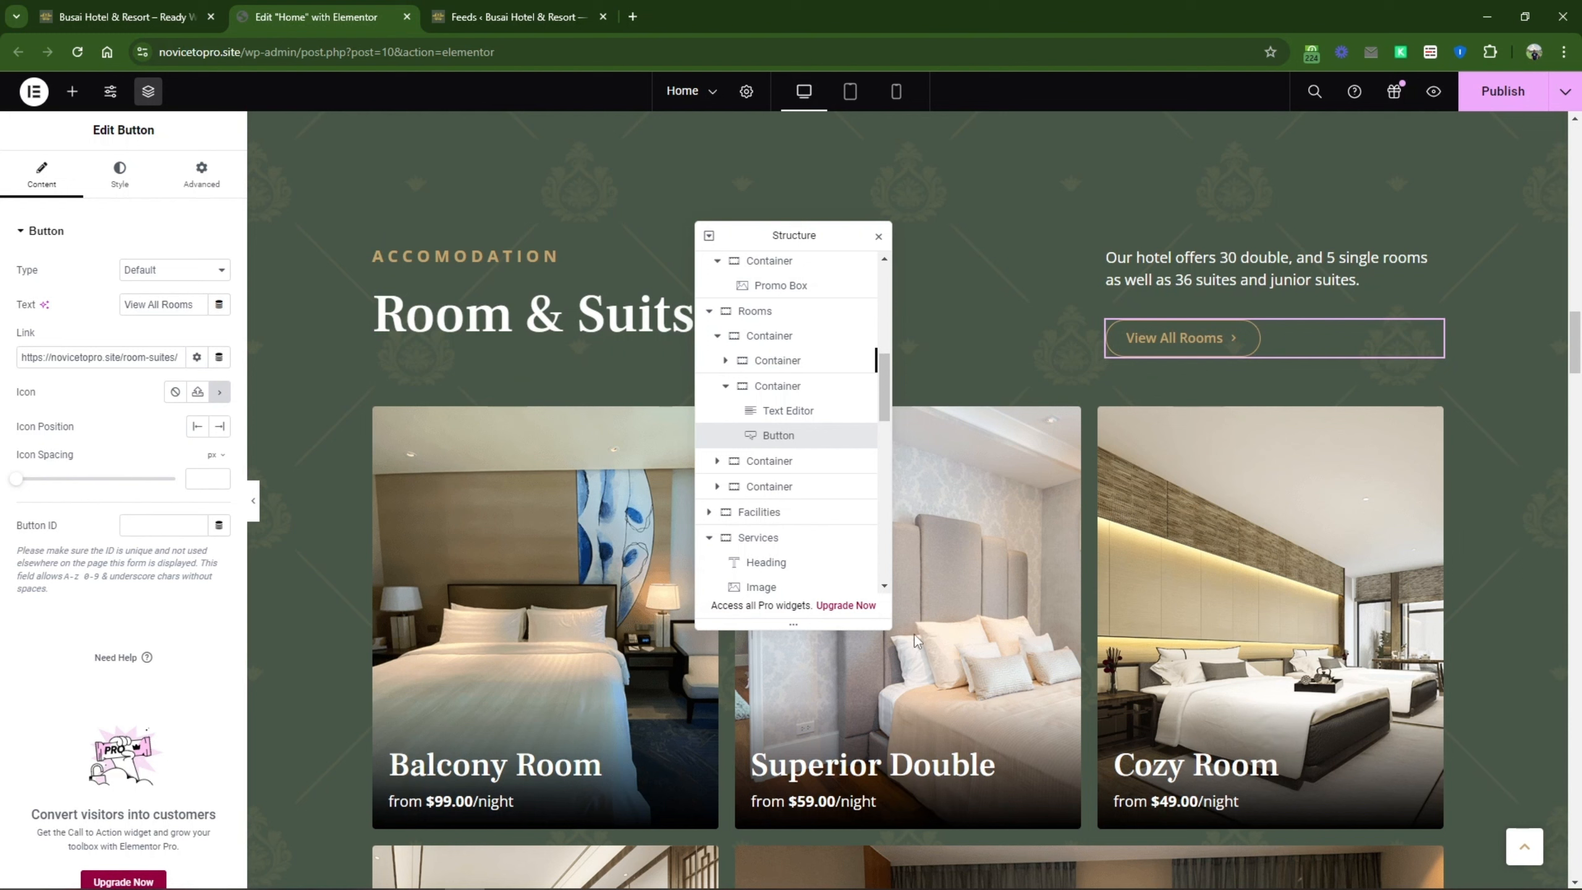
Step: Open the heading of the Balcony Room card for editing and copy its title text
drag(846, 224, 1030, 179)
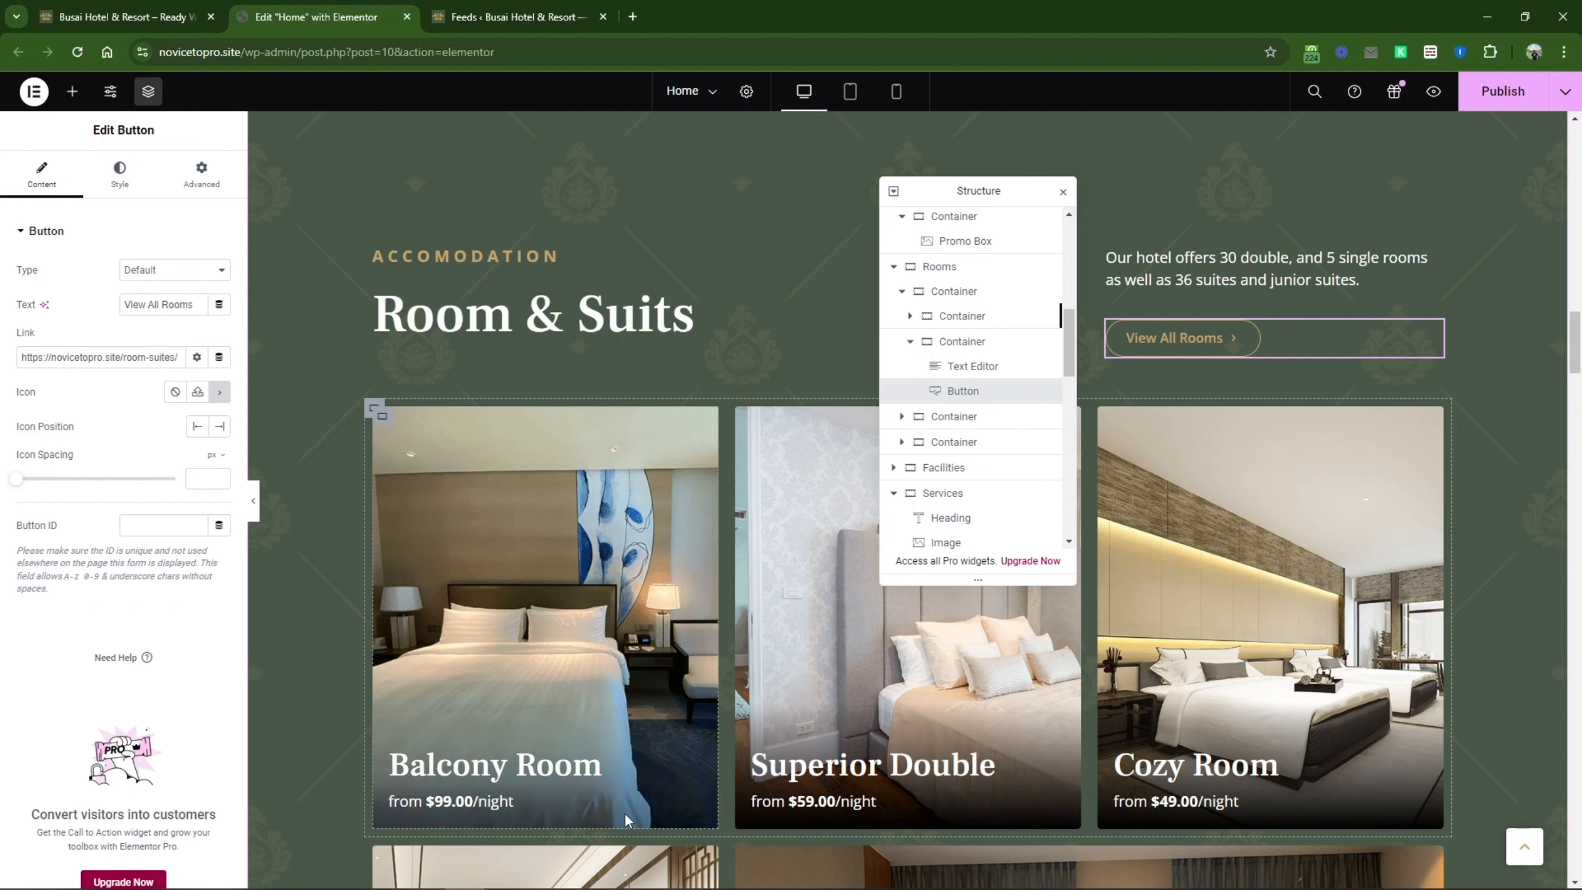
click(600, 765)
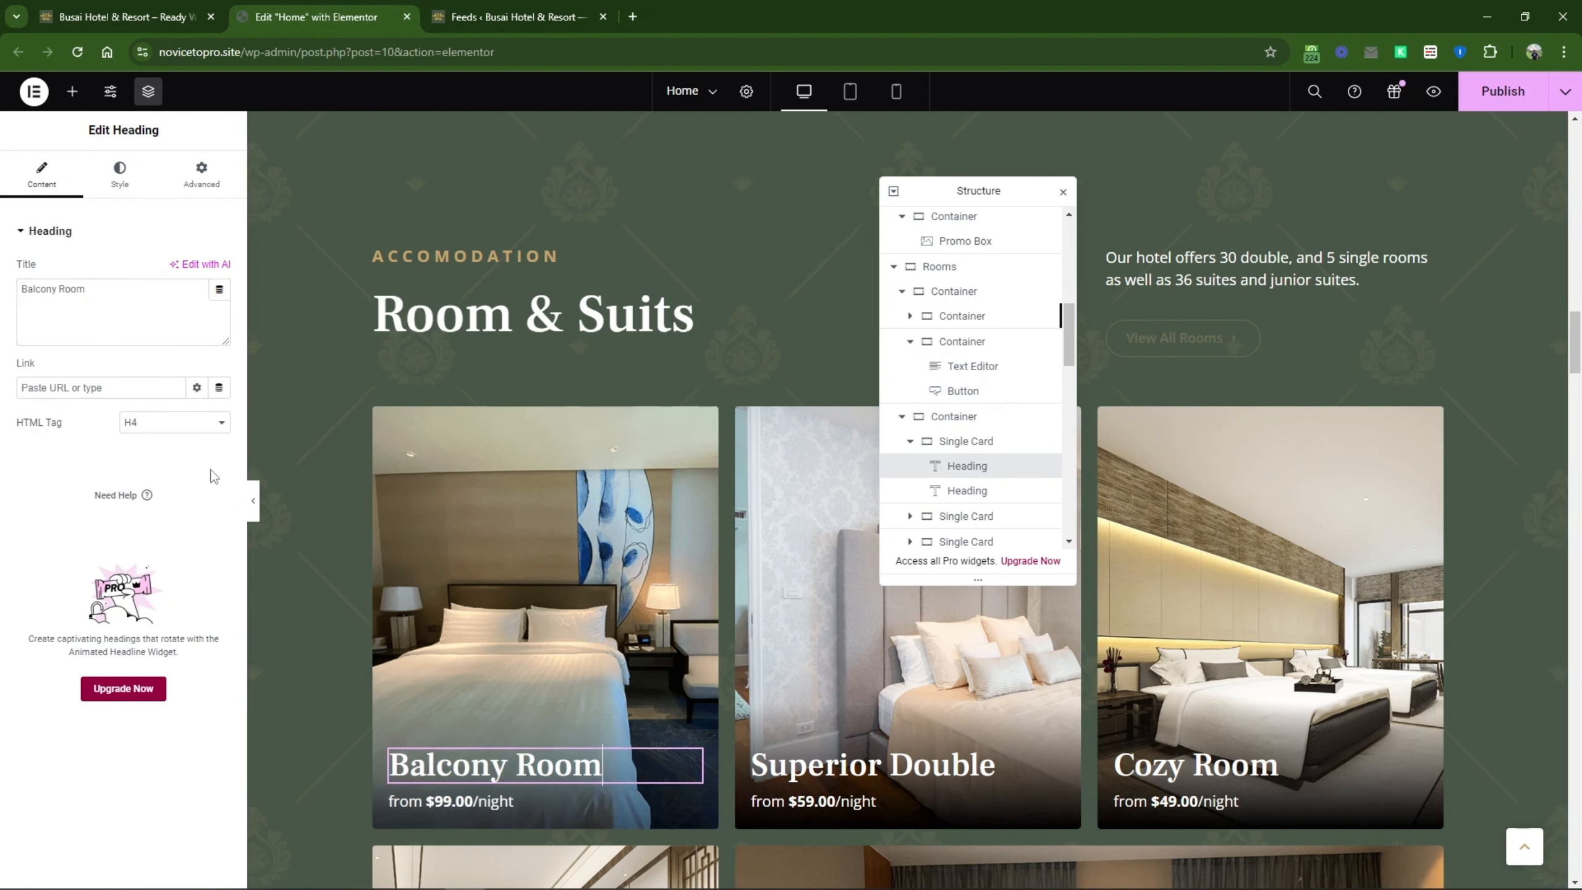
triple_click(151, 306)
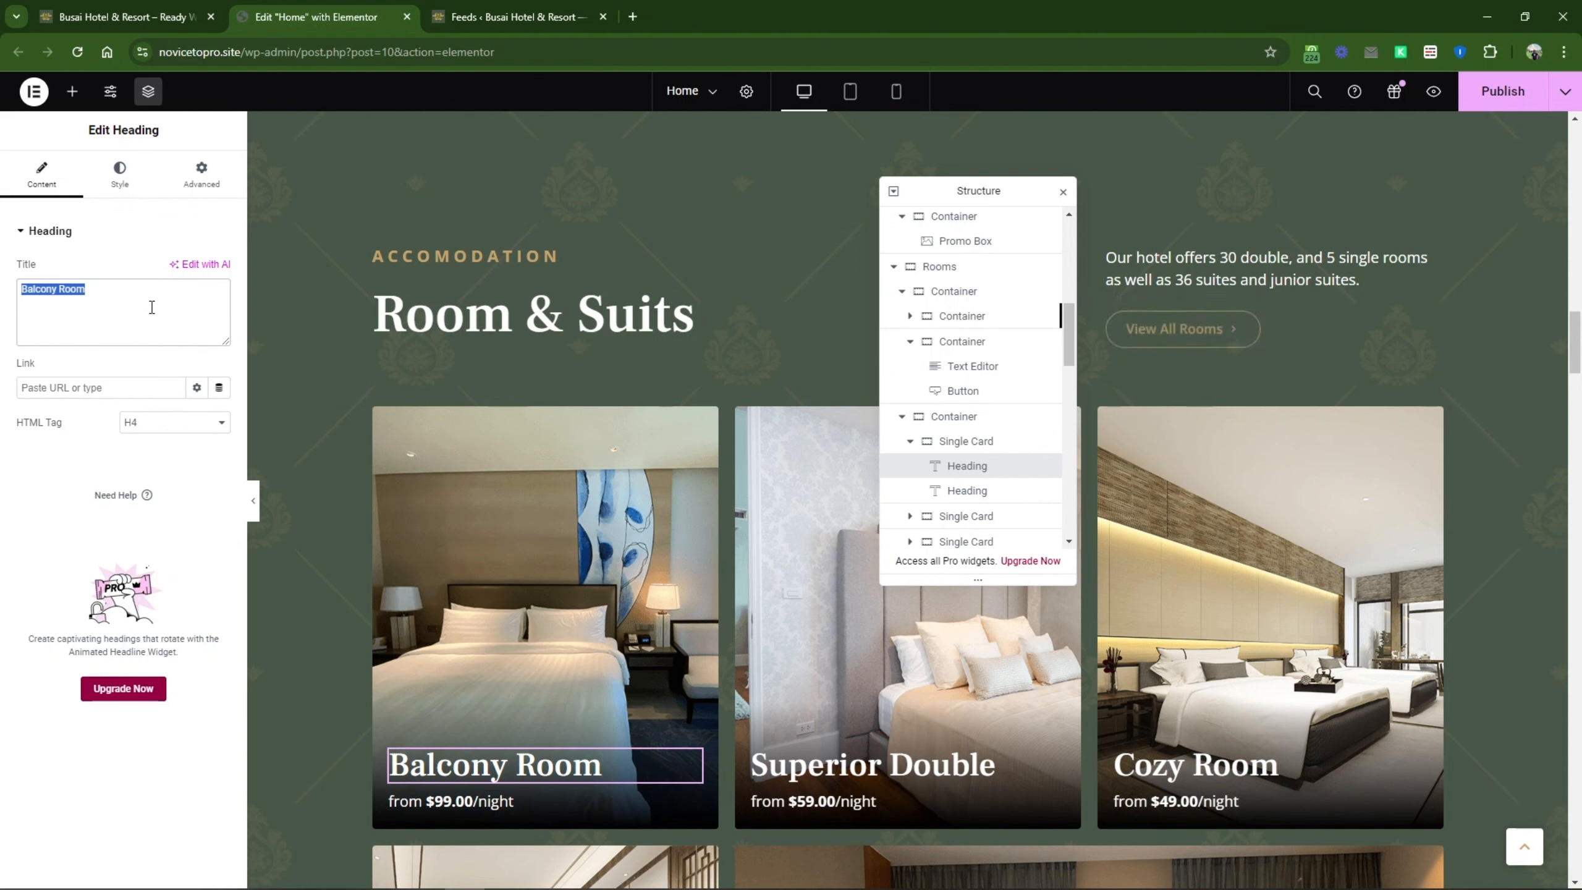
Step: Add a new WordPress page and title it "Balcony Room" from the copied text
click(121, 17)
click(517, 17)
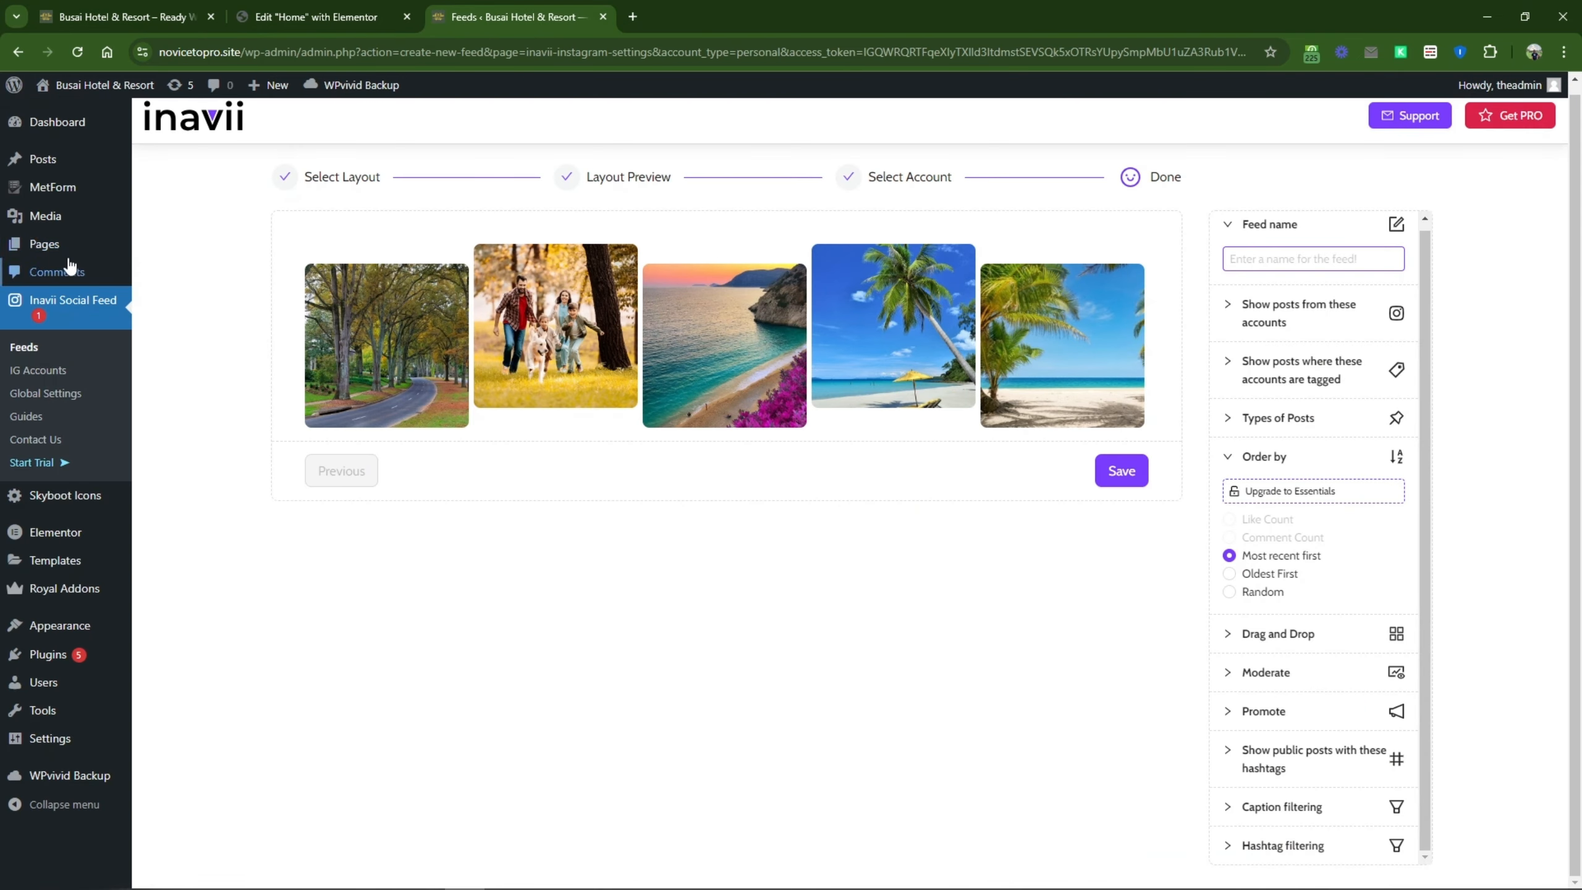
mouse_move(69, 257)
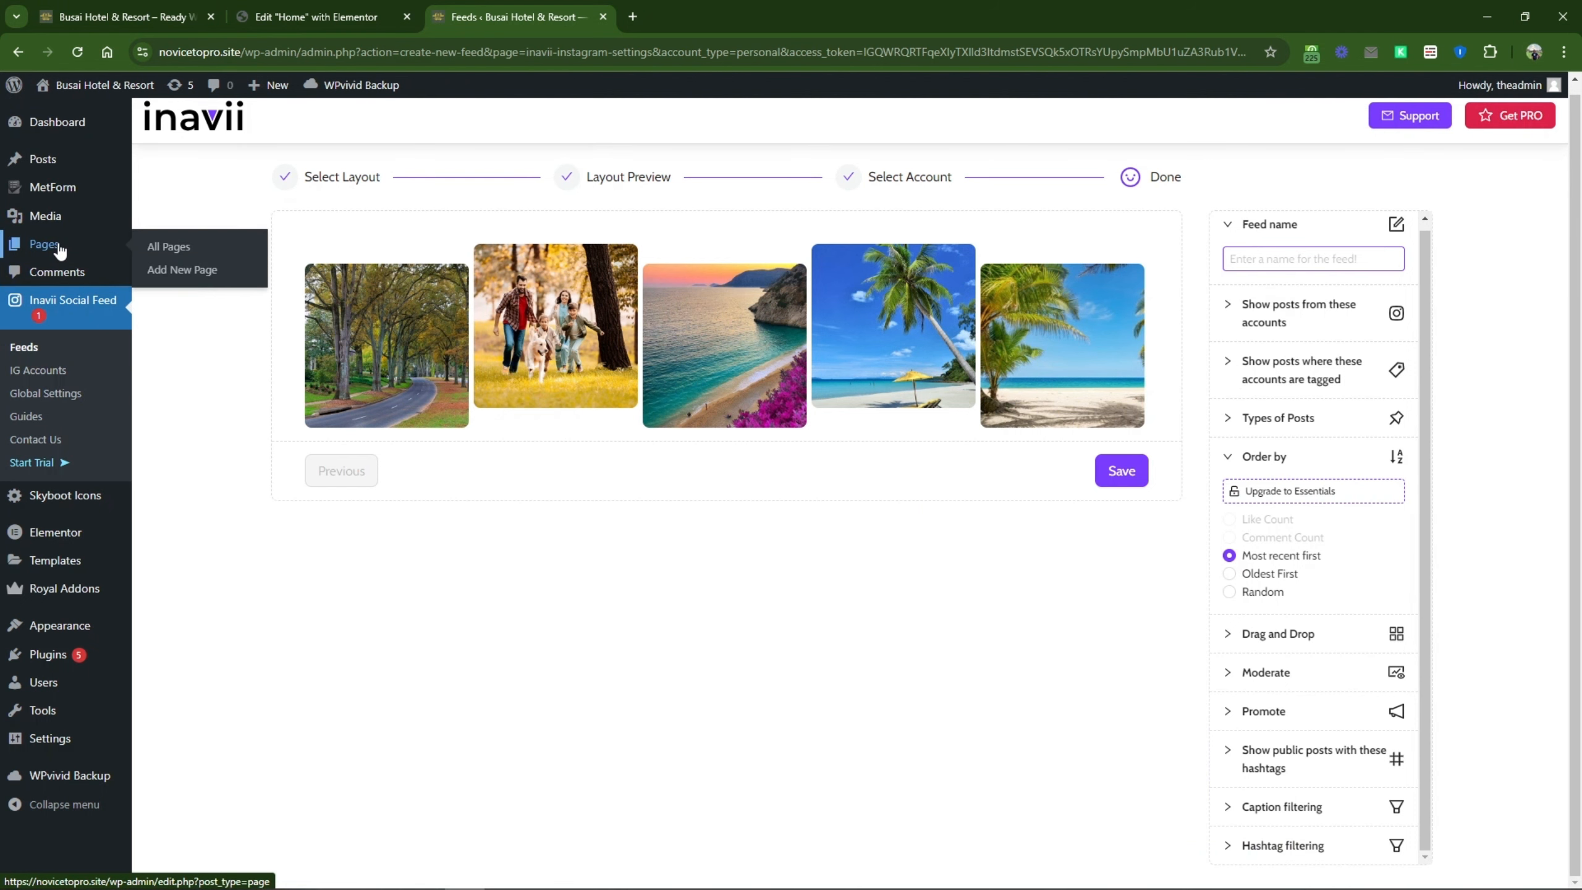
click(60, 248)
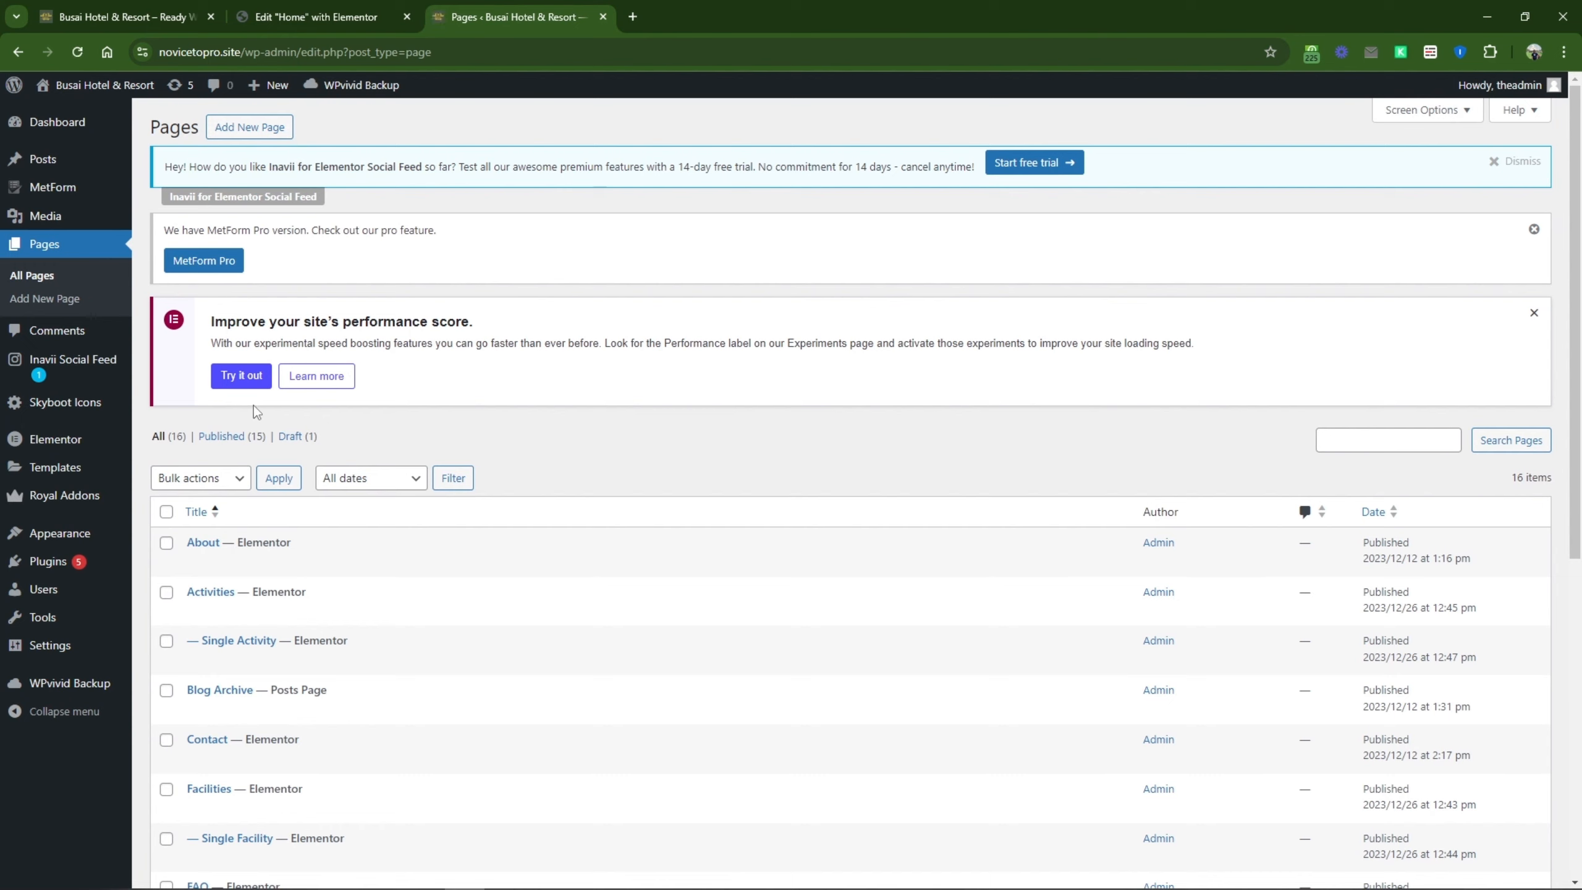
click(246, 128)
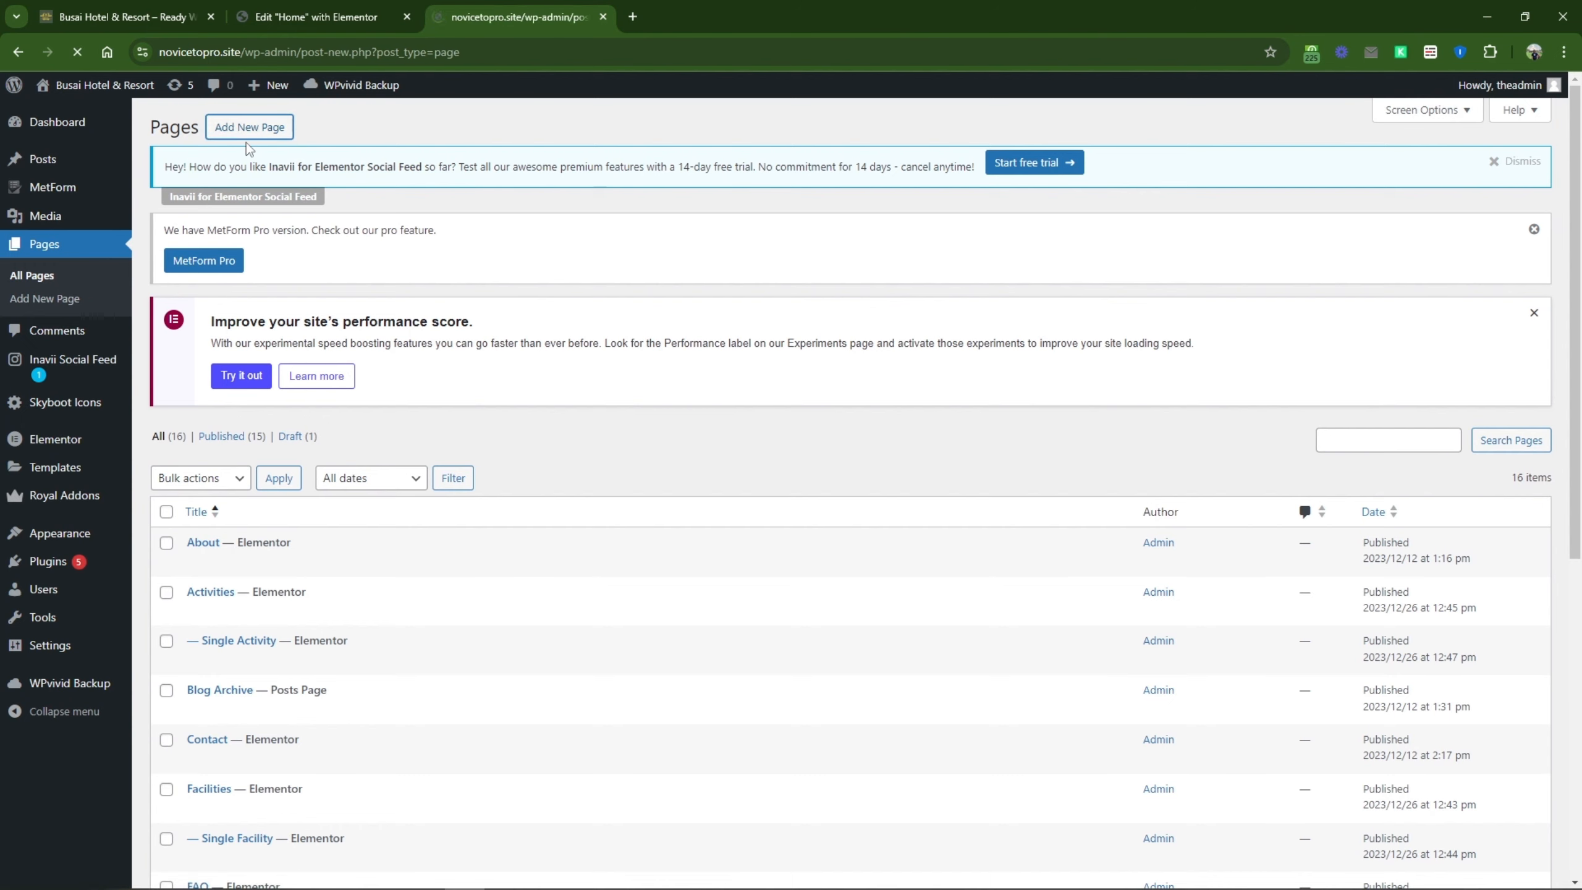
key(ctrl+v)
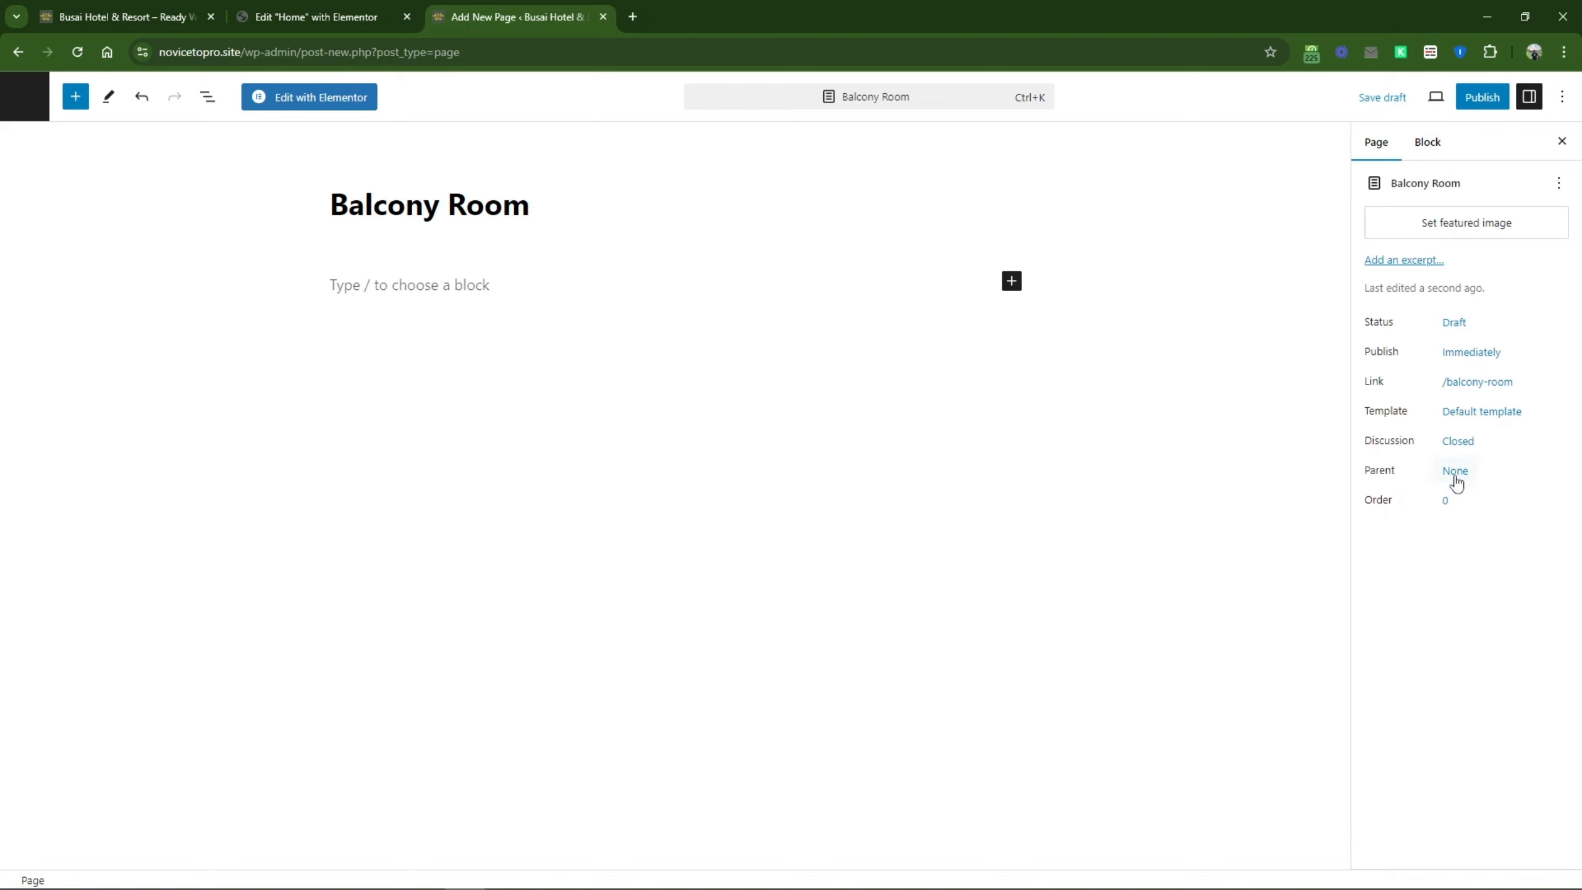
Step: Set Rooms as the parent of the Balcony Room page and publish the page
click(1451, 504)
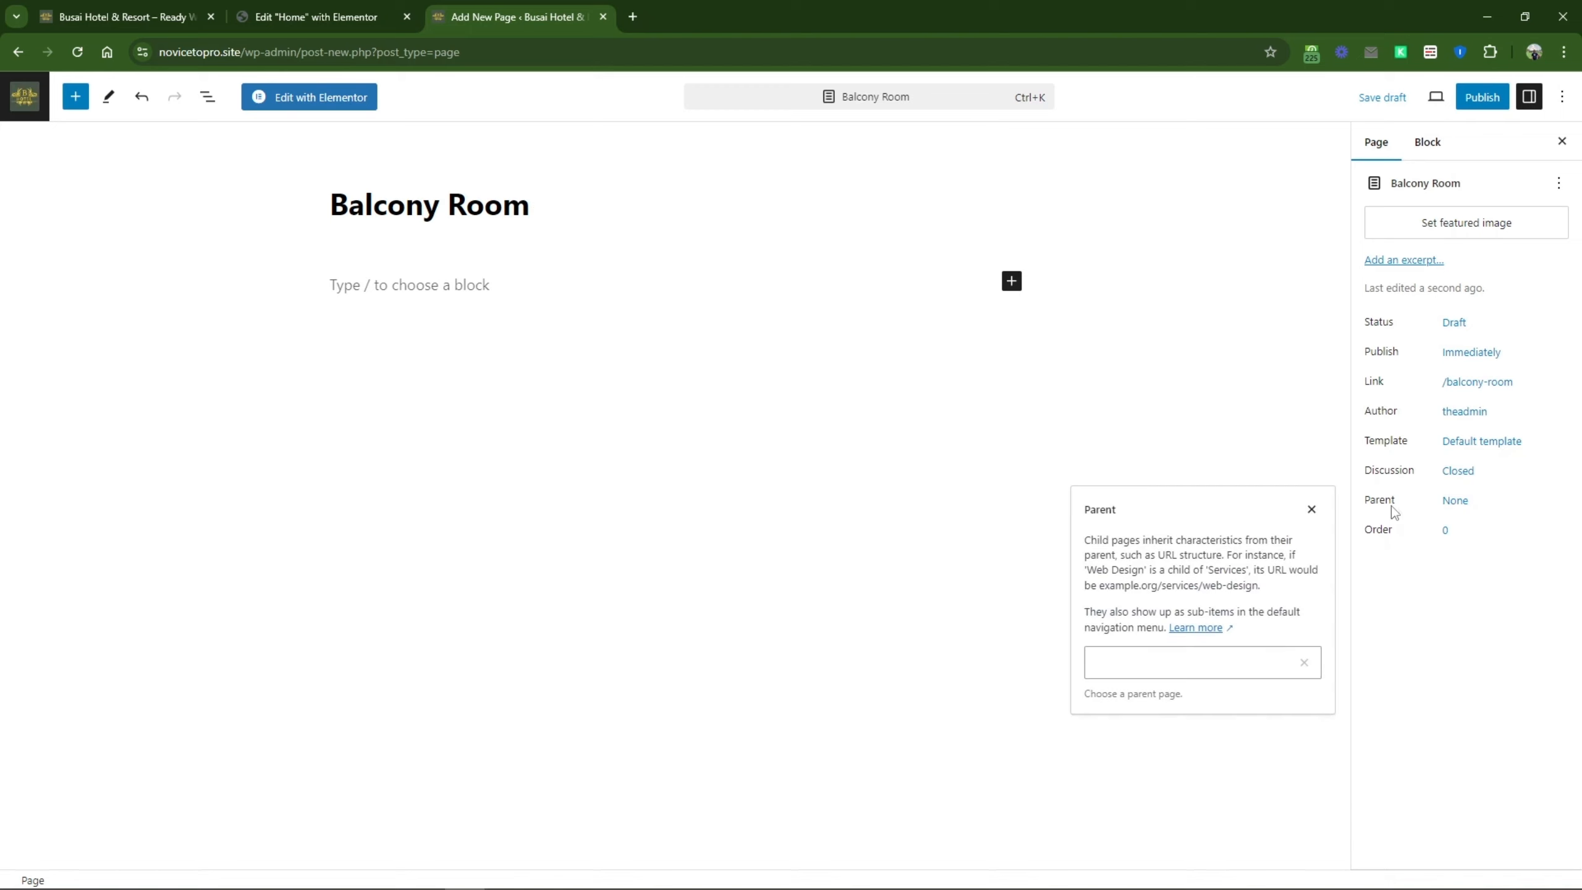
click(1223, 666)
text(room)
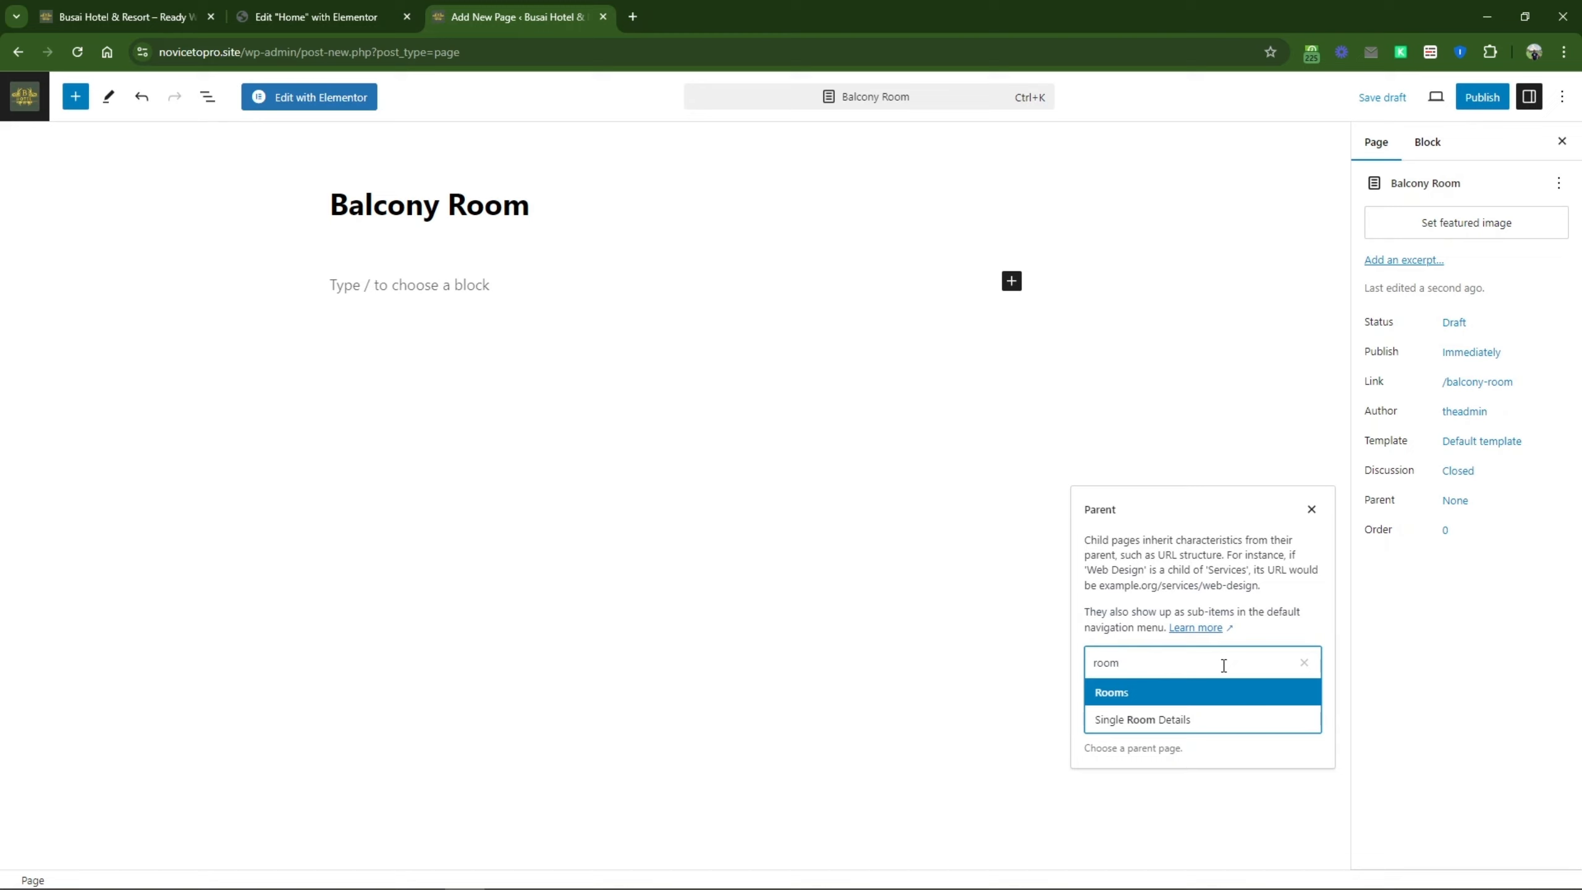
click(1113, 692)
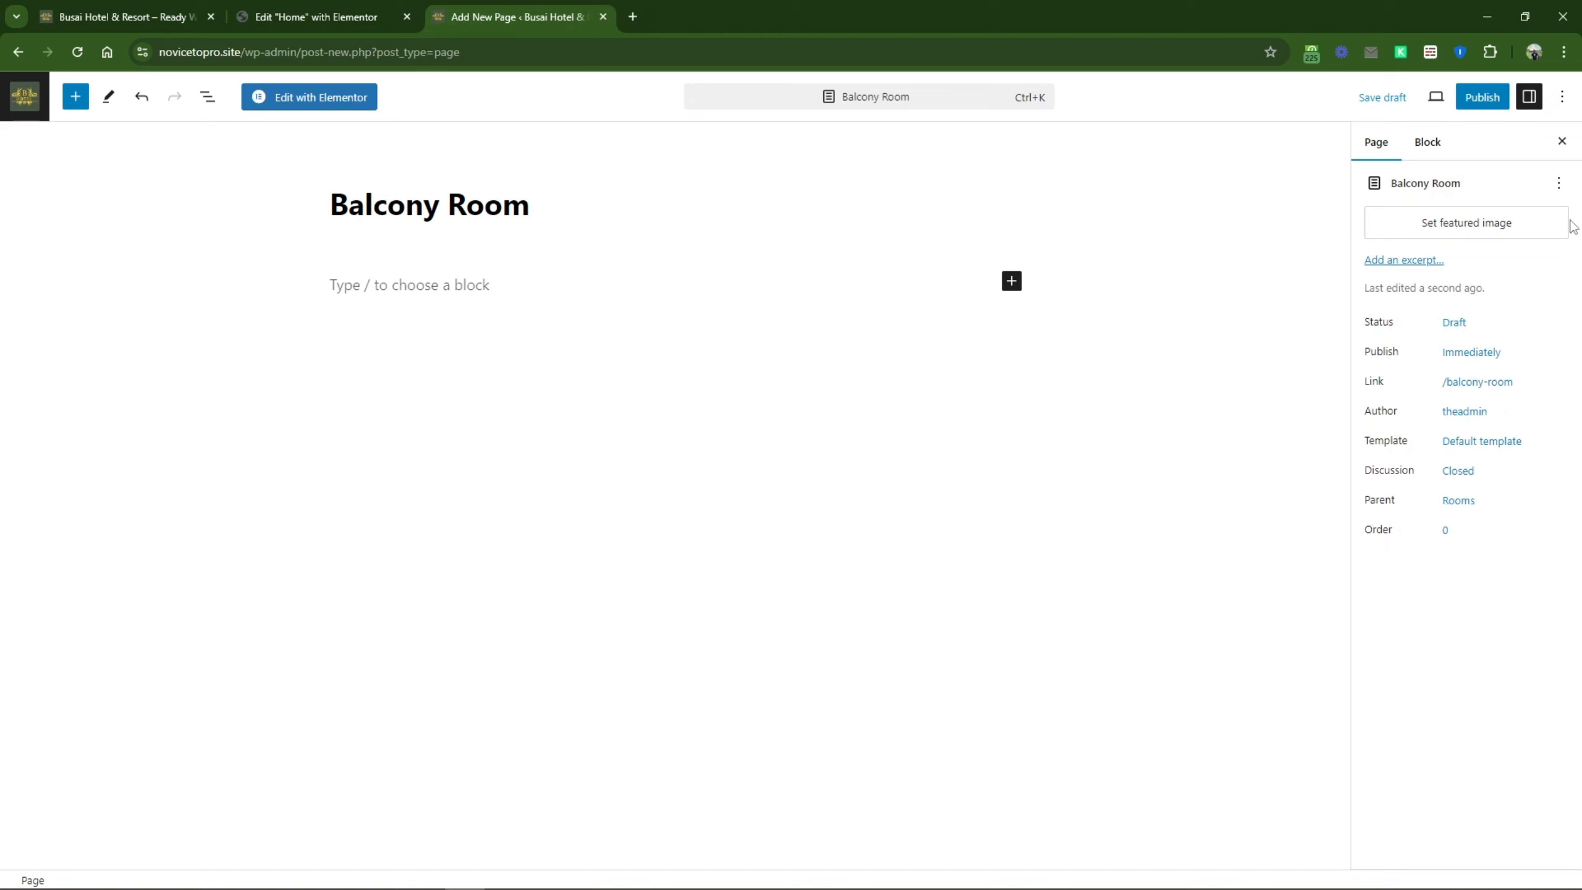
click(1482, 98)
click(1440, 96)
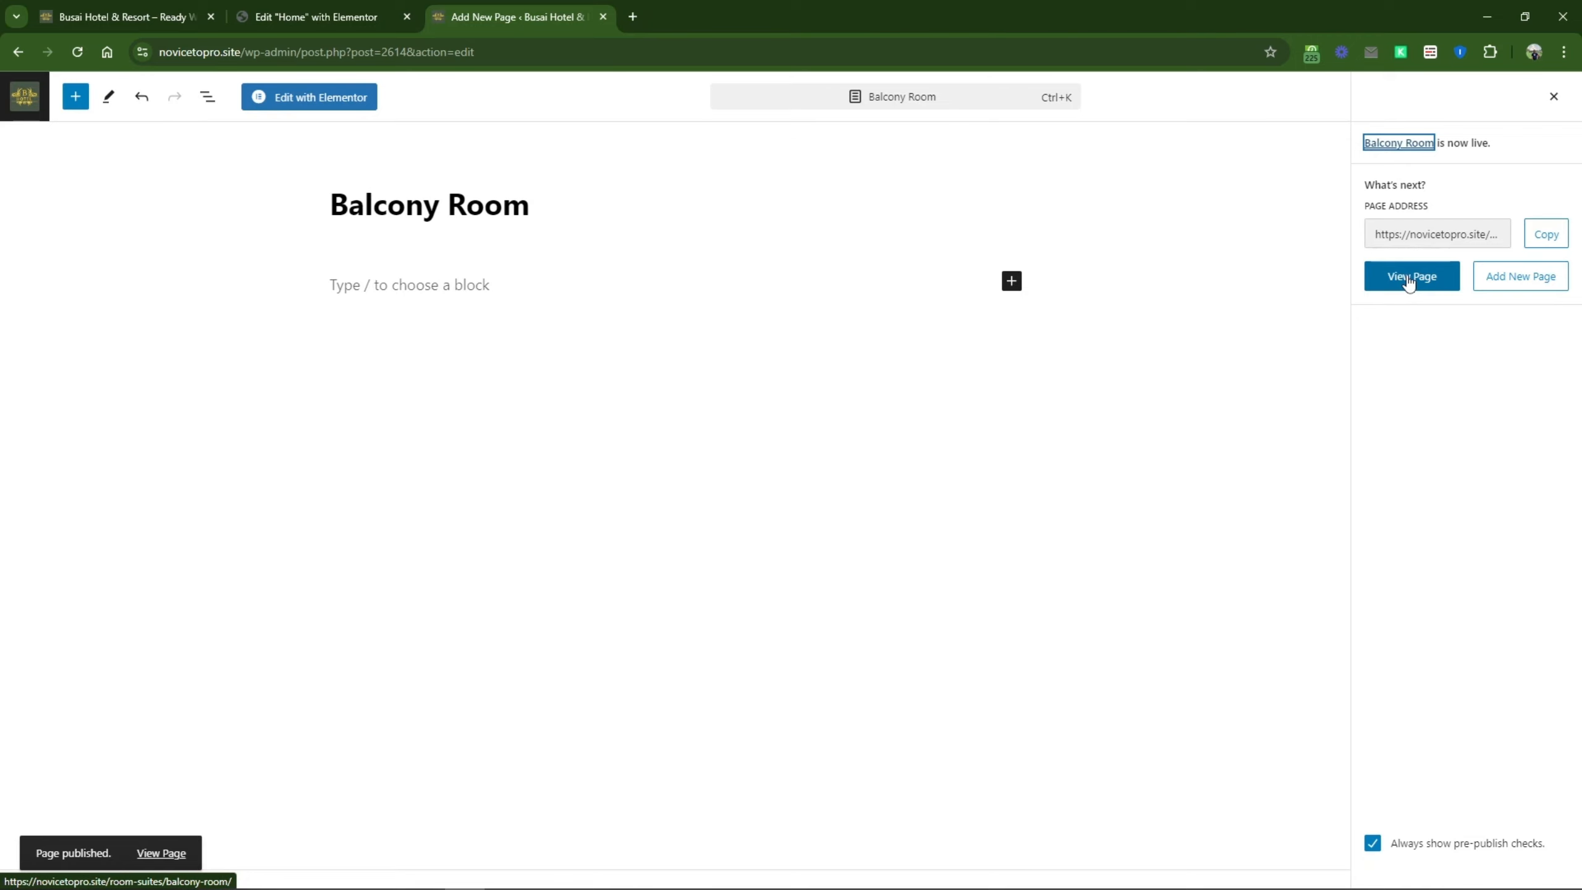
click(1409, 278)
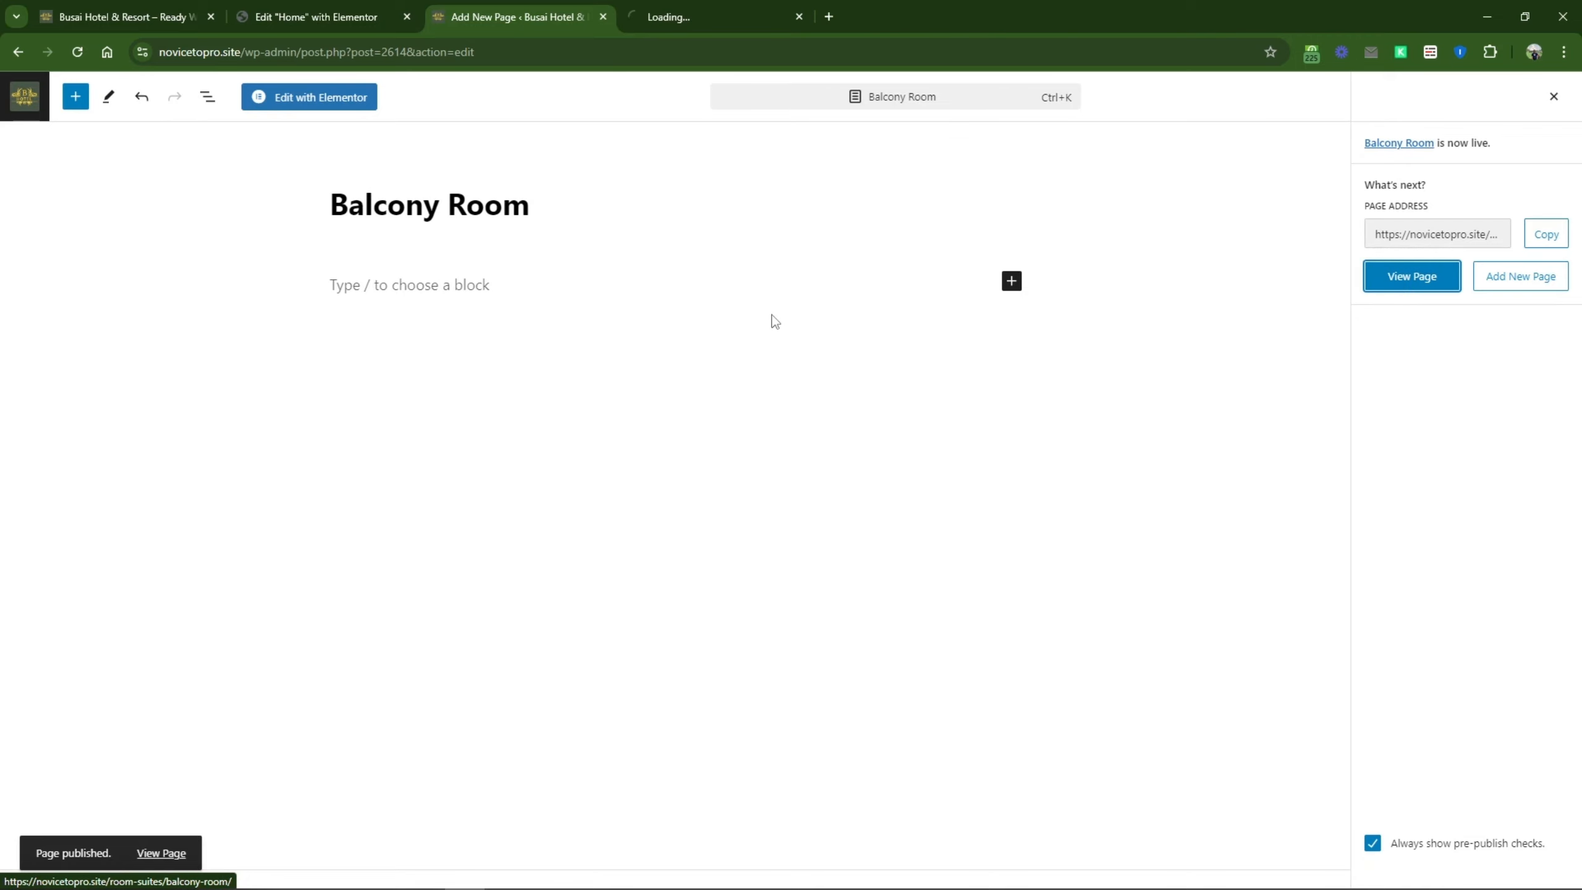
click(652, 23)
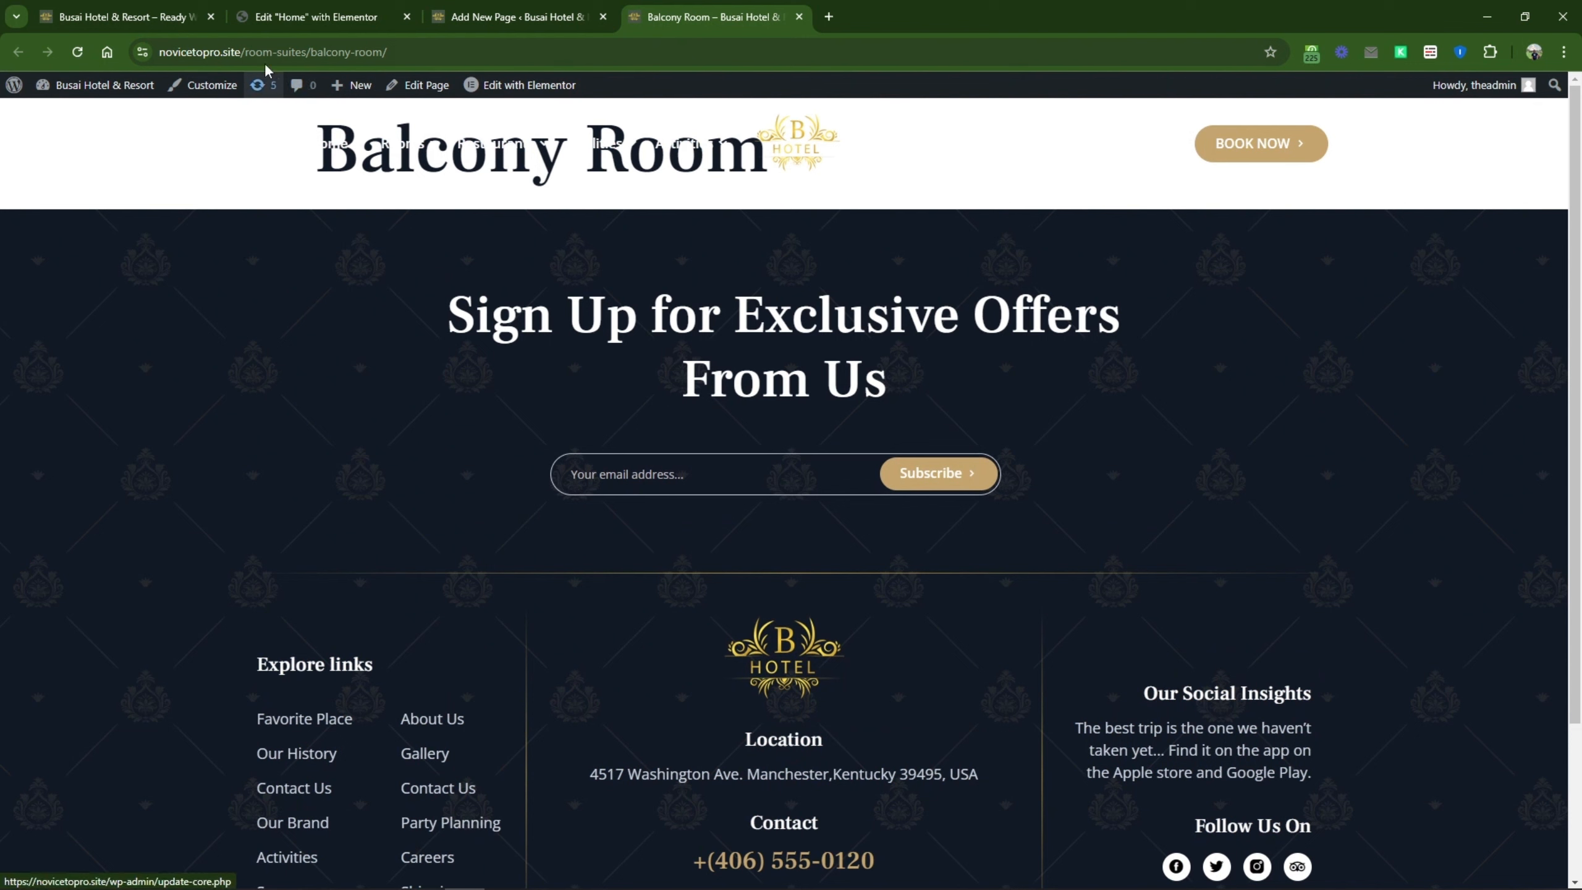
drag(245, 52, 425, 52)
click(320, 50)
click(382, 52)
click(423, 53)
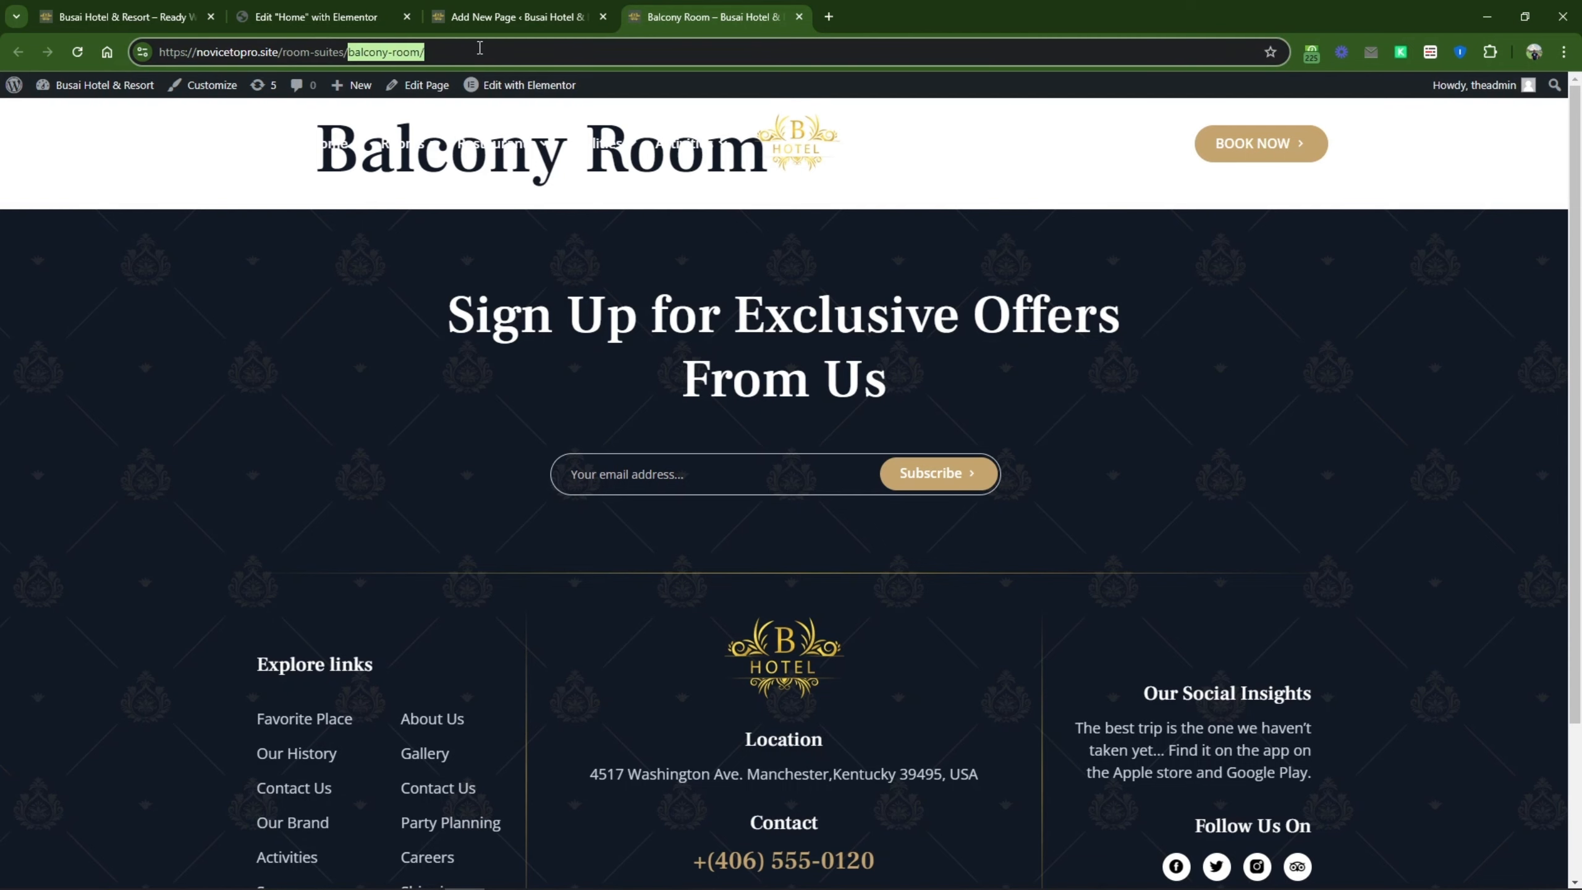
key(BackSpace)
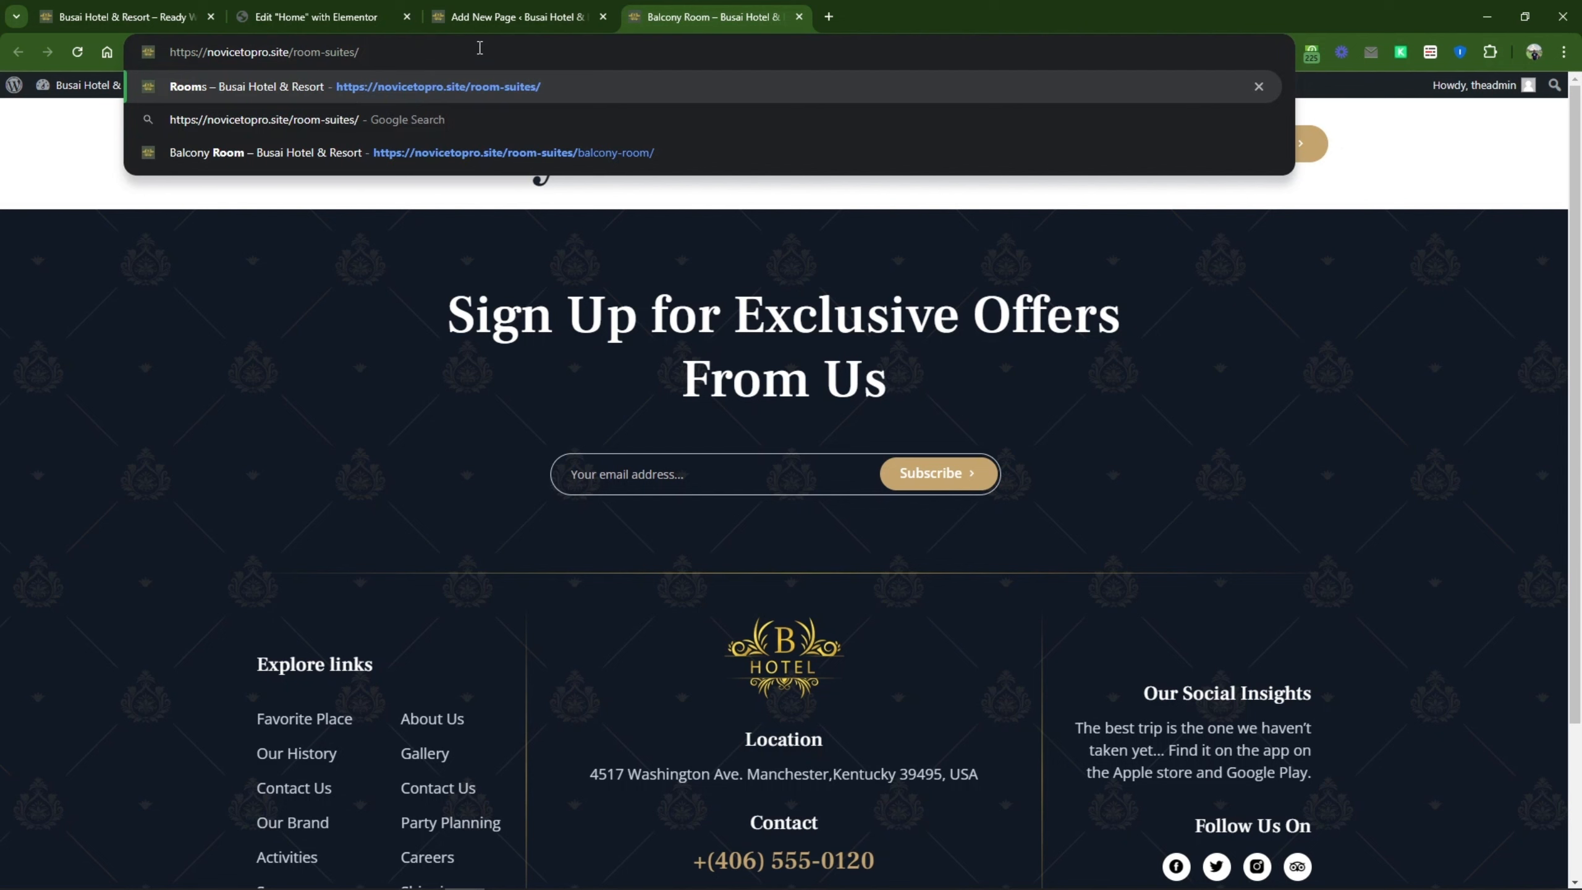
Step: Load the room-suites page, then open the Balcony Room page for editing with Elementor
key(Return)
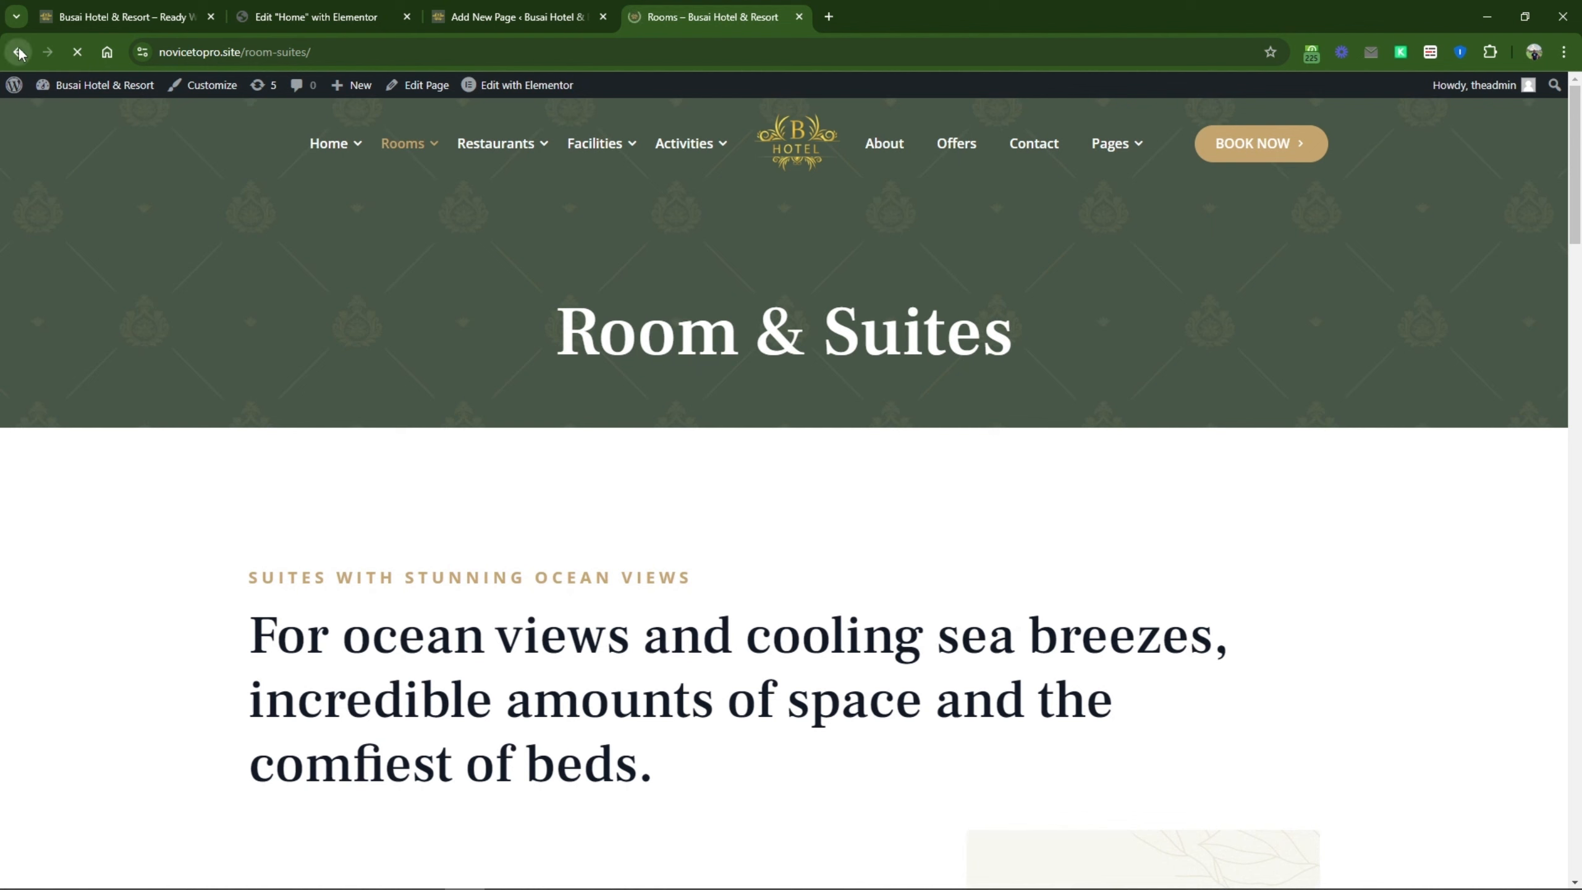
click(315, 16)
click(534, 19)
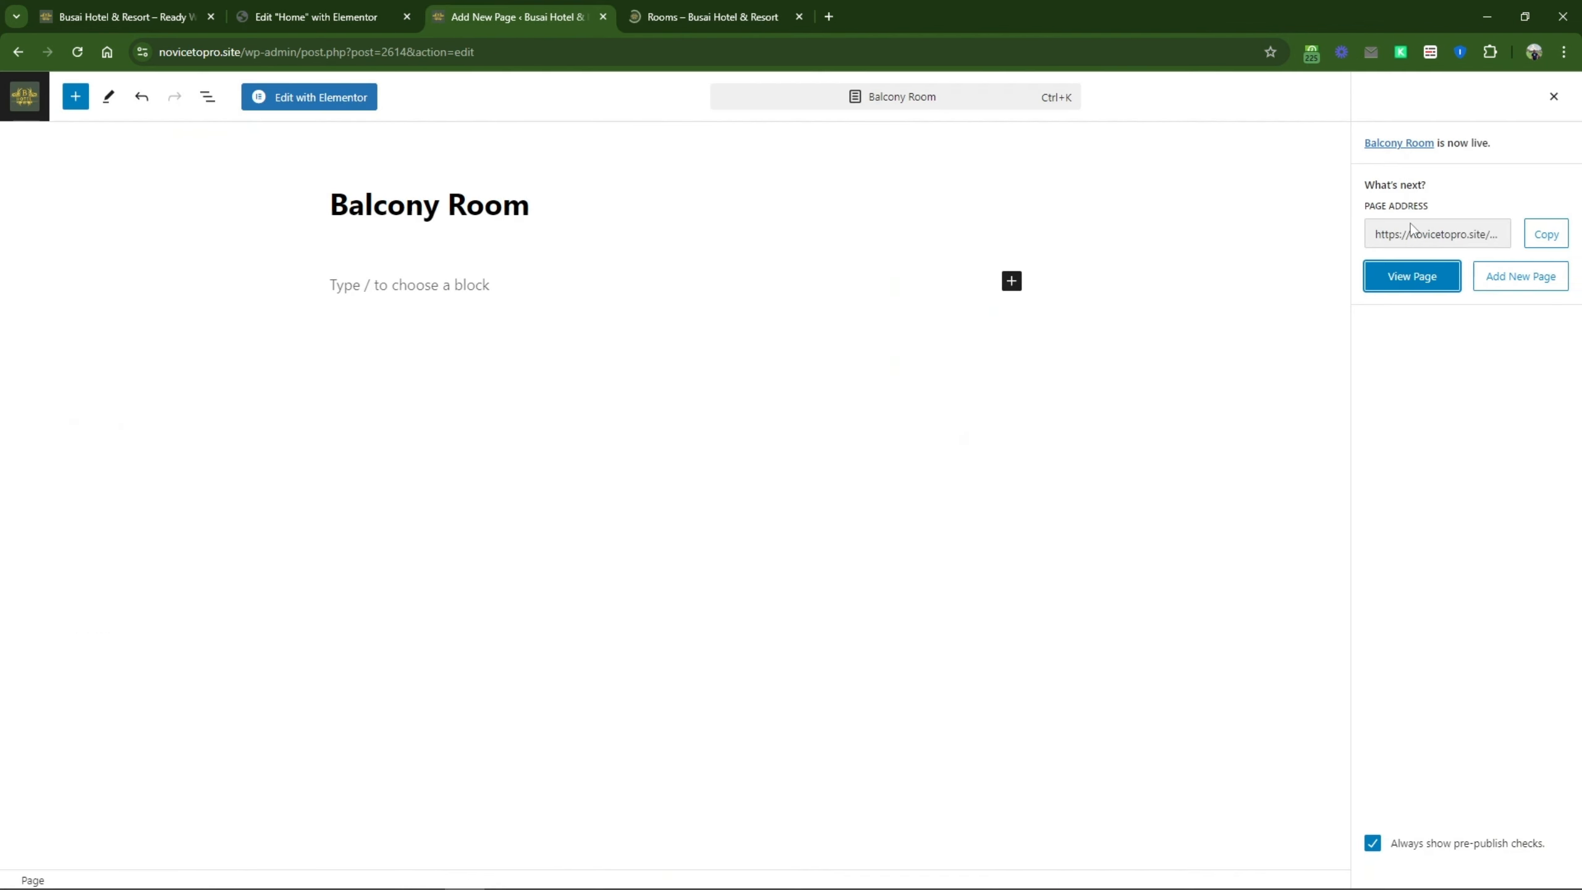
click(296, 111)
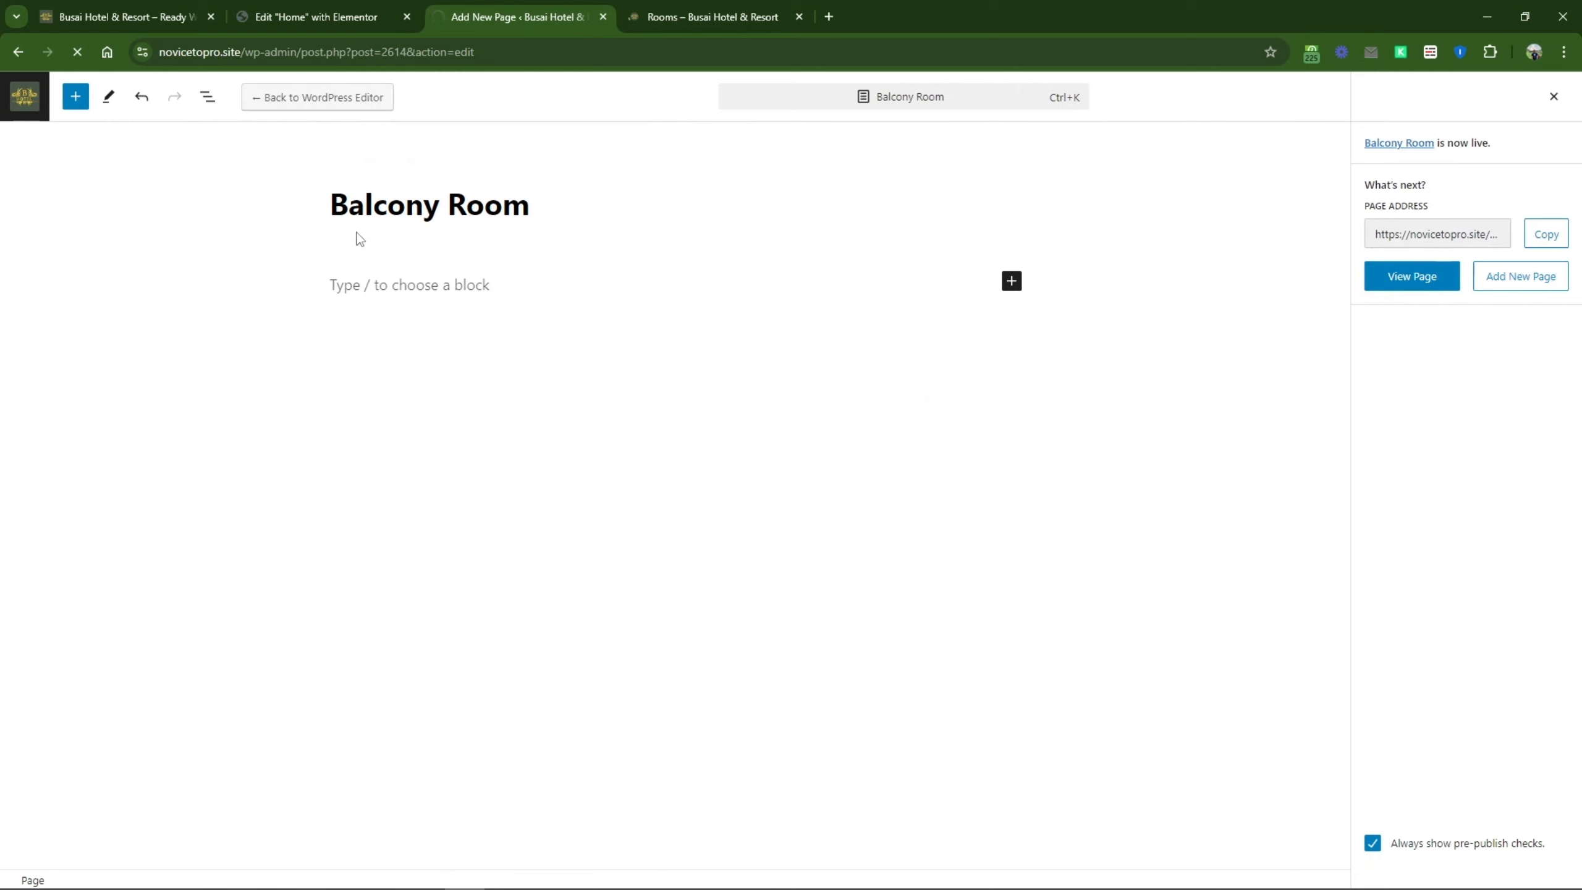
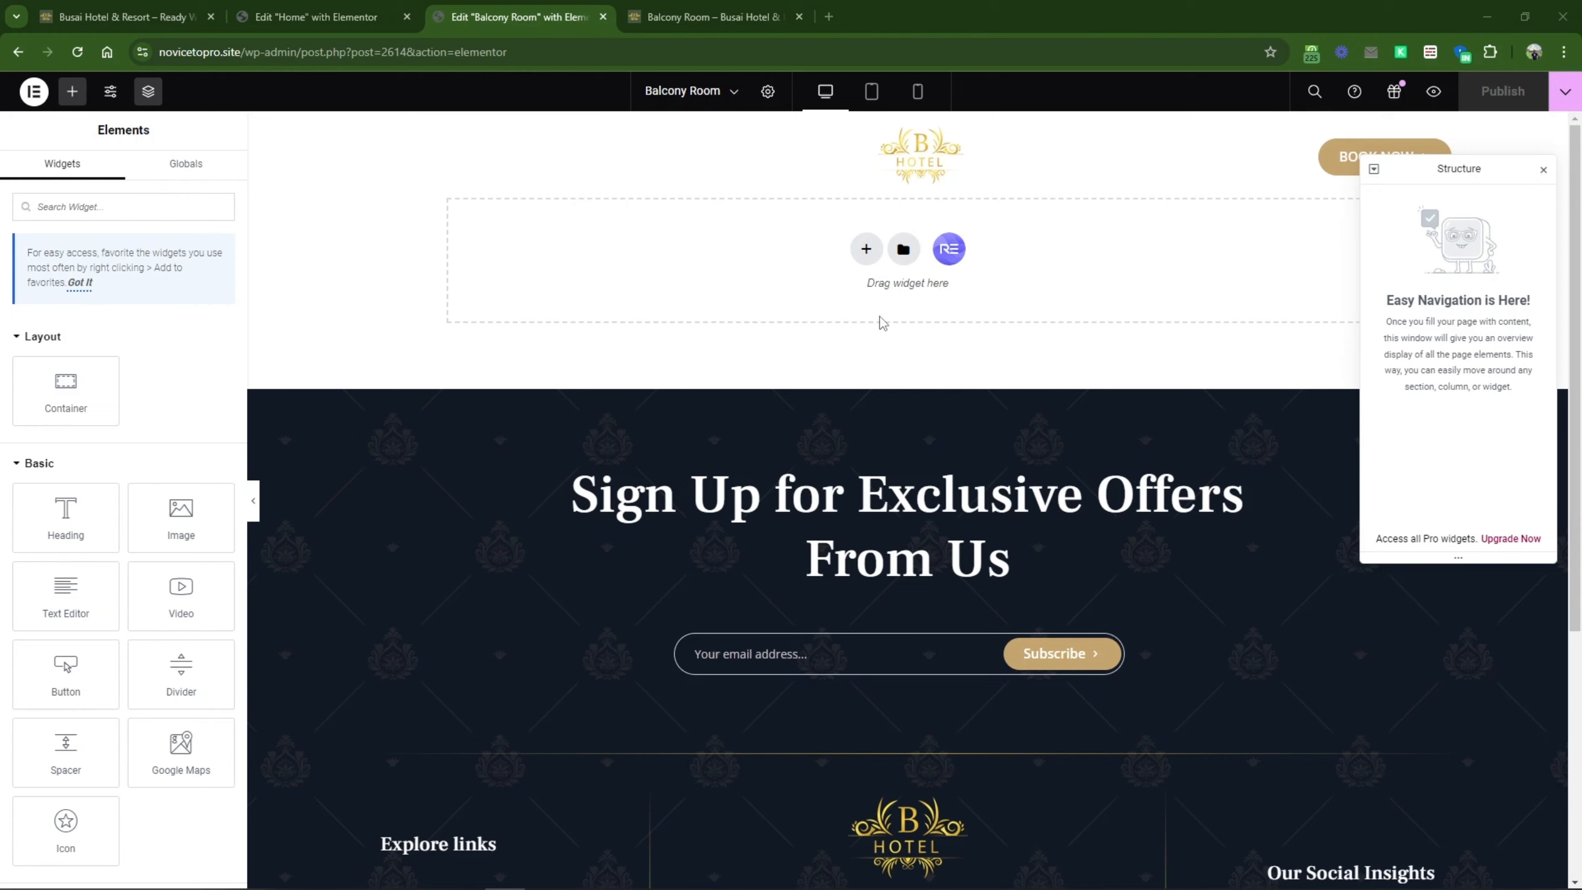
Step: Find the Room Single template among the saved templates using "room", and insert it with its page settings applied
click(902, 251)
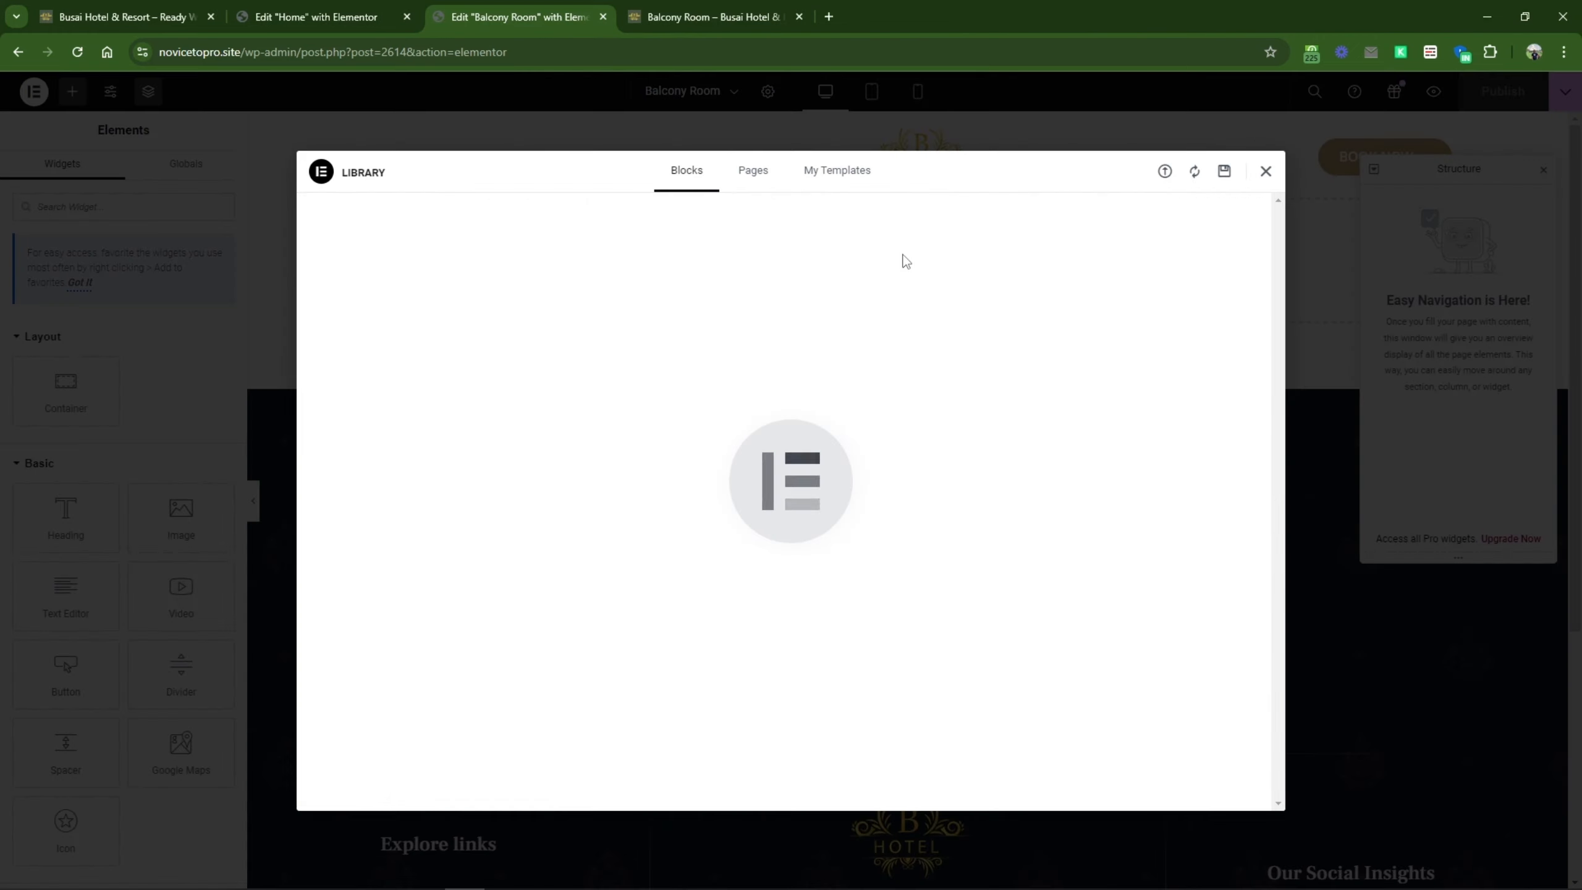
click(837, 187)
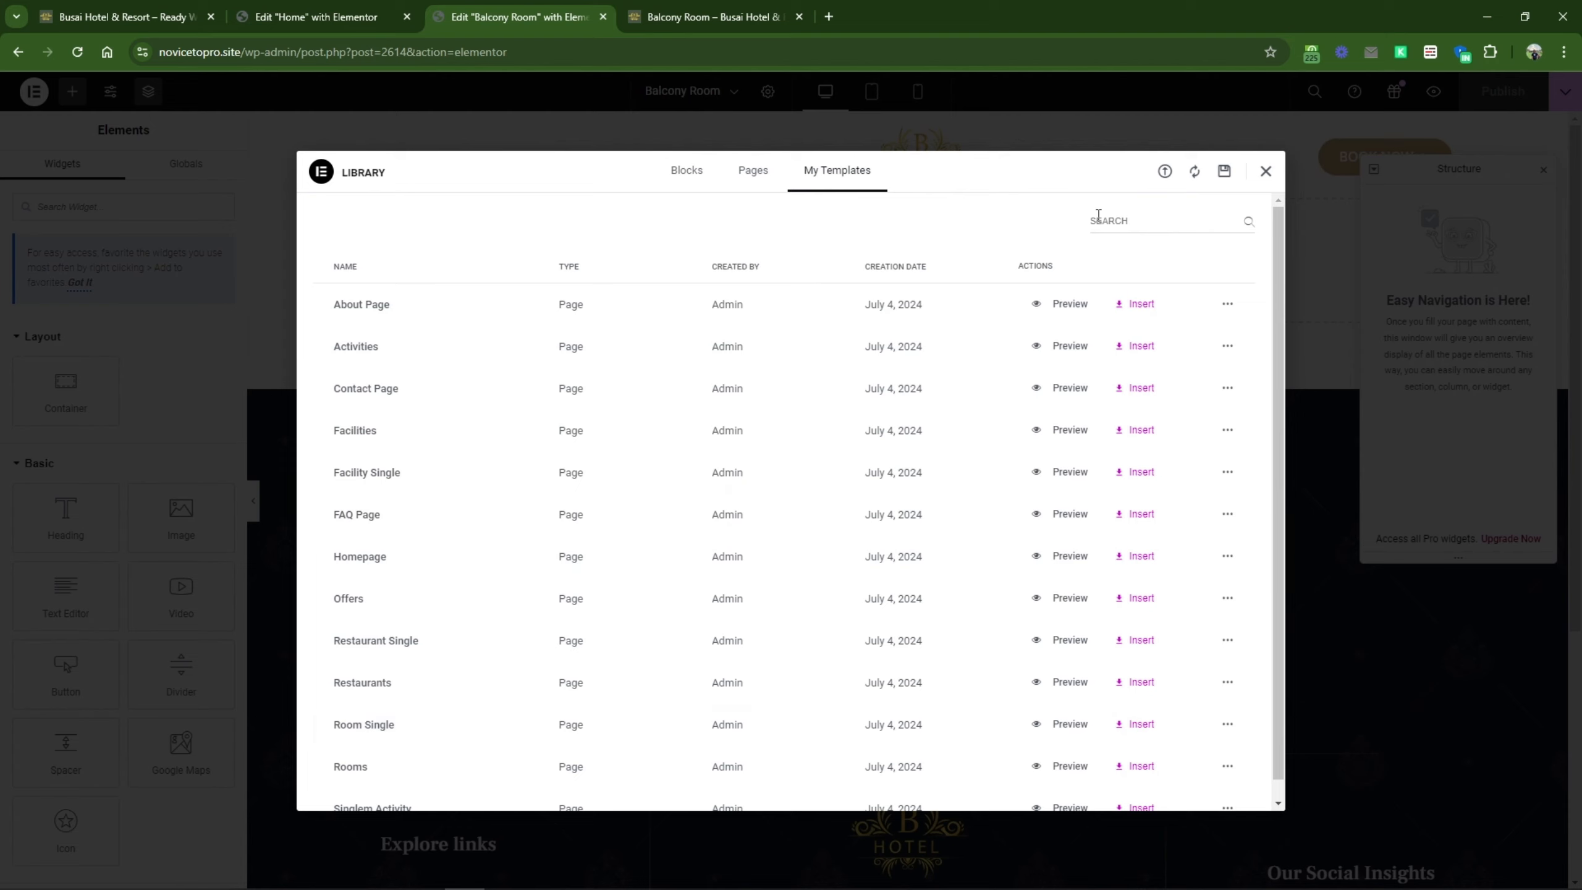
click(1123, 220)
text(room)
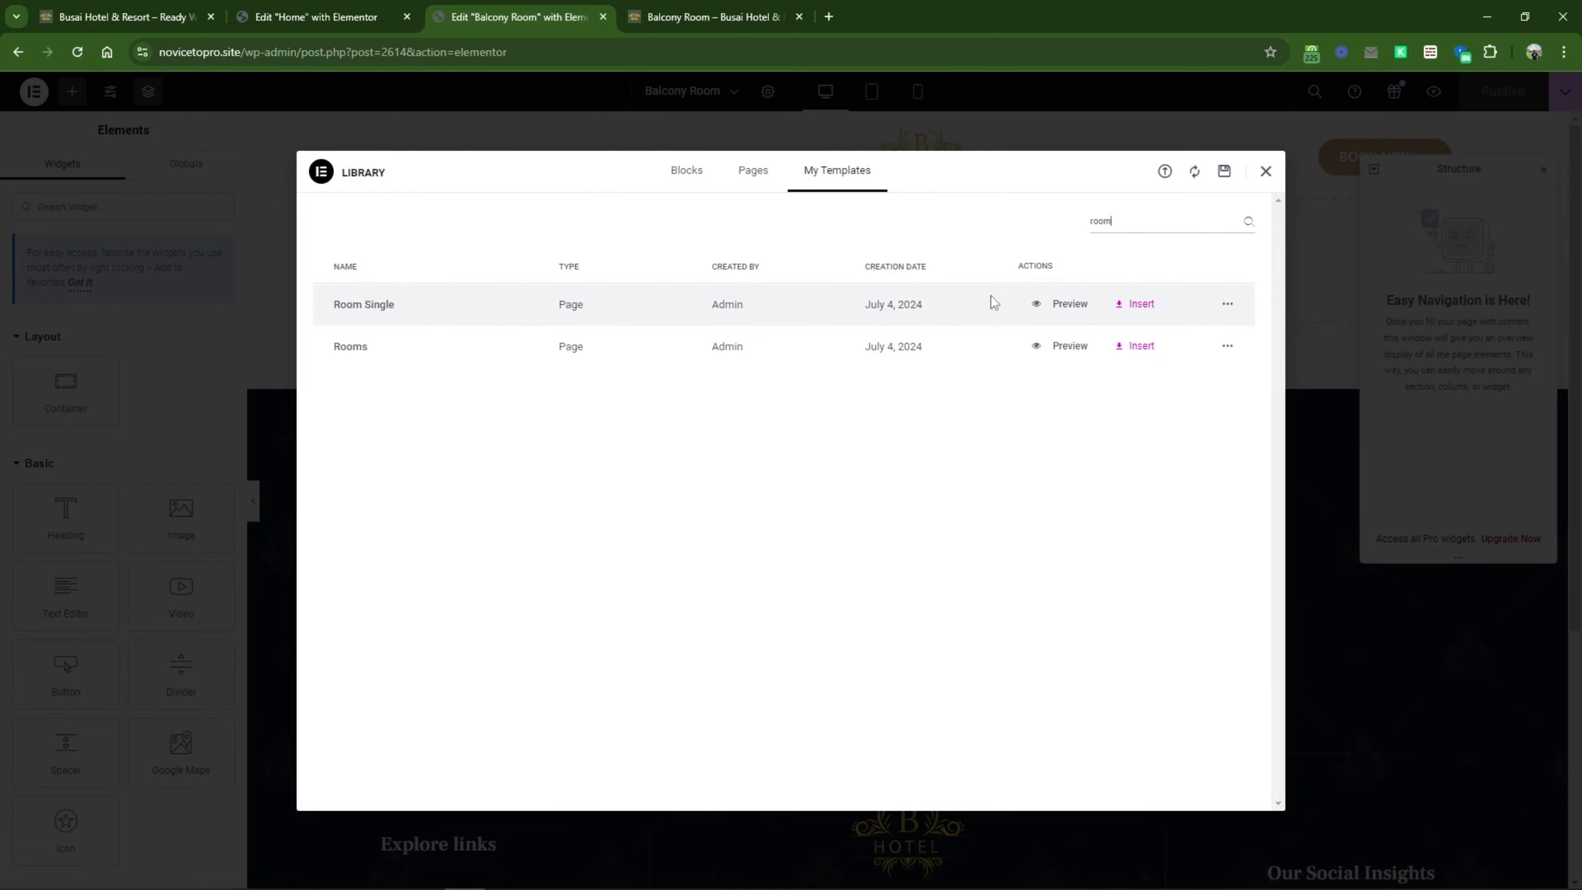
click(1137, 304)
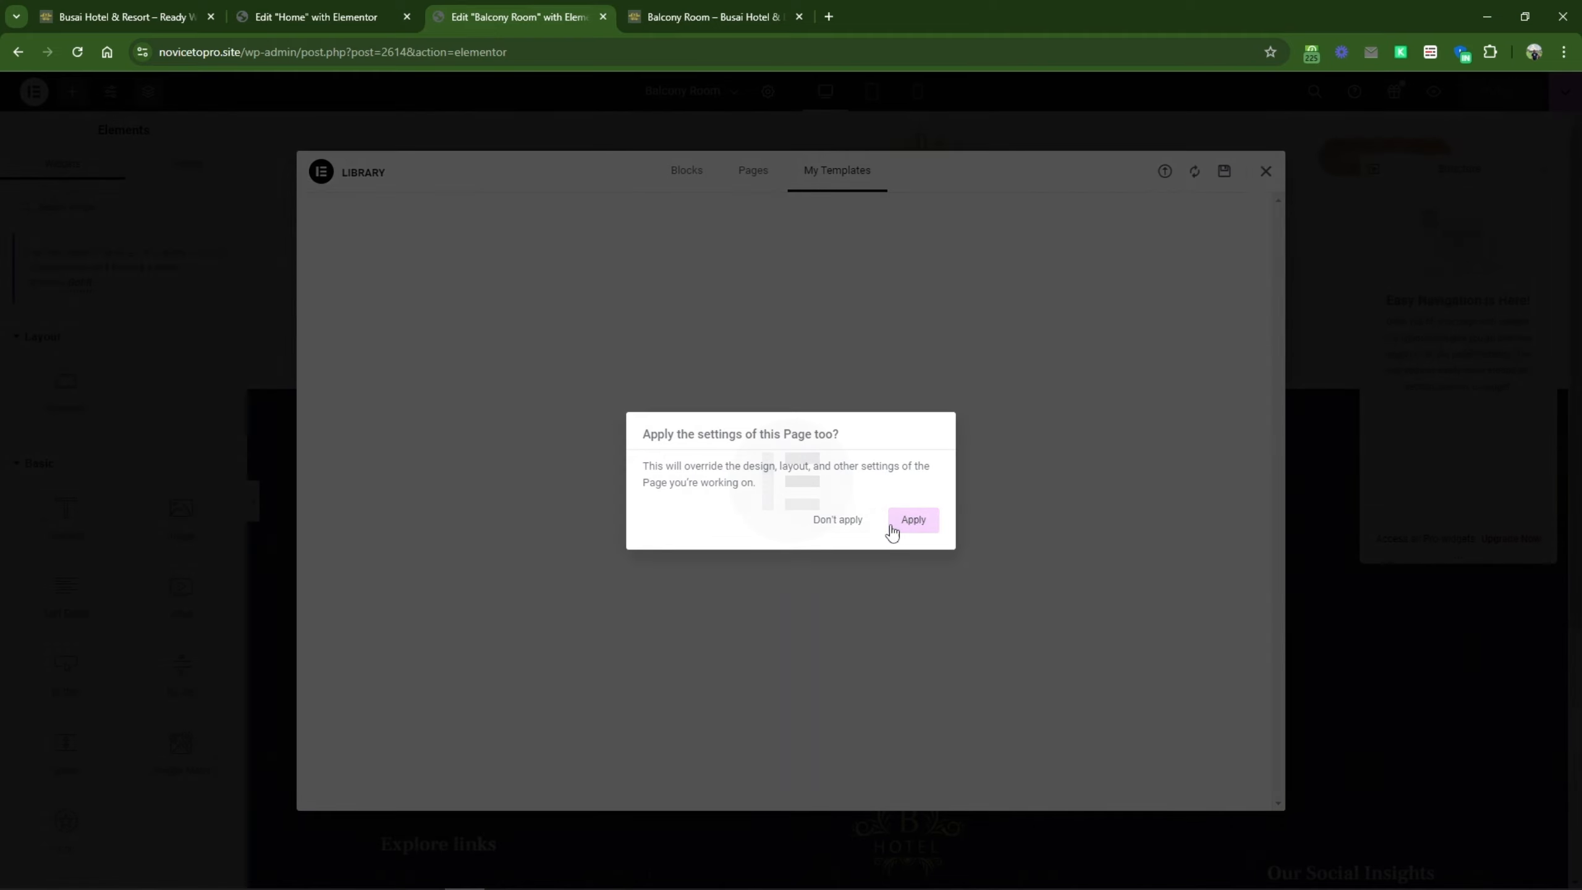
click(910, 520)
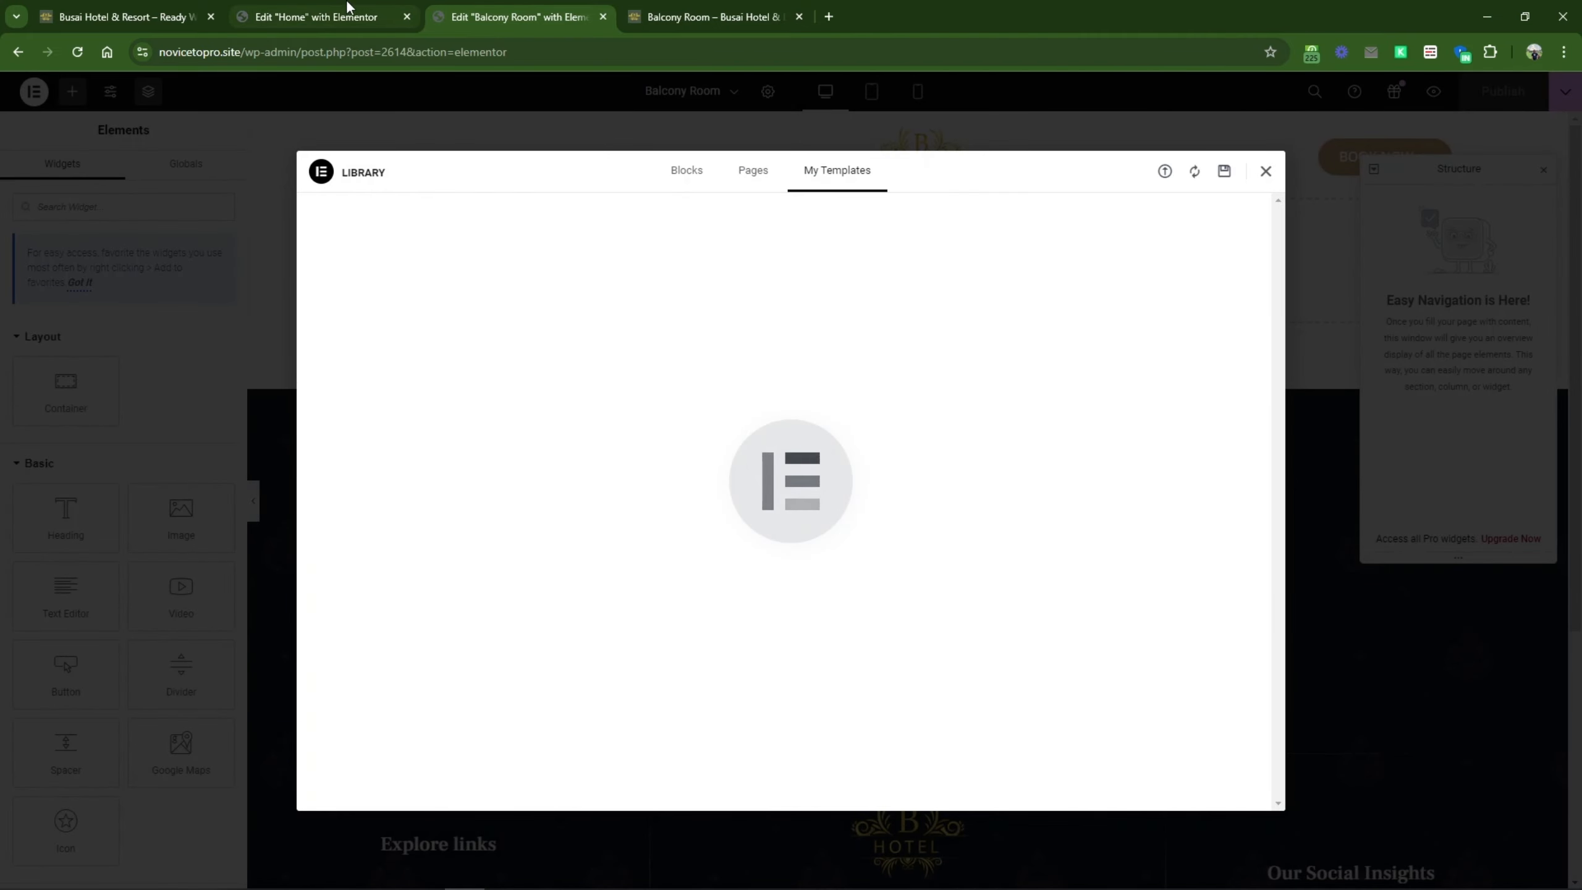
Step: Check the Rooms submenu on the live homepage and return to the Balcony Room editor
click(176, 7)
mouse_move(440, 161)
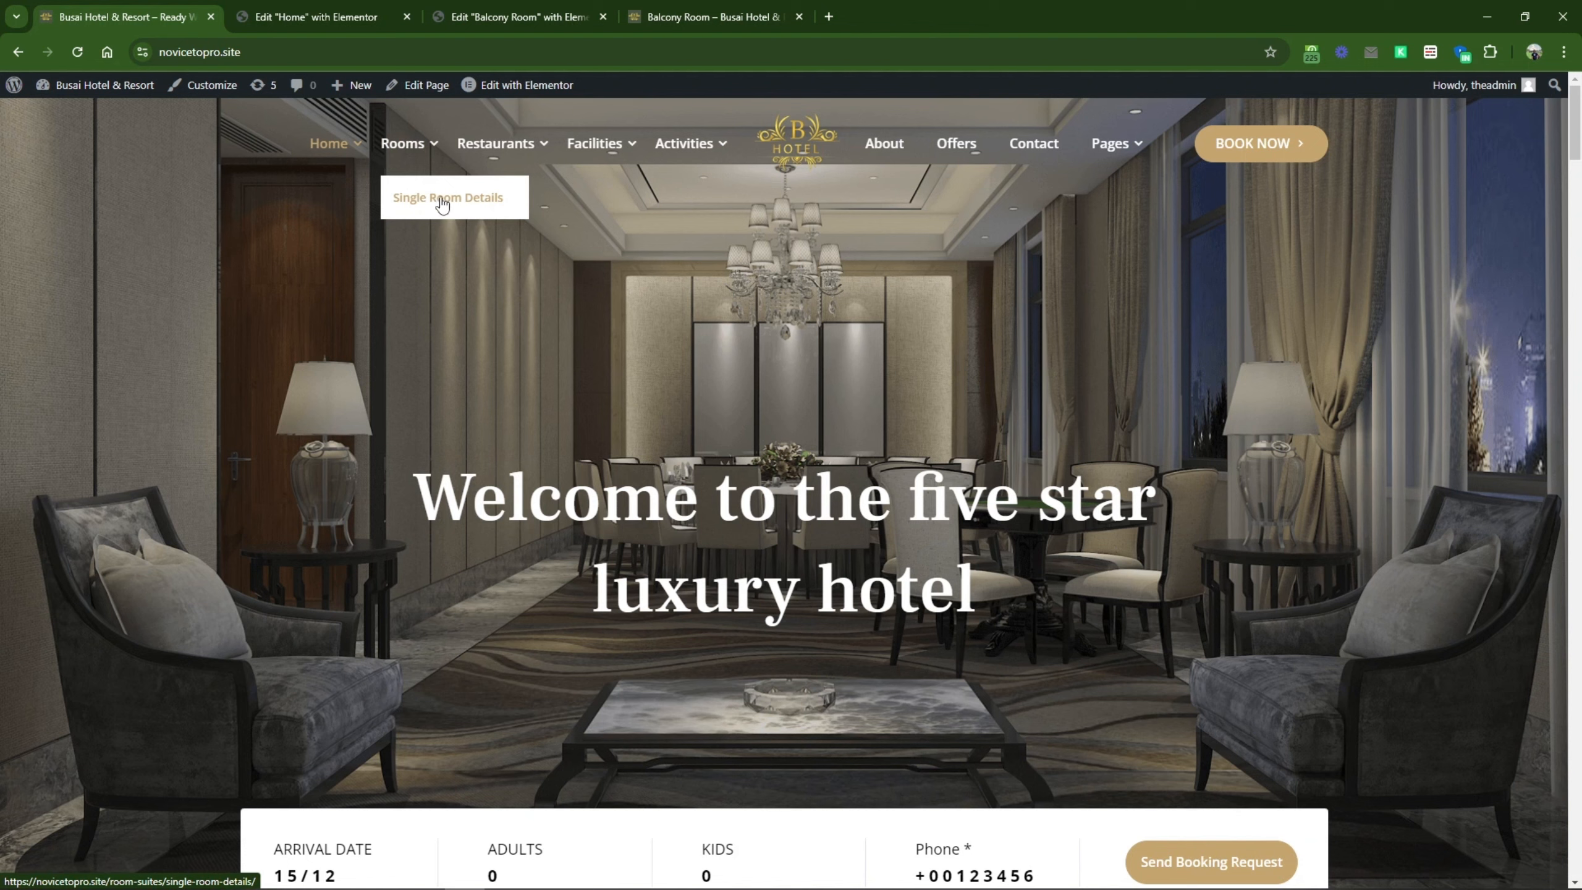
click(521, 5)
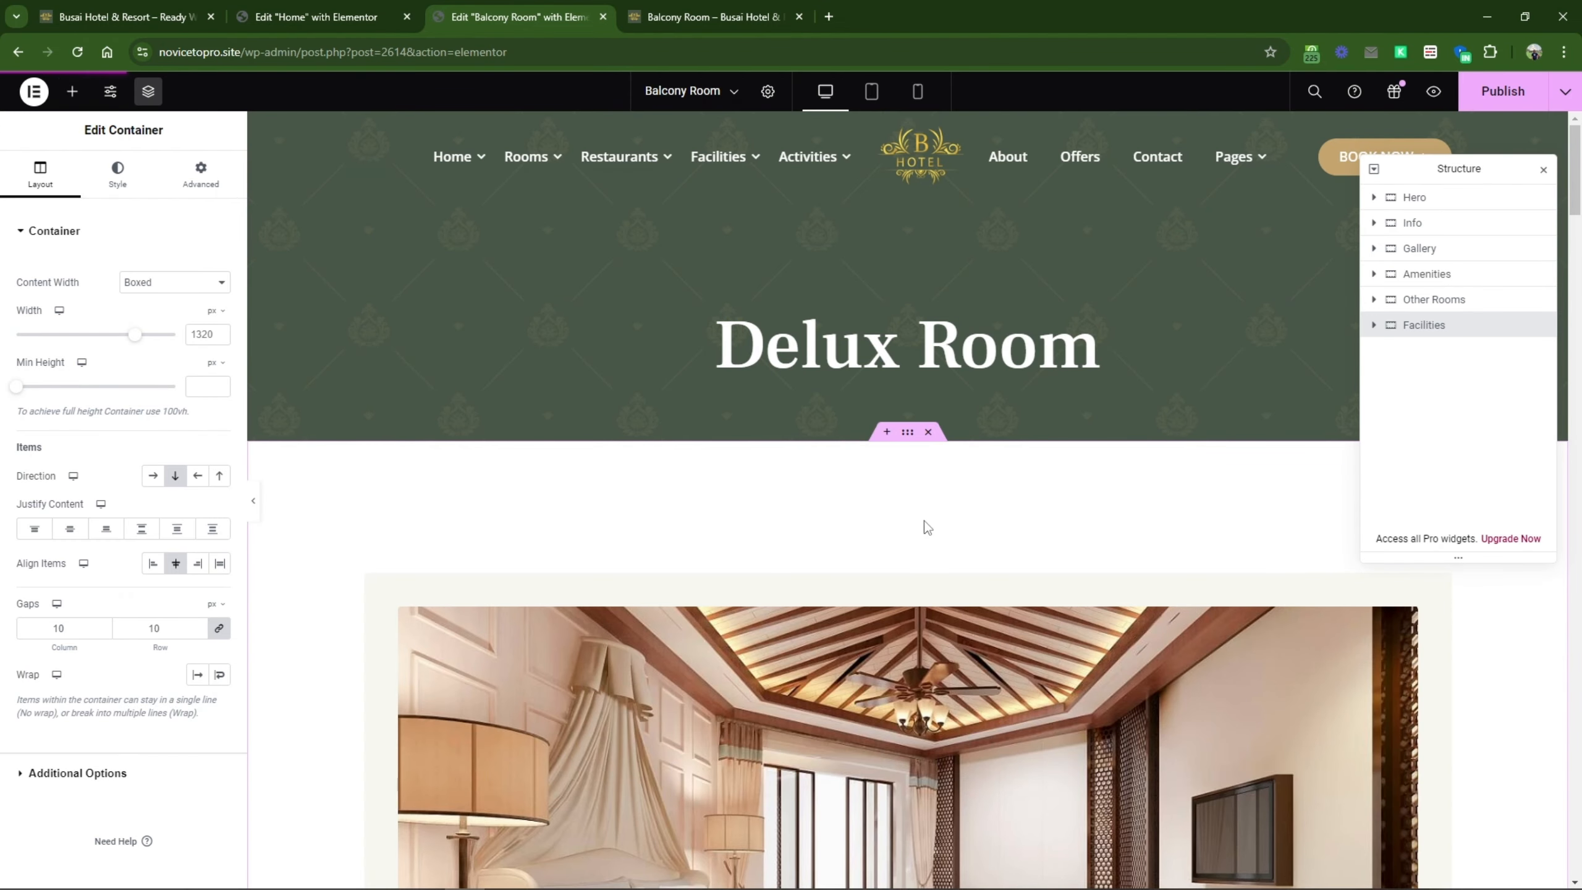
Step: Change the hero heading text to "Balcony Room"
click(876, 338)
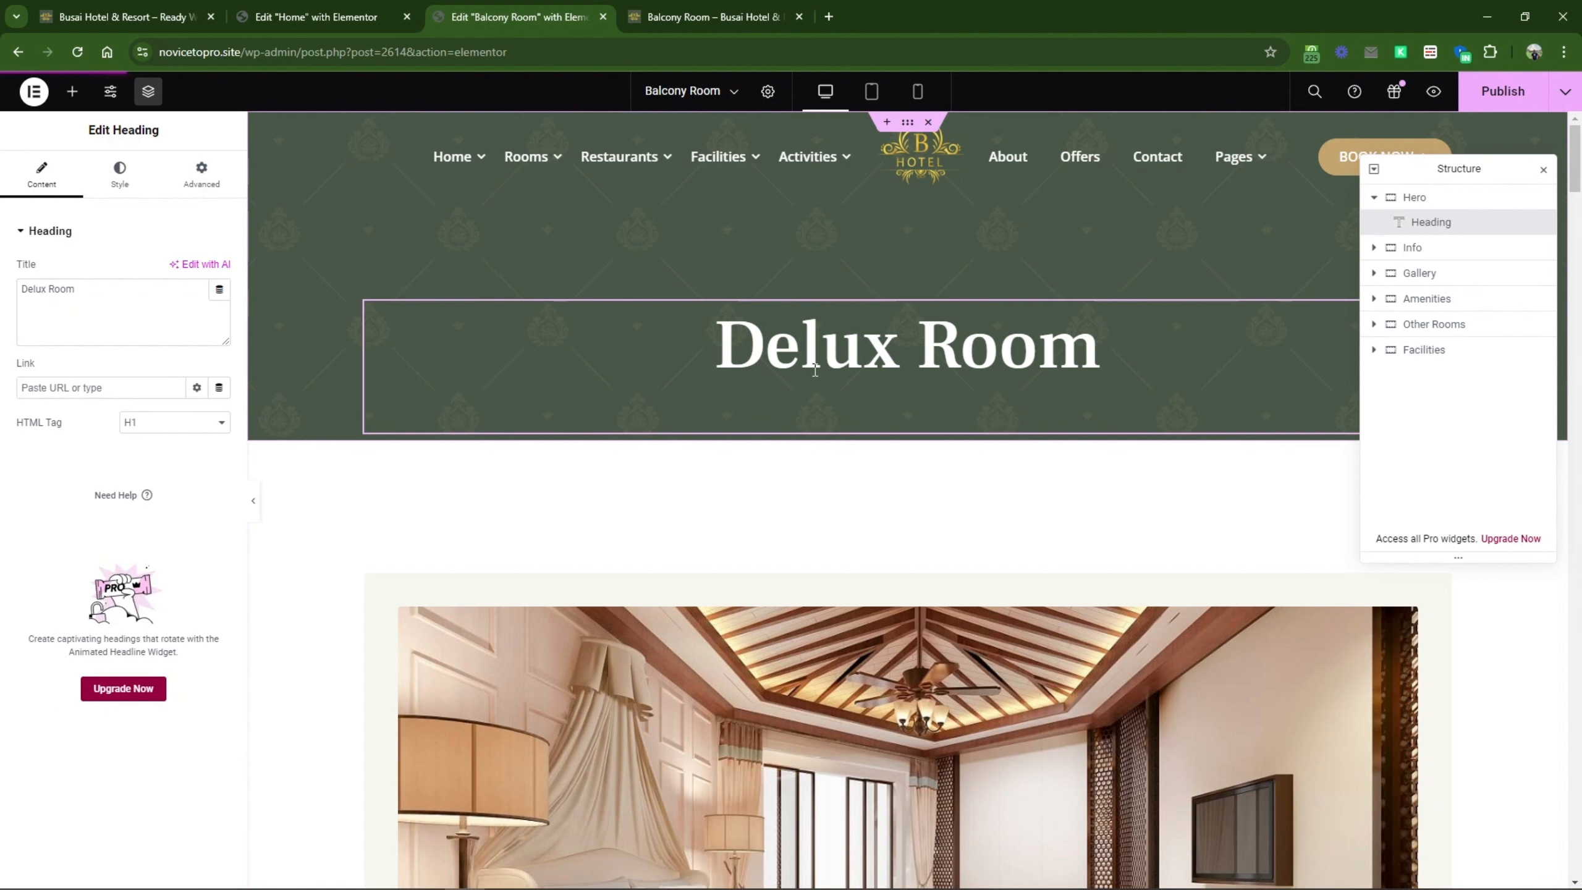
triple_click(97, 299)
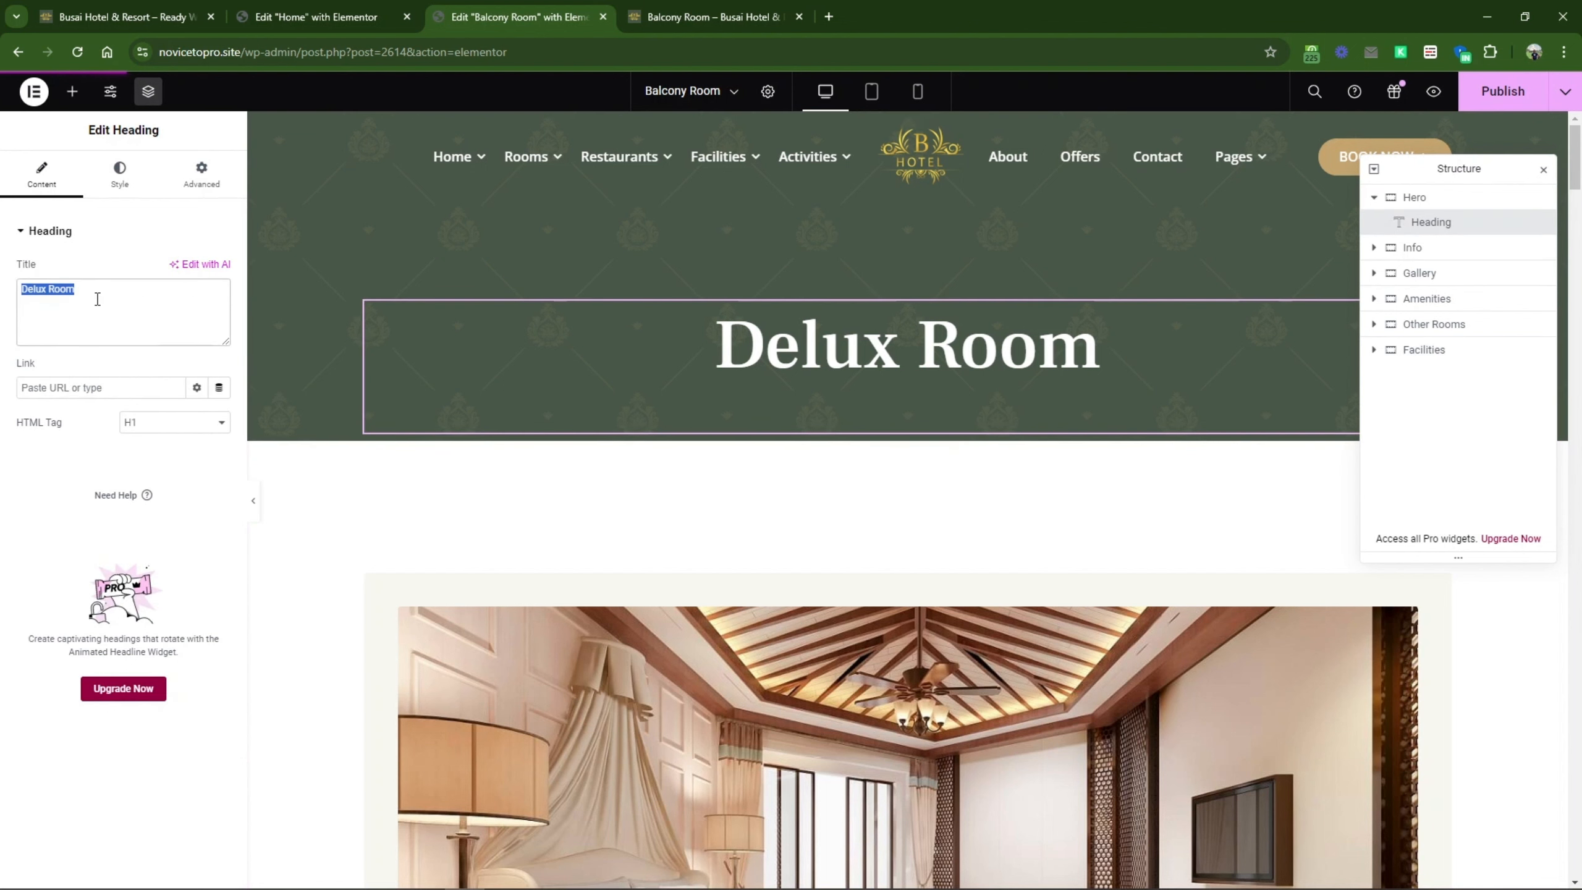
text(Balcony Room)
scroll(921, 391, down, 1)
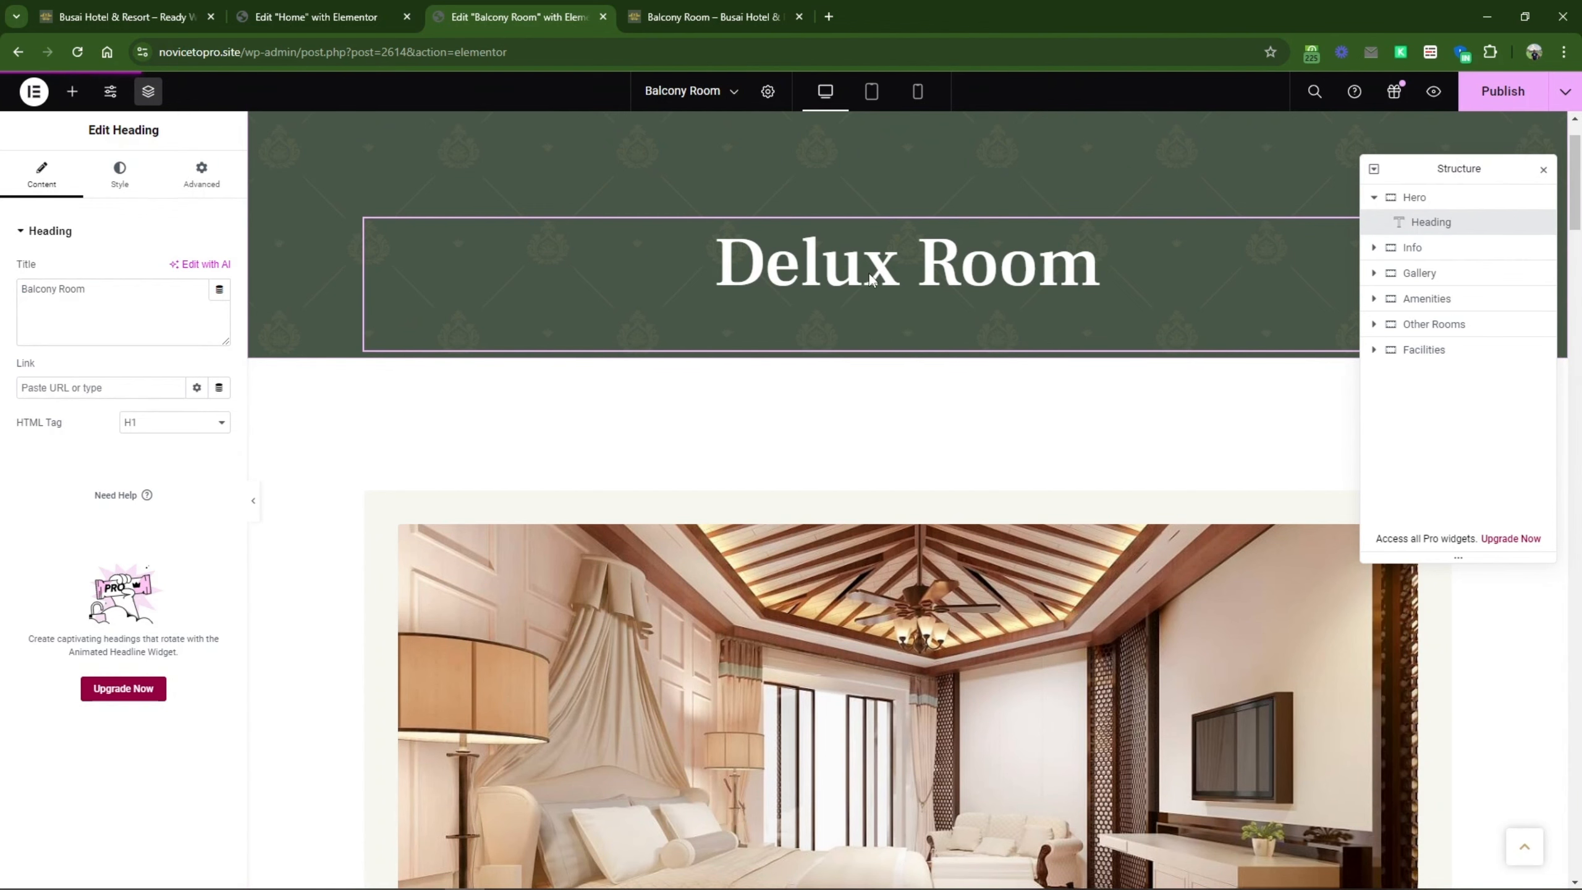
Step: Examine the room gallery and booking form widgets, and compare the form with the homepage booking form
scroll(870, 279, down, 8)
click(934, 417)
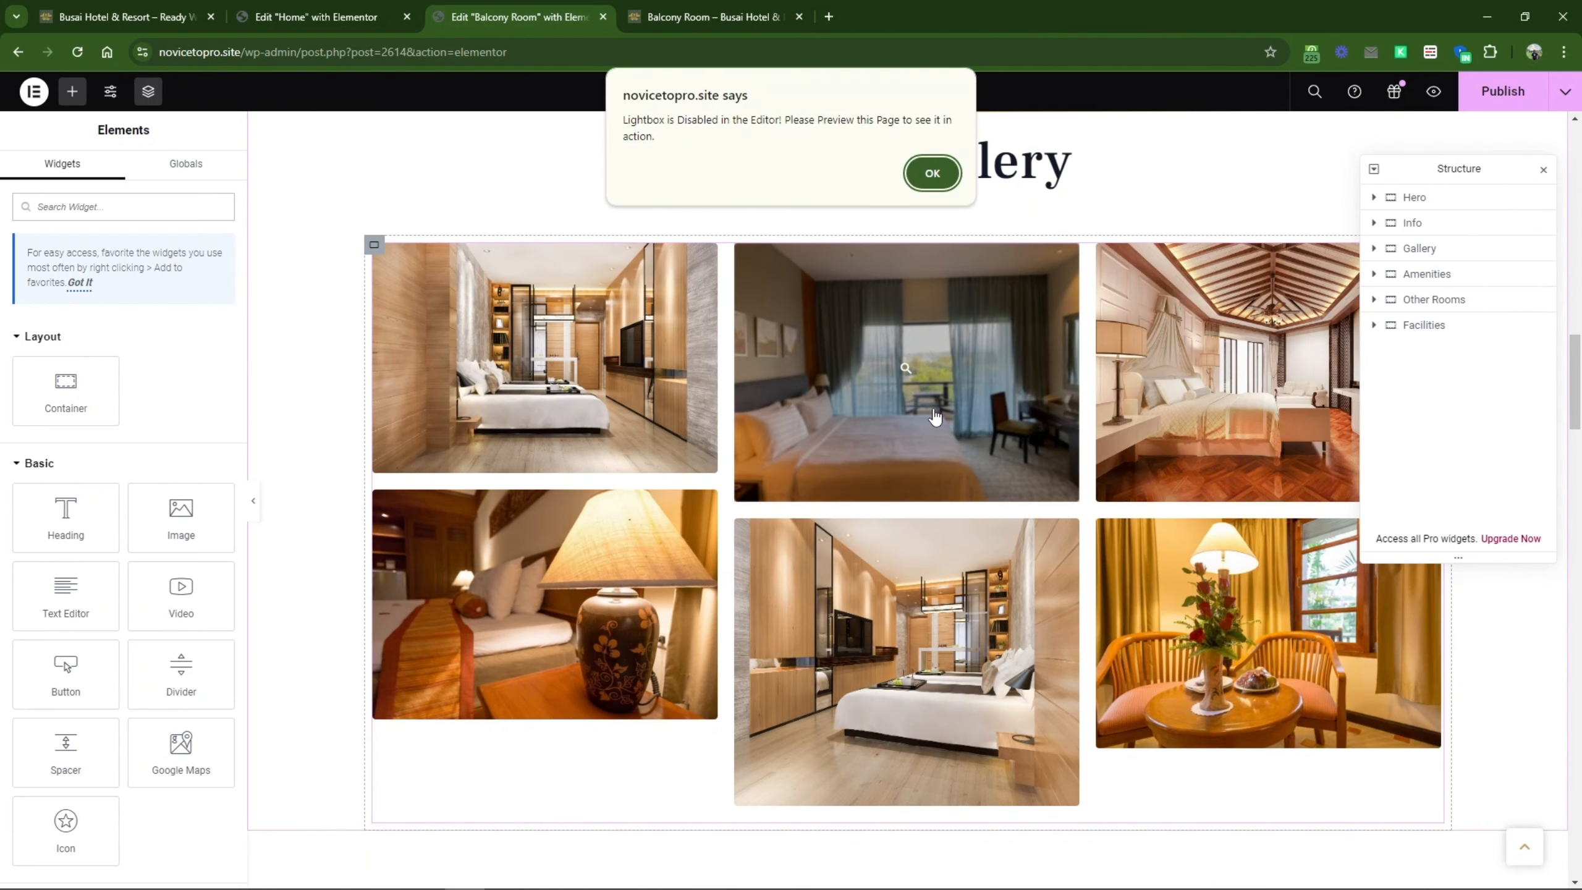
click(931, 173)
scroll(1210, 395, up, 5)
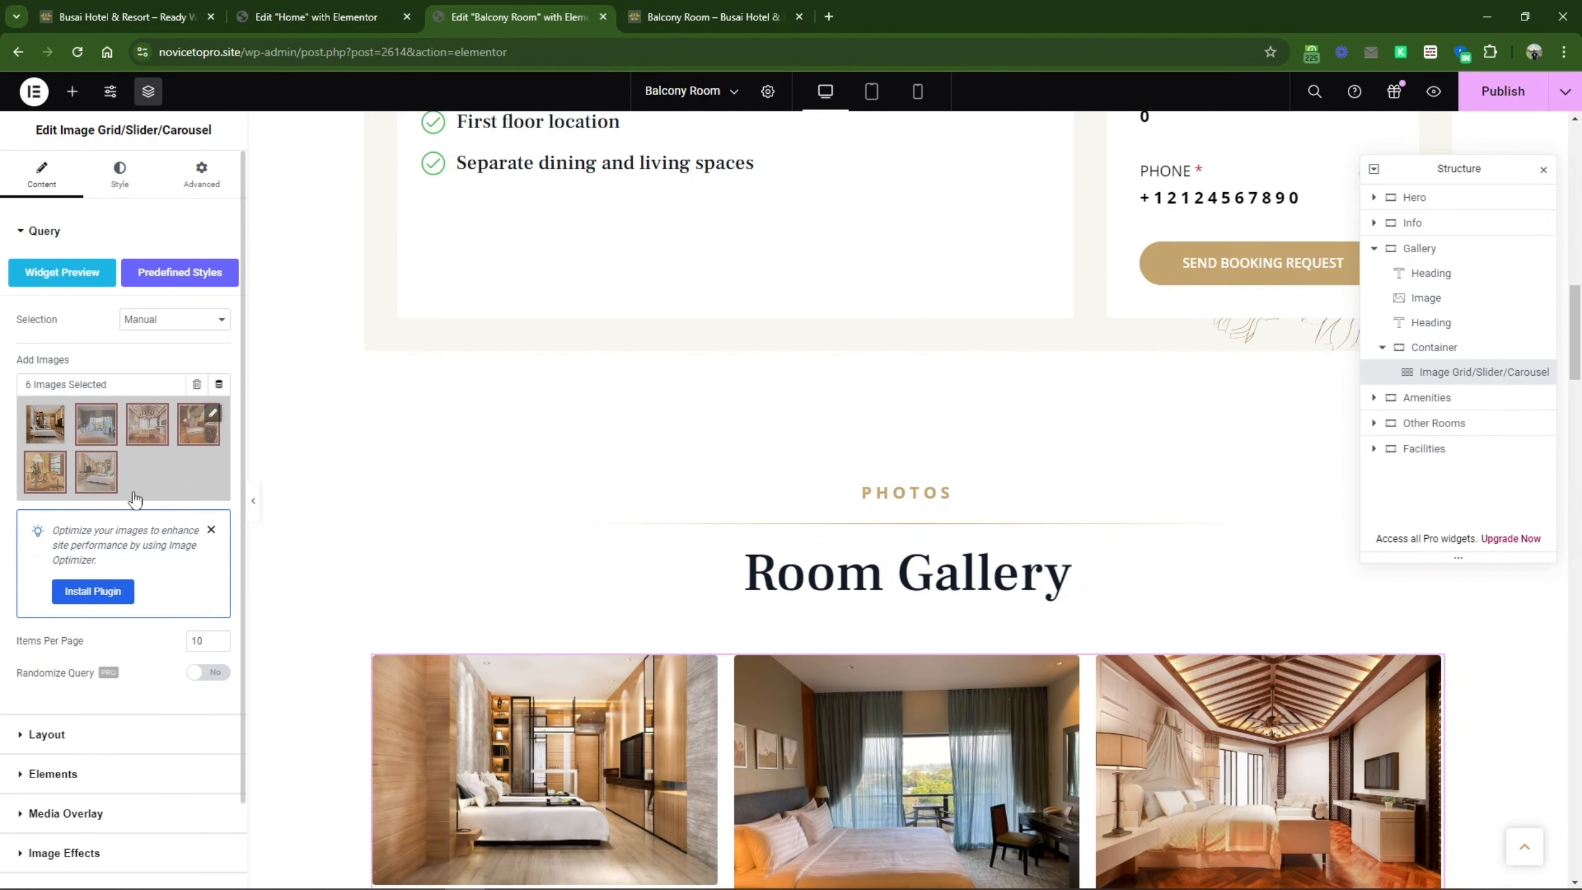
scroll(901, 705, up, 8)
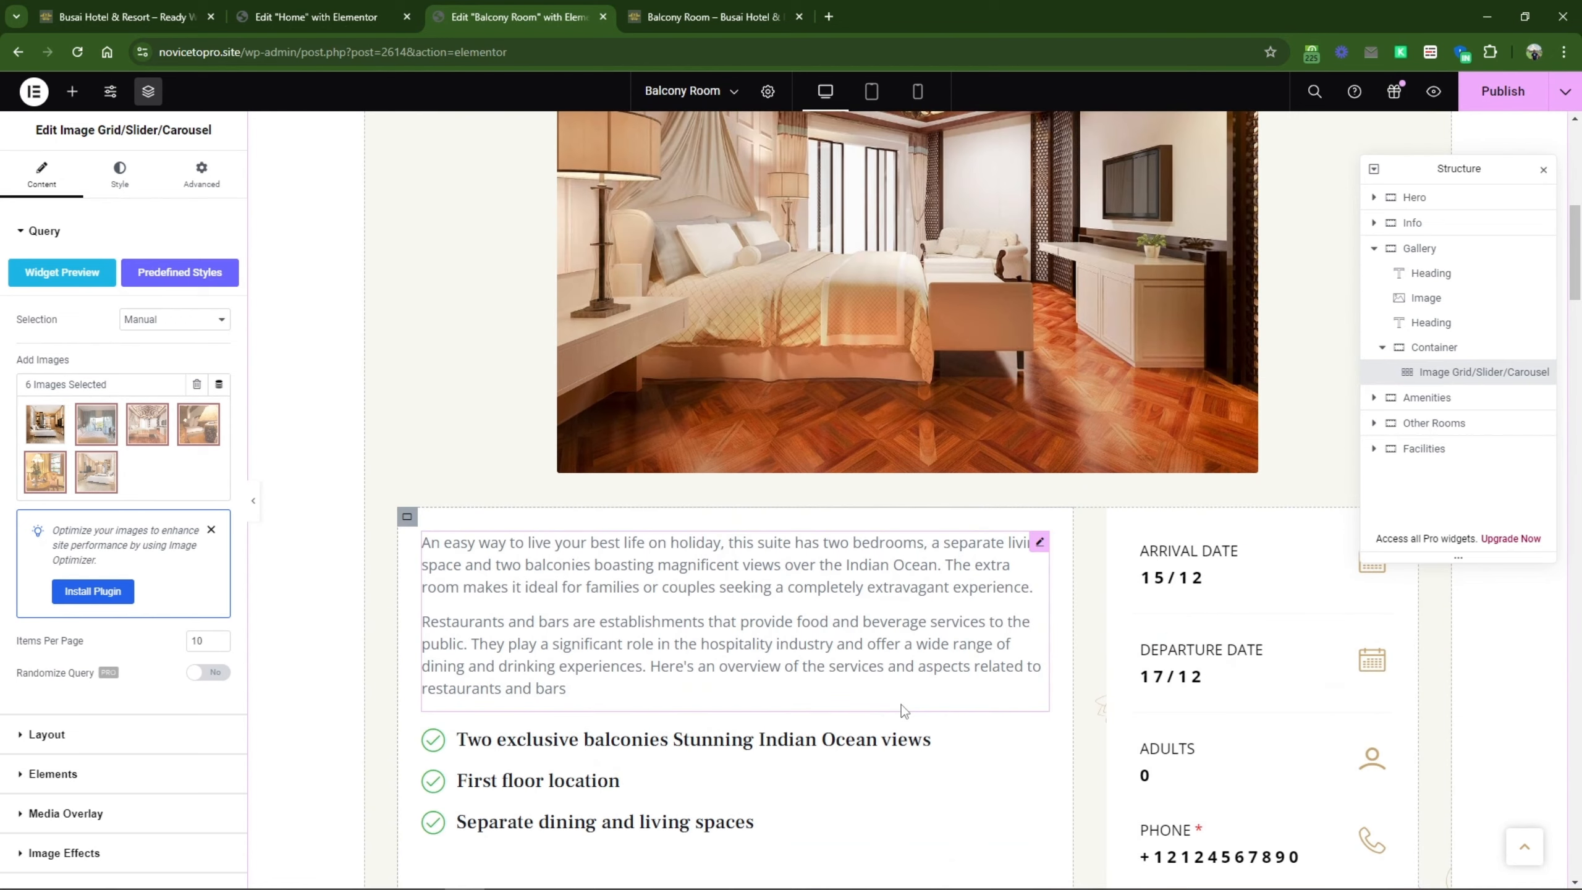
click(1191, 651)
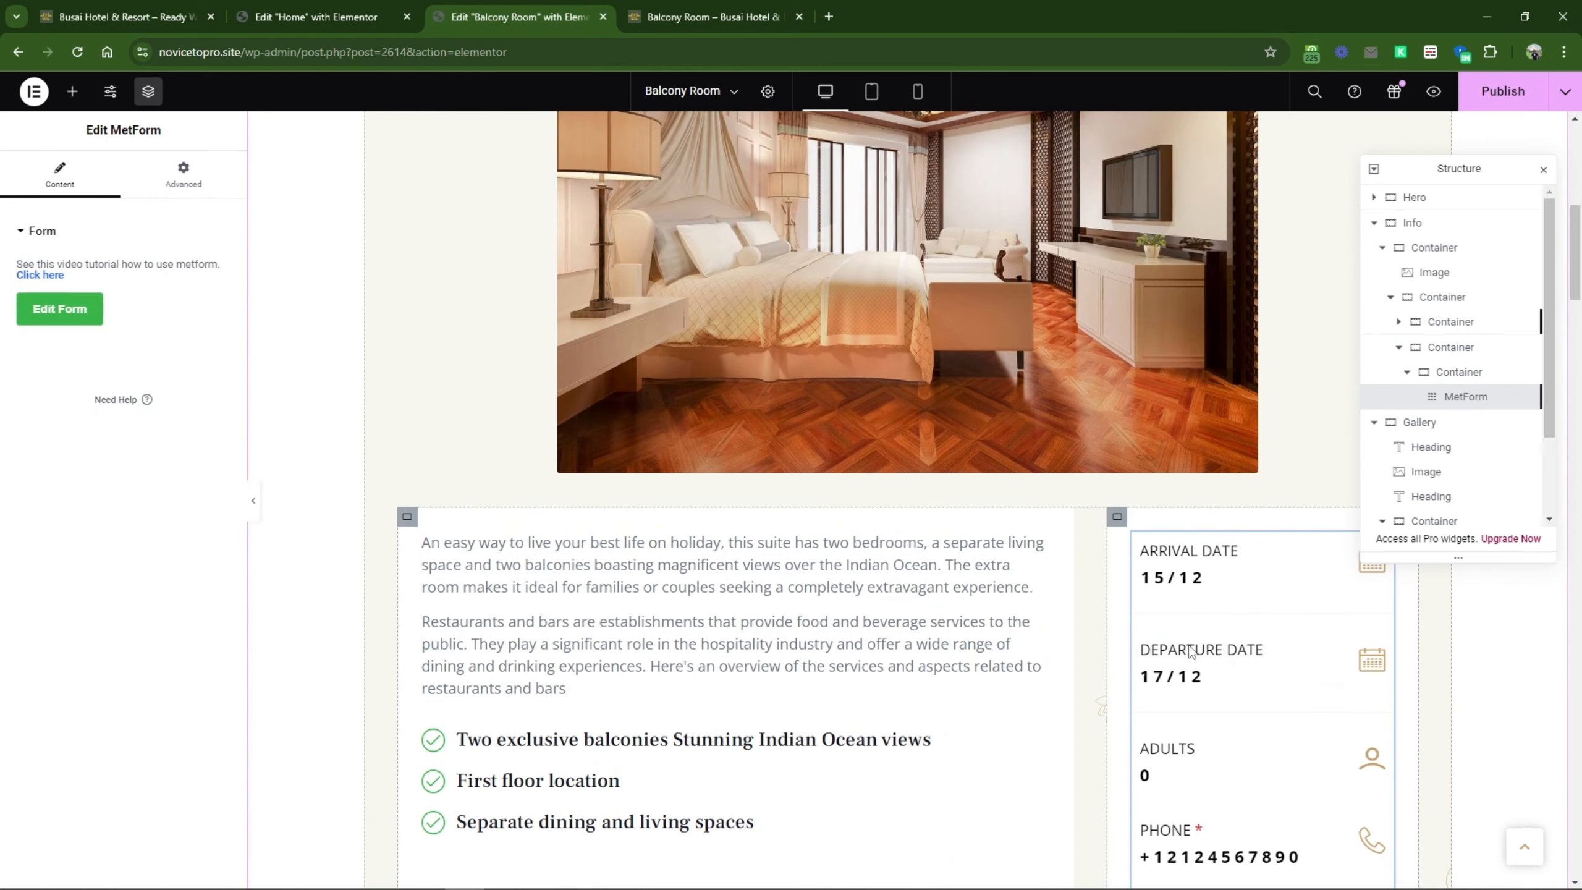
click(159, 8)
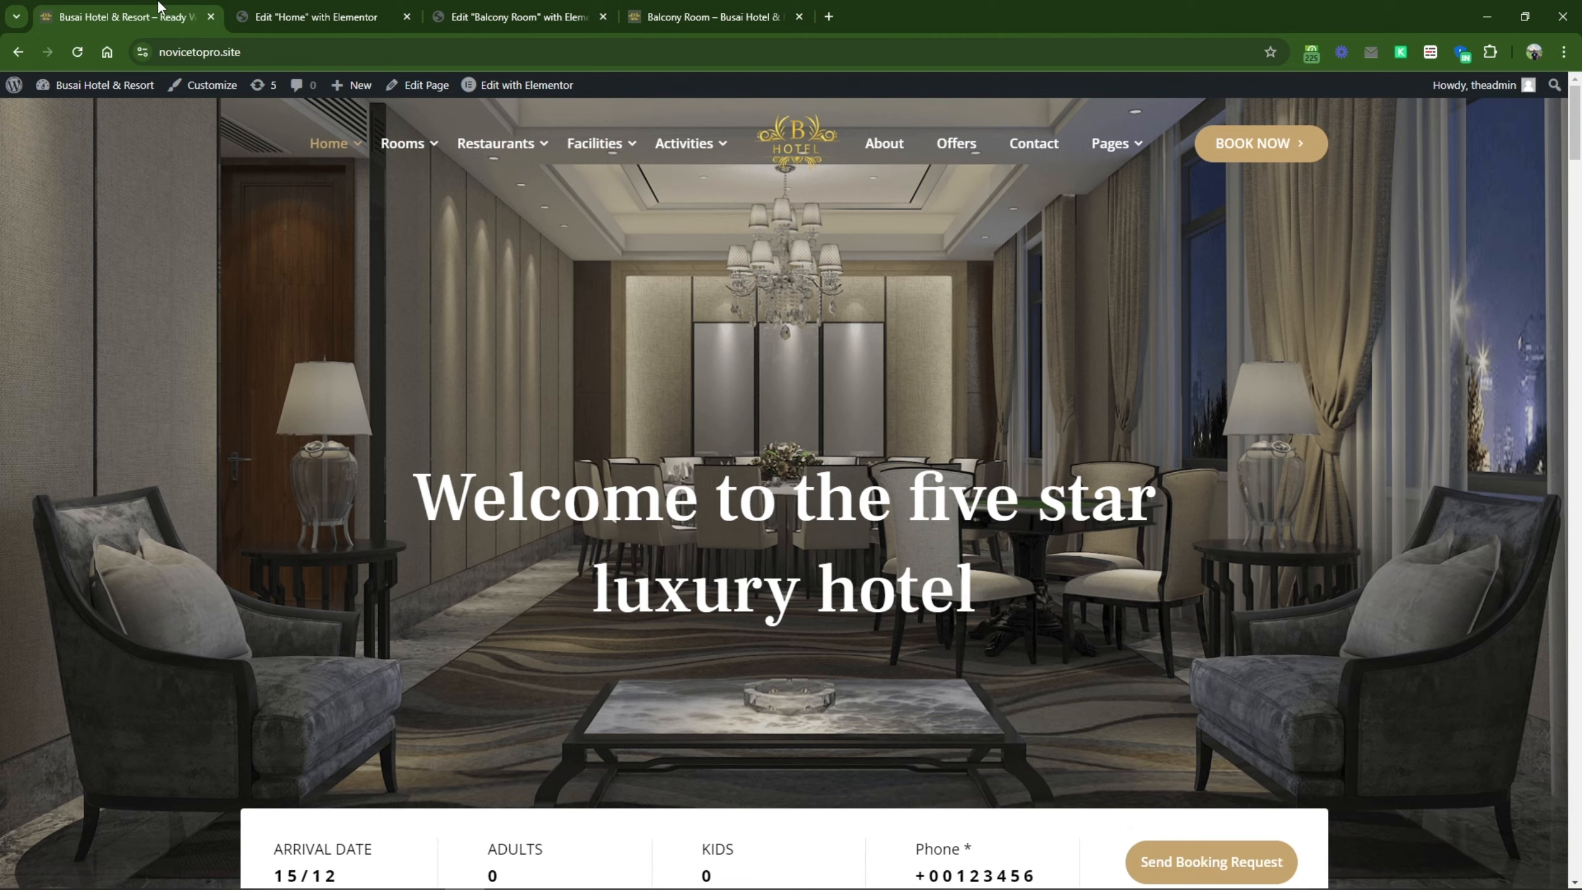
scroll(531, 397, down, 4)
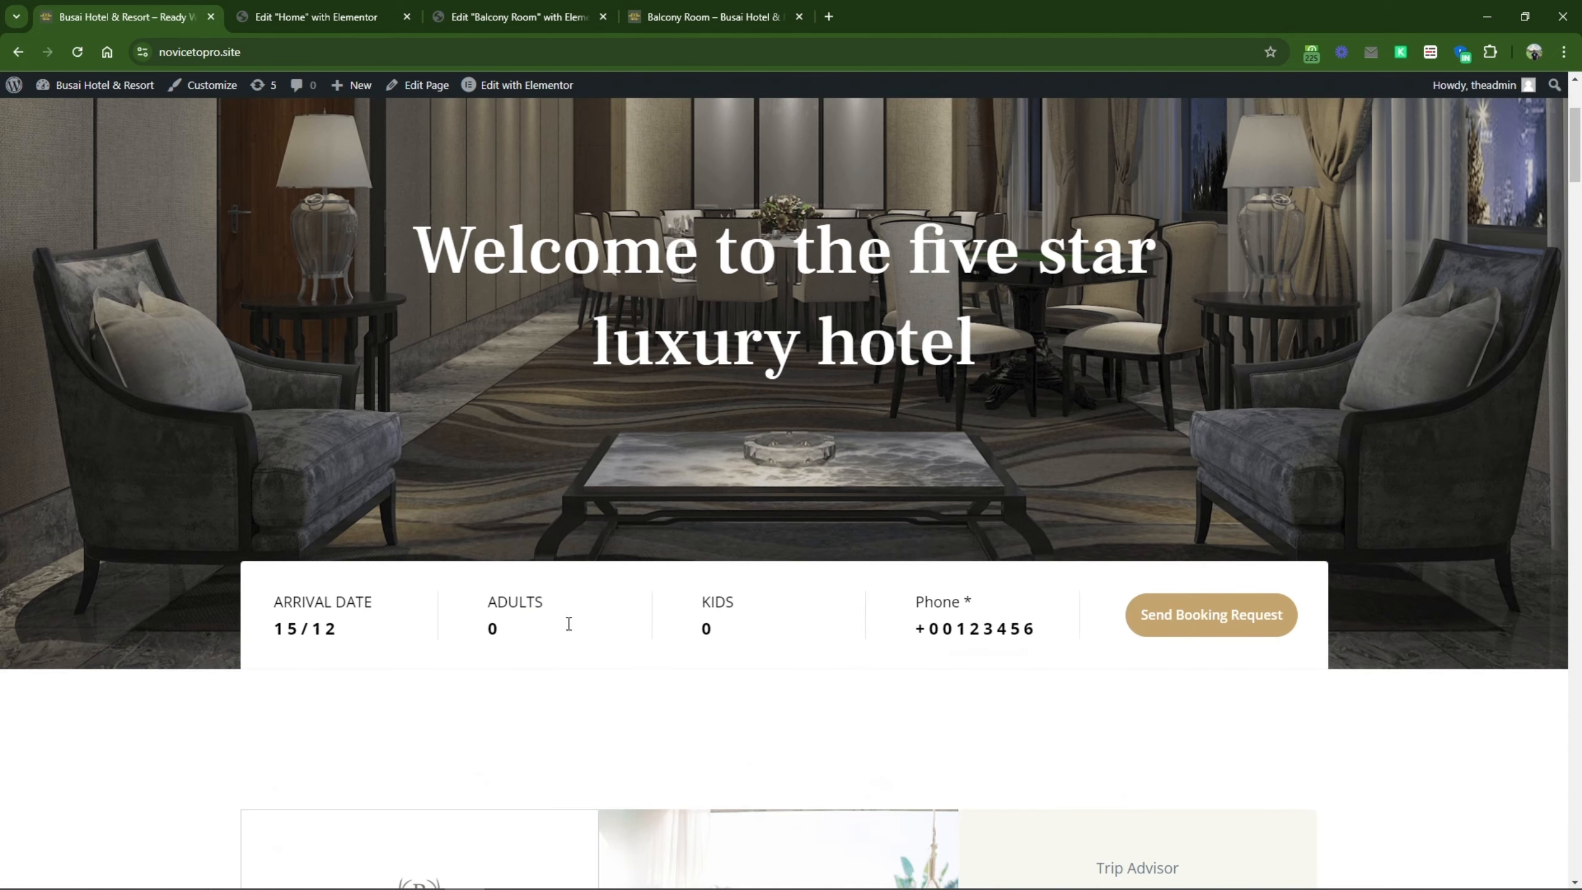
click(664, 8)
click(585, 7)
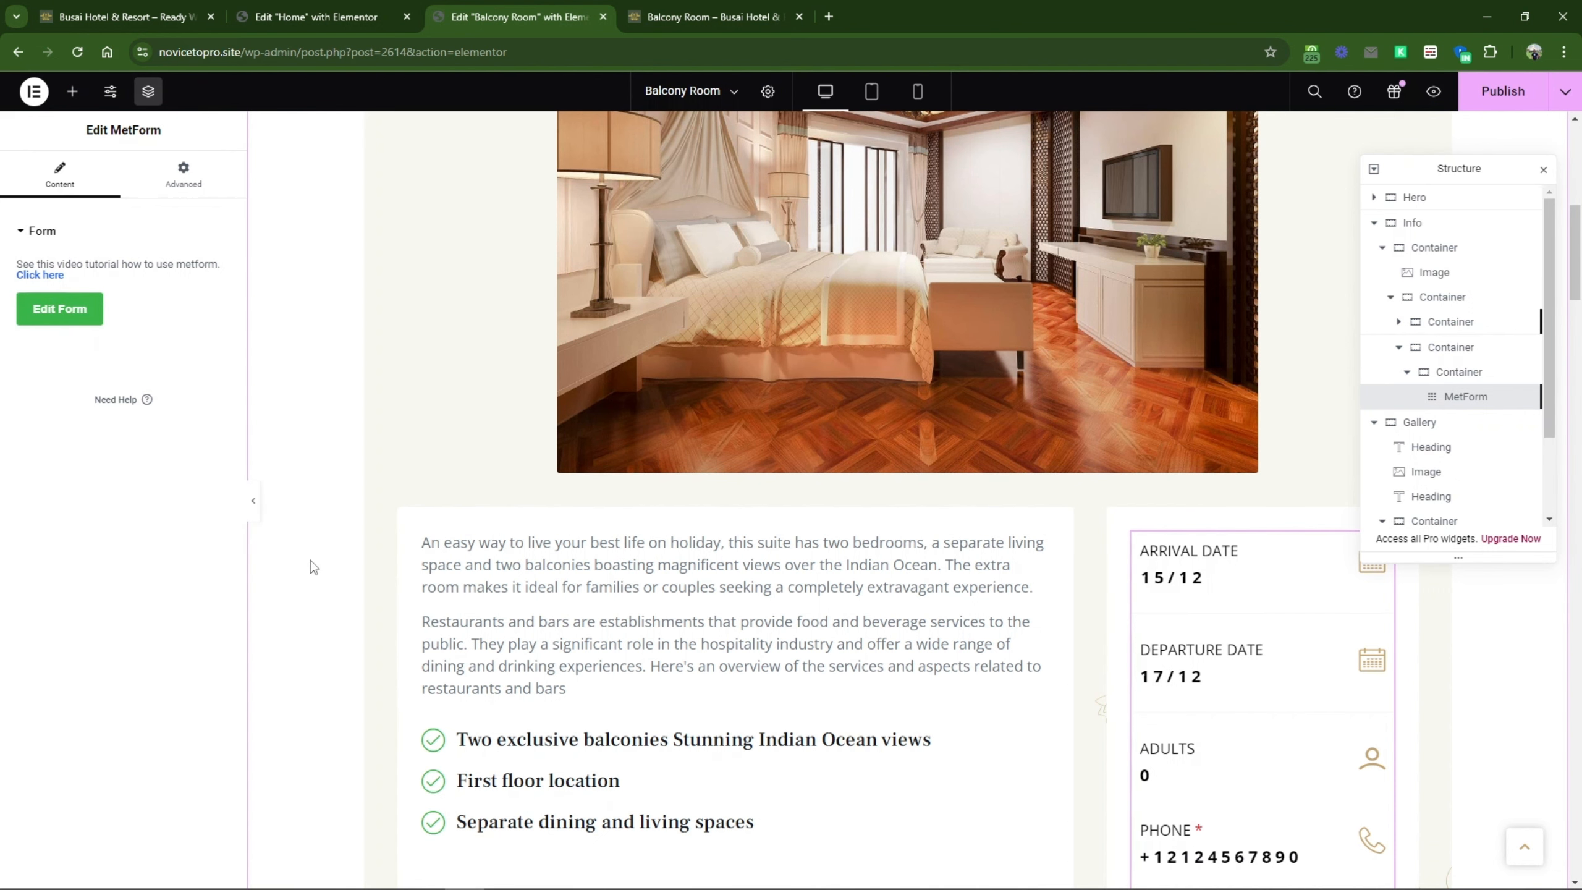
Step: Review the room description, photo gallery and amenities sections of the Balcony Room page
scroll(942, 515, down, 2)
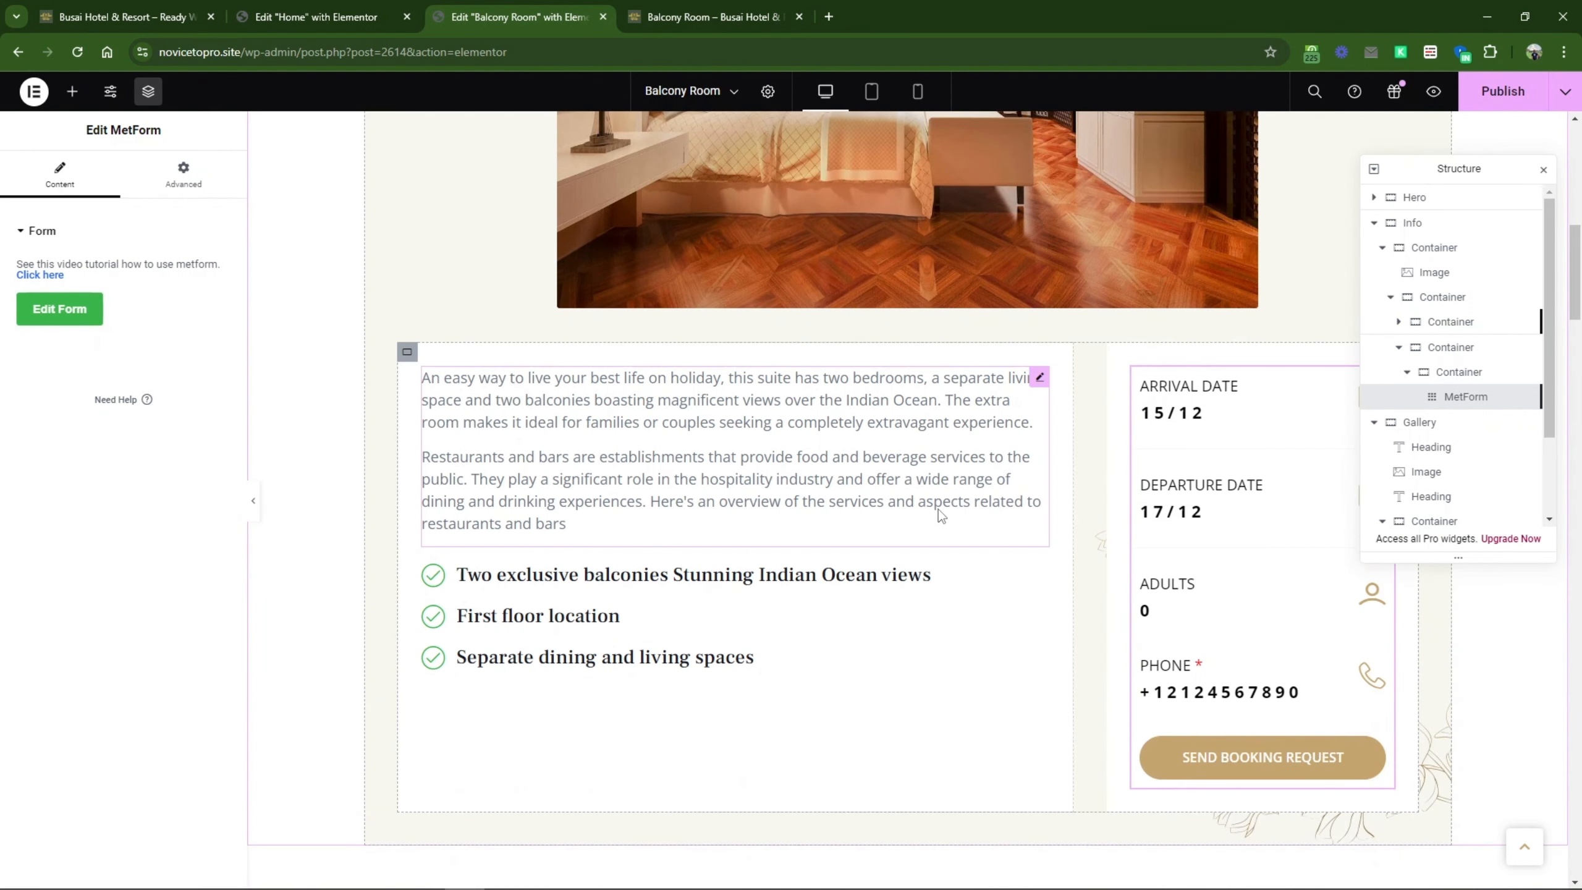
mouse_move(165, 7)
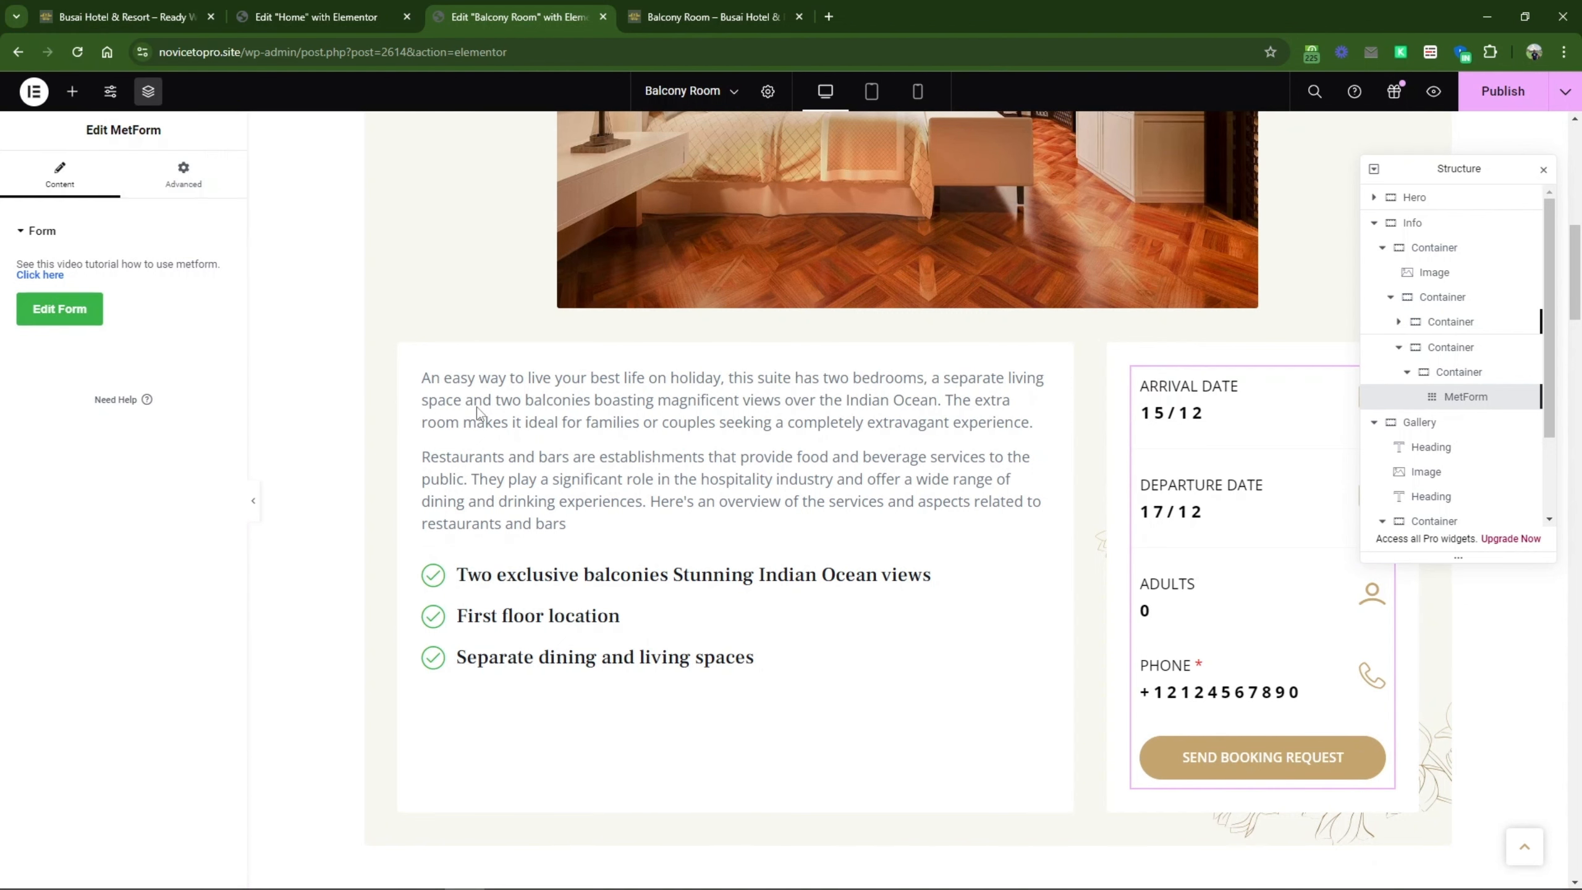
scroll(598, 430, down, 10)
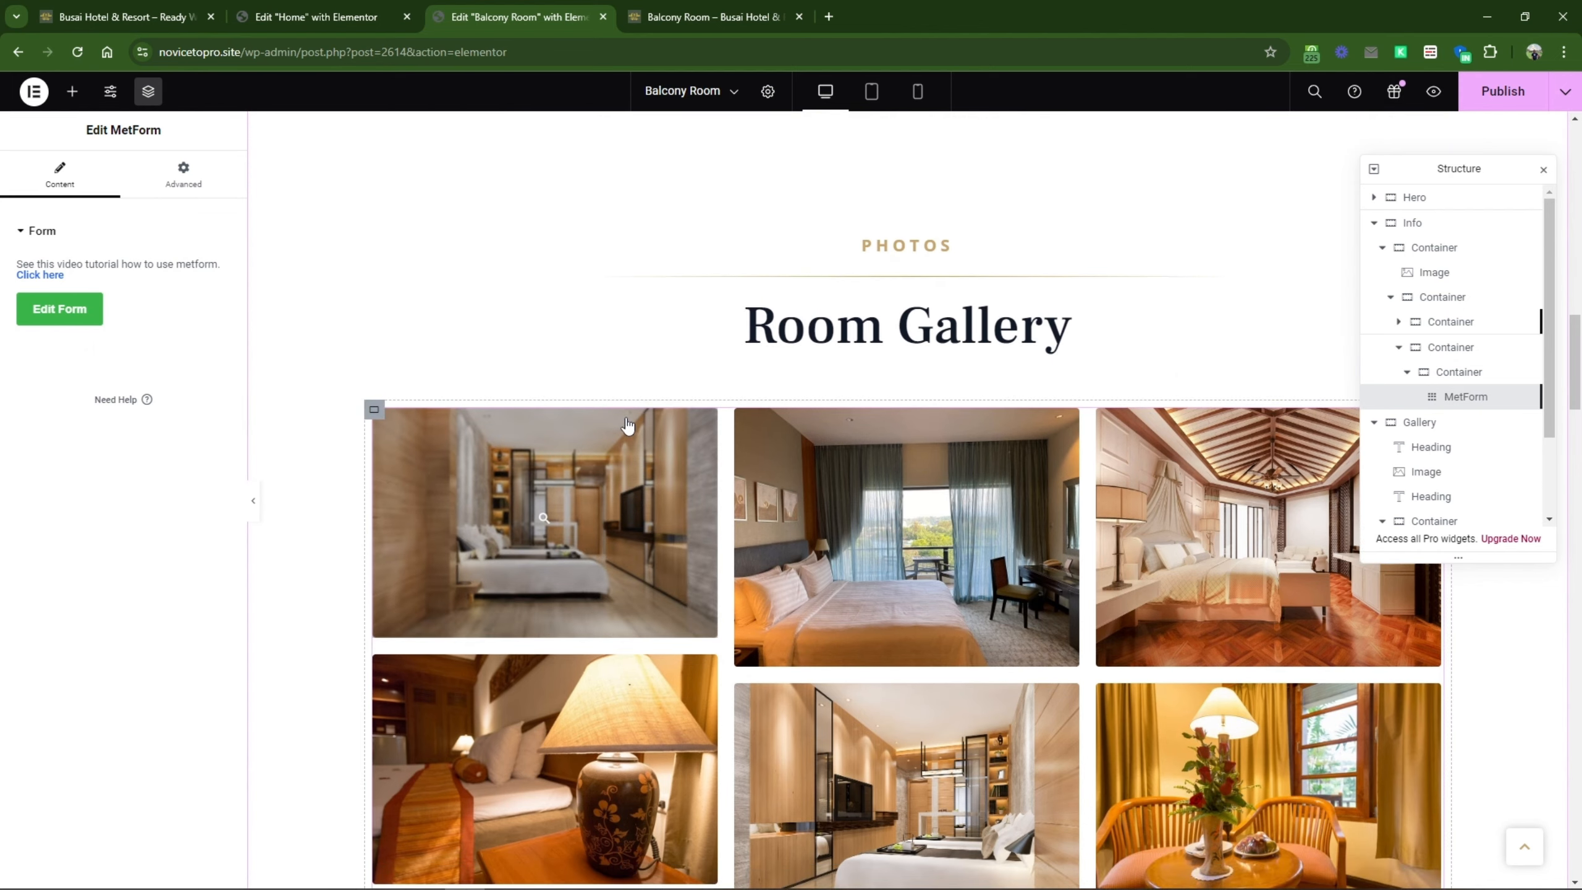
click(105, 12)
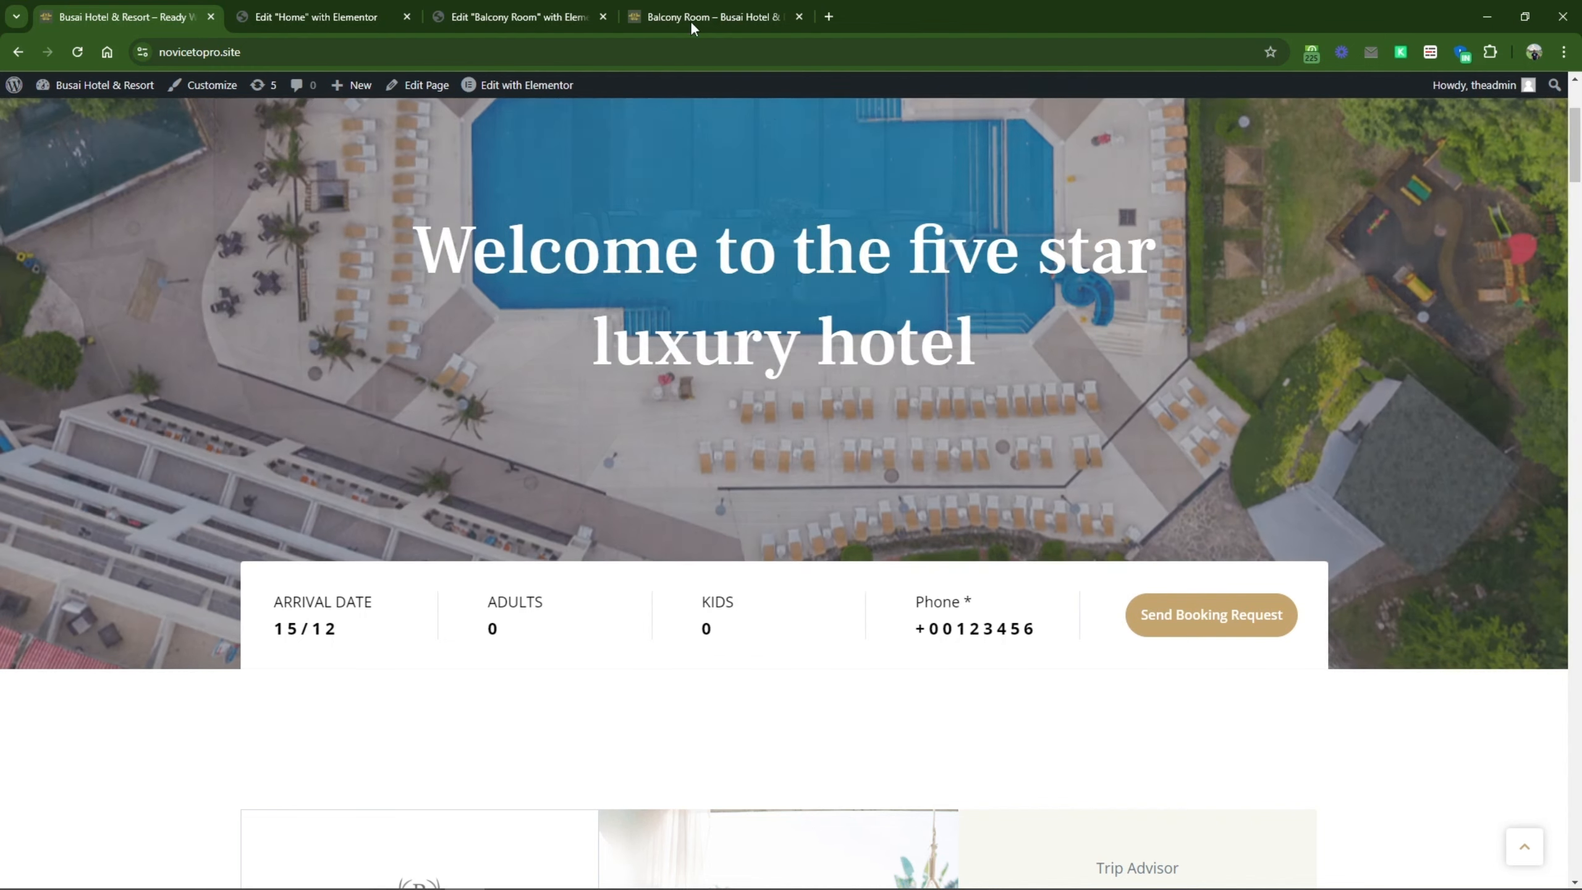
click(517, 17)
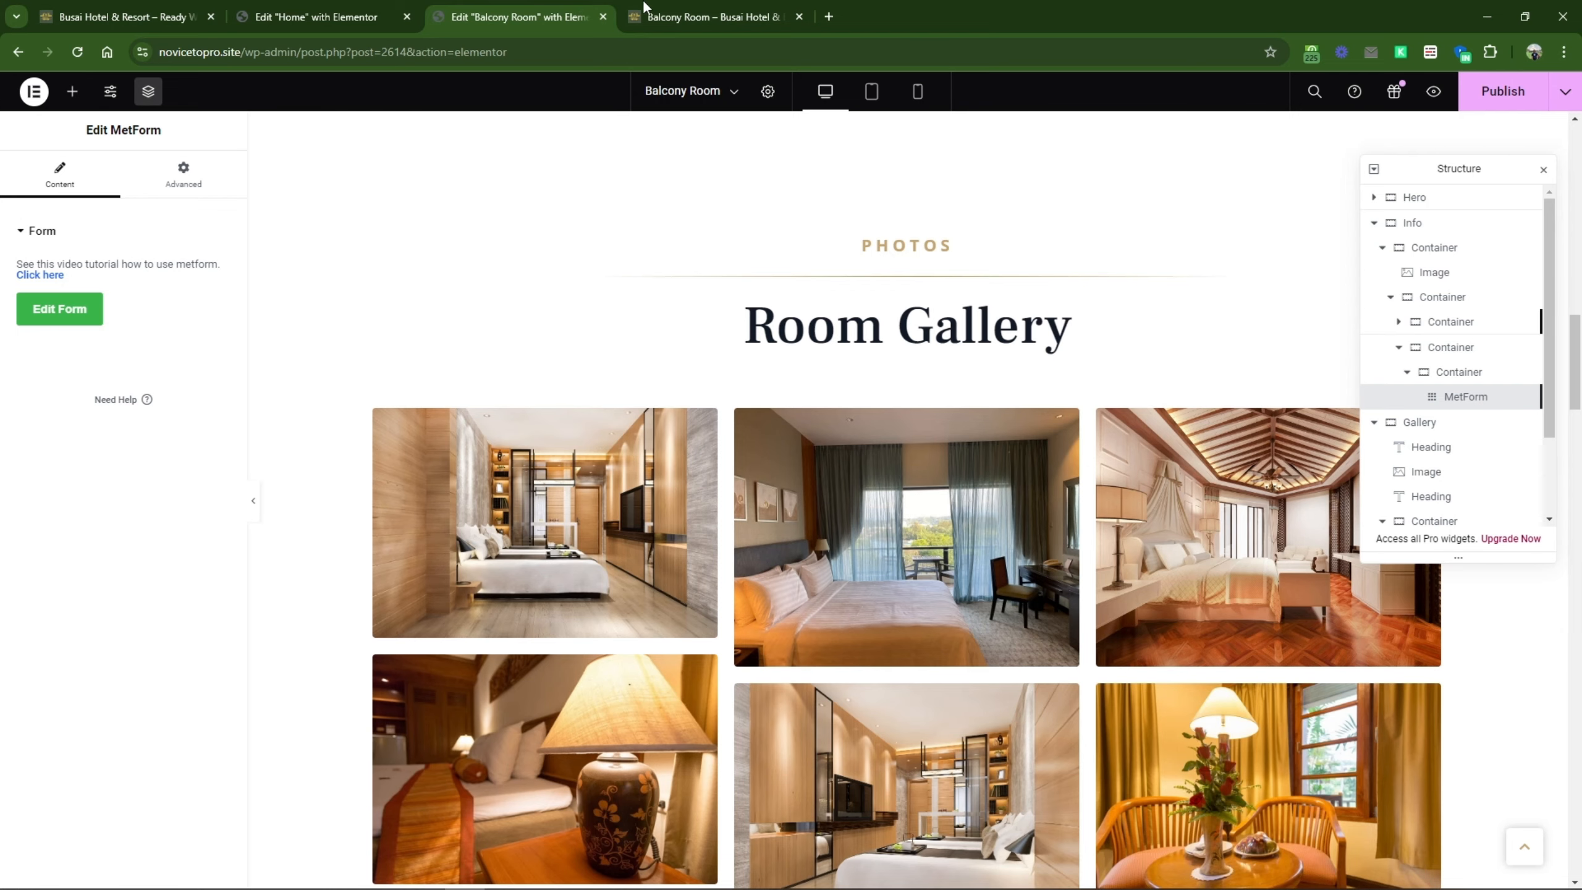
click(666, 8)
click(489, 7)
scroll(578, 603, down, 8)
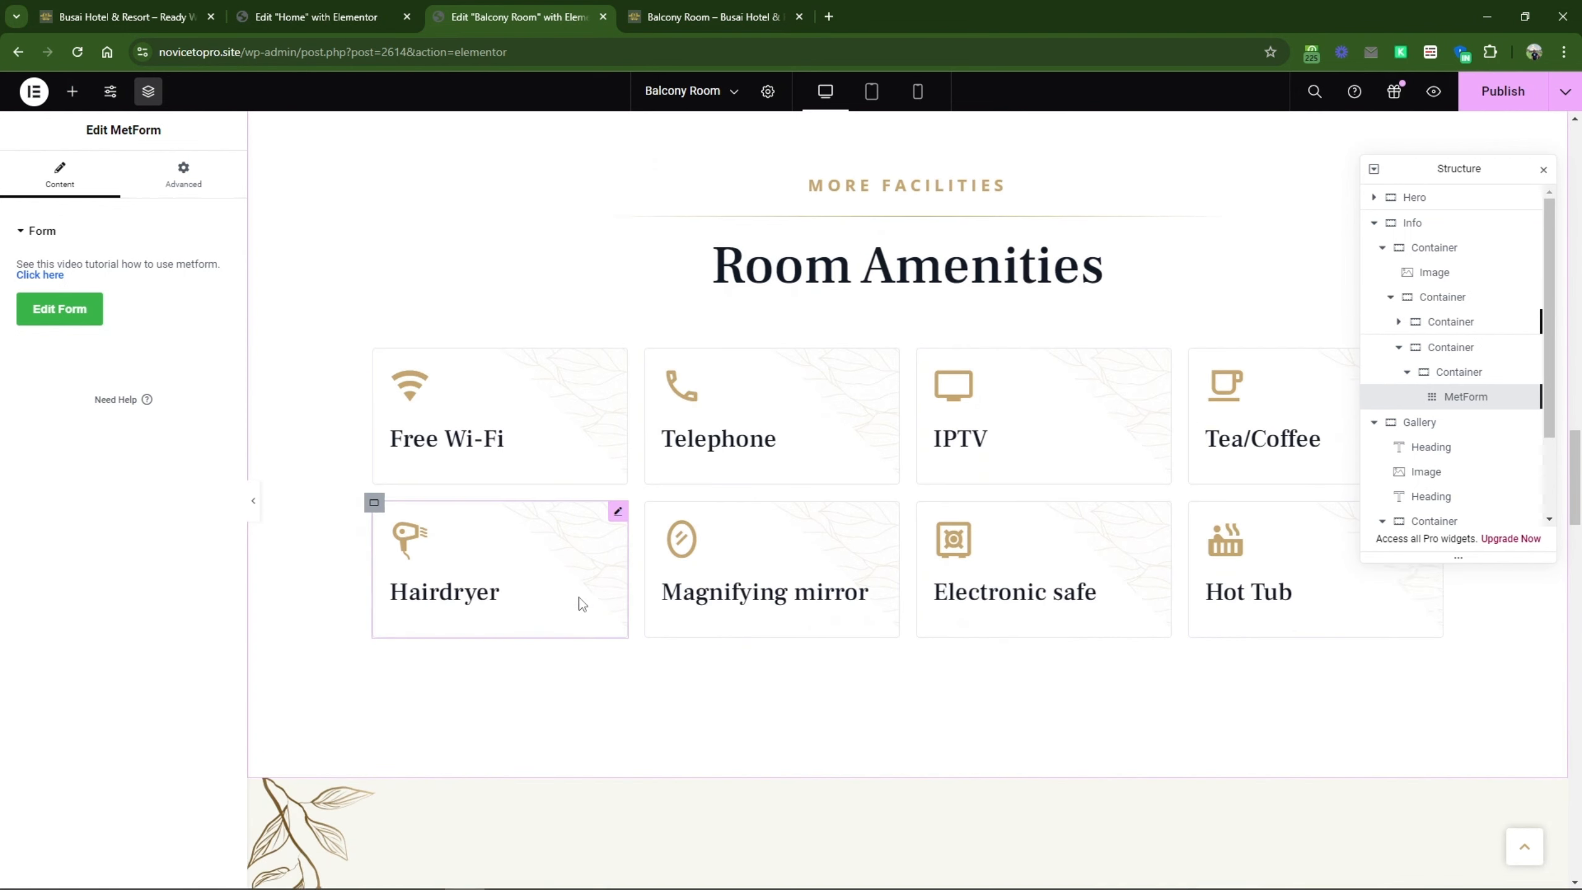
scroll(579, 603, up, 7)
Step: Publish the Balcony Room page, open its page settings, and preview the page to review its sections
click(1502, 91)
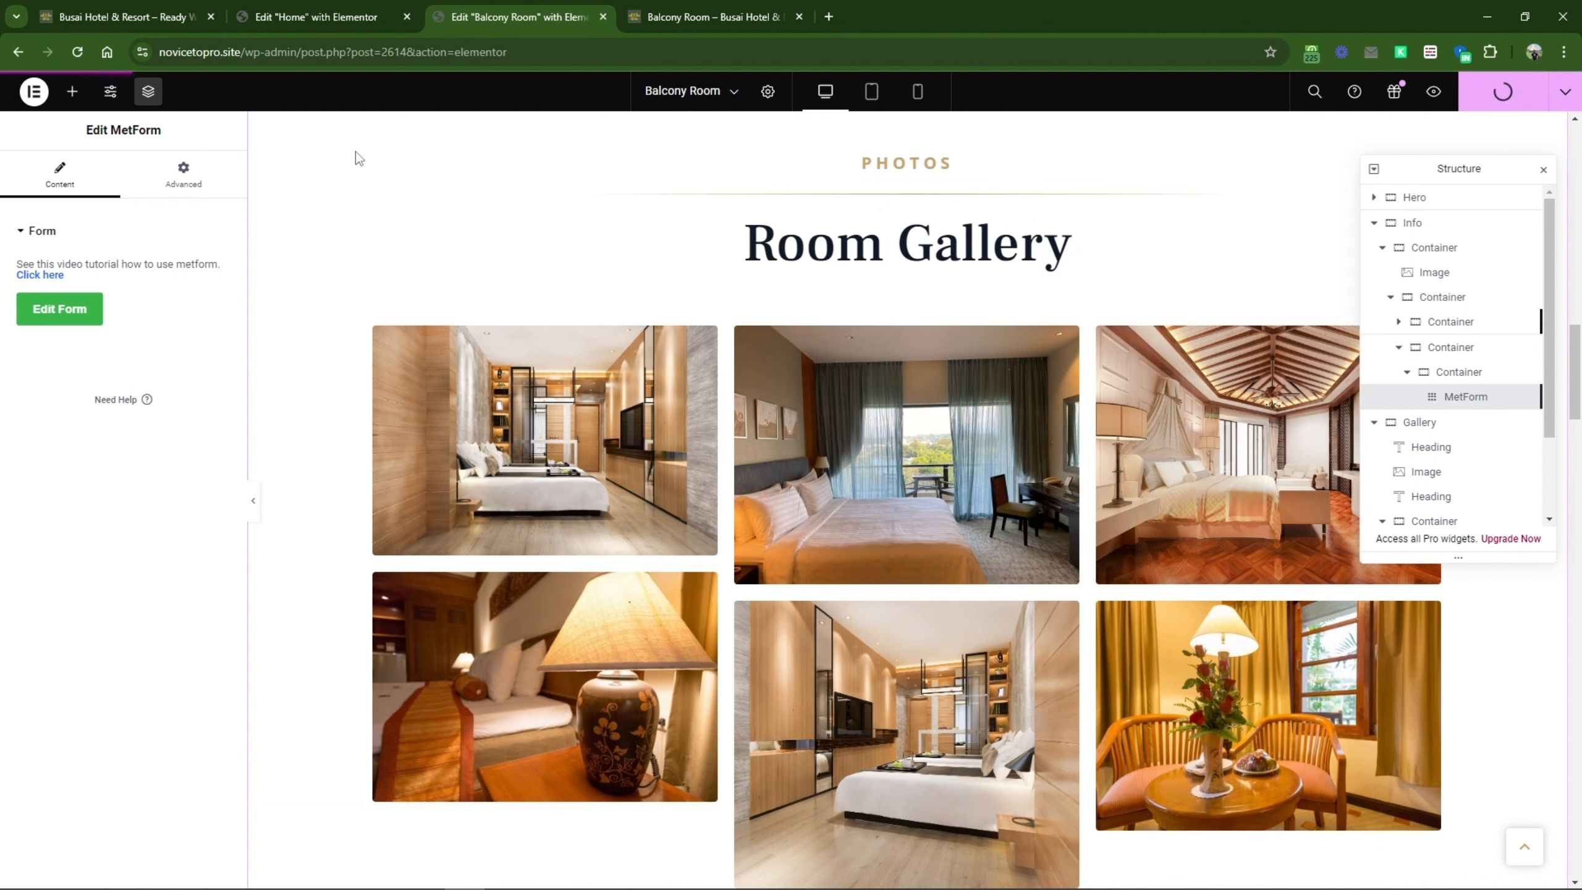
click(769, 100)
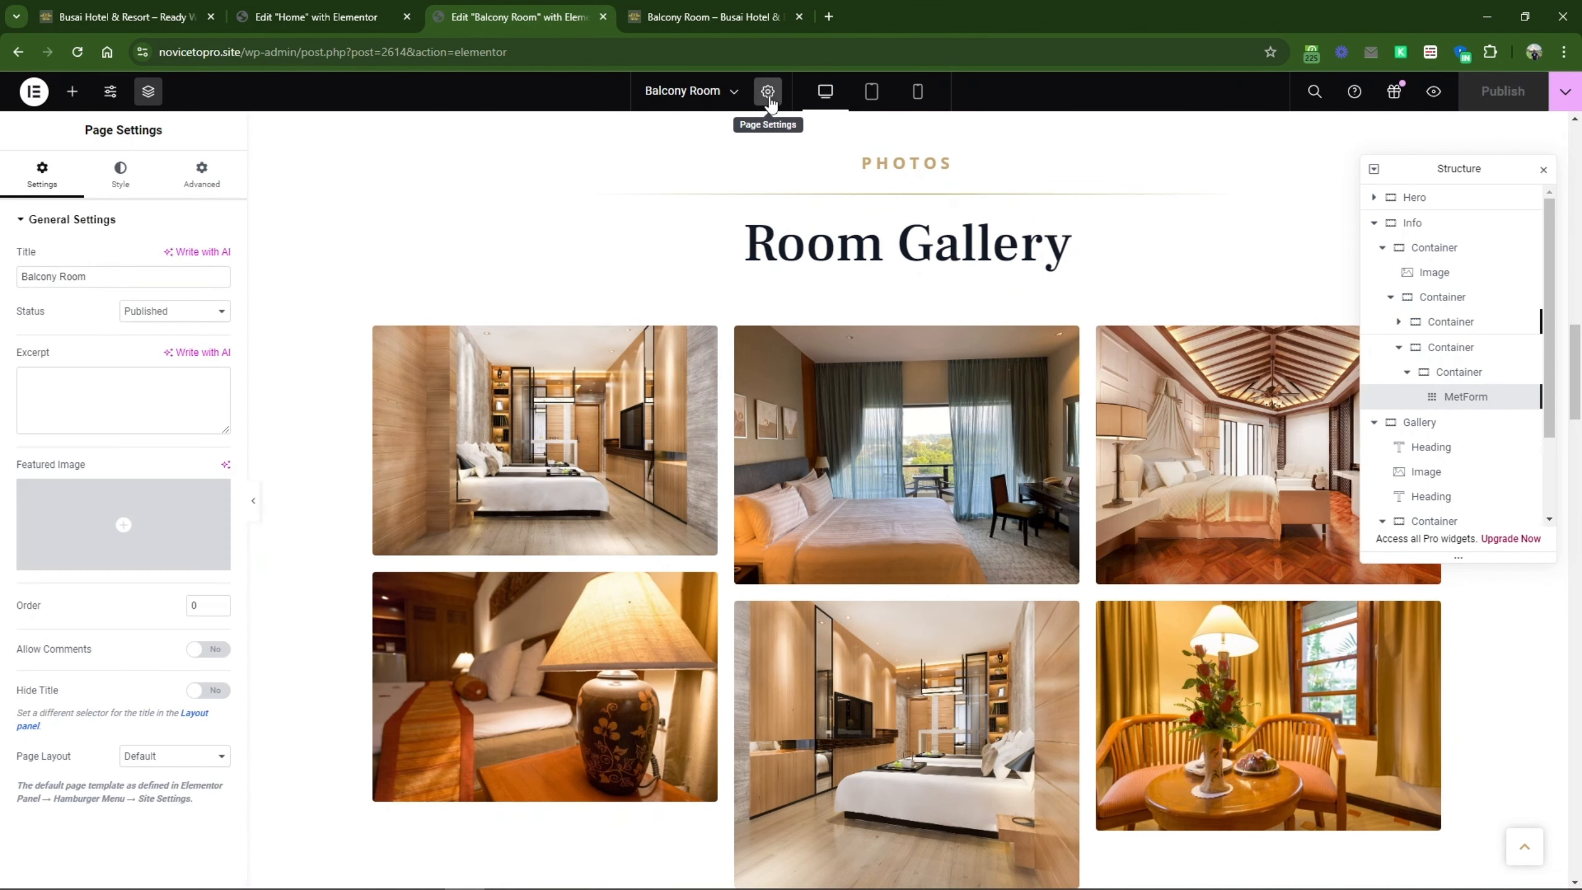
click(1433, 92)
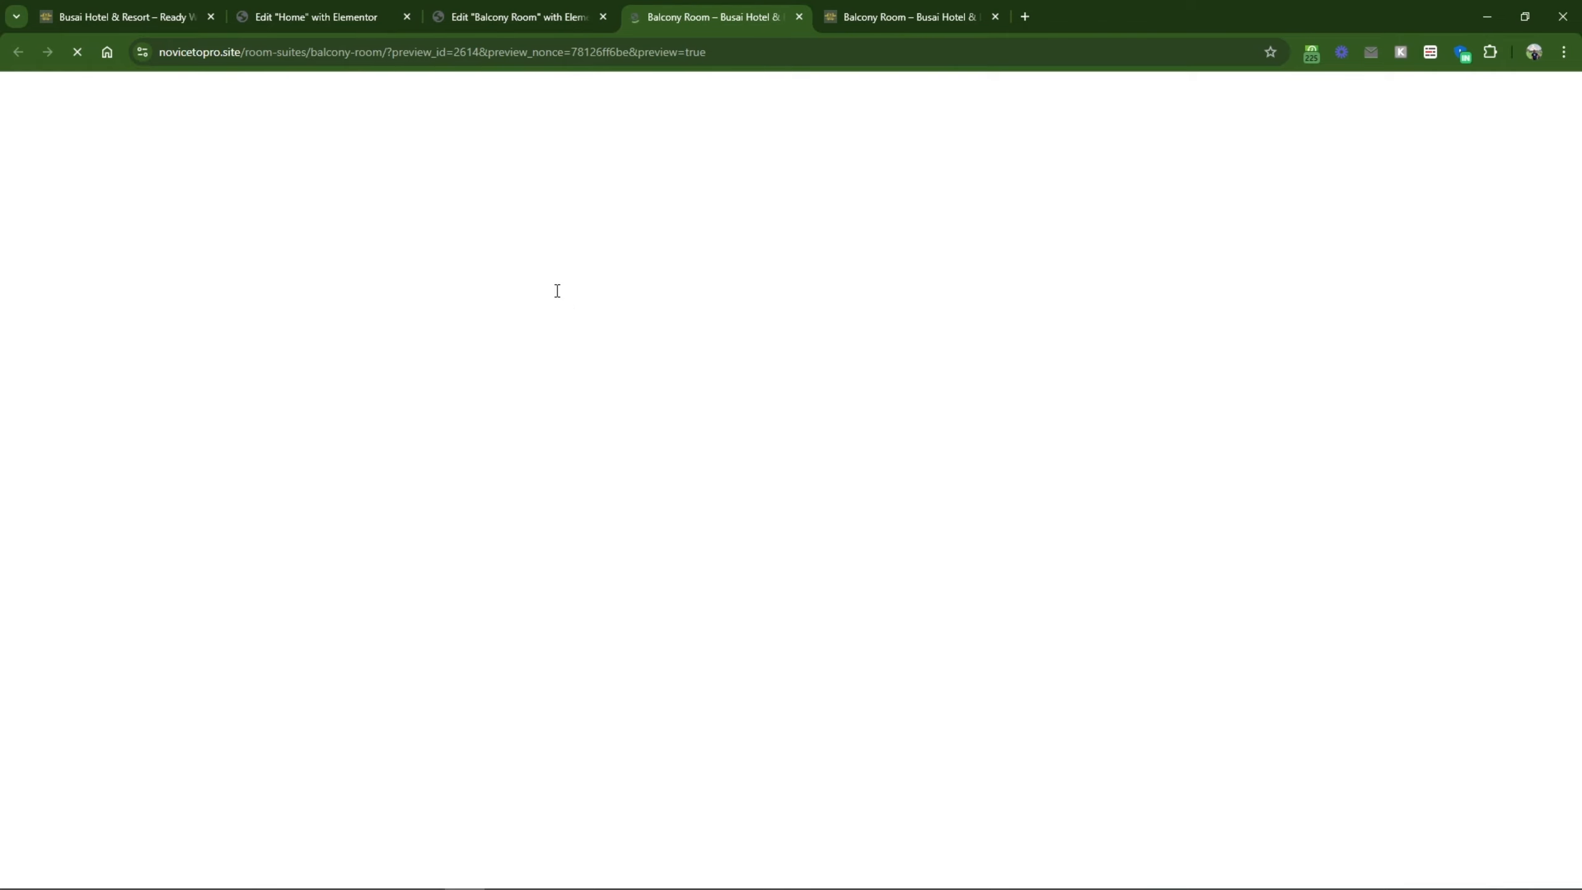
scroll(545, 362, down, 15)
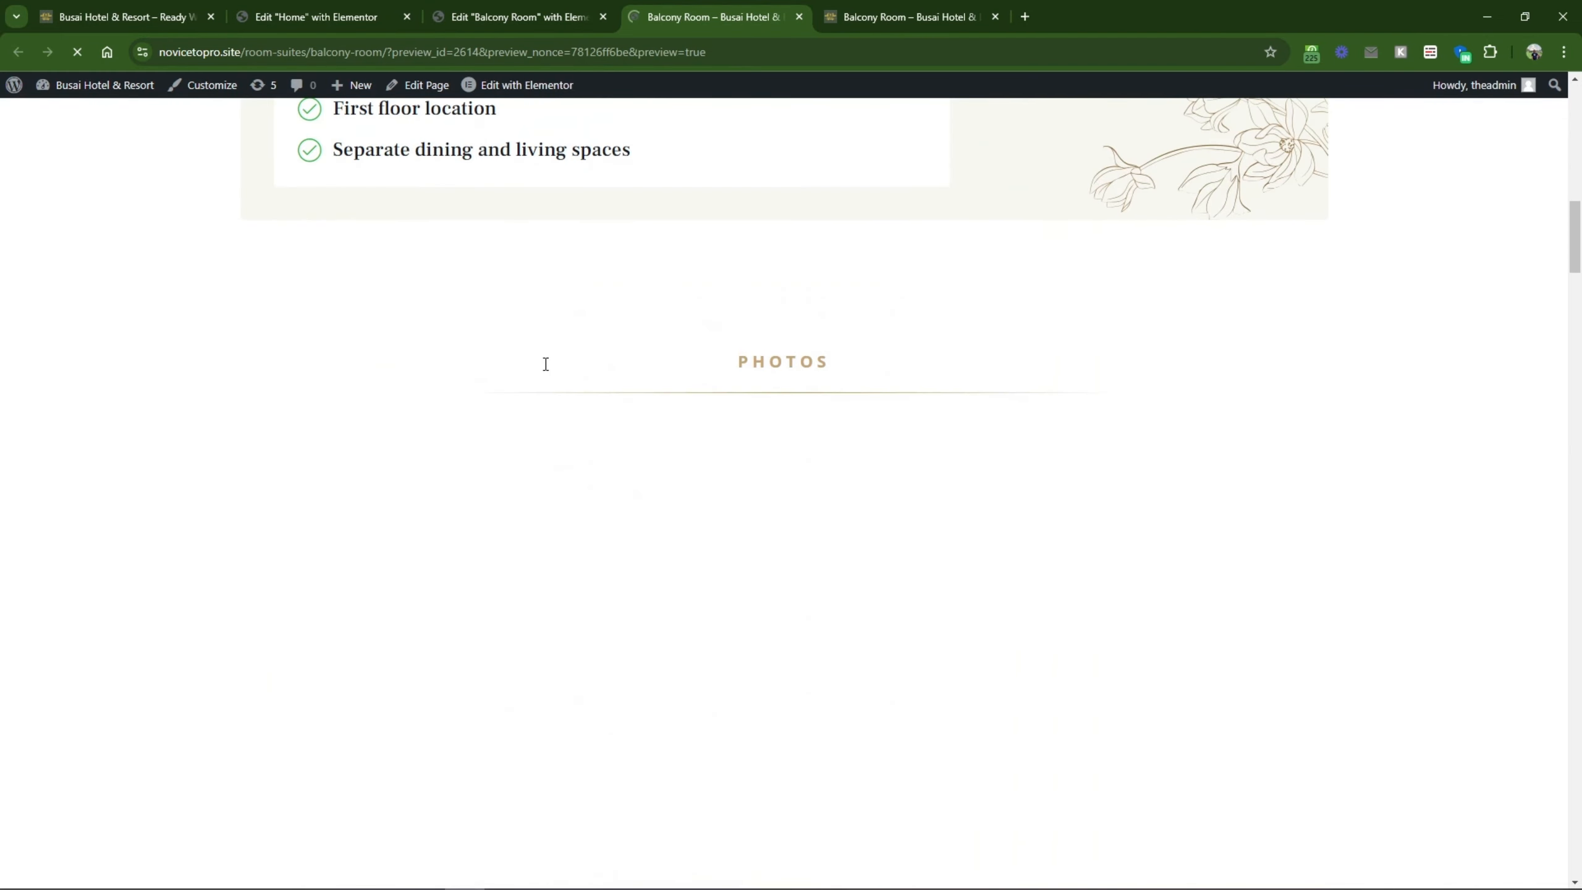
scroll(544, 362, down, 10)
scroll(503, 210, up, 6)
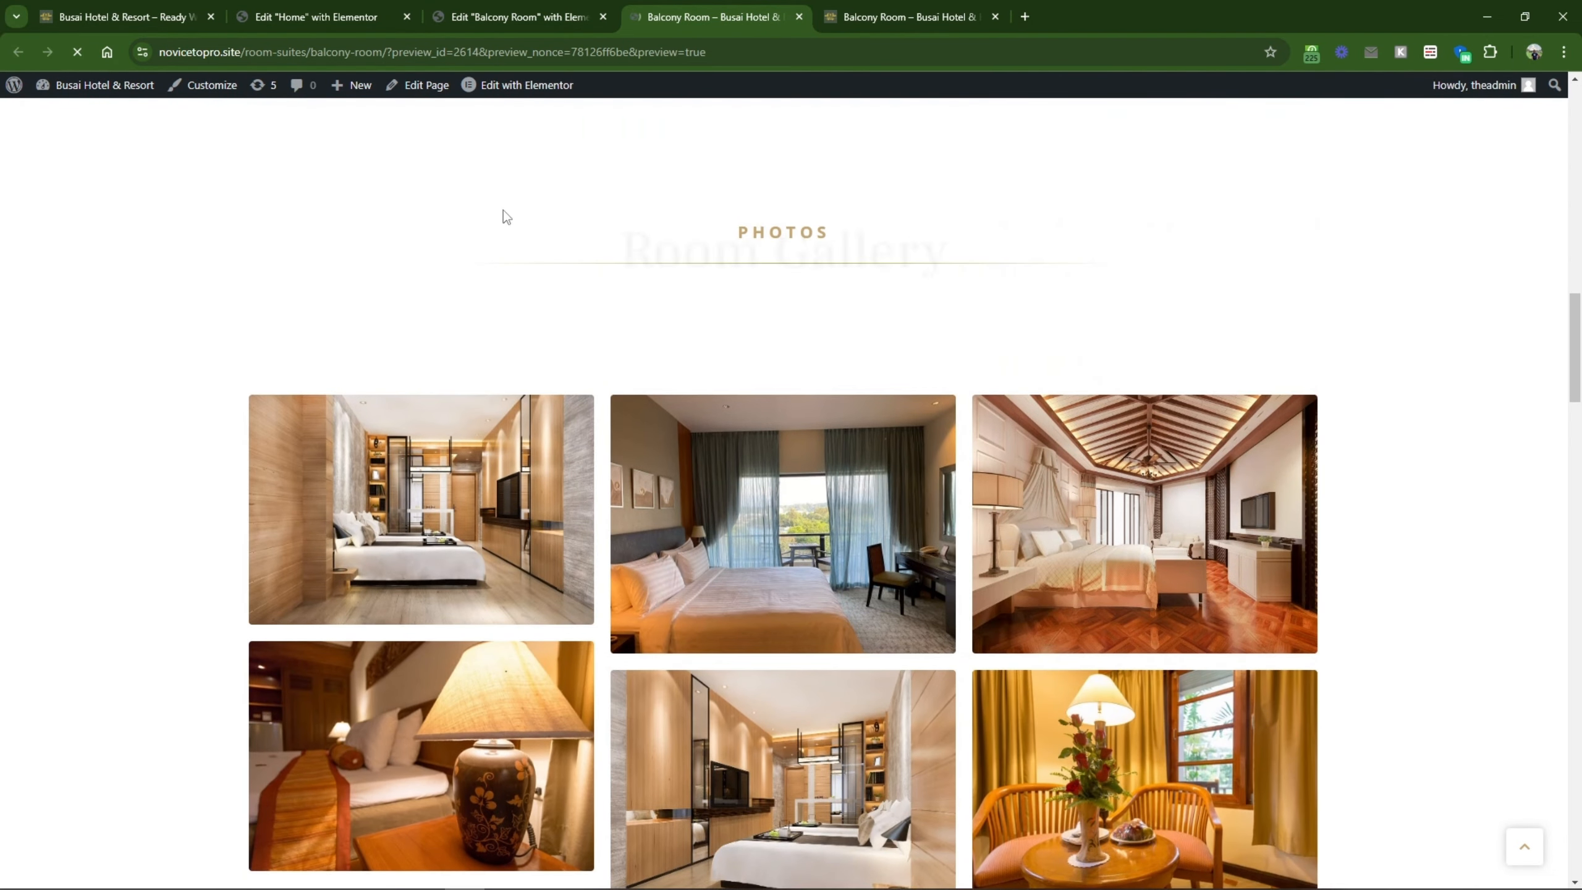
scroll(503, 210, up, 8)
Step: Copy the Balcony Room page address without its preview parameters and switch to the older Balcony Room tab
drag(382, 51, 136, 31)
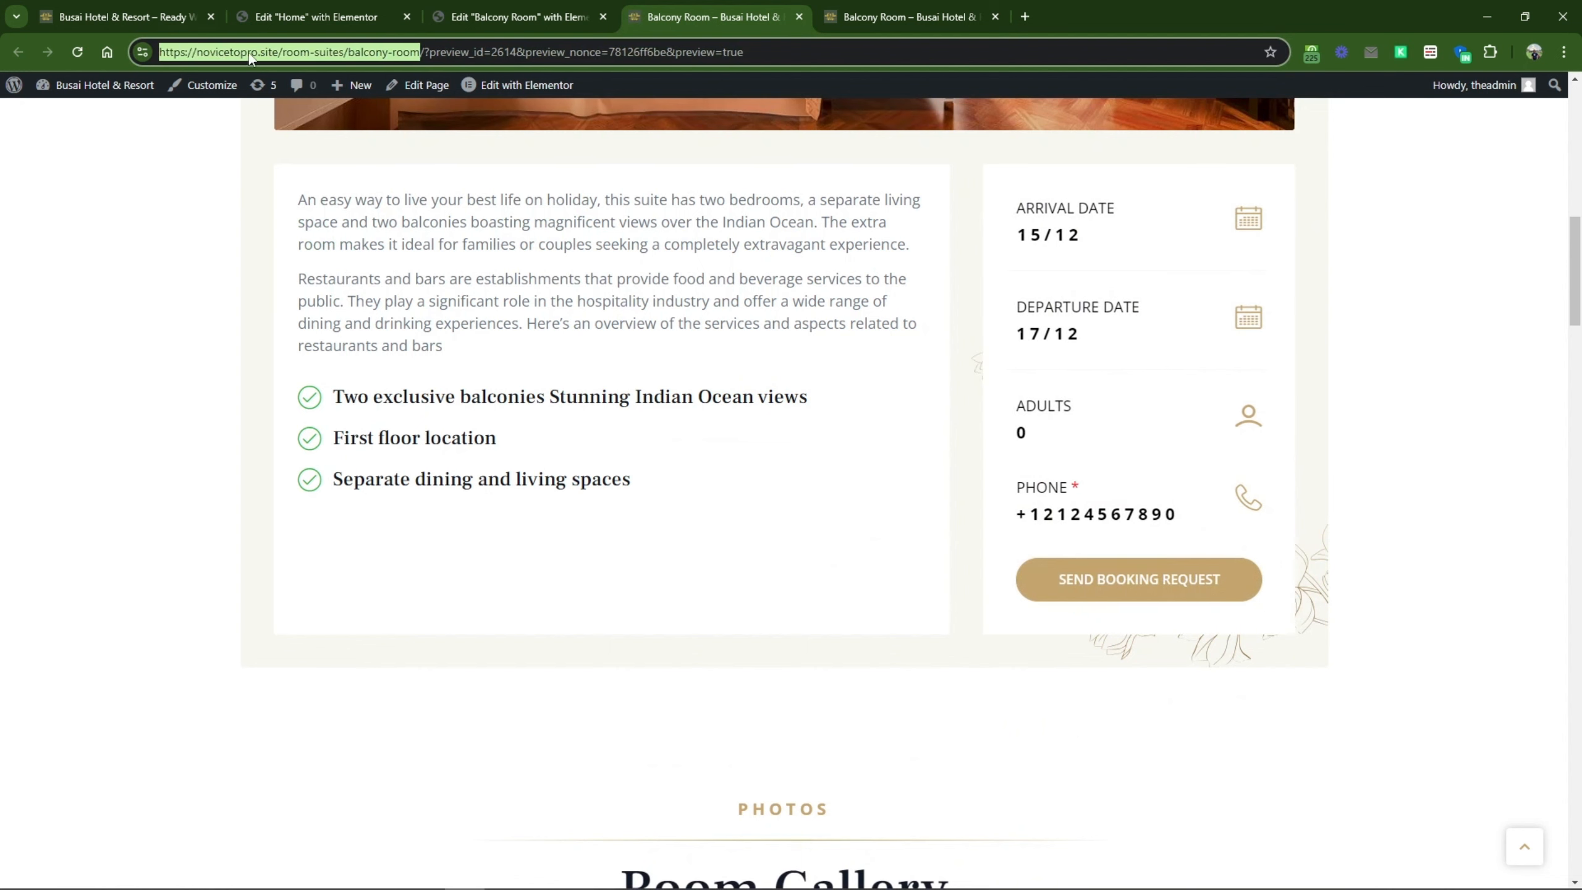
right_click(400, 55)
click(449, 202)
scroll(408, 235, up, 10)
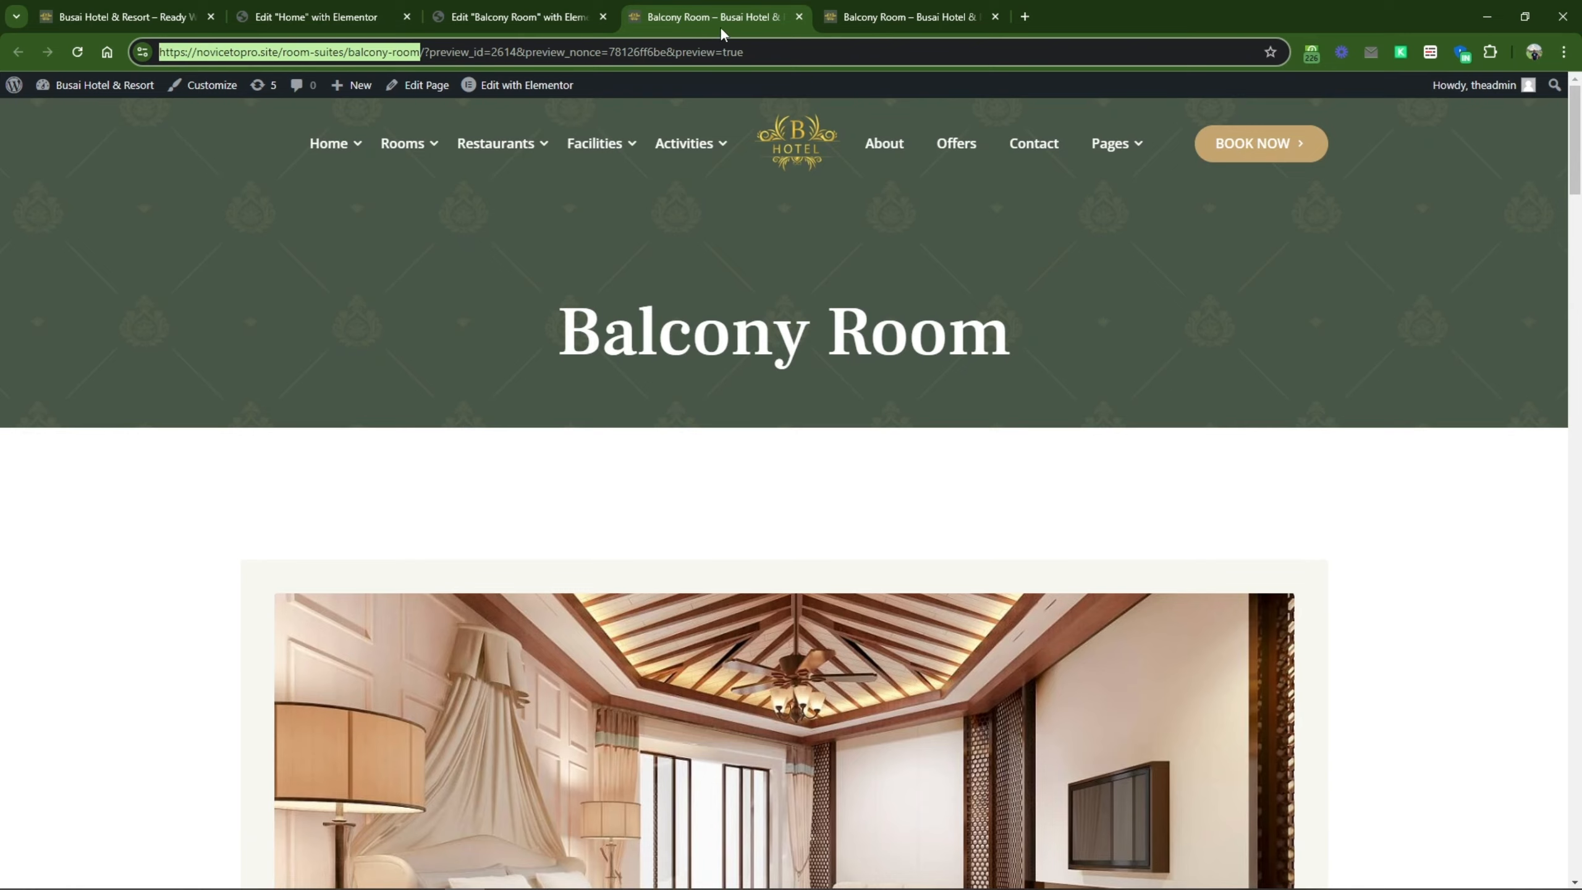
click(980, 7)
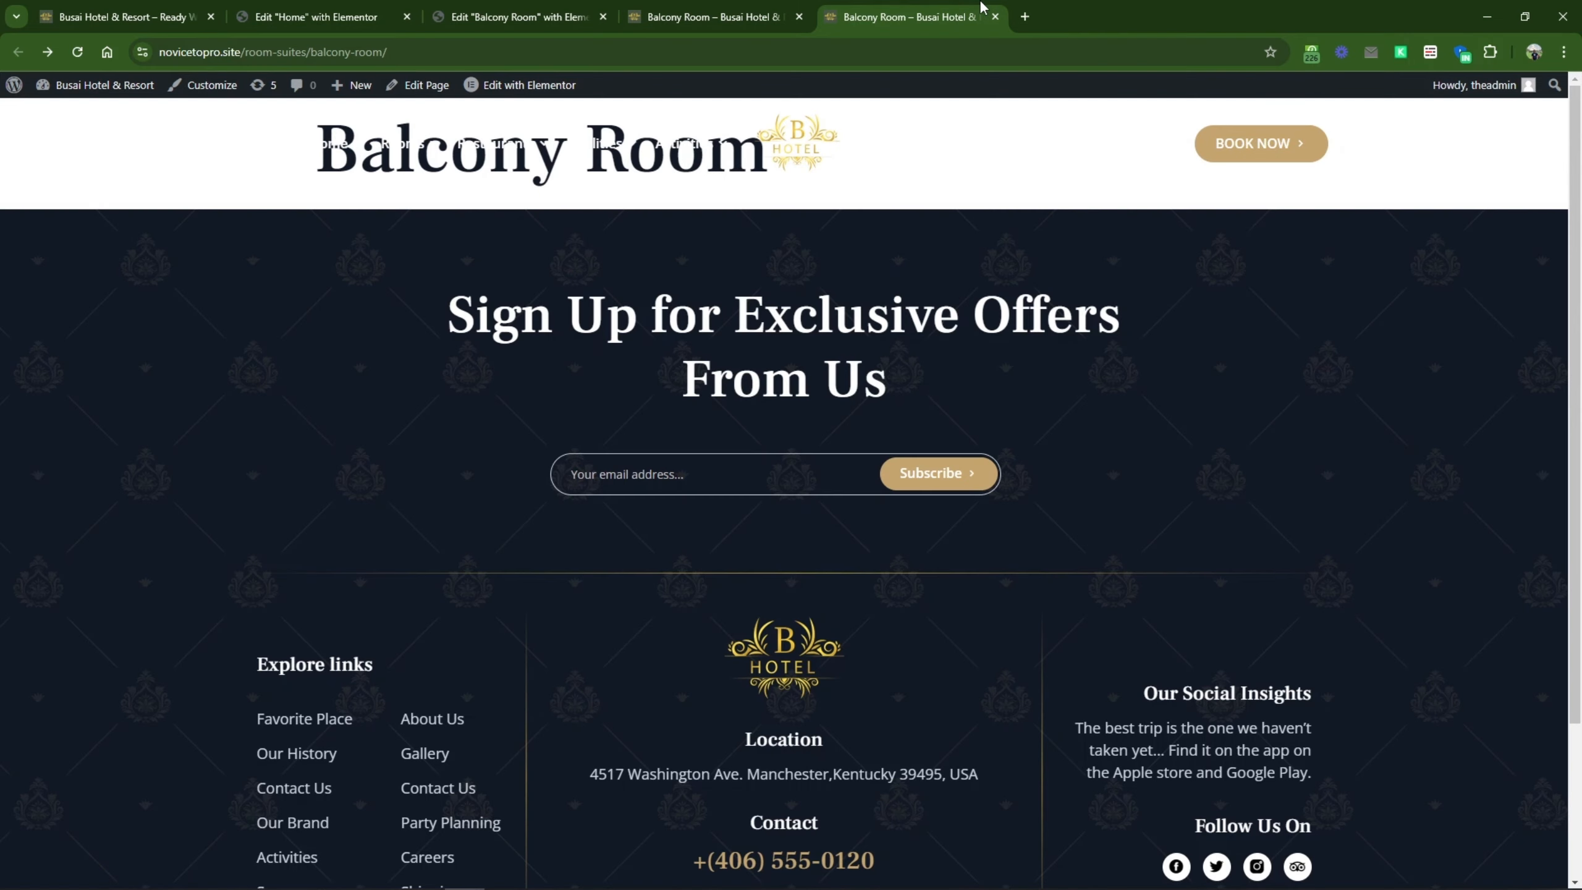
Step: Open the WordPress page list from the site dashboard and copy the link address of the published Balcony Room page
click(770, 5)
mouse_move(105, 86)
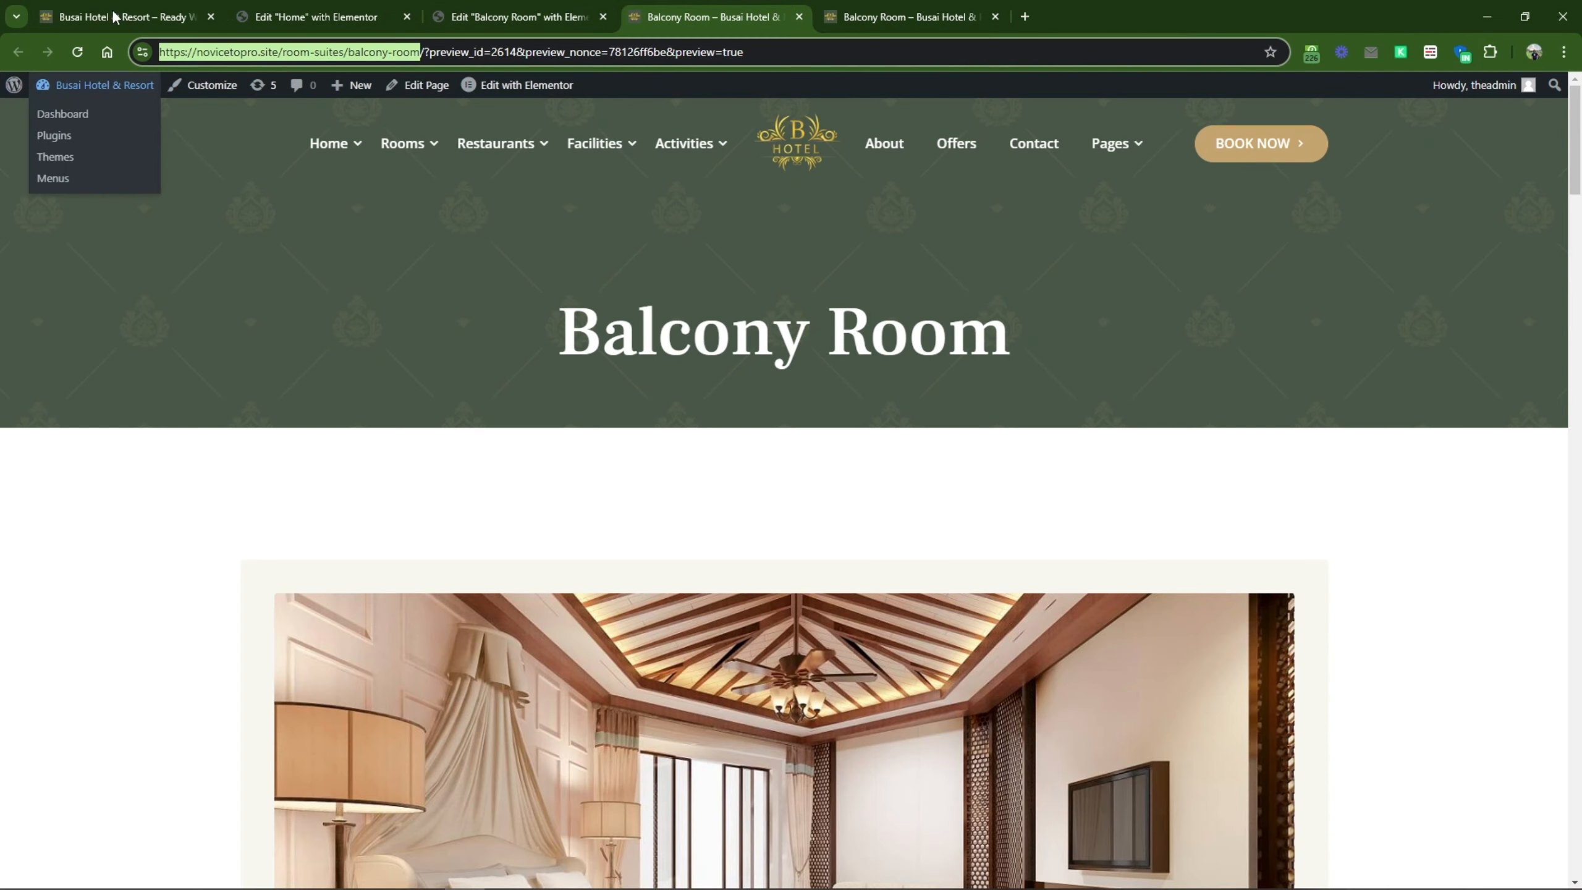
click(99, 105)
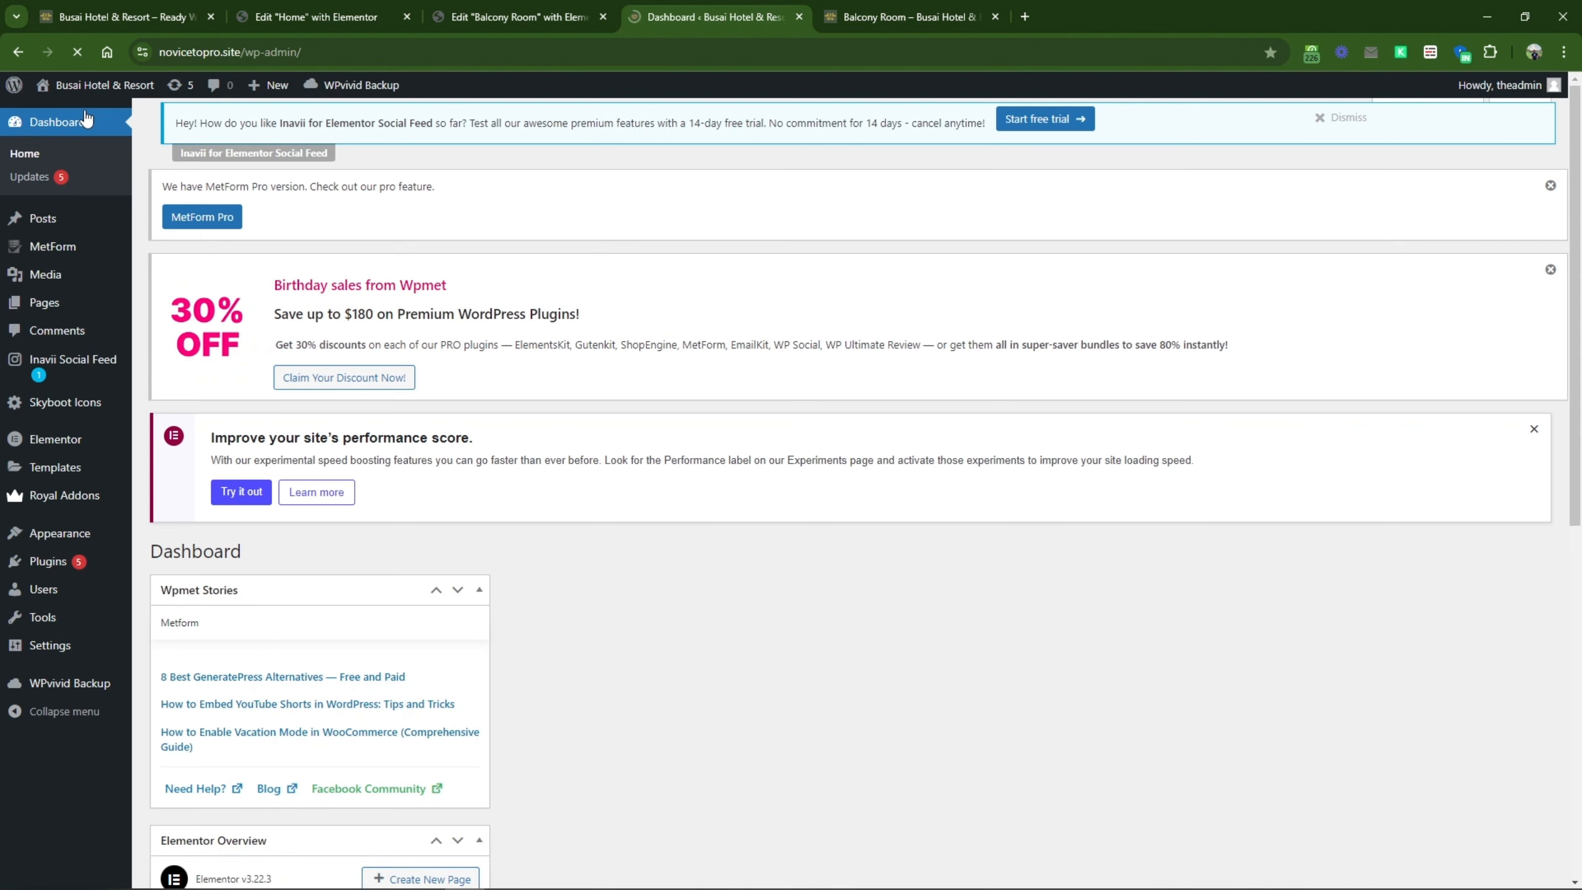
click(64, 306)
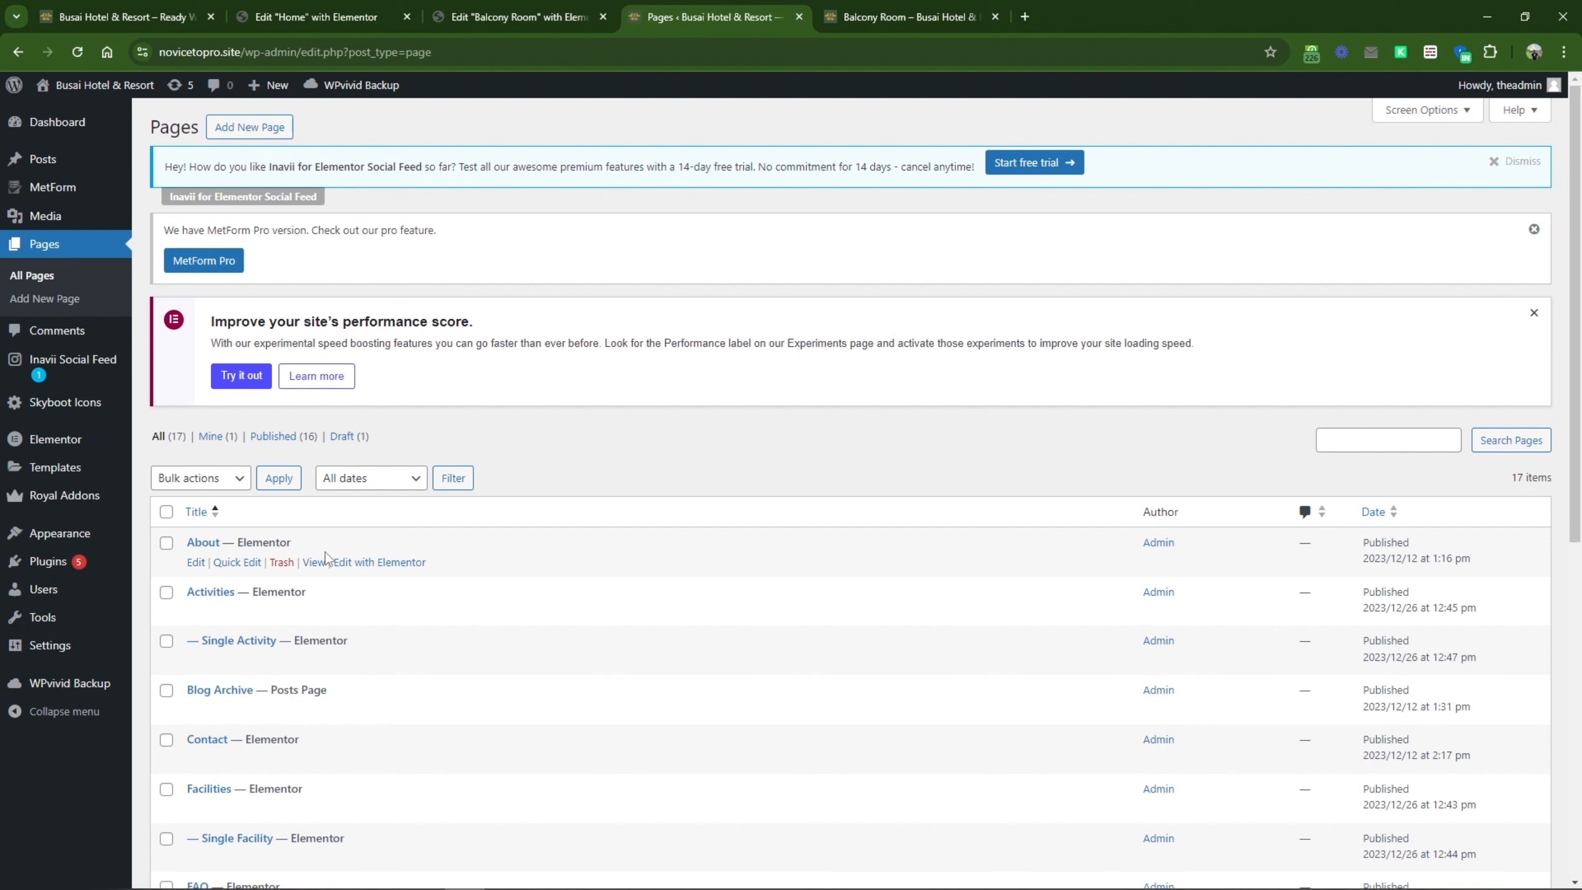
scroll(325, 551, down, 8)
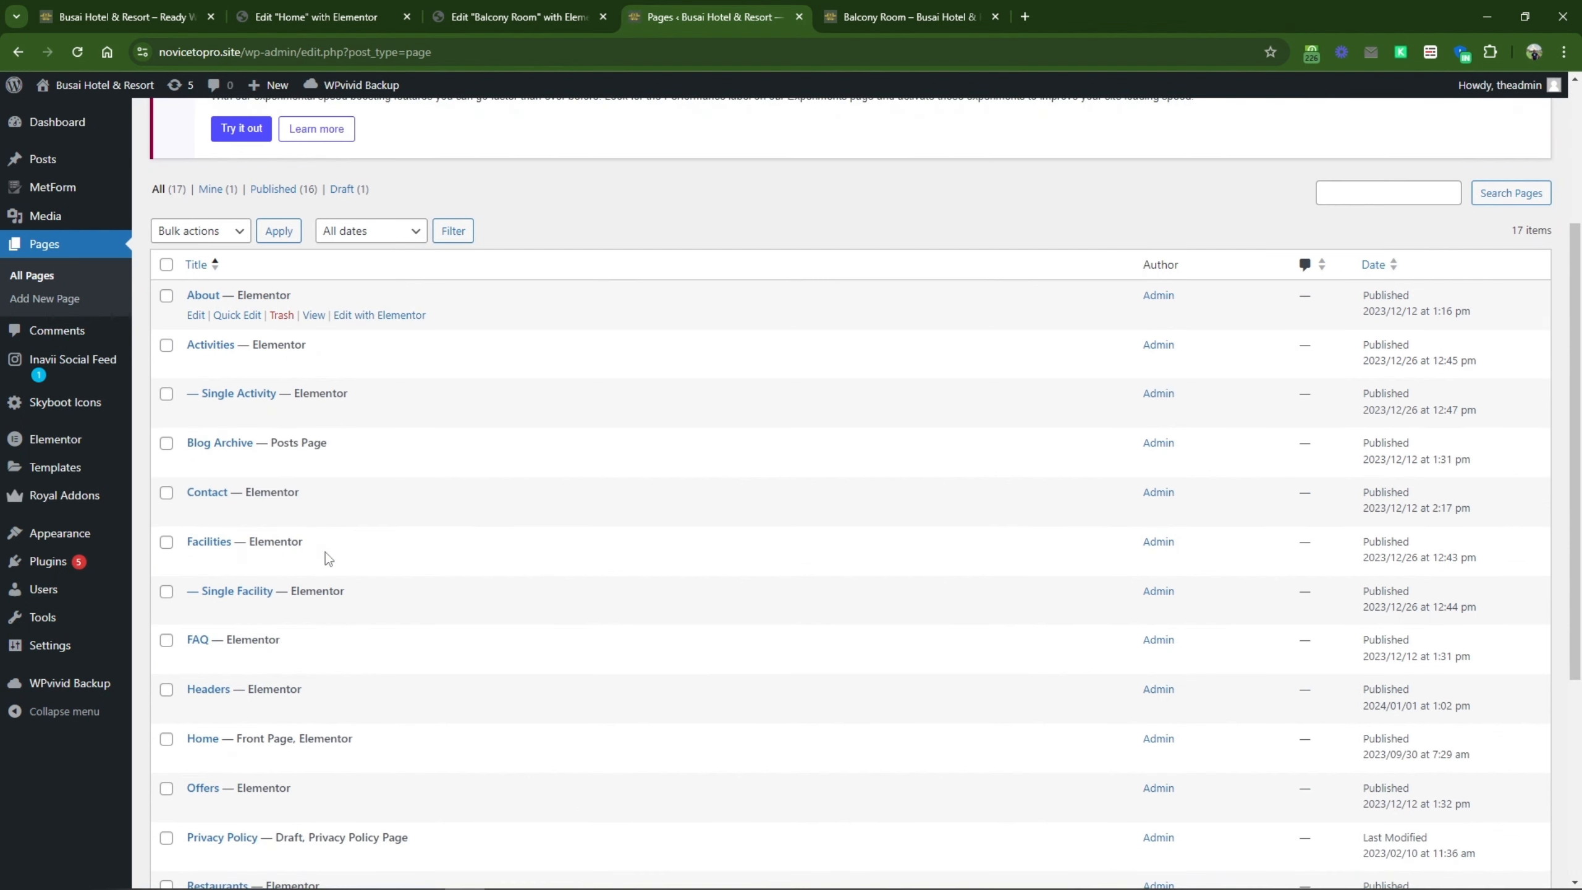
scroll(325, 551, down, 2)
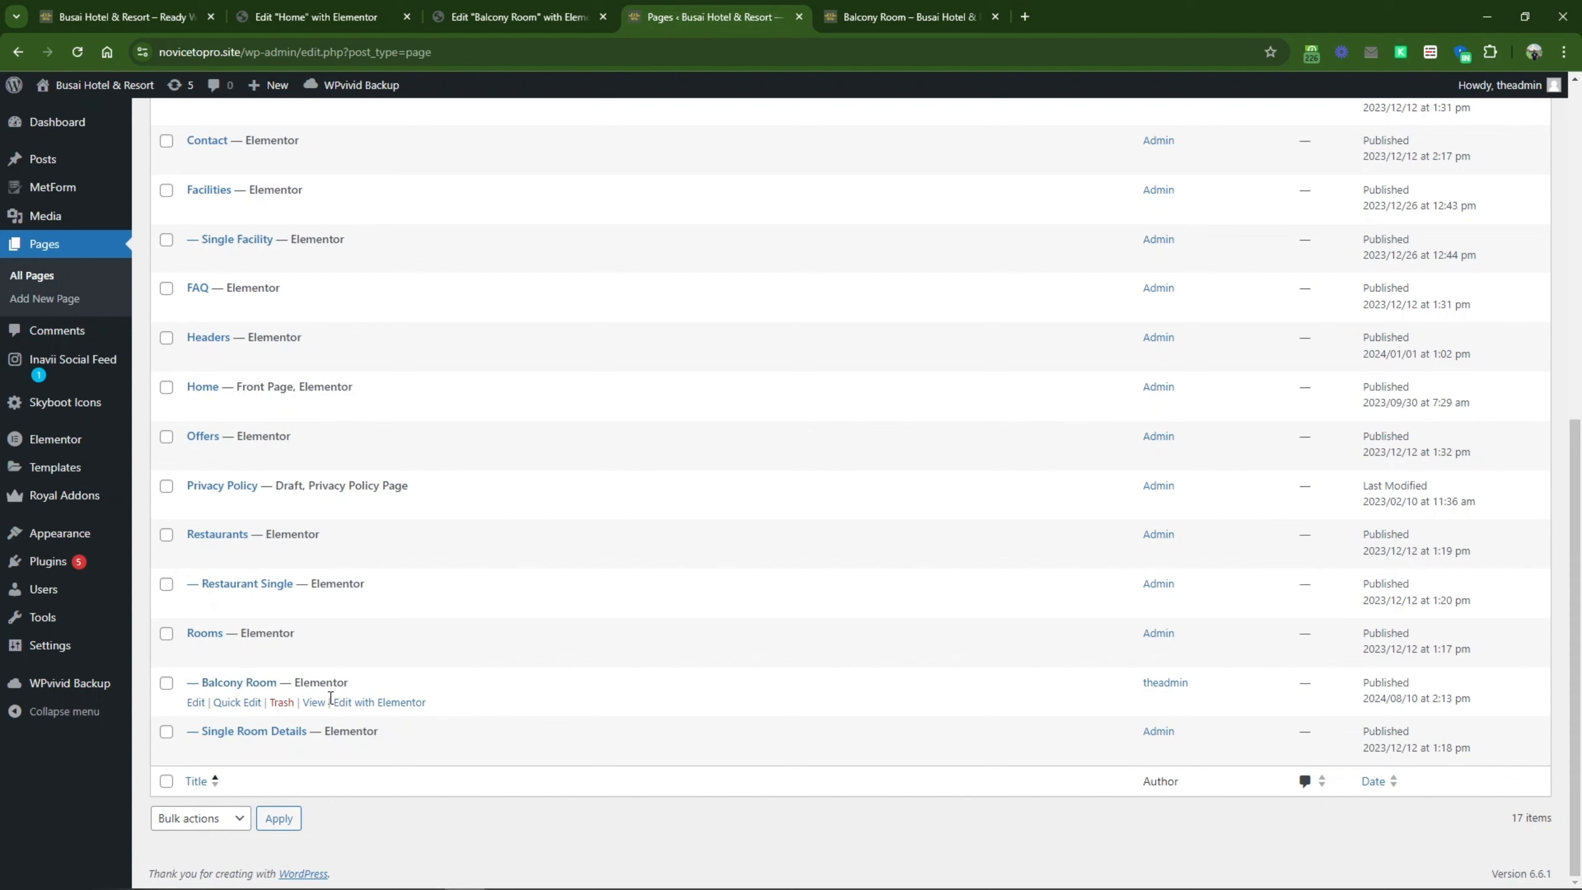
right_click(315, 709)
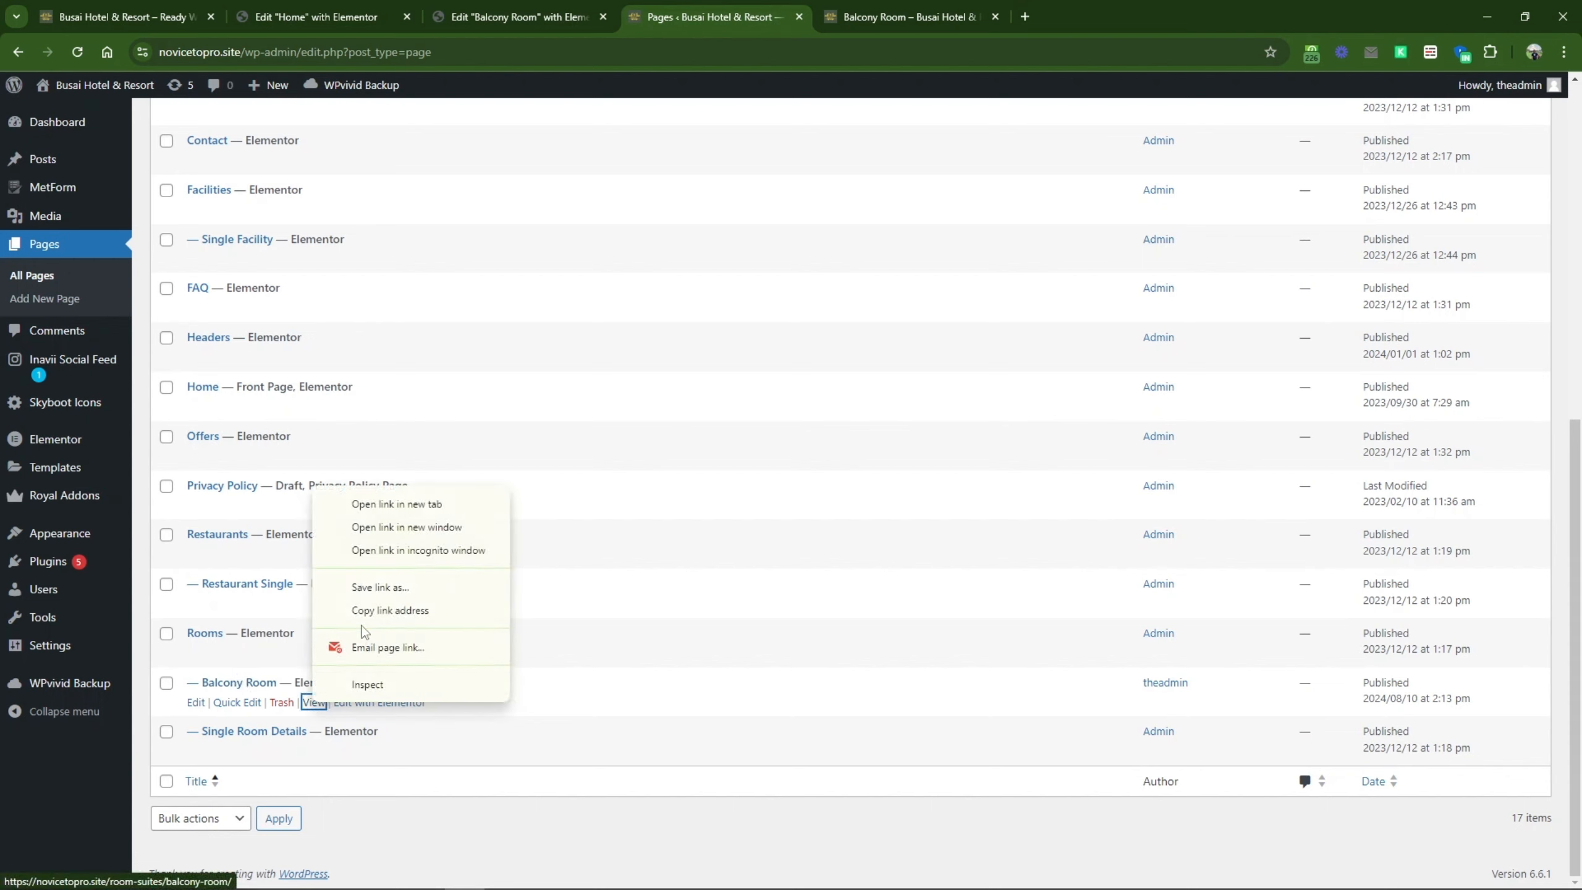
click(376, 611)
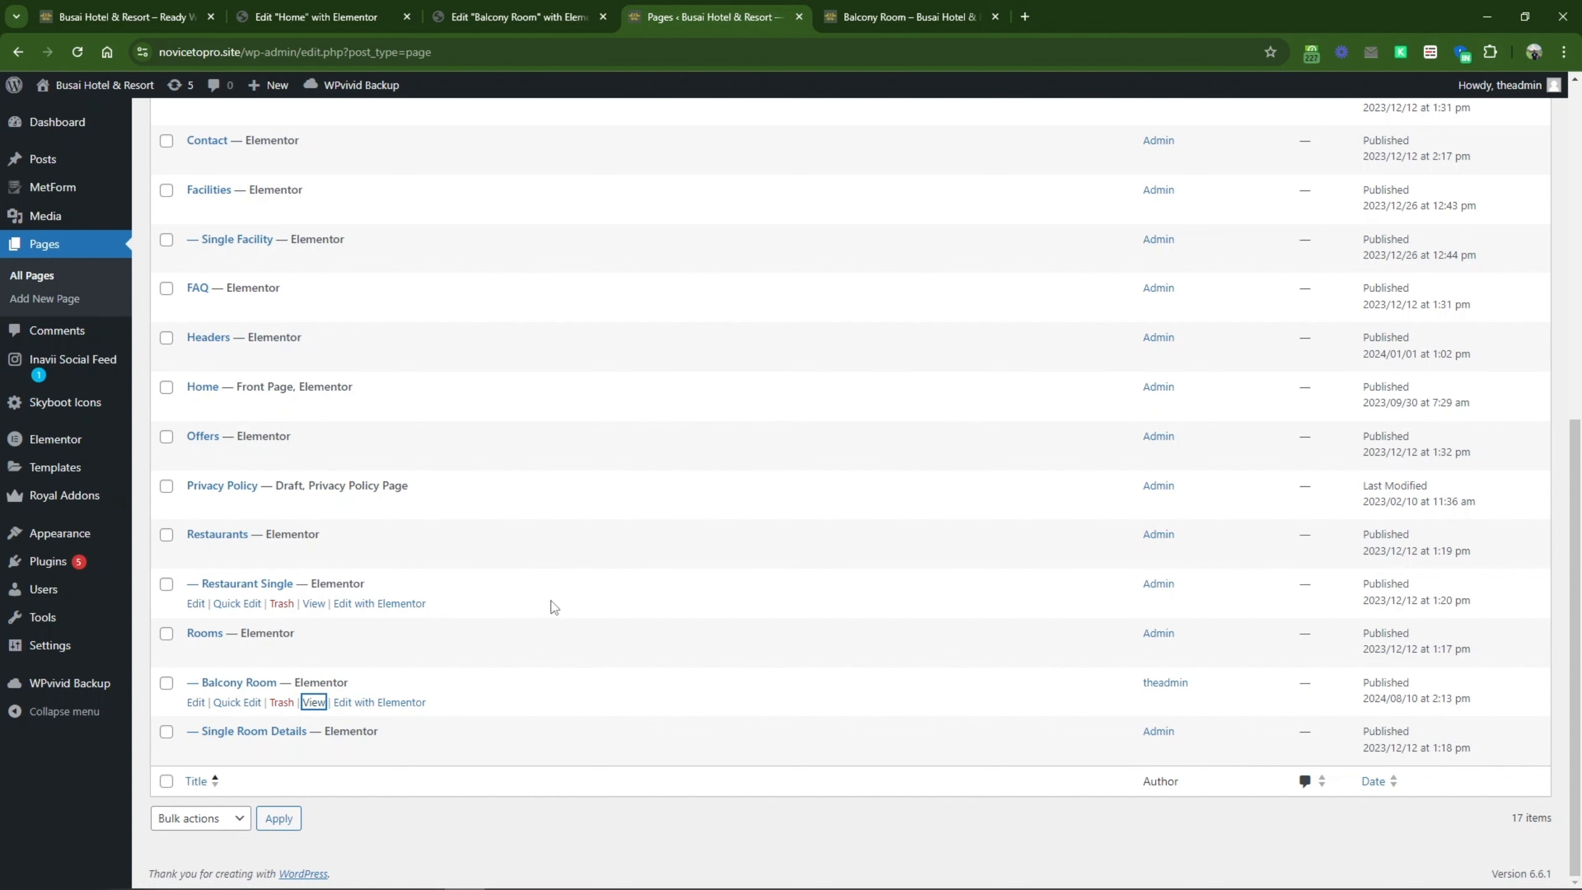
click(356, 10)
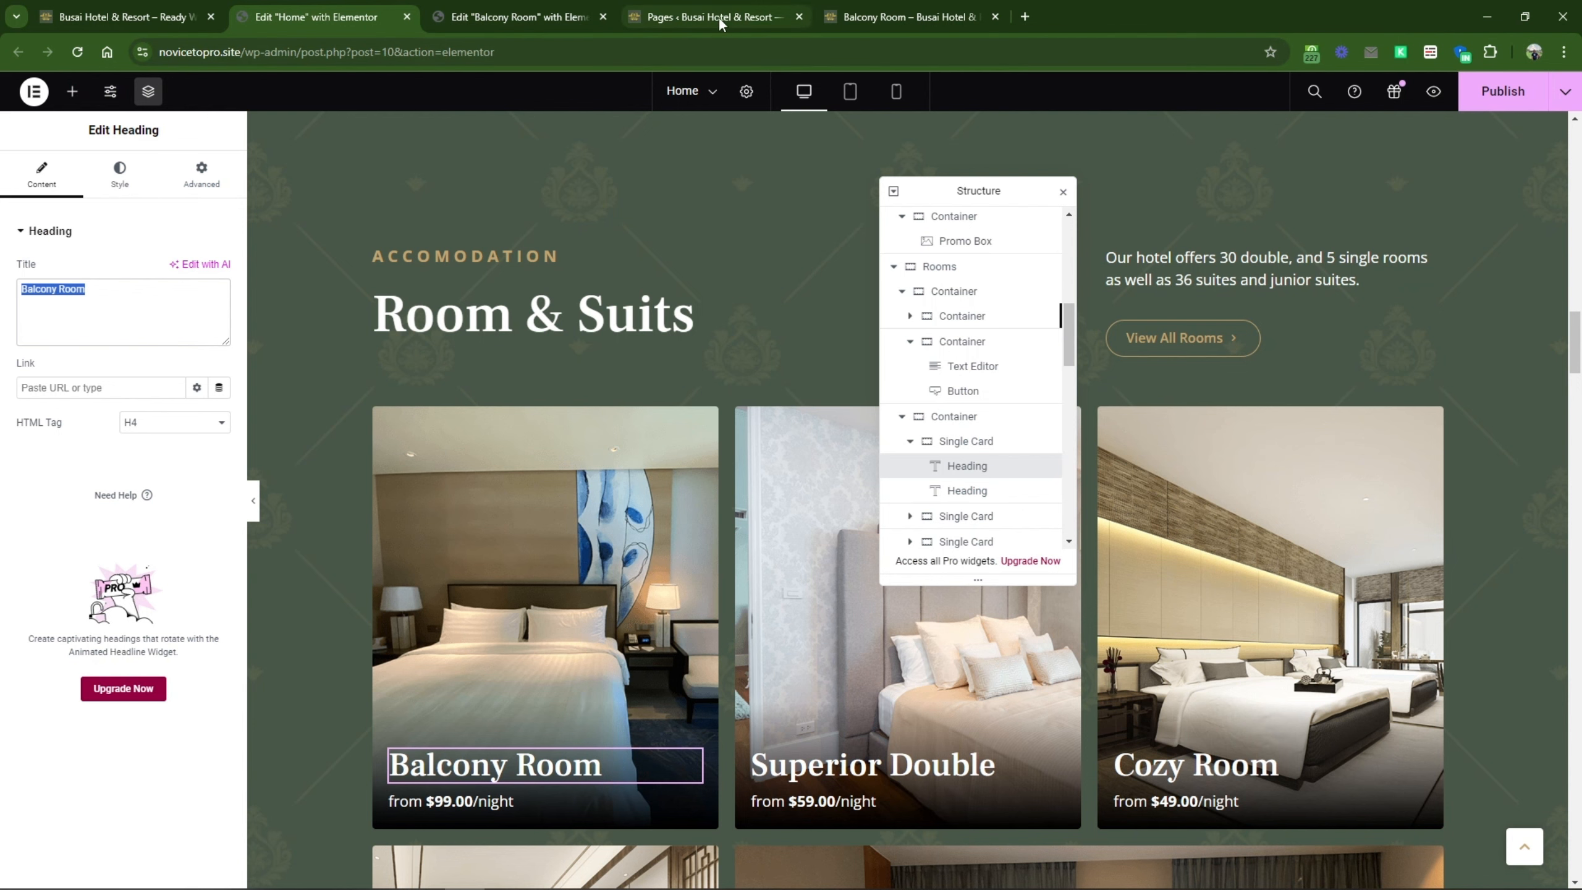
scroll(383, 321, down, 3)
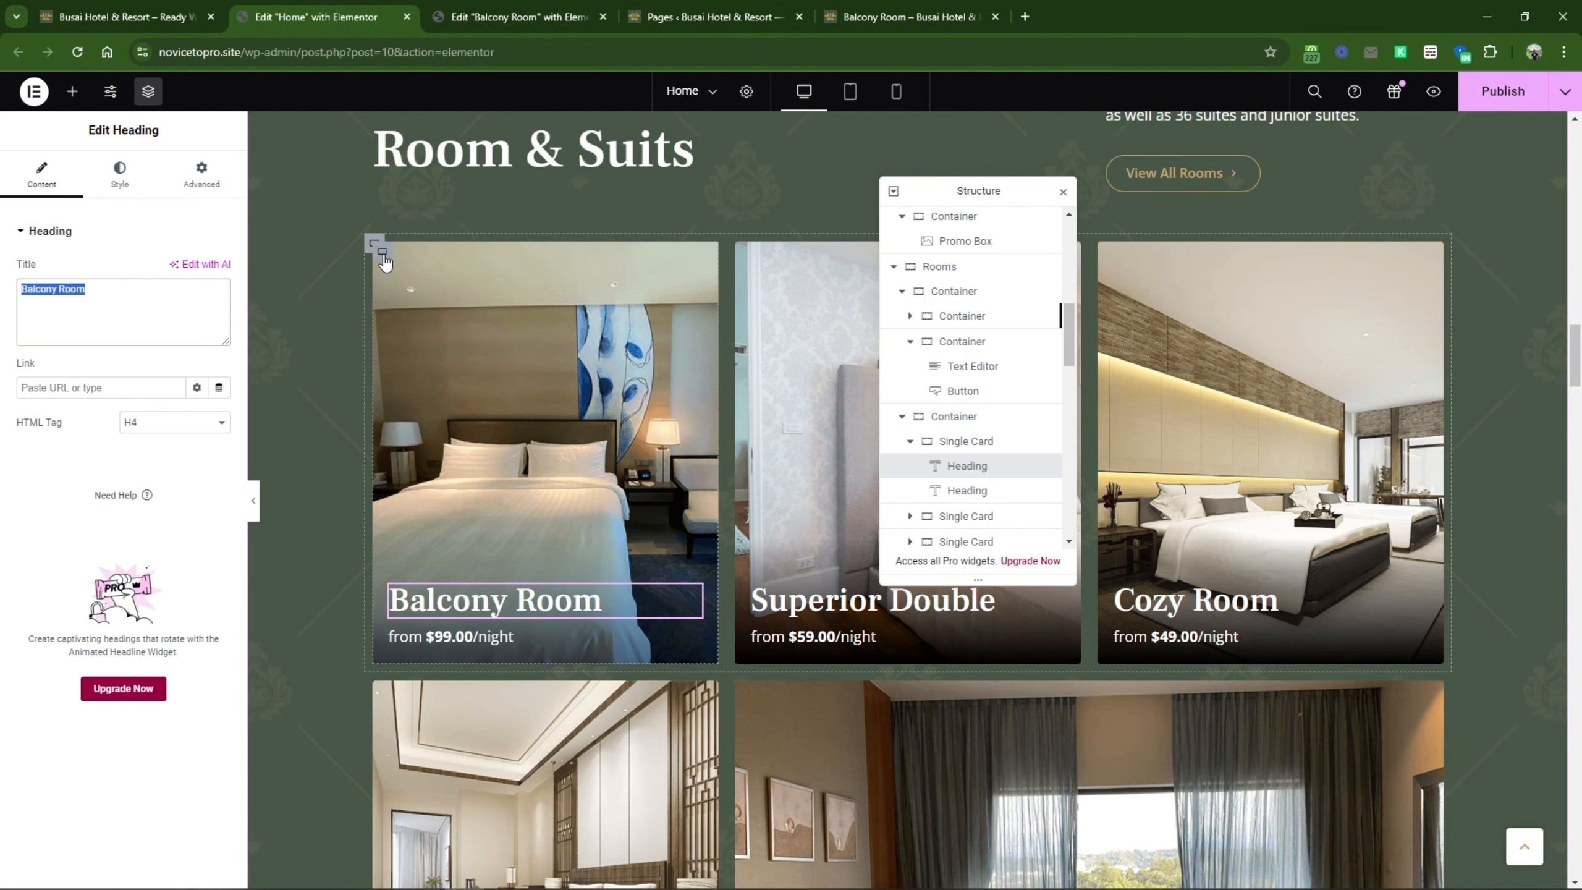
click(383, 255)
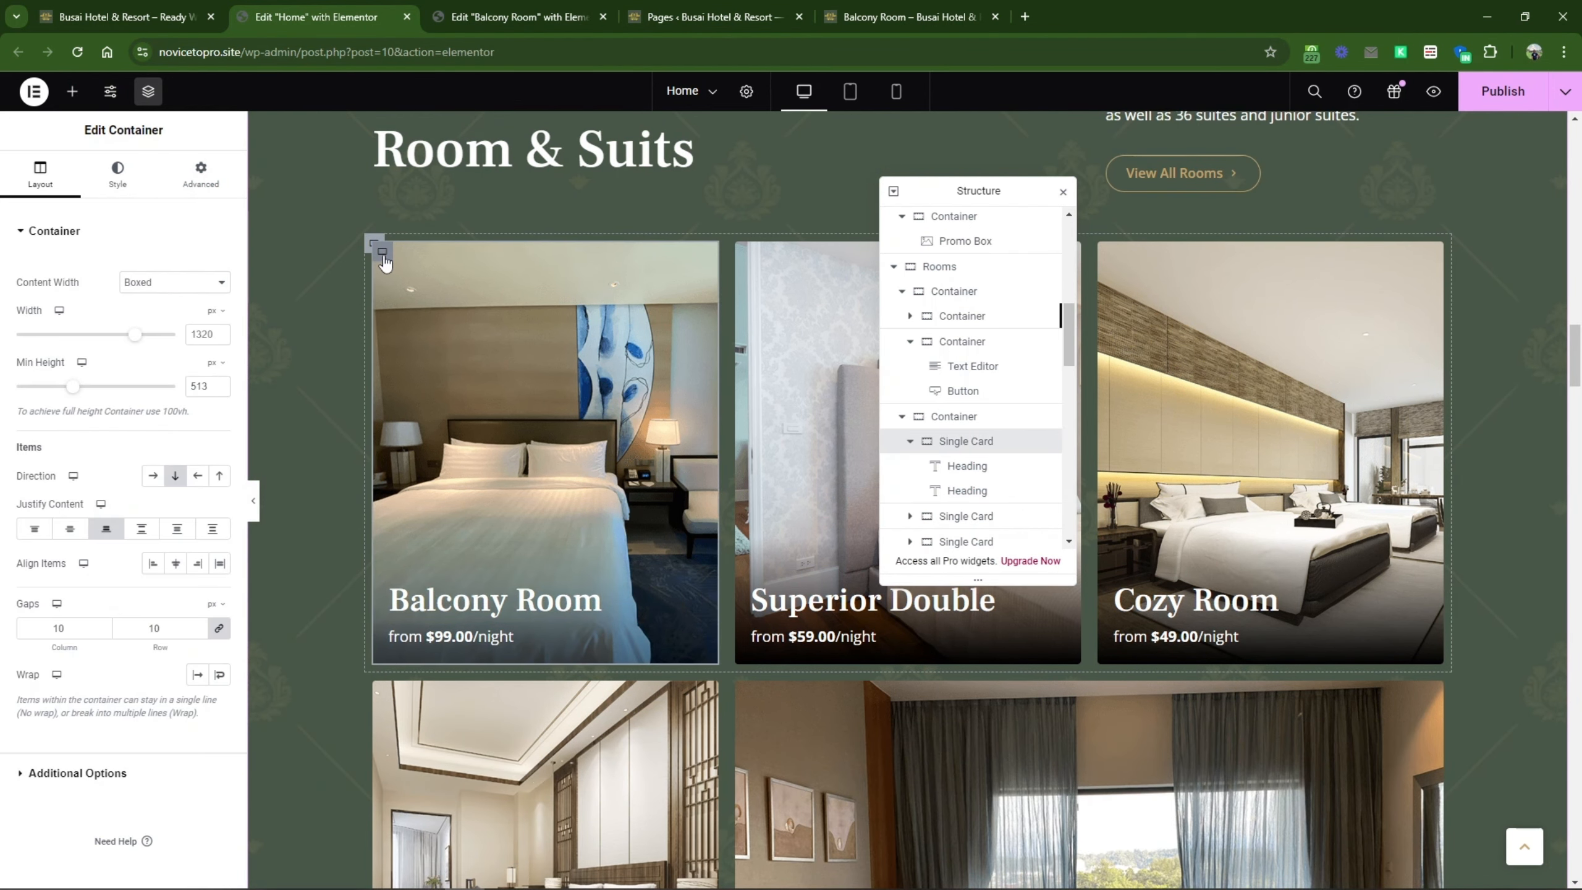
click(85, 772)
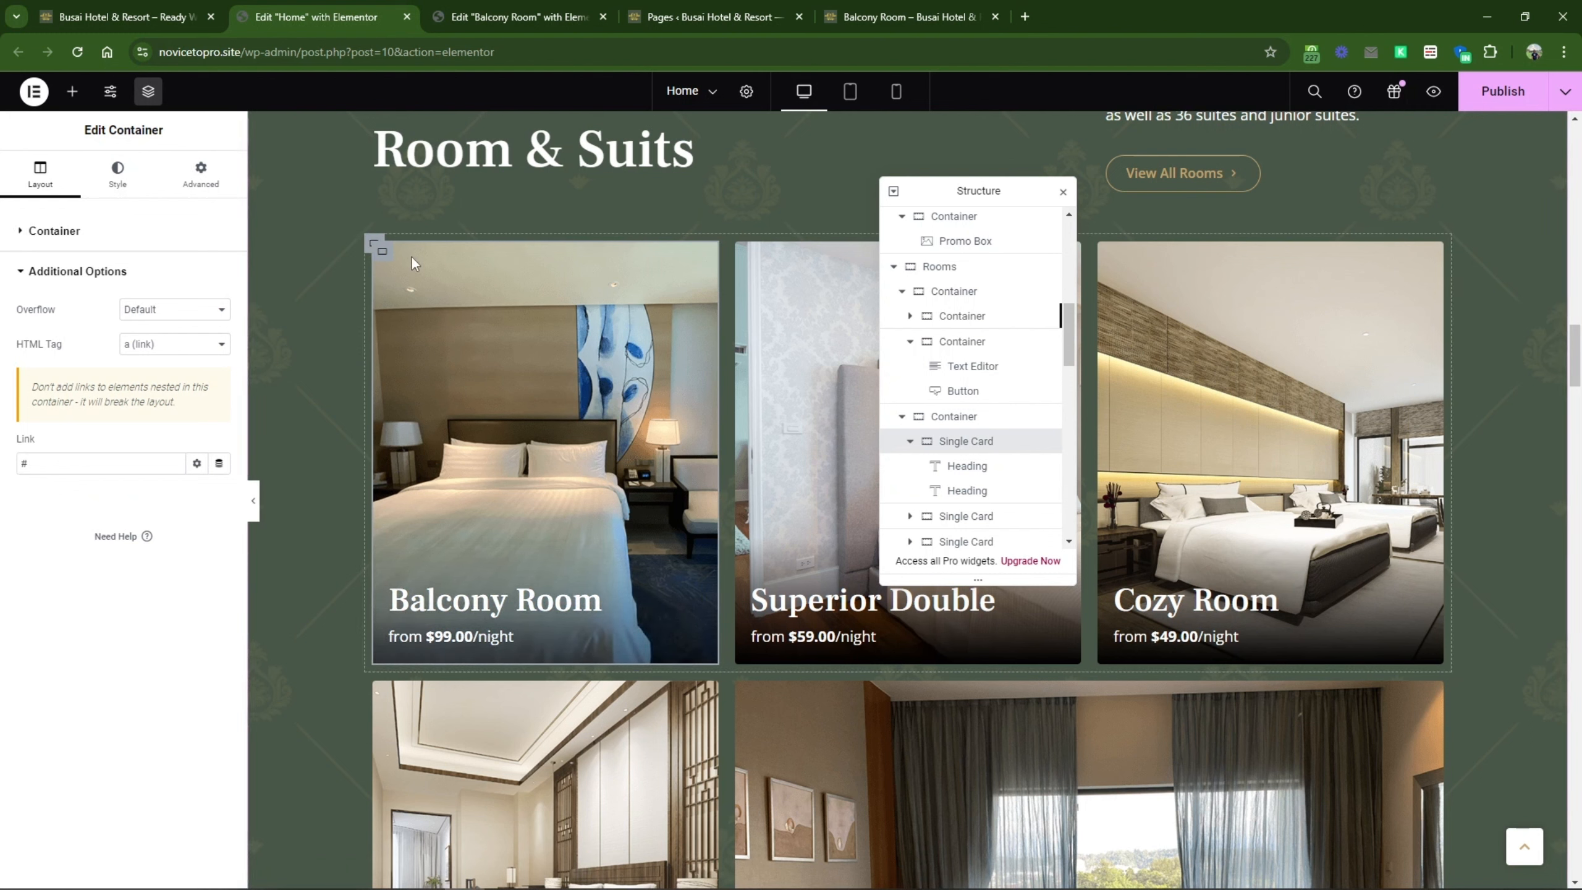
double_click(962, 441)
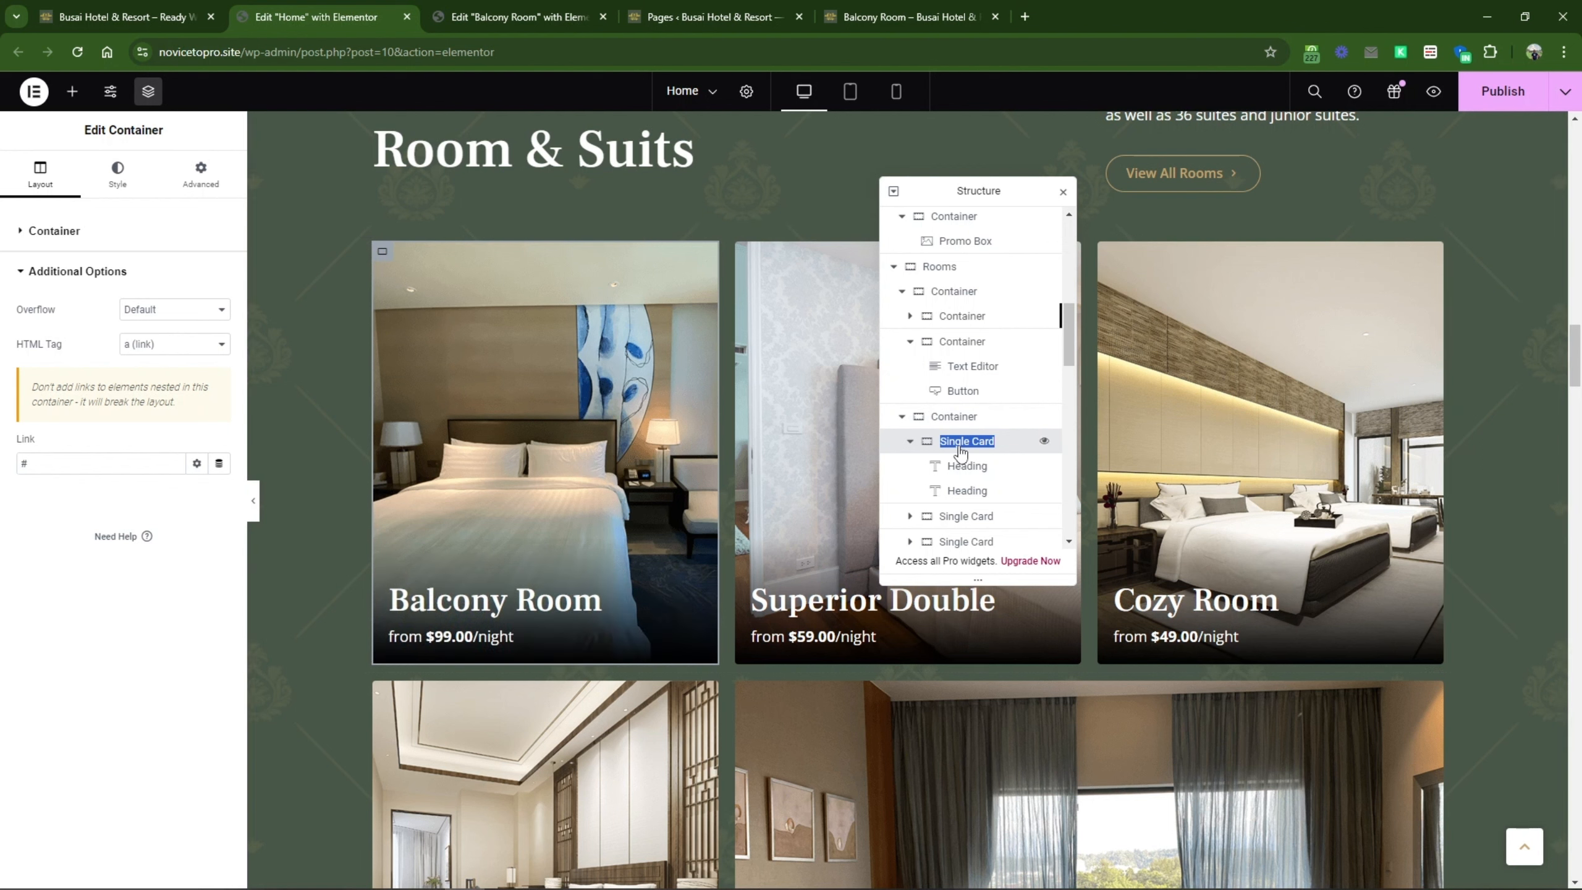
click(80, 464)
key(ctrl+v)
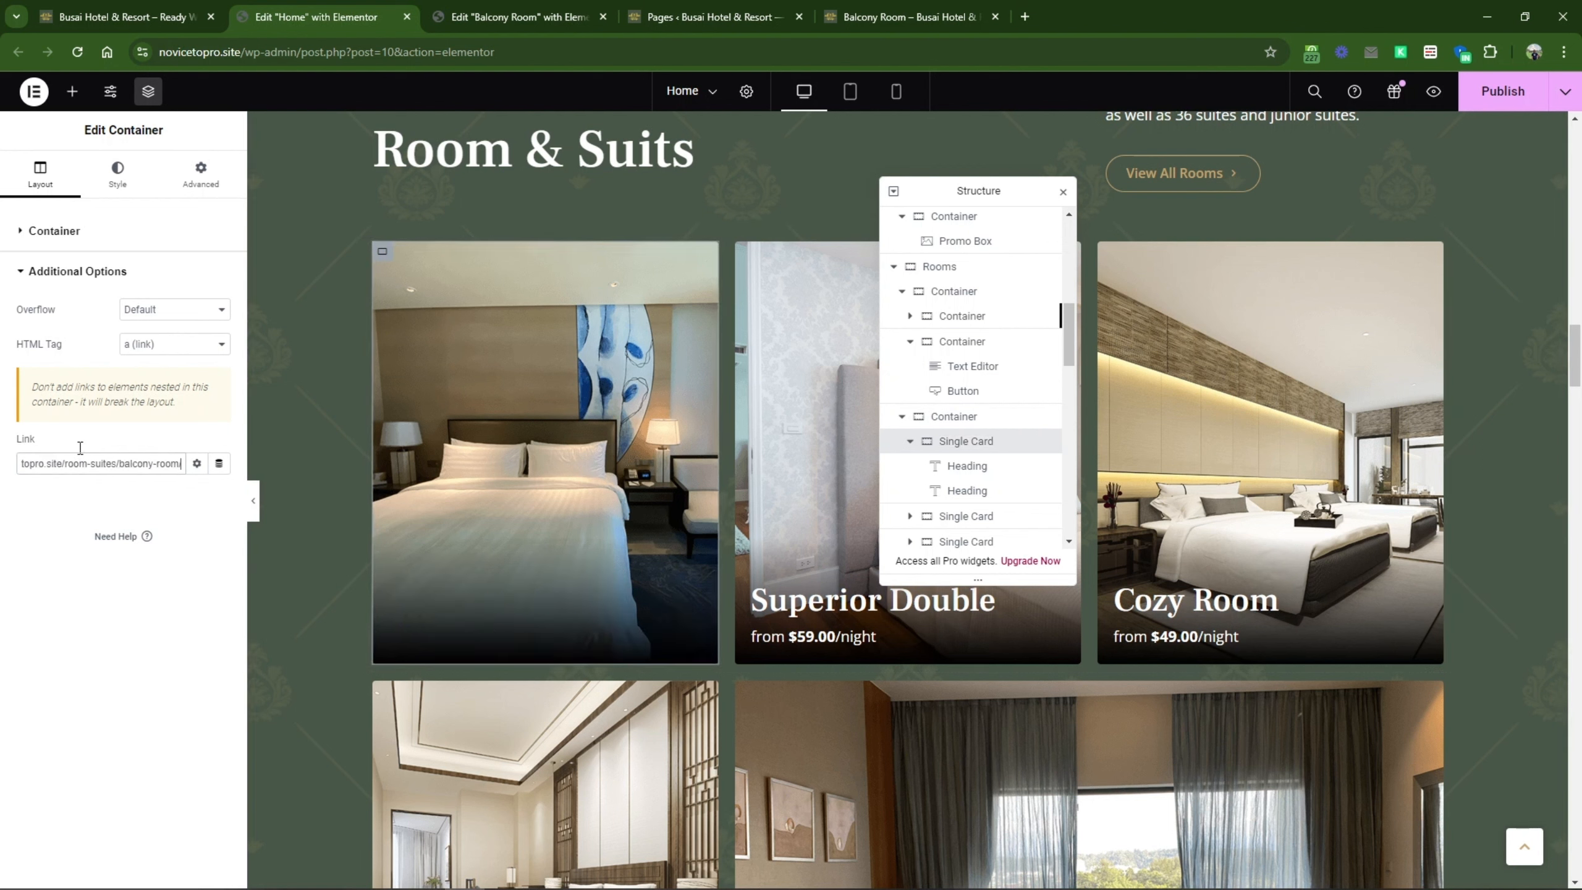
click(105, 497)
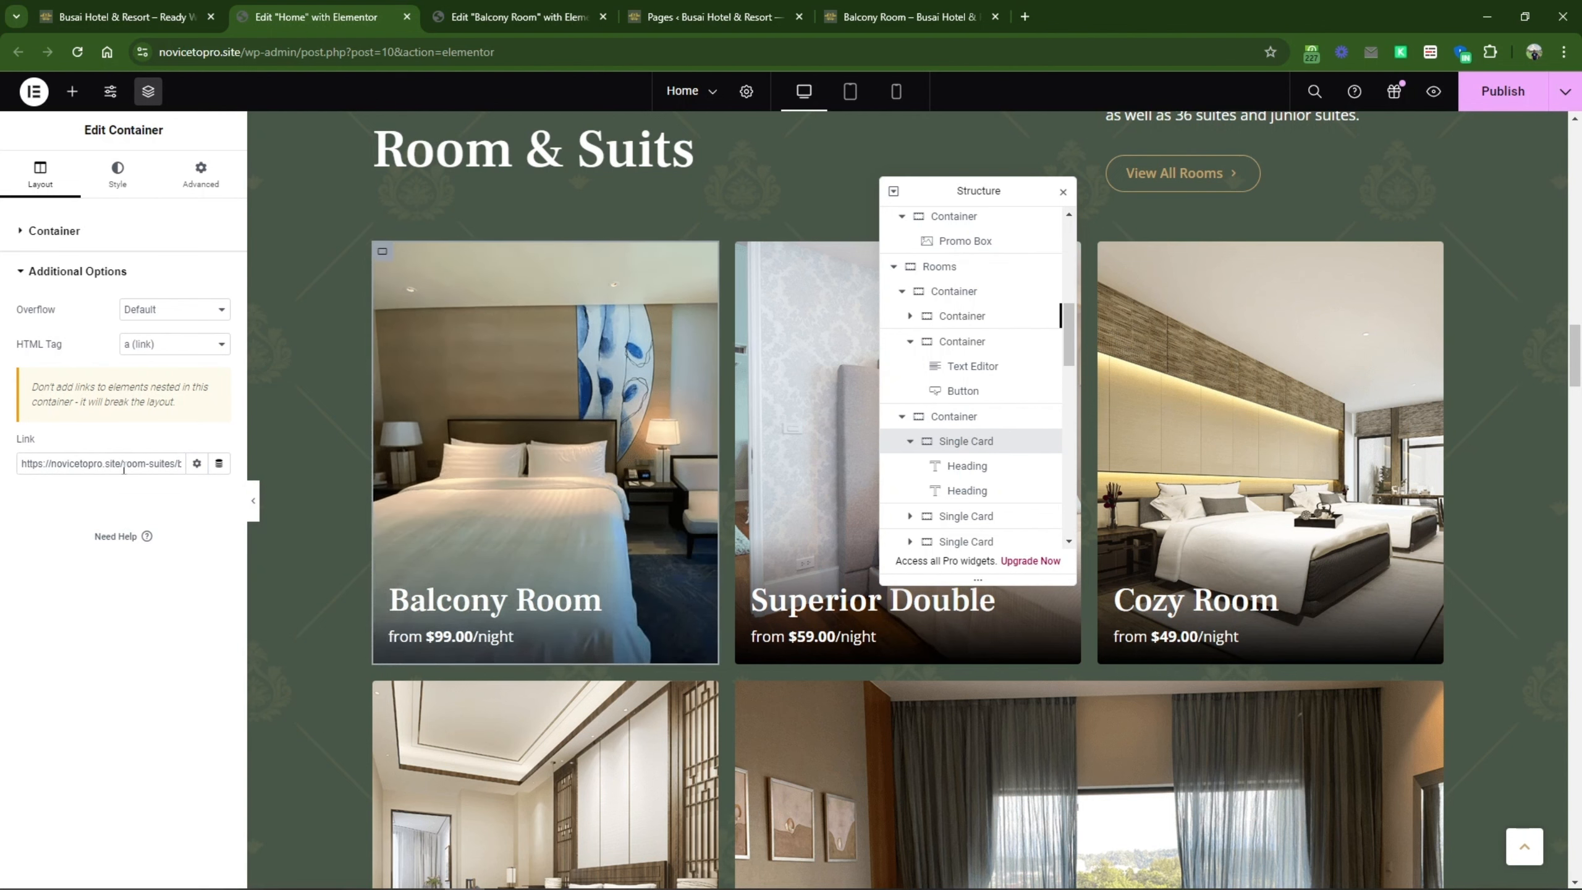
drag(81, 467, 150, 467)
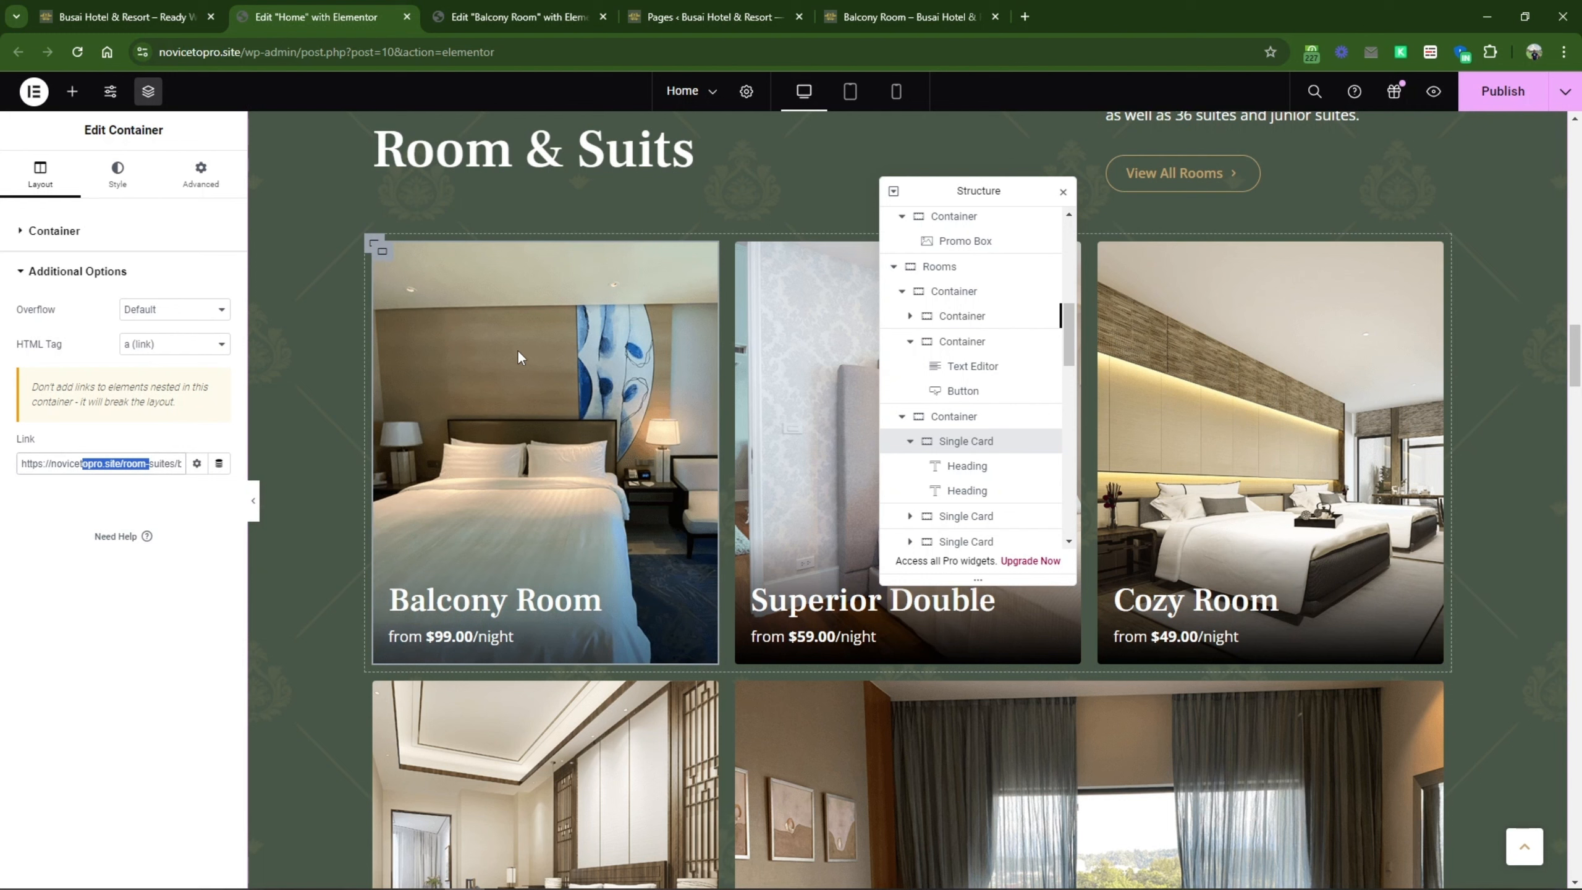
Step: Show the Balcony Room card's background style settings and publish the updated Home page
double_click(953, 446)
click(997, 444)
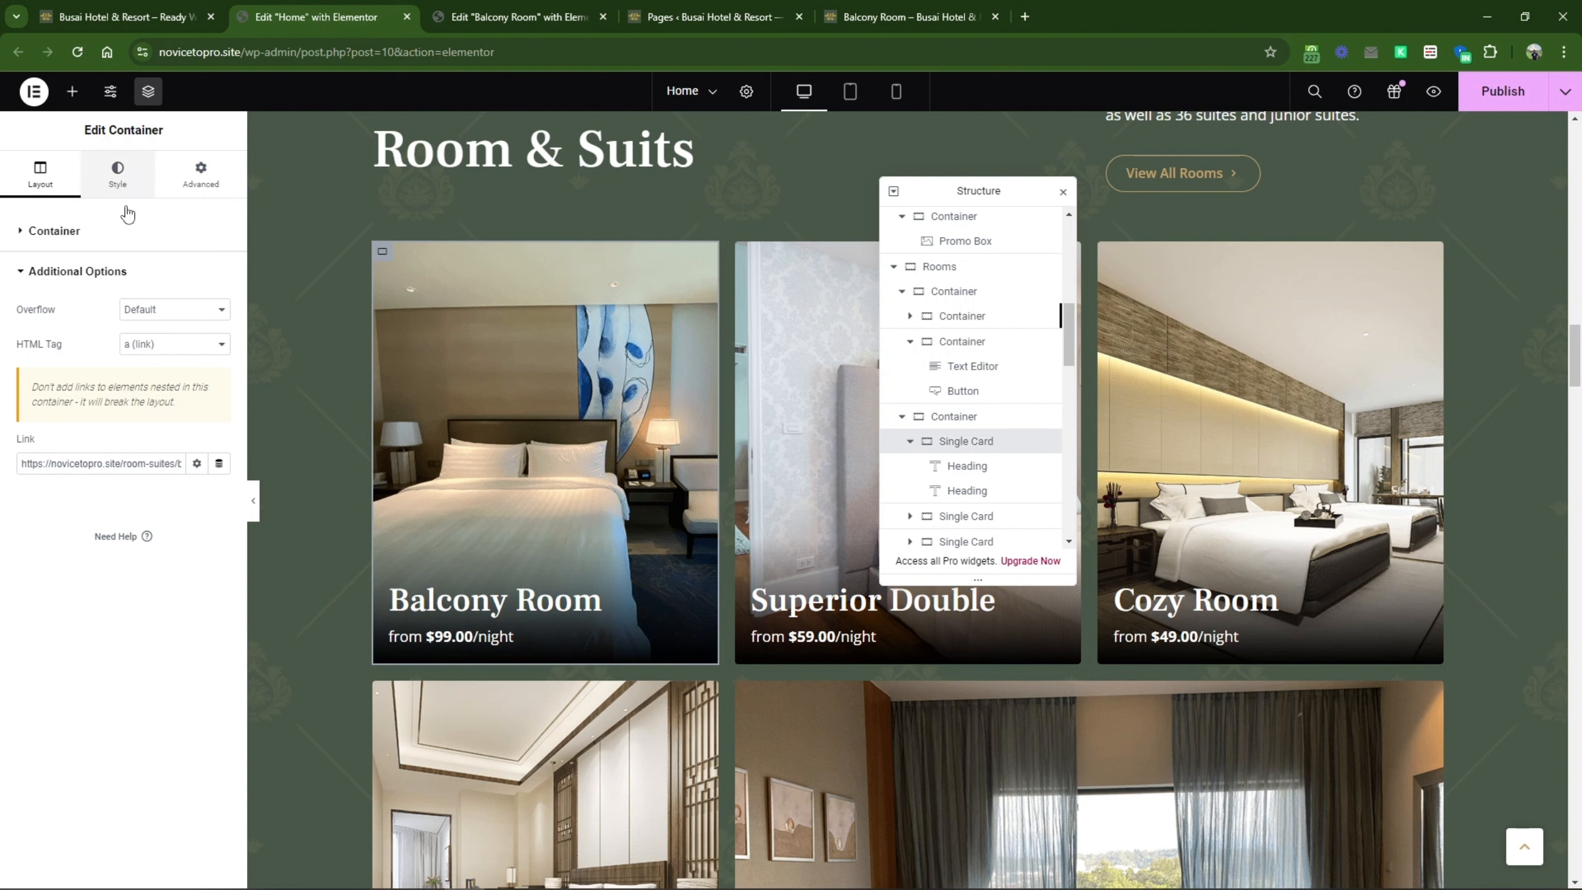
click(118, 177)
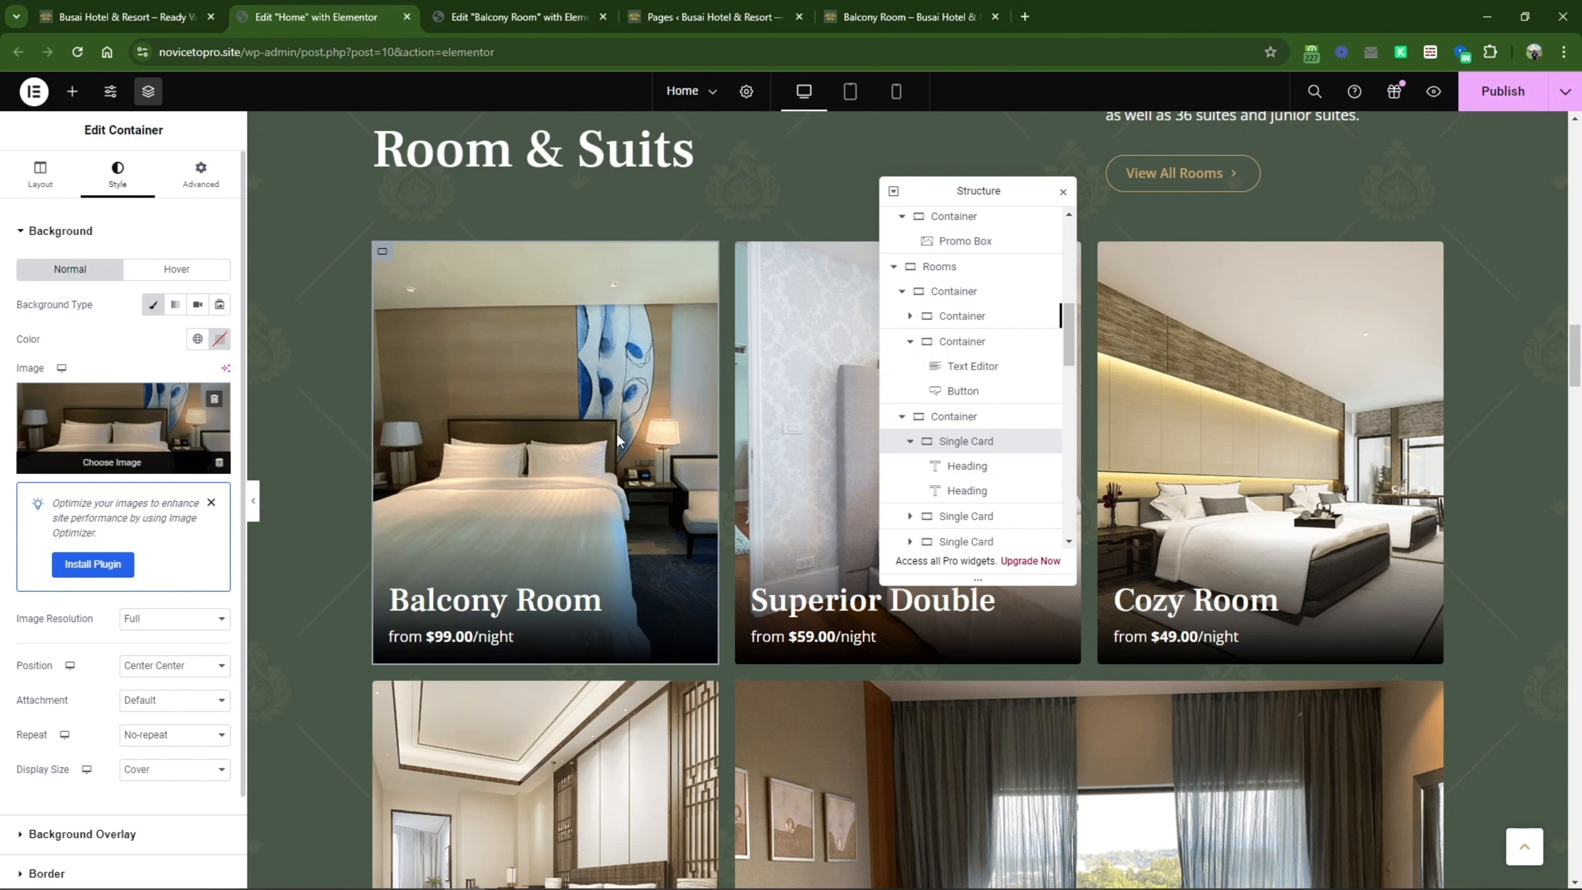
drag(1024, 198, 1355, 233)
scroll(764, 541, down, 5)
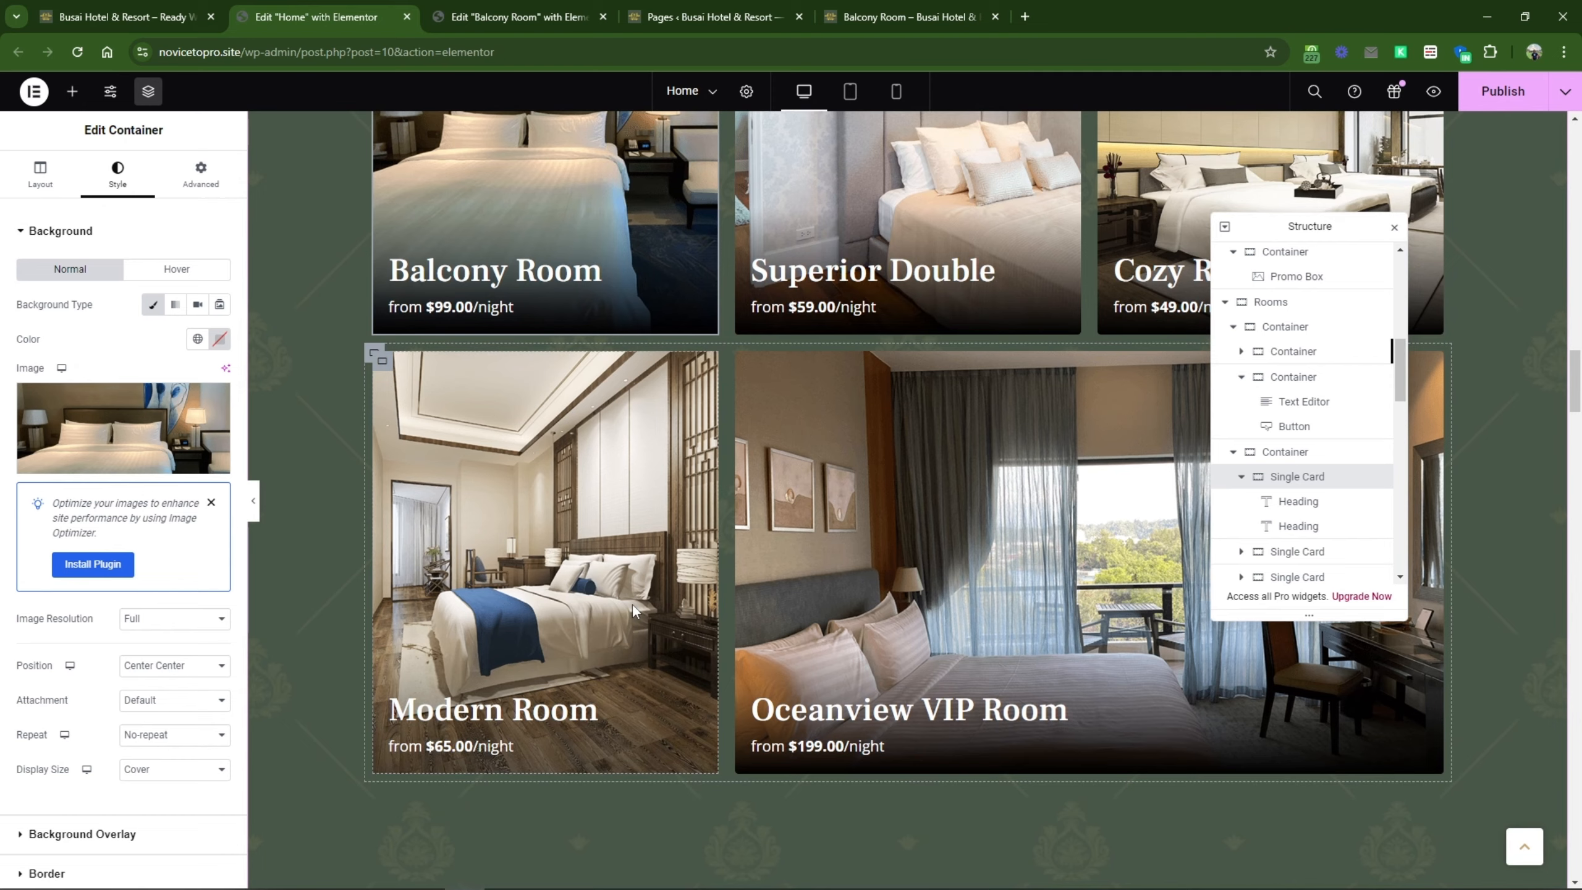
scroll(632, 604, up, 4)
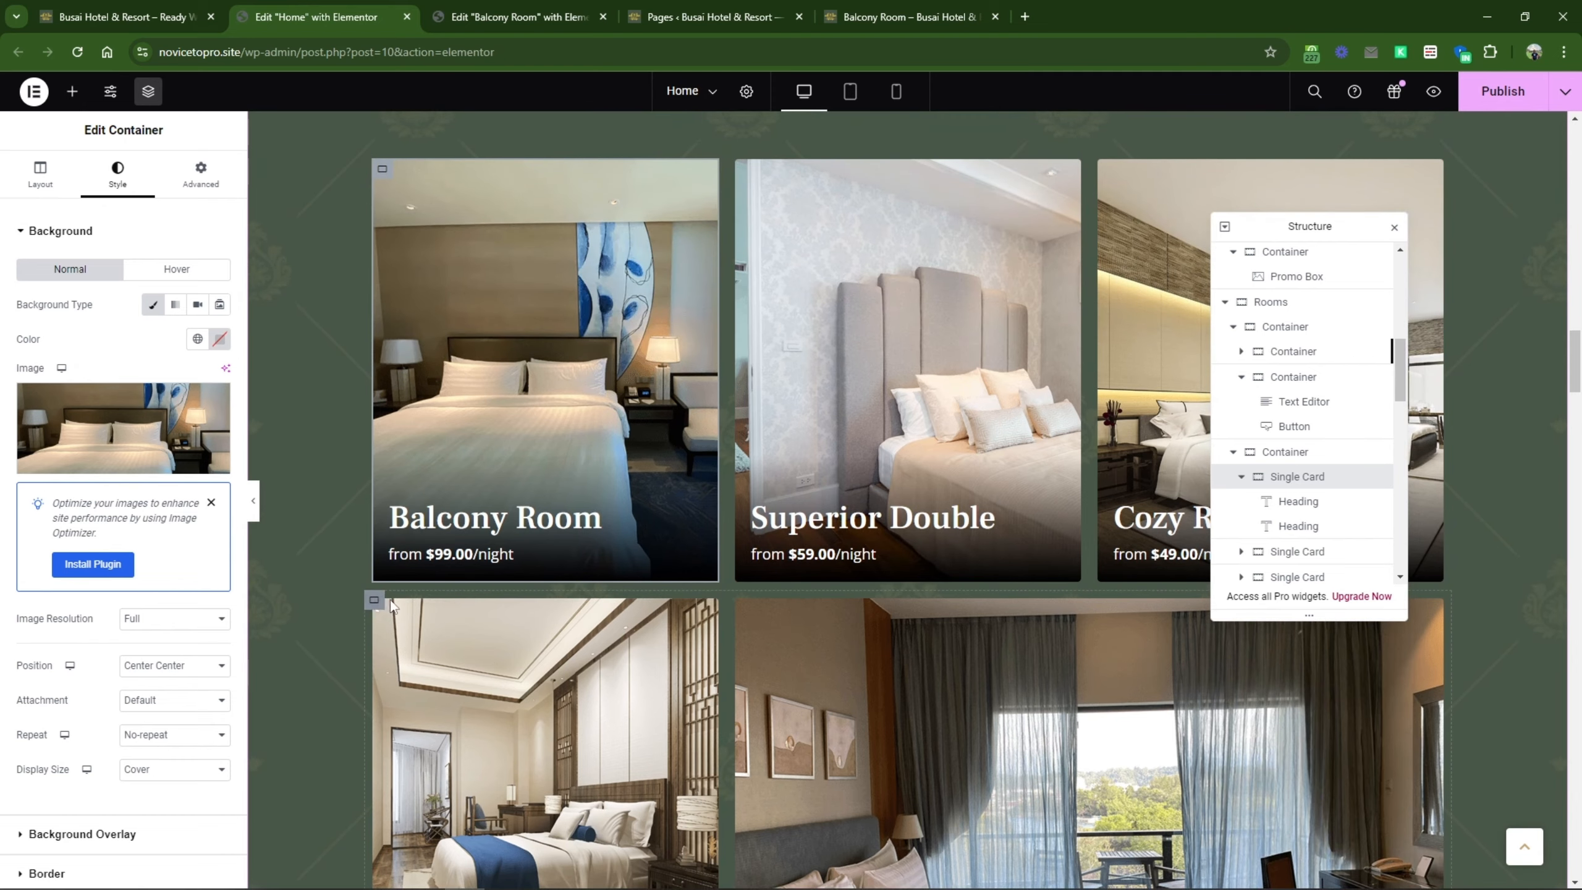
scroll(626, 646, up, 4)
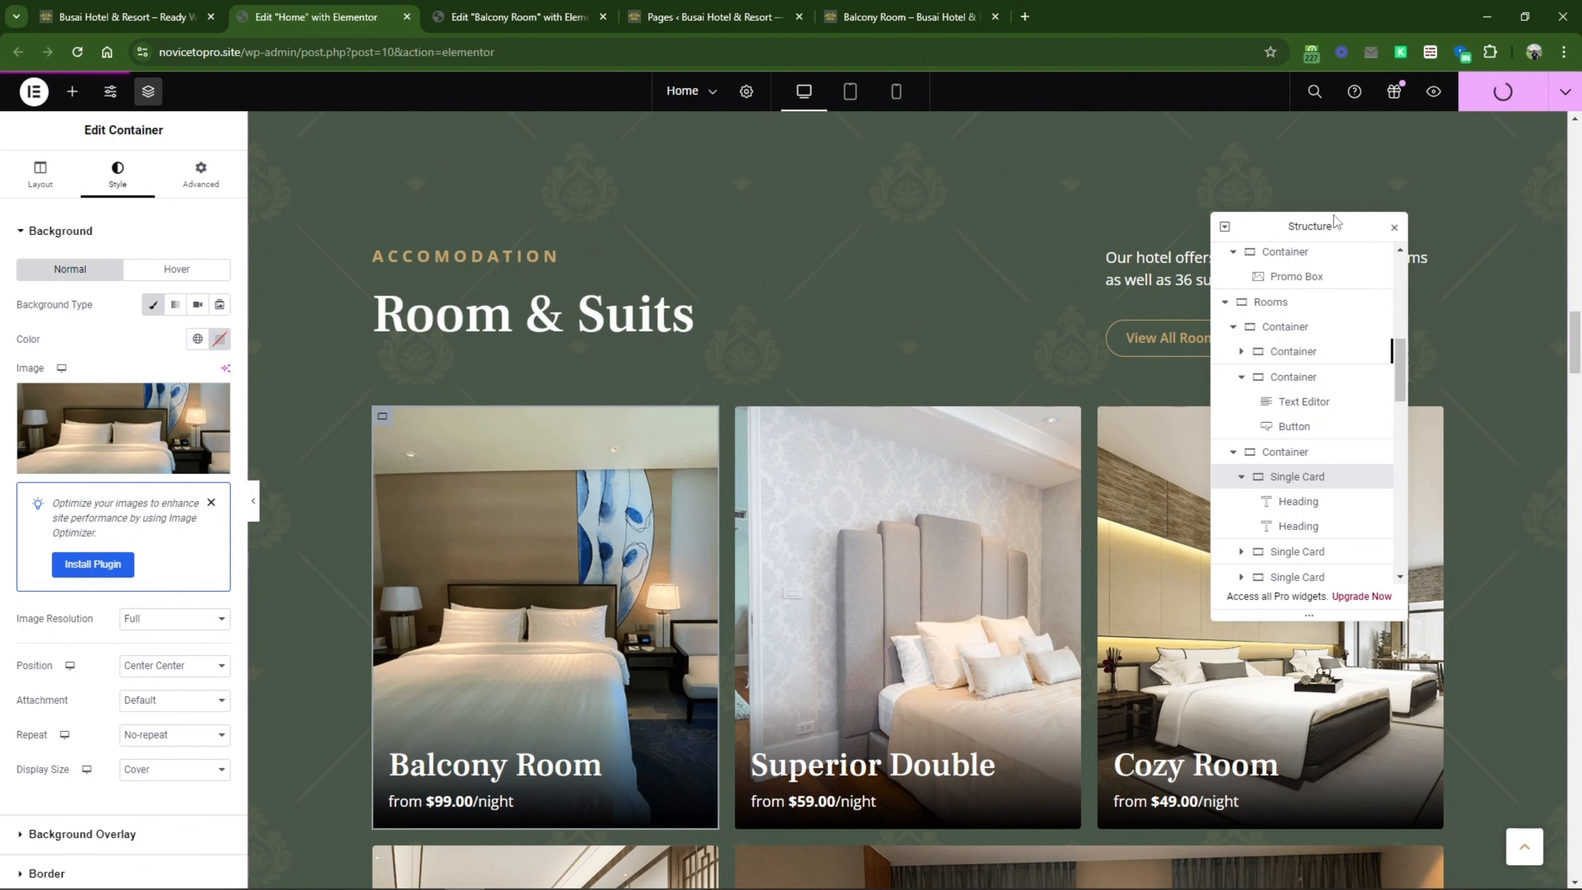
drag(1311, 226, 1260, 164)
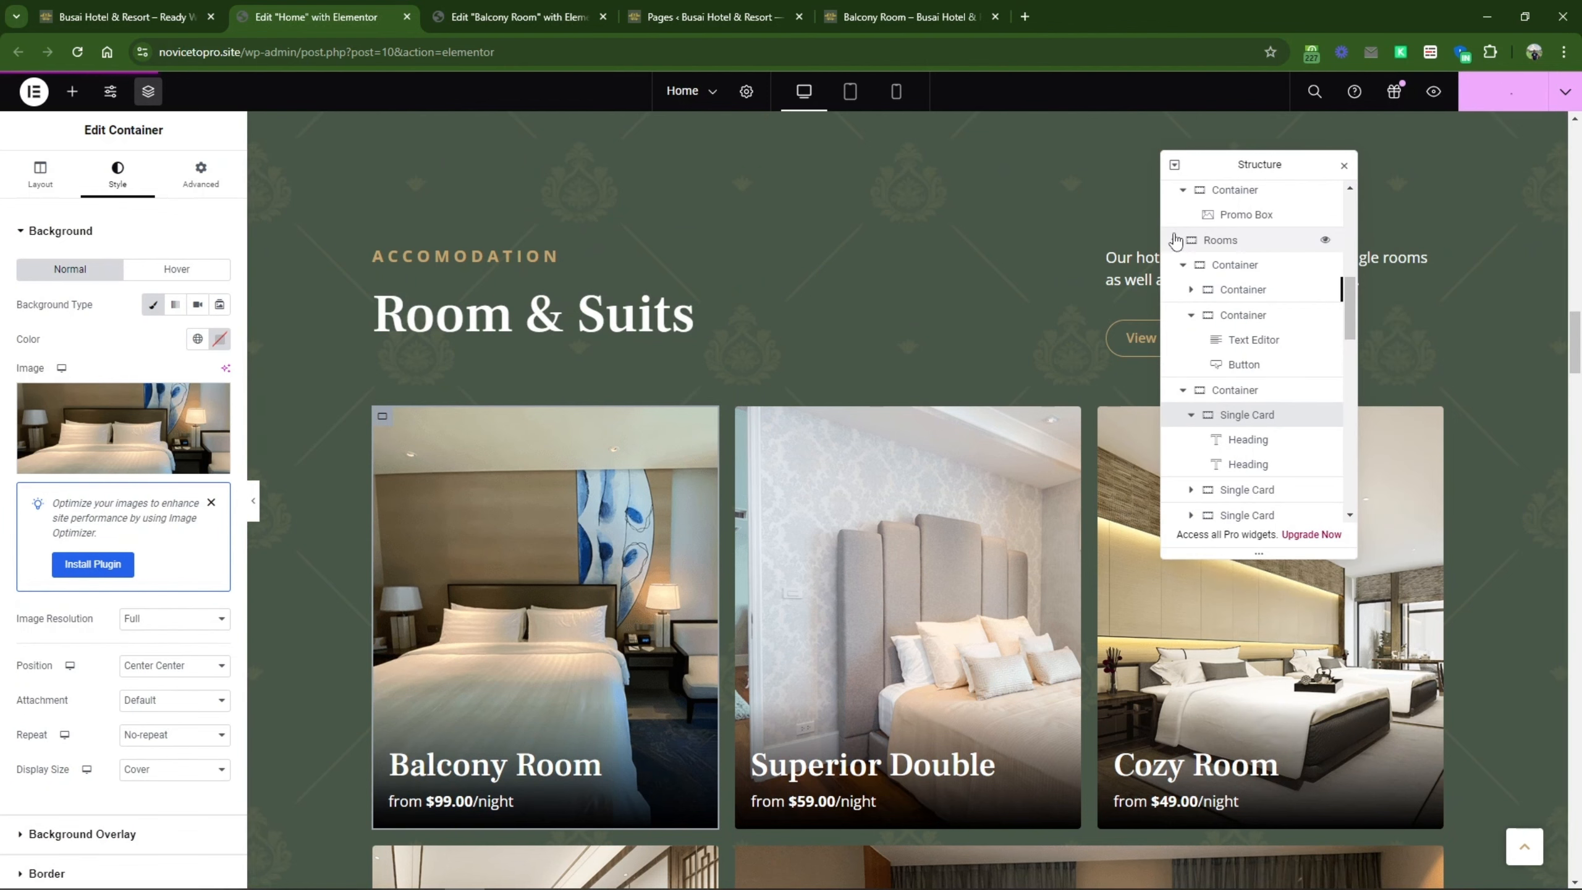
Step: Review the remaining room cards and the facilities section with its four service cards on the Home page
scroll(890, 343, down, 4)
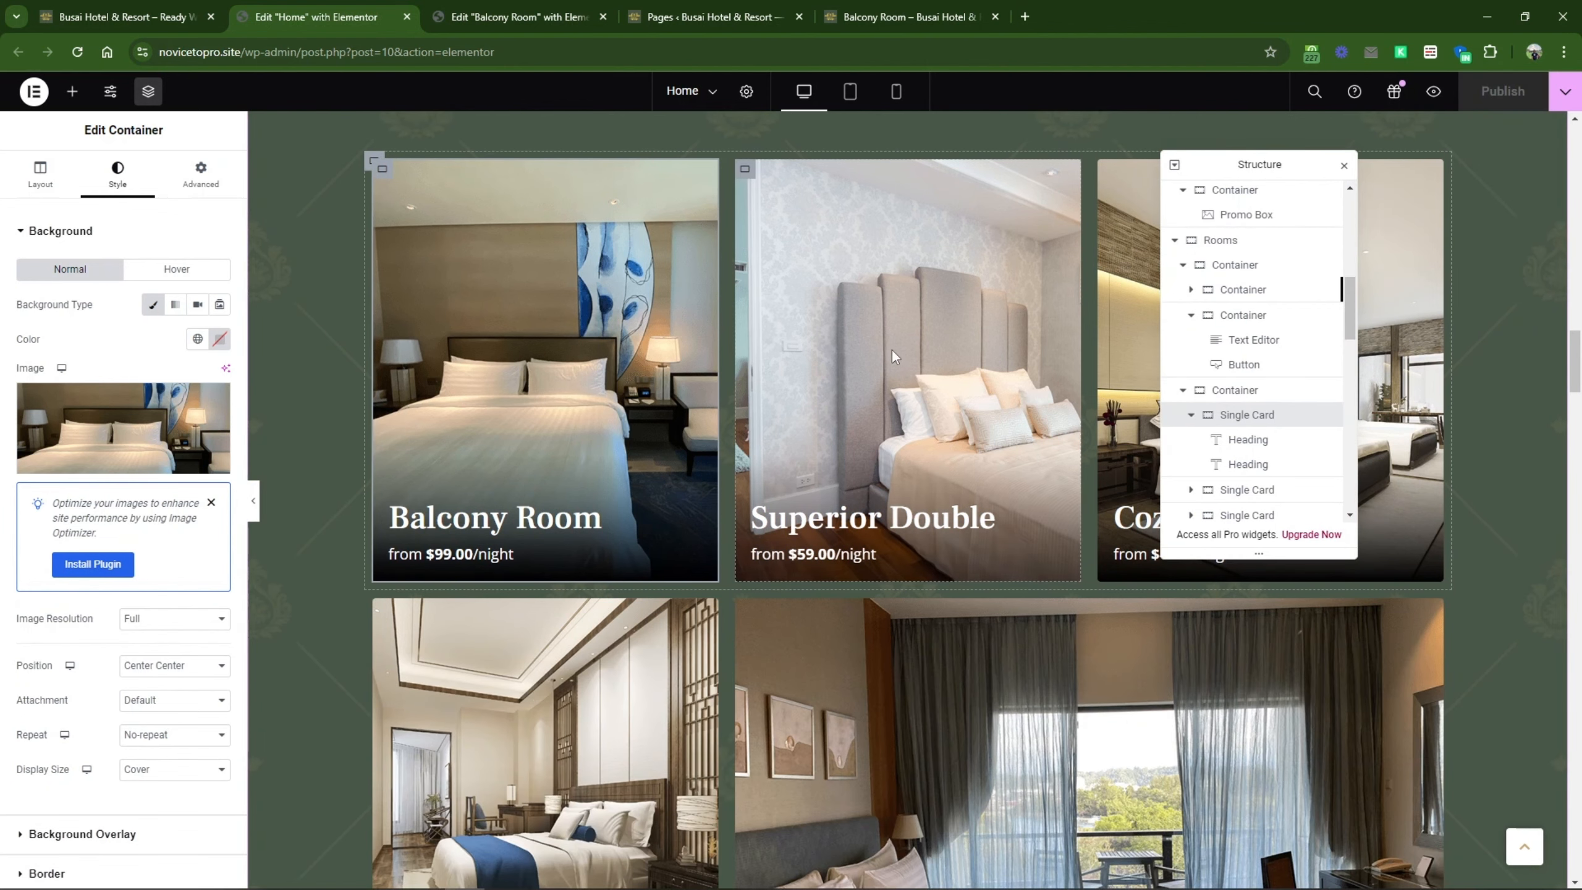
scroll(892, 350, down, 5)
scroll(892, 350, up, 2)
scroll(892, 350, down, 8)
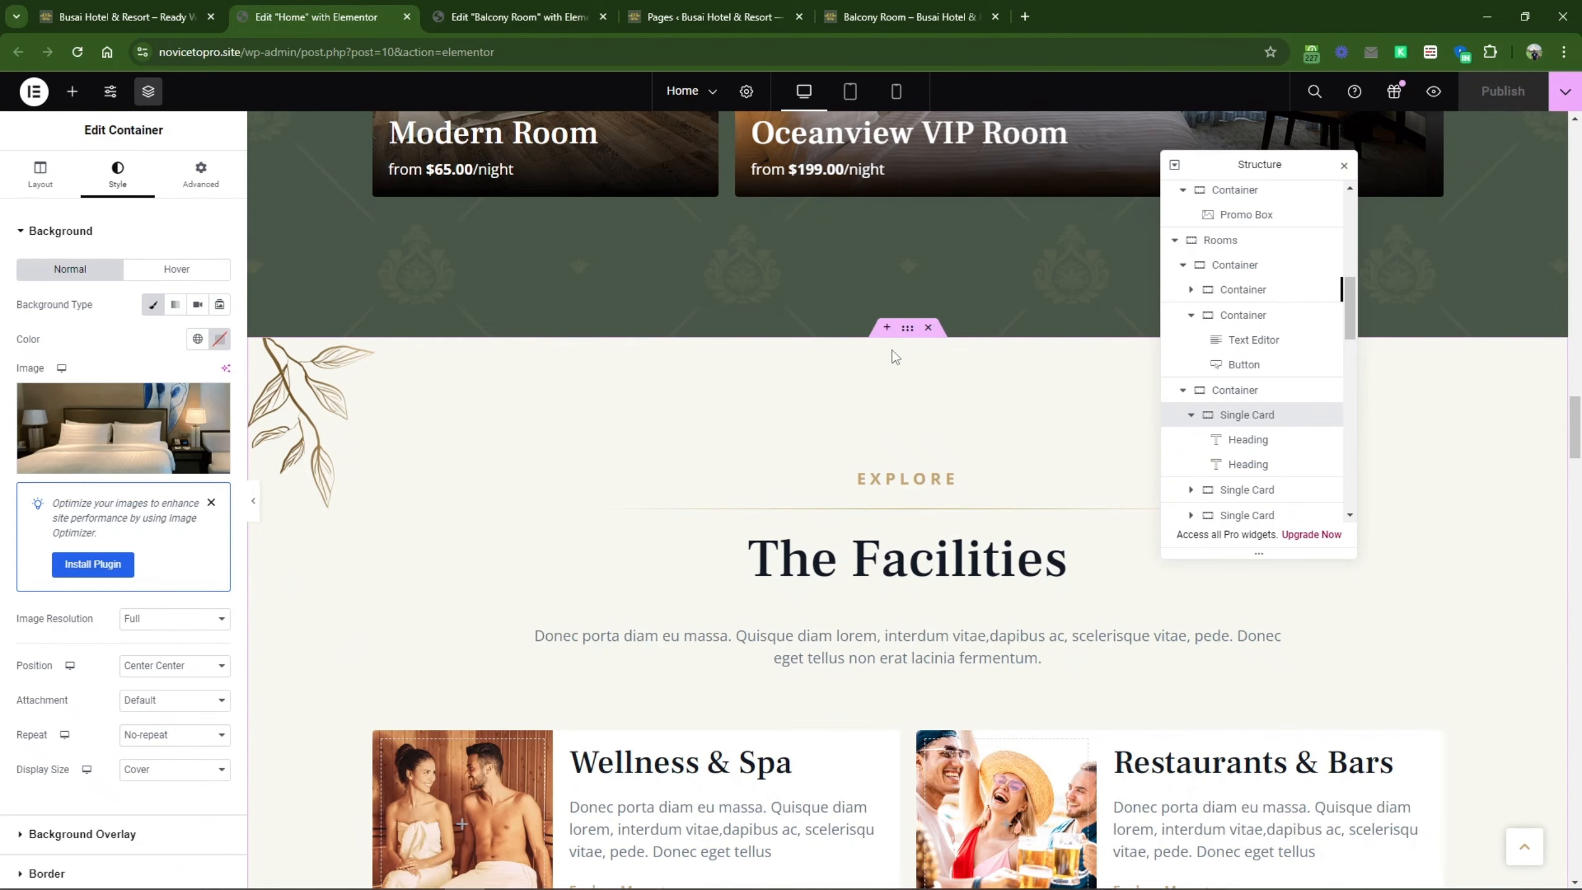
scroll(892, 350, down, 6)
scroll(891, 350, up, 4)
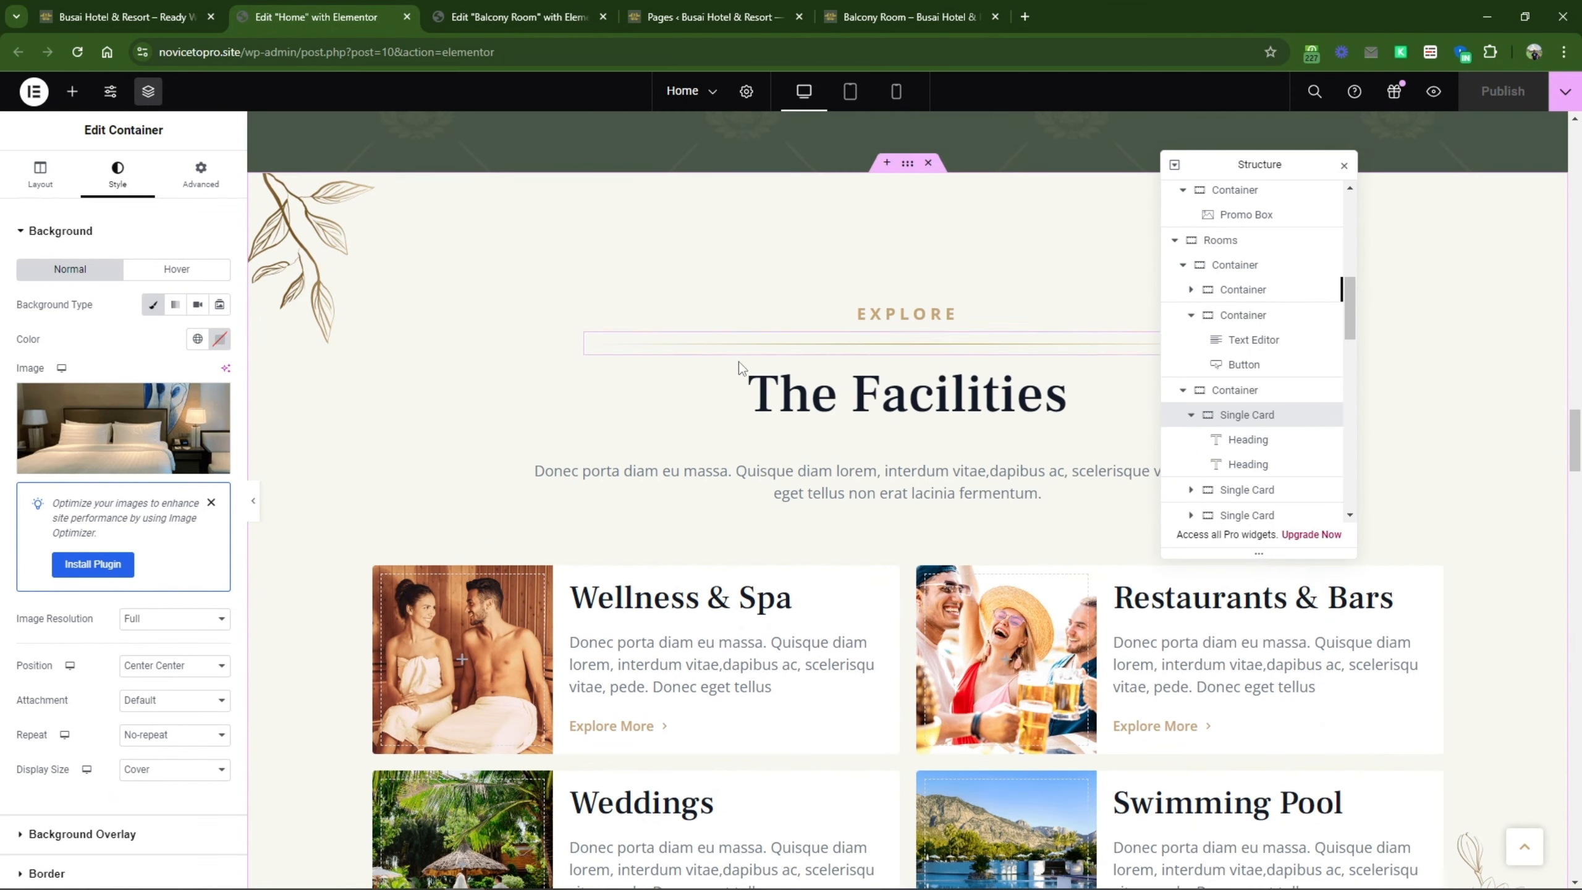
scroll(909, 412, down, 6)
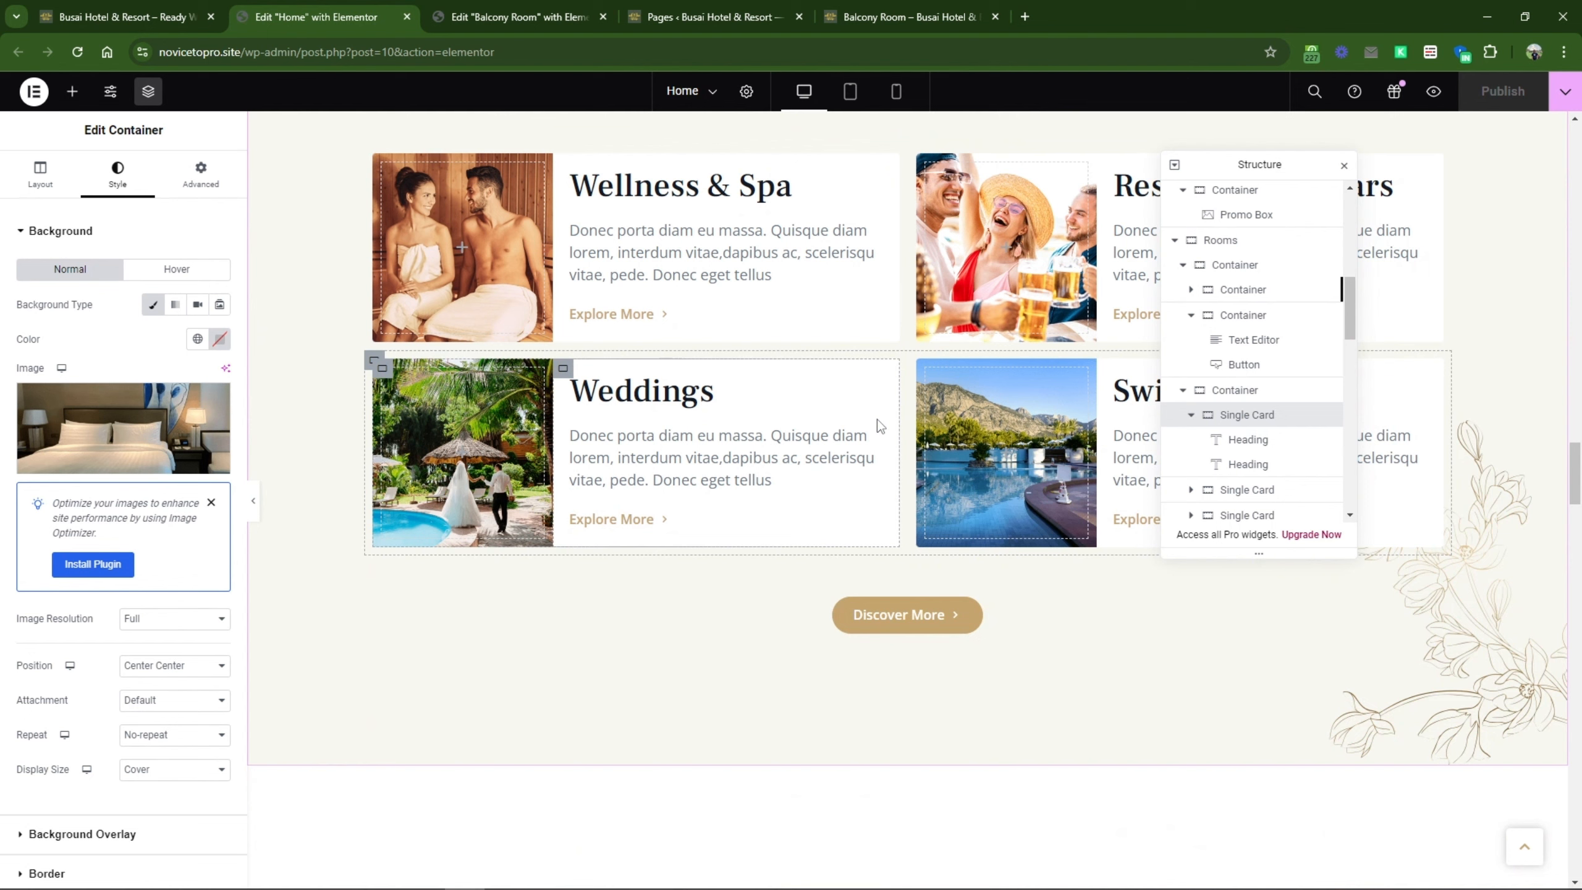
Step: Close the Balcony Room editor and page tabs and return to the Home page editor
click(594, 13)
click(601, 16)
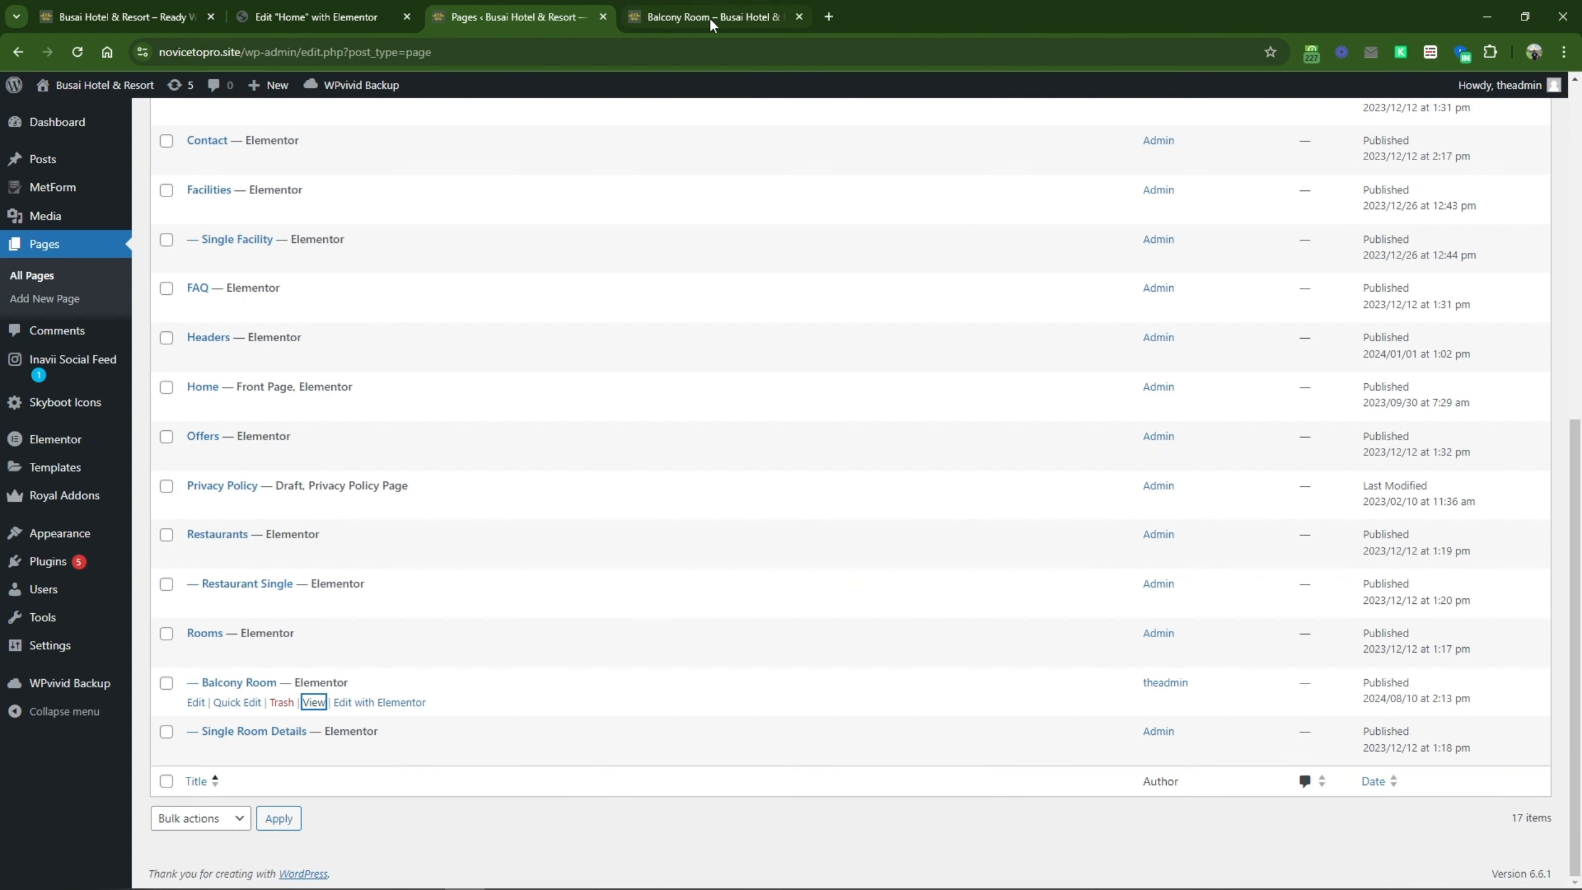
click(797, 17)
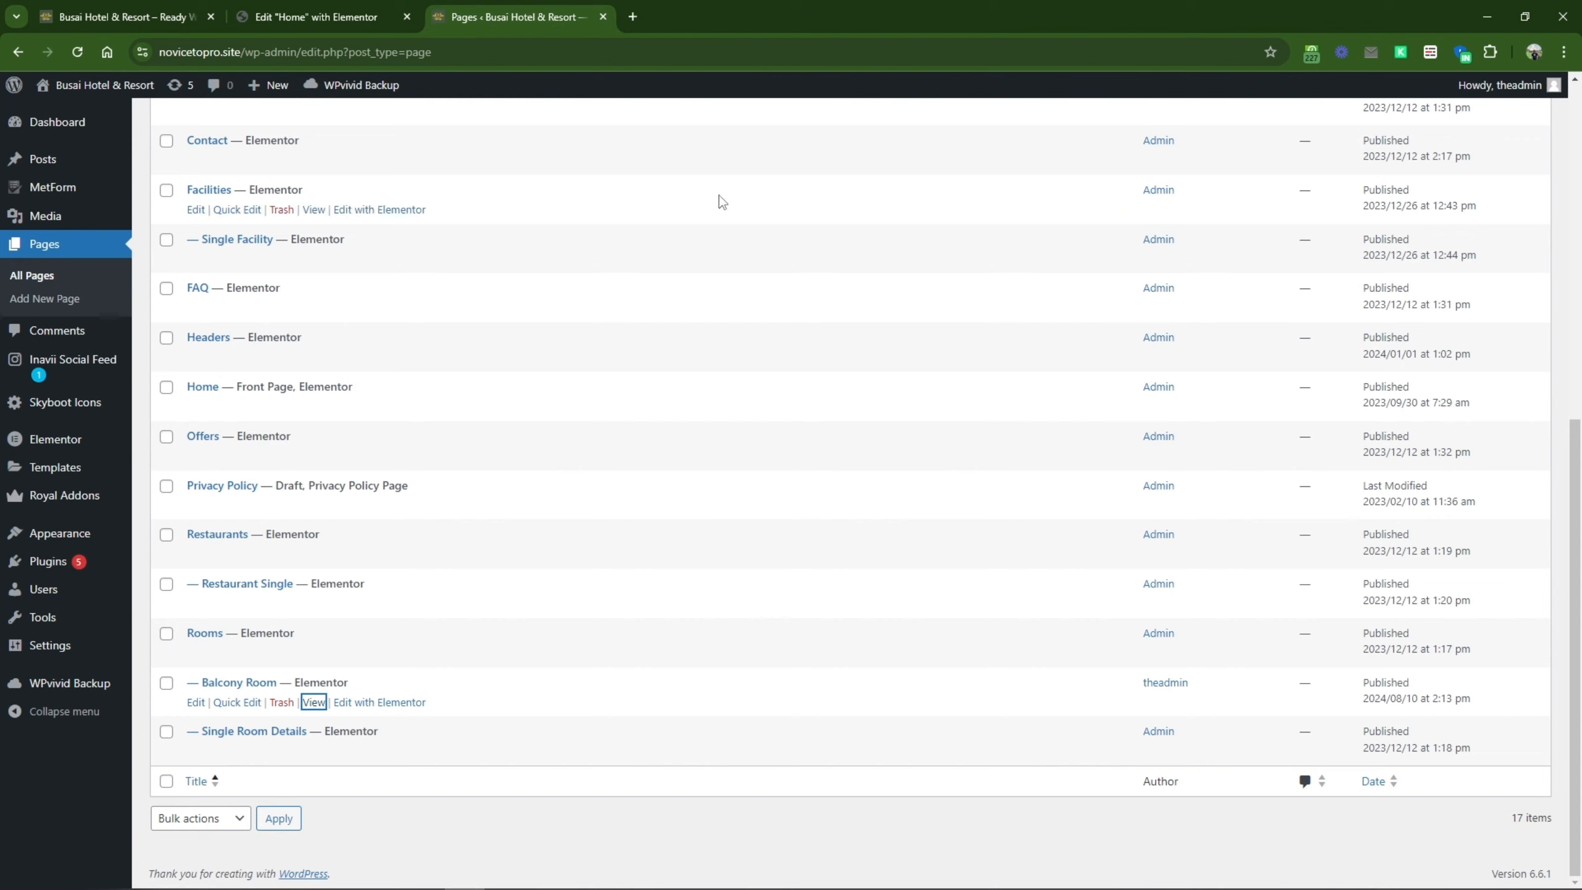
click(369, 7)
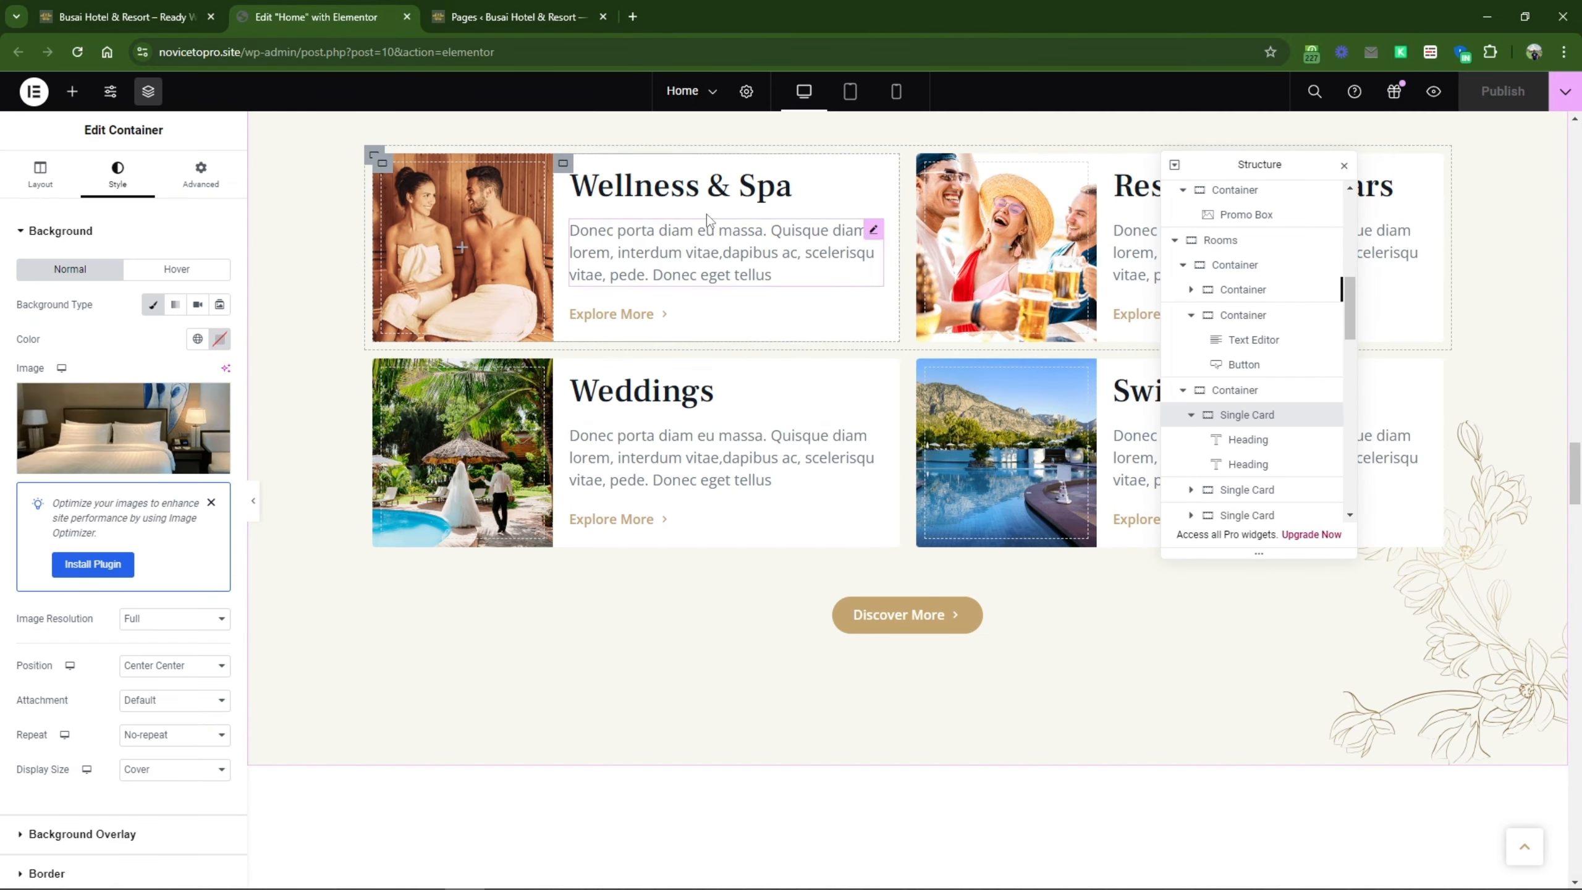
Step: Copy the "Wellness & Spa" facility card heading and start a new page from the WordPress page list
click(702, 190)
triple_click(703, 187)
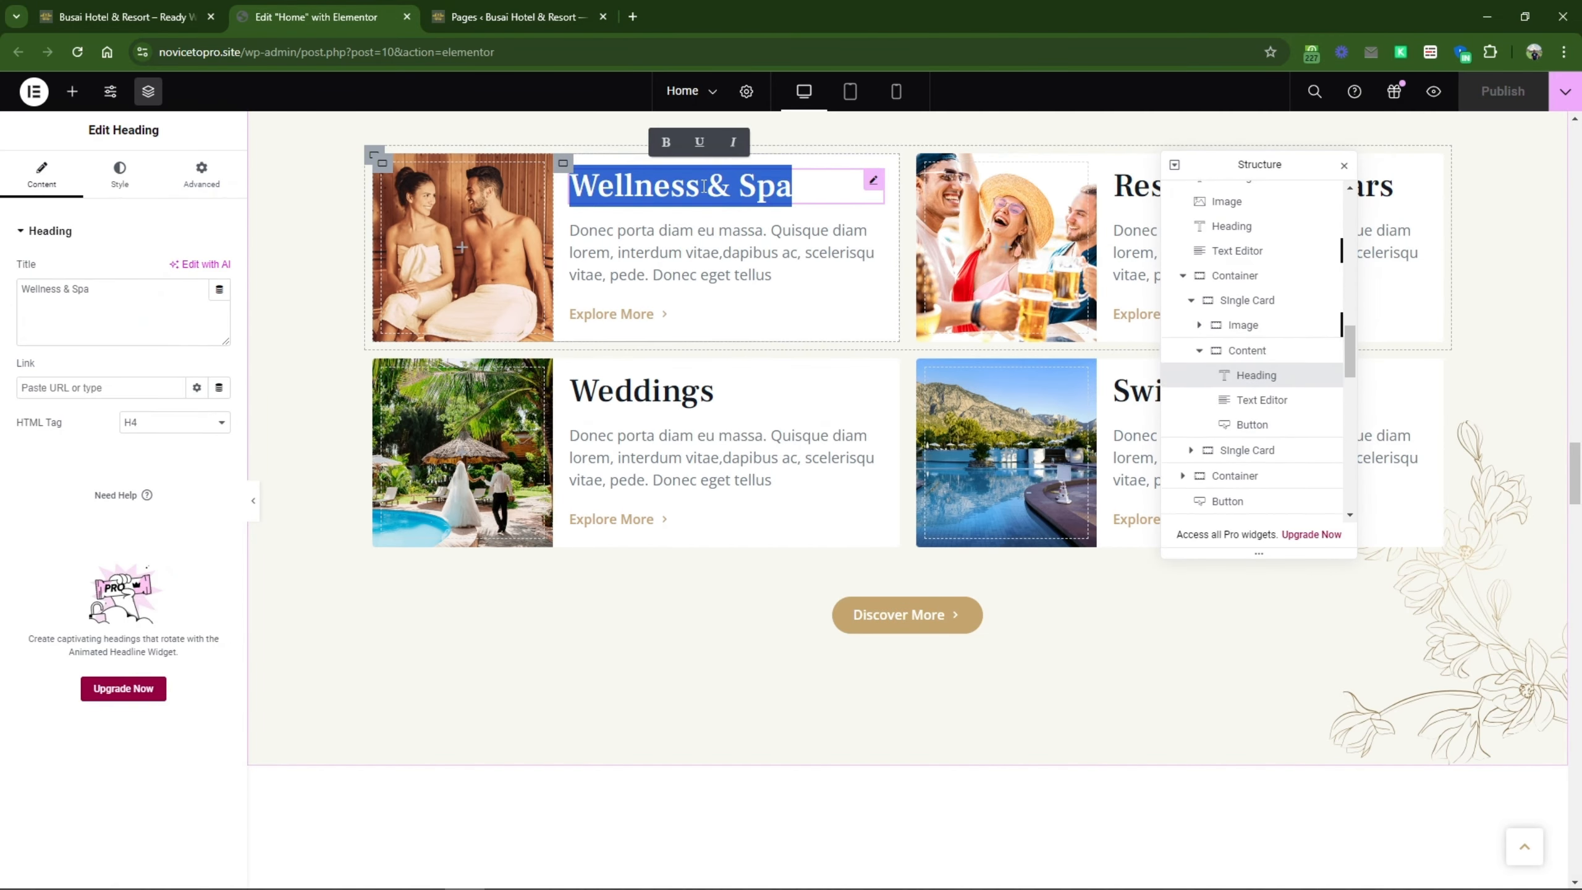
right_click(704, 189)
click(731, 268)
key(ctrl+Tab)
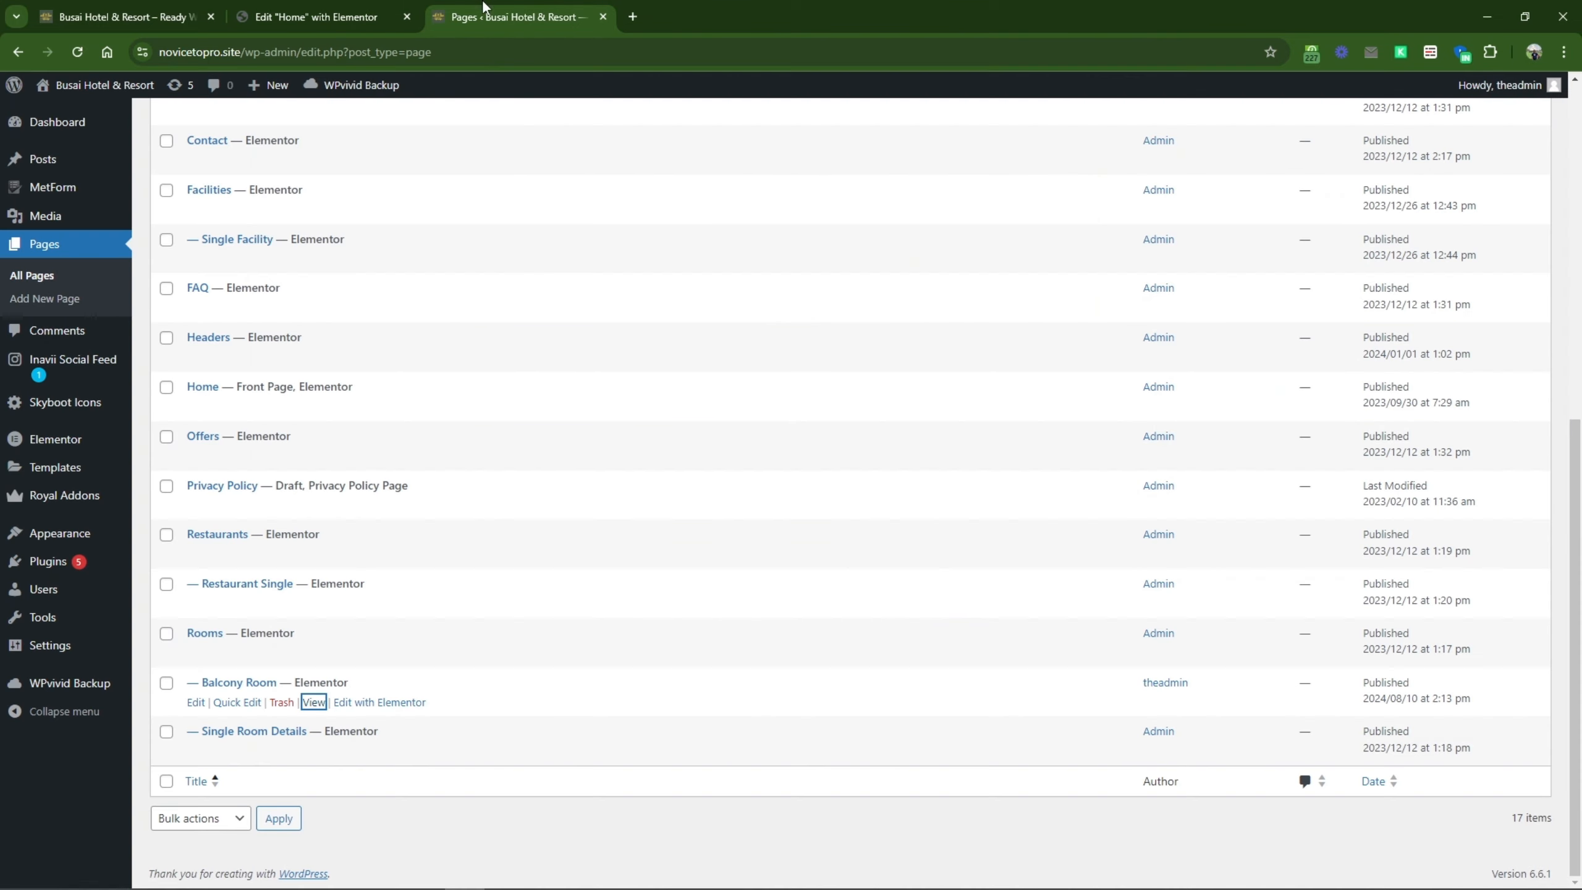
scroll(395, 334, up, 10)
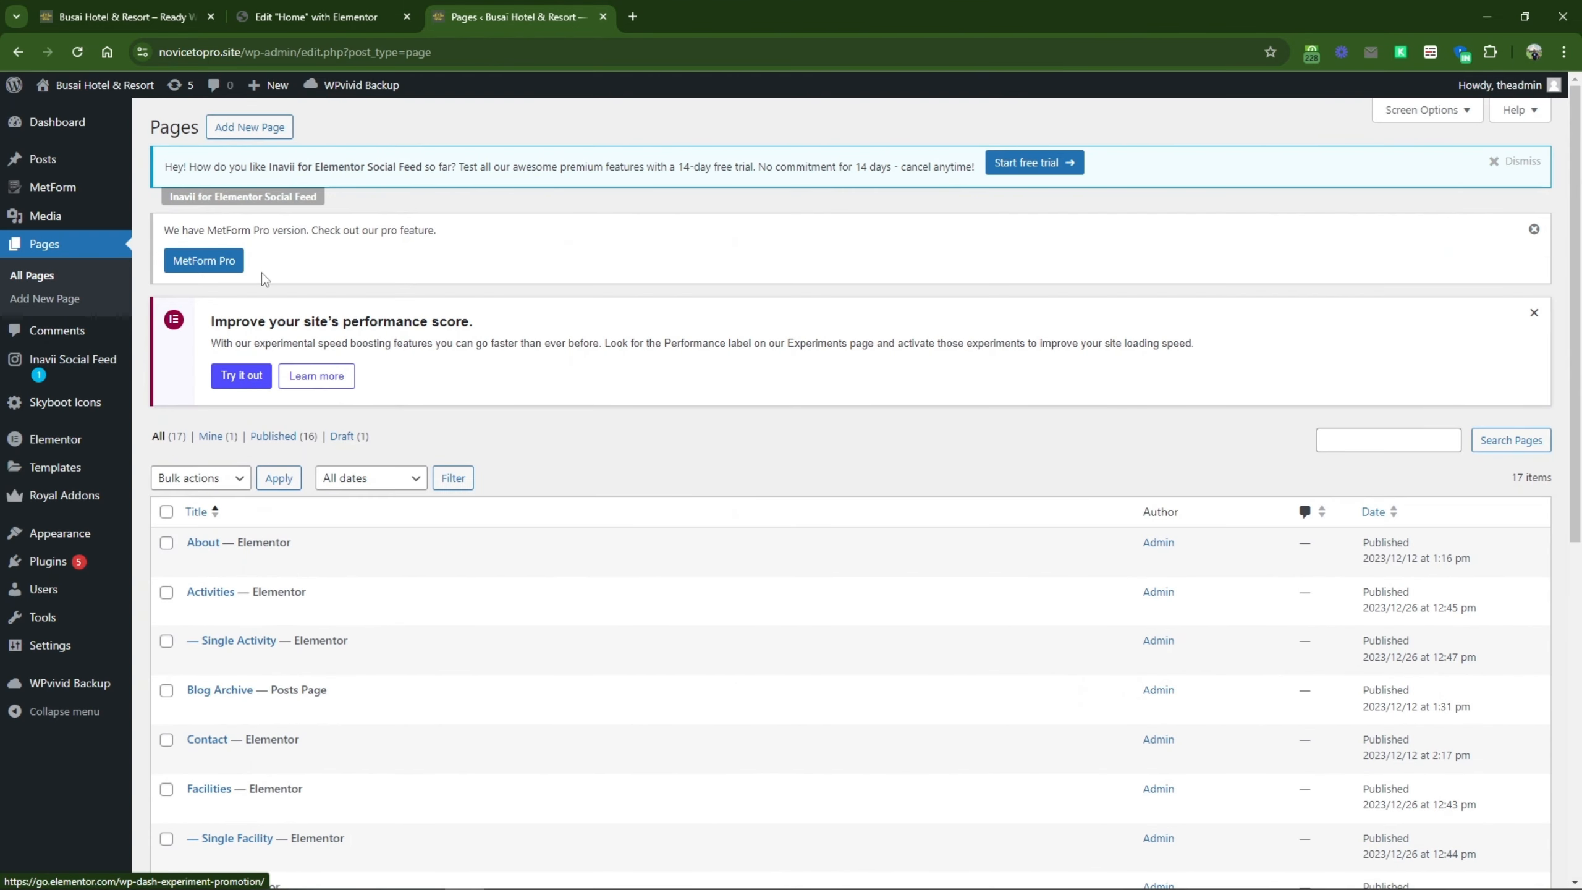
click(262, 137)
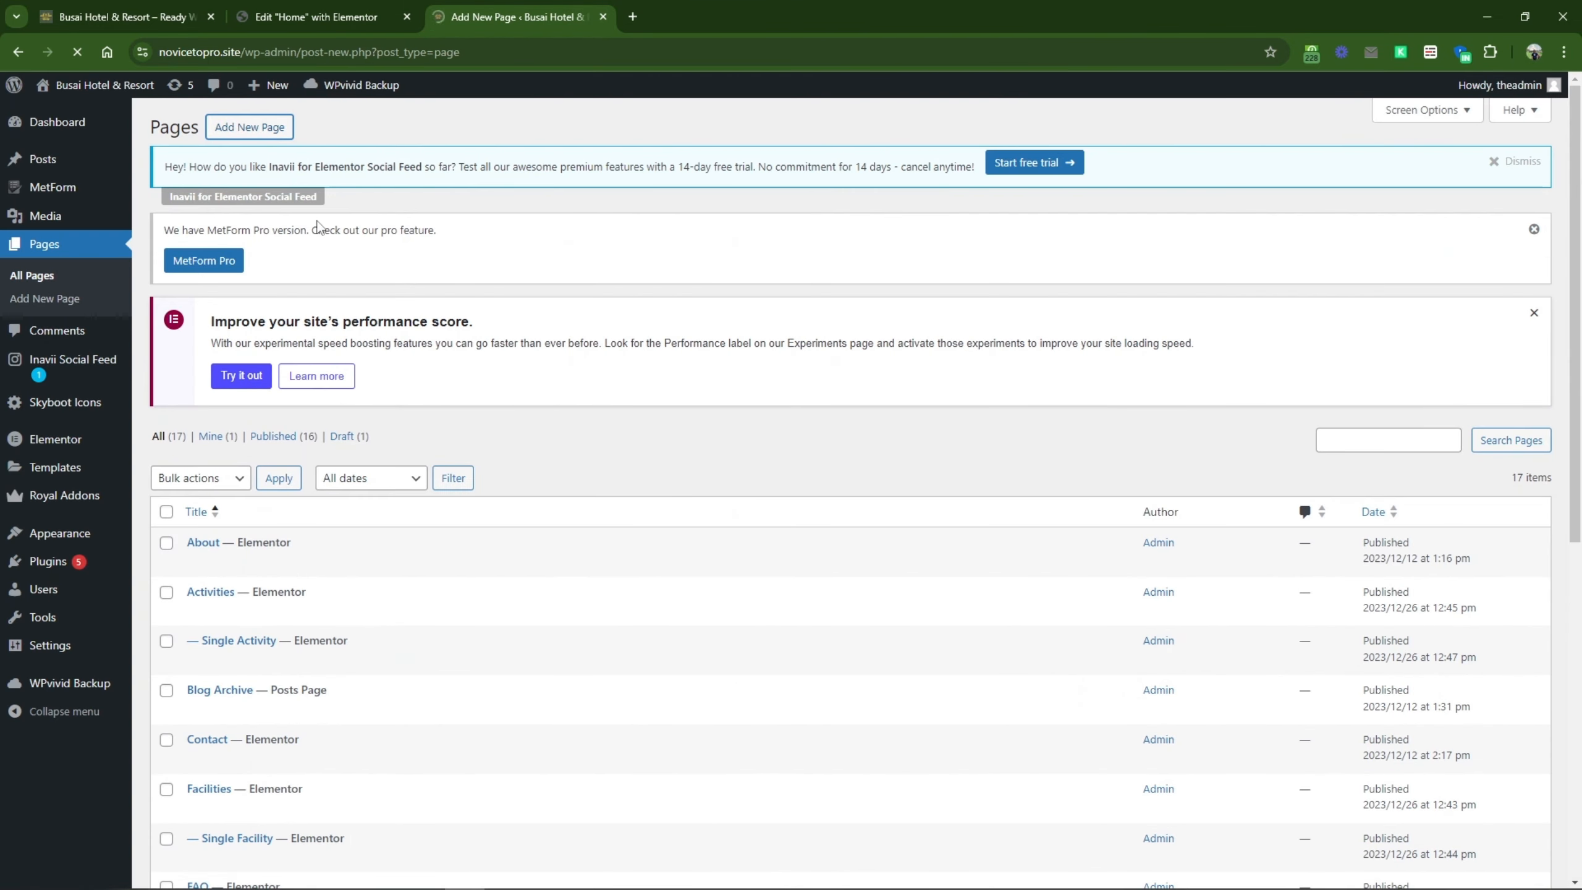
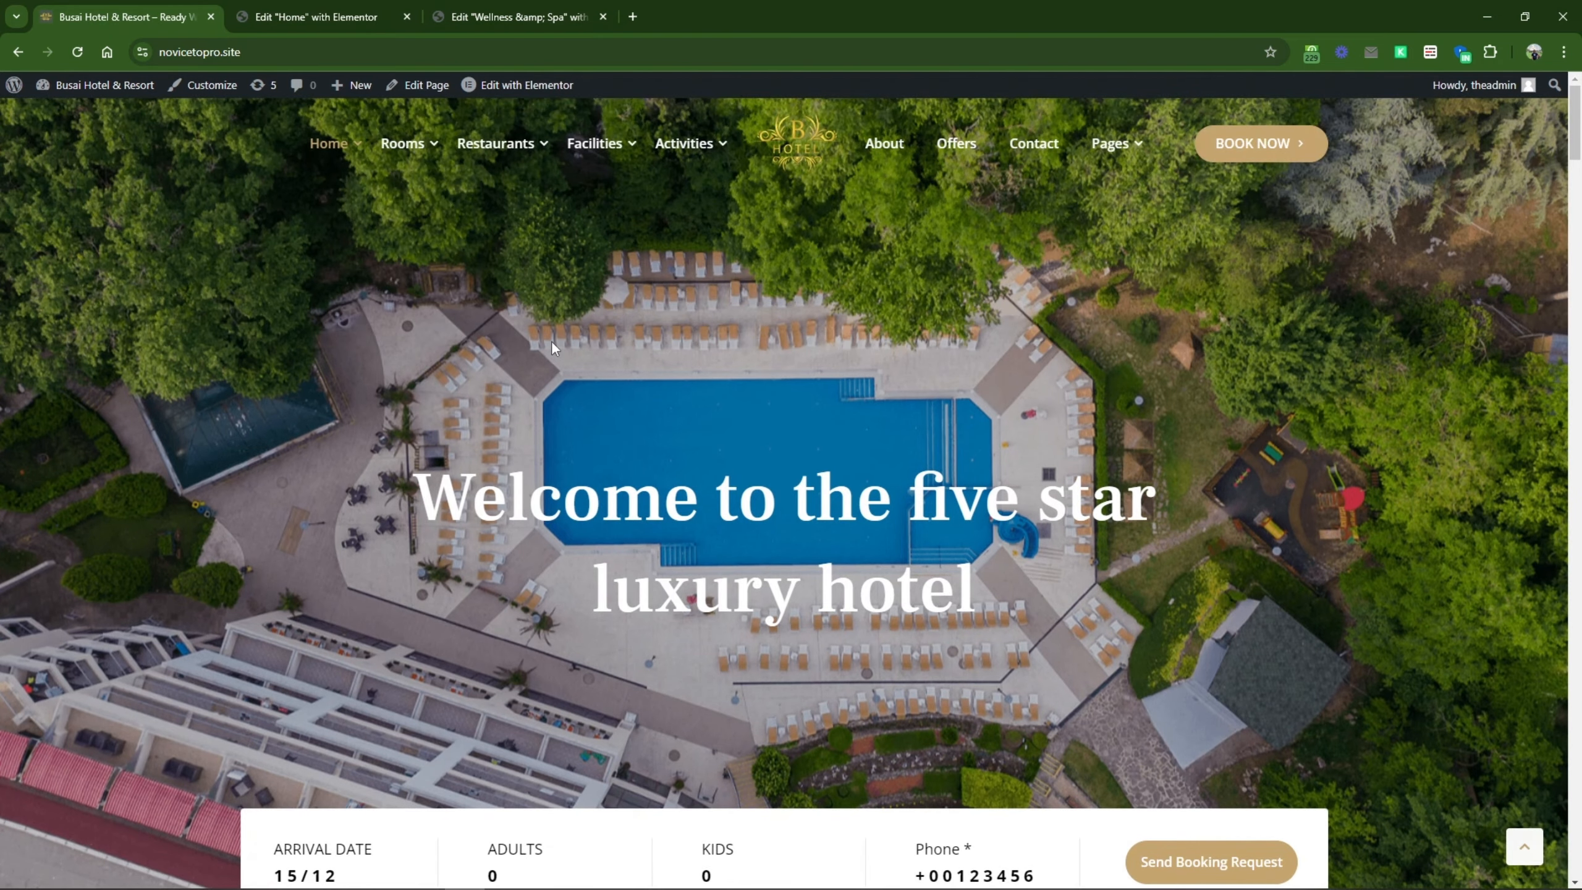
Step: Open the WordPress dashboard in a new browser tab and list all the site's pages
mouse_move(624, 154)
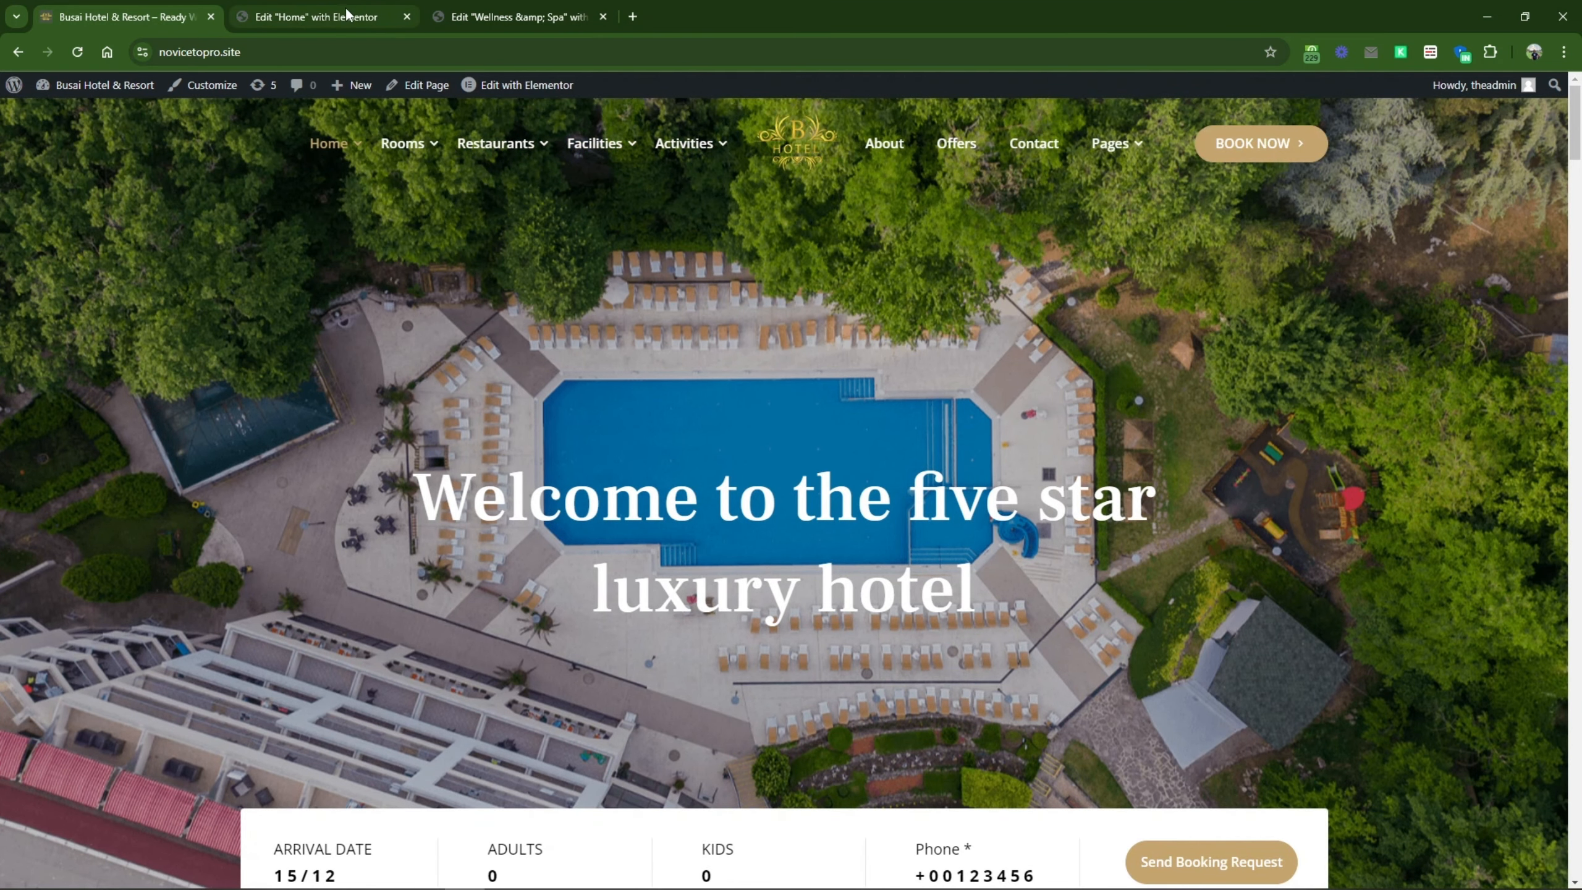
mouse_move(76, 87)
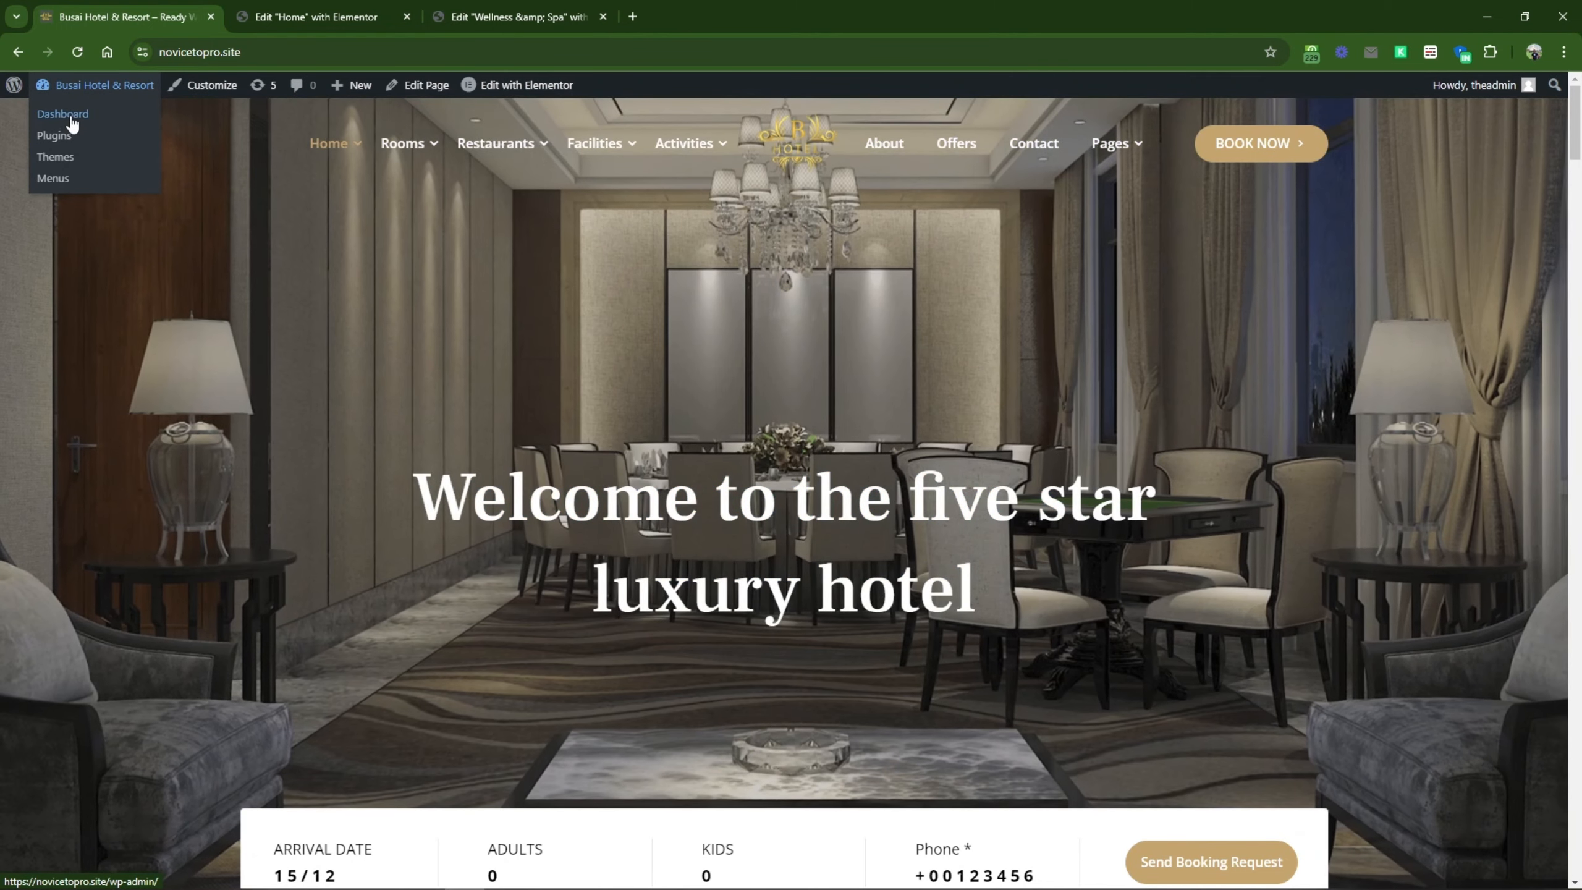
right_click(73, 126)
click(144, 138)
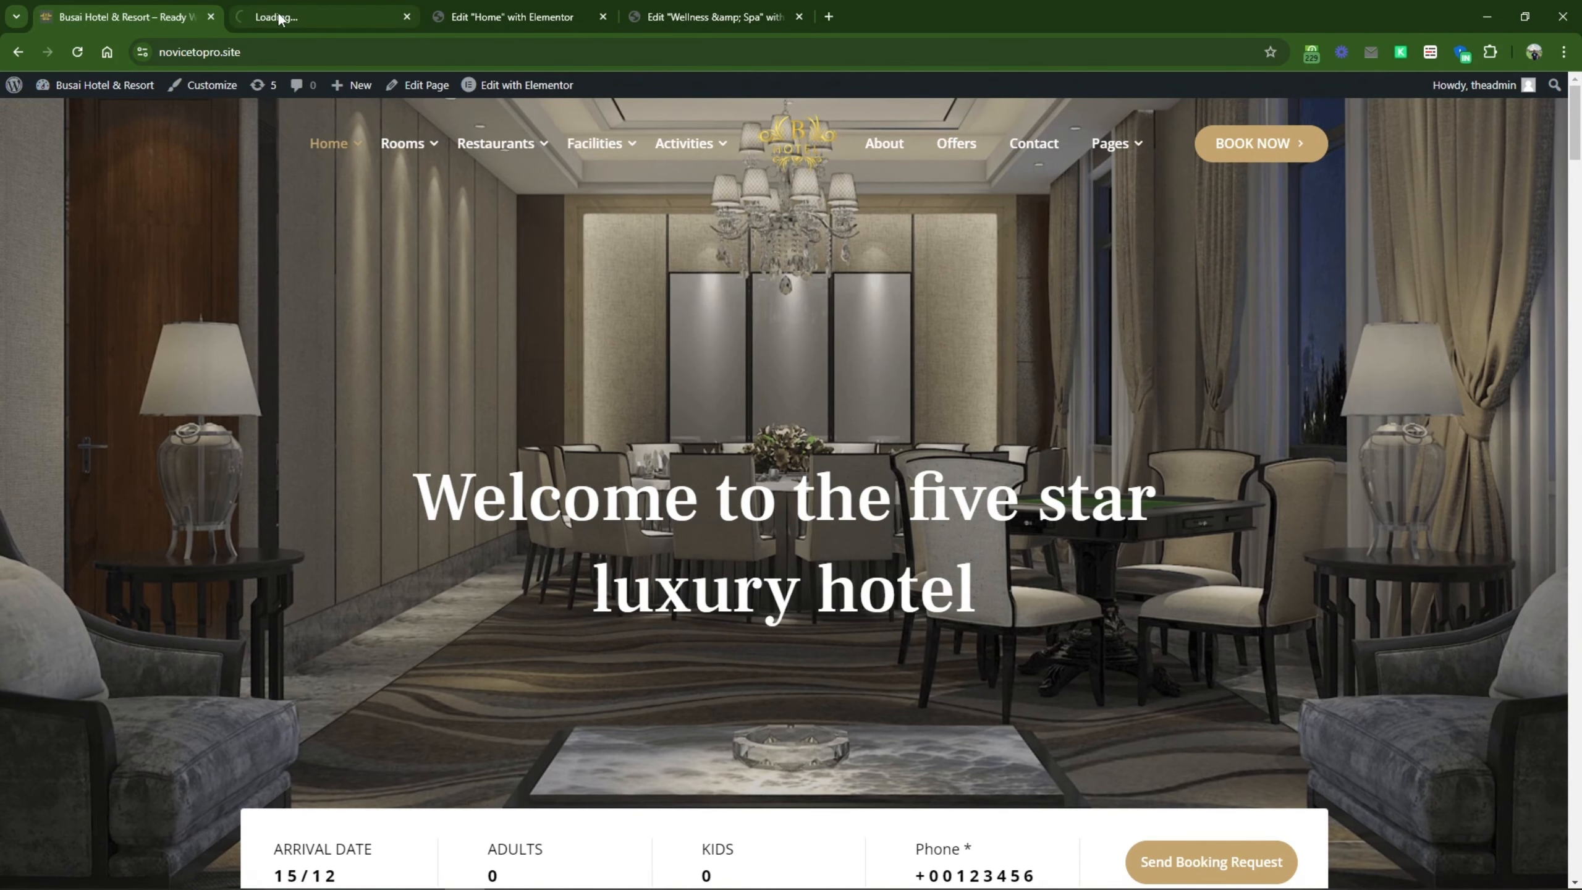
click(280, 19)
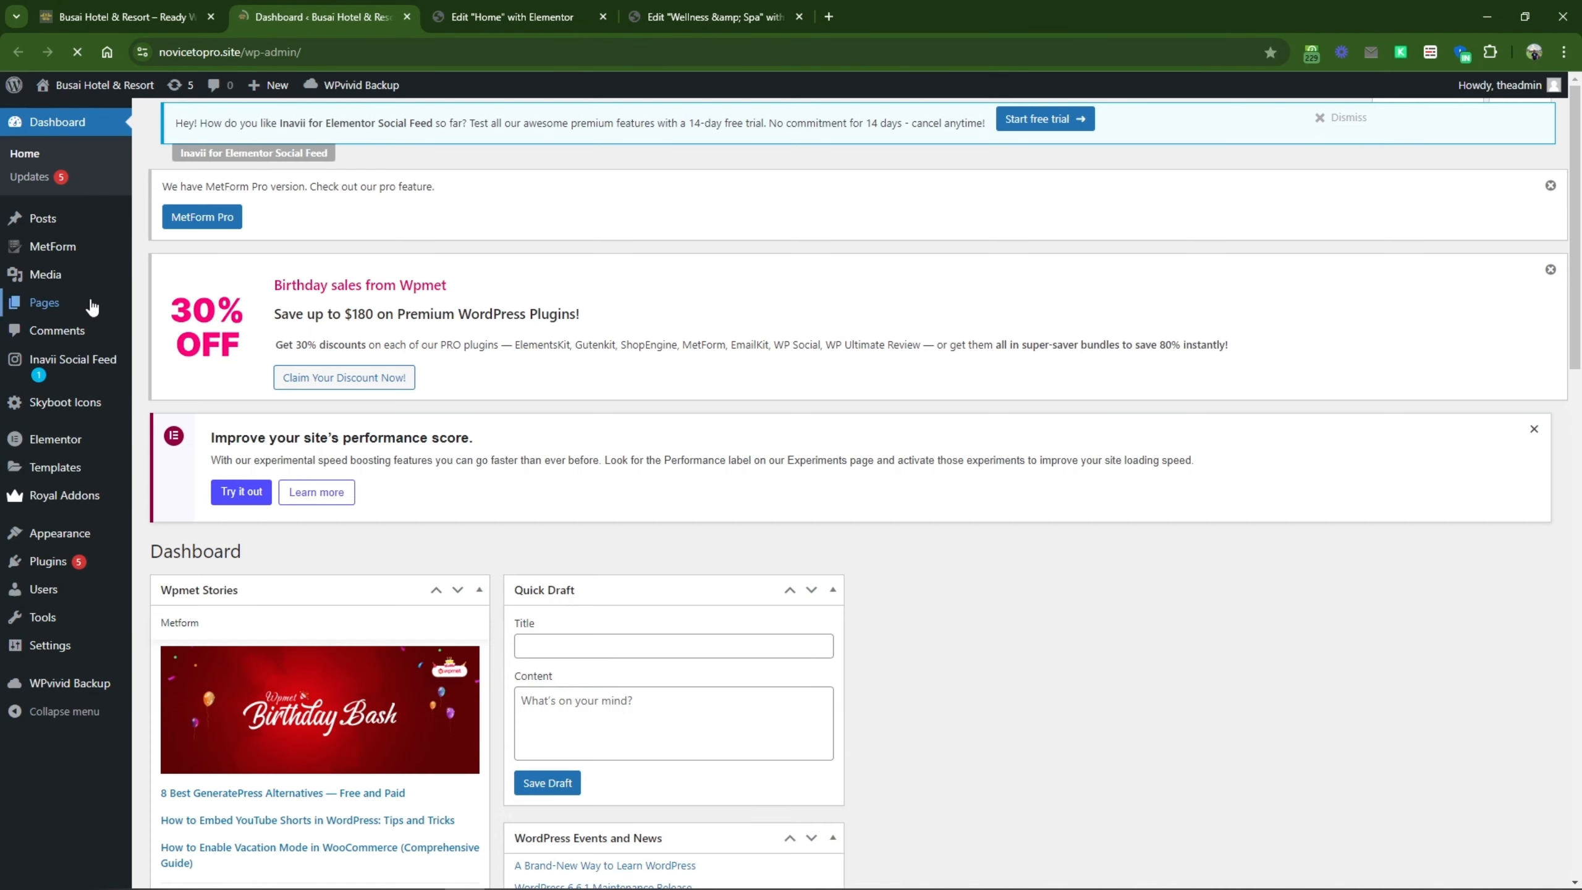
mouse_move(93, 307)
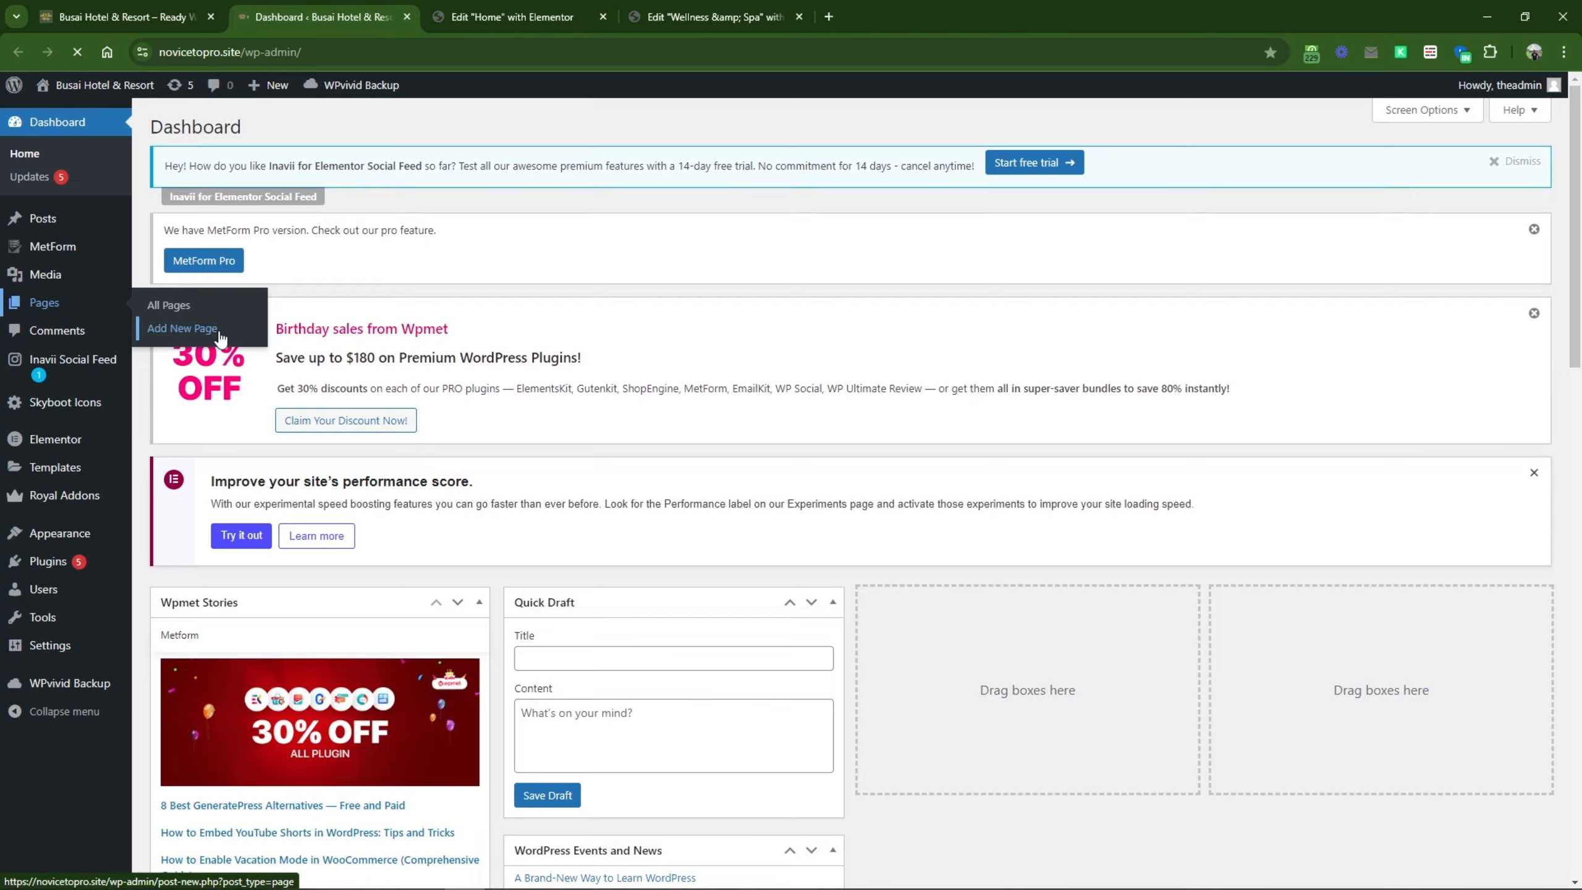
click(171, 305)
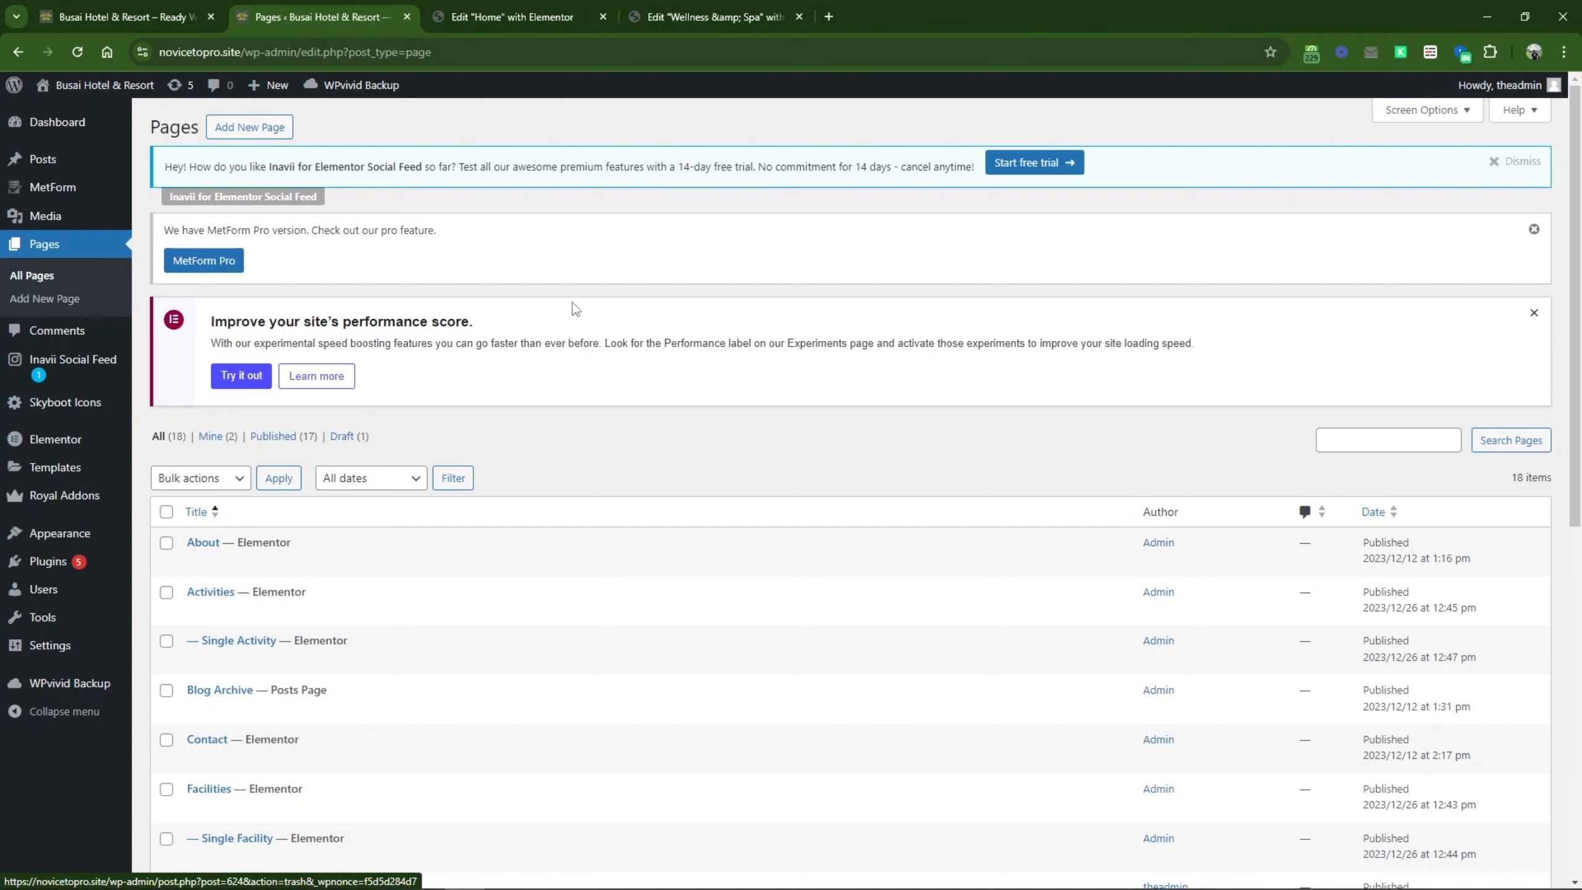
Step: Examine the Wellness & Spa page in the Elementor editor from the hero section to the footer
click(660, 1)
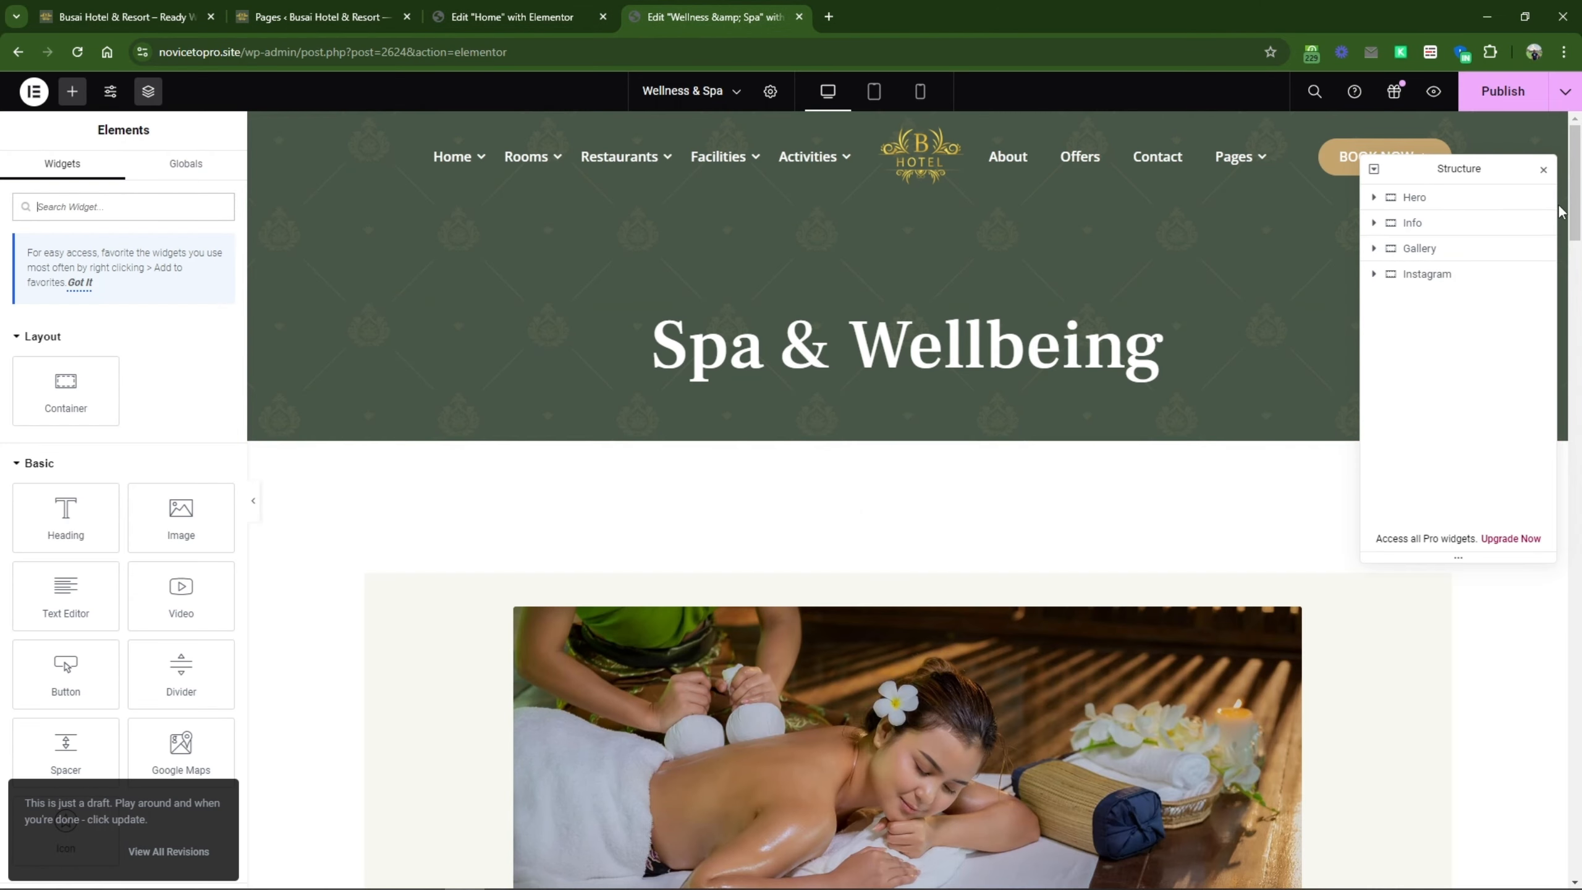
drag(1574, 205, 1578, 797)
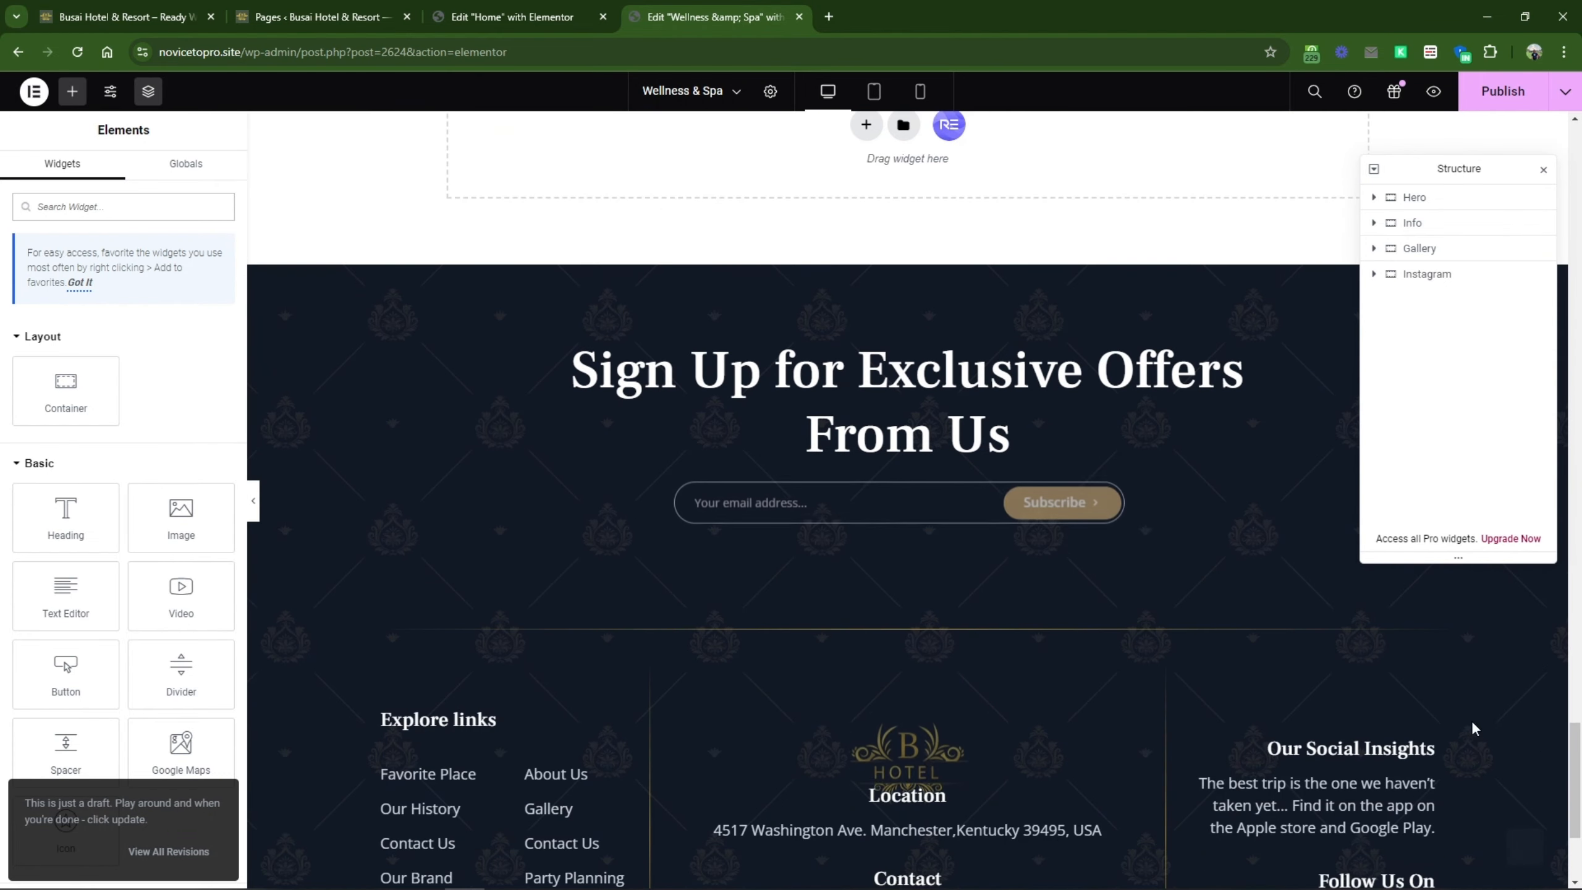
click(295, 7)
click(783, 8)
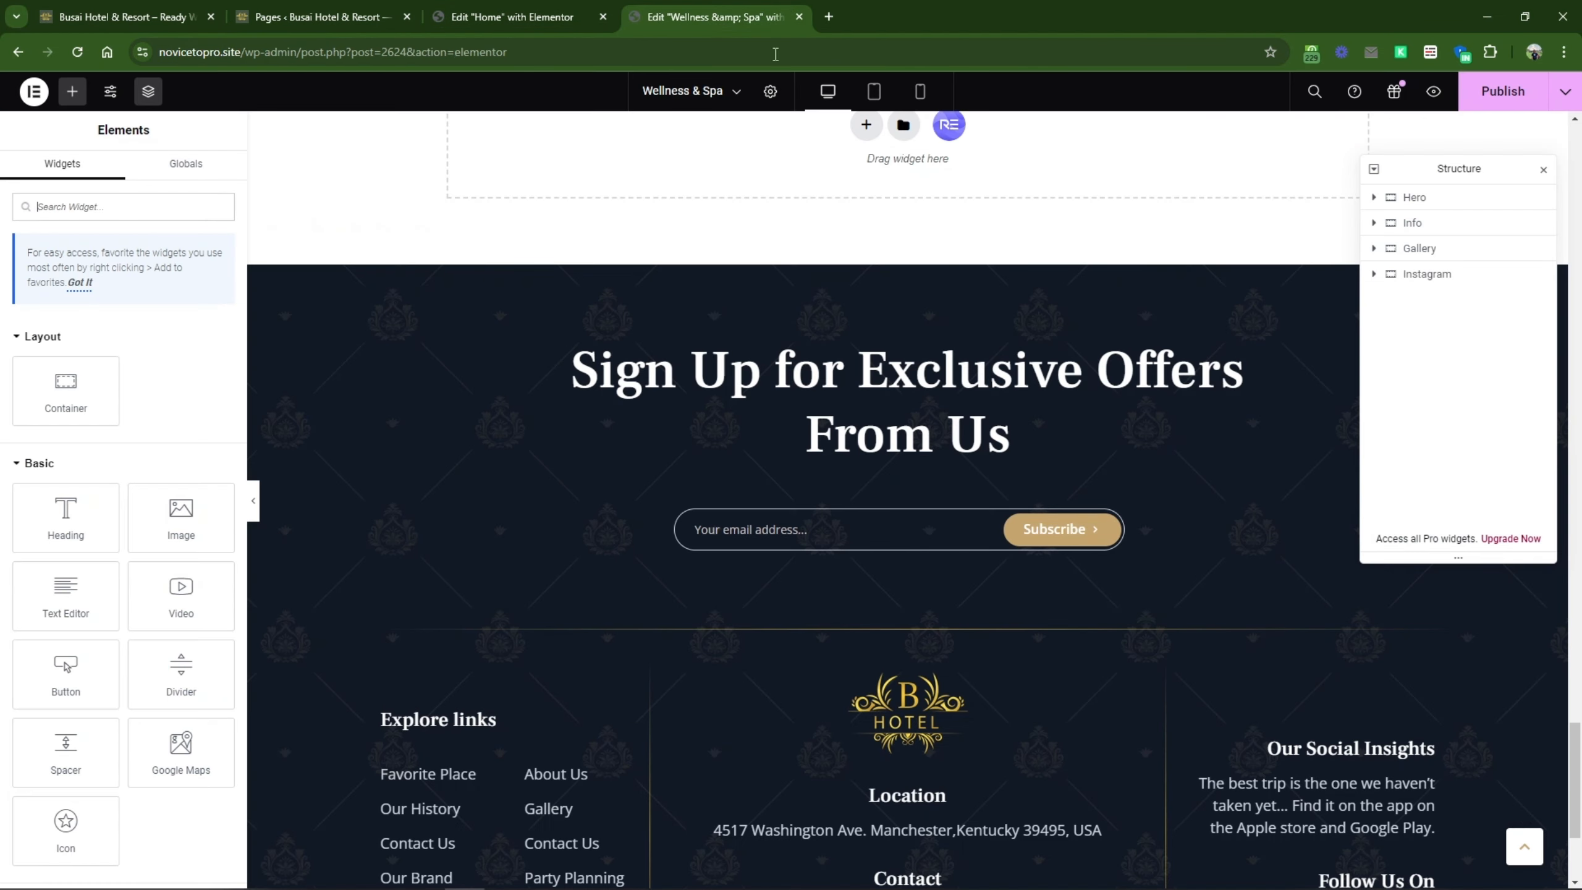
Step: Review the saved page templates, including Facility Single, in the Elementor library and close it
scroll(850, 413, up, 5)
click(903, 451)
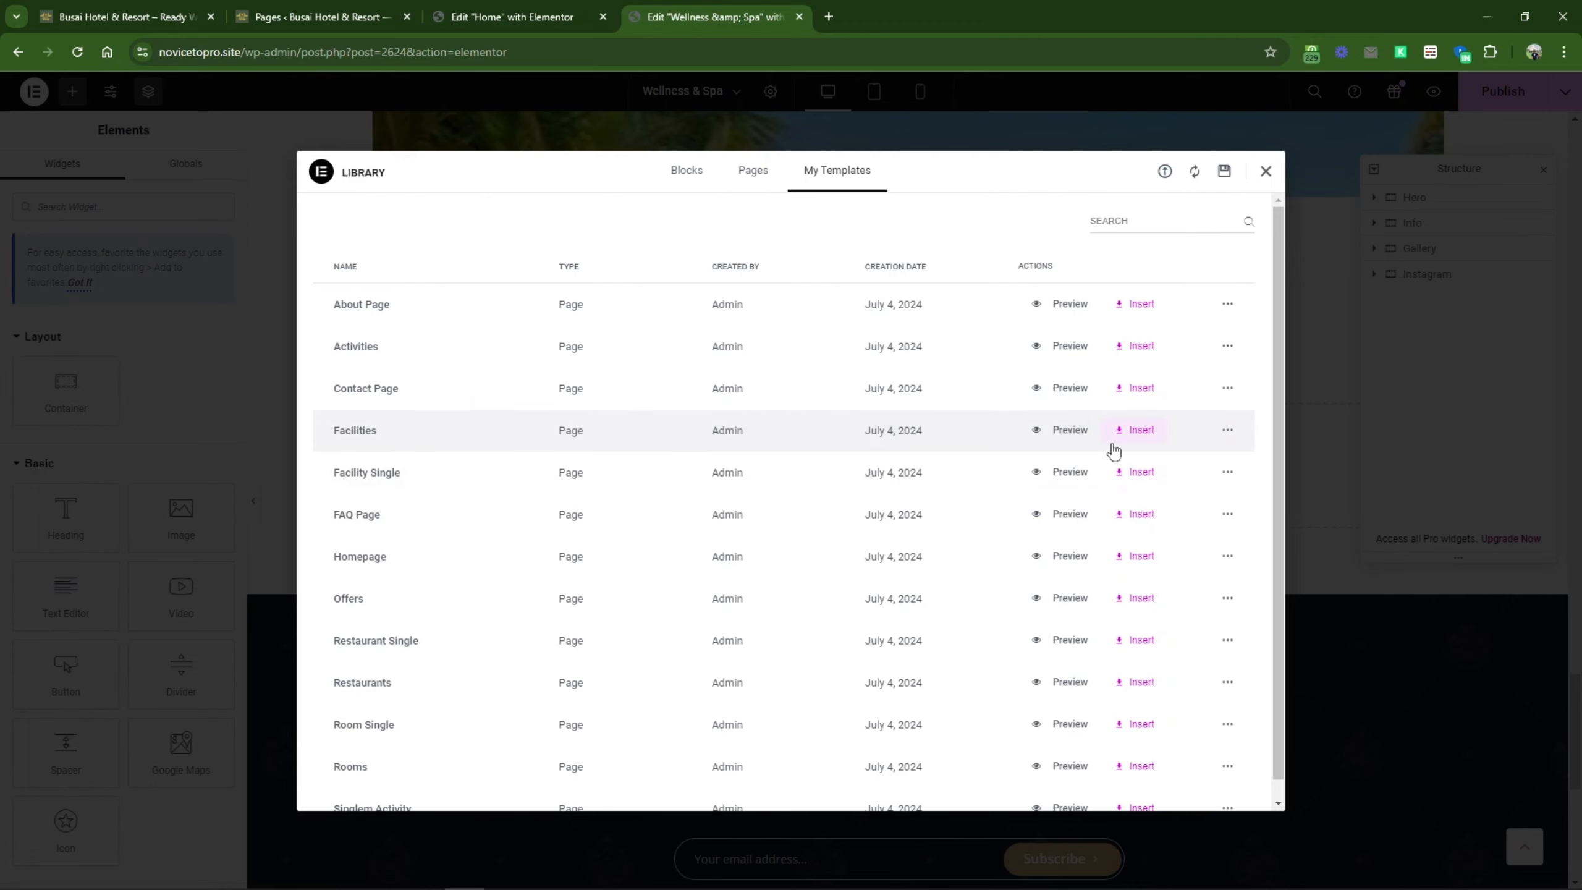
click(317, 17)
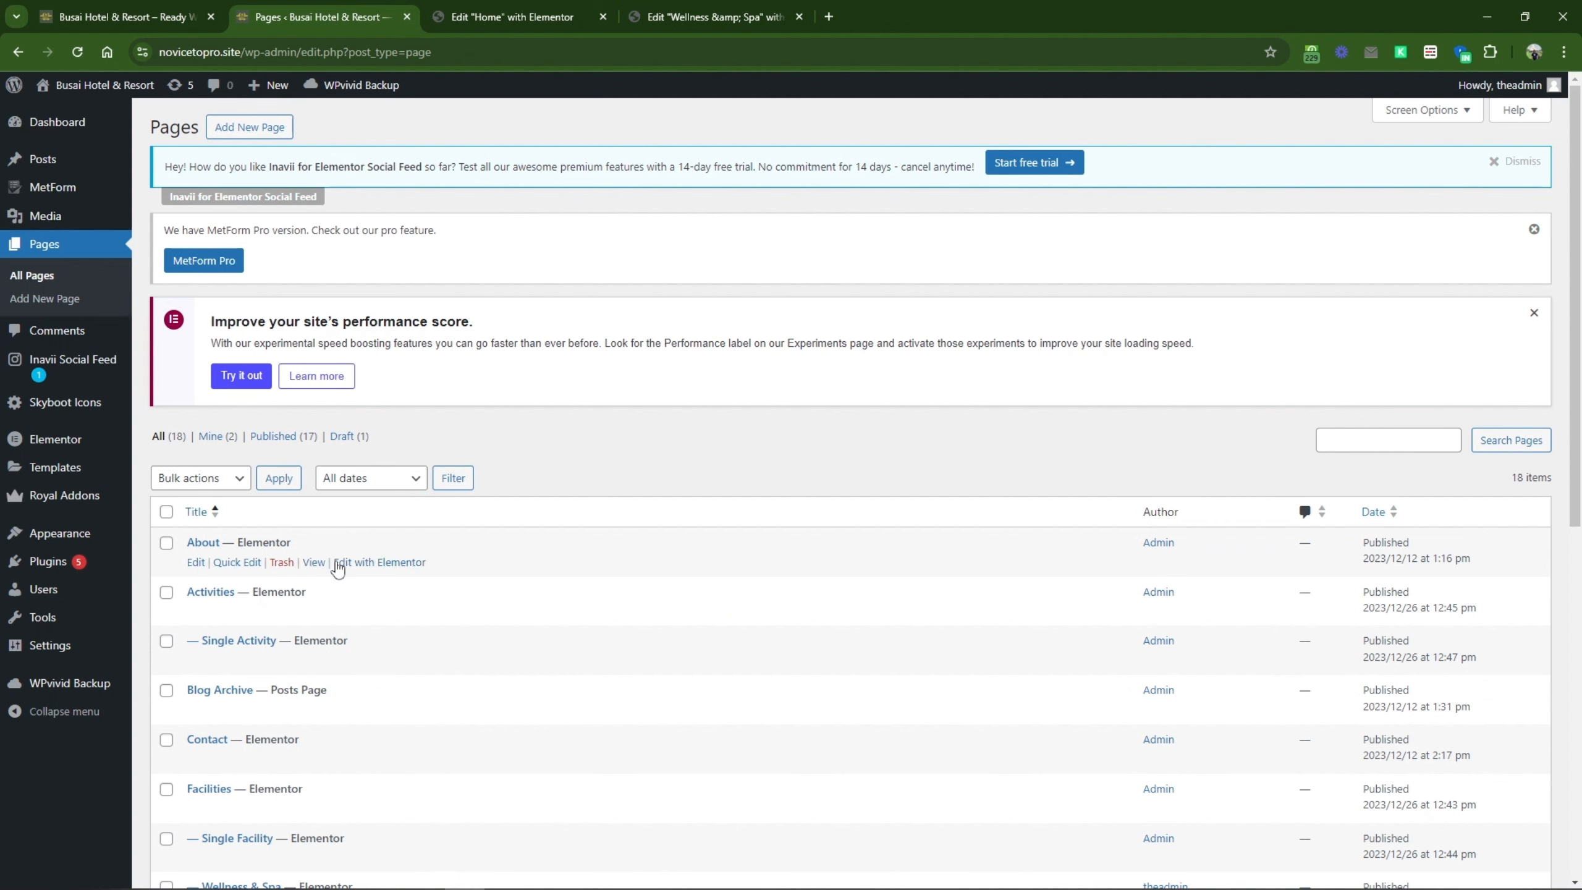
click(738, 25)
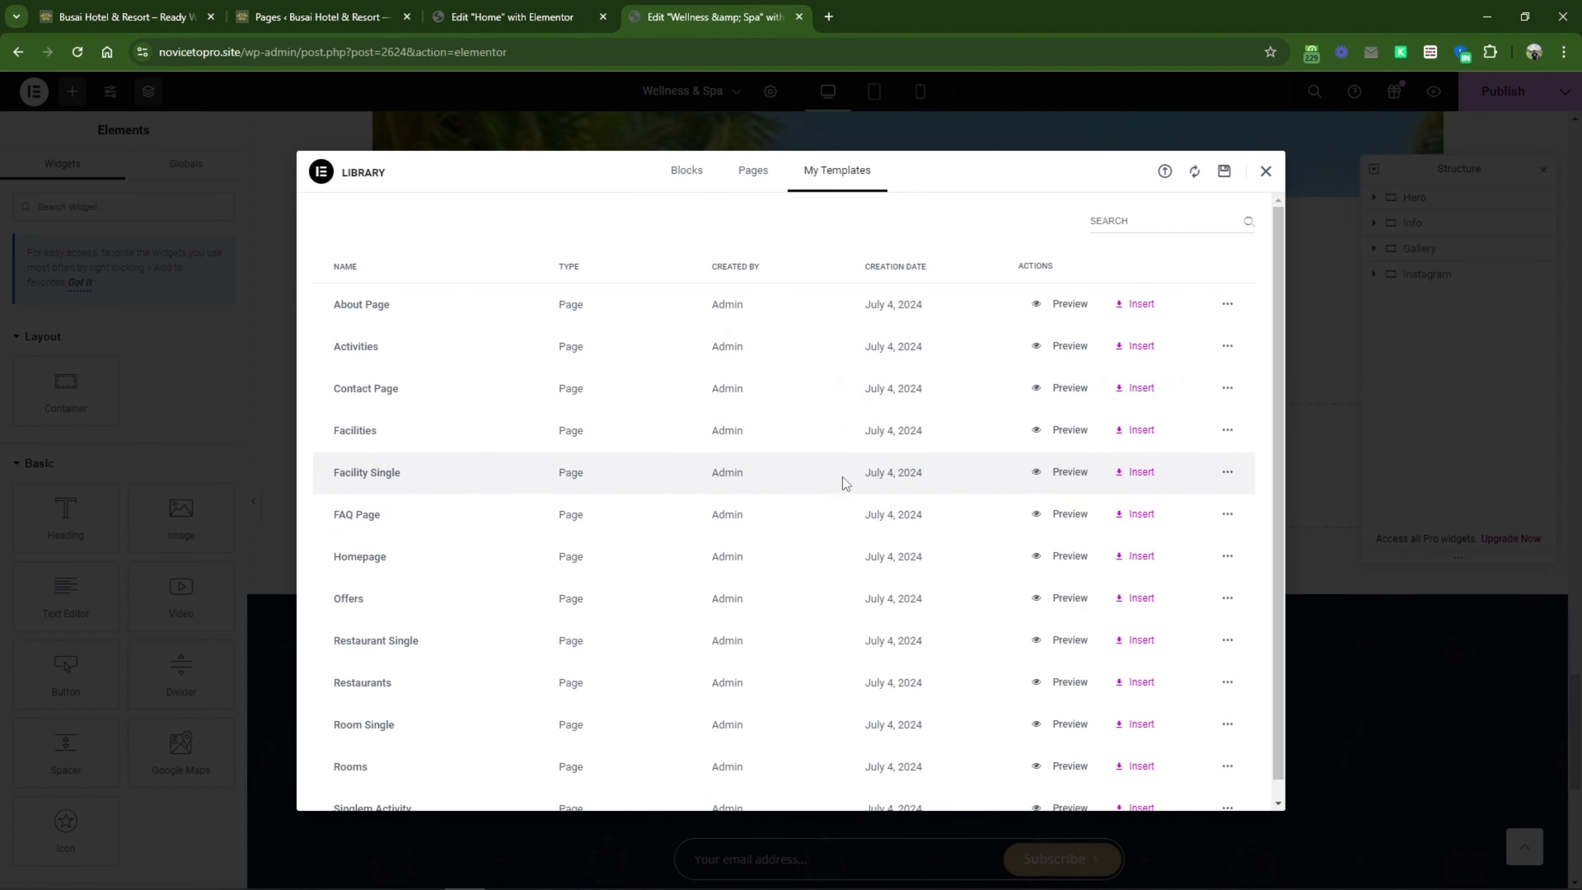
click(1265, 171)
Step: Examine the Wellness & Spa page's info section, SPA treatments list and SPA Gallery
scroll(934, 597, up, 10)
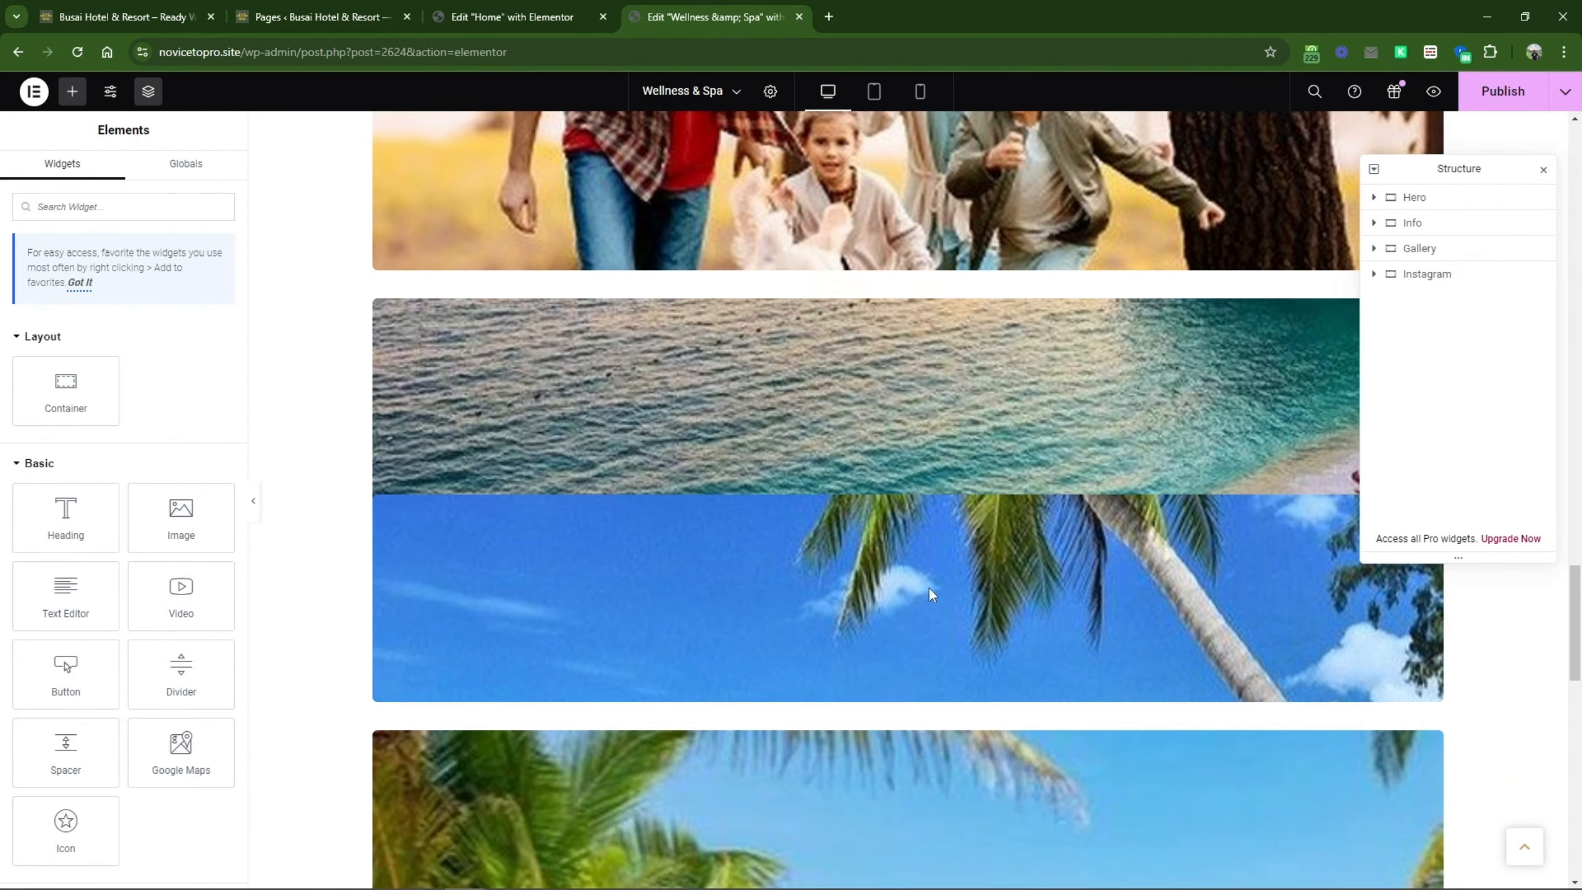
scroll(935, 597, up, 10)
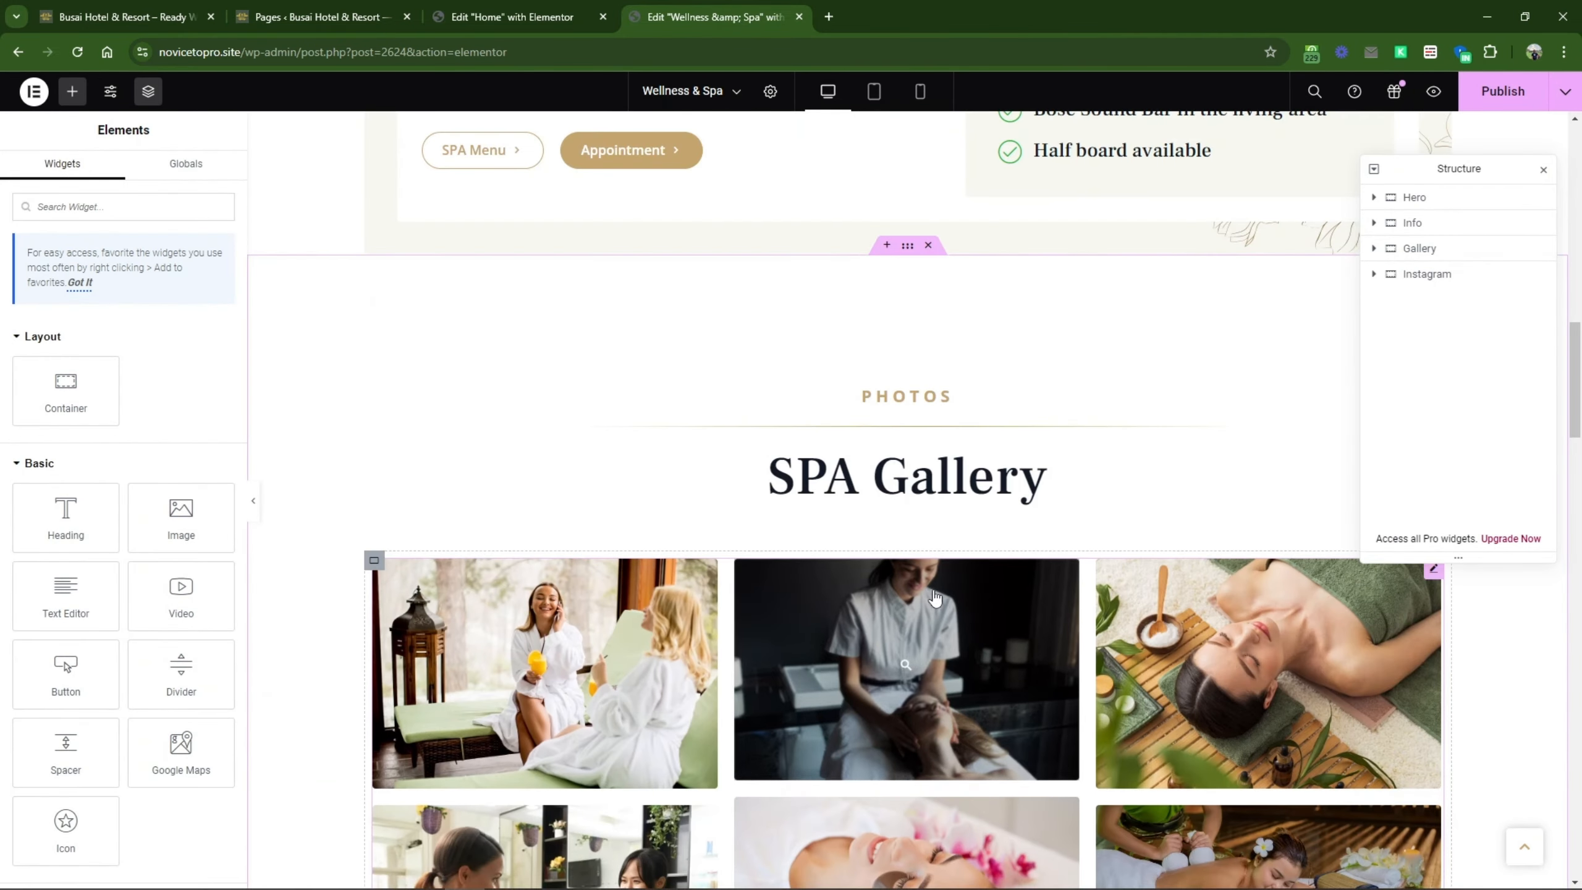
scroll(934, 597, up, 5)
scroll(933, 593, up, 5)
scroll(934, 593, down, 15)
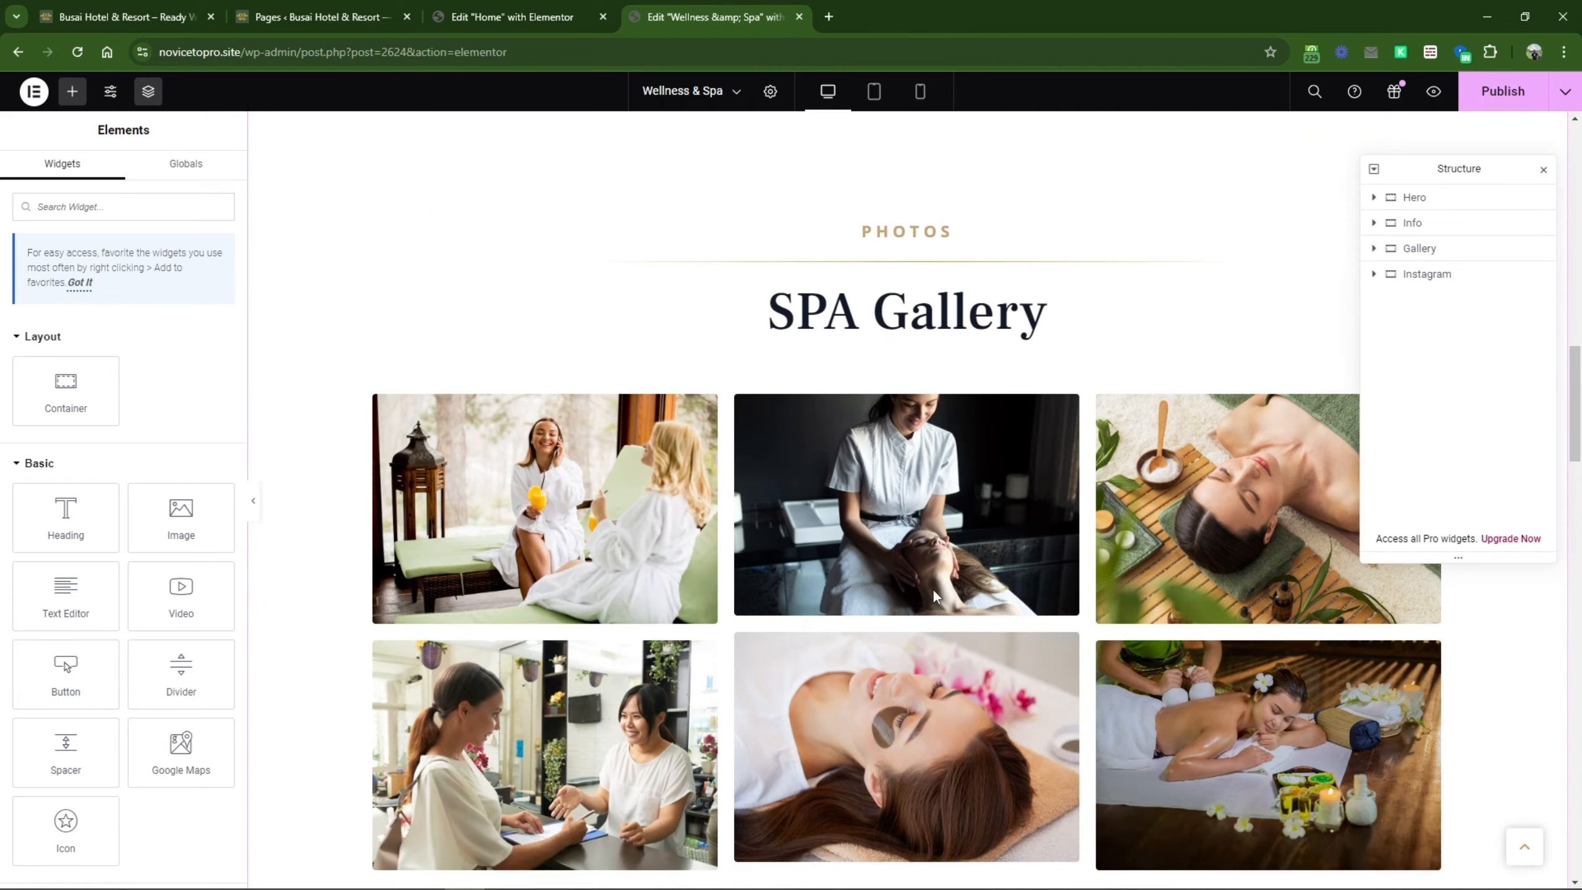
scroll(933, 590, up, 20)
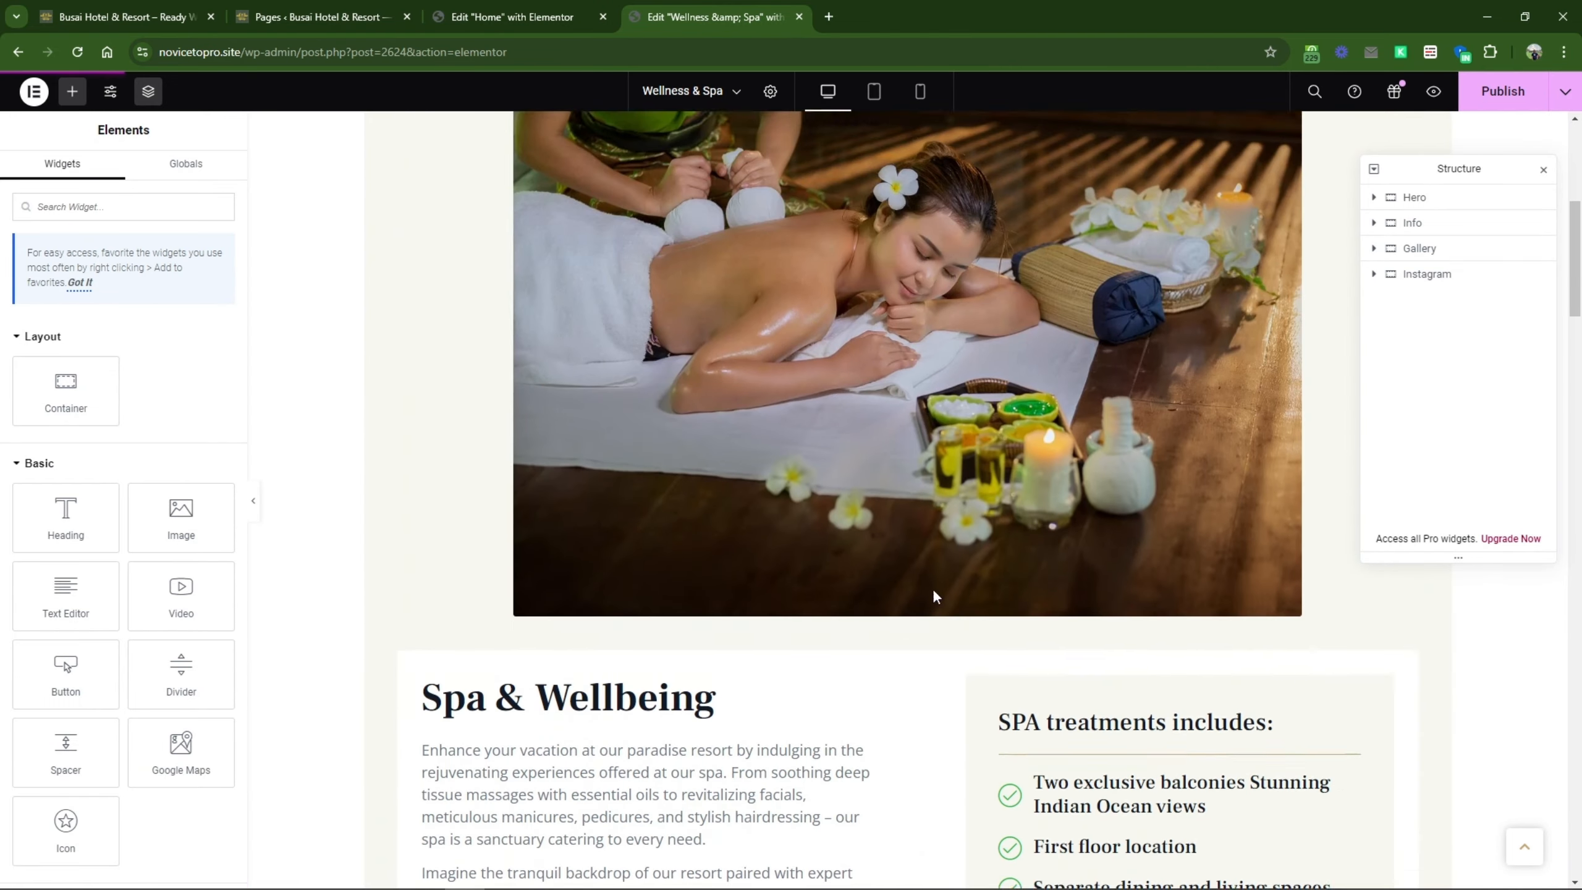
scroll(933, 590, down, 10)
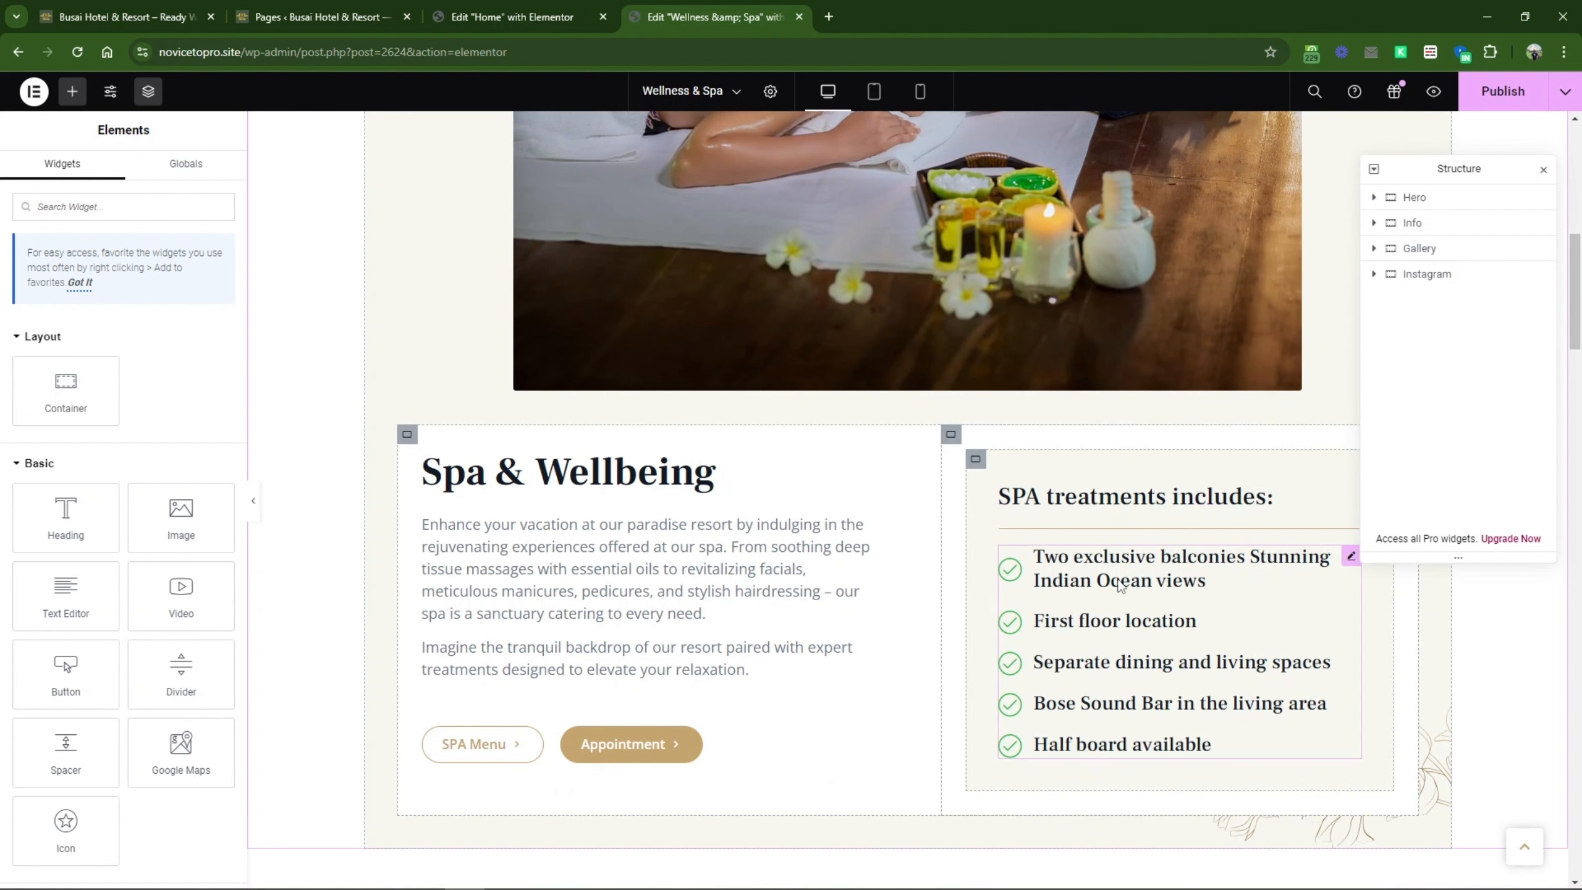
scroll(638, 520, down, 12)
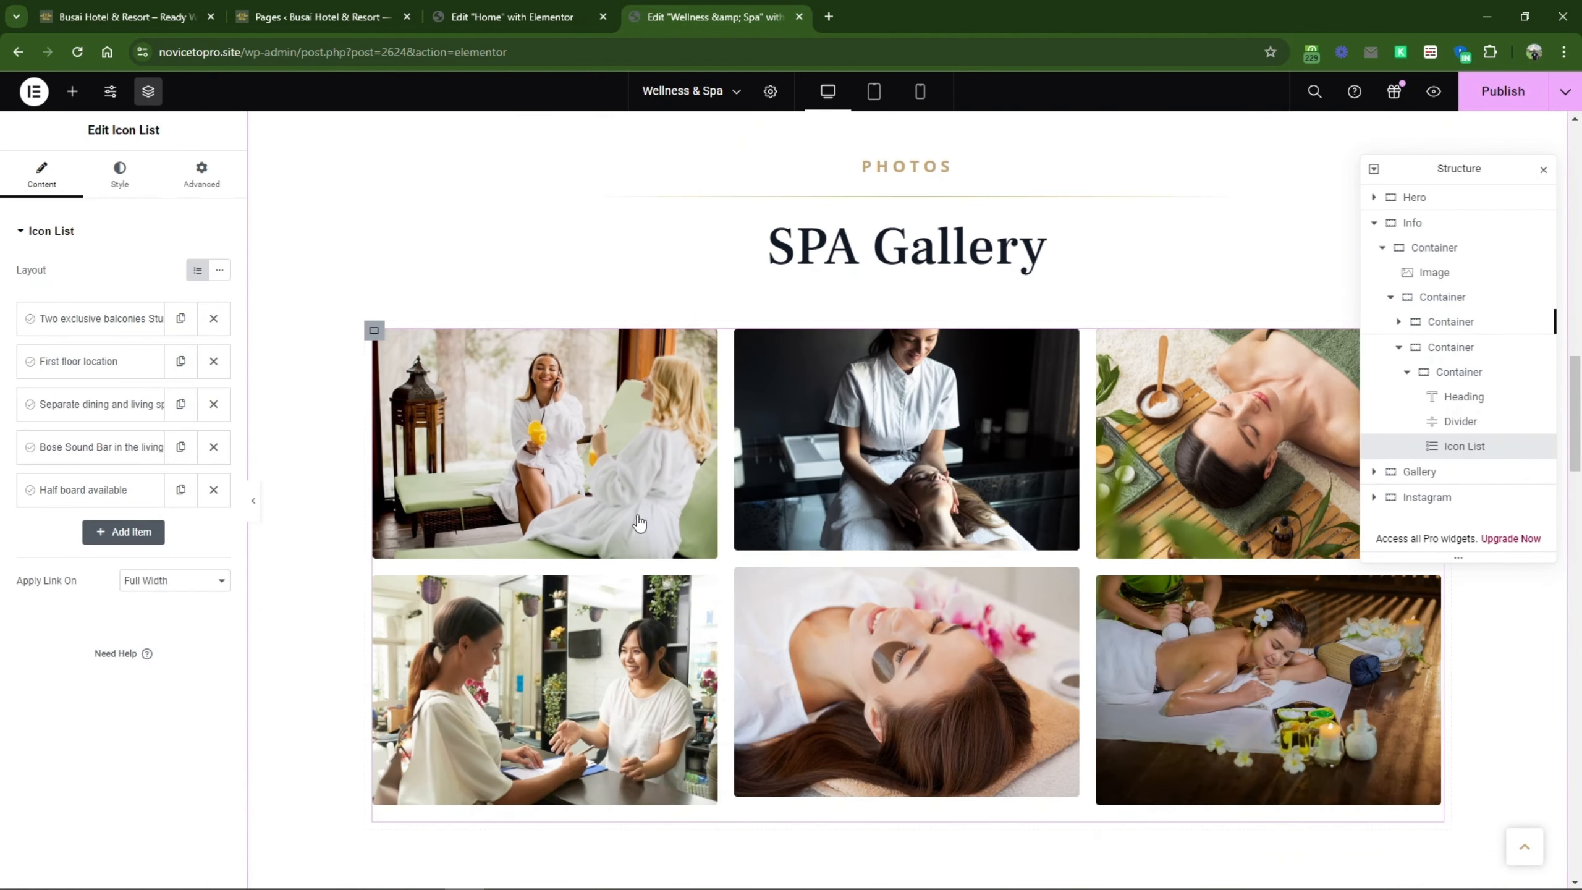
Step: Show the SPA Gallery image grid's content settings and publish the Wellness & Spa page
click(858, 510)
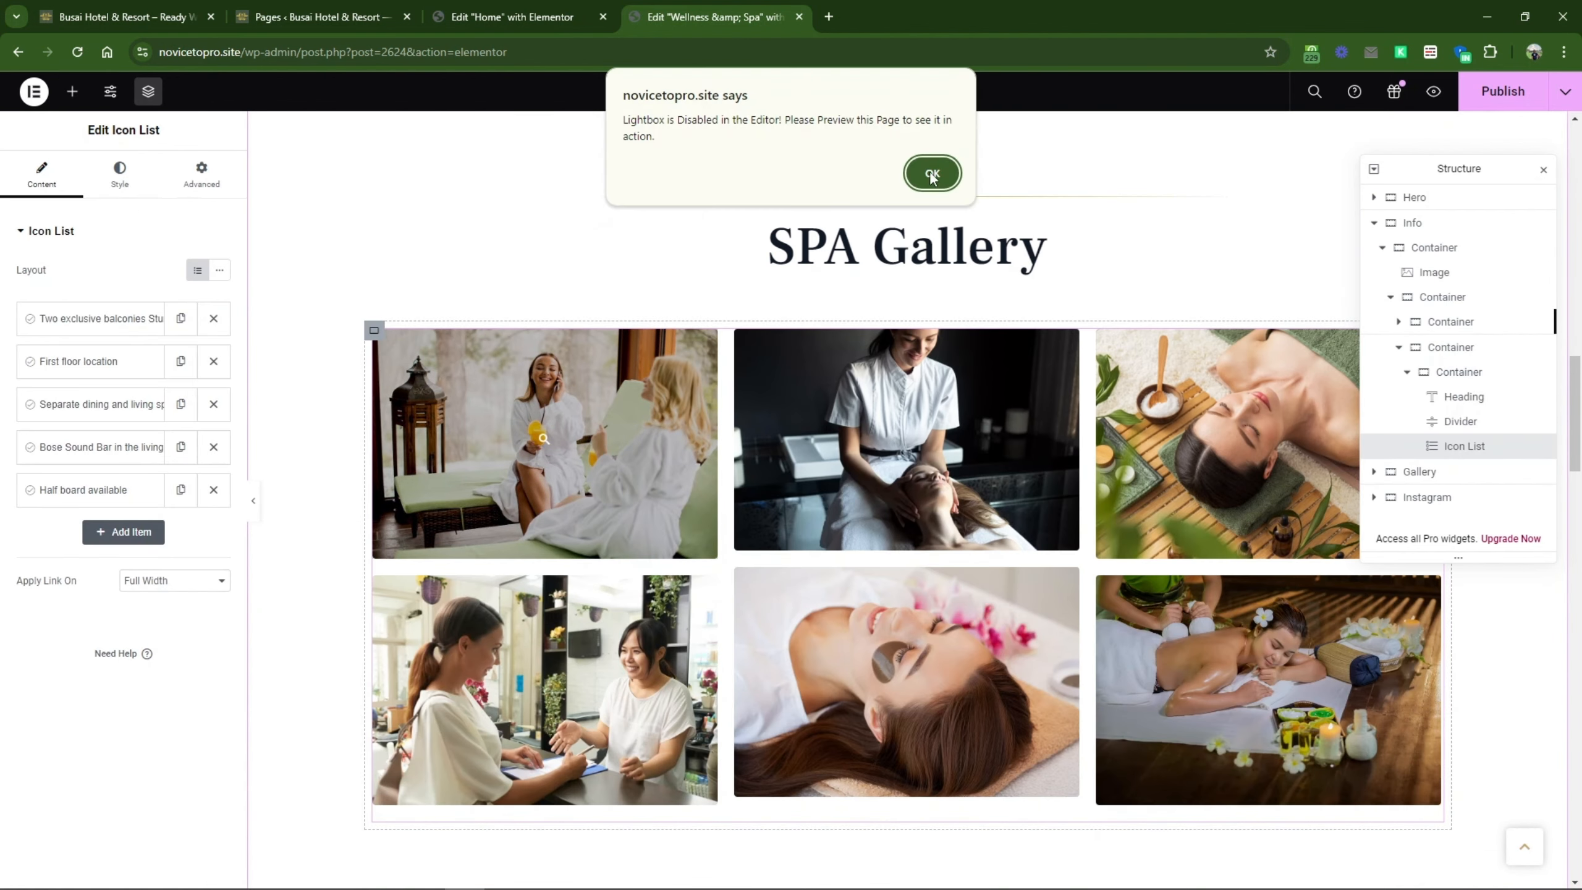
click(933, 169)
scroll(803, 529, down, 3)
scroll(803, 530, down, 2)
scroll(1232, 311, up, 5)
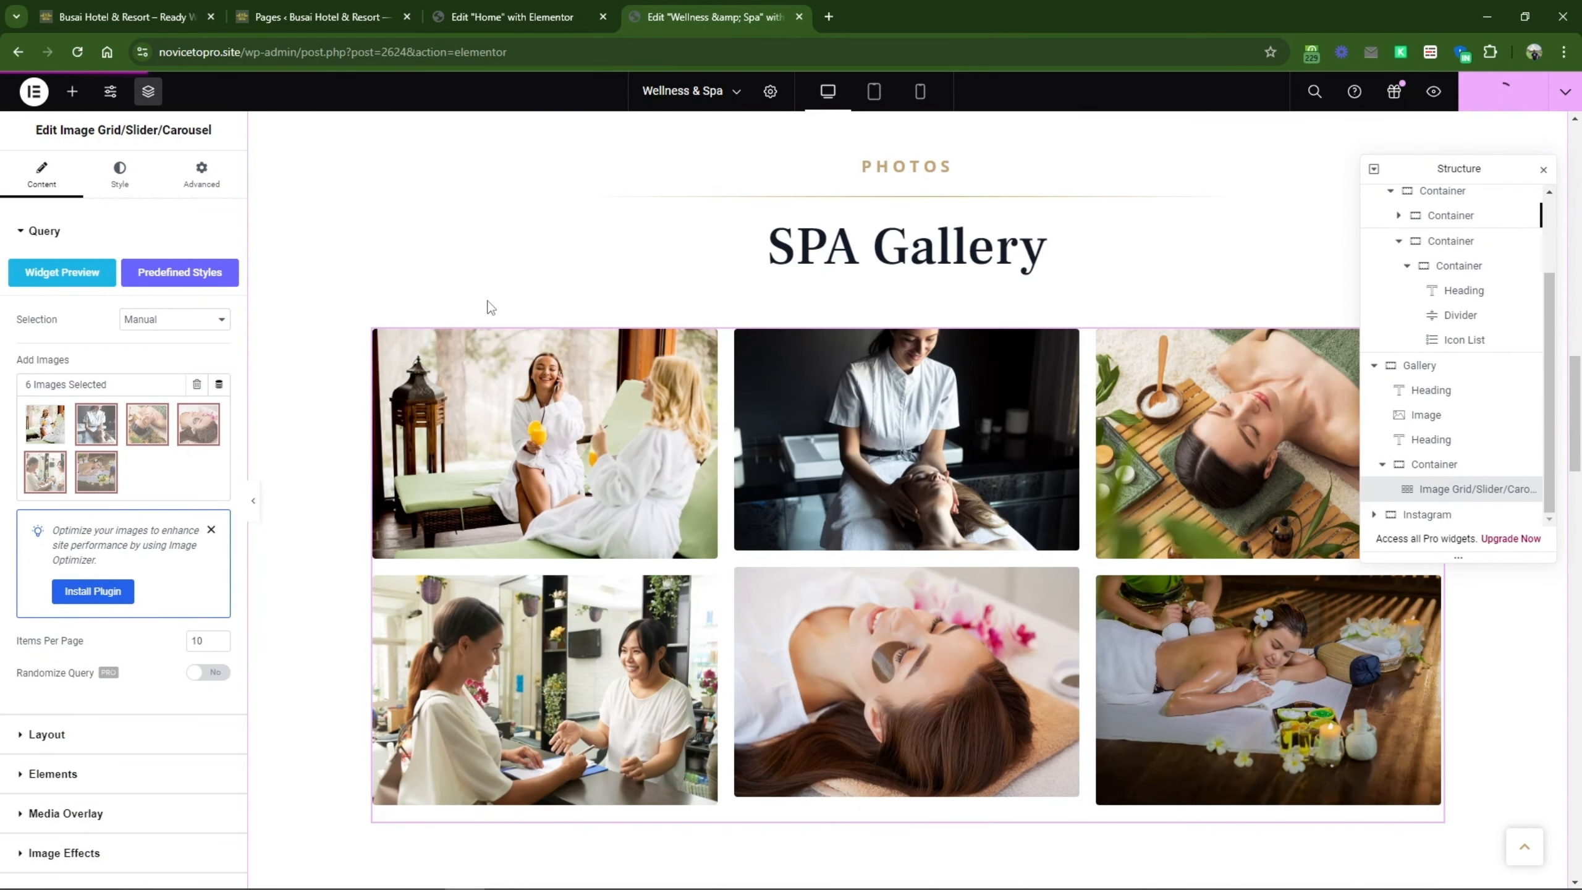
Step: Preview the Wellness & Spa page and copy its address without the preview parameters
click(1433, 91)
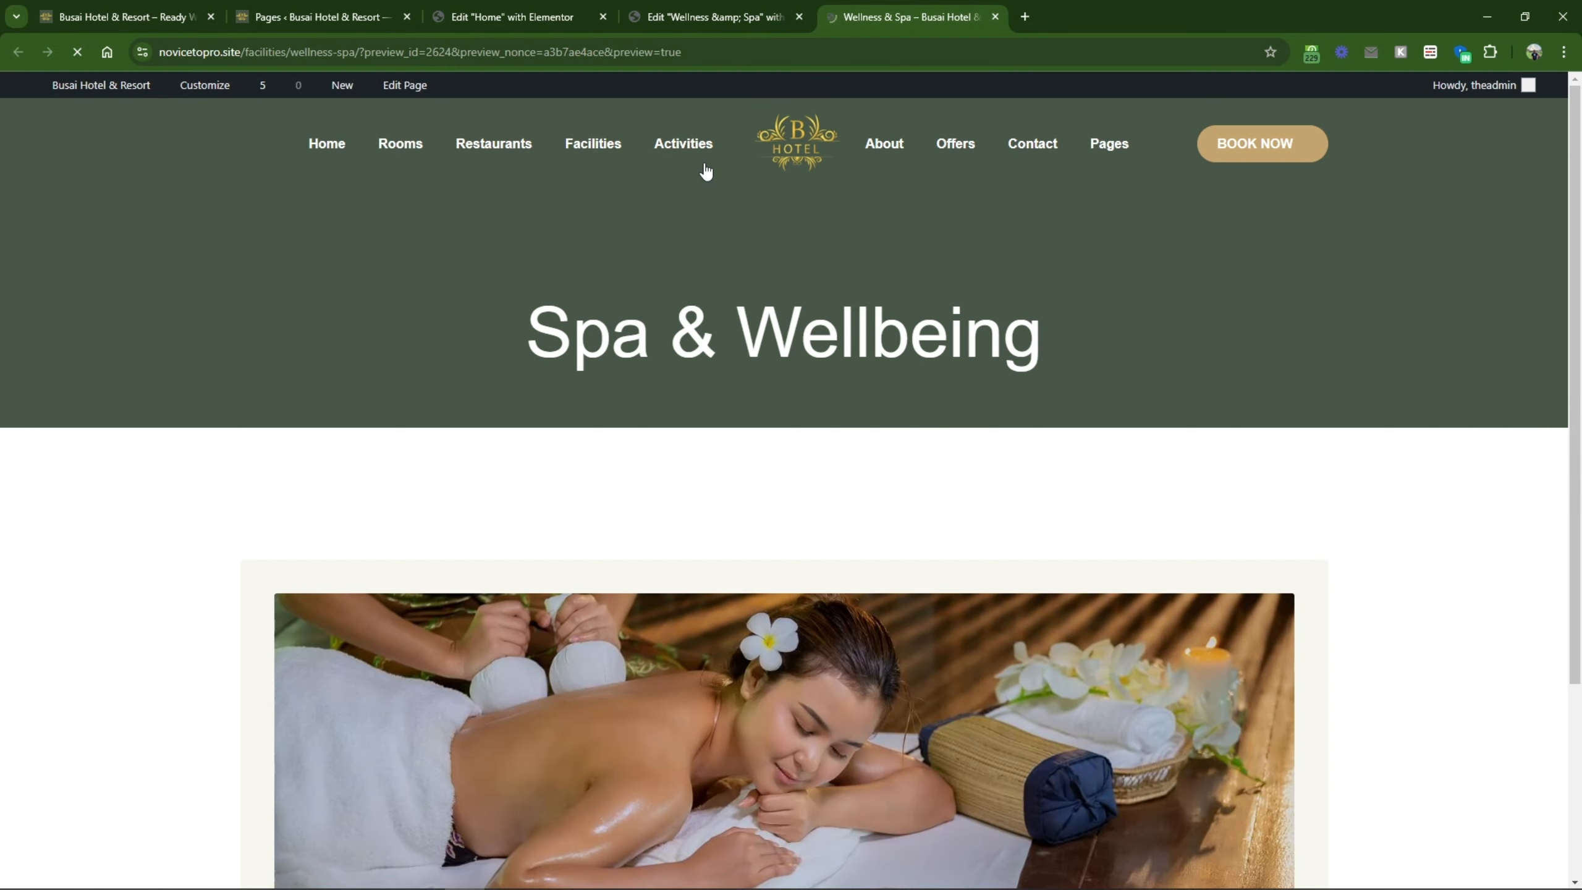
click(357, 51)
right_click(357, 51)
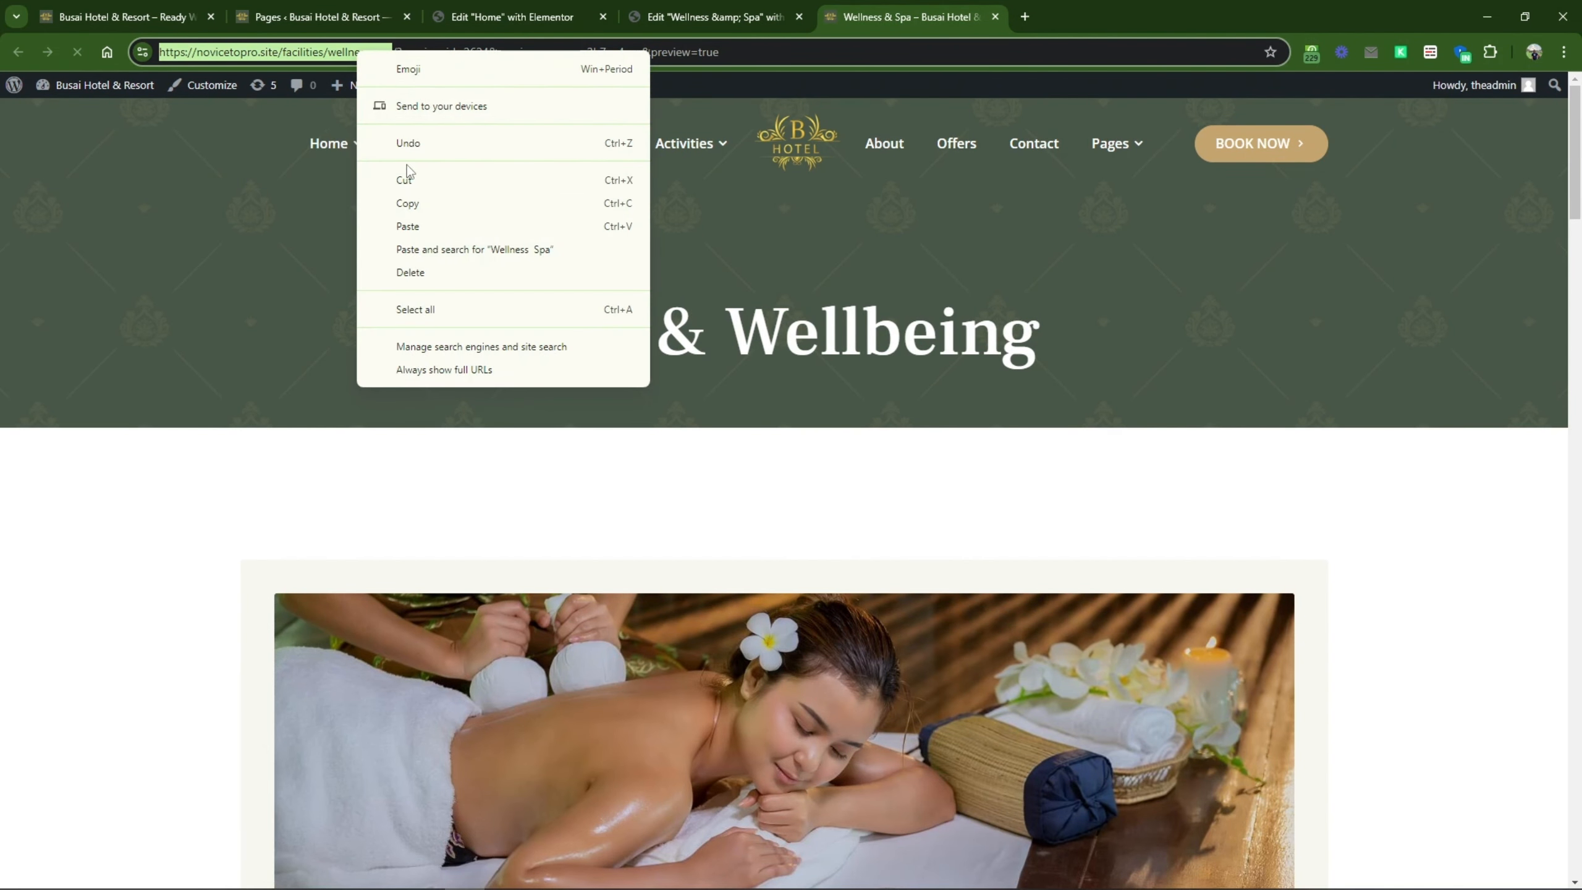
click(415, 203)
Step: Link the Wellness & Spa facility card's Explore More button to the copied page address and publish the Home page
click(580, 3)
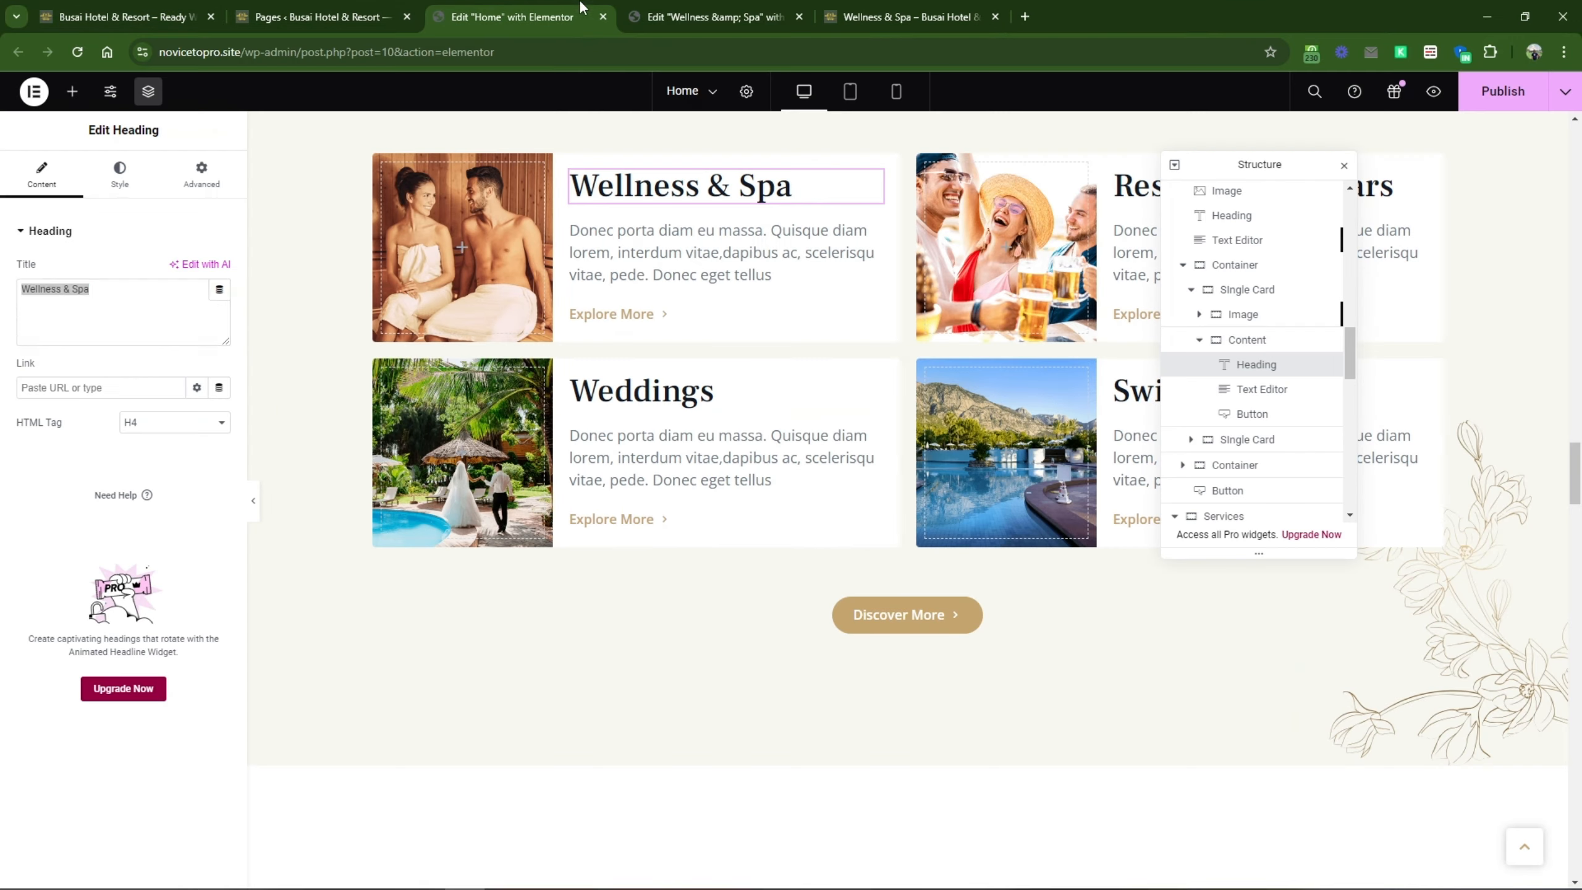
scroll(748, 462, up, 5)
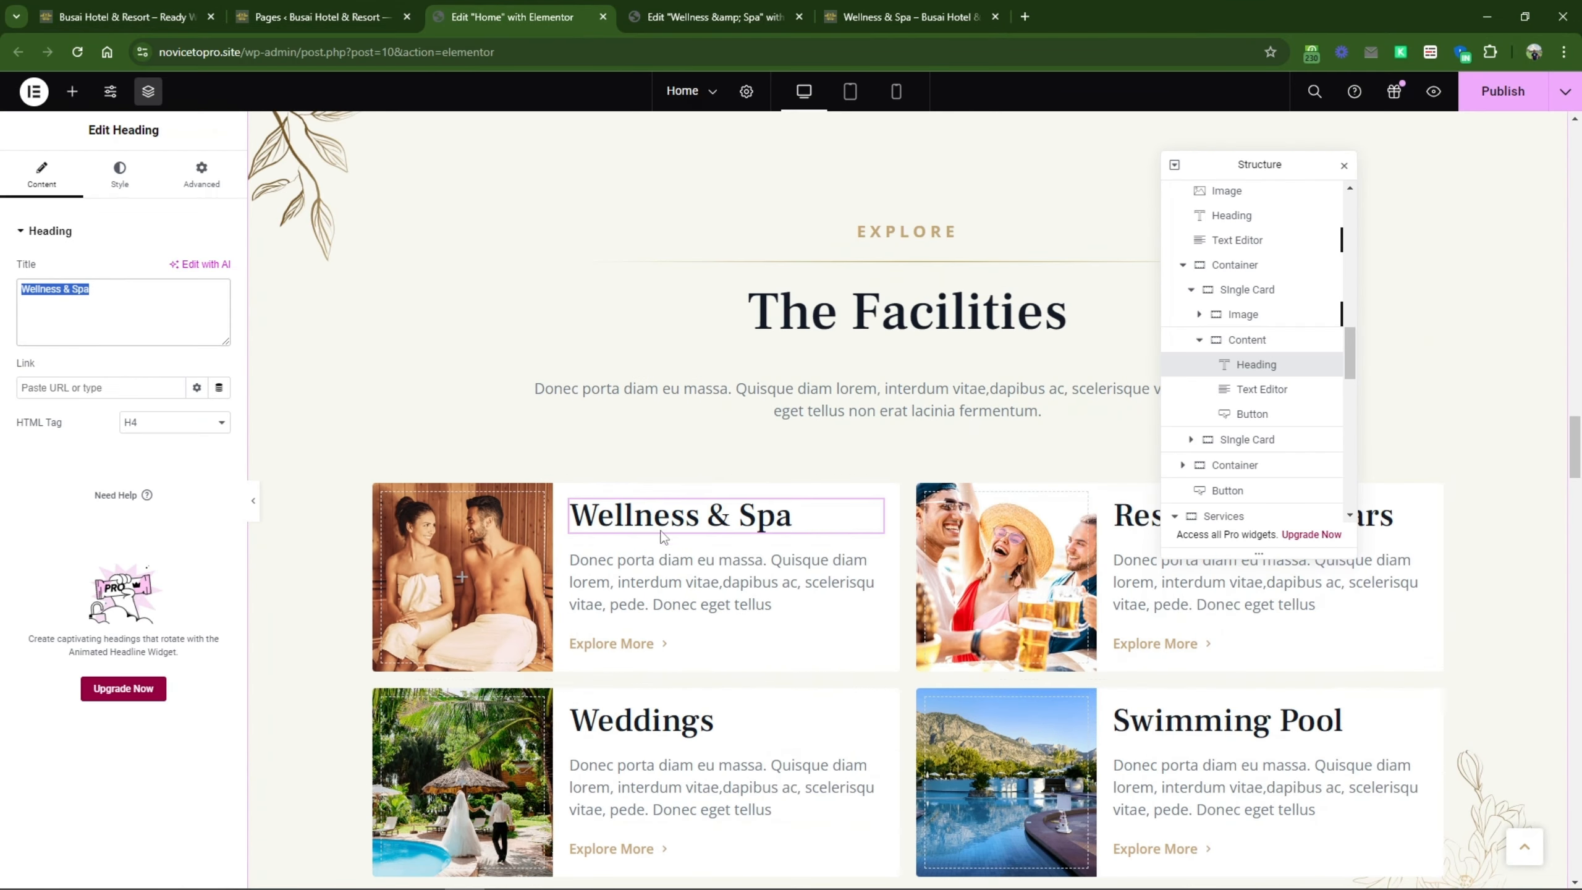
click(630, 647)
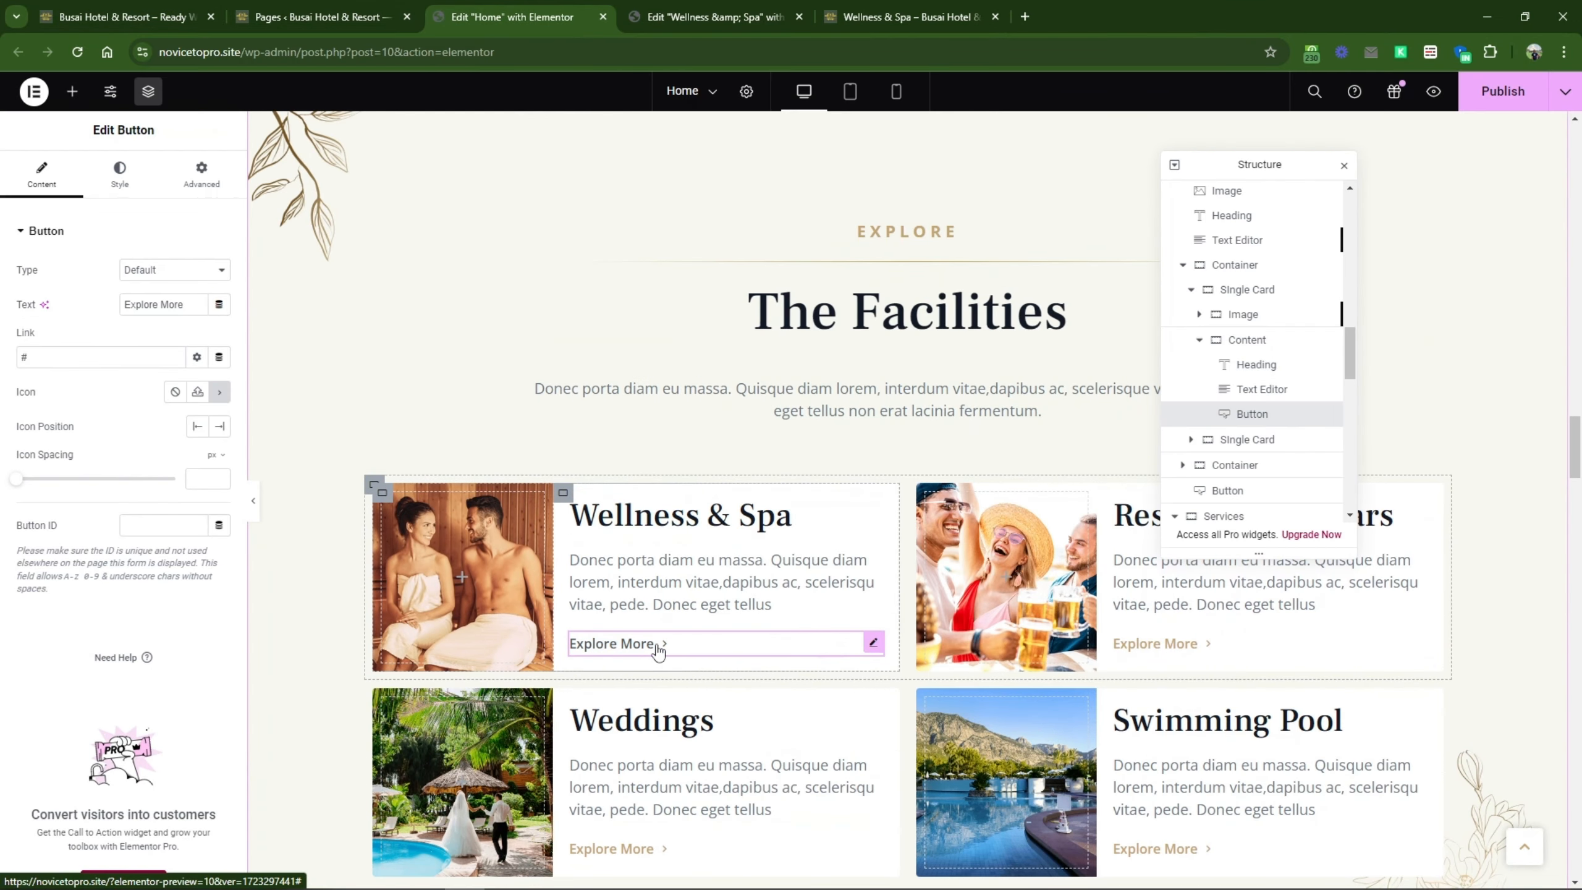
double_click(107, 356)
right_click(106, 357)
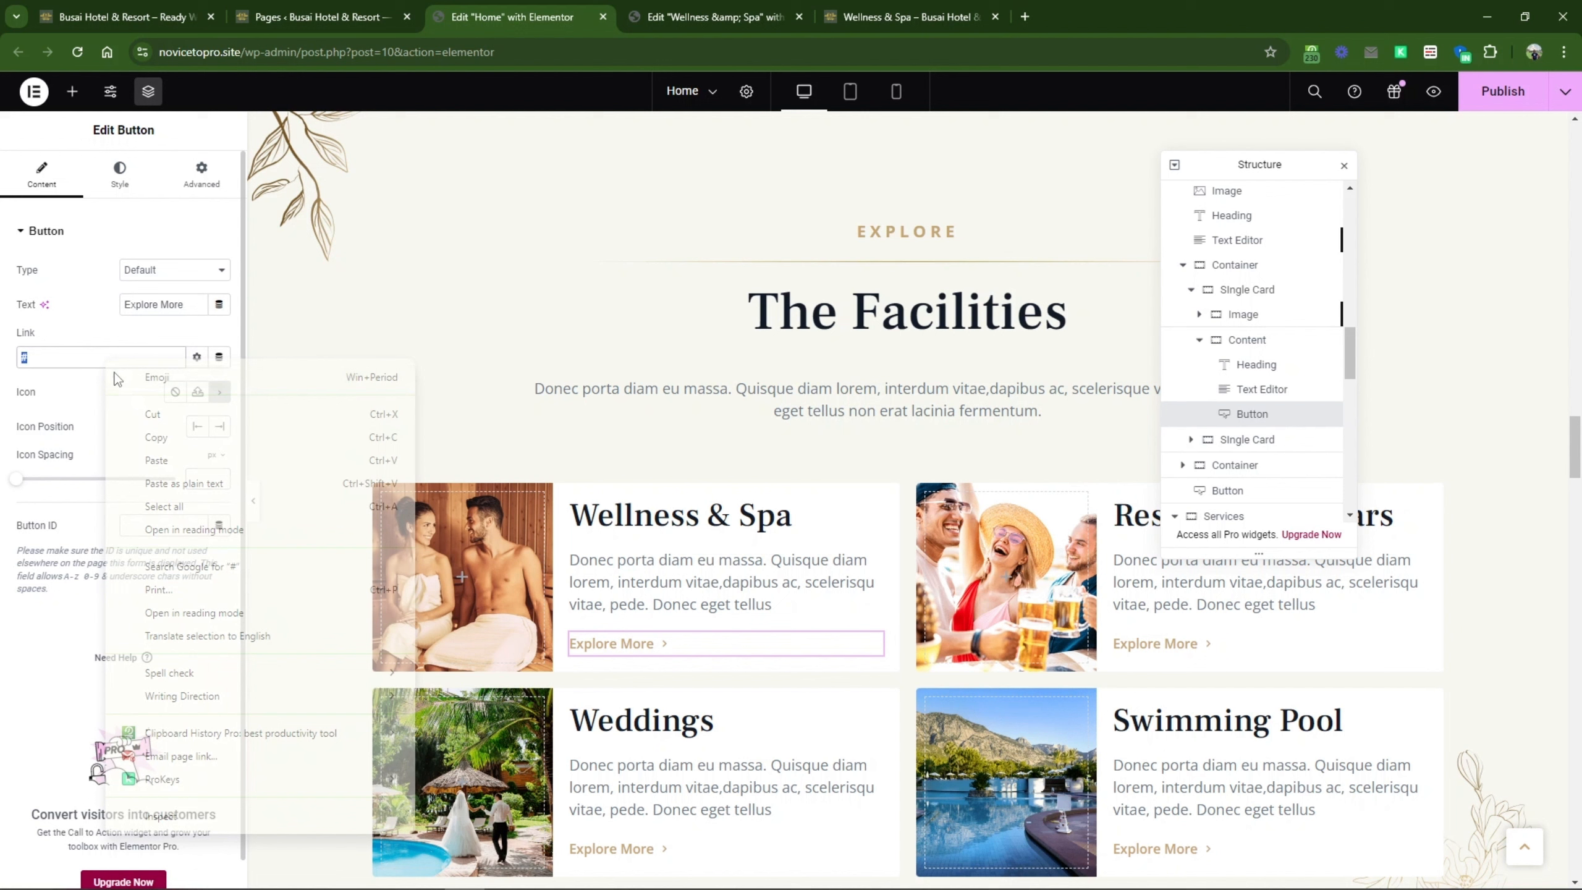
click(157, 459)
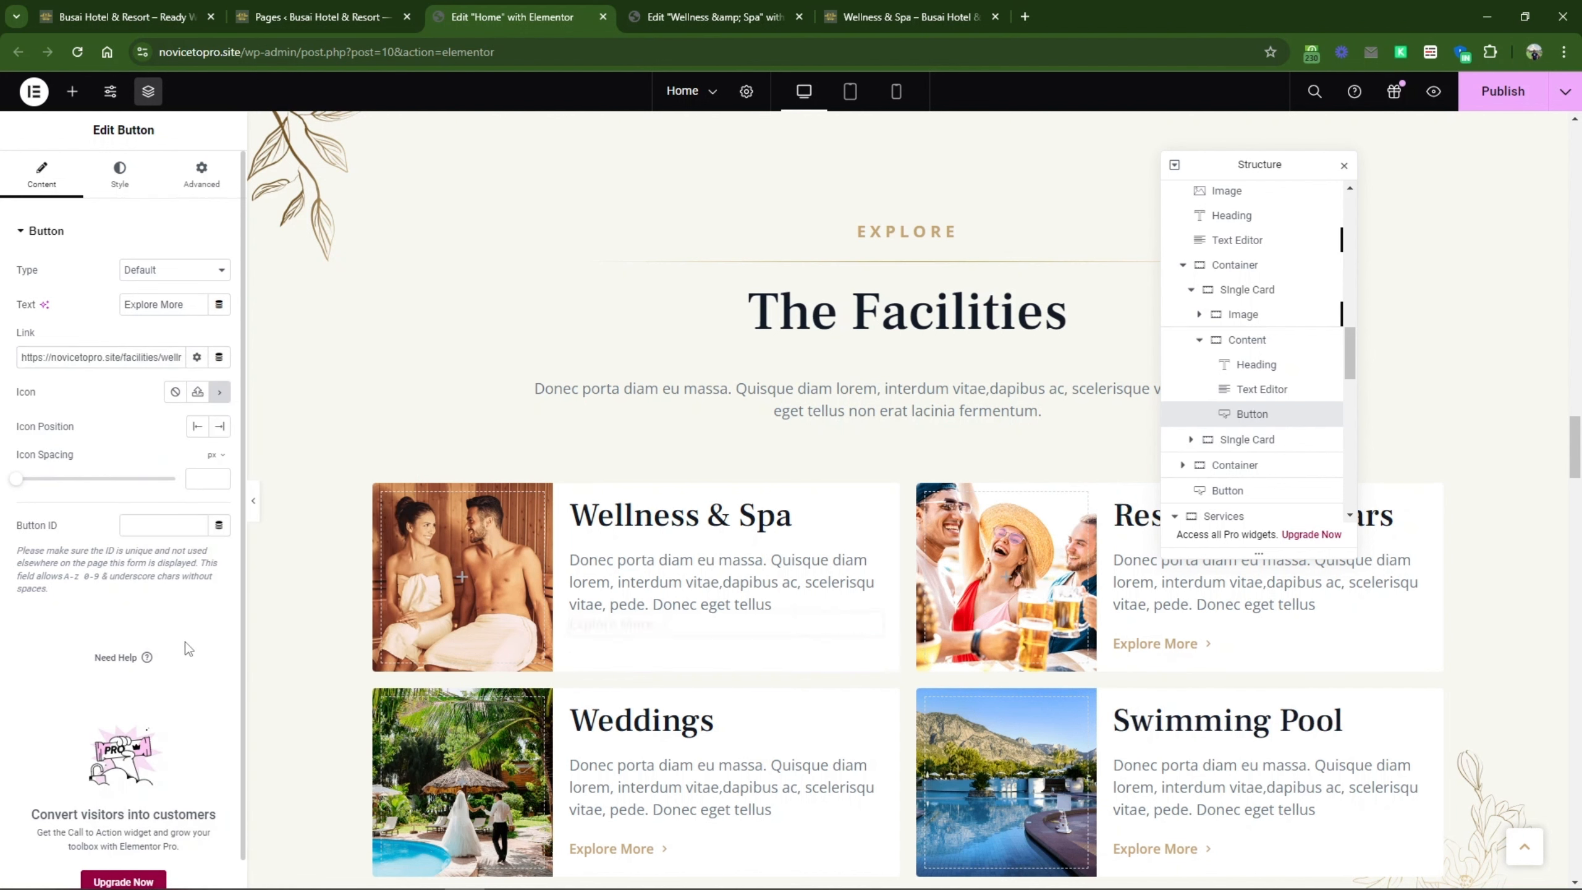
click(1472, 116)
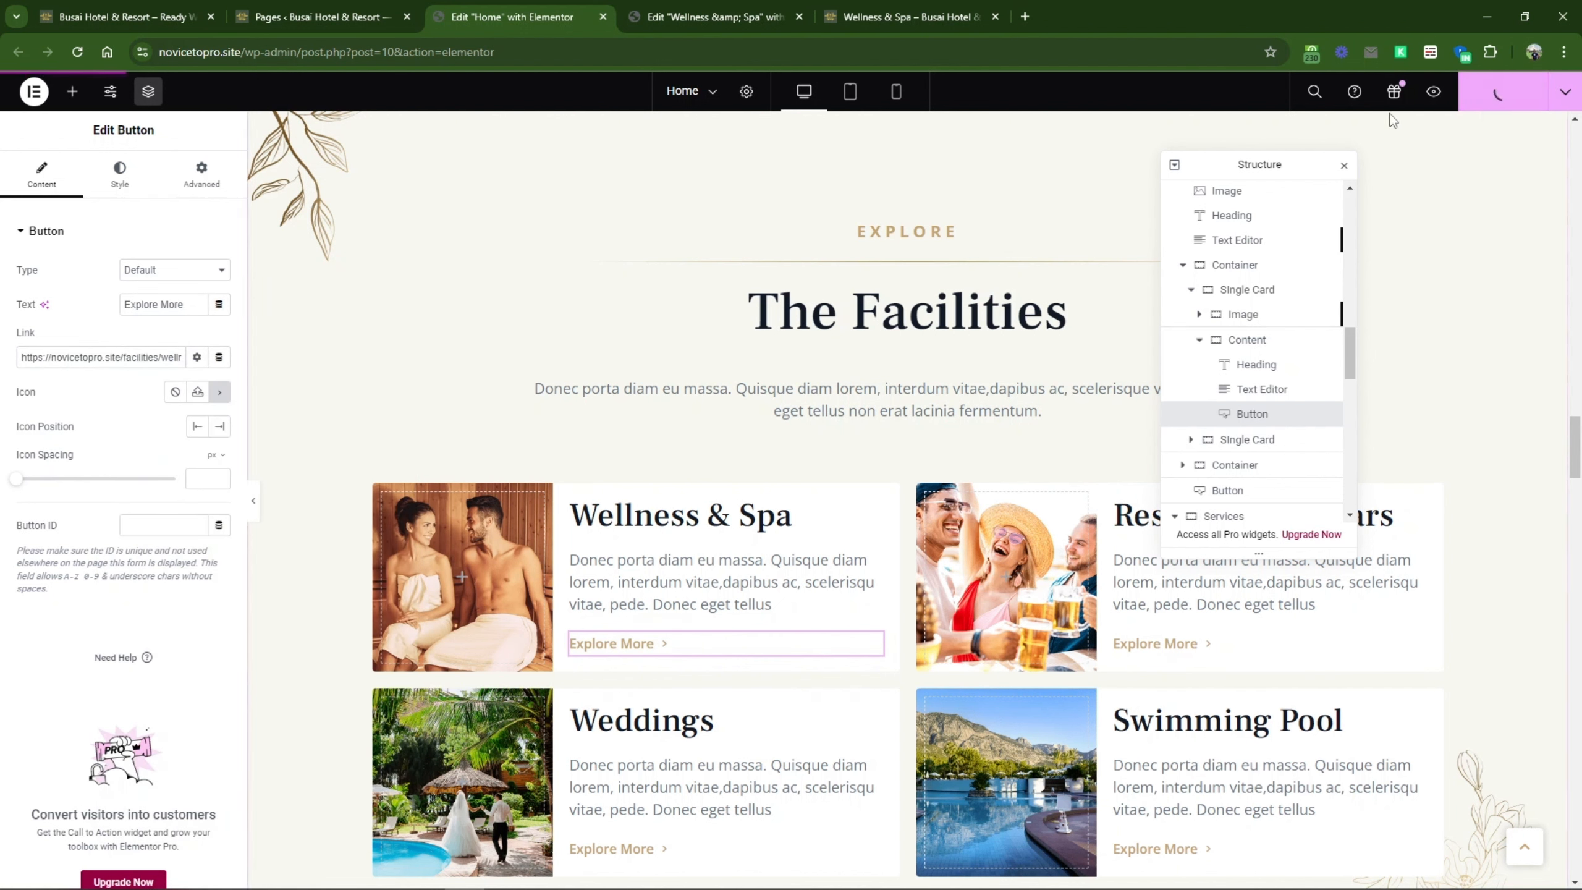
Step: Reload the live homepage and test the Wellness & Spa card's Explore More link in a new tab
click(315, 17)
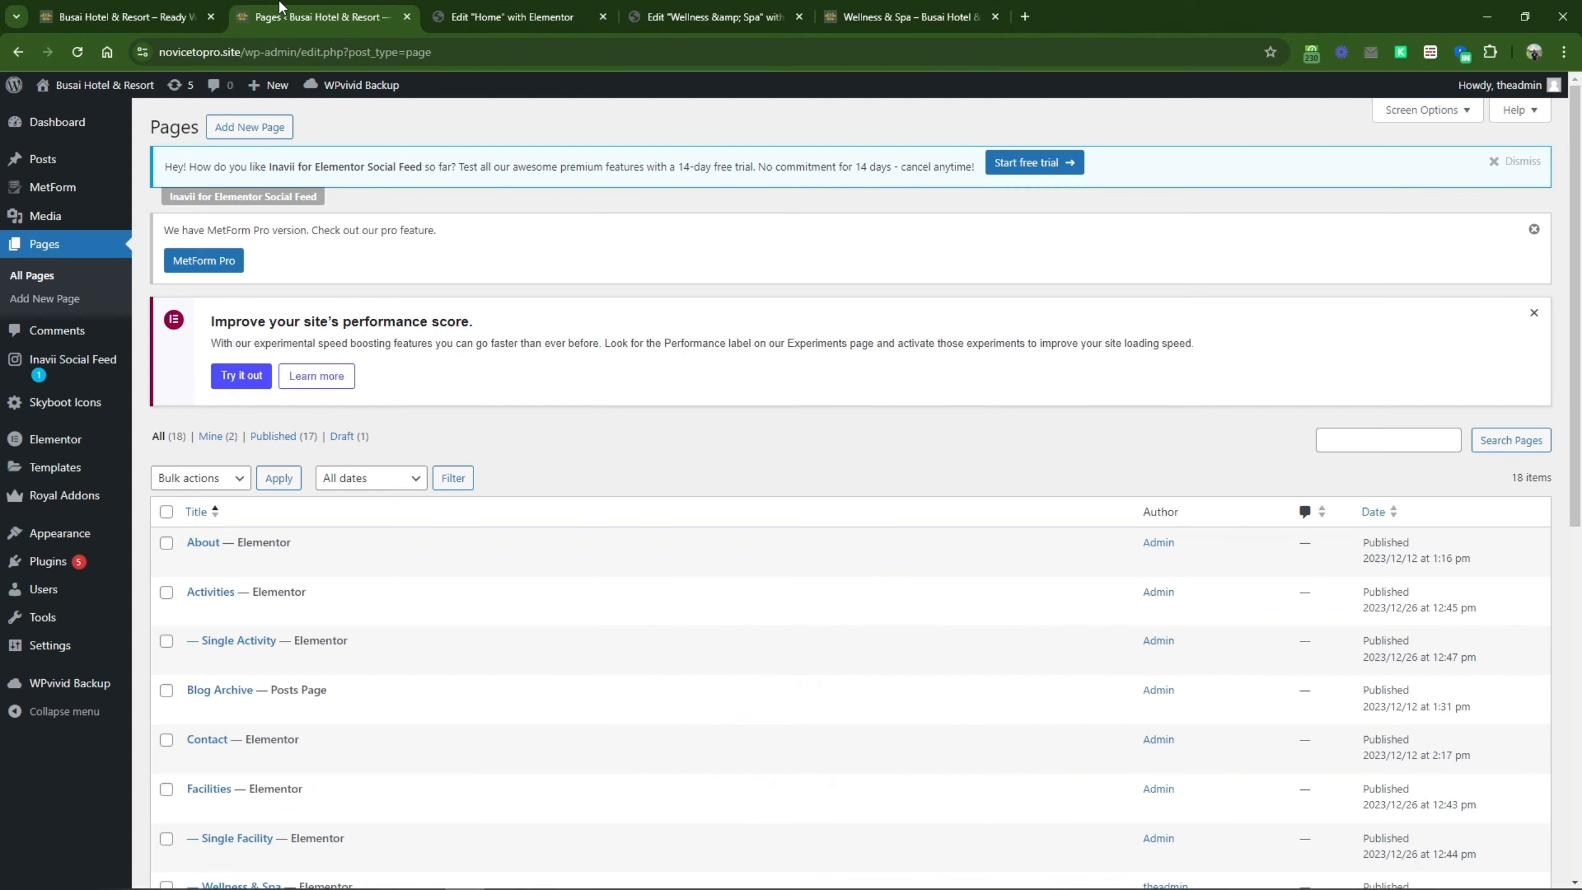
click(125, 17)
click(77, 52)
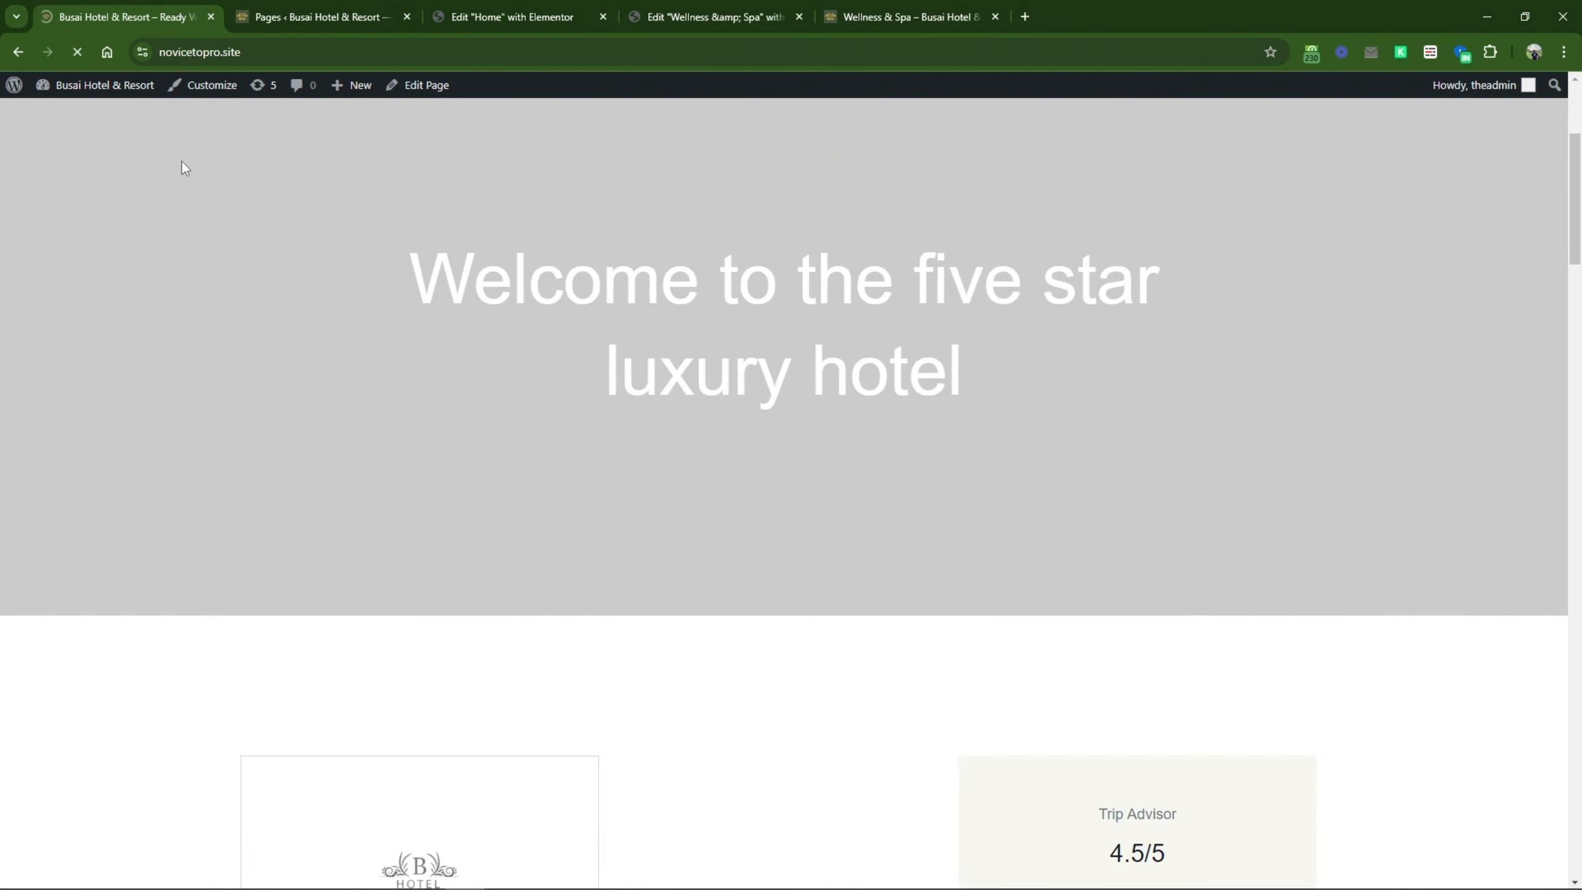
scroll(181, 161, down, 15)
scroll(186, 165, down, 10)
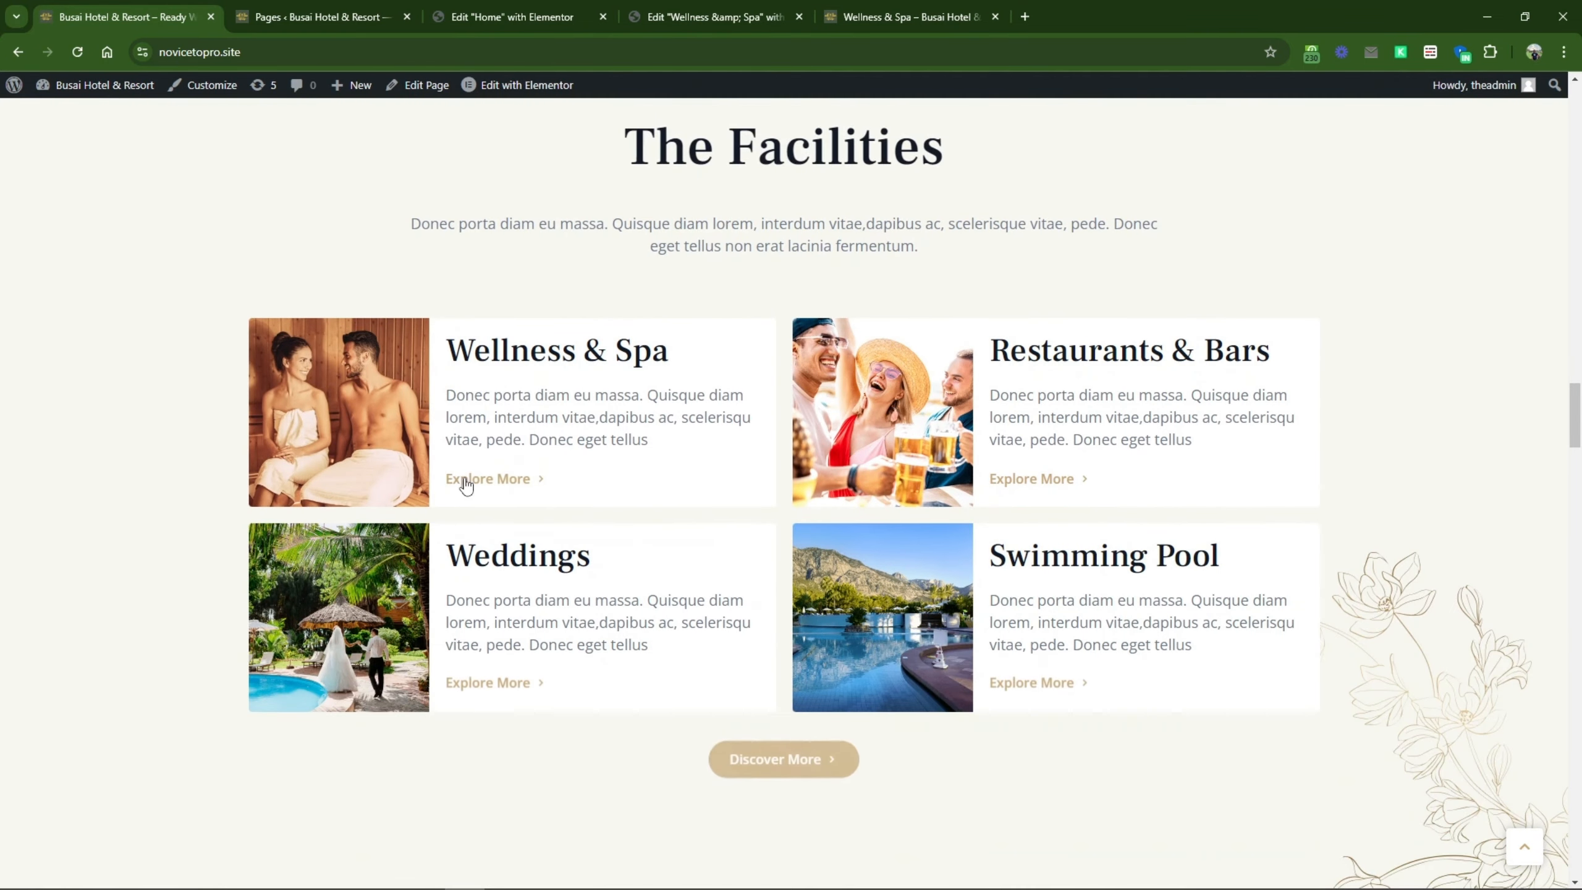
right_click(465, 480)
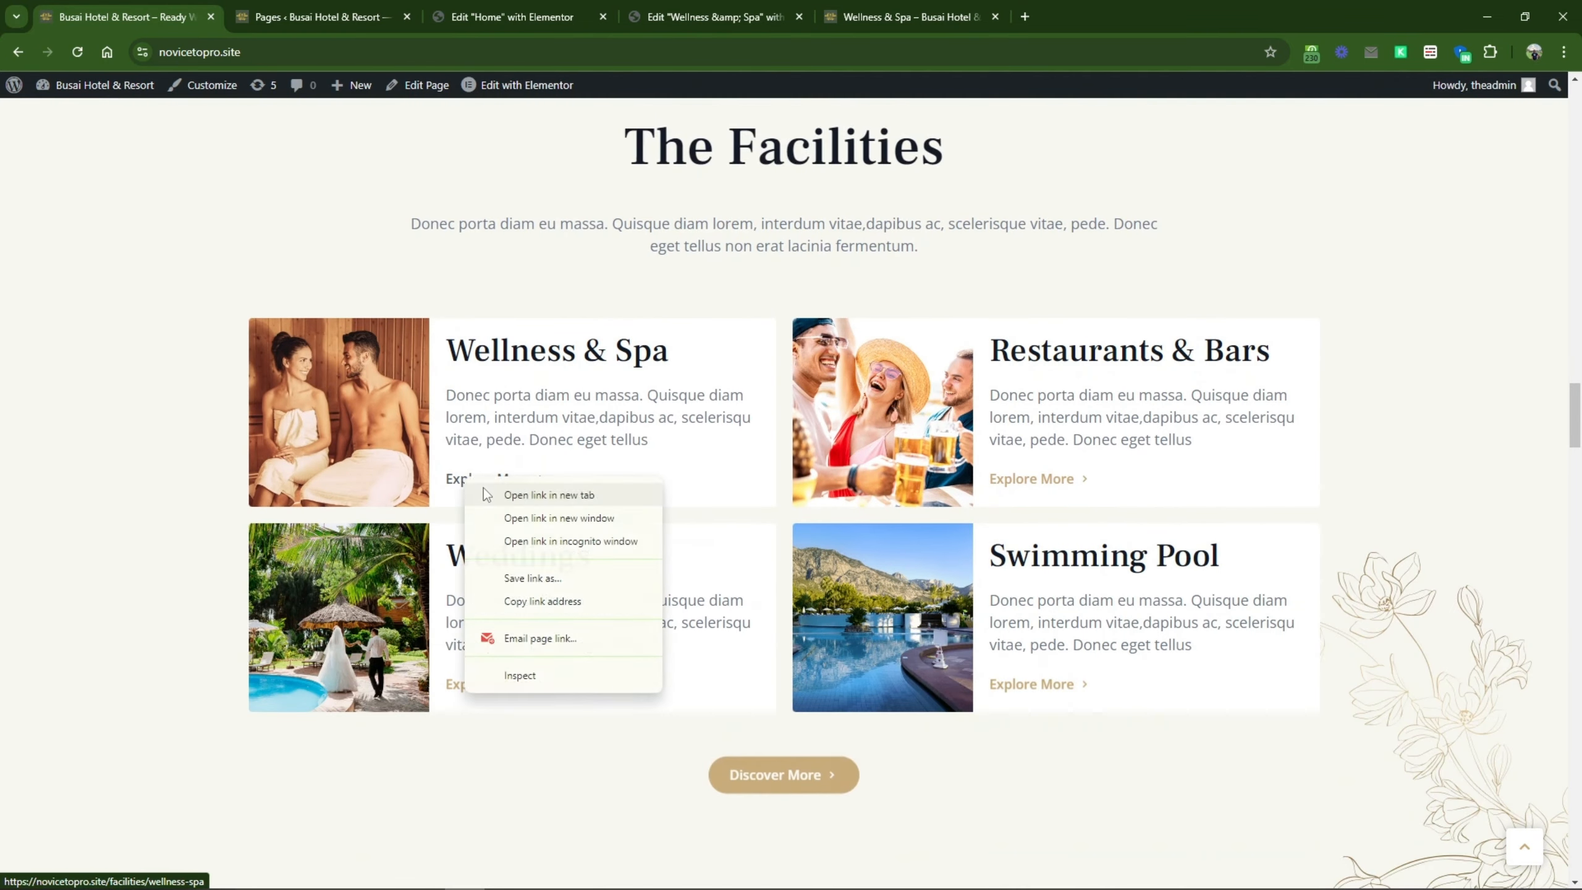
click(485, 495)
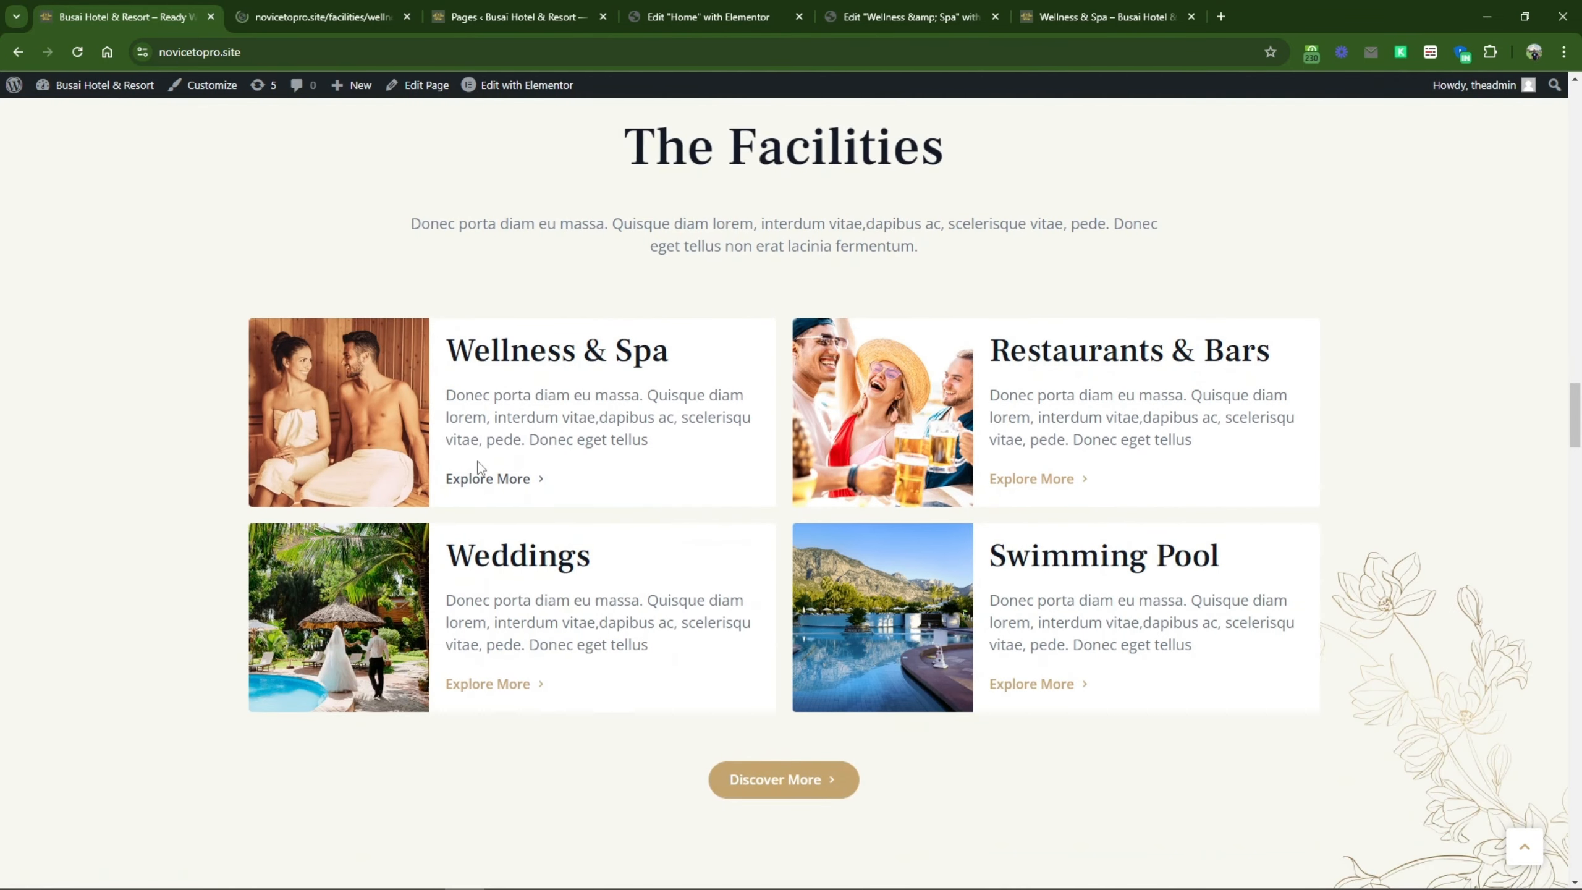
click(317, 17)
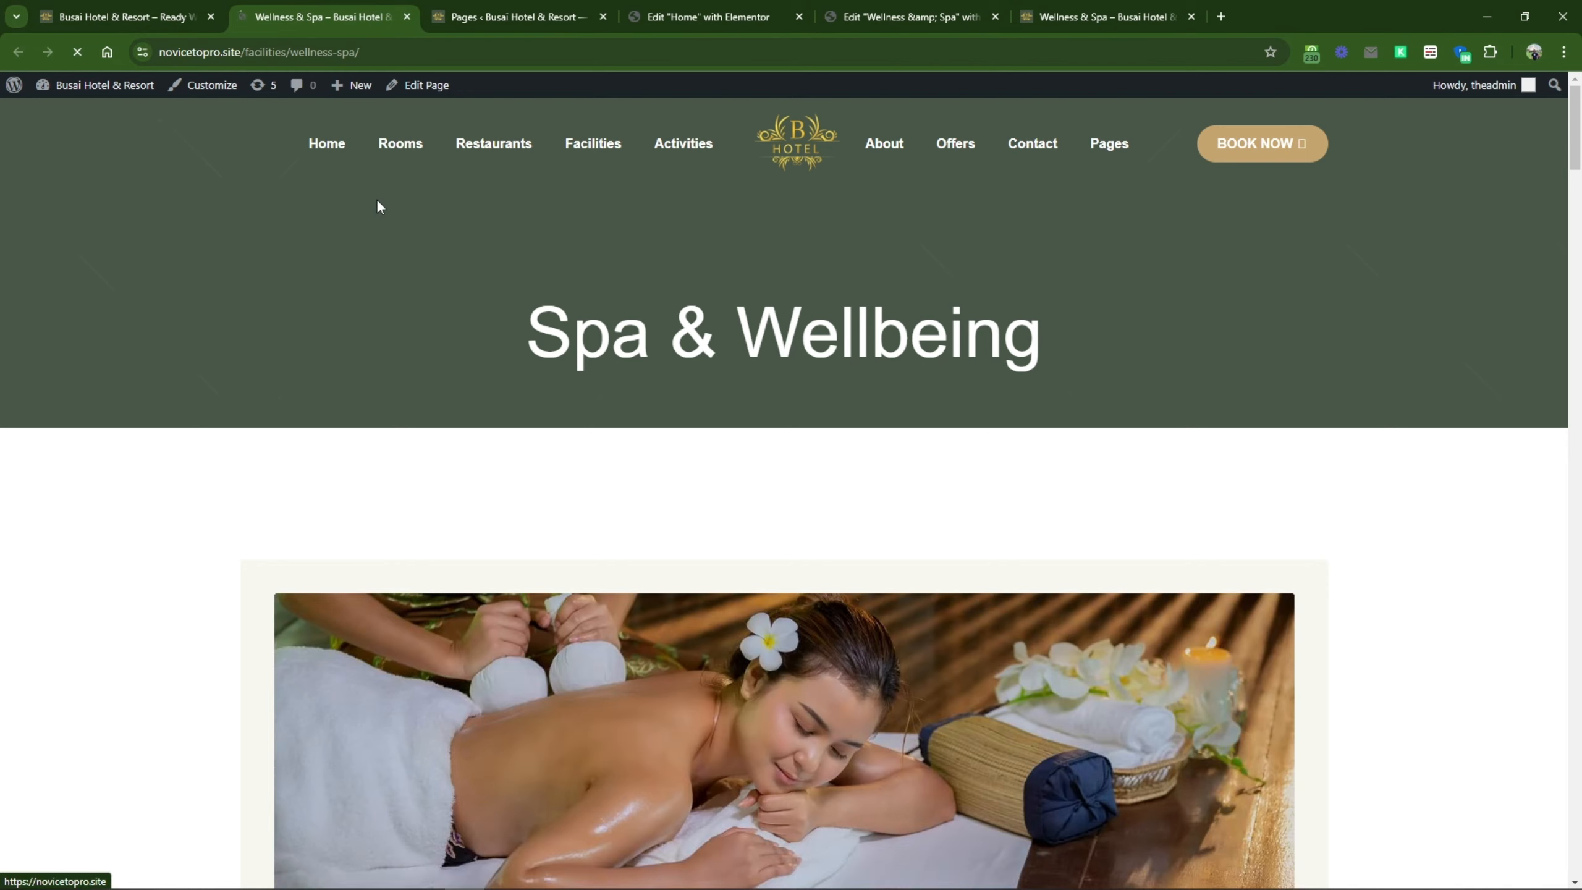
click(175, 6)
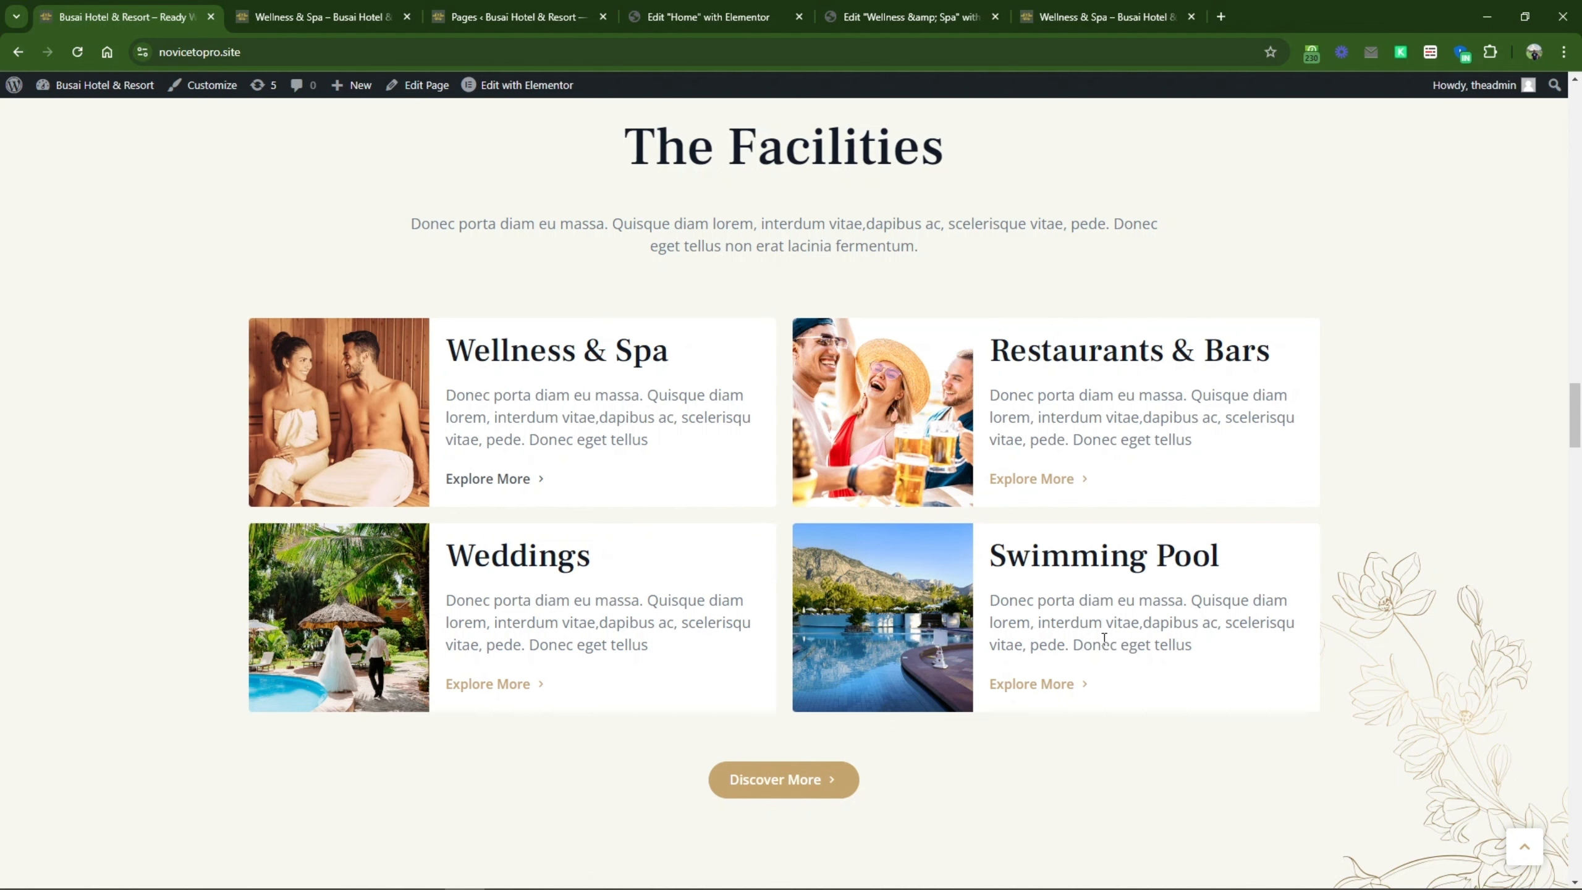
Step: Review the live Wellness & Spa page's Spa & Wellbeing text, treatments list and SPA Gallery section
key(ctrl+Tab)
scroll(685, 548, down, 10)
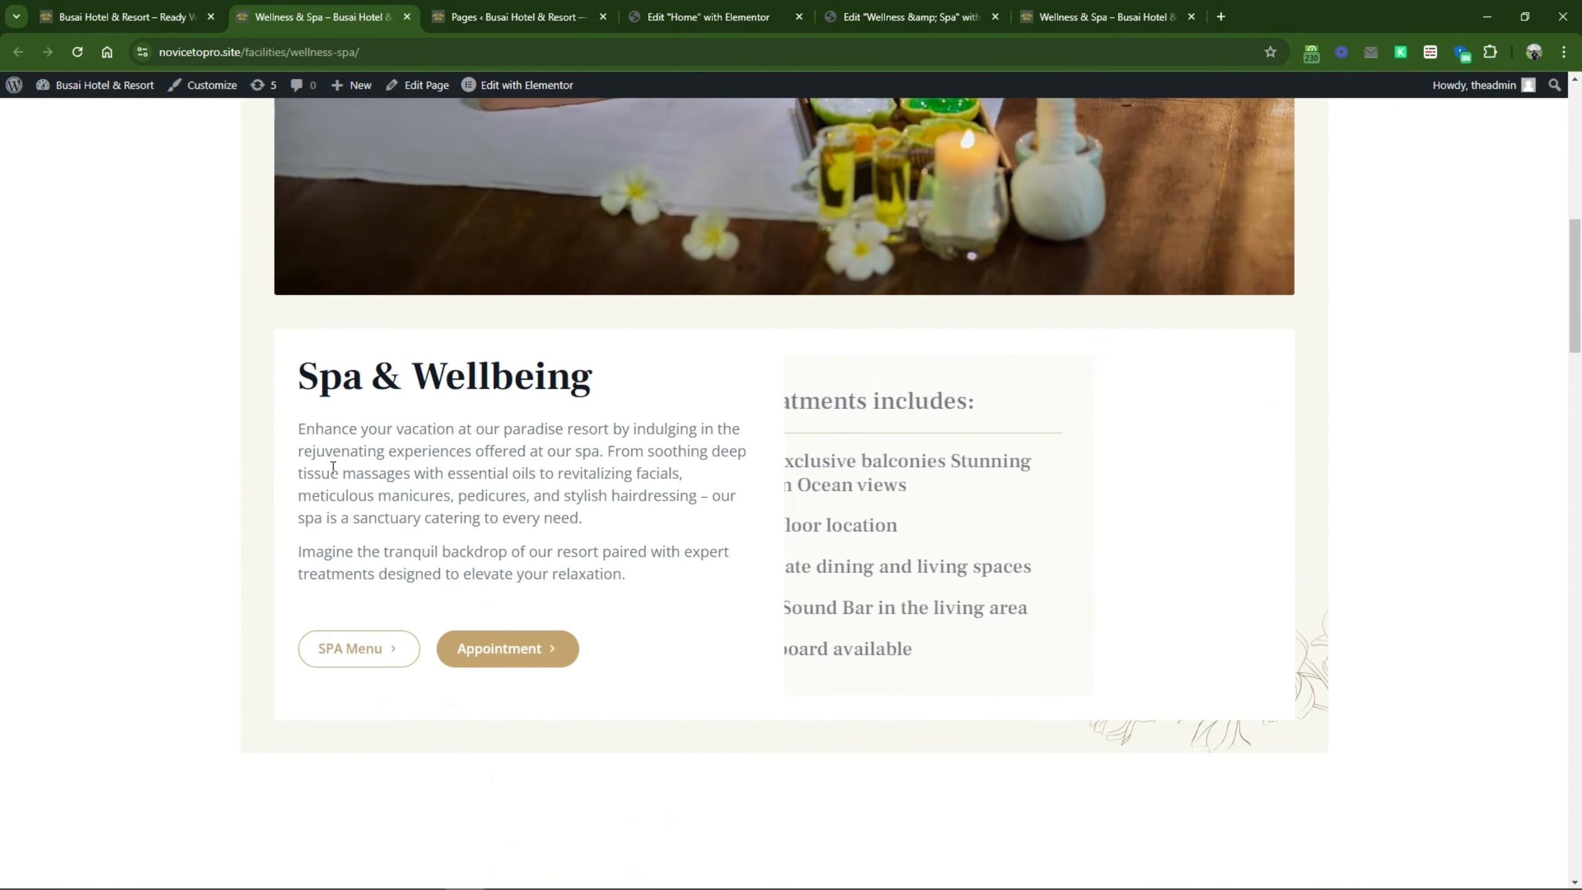
drag(299, 376, 660, 523)
click(667, 581)
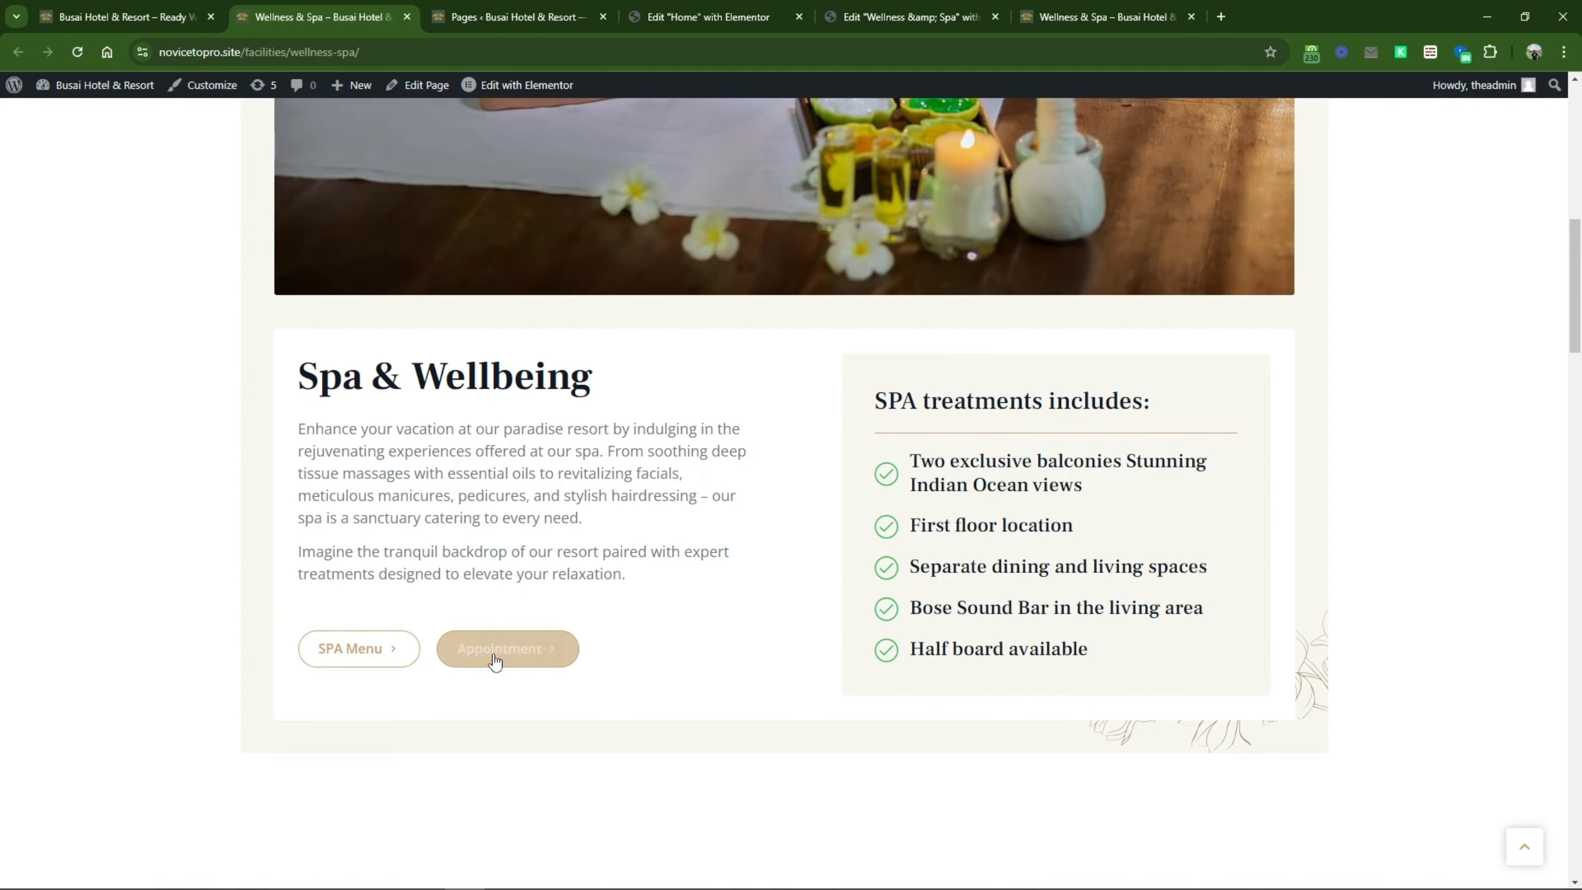
scroll(617, 634, down, 7)
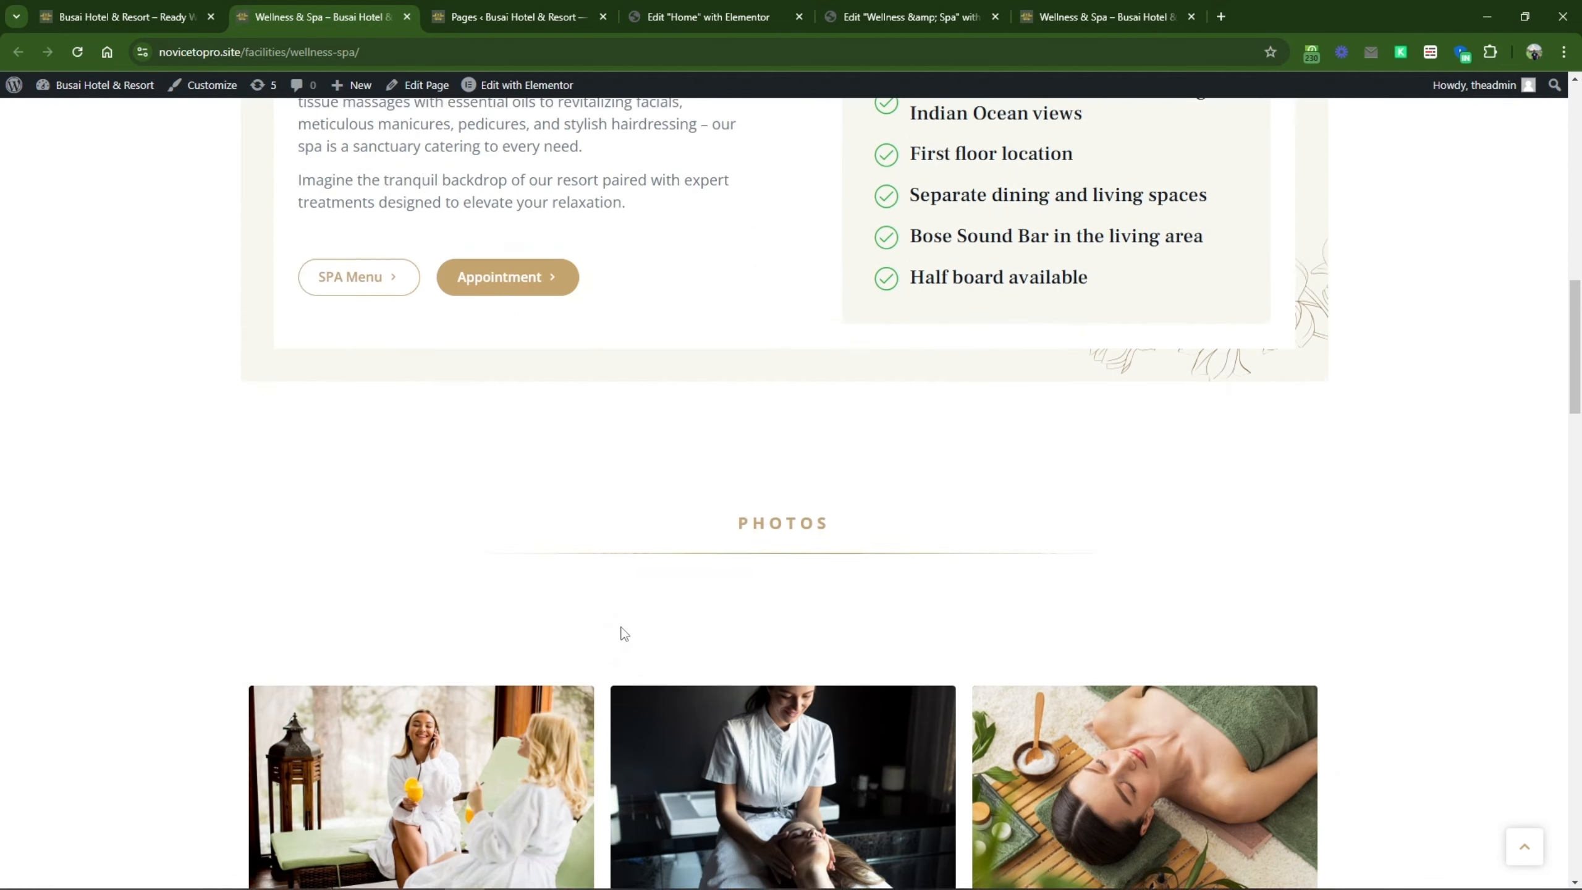
scroll(896, 296, up, 4)
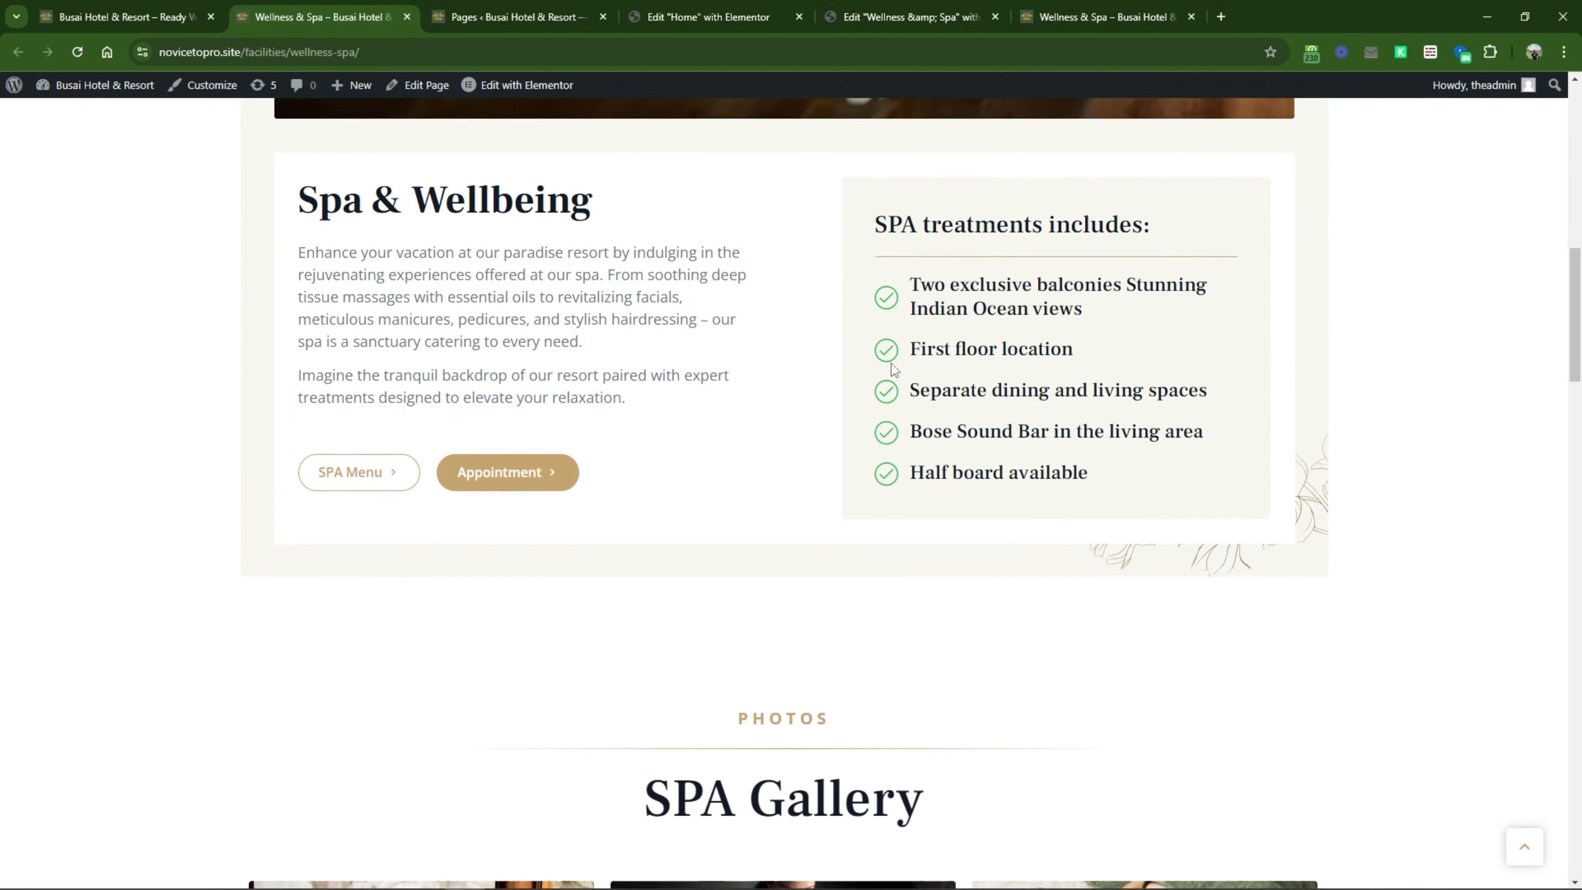
scroll(891, 364, down, 5)
scroll(893, 371, up, 4)
key(ctrl+shift+Tab)
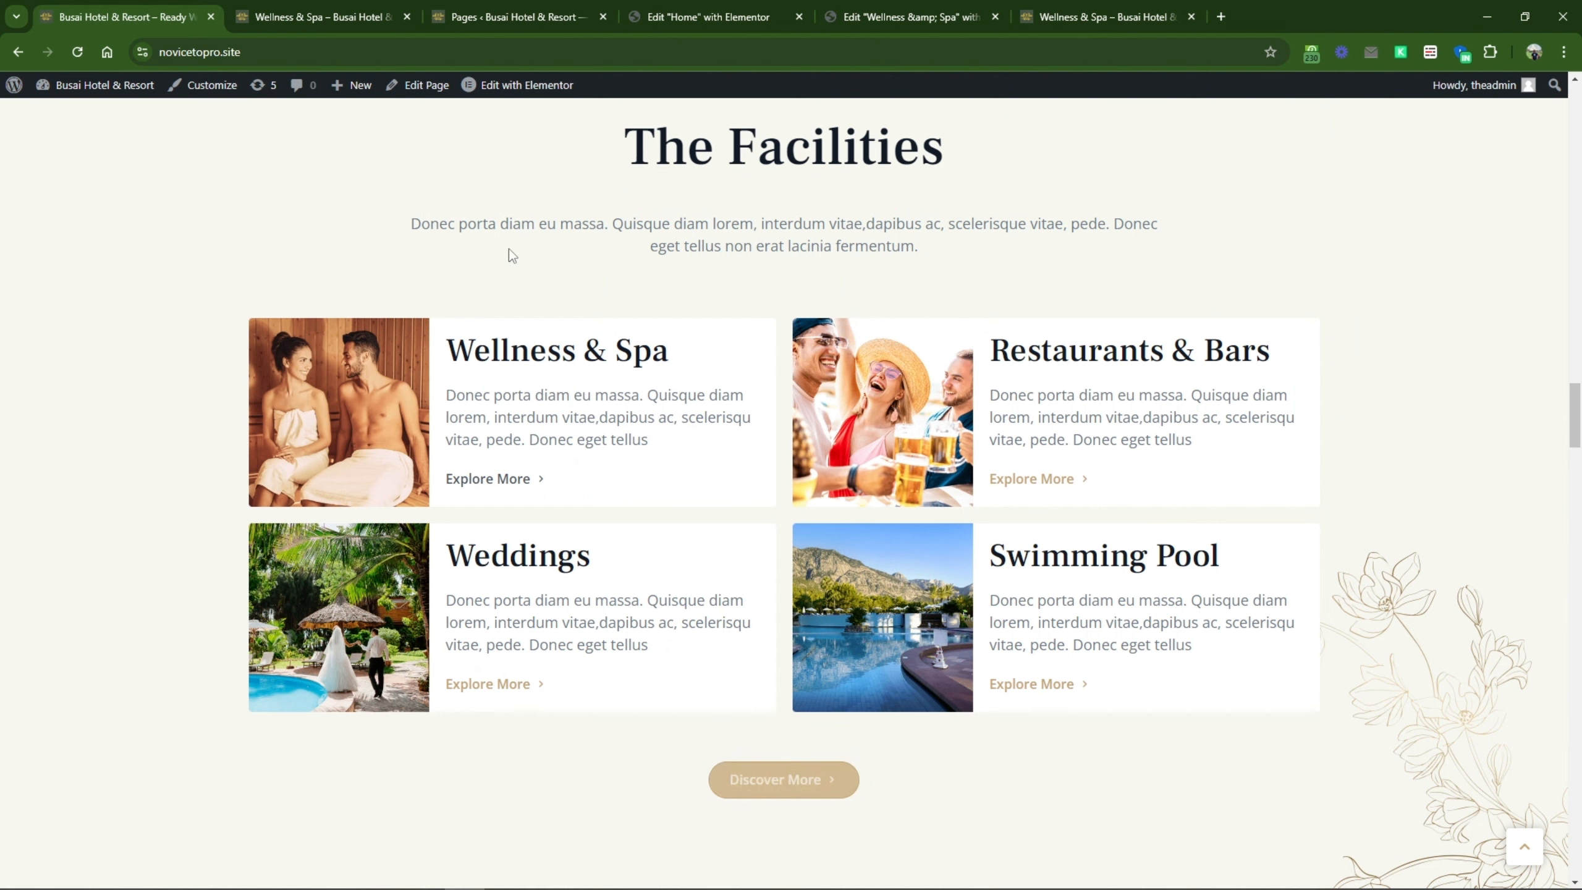
Step: Copy the Facilities page link address from the Wellness & Spa page's header navigation
click(355, 7)
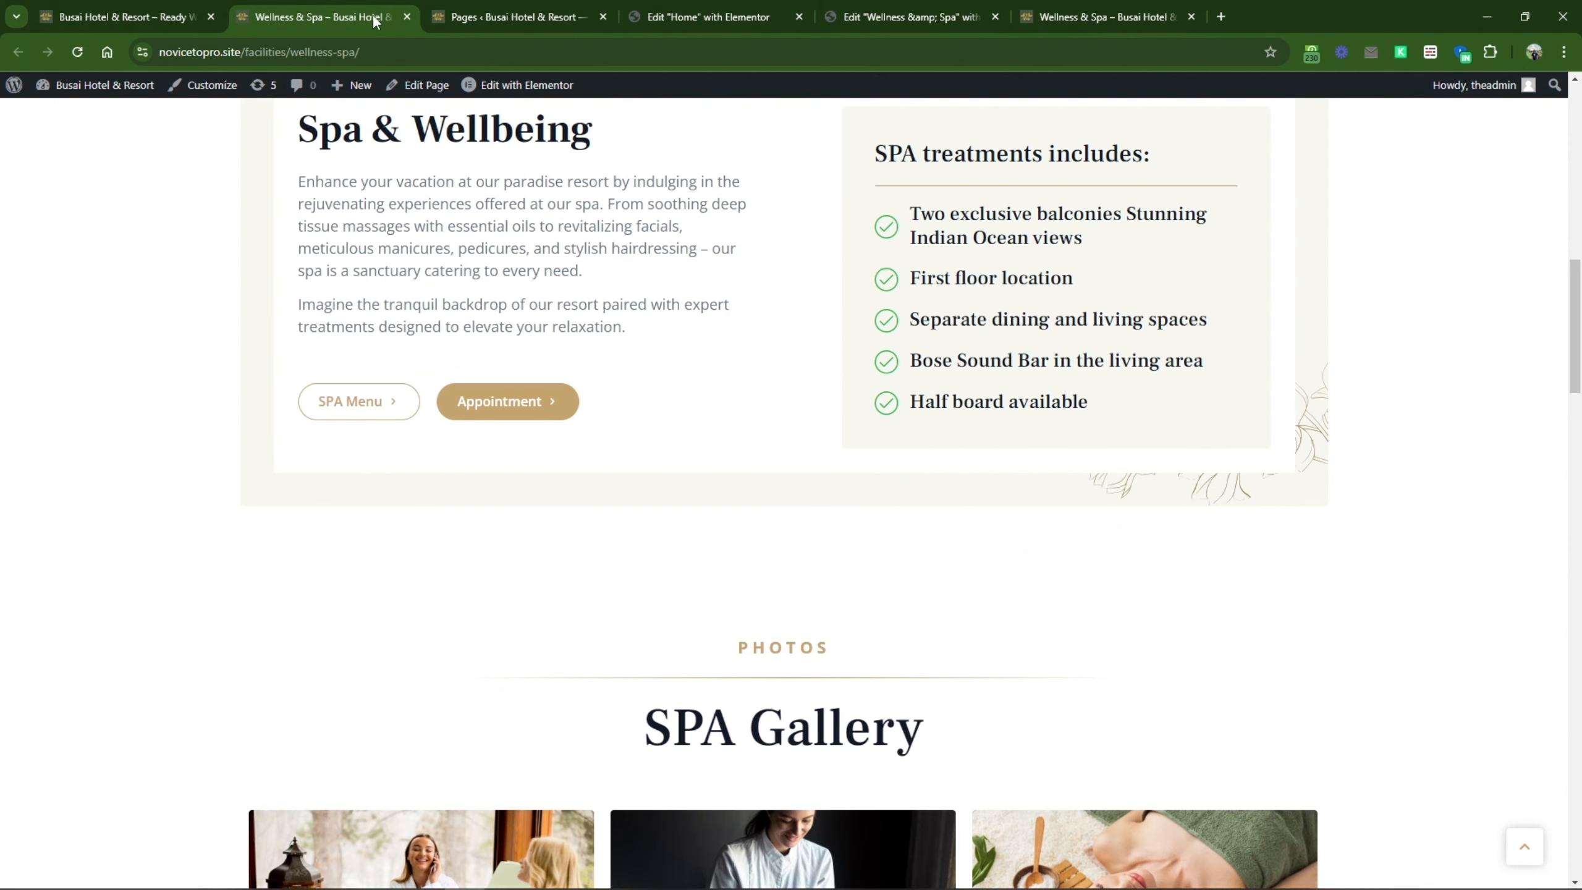
scroll(608, 249, up, 10)
mouse_move(630, 151)
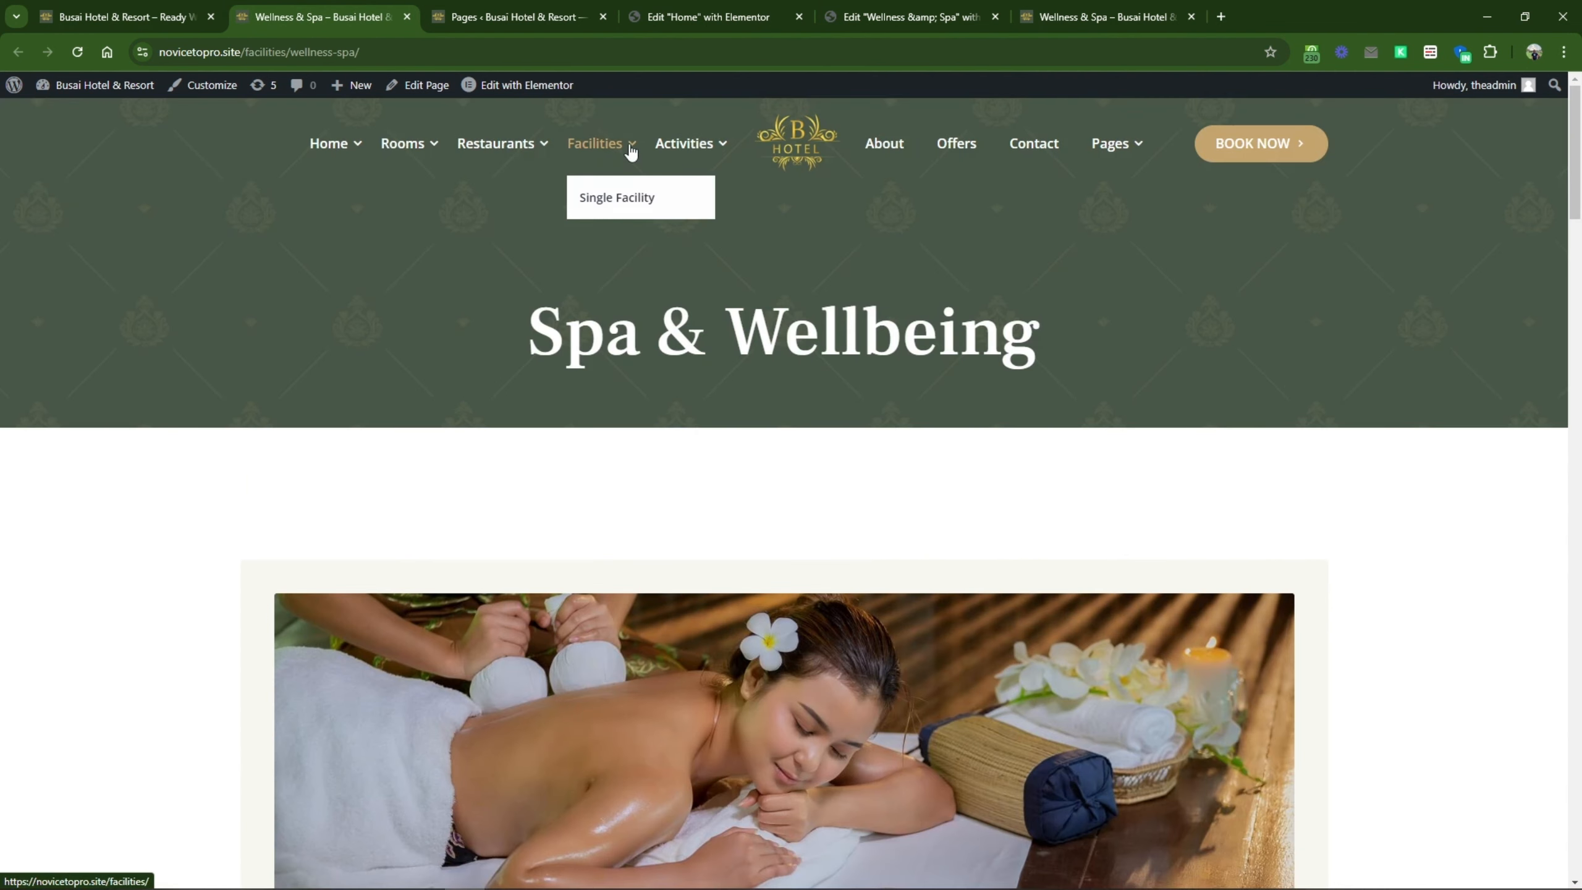
right_click(587, 154)
click(635, 265)
key(ctrl+shift+Tab)
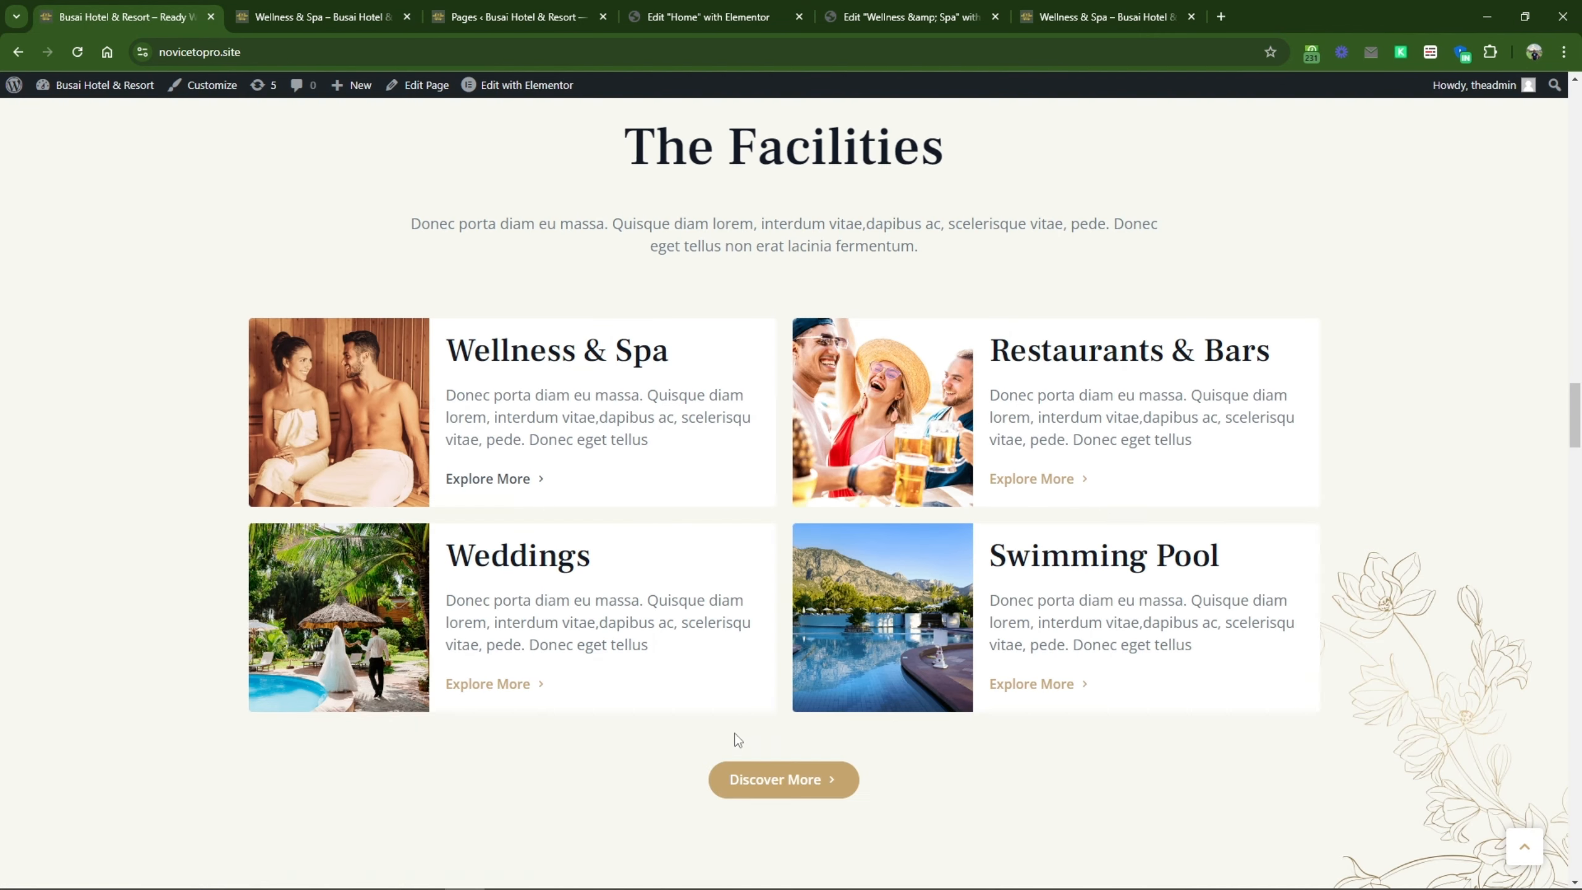
scroll(784, 766, down, 5)
click(504, 16)
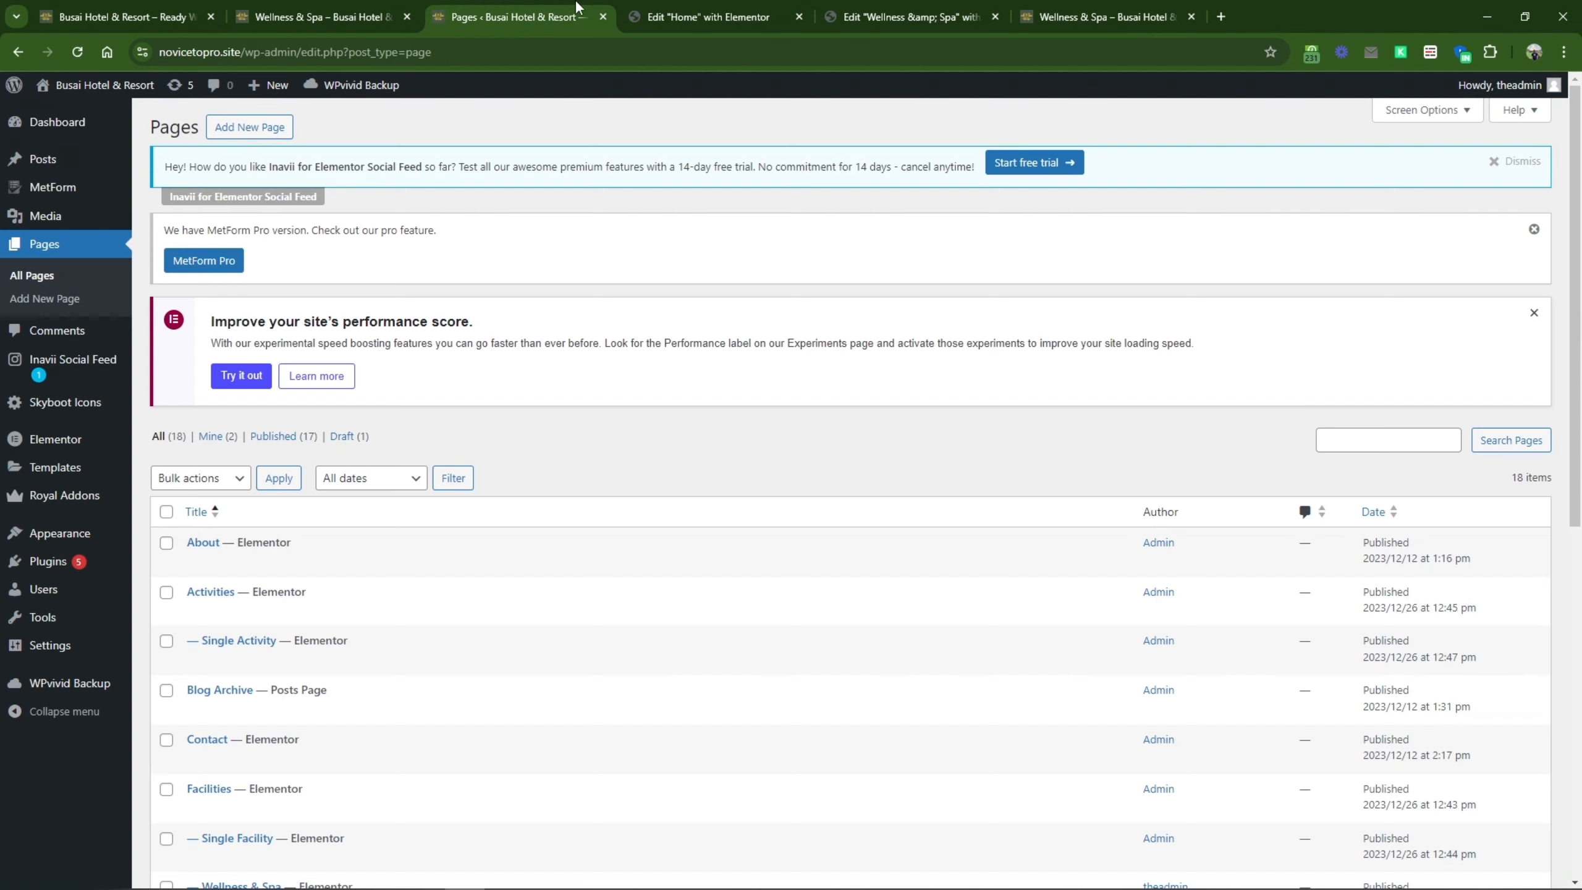
click(628, 5)
scroll(798, 661, down, 5)
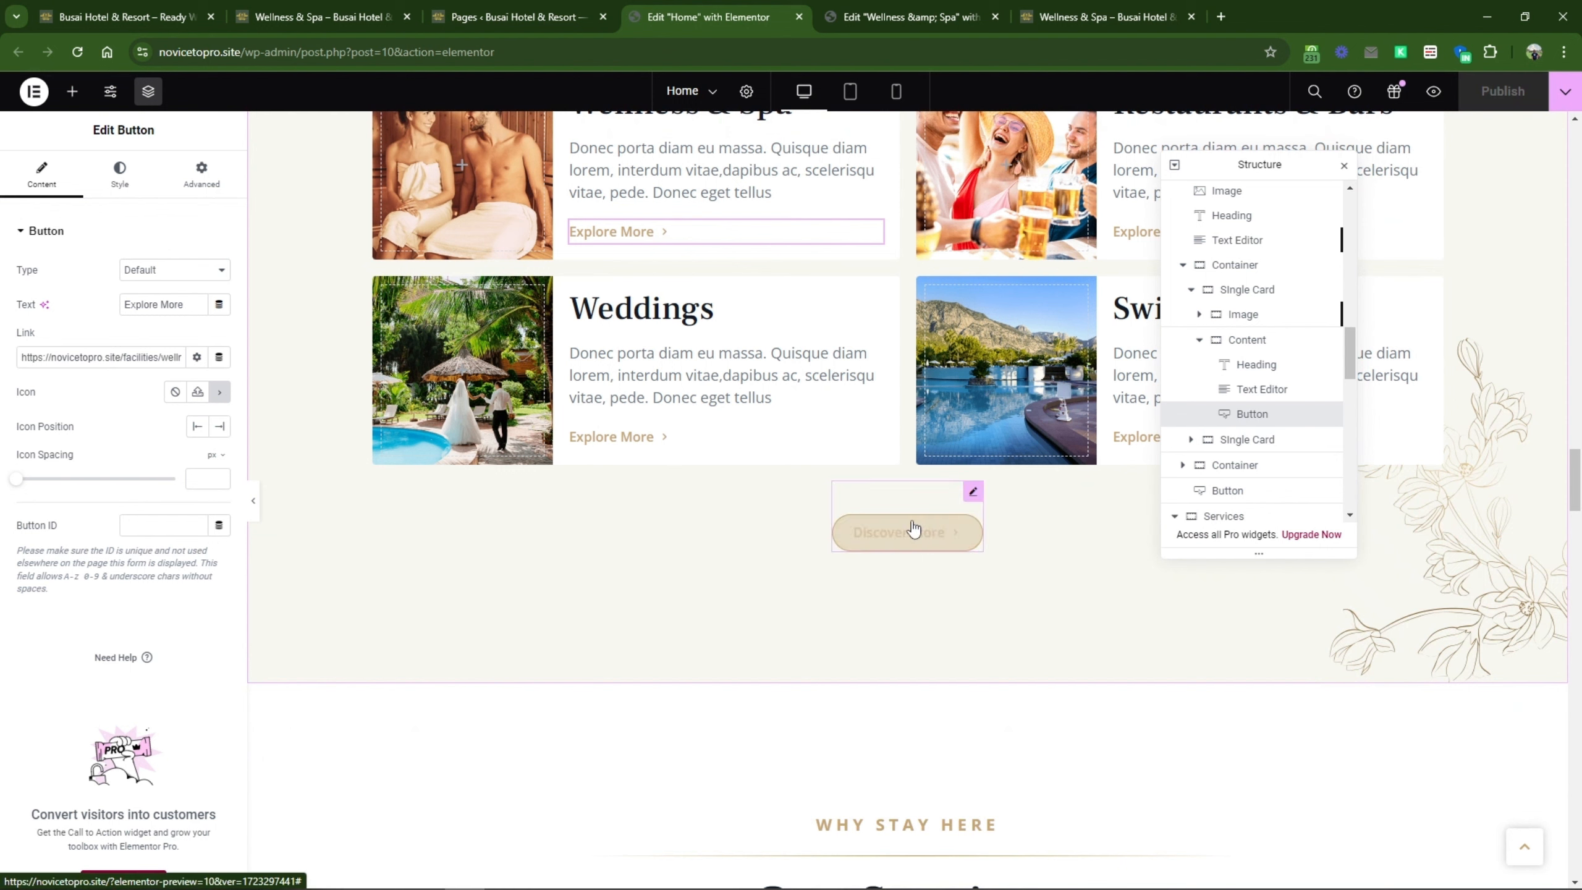
click(913, 528)
double_click(116, 357)
right_click(115, 358)
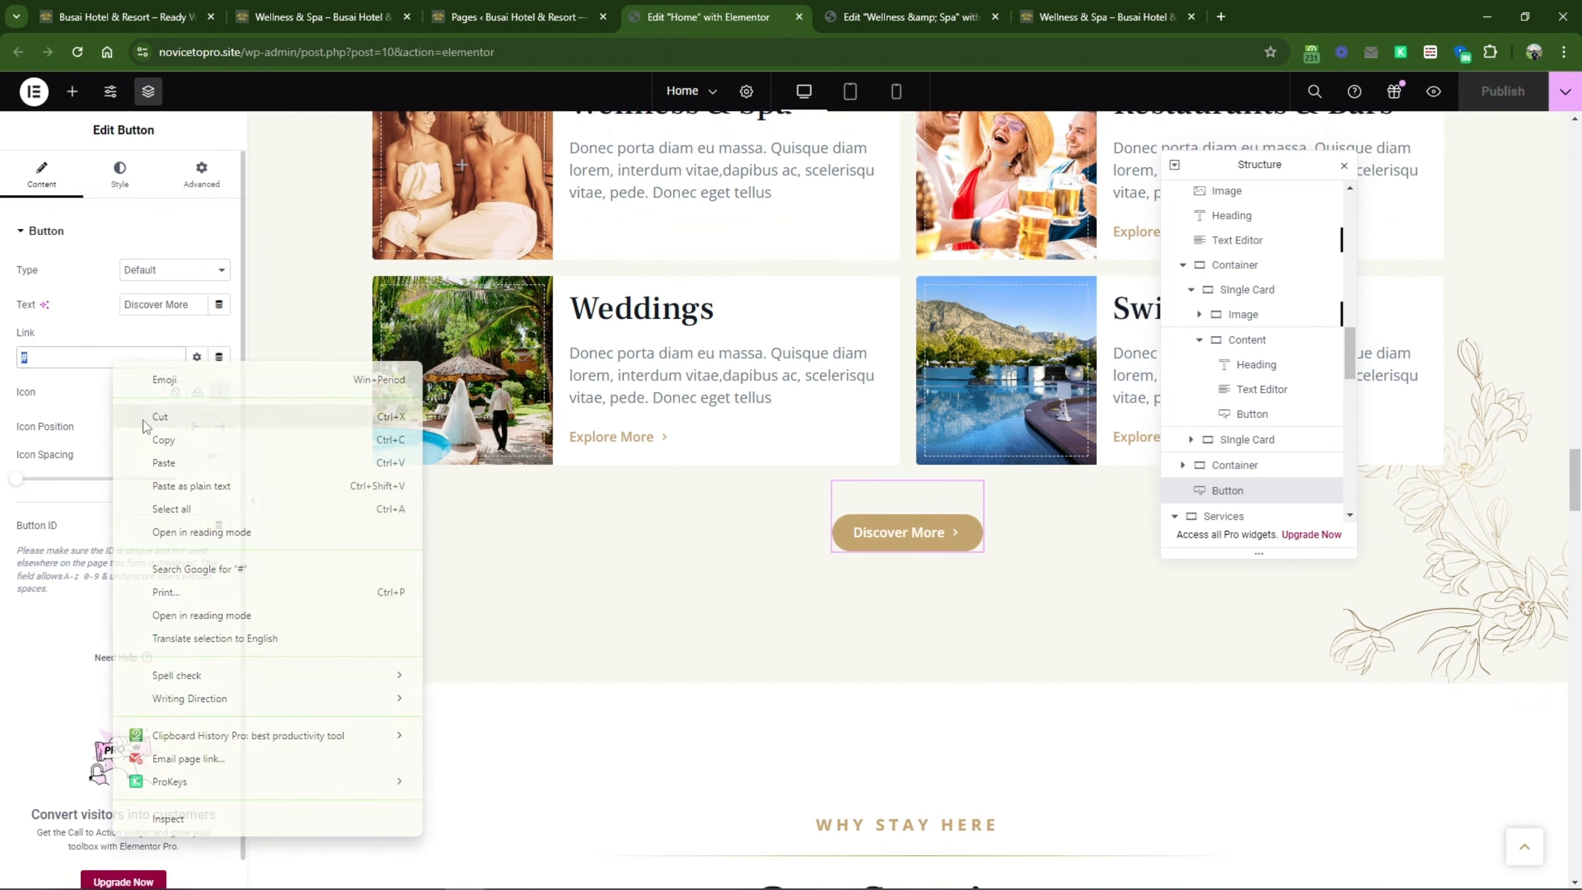
click(163, 462)
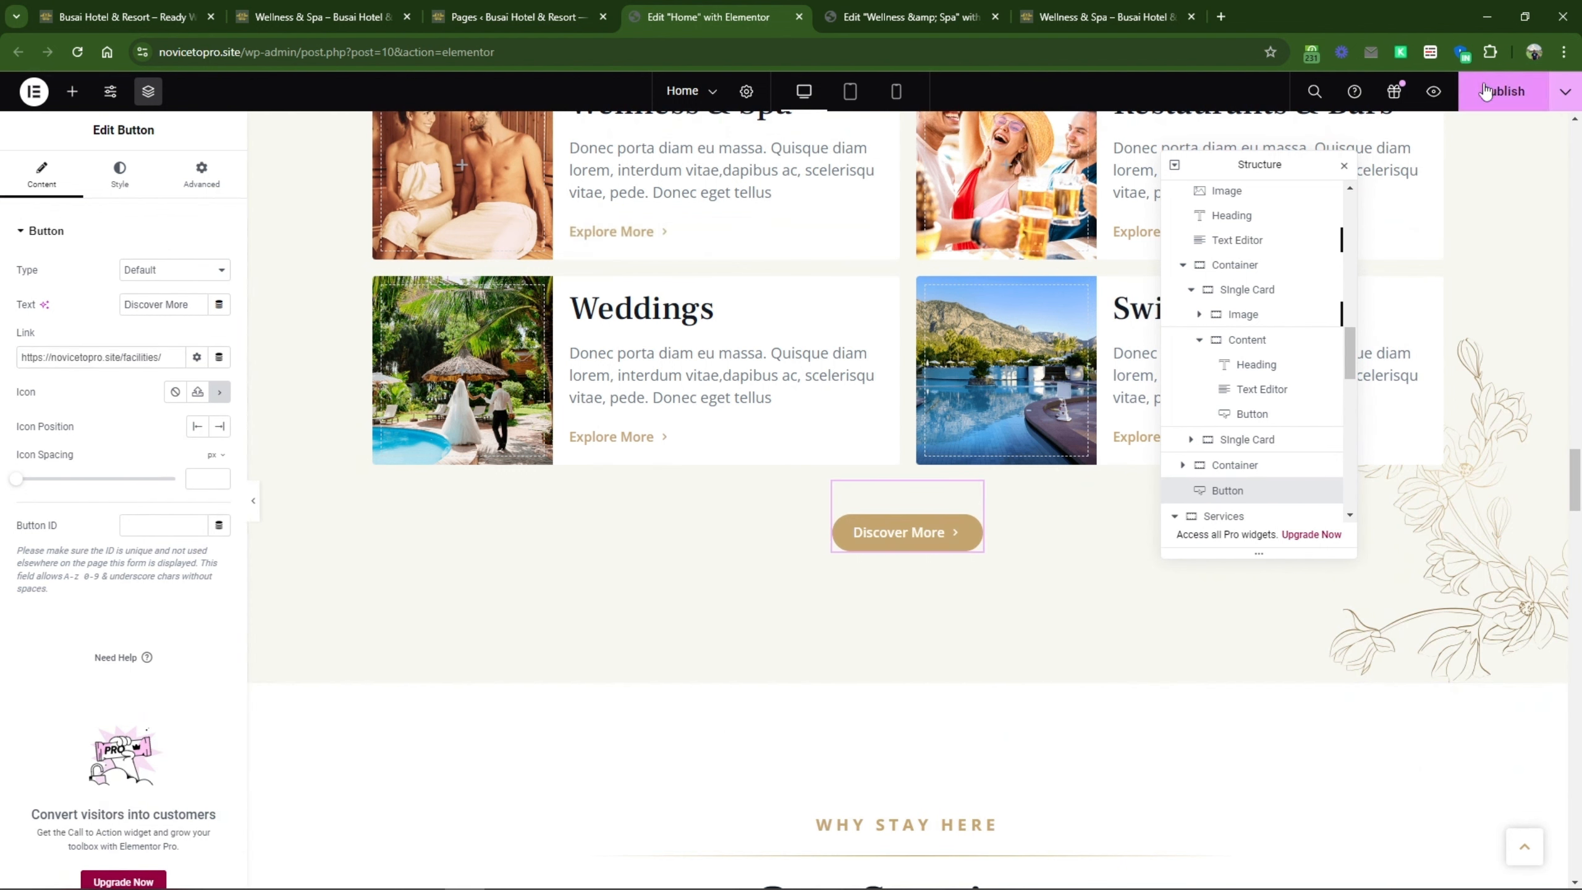
click(1488, 91)
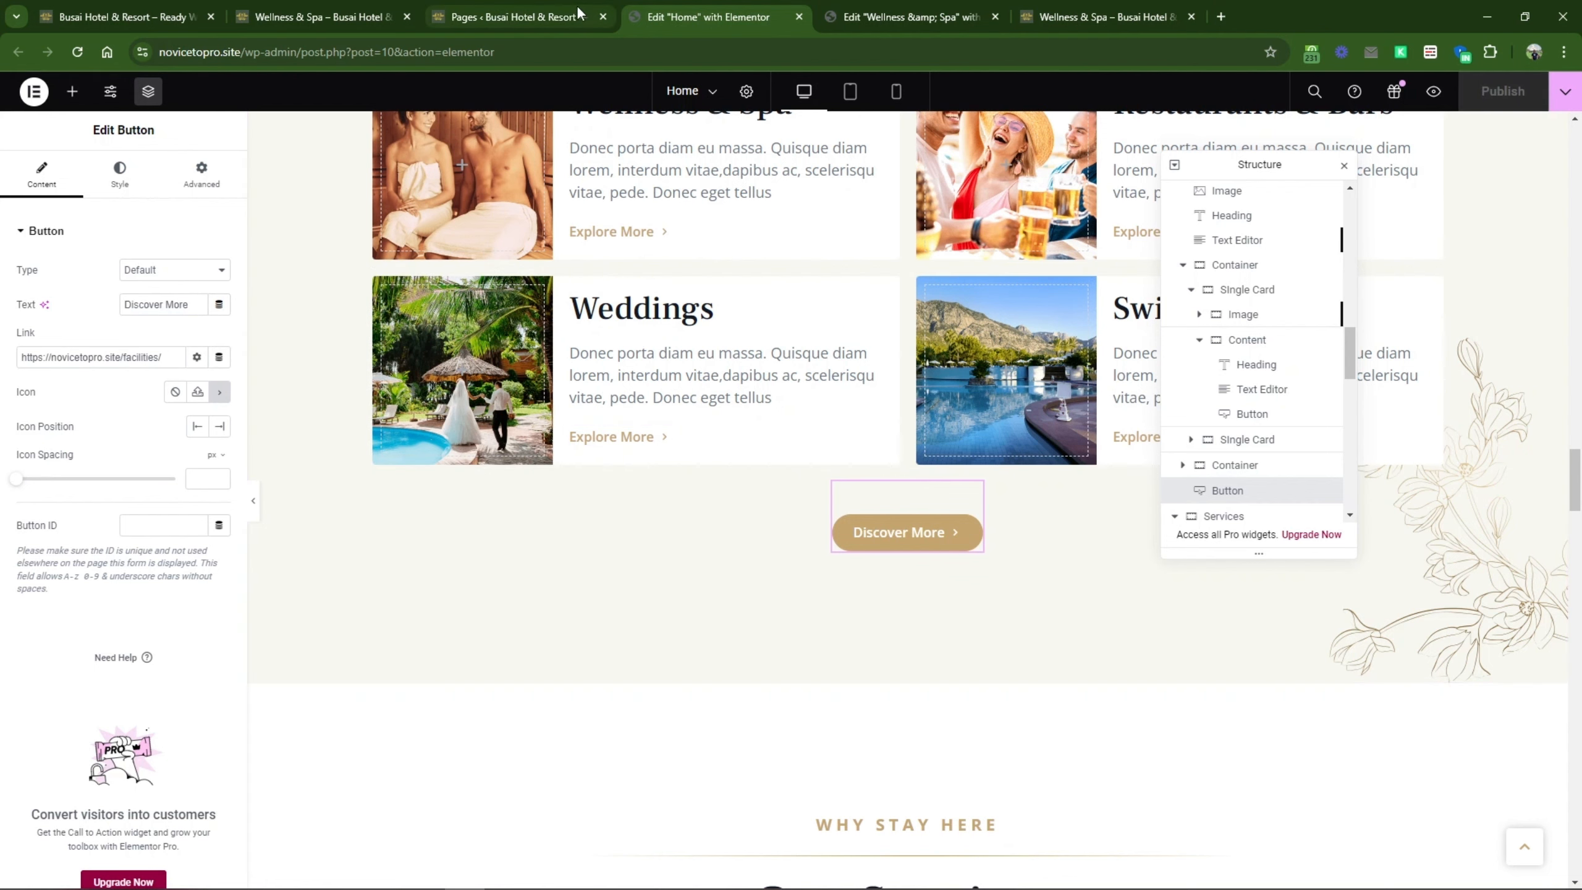
Step: Look over the Home page's services, facilities and room card sections in the editor
scroll(687, 432, down, 2)
scroll(687, 432, down, 5)
scroll(688, 431, up, 2)
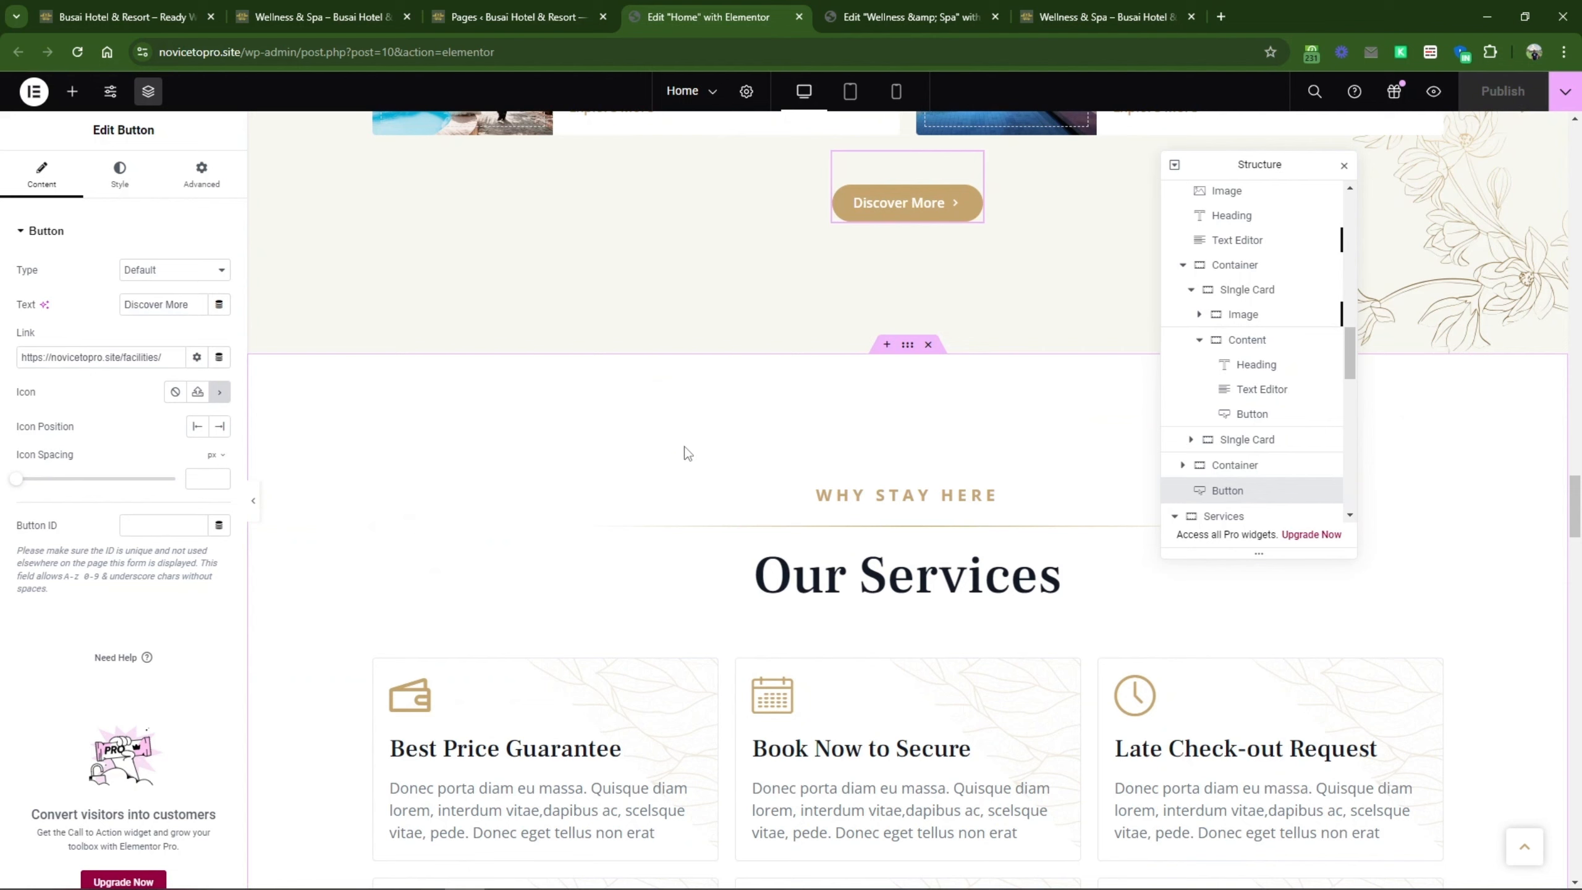
scroll(688, 488, up, 15)
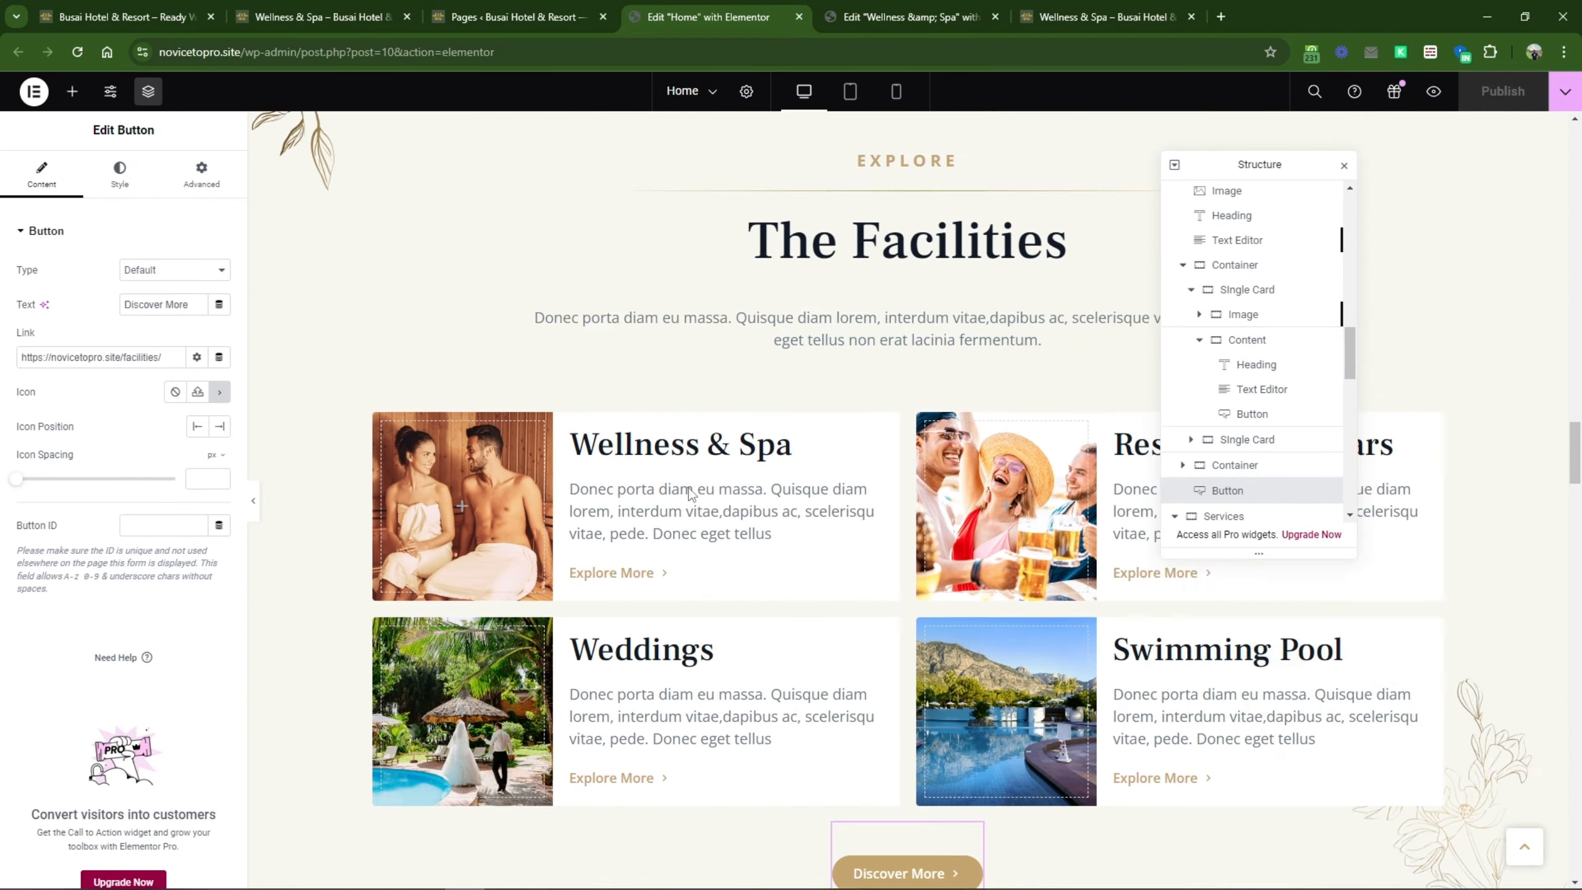
scroll(688, 493, up, 8)
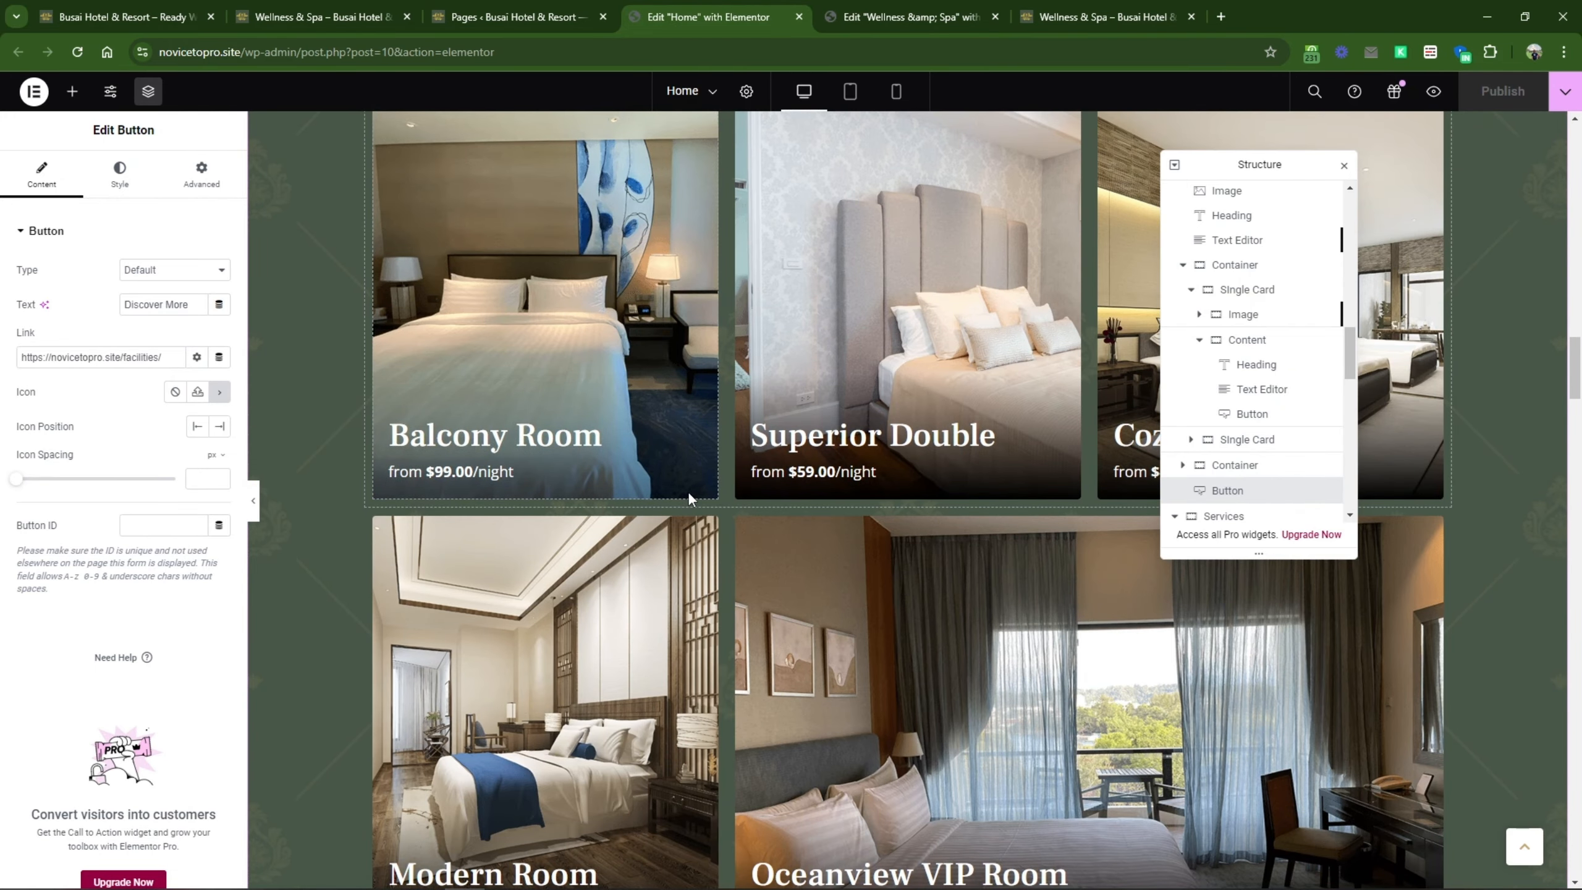
scroll(686, 491, up, 20)
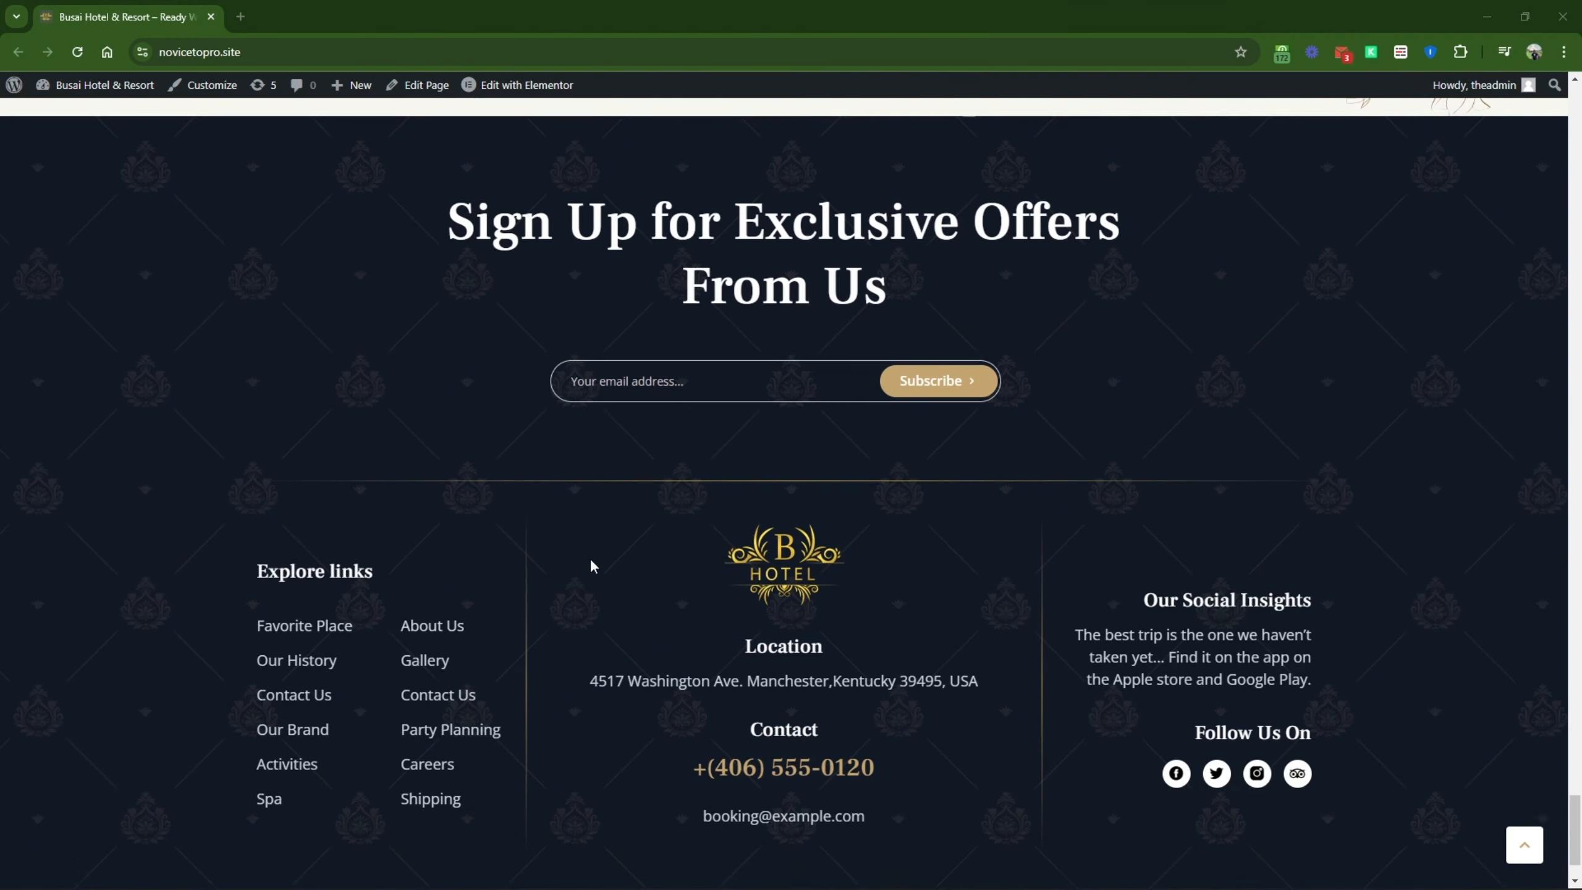
Step: Look over the live homepage's footer and open the Footer template for Elementor editing in a new tab
scroll(591, 566, down, 1)
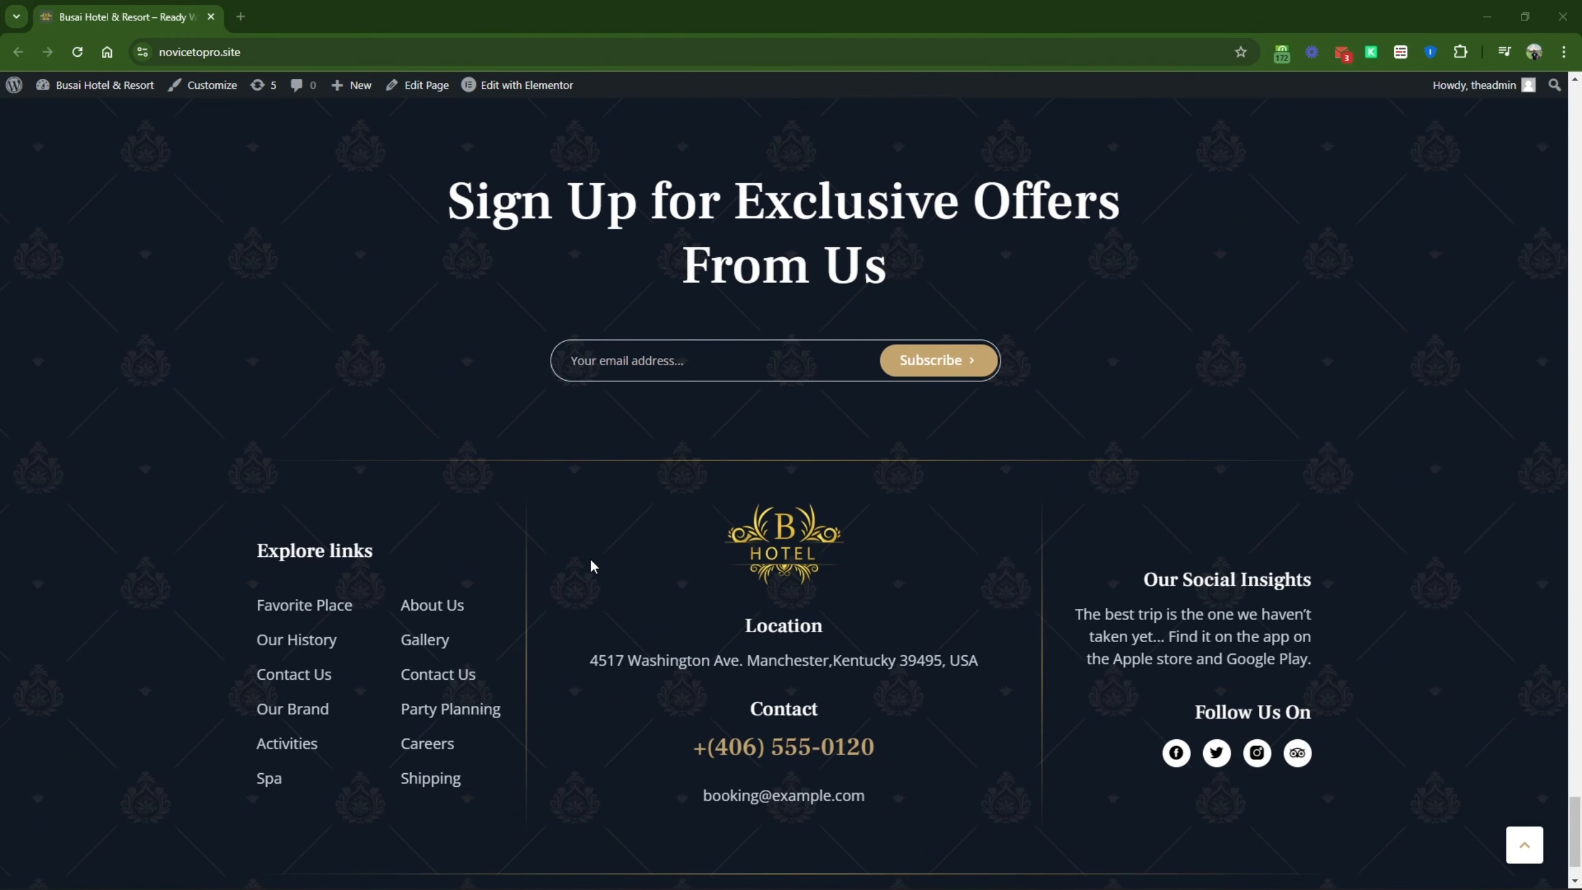
scroll(586, 565, up, 2)
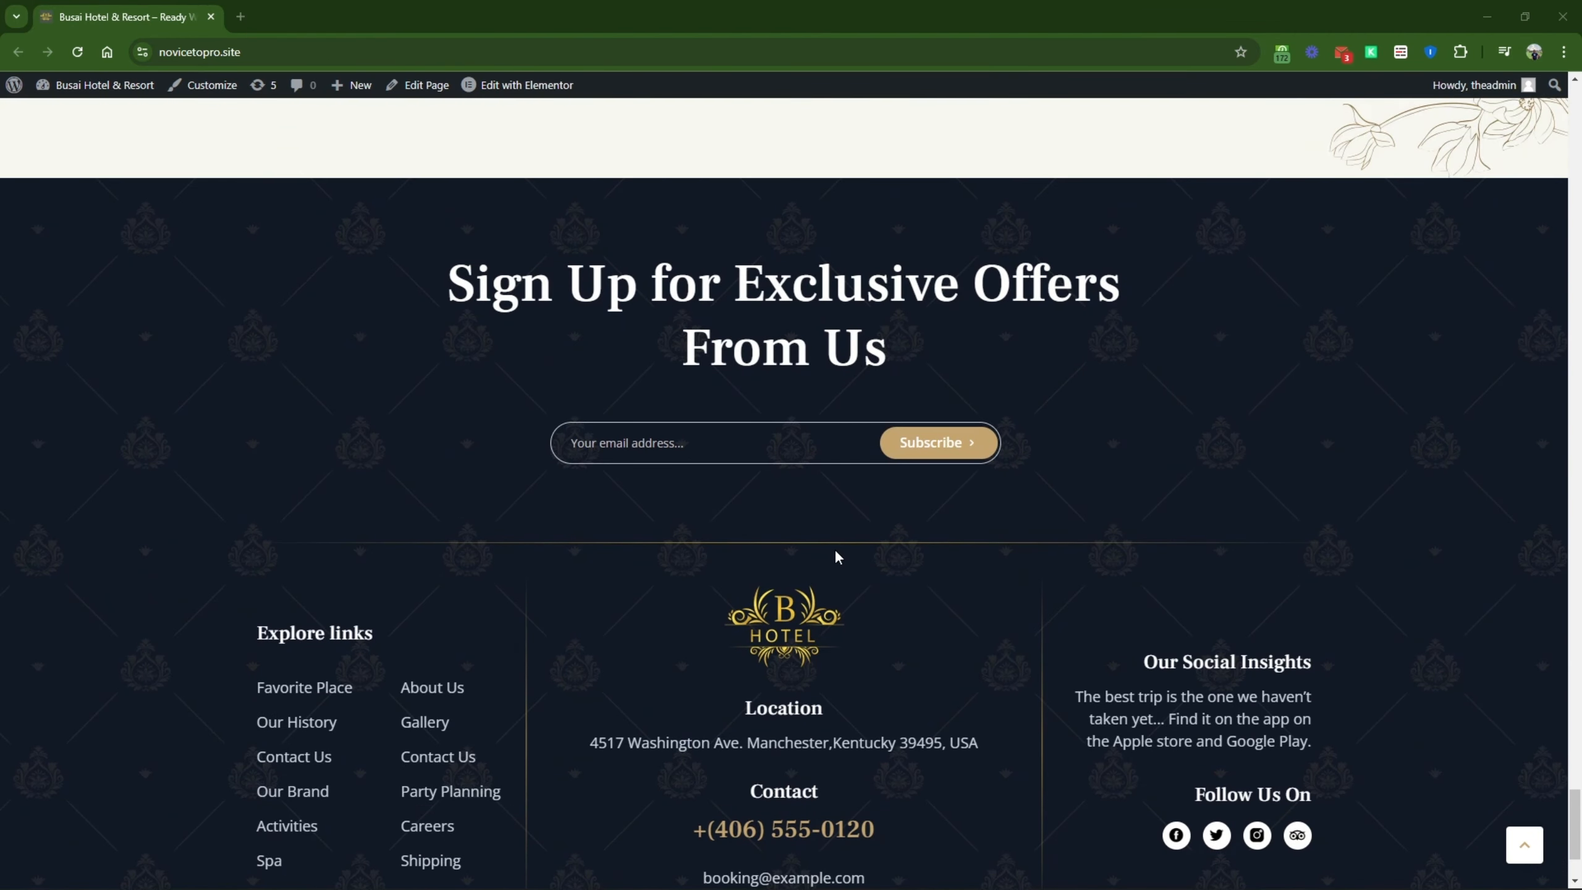
scroll(836, 554, down, 1)
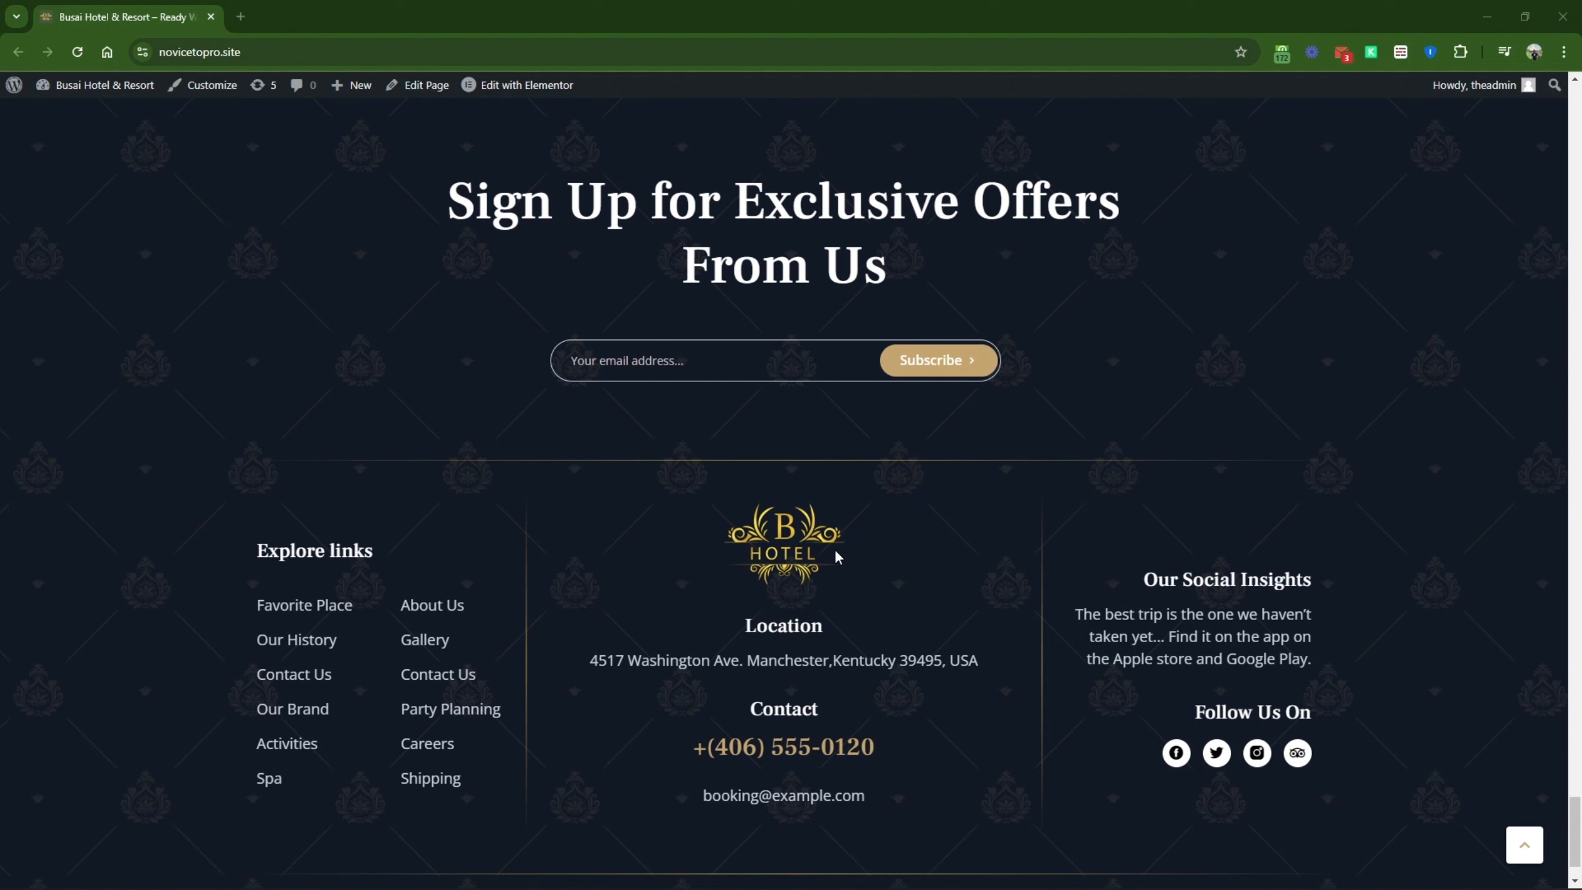
scroll(836, 550, up, 1)
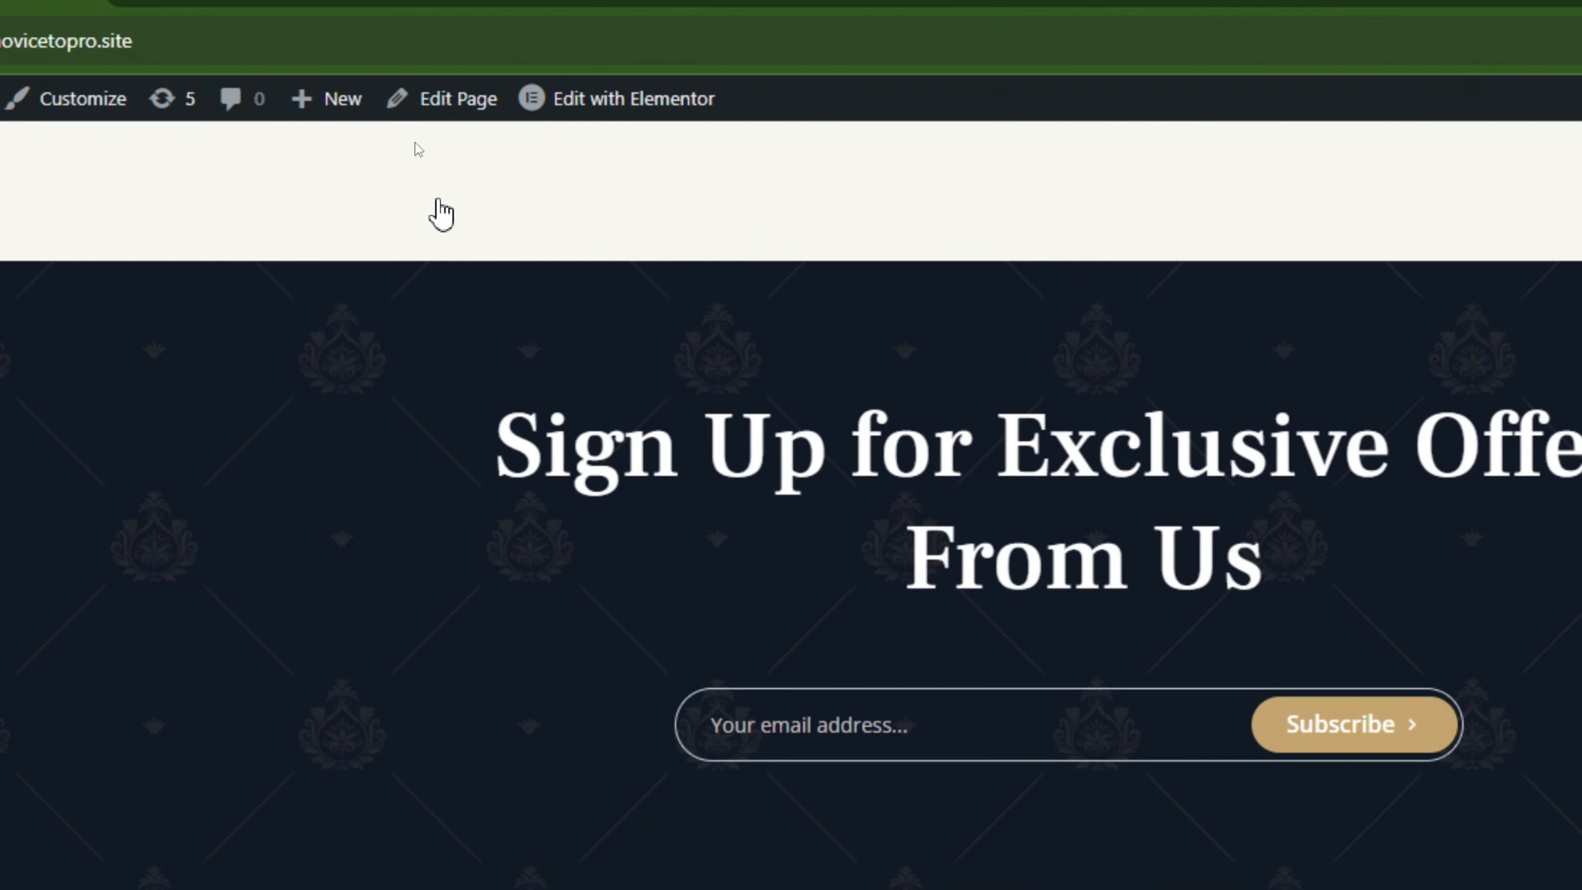
mouse_move(613, 149)
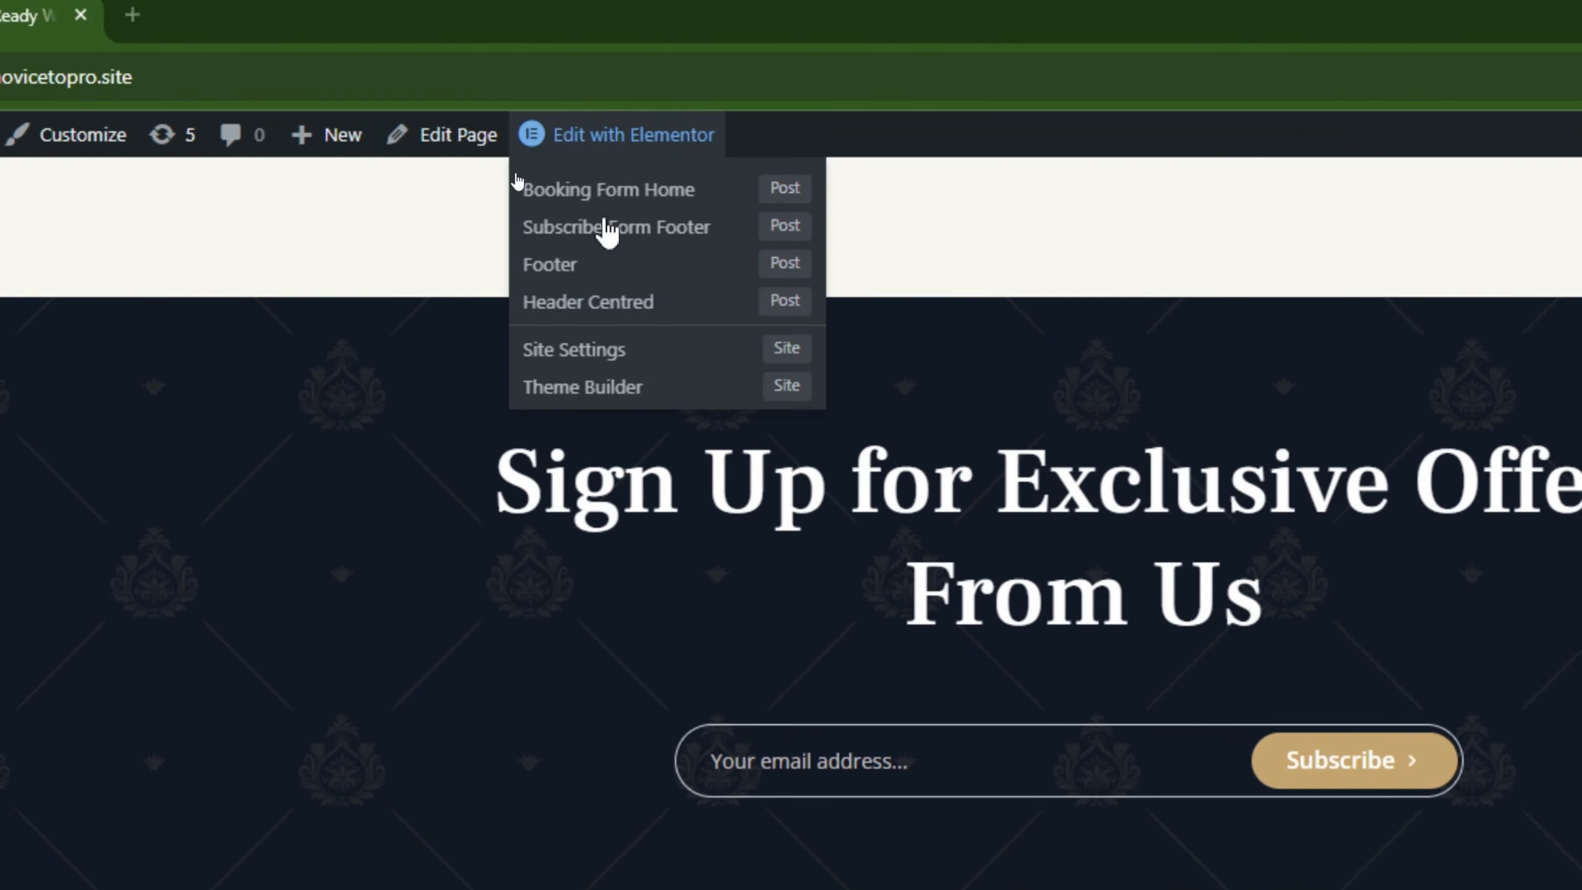
right_click(605, 258)
click(644, 283)
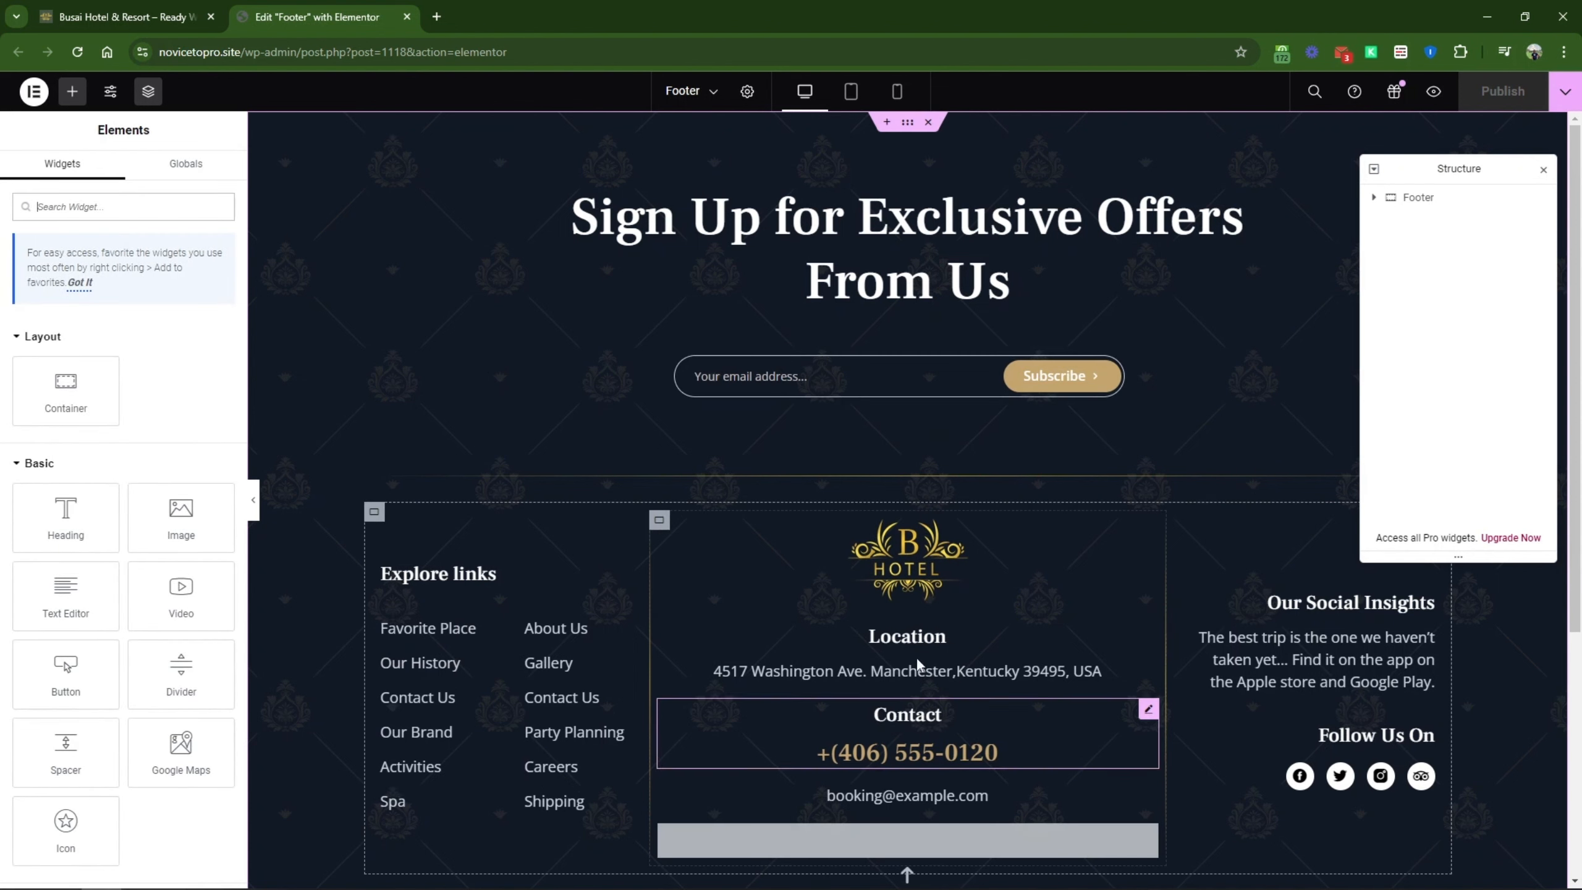
Step: Open the Subscribe Form Footer for editing from the footer's MetForm widget
click(906, 374)
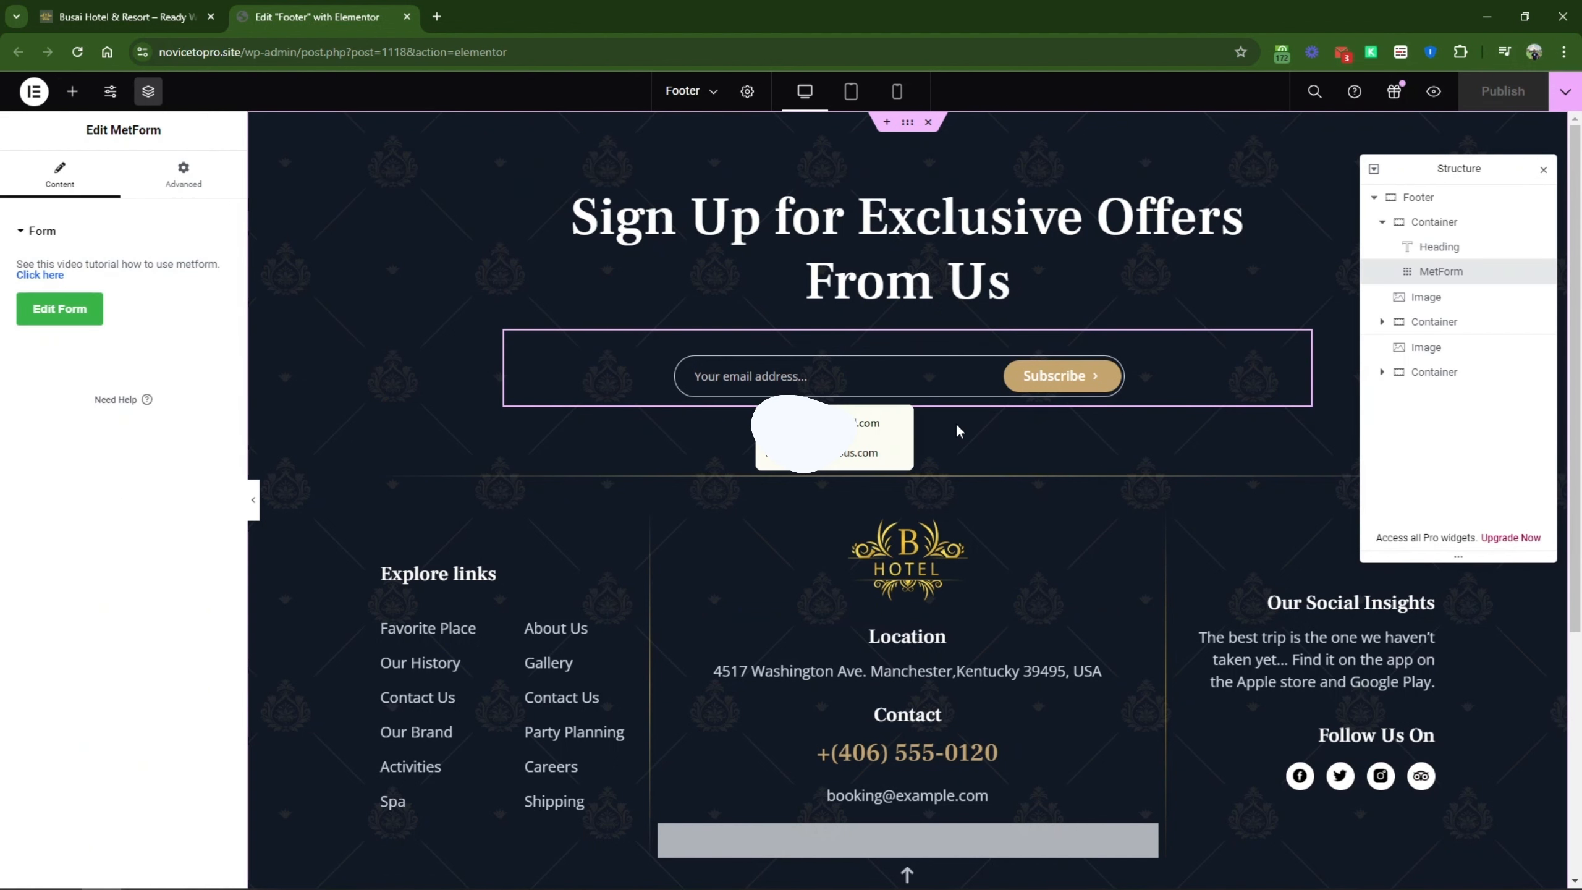
click(92, 309)
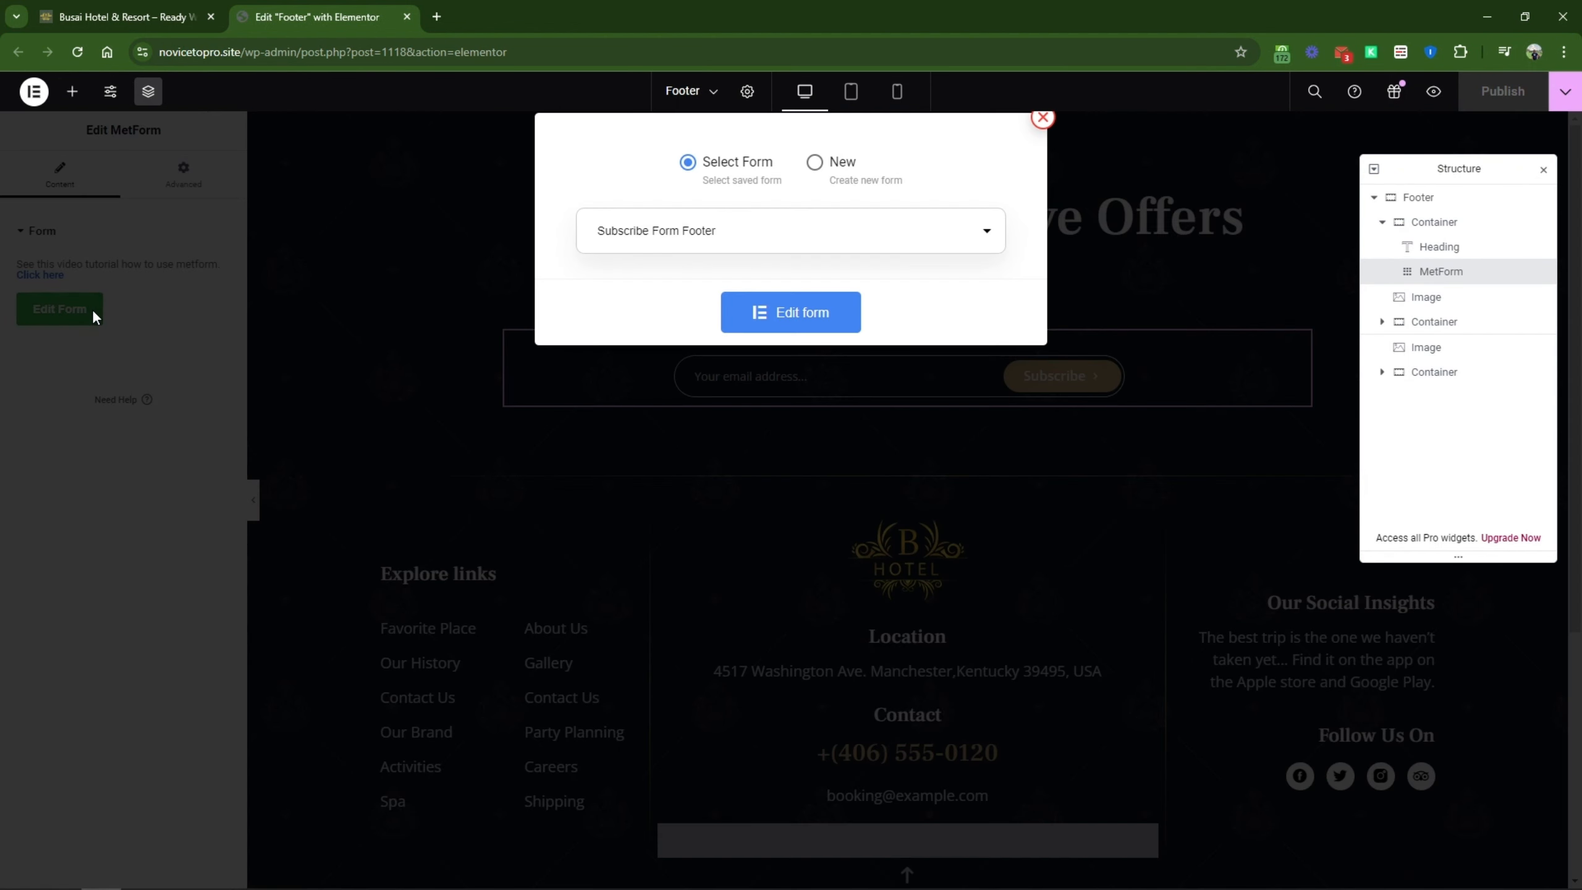
click(820, 317)
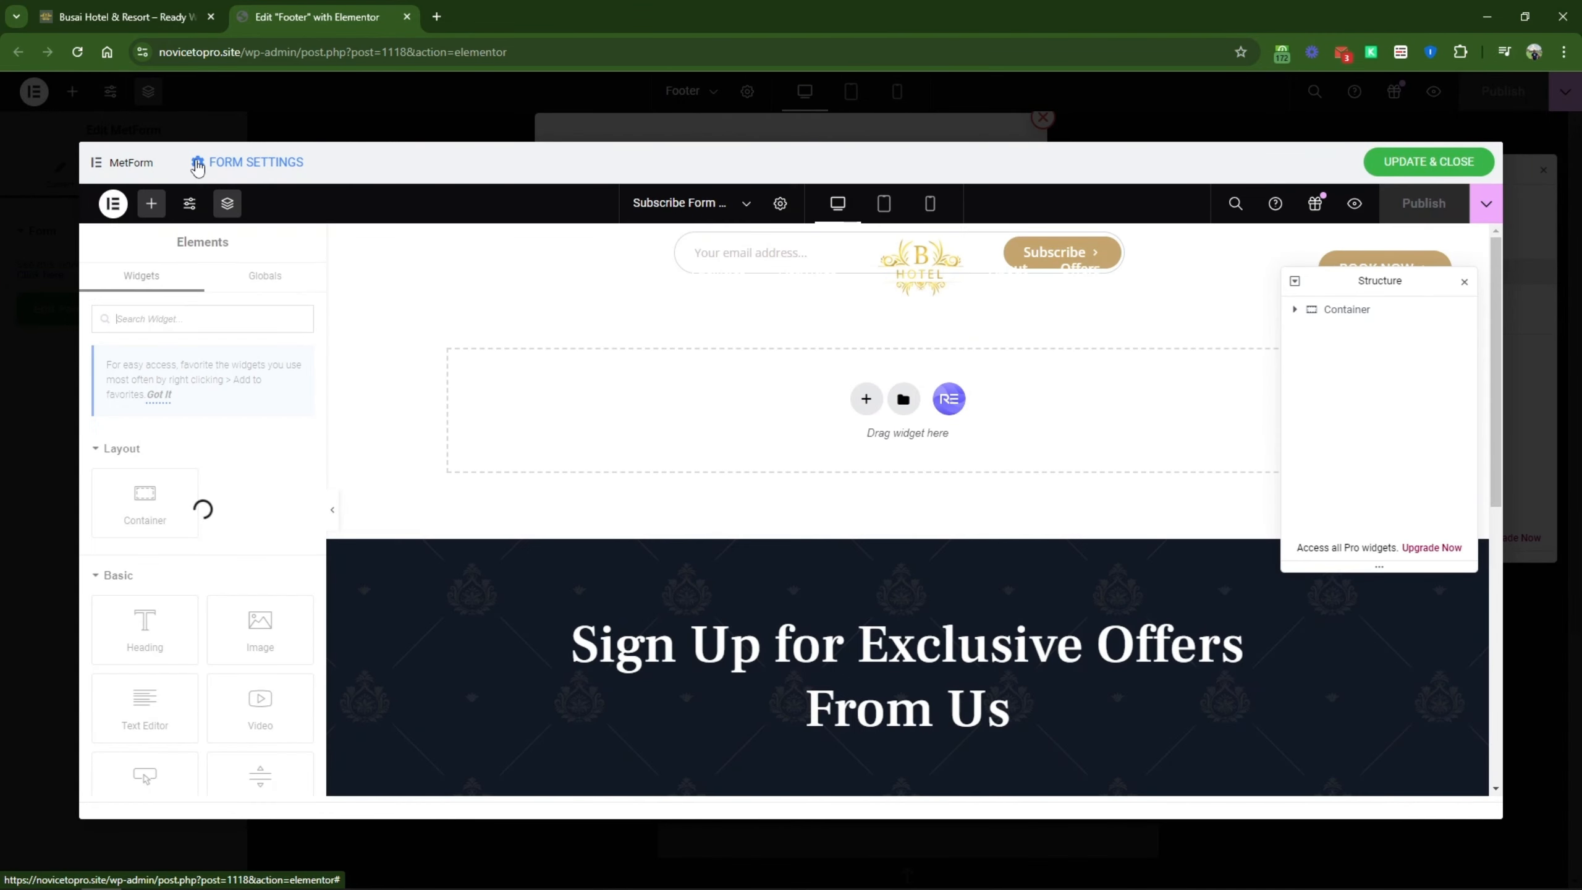
Step: Turn off Store Entries in the subscribe form's general settings
click(236, 163)
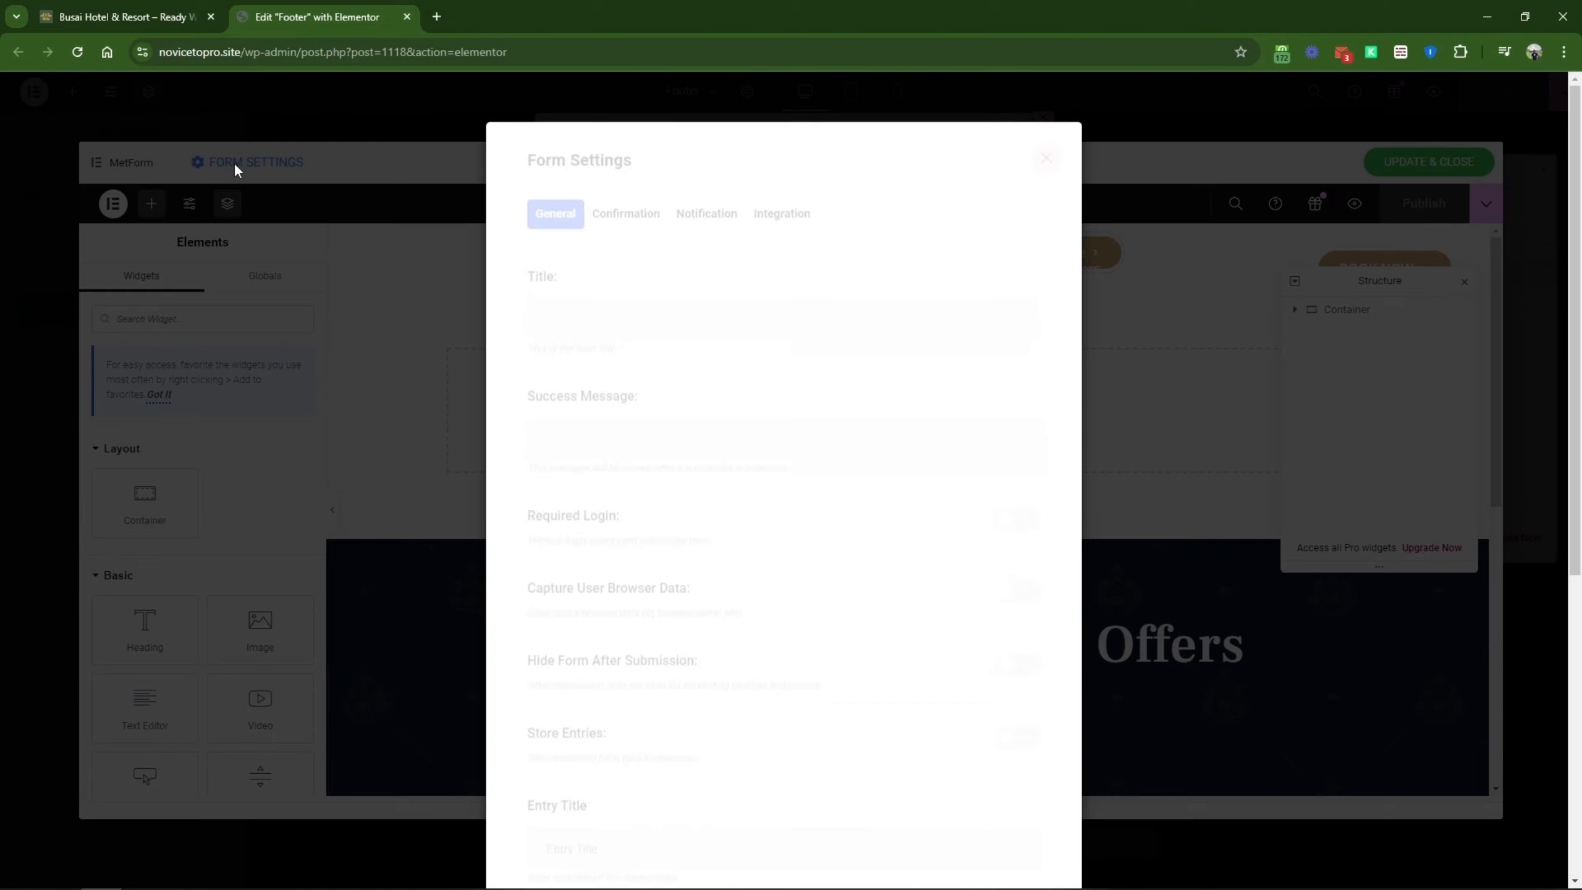
scroll(797, 711, down, 3)
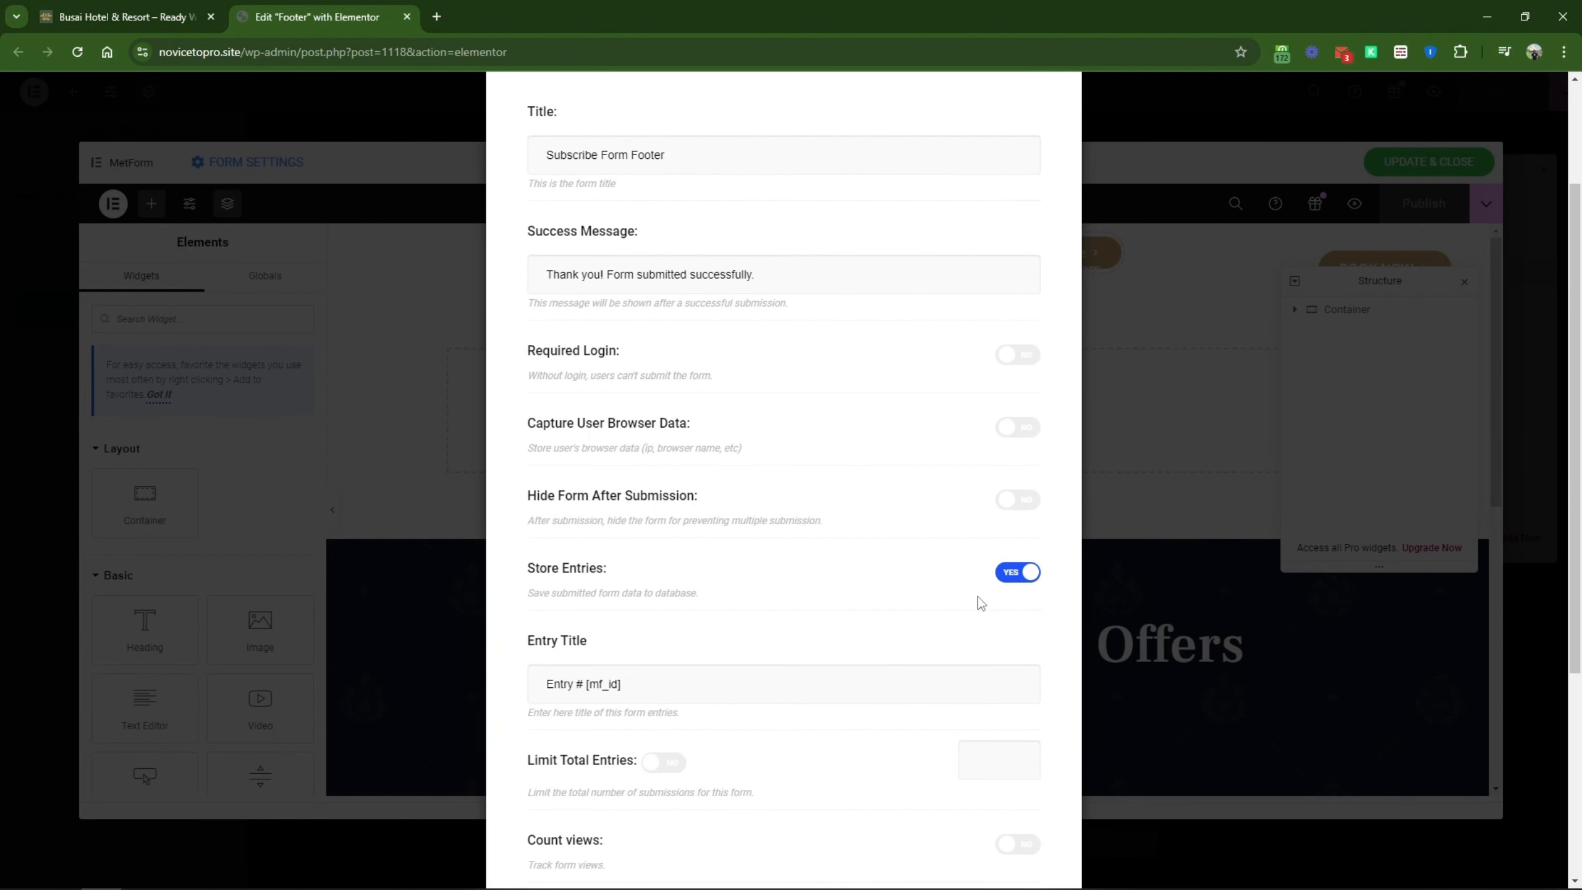
click(1012, 573)
scroll(809, 607, down, 3)
scroll(810, 607, up, 6)
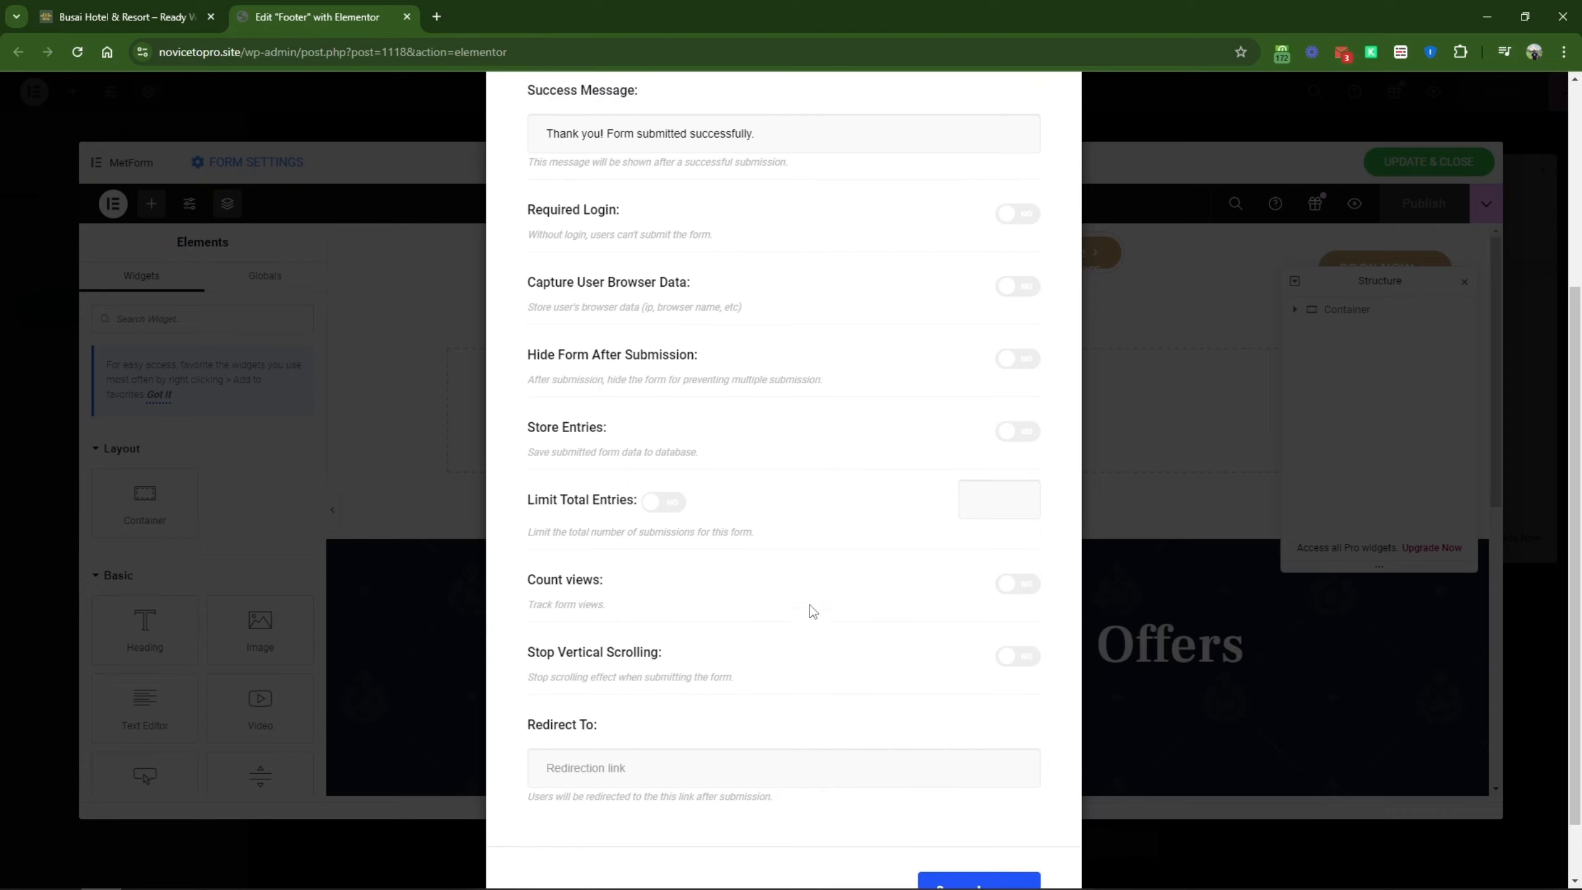
Step: Turn on the Mail Chimp integration for the subscribe form and check the available MailChimp List ID options
click(782, 217)
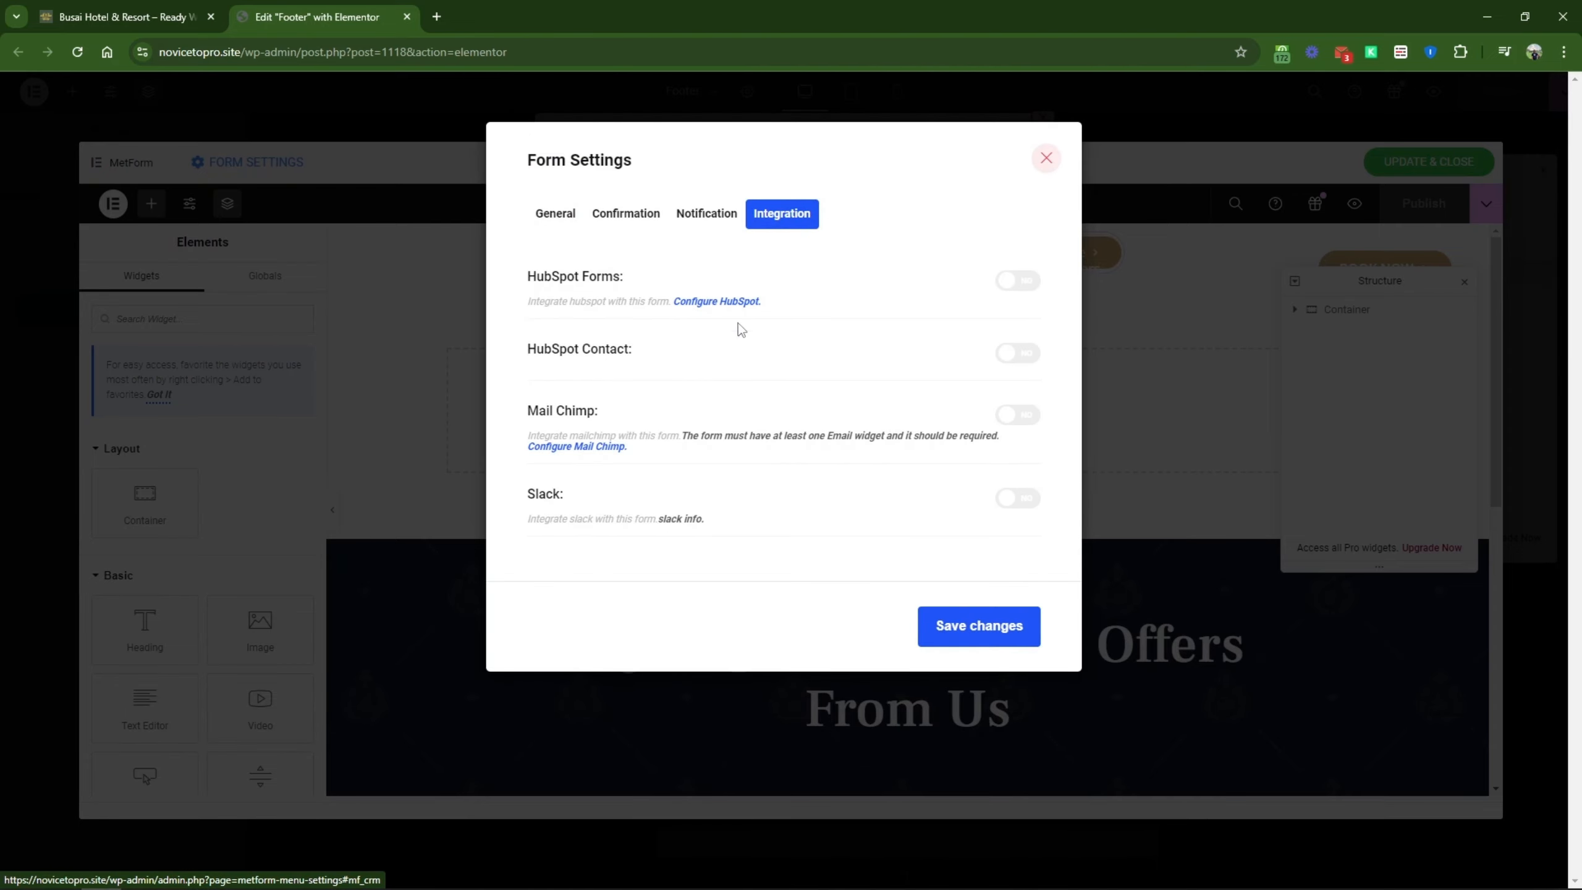
click(1018, 416)
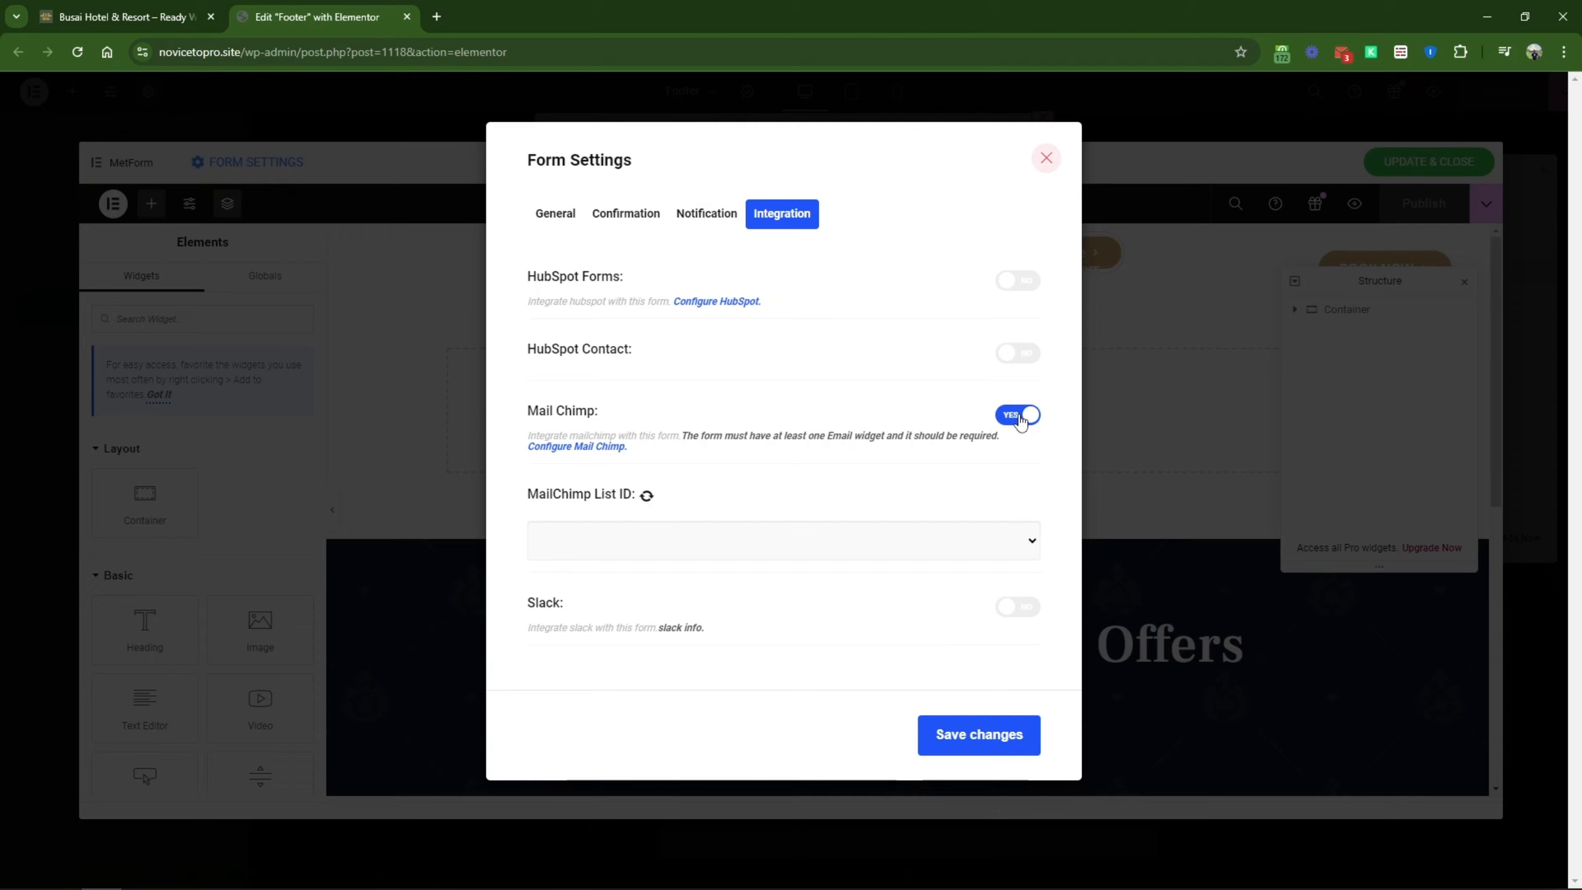
click(925, 557)
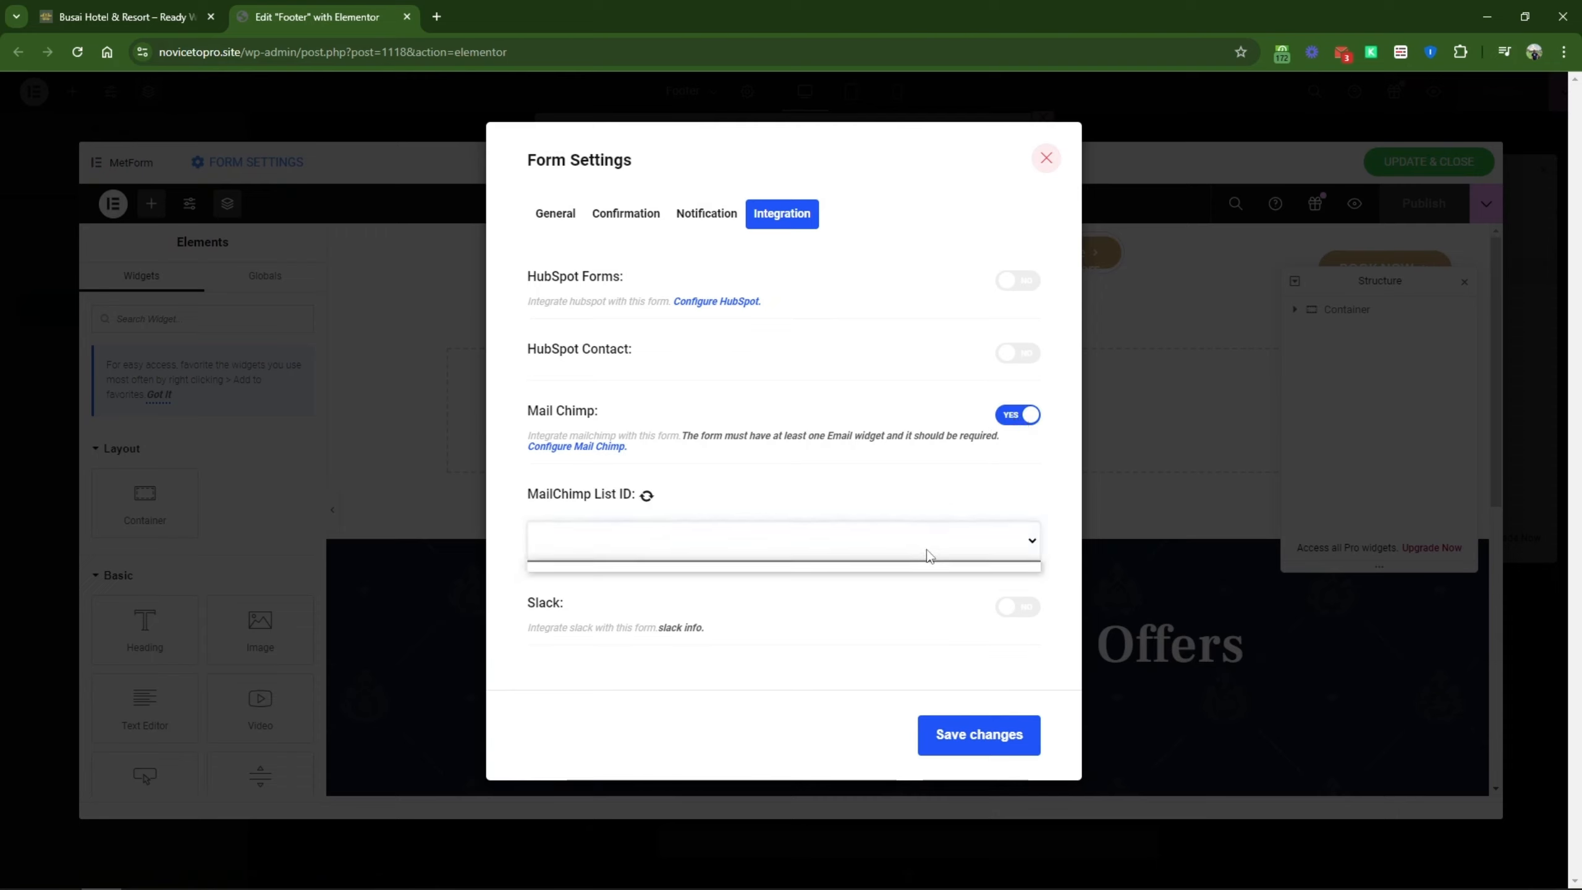
click(750, 479)
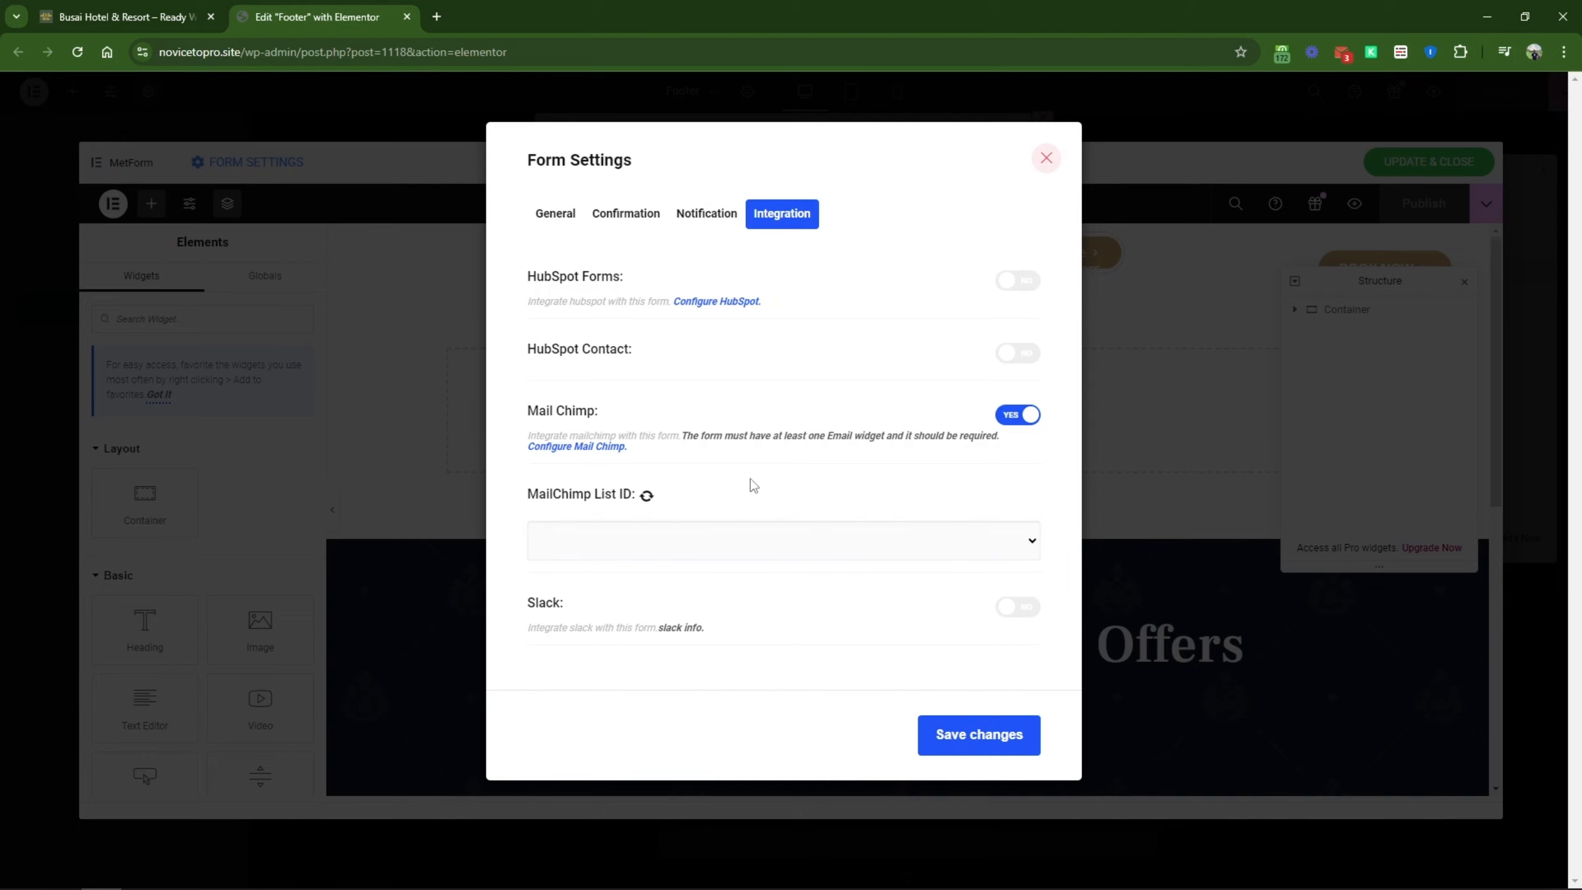
Step: Open MetForm's Mailchimp newsletter integration settings in a new tab from the form's Configure Mail Chimp link
right_click(587, 454)
click(600, 462)
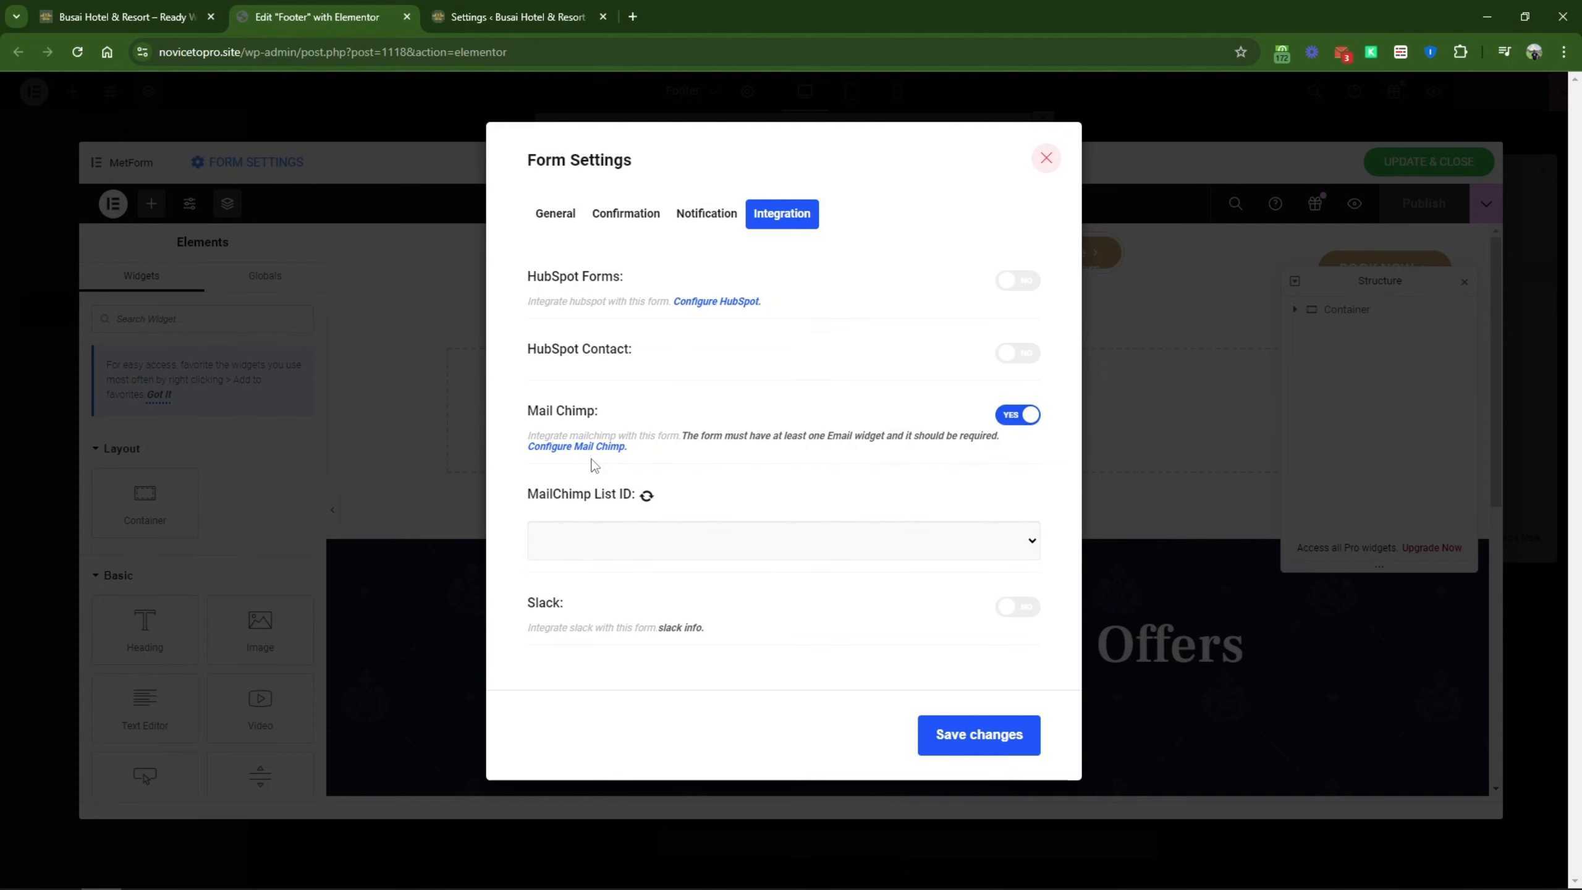
click(517, 17)
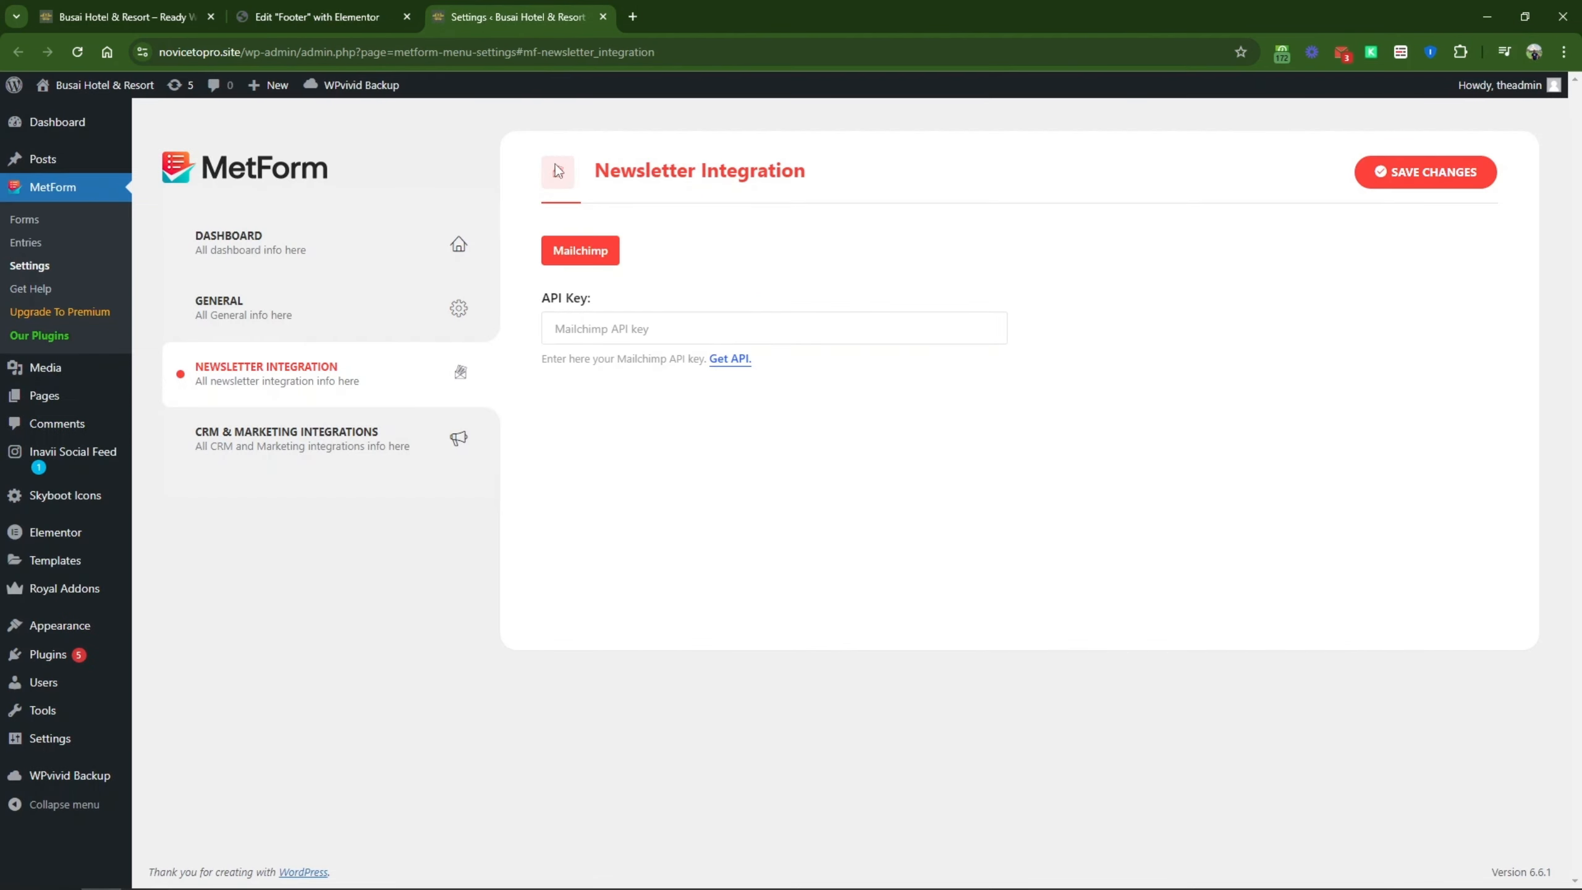
Step: Open Mailchimp in a new tab from MetForm's Get API link and bring up Mailchimp's search
right_click(725, 359)
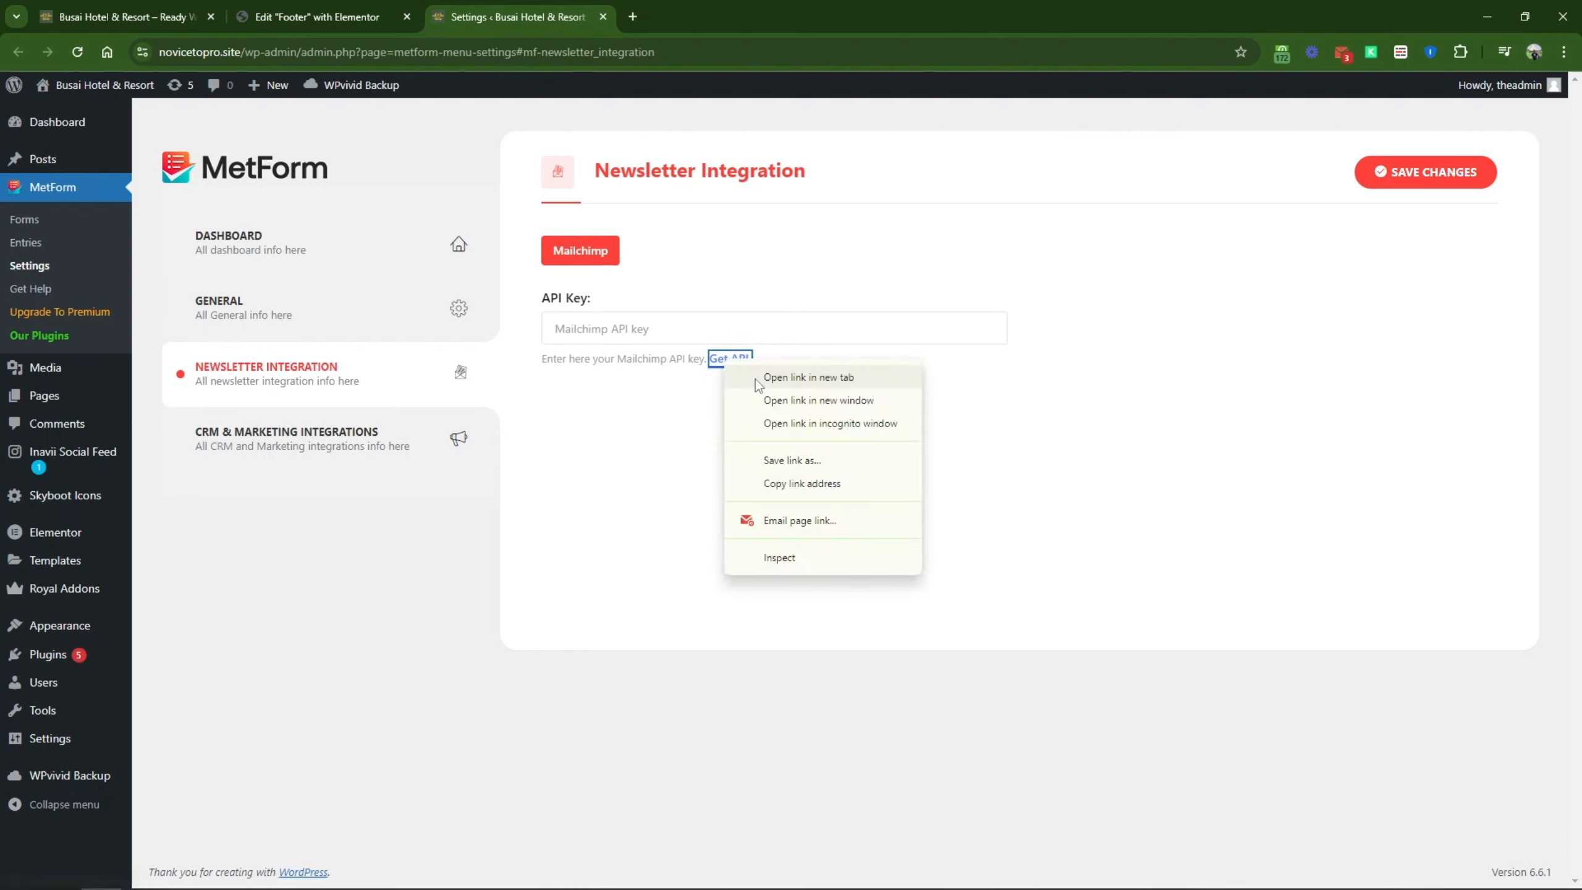
click(758, 378)
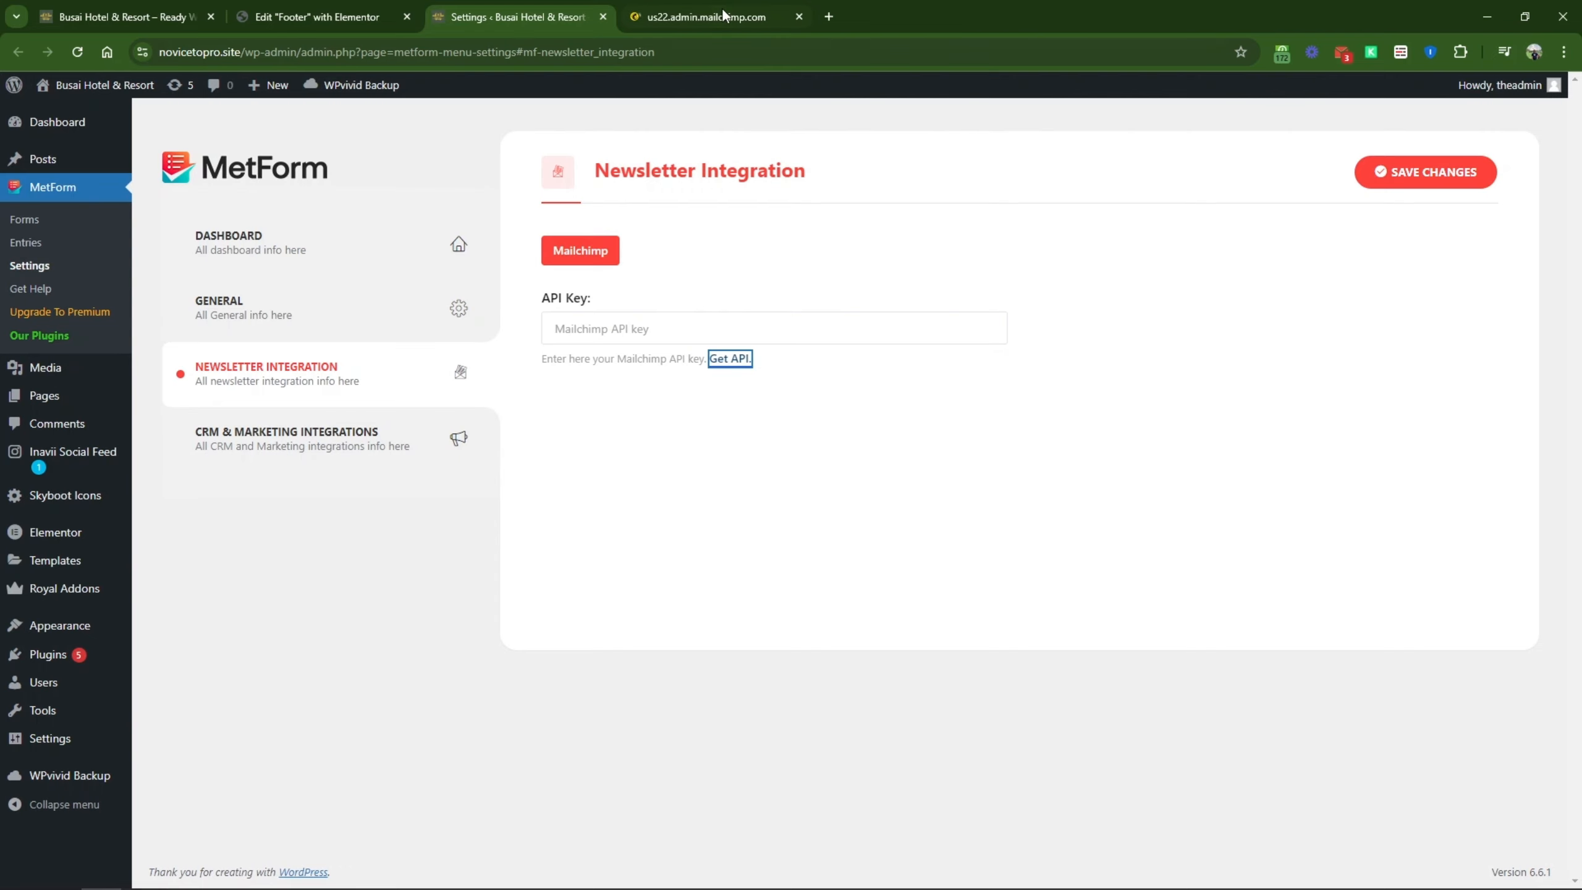
click(716, 17)
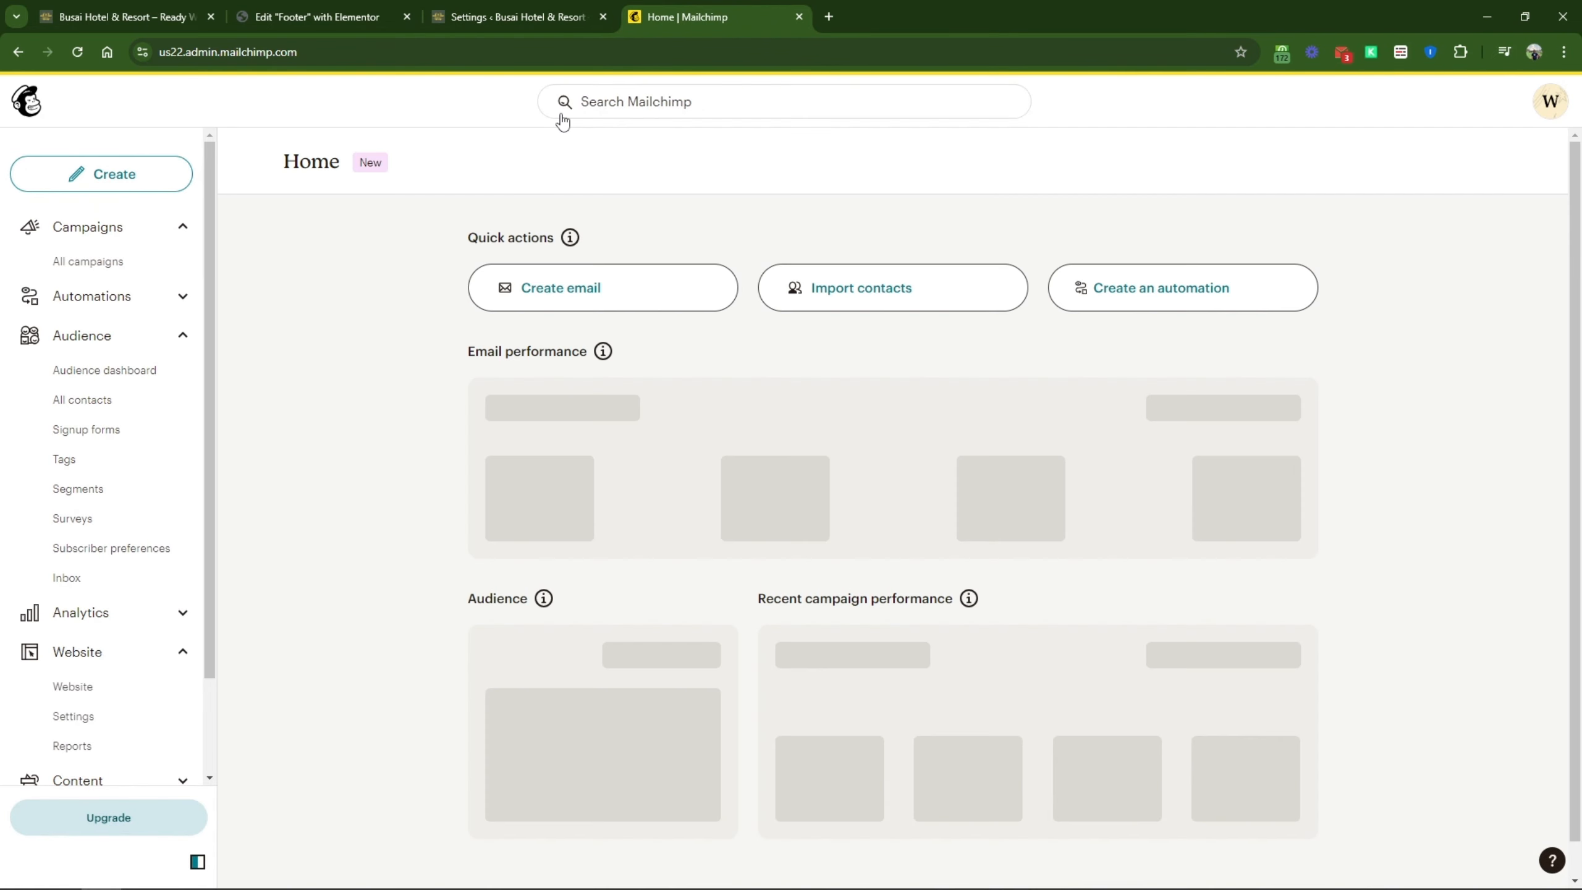
click(648, 100)
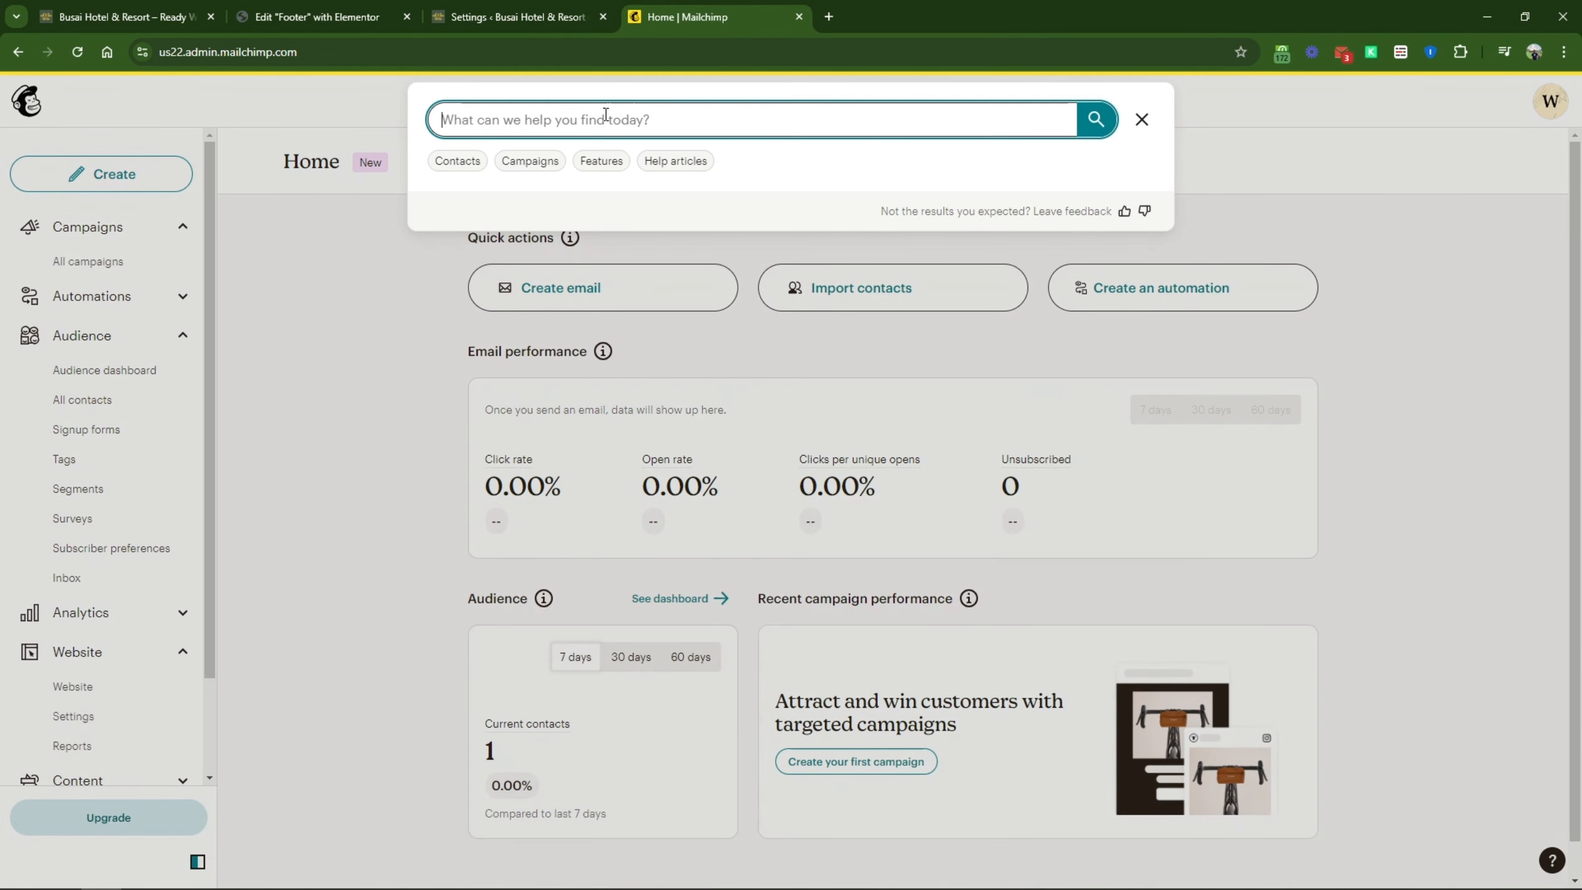
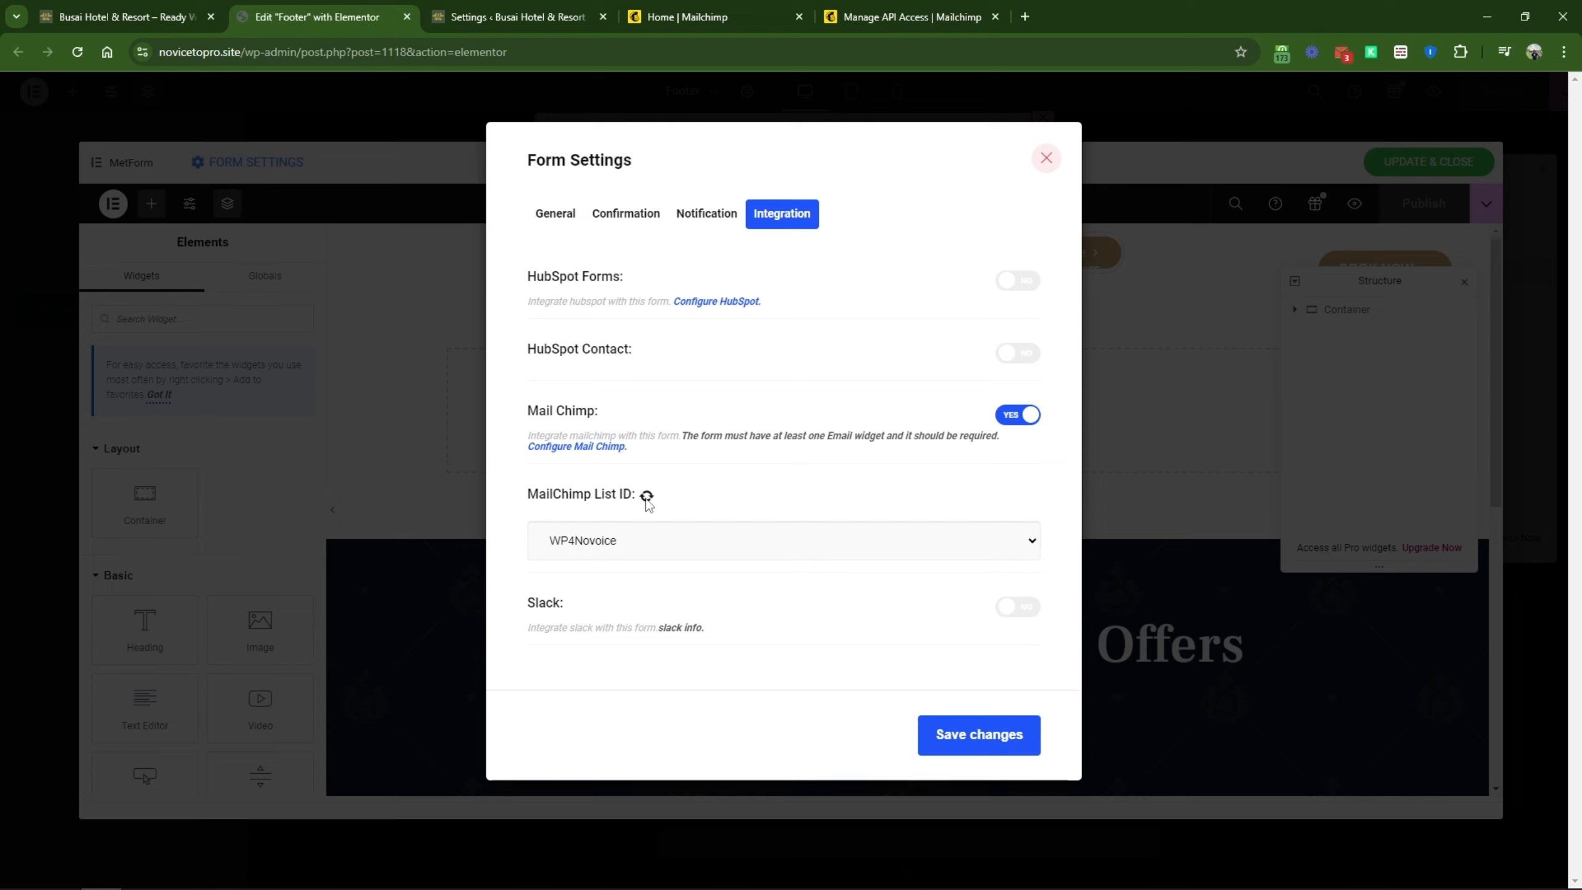
Step: Choose WP4Novoice as the MailChimp List ID in the subscribe form's integration settings
click(629, 539)
click(625, 559)
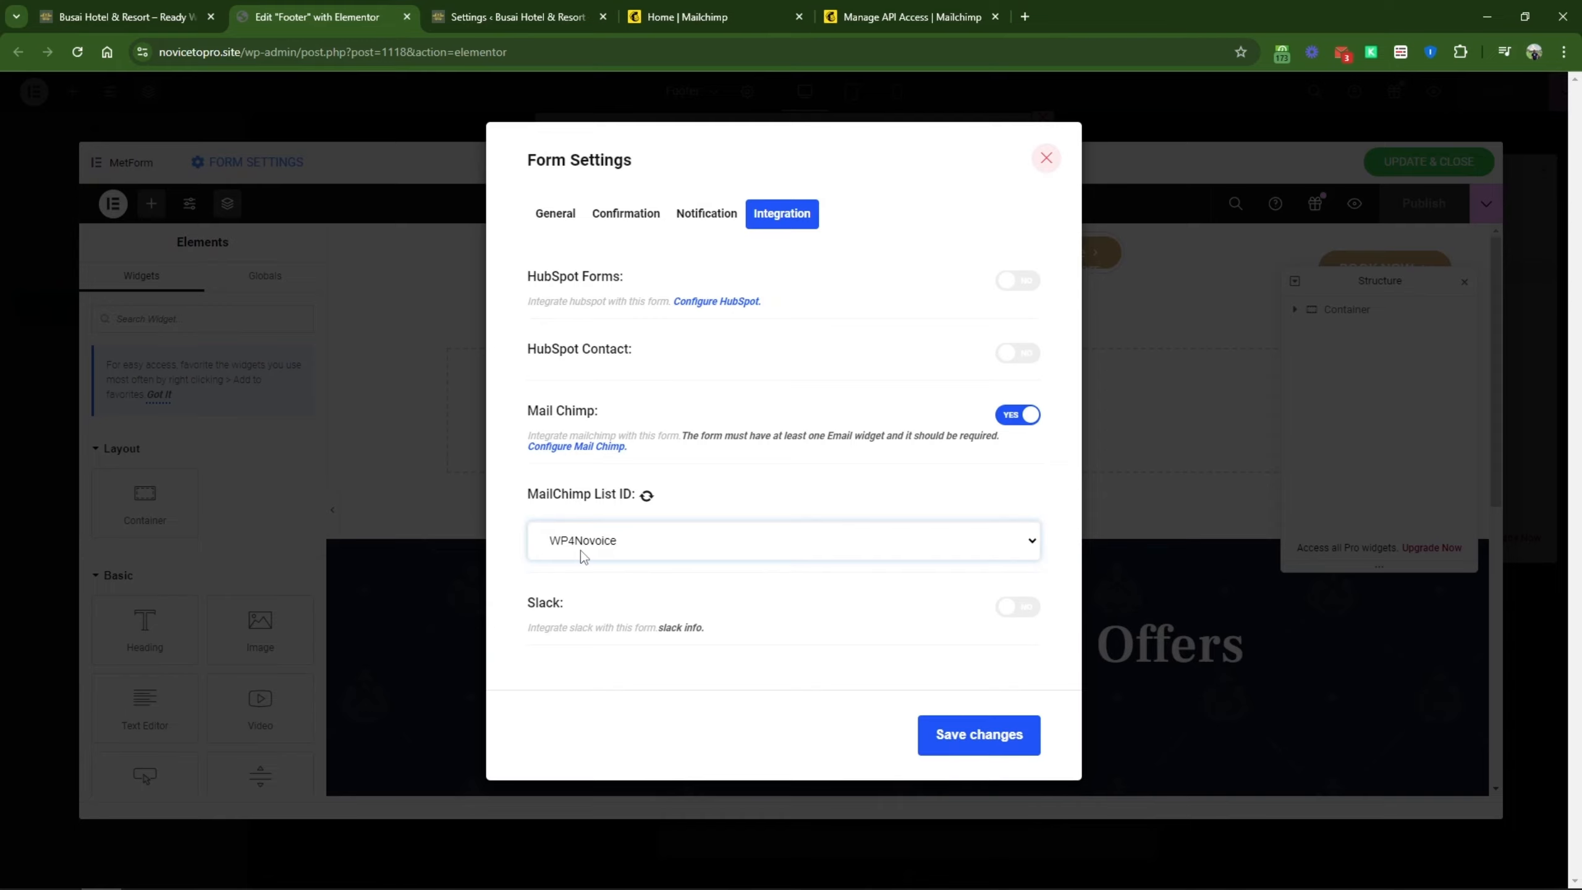
Step: Search the web for "mailchimp list create" in the Mailchimp API access tab
click(908, 17)
text(mailc)
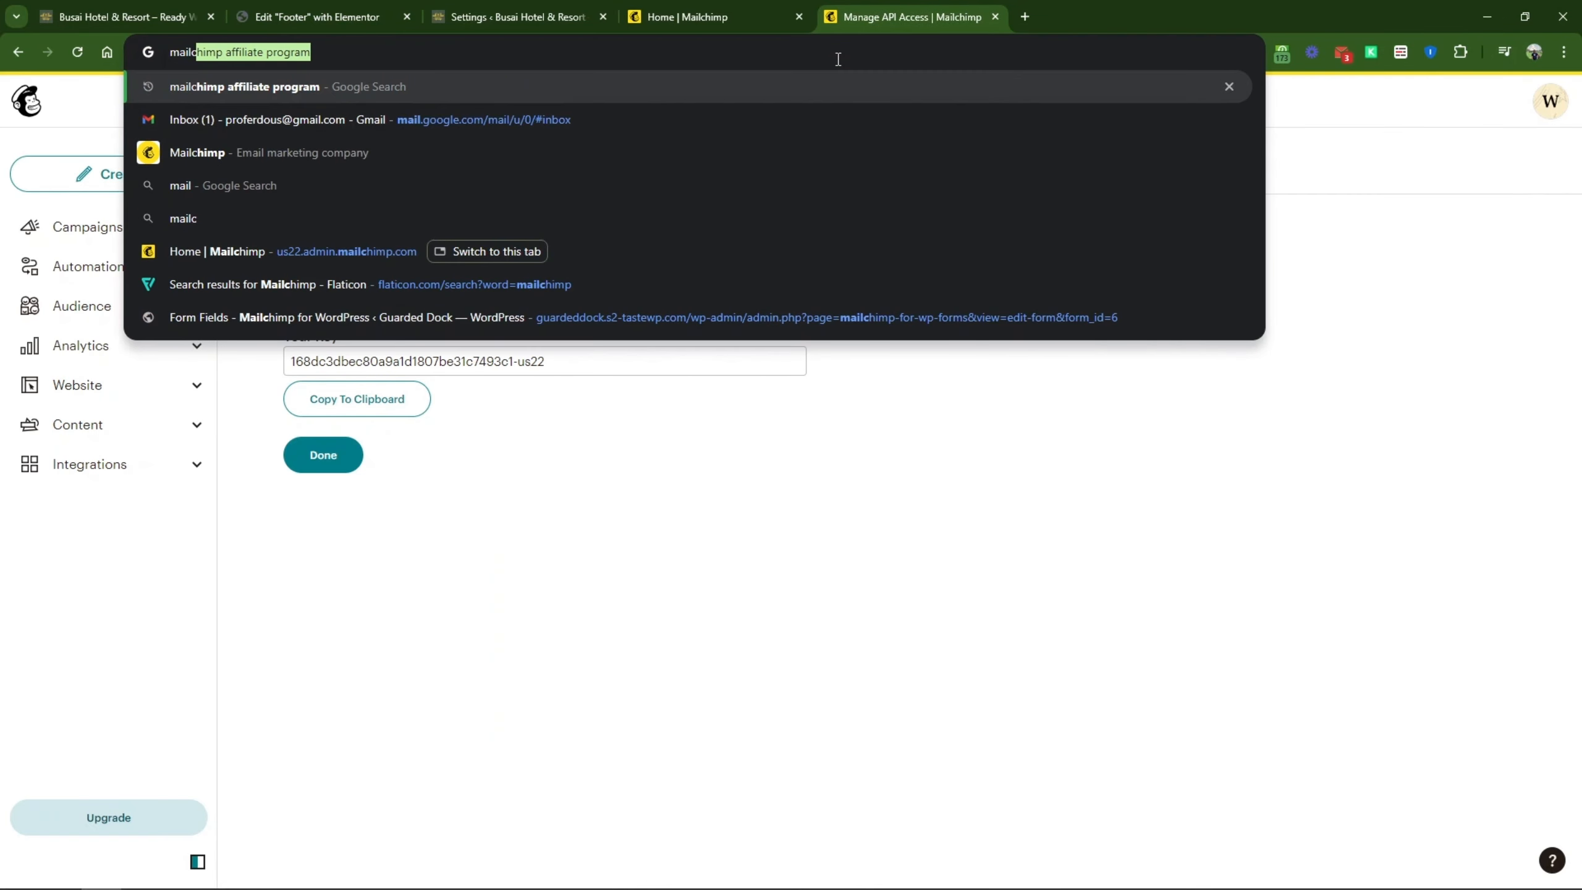
text(himp list i)
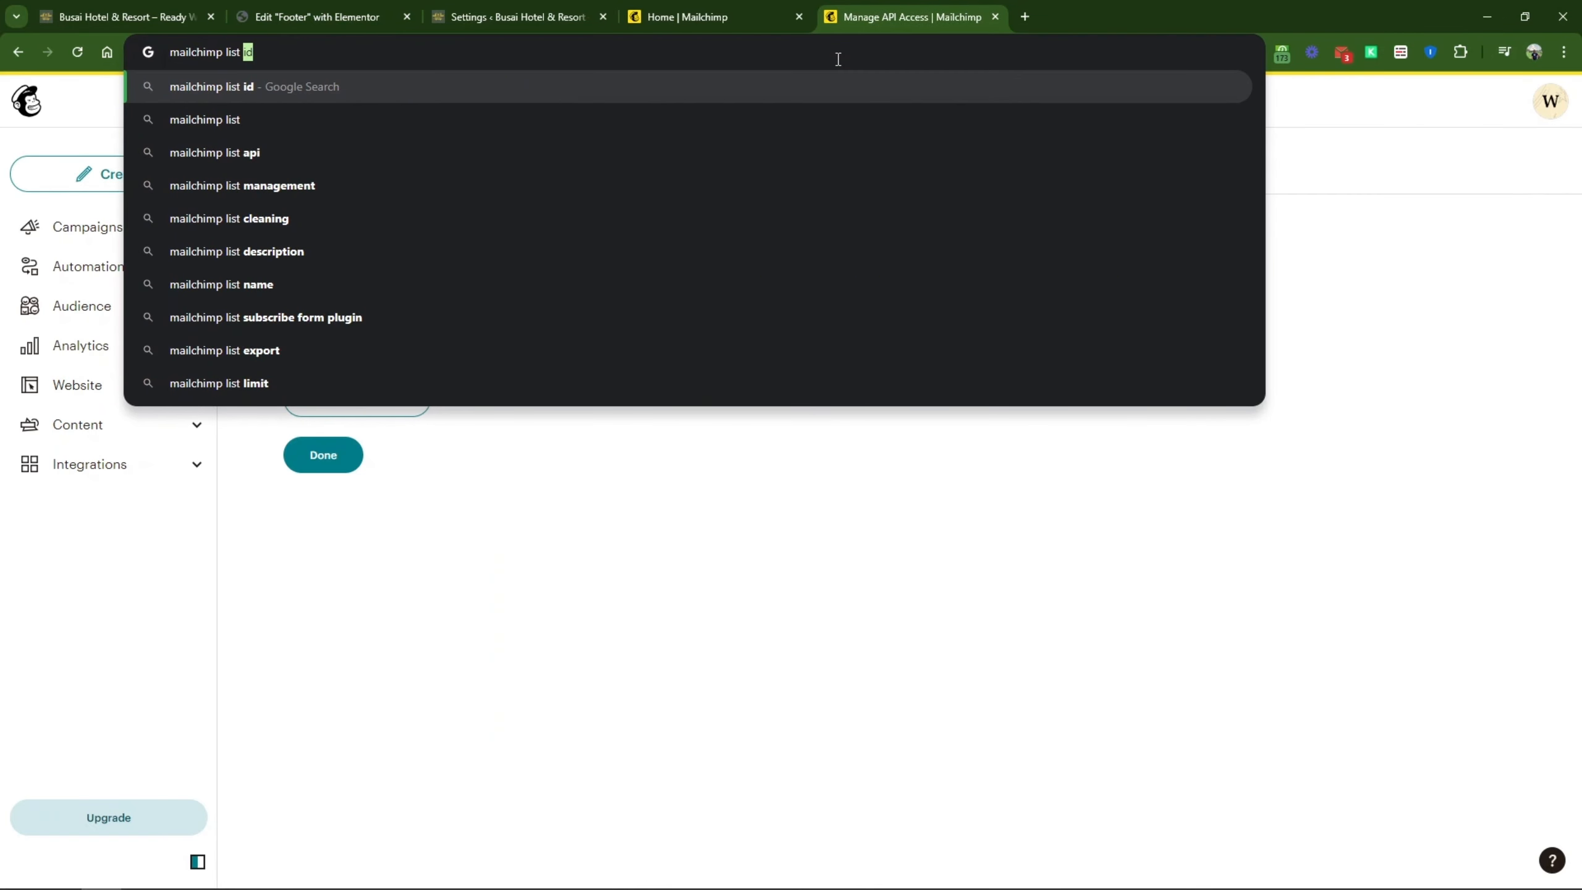
key(BackSpace)
text(create)
key(Return)
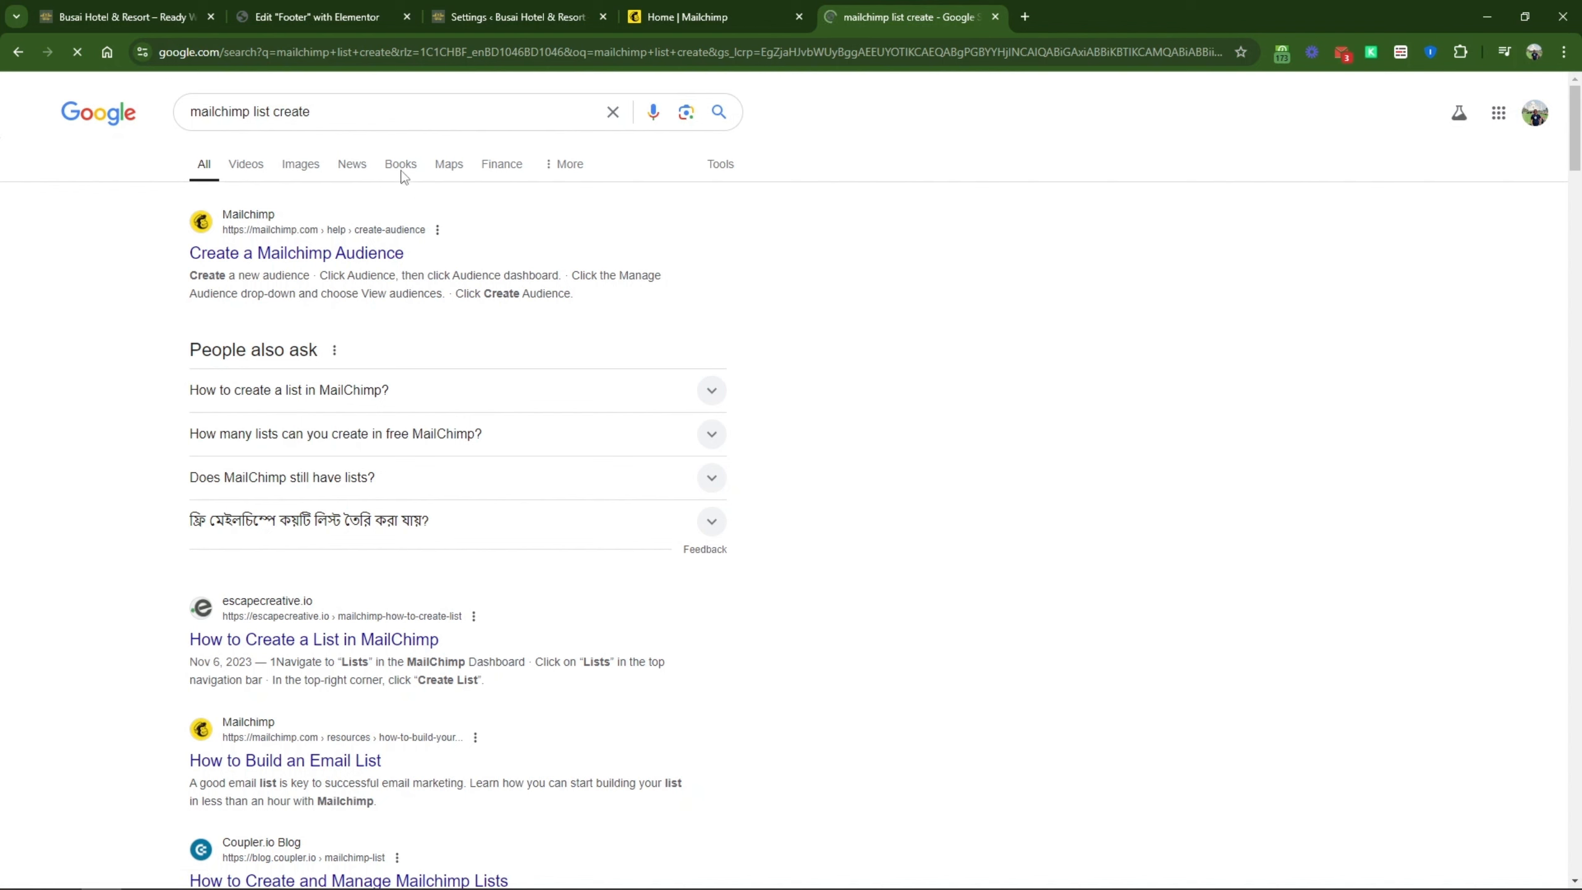
Step: Open the Create a Mailchimp Audience help article and skim through it
click(412, 302)
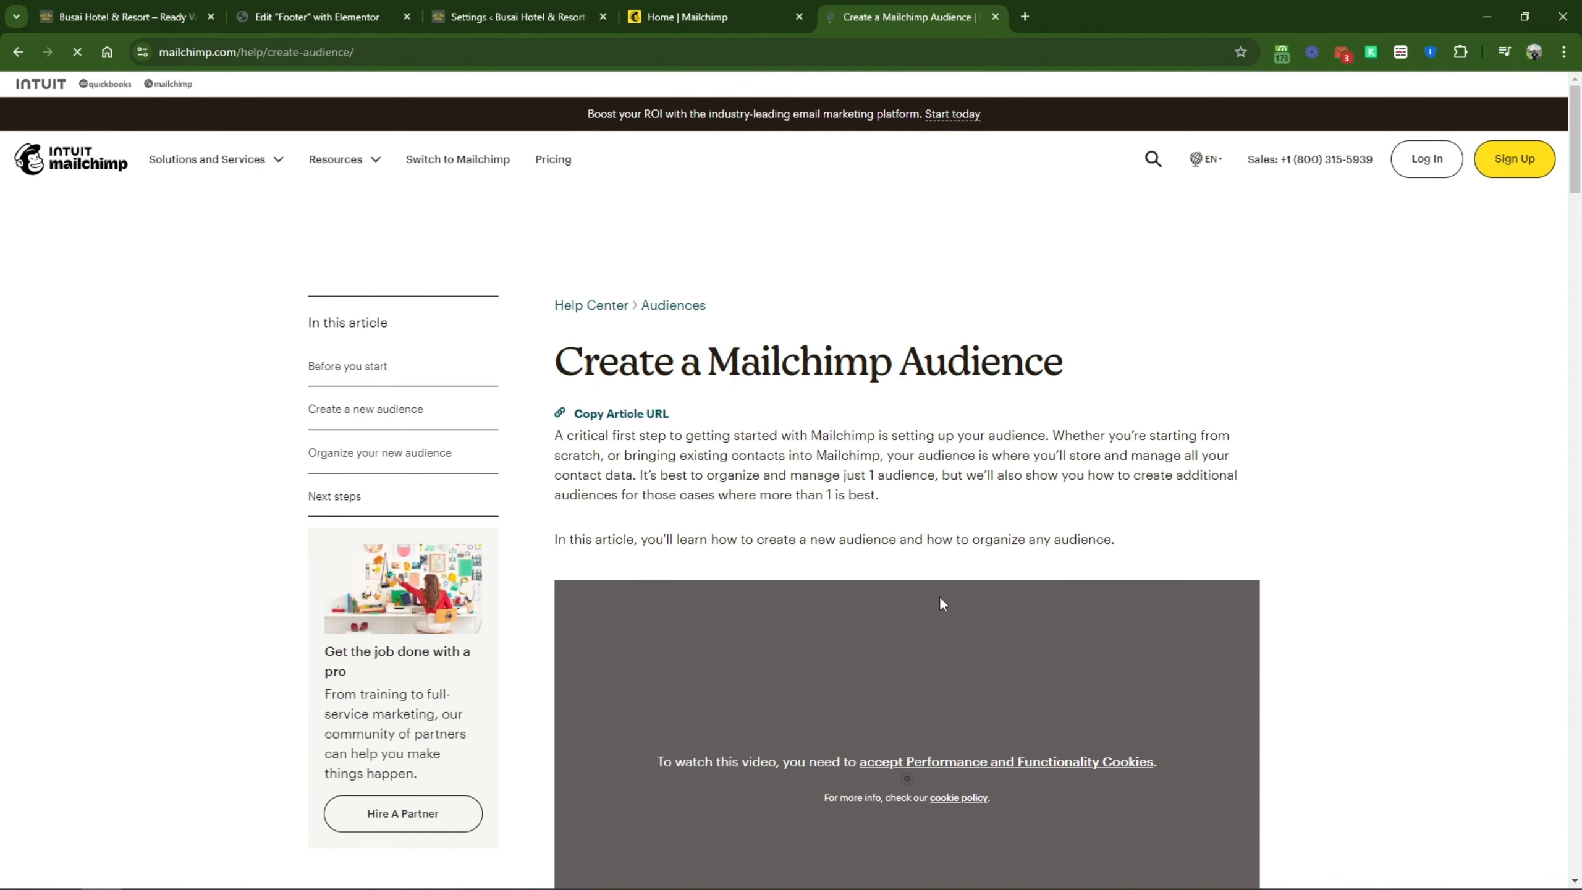
scroll(893, 516, down, 5)
scroll(884, 570, up, 3)
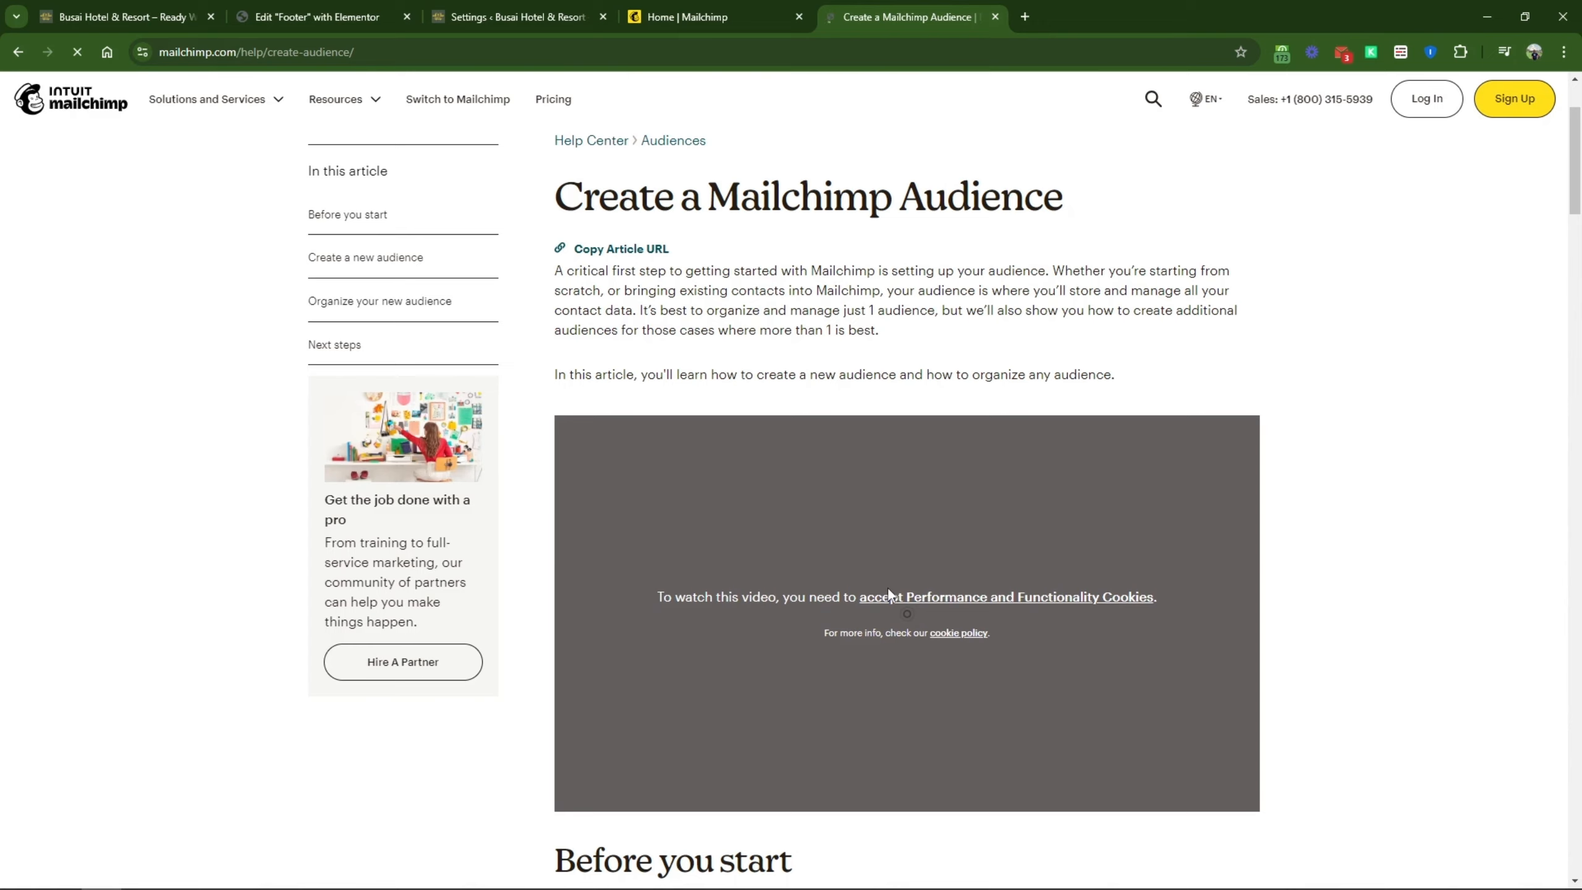
scroll(887, 591, down, 10)
scroll(896, 370, up, 10)
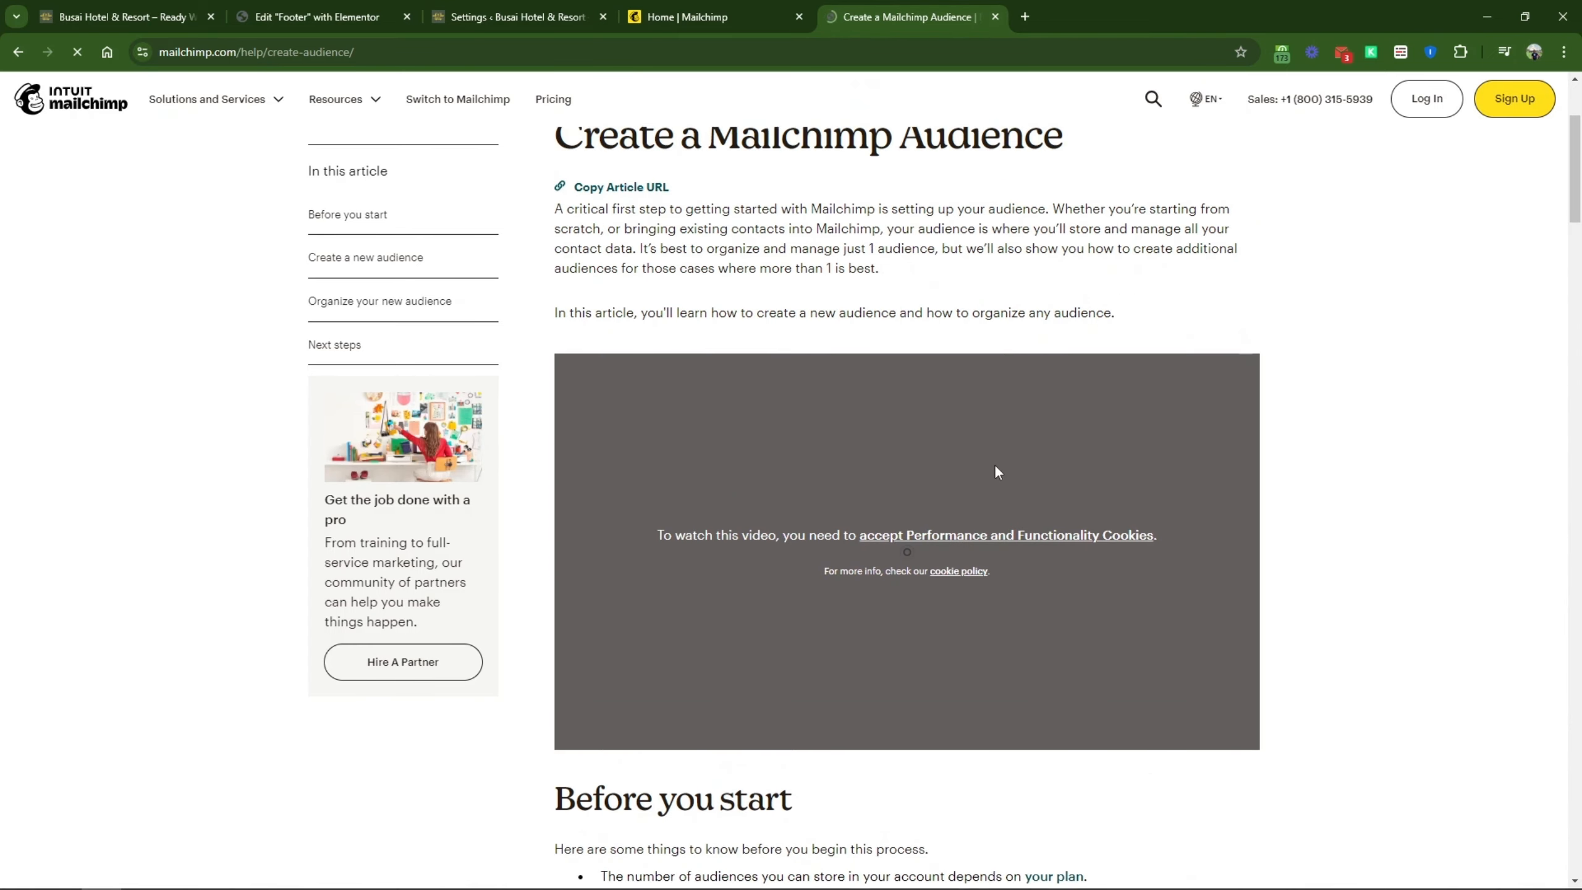
Step: Save the subscribe form's Mailchimp integration settings and publish the footer with the updated form
click(387, 11)
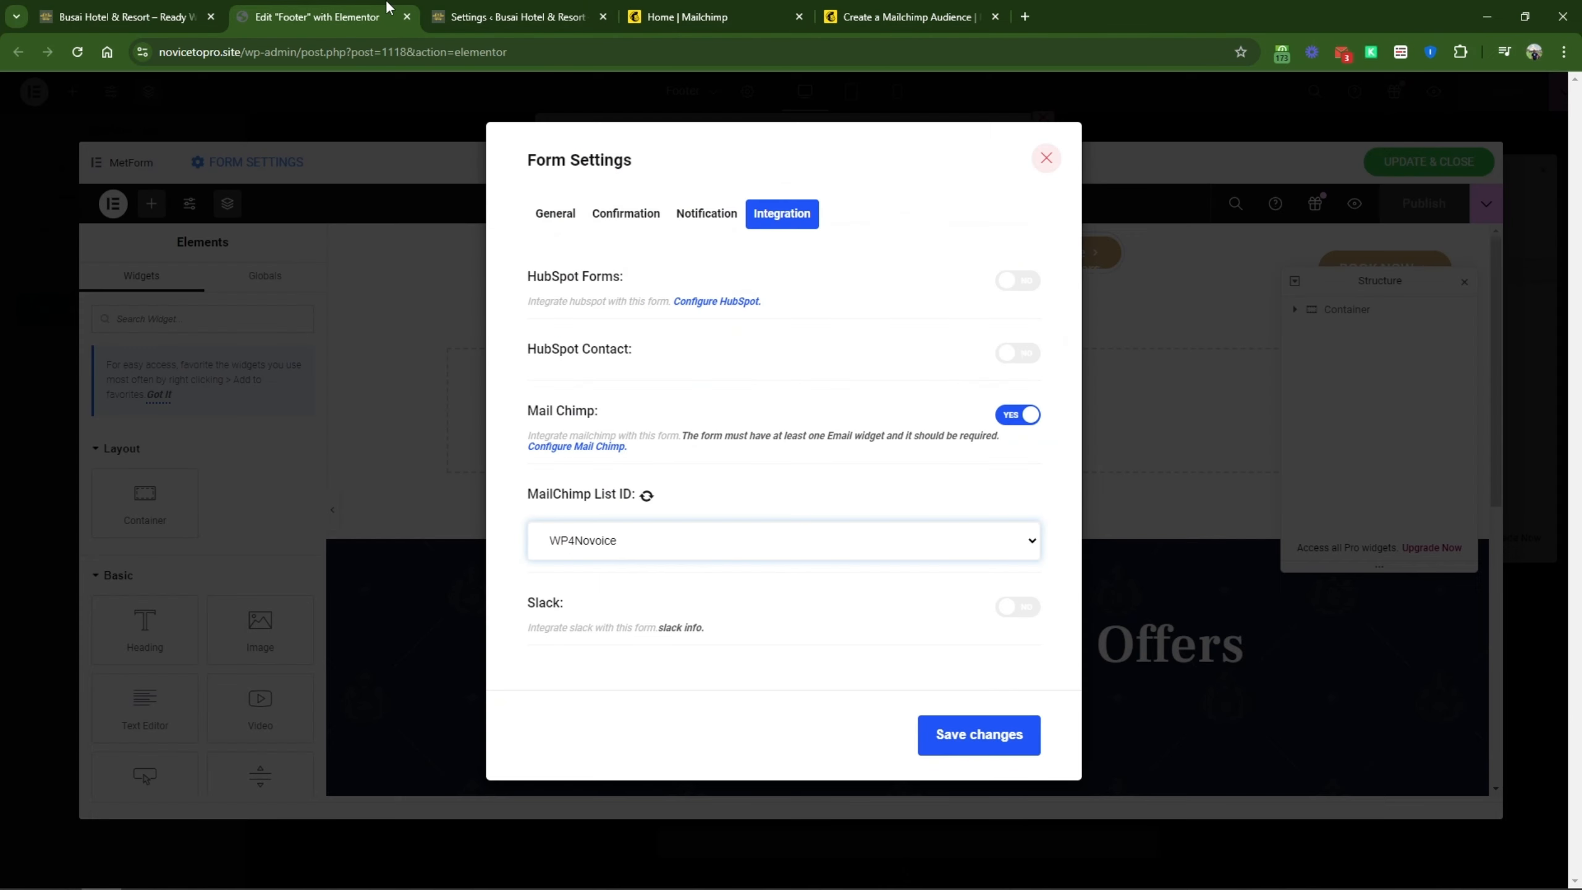
click(973, 735)
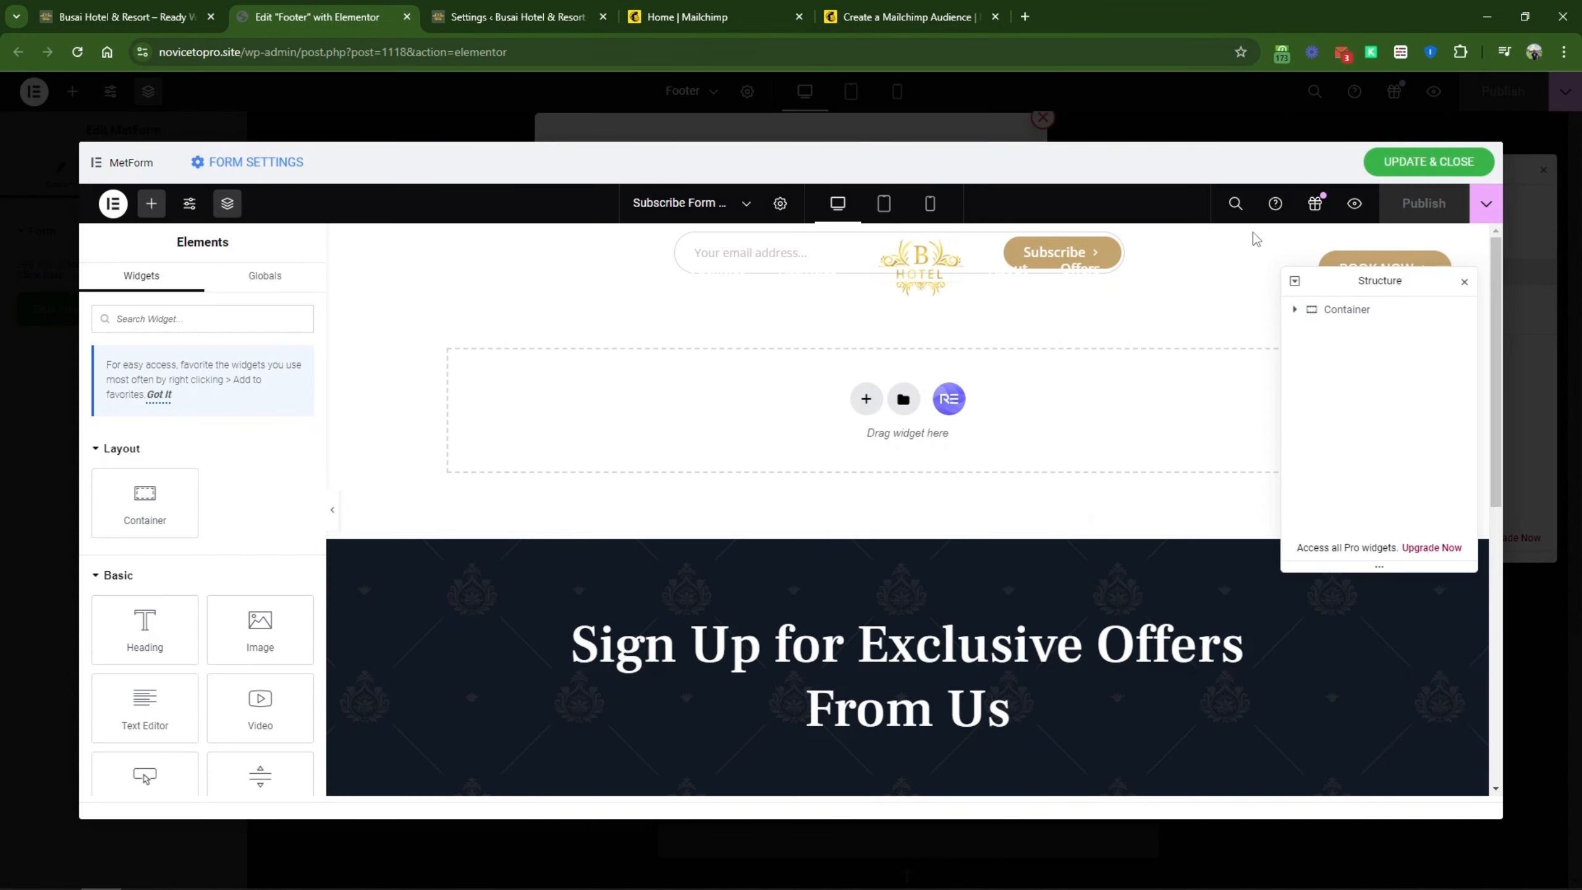
click(1401, 165)
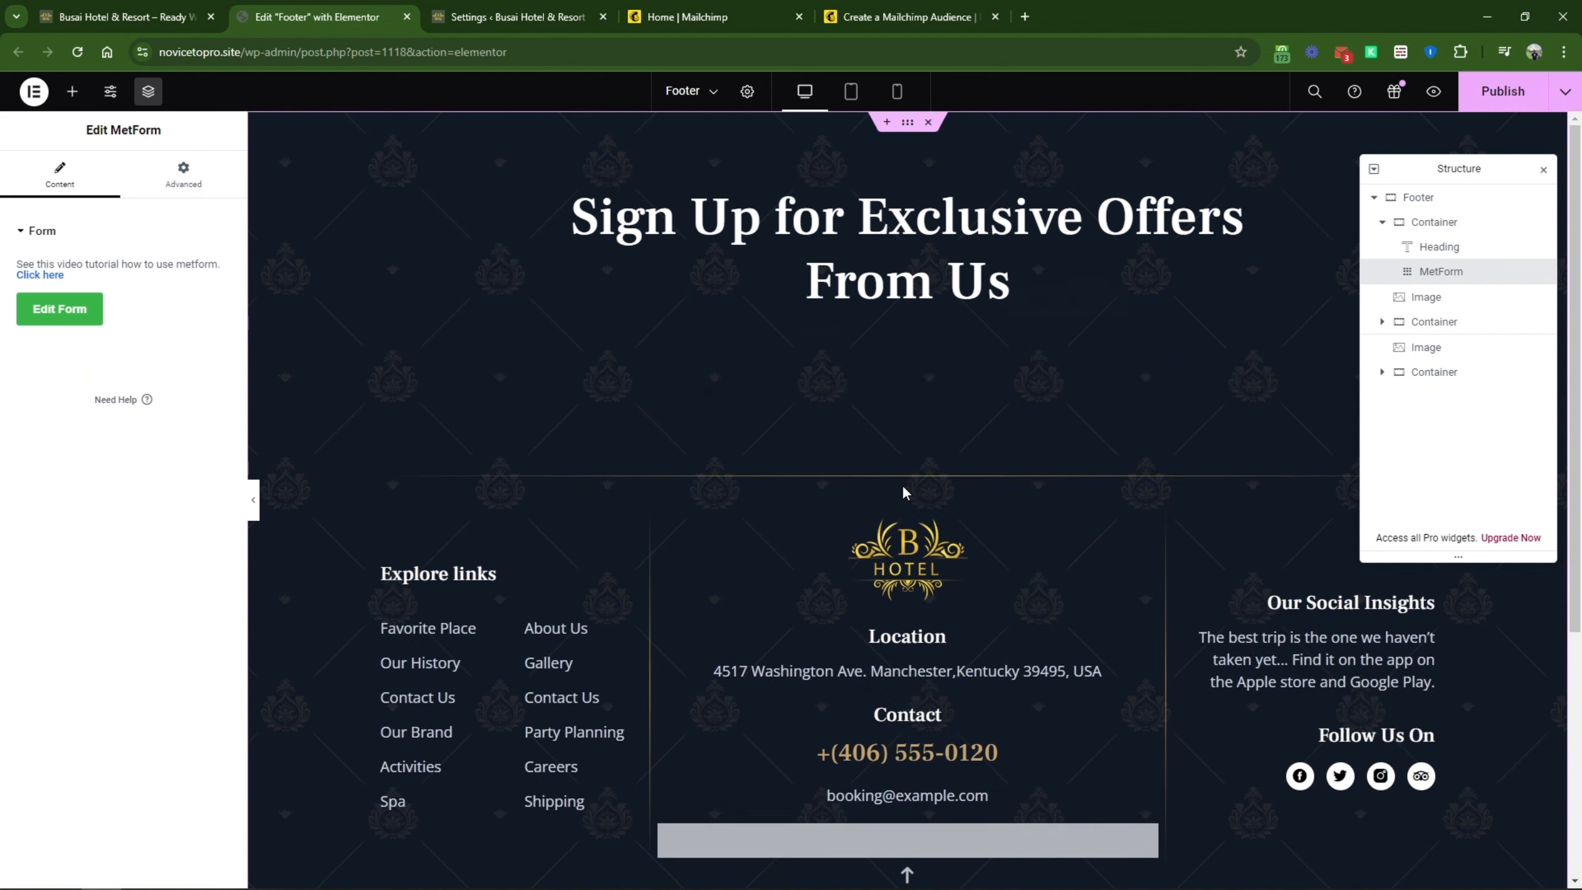
click(1524, 93)
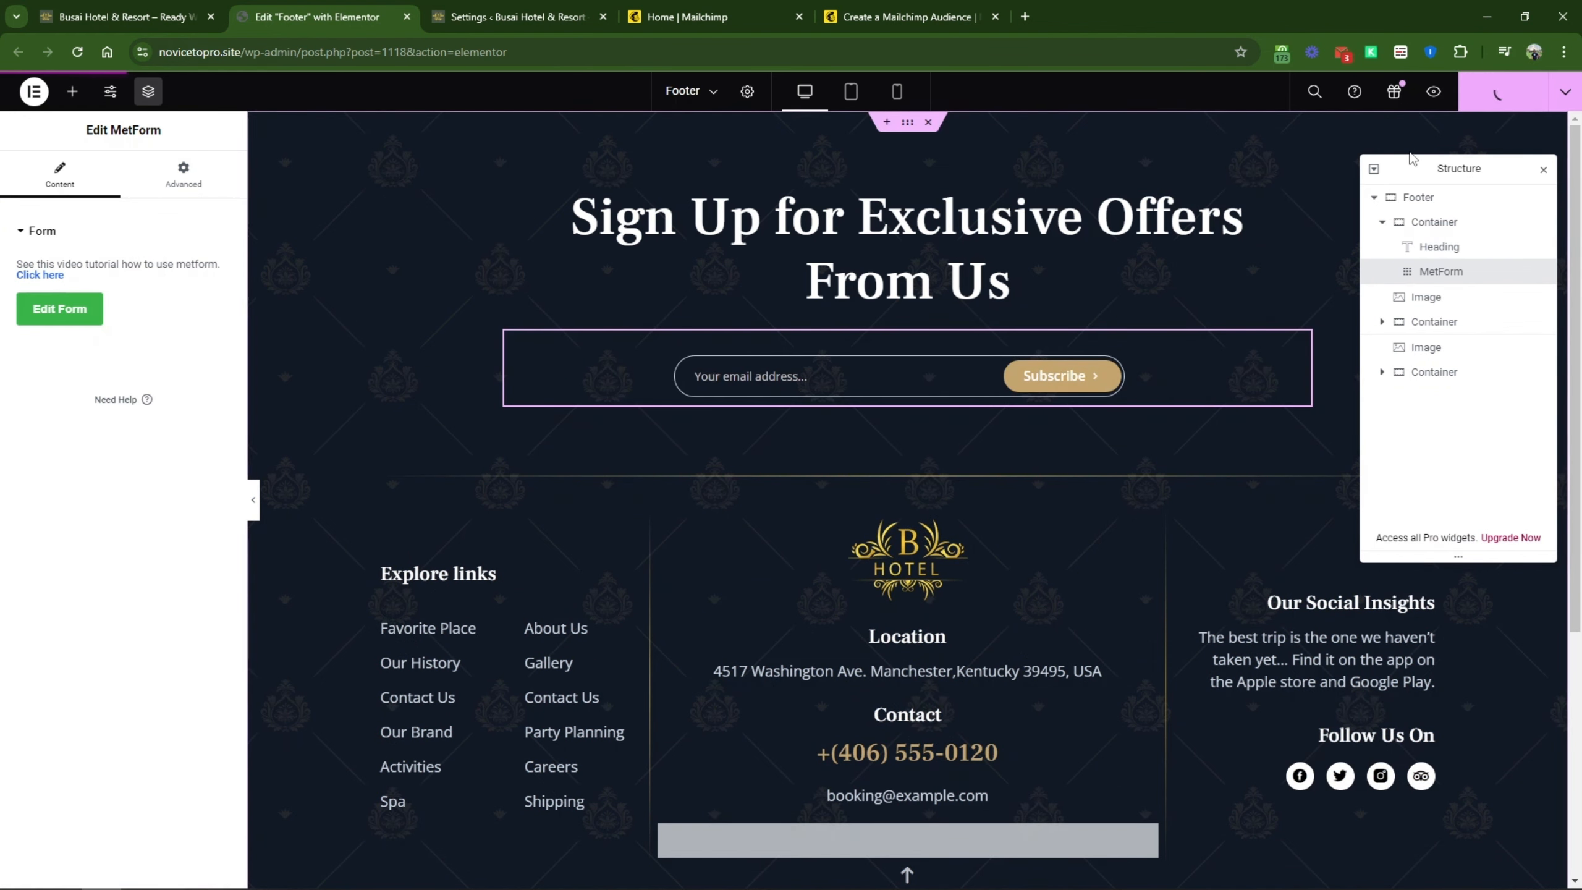
Step: Reload the hotel homepage and submit a test email address through the footer's subscribe form
click(133, 9)
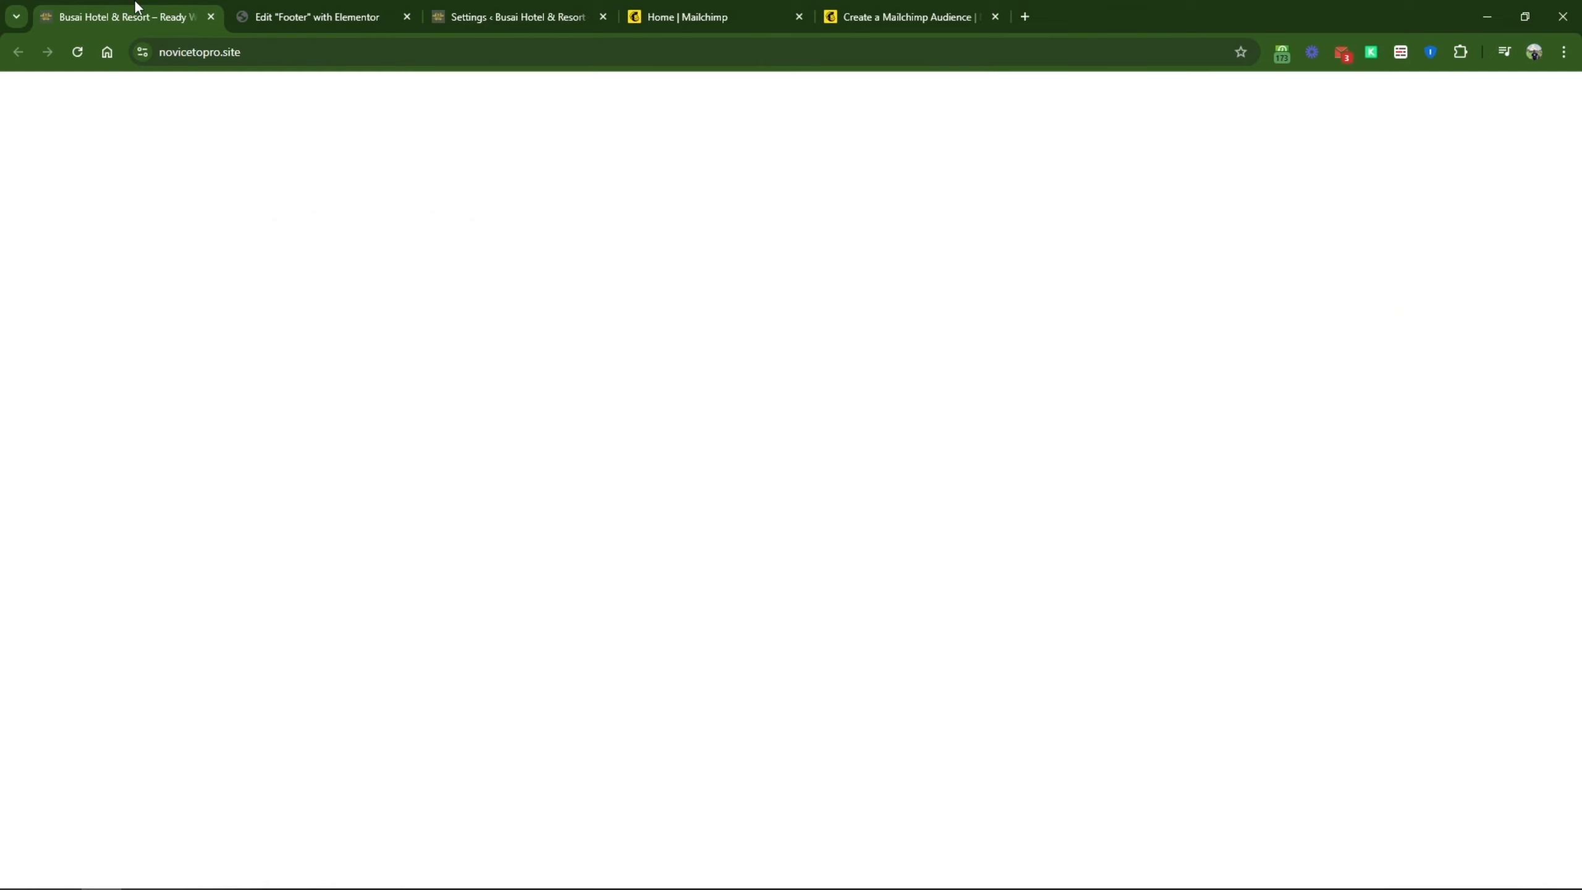
click(76, 52)
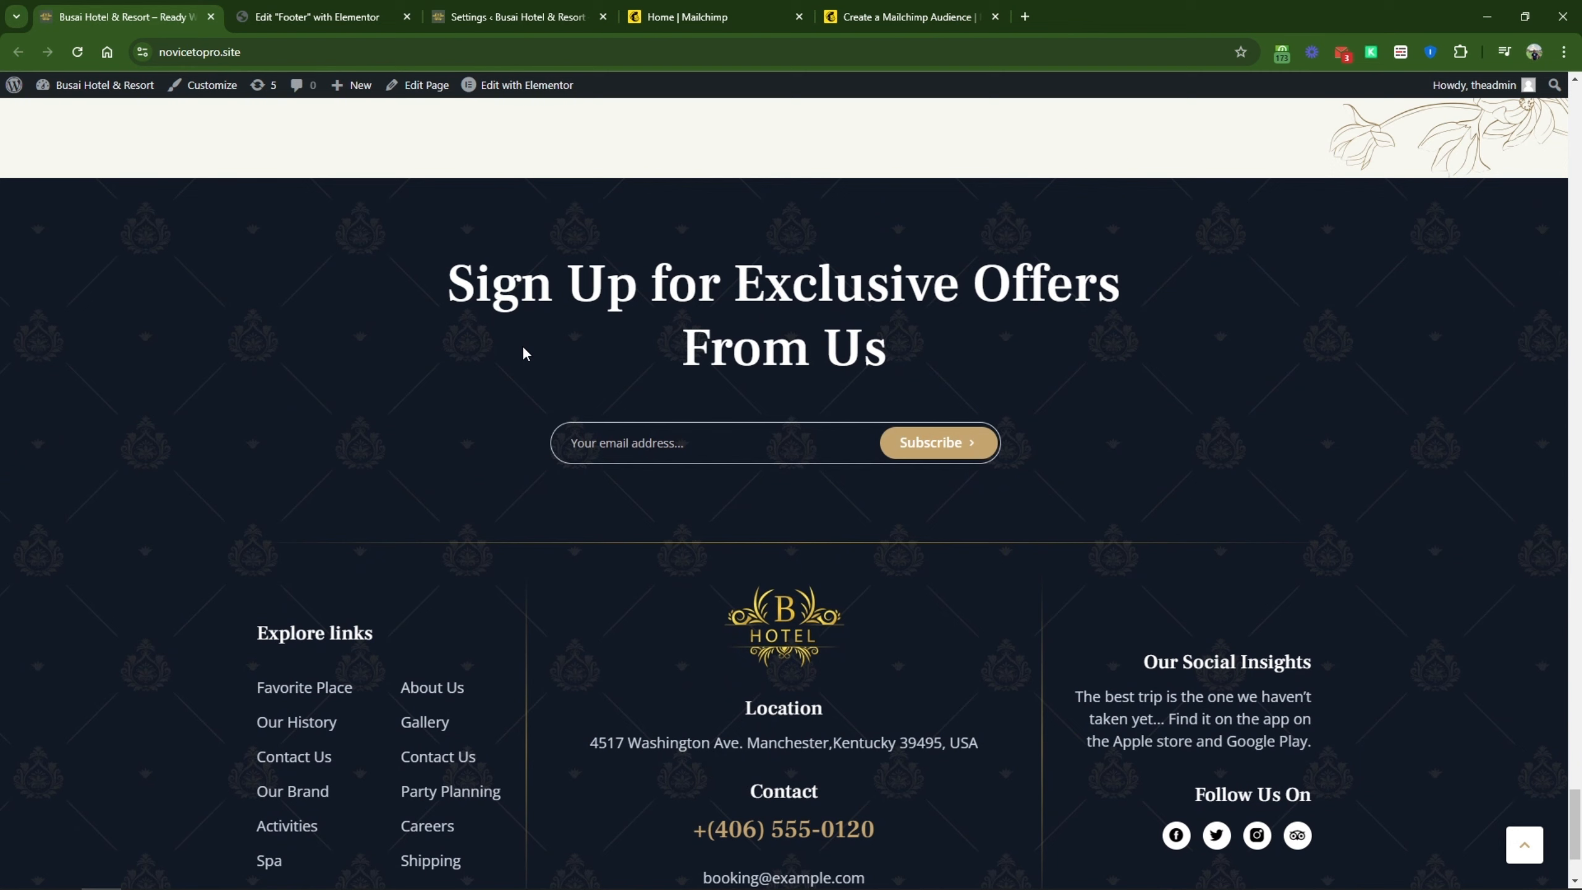
click(614, 444)
text(bu)
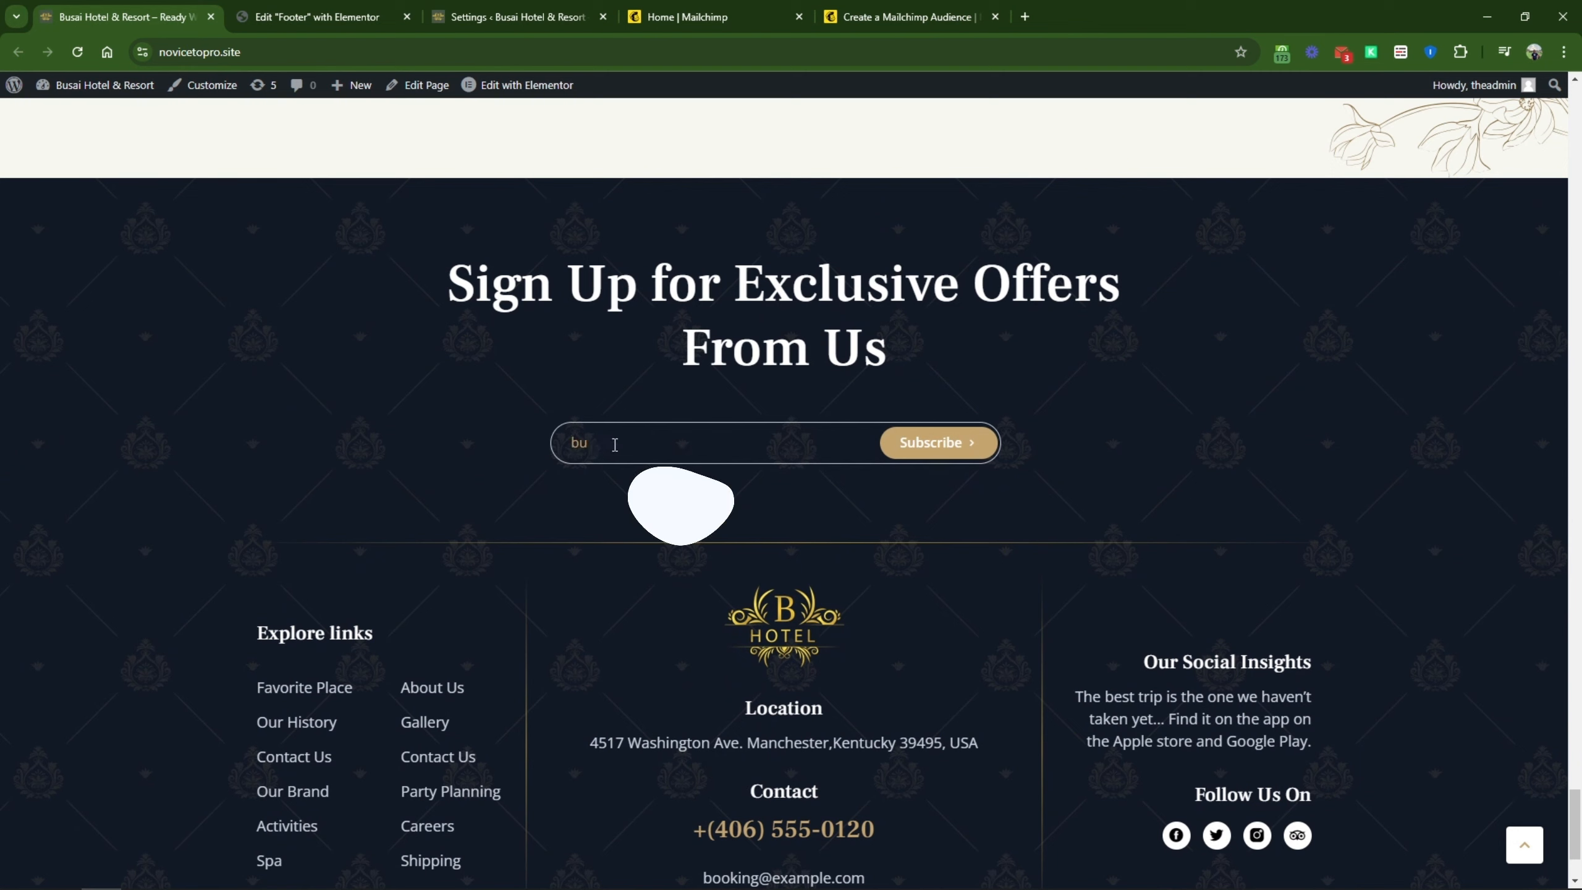
text(saiemail.com)
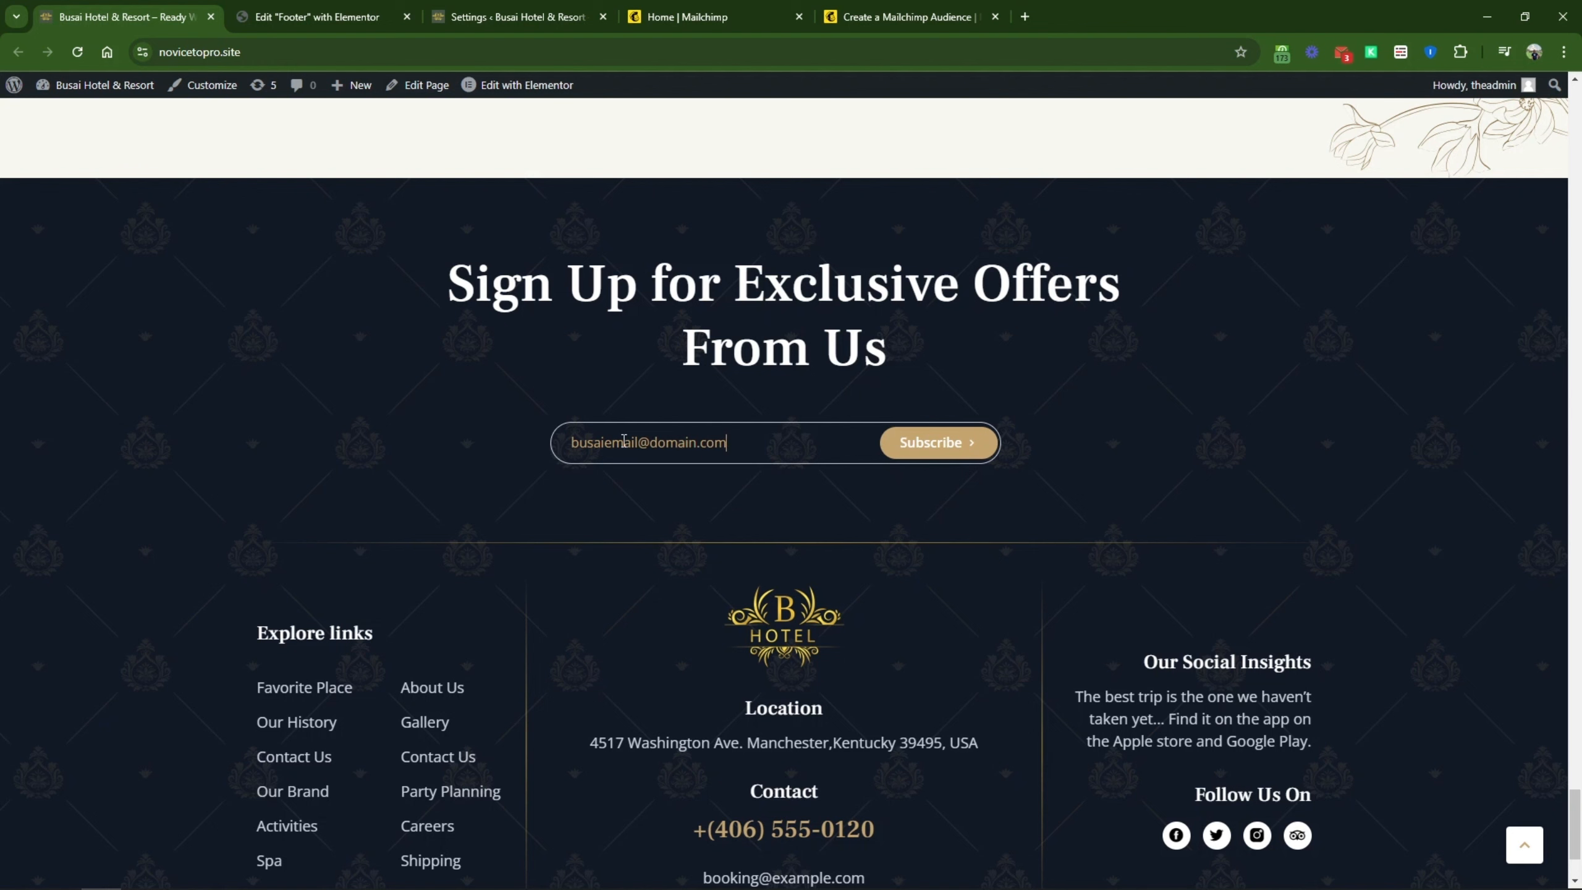
click(904, 454)
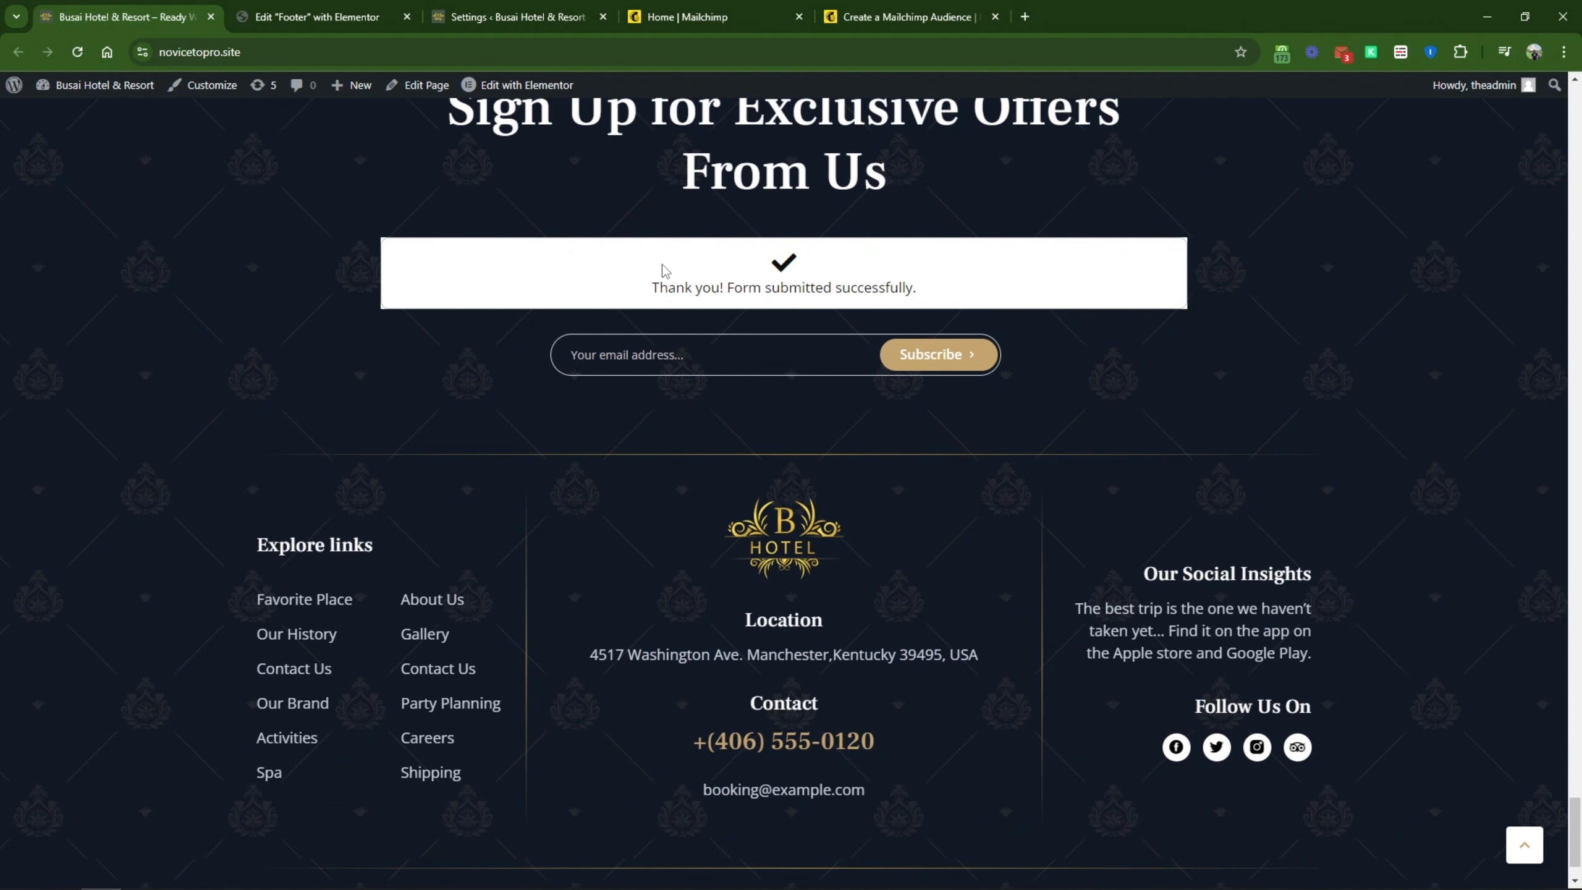
Step: Review the Success Message and other general settings of the Subscribe Form Footer, then close the form settings
click(537, 7)
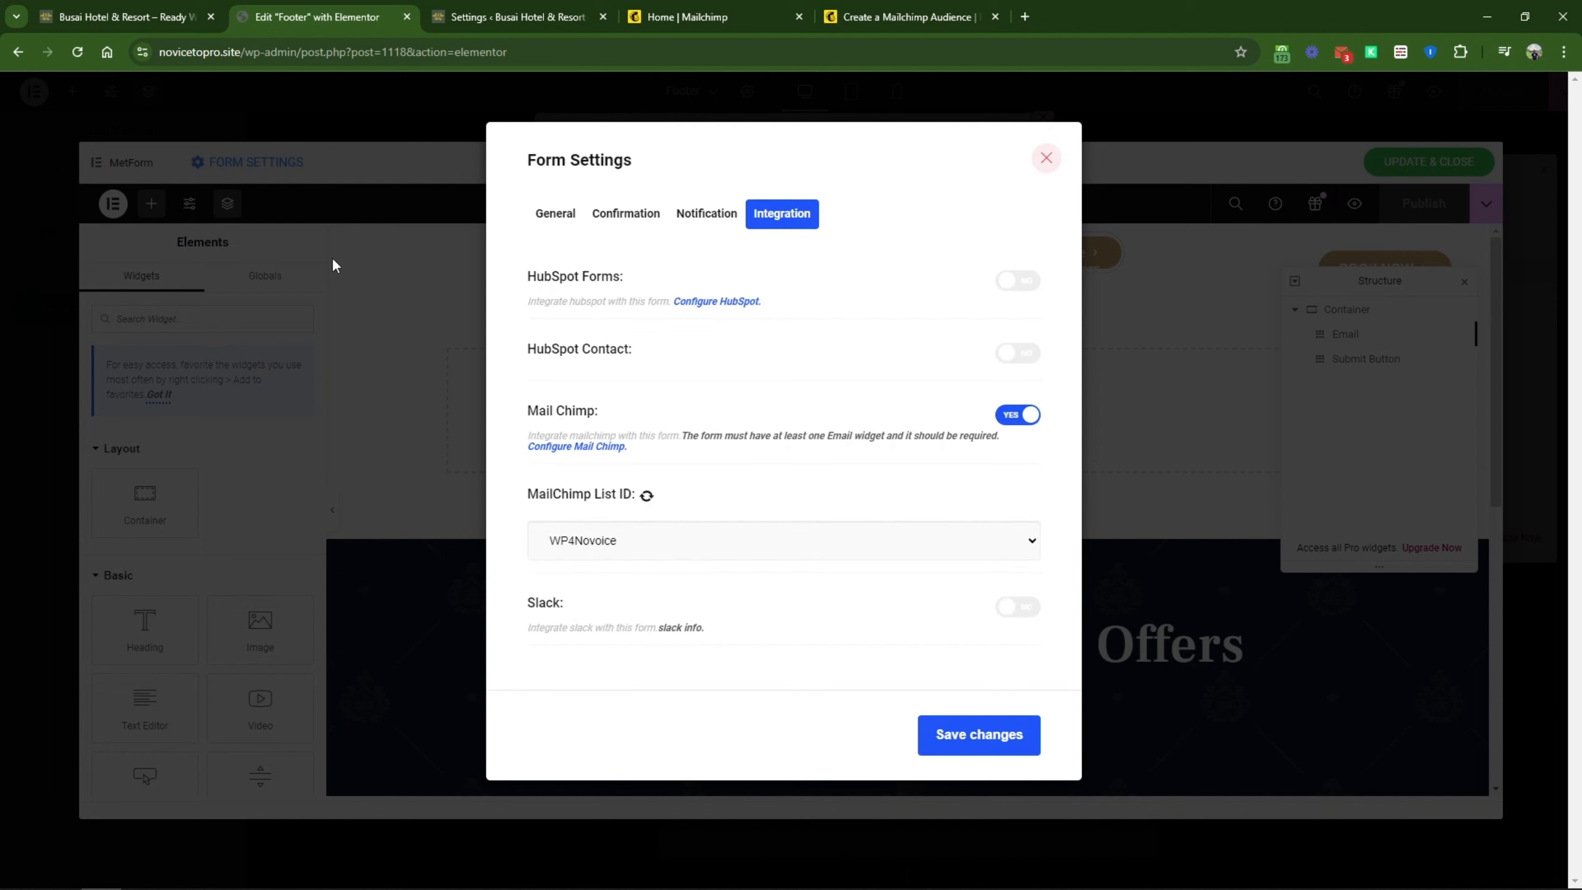
click(559, 212)
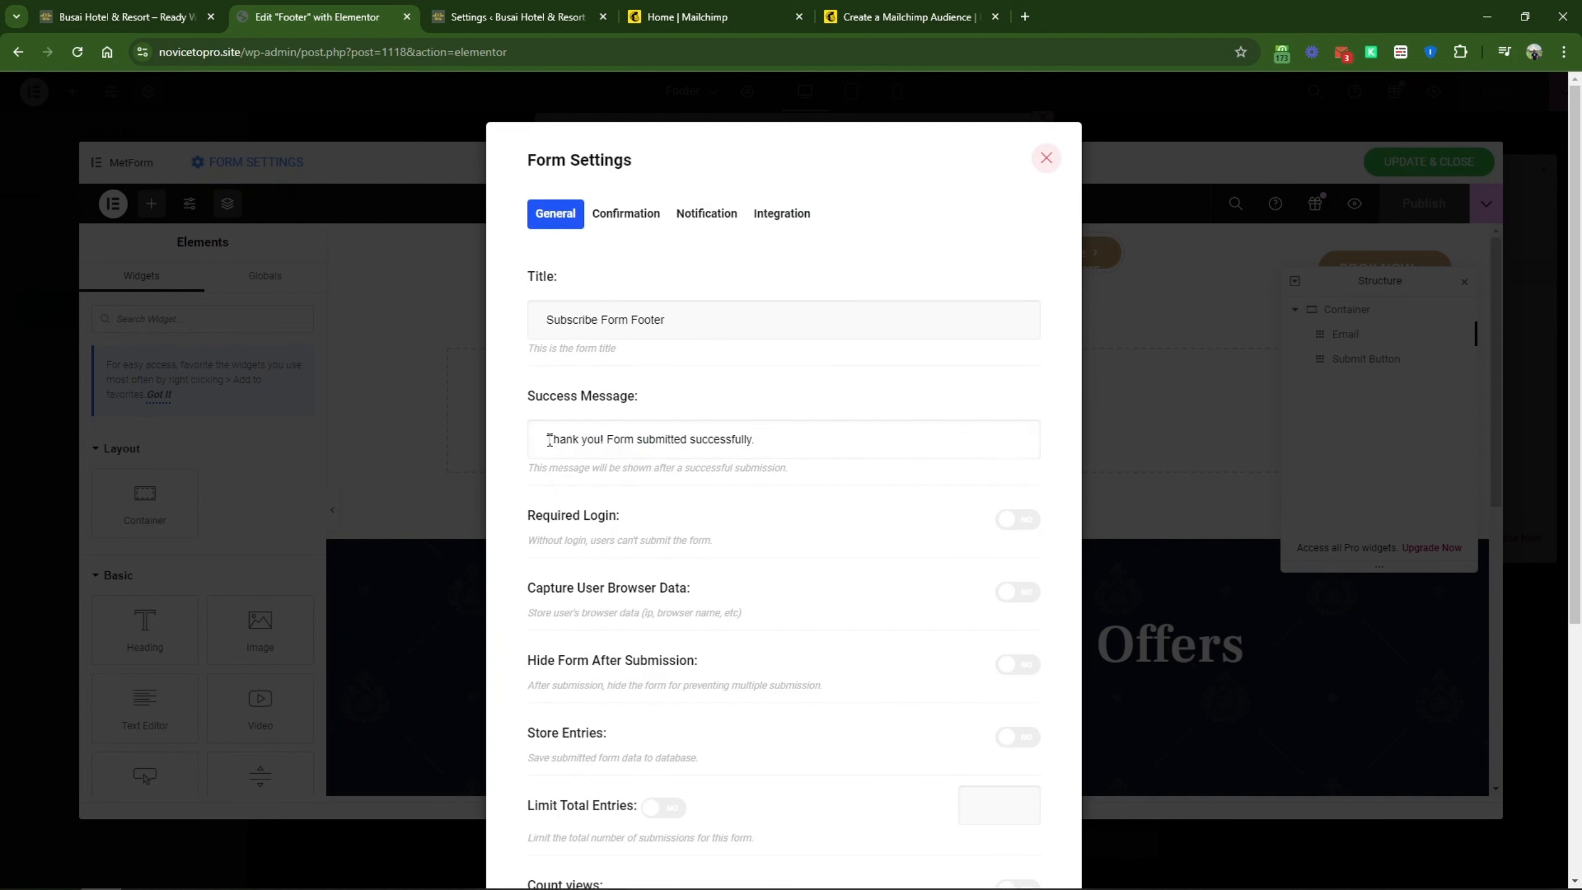
drag(547, 440, 757, 439)
scroll(648, 456, down, 6)
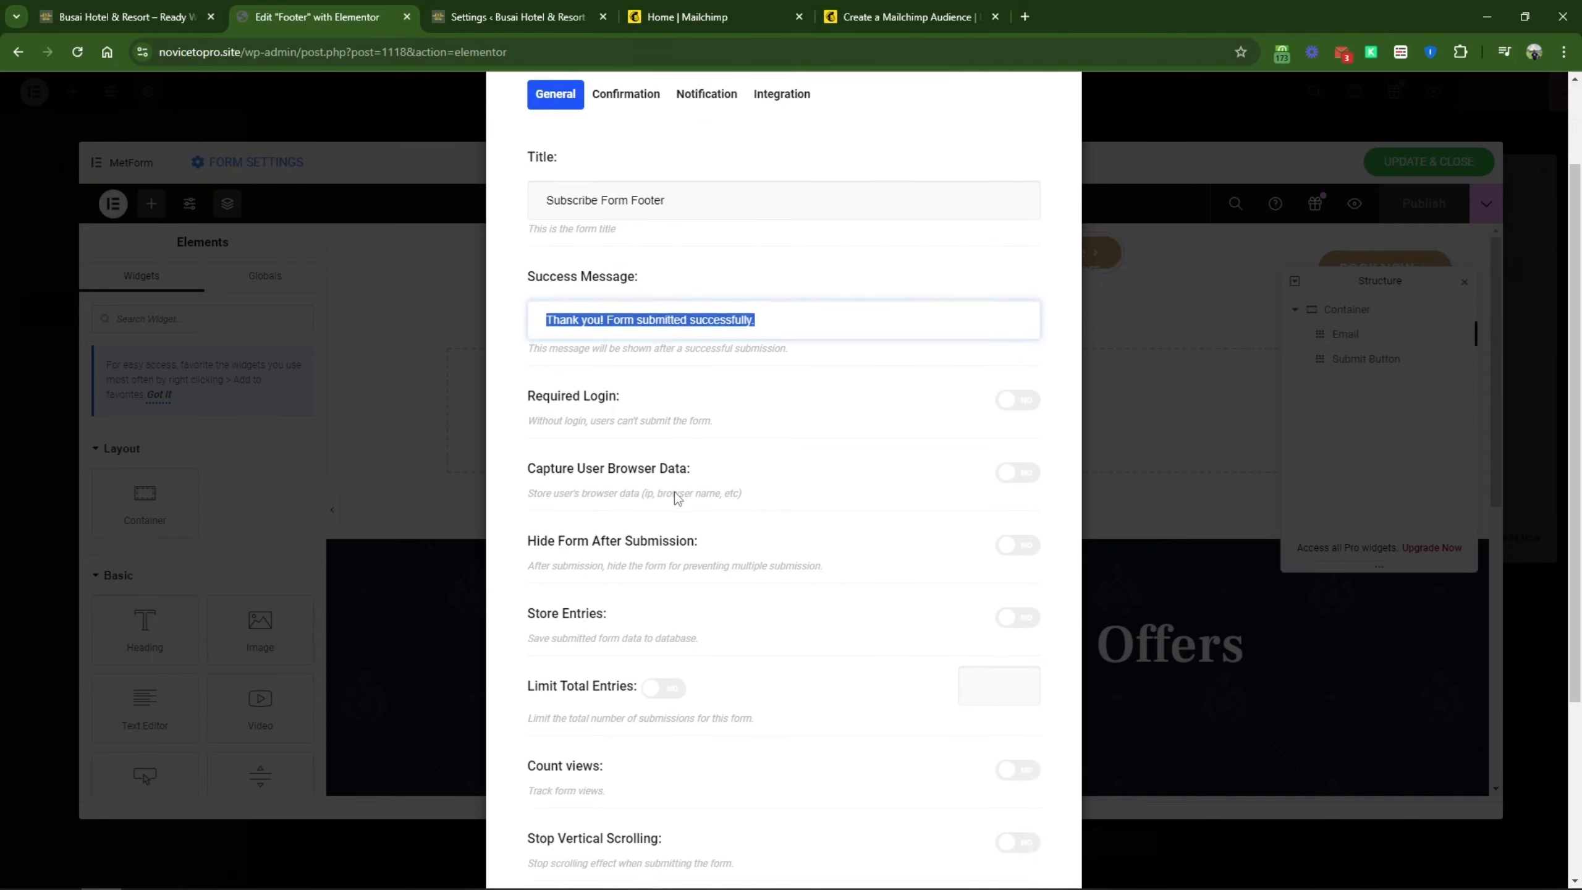
scroll(897, 635, up, 5)
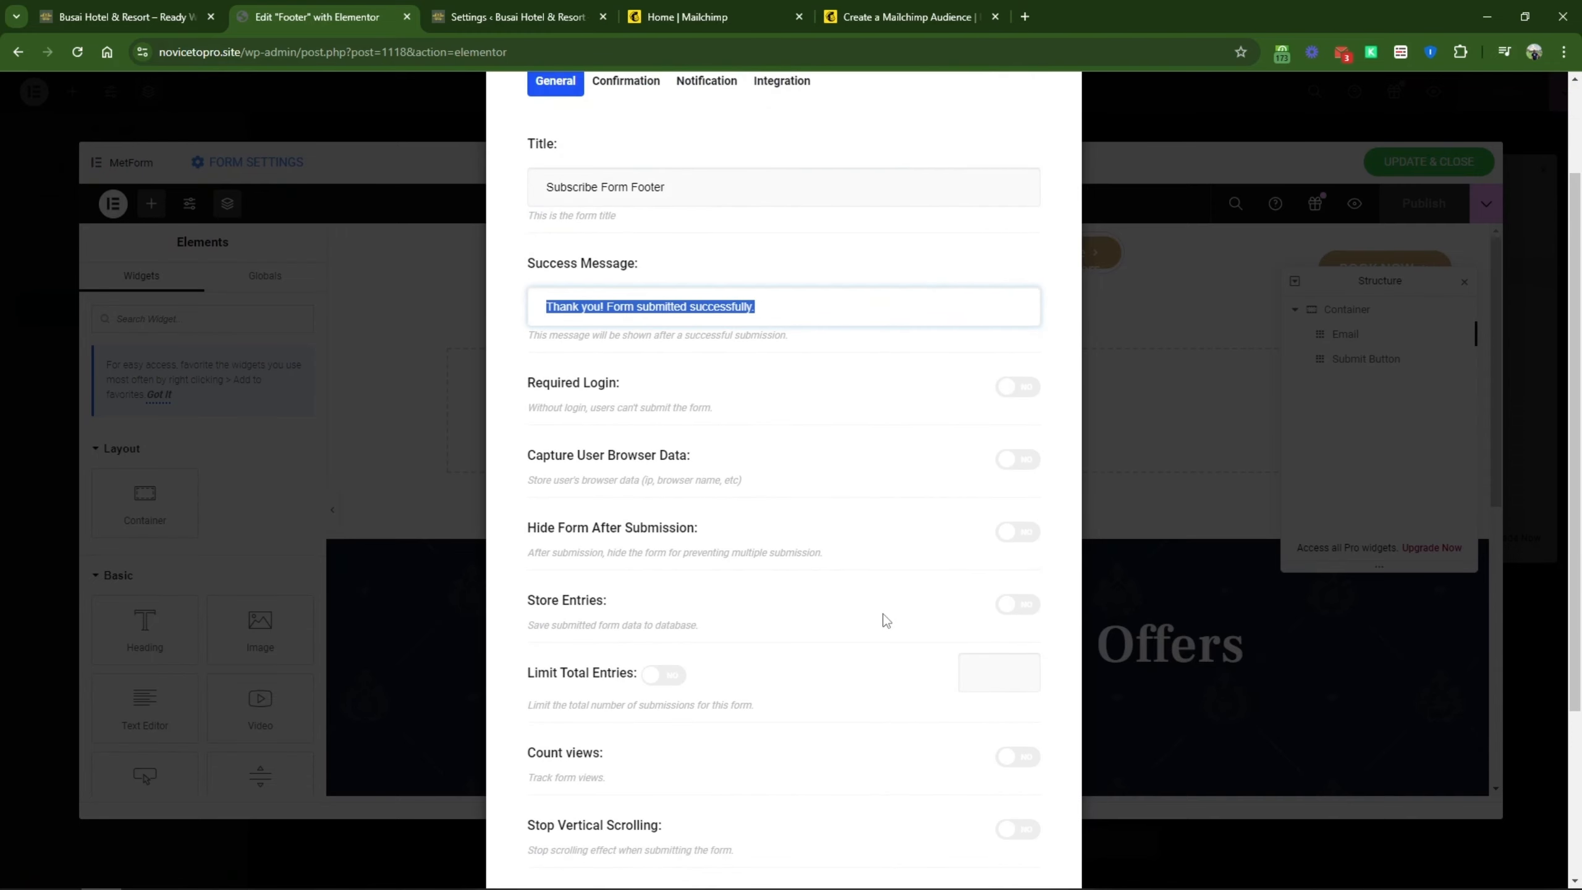
click(1171, 299)
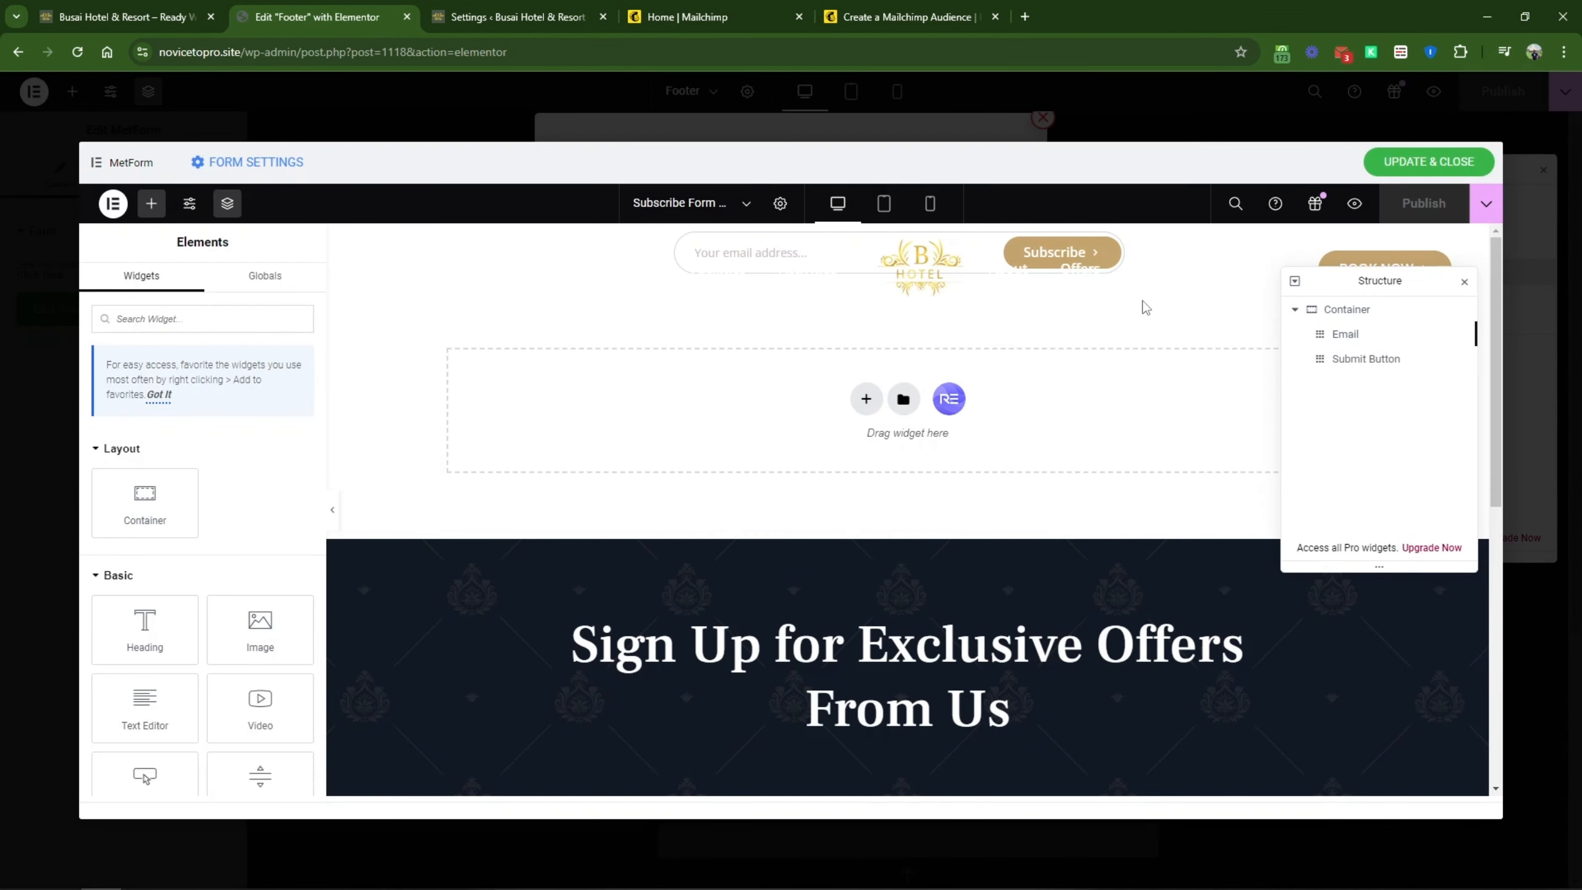
Step: Refresh Mailchimp and check the WP4Novoice audience's full contact list for the test subscriber
click(822, 8)
click(740, 18)
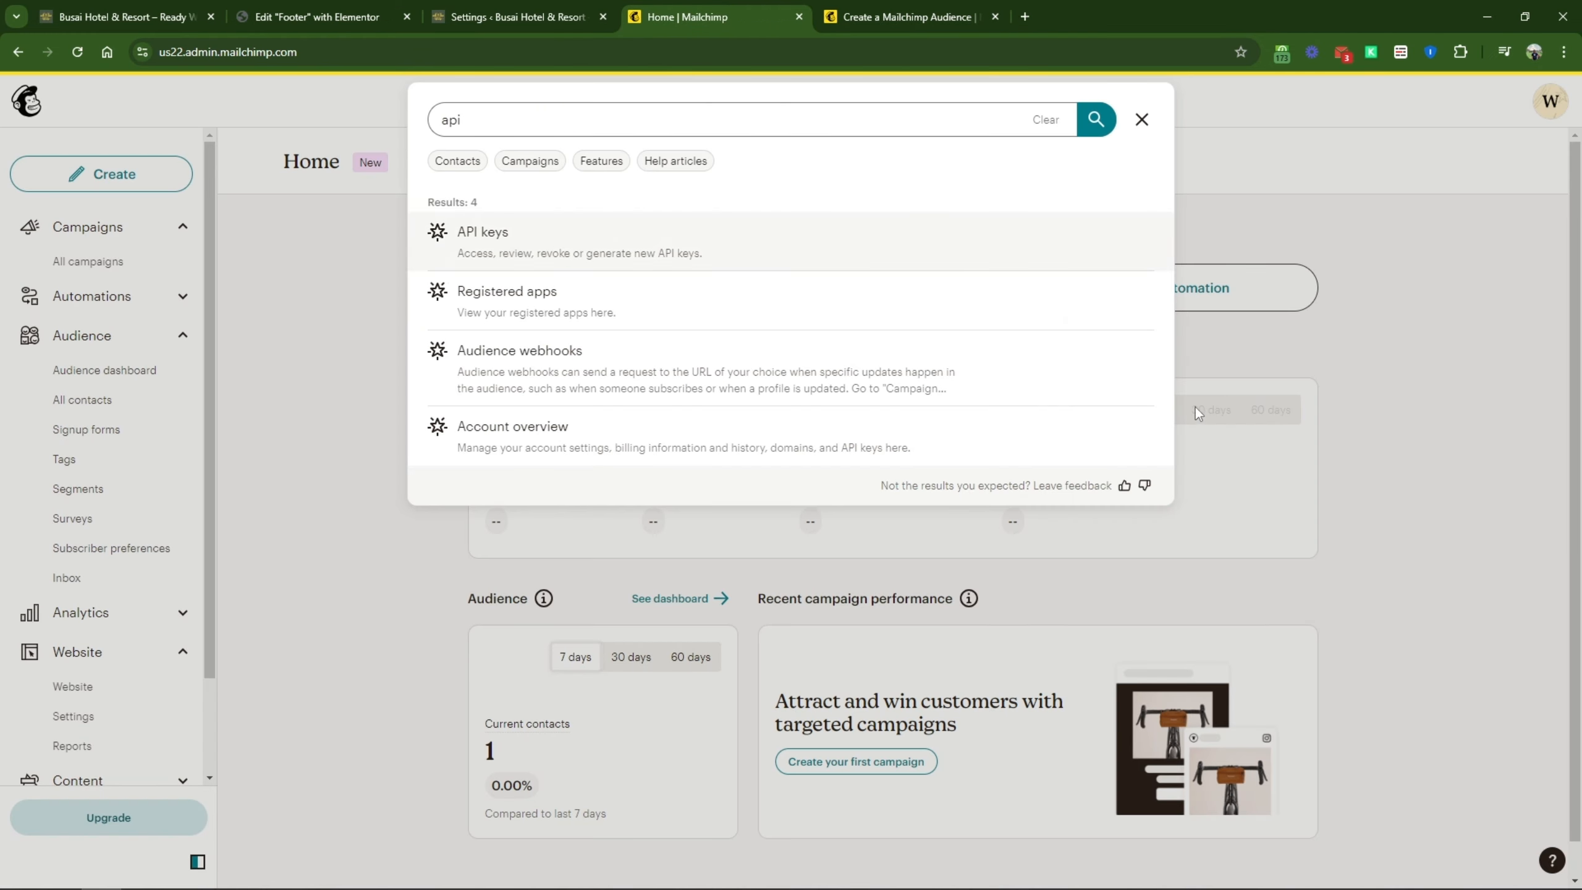
click(1243, 412)
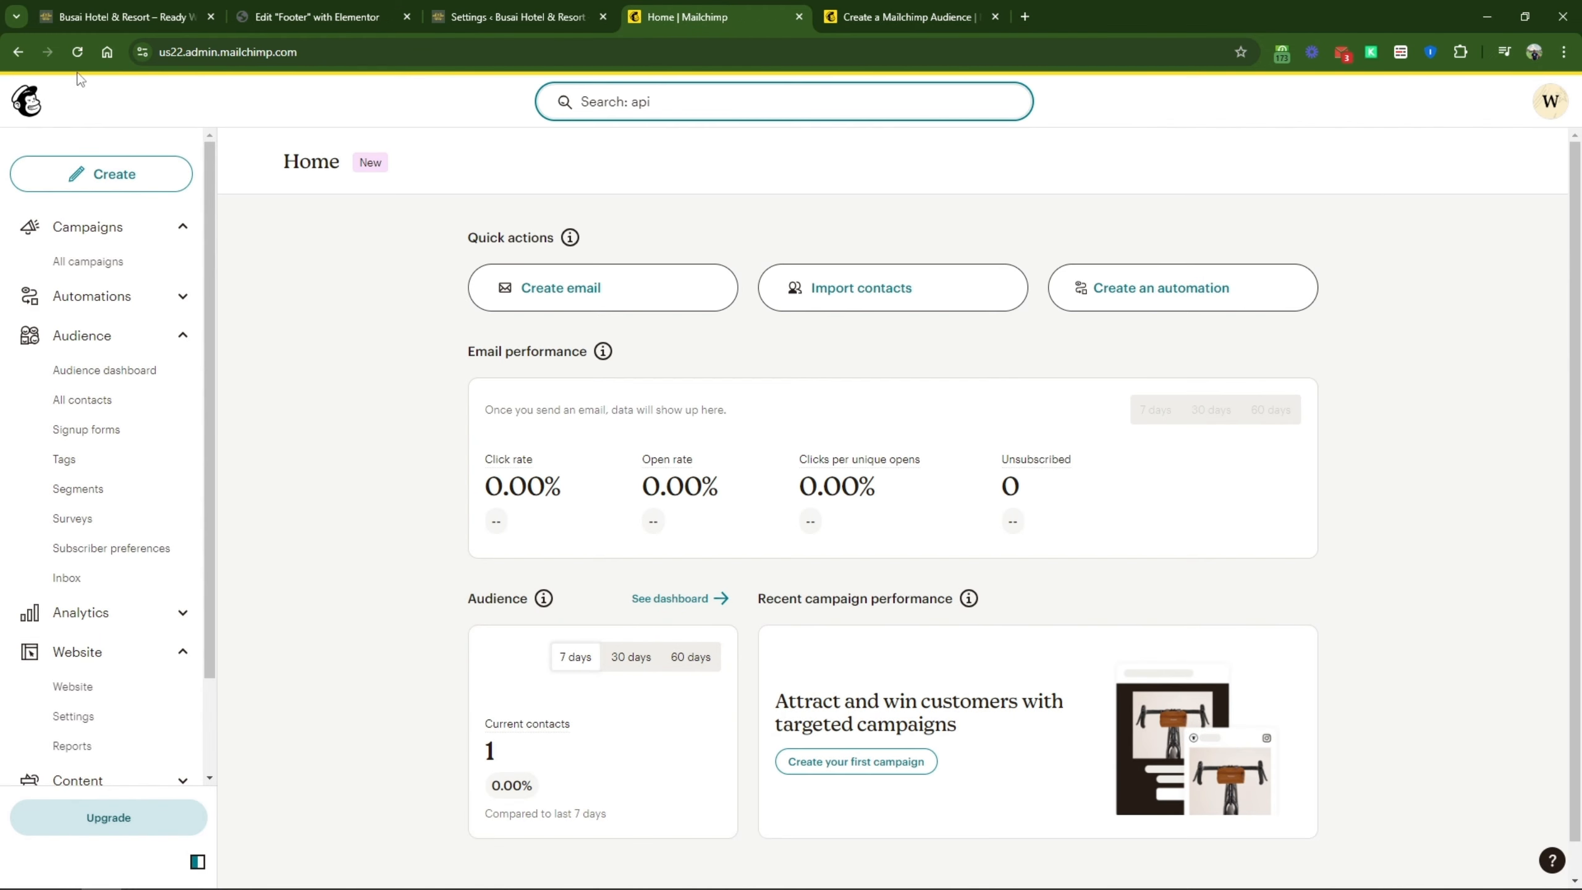
click(77, 51)
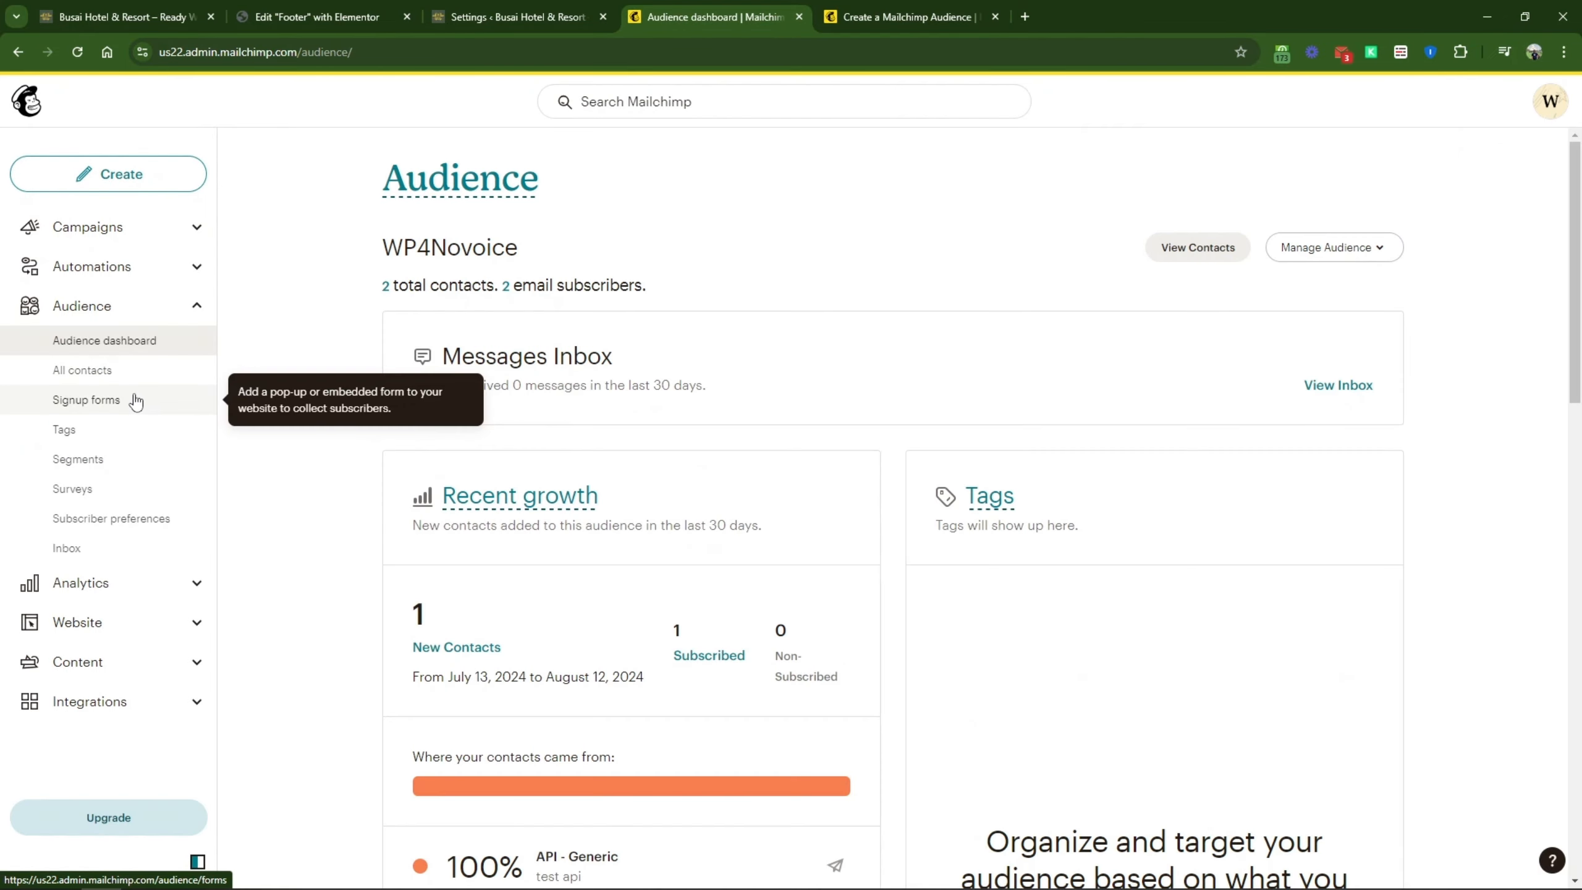
click(83, 369)
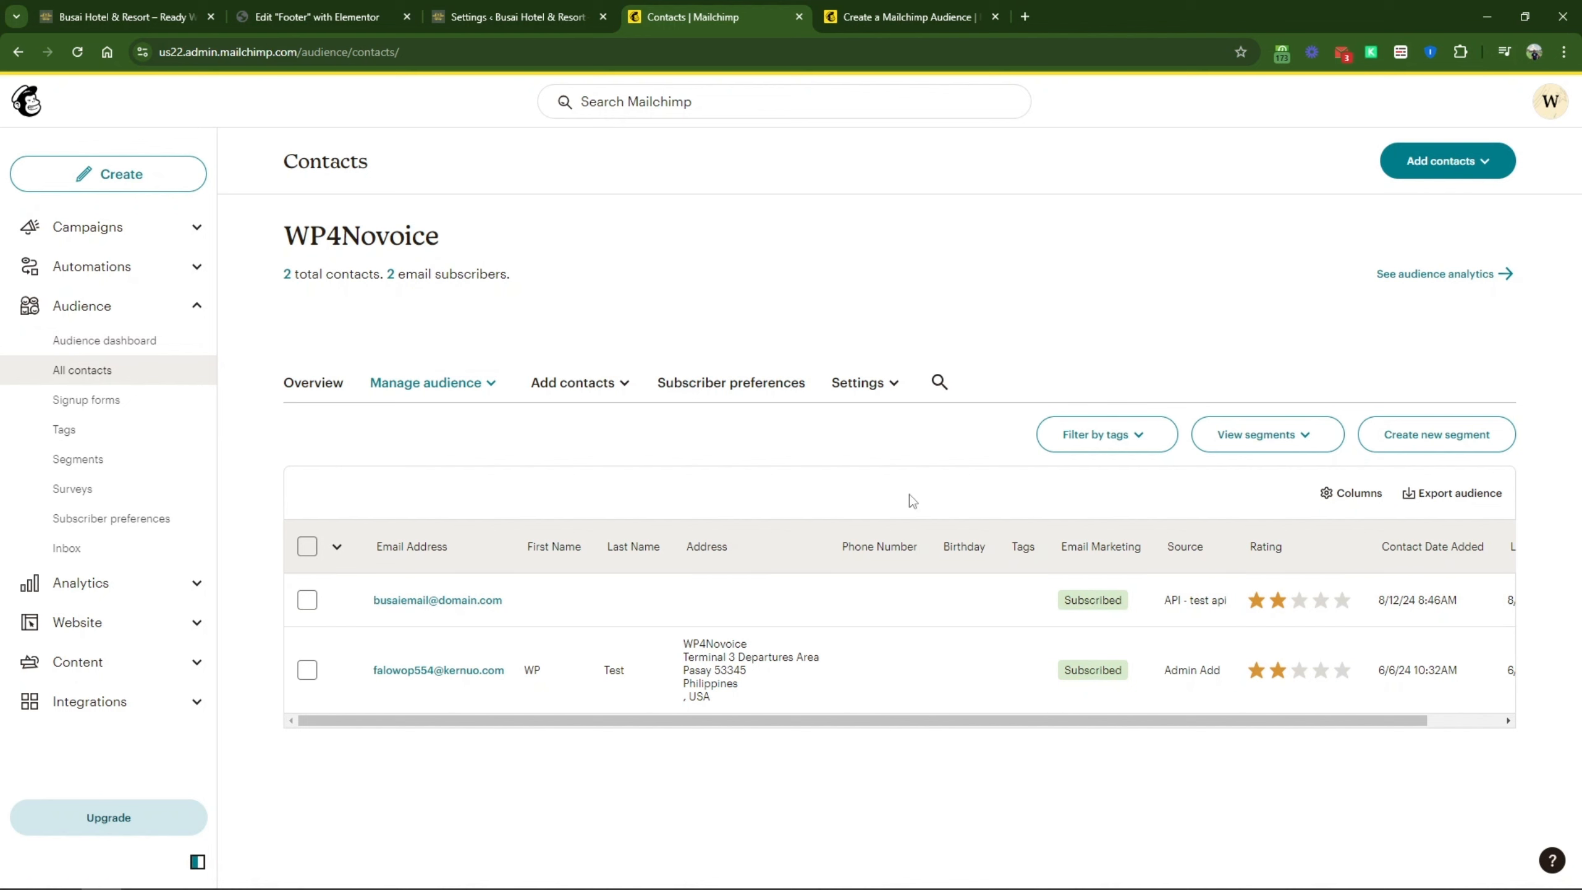
Step: Link the About Us item in the footer's second Explore links list to the About page
click(318, 17)
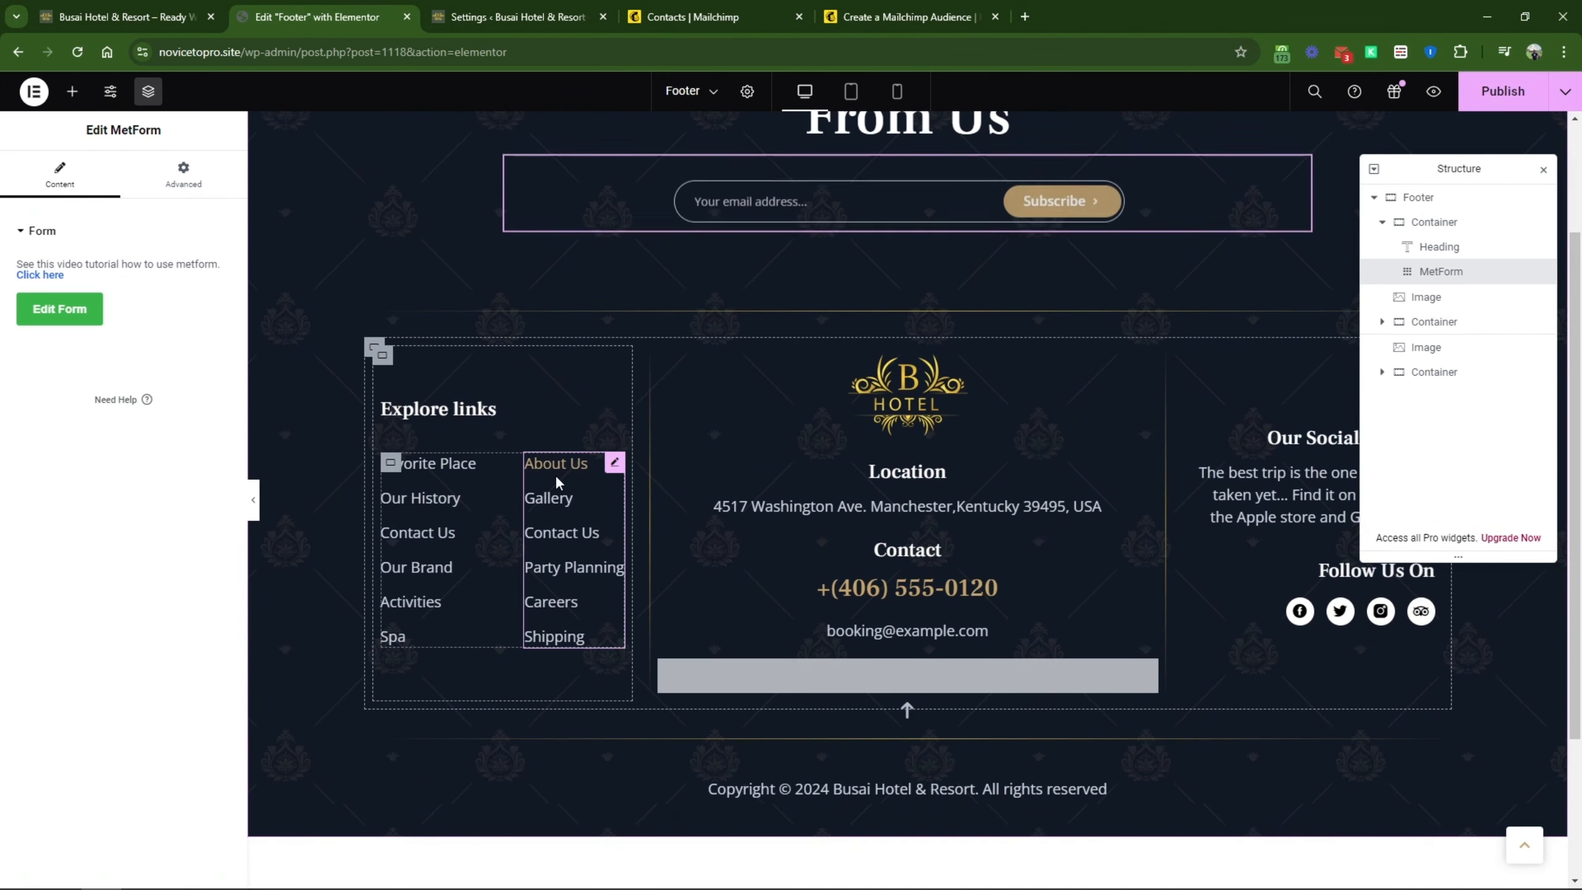
click(558, 472)
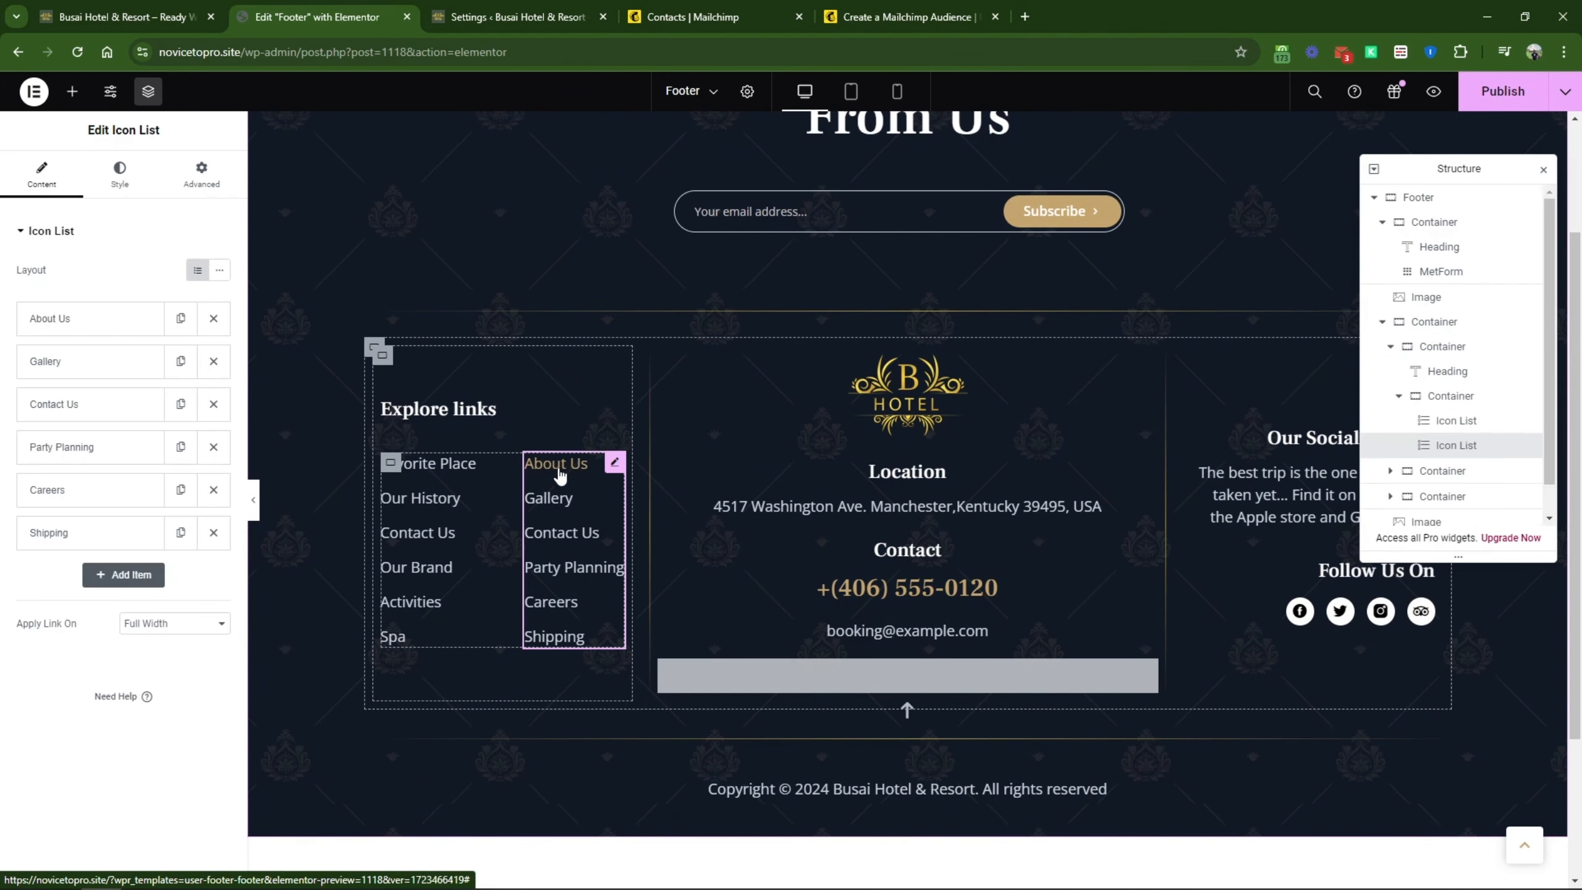
click(78, 319)
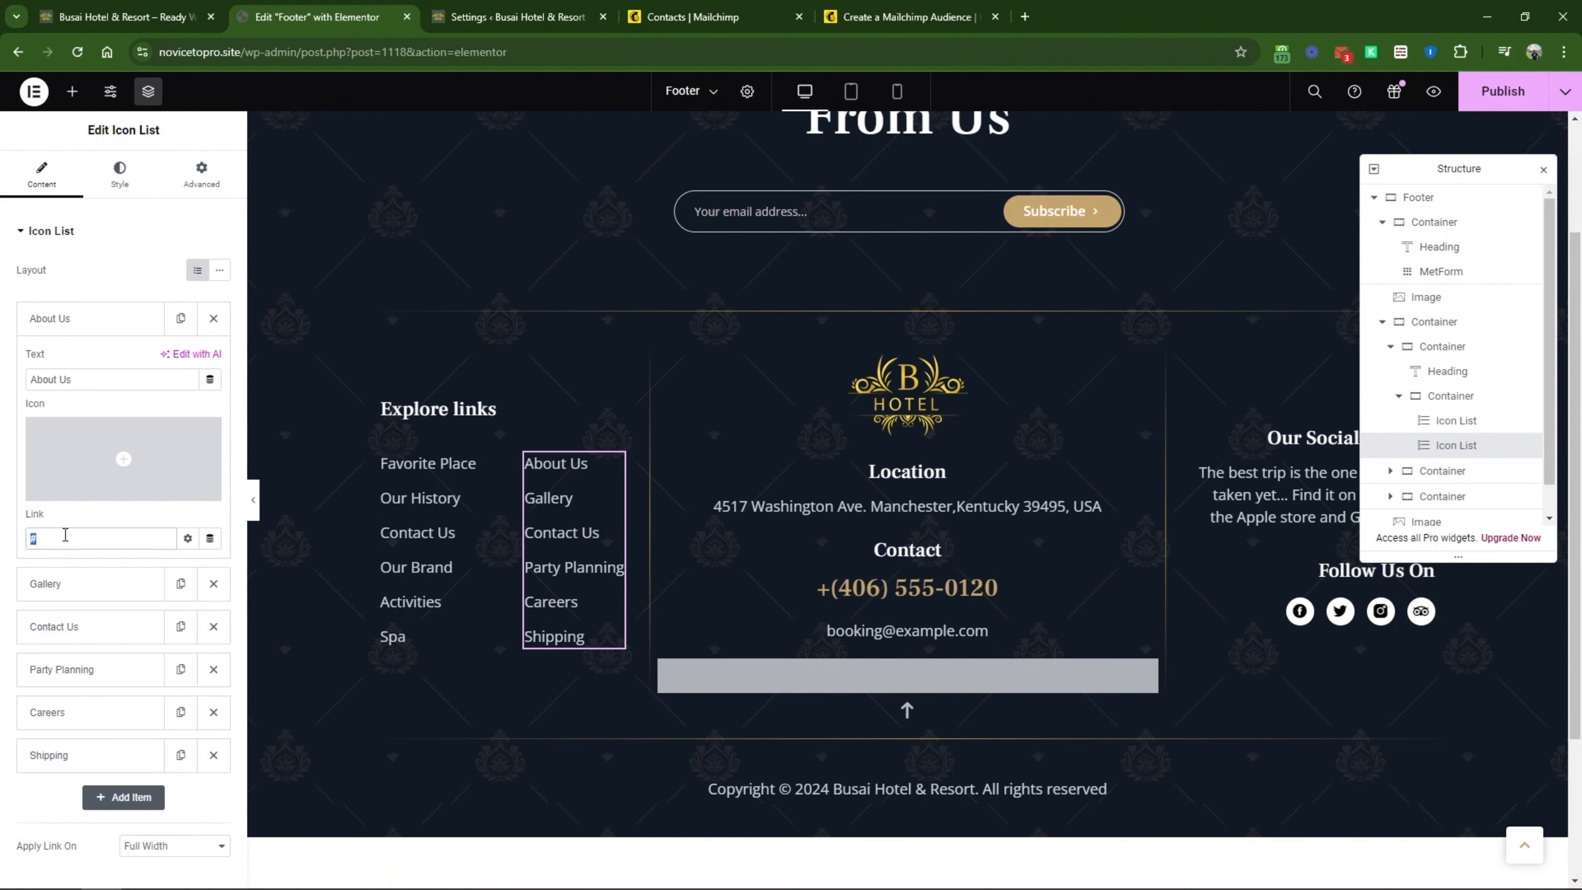
text(a)
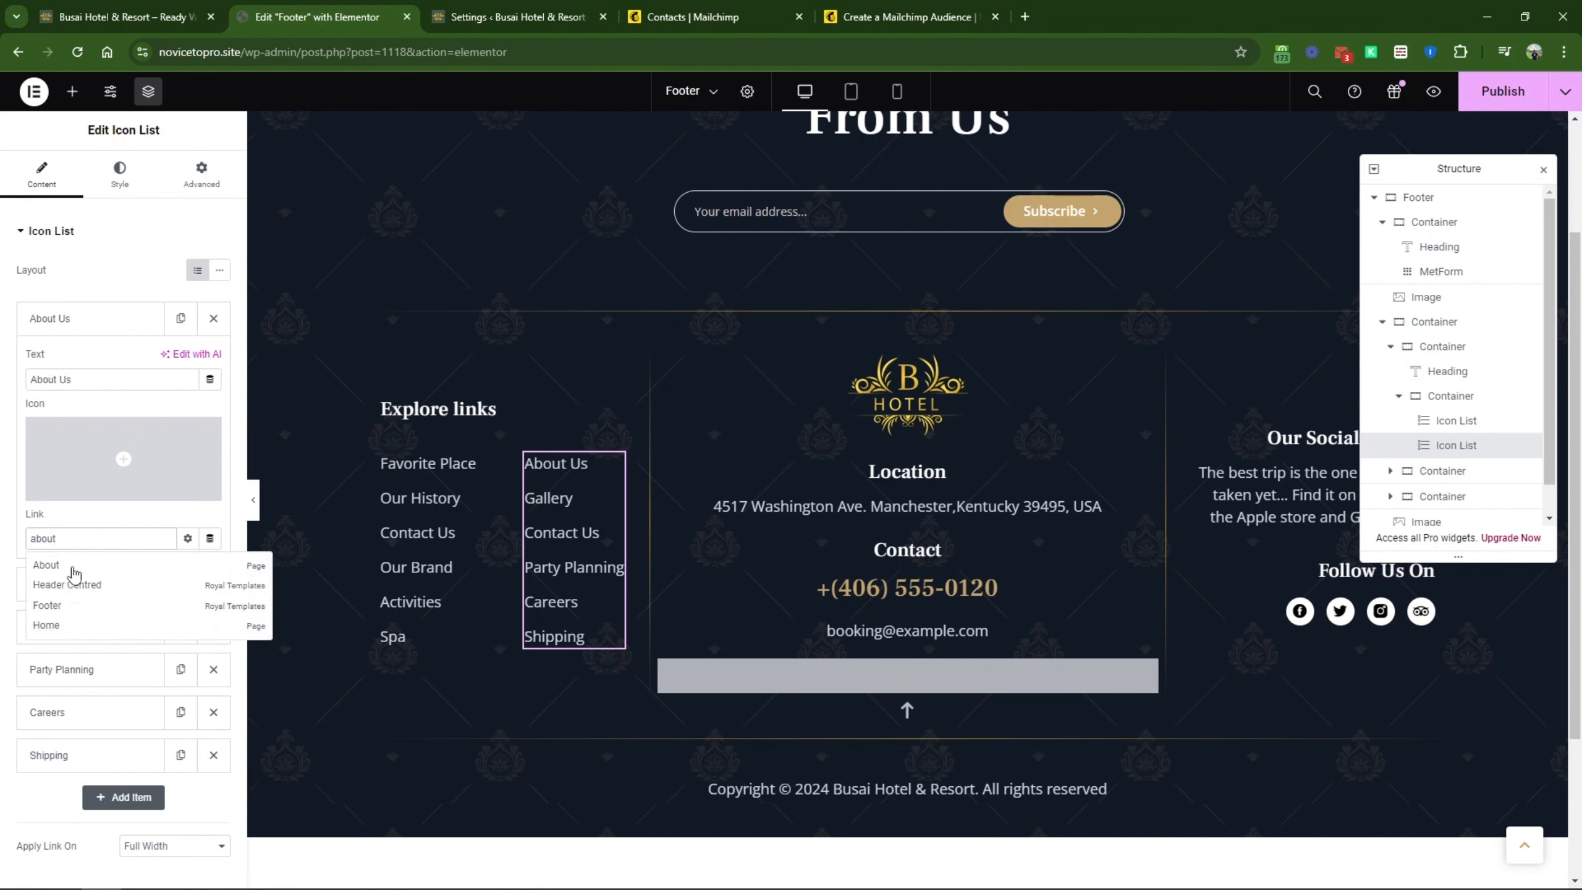
text(bout)
click(73, 571)
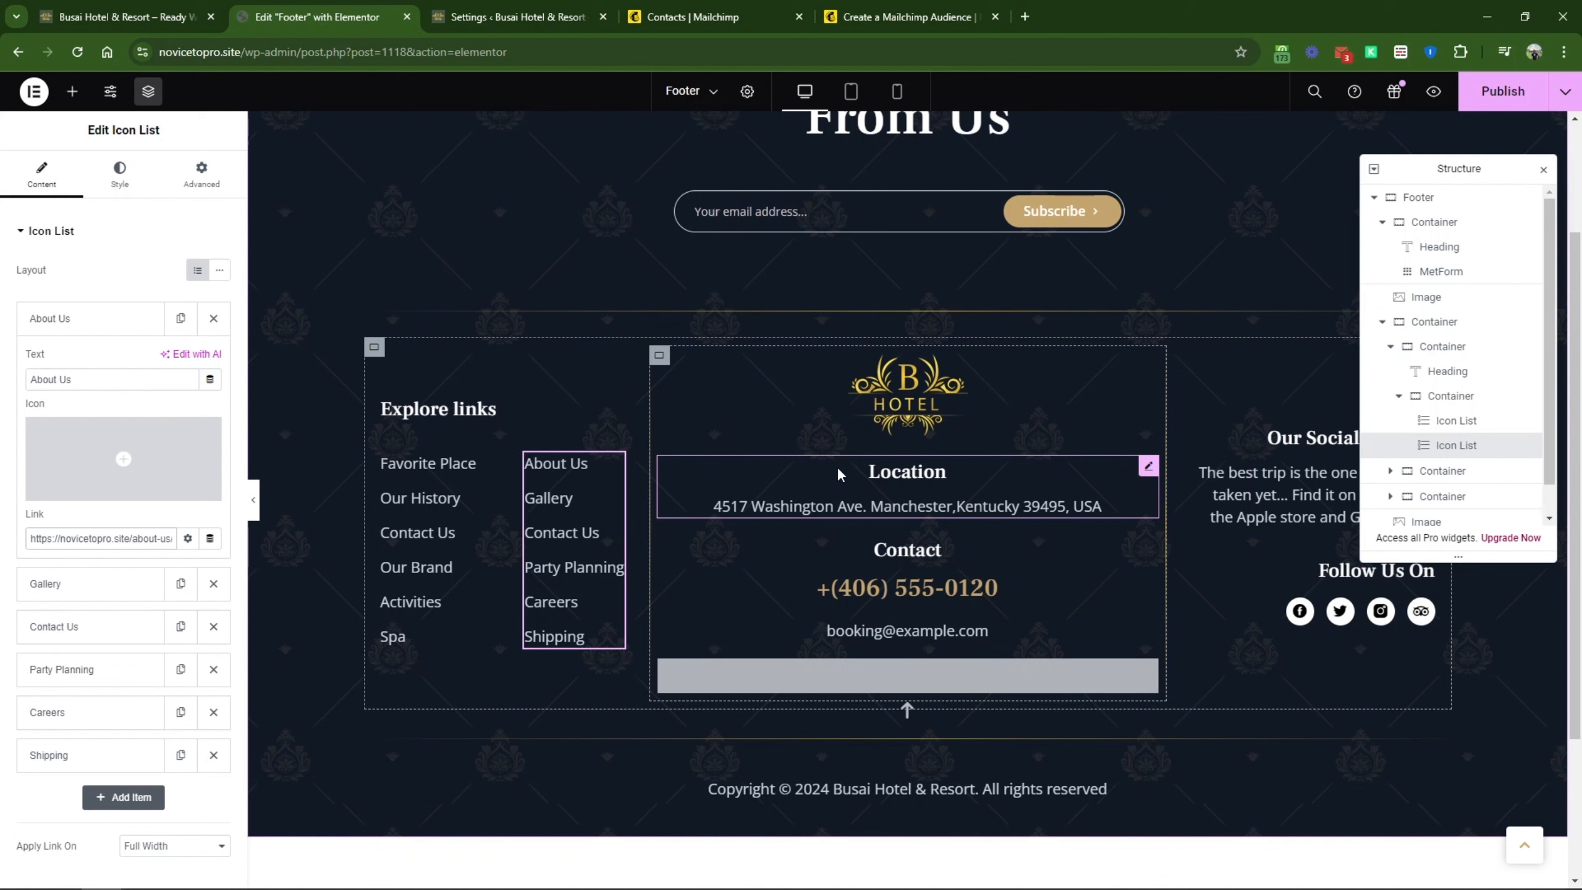
Step: Open the Facebook item of the footer's social icons for editing
click(1334, 629)
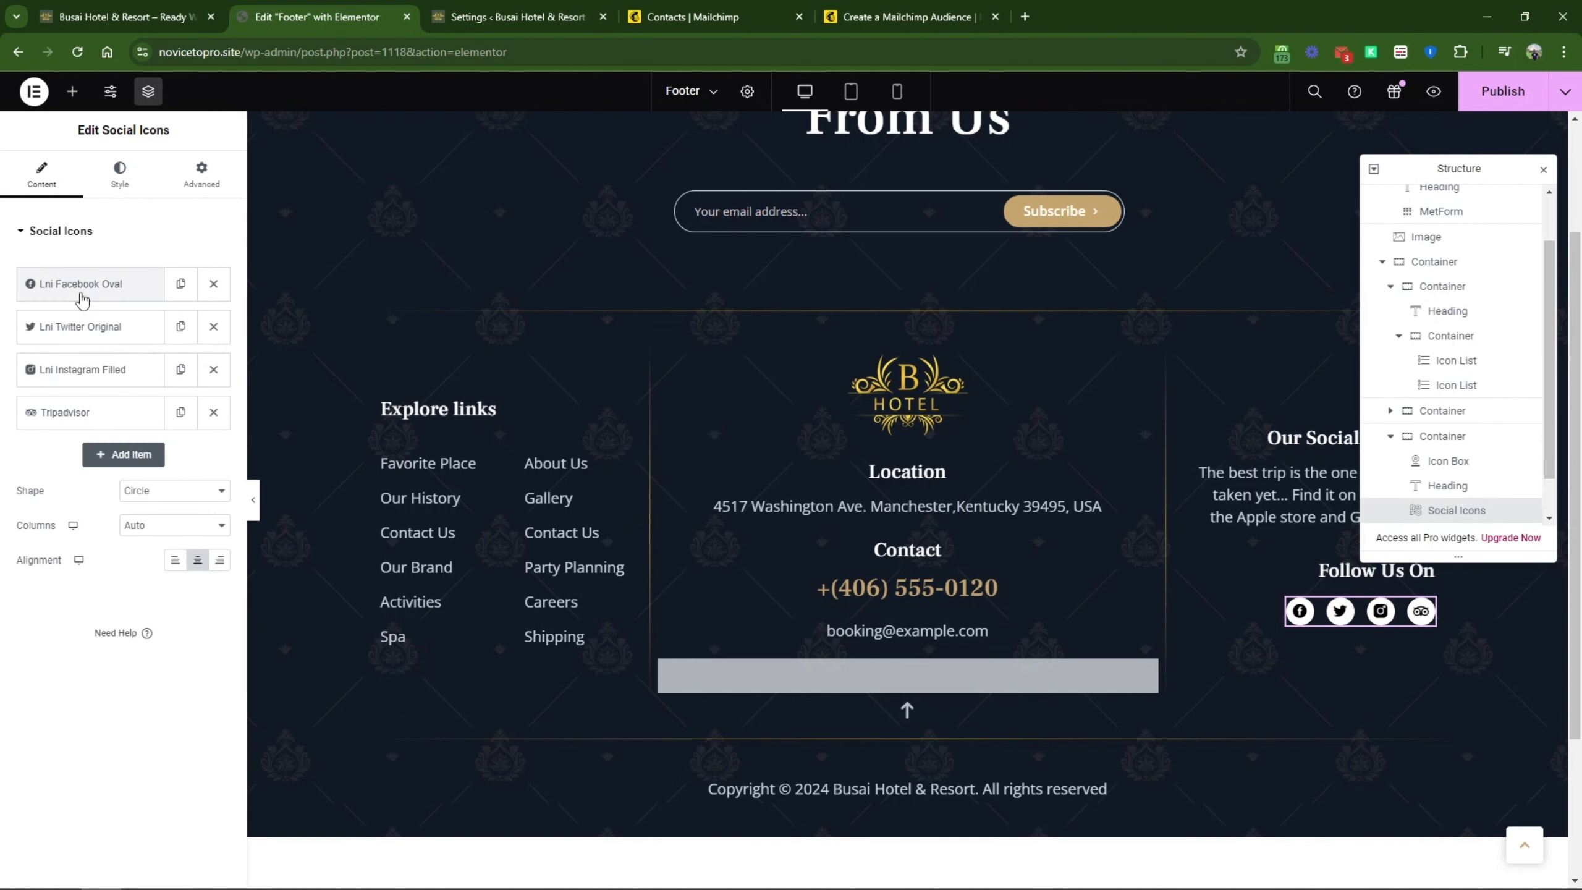
click(81, 300)
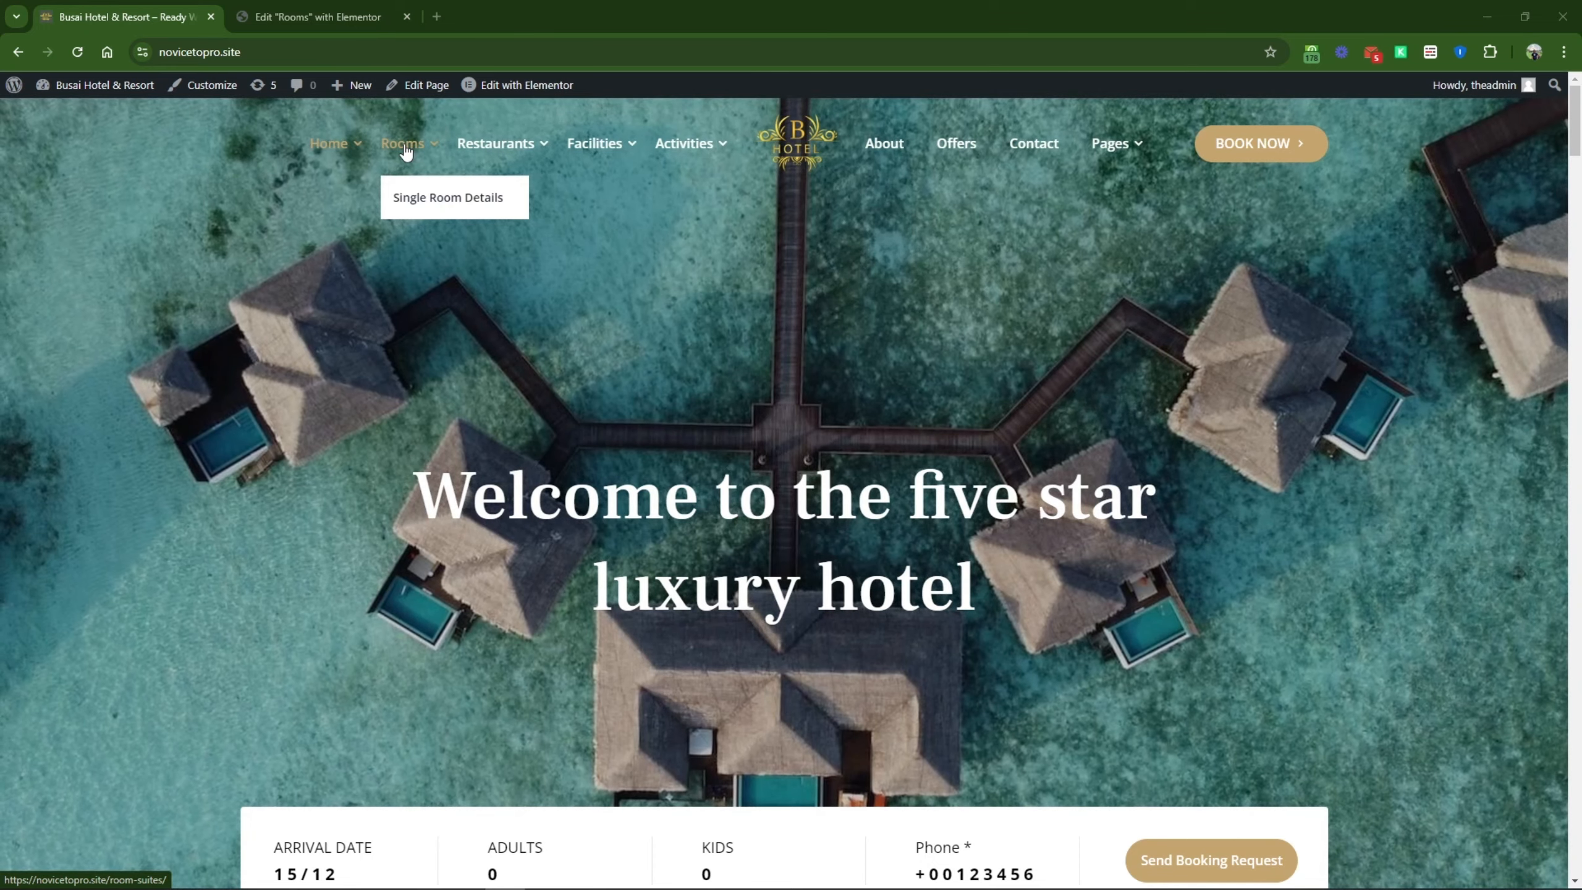
Step: Open the Rooms page in a new tab and switch to its Elementor editor
right_click(406, 150)
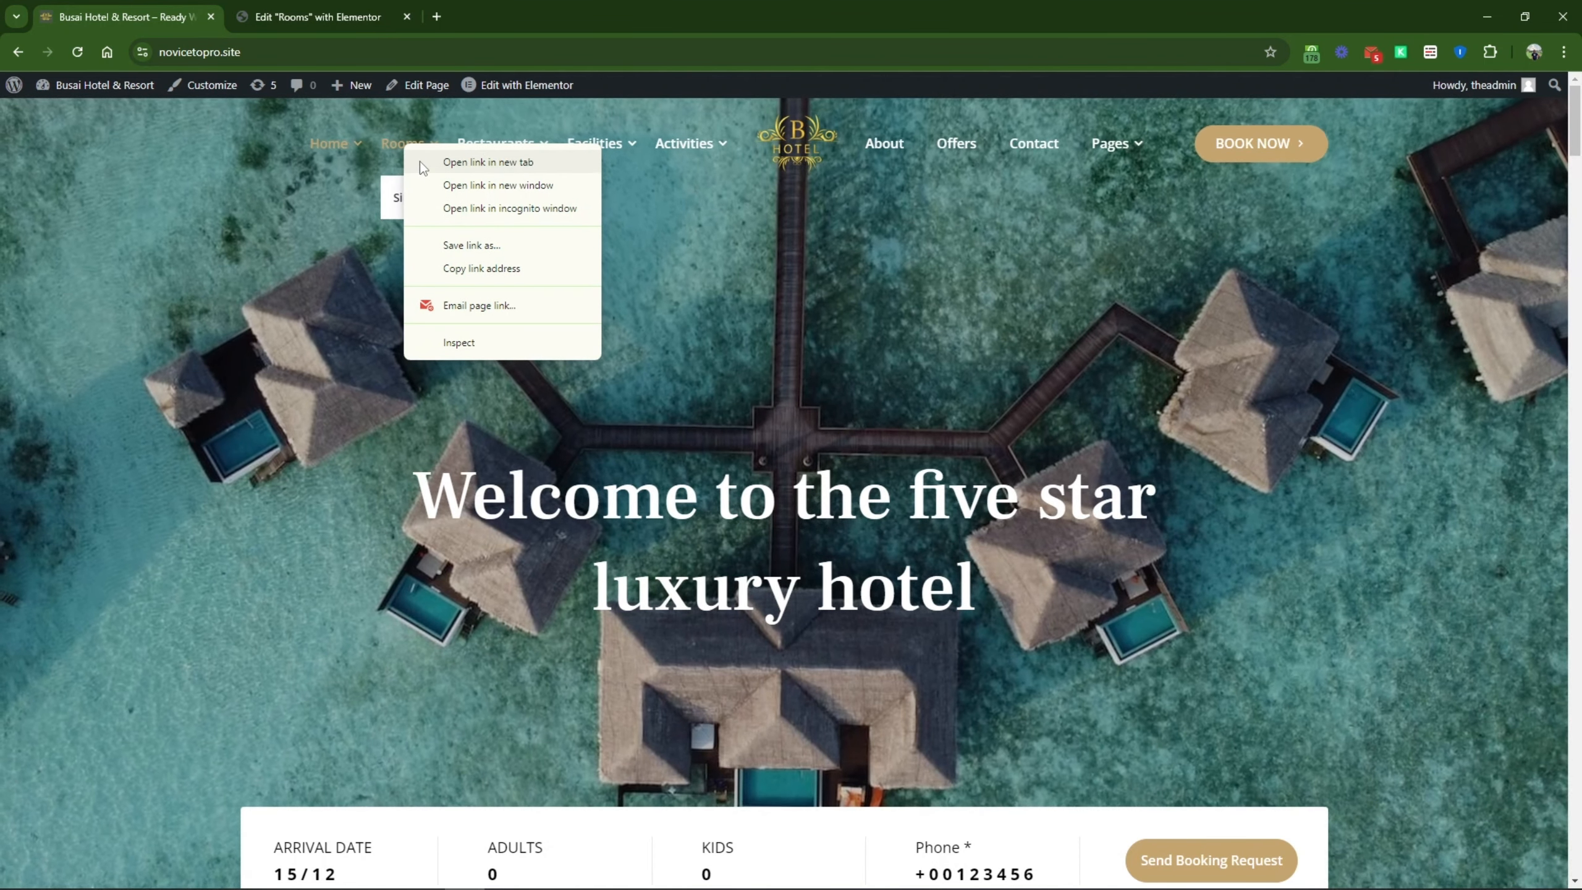
click(386, 168)
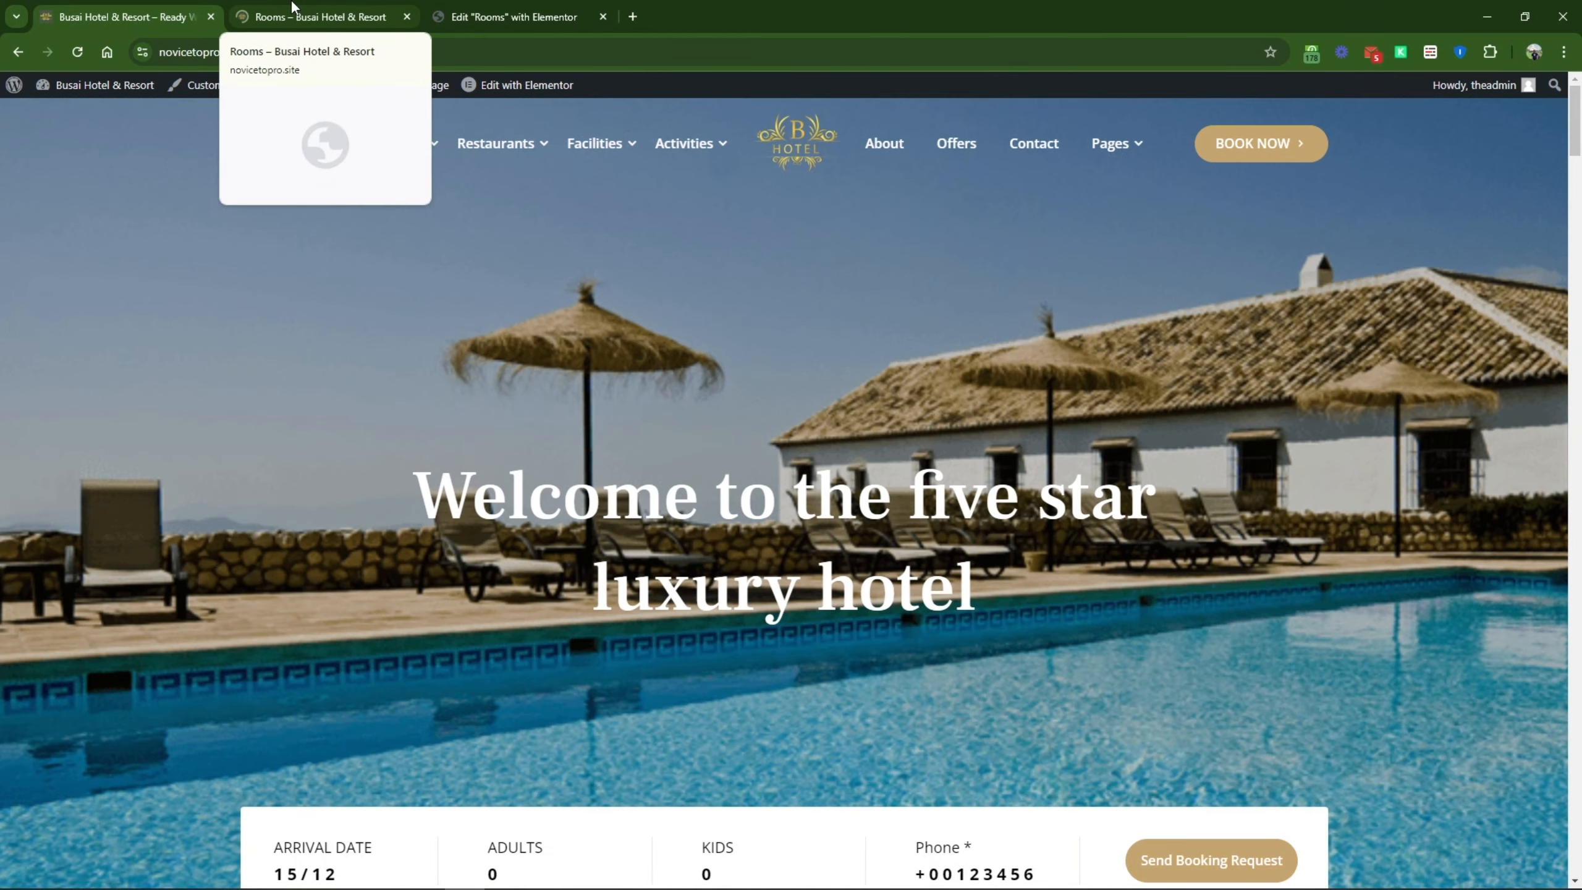
click(292, 3)
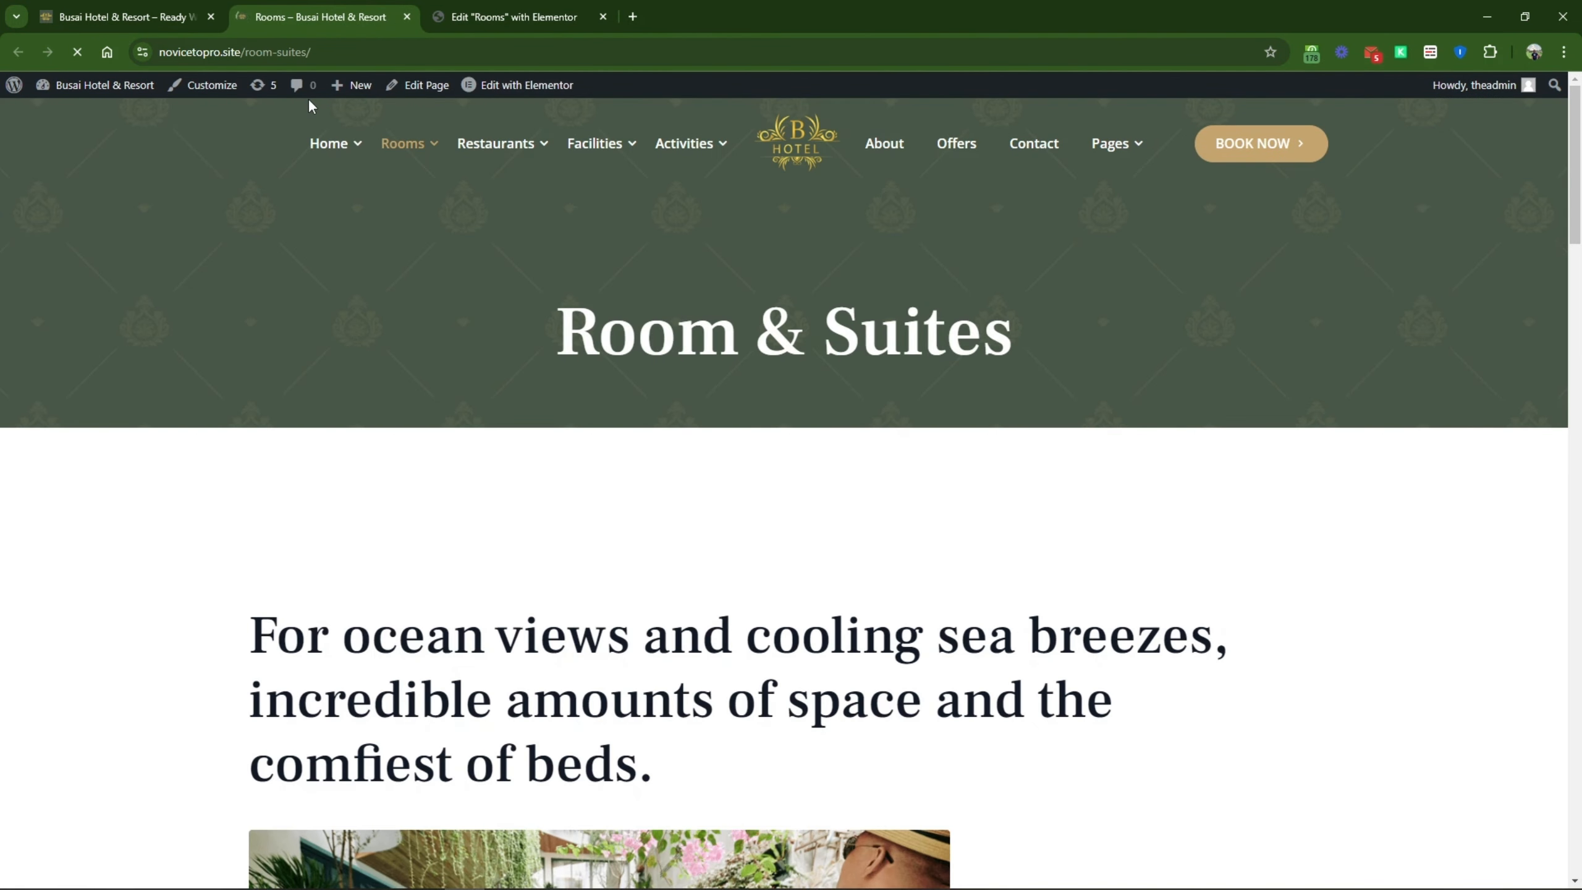
mouse_move(372, 102)
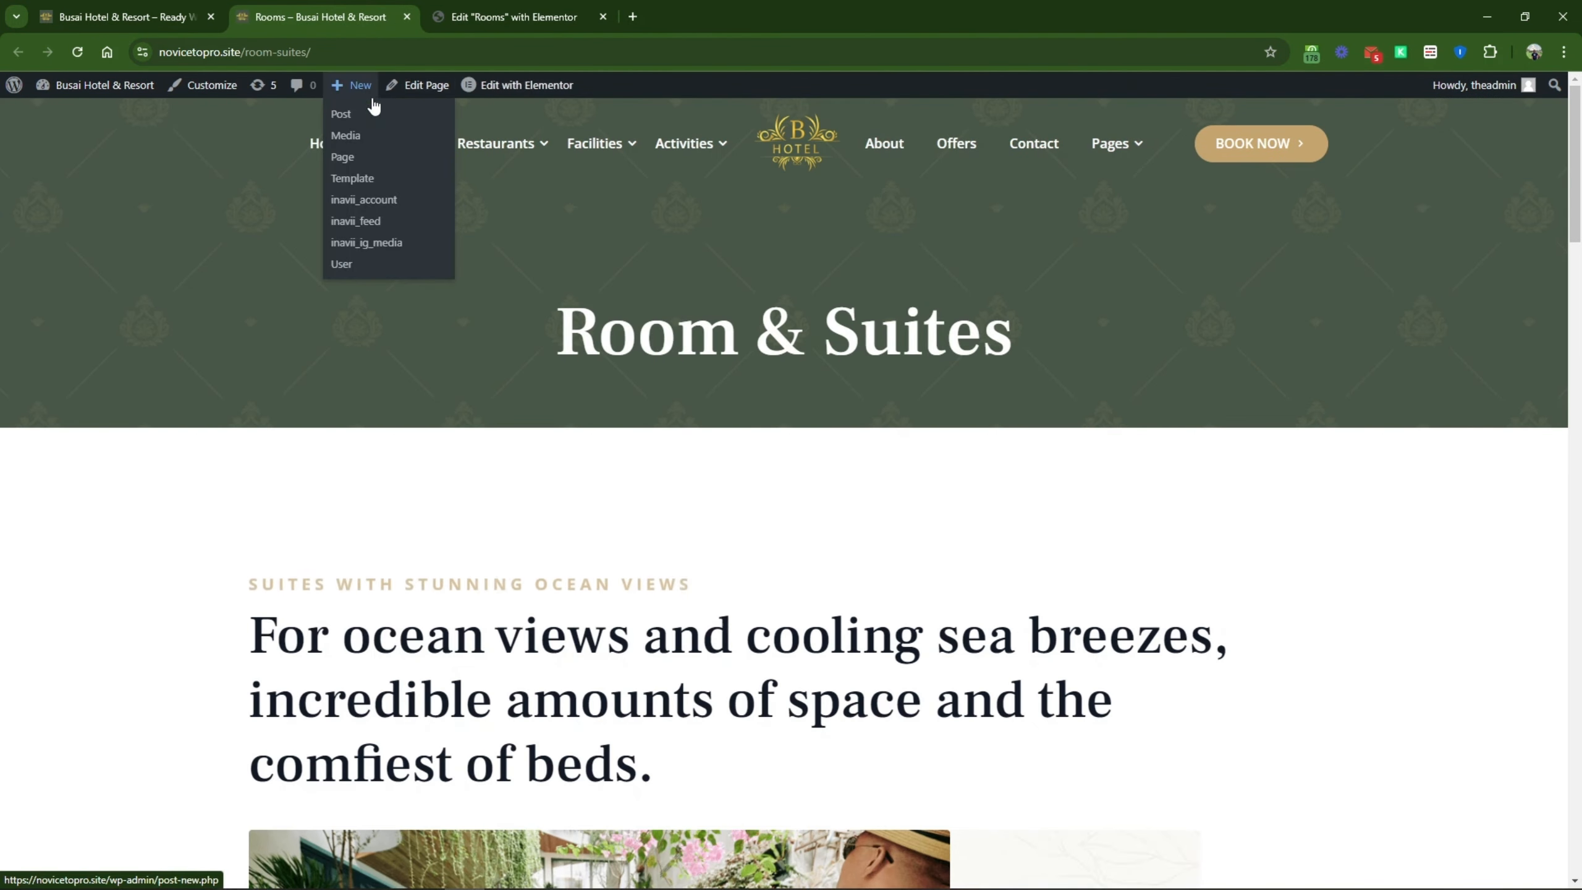
right_click(530, 84)
click(546, 97)
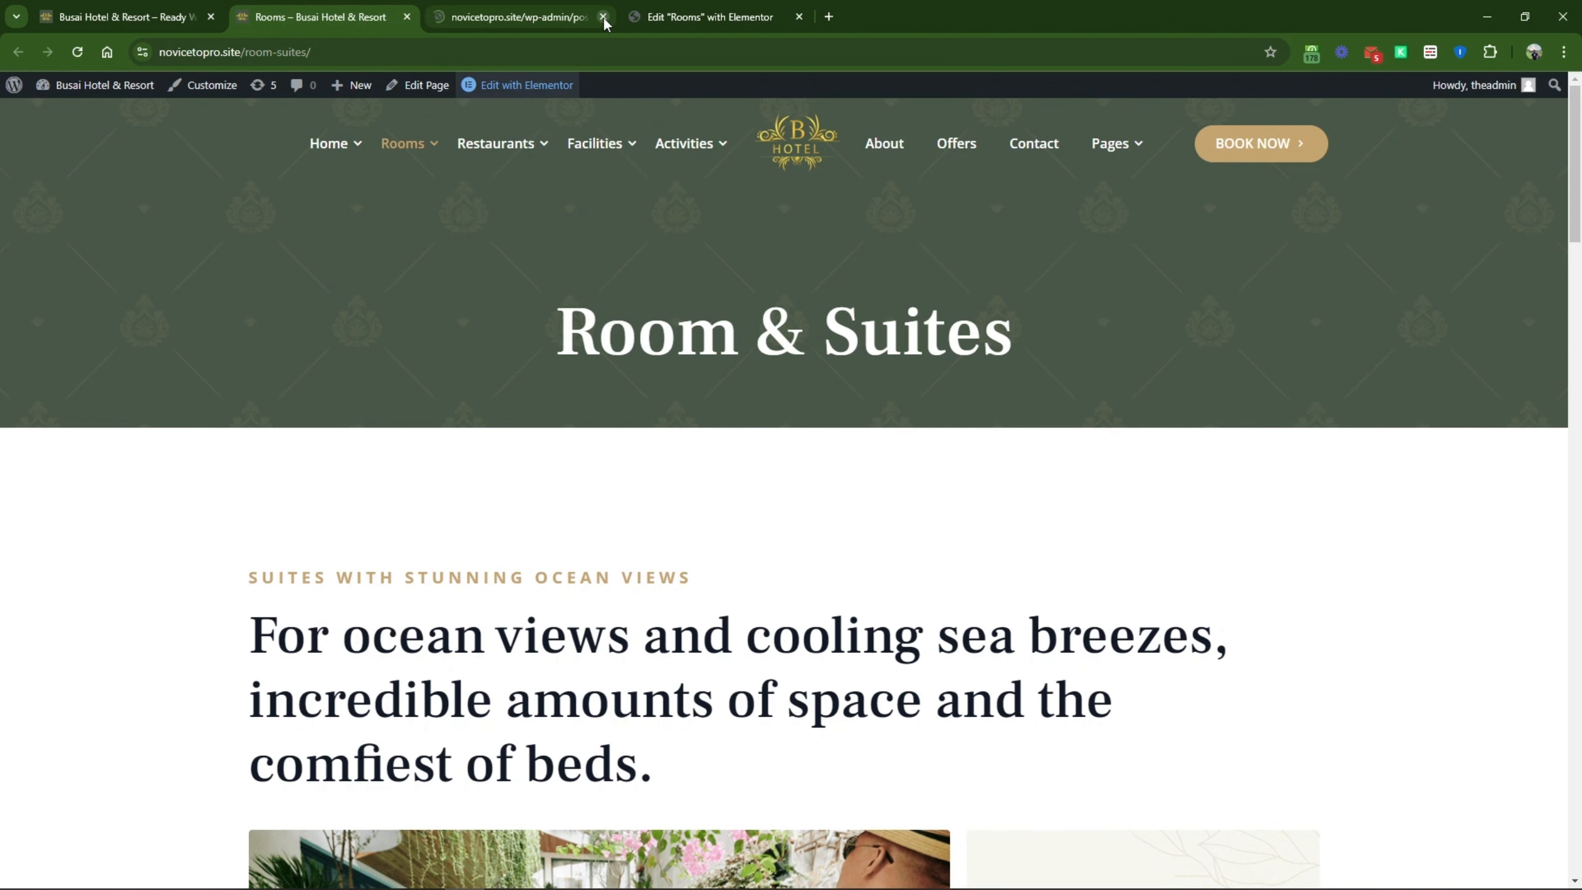
click(556, 9)
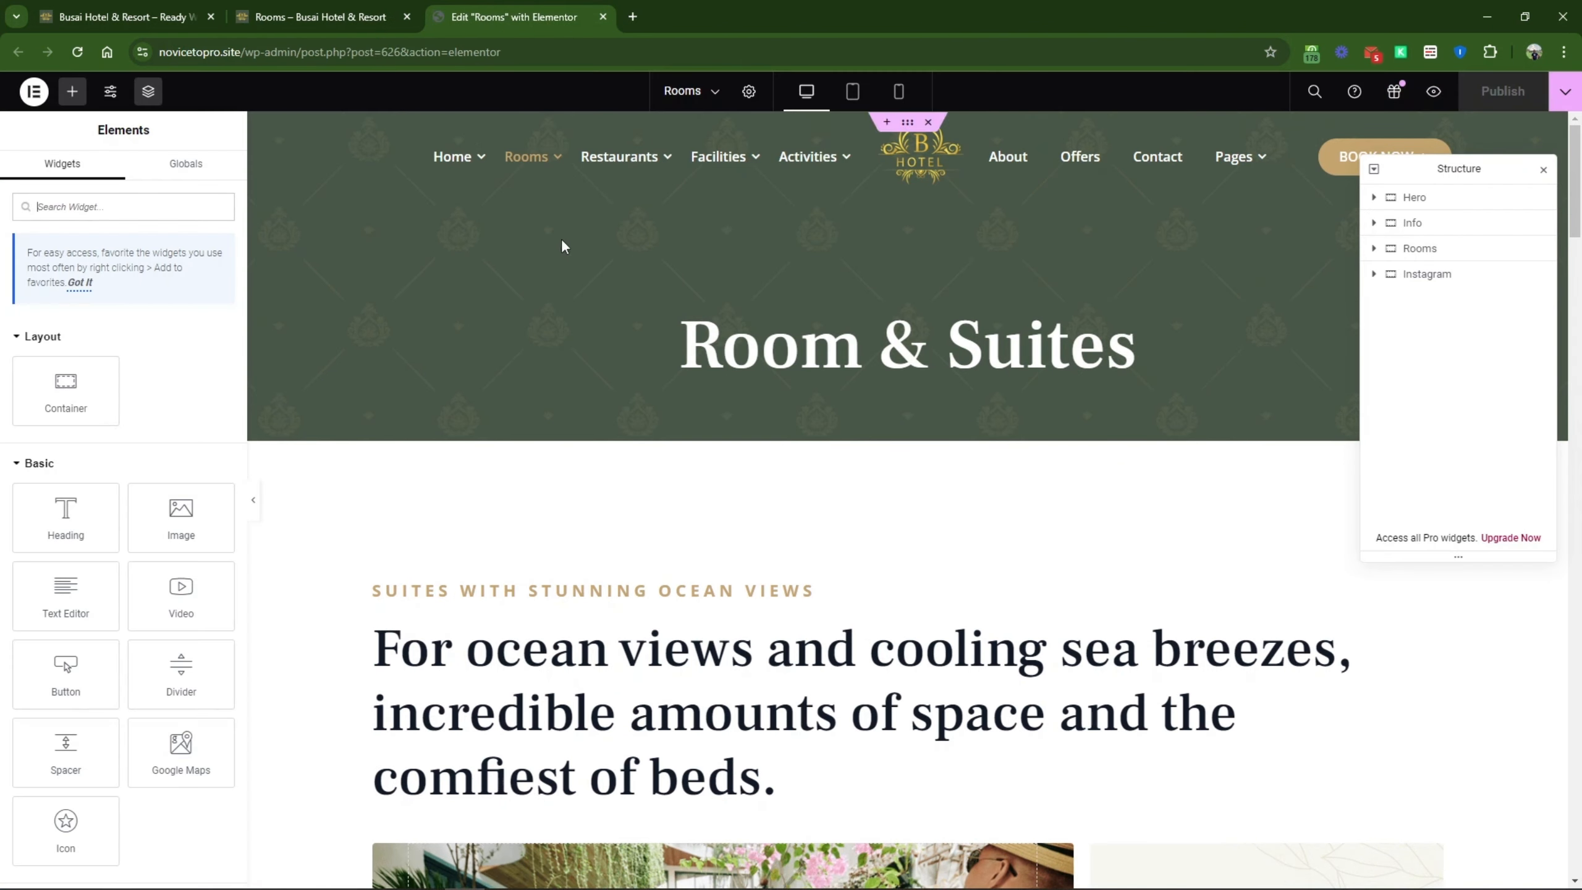
Step: Set the Rooms page's Hero container background color to dark green #1B6D15, and undo the removal of its background image
scroll(916, 358, down, 5)
scroll(915, 359, up, 5)
click(1438, 207)
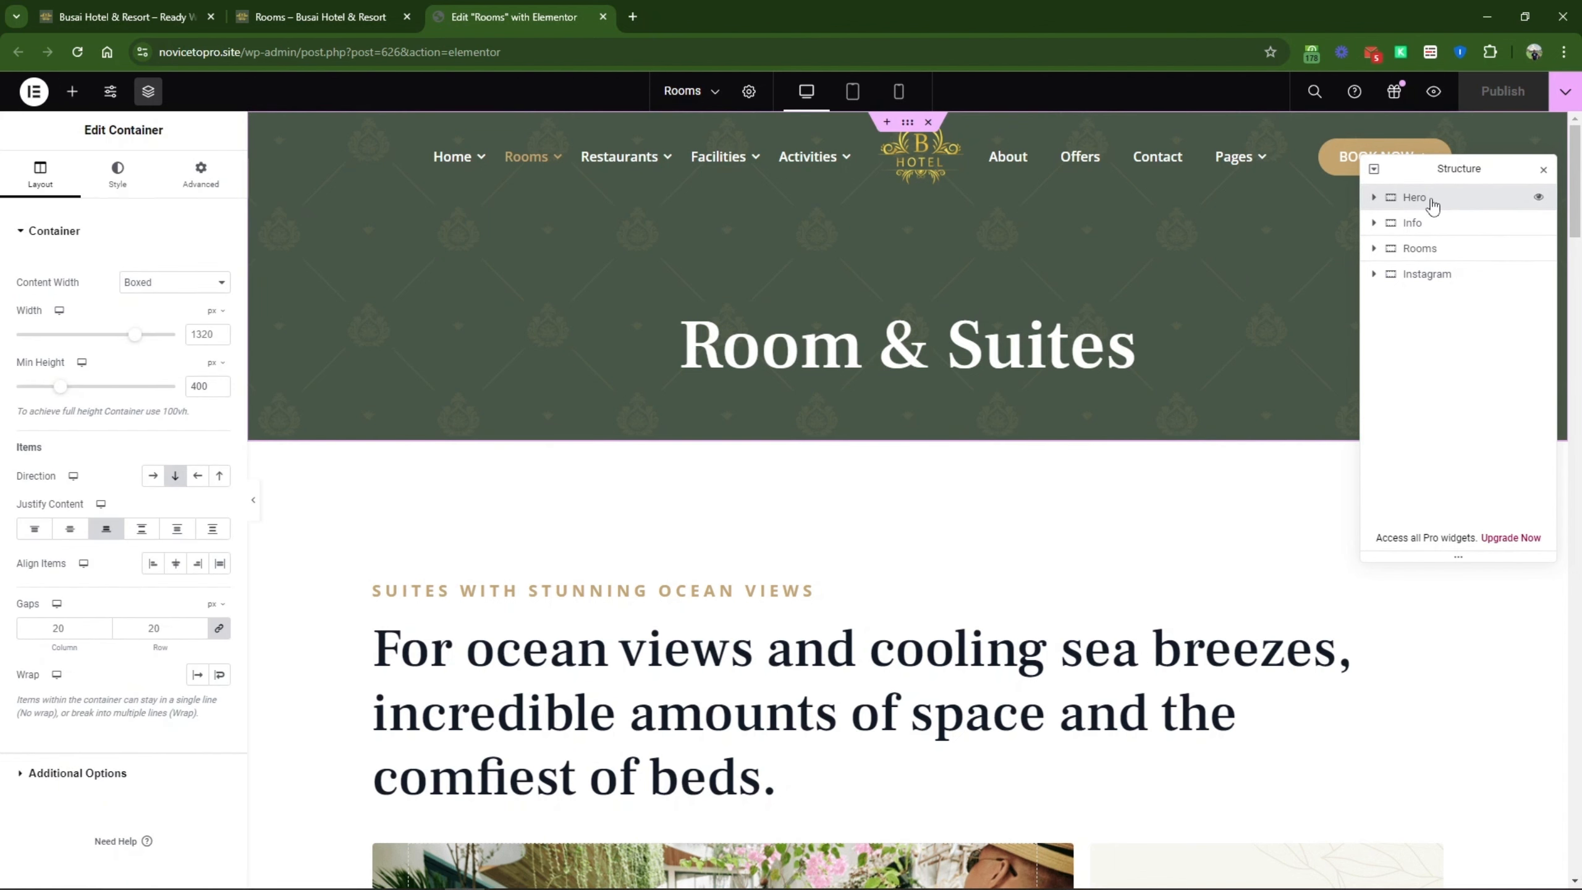
click(118, 177)
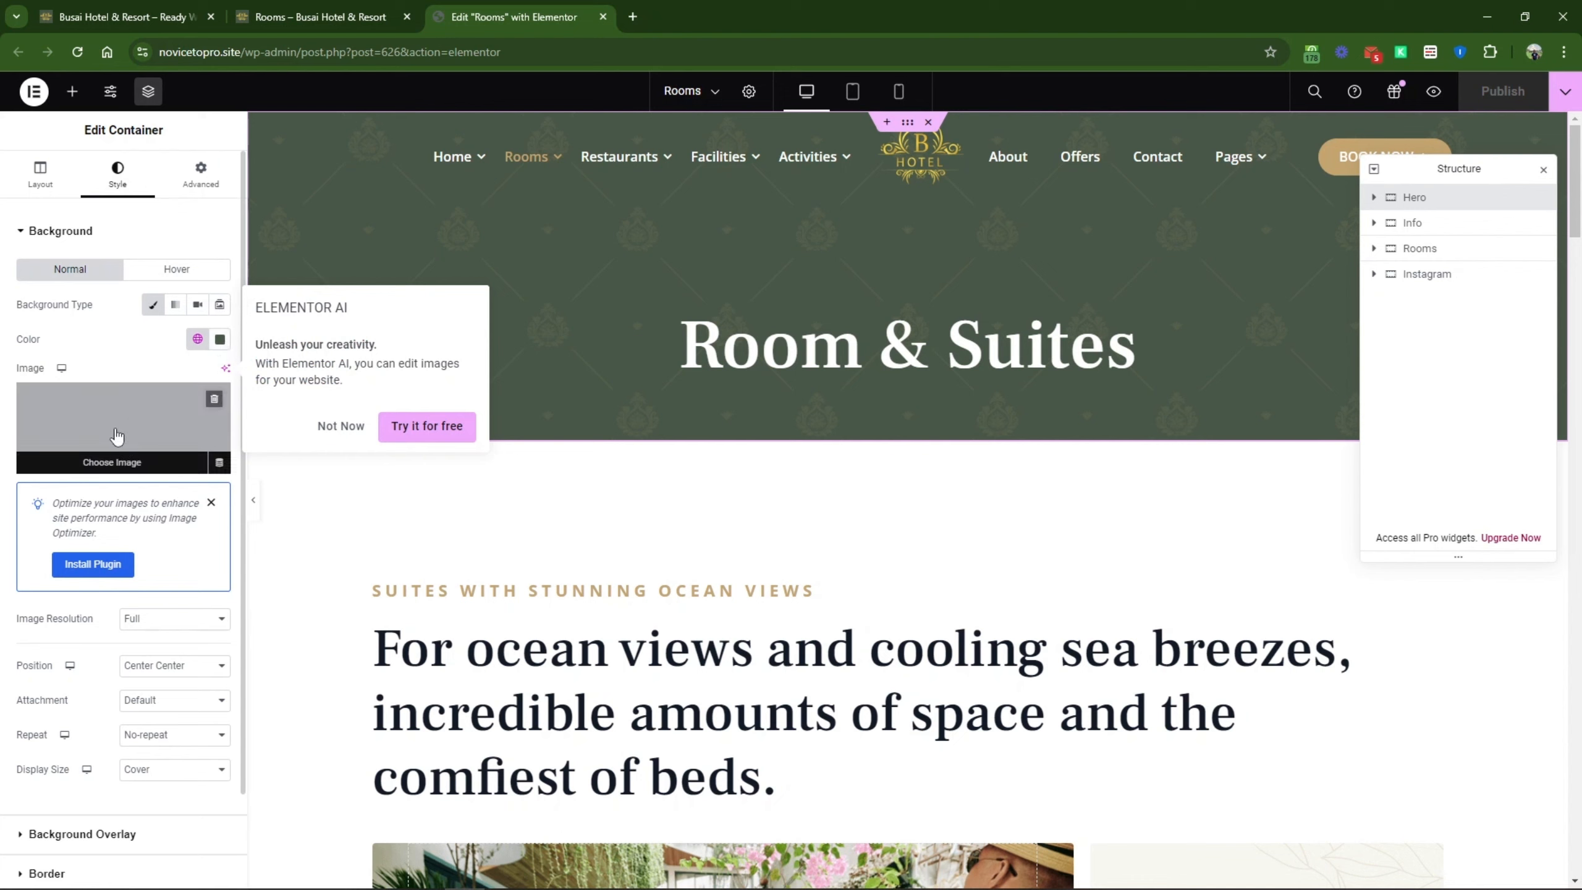
click(220, 339)
drag(268, 441, 280, 433)
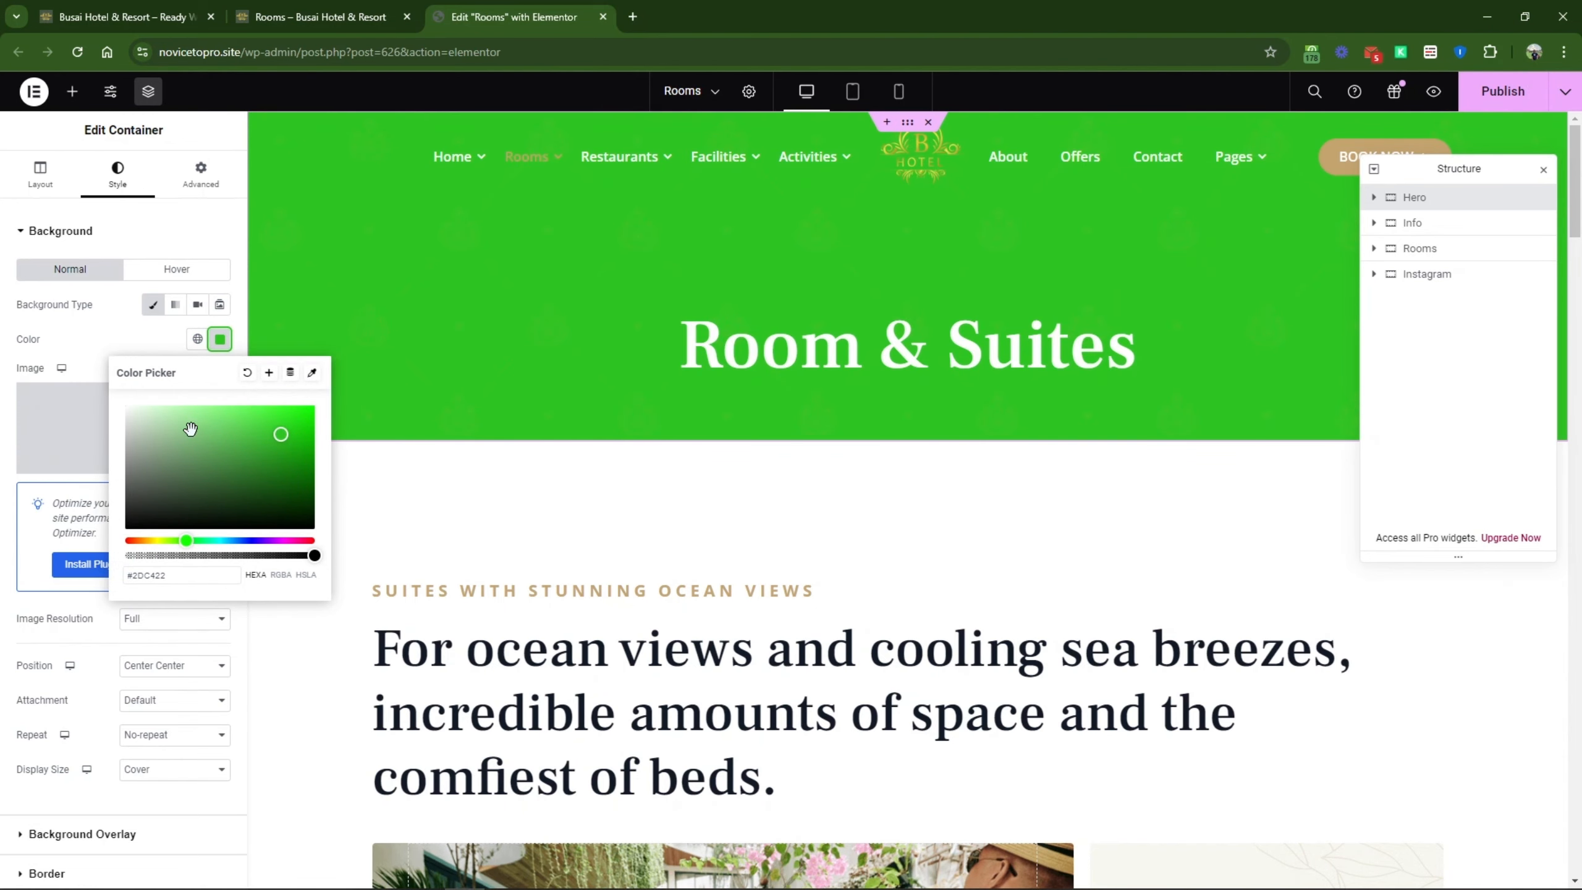
mouse_move(155, 476)
mouse_down()
mouse_move(162, 498)
mouse_move(276, 476)
mouse_up()
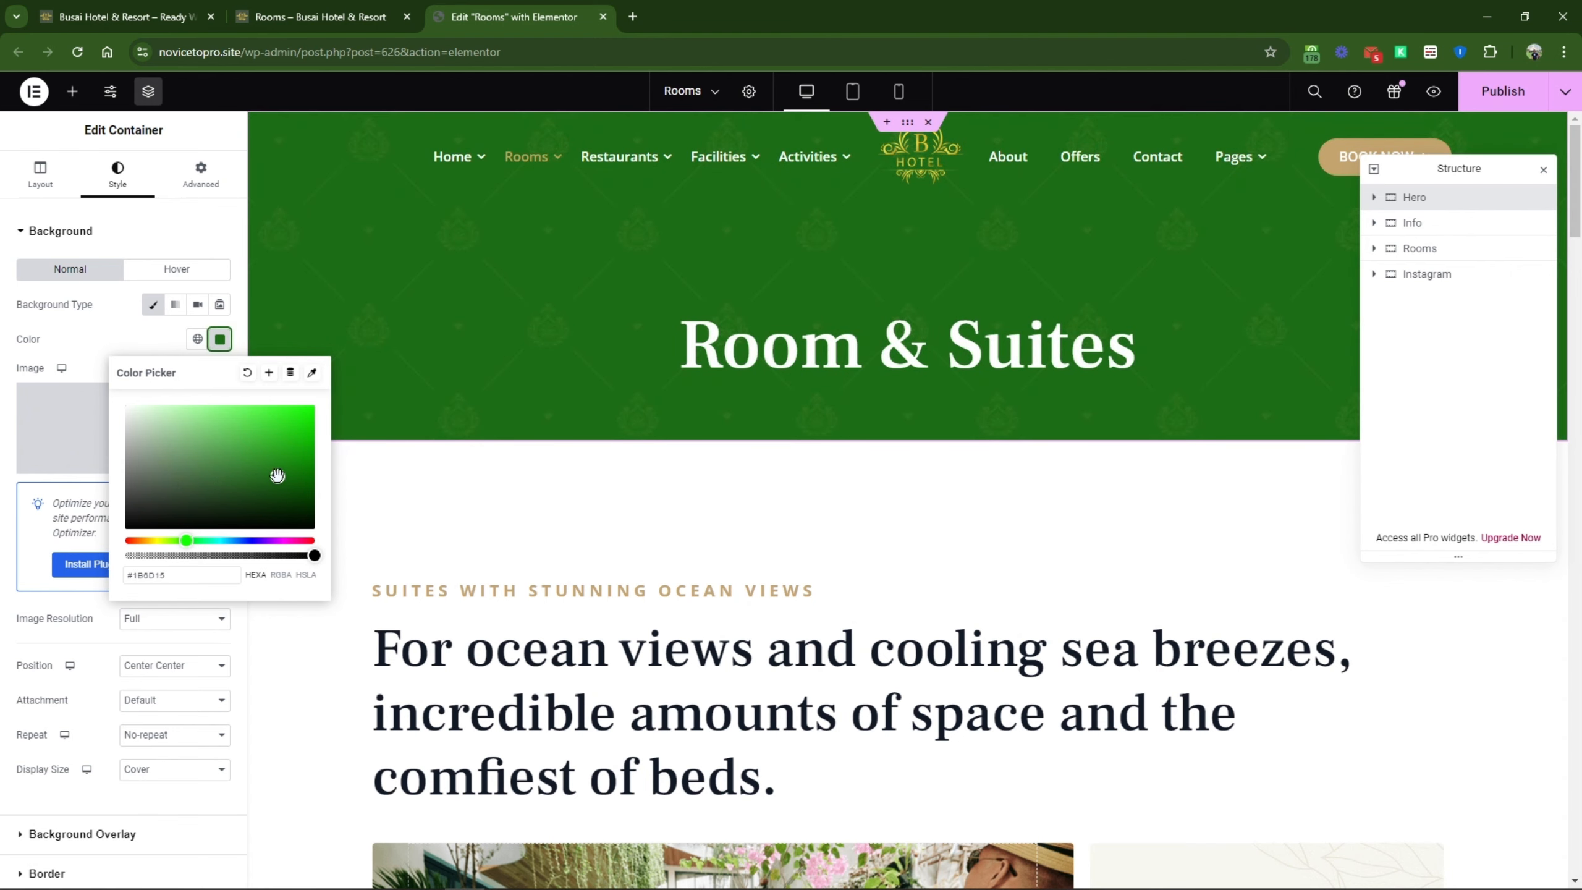
click(118, 356)
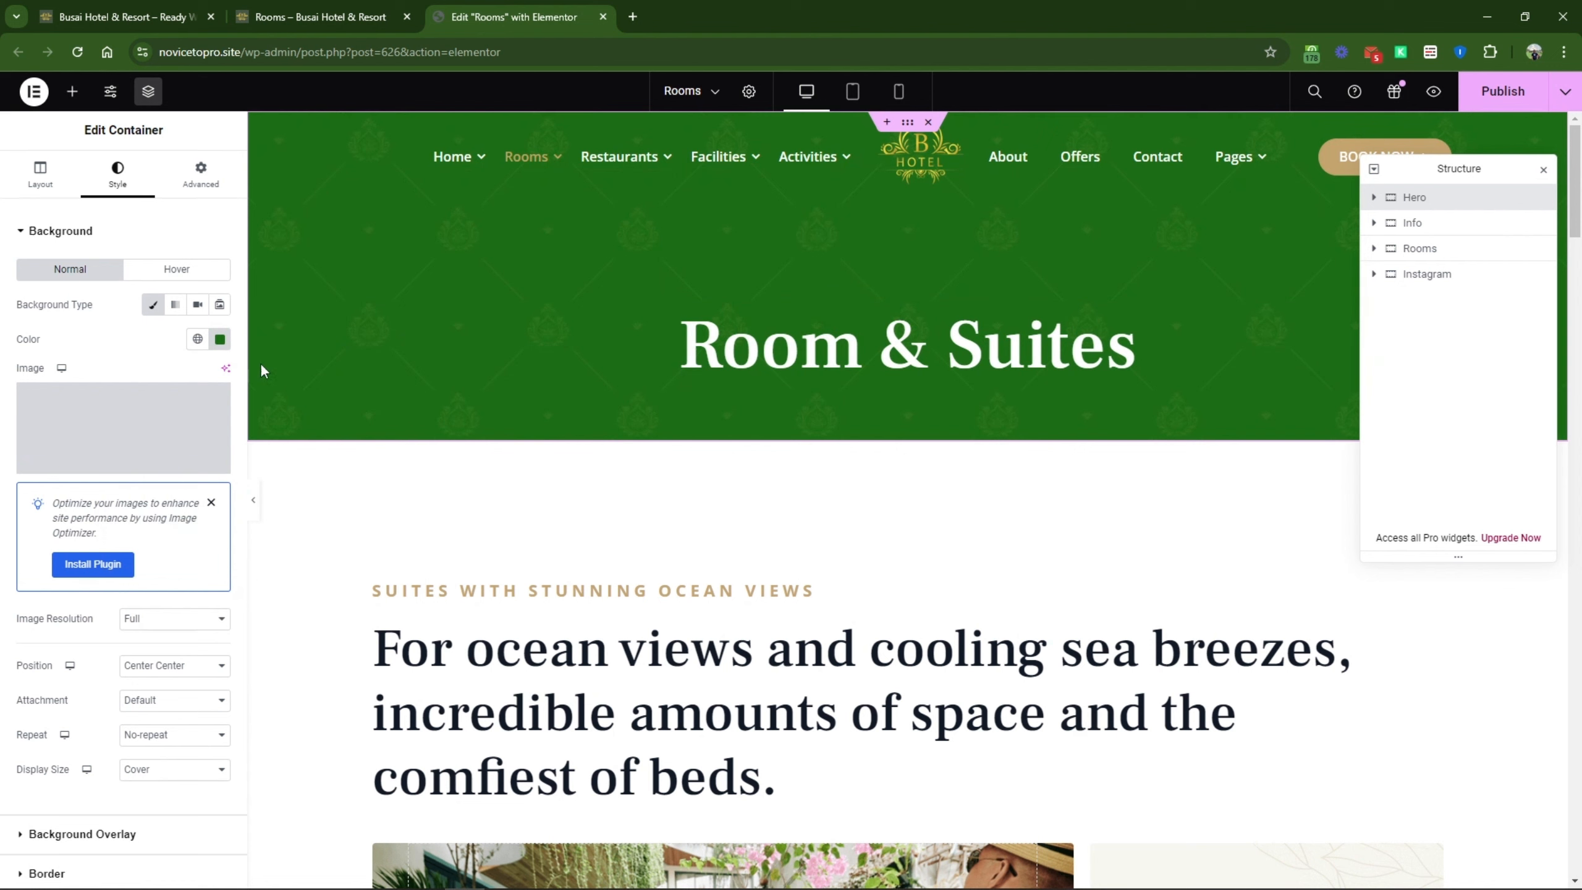
mouse_move(215, 401)
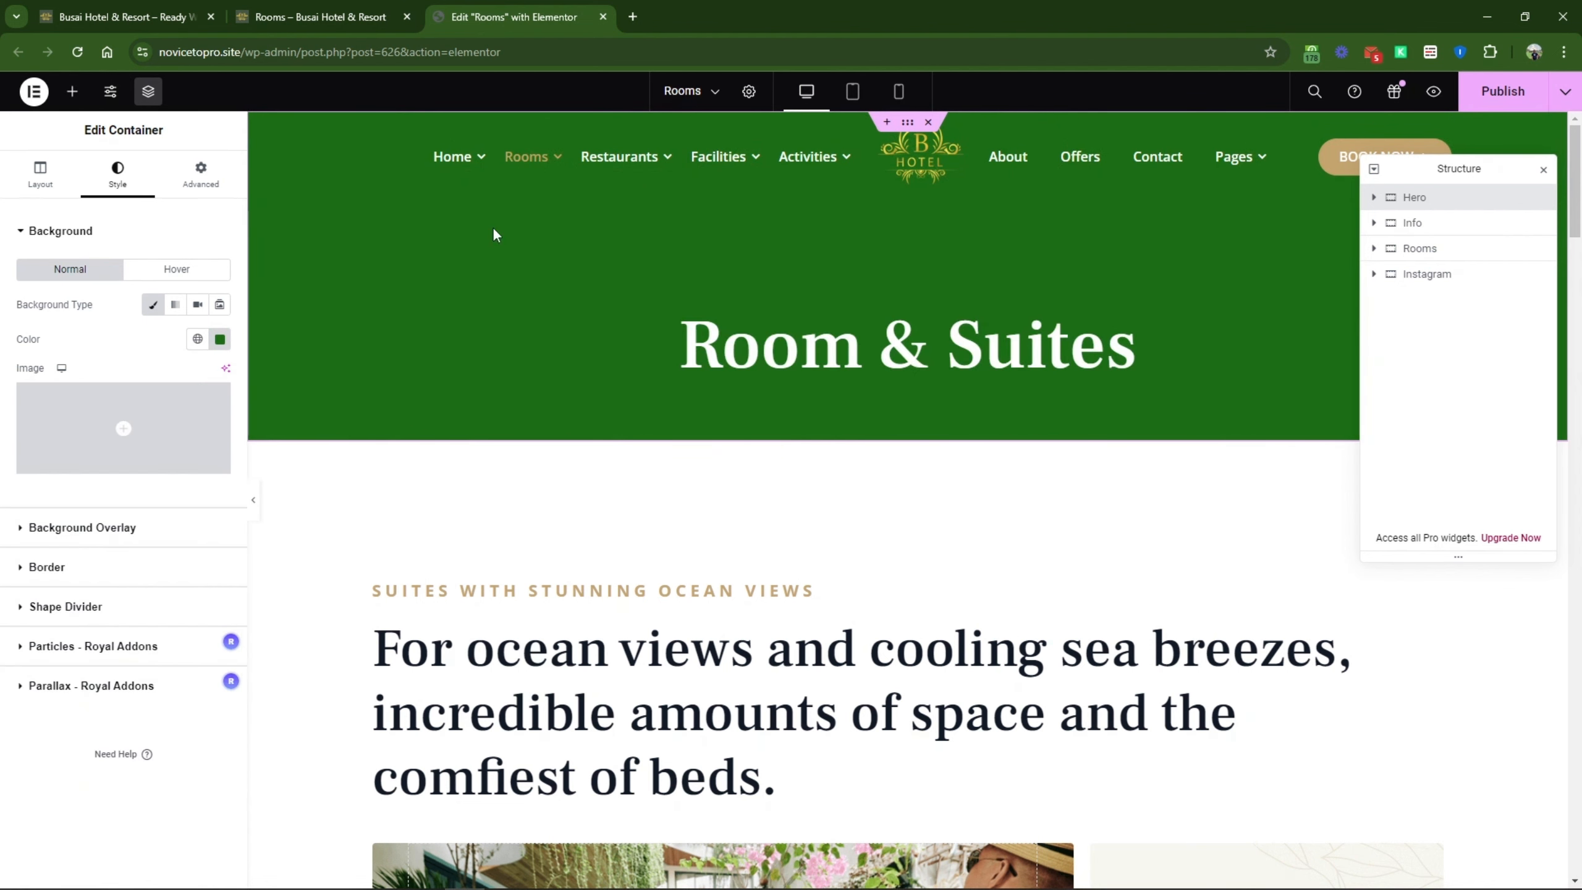
key(ctrl+shift+z)
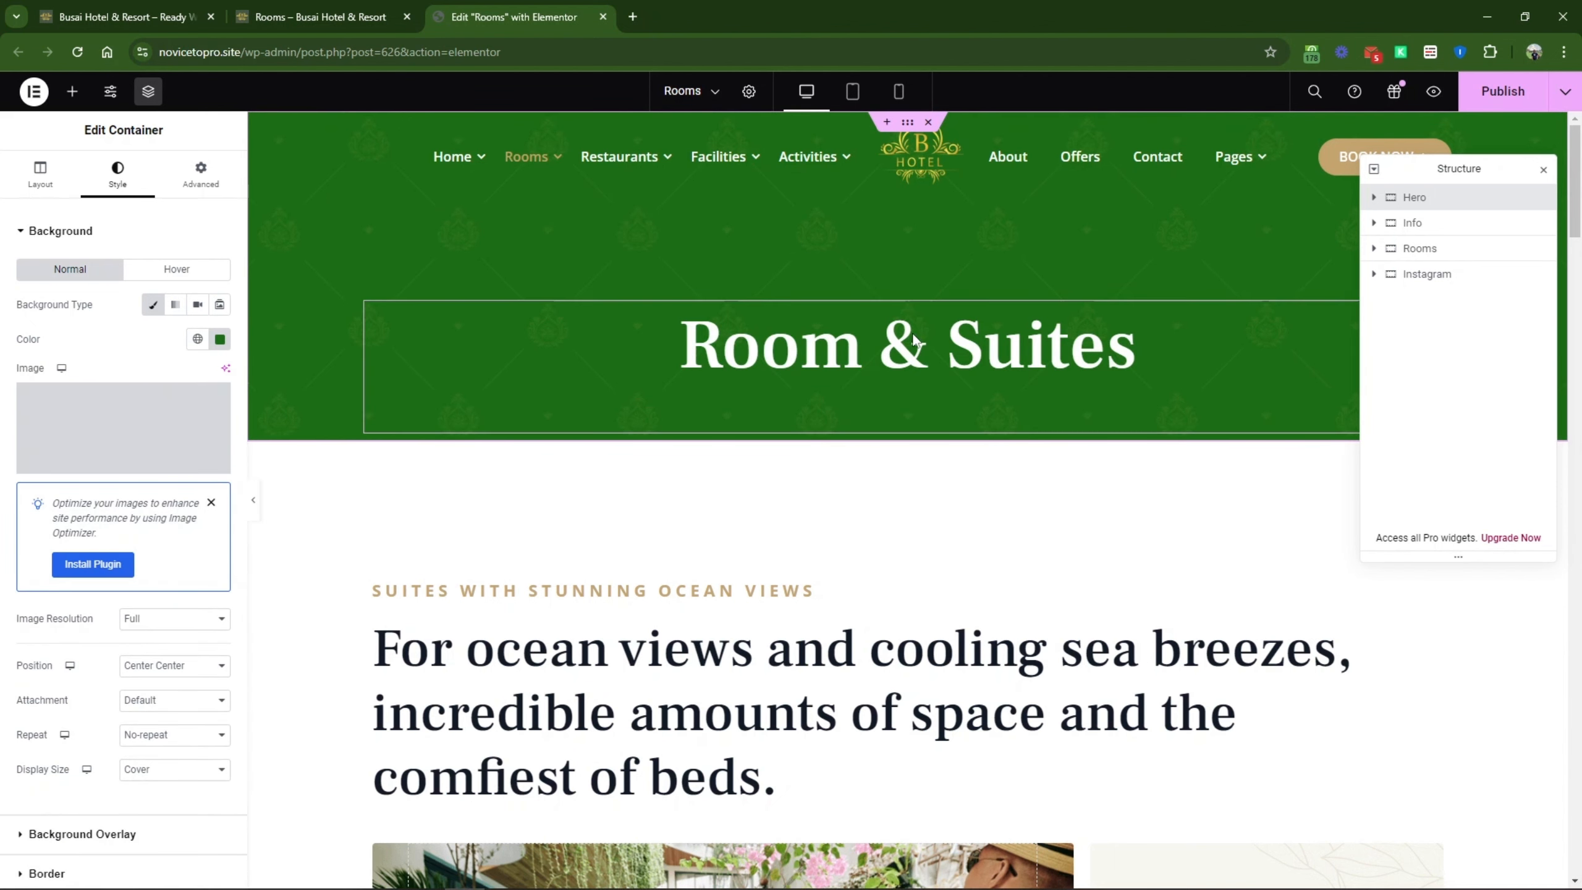
Step: Review the titles of the Room & Suites heading and the CHECK-IN label and time, then close the Structure view
click(932, 310)
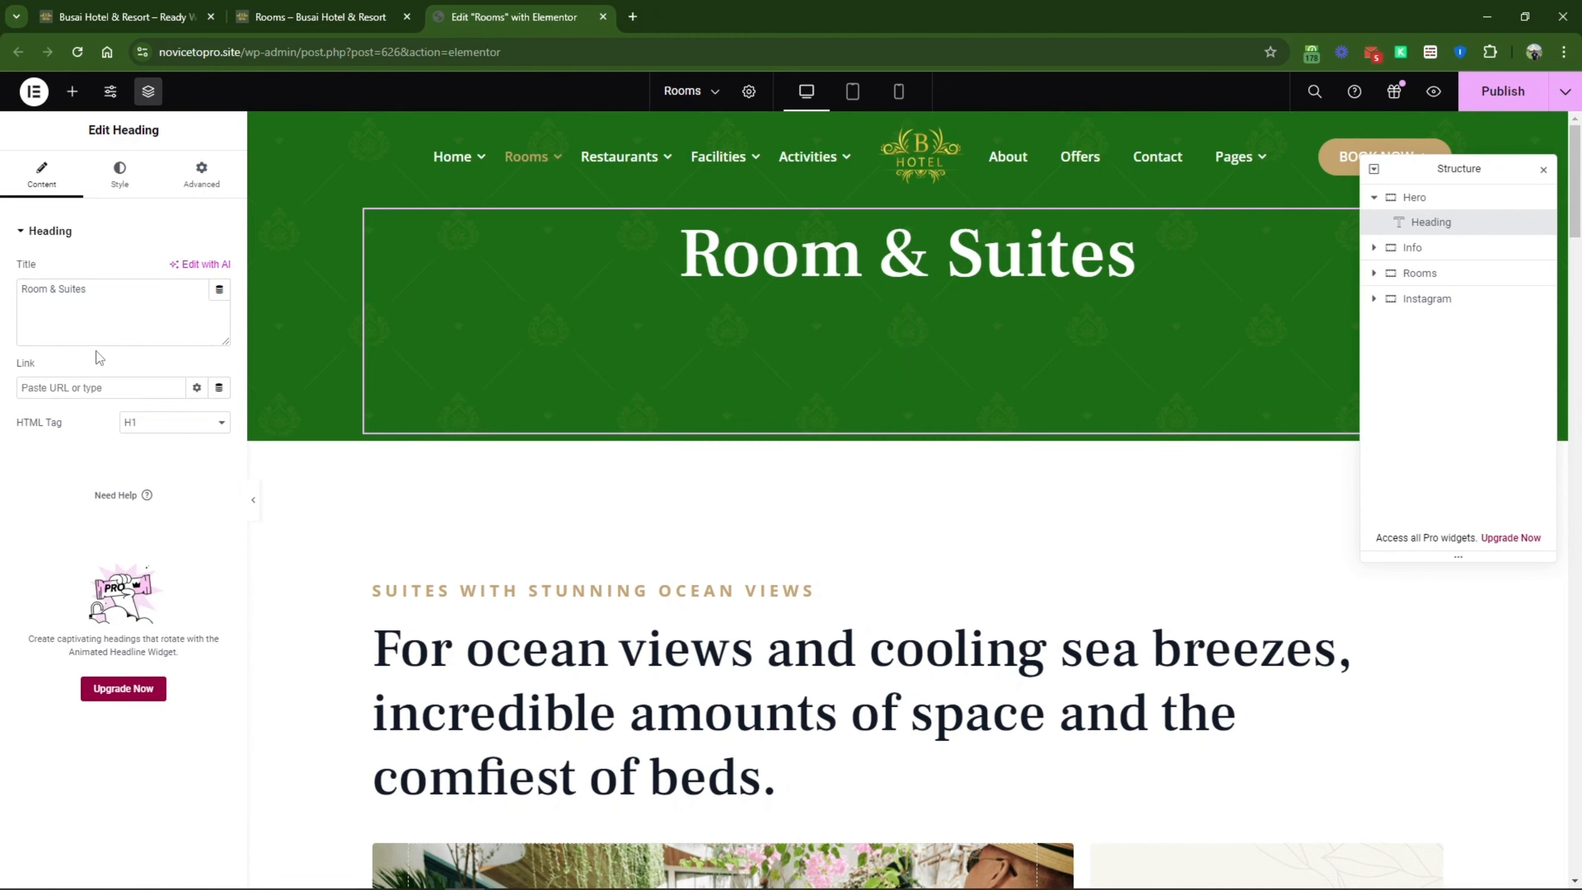
click(94, 328)
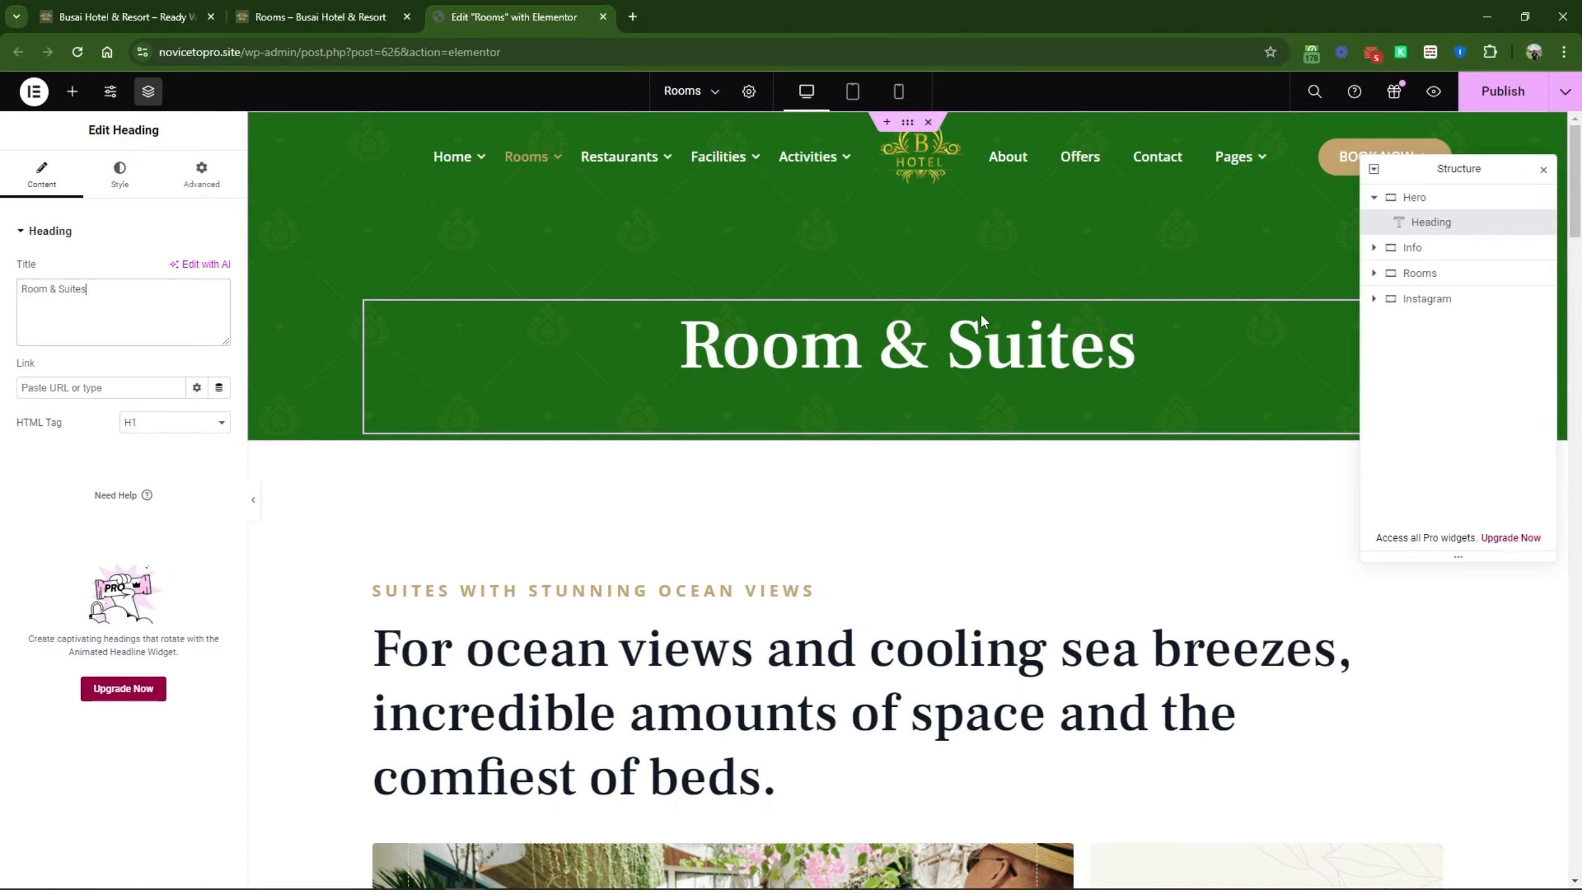
scroll(980, 312, down, 6)
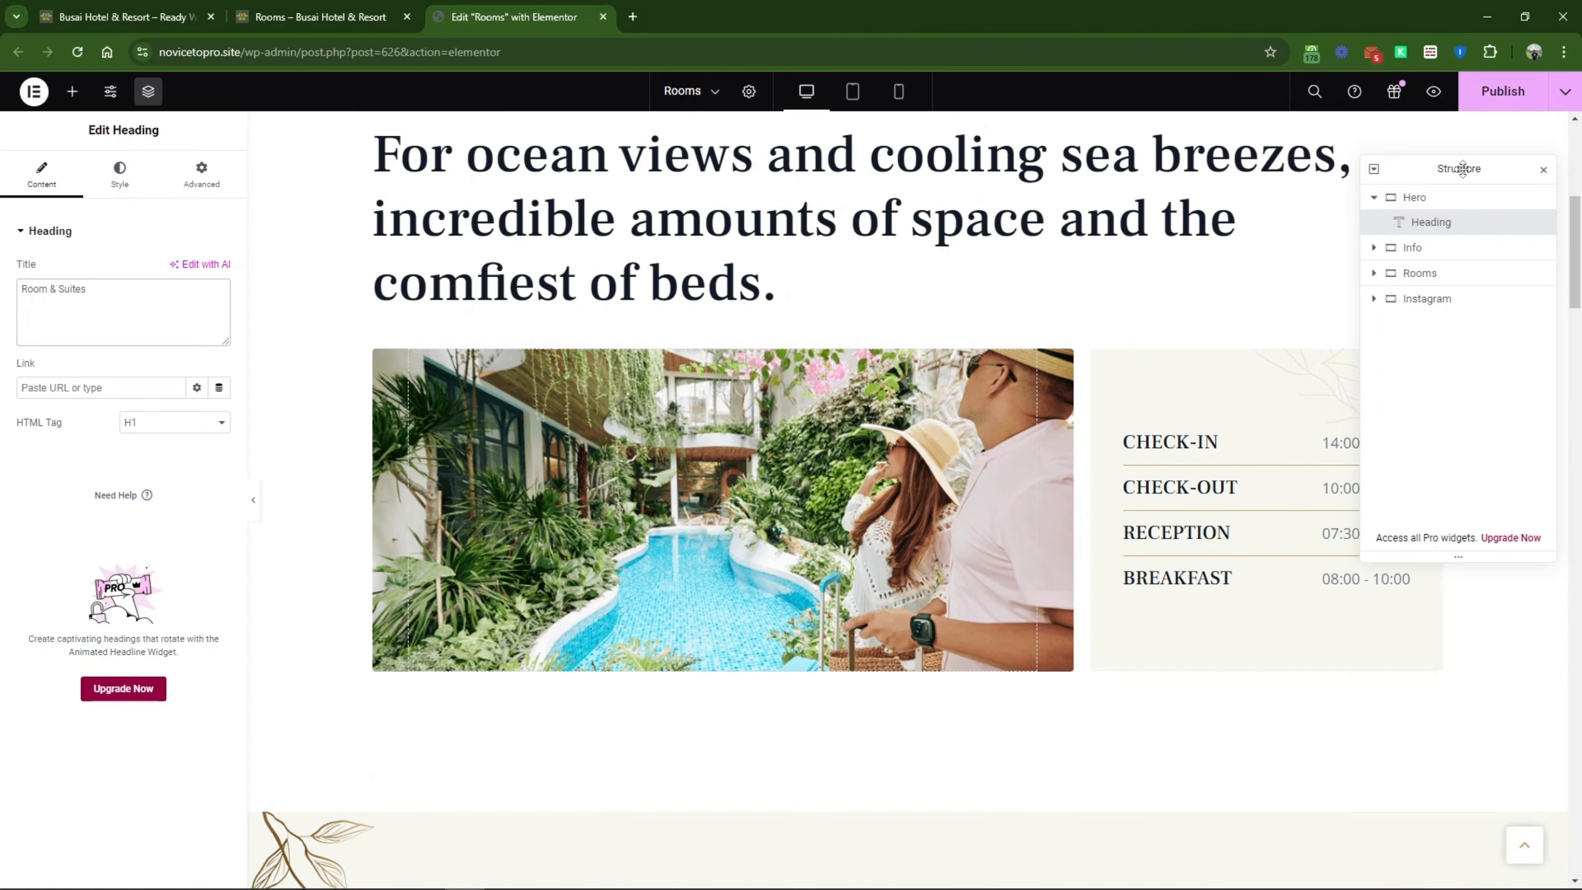
drag(1461, 168, 1570, 180)
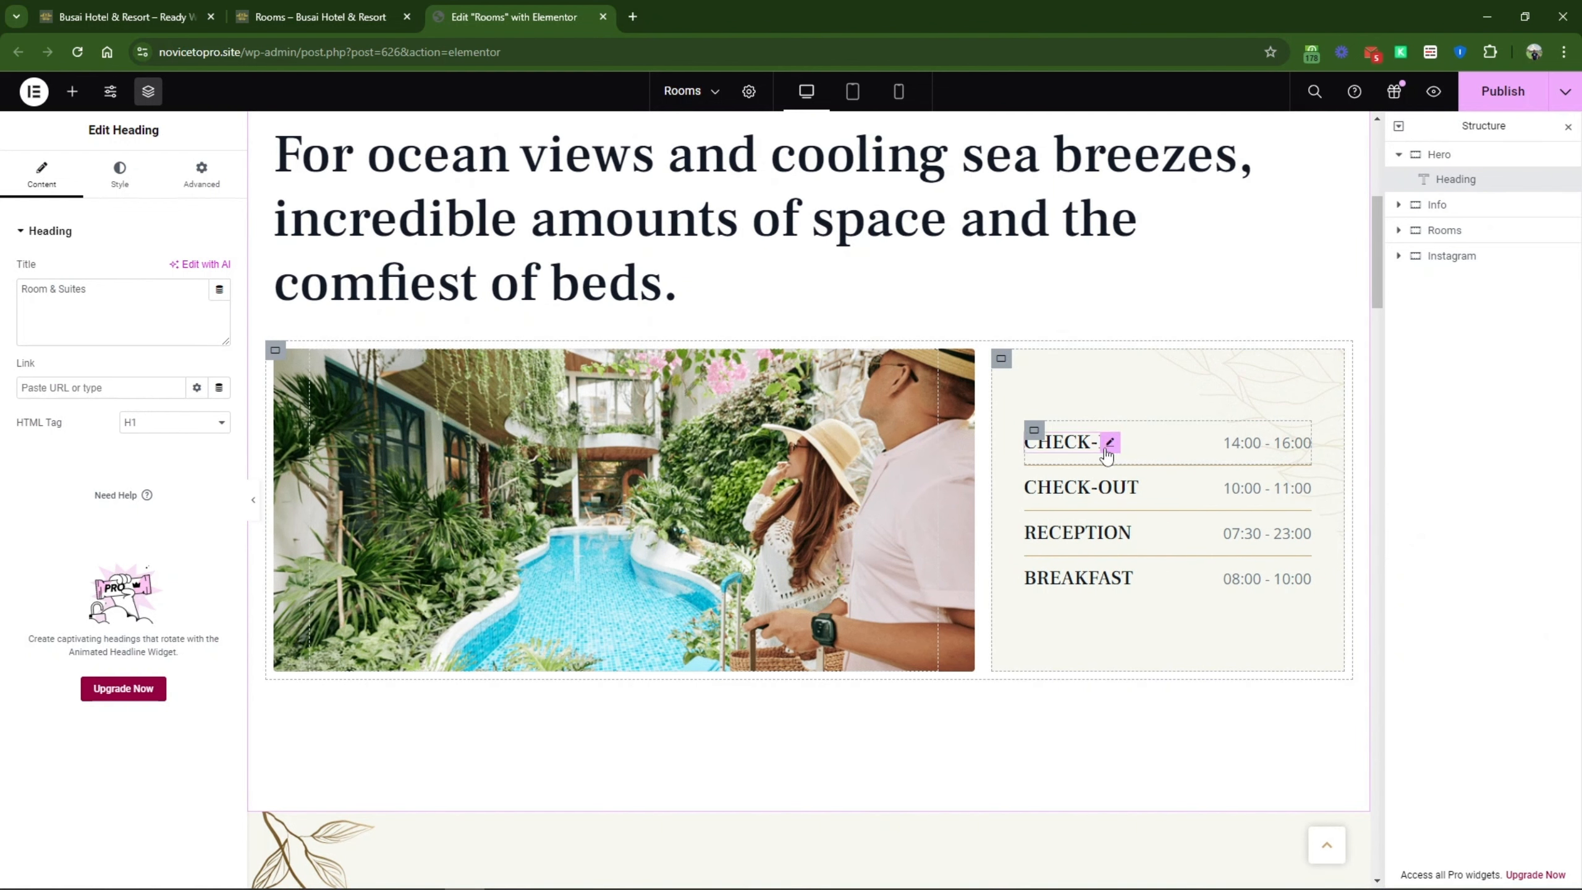
click(1109, 443)
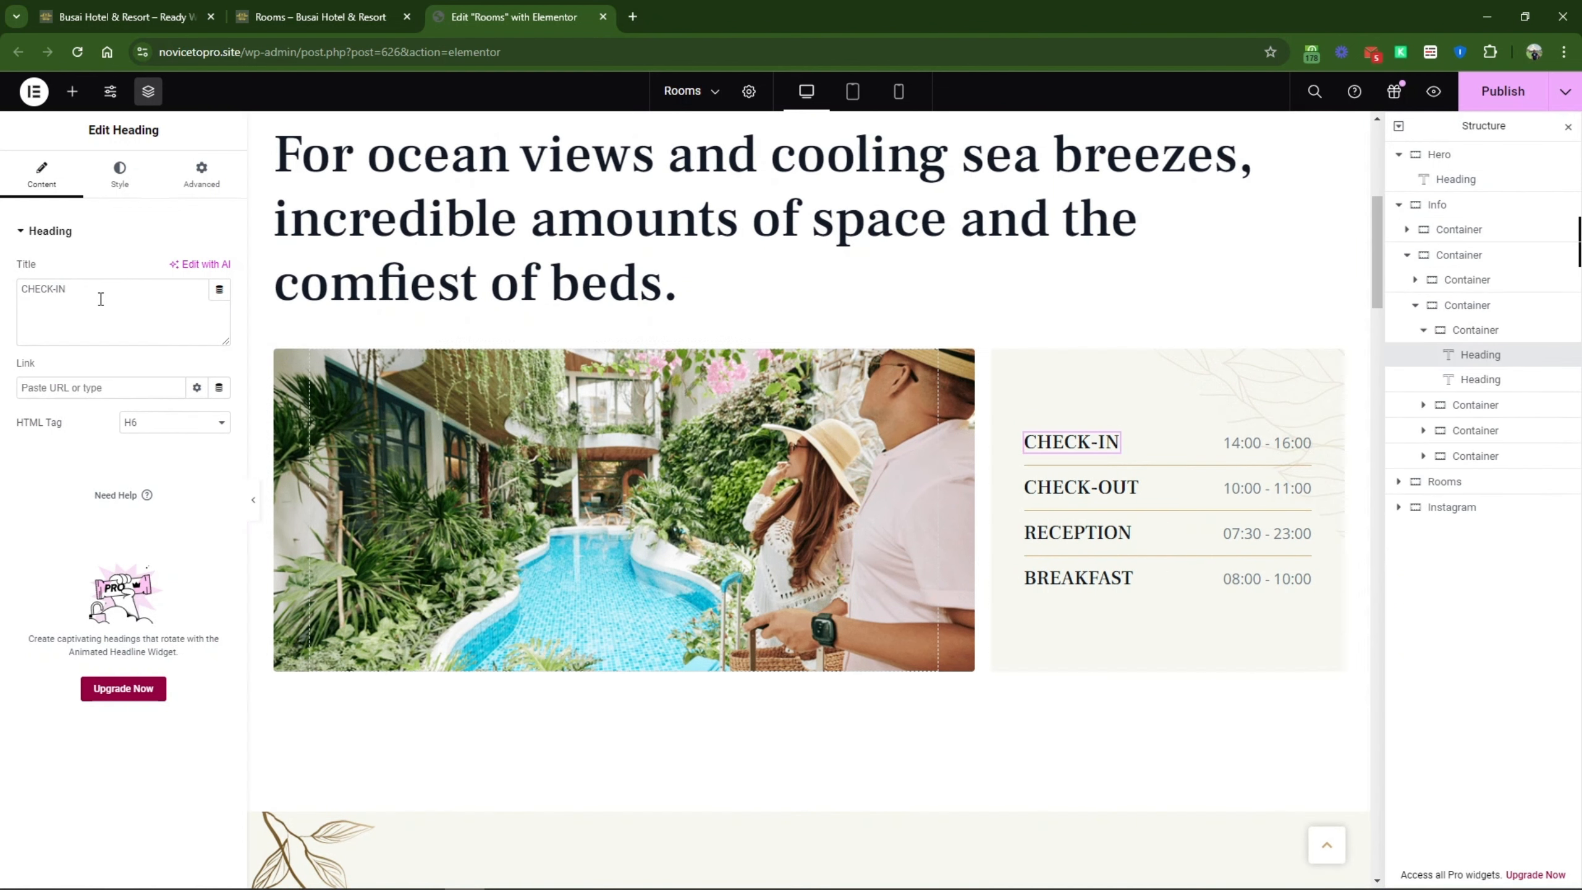
click(1300, 443)
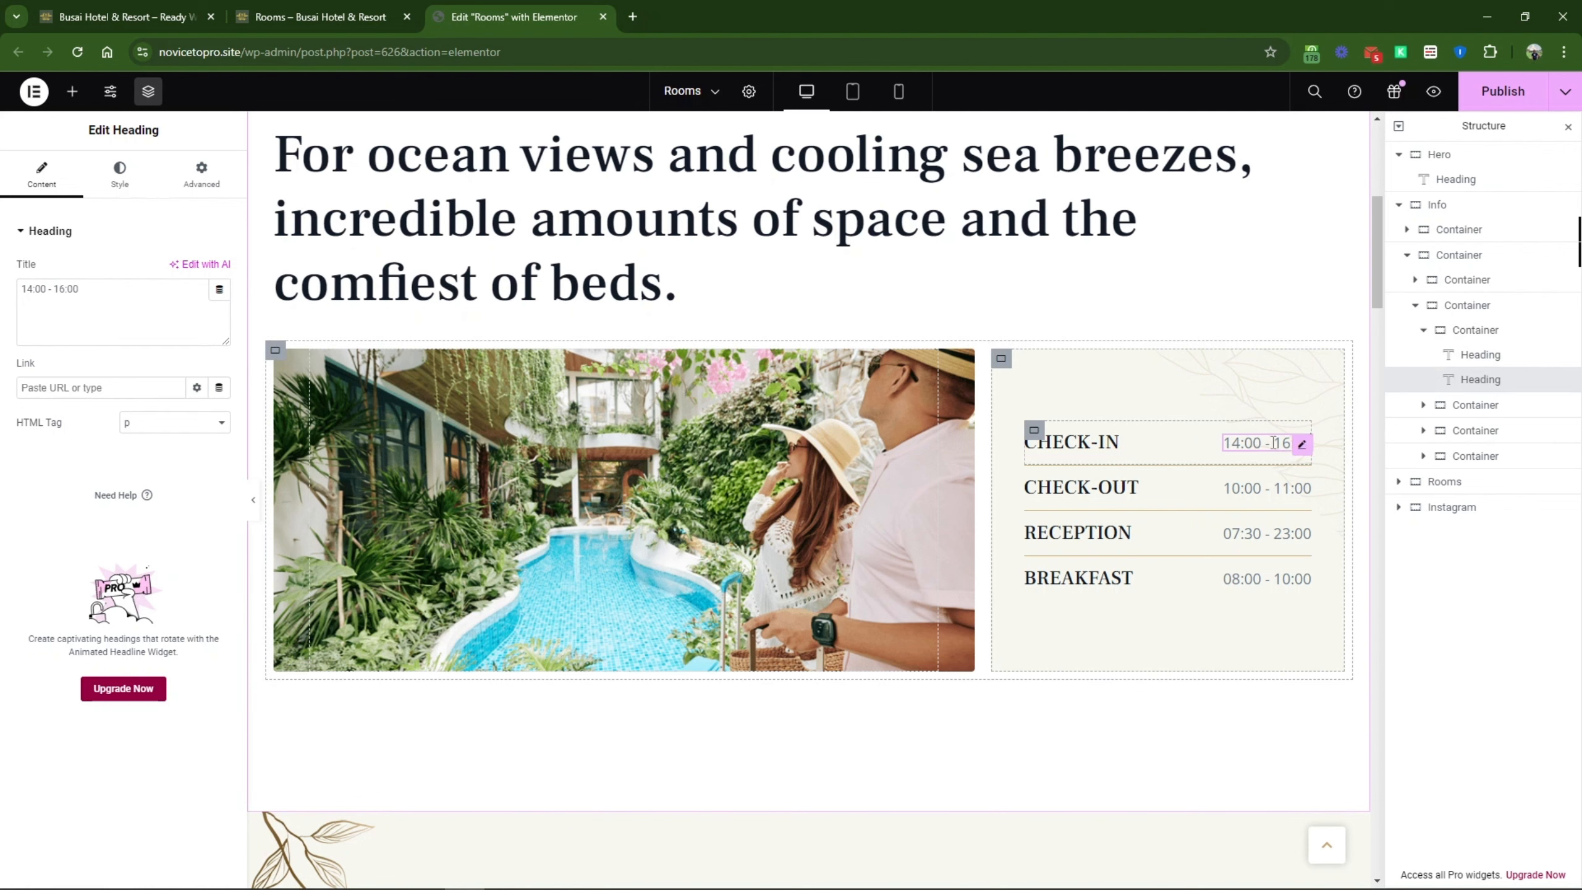
click(1566, 128)
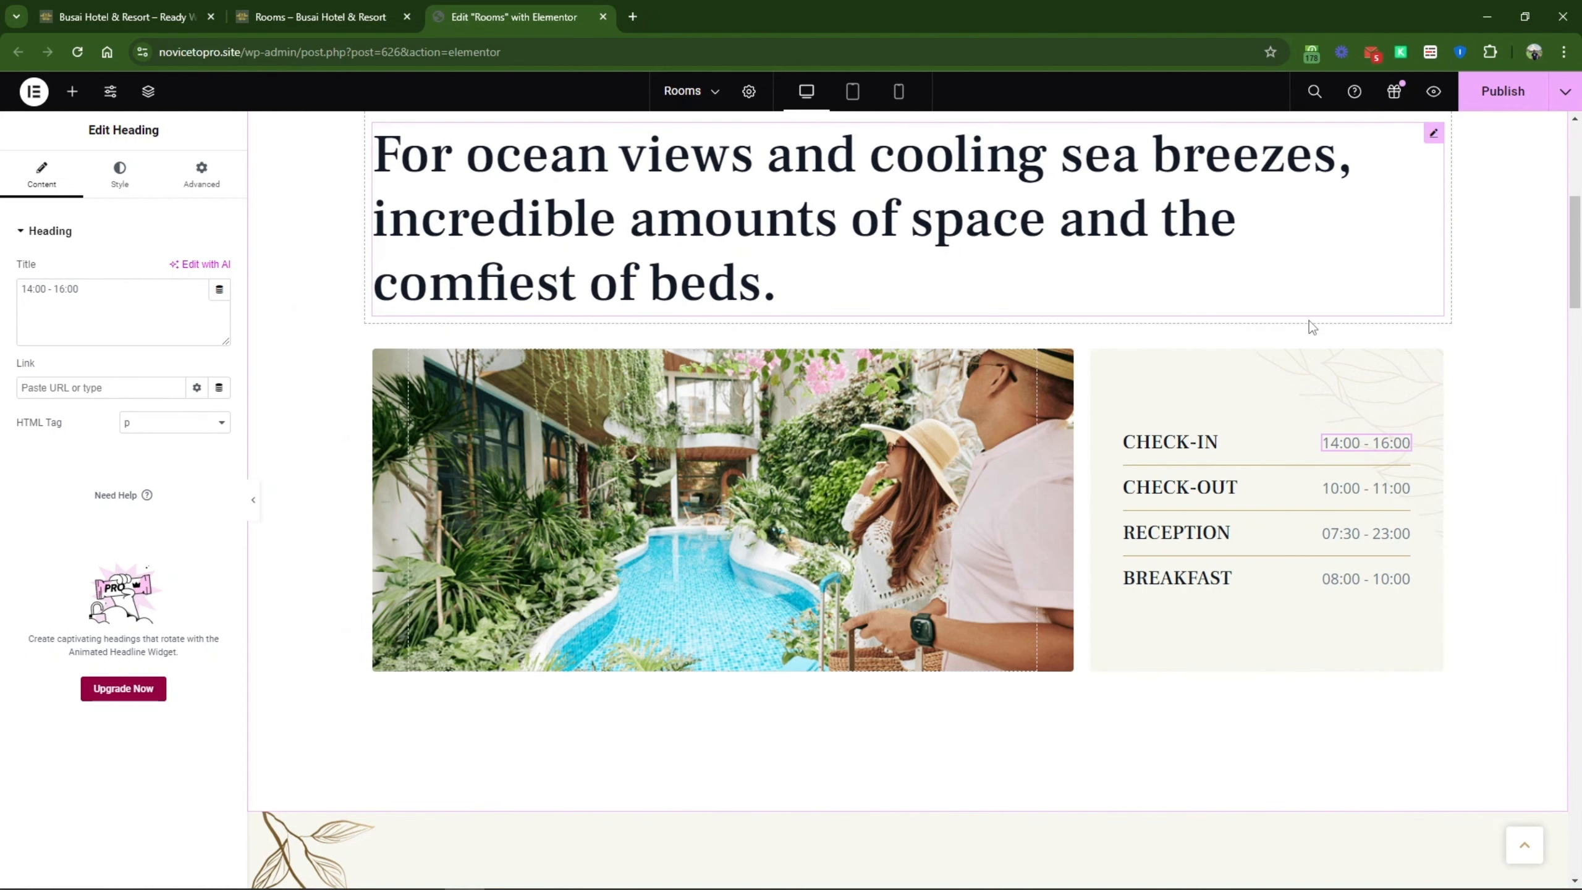
Step: Examine the room listings and the content settings of the Balcony Room card's image, title and nightly price
scroll(1166, 412, down, 4)
scroll(1164, 405, down, 10)
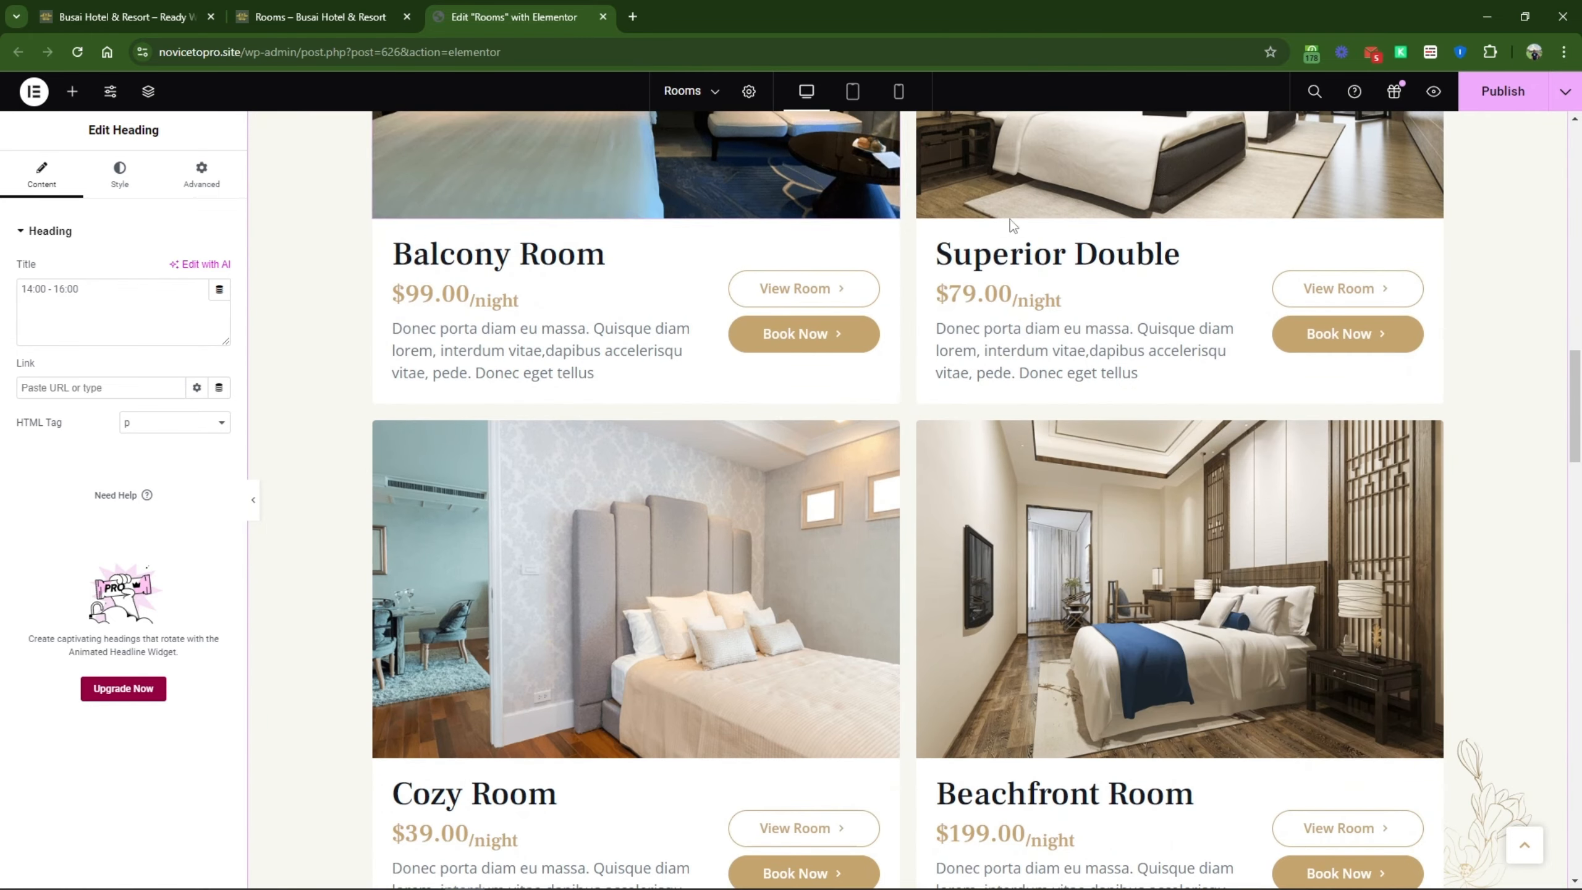
scroll(1107, 474, up, 2)
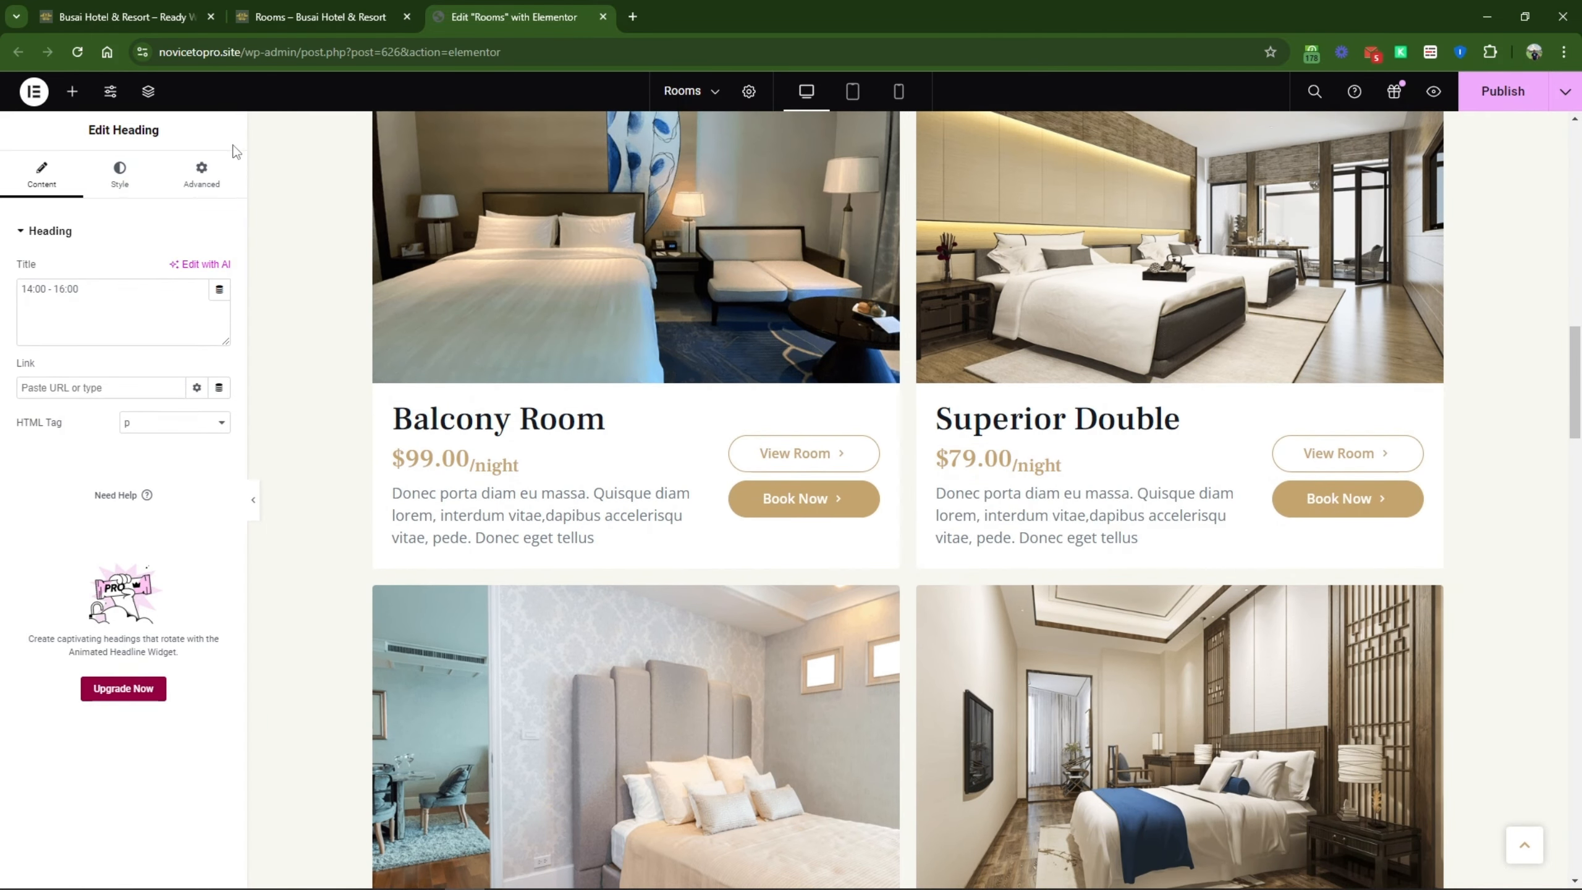
scroll(653, 422, up, 4)
scroll(653, 422, down, 3)
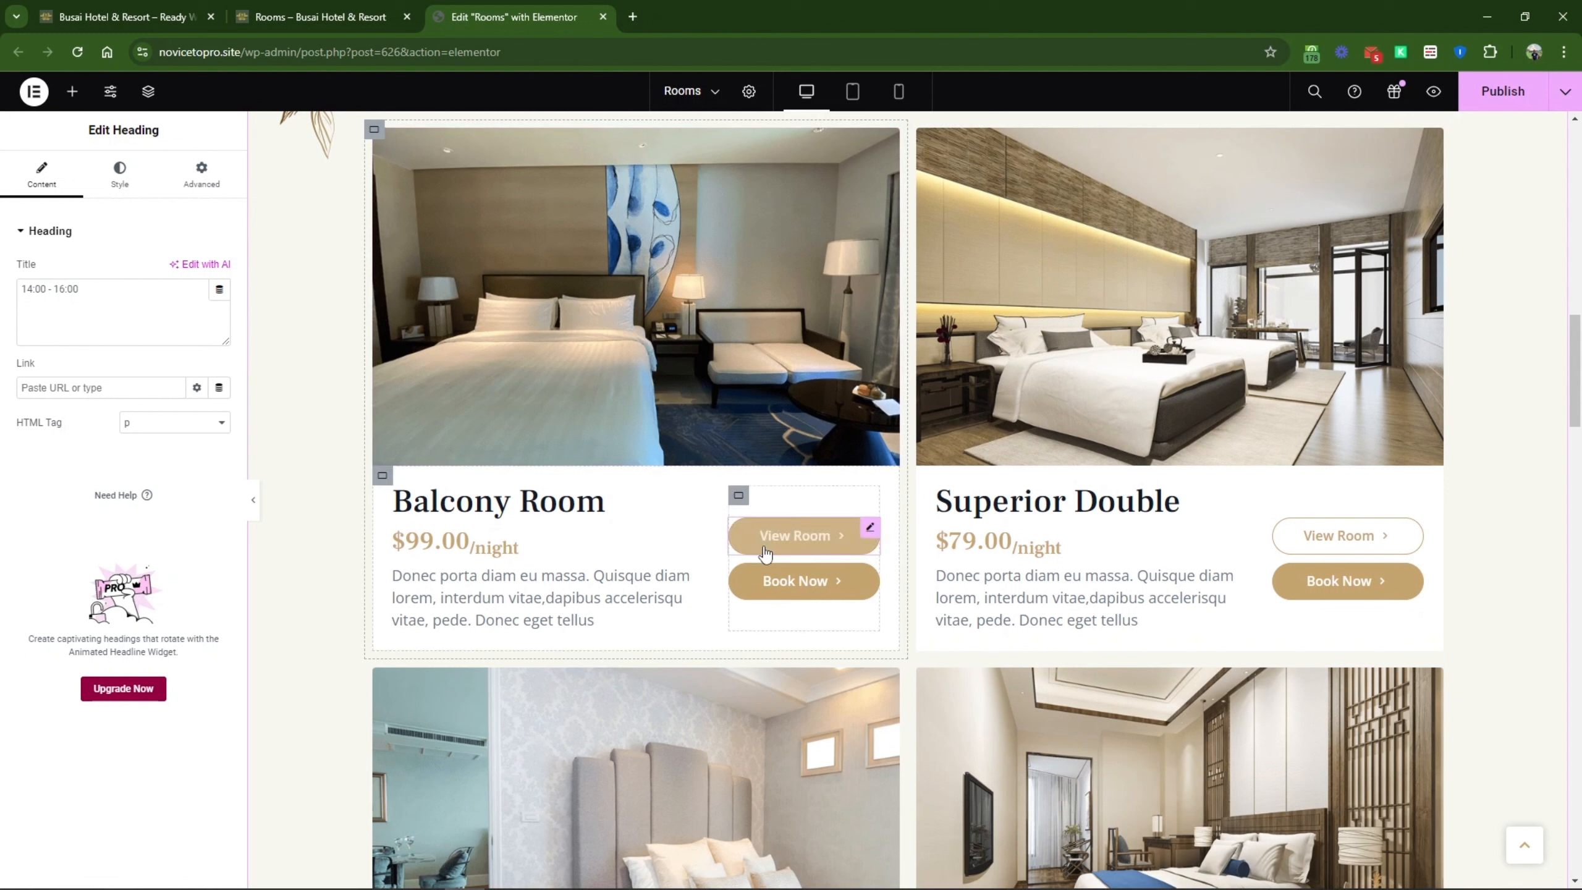
click(523, 216)
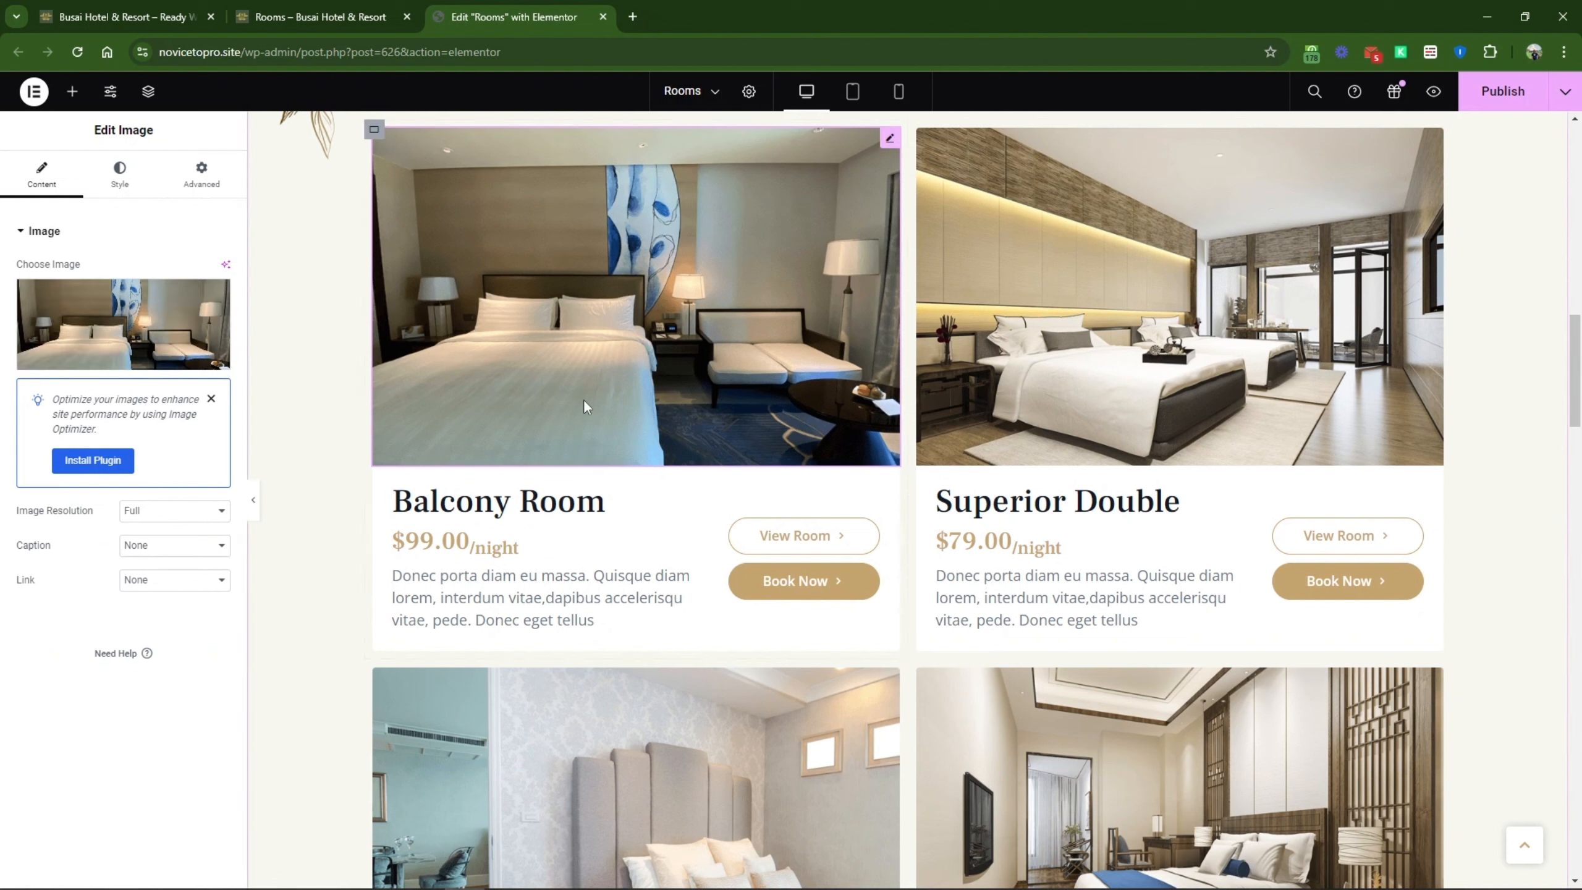
click(504, 510)
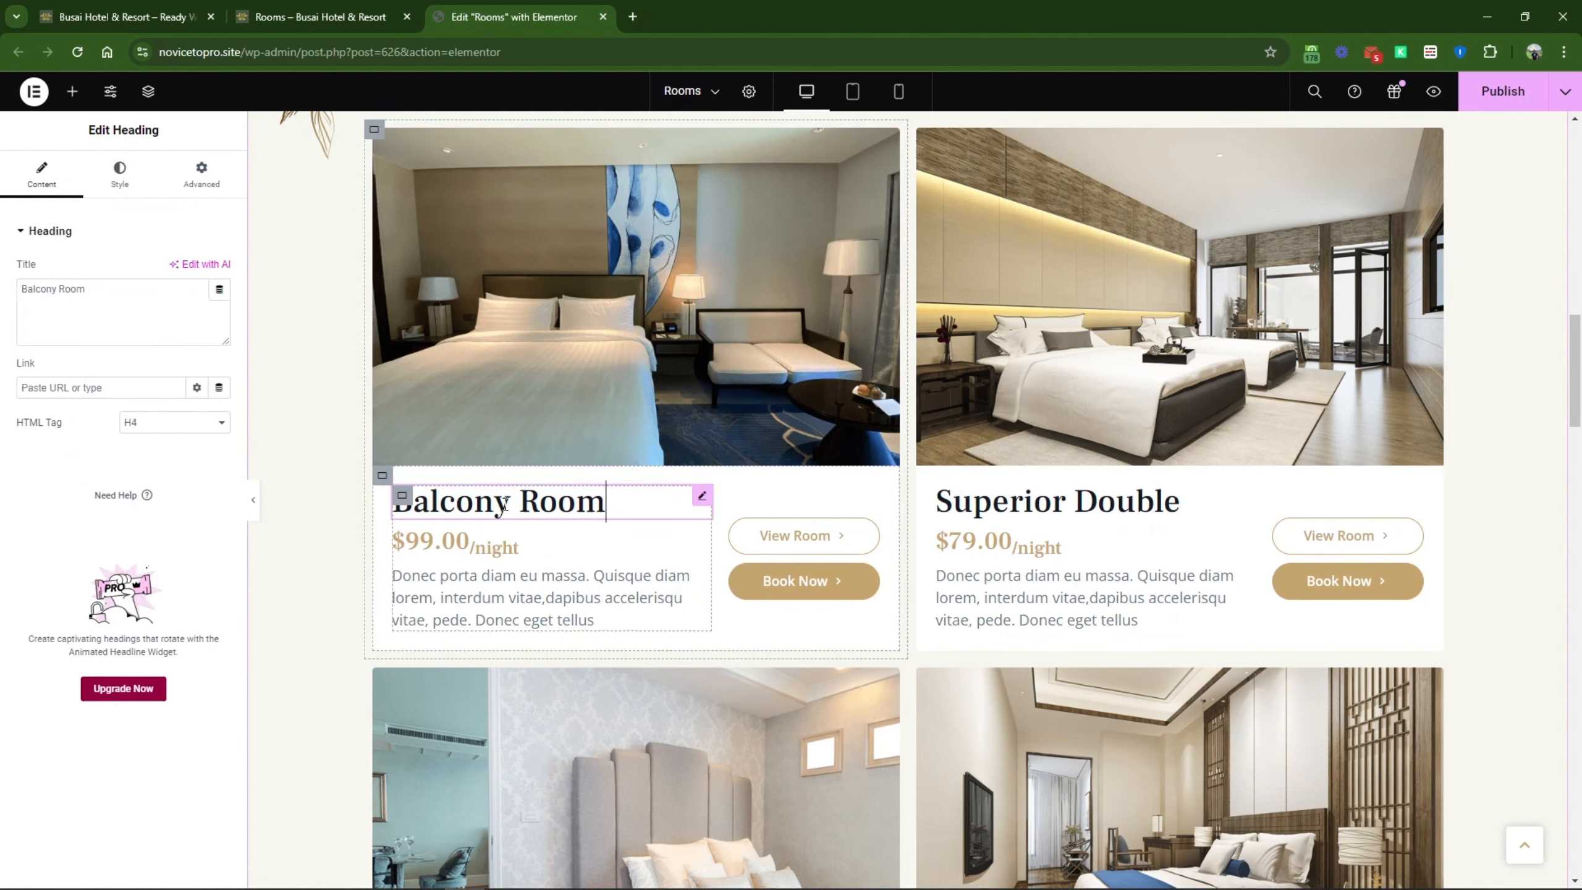
click(472, 551)
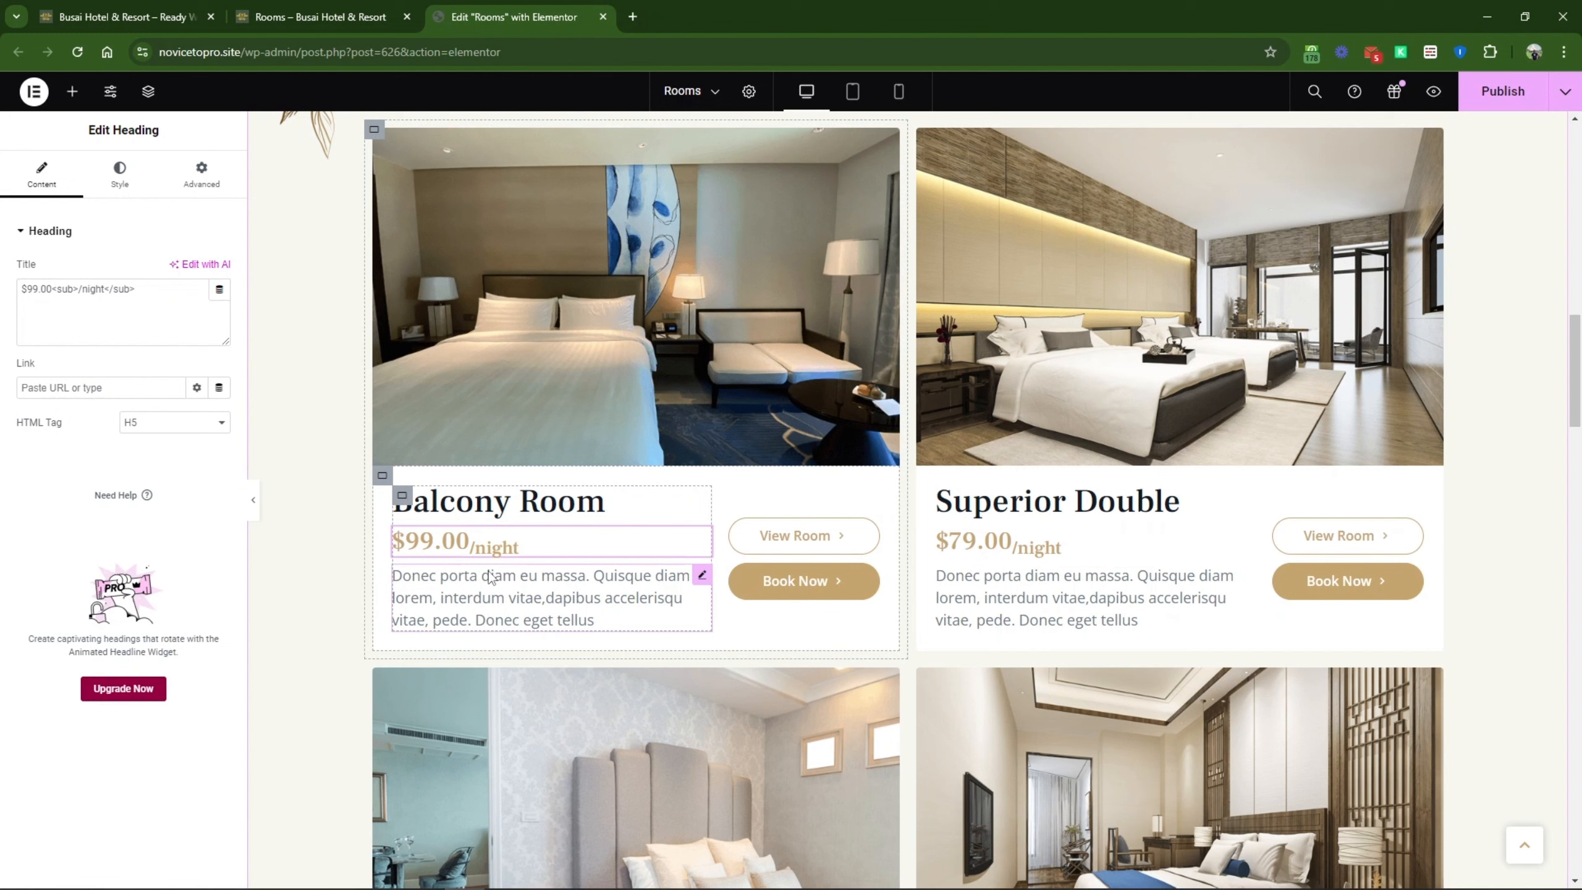
click(616, 503)
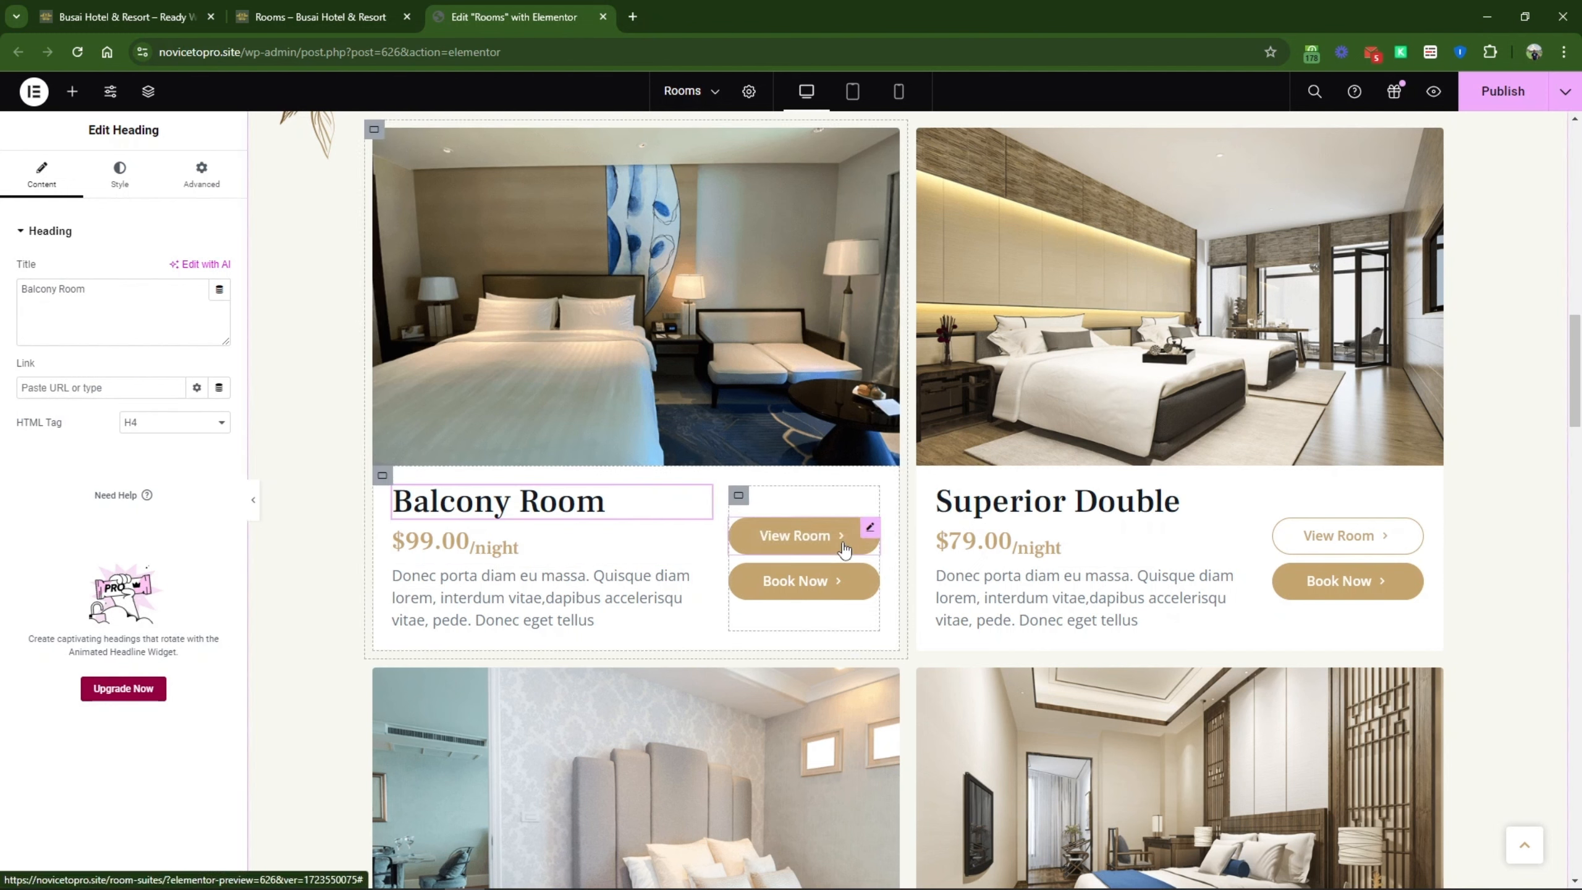
Step: Link the Balcony Room card's View Room button to the Balcony Room page
click(844, 550)
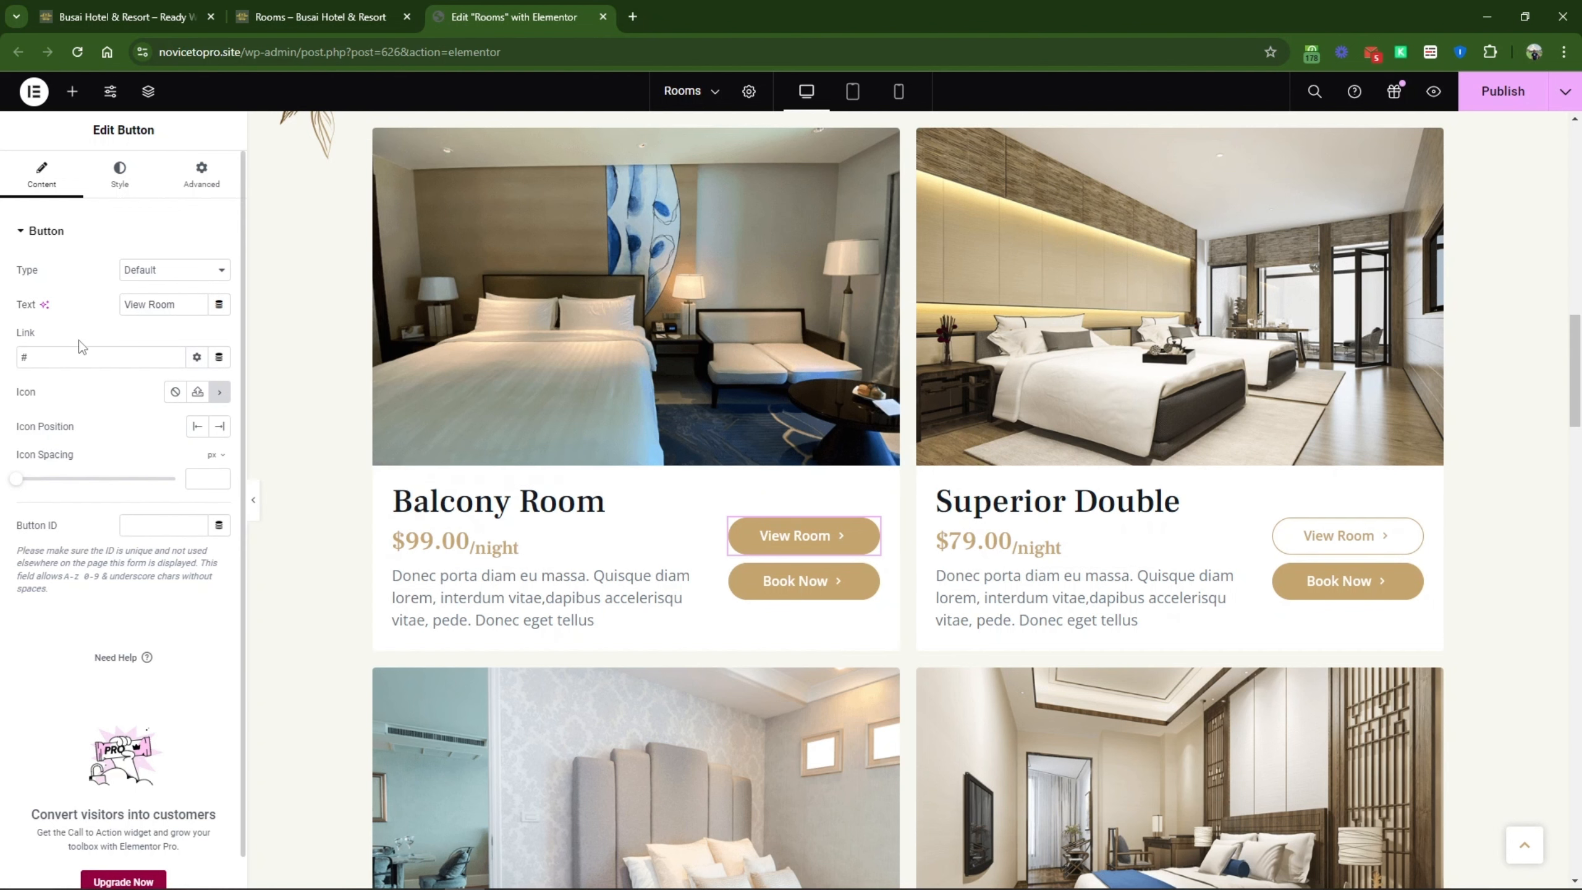
double_click(80, 357)
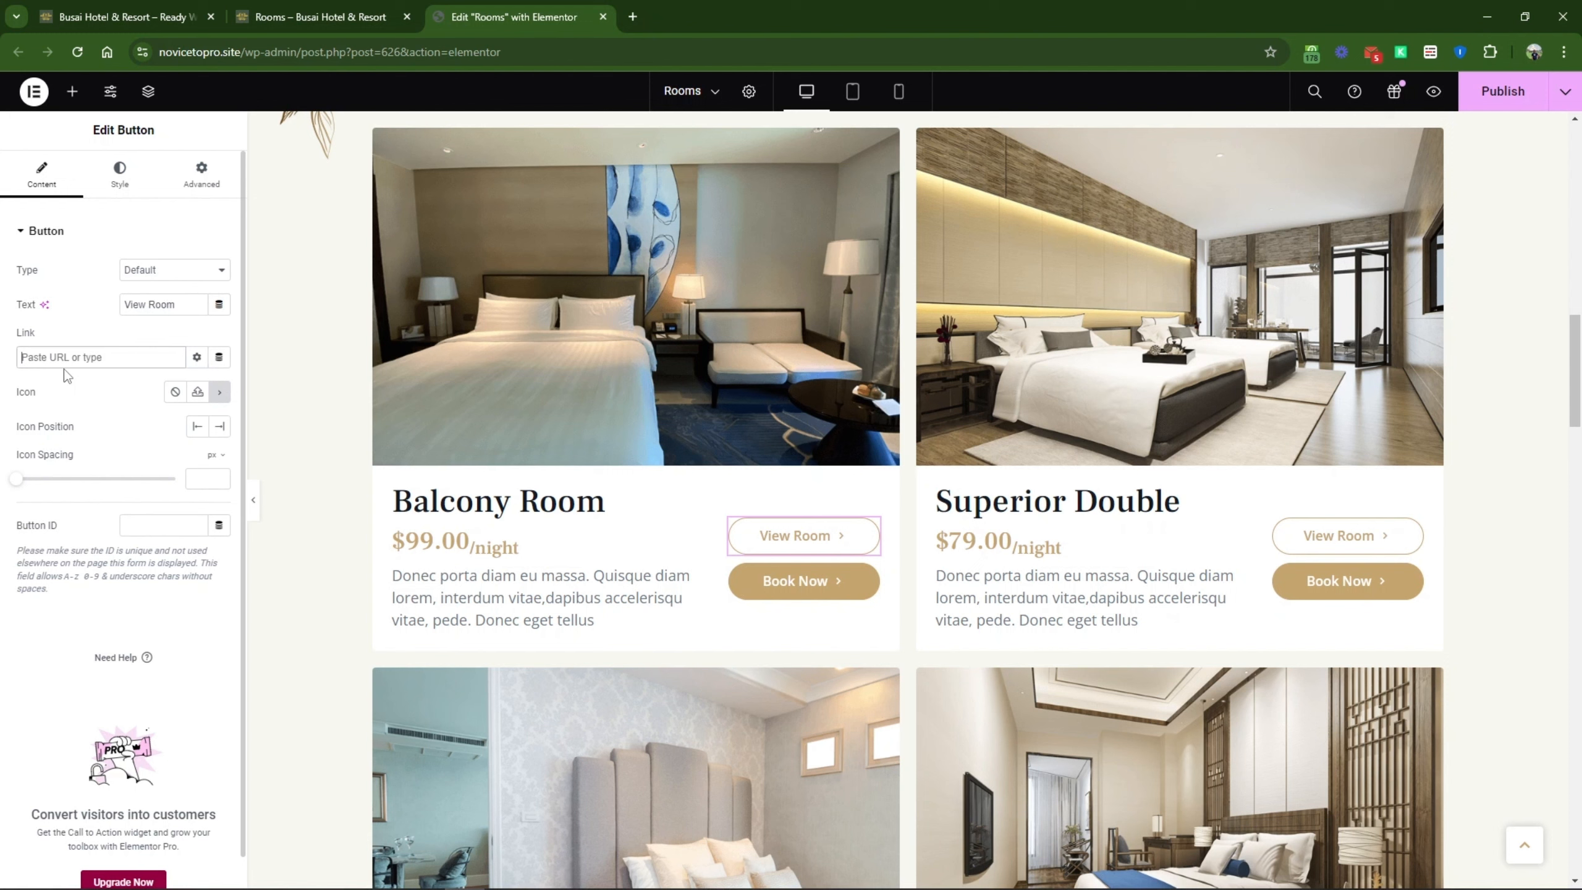
text(l)
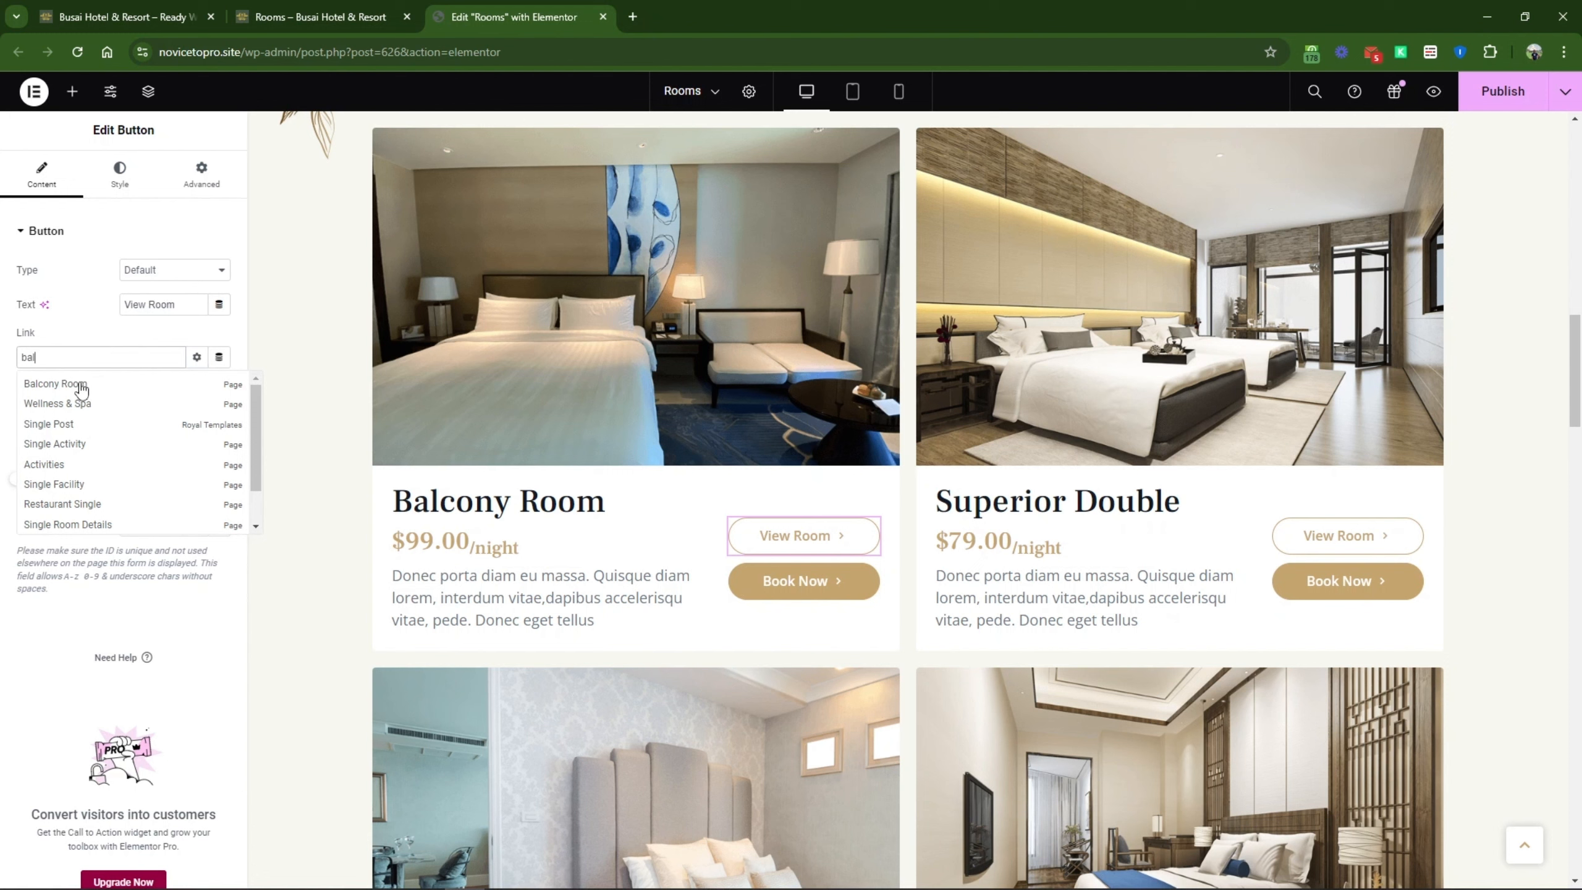
click(81, 388)
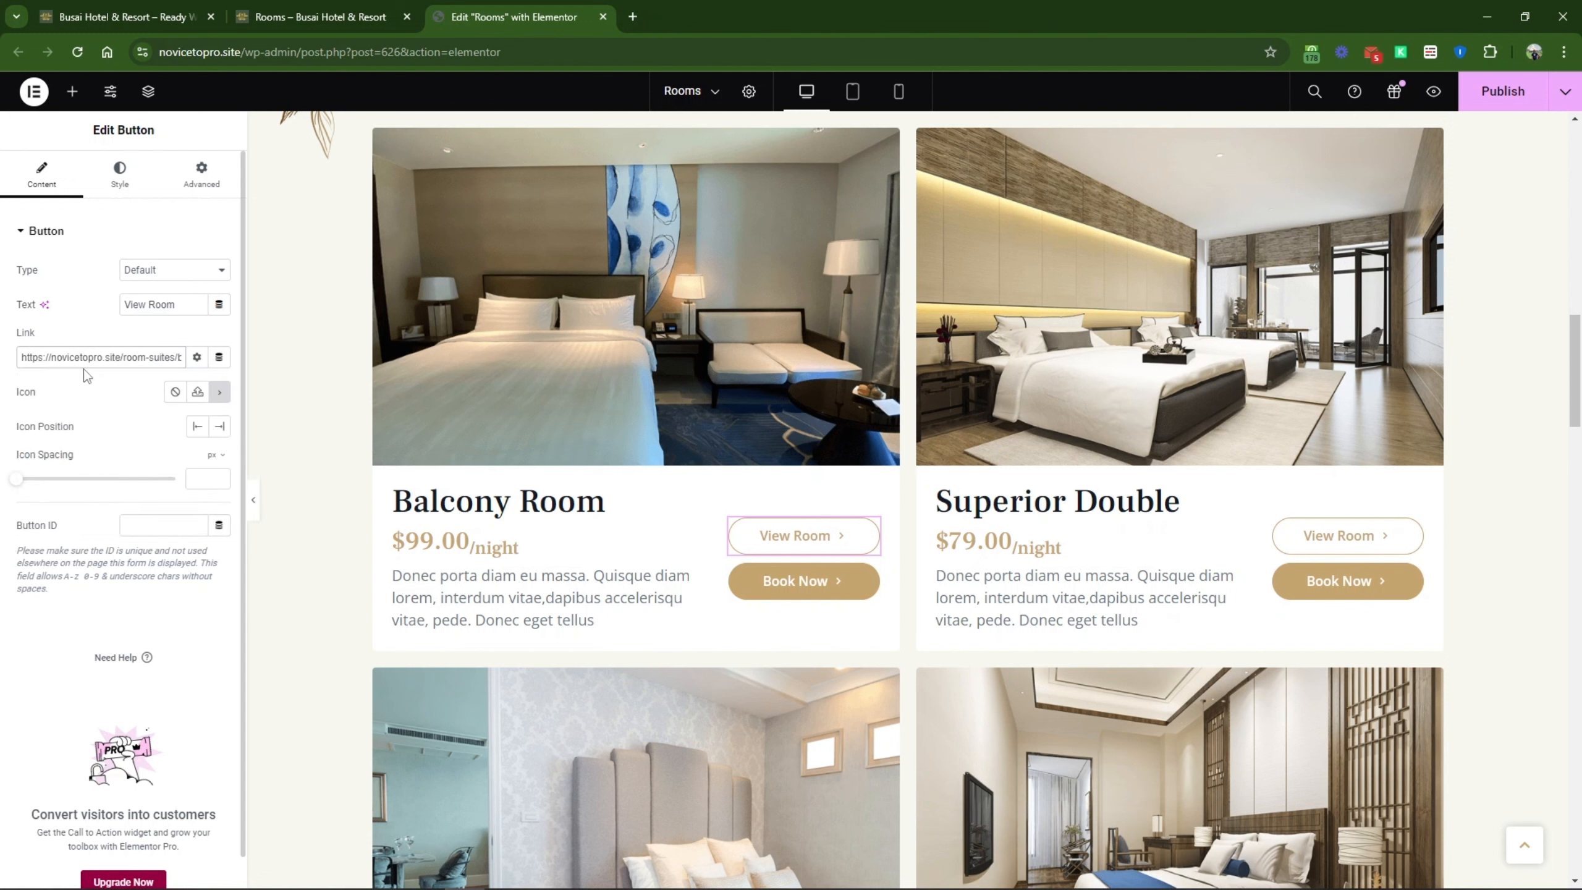
drag(106, 362, 182, 358)
click(144, 389)
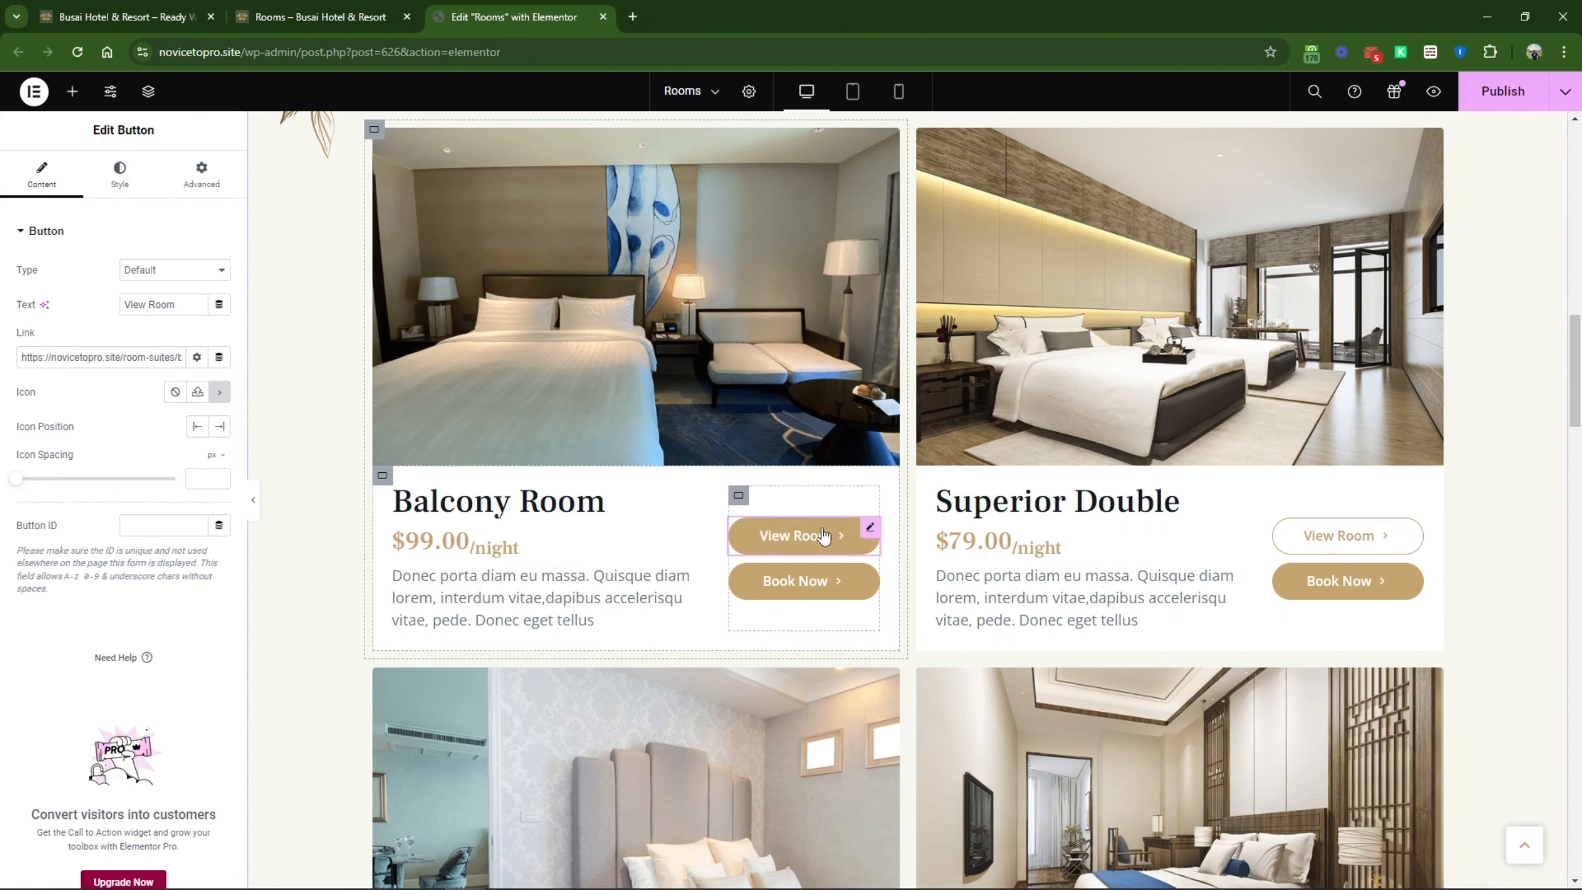
Step: Examine the link setting of the Balcony Room card's Book Now button and the other room cards on the page
click(814, 598)
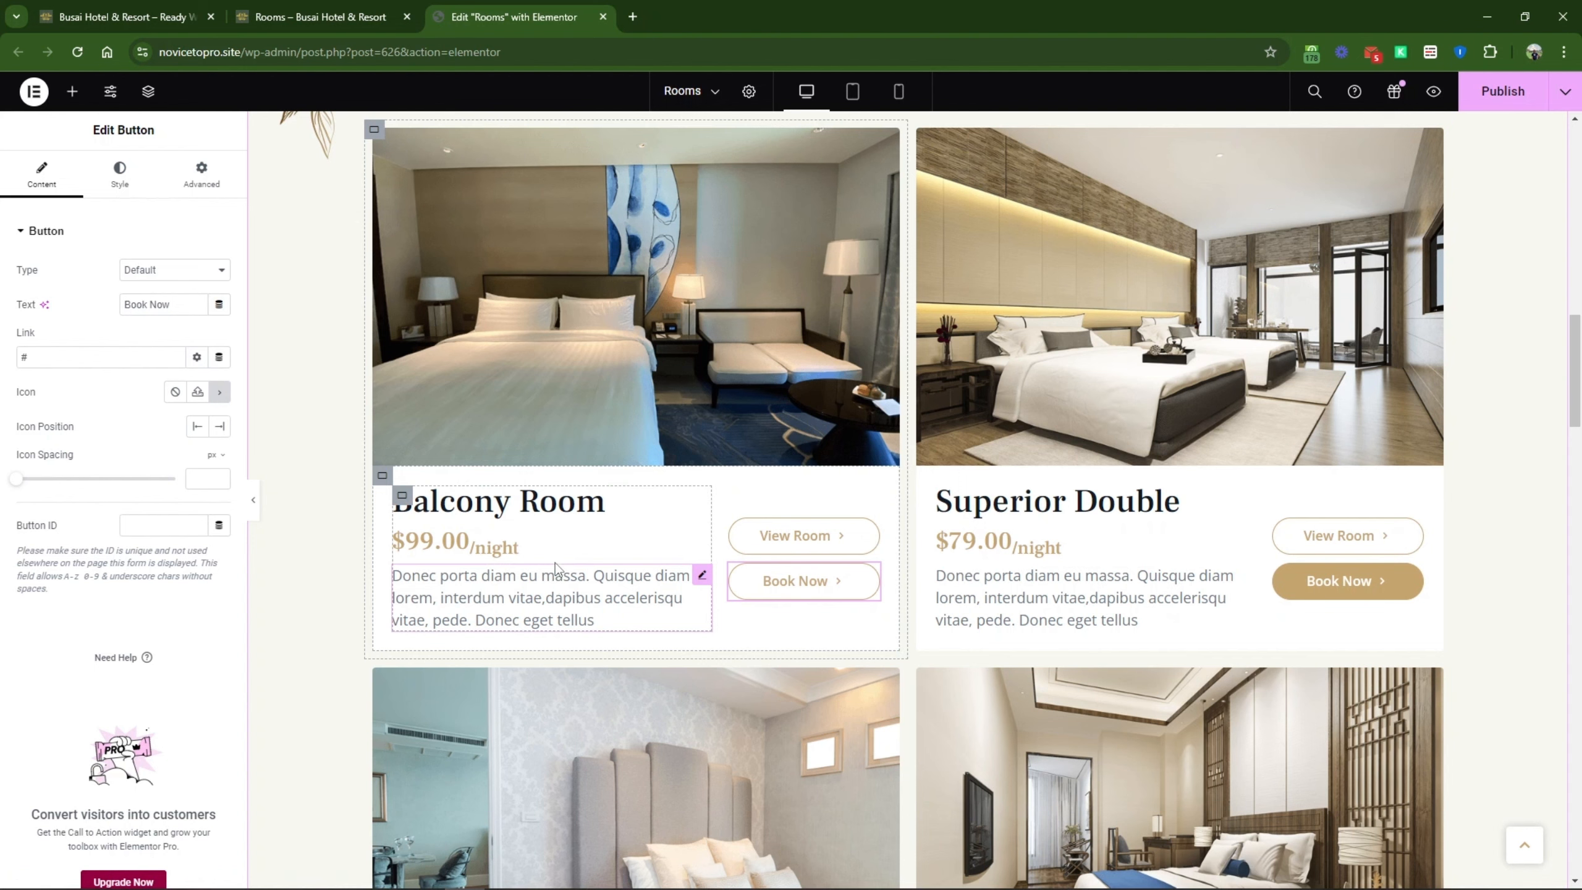
drag(38, 354, 22, 357)
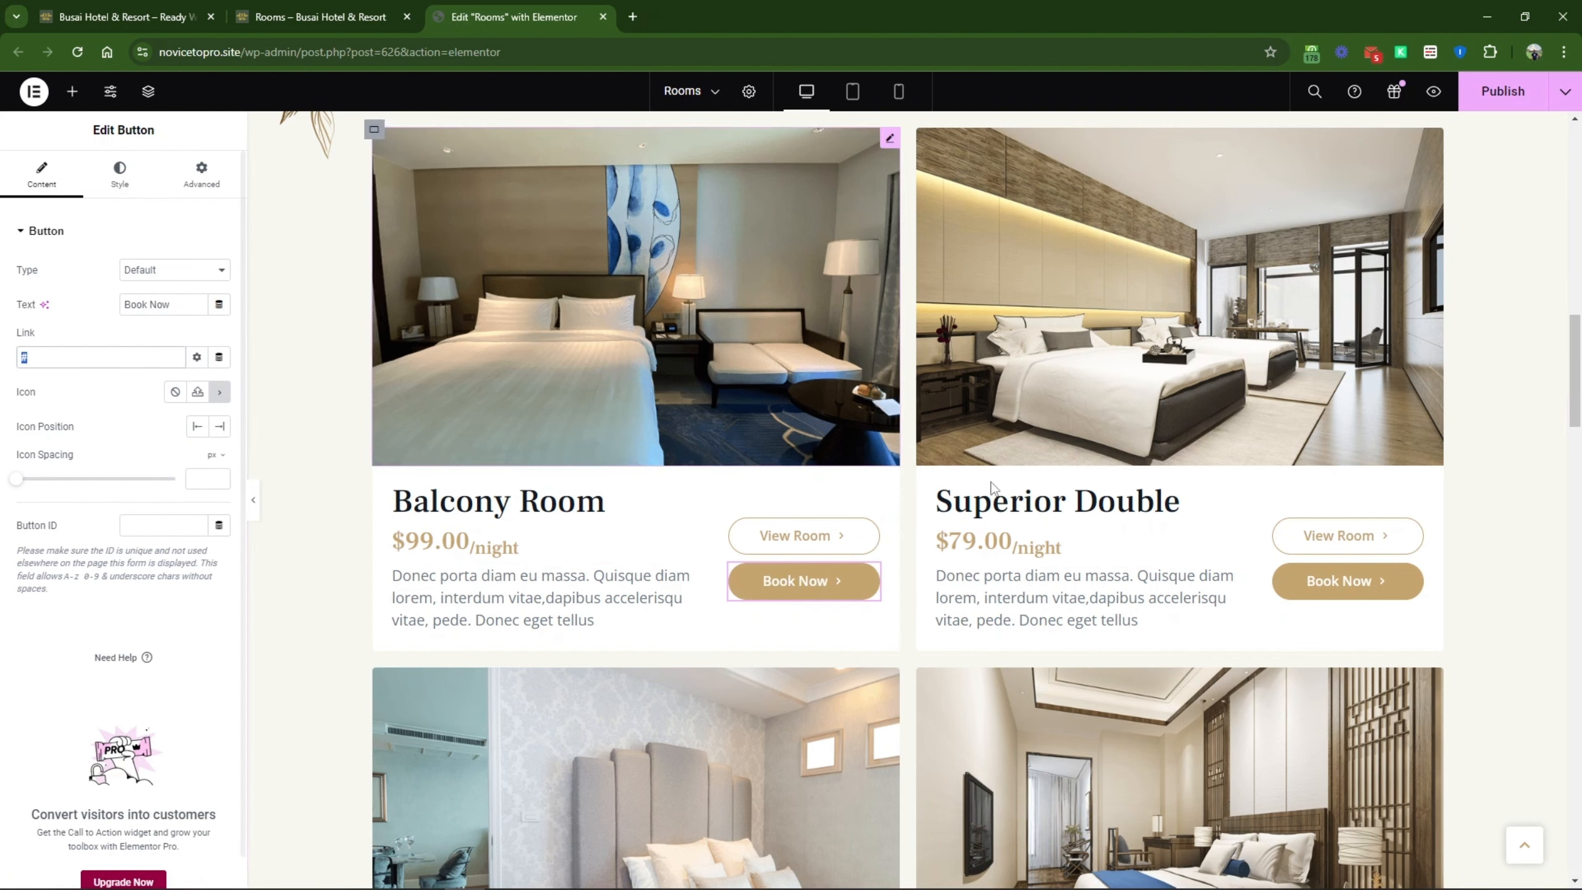
scroll(1152, 507, down, 3)
scroll(660, 669, up, 5)
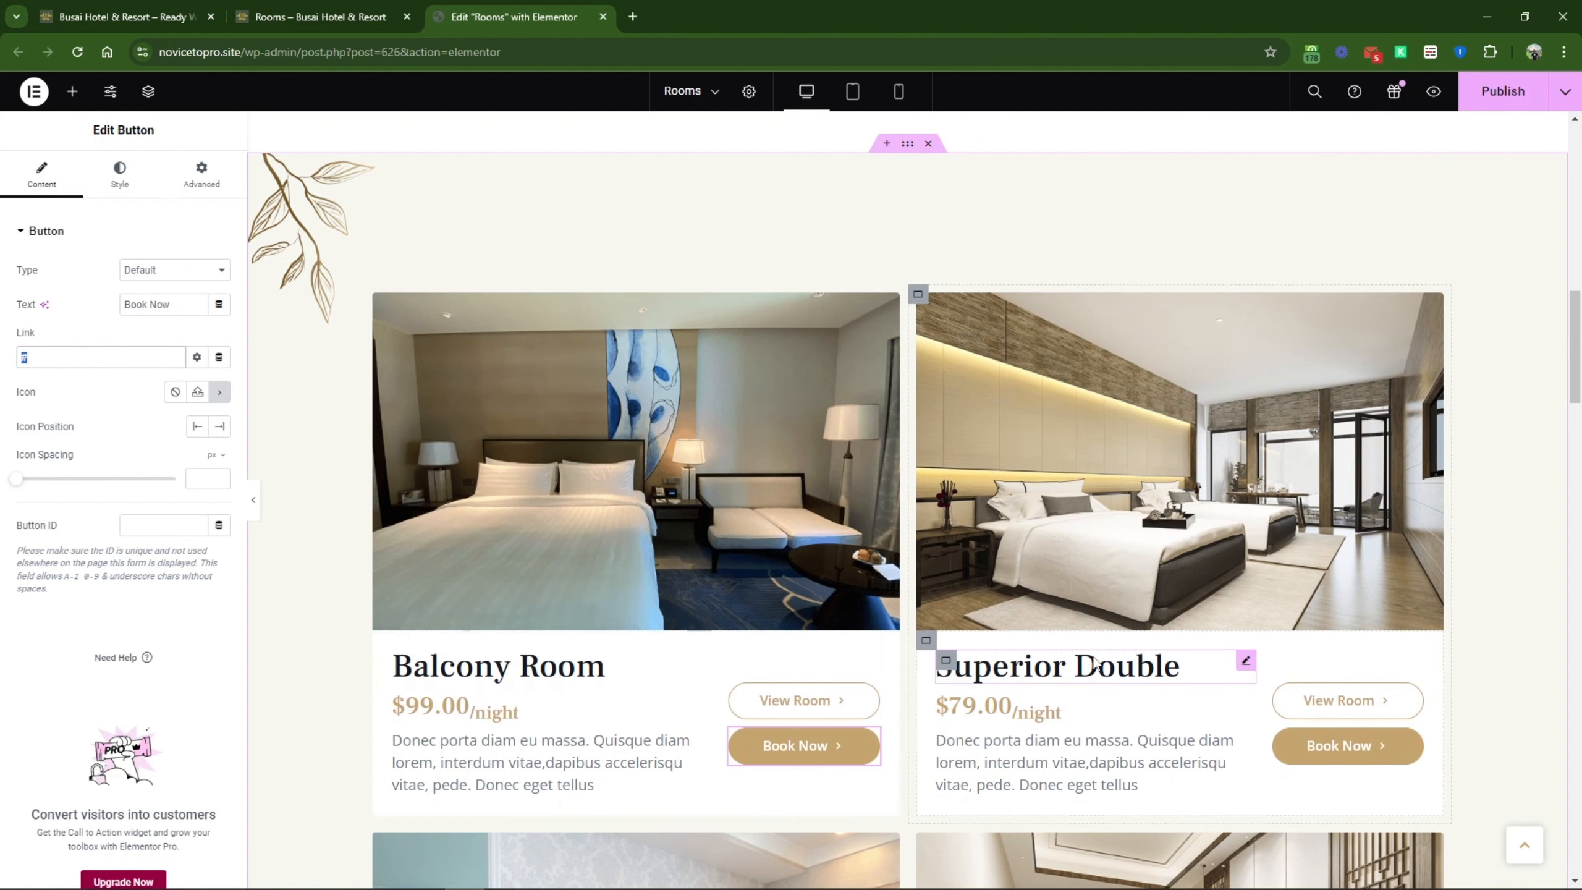
scroll(1176, 774, down, 1)
scroll(1176, 774, down, 12)
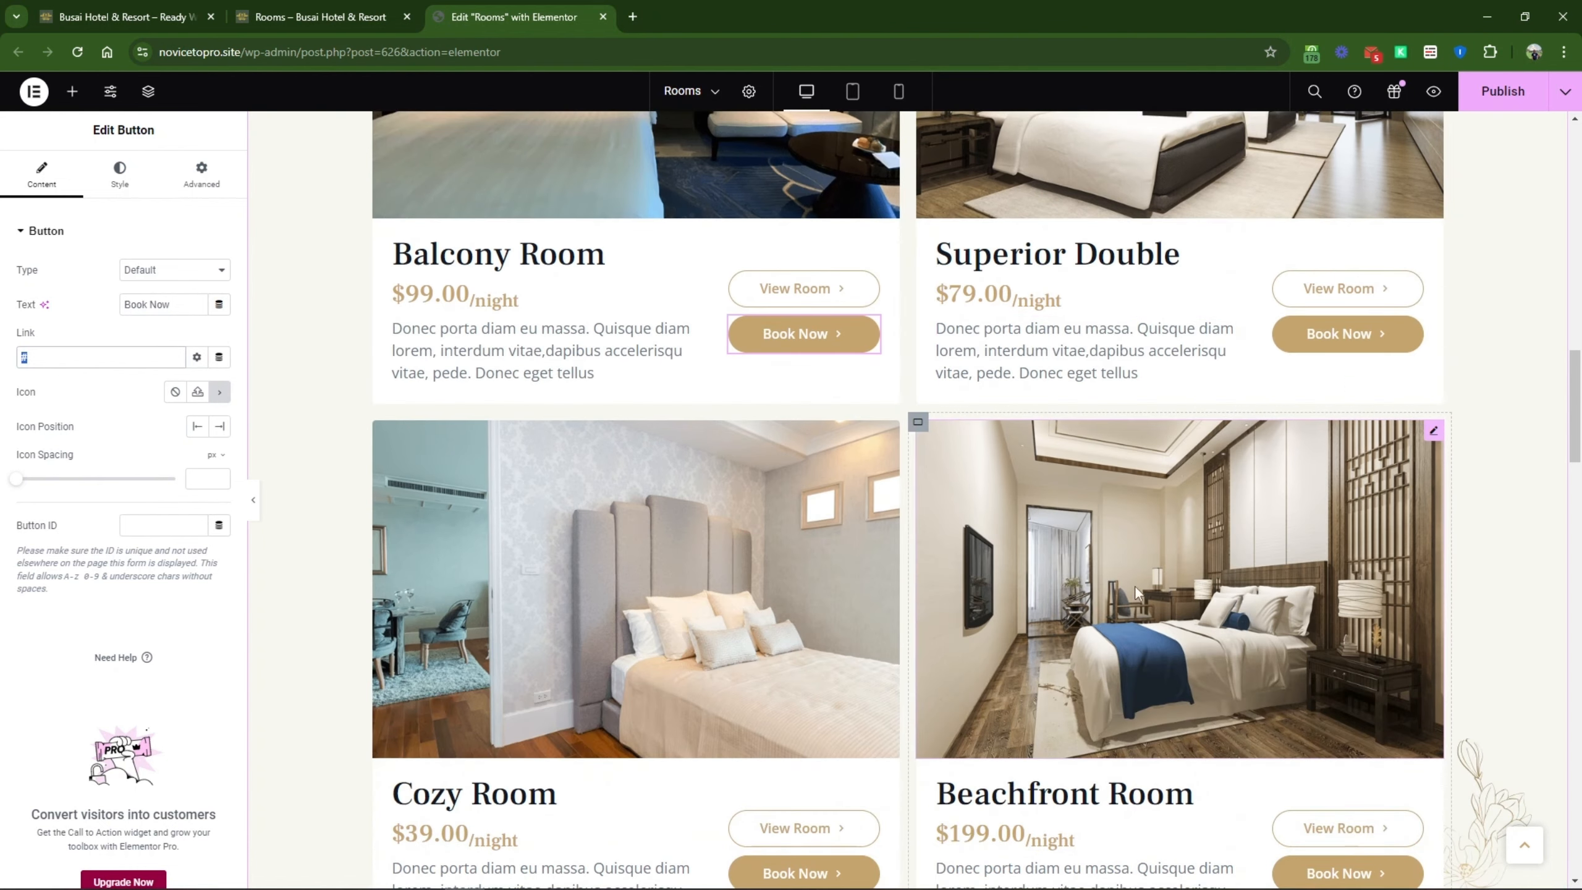
scroll(786, 570, up, 3)
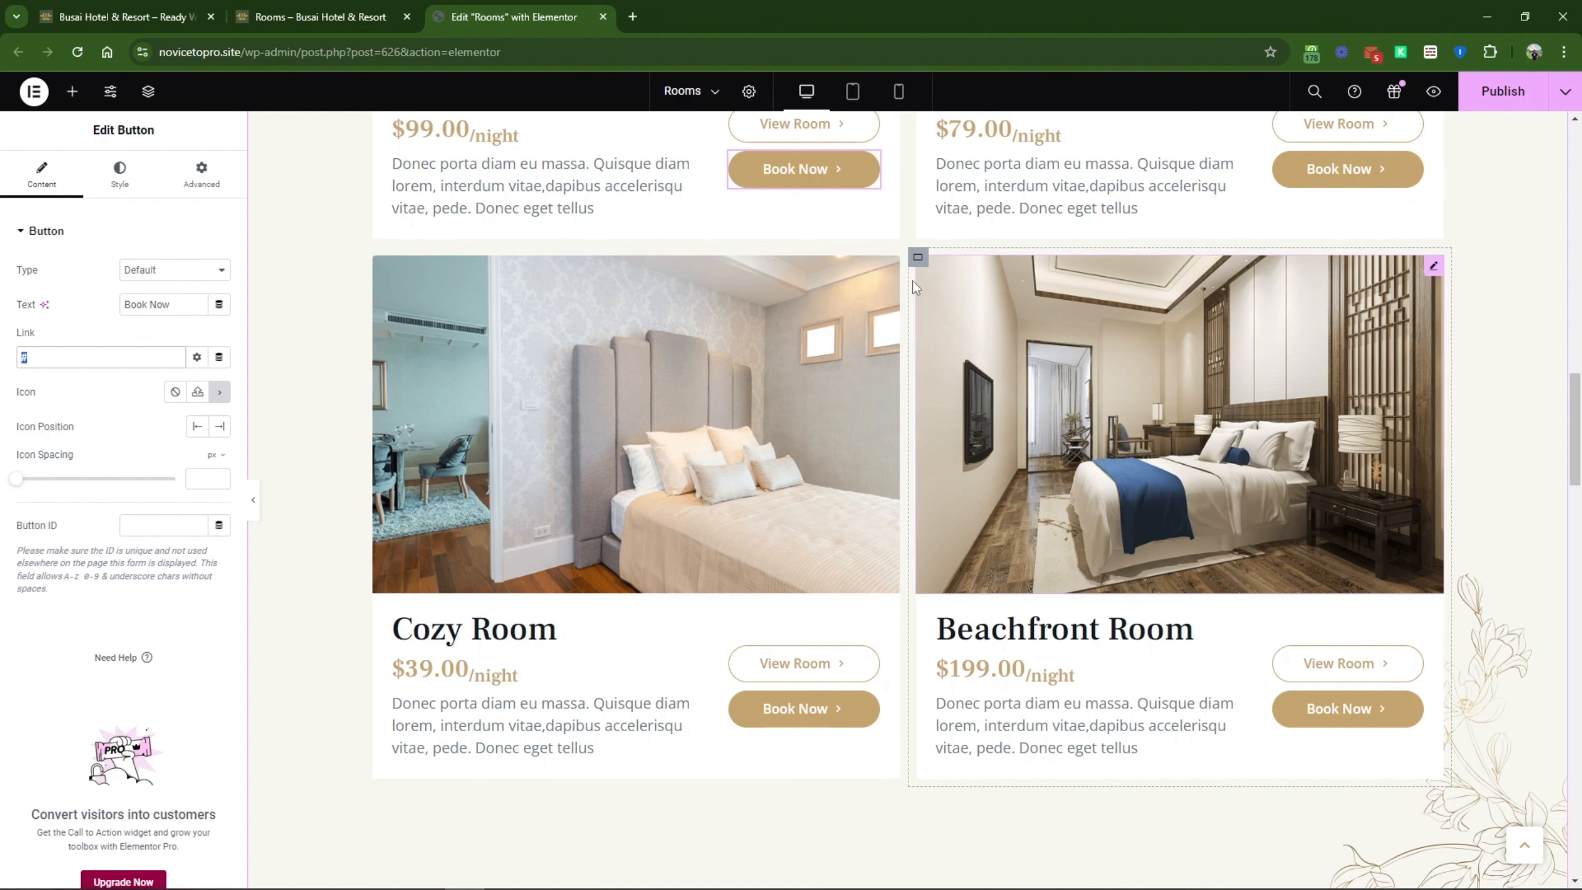
scroll(859, 312, up, 1)
scroll(859, 312, up, 3)
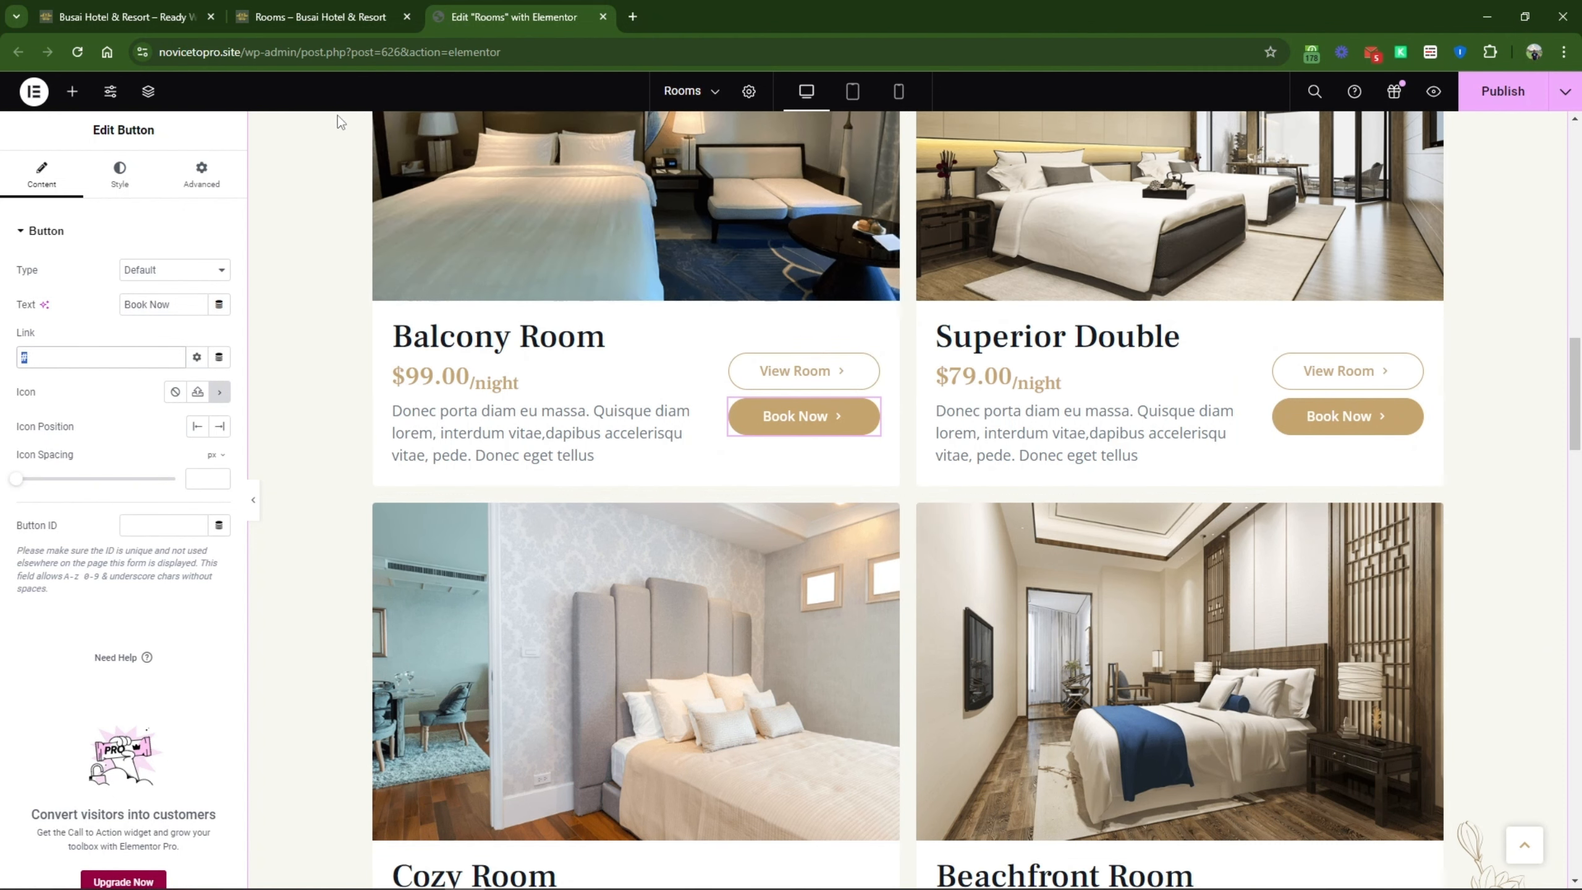
Step: Show the page structure as a floating panel beside the room cards and collapse its nested containers
click(148, 91)
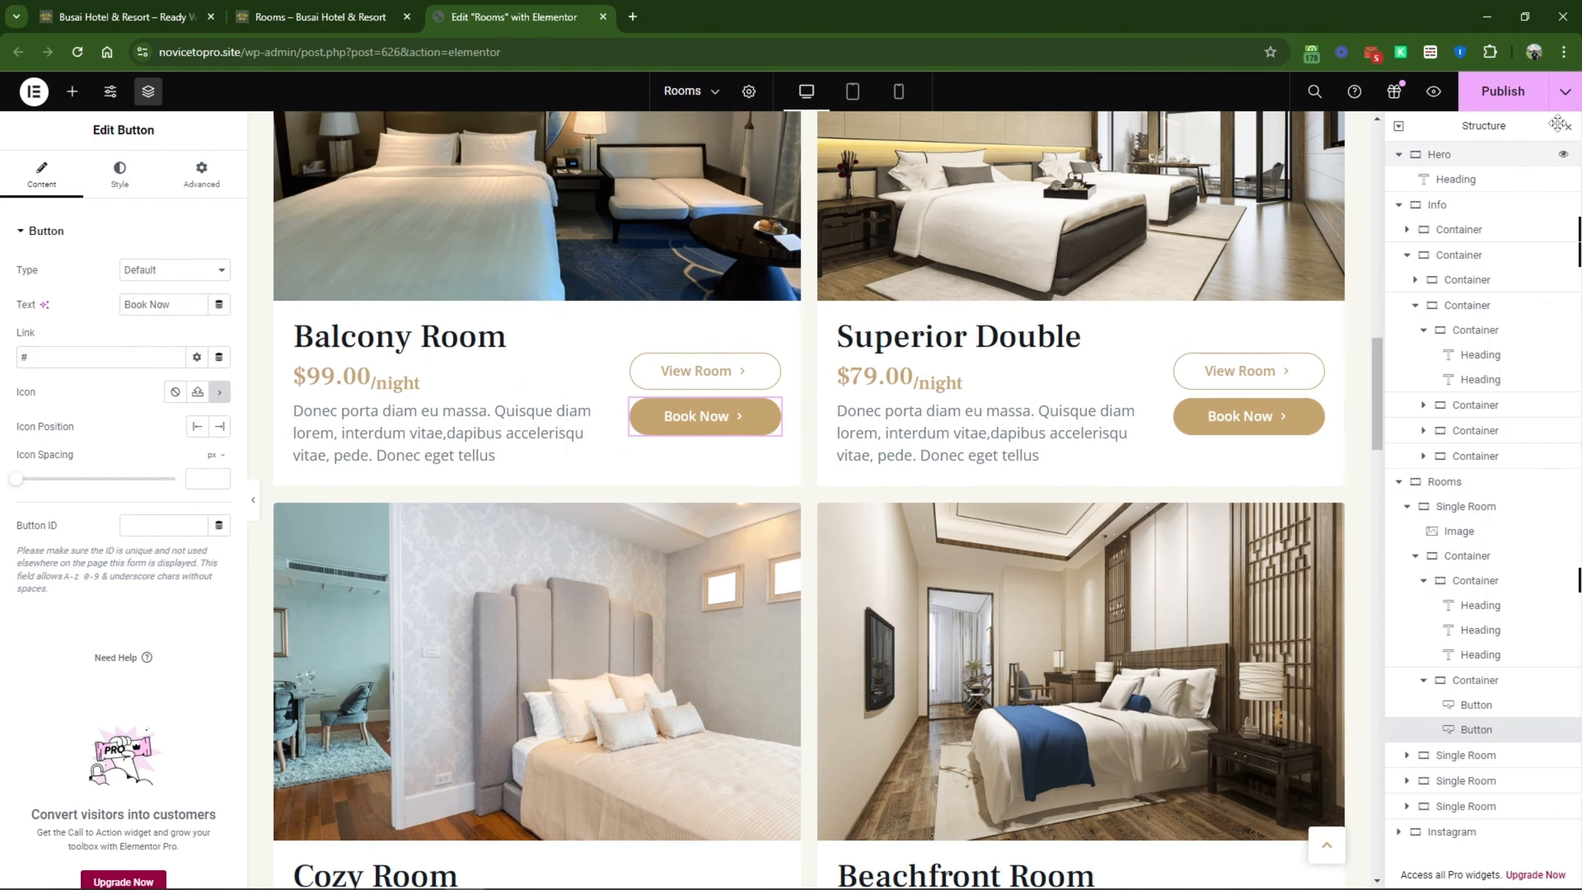
drag(1515, 130, 1336, 190)
click(1421, 367)
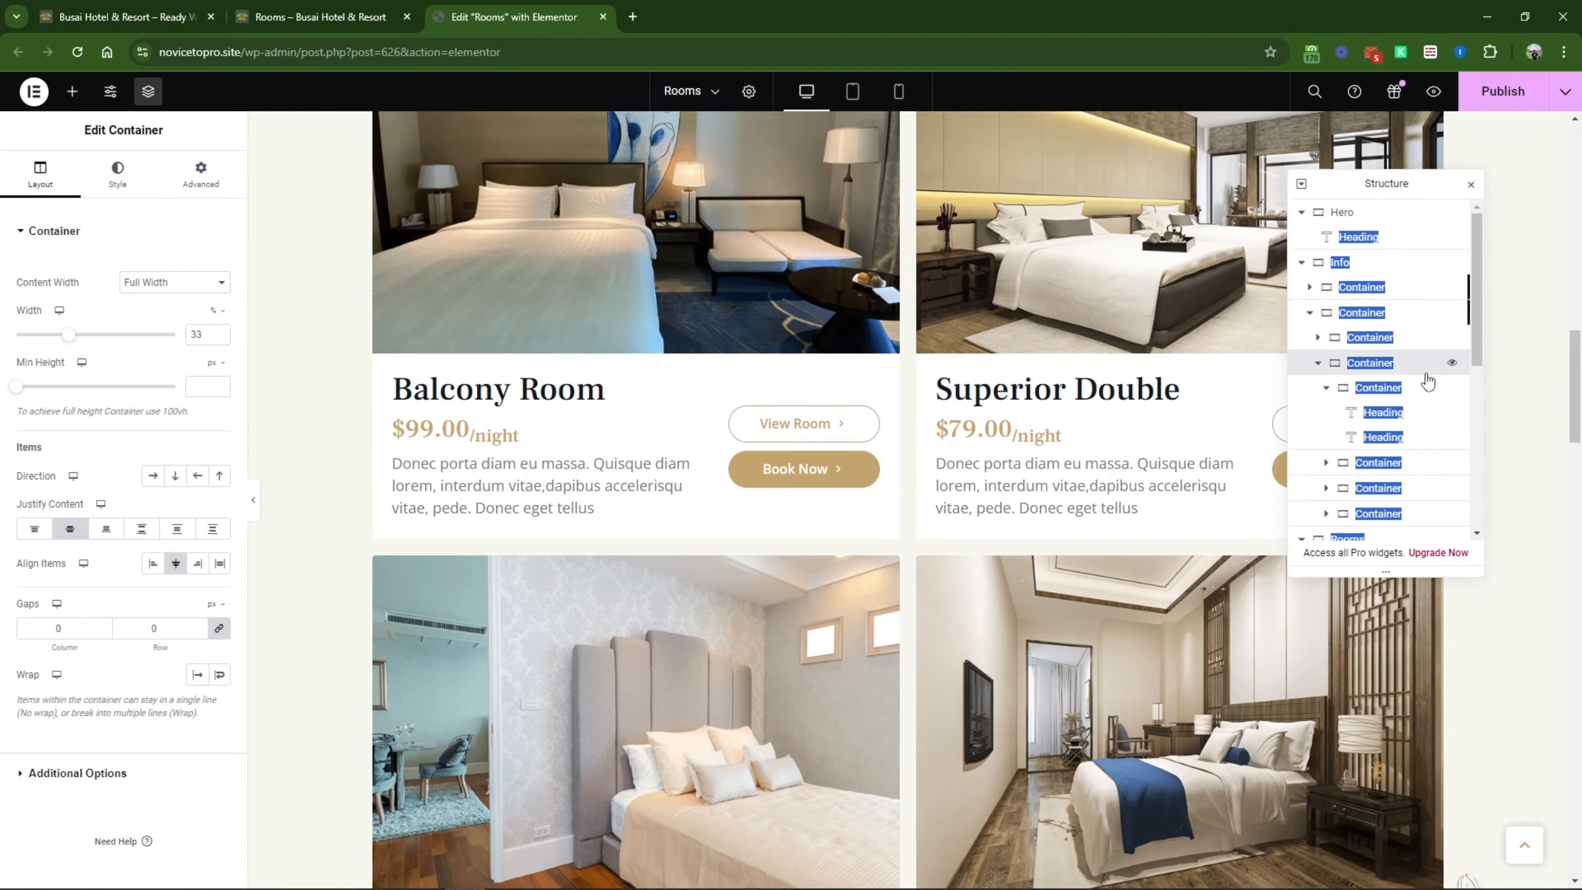
scroll(1353, 422, down, 3)
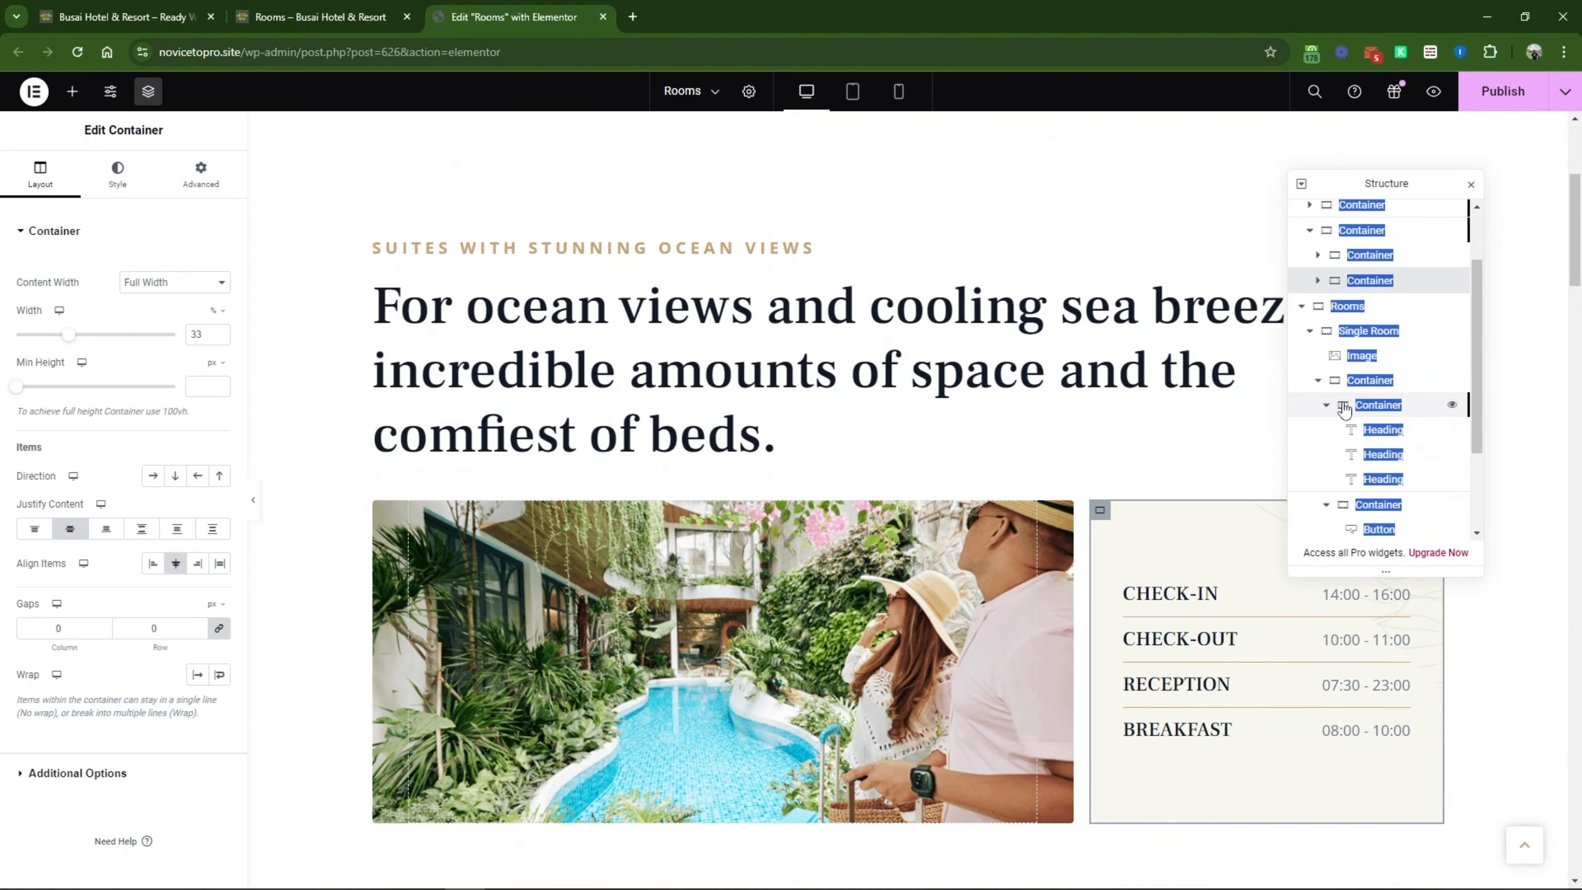
scroll(1342, 412, up, 2)
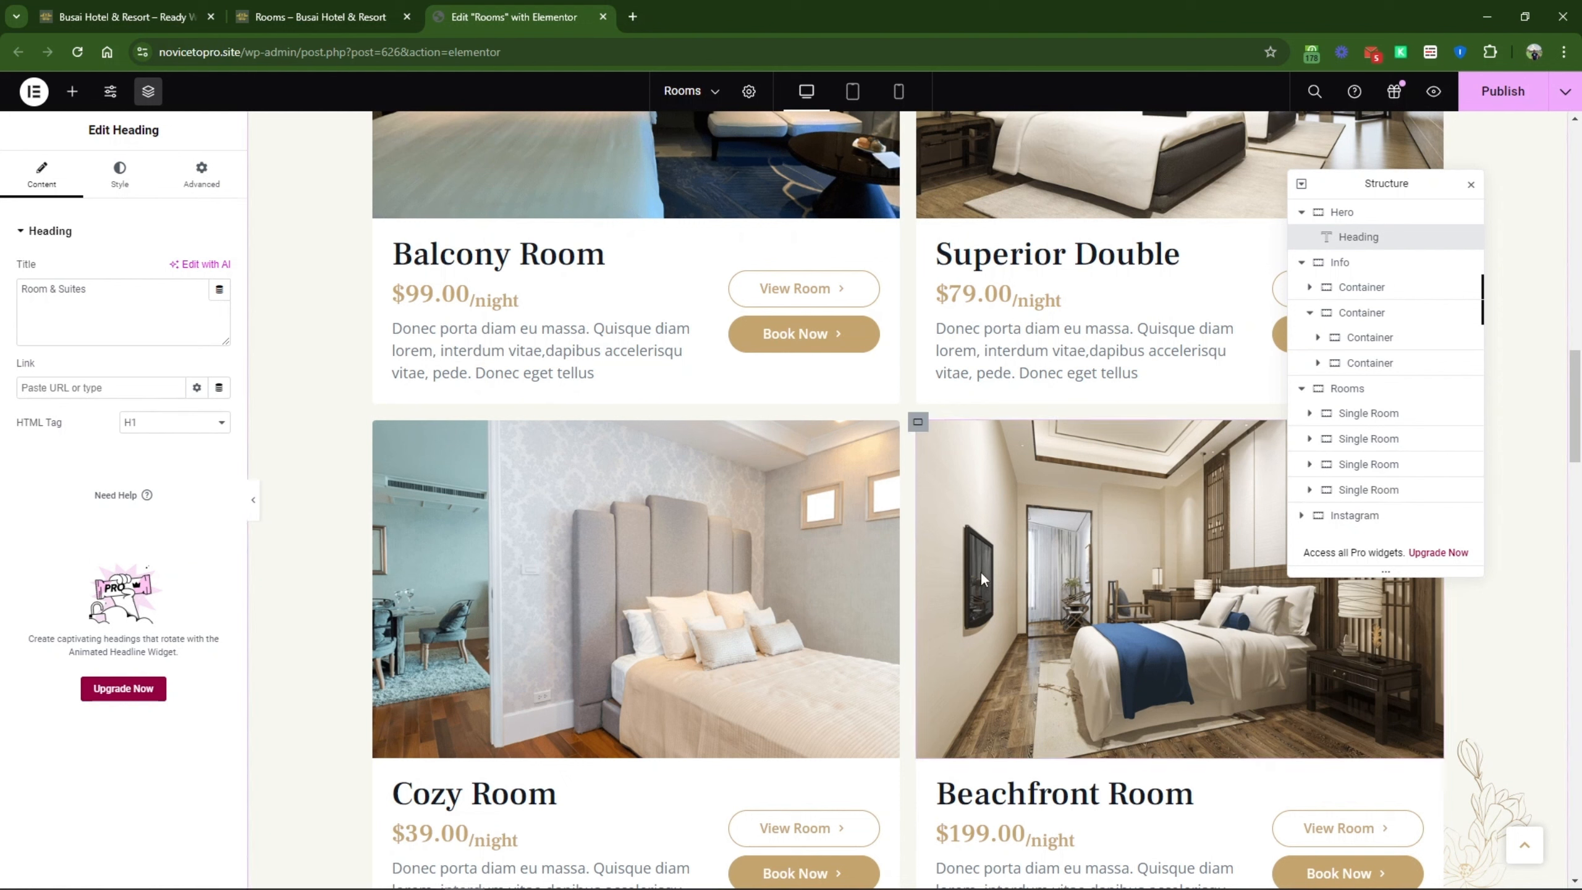
Step: Duplicate the last Single Room container in the Rooms section and compare the copy with the existing room cards
click(1365, 492)
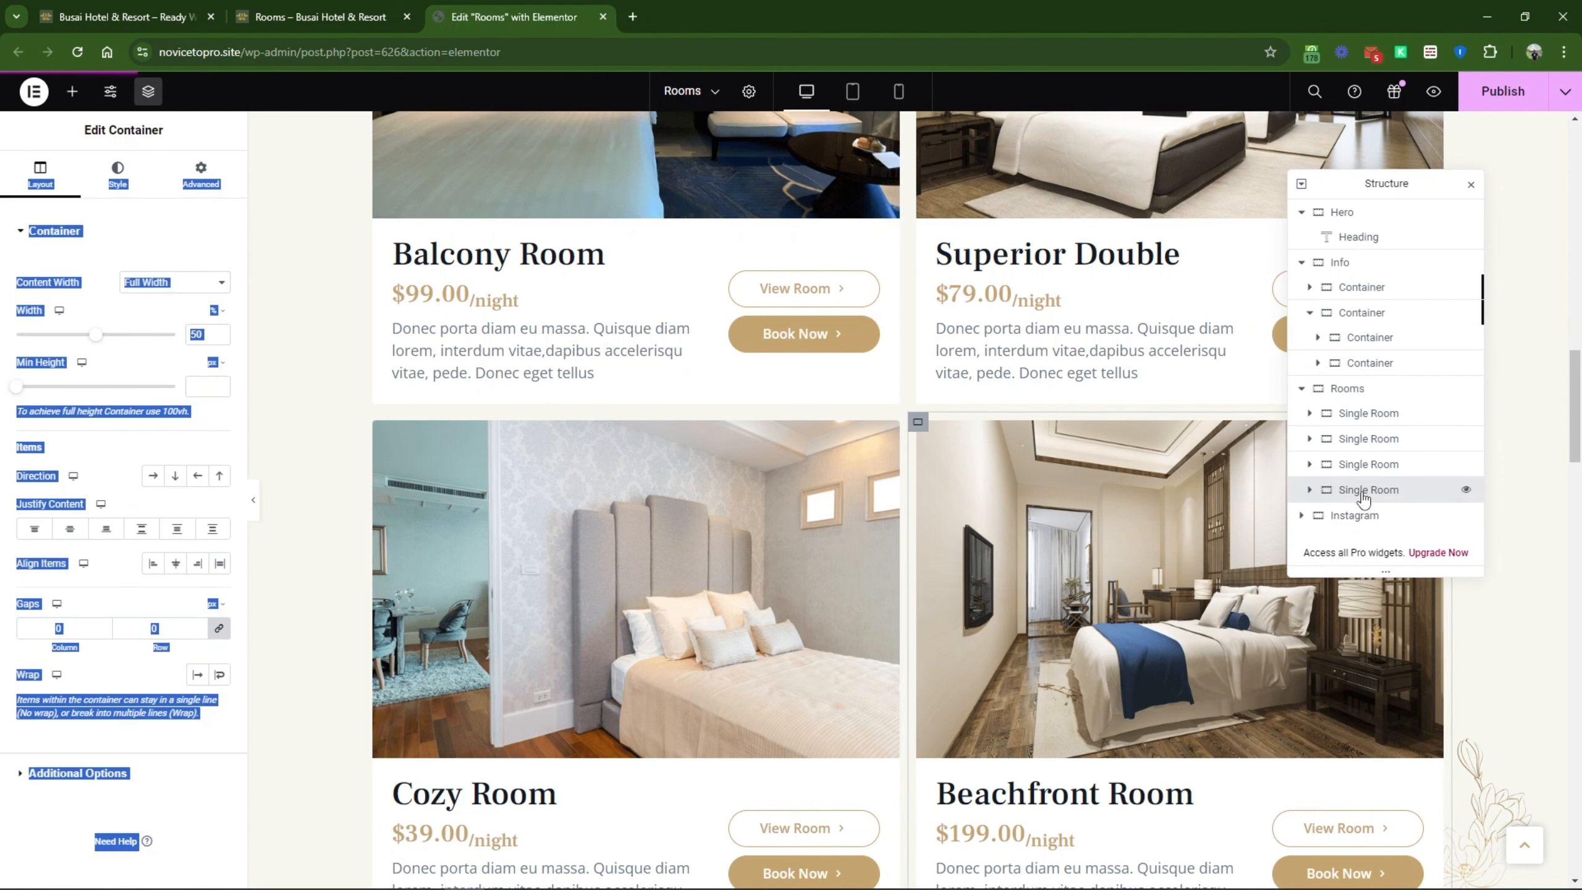
right_click(1367, 492)
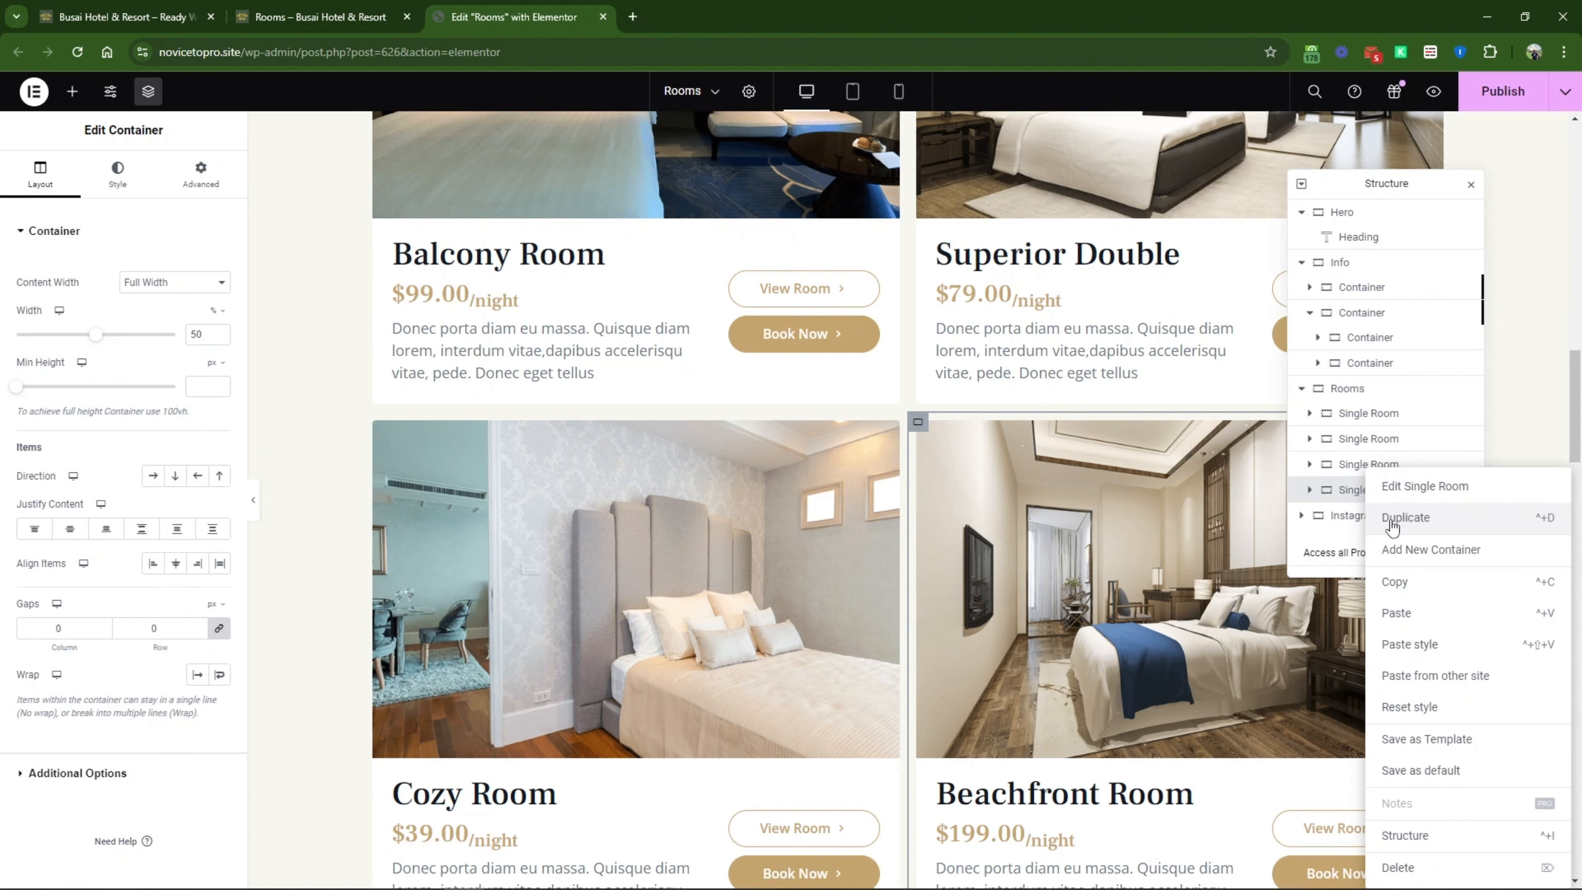
click(1383, 522)
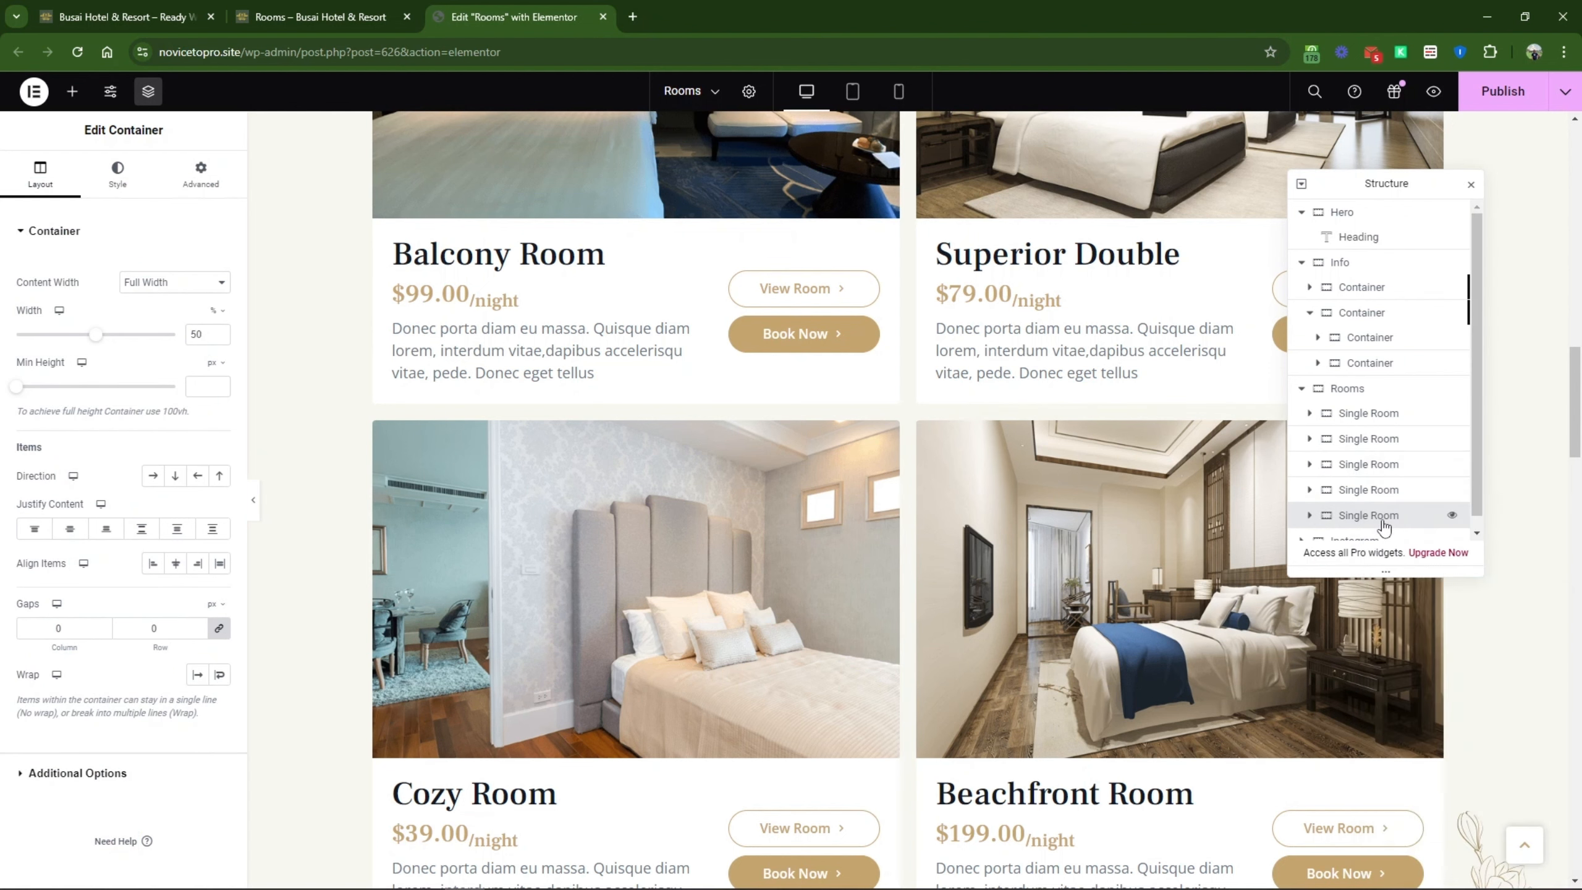
scroll(1075, 604, down, 2)
scroll(1075, 604, down, 5)
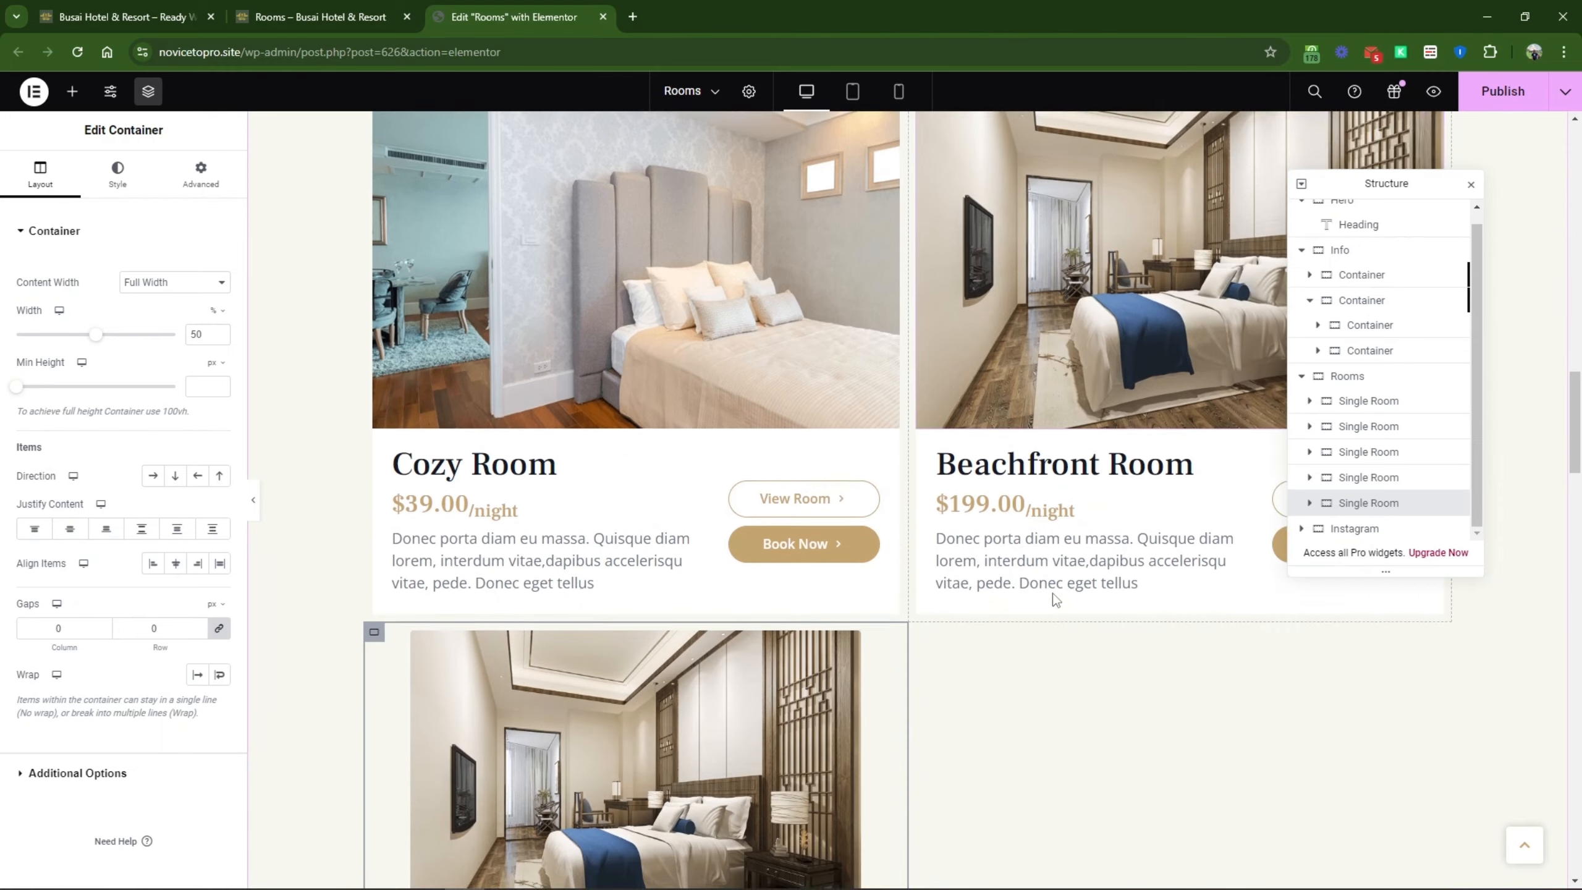
scroll(508, 598, down, 1)
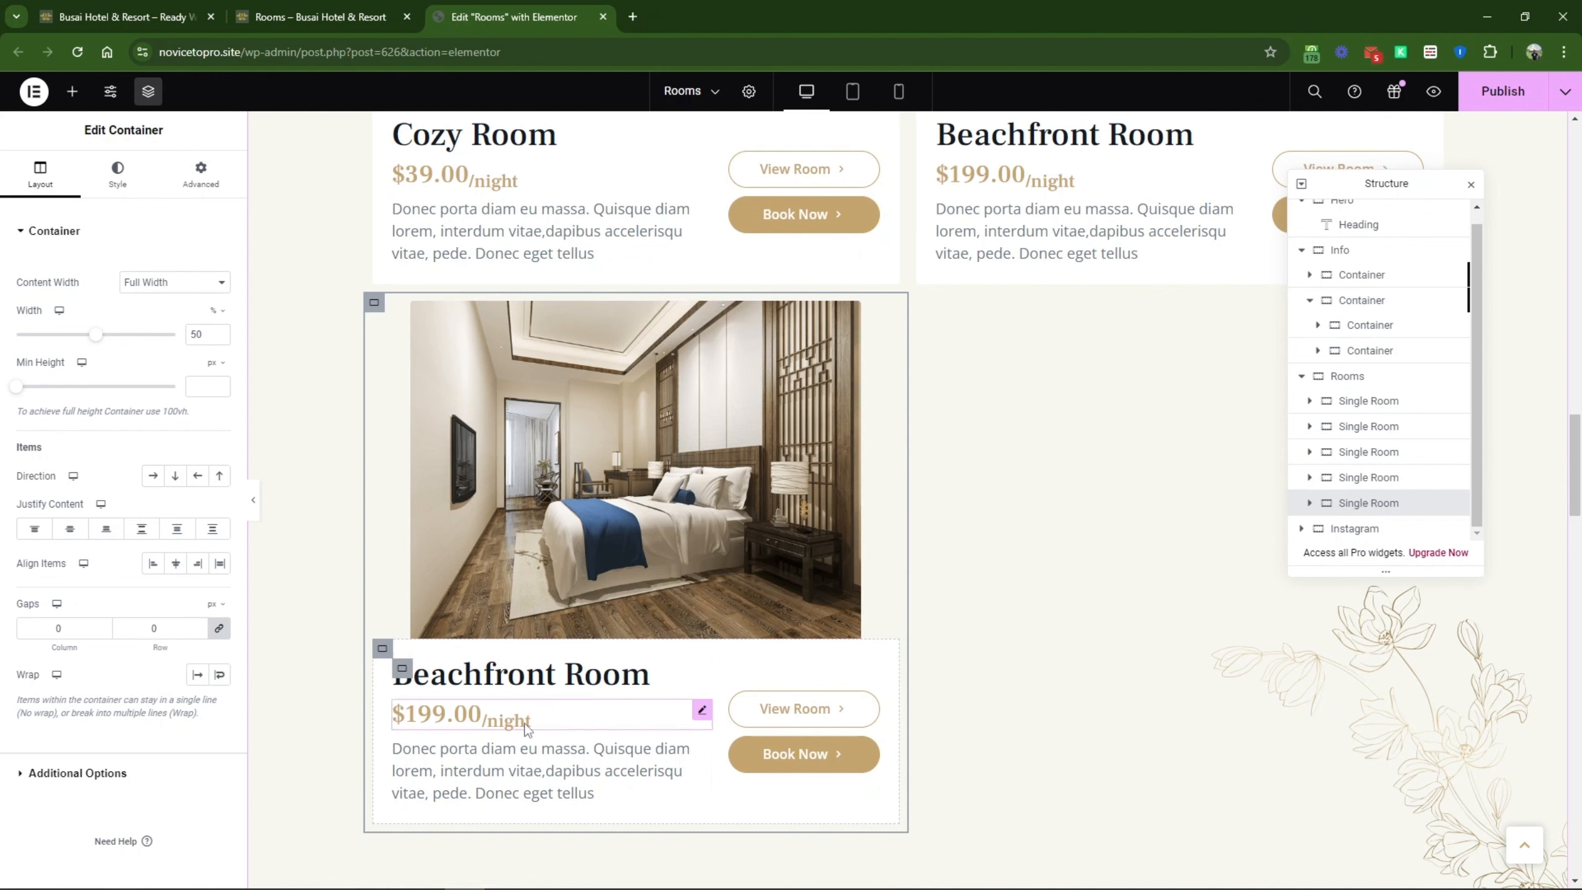
scroll(1019, 585, up, 8)
scroll(1018, 585, up, 1)
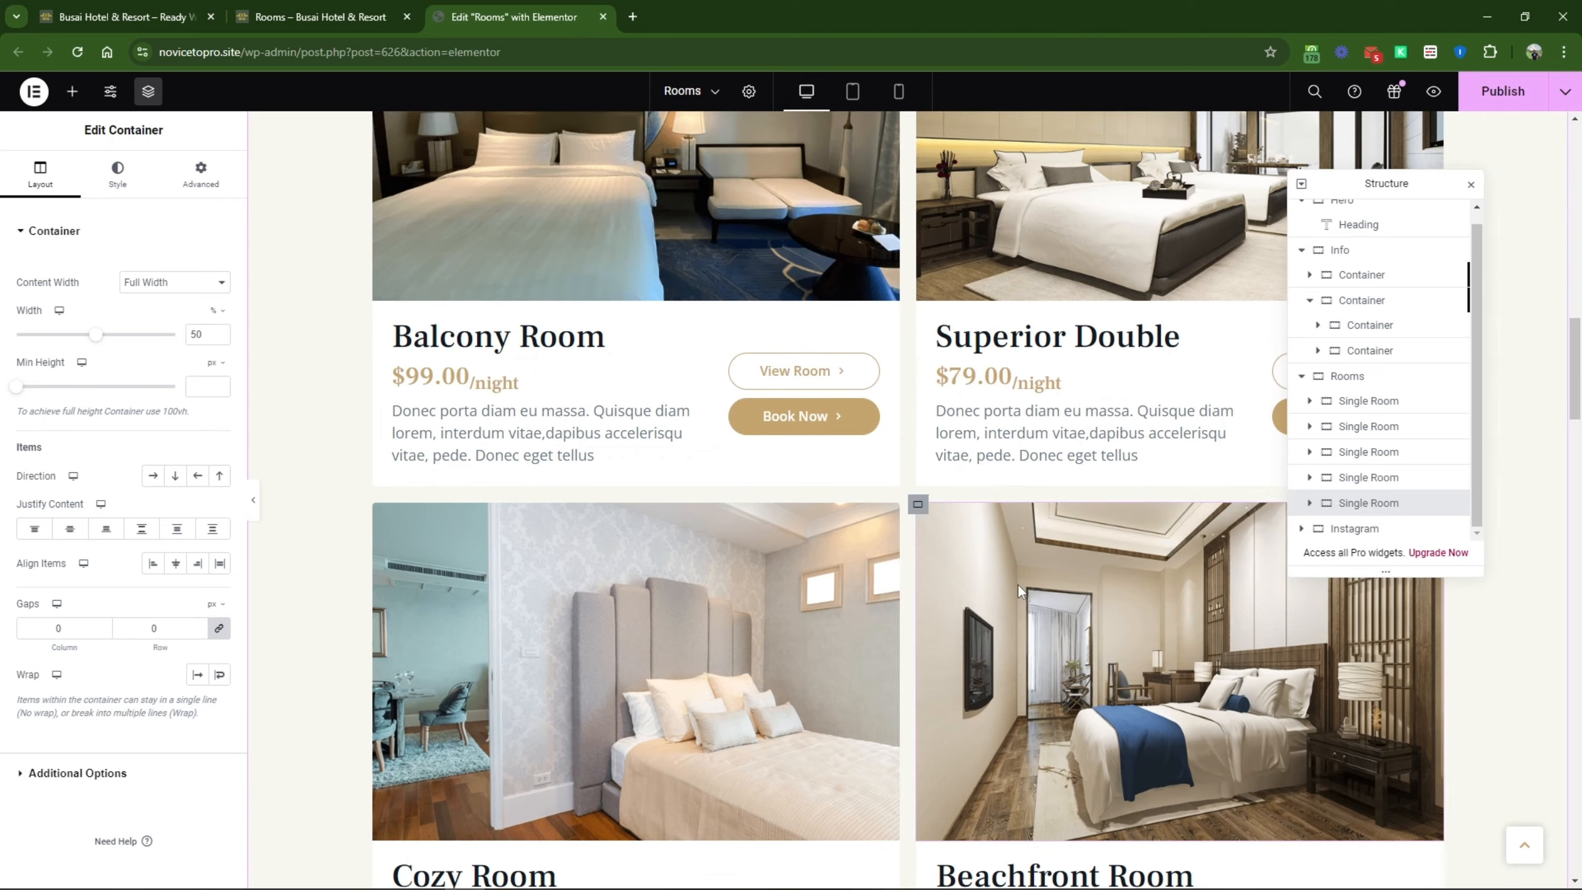
Step: Delete the fourth Single Room container, holding the original Beachfront Room card, from the Rooms section
scroll(1018, 585, down, 3)
click(1363, 503)
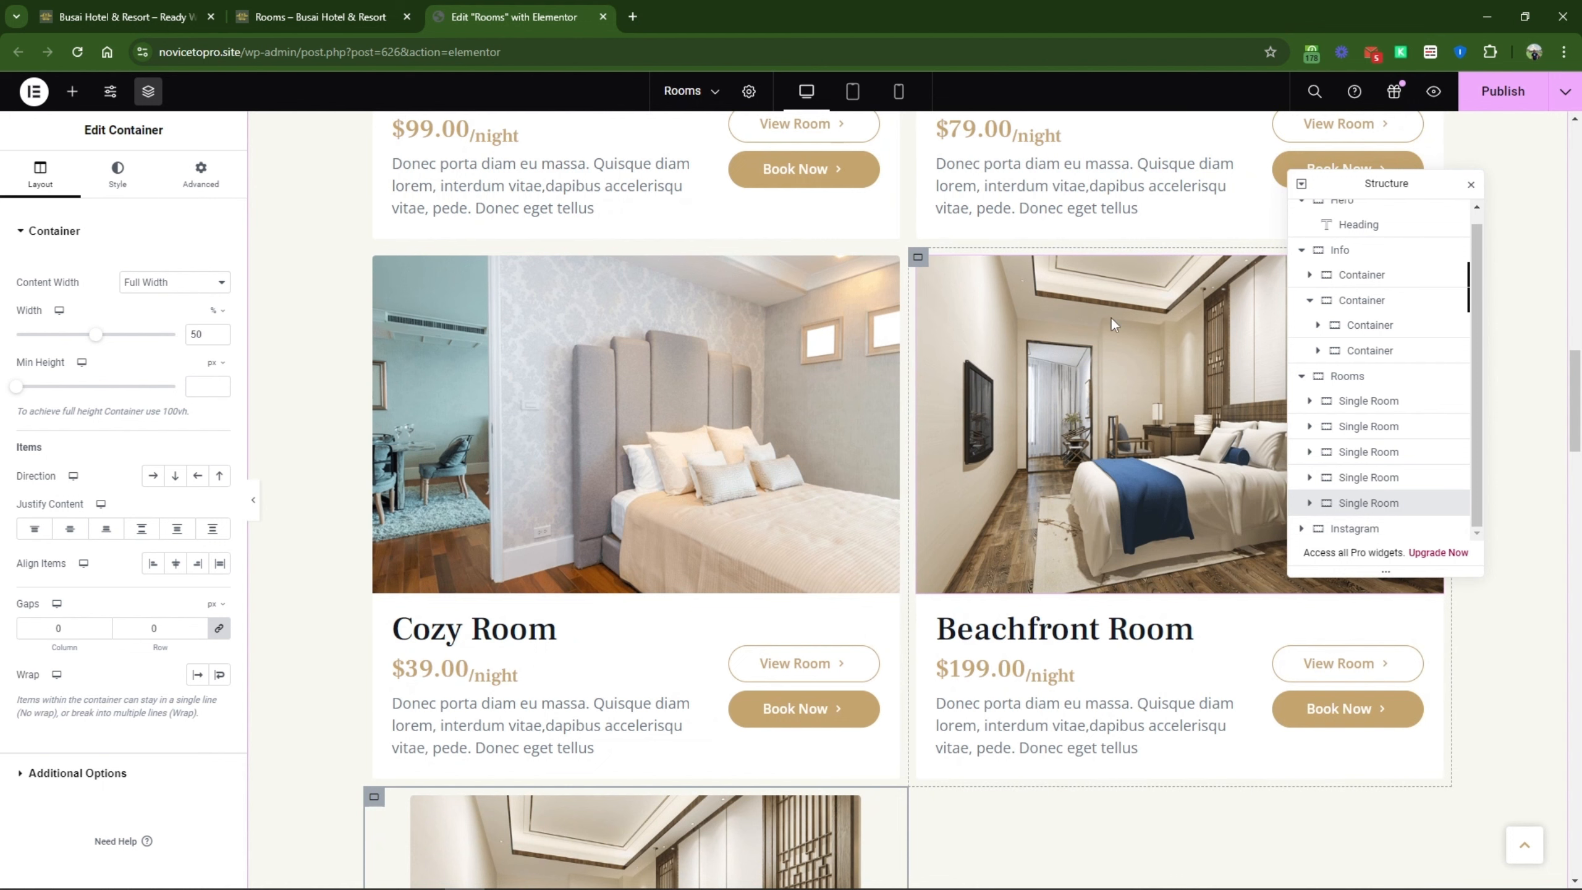
right_click(1331, 480)
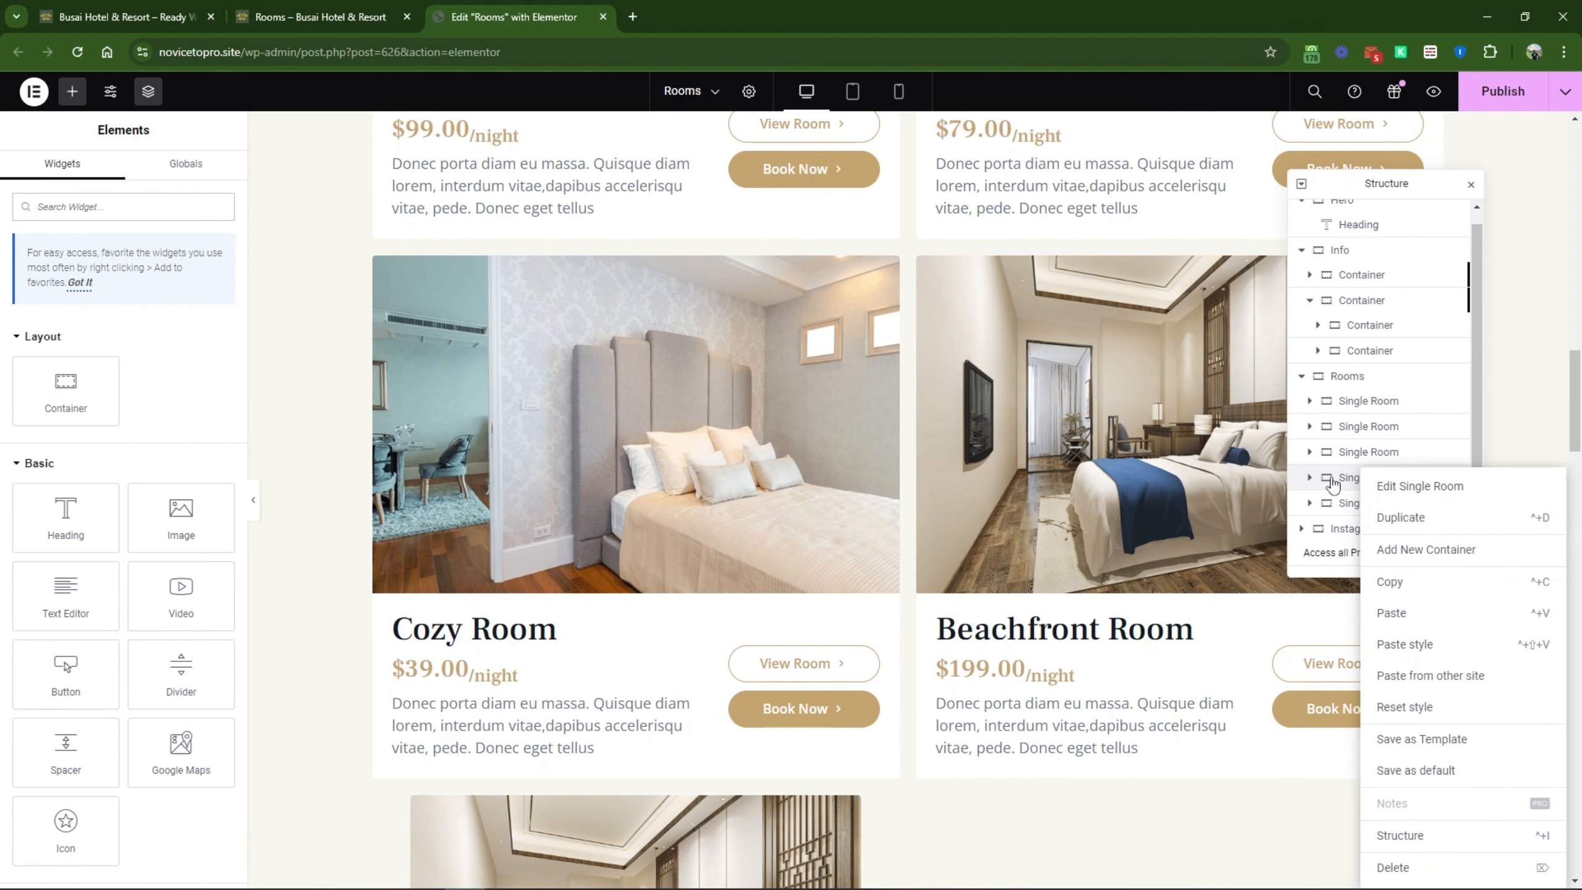
click(1392, 867)
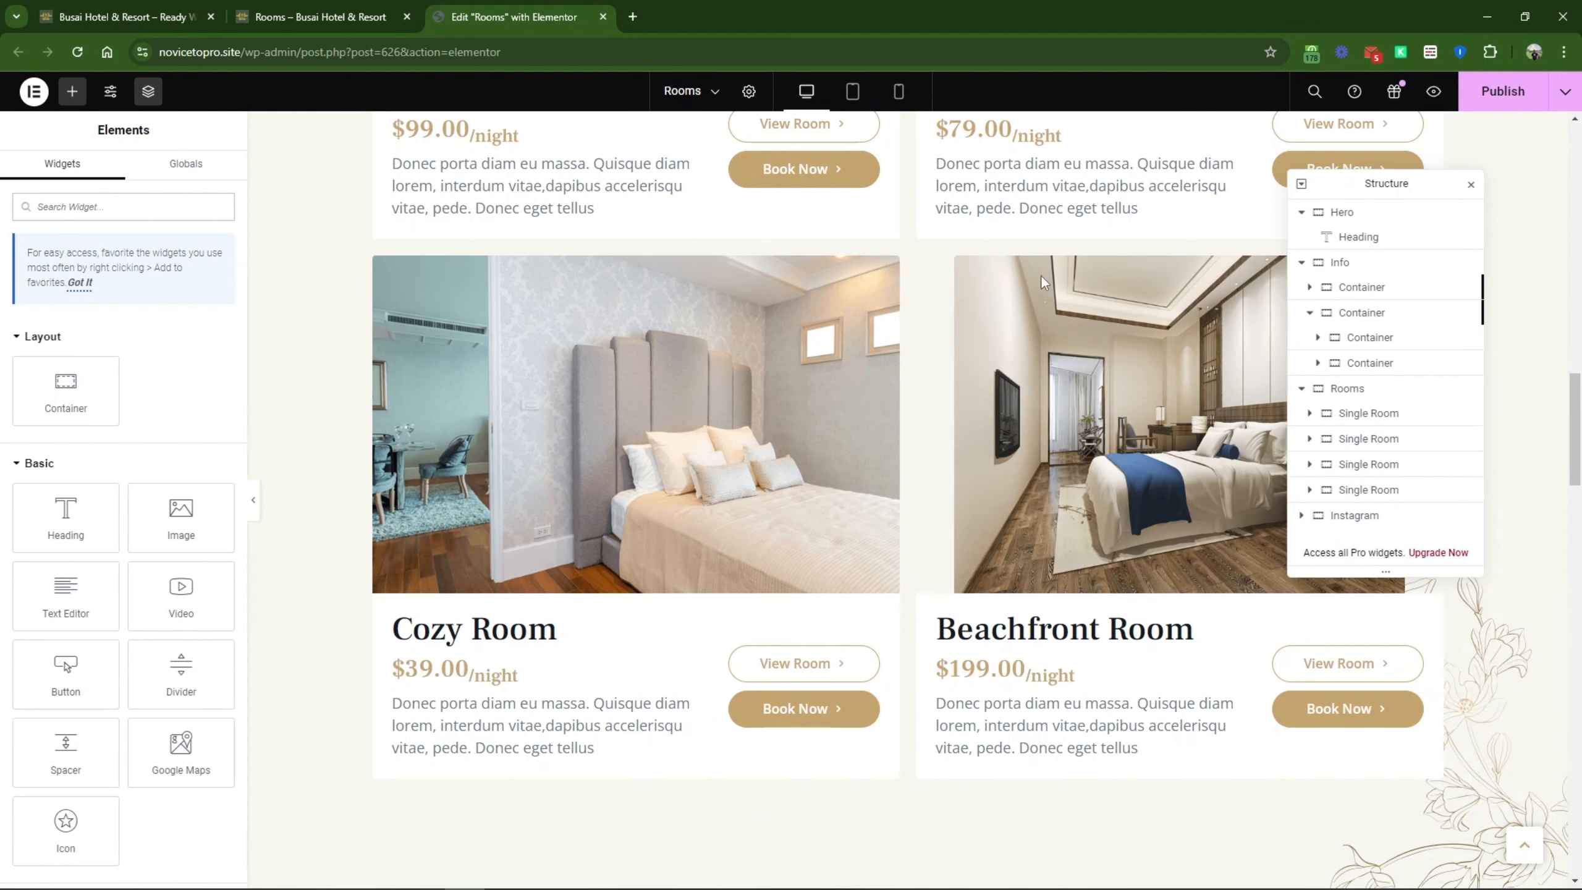
Step: Set the feed of the Inavii Social Feed widget in the Instagram section to Test feed (wave)
scroll(732, 504, down, 2)
scroll(747, 481, down, 8)
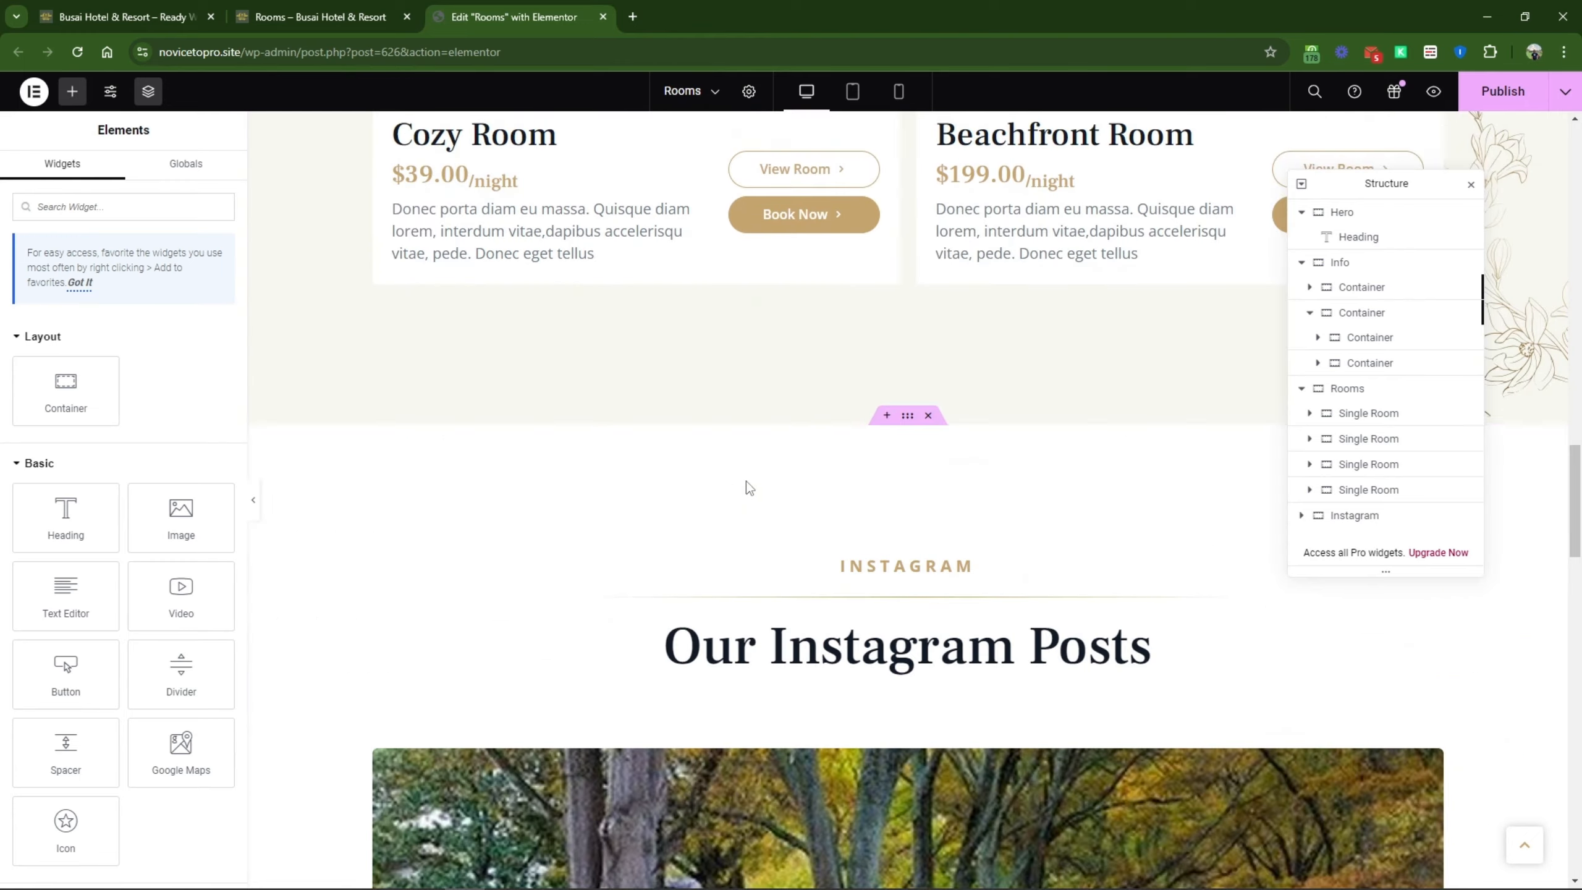
scroll(769, 421, up, 10)
scroll(772, 421, down, 12)
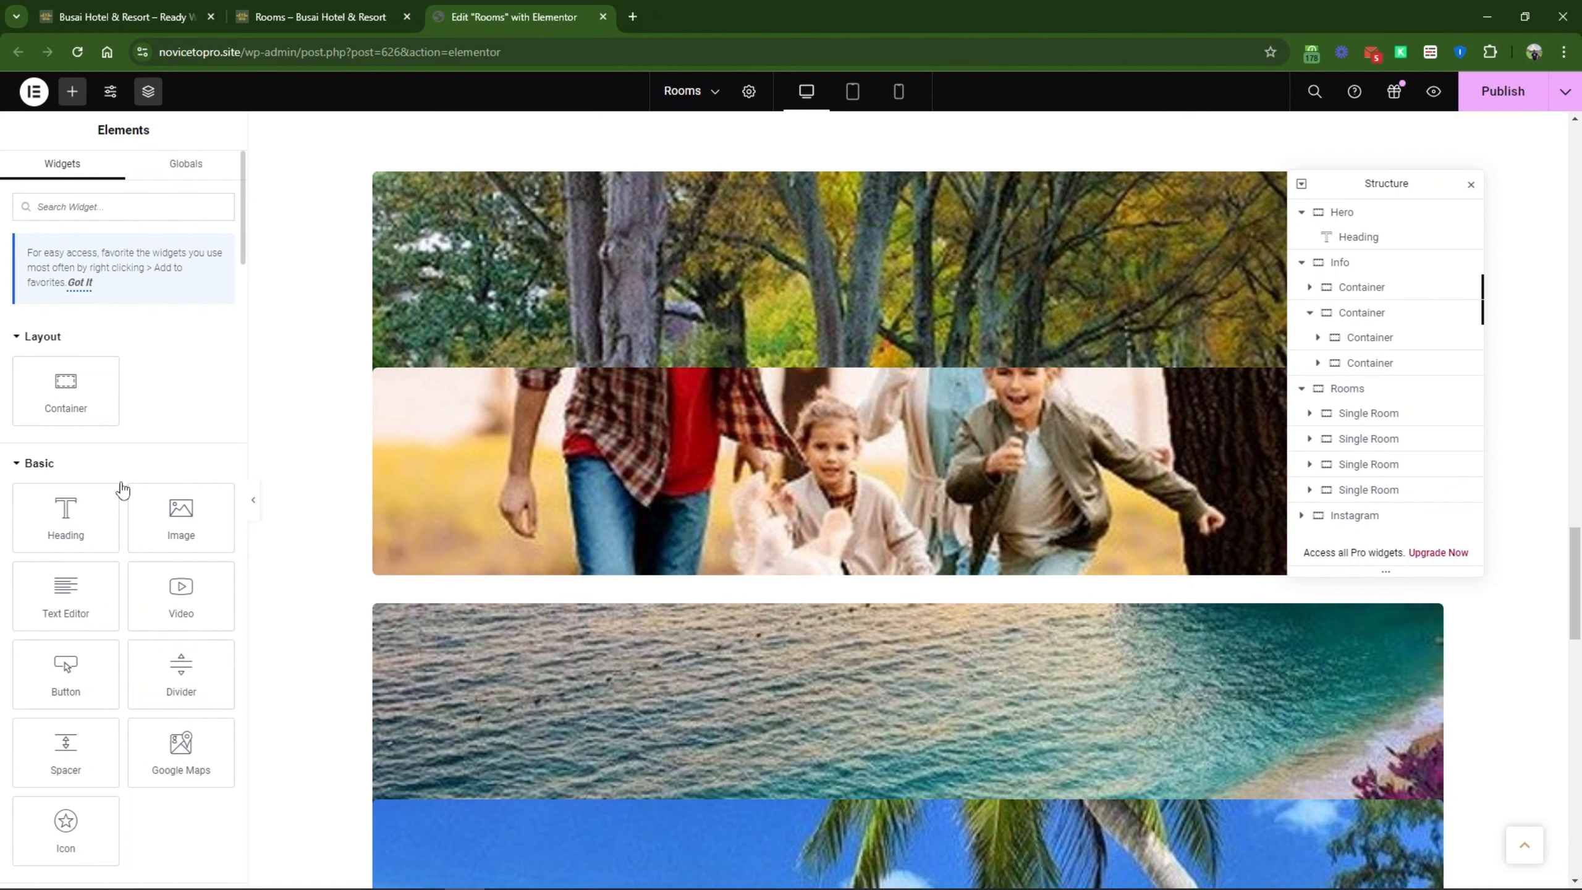
click(777, 455)
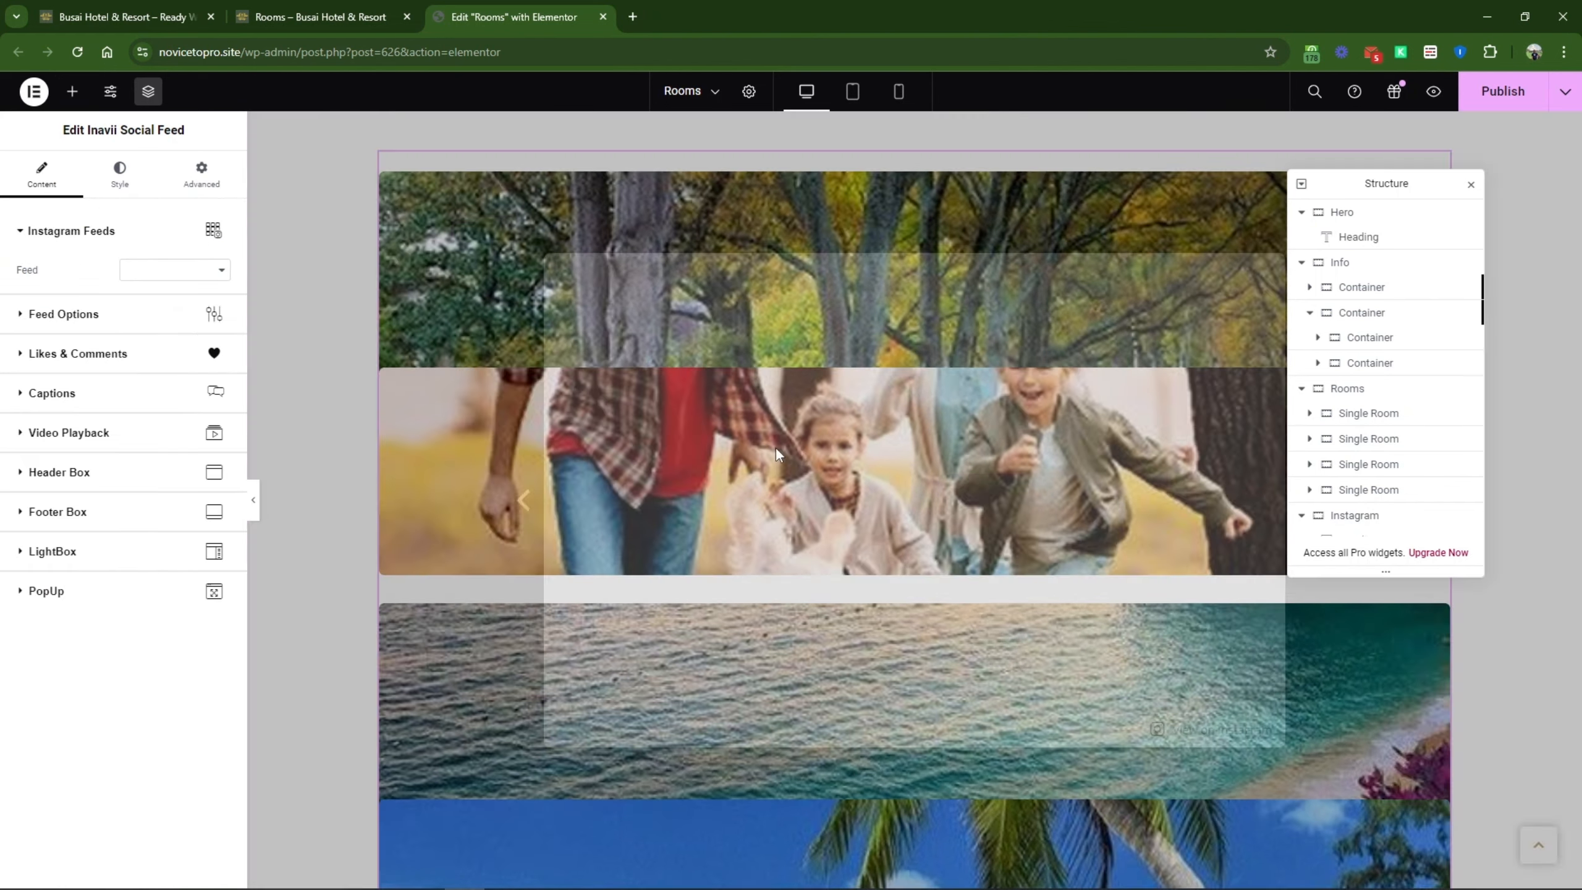
click(1551, 142)
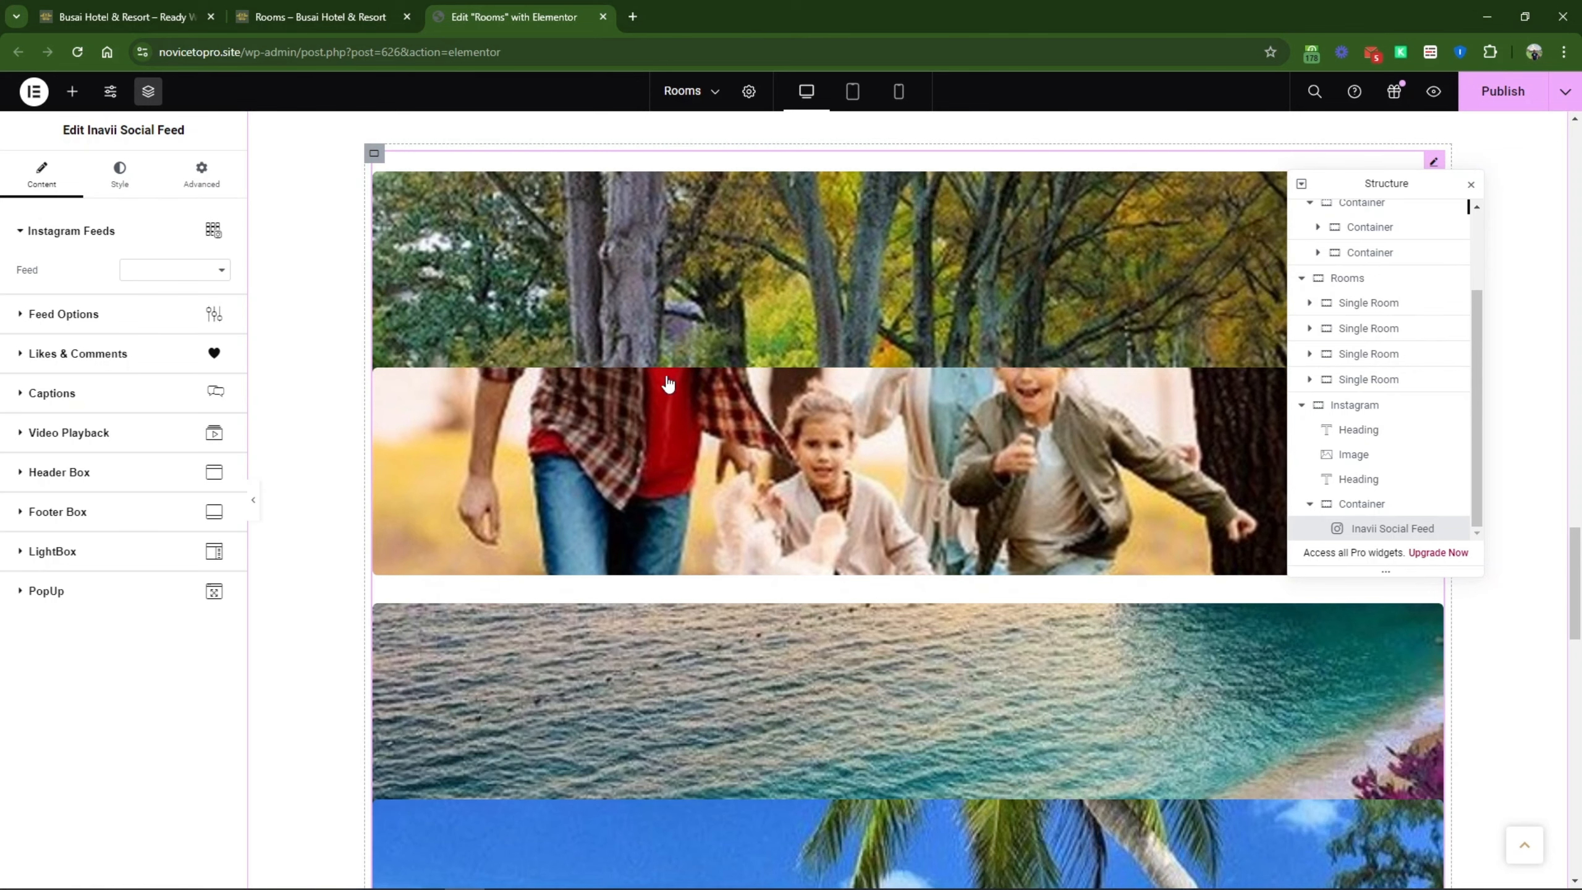
click(157, 272)
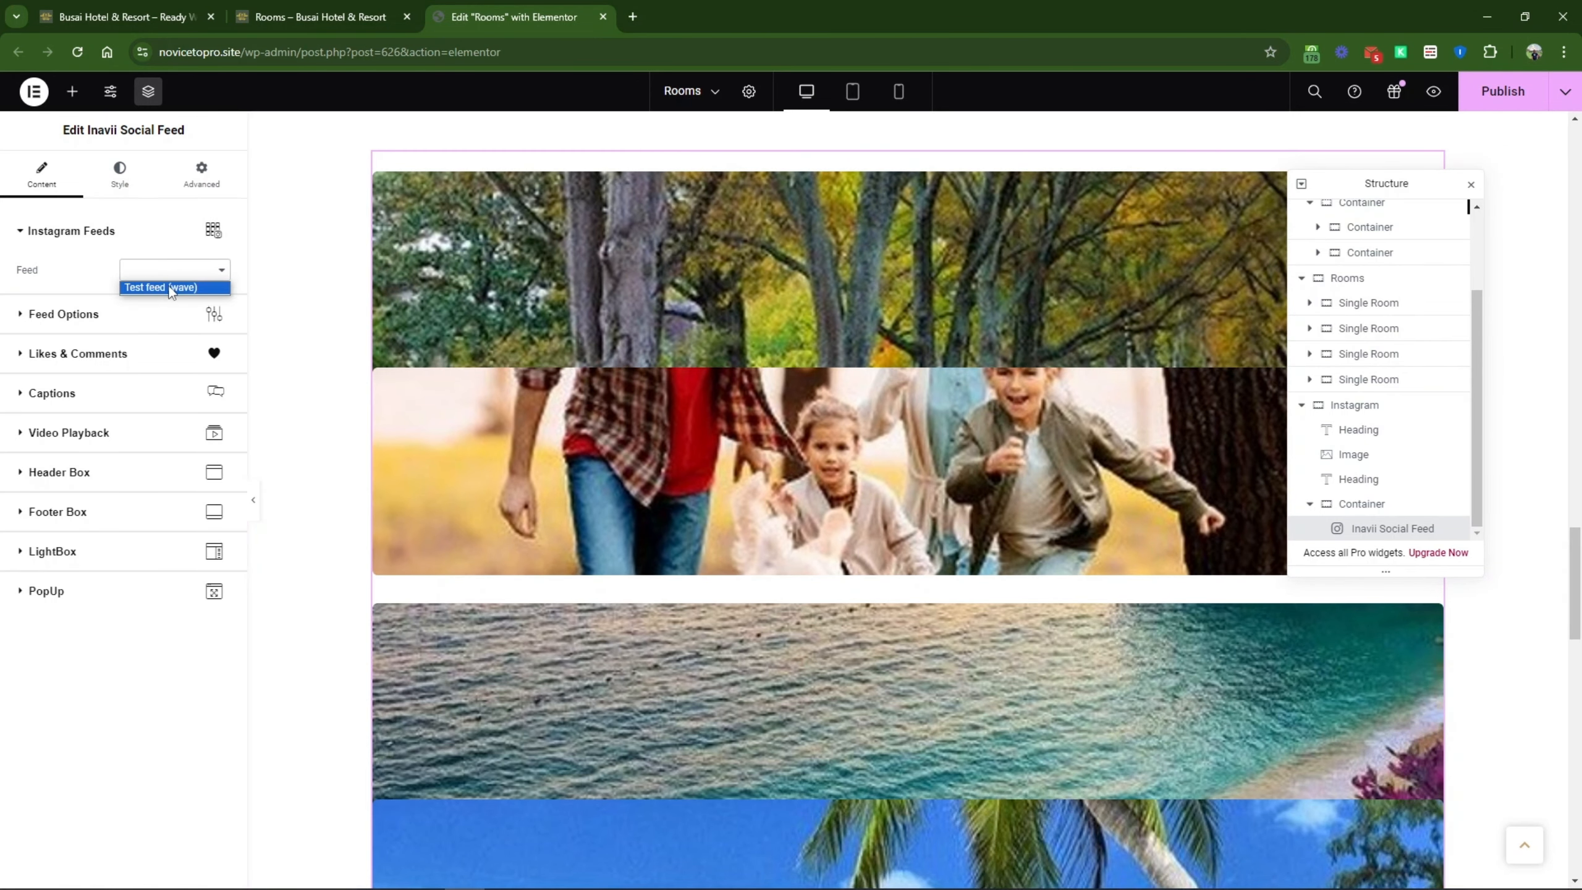
click(165, 287)
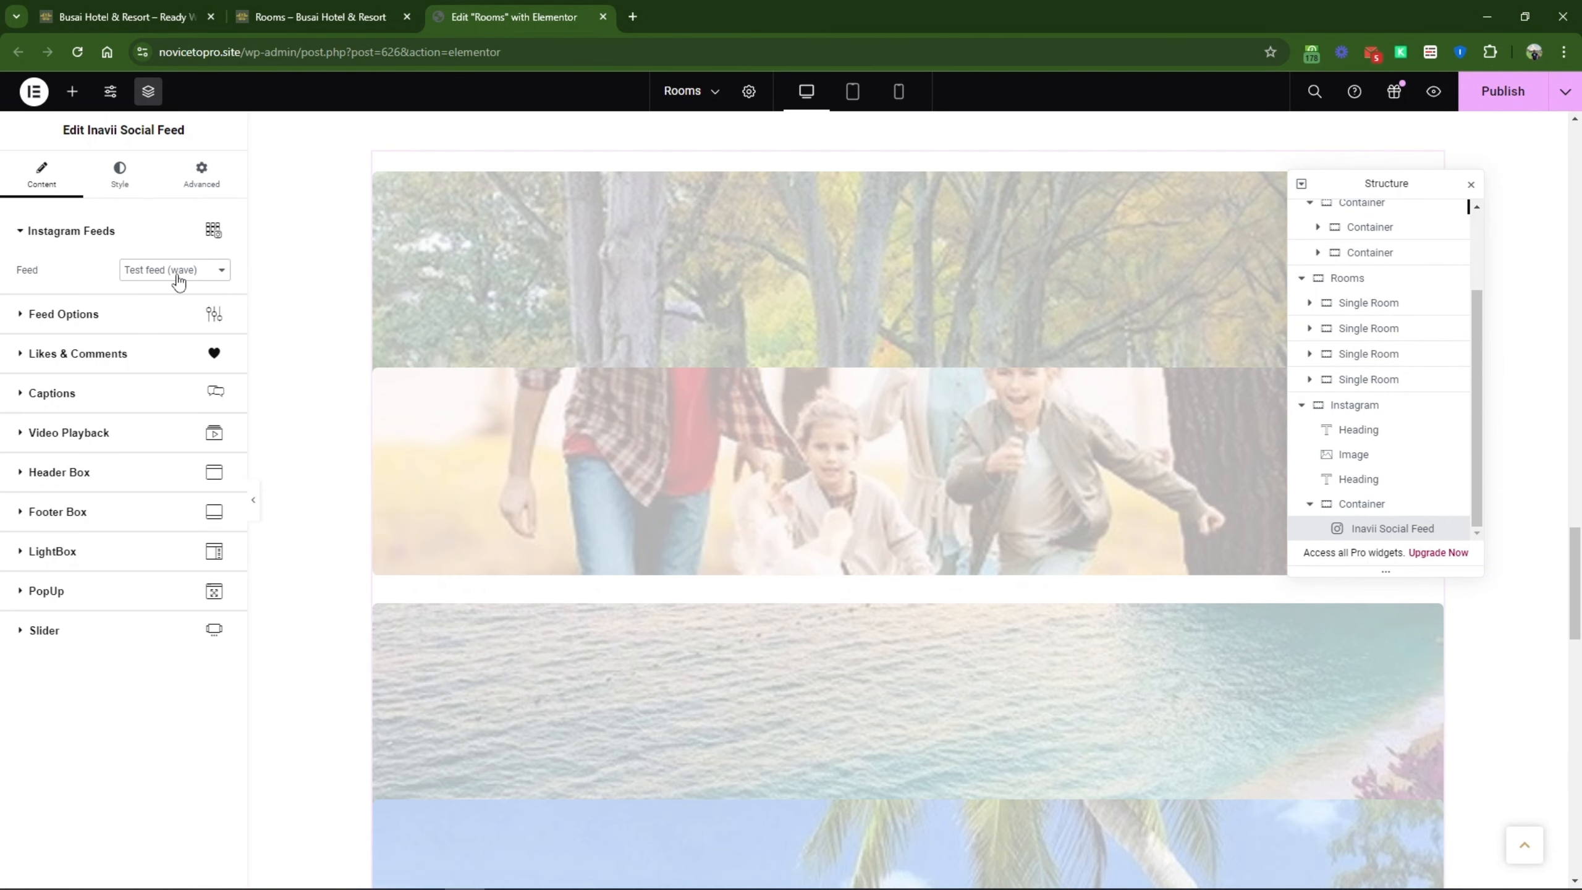
click(177, 281)
click(177, 282)
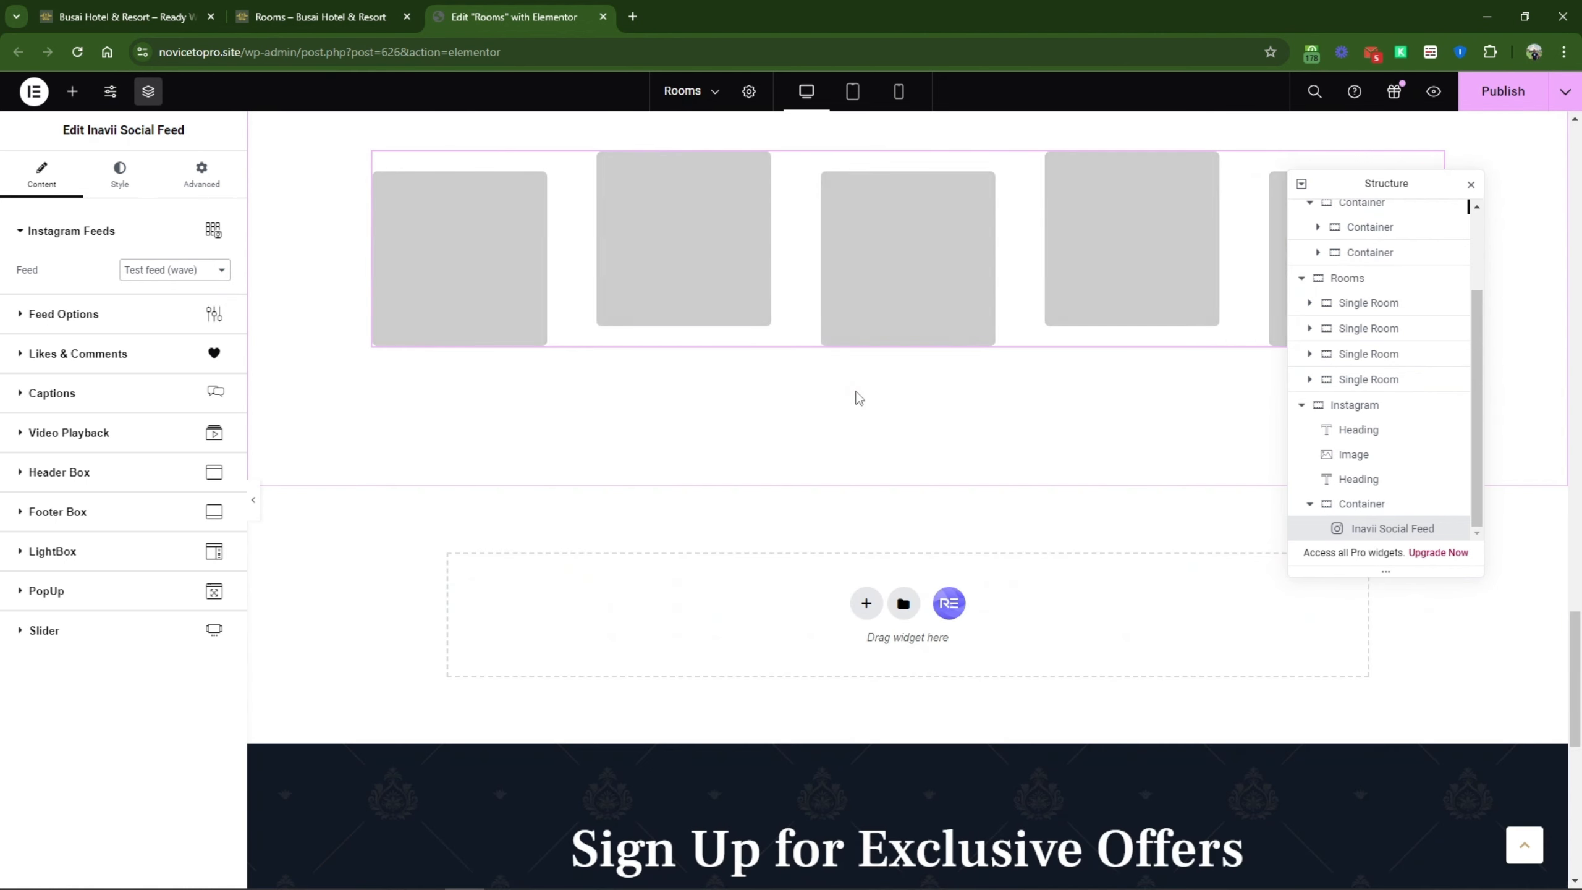
scroll(884, 492, up, 4)
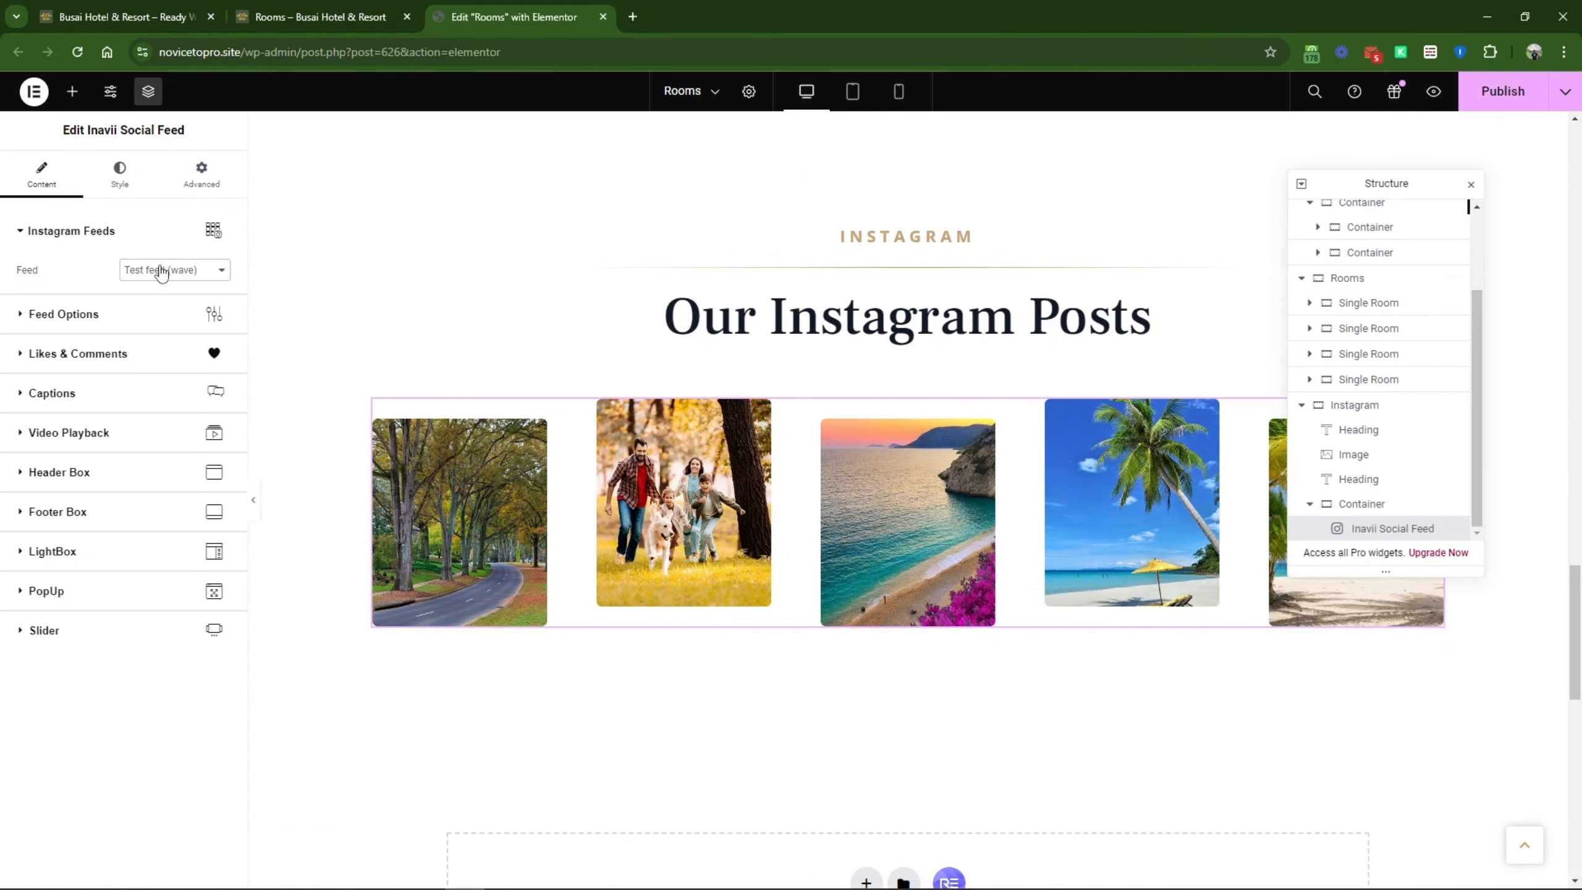
Step: Review the Rooms page from the hero to the sign-up section and publish its changes
scroll(1038, 495, up, 5)
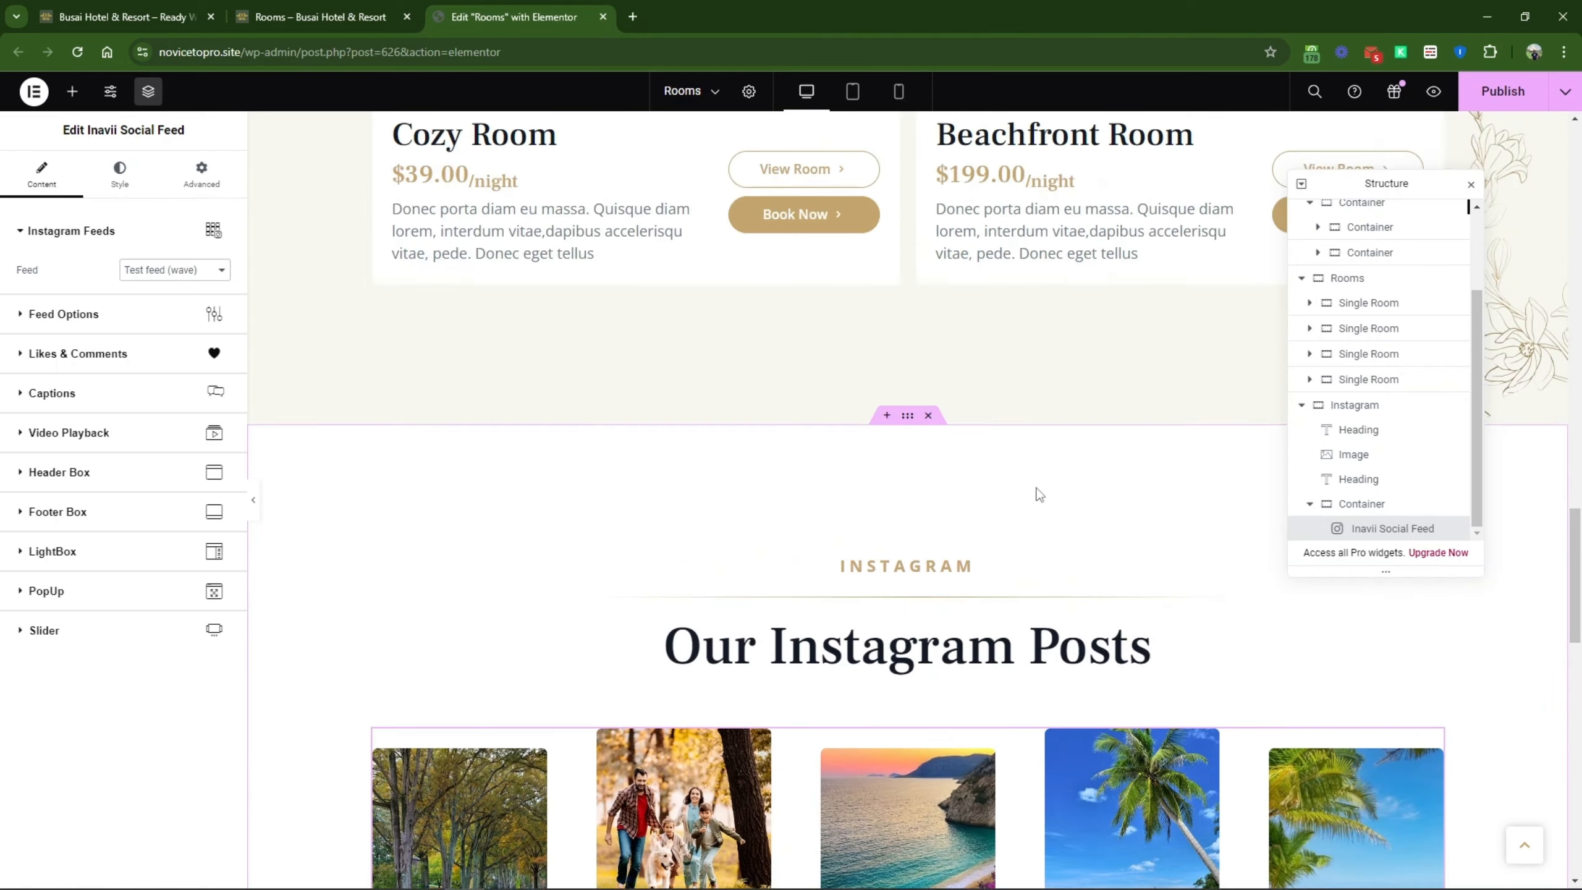
scroll(1038, 494, up, 6)
scroll(1055, 500, down, 15)
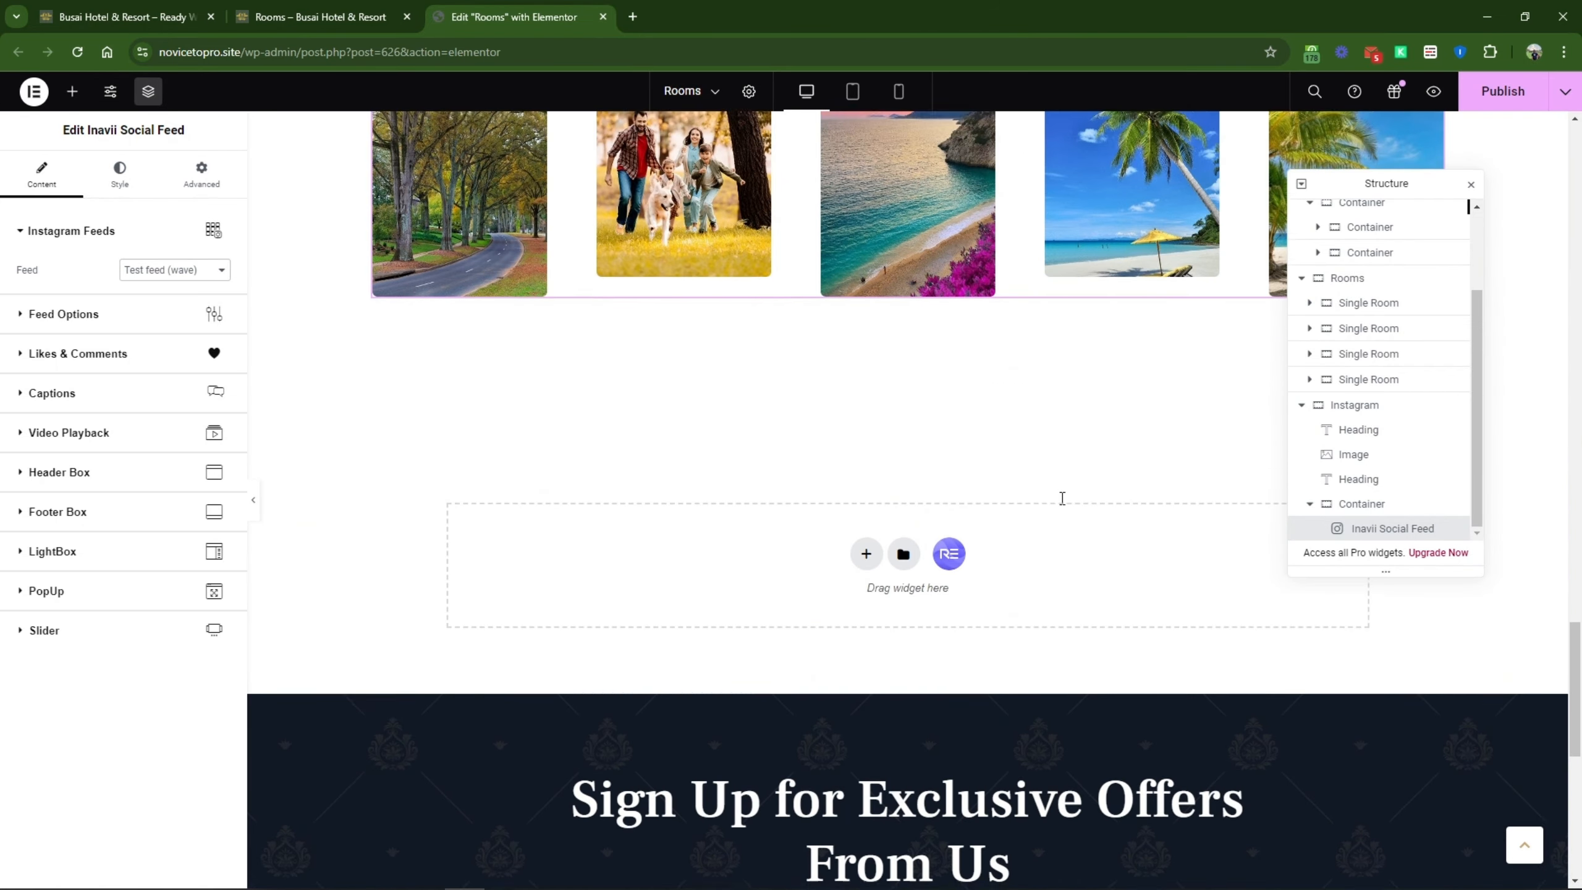
scroll(1061, 497, up, 20)
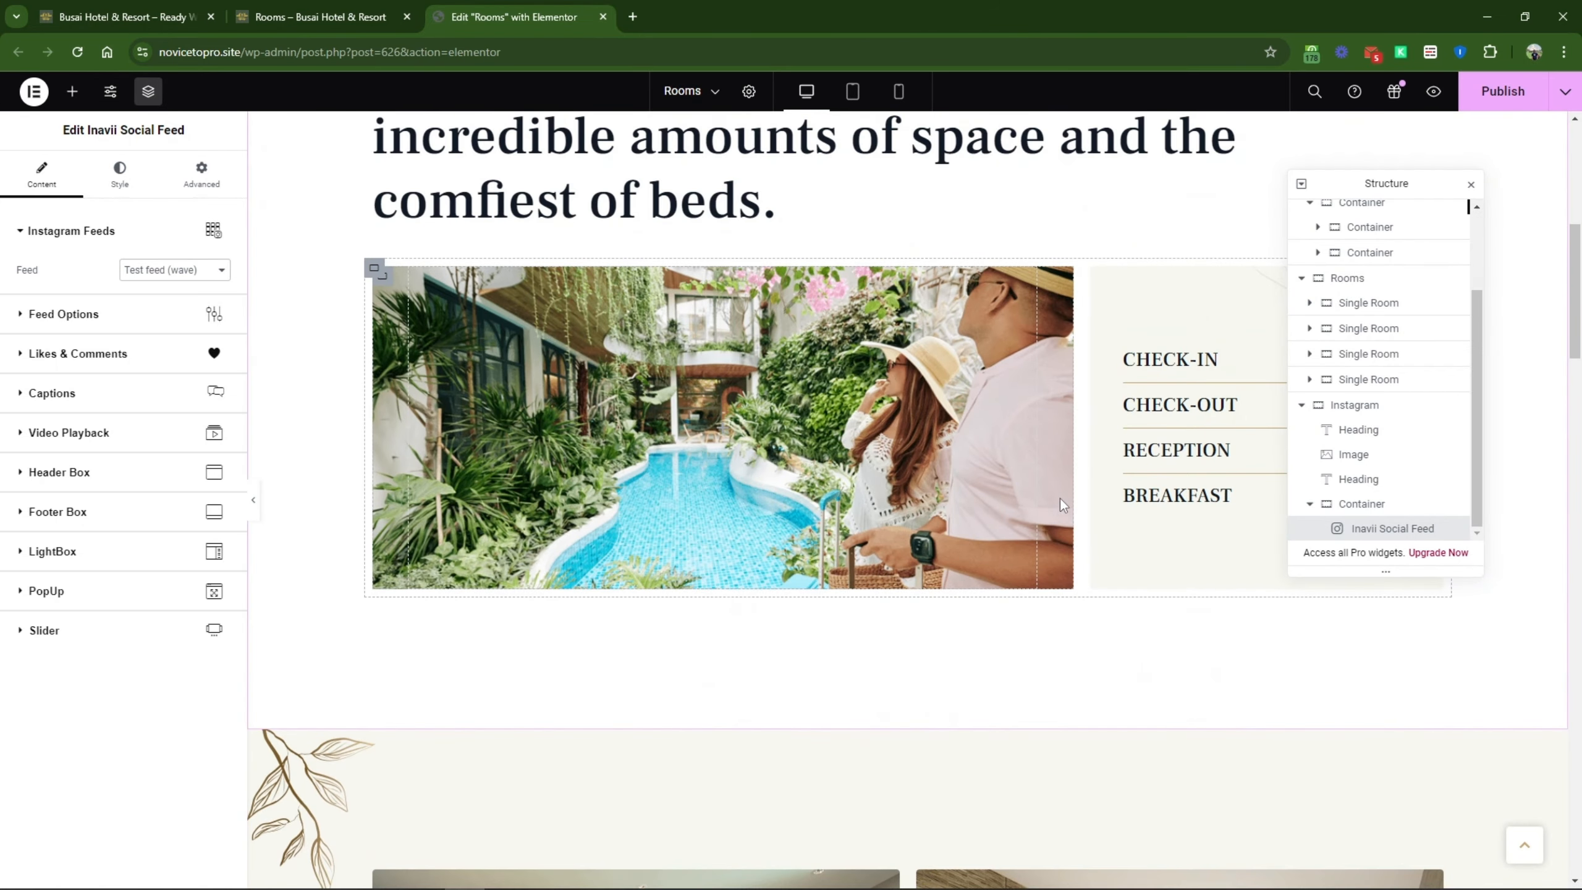
scroll(1062, 505, up, 8)
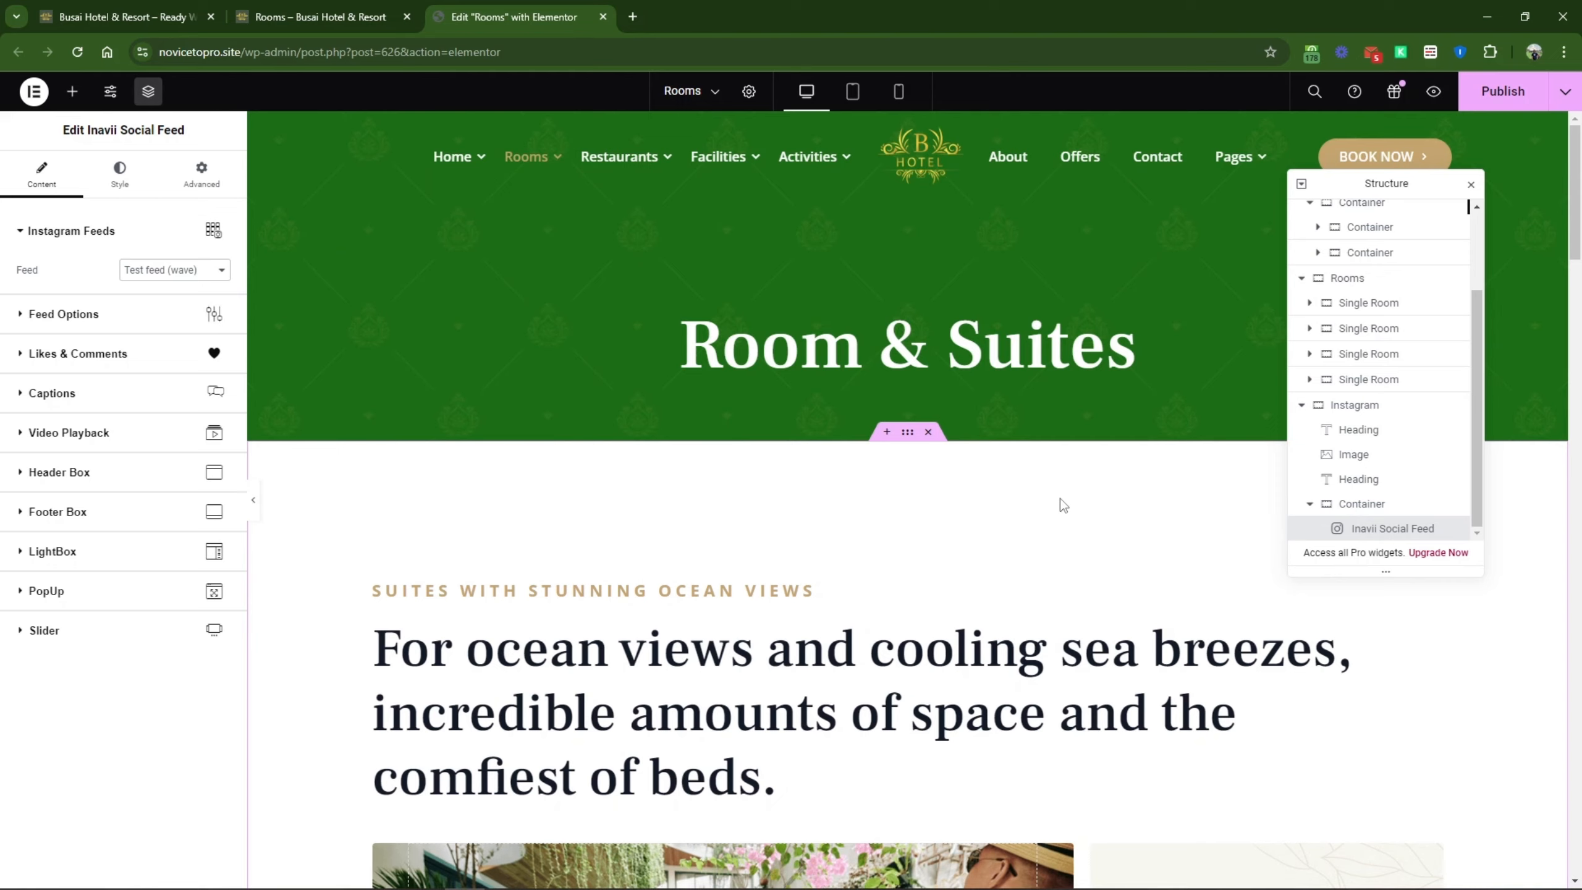
scroll(1060, 499, down, 10)
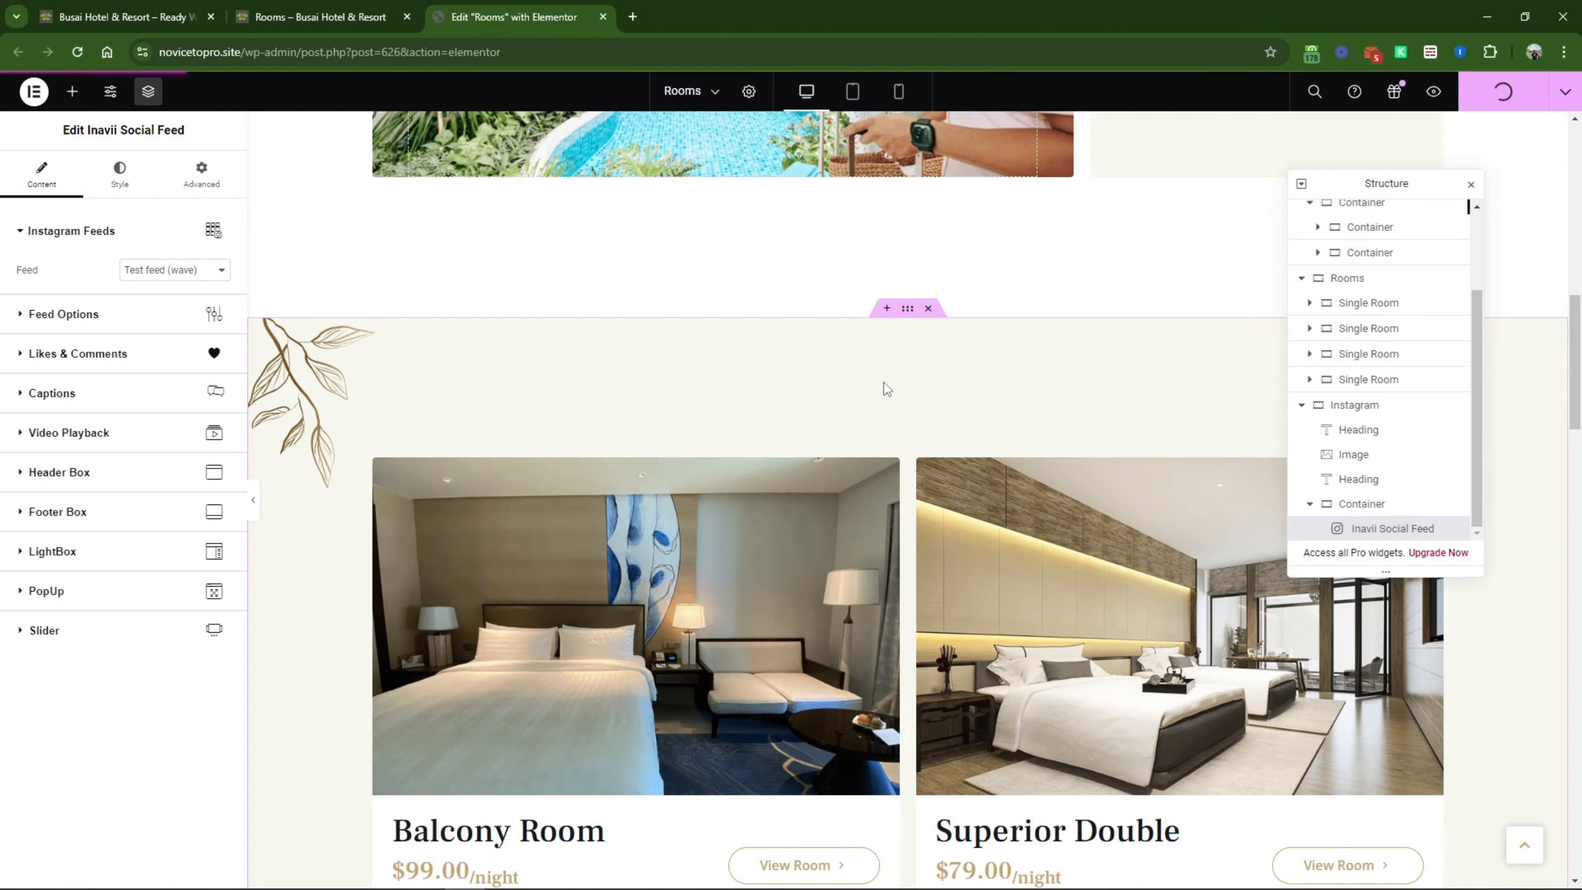
Step: Examine the Tamarind Terrace, Spices Restaurant and De Dolphin Bar listings on the site's Restaurants page
scroll(299, 320, down, 5)
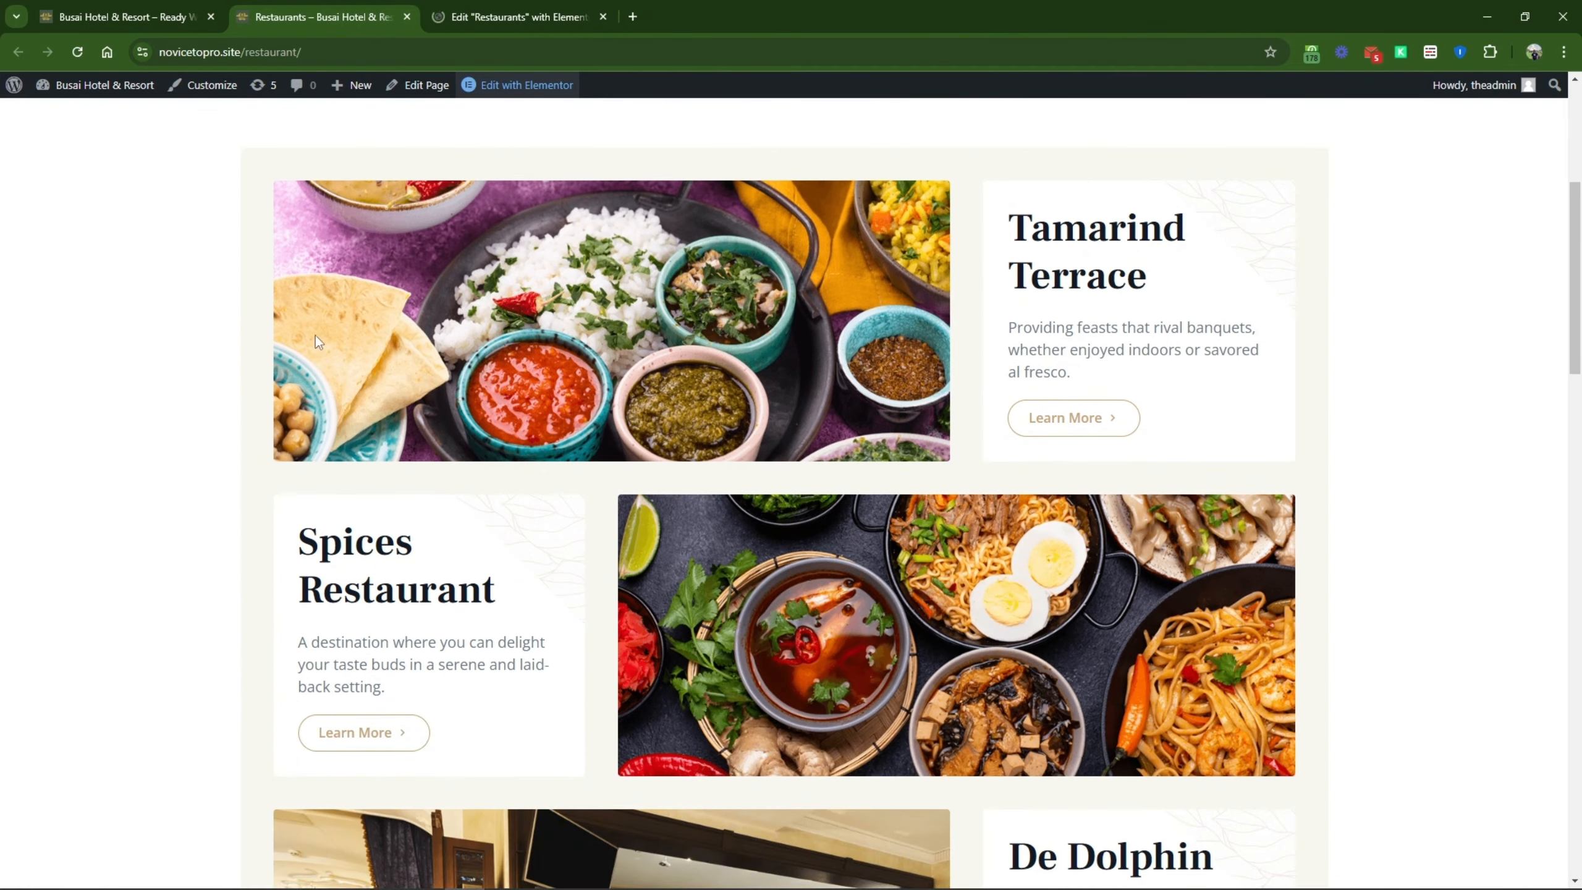
drag(1007, 210, 1114, 343)
scroll(398, 476, down, 5)
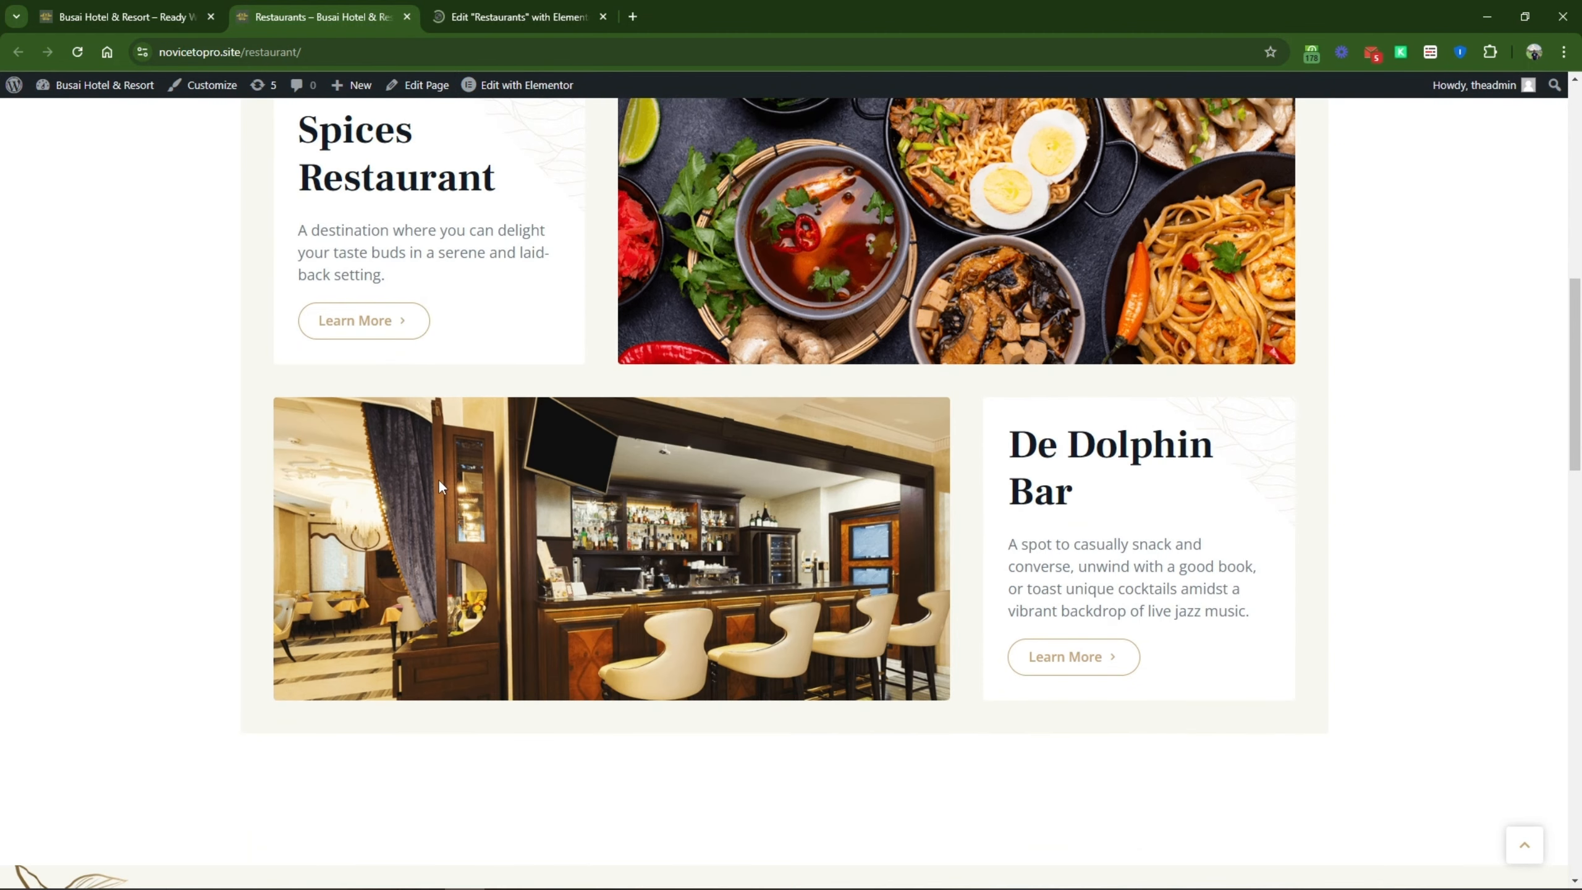
scroll(437, 478, down, 5)
scroll(445, 482, up, 10)
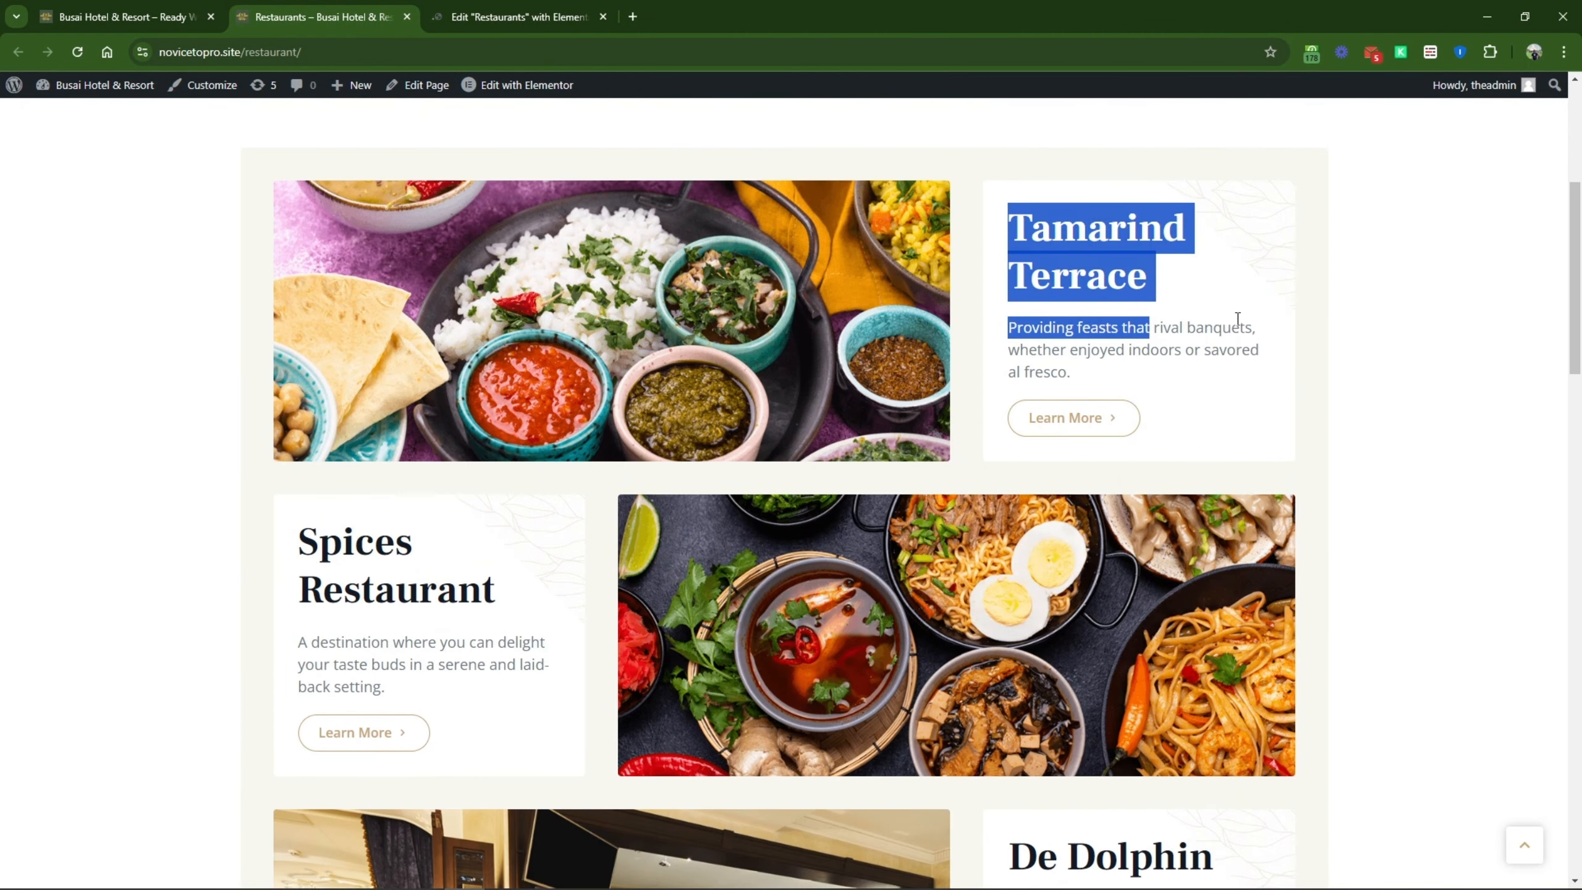
Step: Examine the alternating restaurant listings and the Dining Experiences cards on the live Restaurants page
click(1196, 332)
scroll(750, 560, down, 5)
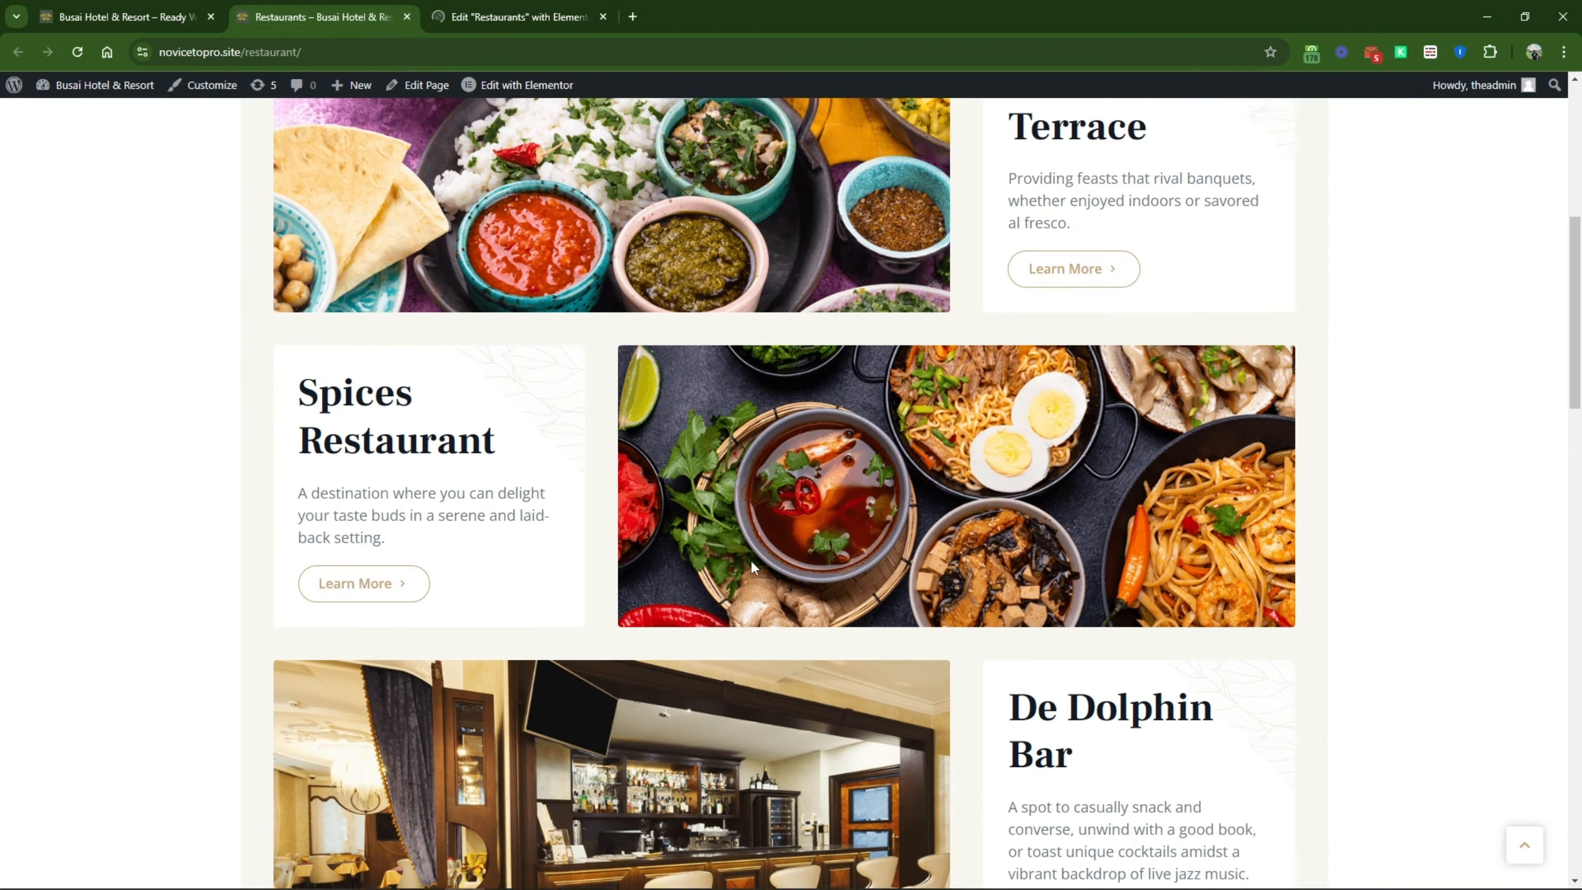
scroll(749, 557, up, 8)
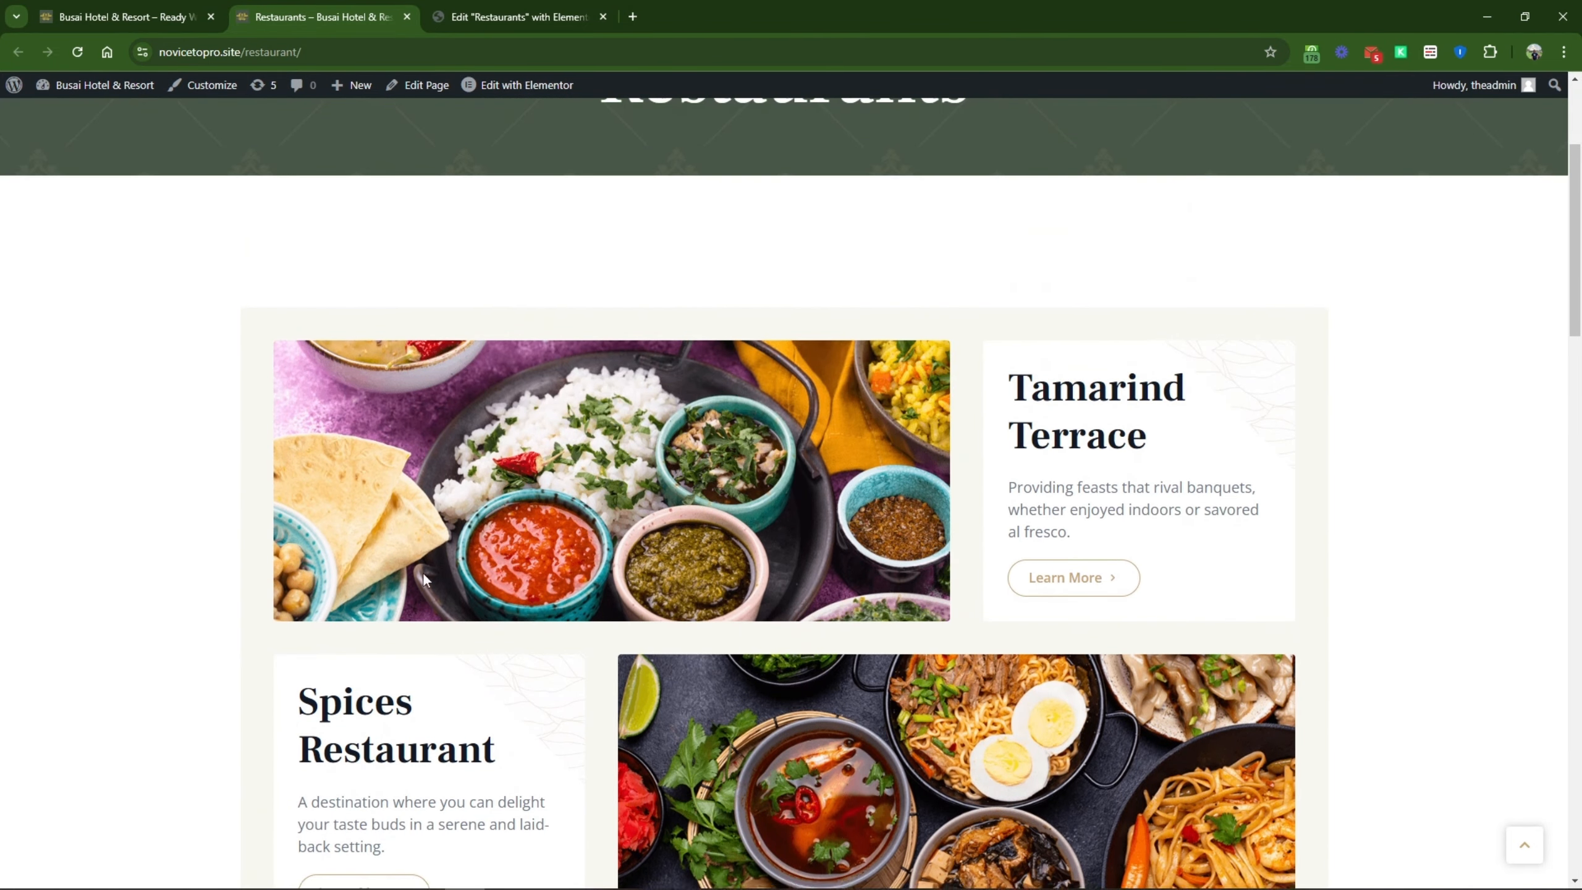
scroll(423, 571, down, 5)
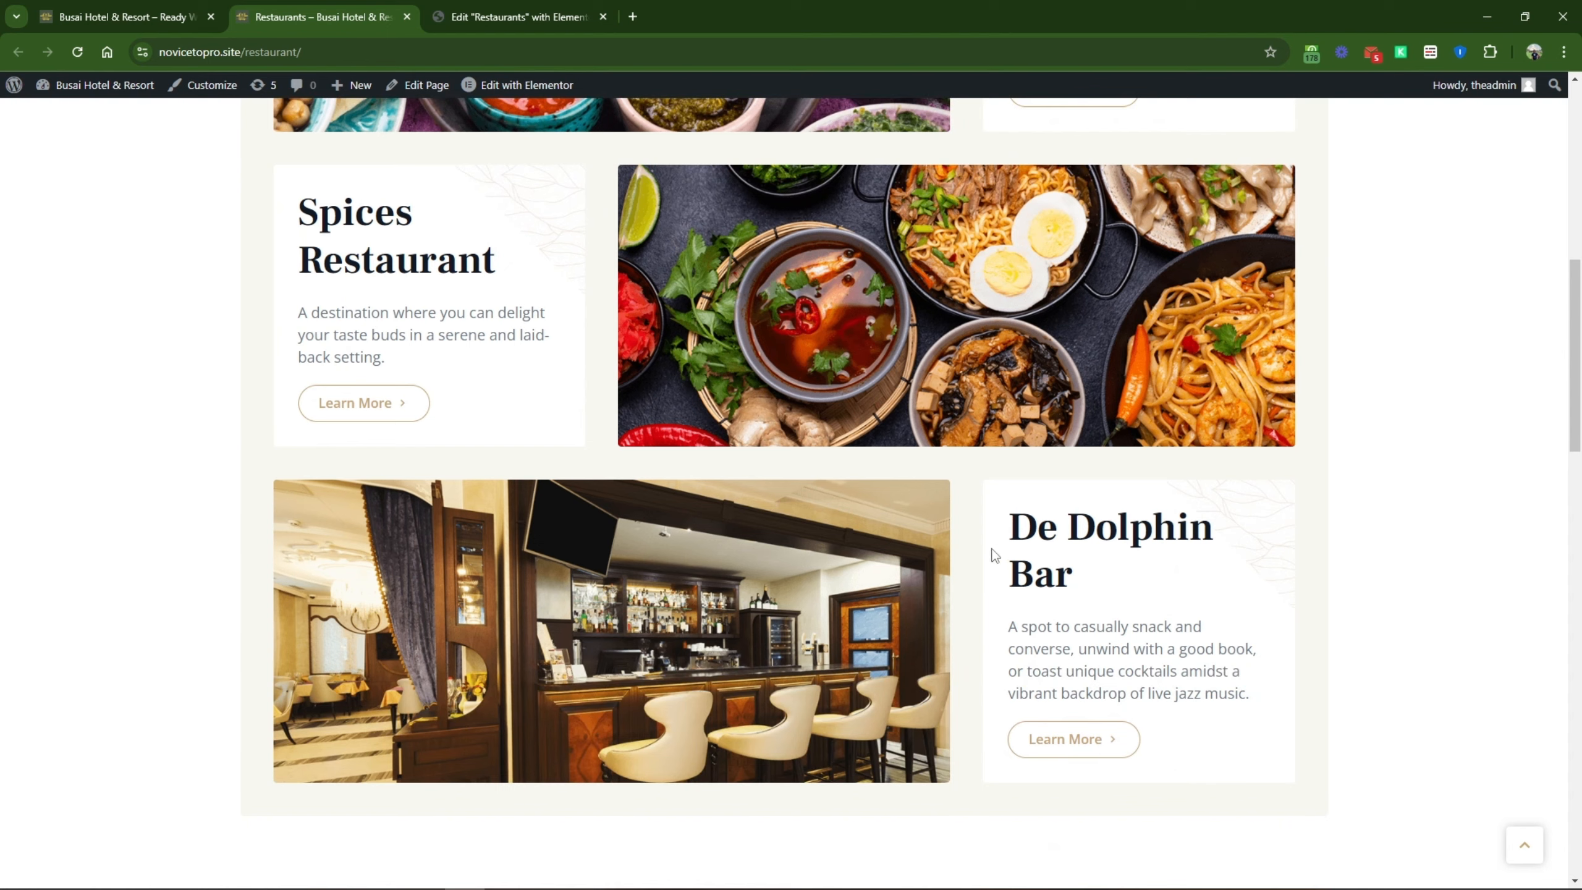
scroll(730, 527, up, 5)
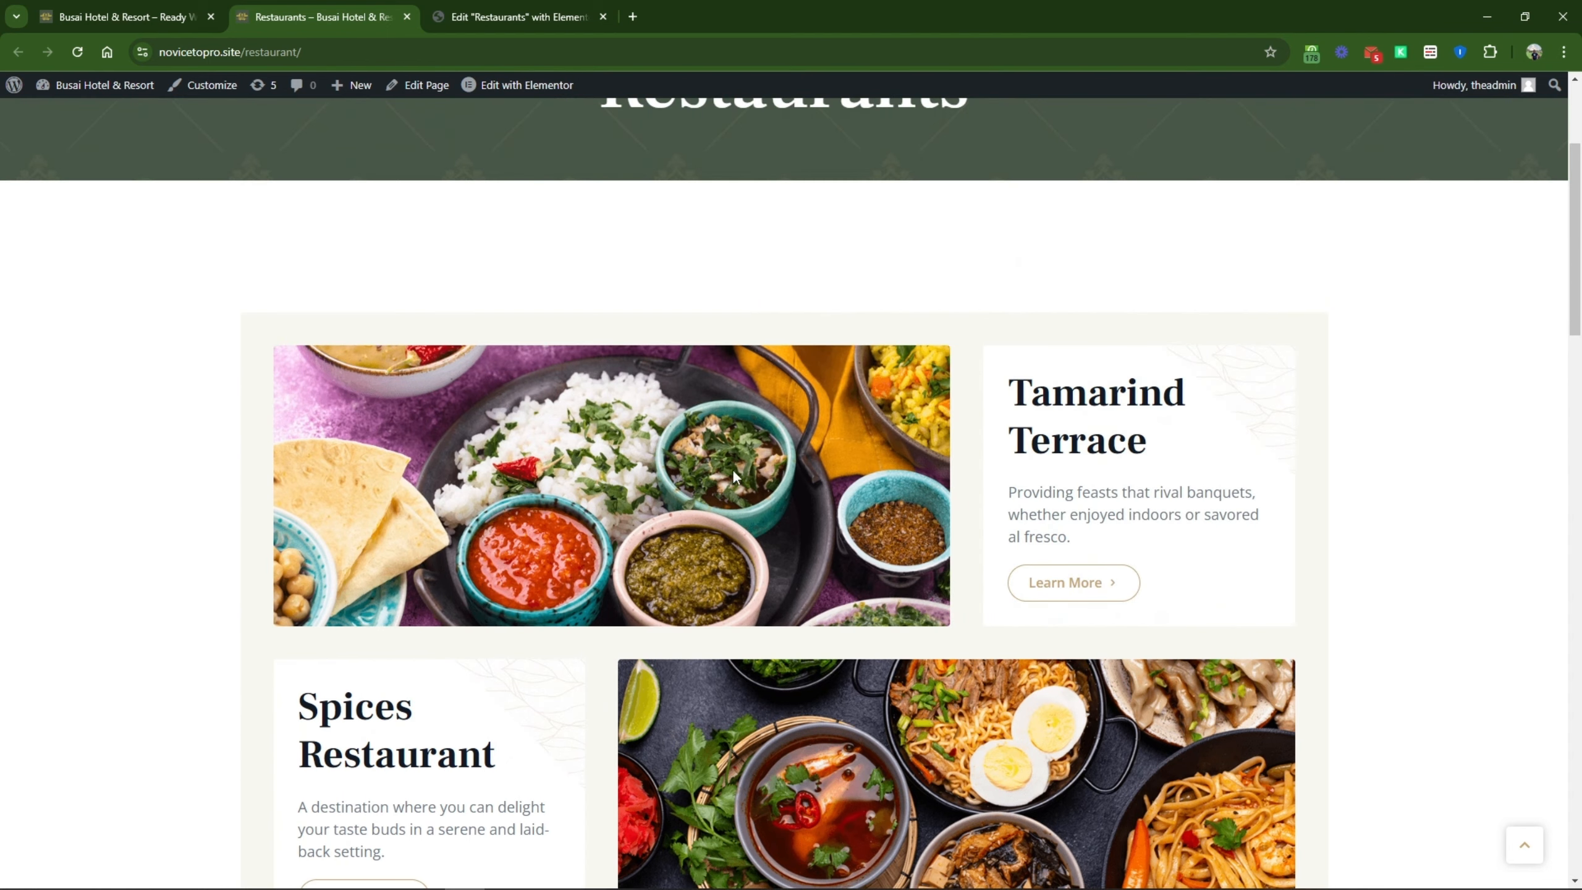
scroll(722, 468, down, 15)
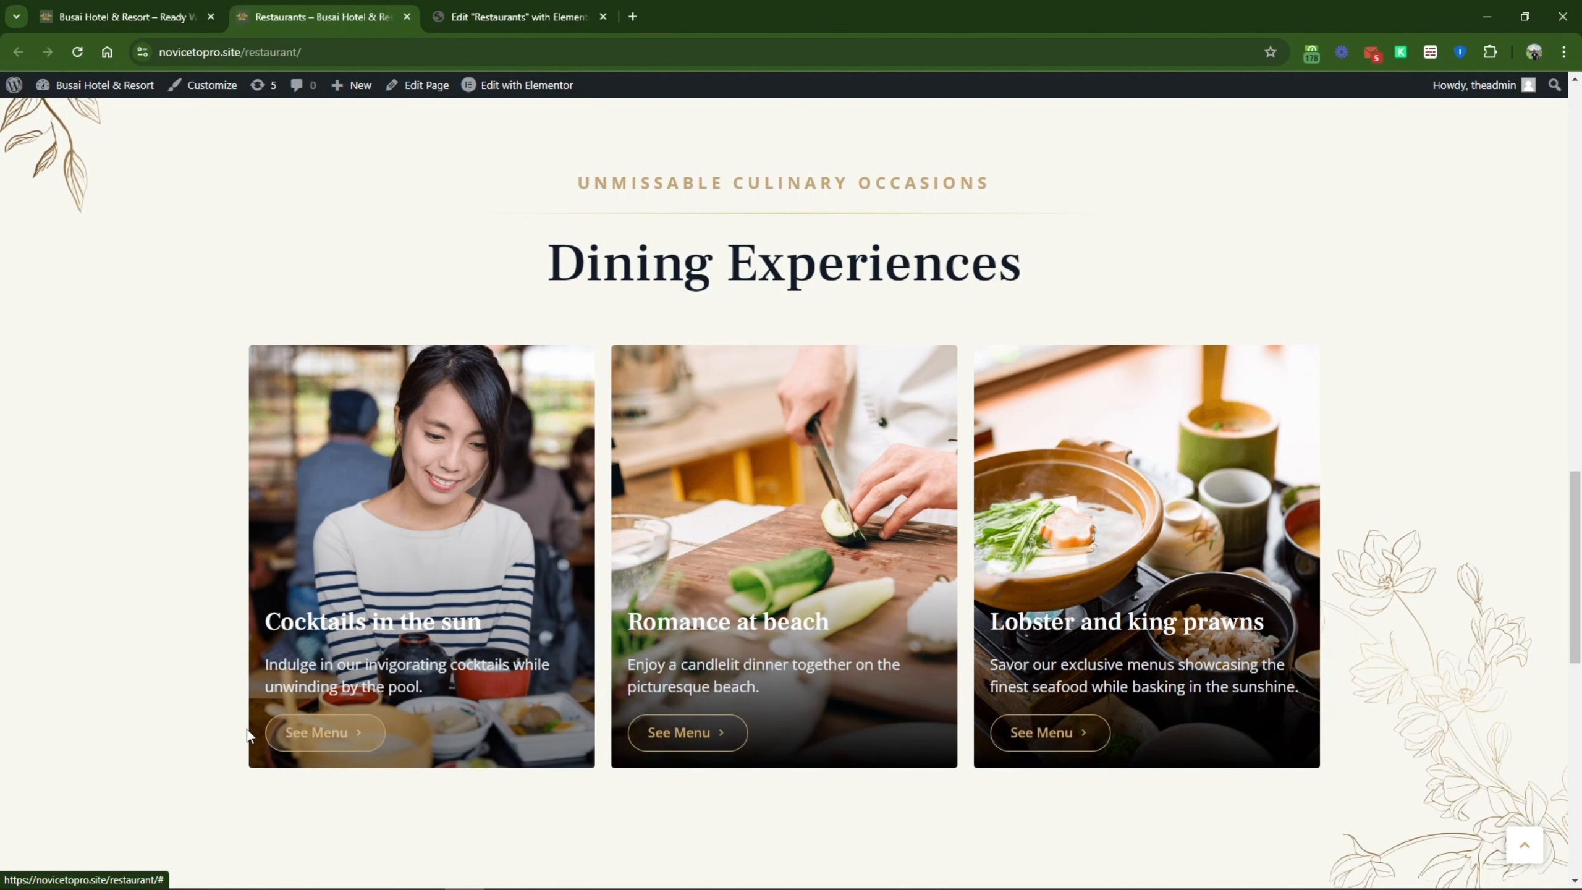
scroll(622, 737, down, 9)
scroll(621, 737, up, 10)
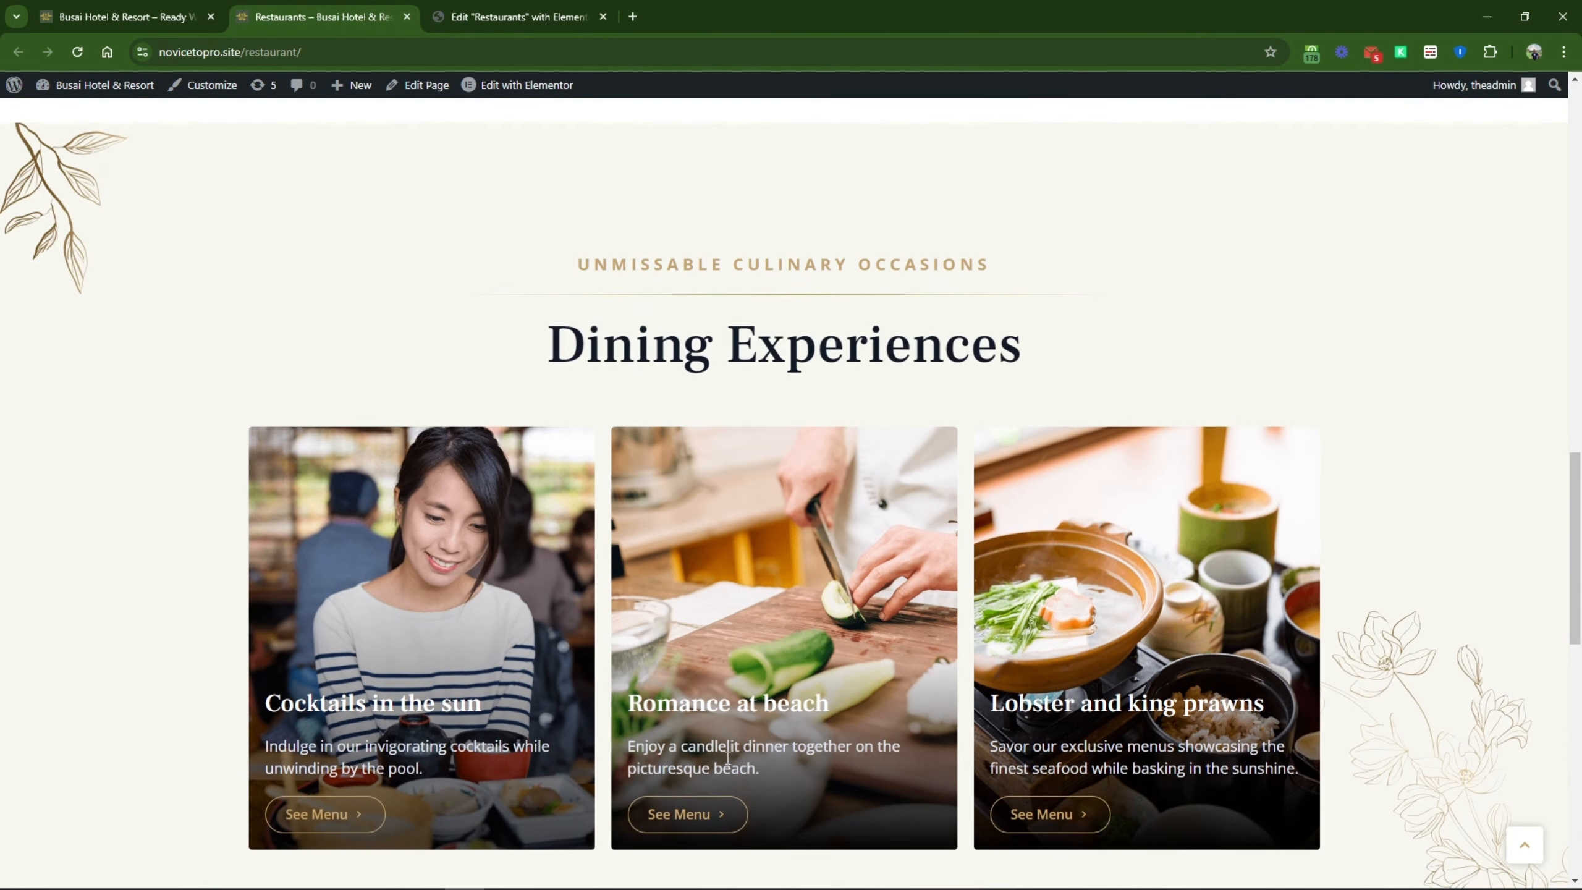
scroll(1021, 810, down, 3)
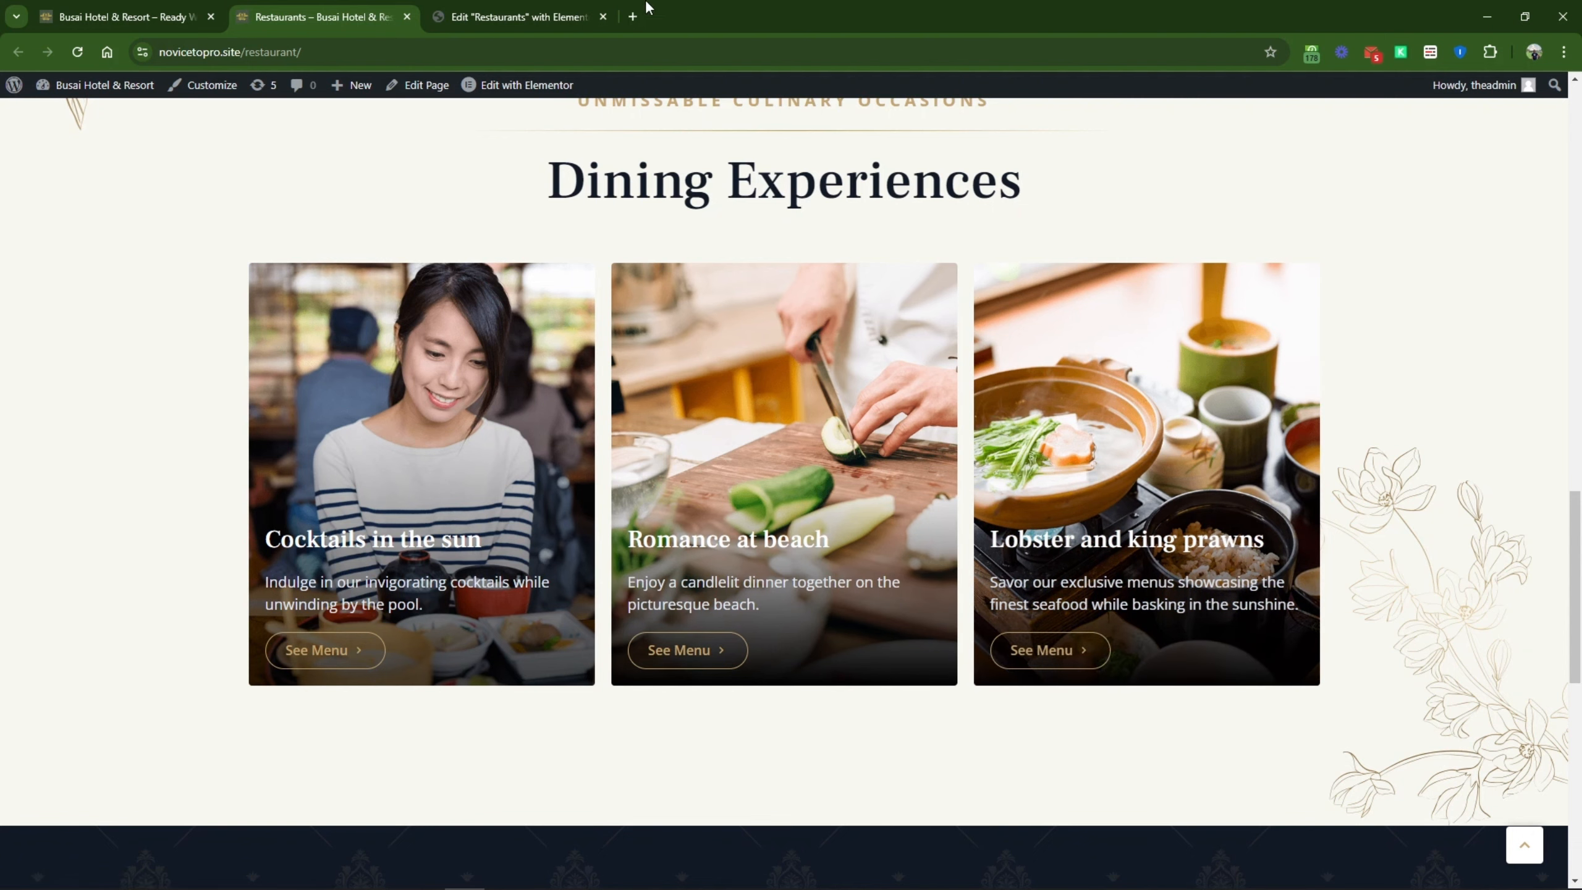
Step: Switch to the Restaurants page editor and open the settings of the Tamarind Terrace heading and its description
click(450, 8)
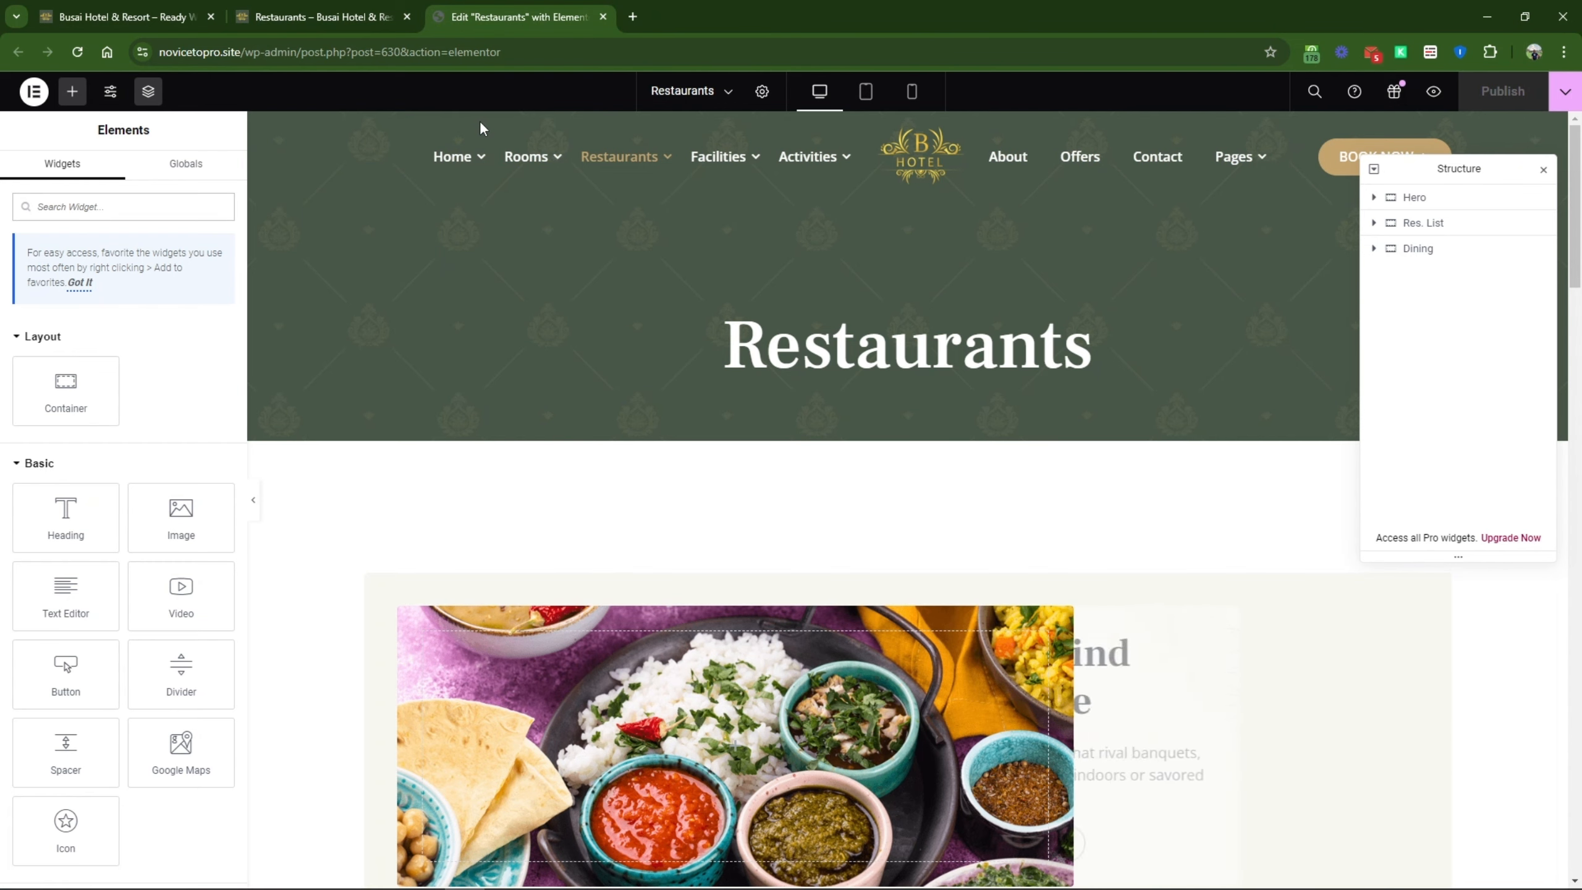
scroll(643, 424, down, 5)
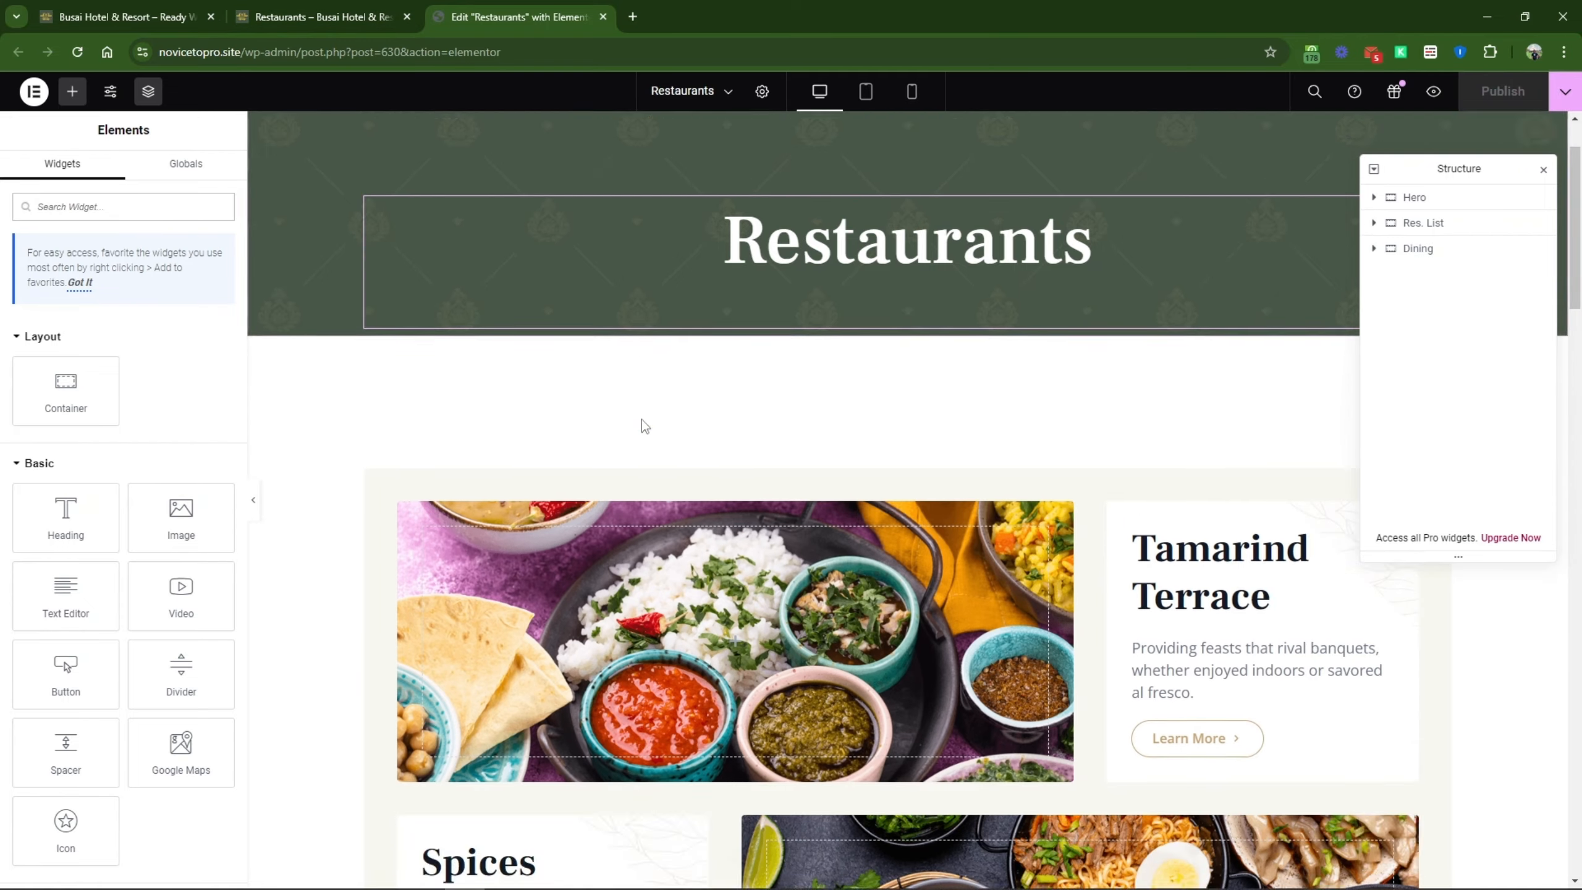
scroll(643, 427, down, 5)
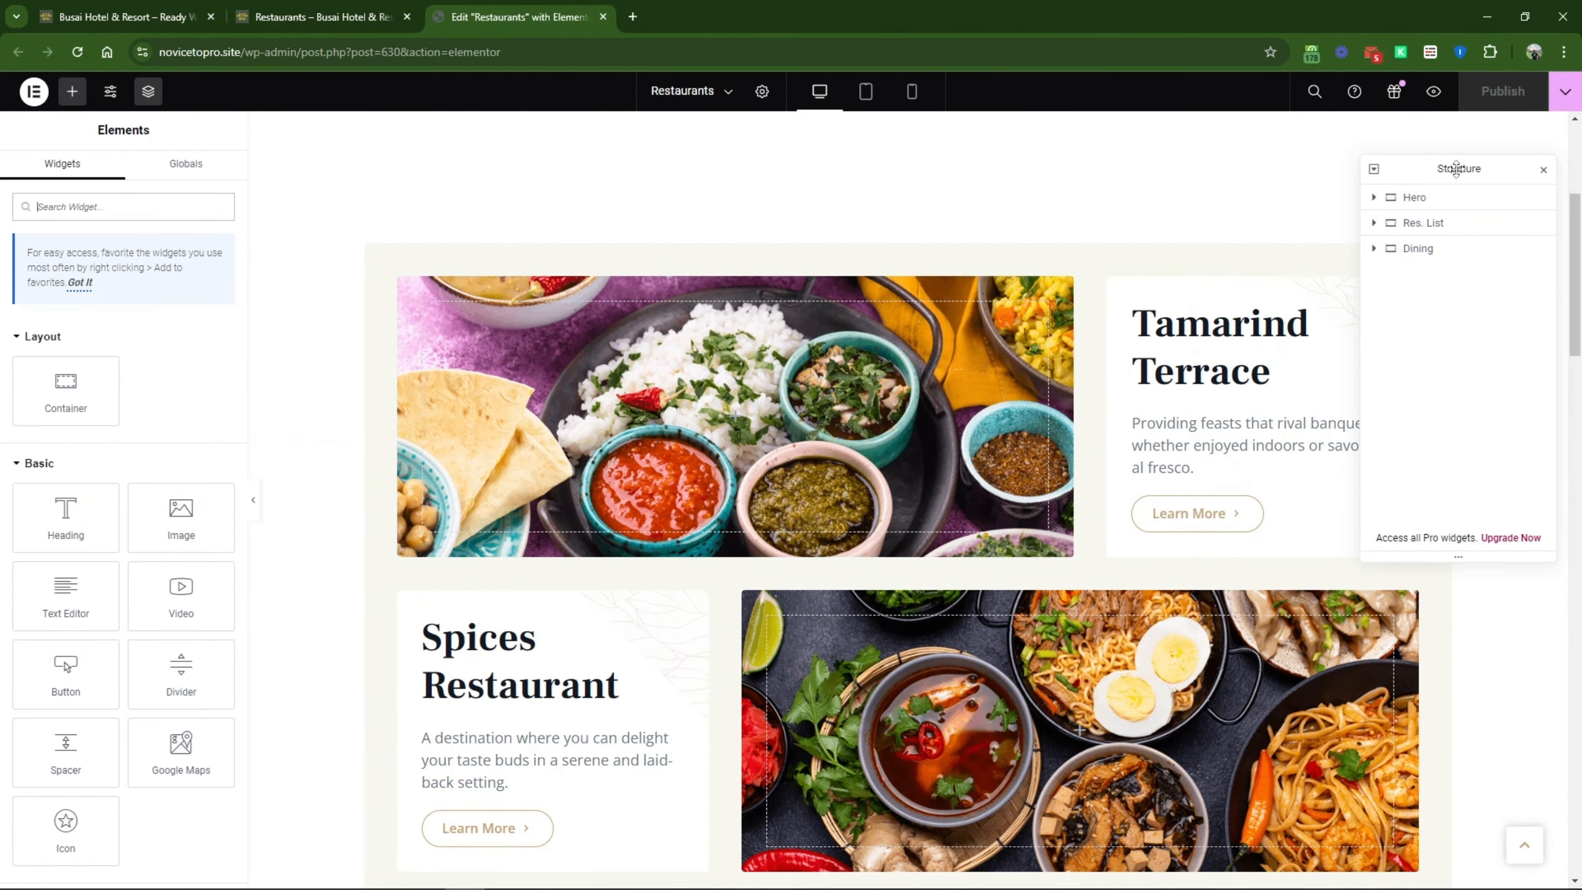
drag(1455, 166, 587, 401)
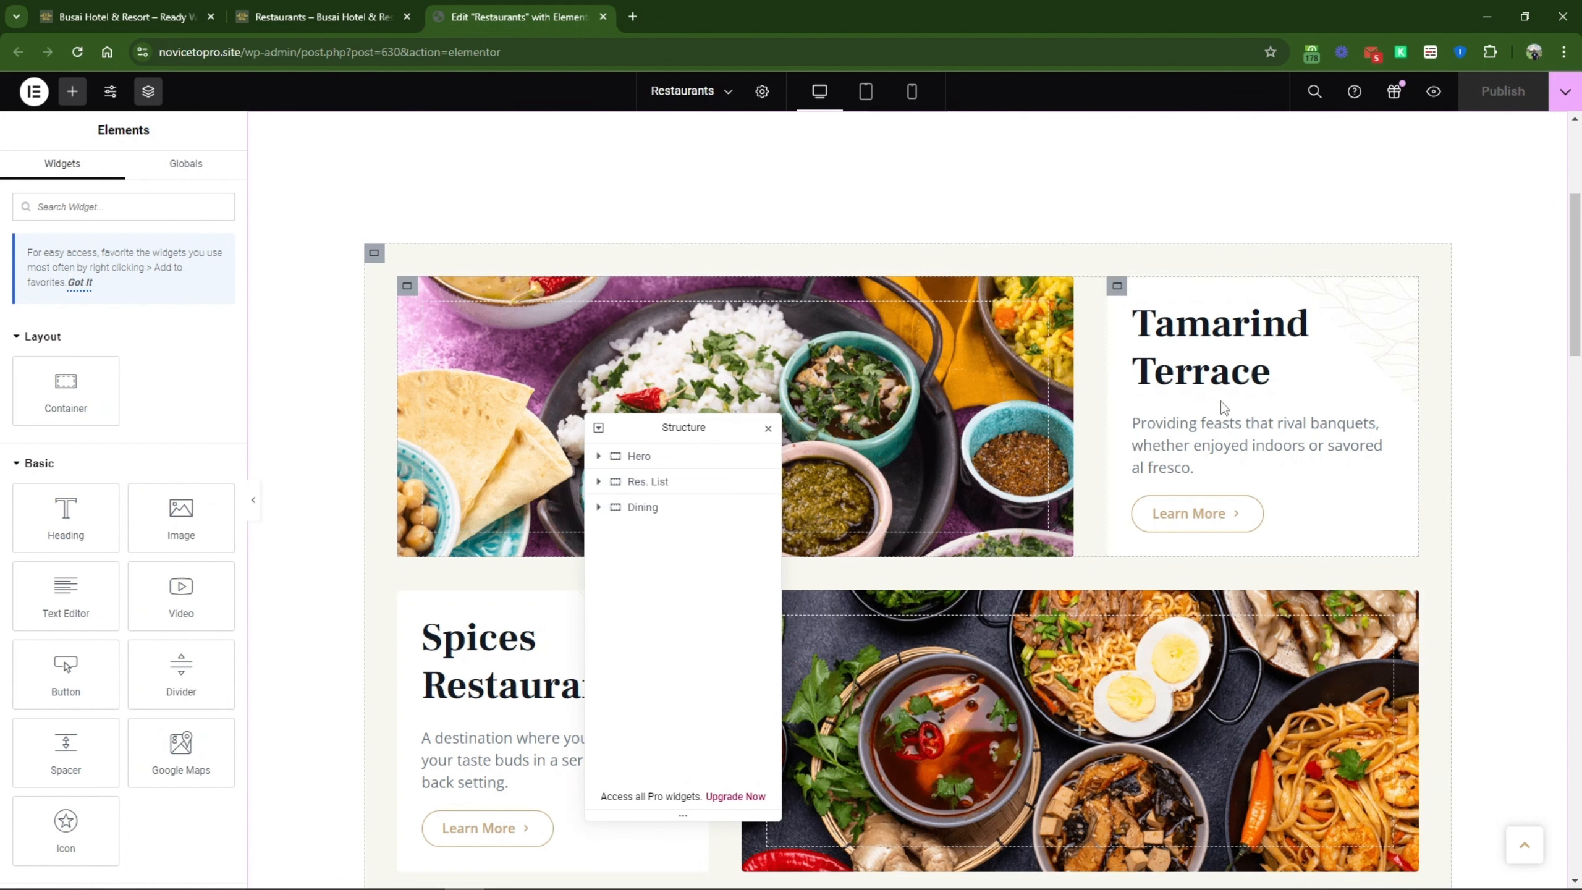
click(1273, 367)
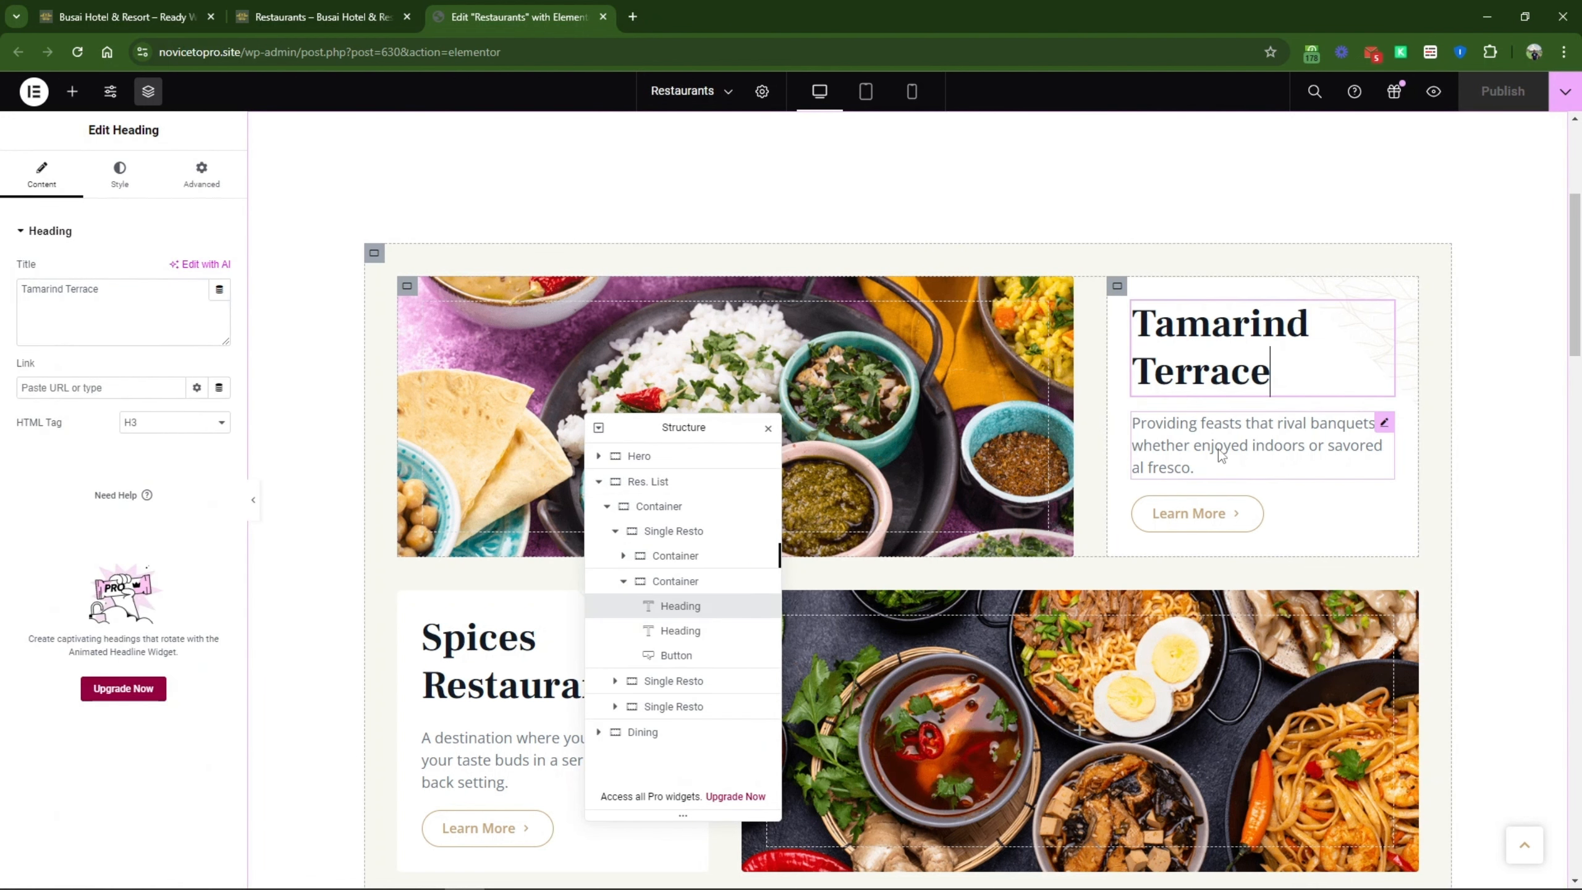
click(1220, 454)
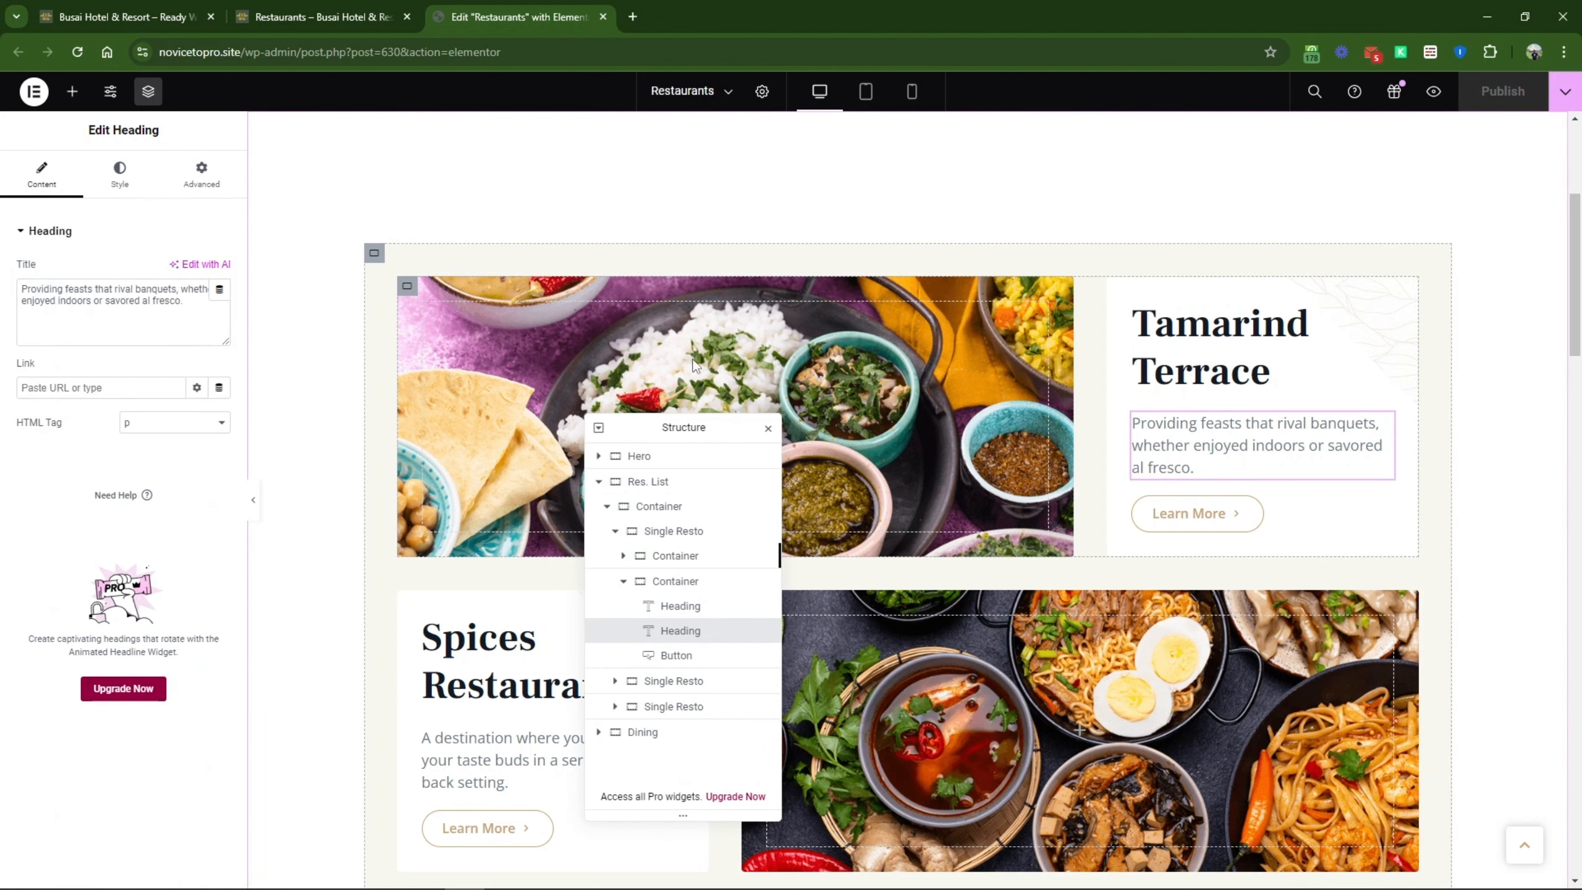
Step: Open the background style settings of the image container inside the first Single Resto container, Tamarind Terrace
click(403, 290)
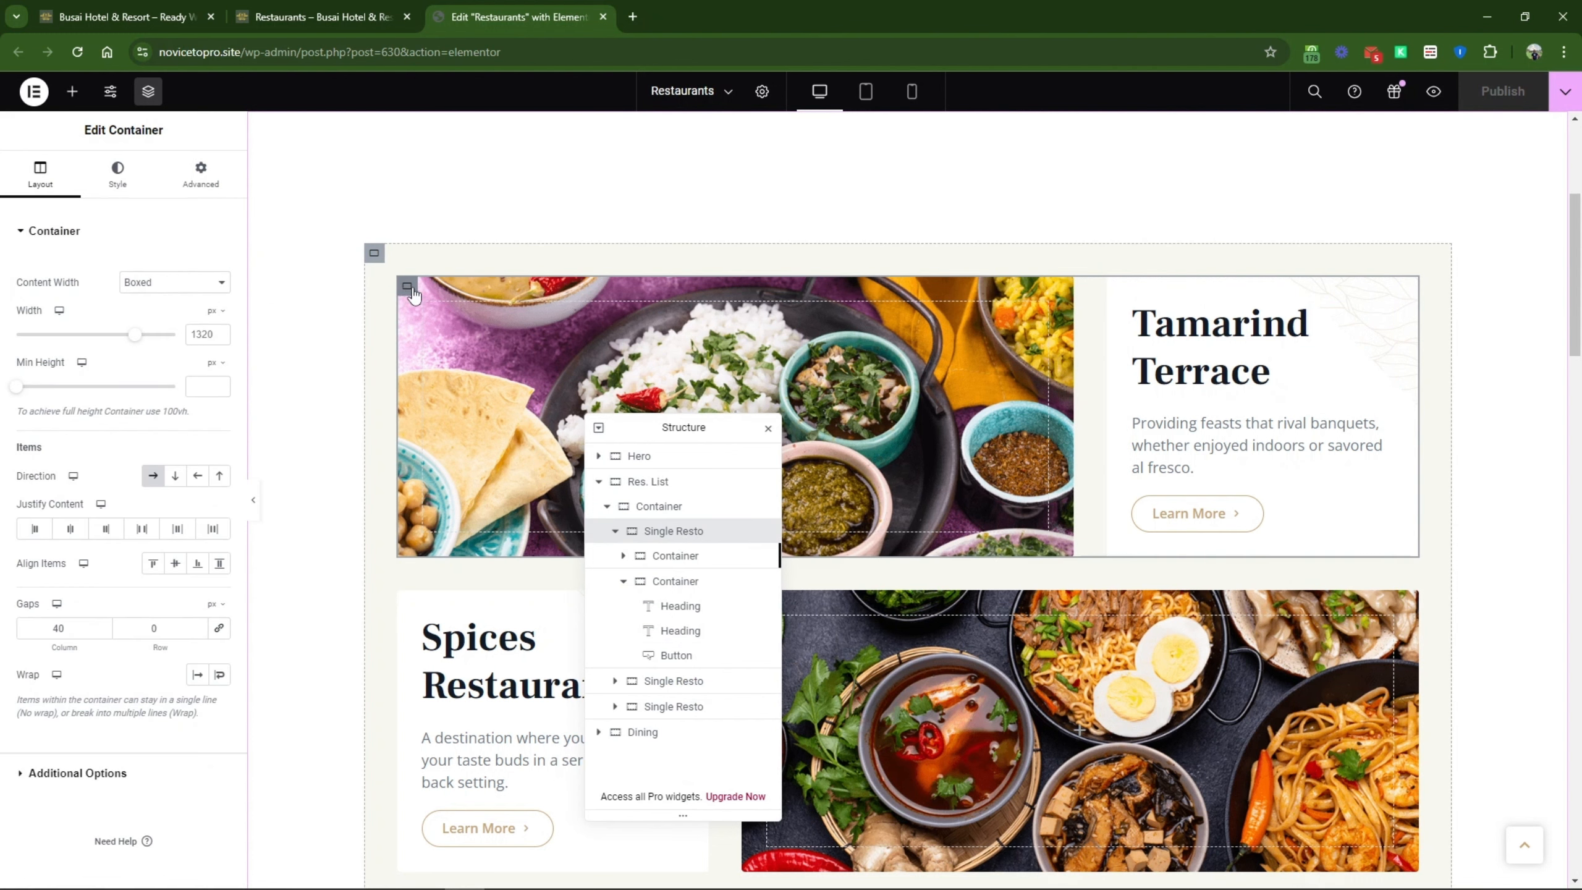
click(134, 187)
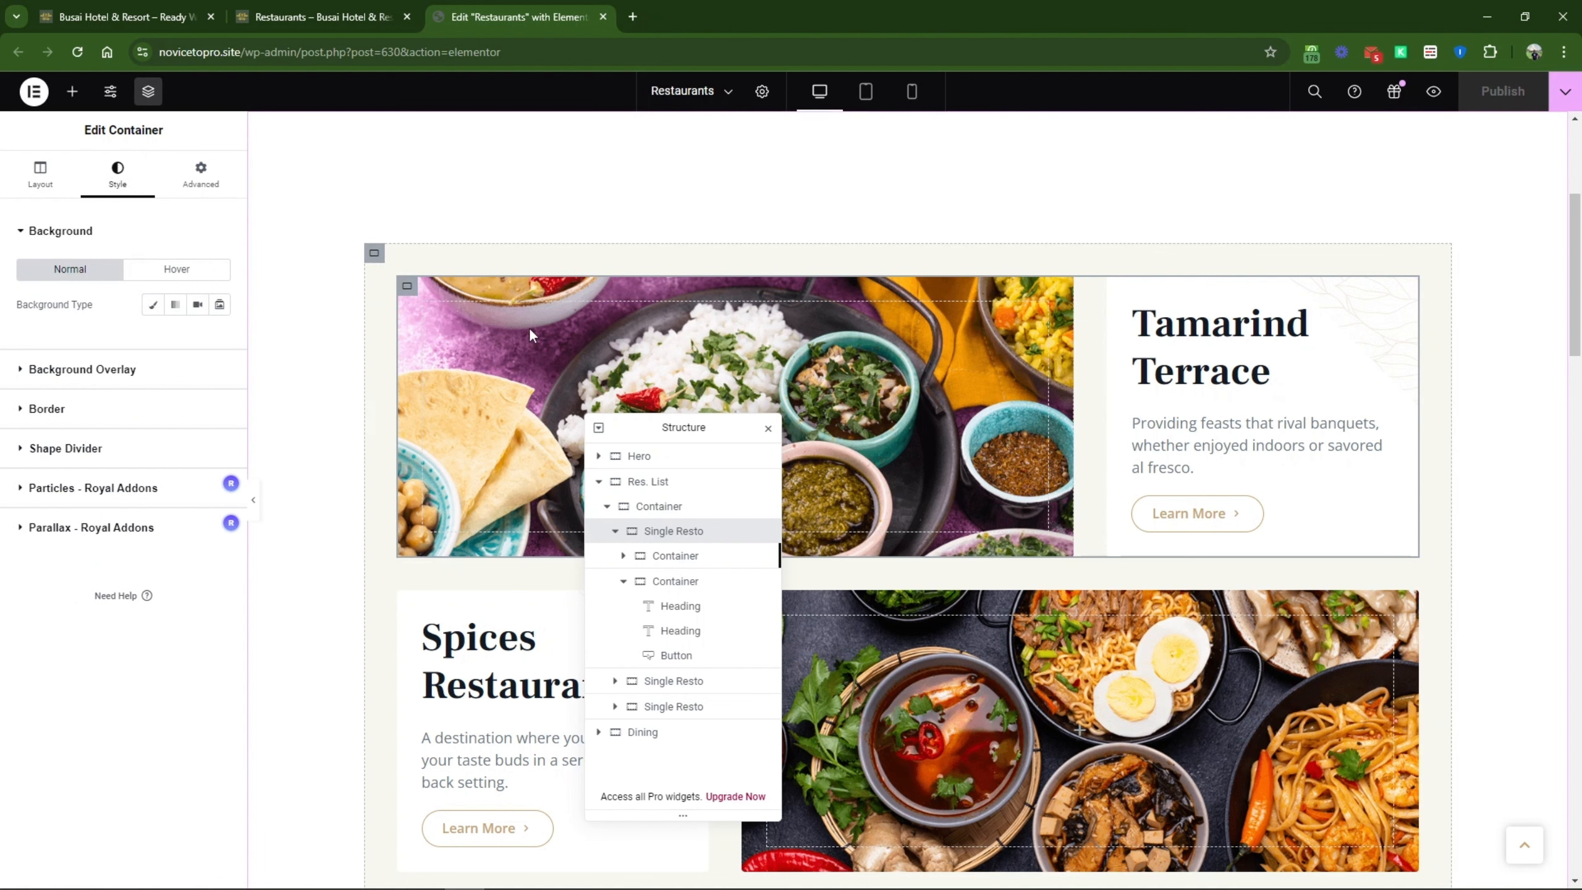
click(655, 567)
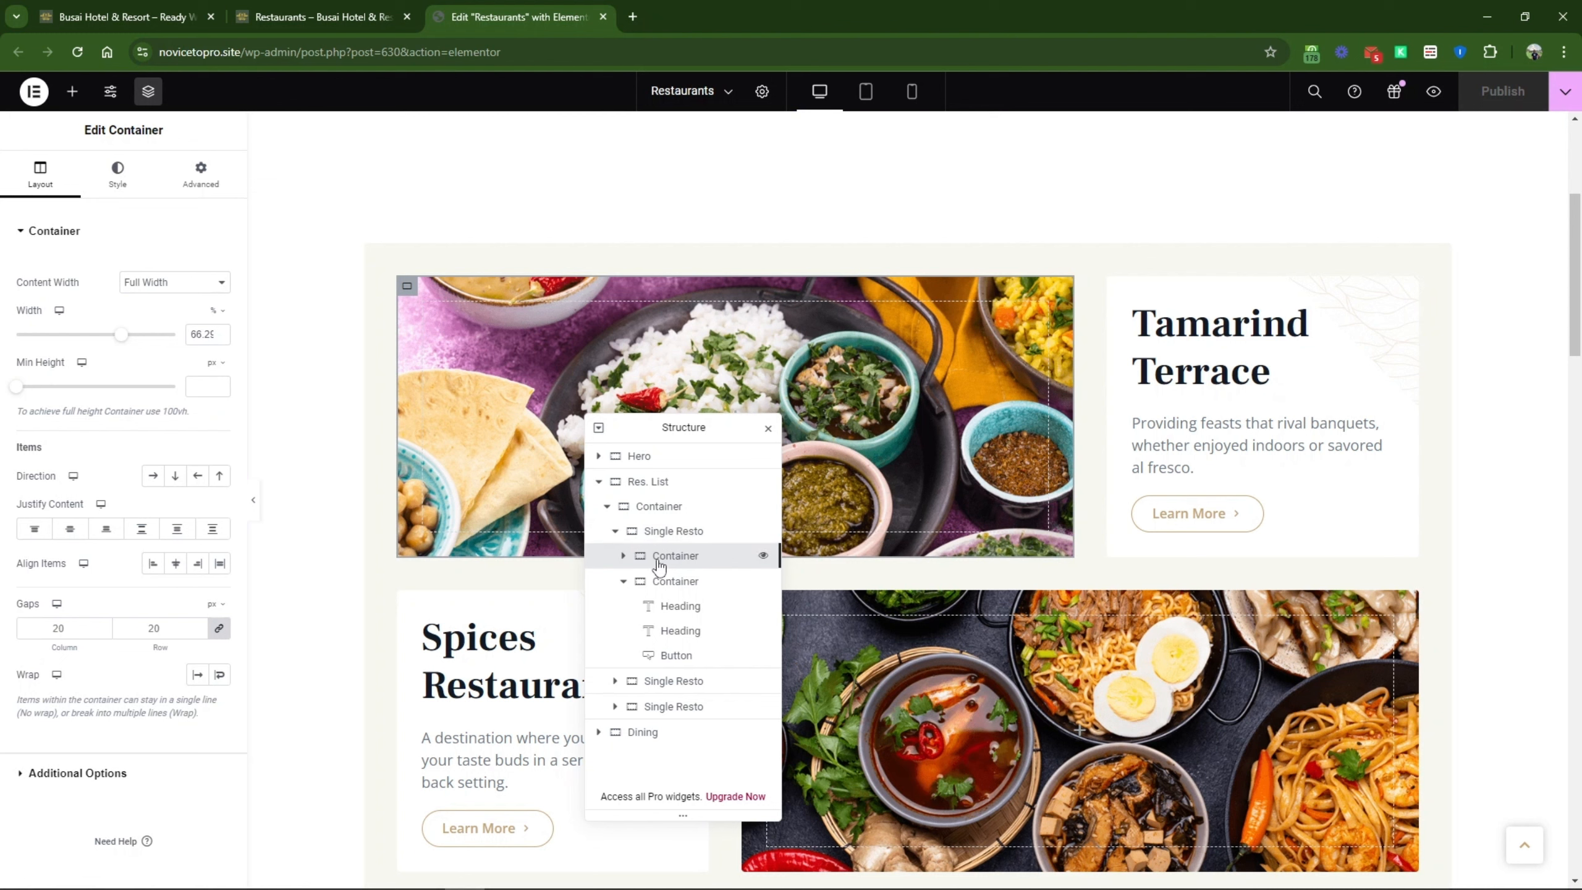
click(116, 186)
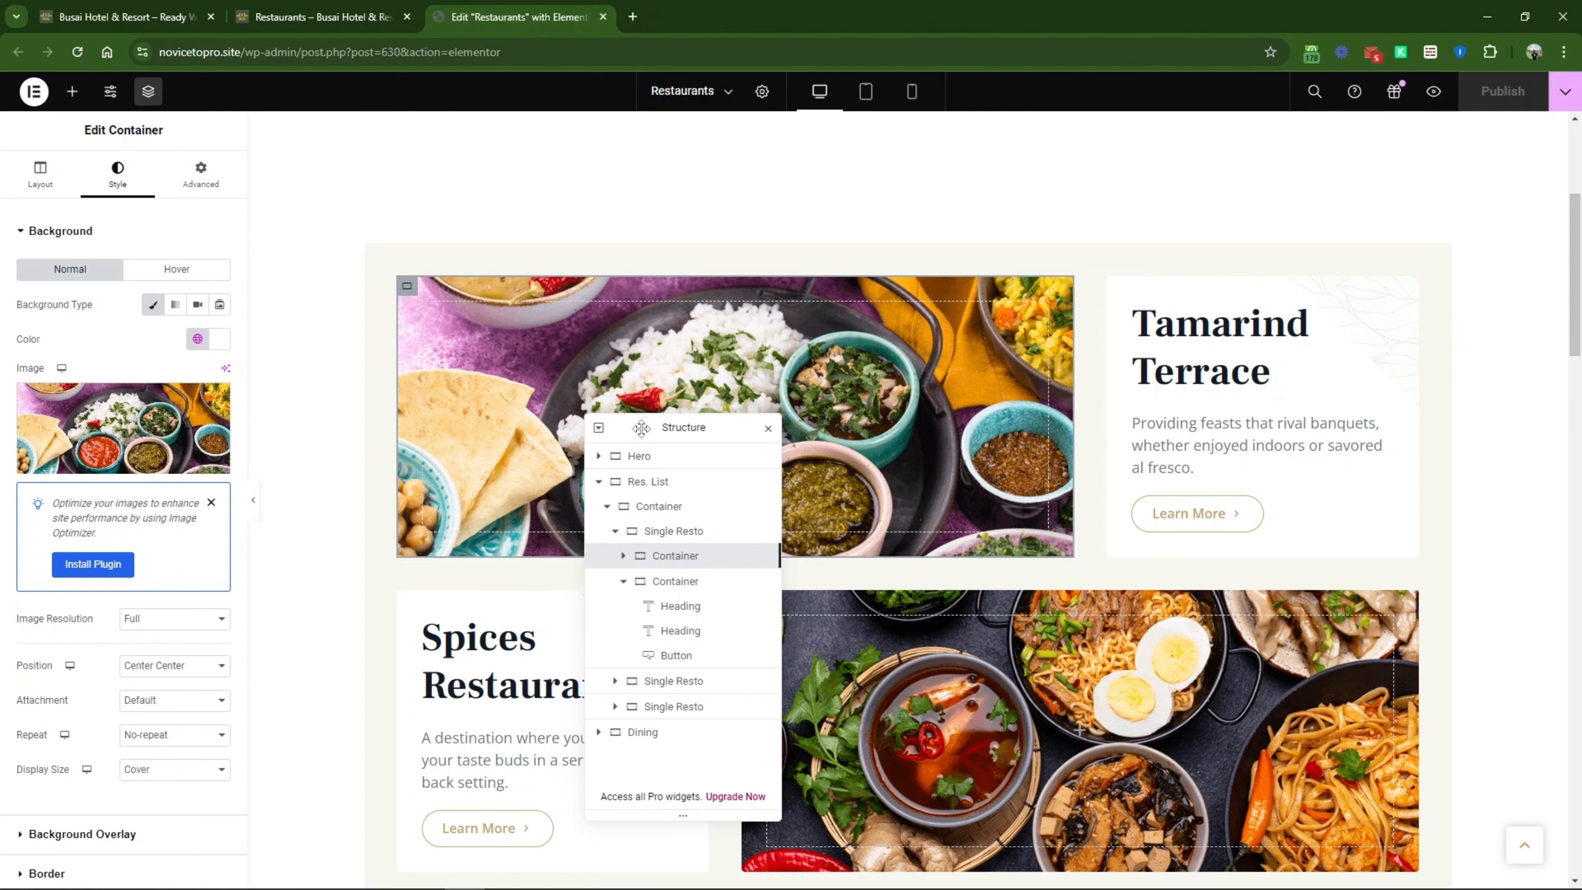
Step: Delete the third Single Resto container, holding De Dolphin Bar, from the Res. List section
drag(642, 428, 1418, 200)
scroll(601, 472, down, 8)
scroll(602, 473, up, 3)
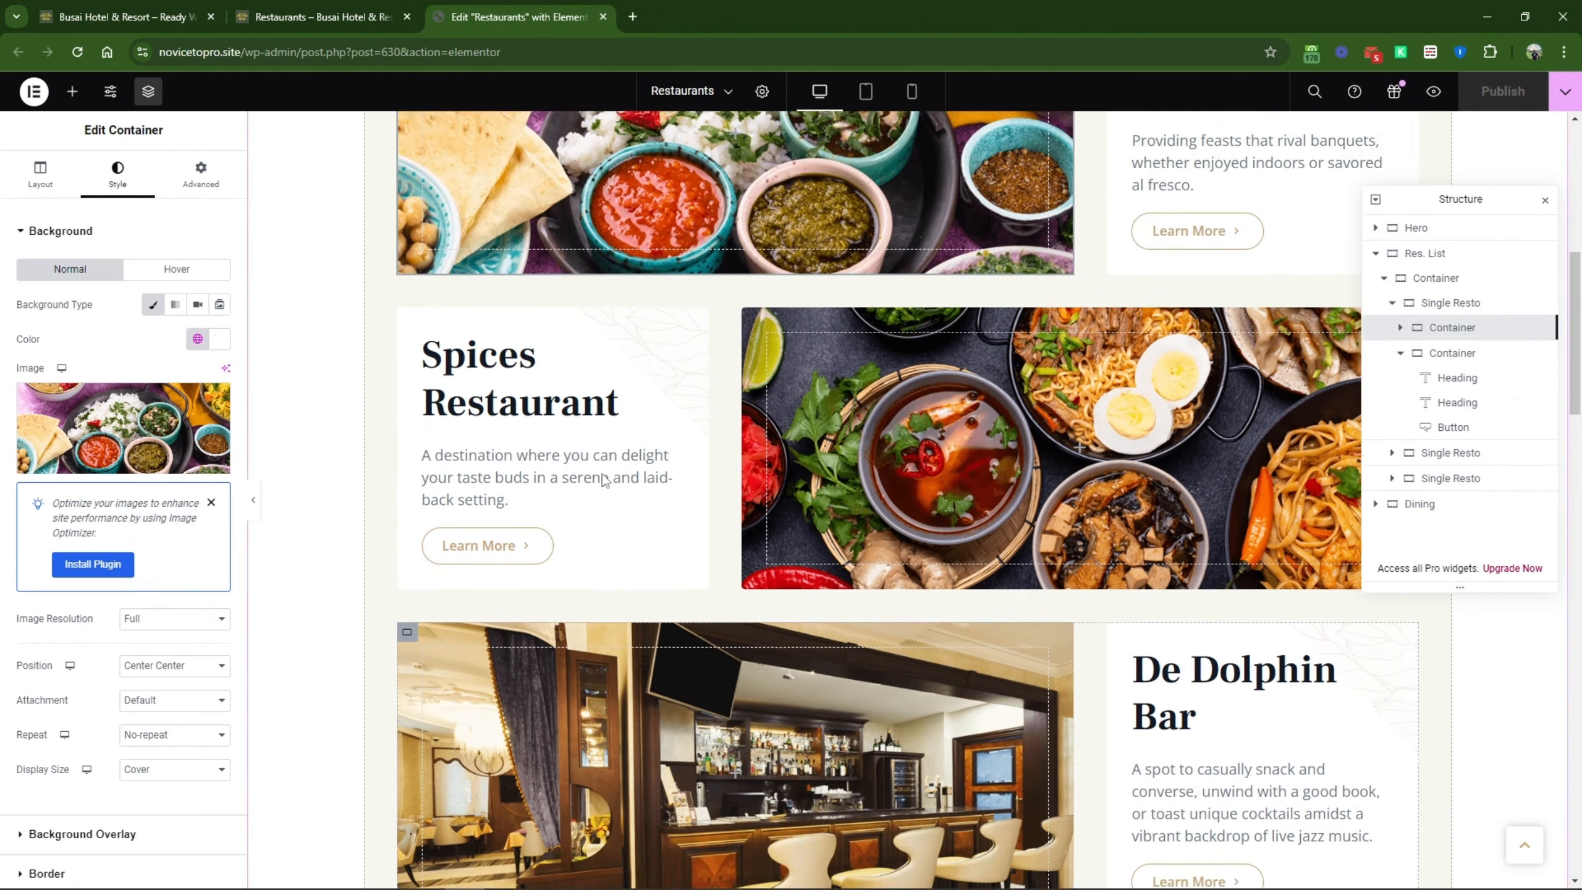
scroll(602, 473, up, 1)
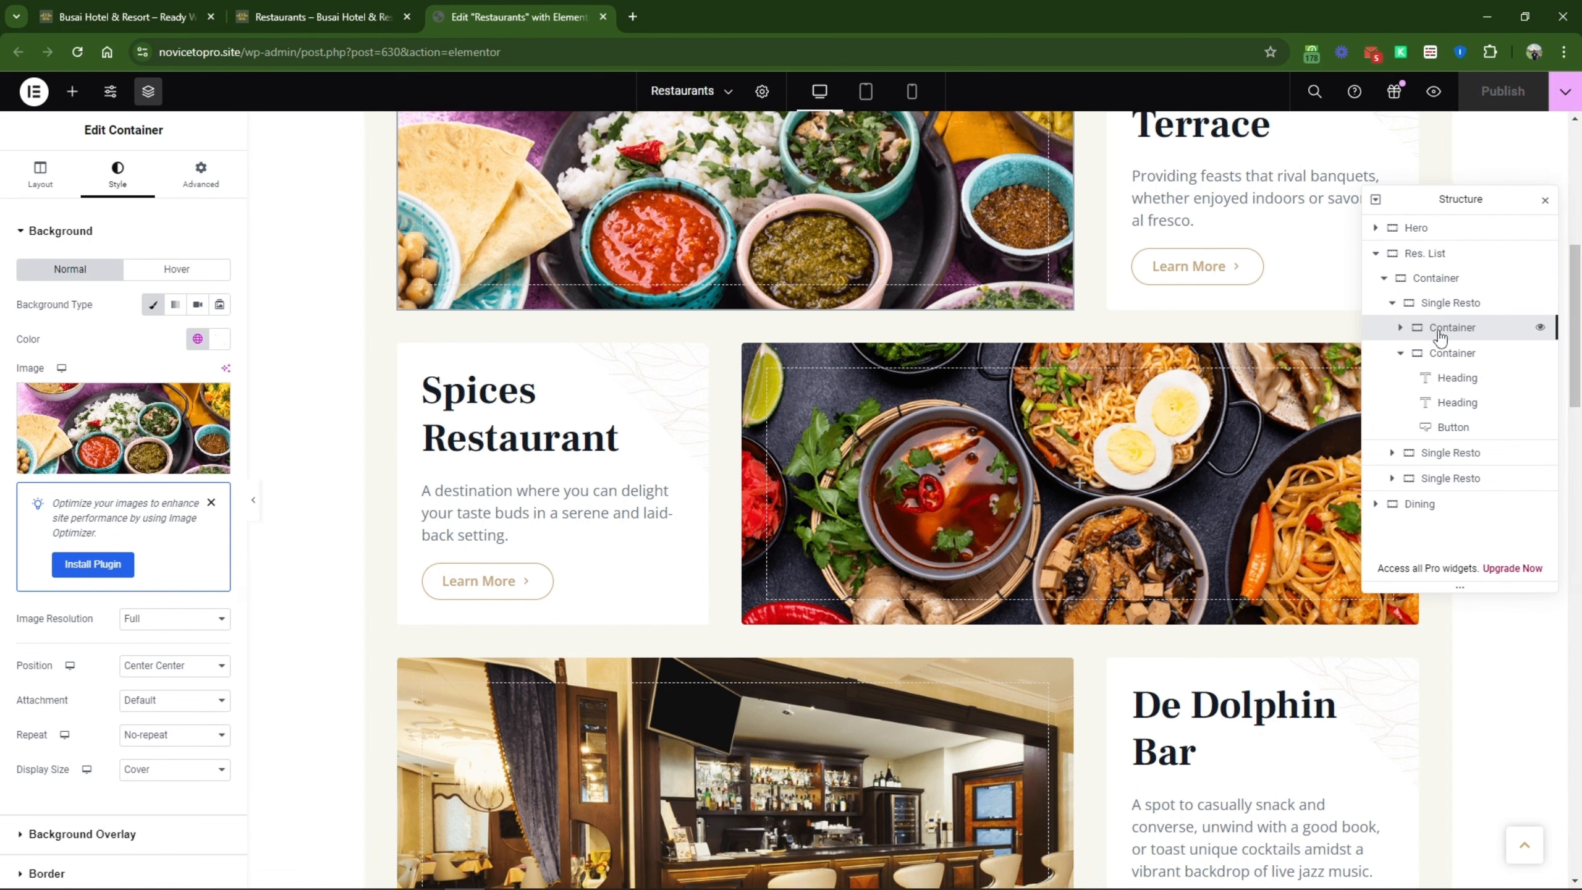
click(1391, 305)
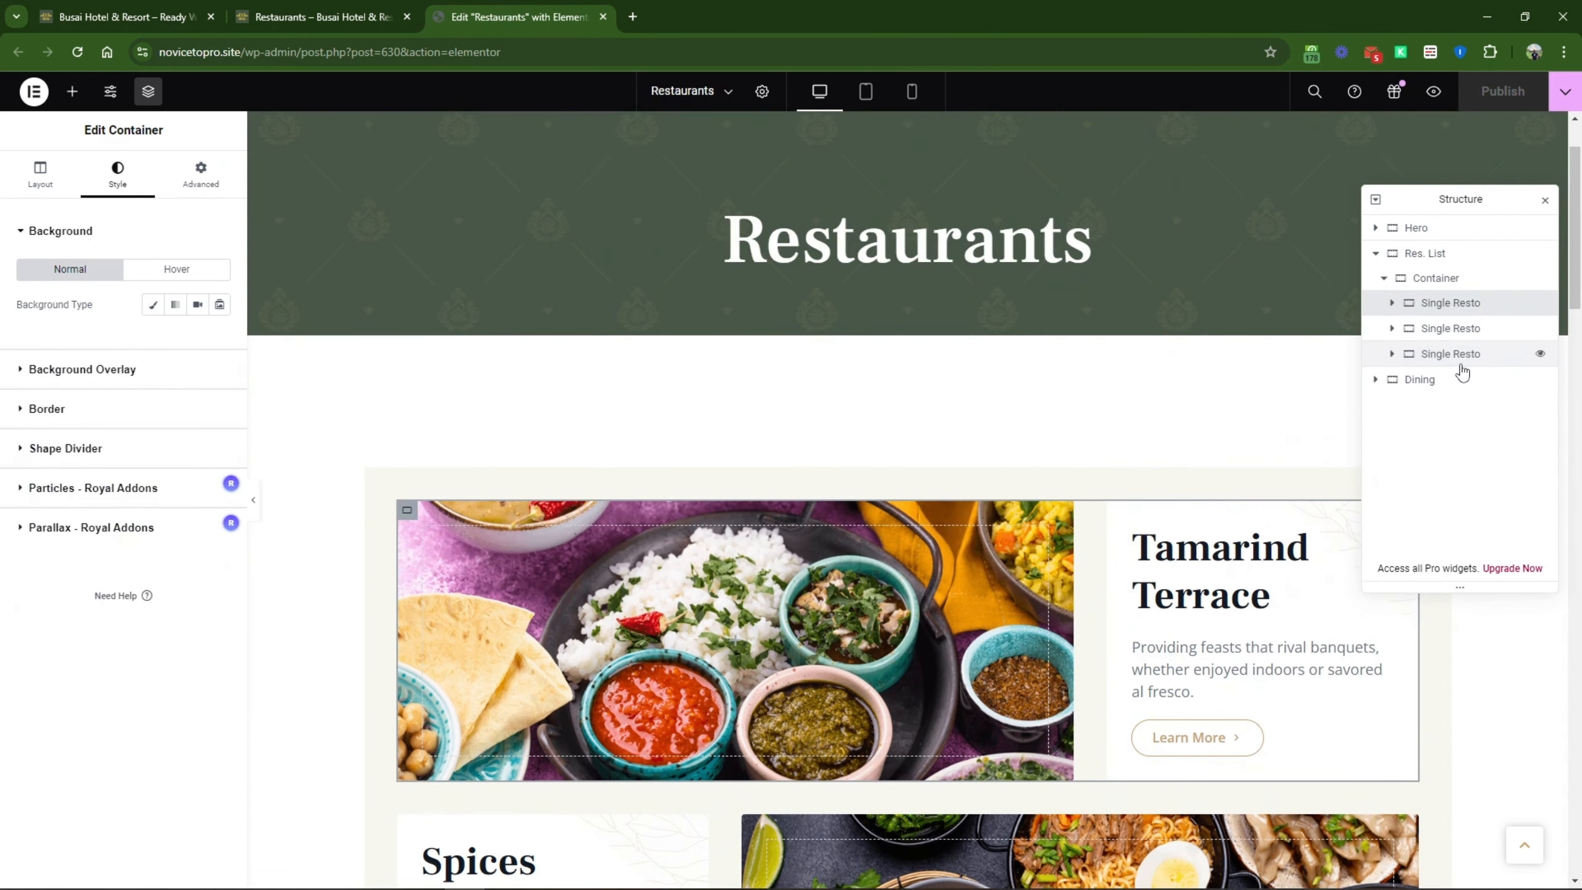
click(1450, 354)
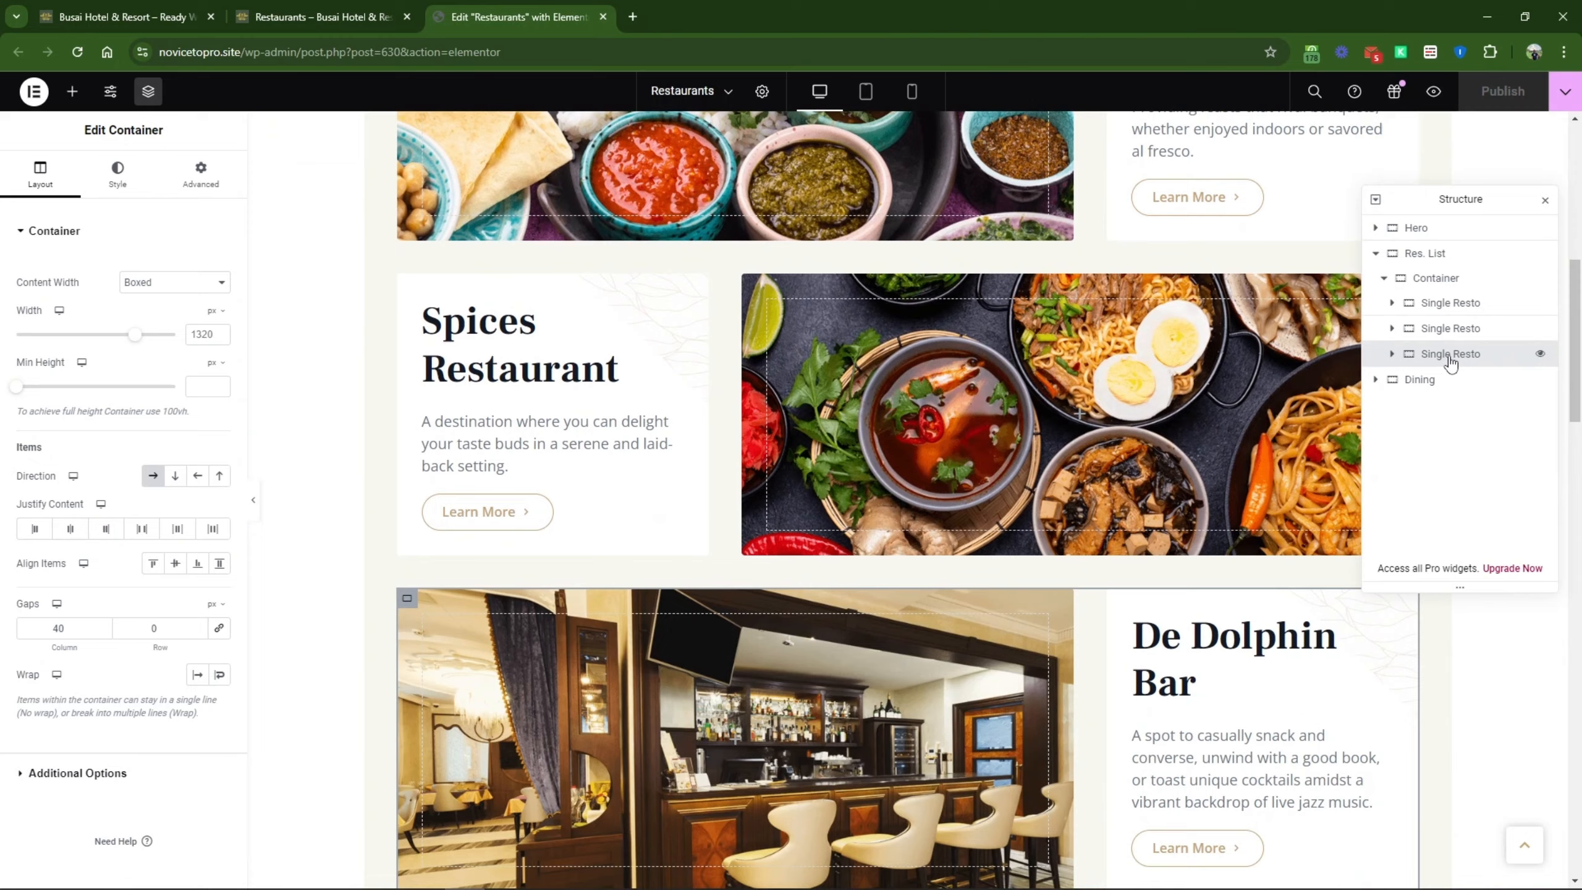
right_click(1450, 356)
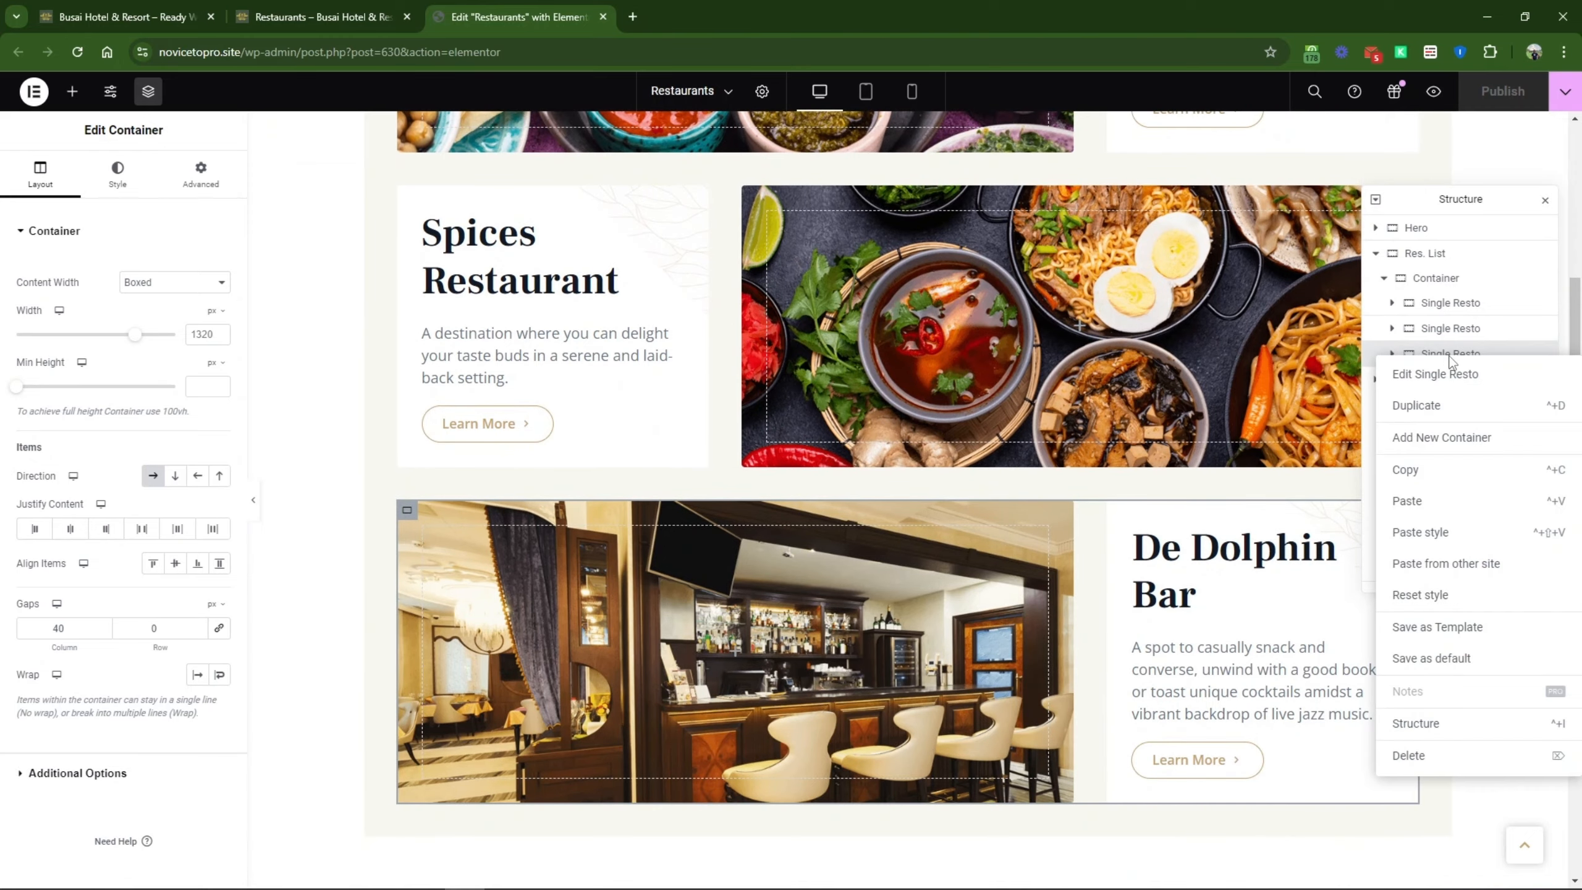
click(1447, 764)
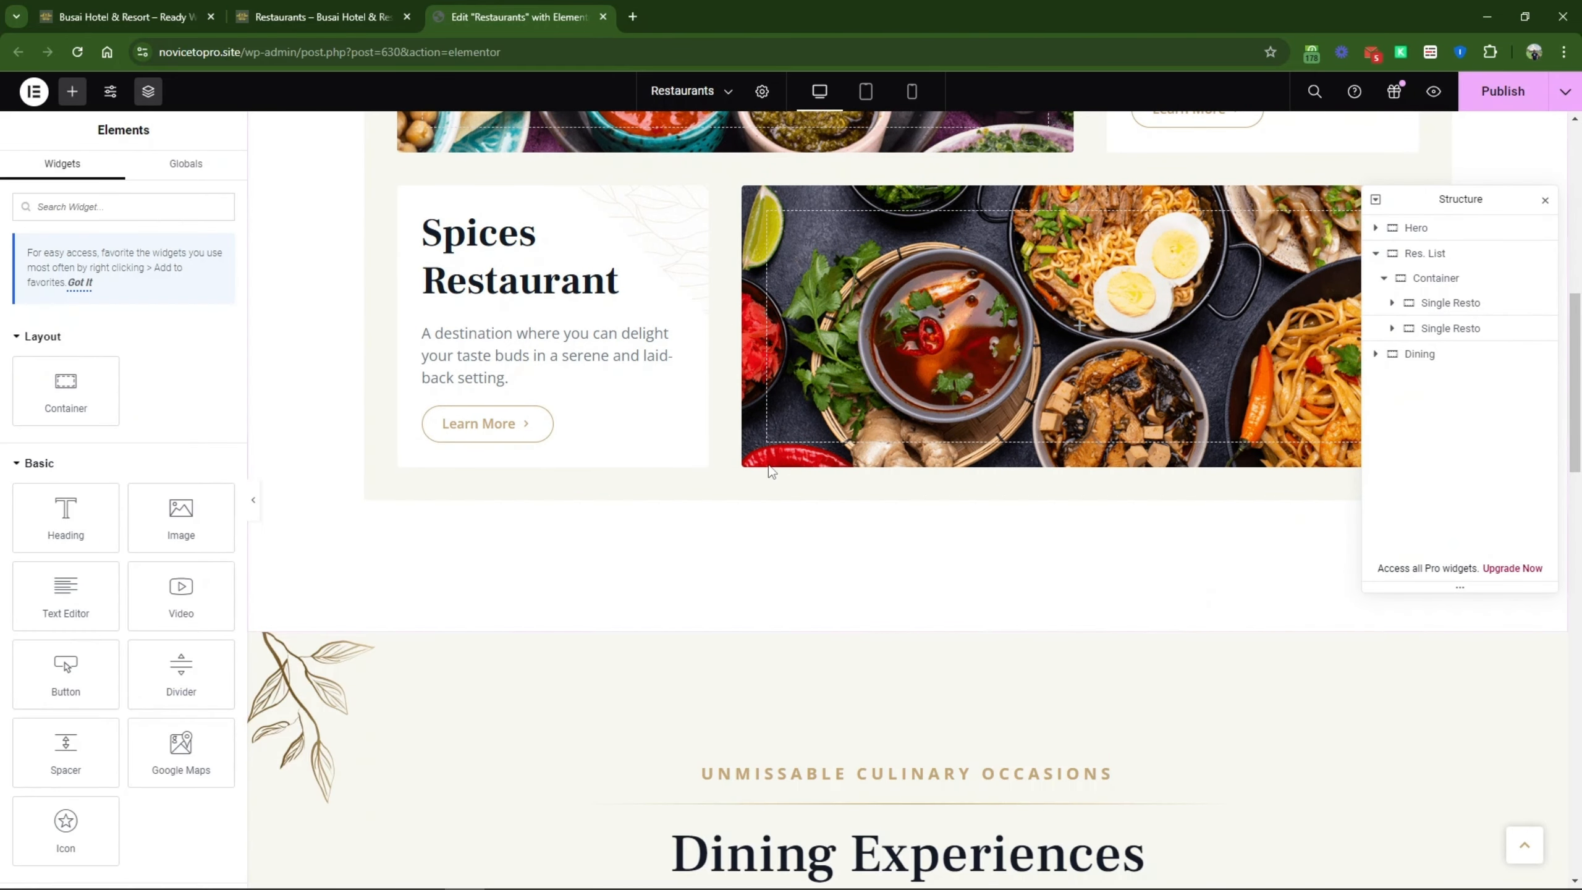
Step: Duplicate the Spices Restaurant container and set the copy's items direction to a left-to-right row
scroll(1000, 419, up, 5)
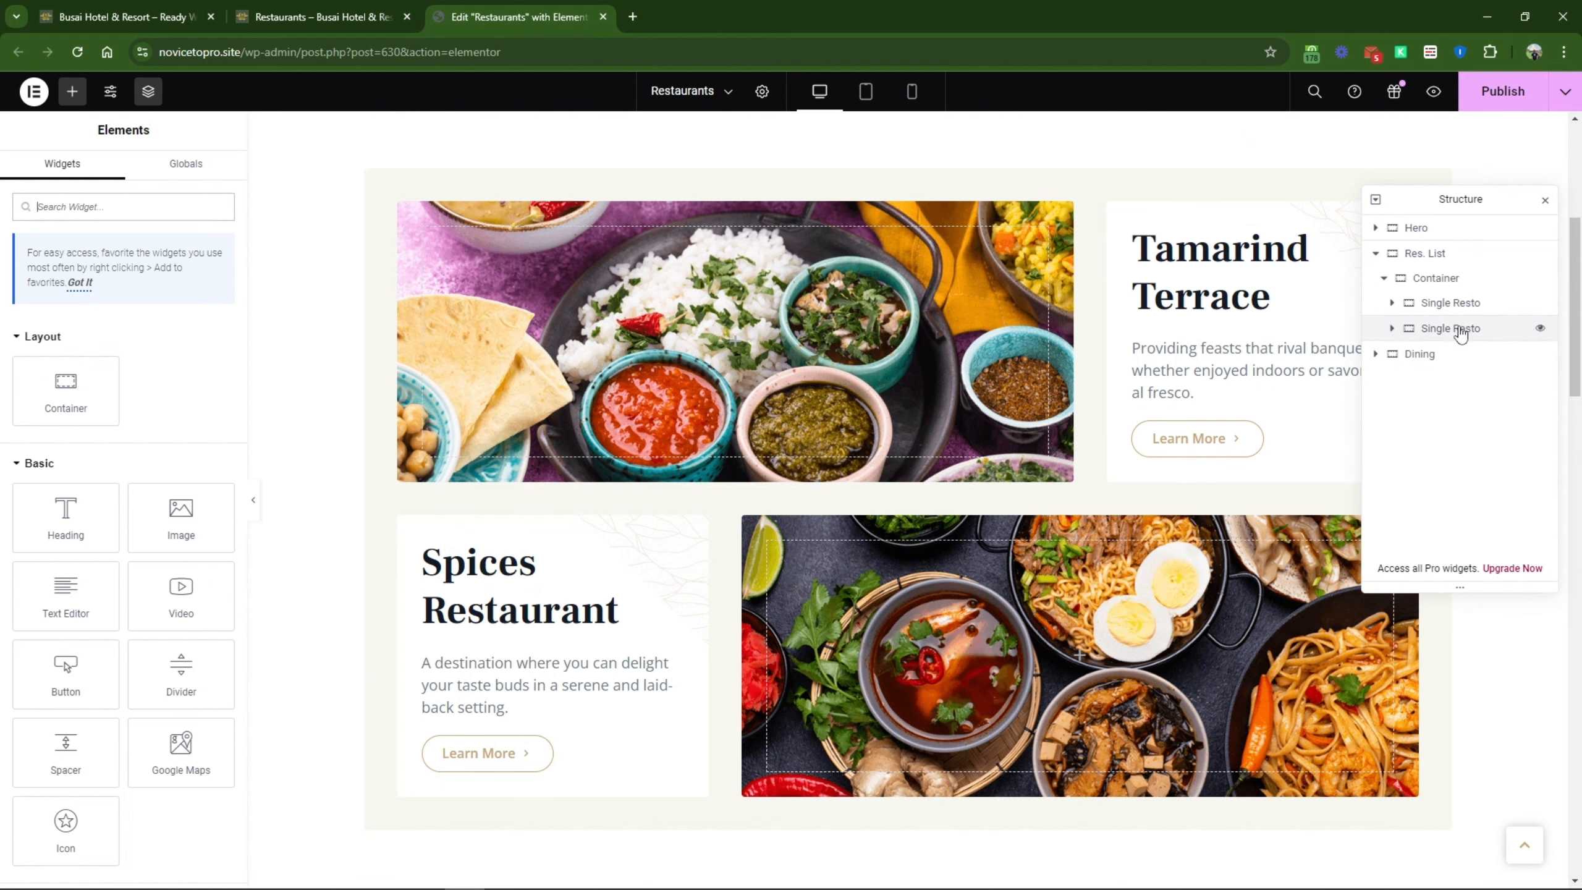
click(1500, 329)
right_click(1501, 330)
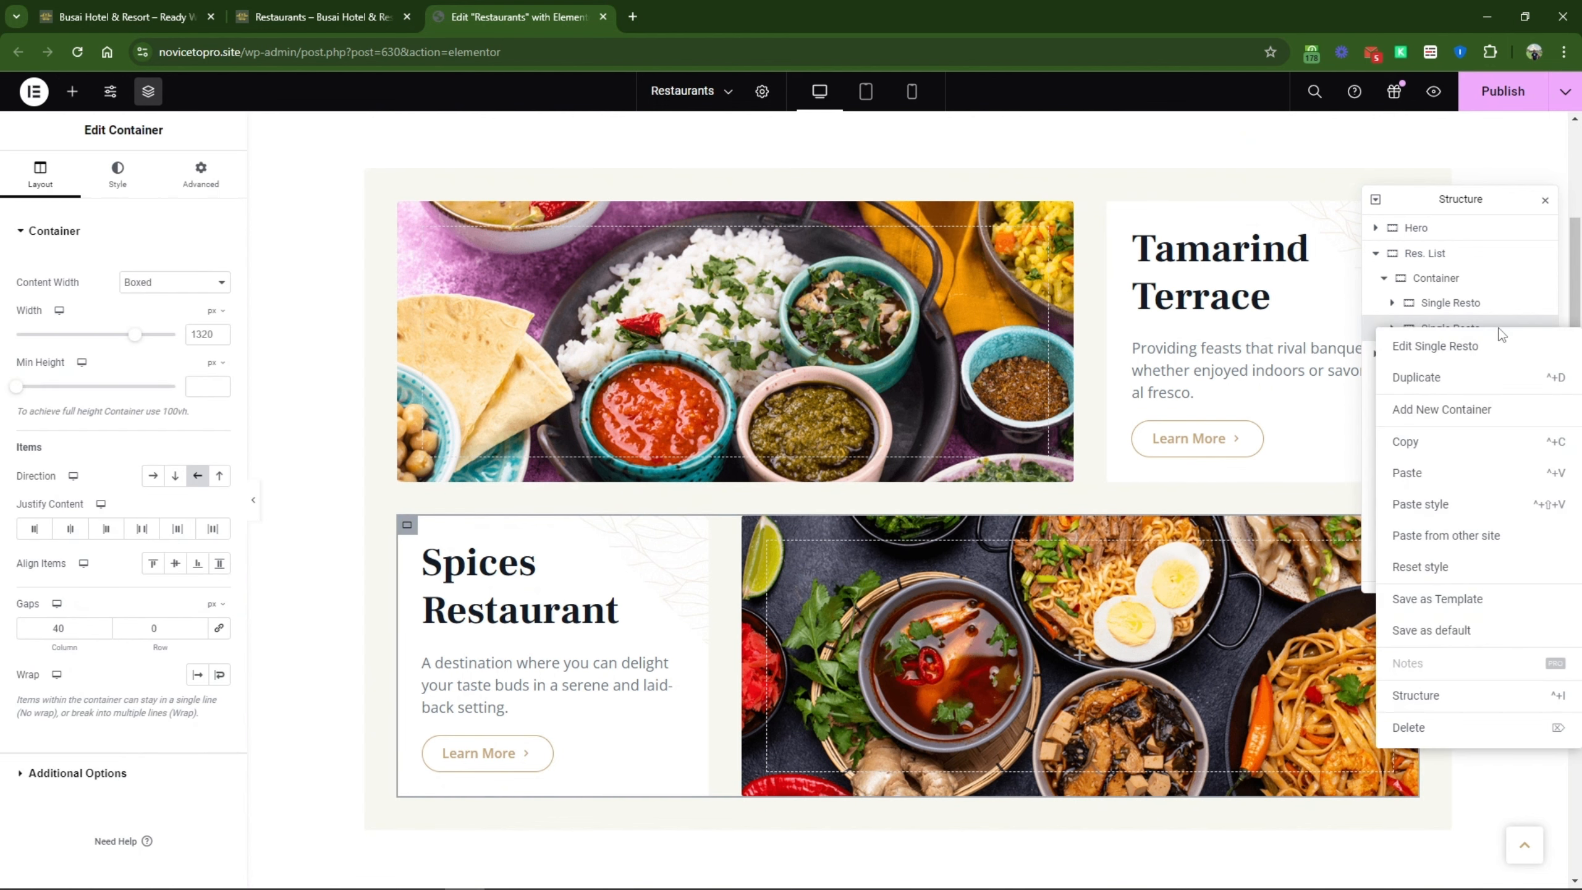
click(1461, 377)
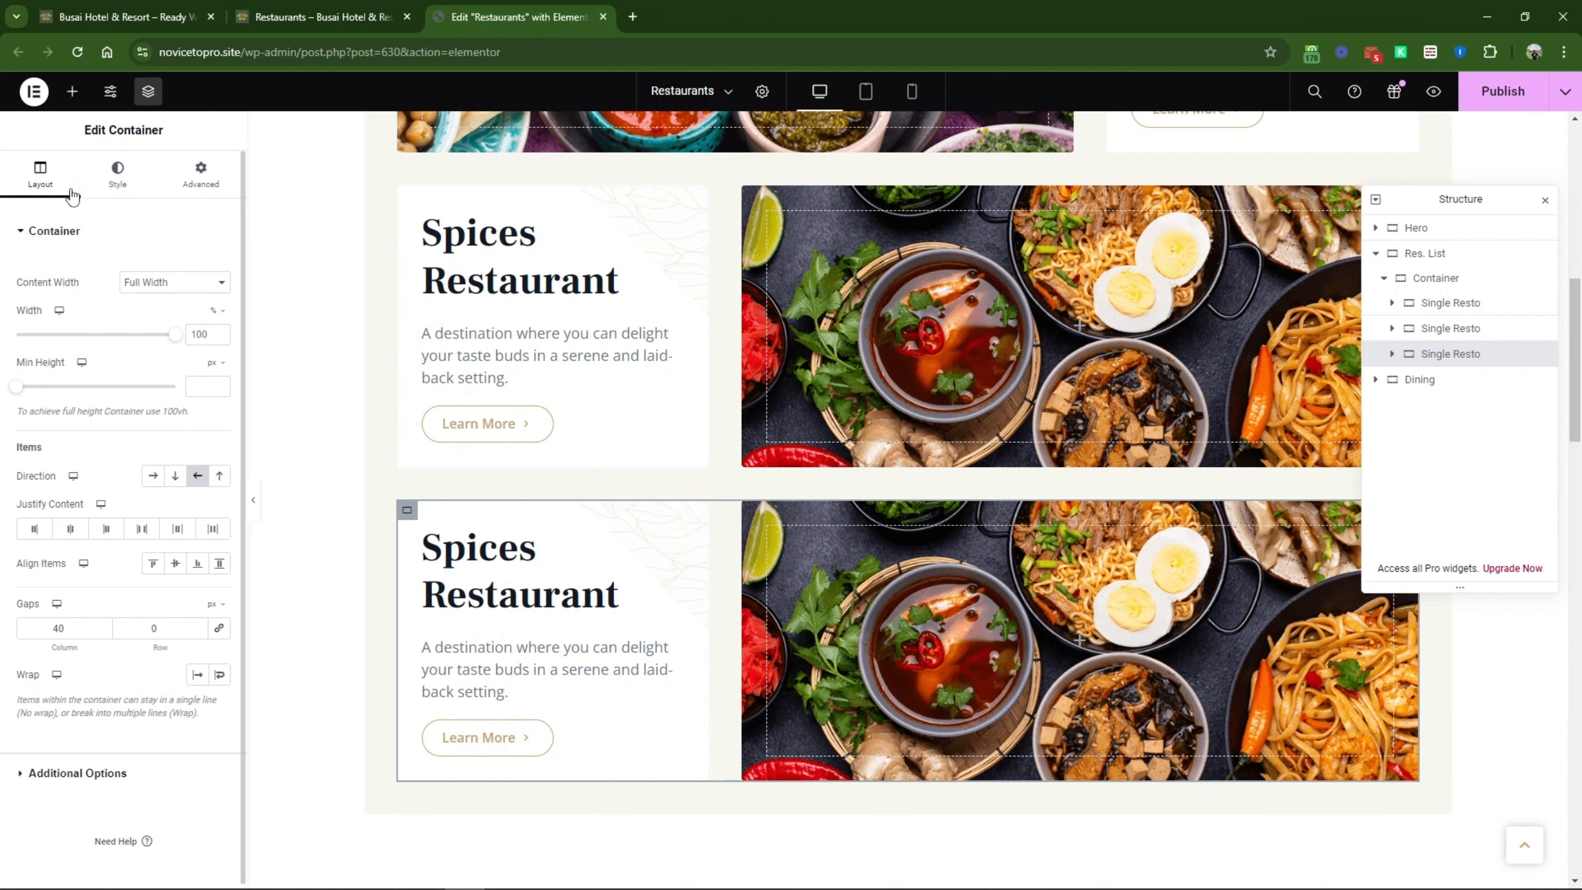
click(153, 477)
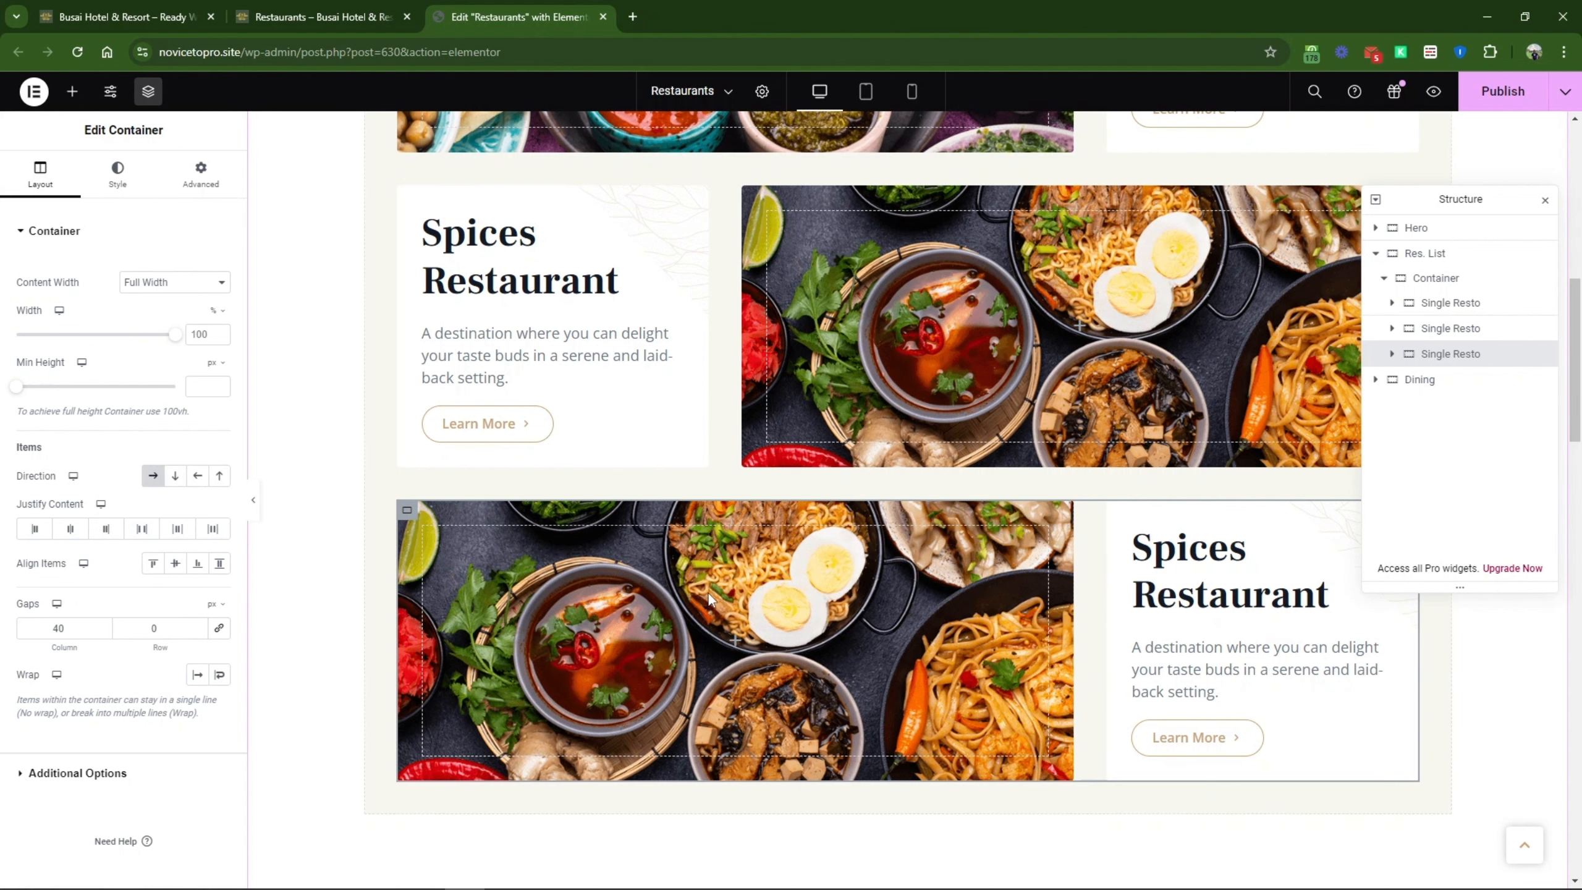
Step: Review the rest of the Restaurants page in the editor, from the Dining Experiences cards to the sign-up section
scroll(685, 623, down, 5)
scroll(682, 617, down, 8)
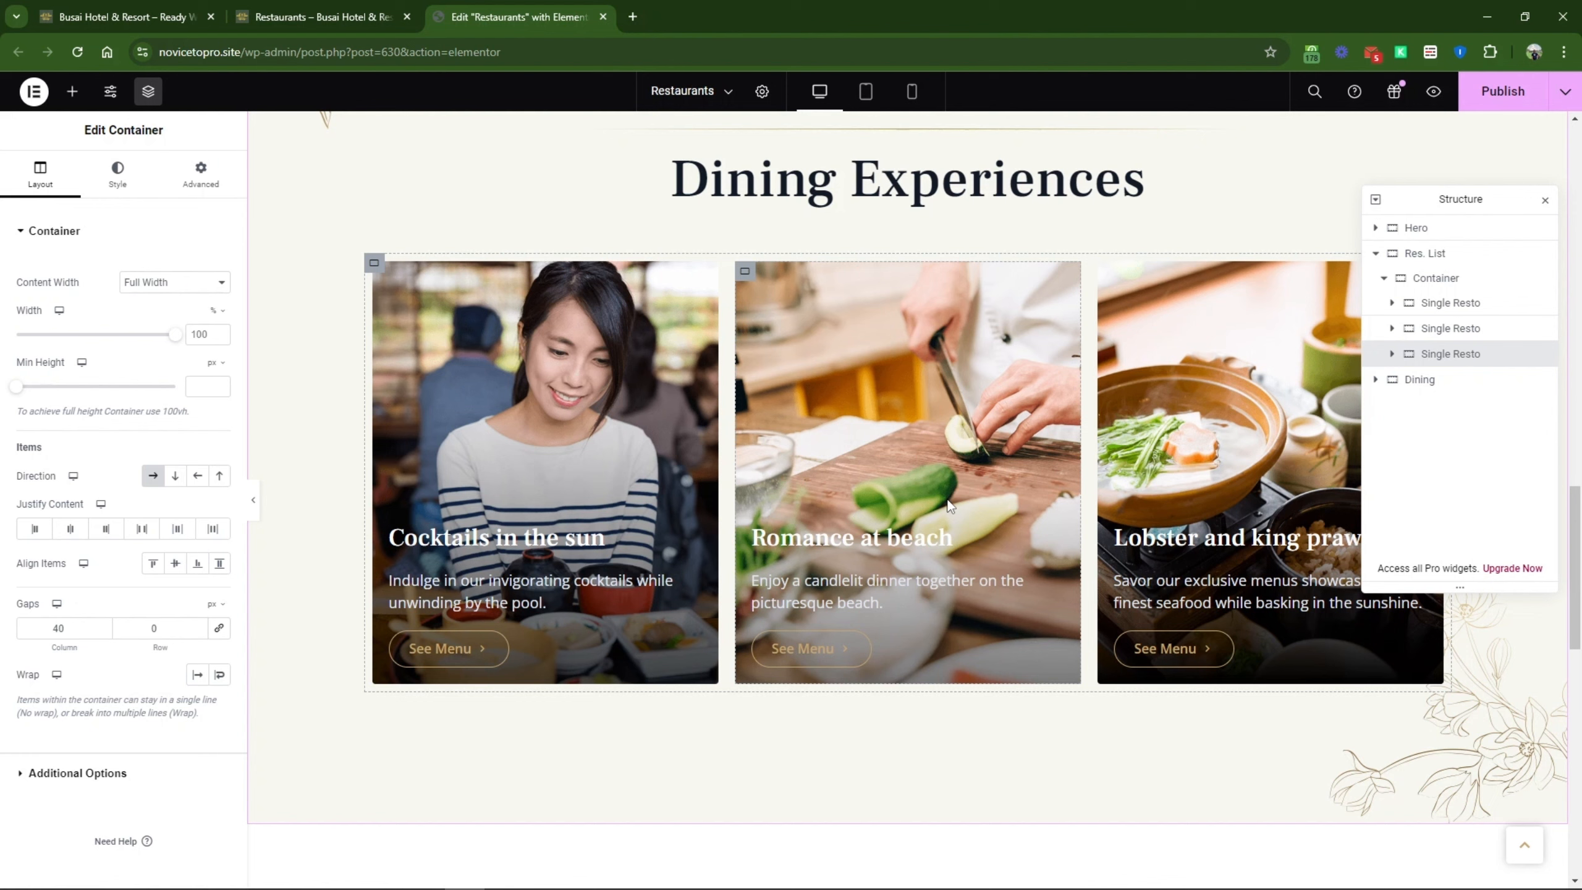
scroll(757, 714, down, 6)
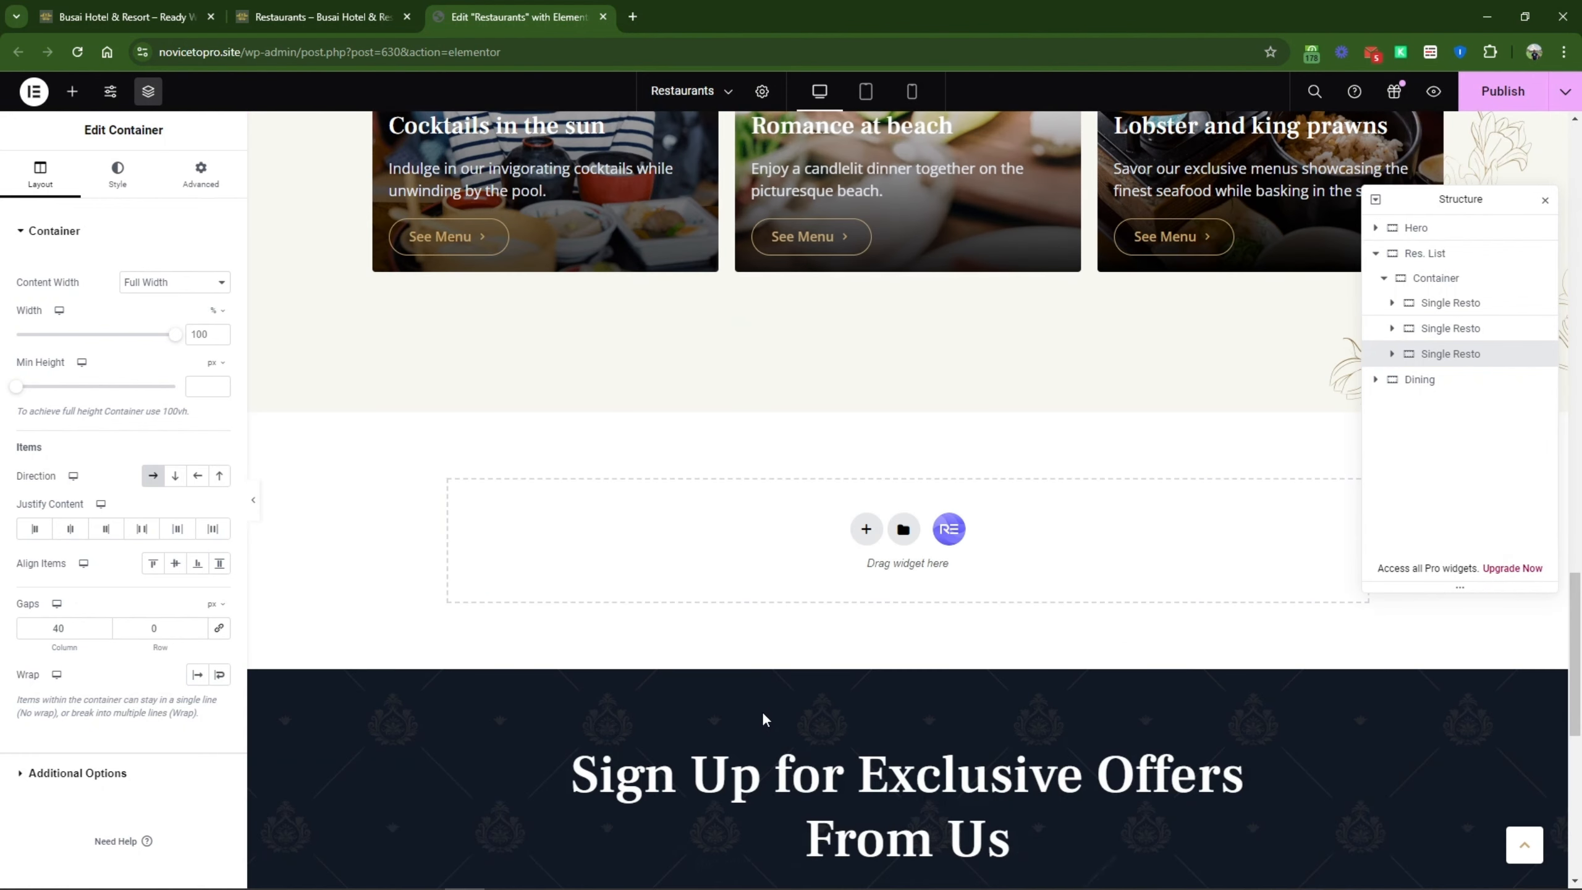
scroll(761, 711, up, 5)
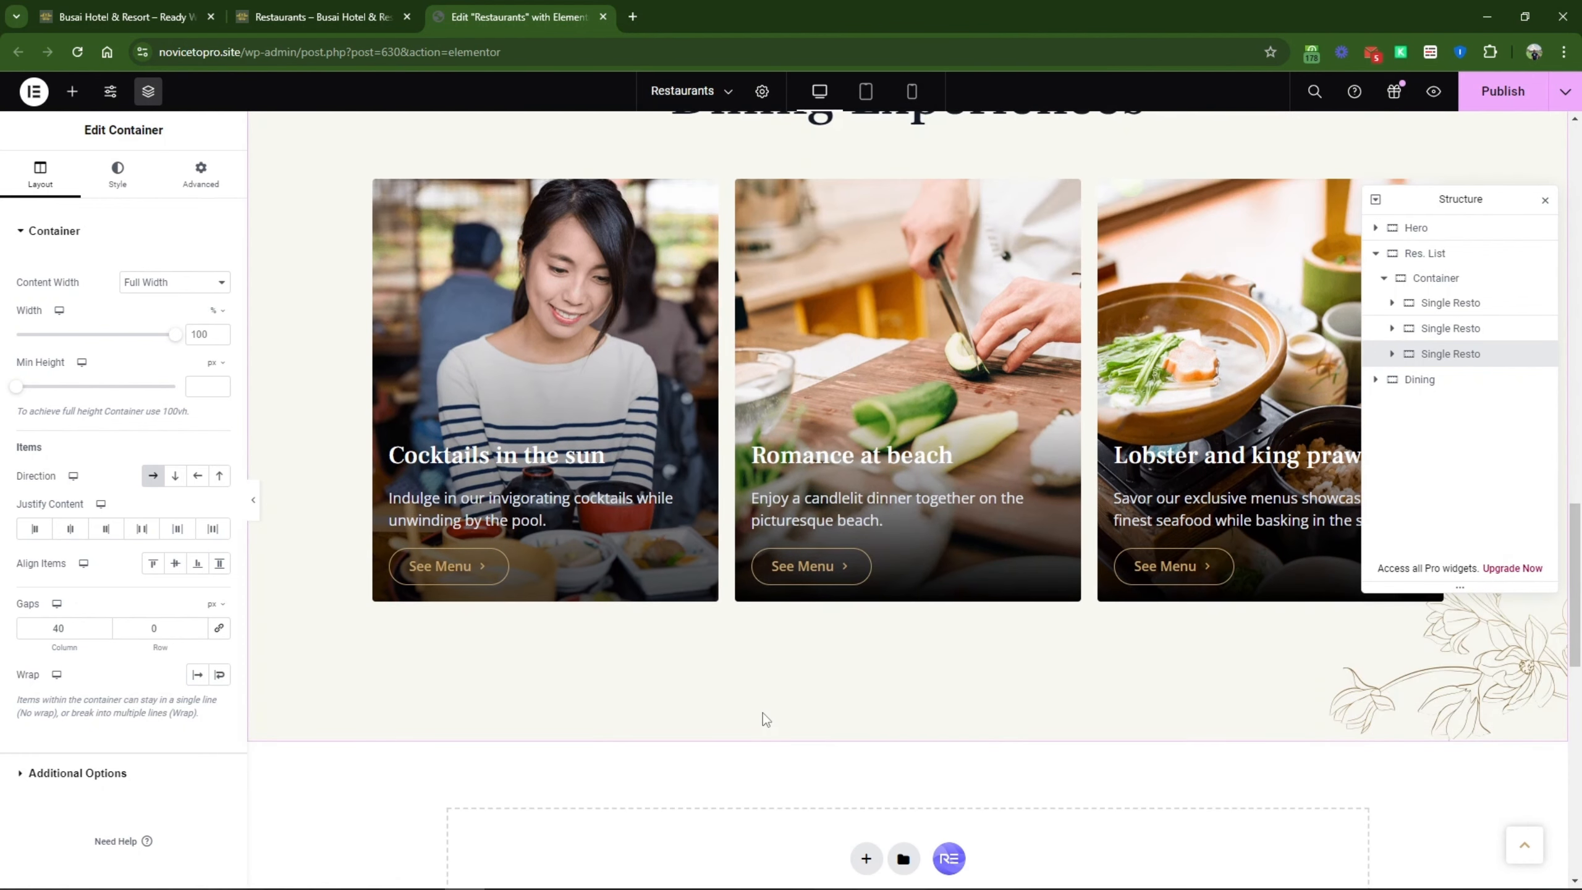
scroll(762, 712, up, 8)
scroll(767, 636, down, 4)
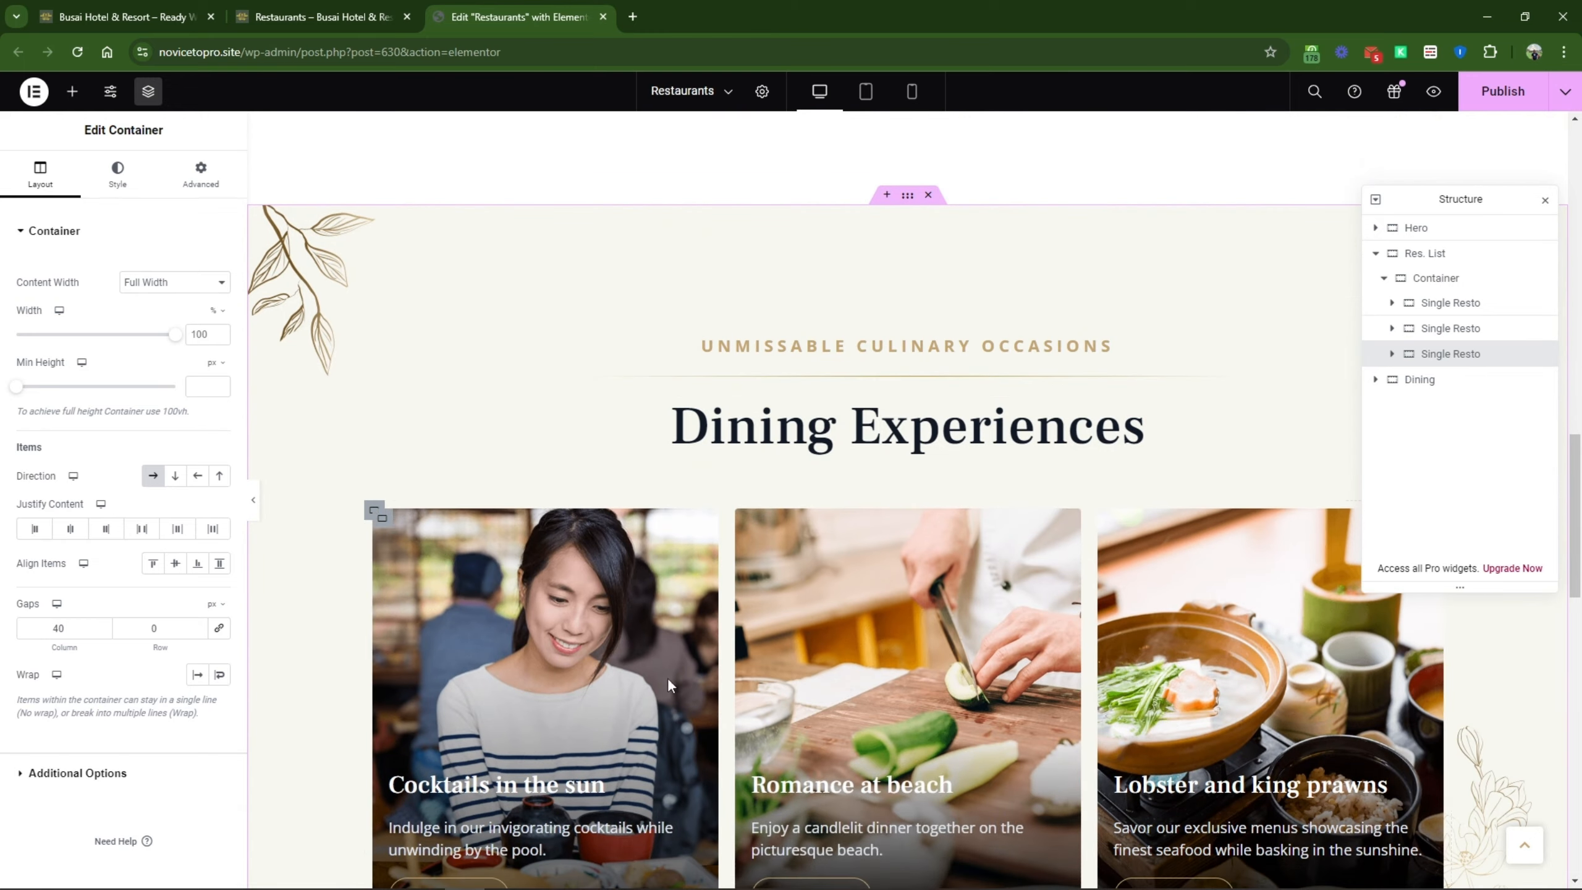
scroll(999, 711, up, 8)
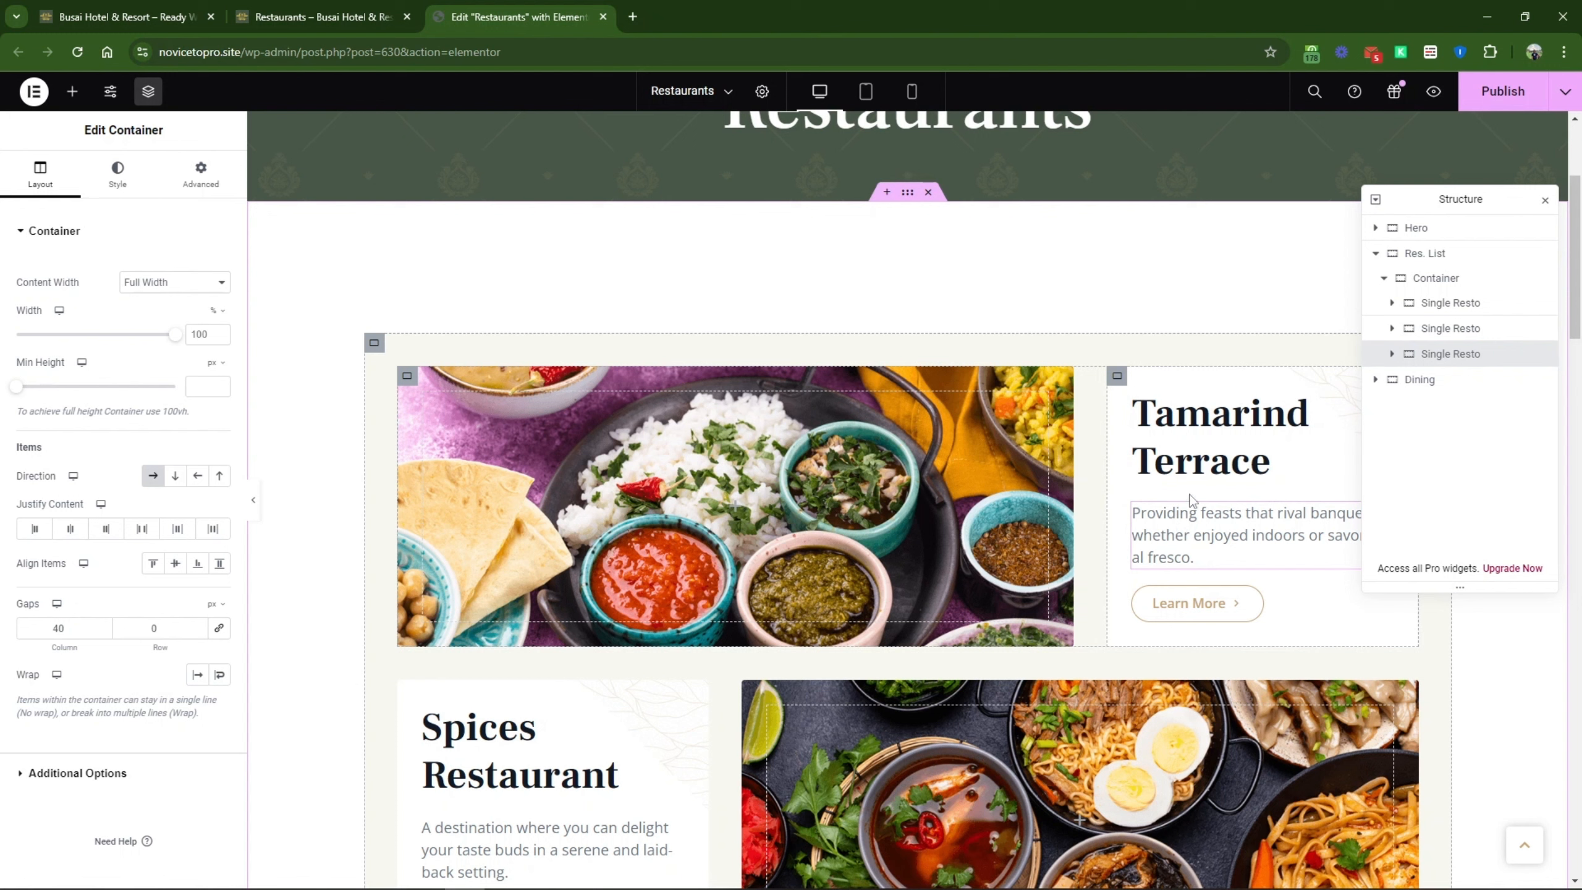
Step: Copy the title of the Tamarind Terrace heading and open the site's WordPress dashboard in a new browser tab
click(1242, 461)
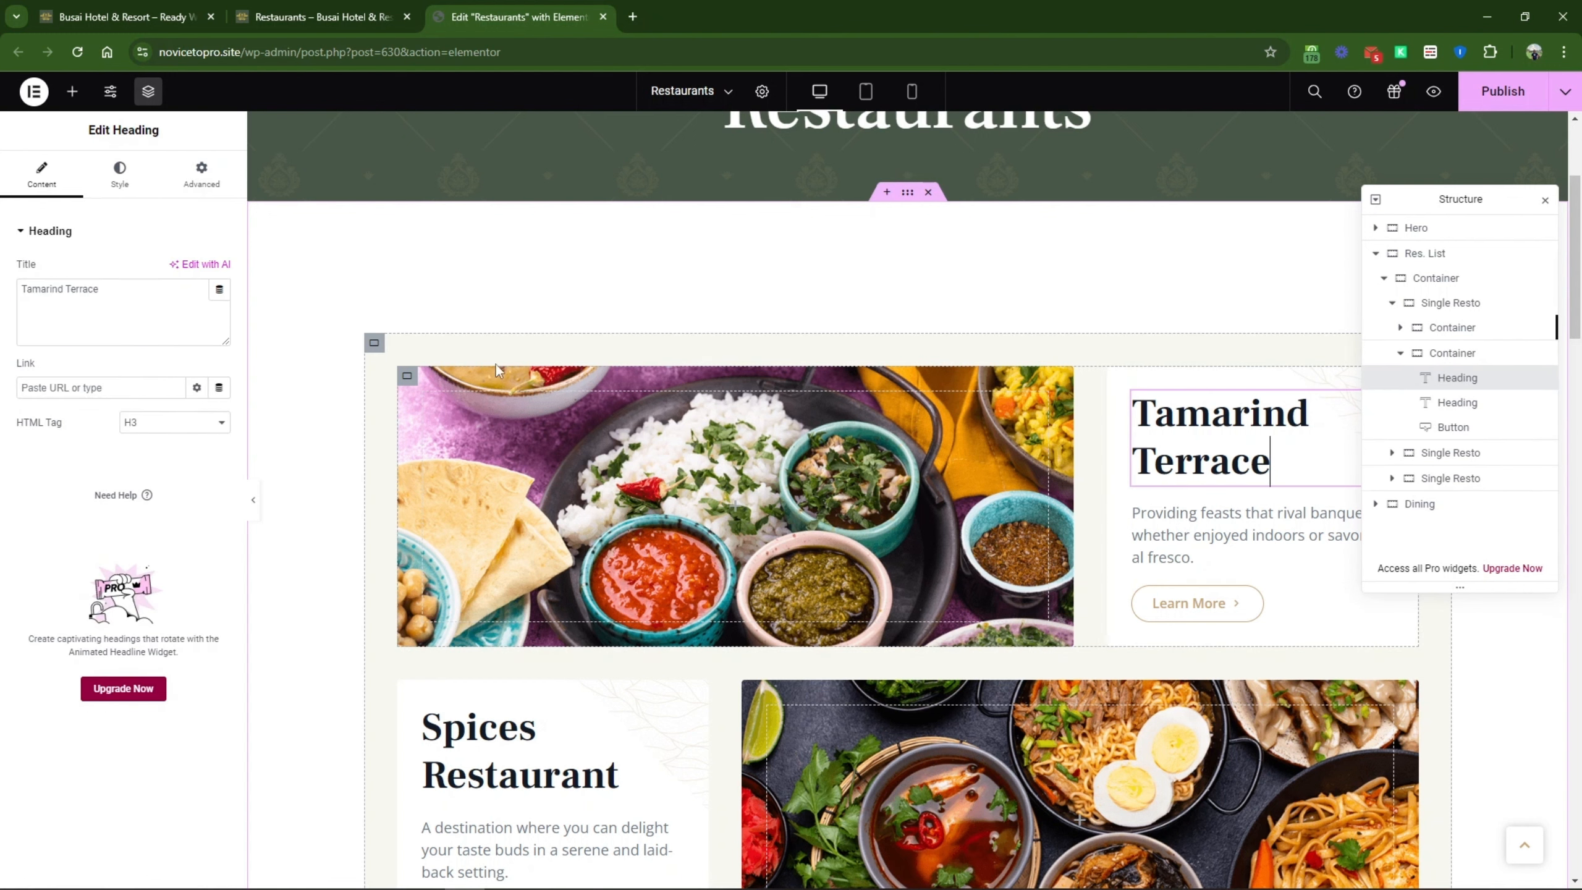
triple_click(90, 287)
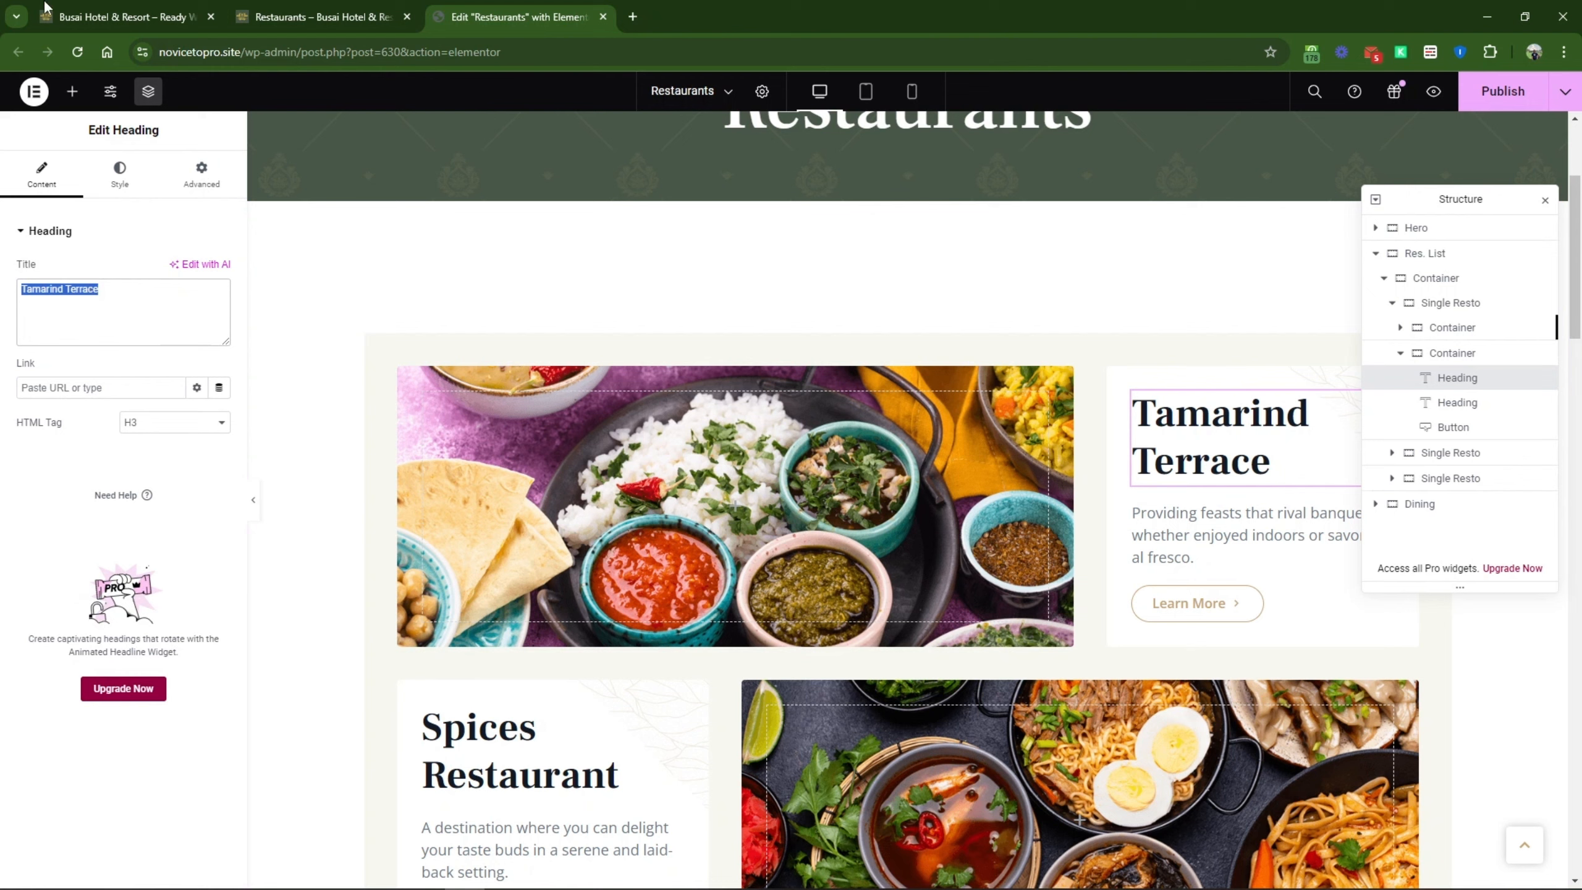
click(131, 12)
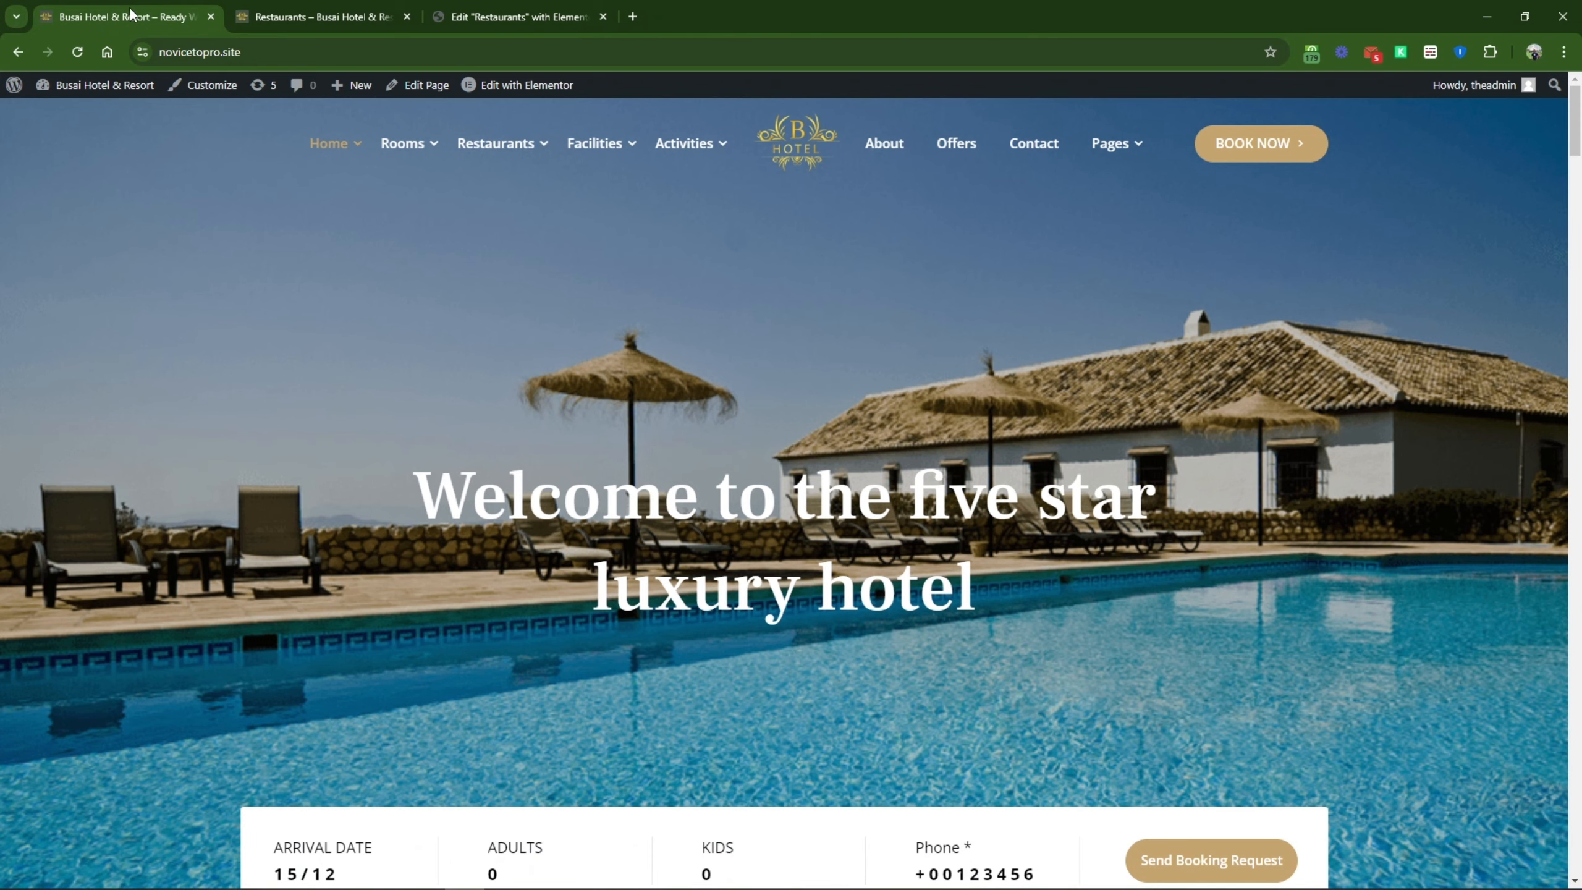
middle_click(108, 91)
click(249, 21)
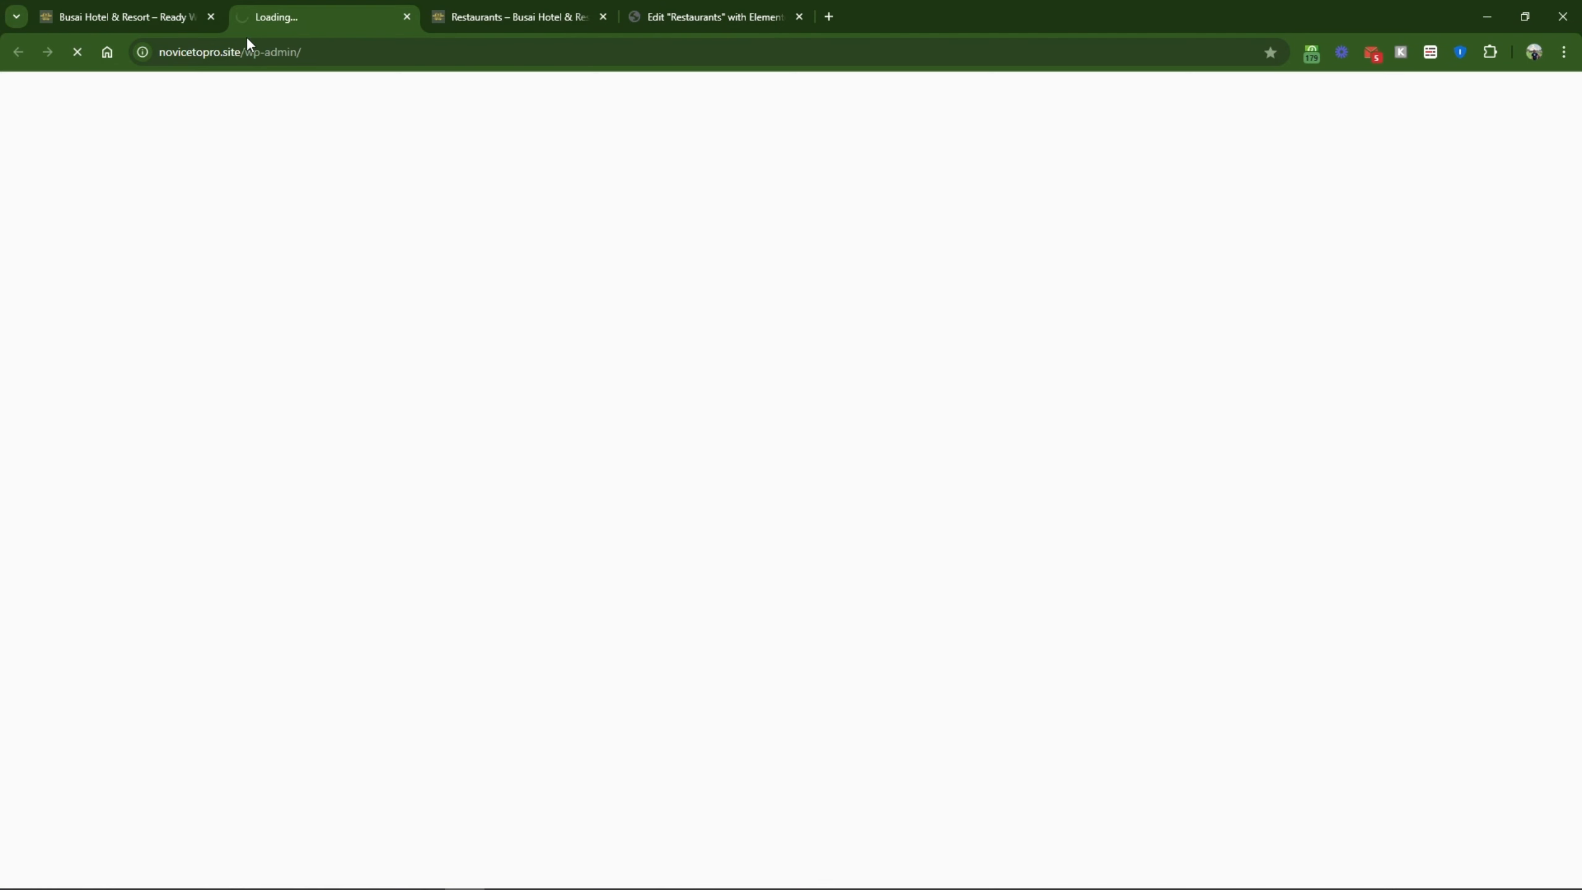
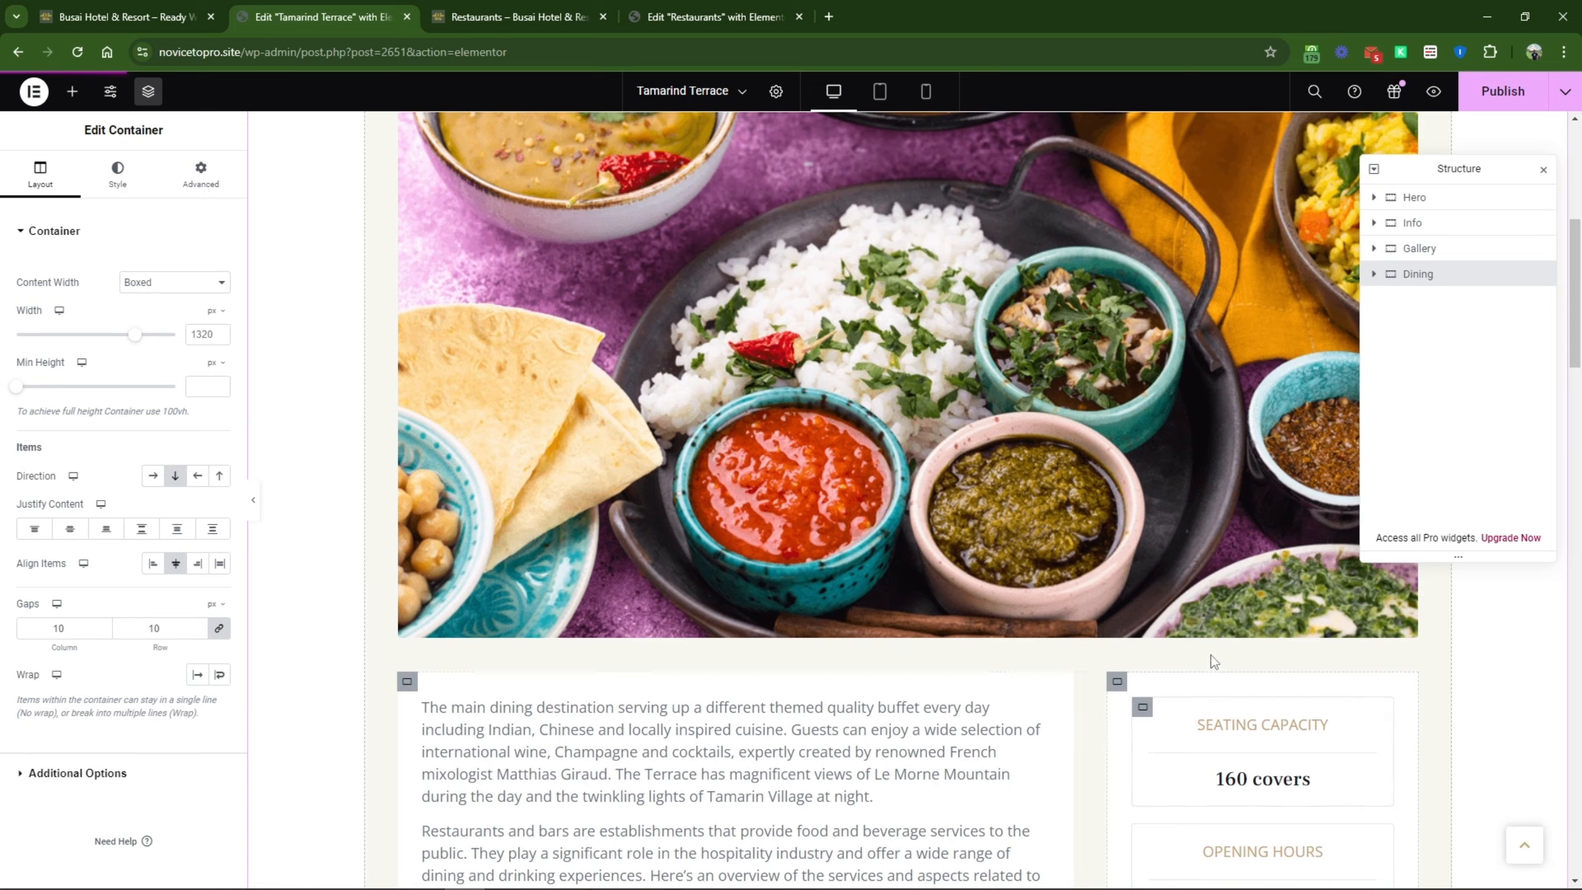
Step: Replace the hero heading of the Tamarind Terrace page with "Tamarind Terrace"
scroll(1145, 704, up, 5)
scroll(940, 581, down, 10)
scroll(940, 581, down, 5)
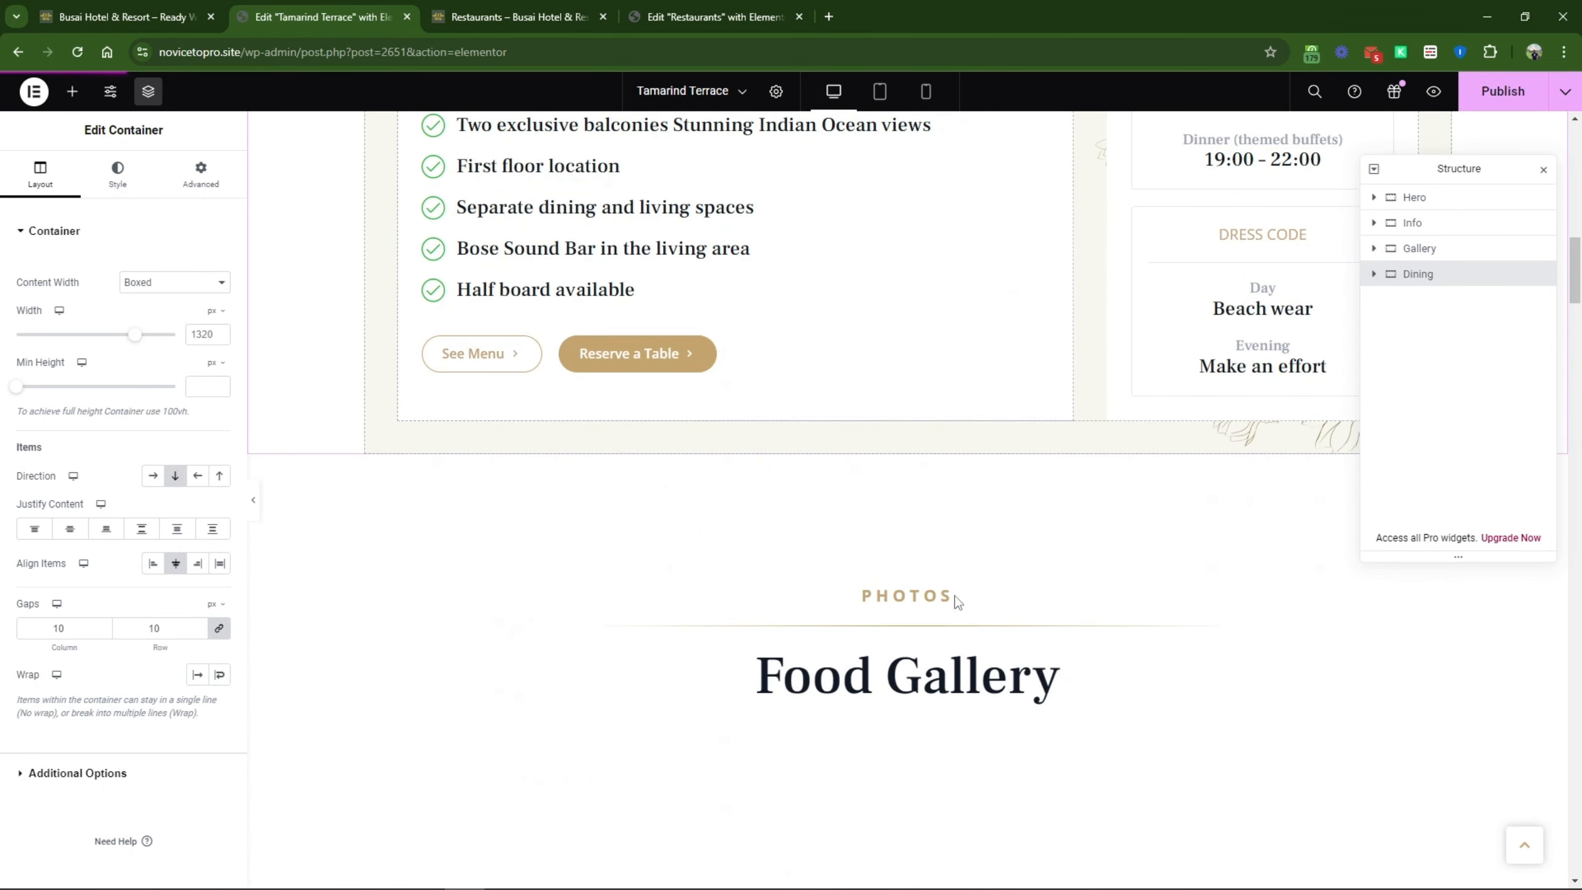
scroll(1052, 622, up, 10)
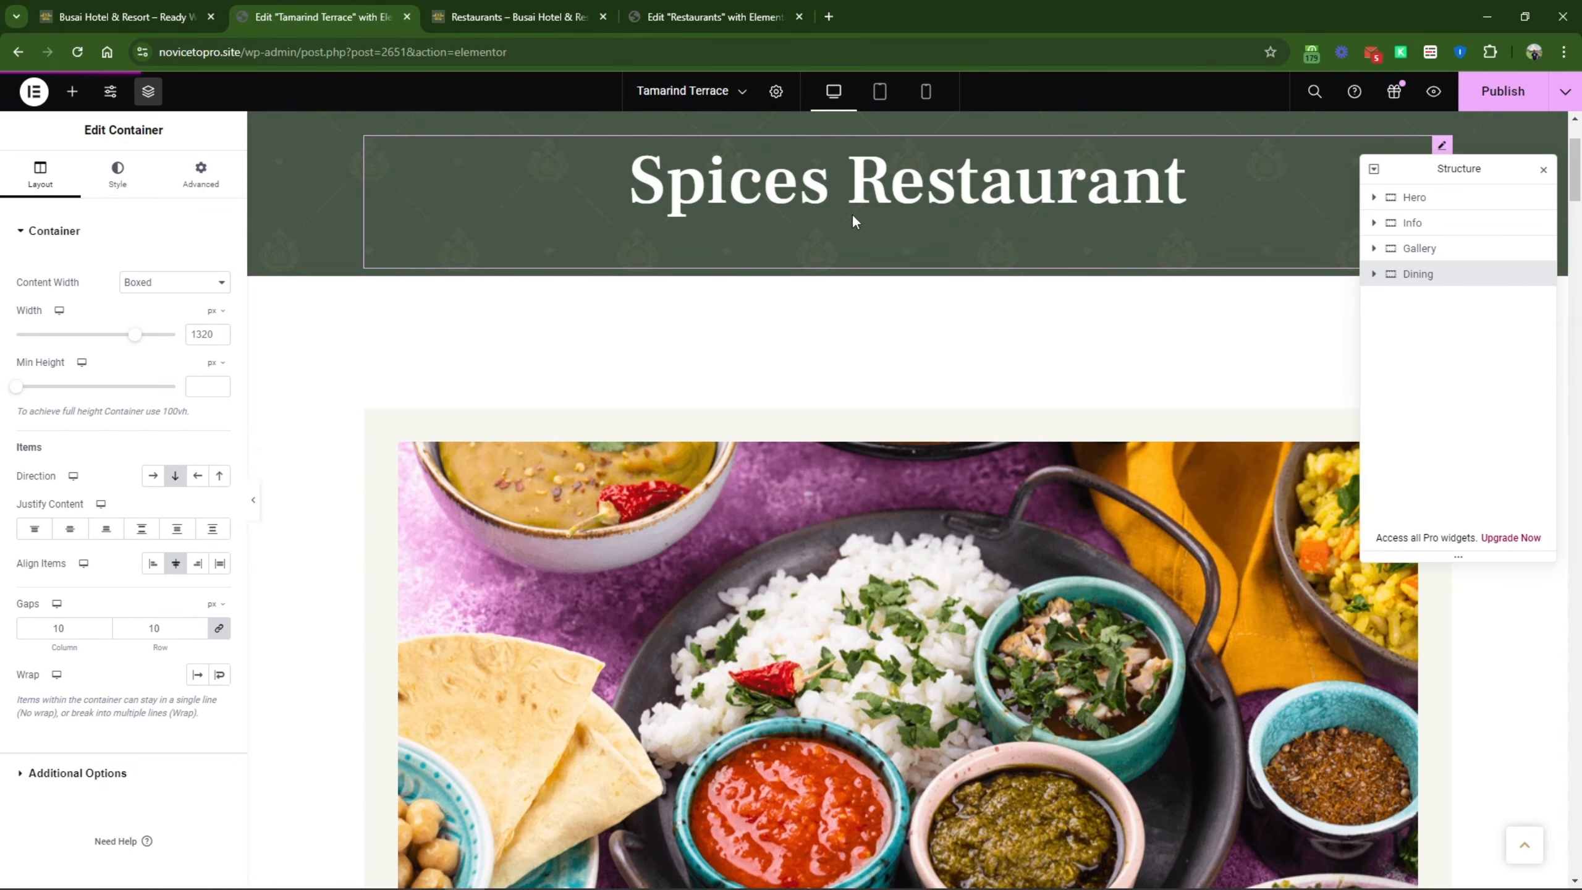
click(670, 257)
click(130, 300)
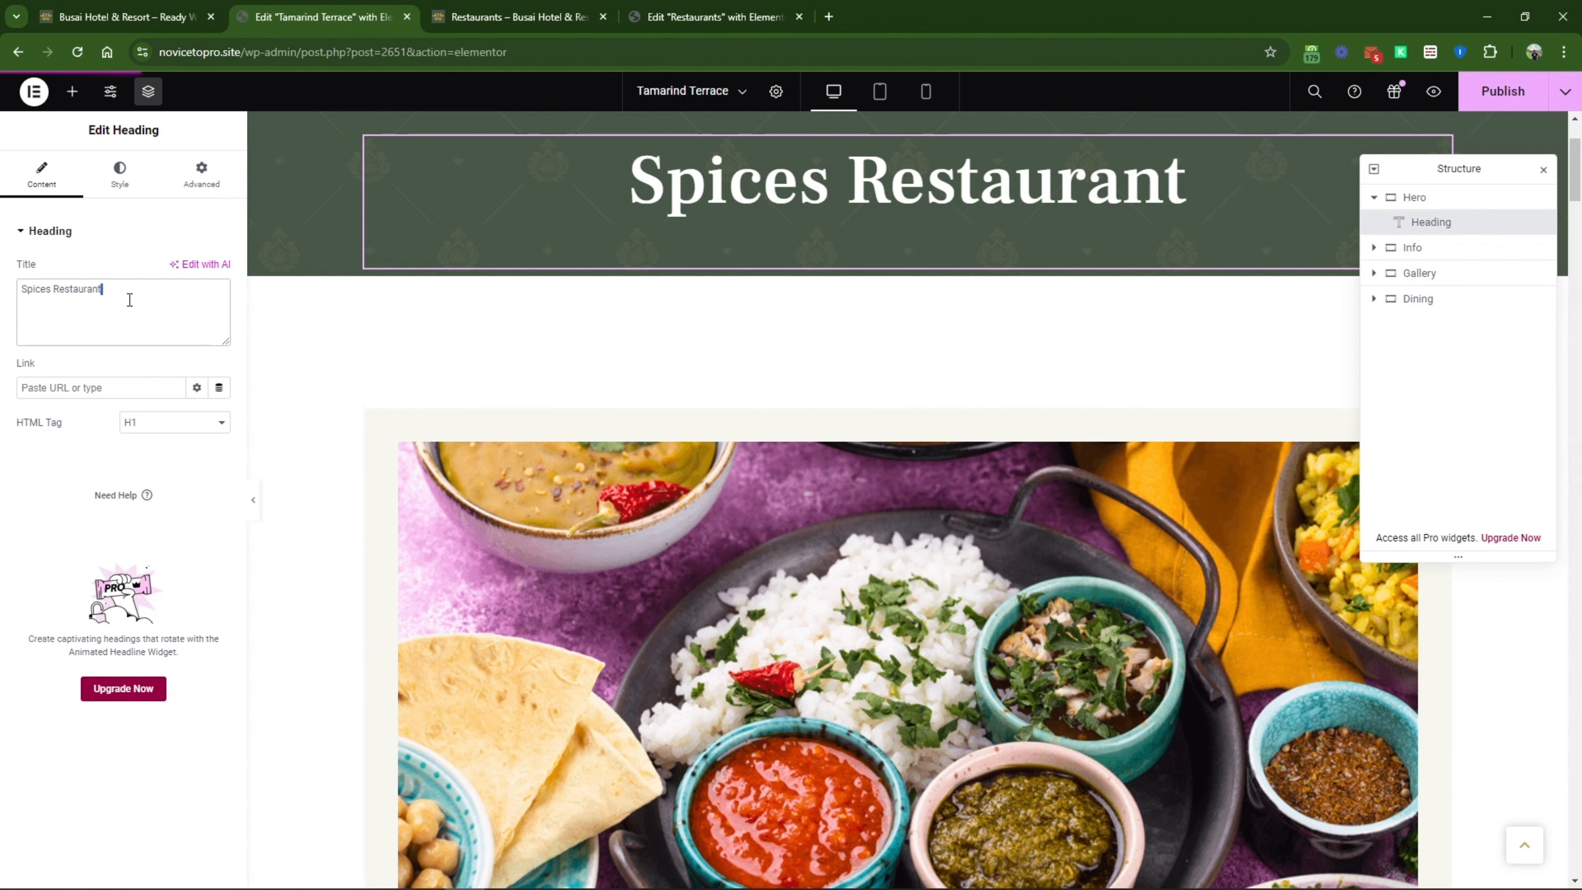
key(ctrl+a)
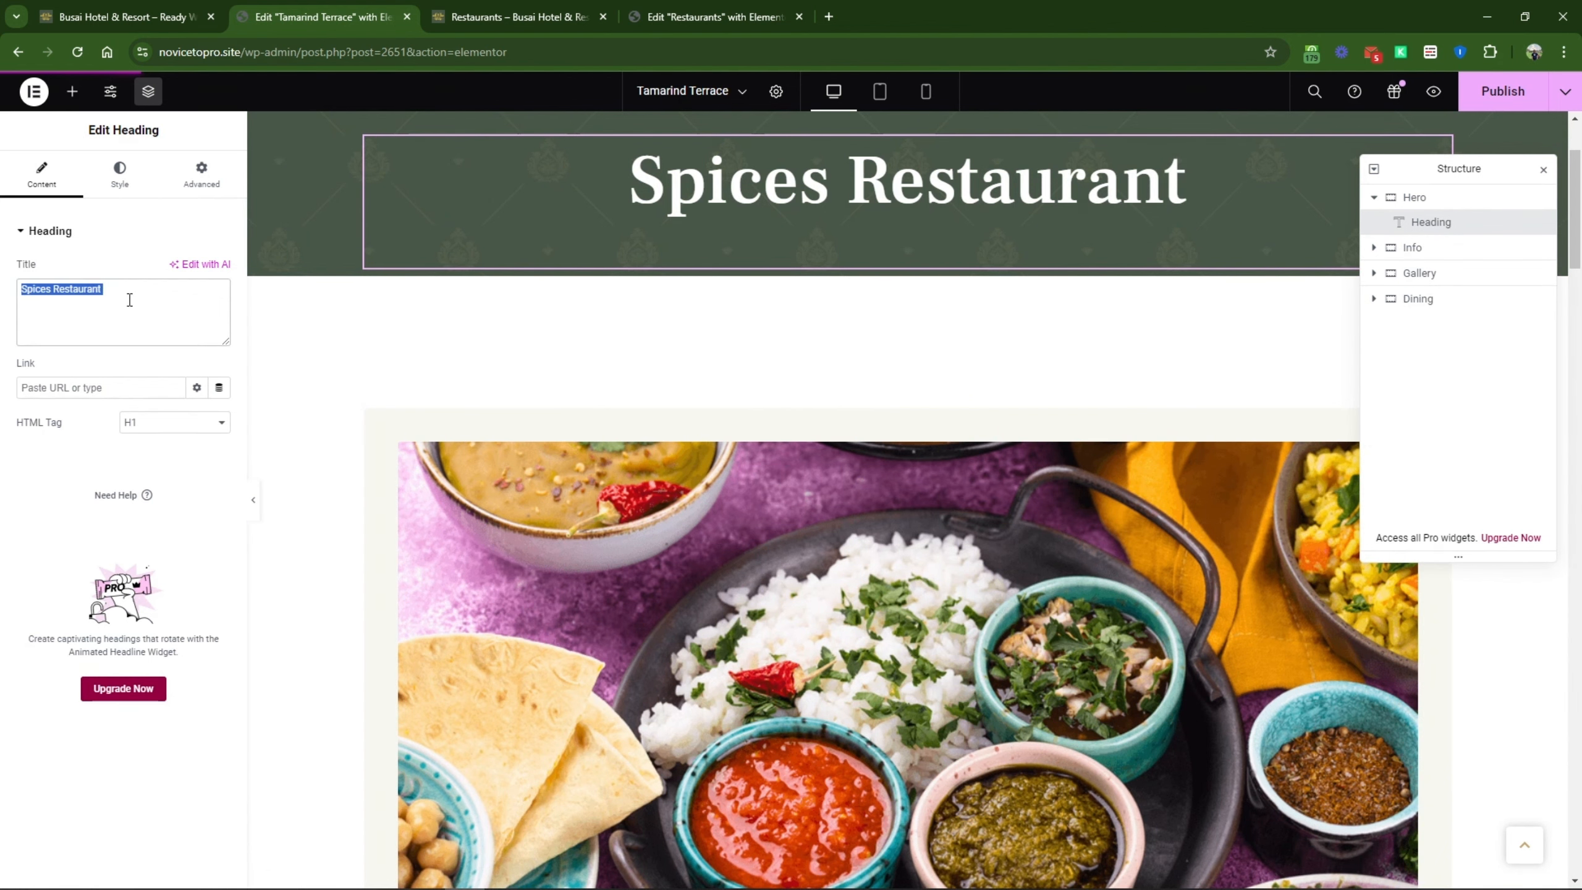
text(Tamarind Terrace)
Step: Inspect the Info section's image, description text, and the Reserve a Table and See Menu button settings
scroll(554, 438, down, 5)
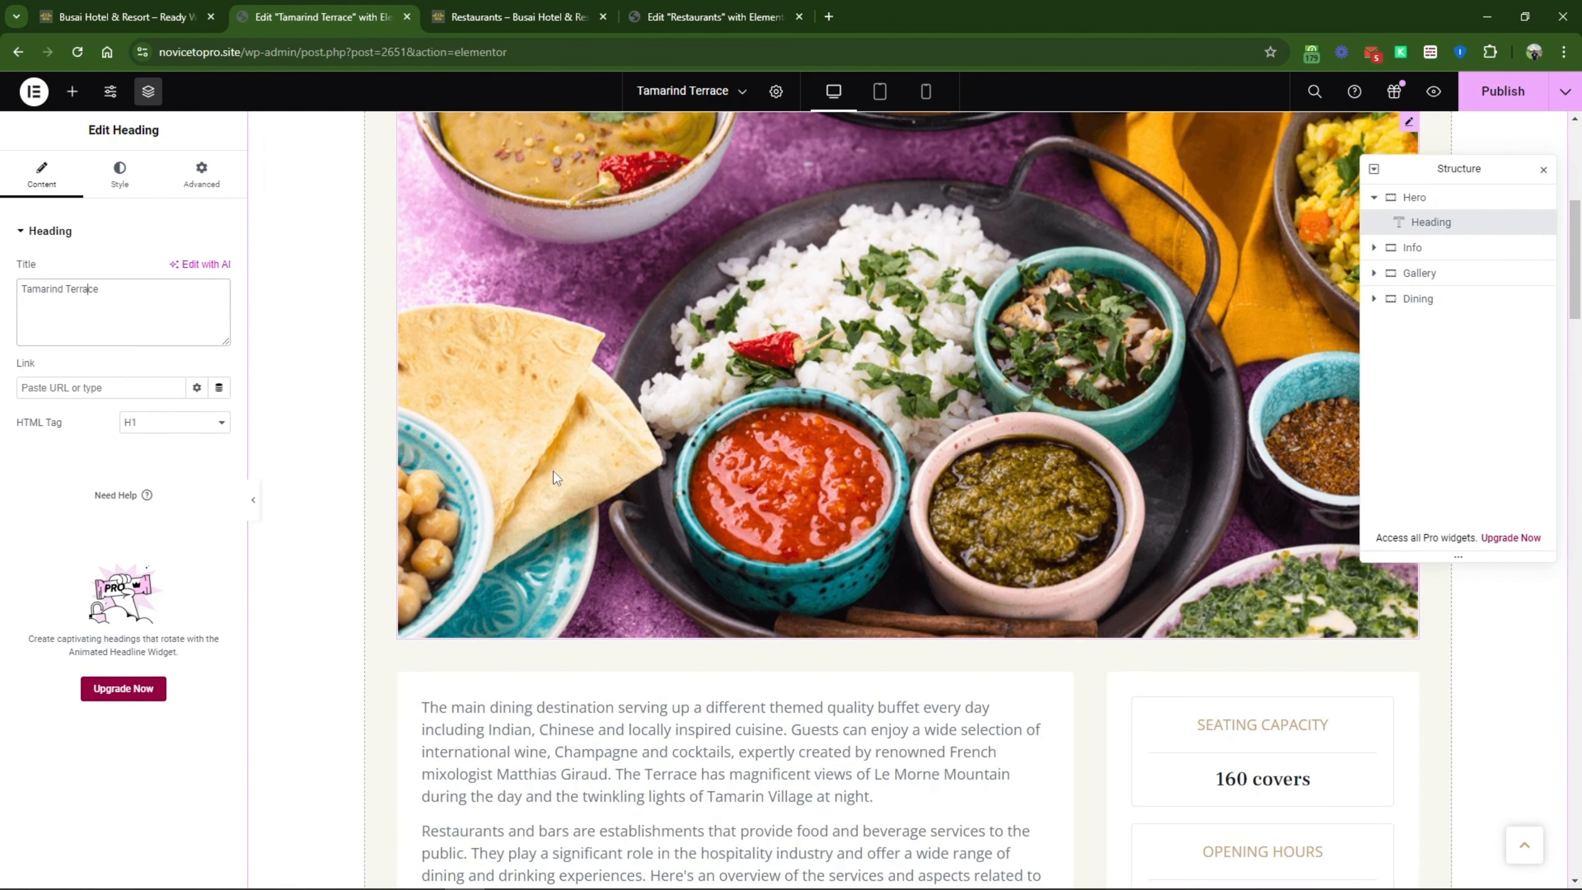
scroll(554, 474, up, 3)
click(448, 332)
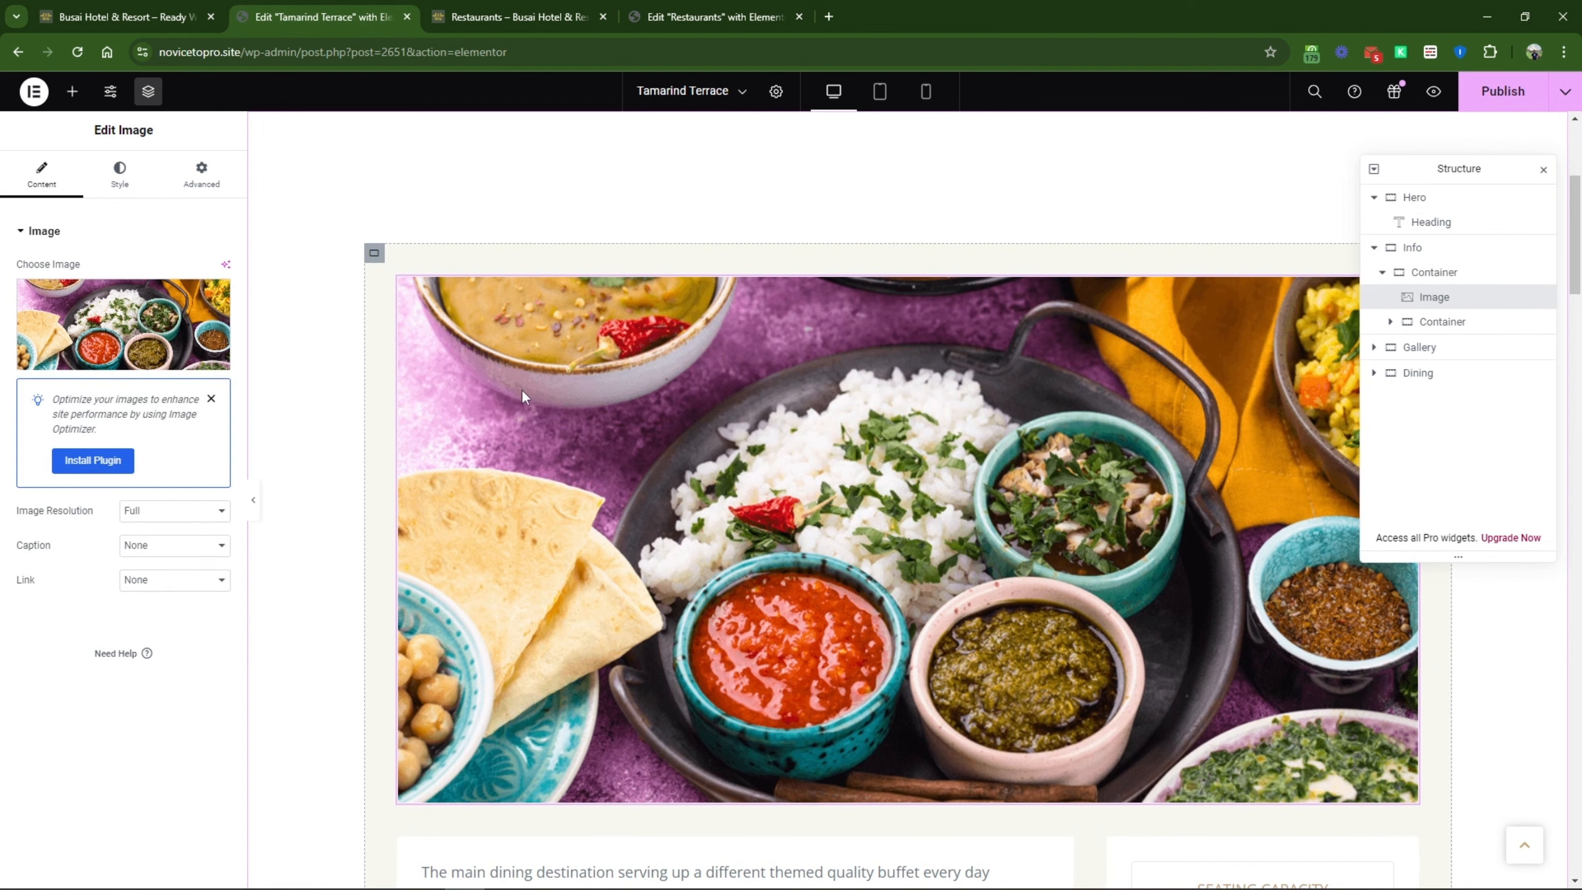
scroll(526, 497, down, 10)
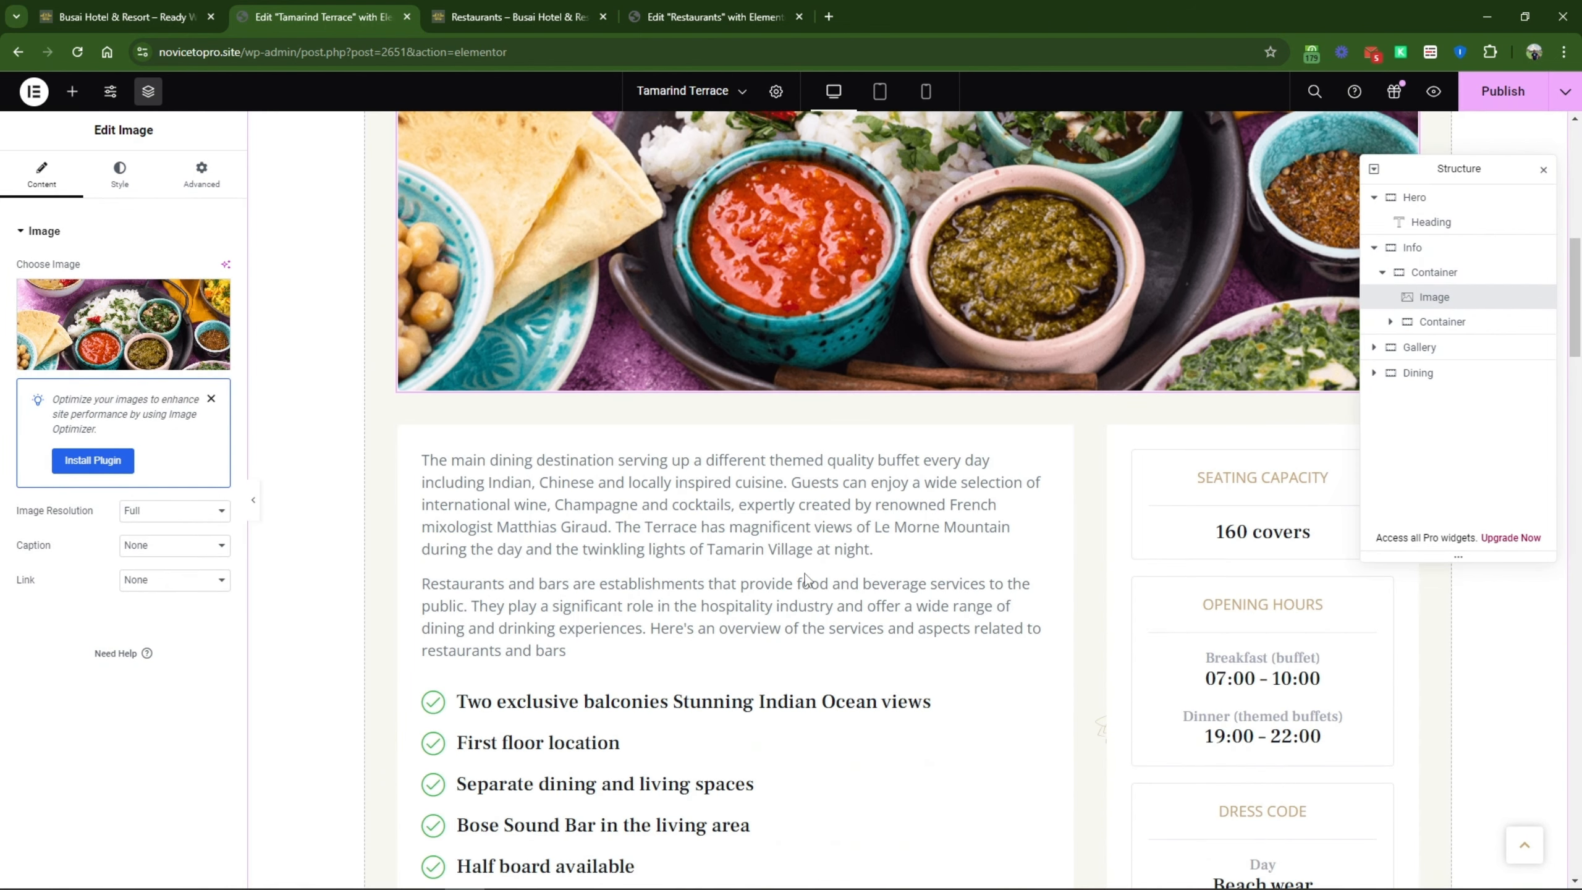
click(558, 415)
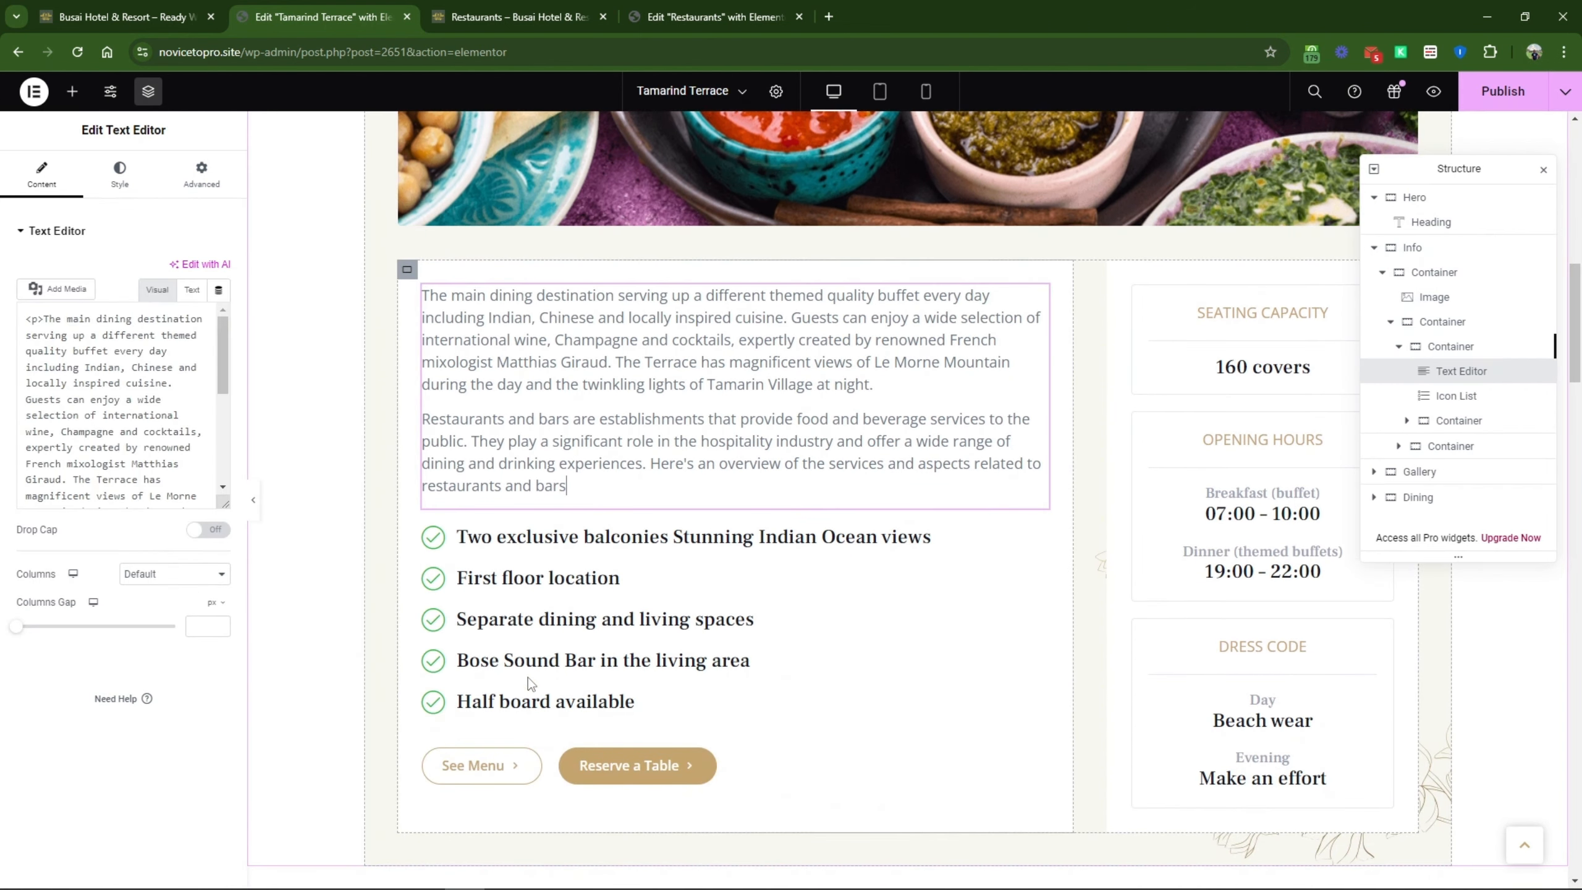
click(654, 777)
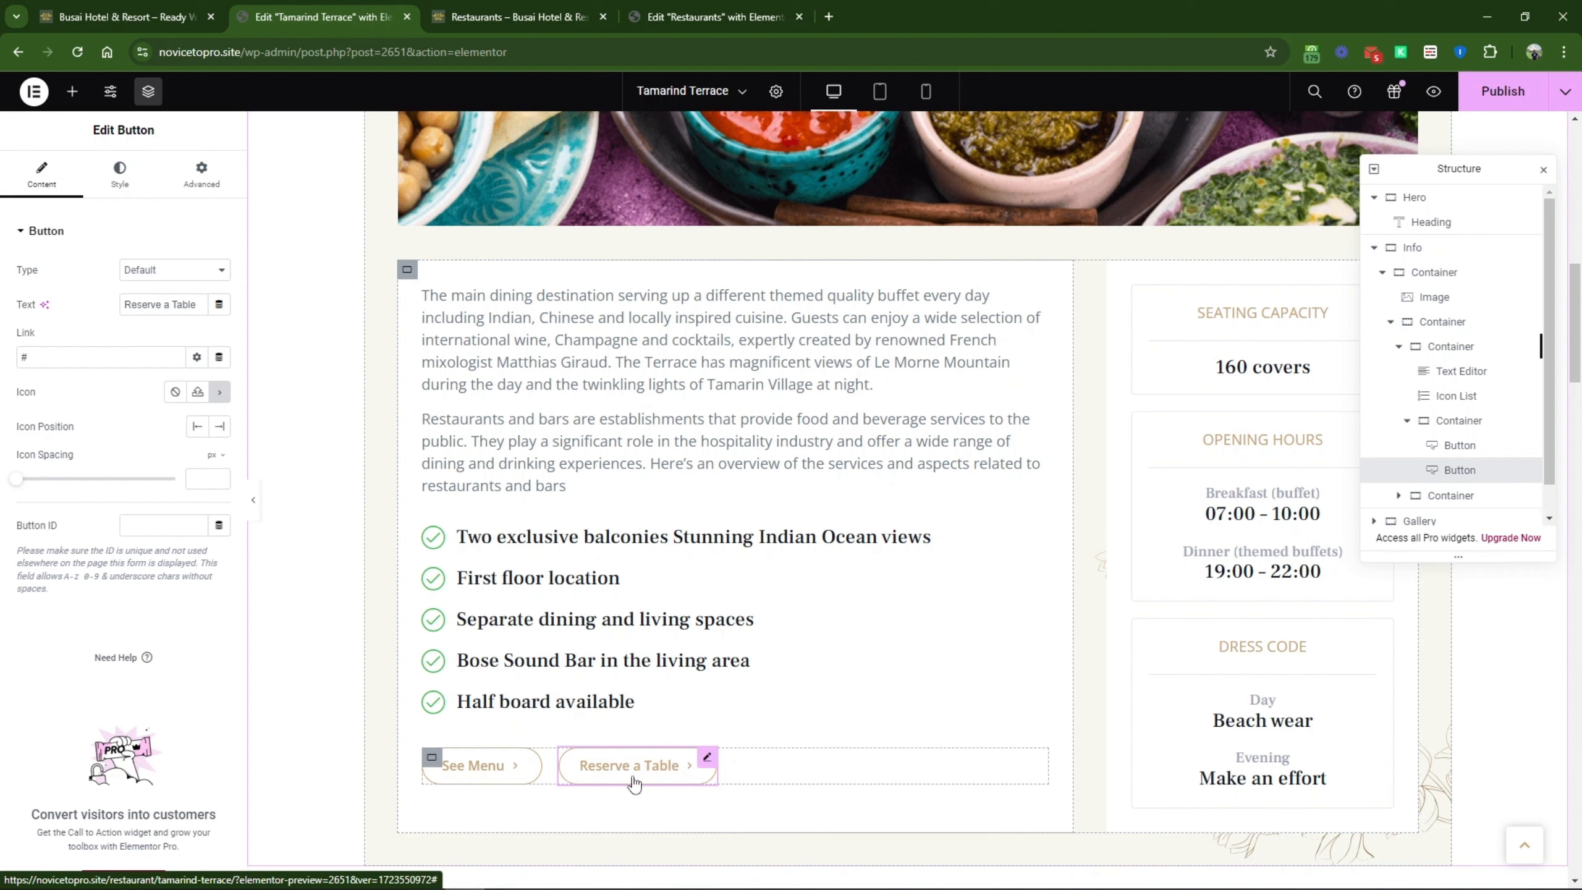
click(473, 775)
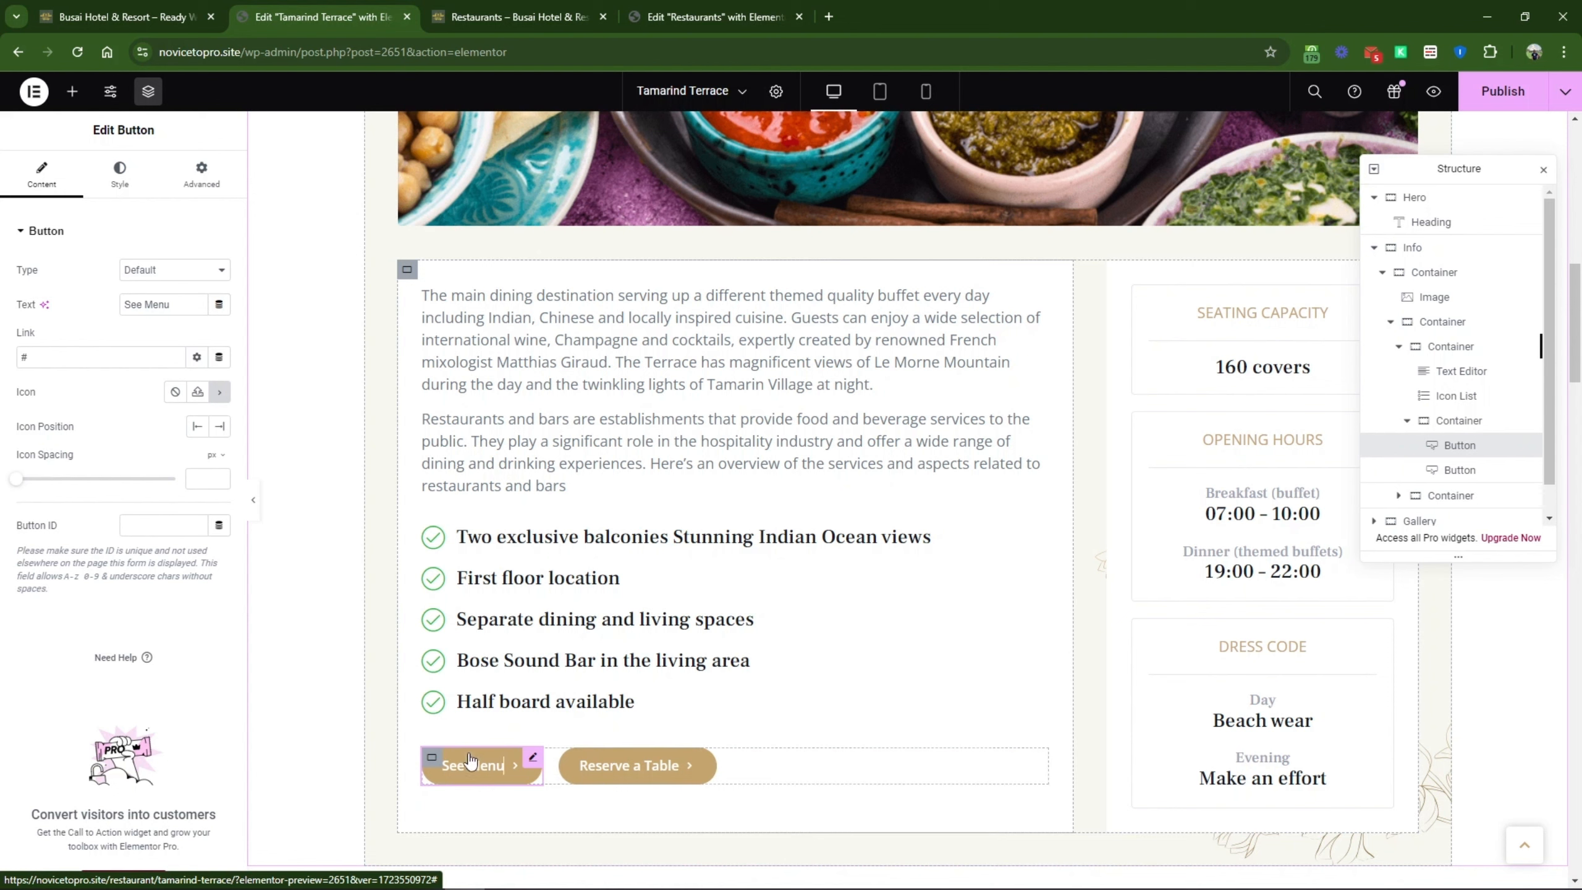
Step: Open the WordPress dashboard in a new tab from the site's home page and switch to it
click(190, 7)
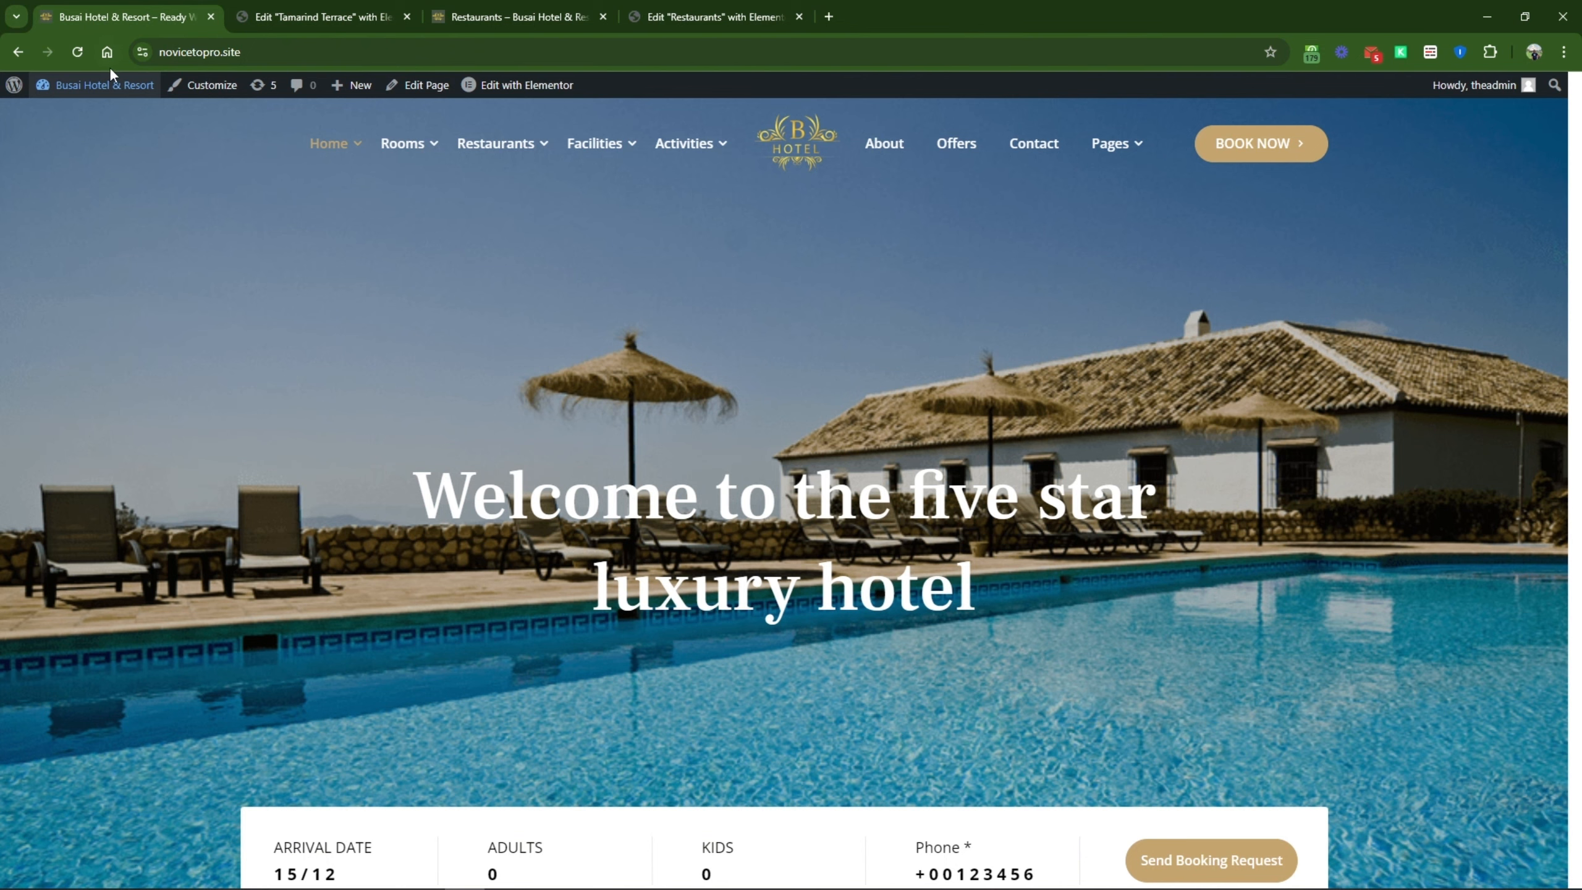
right_click(110, 88)
click(141, 105)
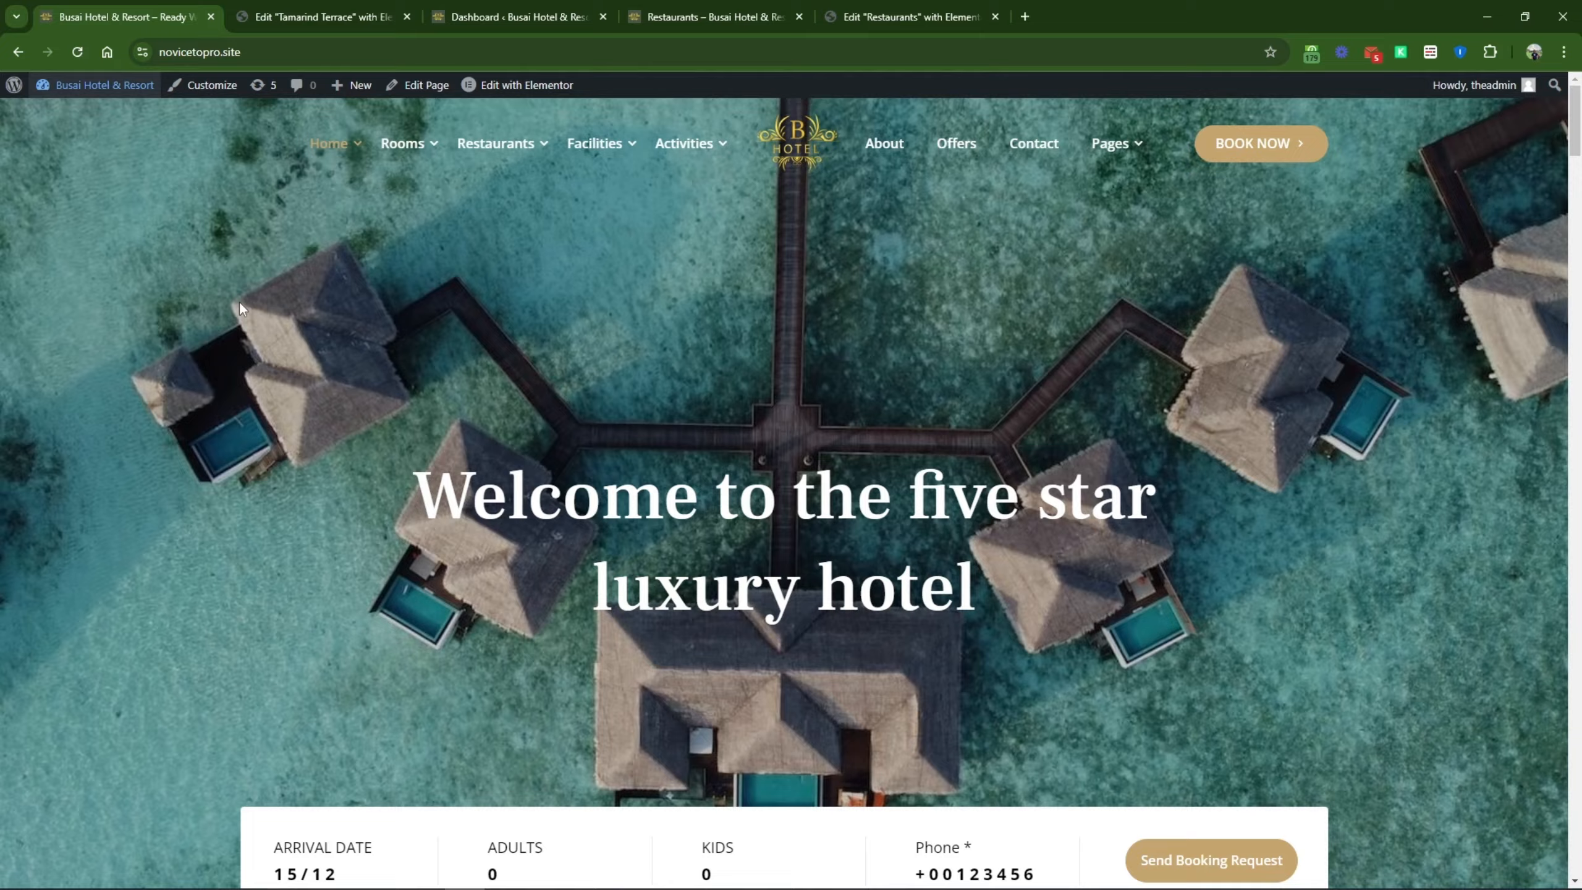
click(324, 12)
click(107, 2)
click(539, 12)
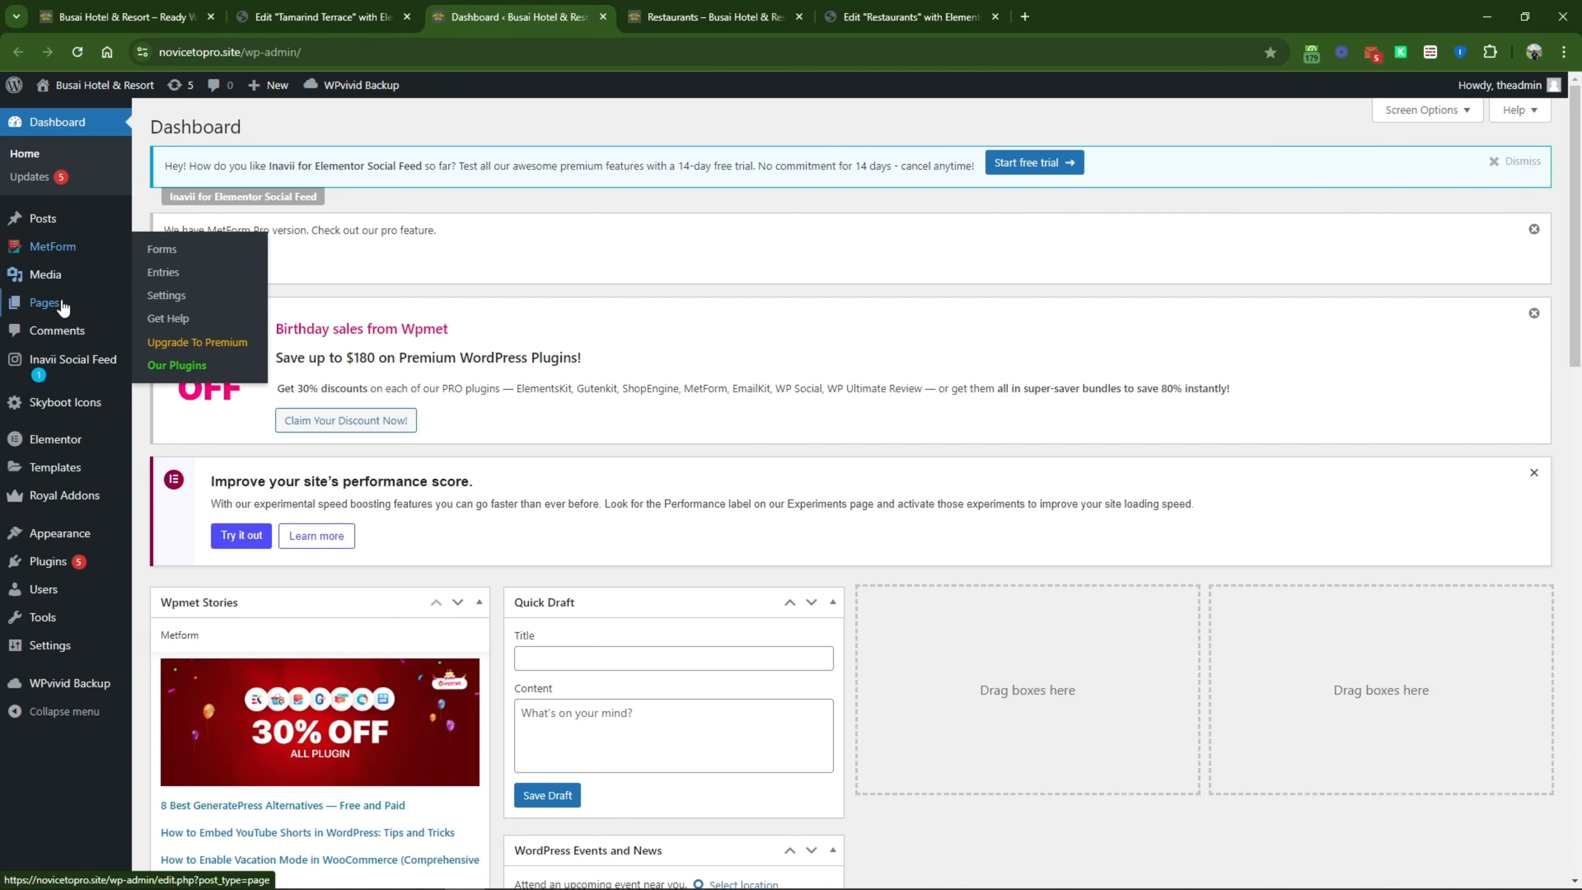
Step: Show the Media Library in grid view and upload PD-Impact-Report-2021.pdf to it
mouse_move(70, 307)
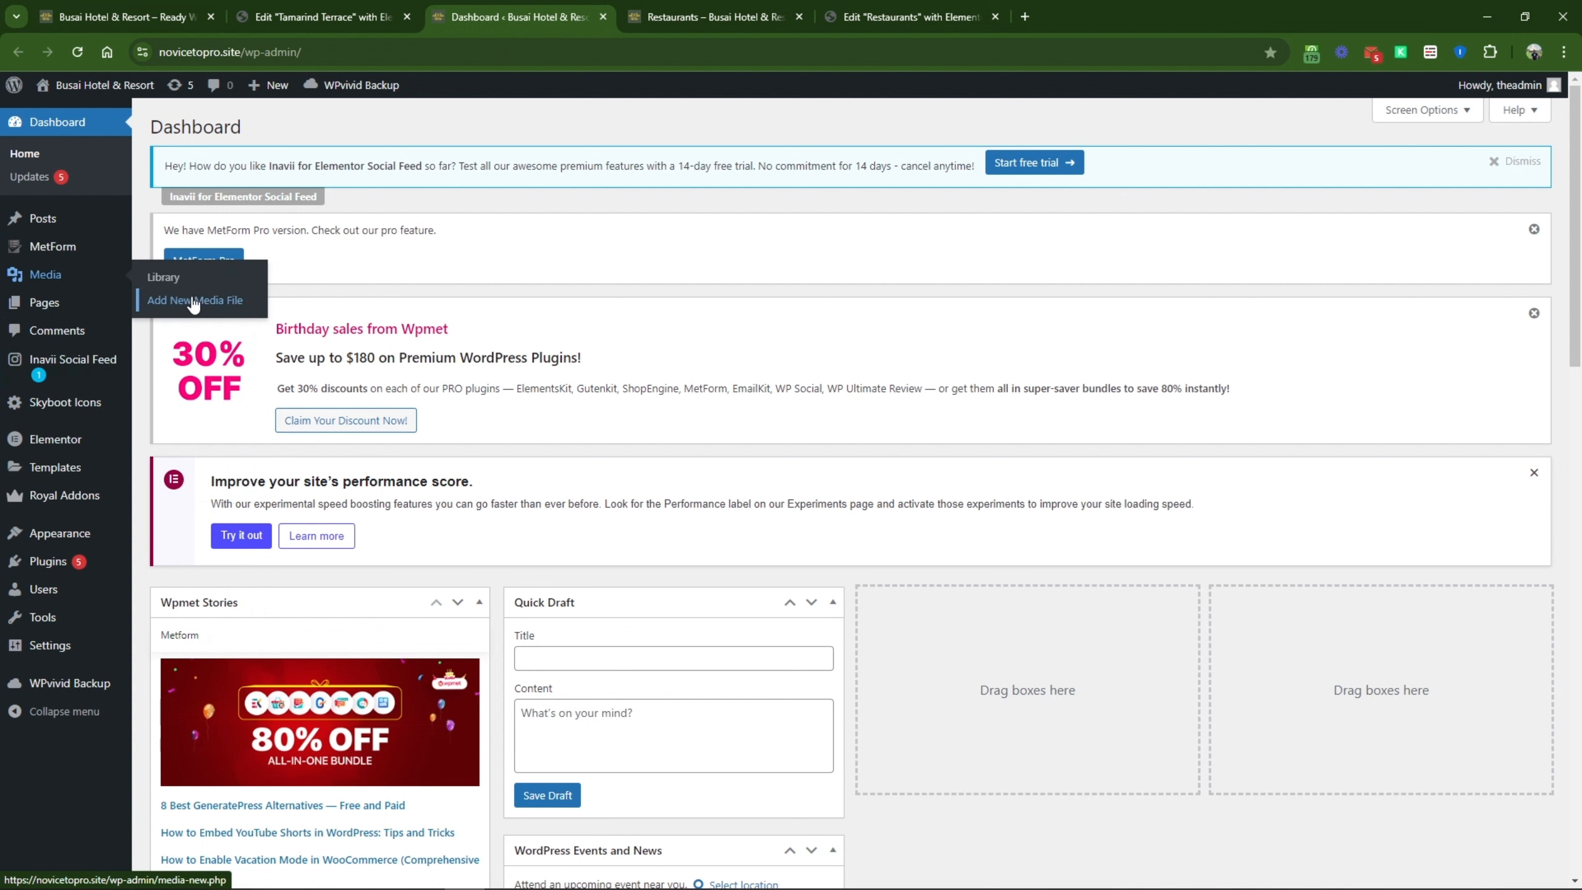
click(180, 305)
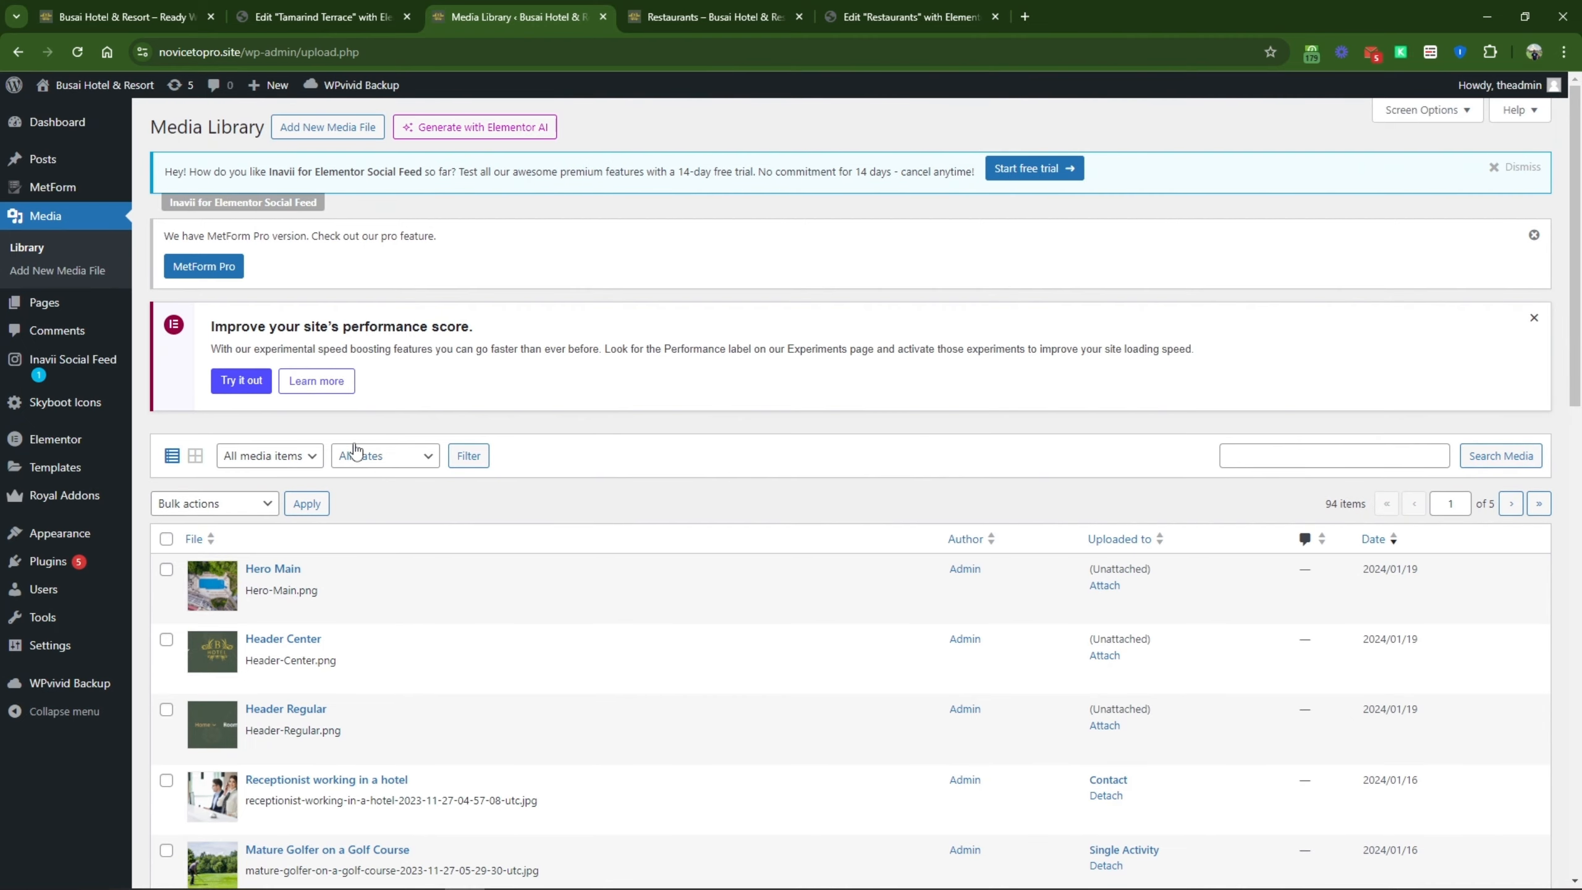
click(204, 461)
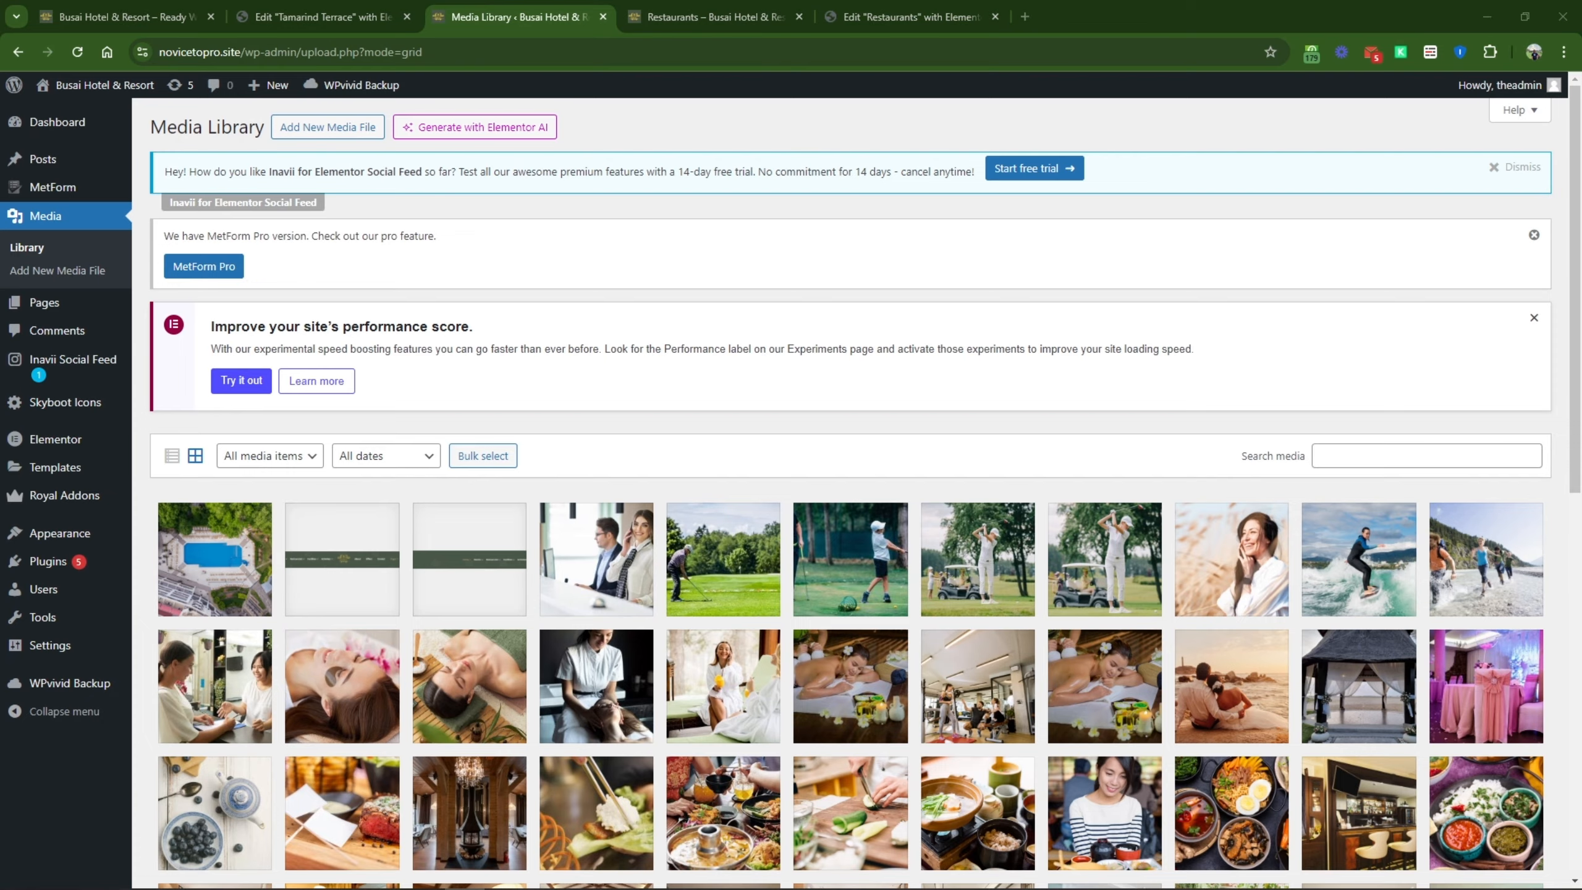
drag(0, 542, 609, 620)
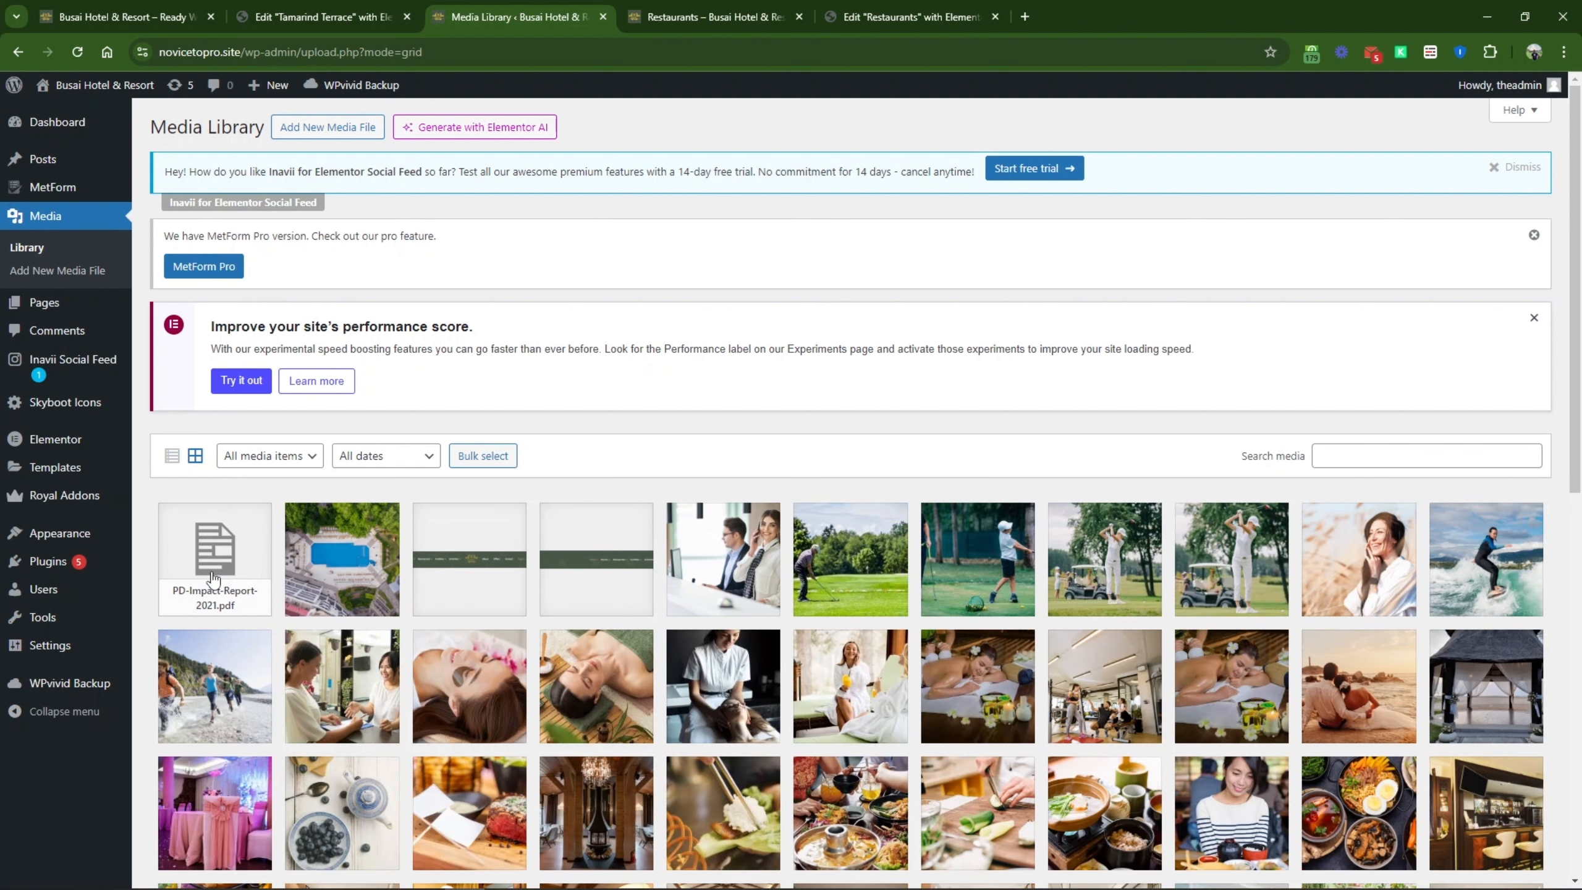
Step: Open the attachment details of PD-Impact-Report-2021.pdf and copy its file URL
click(249, 567)
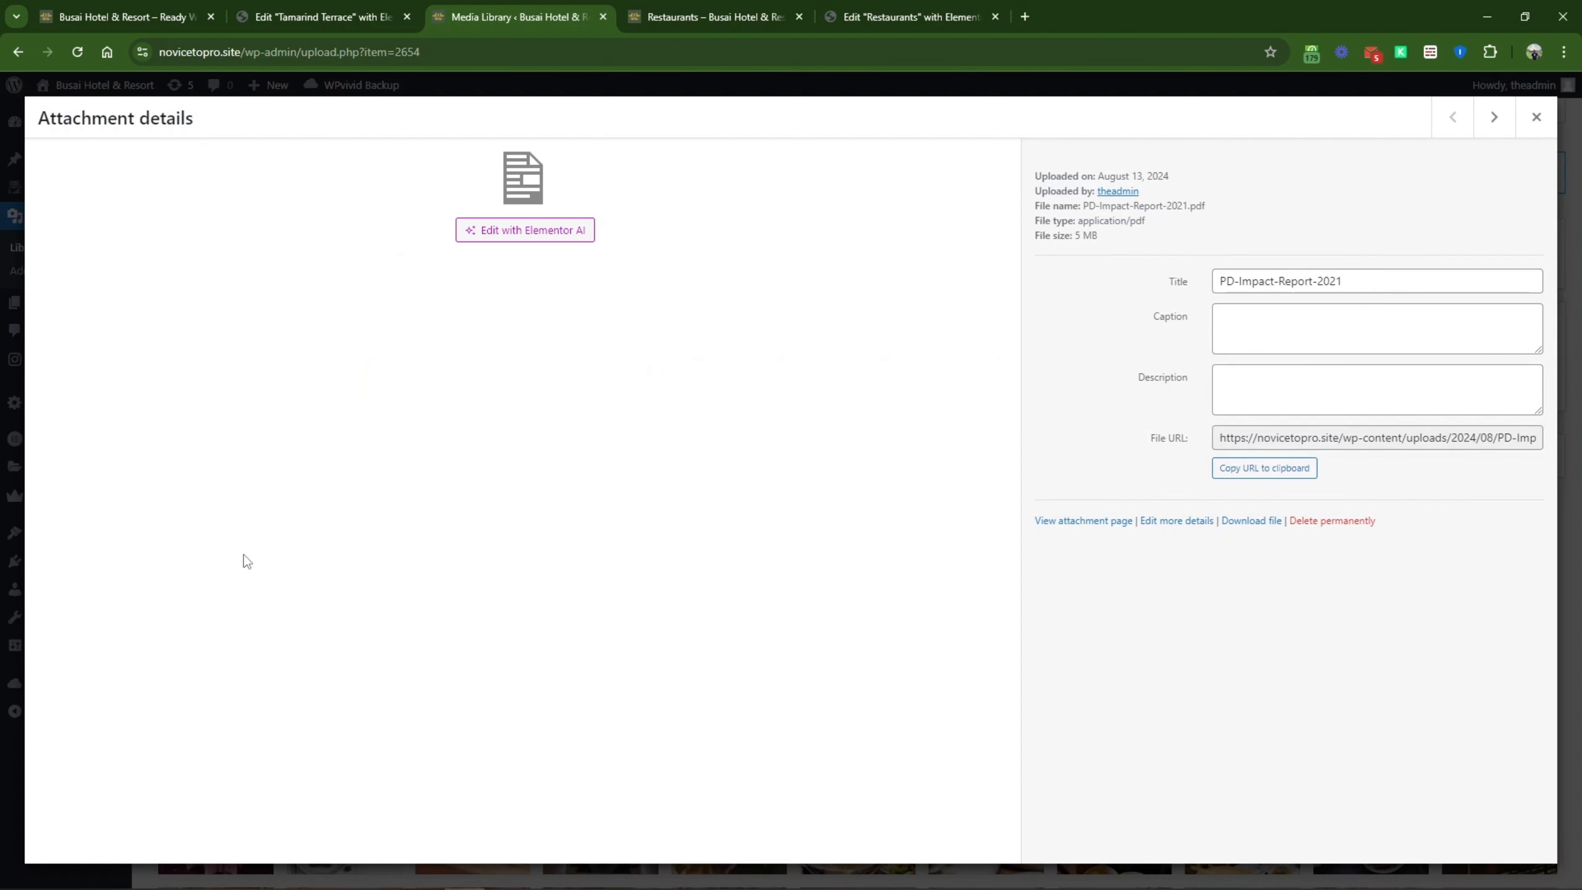
click(1267, 472)
drag(1318, 439, 1541, 464)
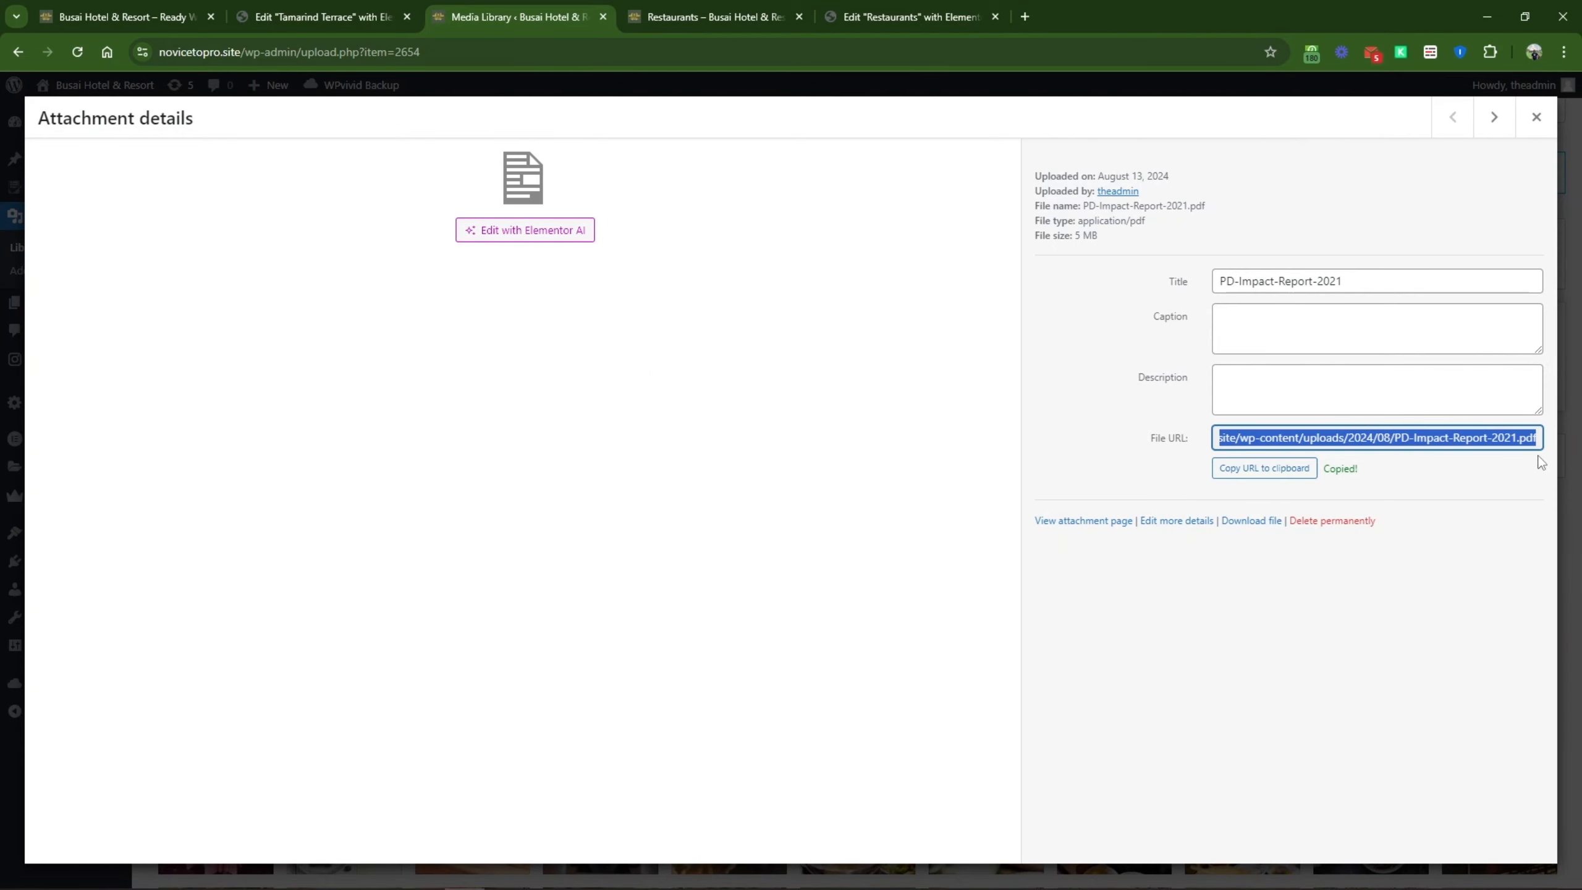
click(1541, 463)
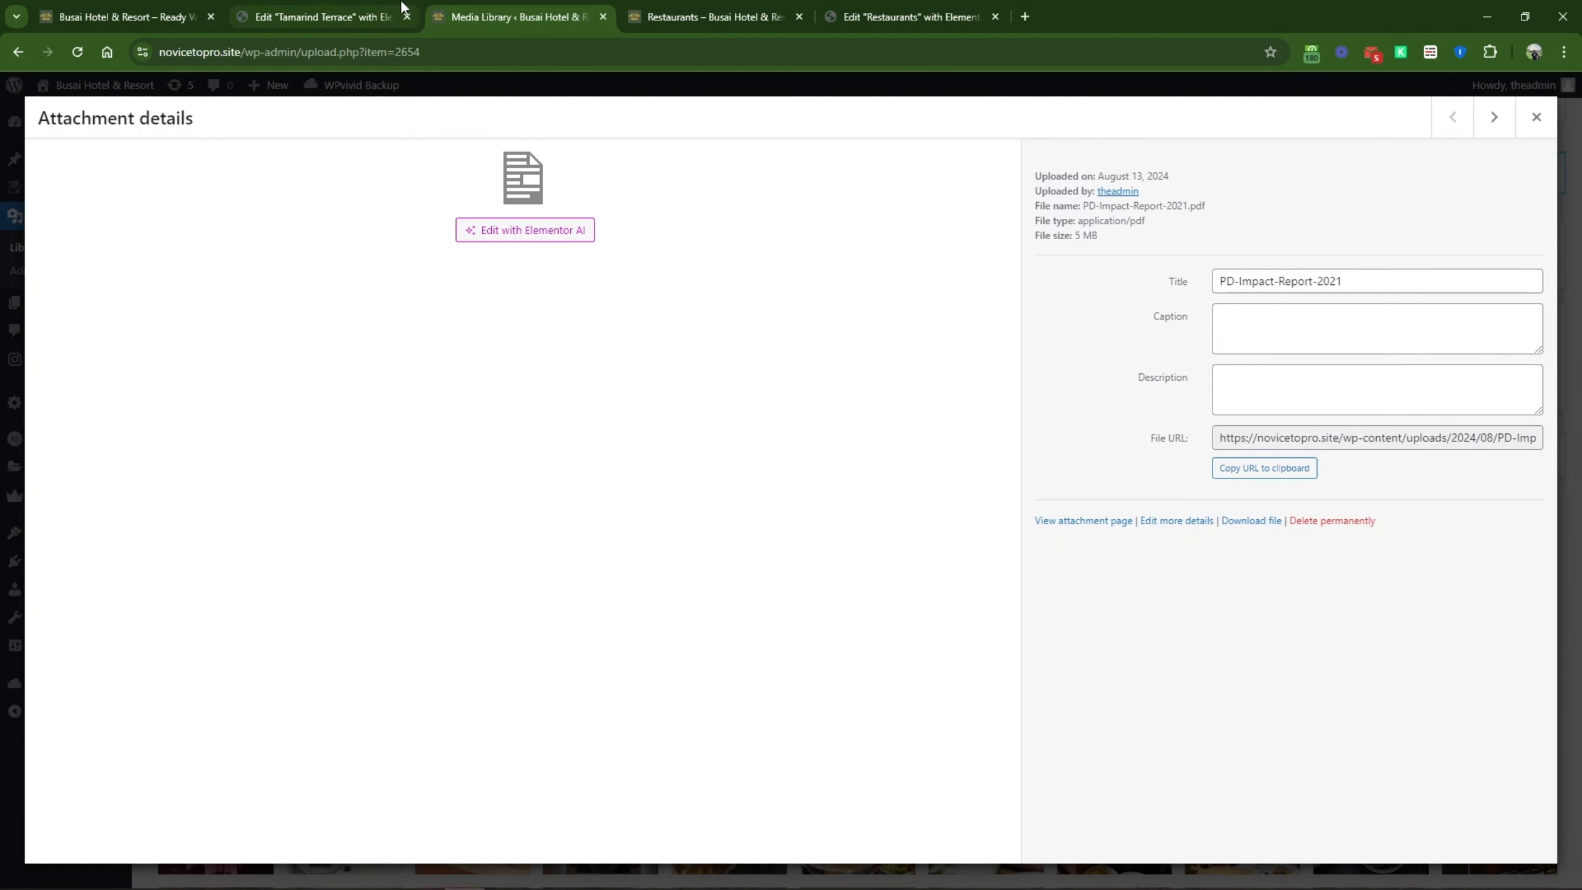
Step: Set the See Menu button's link on the Tamarind Terrace page to the copied PD-Impact-Report-2021.pdf URL and check its ending
click(377, 12)
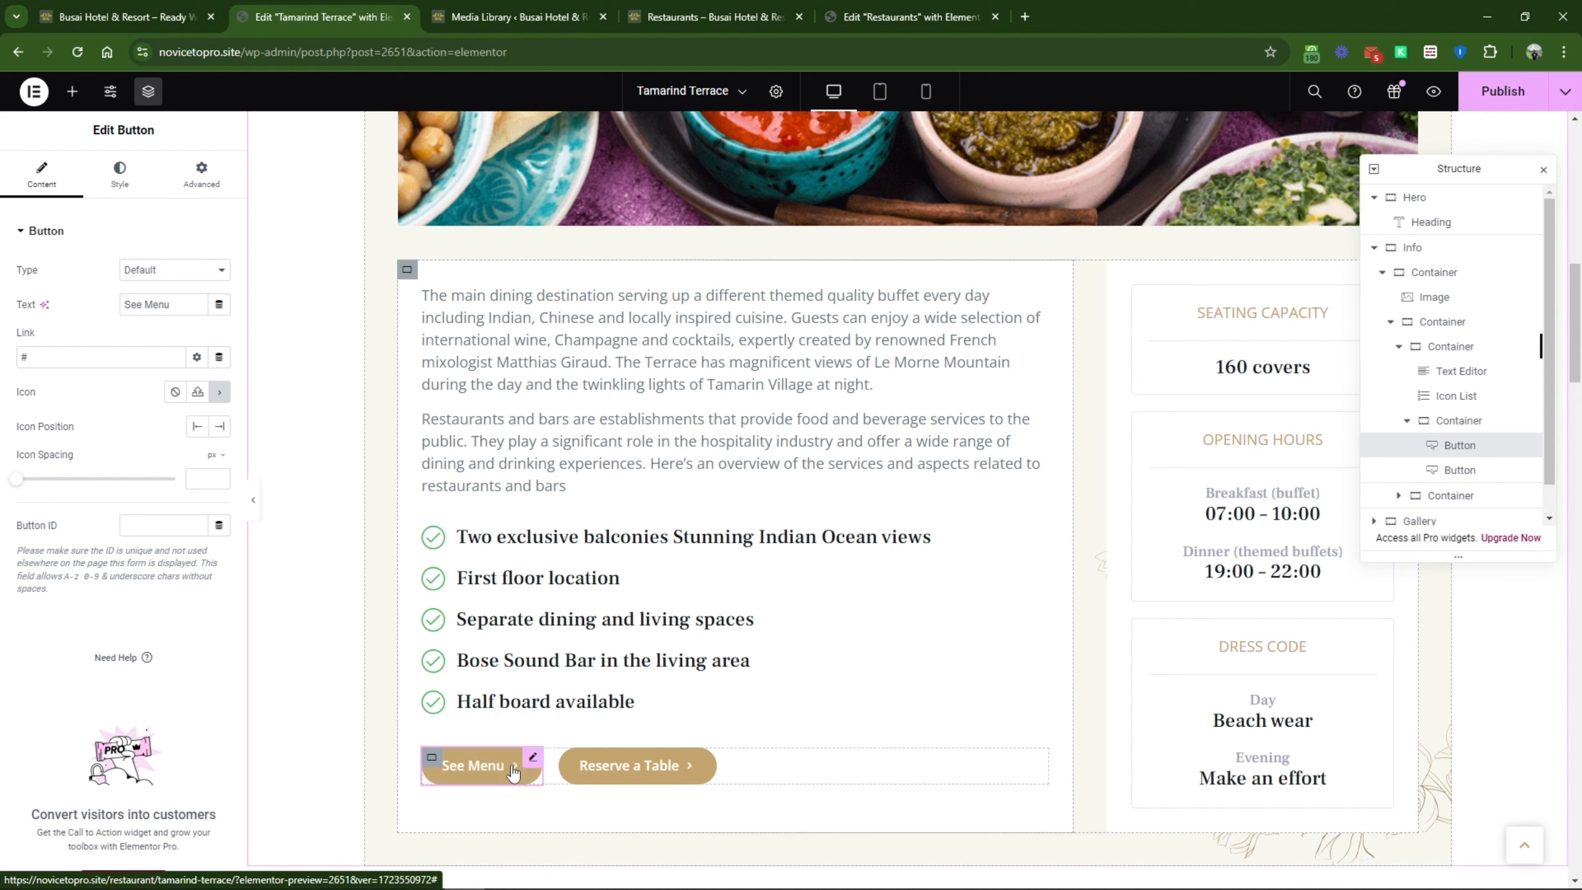
double_click(53, 361)
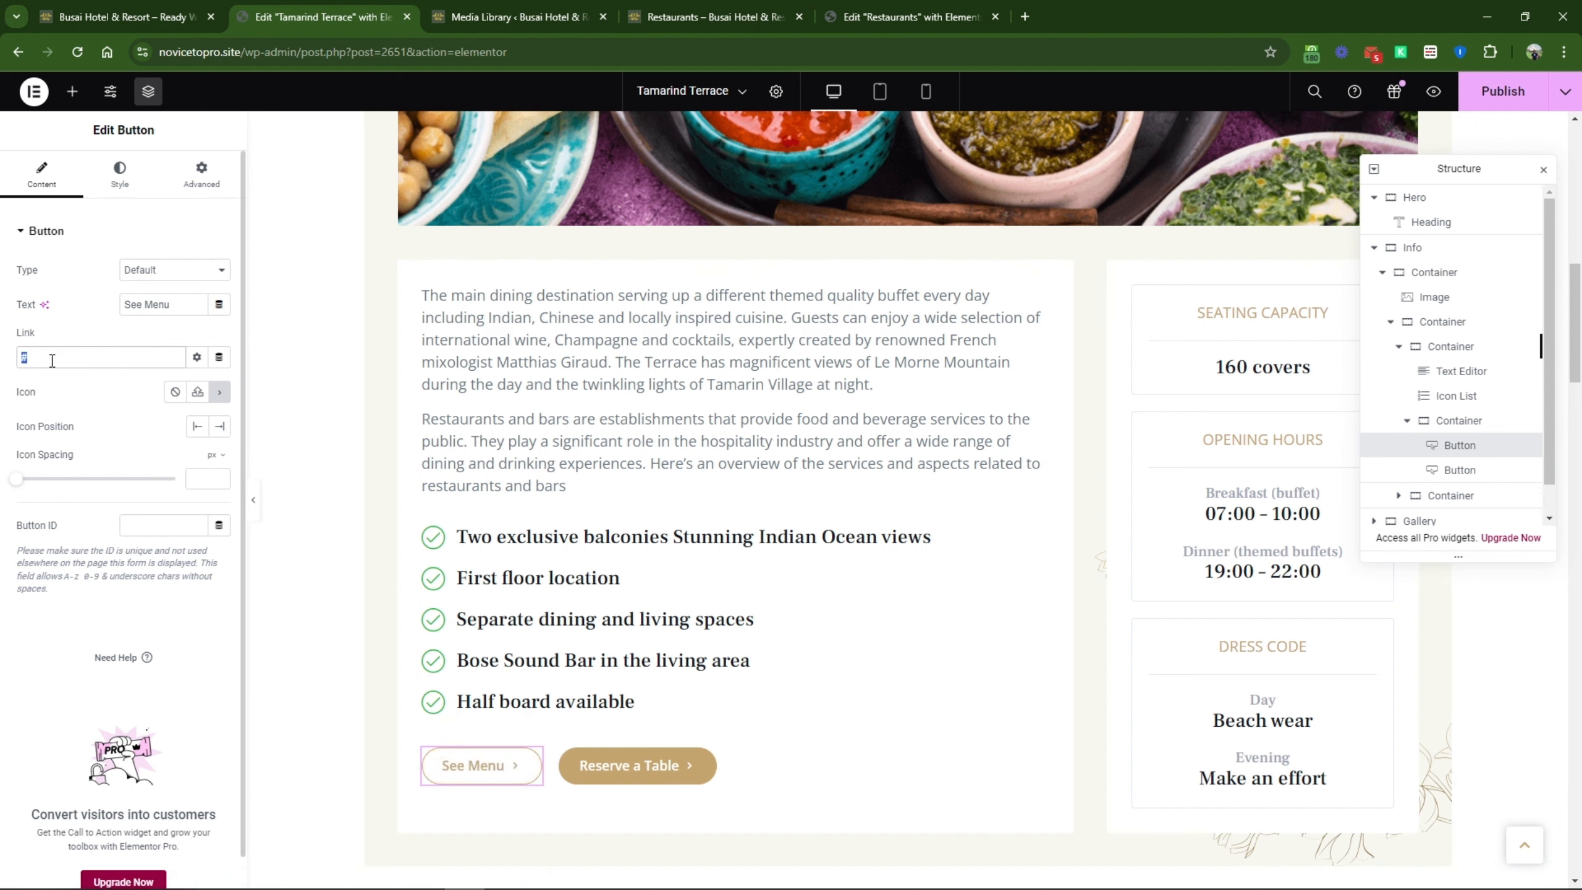
key(ctrl+v)
triple_click(115, 356)
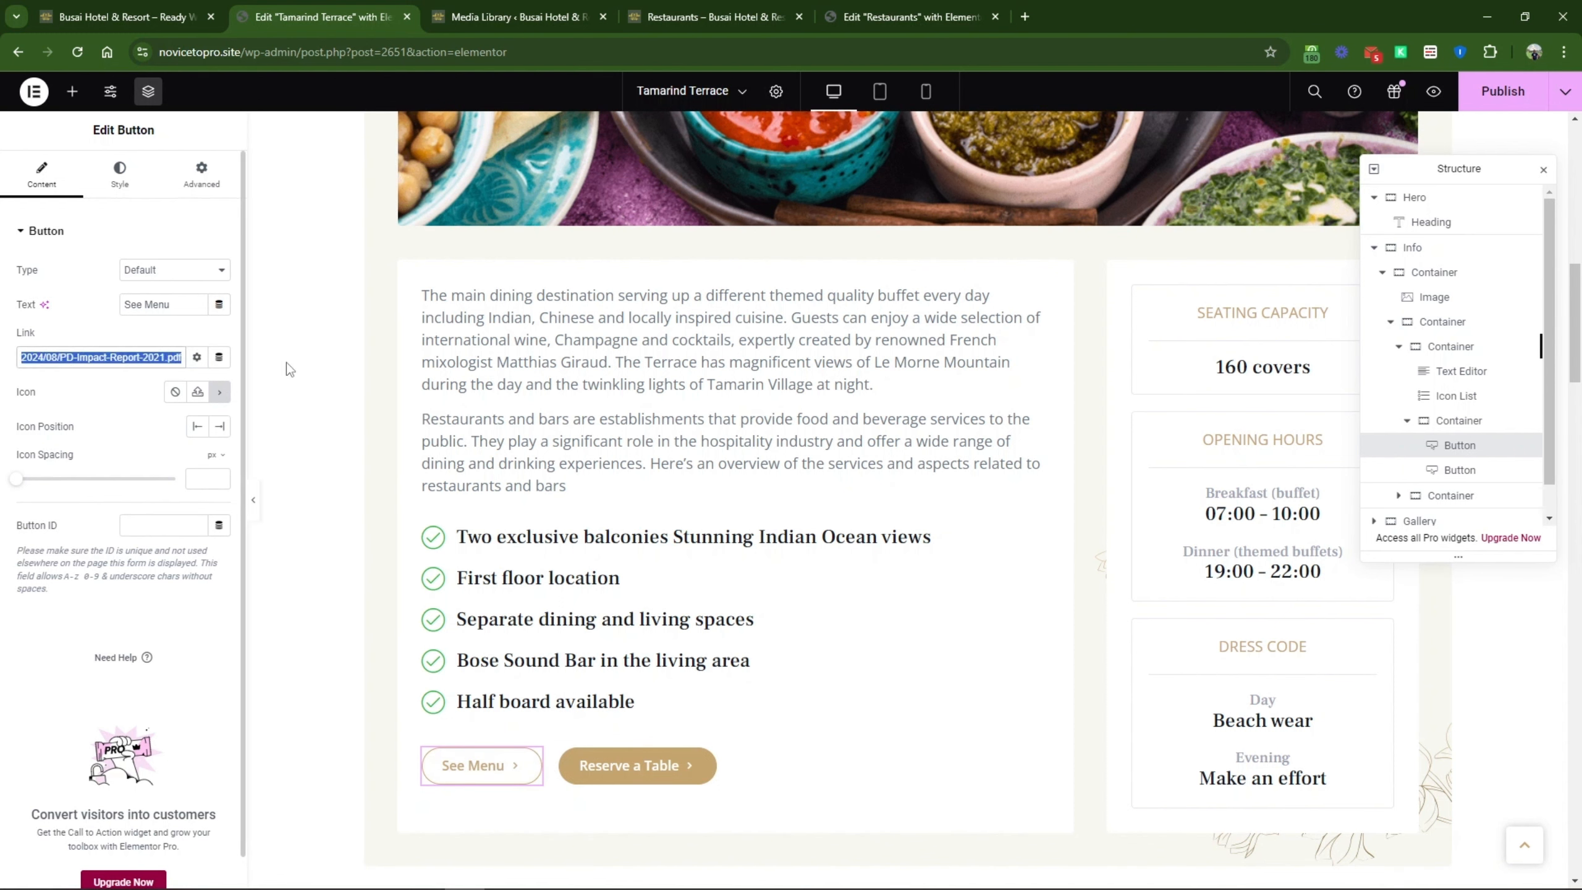
click(125, 355)
drag(126, 357, 222, 372)
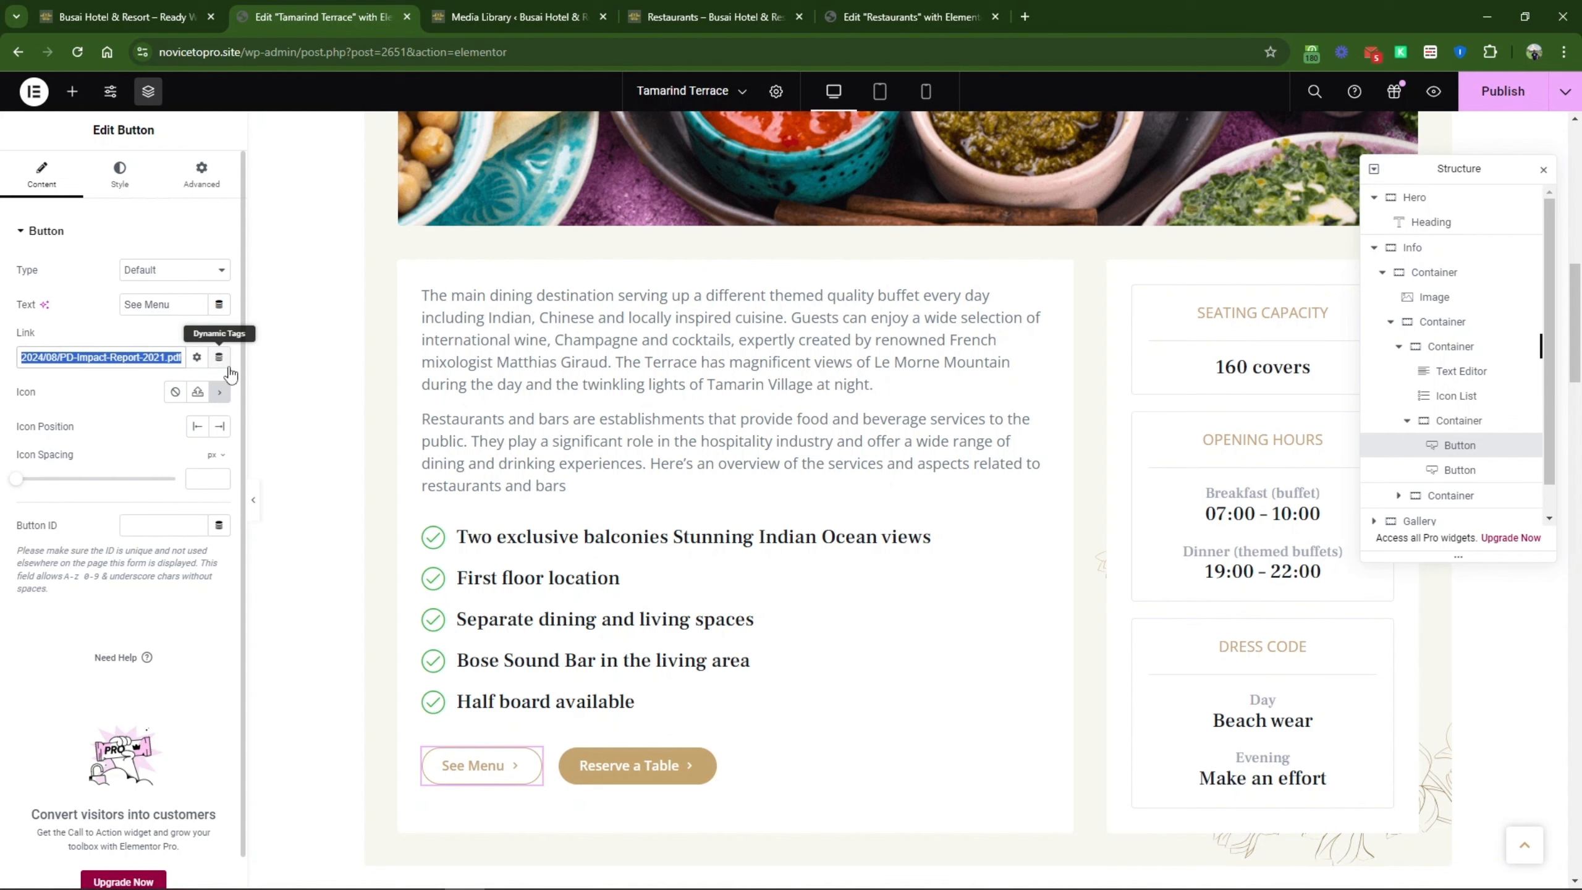
click(141, 414)
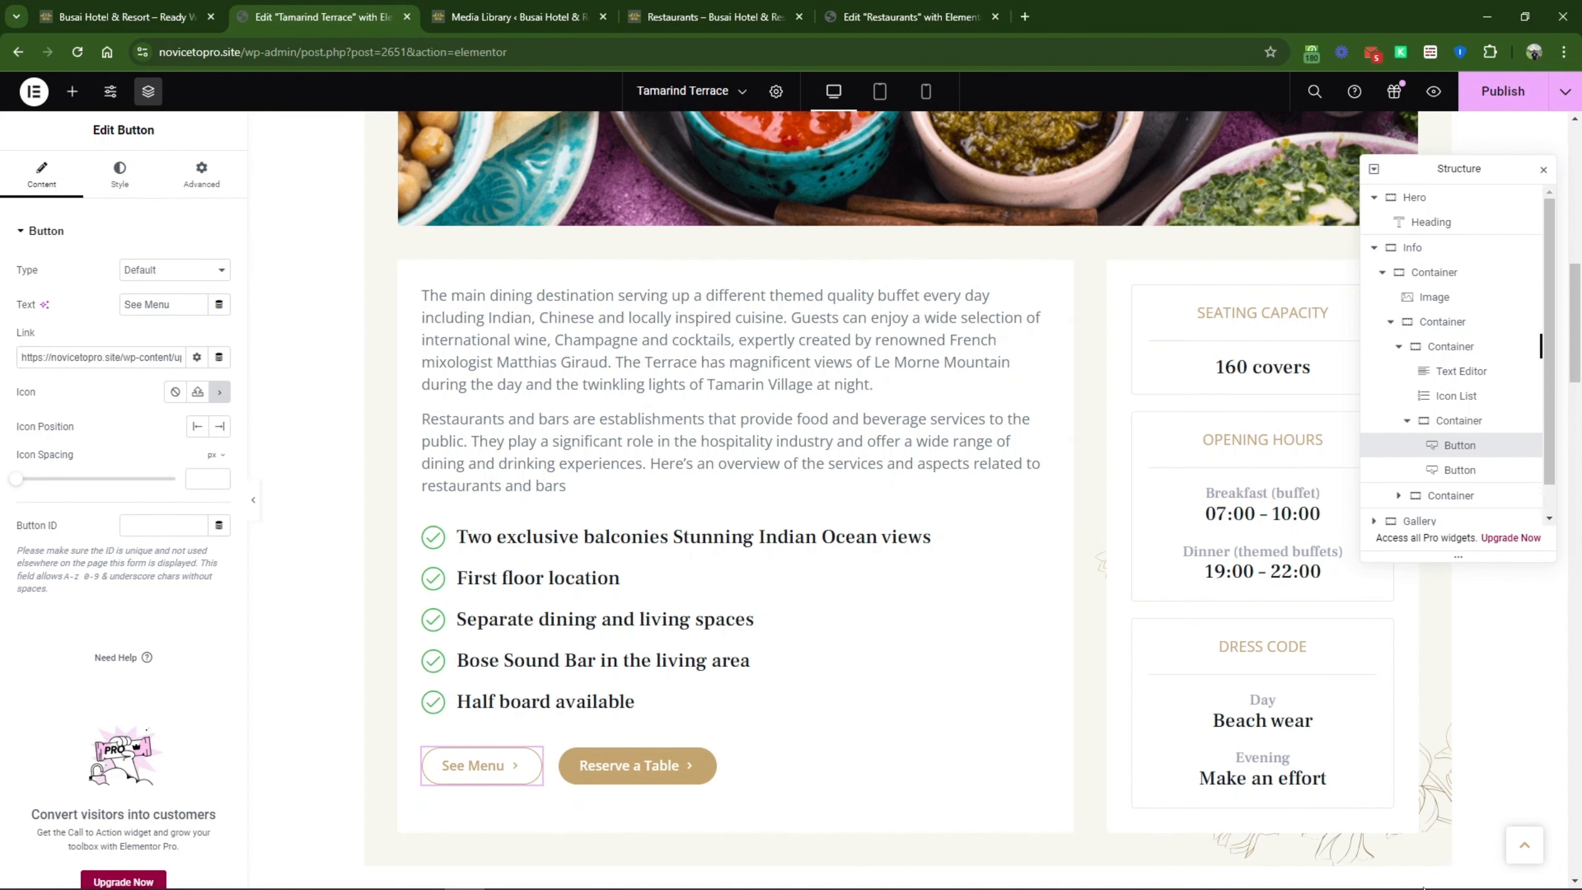
Step: Review the seating, opening hours and dress code cards and the Food Gallery photos on the Tamarind Terrace page
scroll(1263, 614, up, 4)
scroll(1262, 613, down, 5)
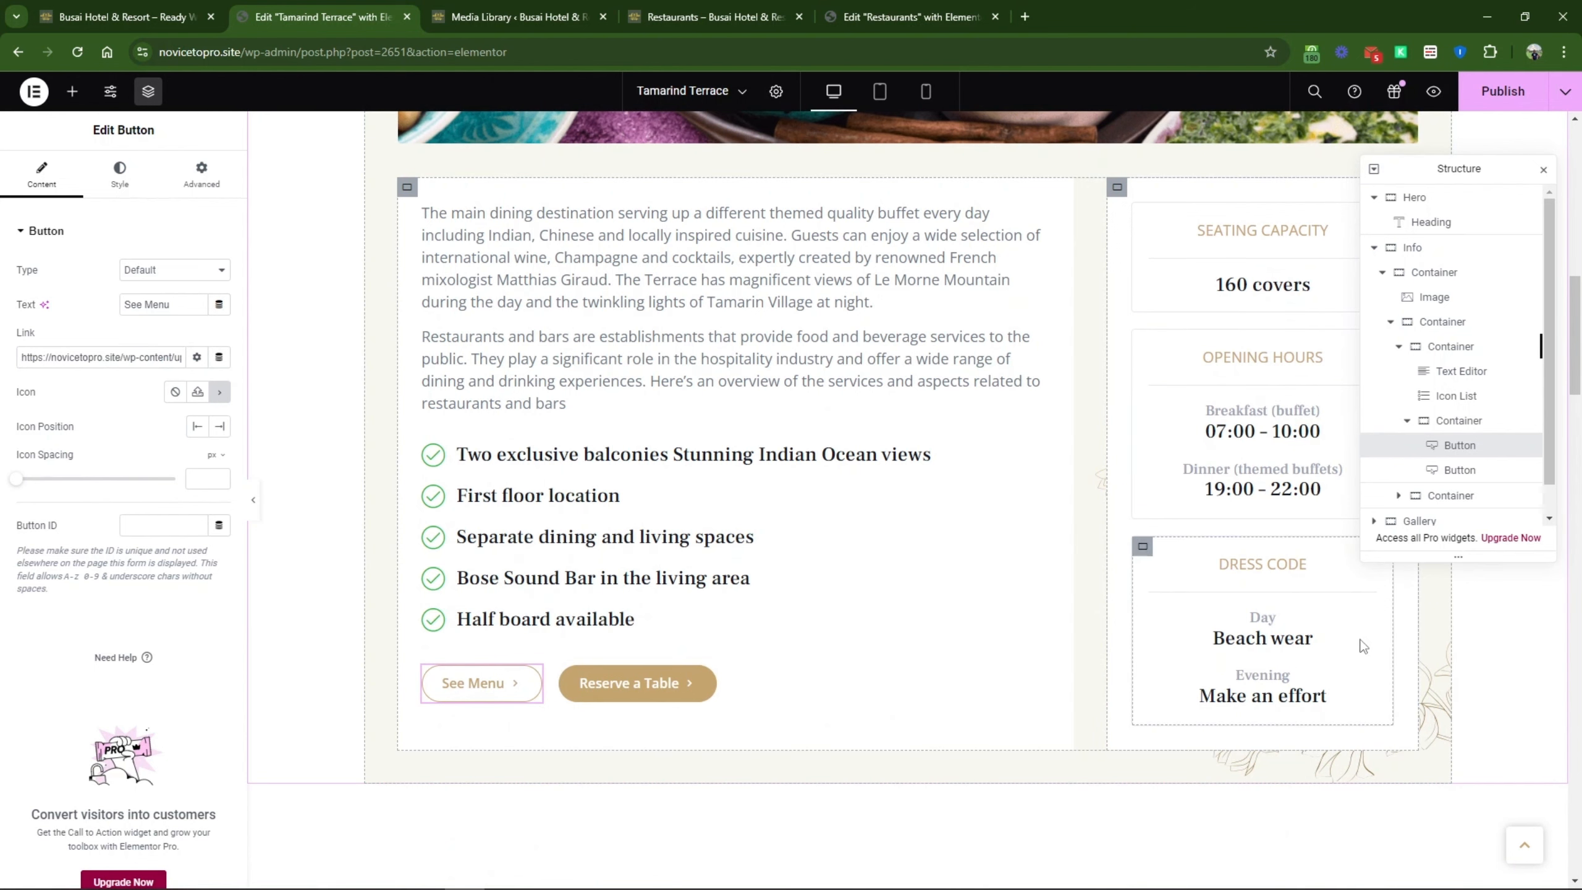
scroll(1260, 501, down, 8)
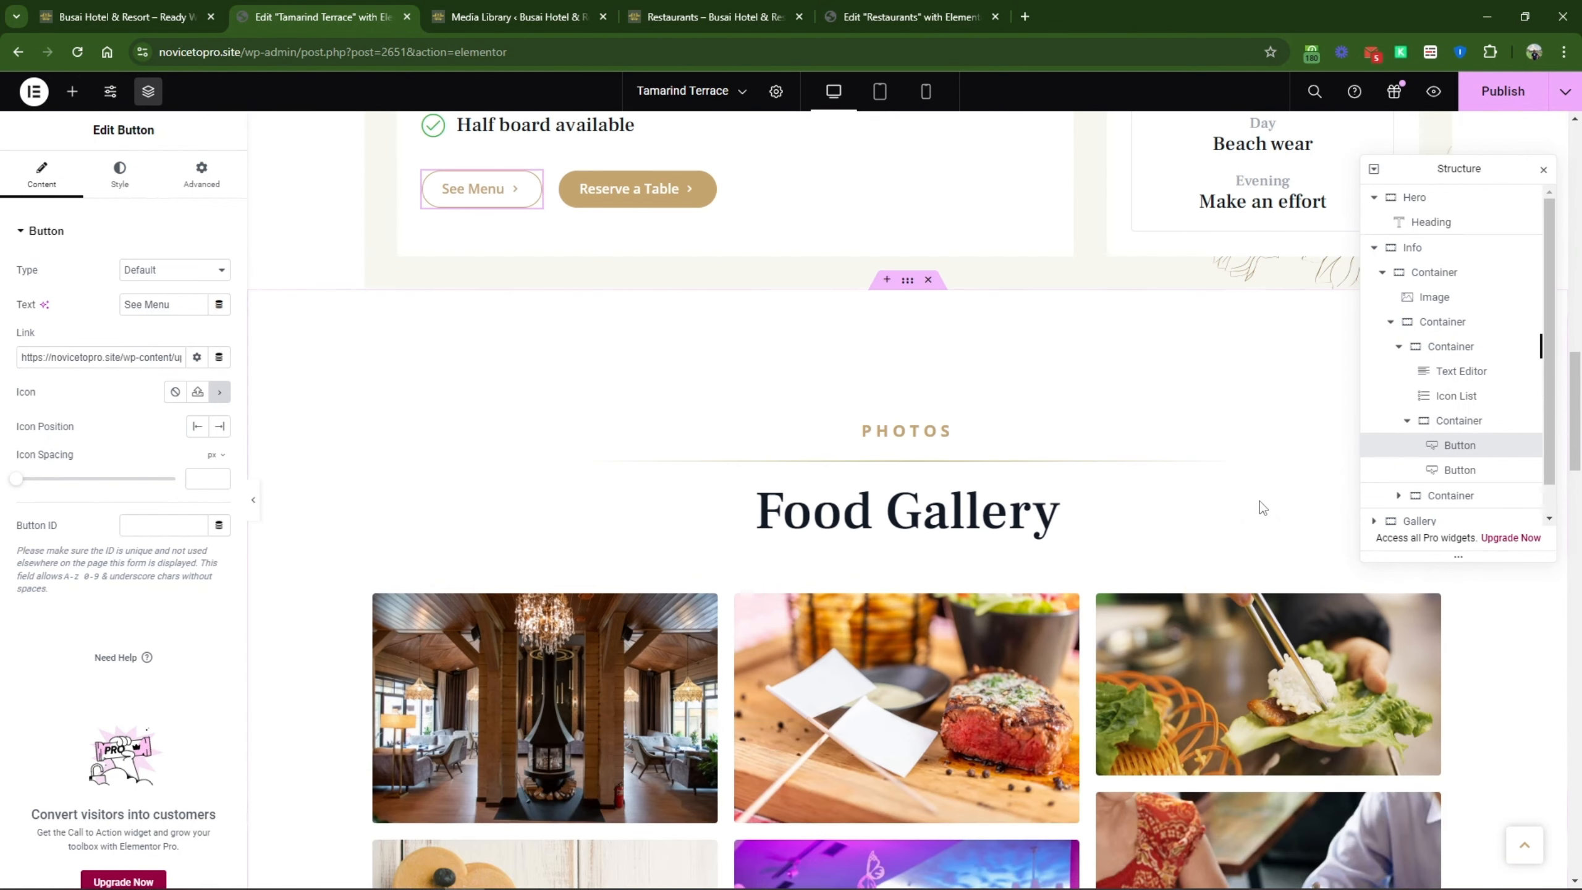
scroll(1259, 501, down, 7)
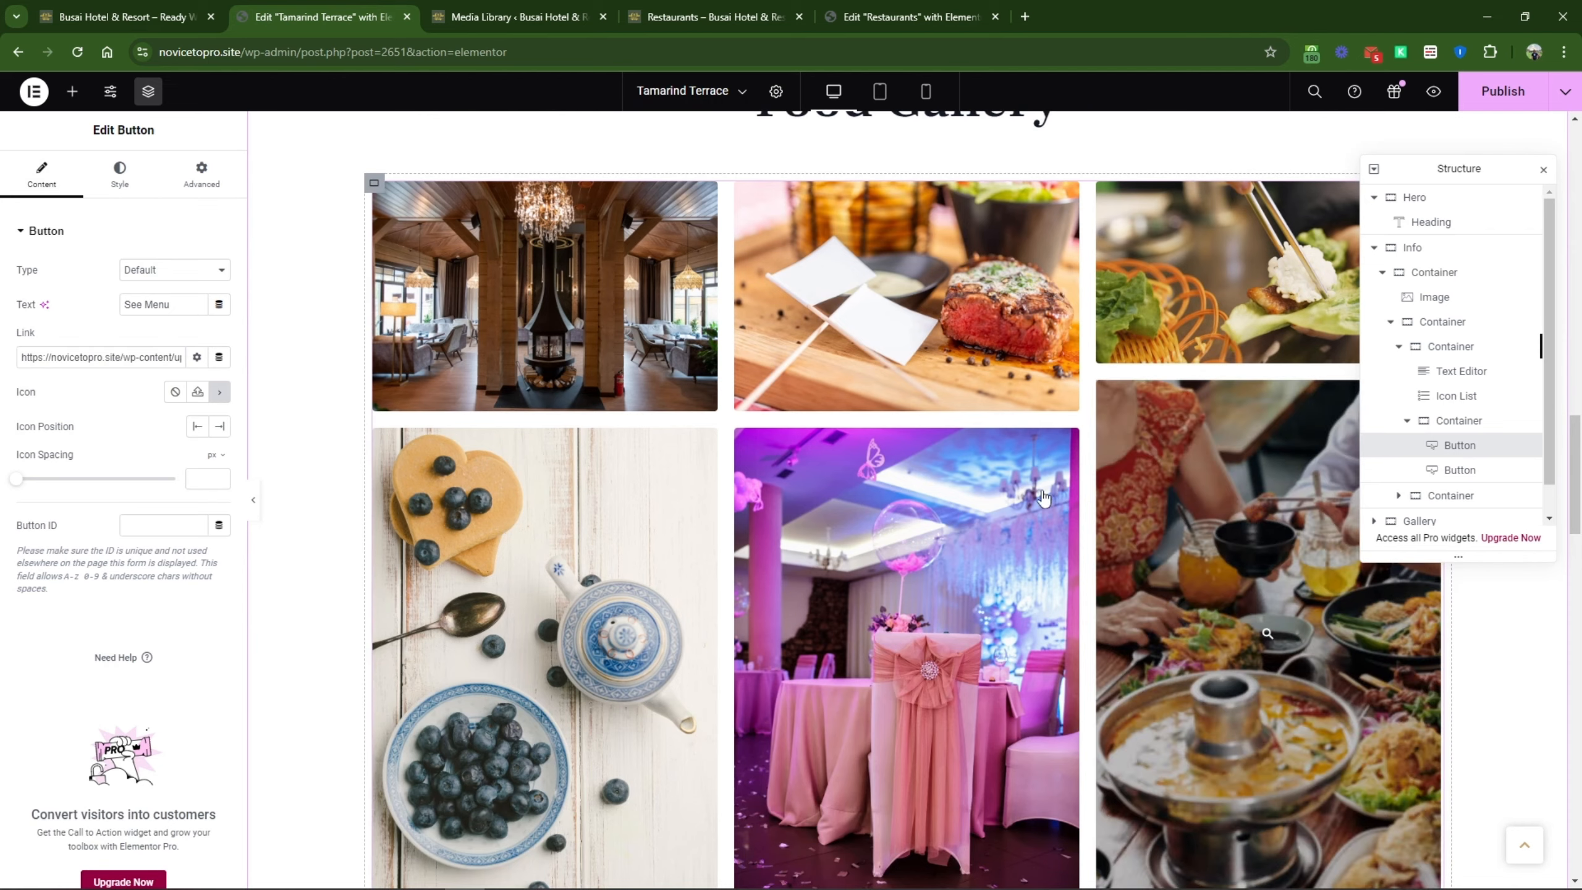
scroll(1041, 496, up, 4)
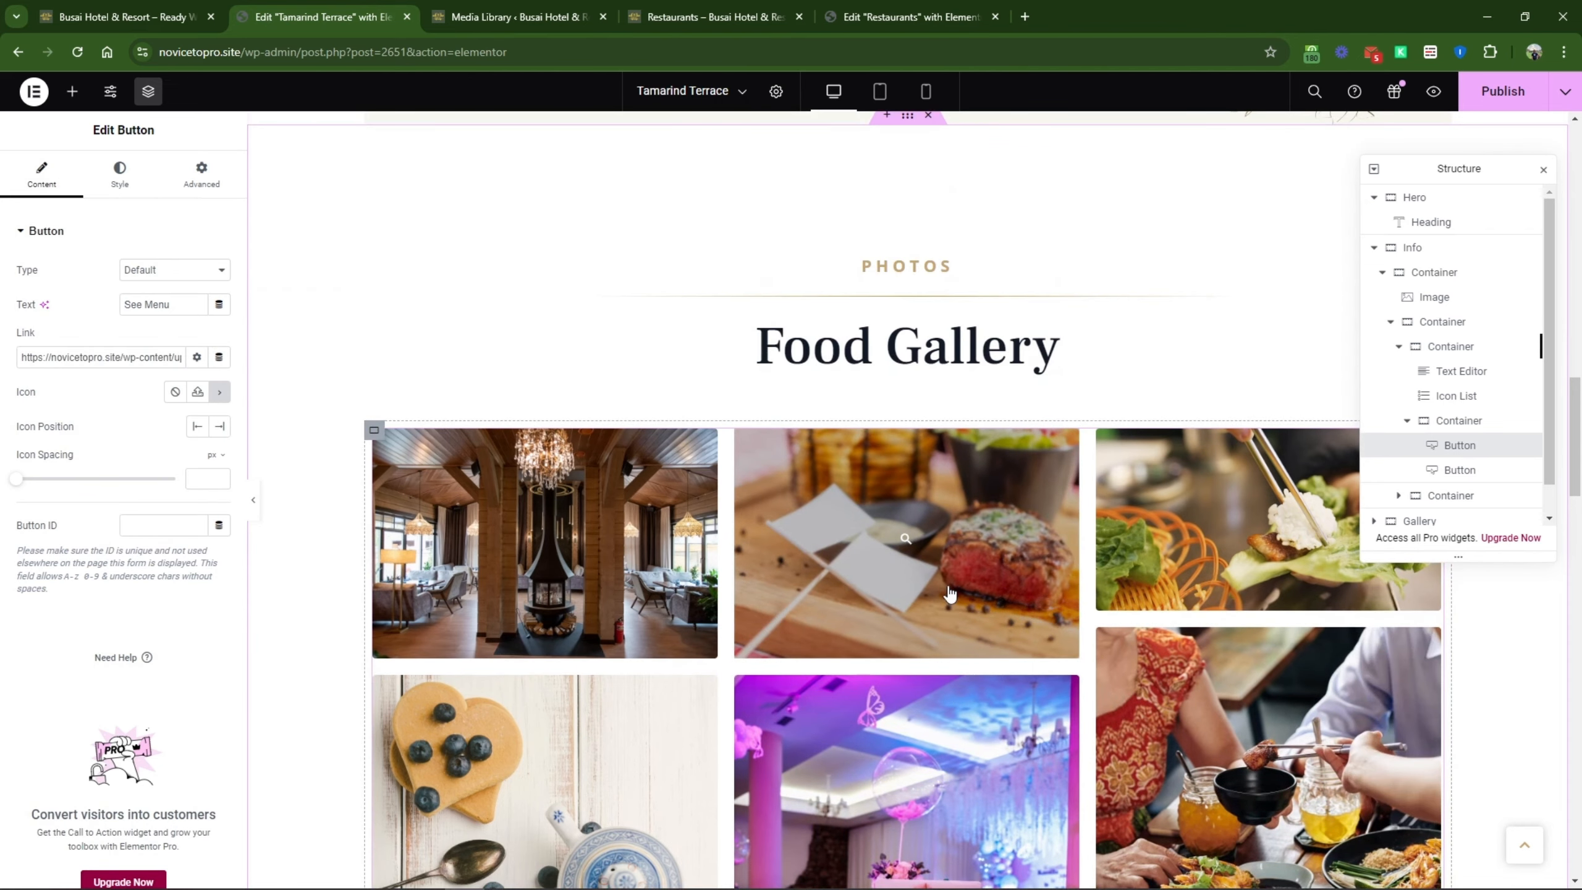
scroll(949, 594, down, 7)
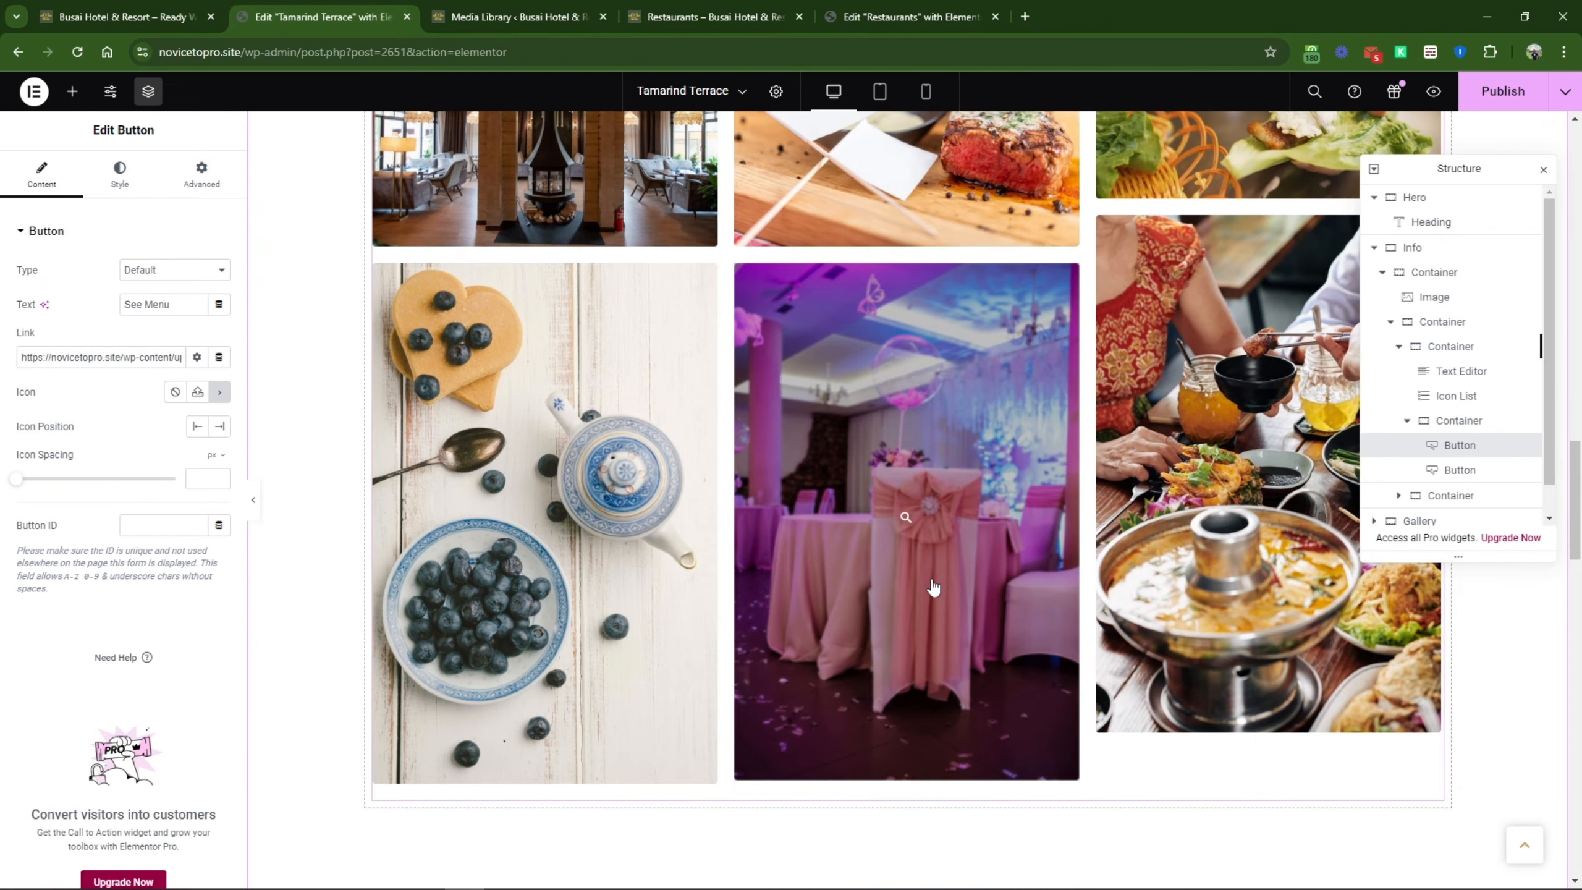
Step: Open the Food Gallery widget's image selection, look at the media library images available to add, and close it without changes
click(1019, 534)
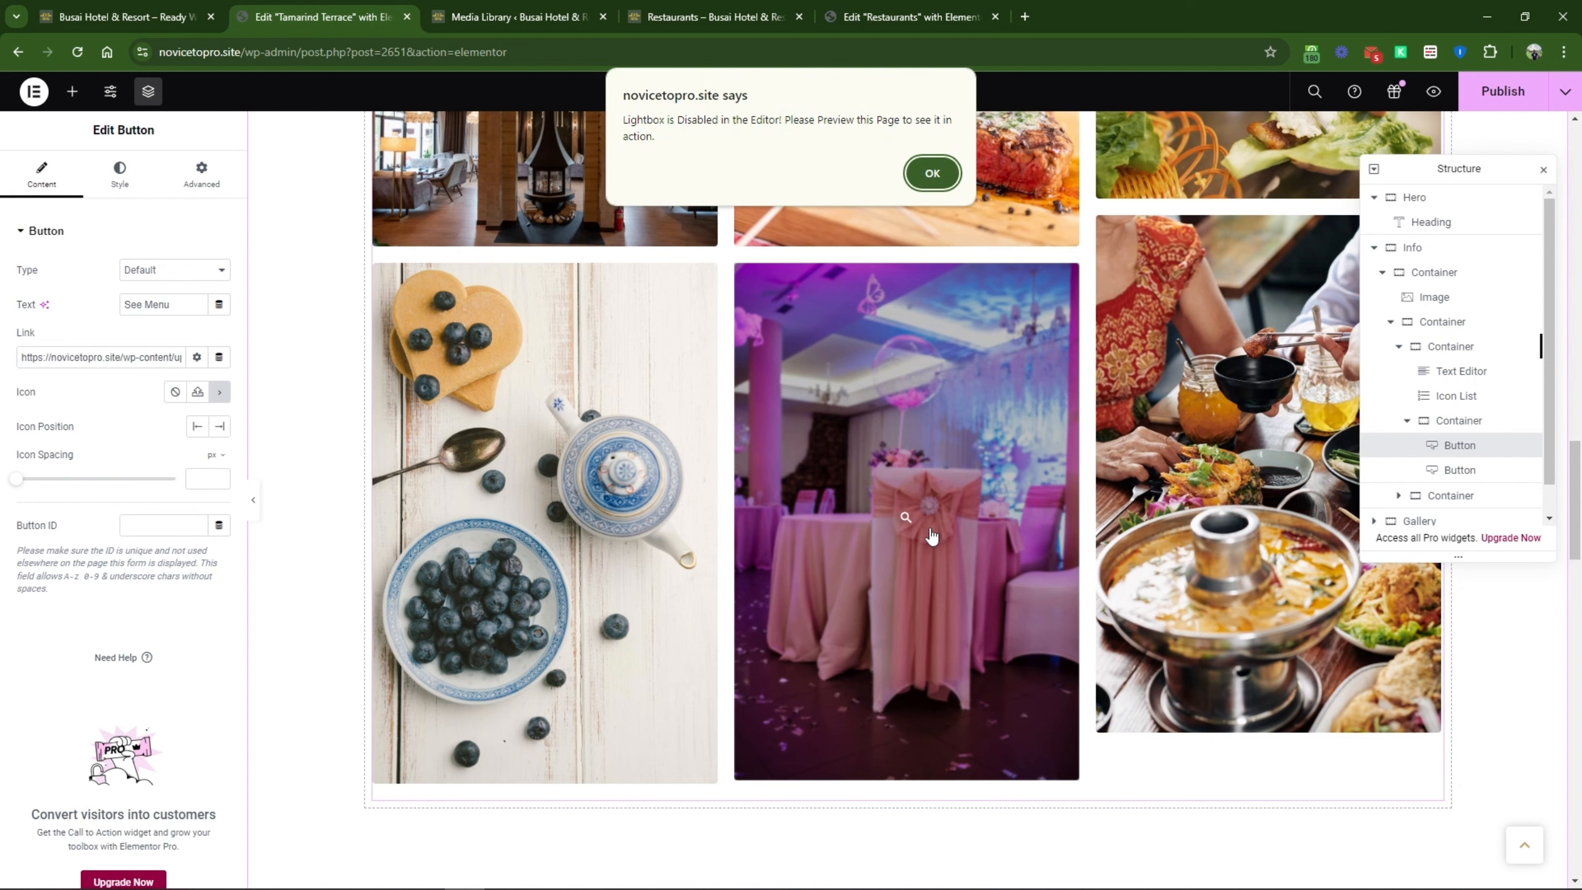
click(930, 173)
scroll(485, 506, up, 3)
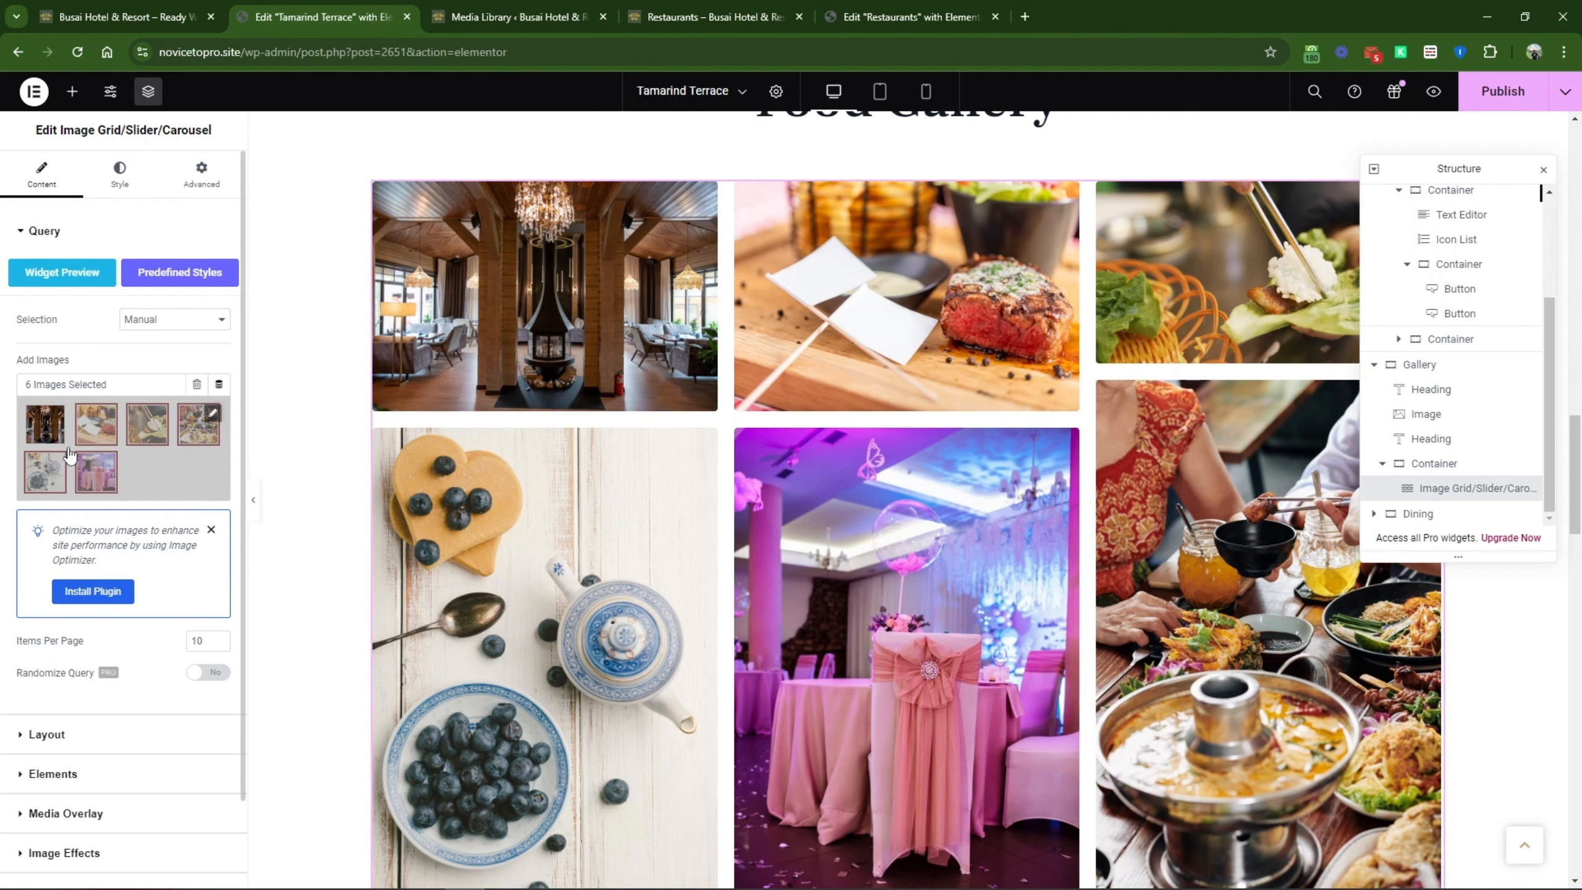
click(215, 425)
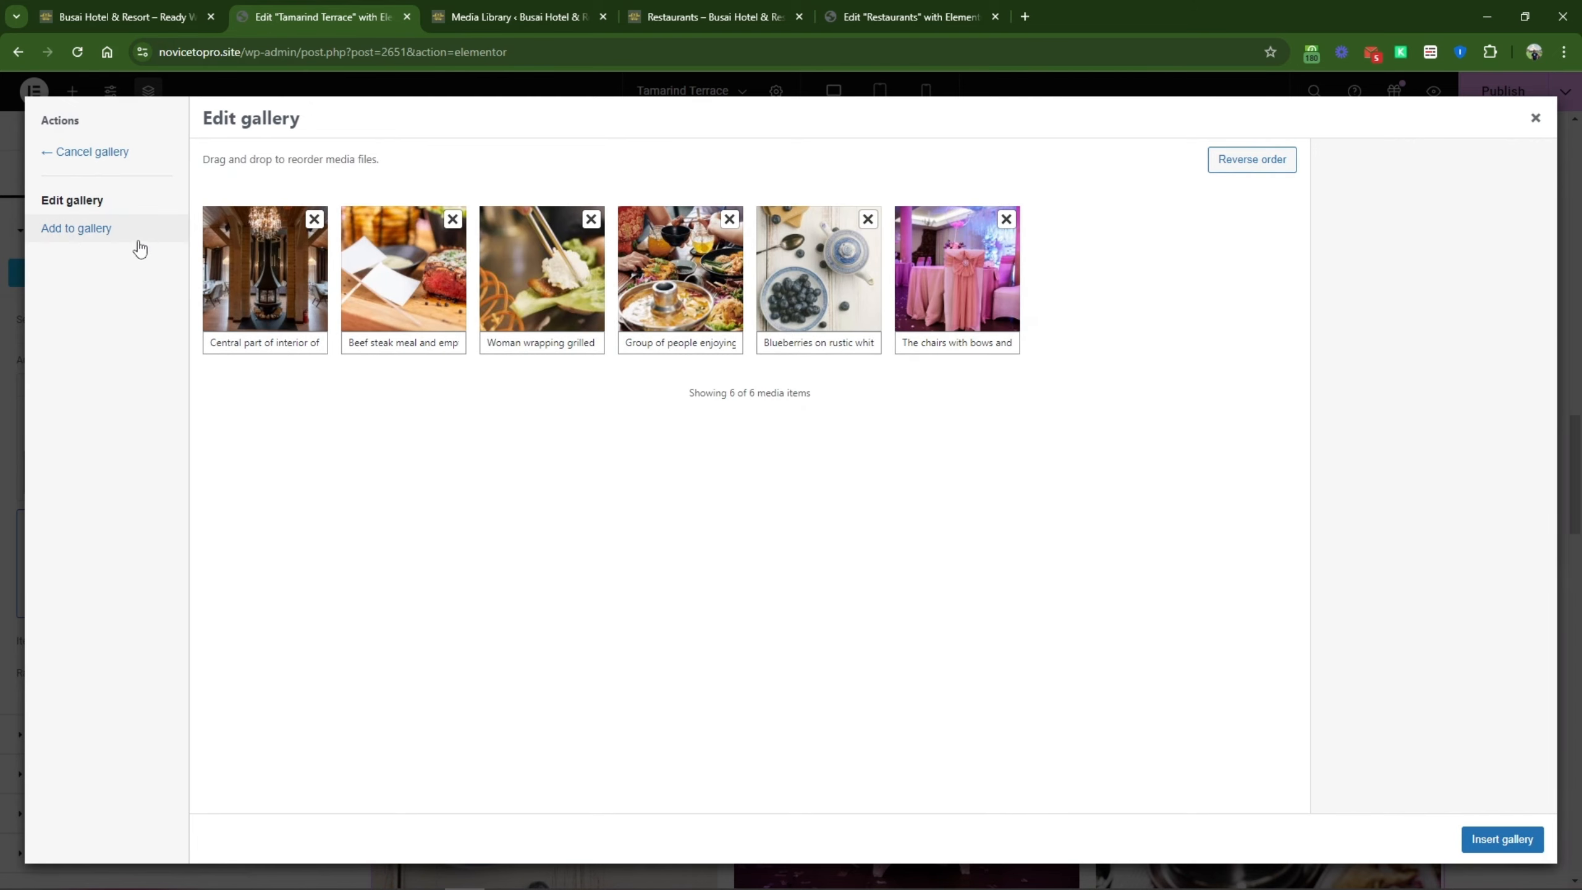
click(73, 229)
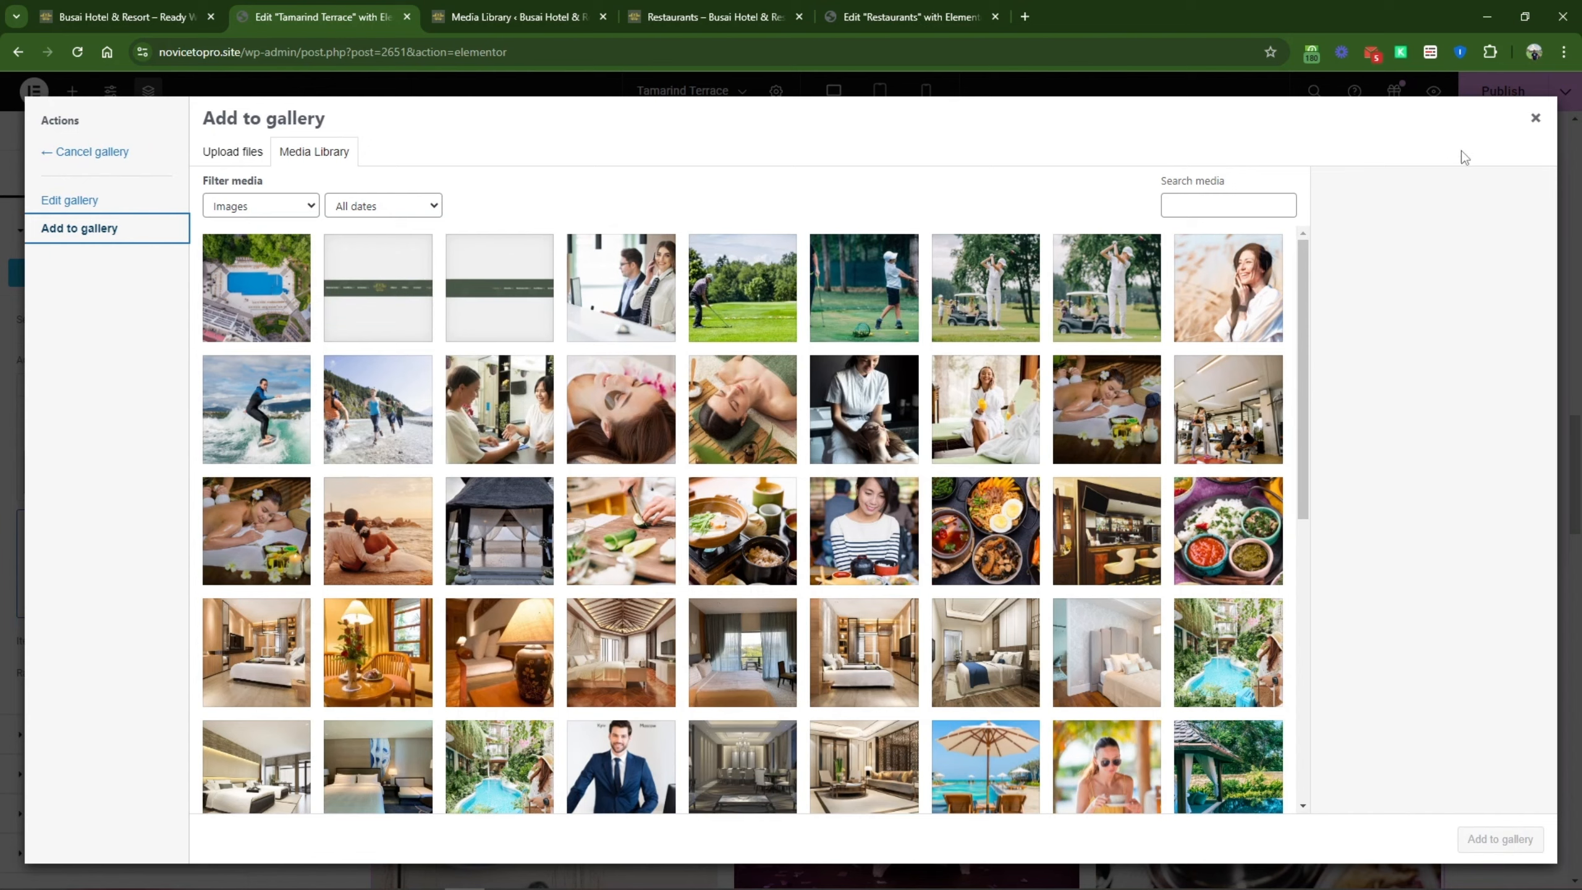
click(1536, 120)
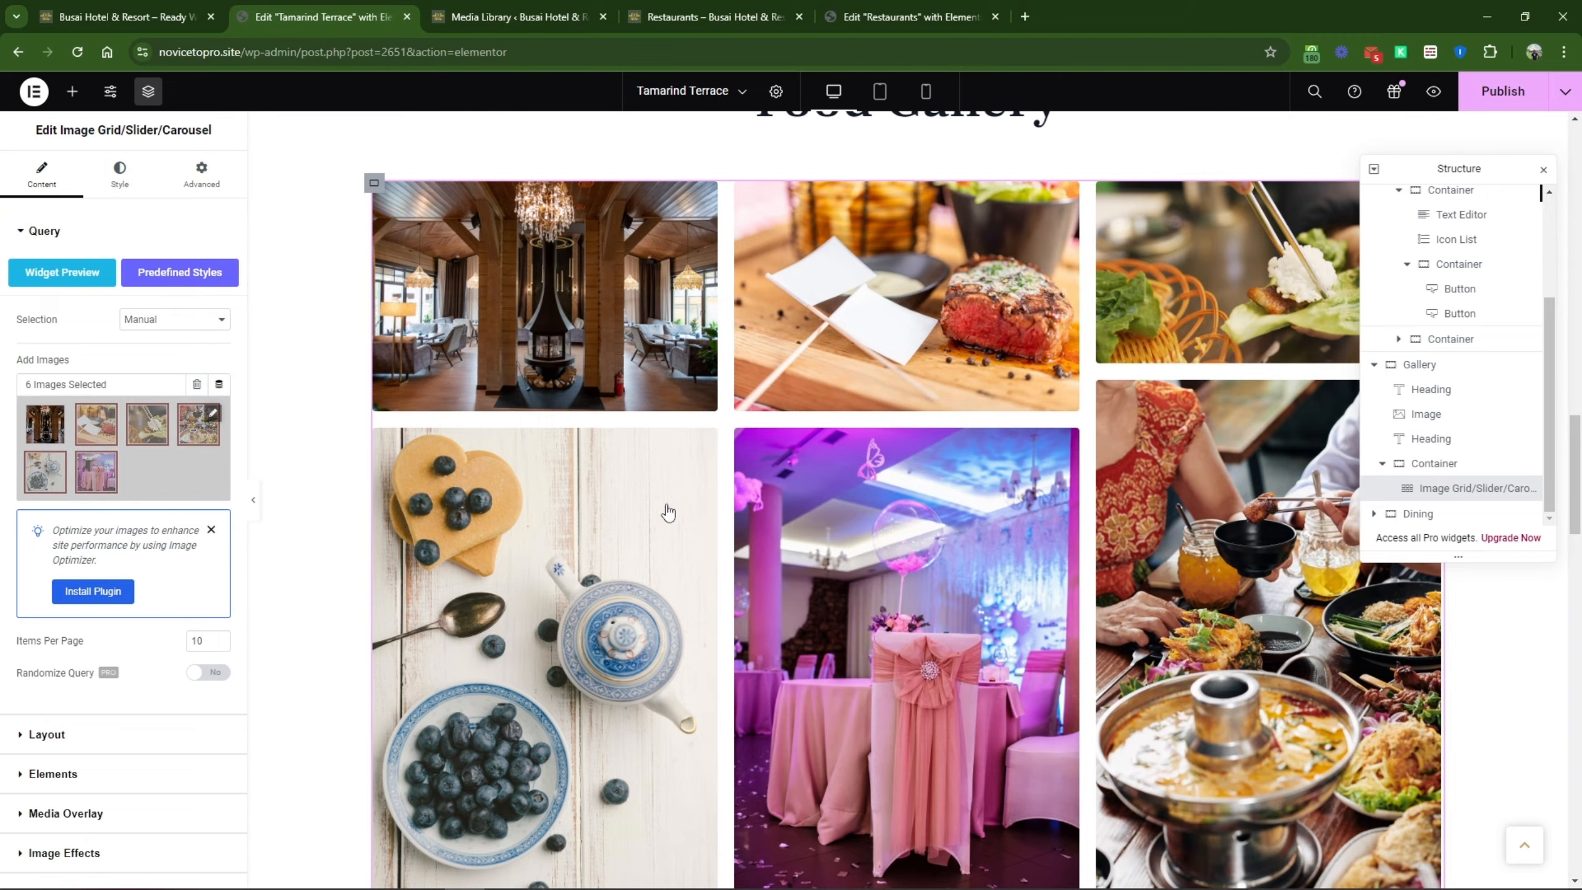
Step: Compare the Dining Experiences section of the Tamarind Terrace page with the one on the live Restaurants page
scroll(660, 530, down, 10)
scroll(657, 544, down, 3)
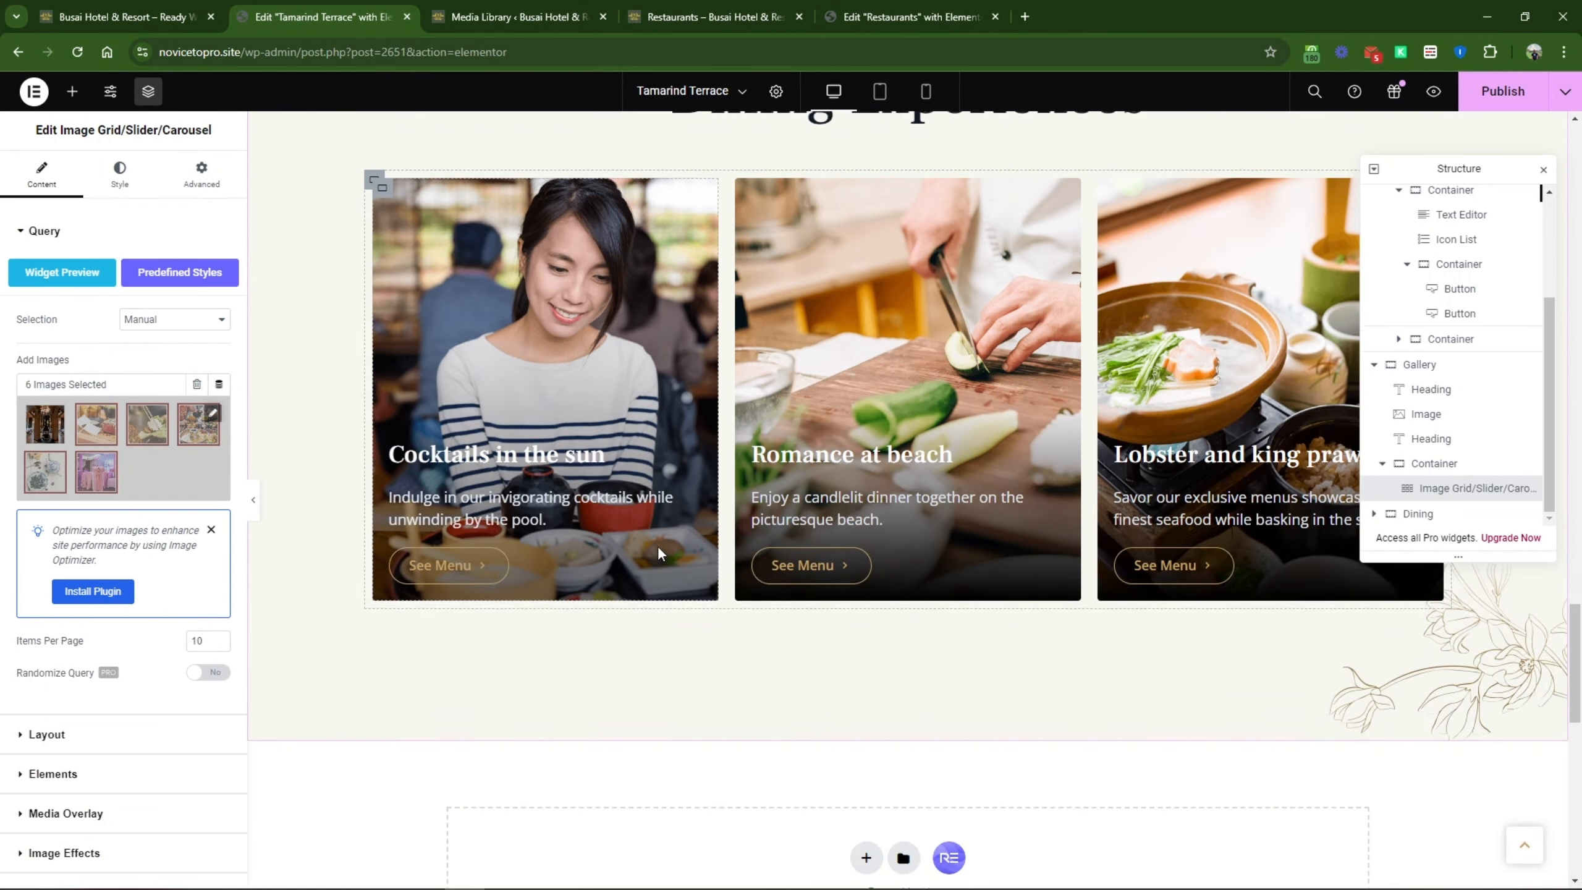
scroll(747, 511, up, 1)
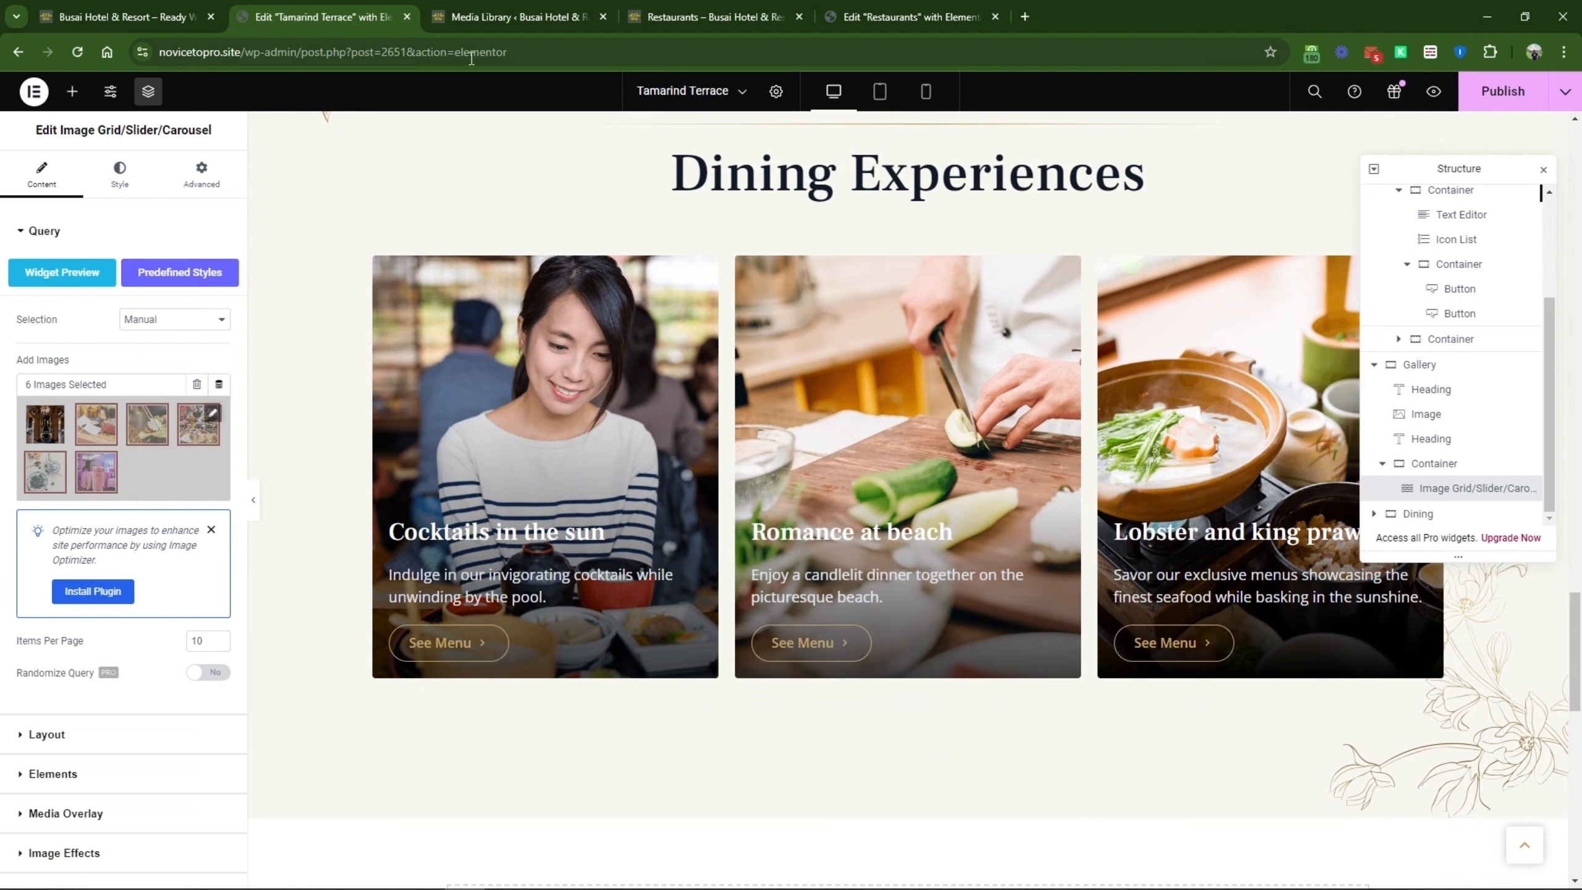
click(661, 14)
scroll(835, 449, down, 5)
scroll(771, 317, up, 5)
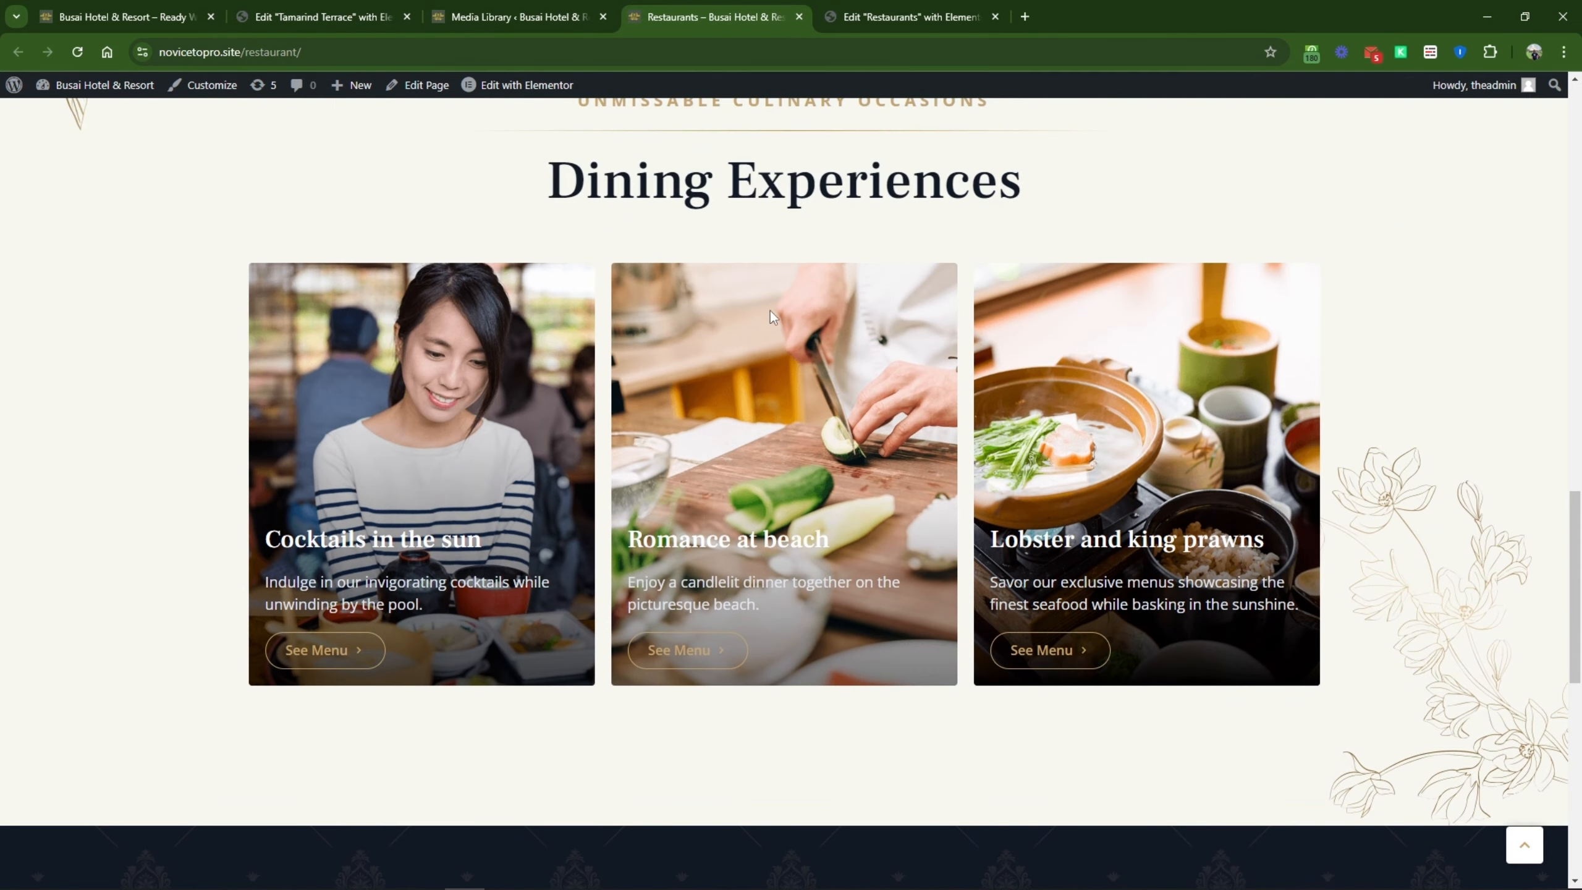
click(323, 17)
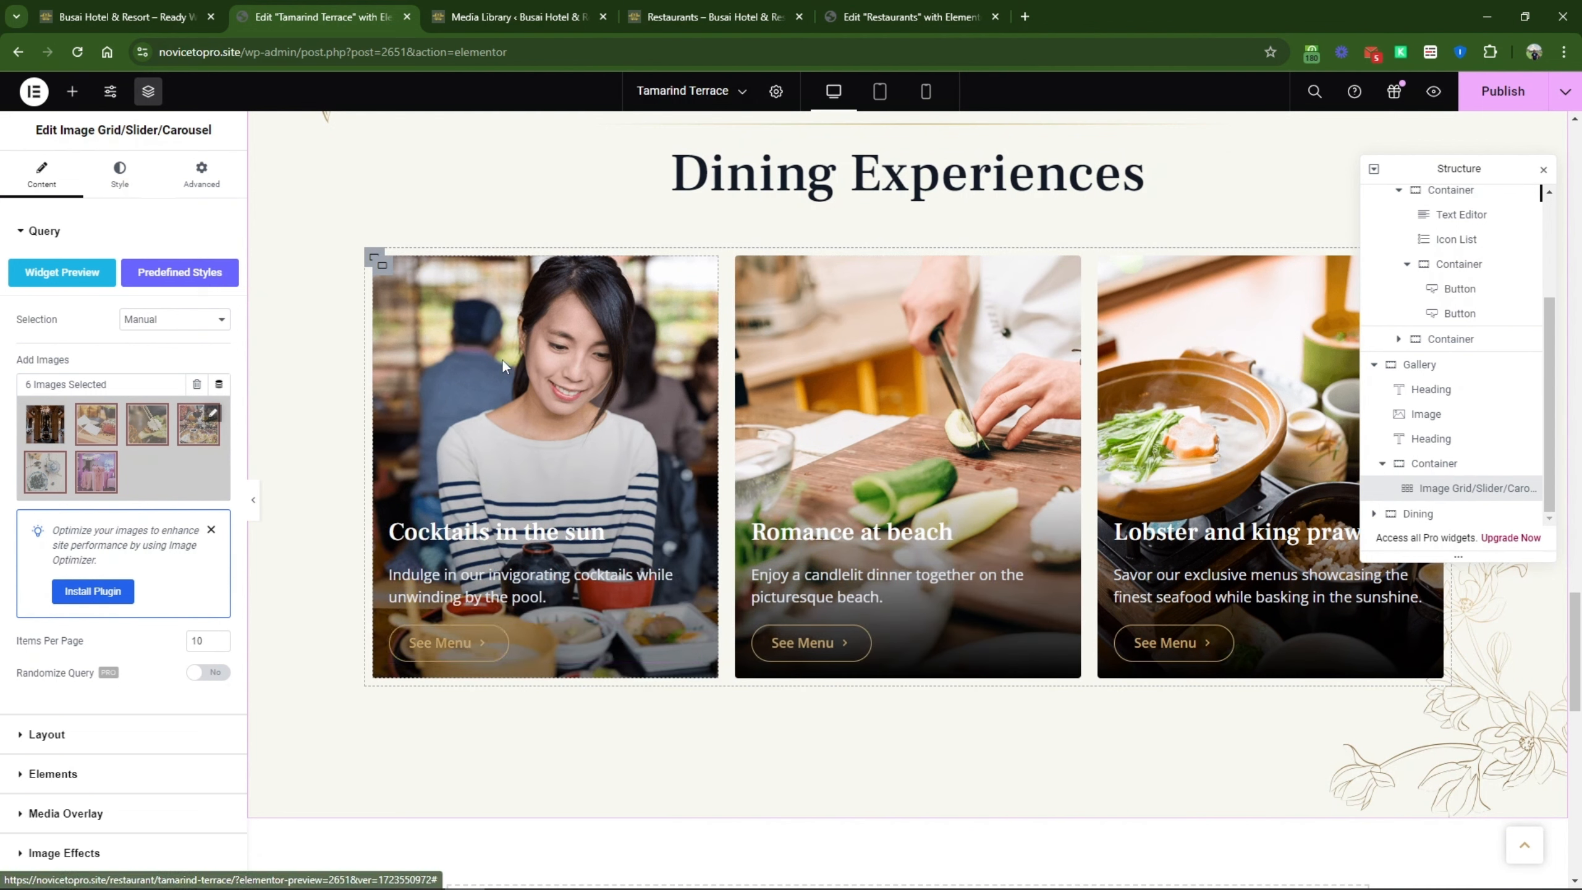
Step: Check the Cocktails in the sun card's background image settings and set its See Menu button's link to the copied PDF URL
click(376, 261)
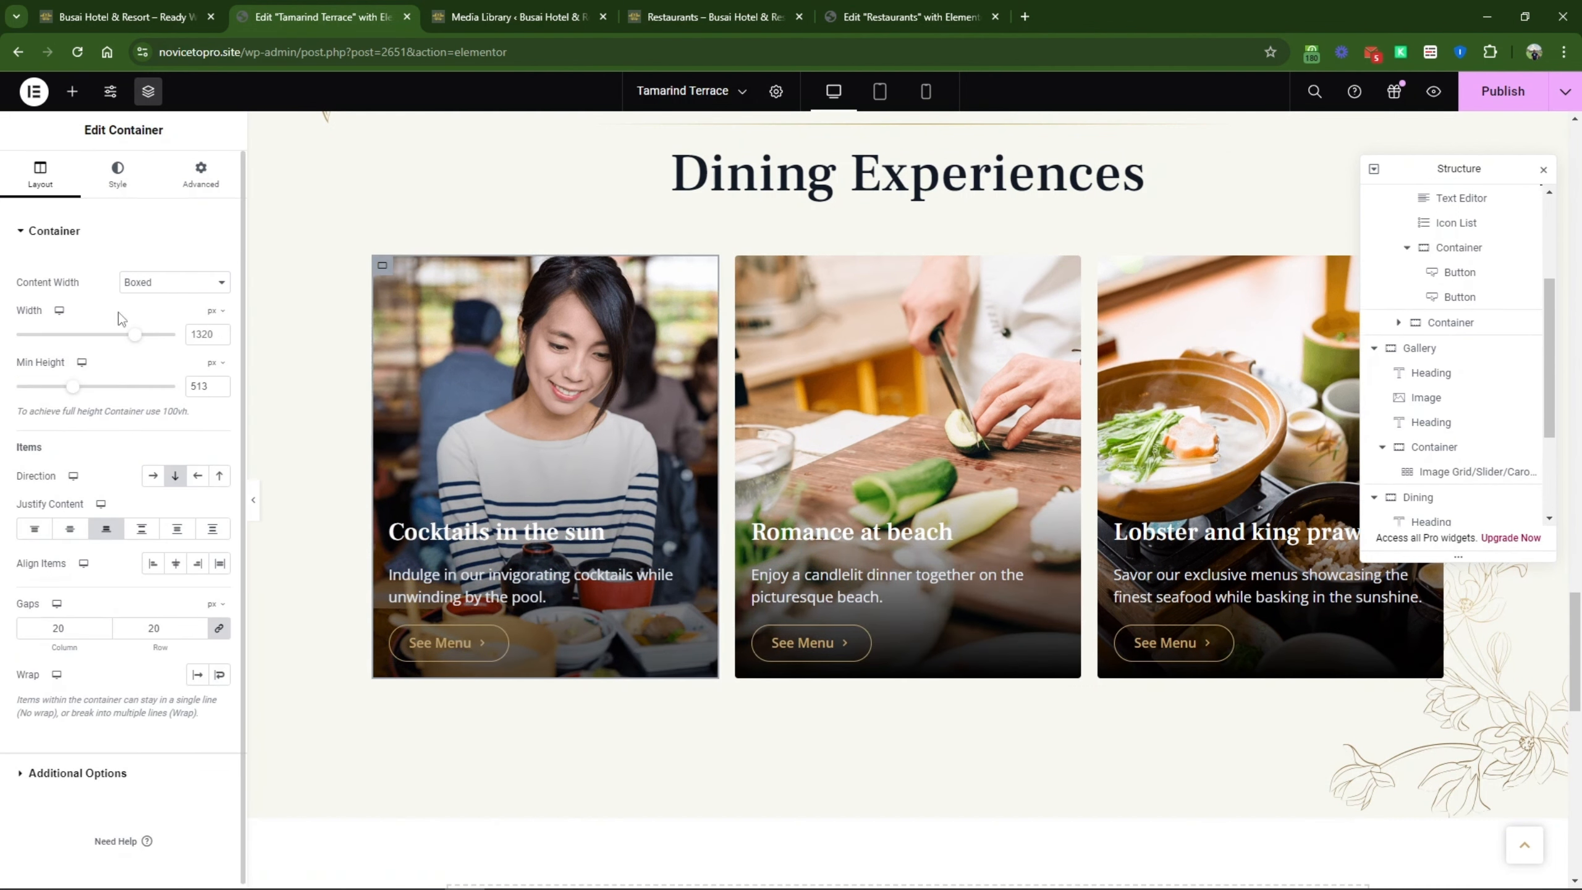
click(145, 187)
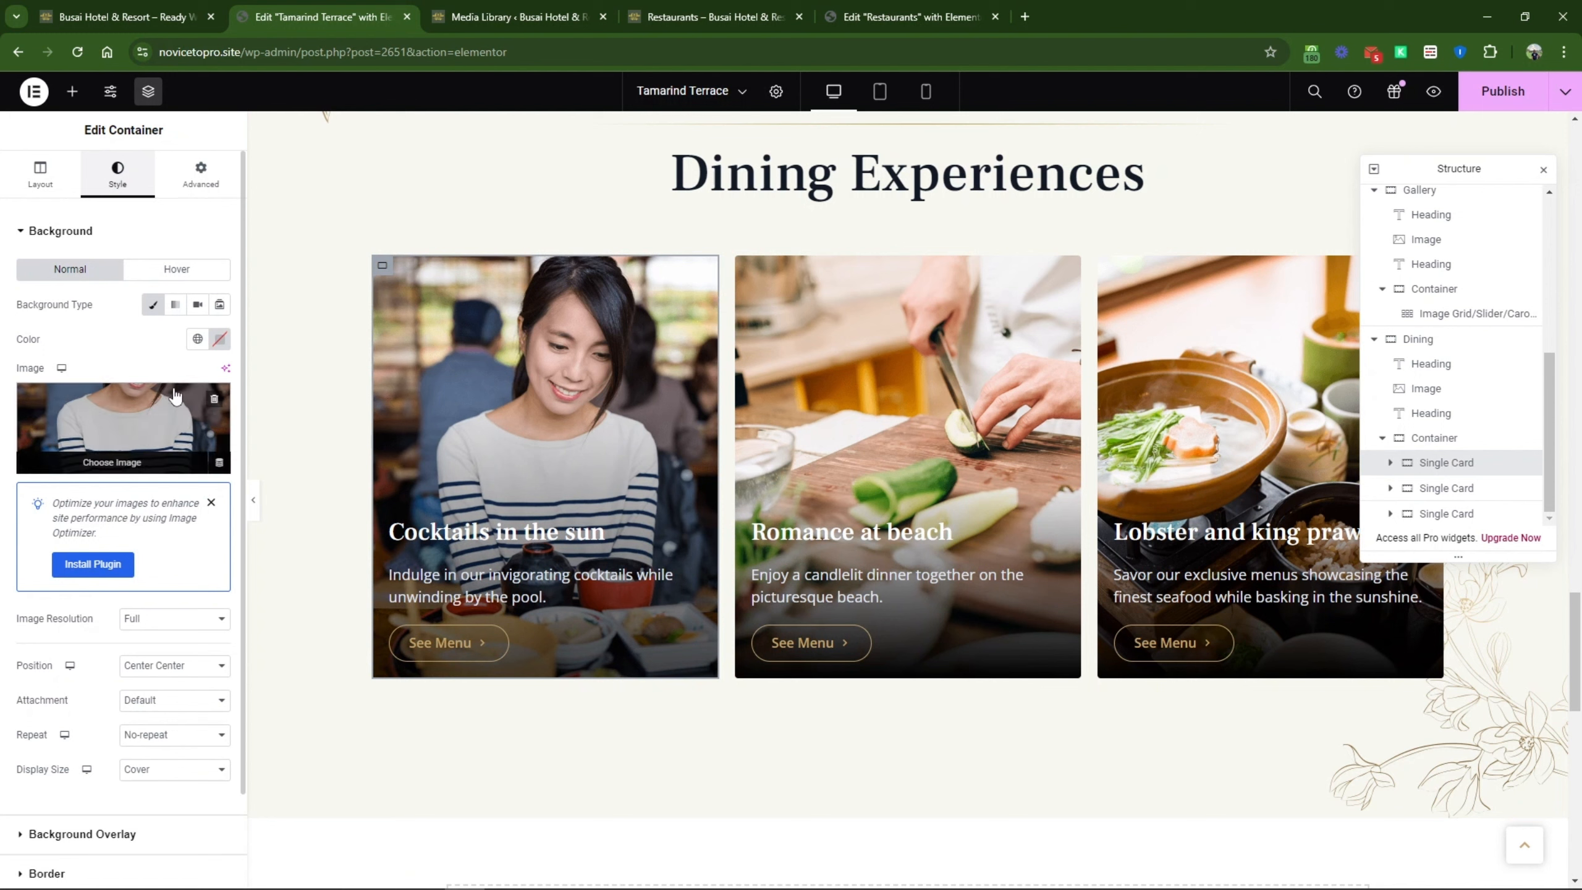
click(516, 638)
click(117, 357)
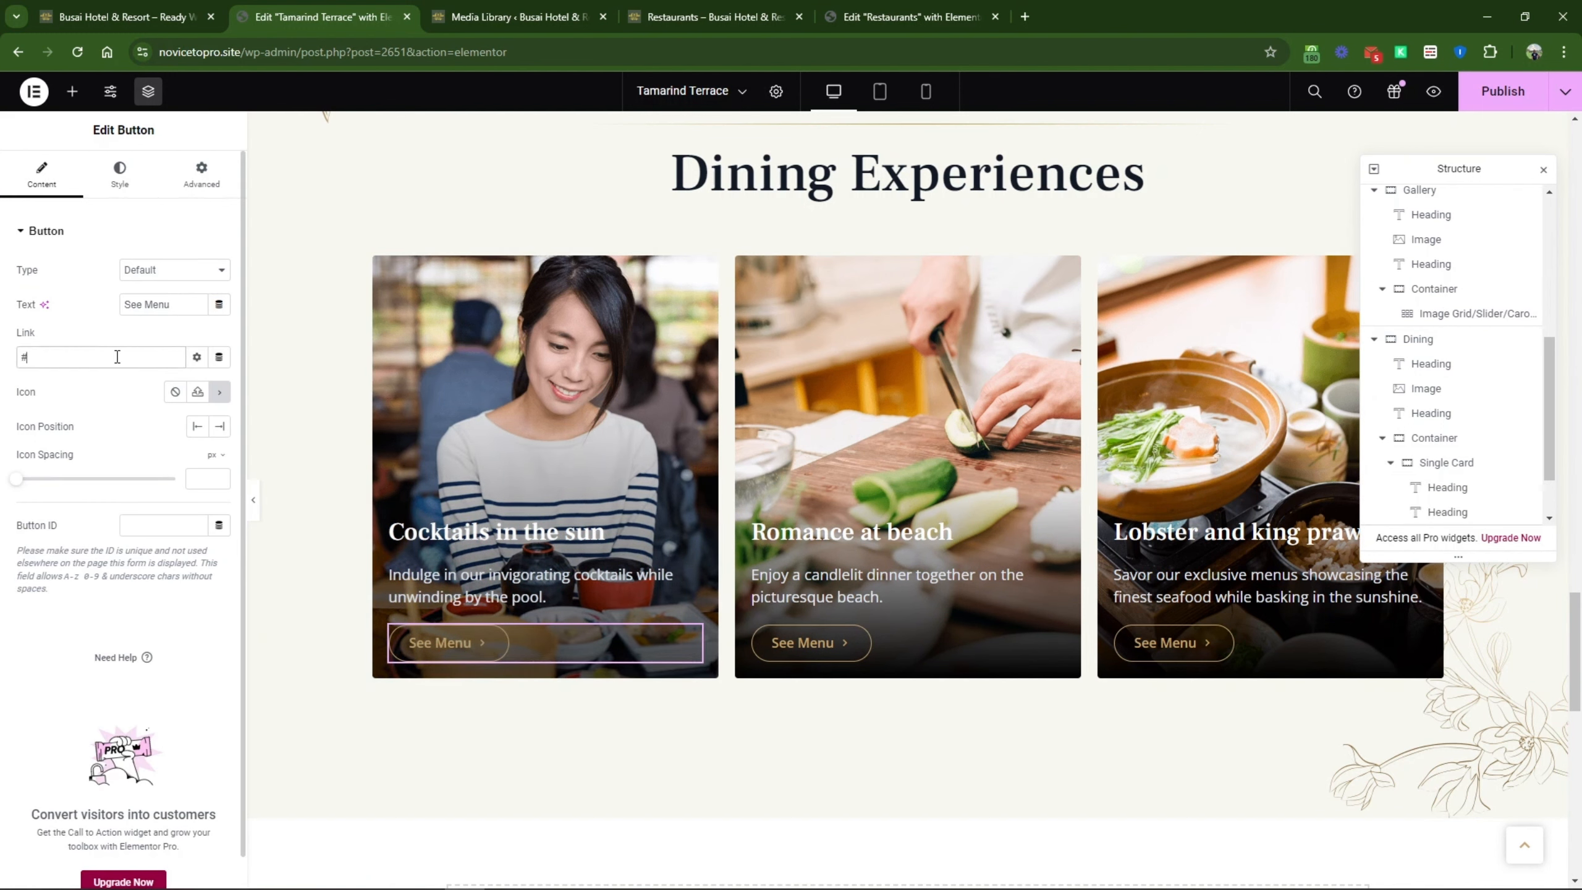
key(ctrl+v)
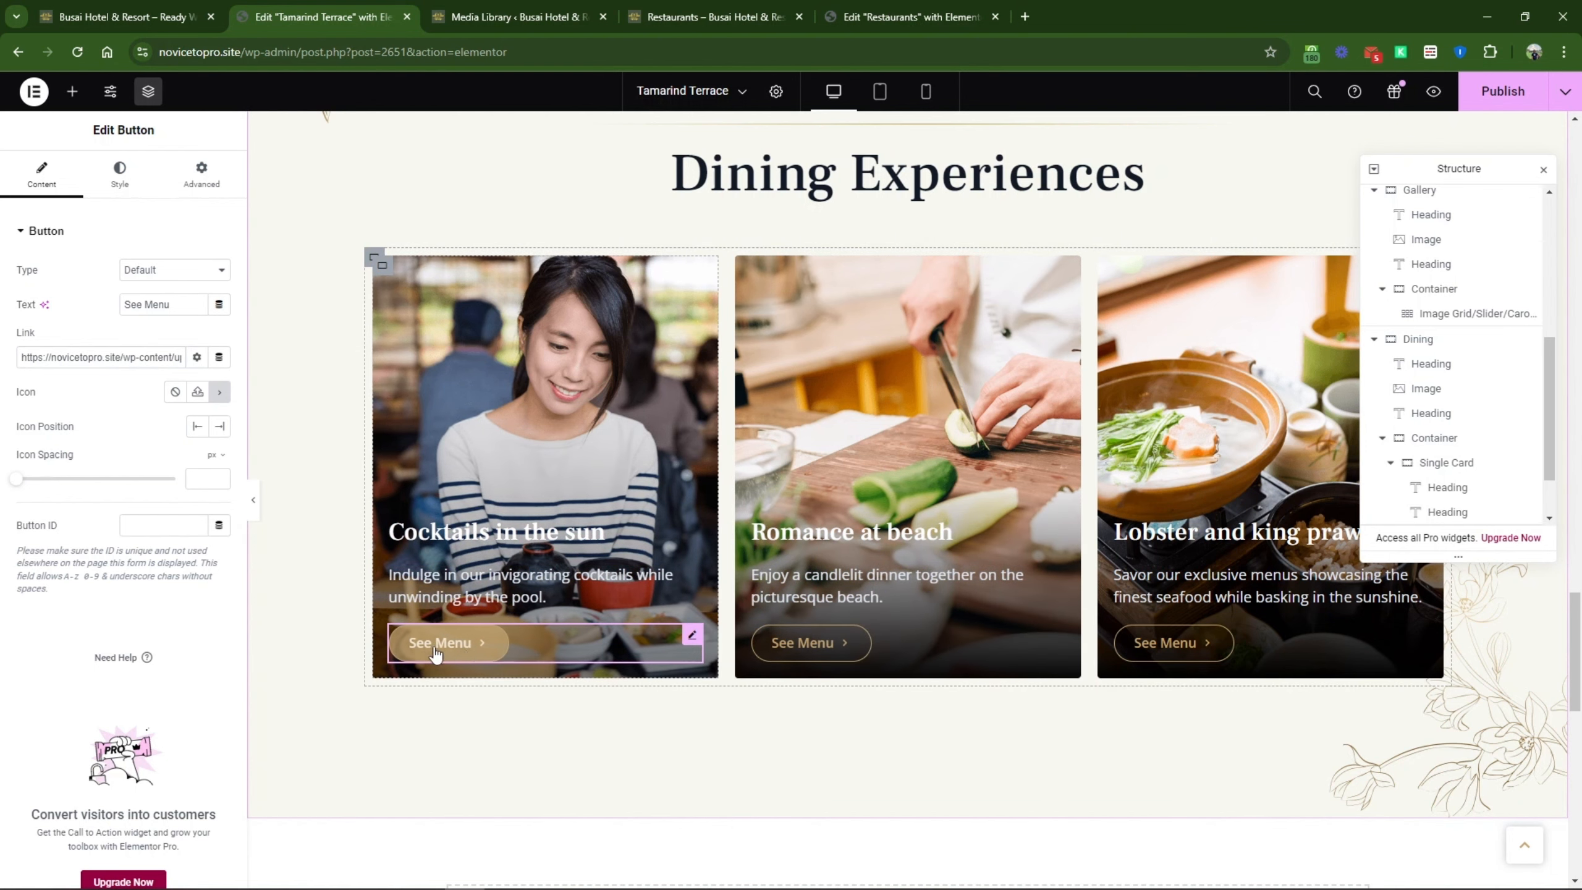
Step: Publish the Tamarind Terrace page and open its live version
click(1509, 93)
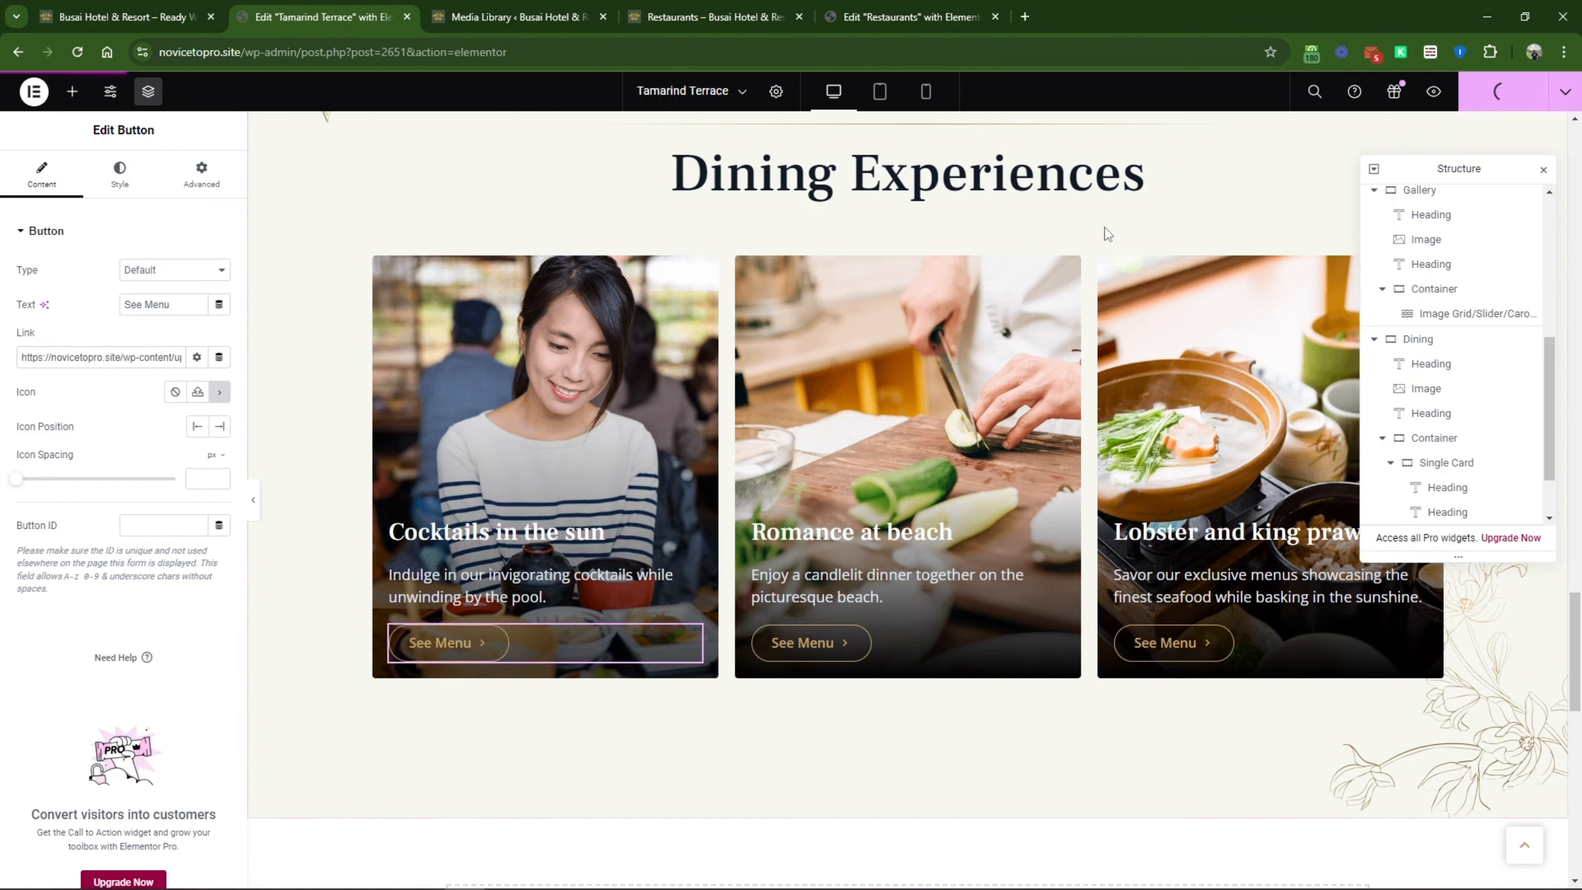
scroll(938, 413, down, 5)
scroll(939, 418, up, 5)
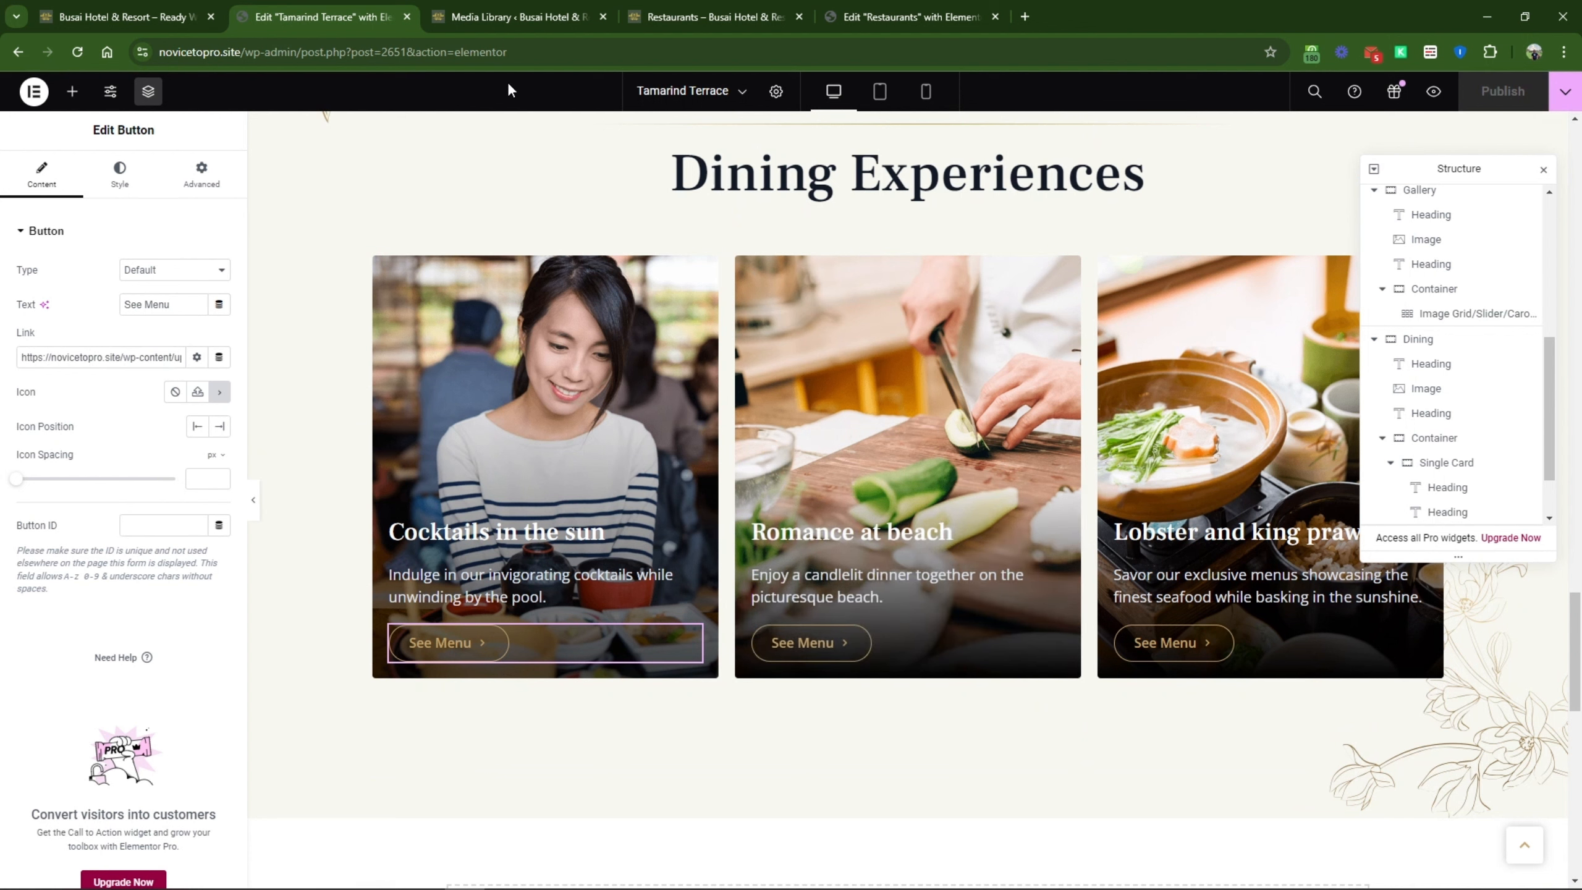
click(1565, 90)
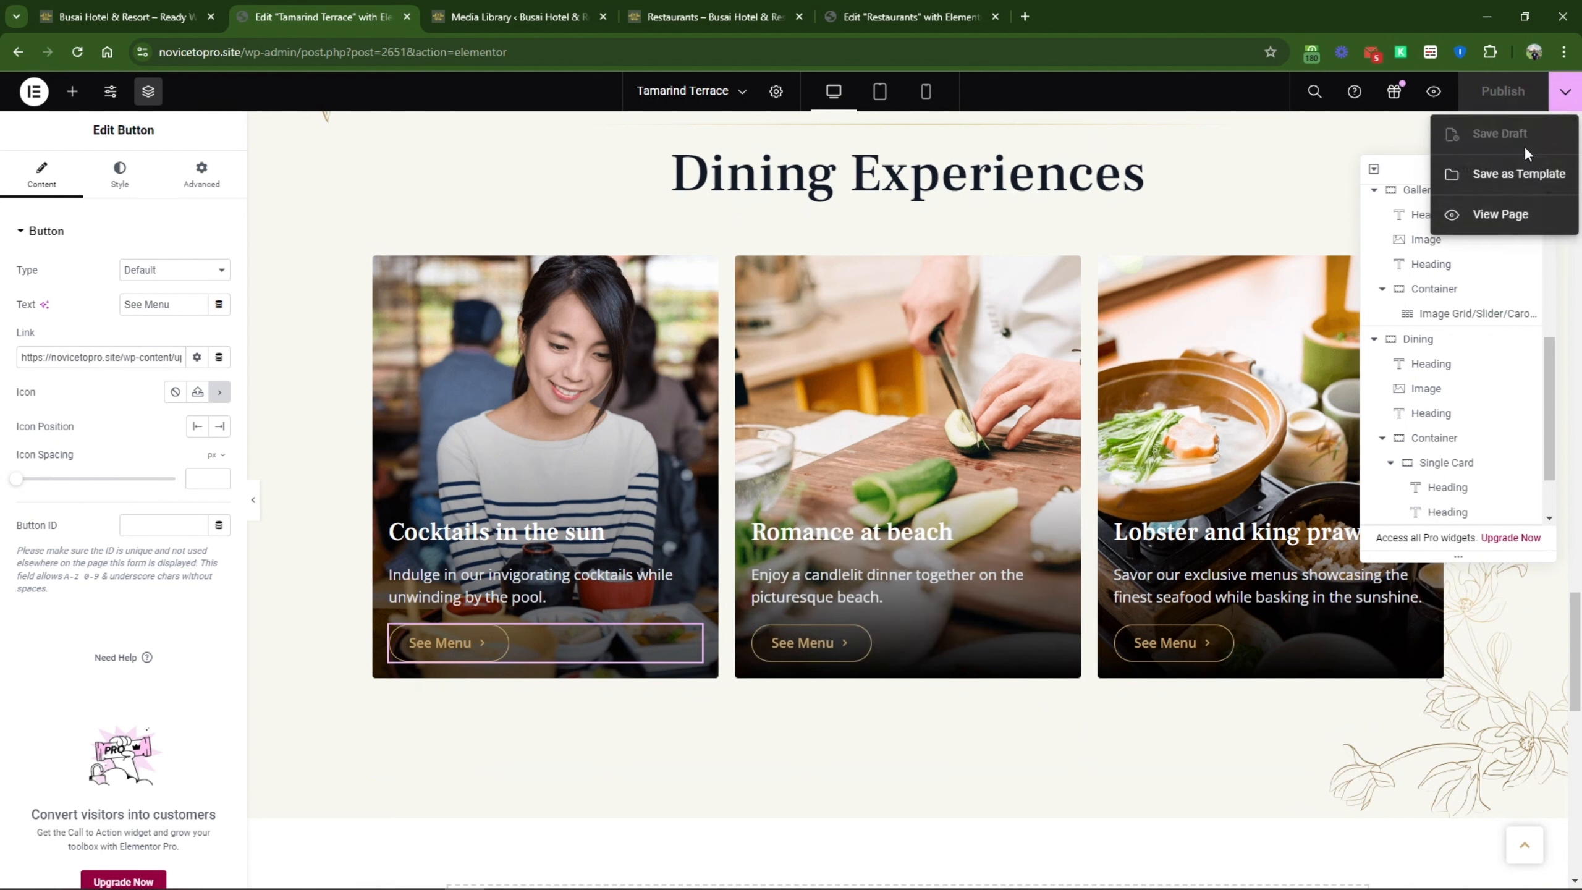
click(1491, 214)
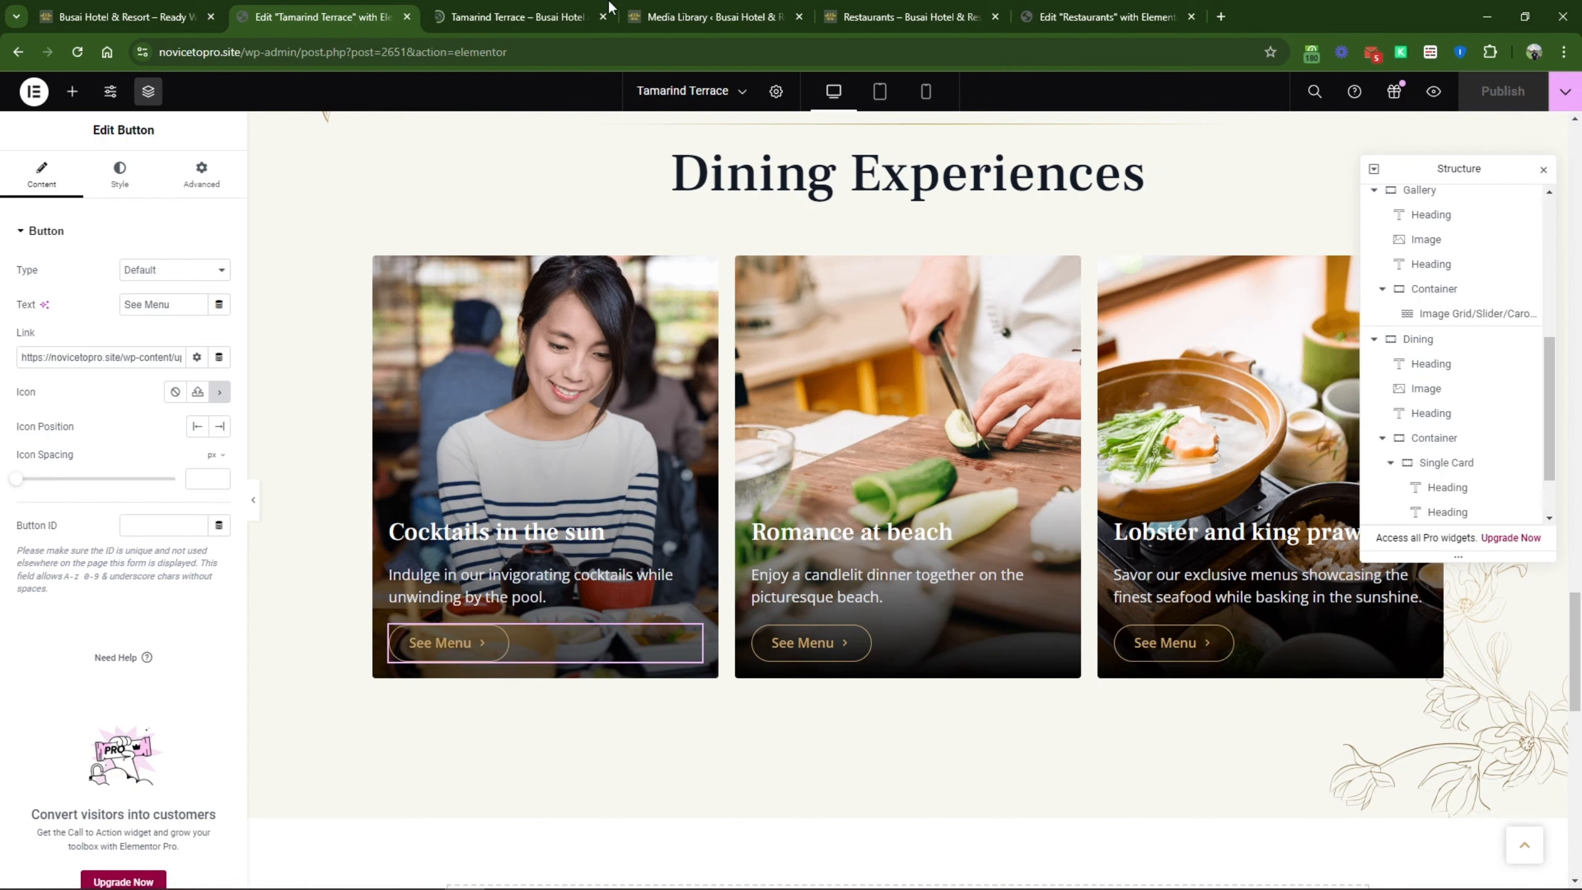
click(514, 14)
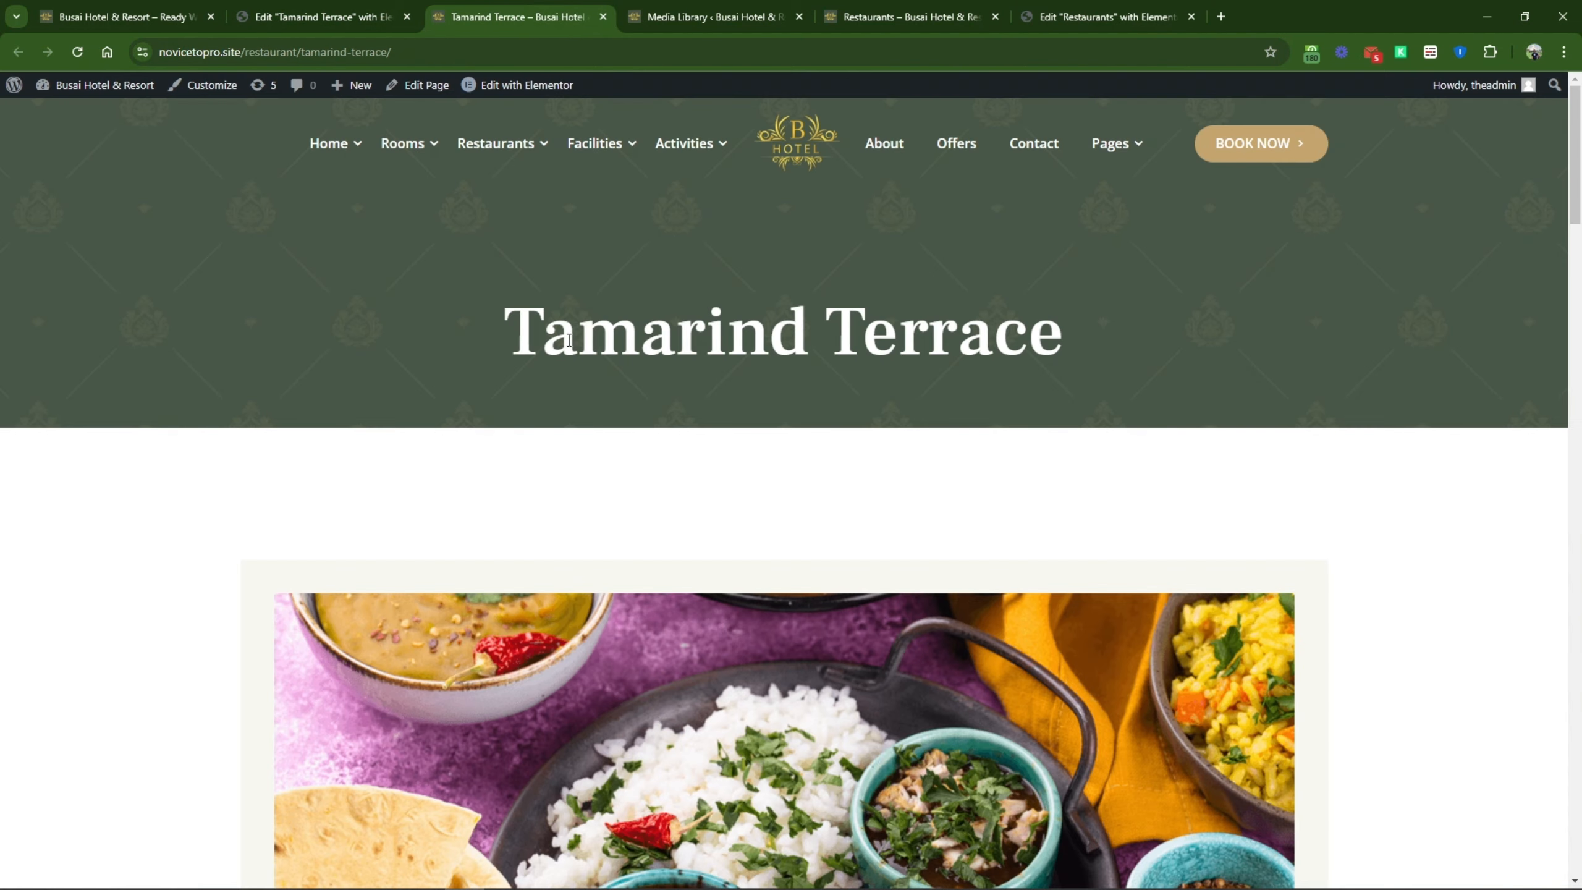
Step: Review the live Tamarind Terrace page's sections, test the See Menu button beside Reserve a Table, and return to the page
scroll(580, 380, down, 15)
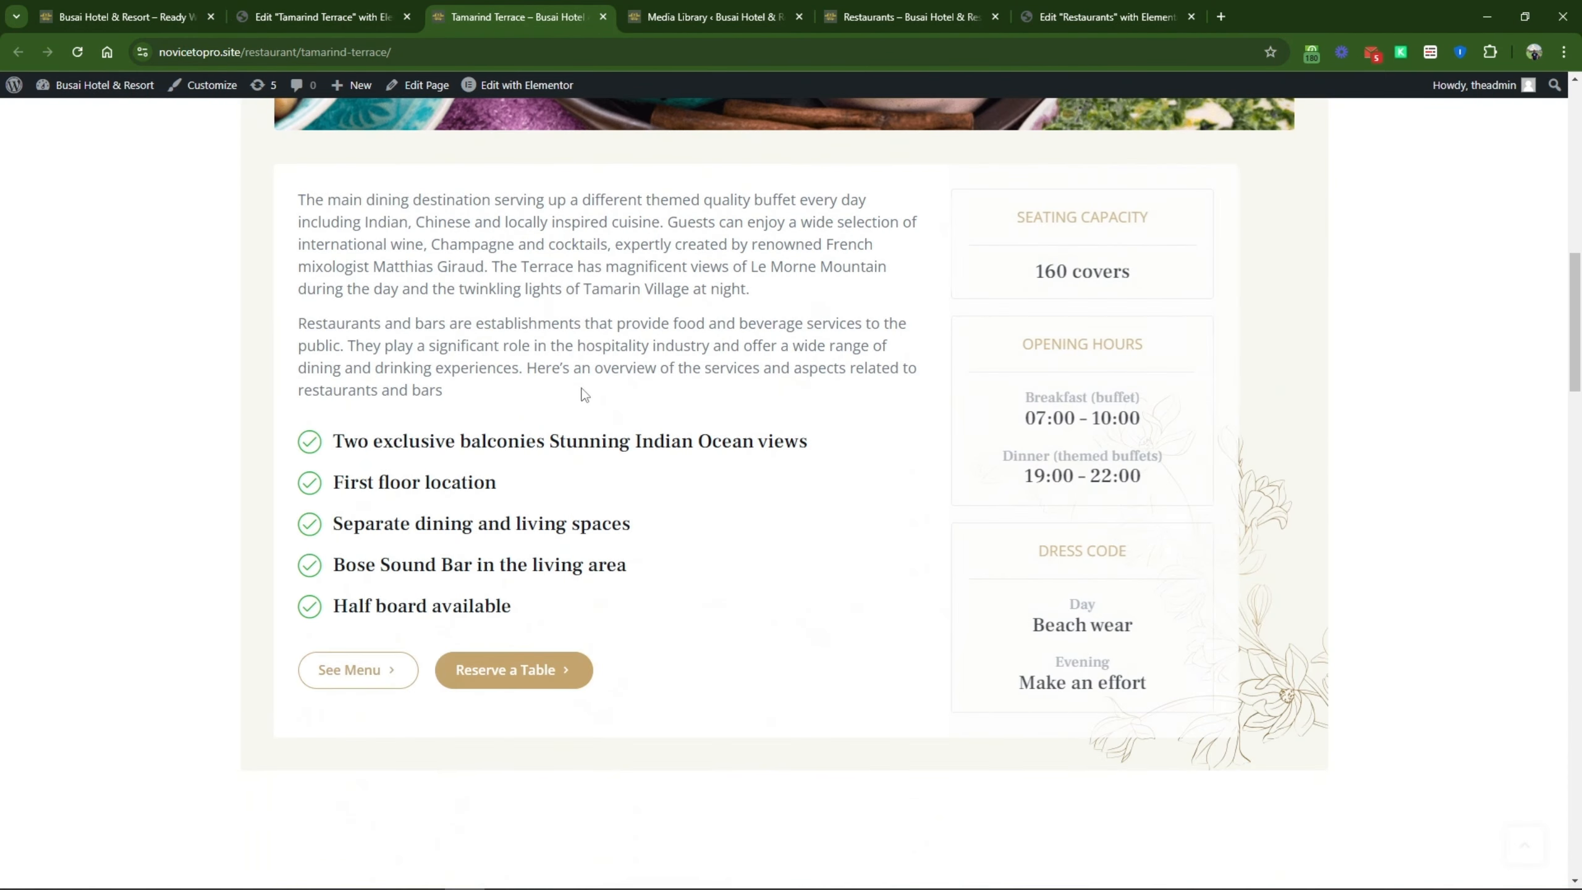
scroll(583, 394, down, 15)
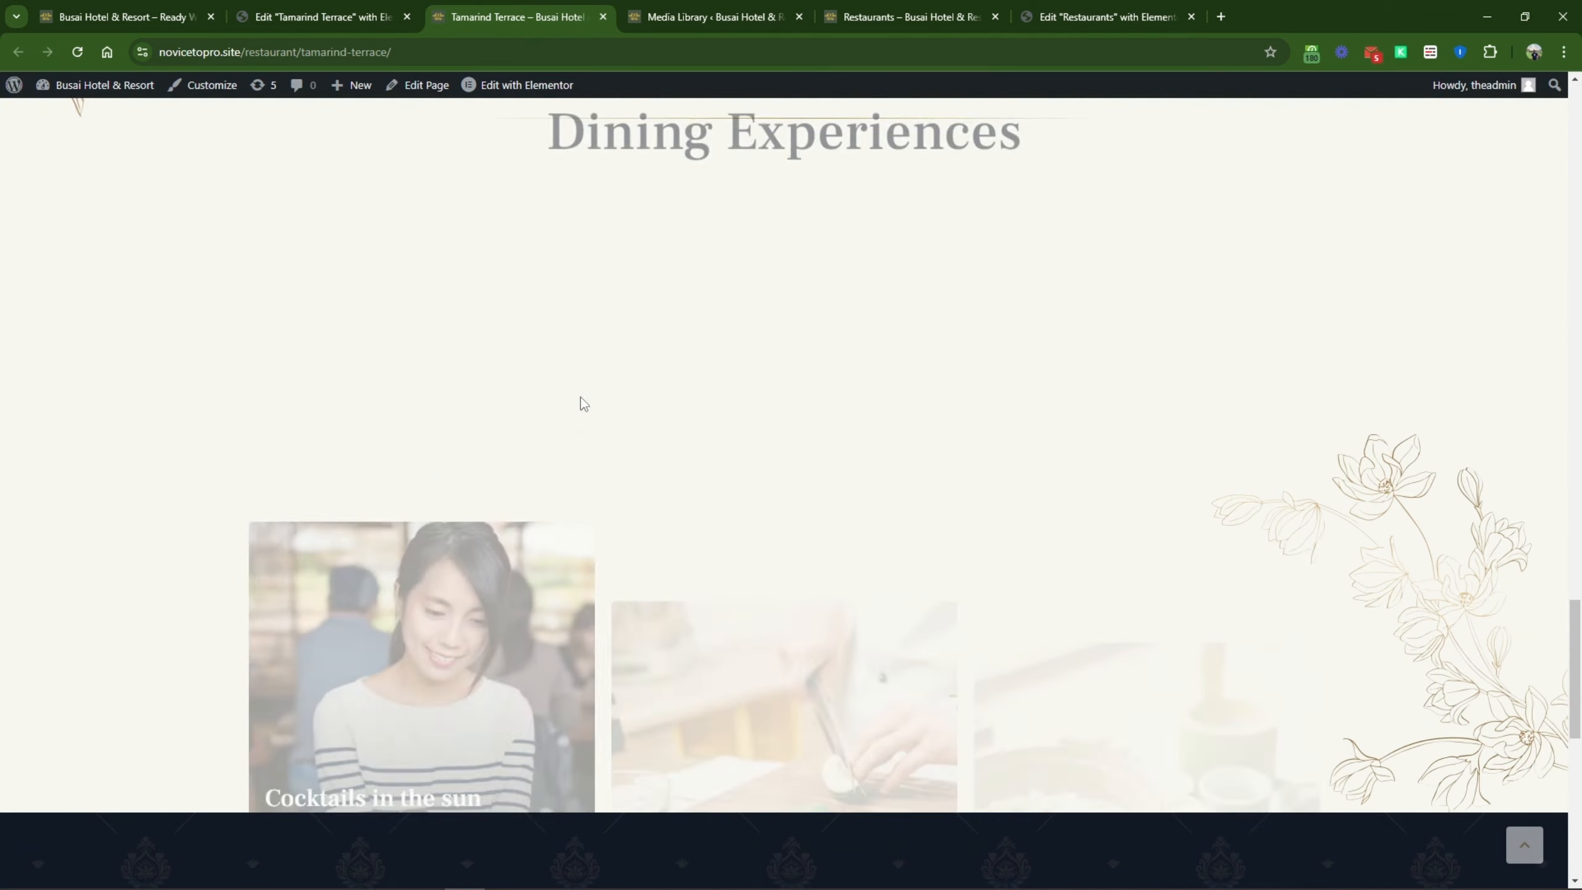
scroll(581, 399, up, 8)
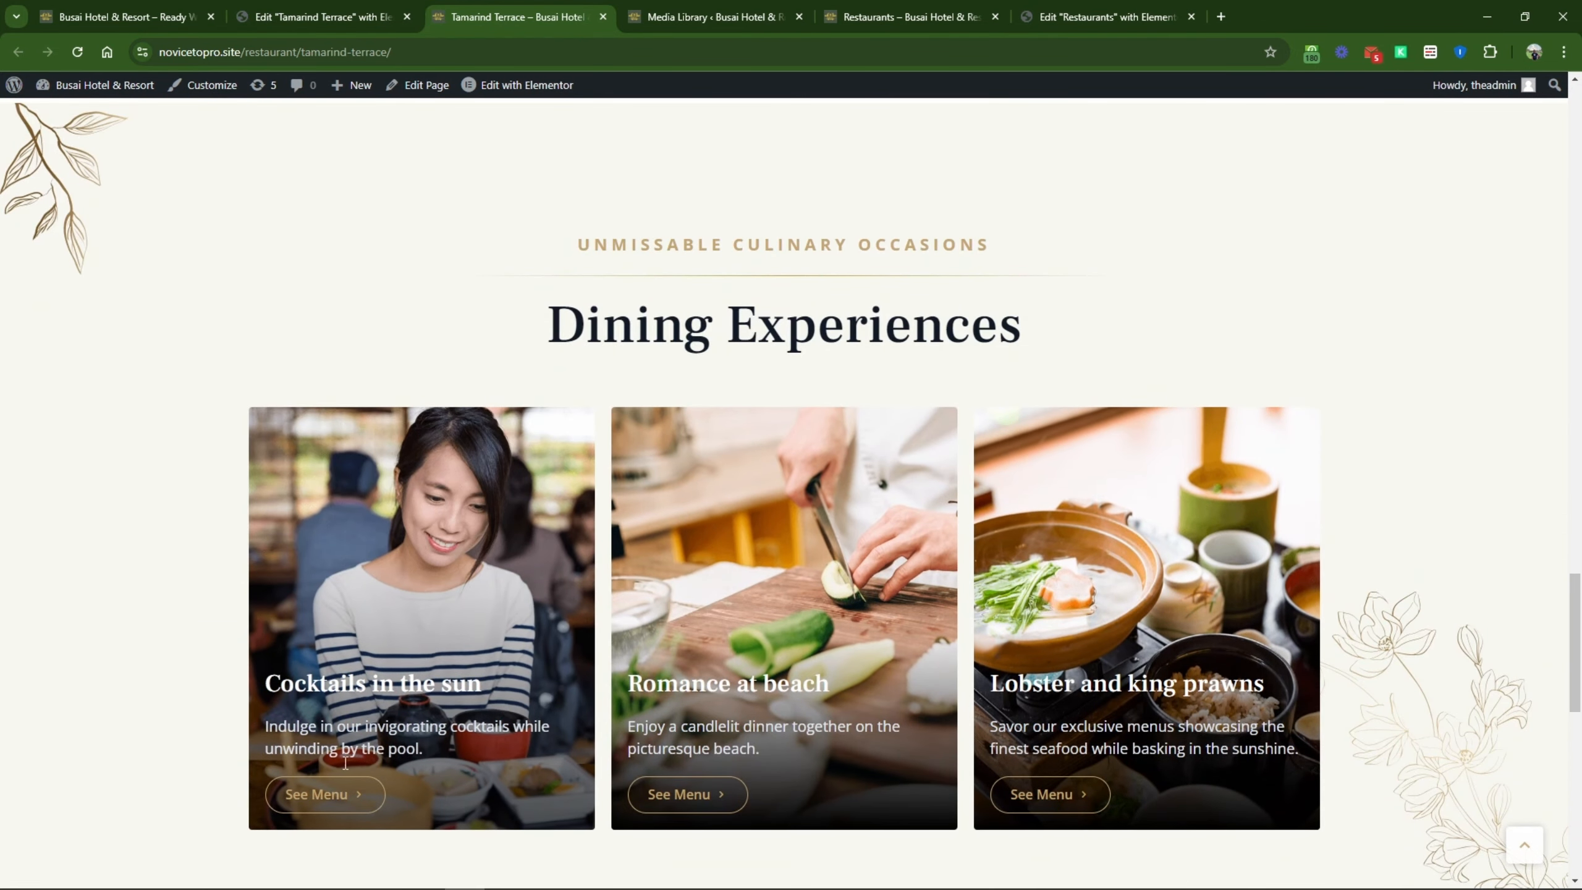
scroll(400, 652, up, 15)
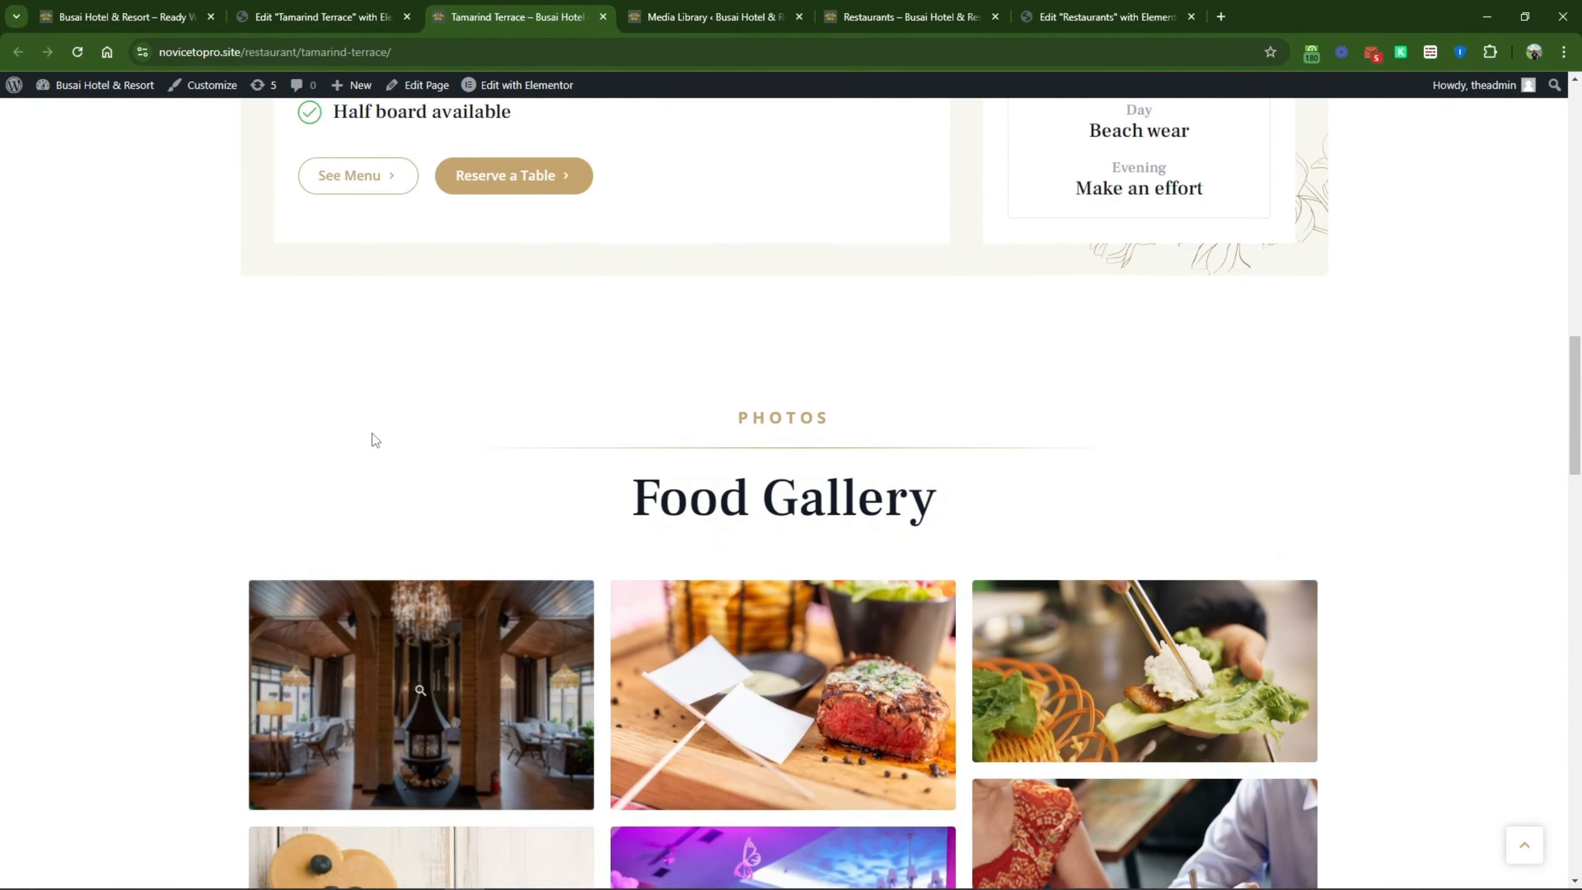
scroll(372, 433, up, 4)
click(548, 424)
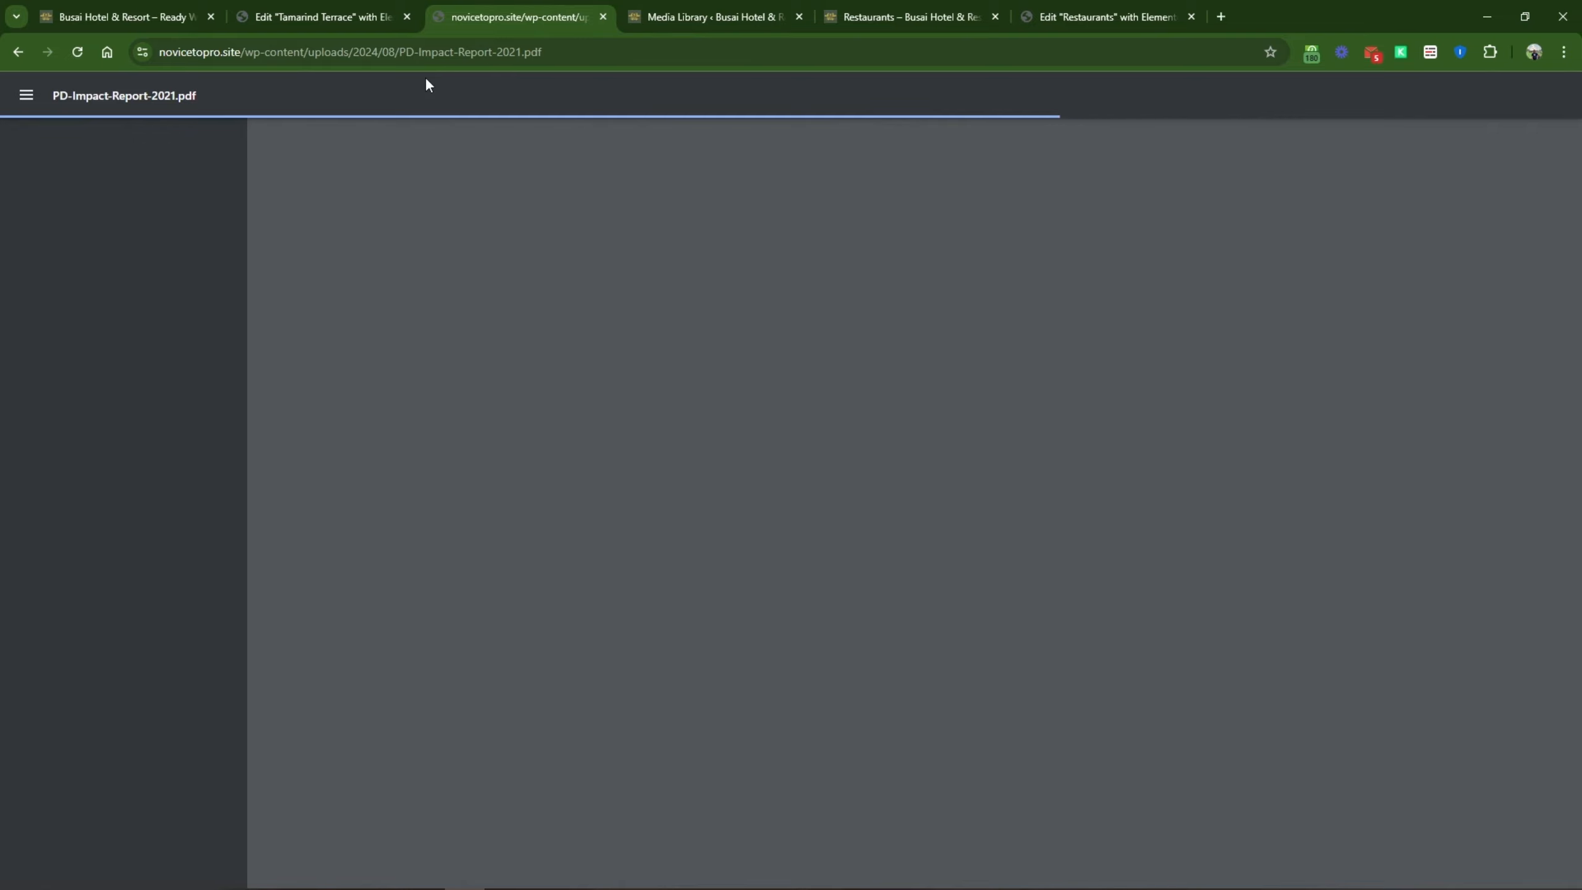
click(18, 52)
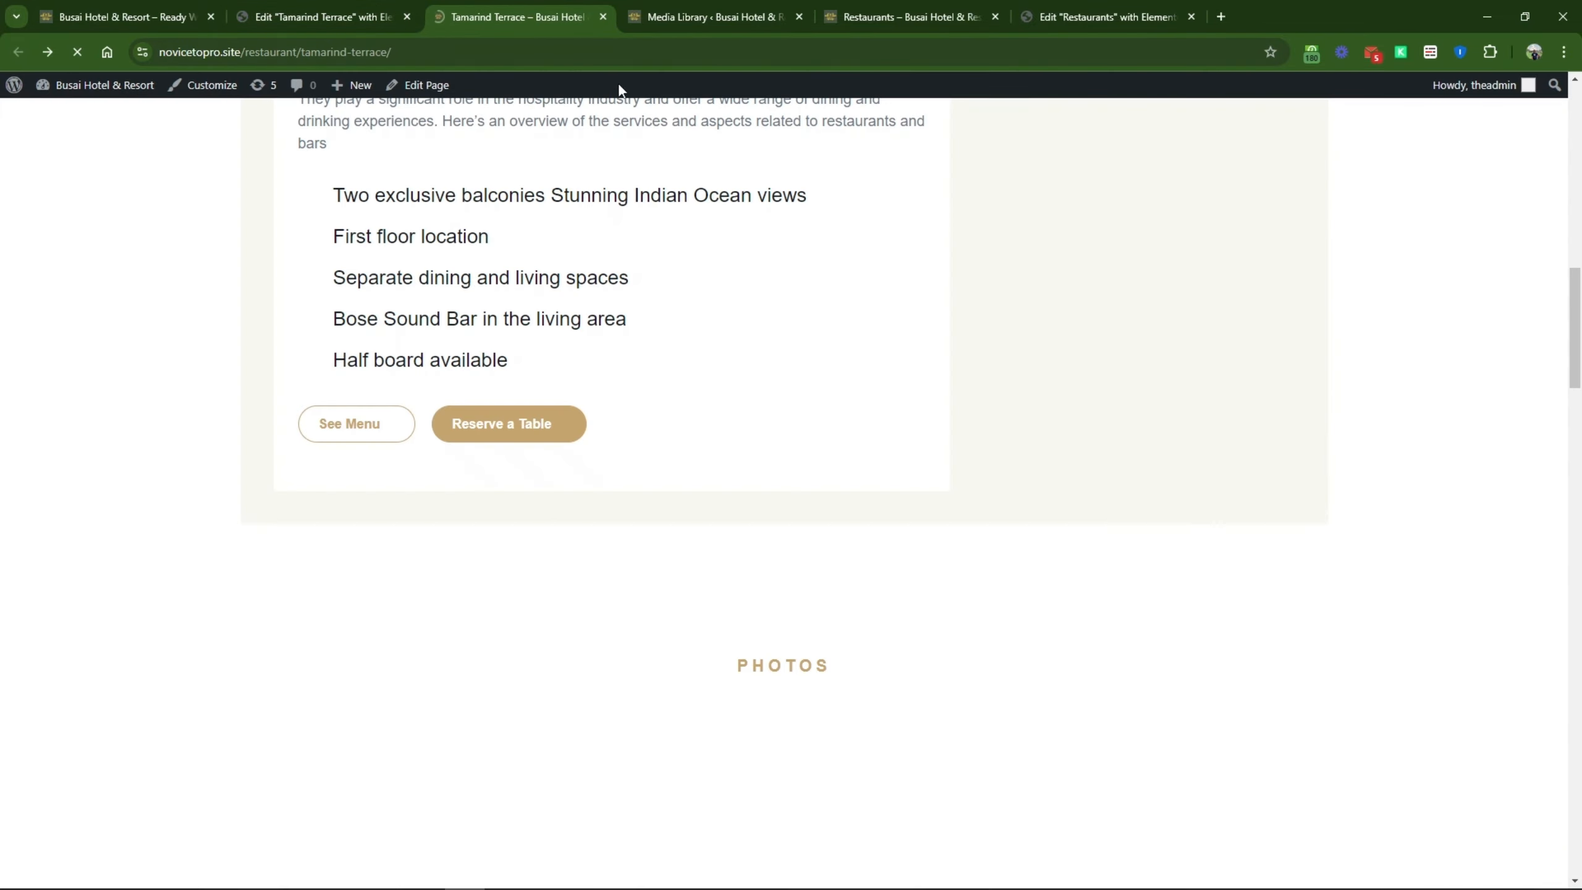
Step: Copy the live Tamarind Terrace page's URL and switch to the live Restaurants page
scroll(455, 225, up, 15)
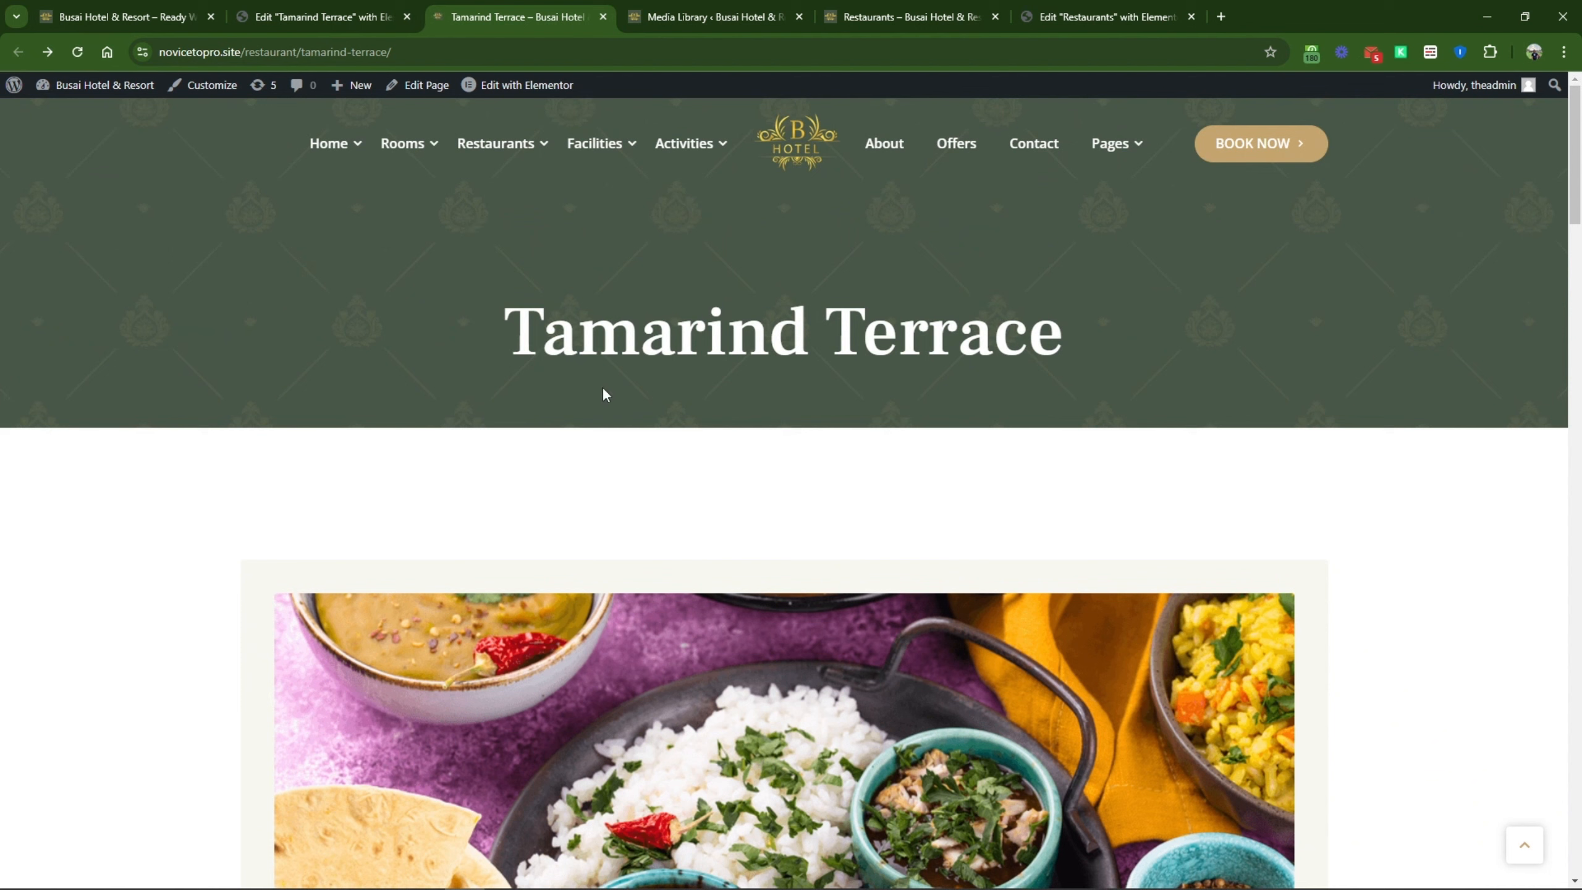
drag(539, 330, 705, 330)
click(842, 330)
drag(460, 324, 1058, 321)
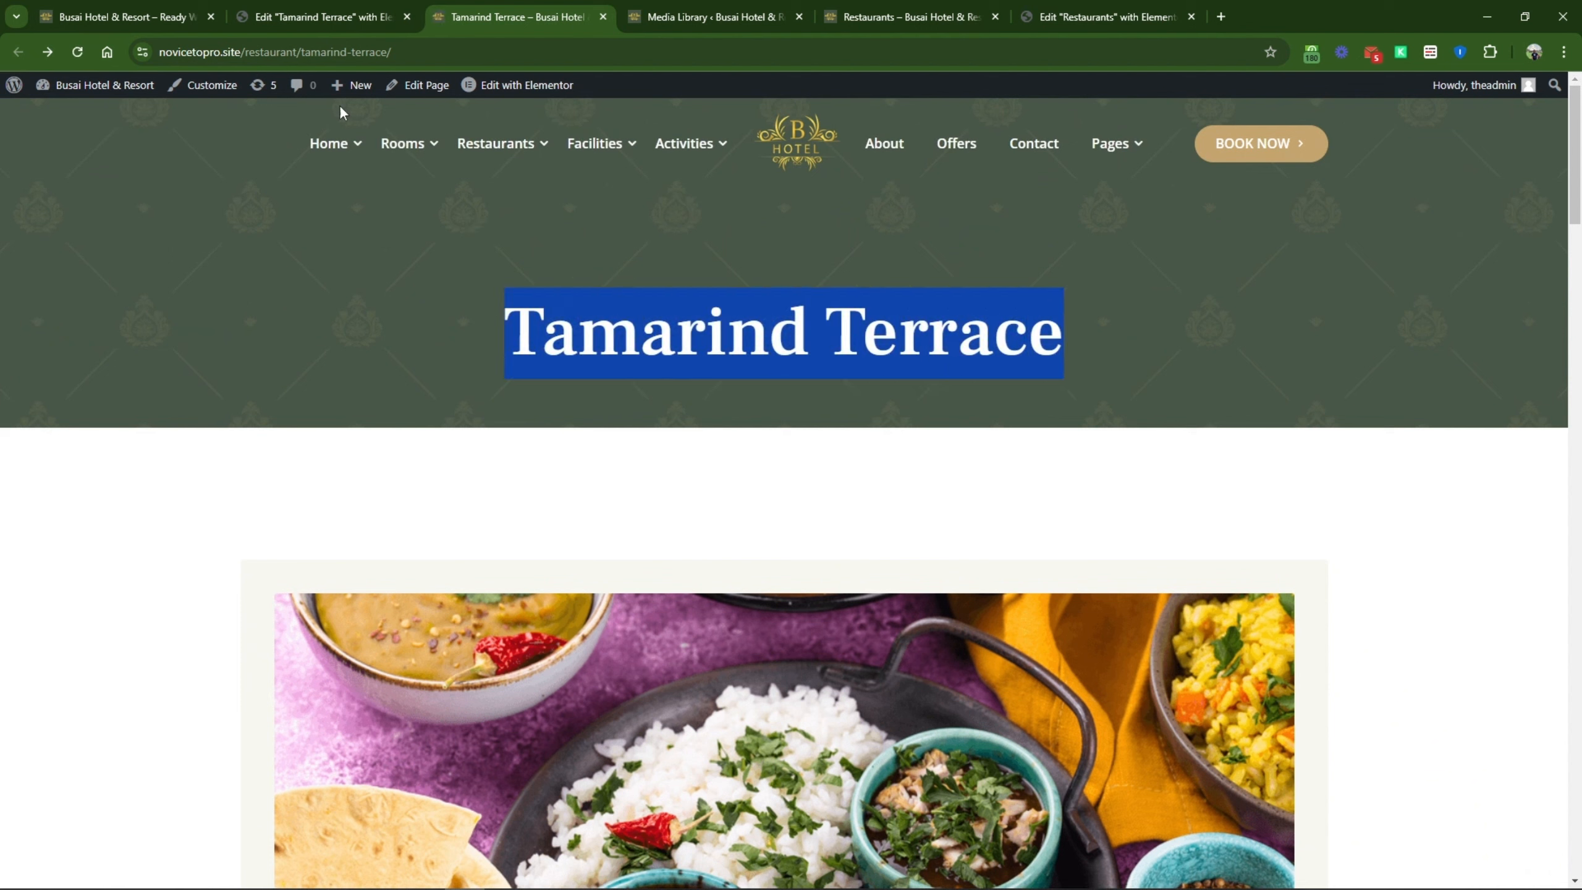
click(367, 54)
right_click(371, 56)
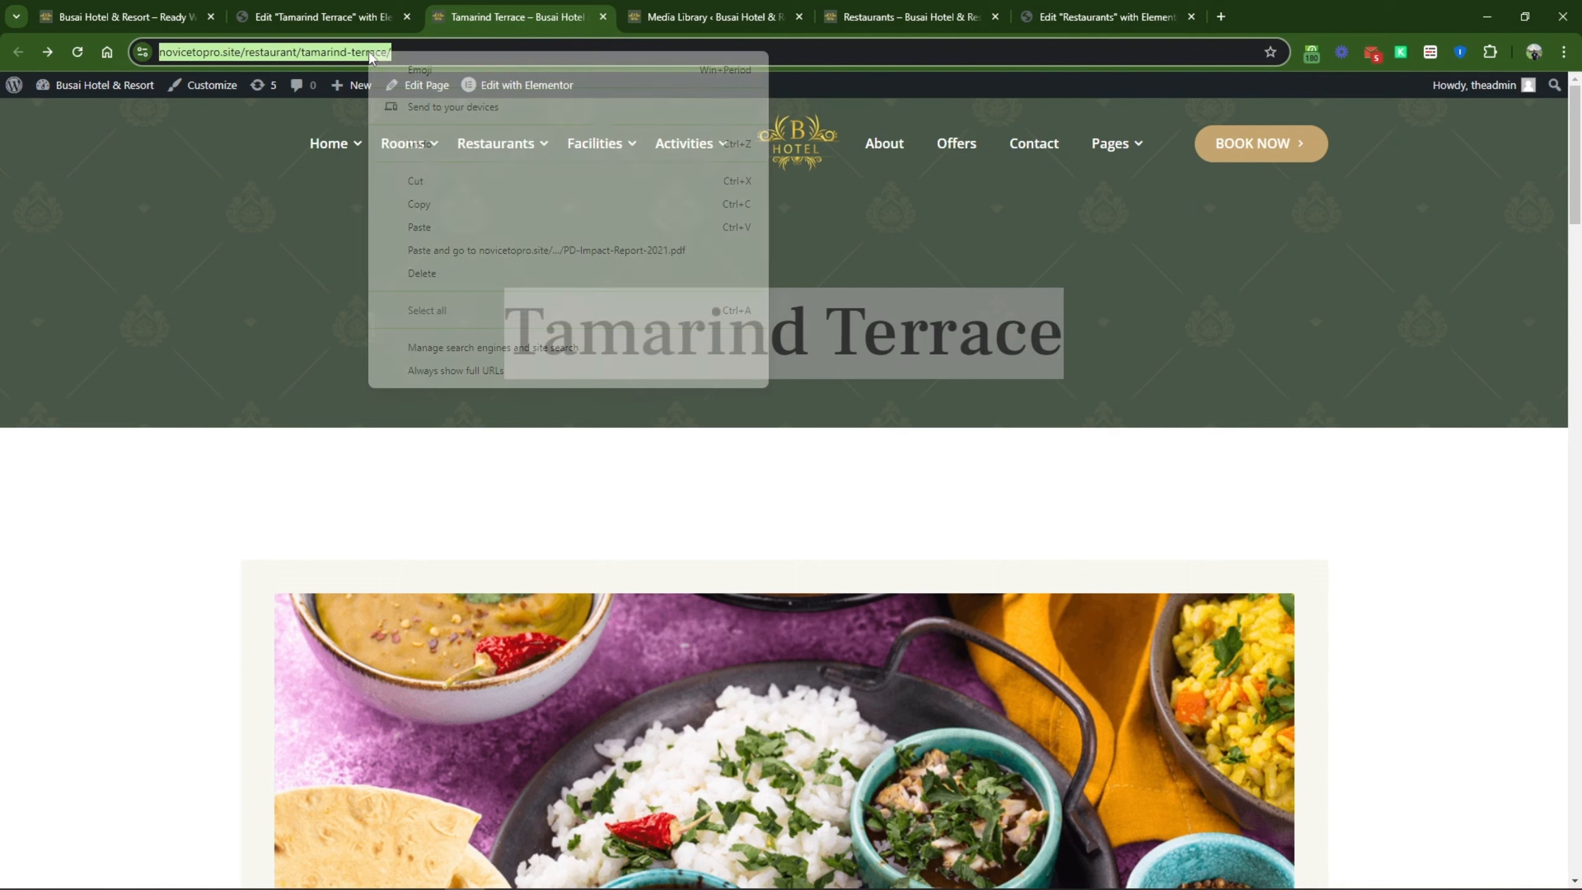
click(442, 207)
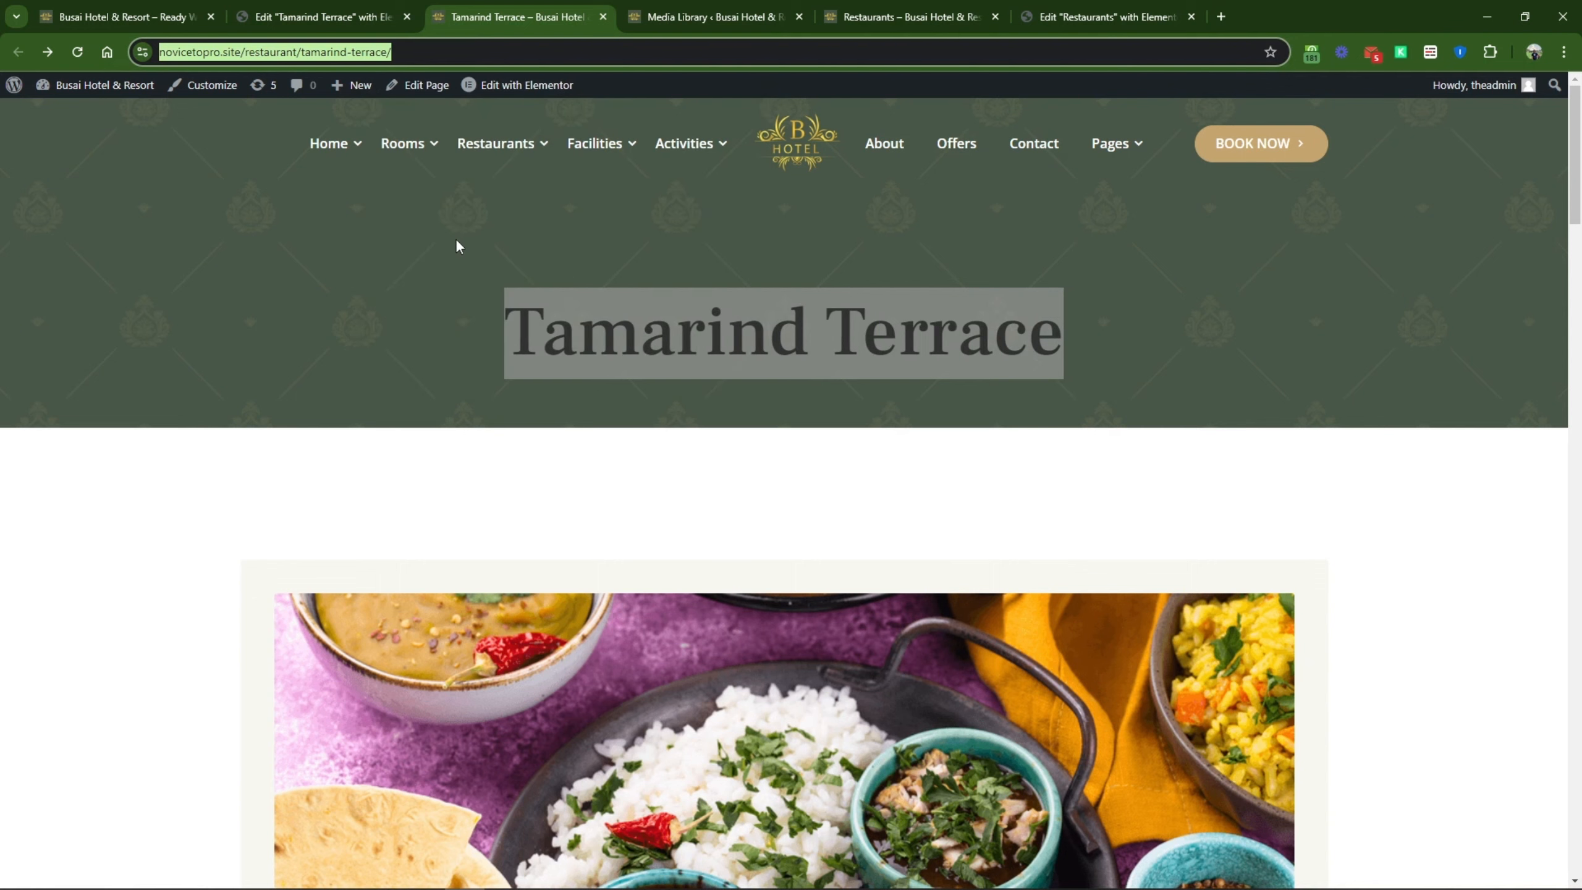
click(852, 7)
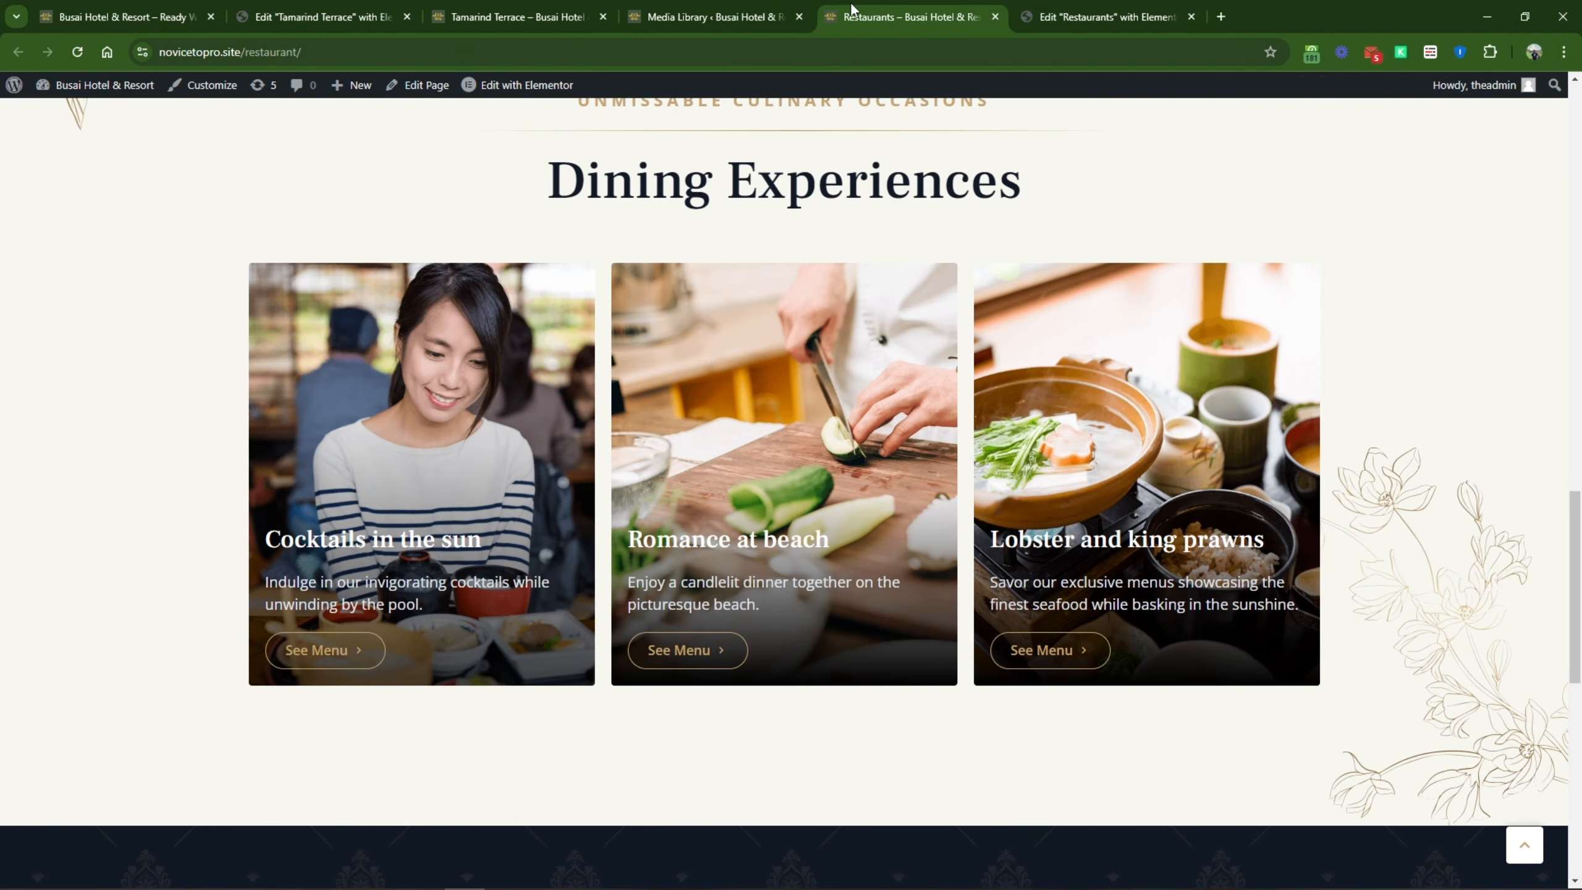
Step: On the Restaurants page, link the Tamarind Terrace card's Learn More button to the copied Tamarind Terrace URL and publish the page
click(1031, 9)
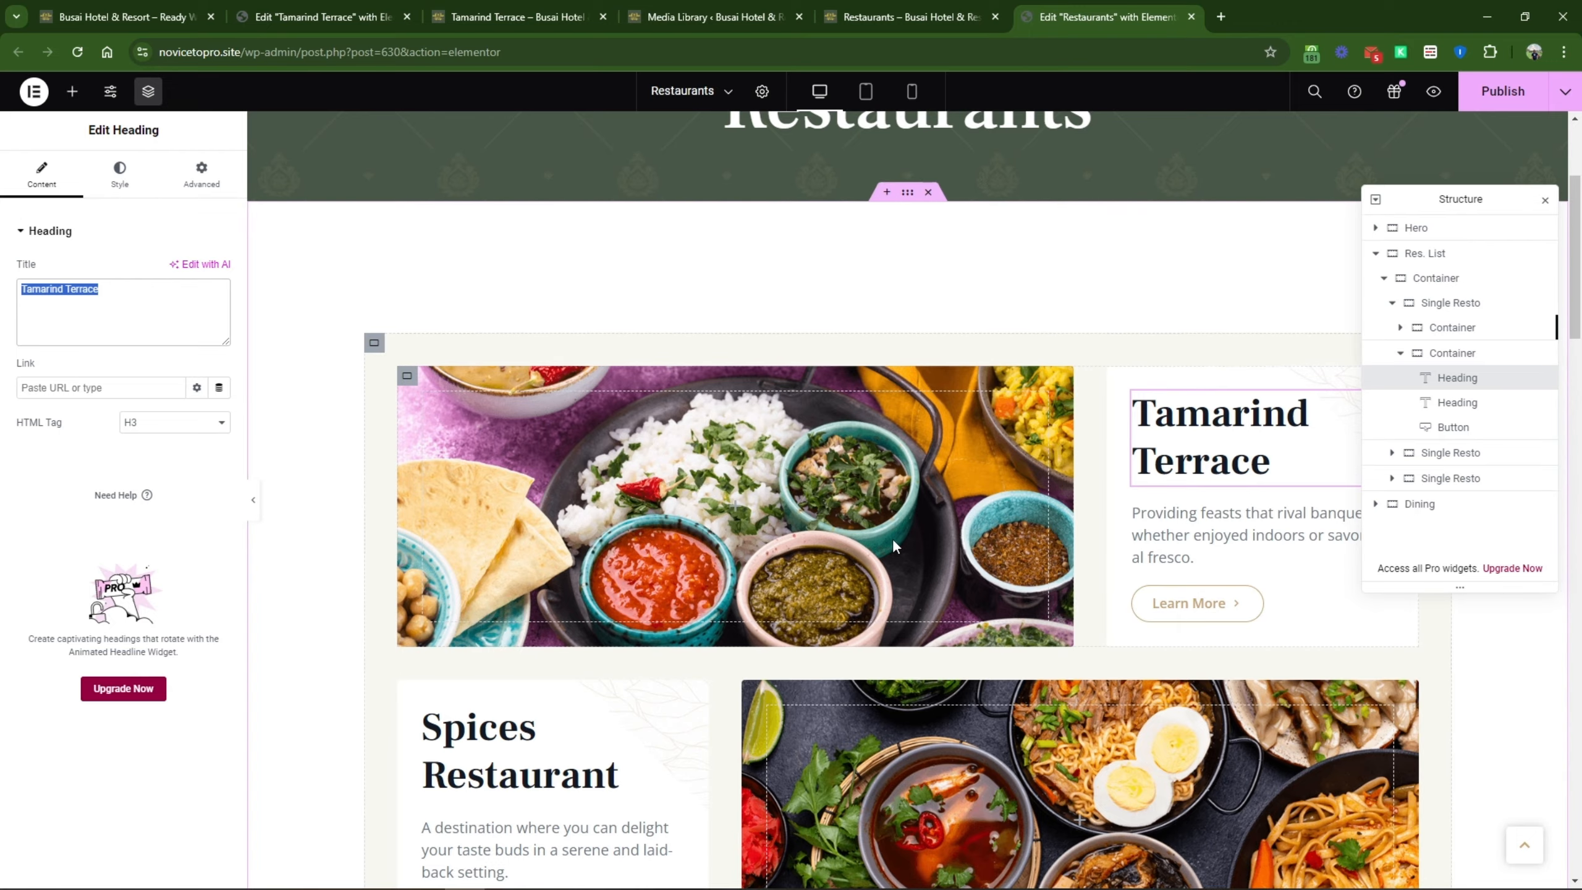
scroll(894, 545, down, 4)
scroll(894, 545, up, 7)
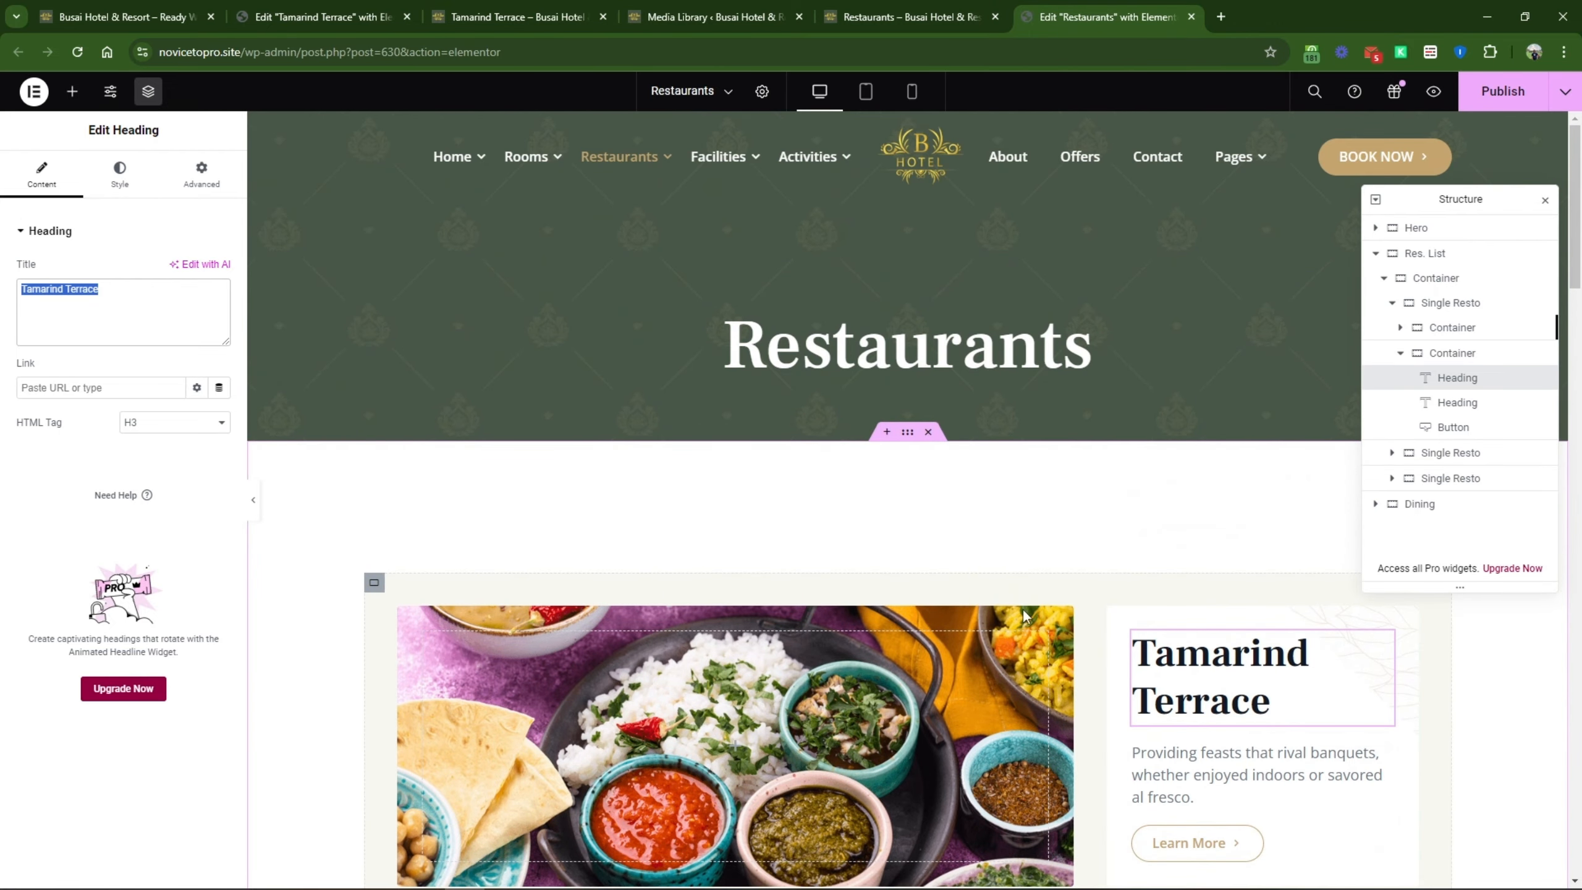
scroll(1149, 685, down, 2)
scroll(1149, 685, down, 2)
click(1198, 596)
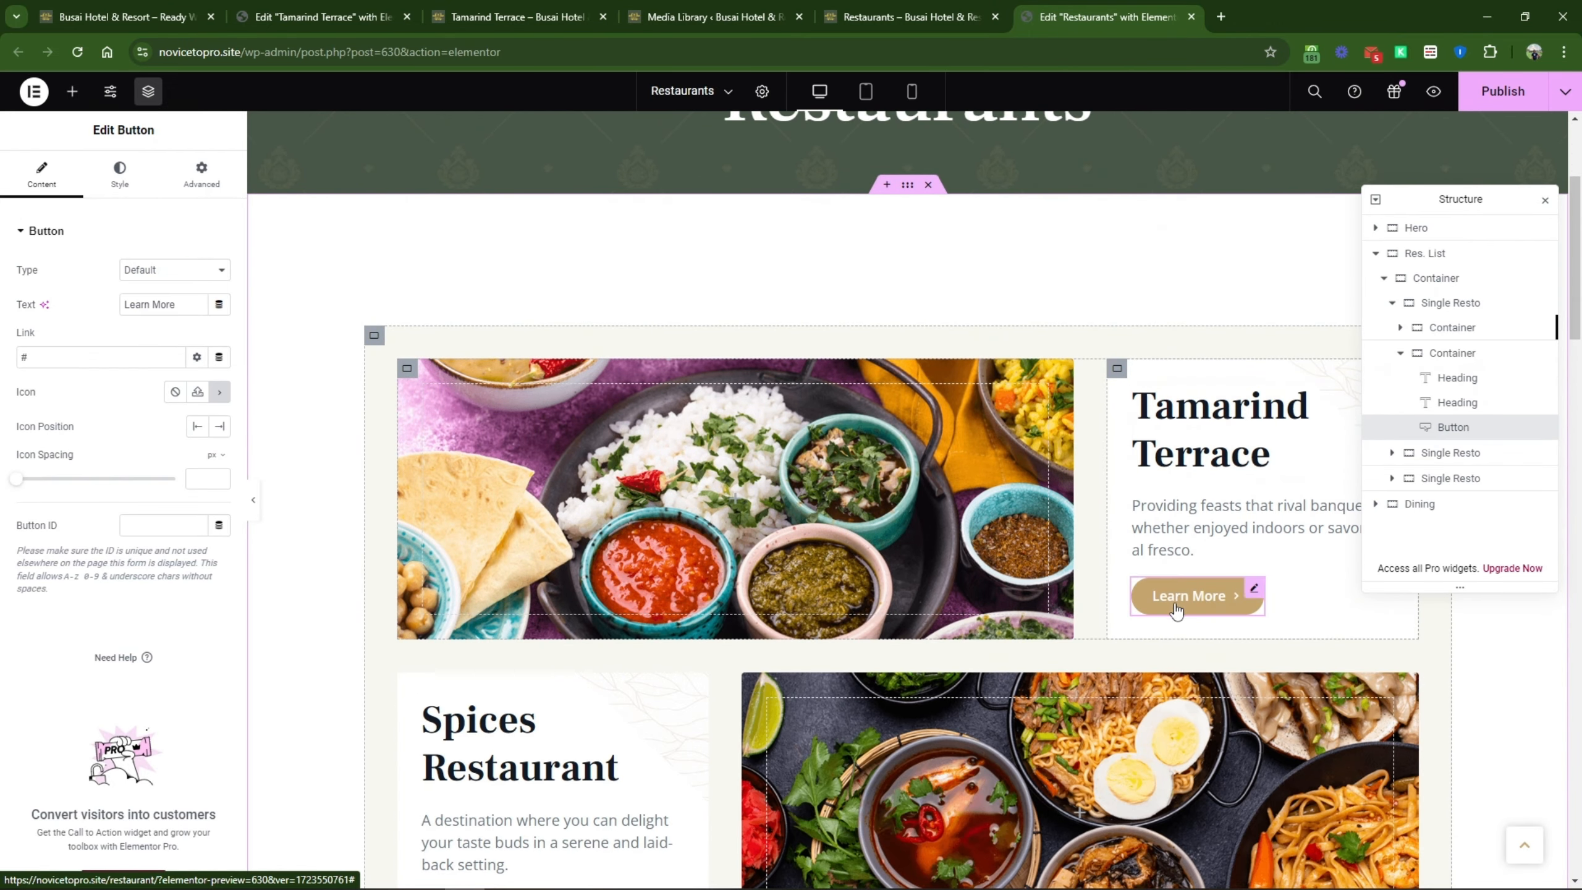
double_click(79, 360)
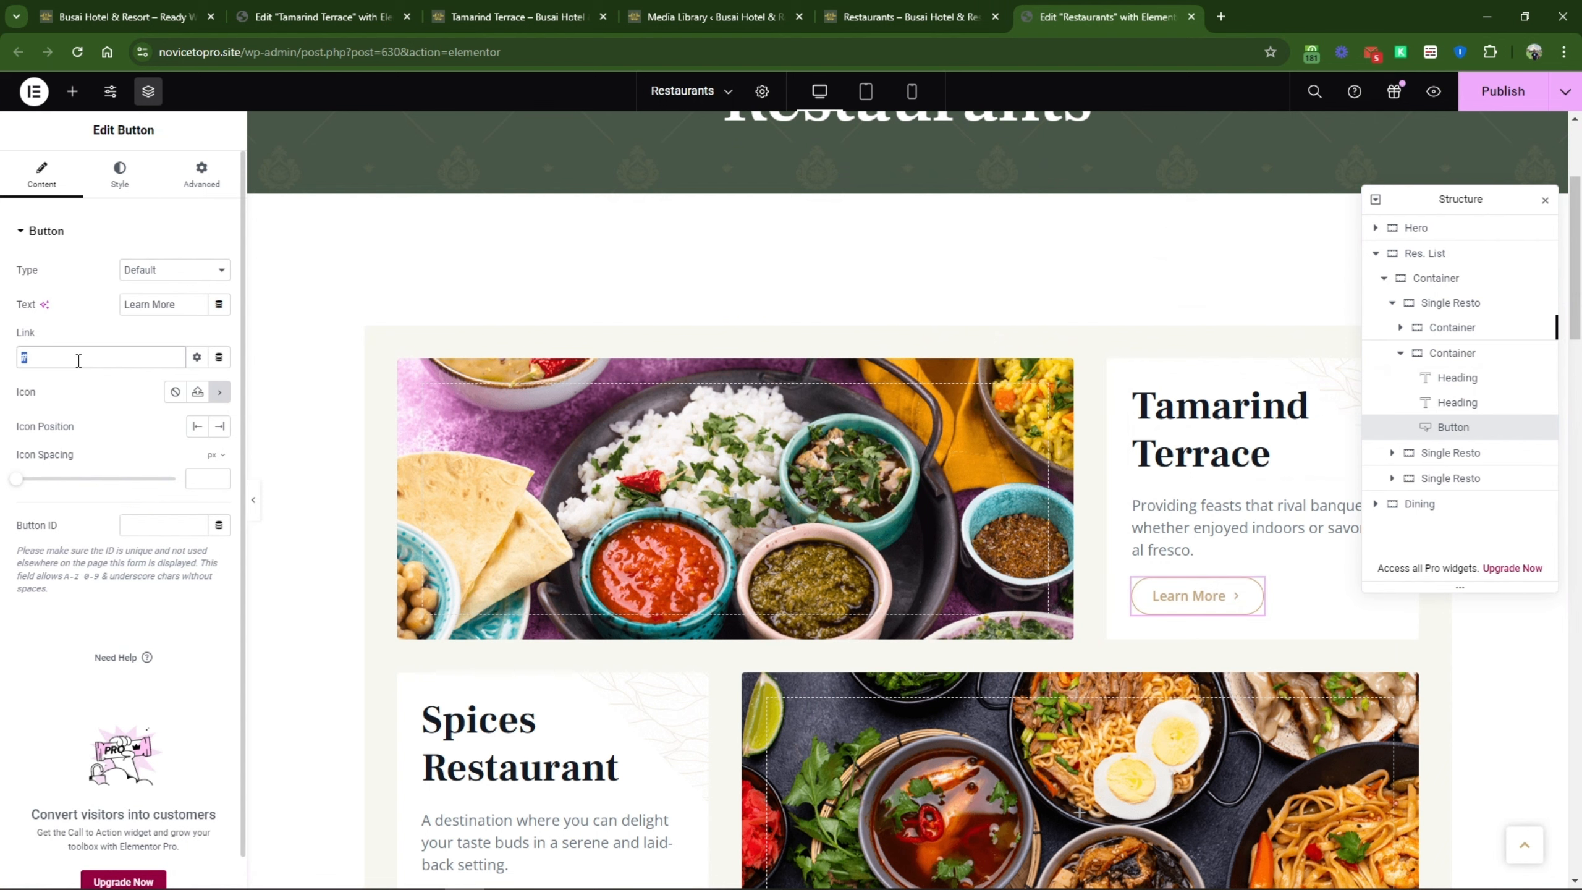
key(ctrl+v)
click(1486, 94)
scroll(626, 494, down, 4)
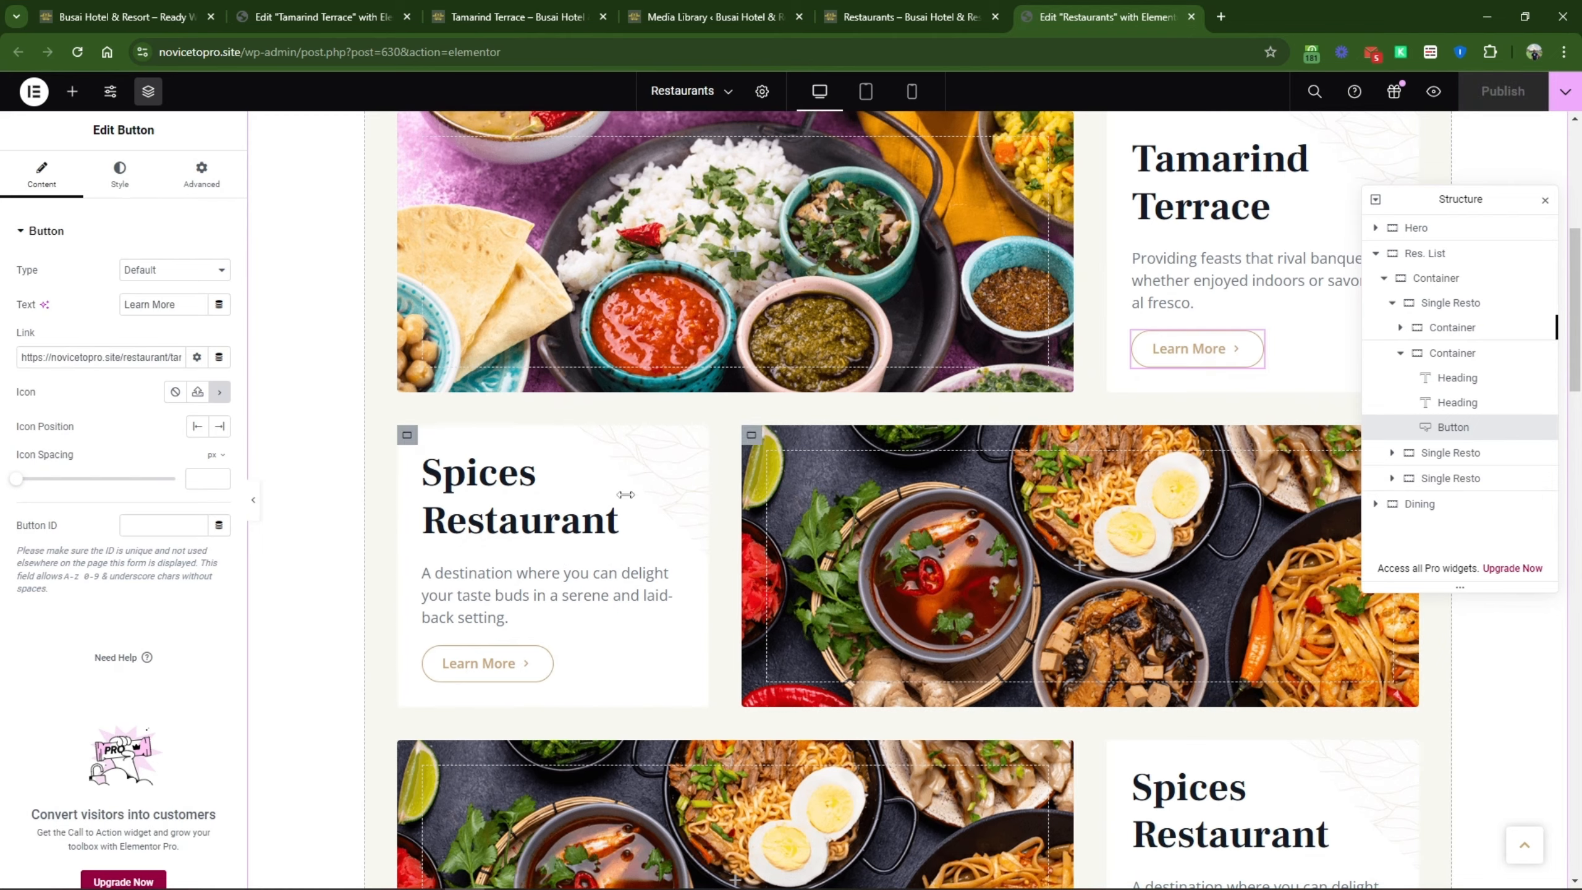
scroll(625, 494, down, 3)
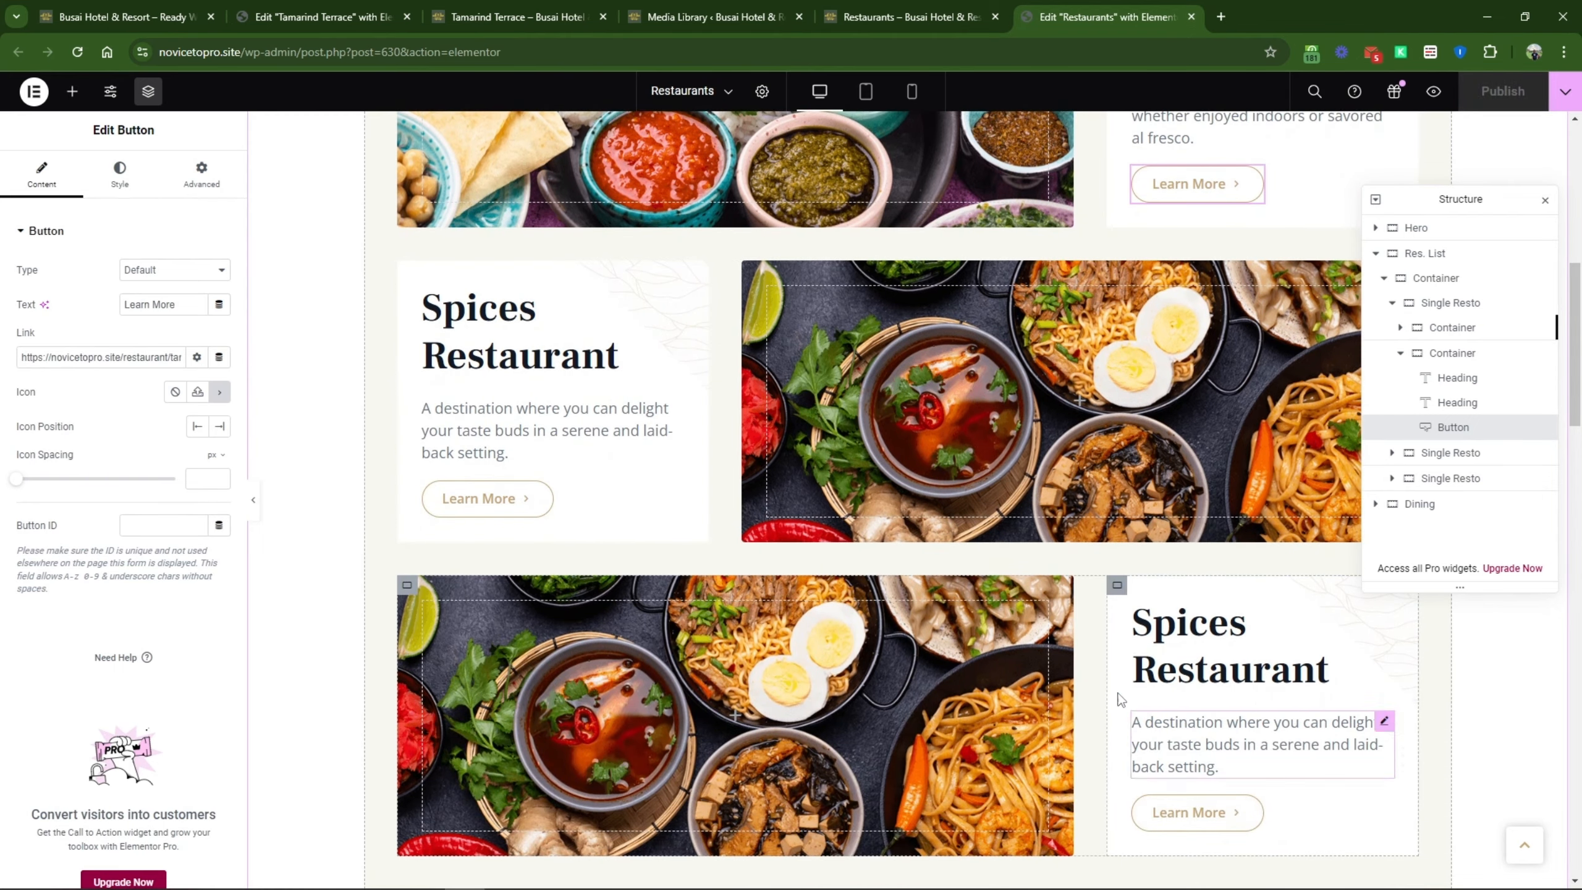
scroll(1118, 699, down, 6)
scroll(989, 661, up, 6)
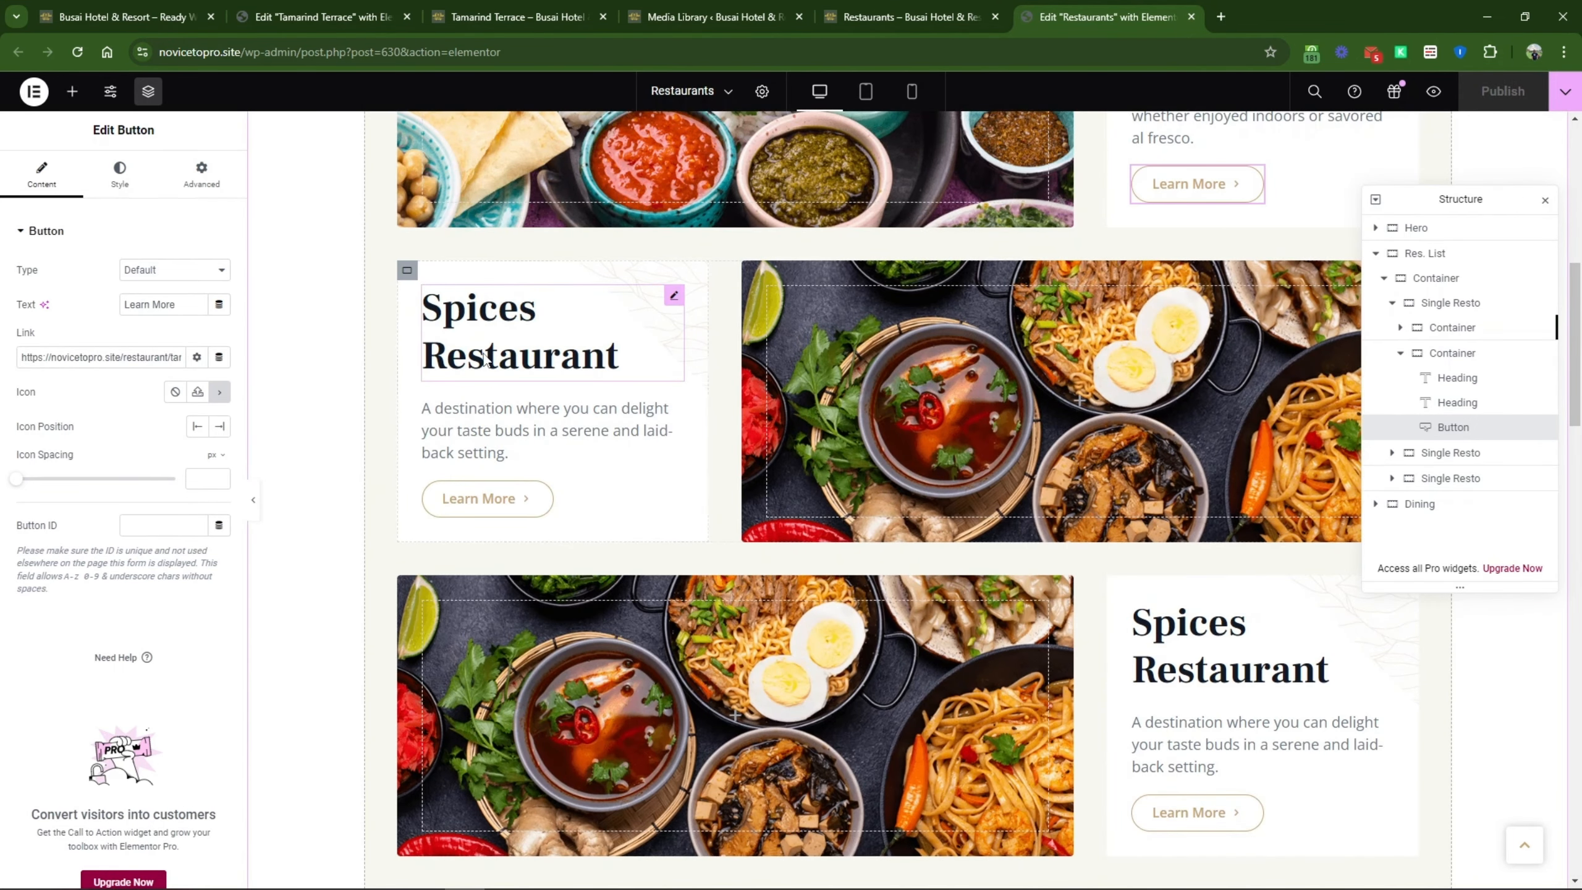
scroll(1105, 570, down, 10)
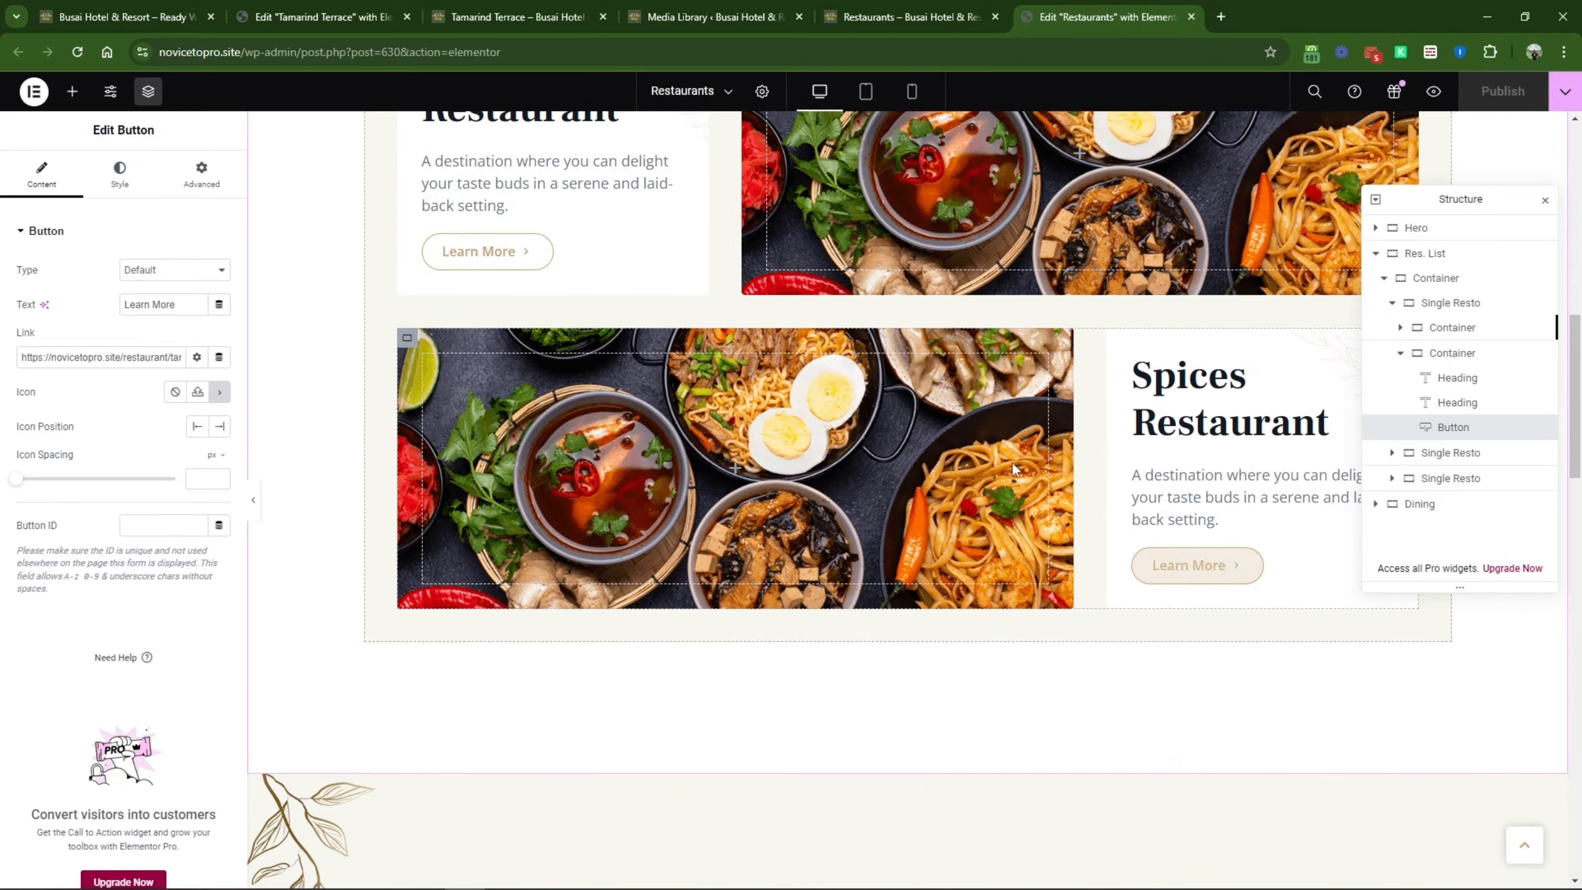
scroll(1104, 570, up, 8)
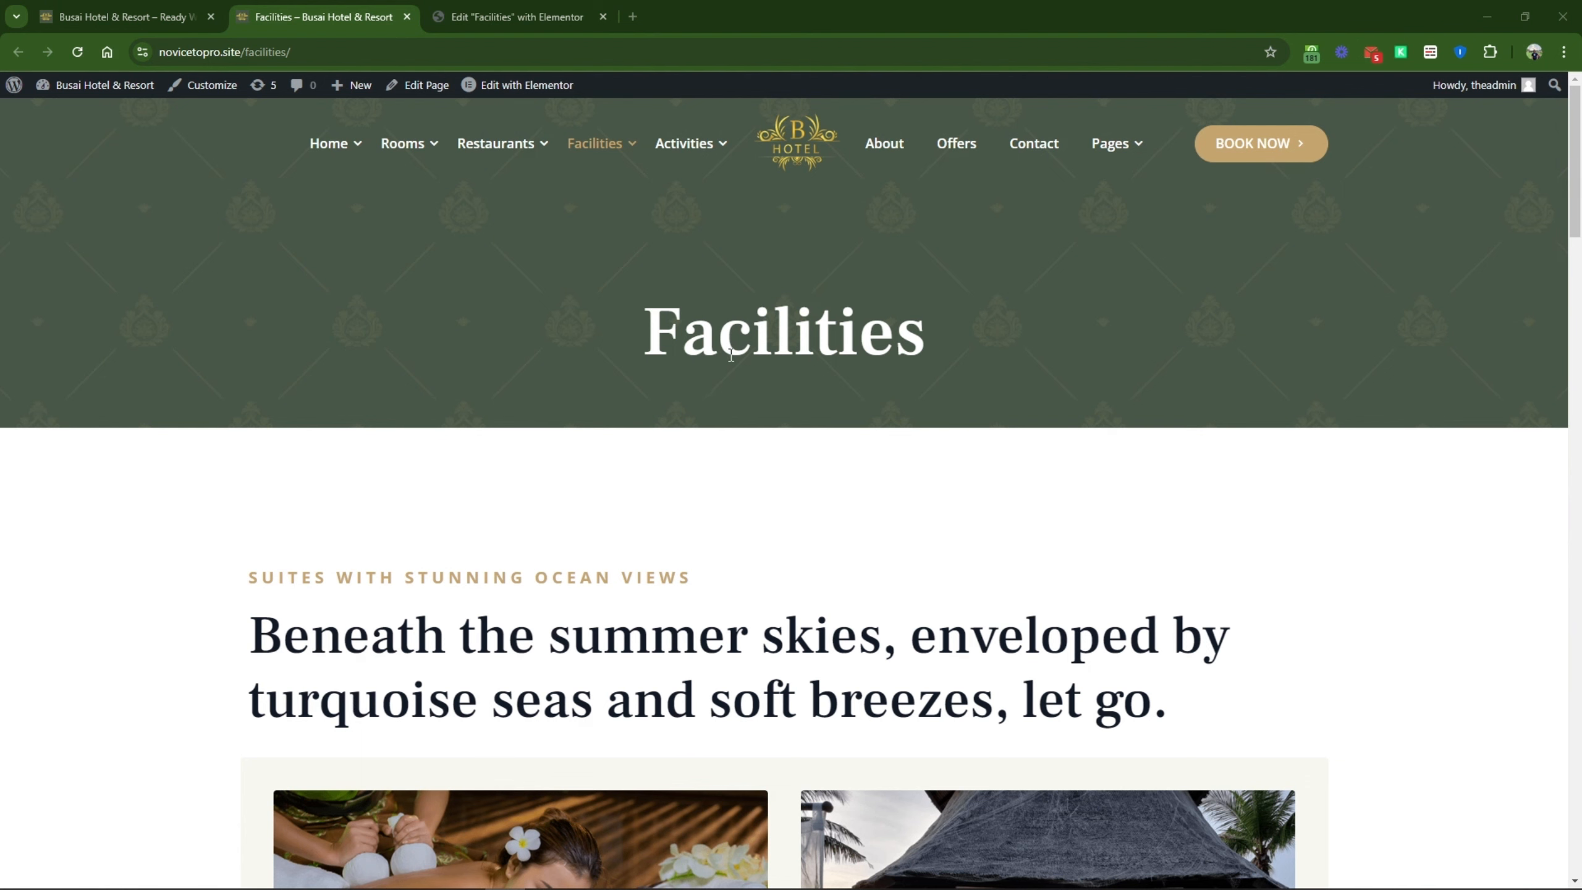
Step: Review the live Facilities page, covering the facility cards and the Our Instagram Posts section
scroll(730, 374, down, 15)
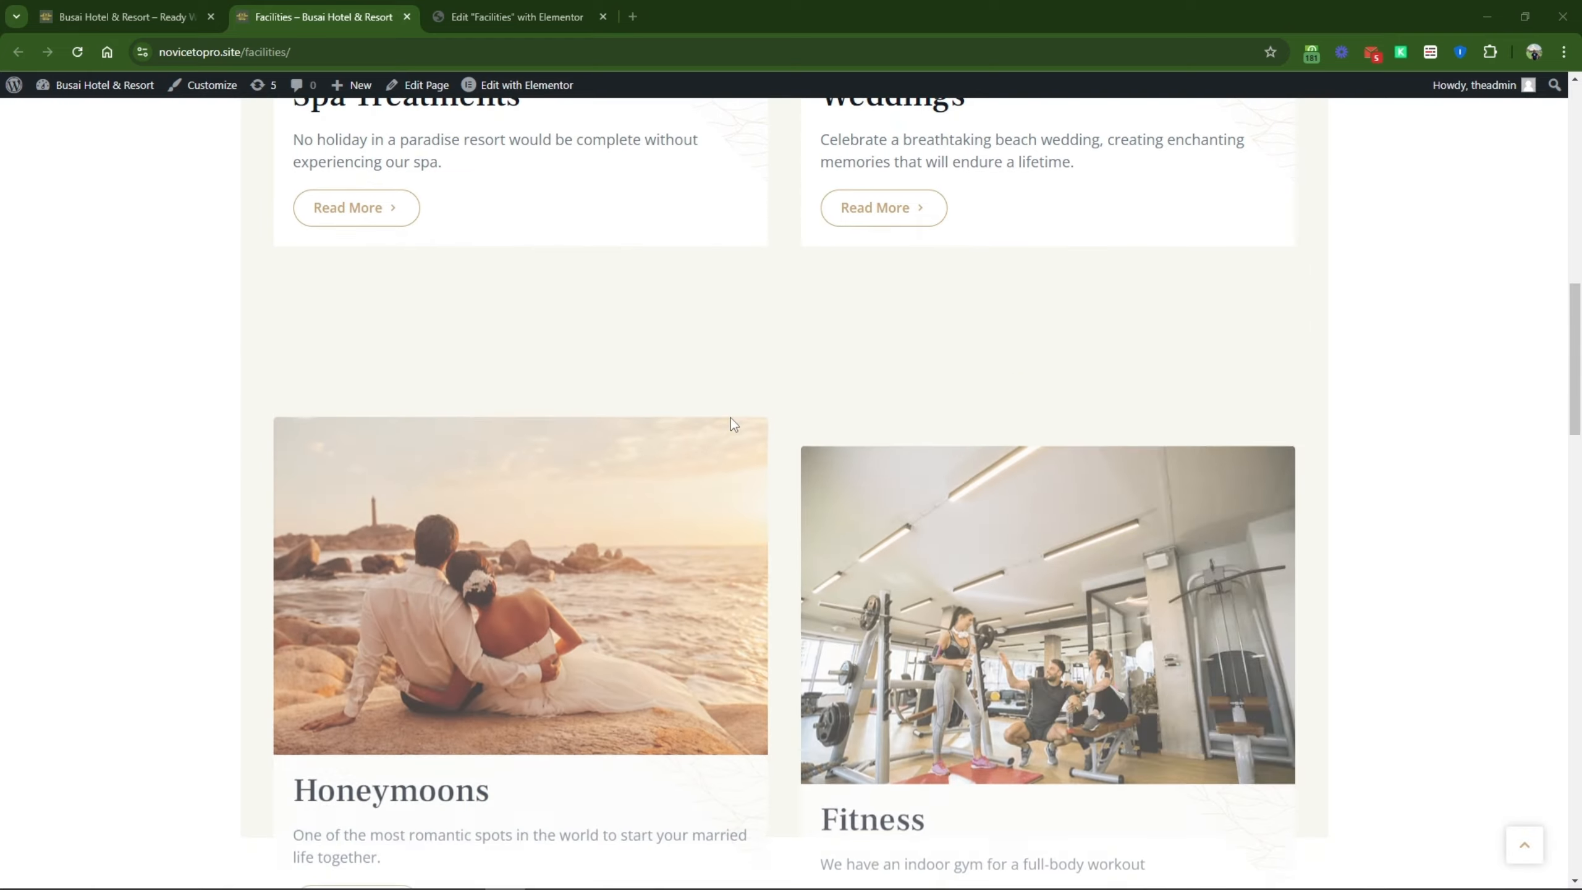
scroll(747, 449, down, 8)
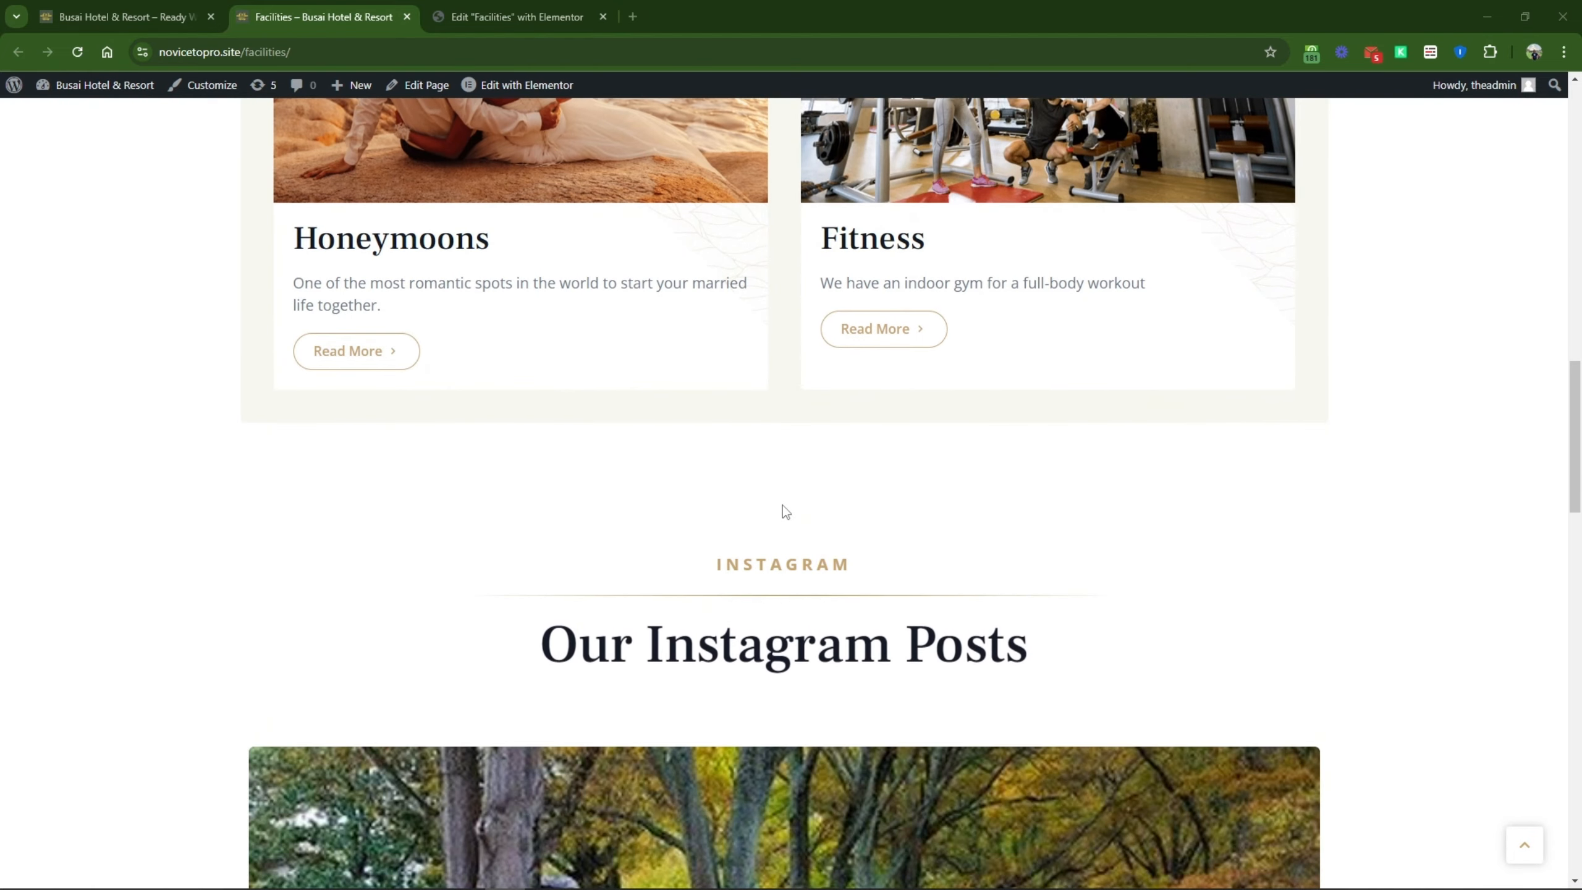
scroll(782, 505, down, 6)
scroll(780, 506, up, 10)
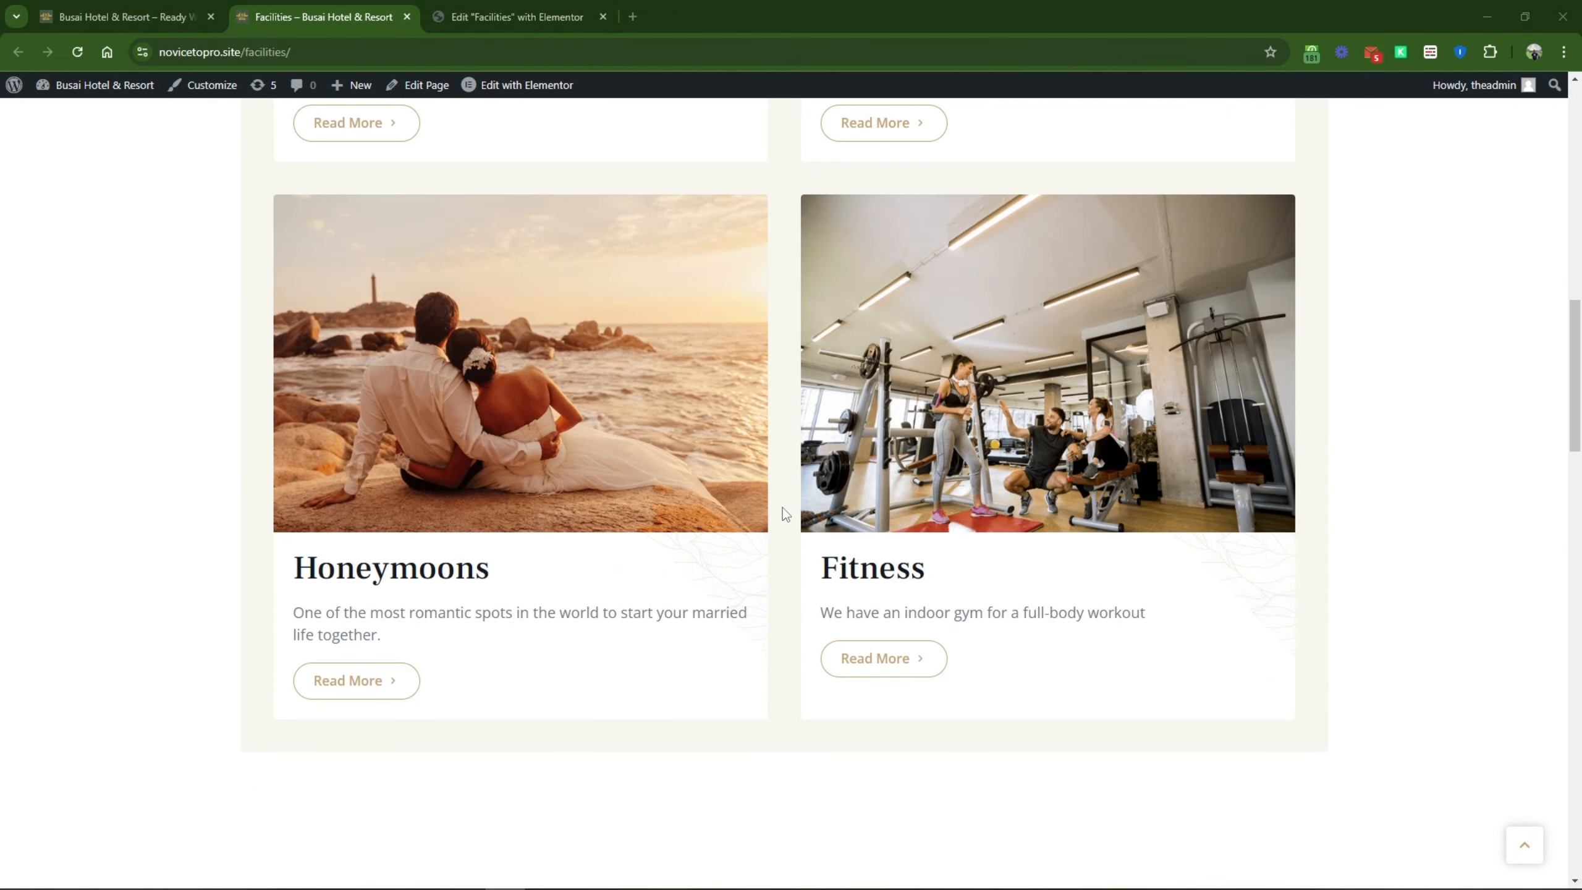
scroll(782, 507, down, 12)
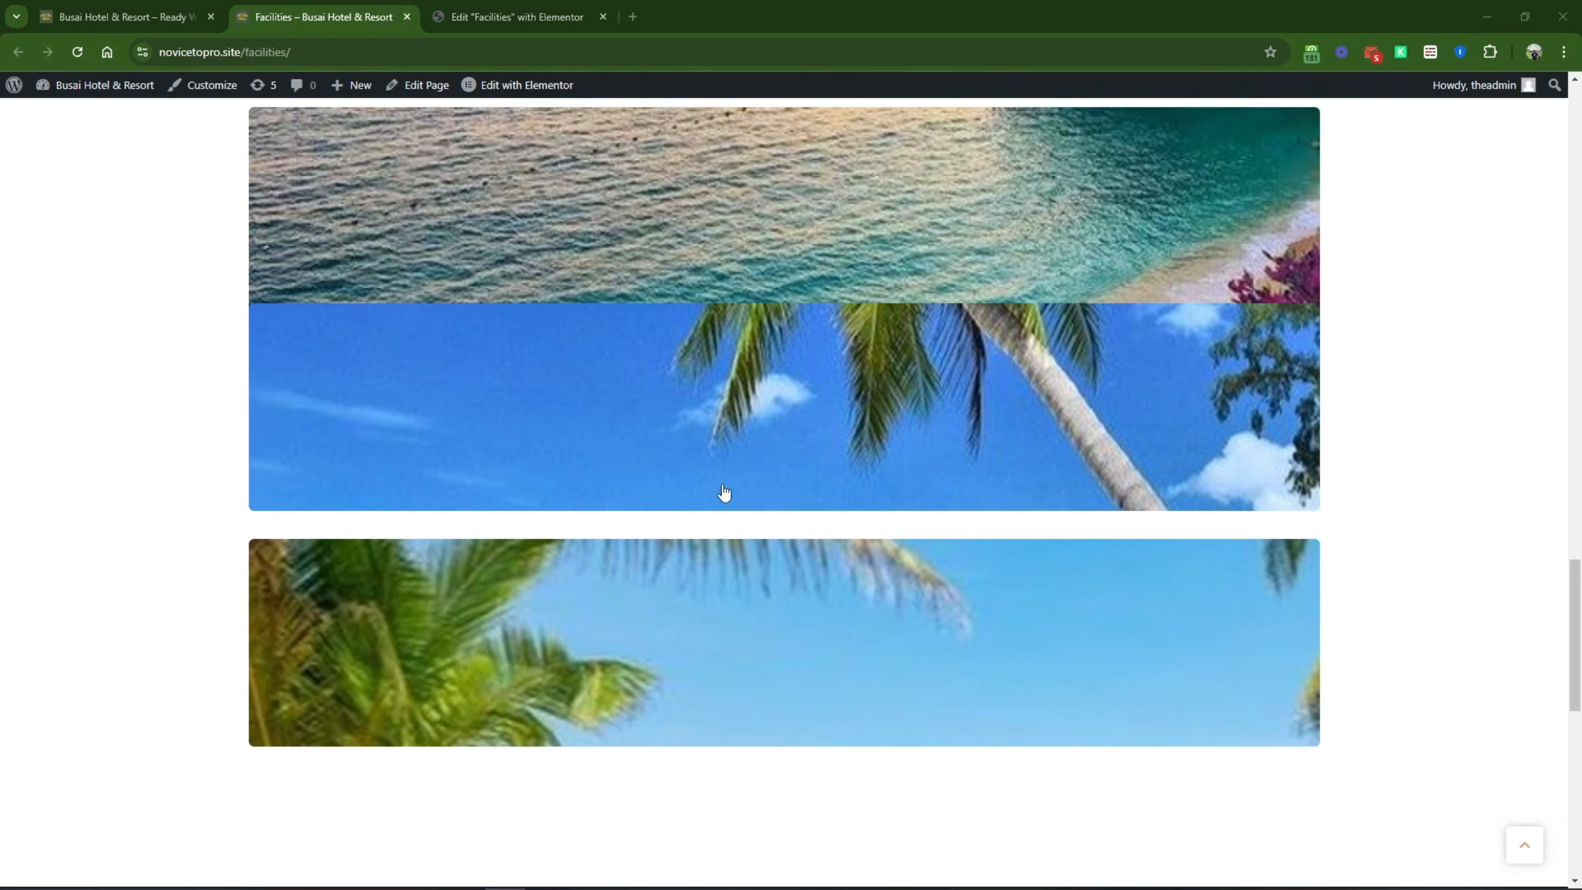
scroll(716, 502, down, 8)
scroll(747, 508, up, 16)
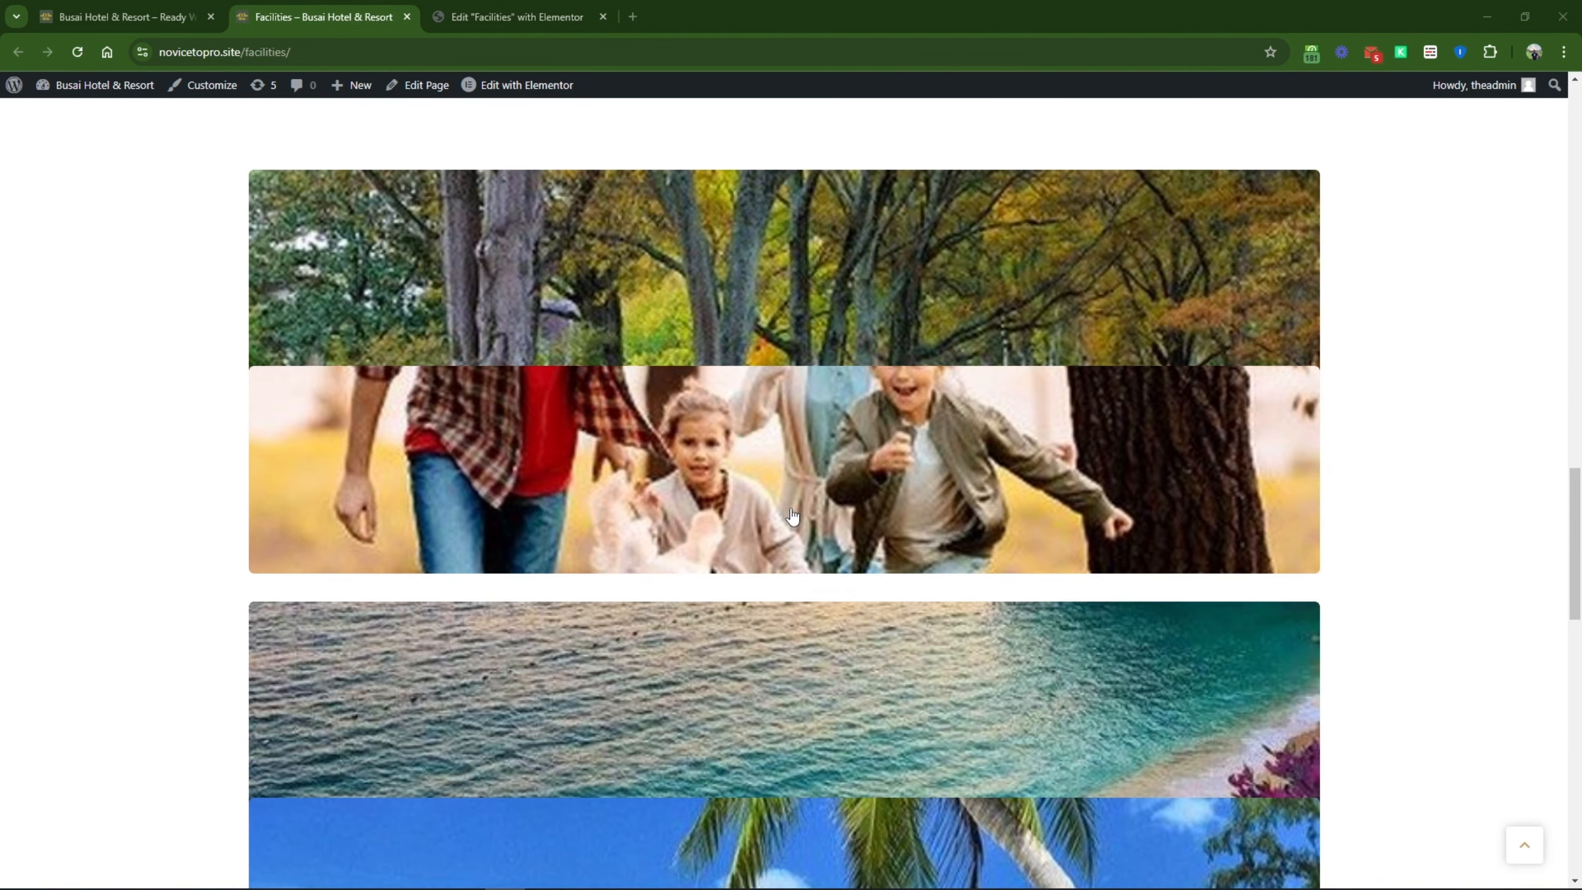
scroll(791, 515, up, 6)
scroll(792, 516, down, 4)
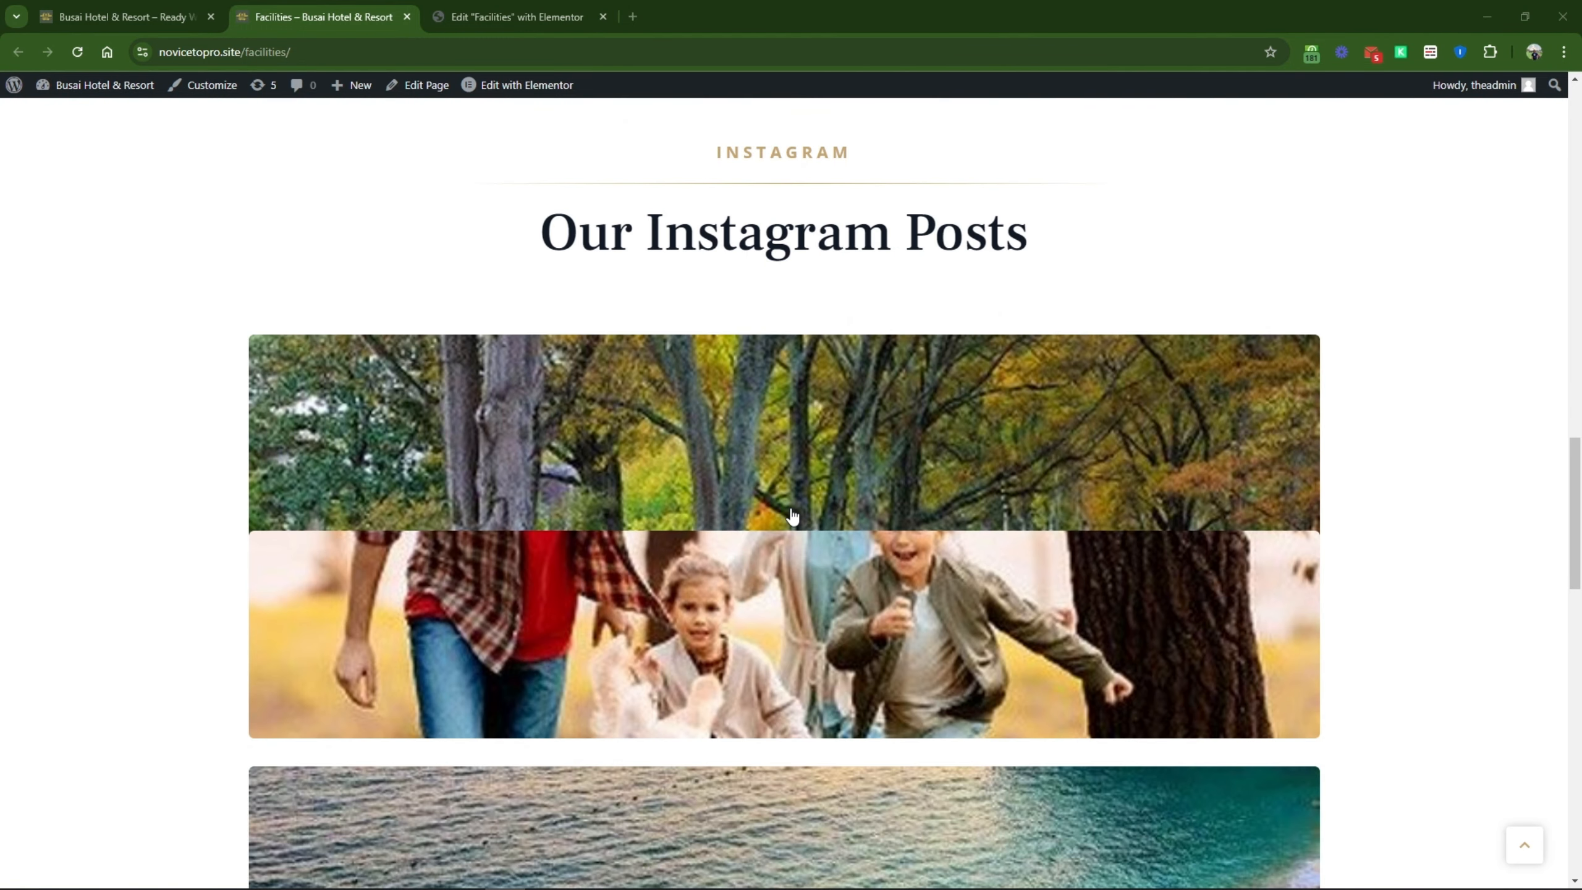
scroll(791, 516, down, 1)
scroll(791, 516, up, 7)
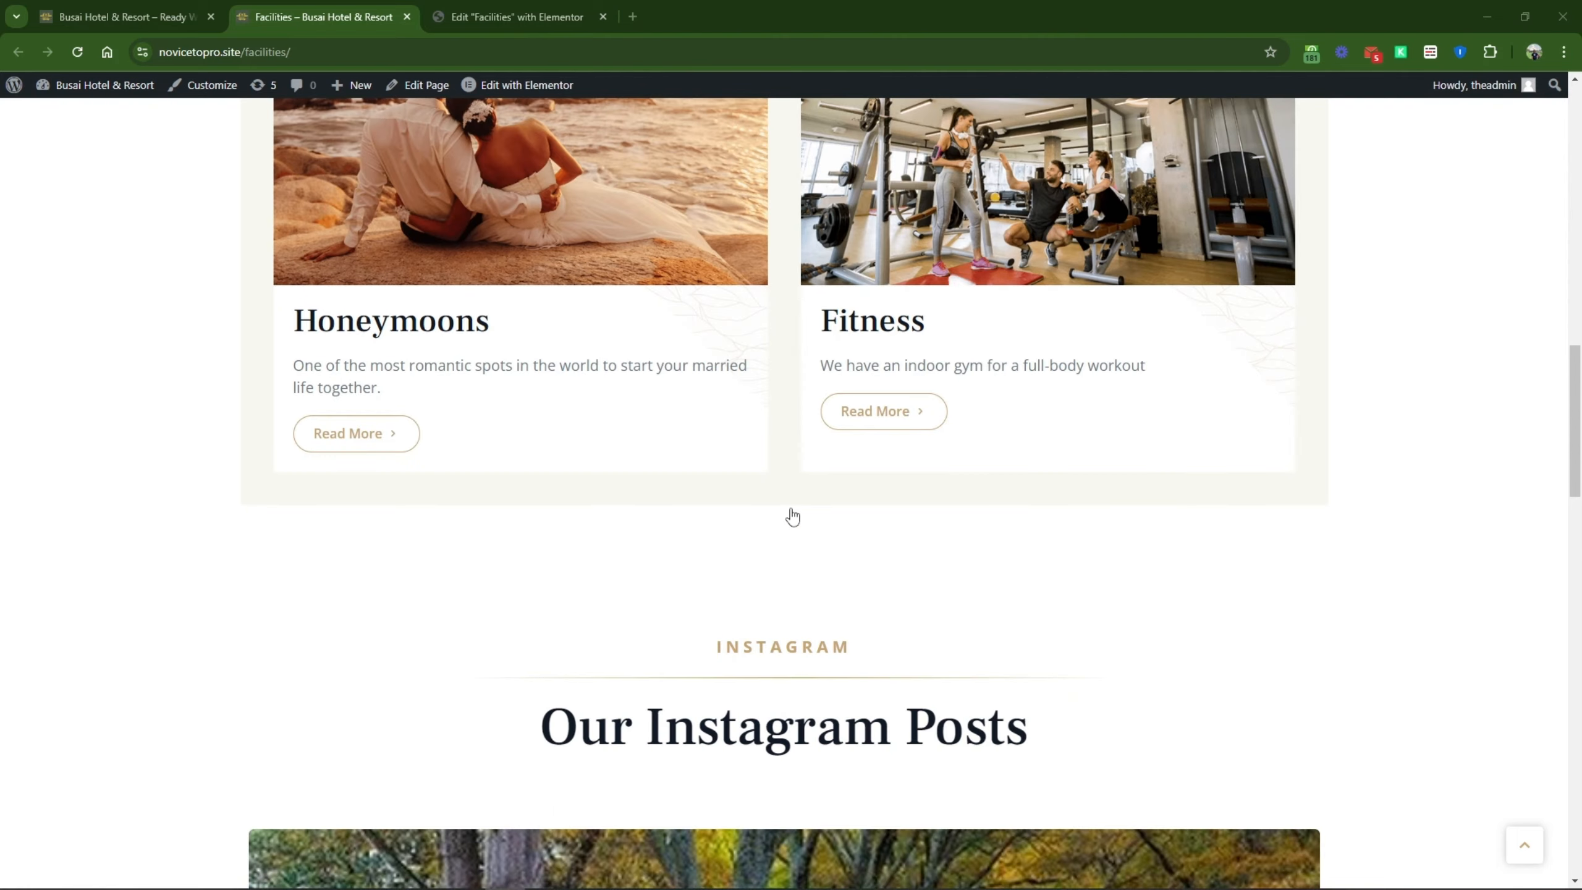
scroll(791, 516, up, 5)
scroll(791, 516, up, 2)
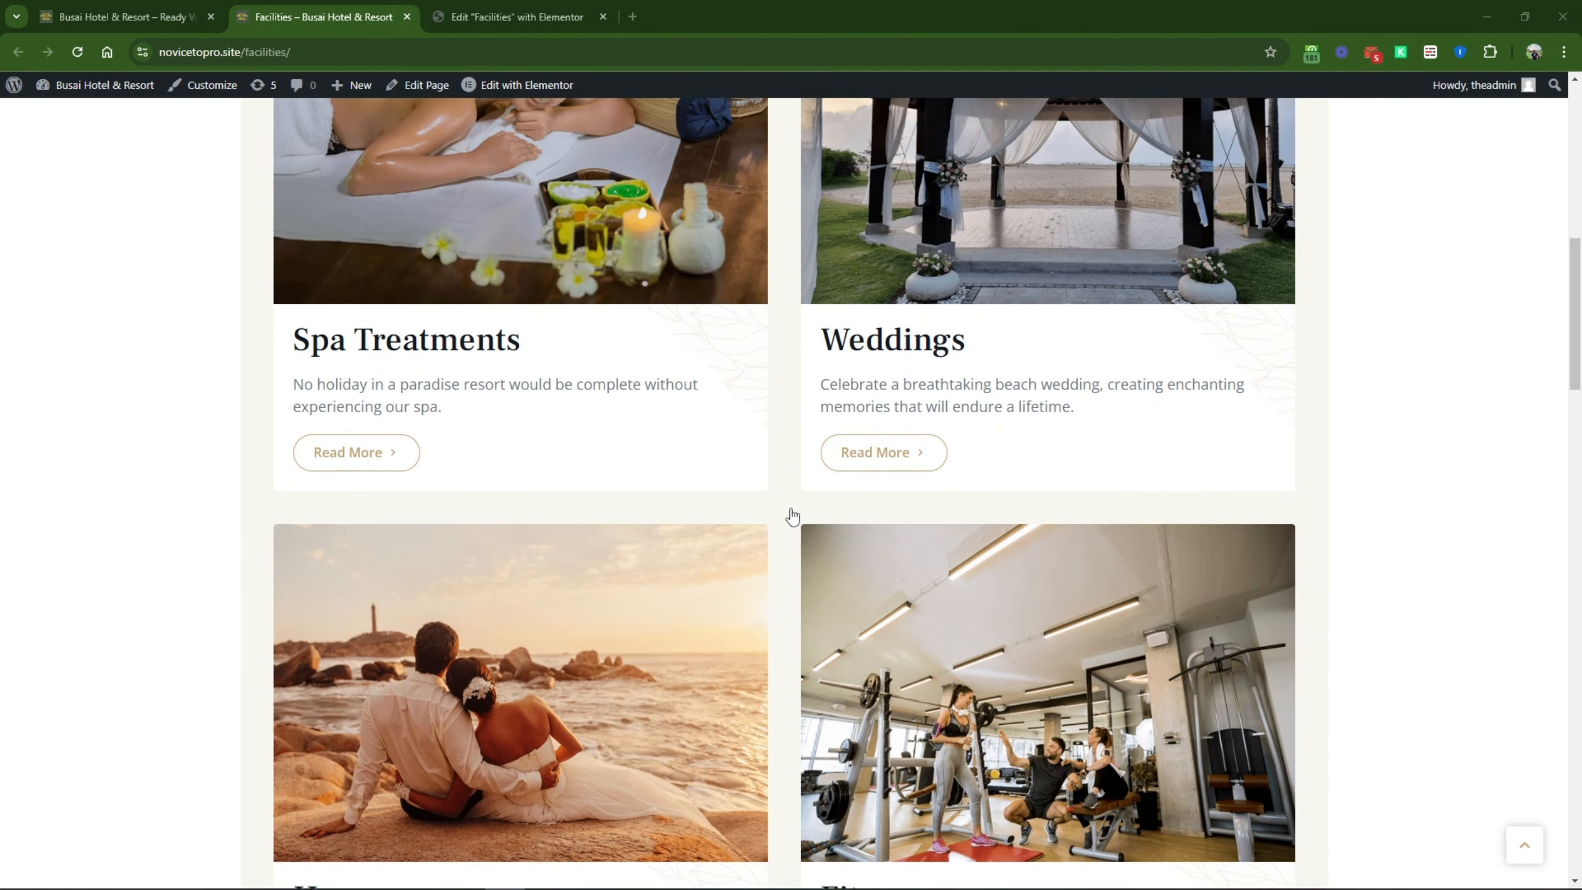
scroll(792, 523, down, 7)
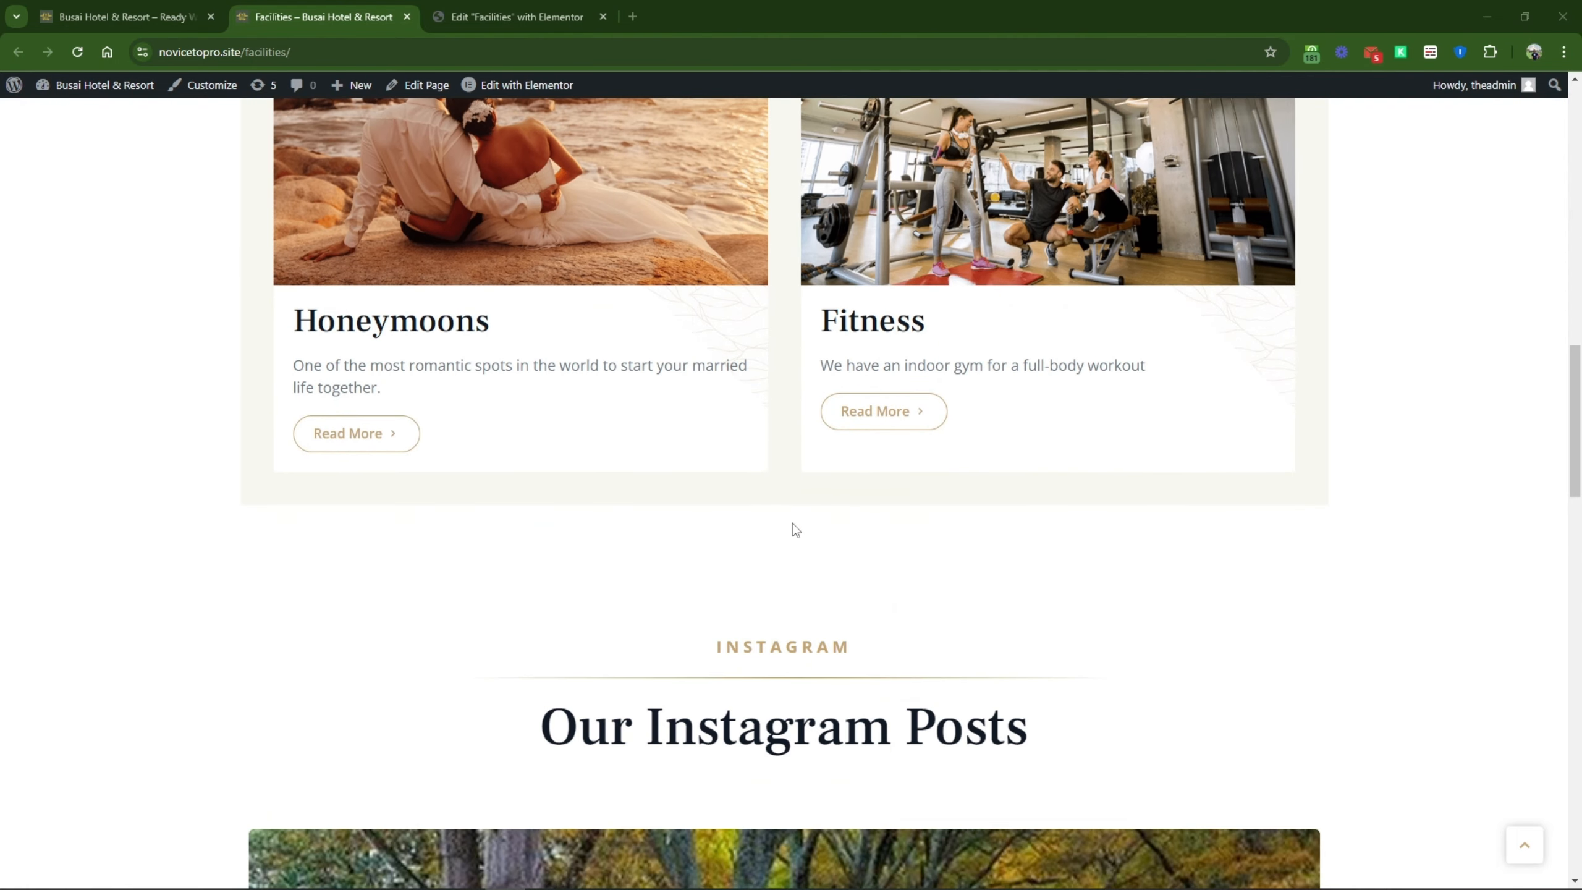
Step: Examine the Spa Treatments card on the Facilities page, including its heading and Read More button
scroll(792, 523, up, 12)
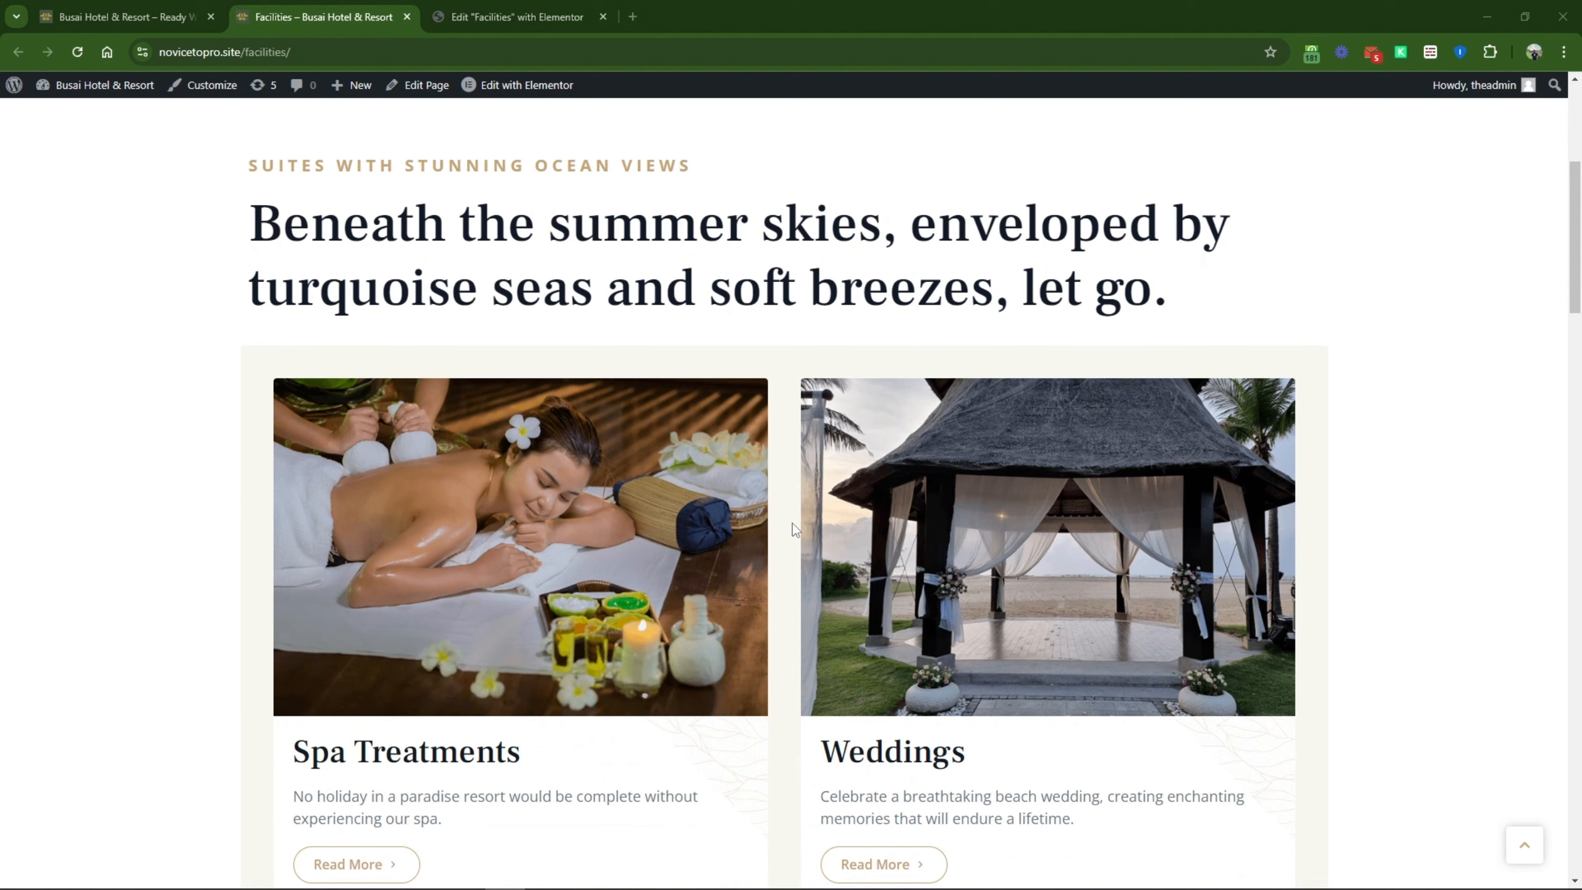
scroll(321, 539, down, 5)
scroll(321, 537, up, 3)
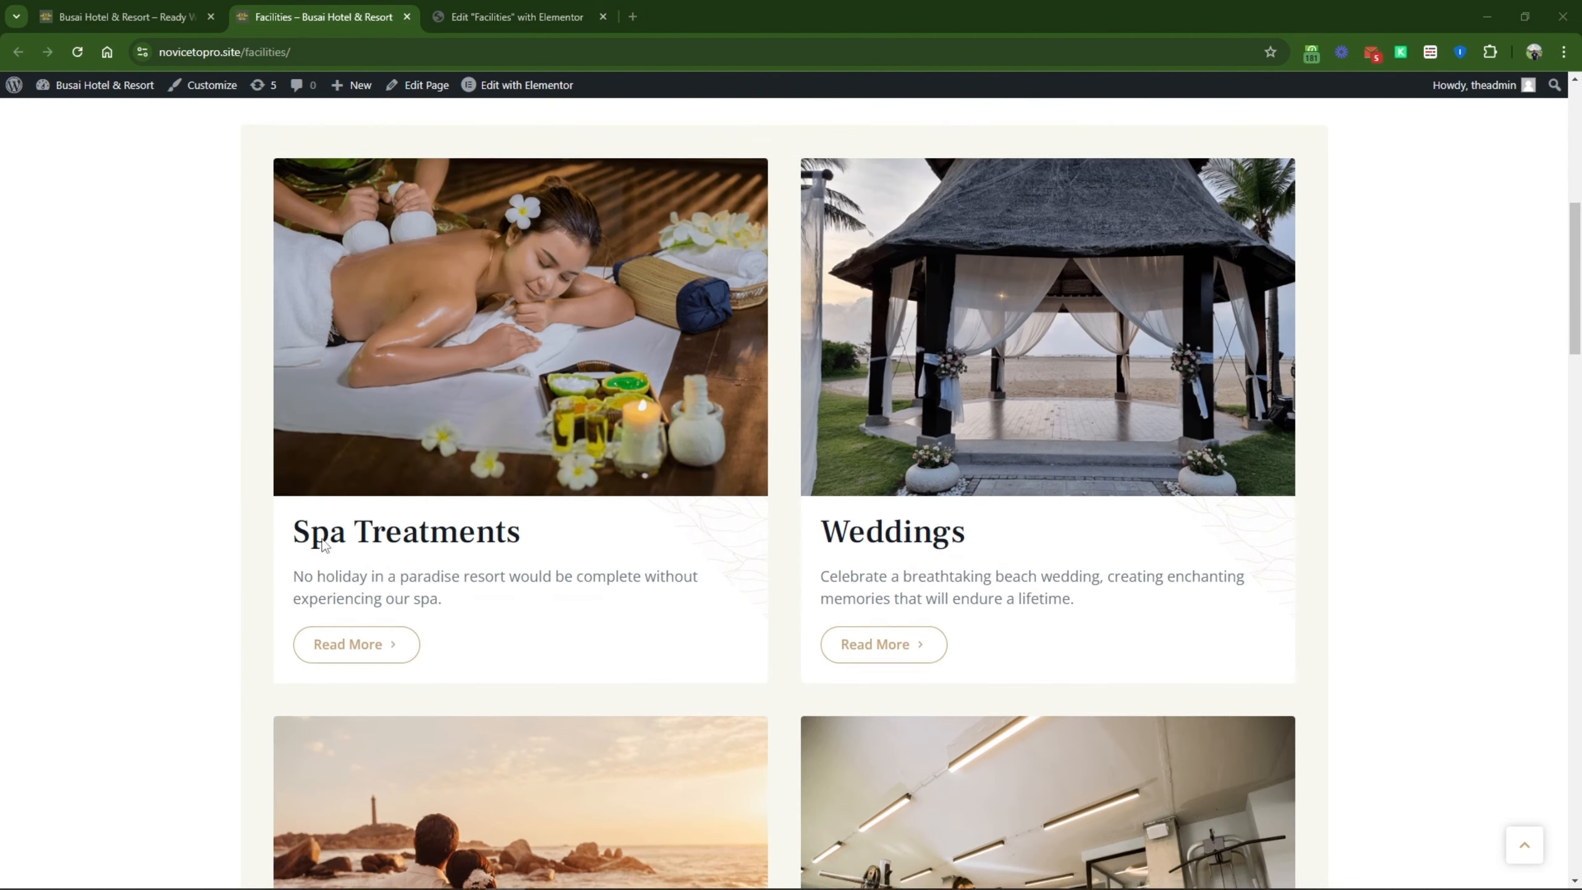
drag(299, 582, 540, 588)
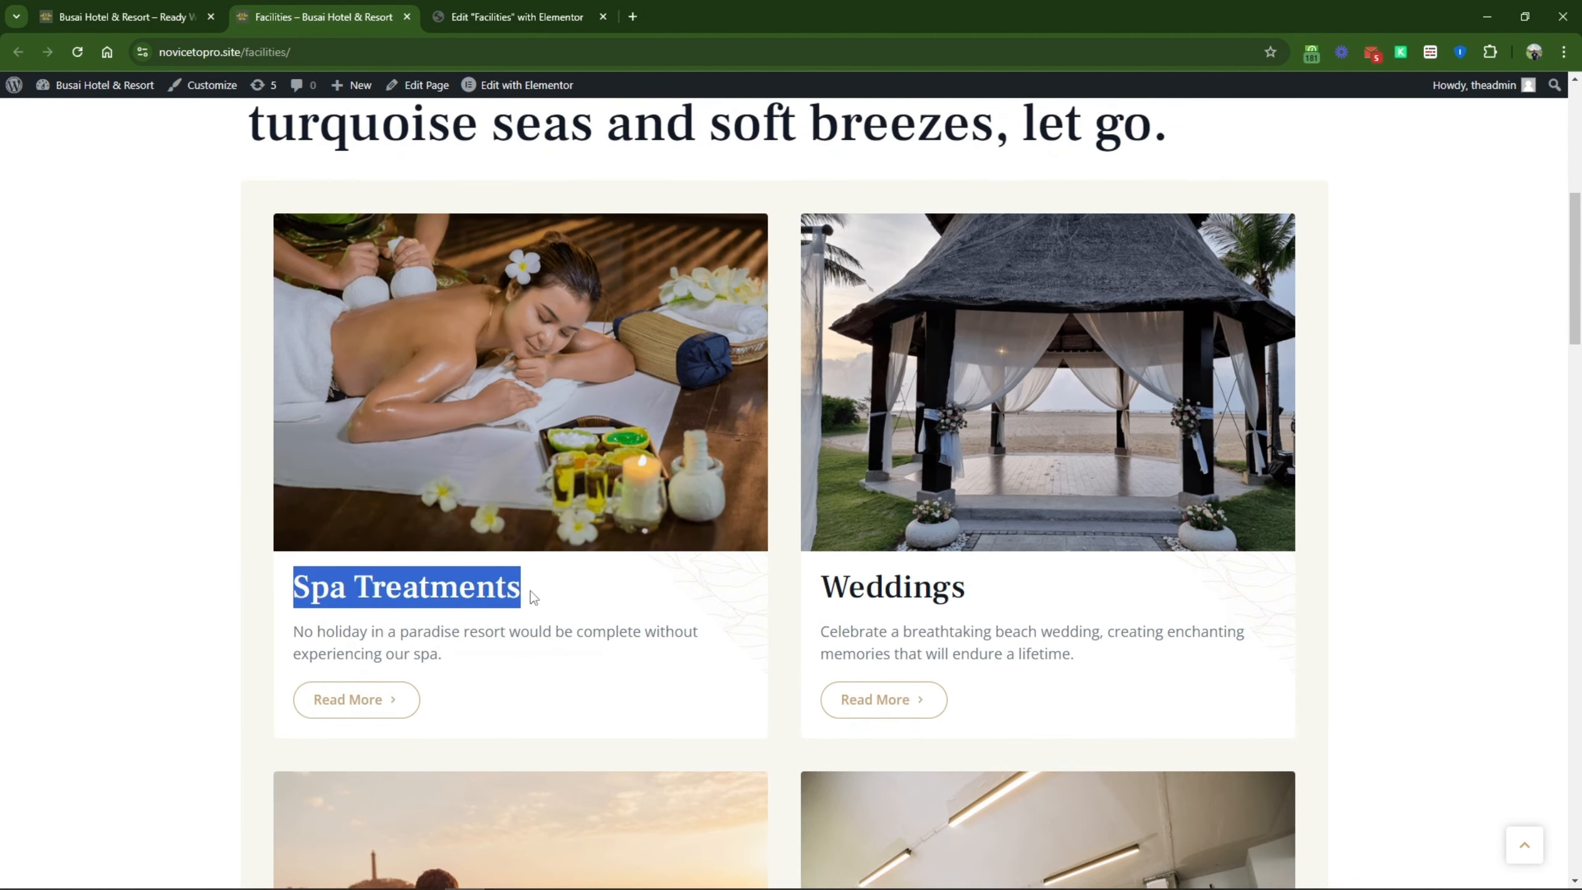
scroll(539, 589, up, 6)
scroll(540, 588, down, 6)
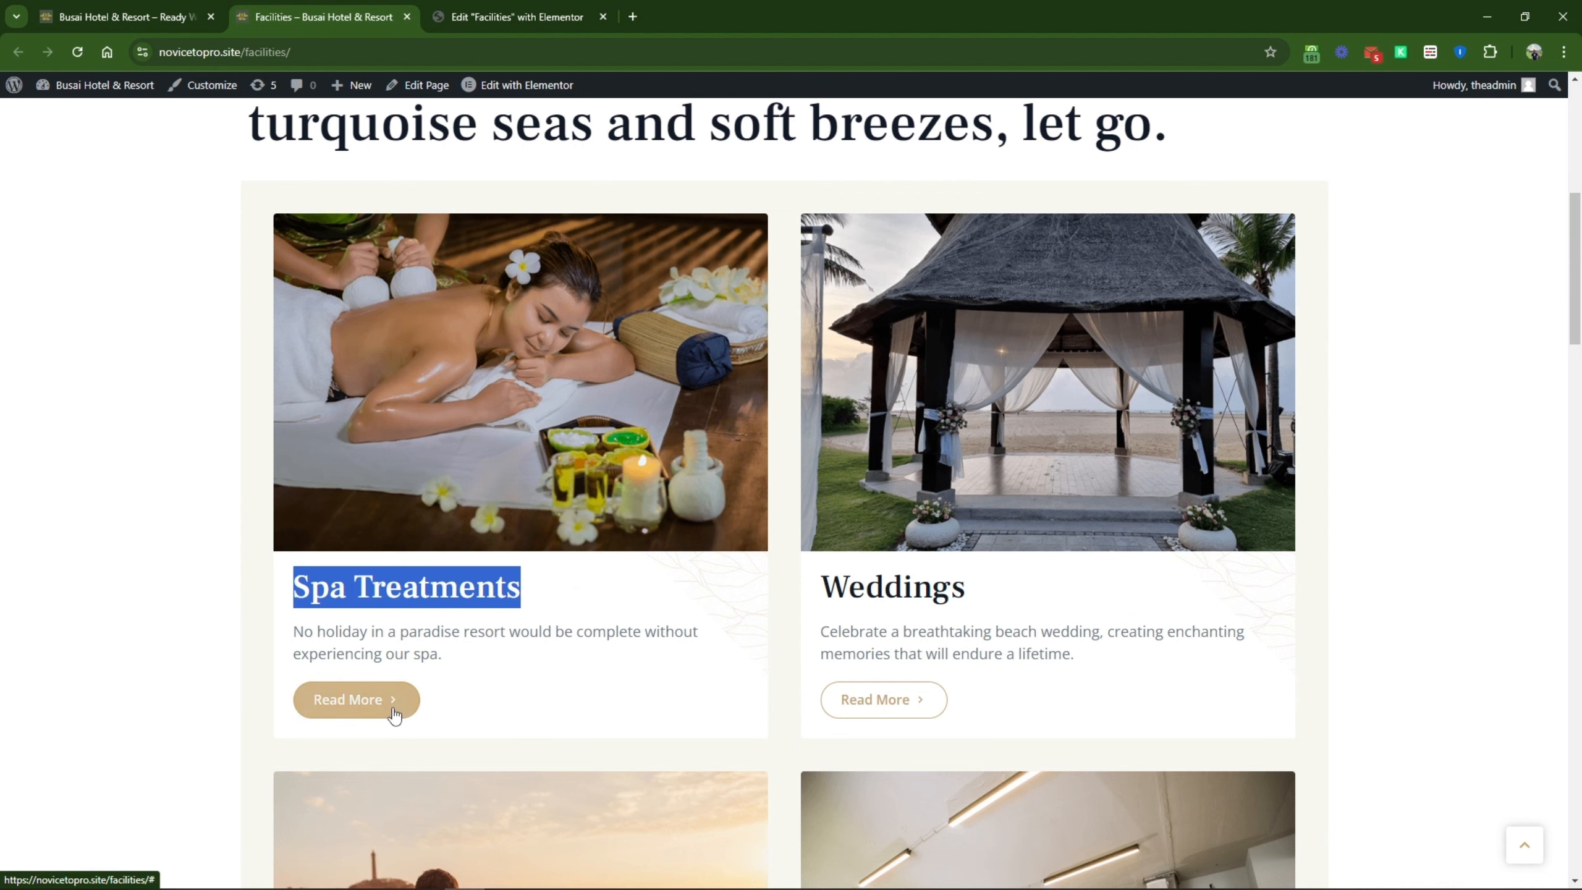
scroll(500, 640, up, 4)
scroll(500, 640, up, 3)
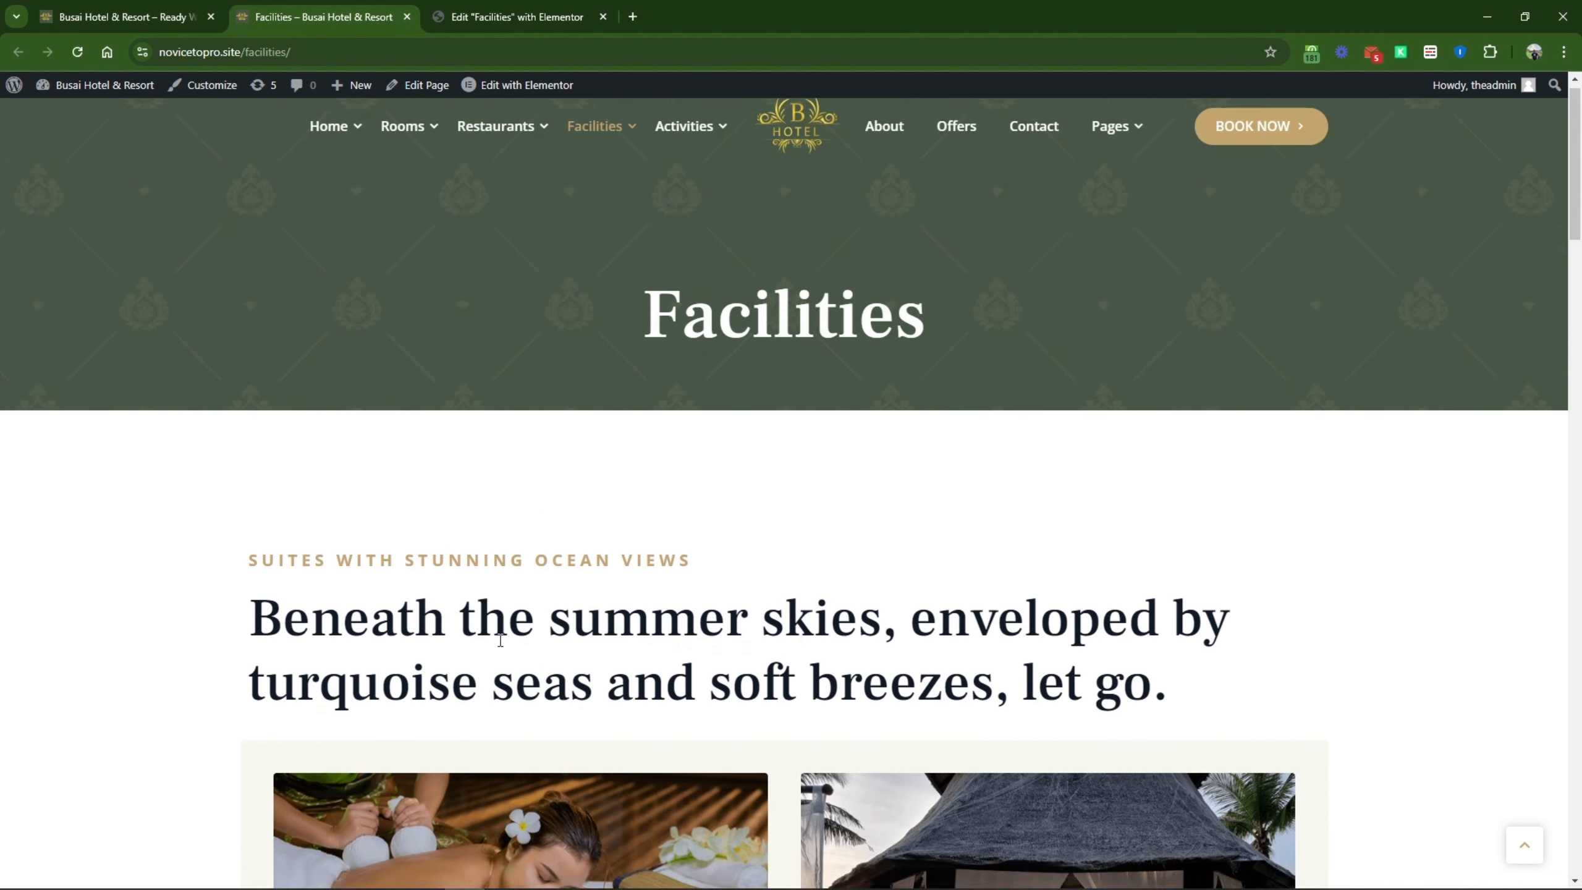
scroll(499, 641, down, 15)
scroll(500, 641, up, 12)
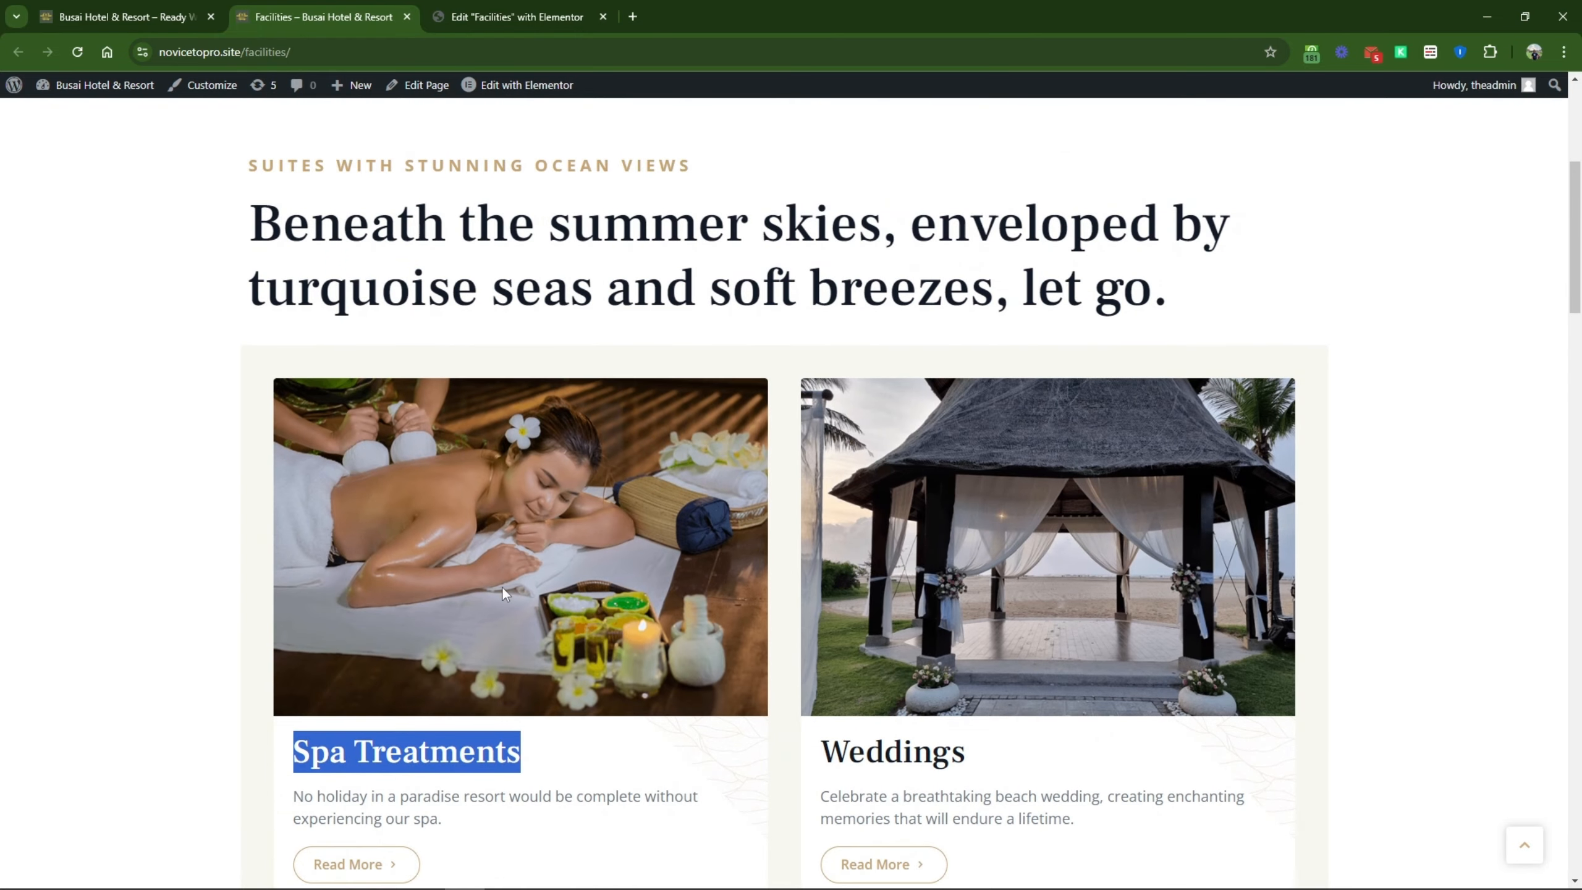
Step: In the Facilities page editor, link the Spa Treatments card's Read More button to the Wellness & Spa page
click(520, 17)
scroll(580, 418, down, 7)
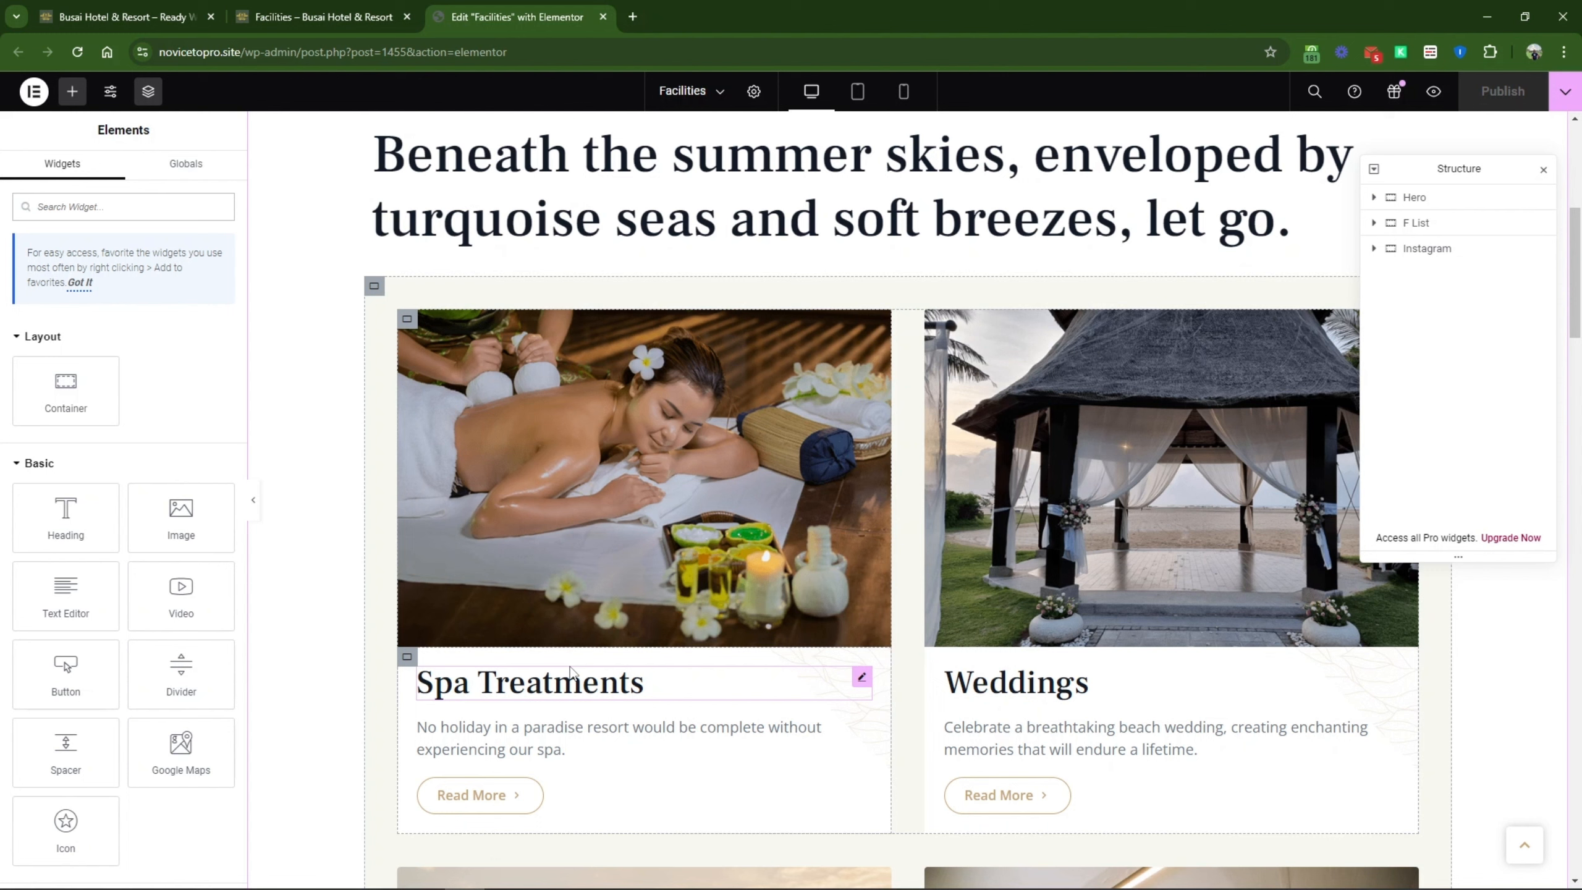
click(522, 796)
double_click(135, 353)
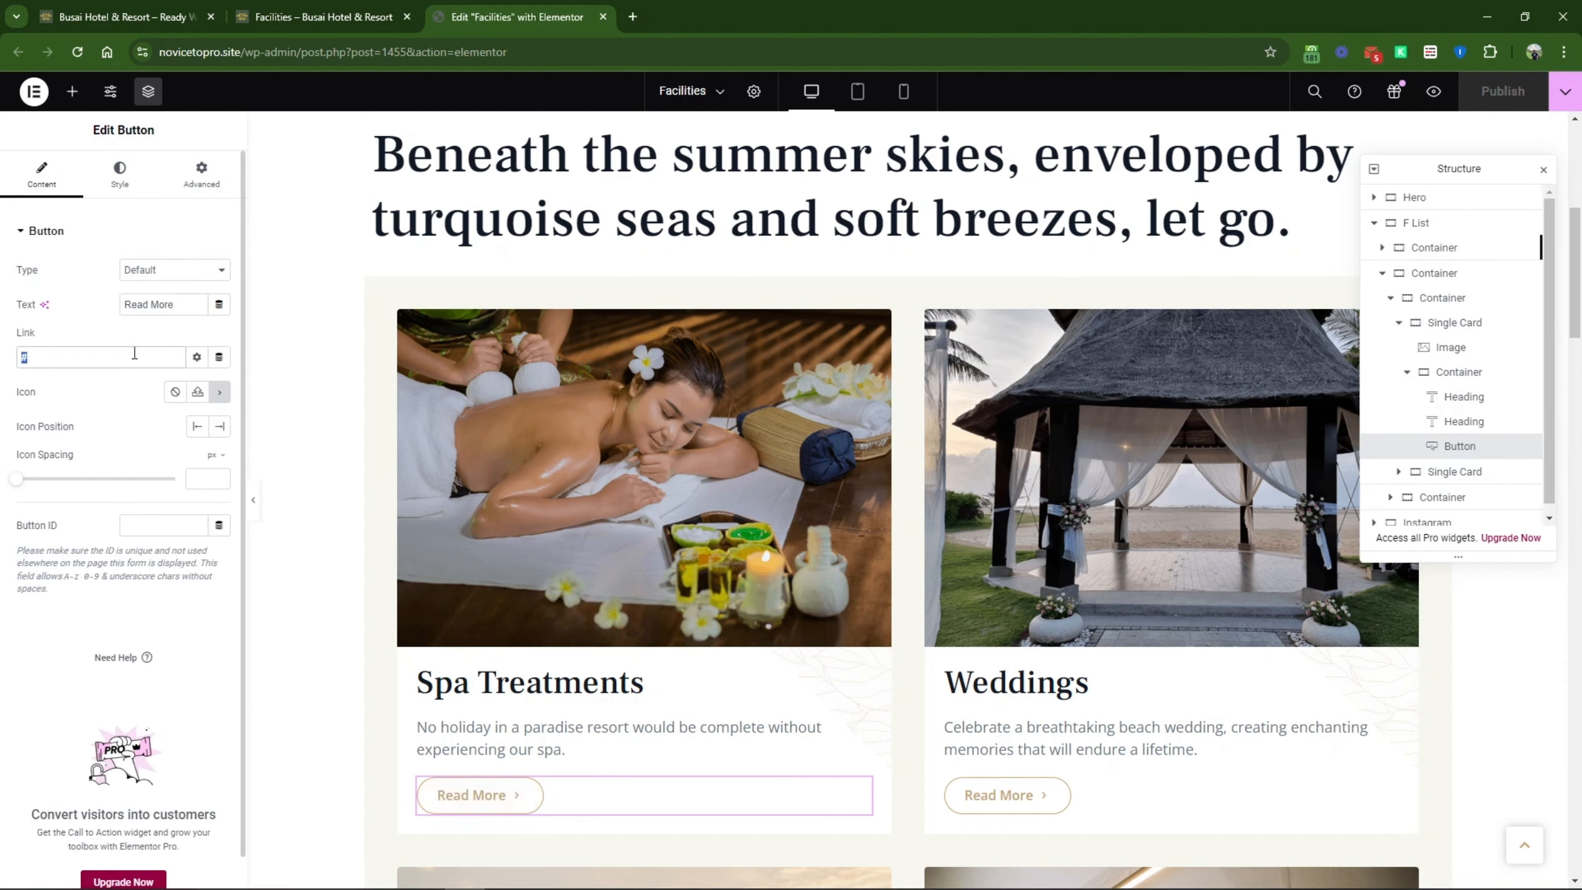
key(BackSpace)
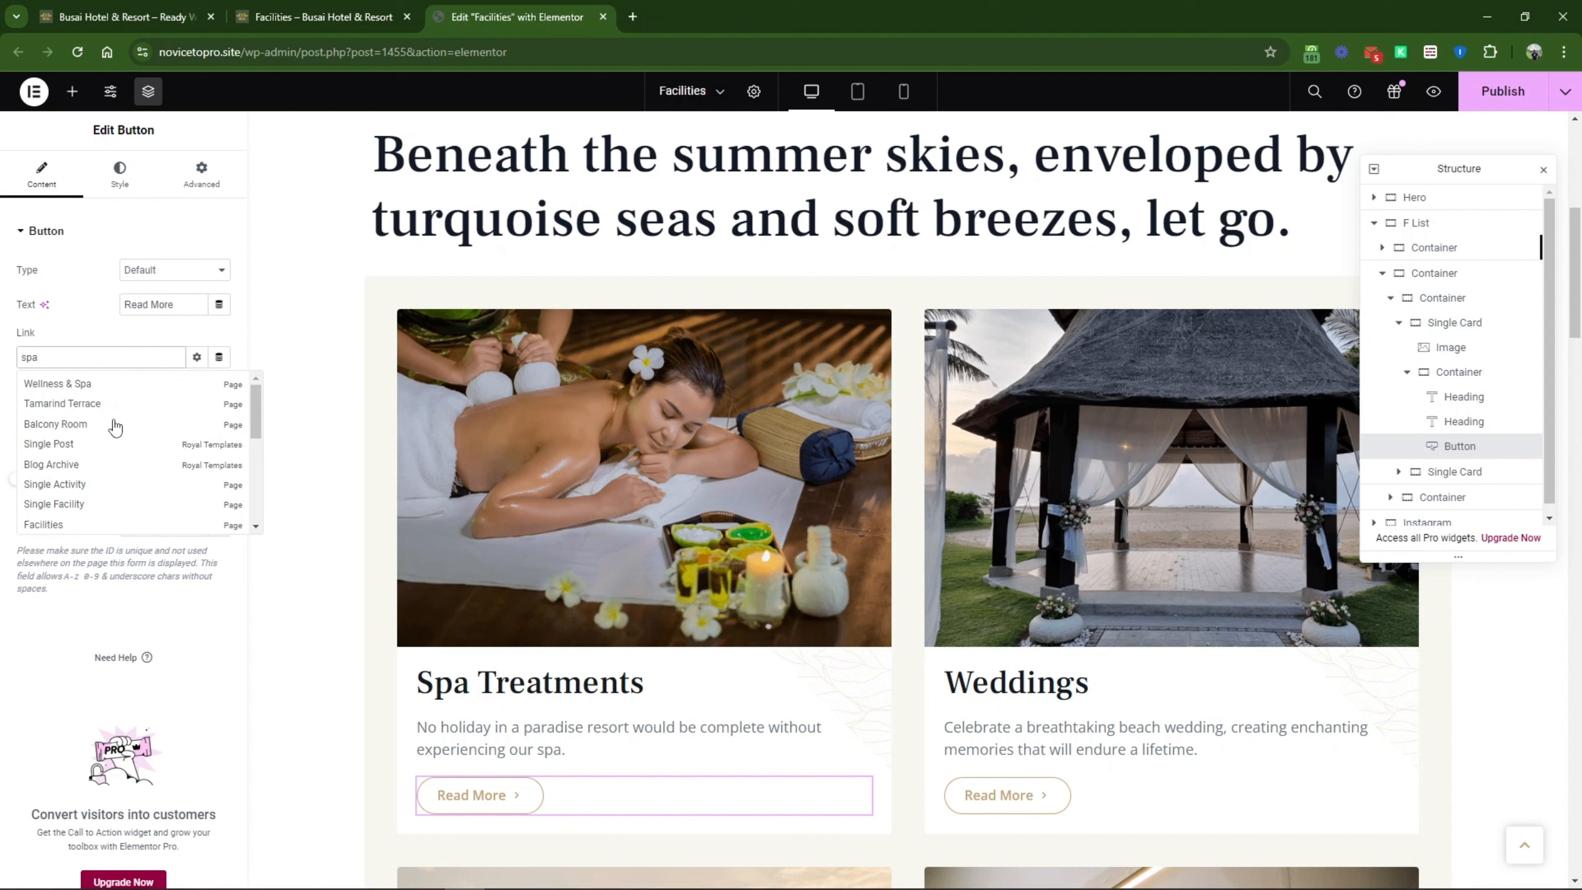
click(88, 385)
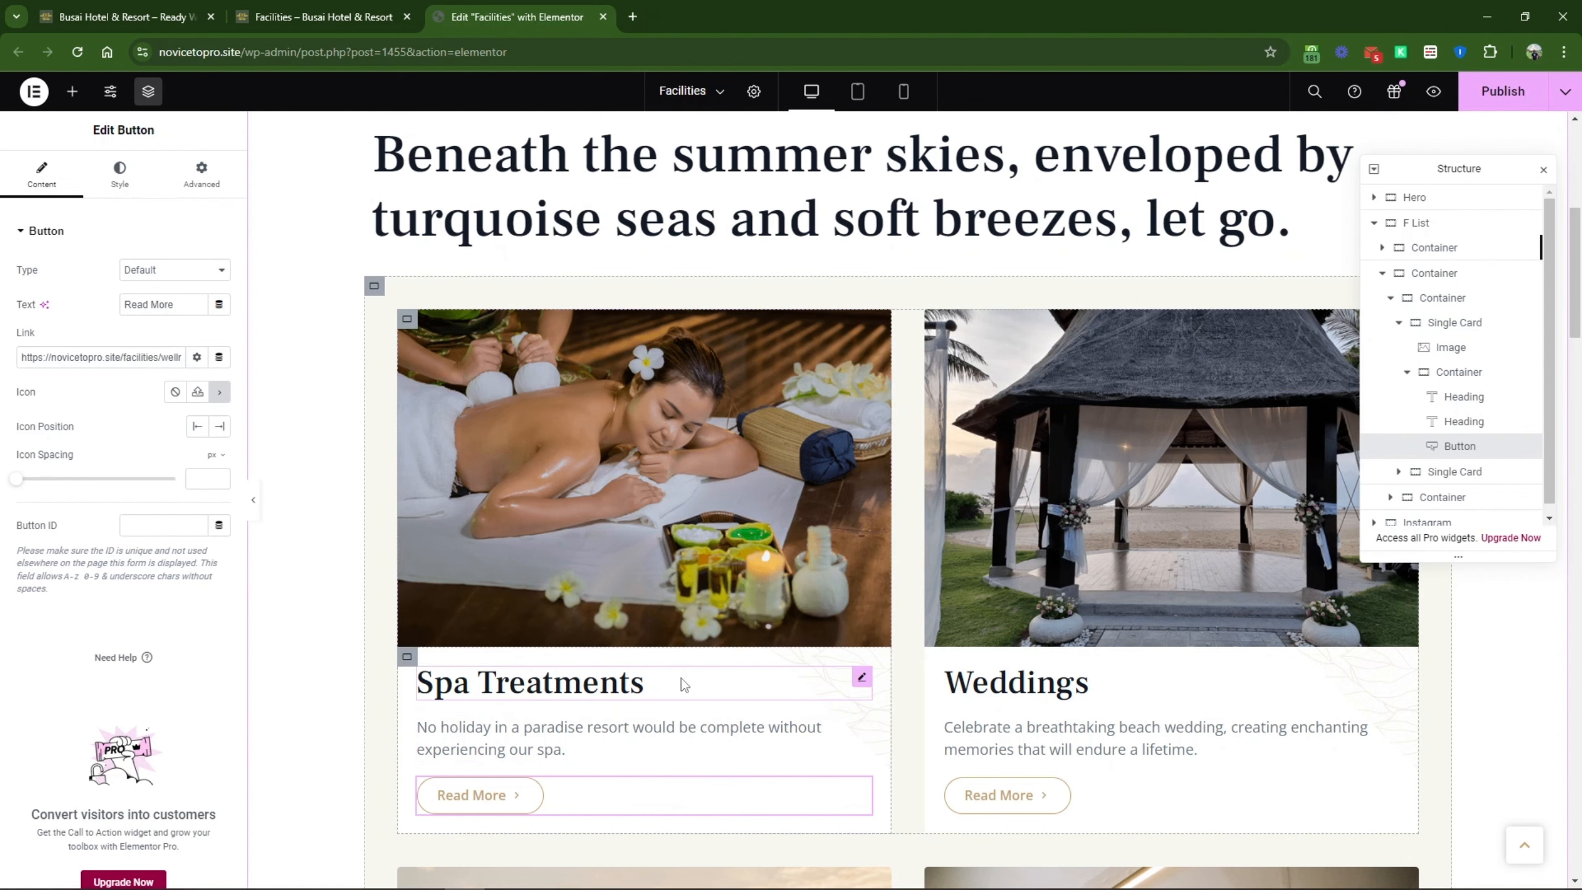
scroll(1183, 717, down, 8)
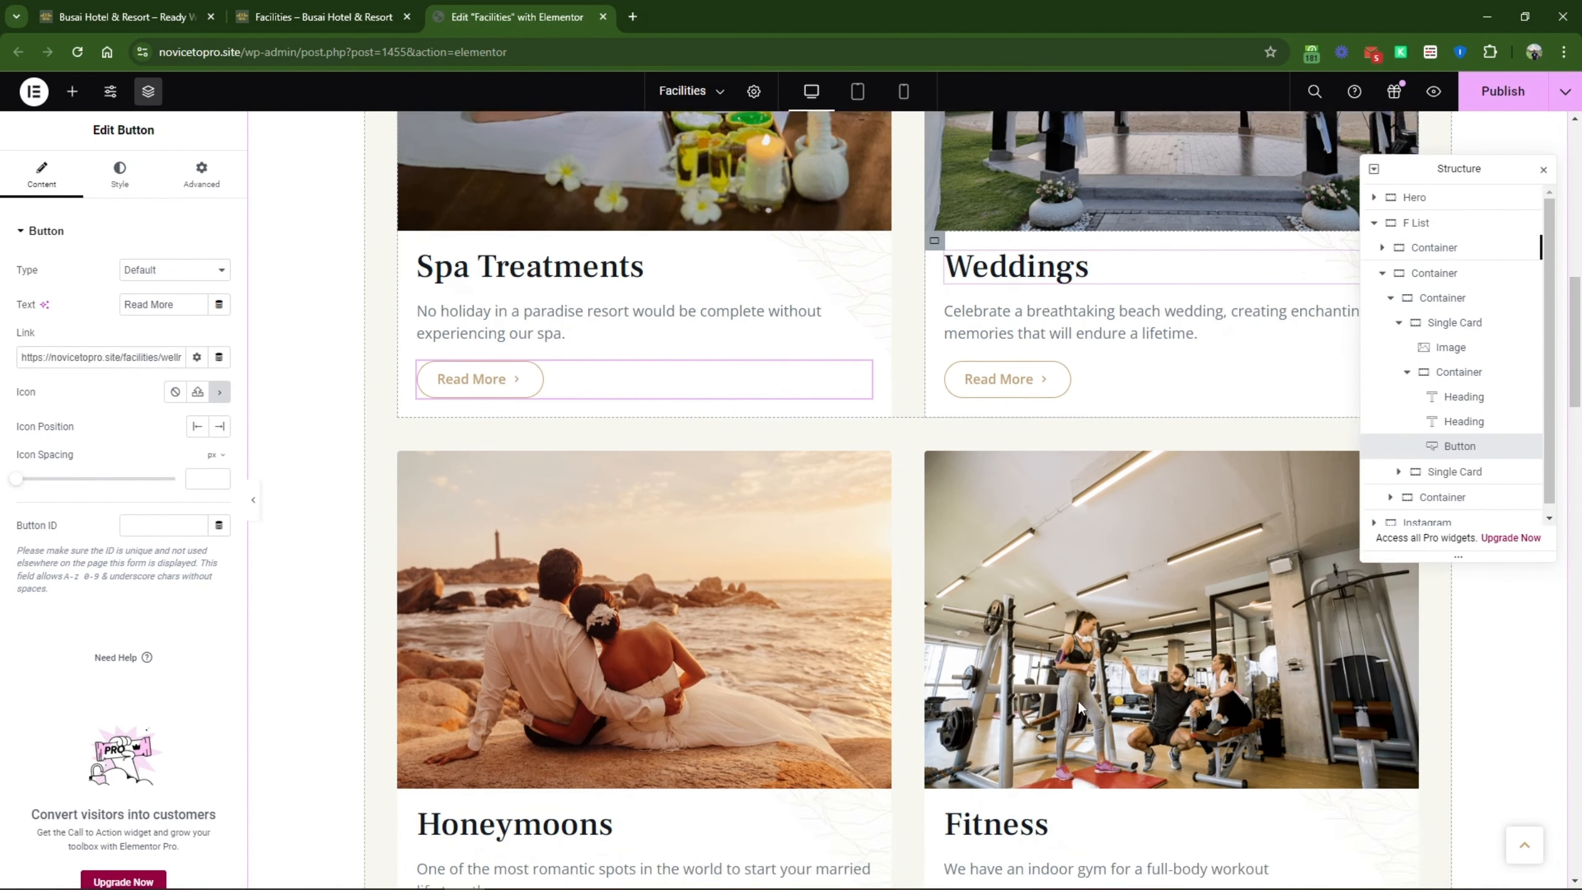
scroll(1082, 708, up, 4)
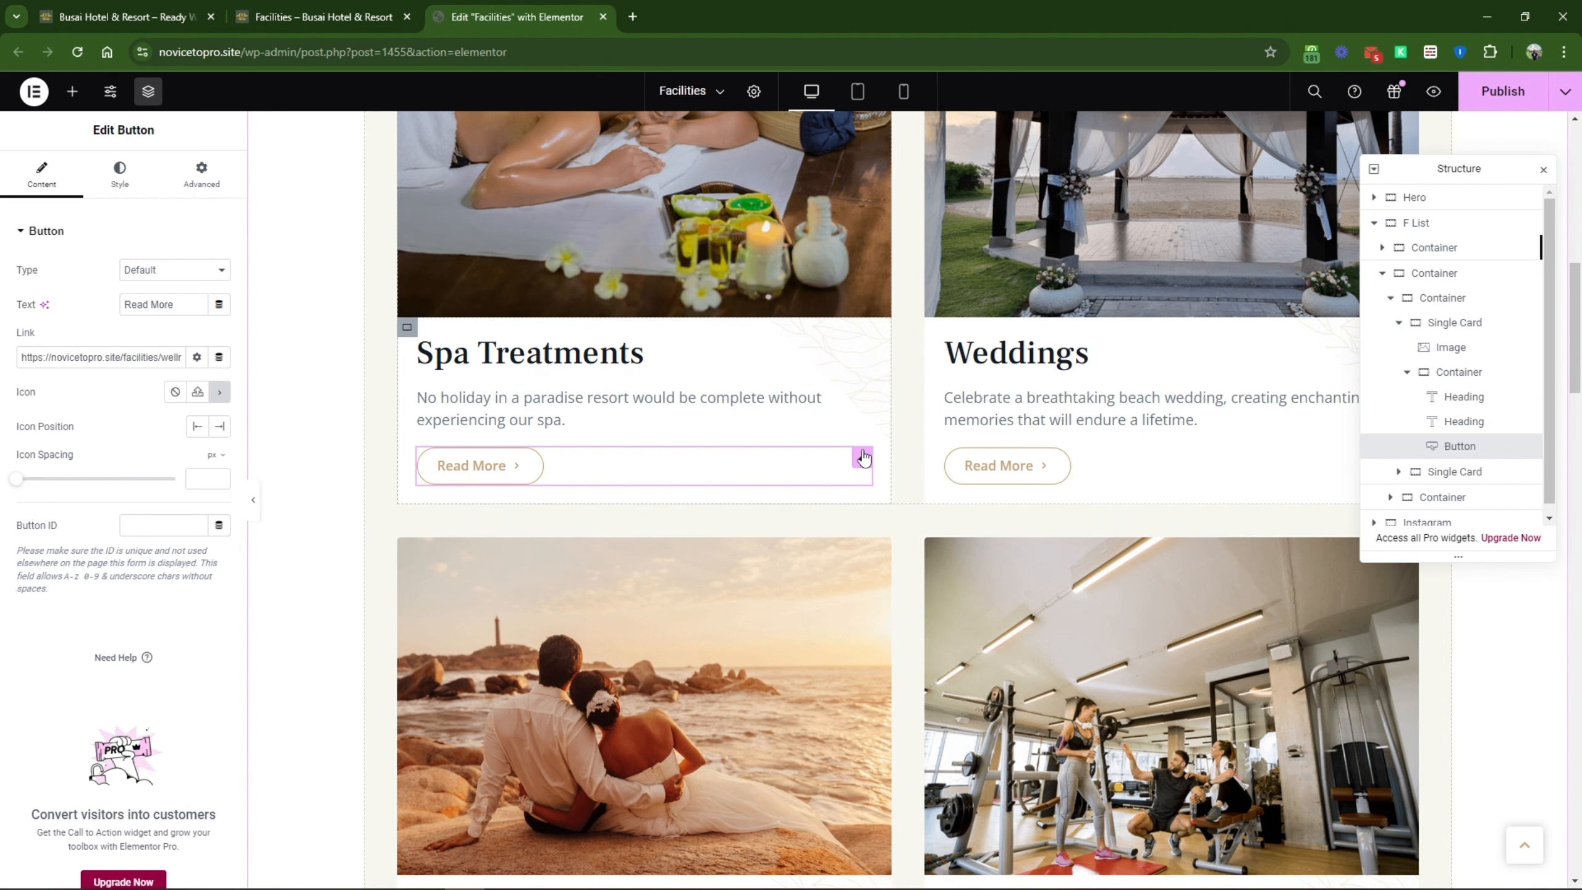
scroll(988, 506, down, 5)
scroll(980, 526, up, 2)
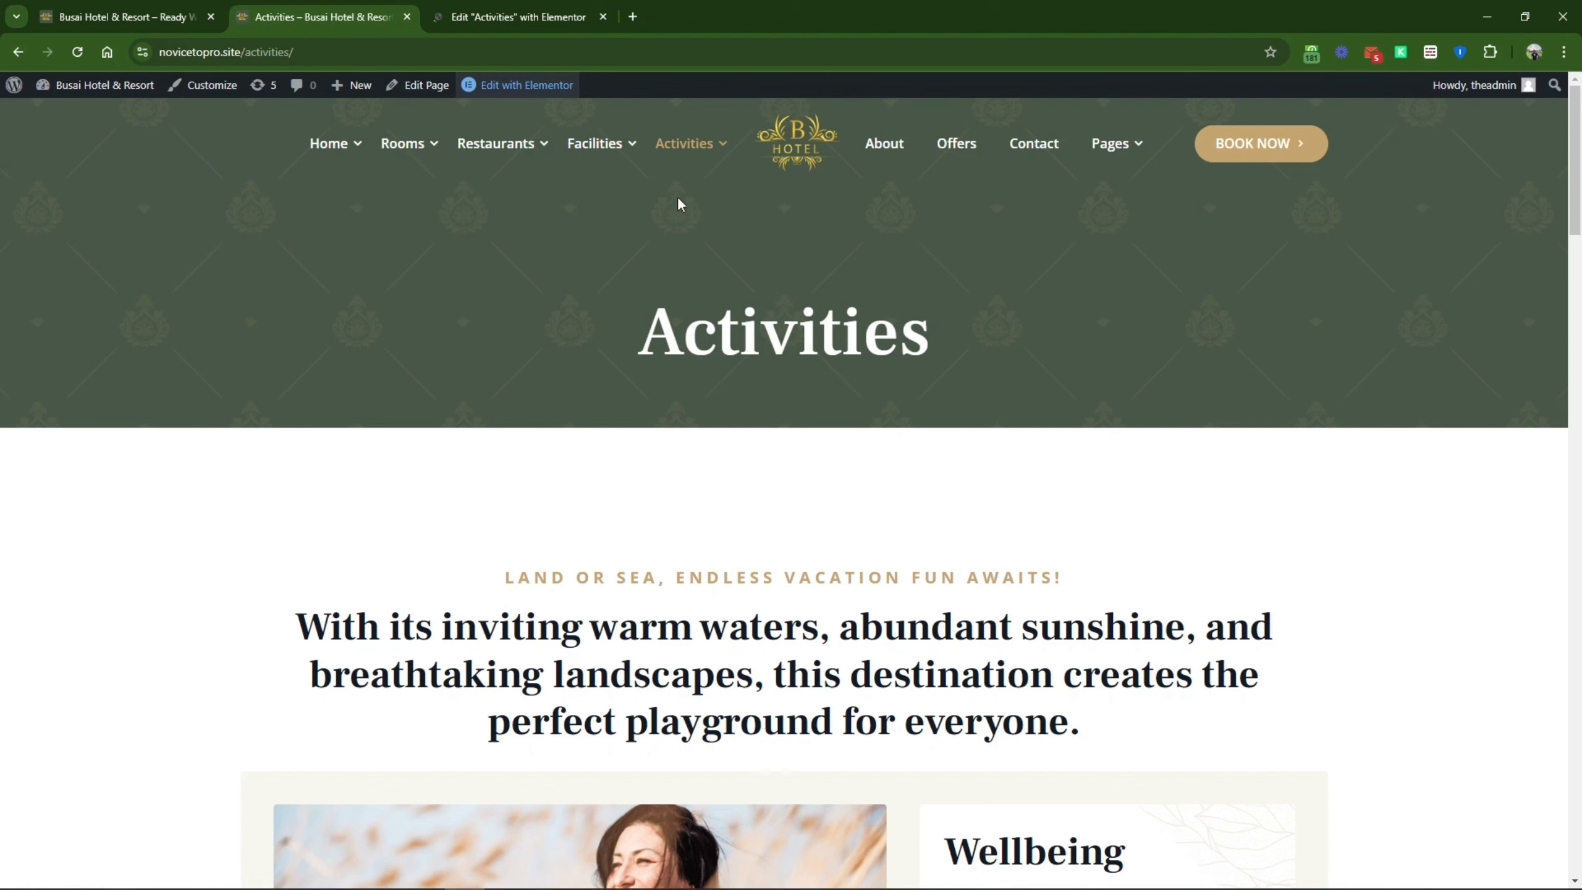
Step: Review the live Activities page from the intro heading and activity cards through the Our Instagram Posts section to the footer
mouse_move(693, 141)
scroll(472, 519, down, 6)
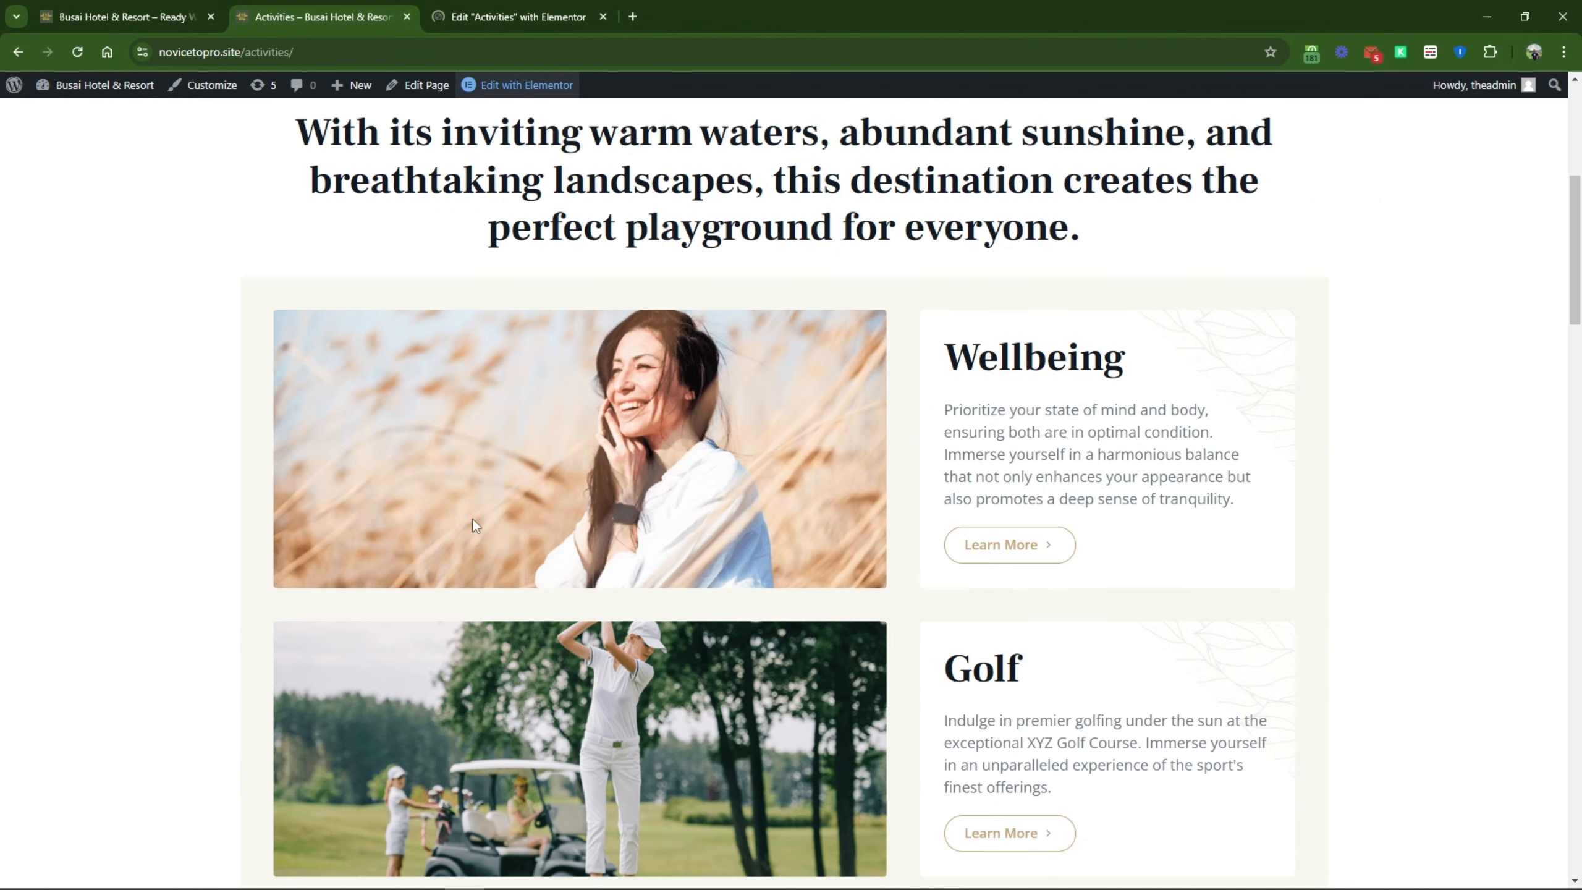
scroll(472, 519, down, 3)
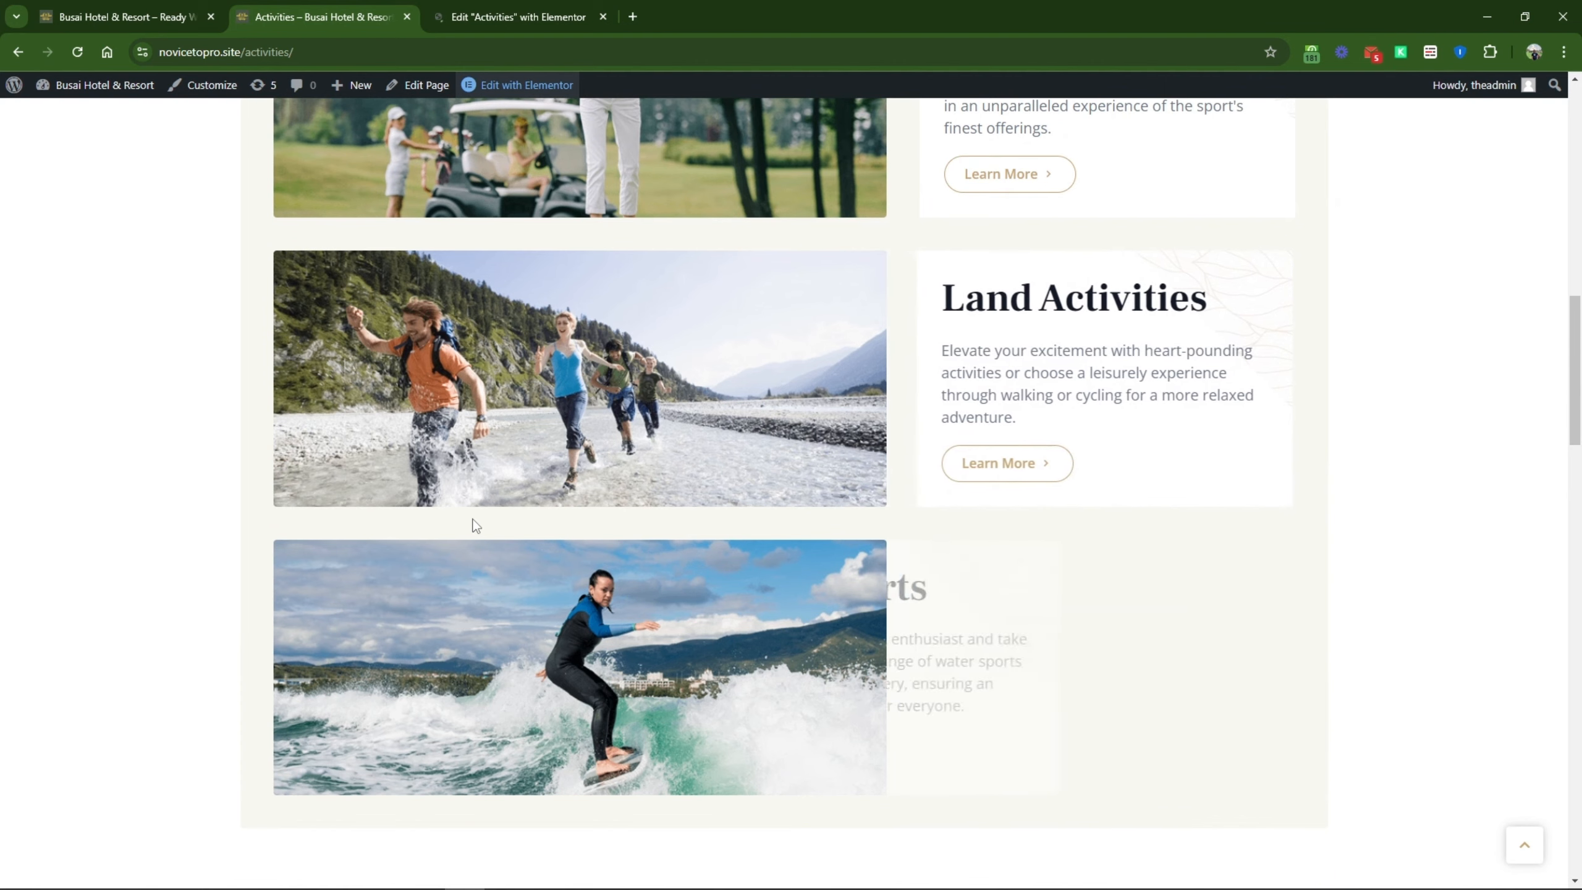
scroll(475, 525, up, 8)
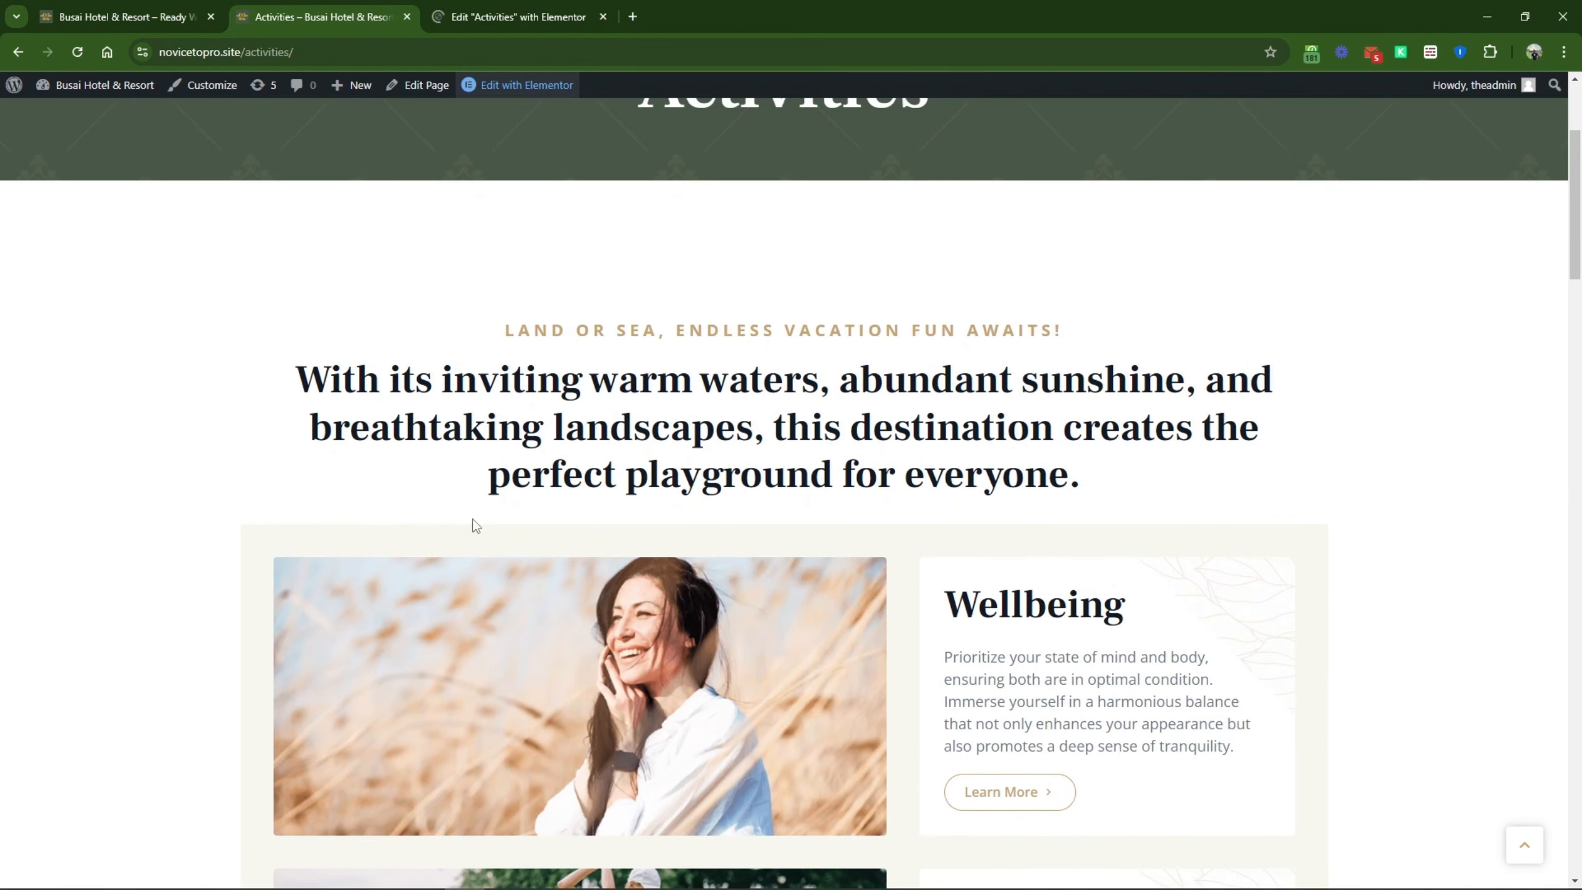
scroll(475, 525, down, 4)
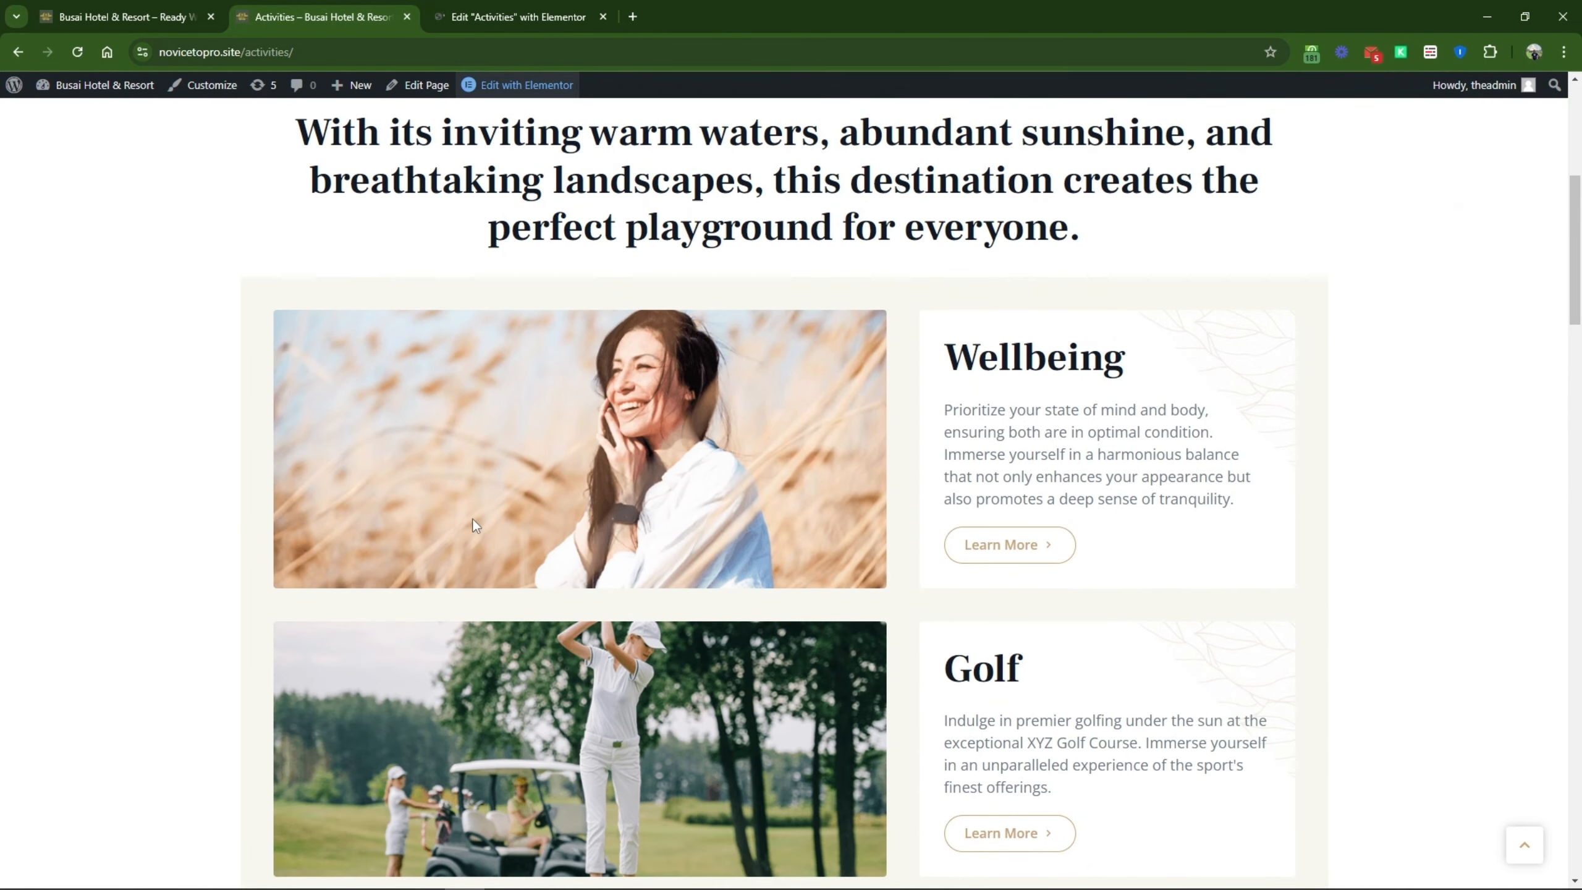
scroll(475, 525, up, 8)
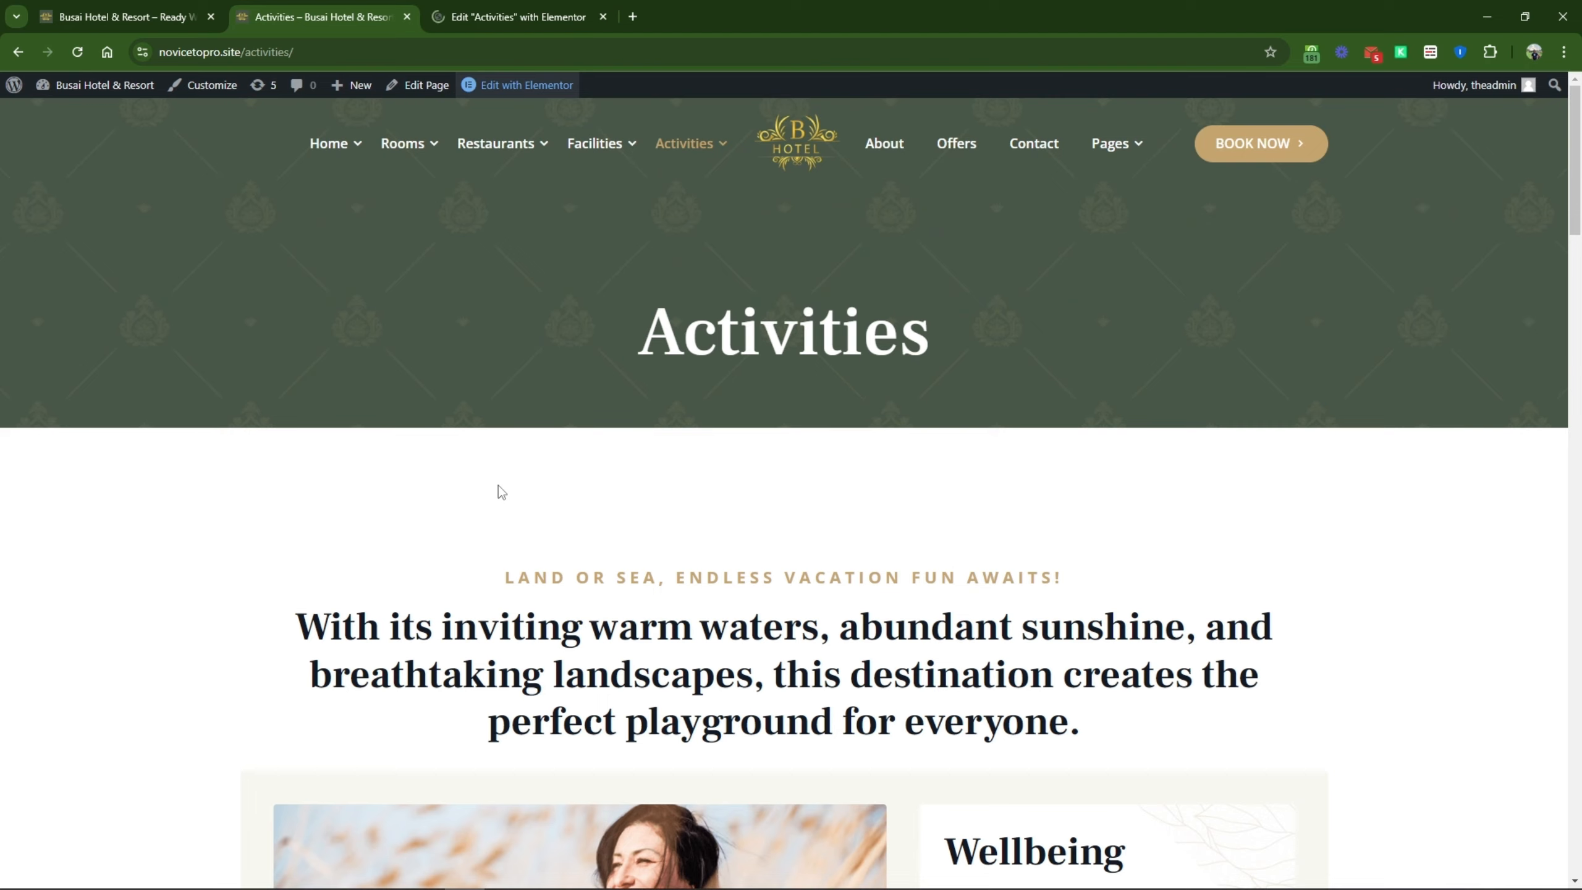
scroll(516, 427, down, 7)
scroll(520, 400, up, 5)
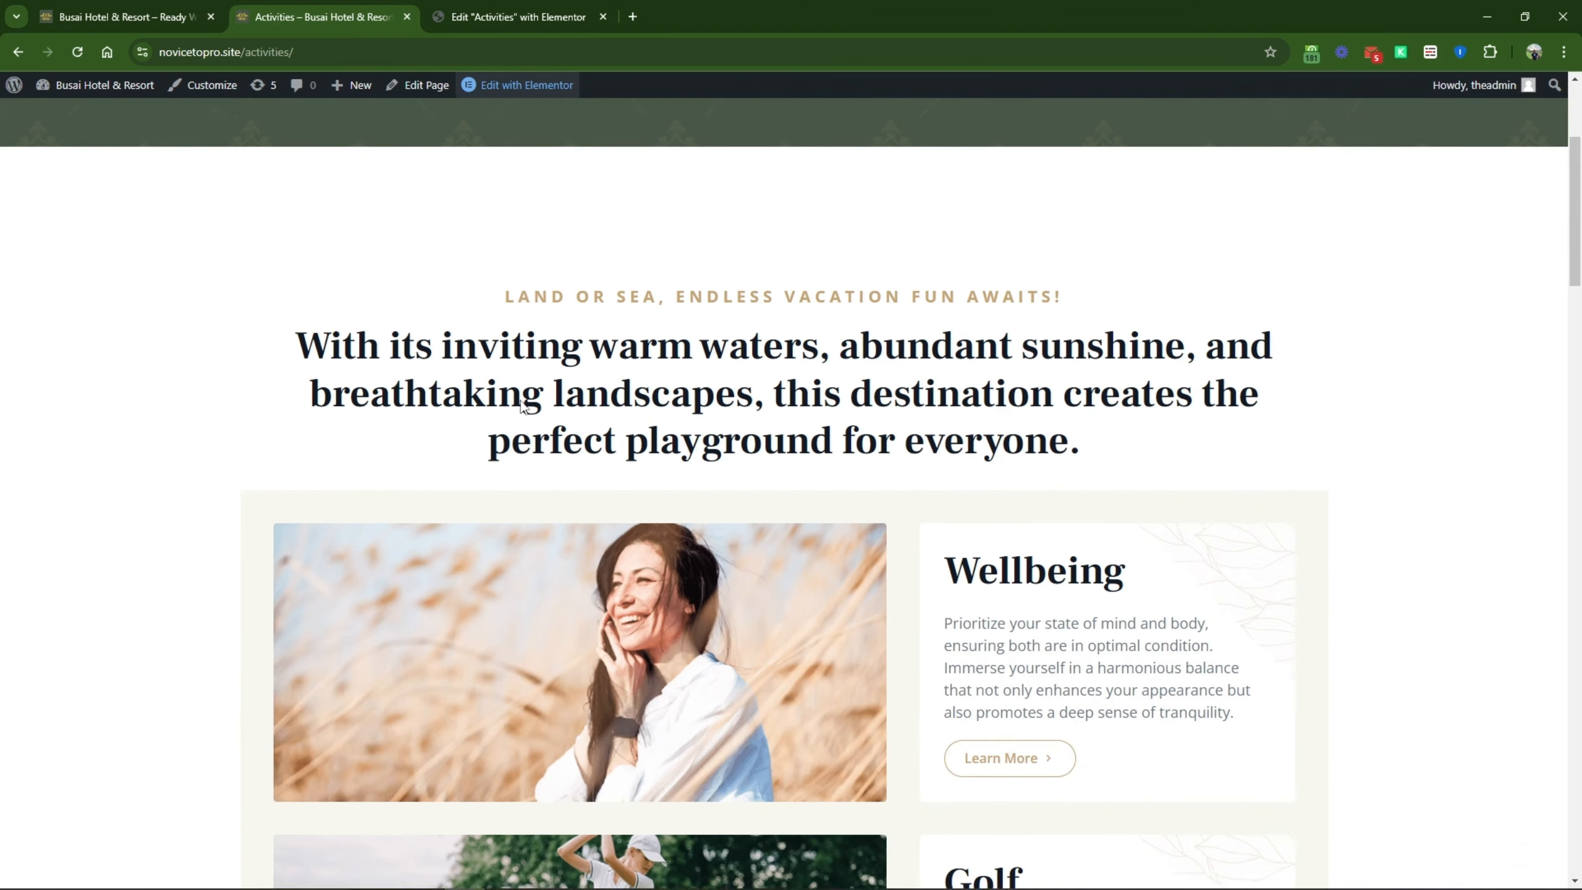
drag(663, 262, 935, 339)
scroll(660, 324, down, 20)
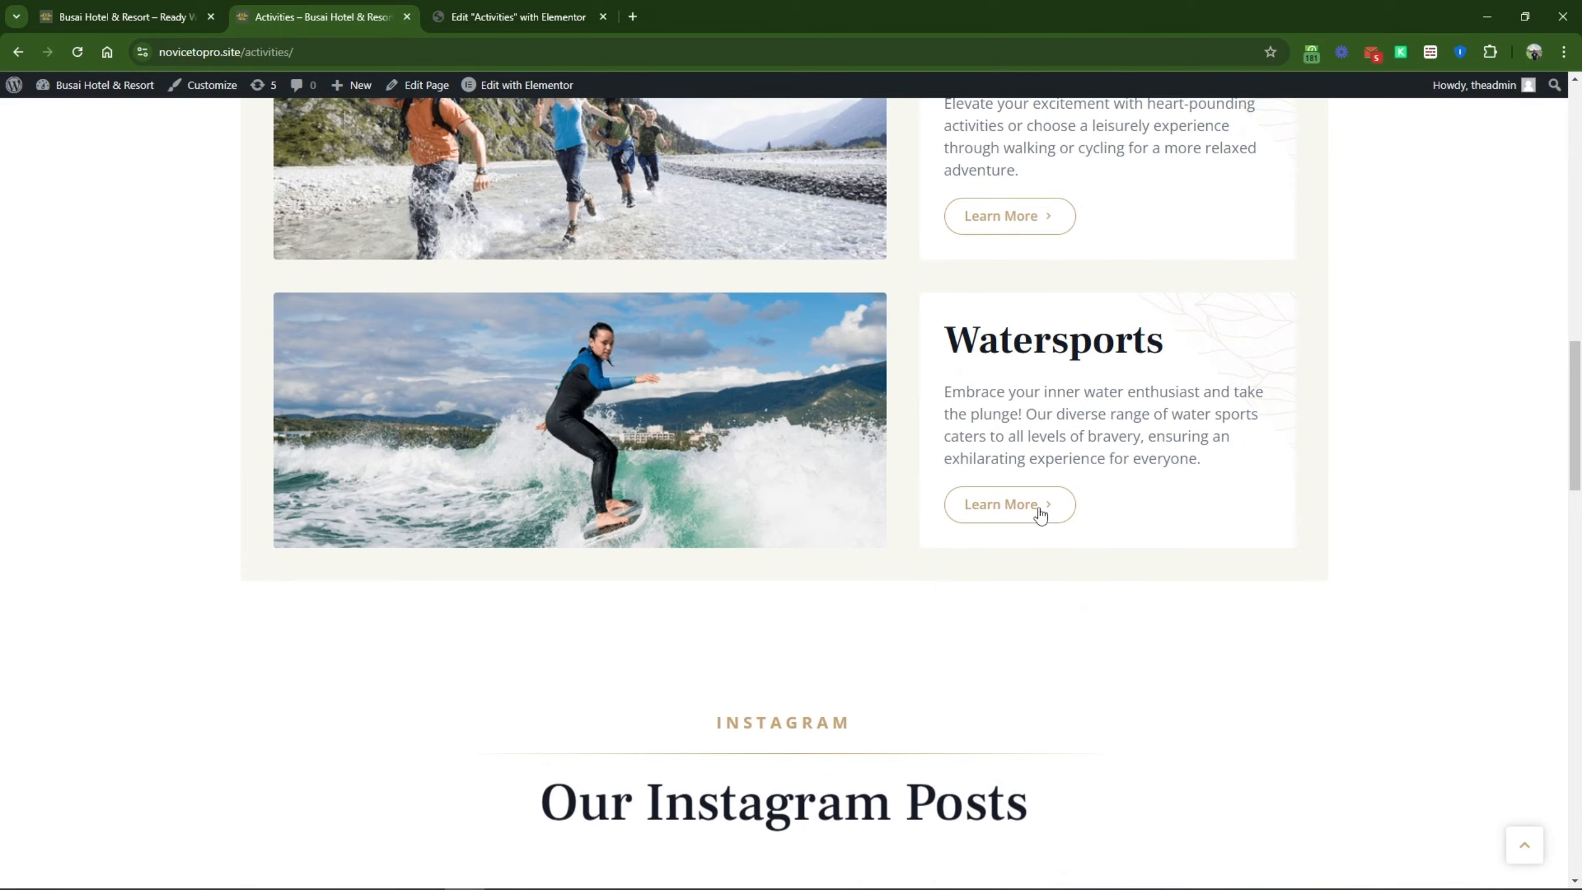
scroll(406, 321, down, 17)
scroll(638, 571, down, 10)
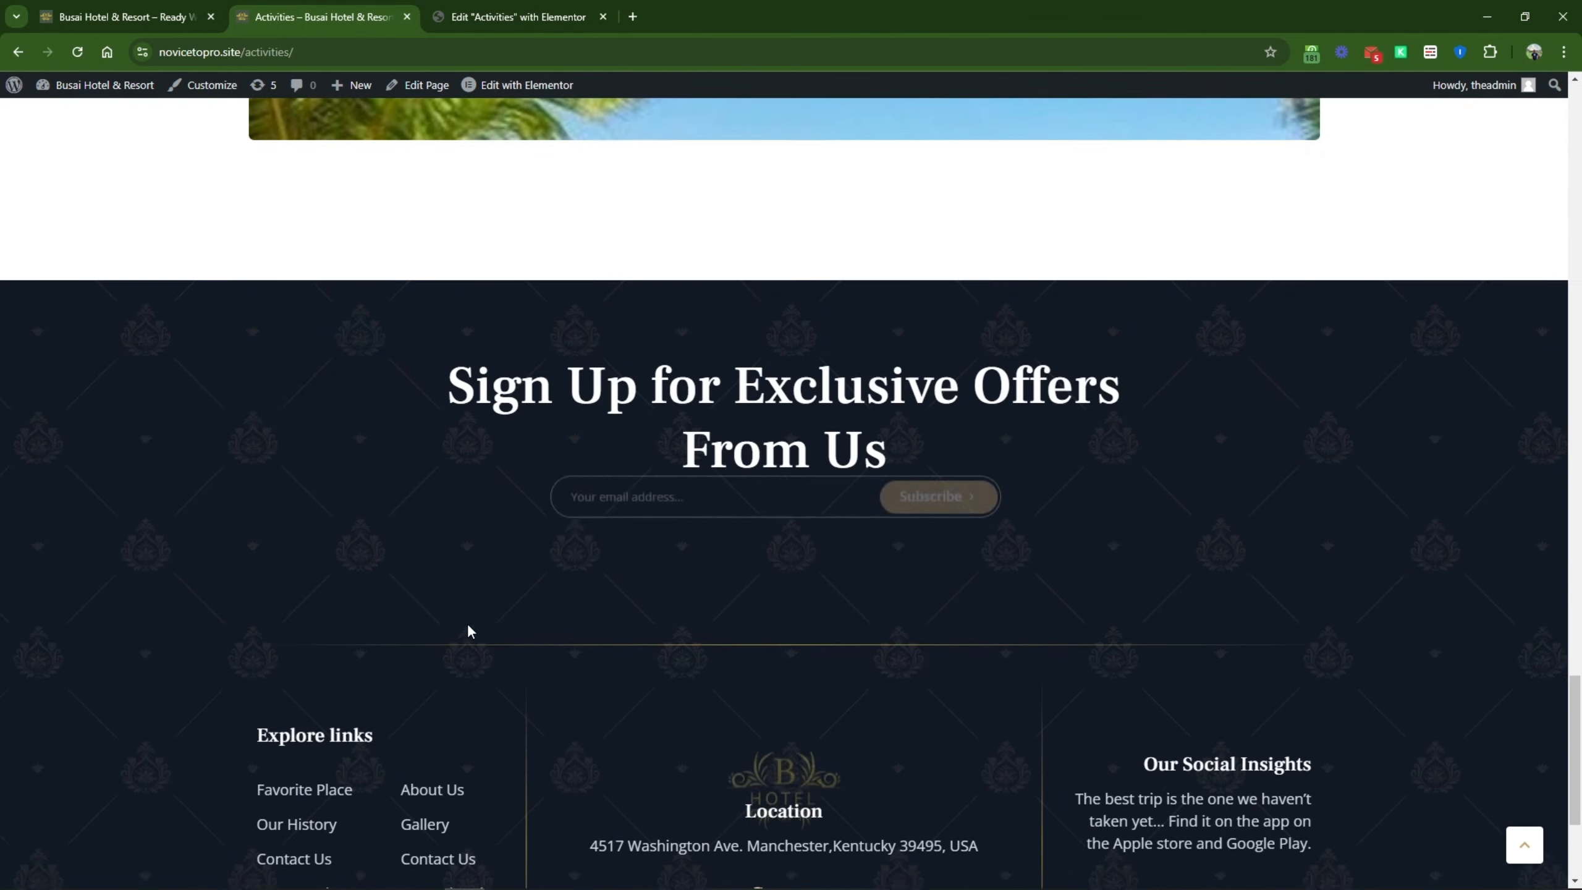
Step: Examine the Golf, Land Activities and Watersports cards on the Activities page, including their headings and Learn More buttons
scroll(467, 622, up, 20)
scroll(479, 612, up, 12)
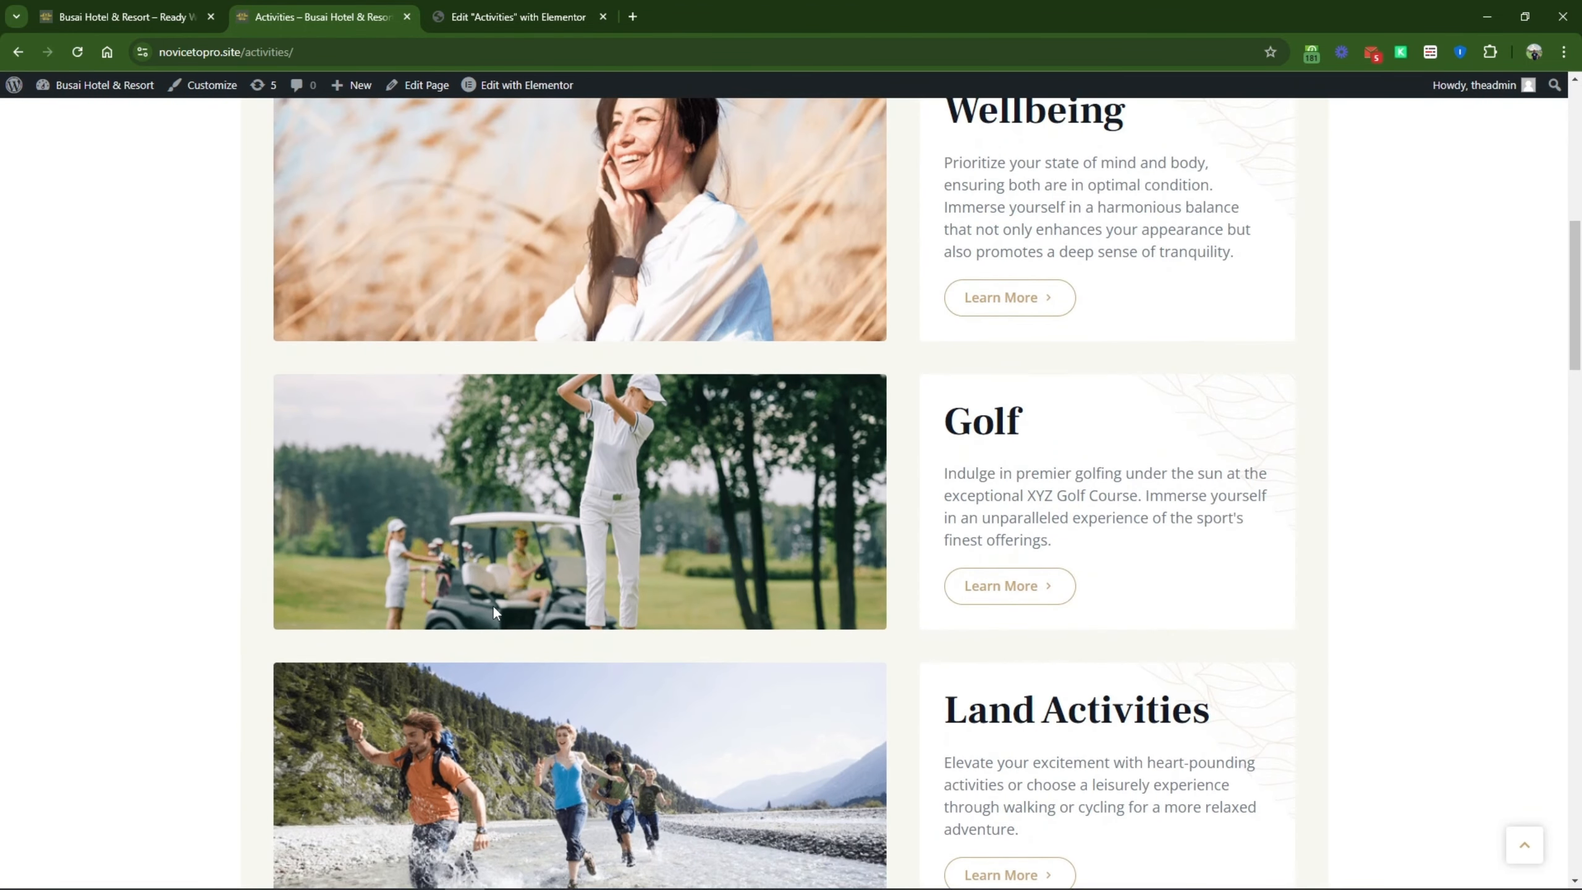
scroll(911, 569, down, 8)
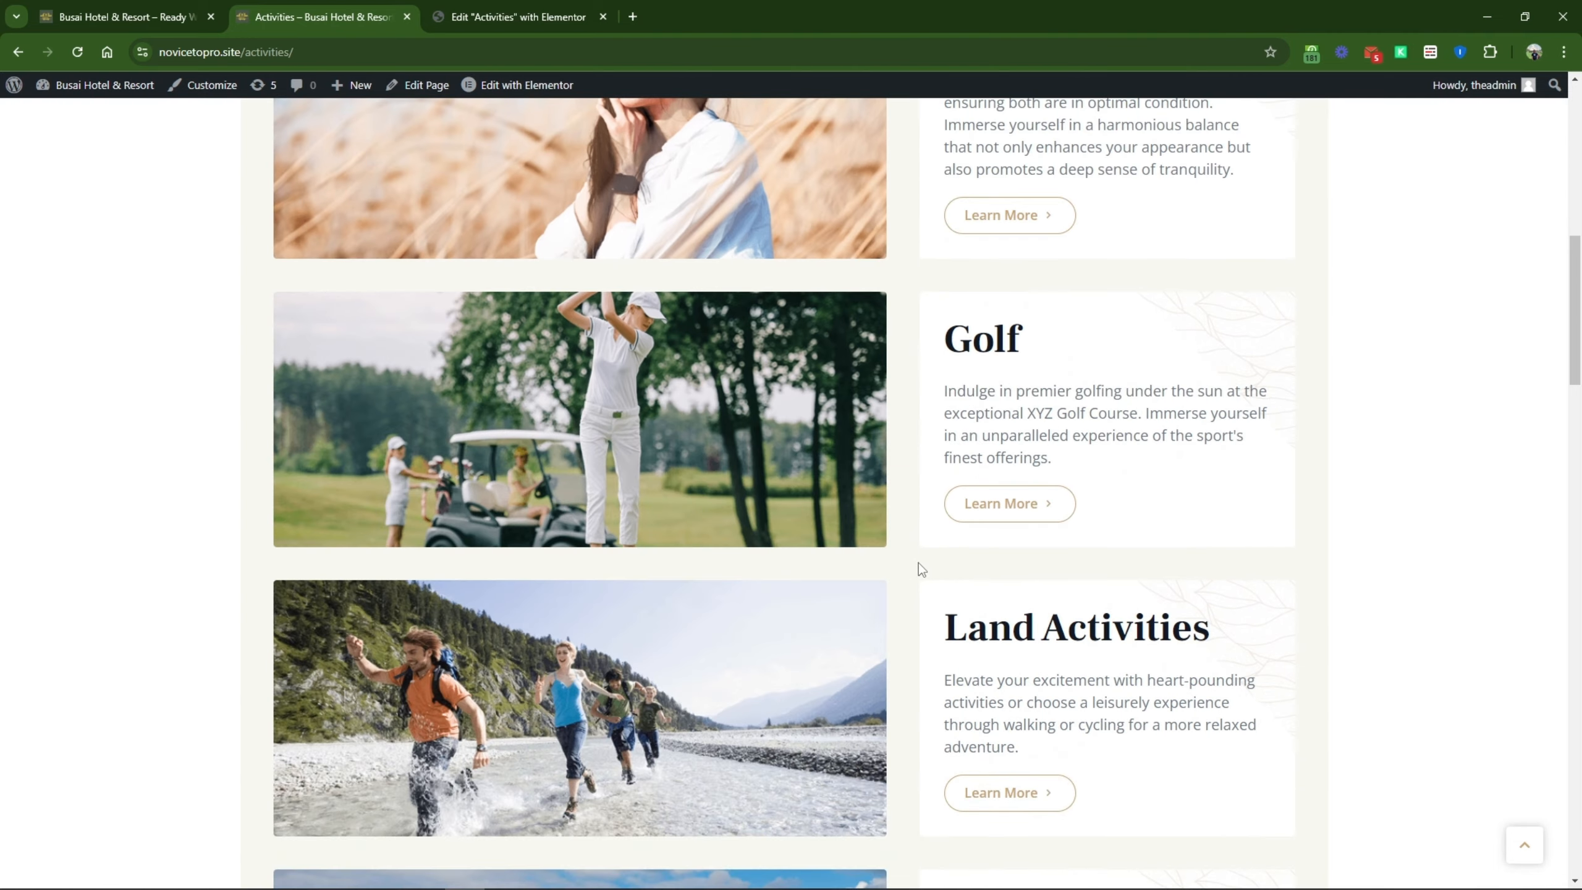
drag(946, 626, 1208, 626)
click(1240, 608)
scroll(1236, 611, down, 4)
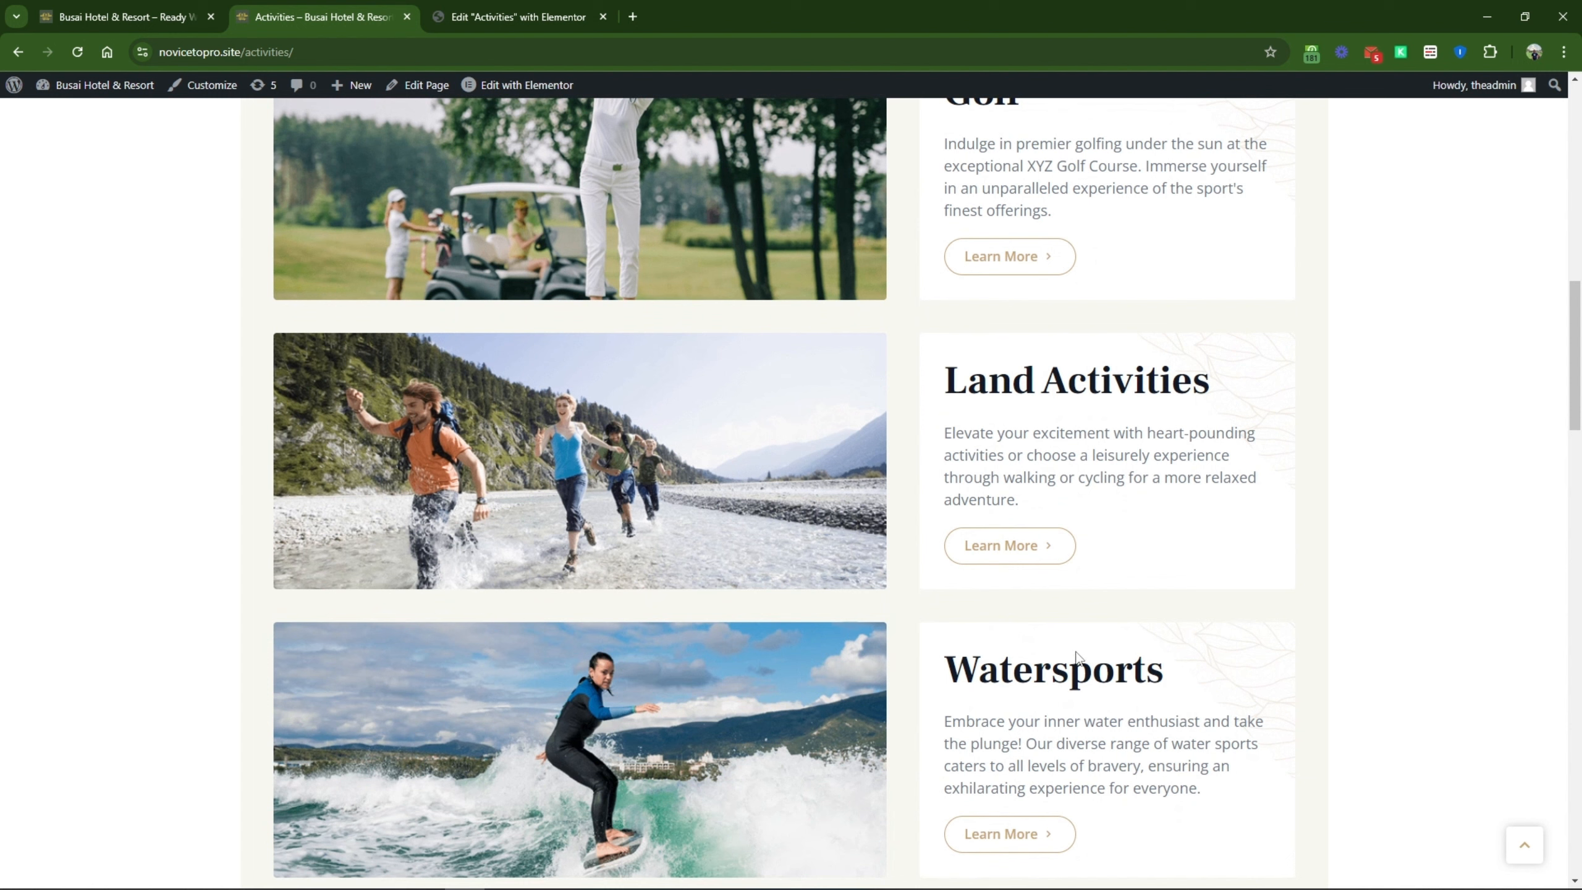
Step: Copy the Watersports card heading from the Activities page and start a new WordPress page titled Watersports in a separate browser tab
double_click(1023, 672)
right_click(1023, 673)
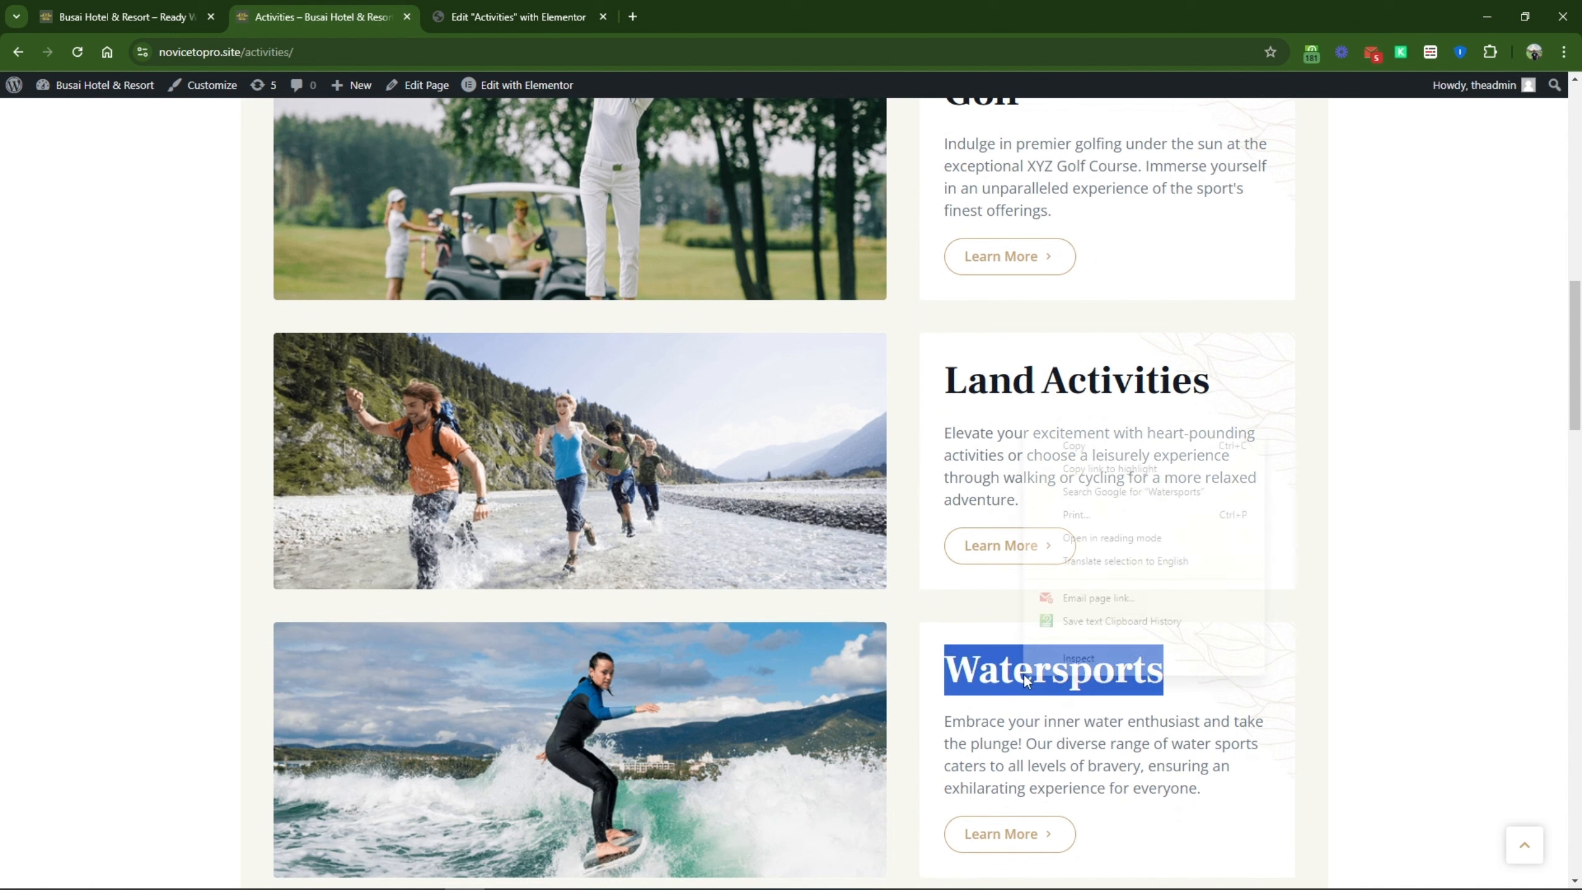
click(1115, 449)
scroll(1015, 690, up, 15)
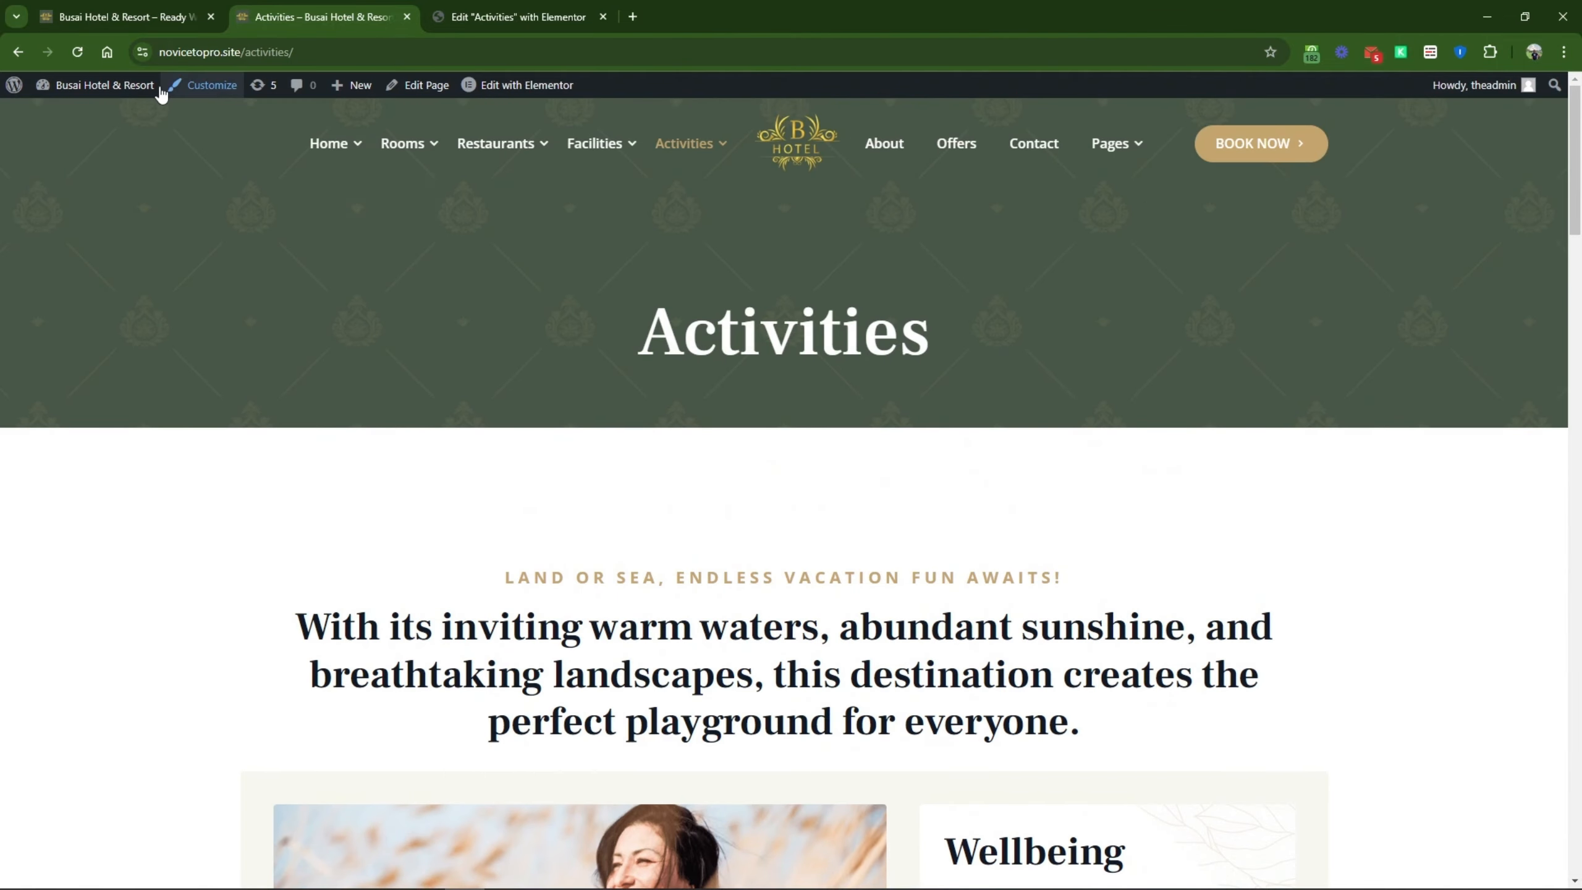
mouse_move(126, 94)
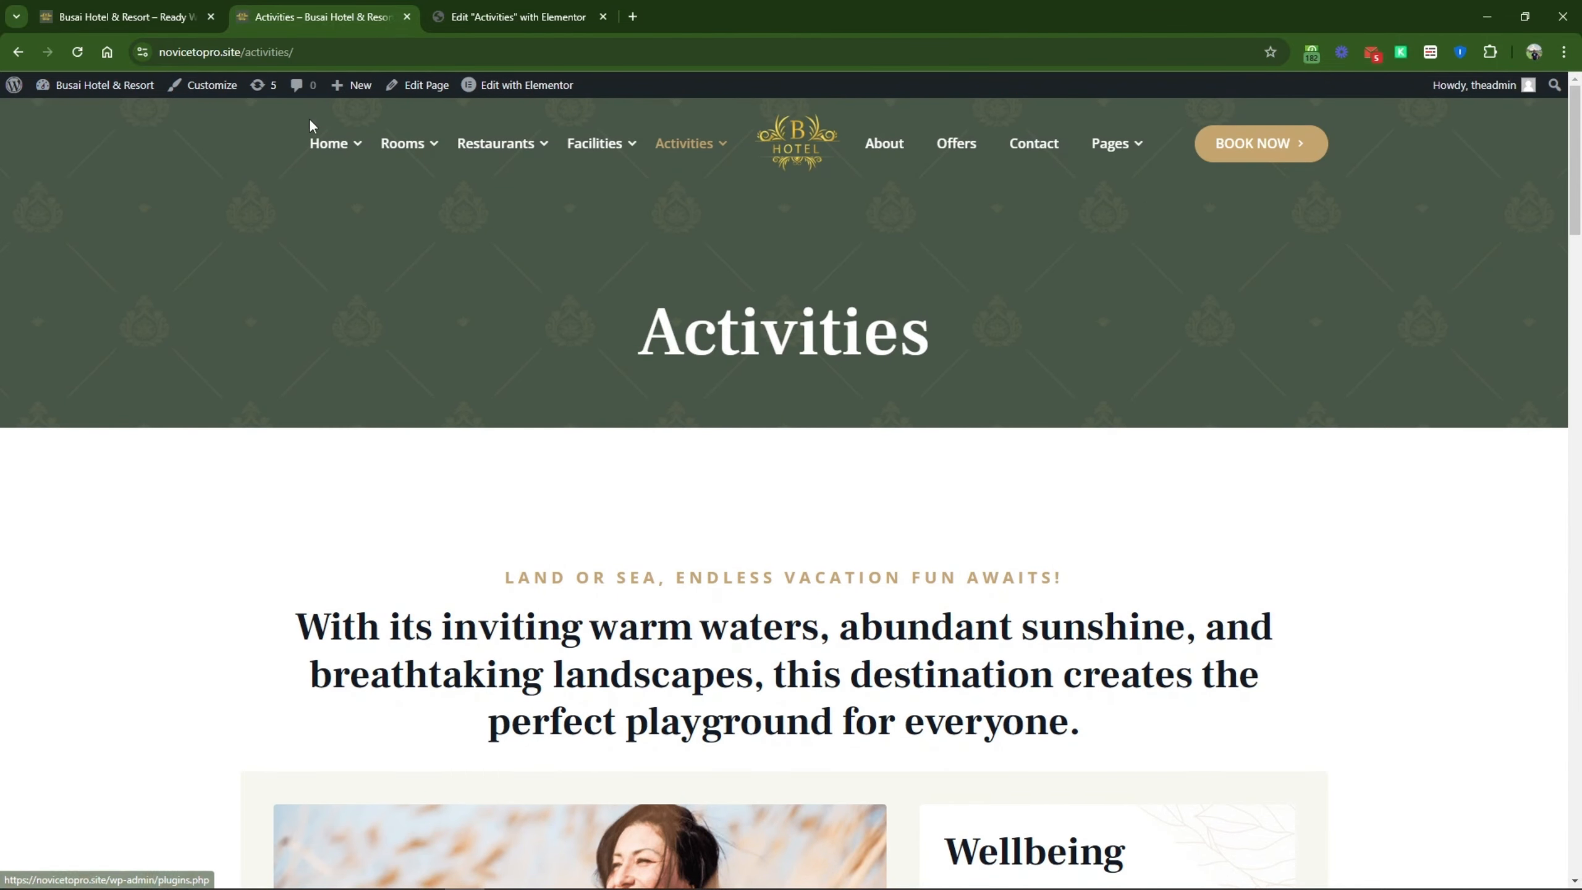
mouse_move(342, 93)
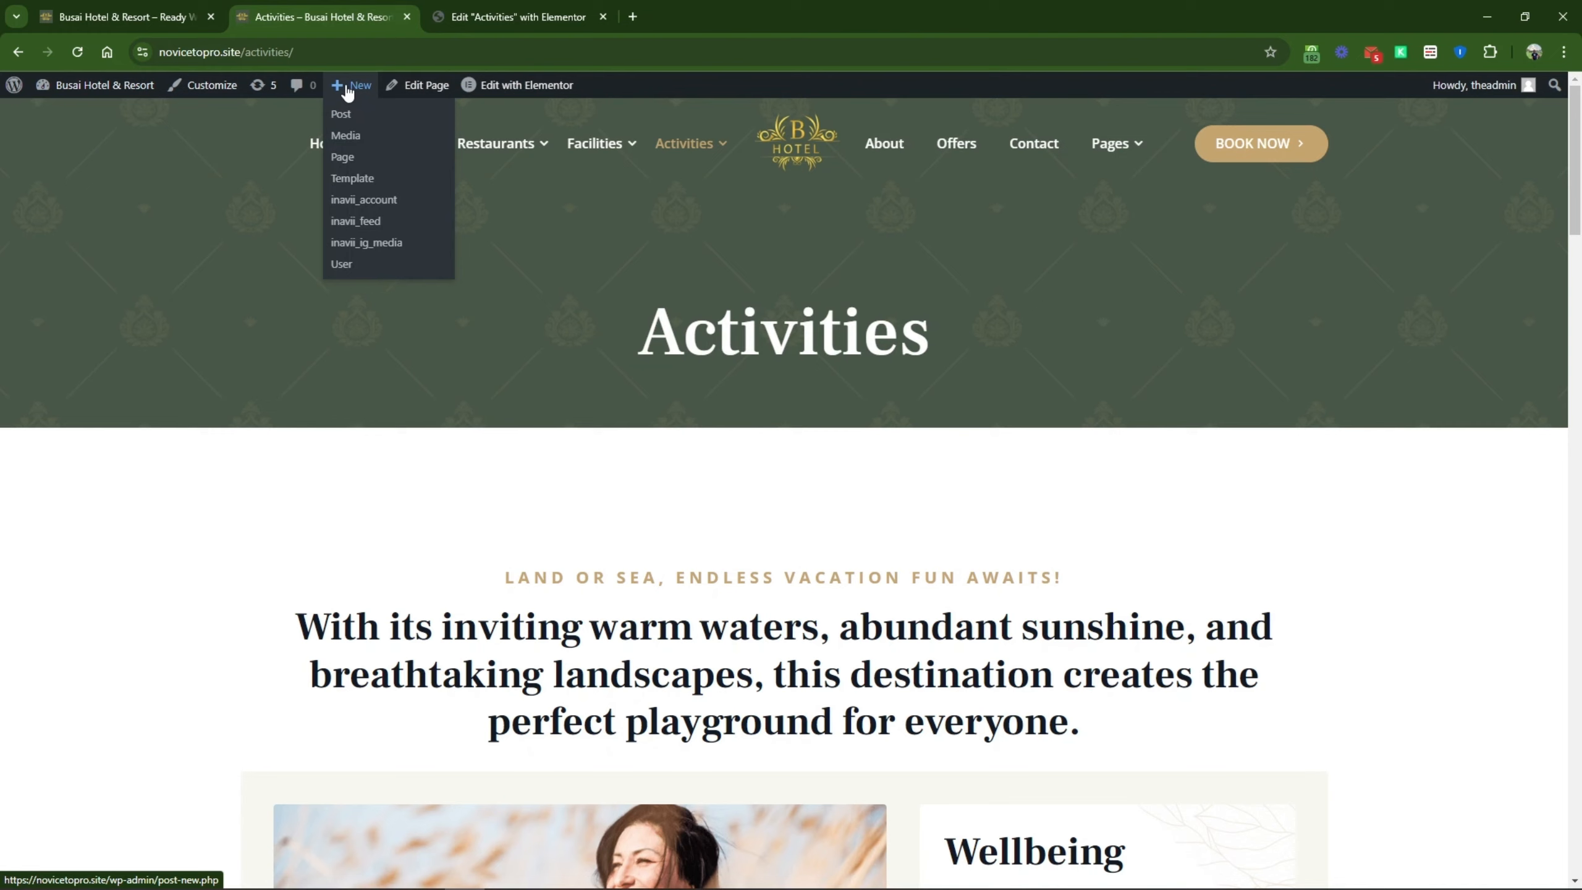
right_click(343, 160)
click(398, 169)
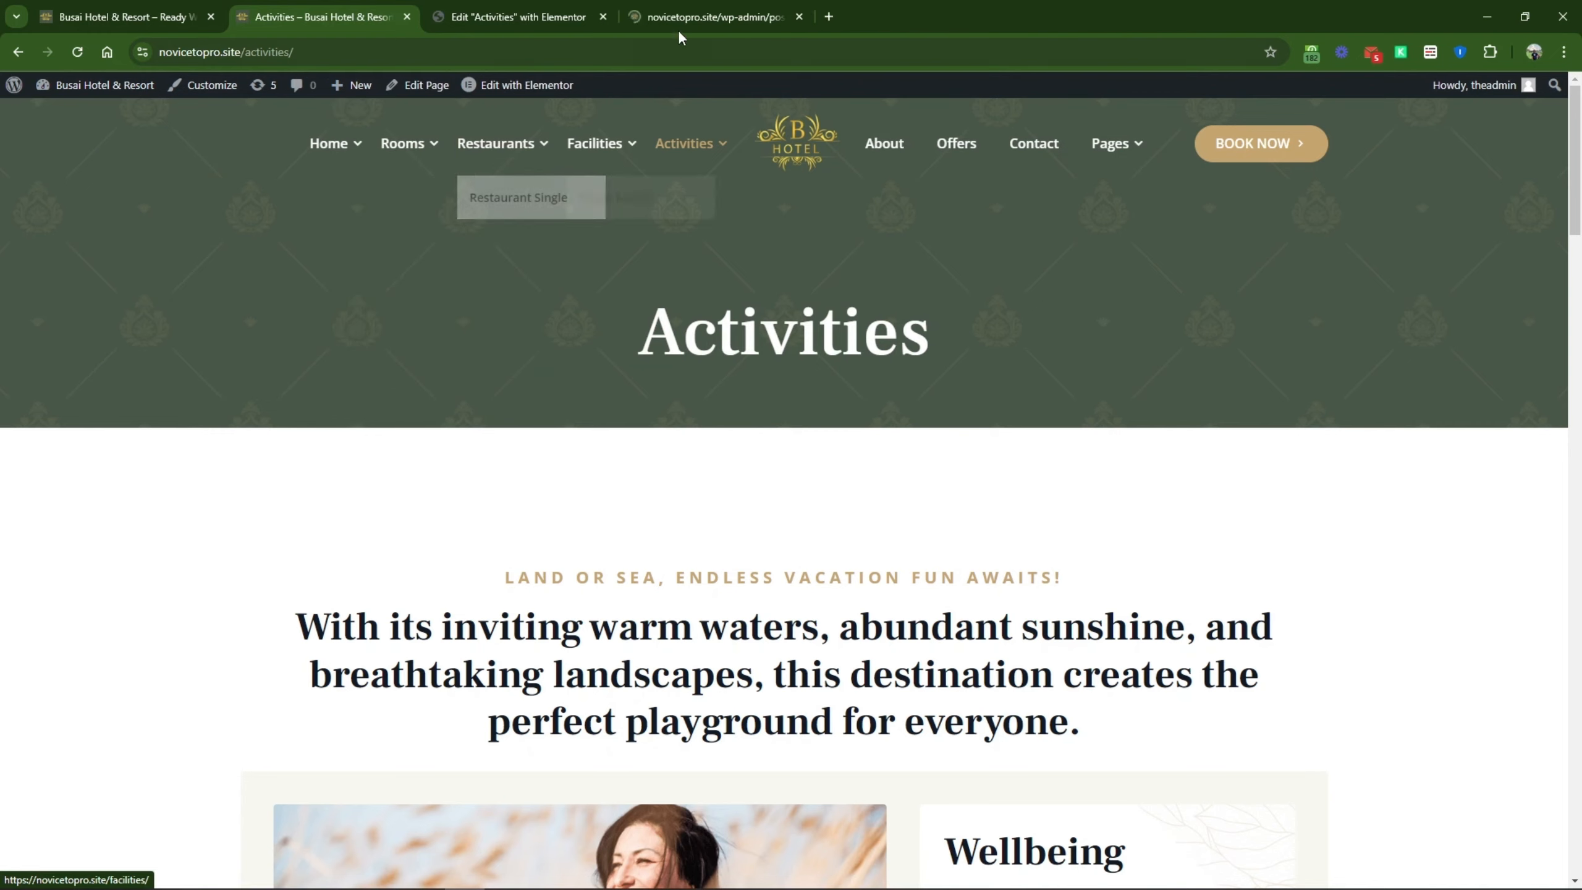
drag(689, 5, 475, 6)
text(Watersports)
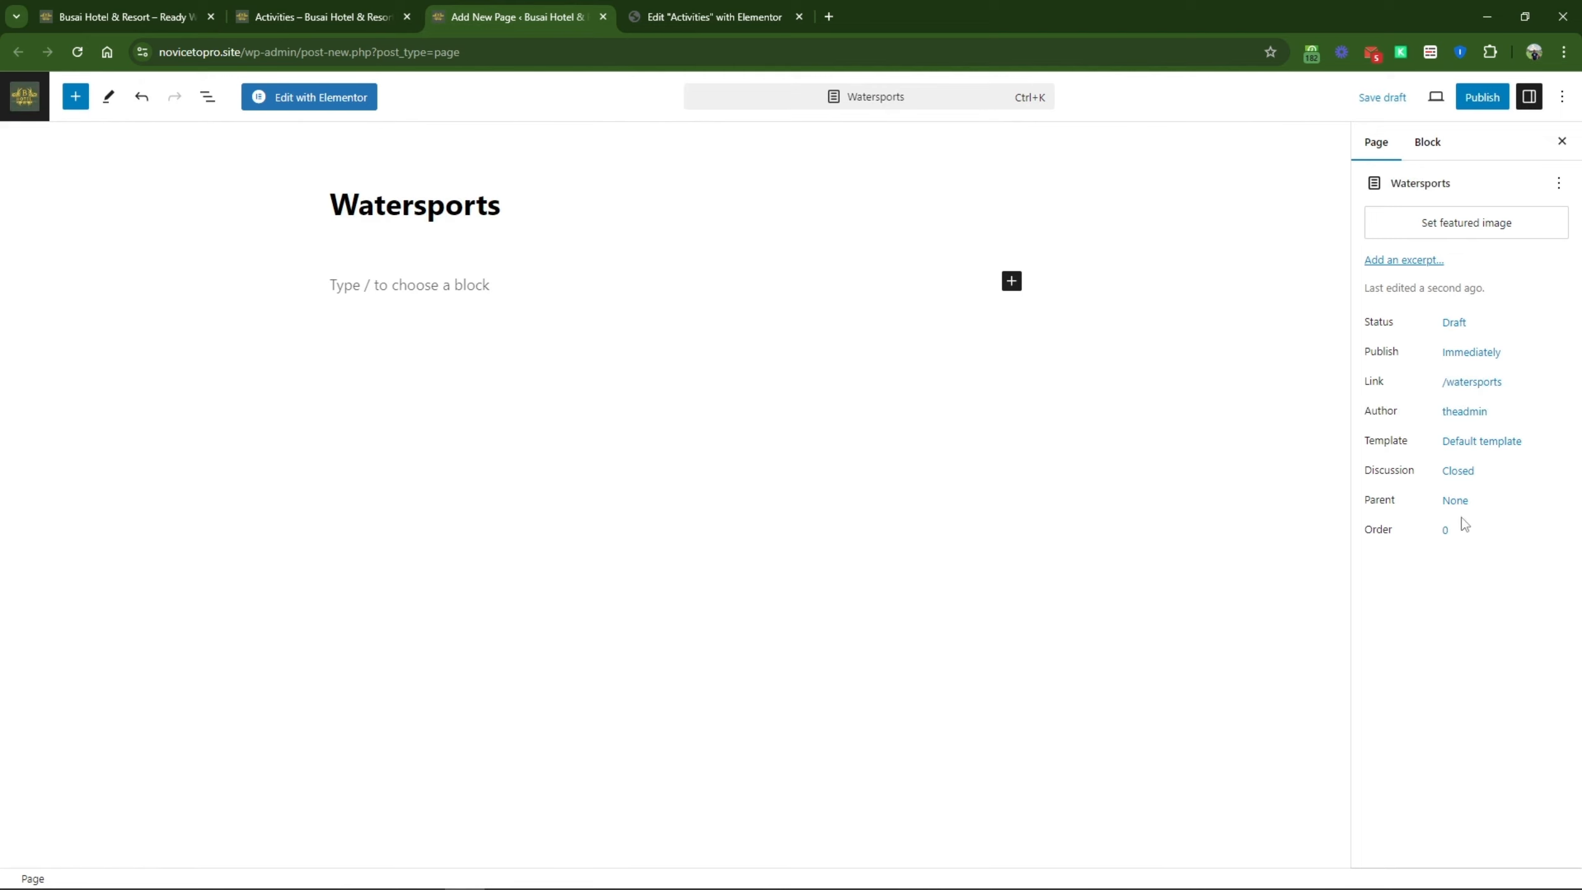
Step: Set Activities as the parent of the Watersports page and publish the page
click(1456, 500)
click(1246, 696)
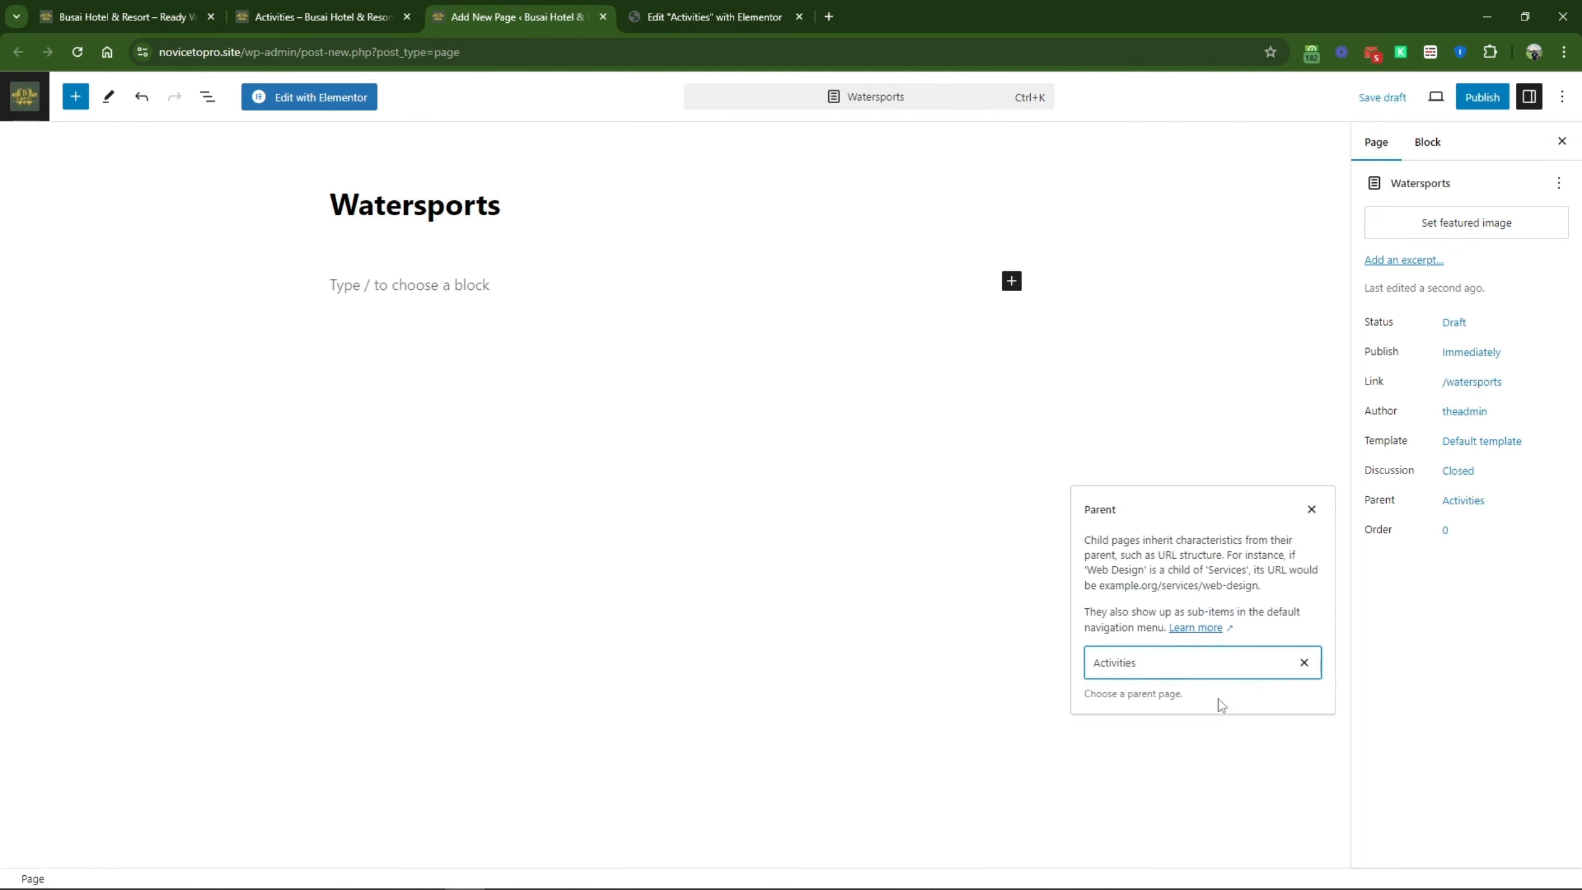
click(1482, 97)
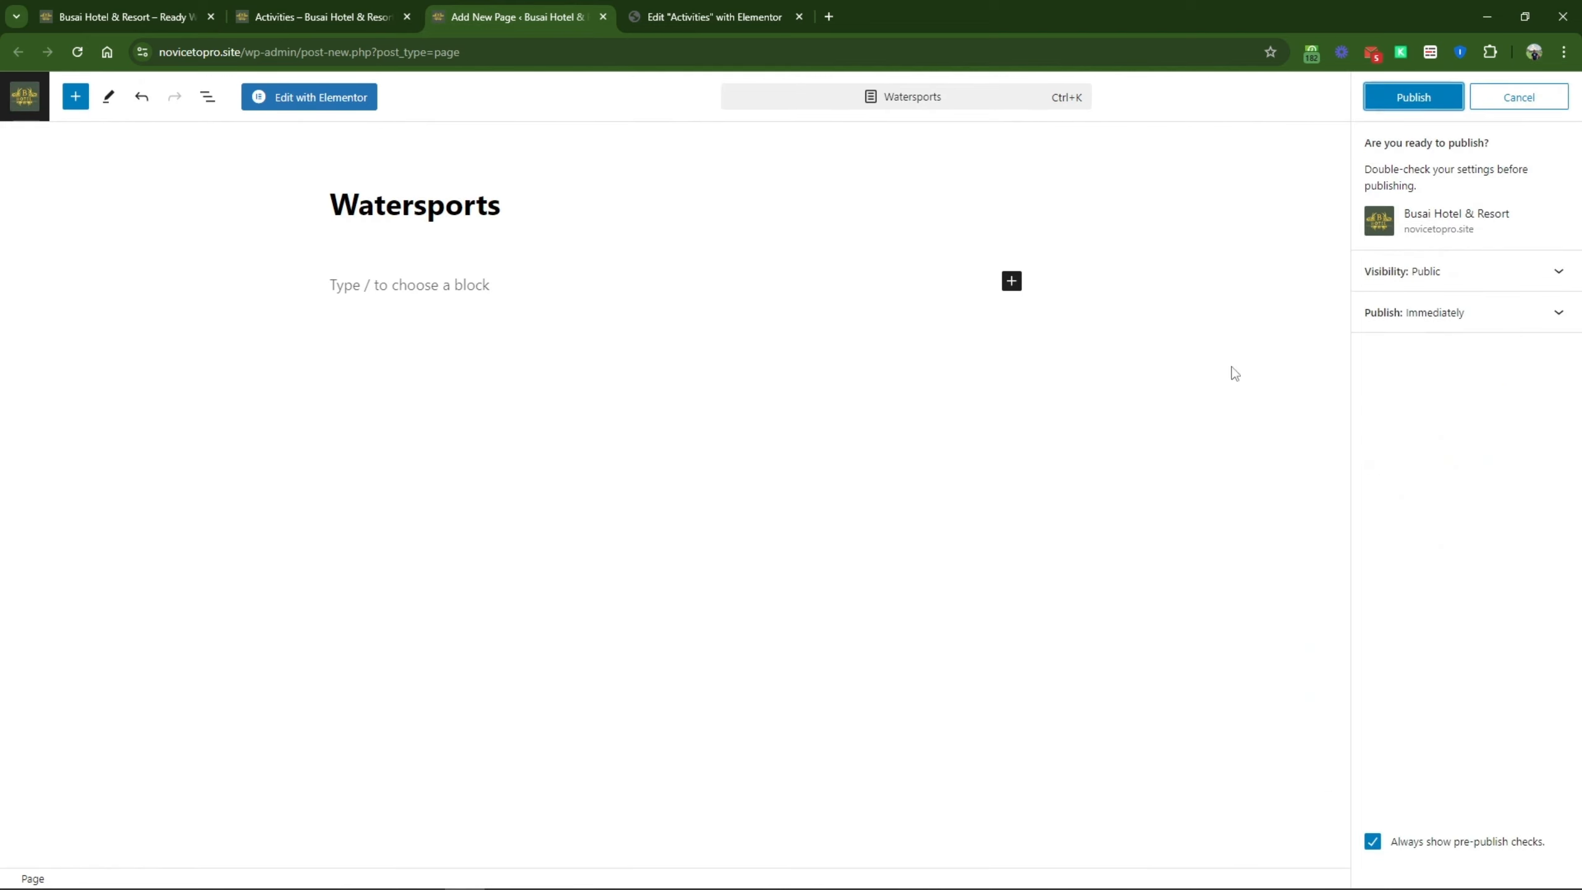
click(1411, 97)
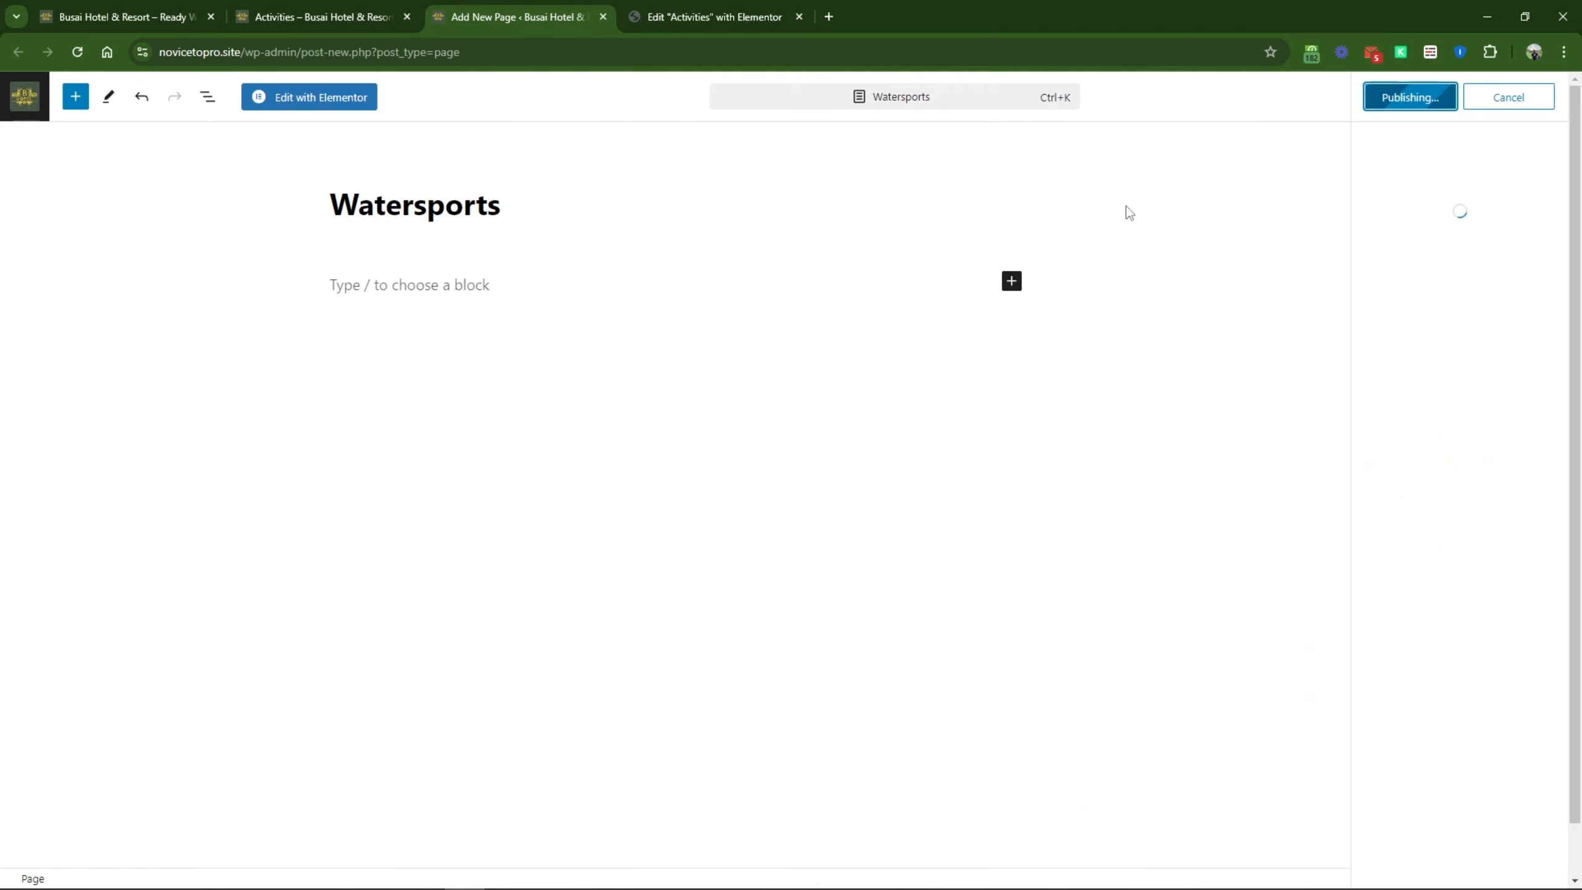
Step: Open the Watersports page in Elementor and insert the saved Singlem Activity template, applying its page settings
click(354, 99)
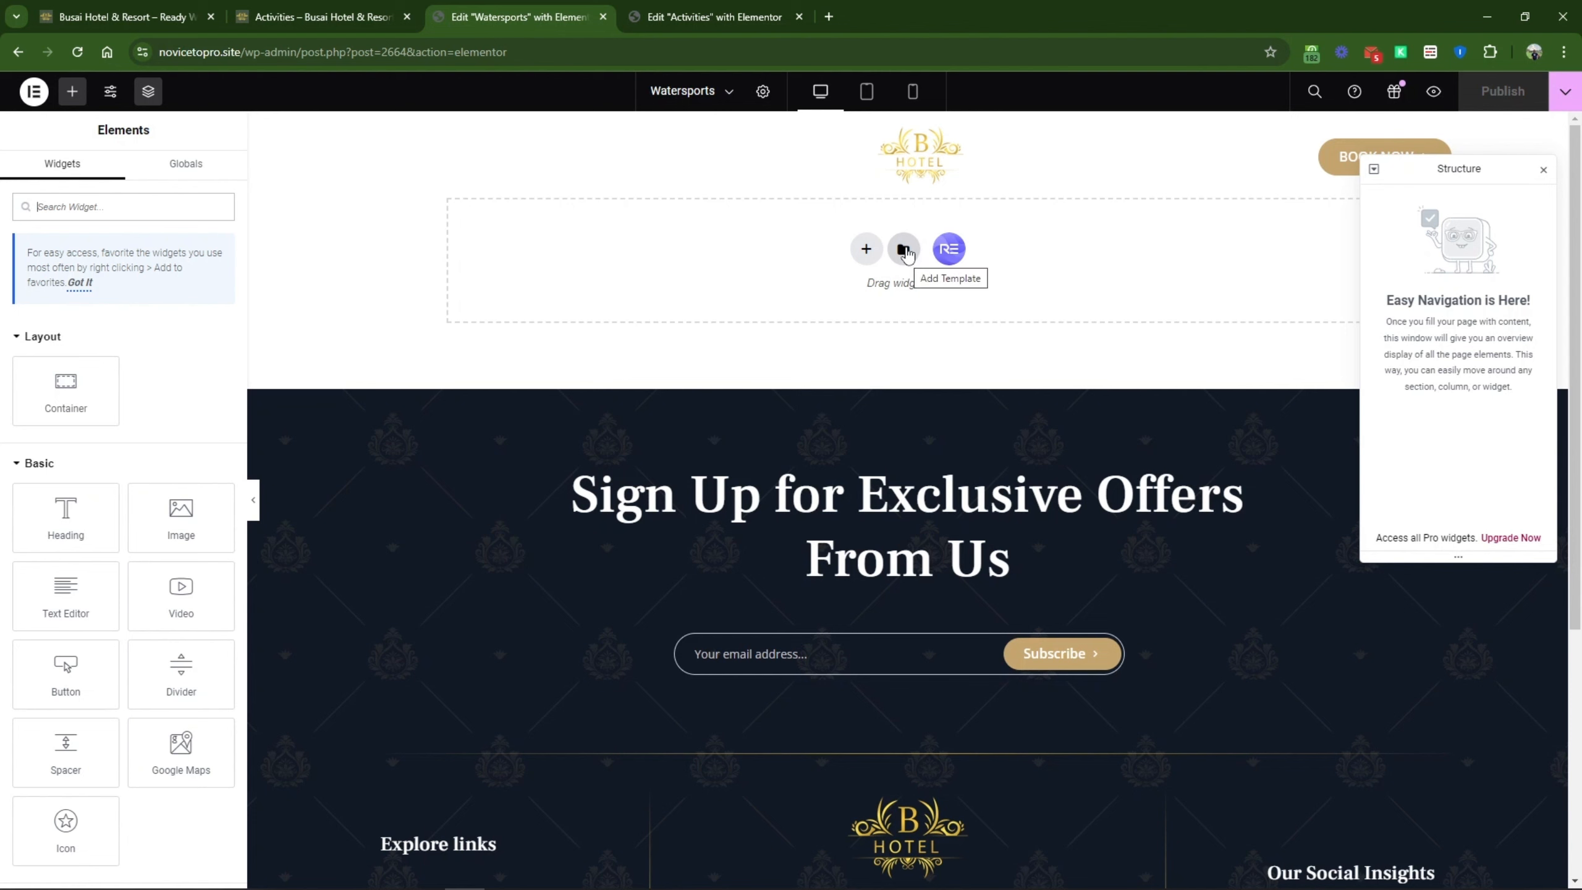
click(903, 248)
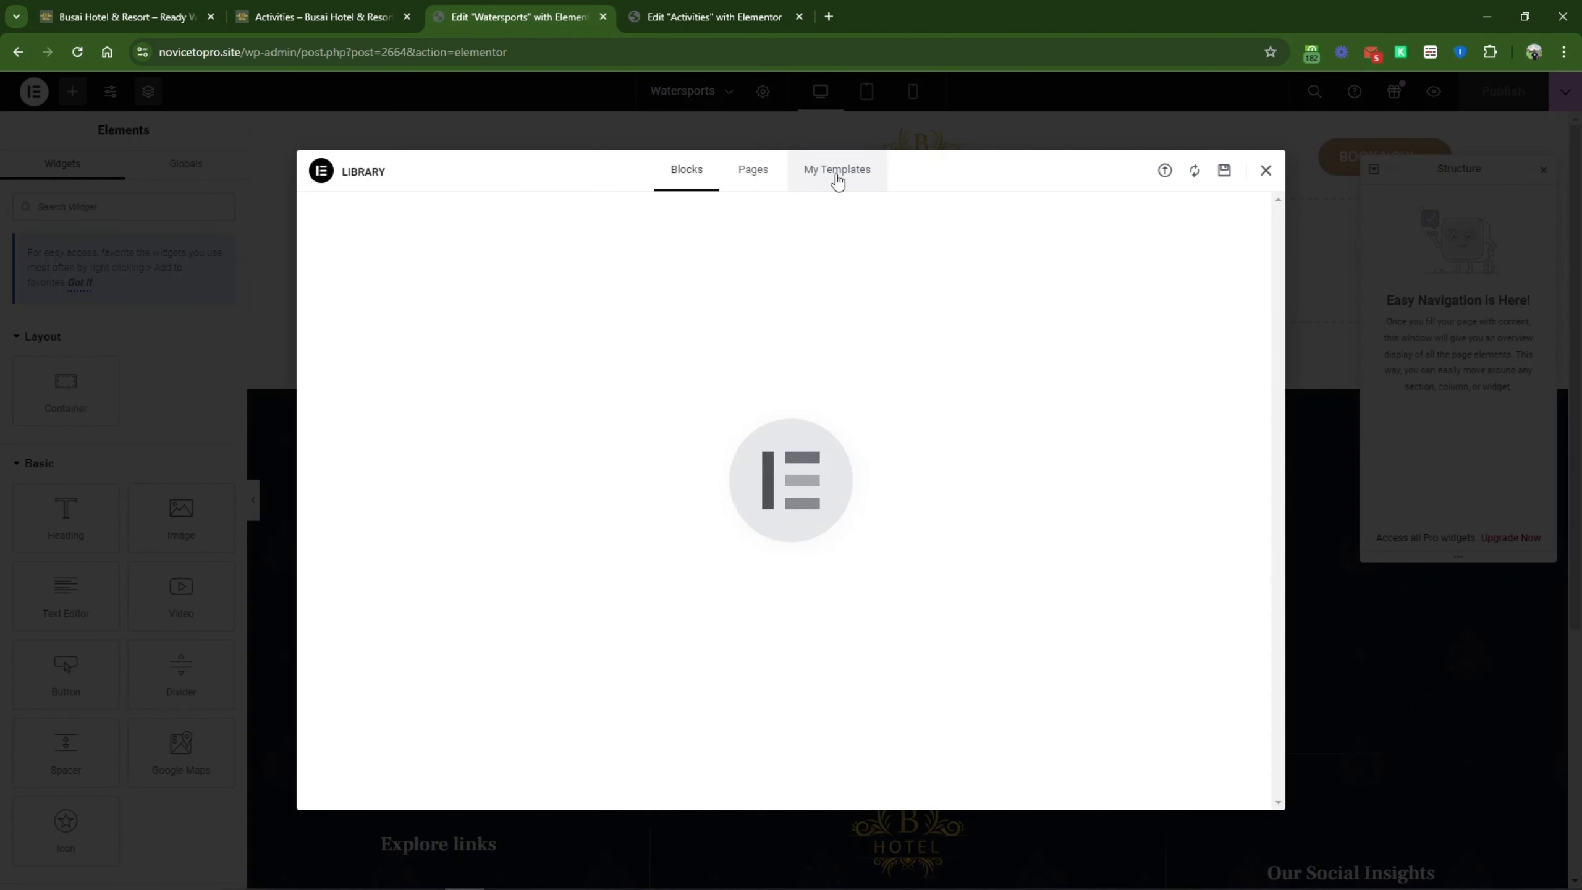
click(837, 174)
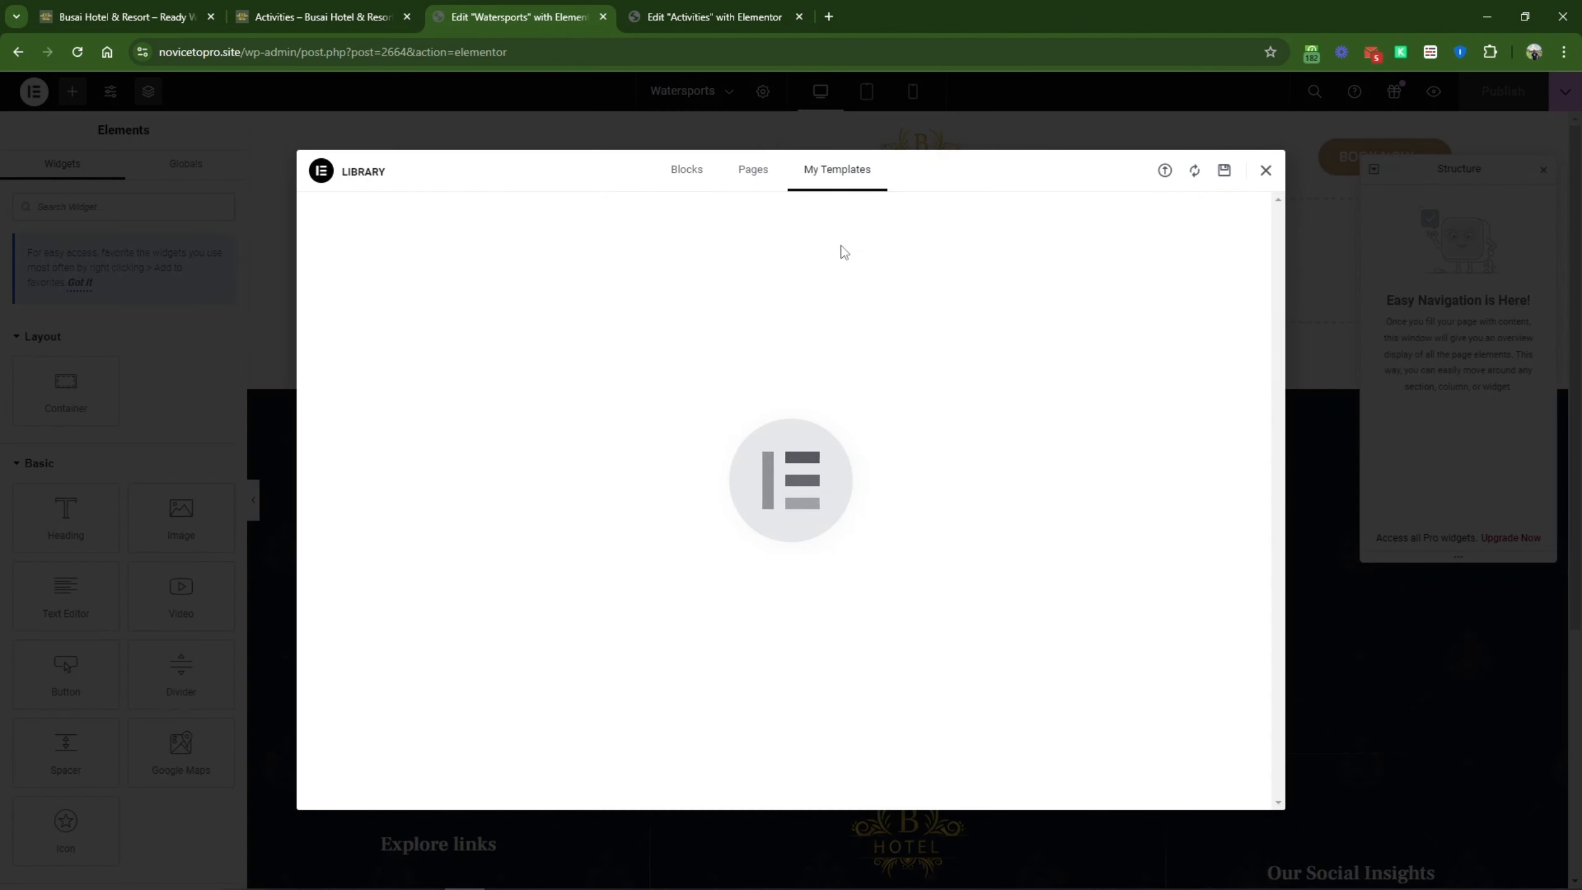
scroll(706, 495, down, 1)
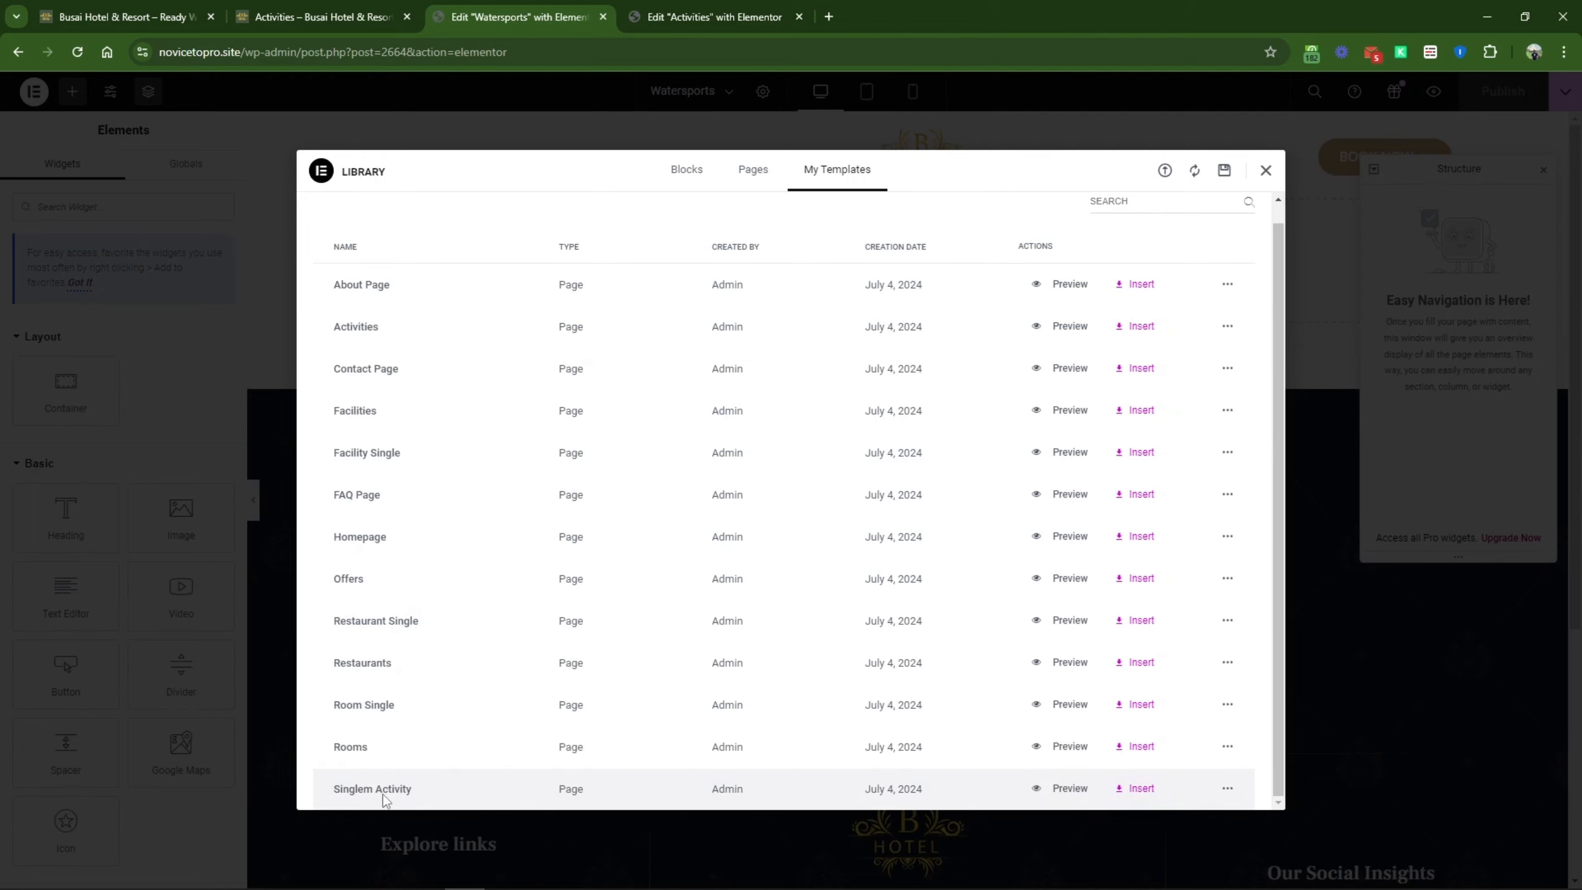
scroll(697, 679, up, 1)
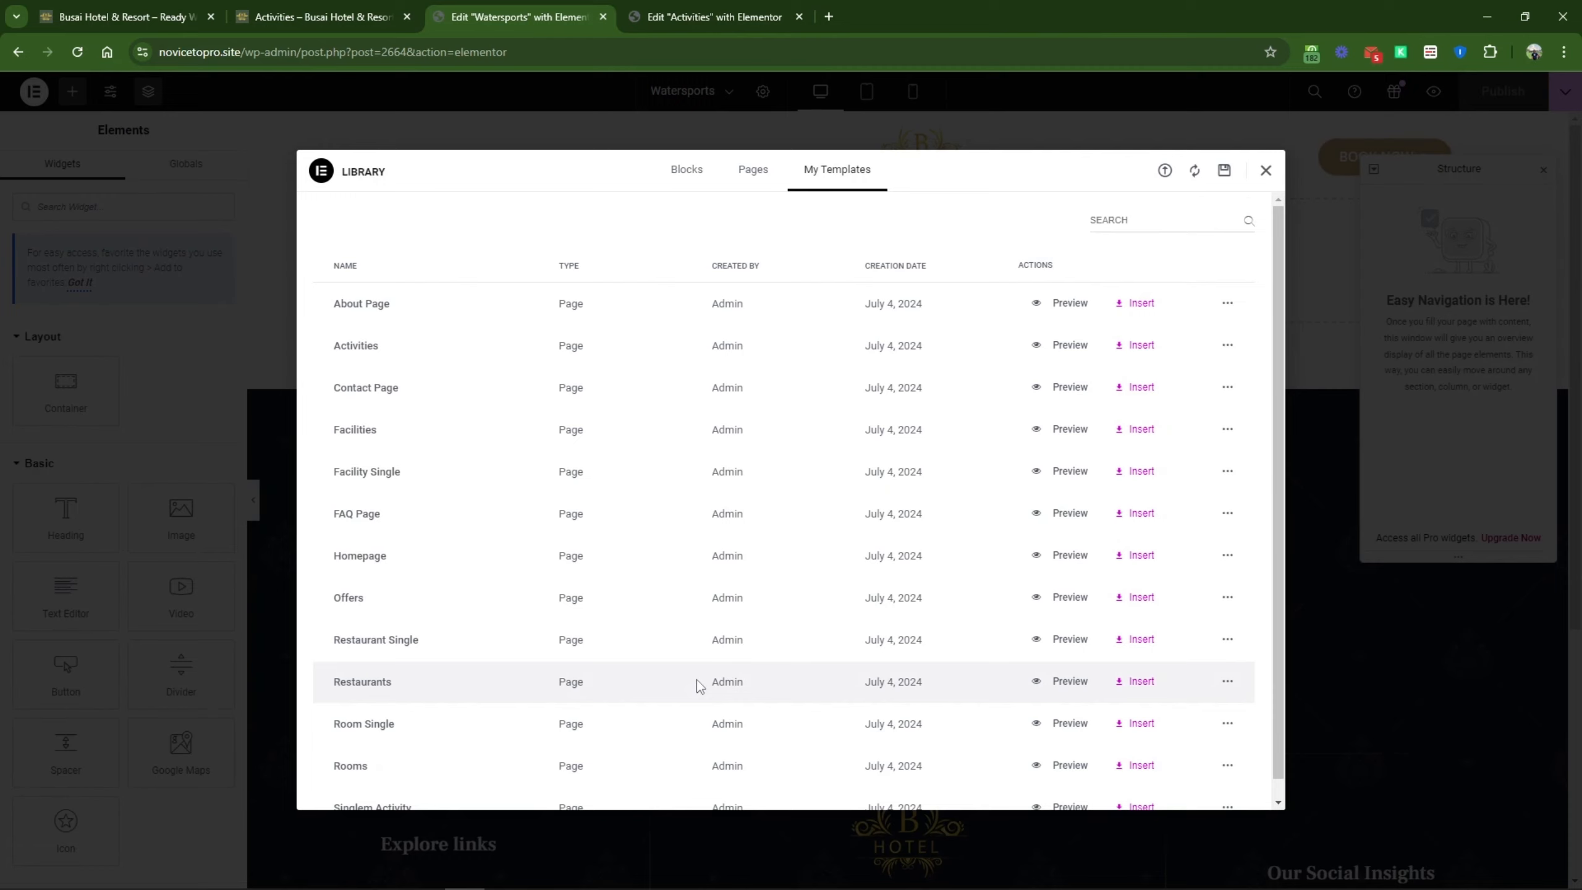
scroll(697, 679, down, 1)
click(1141, 797)
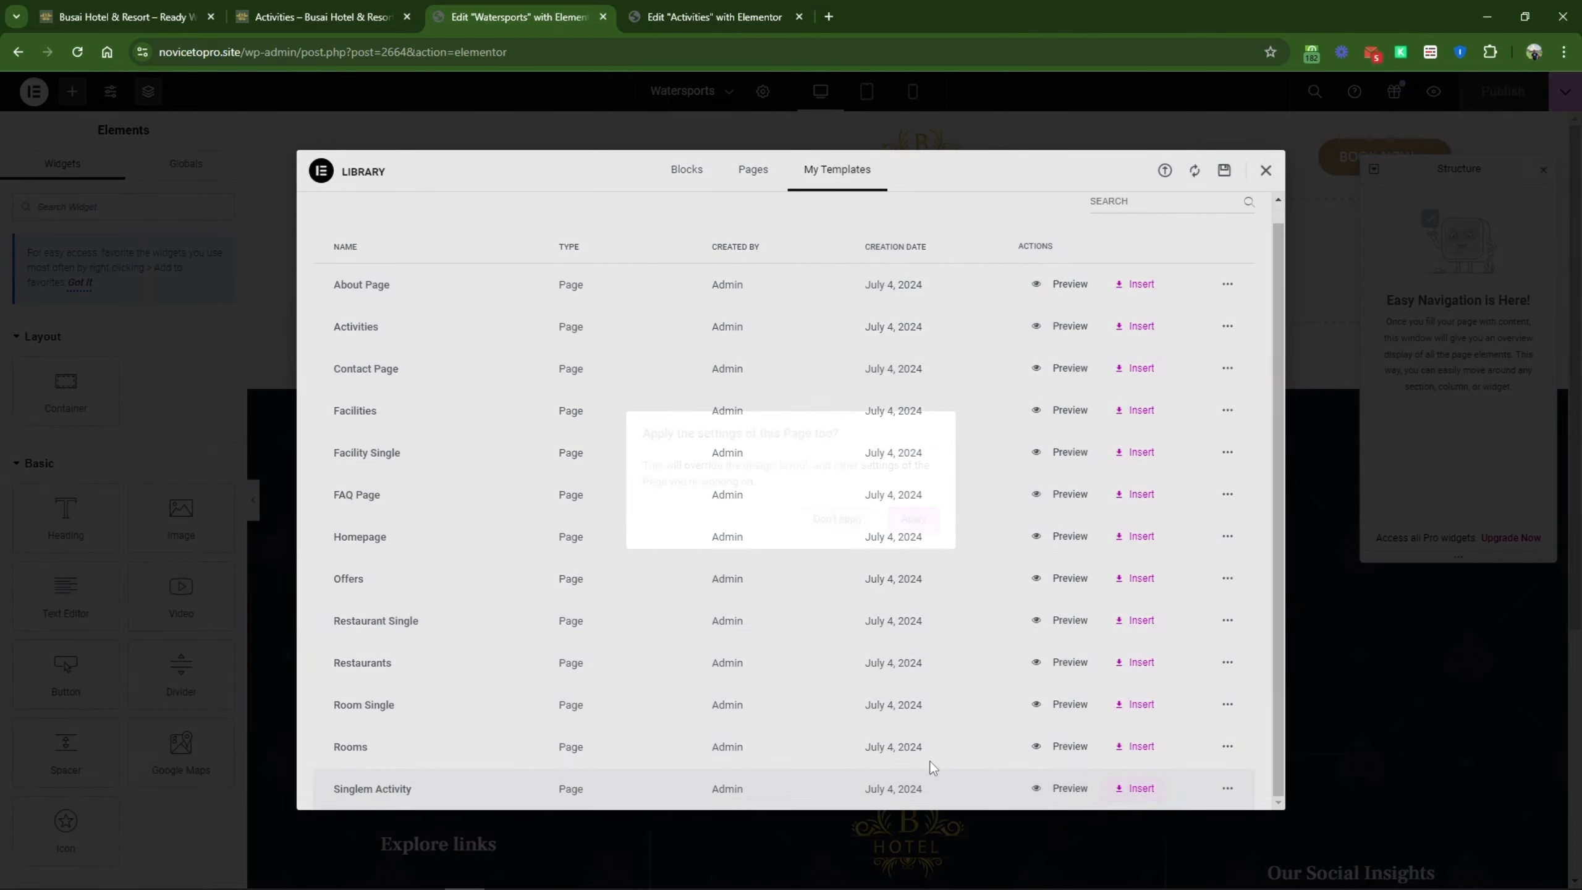
click(914, 521)
Step: Copy the Watersports heading from the live Activities page and replace the Golf title in the Watersports page's hero with it
click(306, 9)
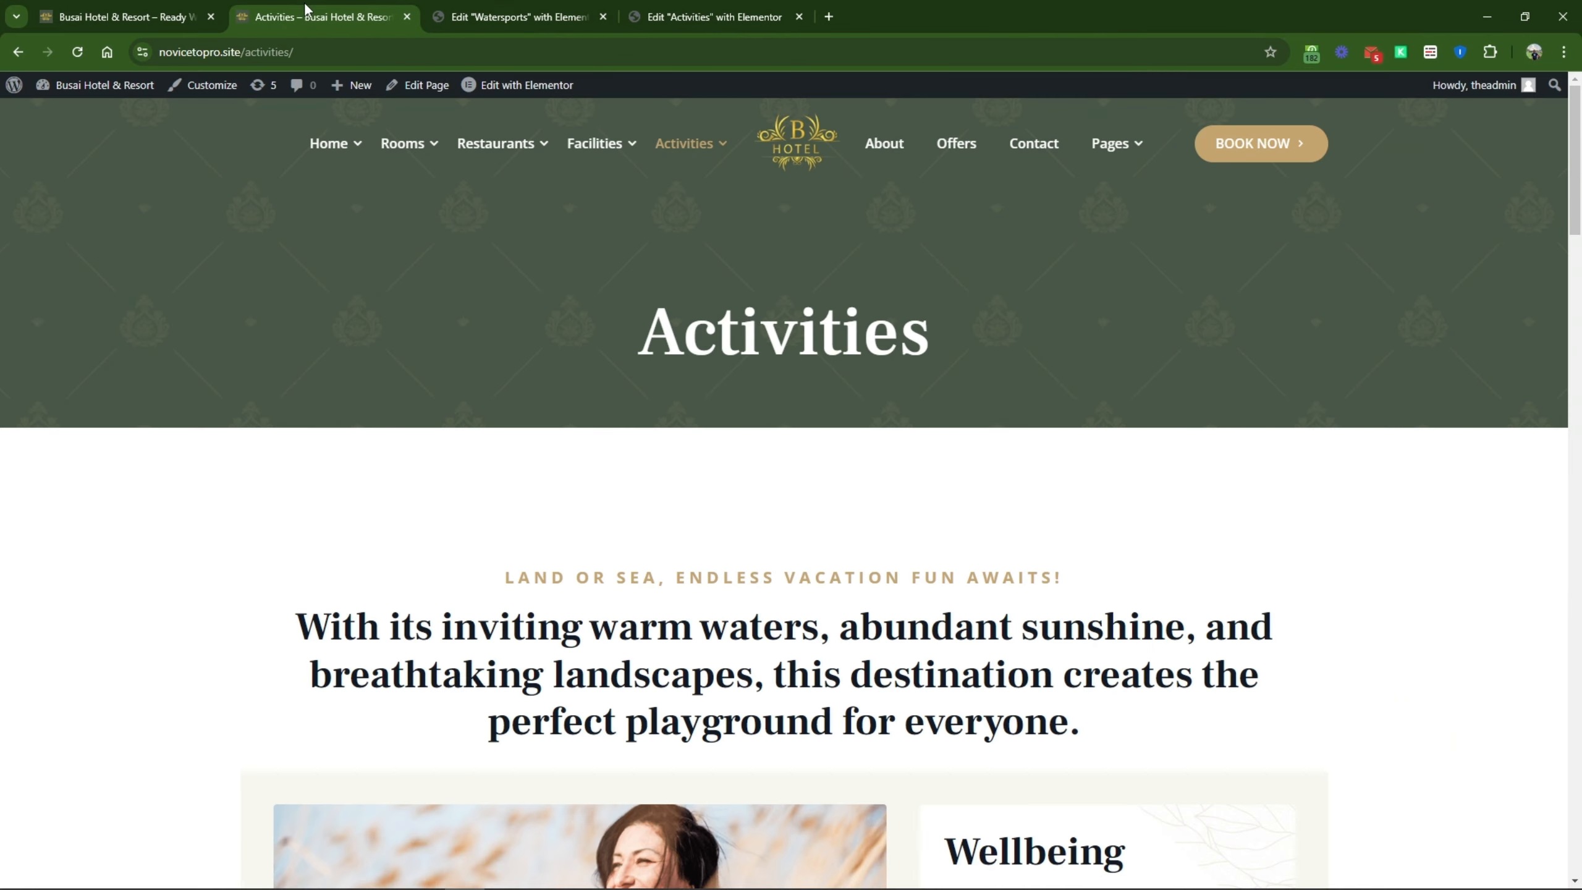
scroll(903, 466, down, 15)
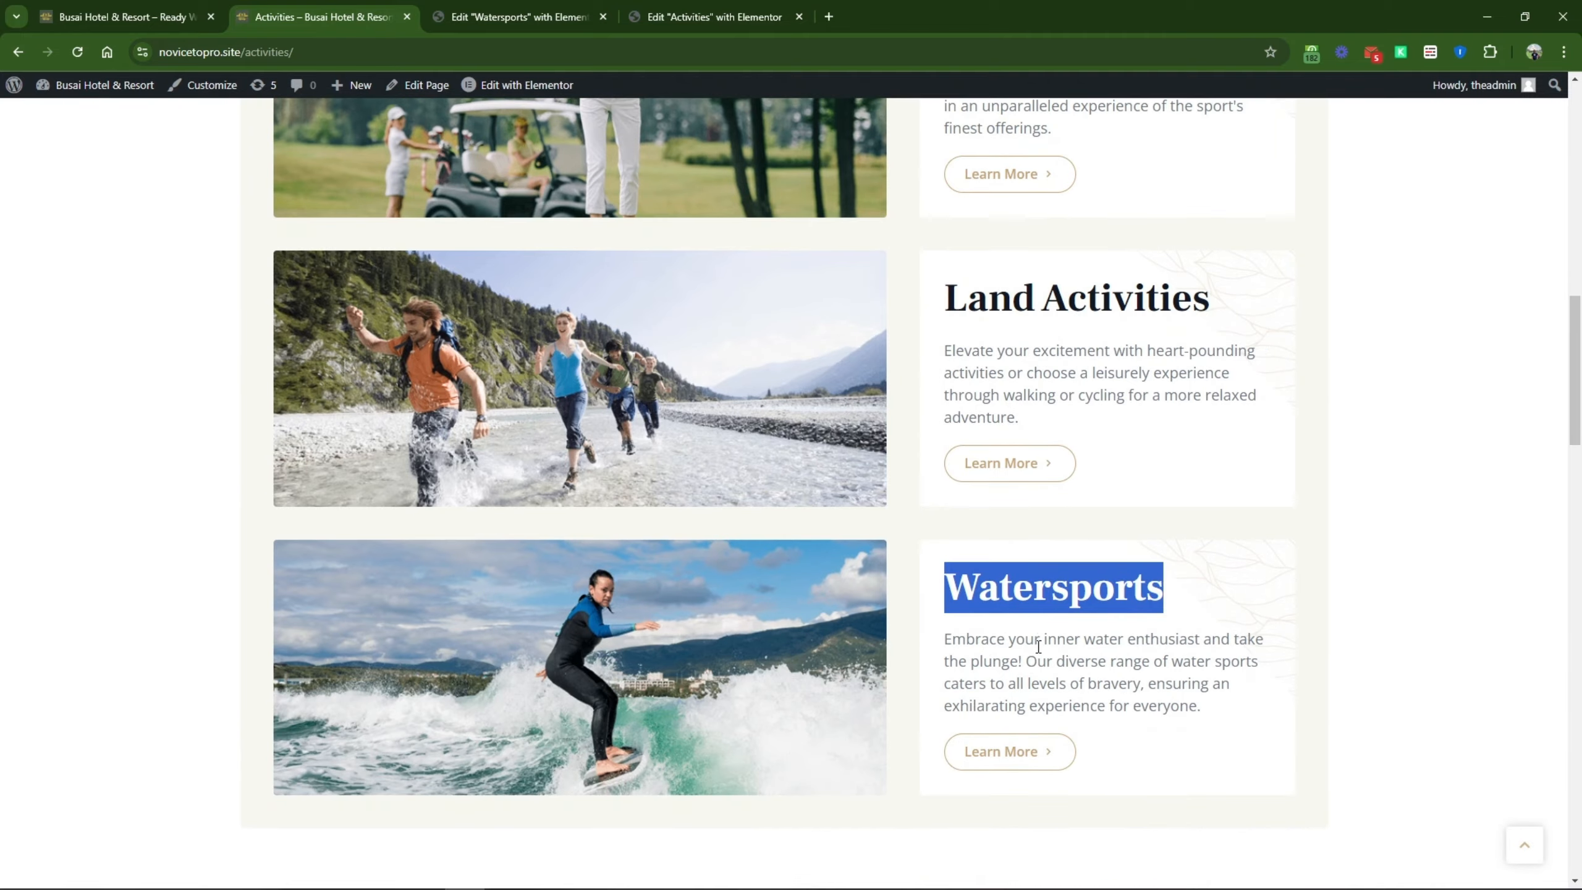
right_click(1046, 590)
click(1077, 611)
key(ctrl+Tab)
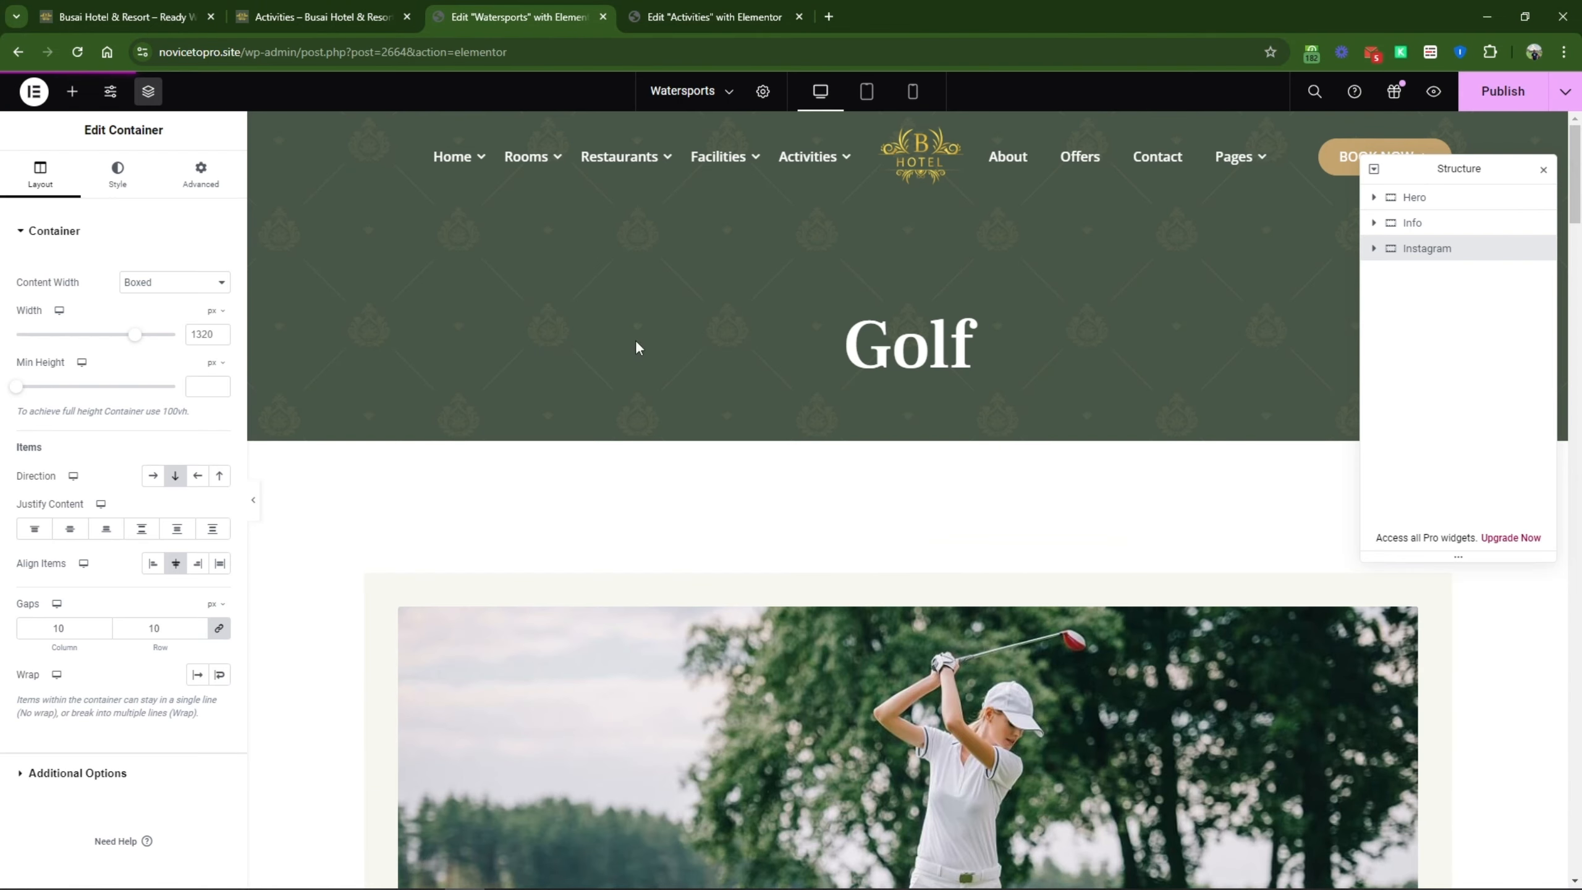
click(931, 374)
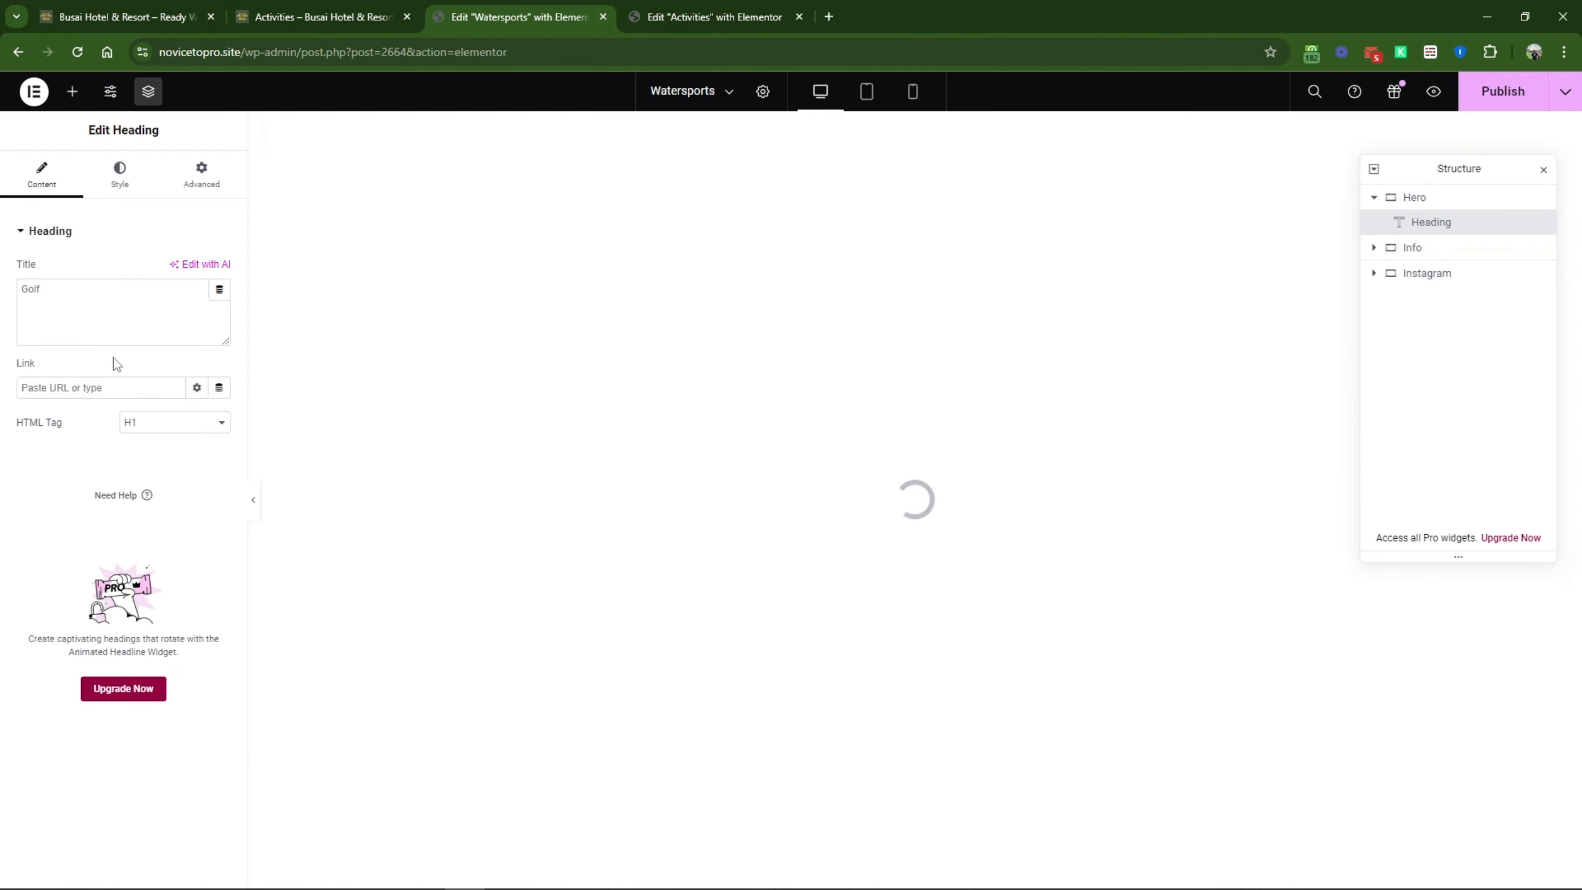
double_click(104, 312)
Step: Examine the template content on the Watersports page, from the main image and info text through the Golf Academy and Driving Range blocks
click(520, 514)
scroll(521, 515, down, 4)
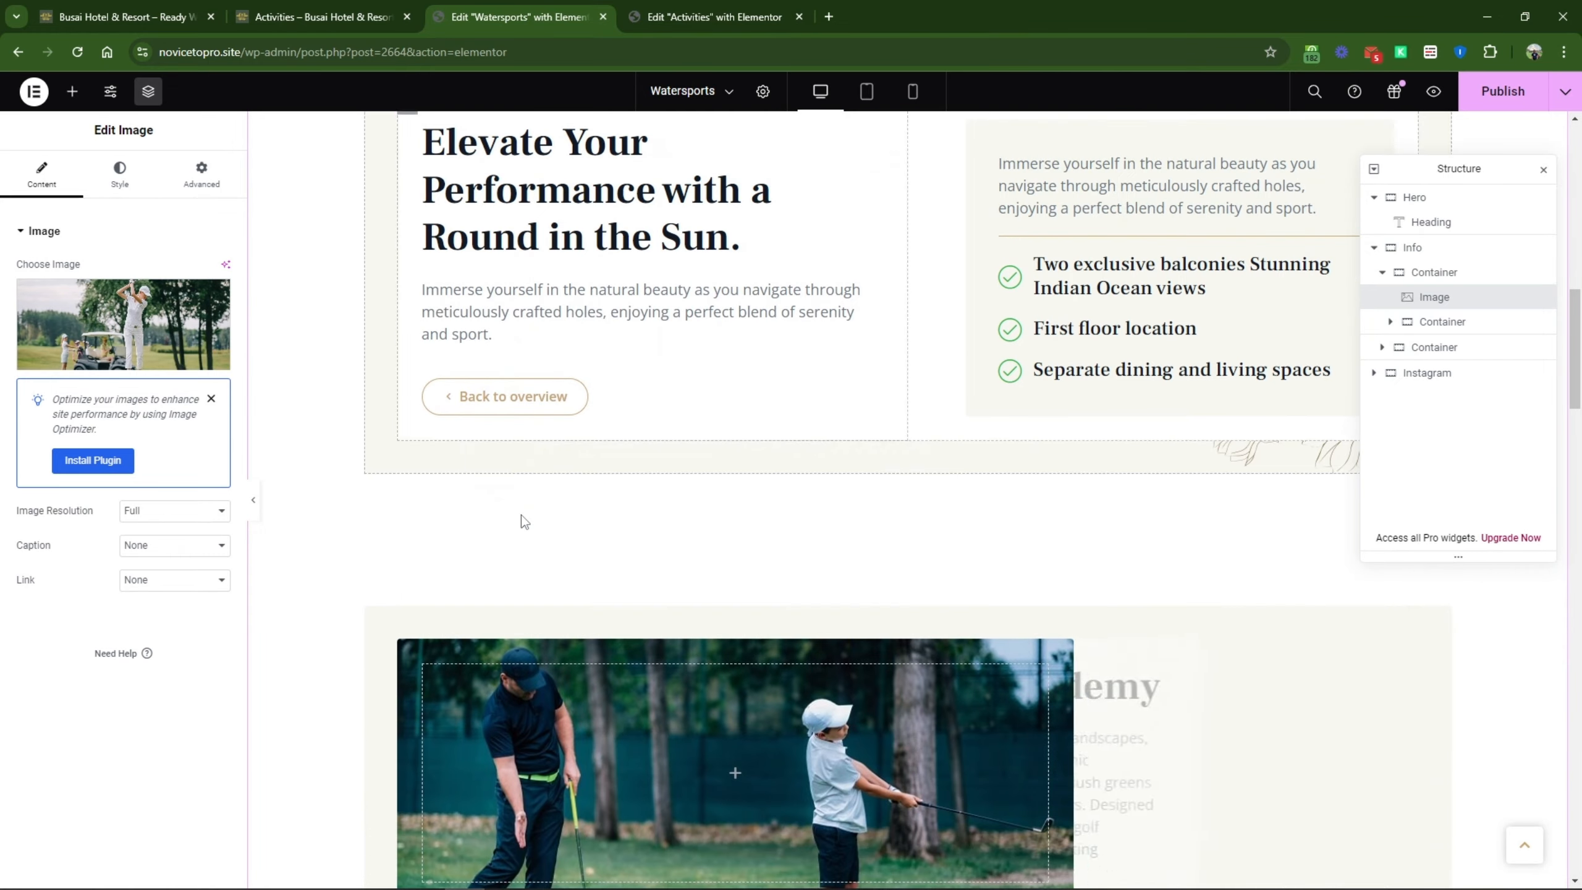
scroll(521, 515, down, 5)
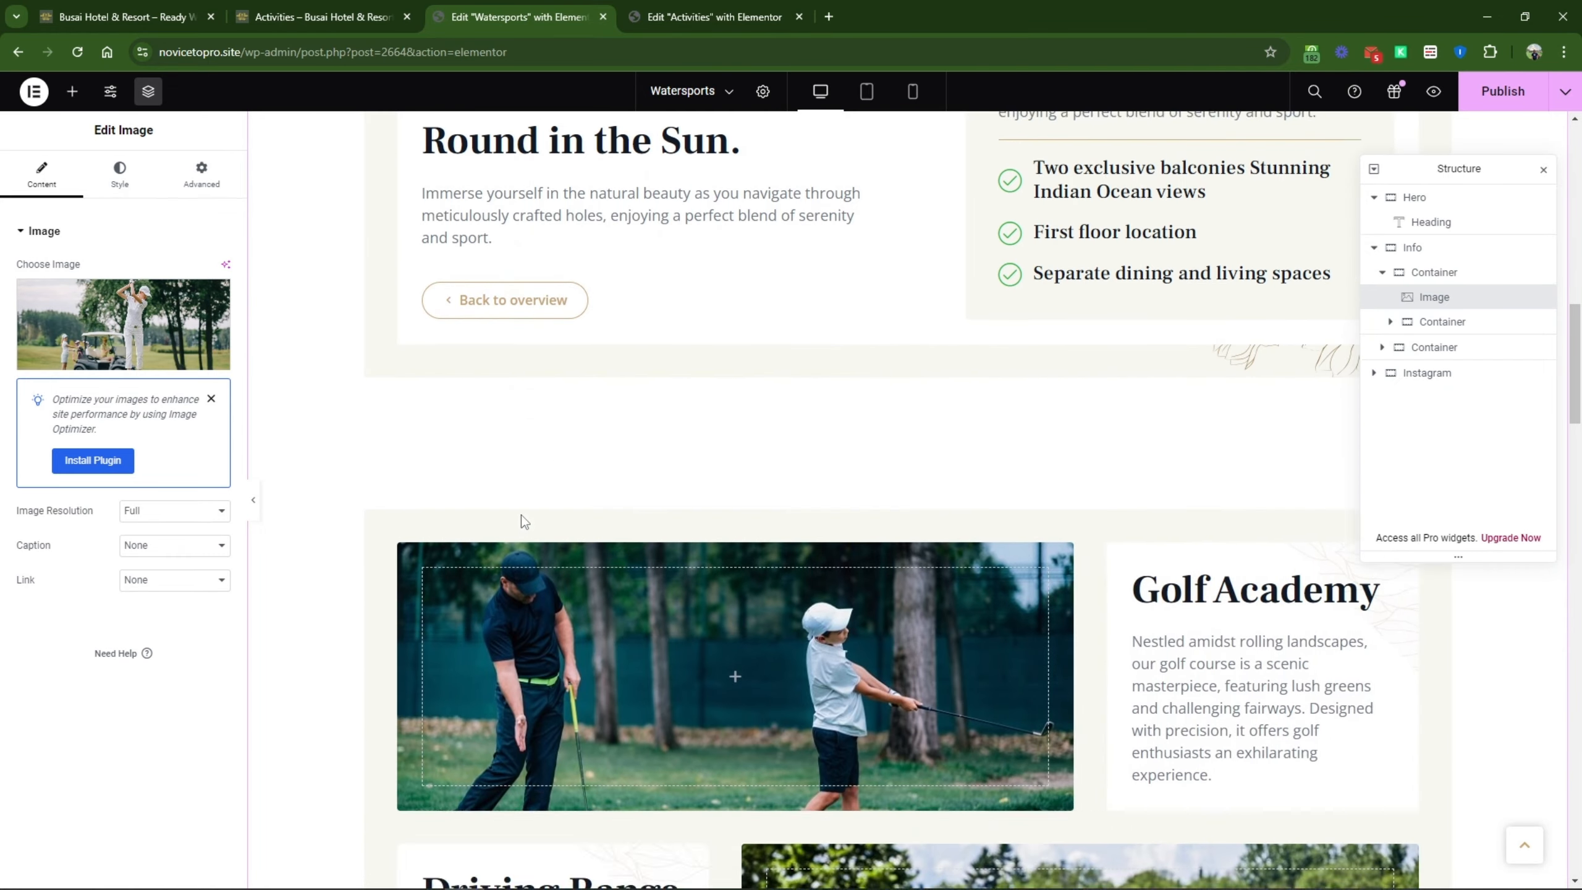
scroll(522, 518, down, 6)
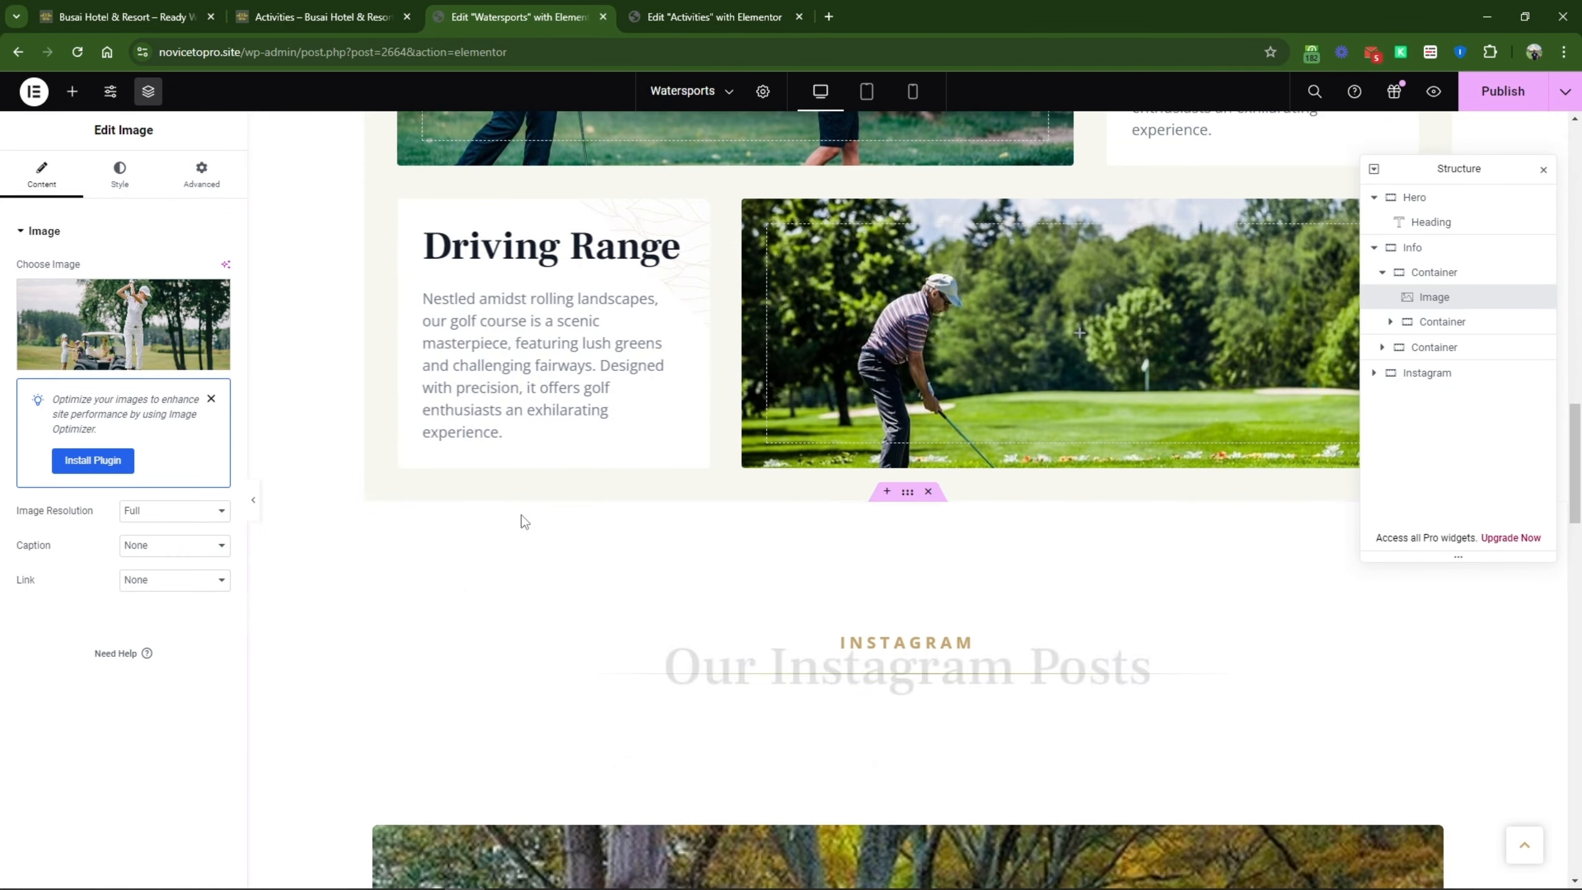
scroll(747, 473, up, 5)
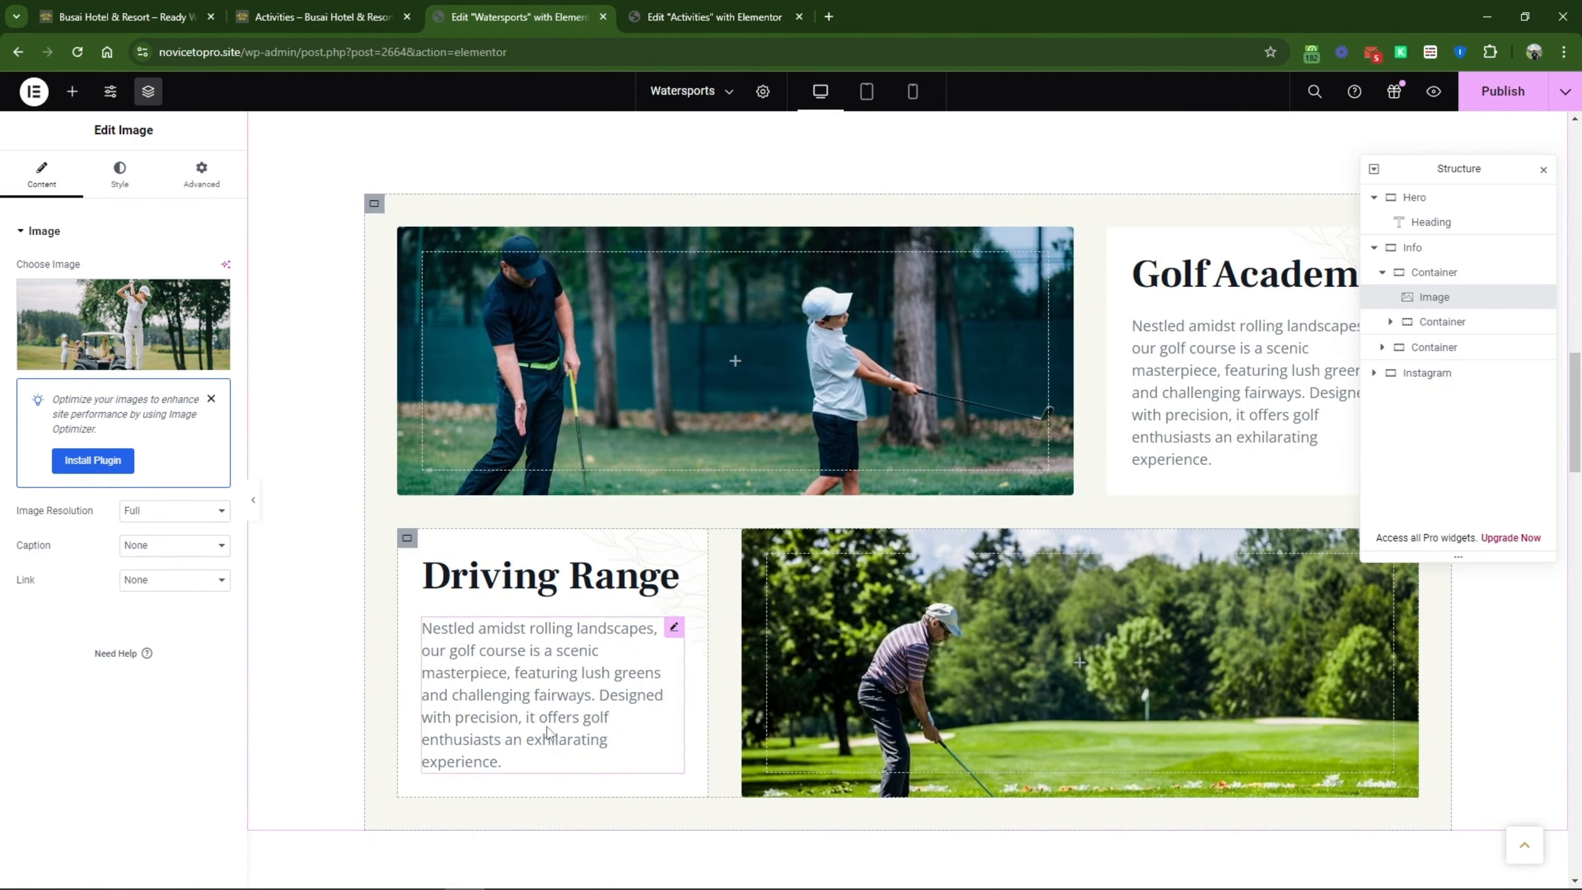
scroll(547, 732, up, 4)
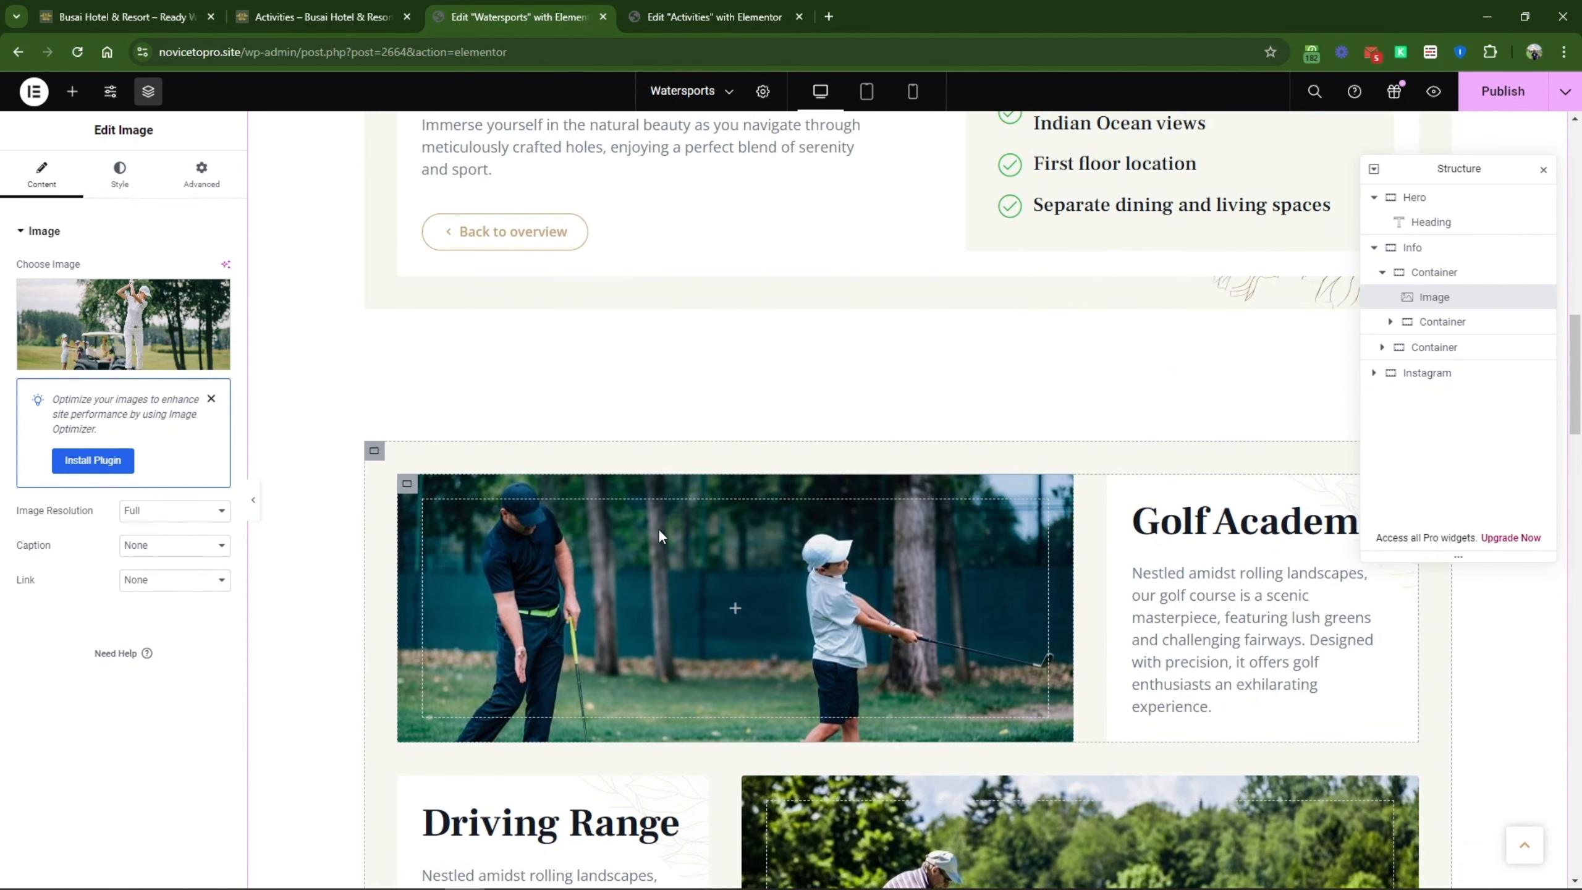
Step: Link the Back to overview button in the Watersports page's info block to the Activities page and save the page
scroll(657, 528, down, 14)
scroll(657, 529, up, 14)
scroll(658, 529, up, 4)
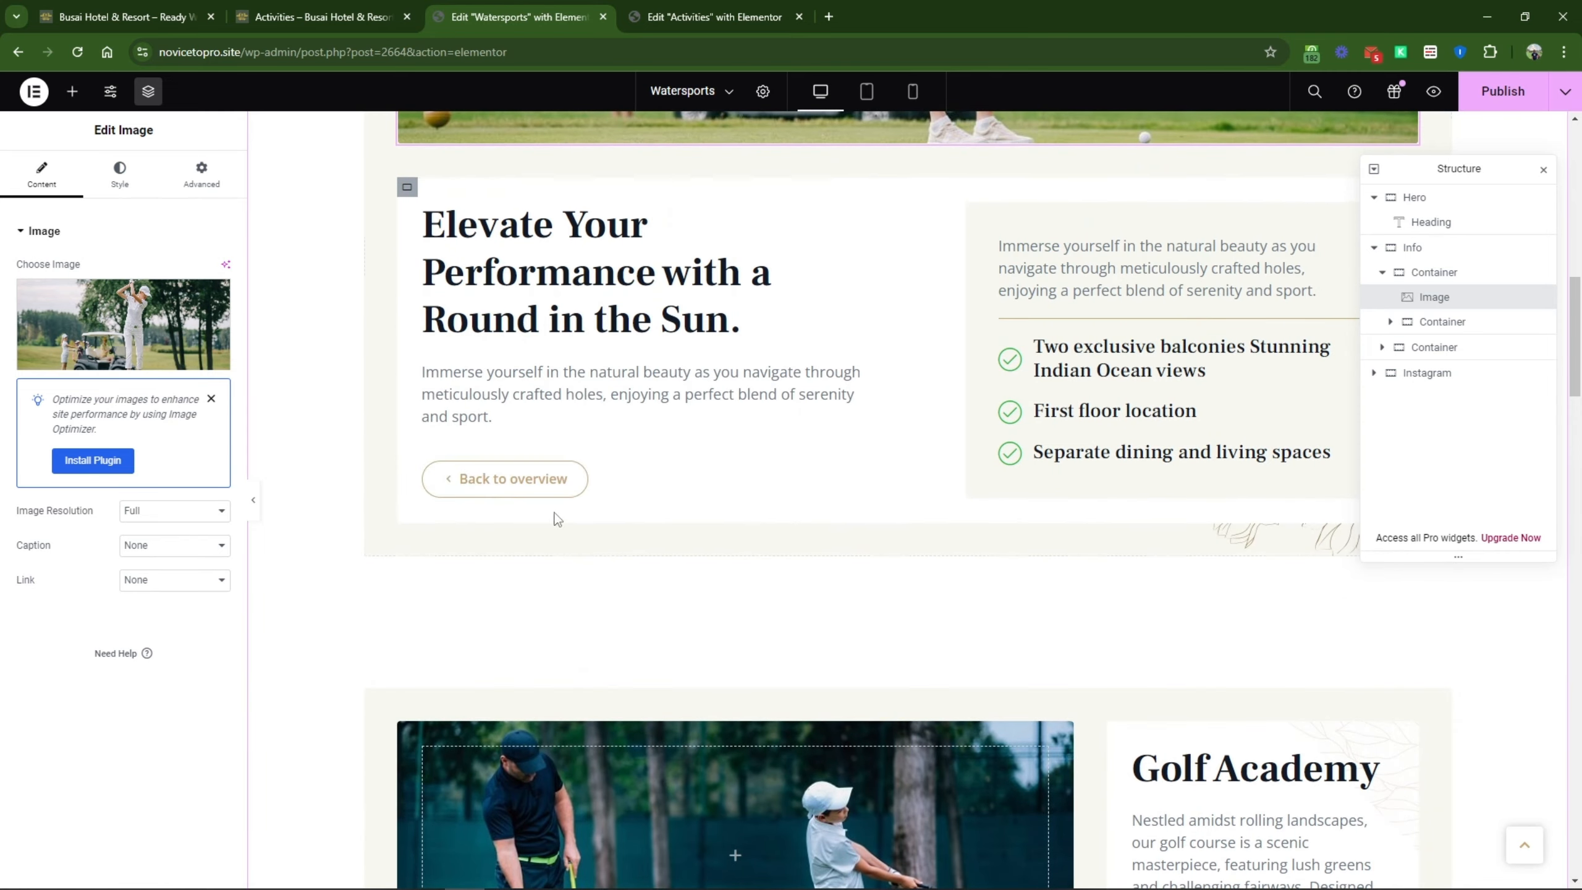
click(476, 496)
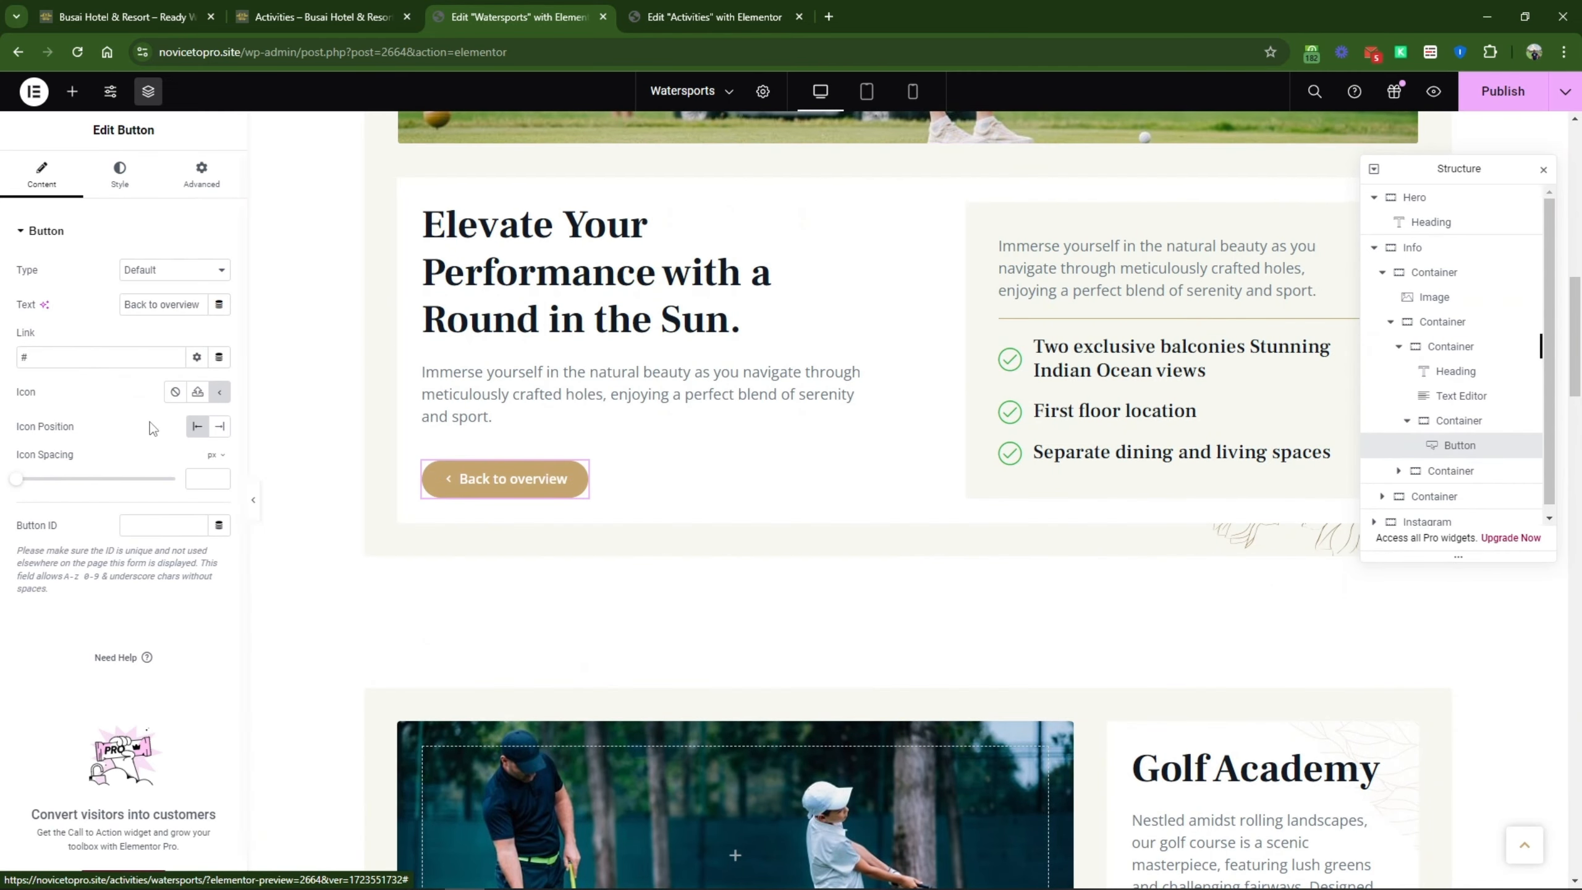
double_click(117, 358)
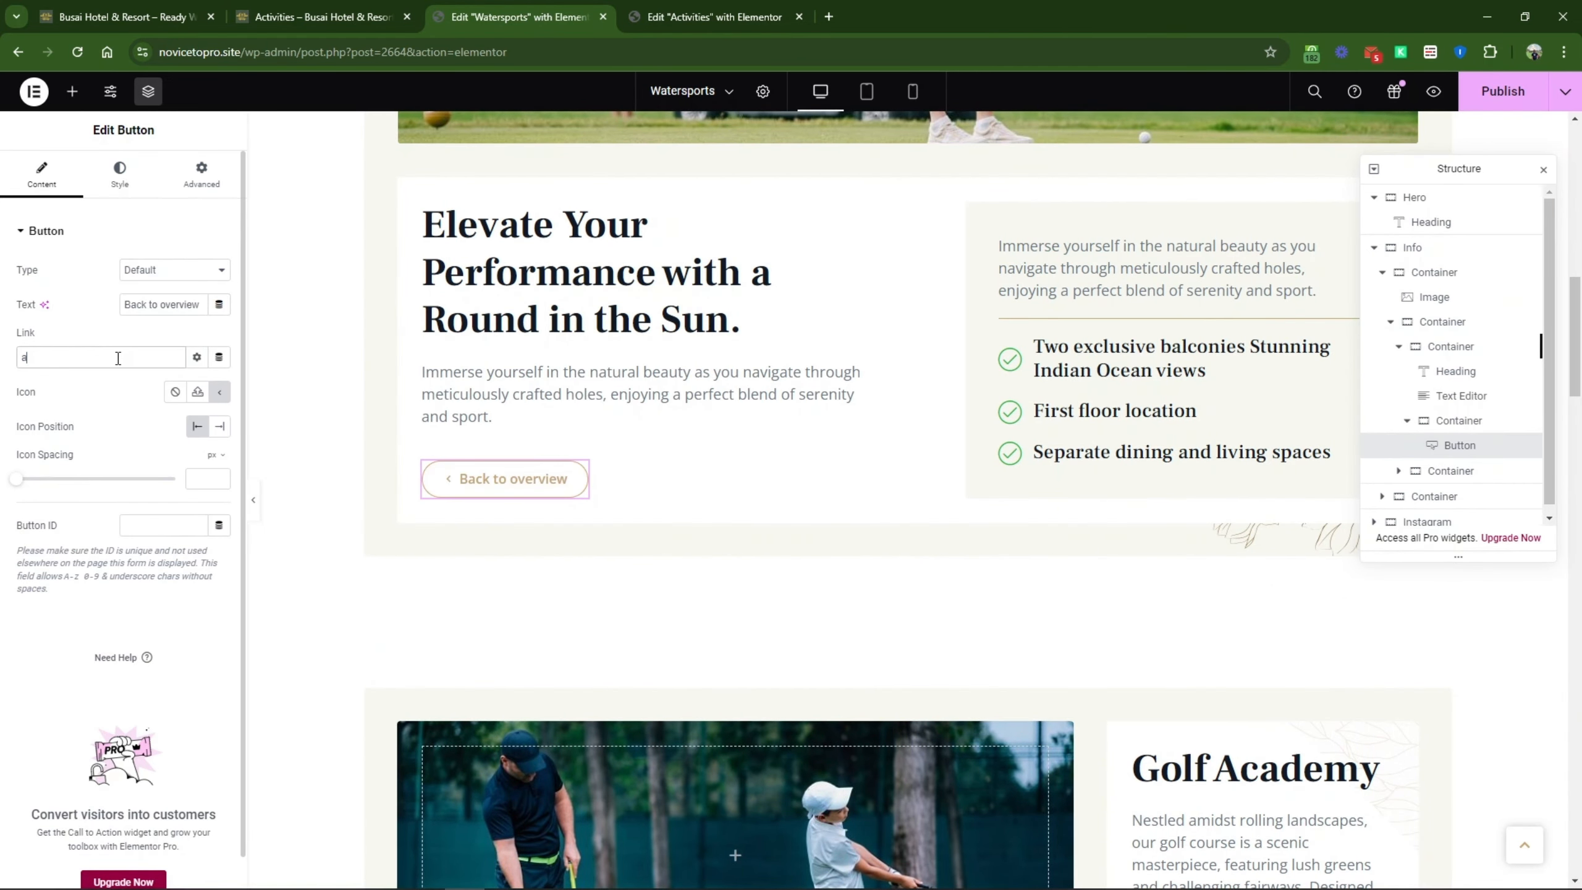
text(acti)
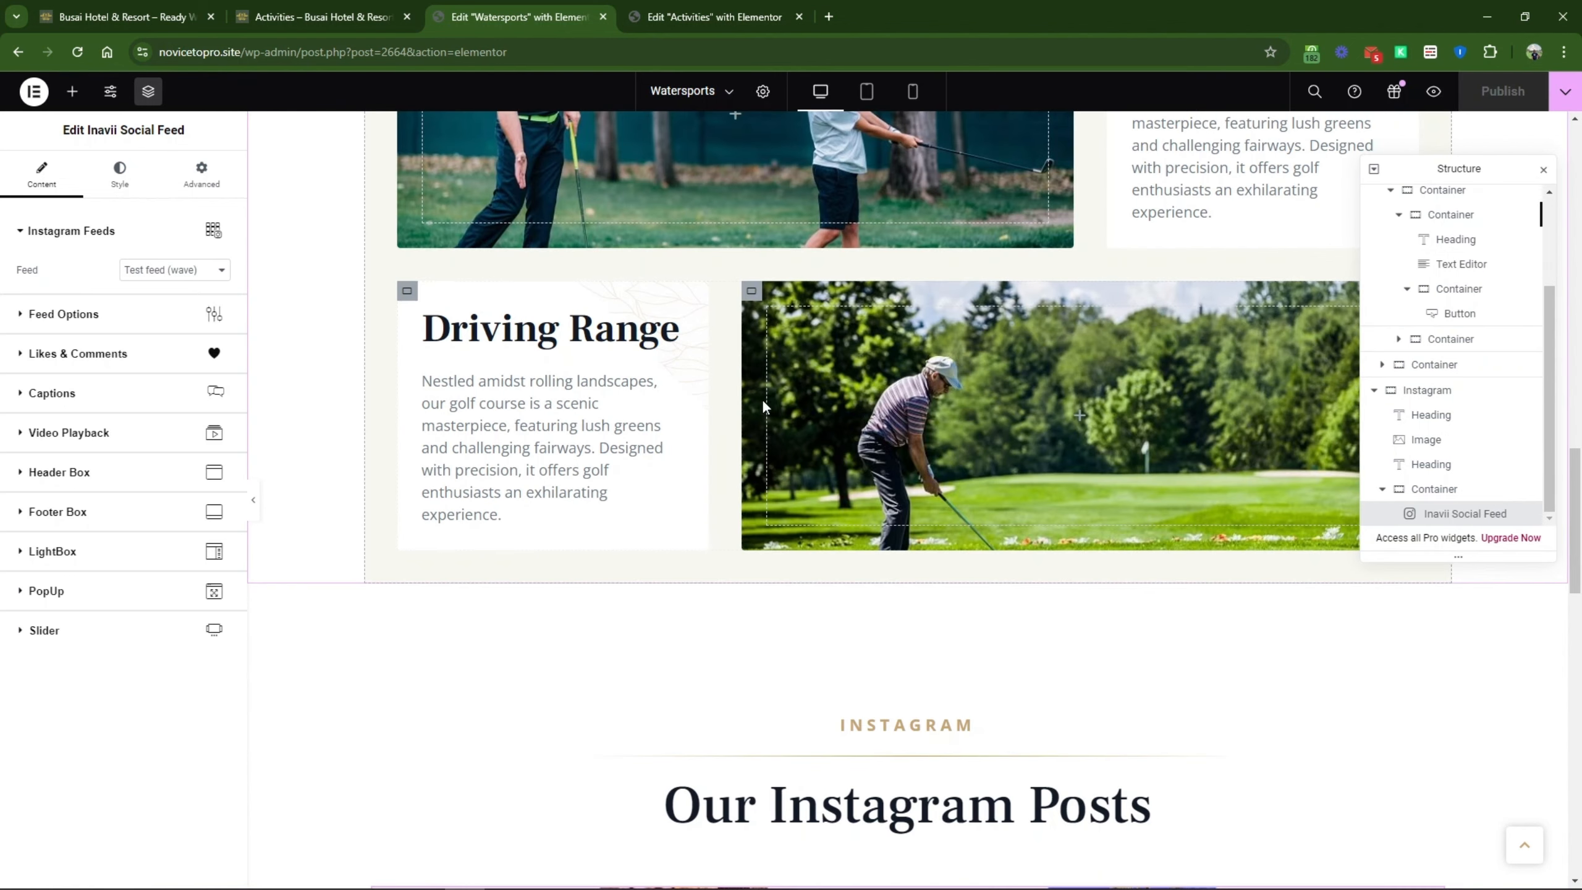
Step: View the live Watersports page, copy its URL, and close both the page and its editor
click(318, 2)
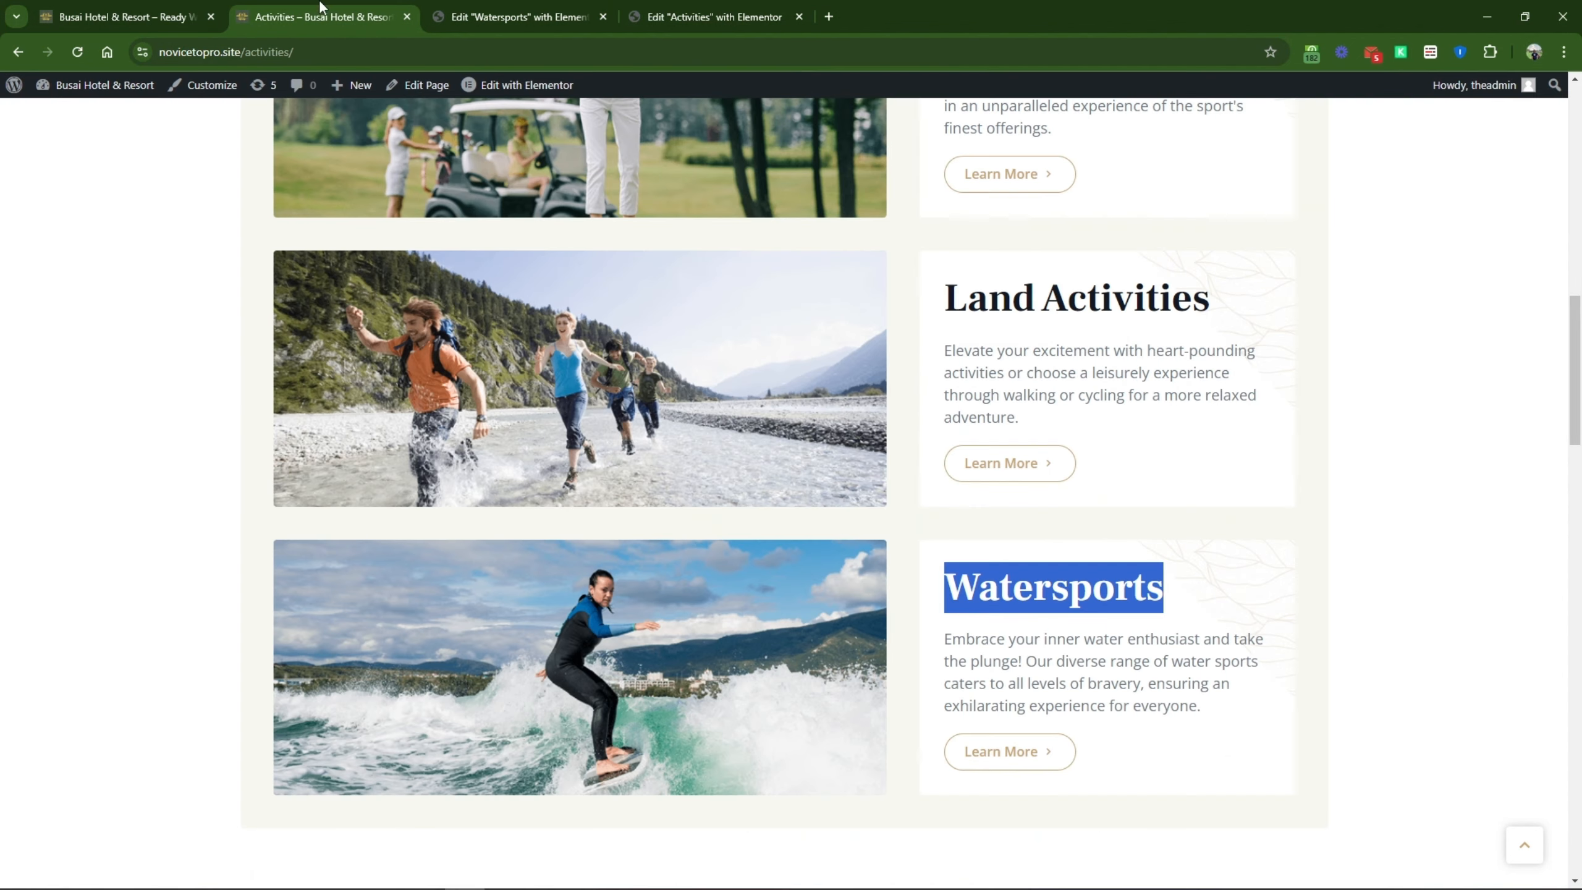
click(566, 14)
click(1564, 92)
click(1497, 215)
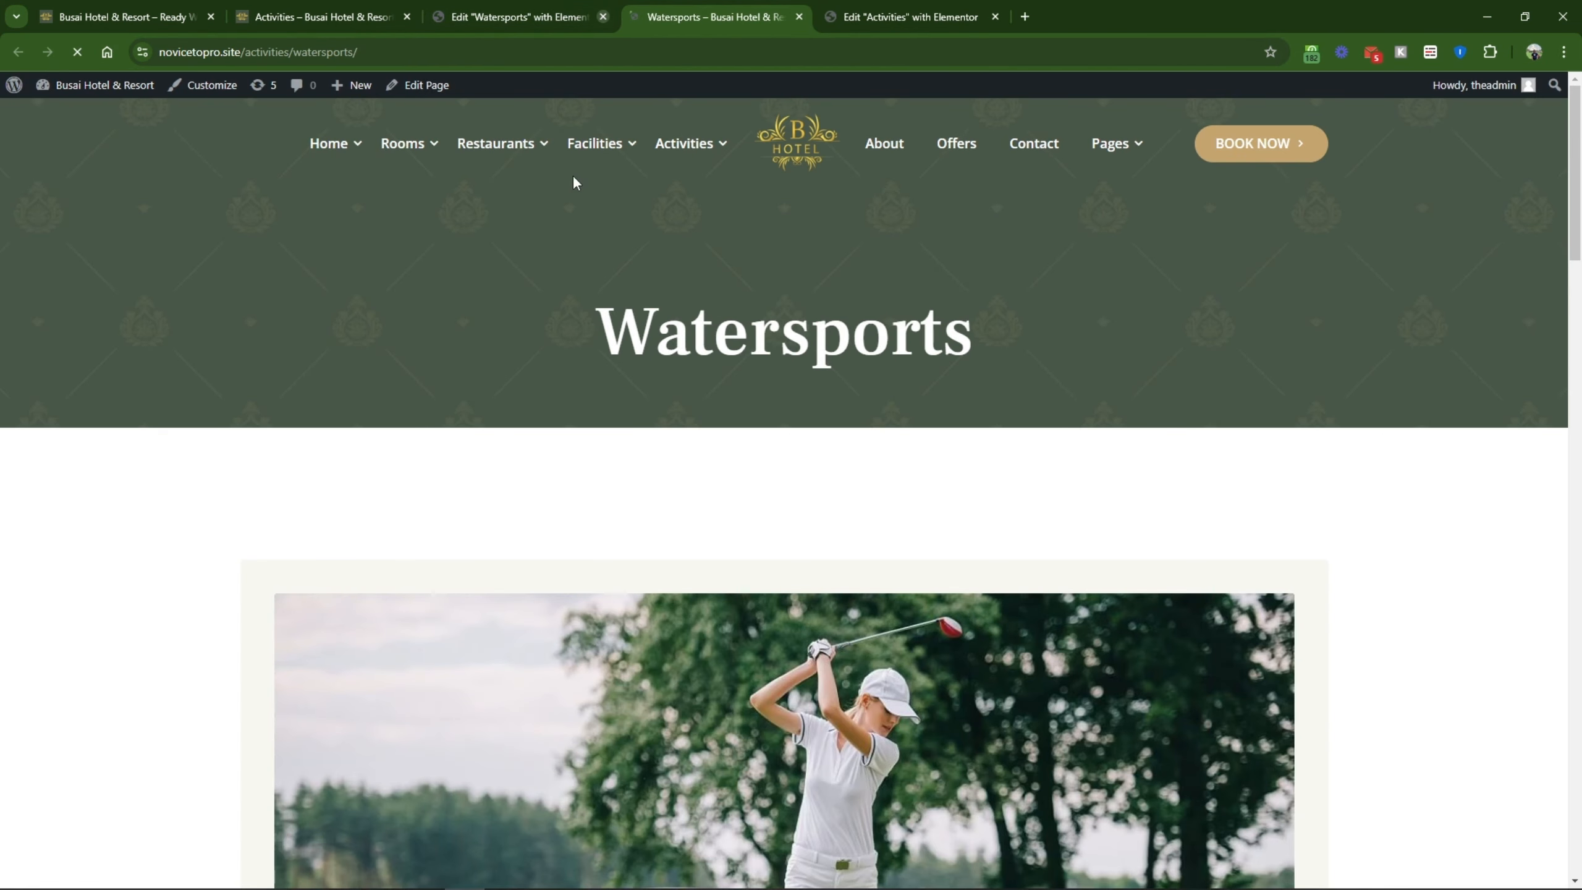
click(603, 17)
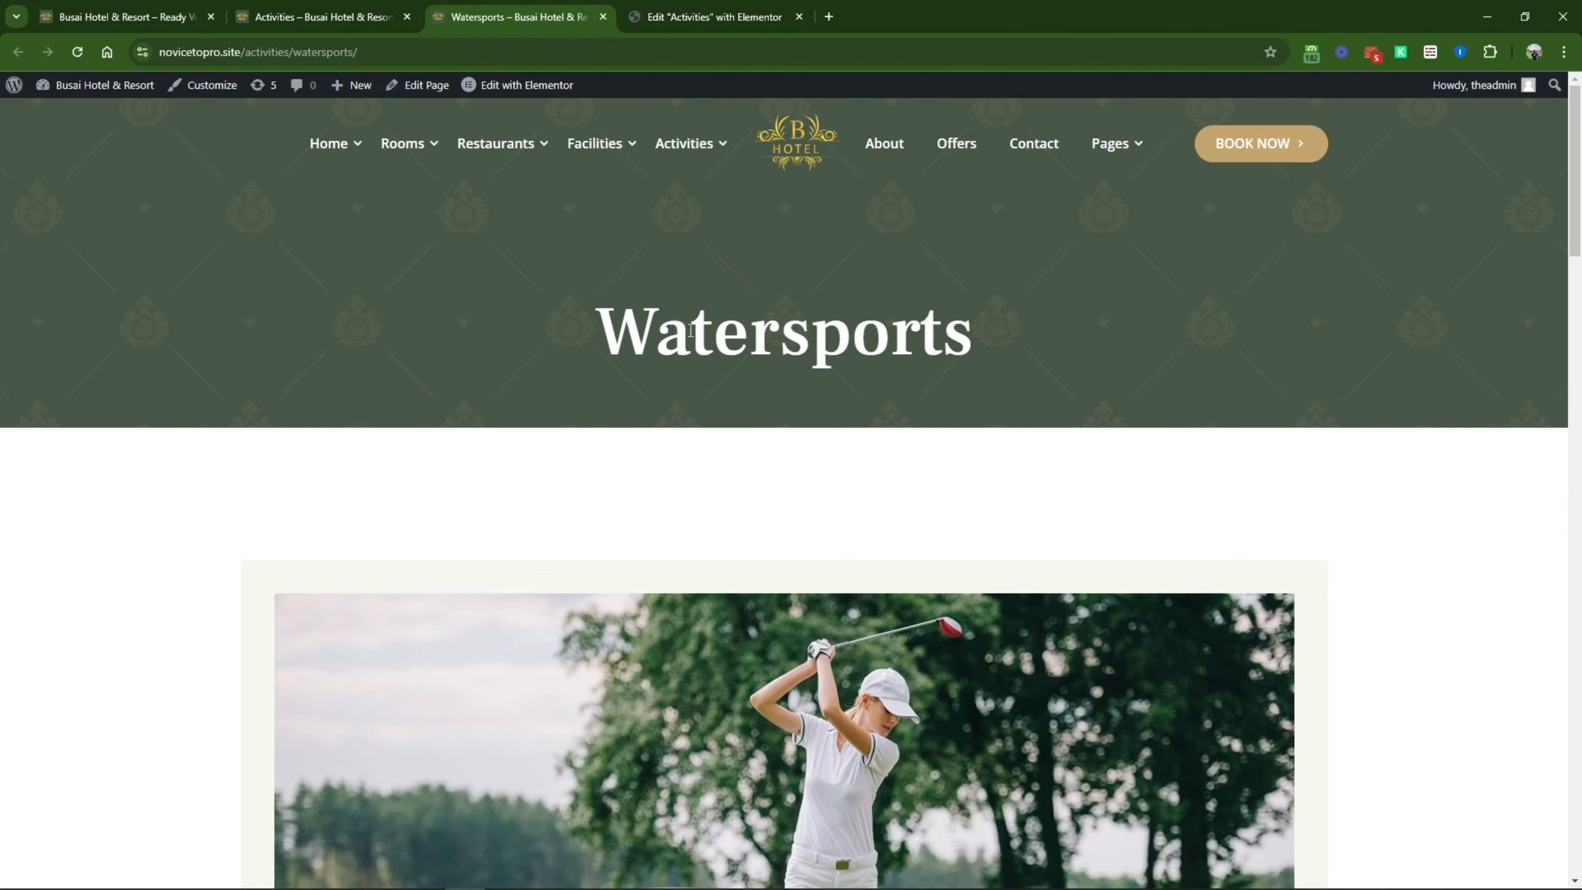
click(383, 55)
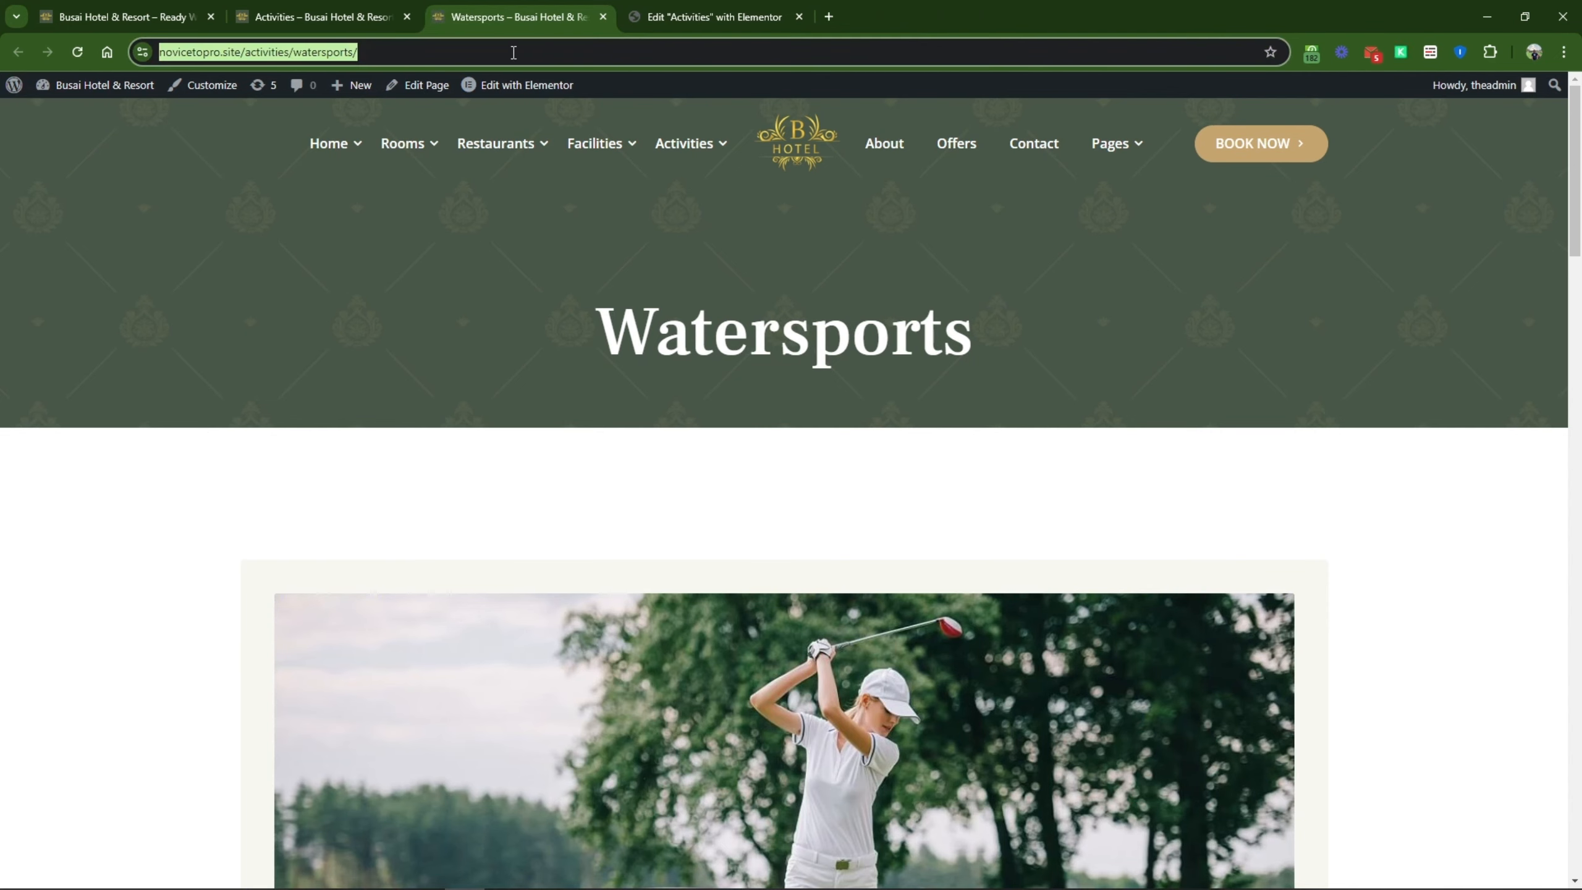
click(603, 17)
click(373, 17)
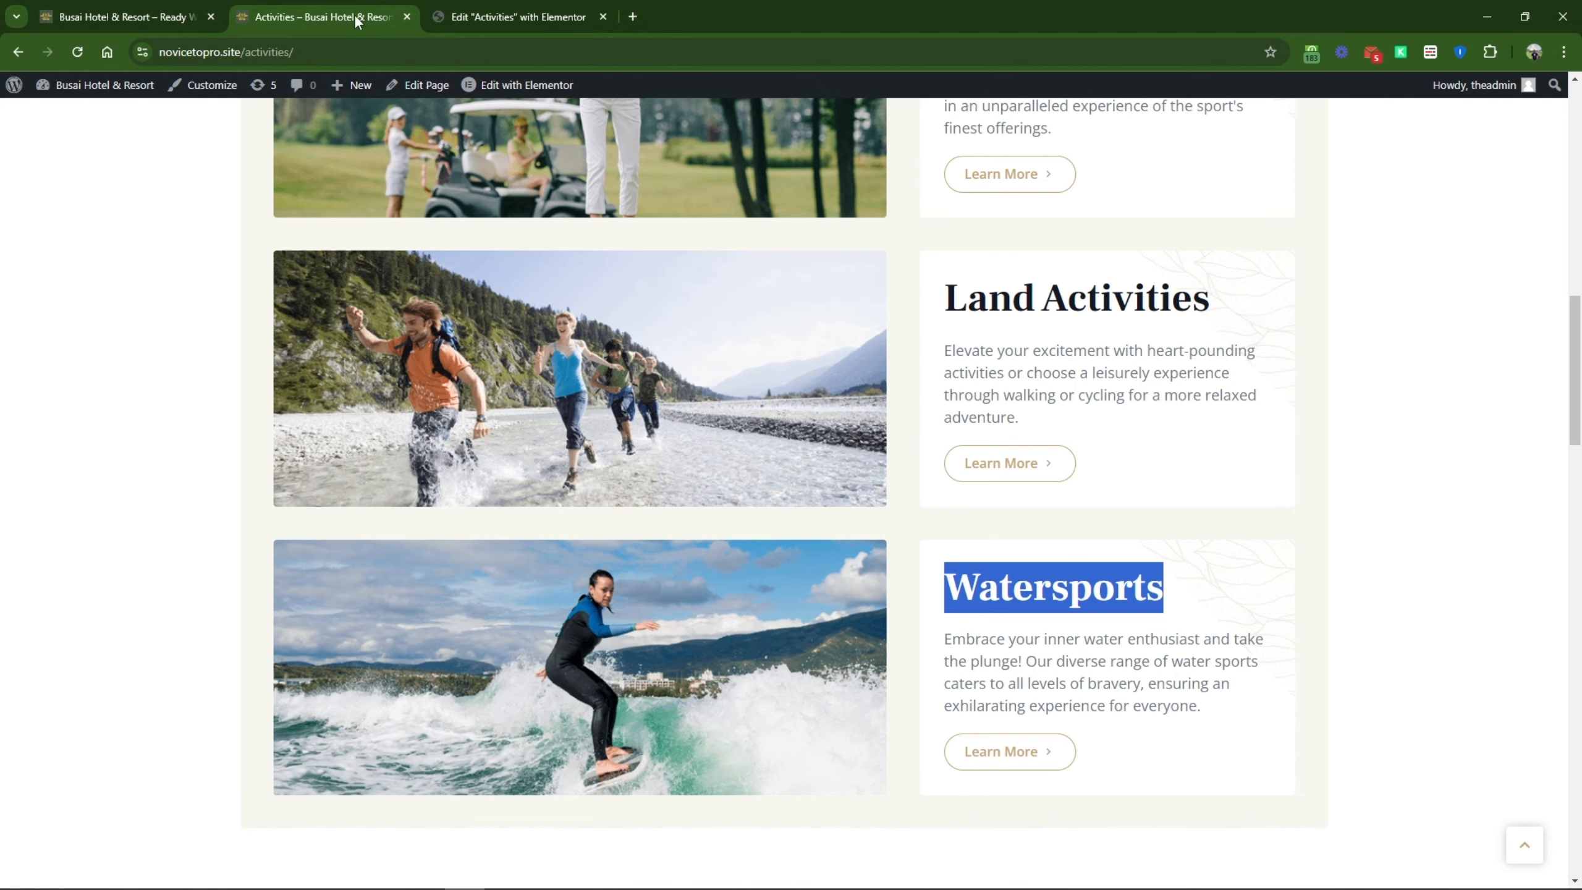
right_click(518, 88)
click(1277, 449)
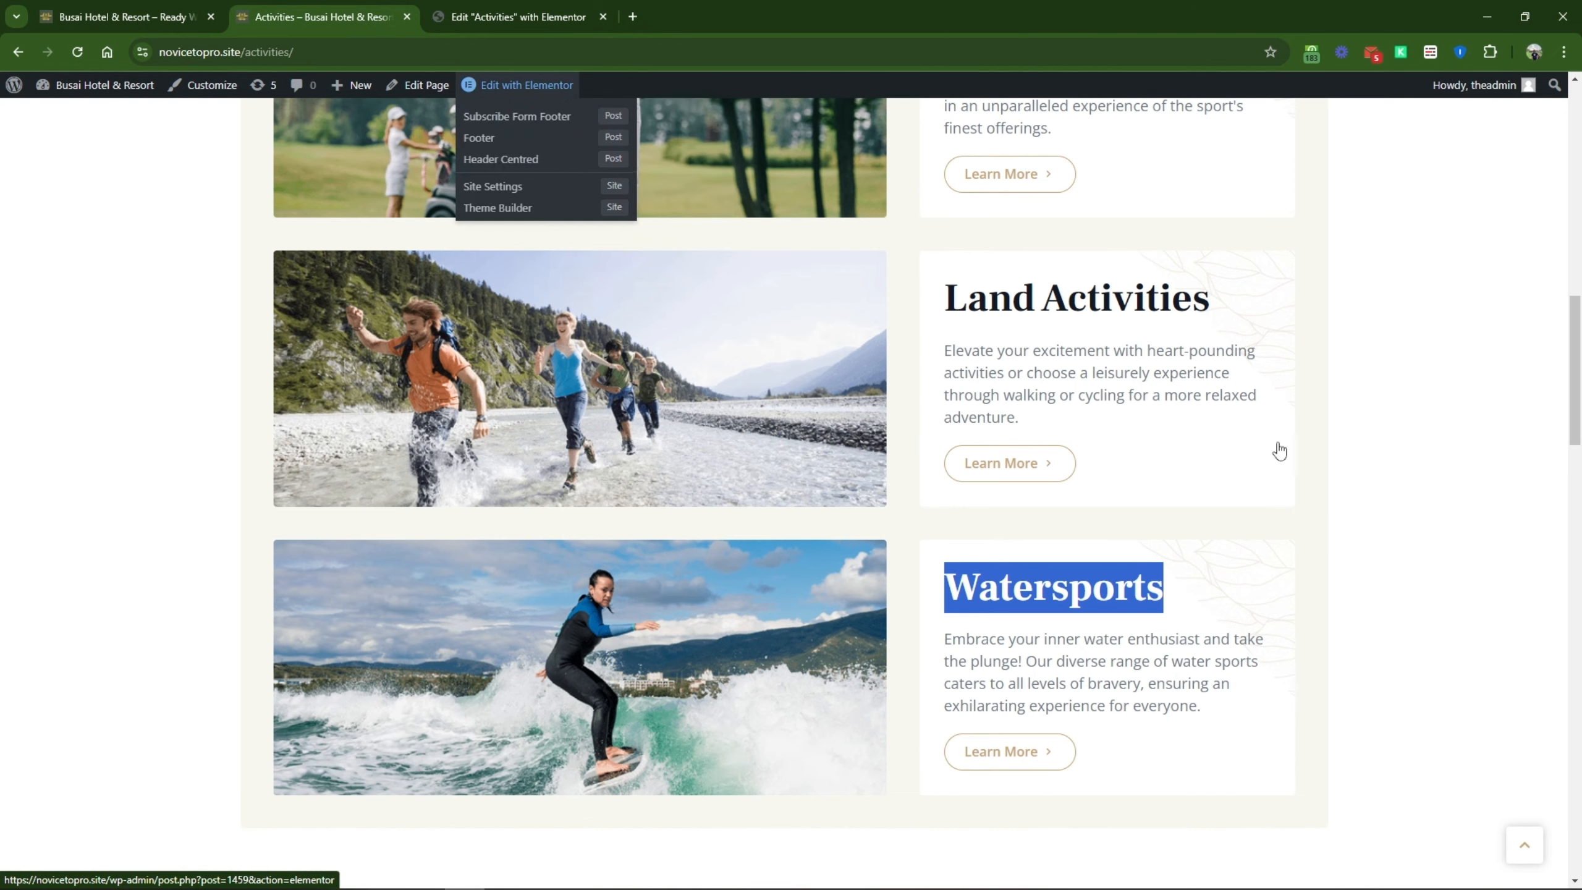
scroll(1383, 460, up, 10)
scroll(1394, 483, up, 3)
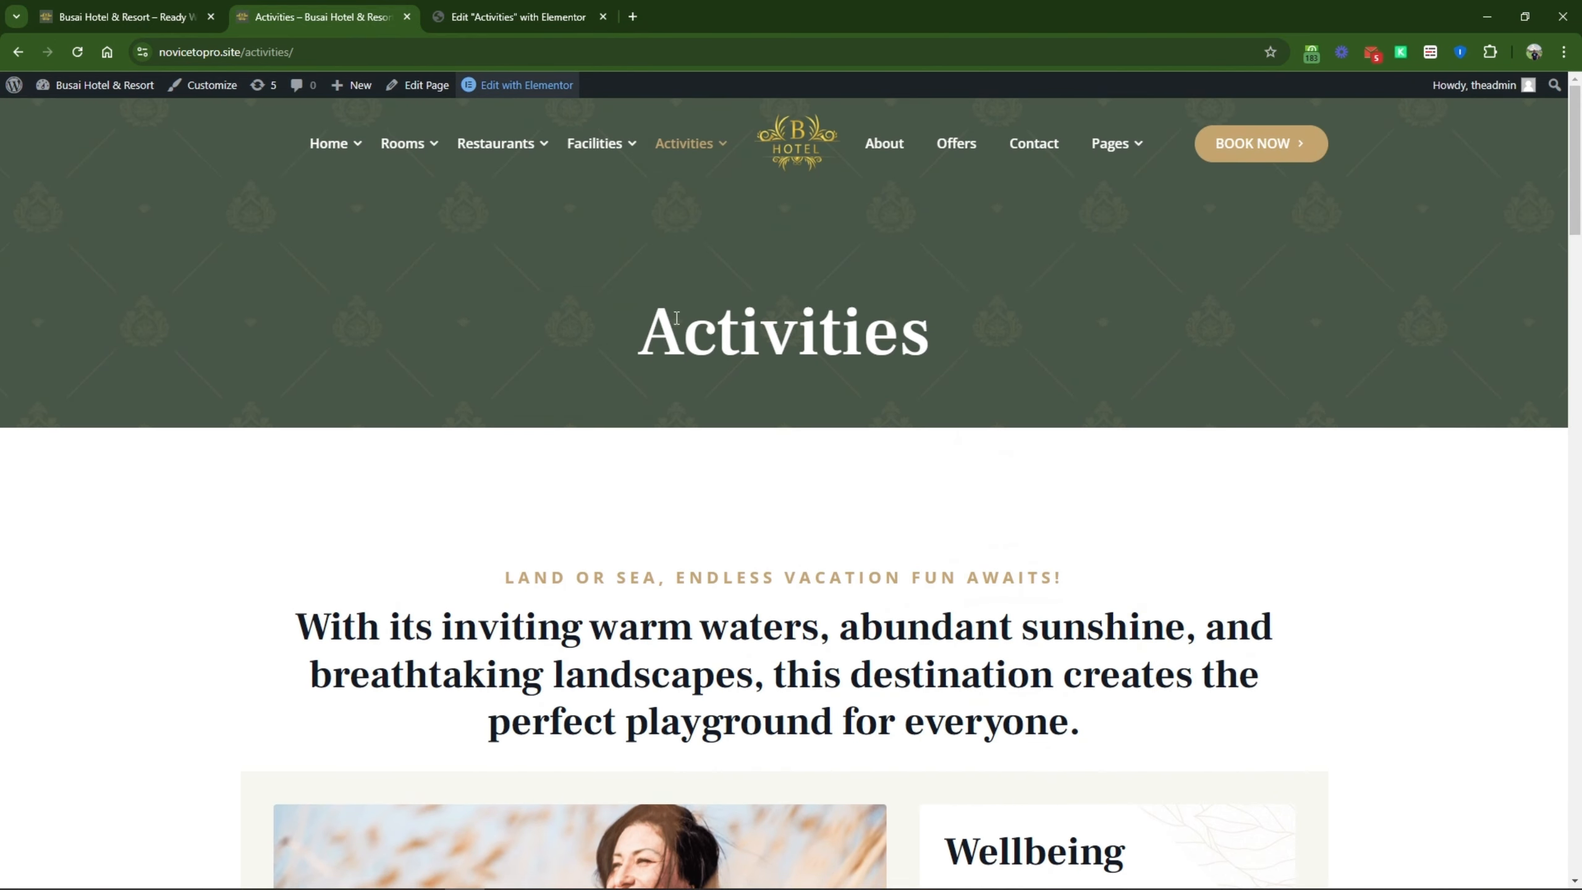
Step: In the Activities page editor, link the Watersports card's Learn More button to the copied Watersports page URL
click(531, 16)
scroll(914, 513, down, 20)
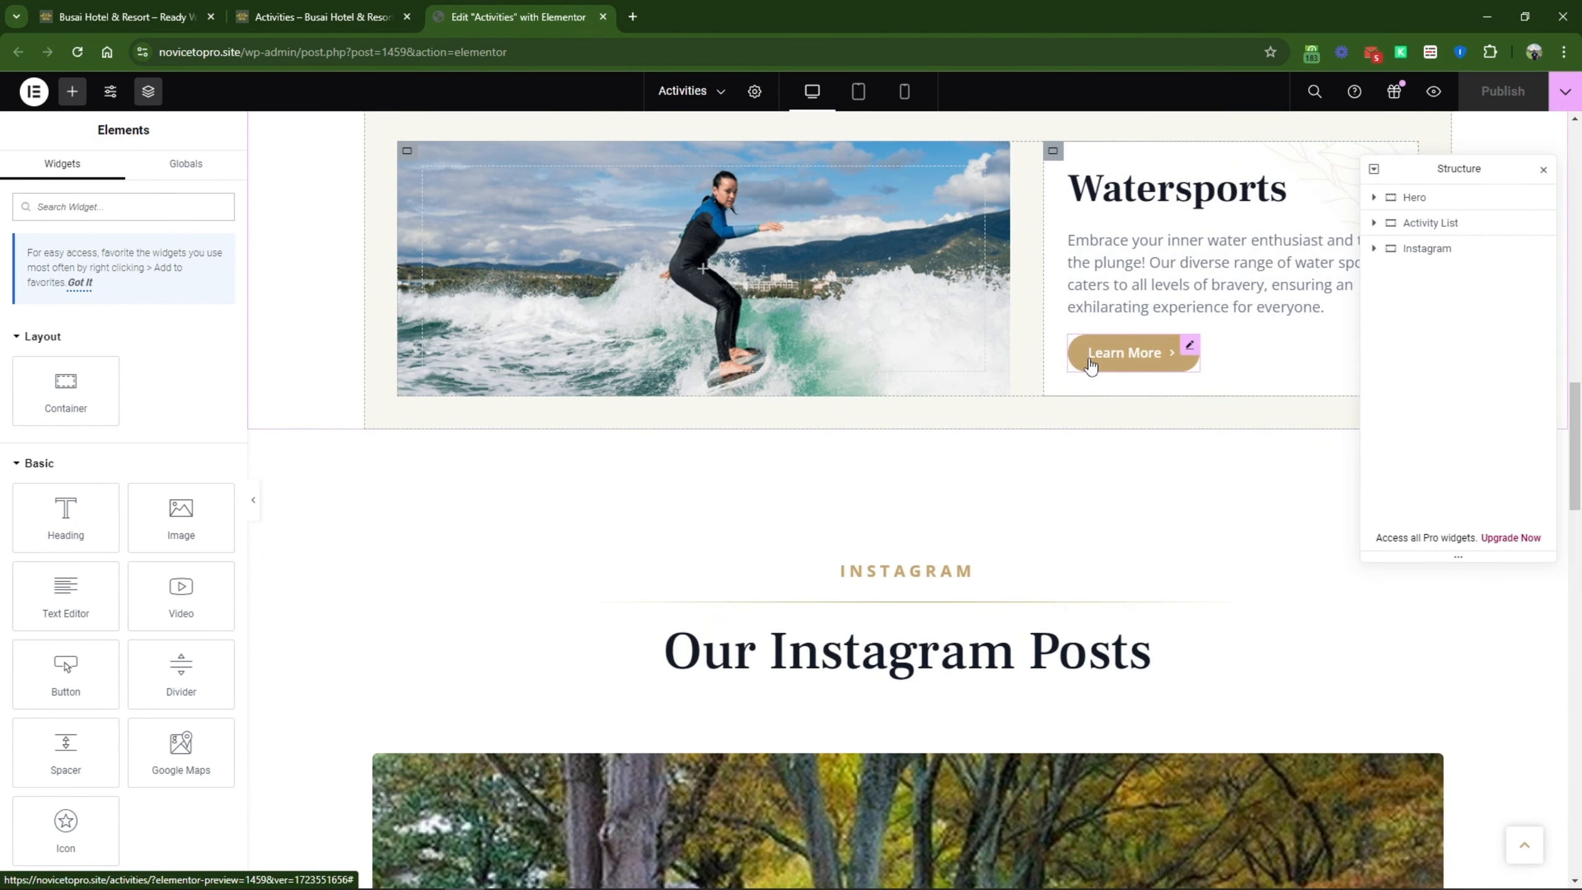
click(1090, 366)
double_click(86, 352)
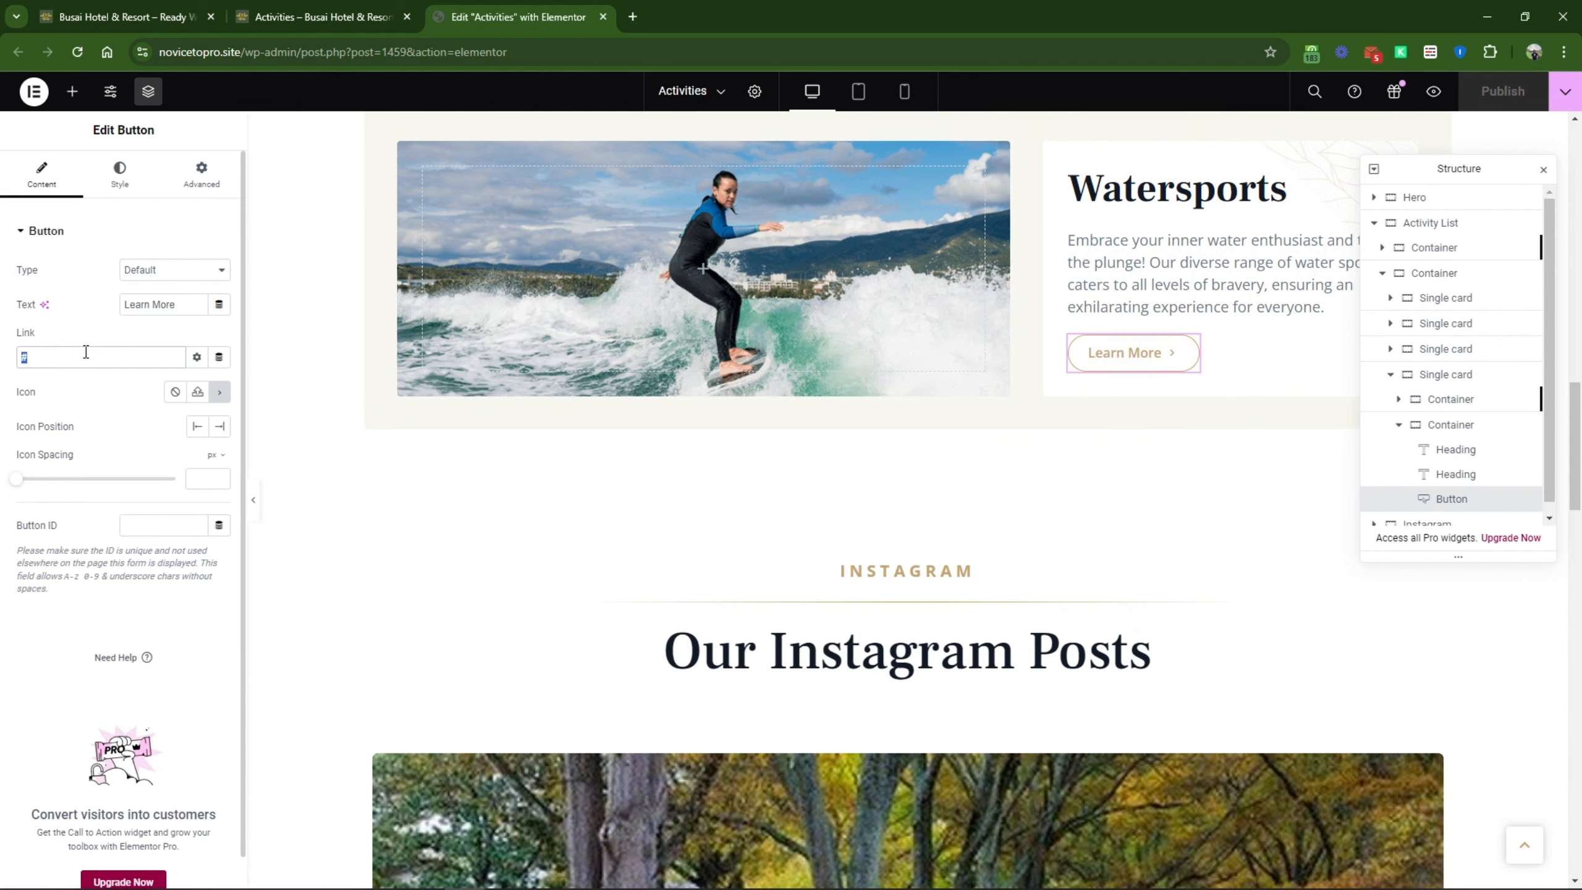
key(ctrl+v)
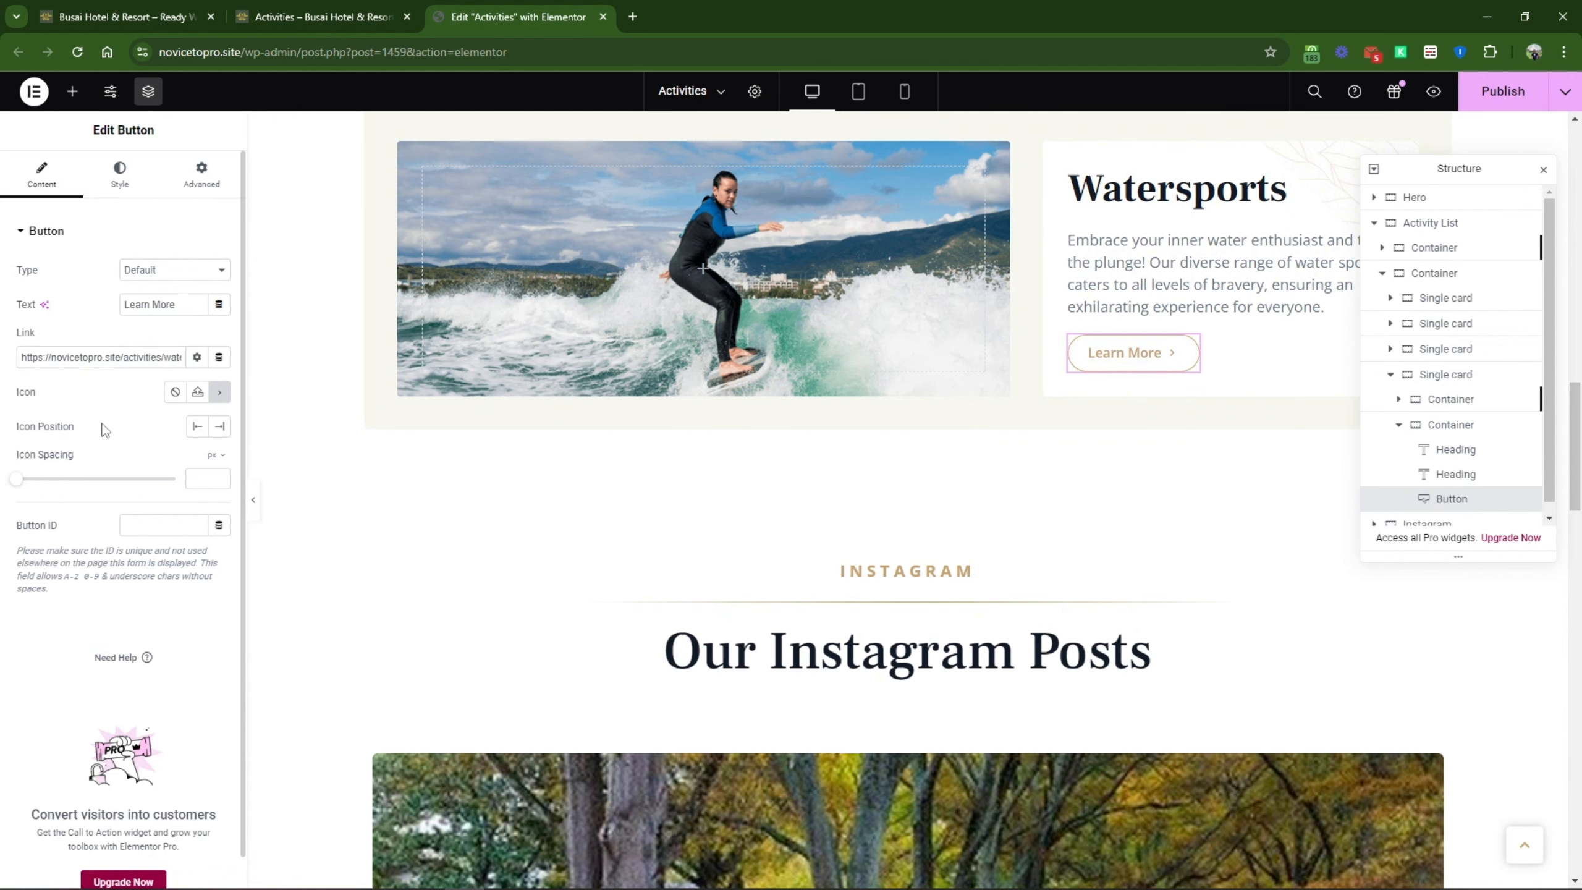
scroll(935, 689, up, 6)
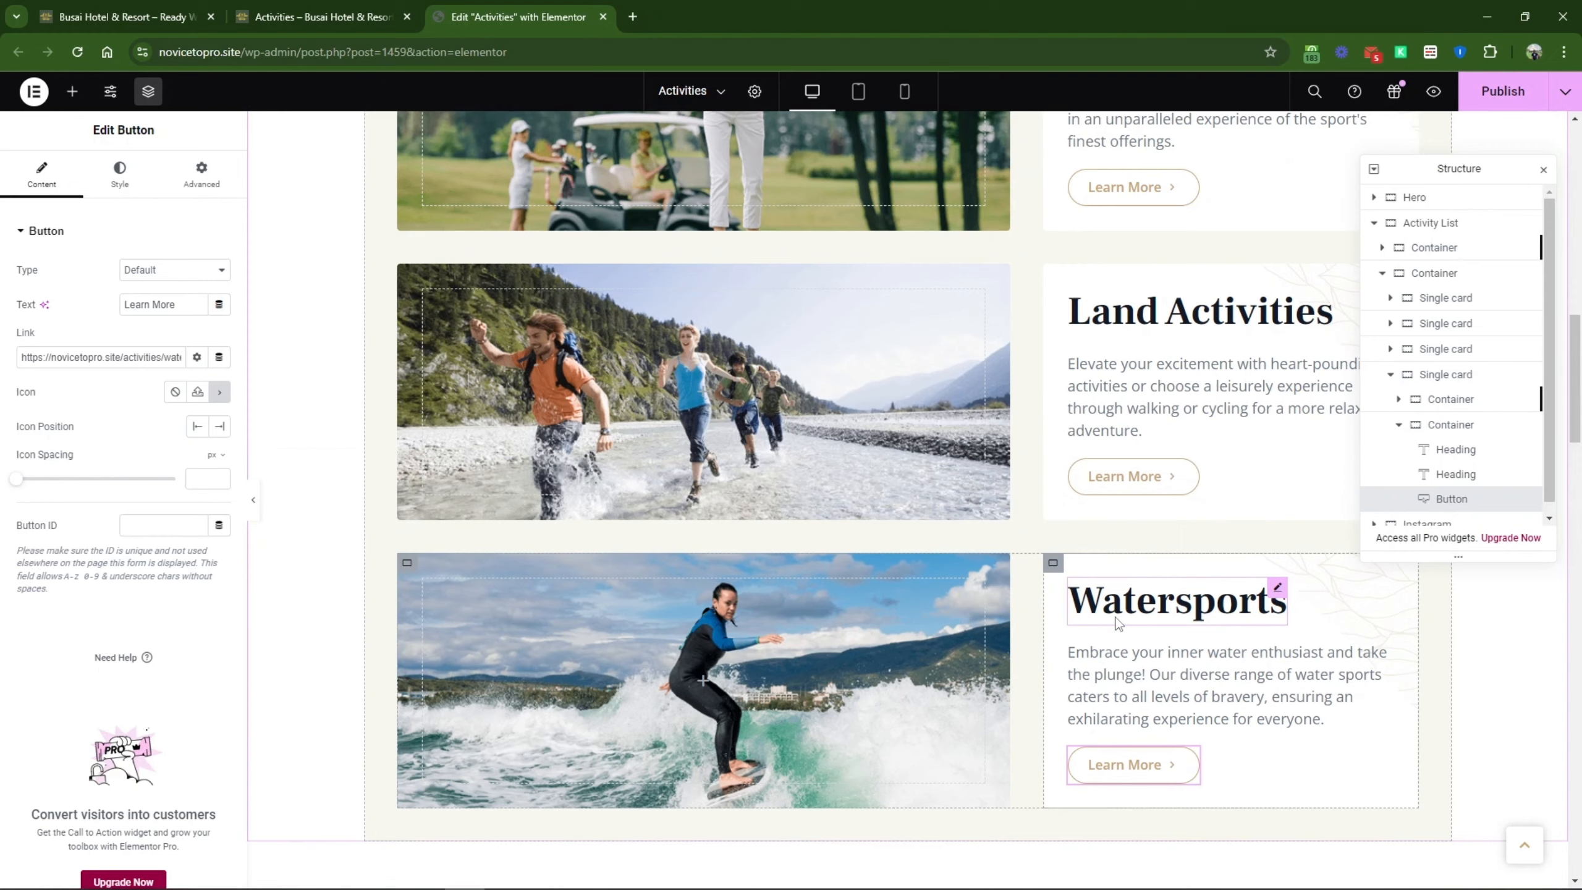
scroll(1116, 622, down, 10)
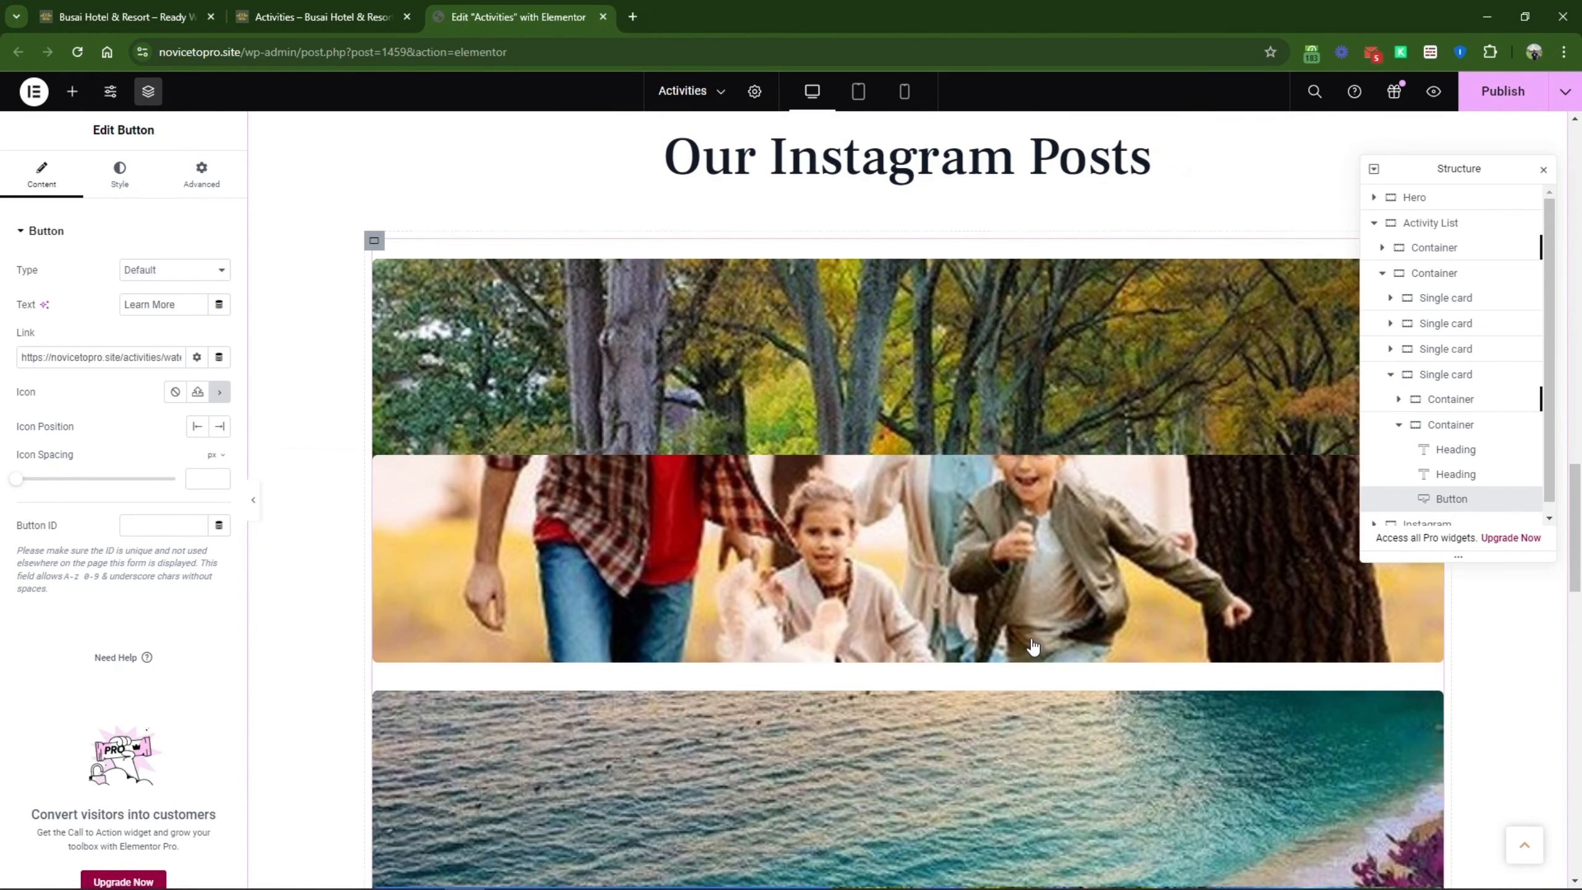
scroll(1032, 647, up, 5)
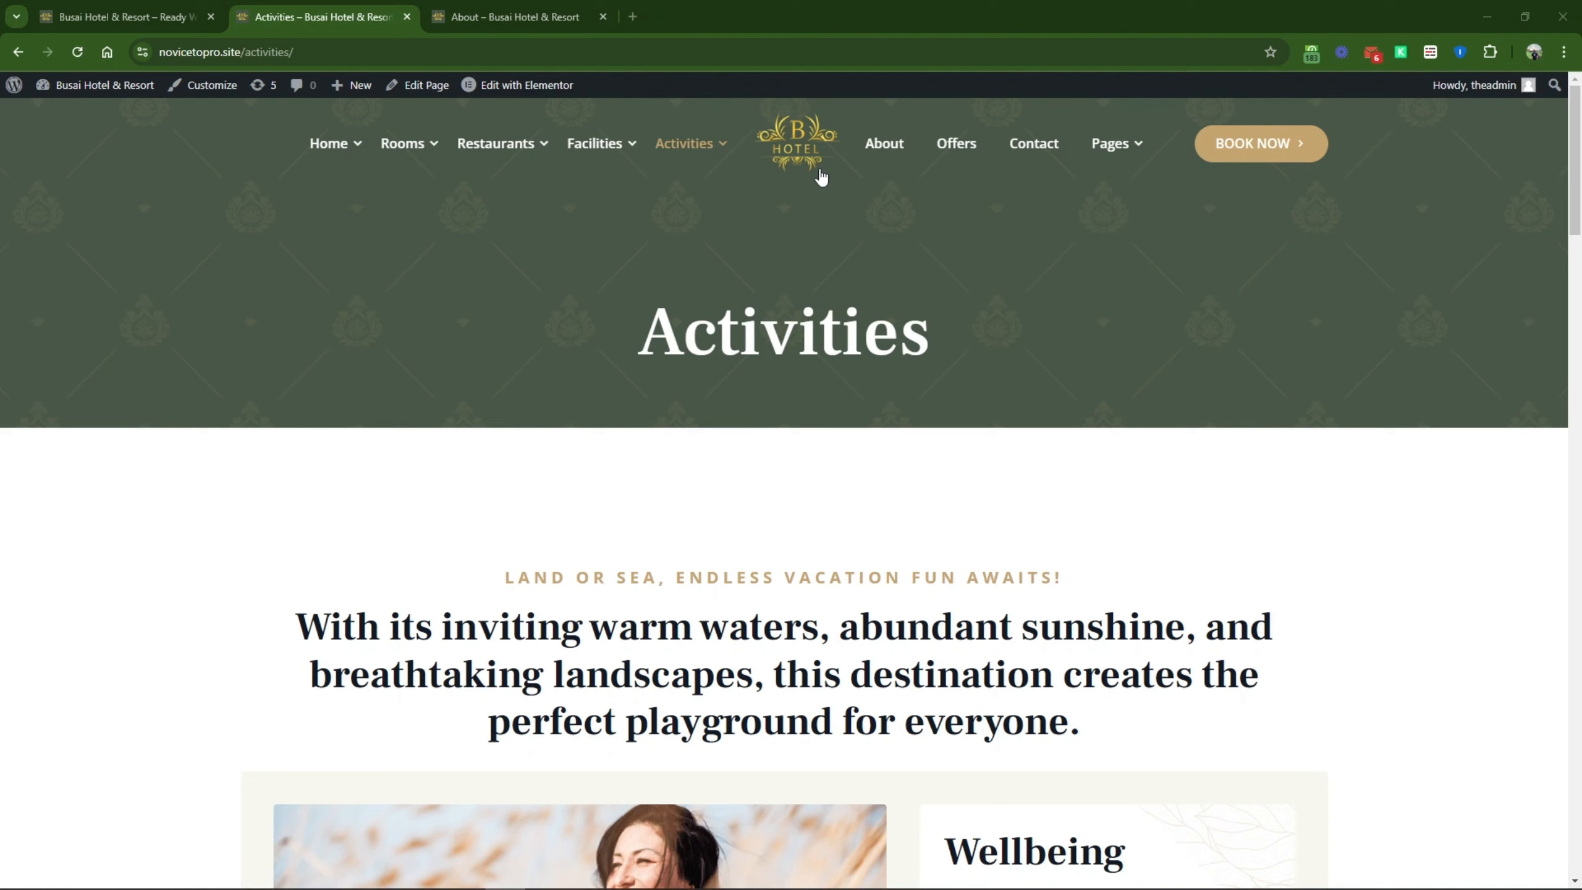
Step: Open the live About Us page and look through its intro, The Advantages, and Our Services sections
right_click(884, 148)
click(922, 166)
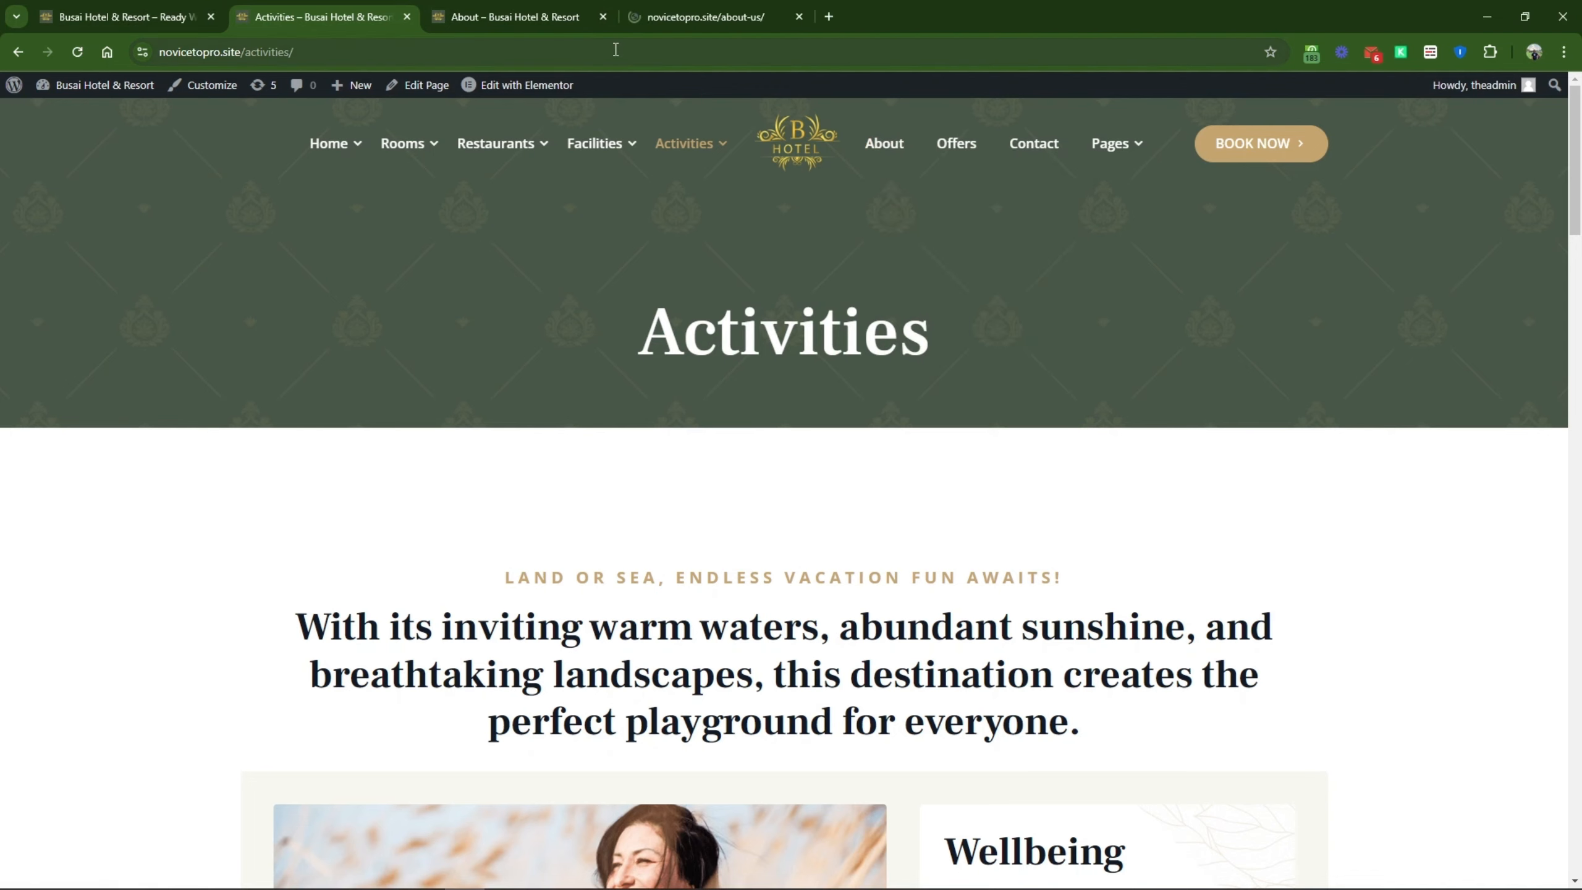
click(602, 16)
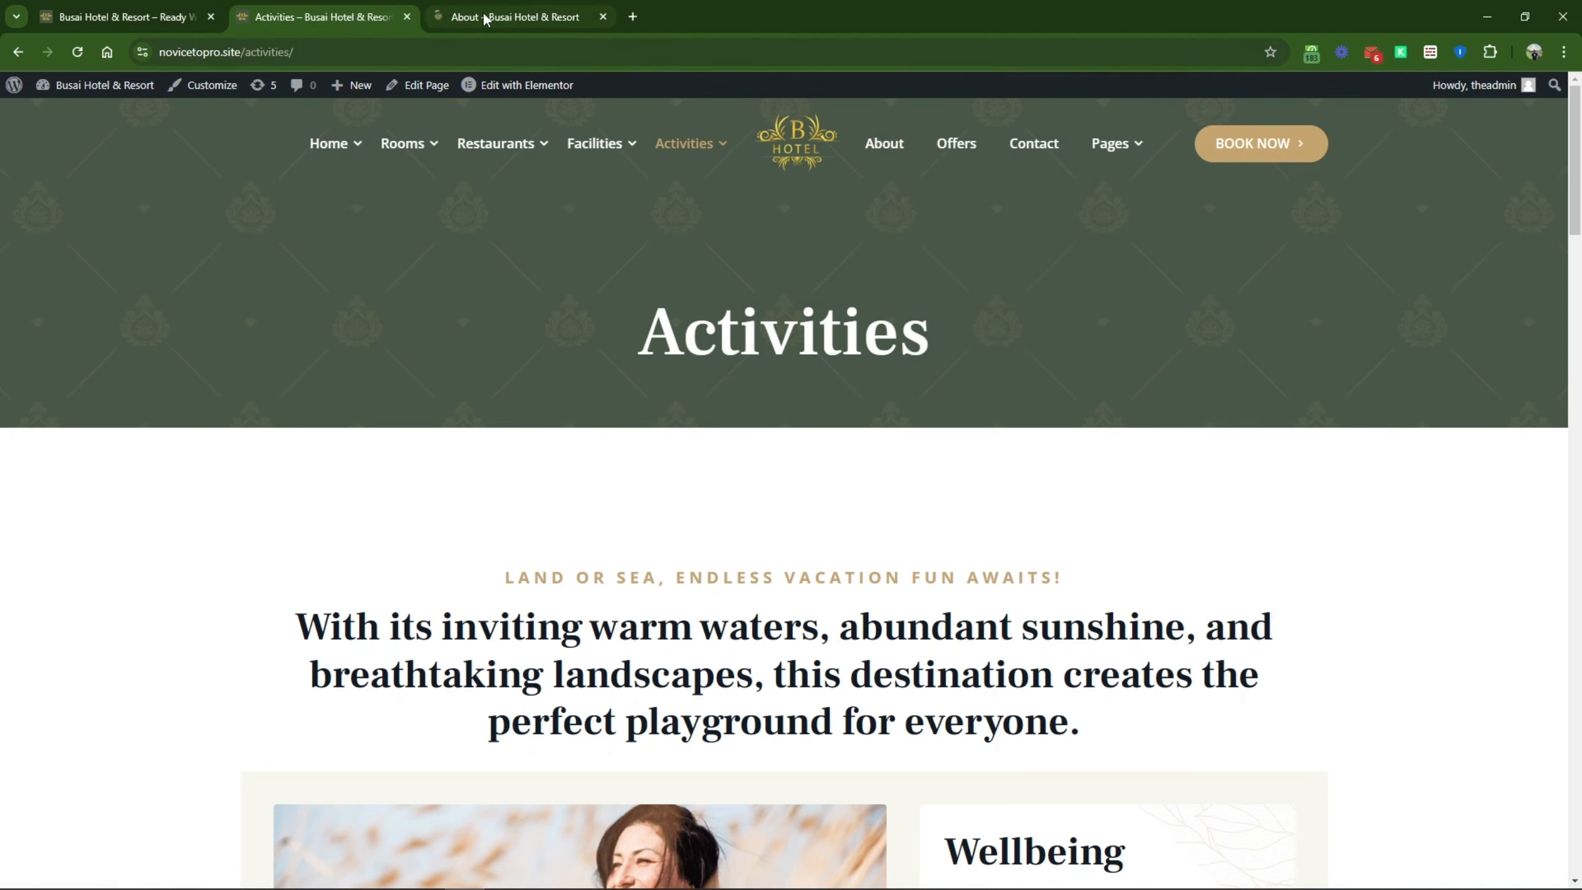
click(485, 19)
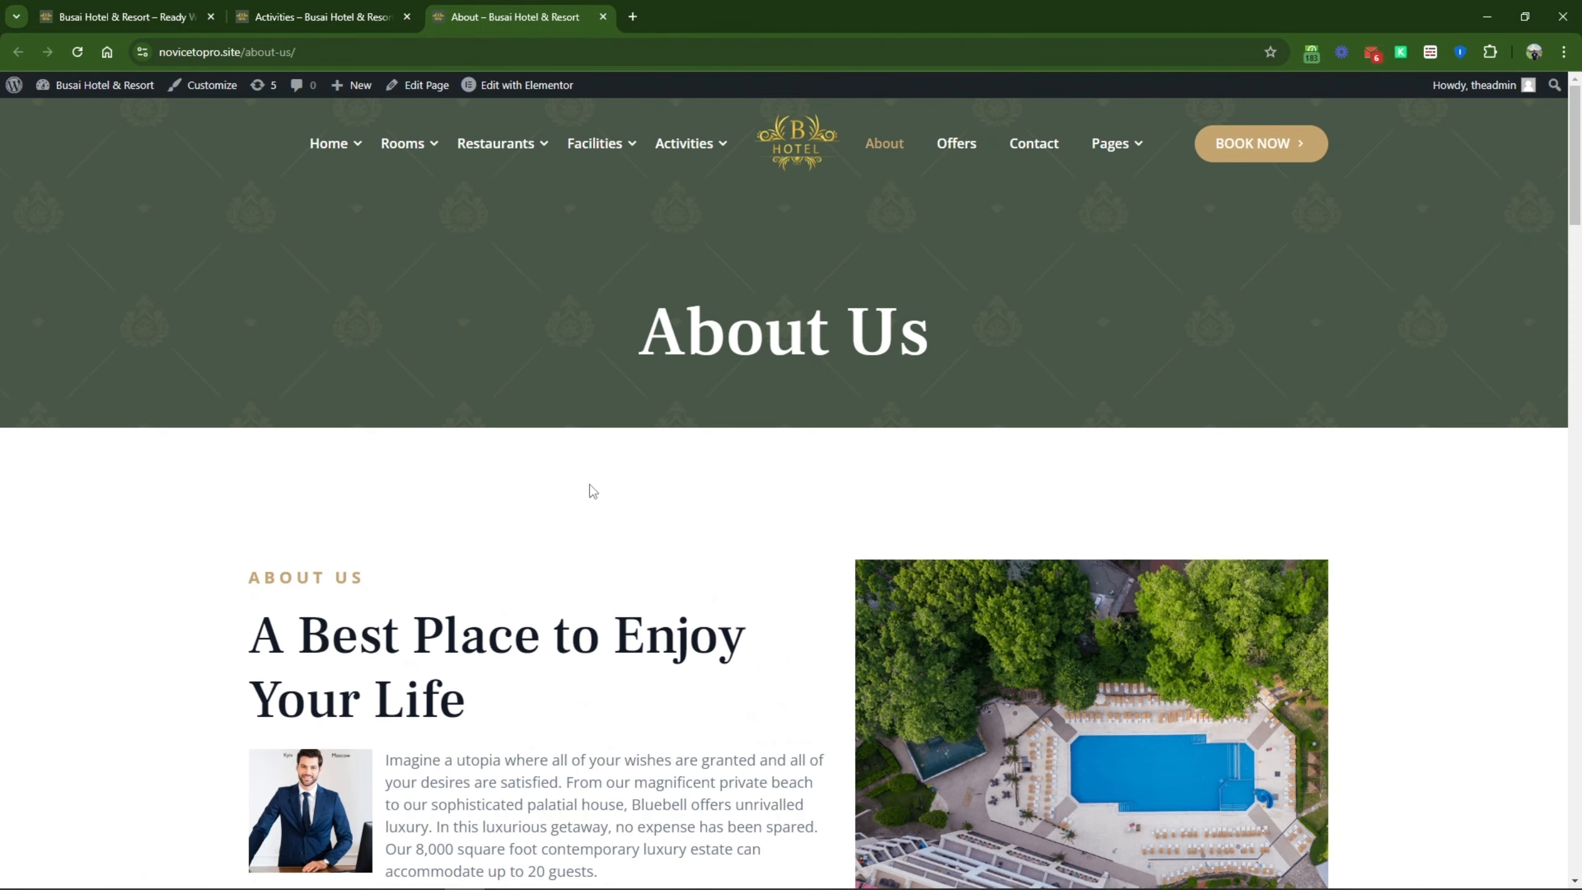
scroll(590, 485, down, 10)
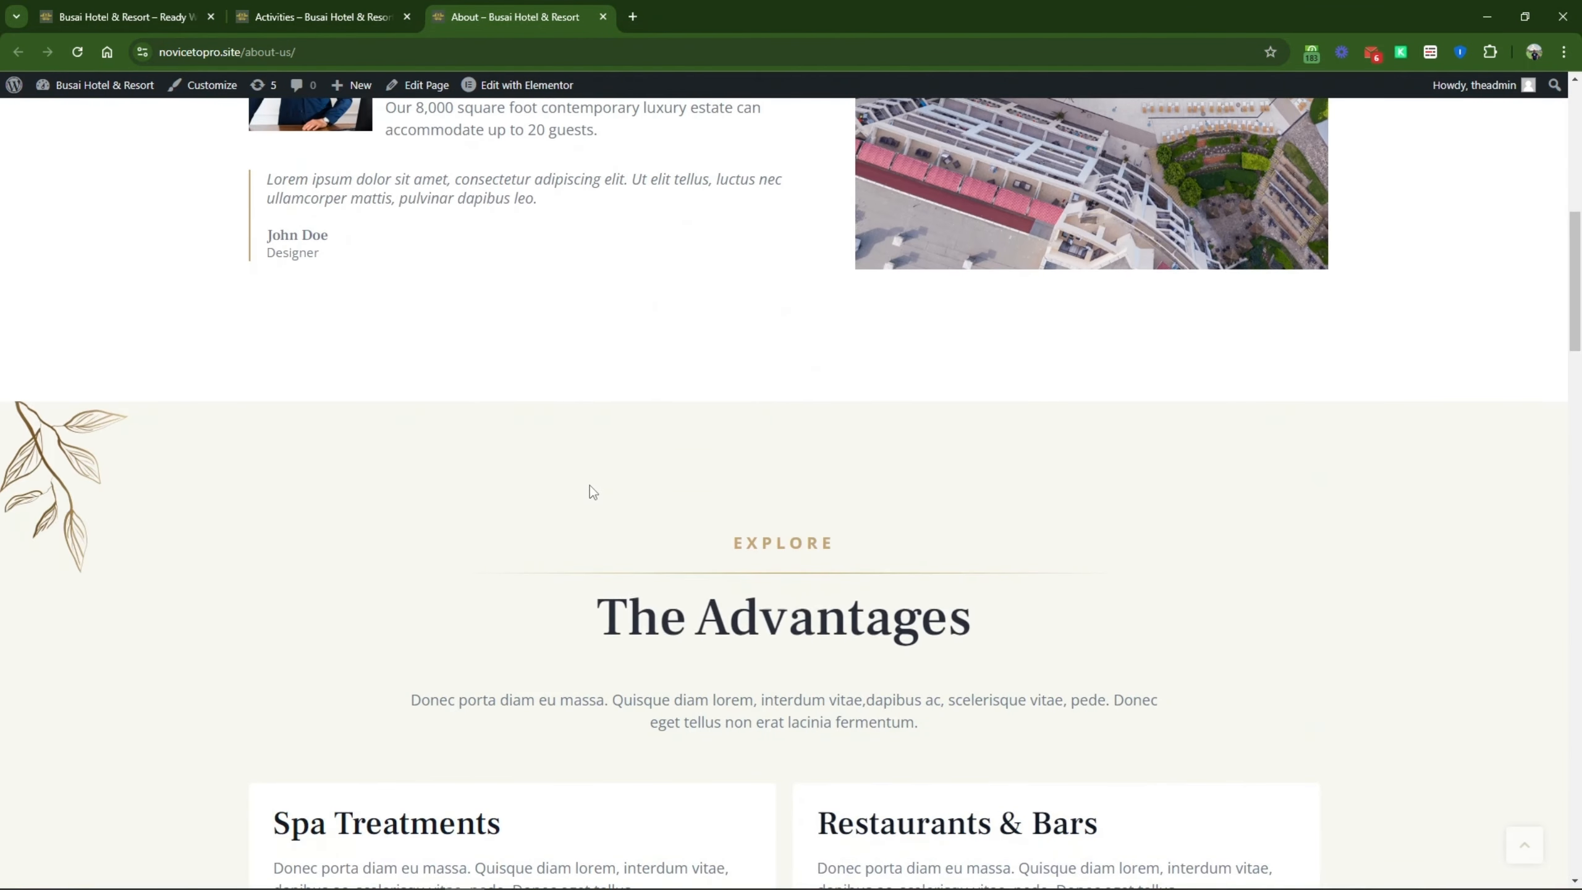
scroll(590, 488, down, 11)
scroll(591, 492, down, 10)
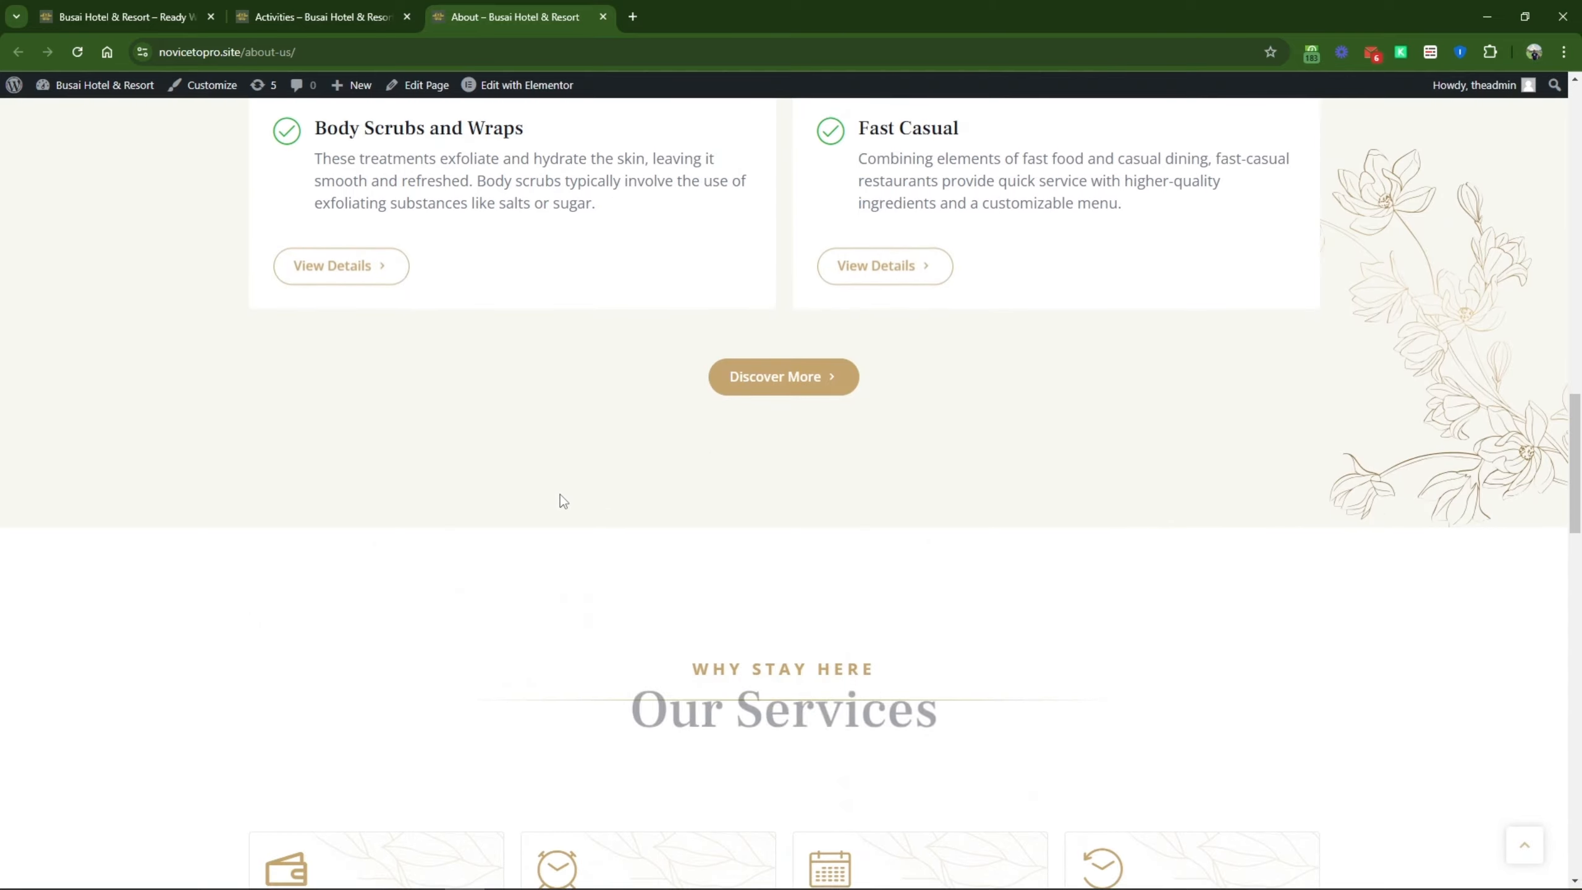
scroll(837, 499, down, 5)
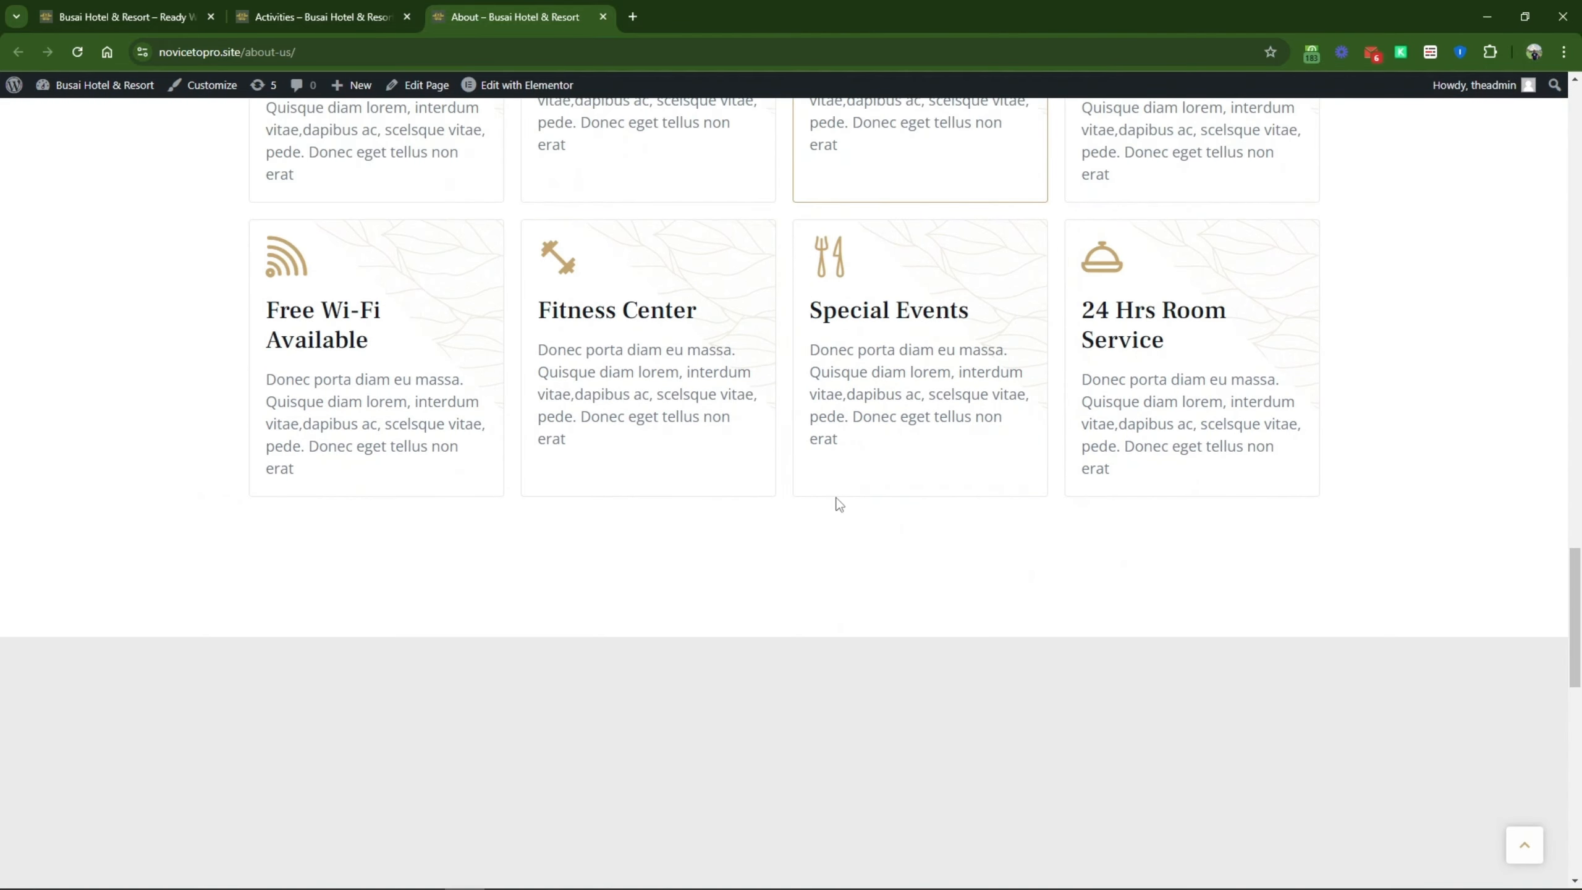
scroll(801, 512, up, 1)
scroll(801, 512, up, 20)
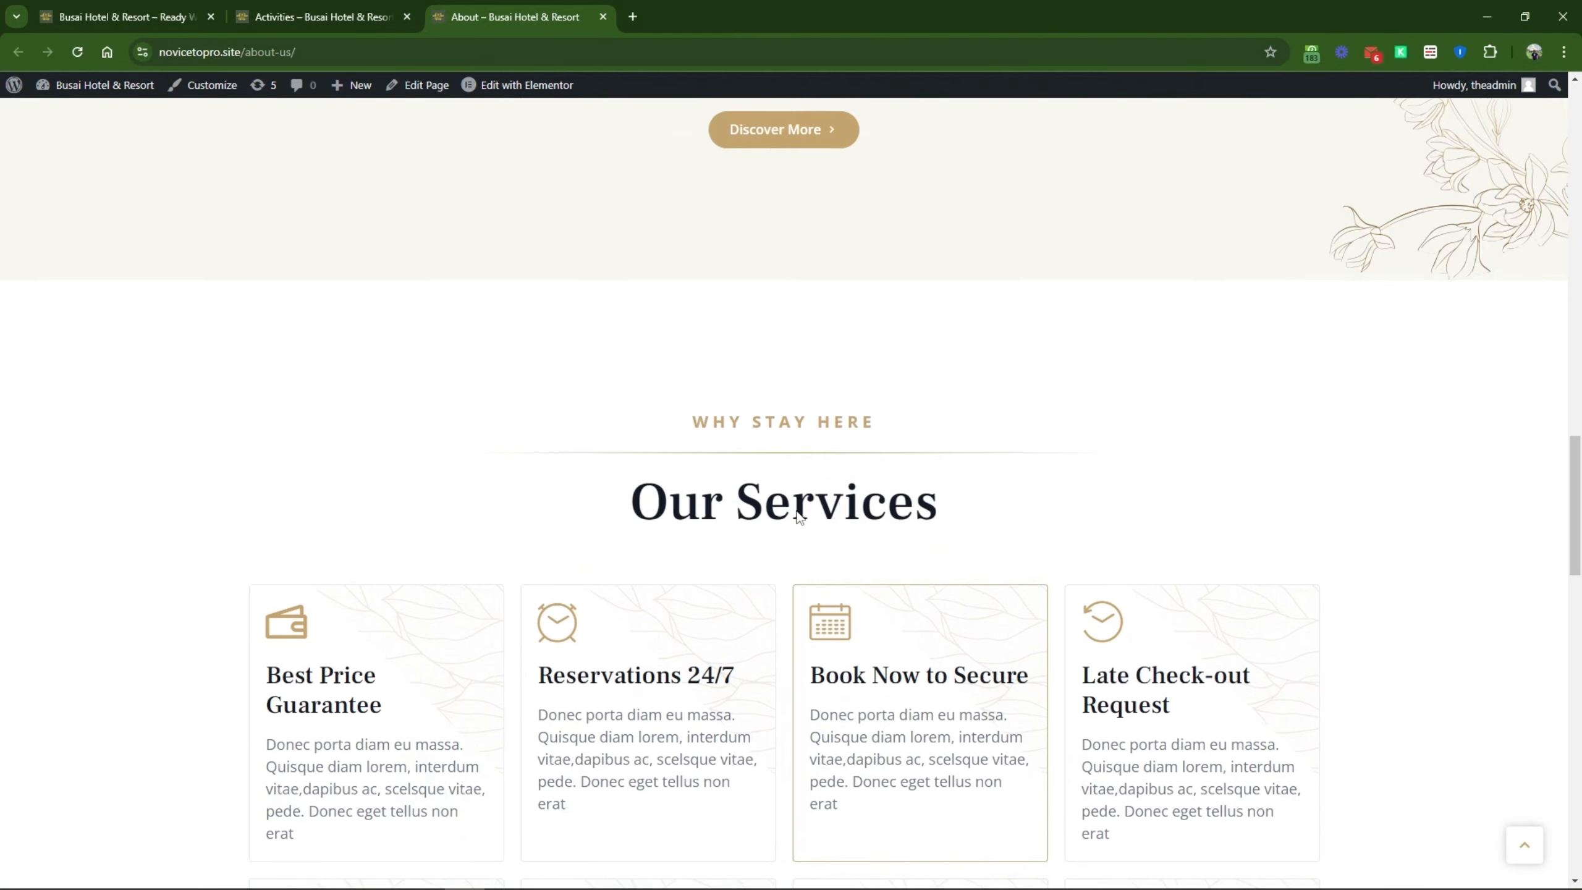
scroll(799, 517, up, 6)
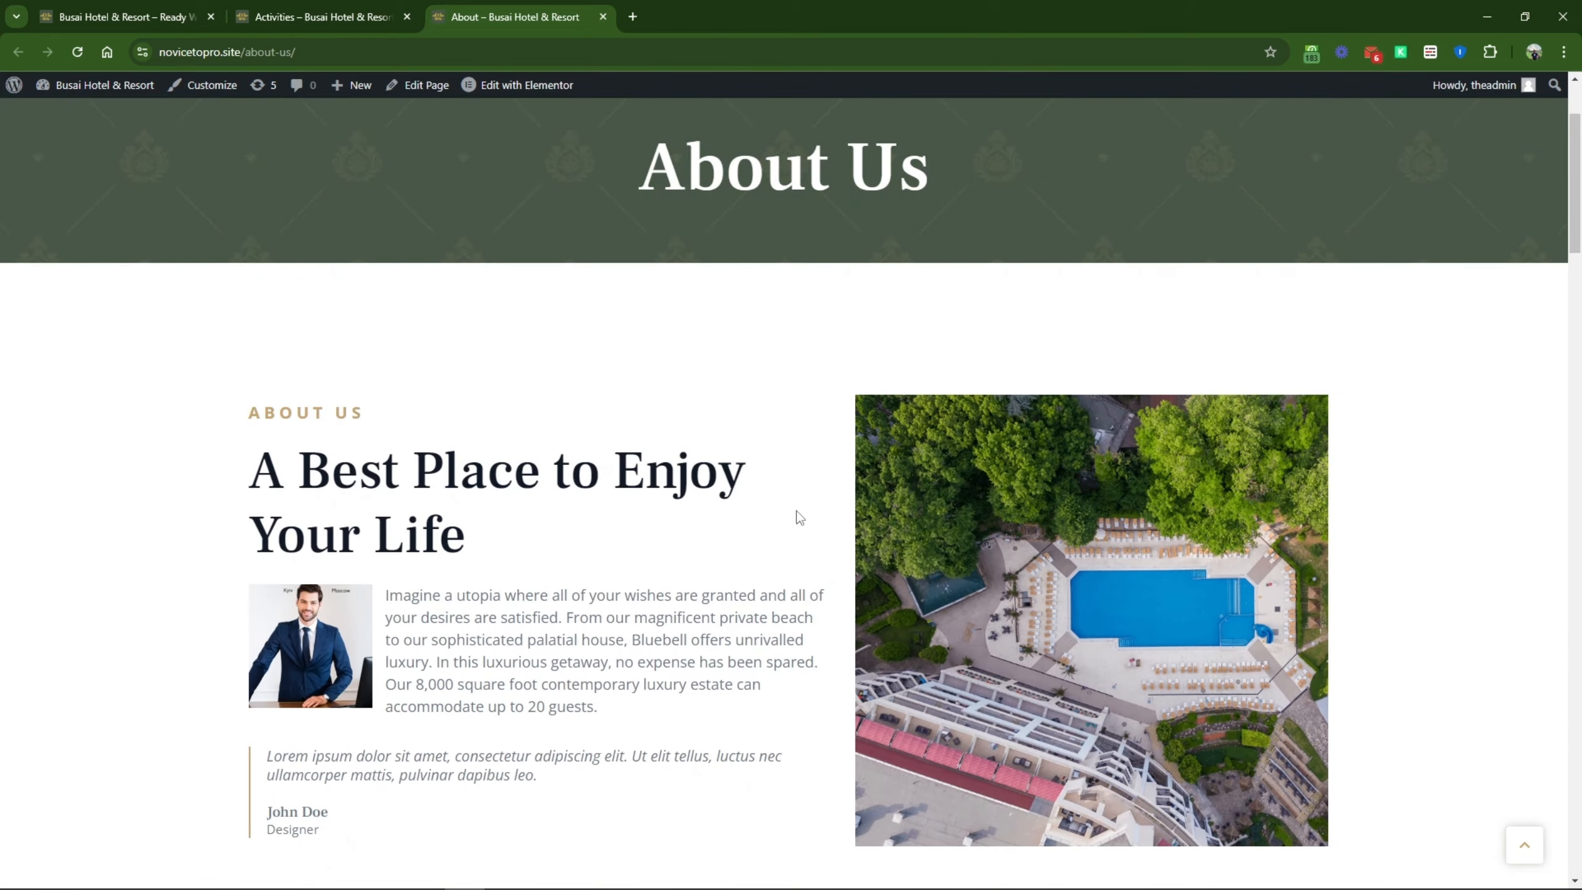
scroll(798, 519, up, 3)
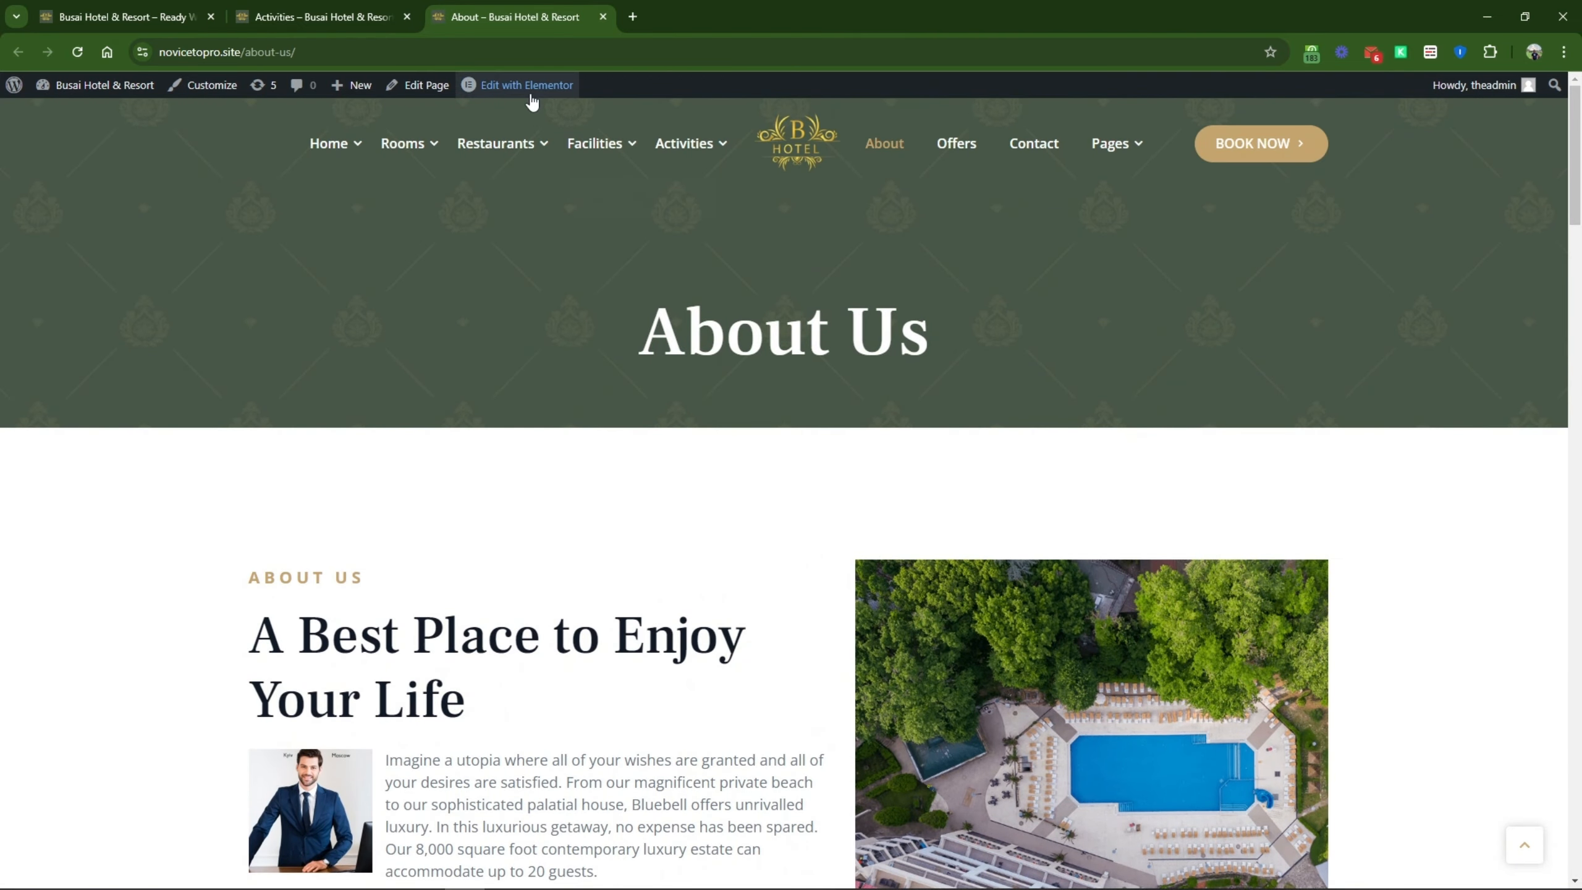
Step: Open the About page in Elementor and examine the map and sign-up sections on its live version
right_click(534, 87)
click(614, 108)
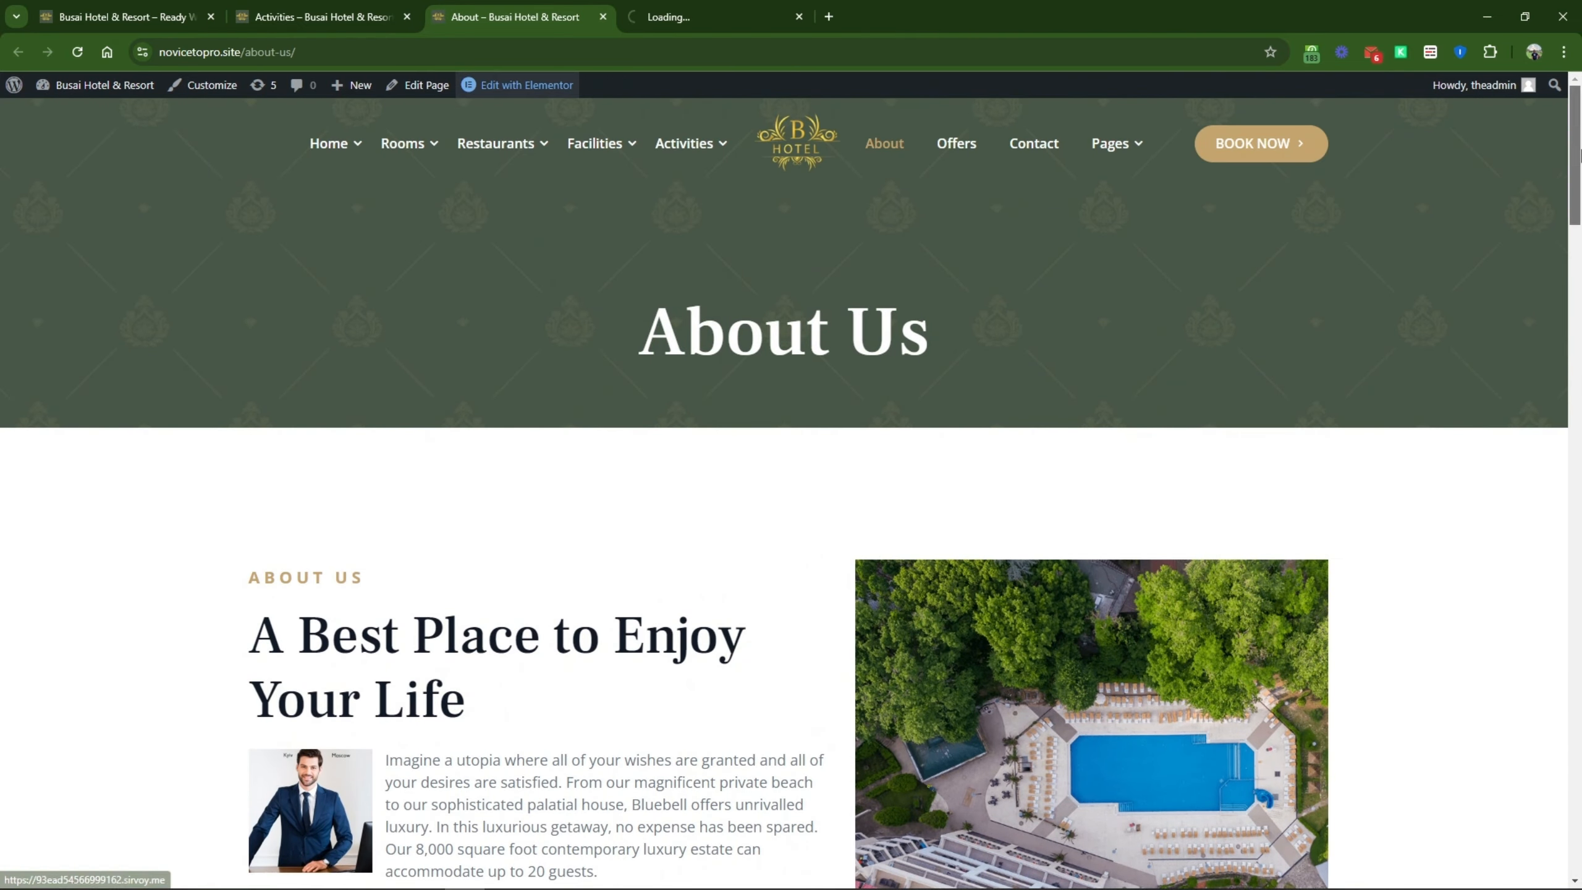
drag(1575, 162, 1571, 724)
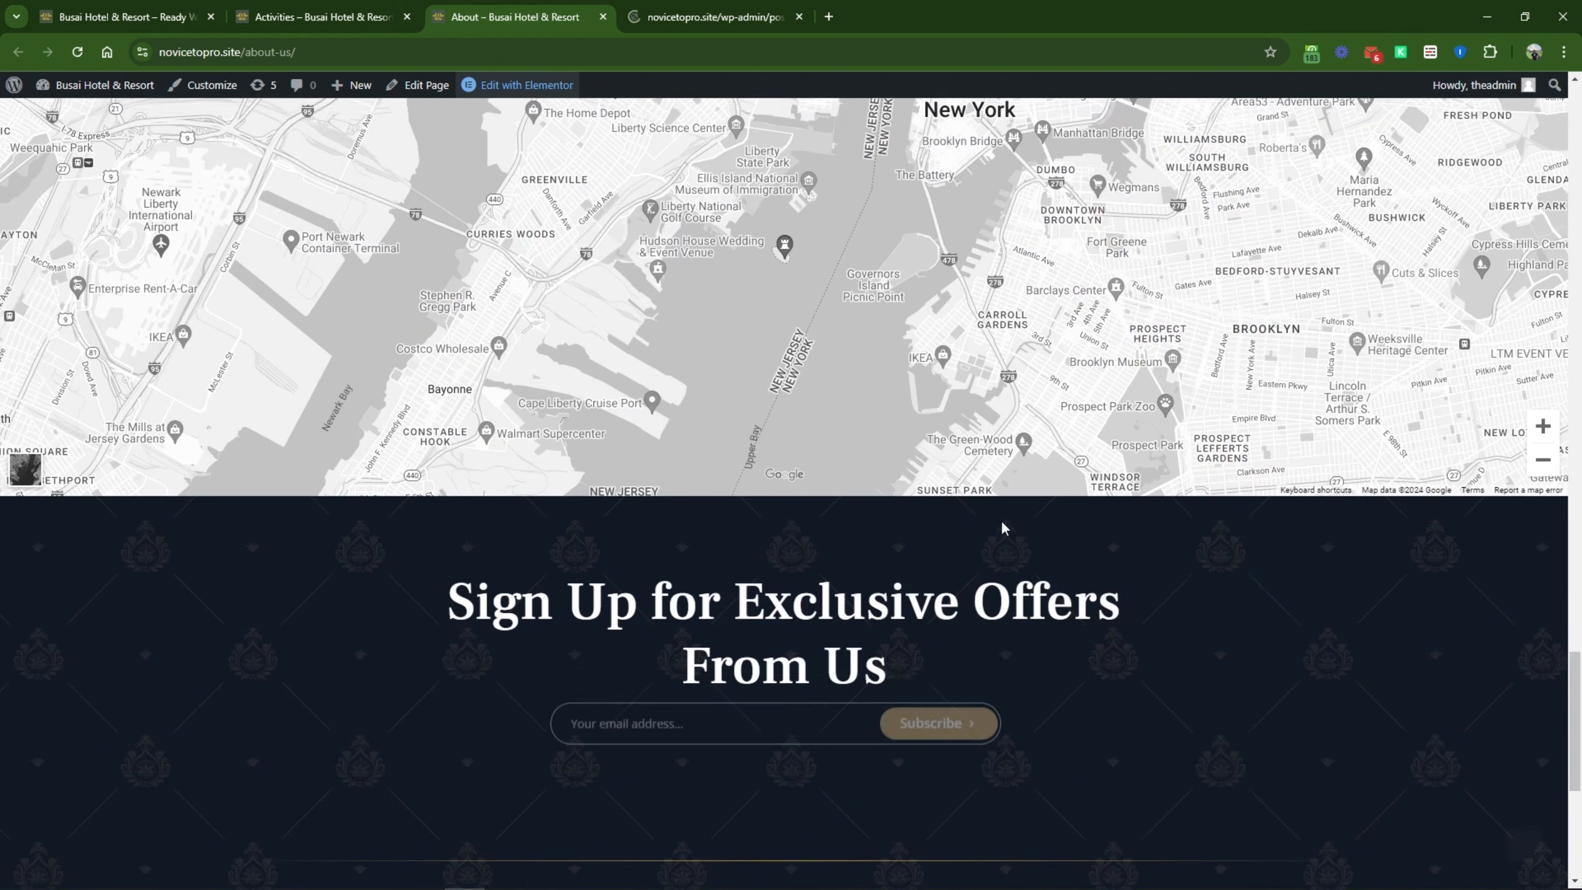
scroll(1001, 519, up, 6)
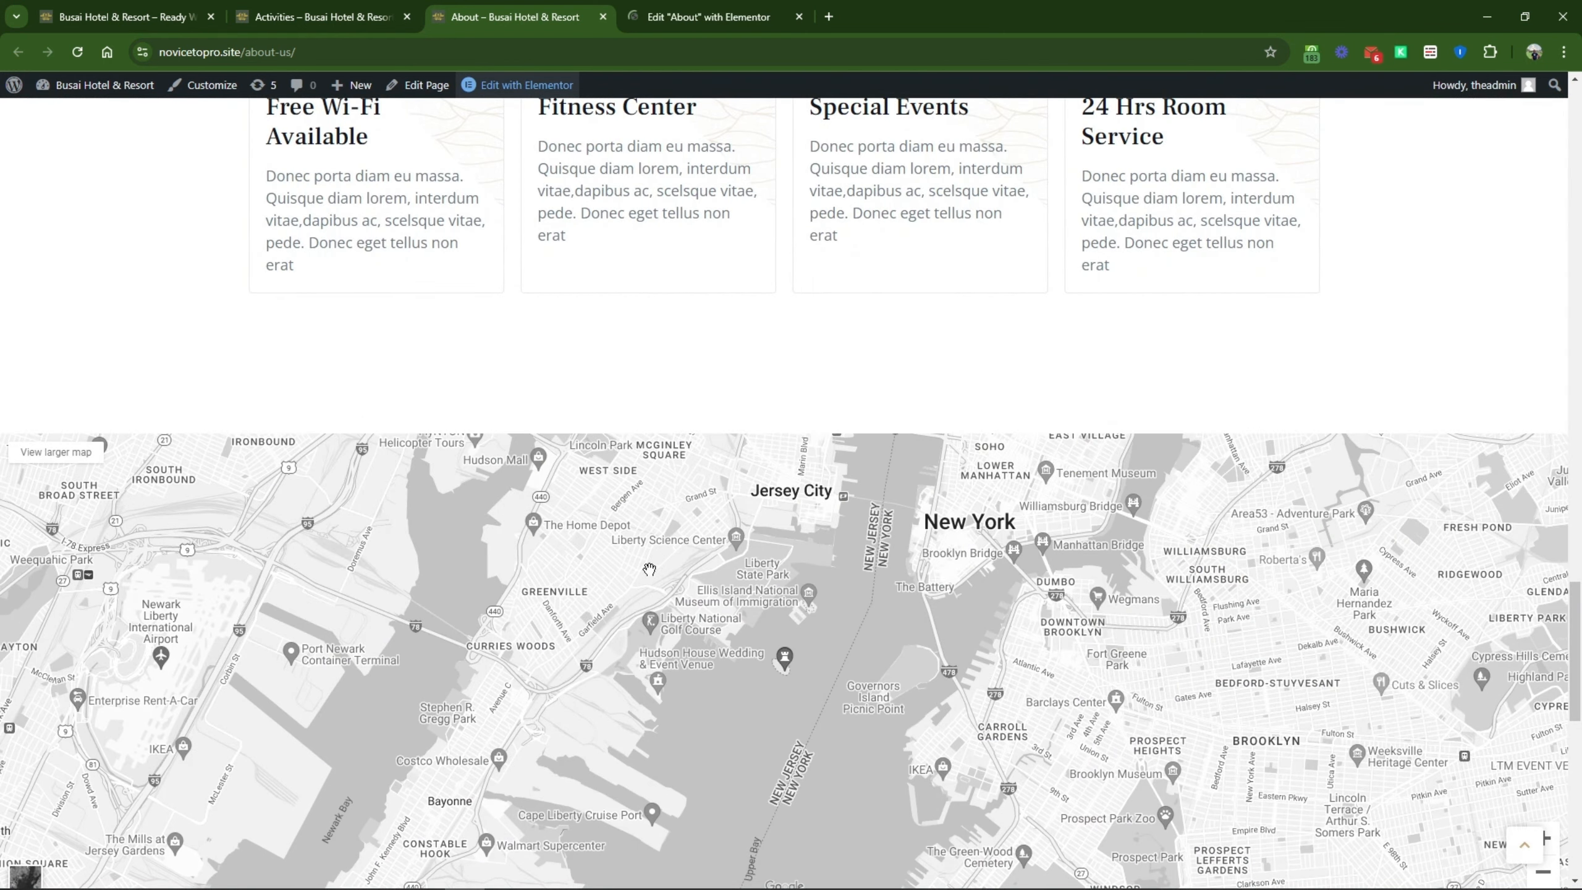
scroll(926, 645, up, 2)
scroll(925, 645, up, 2)
scroll(949, 628, down, 6)
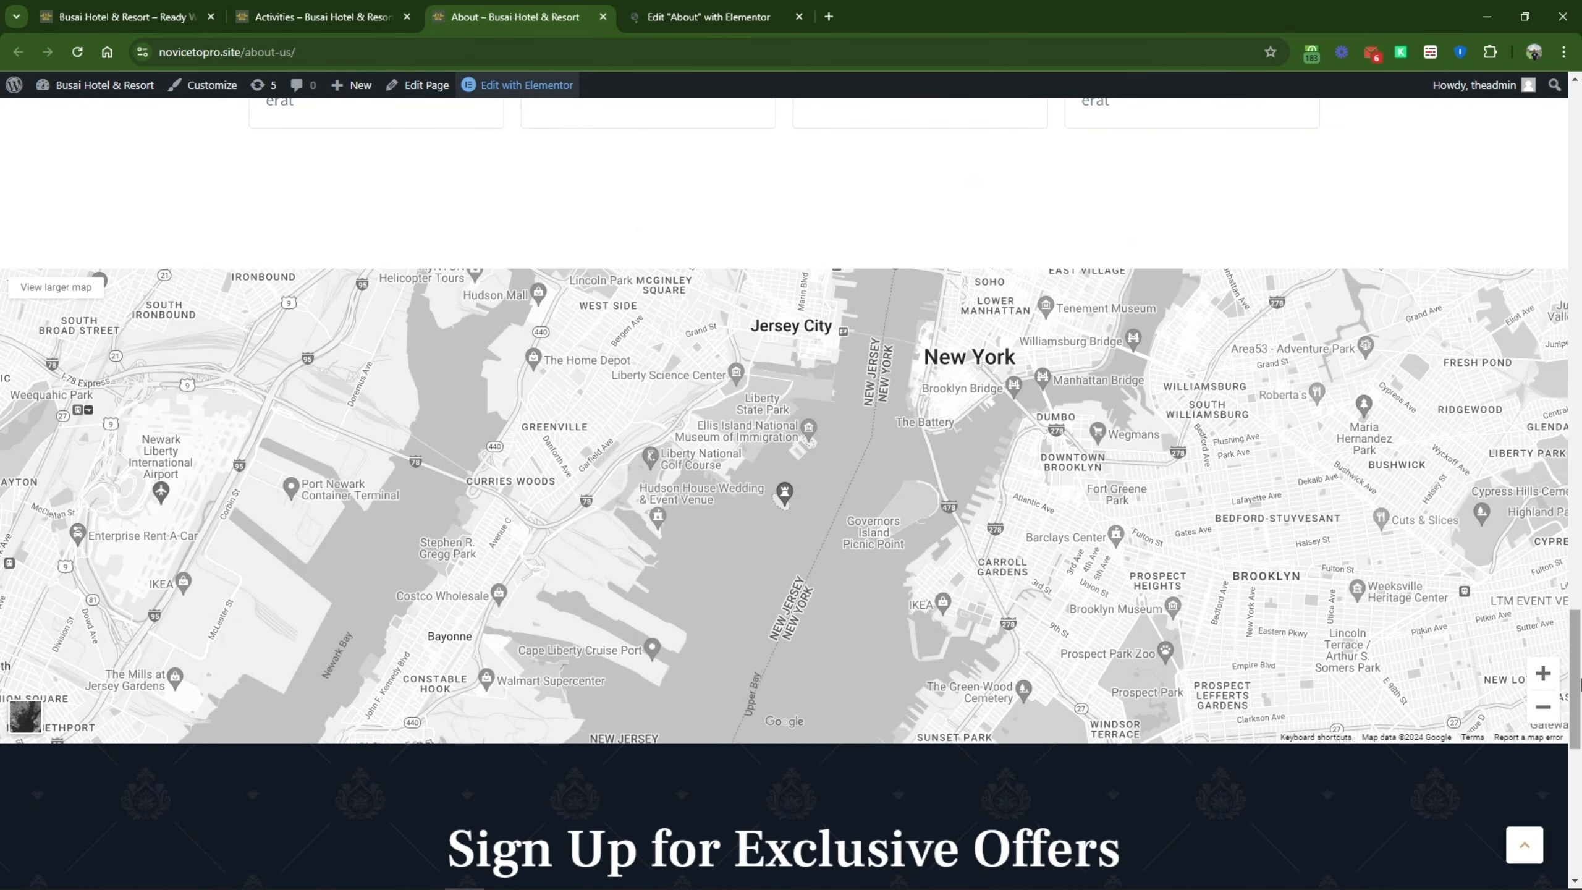
drag(1576, 661, 1579, 141)
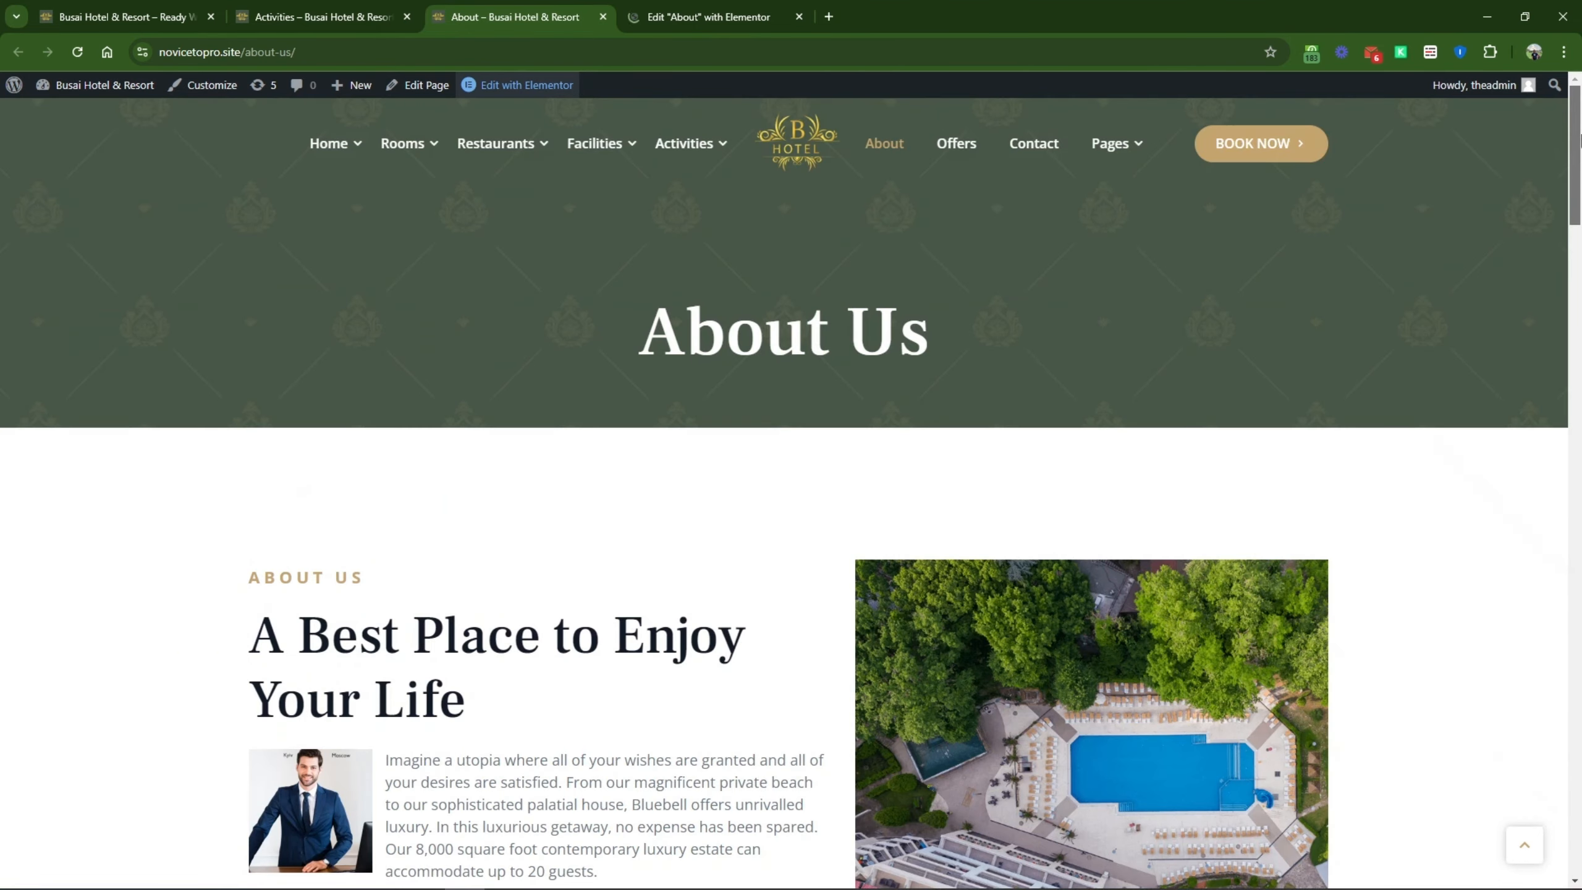
Step: Examine the About page's sections in the Elementor editor, from the advantages and services down to the map
scroll(767, 320, down, 6)
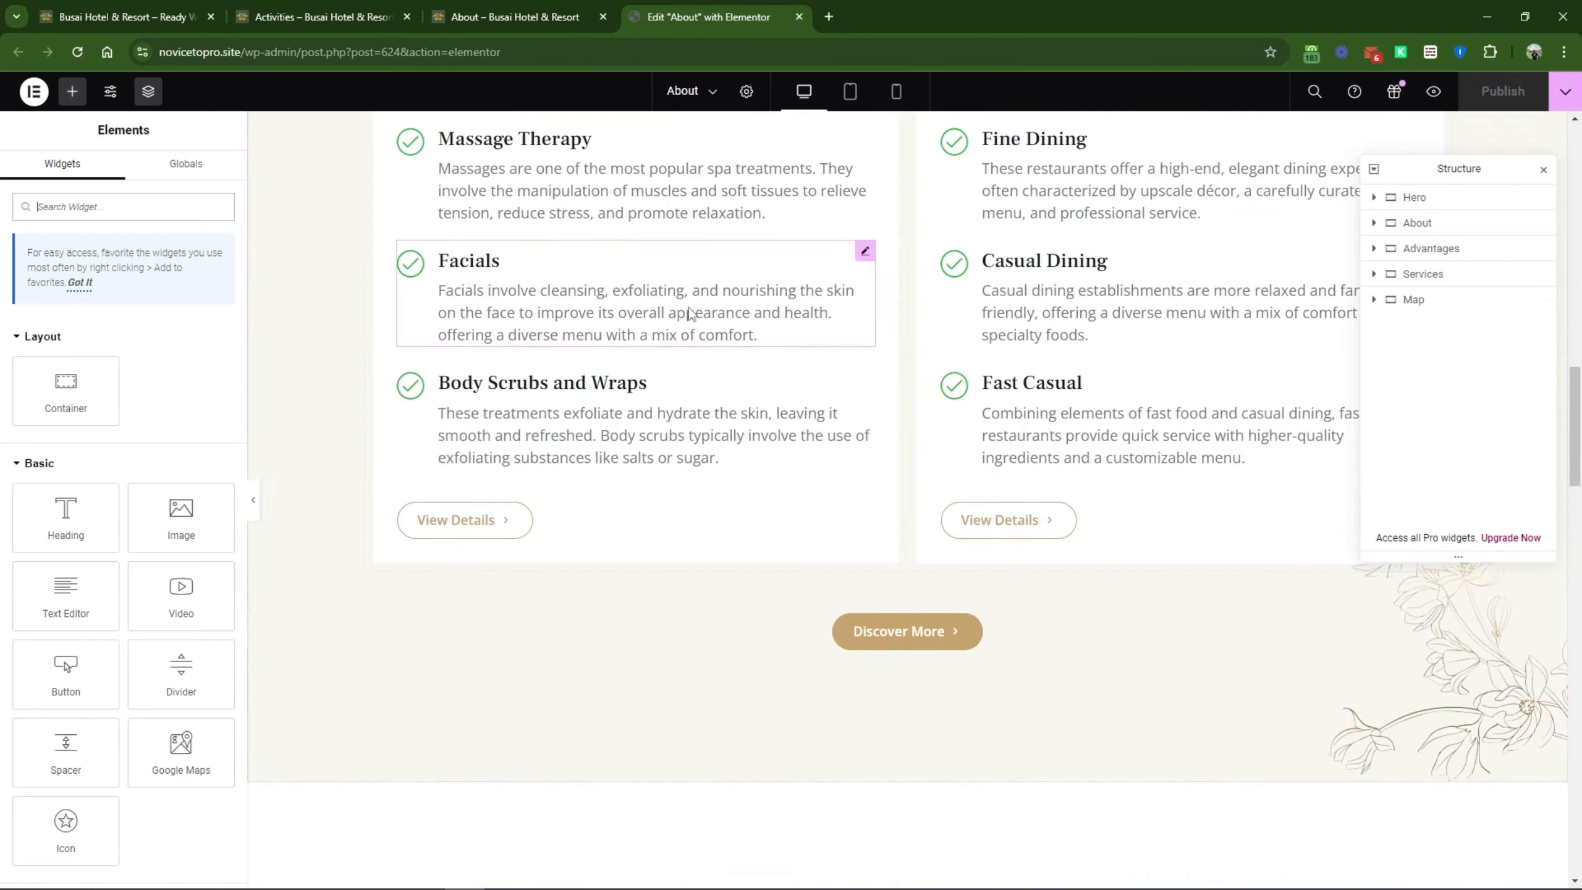
scroll(692, 314, down, 16)
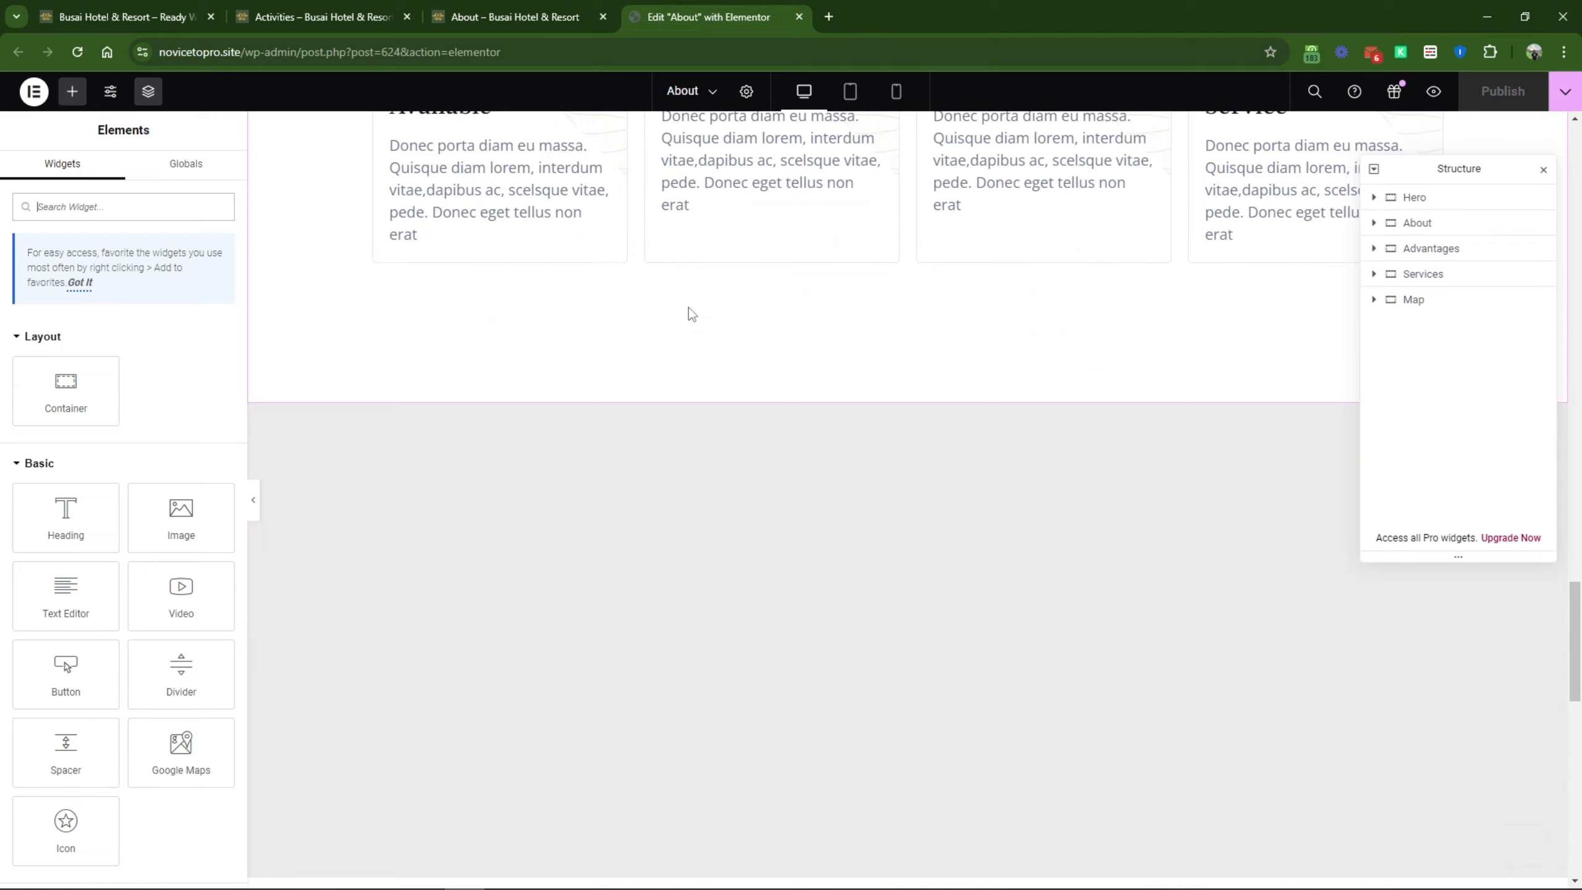
scroll(692, 314, down, 1)
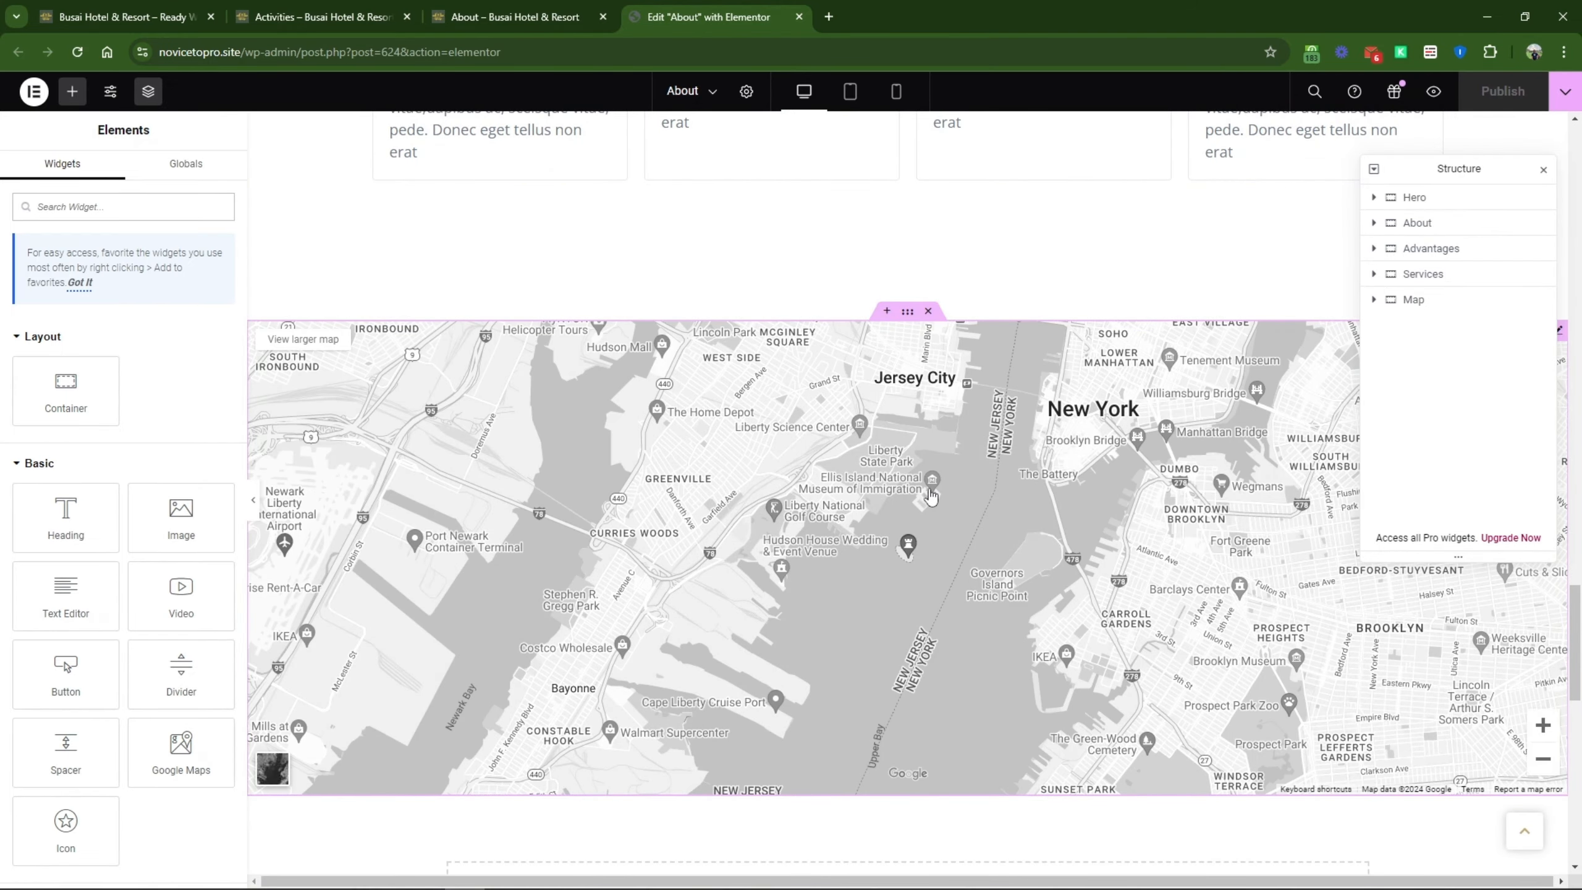
scroll(928, 486, up, 3)
scroll(934, 499, down, 3)
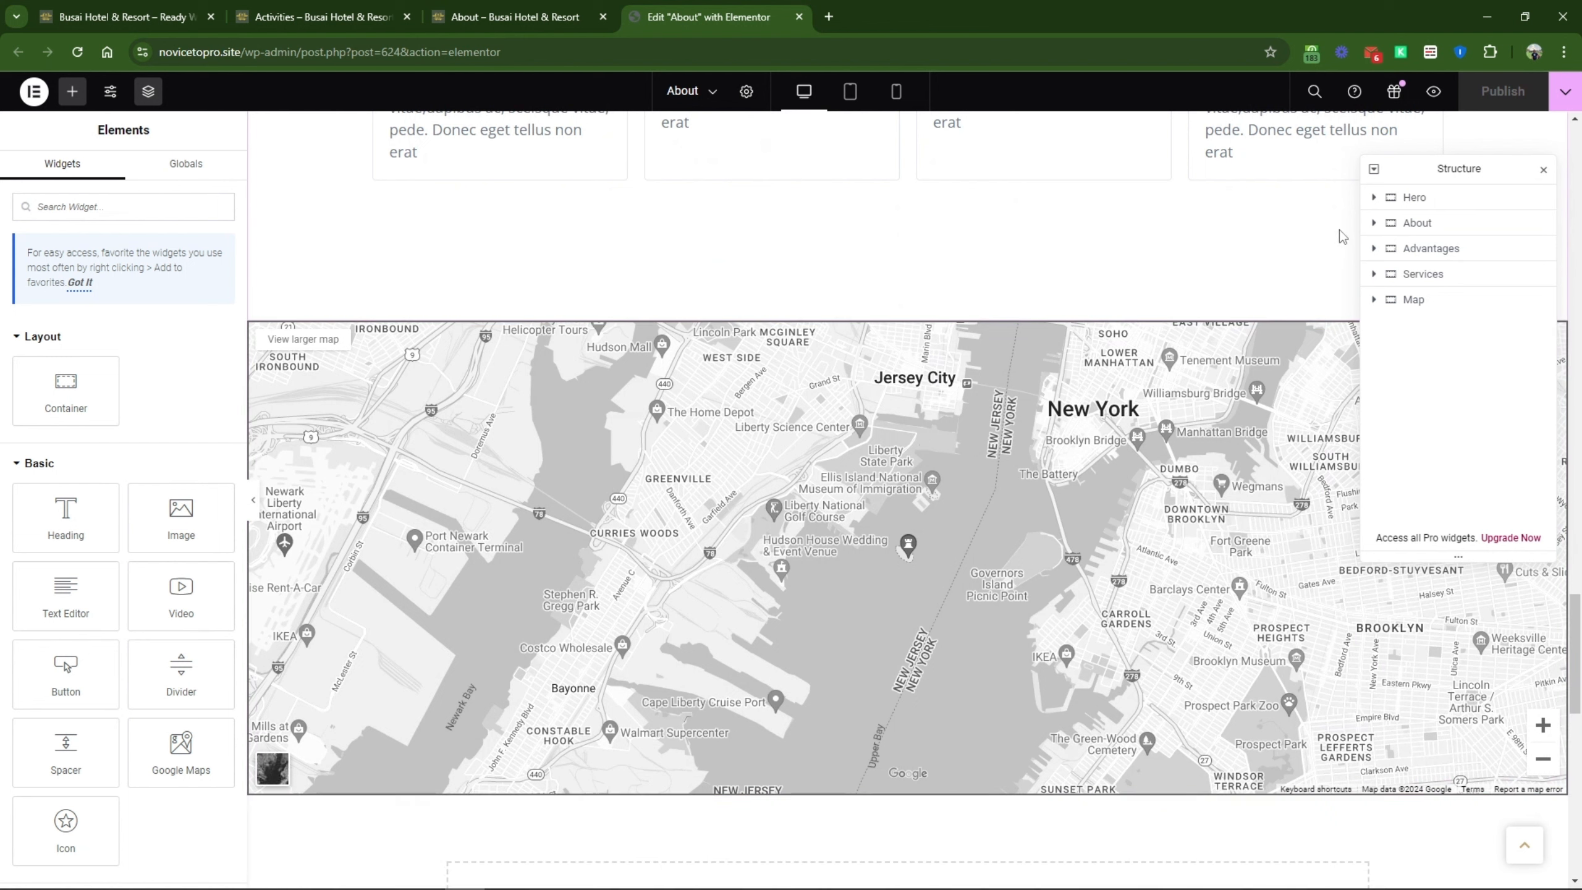
Step: Open the Google Maps widget's settings in the About page's Map section and examine its Location field
drag(1423, 174, 1209, 194)
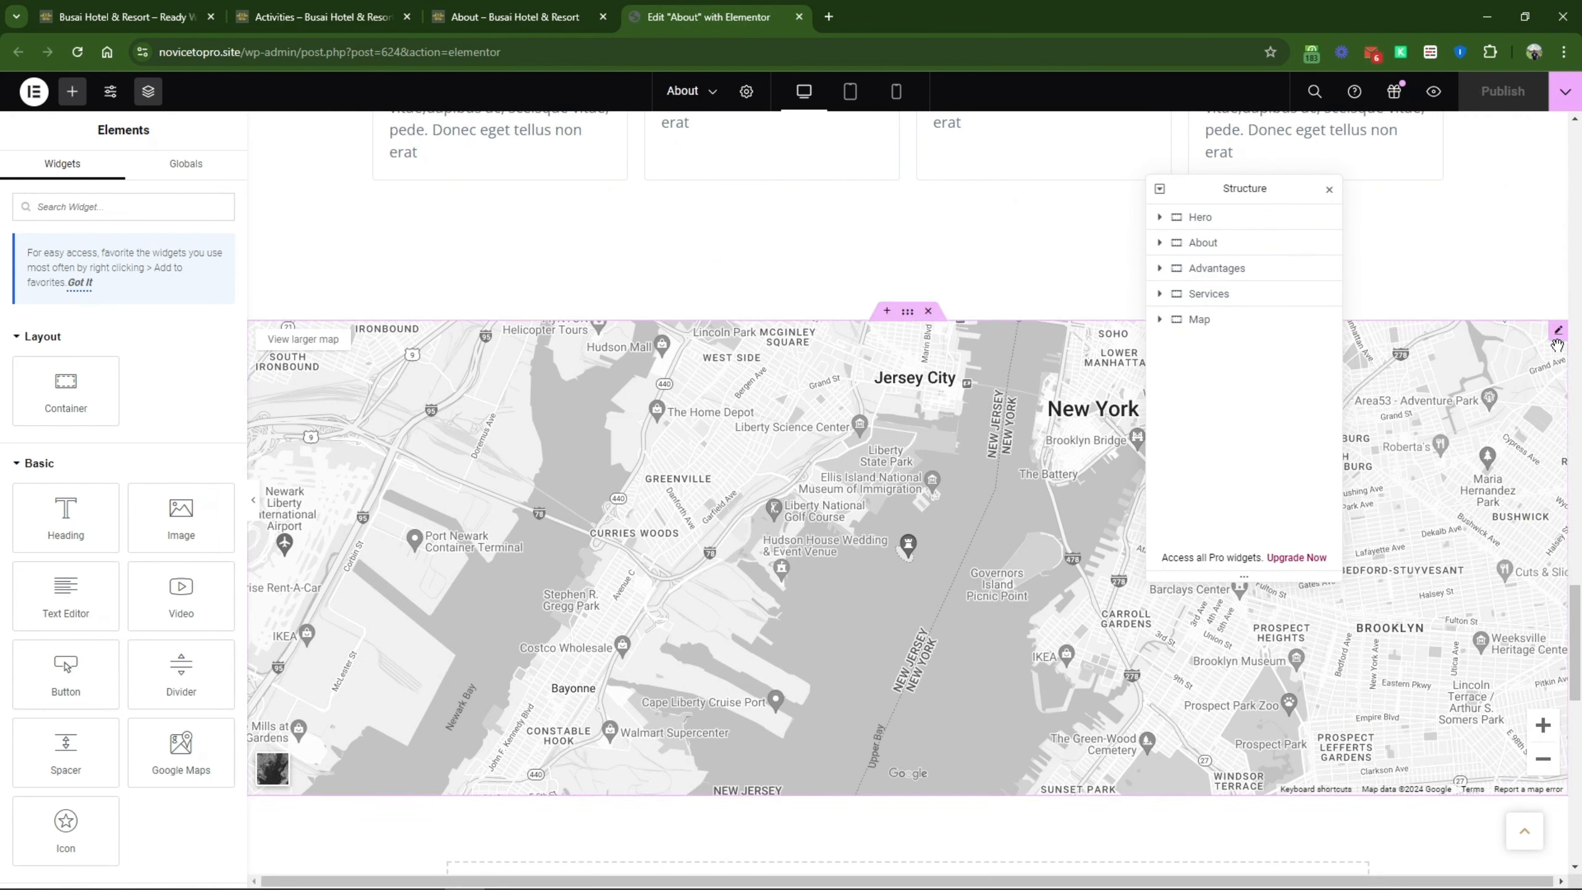
click(1557, 333)
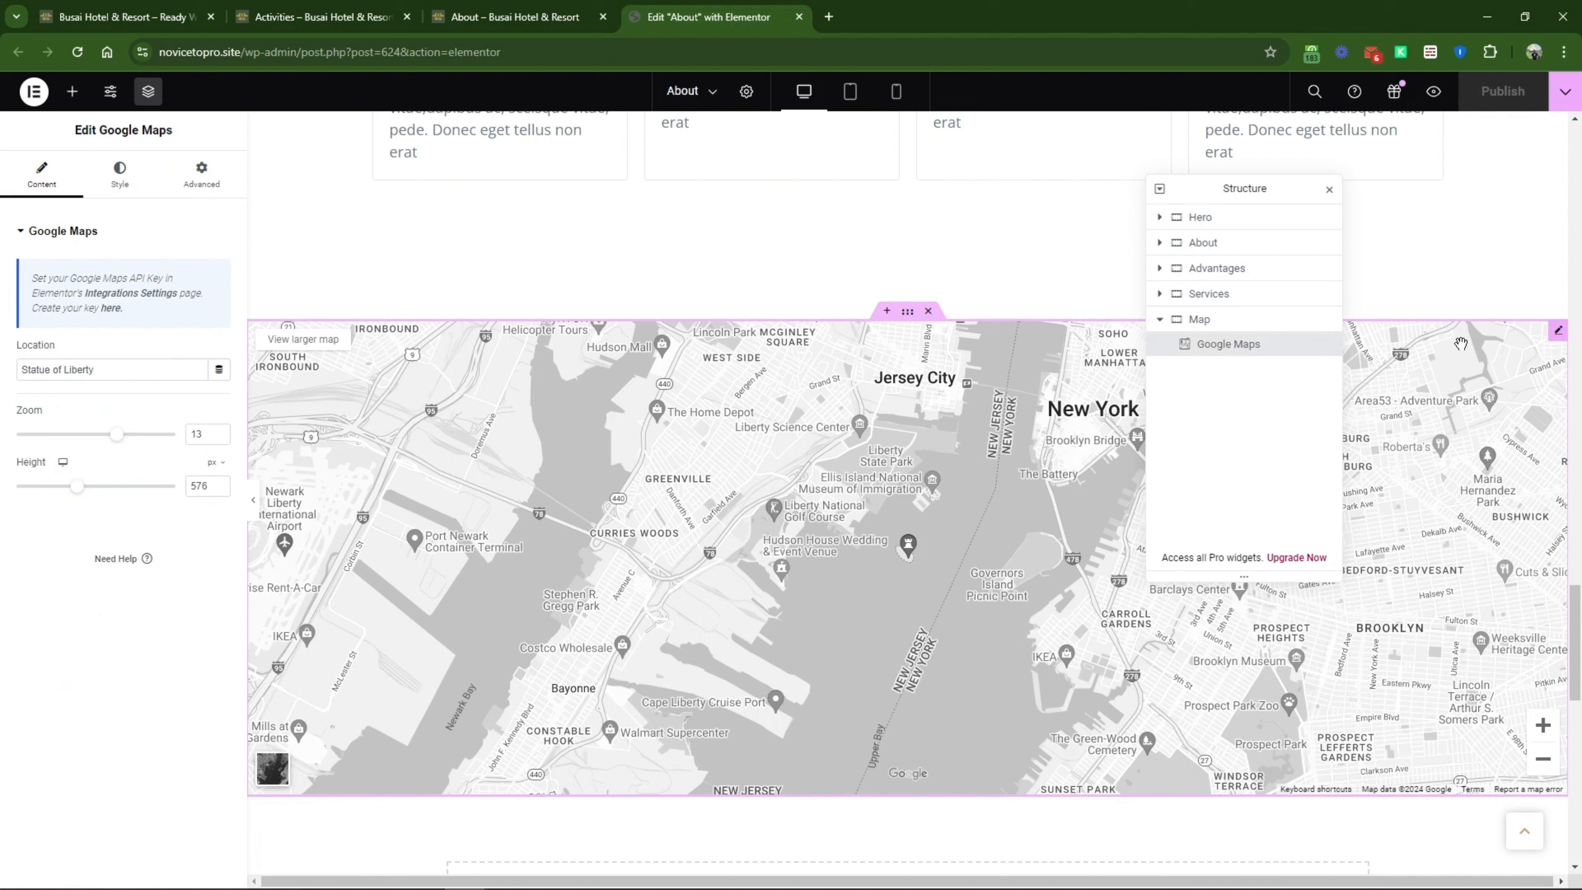
drag(95, 369, 24, 366)
click(121, 370)
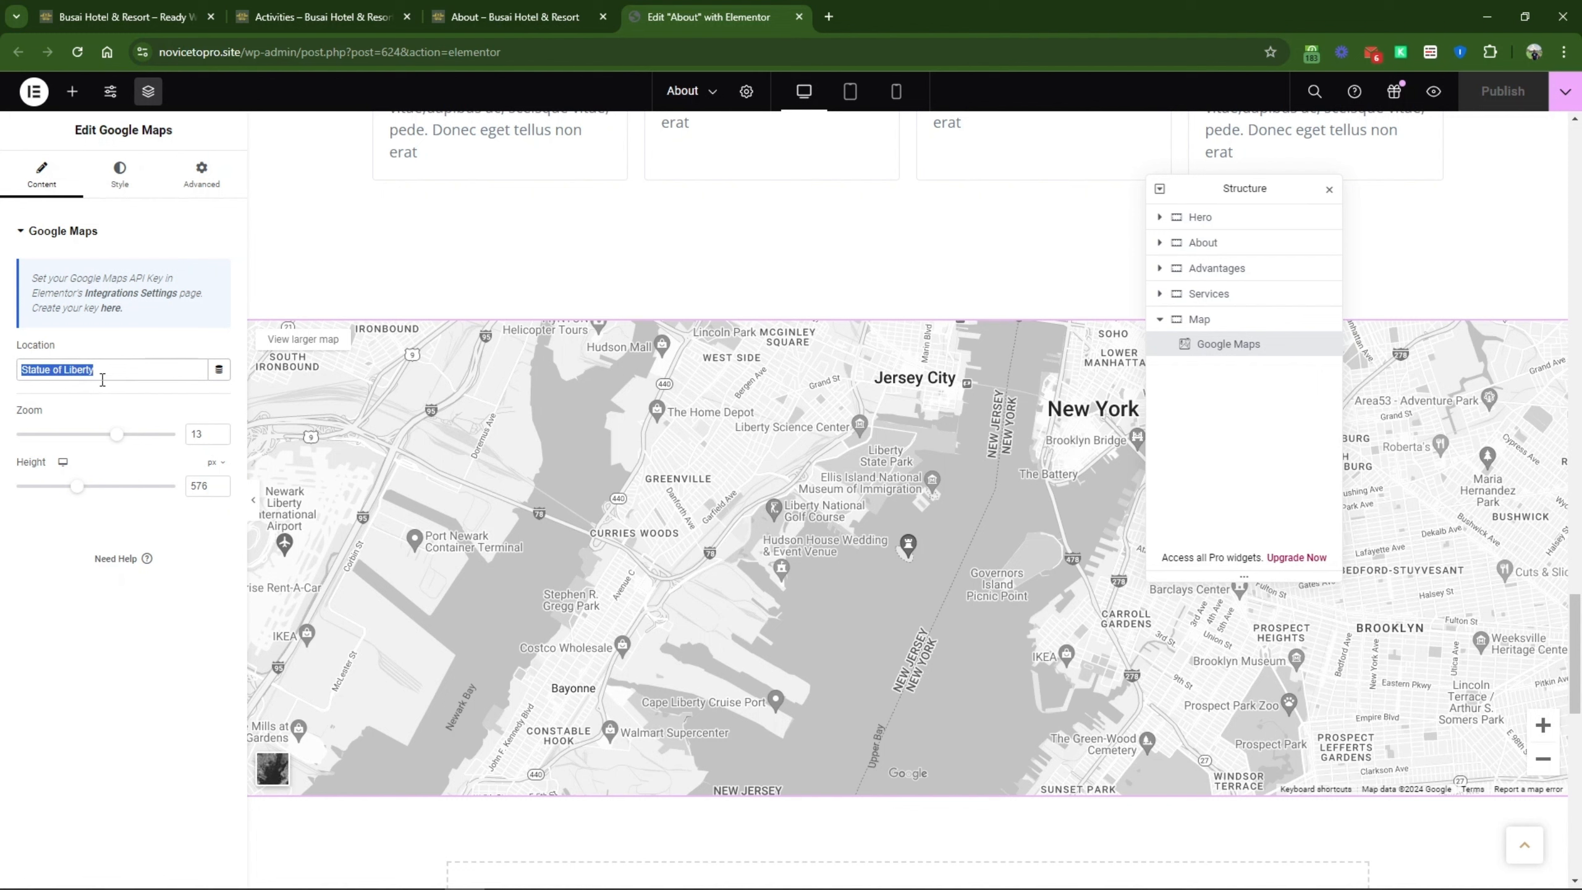
click(123, 370)
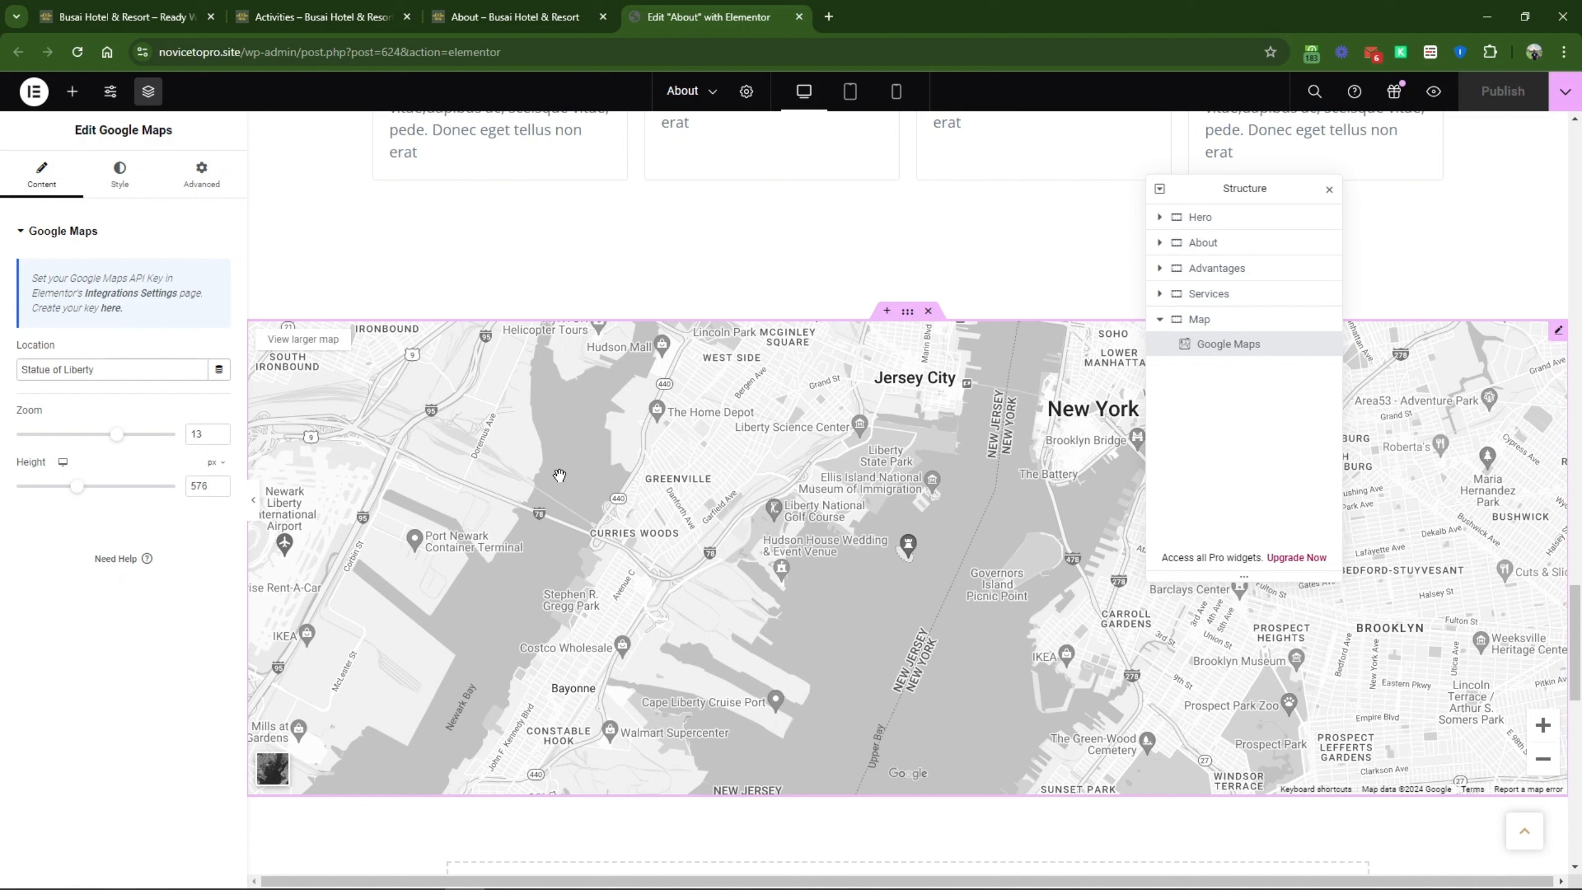
Step: Open Elementor's Integrations settings in a new tab and inspect the Google Maps API Key field and its Using API Keys link
right_click(110, 300)
click(144, 311)
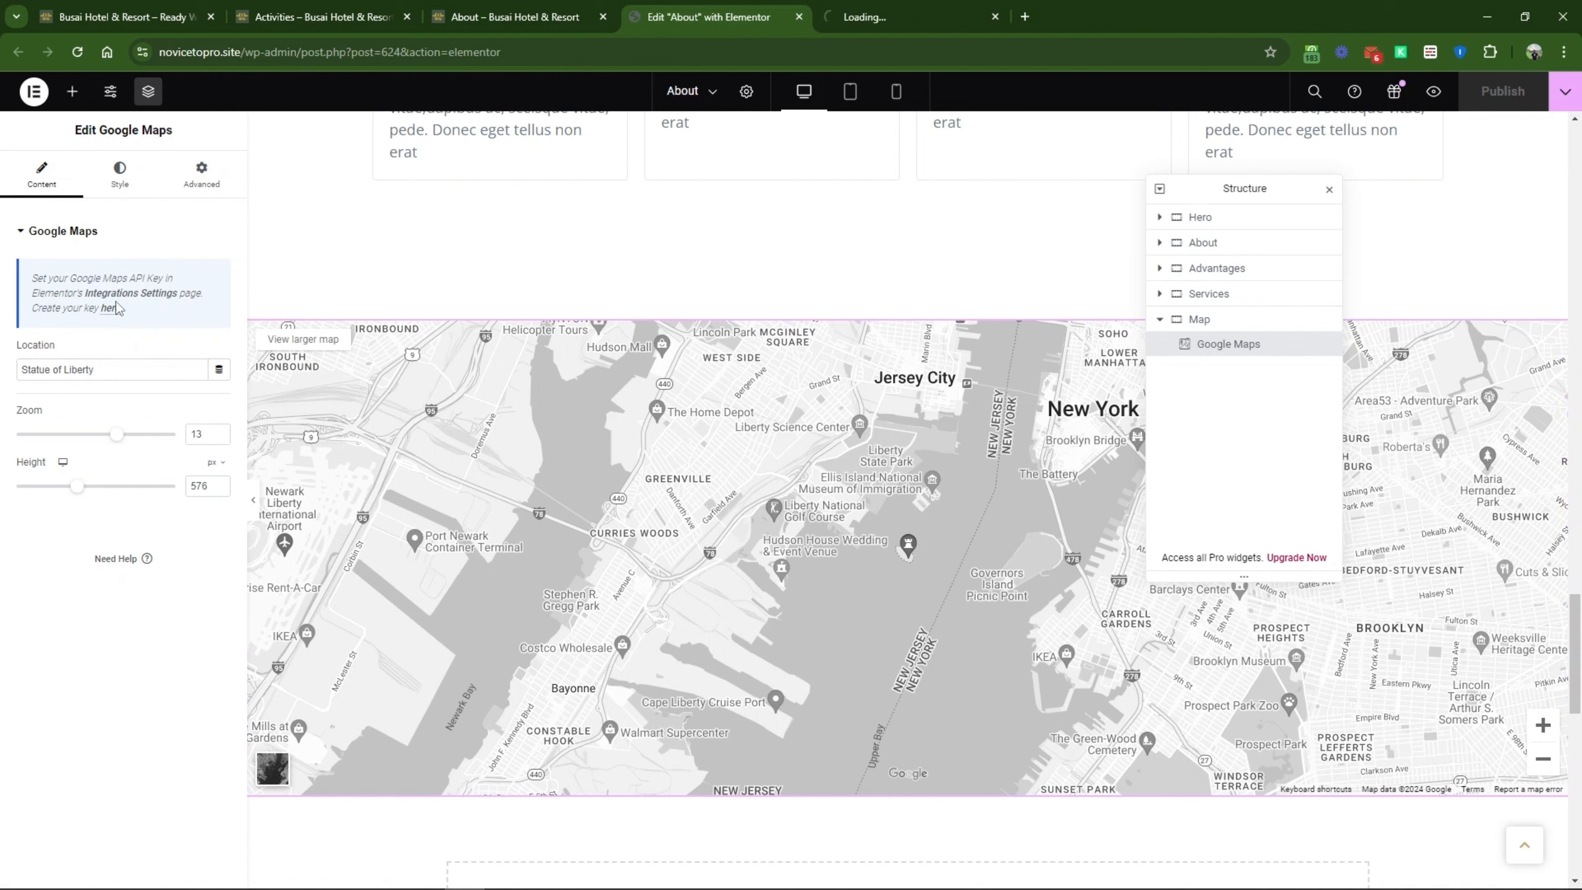
click(872, 17)
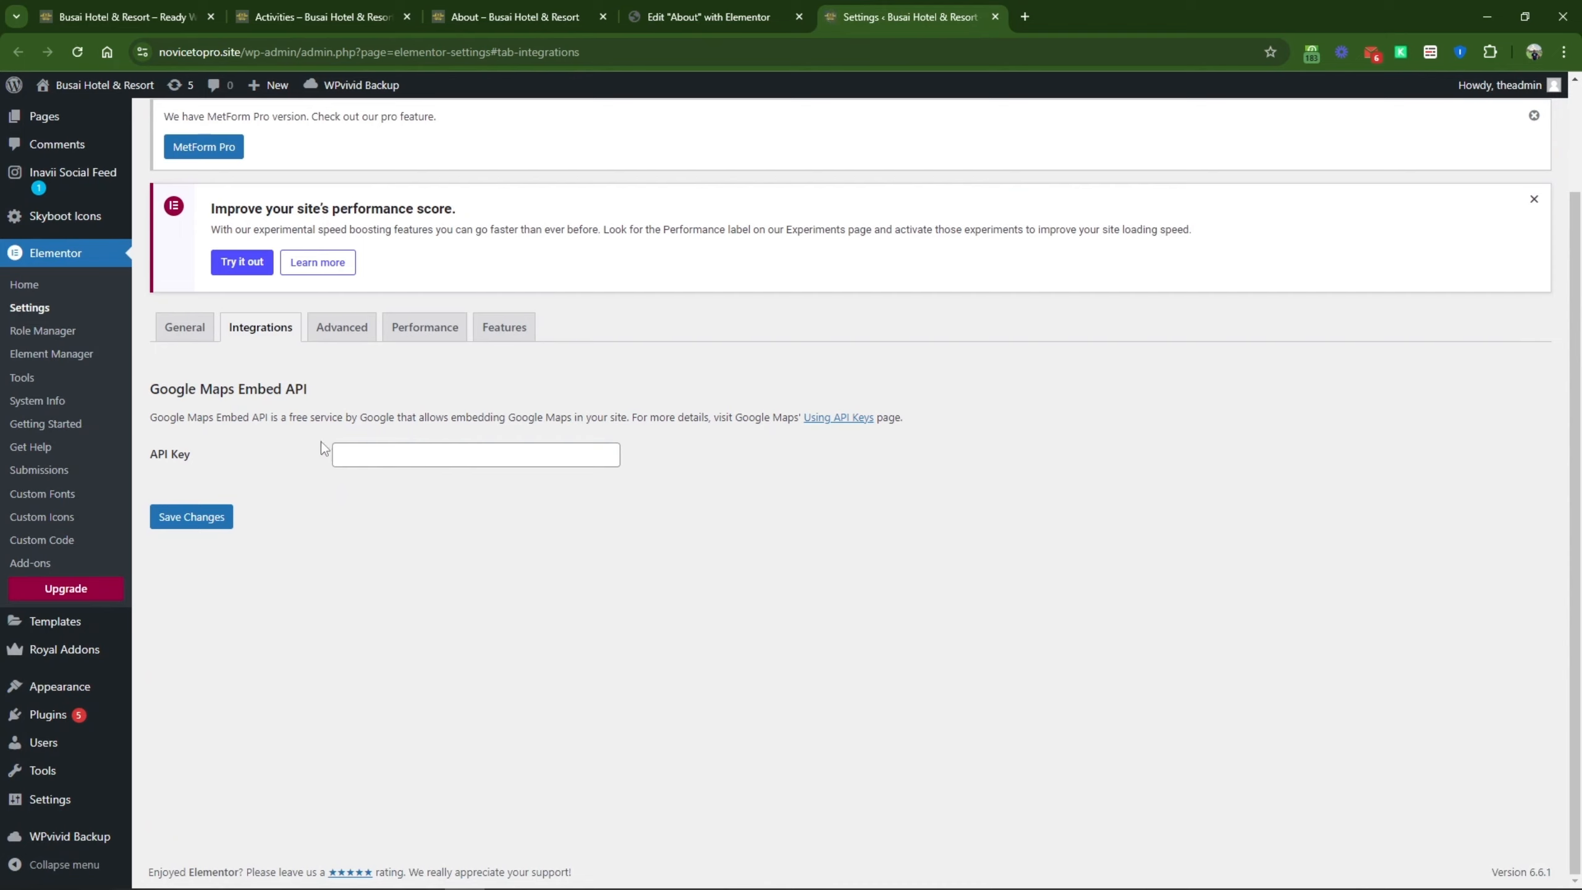
click(443, 451)
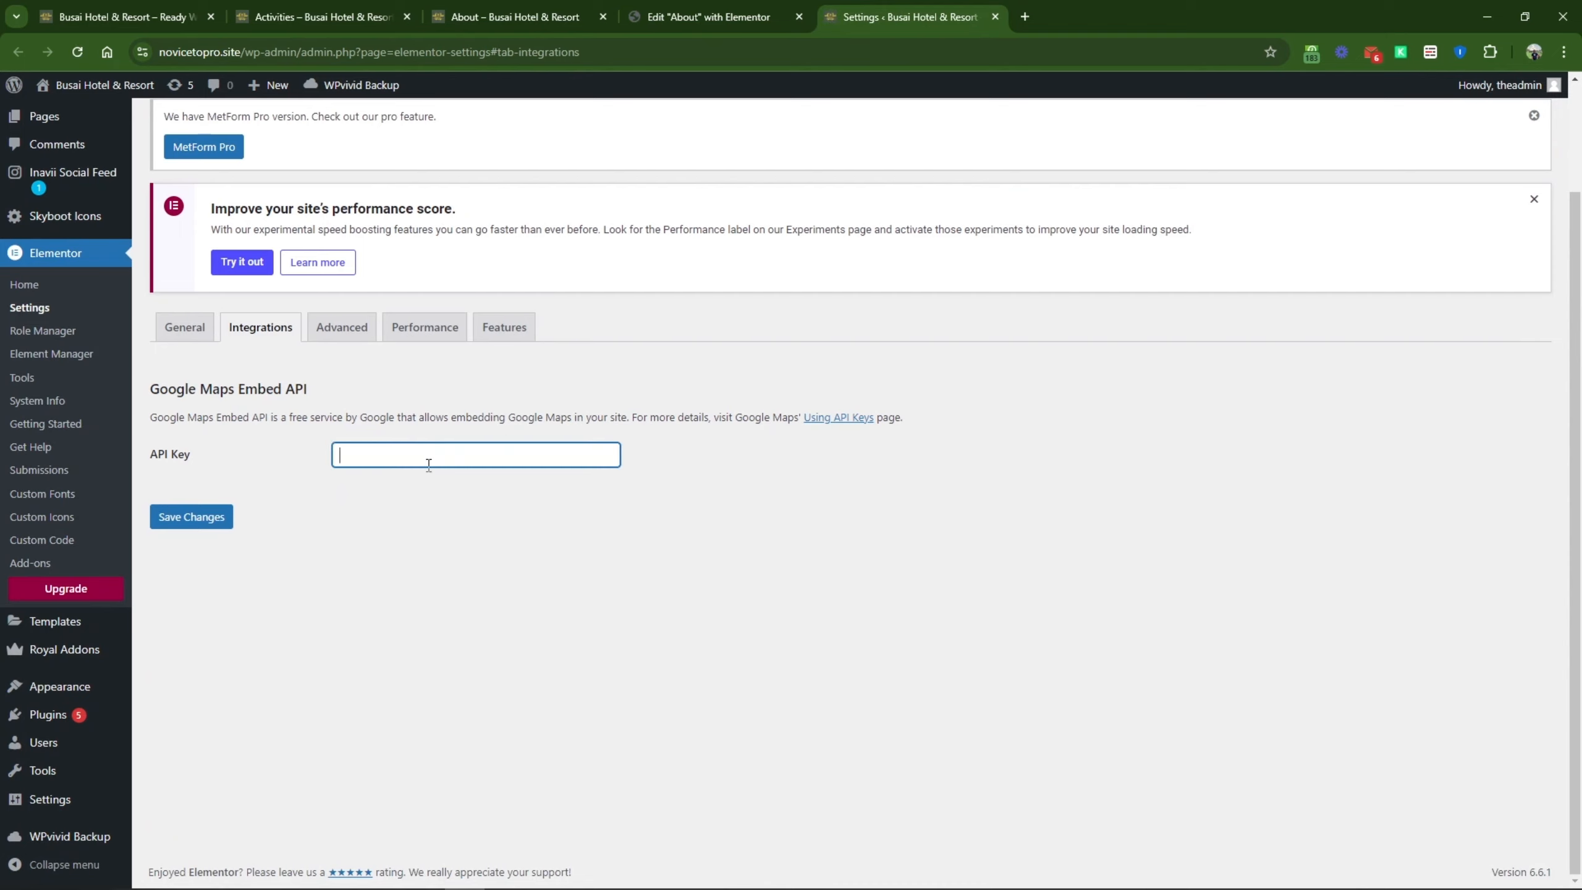
right_click(846, 423)
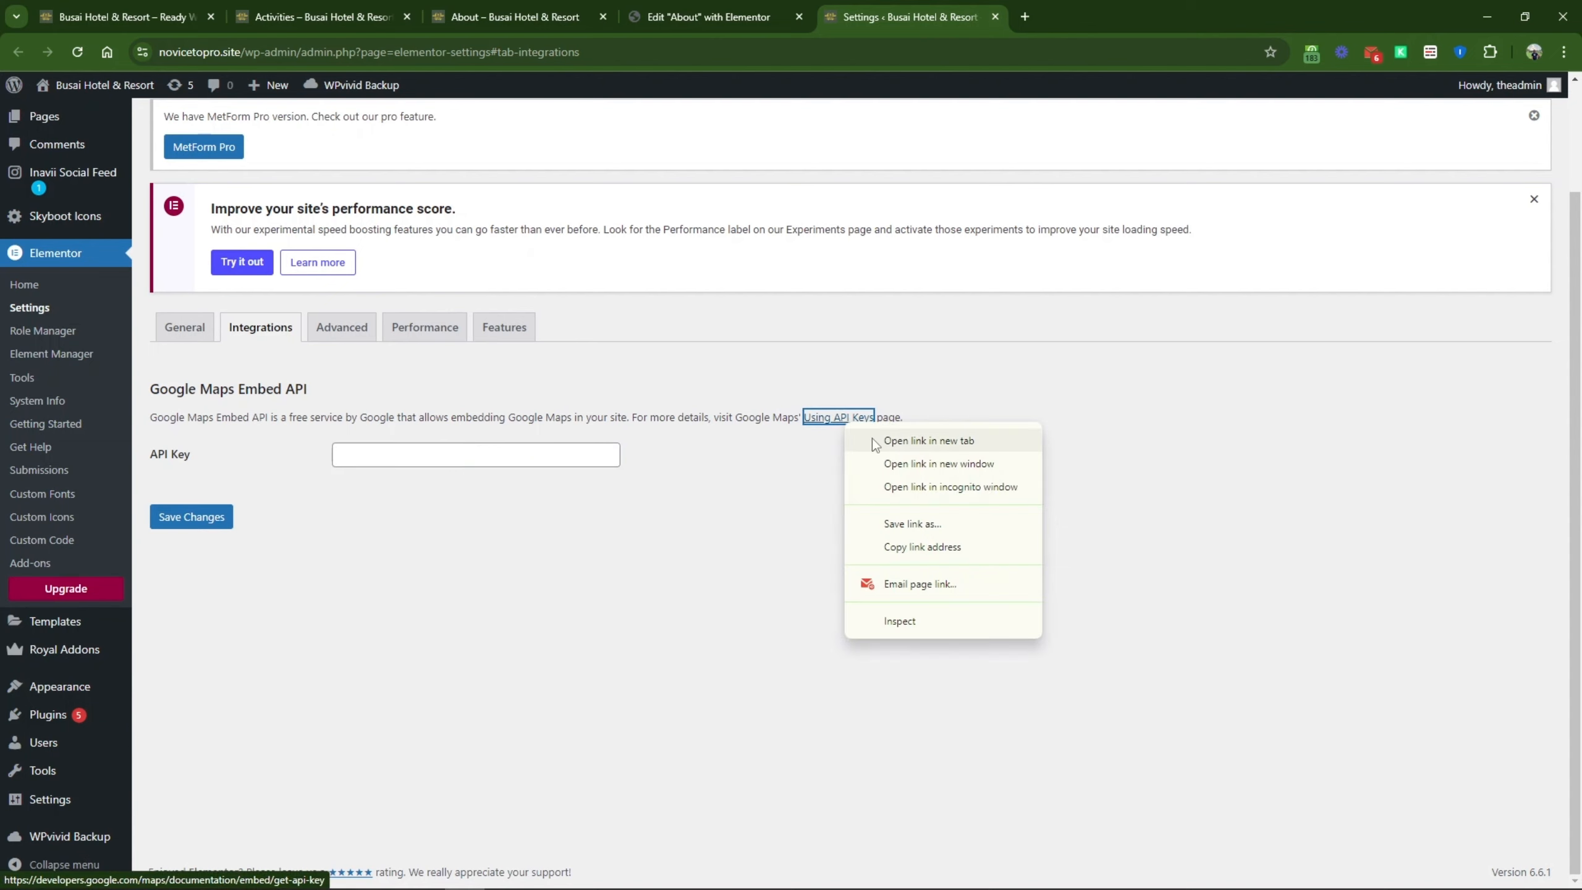
click(851, 420)
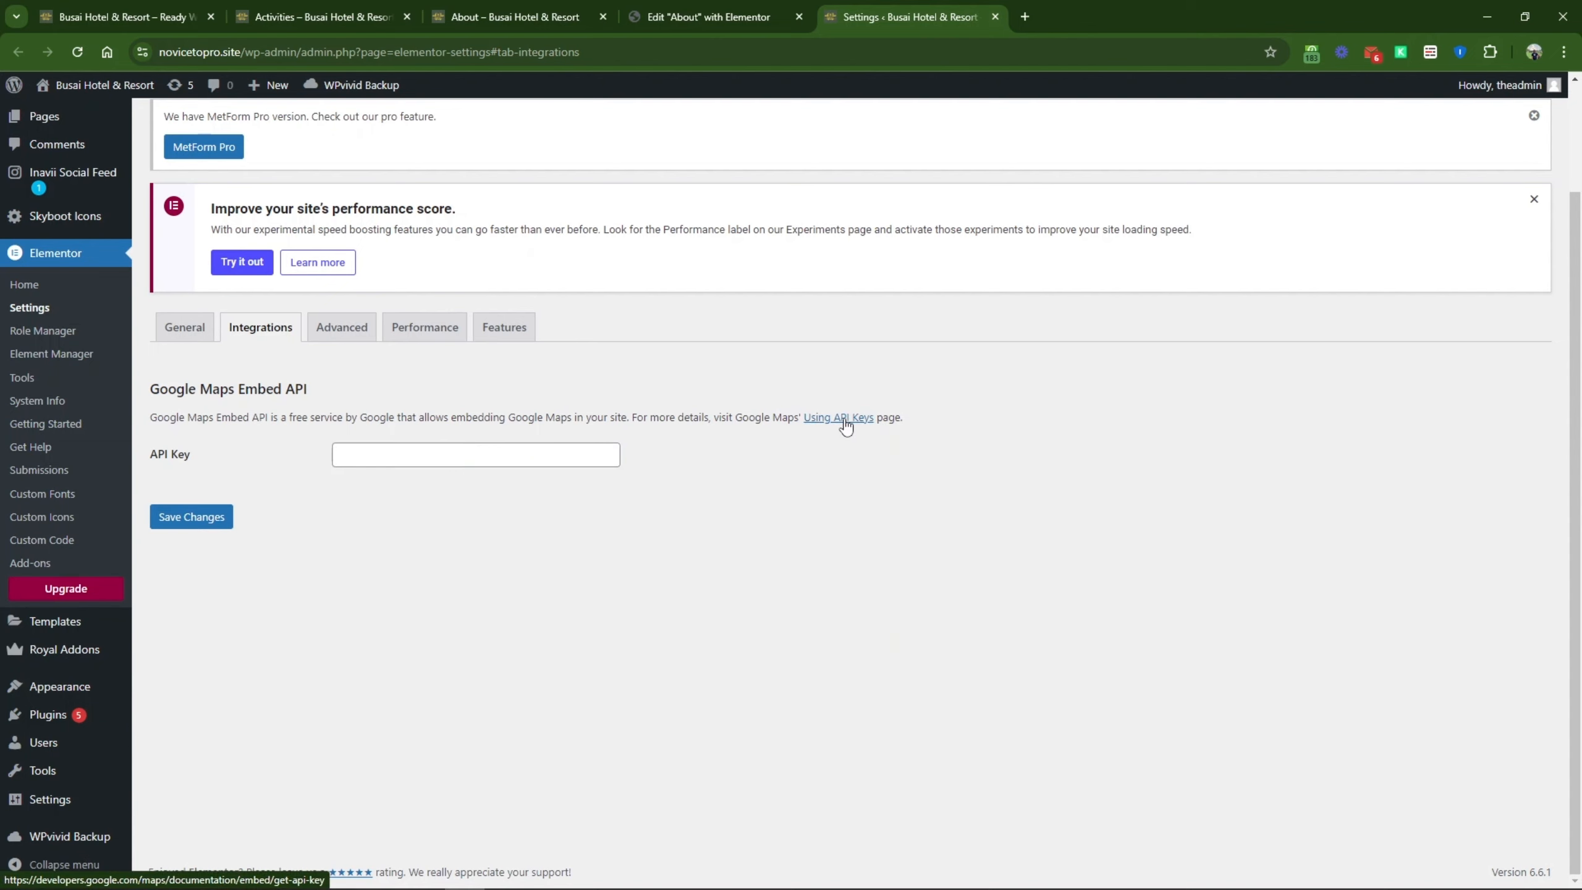
right_click(845, 423)
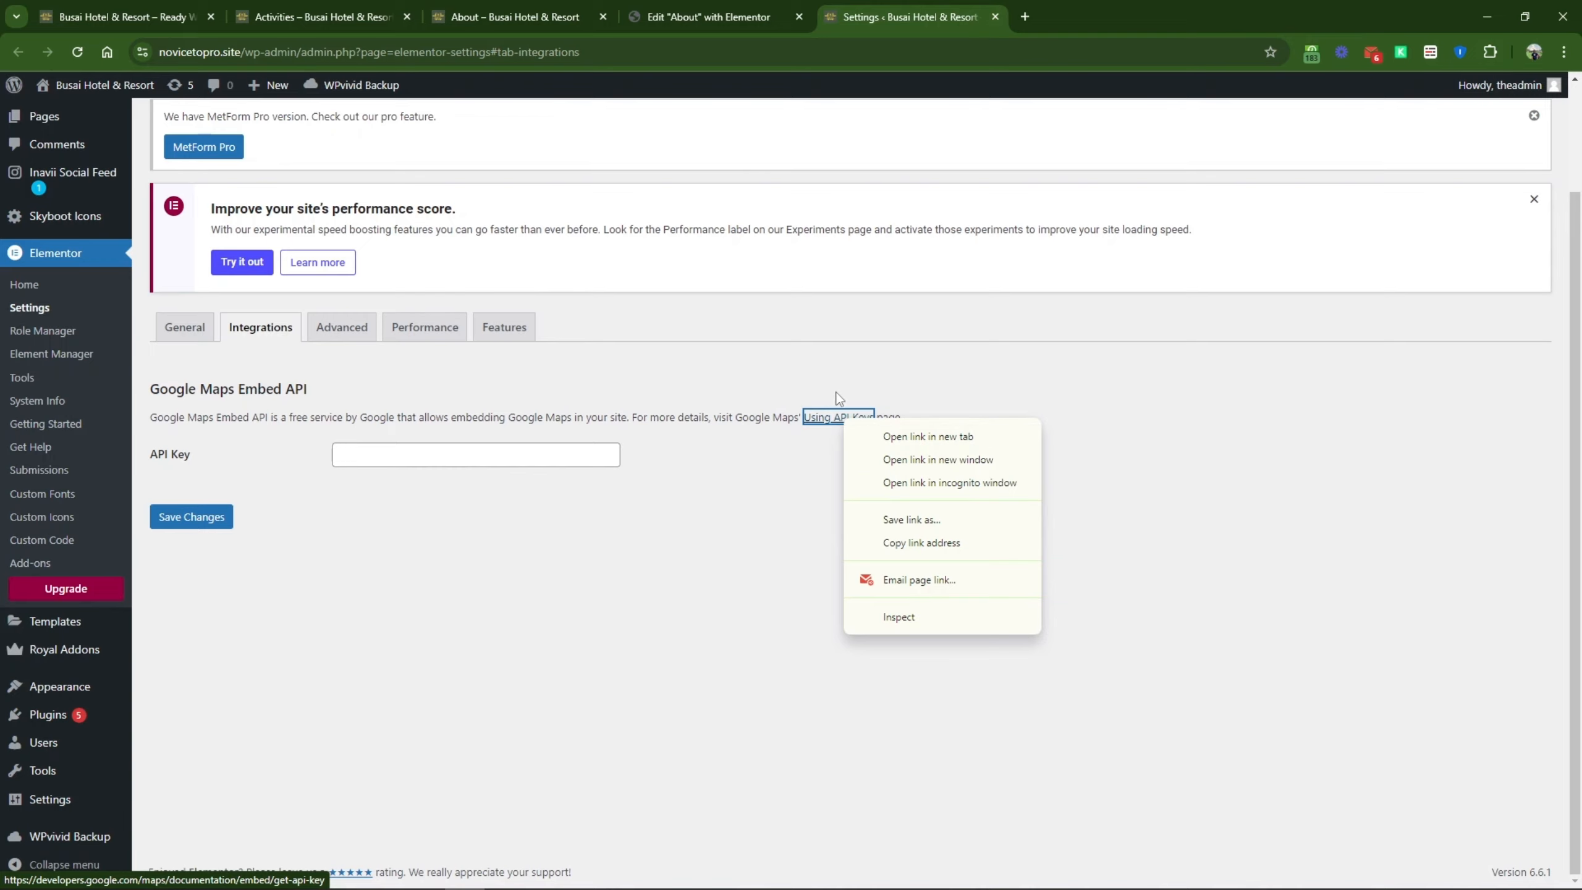
Step: Open the live Offers page from the site's About page and close the About editor and Elementor settings tabs
click(771, 9)
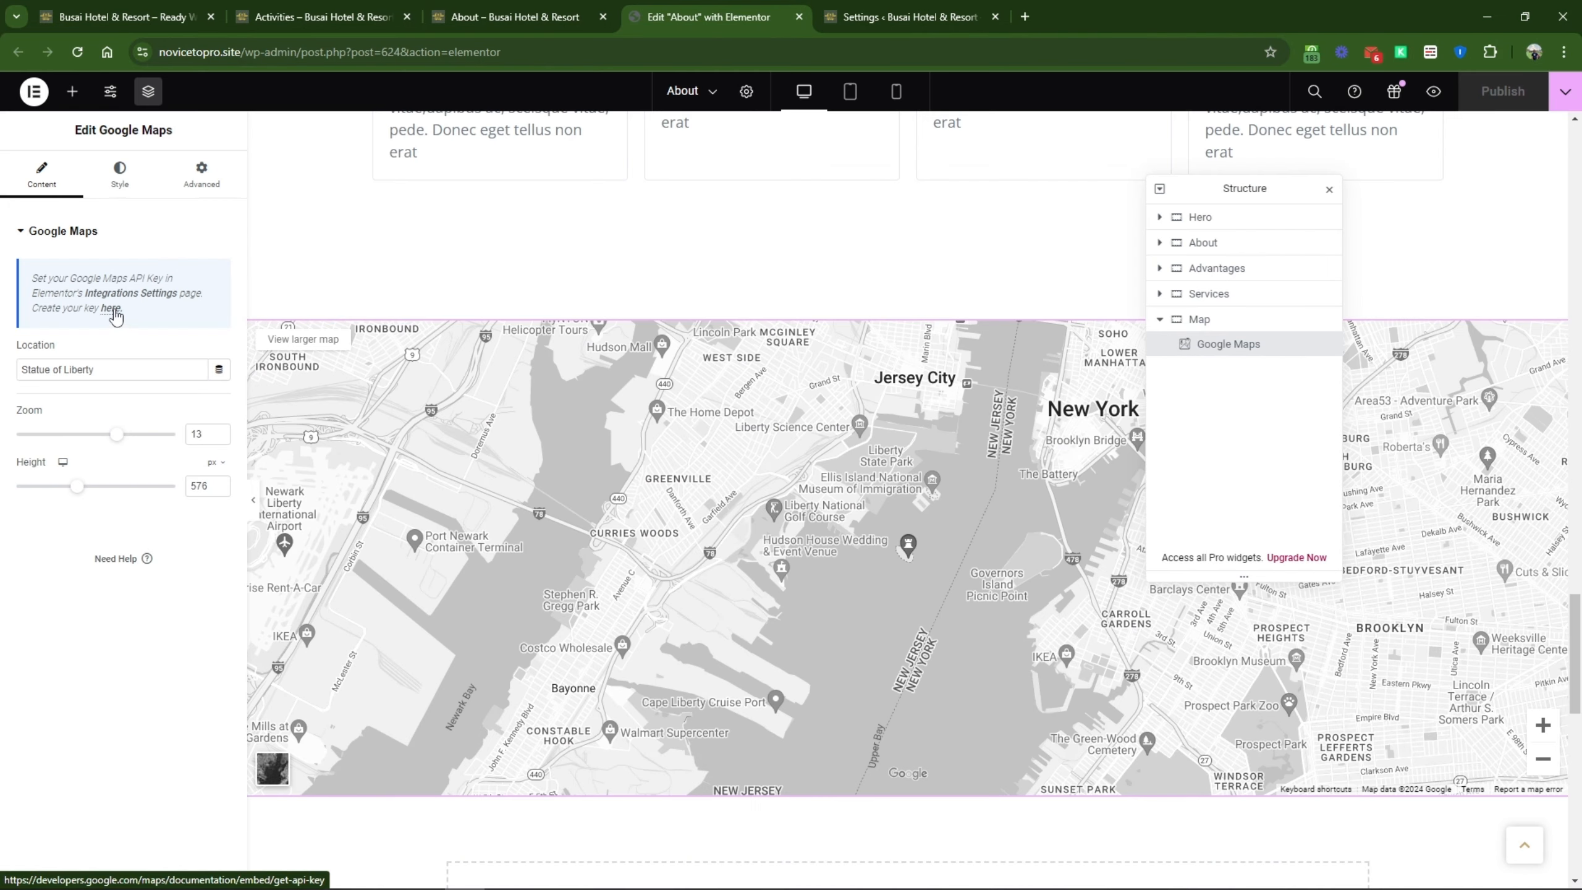
scroll(750, 502, up, 16)
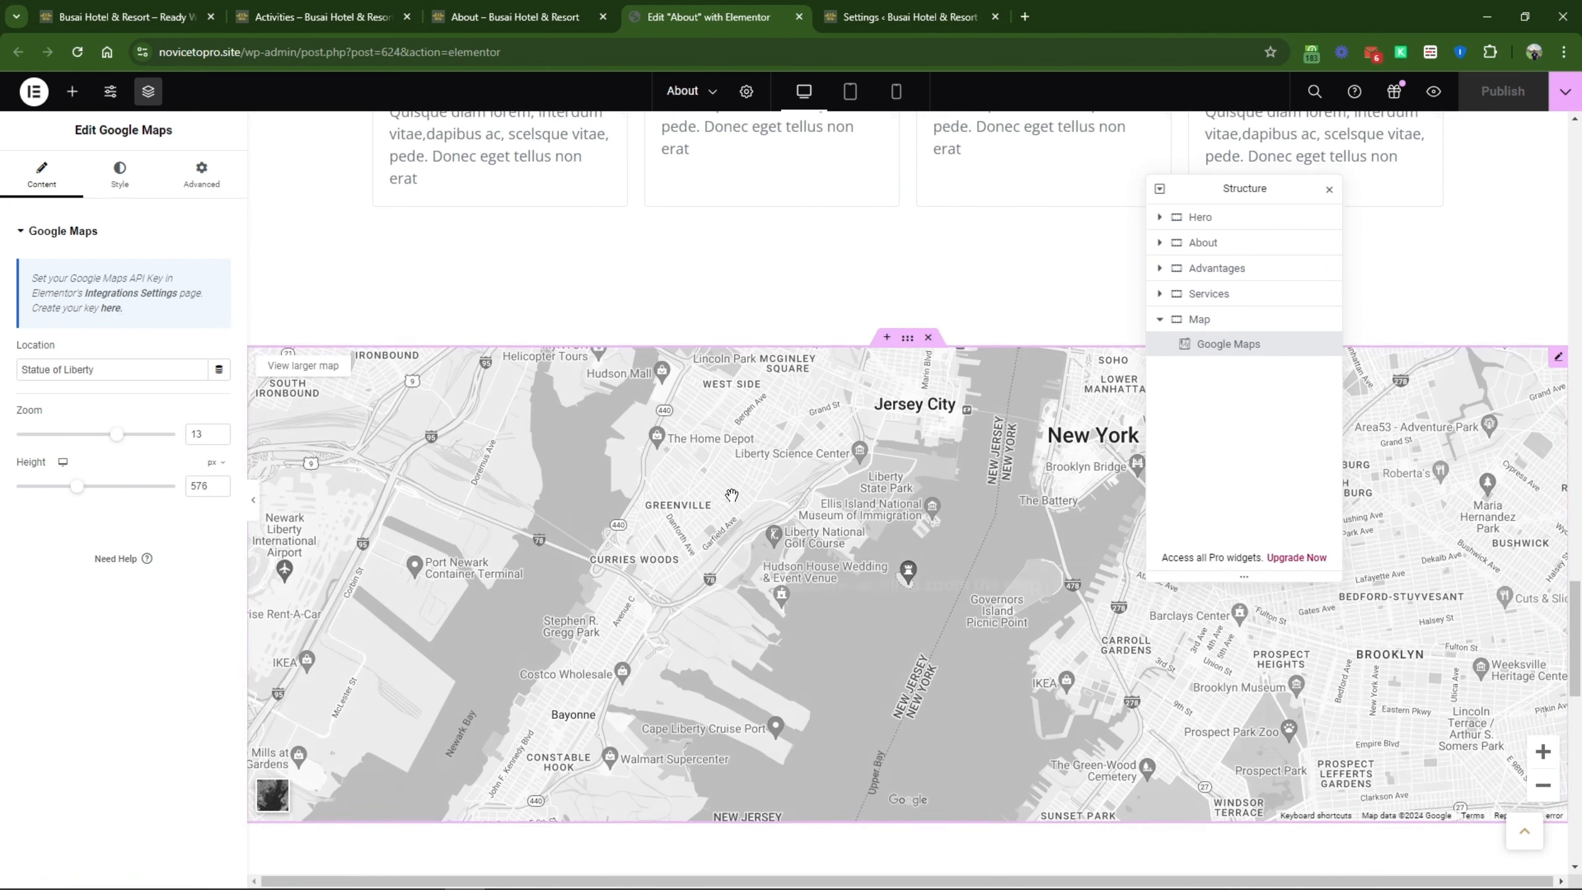
scroll(750, 506, up, 15)
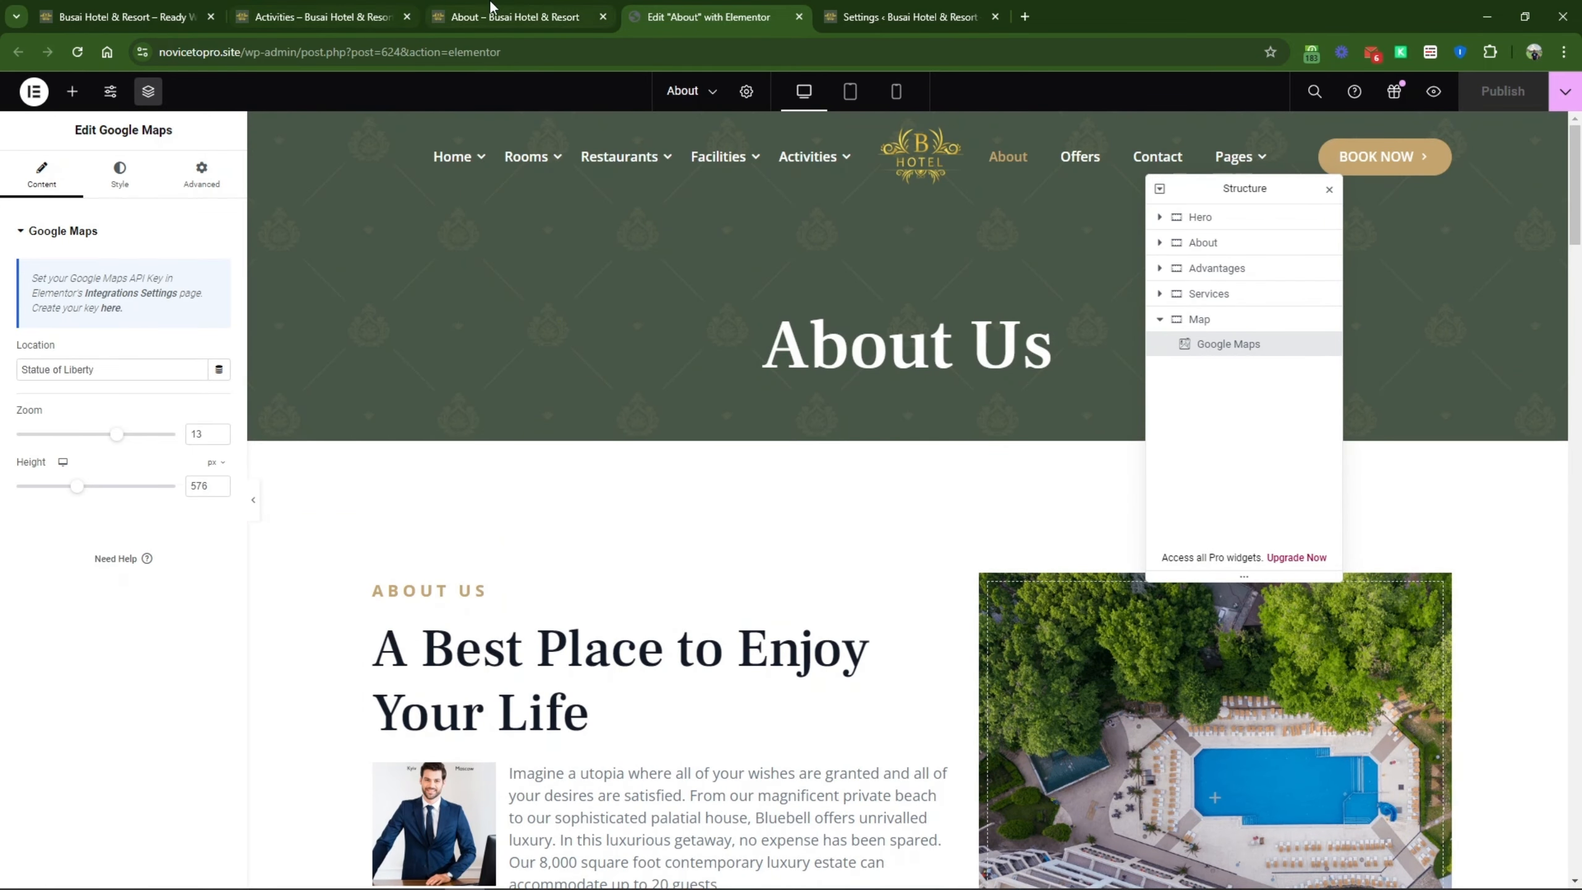
click(514, 17)
scroll(872, 436, up, 10)
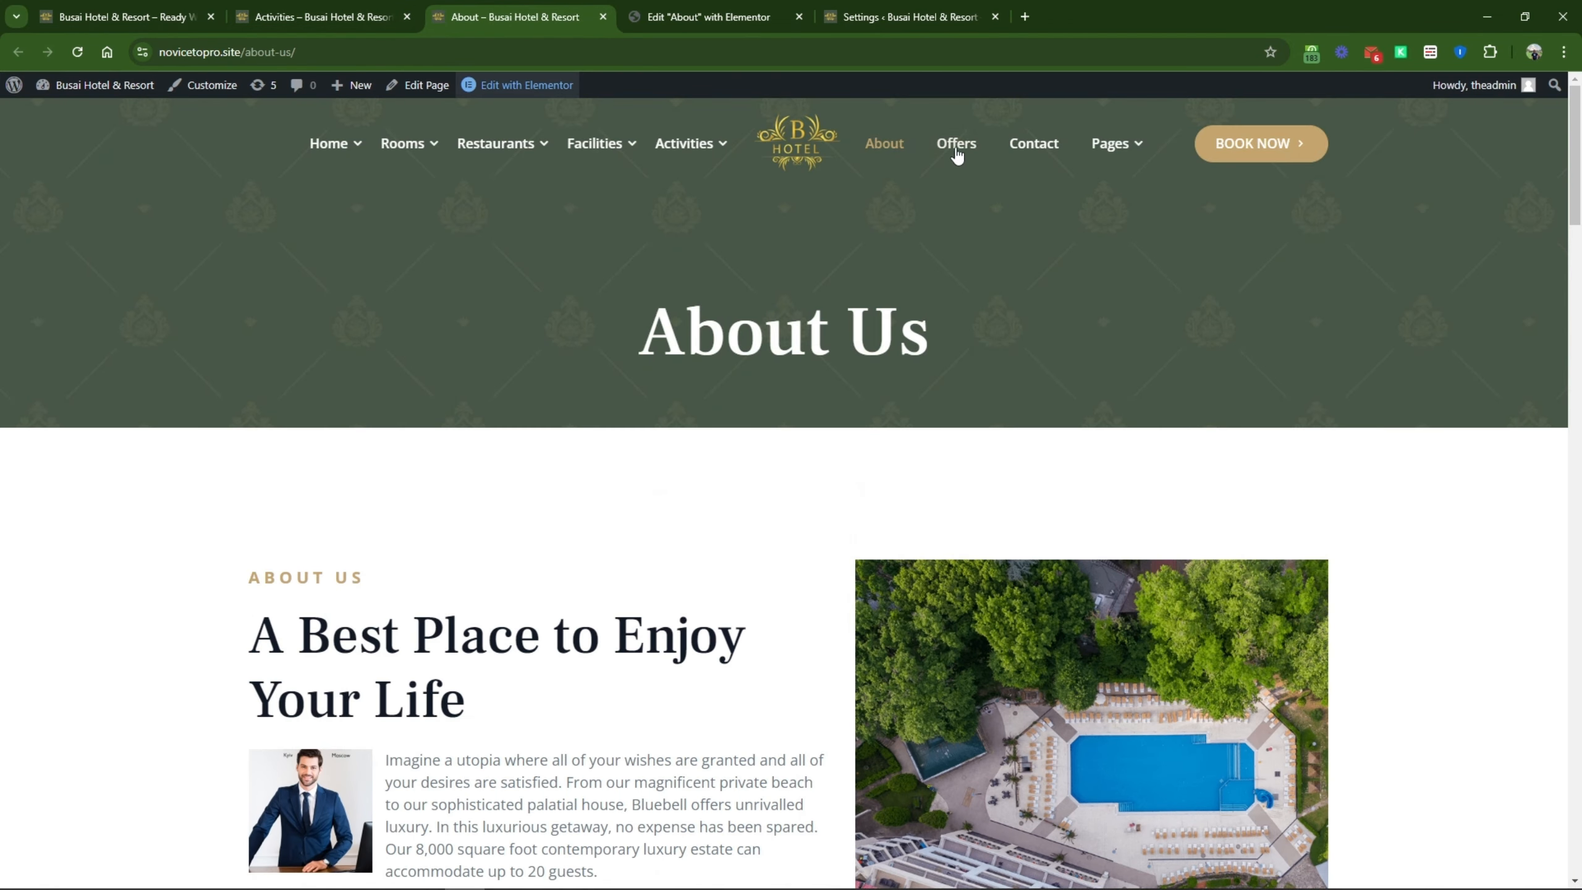
click(956, 149)
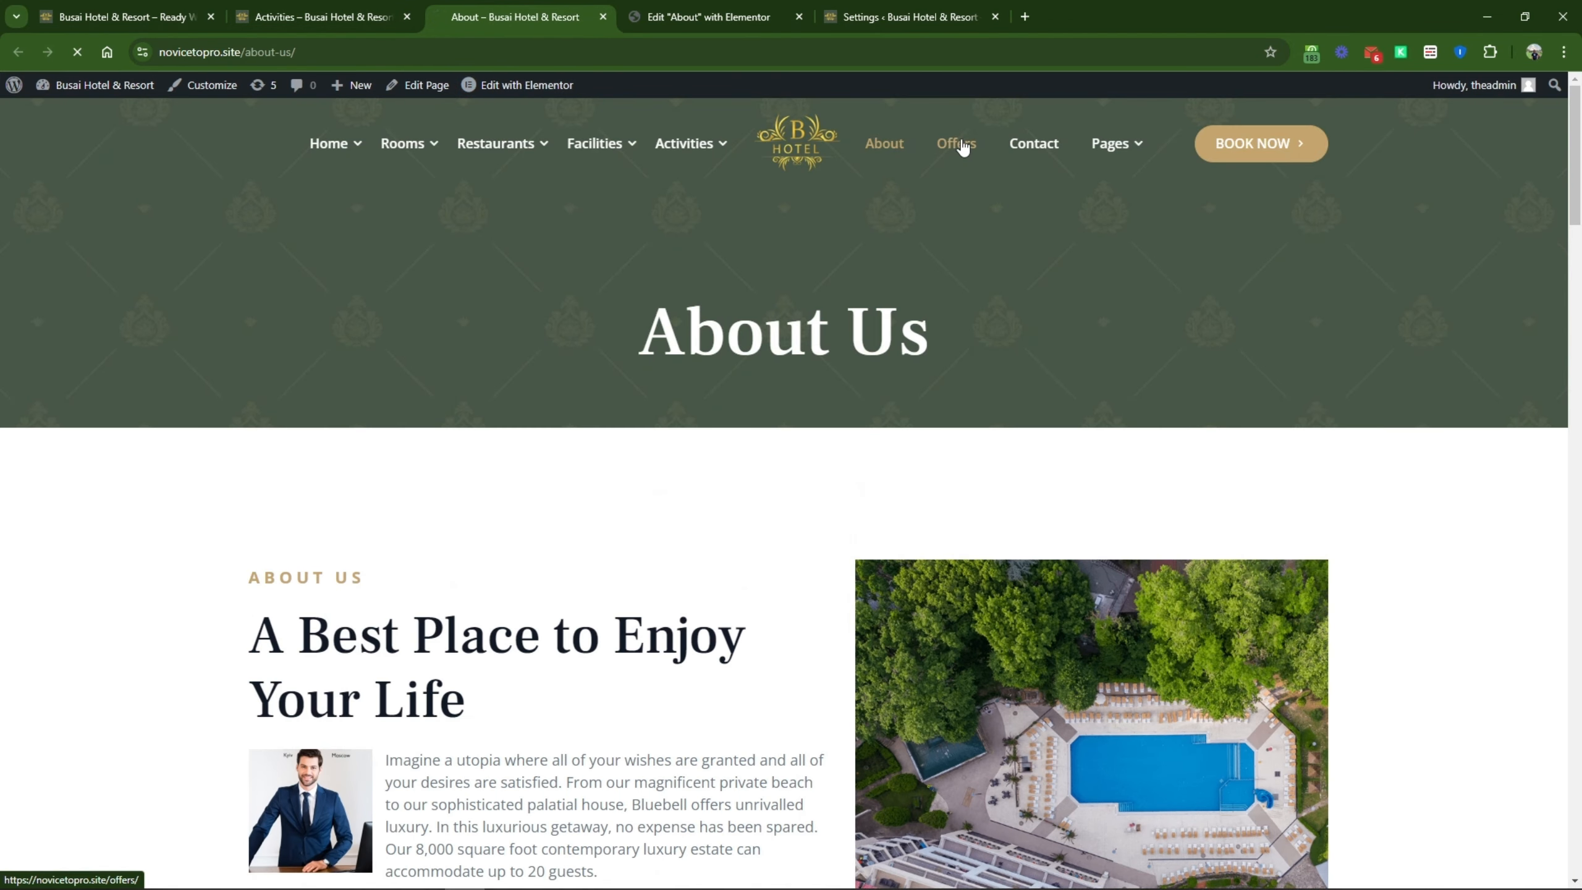
click(799, 18)
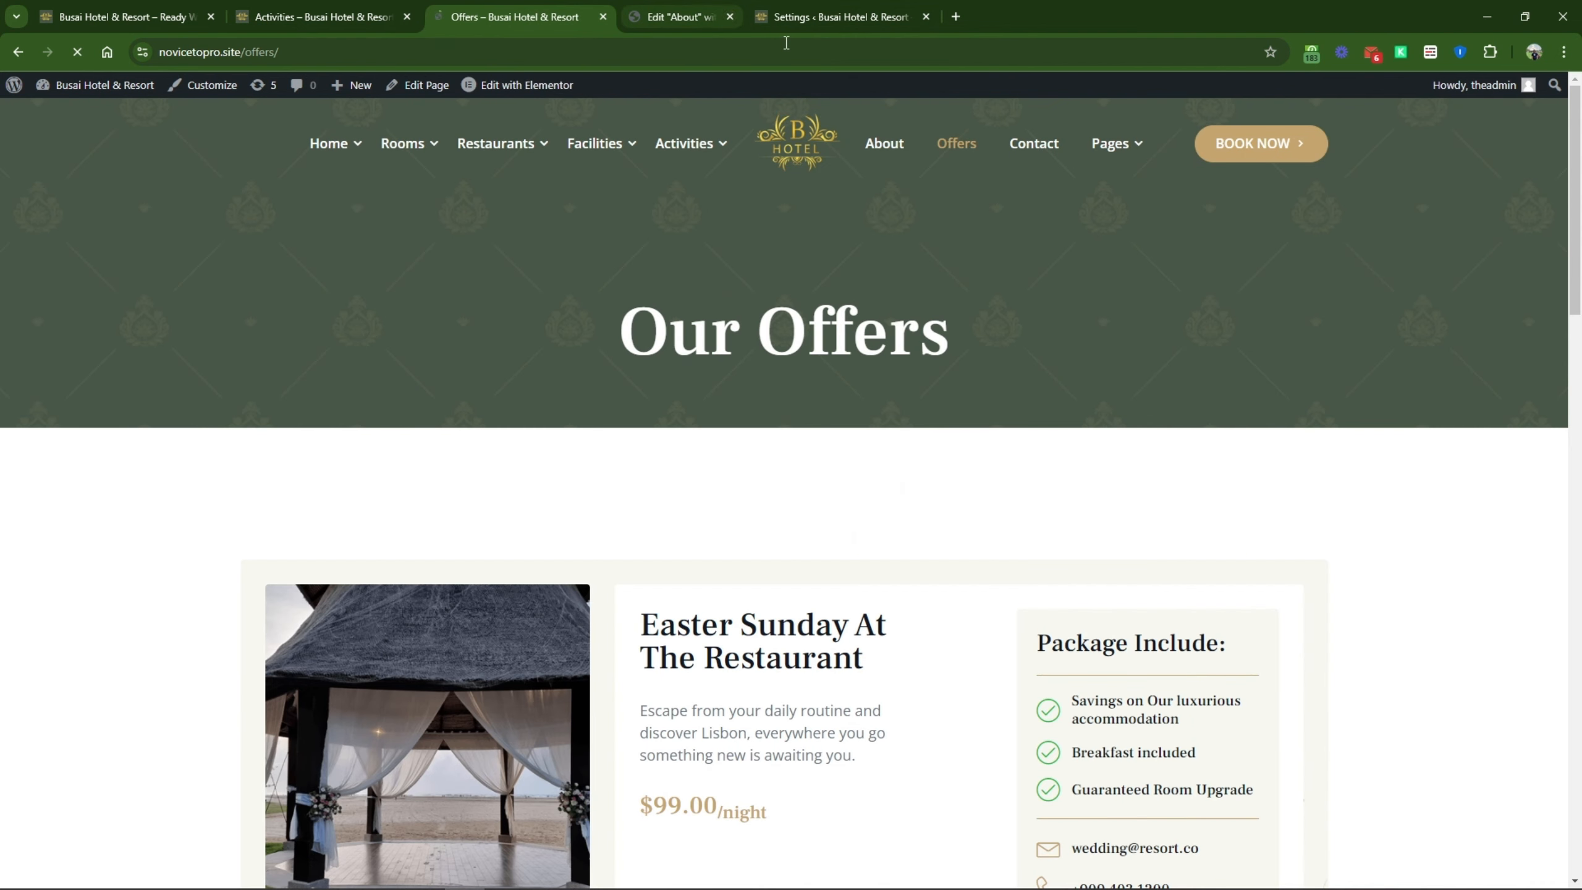
click(799, 17)
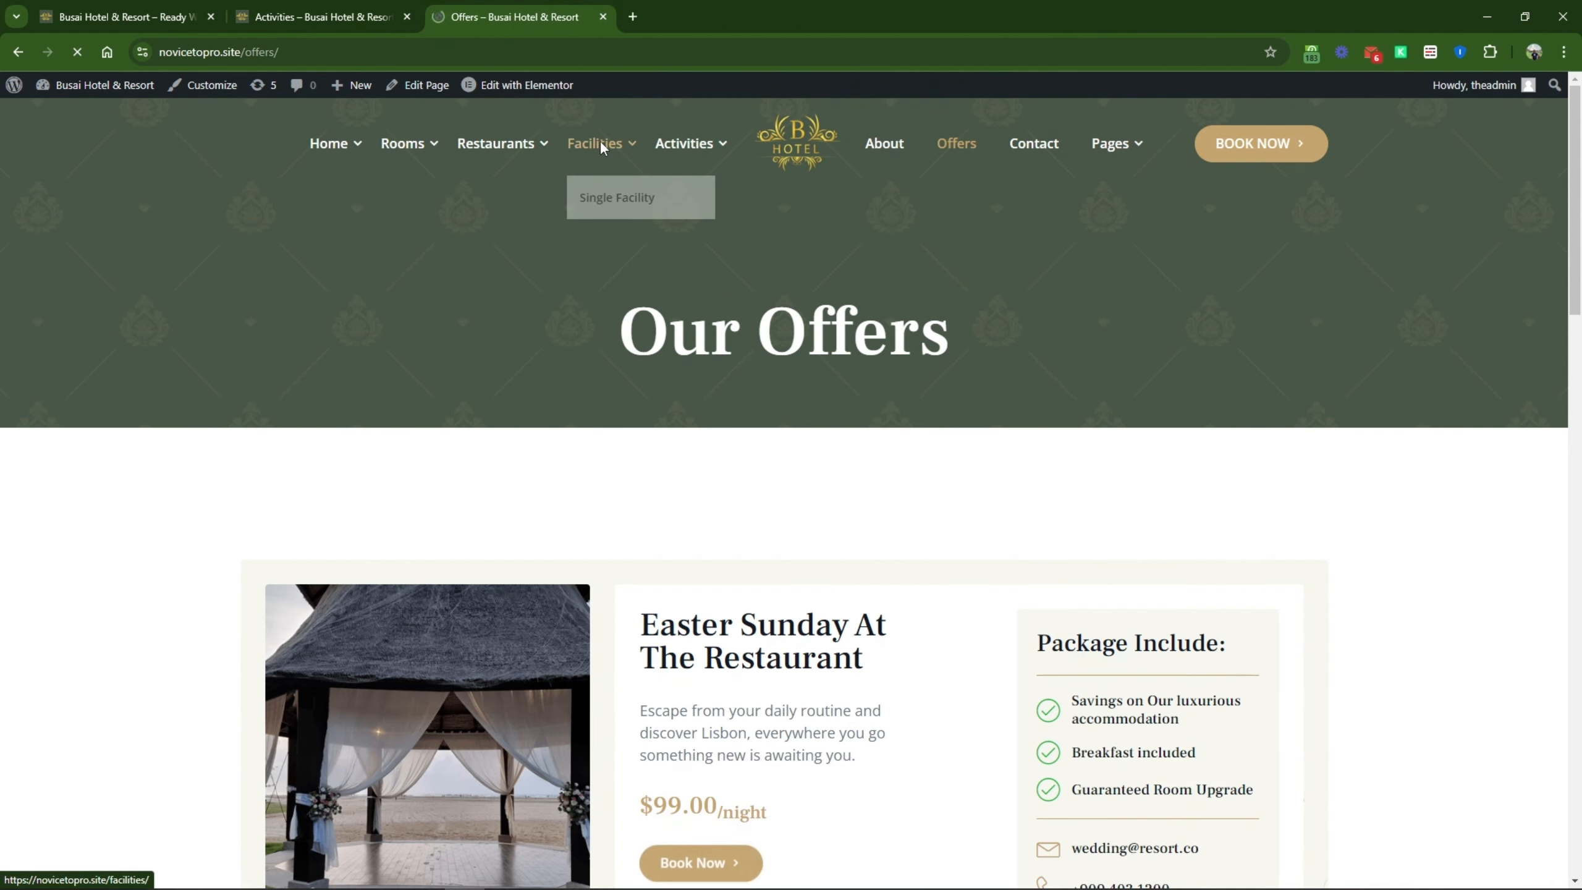
Step: Look over the first offers on the live Offers page and open the page in Elementor in a new tab
scroll(548, 461, down, 7)
scroll(566, 482, up, 2)
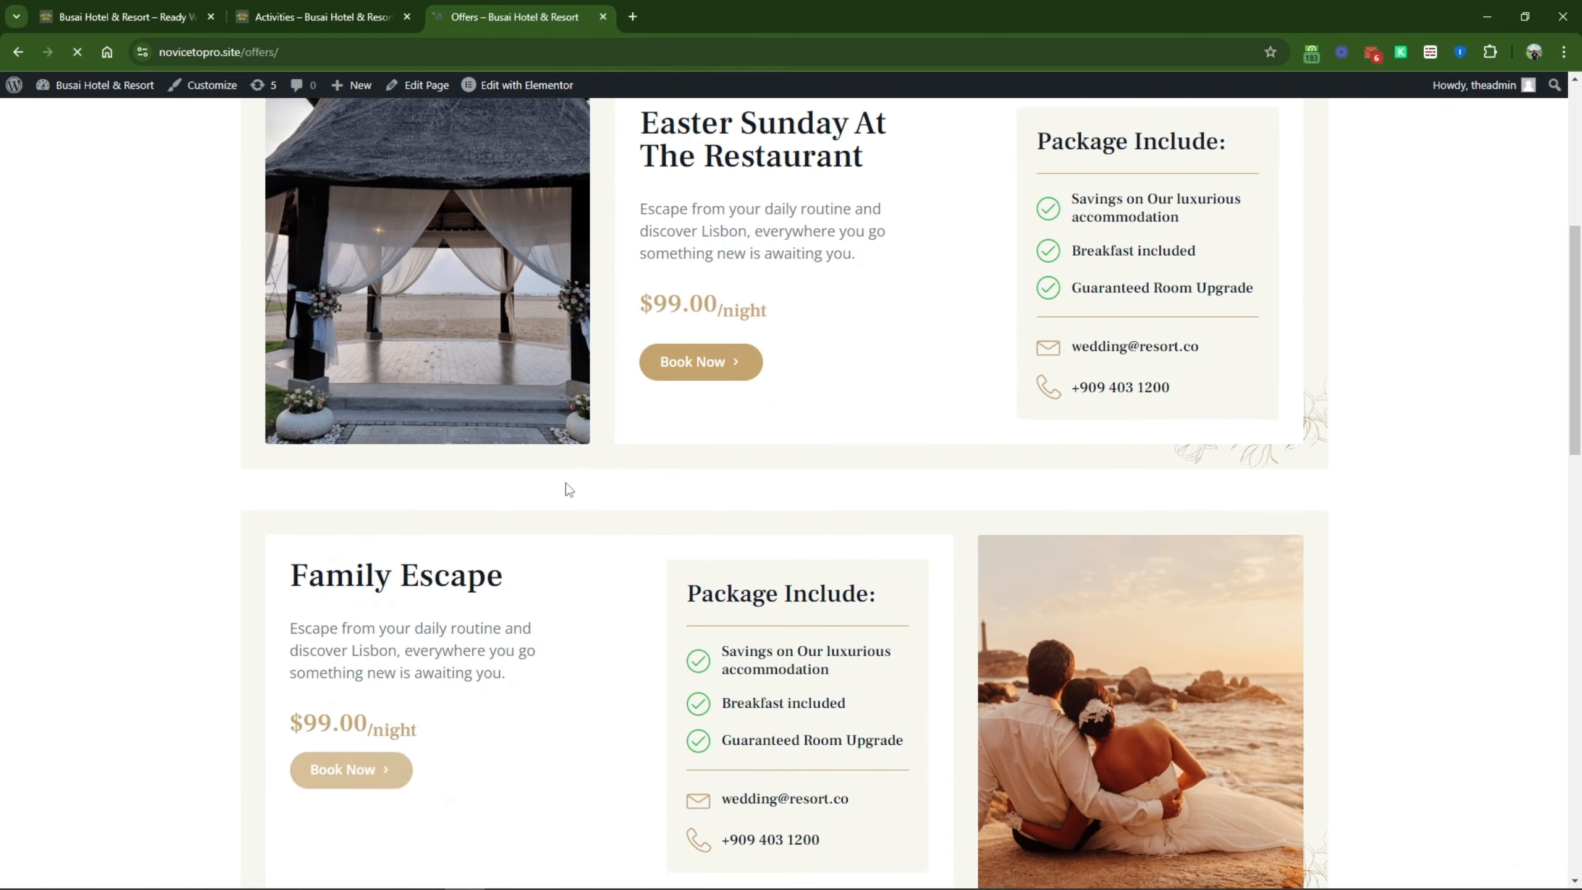
scroll(567, 482, up, 4)
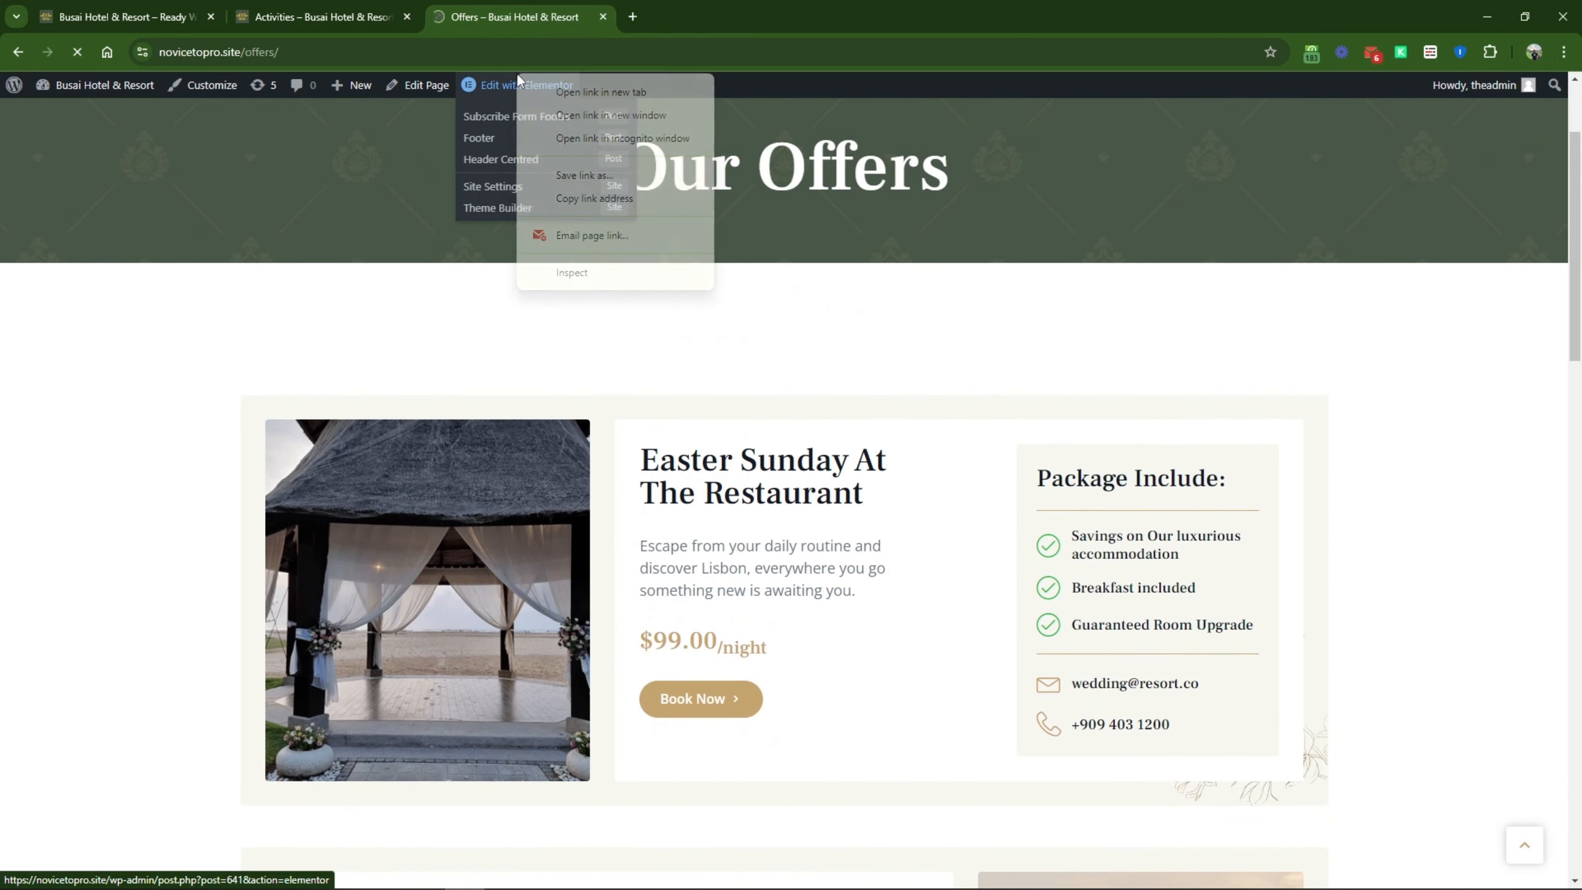
middle_click(552, 96)
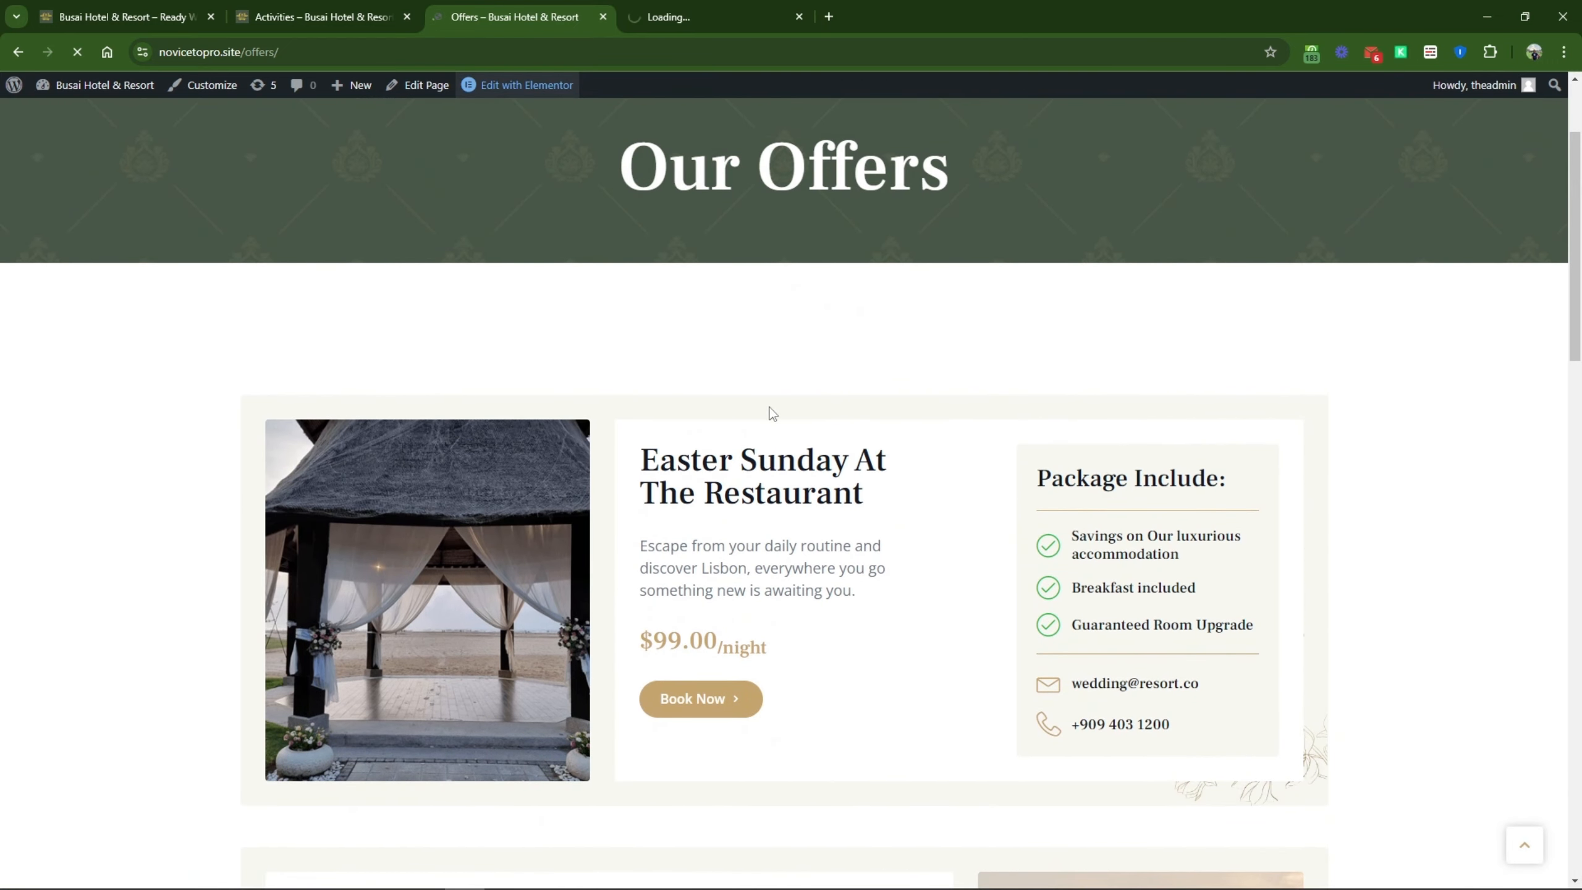
Step: Examine the live Offers page from the Family Escape and Suite Life packages down to the sign-up section
scroll(773, 414, down, 6)
scroll(778, 436, down, 5)
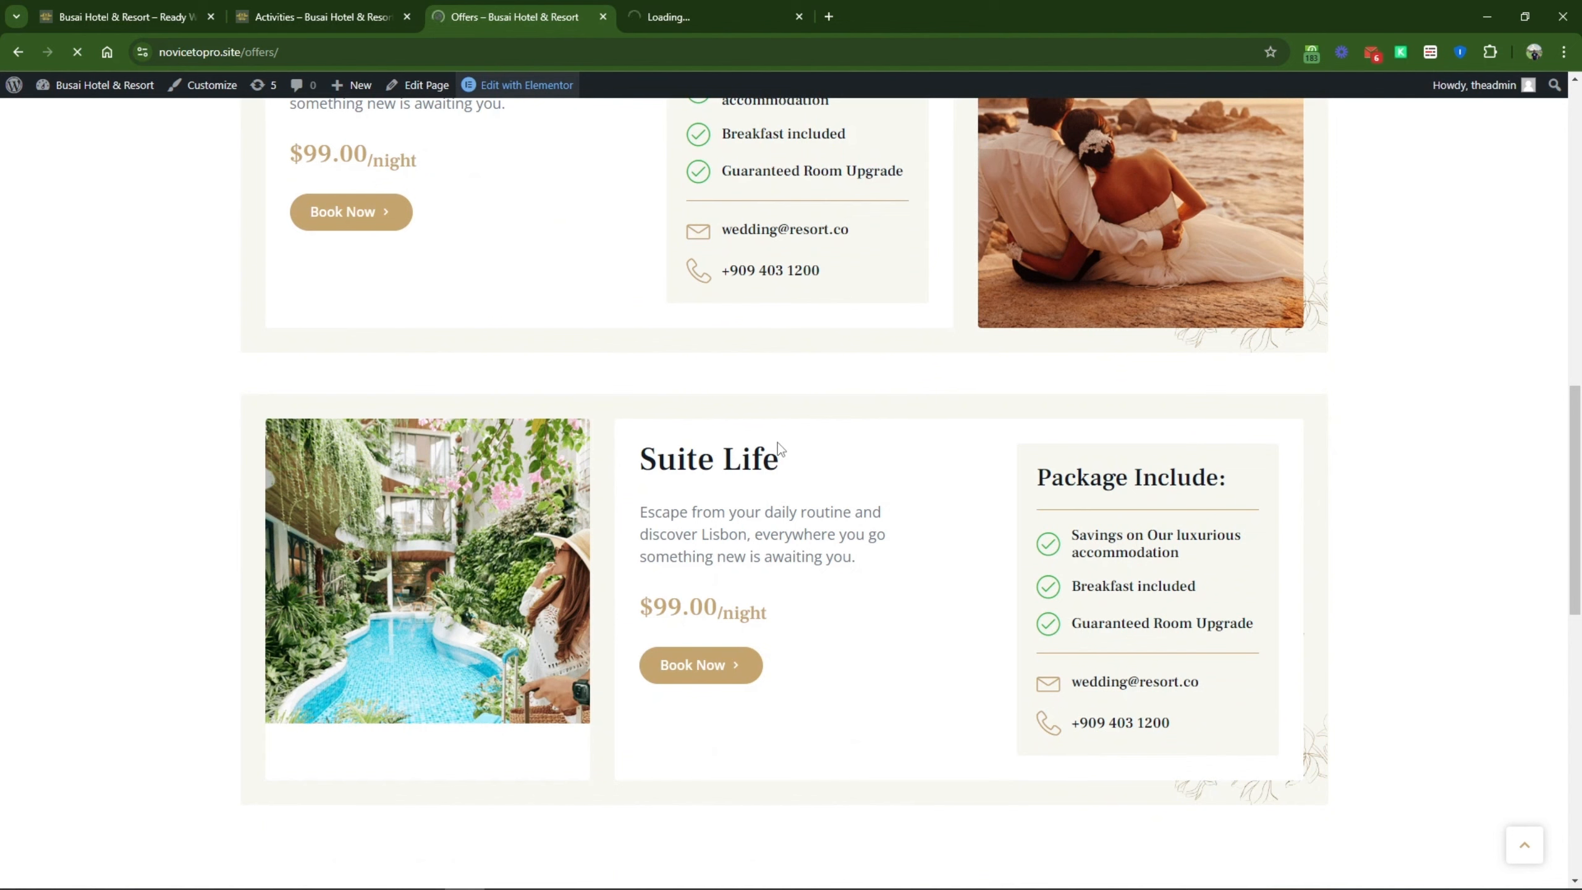
scroll(950, 630, down, 5)
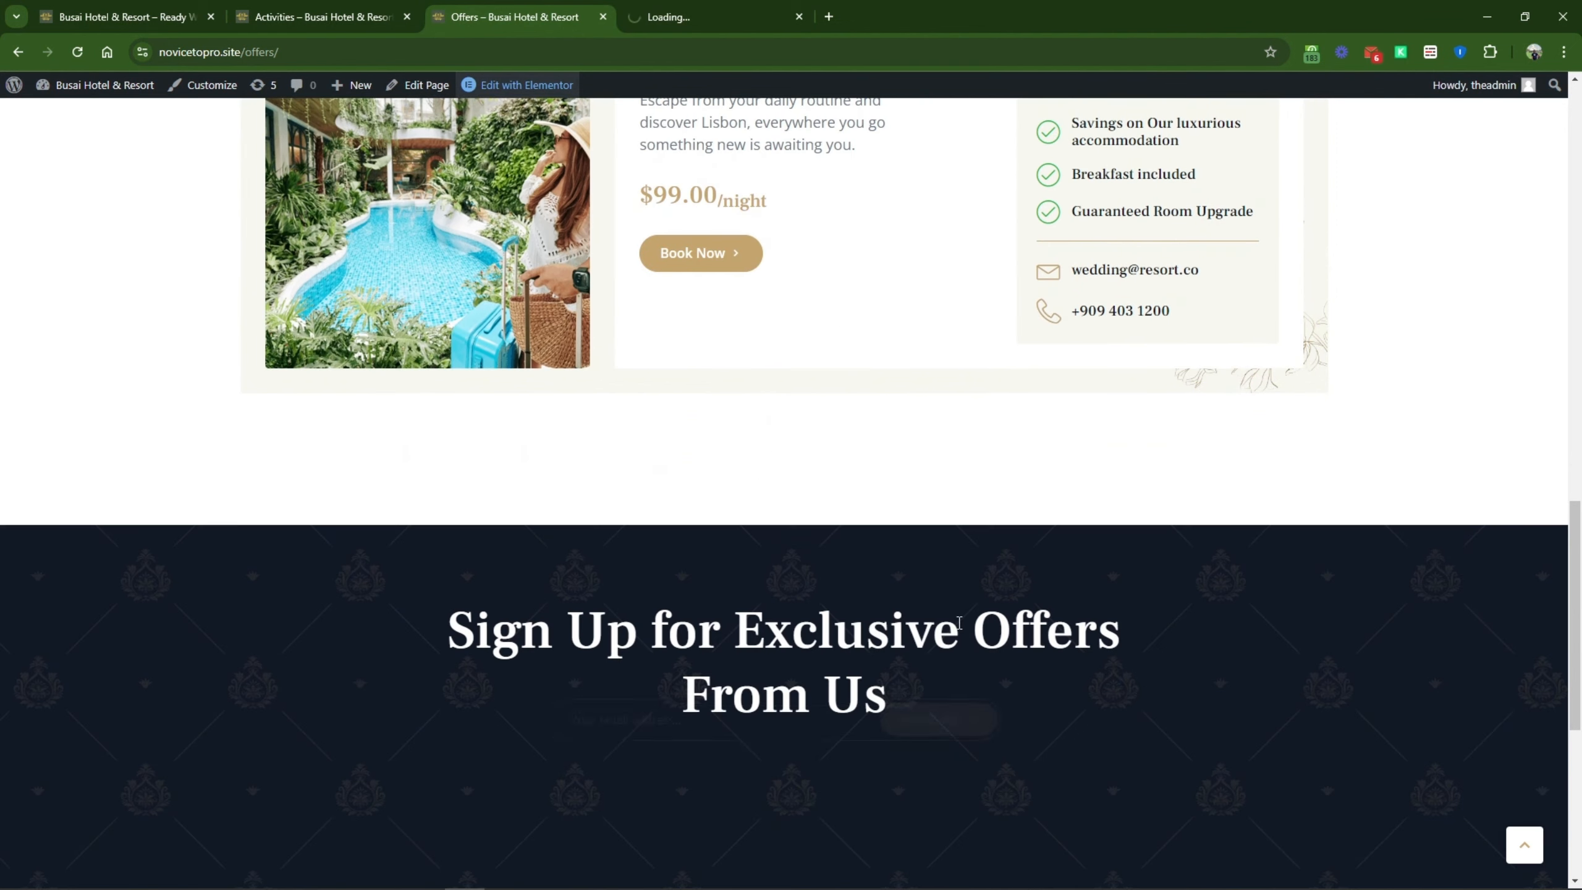
scroll(956, 621, up, 5)
scroll(958, 626, up, 8)
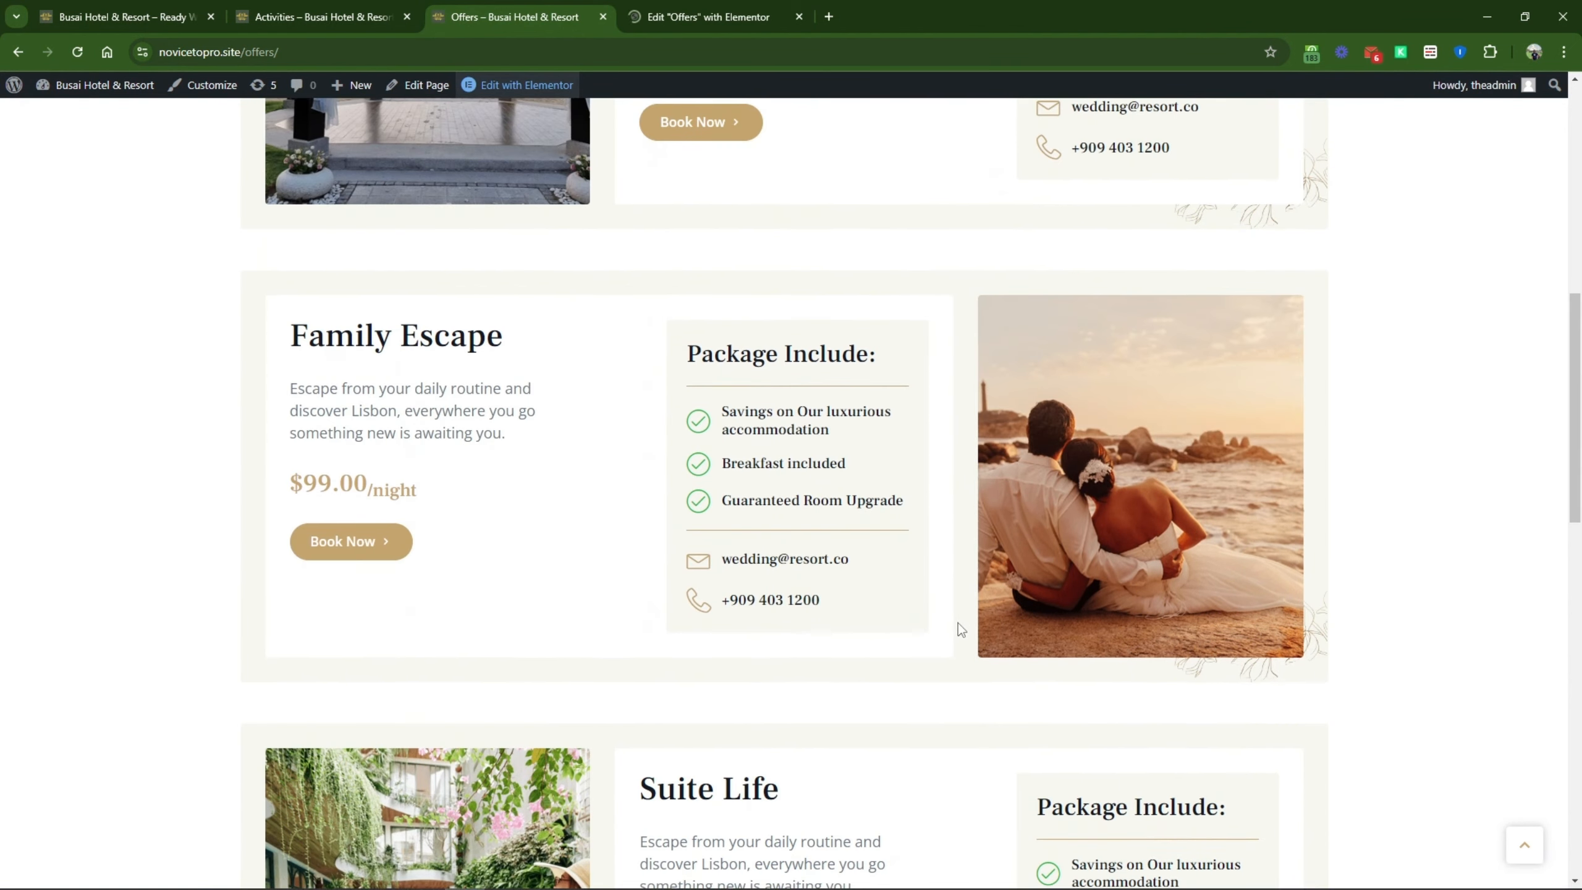
scroll(628, 593, down, 5)
scroll(535, 628, down, 5)
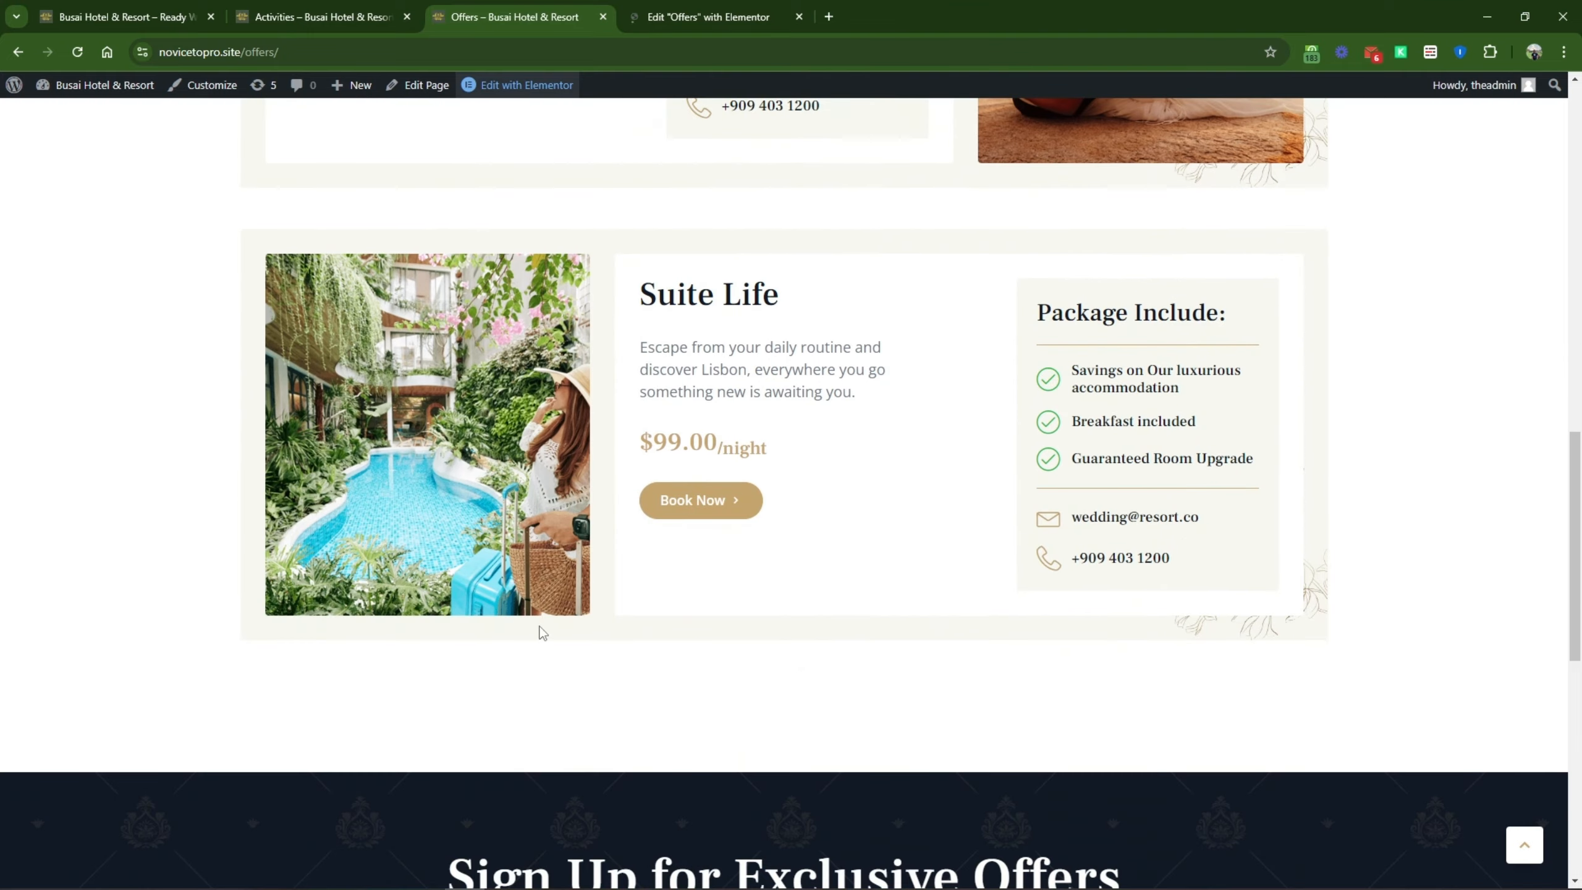
scroll(538, 626, up, 5)
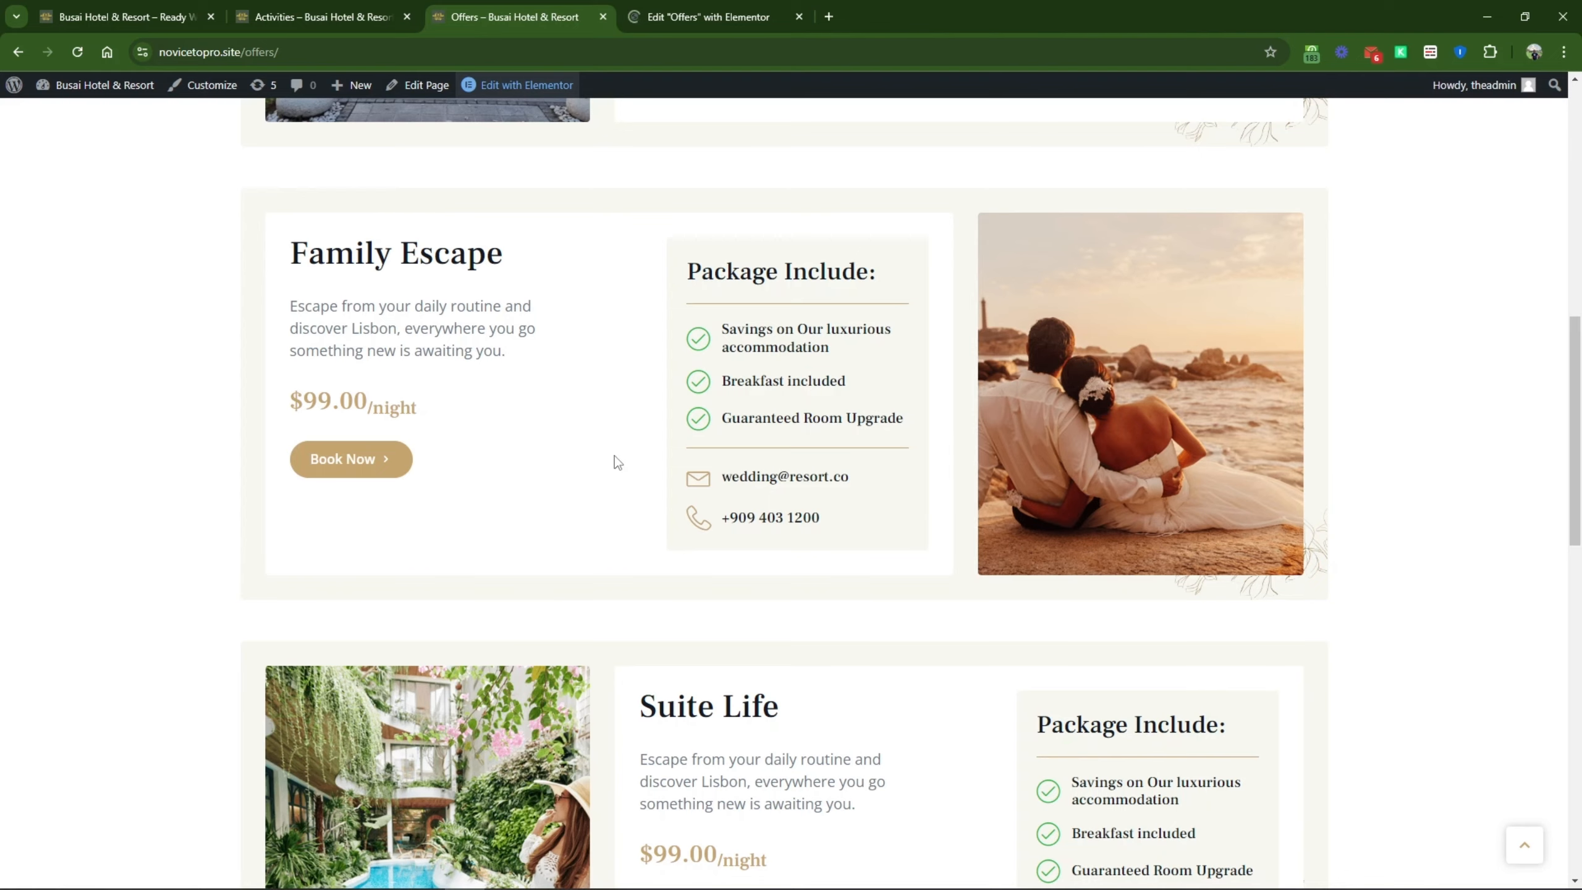
scroll(614, 460, down, 5)
scroll(614, 466, down, 4)
scroll(663, 455, up, 5)
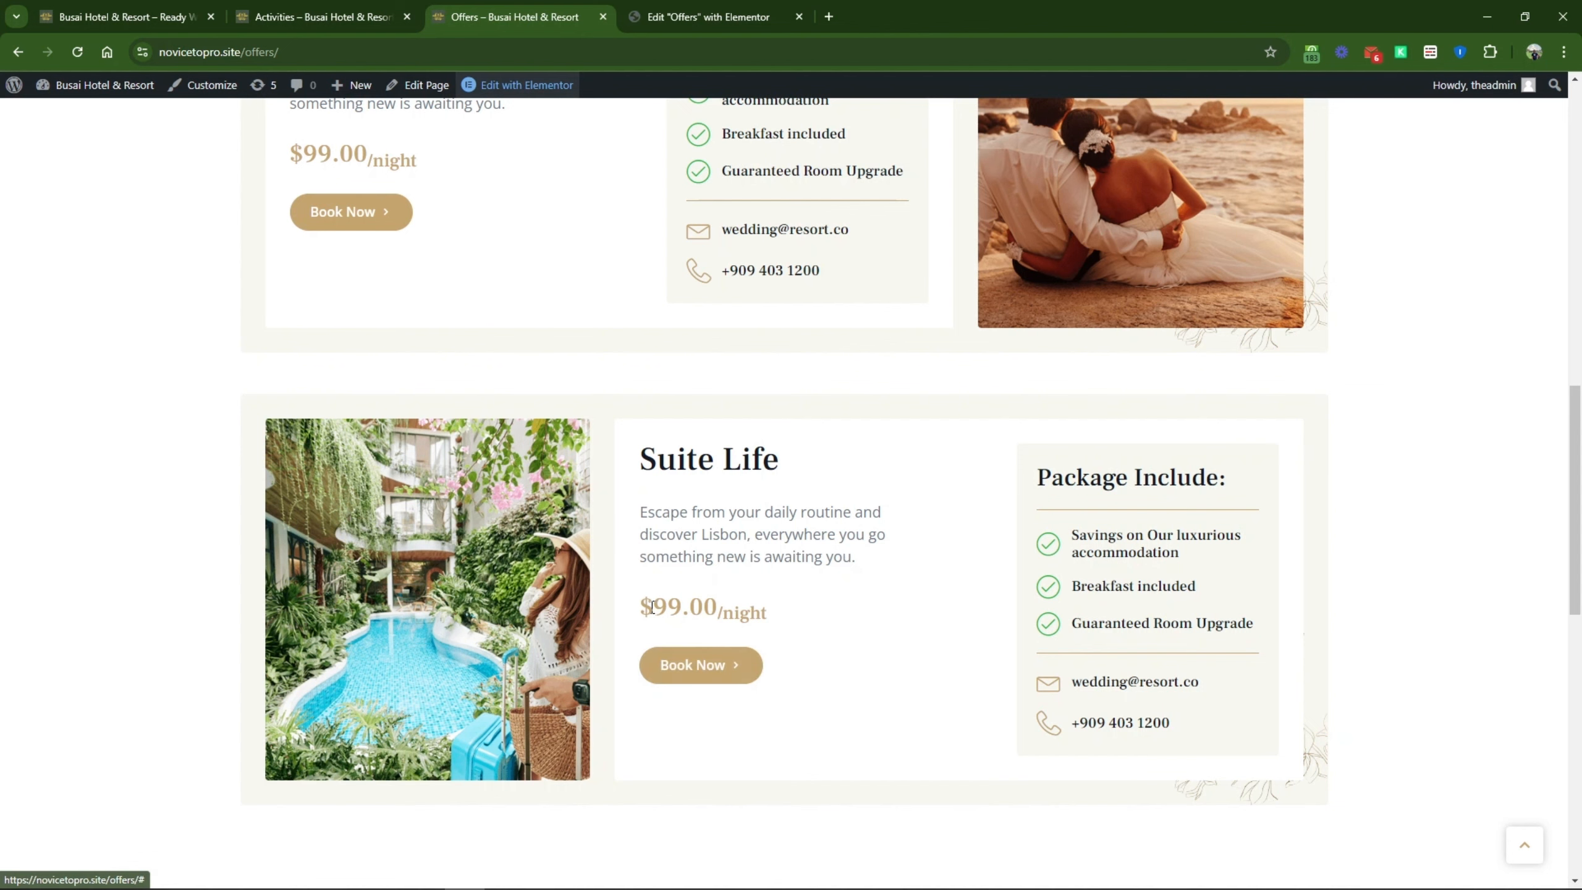
Step: Inspect the Suite Life offer's nightly price and compare its layout with the Family Escape offer
drag(642, 607, 851, 625)
click(857, 625)
scroll(853, 625, up, 5)
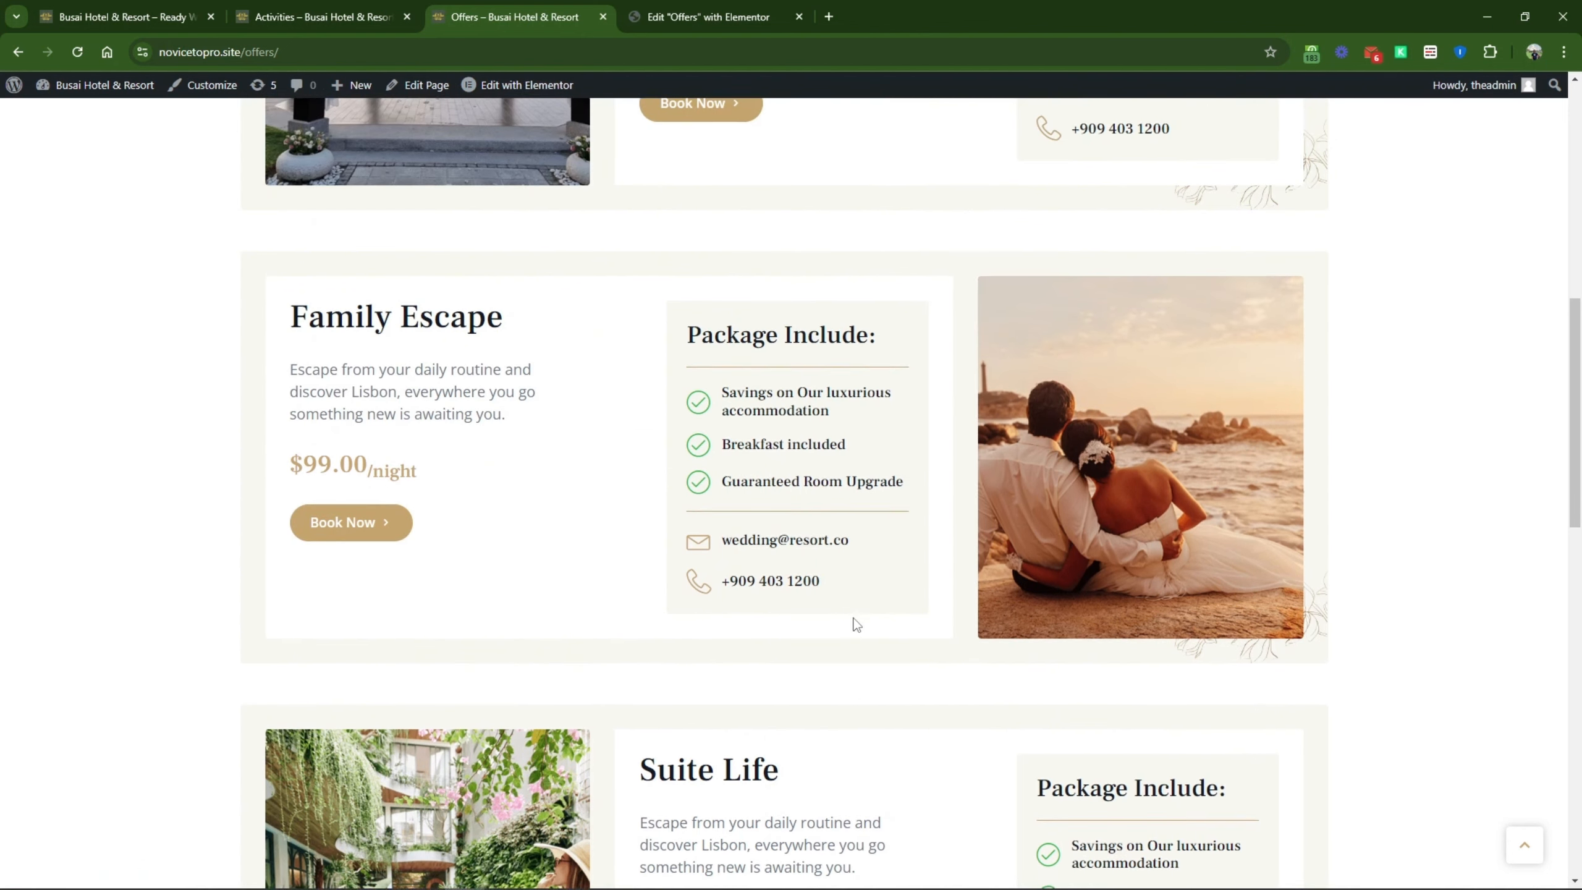
scroll(647, 599, down, 5)
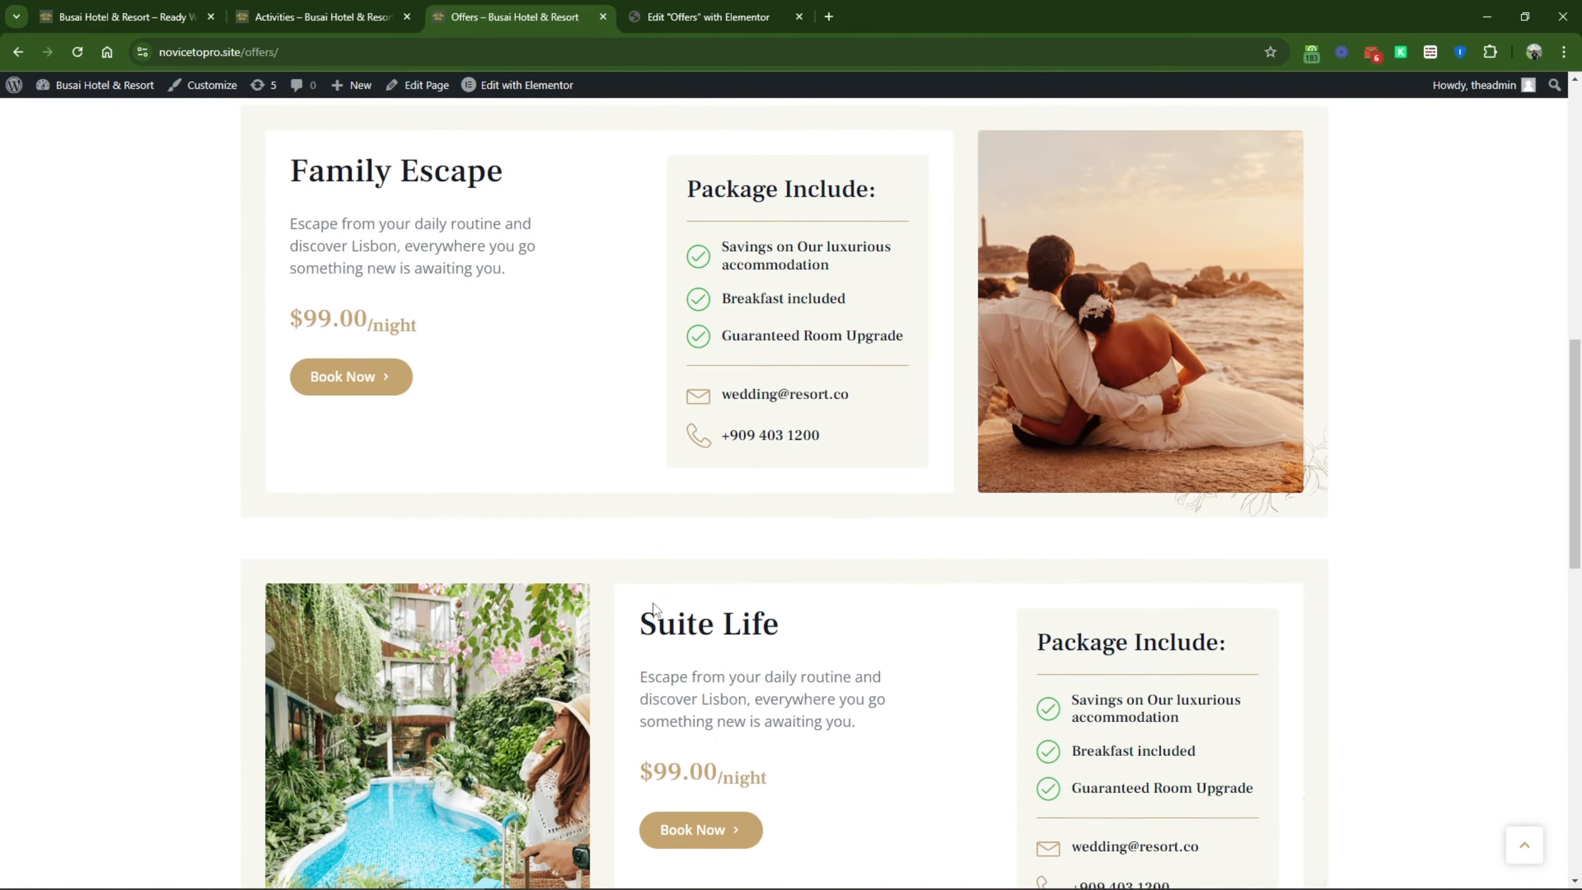
scroll(1030, 618, down, 1)
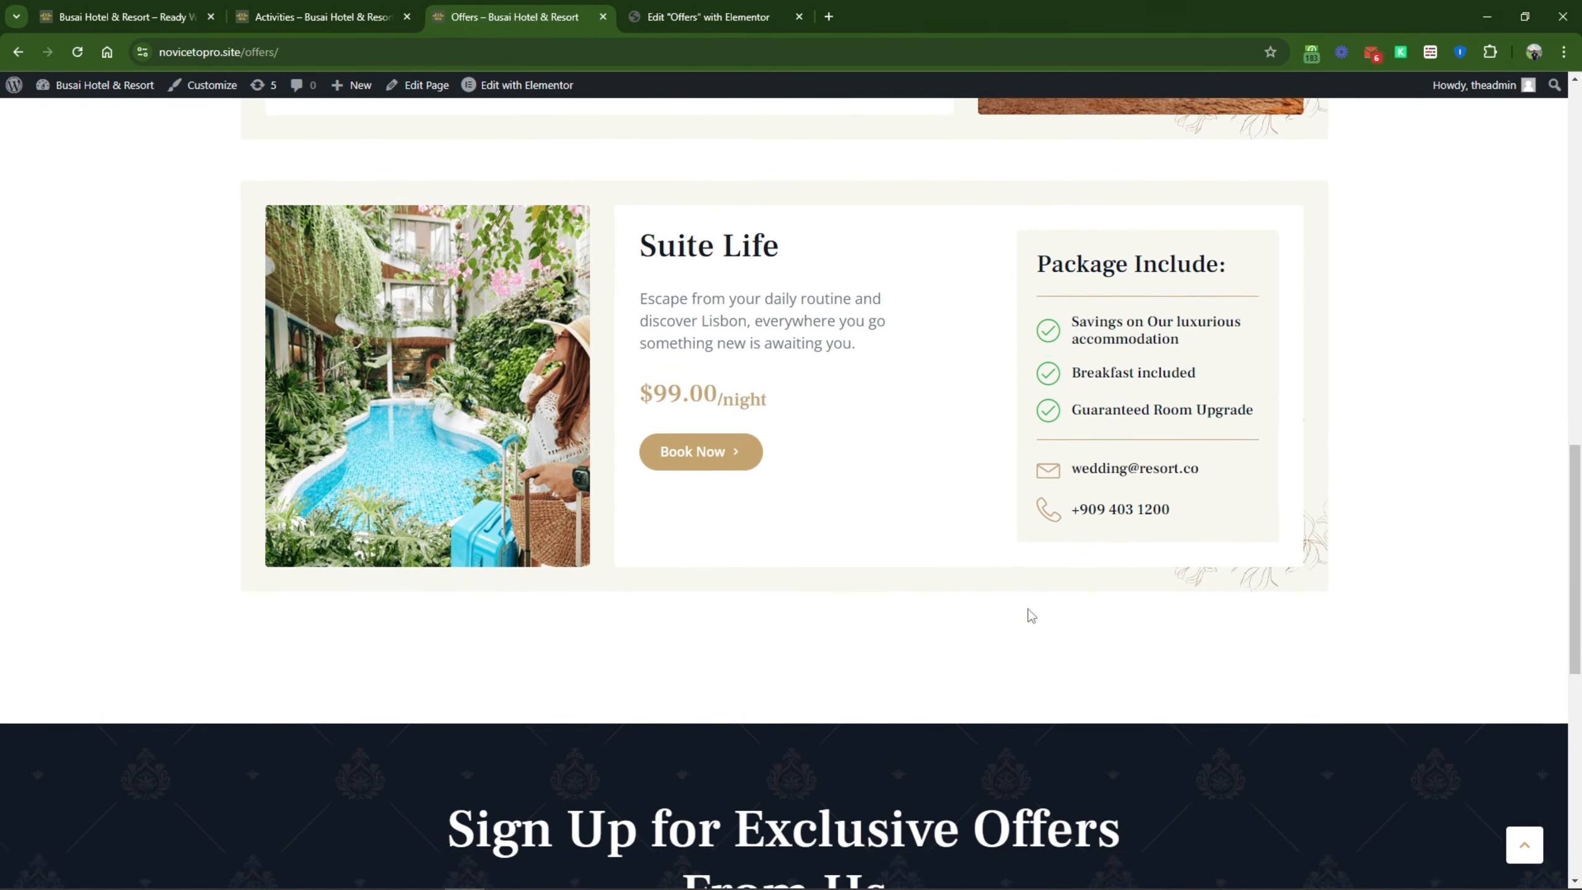
scroll(1030, 617, up, 7)
Step: Switch to the Offers page's Elementor editor and review its sections from the hero to the Suite Life offer
click(633, 6)
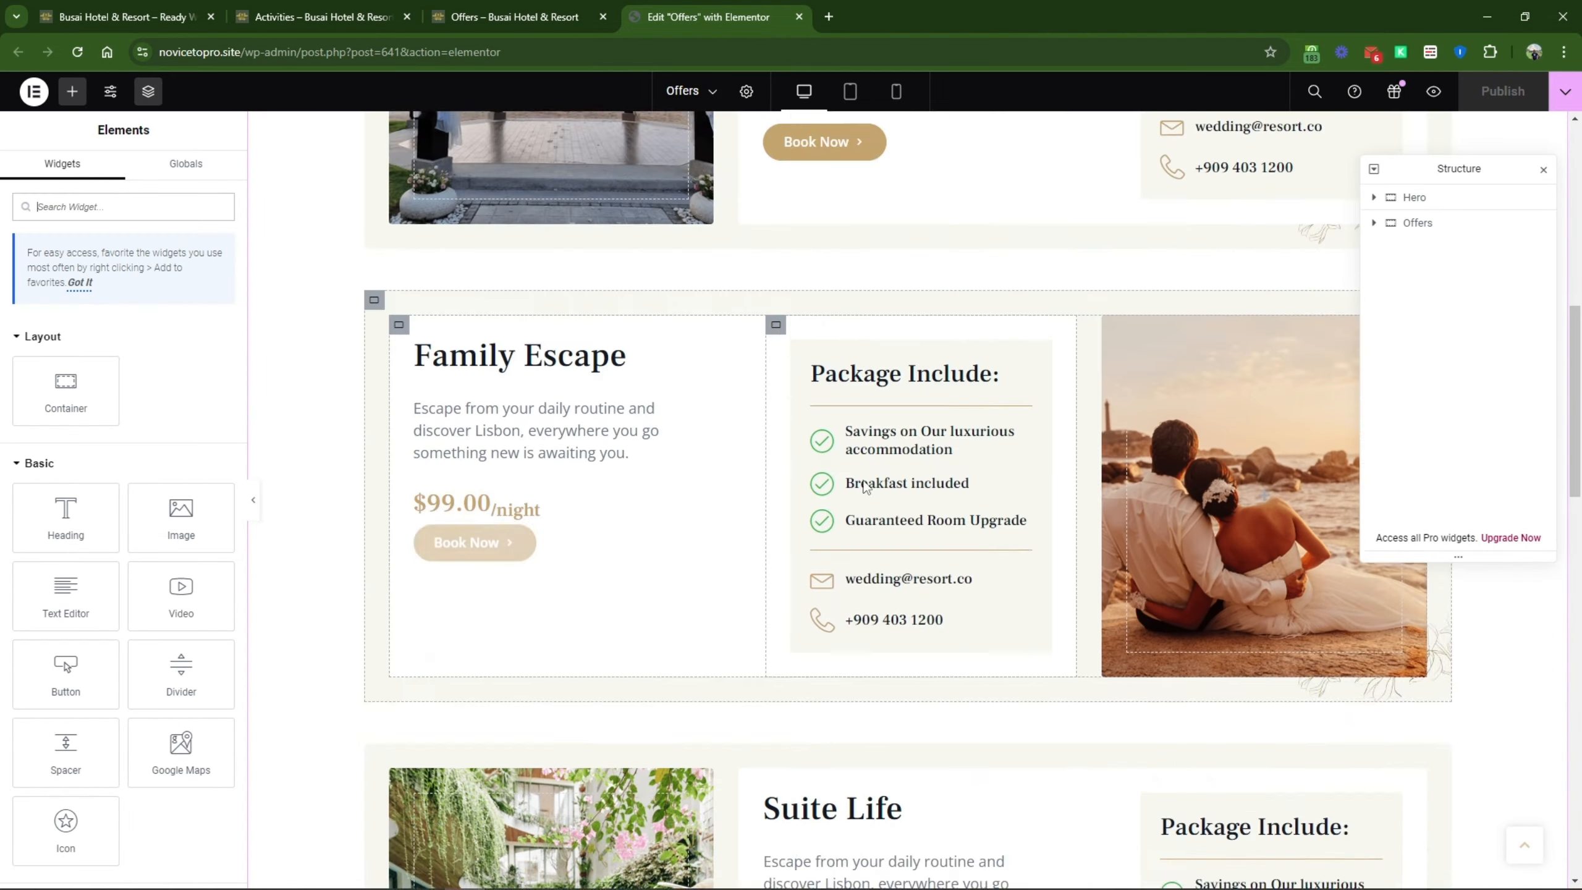
scroll(861, 484, down, 8)
scroll(955, 684, up, 10)
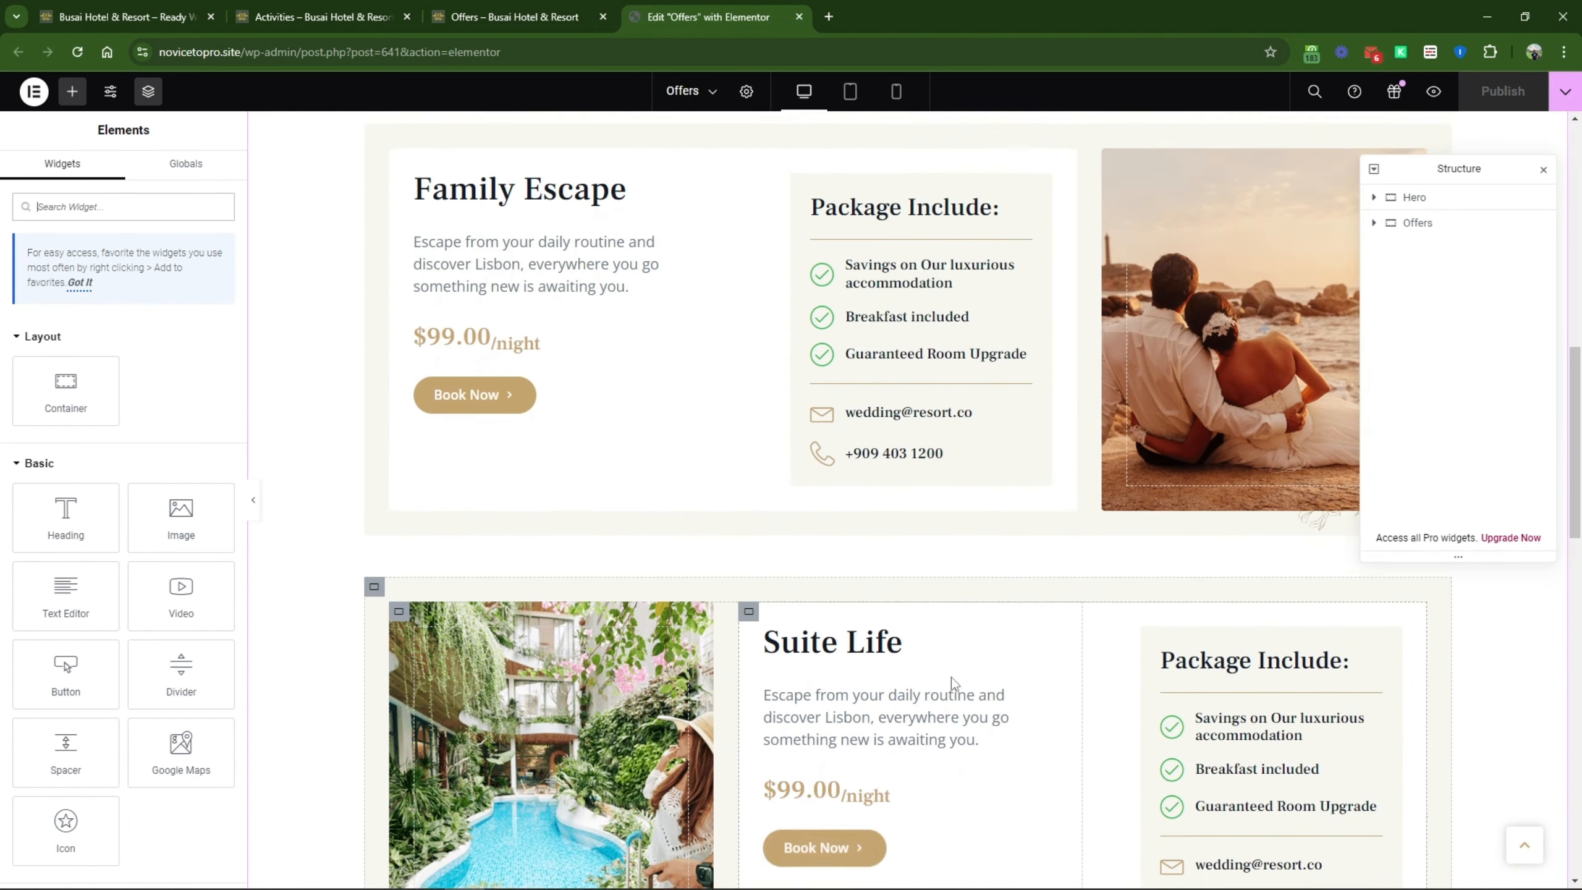
scroll(951, 518, up, 6)
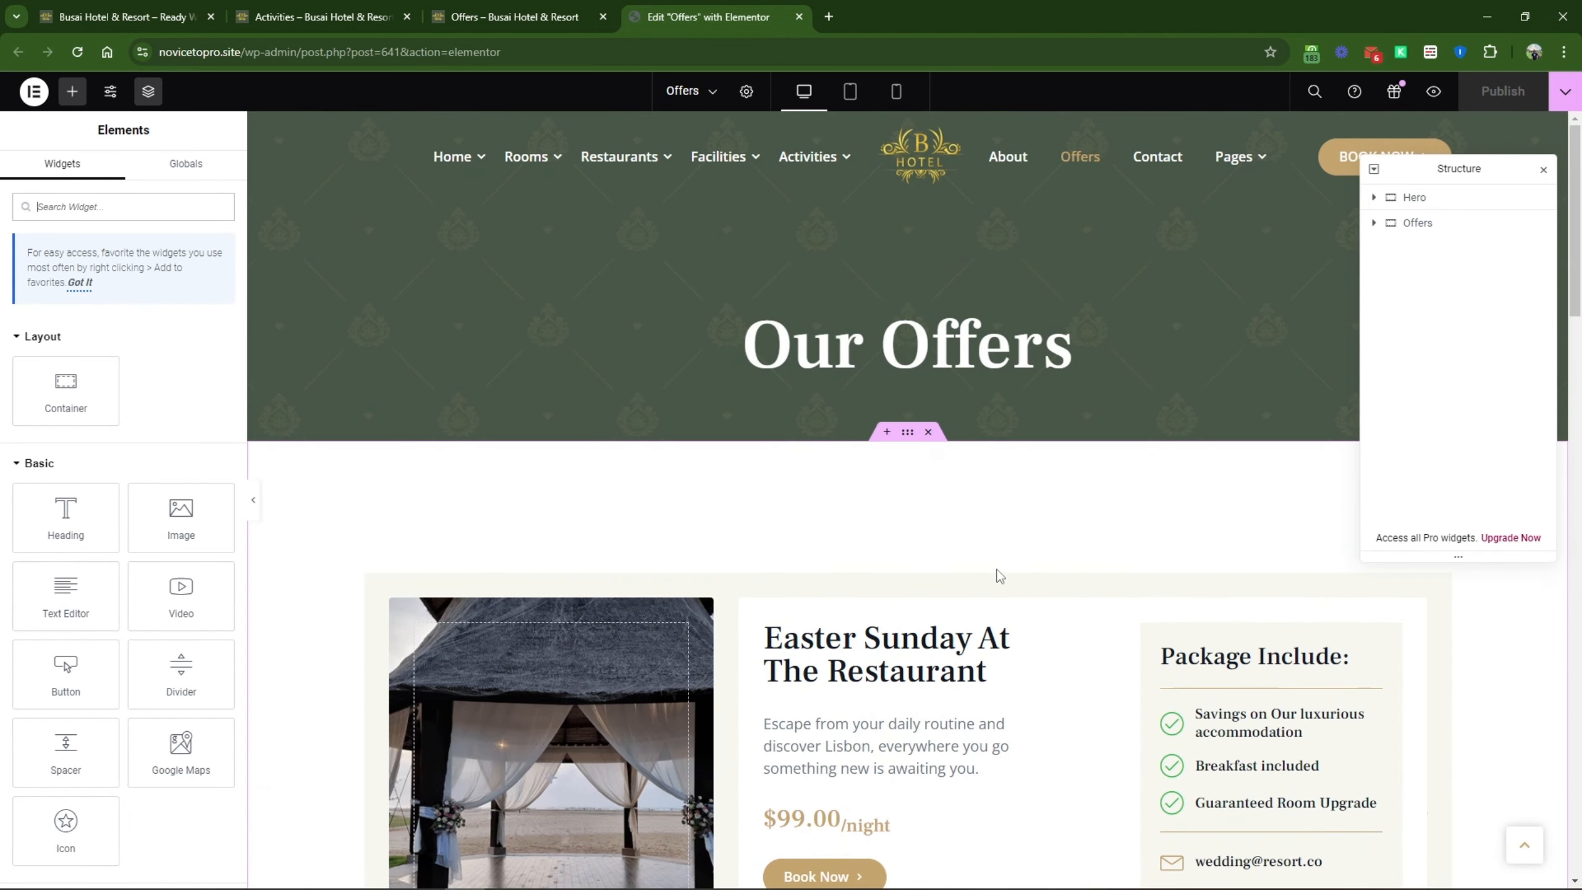
scroll(996, 572, down, 9)
scroll(947, 588, down, 4)
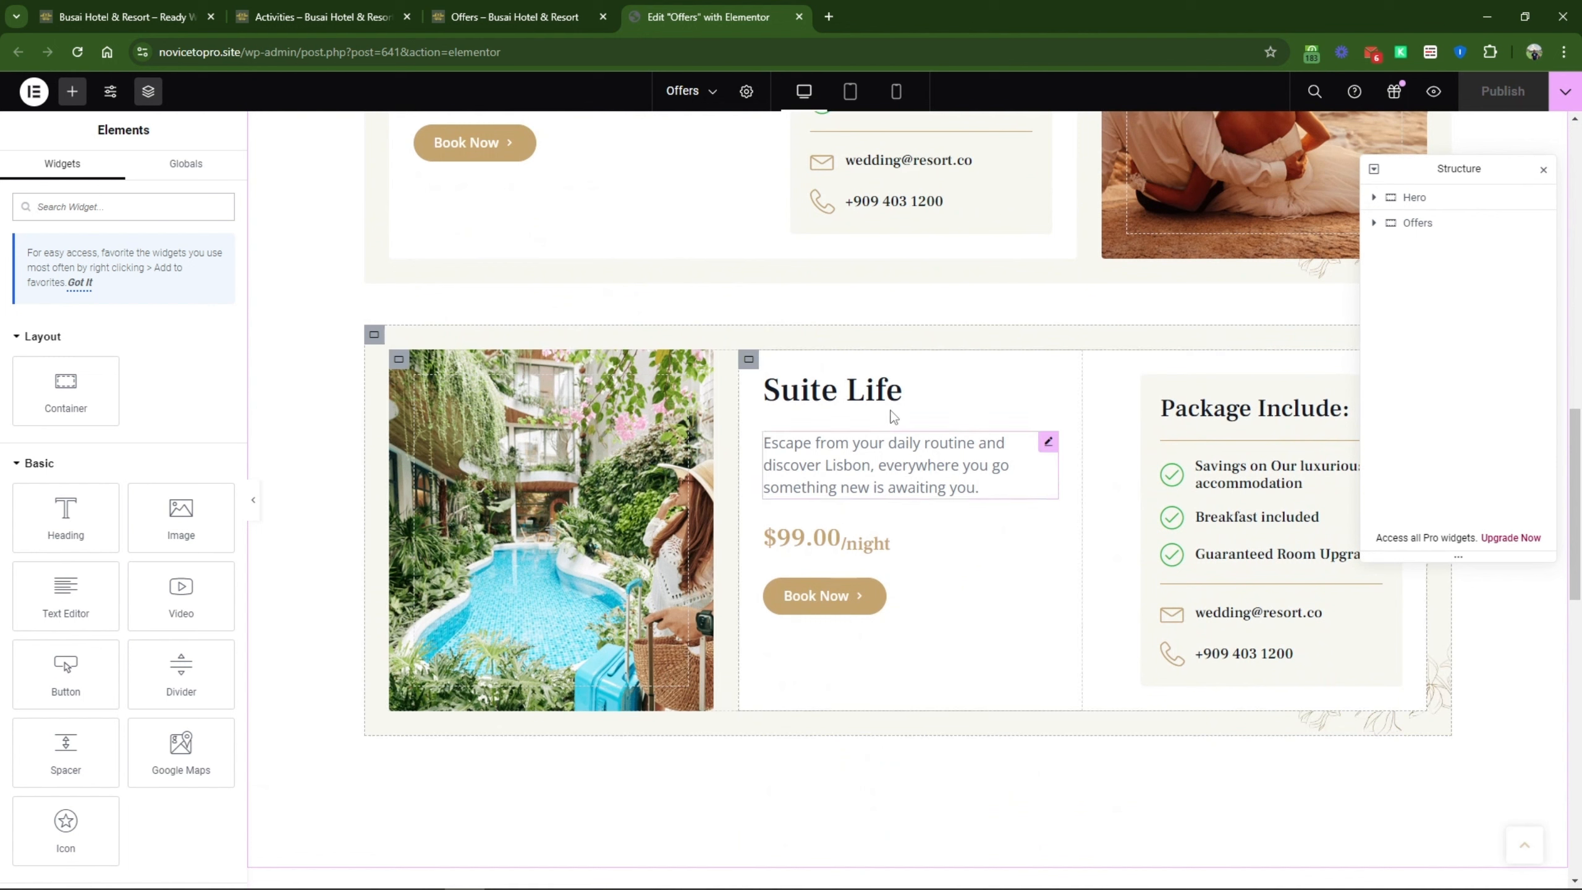
Step: Delete the Suite Life offer, the third Single Offer container in the Offers section
click(1374, 223)
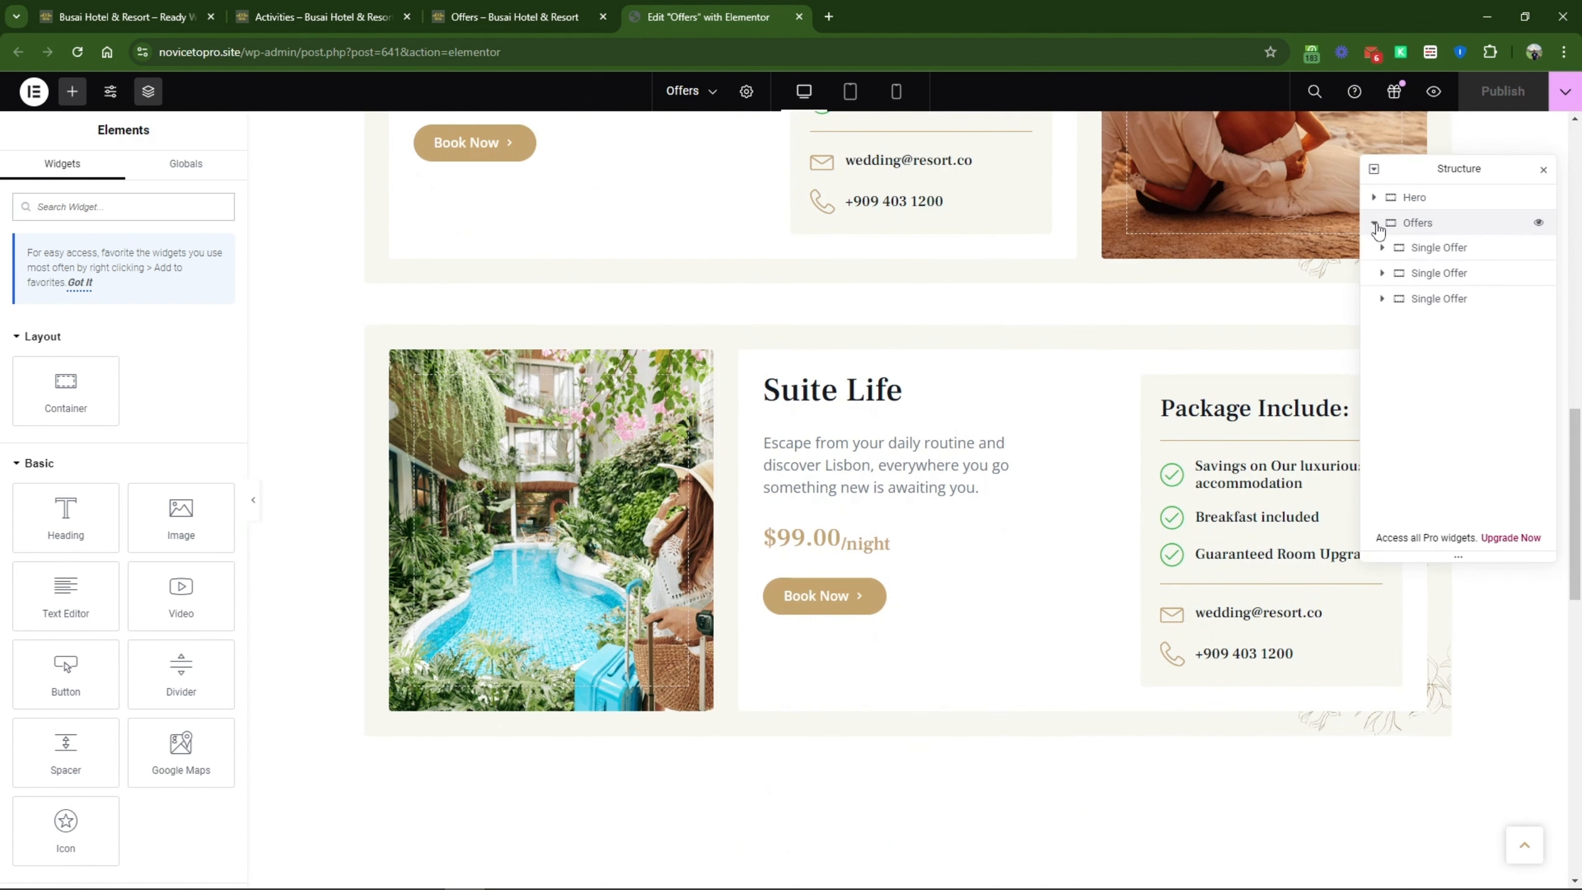
click(1439, 305)
right_click(1476, 302)
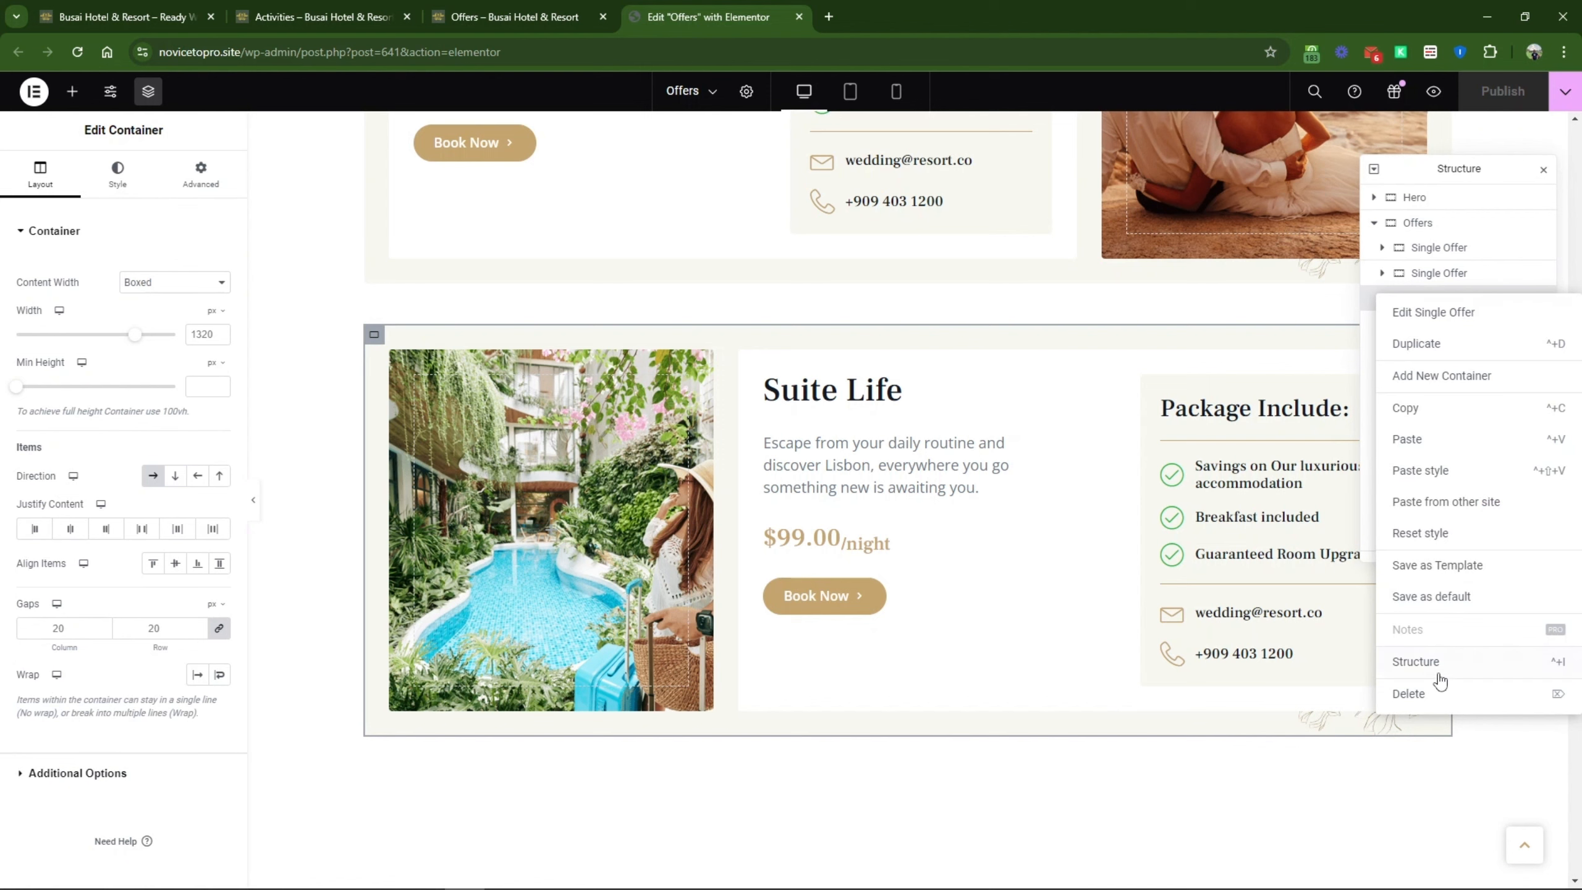
click(1408, 693)
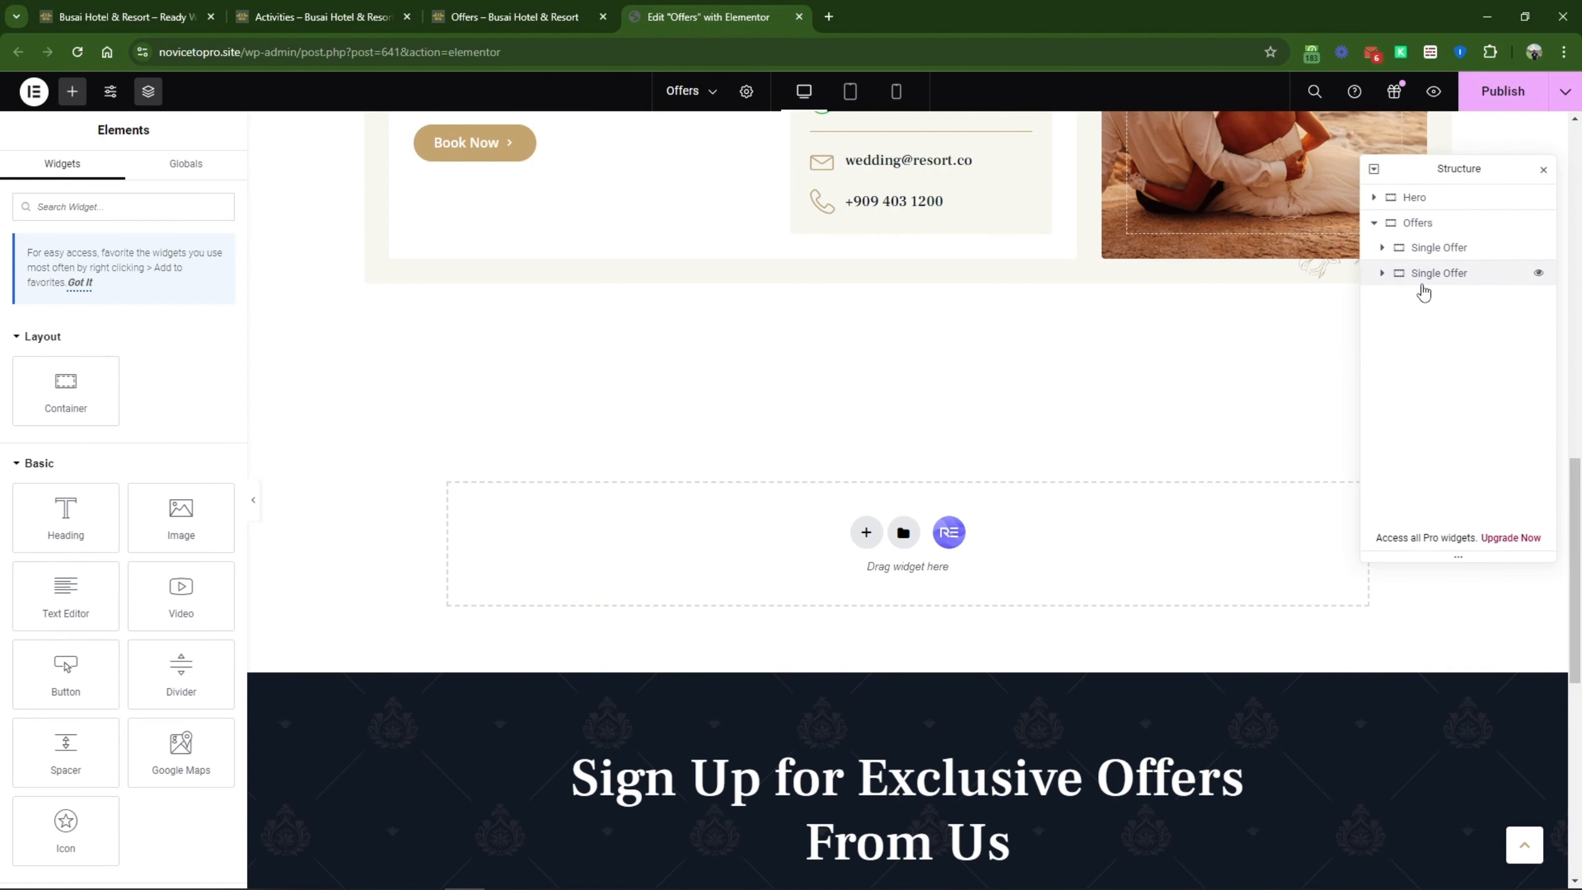
Step: Duplicate the Family Escape offer's Single Offer container within the Offers section
click(1454, 280)
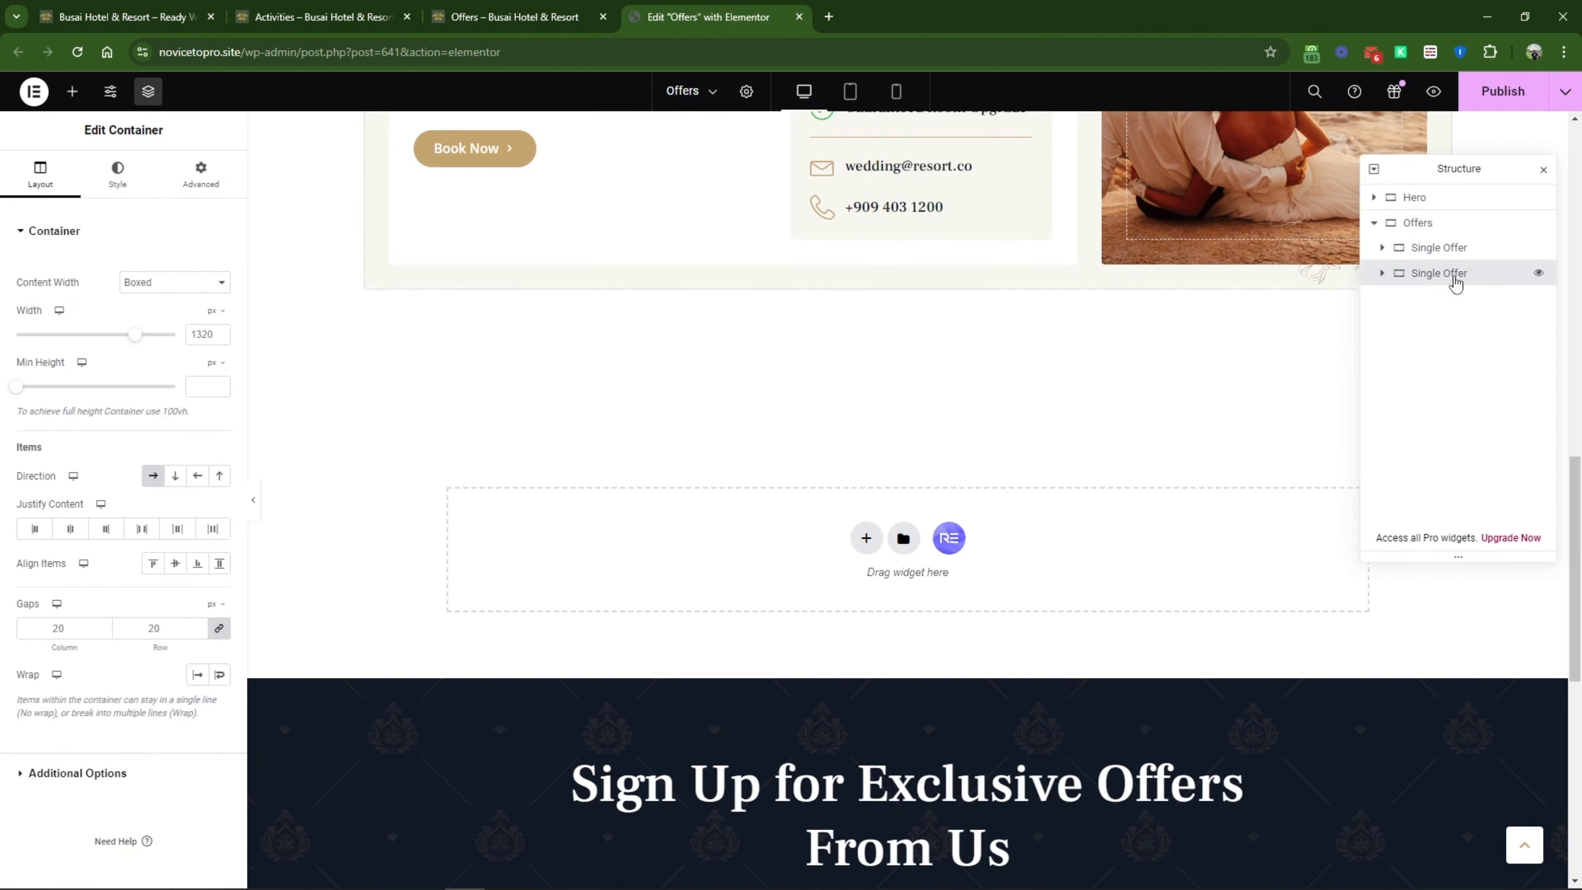
right_click(1448, 277)
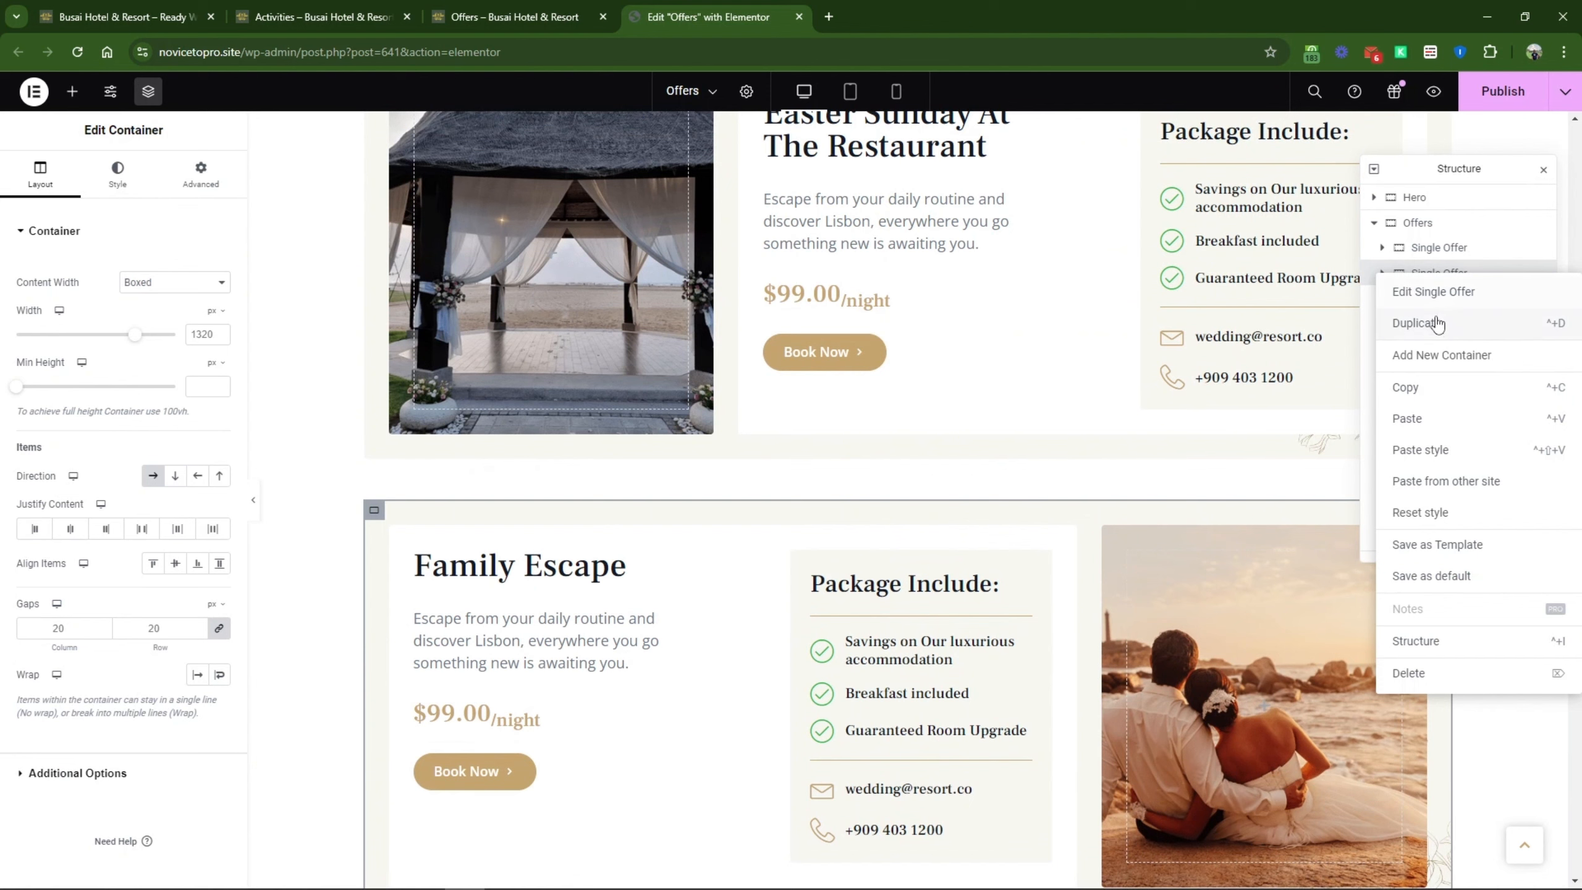
scroll(1121, 427, down, 5)
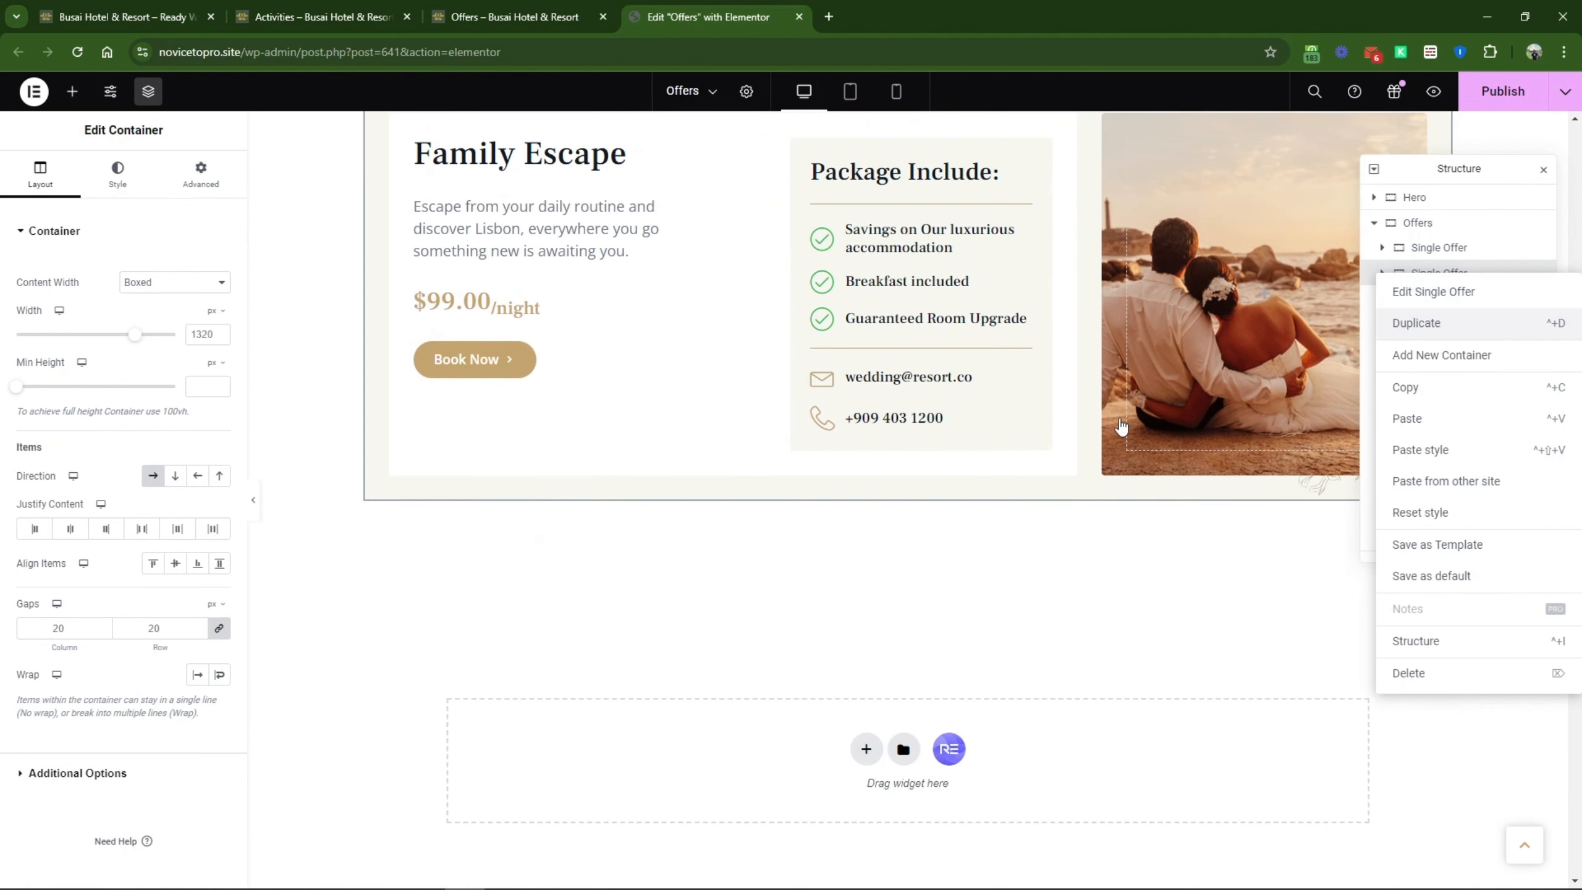
key(ctrl+d)
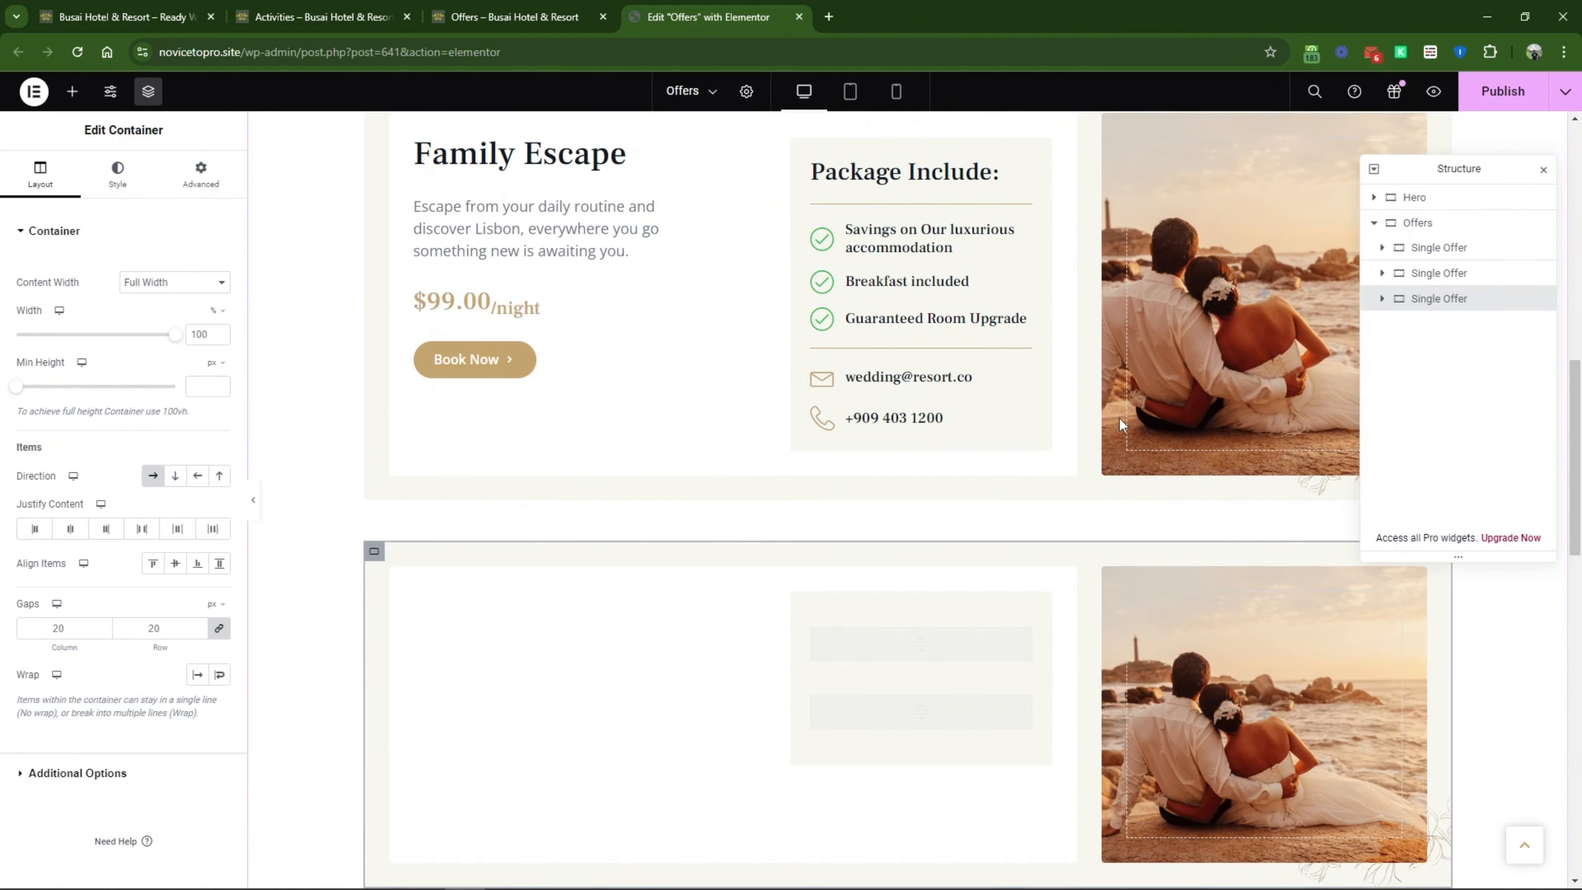
right_click(390, 558)
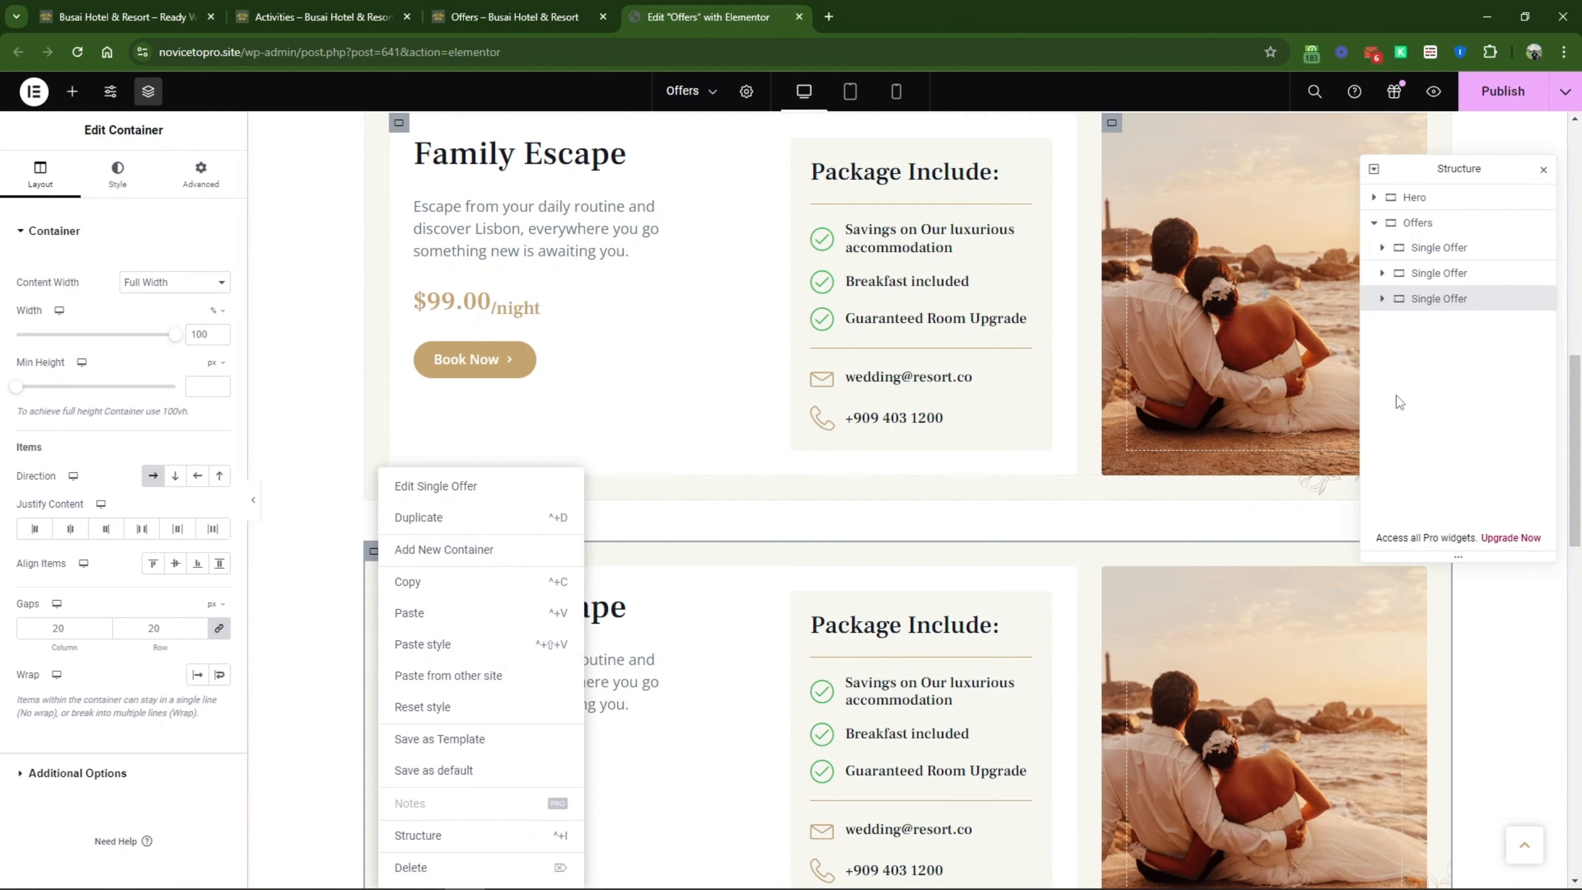
click(1275, 551)
Step: Move the duplicated Family Escape offer above the original in the page structure and look over the resulting offer list
scroll(1245, 560, up, 4)
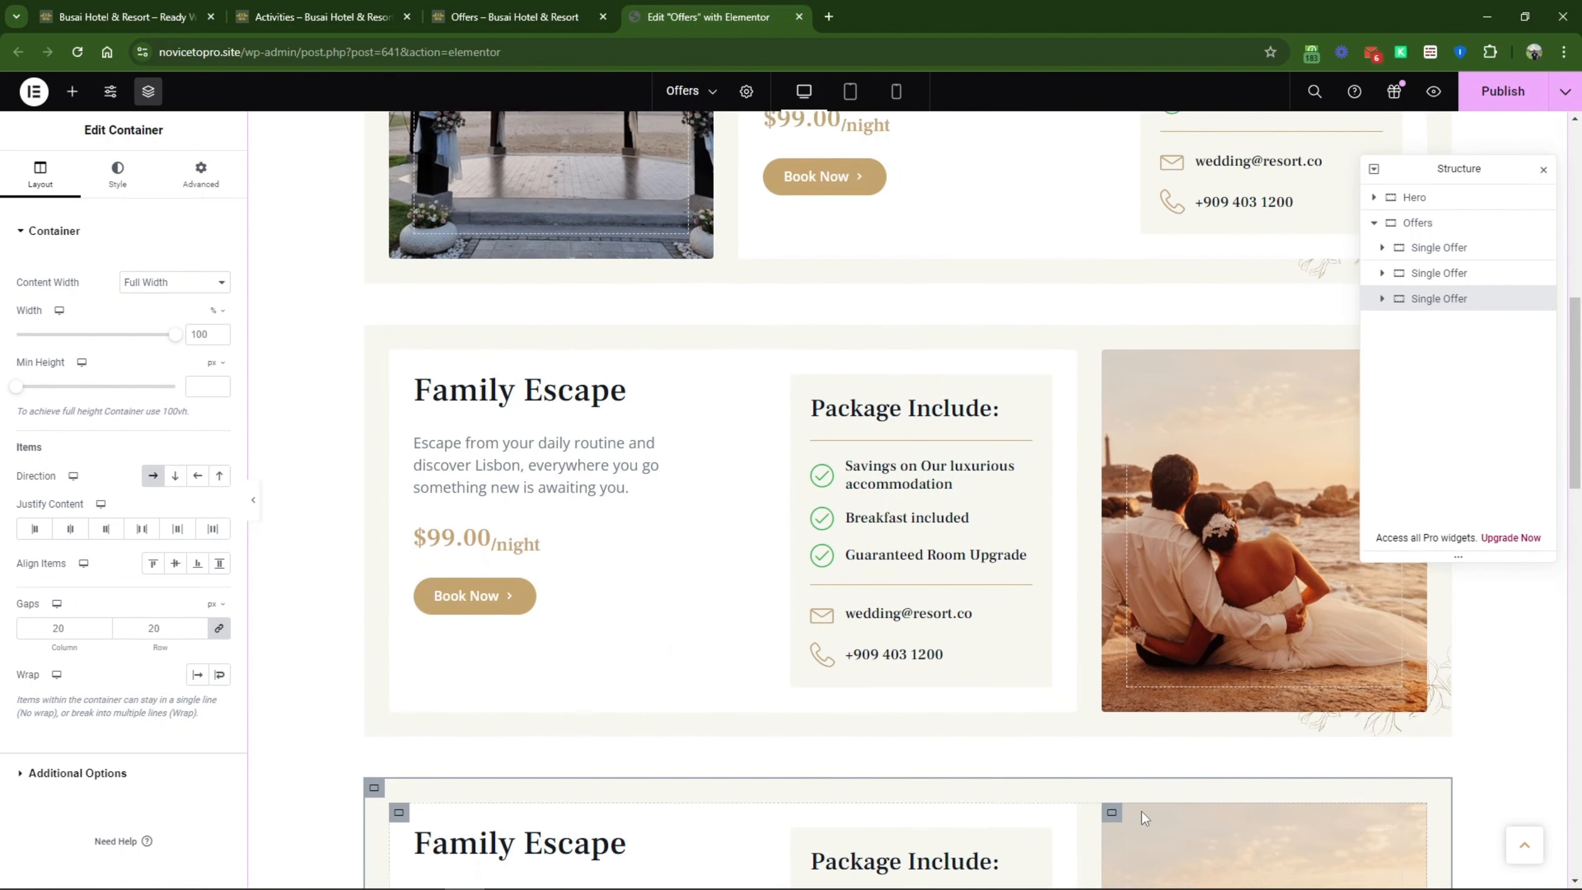
scroll(1144, 818, down, 1)
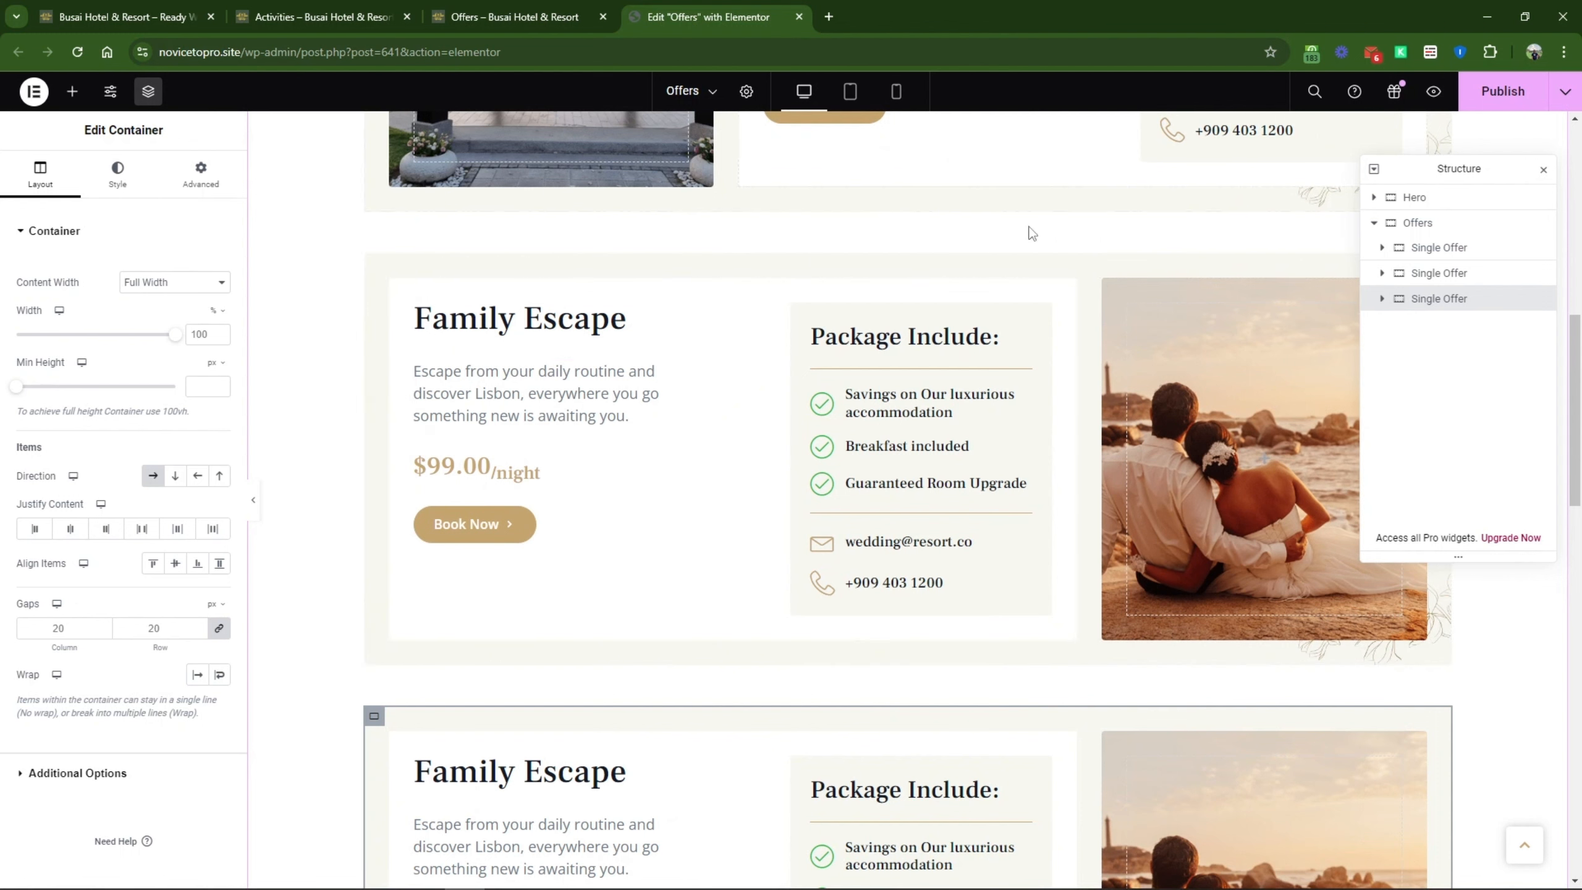
drag(1469, 307, 1468, 271)
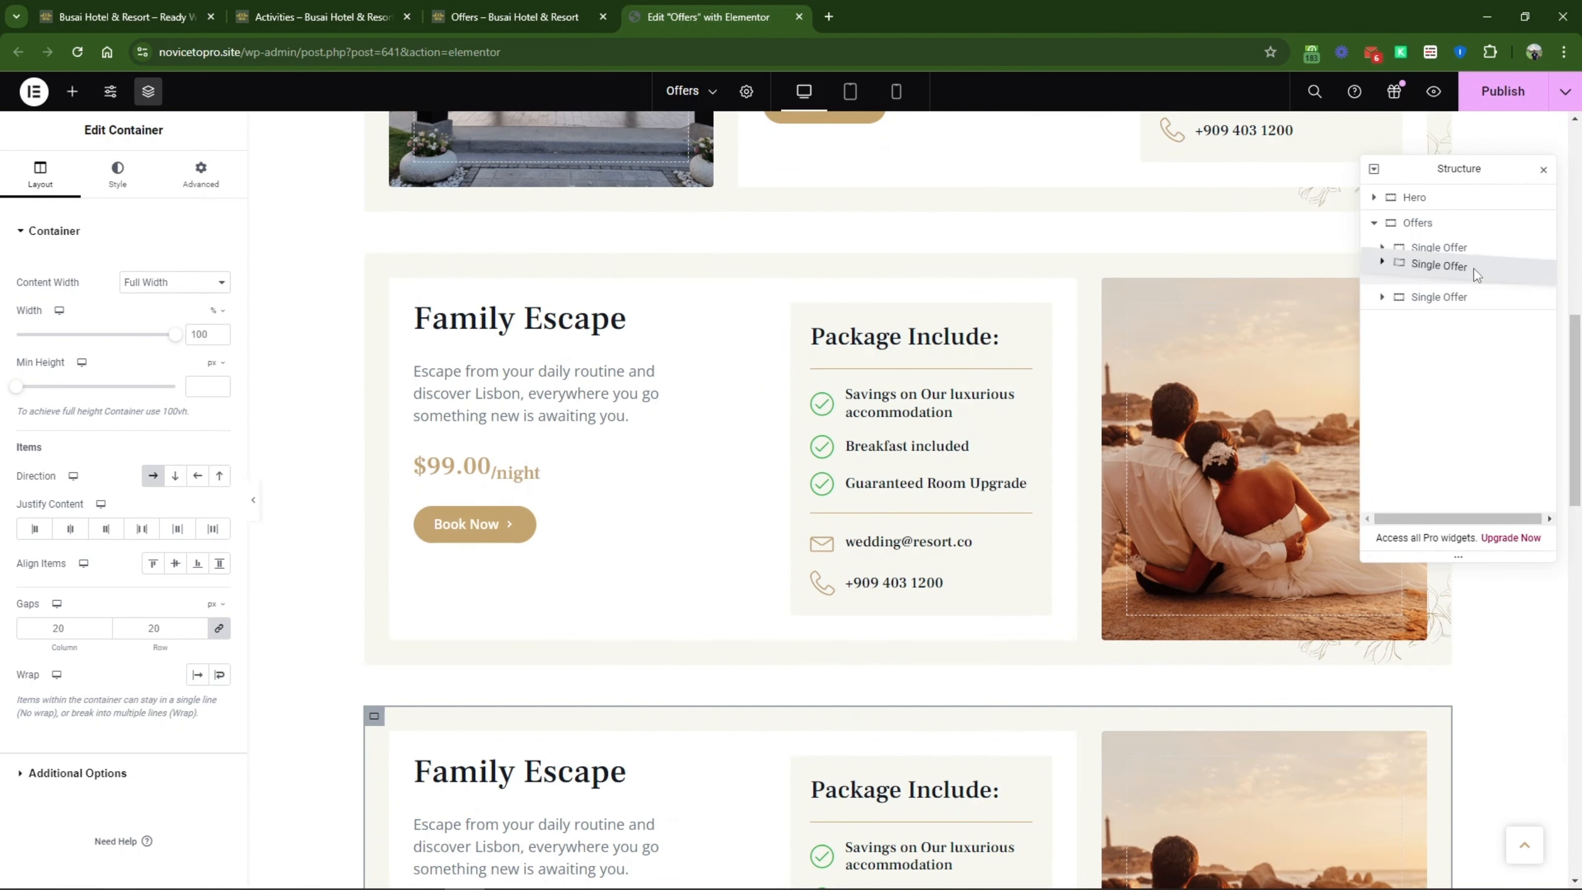
drag(859, 345, 863, 290)
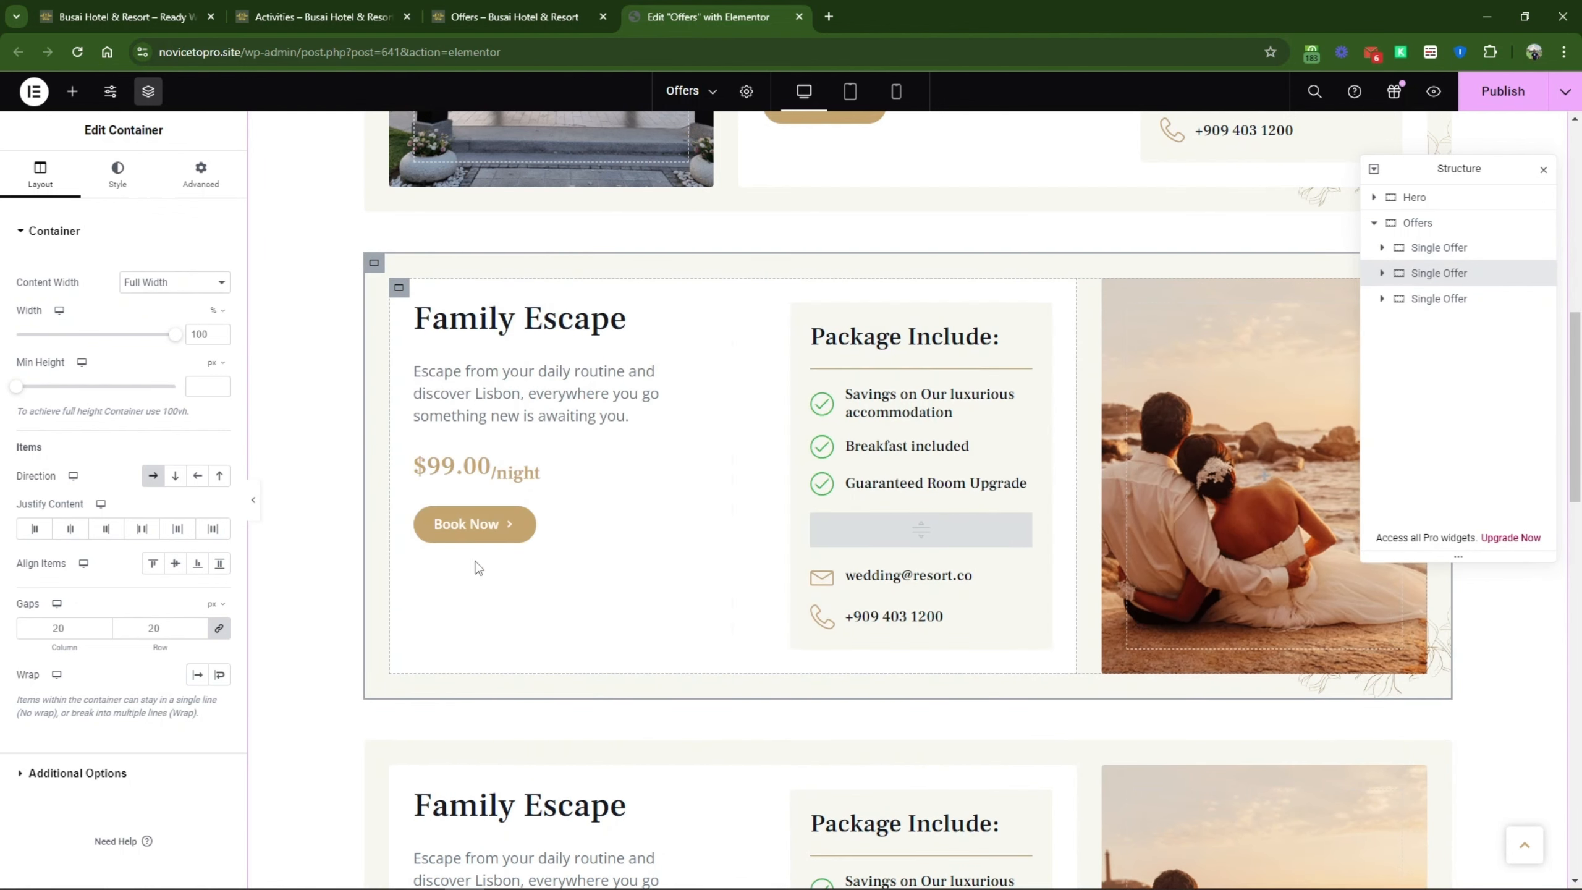
scroll(757, 575, down, 10)
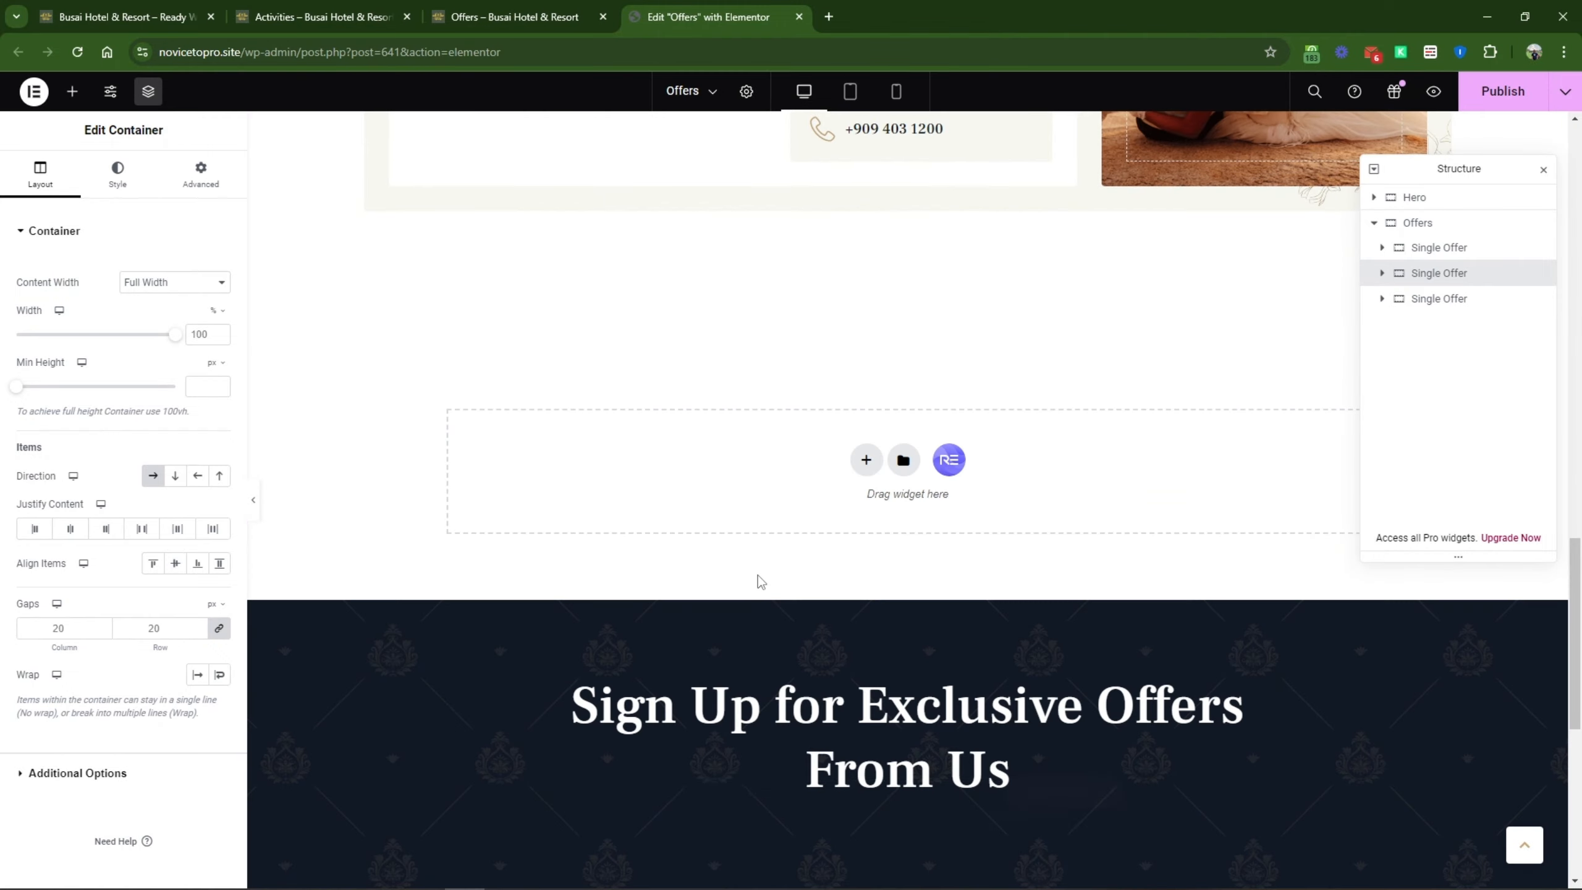
scroll(758, 575, up, 5)
scroll(758, 575, up, 8)
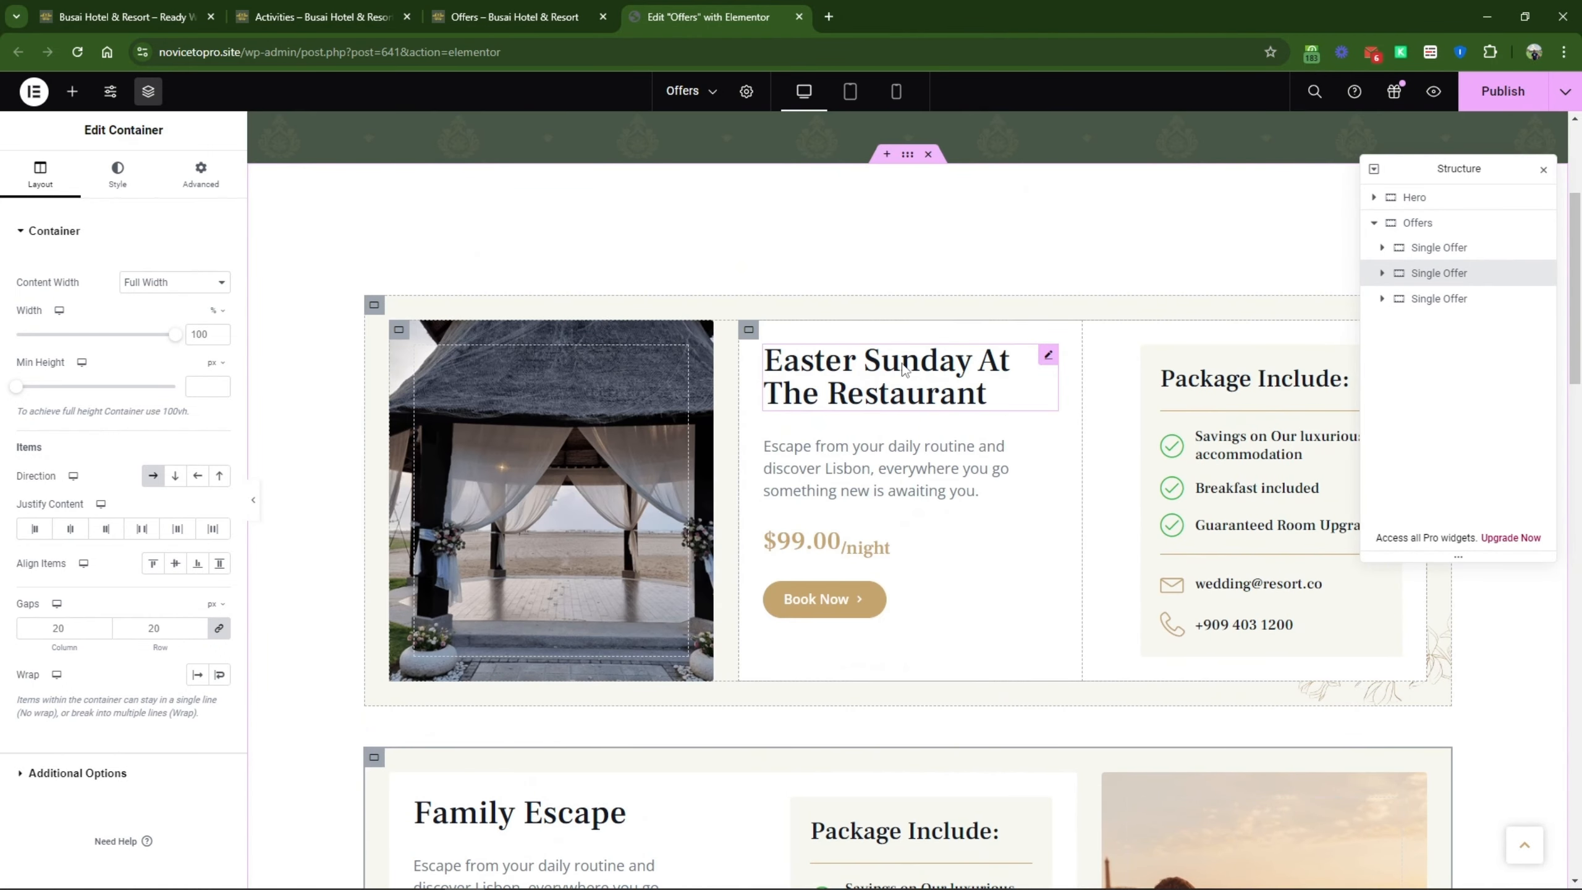
Step: Go from the live Offers page to the Contact page and open that page in Elementor in a new tab
click(515, 16)
scroll(966, 453, up, 12)
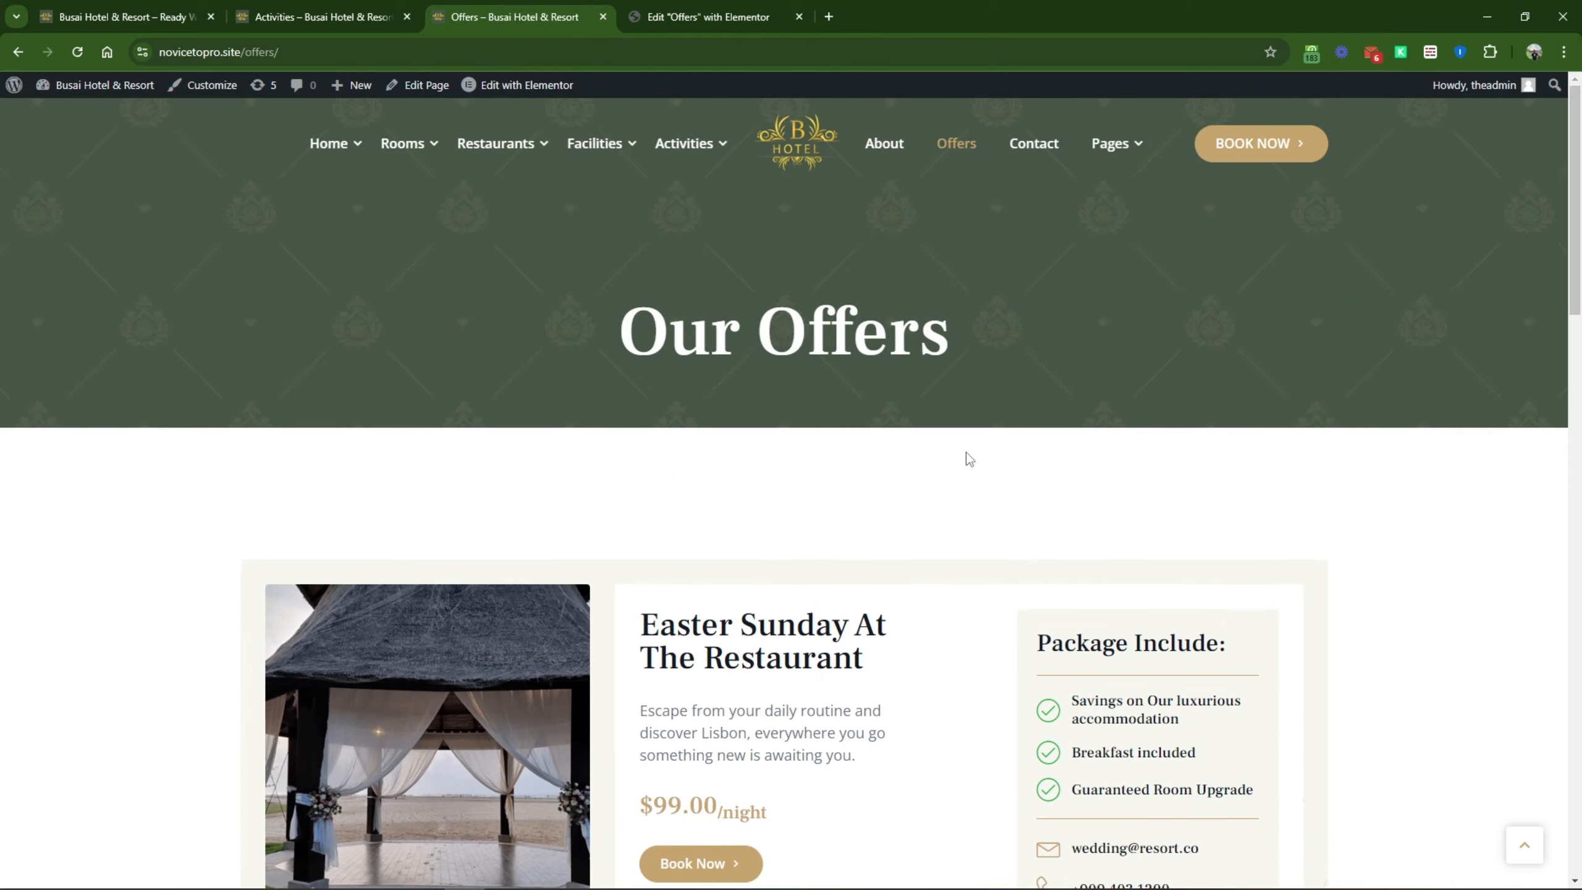
click(1034, 146)
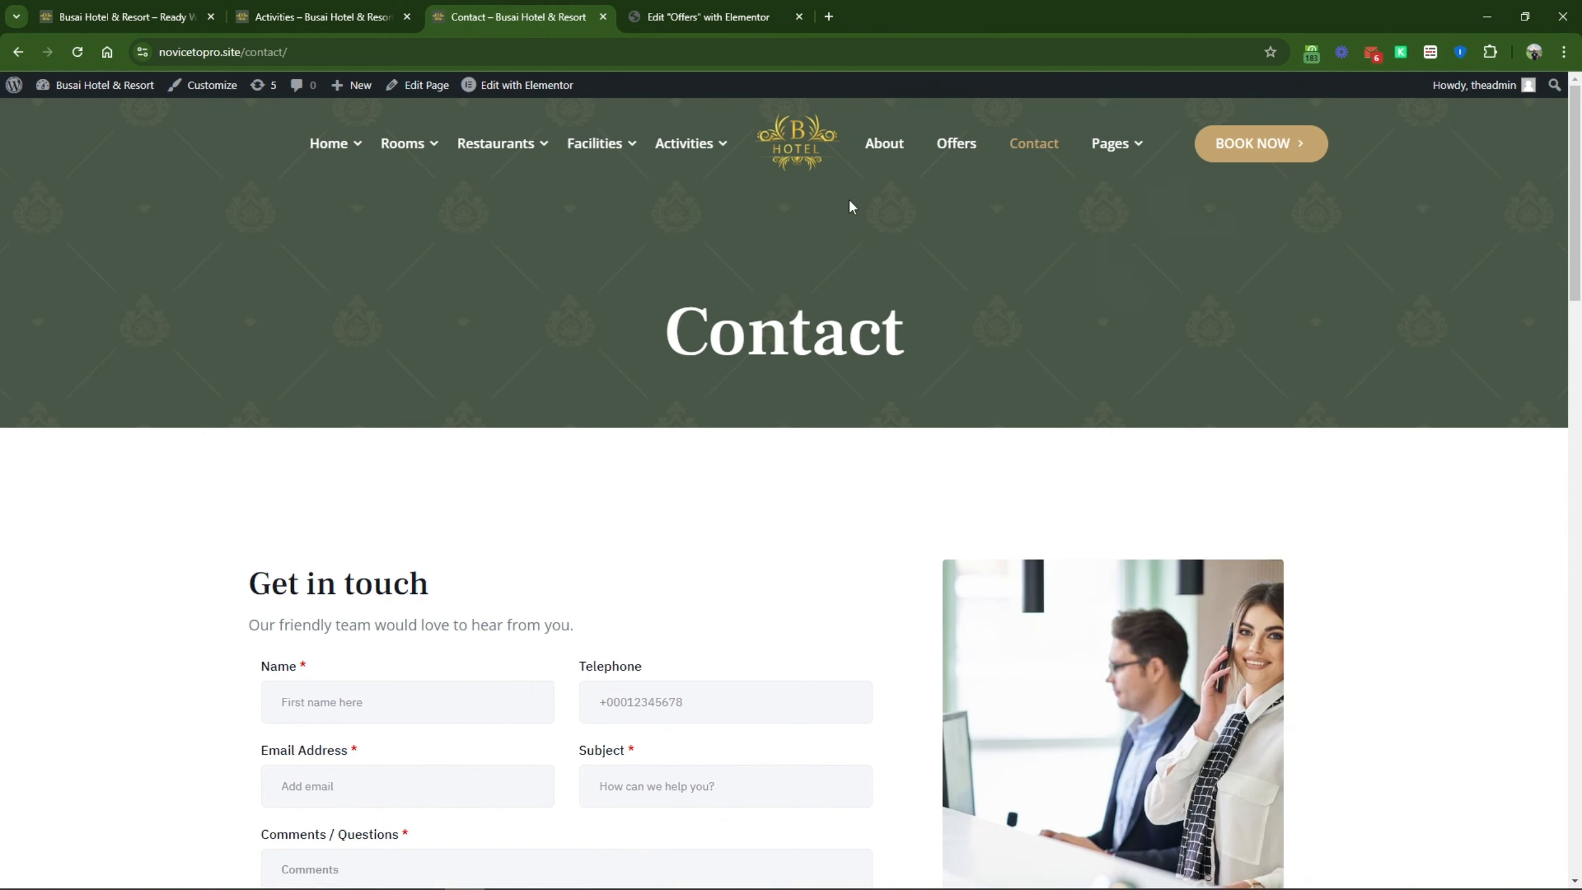
scroll(917, 250, down, 6)
scroll(917, 250, up, 4)
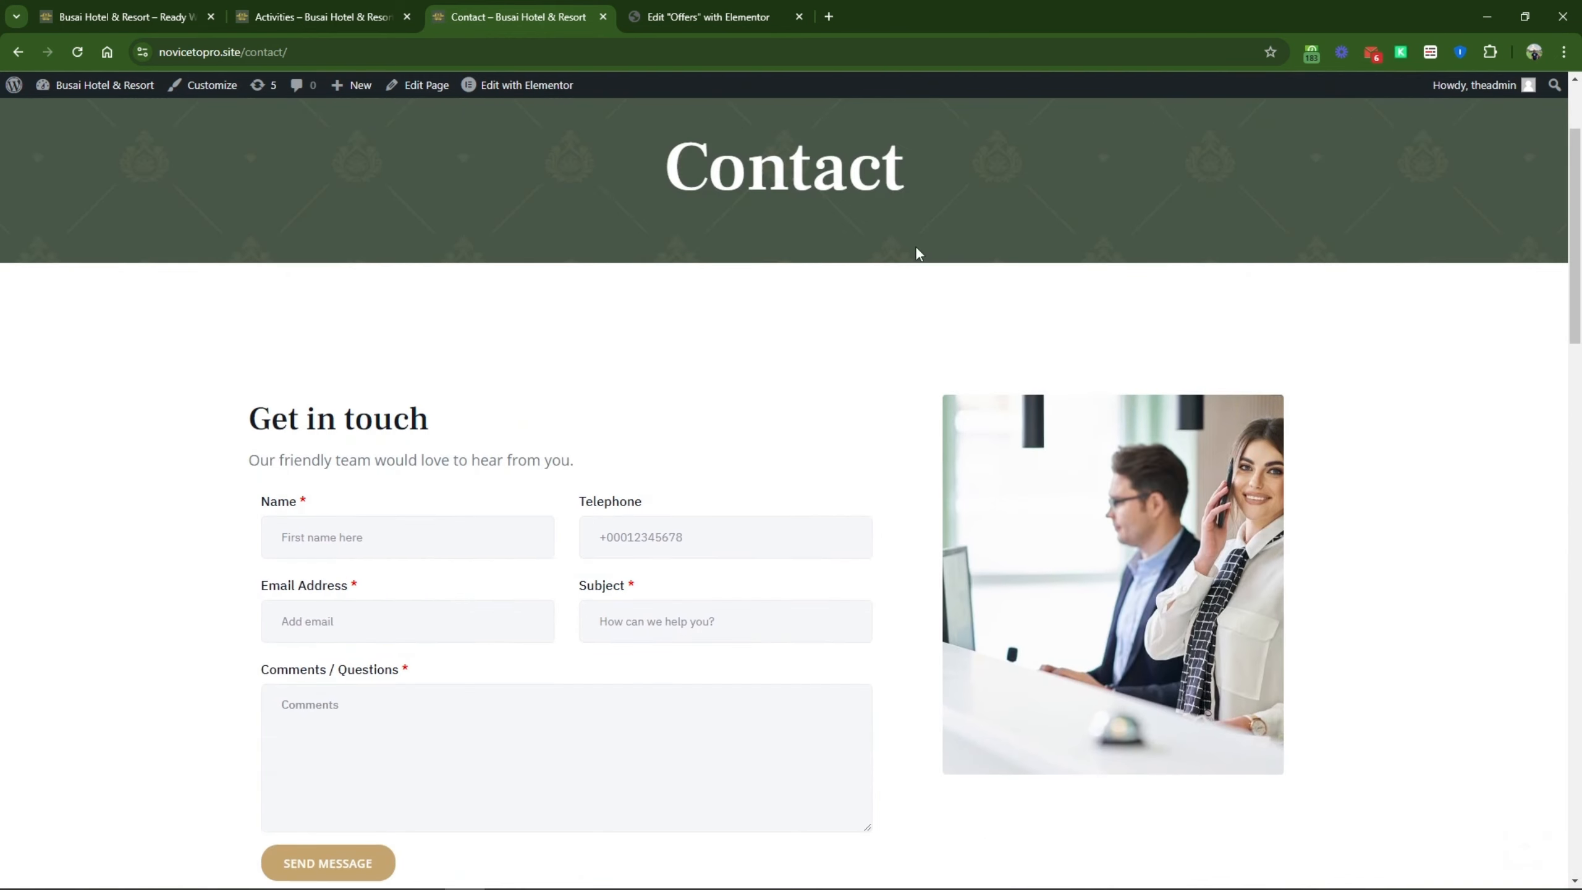
right_click(564, 98)
click(614, 110)
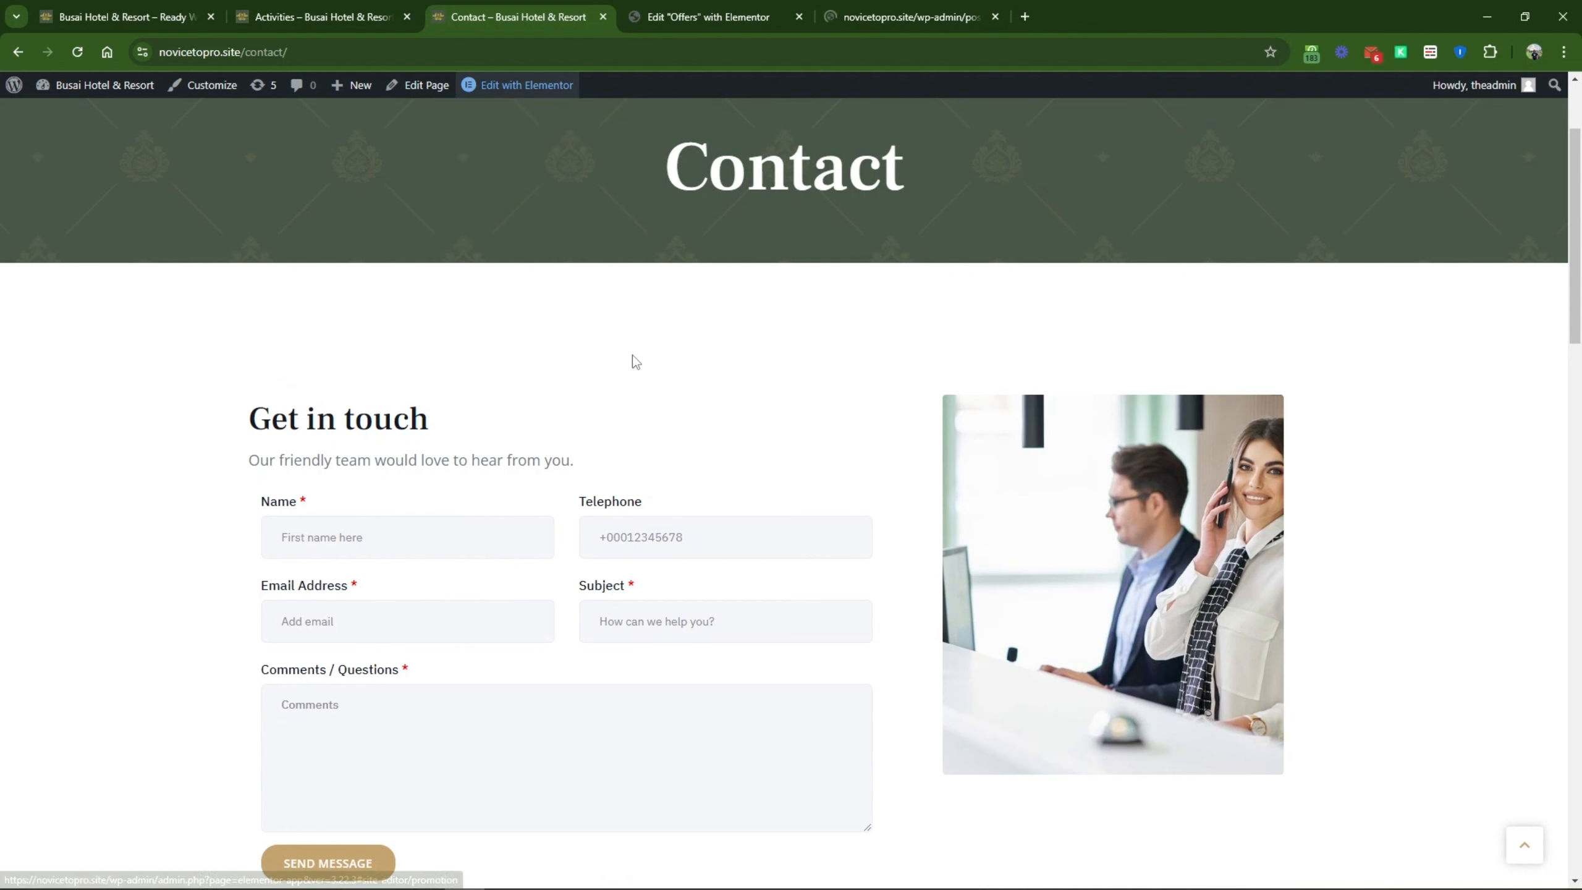
Step: Publish the Offers page changes and close its Elementor editor tab
click(799, 16)
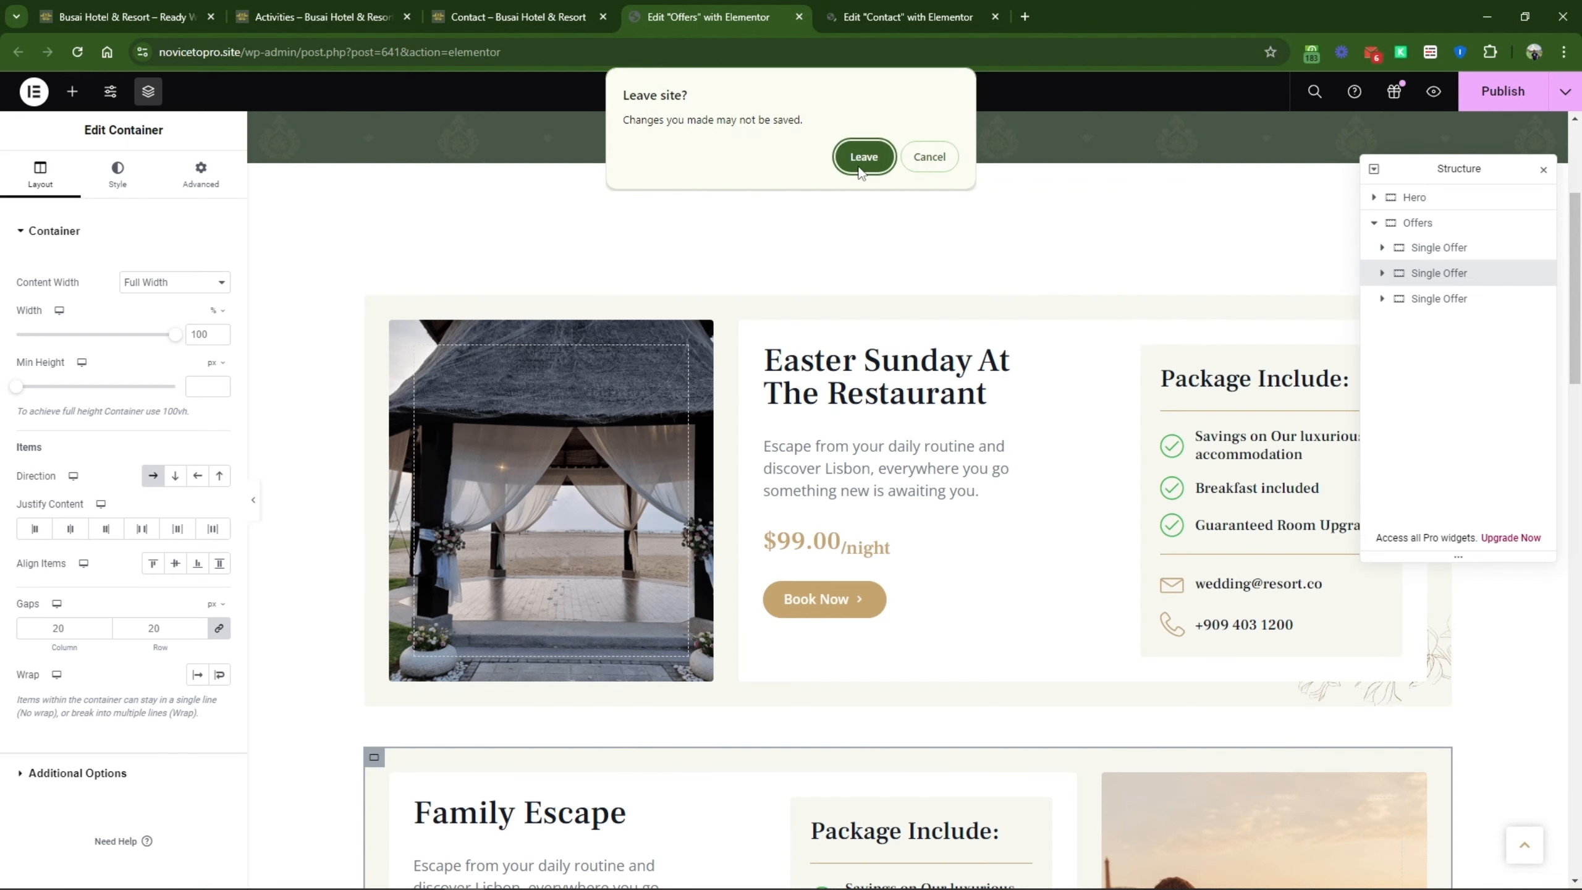
click(929, 156)
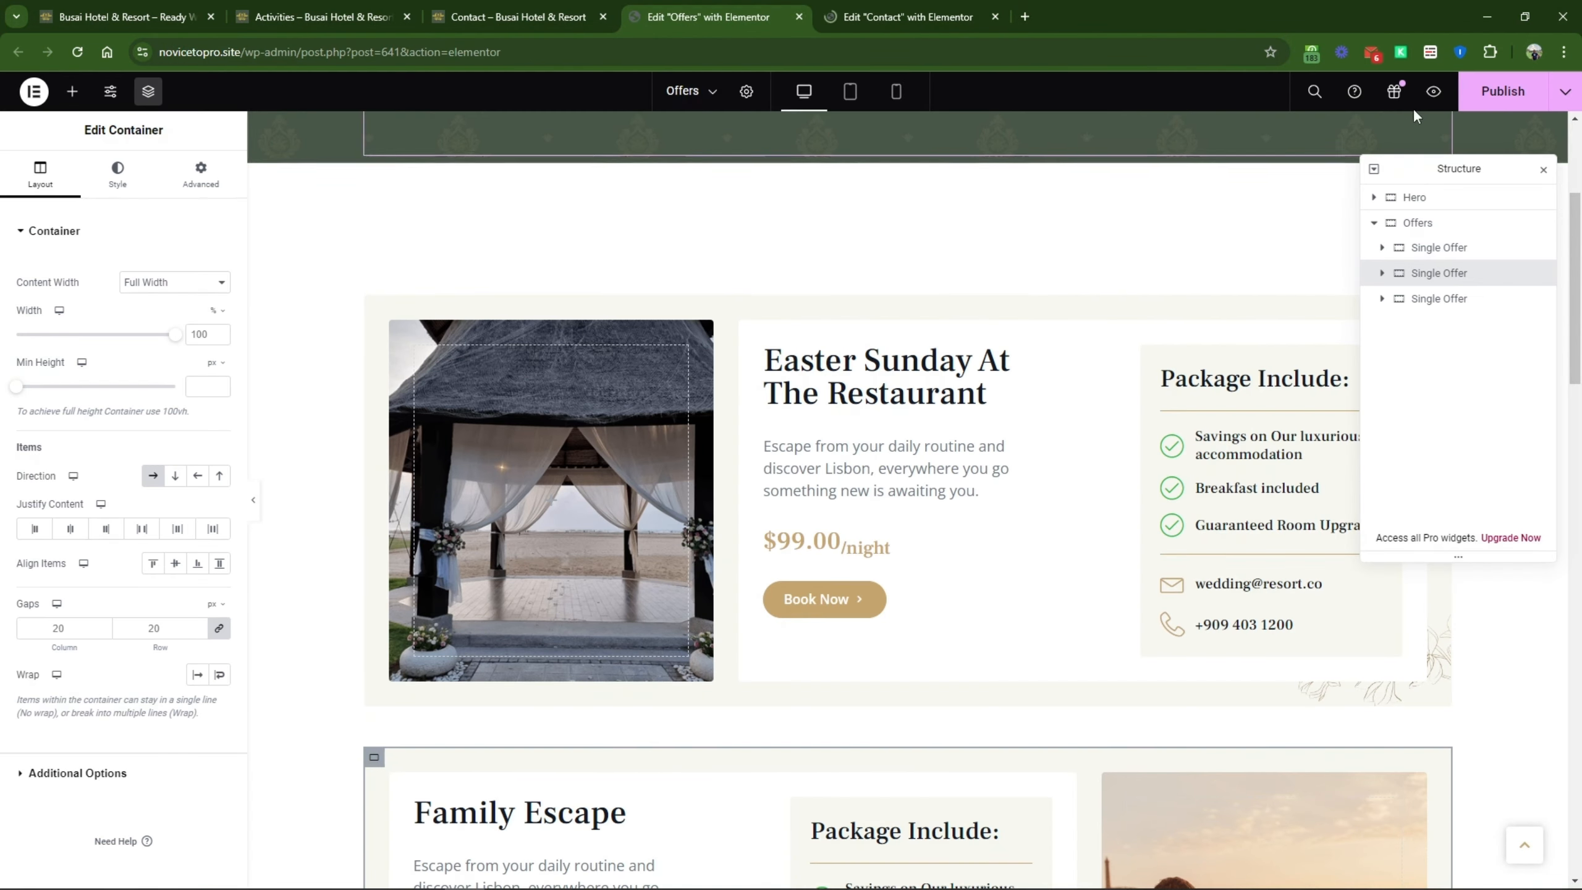
click(1499, 94)
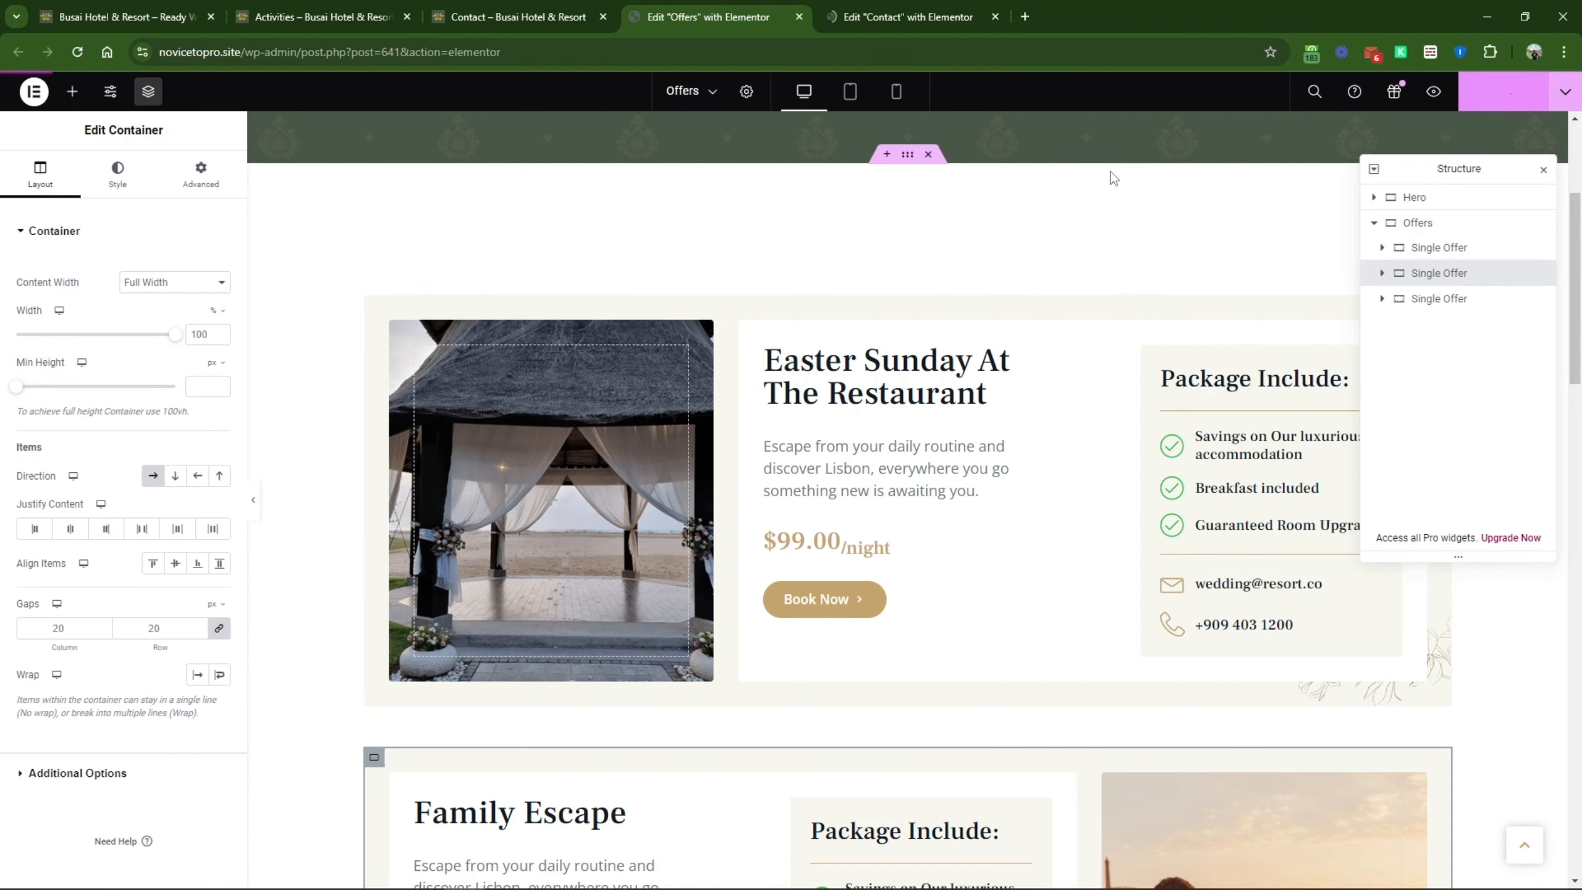
click(798, 17)
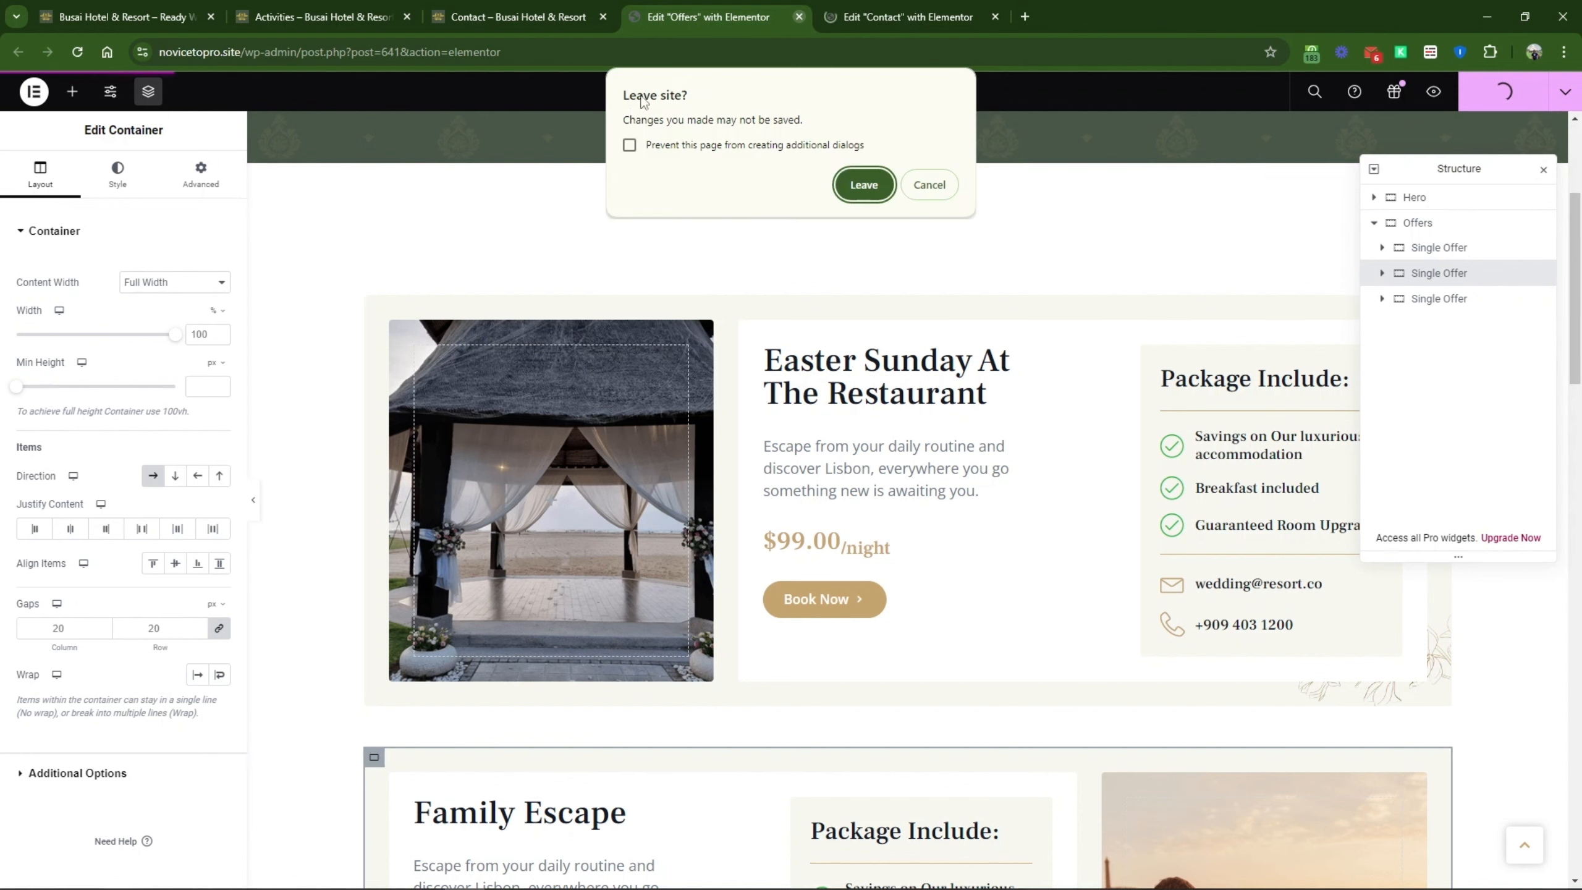
click(930, 186)
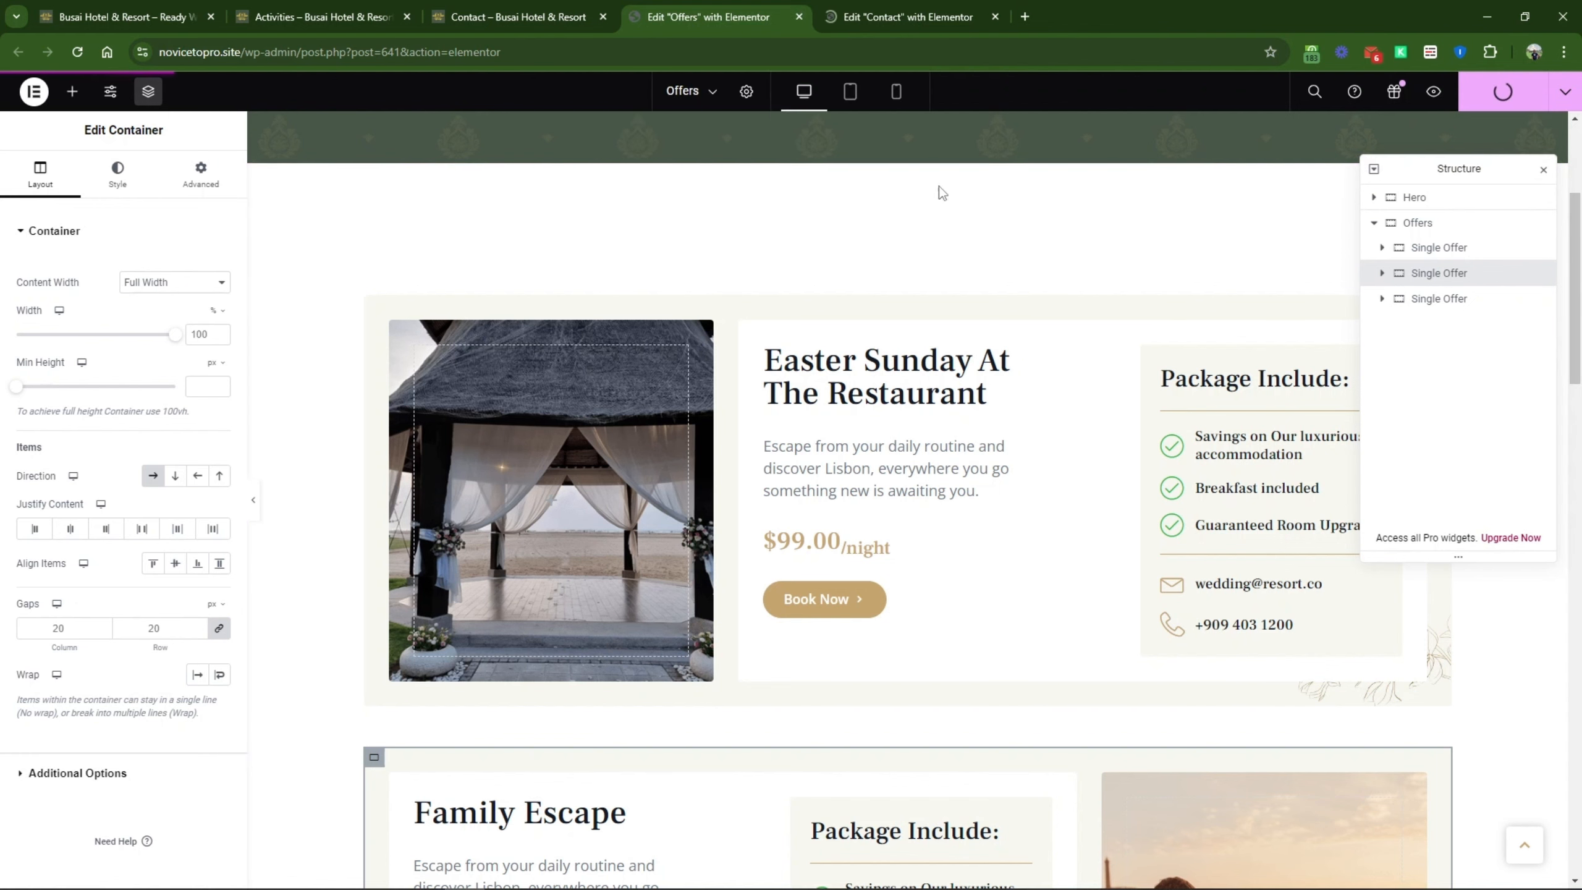
click(798, 17)
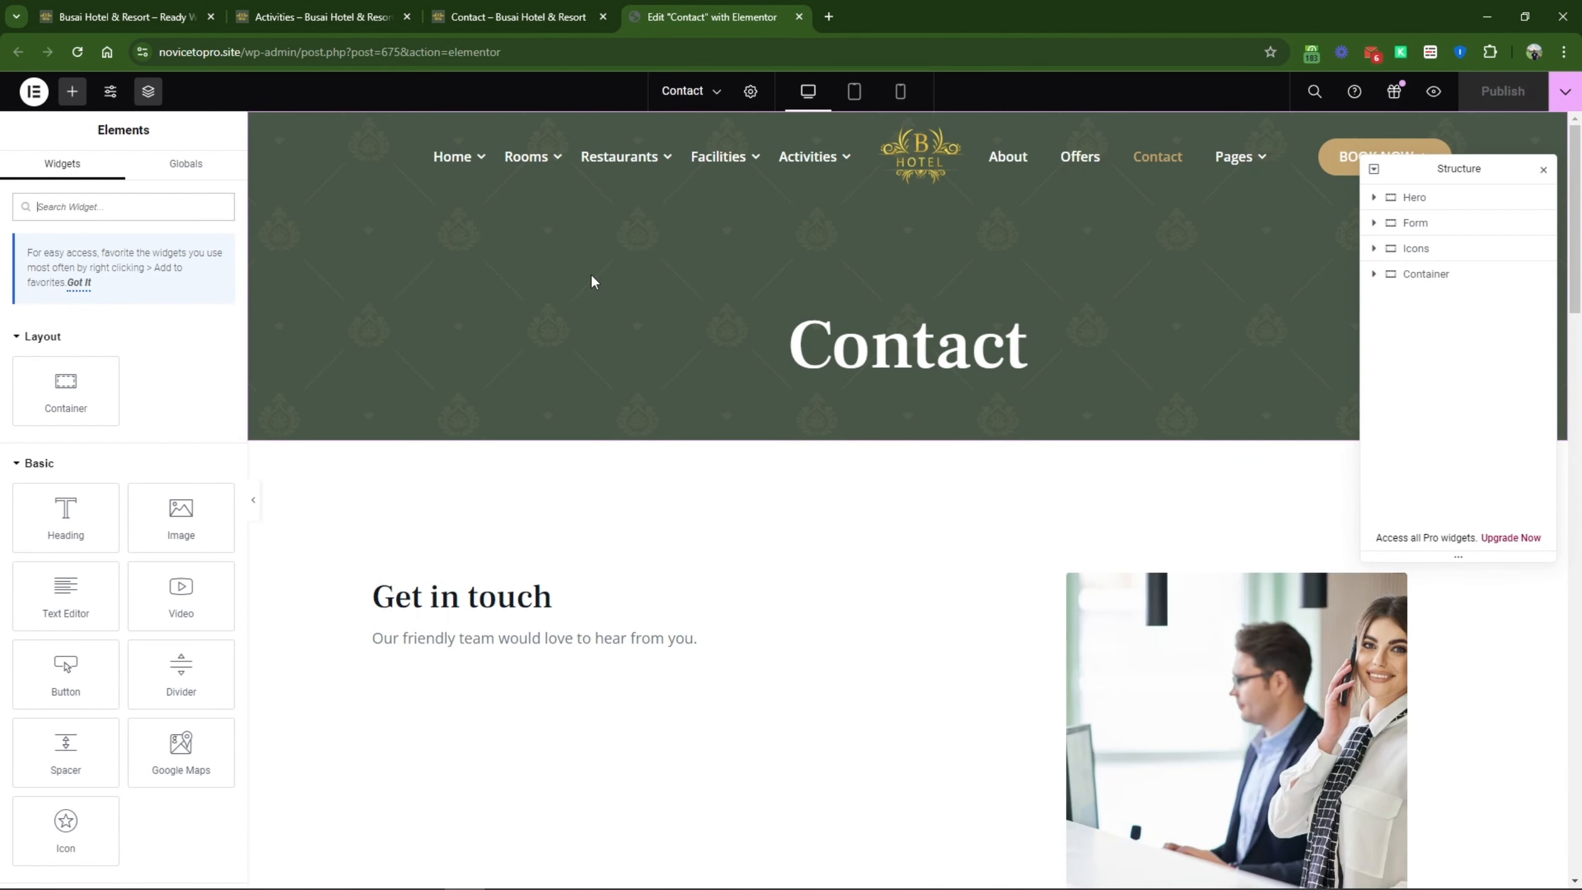
Step: Review the Contact page's form, contact cards and map in Elementor, and open the Visit us icon box's content settings
scroll(592, 311, down, 5)
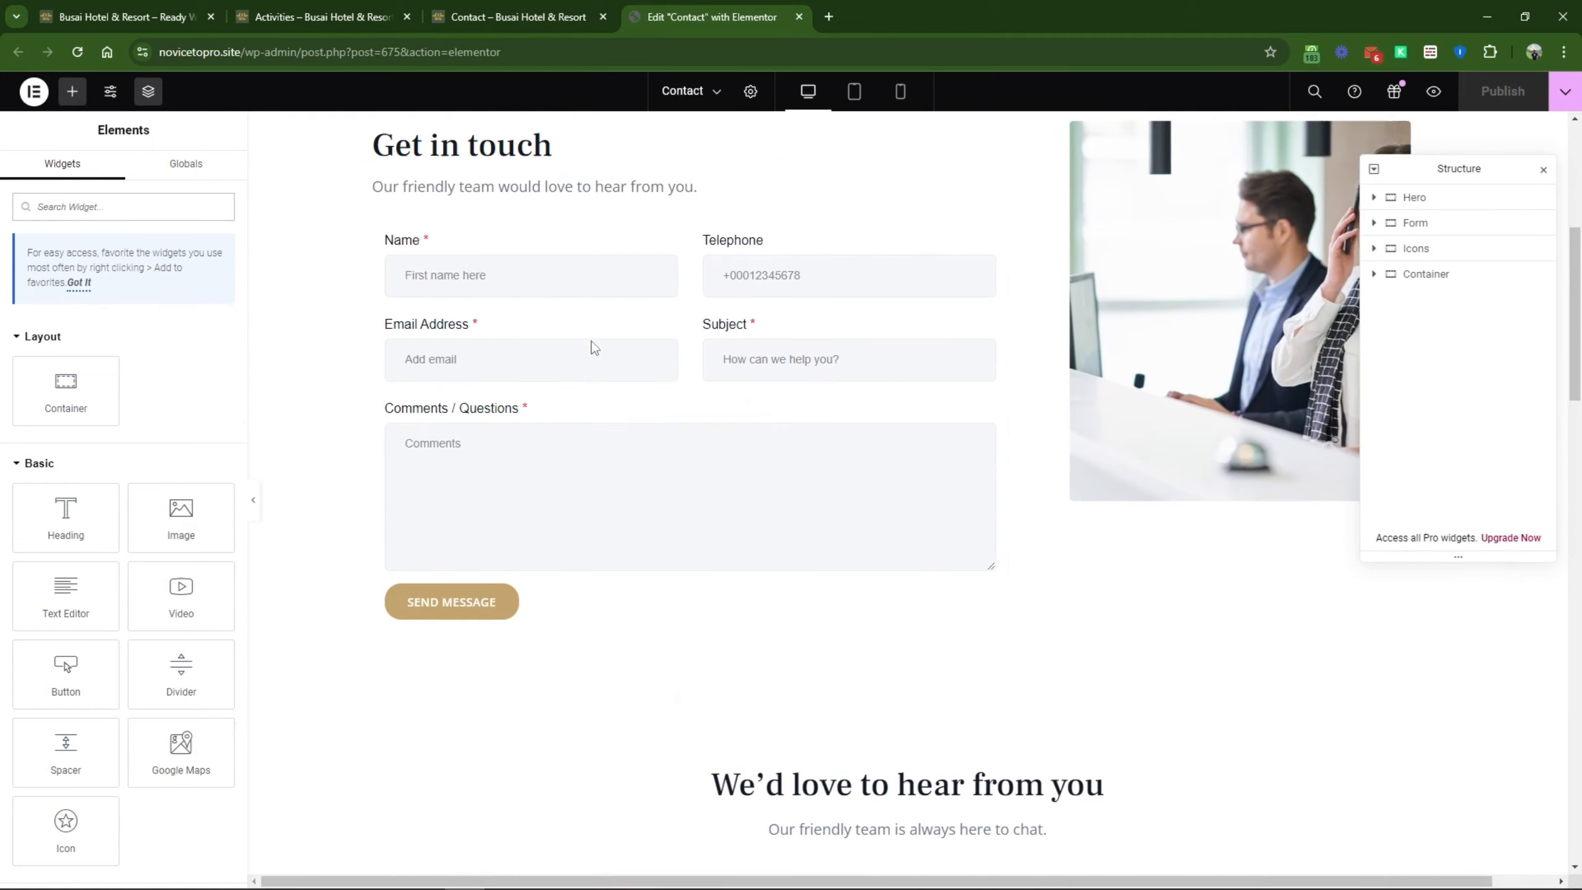
scroll(595, 348, down, 5)
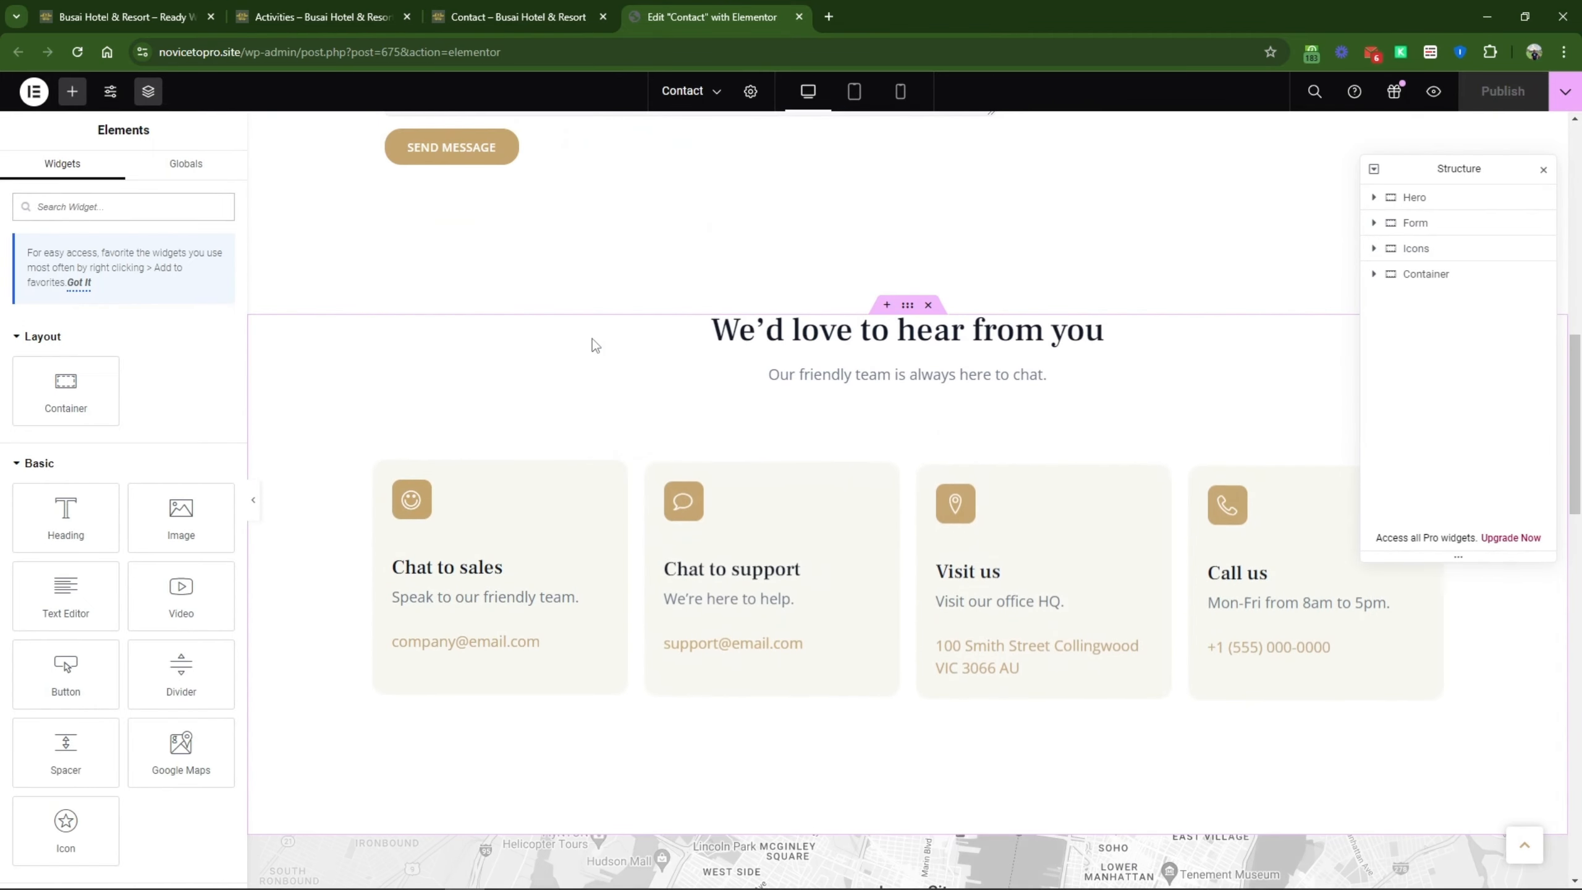
scroll(591, 342, down, 2)
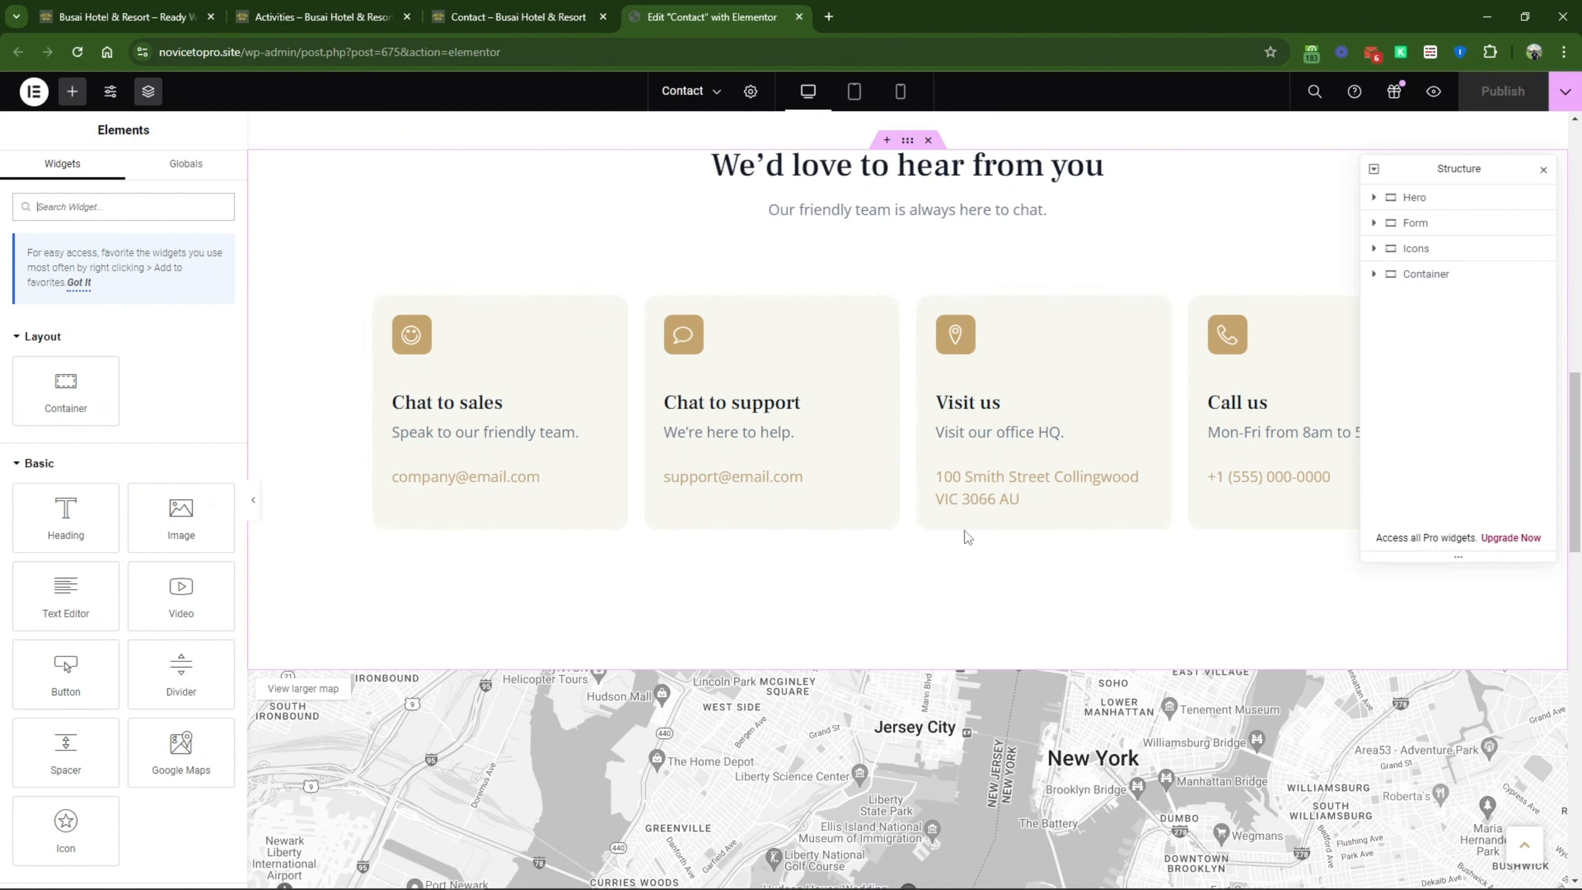
scroll(900, 737, down, 2)
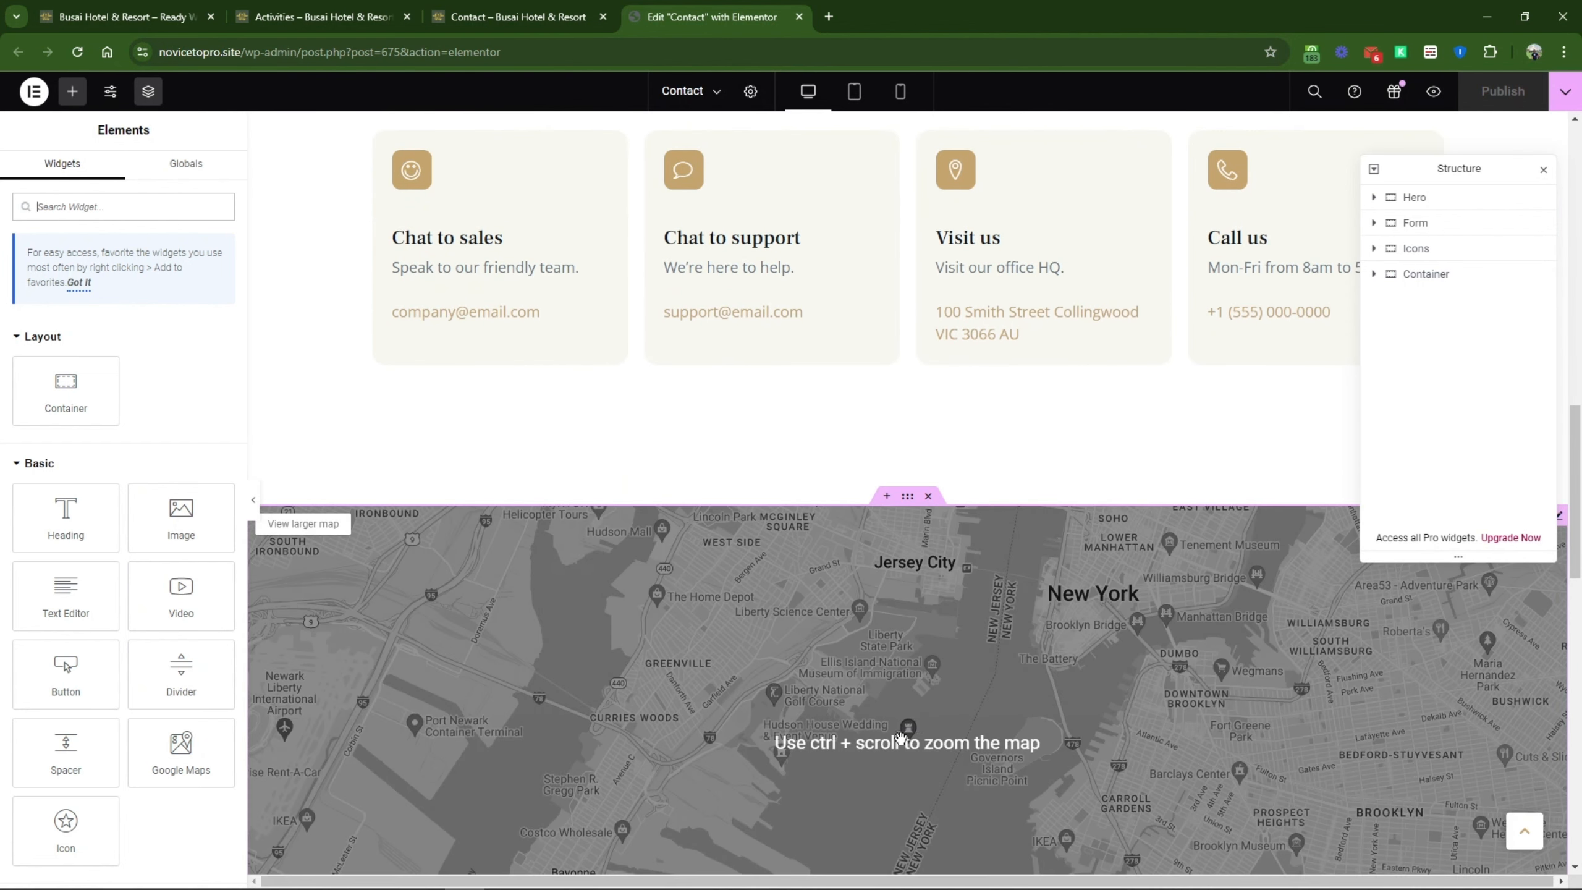
scroll(890, 641, up, 4)
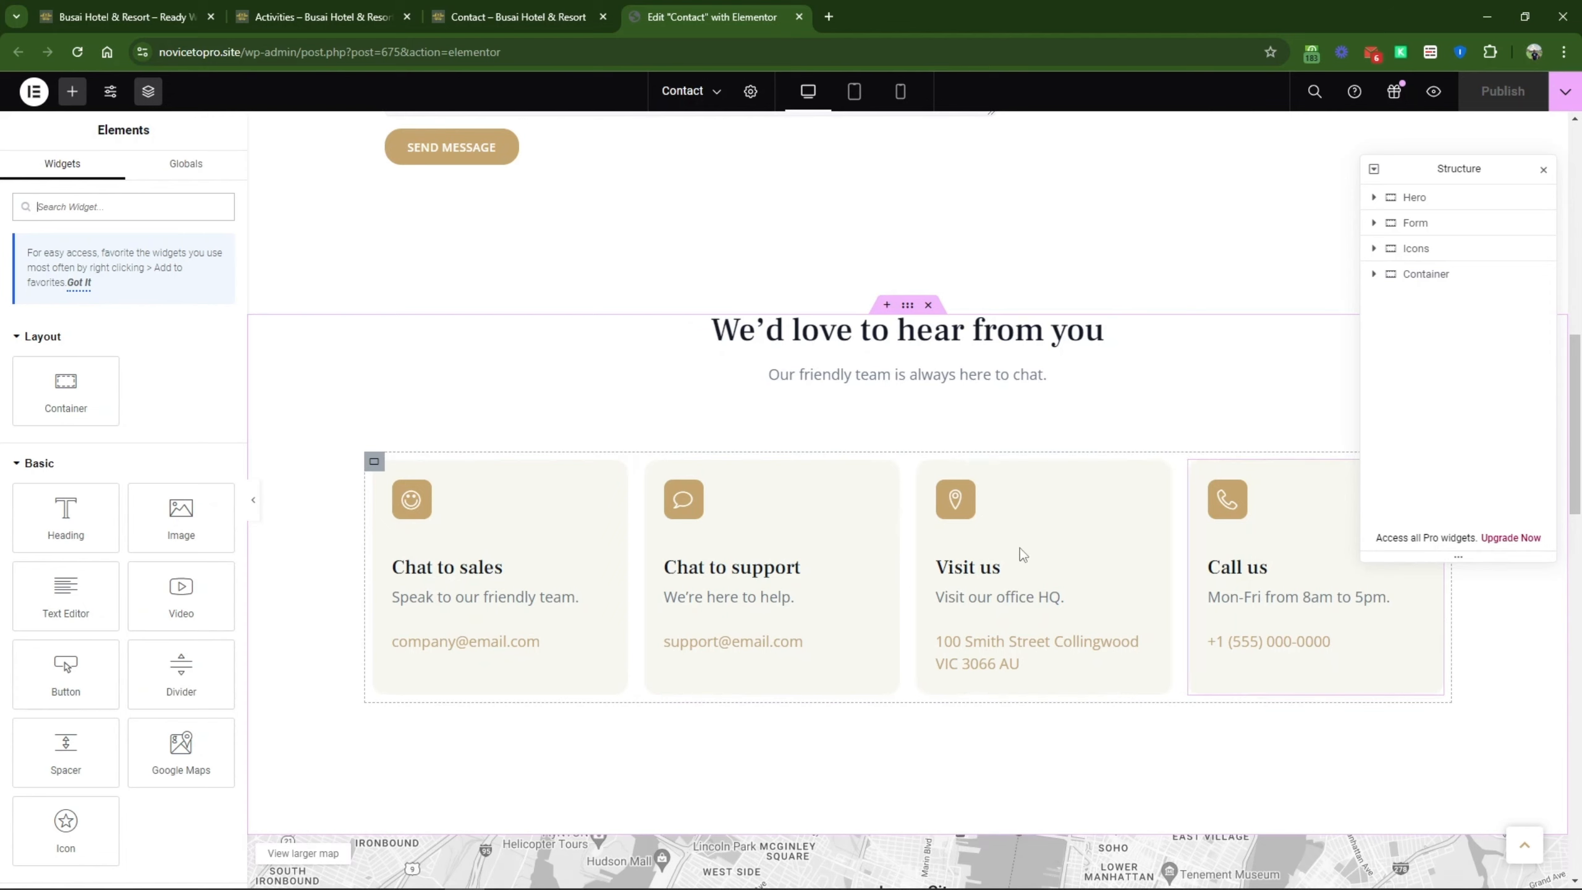
scroll(1003, 592, up, 3)
scroll(986, 626, up, 3)
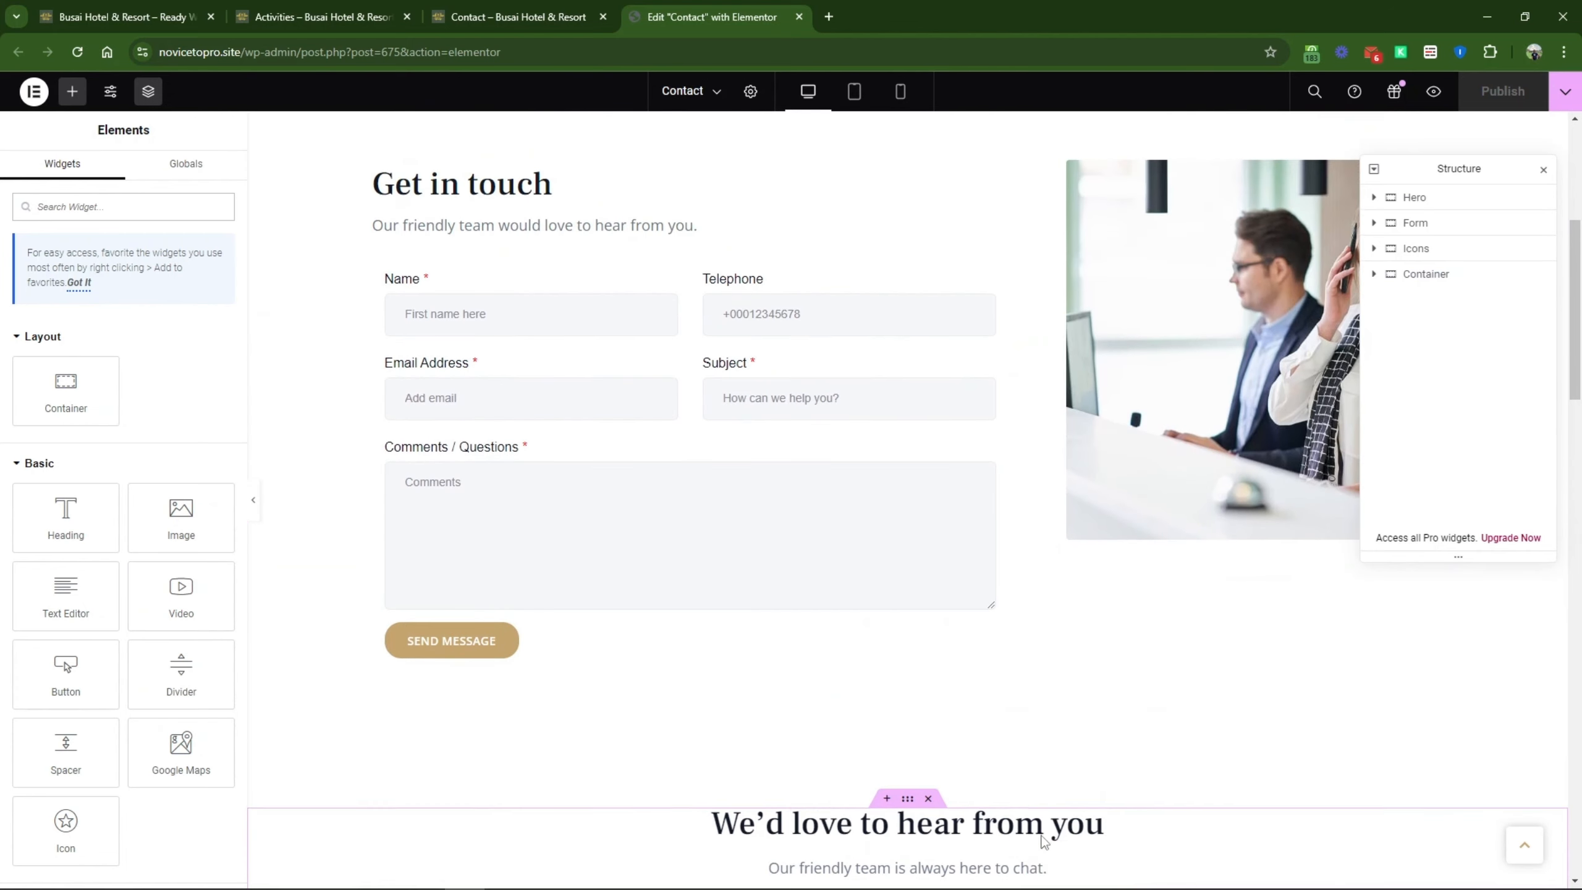
scroll(1056, 779, down, 4)
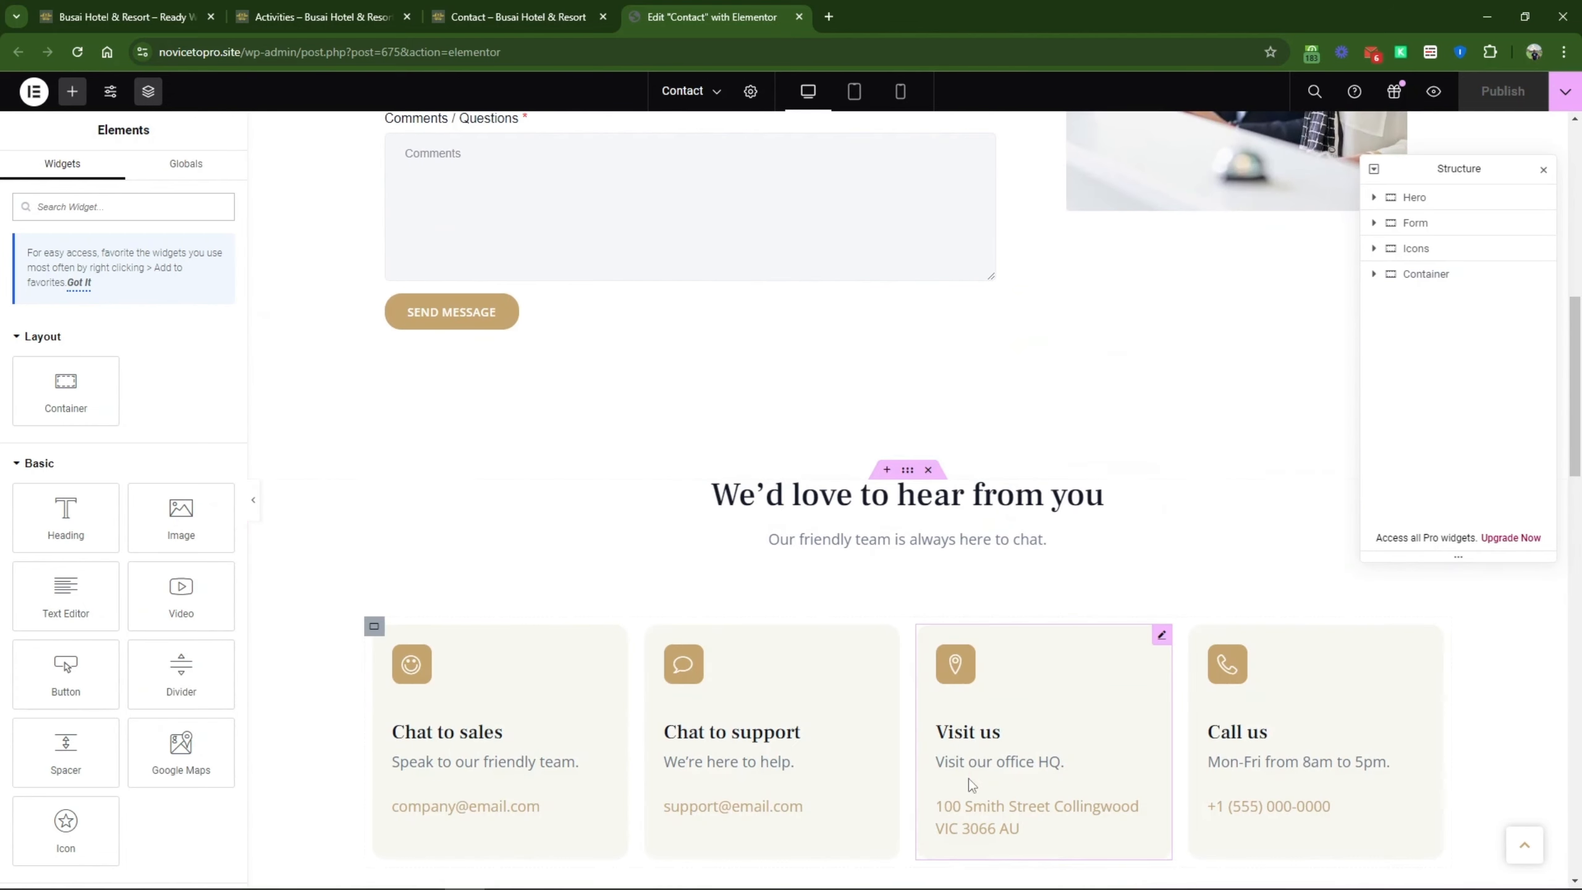
click(1066, 782)
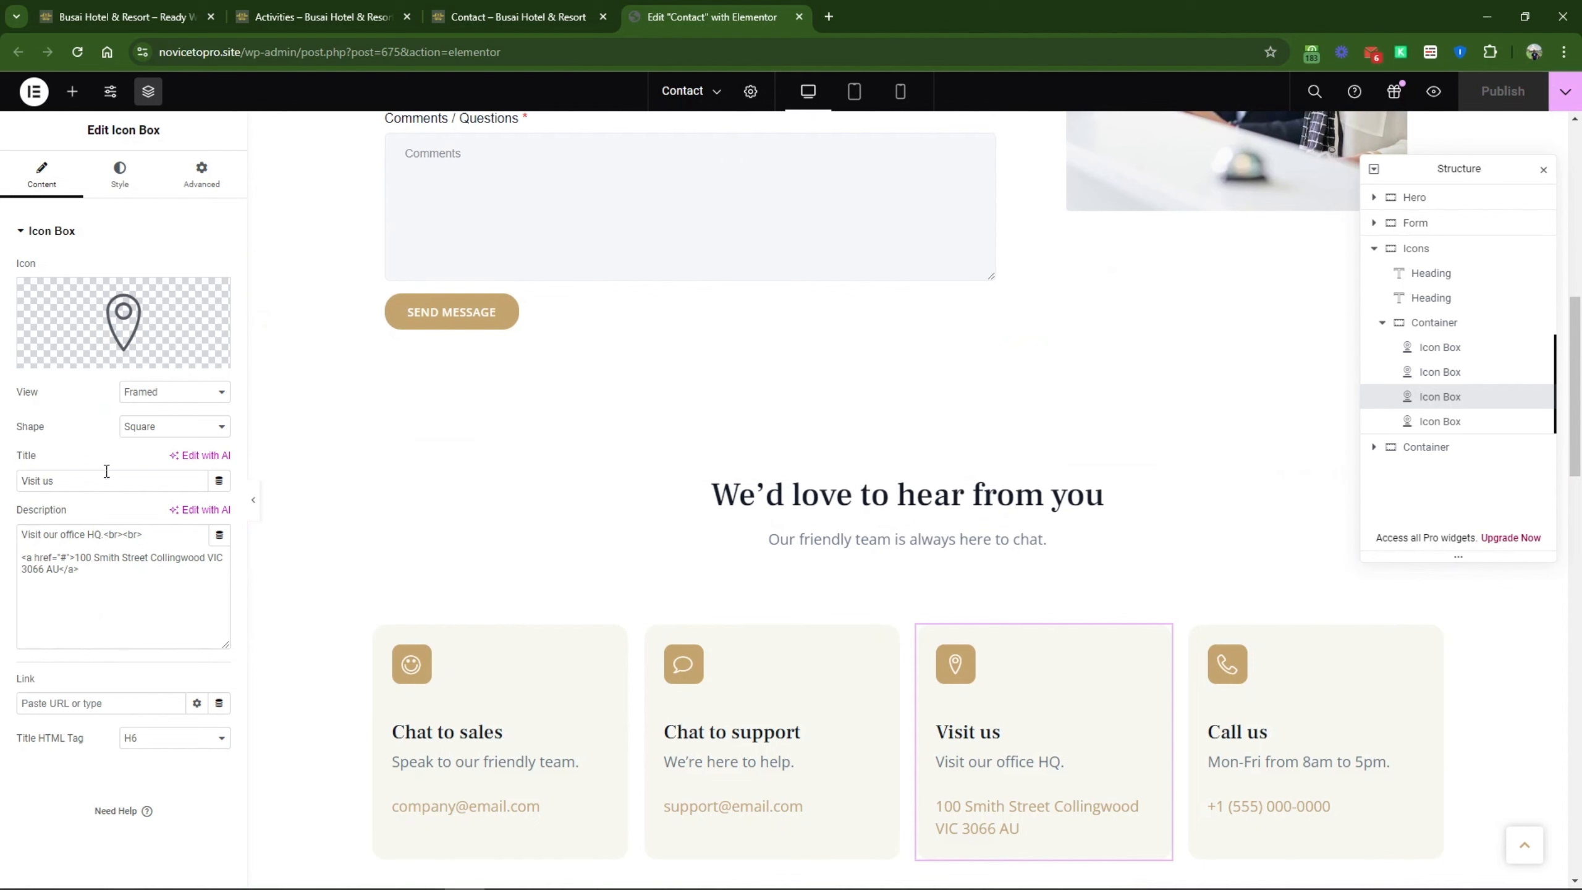
Step: Select the Get in touch form on the Contact page and open the saved Contact Page Form in the MetForm editor
scroll(820, 727, up, 10)
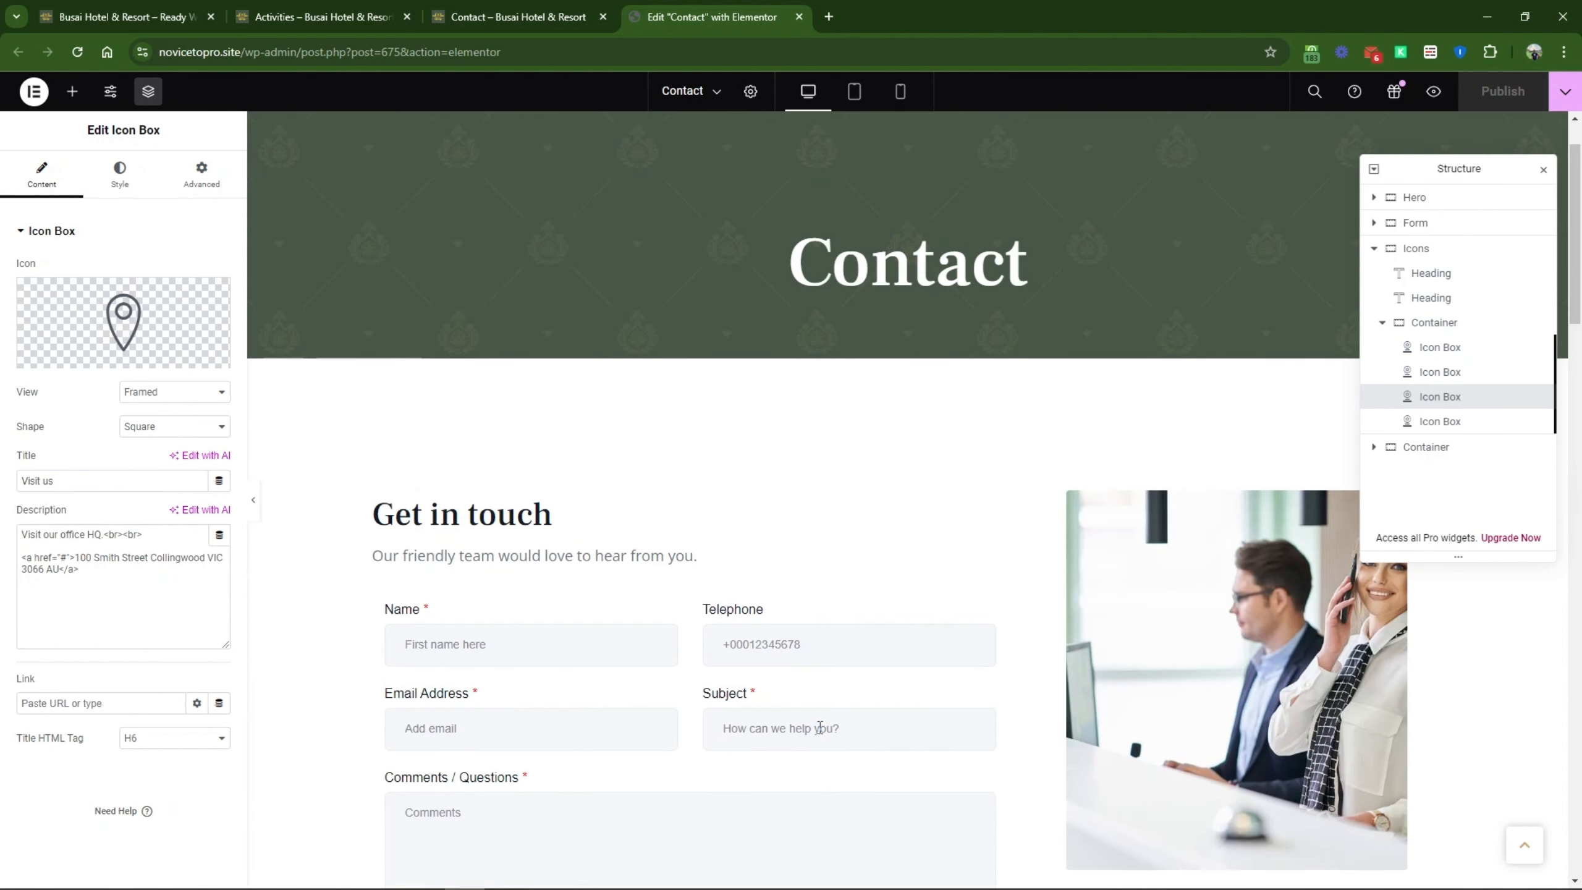
scroll(734, 618, down, 4)
click(837, 486)
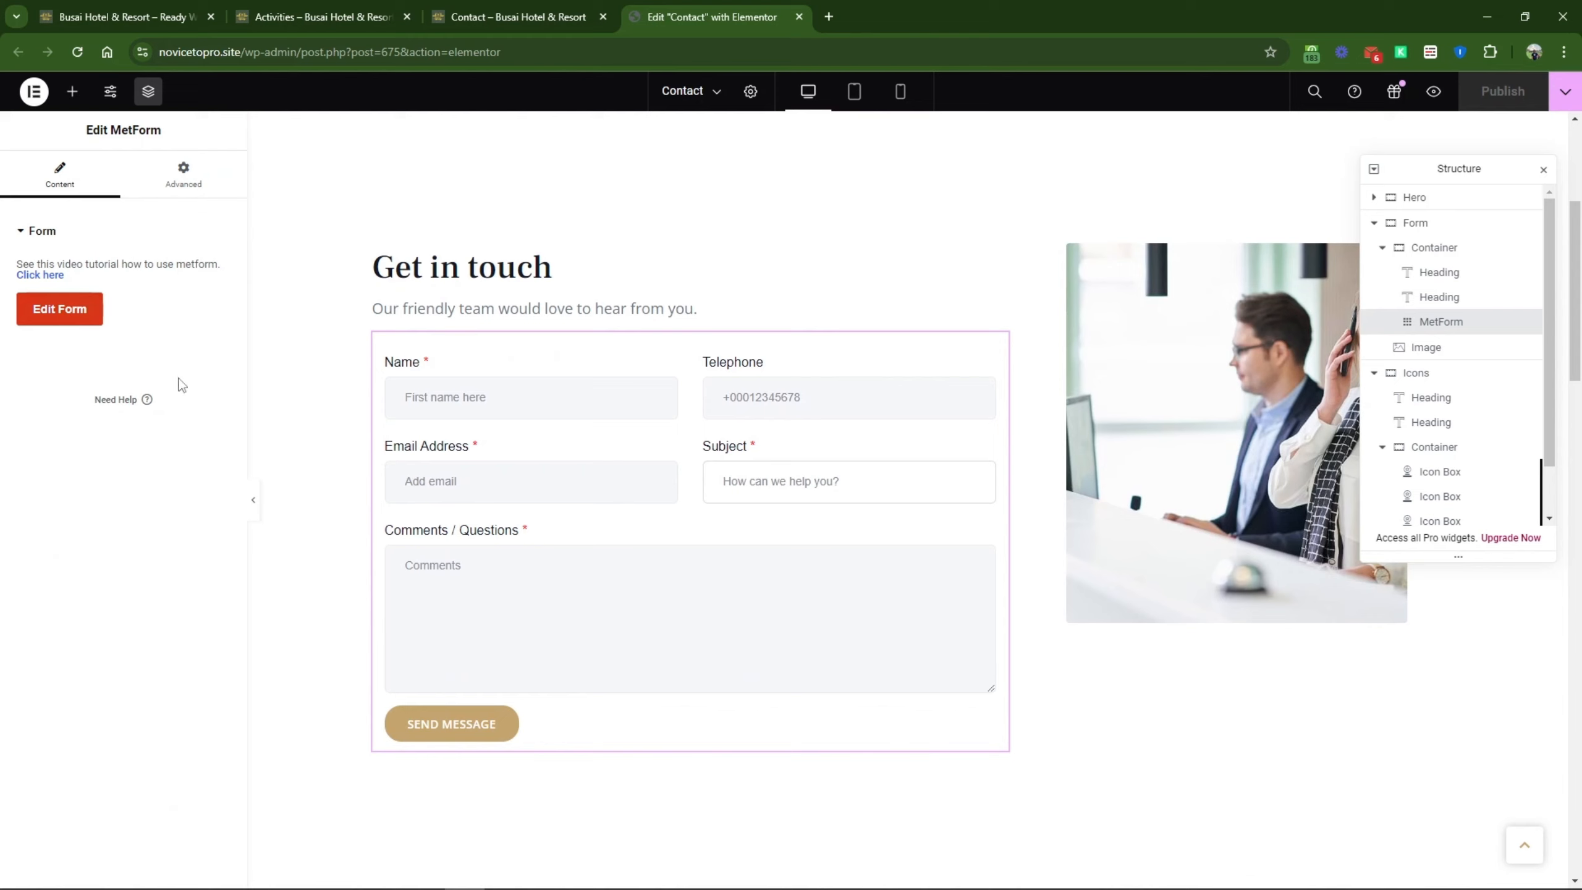
click(75, 314)
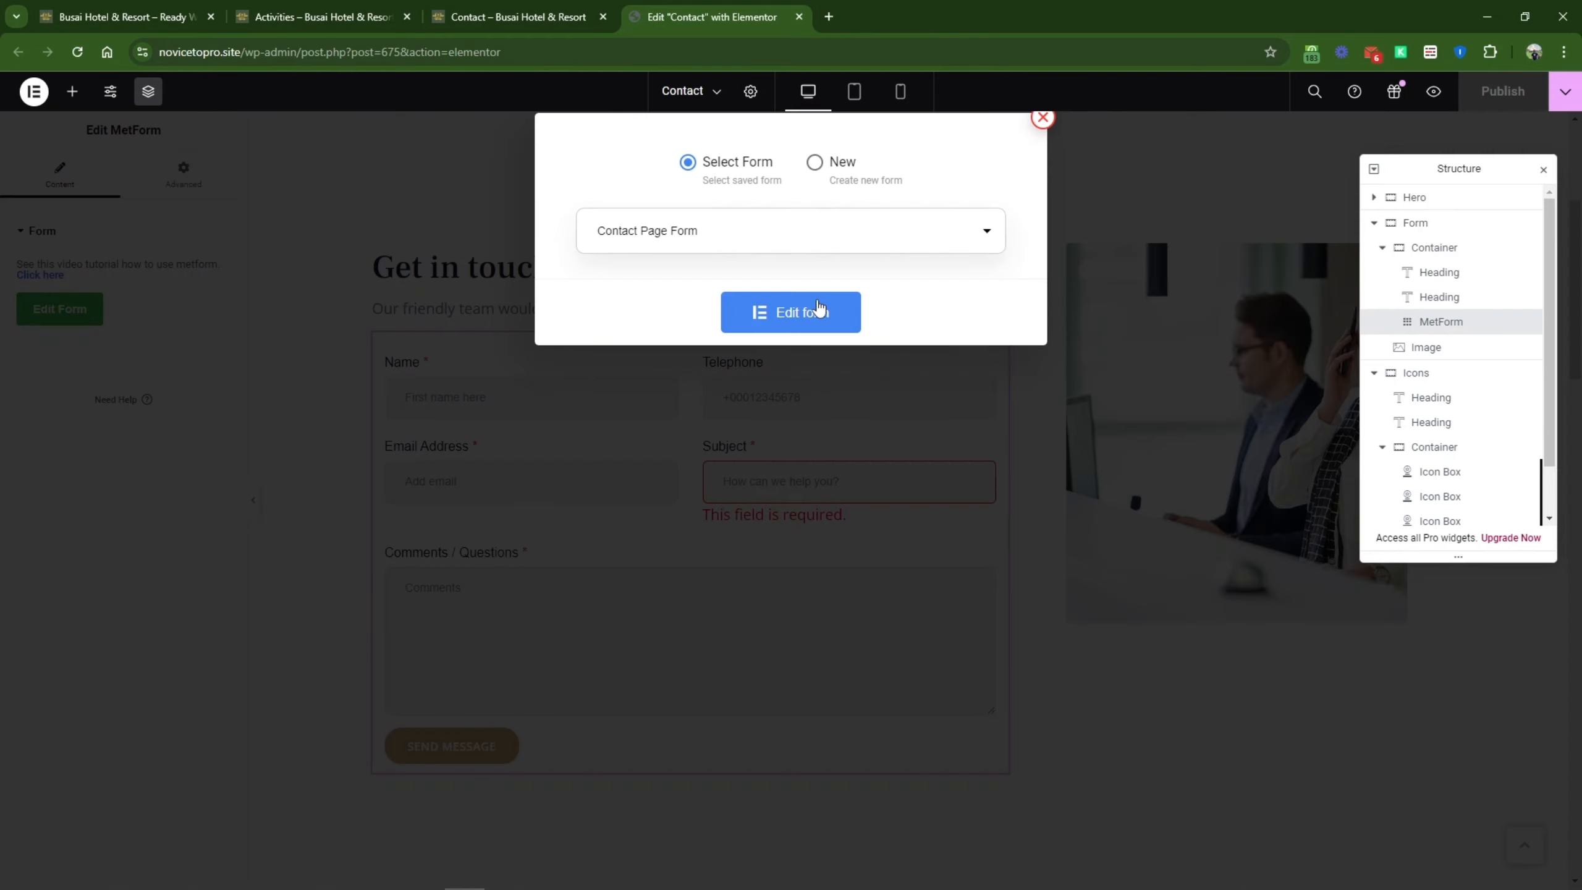
click(817, 310)
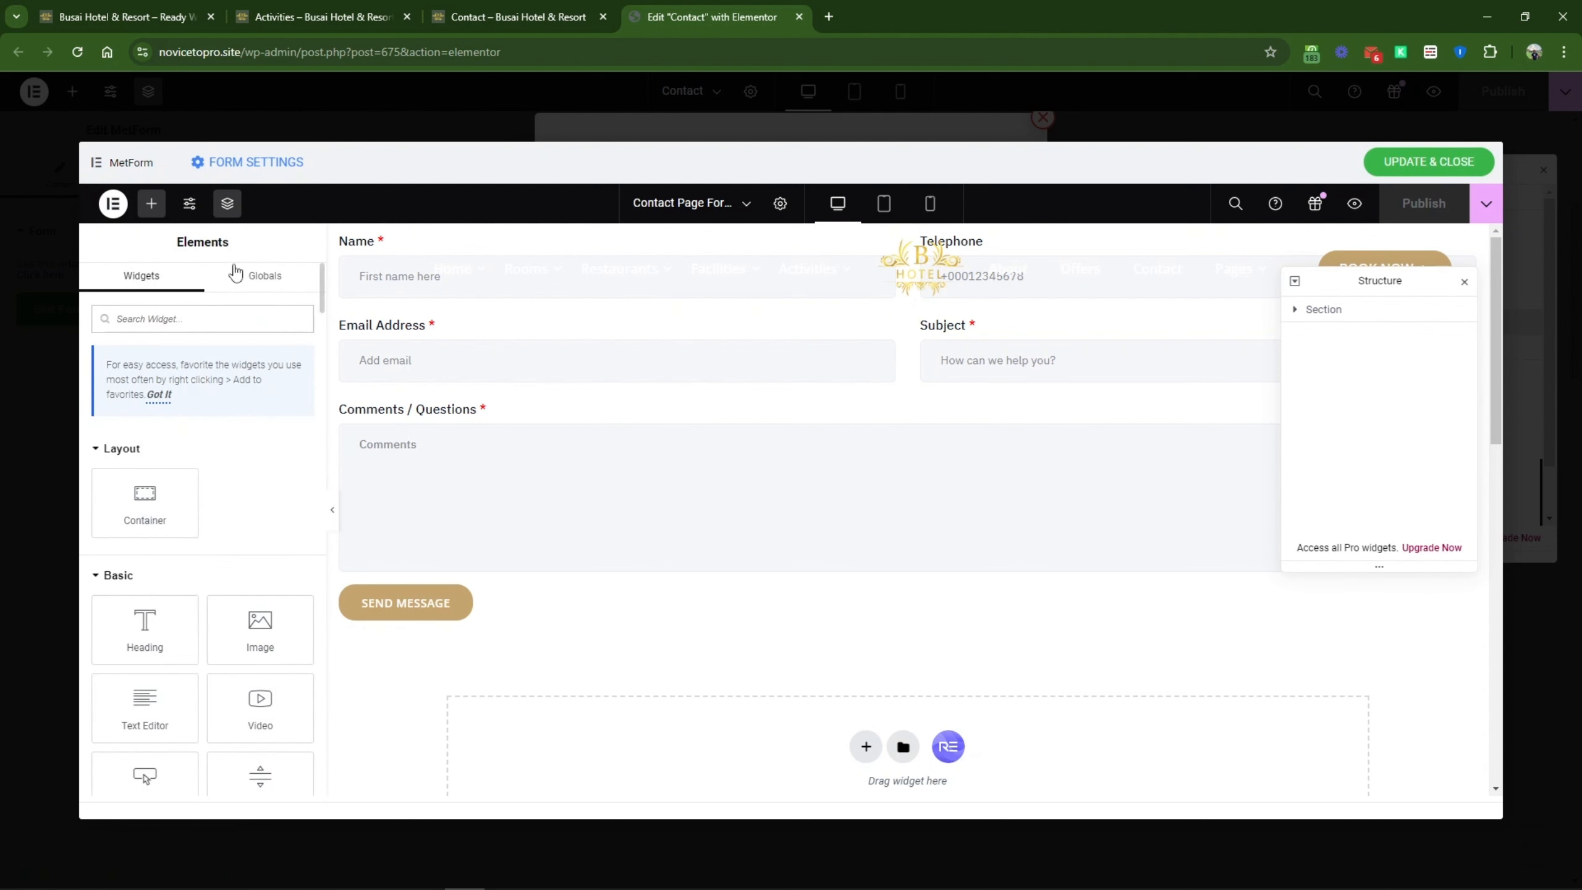
Step: Turn on the admin notification mail in the form settings and review the email fields and general options
click(223, 163)
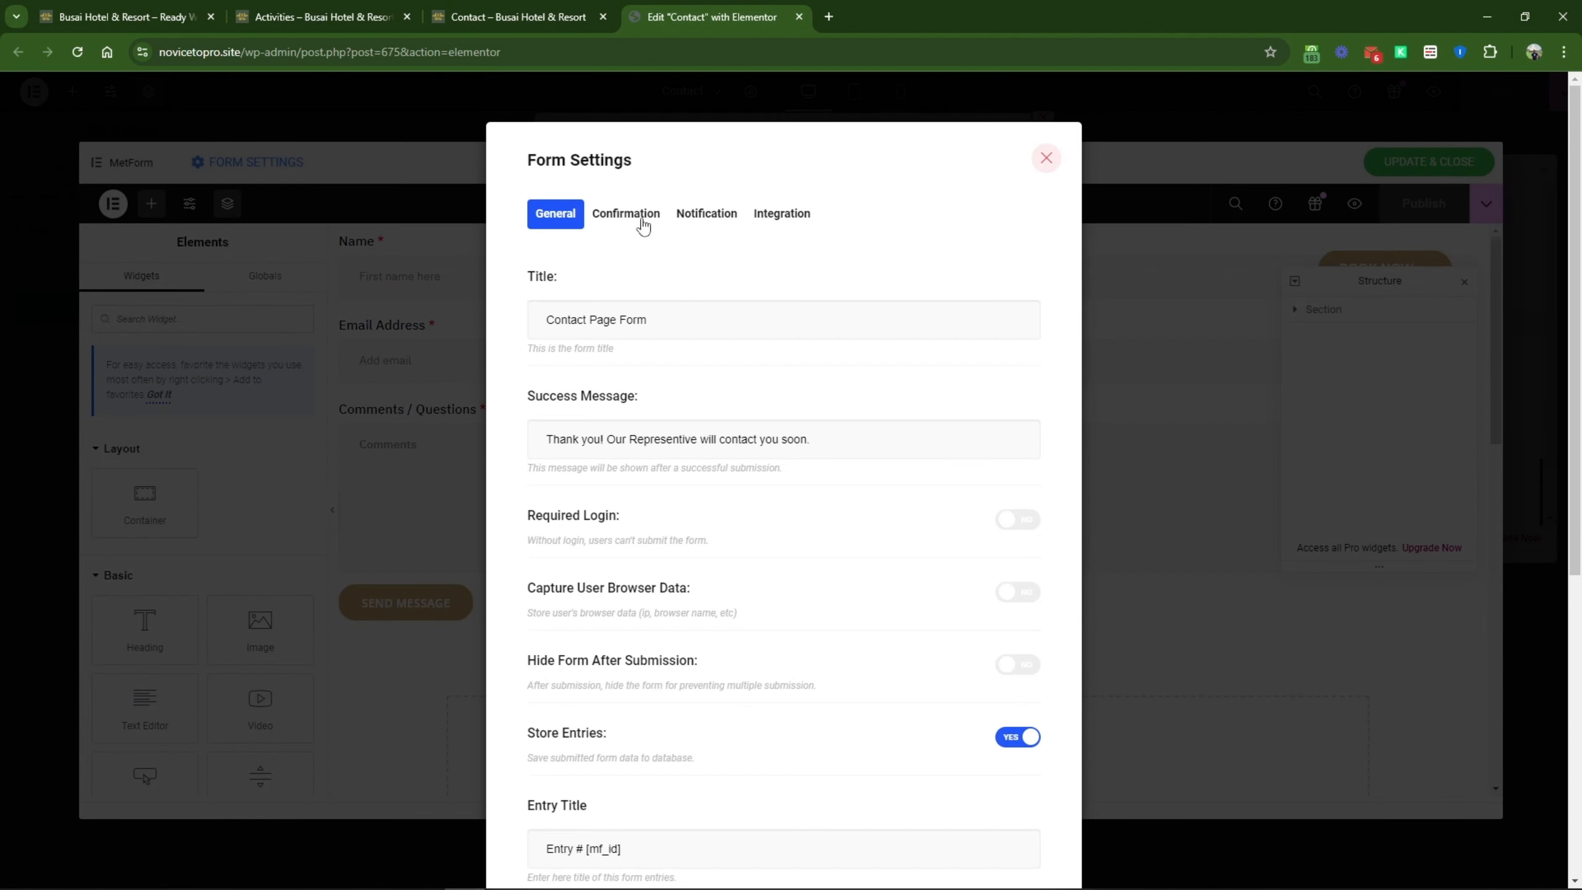
click(706, 213)
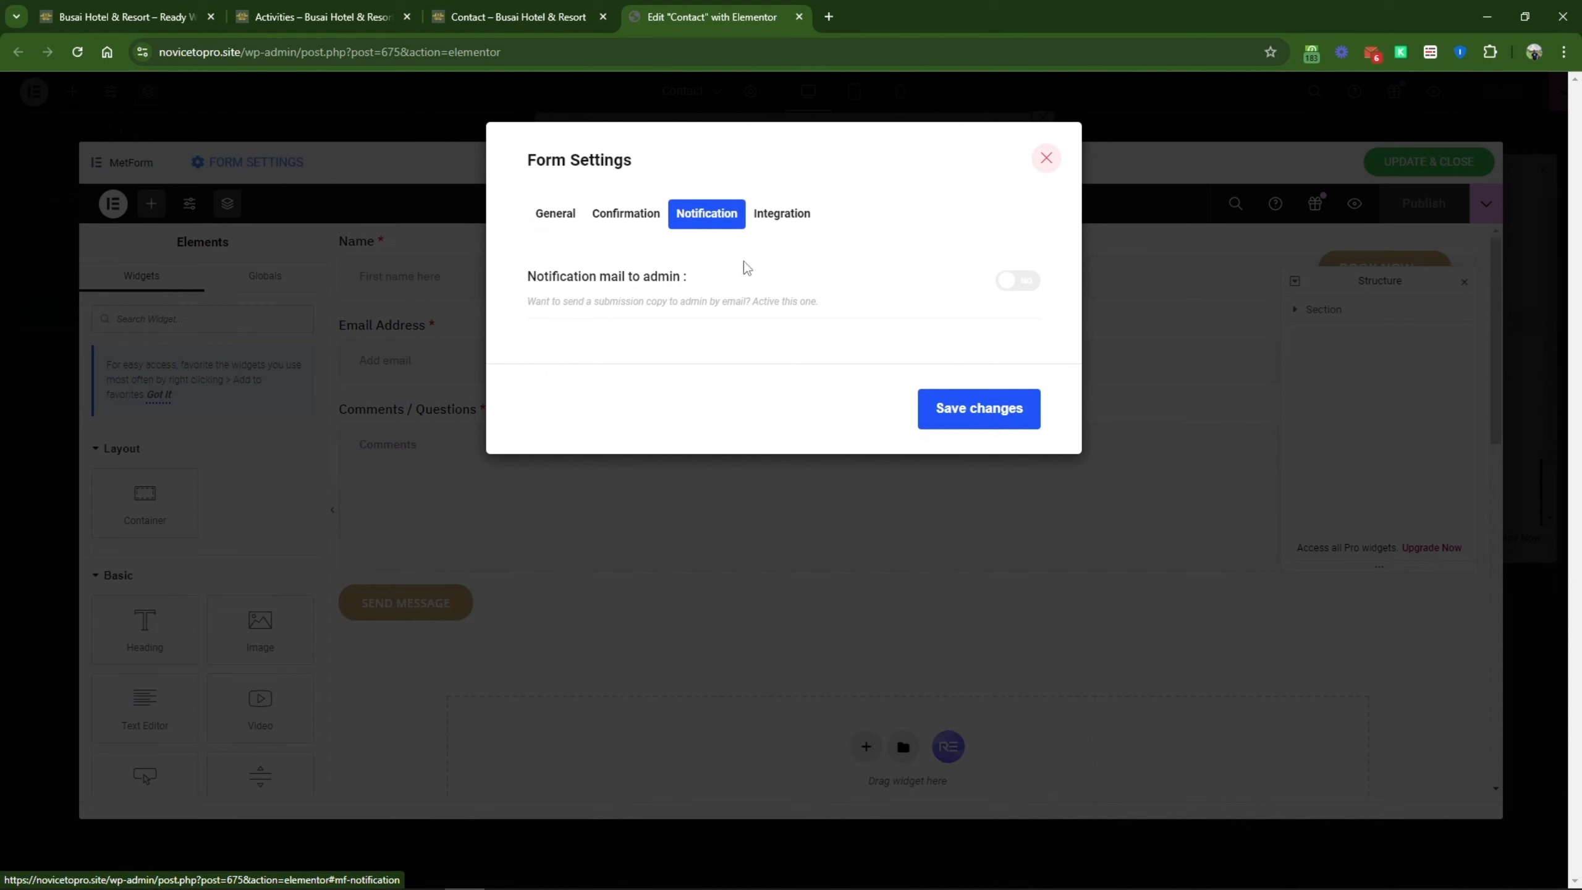
click(1019, 281)
click(553, 393)
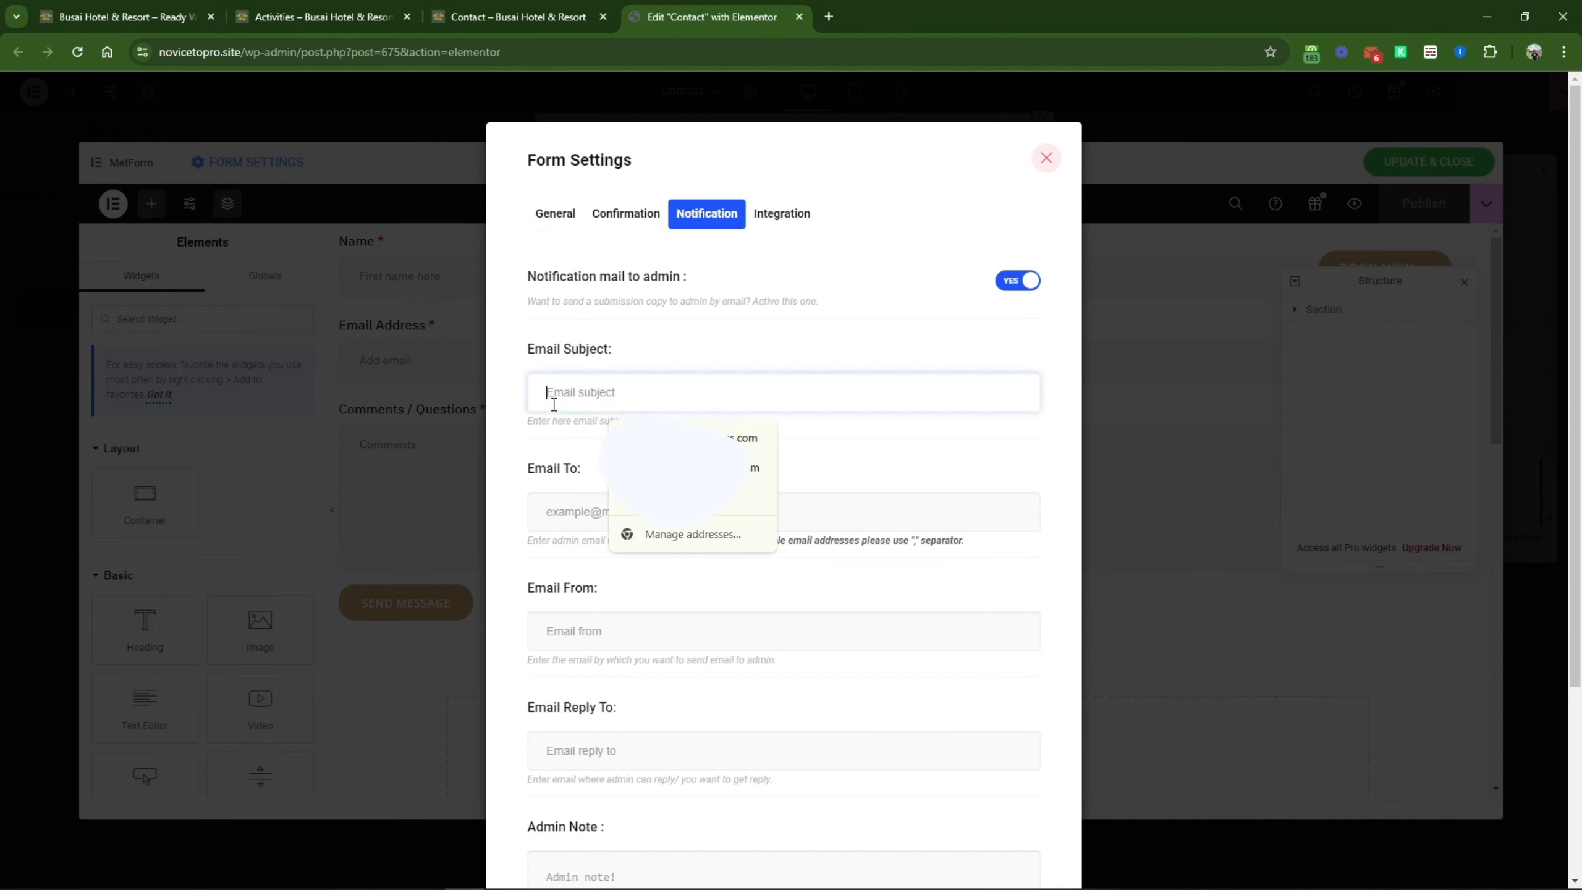
click(846, 436)
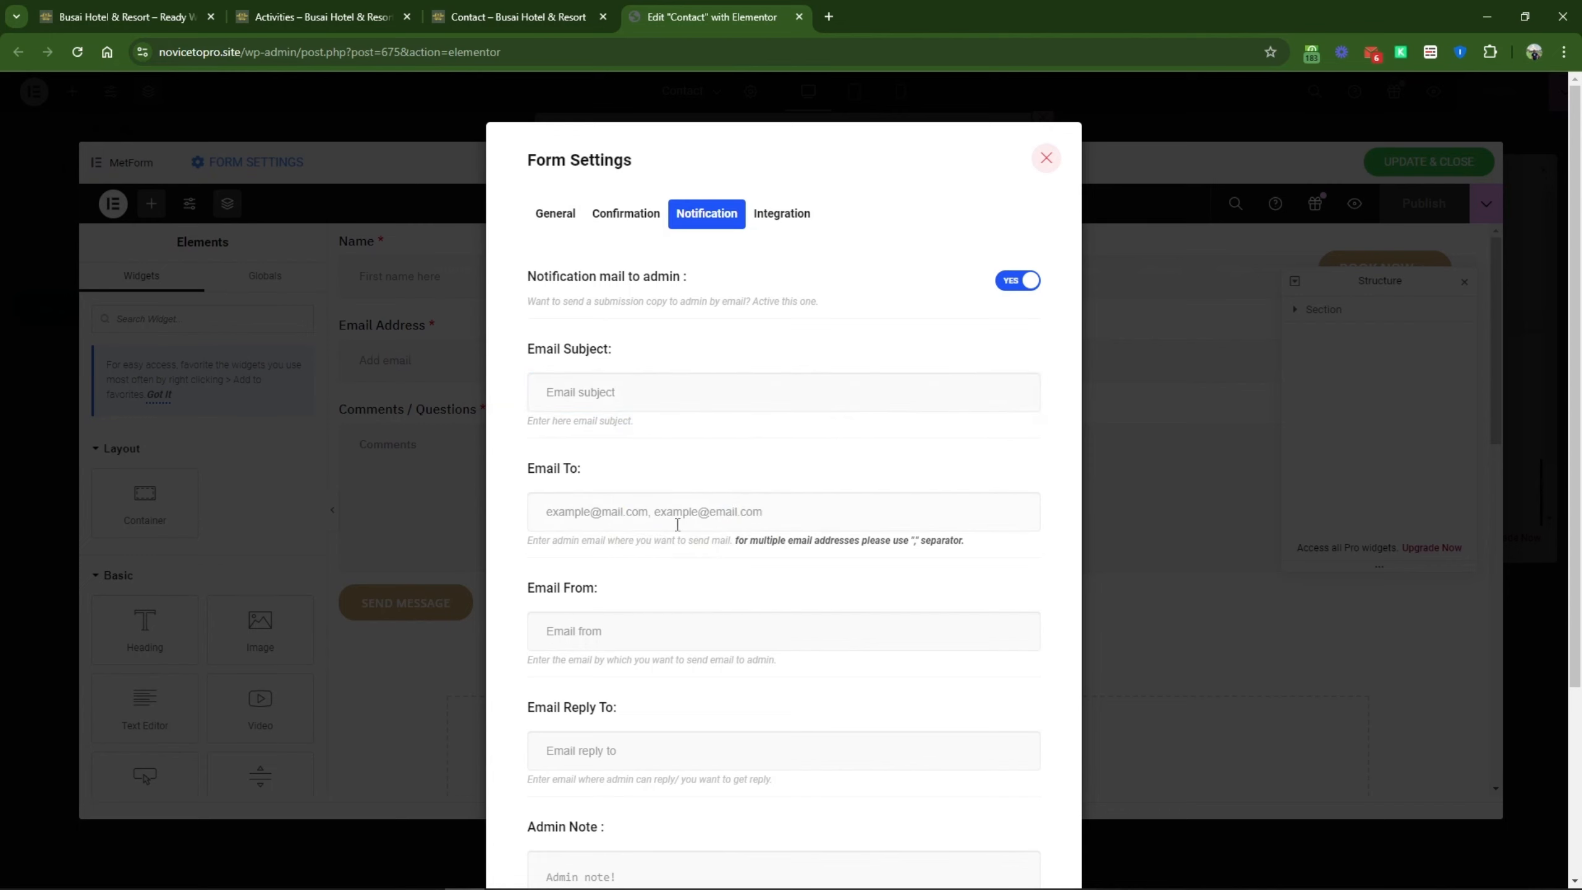
scroll(650, 570, down, 3)
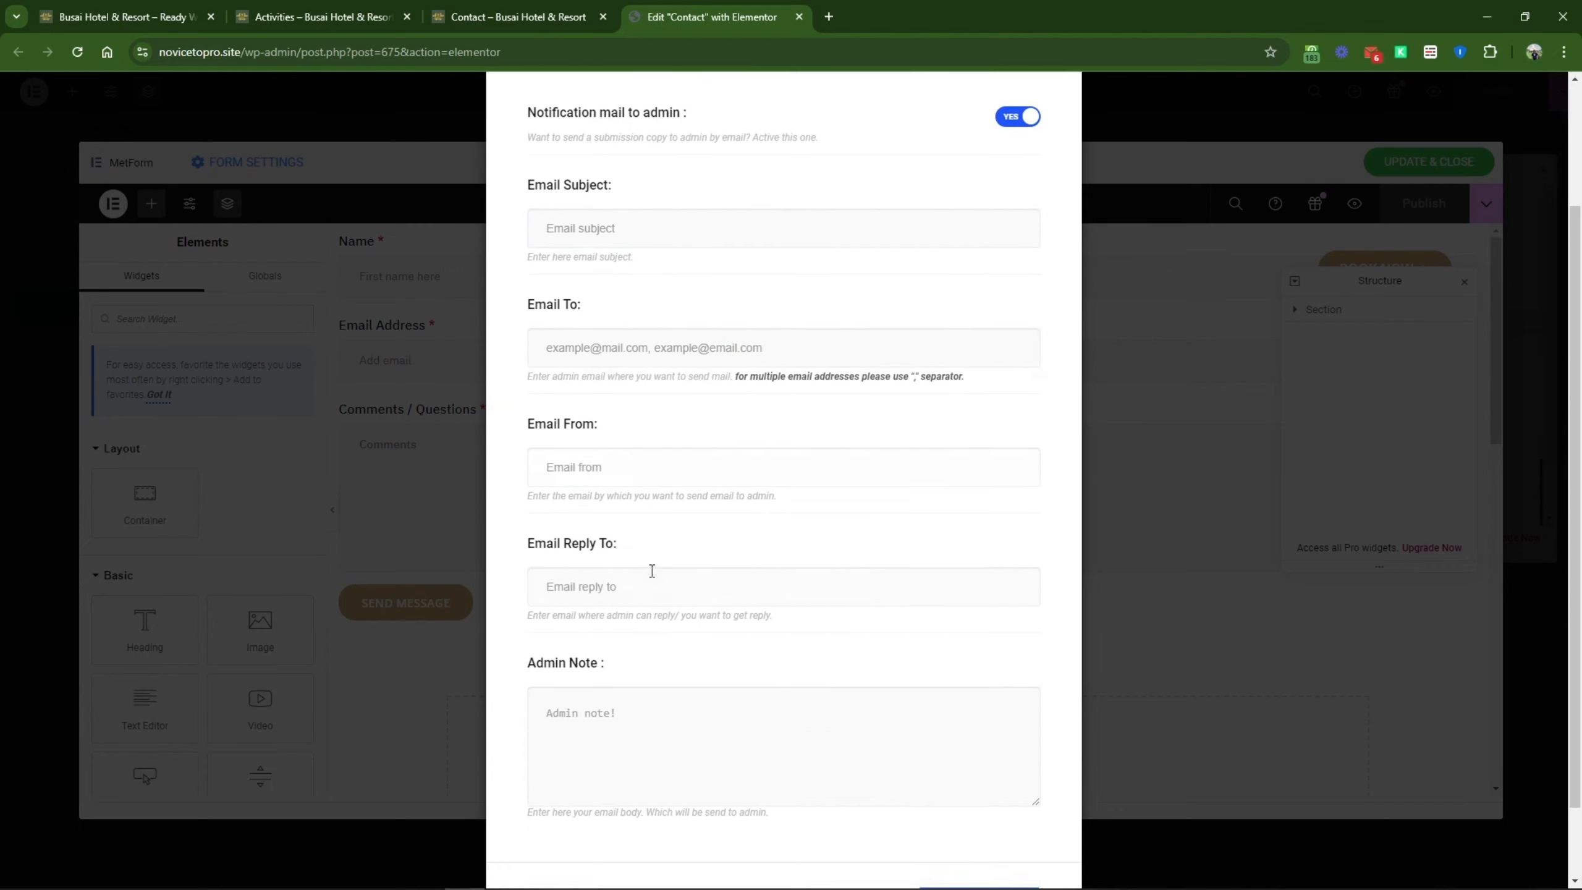
scroll(666, 510, up, 3)
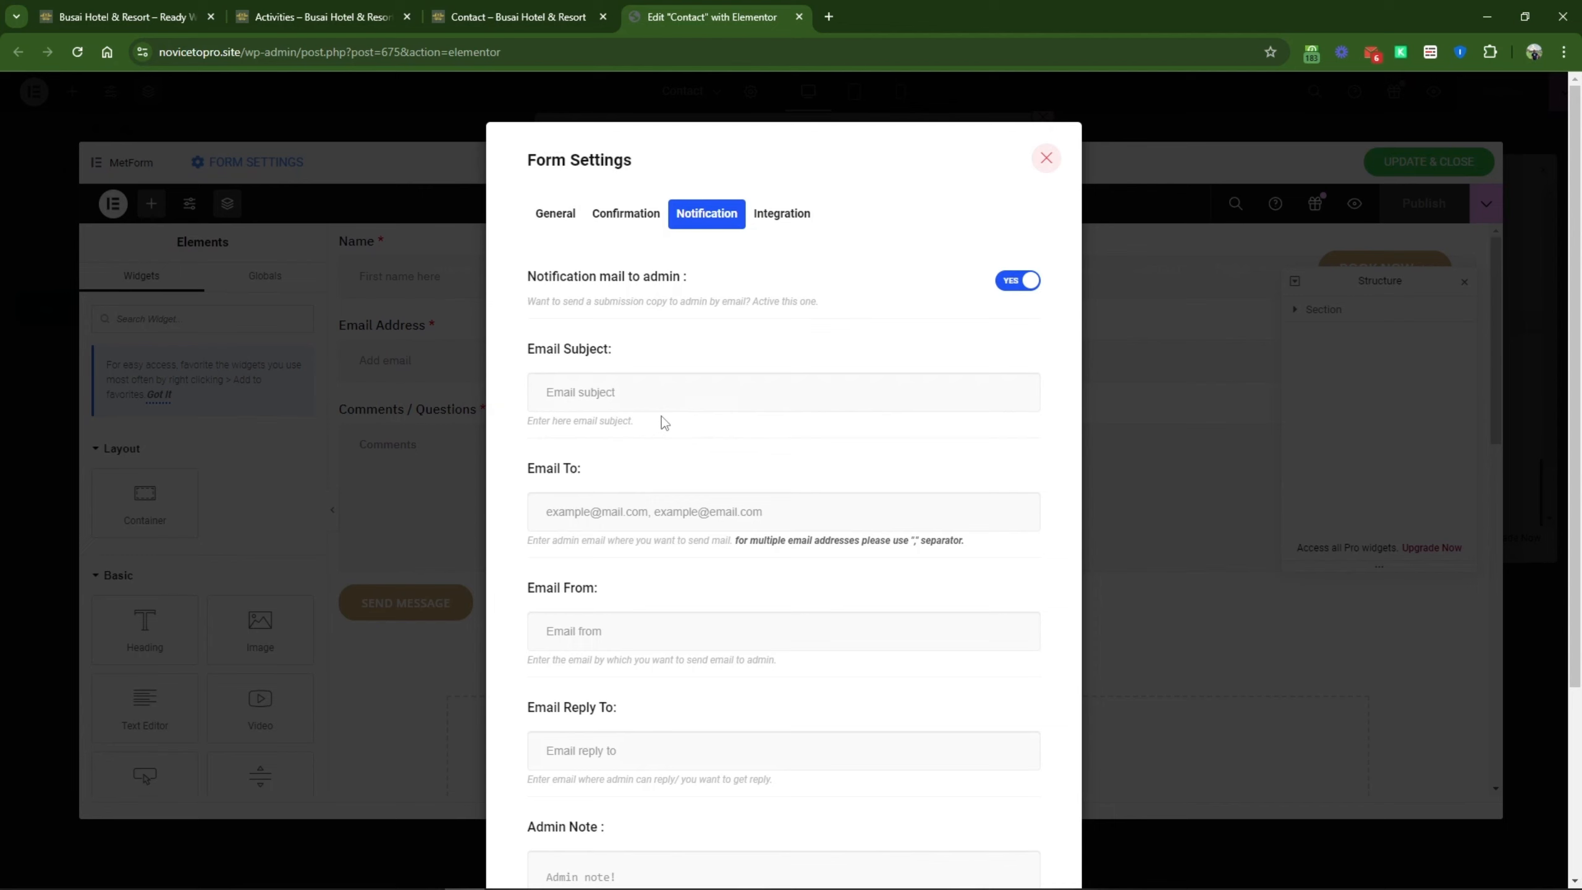
click(540, 223)
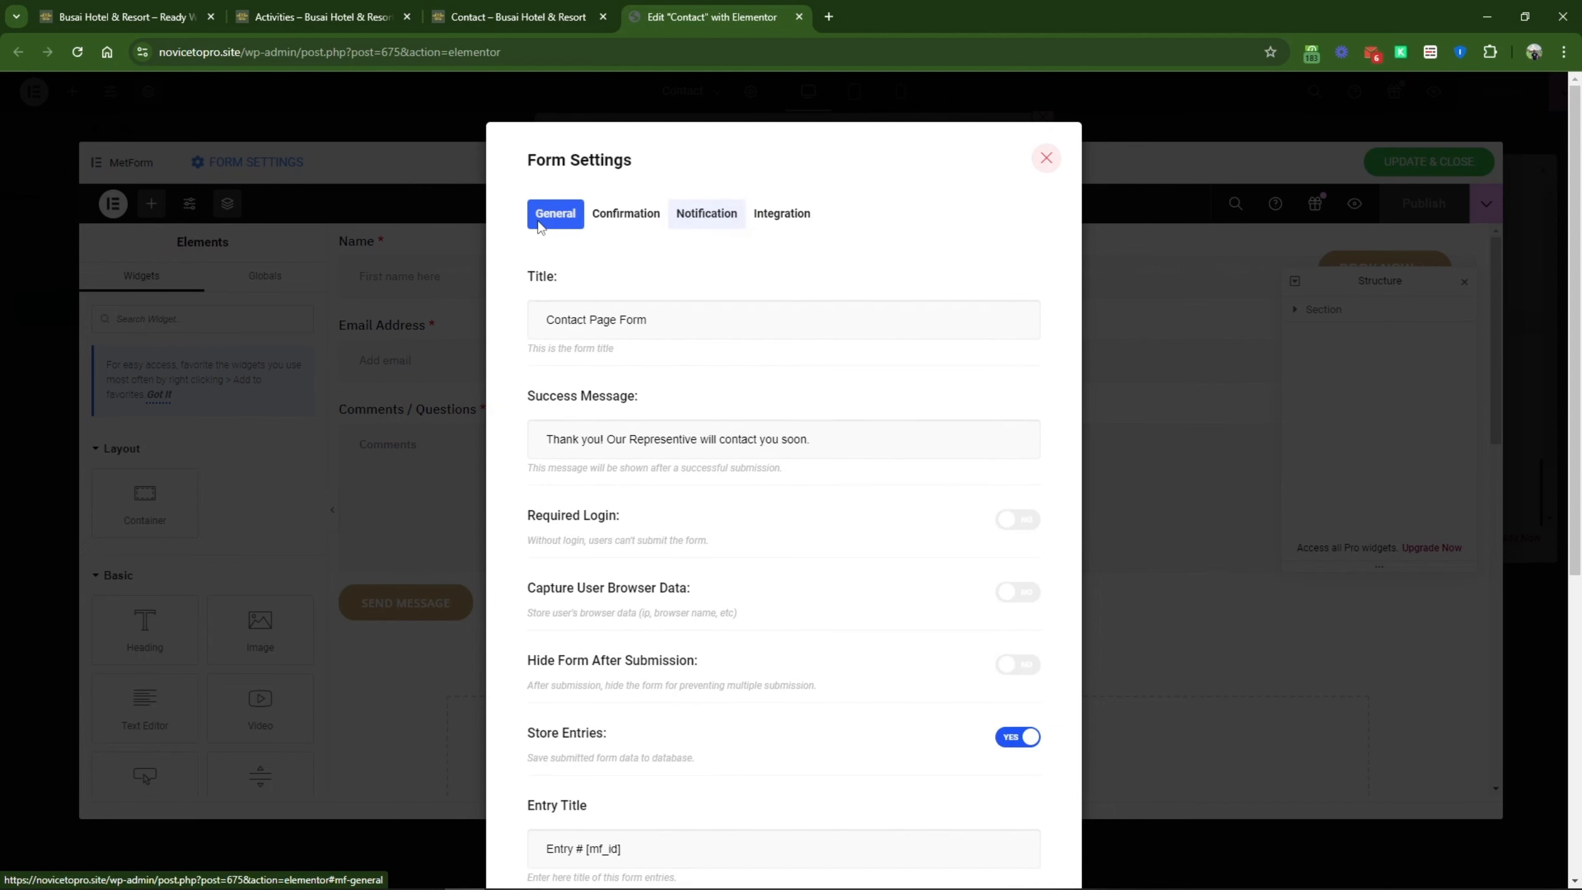
scroll(641, 610, down, 3)
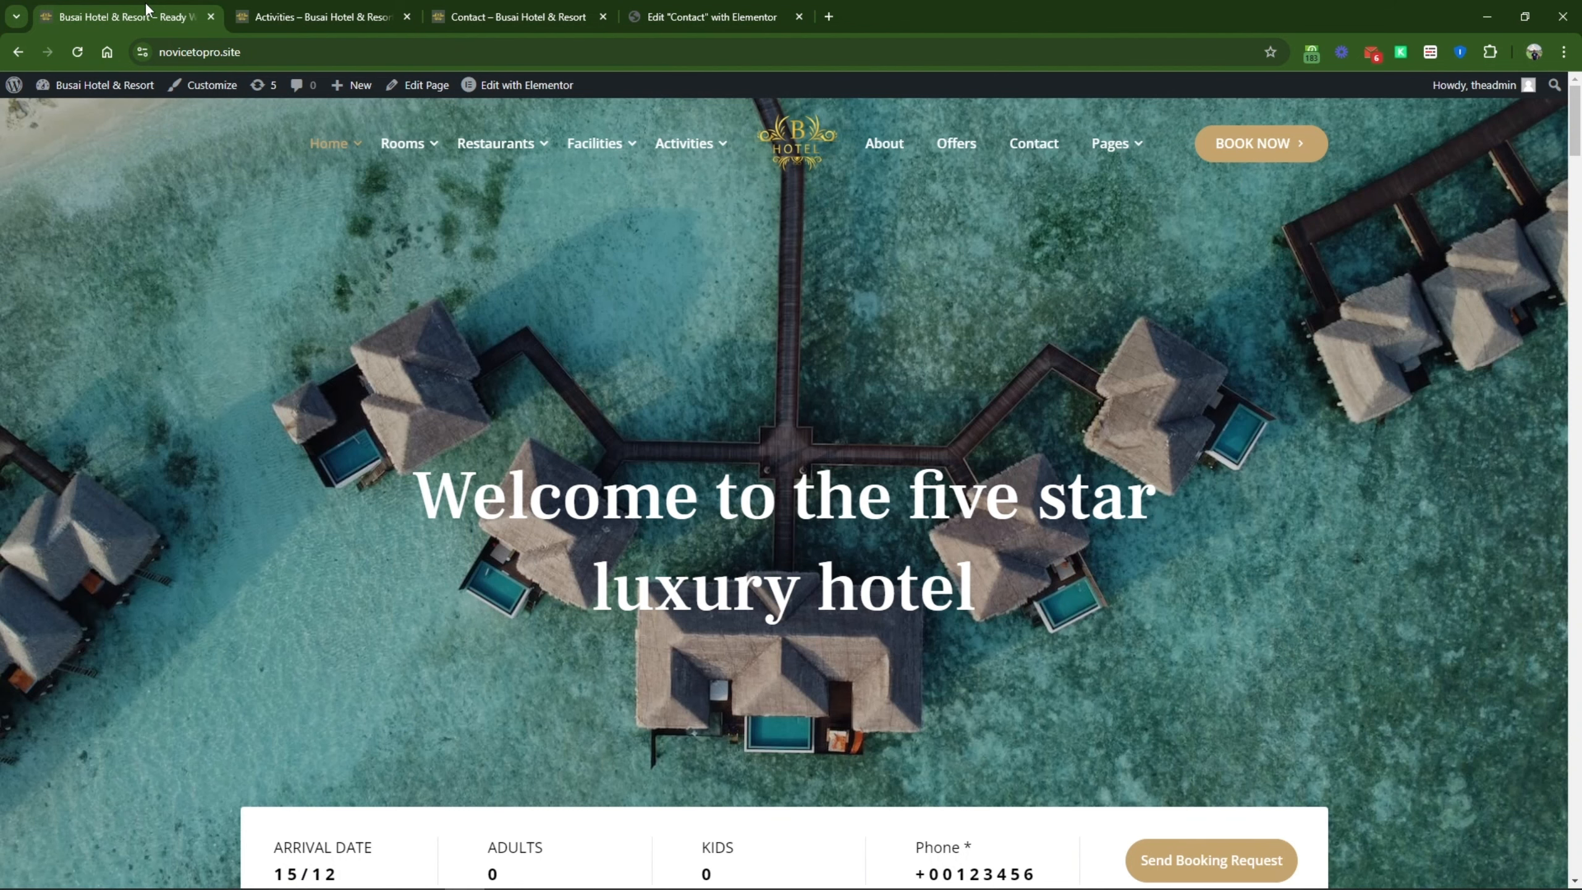
Step: Open the site's WordPress dashboard in a new tab from the homepage and show the MetForm entries
right_click(118, 89)
click(187, 105)
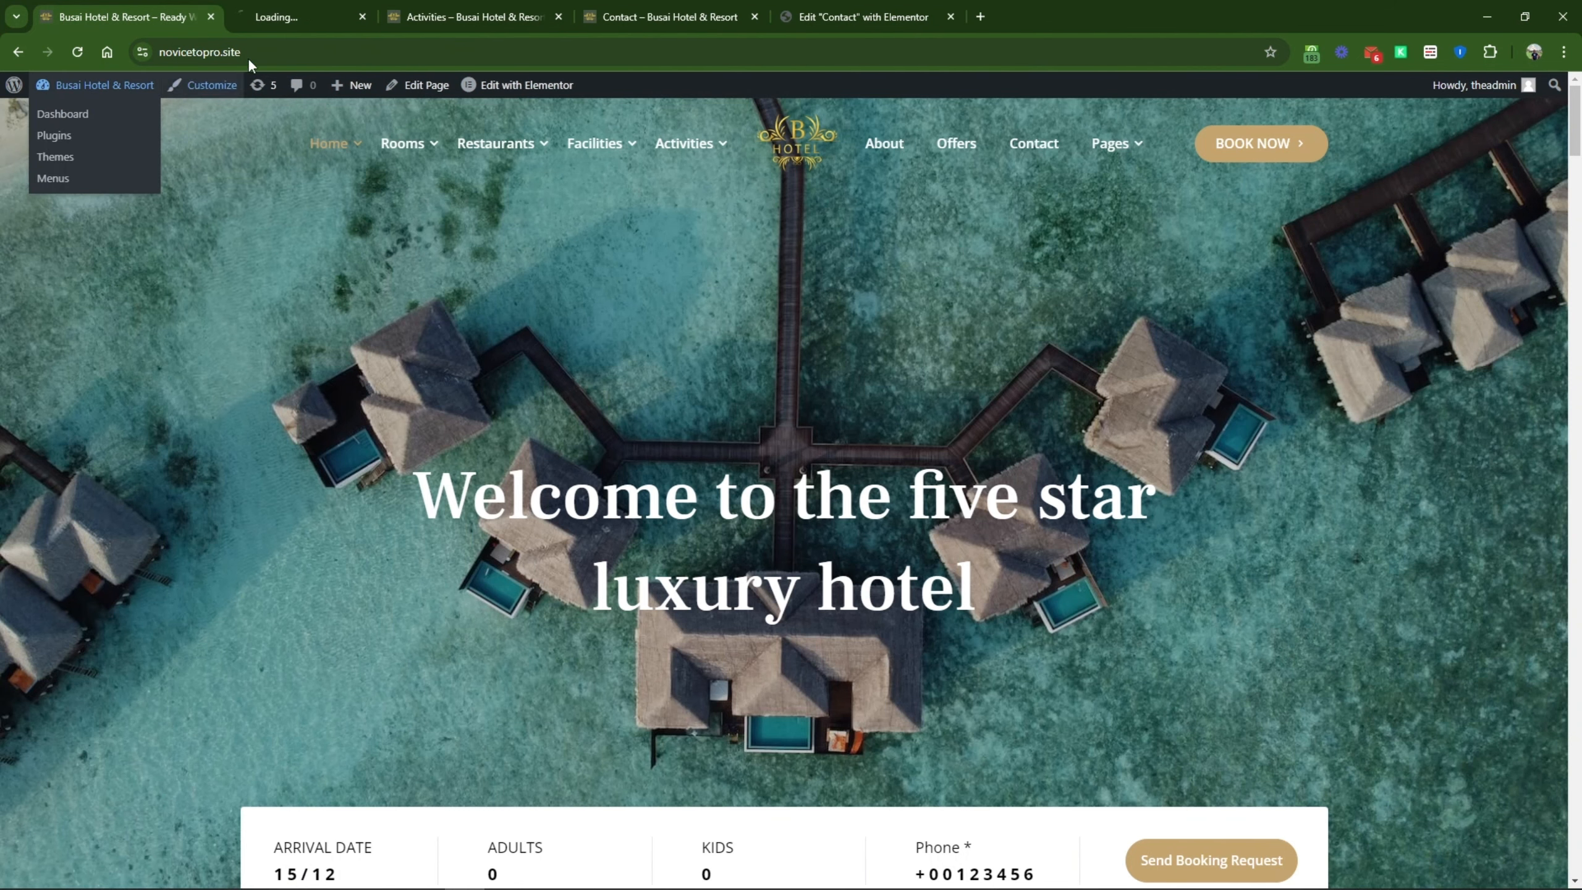
click(321, 16)
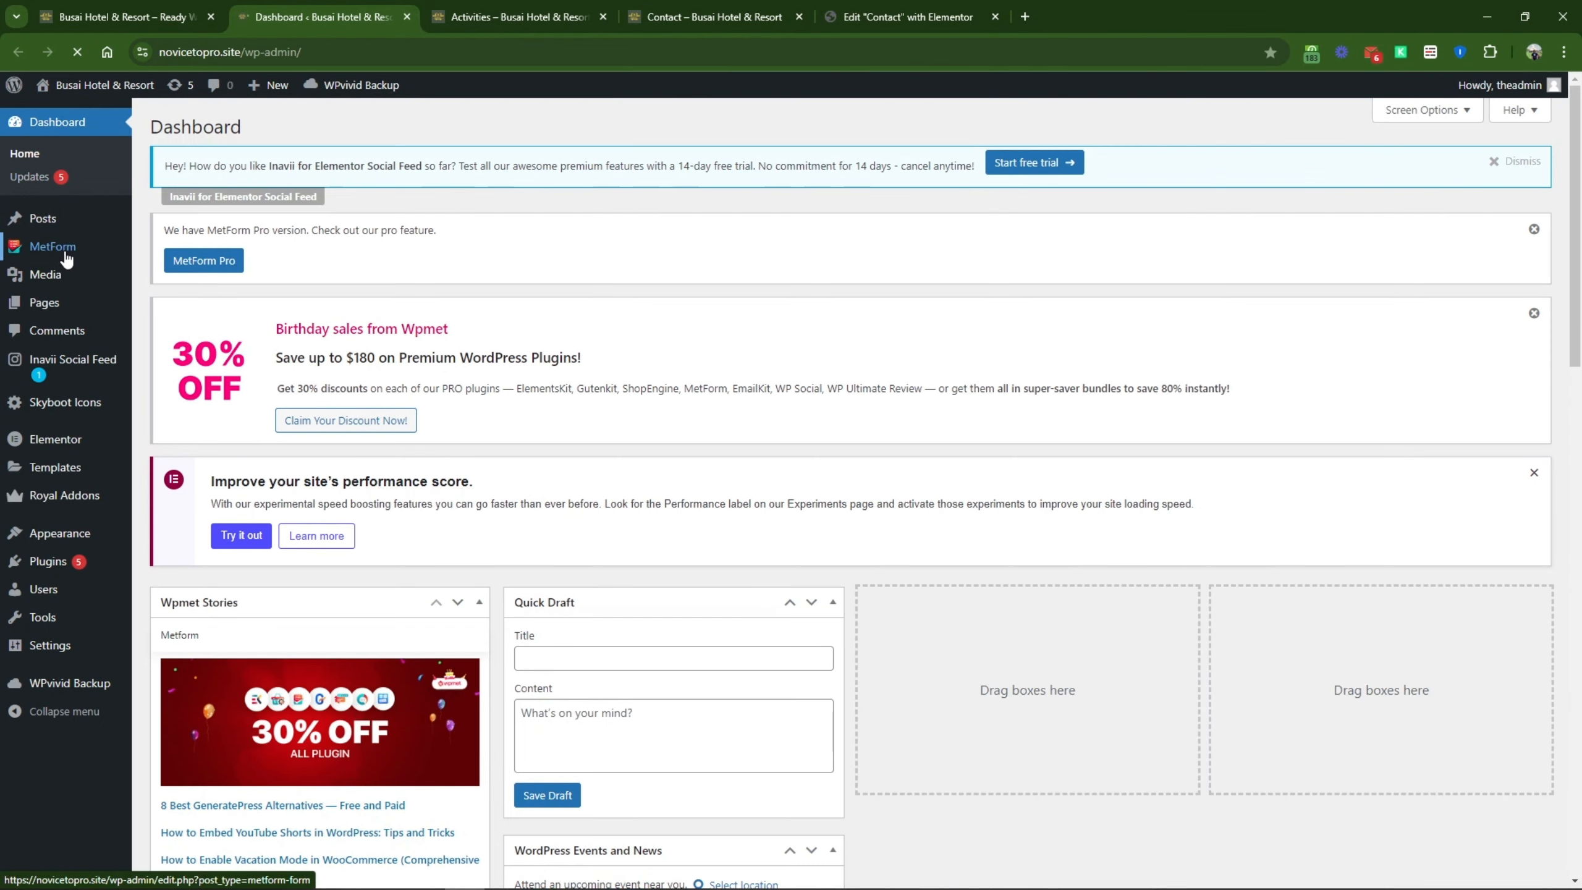
mouse_move(57, 253)
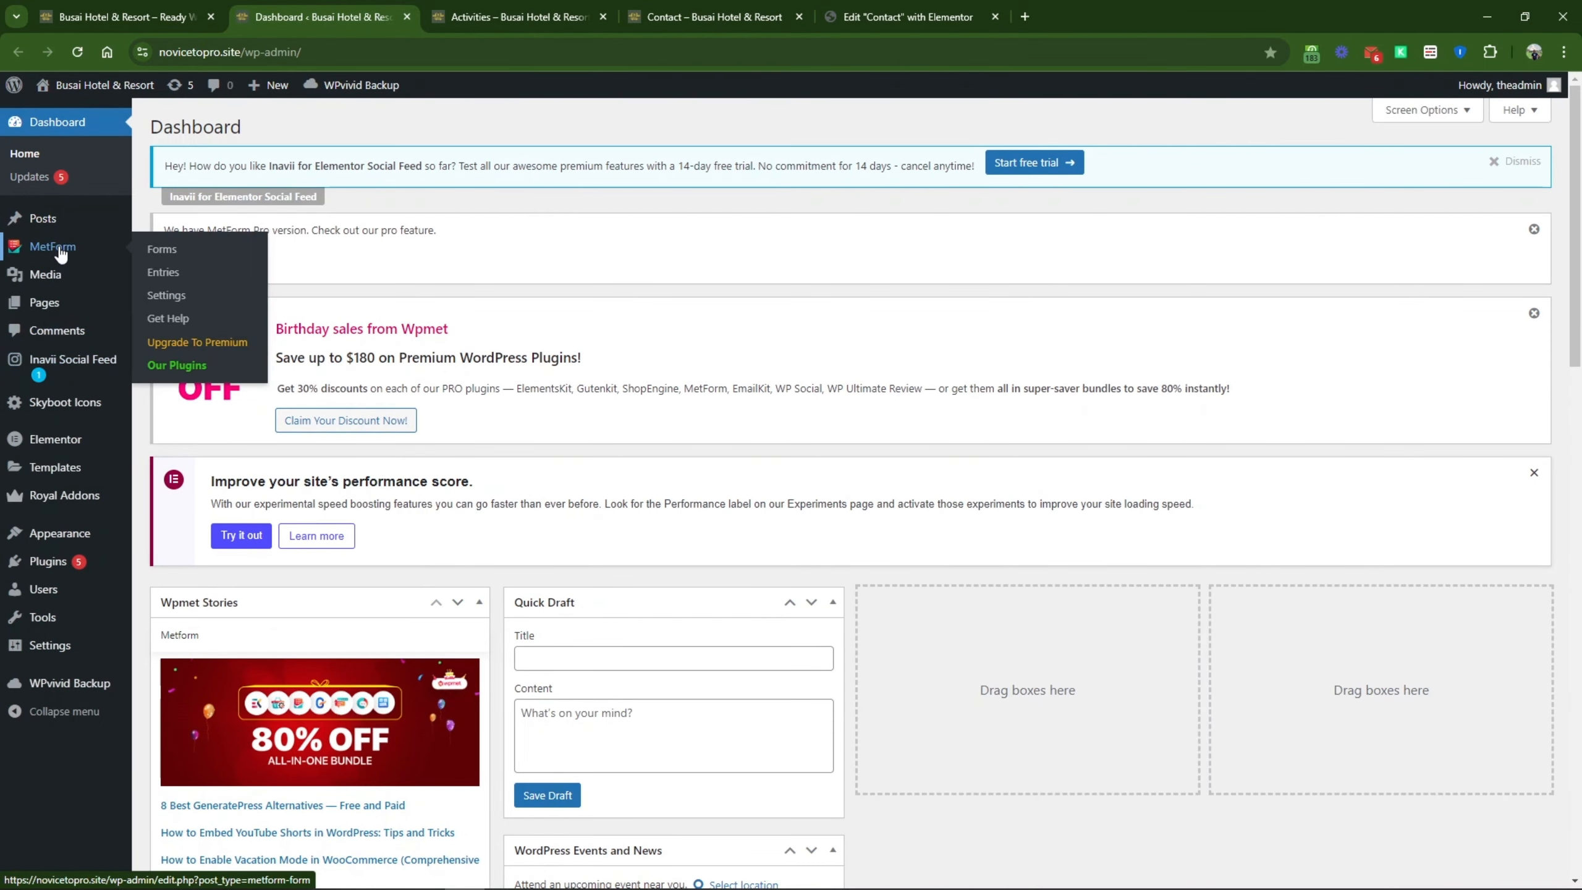
click(183, 278)
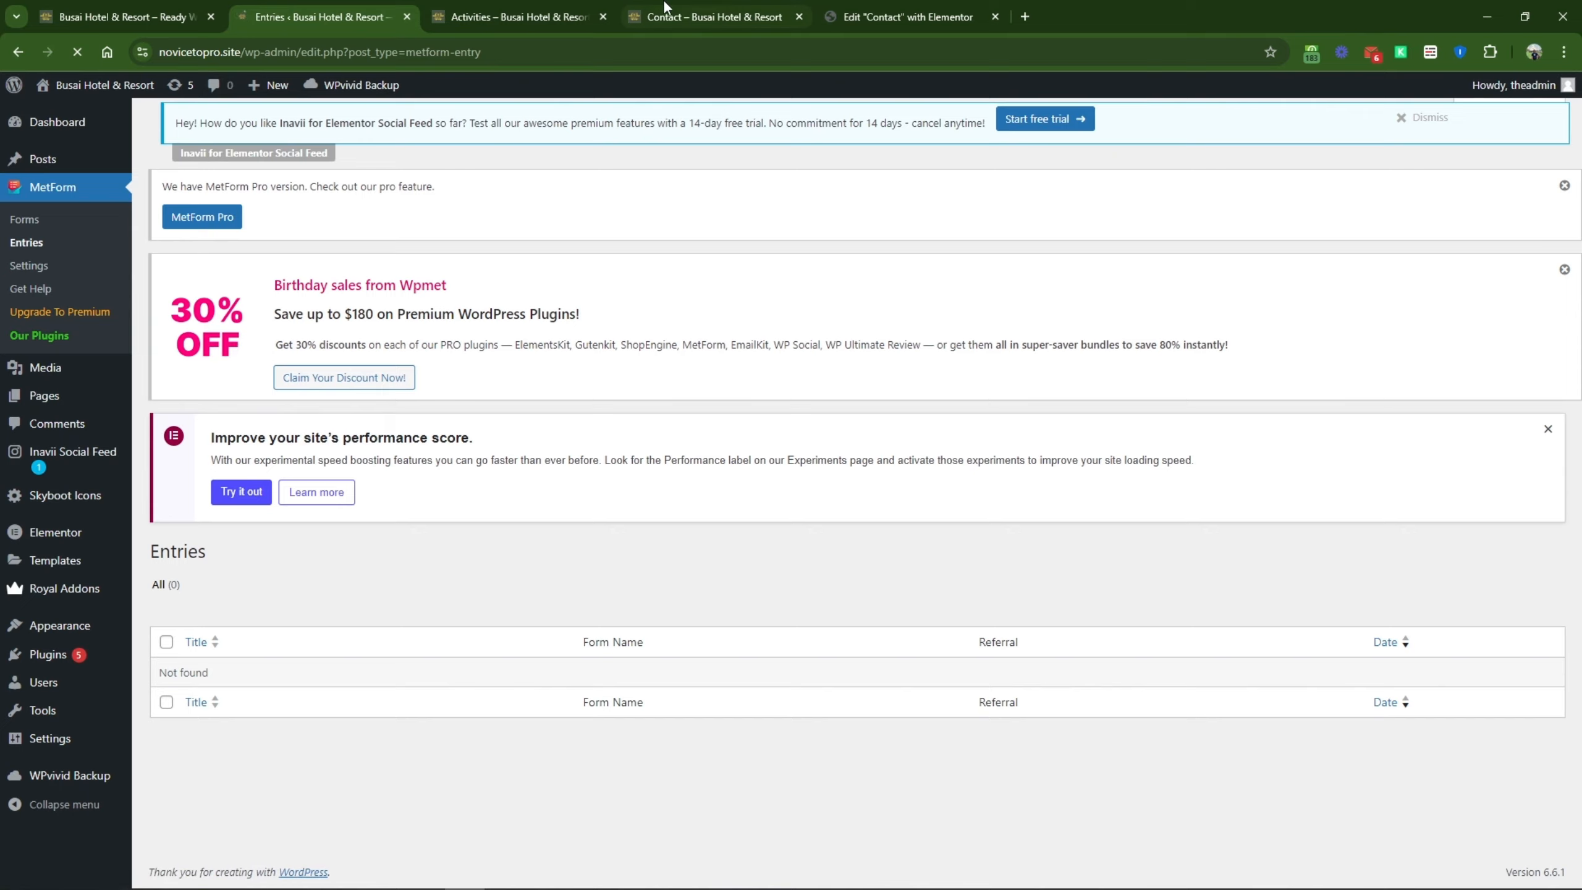
Step: Check the form's Store Entries setting and return to the MetForm entries list
click(711, 9)
click(922, 9)
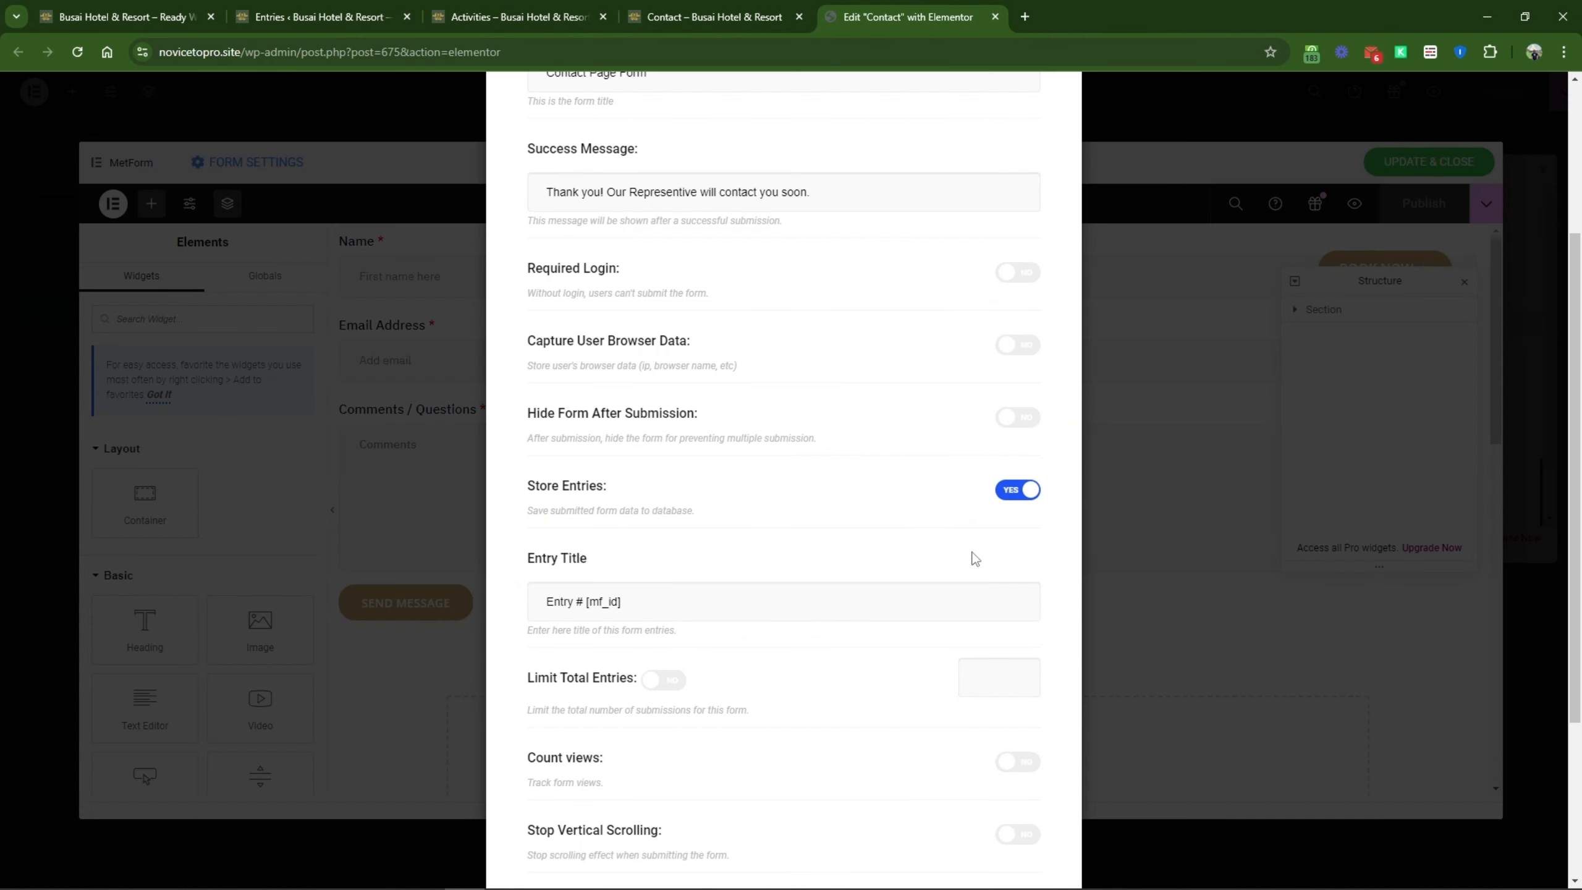
click(320, 16)
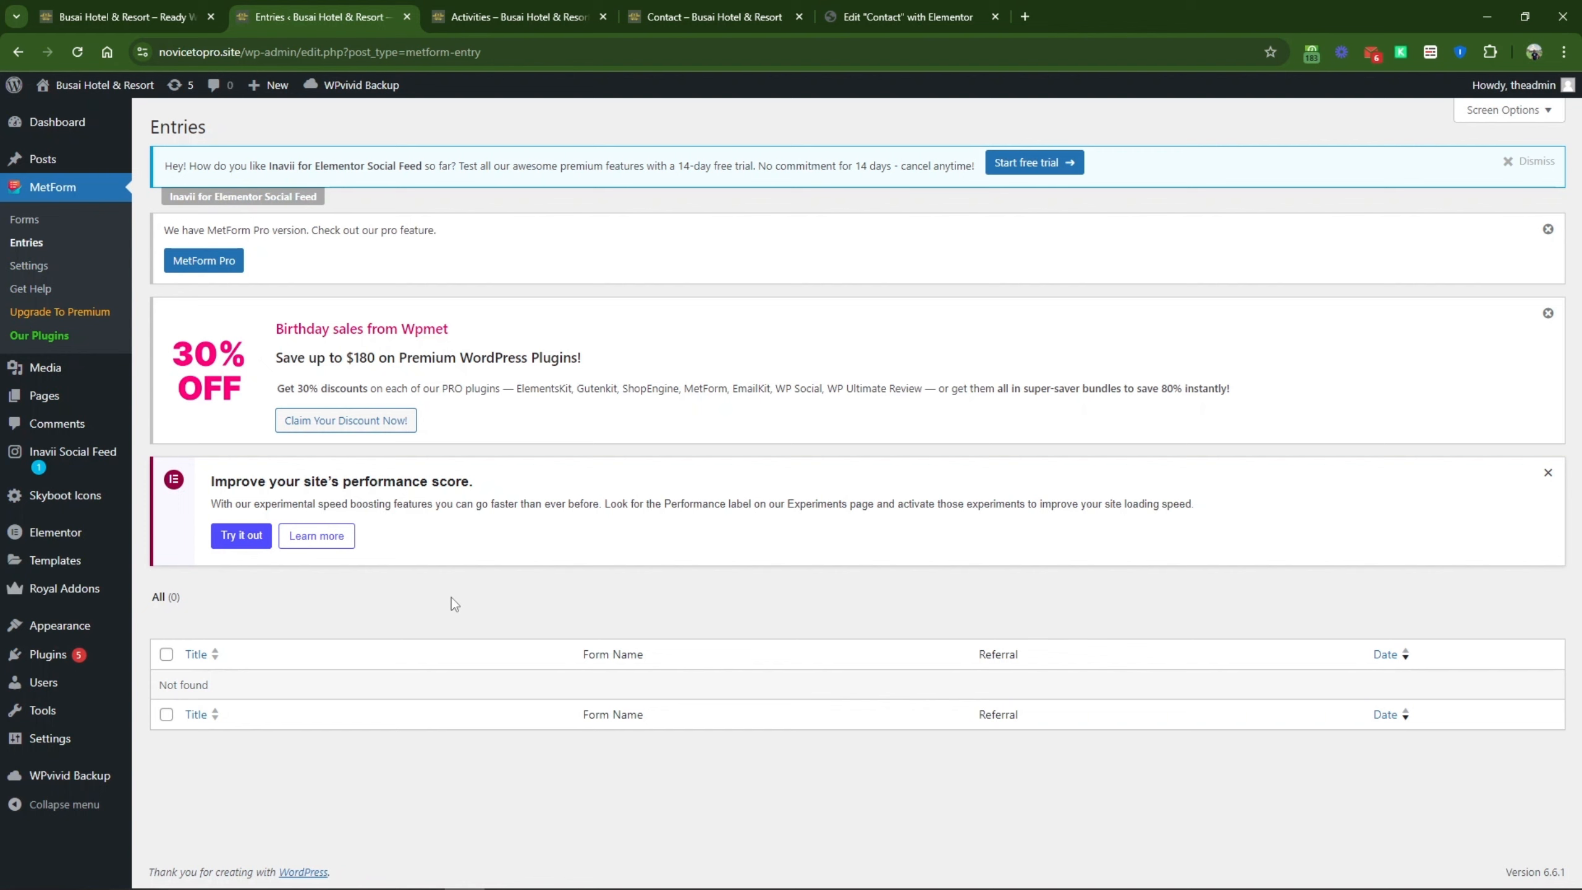
Step: Look over the live Contact page down to its newsletter sign-up section
click(585, 15)
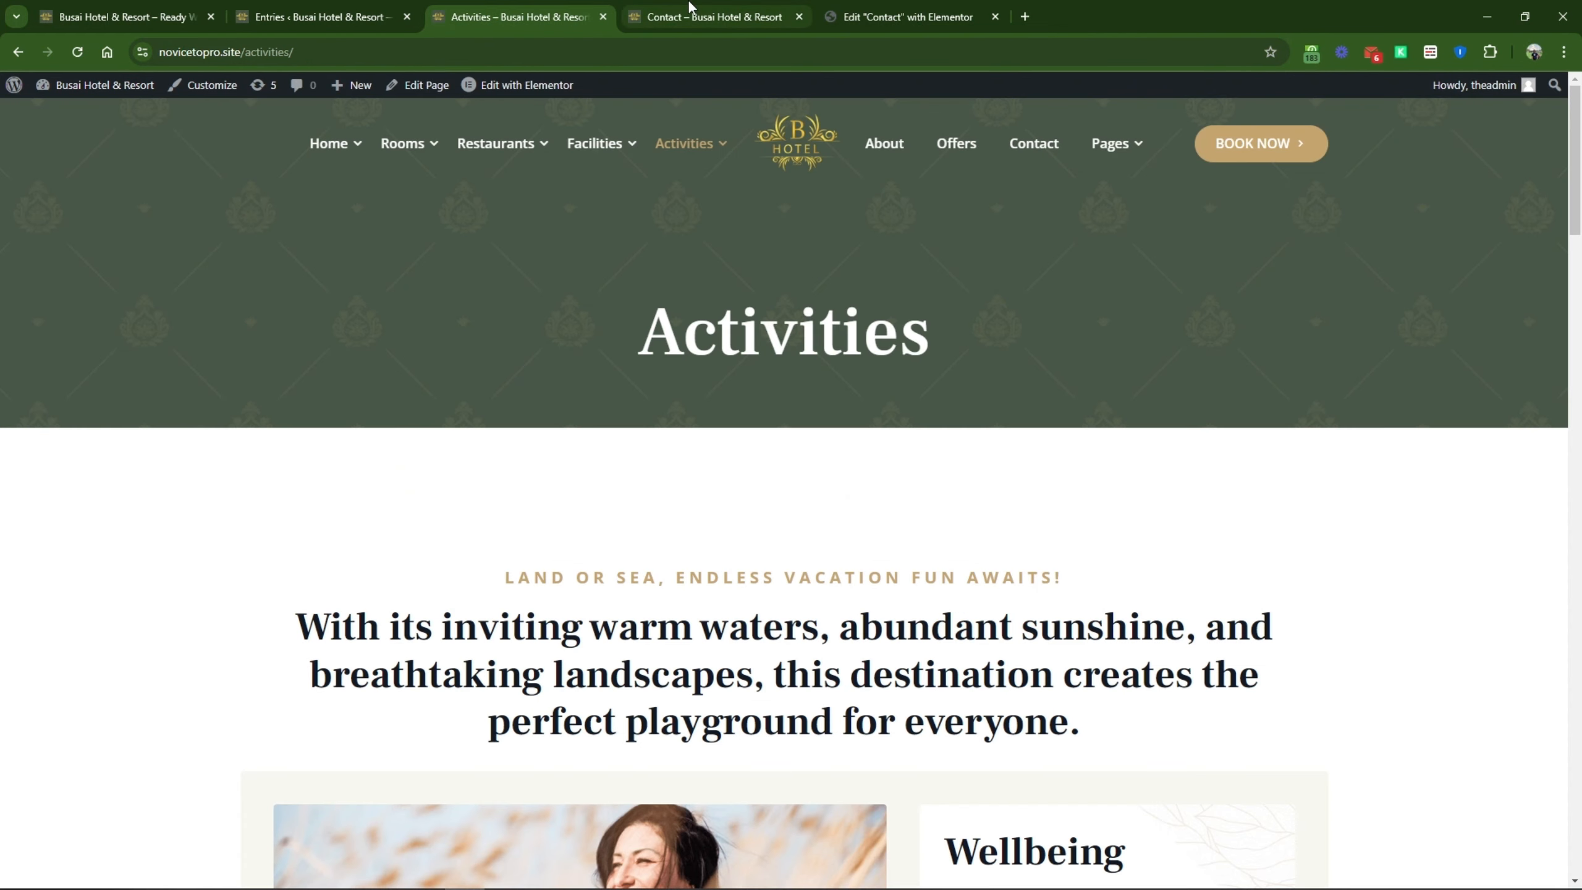
click(688, 2)
scroll(686, 542, down, 20)
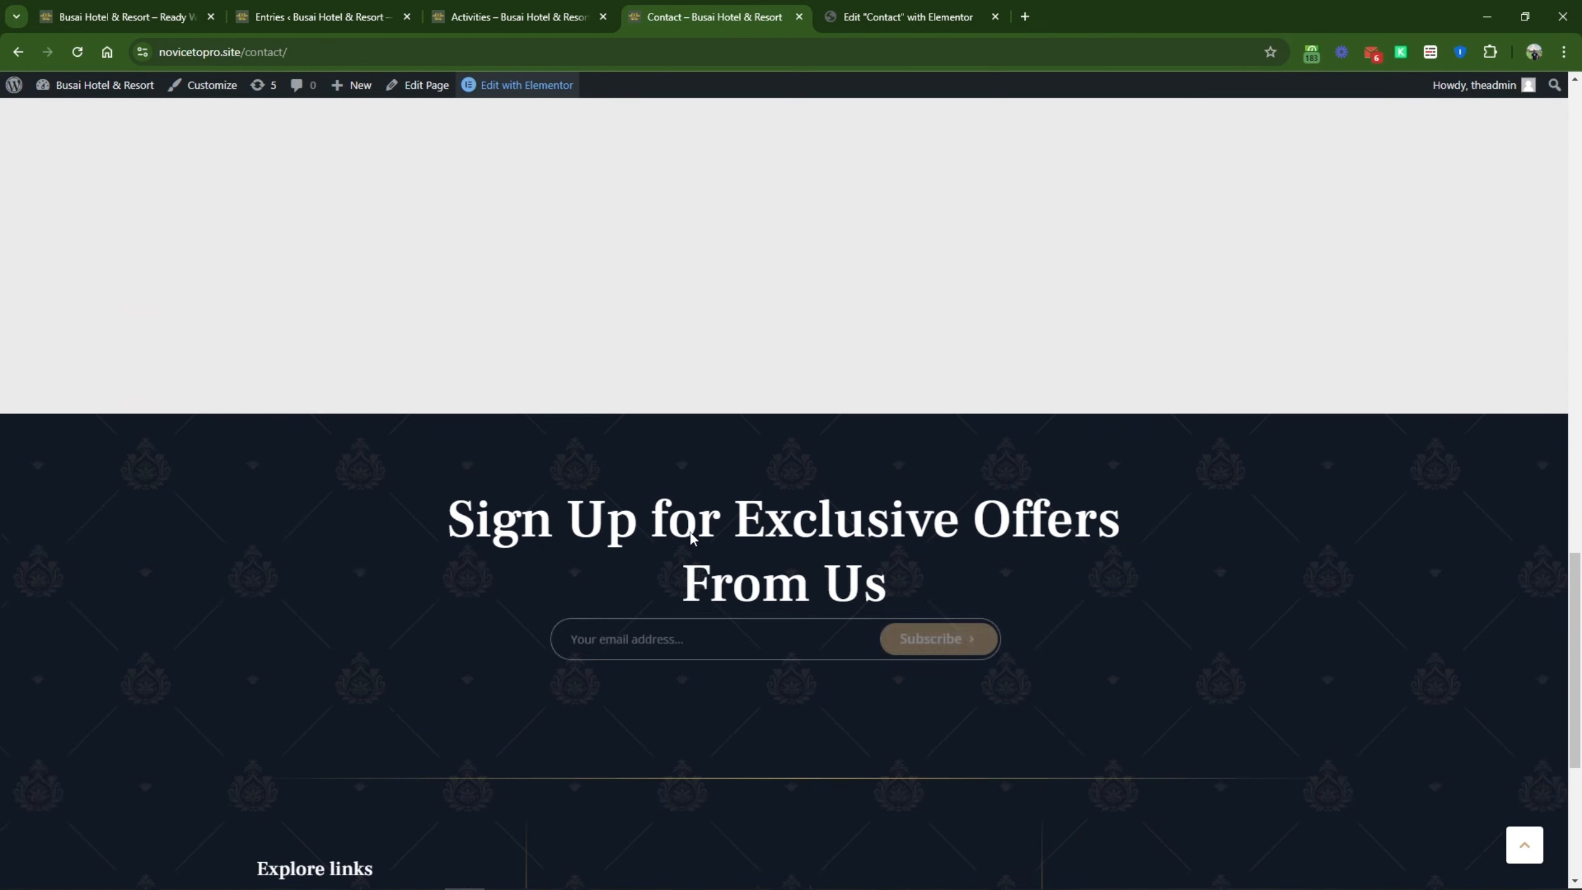
scroll(689, 531, up, 10)
Step: Go from the live Activities page to the Blog Archive page and close the Contact page and its Elementor editor tabs
click(517, 16)
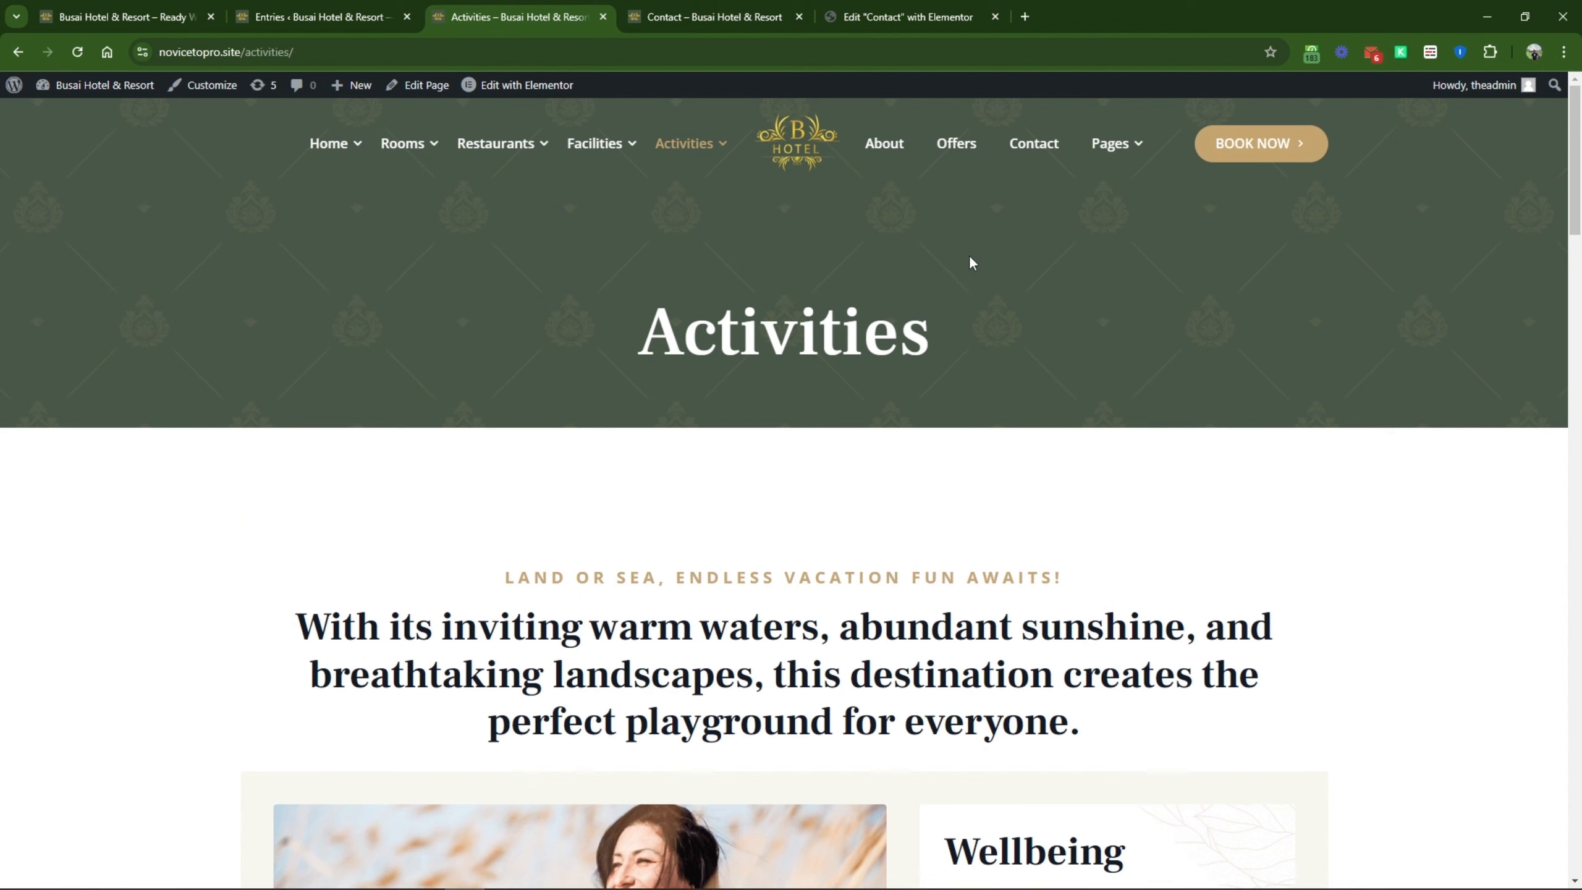
mouse_move(1120, 147)
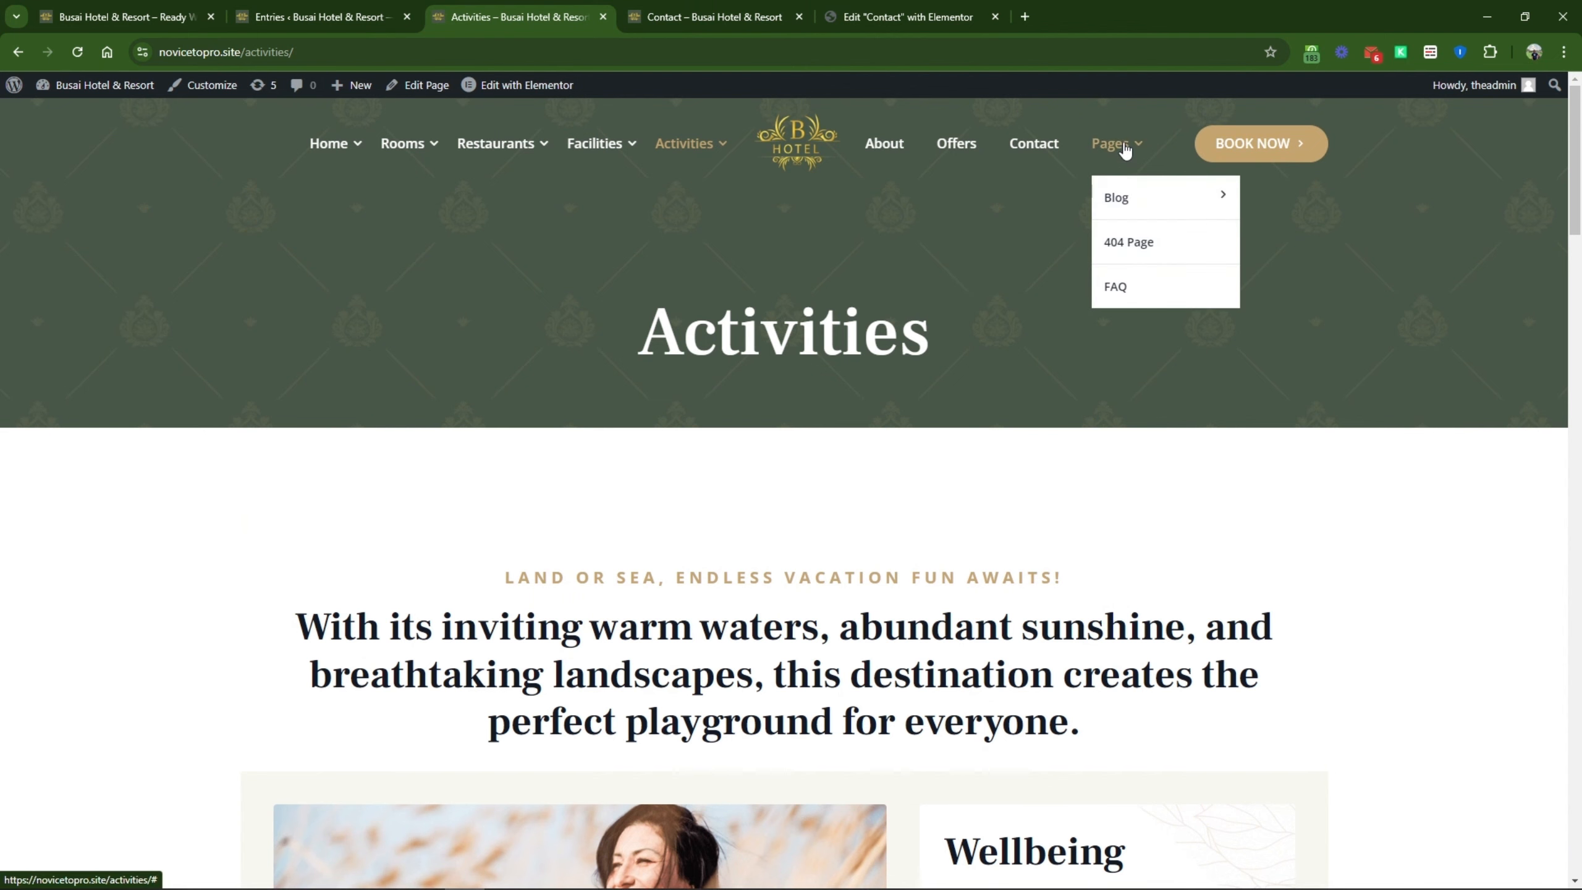
mouse_move(1131, 218)
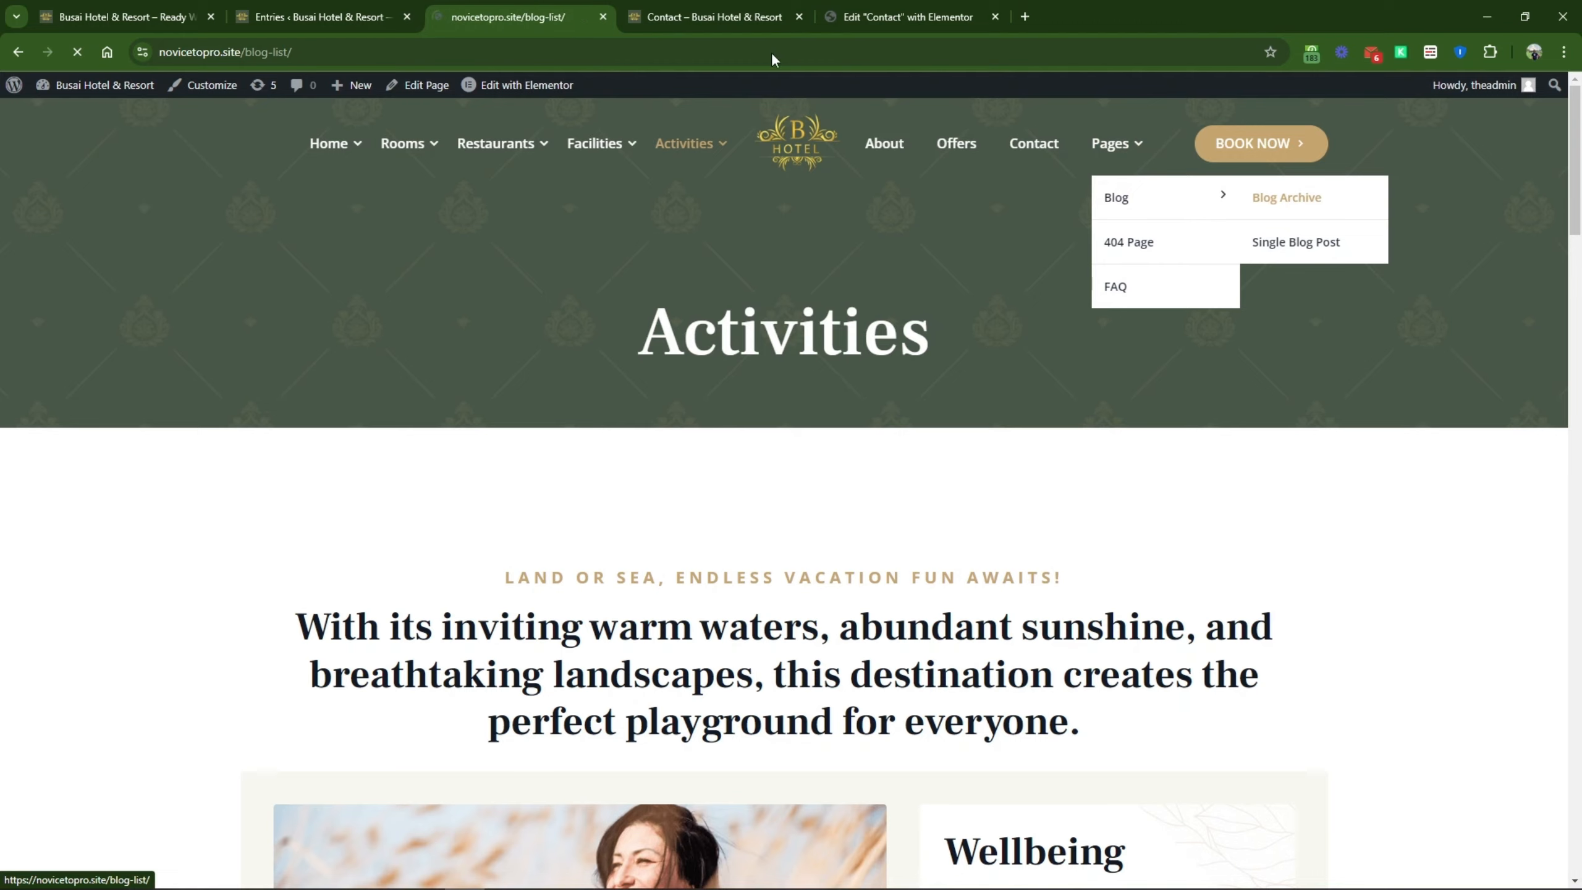
click(779, 17)
click(799, 17)
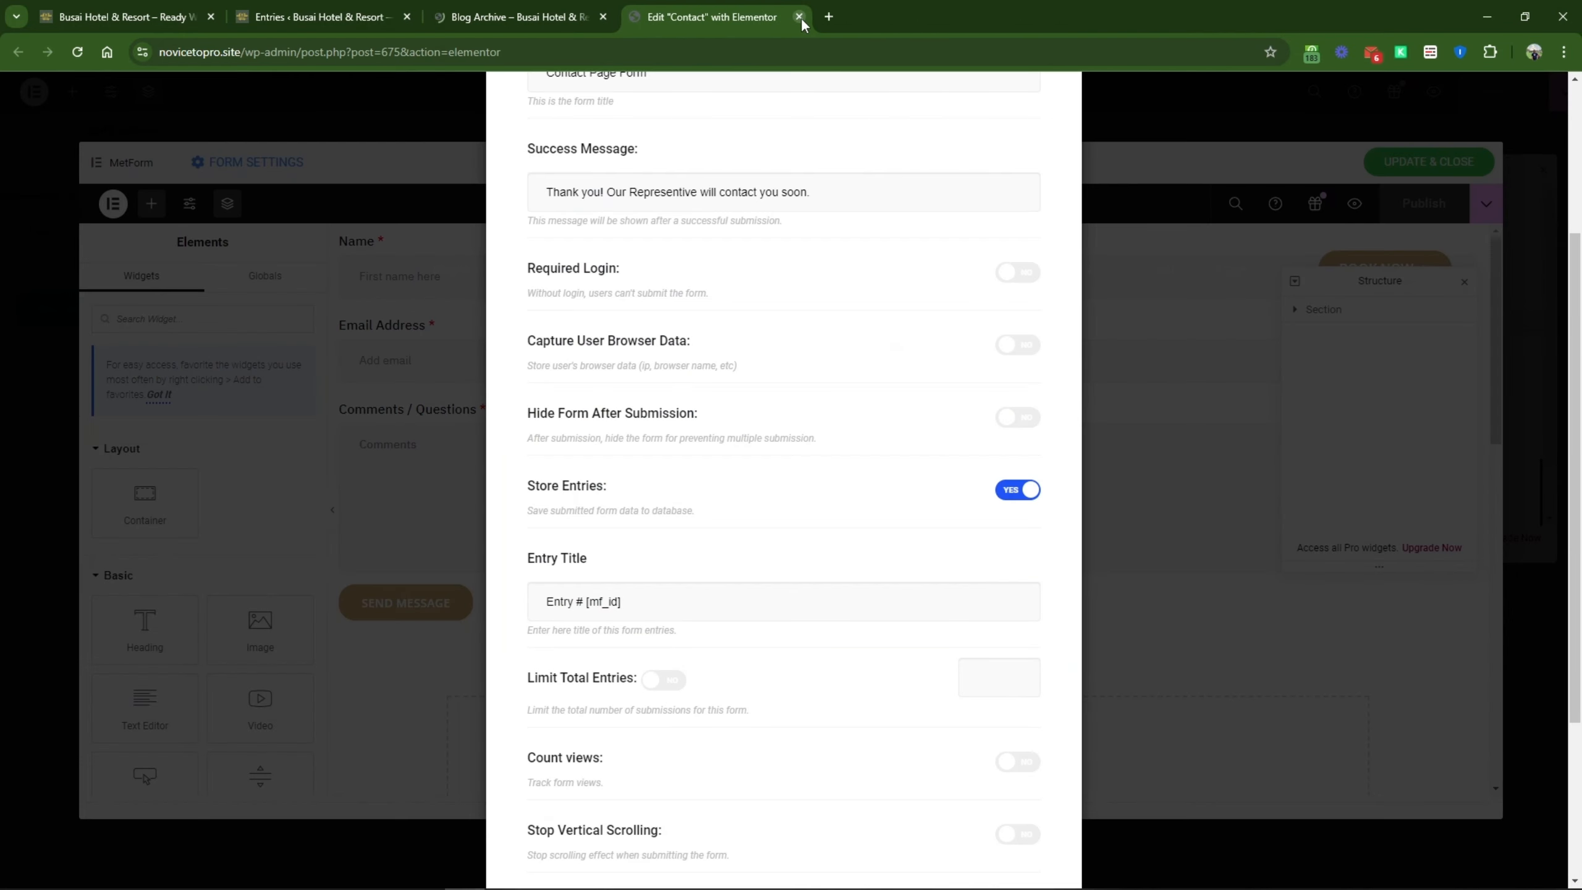
click(814, 17)
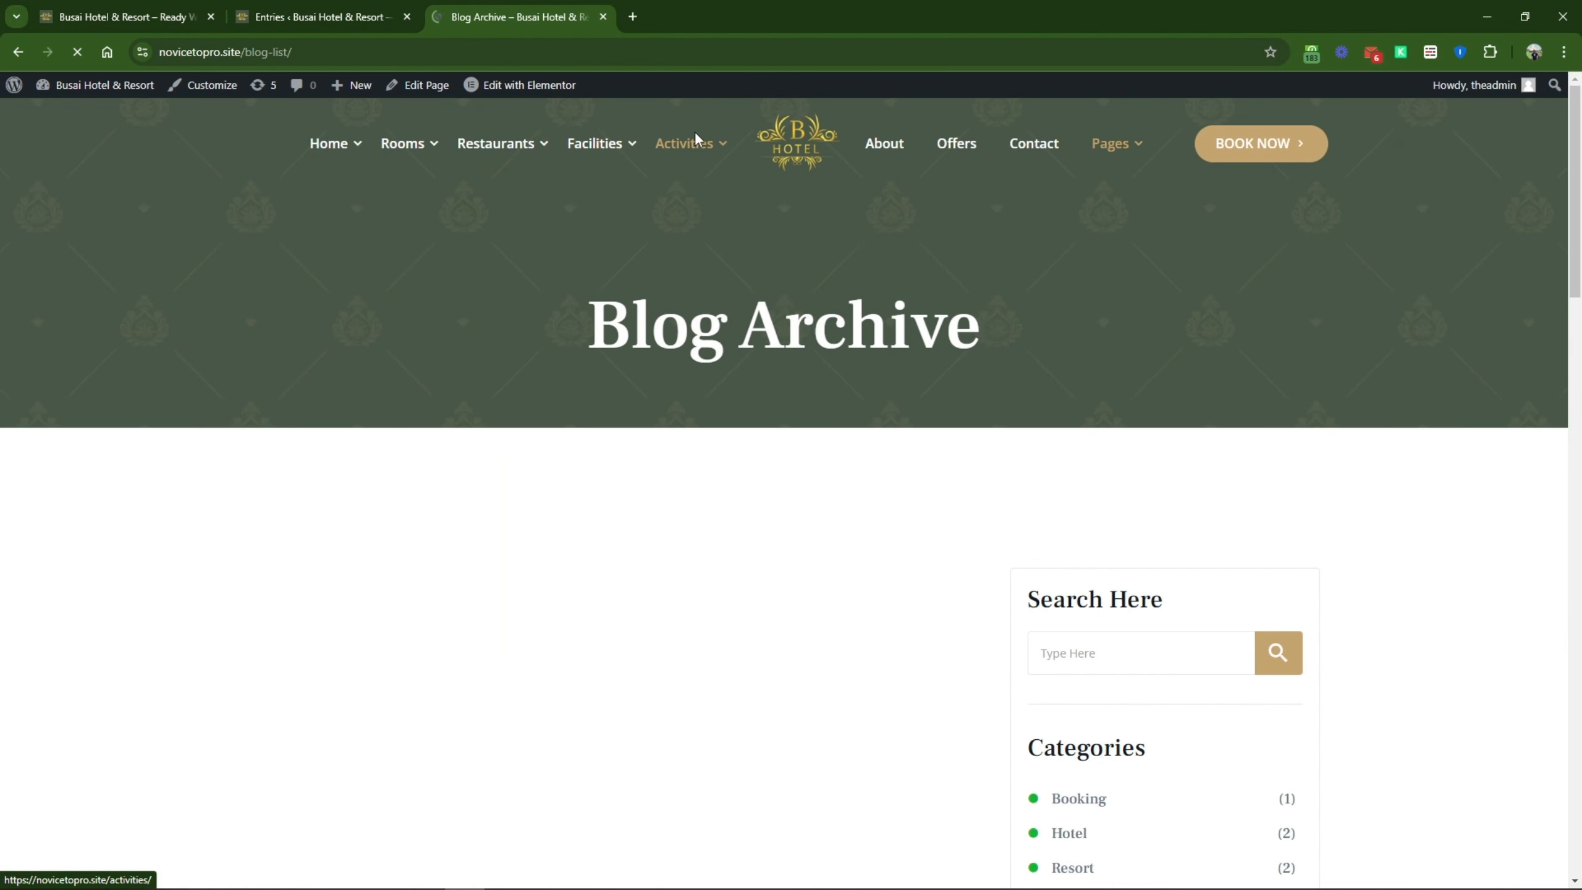
Step: Look over the Blog Archive page's post list and its sidebar of categories, popular posts and tags
scroll(594, 483, down, 1)
scroll(595, 483, down, 3)
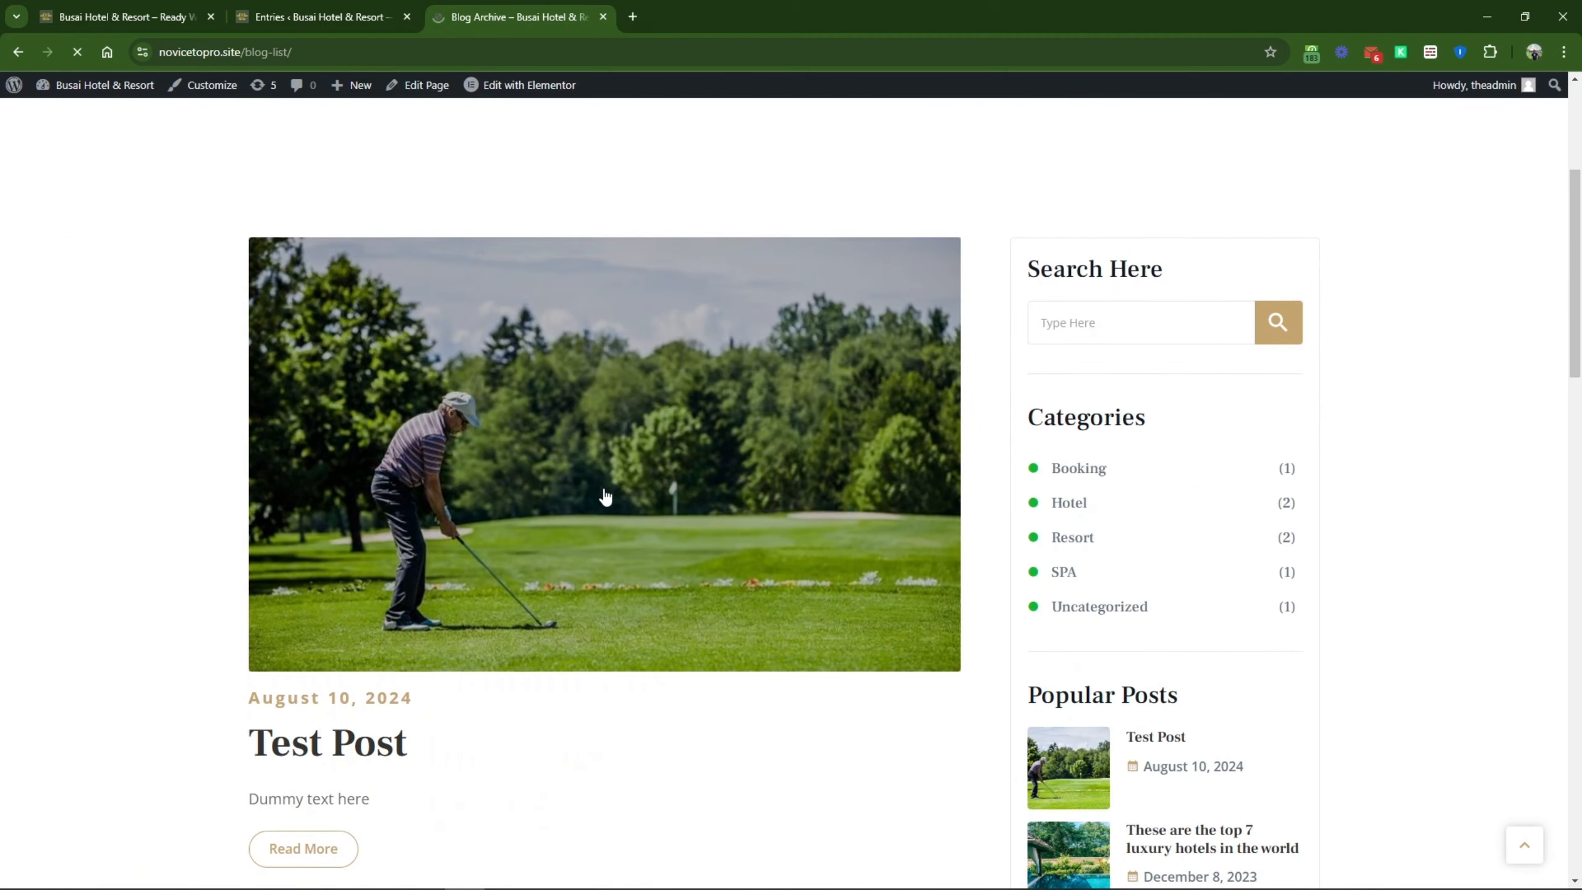
scroll(604, 490, down, 10)
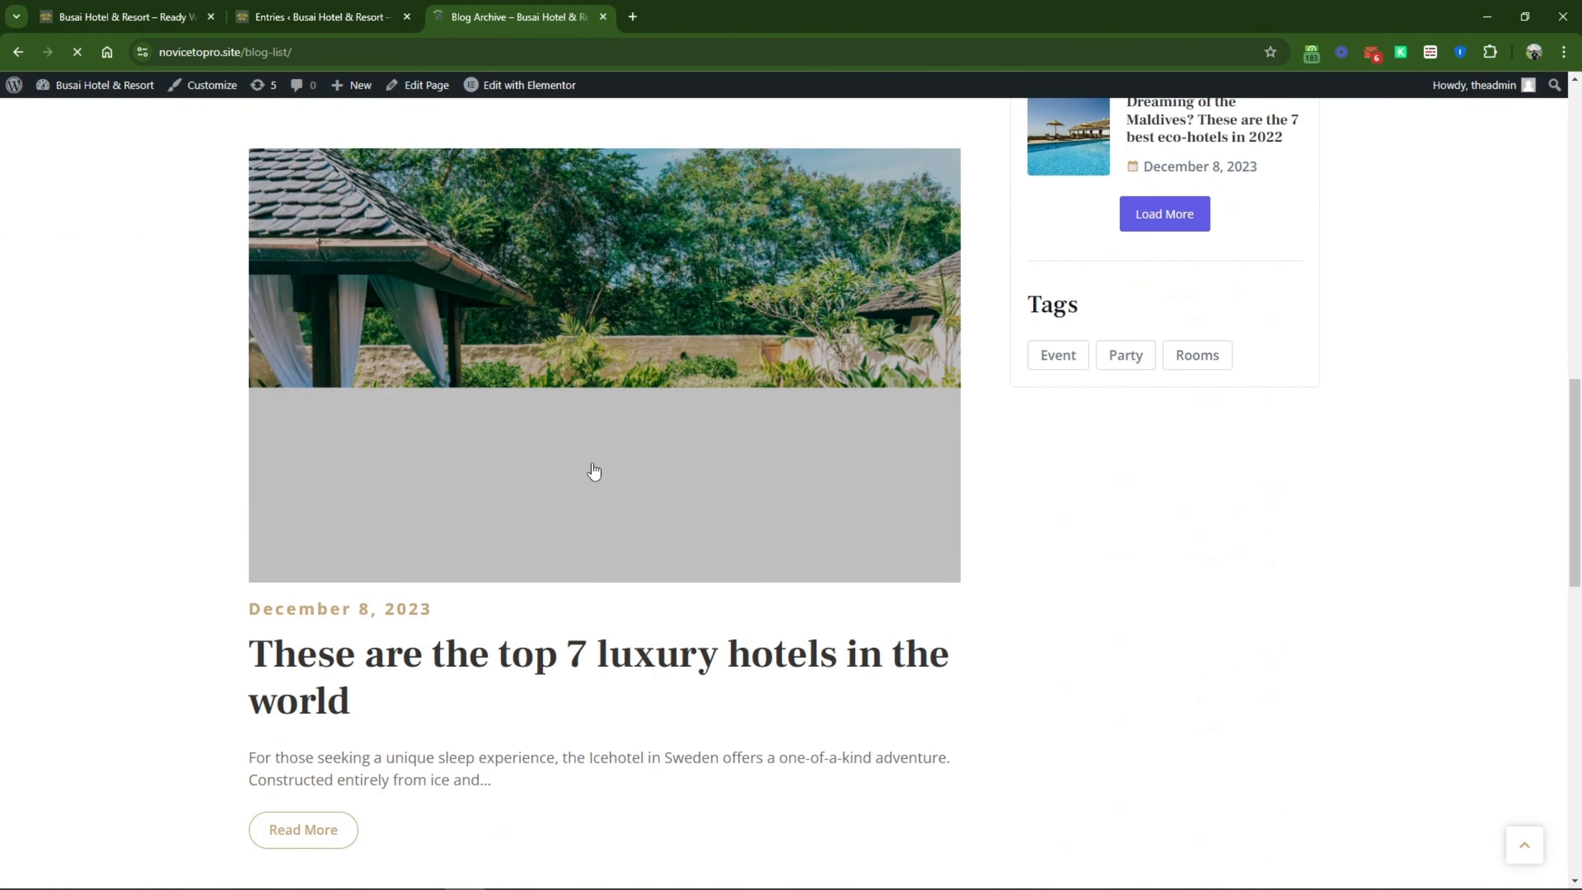
scroll(388, 649, up, 9)
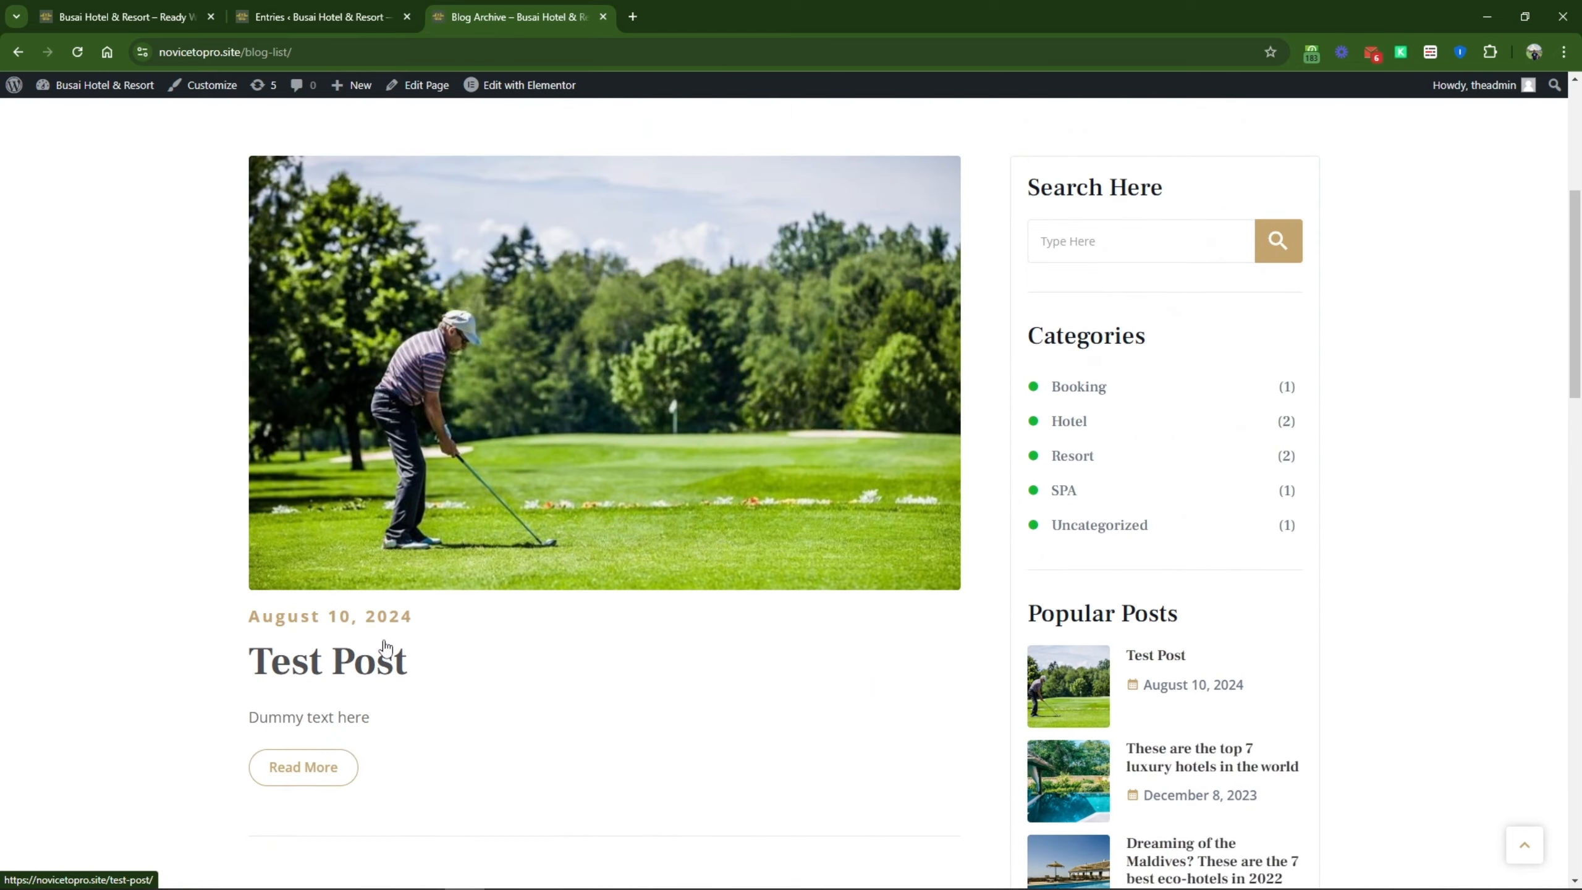
scroll(386, 648, up, 5)
scroll(389, 645, down, 5)
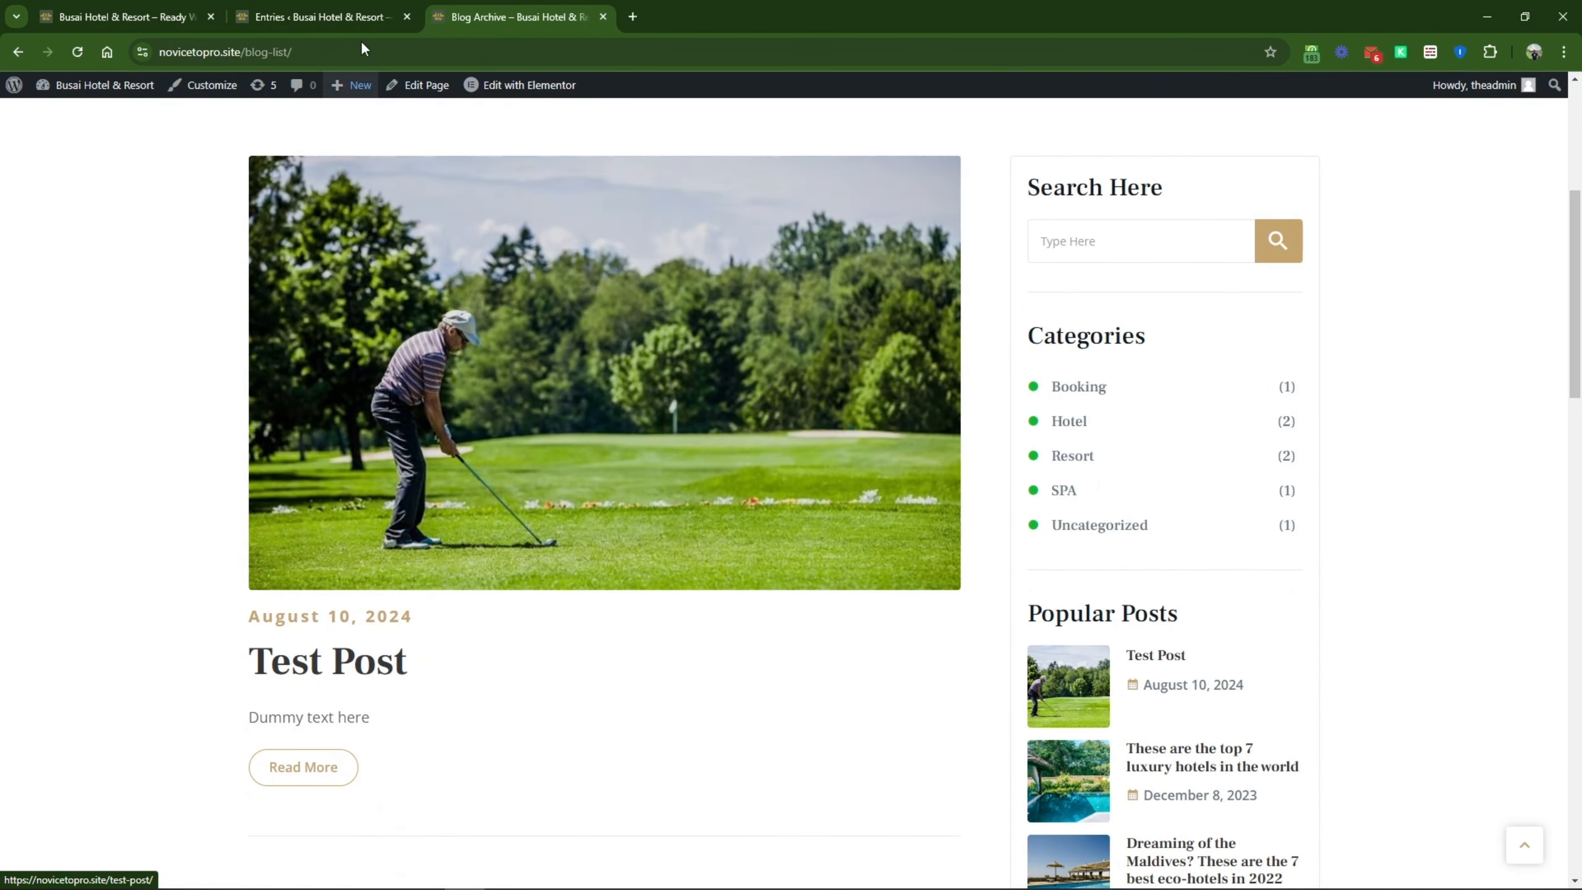
Step: Open the list of all posts in the WordPress dashboard and compare it with the live Blog Archive page
click(285, 14)
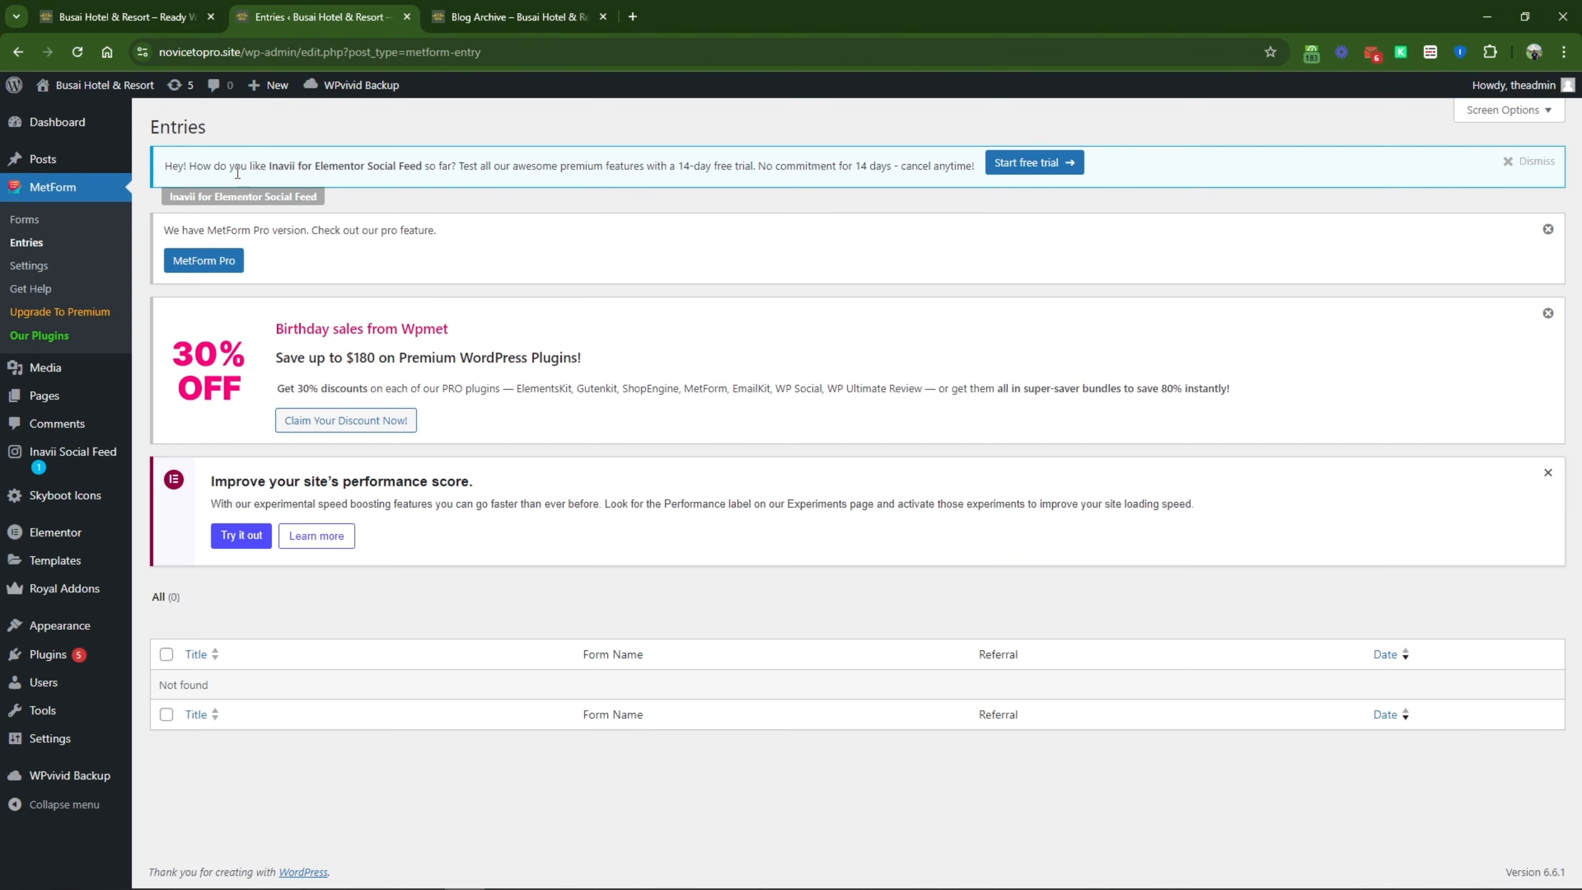
click(42, 161)
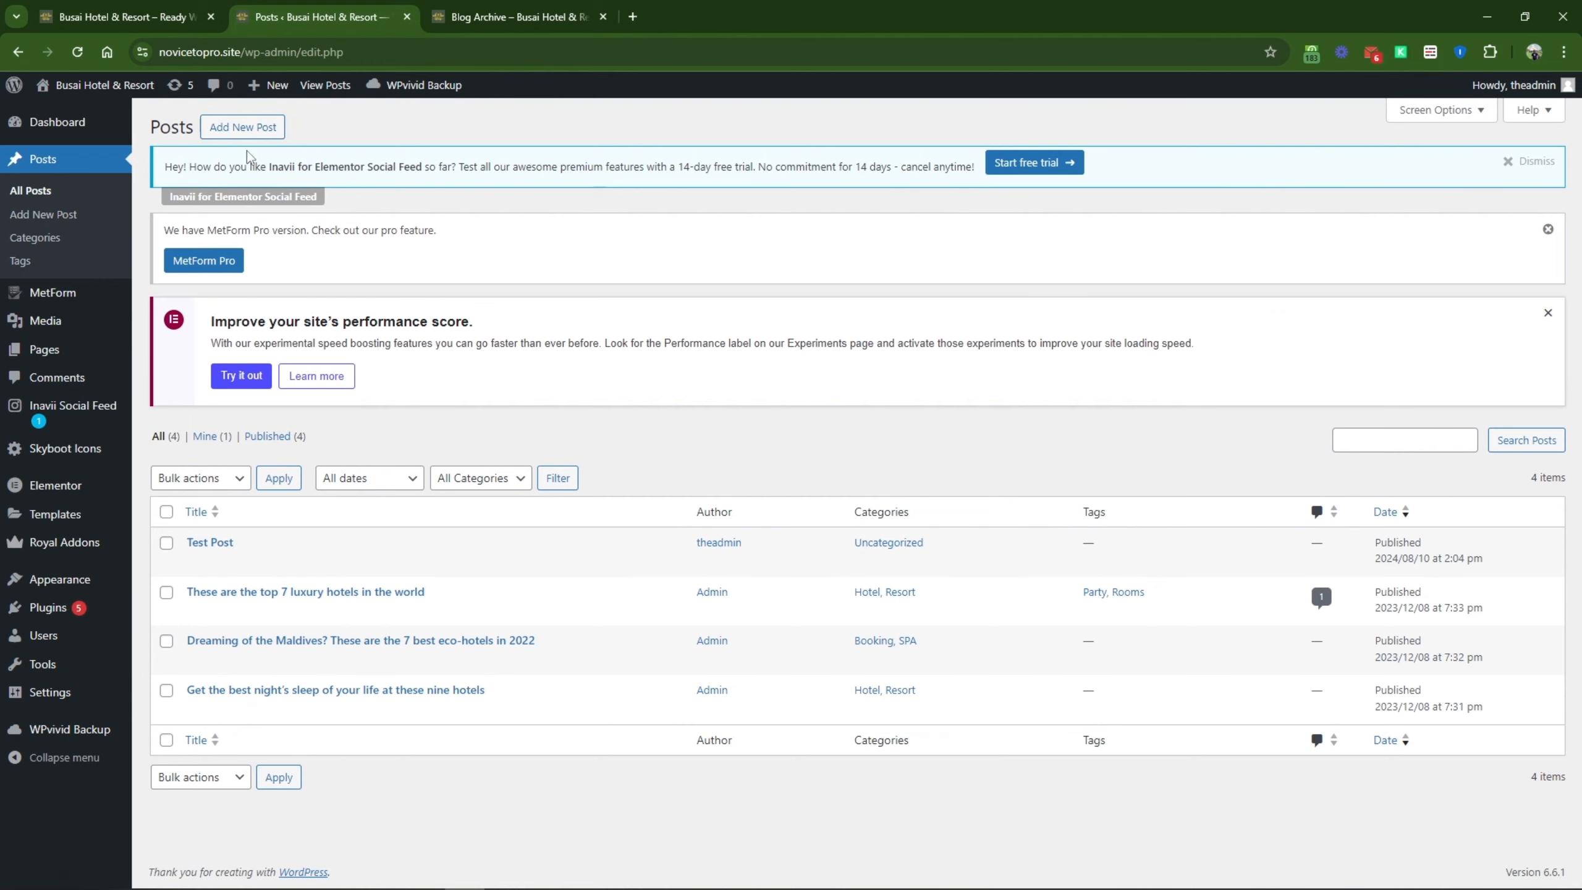
click(518, 16)
scroll(451, 554, down, 10)
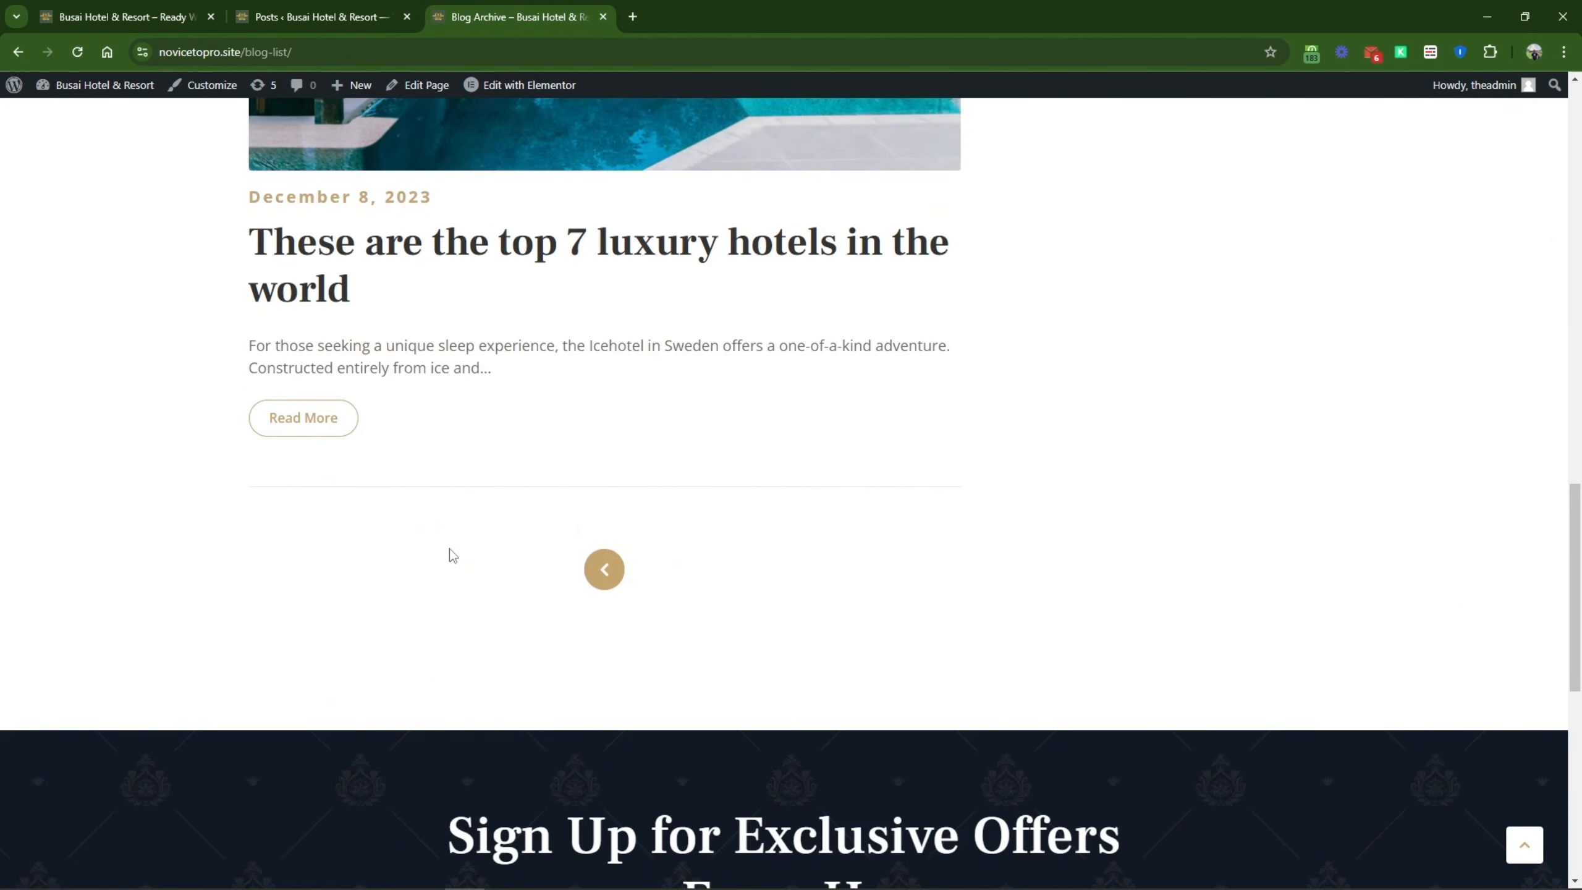
scroll(456, 565, up, 12)
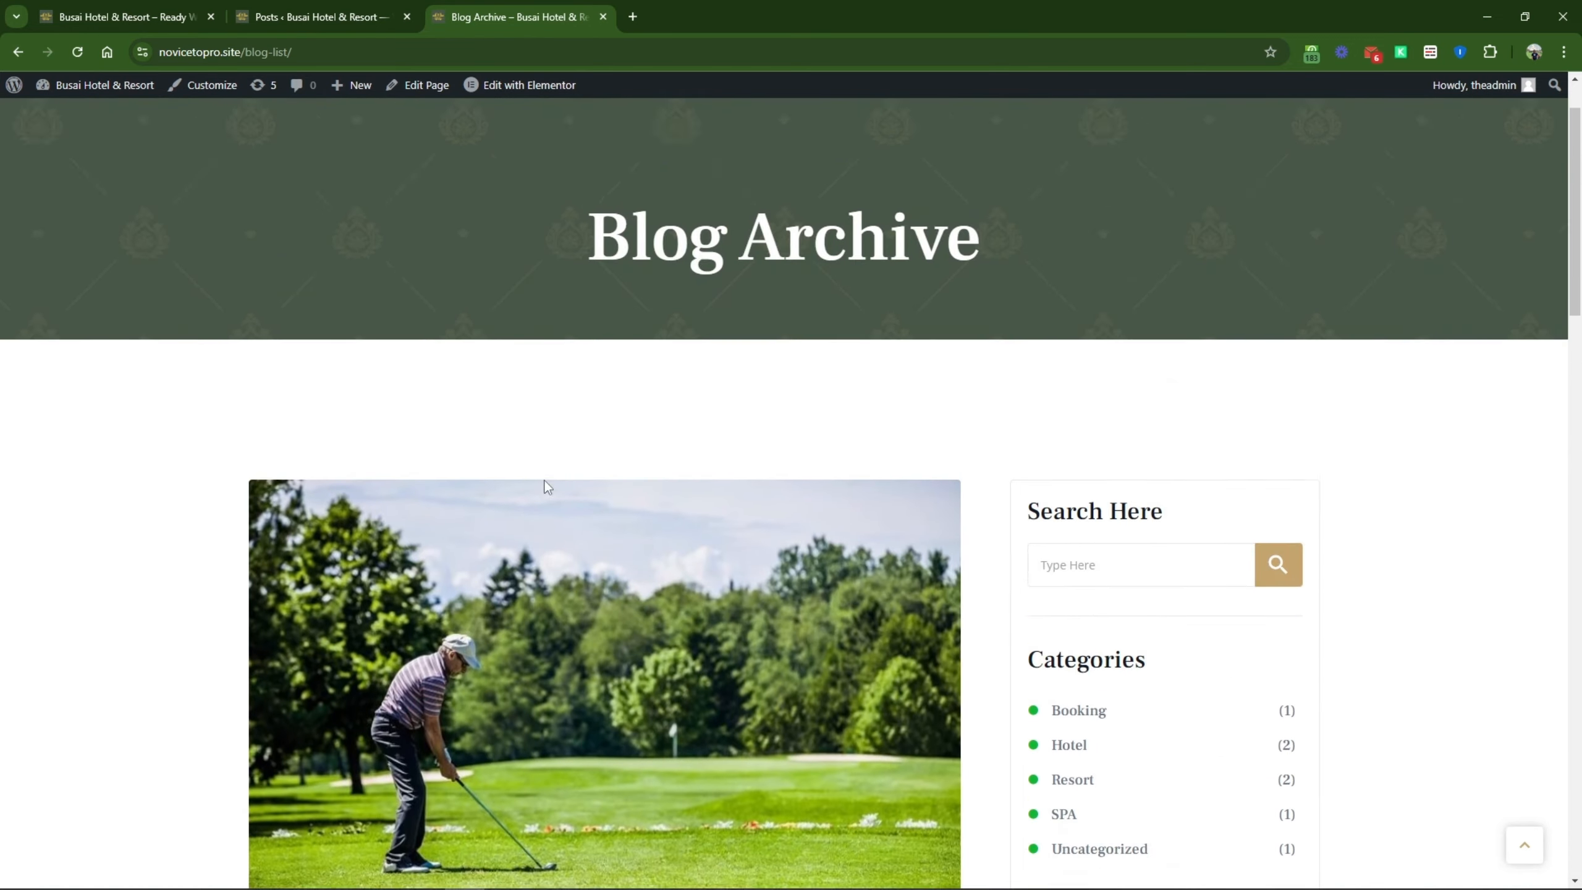
scroll(547, 487, up, 2)
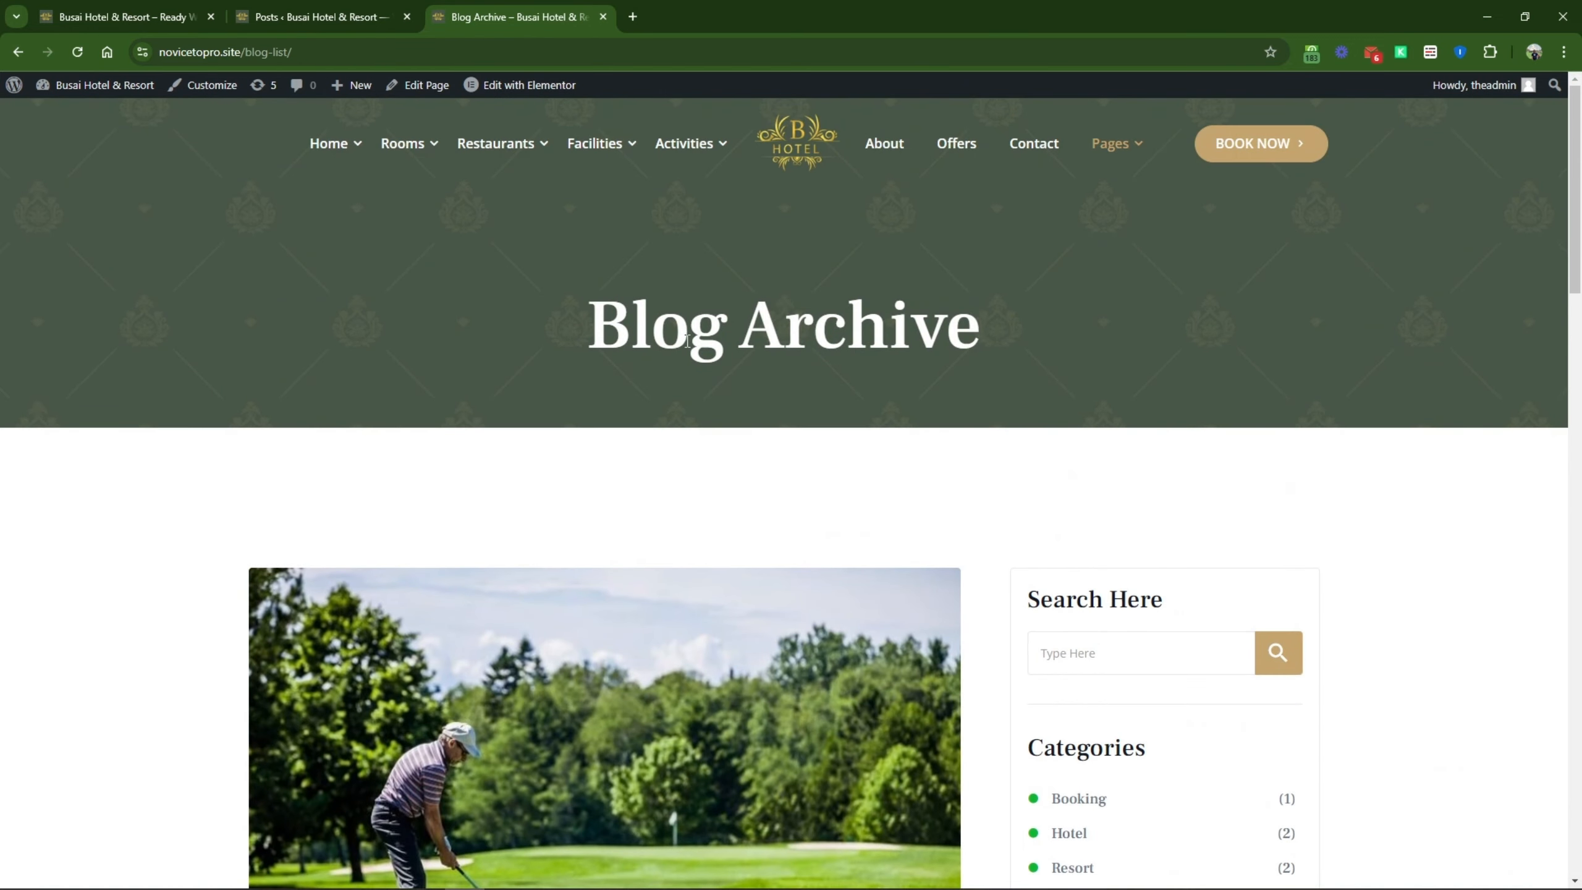
drag(695, 347, 939, 395)
scroll(882, 459, down, 7)
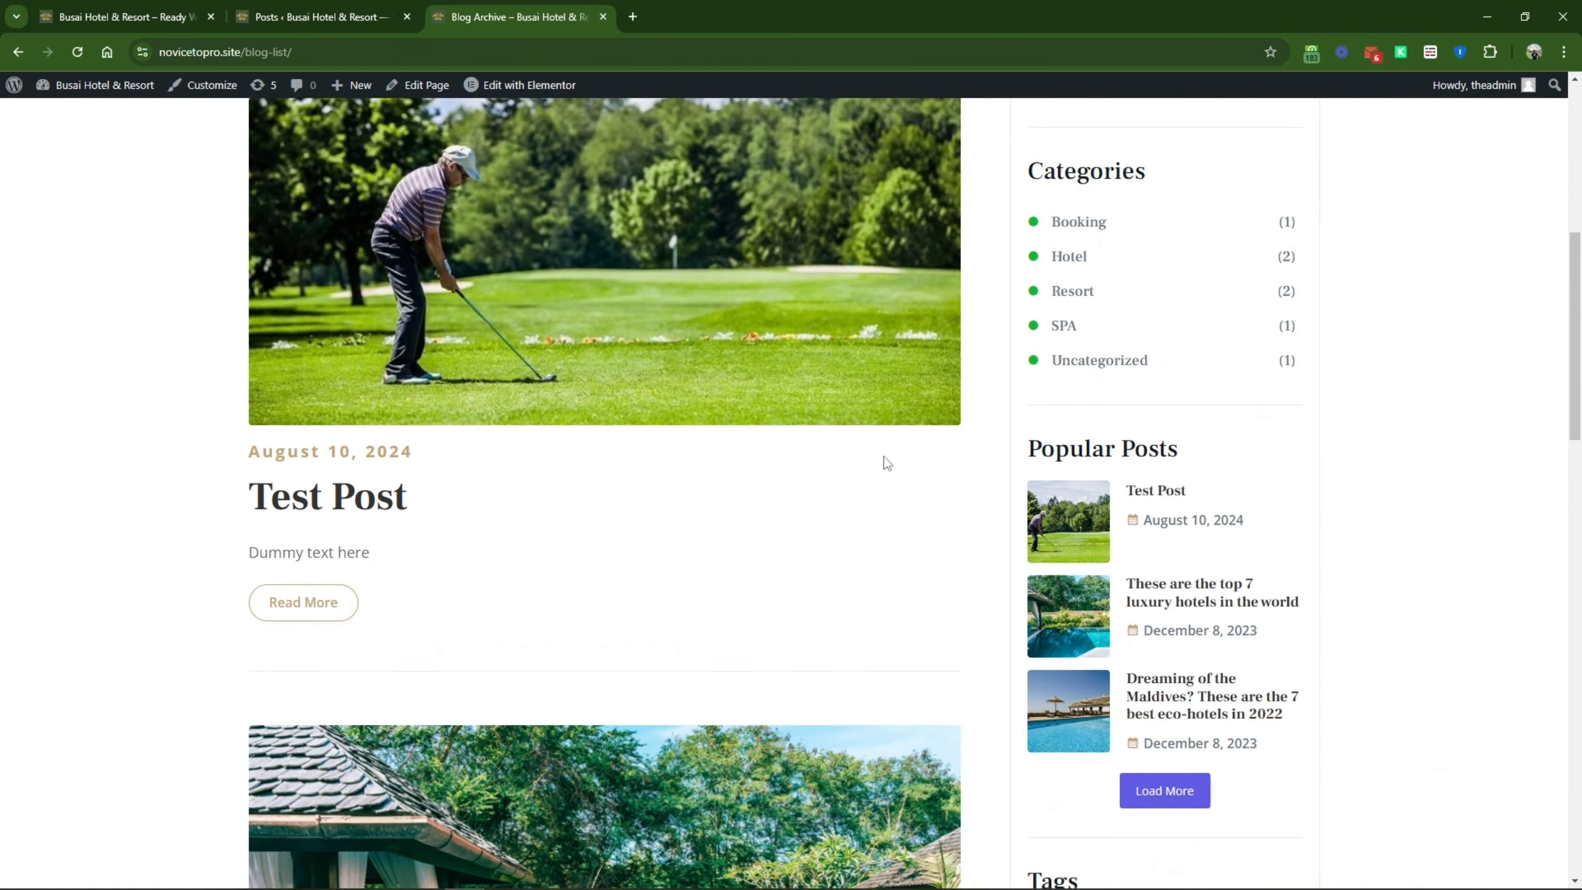
Step: Look over the live Blog Archive page's posts and sidebar, and compare them with the dashboard's list of all posts
scroll(534, 604, down, 10)
scroll(558, 608, down, 2)
scroll(559, 604, up, 15)
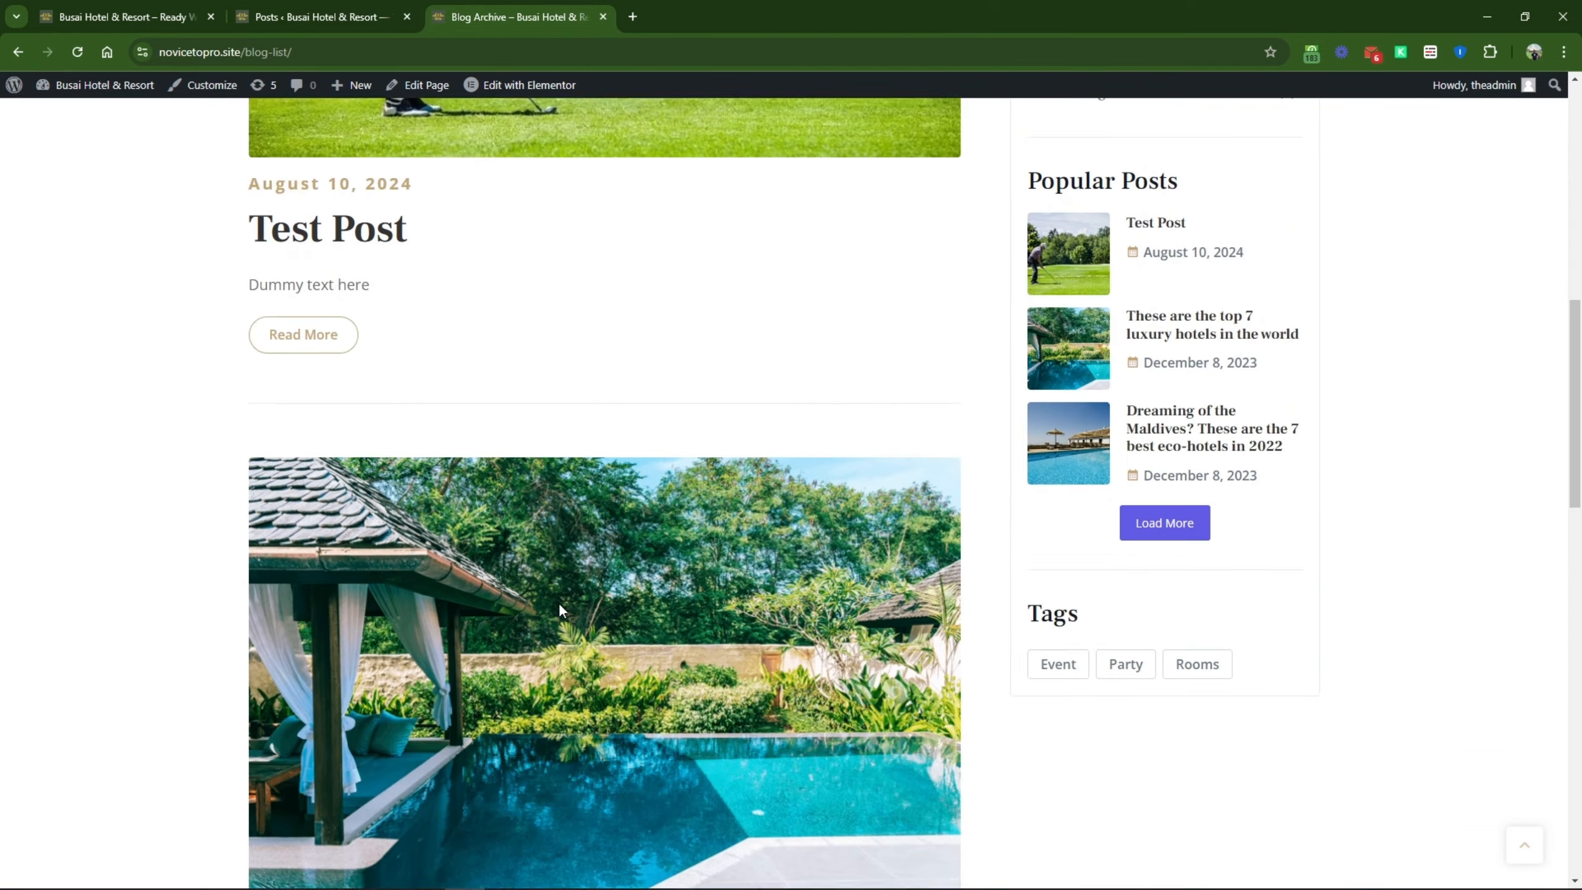
scroll(694, 605, down, 3)
scroll(693, 606, down, 3)
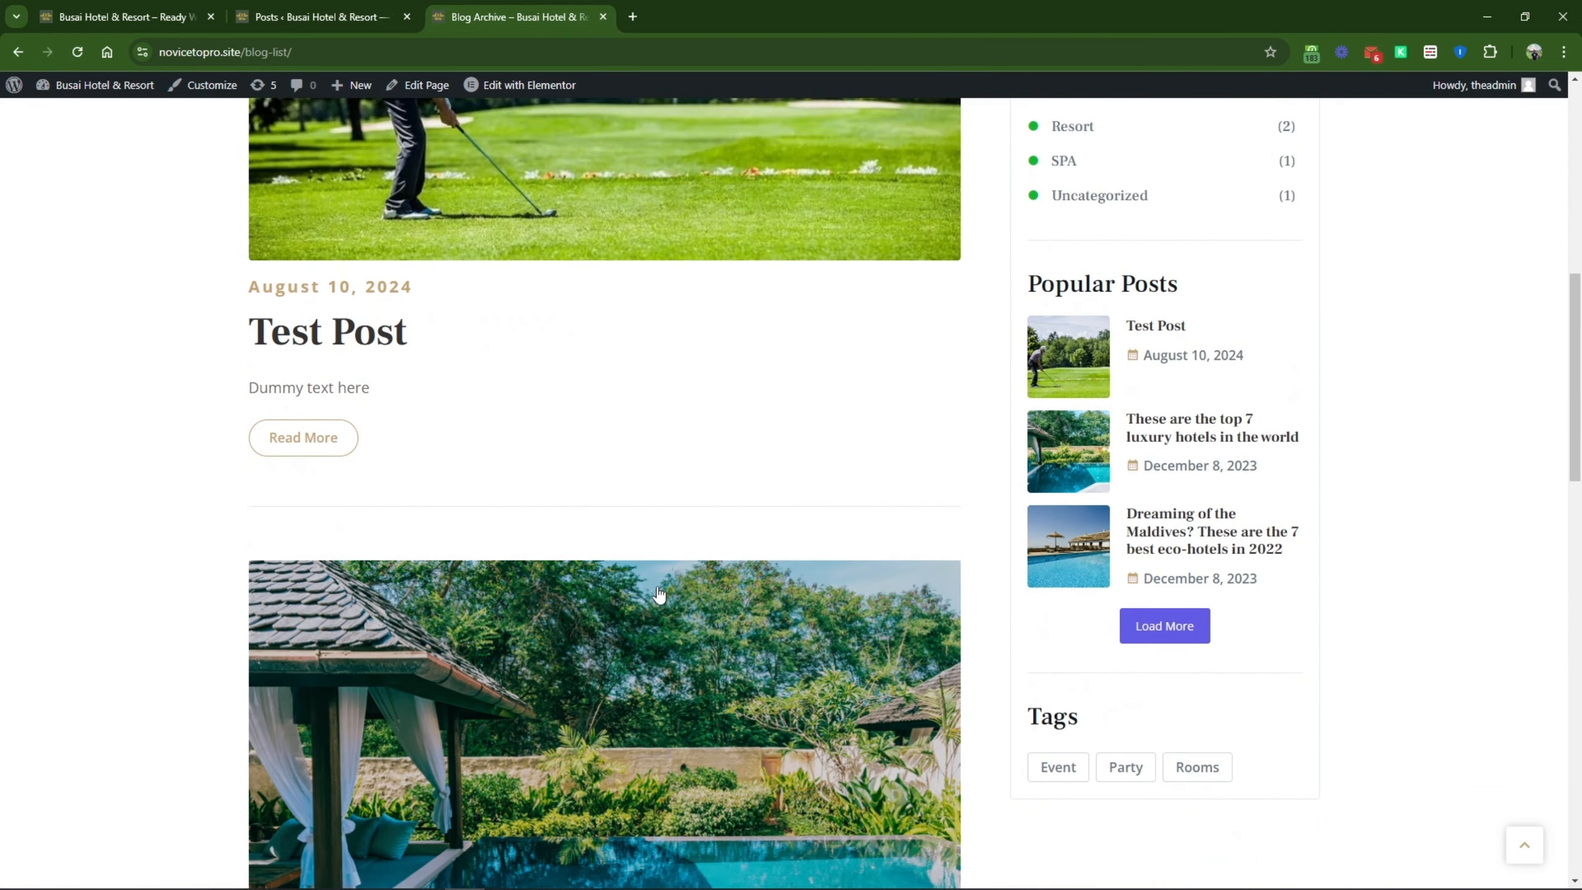
scroll(656, 593, up, 4)
click(341, 16)
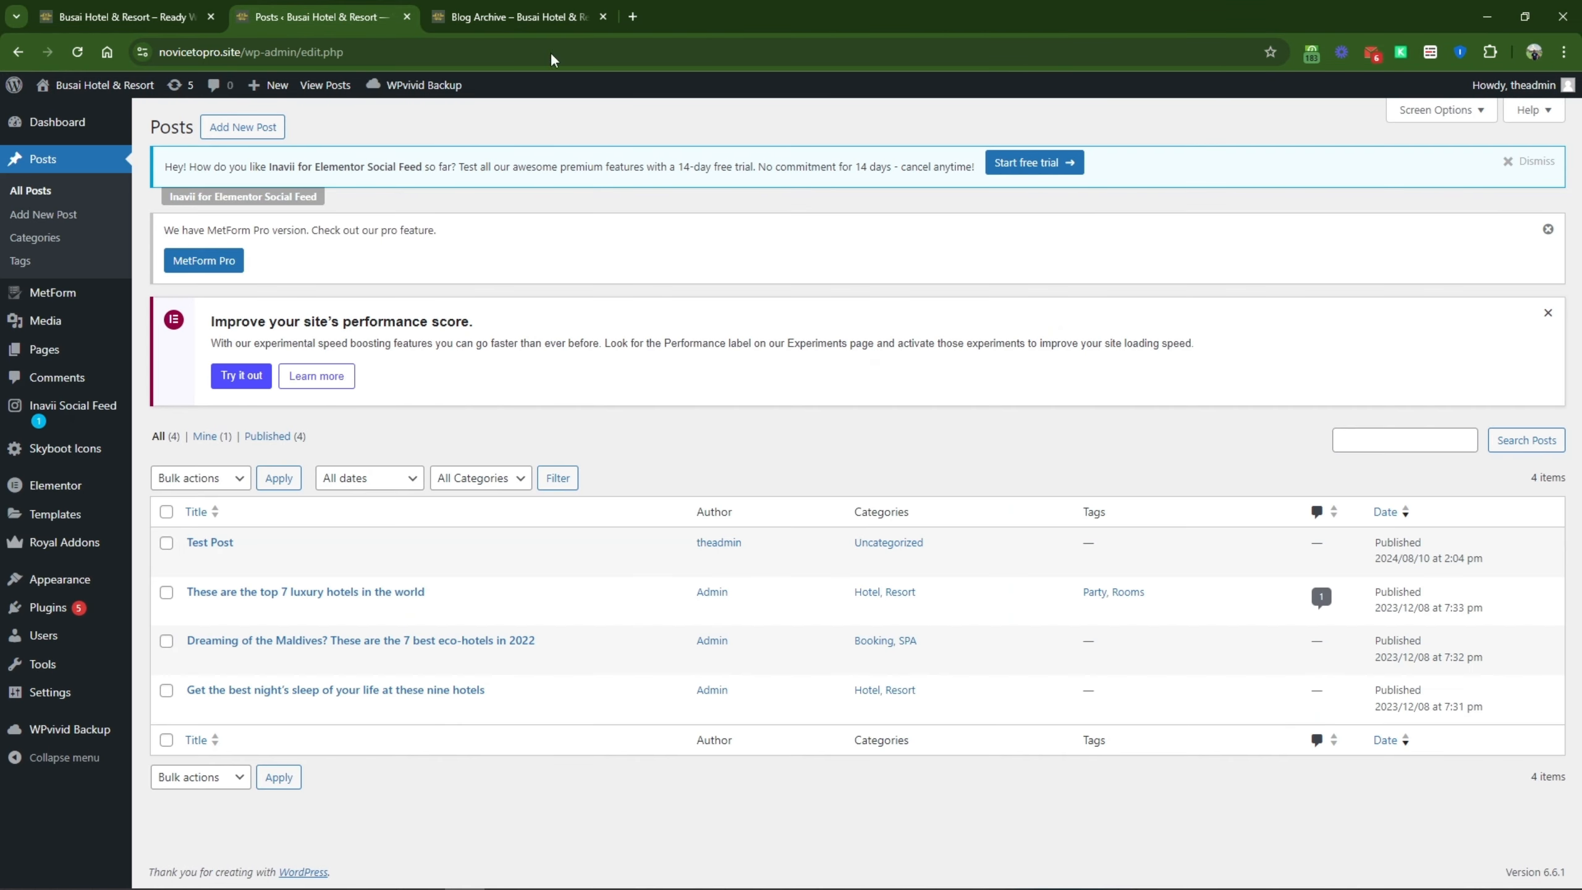
click(536, 17)
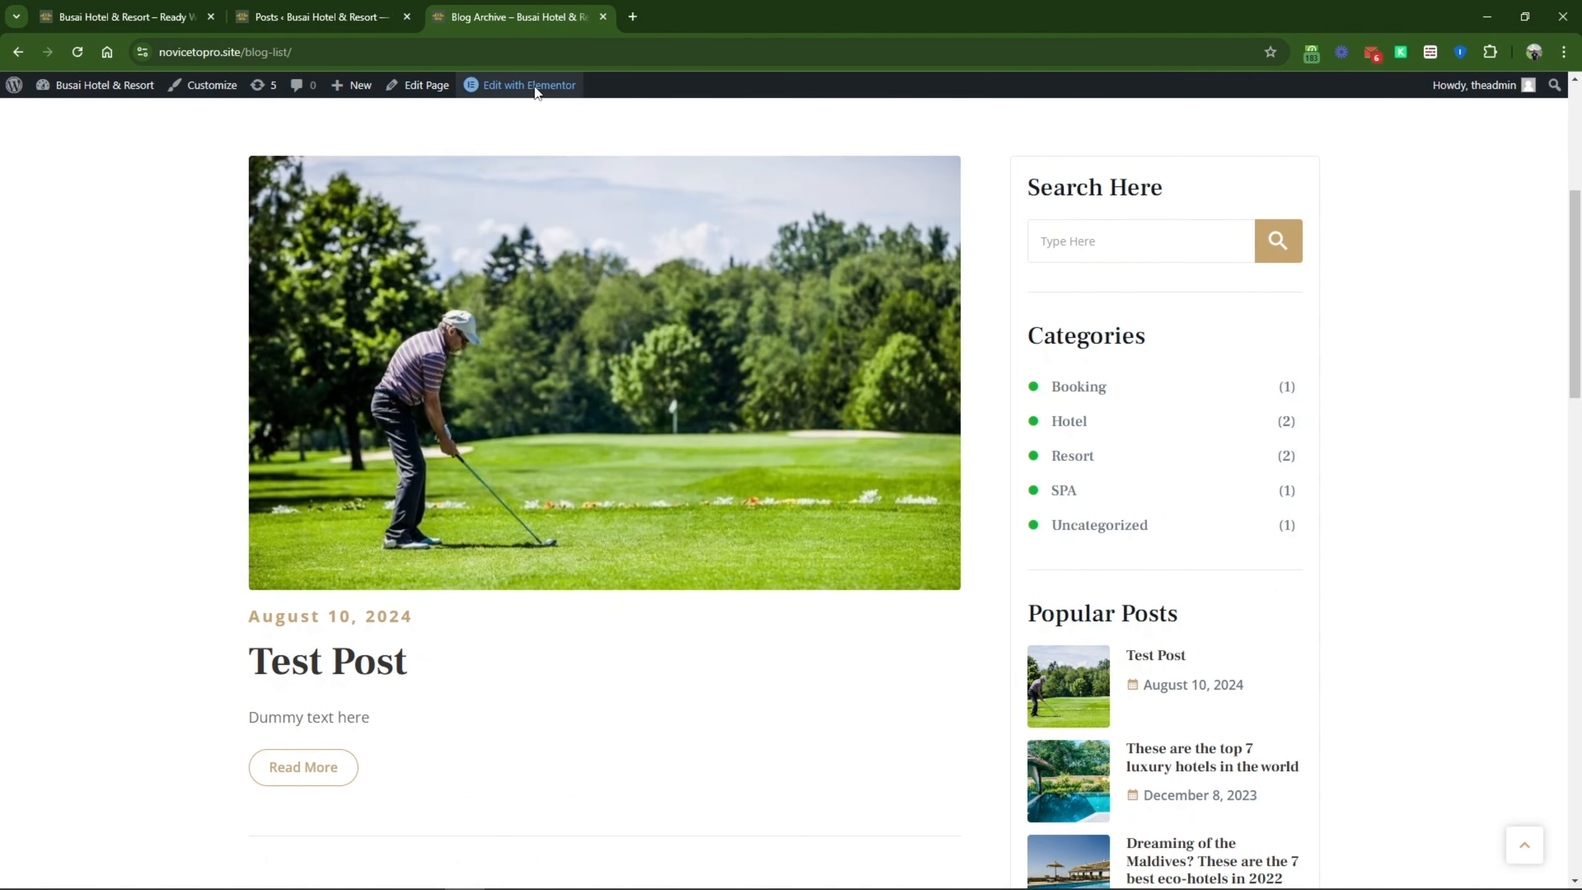
Step: Check the templates editable with Elementor on the Blog Archive page, and open the Royal Addons Theme Builder's archive templates in the dashboard
scroll(1036, 685, up, 5)
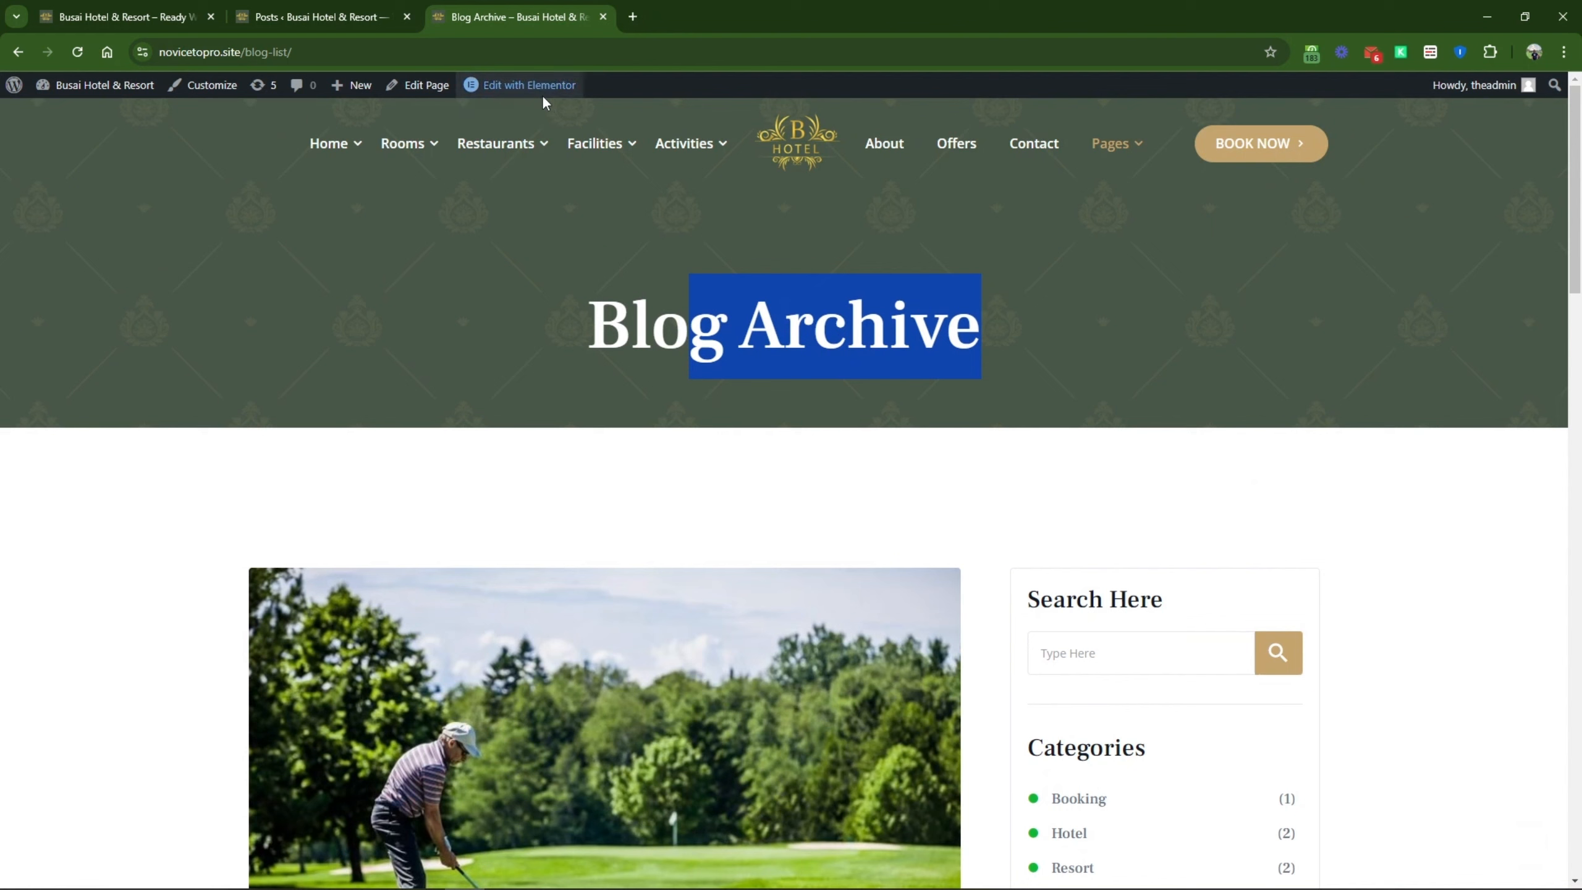
mouse_move(542, 94)
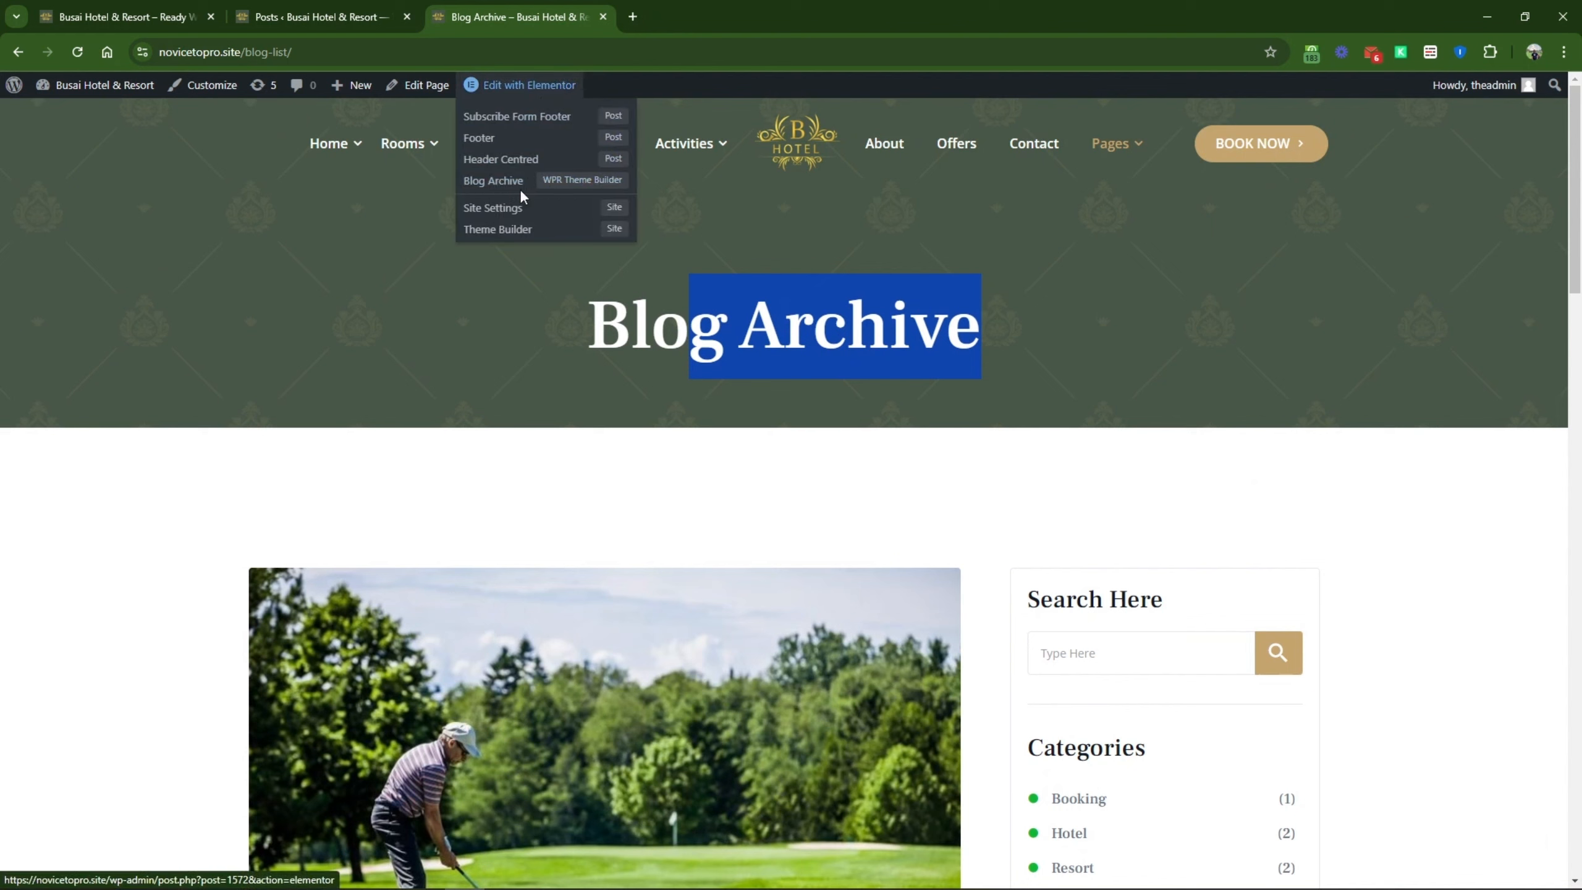
click(317, 17)
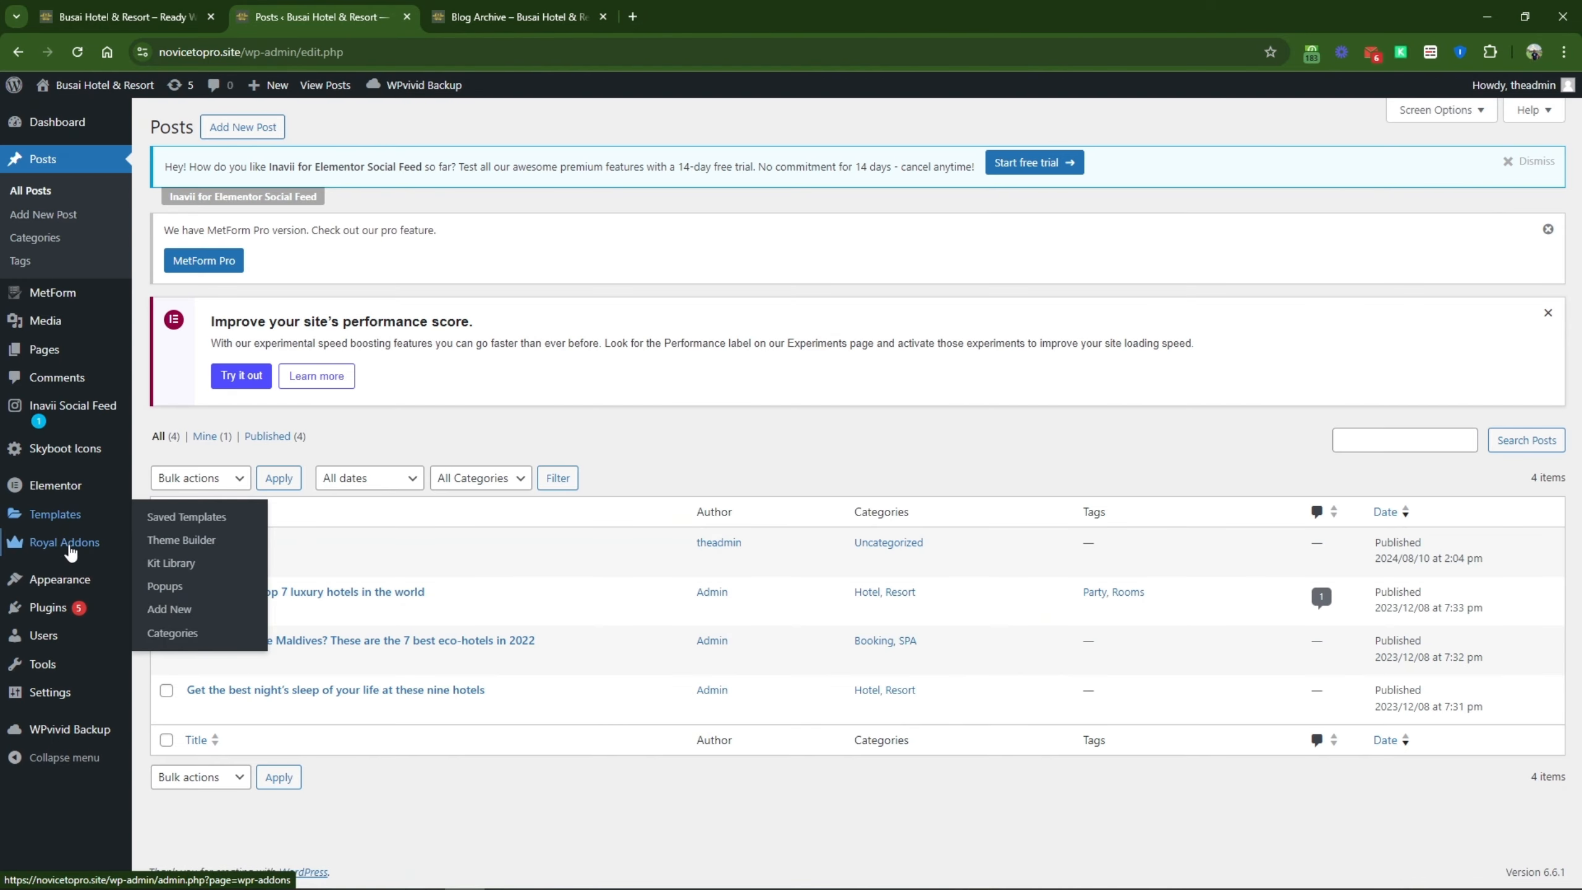
mouse_move(70, 552)
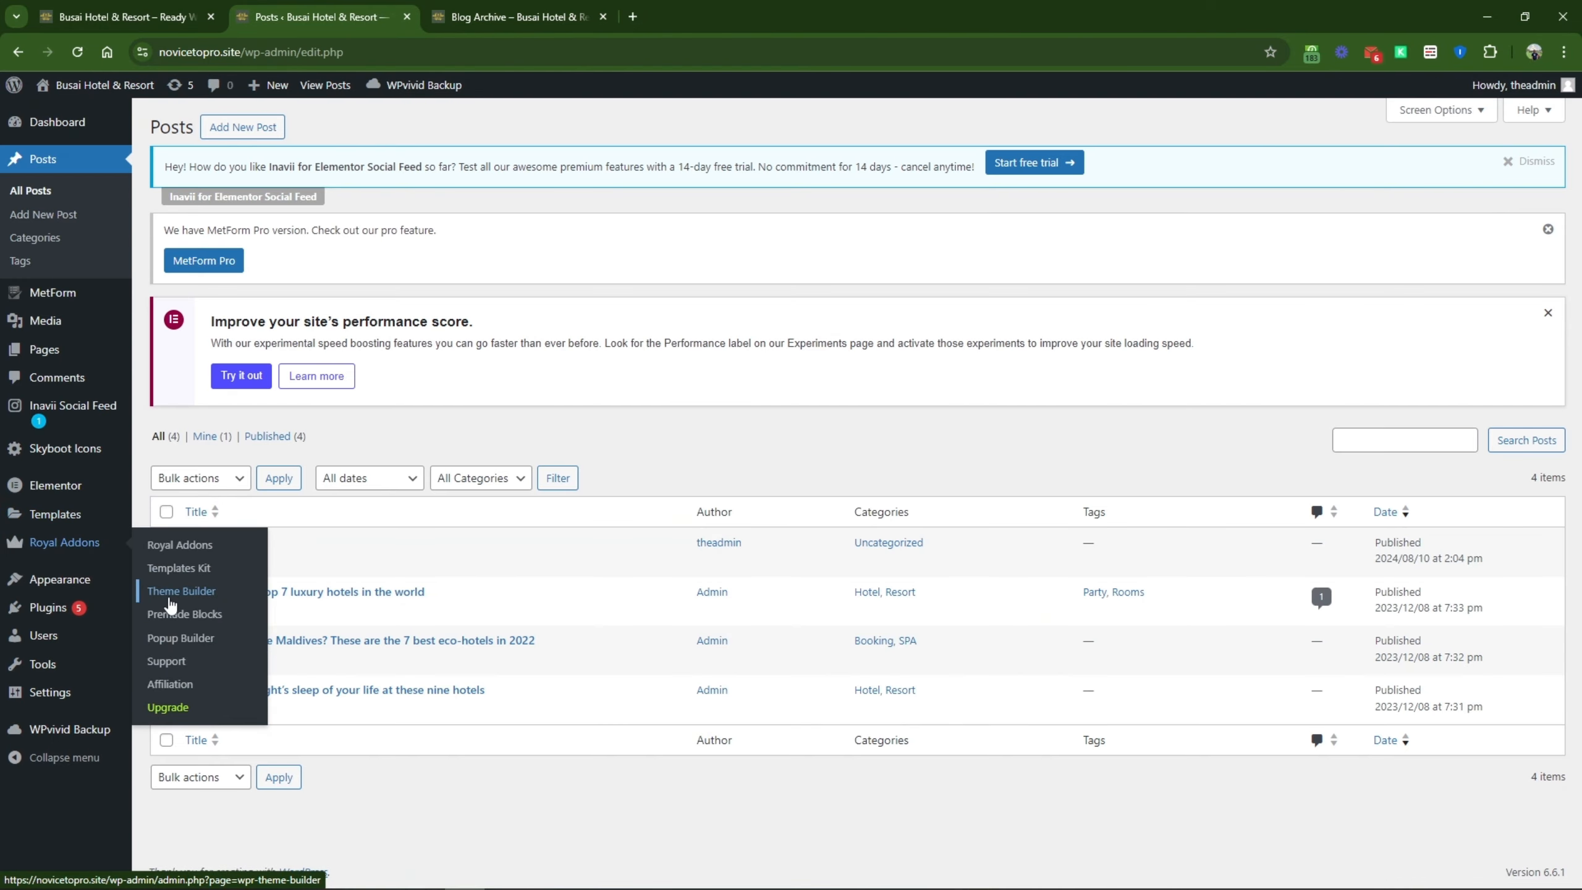
click(169, 597)
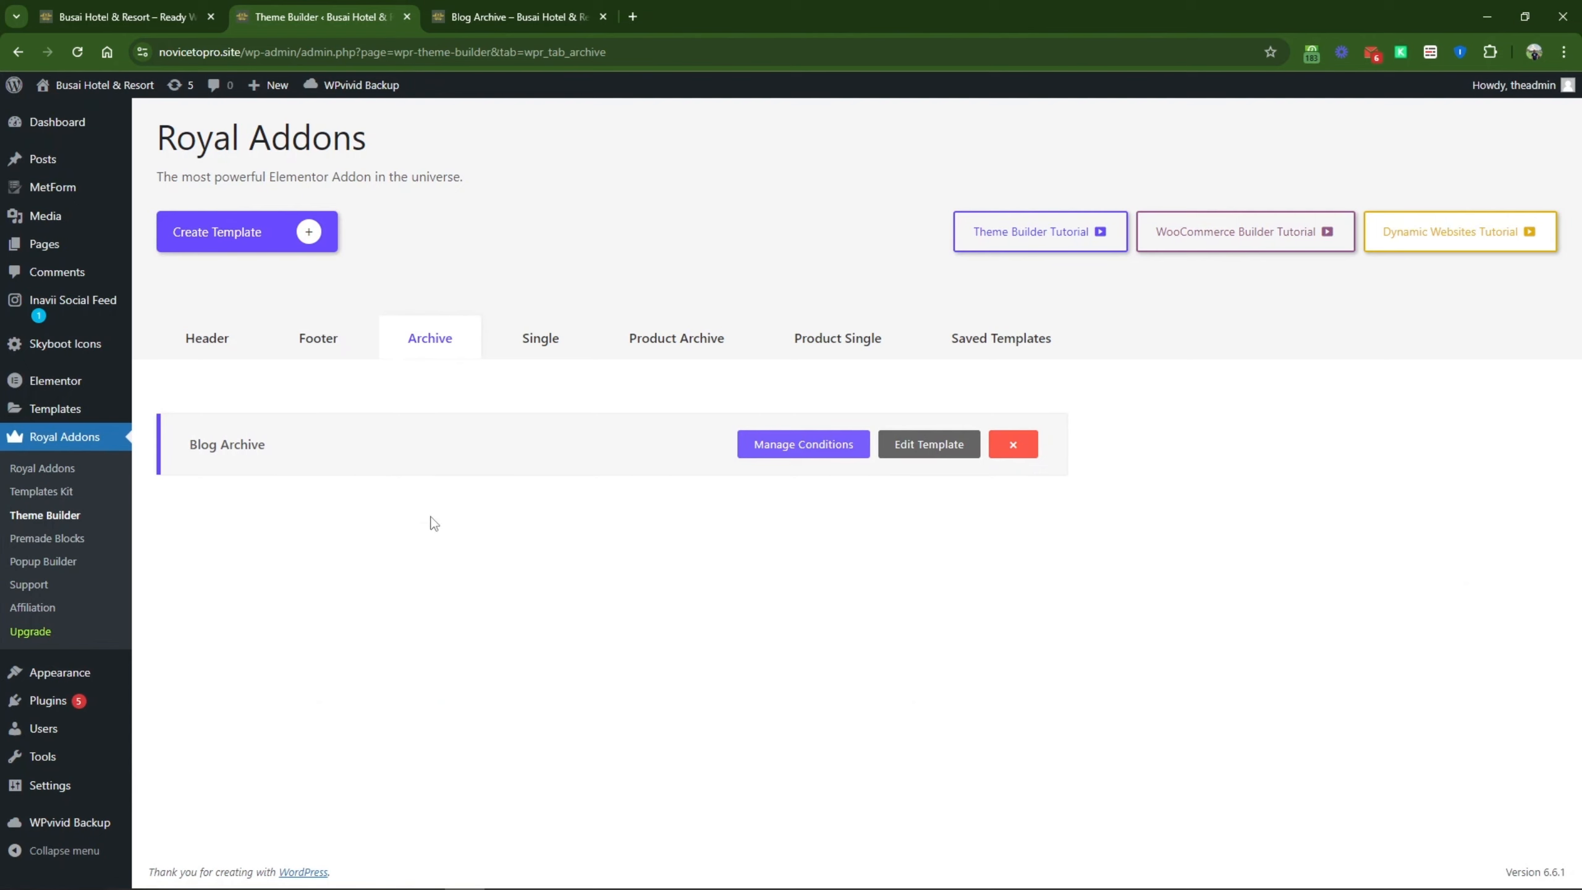
Step: Open the Blog Archive template in the Elementor editor in a new tab and view its post list
right_click(914, 446)
click(928, 469)
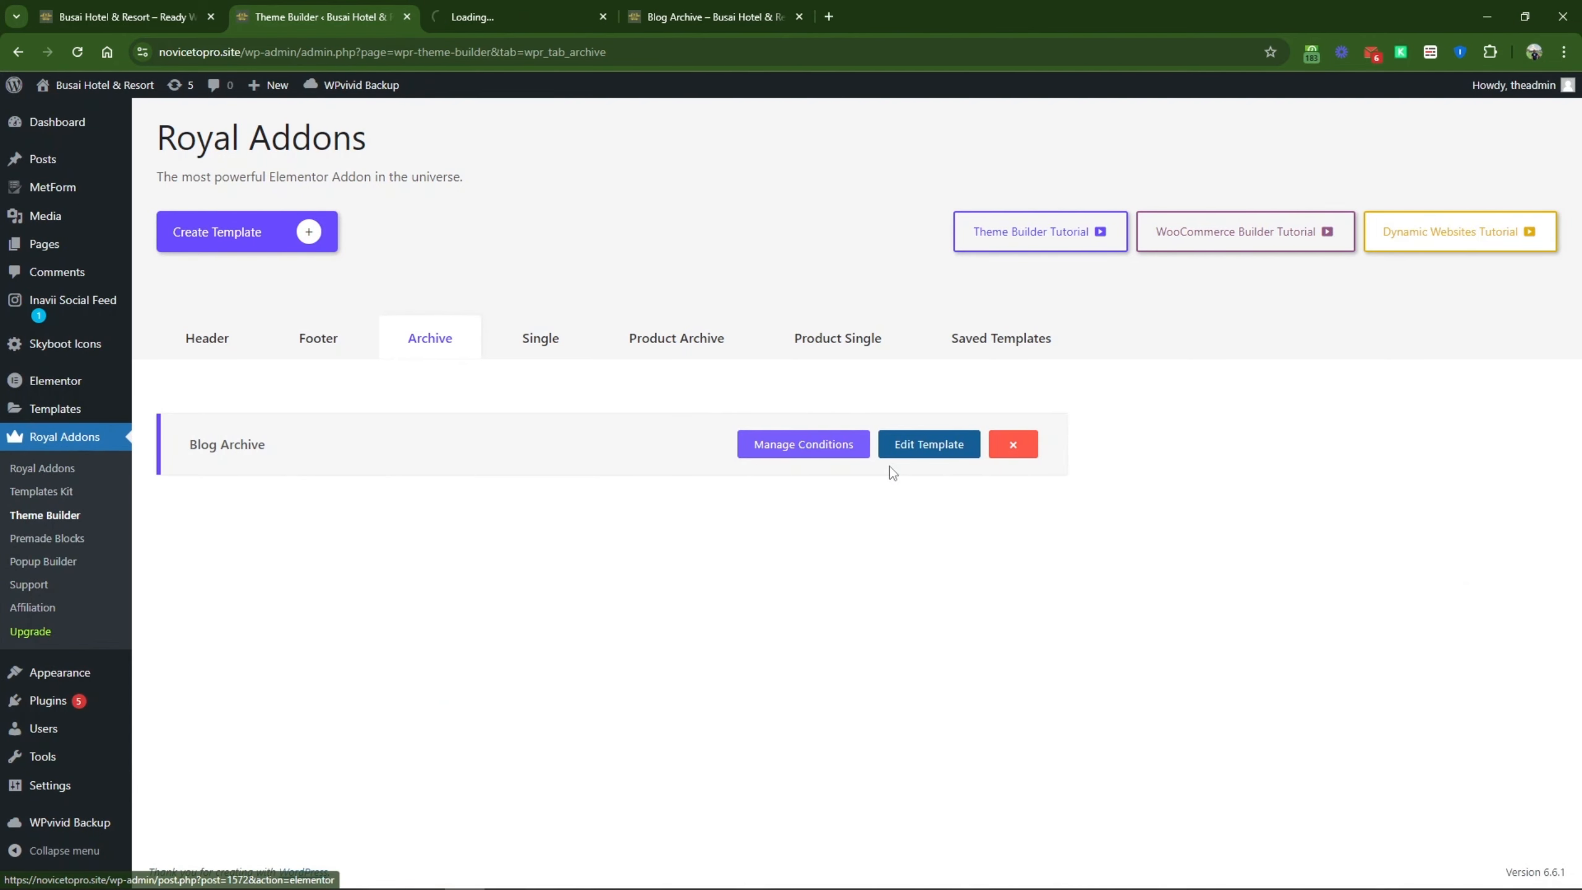
key(ctrl+Tab)
scroll(692, 581, up, 4)
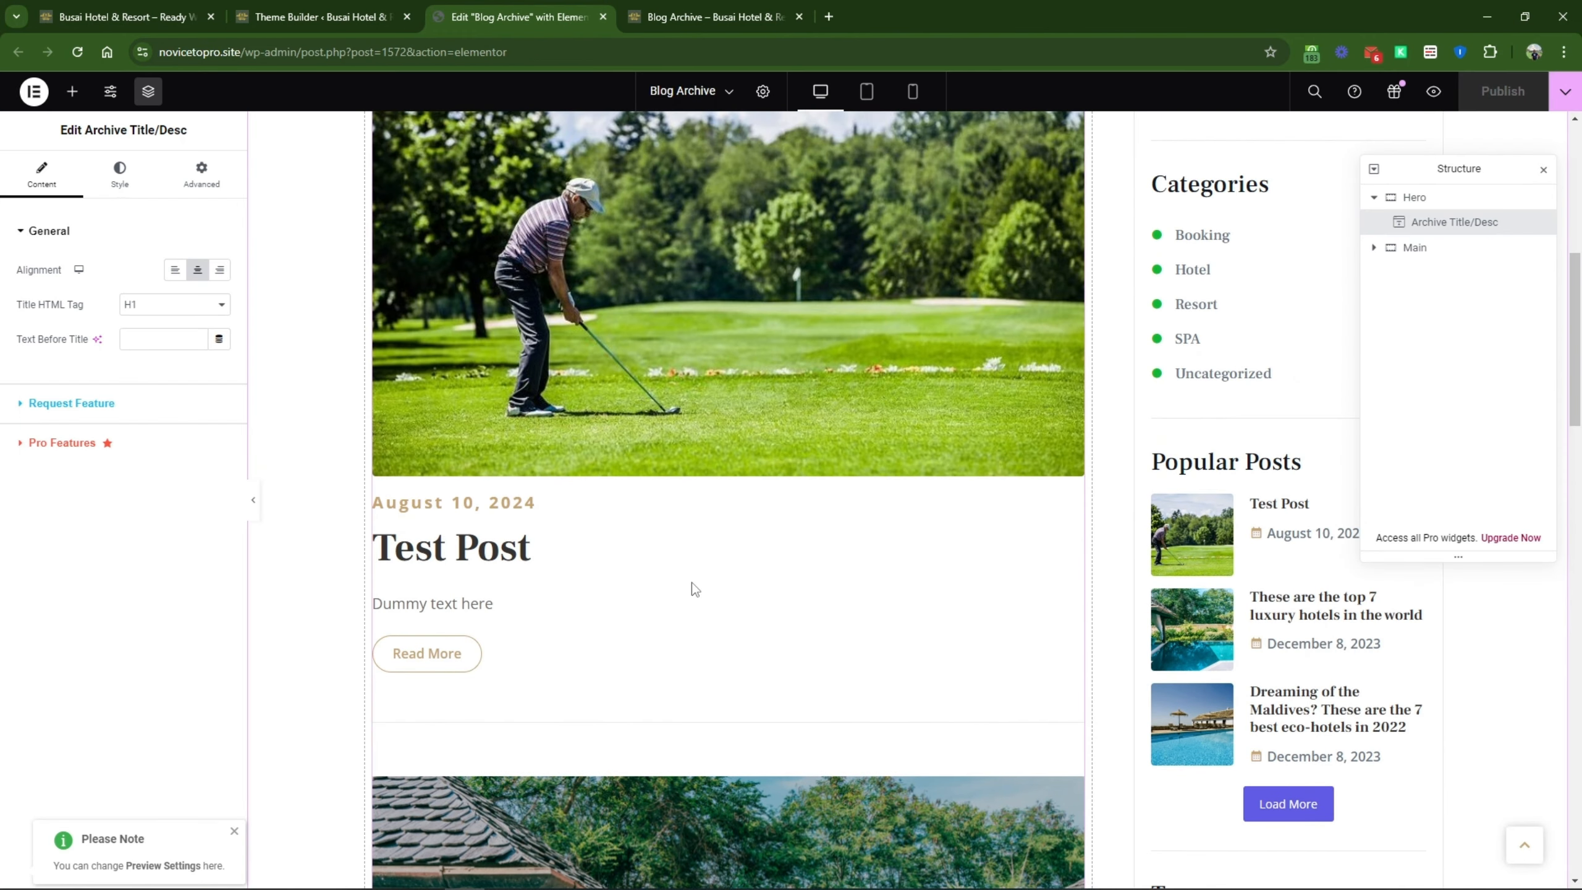
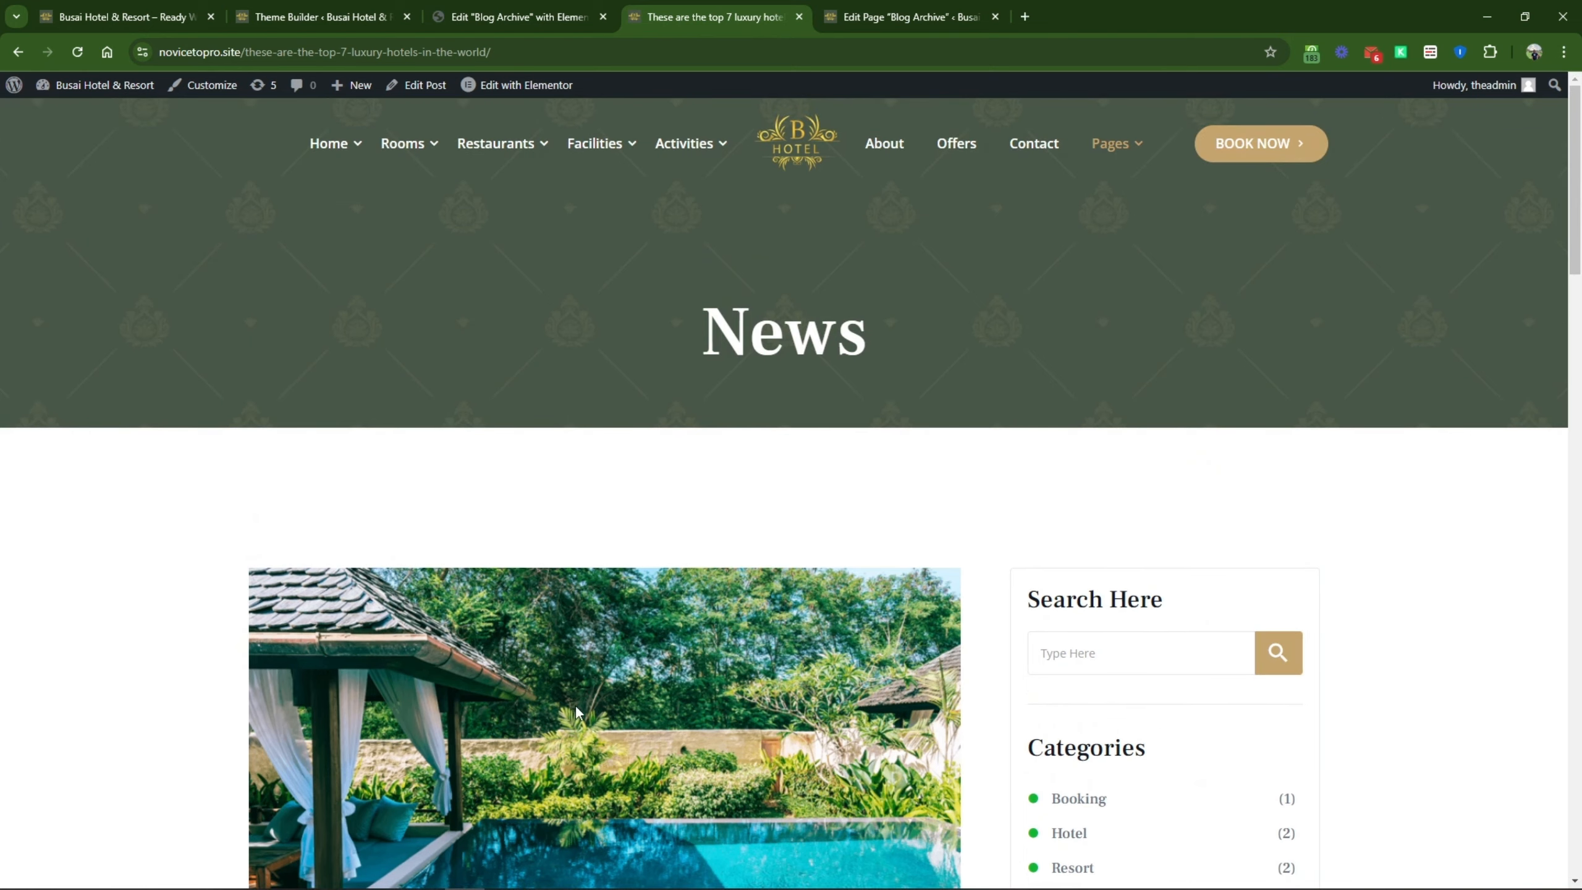
Step: Look over the featured image, date, title and text of the live "These are the top 7 luxury hotels in the world" post
scroll(585, 697, down, 5)
scroll(403, 631, down, 2)
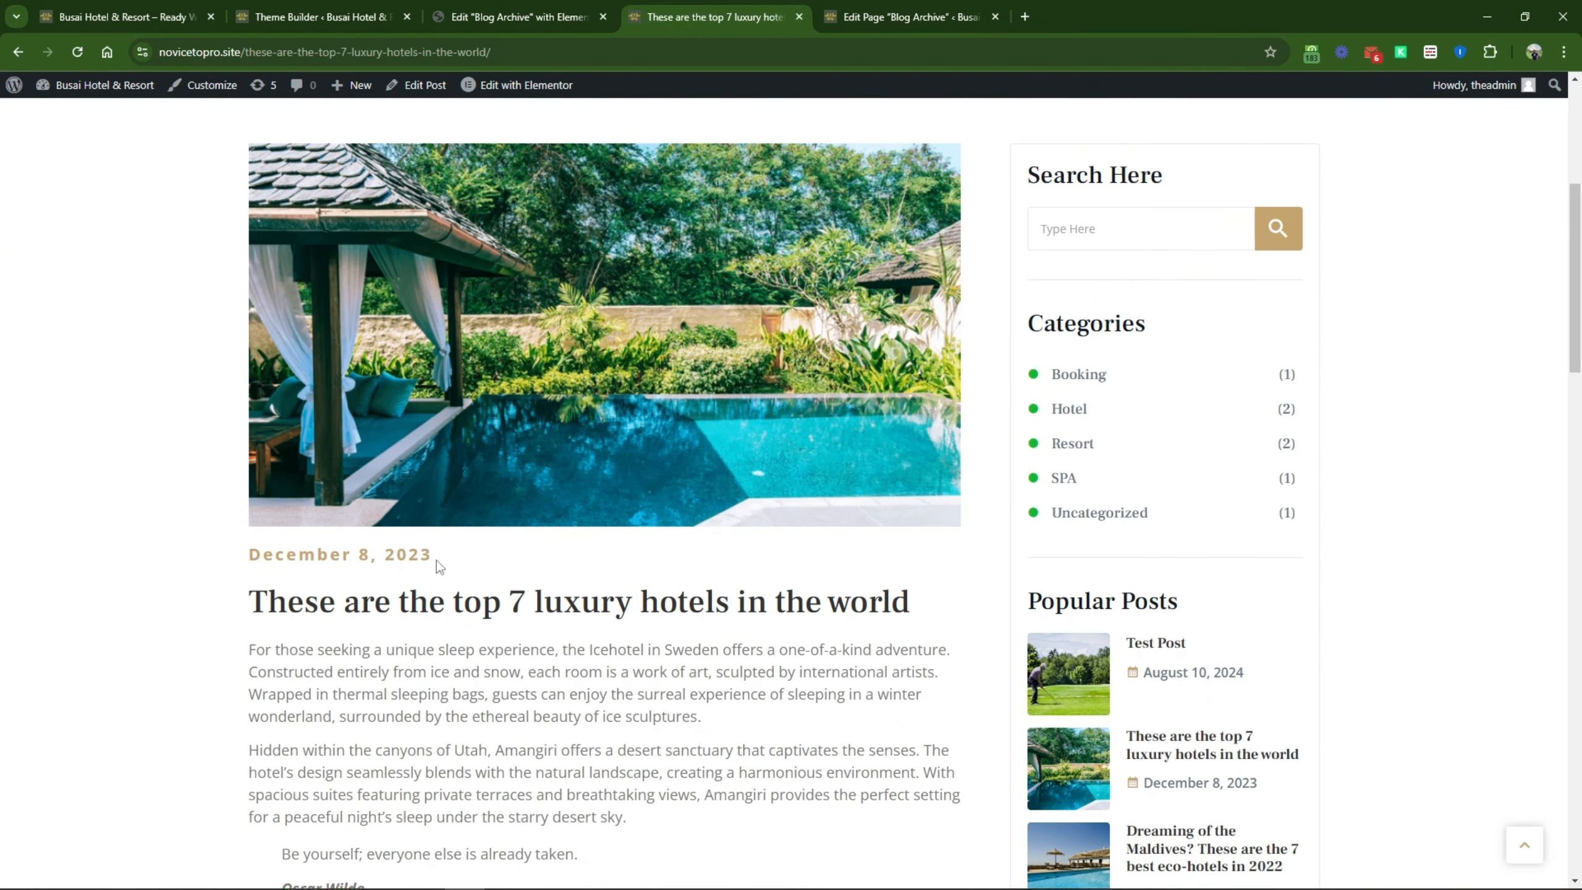
scroll(436, 561, up, 3)
Step: Check which template the live post uses and show the Single templates in the Royal Addons Theme Builder
mouse_move(508, 94)
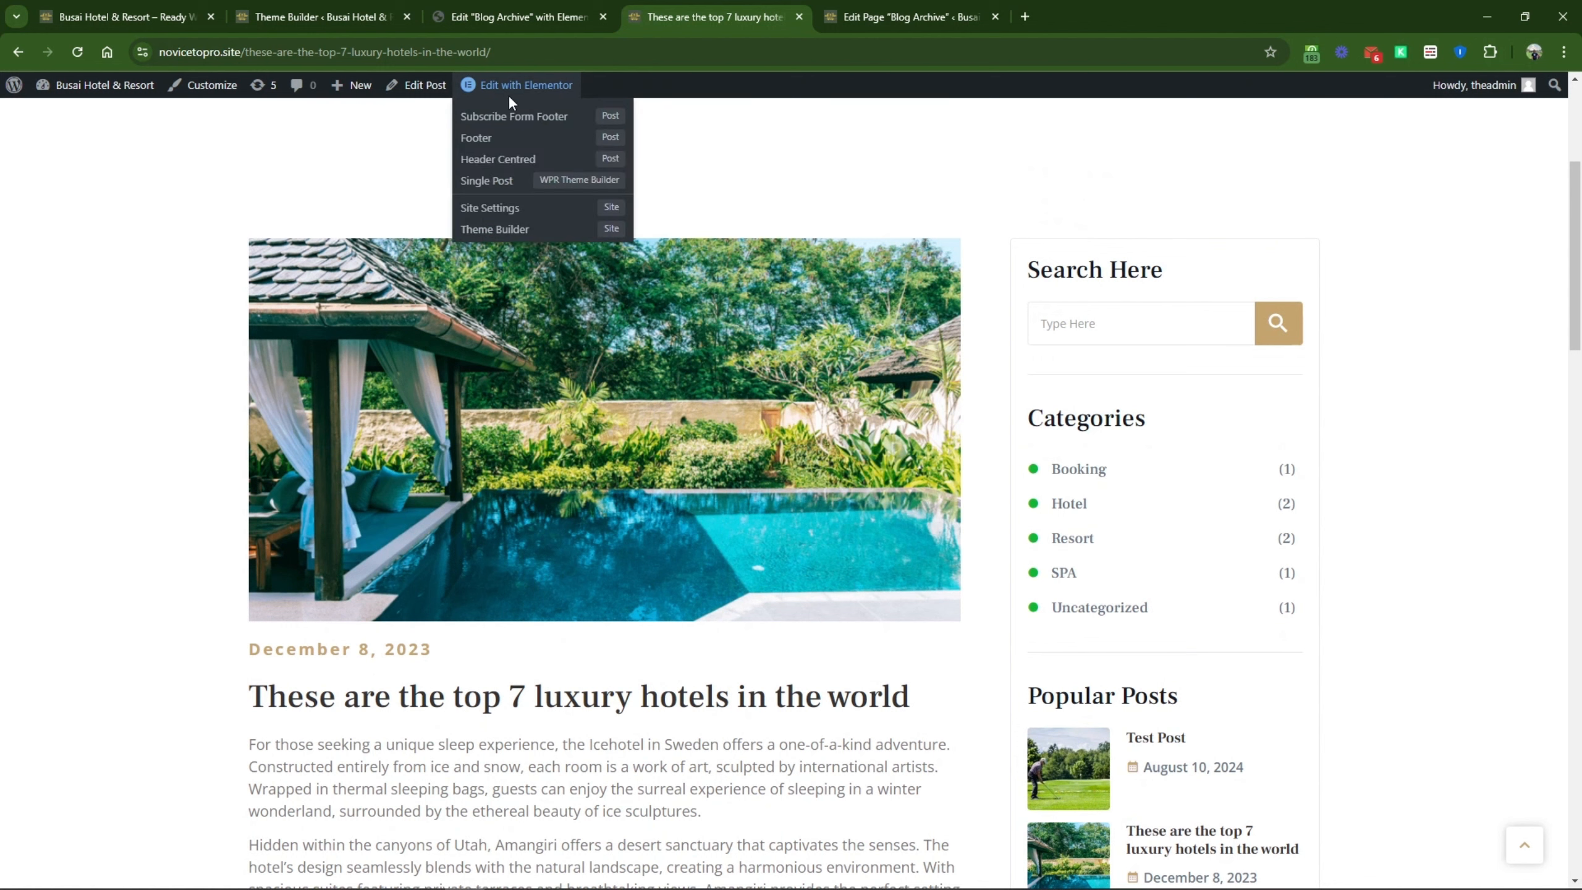
click(368, 16)
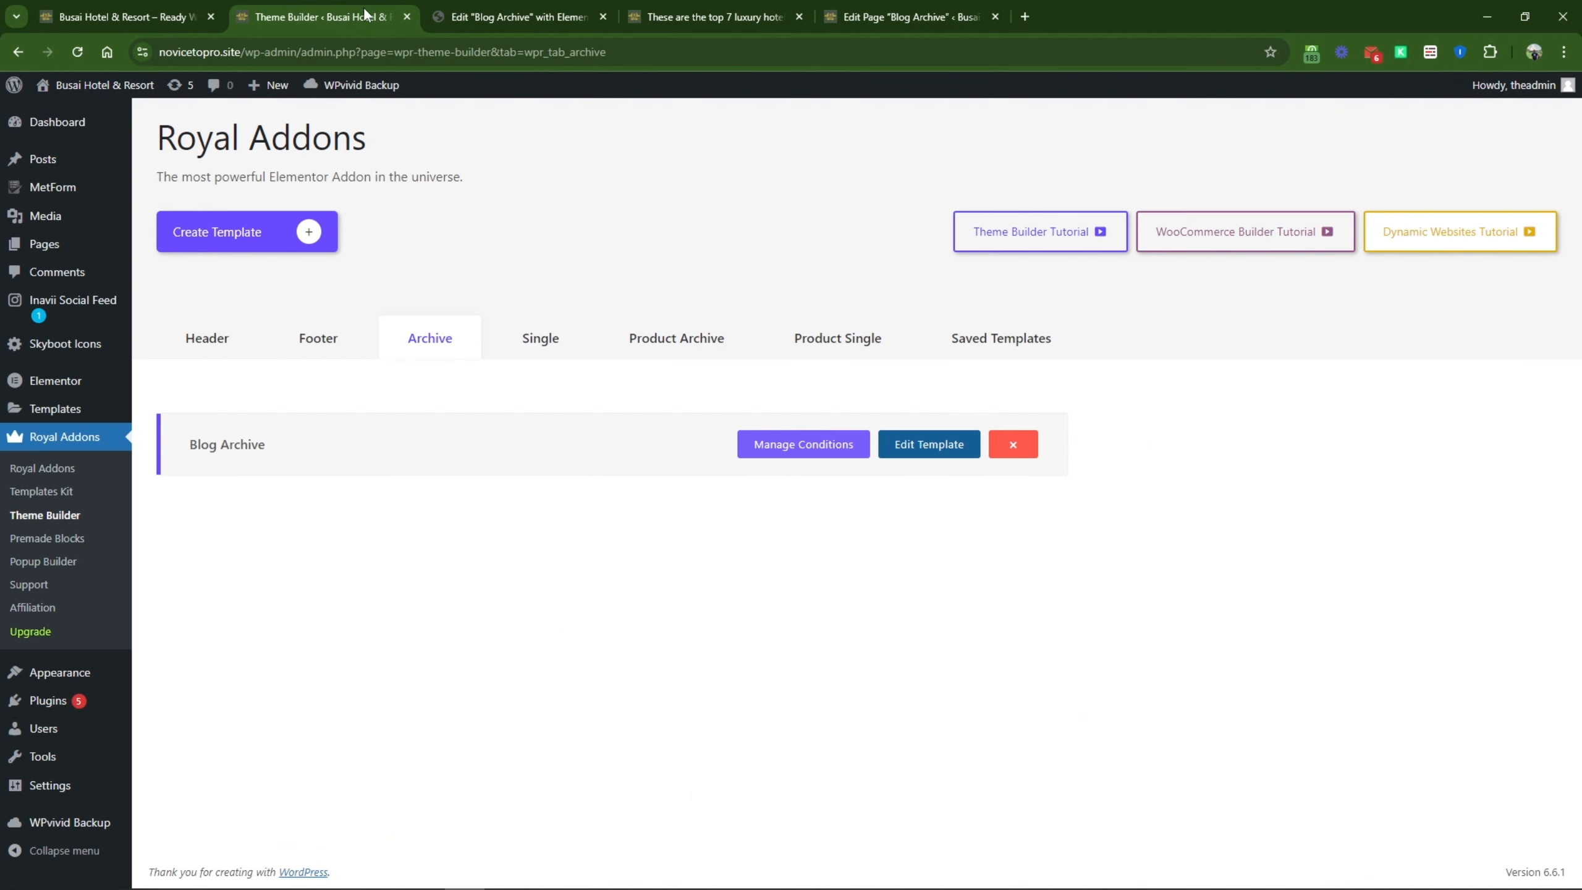
click(559, 343)
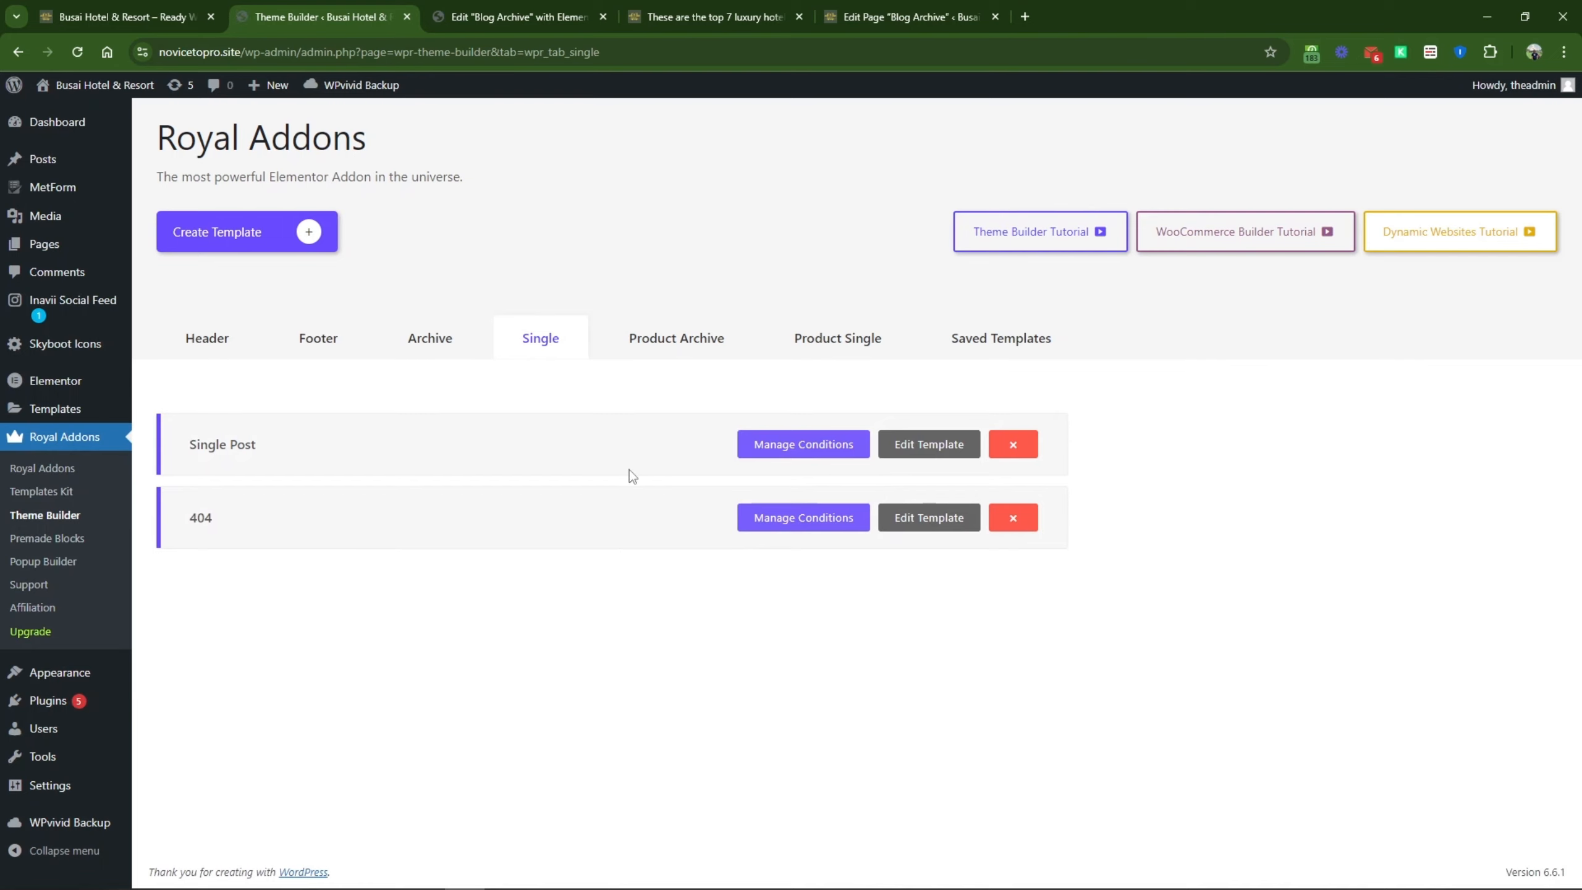
Step: Return to the Blog Archive template in Elementor and examine its sidebar from the search box down to the tags
click(708, 8)
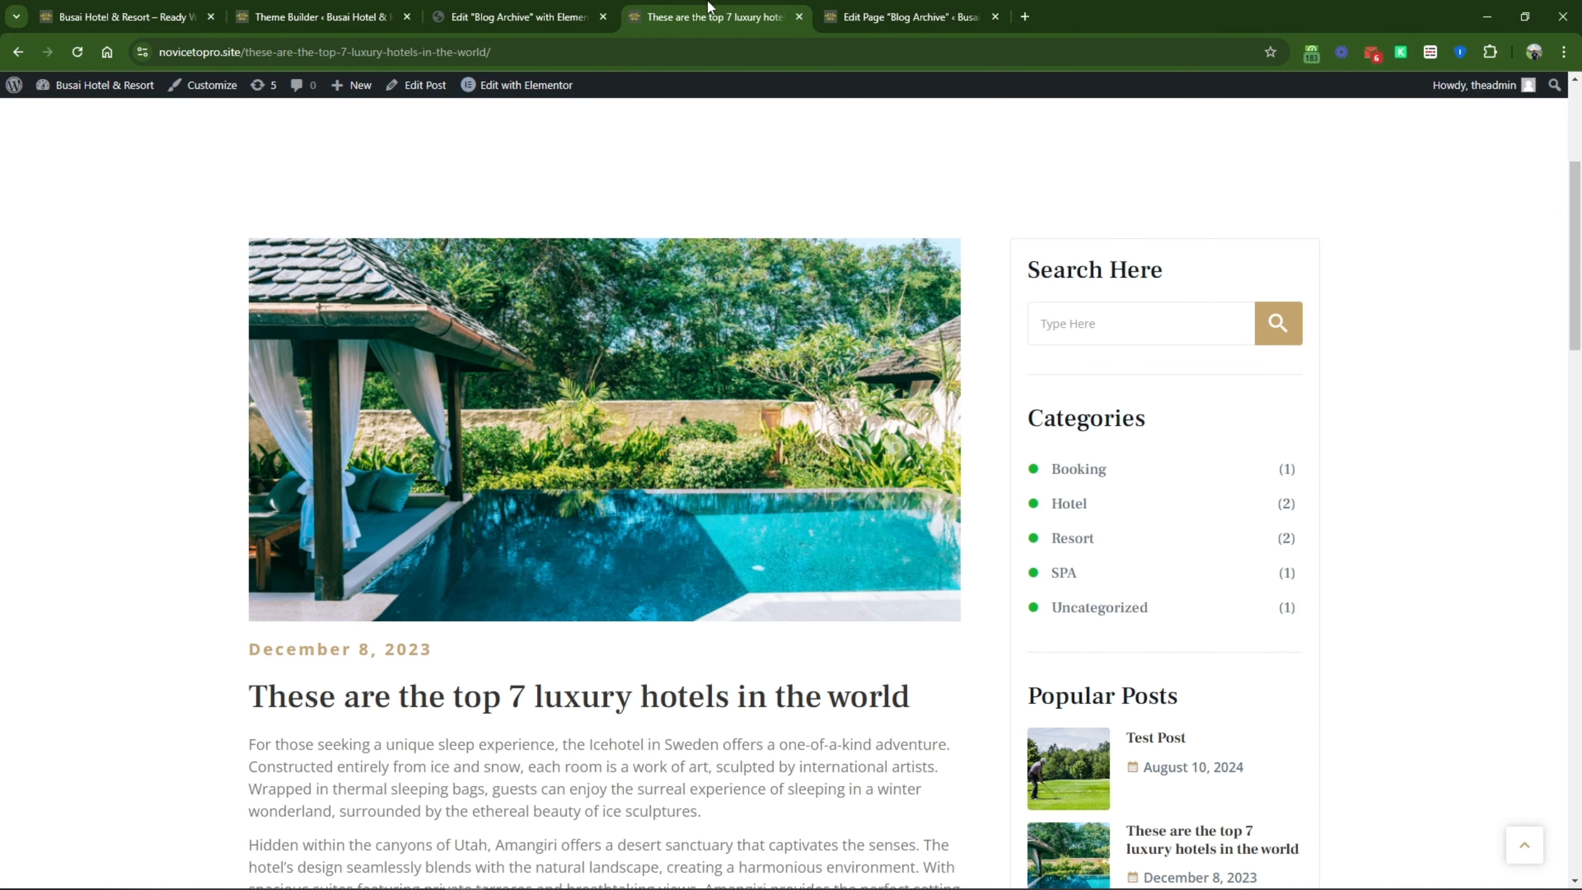
click(610, 7)
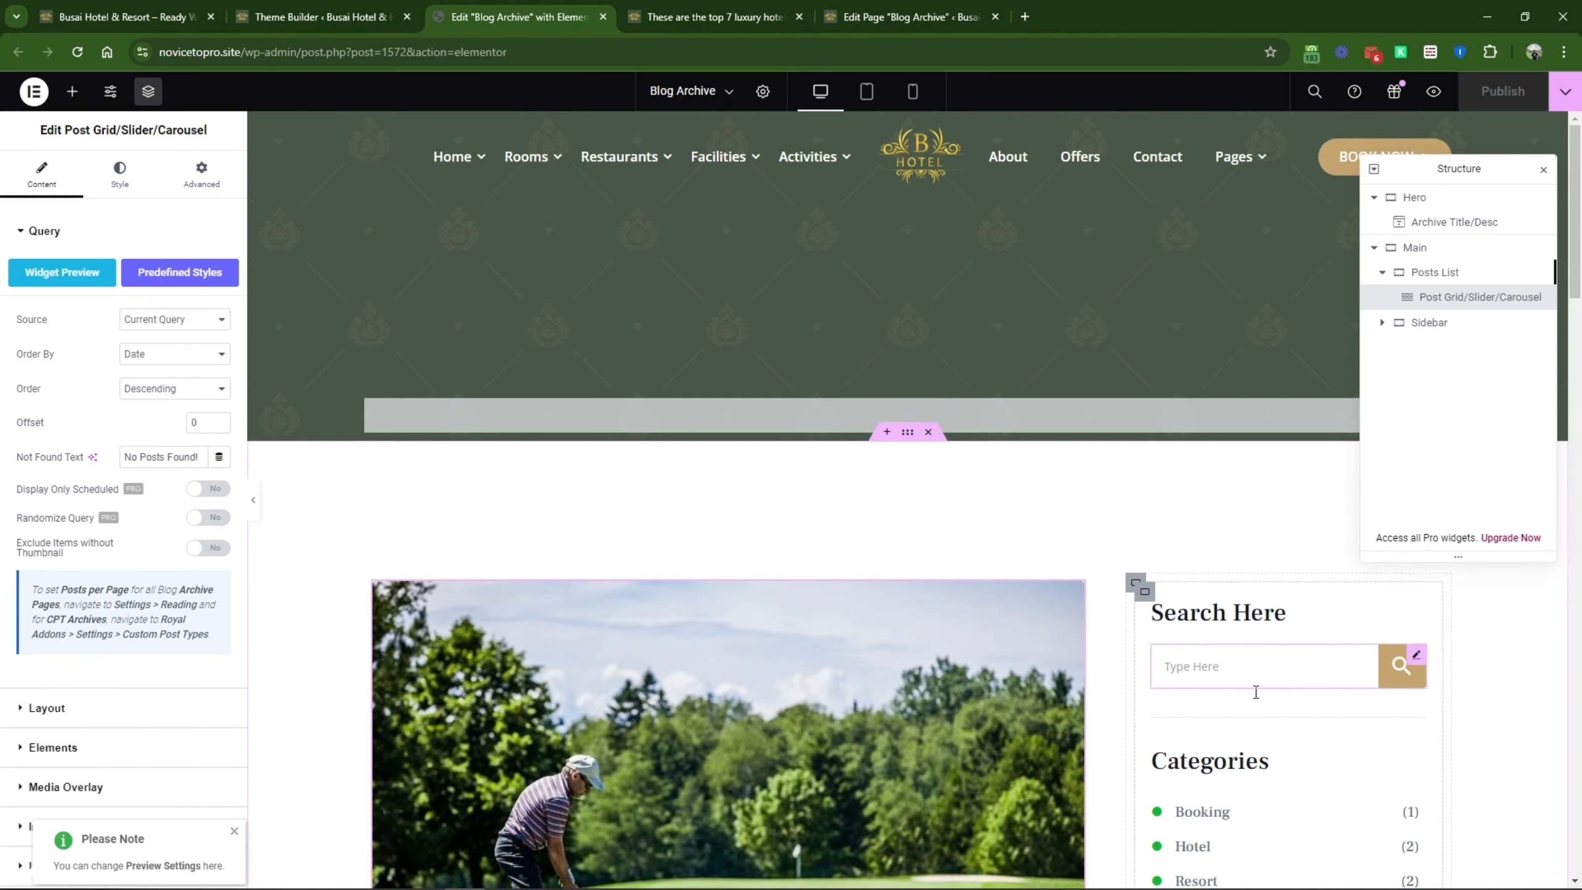
scroll(1197, 508, down, 7)
scroll(1219, 528, down, 5)
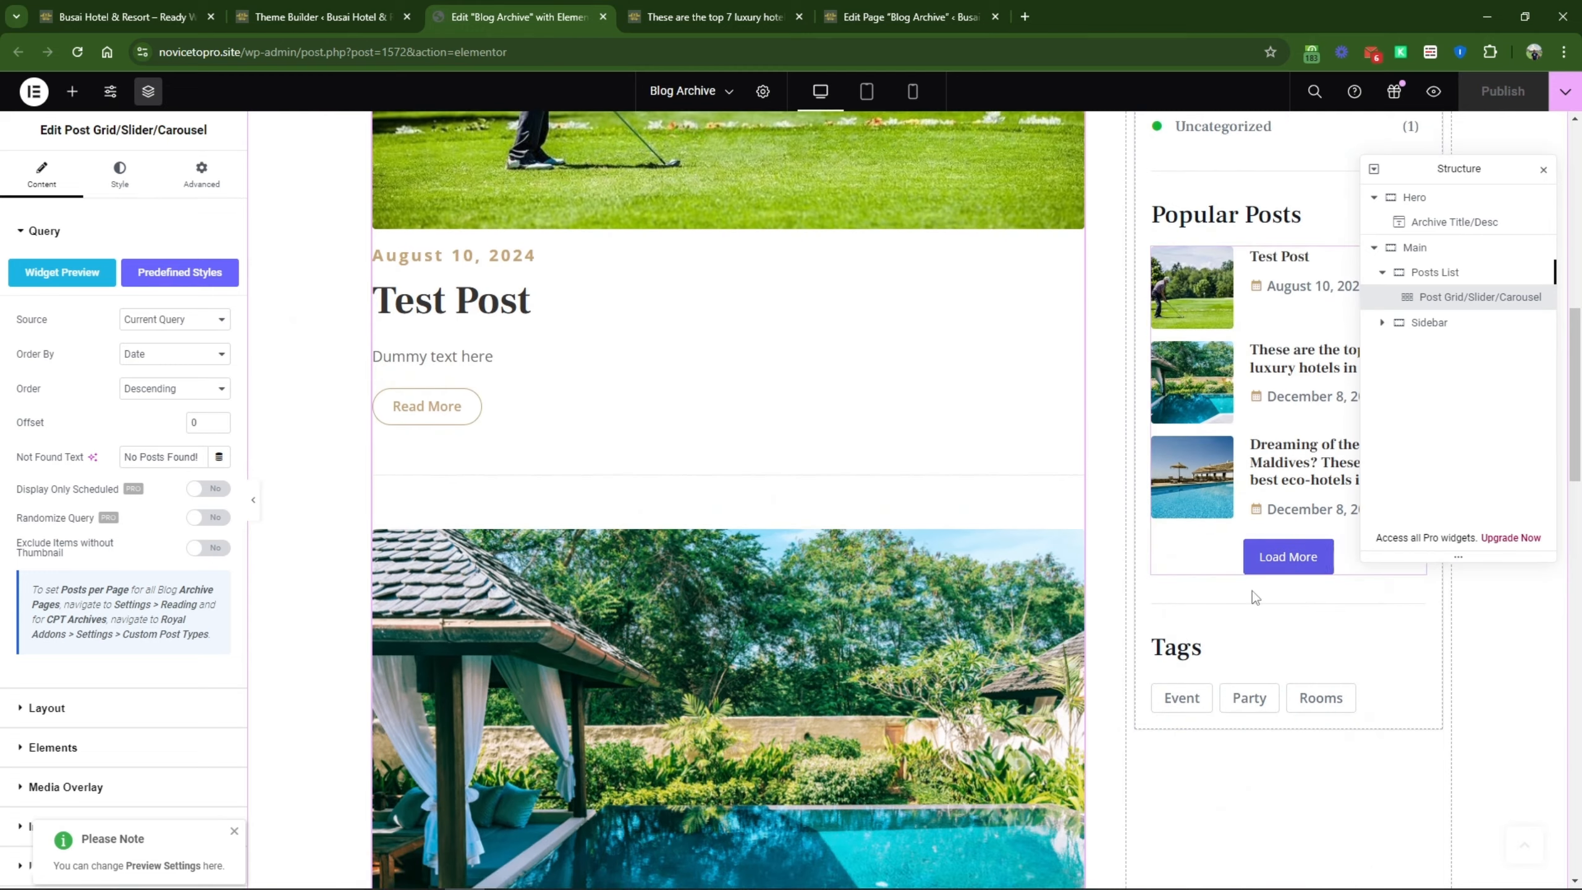
Step: Look over the live luxury hotels post's text, sidebar, tags, share links and comment section, and close the post
click(400, 7)
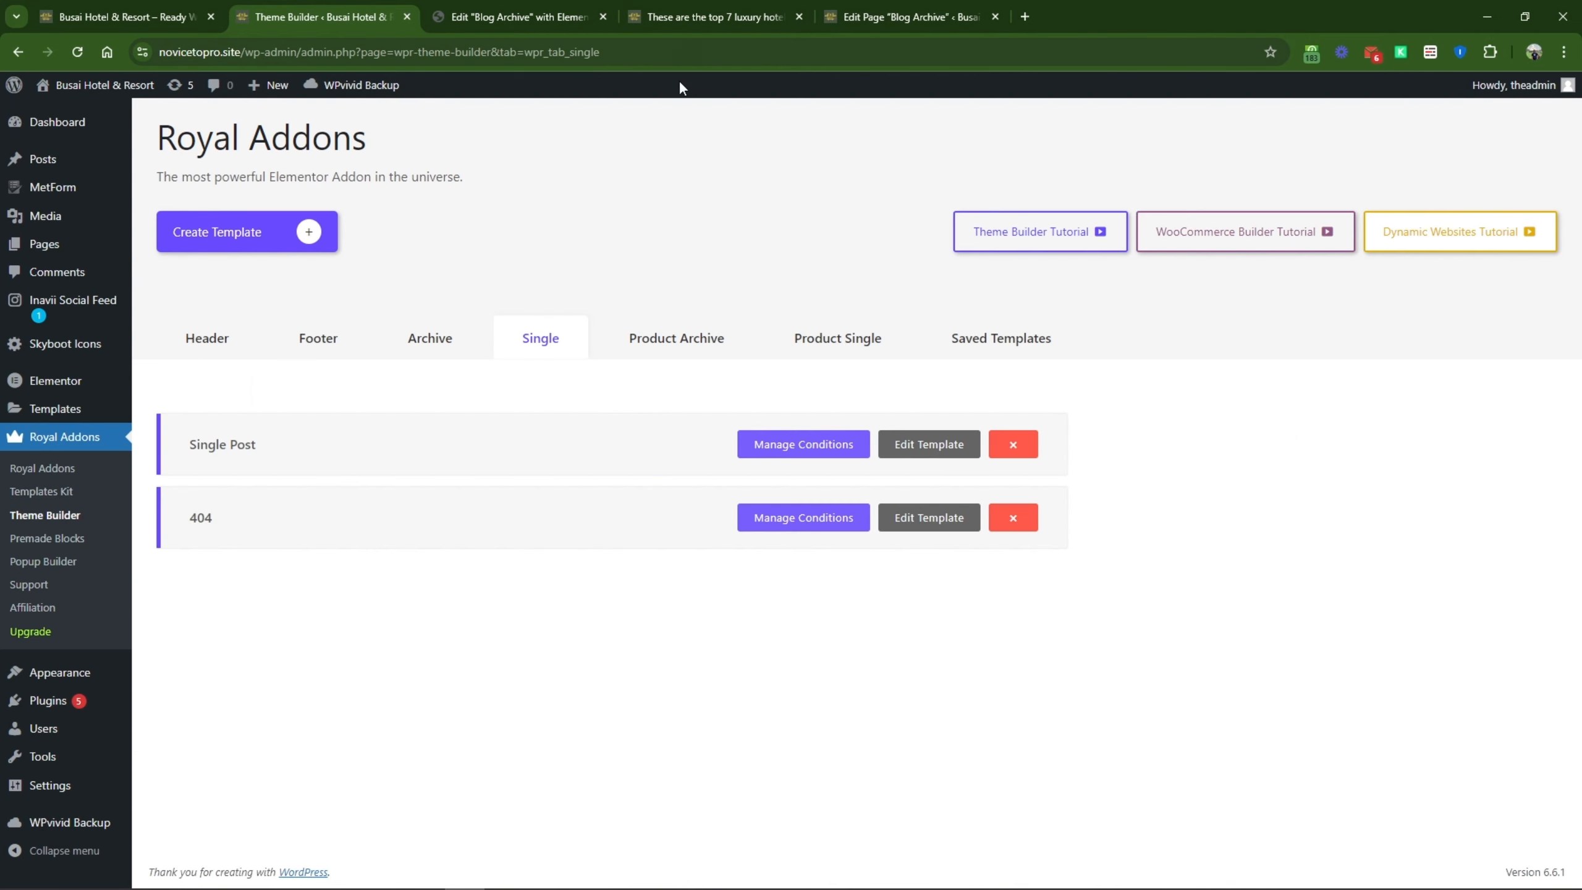
click(854, 7)
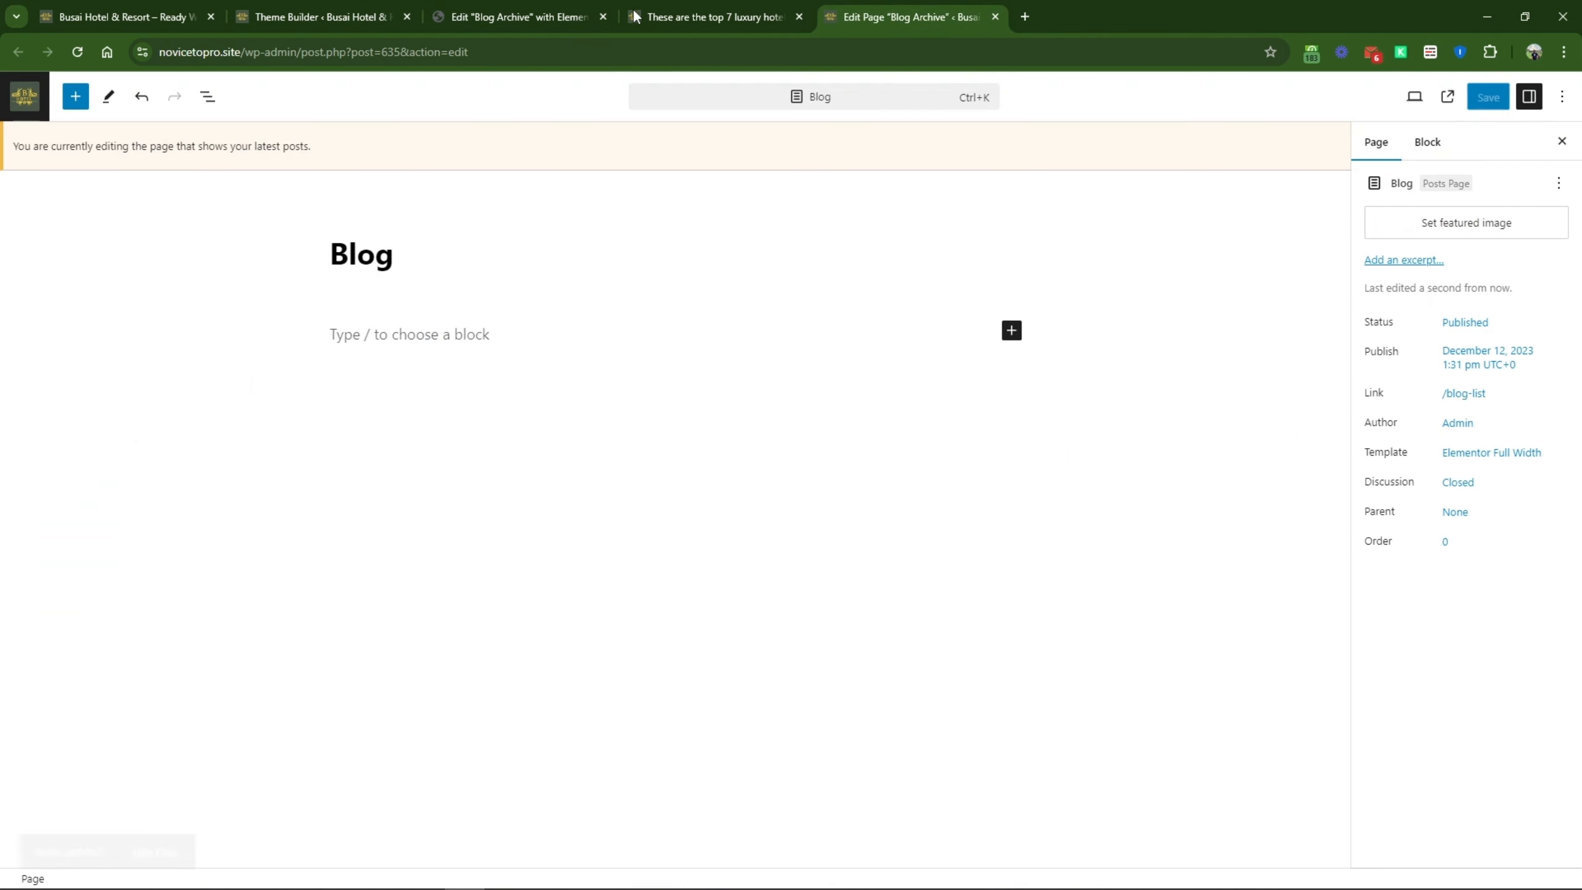
click(611, 13)
click(734, 16)
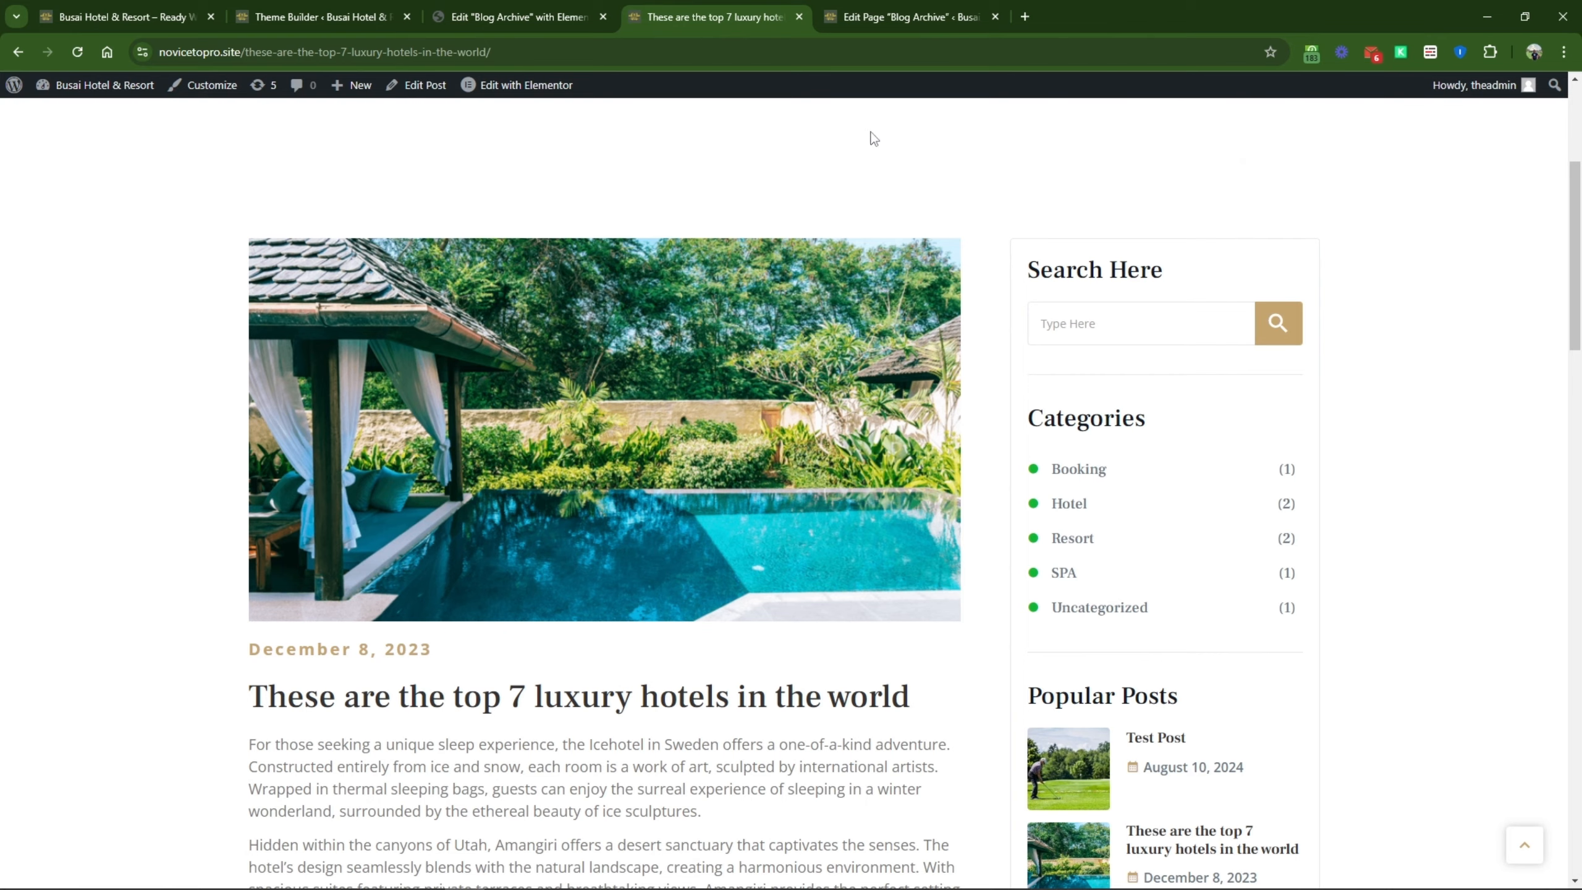
scroll(1045, 491, down, 10)
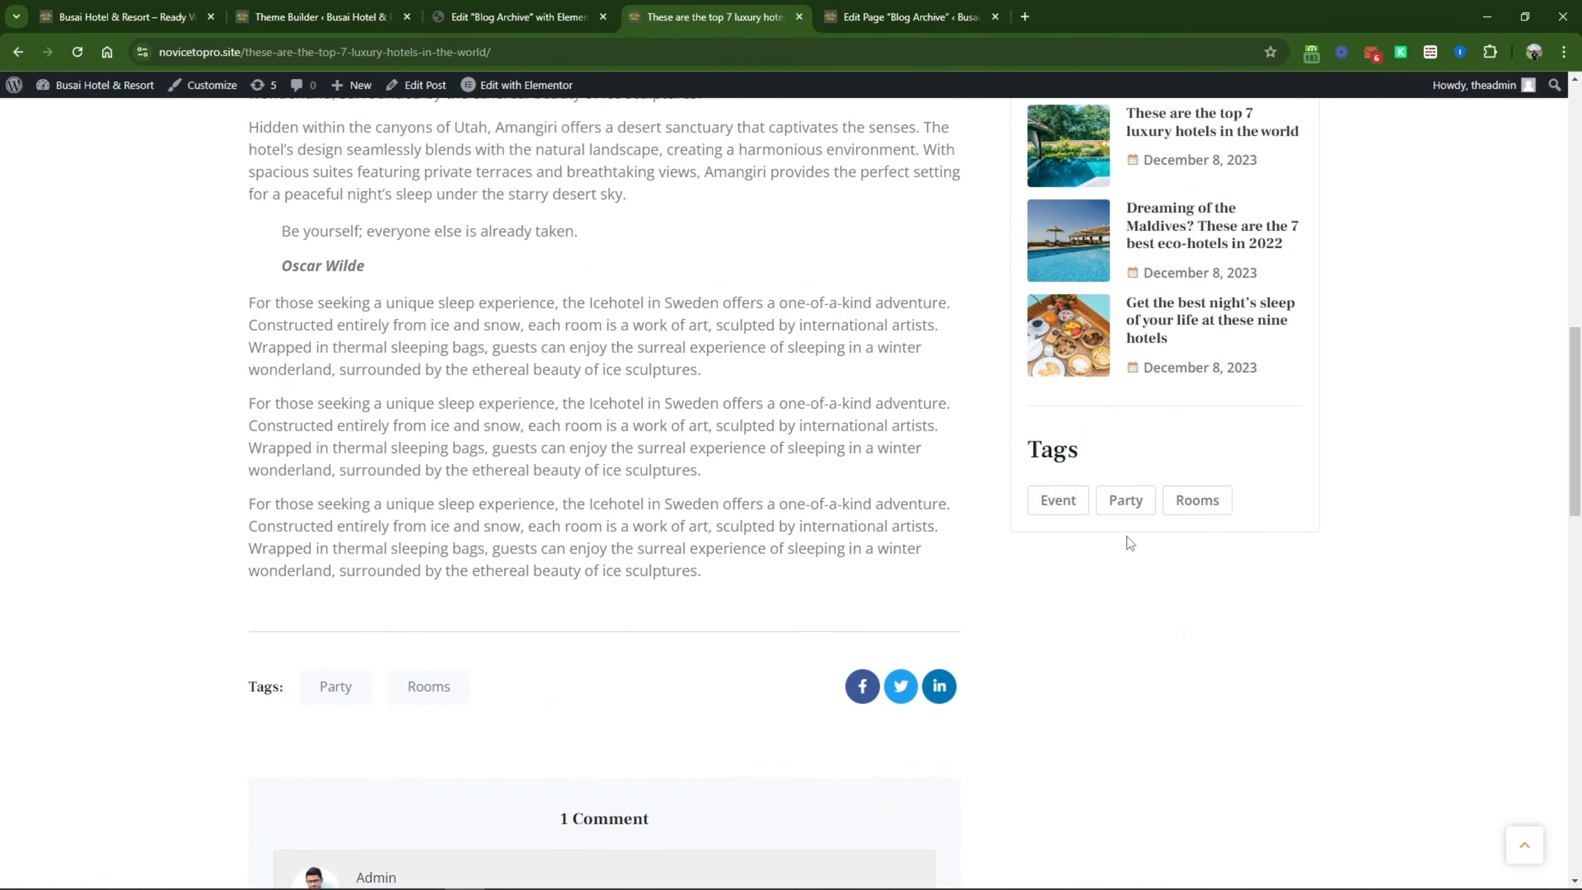
scroll(1127, 536, up, 7)
scroll(1010, 633, down, 10)
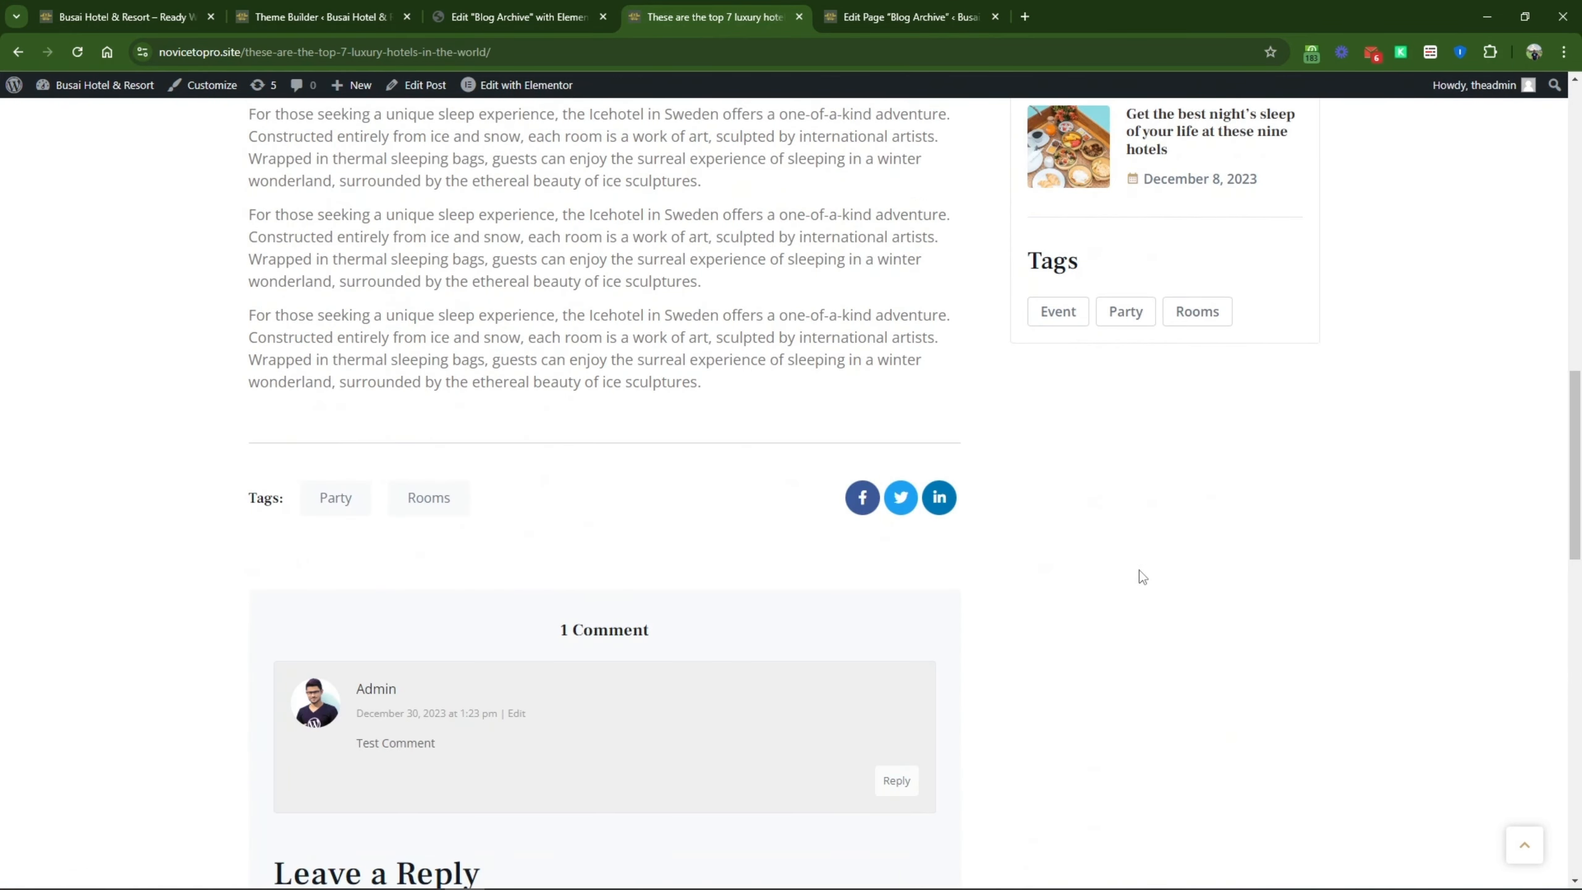
scroll(1141, 577, down, 5)
scroll(1140, 575, up, 15)
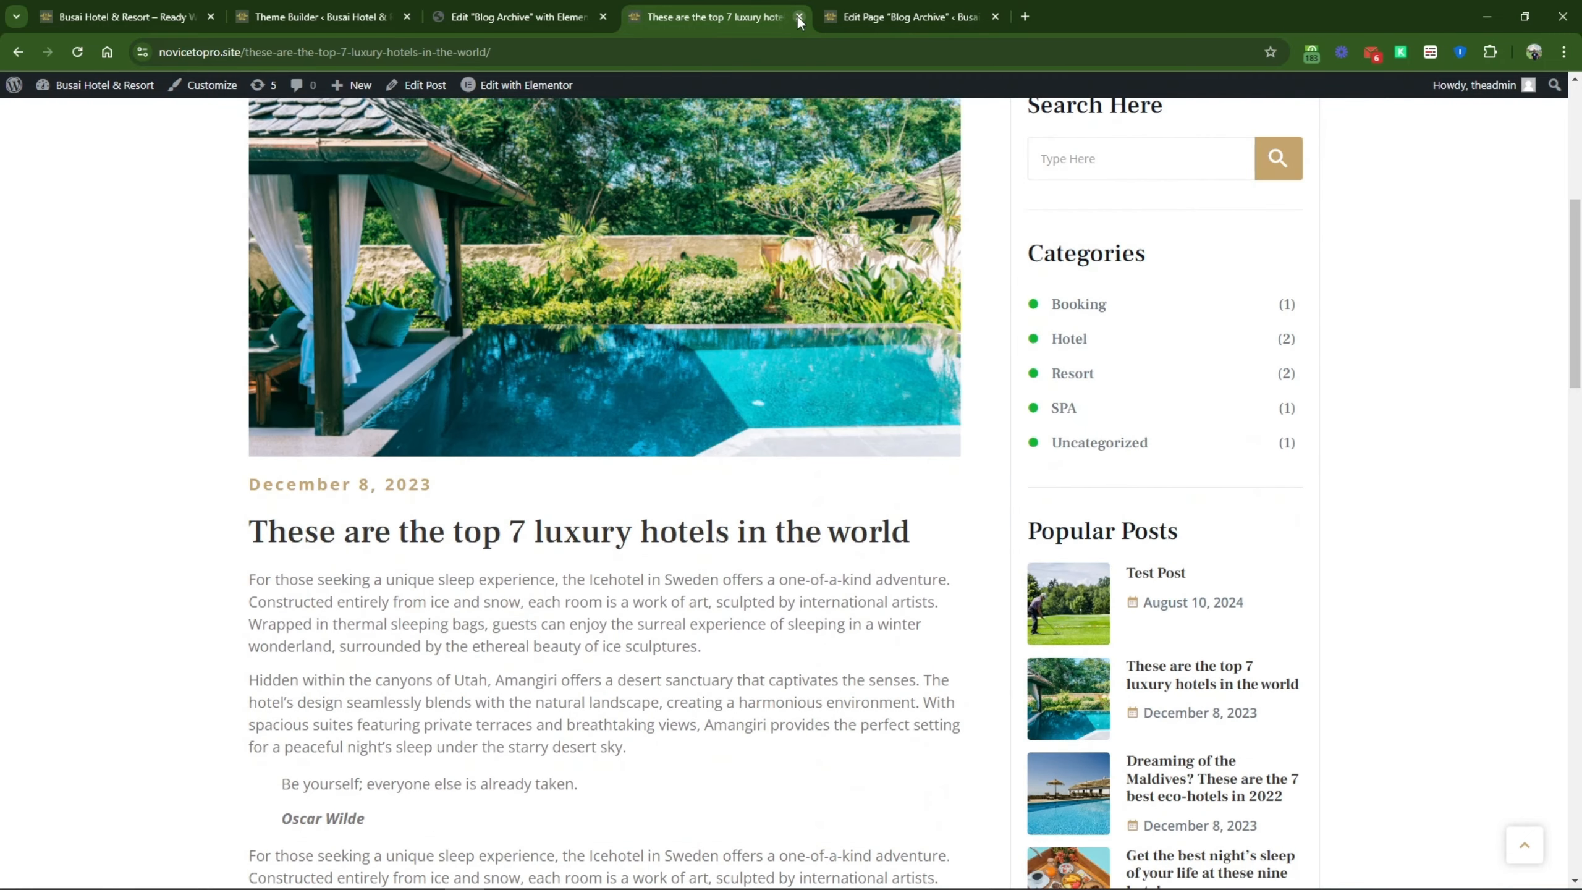
click(799, 16)
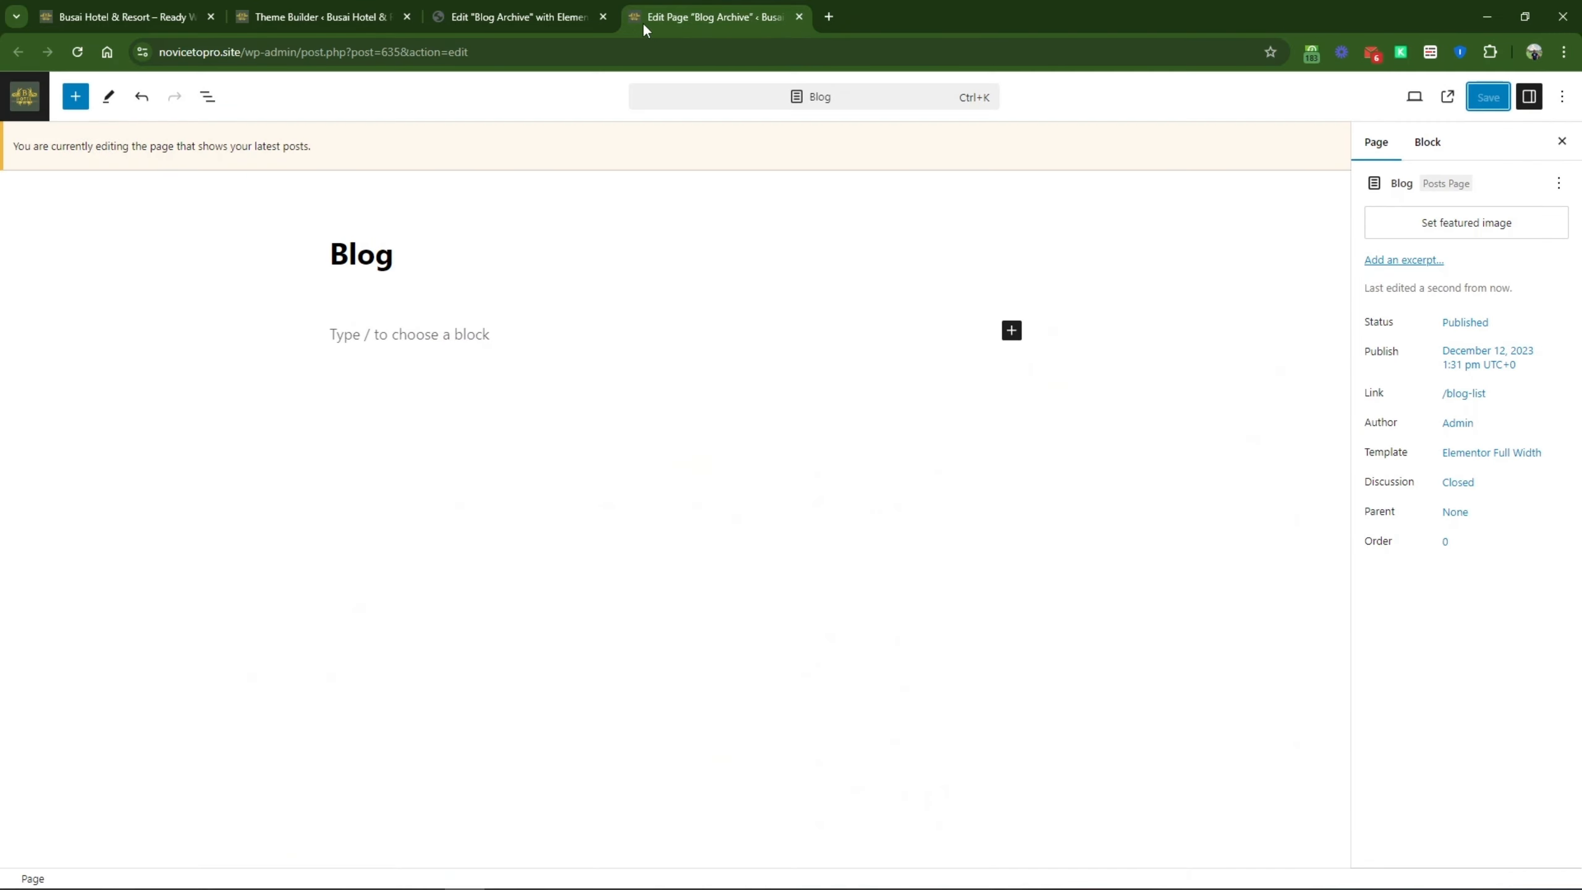
Step: View the live Blog page from its WordPress page editor
click(518, 3)
click(352, 9)
click(758, 5)
click(593, 14)
click(747, 17)
click(1447, 96)
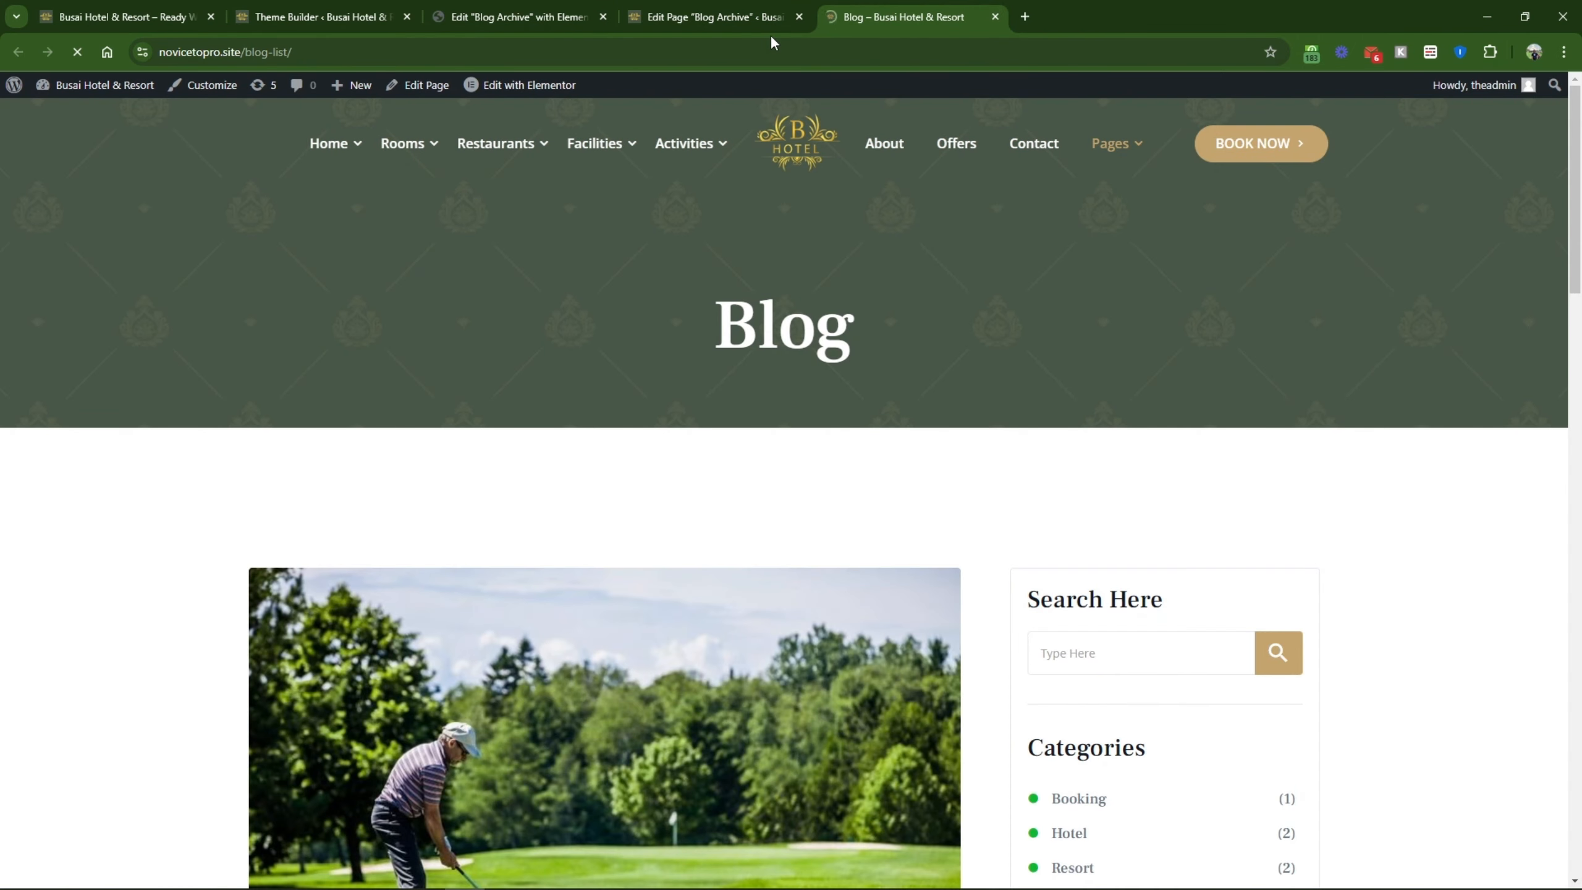
Step: Check the 404 template in the Theme Builder, and open the live 404 page to look over its heading, illustration and text
mouse_move(1124, 143)
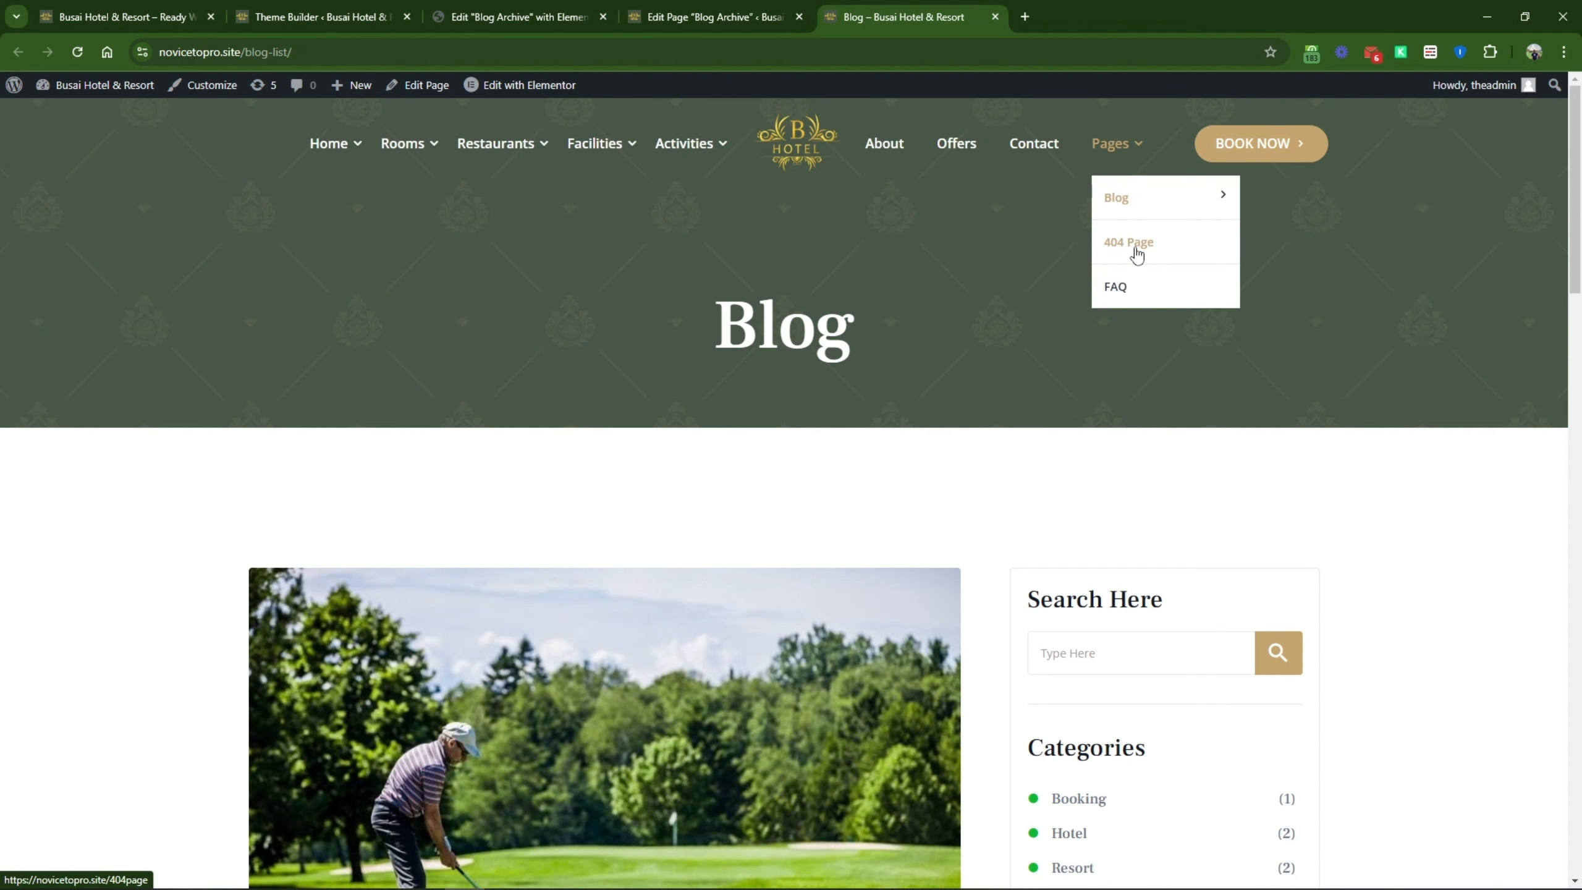
click(321, 17)
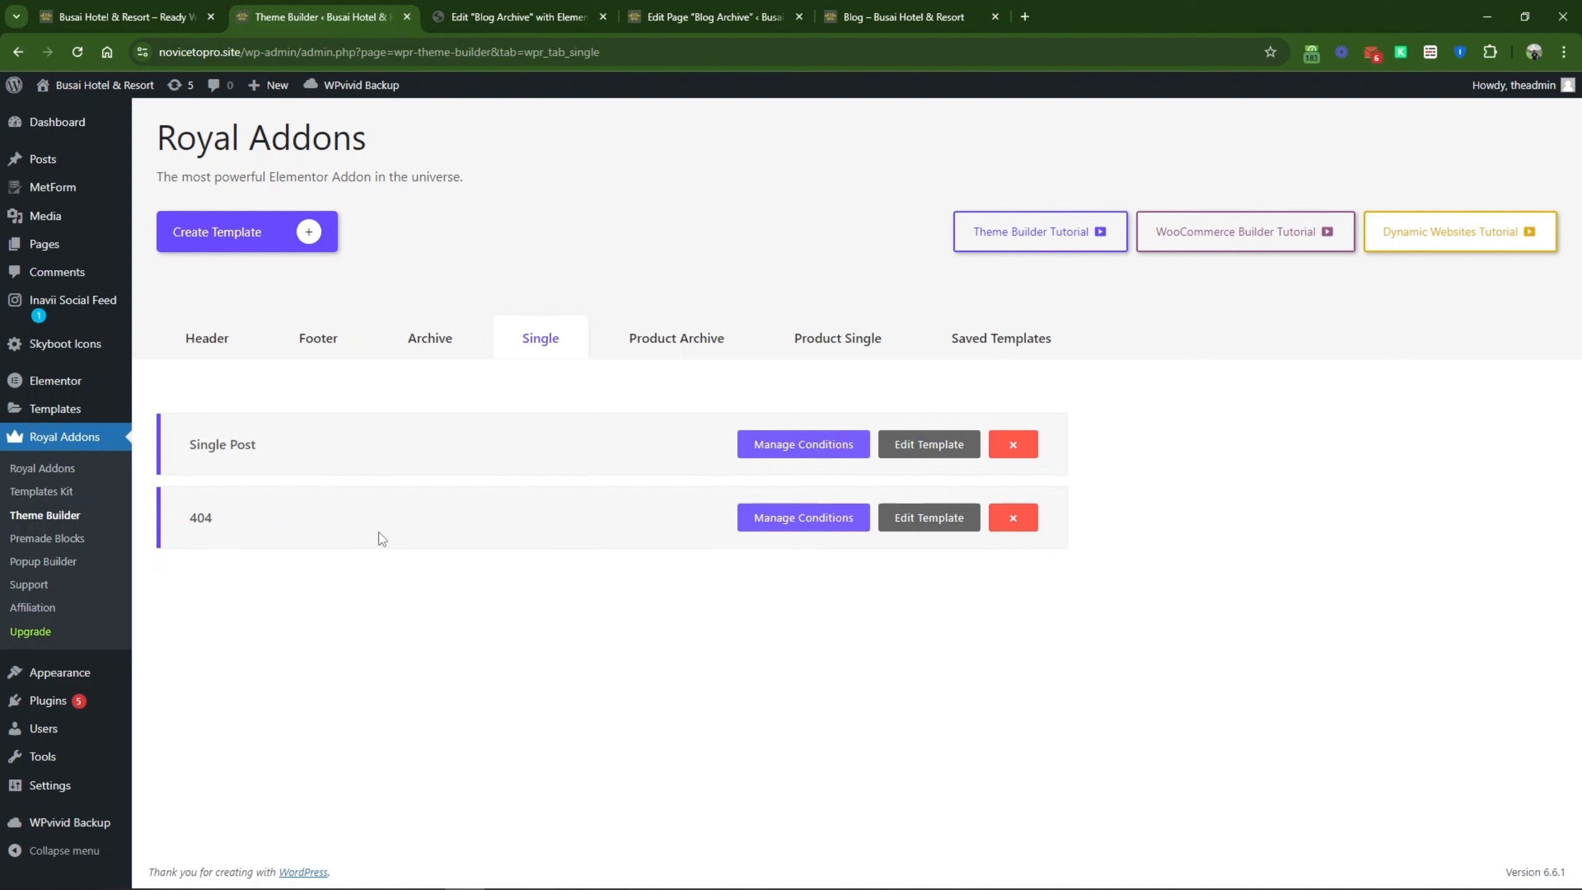
click(881, 6)
mouse_move(1137, 155)
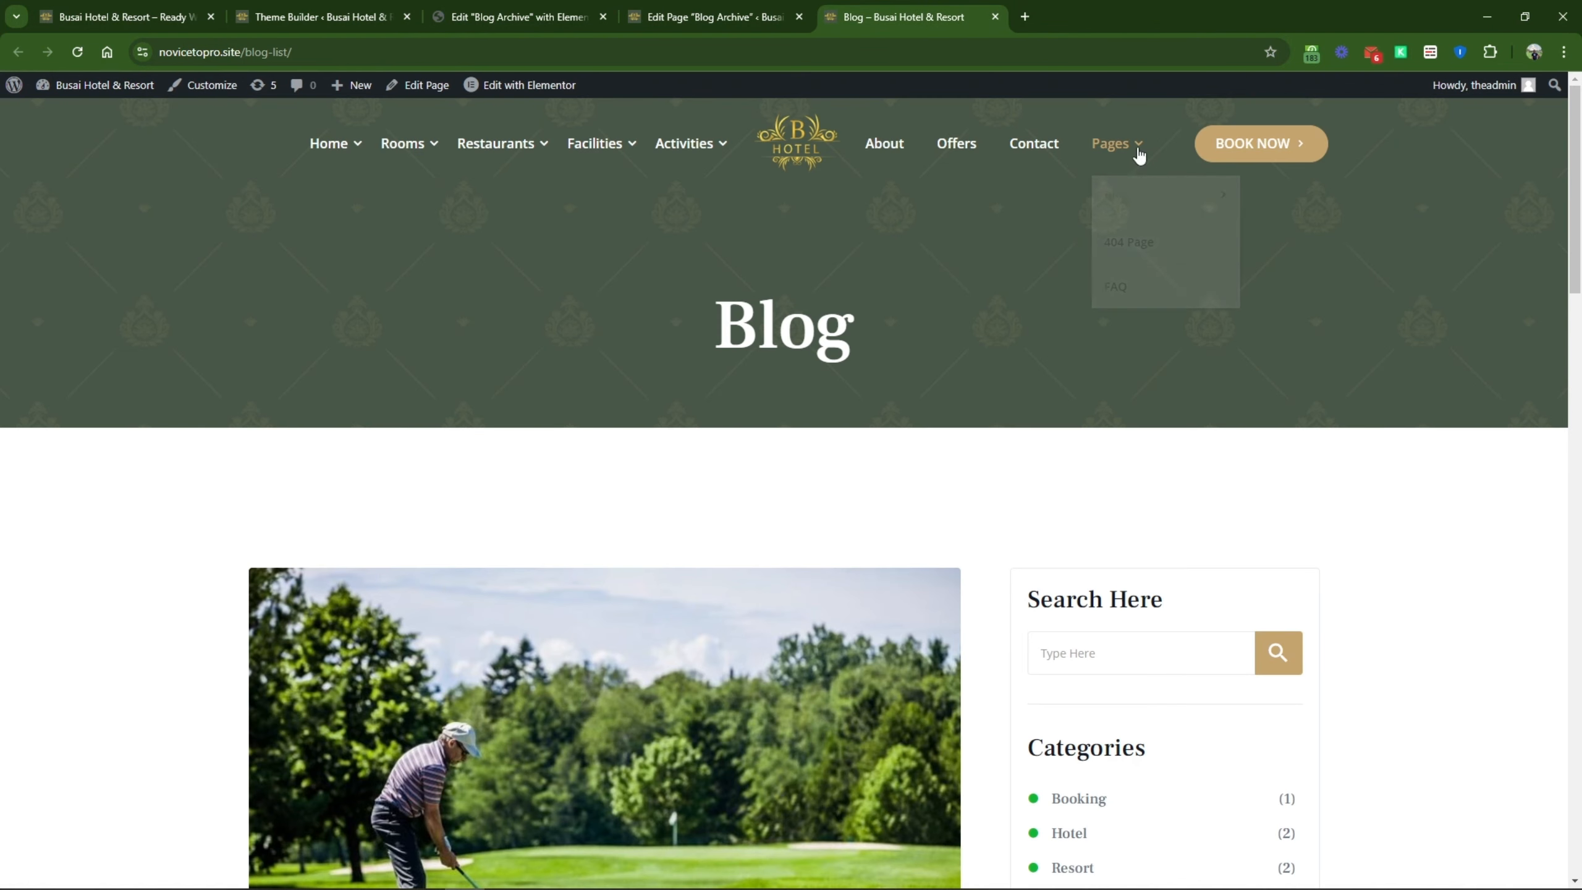
click(1120, 256)
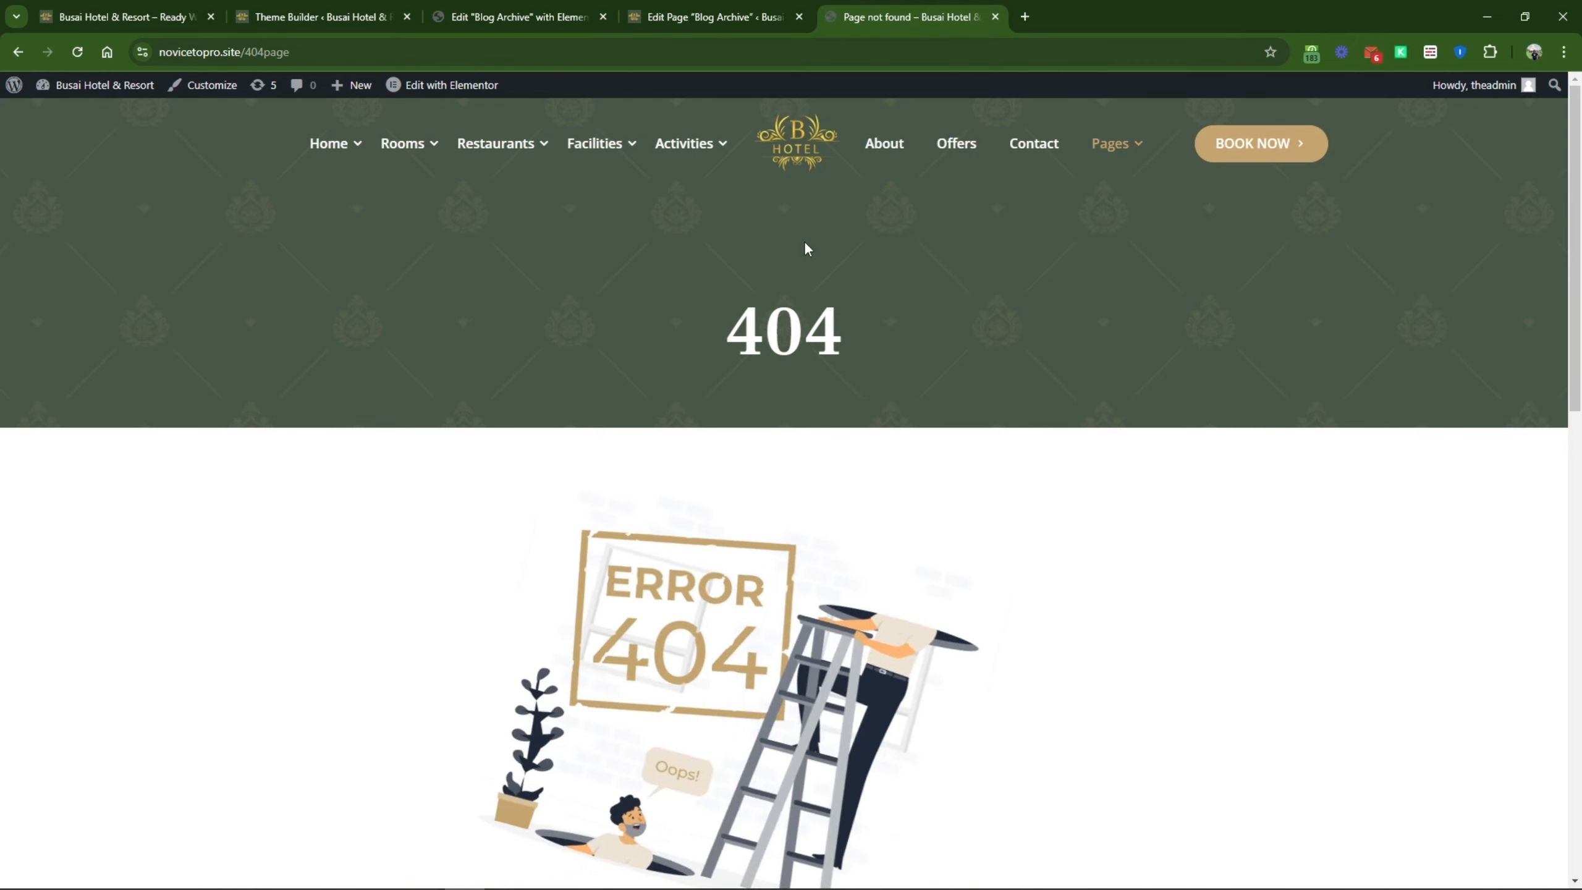
scroll(804, 248, down, 6)
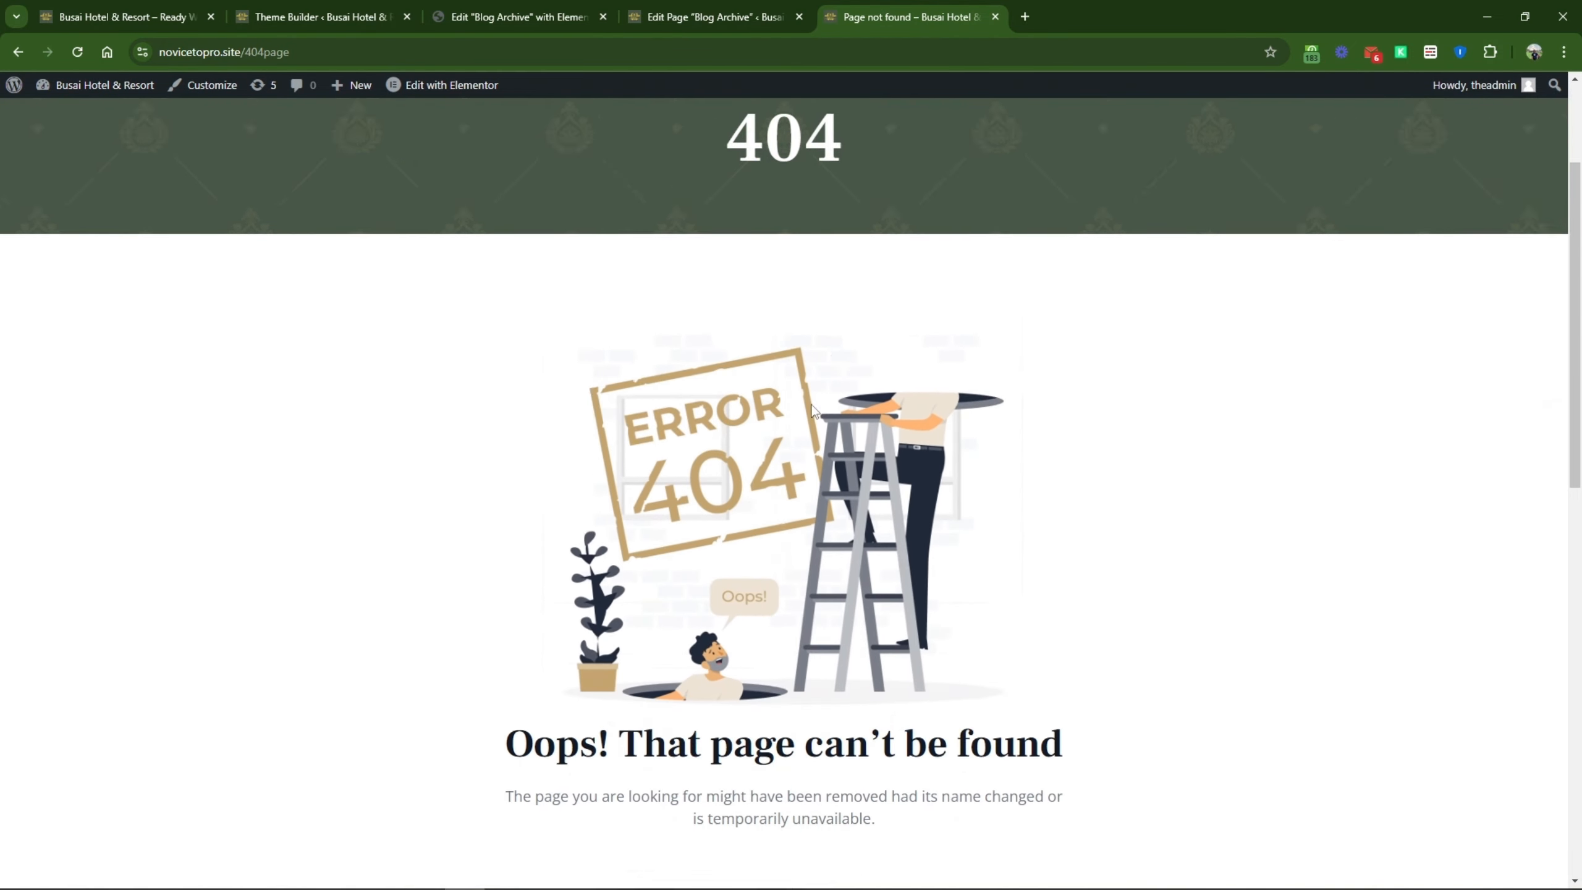
scroll(724, 512, up, 4)
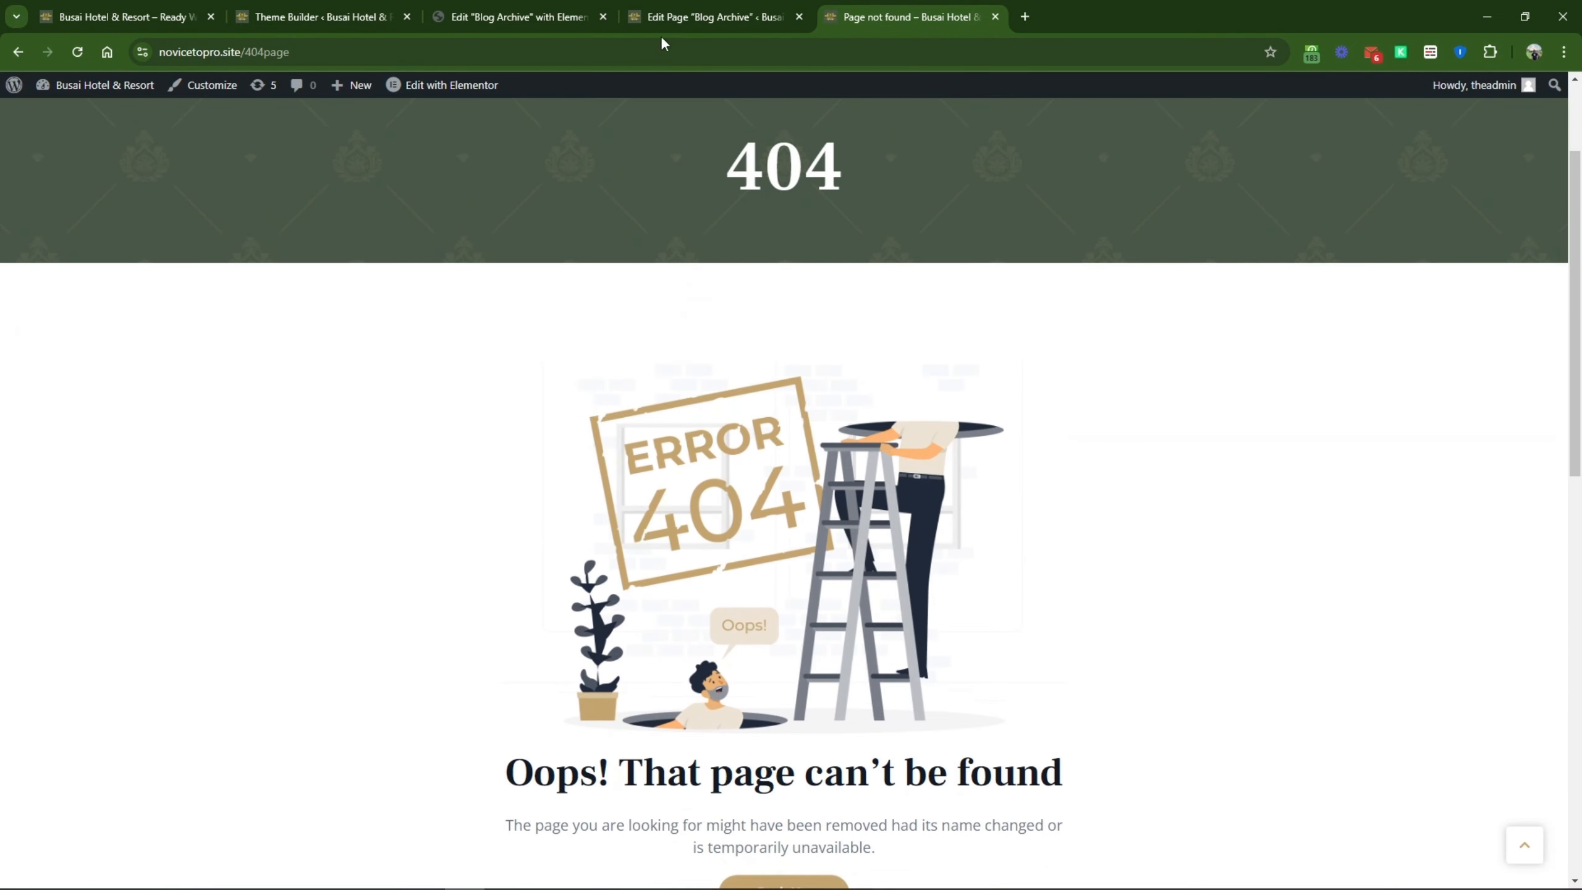
Step: Go back to the Single templates in the Royal Addons Theme Builder, where the 404 template is managed
click(525, 2)
click(695, 5)
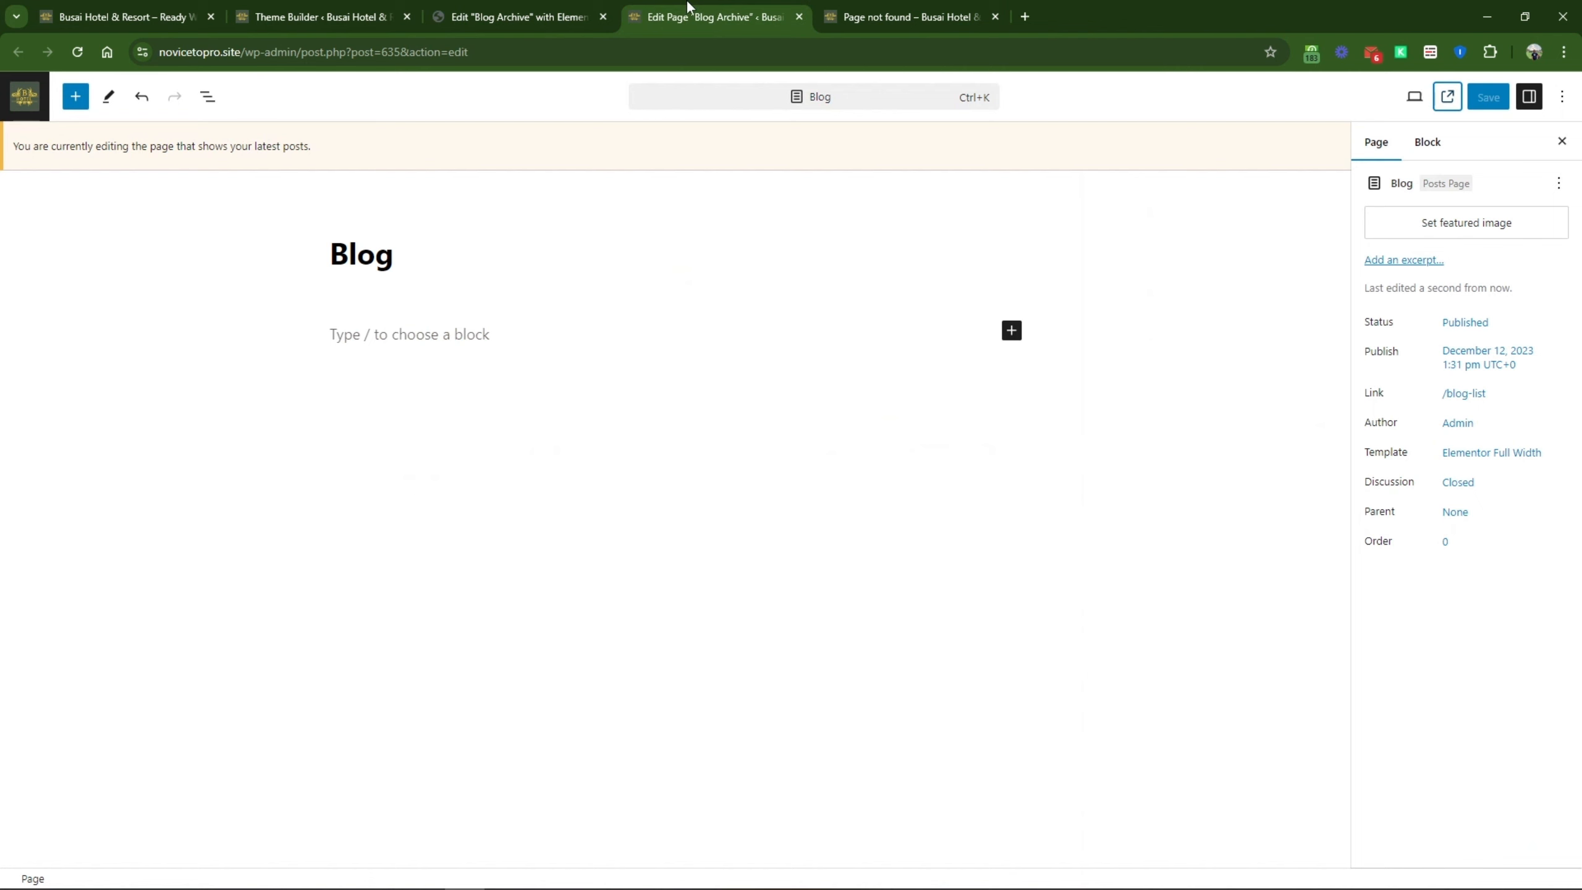
click(351, 5)
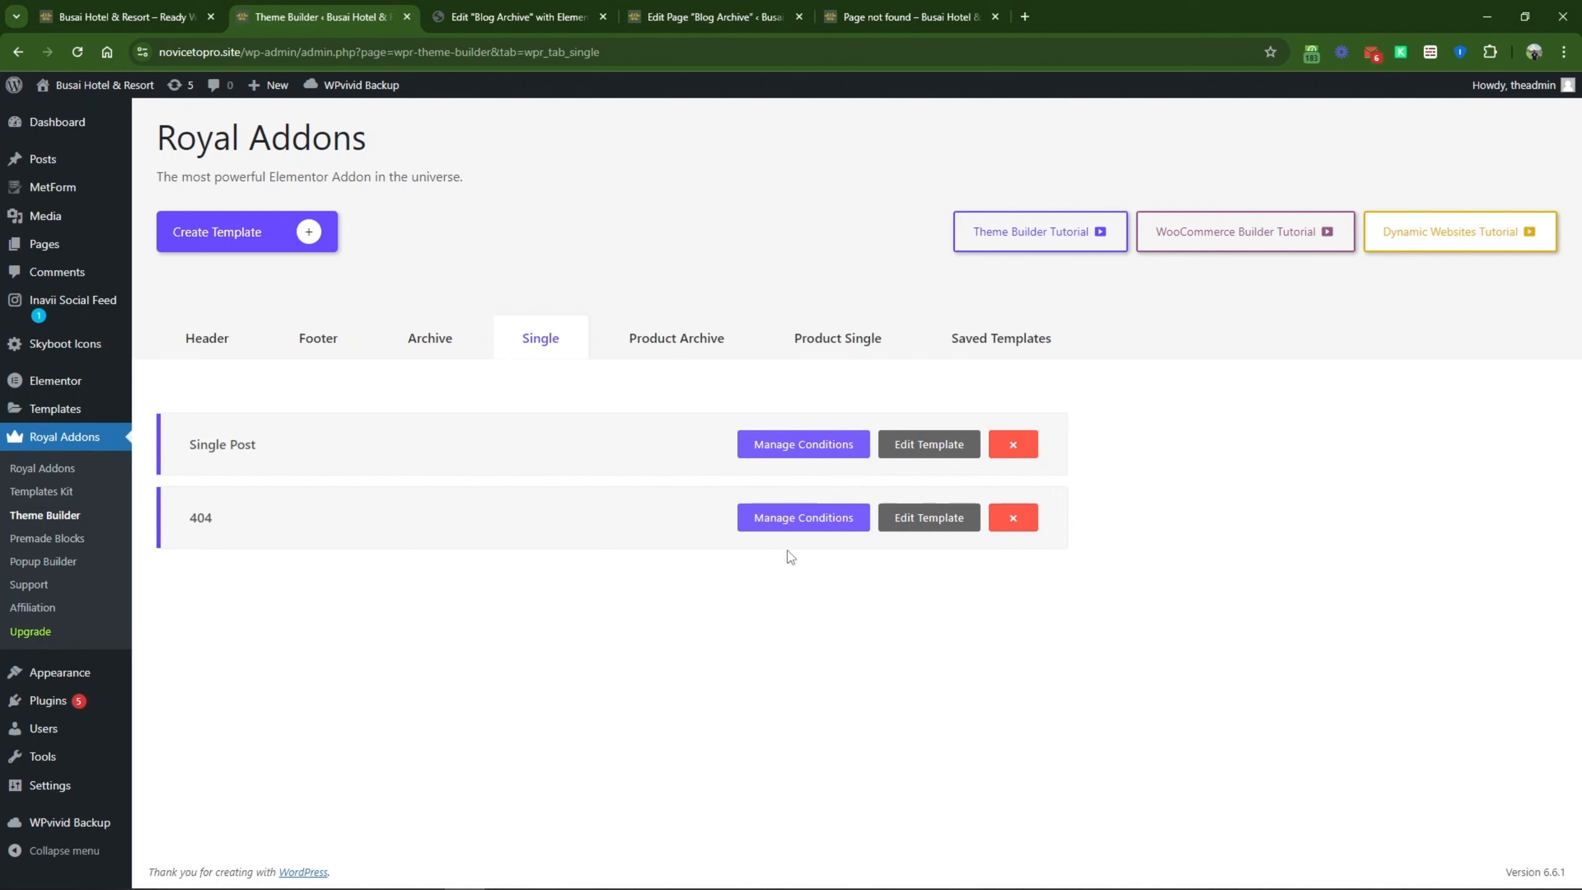
Step: Look over the live 404 page's illustration, message and Back Home button, and return to the 404 template in the Theme Builder
click(710, 17)
click(909, 17)
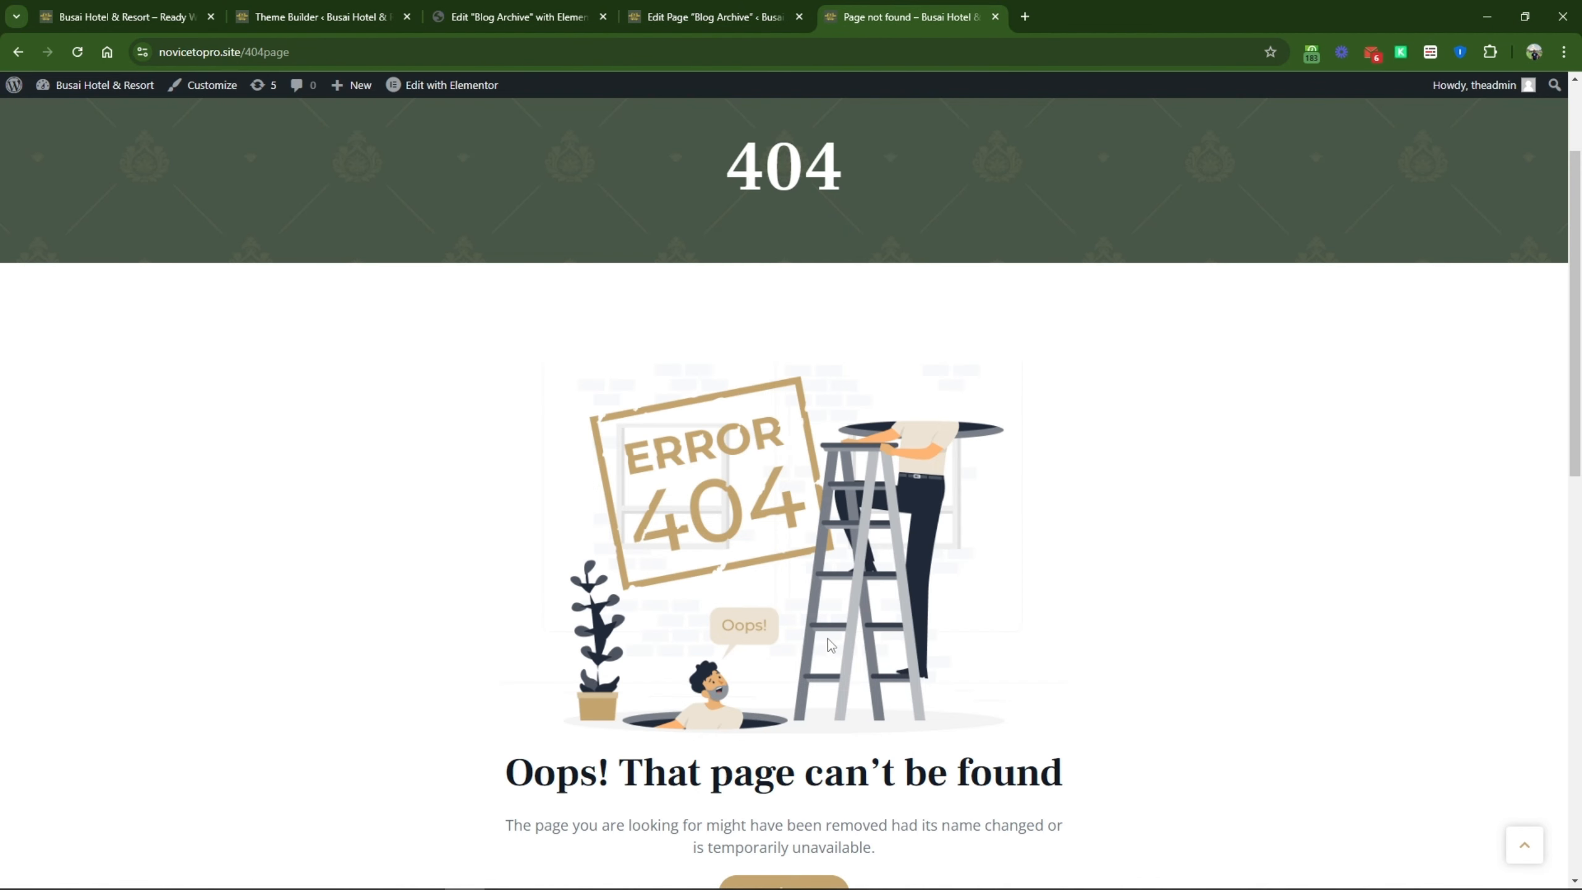
scroll(831, 644, down, 5)
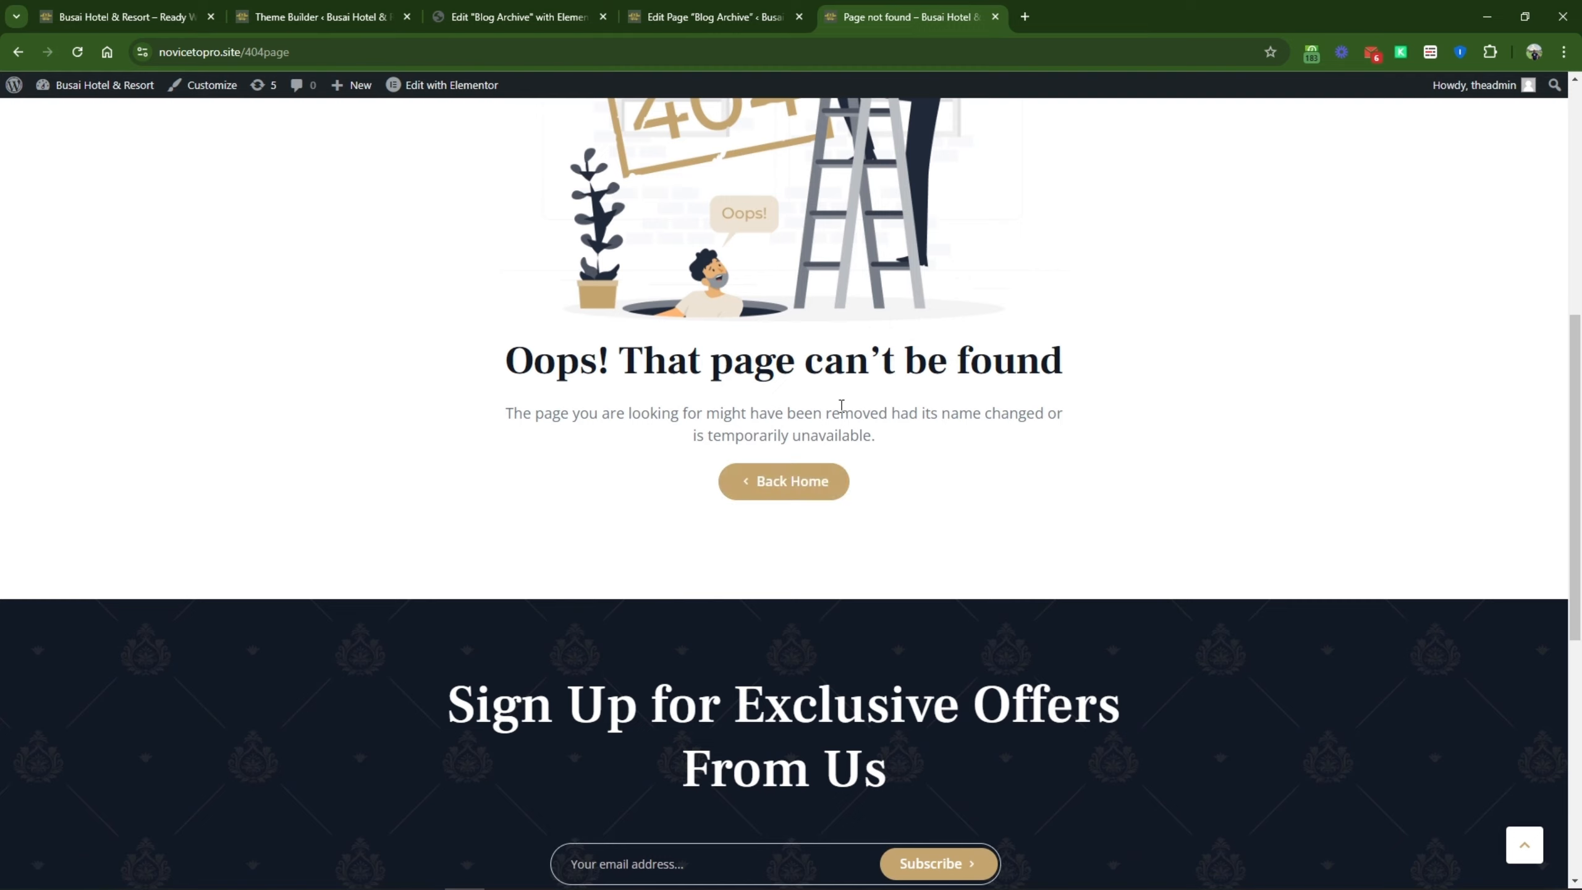
scroll(794, 355, up, 5)
scroll(788, 423, down, 3)
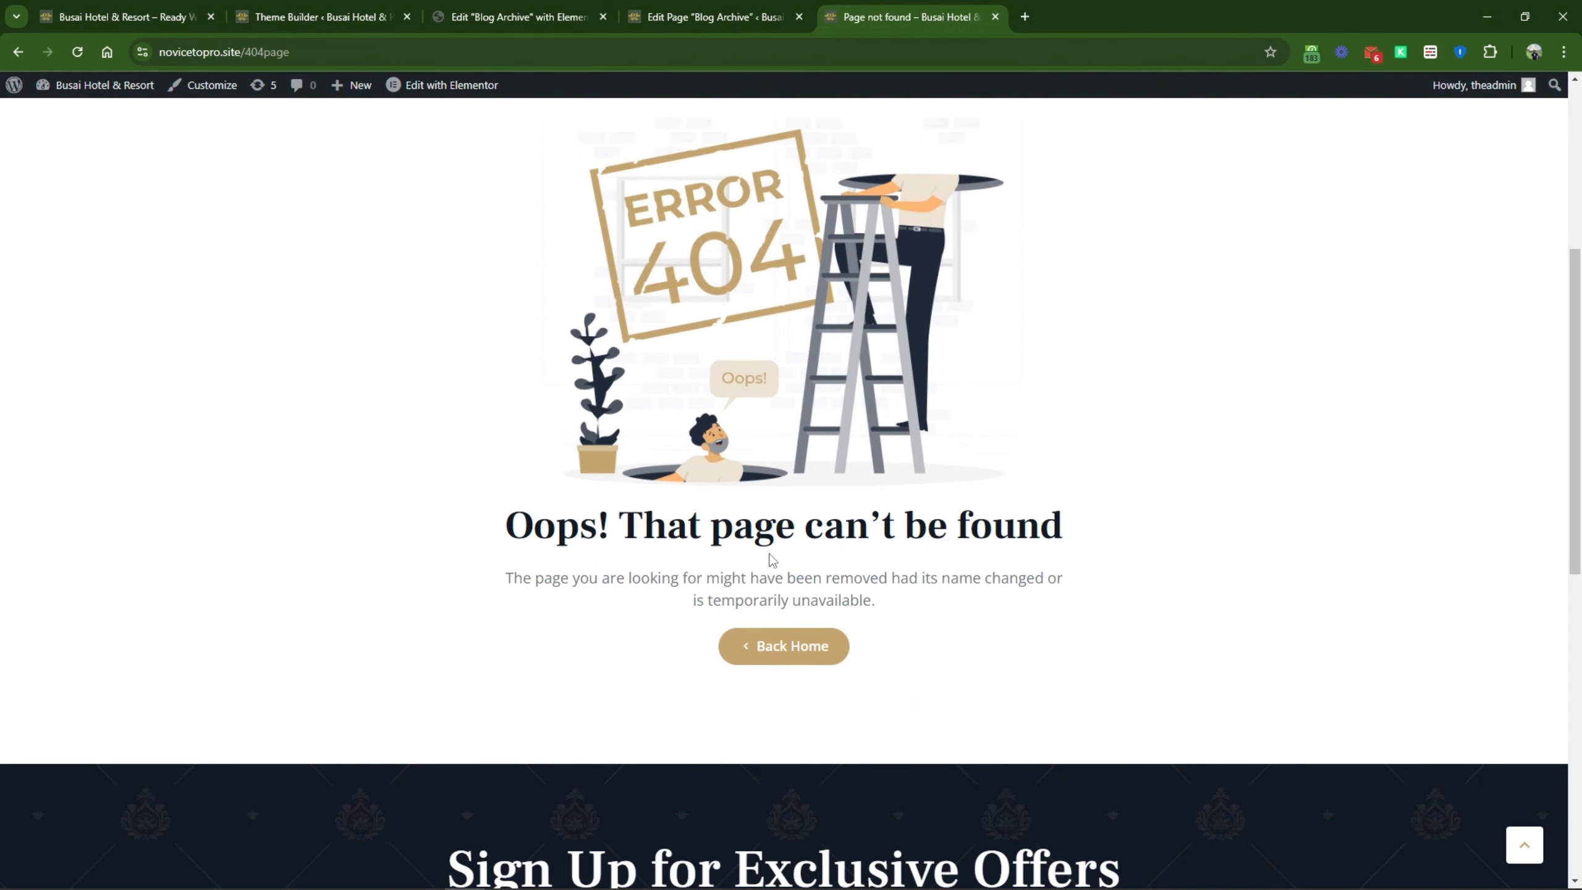
drag(771, 549, 772, 118)
click(477, 12)
click(369, 8)
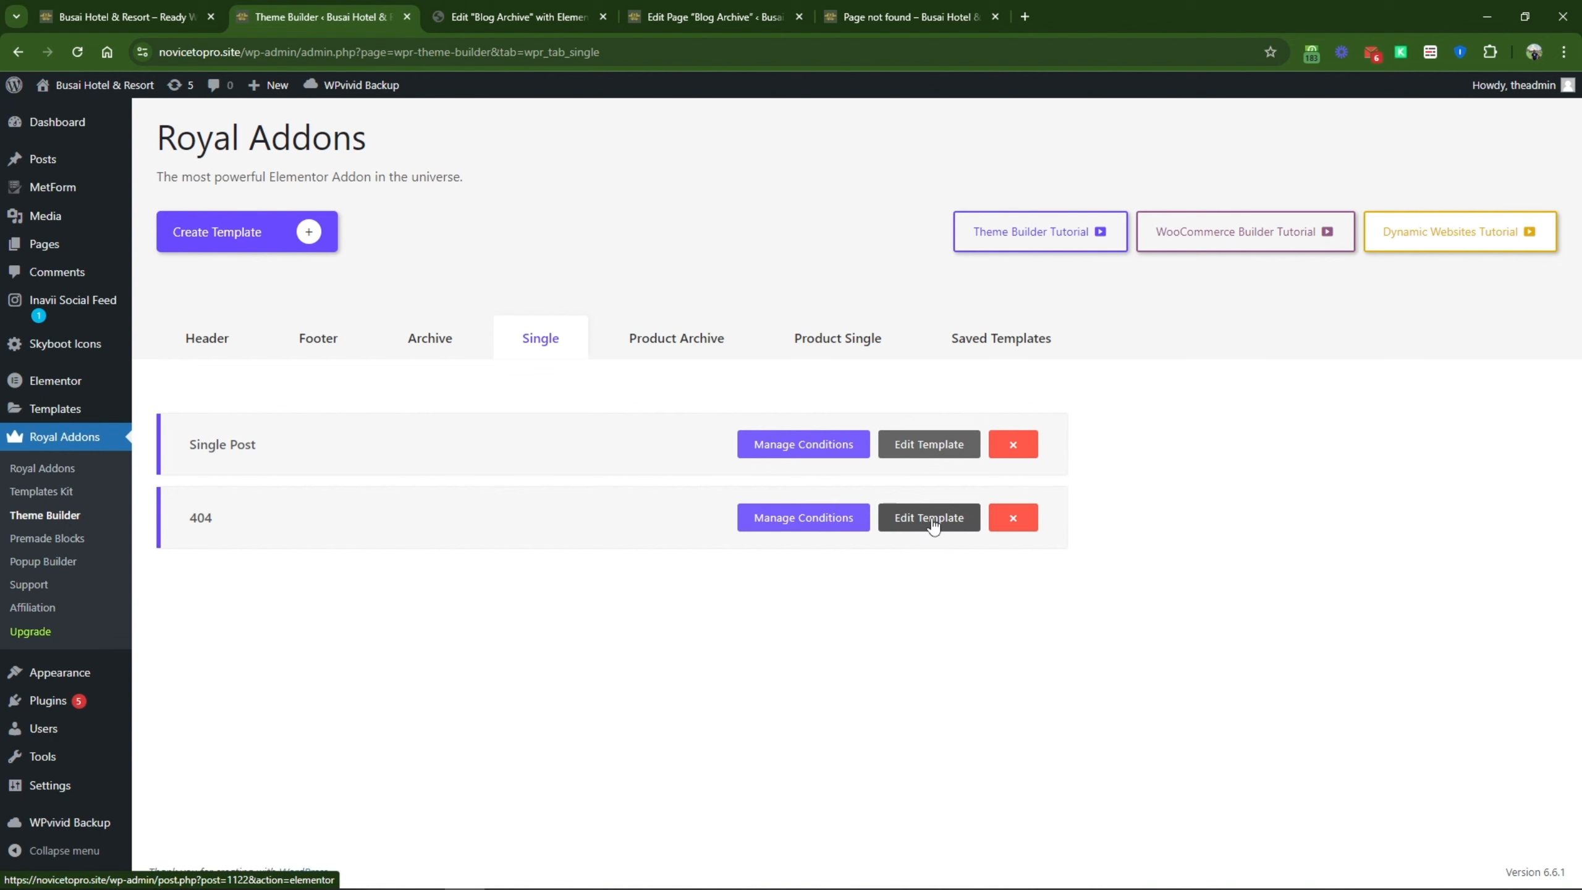
Step: Open the live FAQ page from the site's Pages navigation and look over its Reservations and Payment and cancellation questions
click(709, 10)
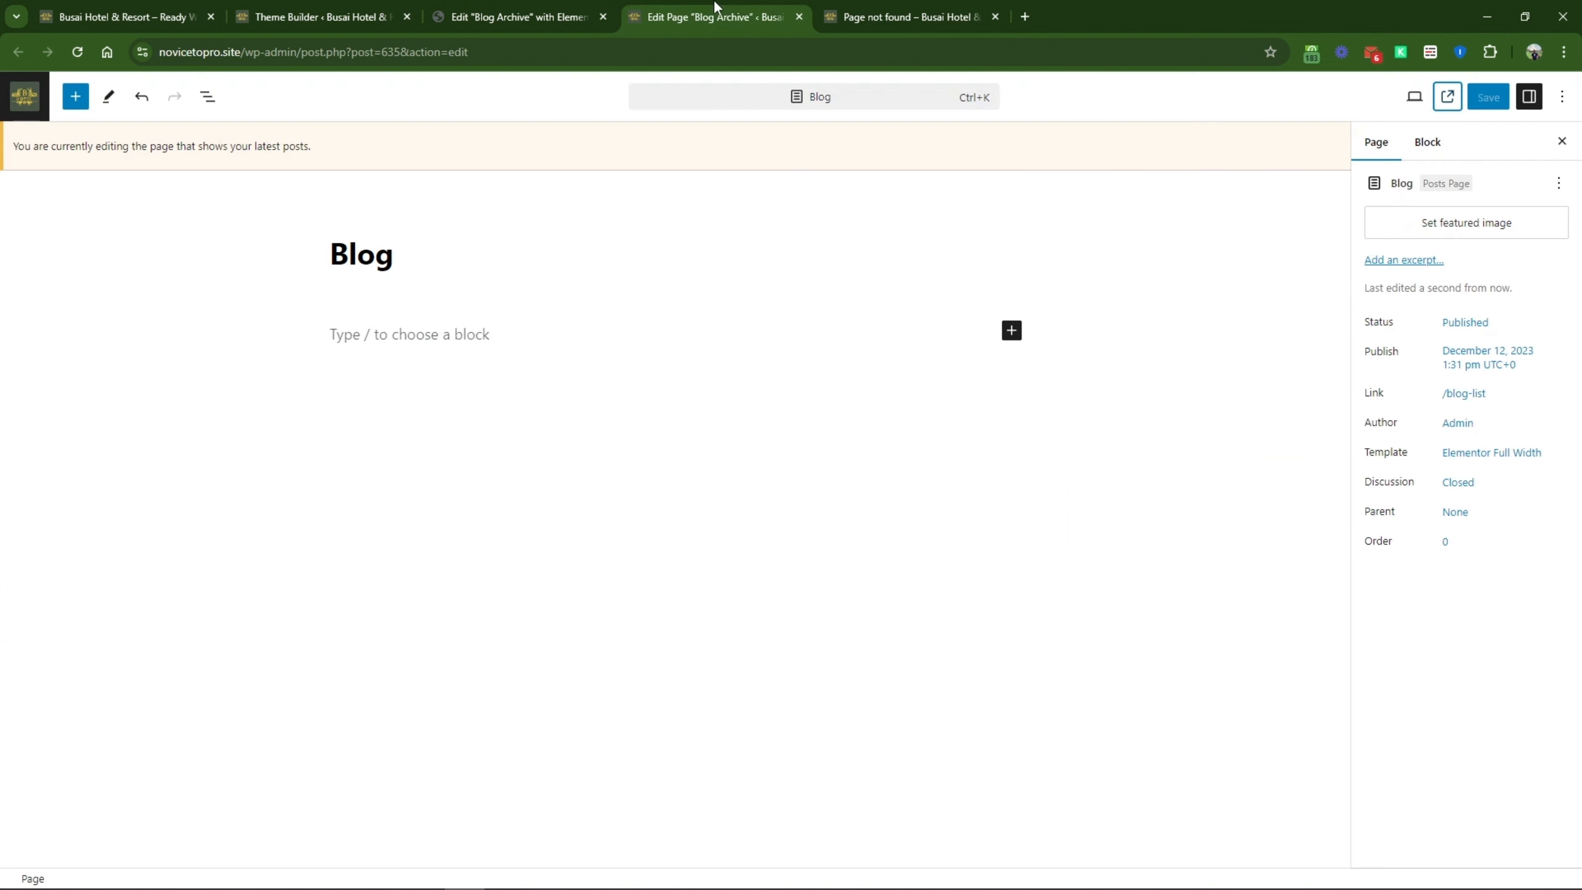
click(848, 7)
scroll(819, 282, up, 5)
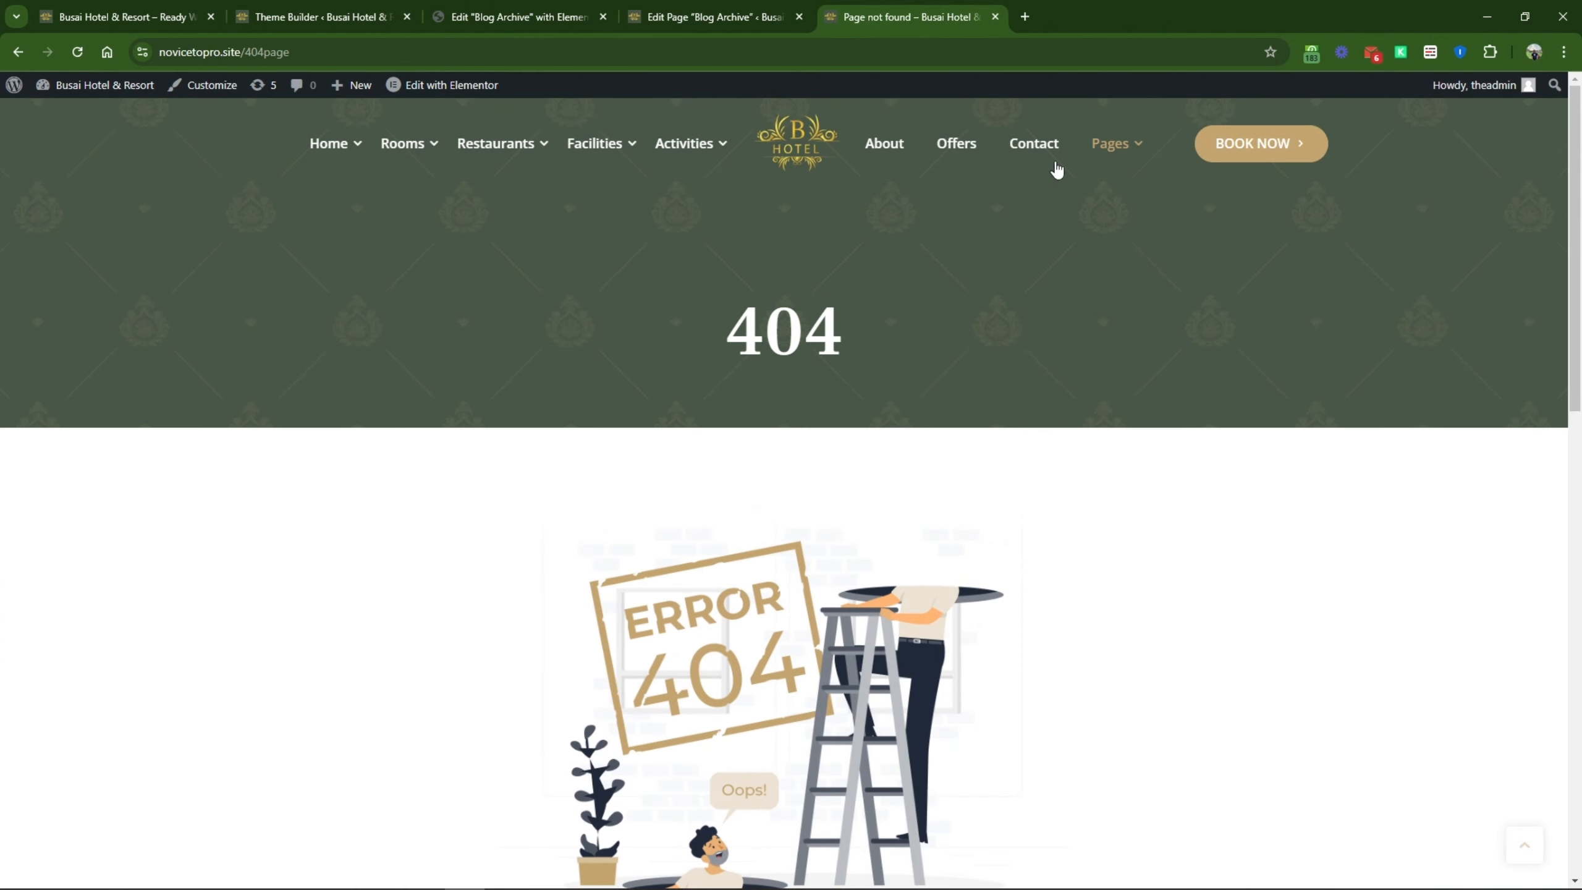
mouse_move(1096, 157)
click(1129, 303)
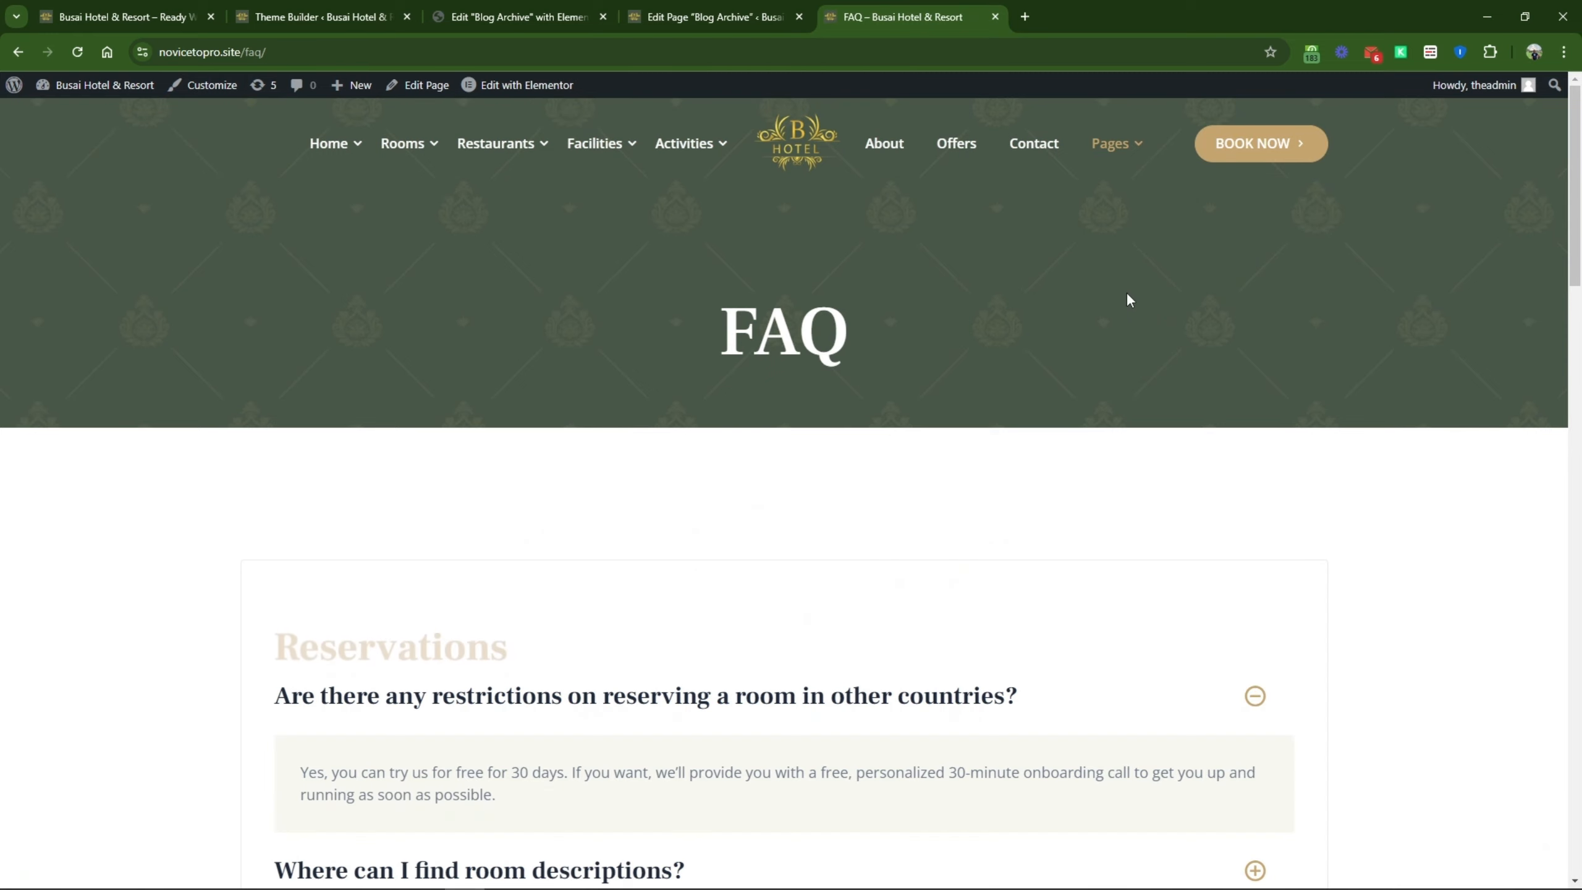
scroll(749, 307, down, 15)
scroll(753, 305, up, 10)
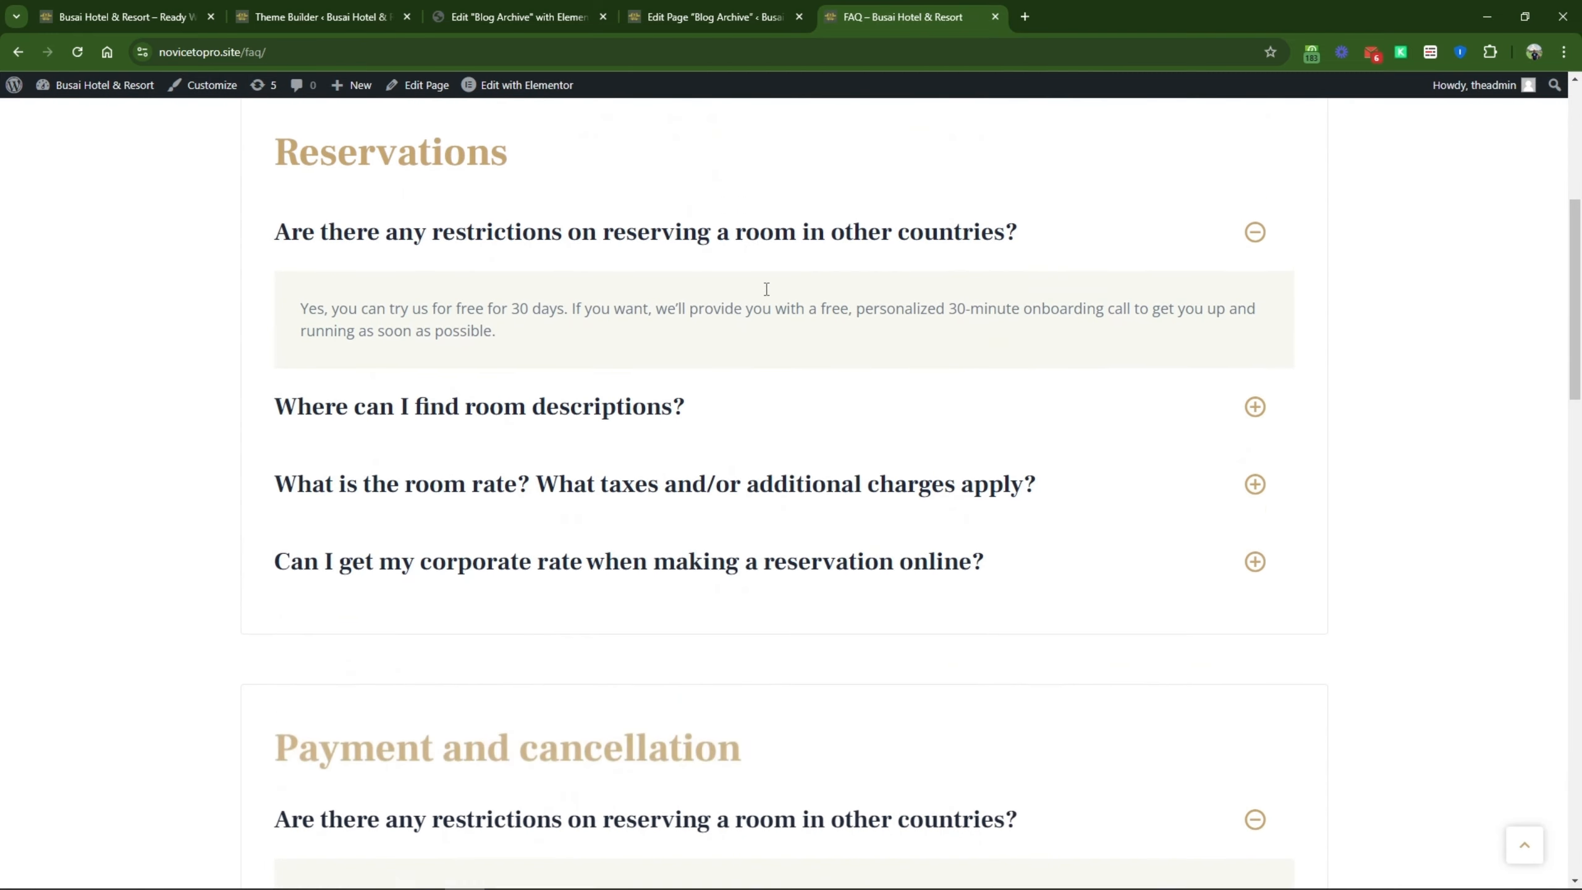
Step: Open the FAQ page for editing with Elementor in a new browser tab, looking through the live page's question sections while it loads
right_click(561, 85)
click(643, 100)
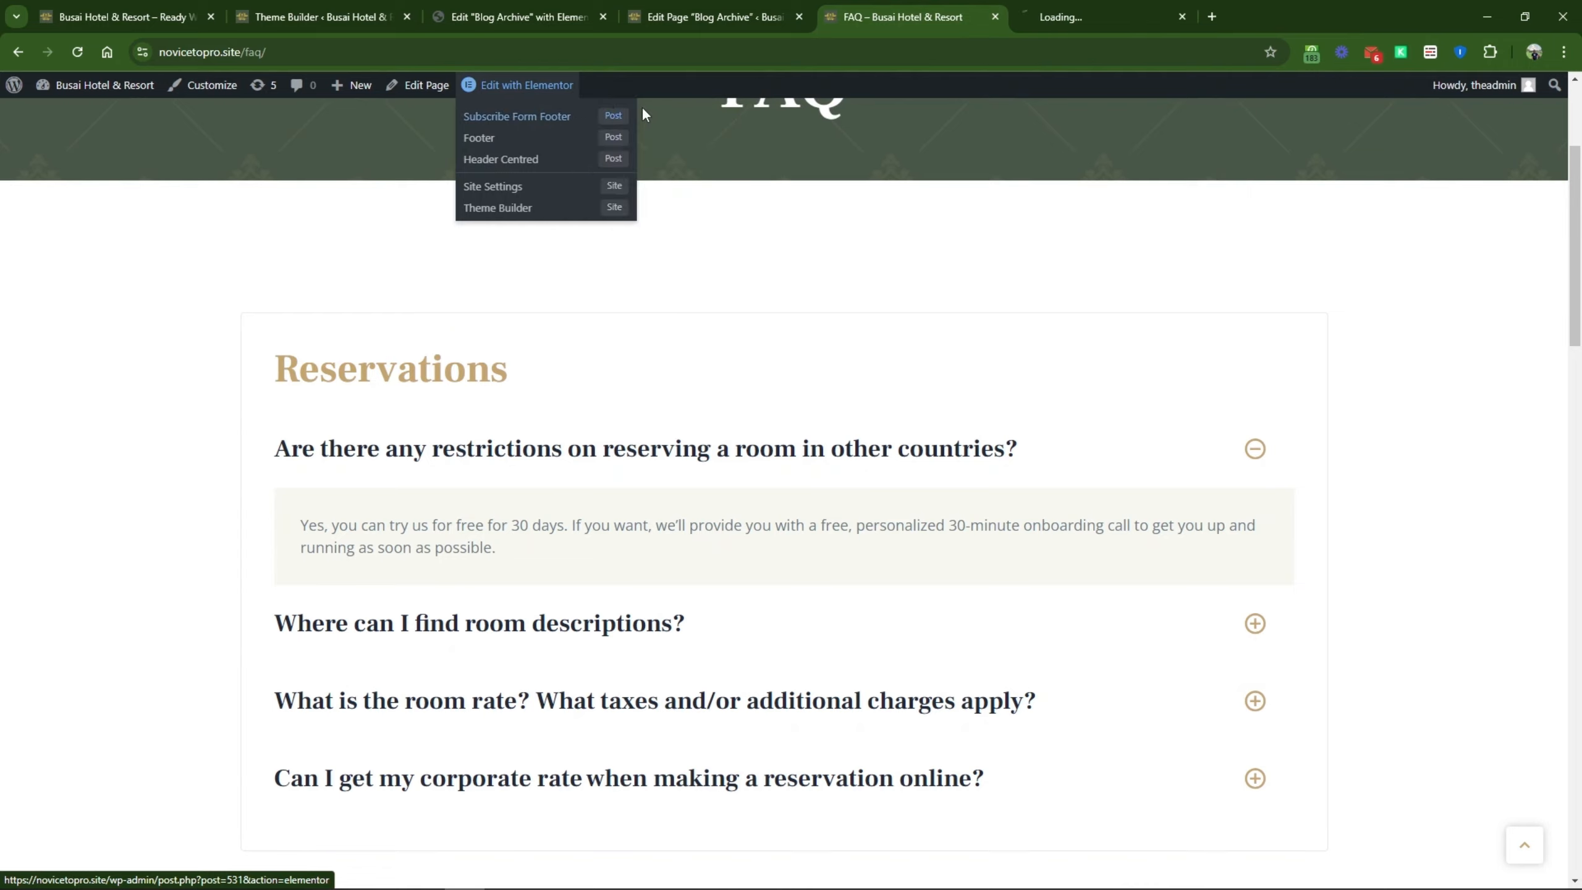
scroll(717, 364, down, 7)
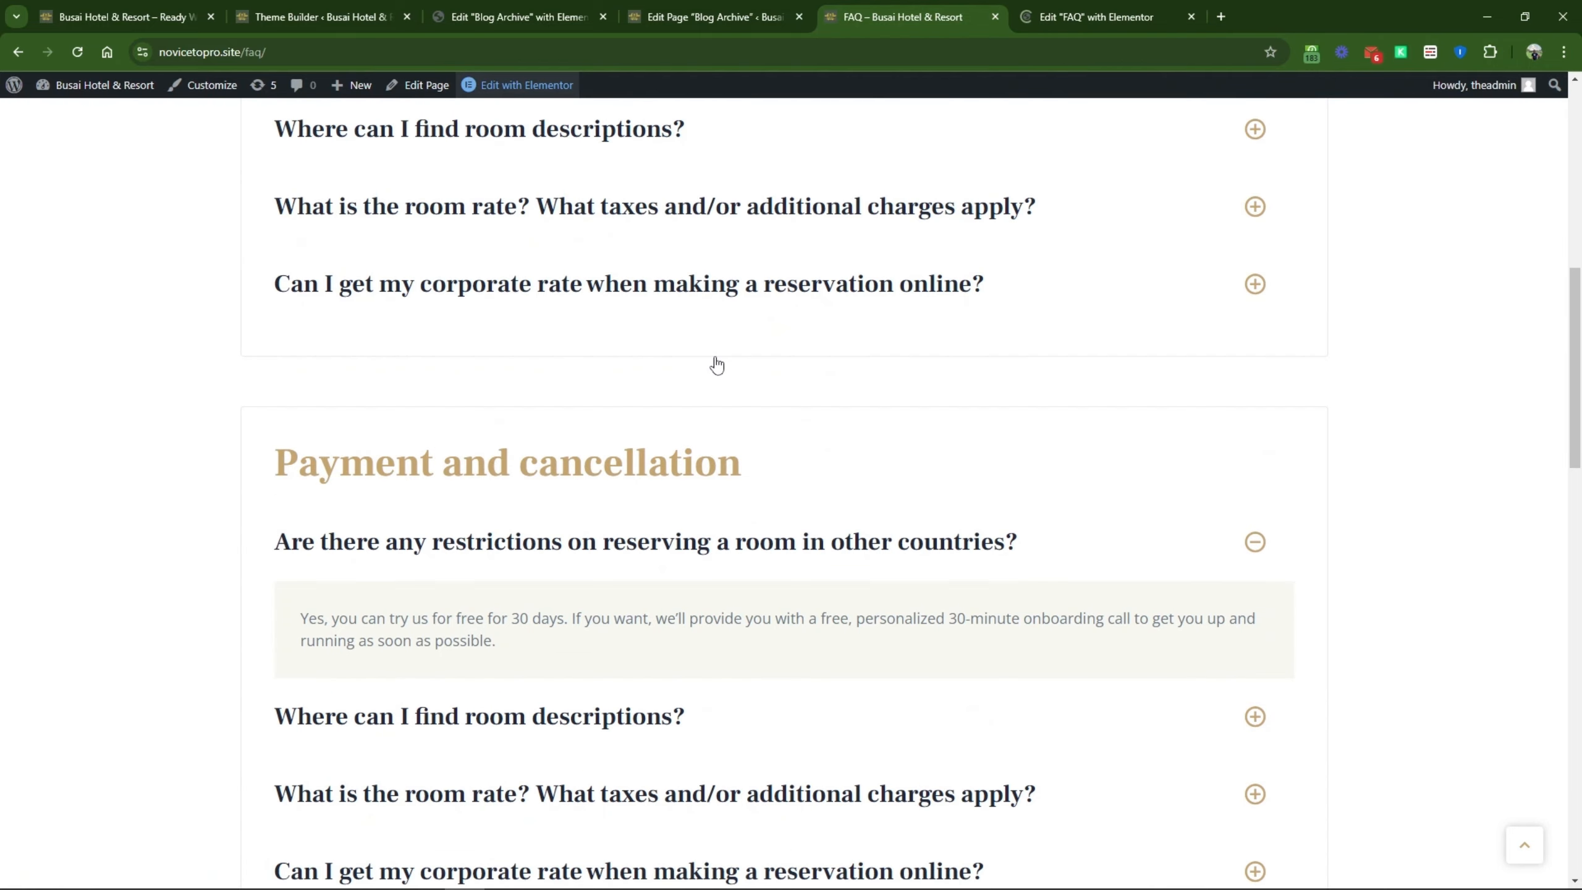
scroll(718, 364, down, 16)
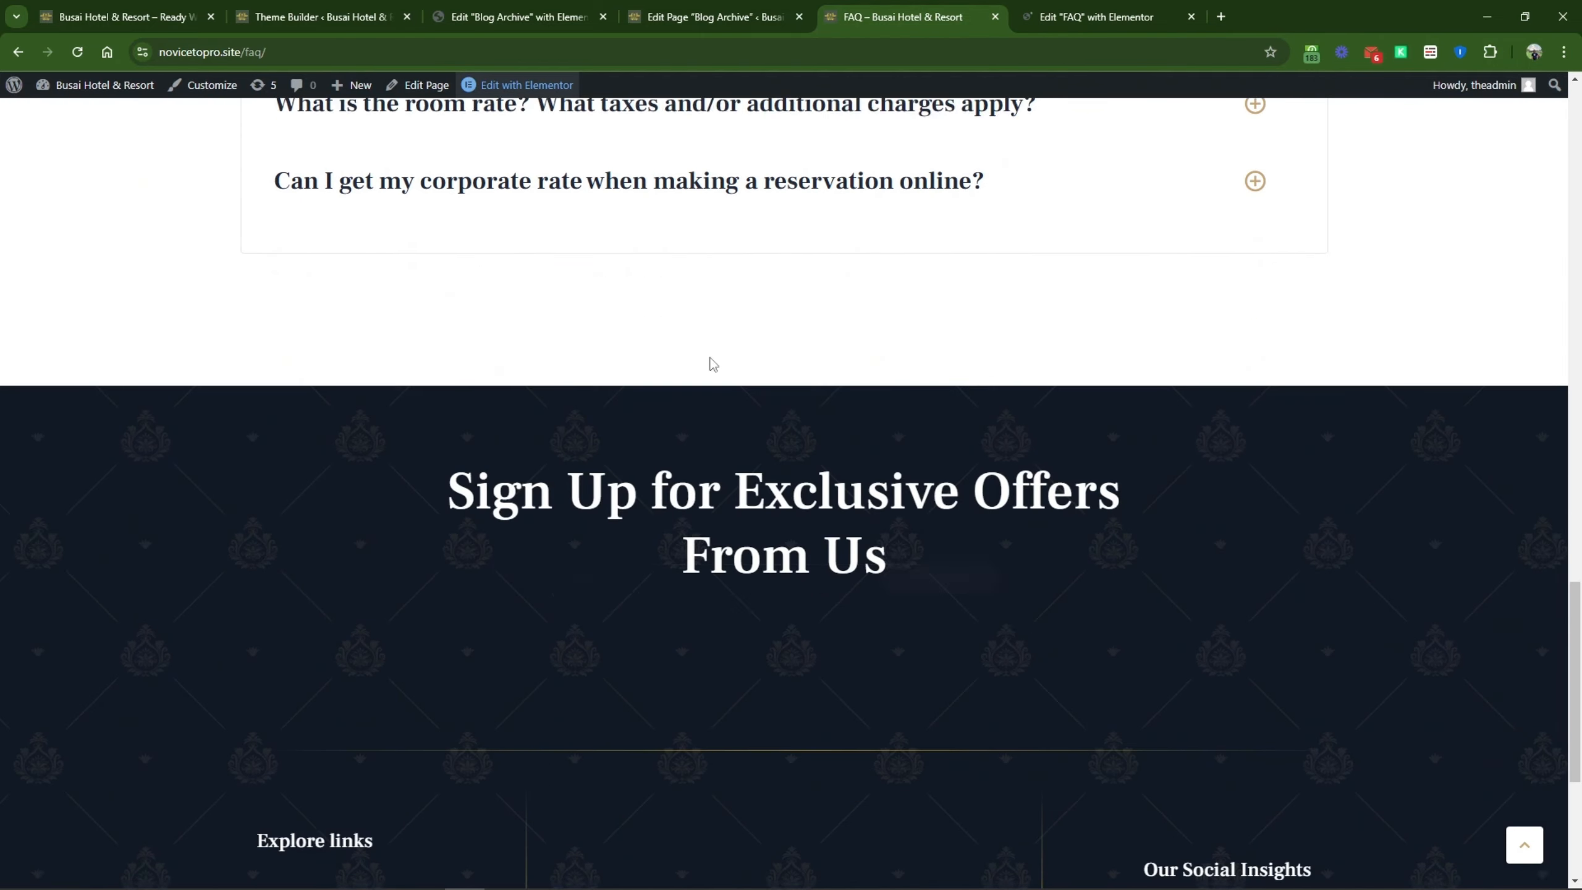
scroll(716, 358, up, 4)
scroll(714, 346, up, 19)
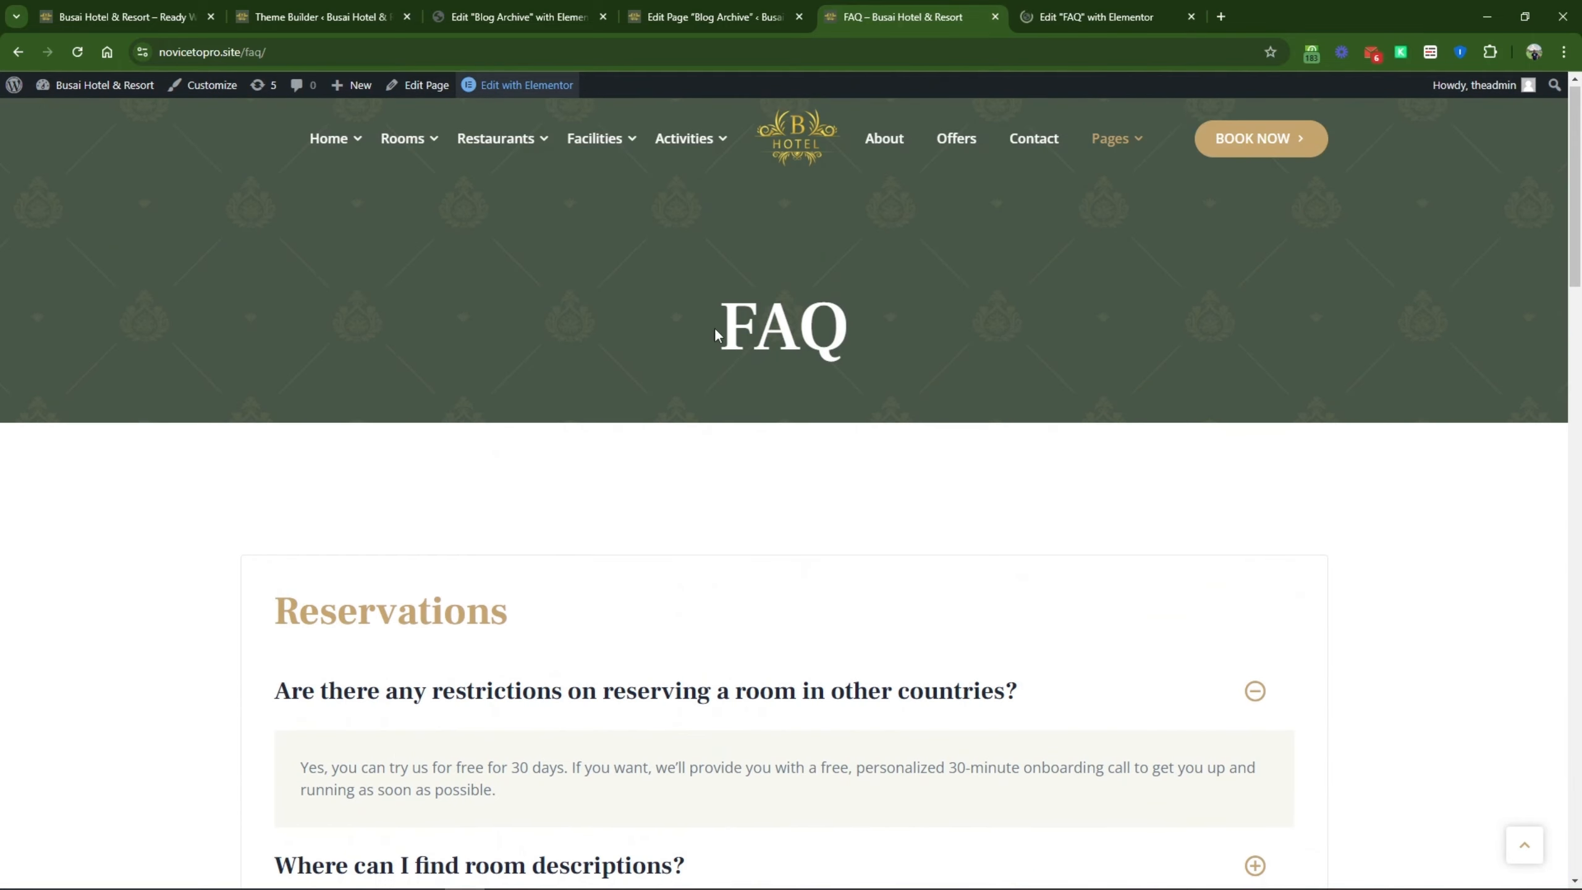
scroll(821, 402, down, 7)
scroll(819, 409, up, 5)
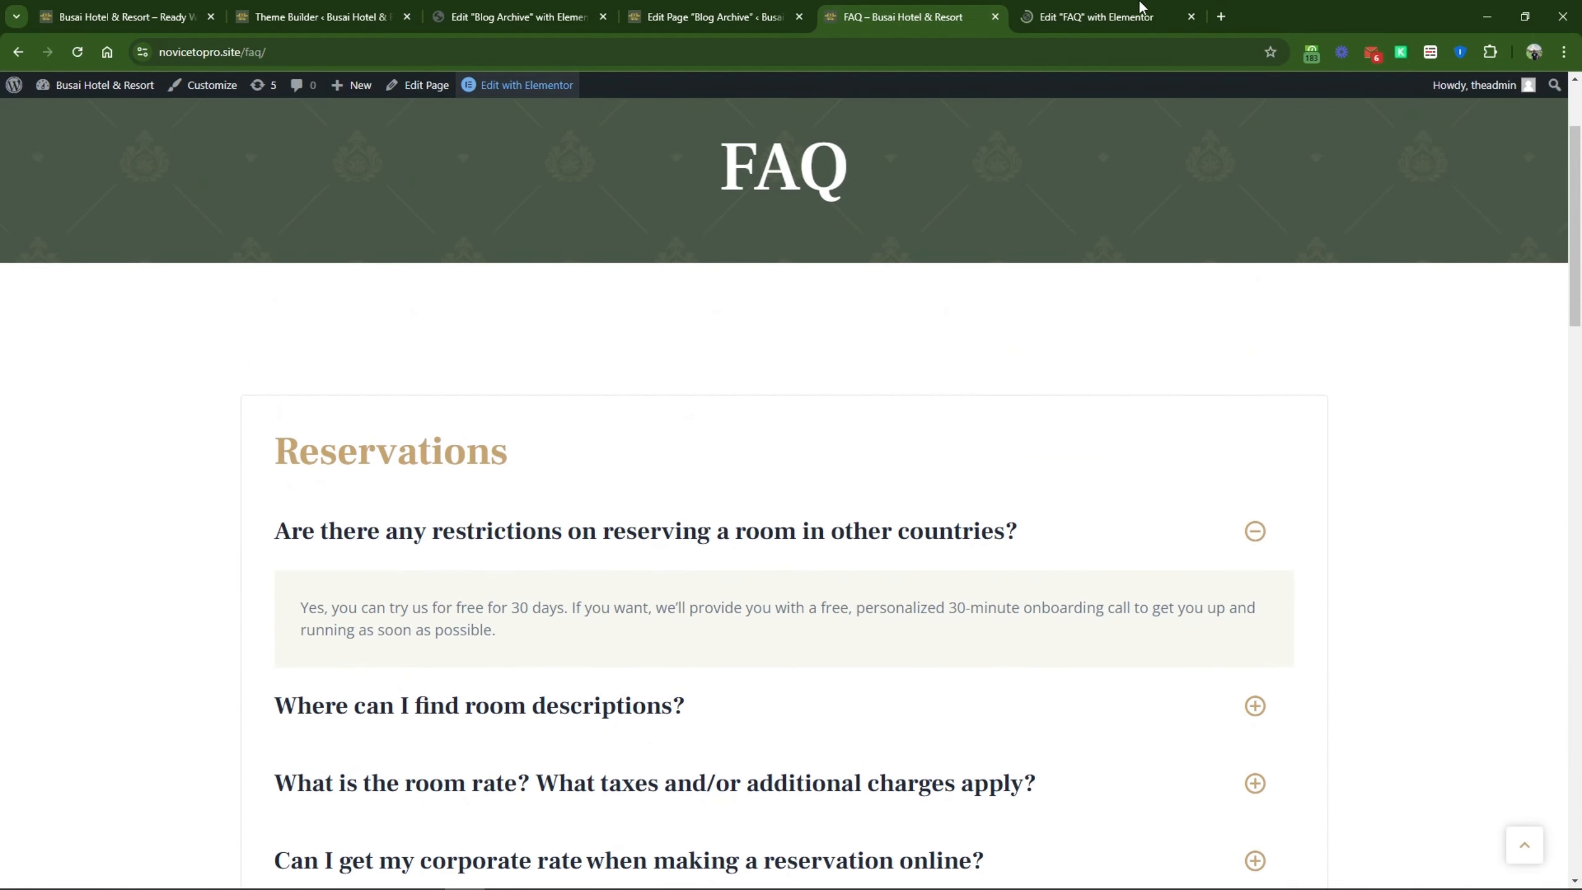
click(1036, 5)
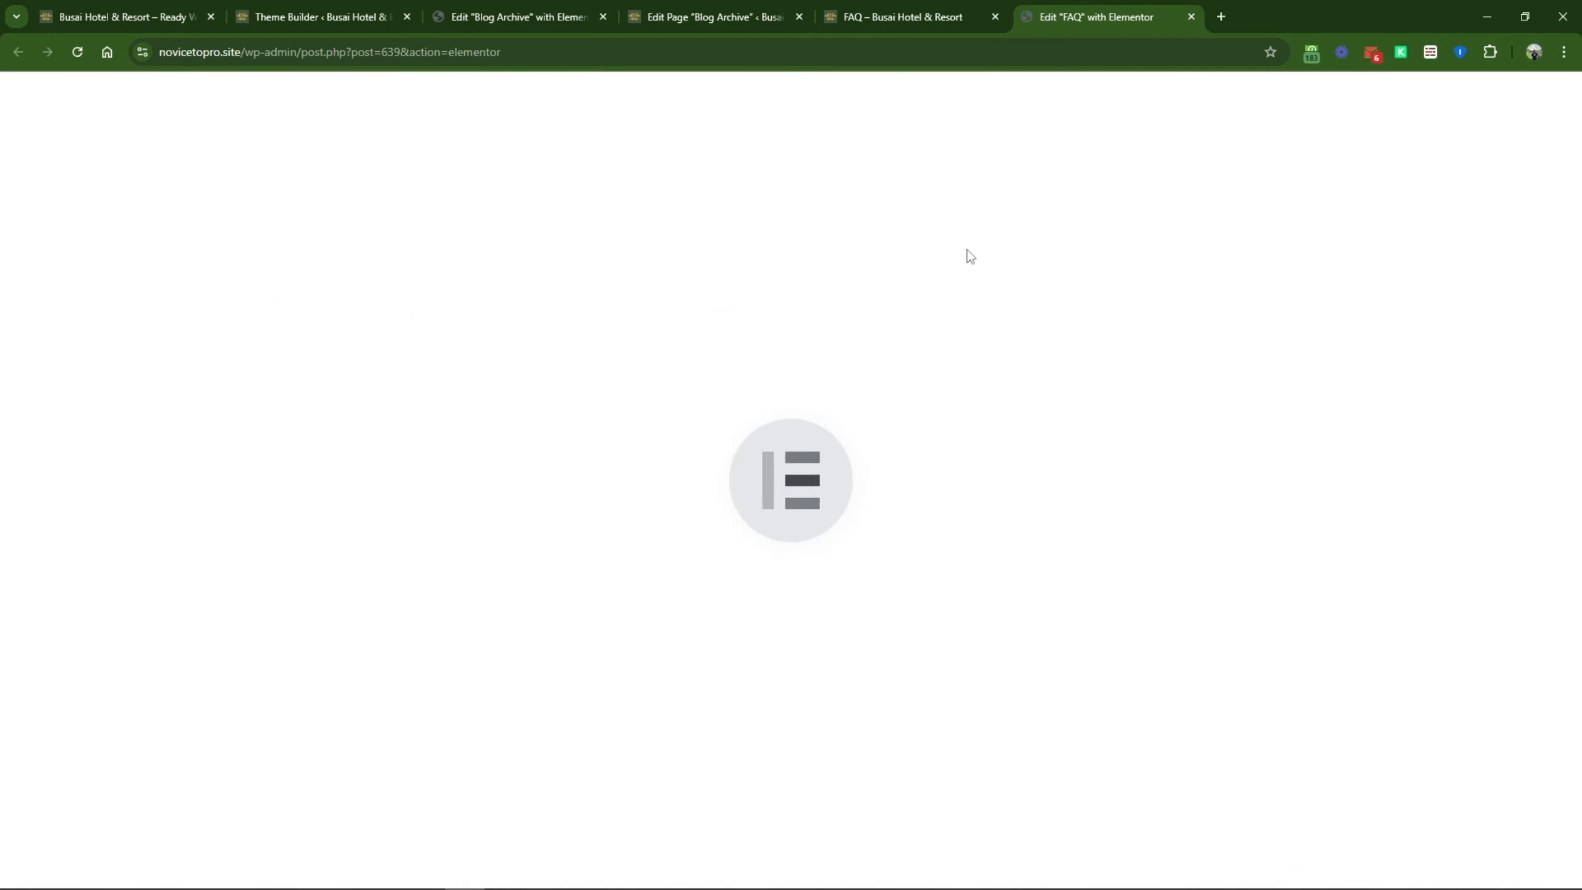
Step: Select the Reservations accordion in Elementor and examine its first item's title and content fields, along with the rest of the FAQ layout
scroll(966, 247, down, 5)
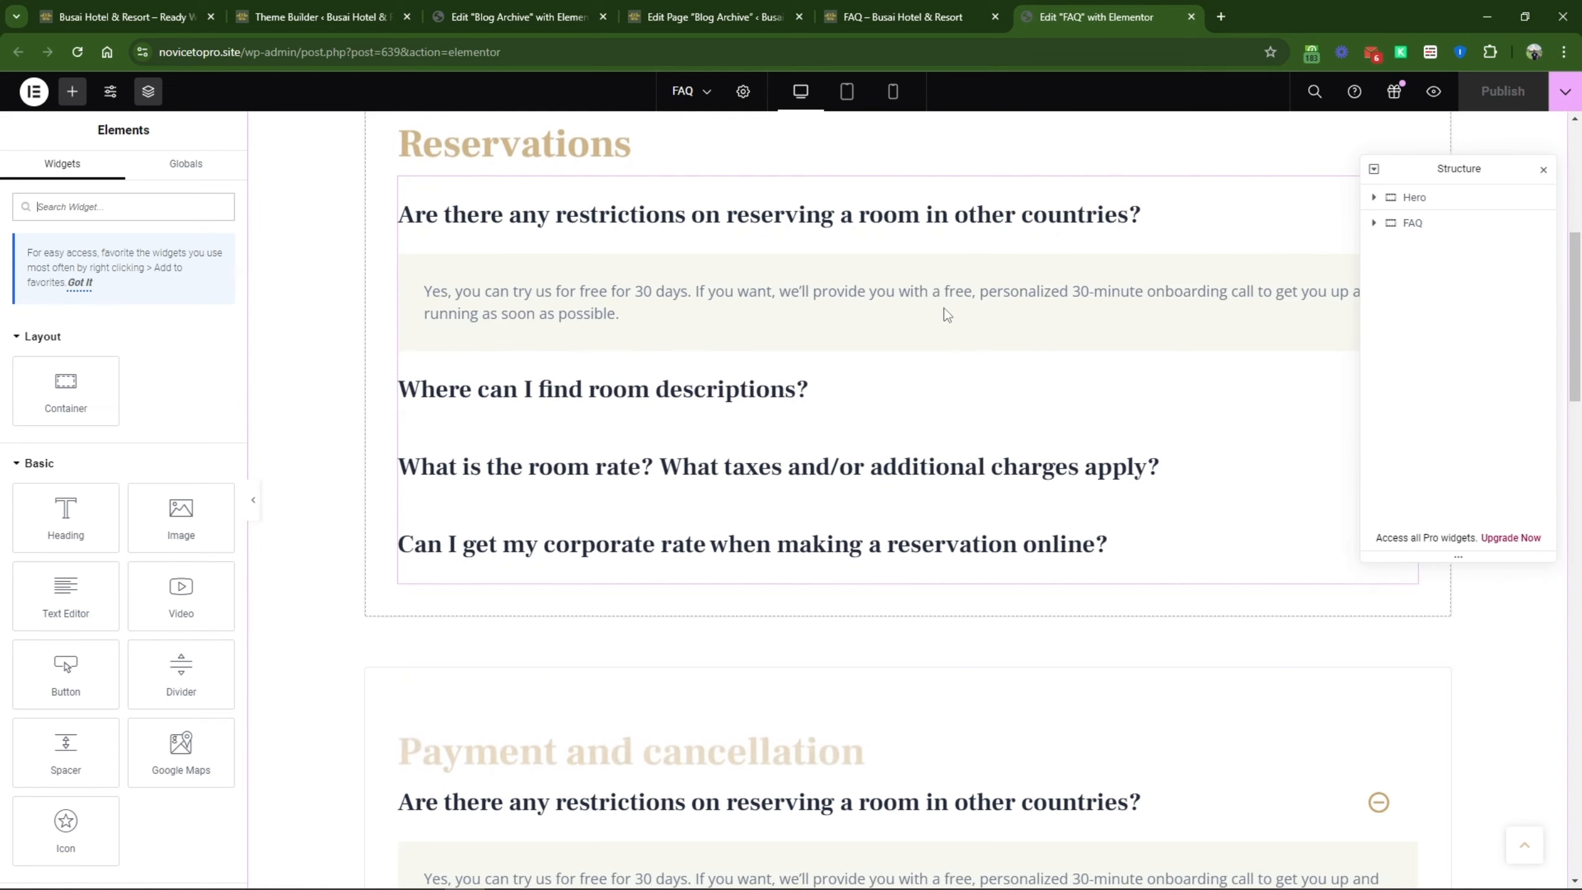
scroll(699, 349, down, 5)
scroll(698, 350, up, 5)
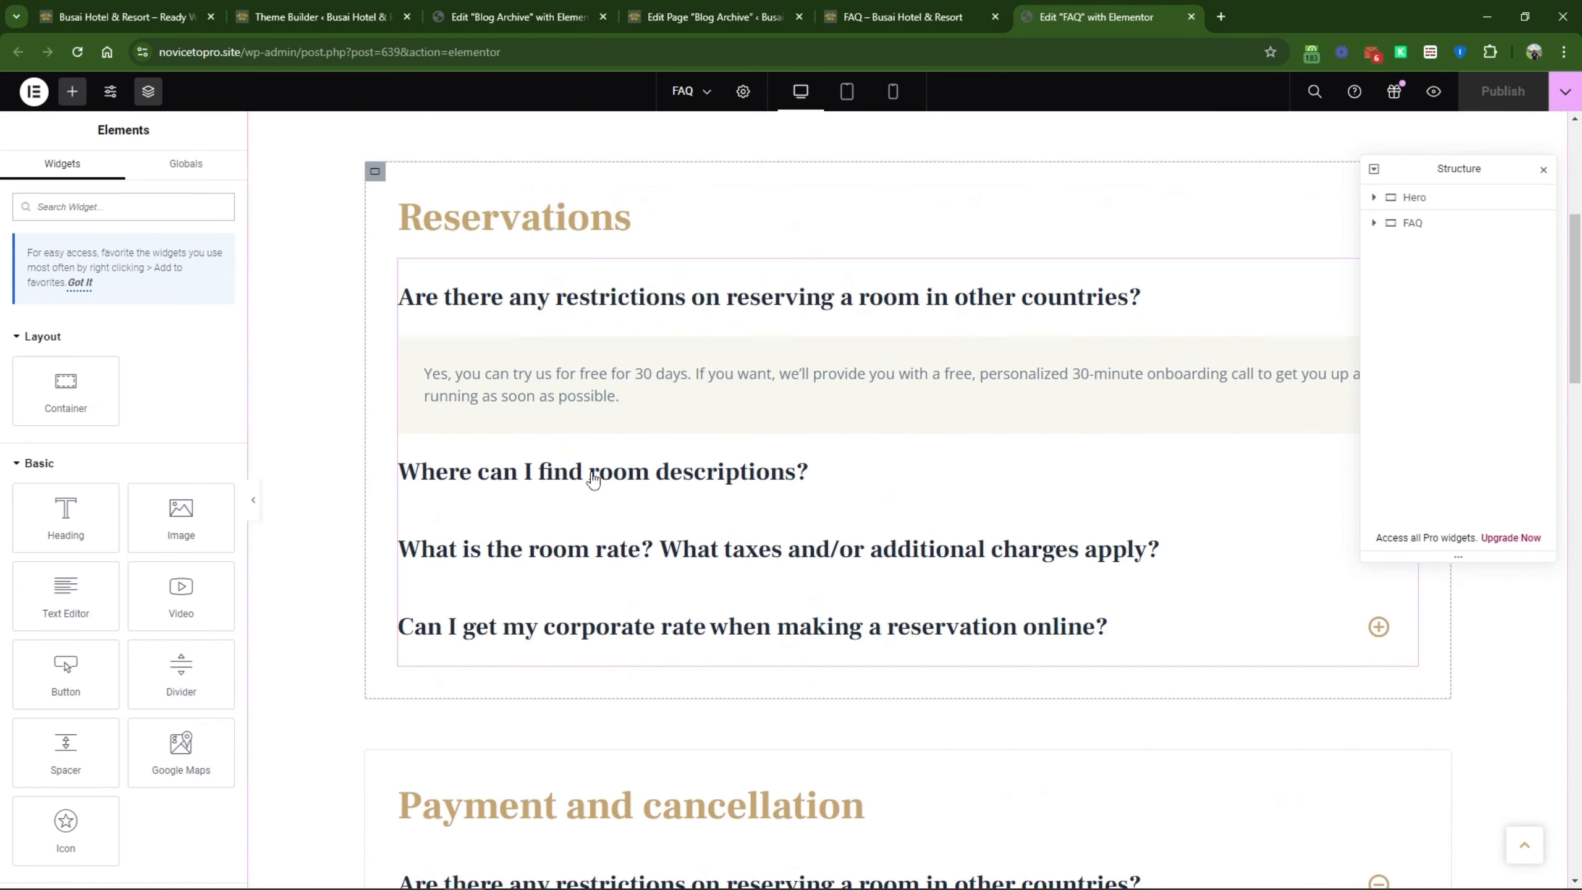
click(593, 479)
click(89, 419)
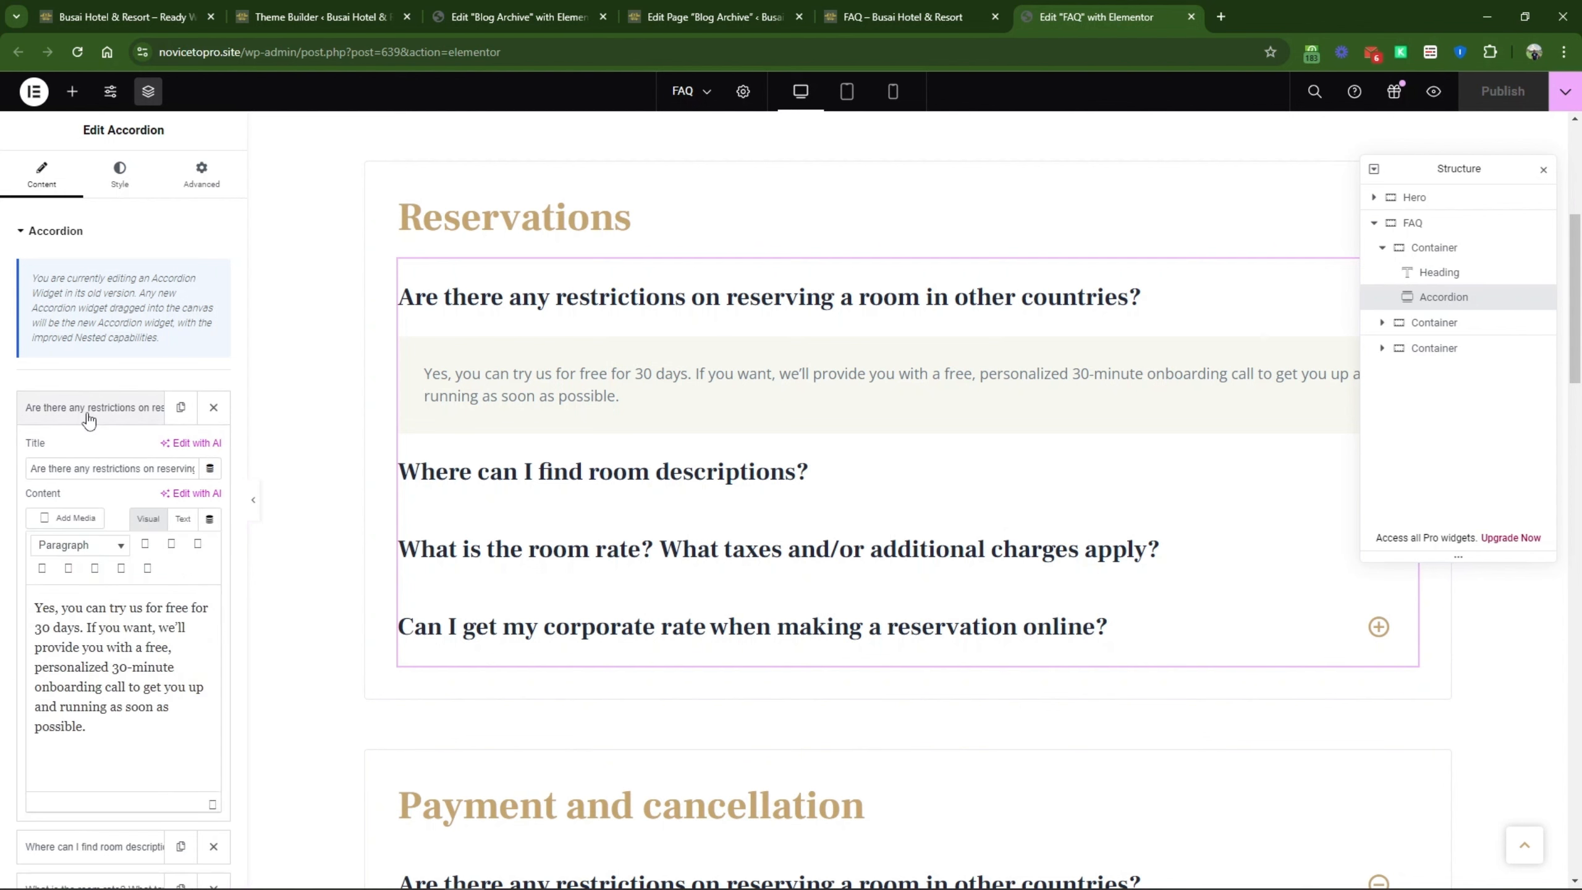
click(99, 412)
click(105, 411)
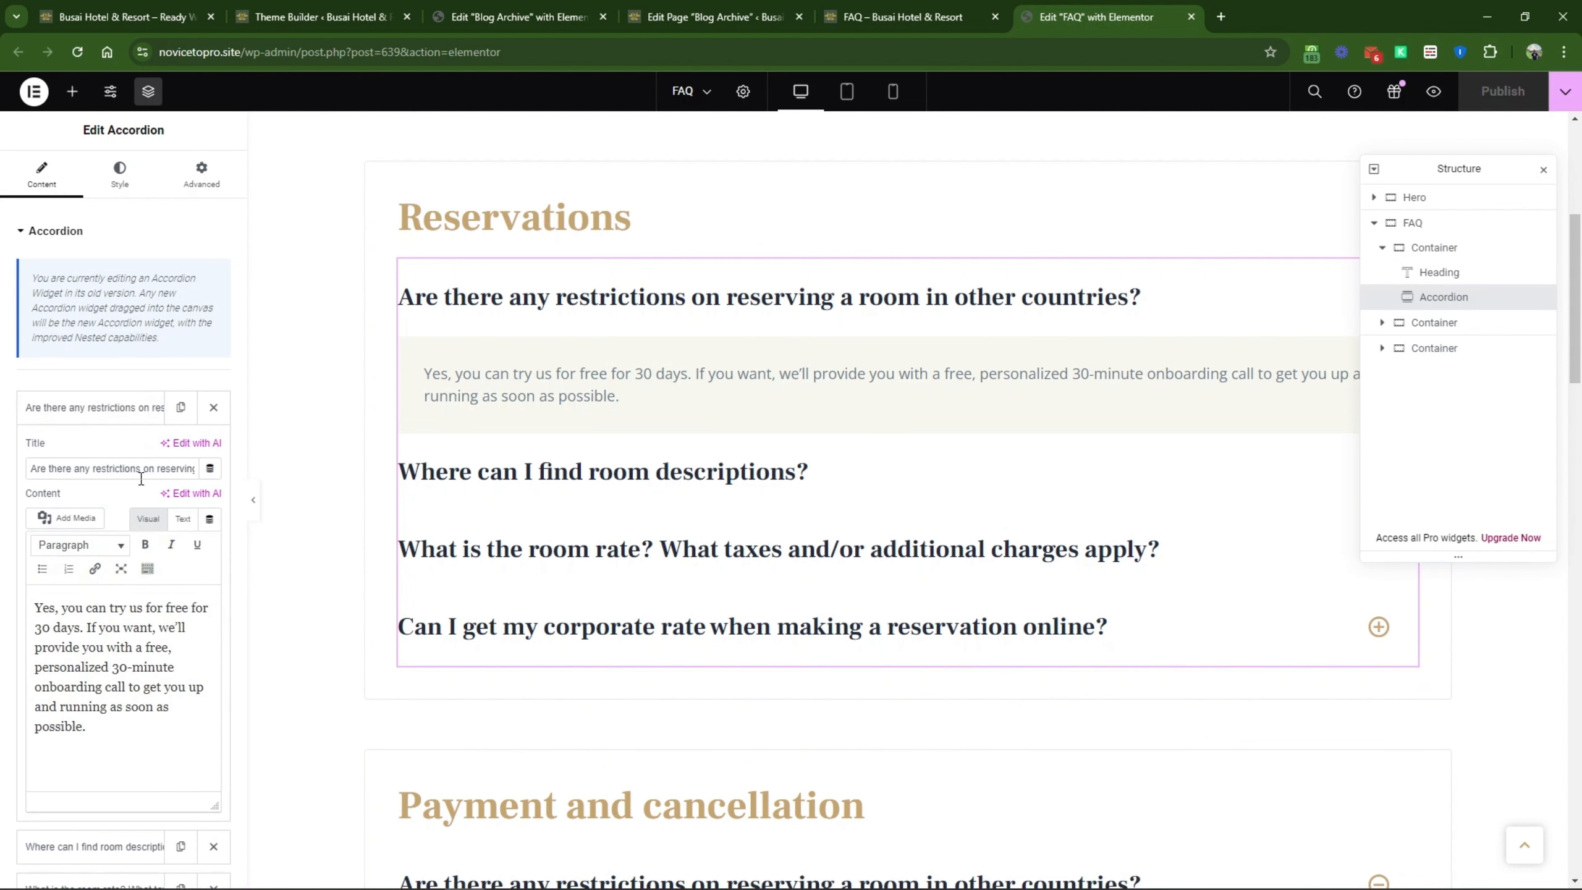
click(76, 649)
scroll(682, 436, down, 15)
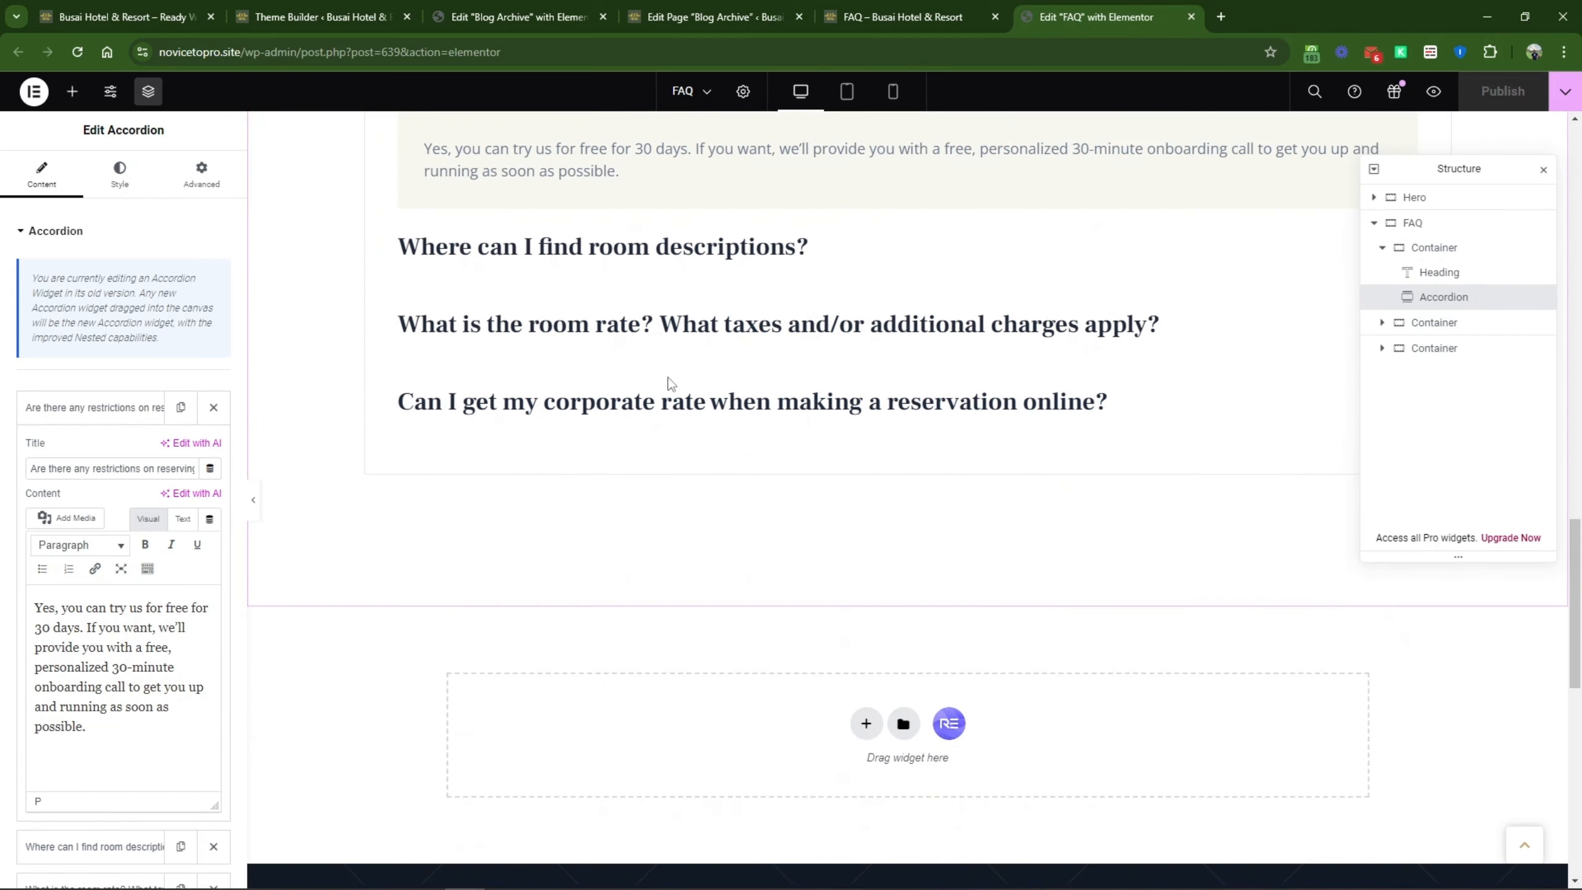
scroll(673, 381, up, 15)
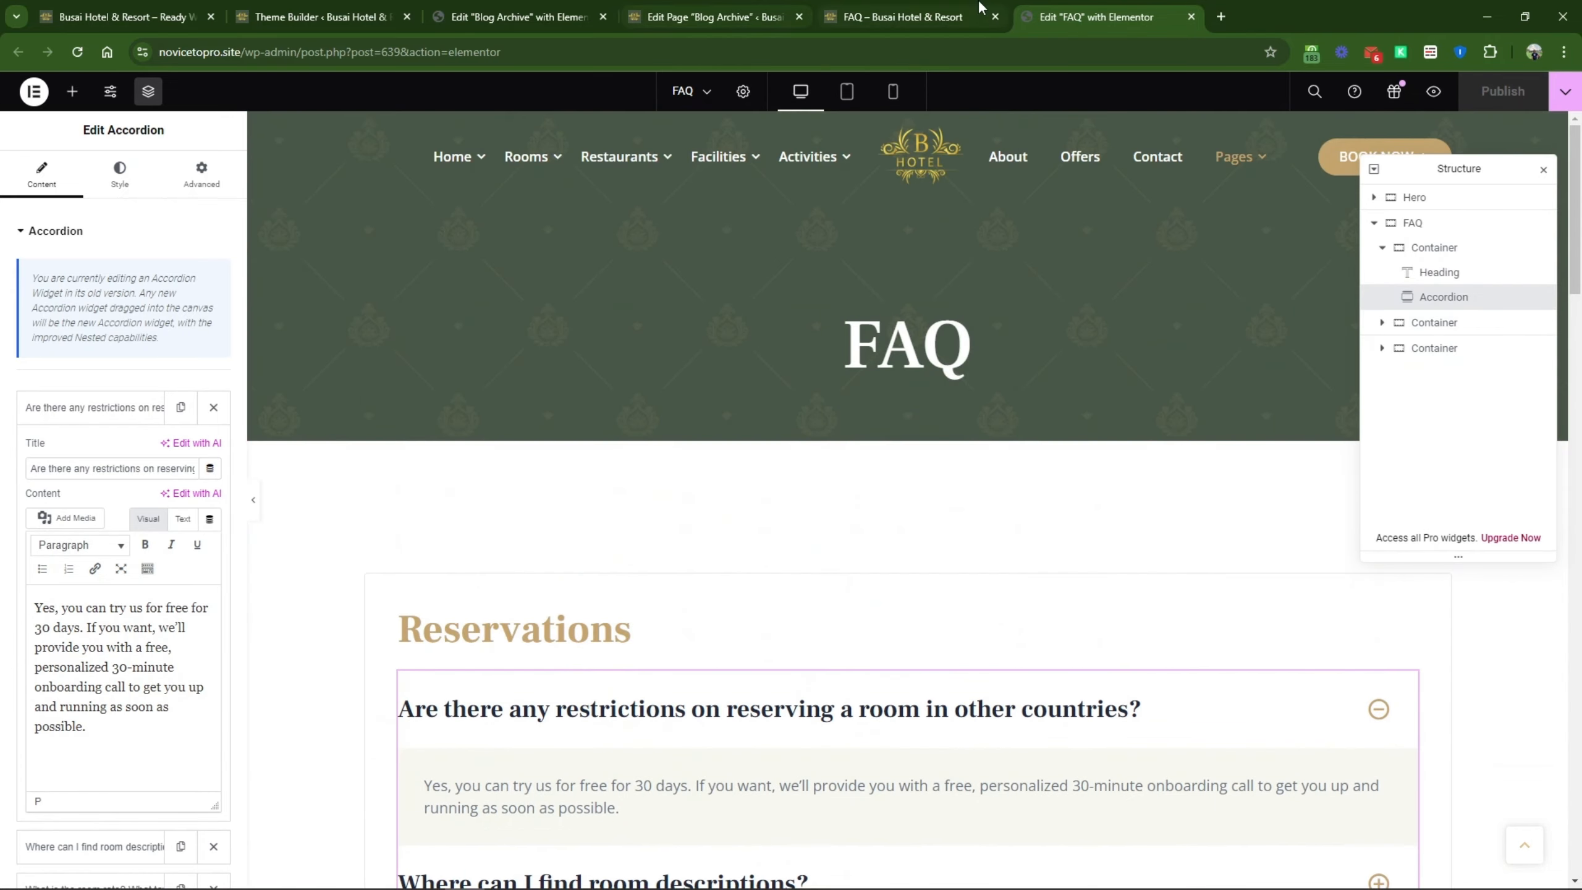
Step: Return to the live FAQ page and check the Rooms and Restaurants entries in the header navigation
click(978, 6)
scroll(1058, 459, up, 3)
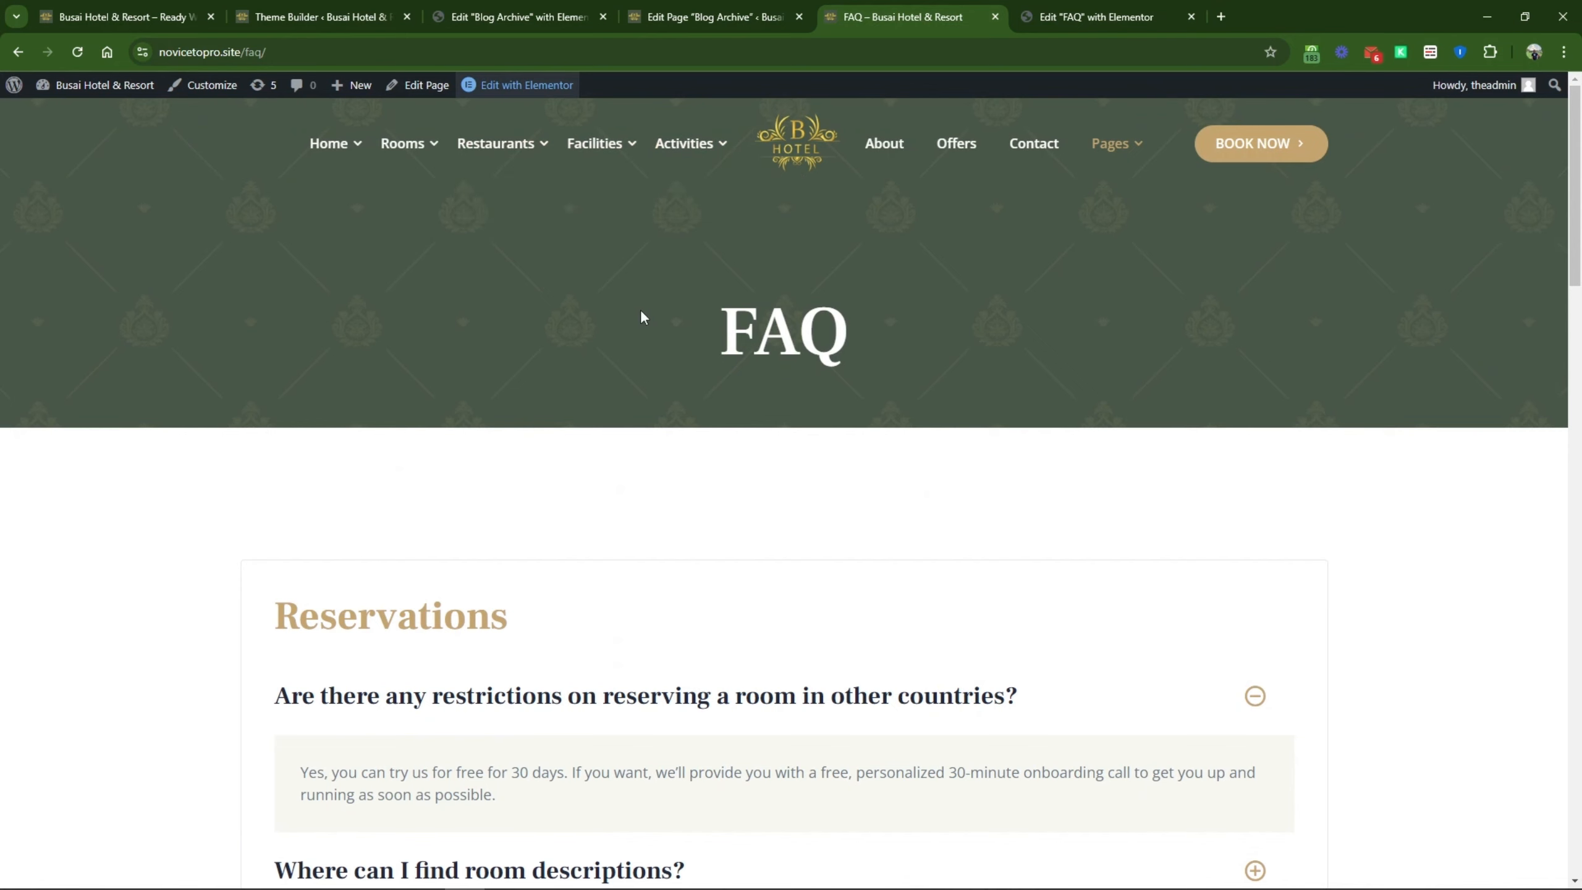
click(320, 17)
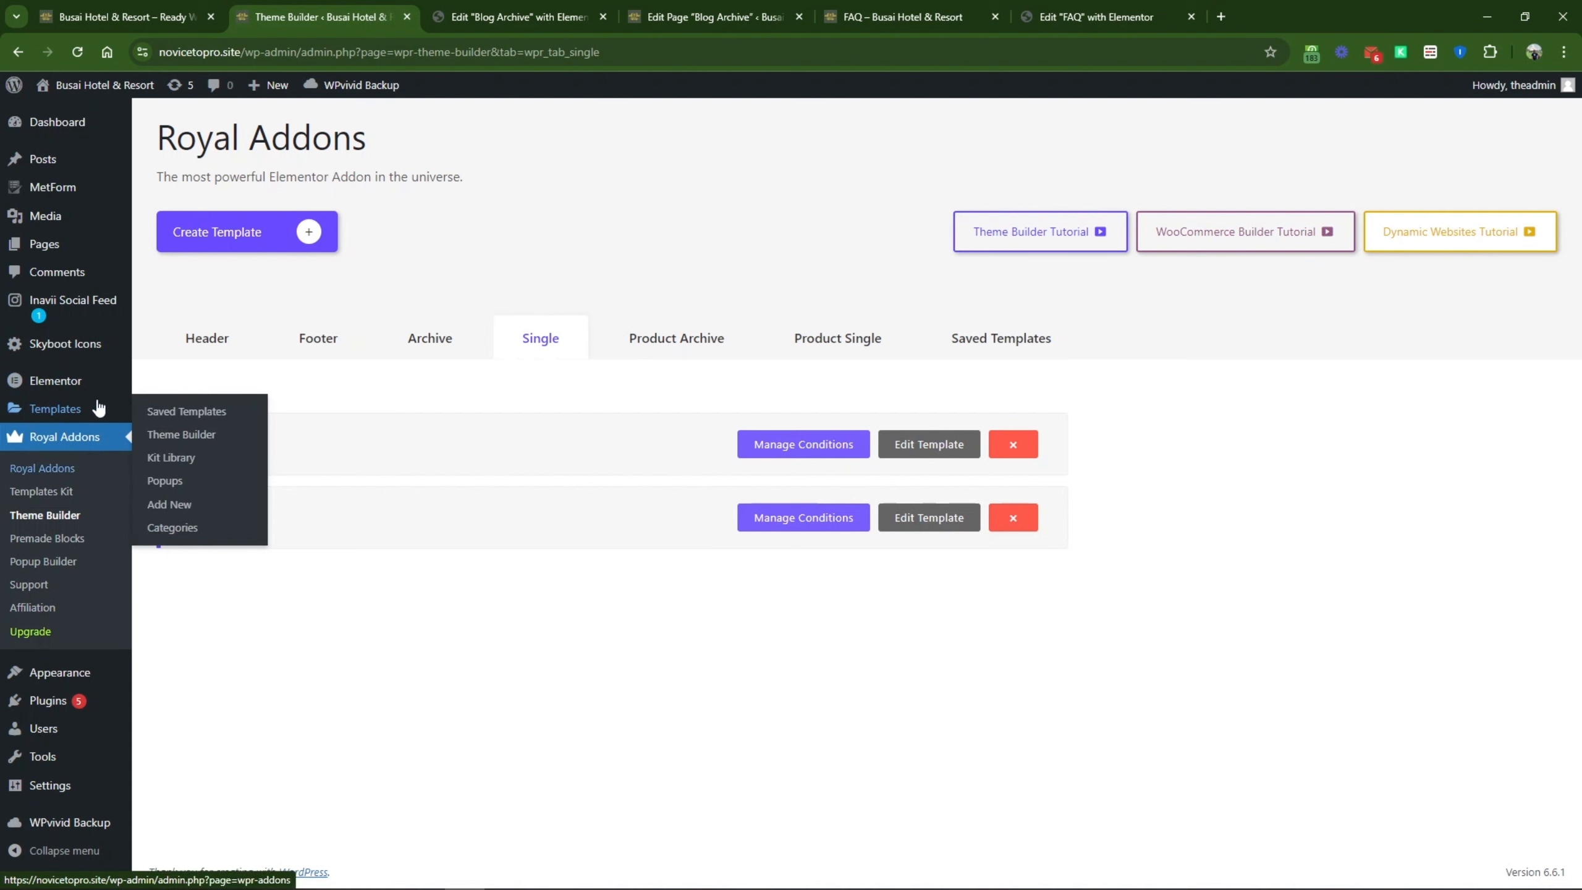
click(668, 5)
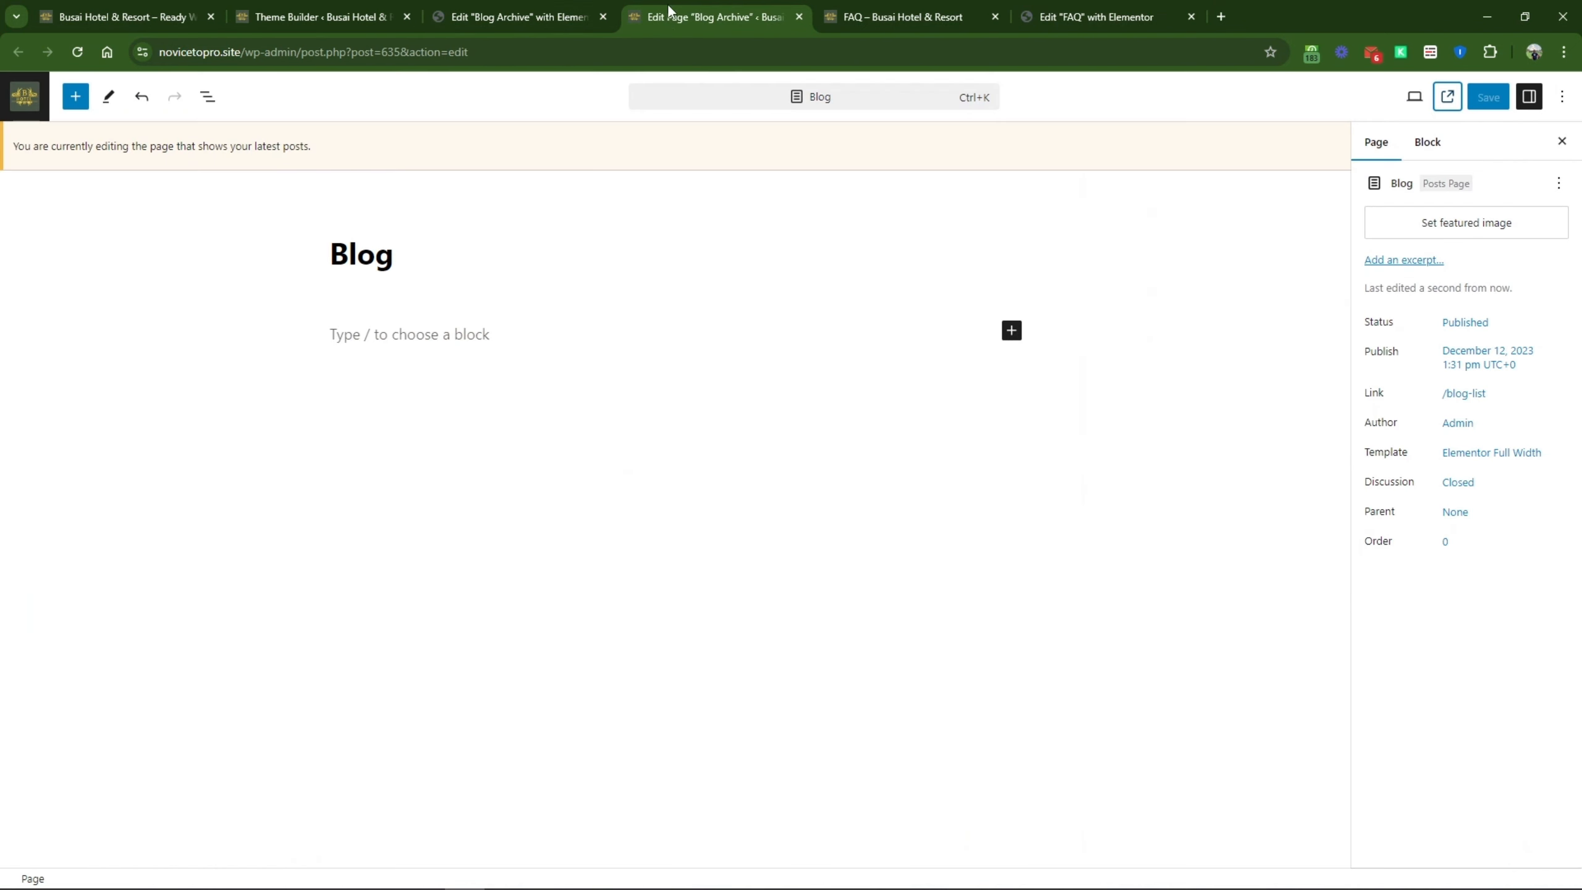
click(827, 9)
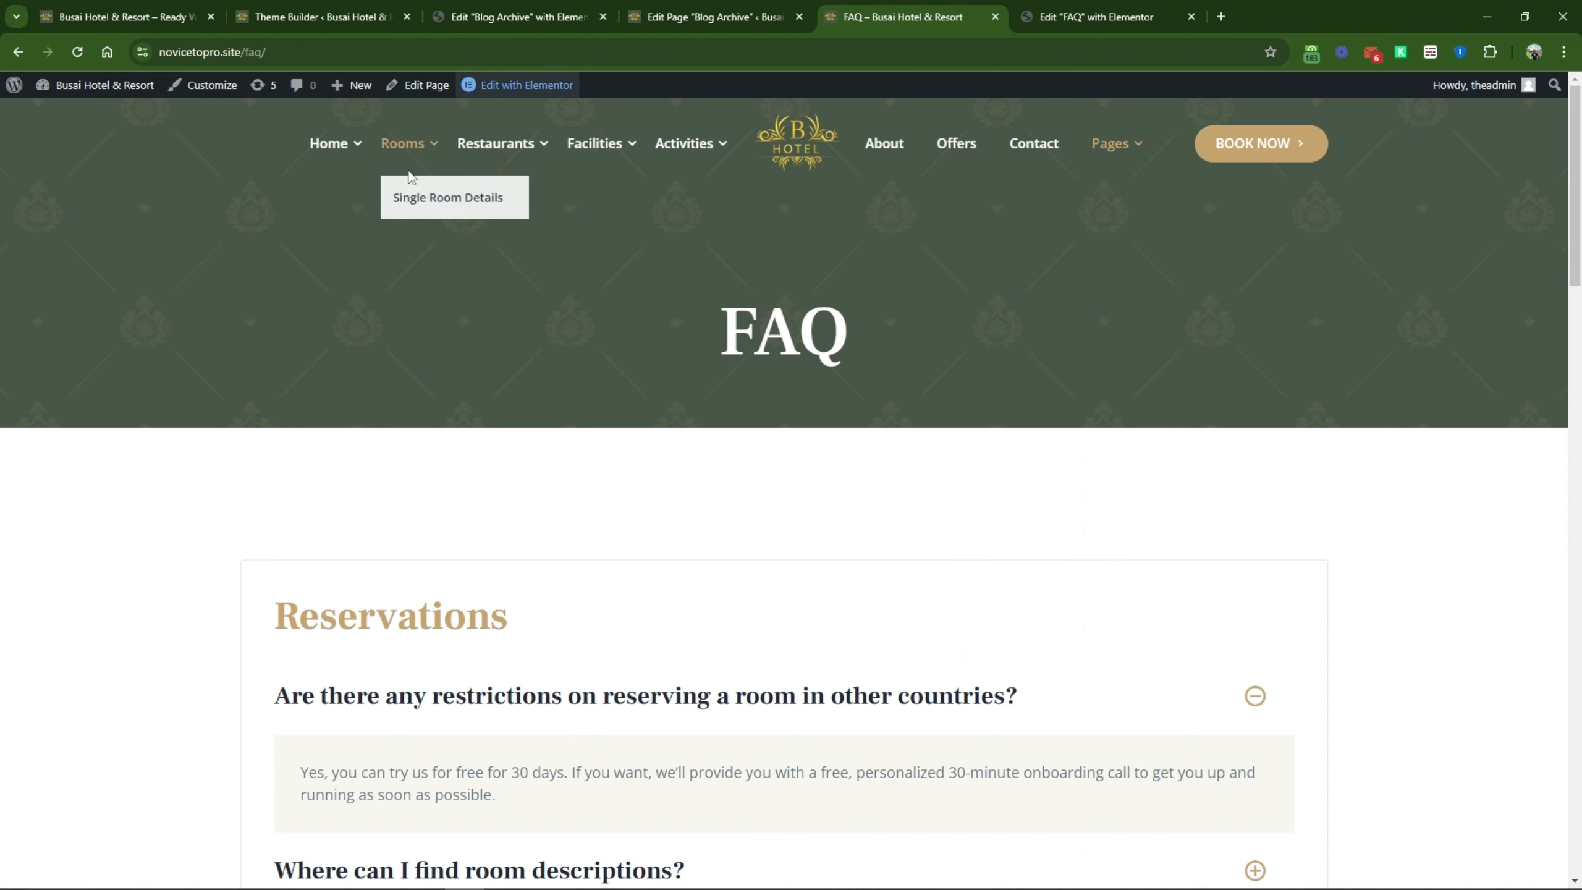
mouse_move(528, 154)
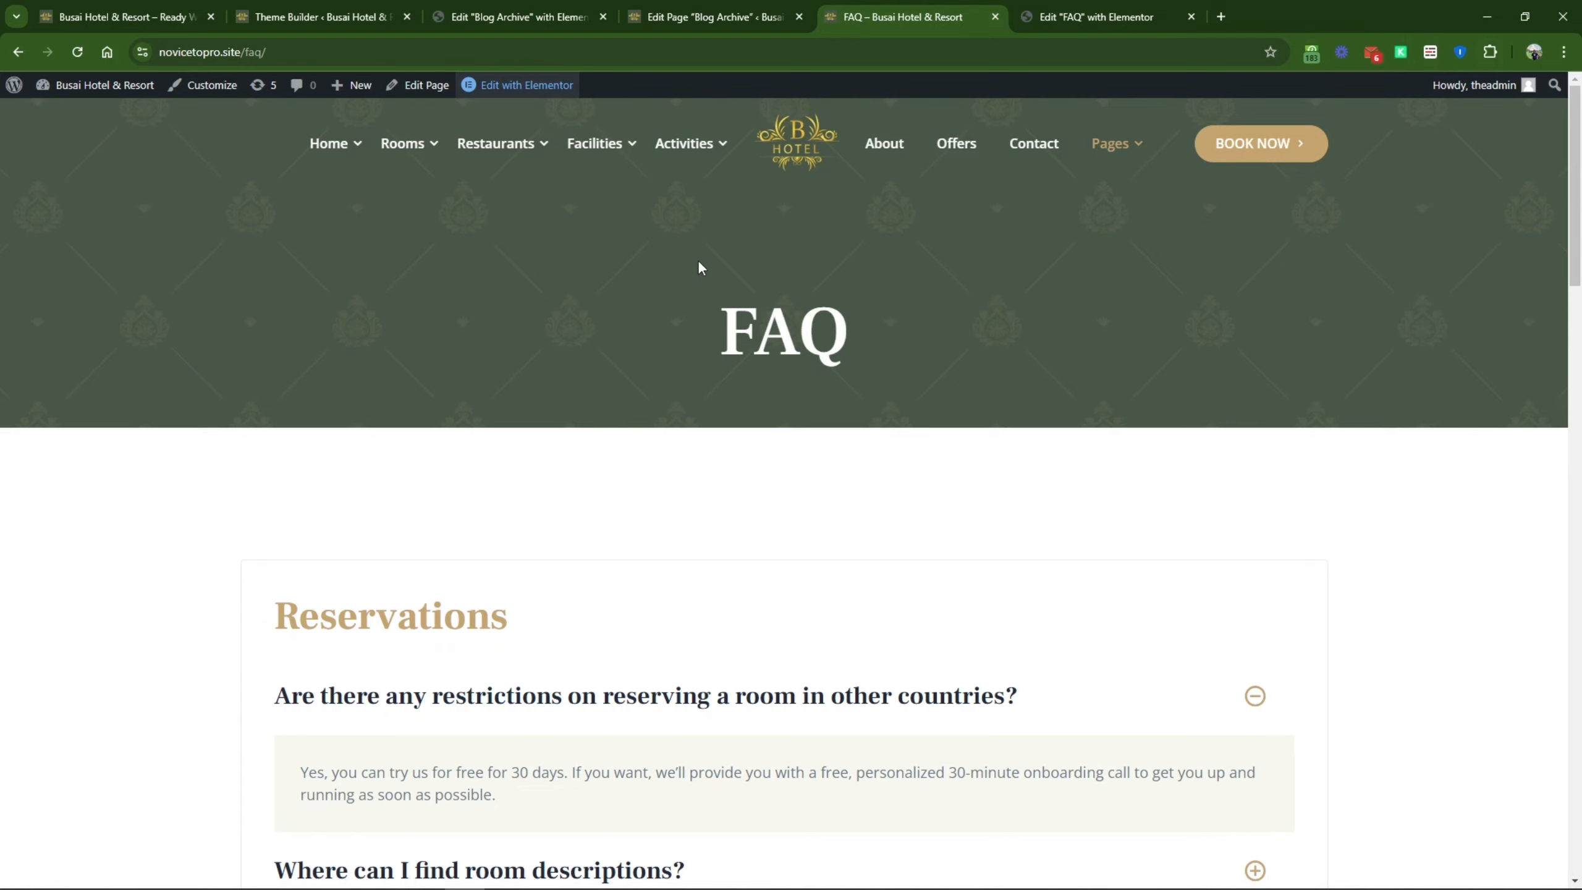
Step: Look over the lower part of the Blog Archive template in Elementor, below the post grid
click(743, 13)
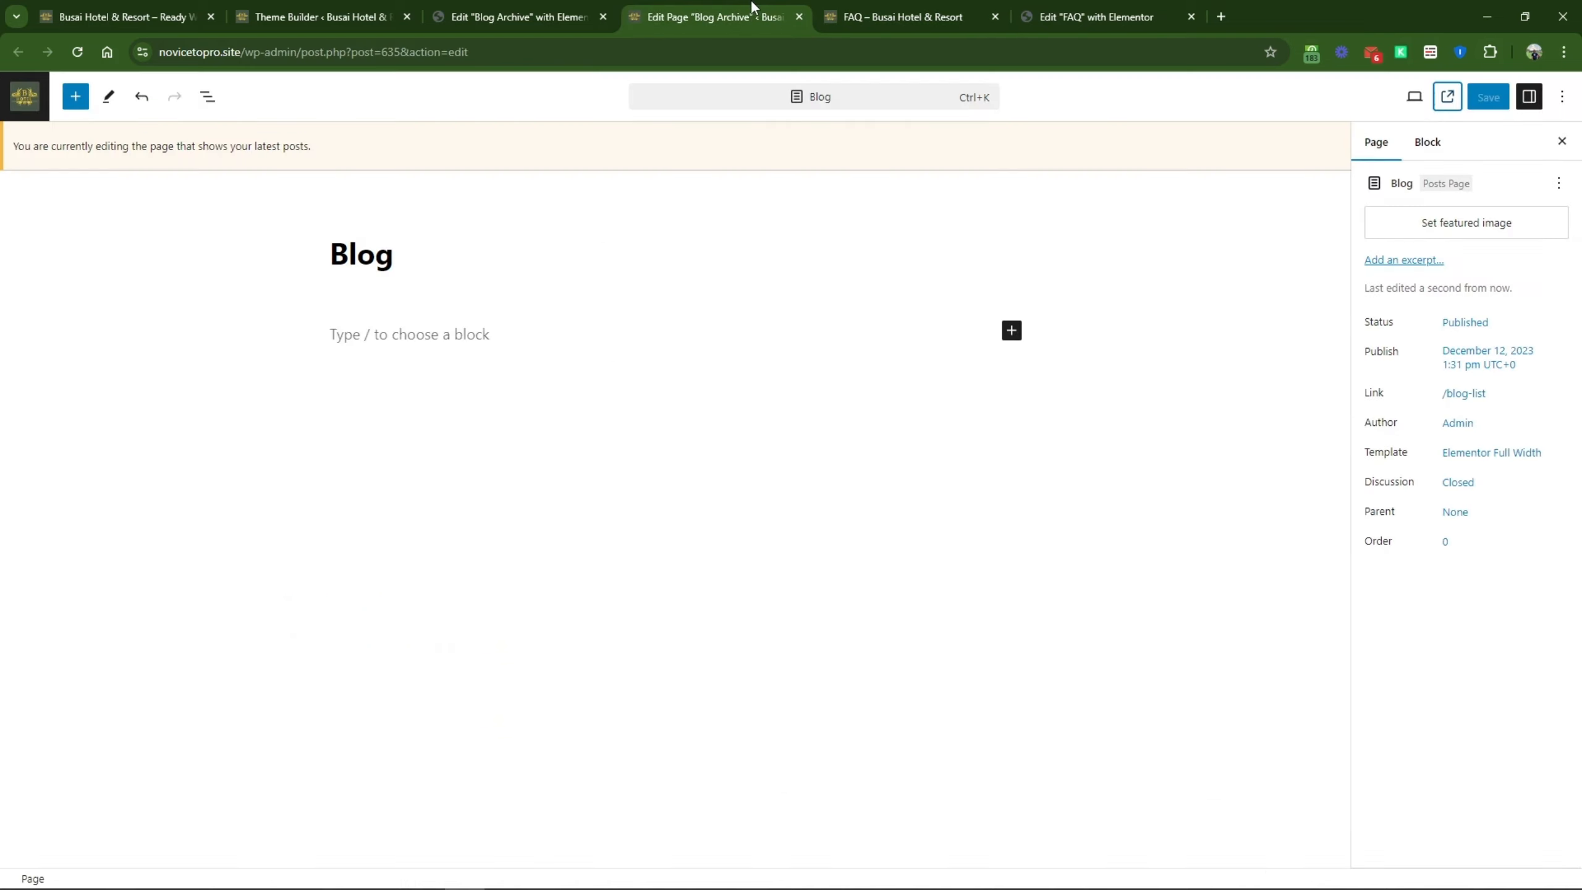
click(558, 14)
scroll(582, 218, down, 15)
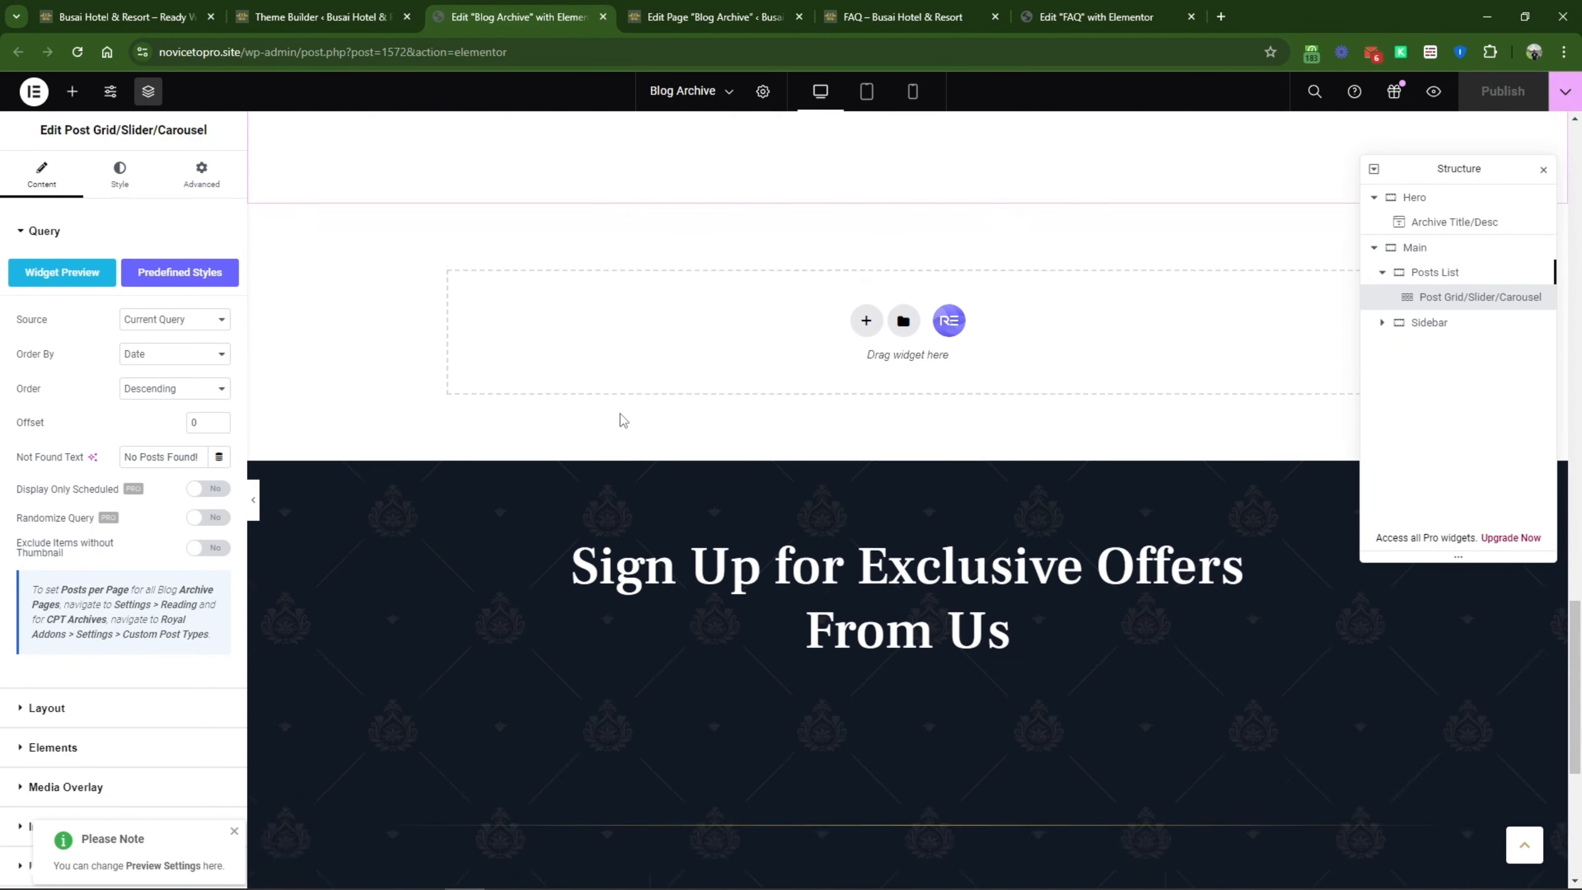
scroll(687, 487, up, 5)
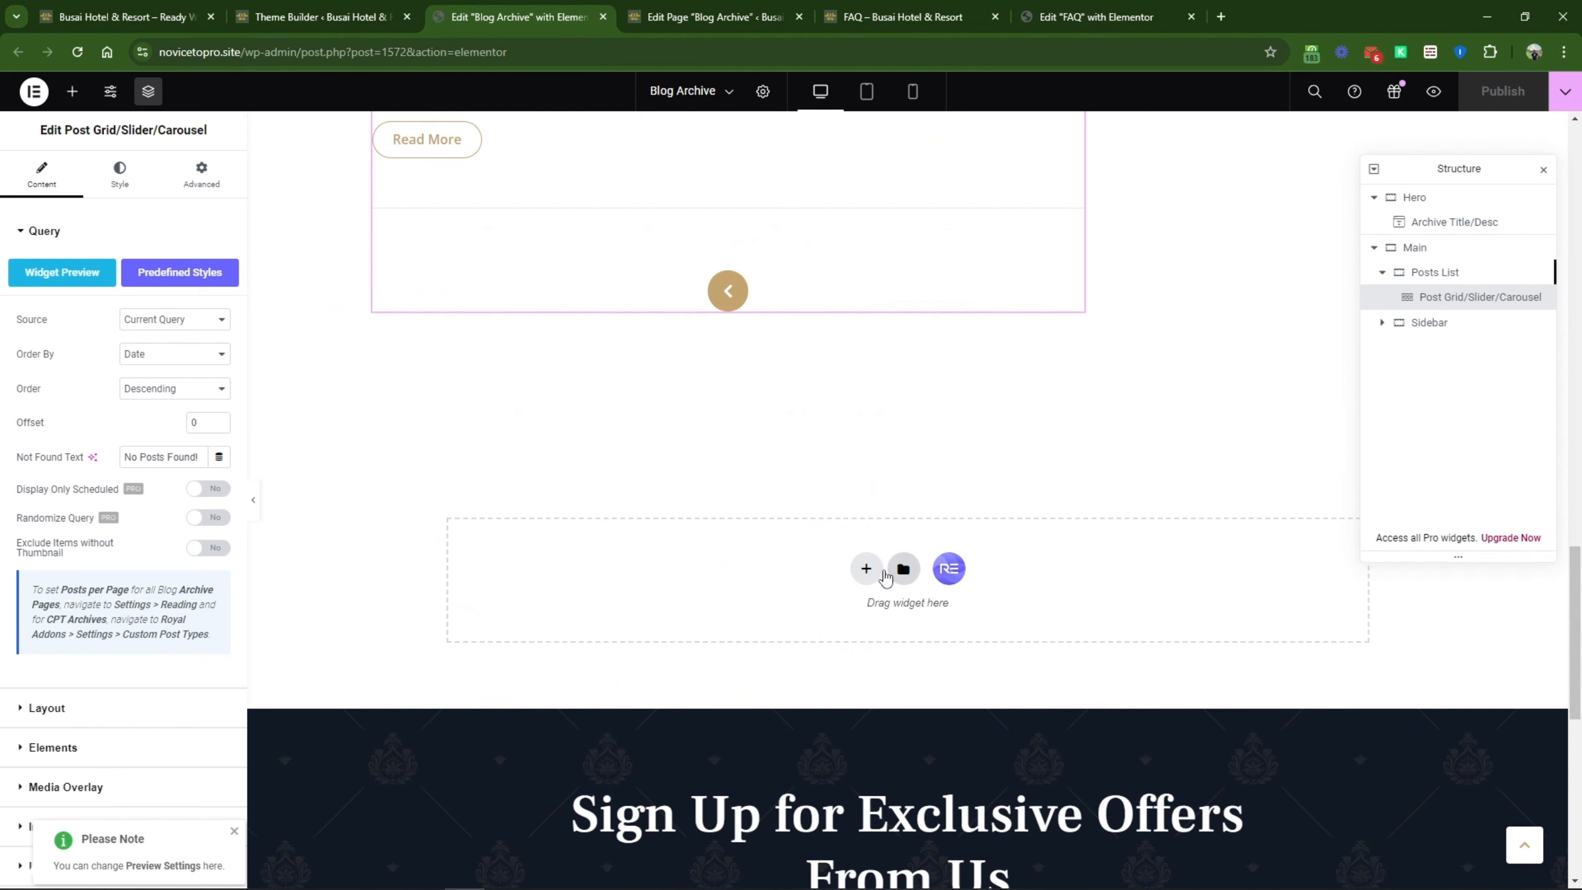
Step: Open the WordPress Menus settings and look over the Left Menu's items, sub items and display locations
click(353, 12)
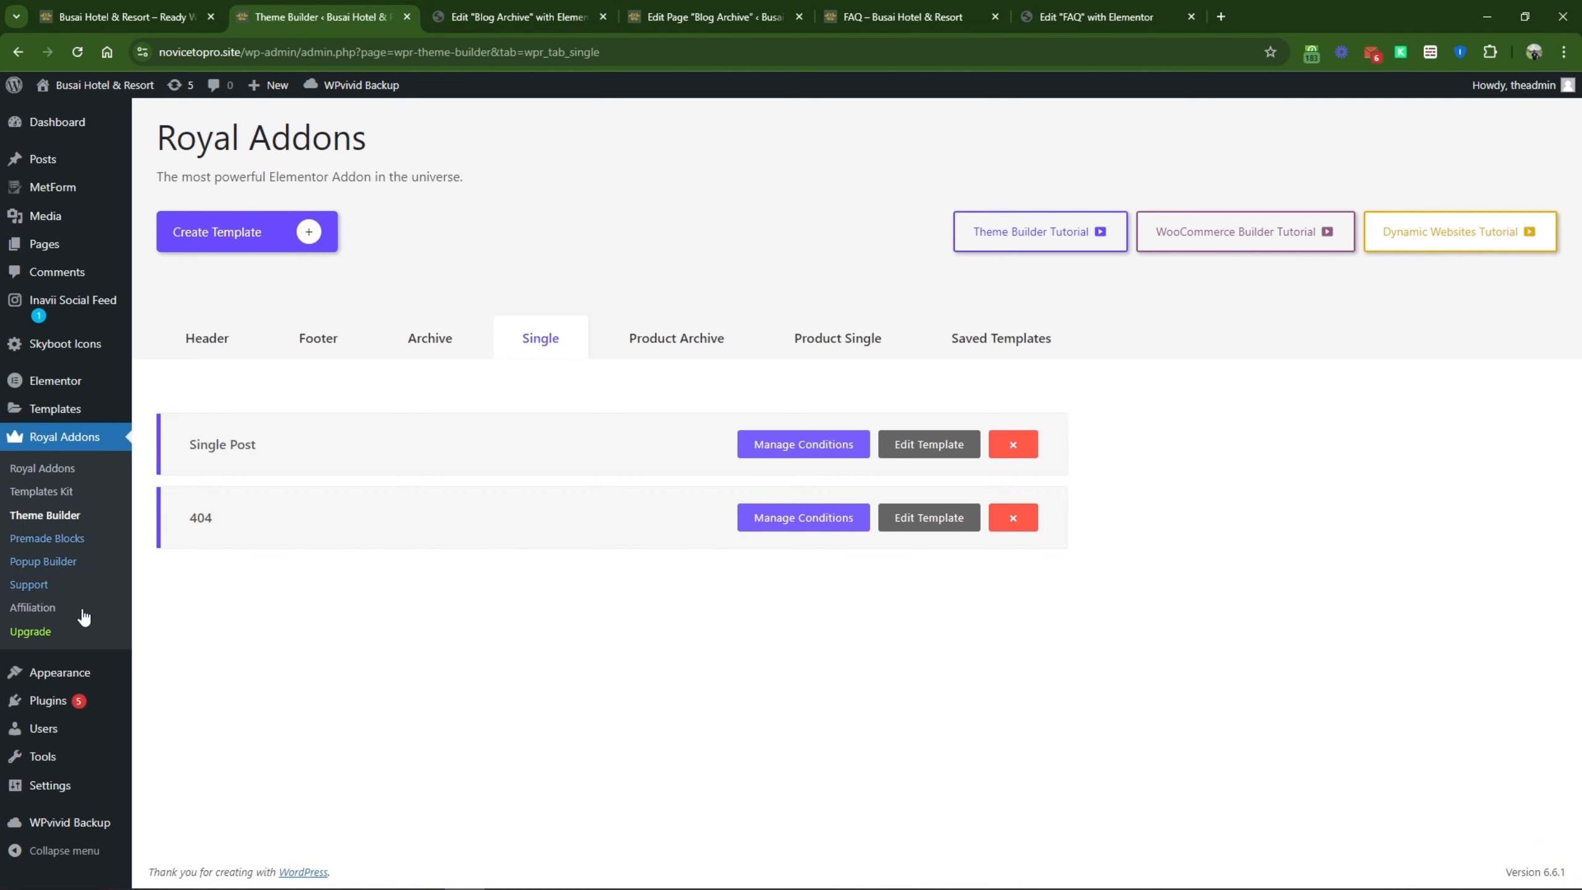
mouse_move(90, 696)
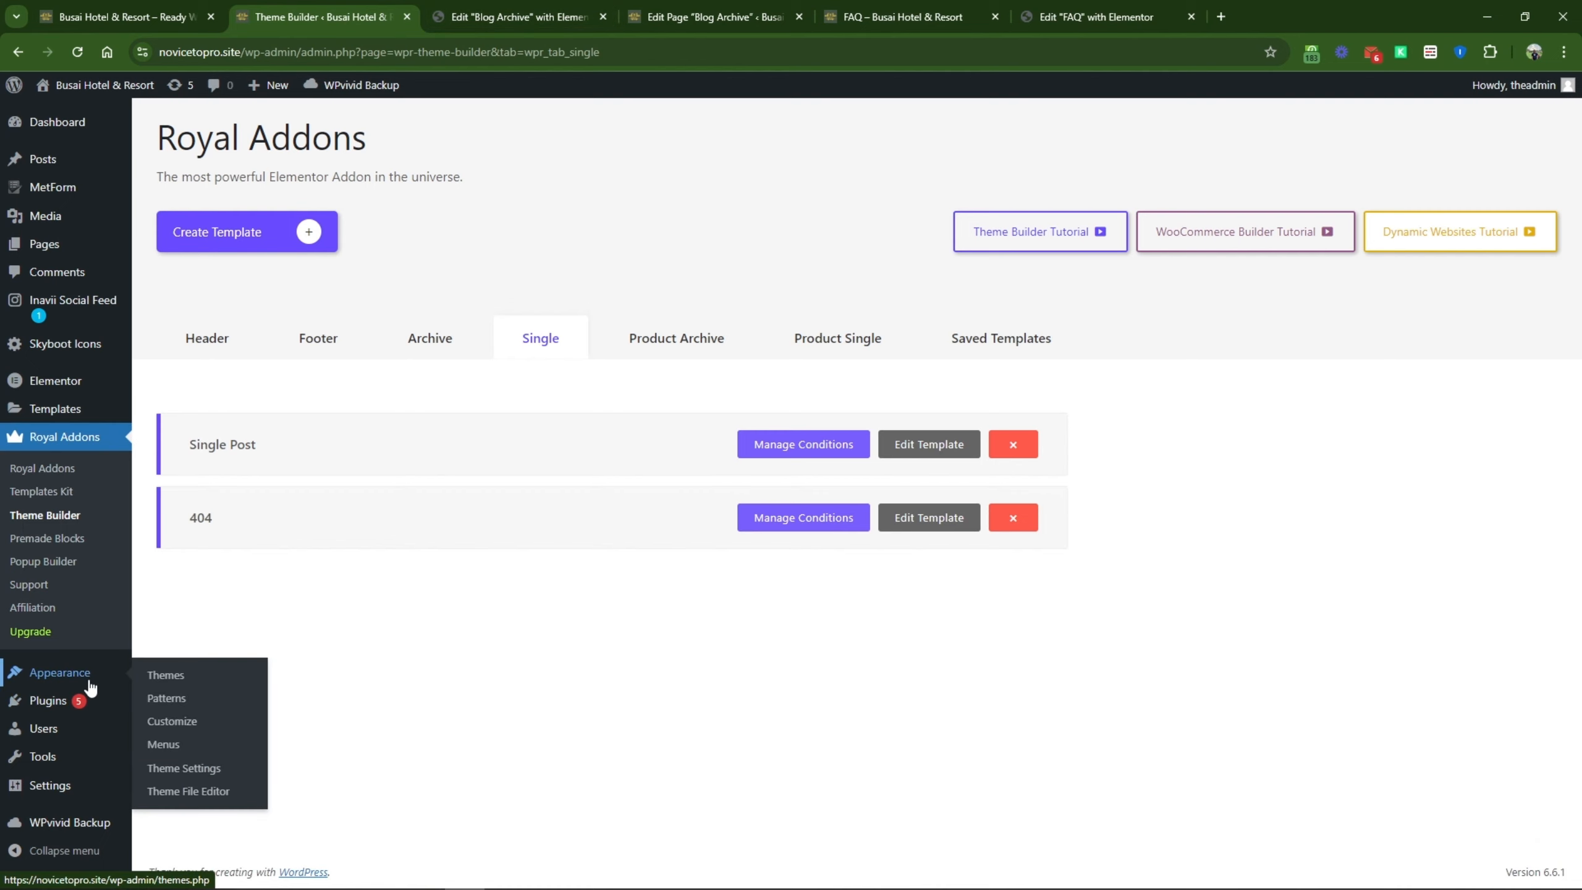
click(163, 744)
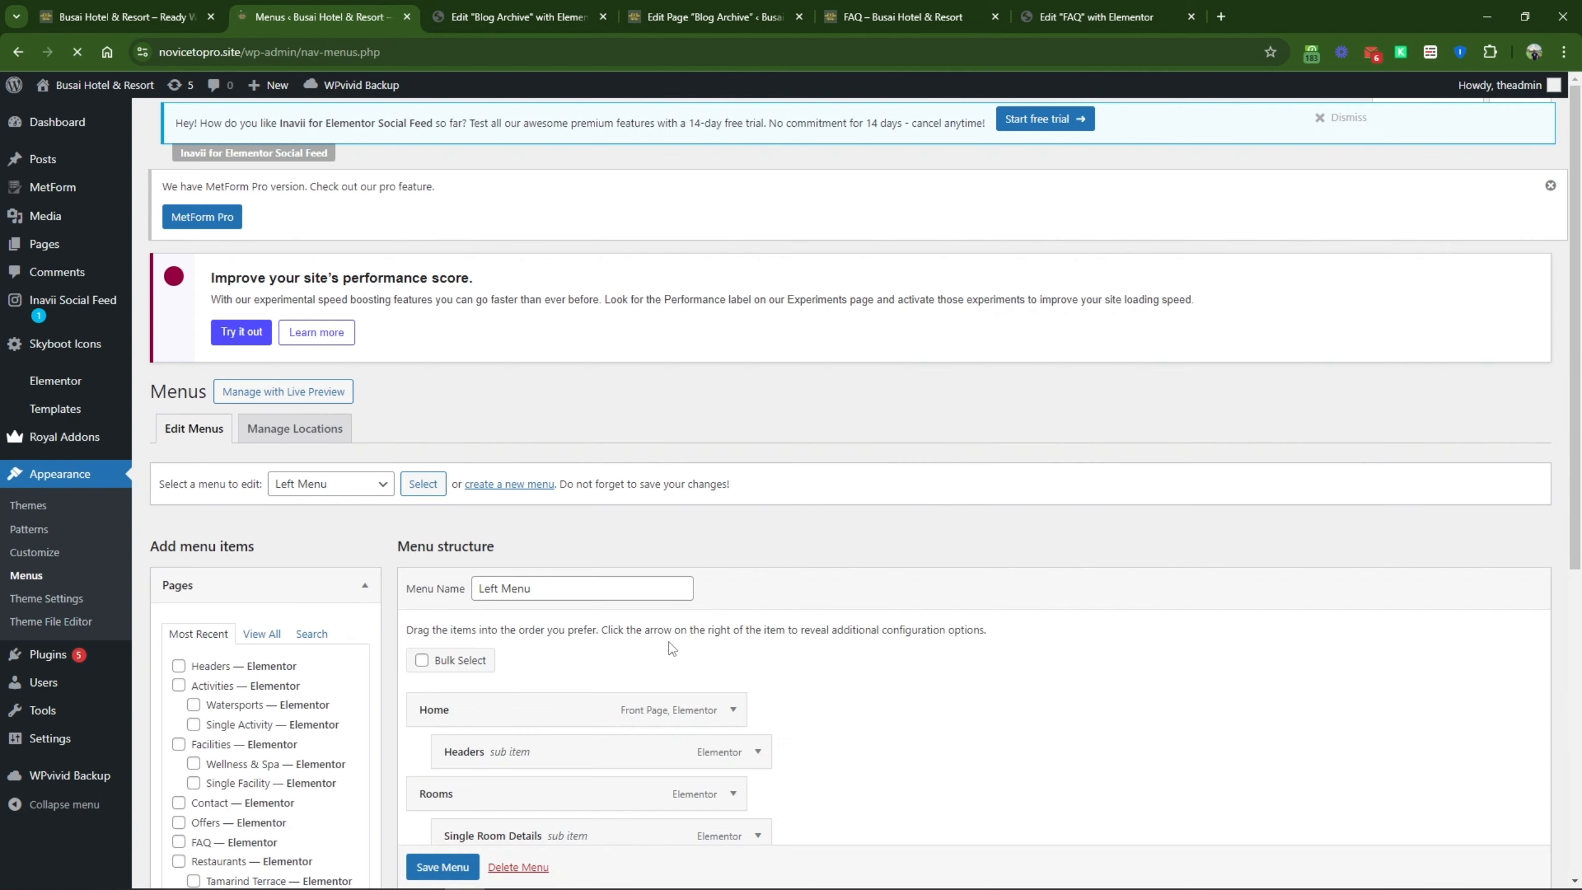
scroll(682, 629, down, 6)
scroll(683, 630, up, 3)
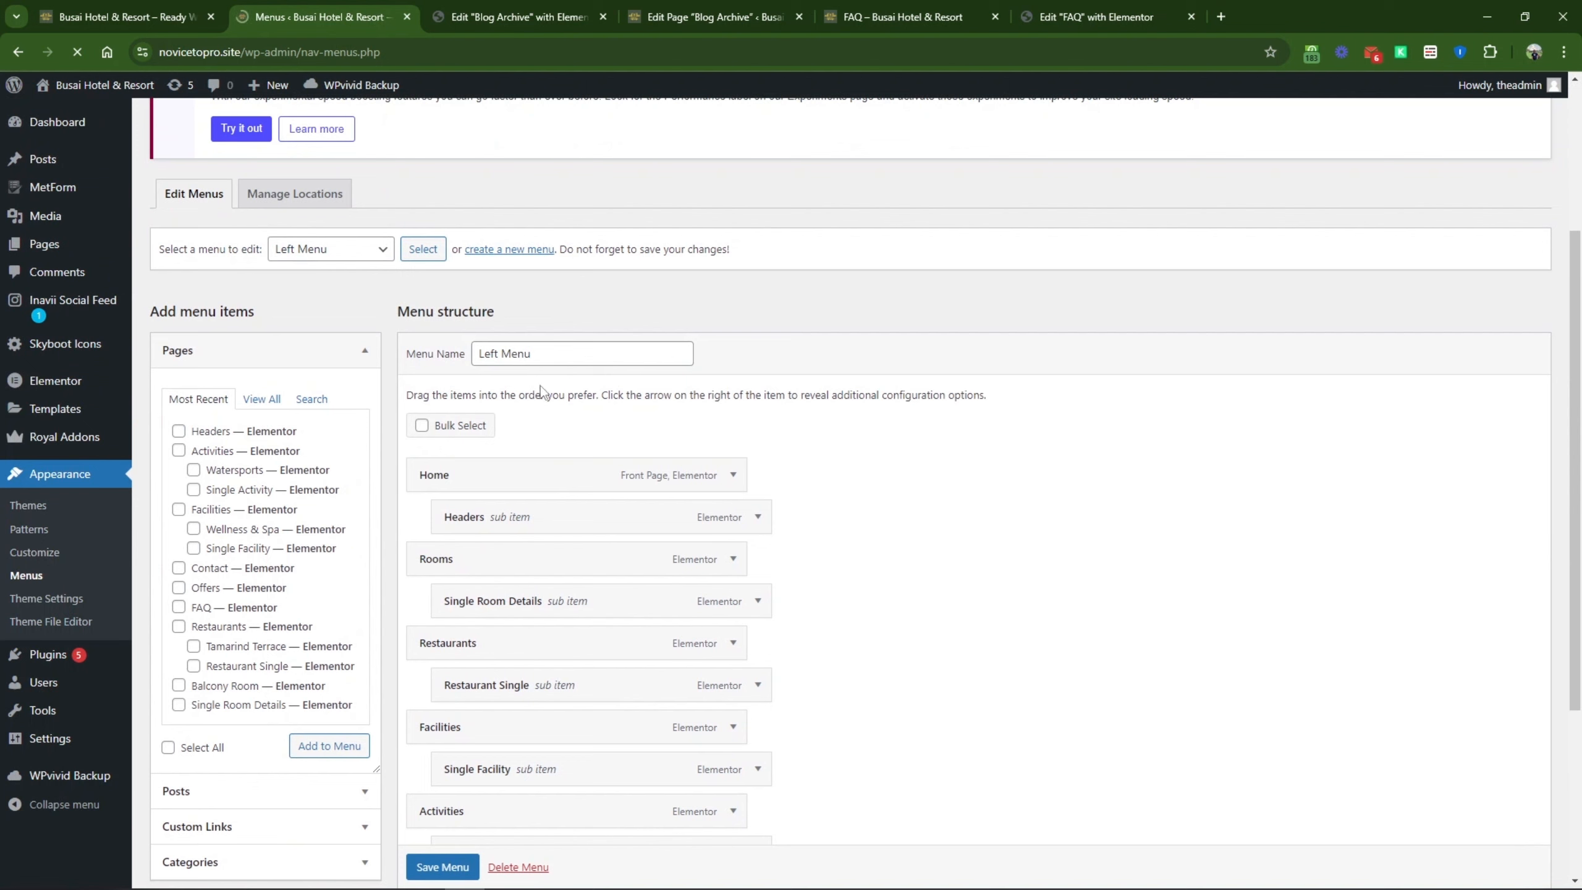
scroll(659, 479, down, 4)
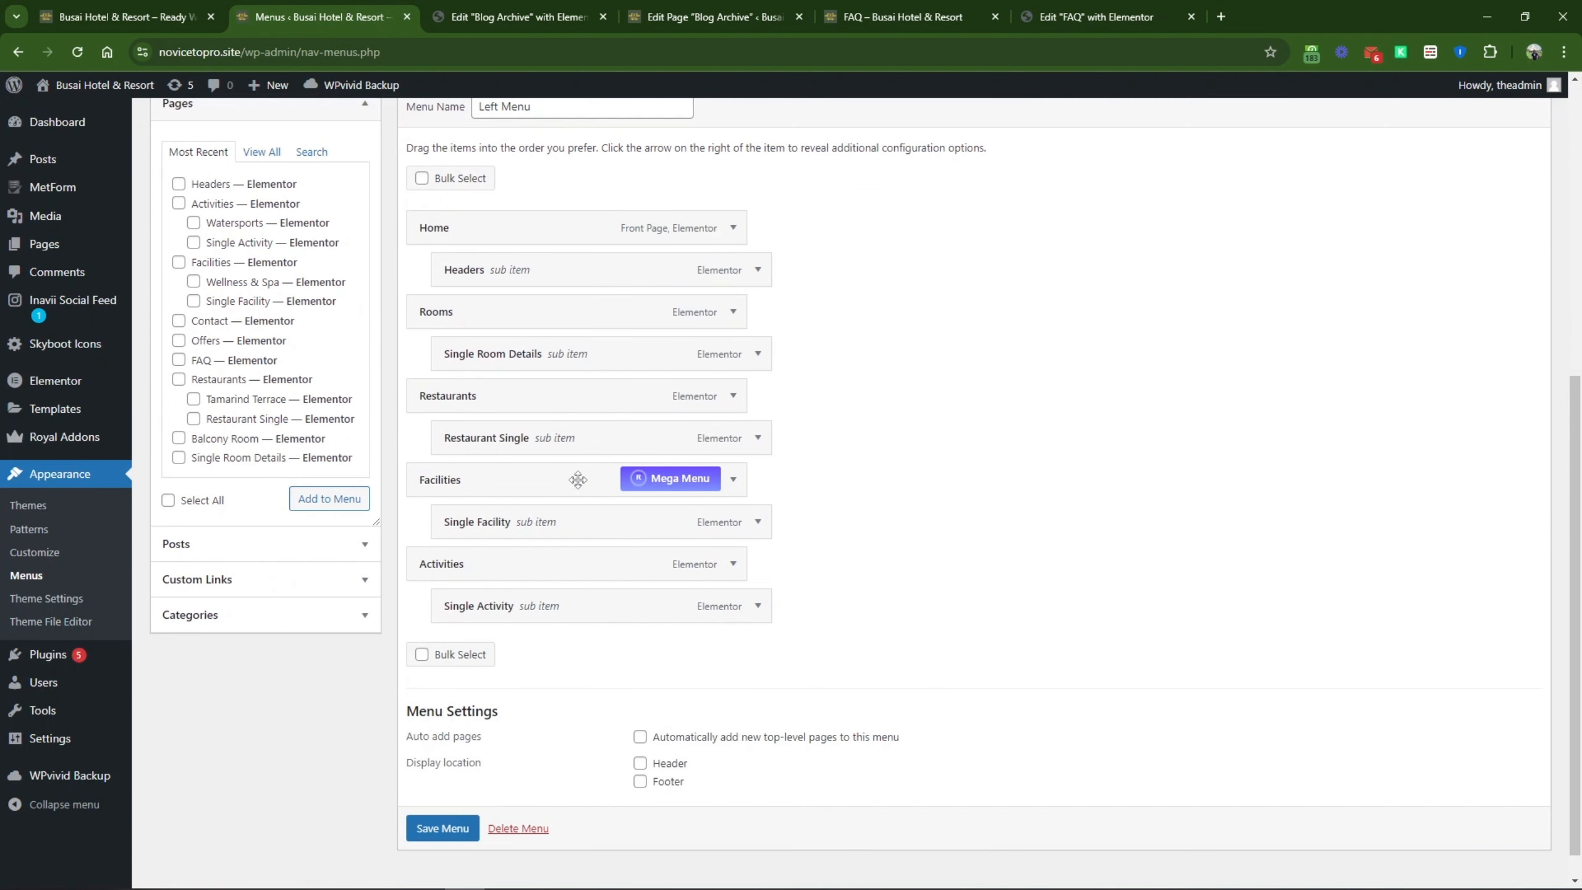
Step: Close the browser tabs with the Blog Archive Elementor template and the Blog page editor
click(698, 9)
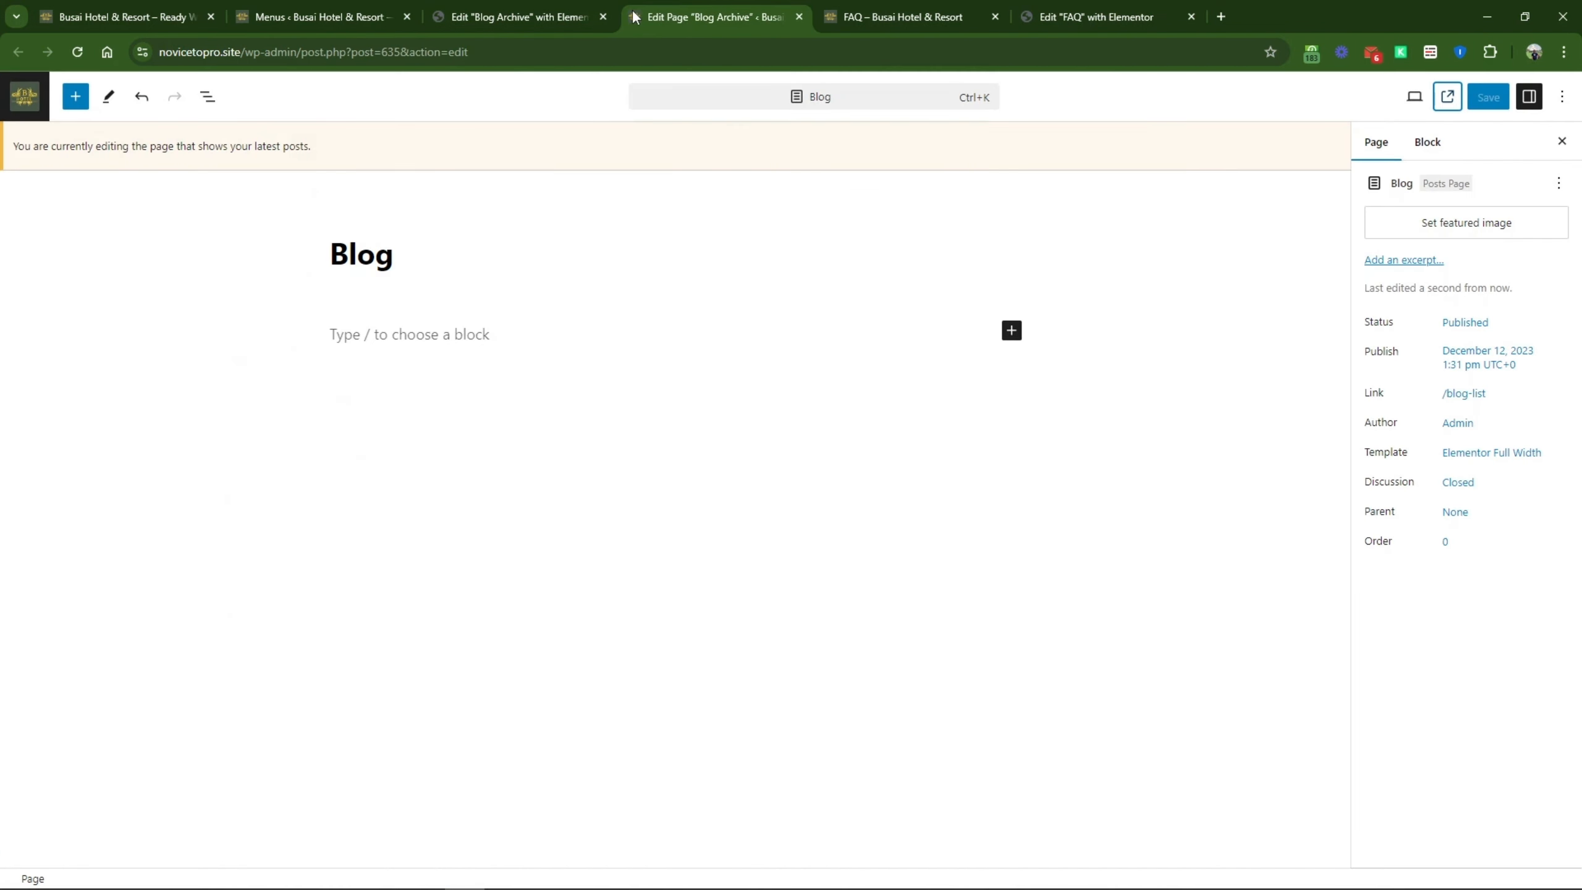
click(603, 17)
click(603, 17)
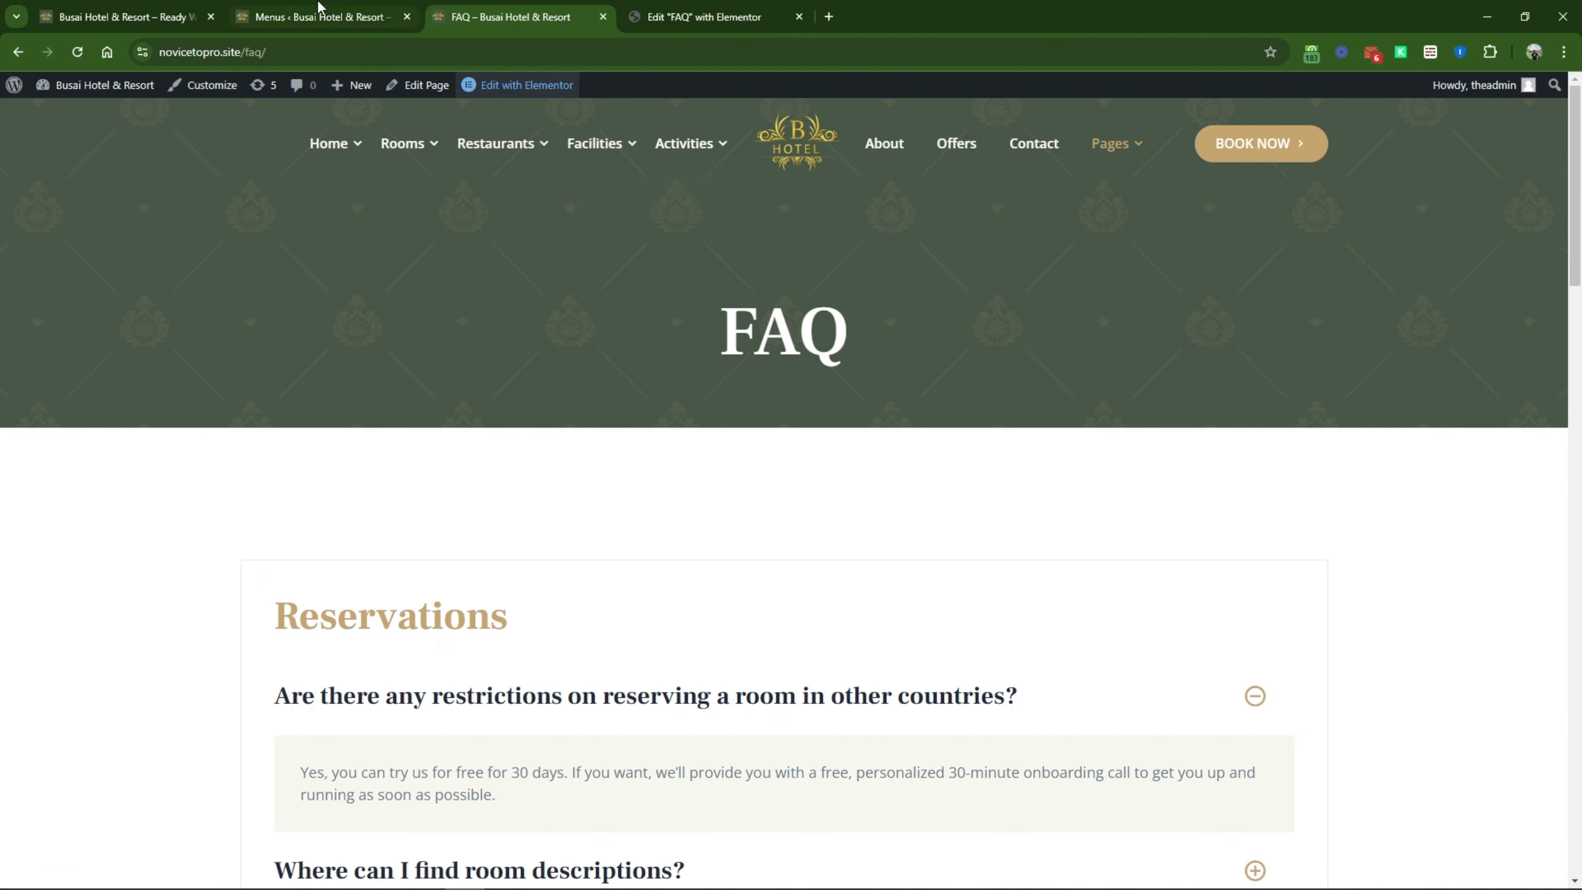
Step: Replace the Single Room Details sub item in the Left Menu with the Balcony Room page, nested under Rooms
key(ctrl+shift+Tab)
scroll(602, 589, up, 1)
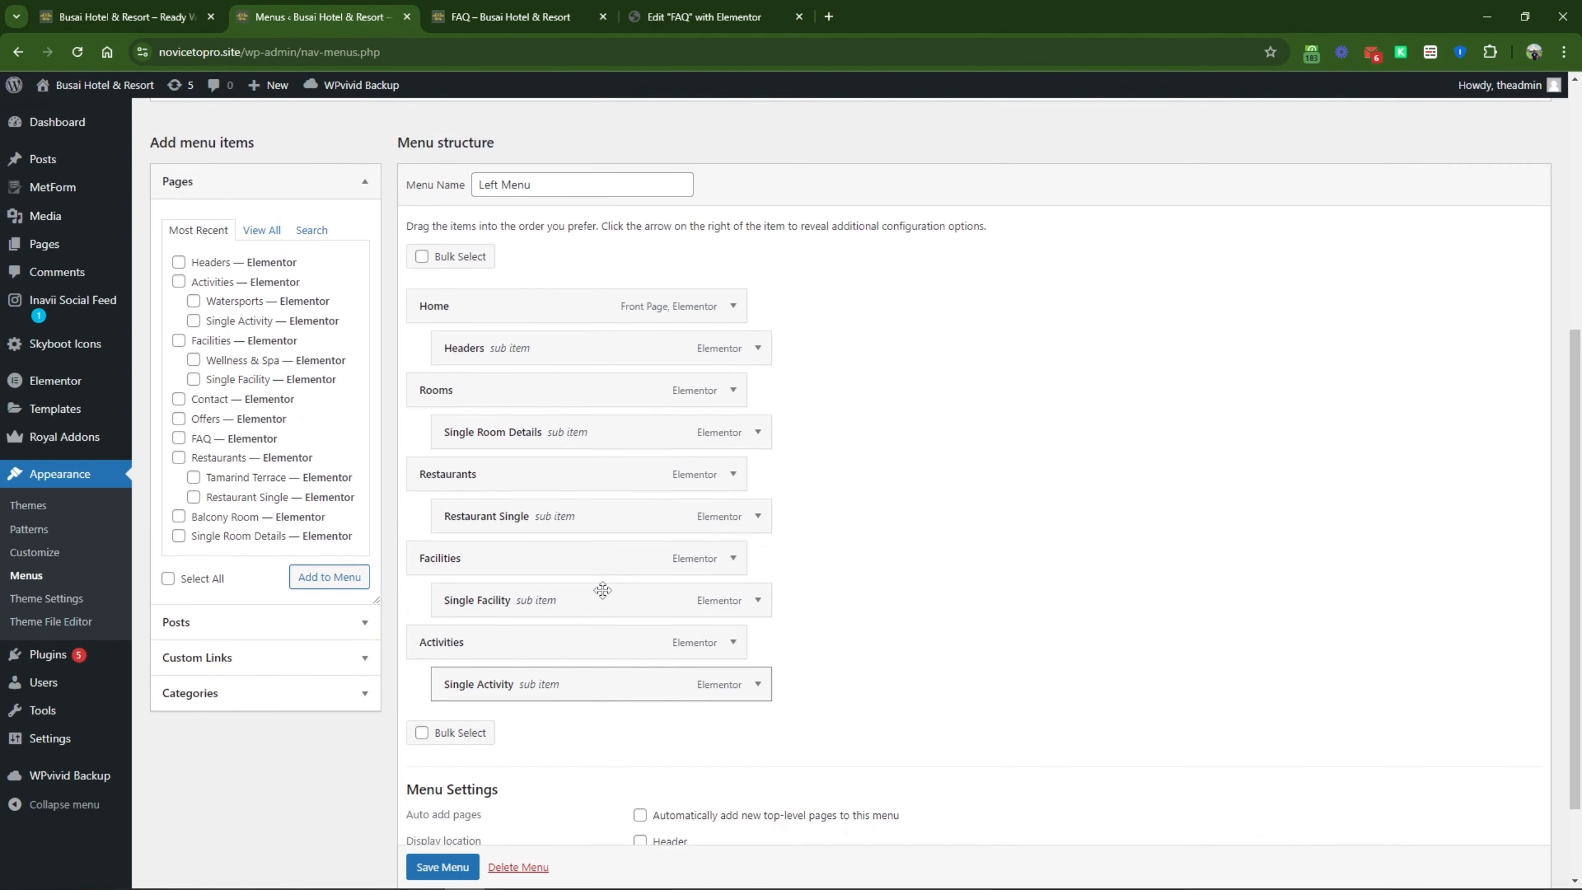
click(758, 436)
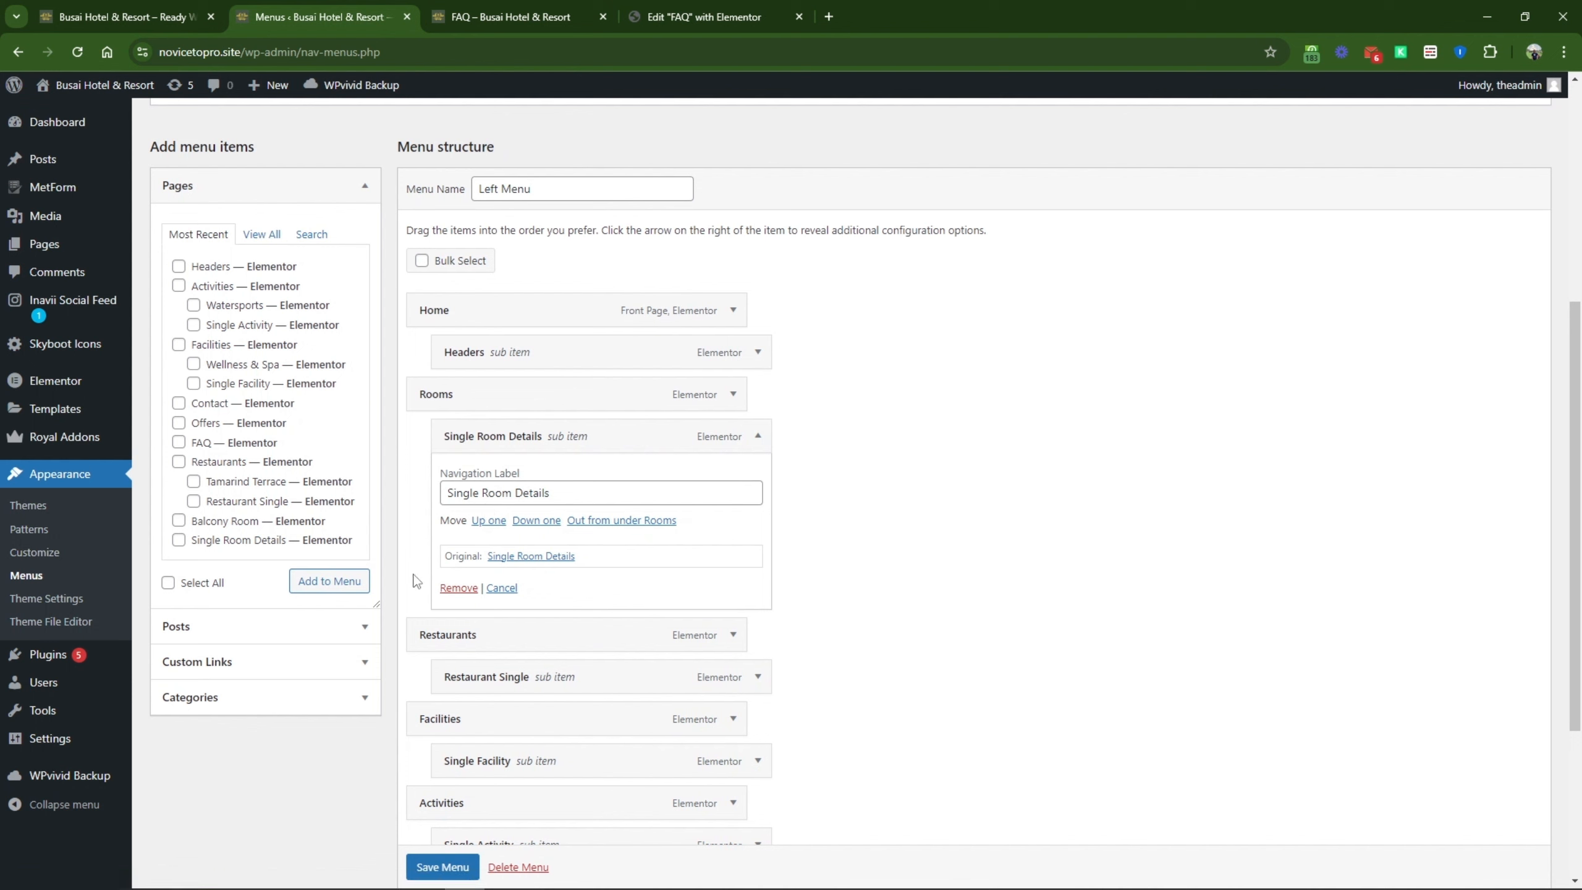
click(458, 588)
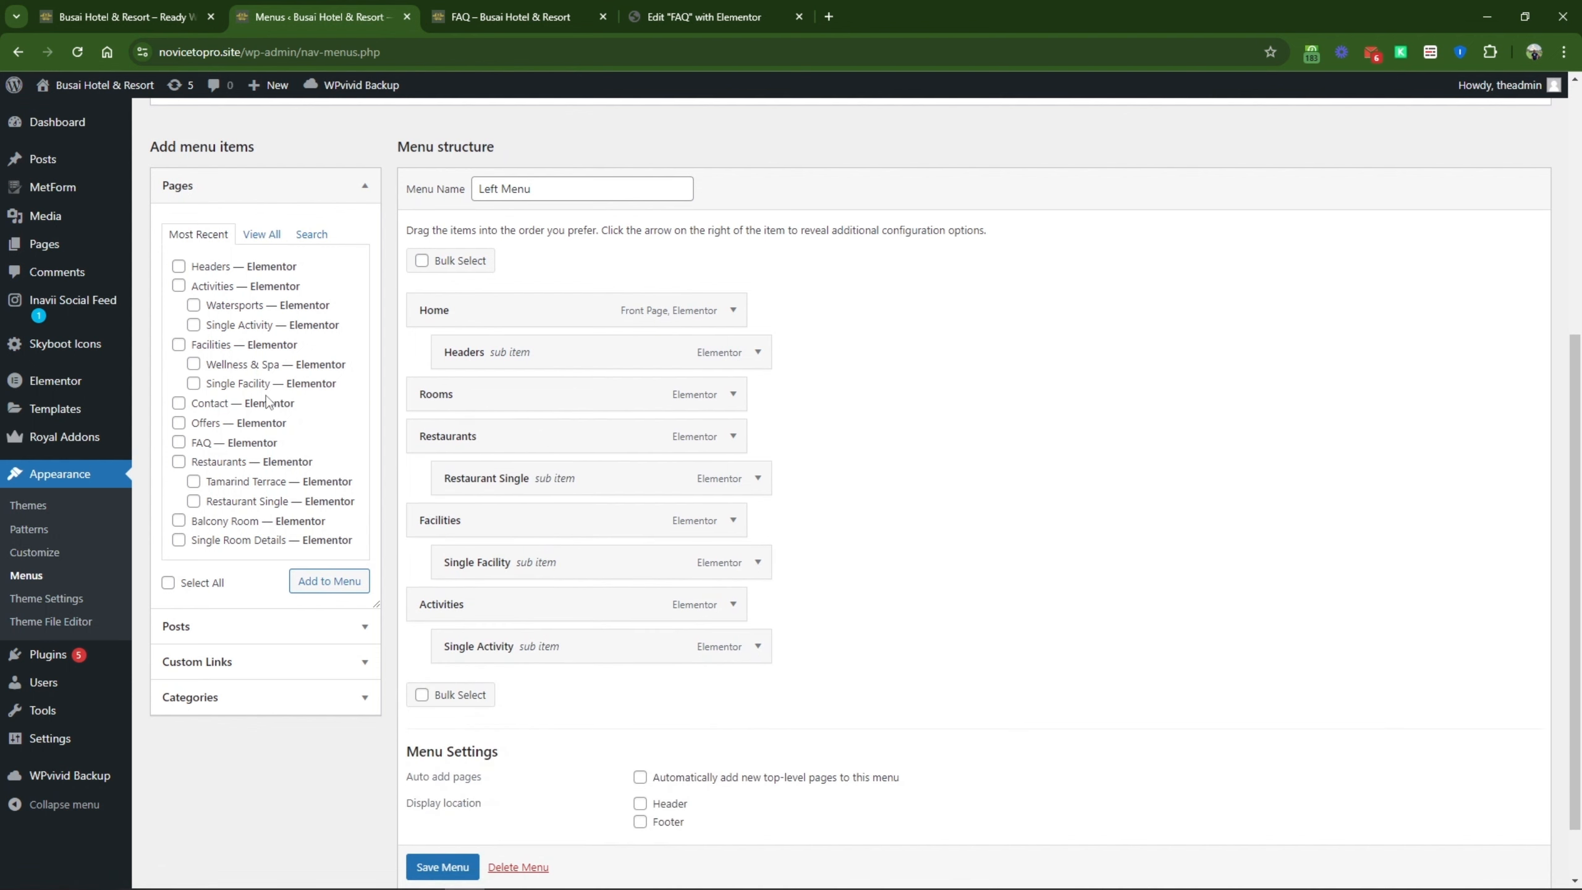
click(269, 237)
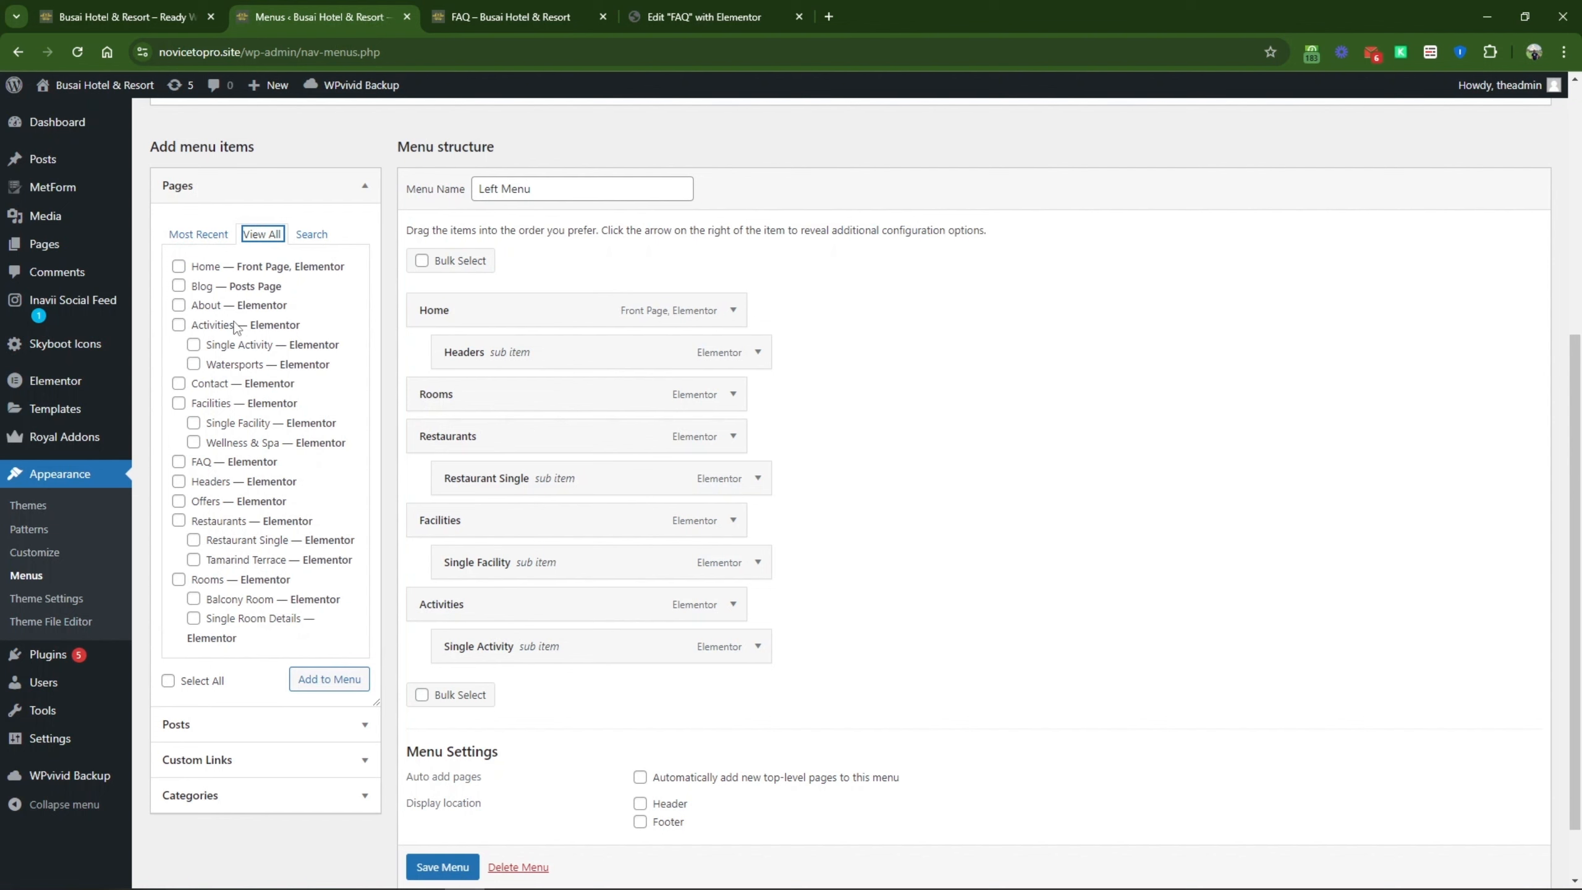
scroll(198, 560, down, 2)
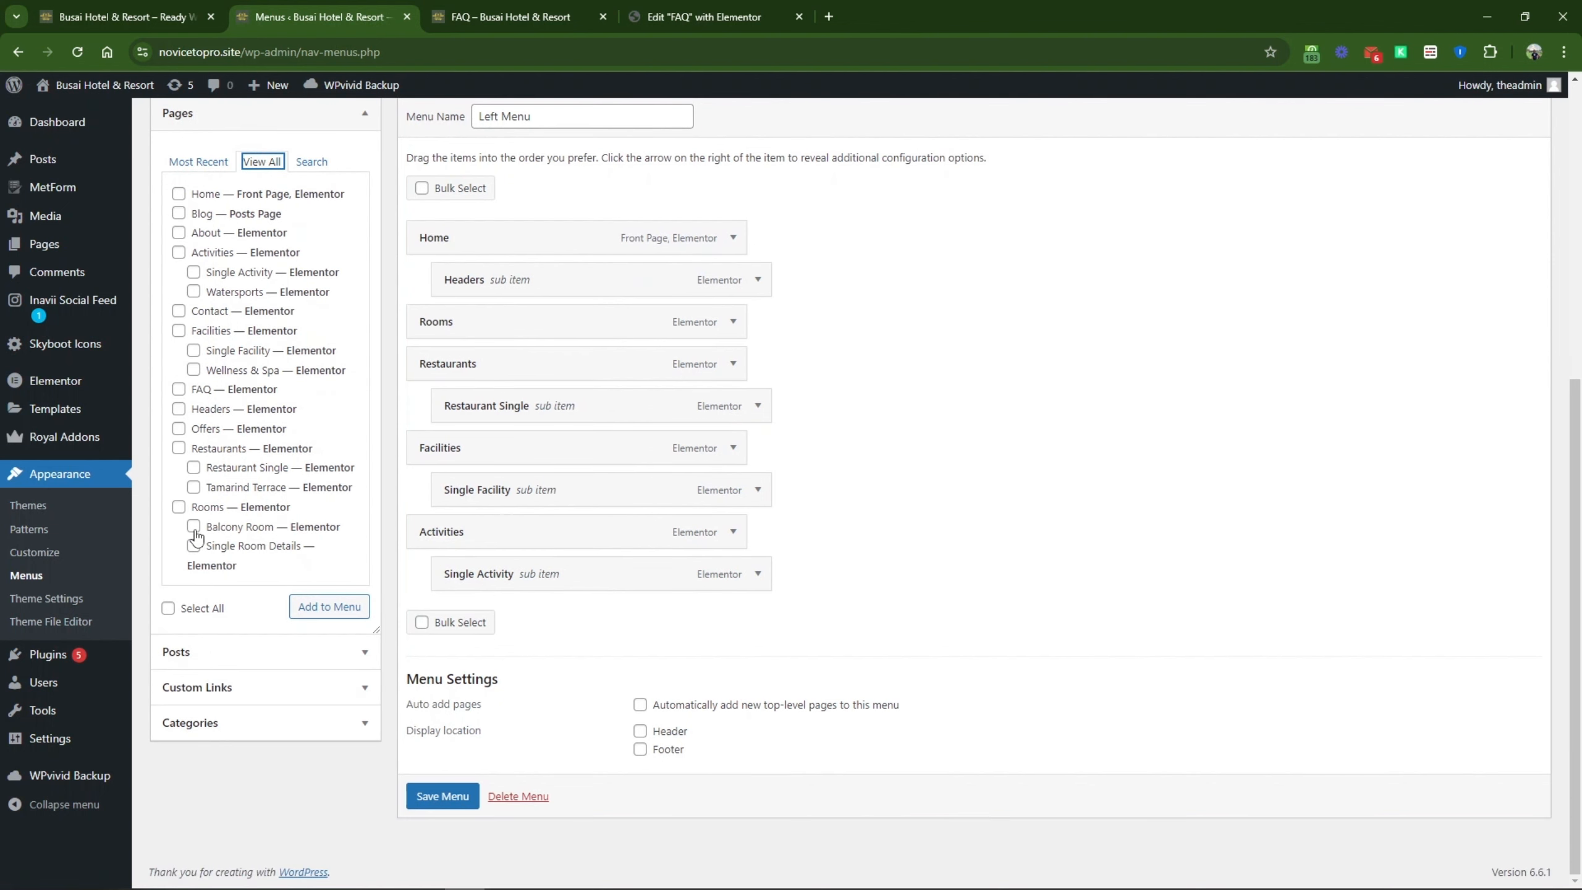
click(193, 527)
click(322, 614)
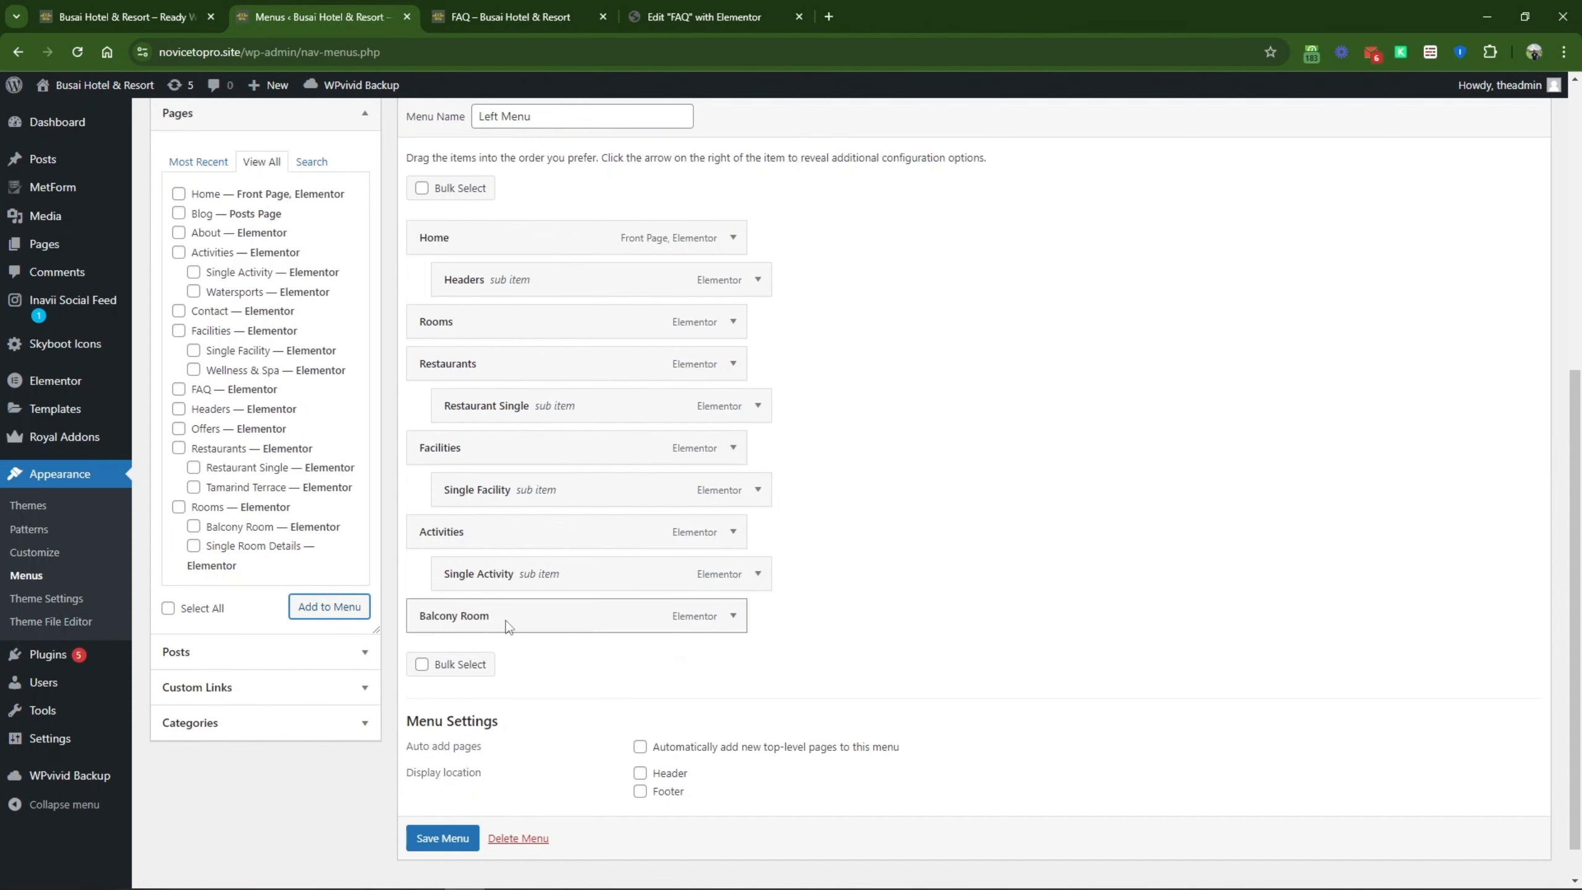
drag(507, 617, 531, 357)
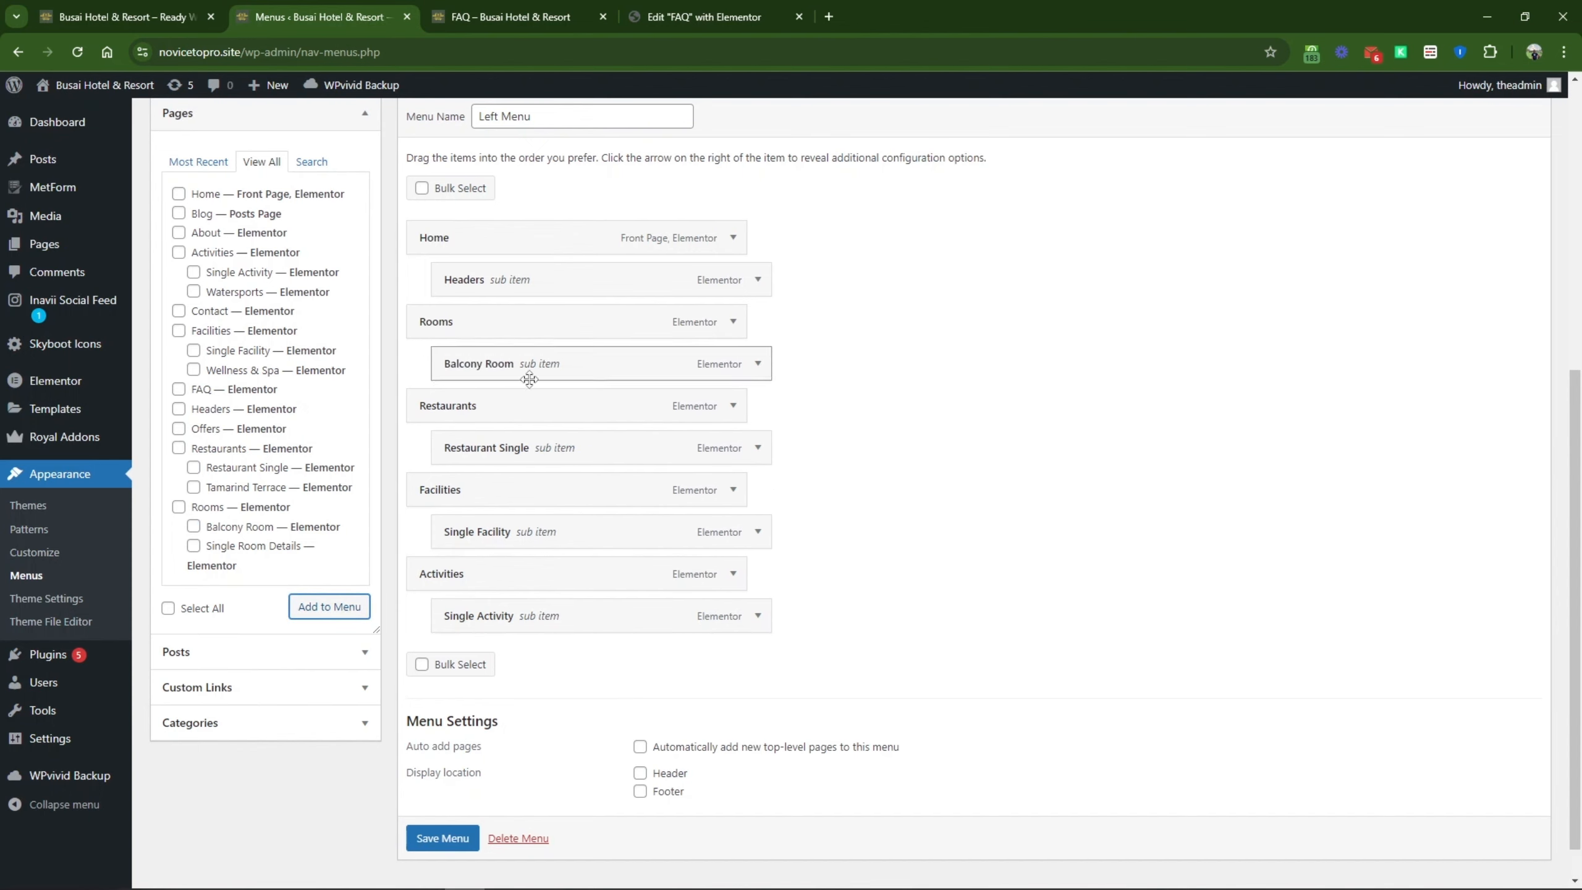
Step: Remove Restaurant Single from the Left Menu and add the Tamarind Terrace page as a sub item of Restaurants
click(756, 448)
click(459, 599)
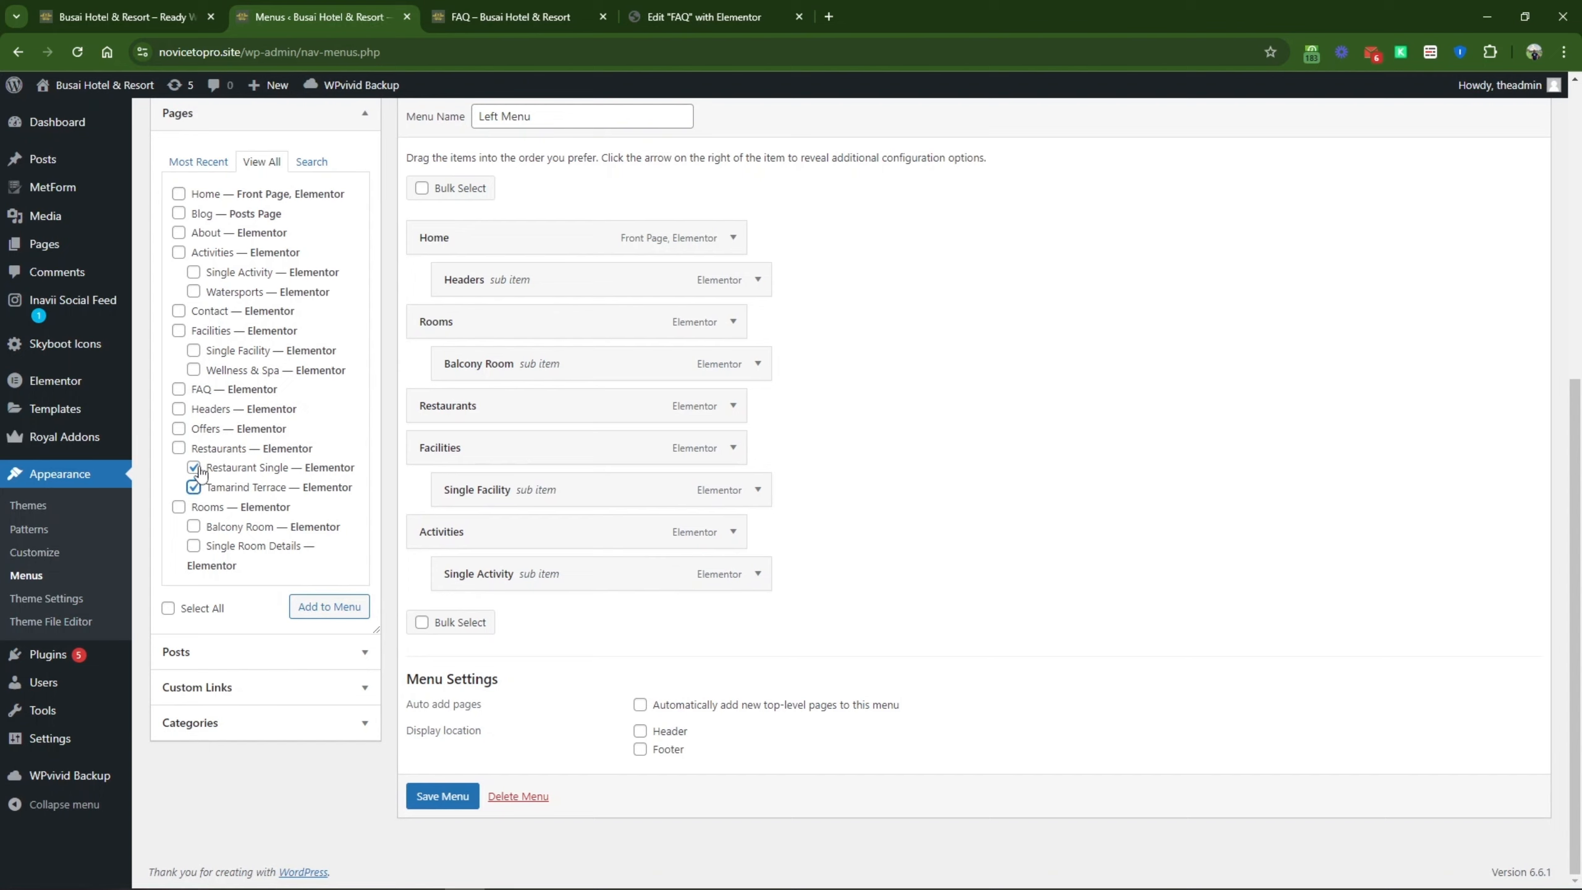
click(315, 603)
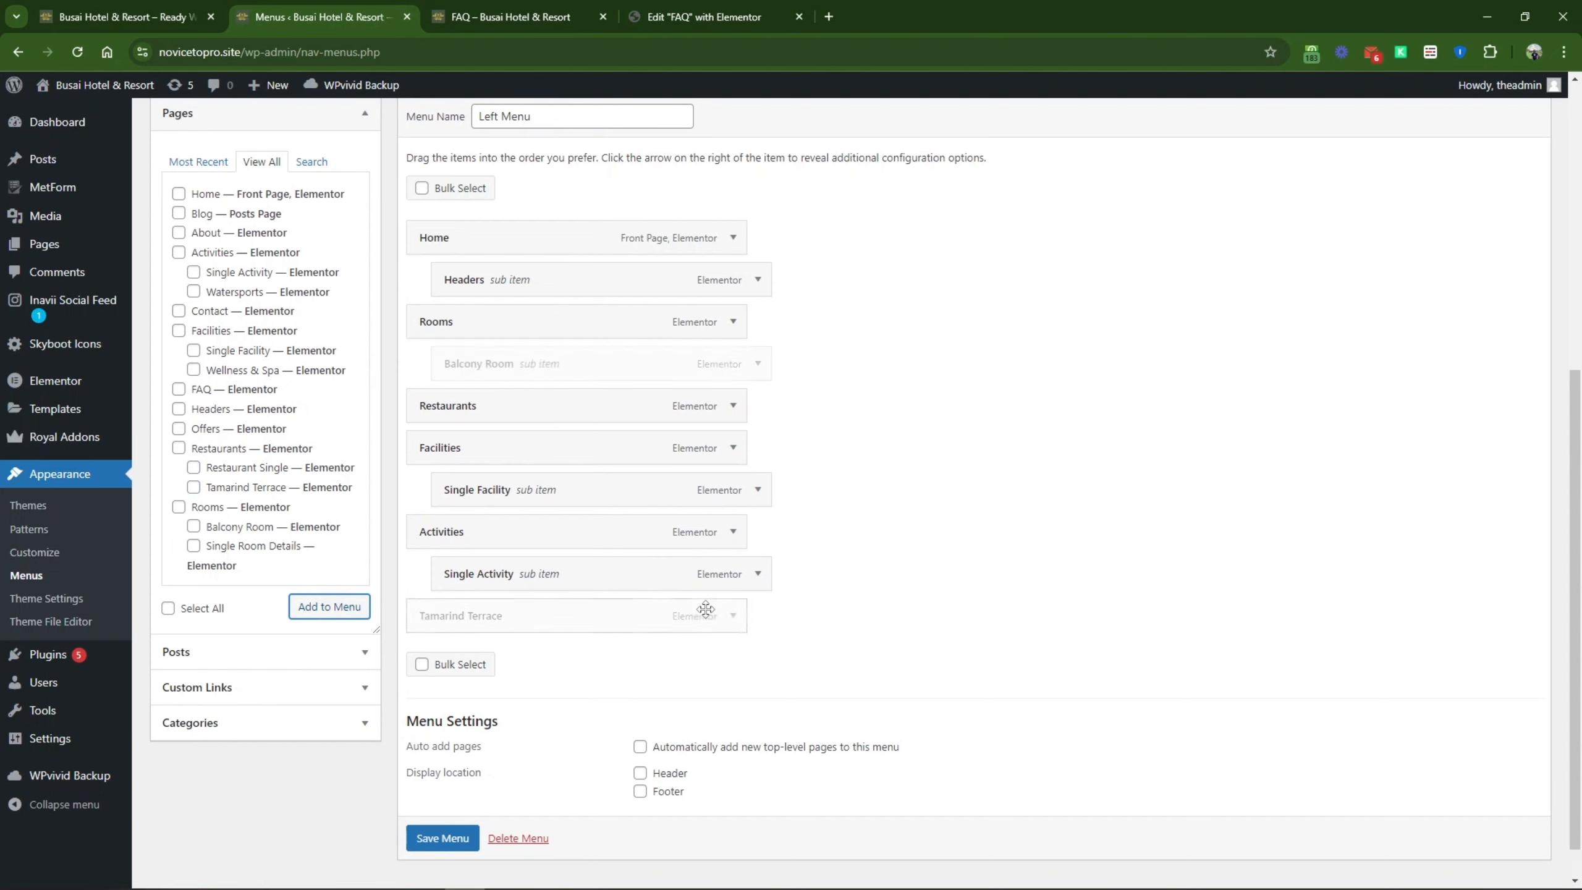
drag(554, 617, 576, 445)
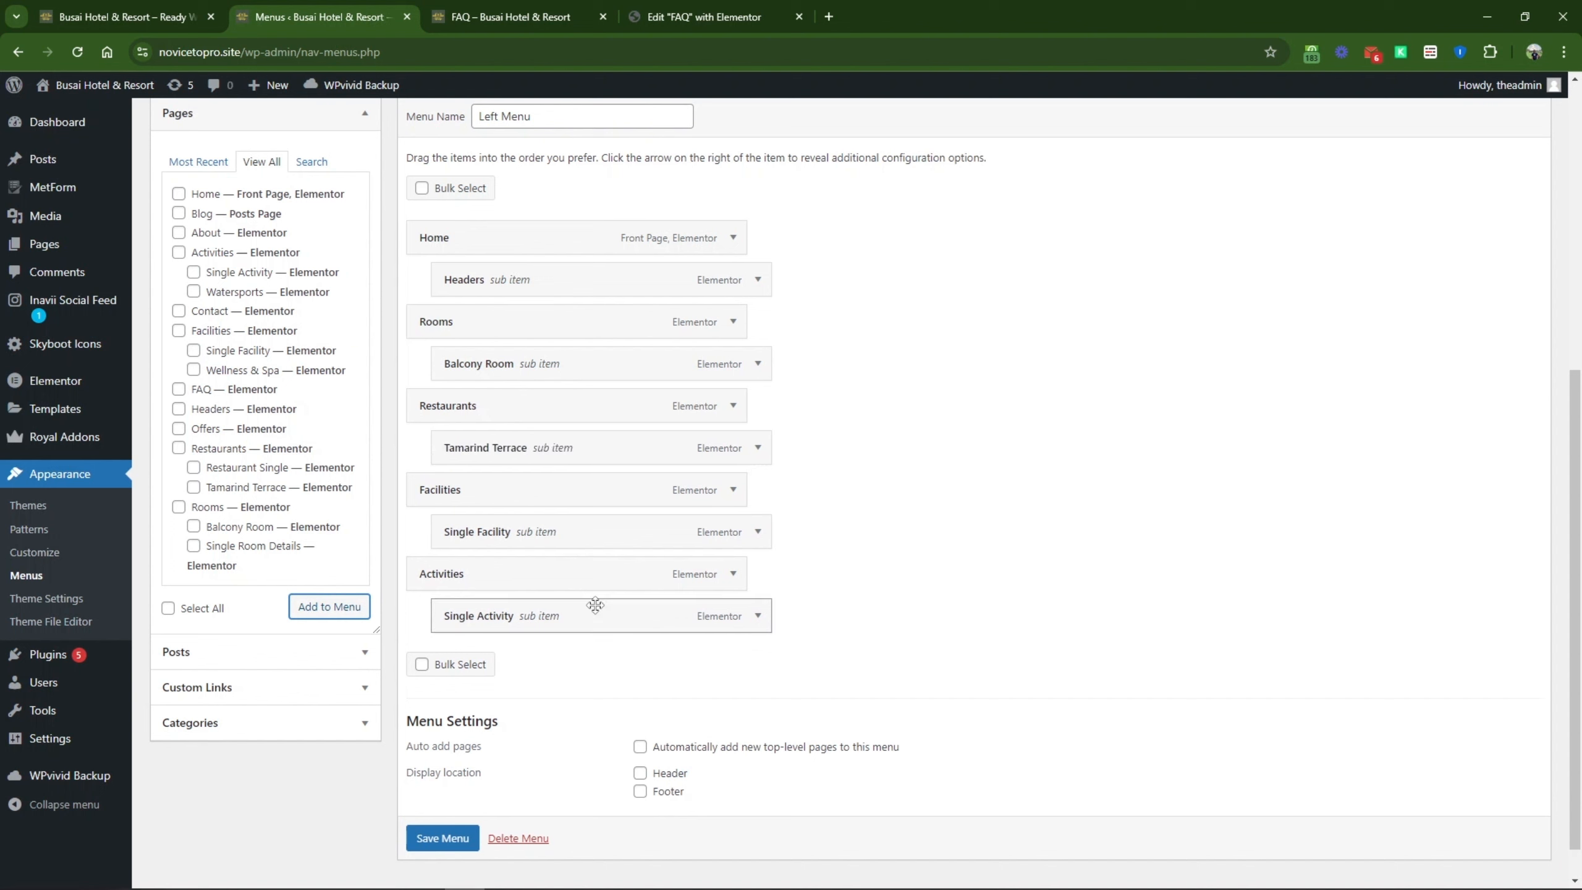
Step: Swap the Single Facility sub item for the Wellness & Spa page, placed under Facilities
click(758, 531)
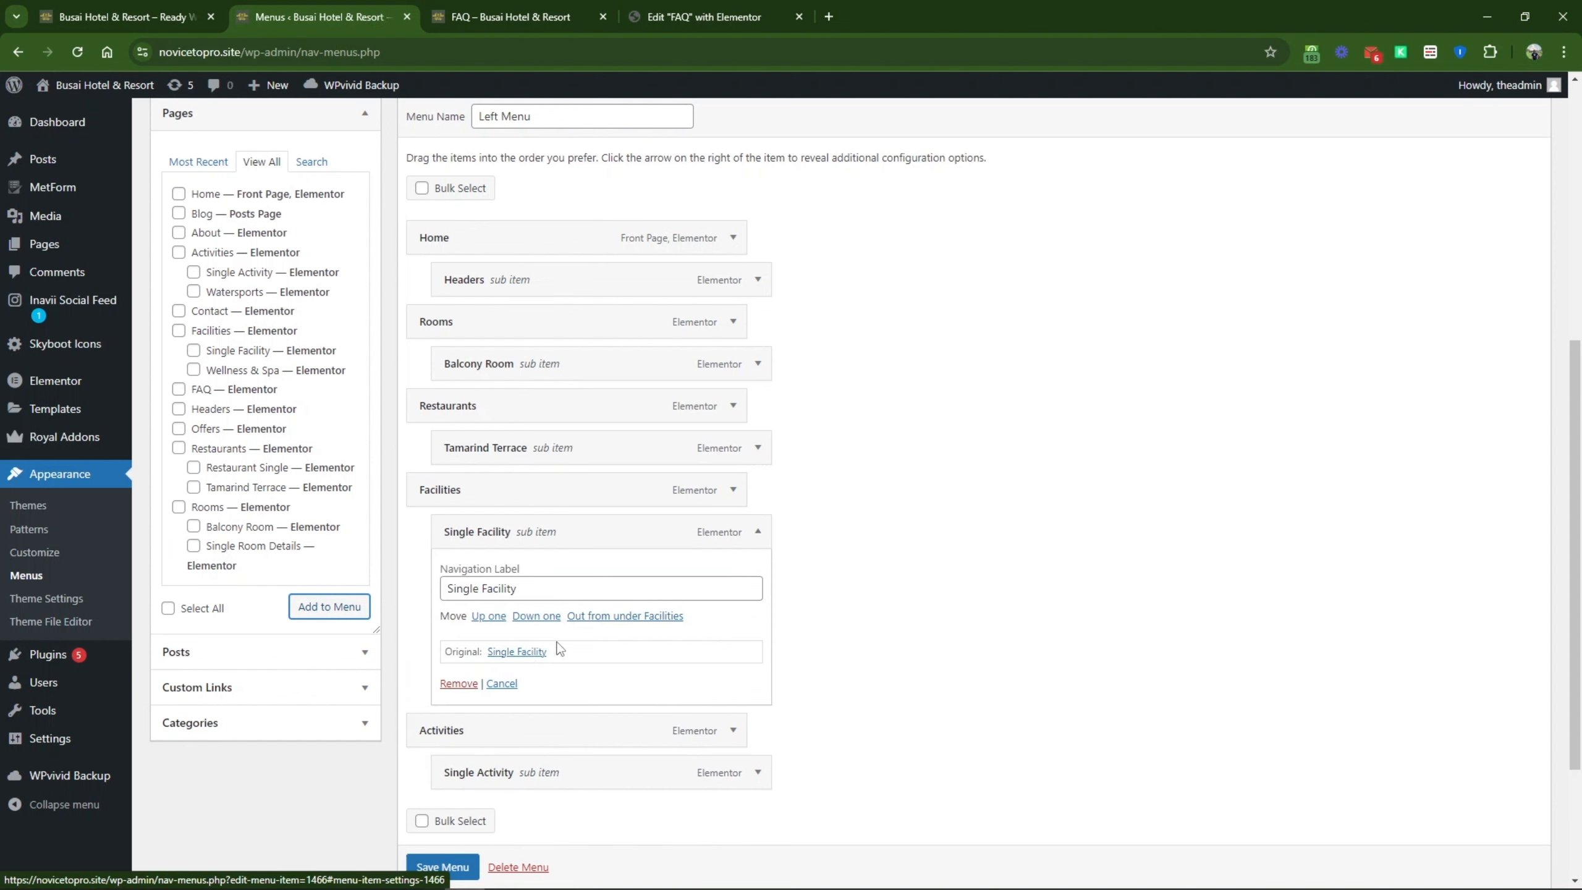
click(466, 680)
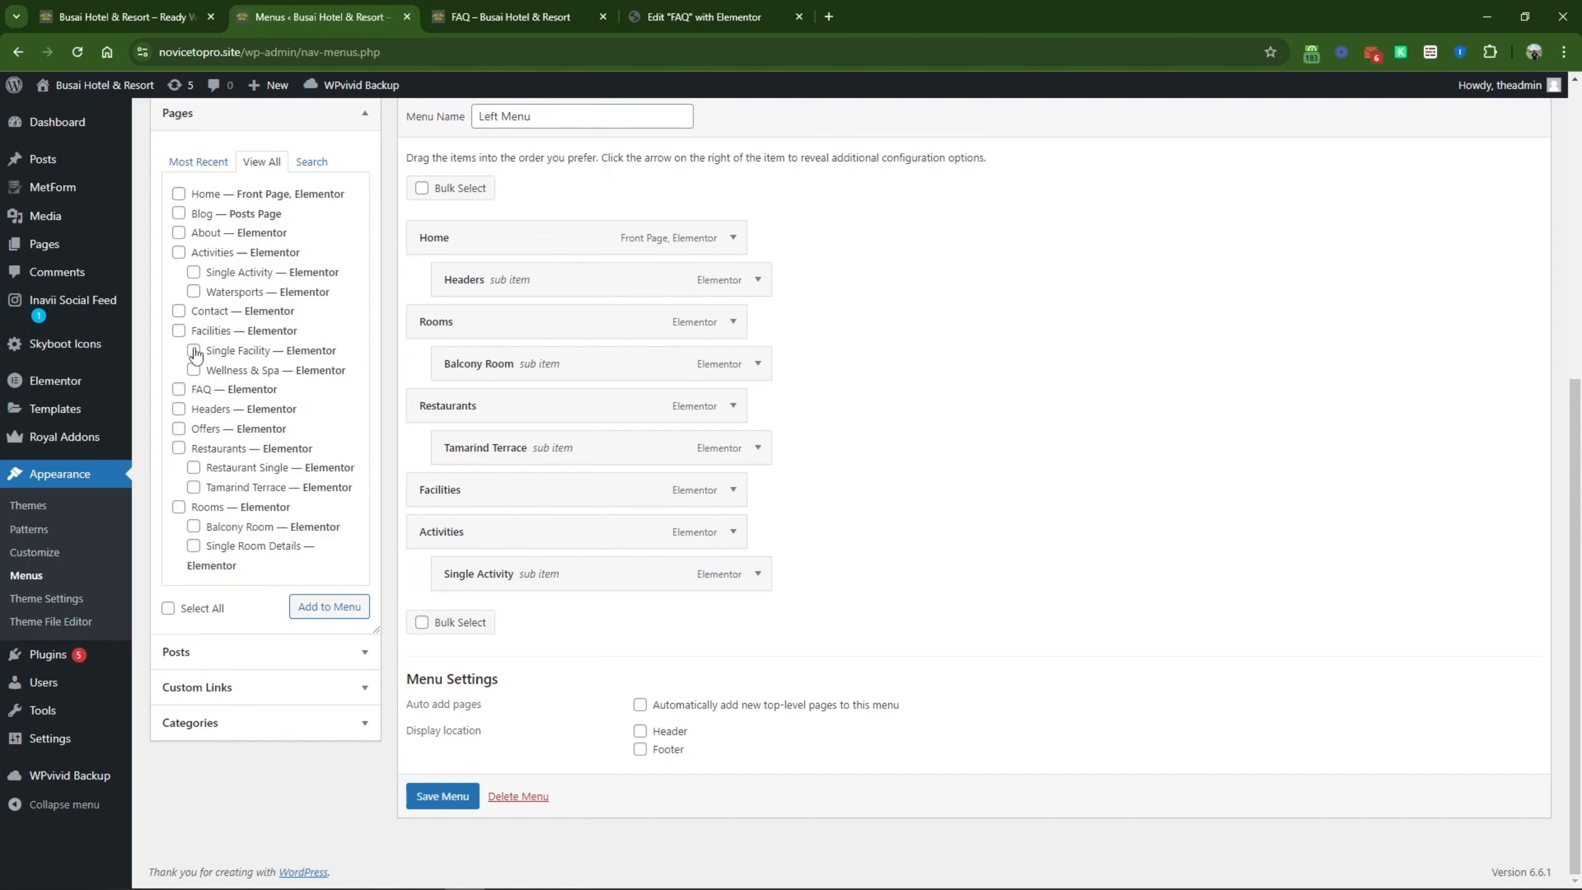
click(349, 616)
drag(532, 632, 607, 542)
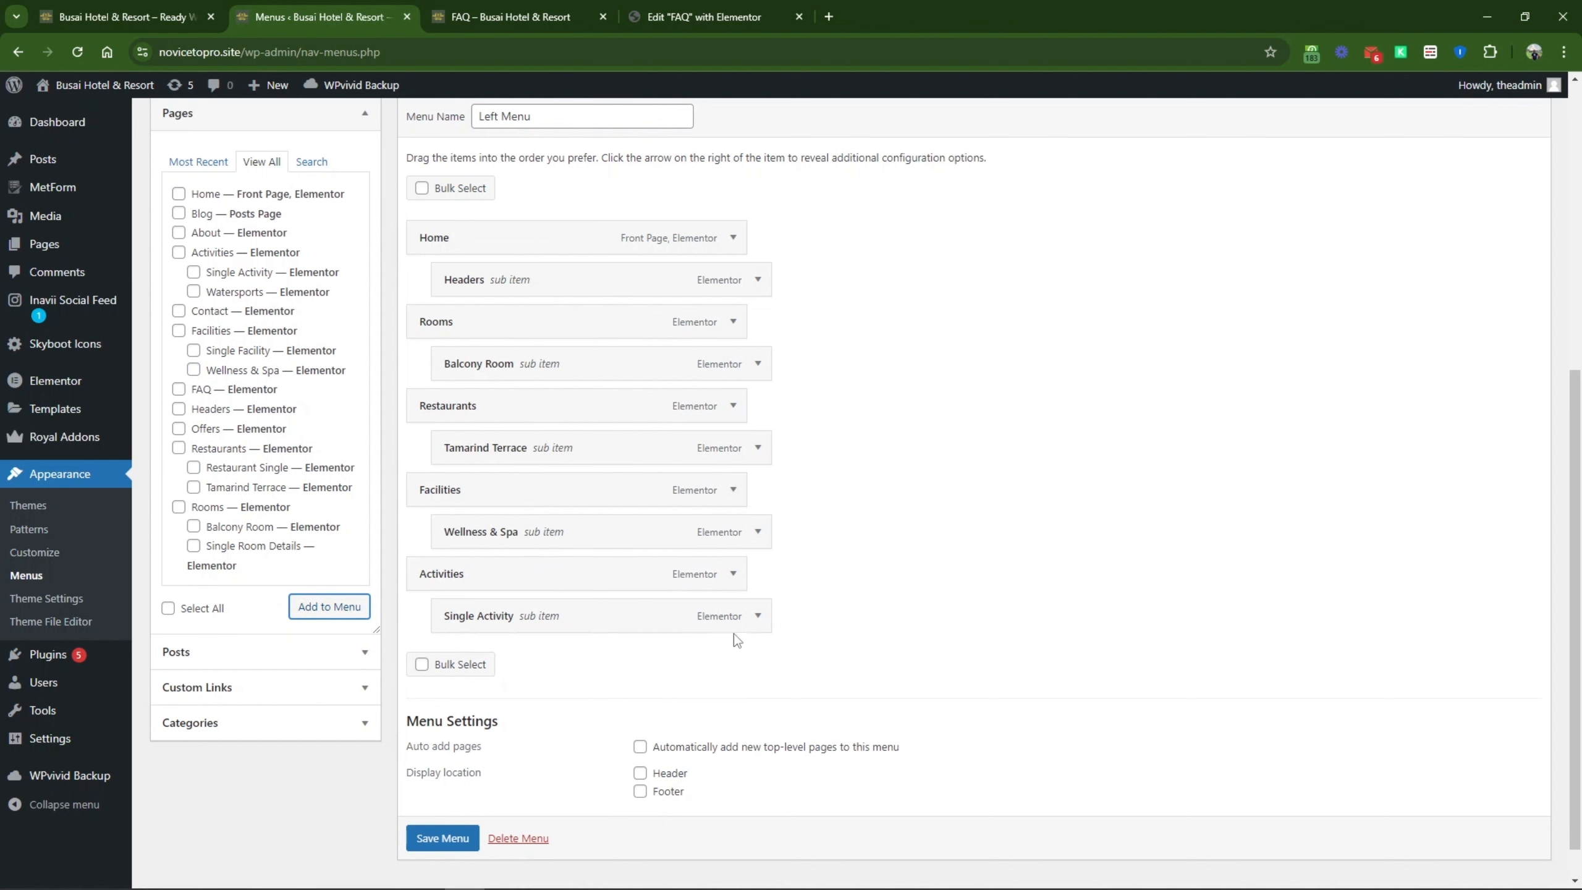
Step: Replace Single Activity with the Watersports page as a sub item of Activities and save the Left Menu
click(757, 616)
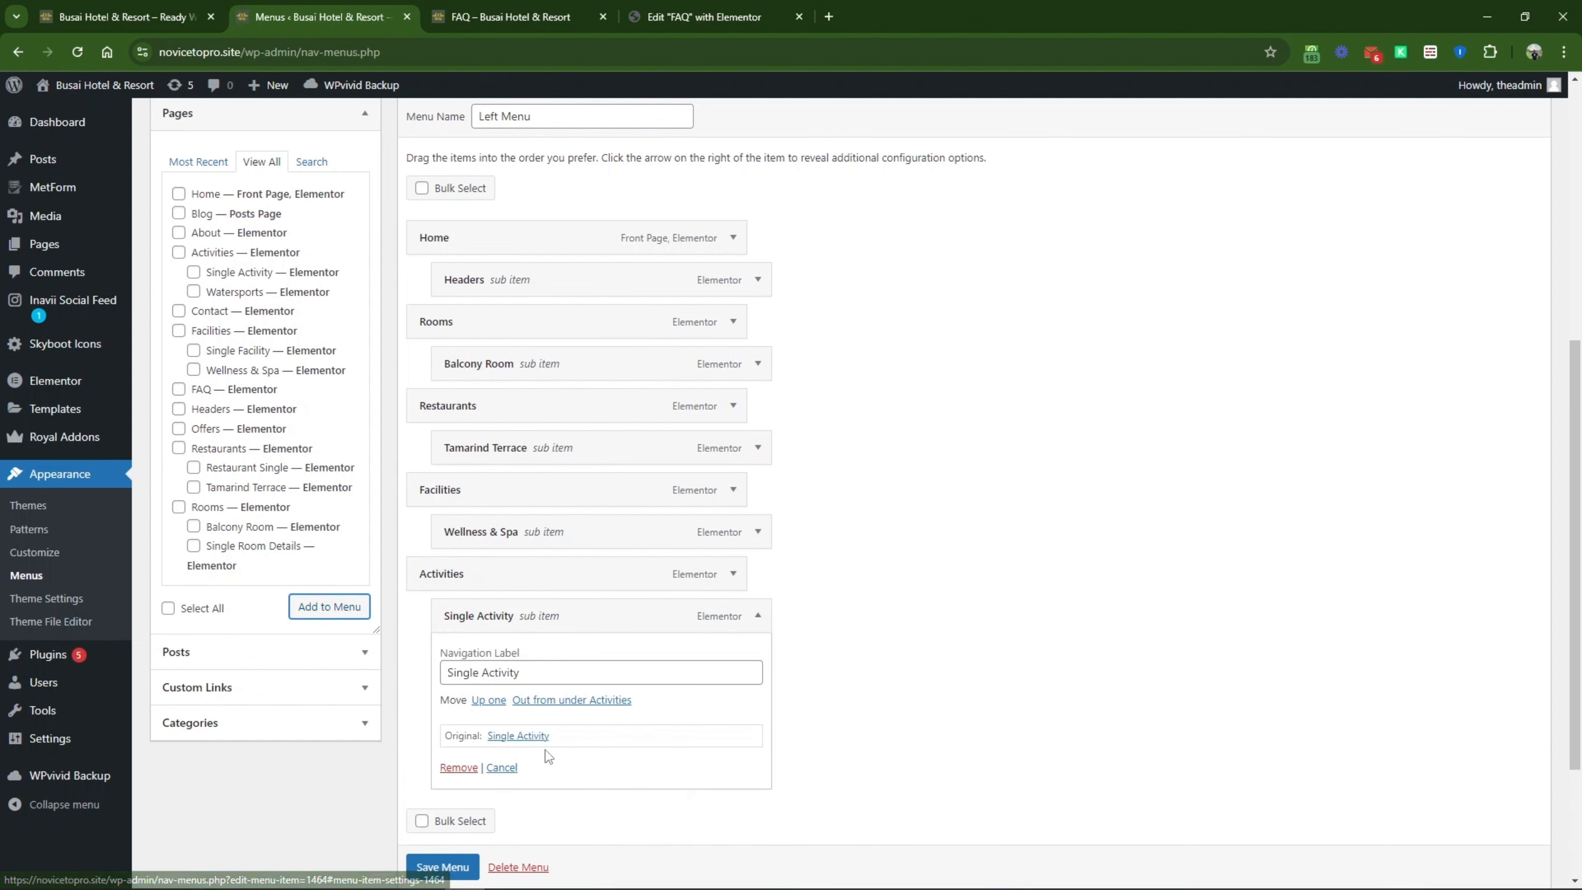
click(461, 774)
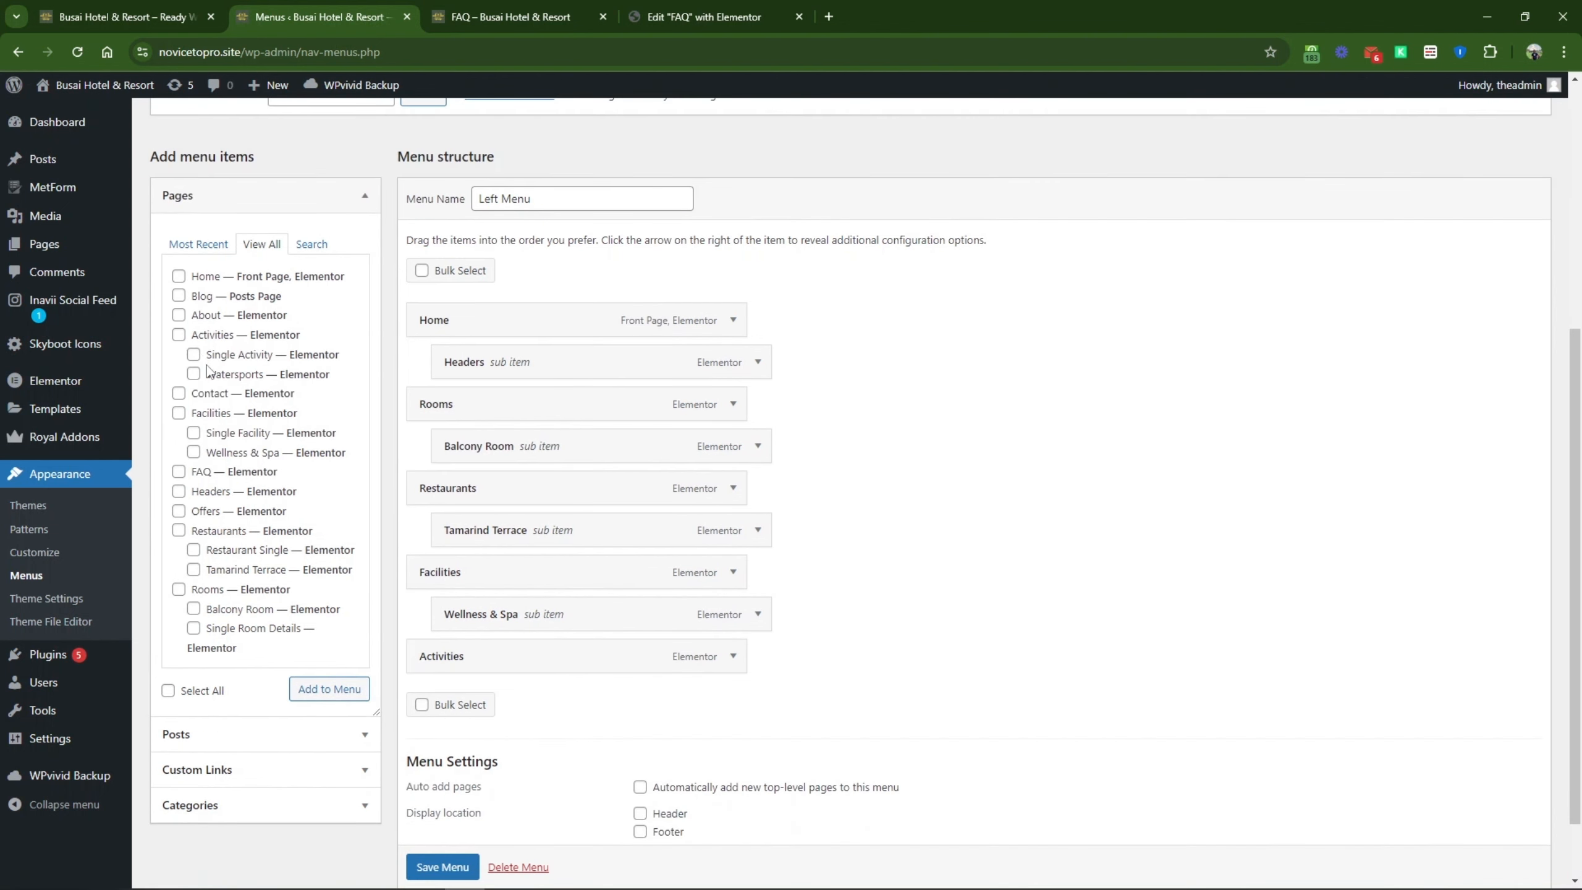
click(336, 690)
drag(571, 701, 638, 722)
scroll(638, 723, down, 3)
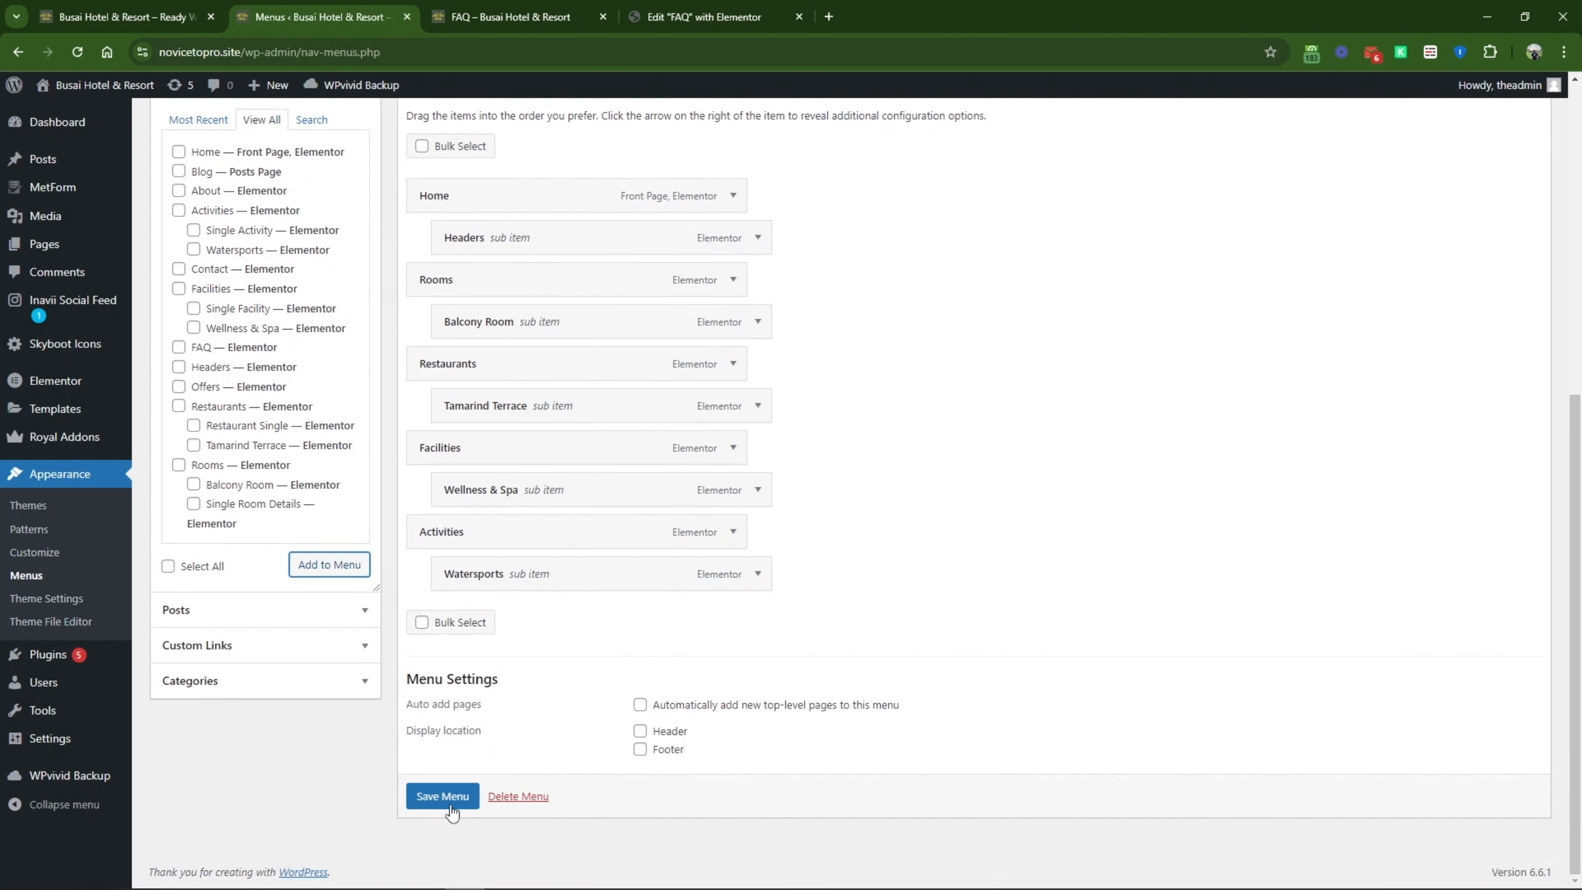
click(443, 796)
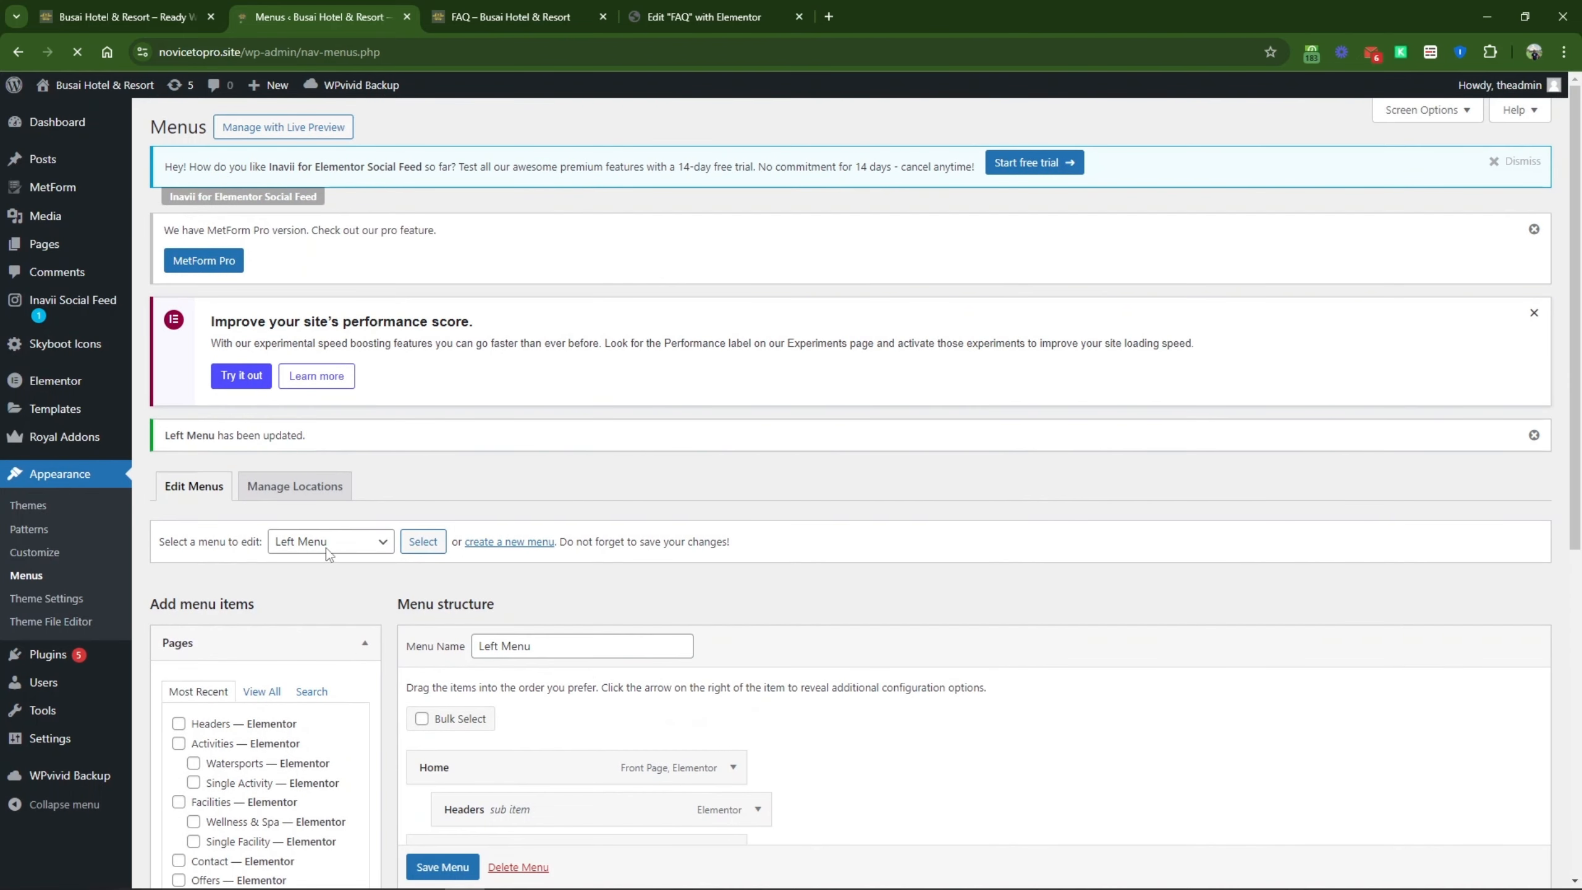
Step: Load the Right Menu for editing and check the Pages dropdown in the live FAQ page's header
click(326, 547)
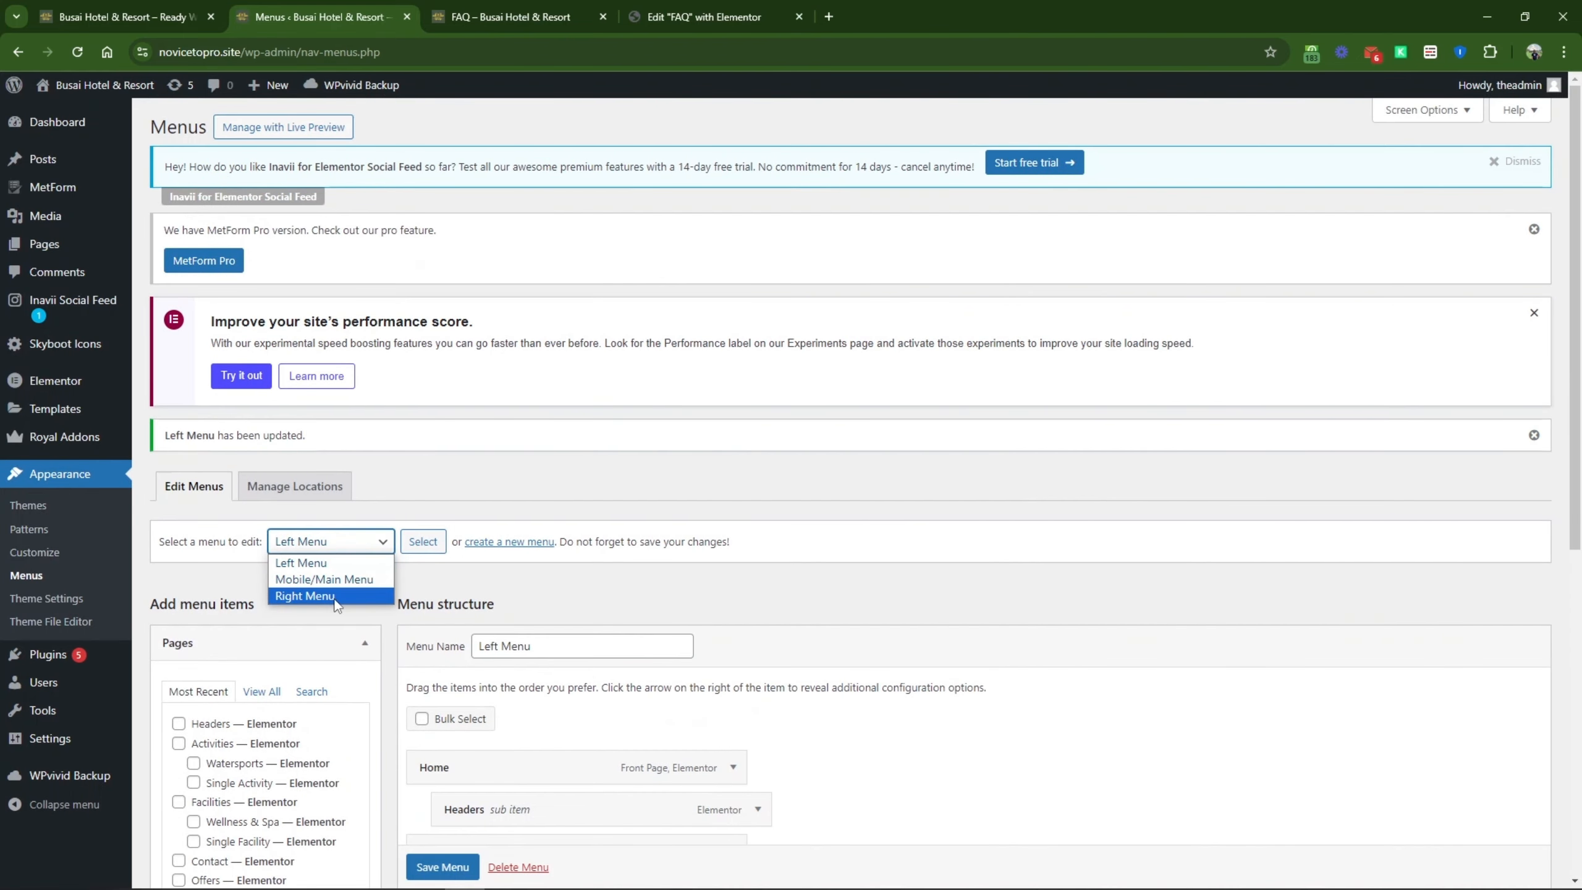
click(334, 597)
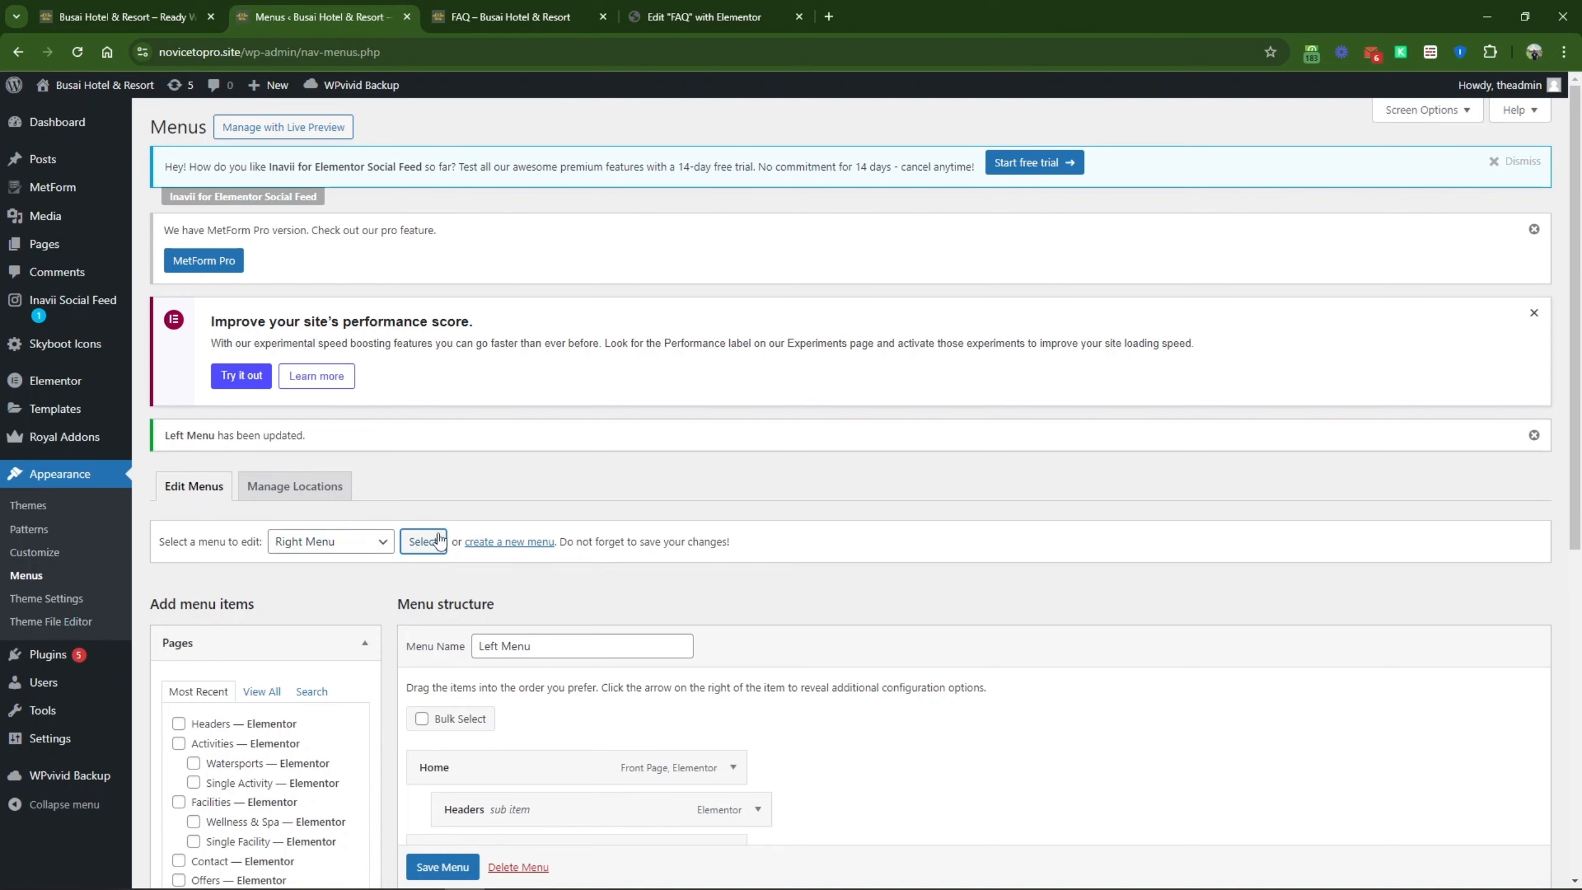
click(512, 7)
mouse_move(1099, 154)
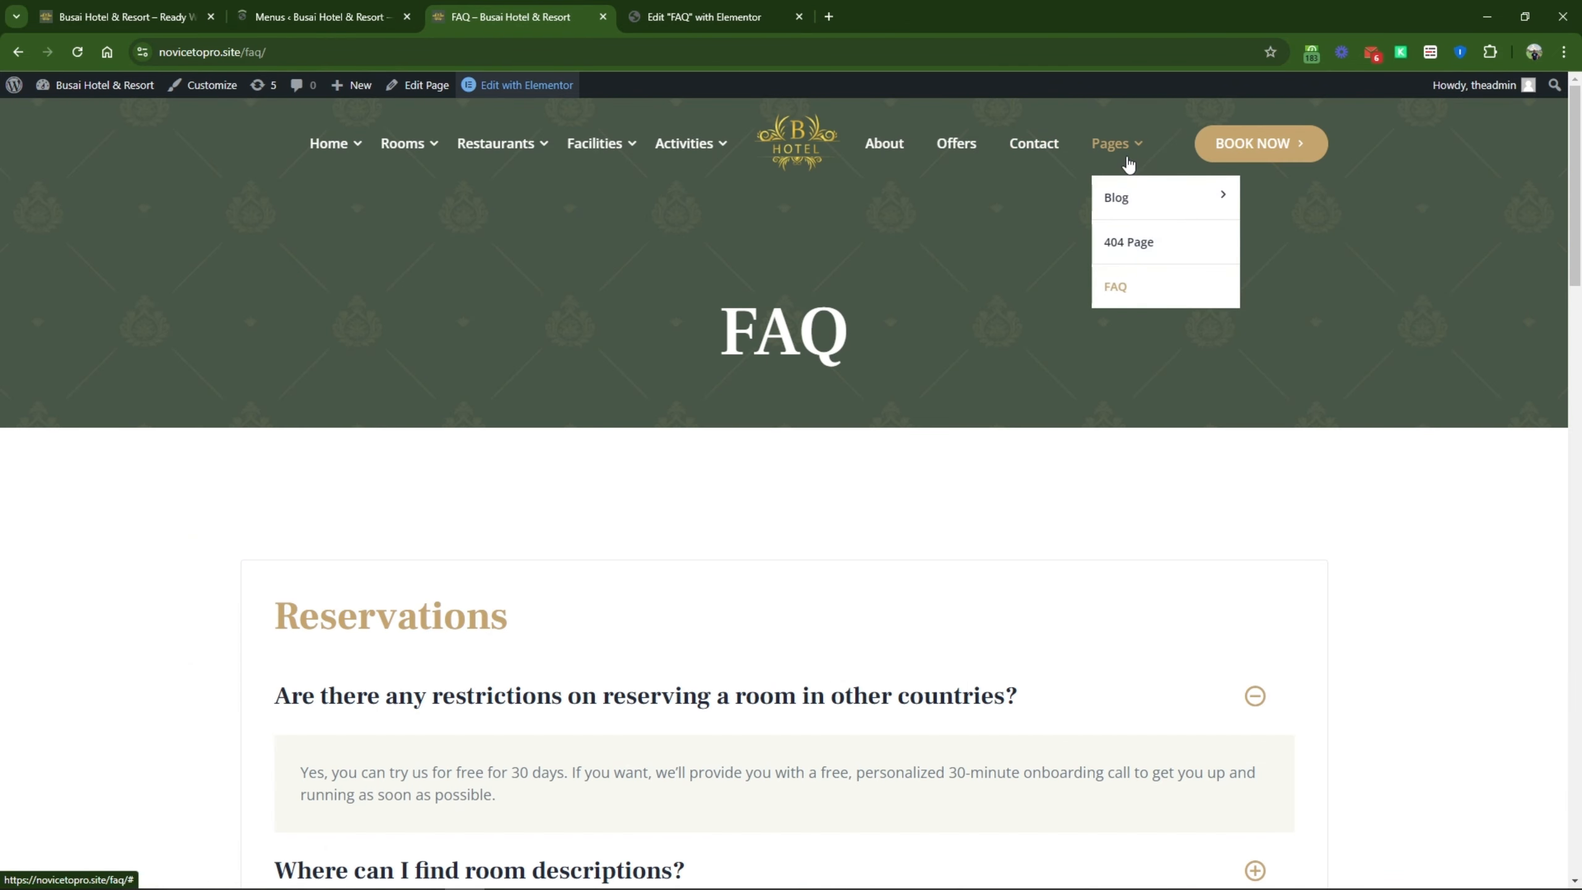
mouse_move(1126, 194)
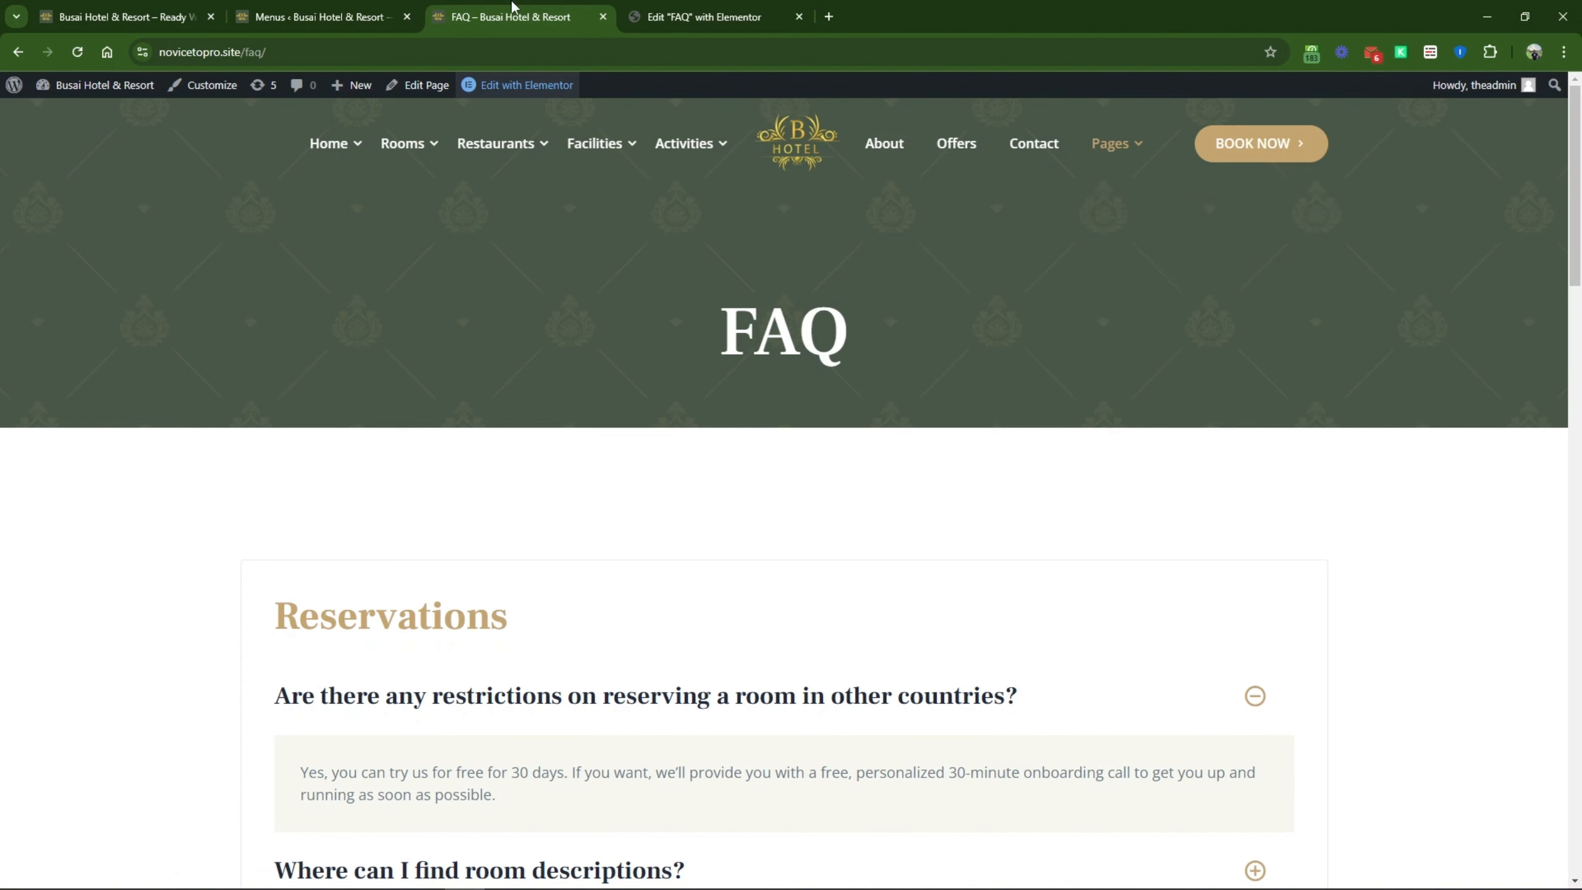
Step: Nest the Blog posts page directly under Pages in the Right Menu and remove the custom-link Blog, Single Blog Post and 404 Page items
click(416, 9)
scroll(668, 506, down, 5)
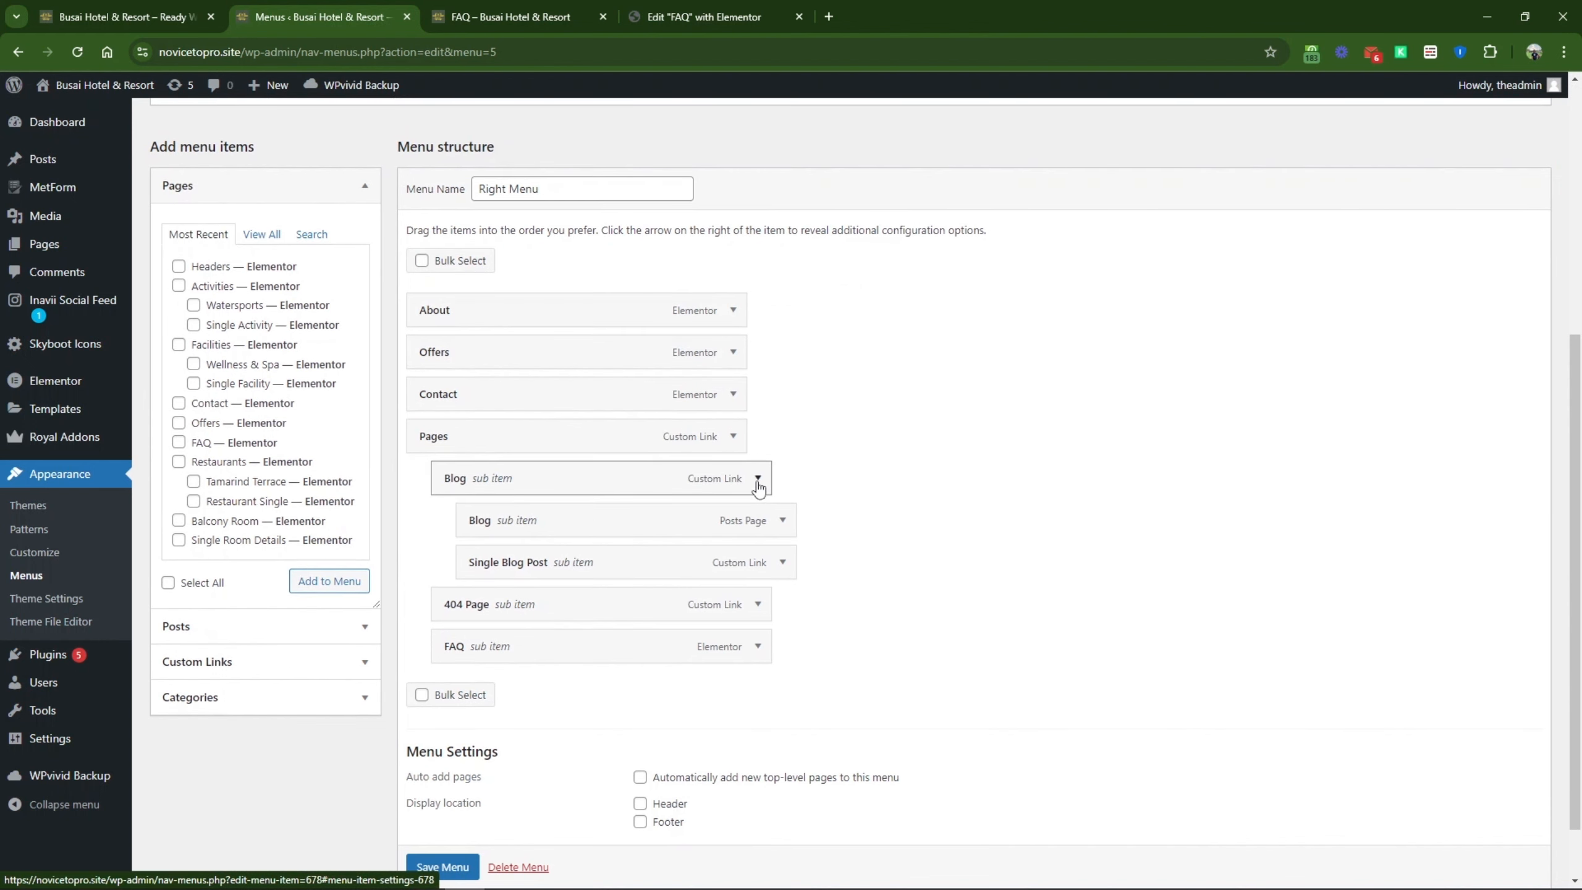
drag(719, 521, 701, 472)
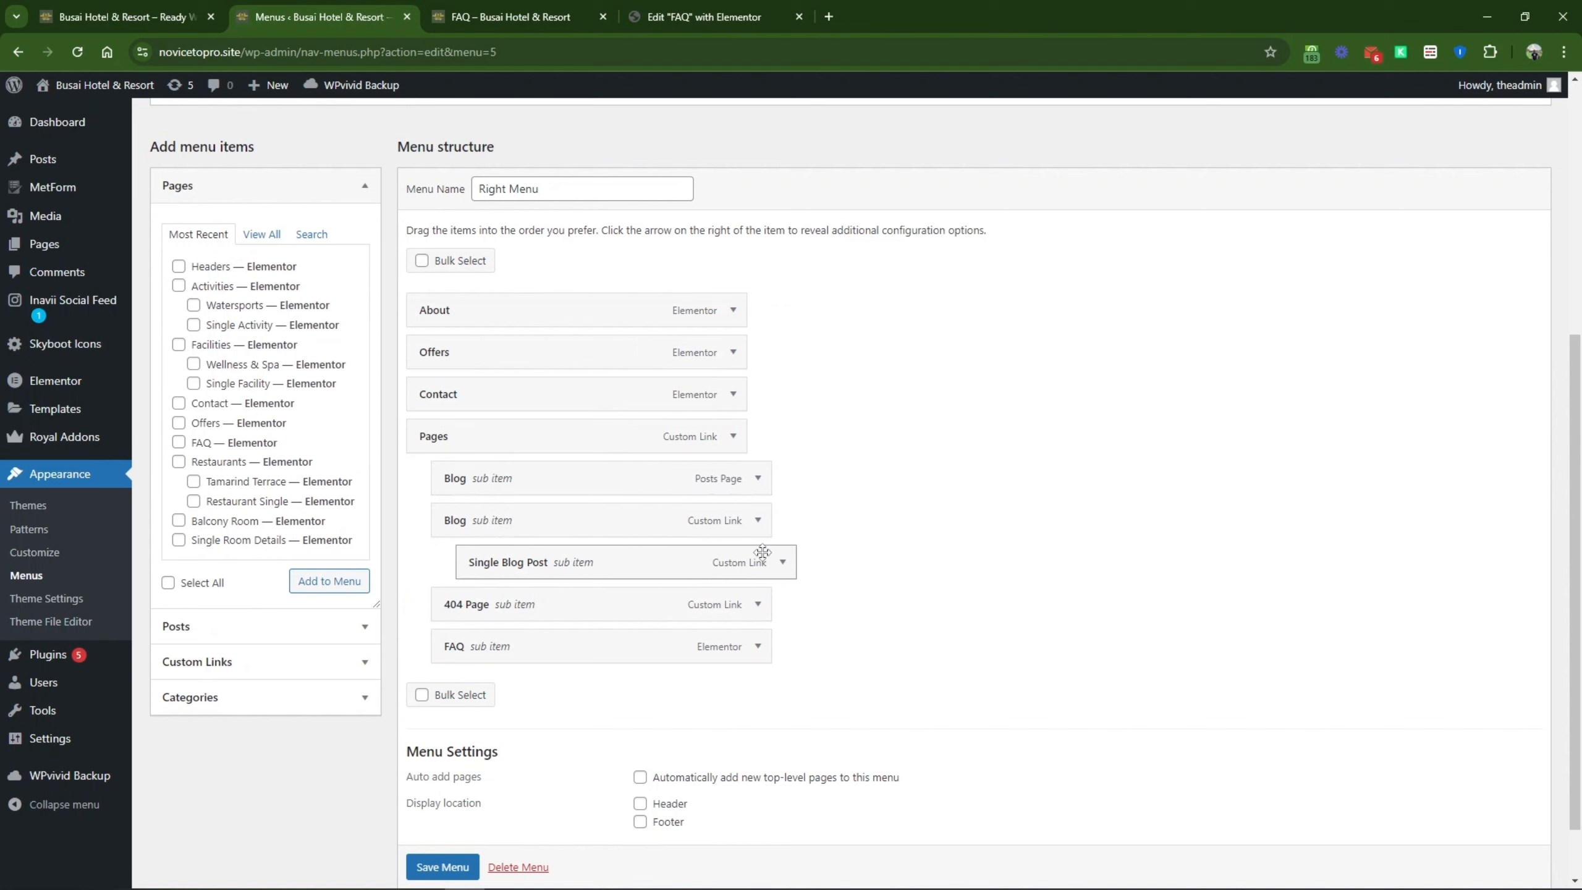
click(756, 520)
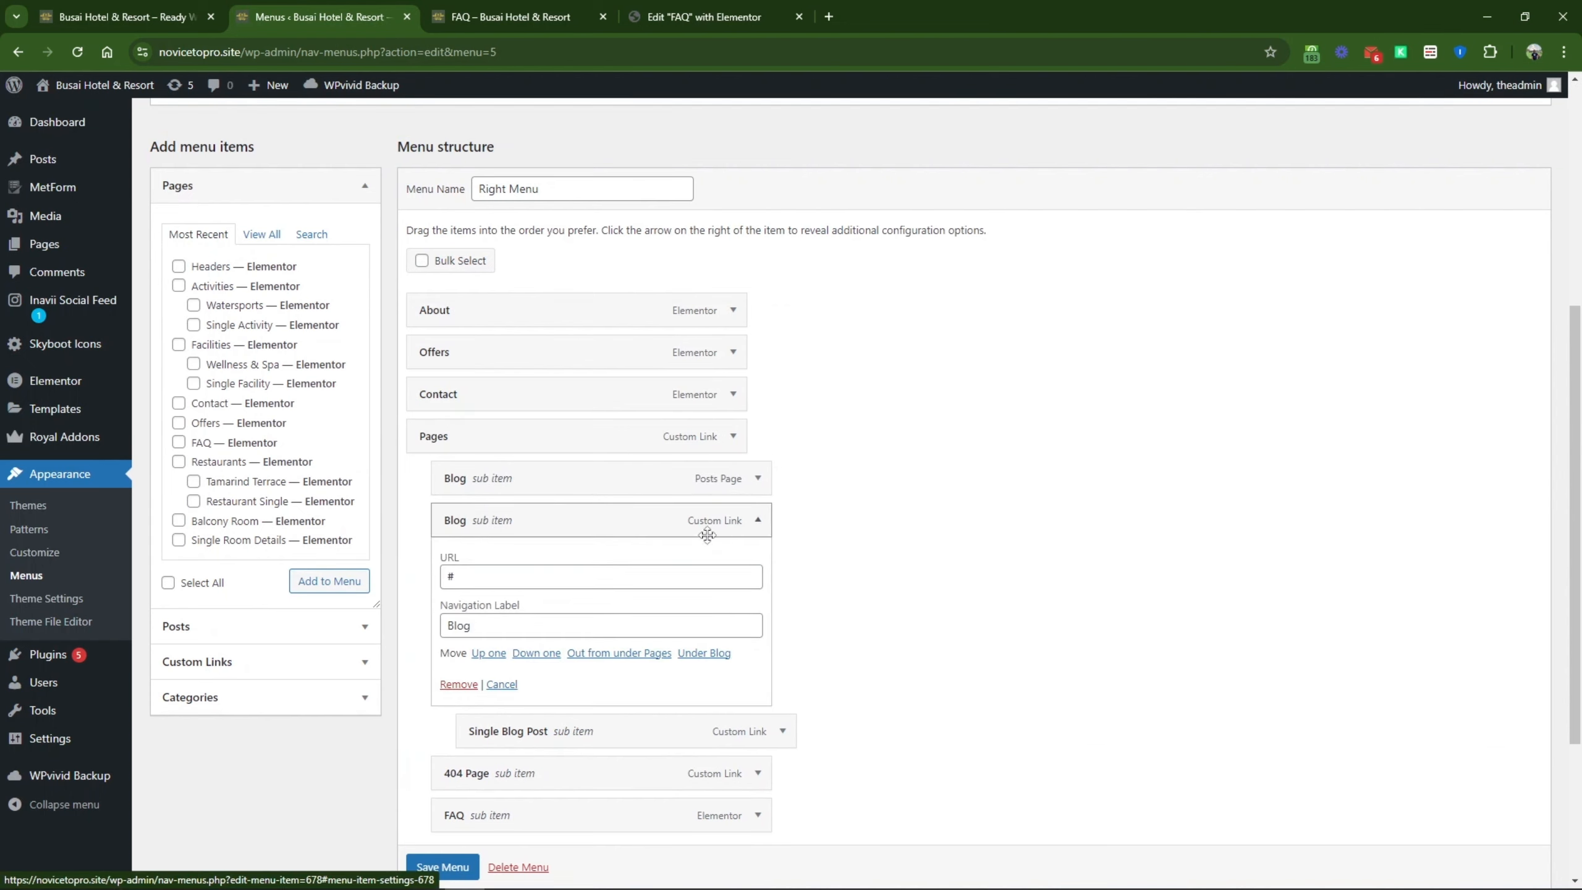
click(458, 684)
click(757, 519)
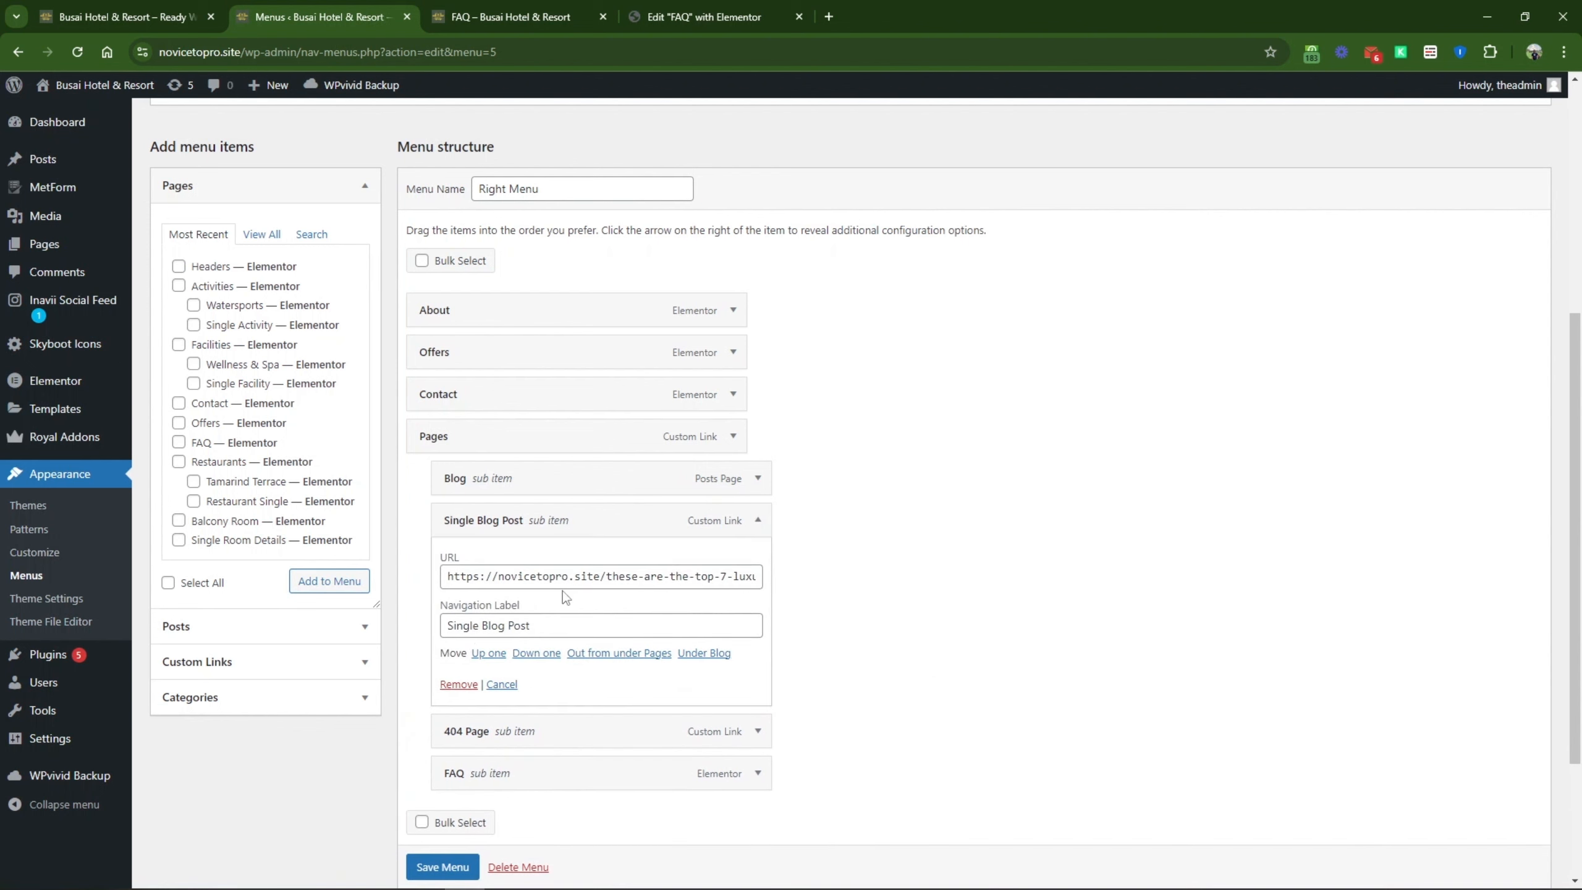
click(458, 683)
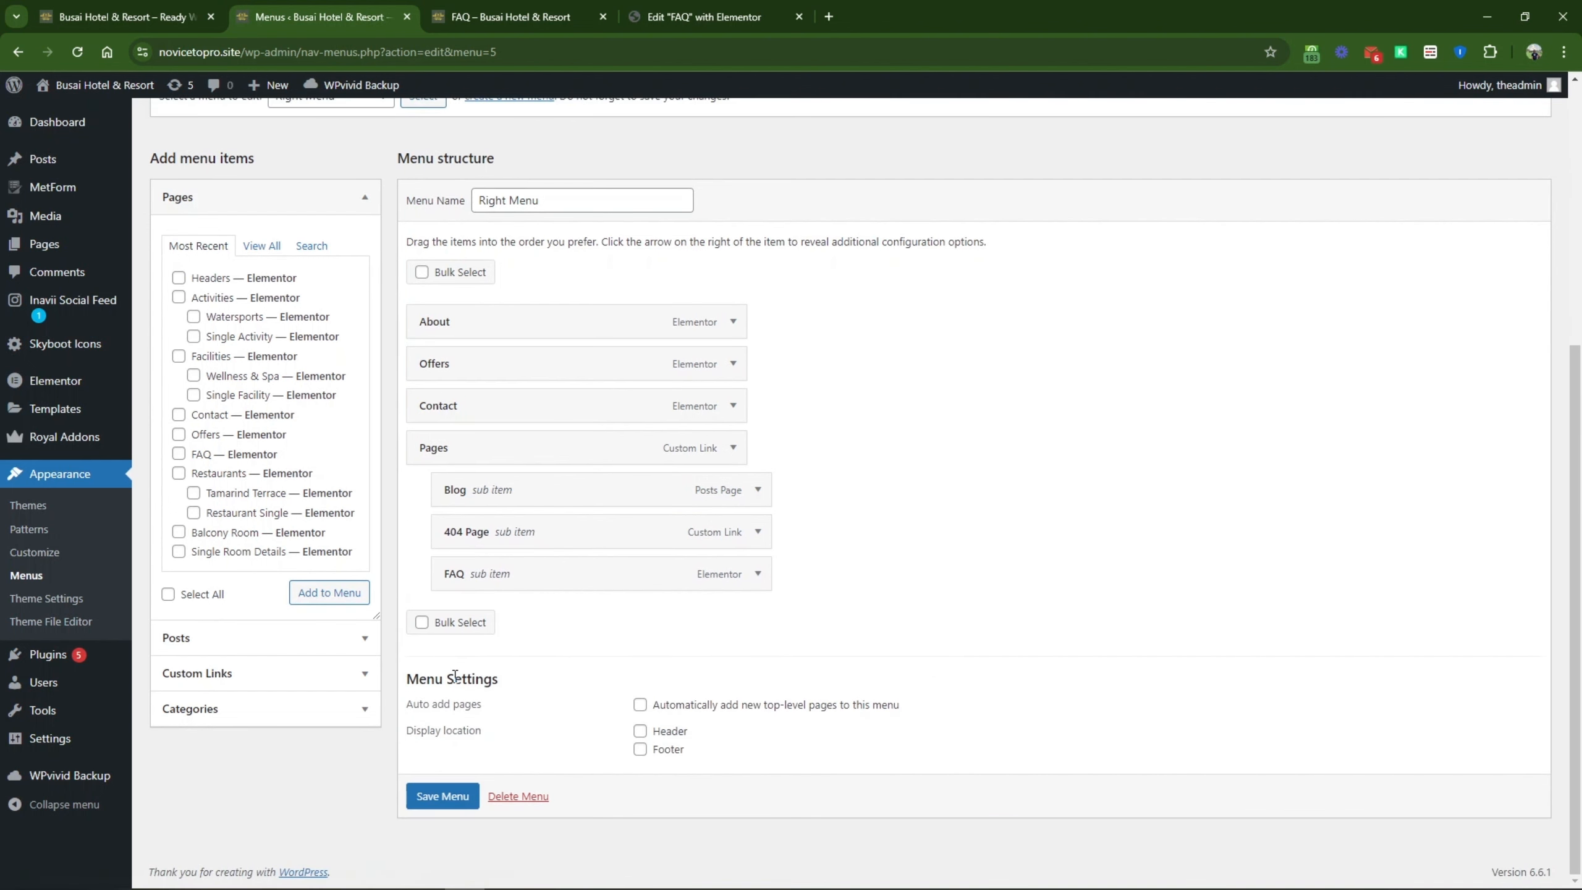
click(757, 530)
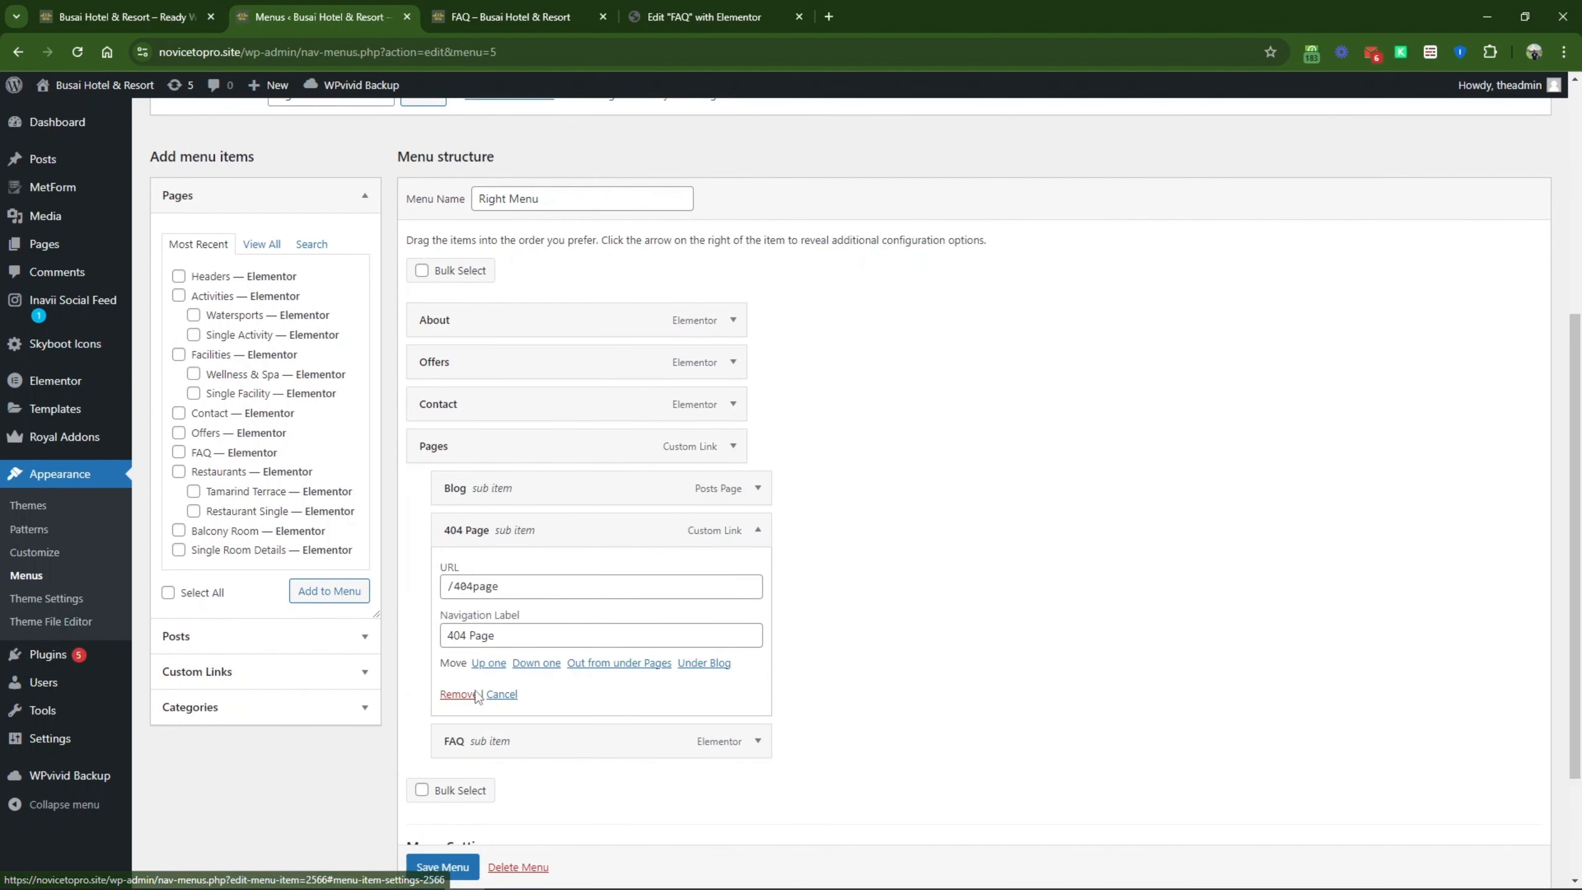
click(458, 697)
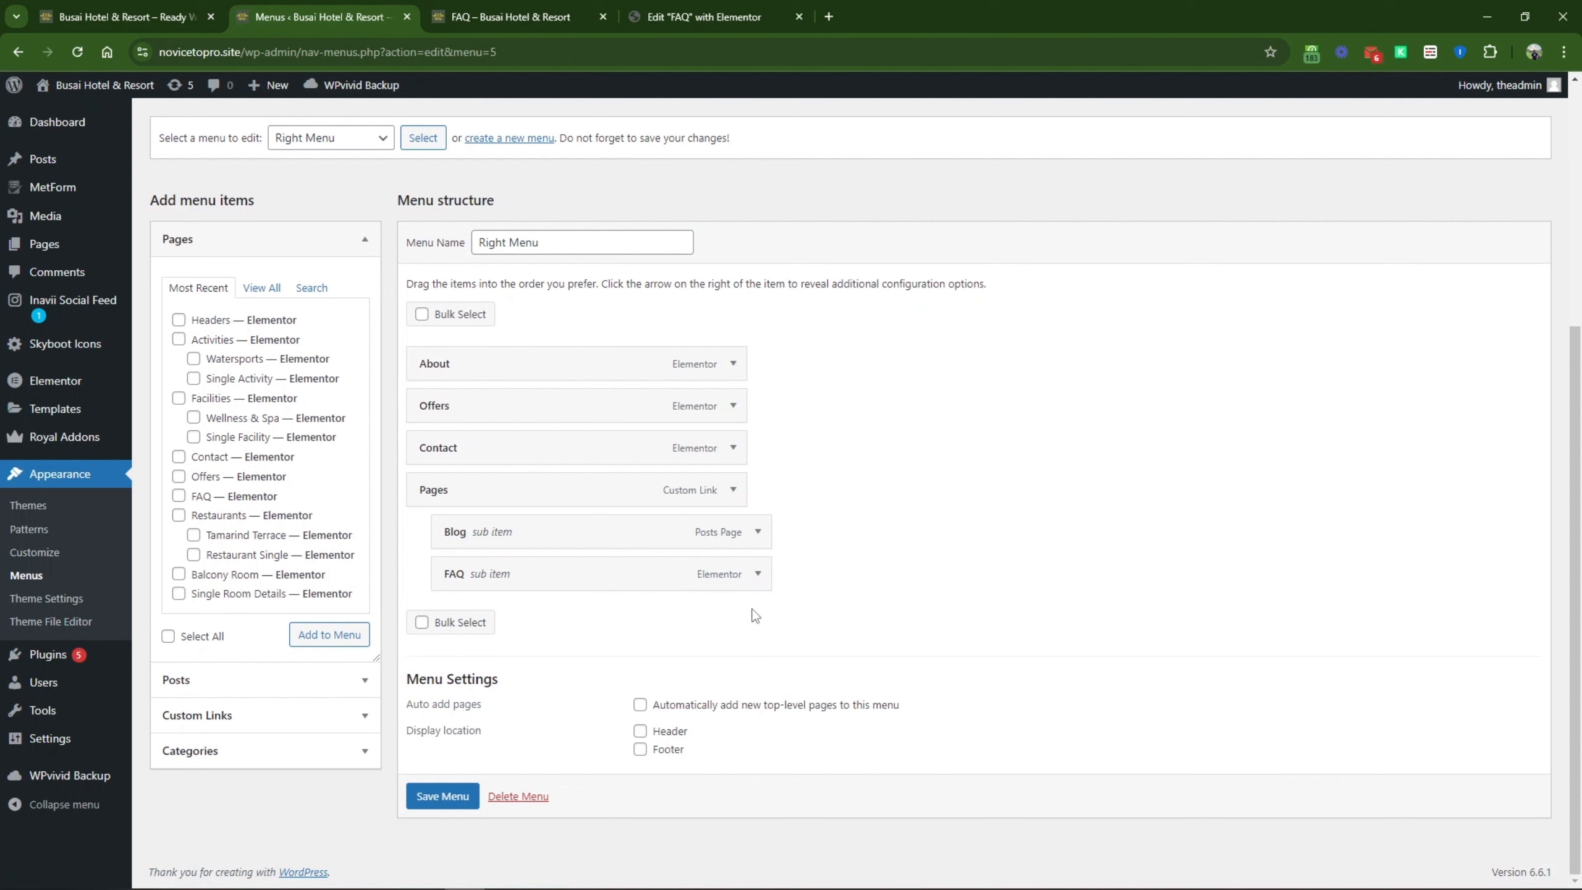
Step: Change the Pages item's navigation label to More and save the Right Menu
click(732, 489)
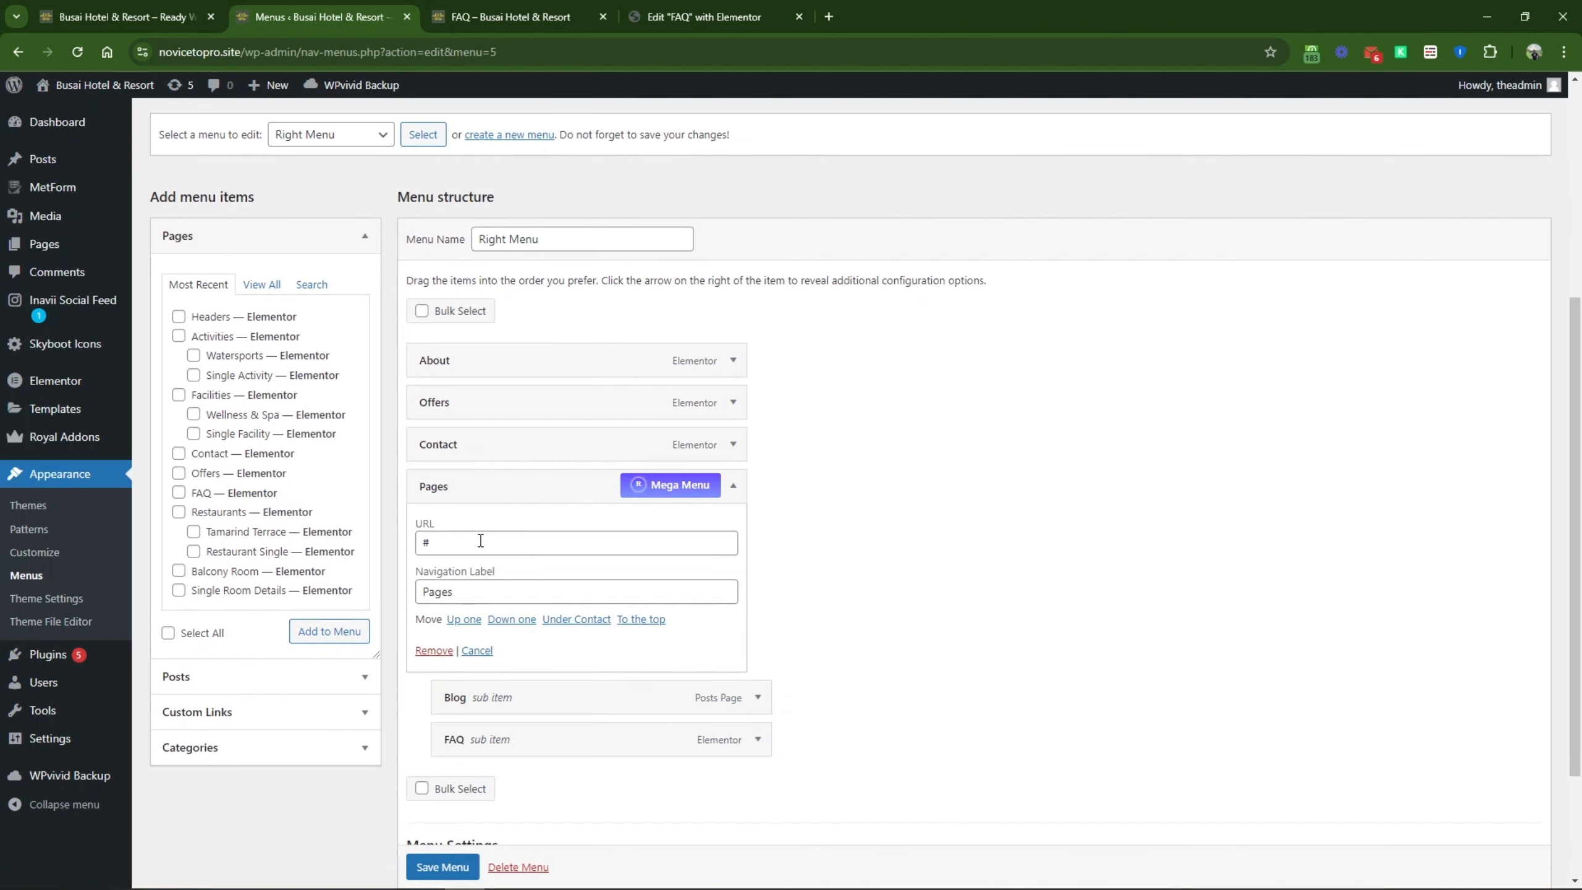
drag(477, 600, 422, 591)
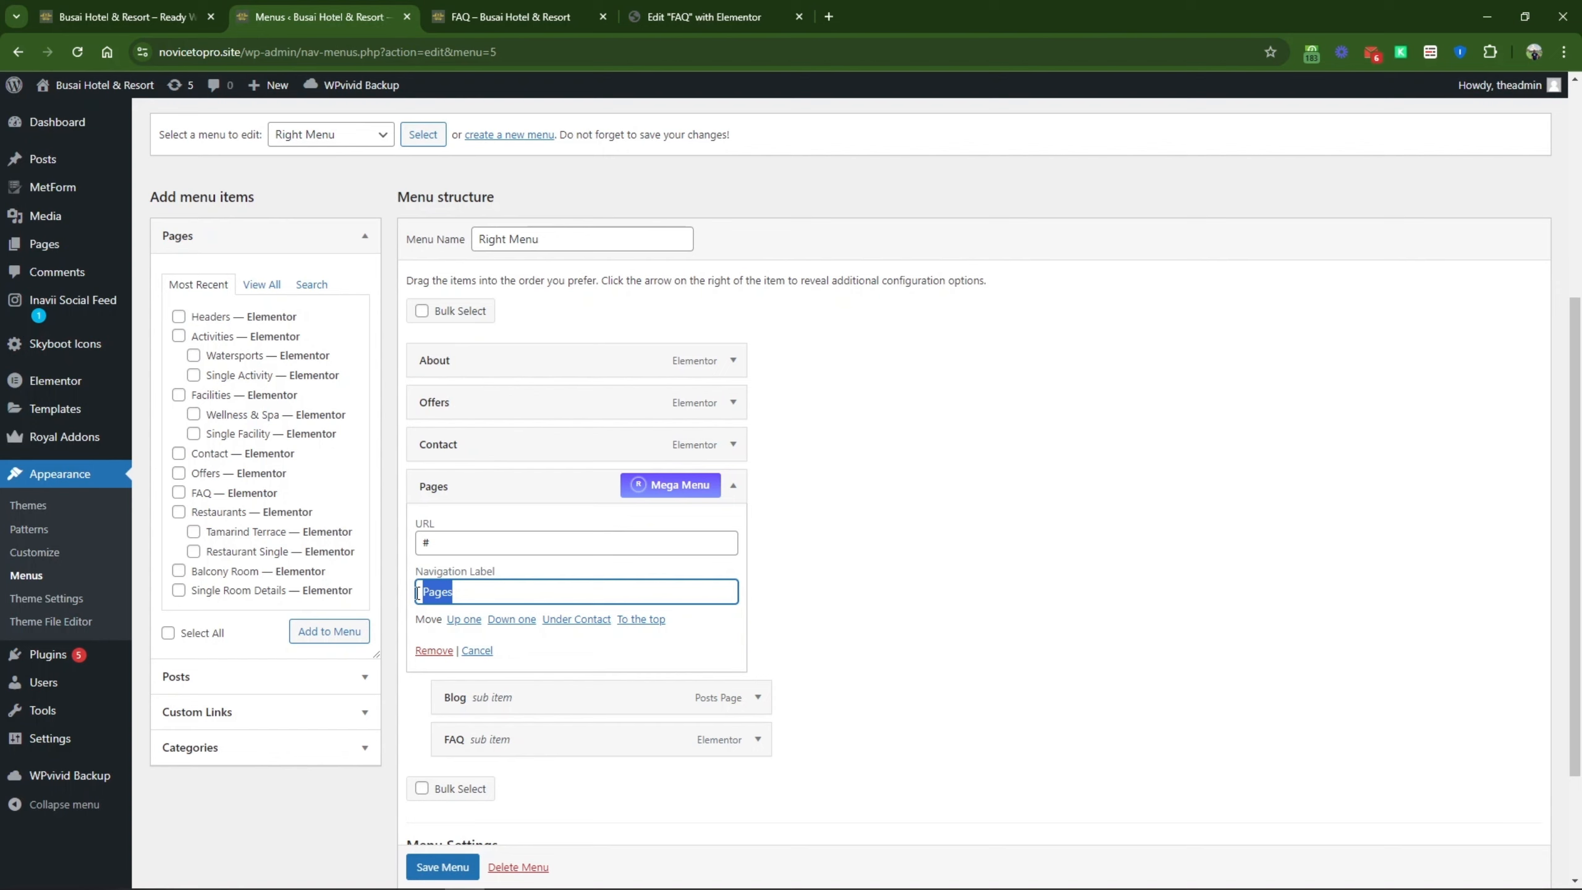
text(More)
scroll(981, 644, down, 3)
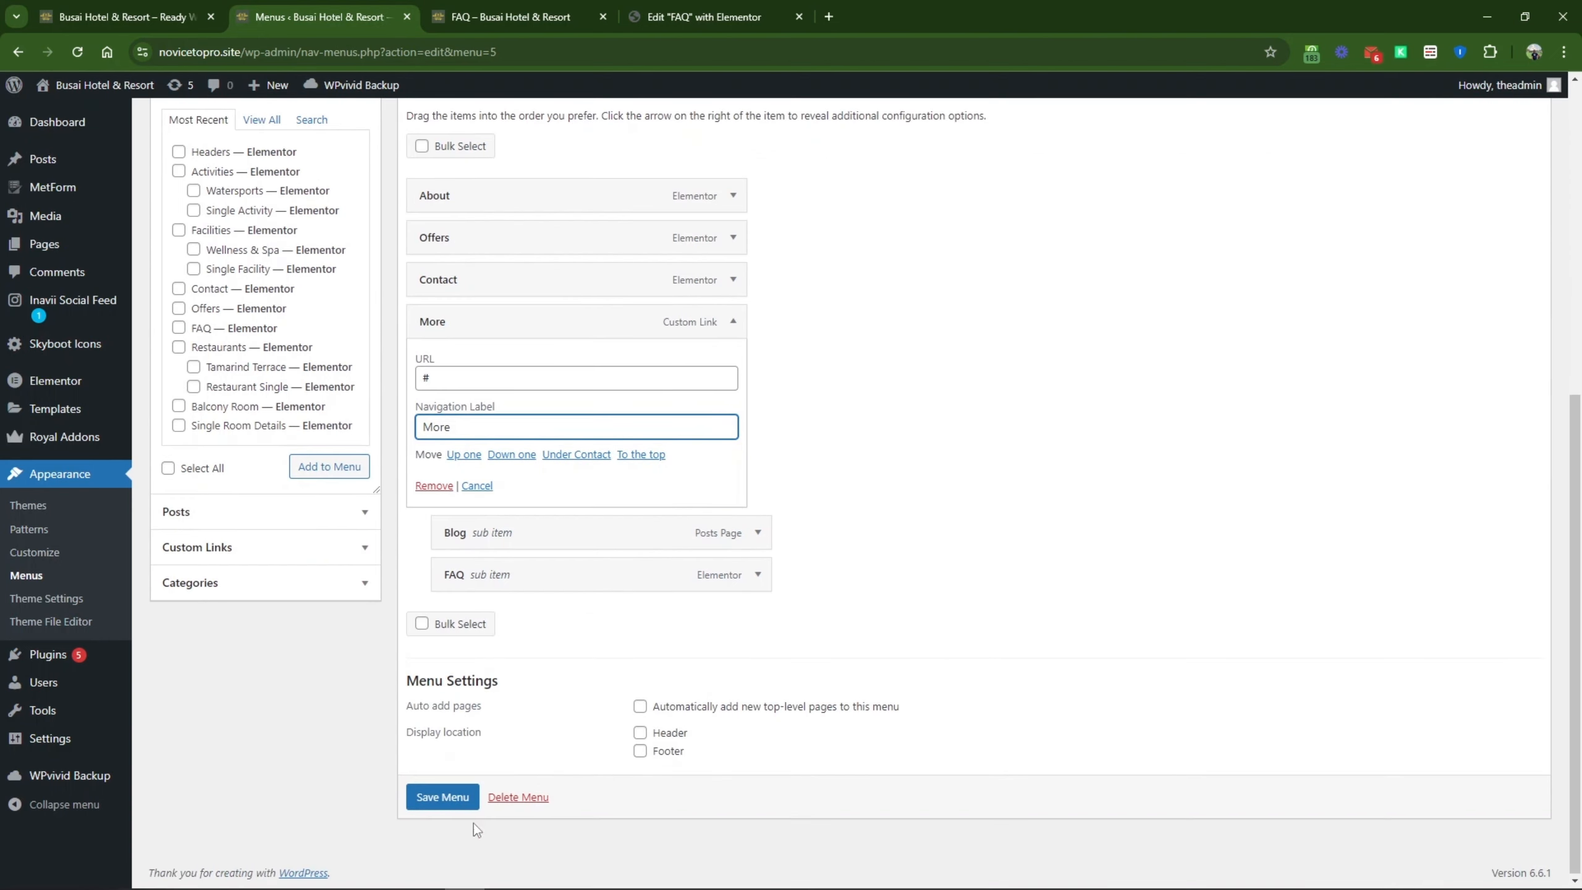
click(439, 797)
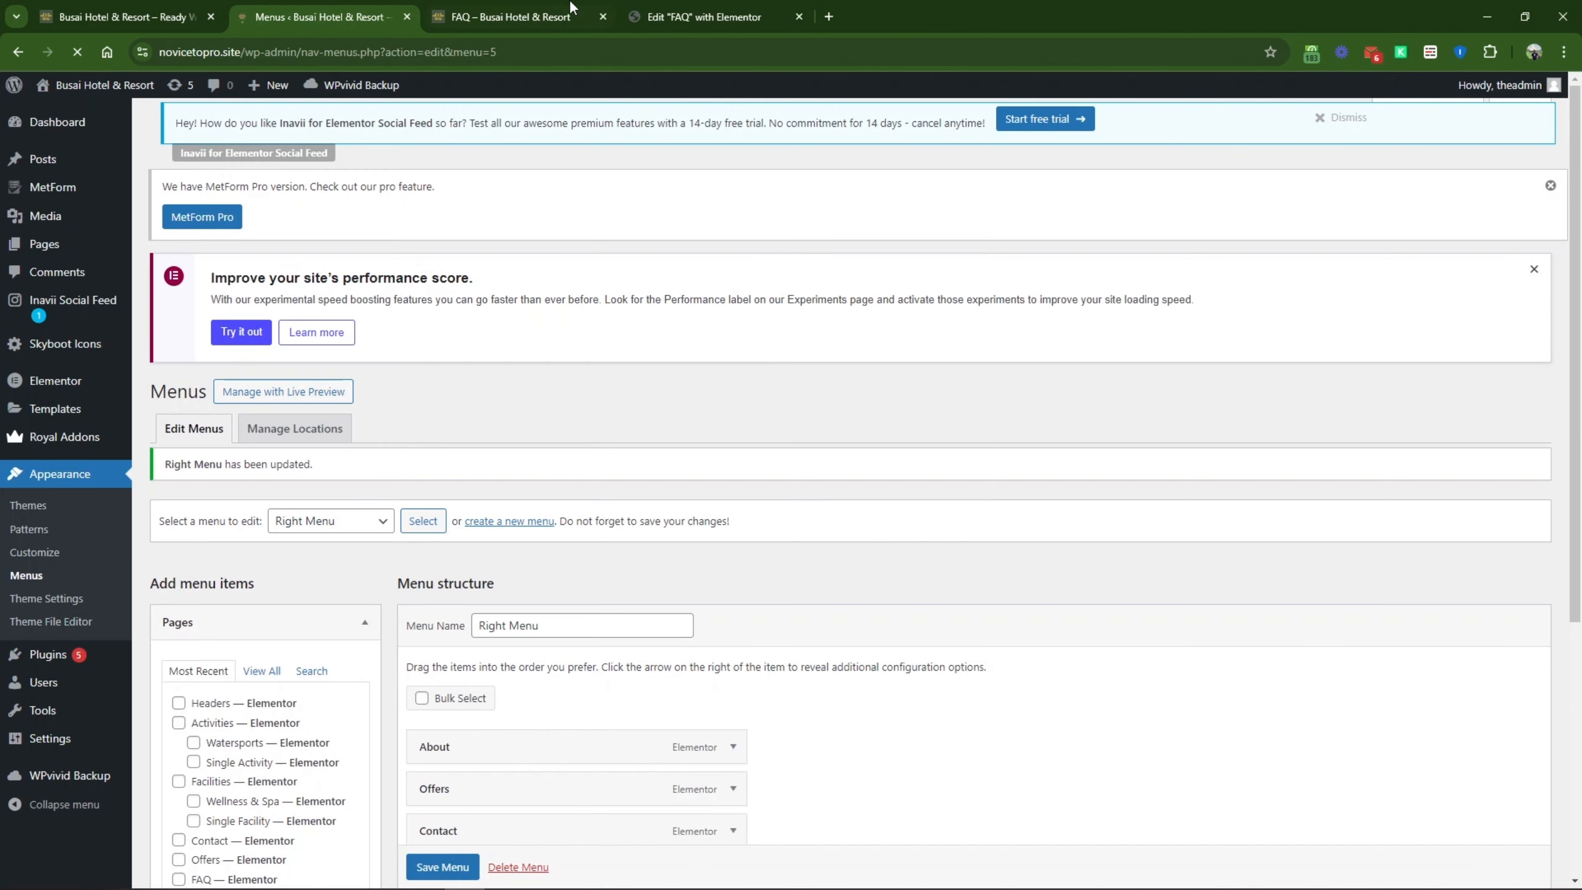
Step: Reload the live FAQ page and check the updated header navigation, including the Restaurants dropdown
click(492, 13)
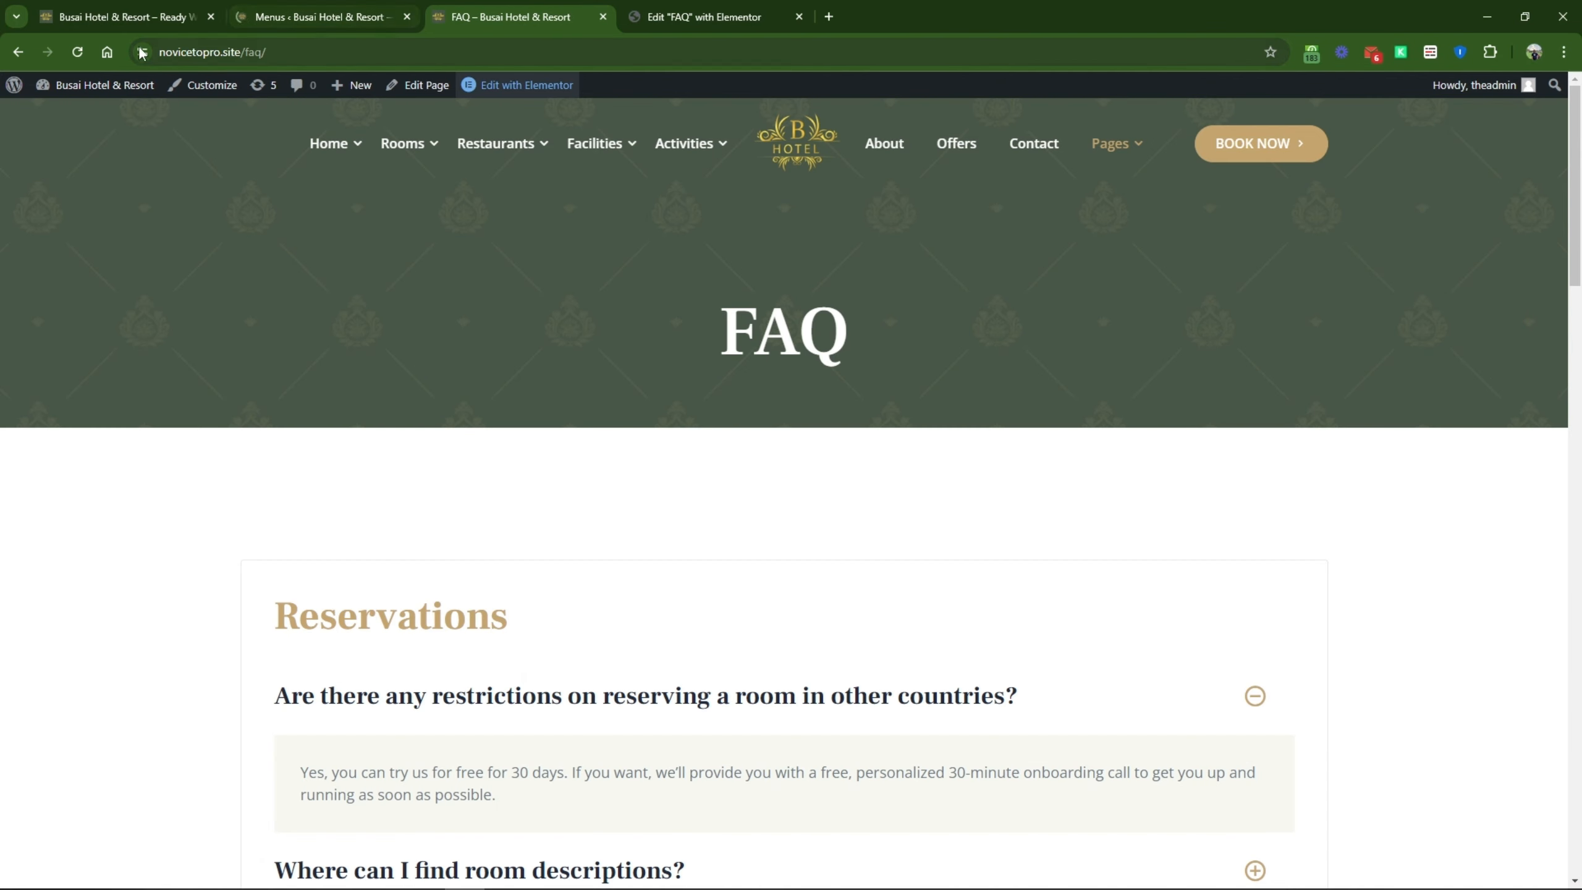
click(66, 51)
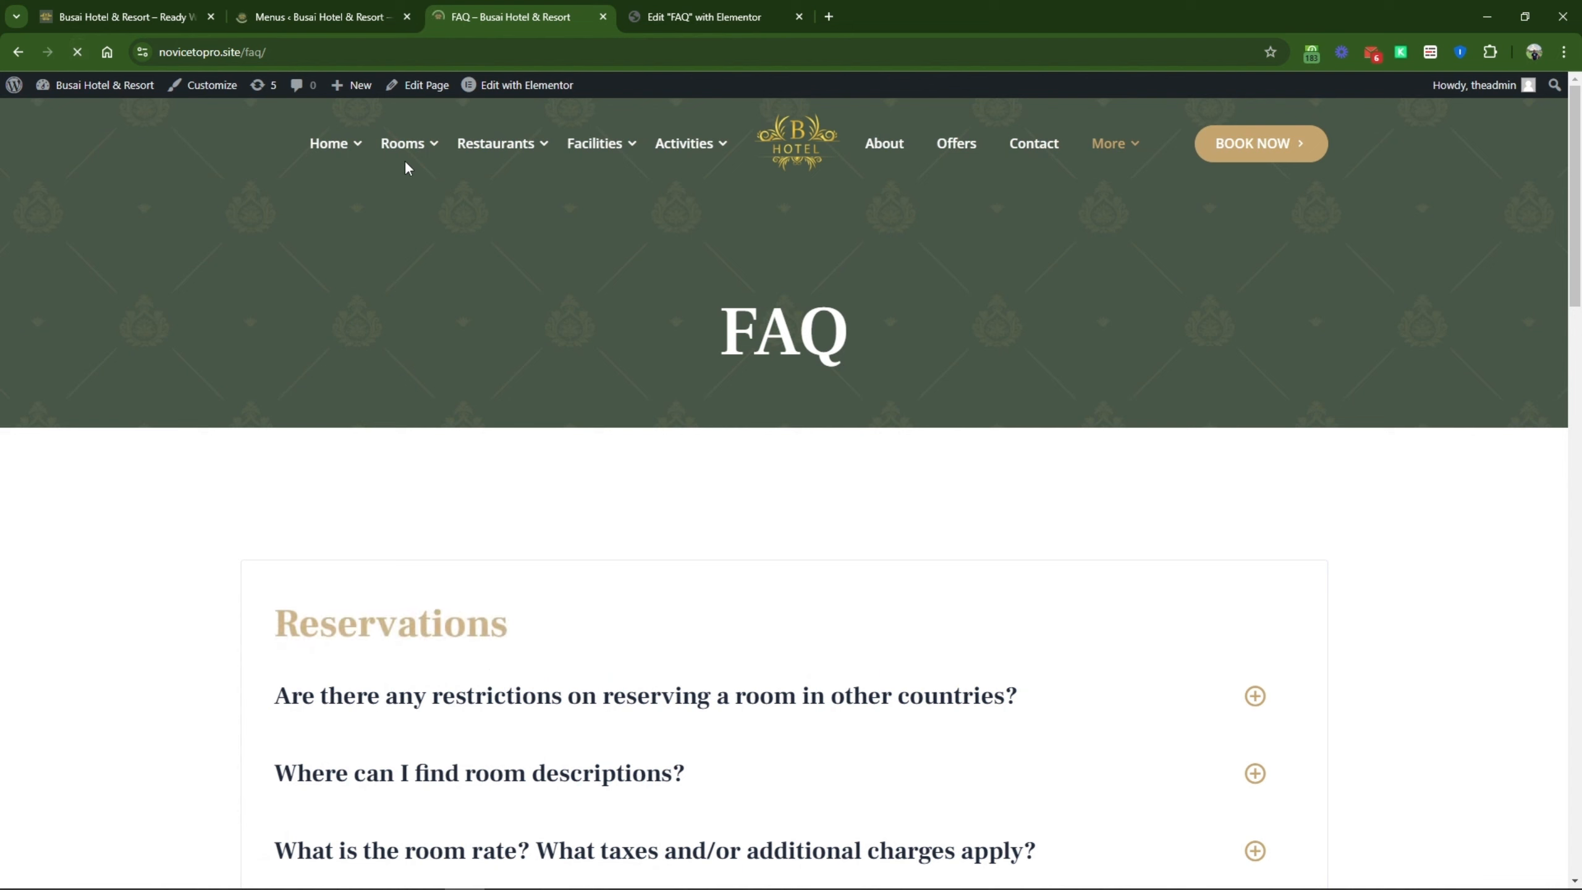
mouse_move(505, 157)
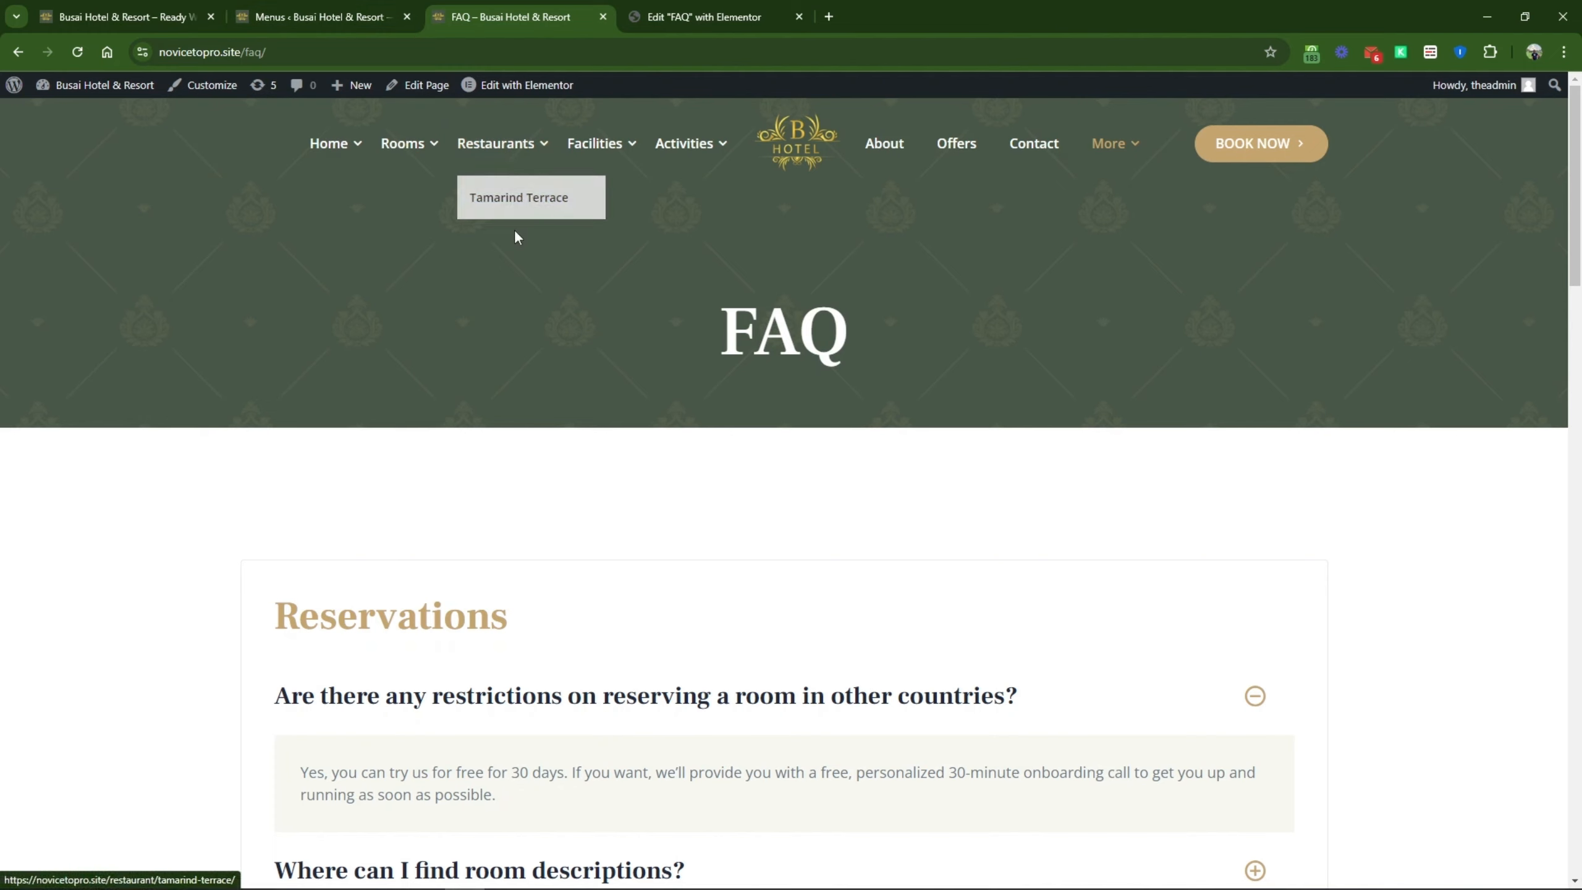
Step: Check the Activities and More dropdowns in the live FAQ page's header, and load the Left Menu for editing
mouse_move(727, 159)
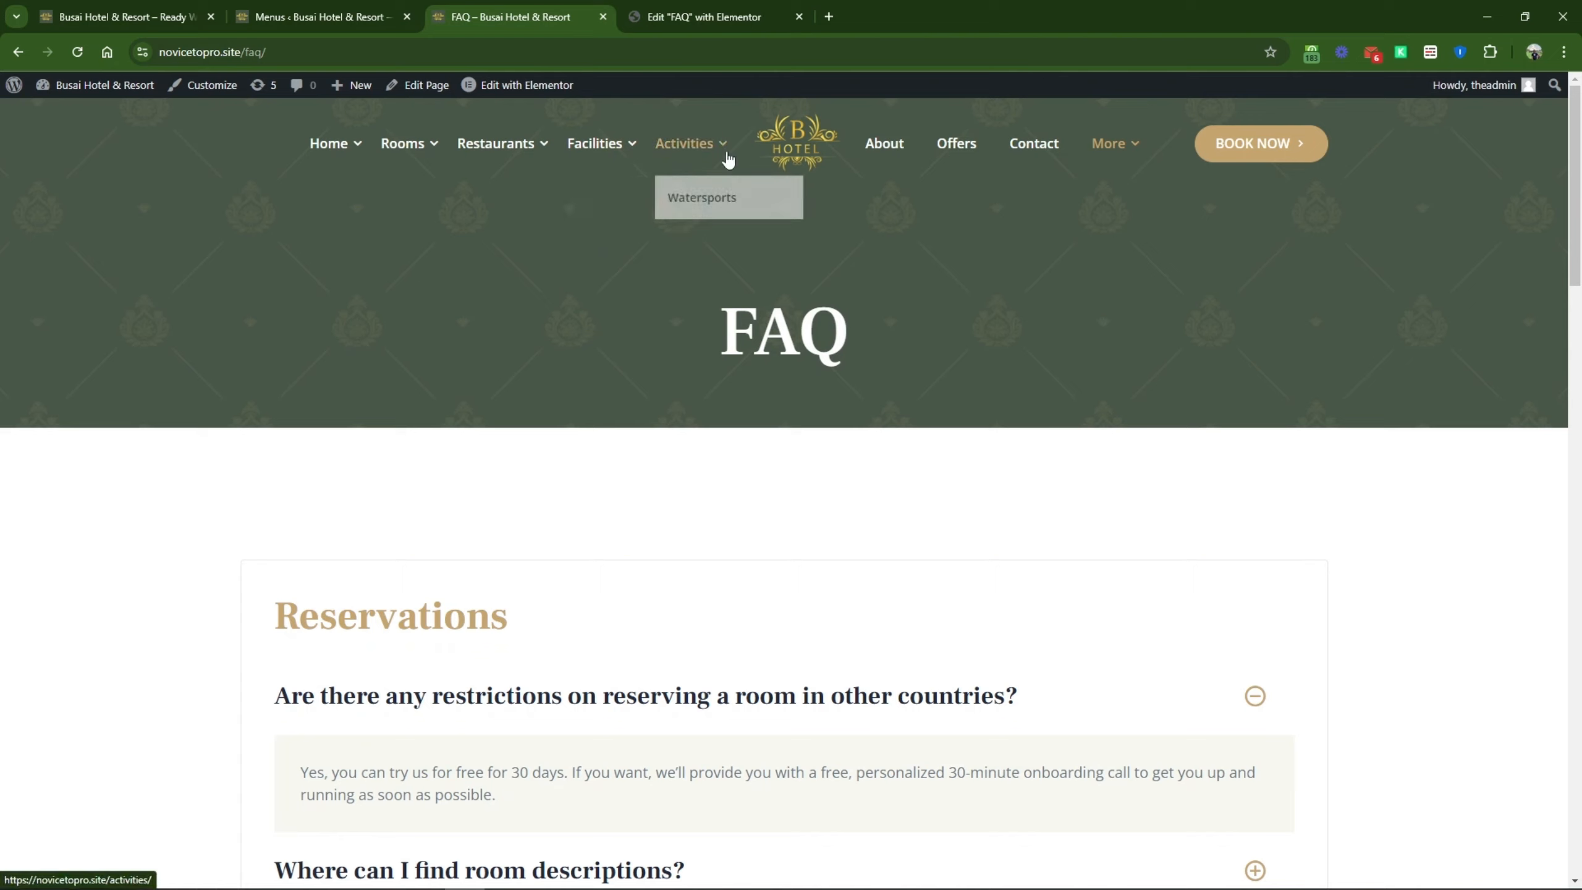
mouse_move(1137, 155)
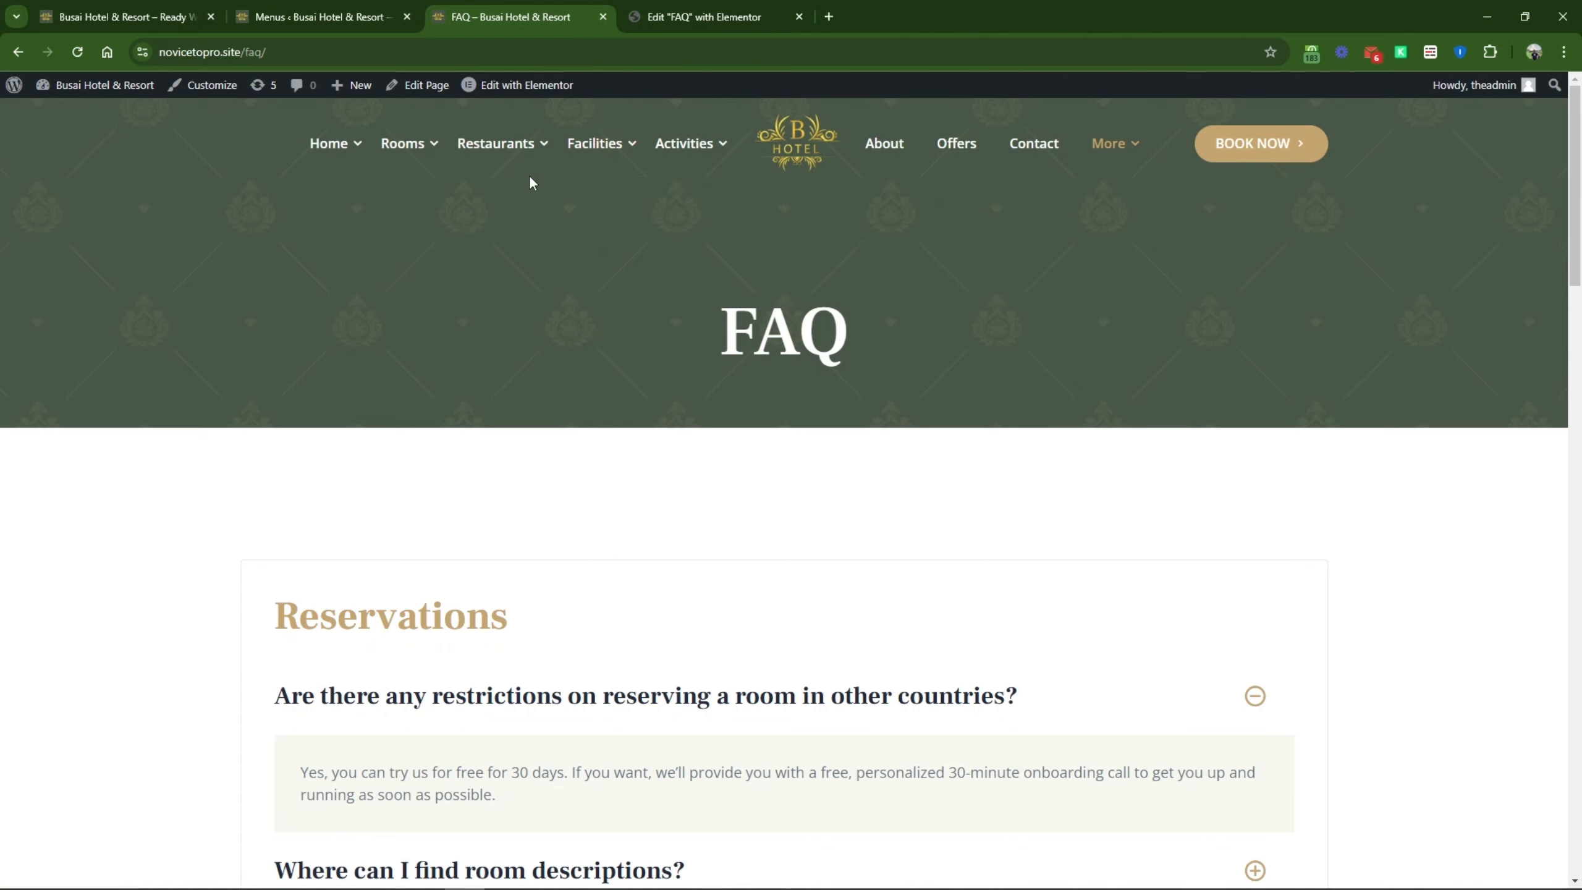
click(363, 9)
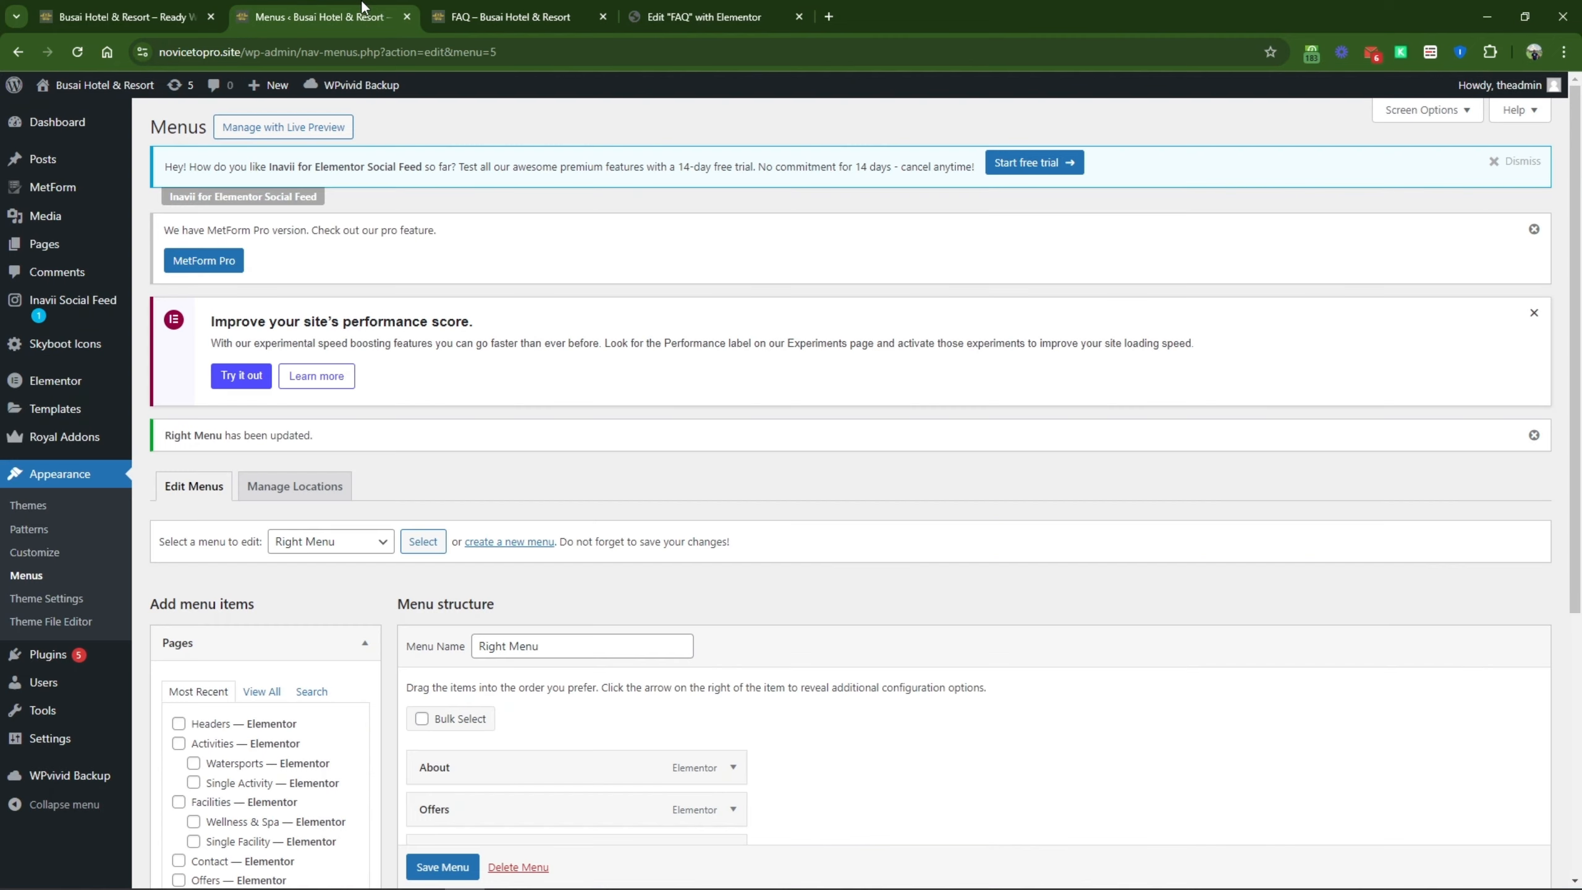
scroll(493, 322, down, 5)
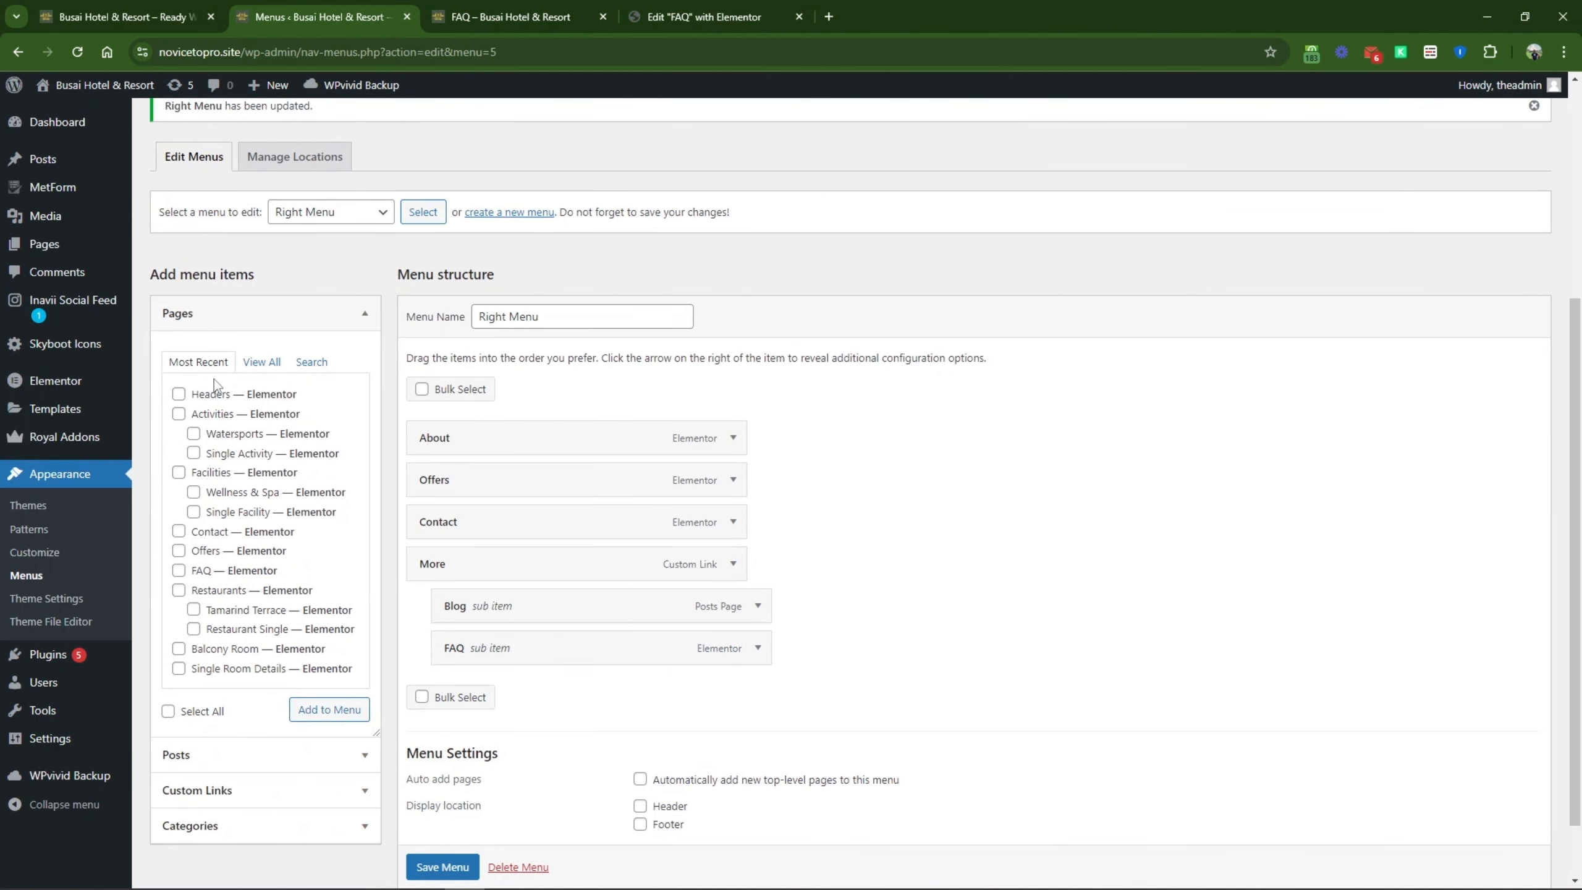
click(333, 216)
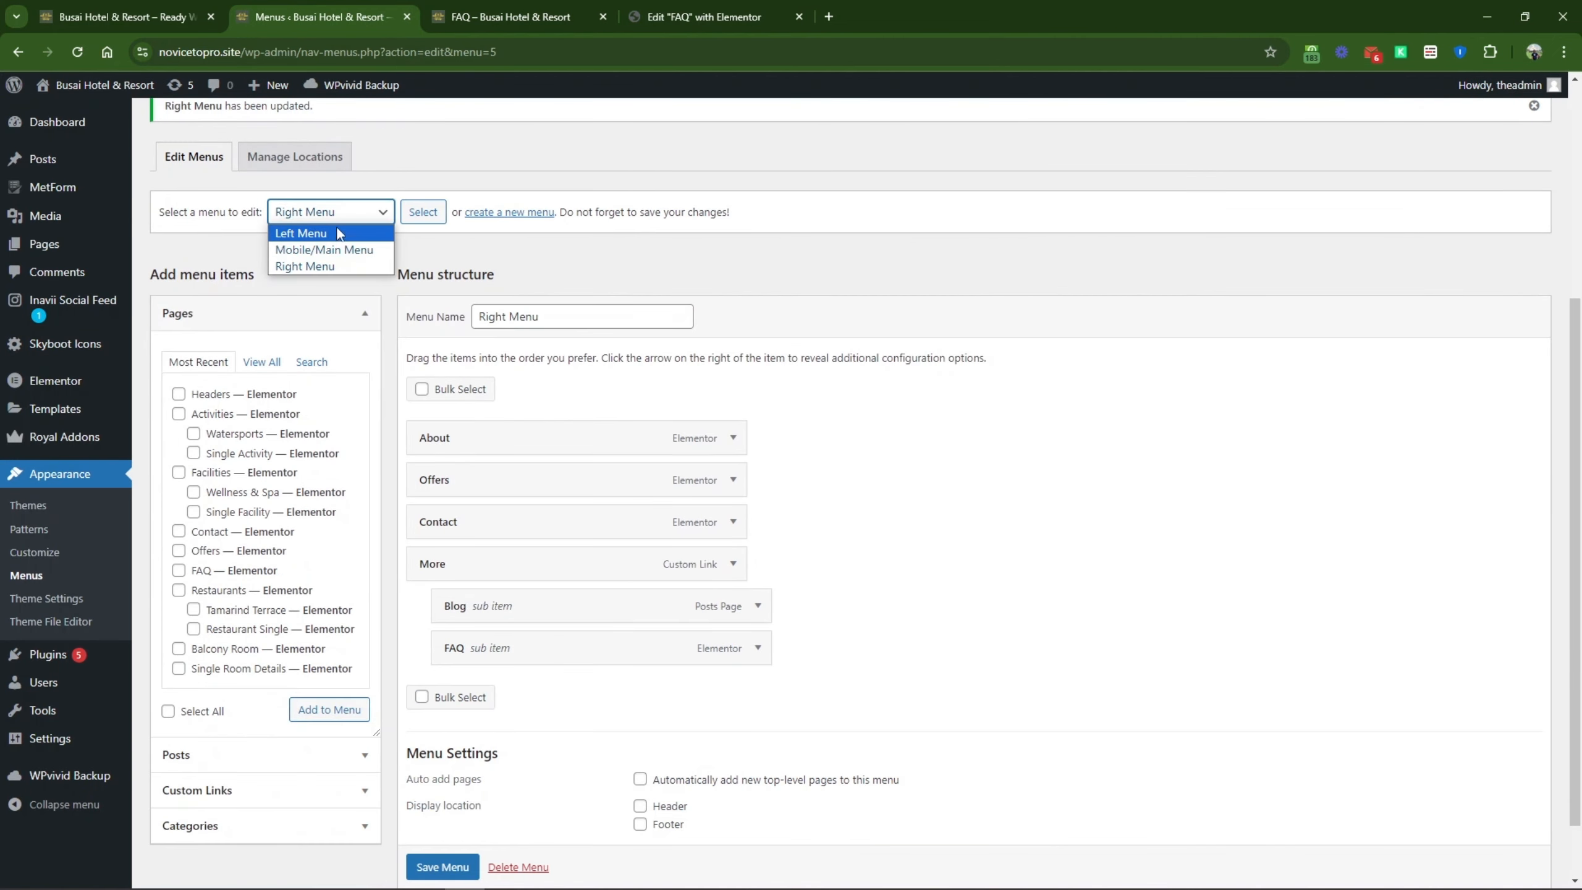
click(337, 239)
click(422, 212)
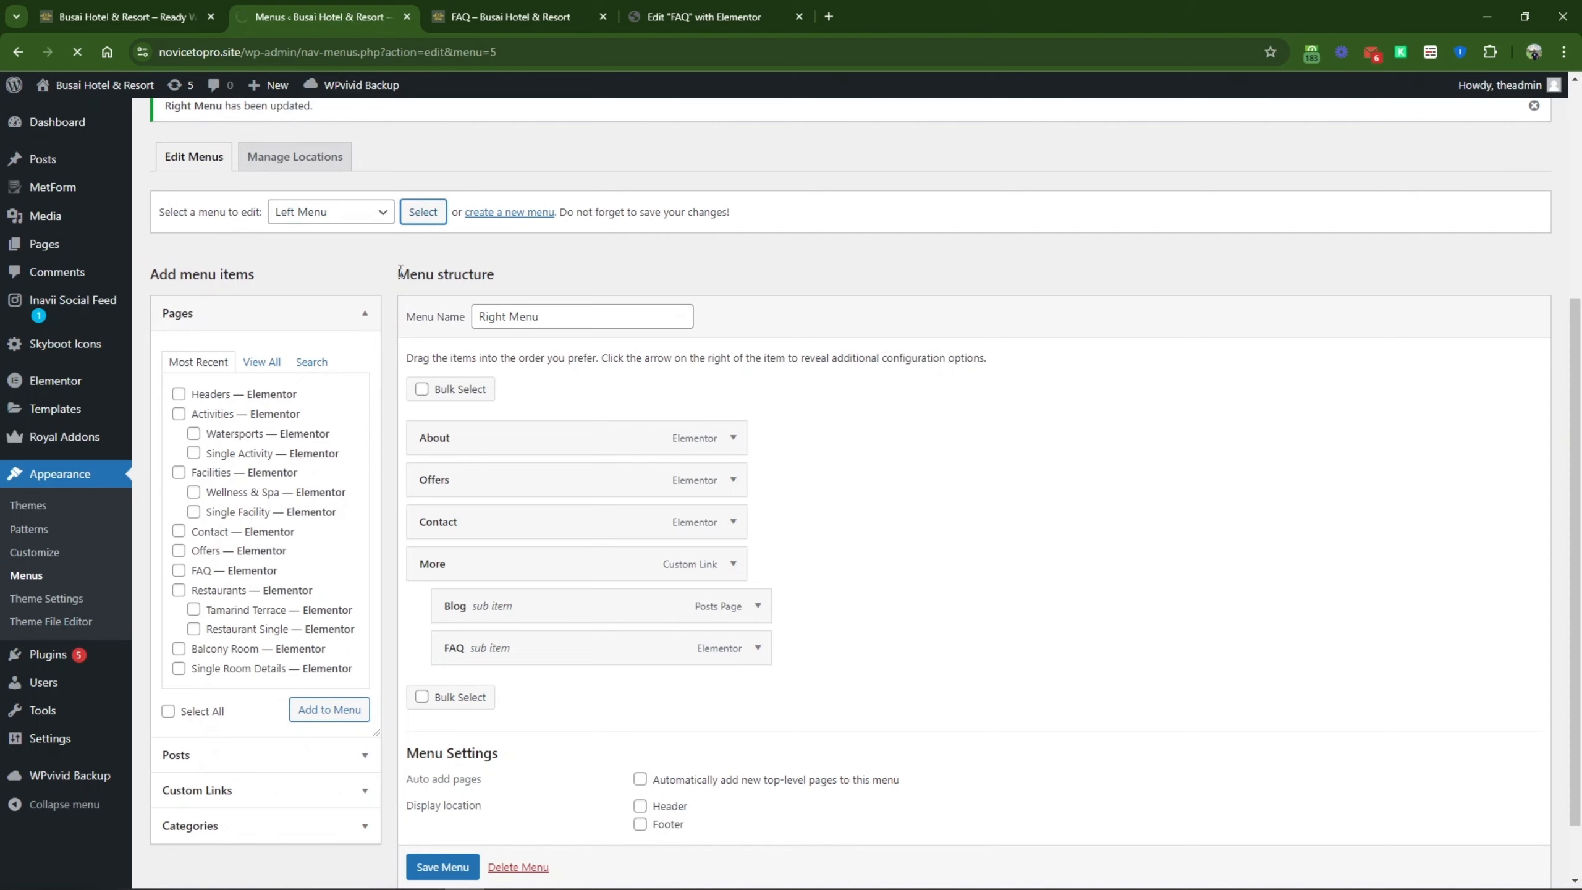
Step: Remove the Headers sub-item from under Home and save the Left Menu
scroll(787, 536, down, 3)
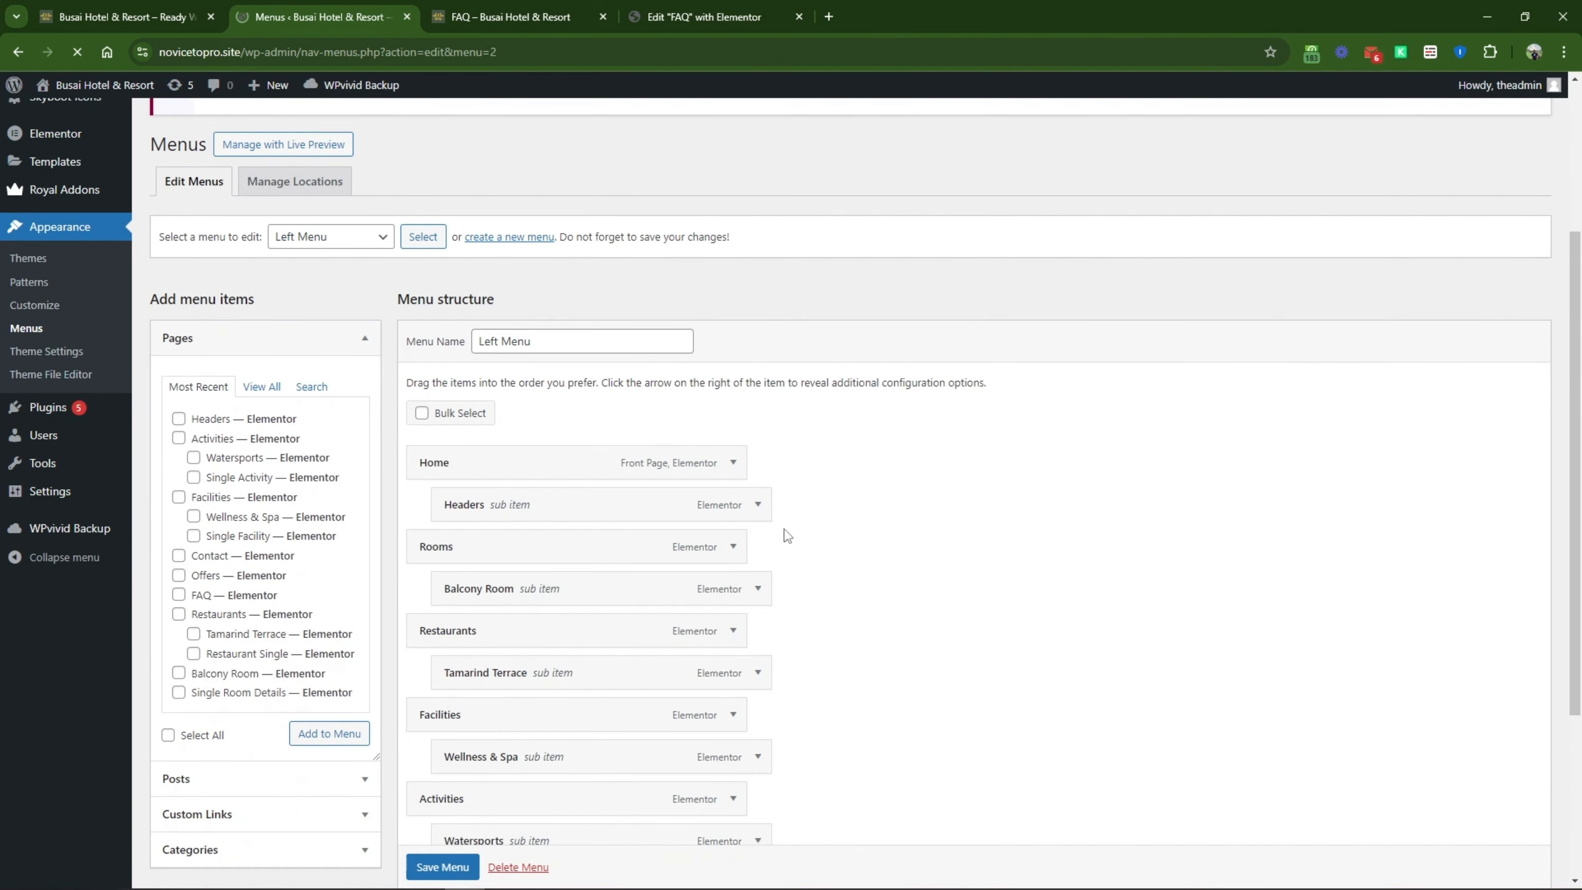
click(757, 518)
scroll(755, 518, down, 3)
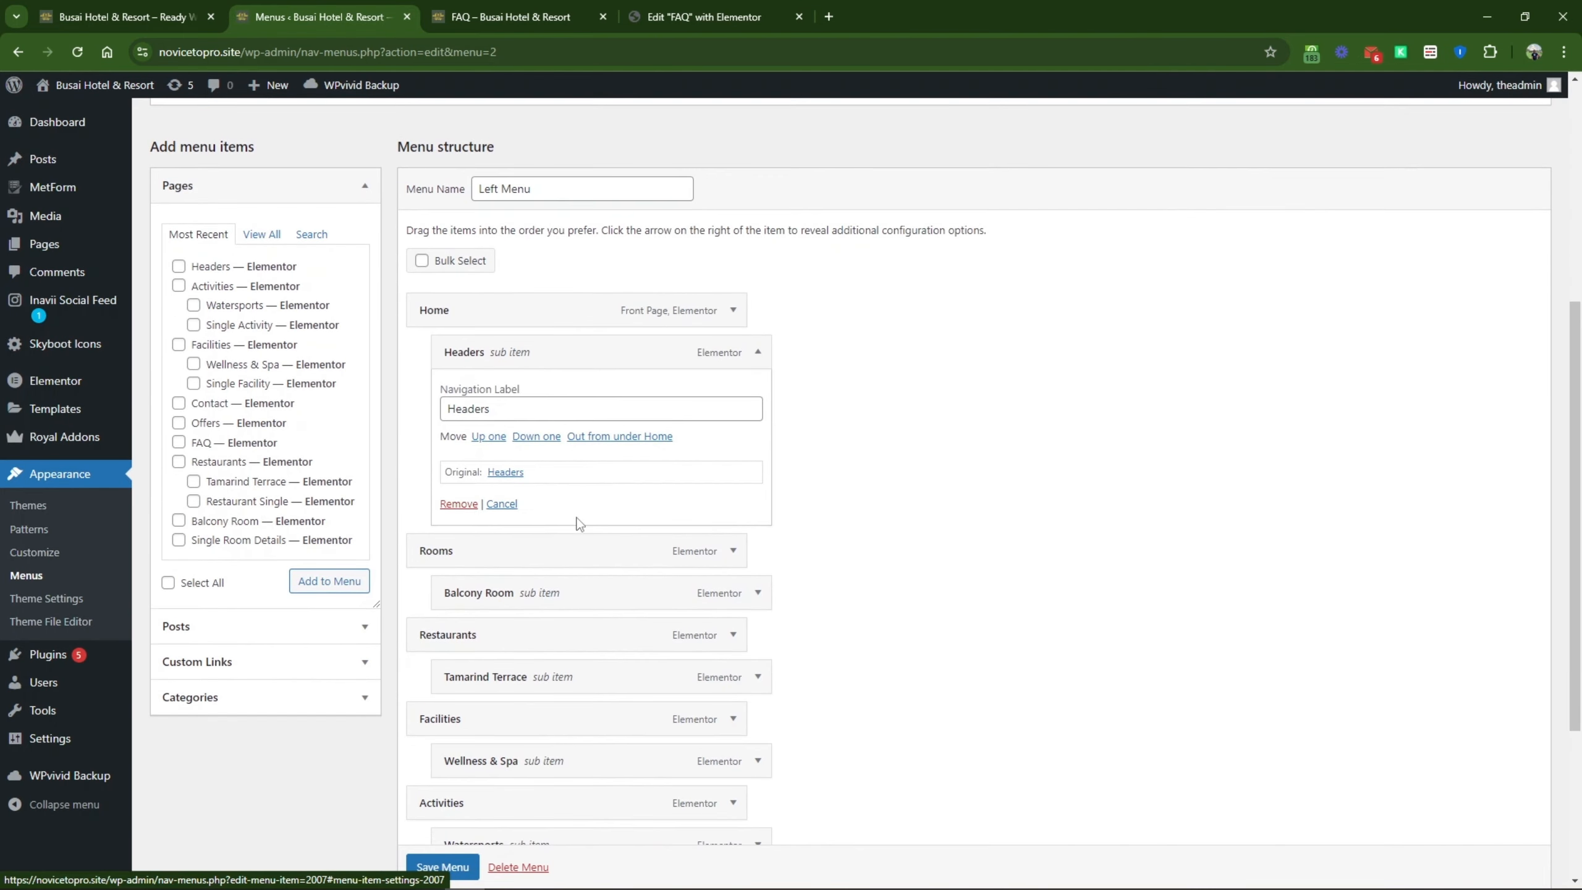
click(459, 503)
scroll(836, 469, down, 1)
click(457, 789)
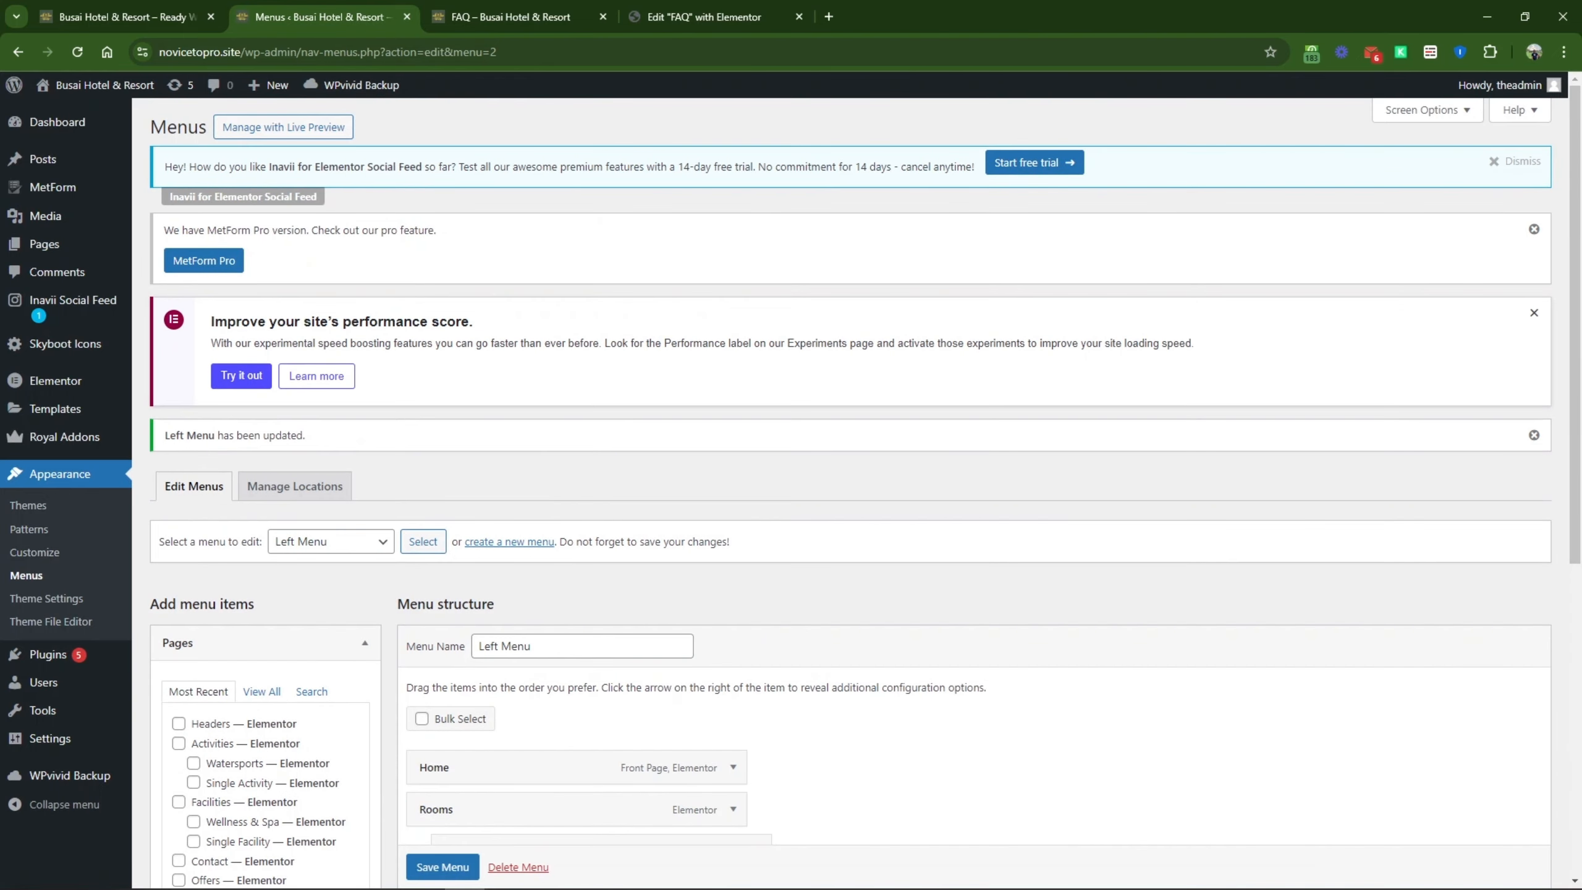
Step: Check the updated header on the live FAQ page, and open the live home page to review its footer links
click(687, 7)
click(577, 8)
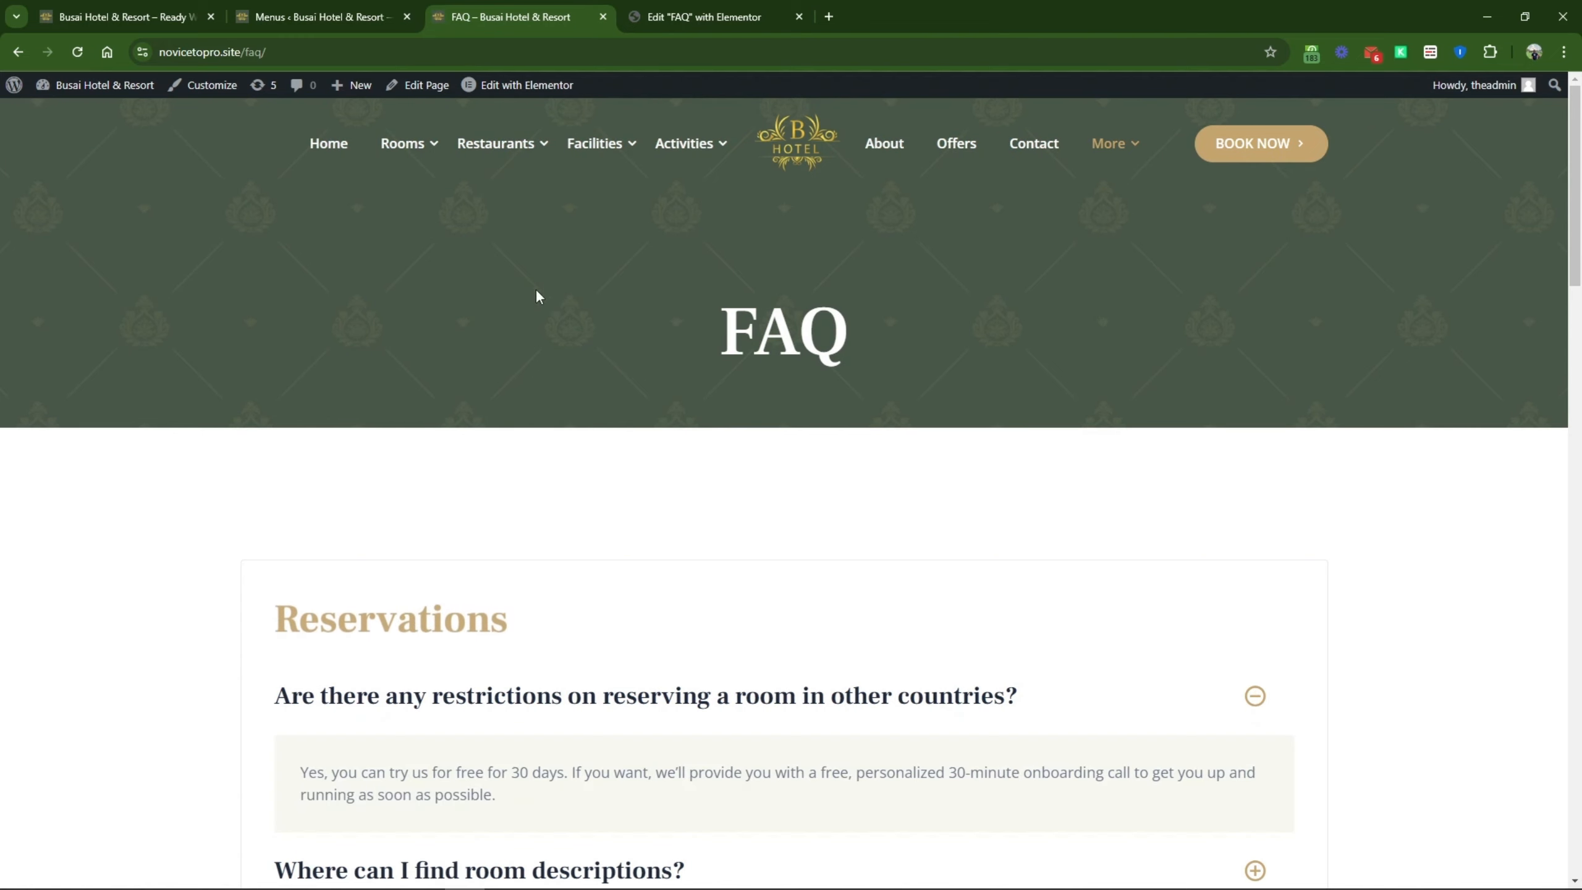
click(338, 147)
drag(1579, 140, 1578, 855)
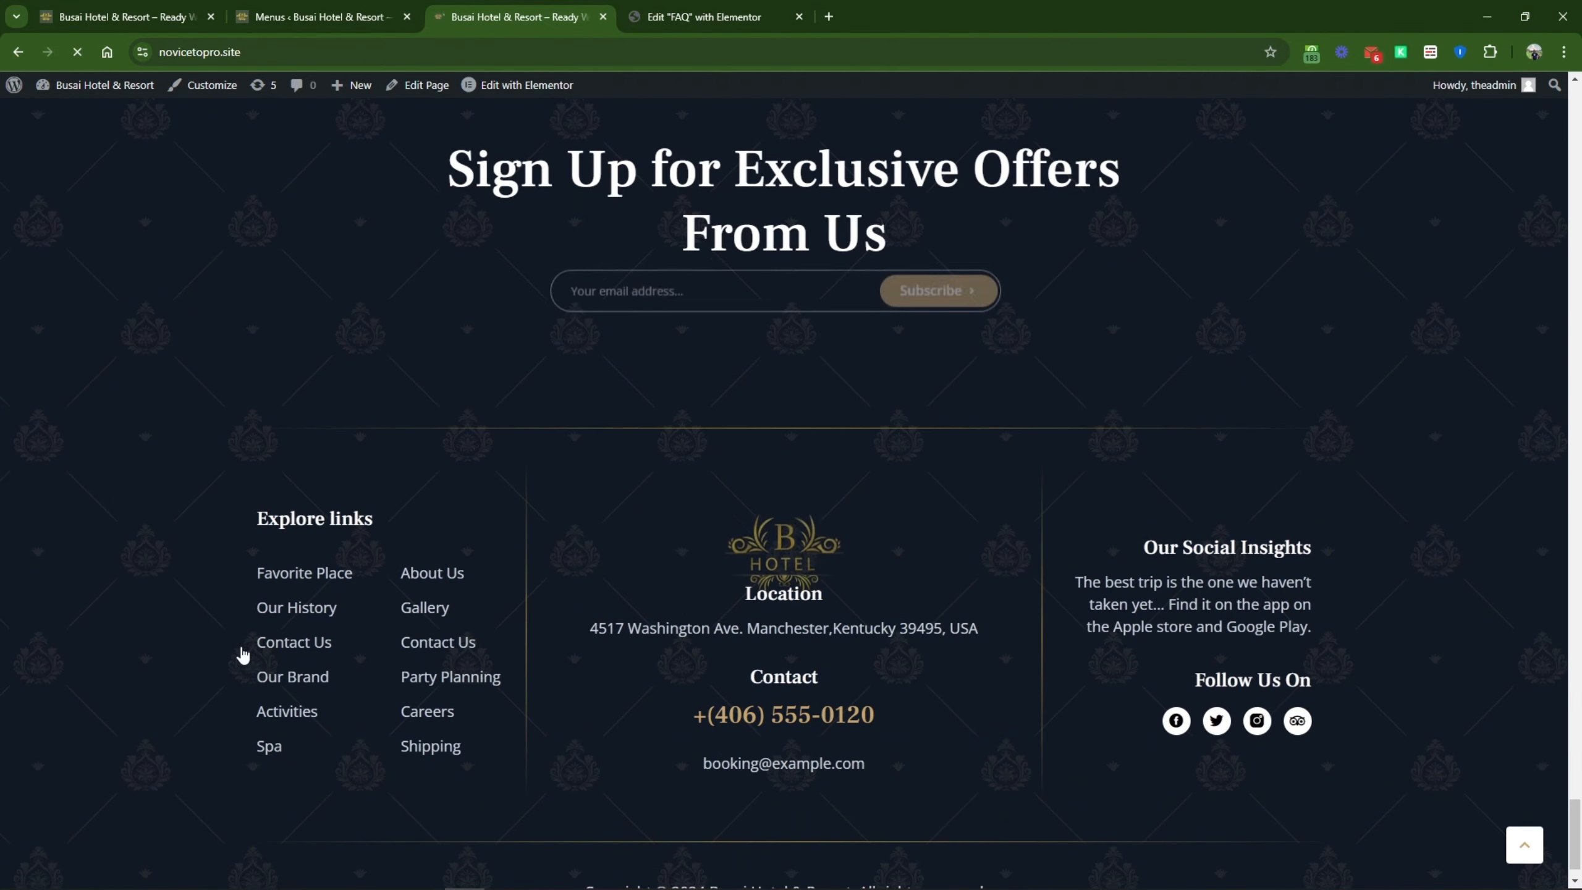
scroll(523, 639, down, 1)
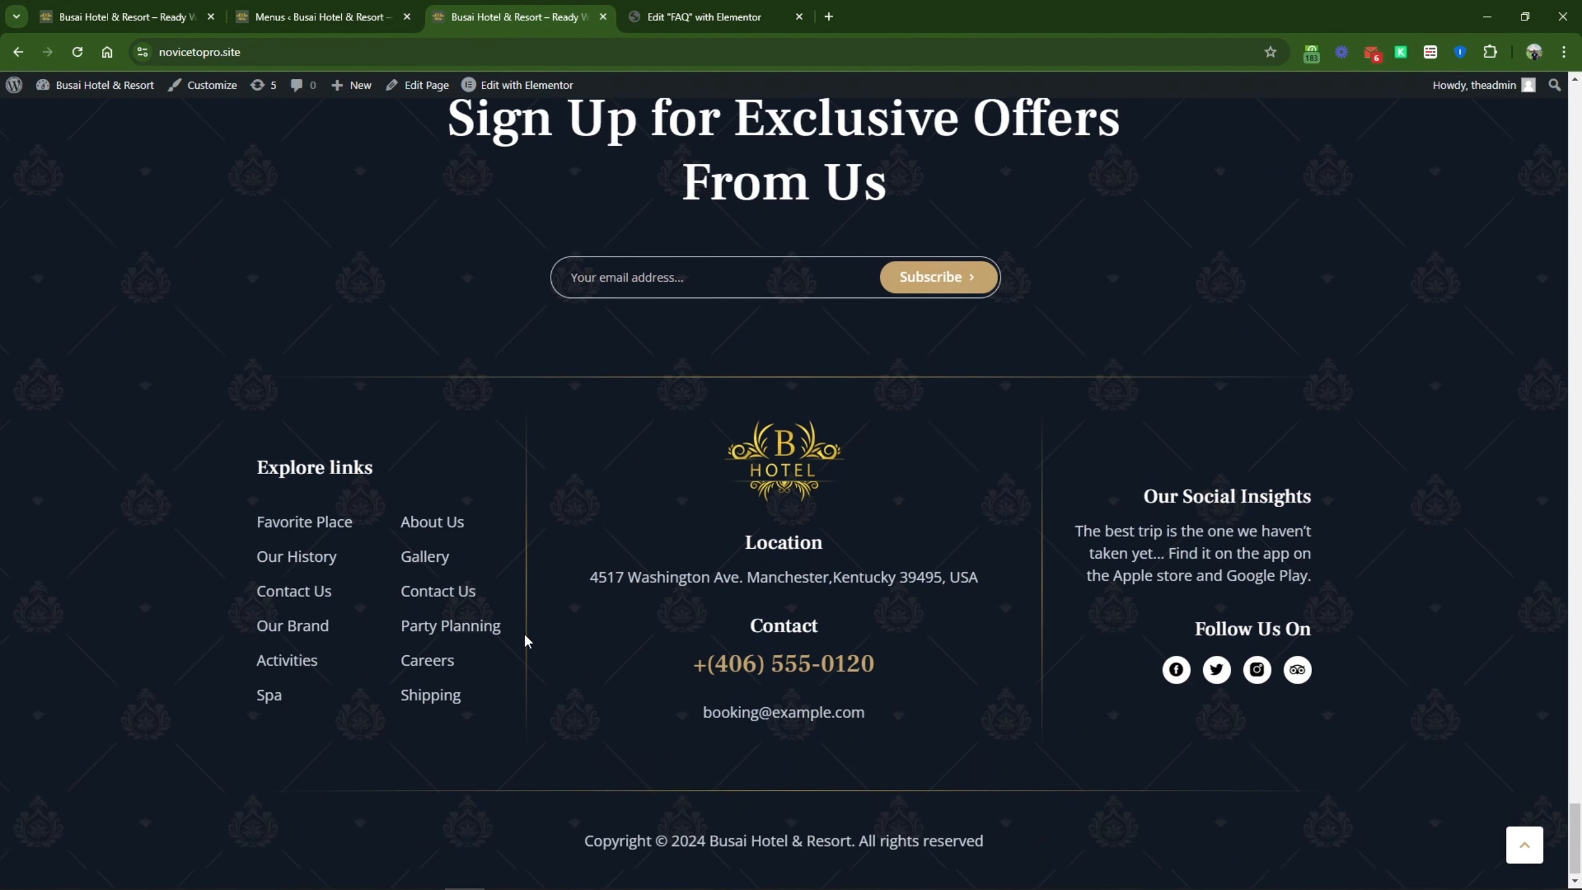
scroll(486, 331, up, 10)
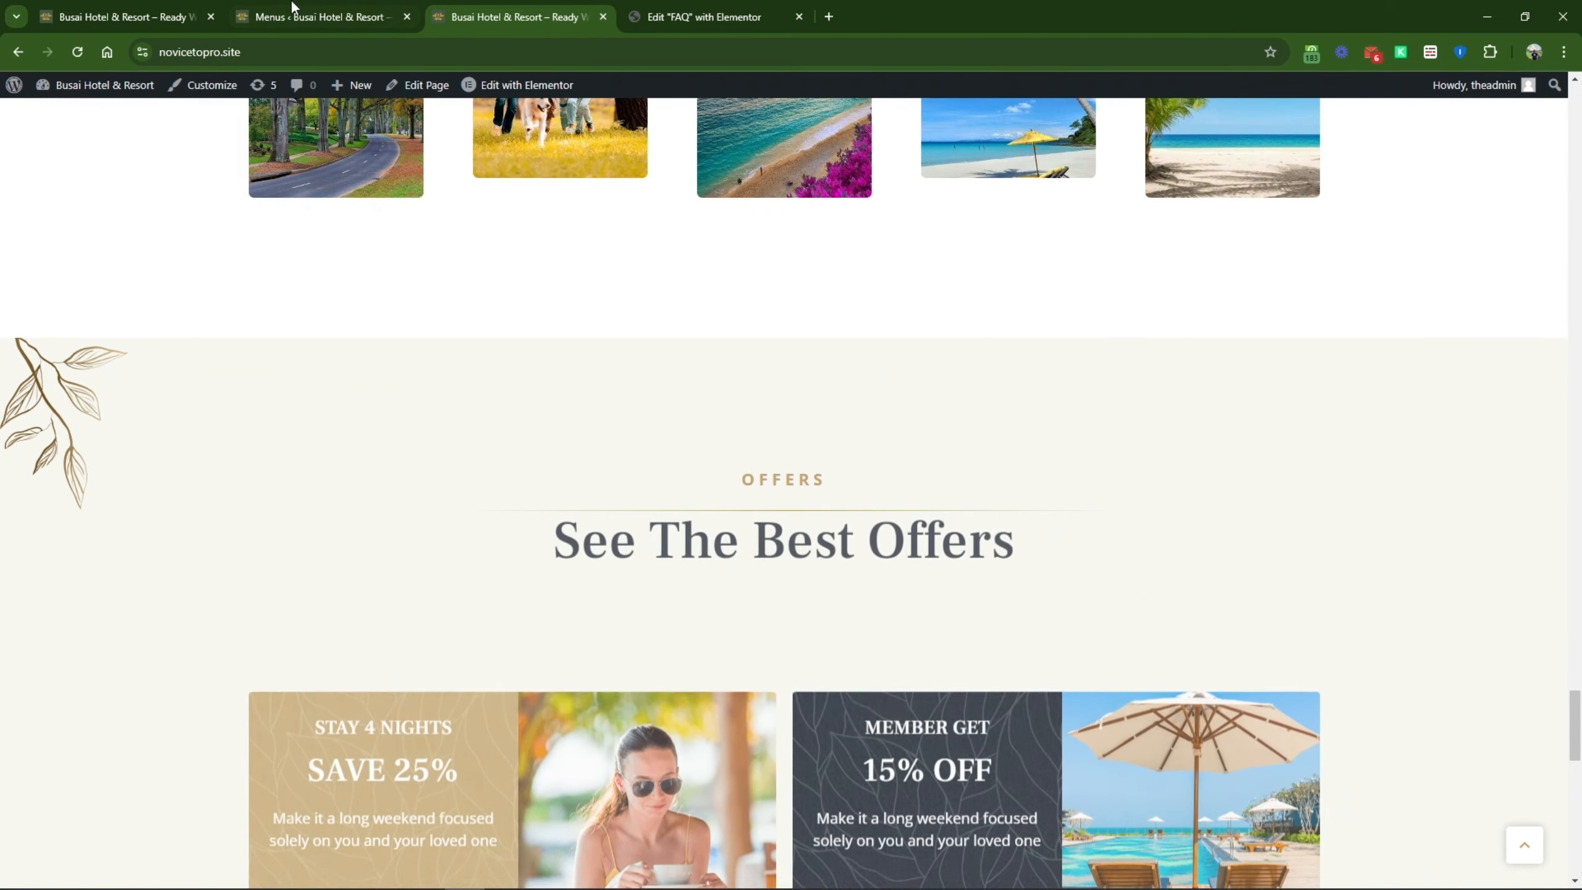
Step: Open the WordPress list of all pages and move the Single Activity page to the trash
click(293, 6)
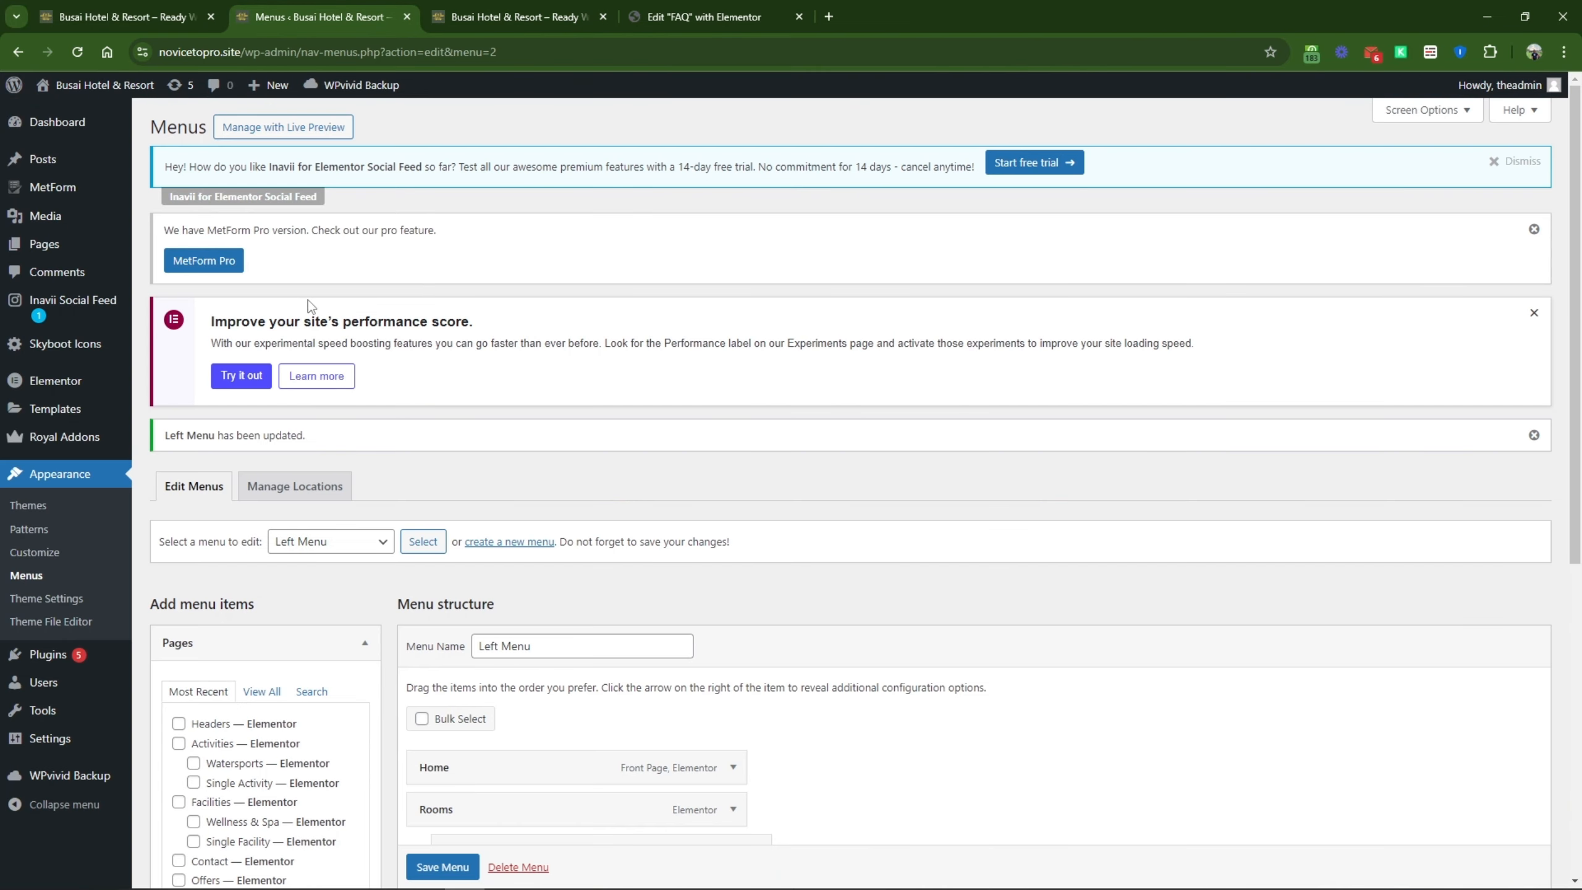
scroll(311, 305, down, 5)
scroll(390, 400, up, 5)
click(87, 247)
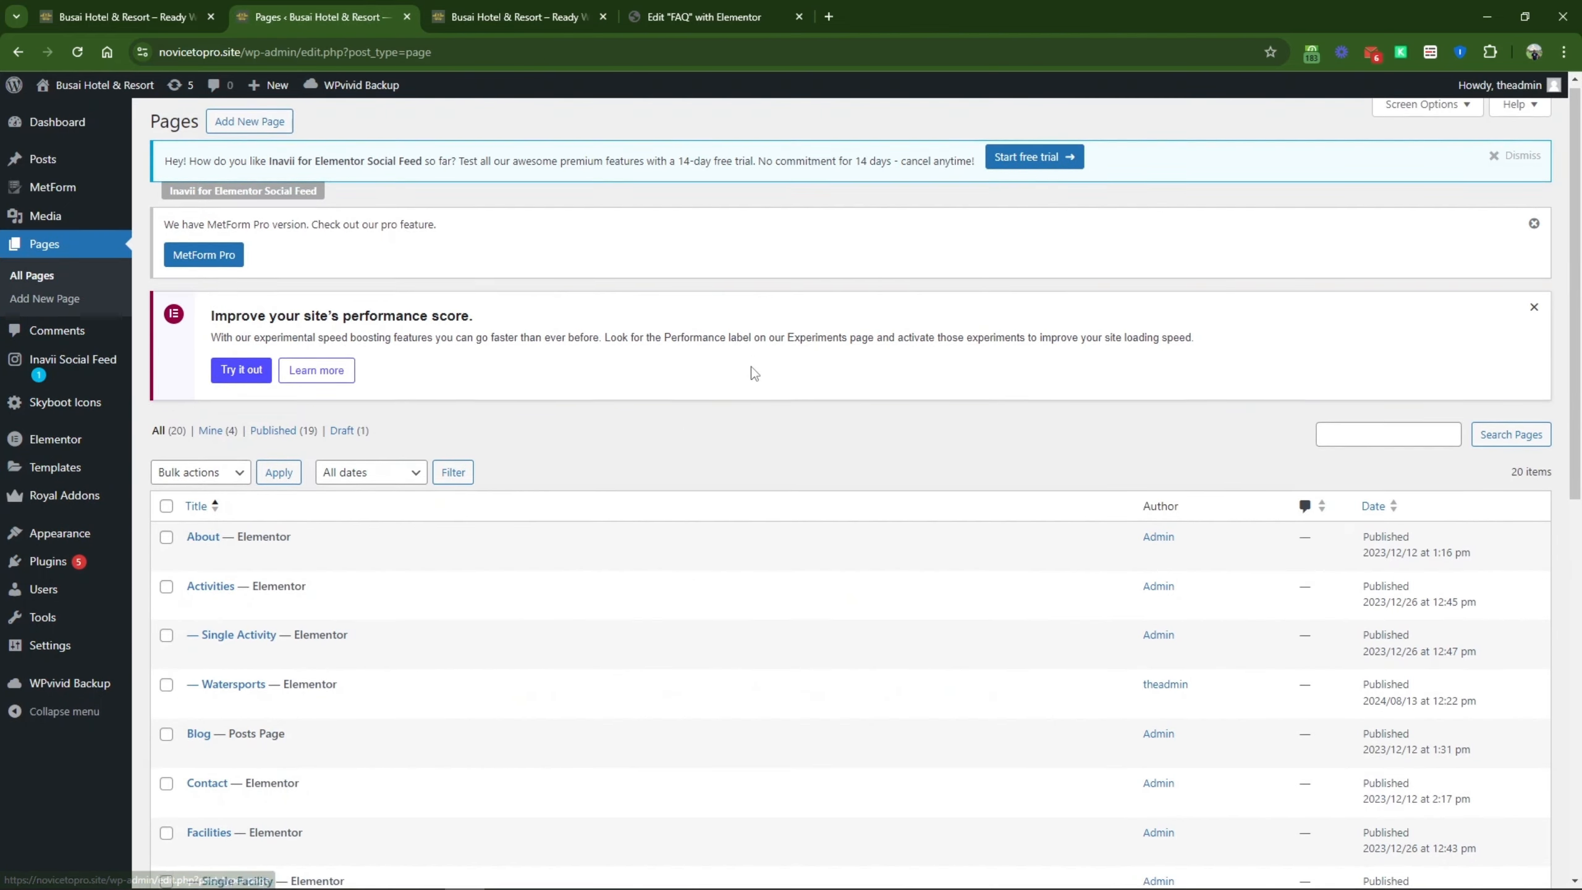
scroll(751, 368, down, 6)
scroll(751, 368, up, 4)
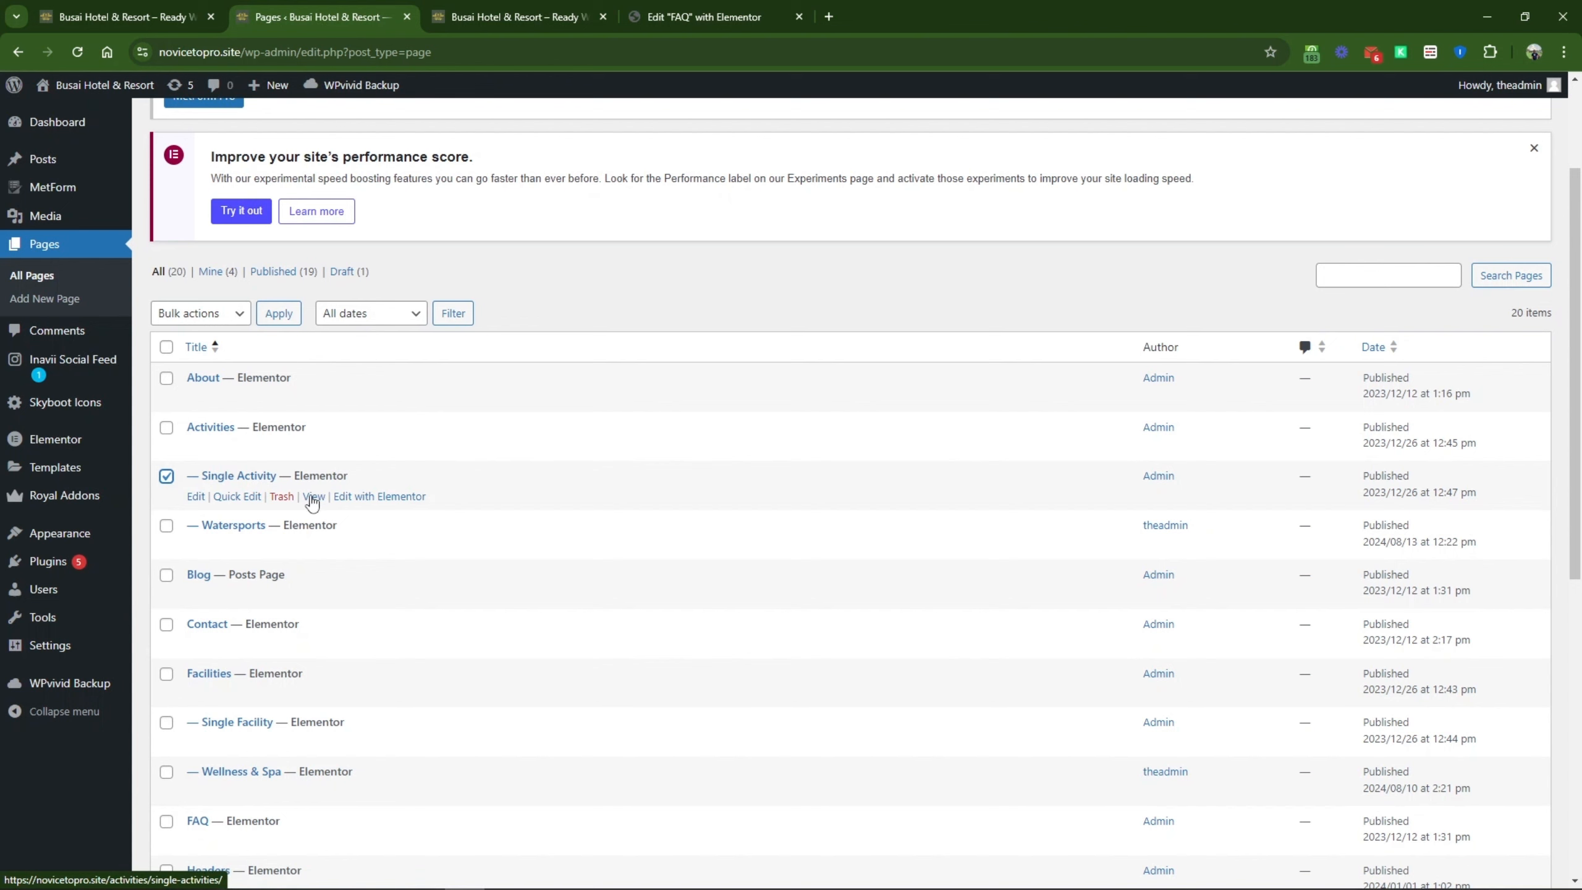
click(285, 500)
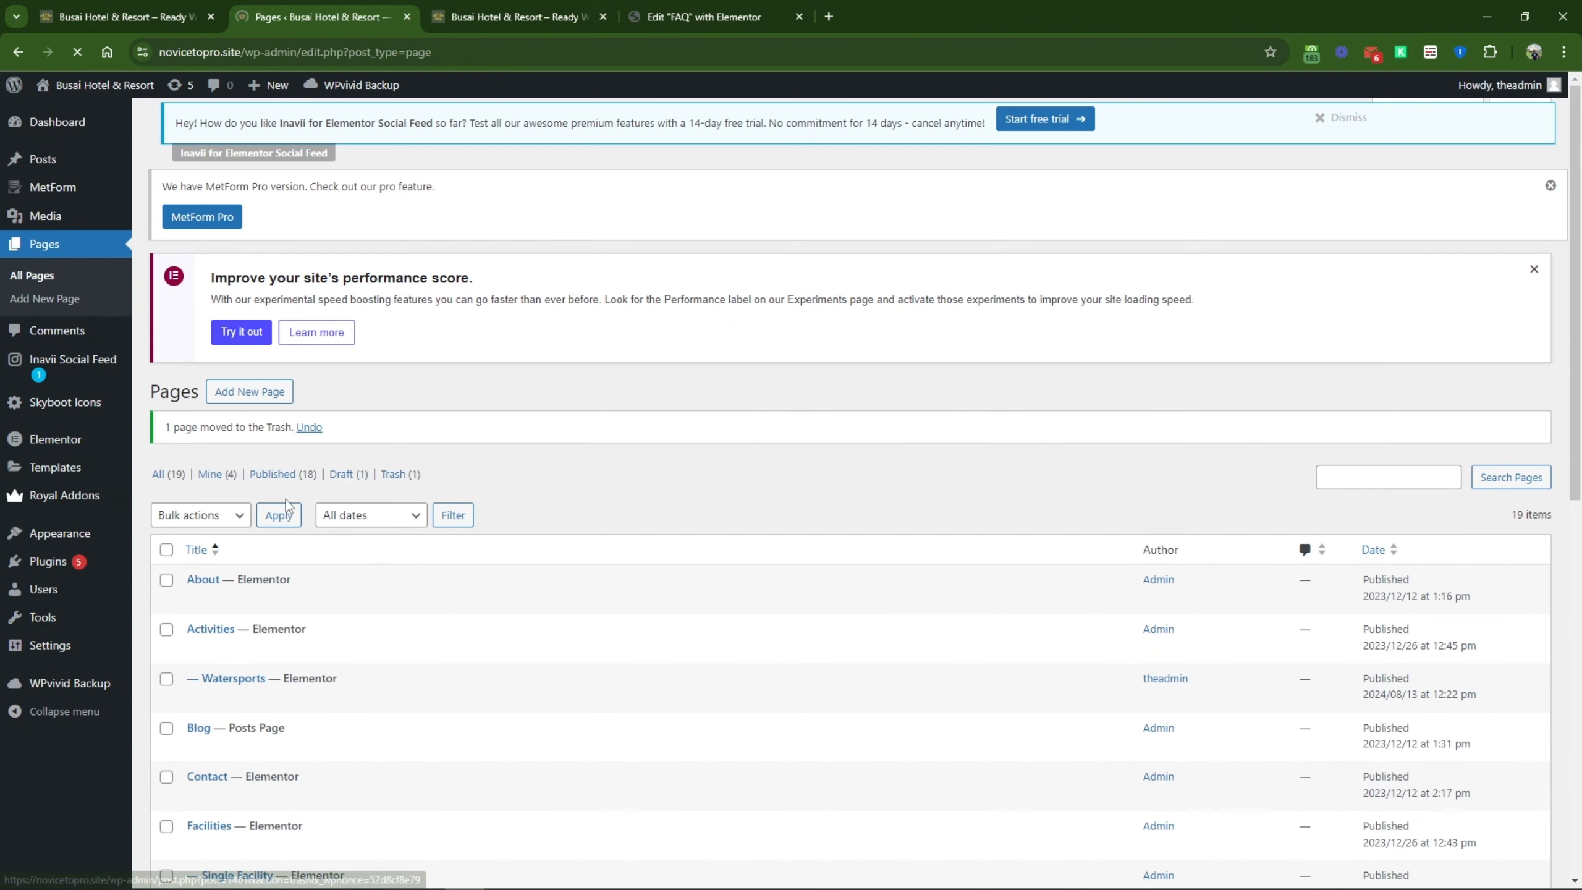
Step: Move the Single Facility page under Facilities to the trash
scroll(282, 505, down, 3)
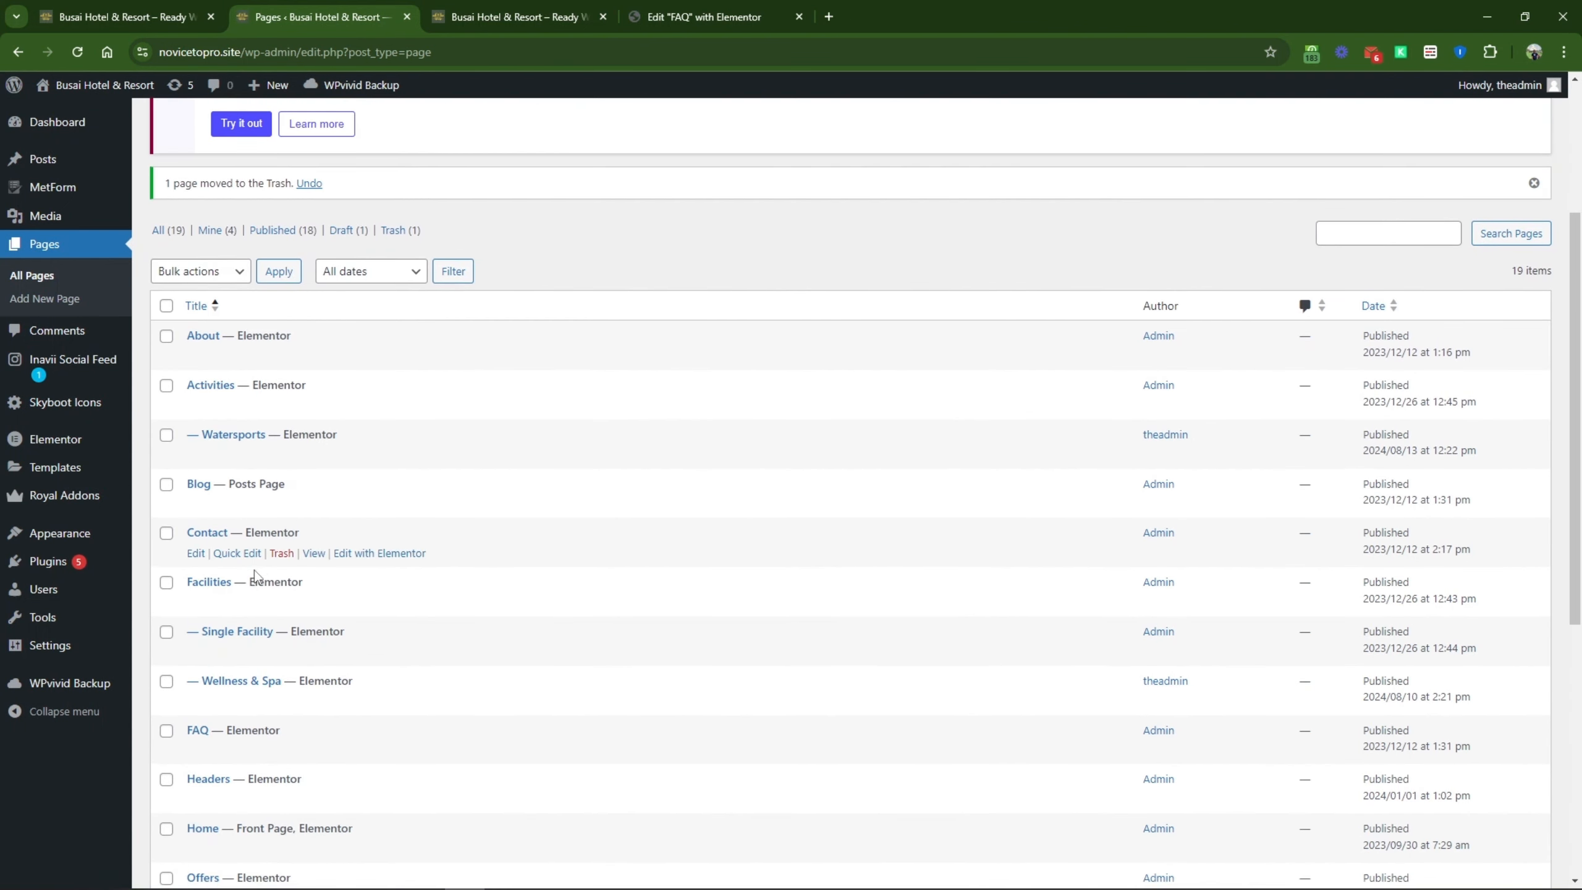
scroll(280, 542, down, 1)
click(281, 573)
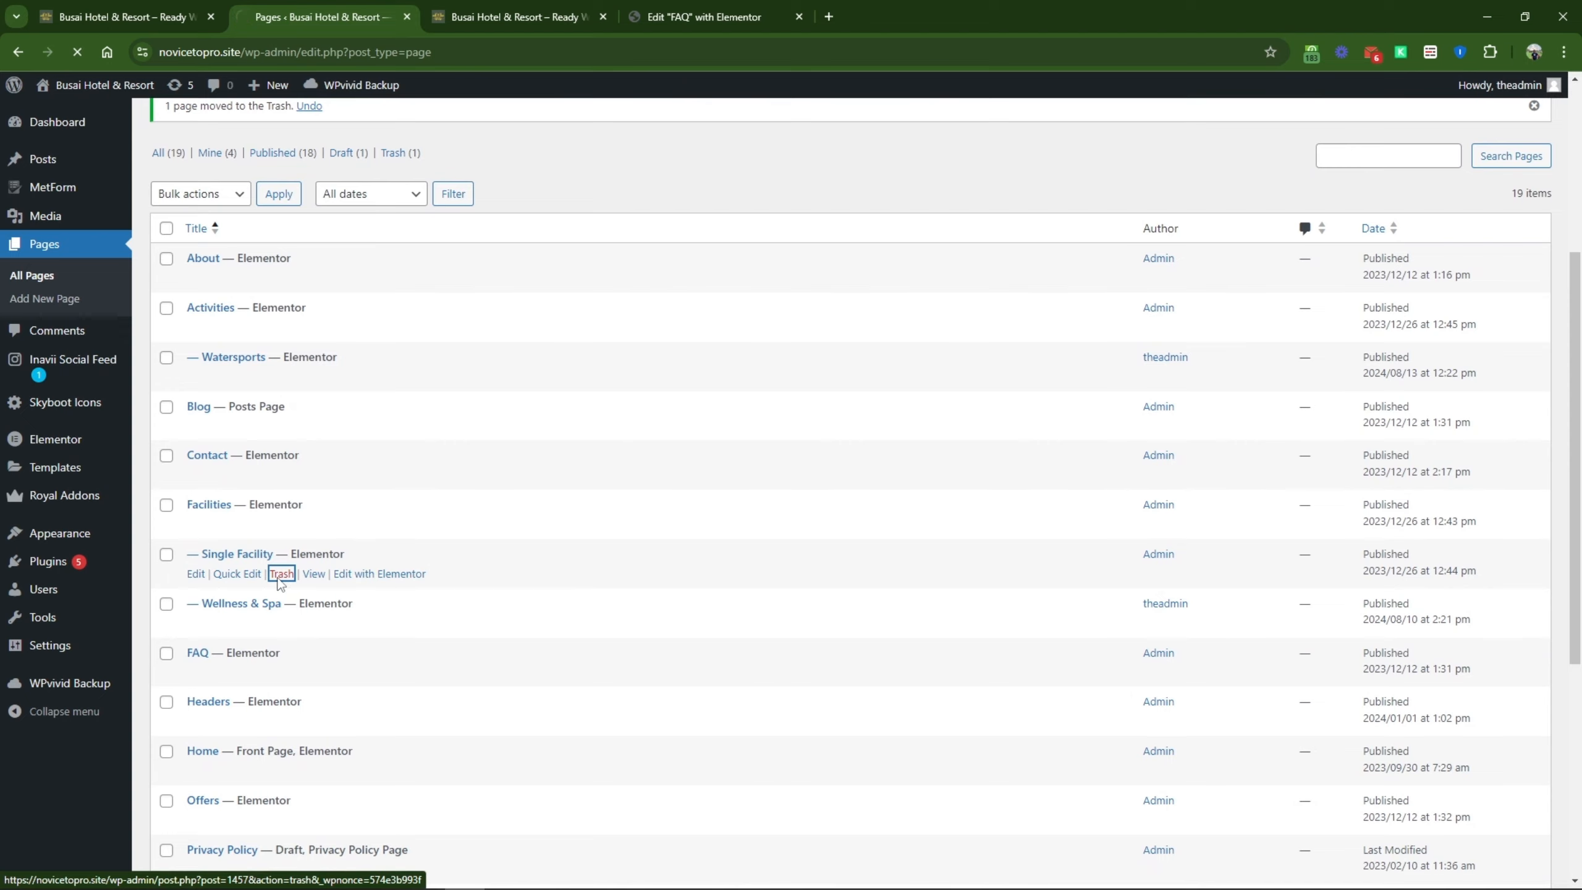
Step: Review the remaining entries in the pages list, including the single restaurant and room template pages
scroll(280, 585, down, 4)
scroll(278, 586, down, 1)
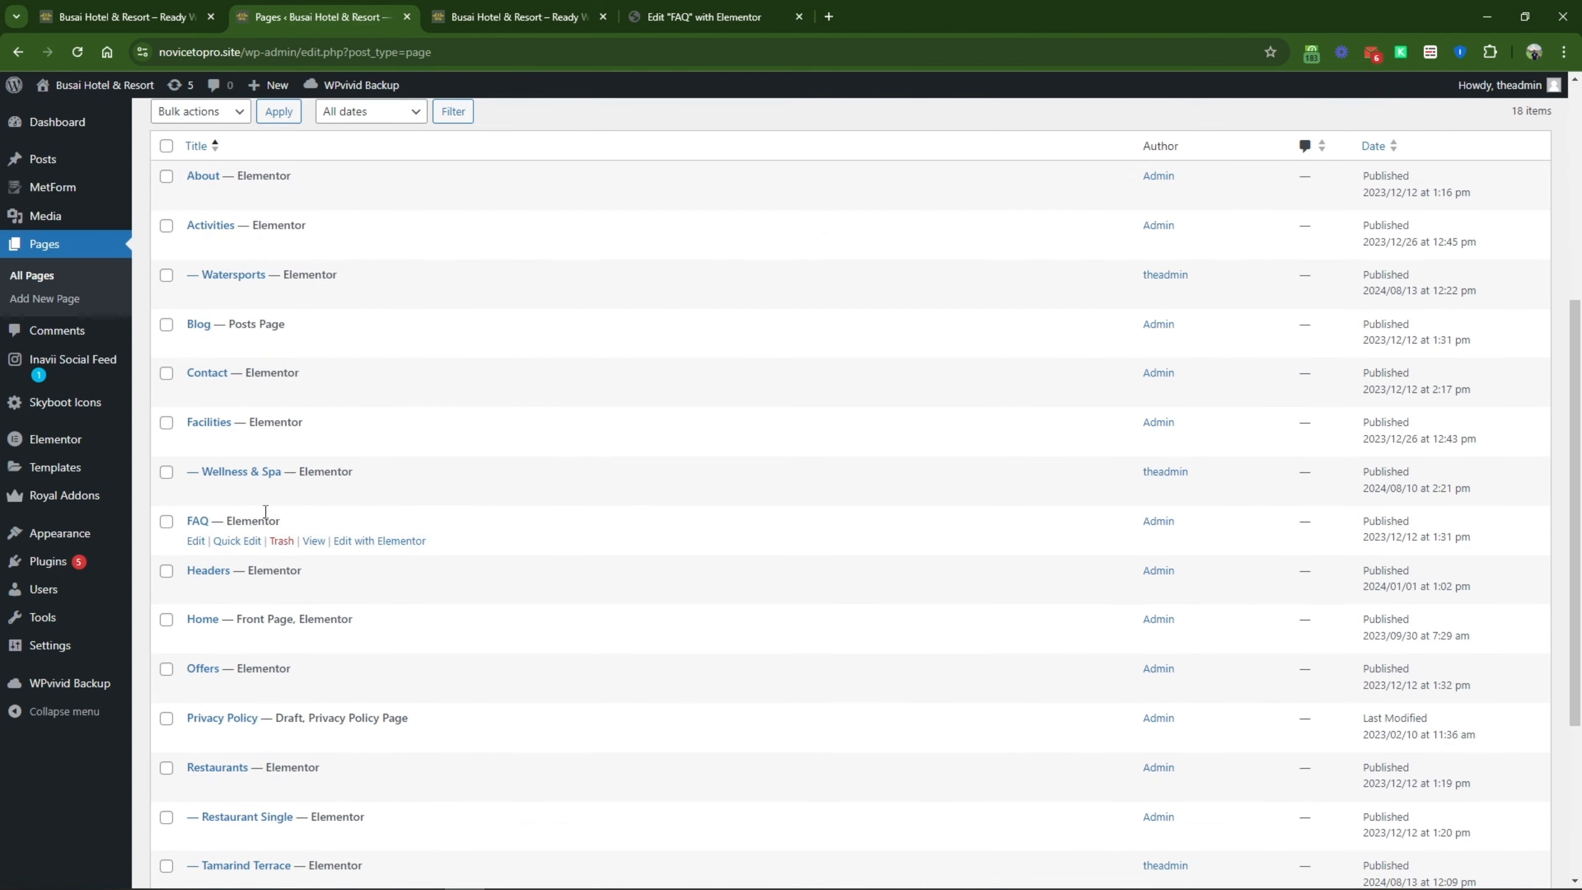
scroll(323, 485, down, 3)
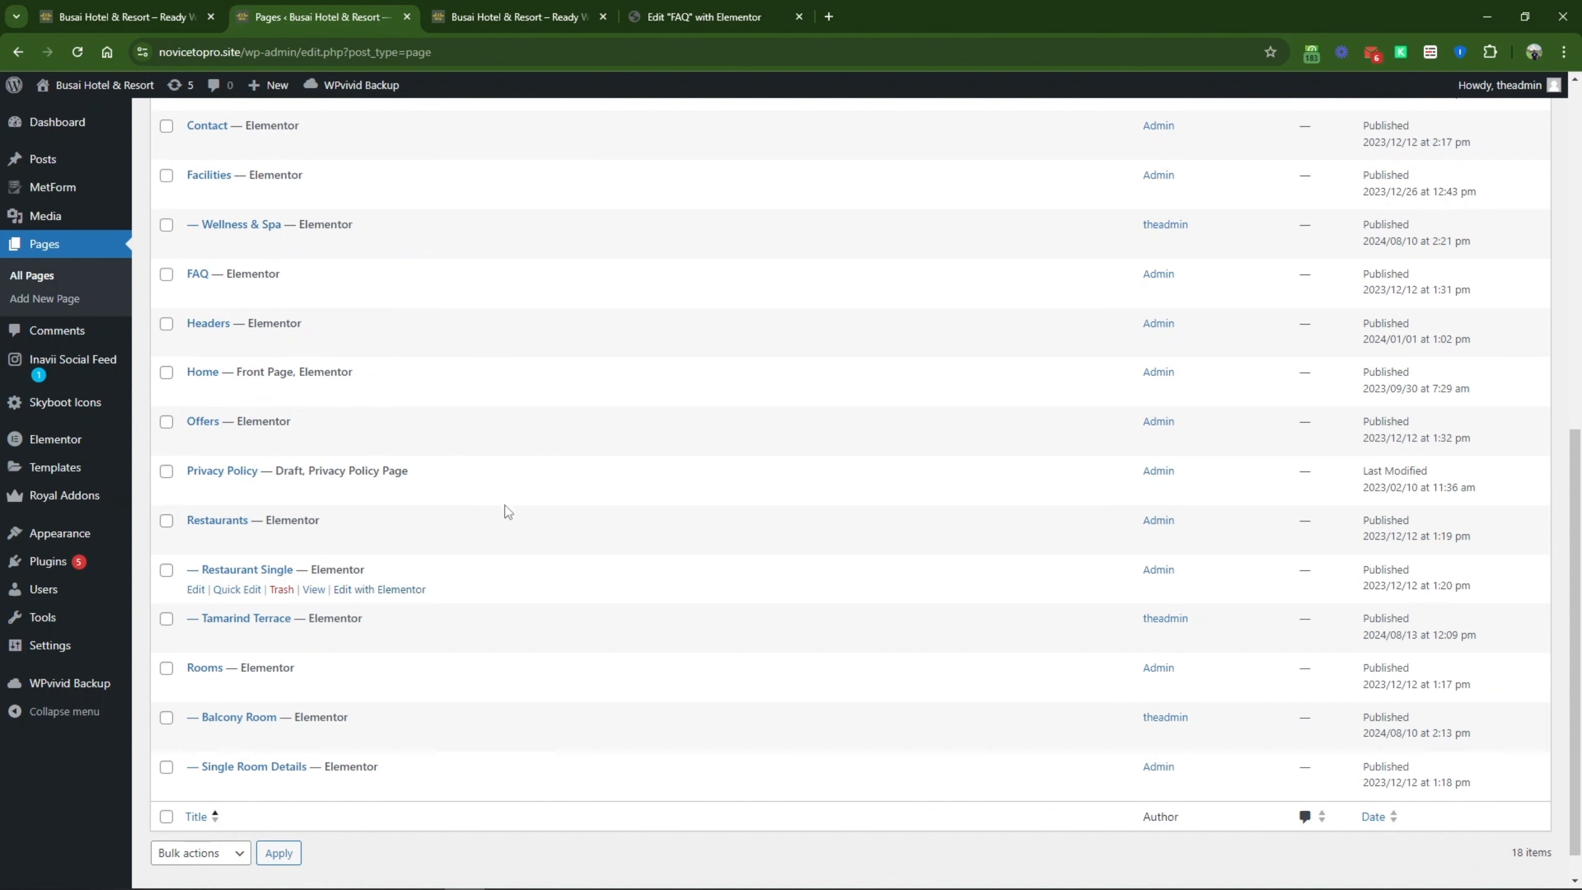
scroll(890, 500, down, 1)
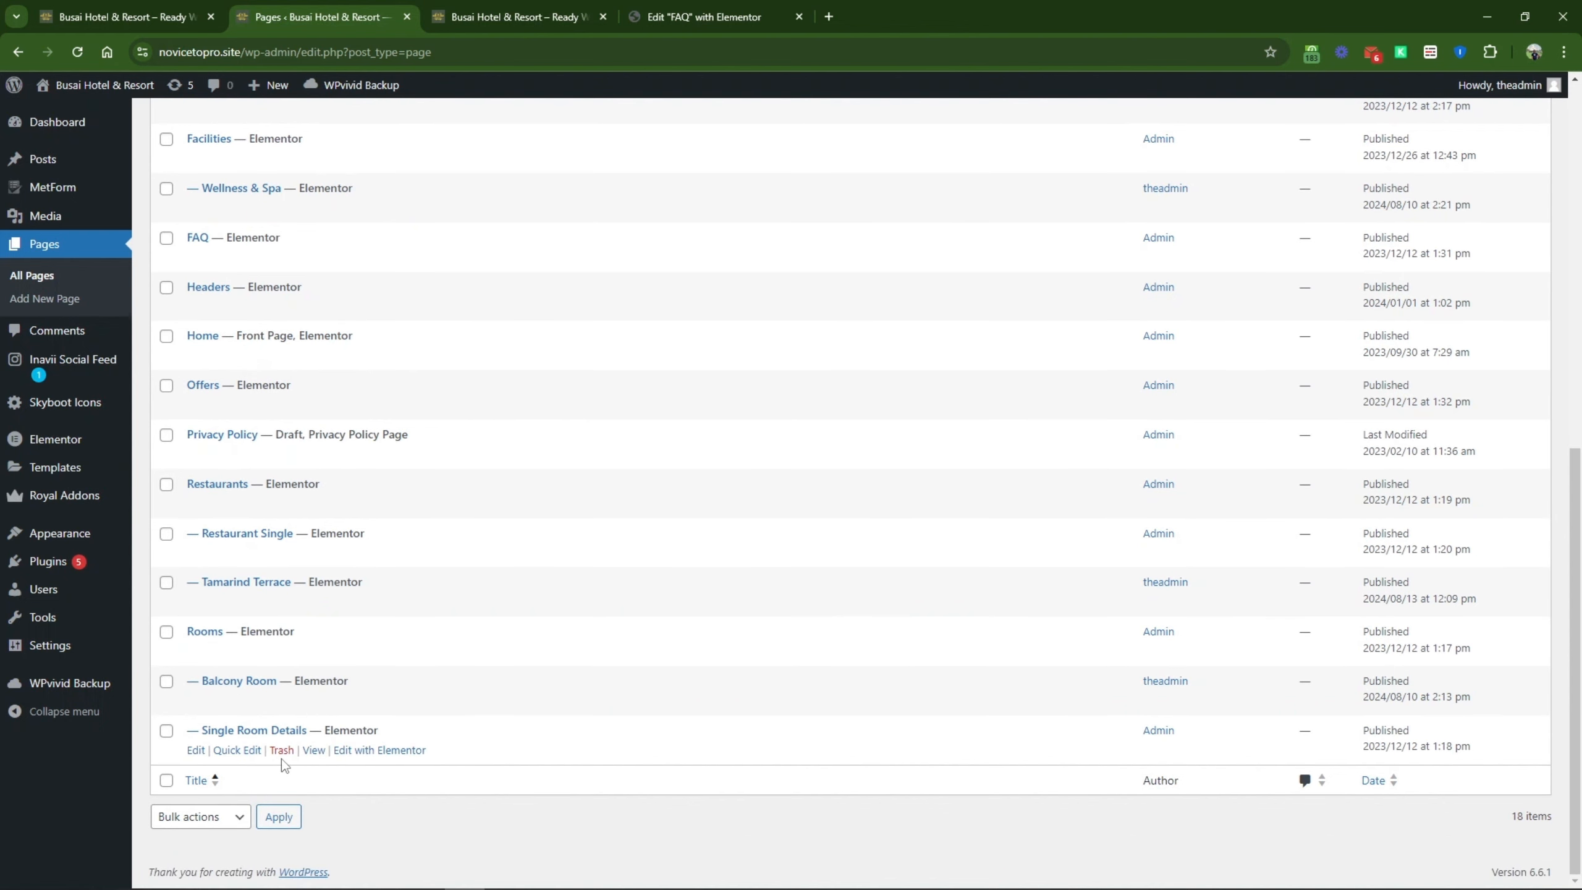
scroll(514, 629, up, 3)
scroll(522, 632, up, 4)
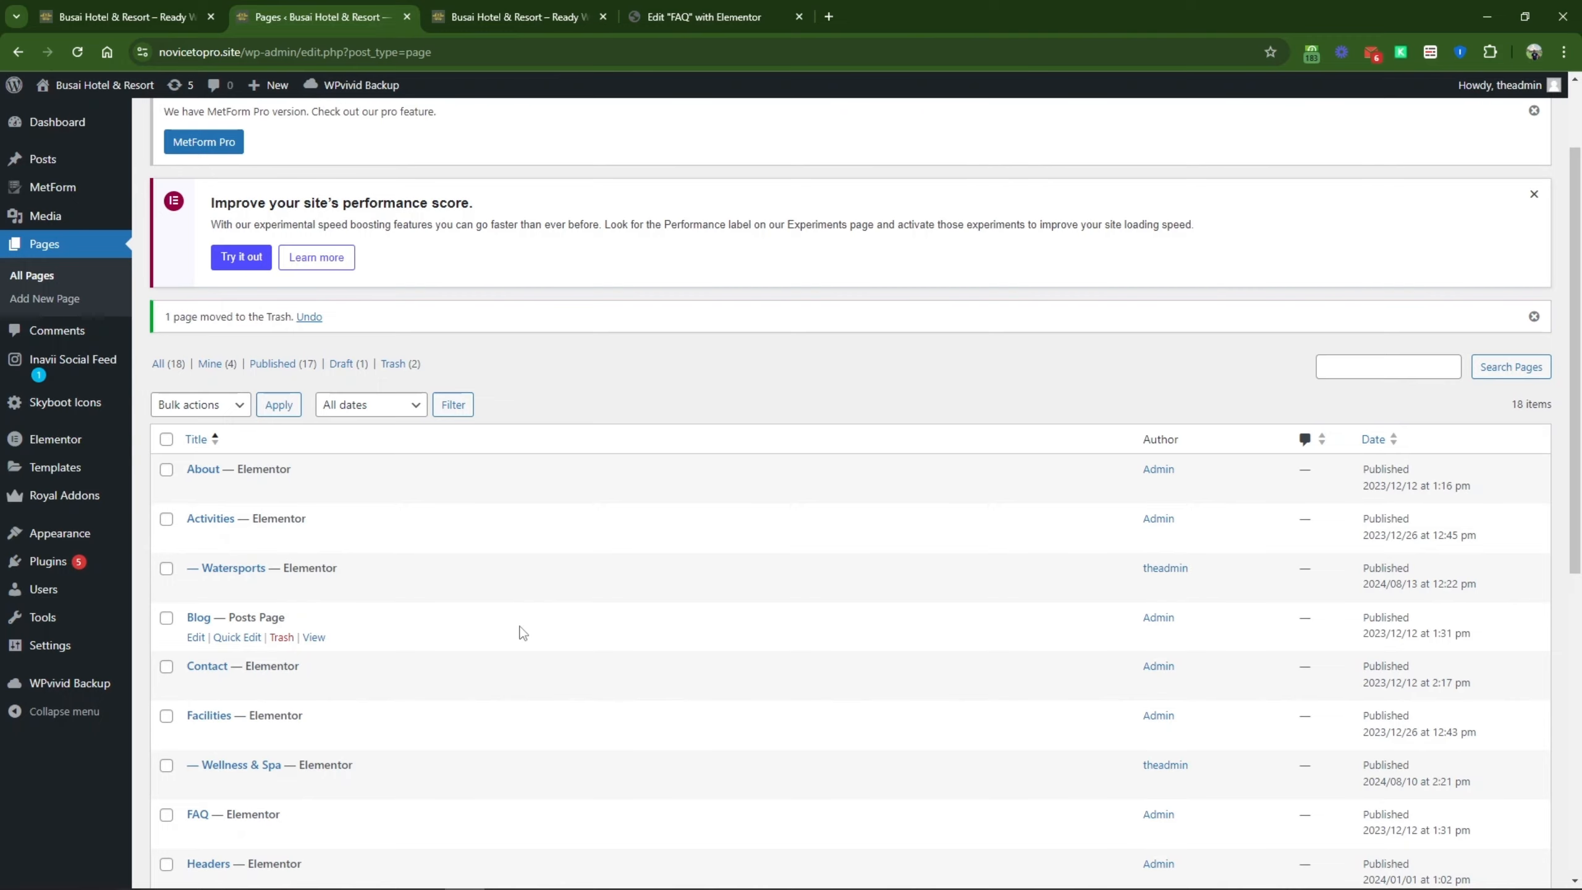
scroll(522, 633, up, 2)
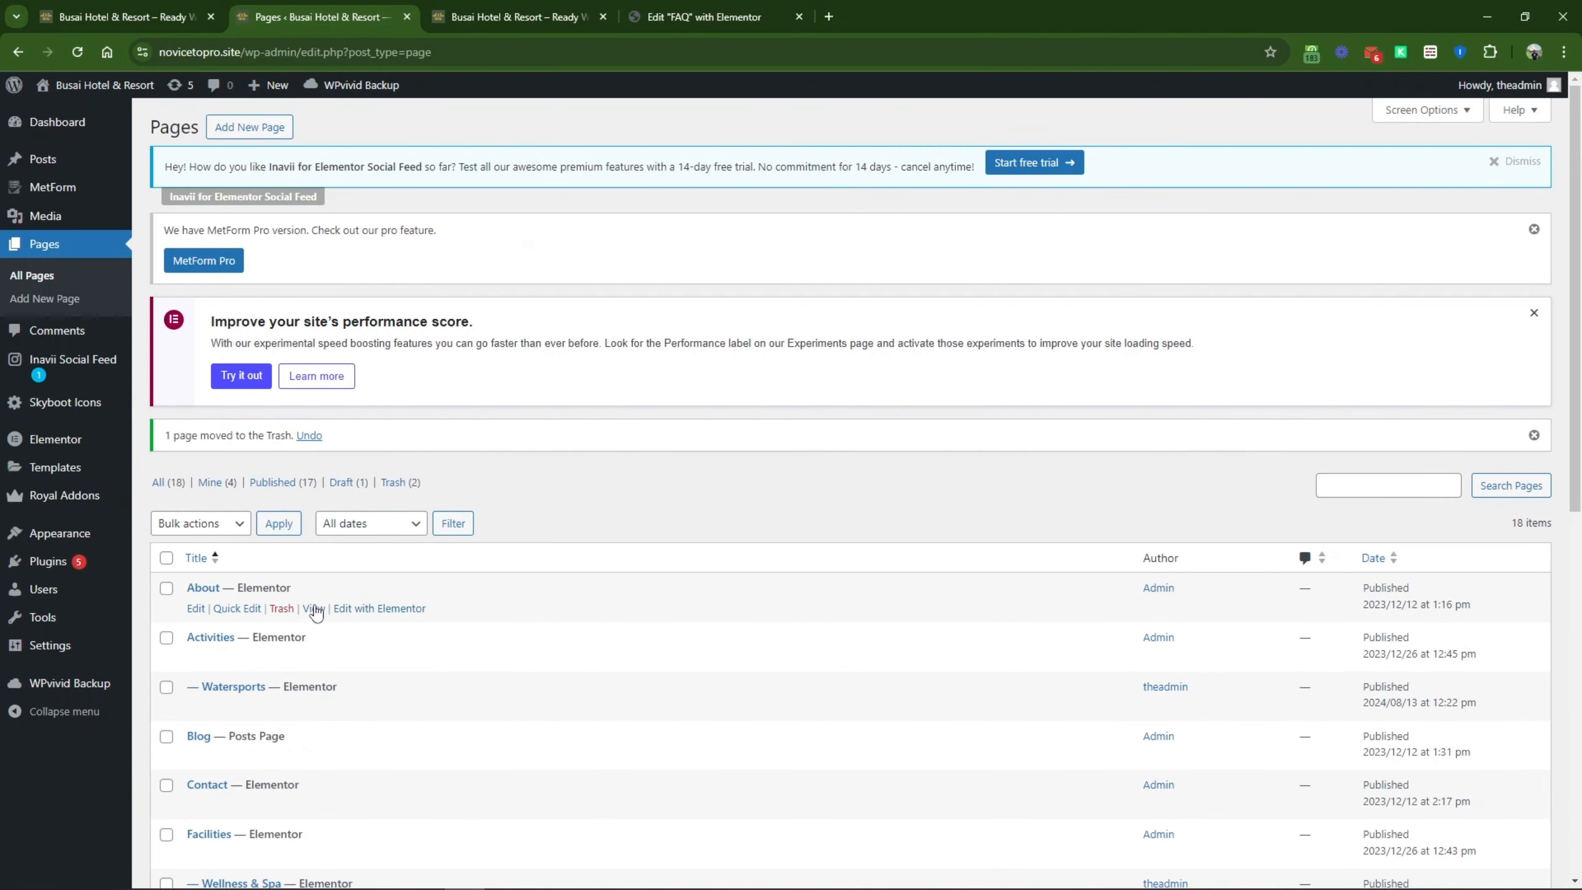
scroll(694, 503, down, 5)
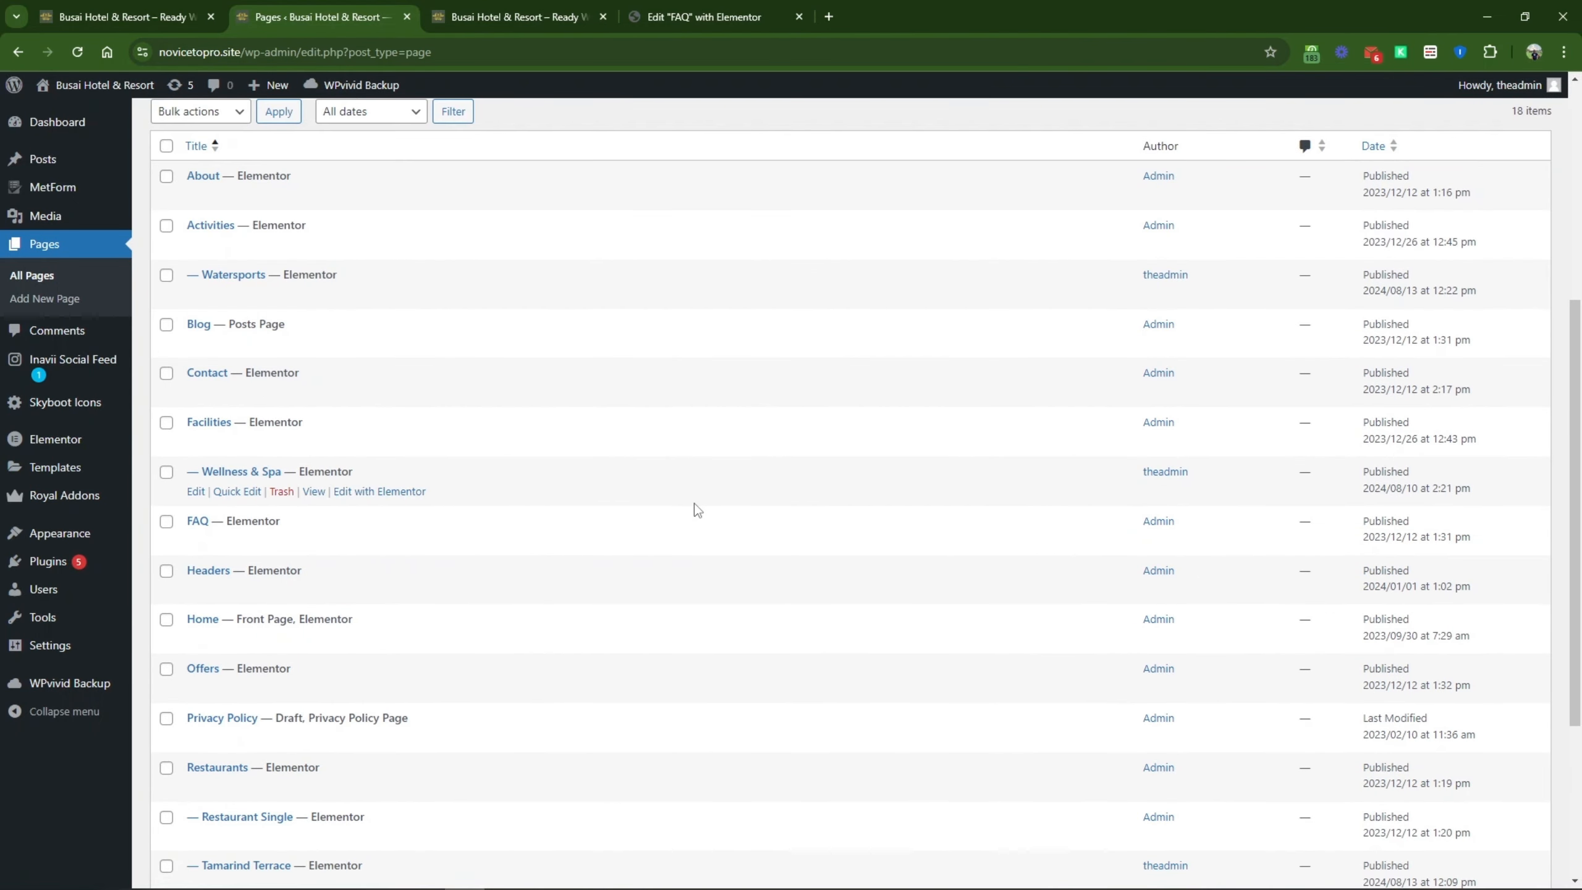
scroll(701, 523, up, 2)
scroll(700, 522, up, 2)
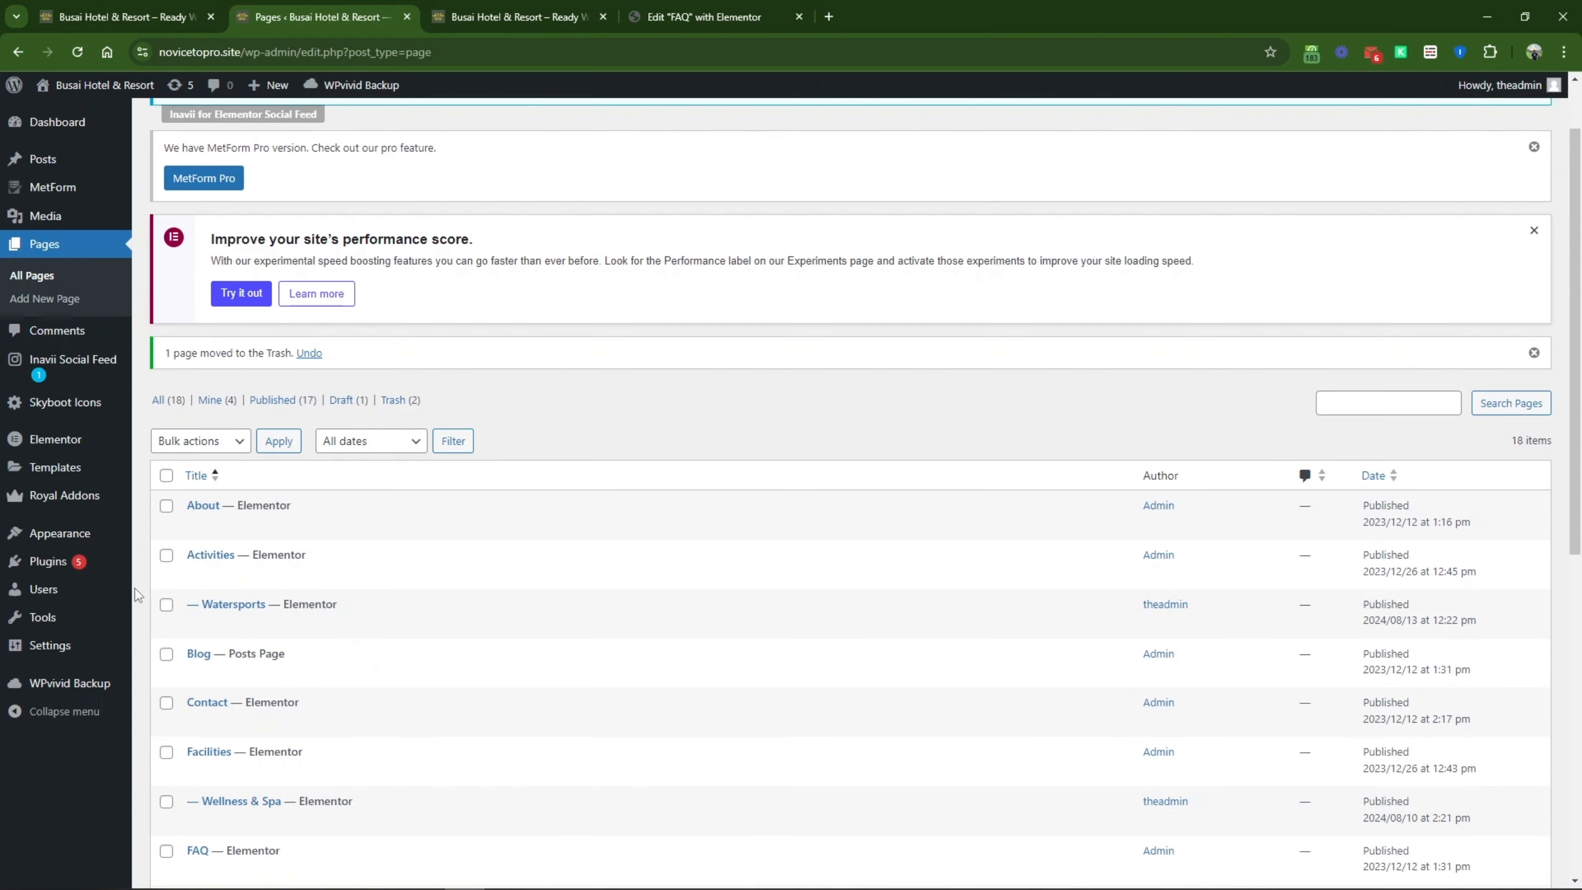
Step: Open the Reading settings and disable the option that discourages search engines from indexing this site
mouse_move(99, 656)
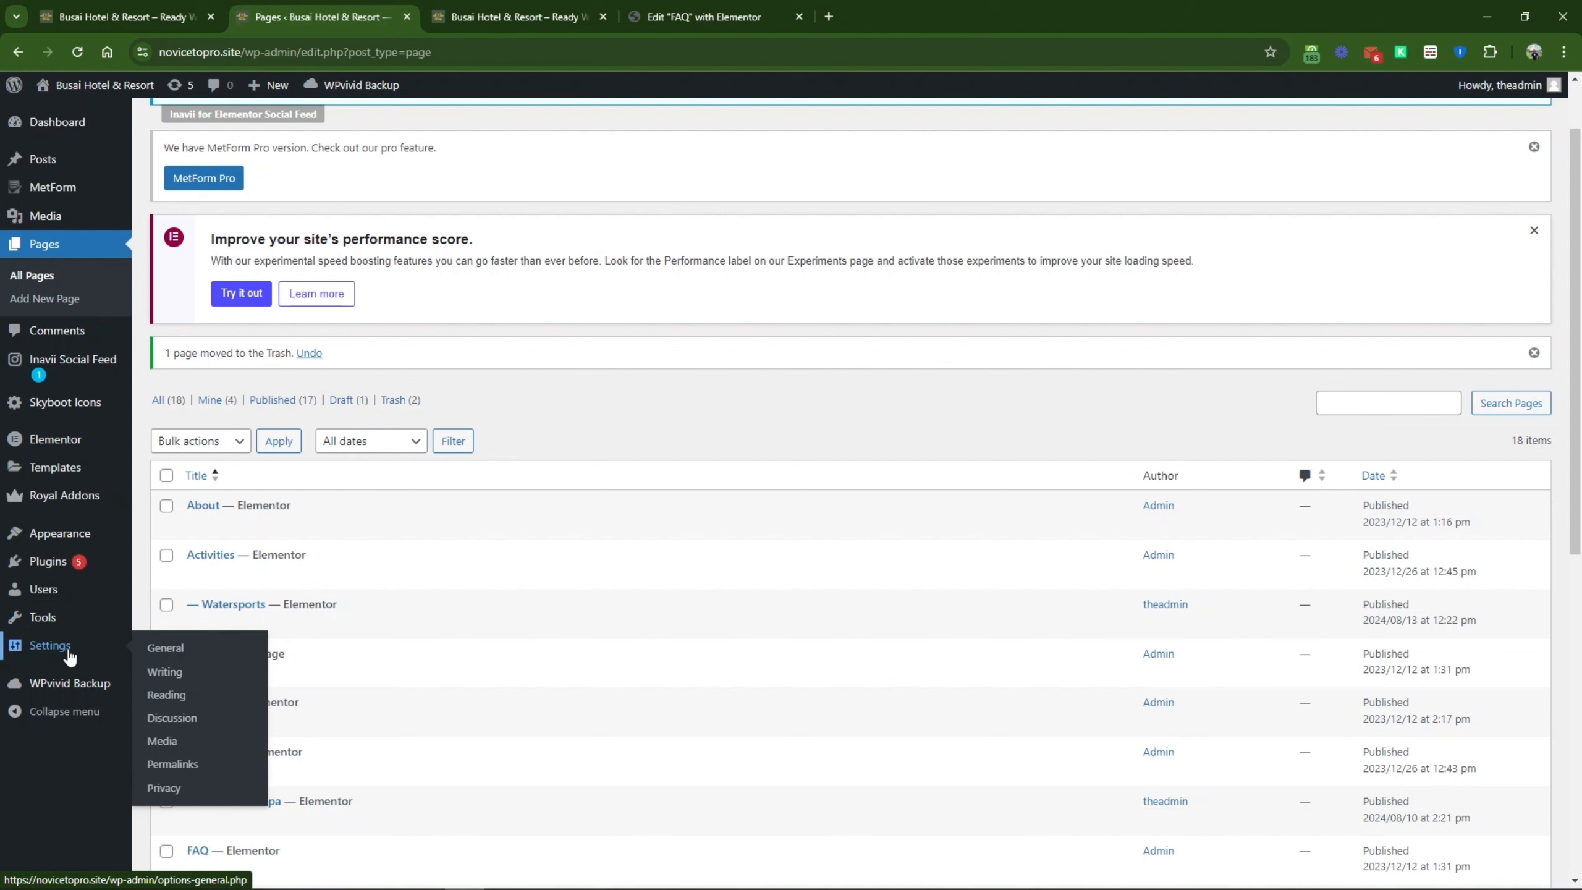
click(174, 698)
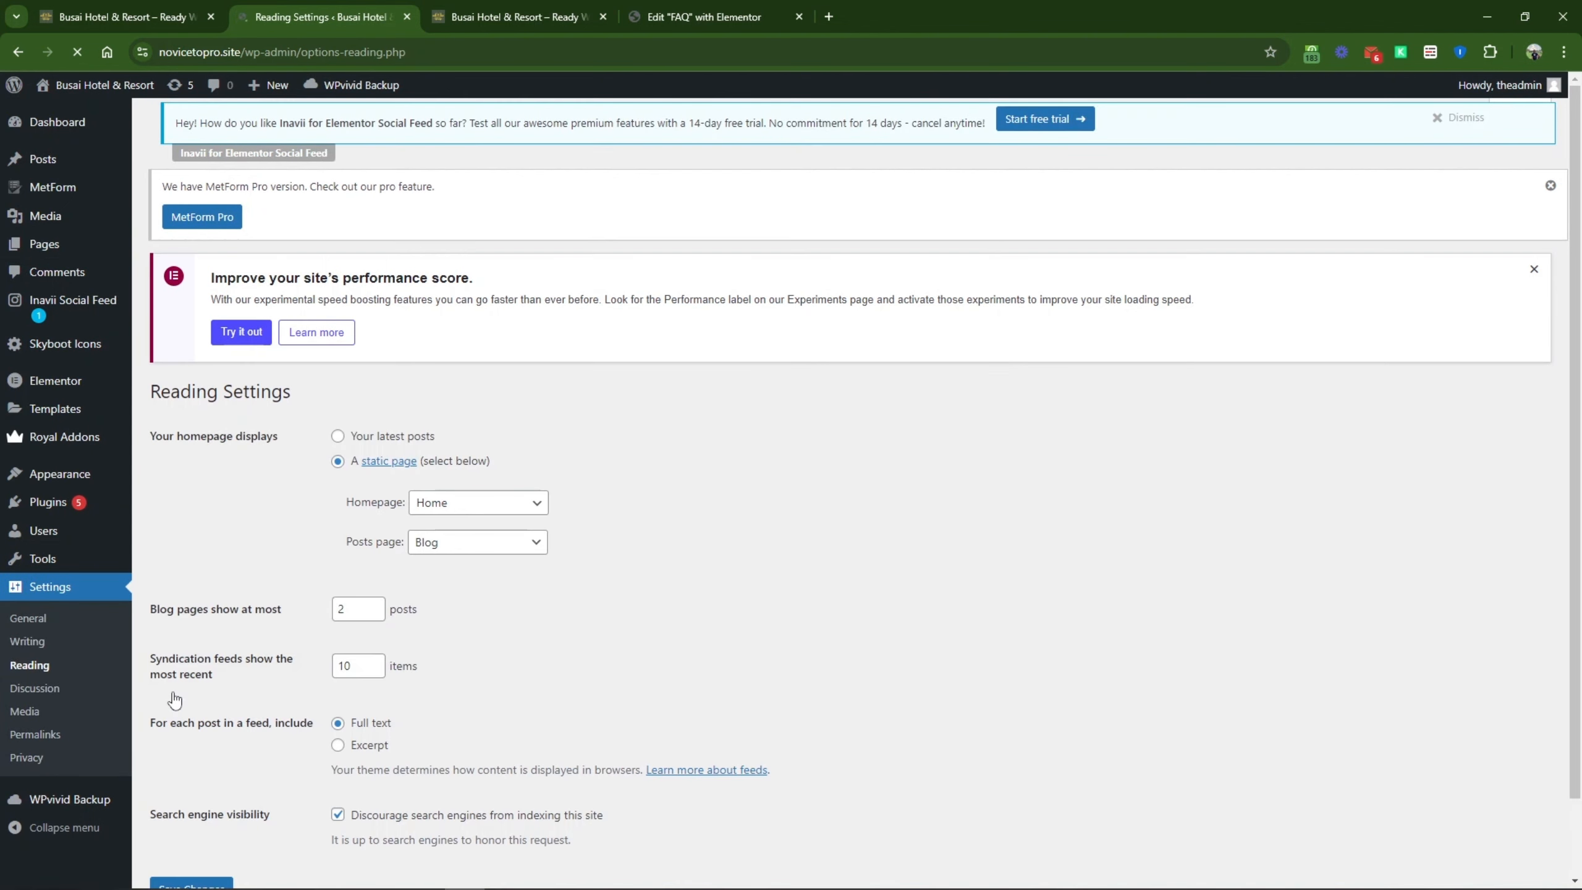
scroll(337, 749, down, 3)
click(337, 735)
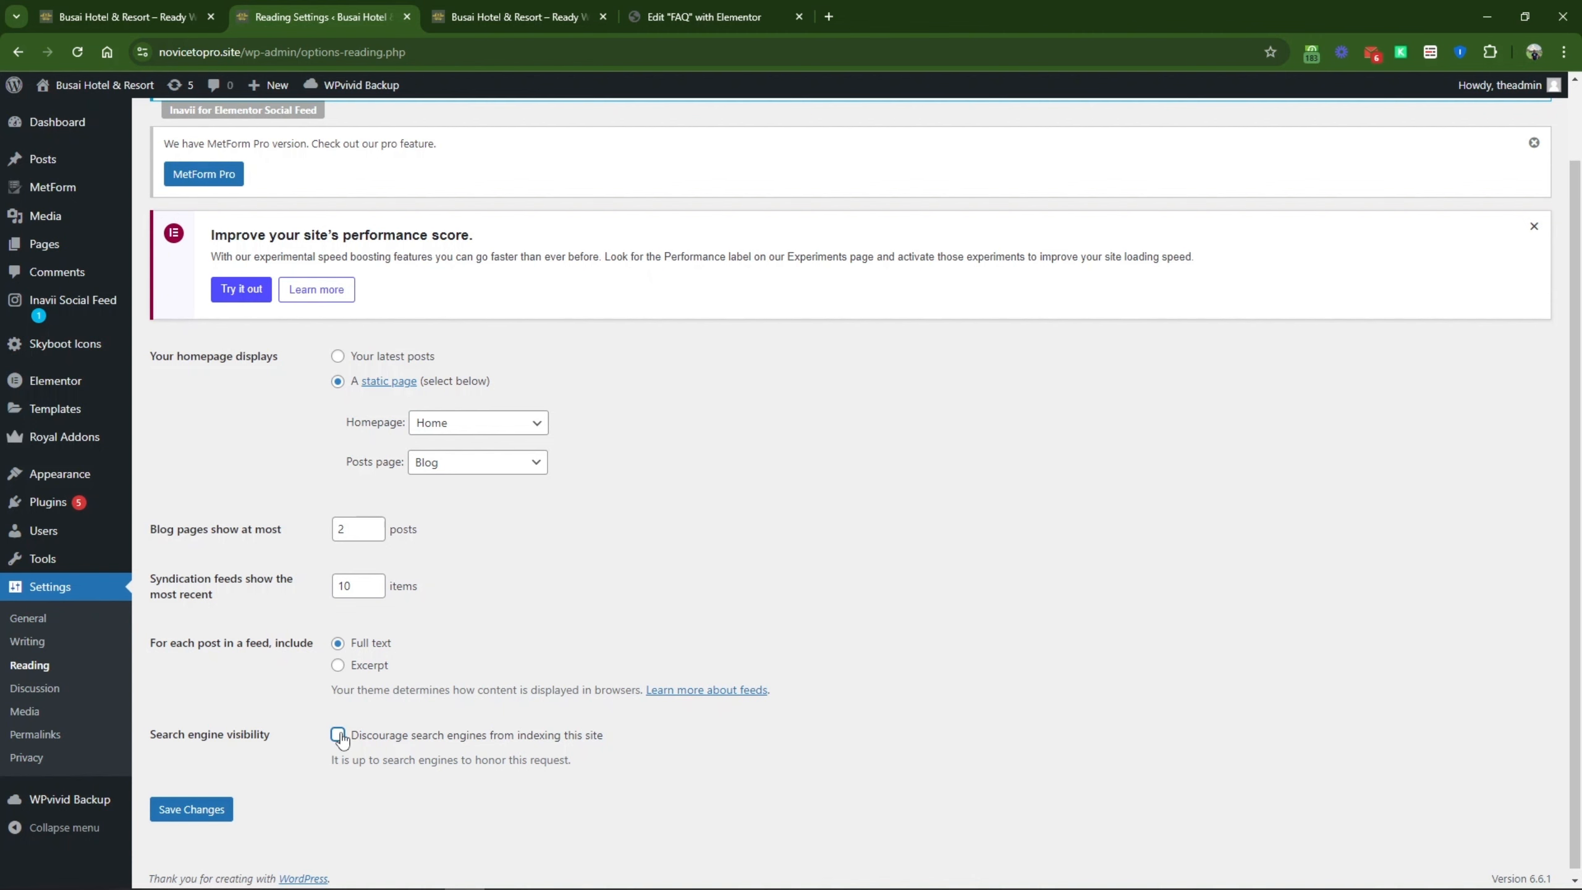
Step: Review the live home page's header, hero section, booking form and ratings section
click(485, 6)
scroll(770, 569, up, 4)
scroll(1554, 698, up, 15)
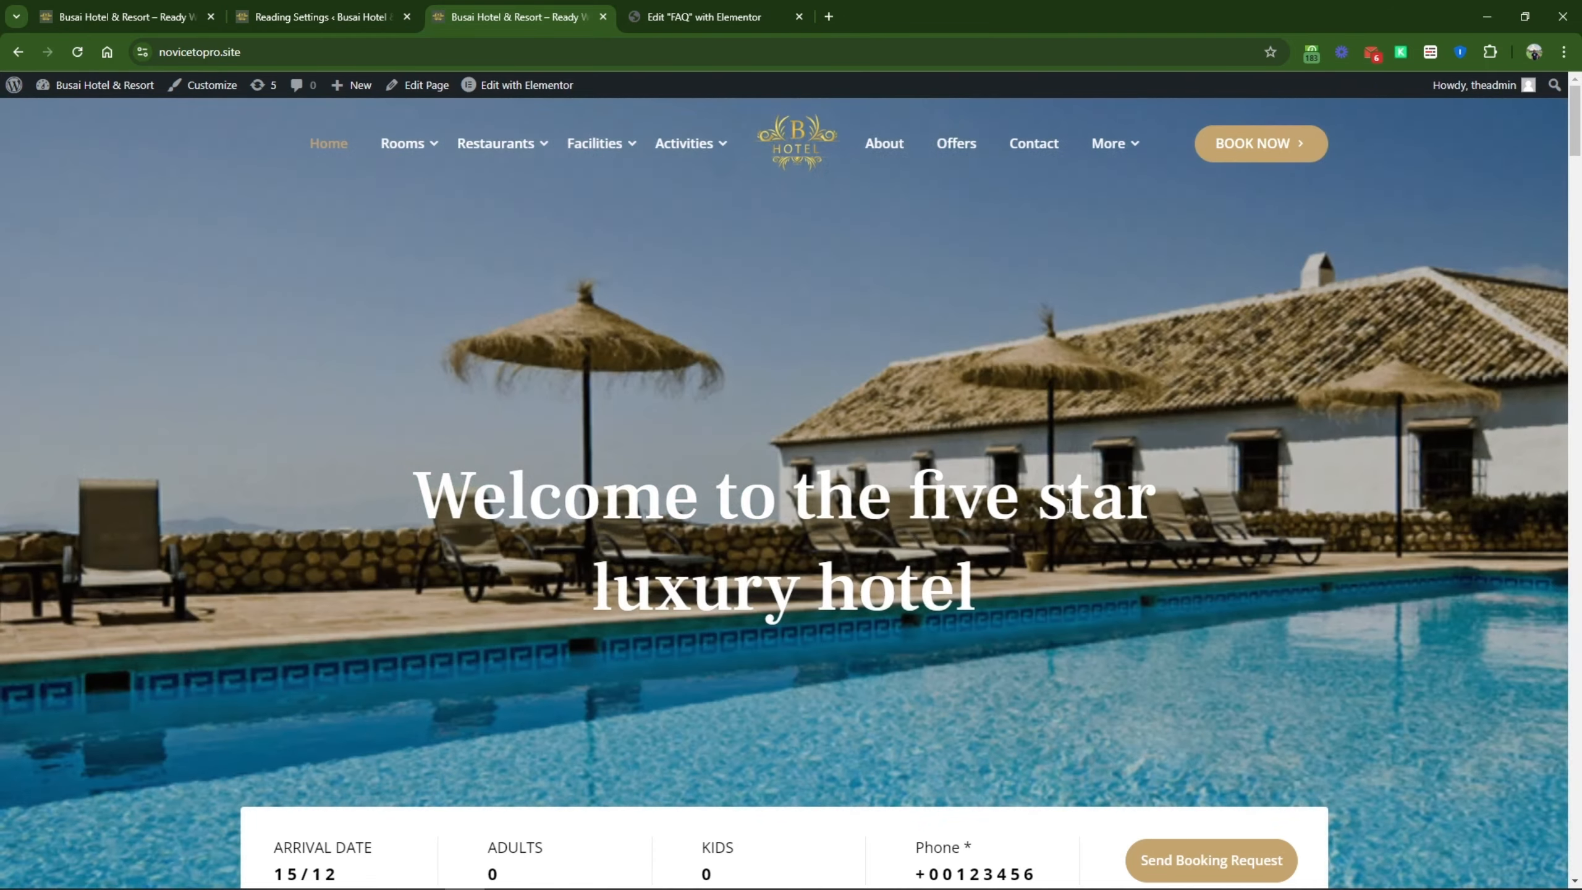
scroll(1070, 512, down, 13)
scroll(862, 491, up, 6)
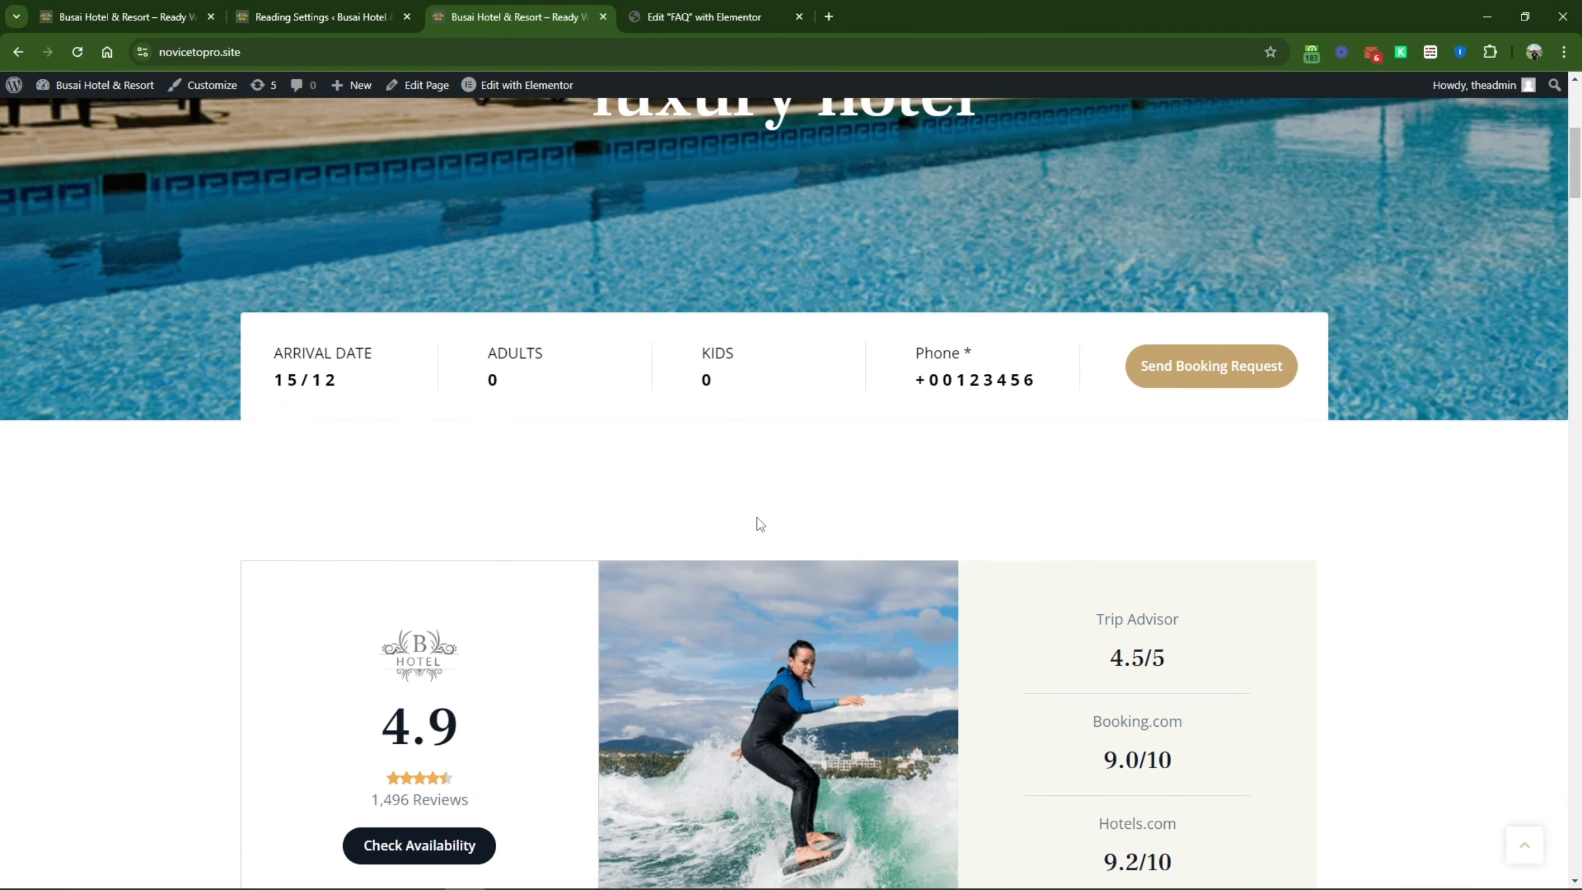
scroll(756, 517, up, 6)
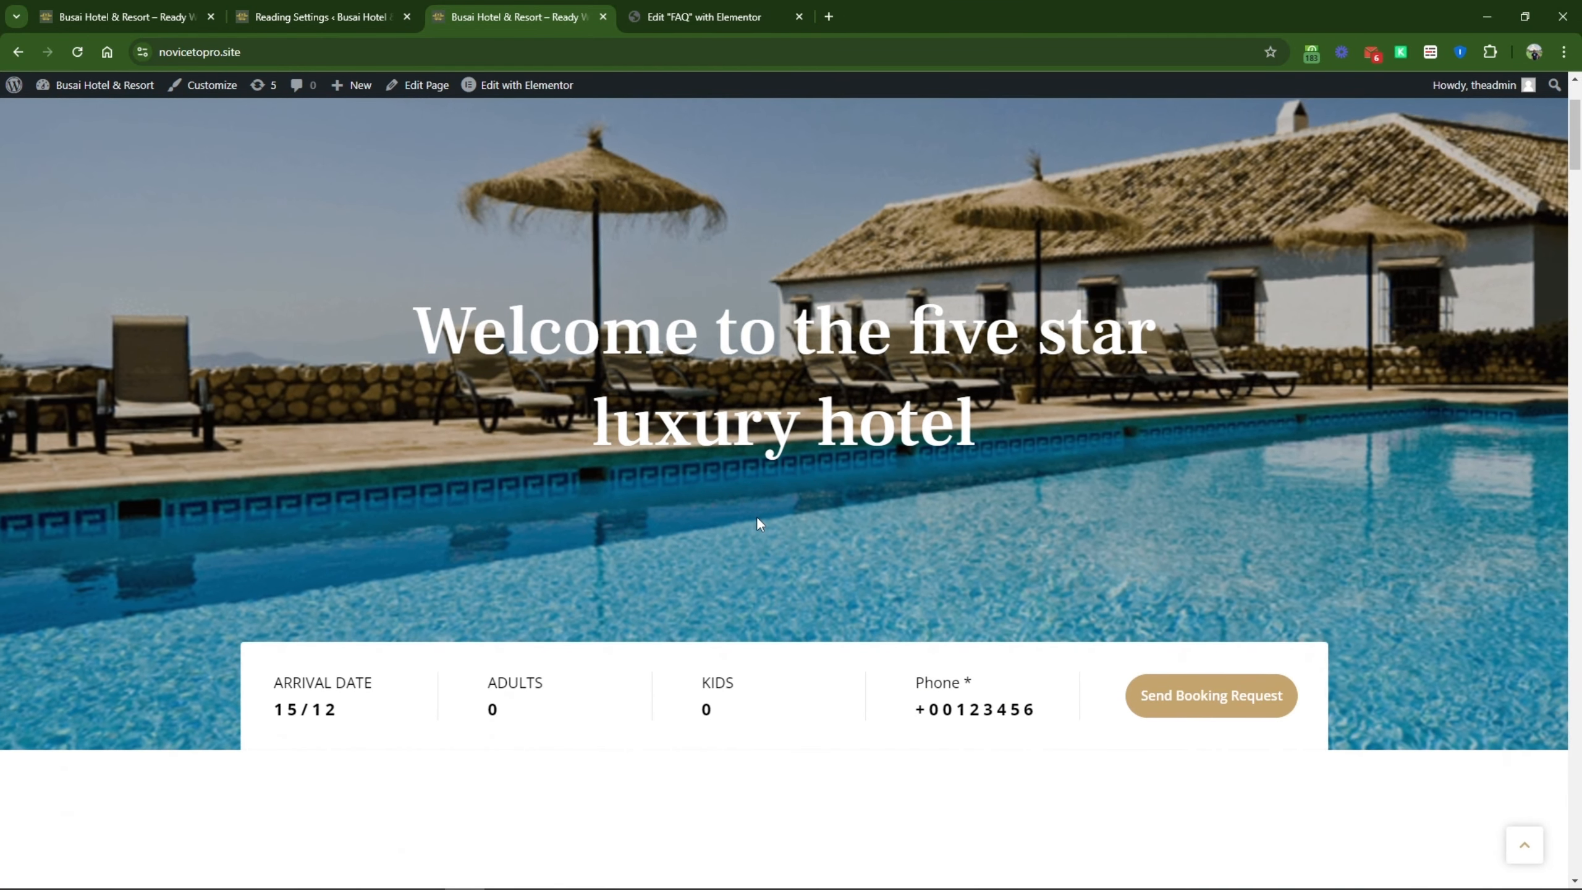